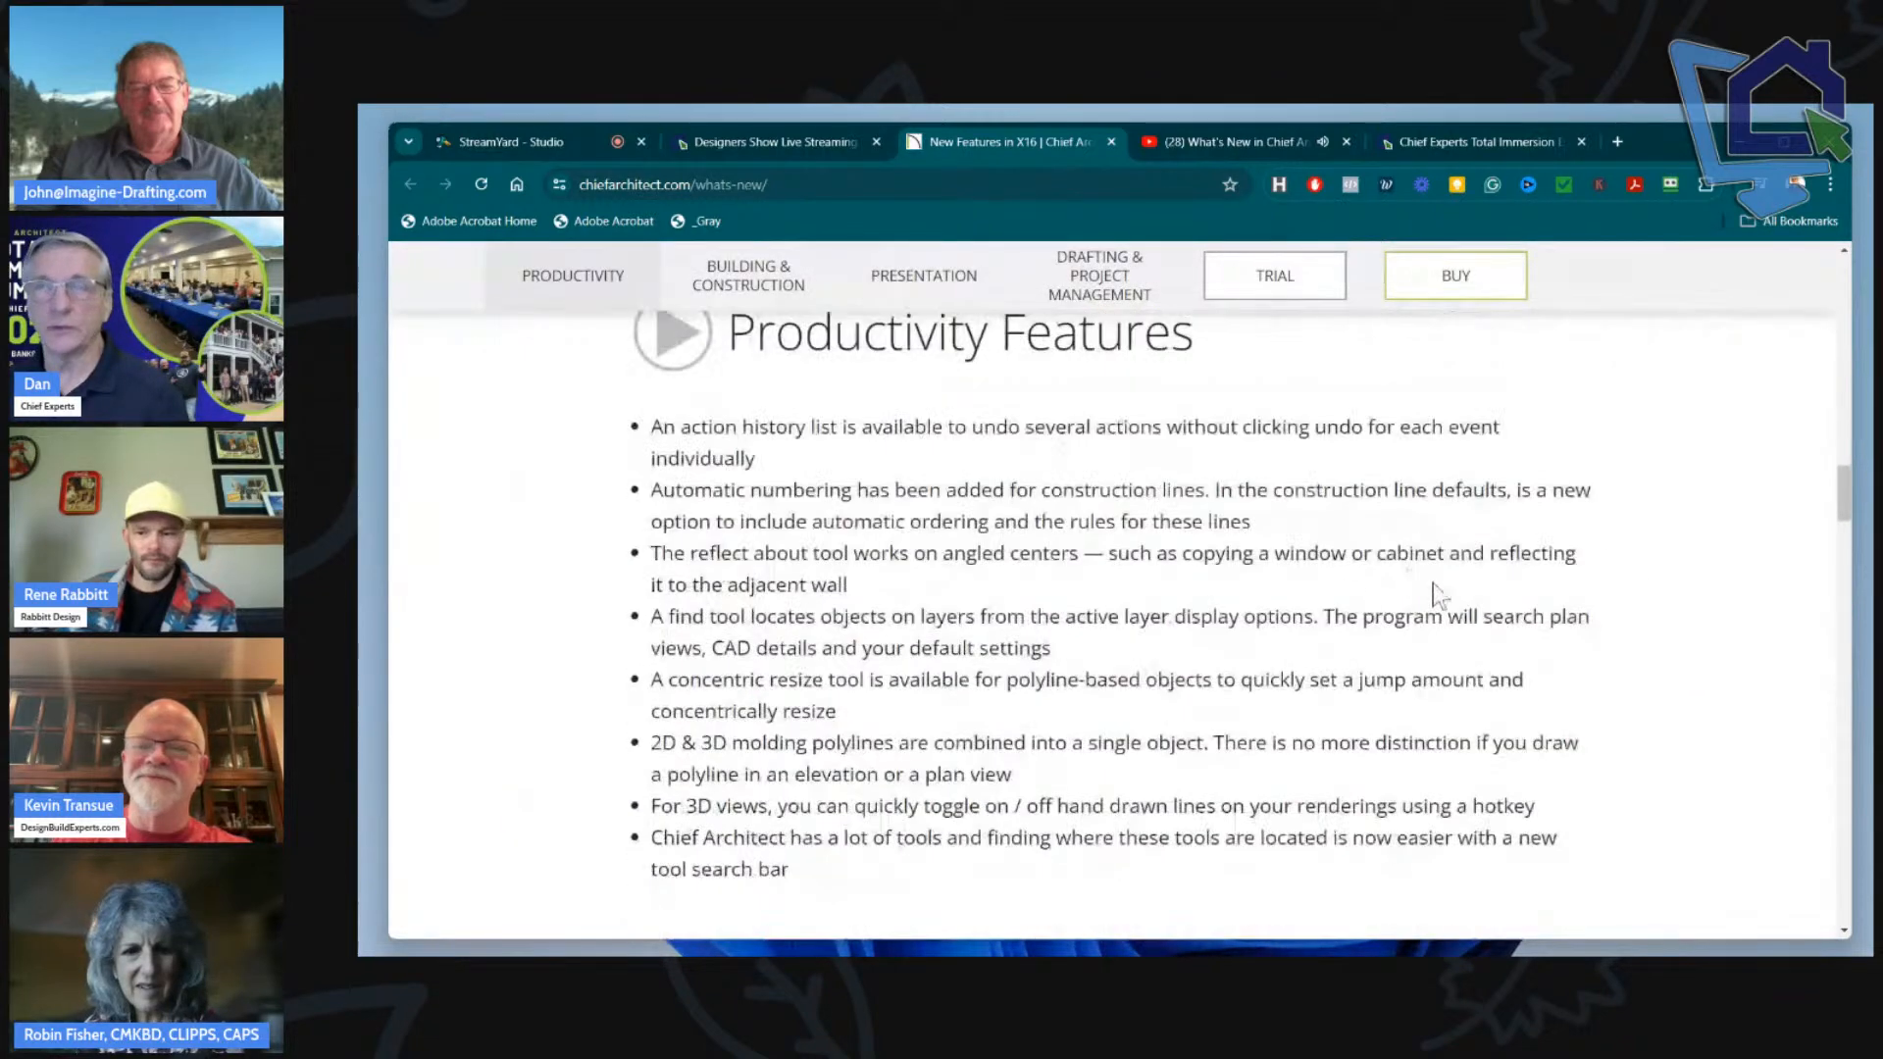
Return to the start of the X16 What's New page and check the Designers Show page with the X16 PDF link.
mouse_move(1844, 488)
left_mouse_down()
mouse_move(1818, 661)
mouse_move(1852, 852)
mouse_move(1844, 264)
left_mouse_up()
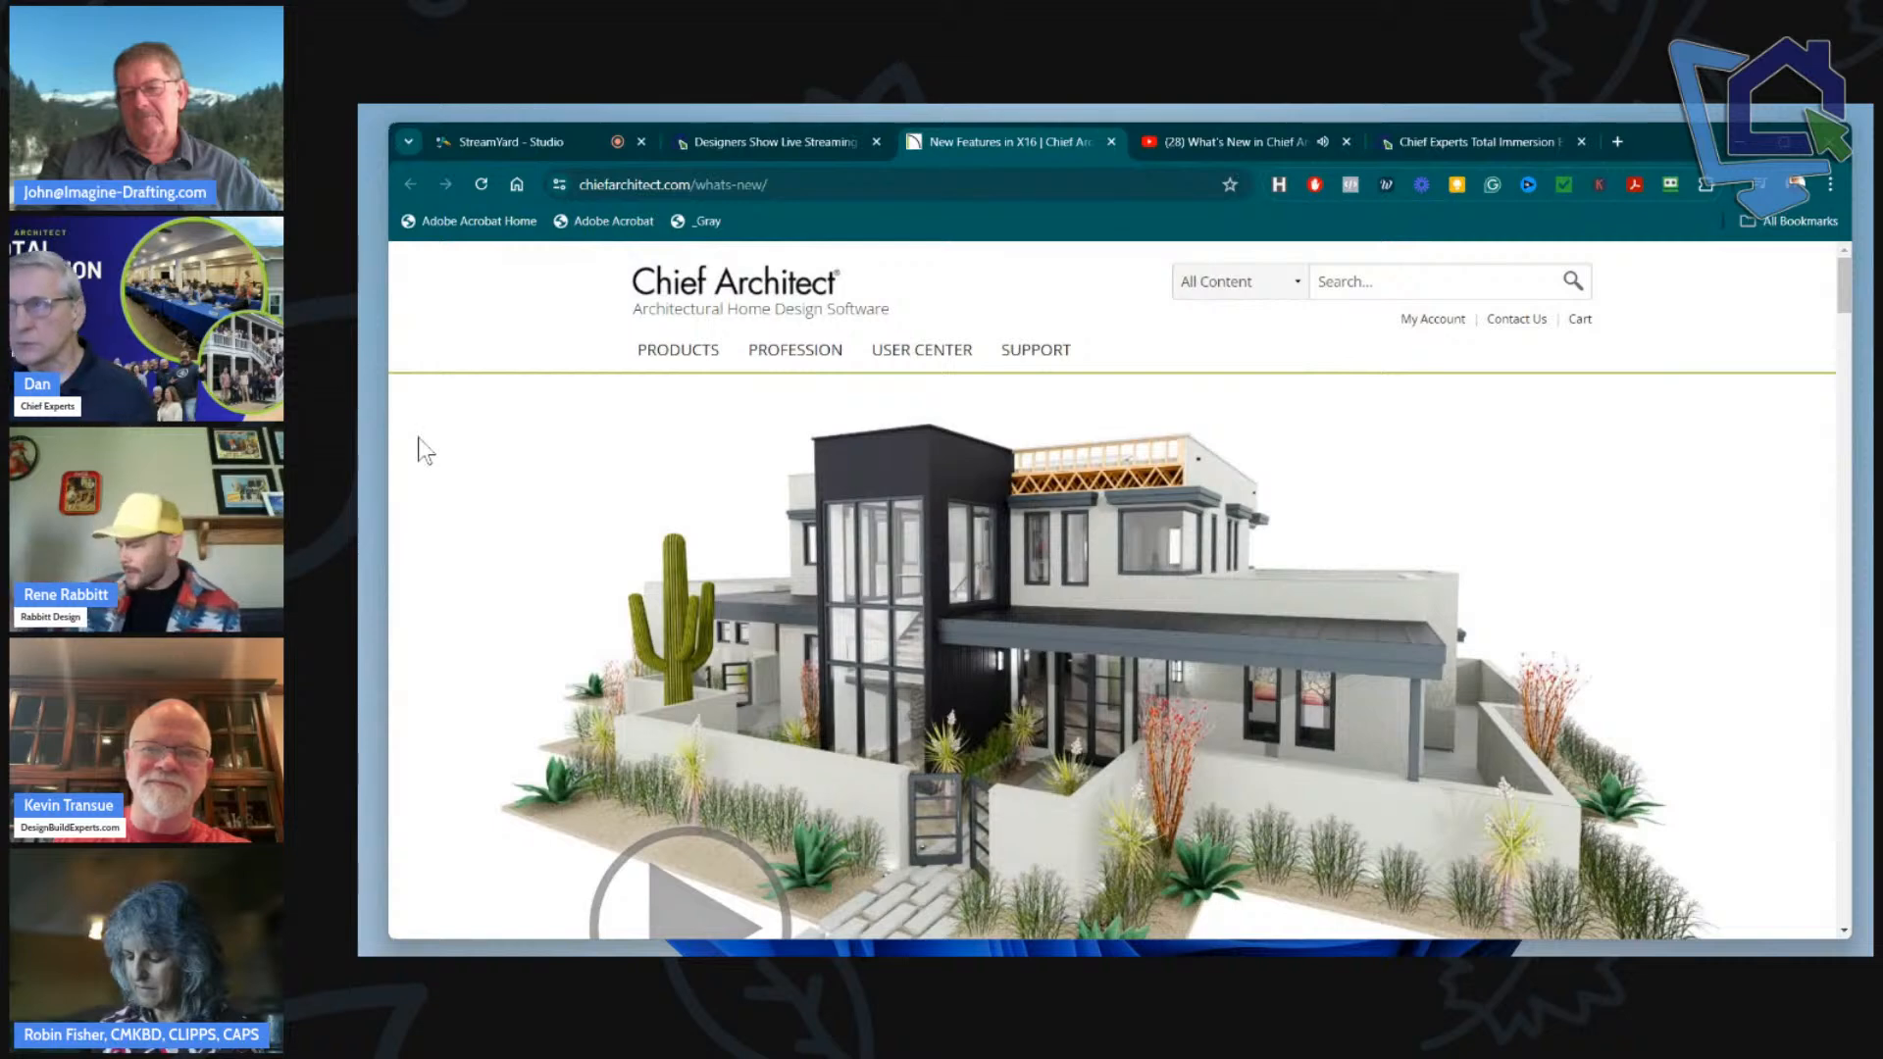
left_click(736, 143)
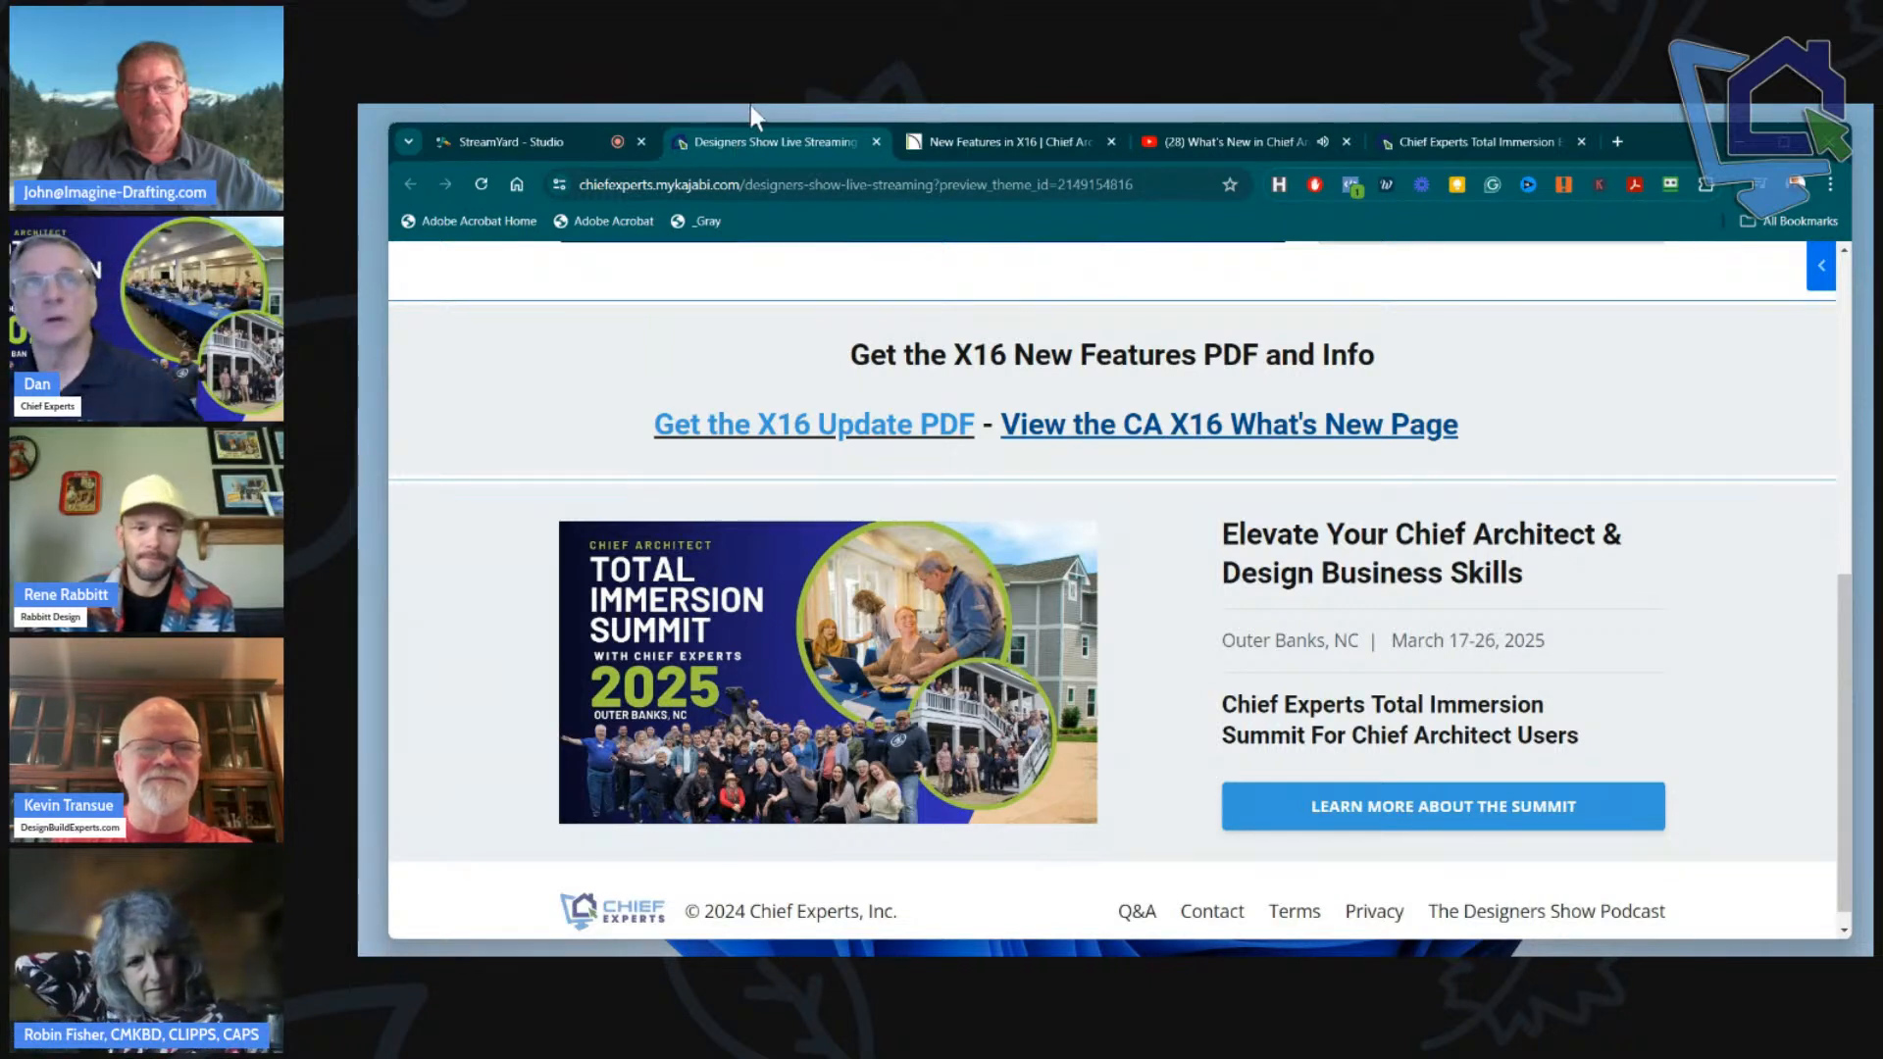
left_click(986, 147)
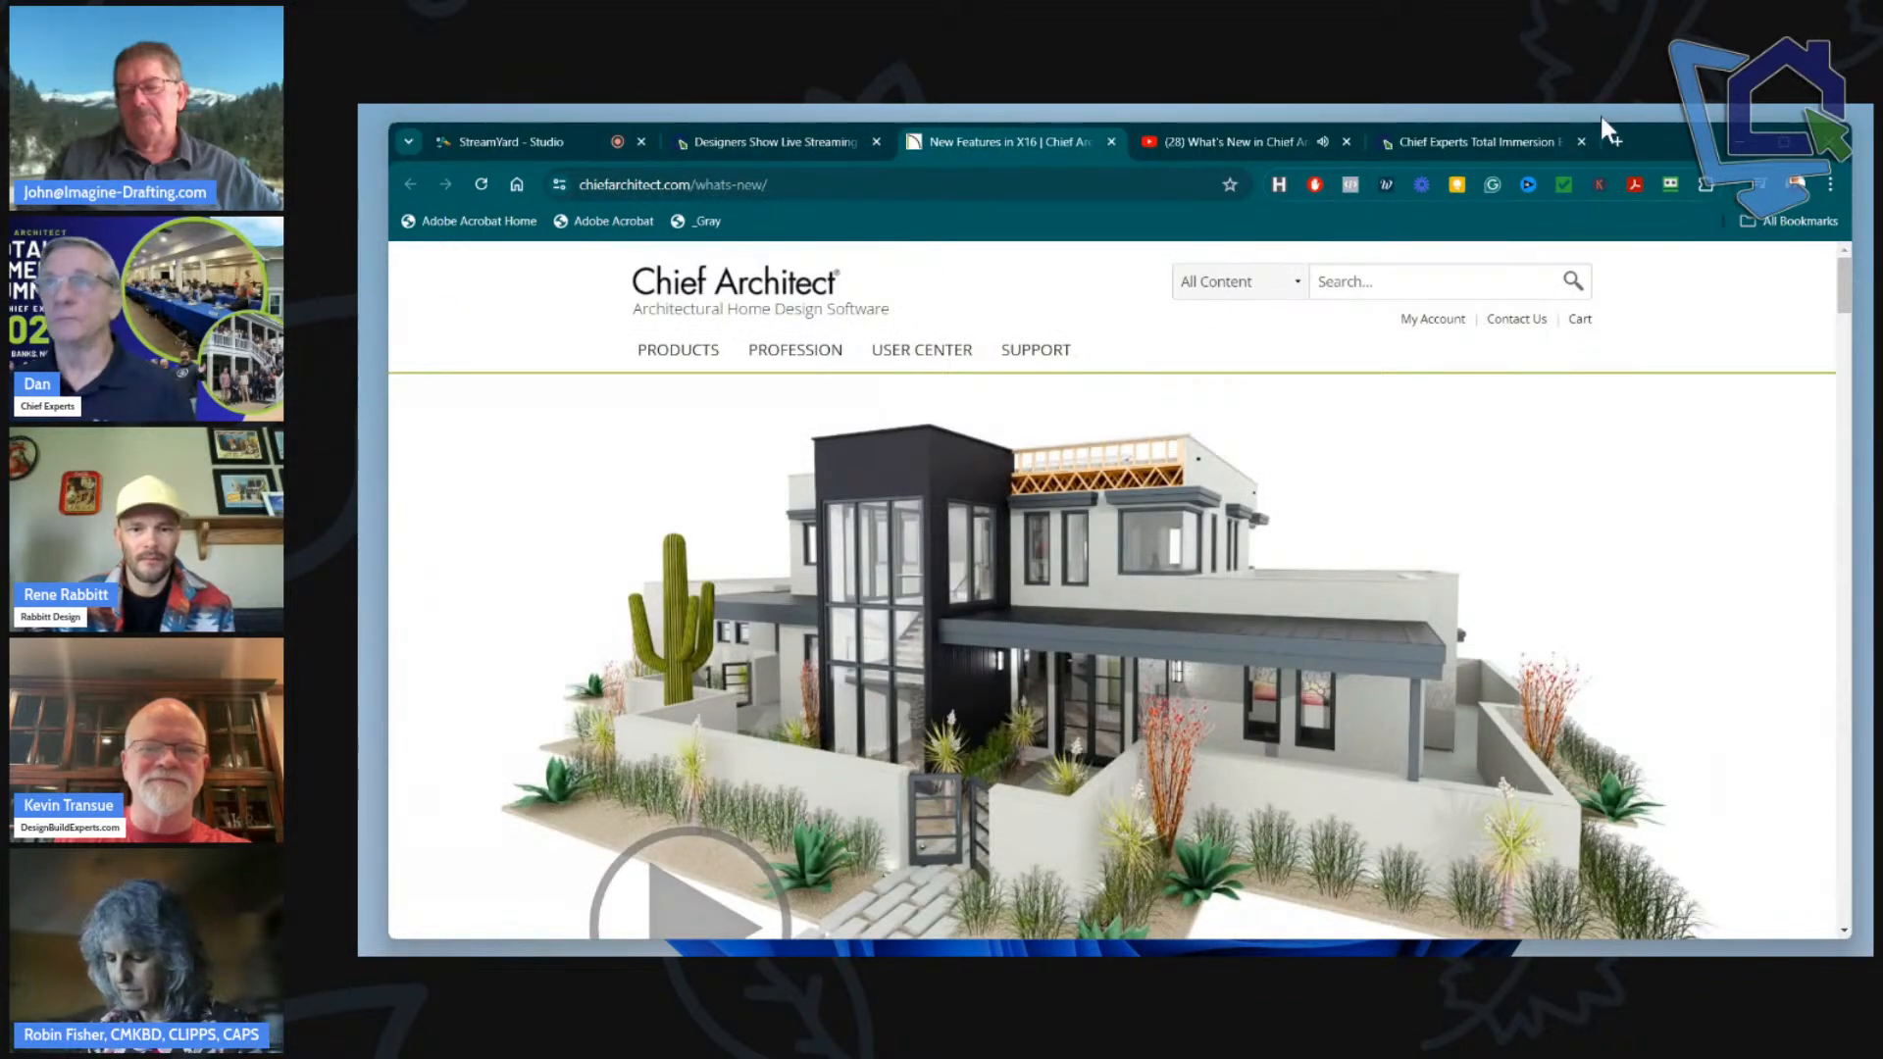
Switch to Chief Architect Premier and turn off No Locate for the three railing walls enclosing the area below the house.
key("alt+Tab")
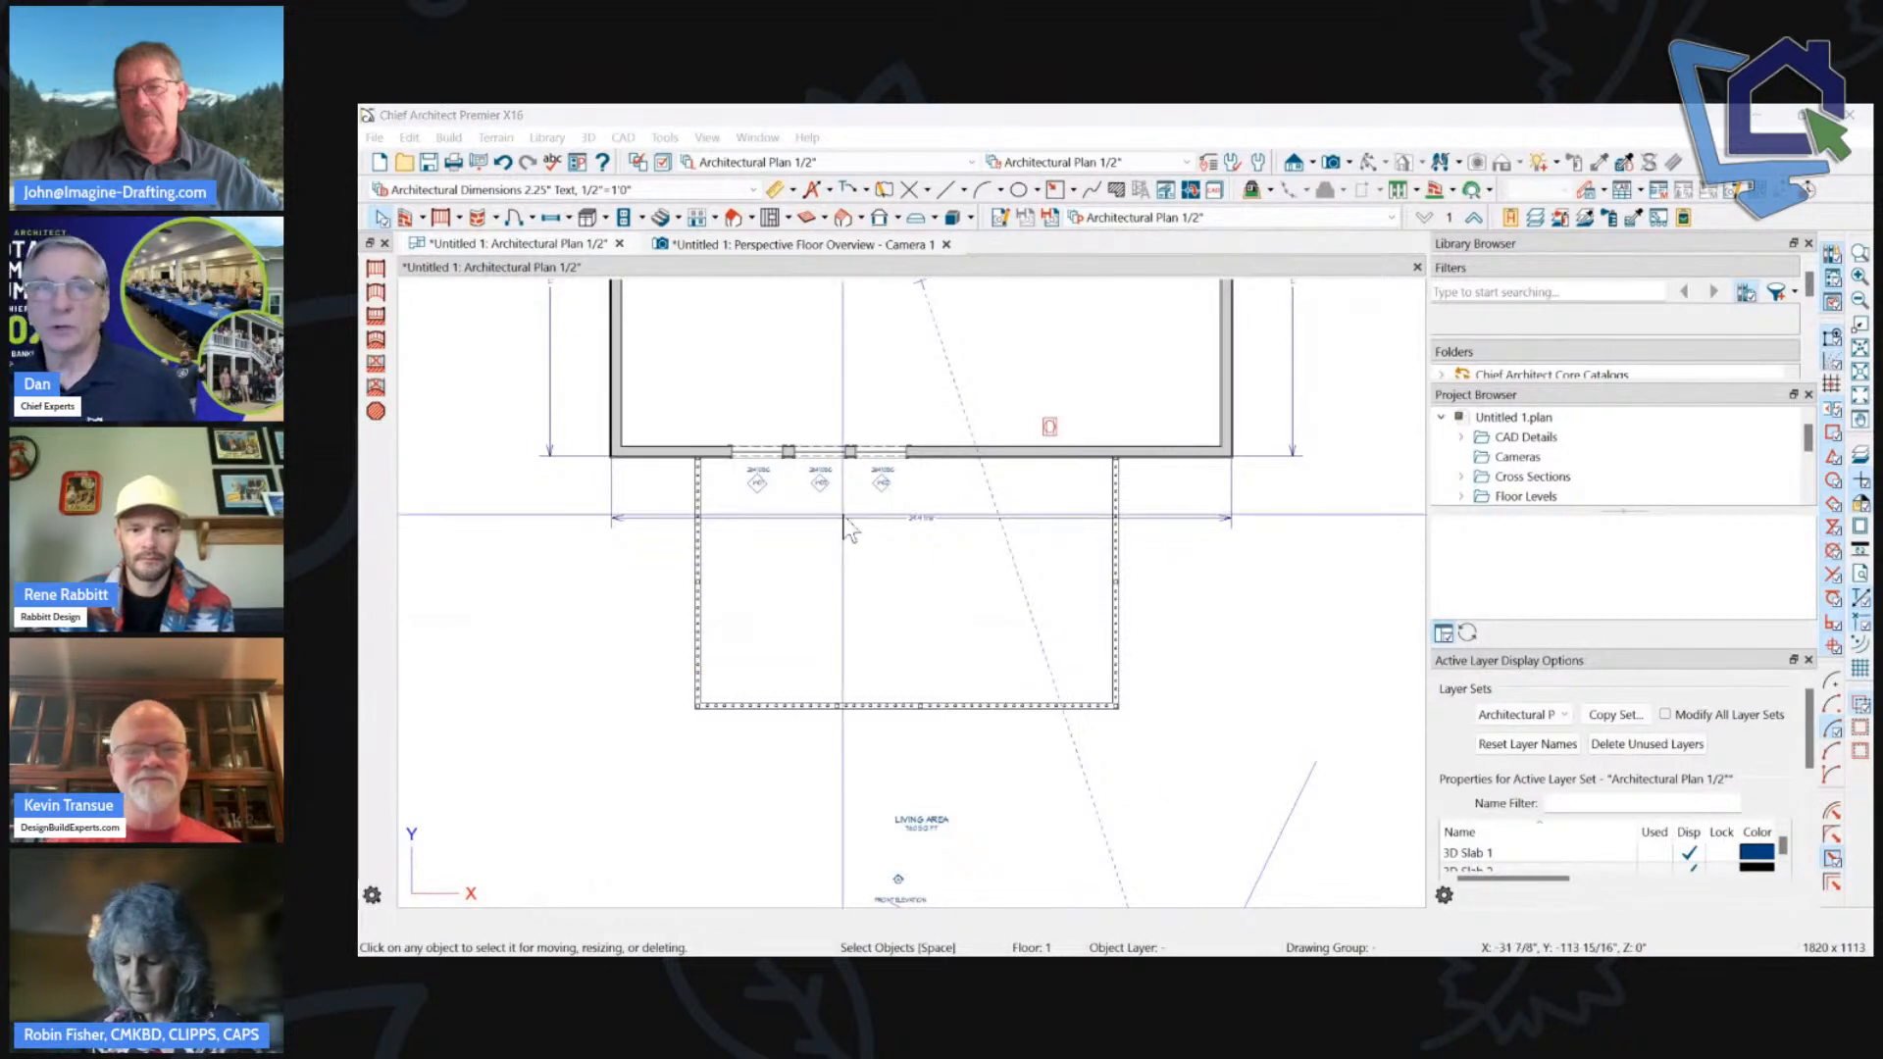
scroll(1094, 437, "down", 2)
scroll(965, 659, "up", 3)
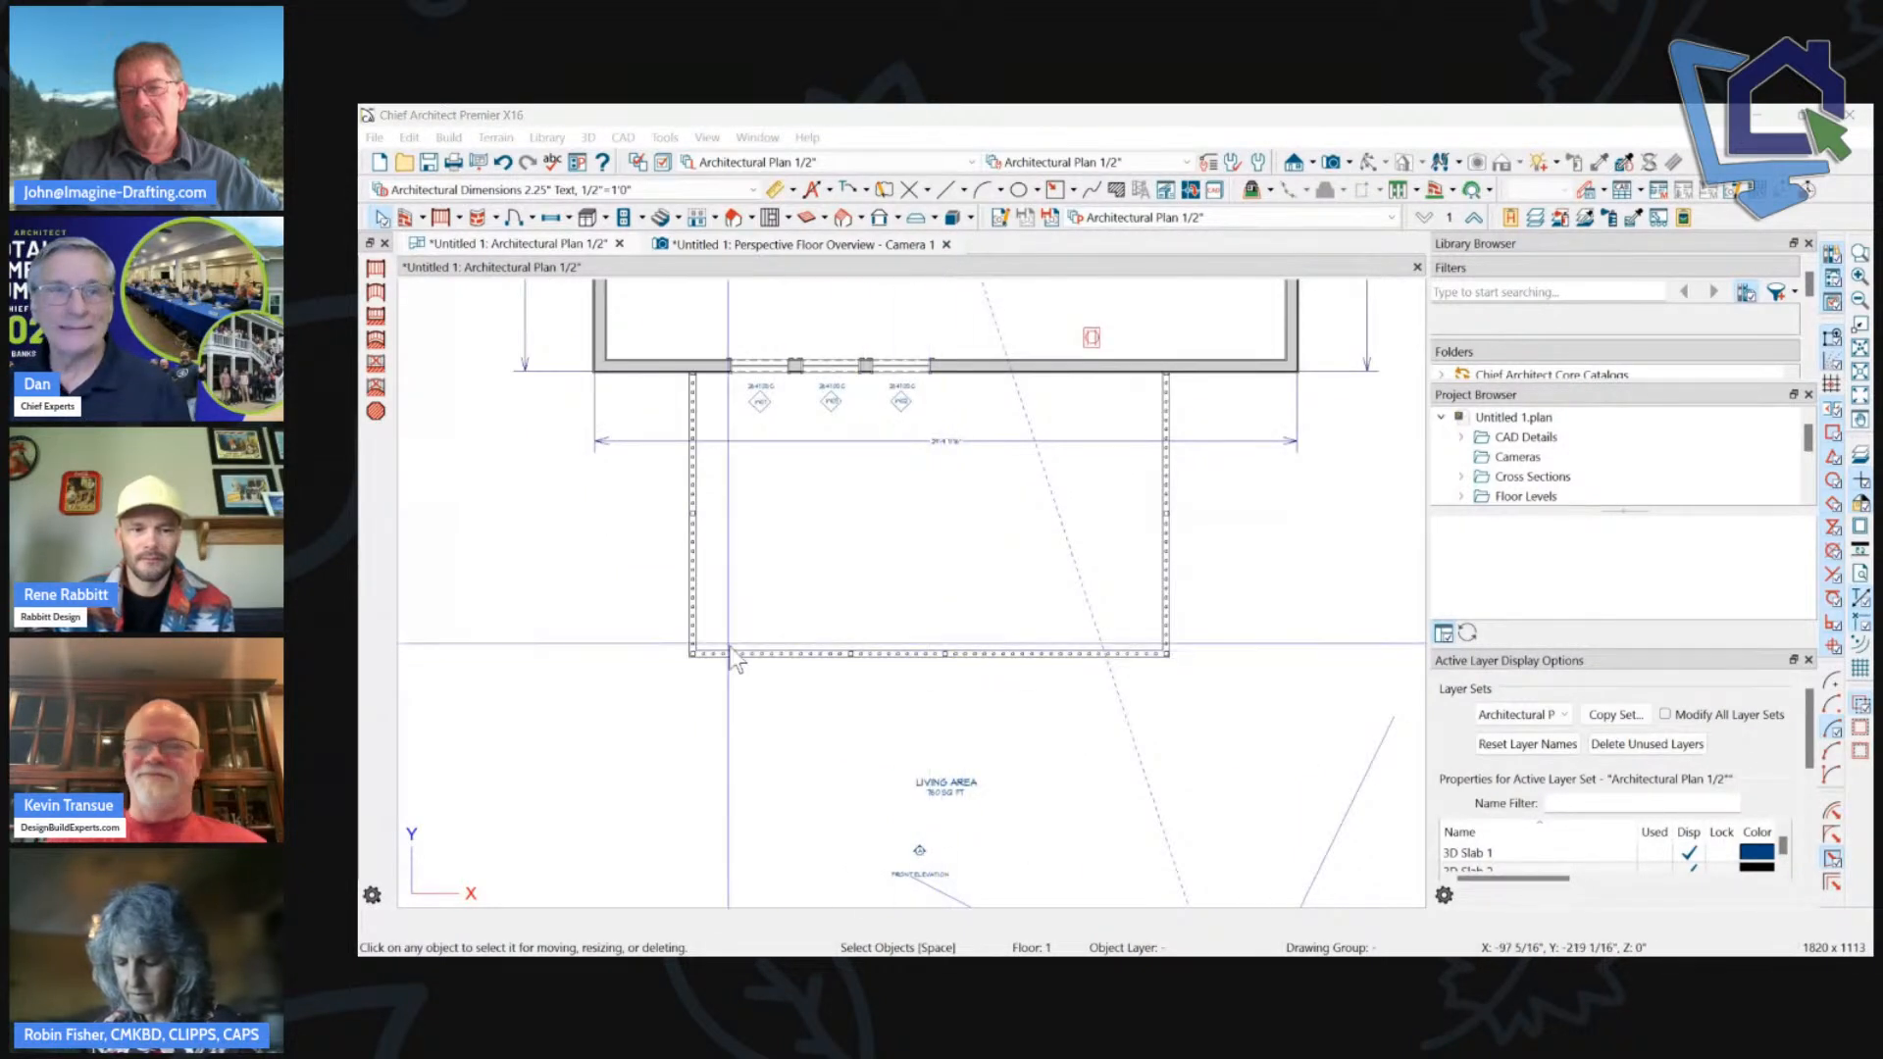
scroll(1155, 668, "up", 3)
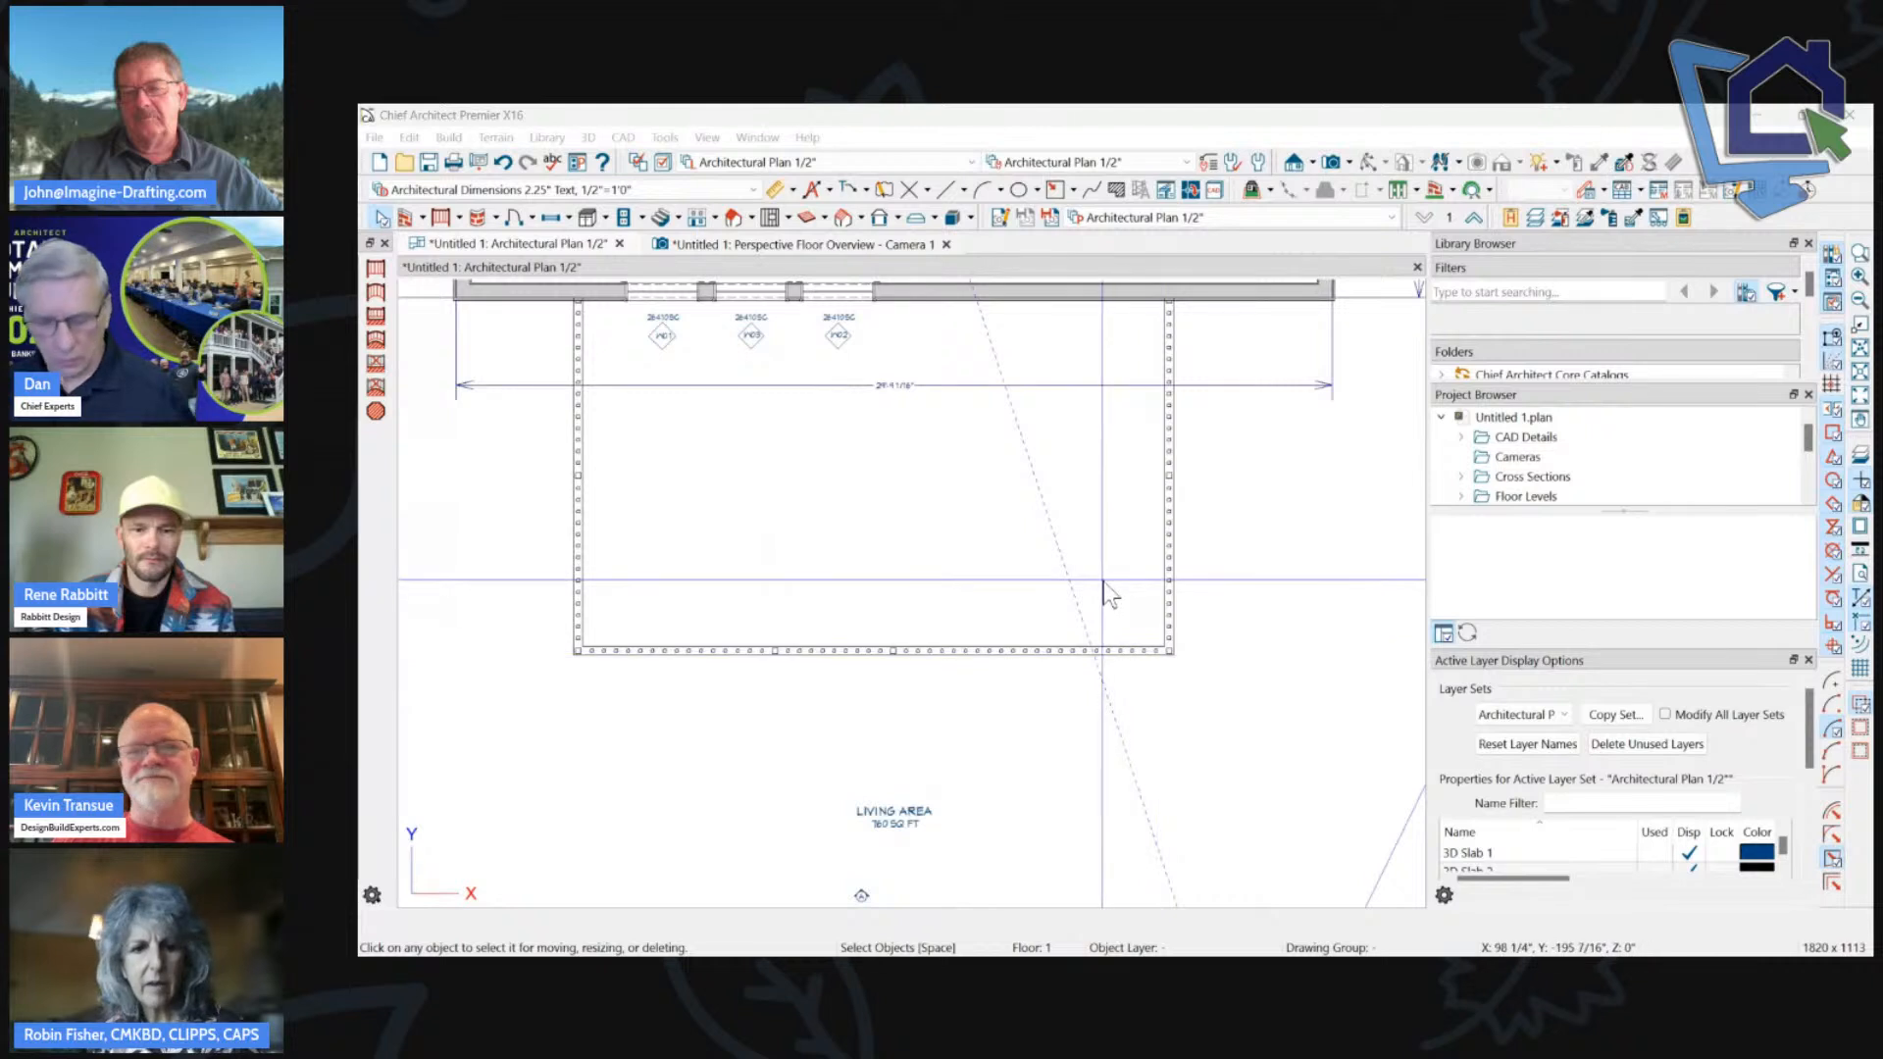
scroll(991, 601, "down", 1)
scroll(723, 538, "down", 2)
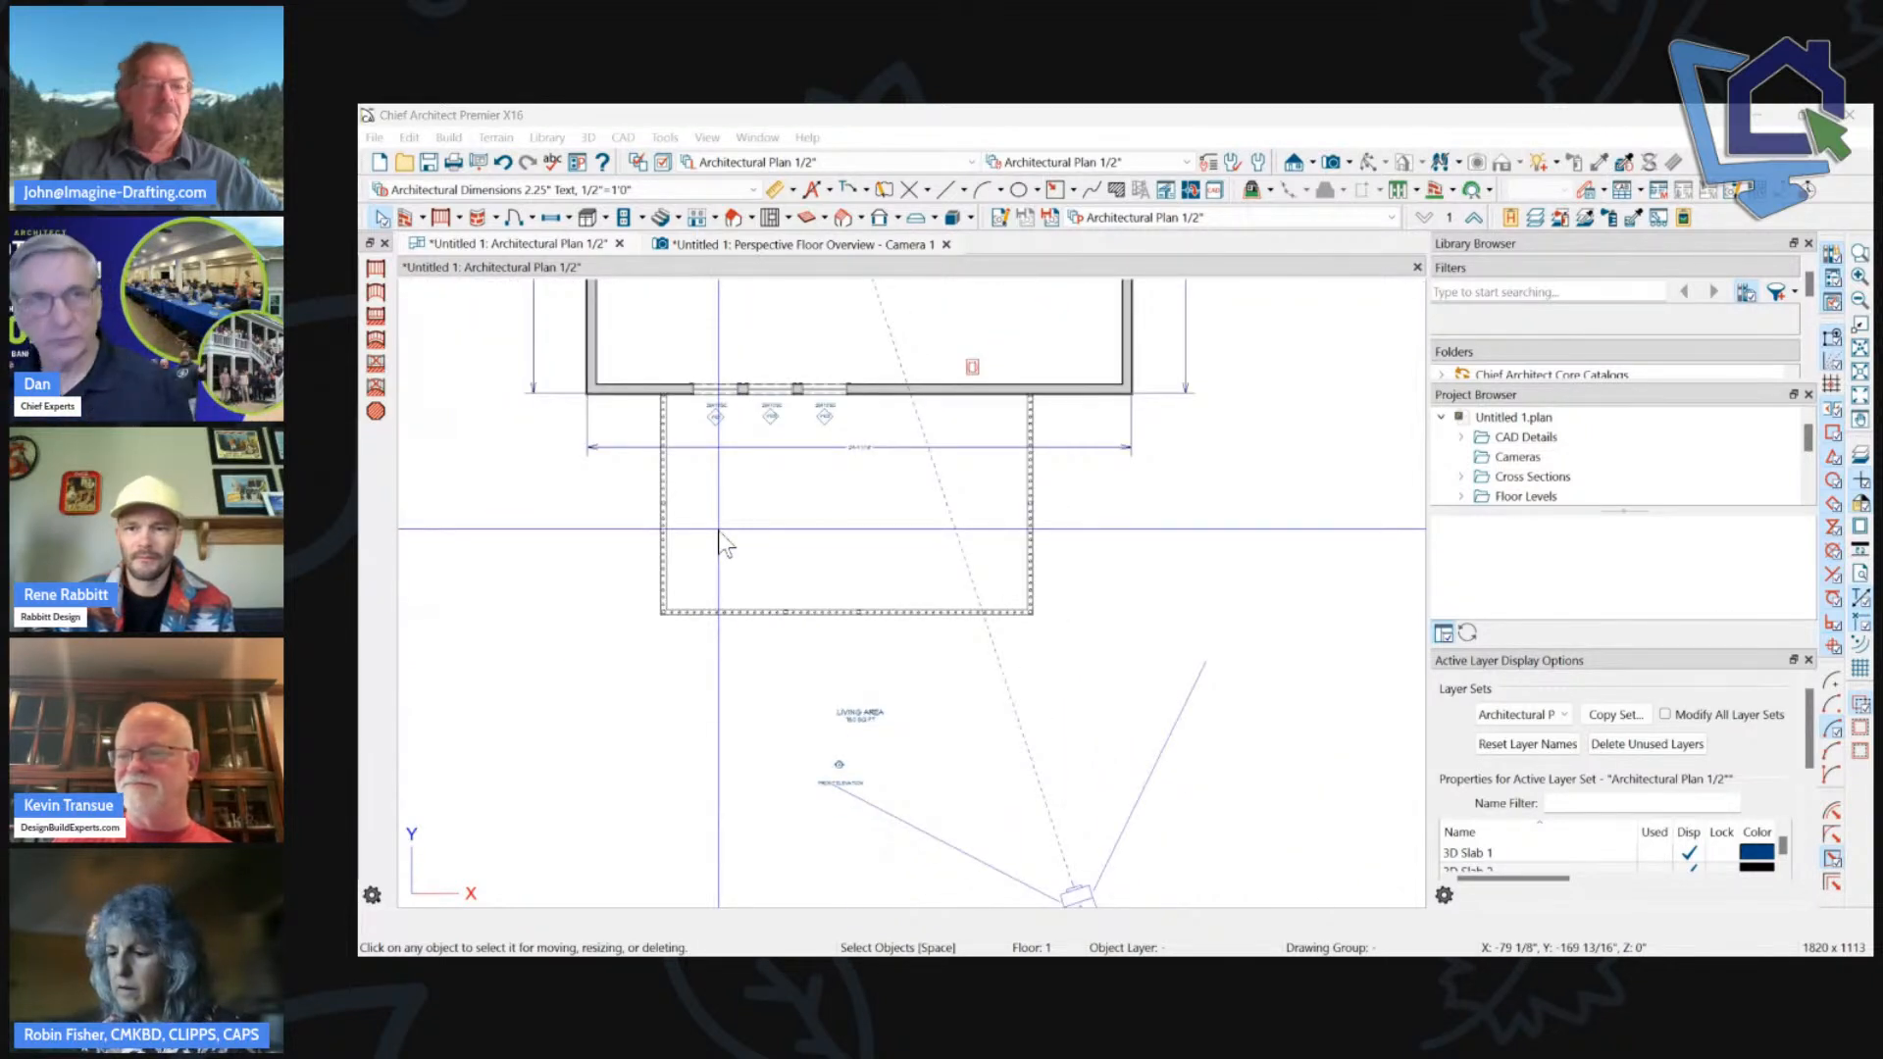
left_click(720, 530)
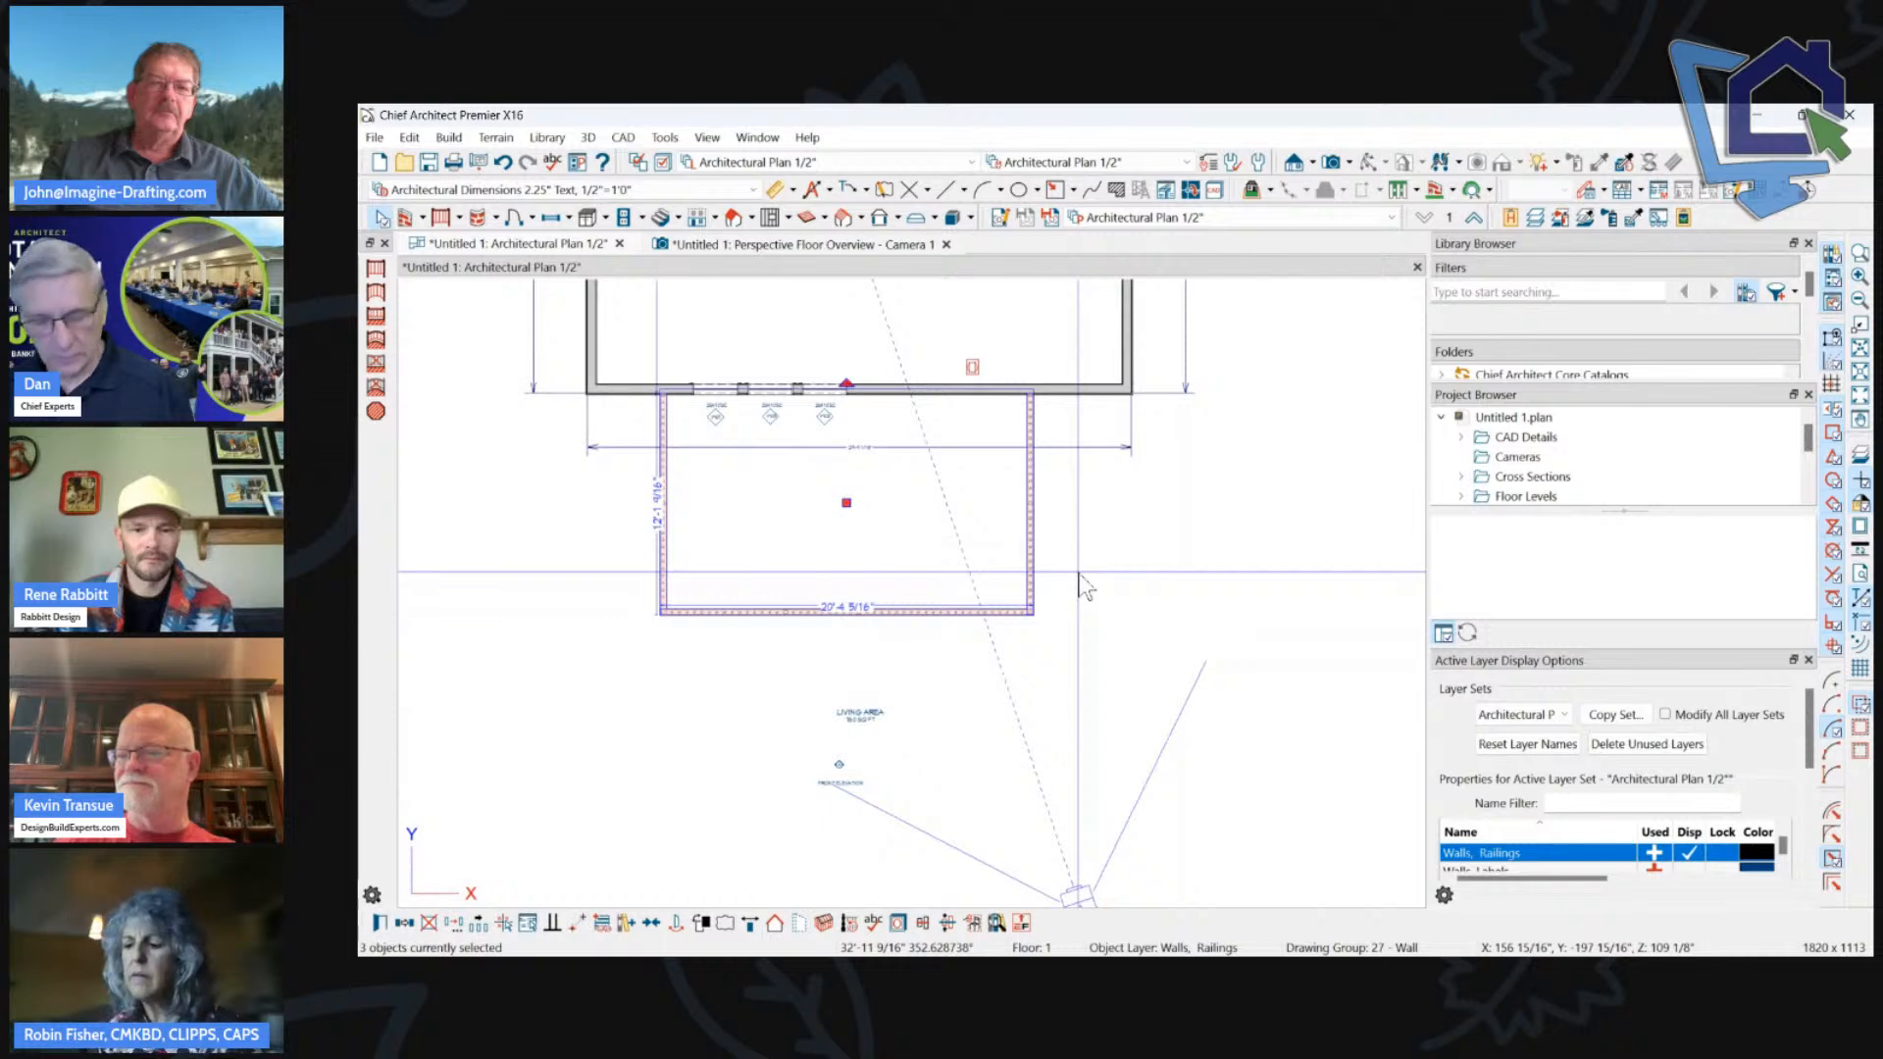
key("ctrl+e")
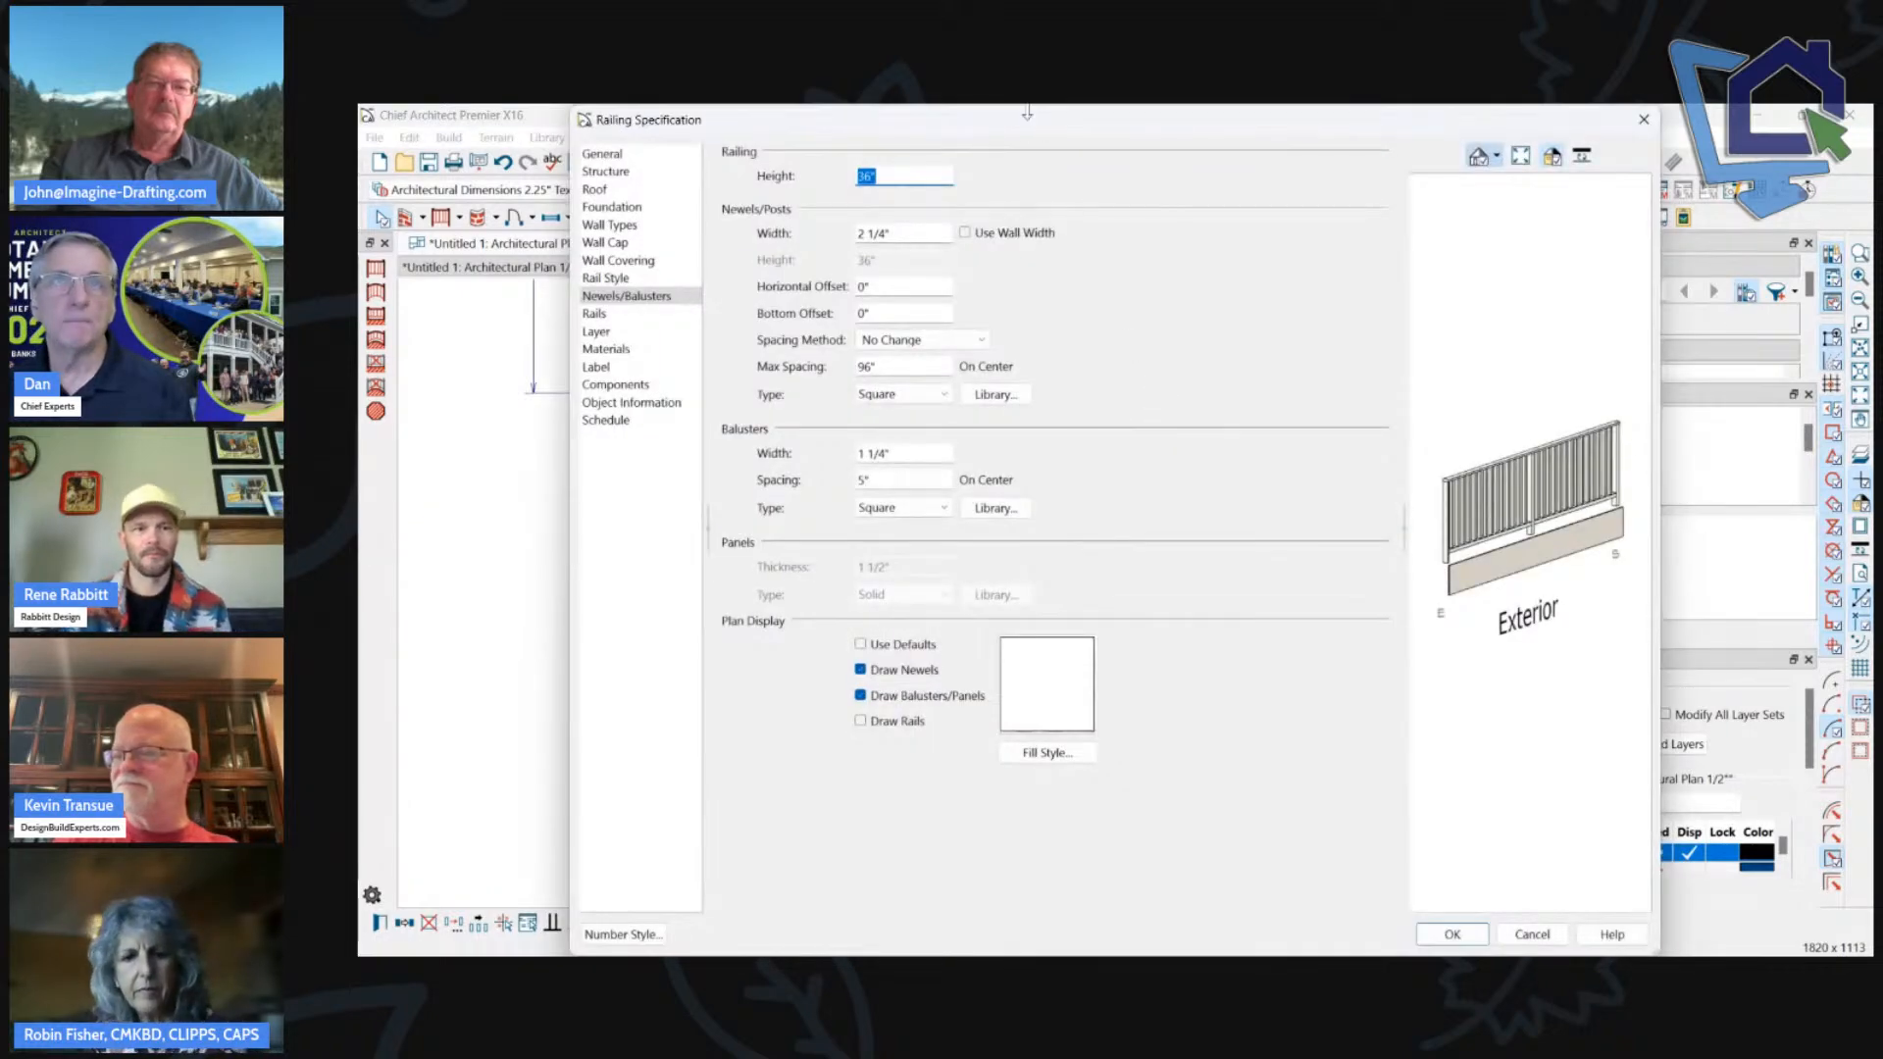
left_click_drag(1027, 113, 1134, 122)
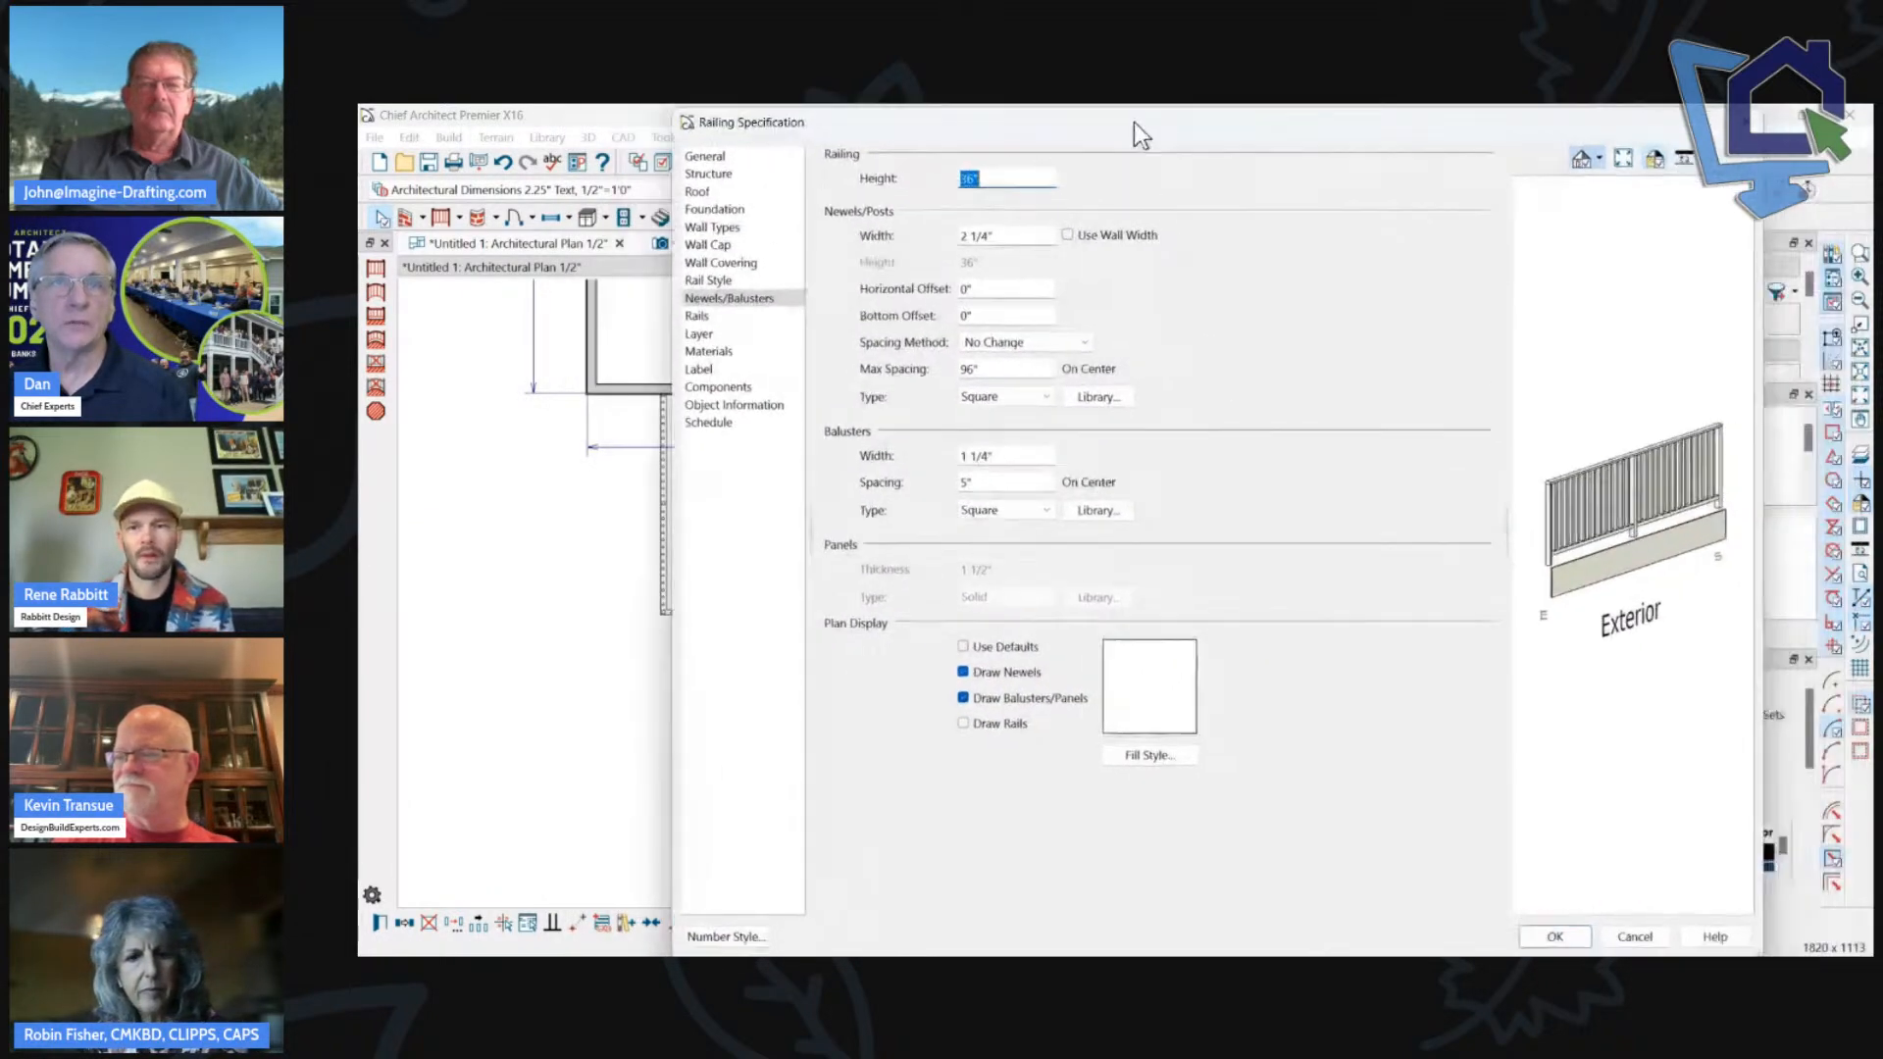
left_click(704, 156)
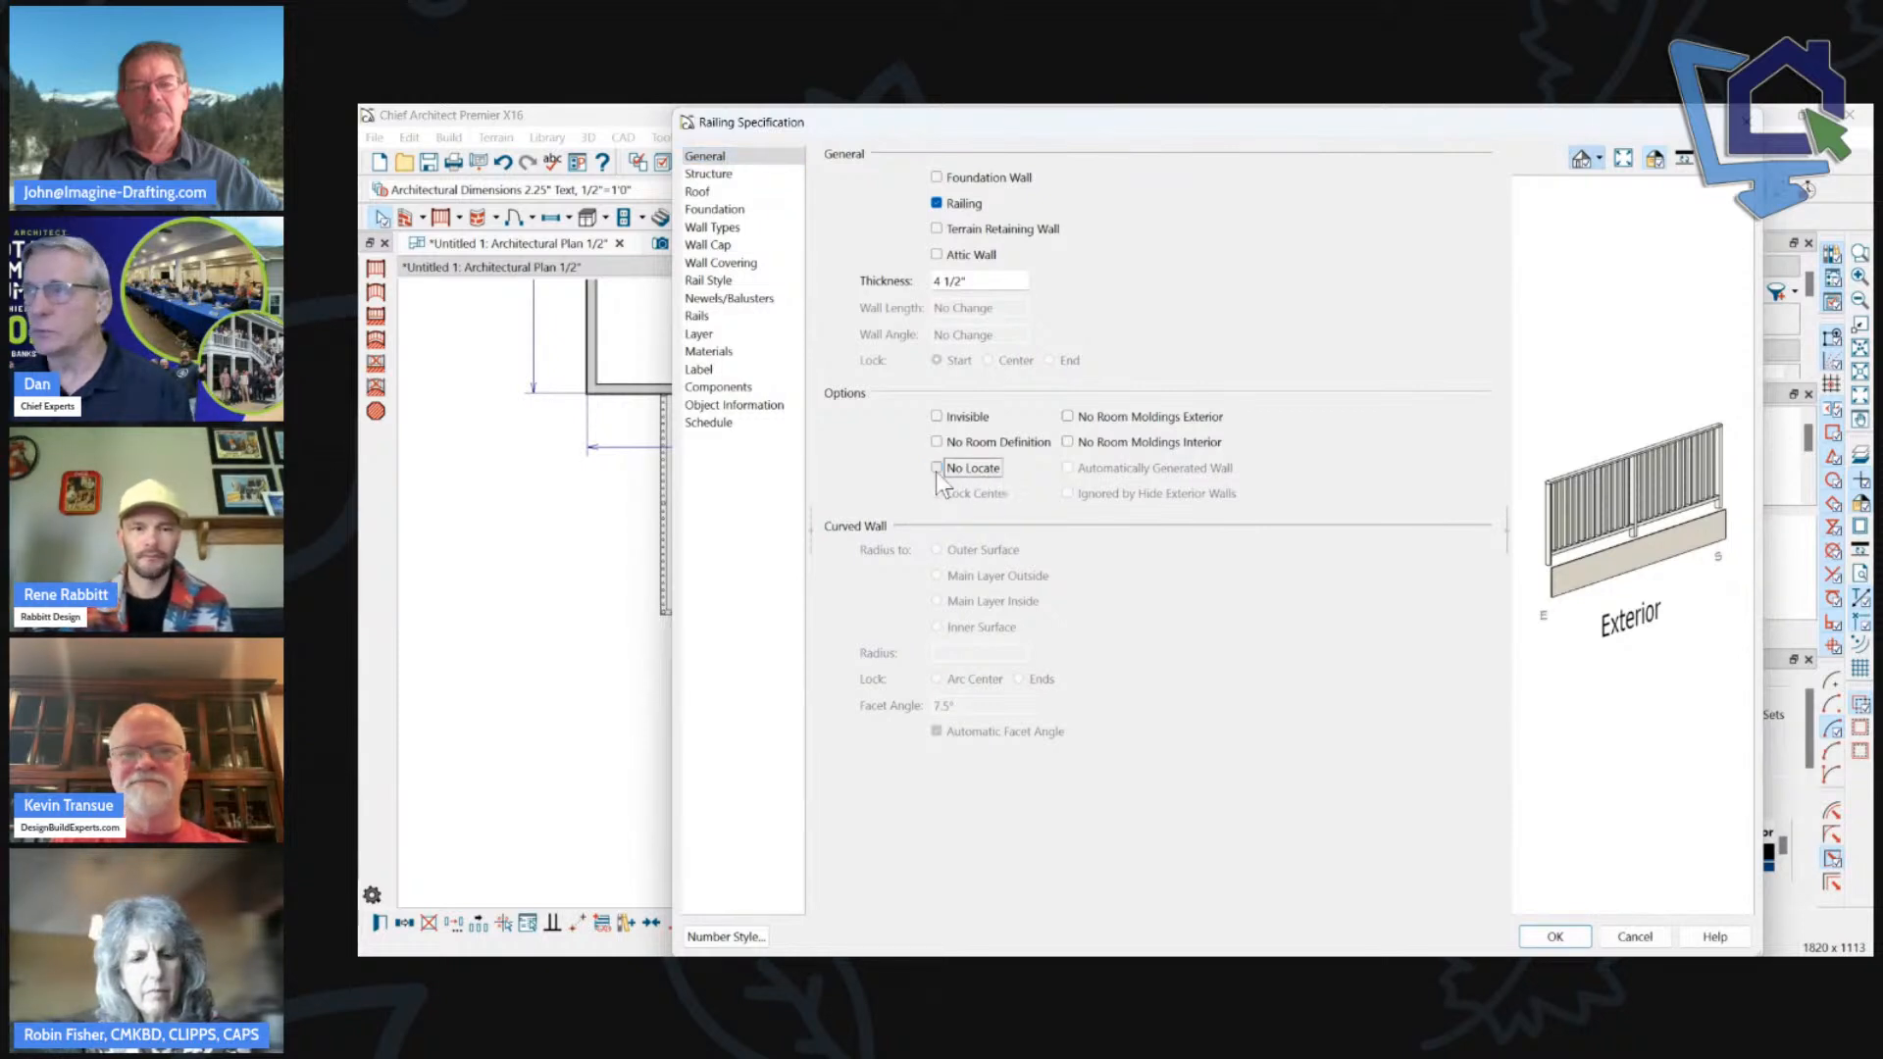
left_click(1555, 938)
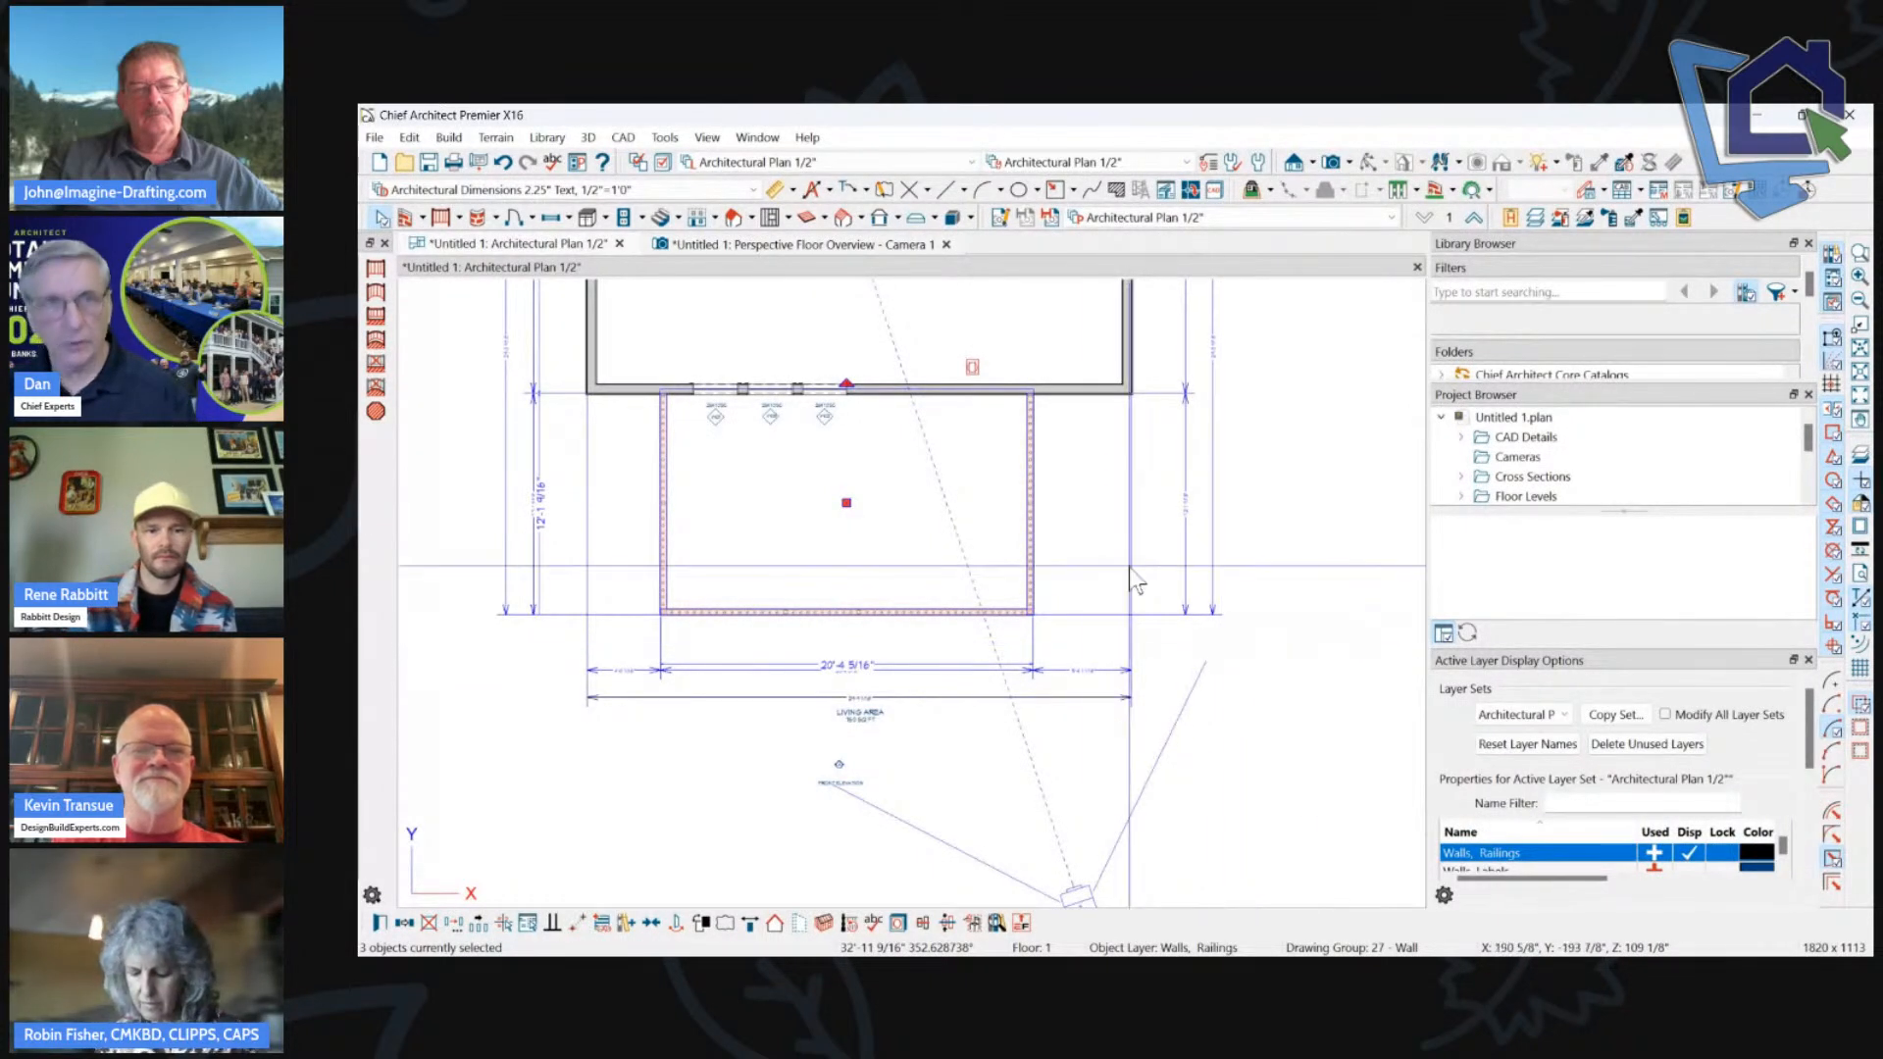
left_click(820, 731)
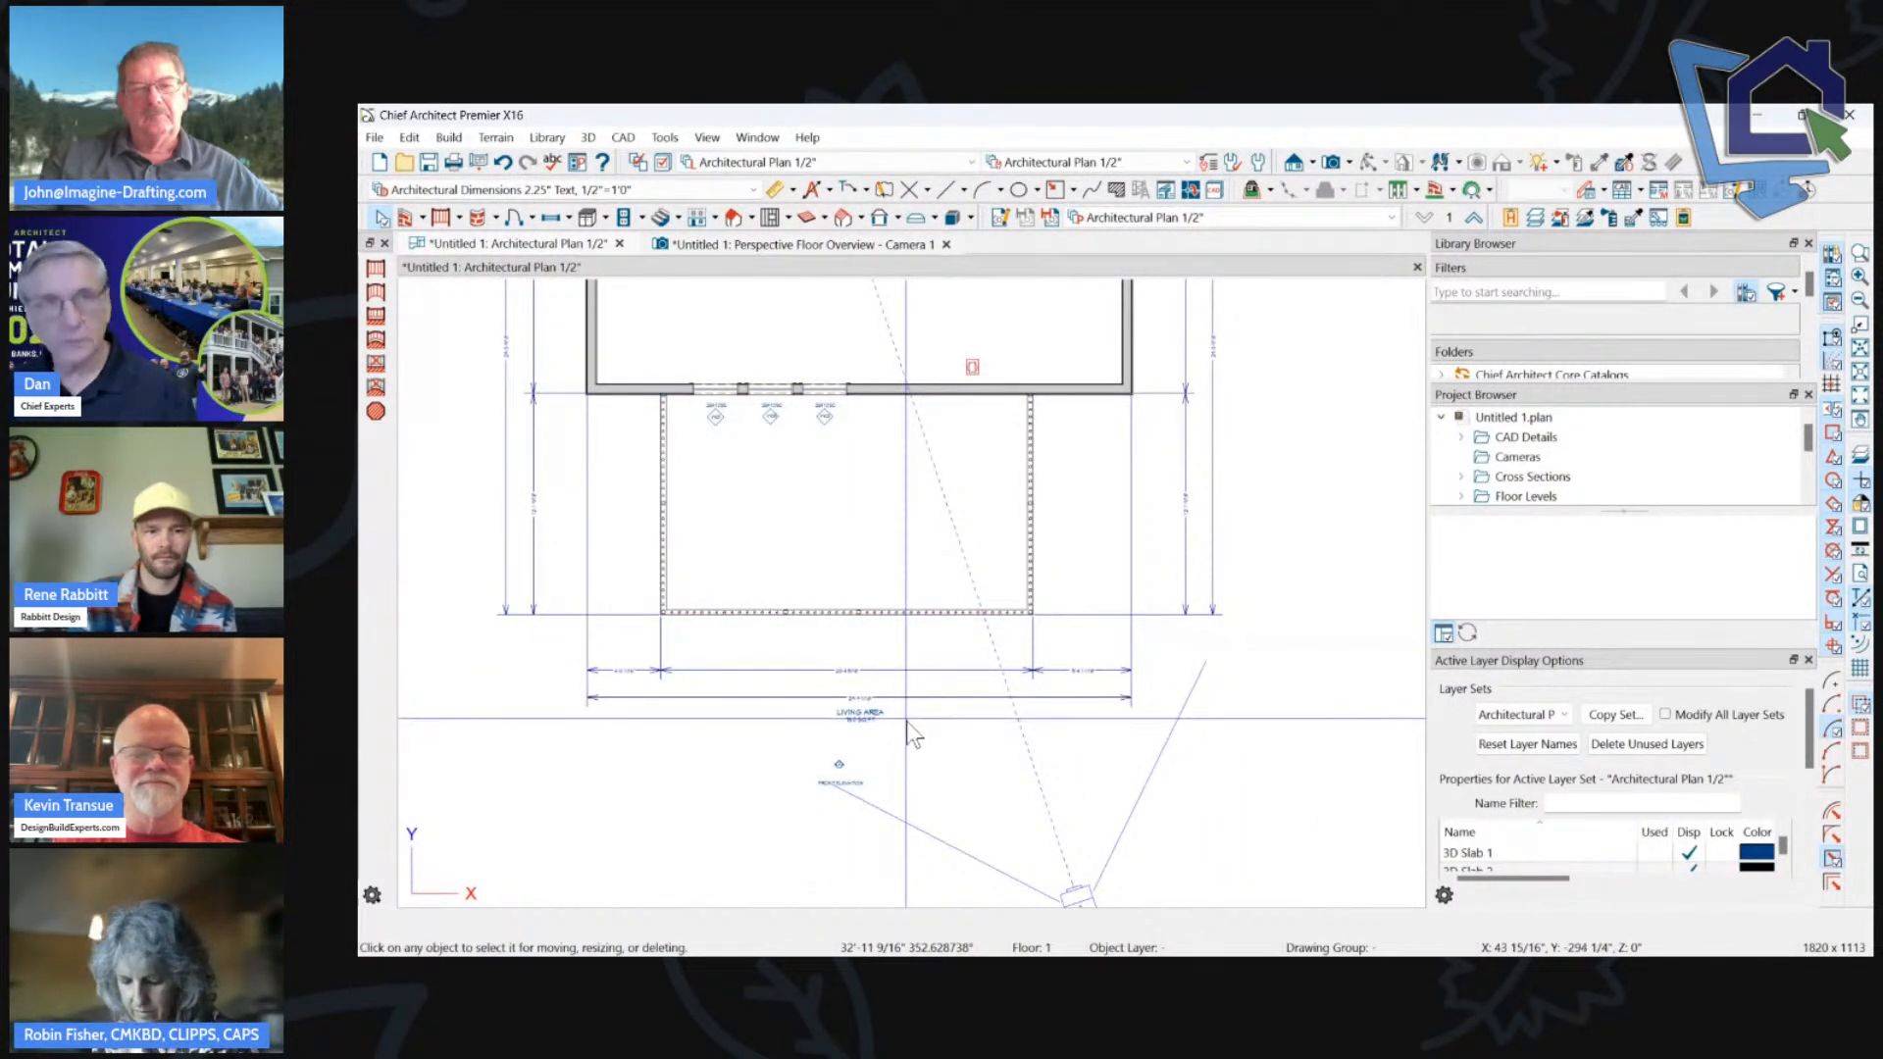
Change the active plan view to Architectural Plan 1/4".
scroll(1104, 515, "down", 1)
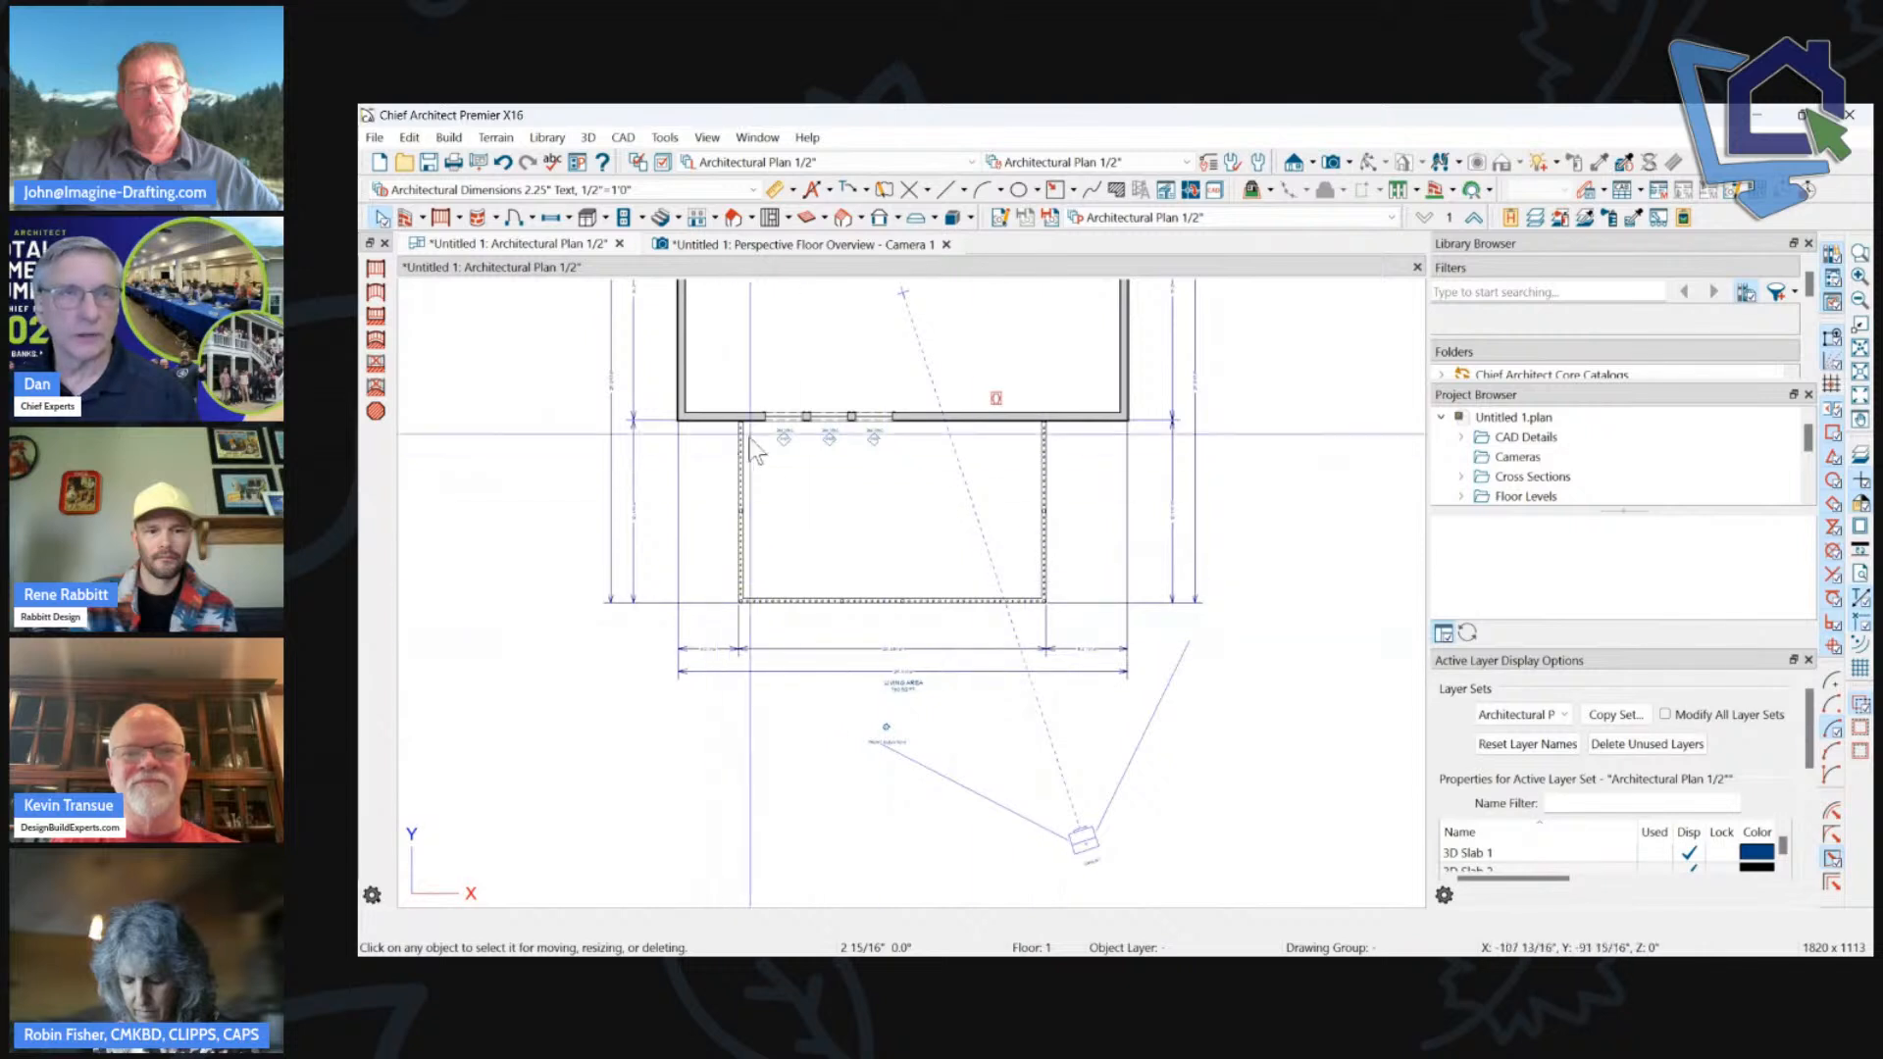
scroll(877, 675, "up", 1)
scroll(863, 687, "up", 1)
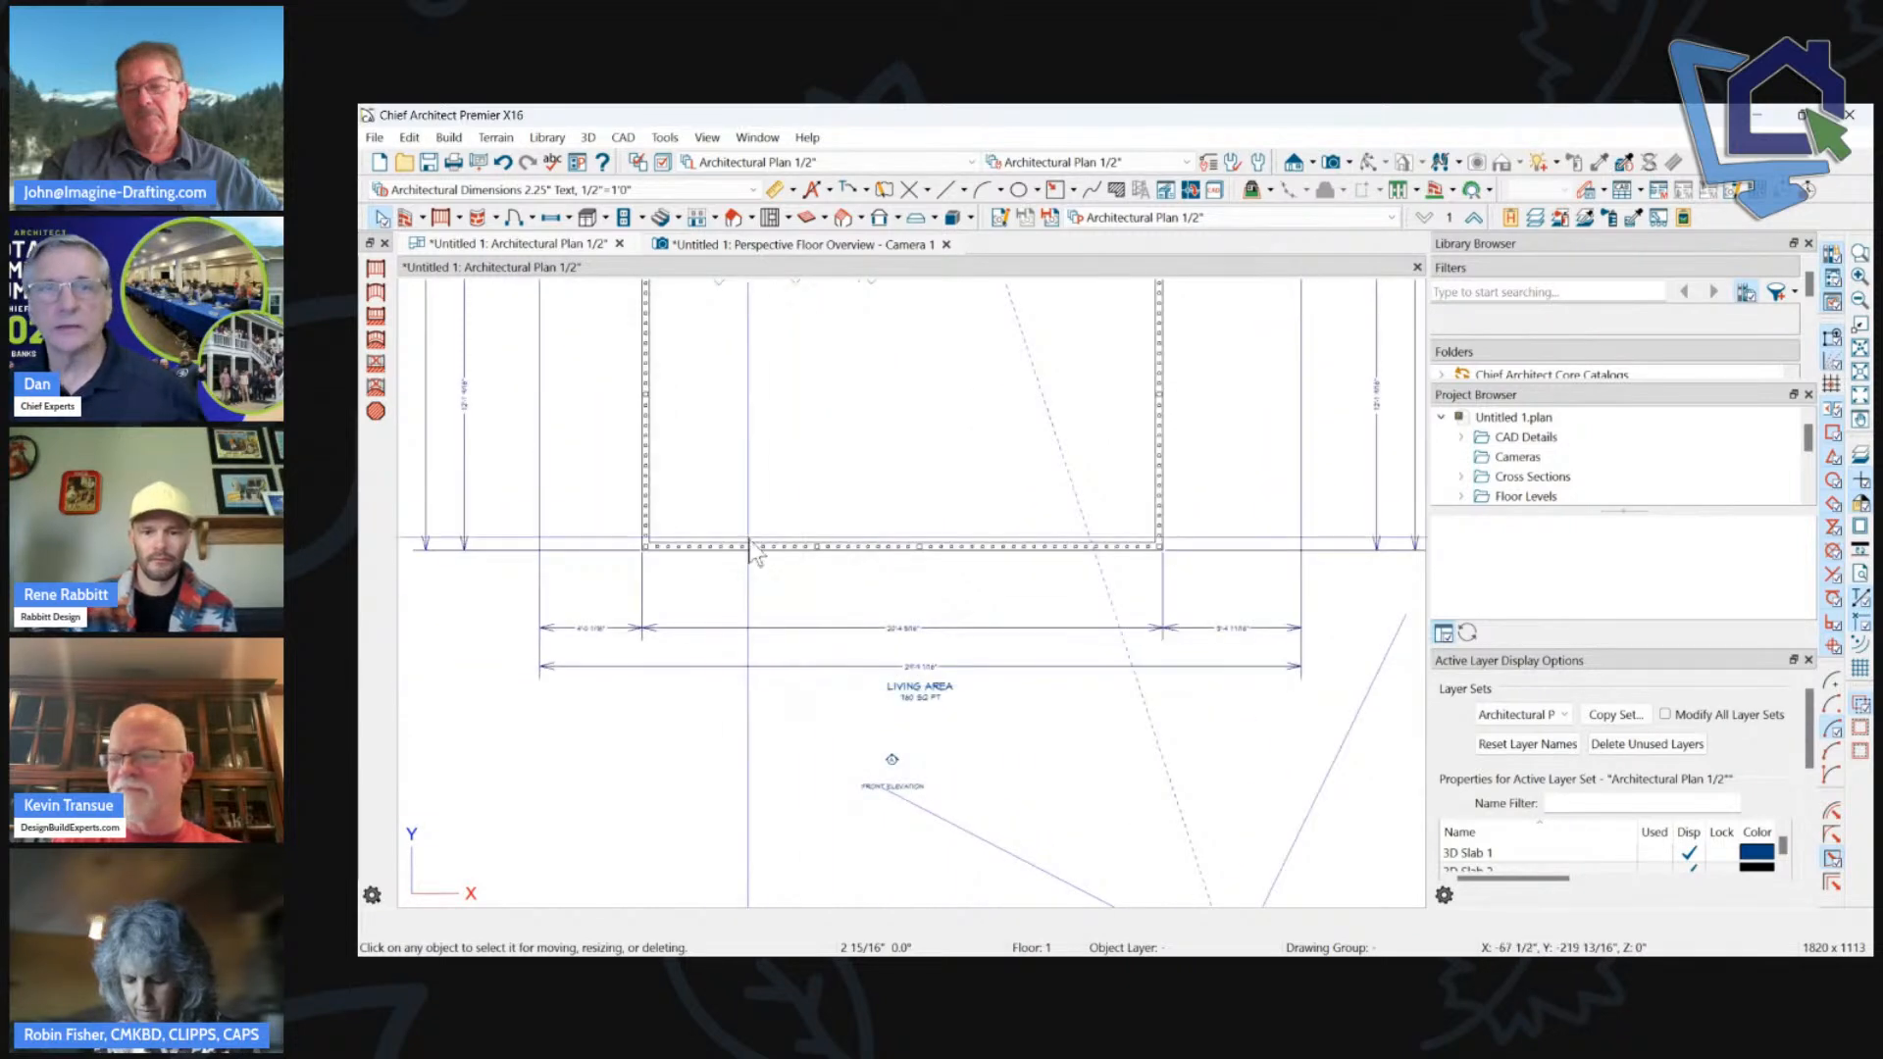
left_click(1141, 219)
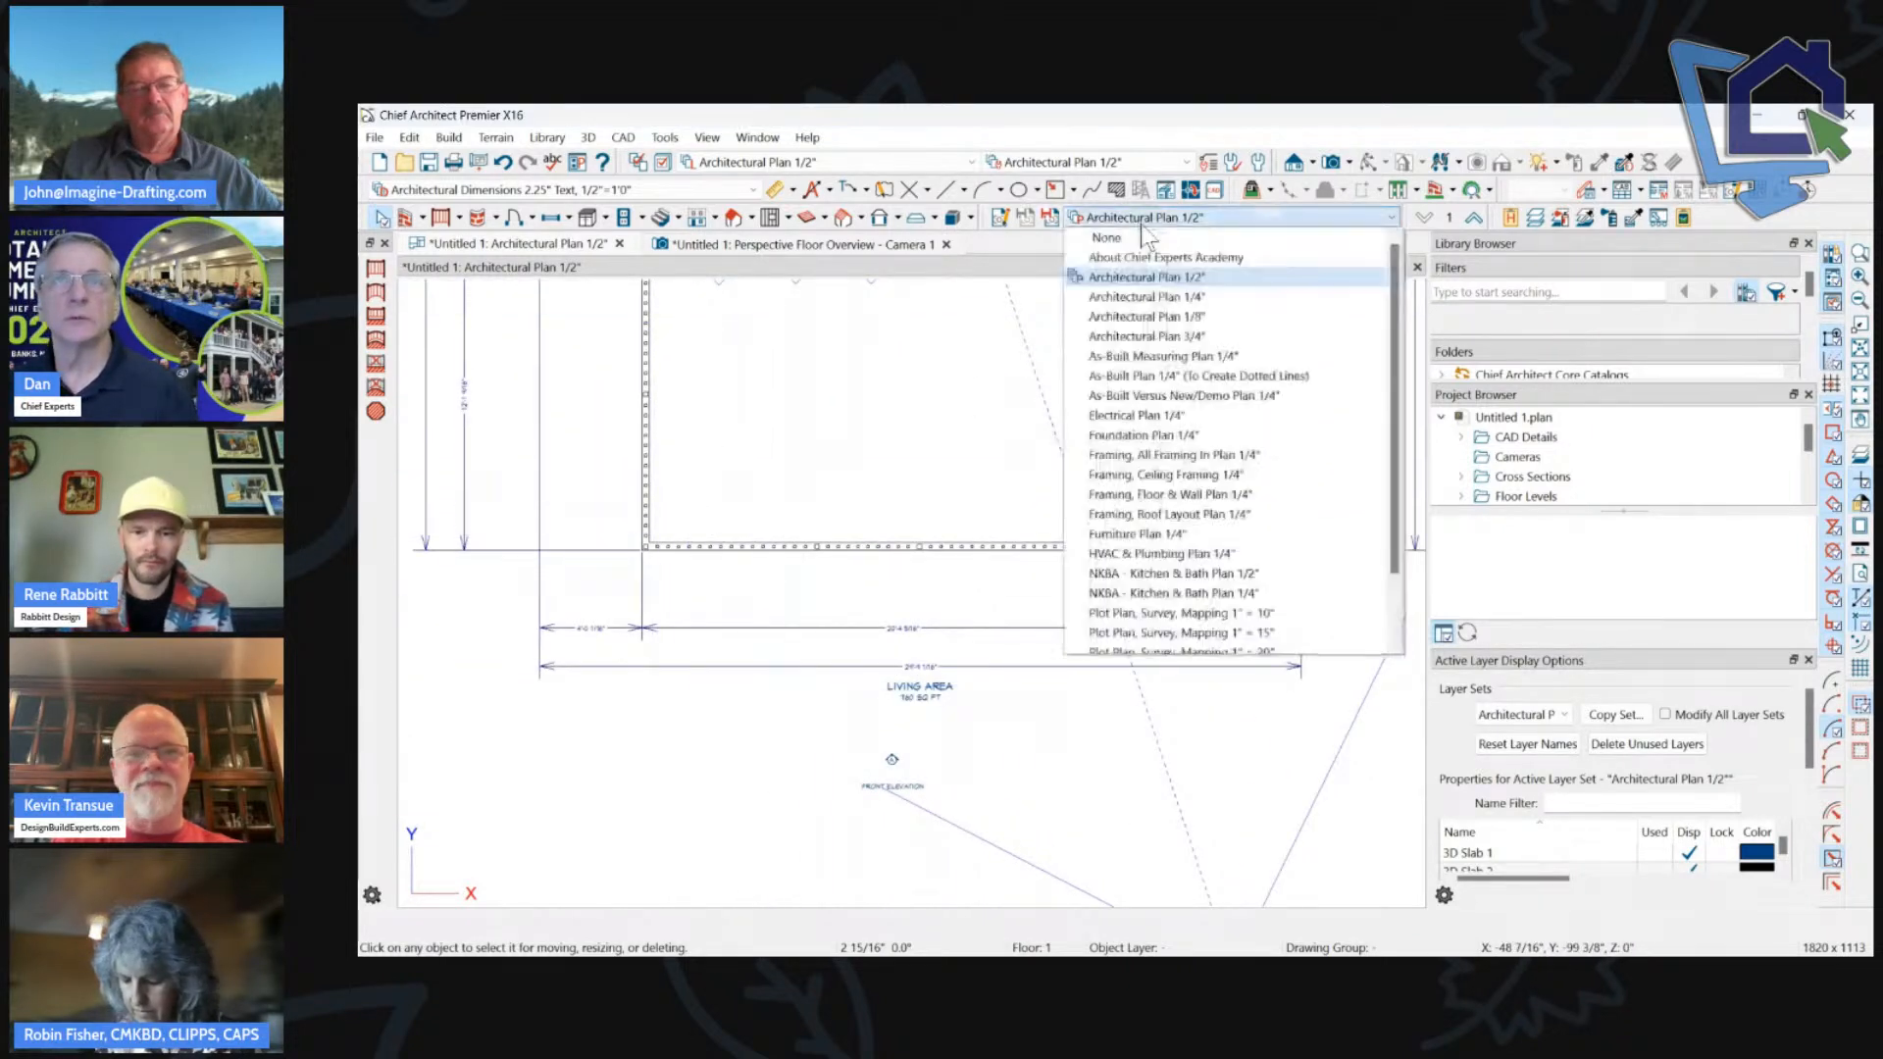
left_click(1120, 312)
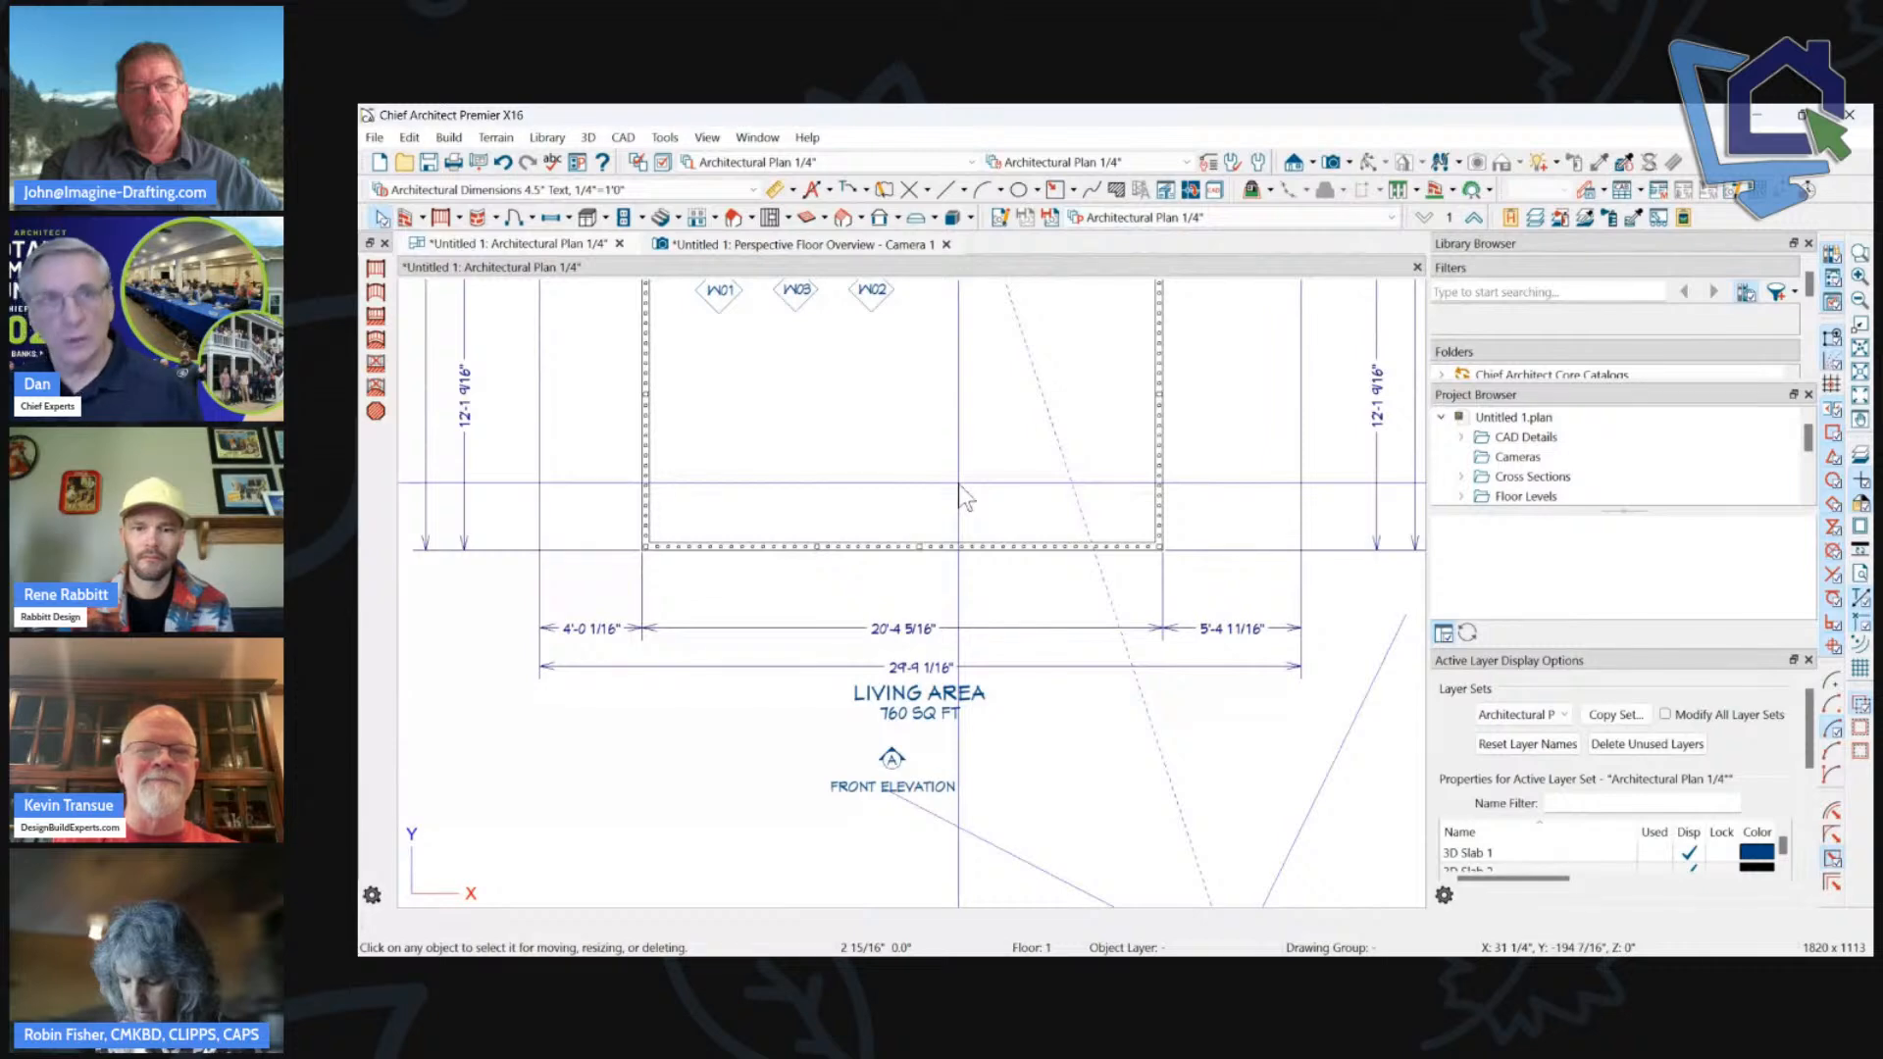
scroll(1138, 537, "down", 1)
scroll(924, 472, "up", 1)
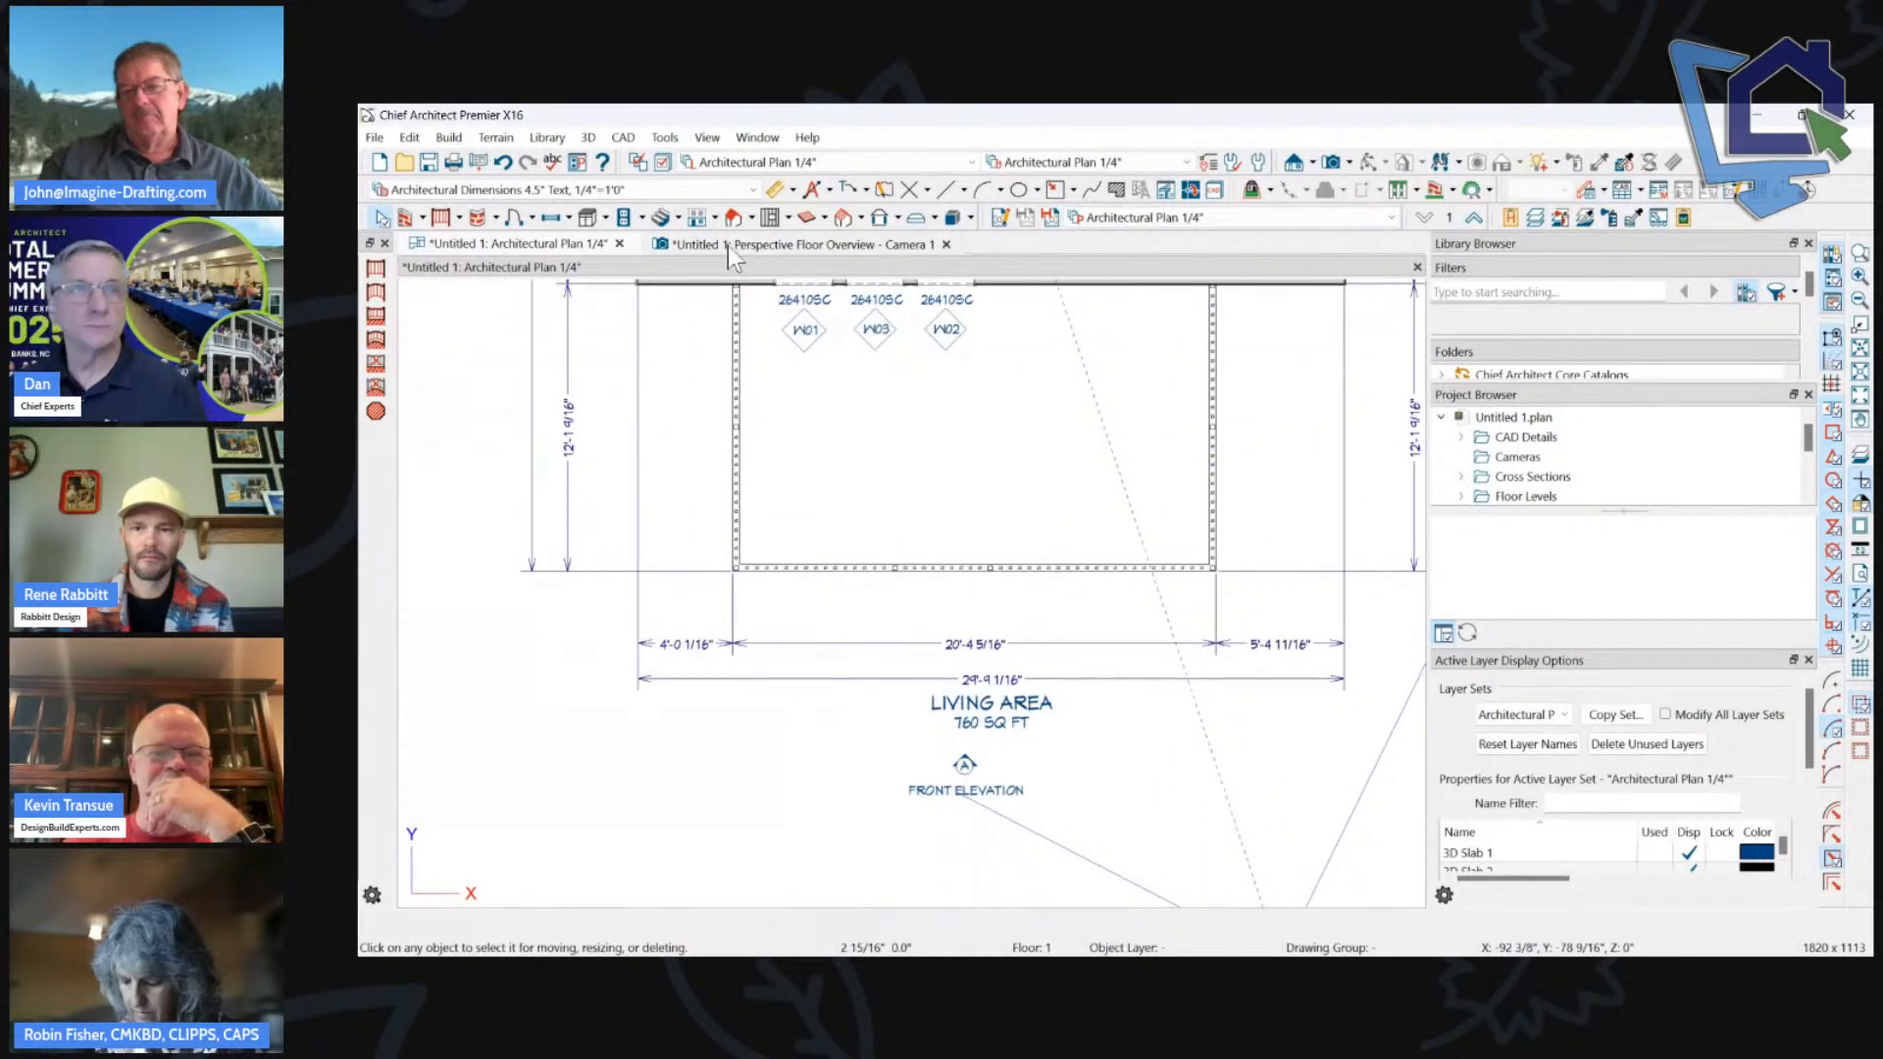
In the manual locate dimension defaults, enable Other Objects with Newel Centers and Newel Sides, and turn Electrical off.
left_click(777, 190)
double_click(777, 190)
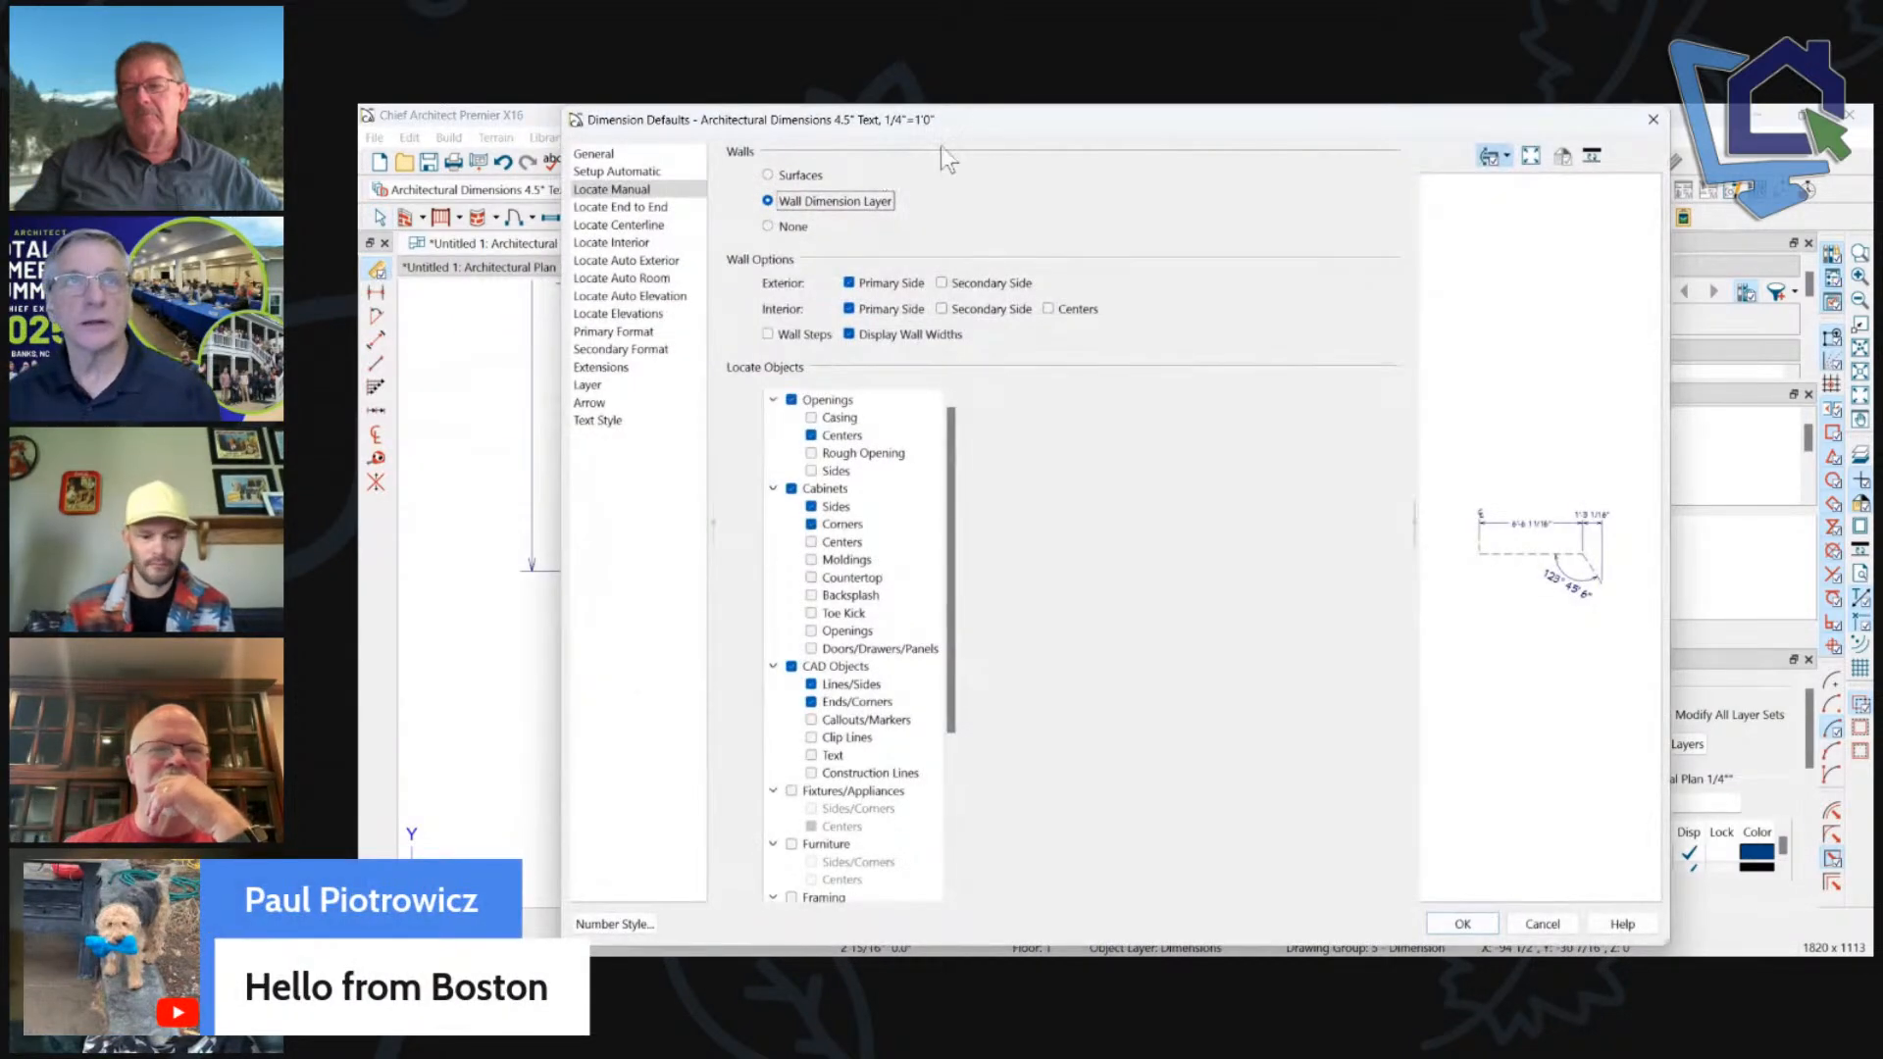
scroll(976, 519, "down", 3)
scroll(976, 549, "down", 2)
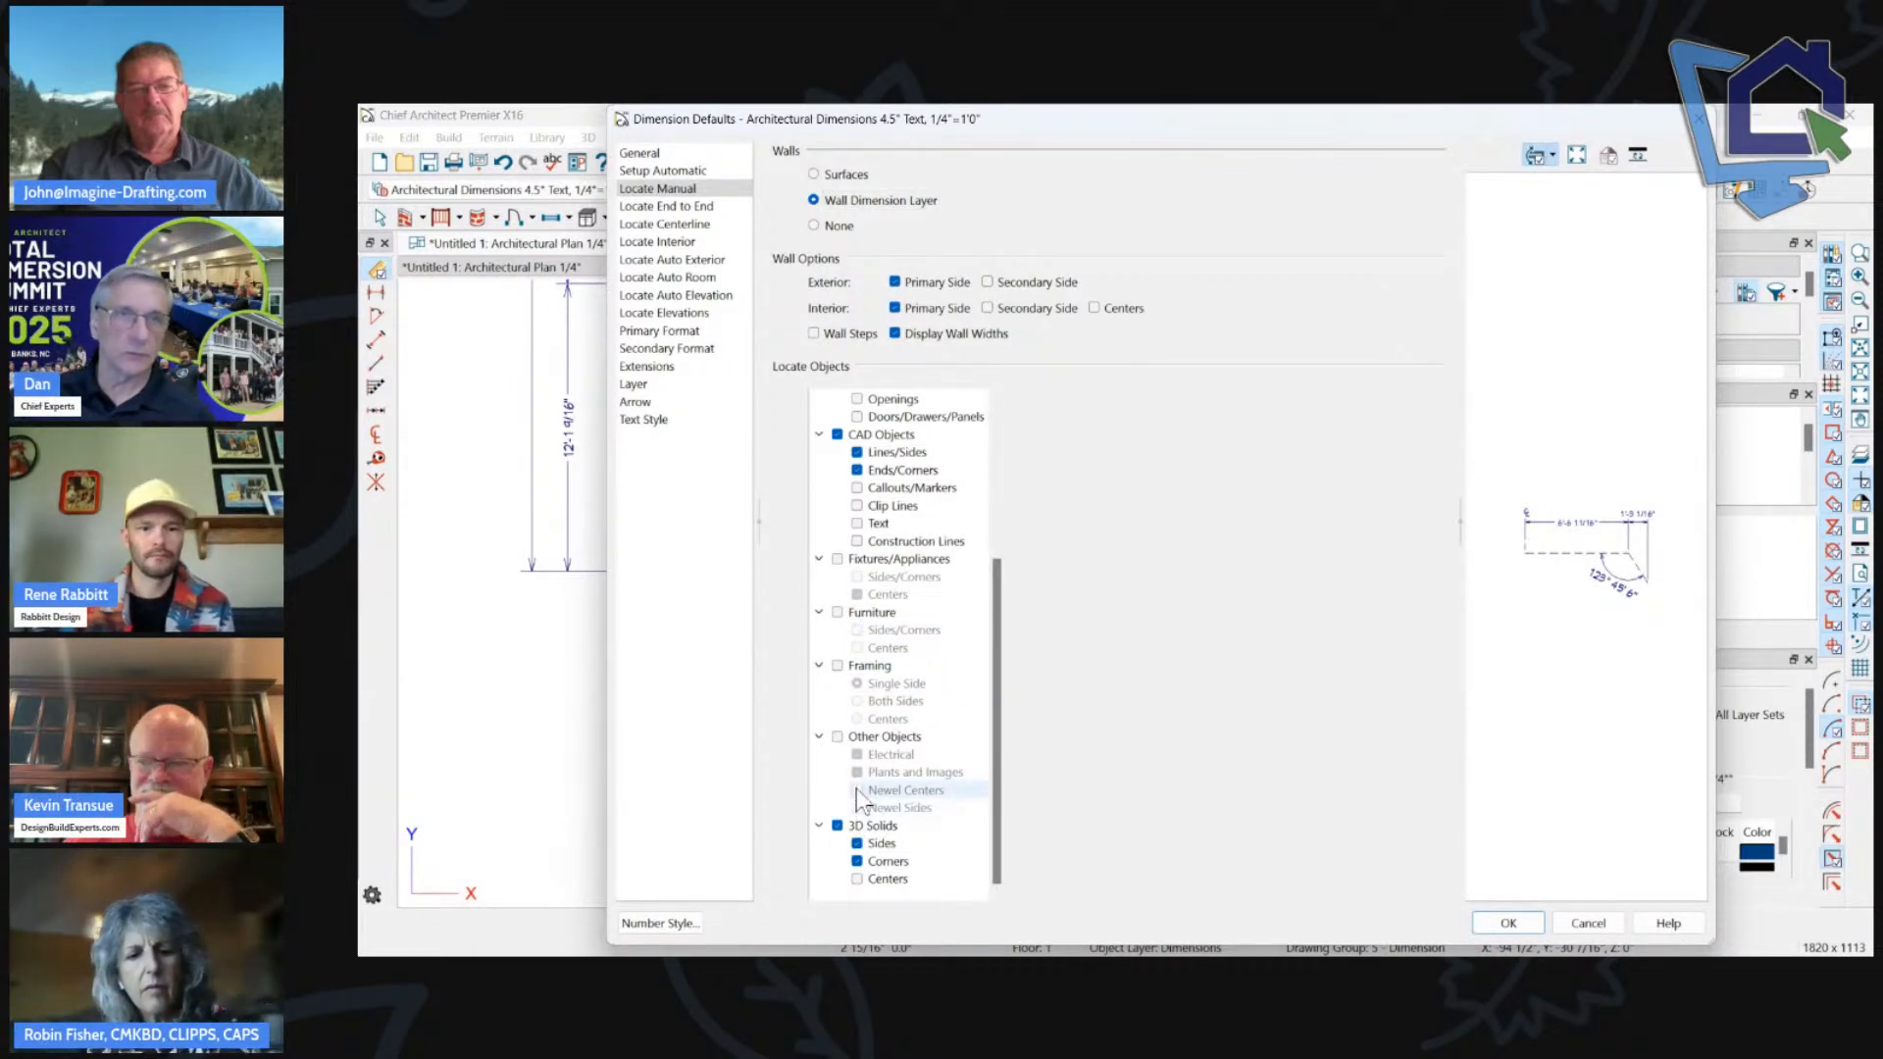
left_click(837, 736)
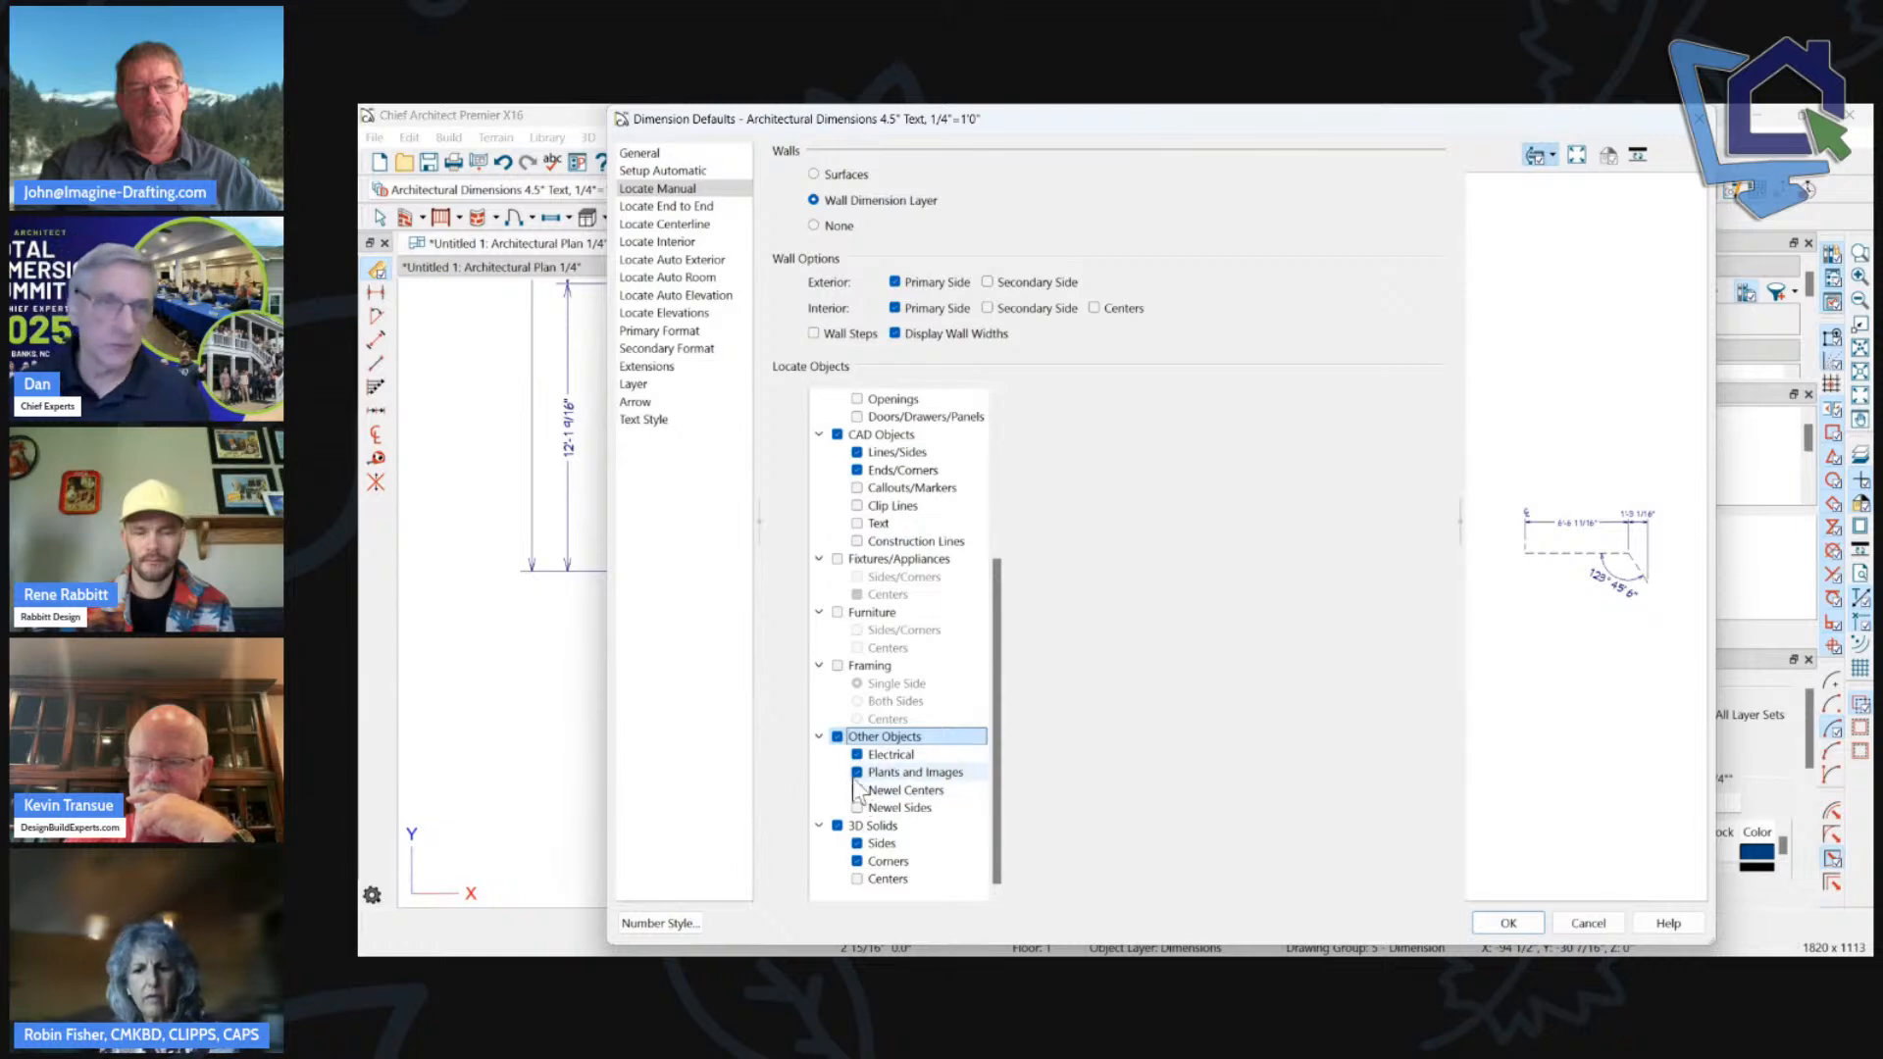
left_click(857, 755)
left_click(857, 791)
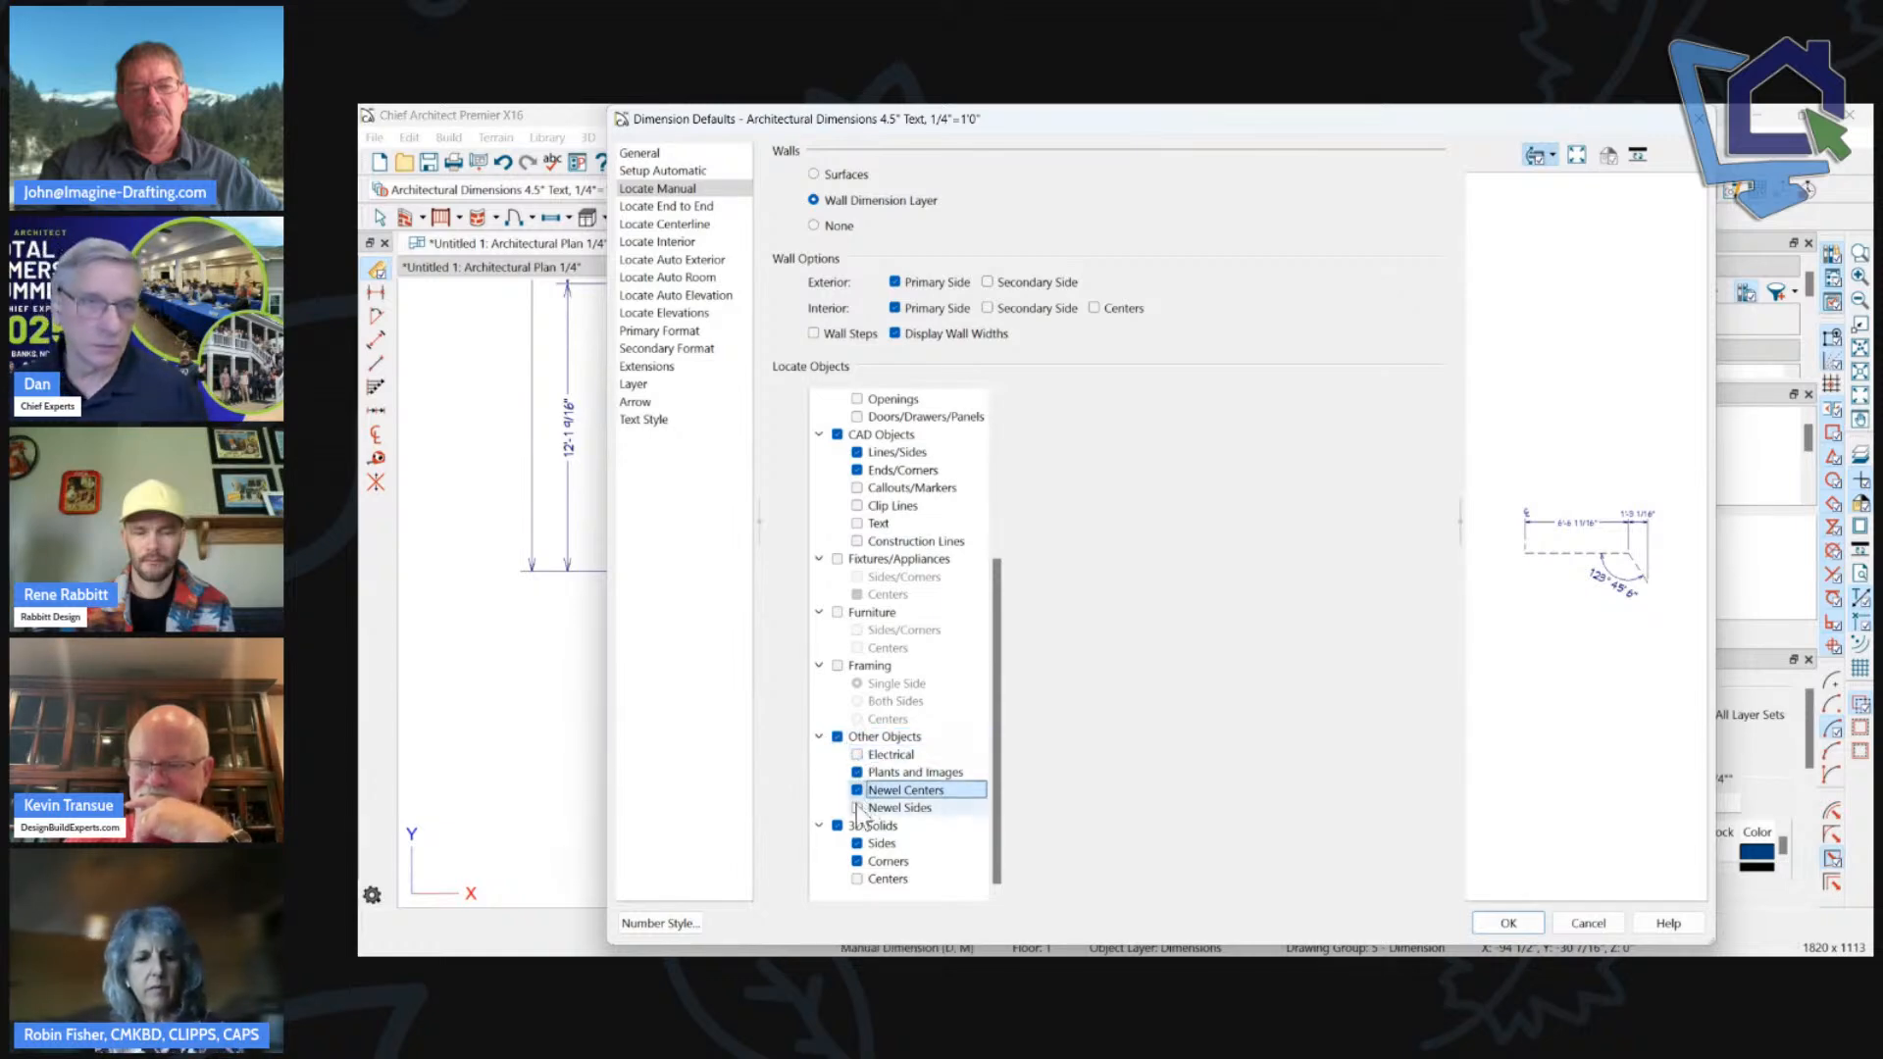
left_click(857, 808)
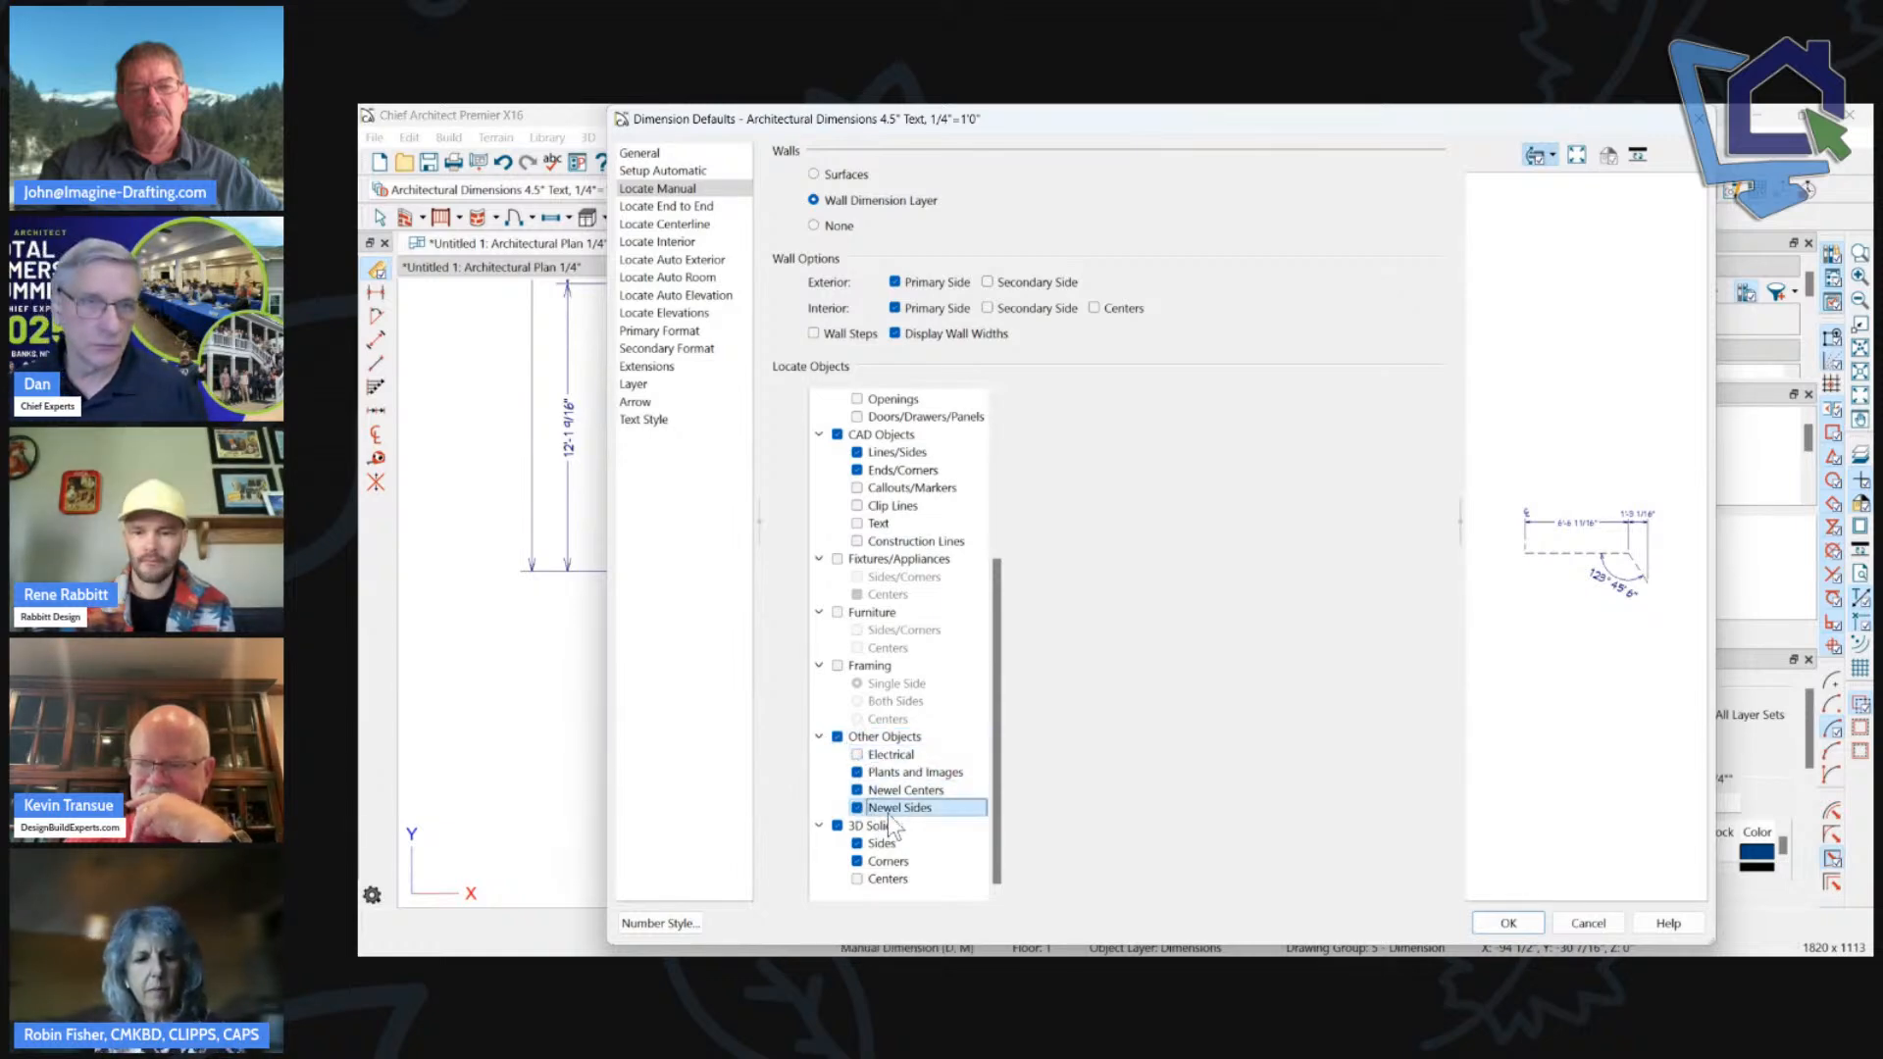
left_click(1520, 927)
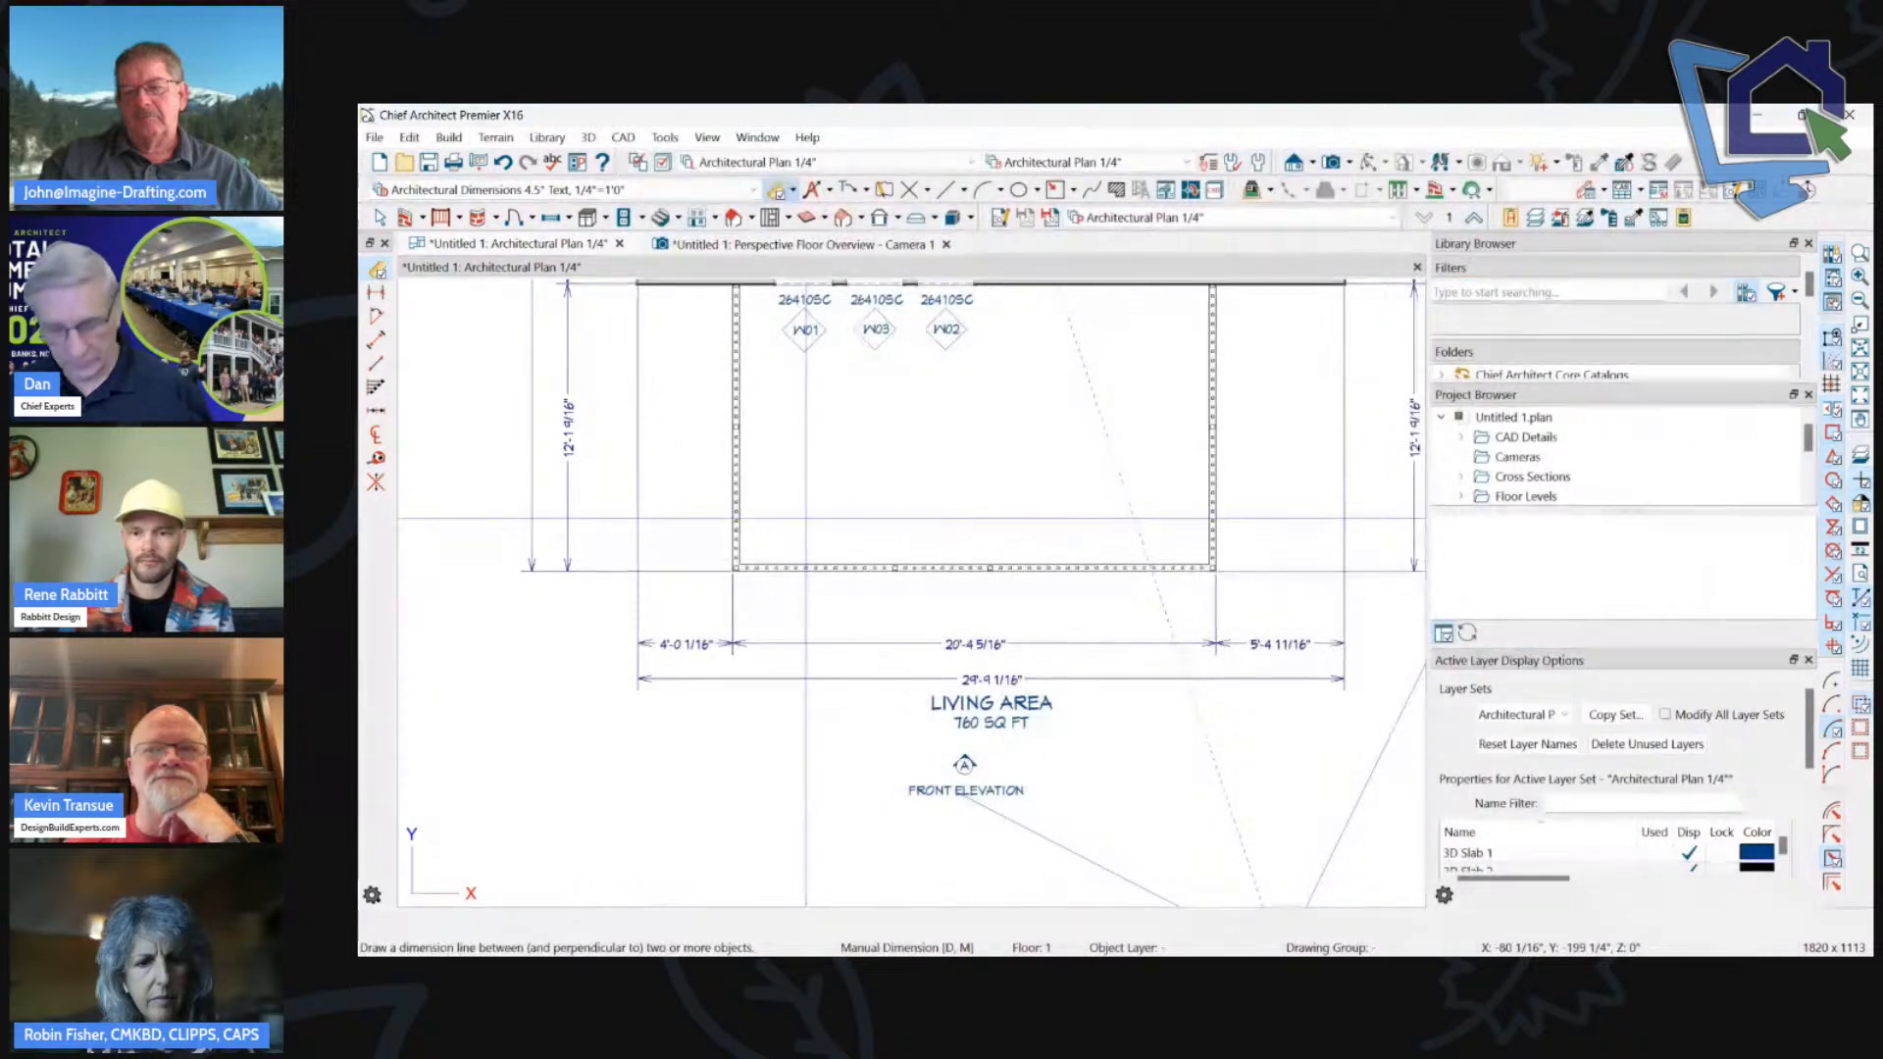
Draw a horizontal manual dimension line across the railed area just inside its front railing and inspect its markers at the newels.
scroll(1030, 530, "down", 1)
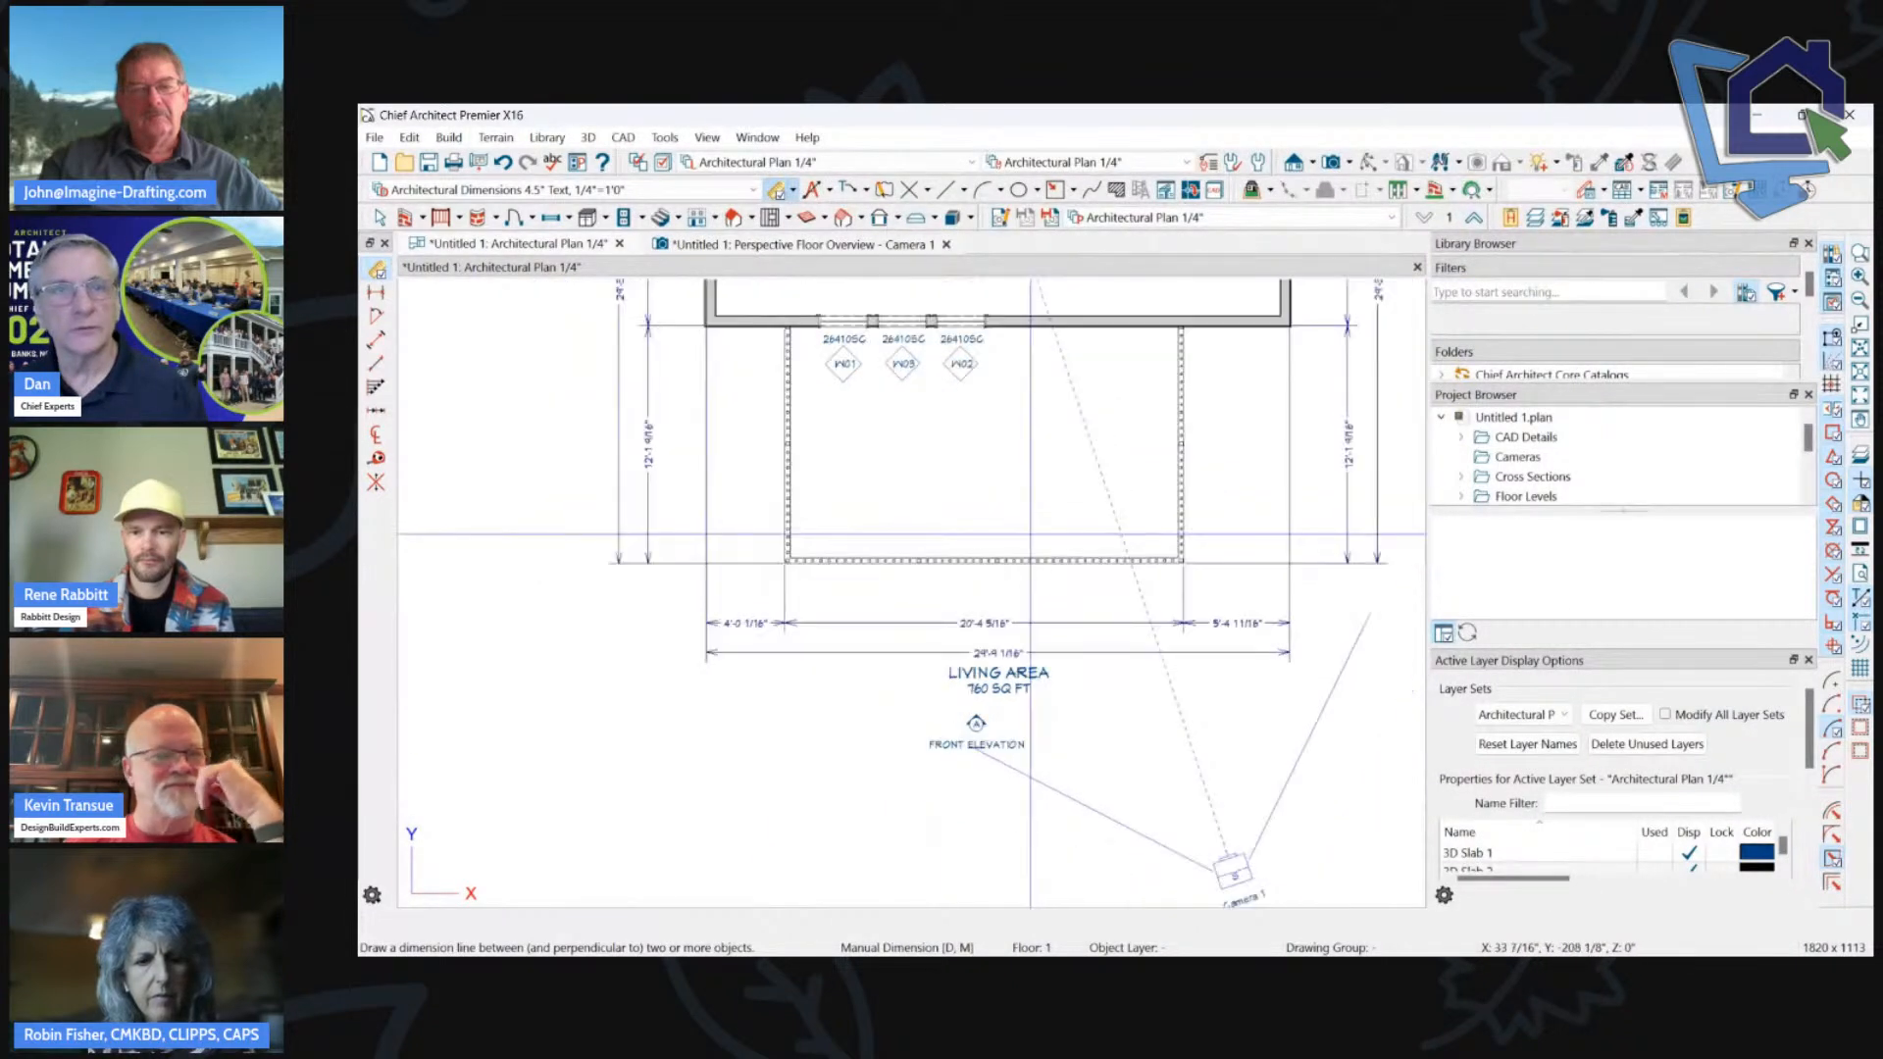
scroll(1029, 529, "up", 2)
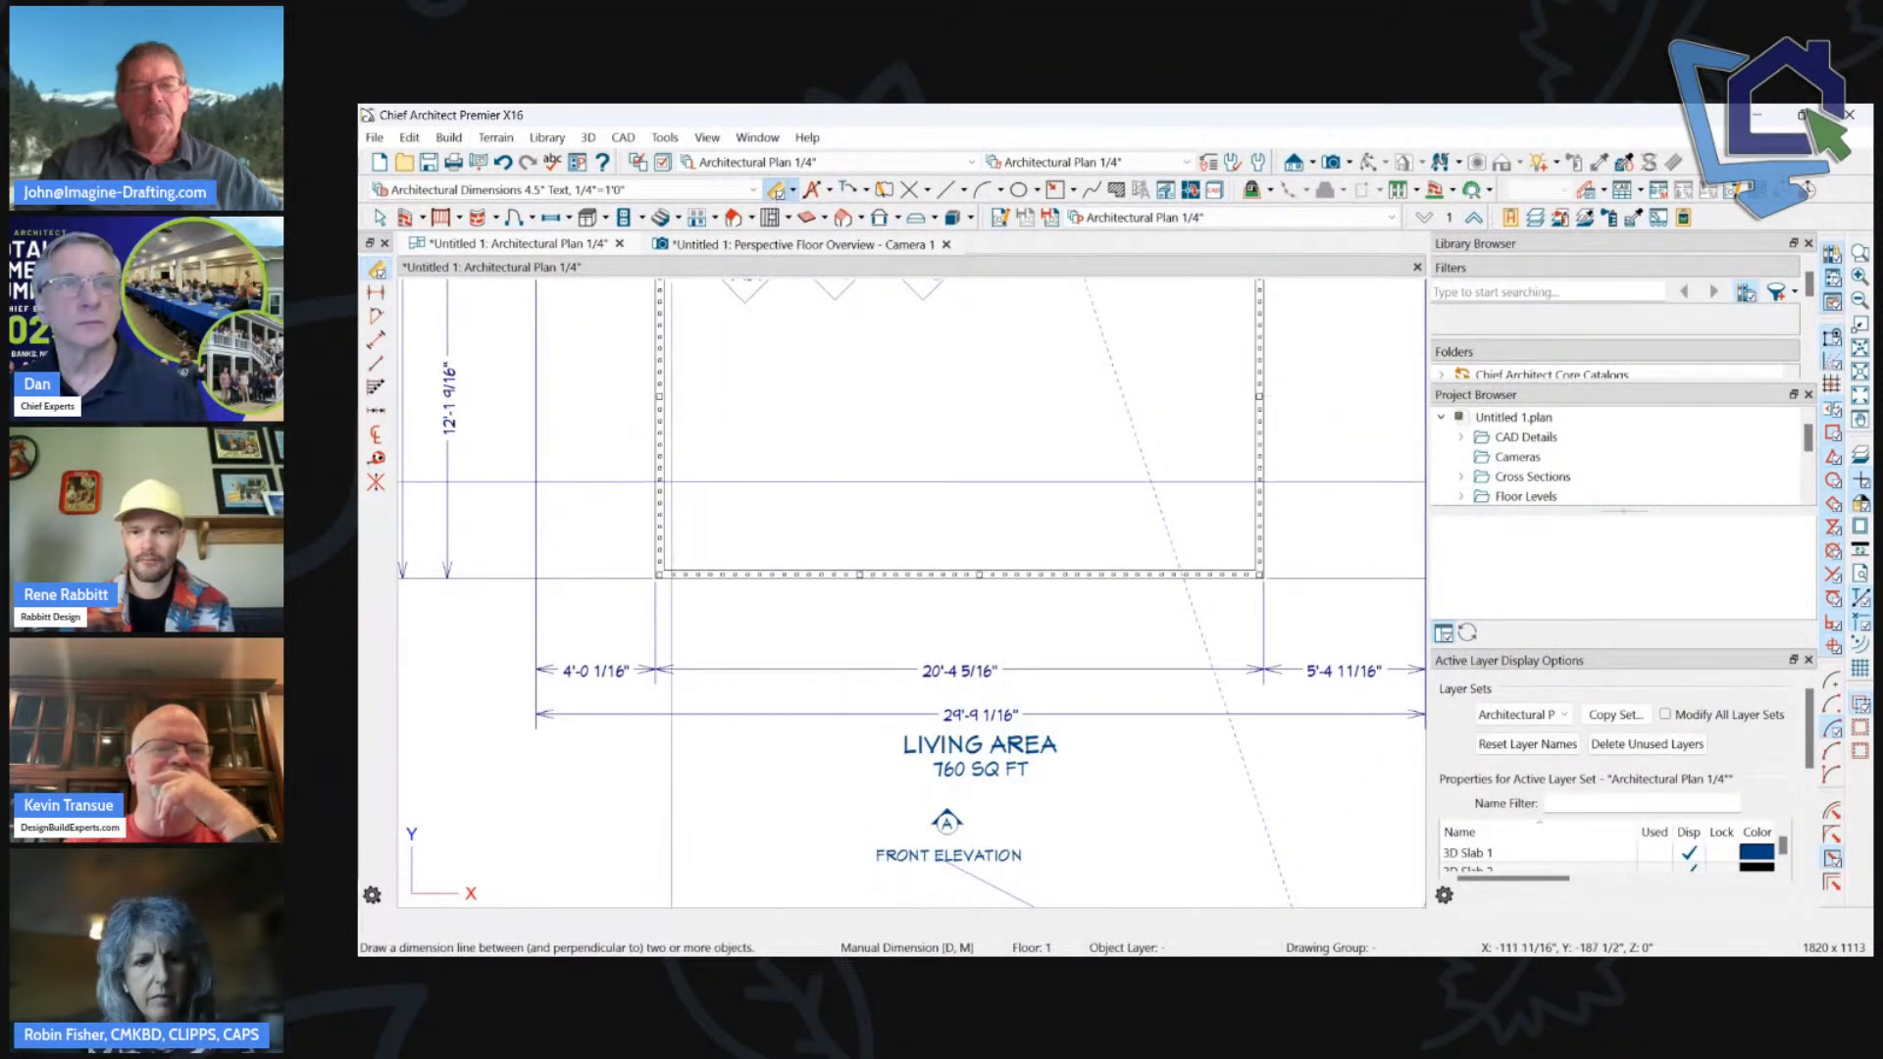
left_click_drag(1056, 498, 1408, 504)
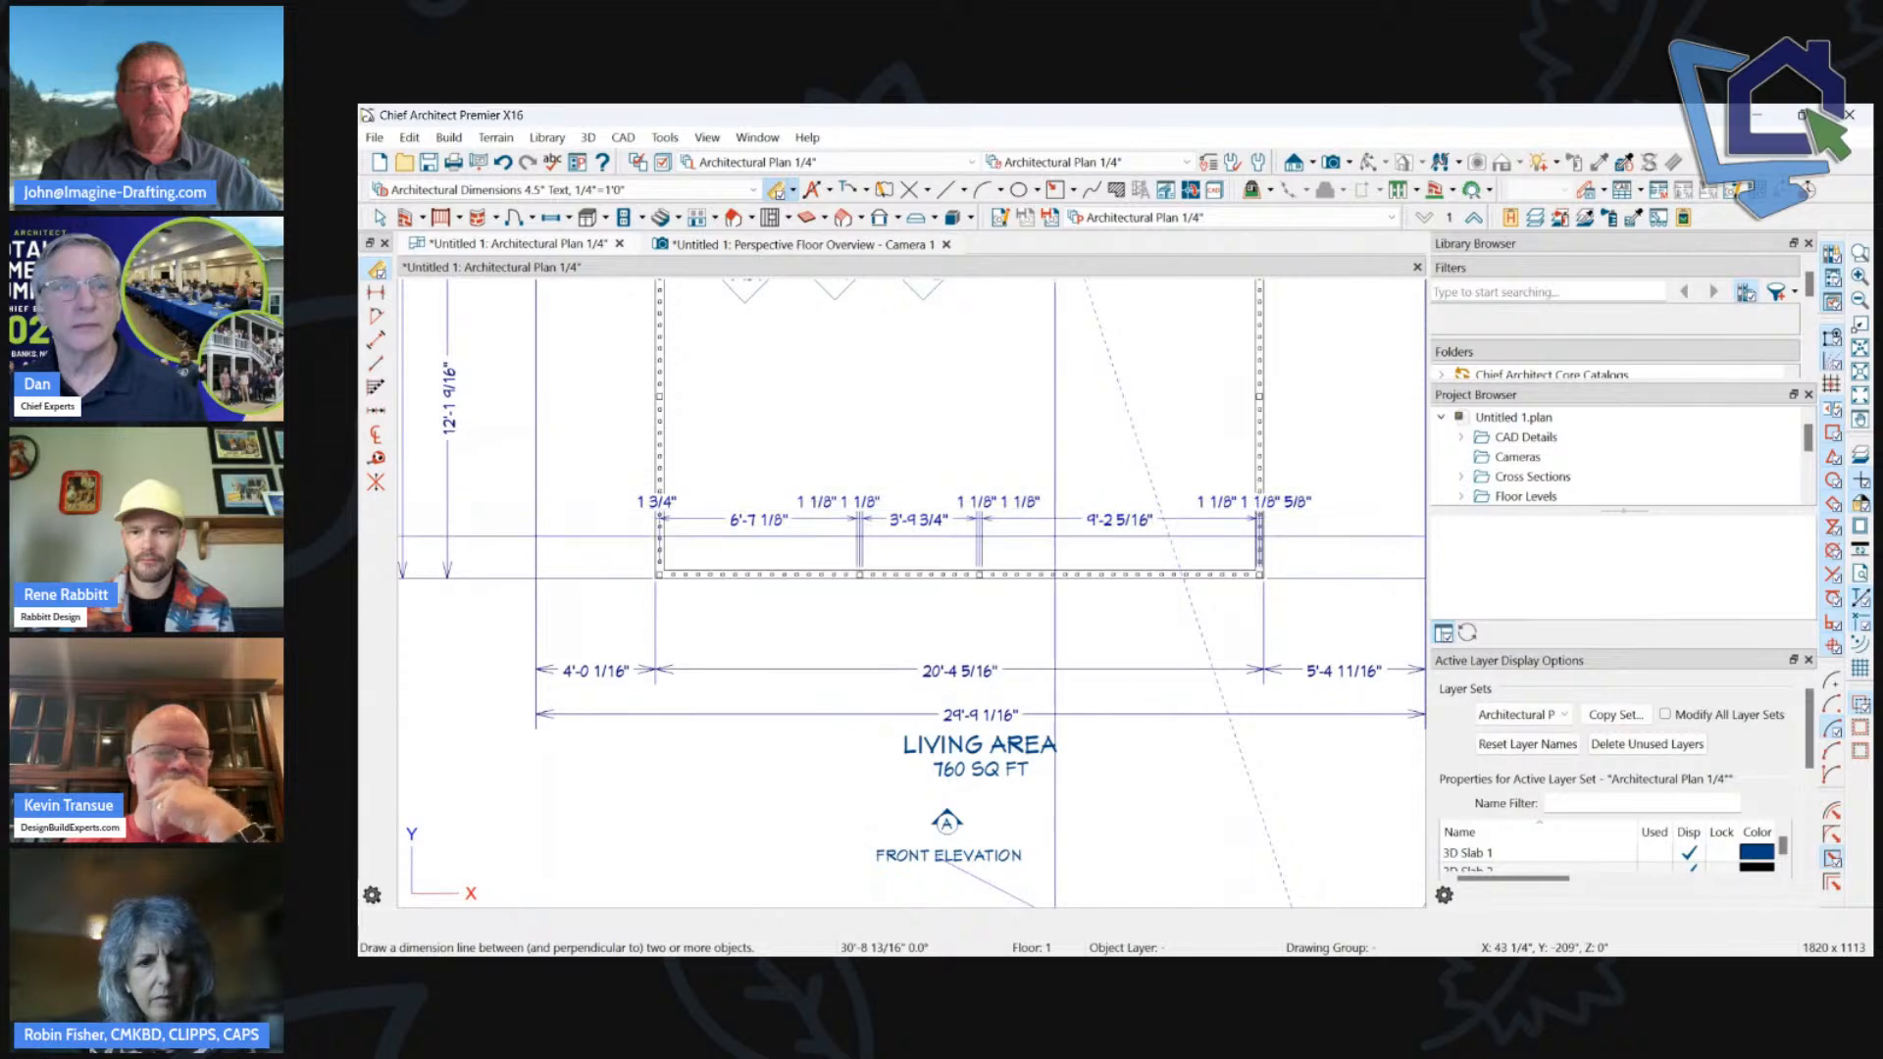
scroll(966, 557, "up", 2)
left_click(1067, 490)
scroll(1023, 578, "up", 2)
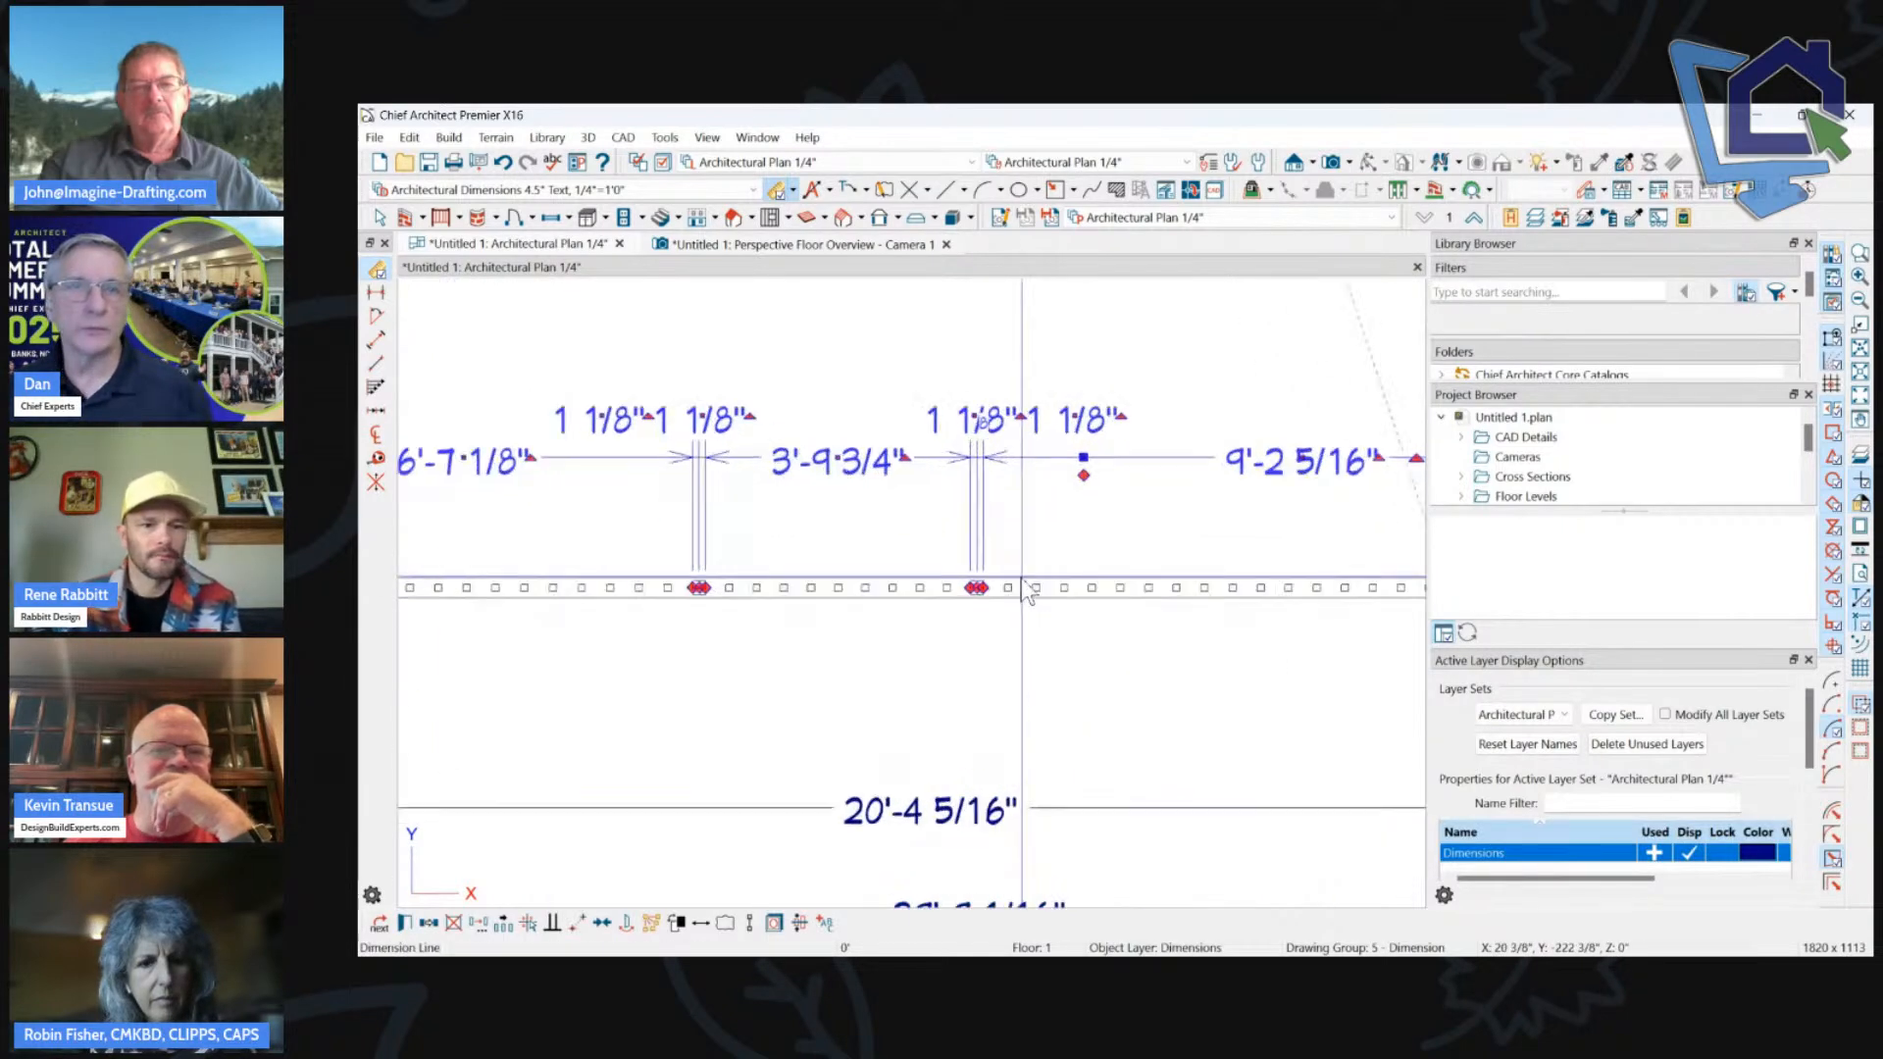
left_click(977, 588)
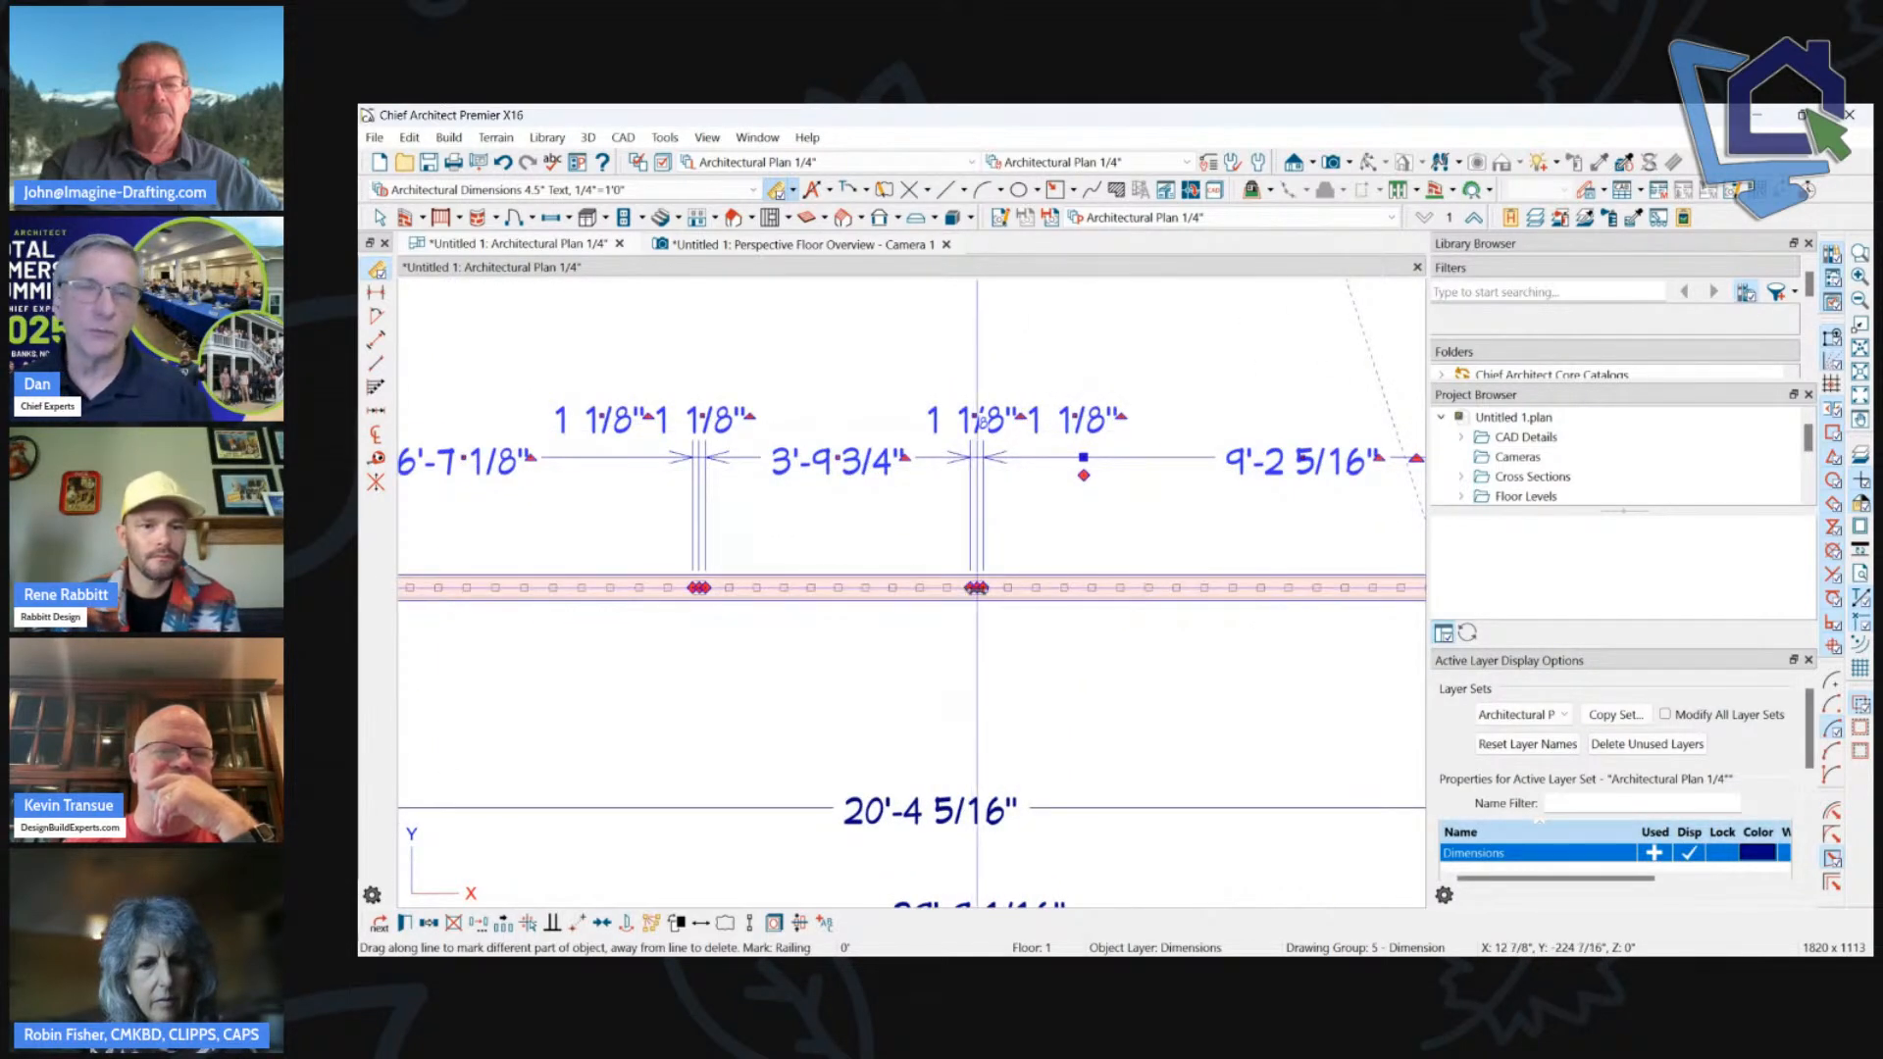
scroll(961, 496, "up", 1)
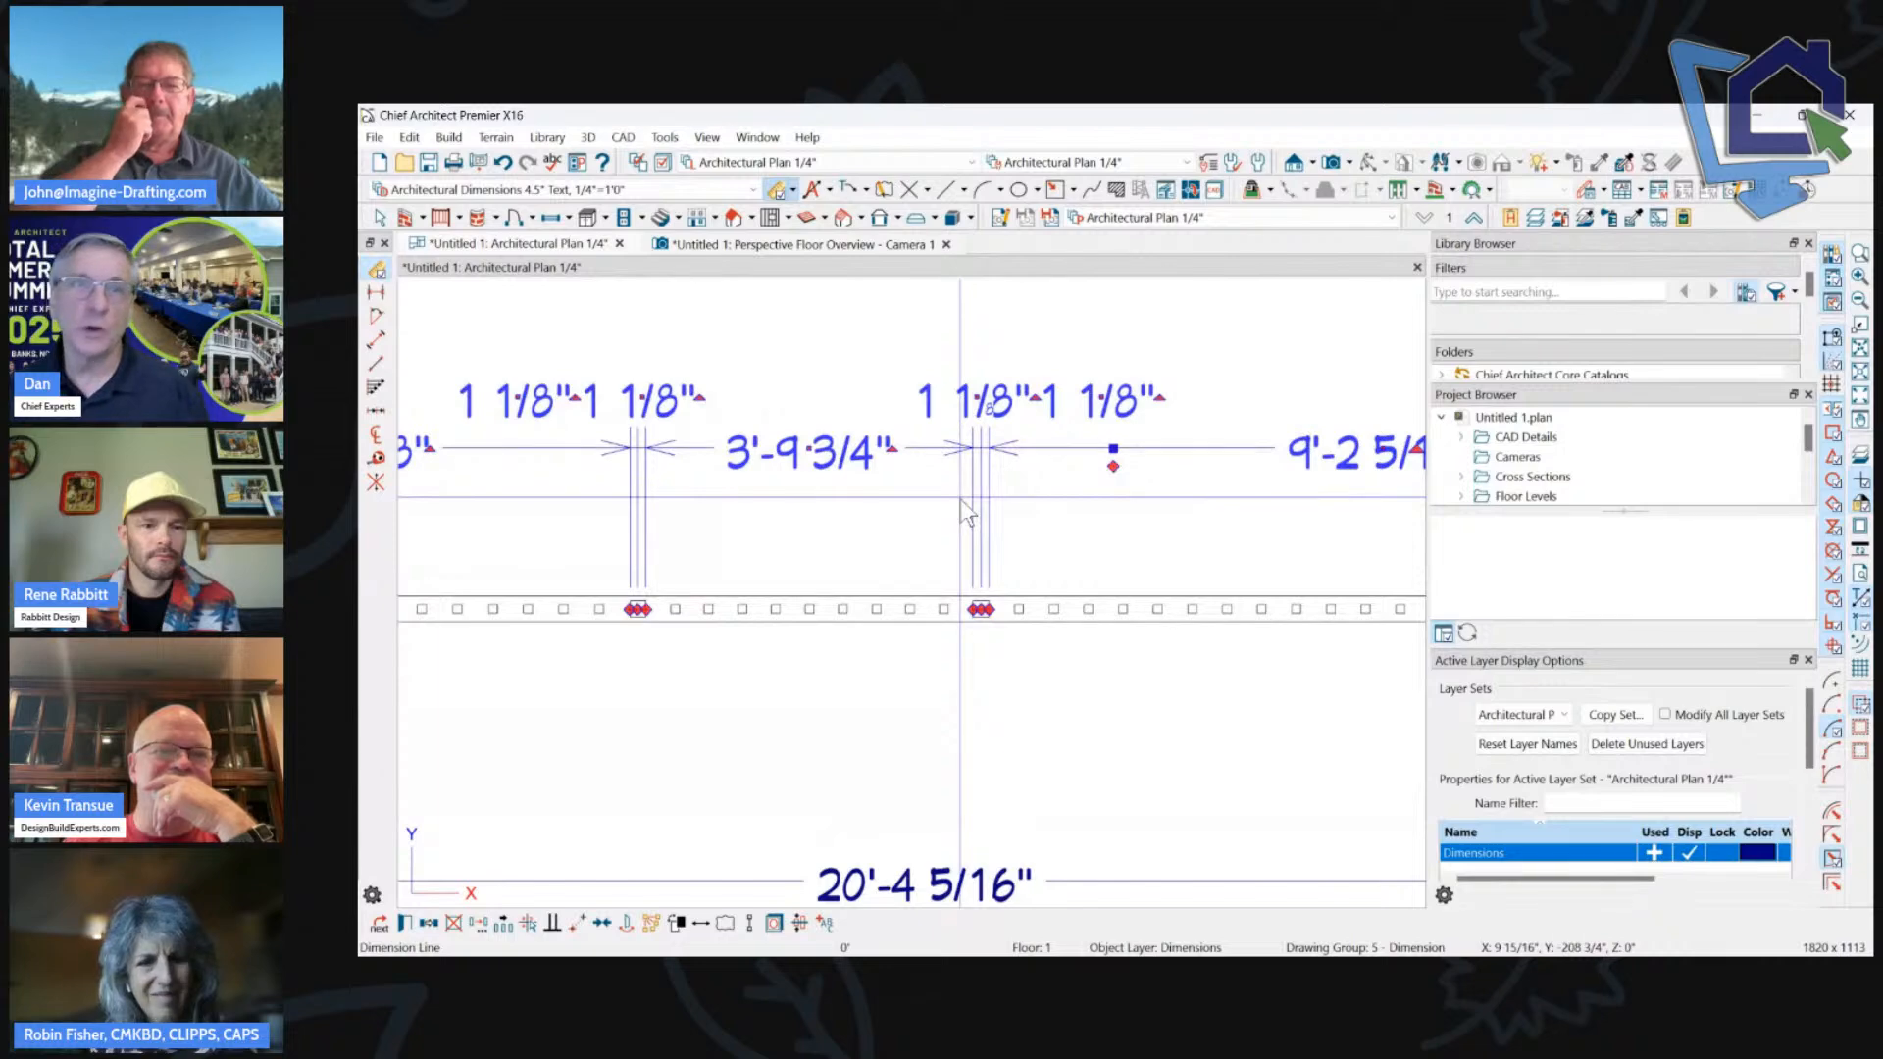
Turn off Newel Sides in the manual locate dimension defaults, keeping Newel Centers enabled.
double_click(776, 192)
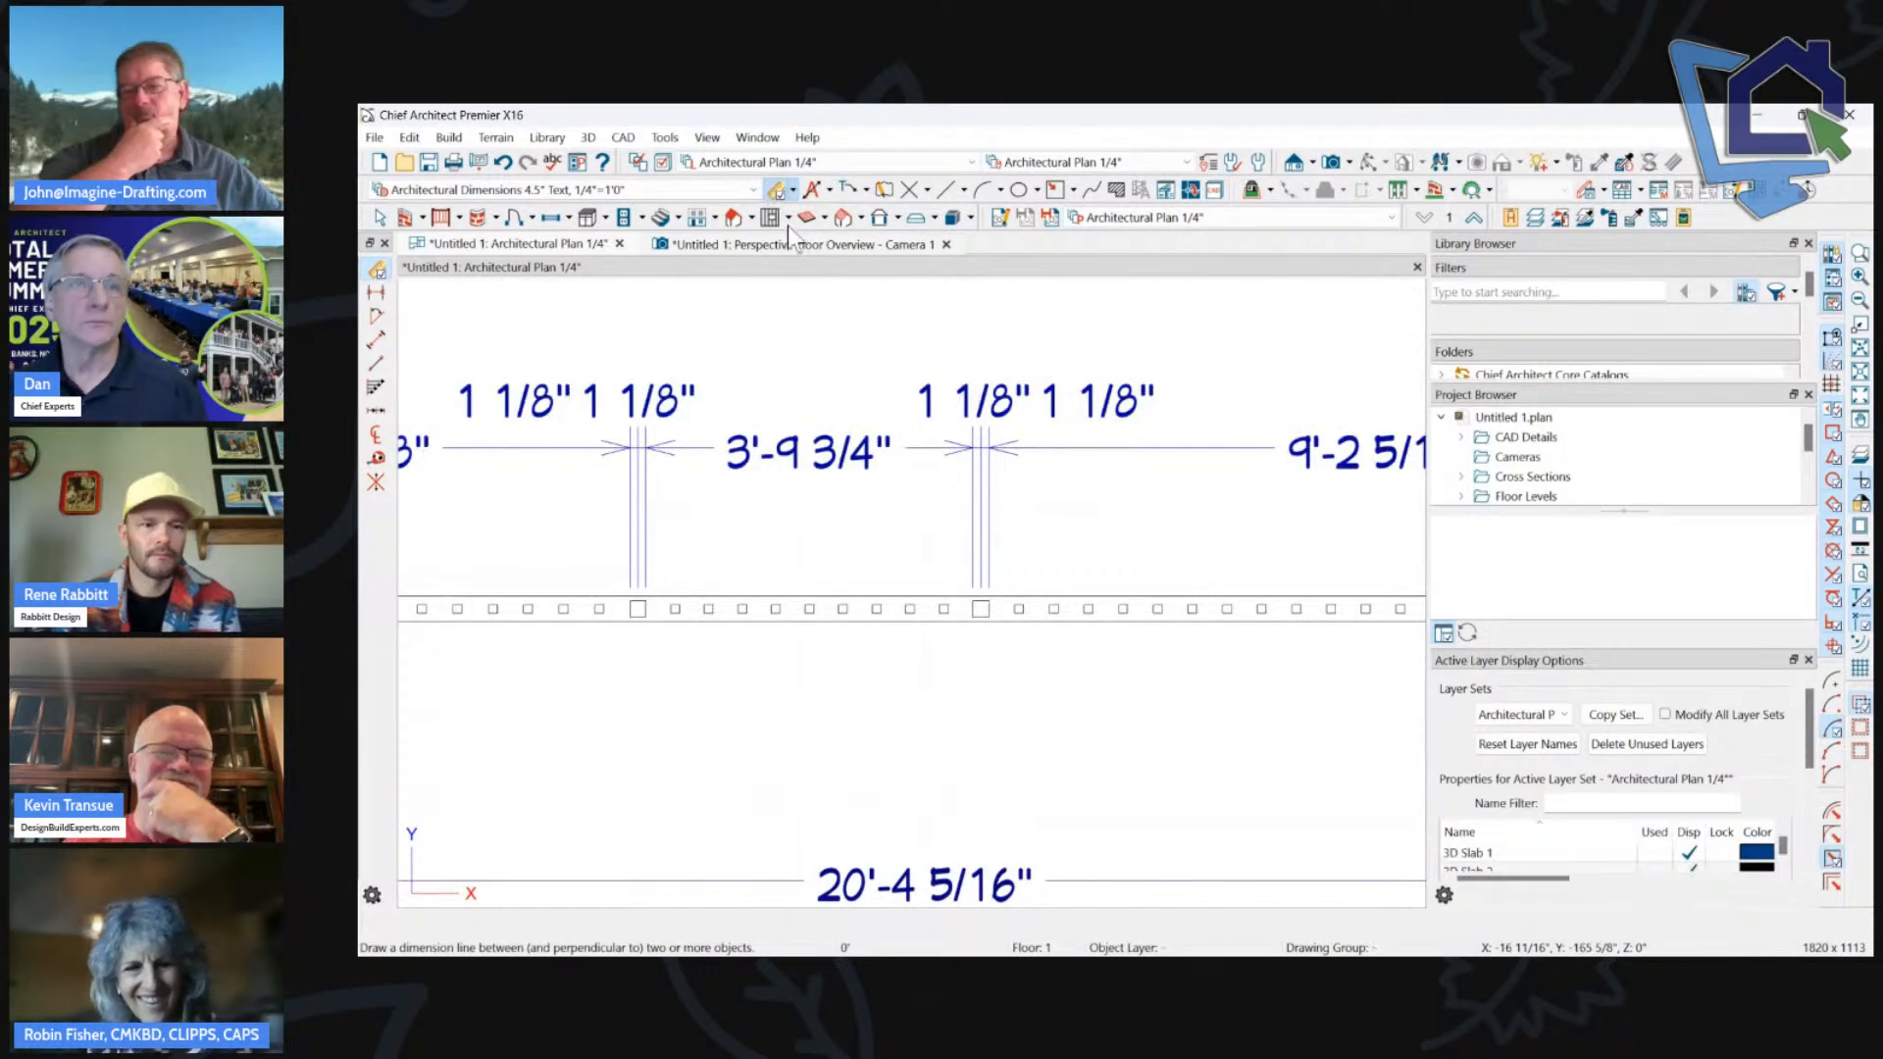
scroll(888, 748, "down", 5)
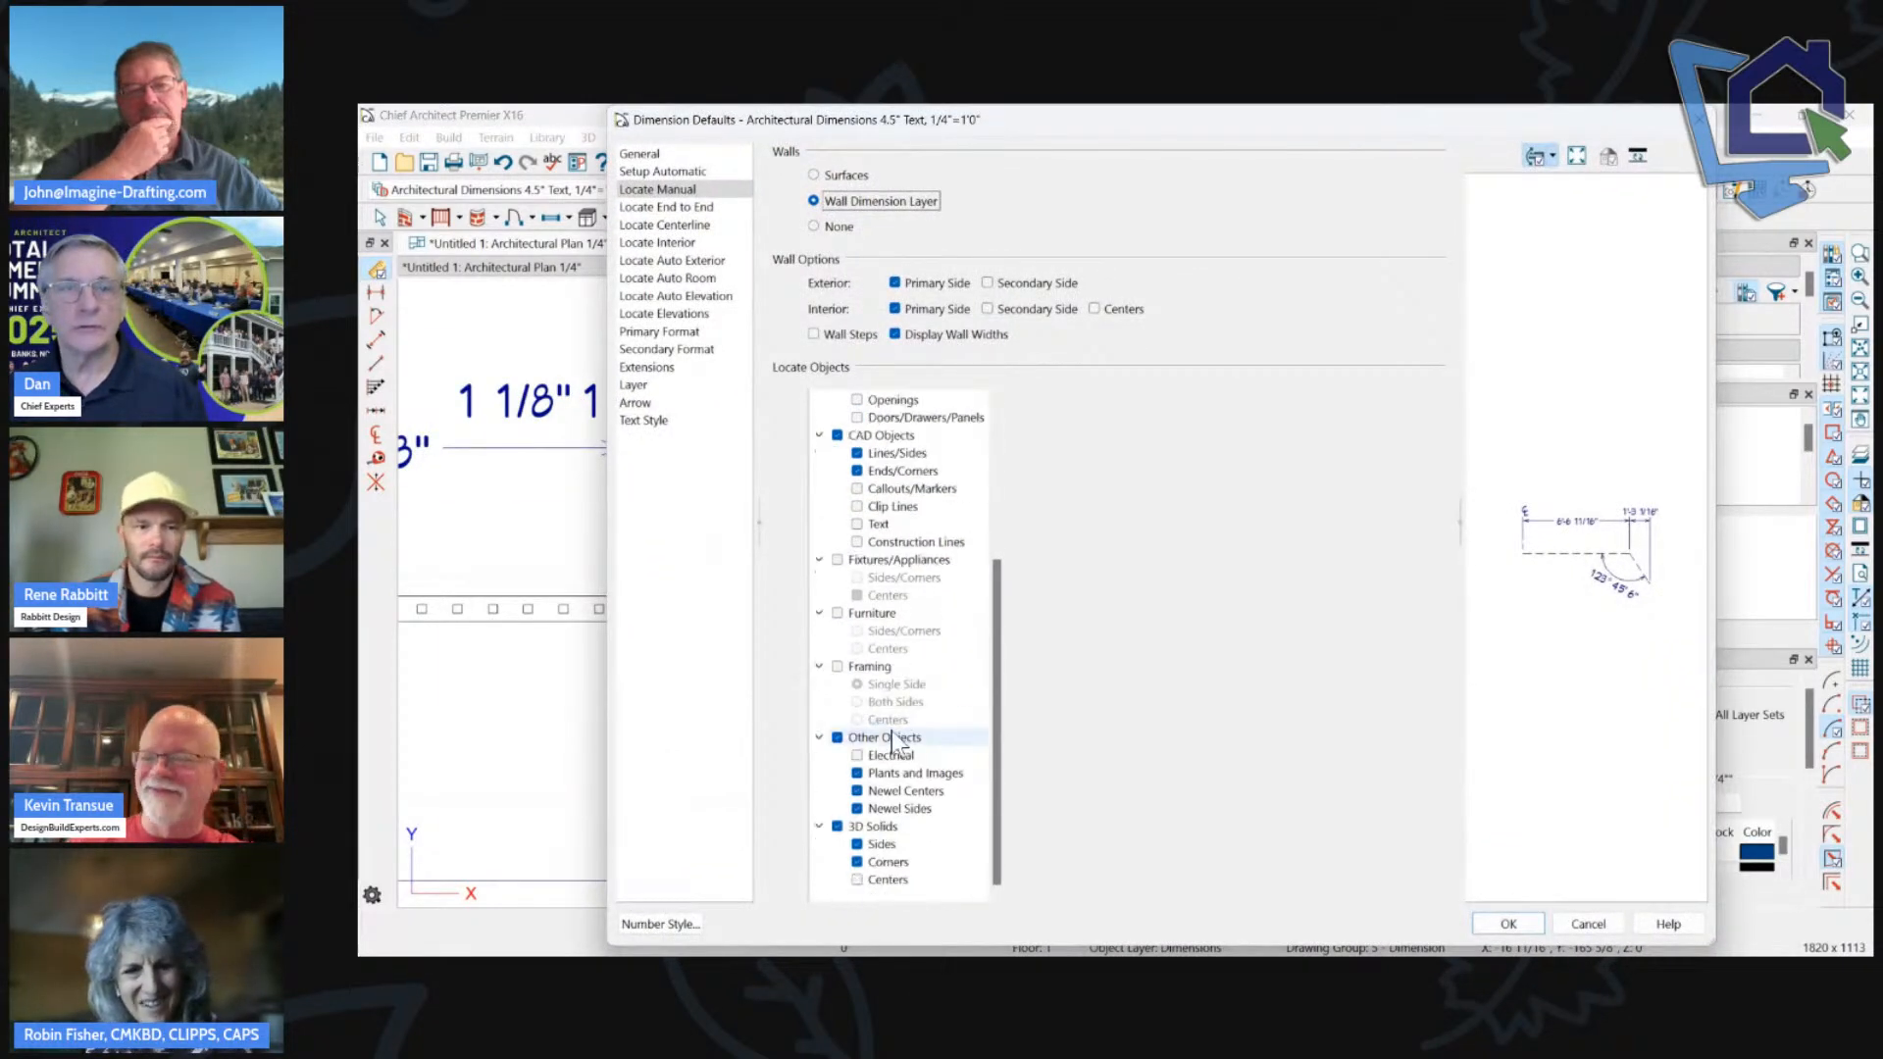
scroll(871, 745, "up", 3)
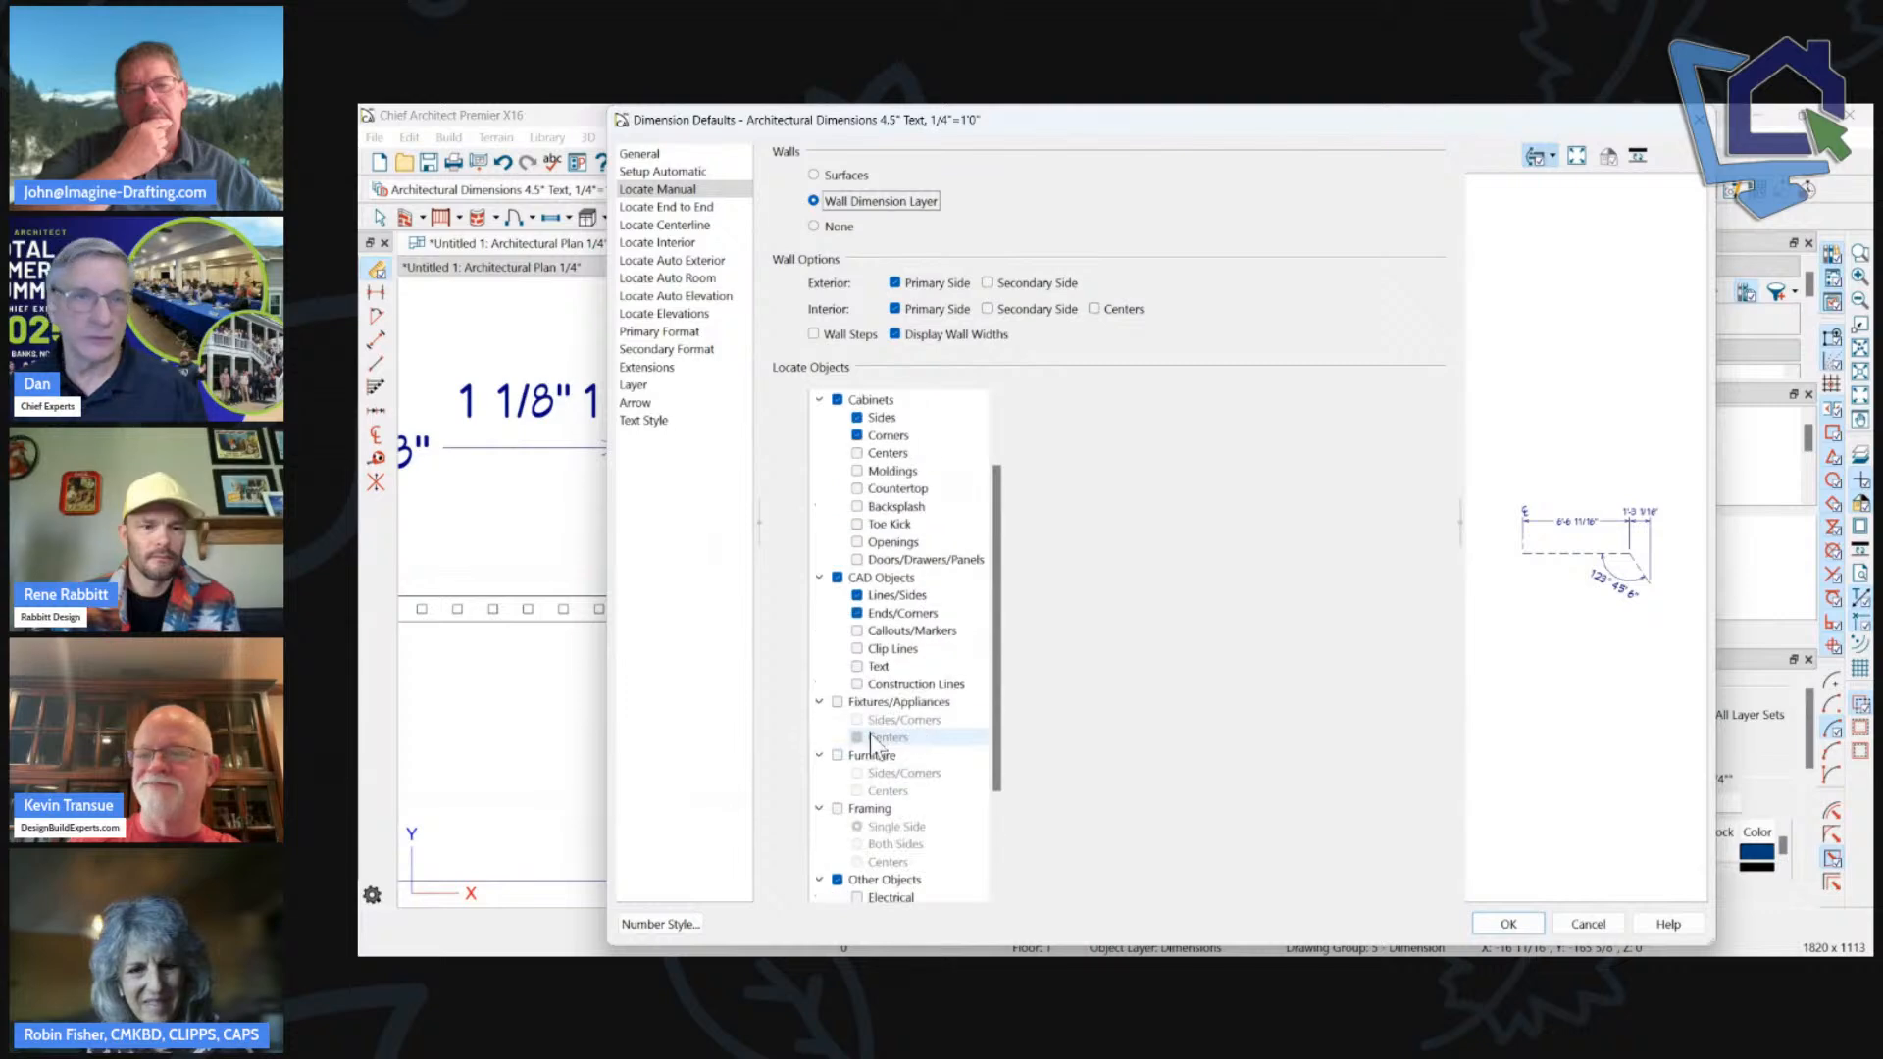
scroll(869, 734, "down", 3)
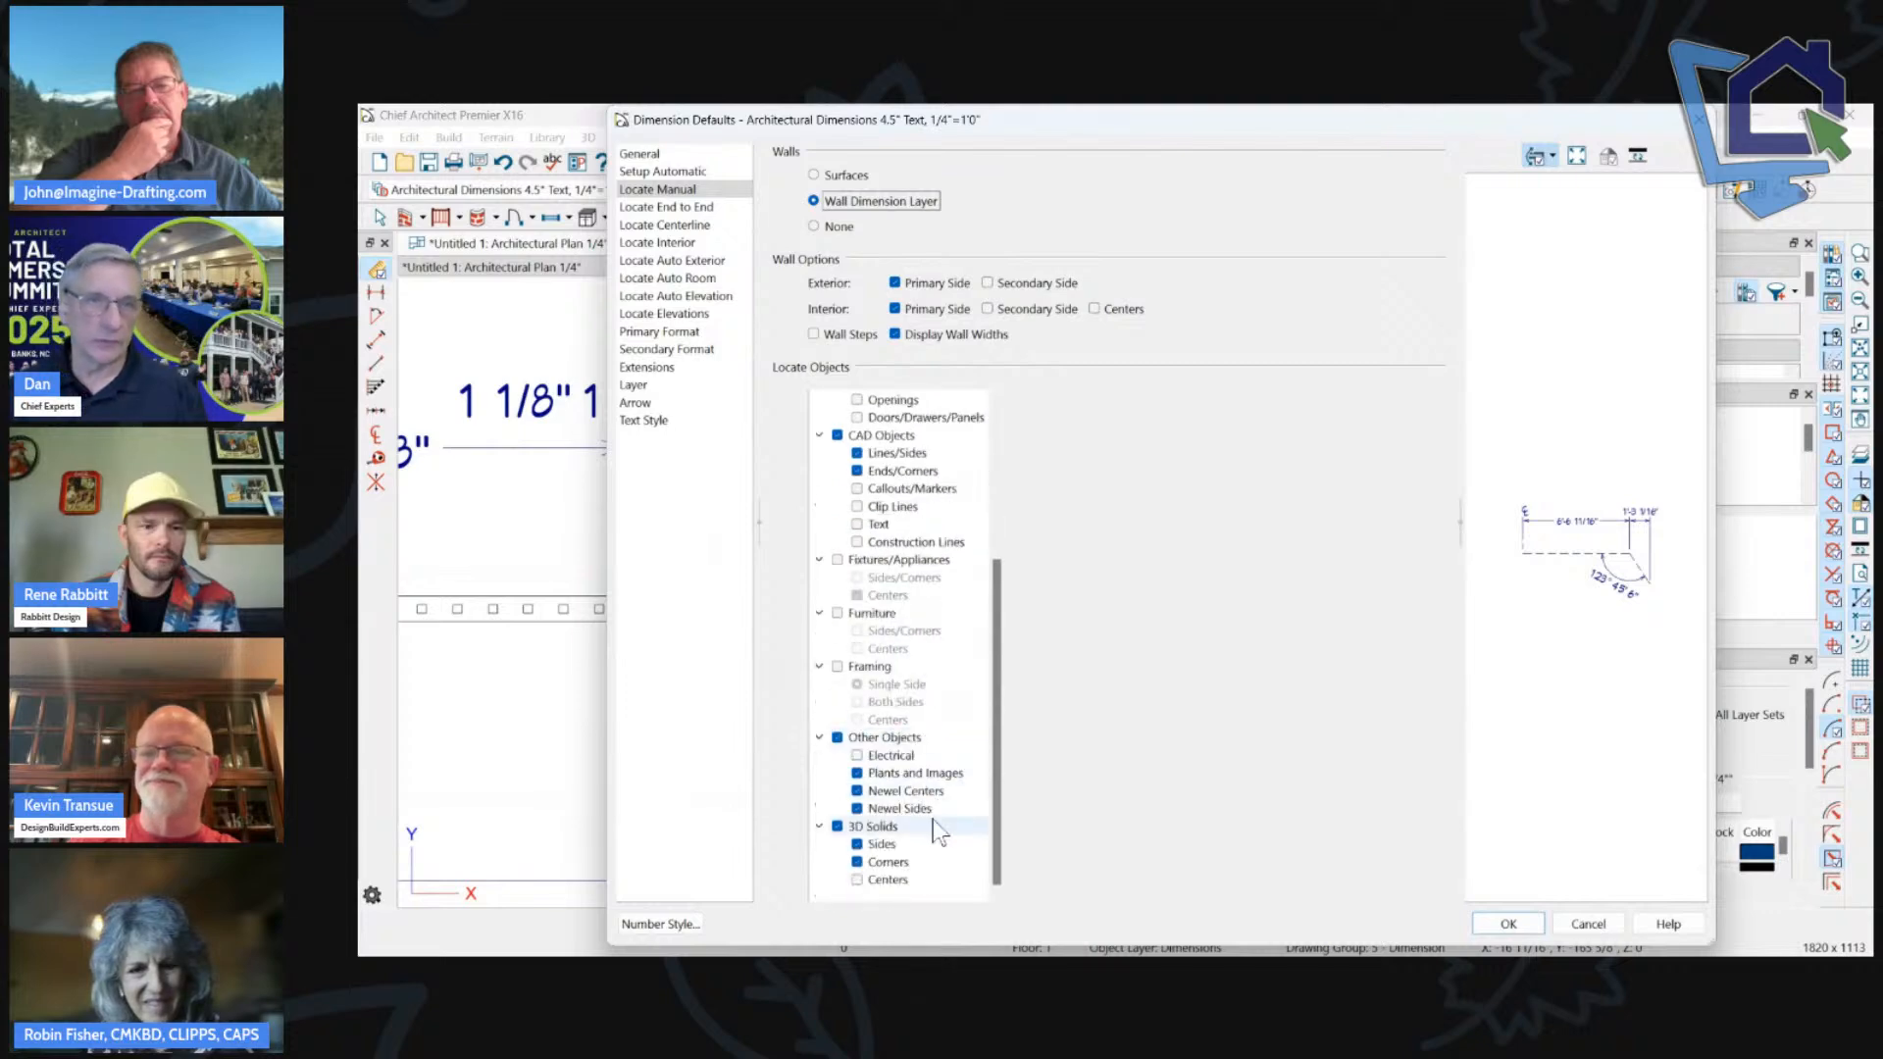
left_click(857, 809)
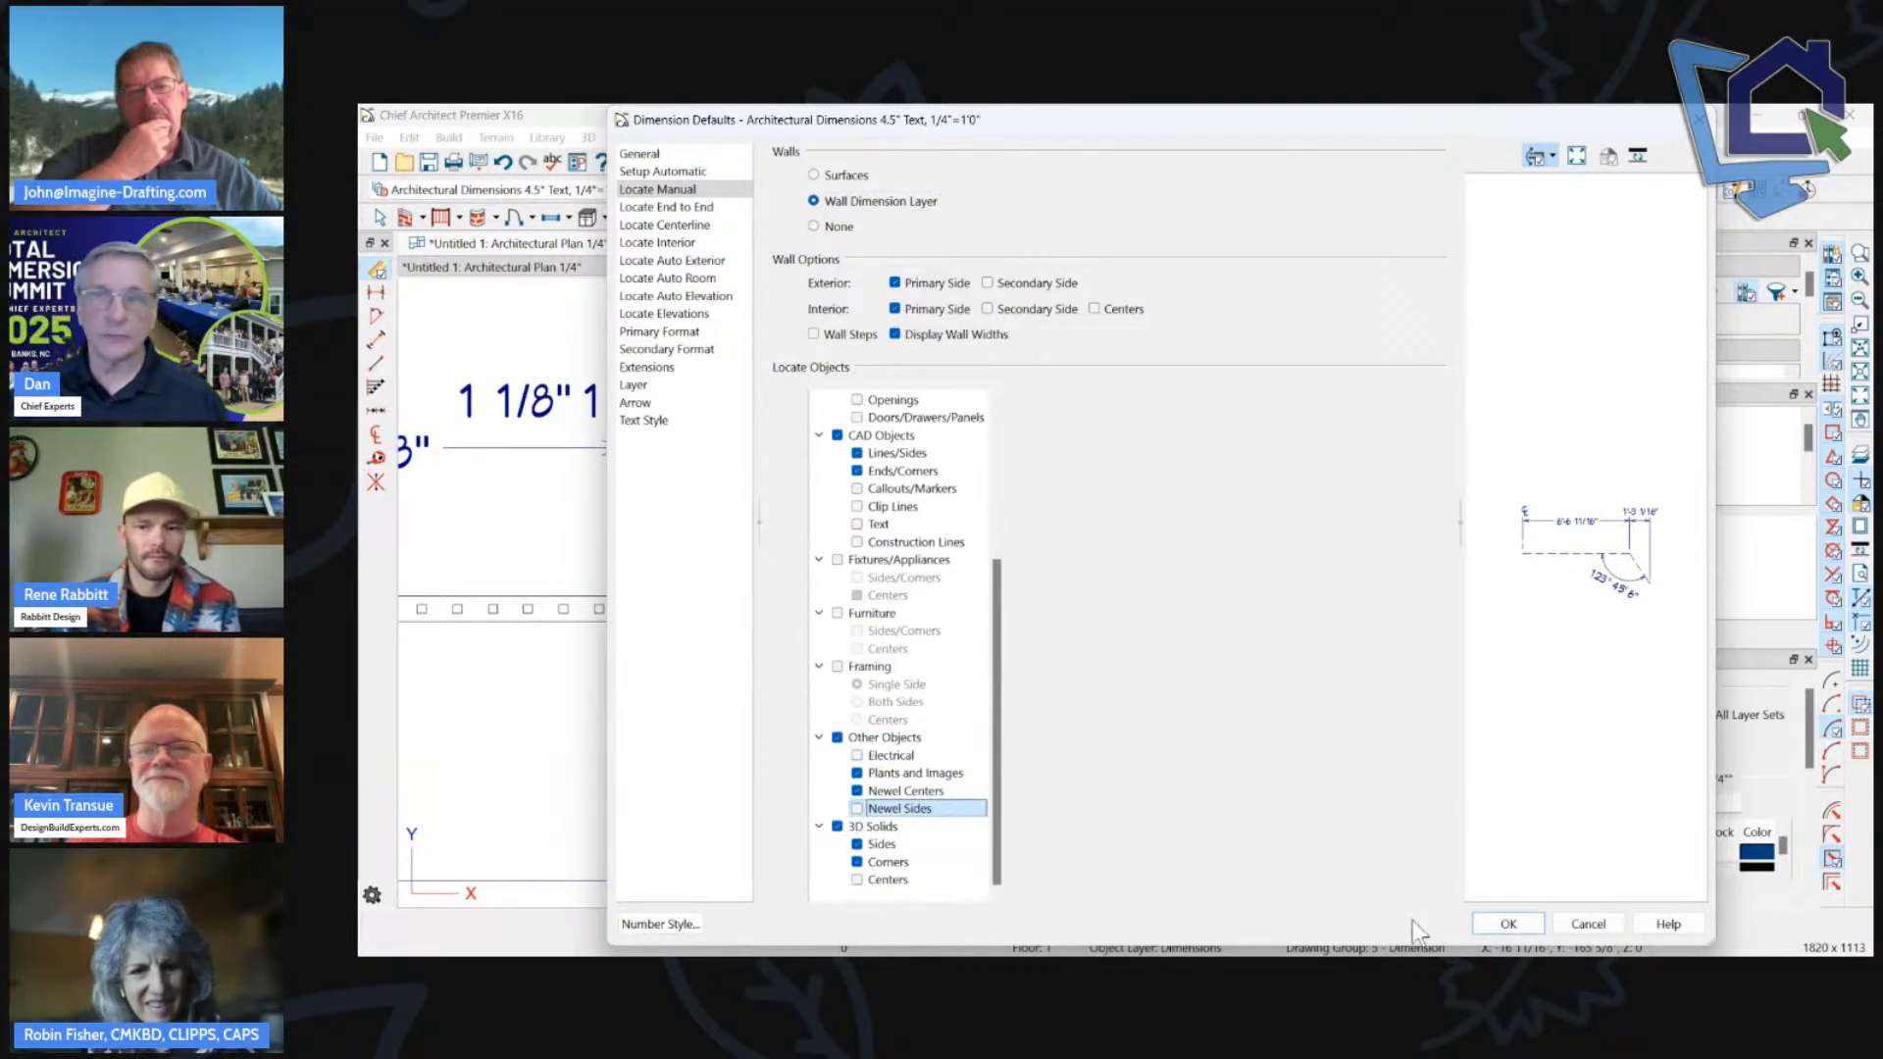
left_click(1507, 923)
Delete the manual dimension string along the front railing and draw a new horizontal one across the railed area just inside that railing.
scroll(1053, 464, "down", 4)
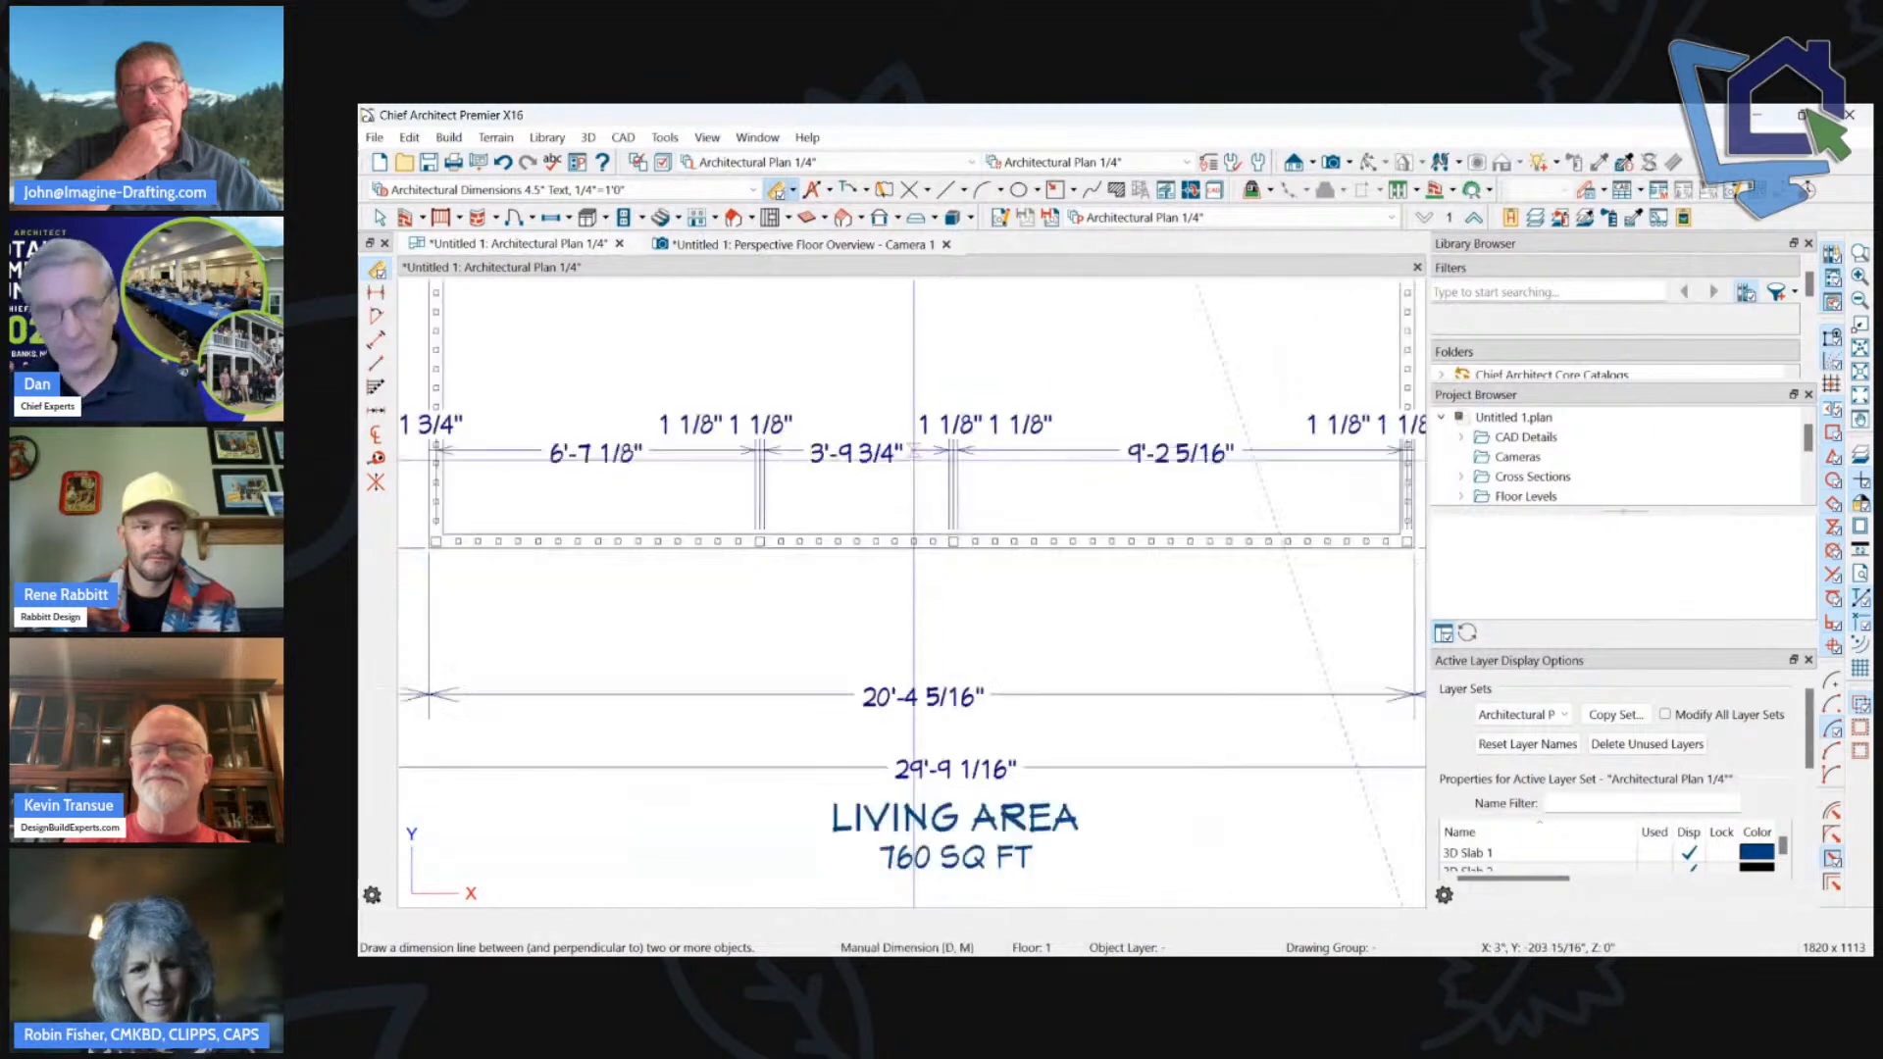
left_click(987, 459)
key("Delete")
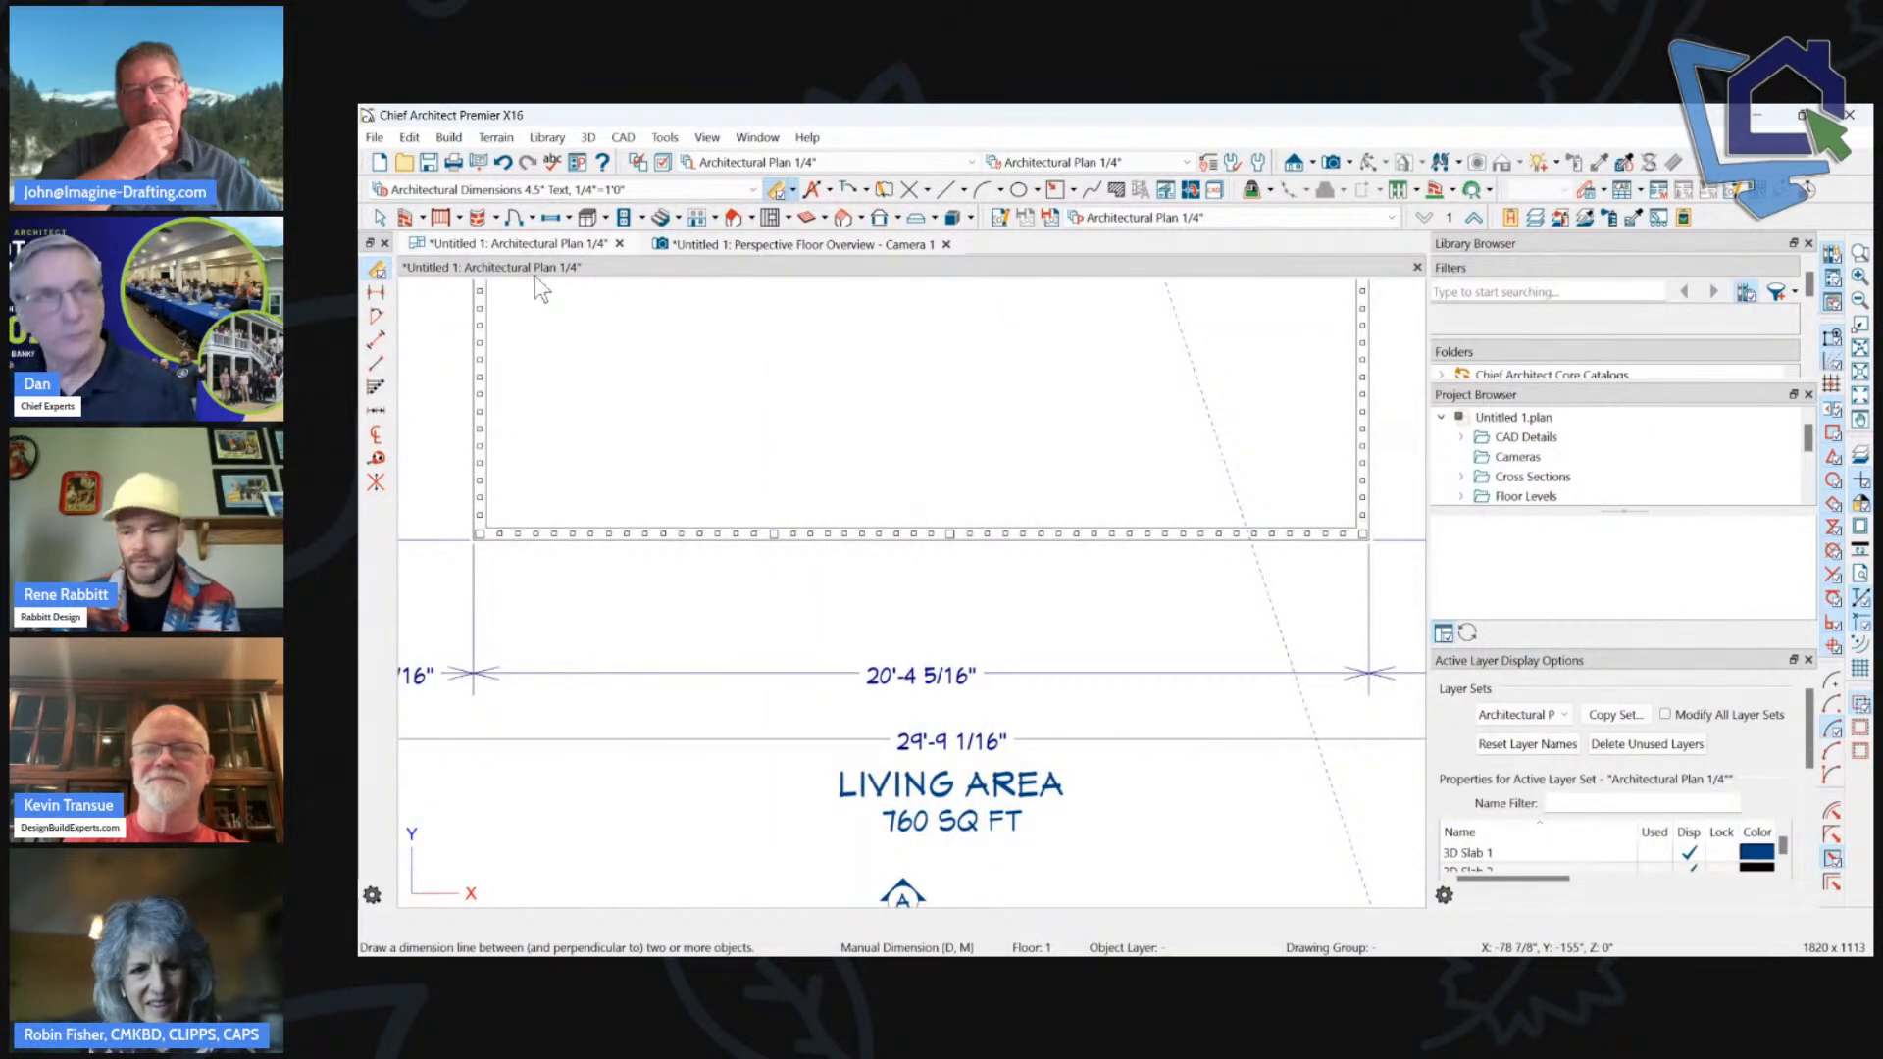
left_click(778, 192)
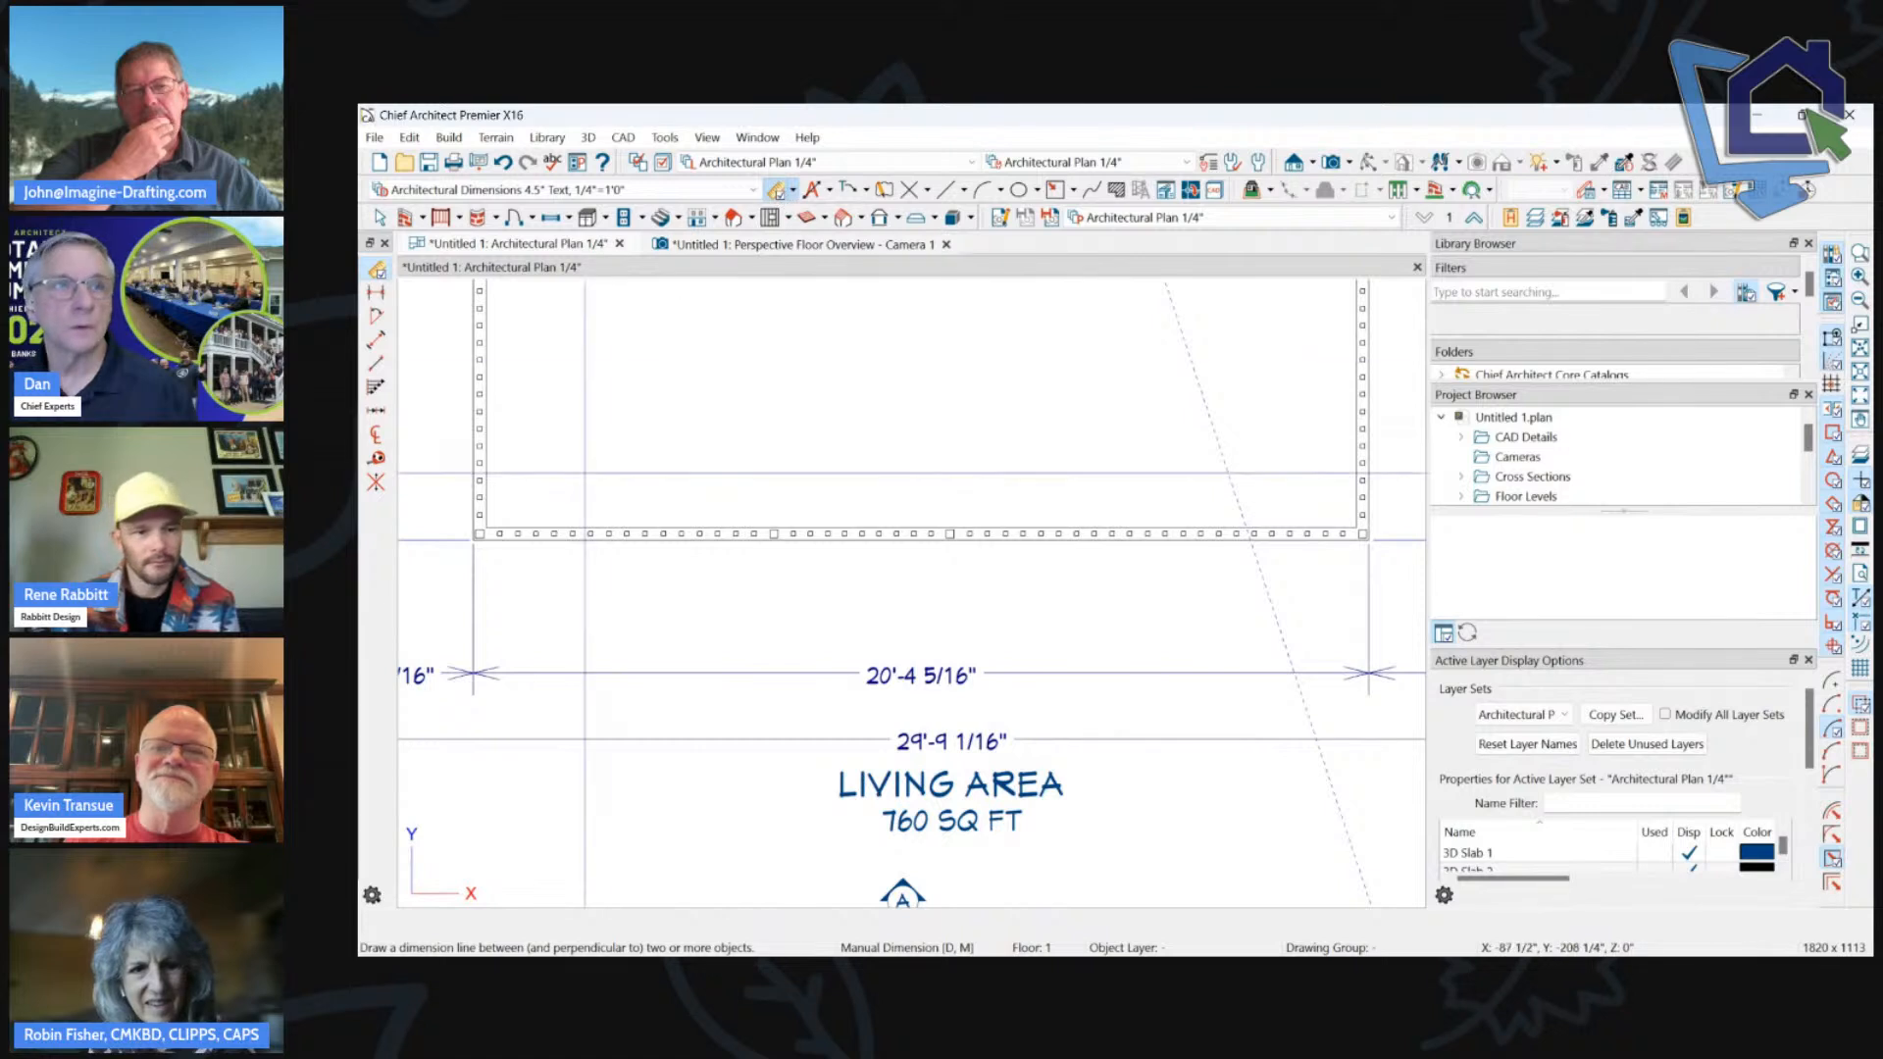
left_click_drag(465, 512, 1454, 510)
scroll(948, 590, "up", 3)
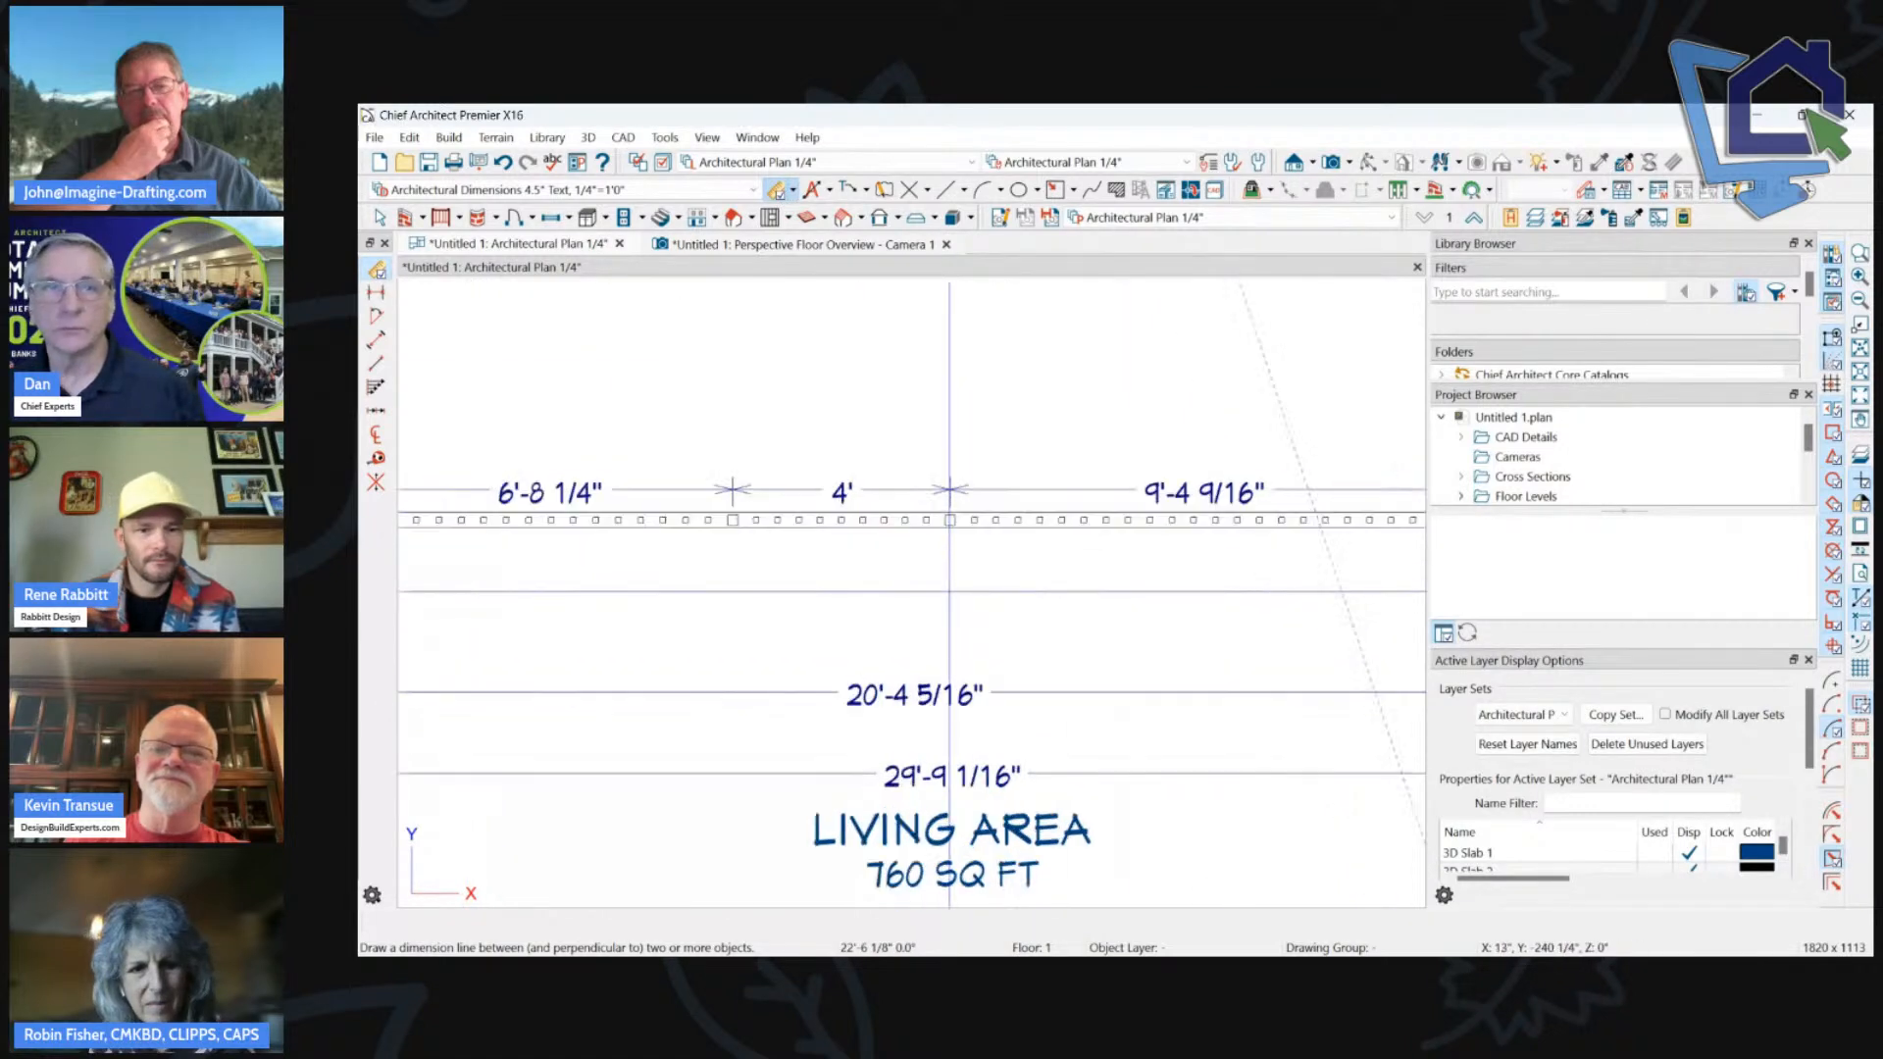
Use Move Newels on the front railing to set the right intermediate newel 5' from the right corner newel through its dimension.
left_click(952, 513)
scroll(953, 512, "up", 2)
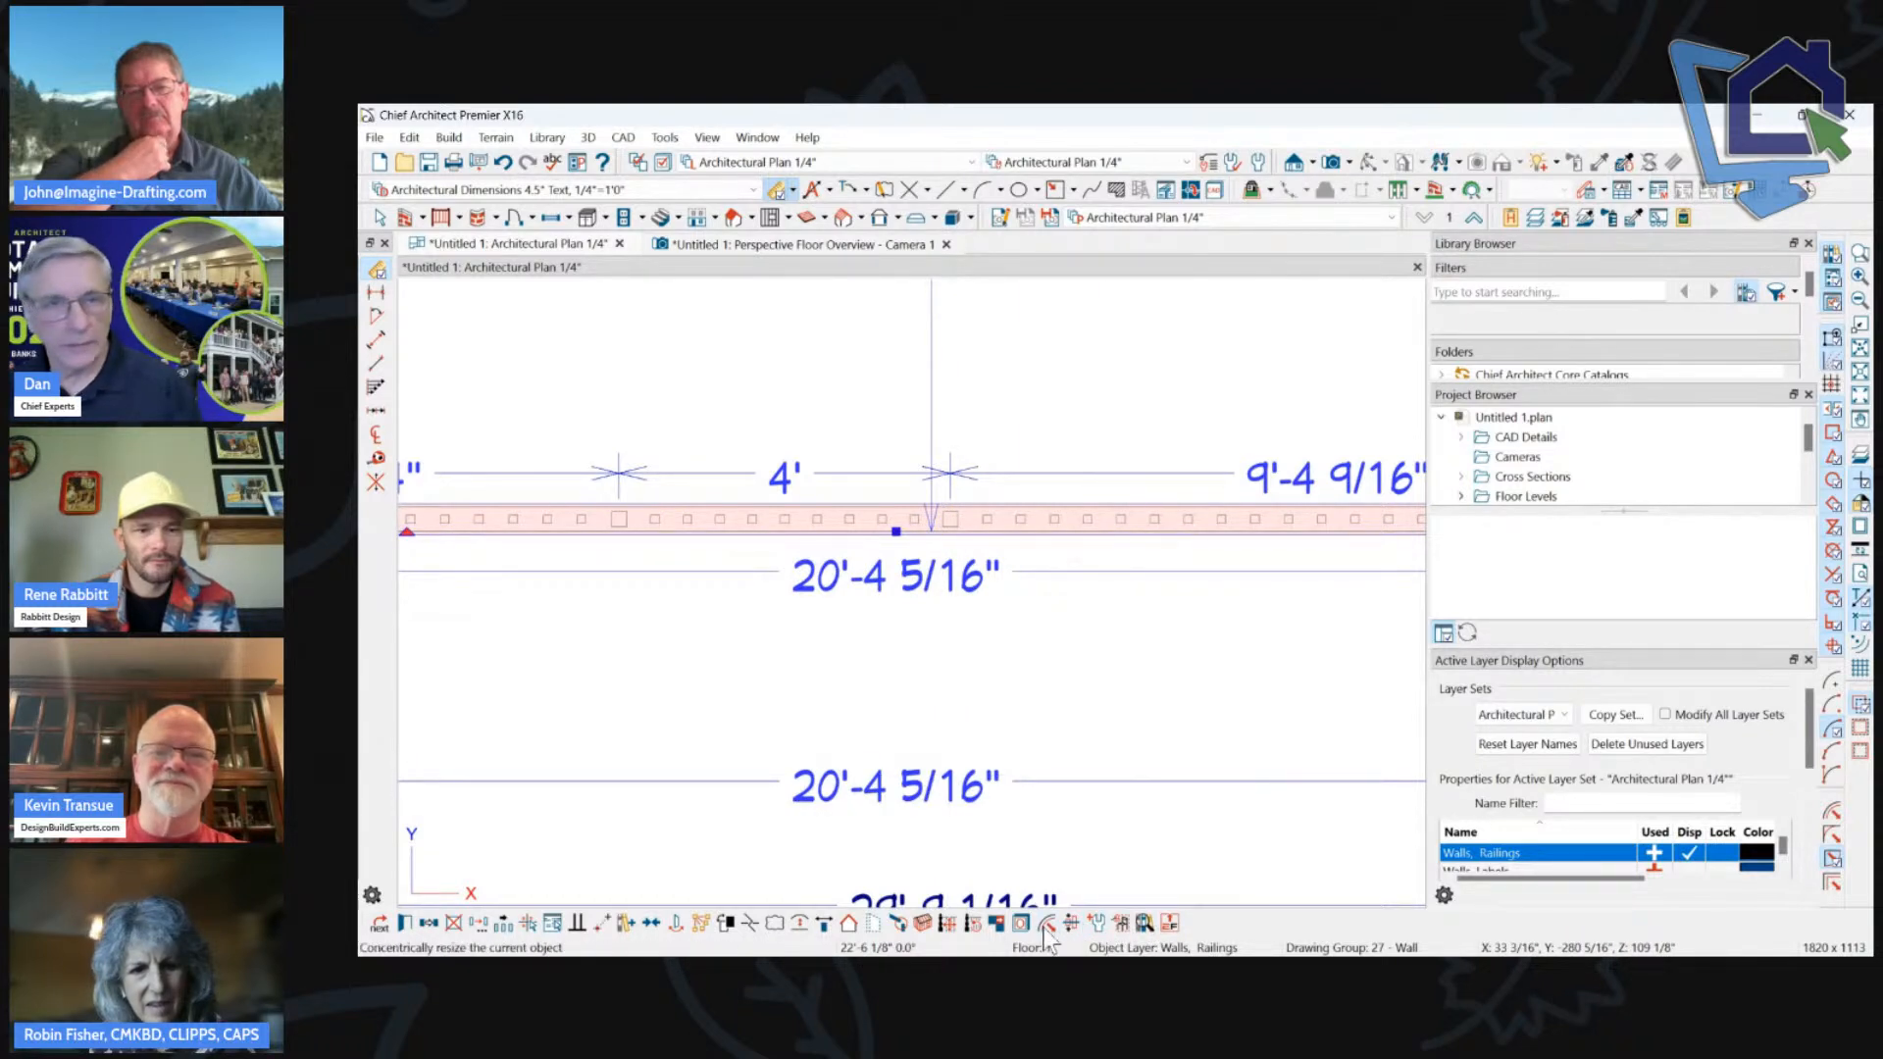
left_click(947, 923)
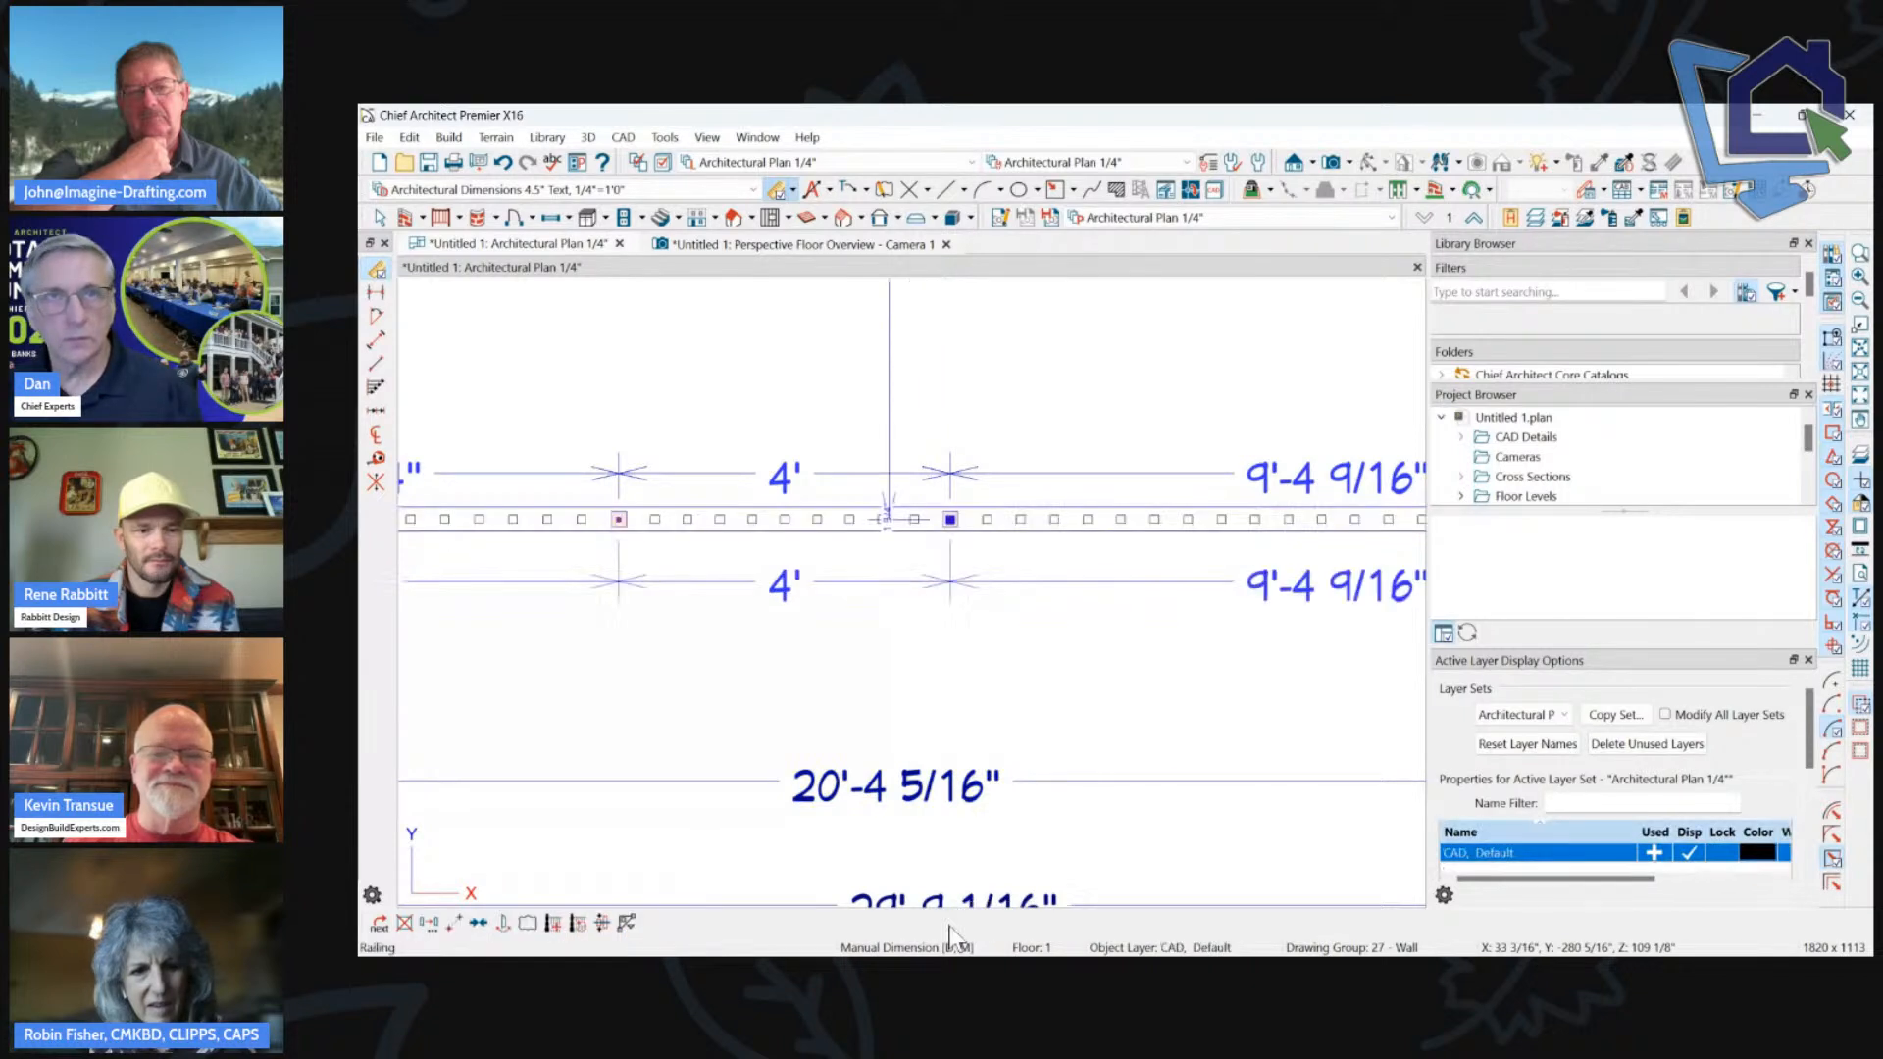
left_click(1317, 489)
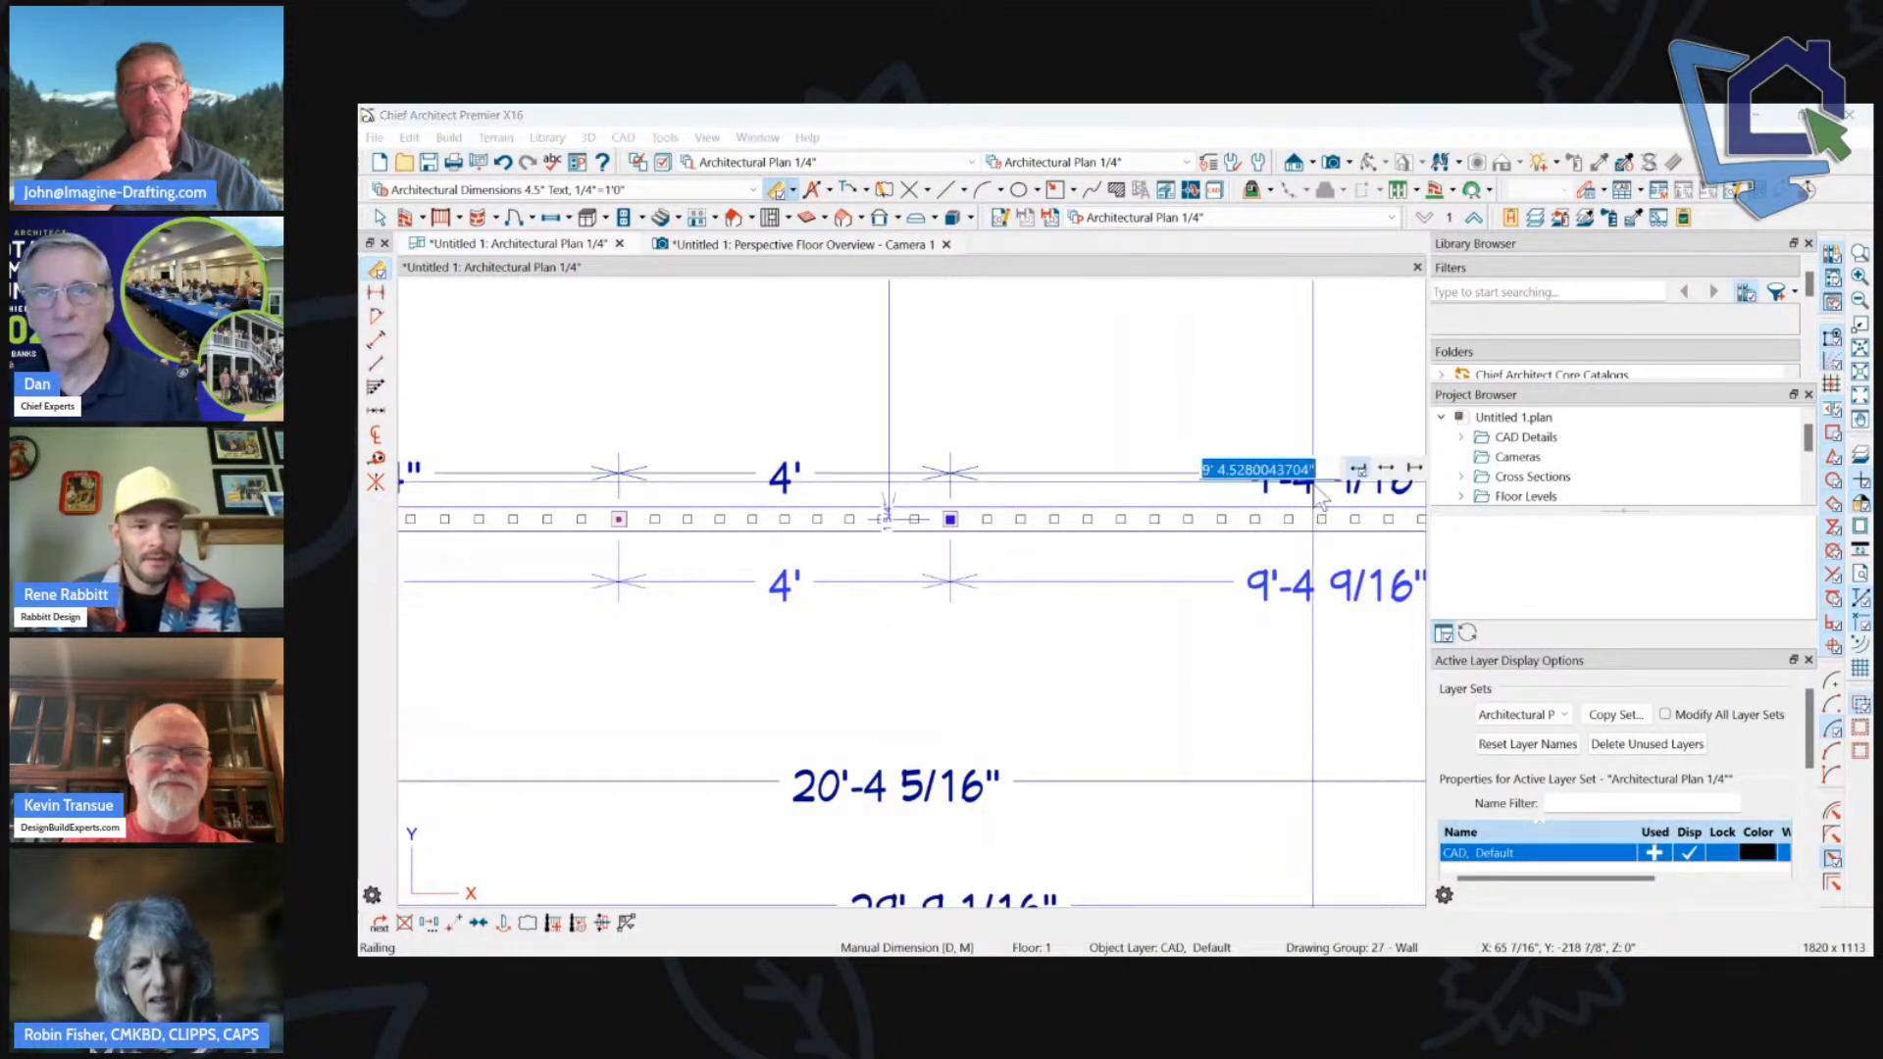
type("5")
key("Return")
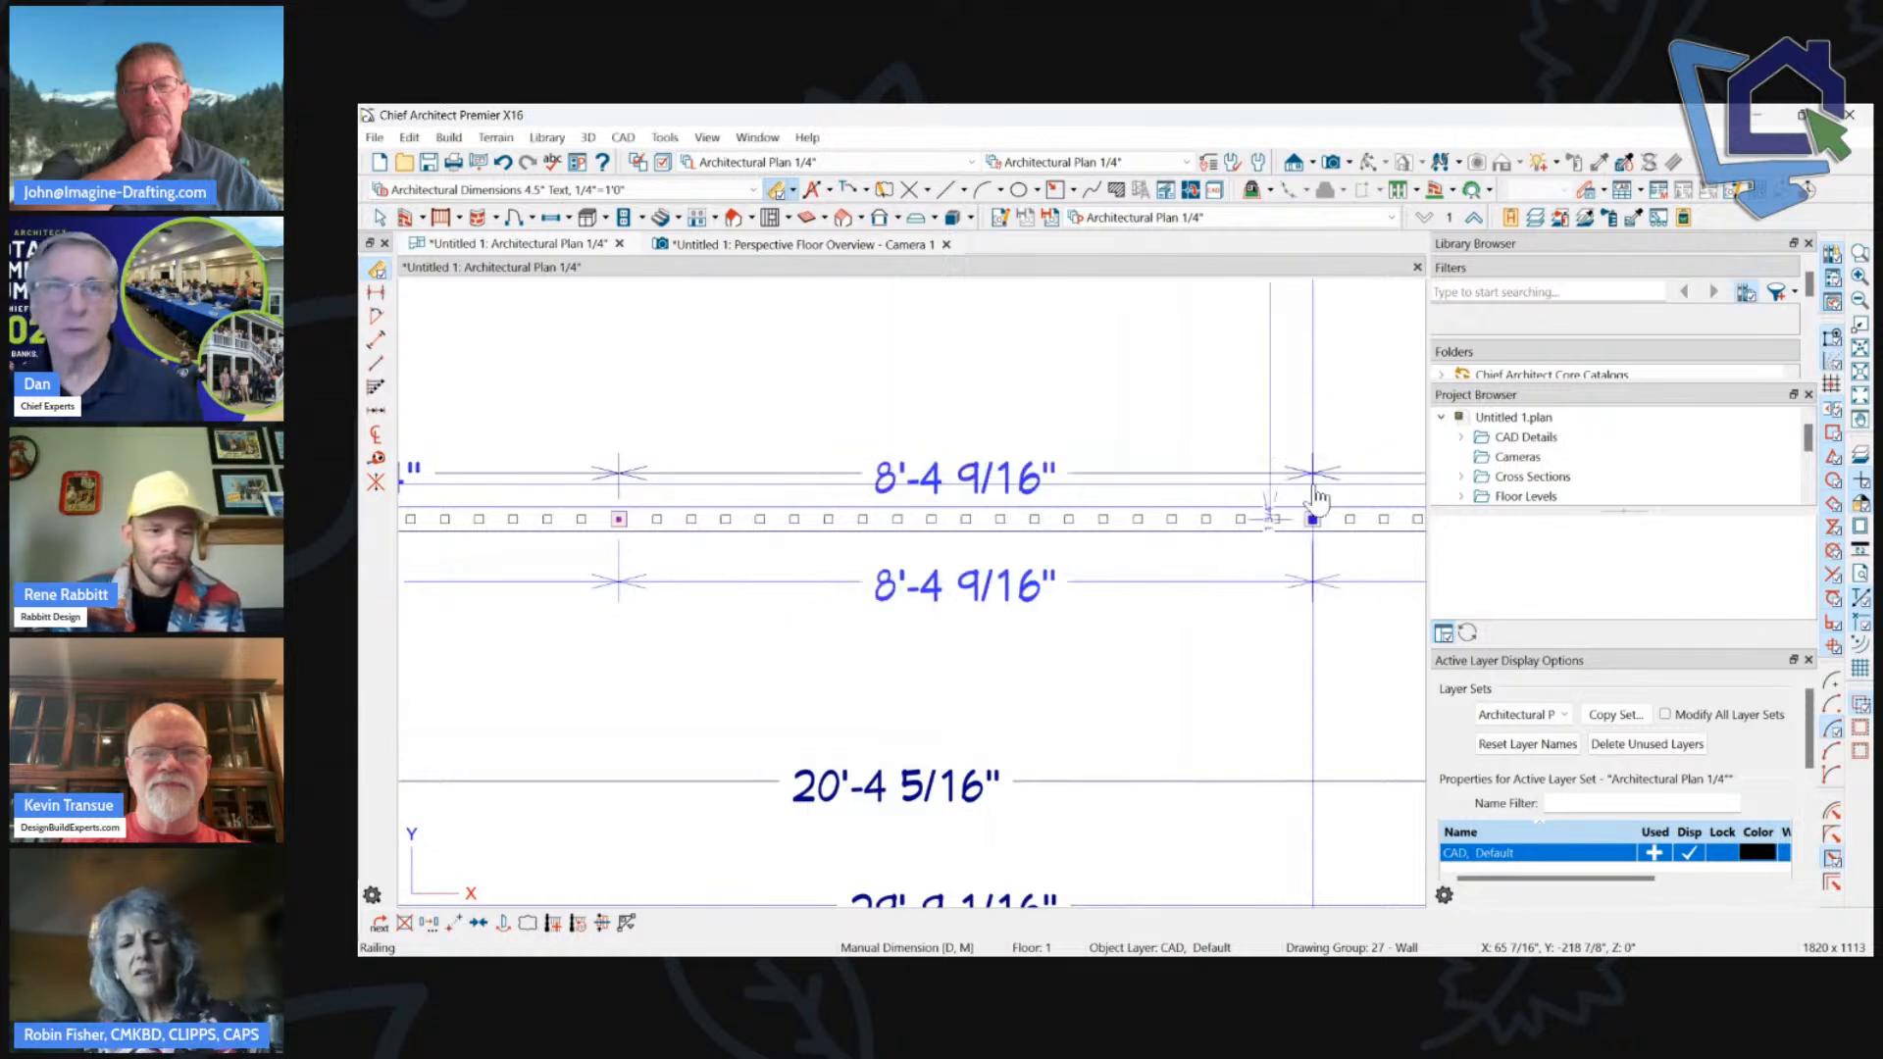
scroll(1118, 648, "down", 4)
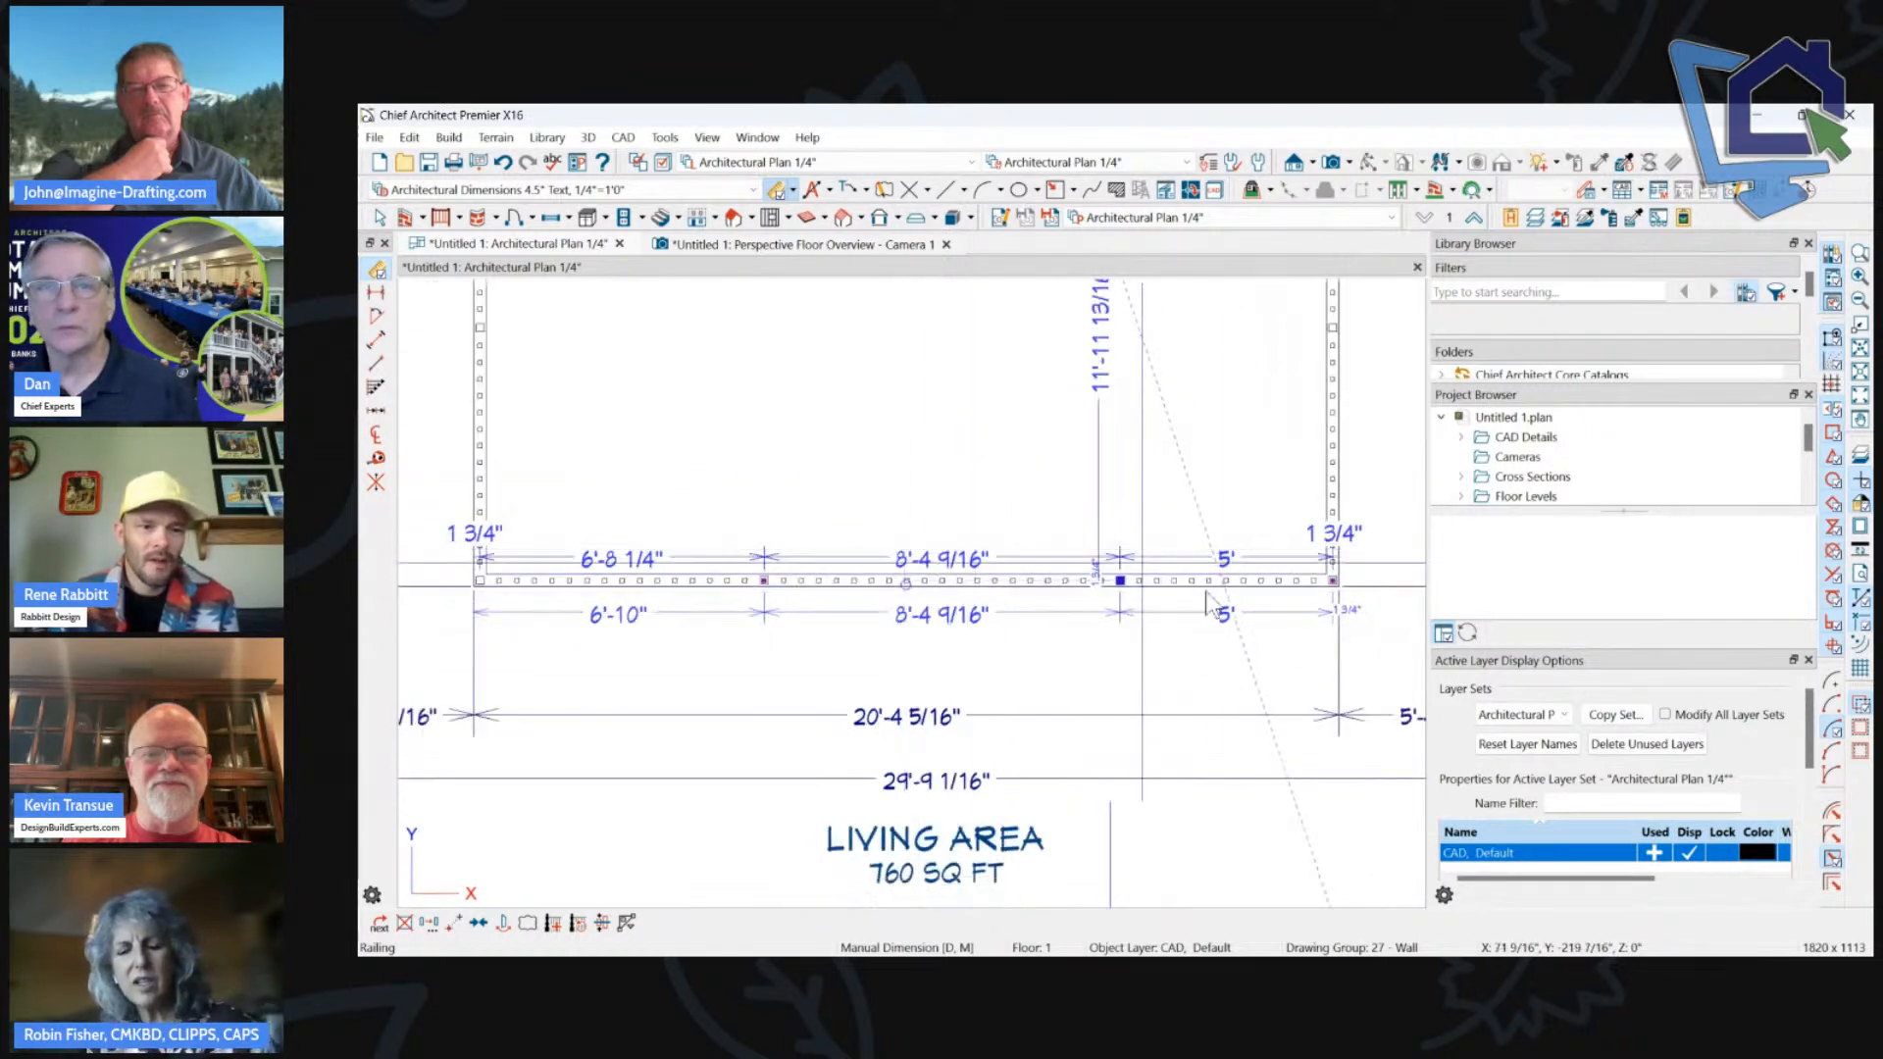
key("Escape")
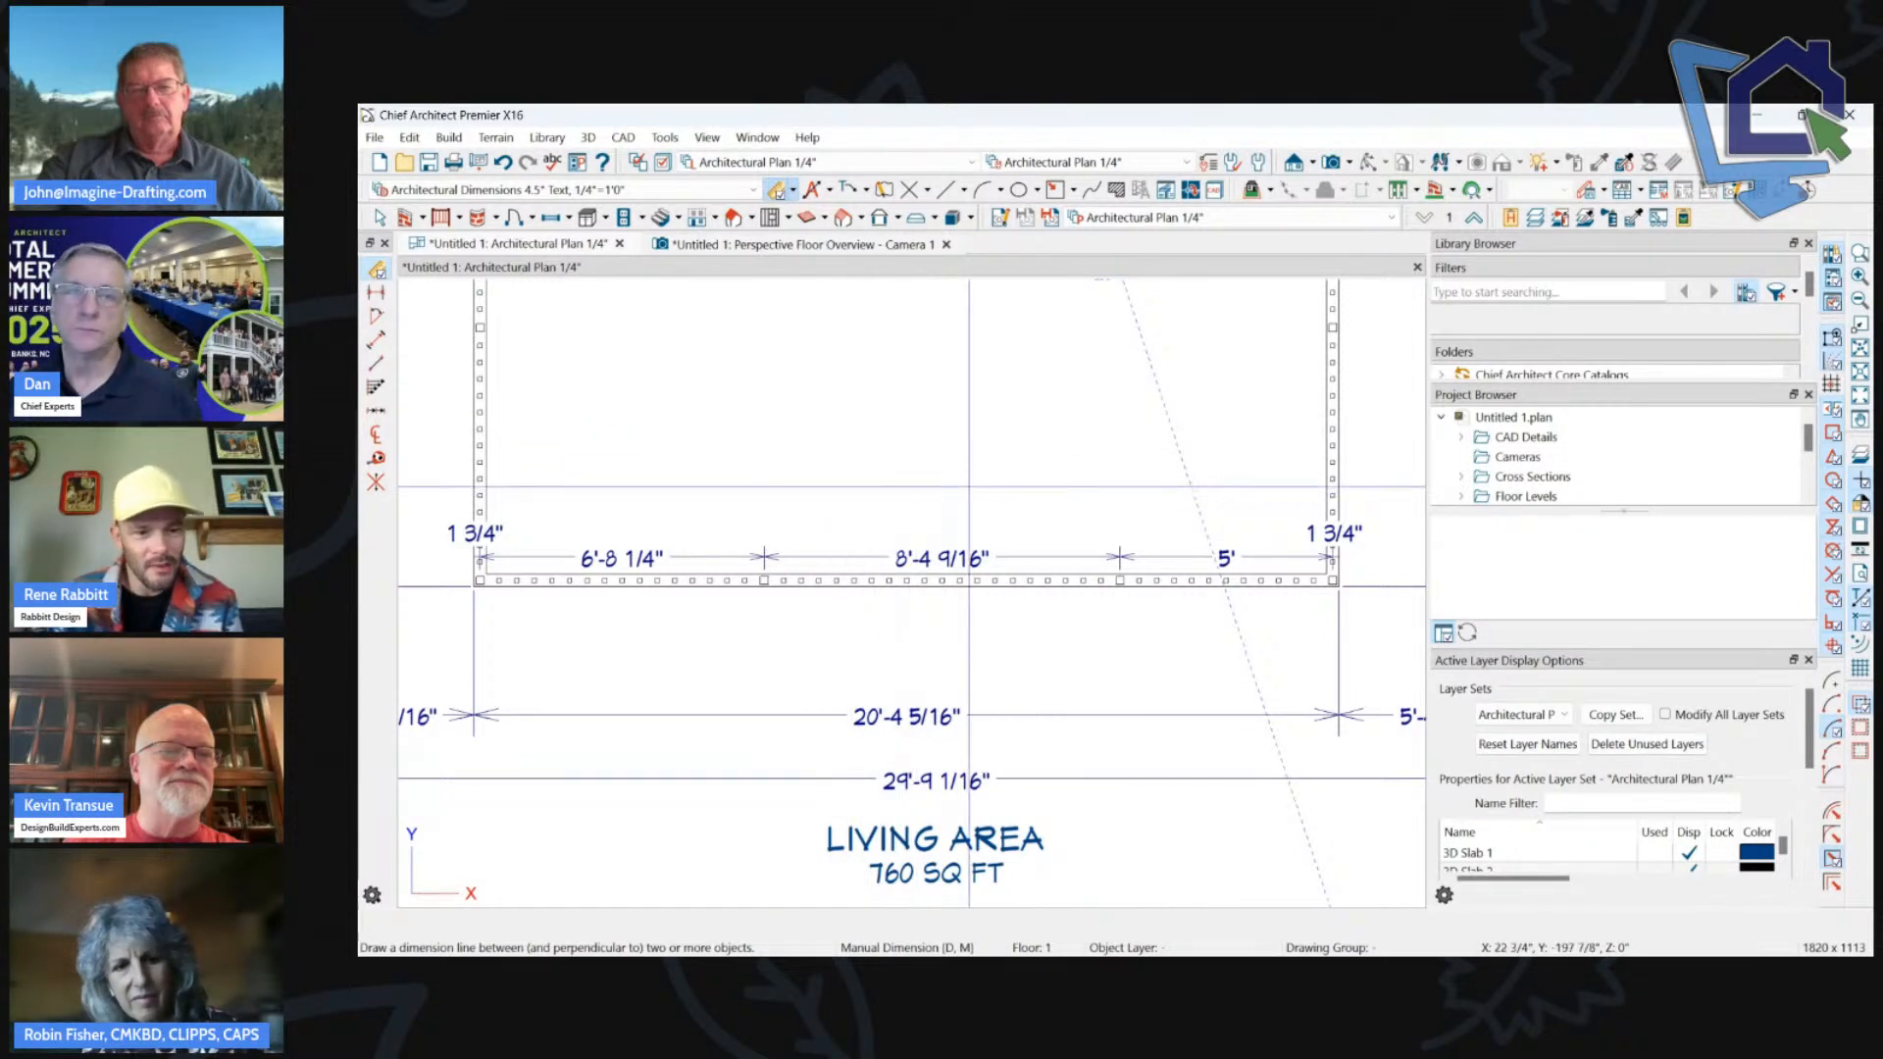
Move the manual dimension line slightly farther in from the front railing and check its markers at the newels.
left_click(1048, 557)
left_click_drag(1048, 557, 1049, 530)
left_click(1027, 363)
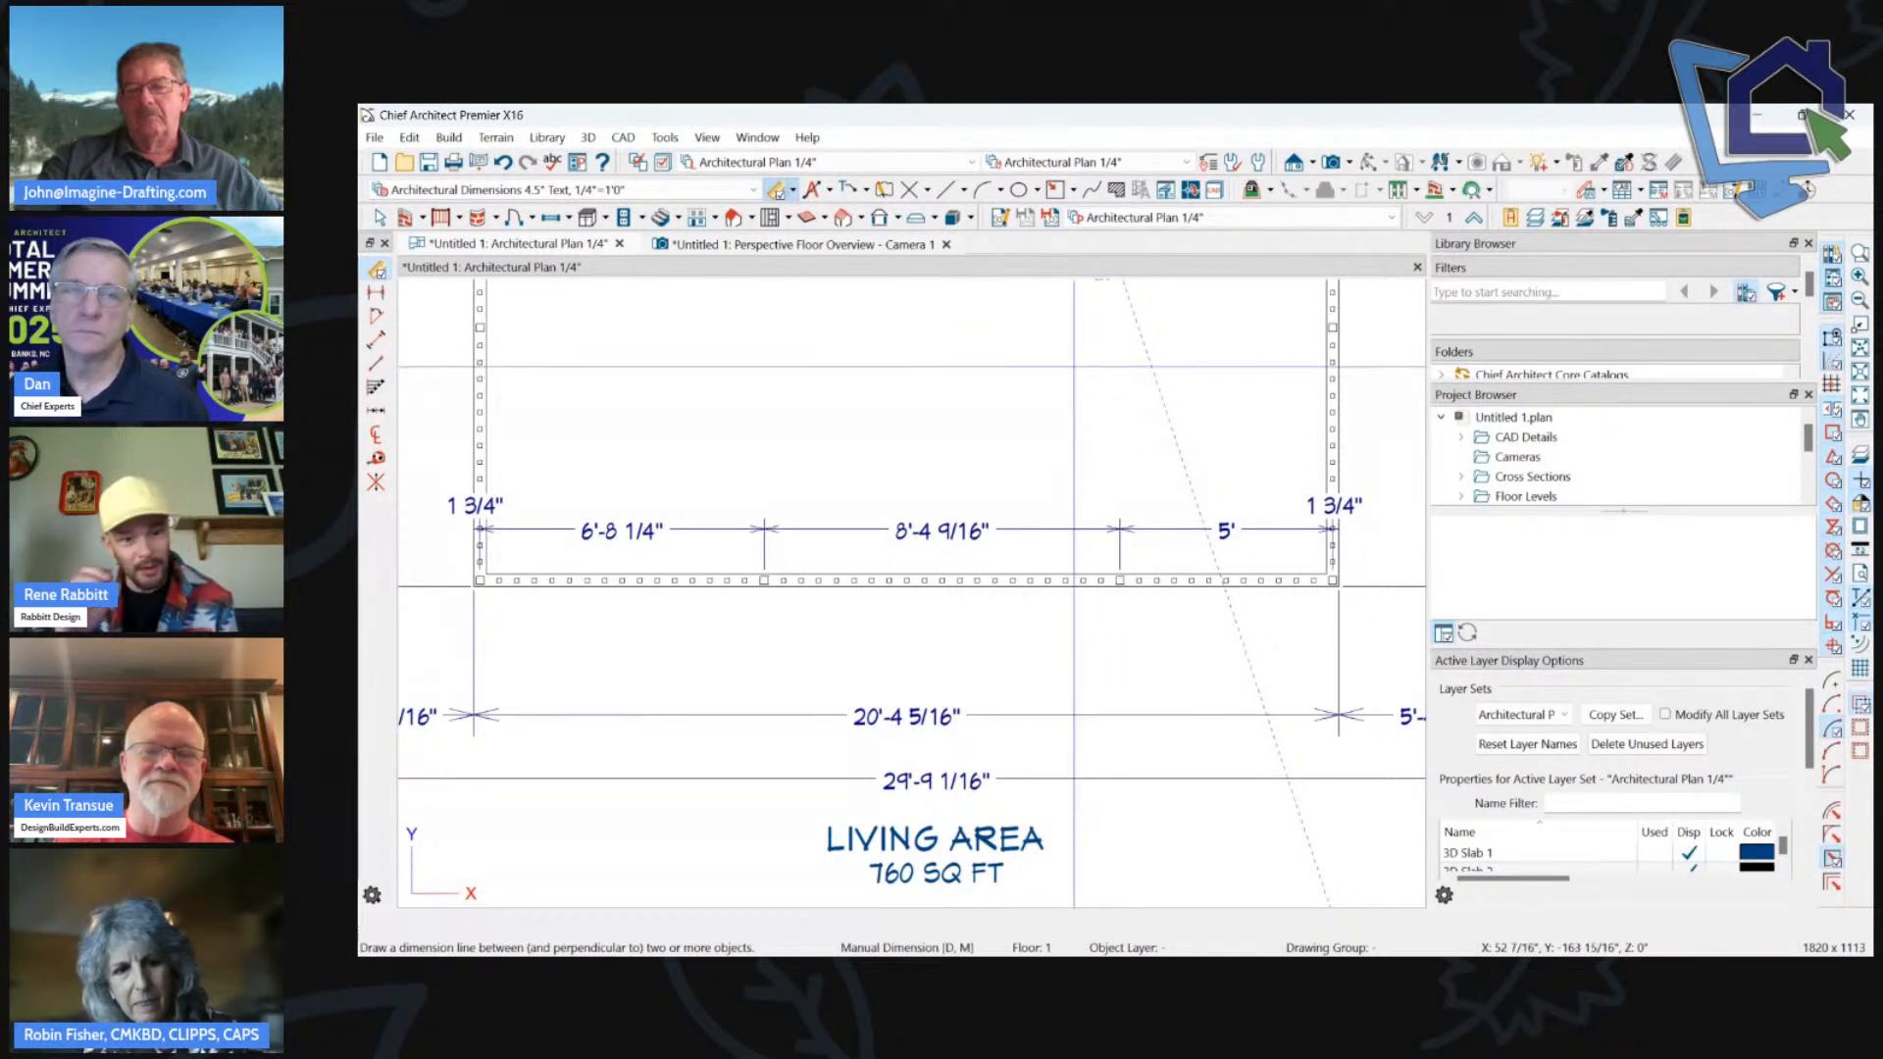
scroll(1153, 504, "up", 2)
left_click(1159, 551)
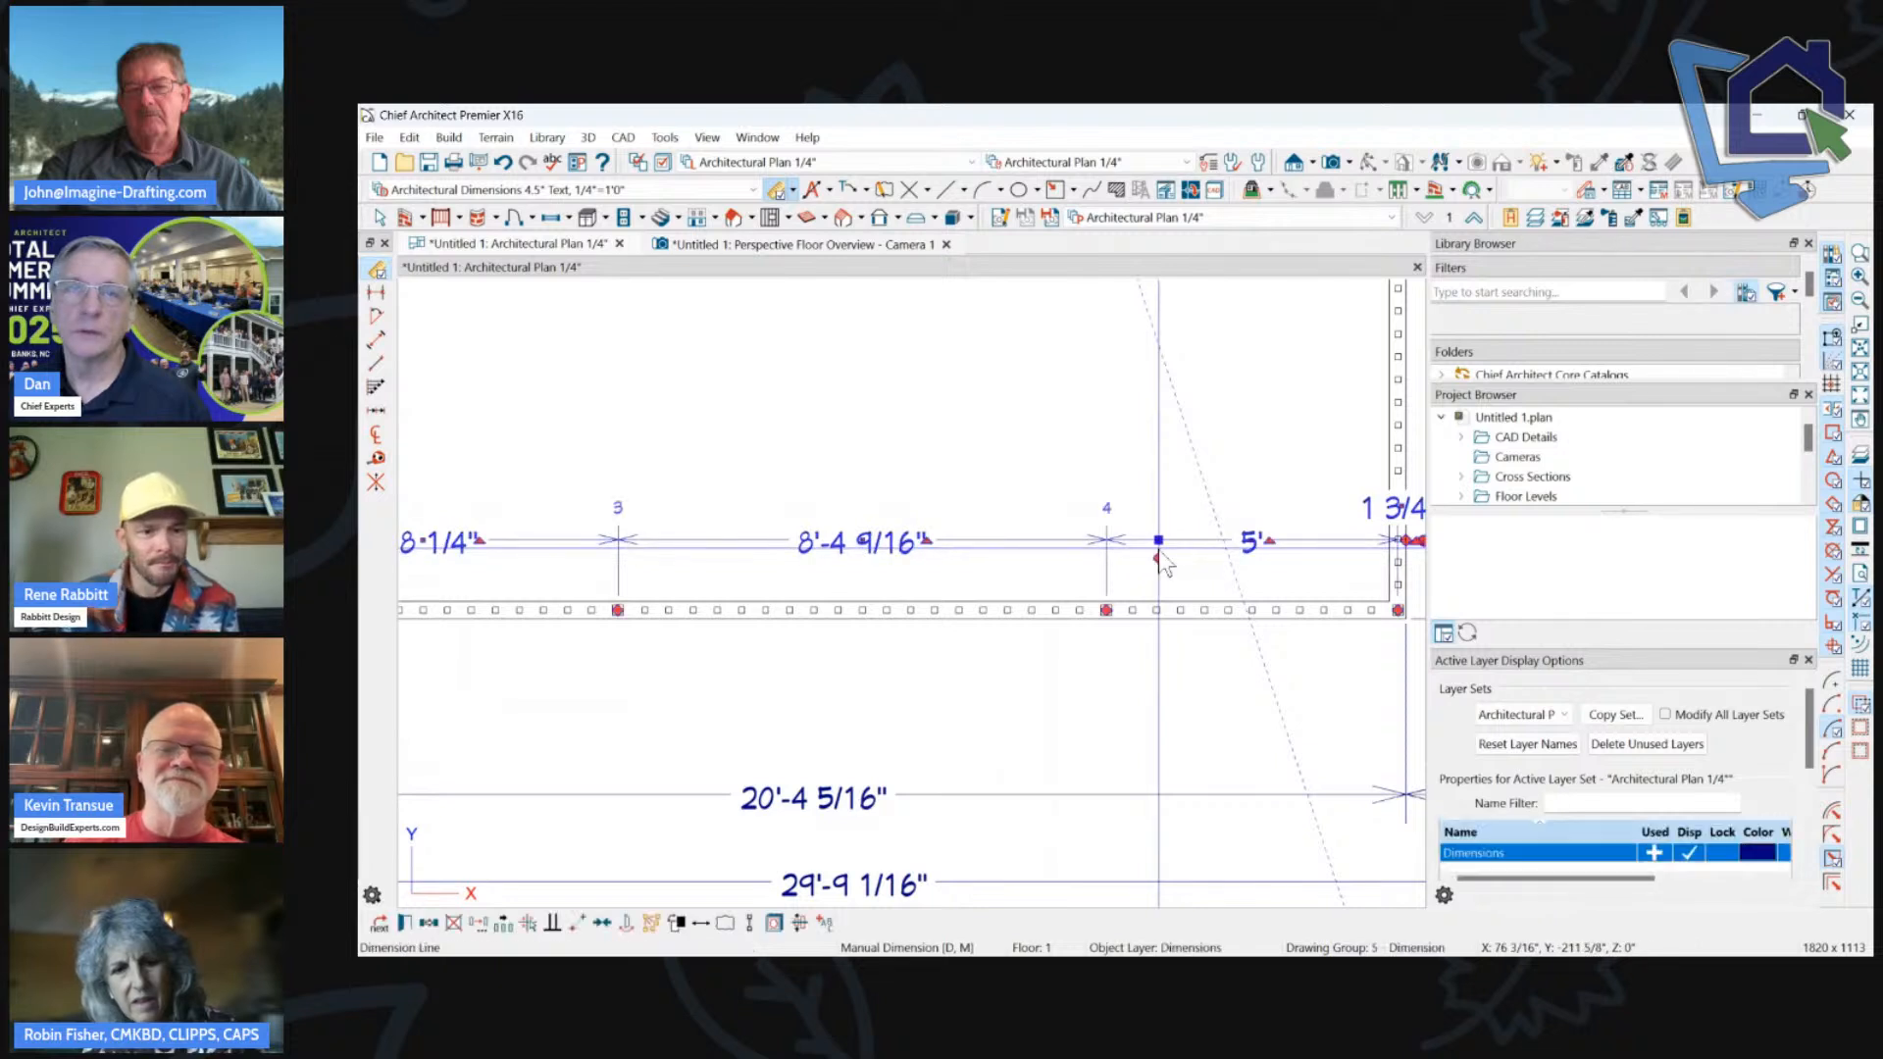
left_click_drag(1160, 557, 1084, 620)
scroll(1069, 416, "down", 1)
key("Escape")
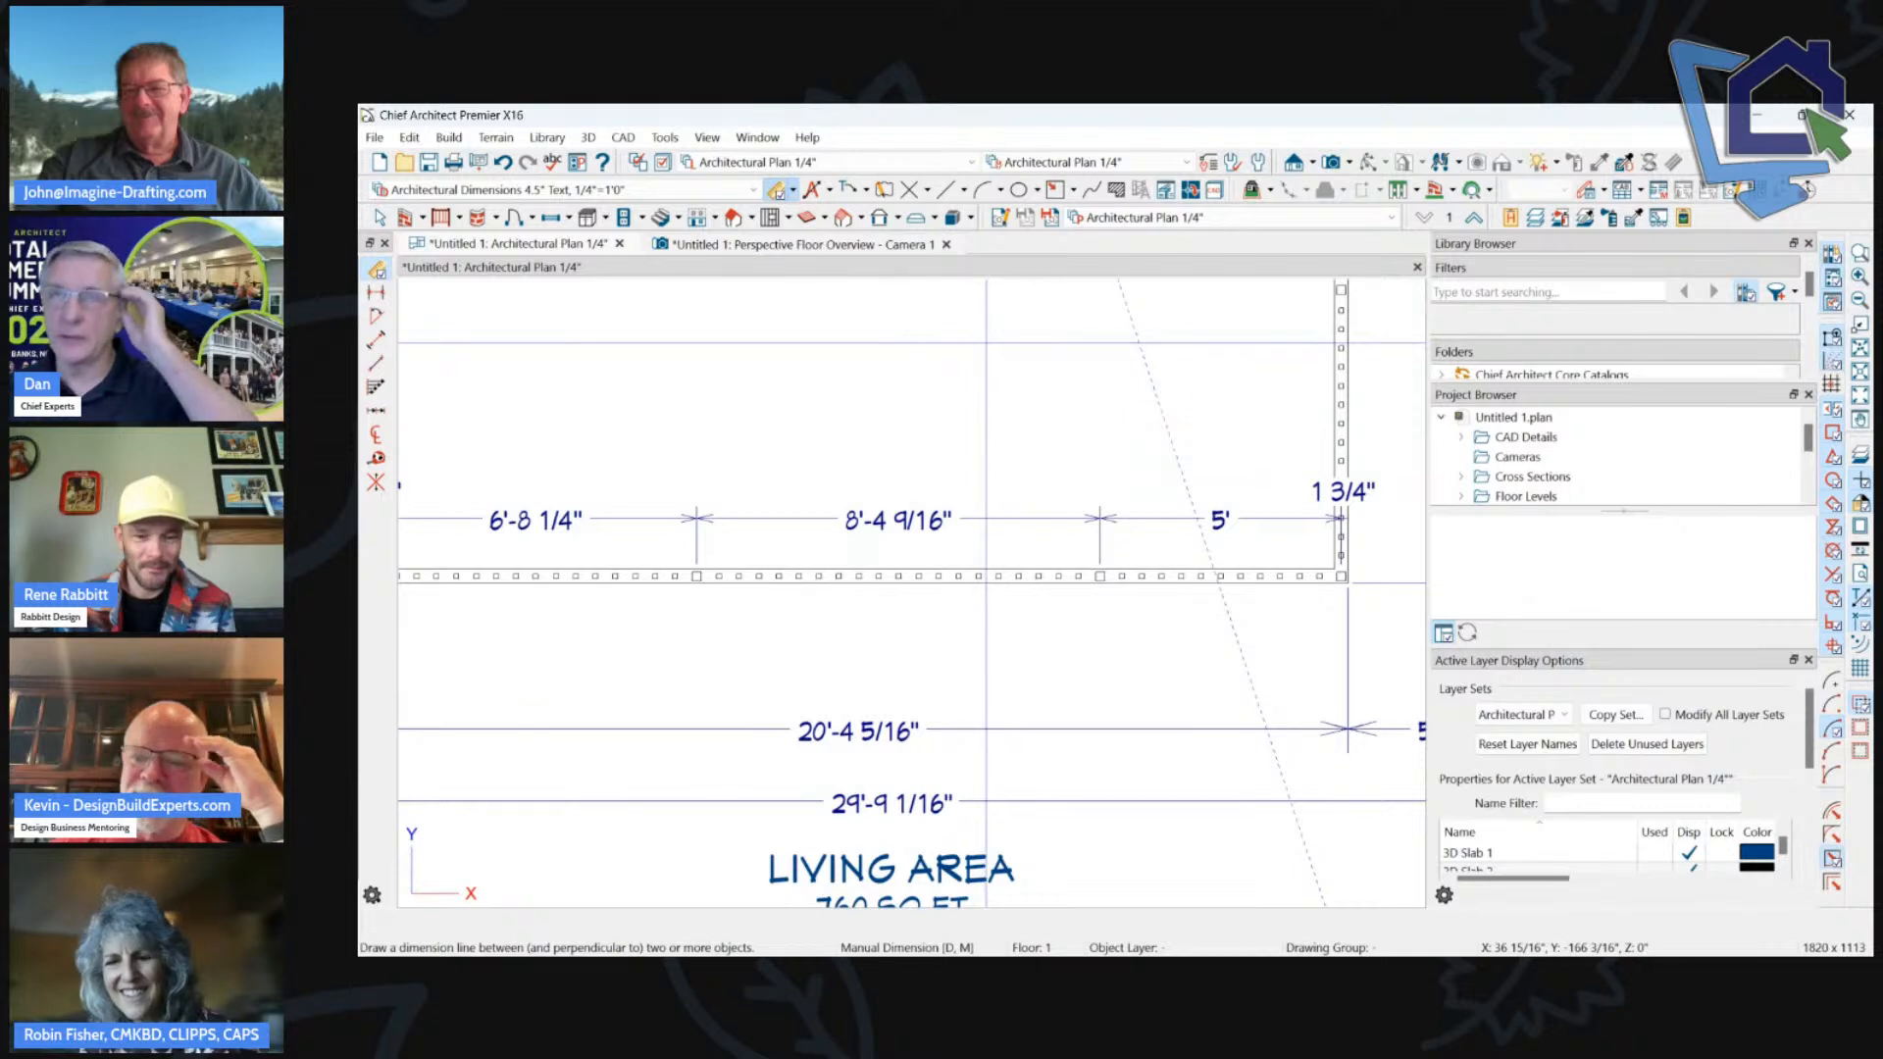
Create a Perspective Floor Overview, orbit it to view the deck railing with its newels, and close the view.
left_click(1350, 163)
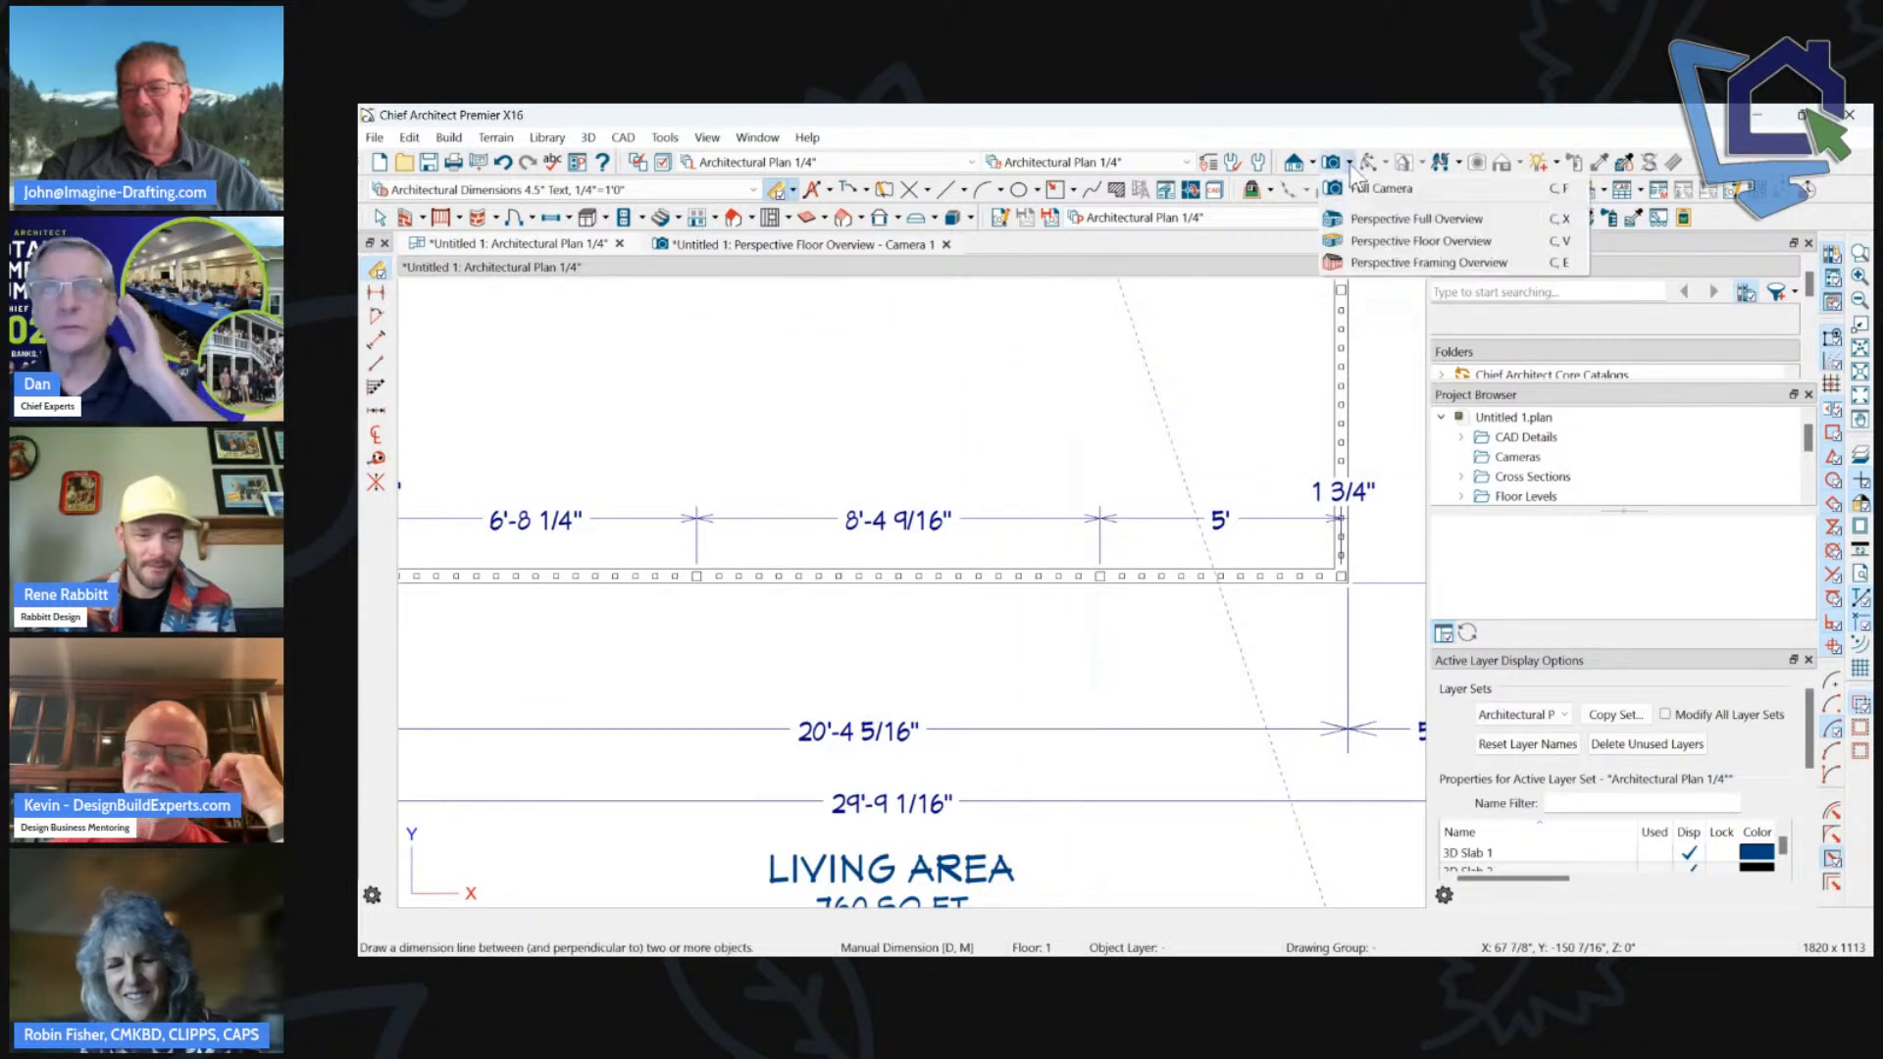
left_click(1354, 242)
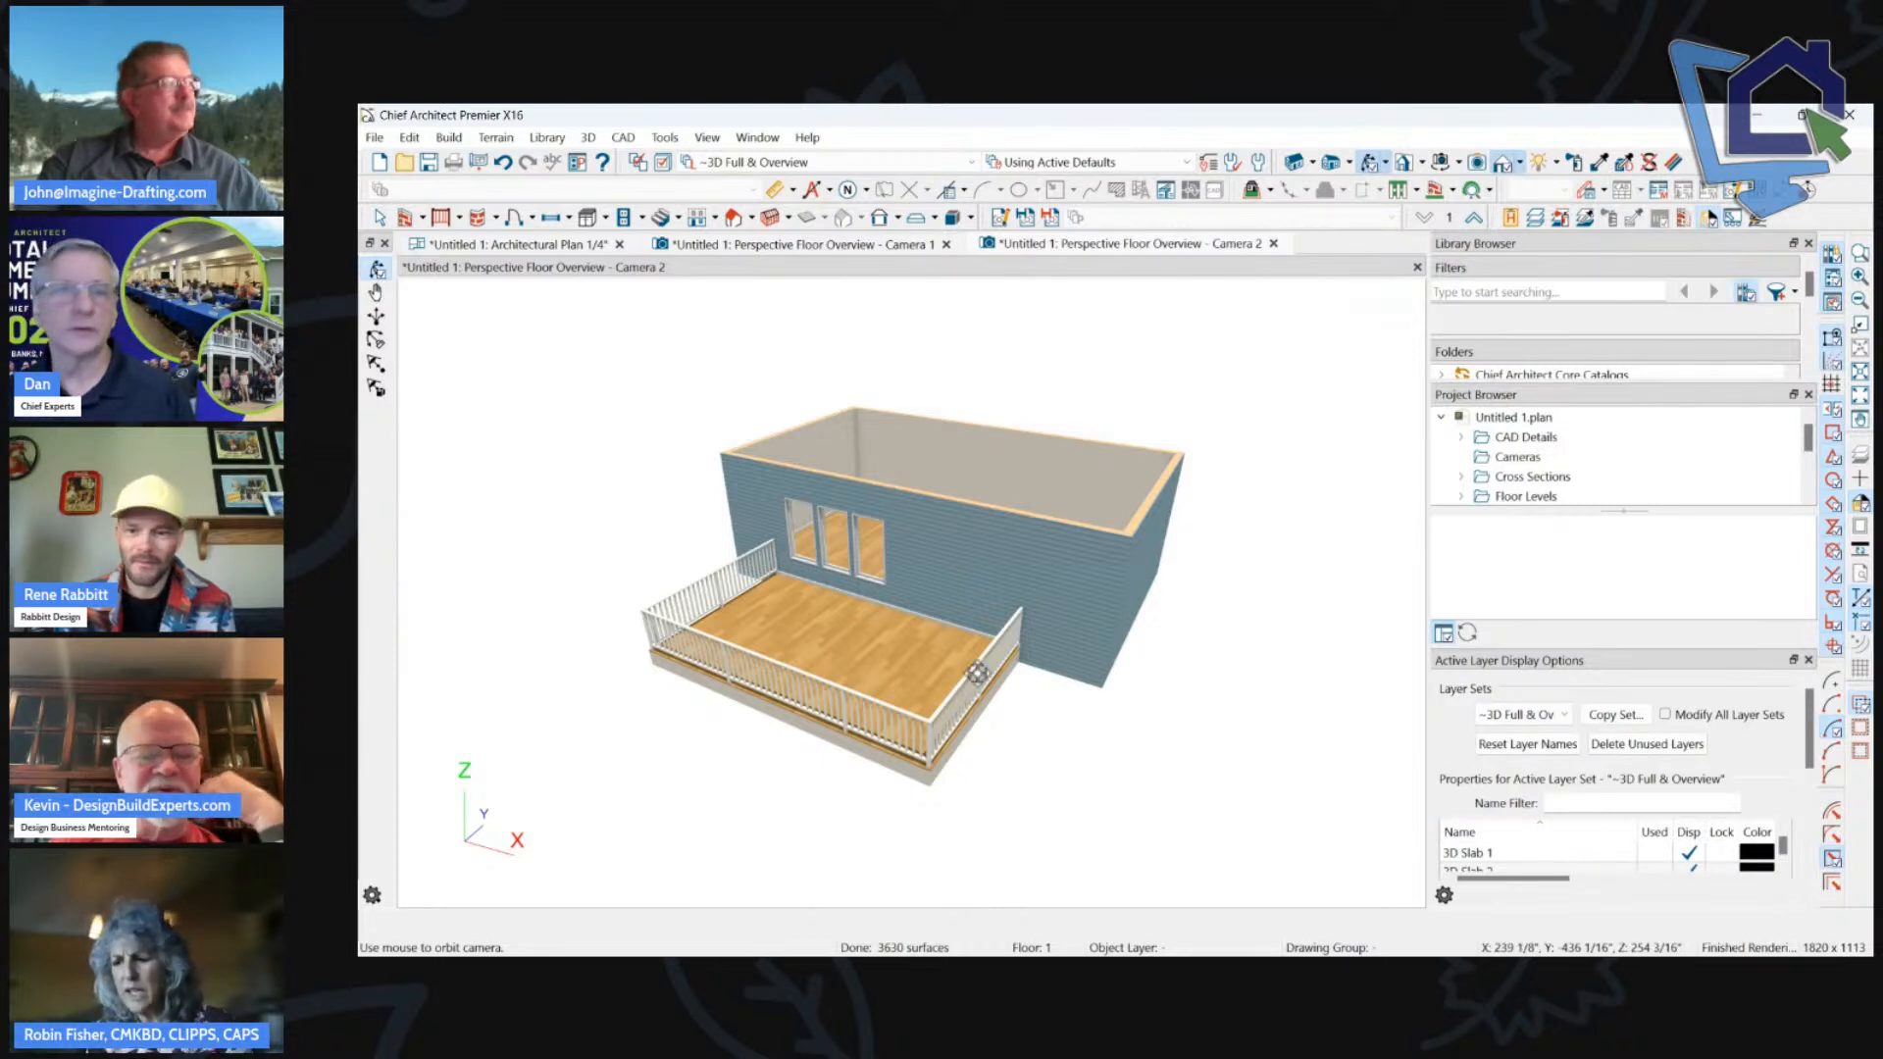
left_click_drag(977, 674, 956, 589)
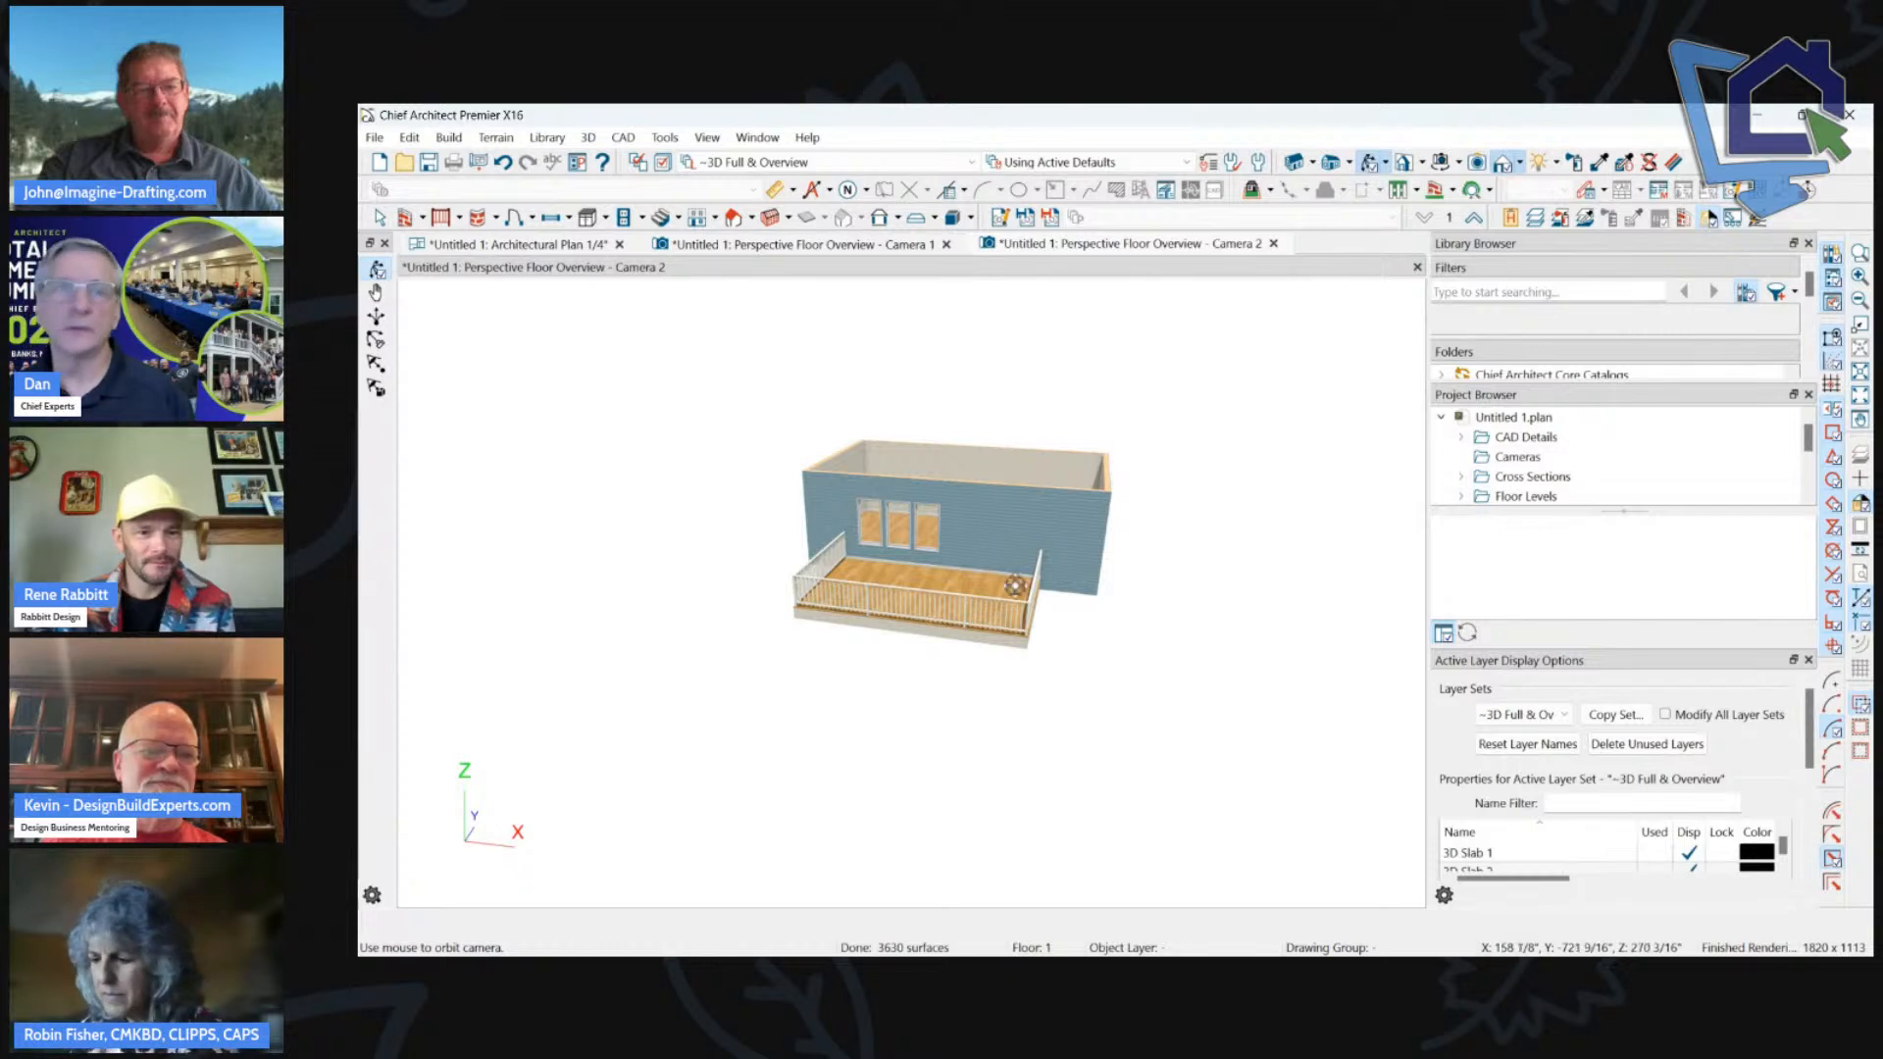
scroll(874, 332, "up", 1)
left_click(1273, 243)
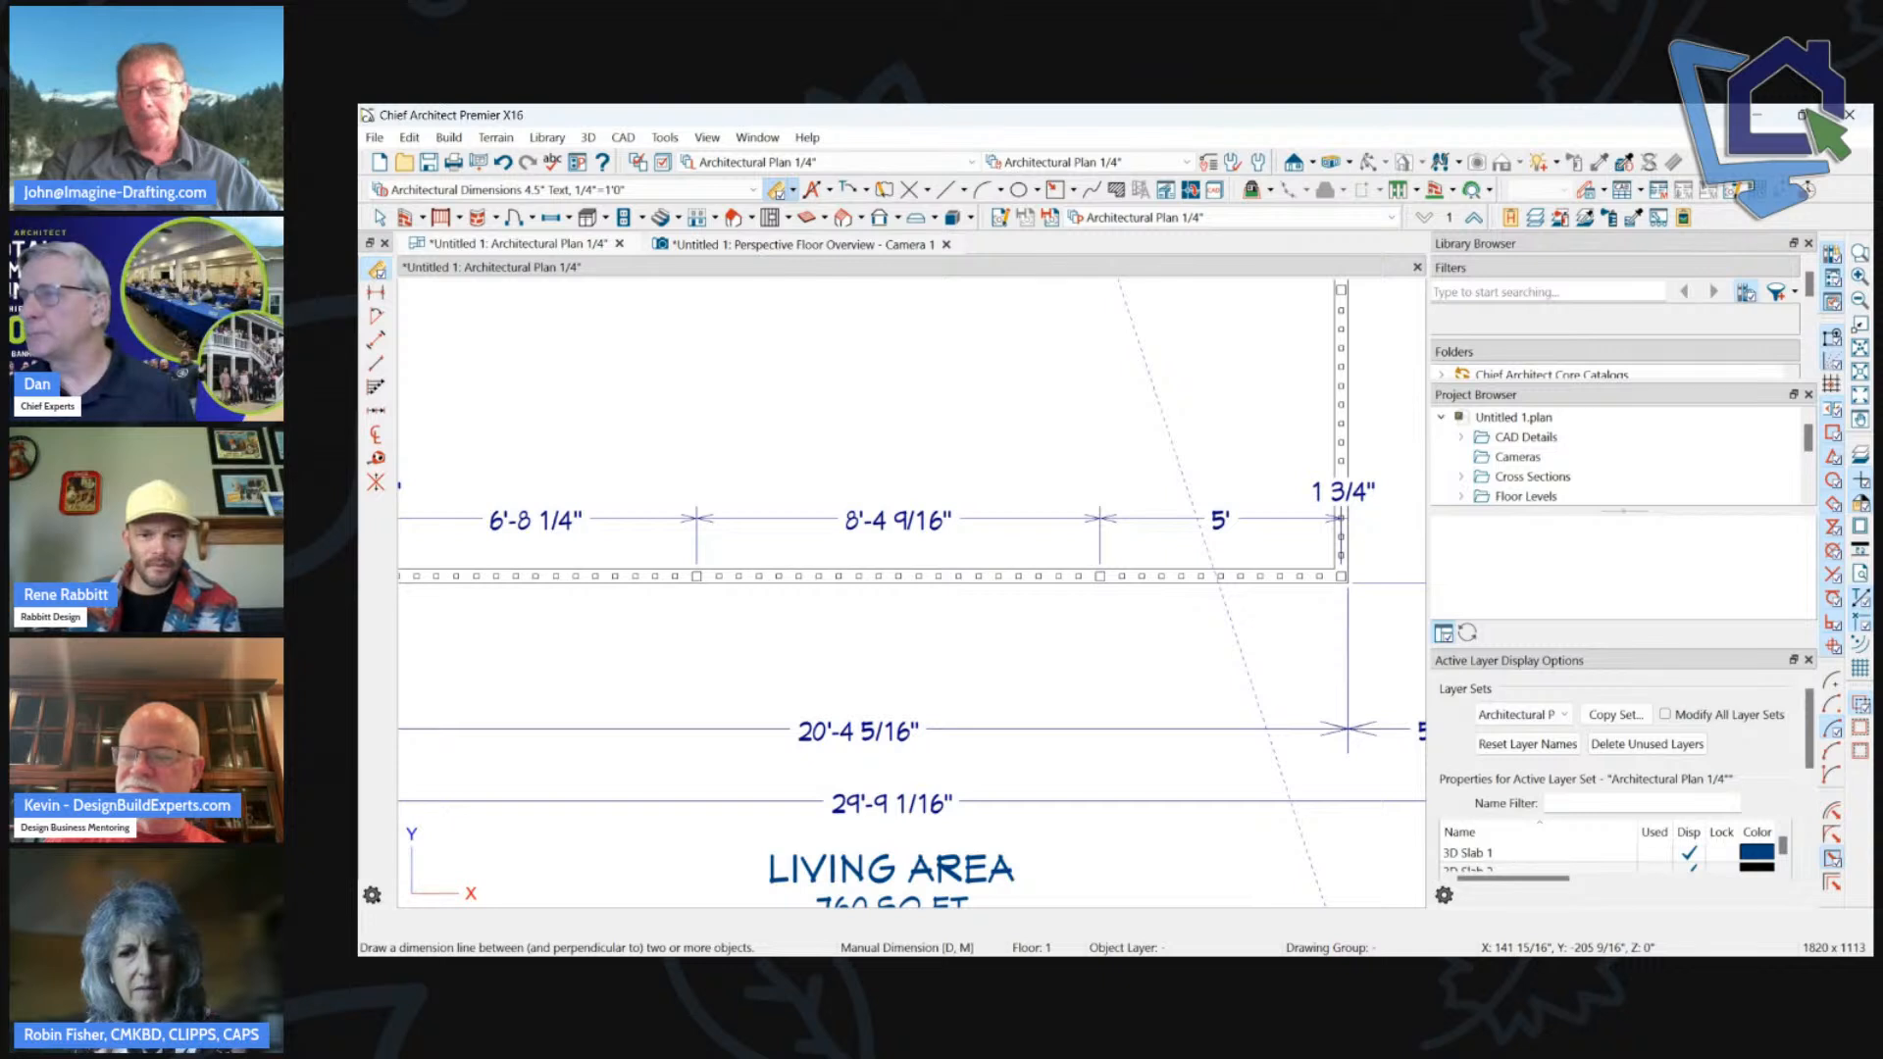
Add a newel to the front railing between its two intermediate newels, about 6'-1" from the left one.
scroll(924, 442, "down", 2)
scroll(980, 628, "up", 3)
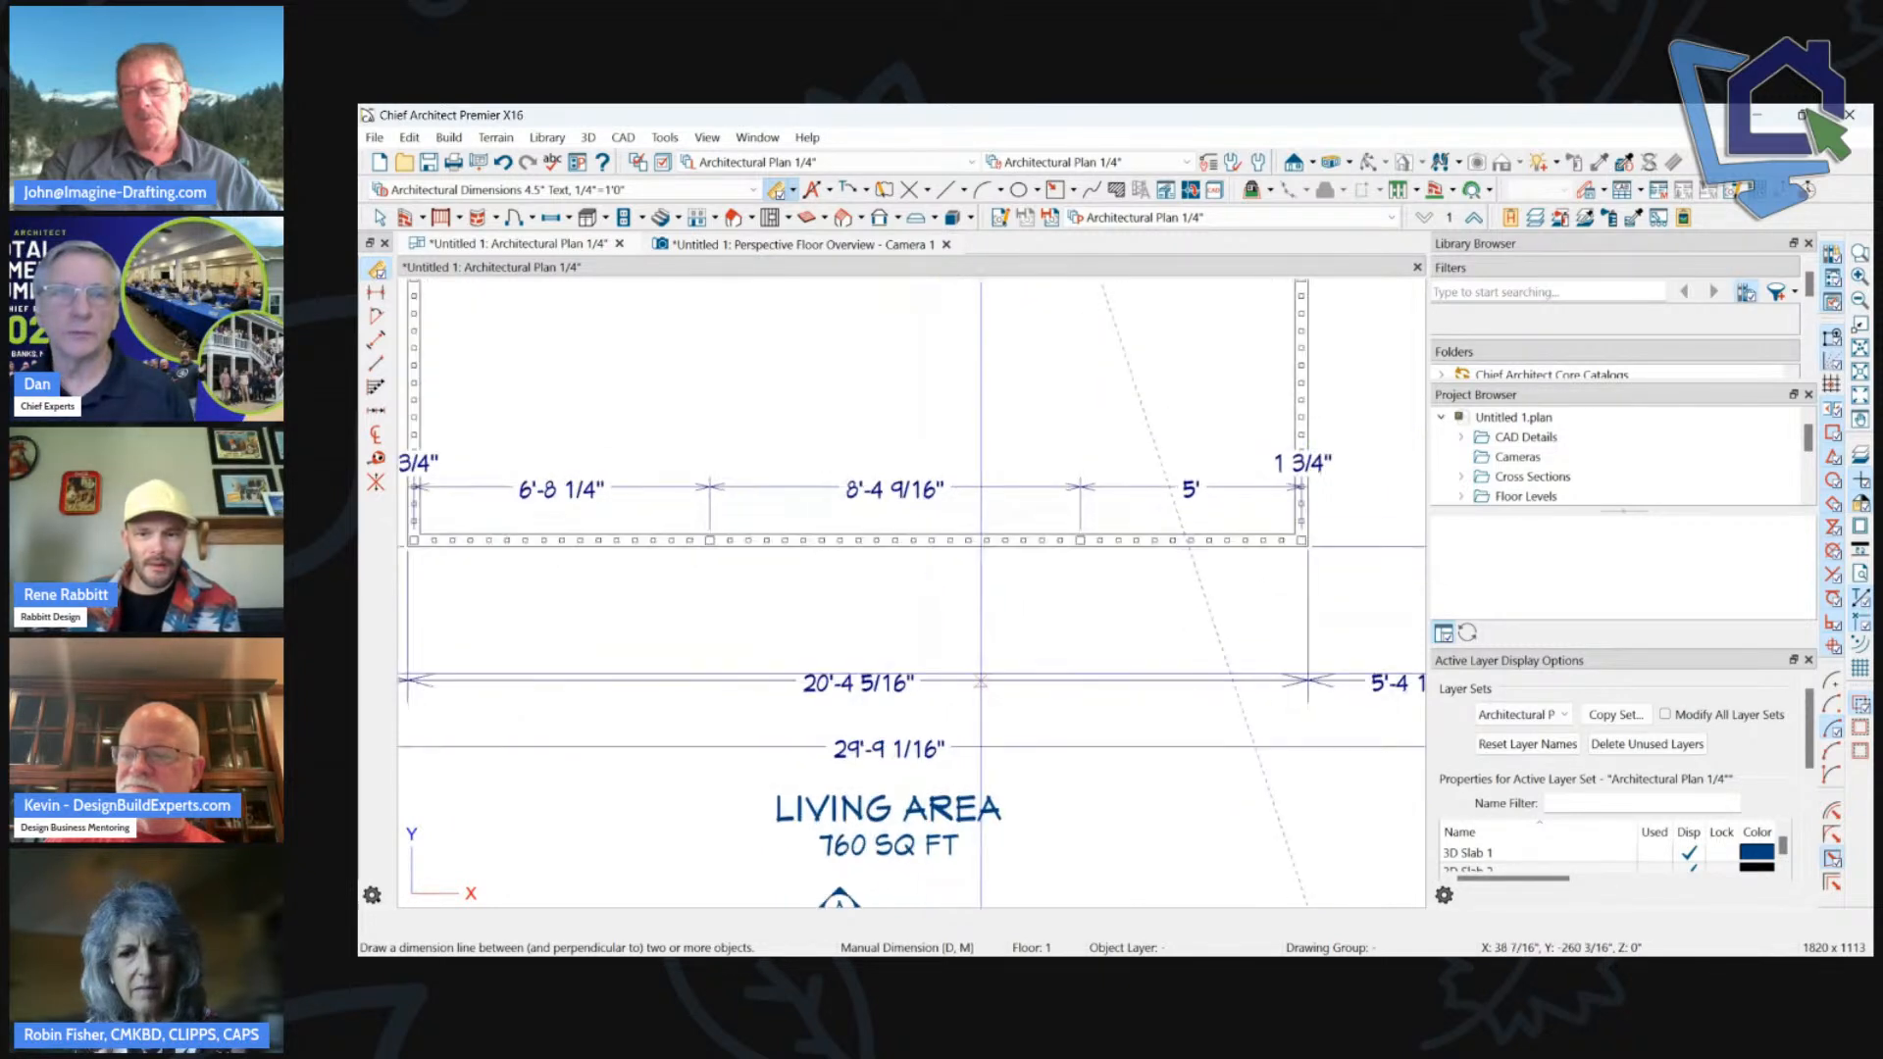
left_click(958, 493)
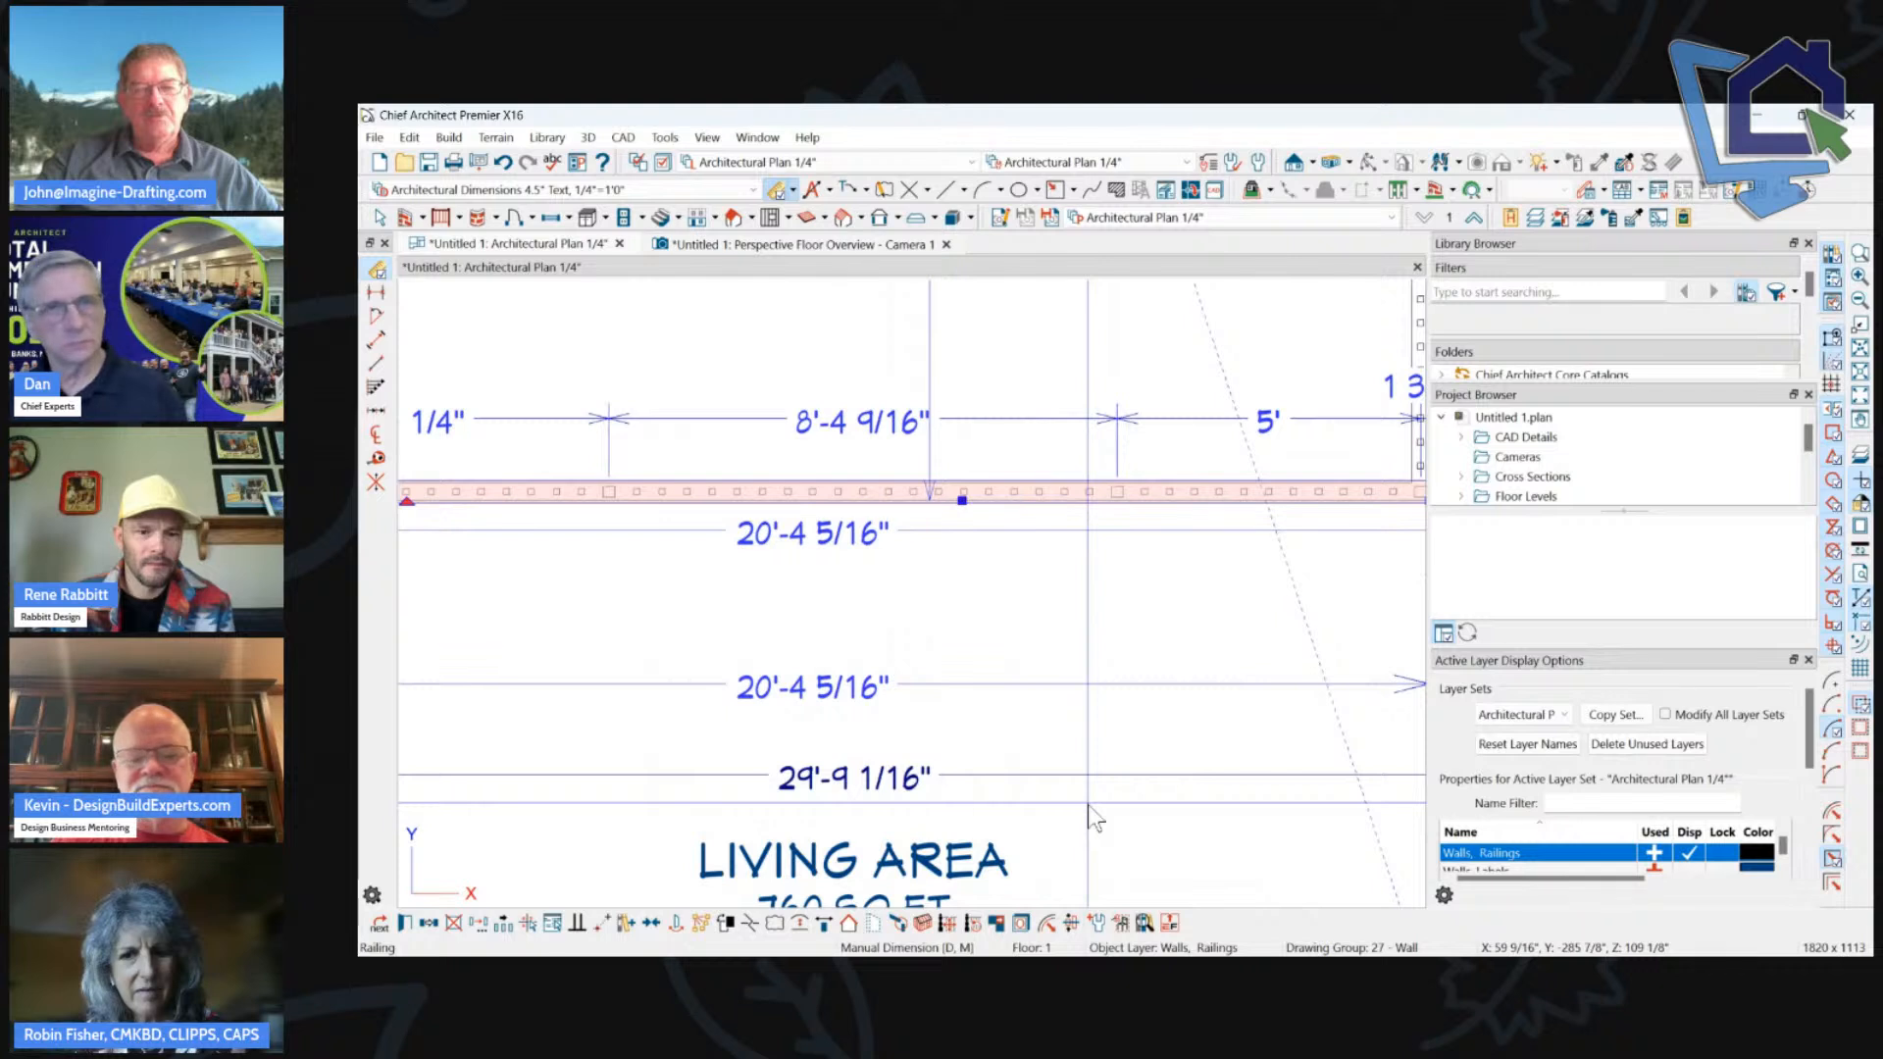
left_click(948, 926)
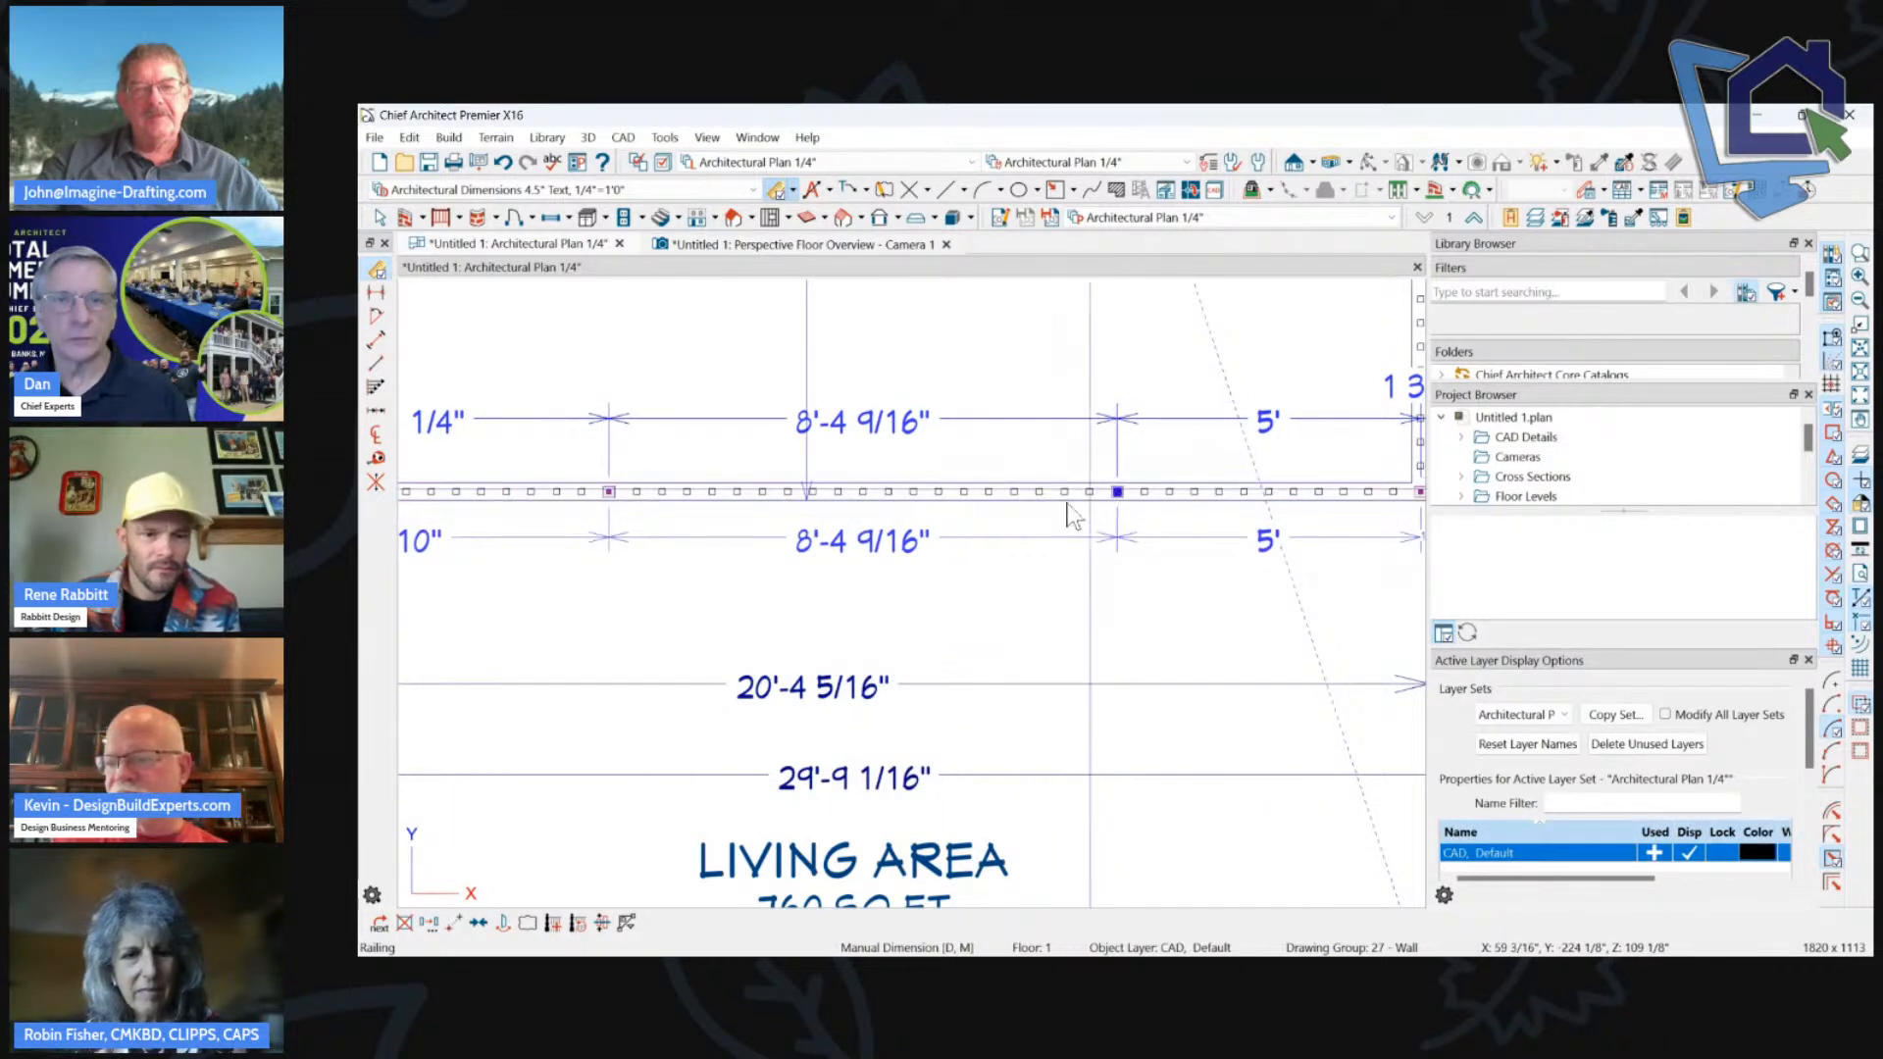
left_click(556, 926)
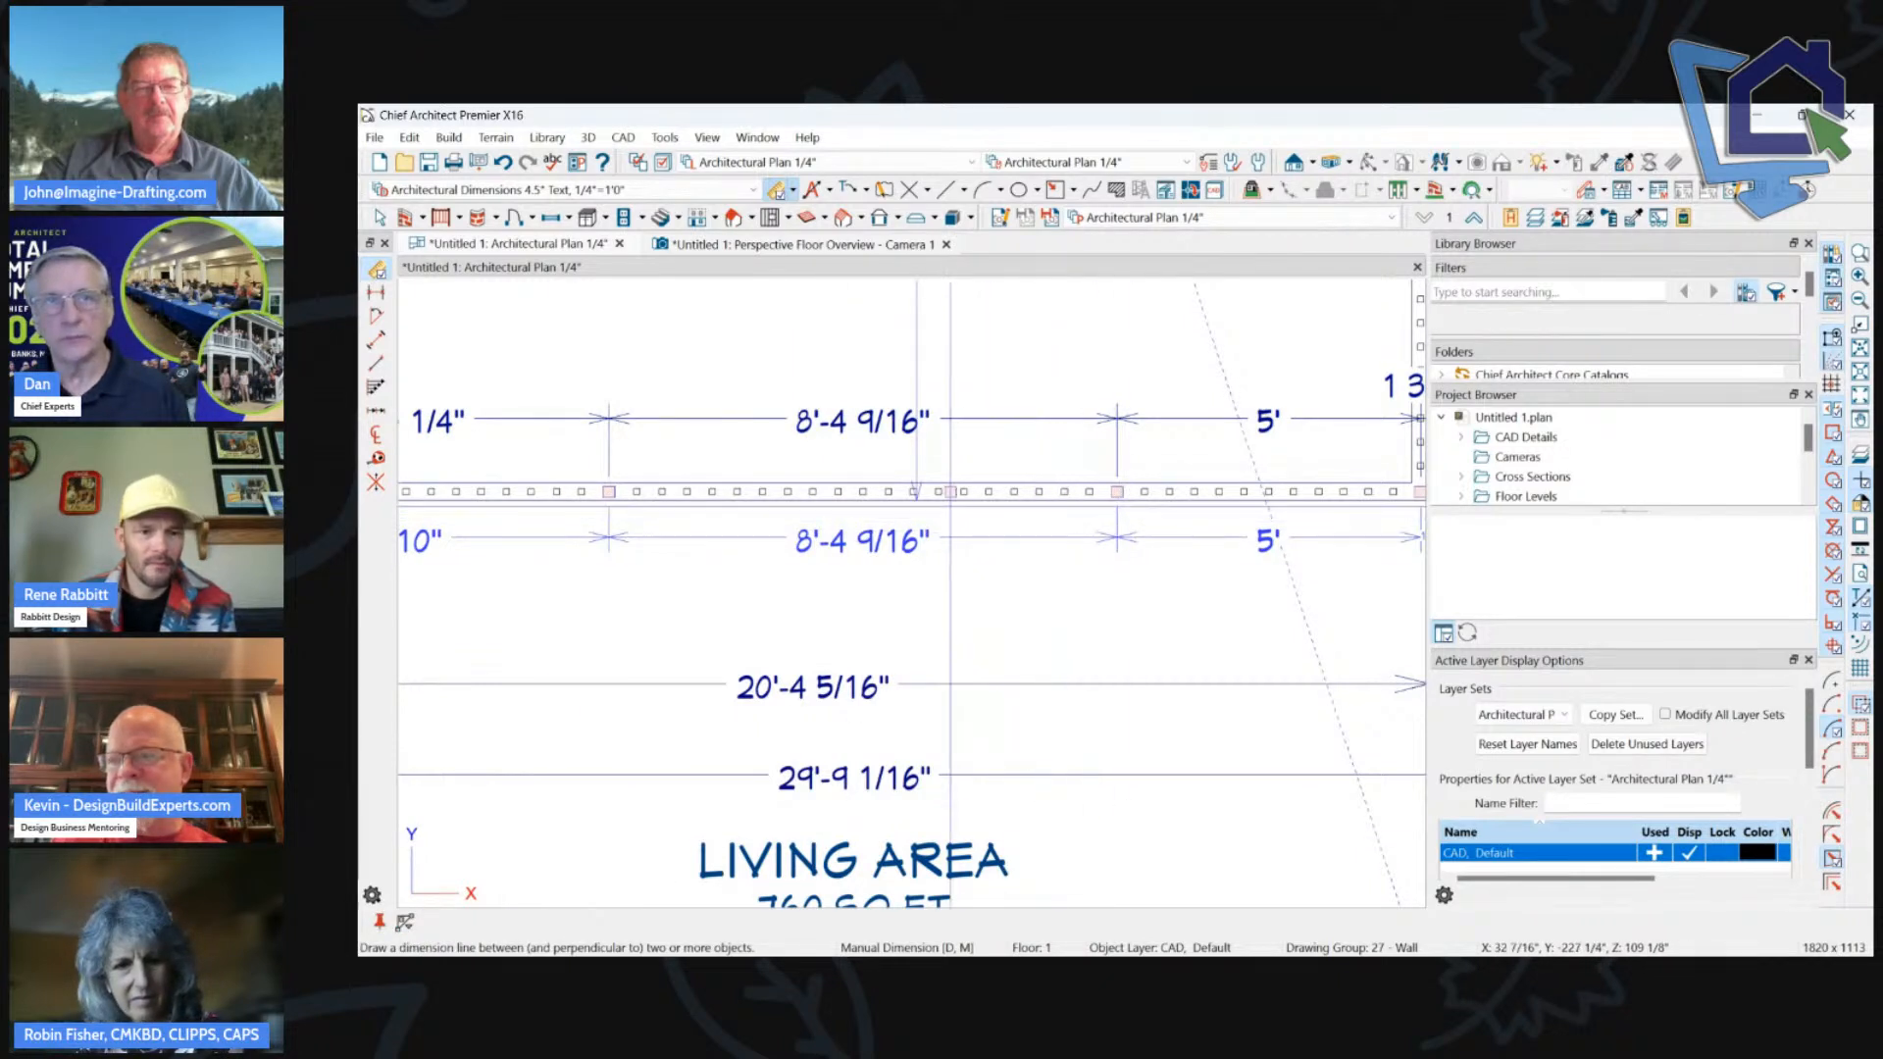
left_click(976, 491)
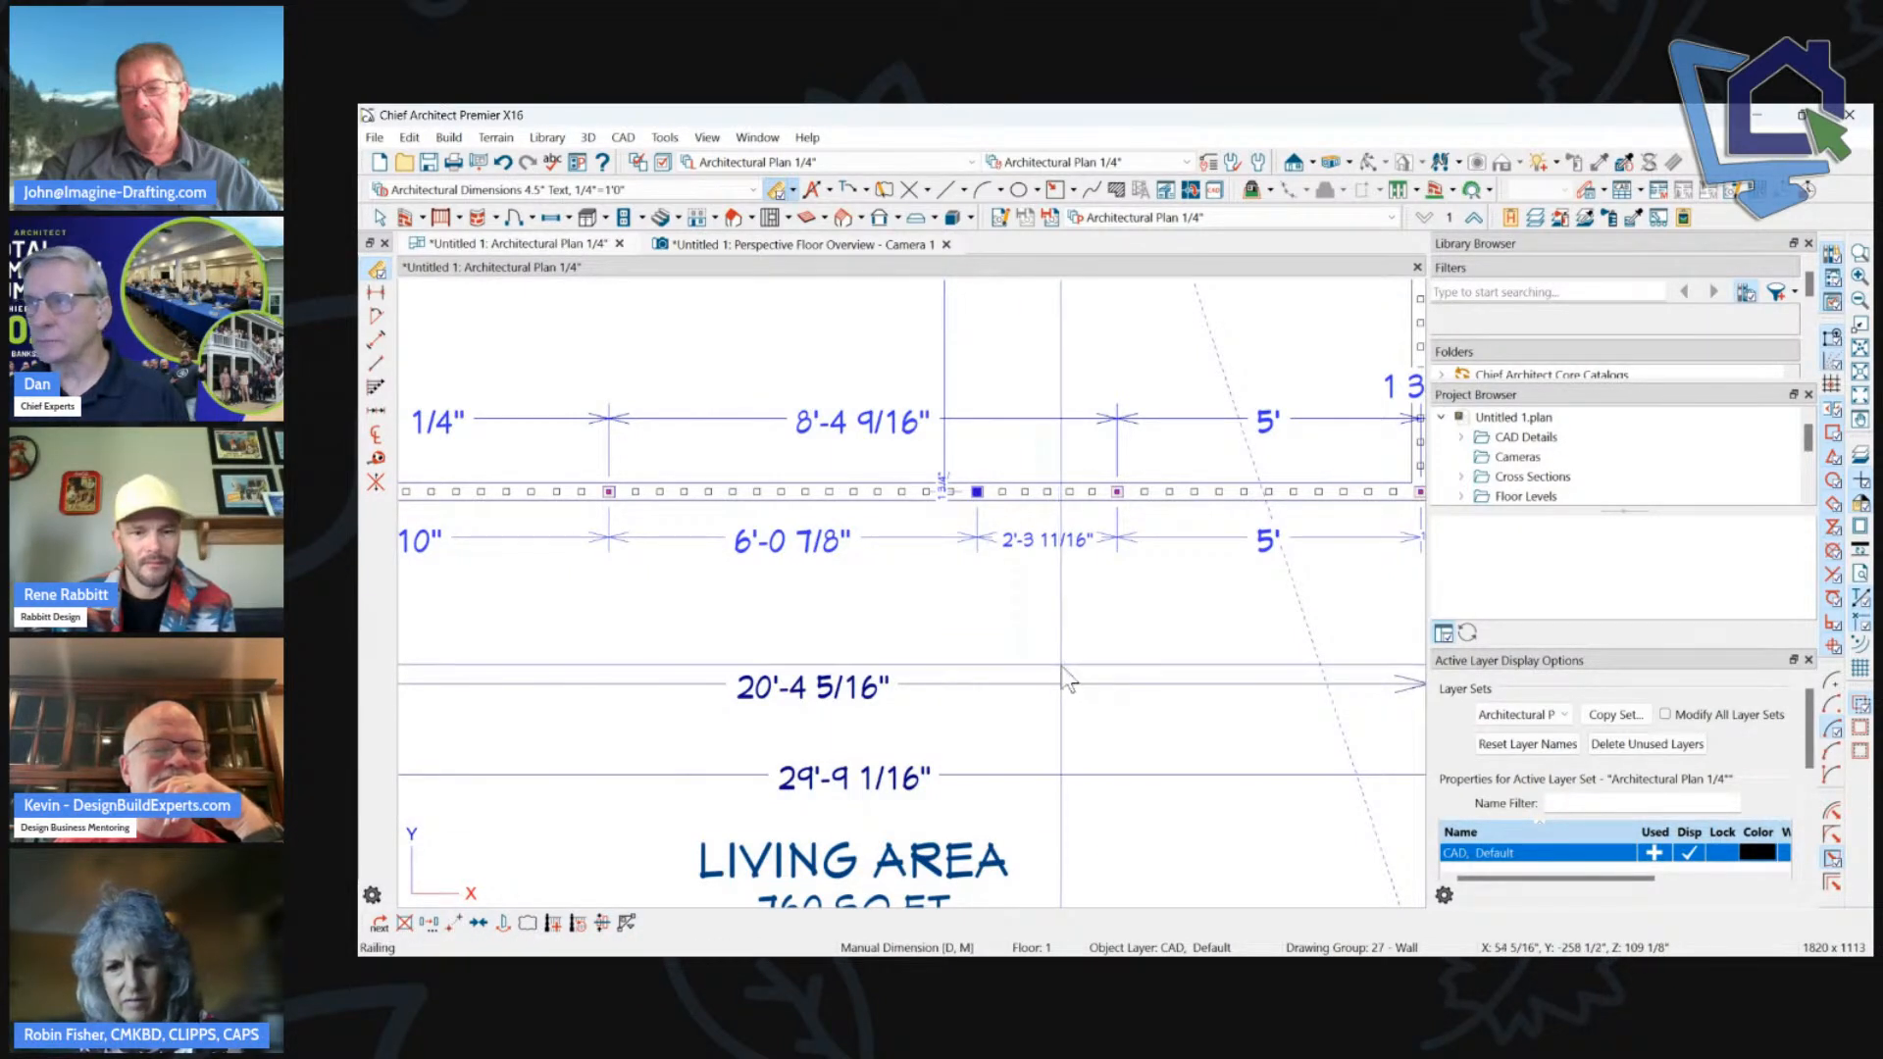
left_click(1045, 597)
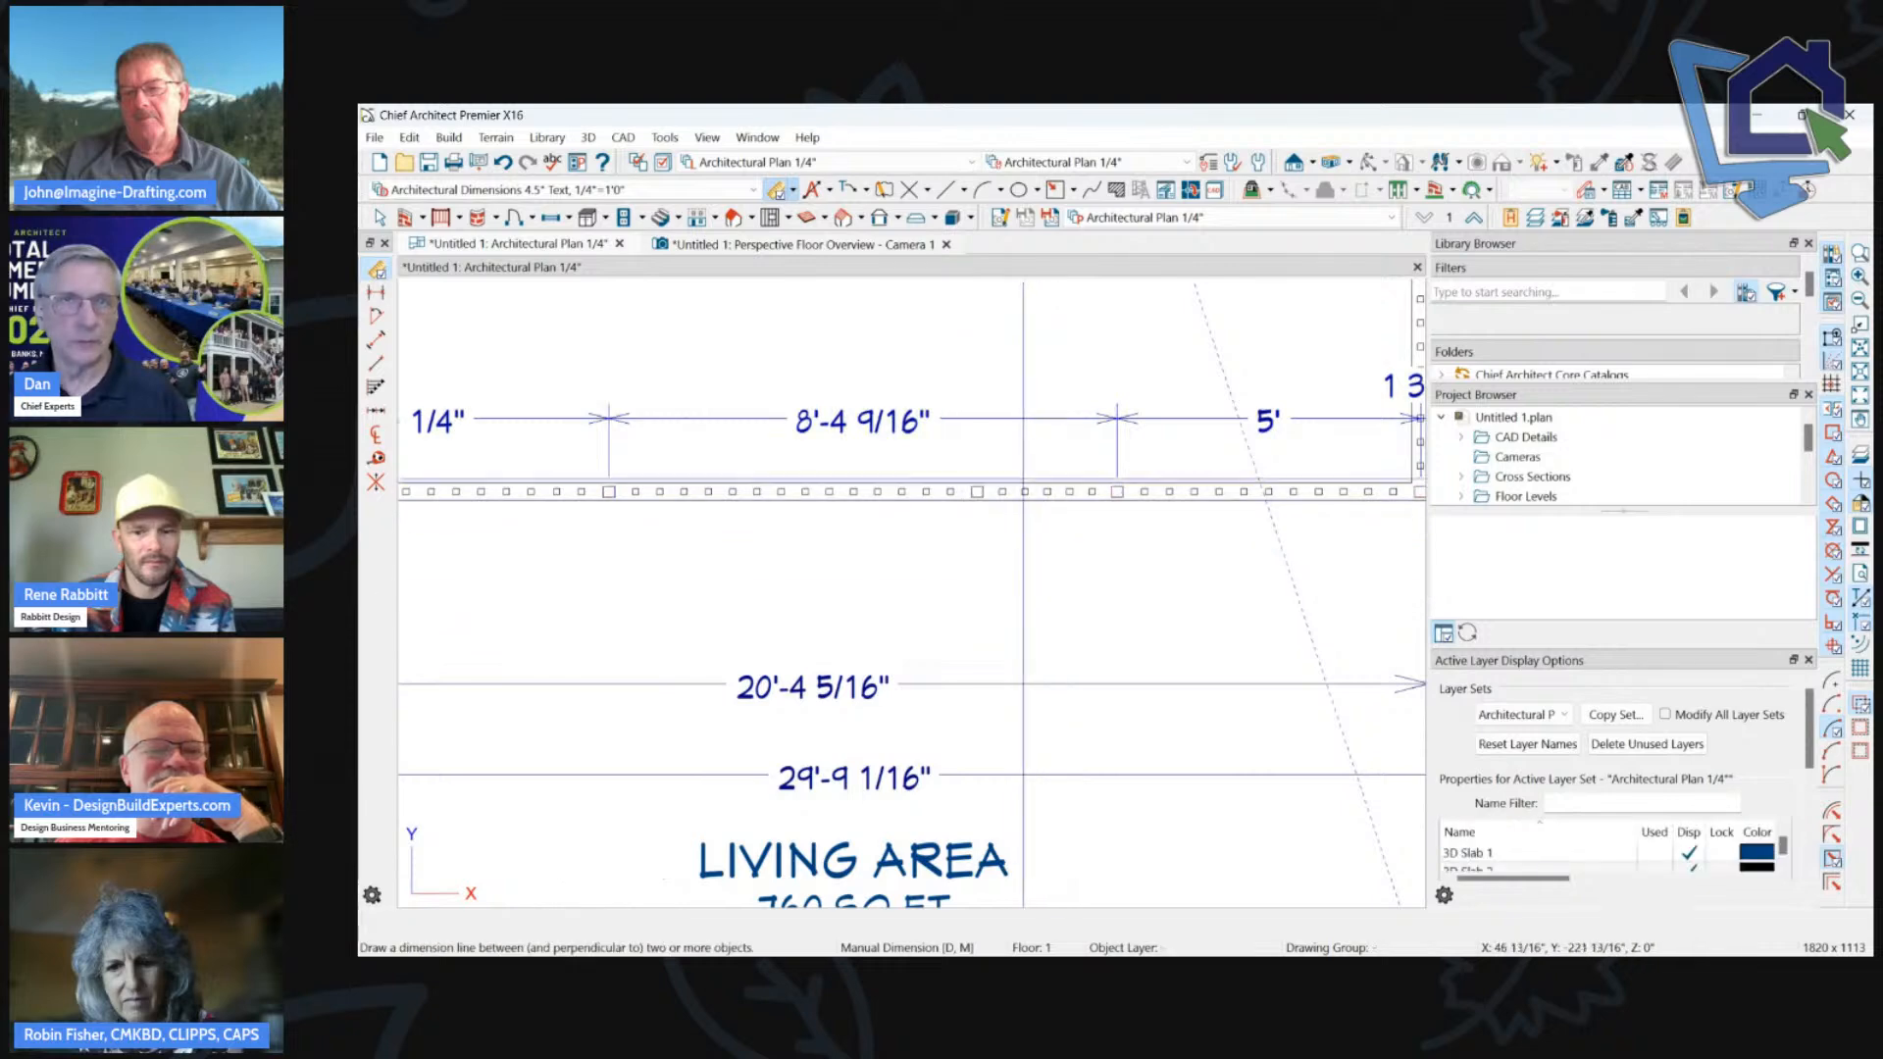
Review the Move Newels editing controls for the front railing in the plan view.
left_click(968, 495)
right_click(979, 496)
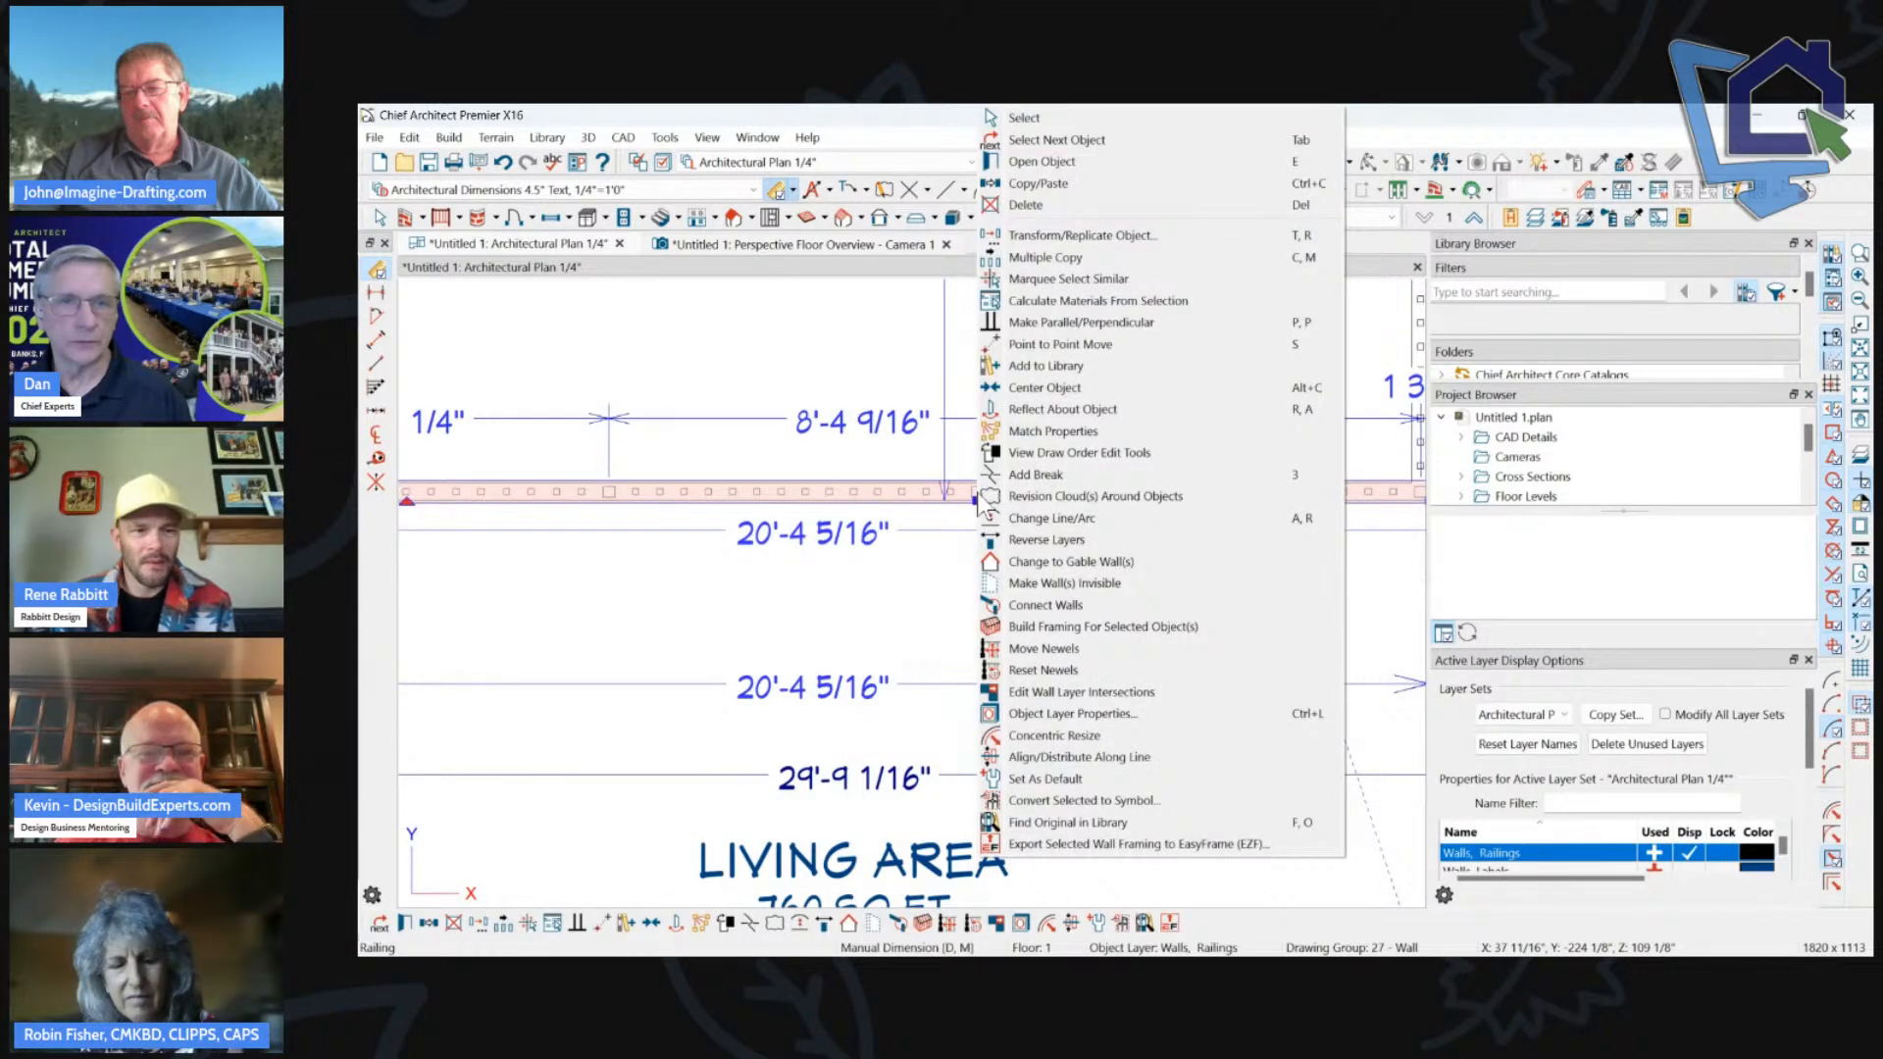
left_click(950, 927)
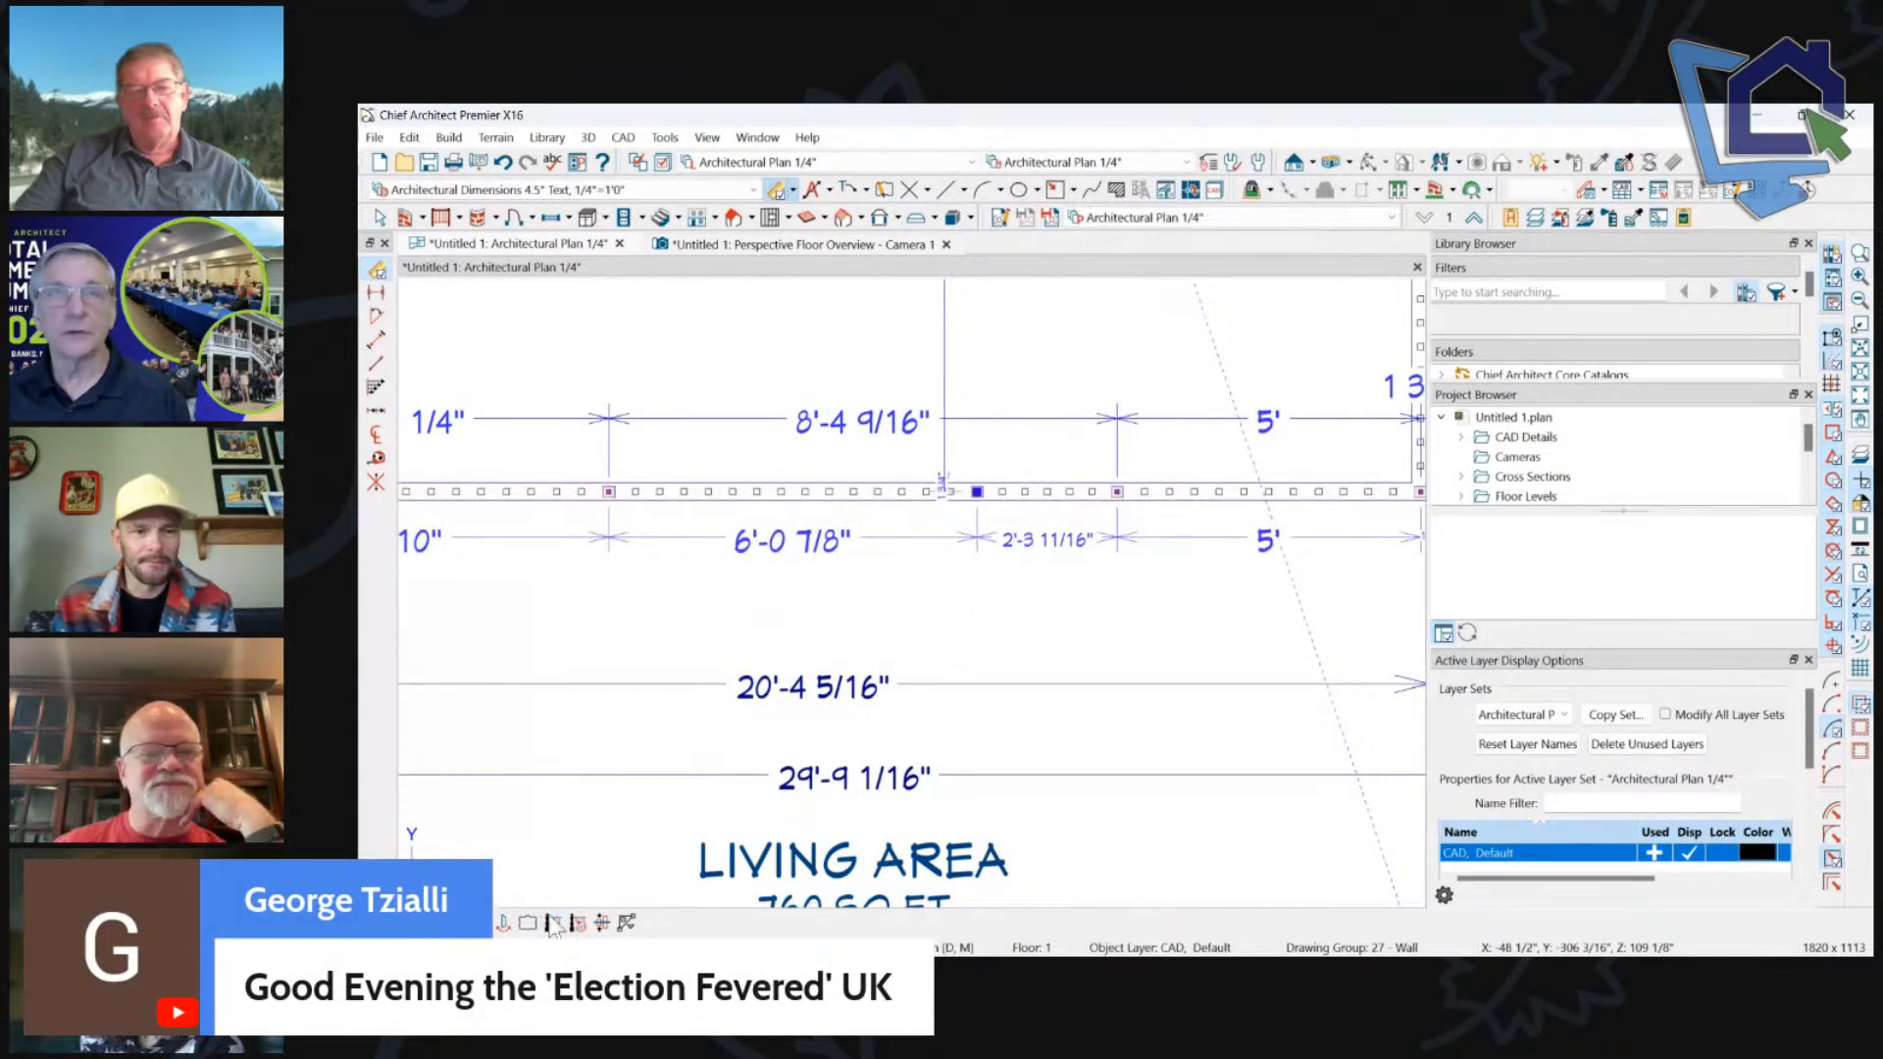
In the Camera 1 overview, use Move Newels on the front railing to add a newel just right of its leftmost intermediate newel.
left_click(885, 244)
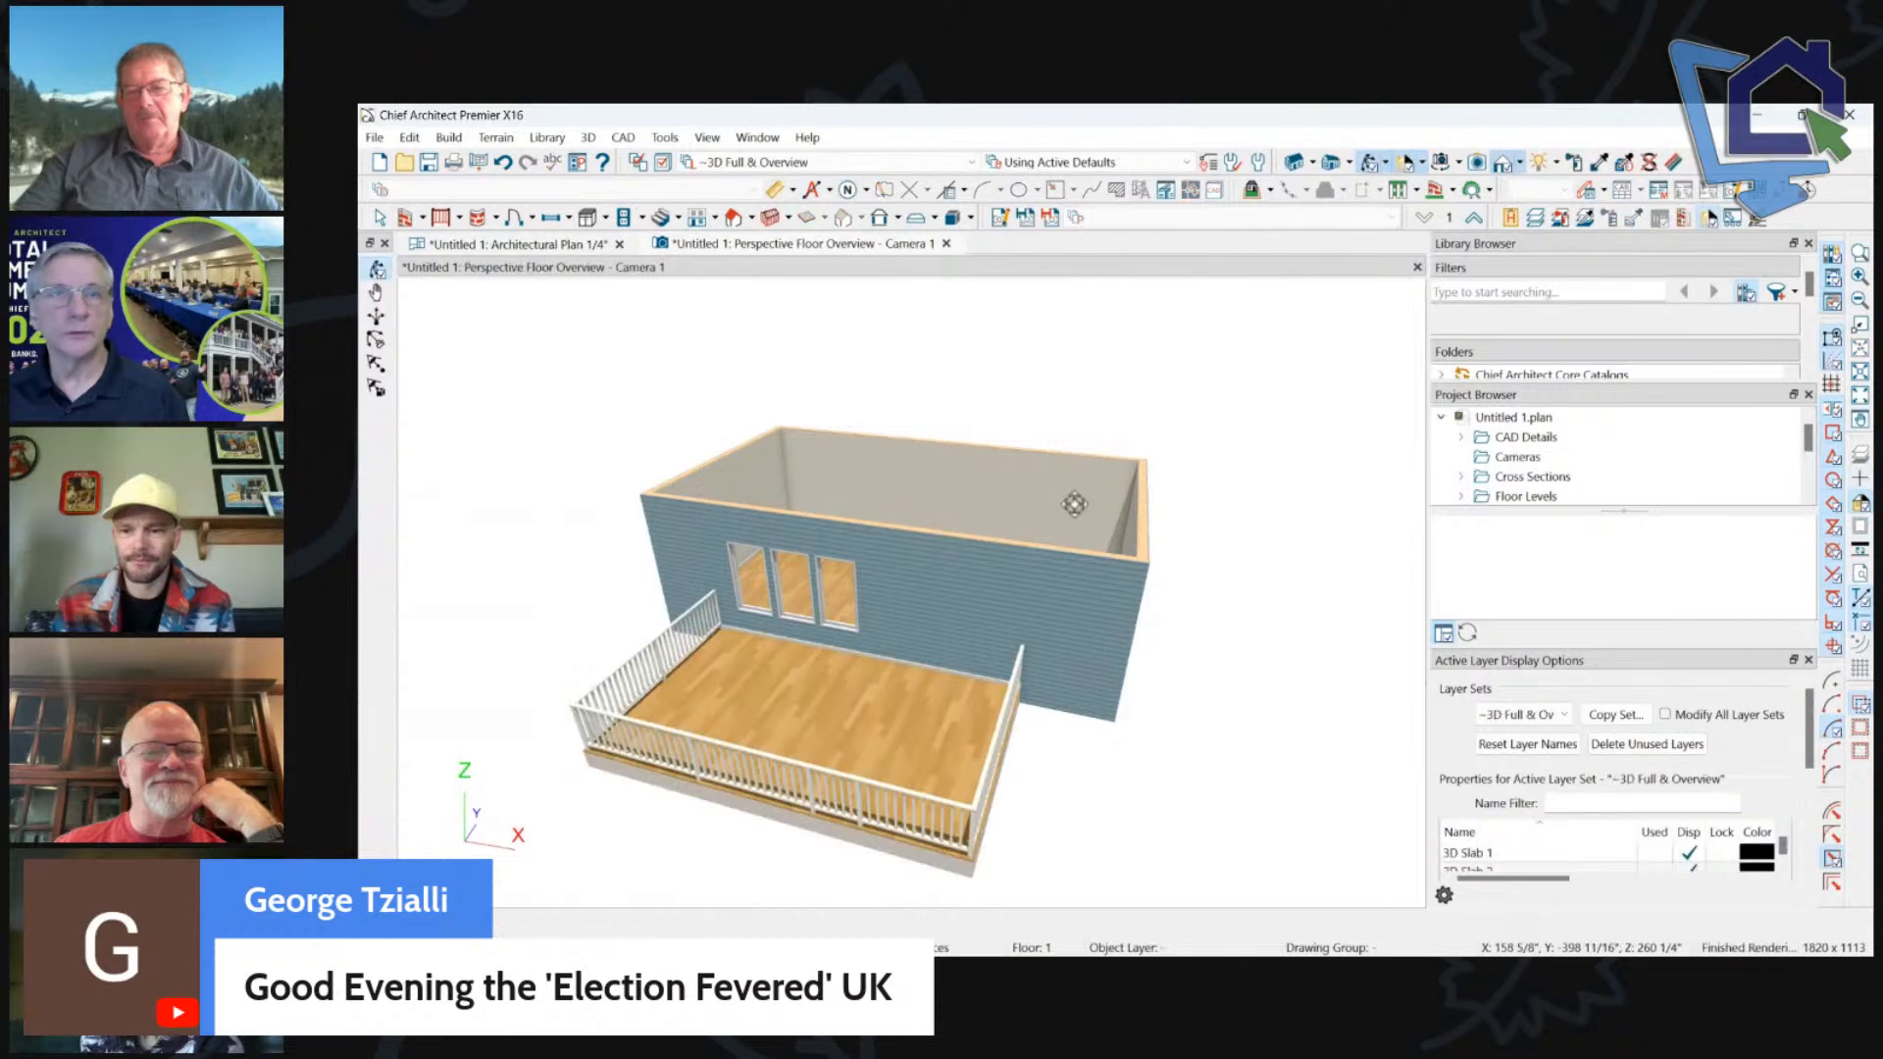
left_click(939, 534)
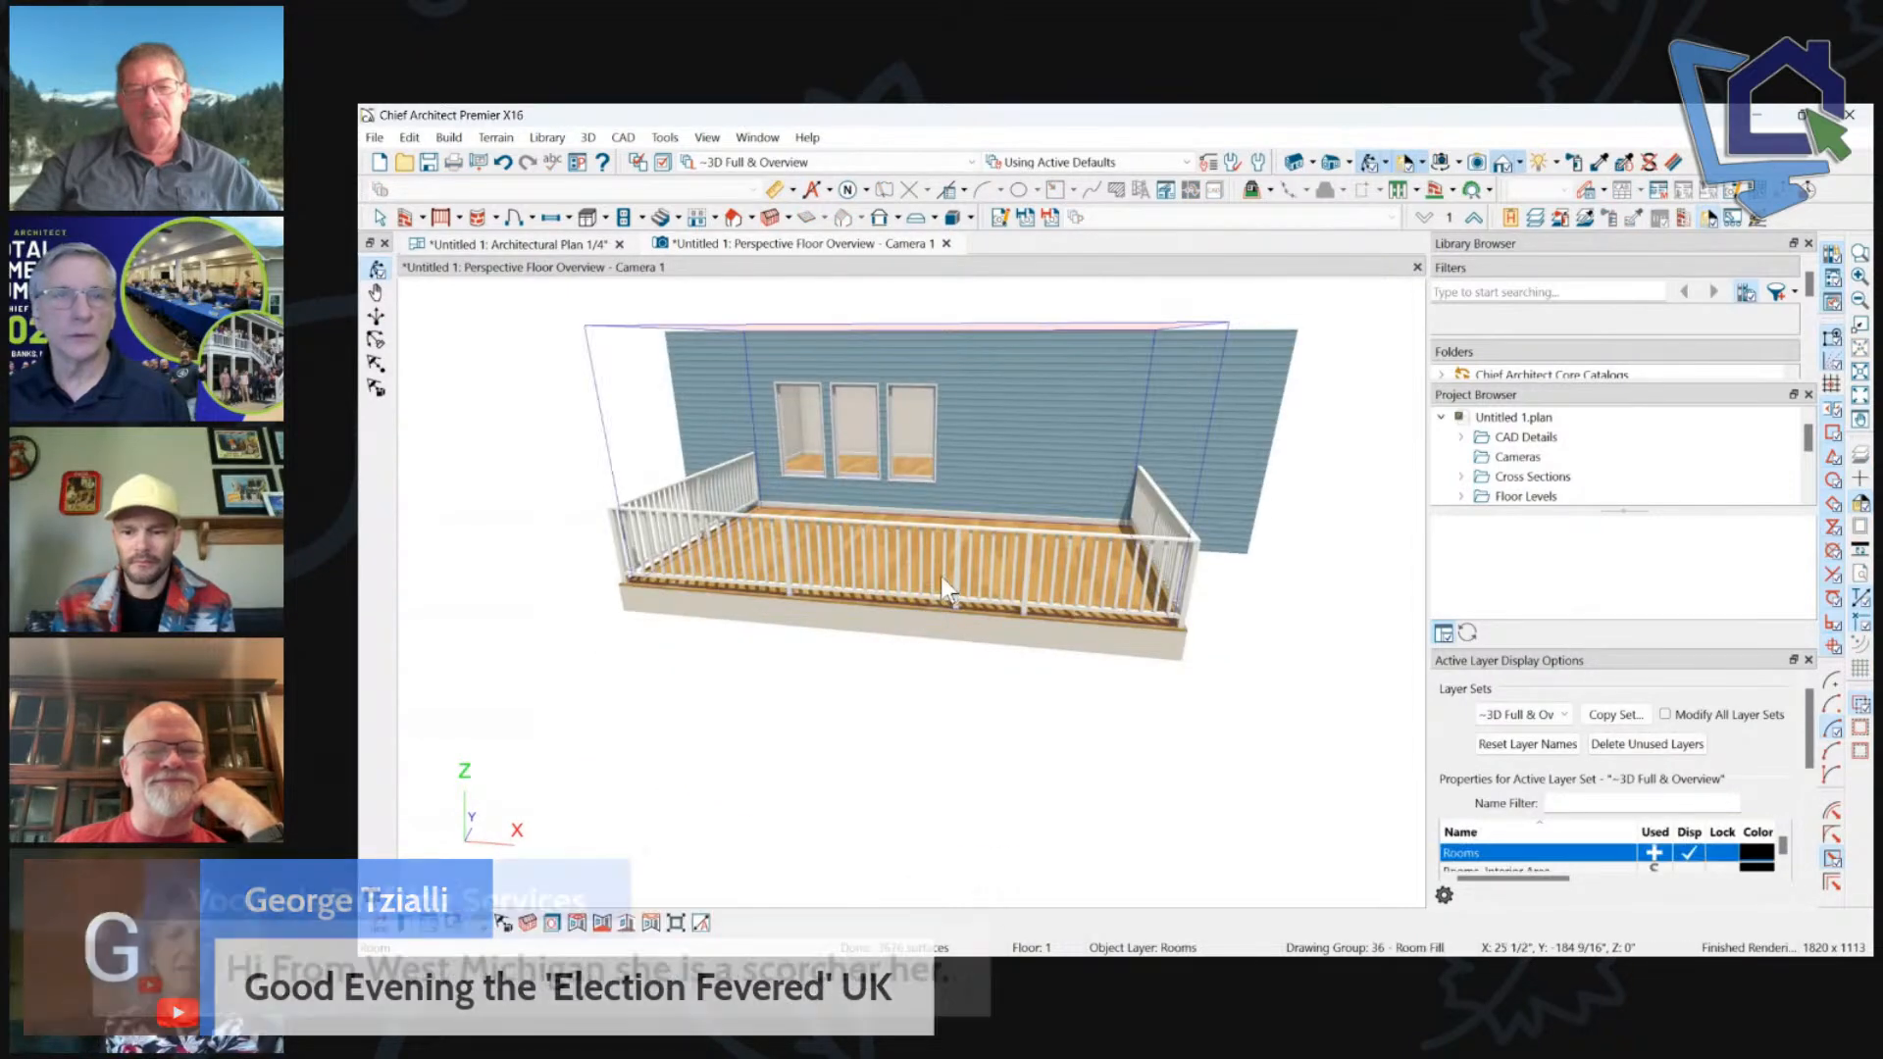
left_click(941, 531)
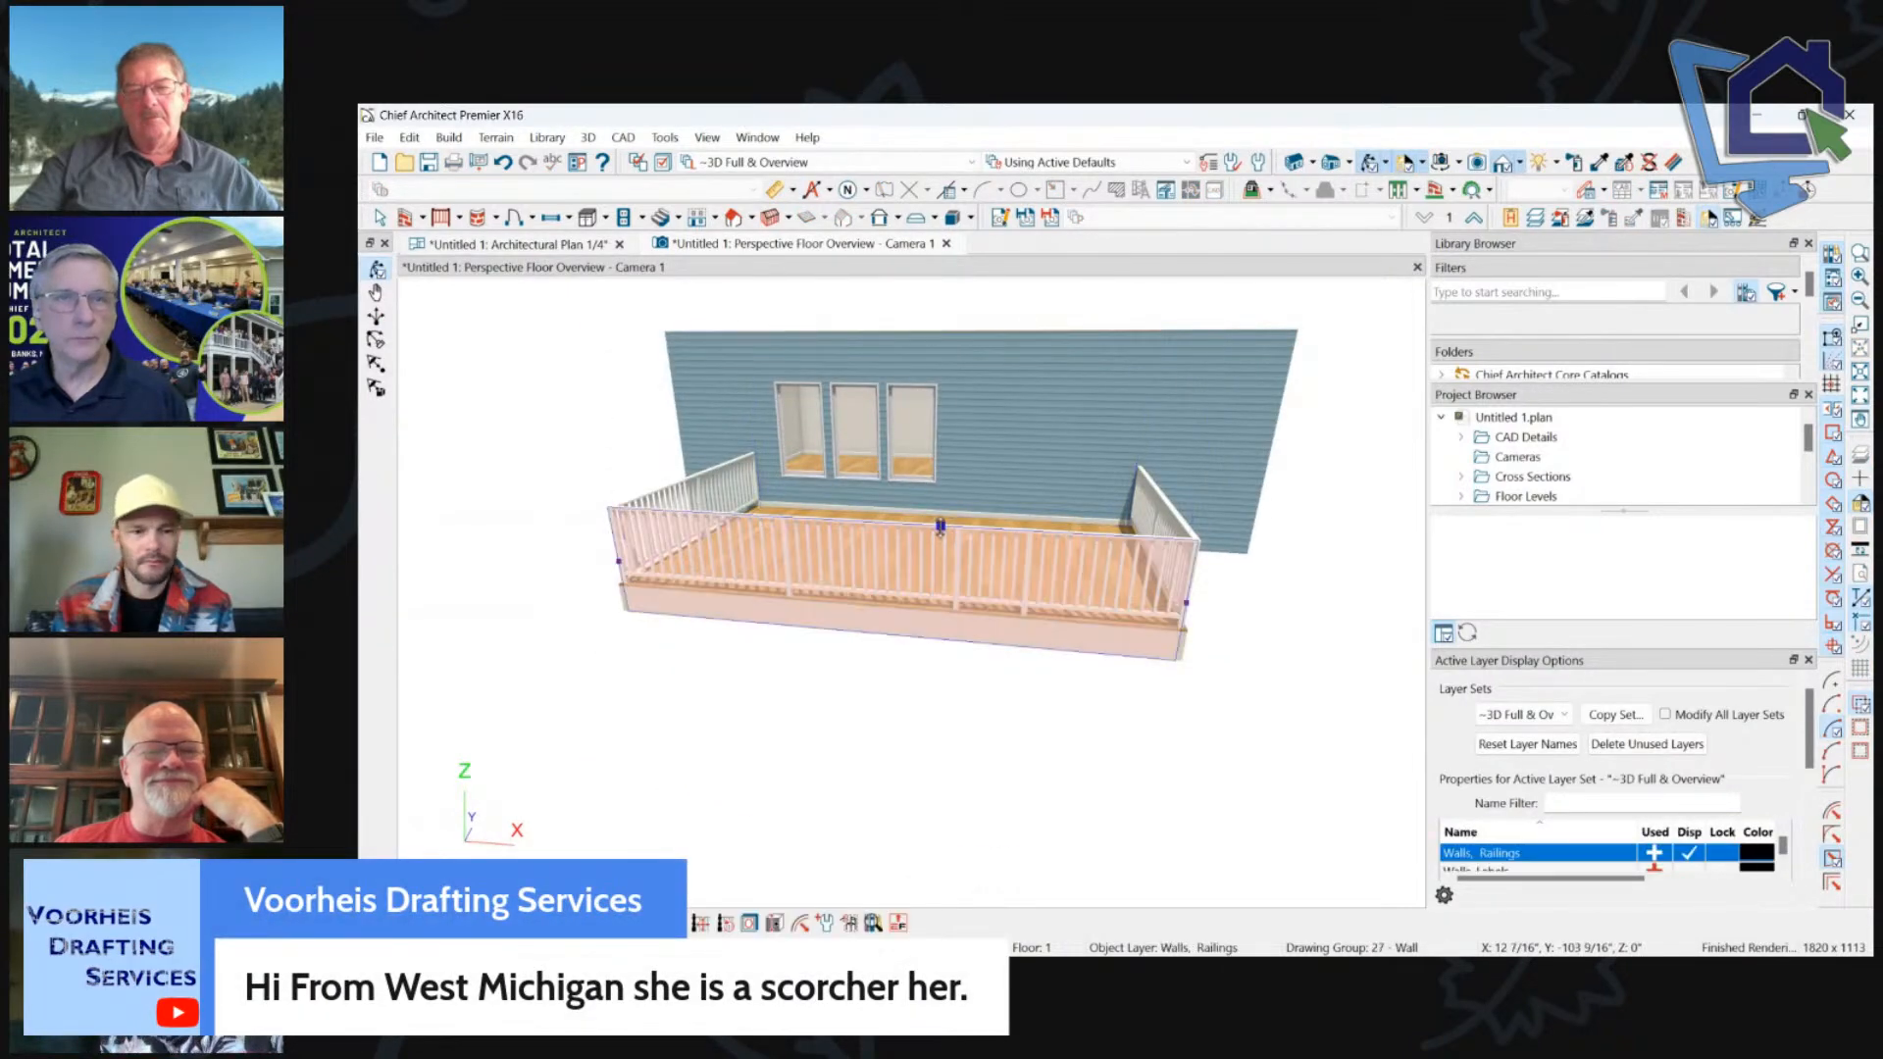
left_click(697, 923)
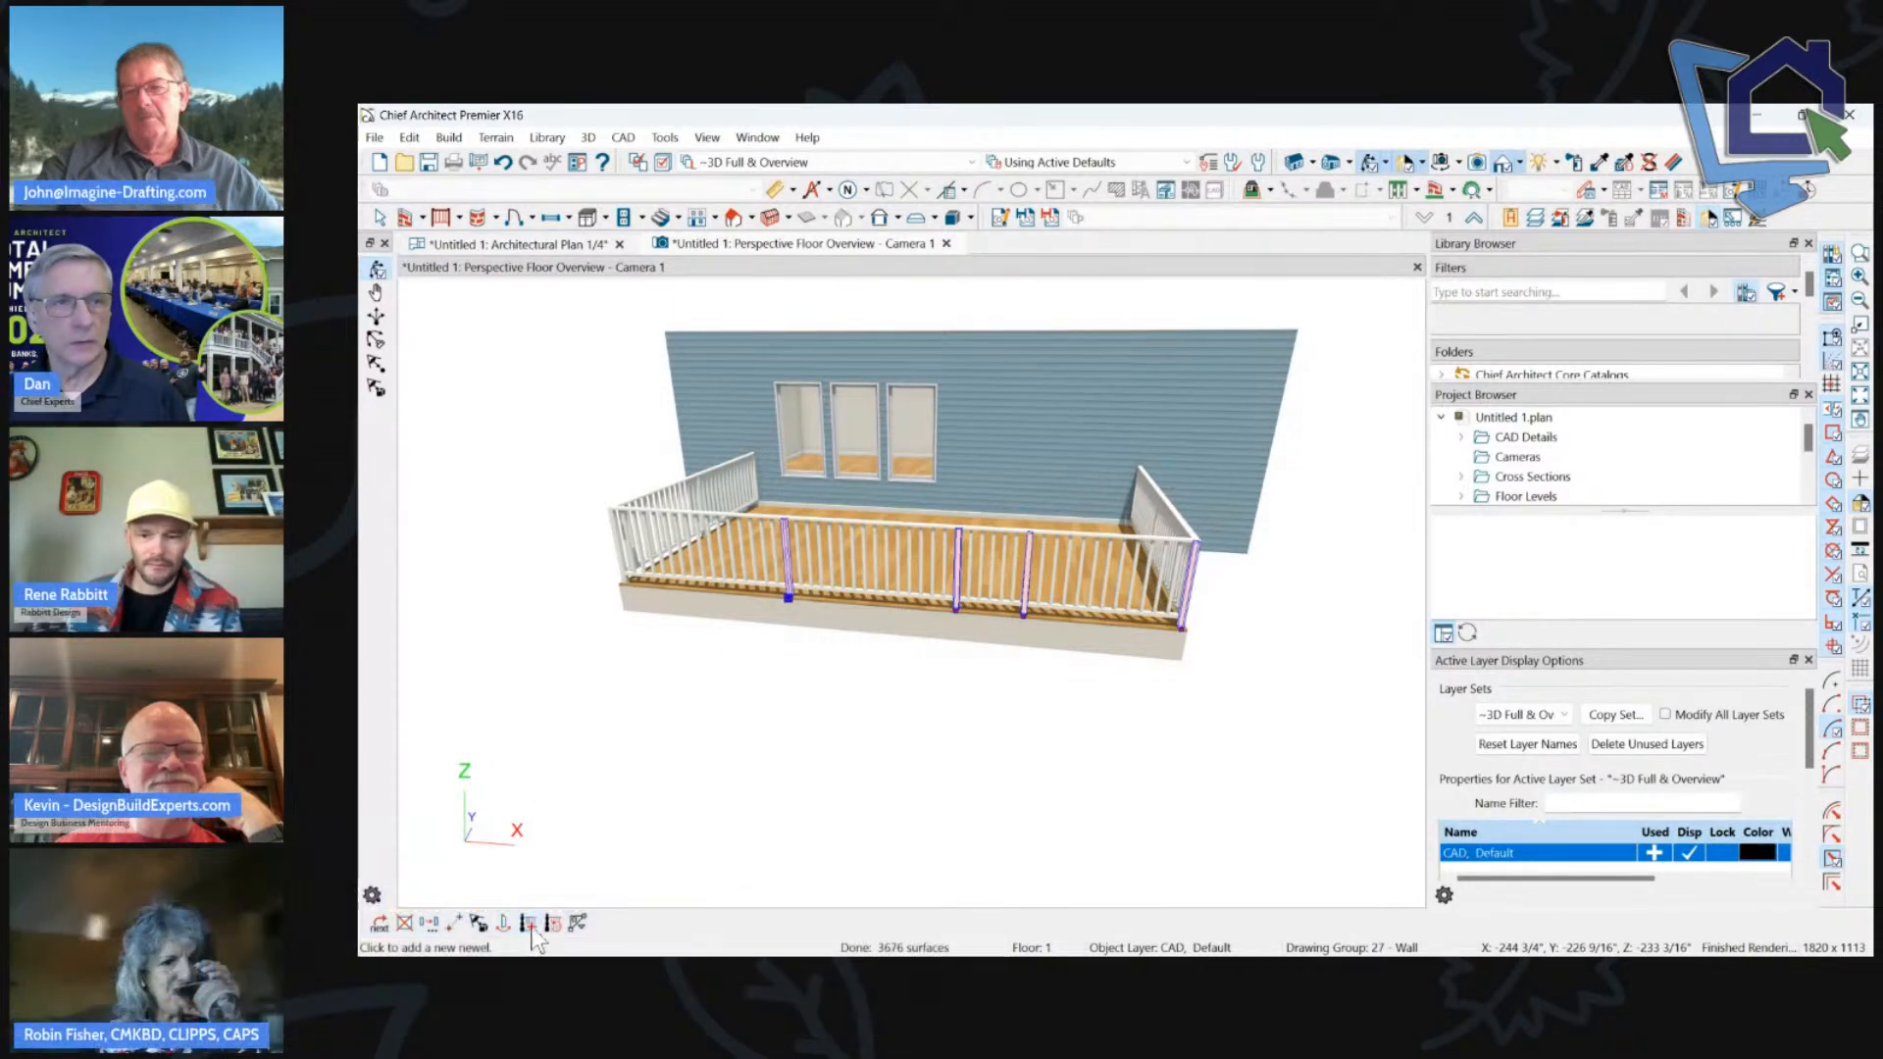
left_click(531, 923)
left_click(854, 597)
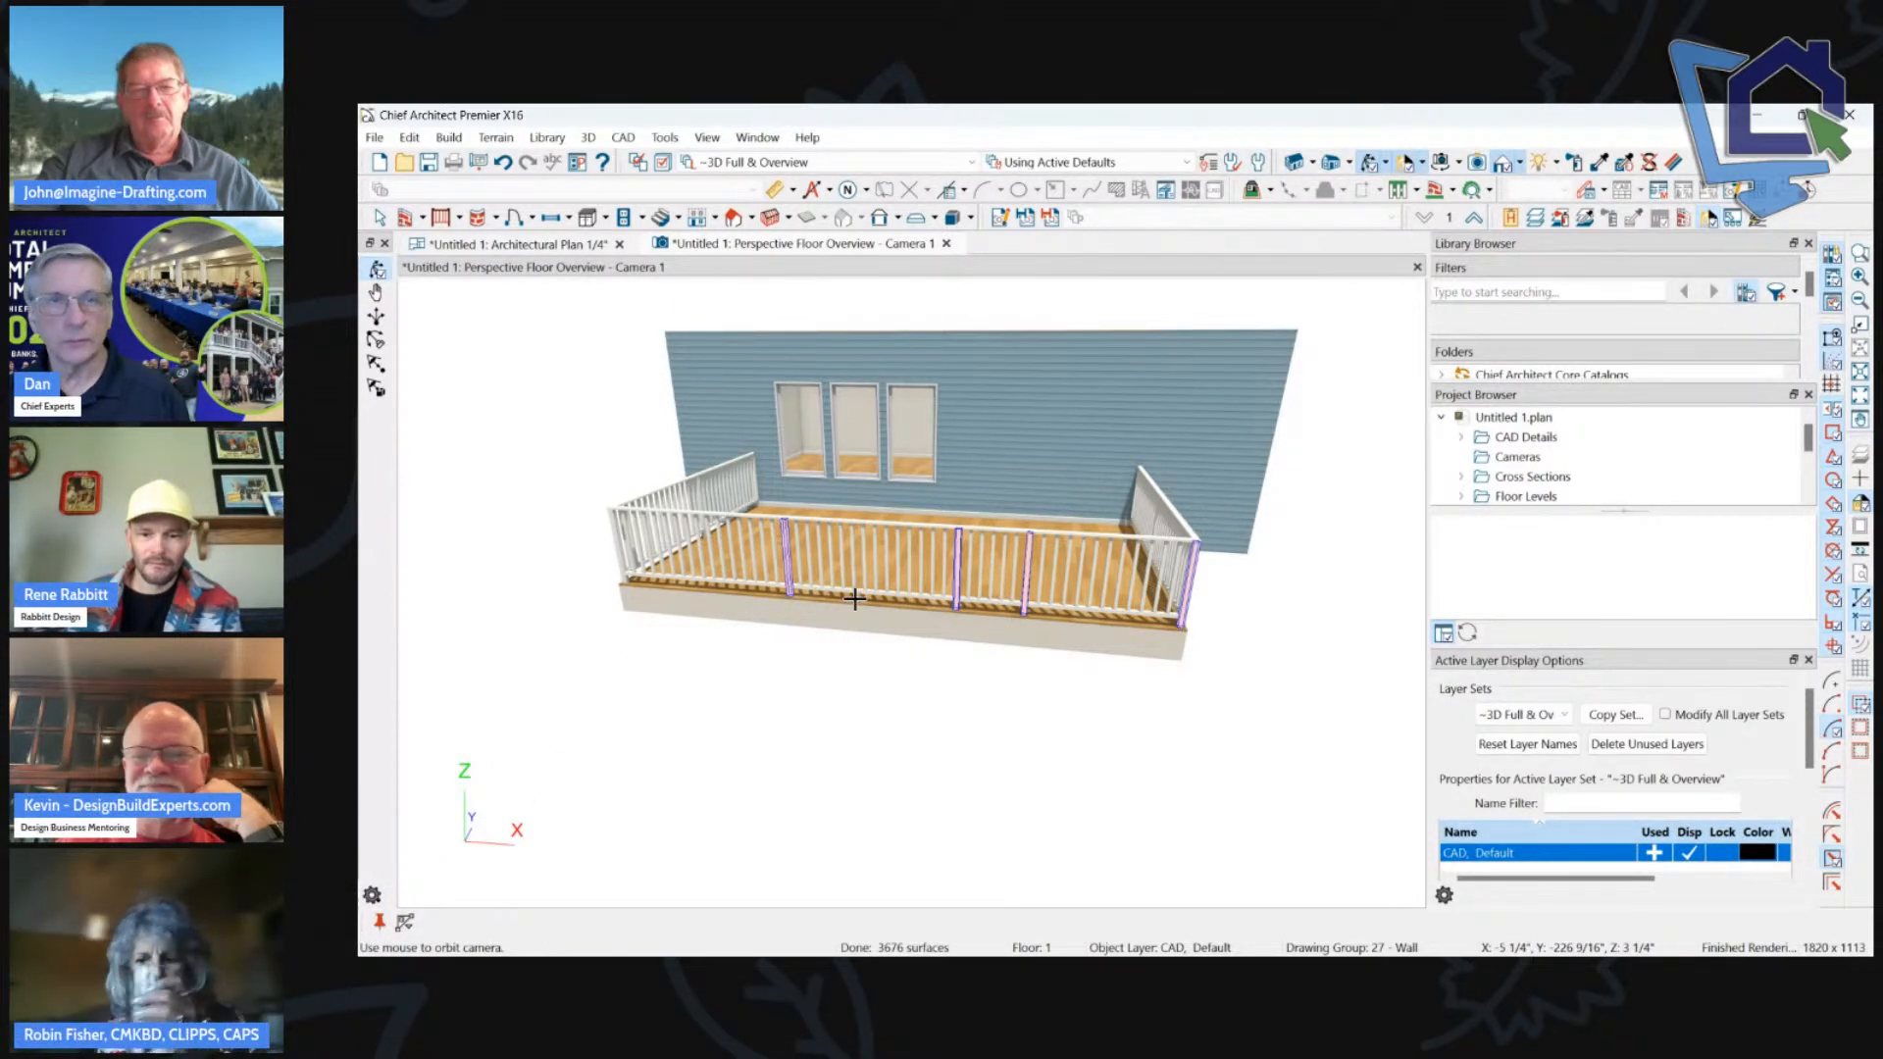
Add another newel to the front railing right of its leftmost intermediate newel and move it slightly right to even the spacing.
left_click(854, 599)
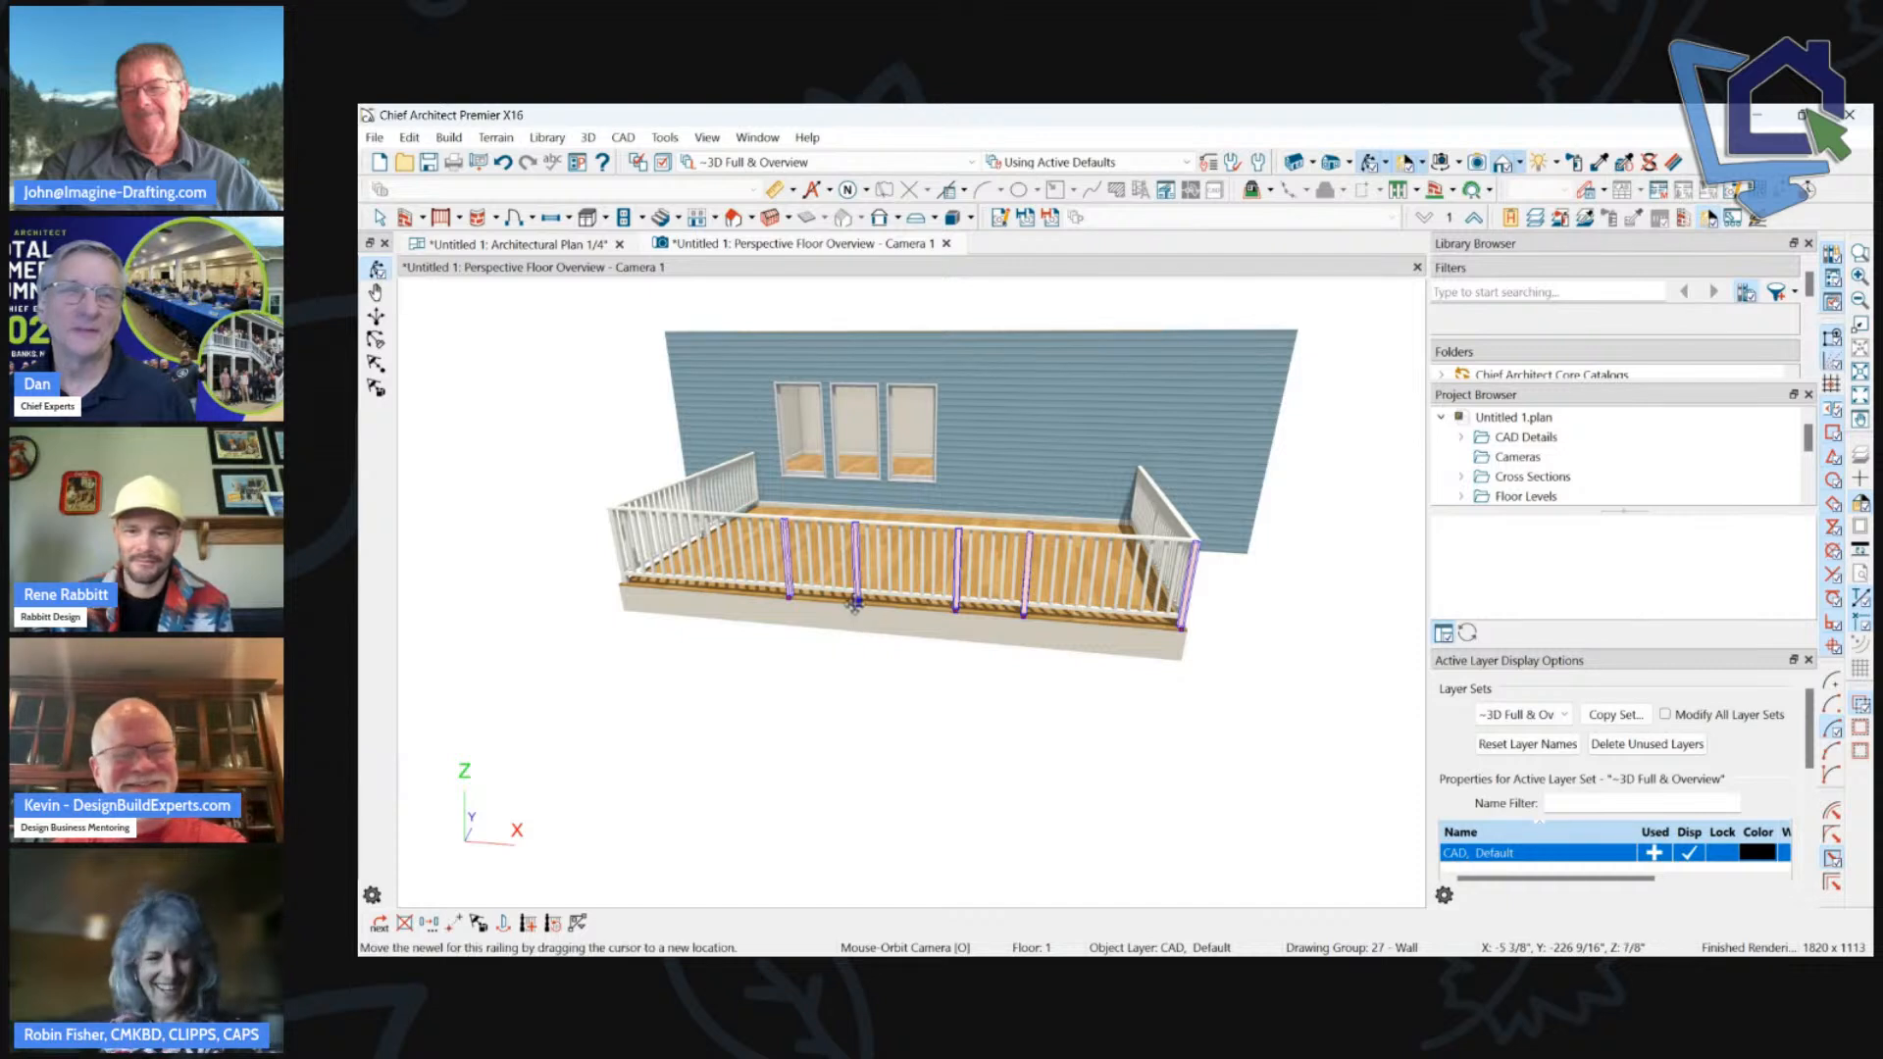
left_click_drag(856, 600, 874, 602)
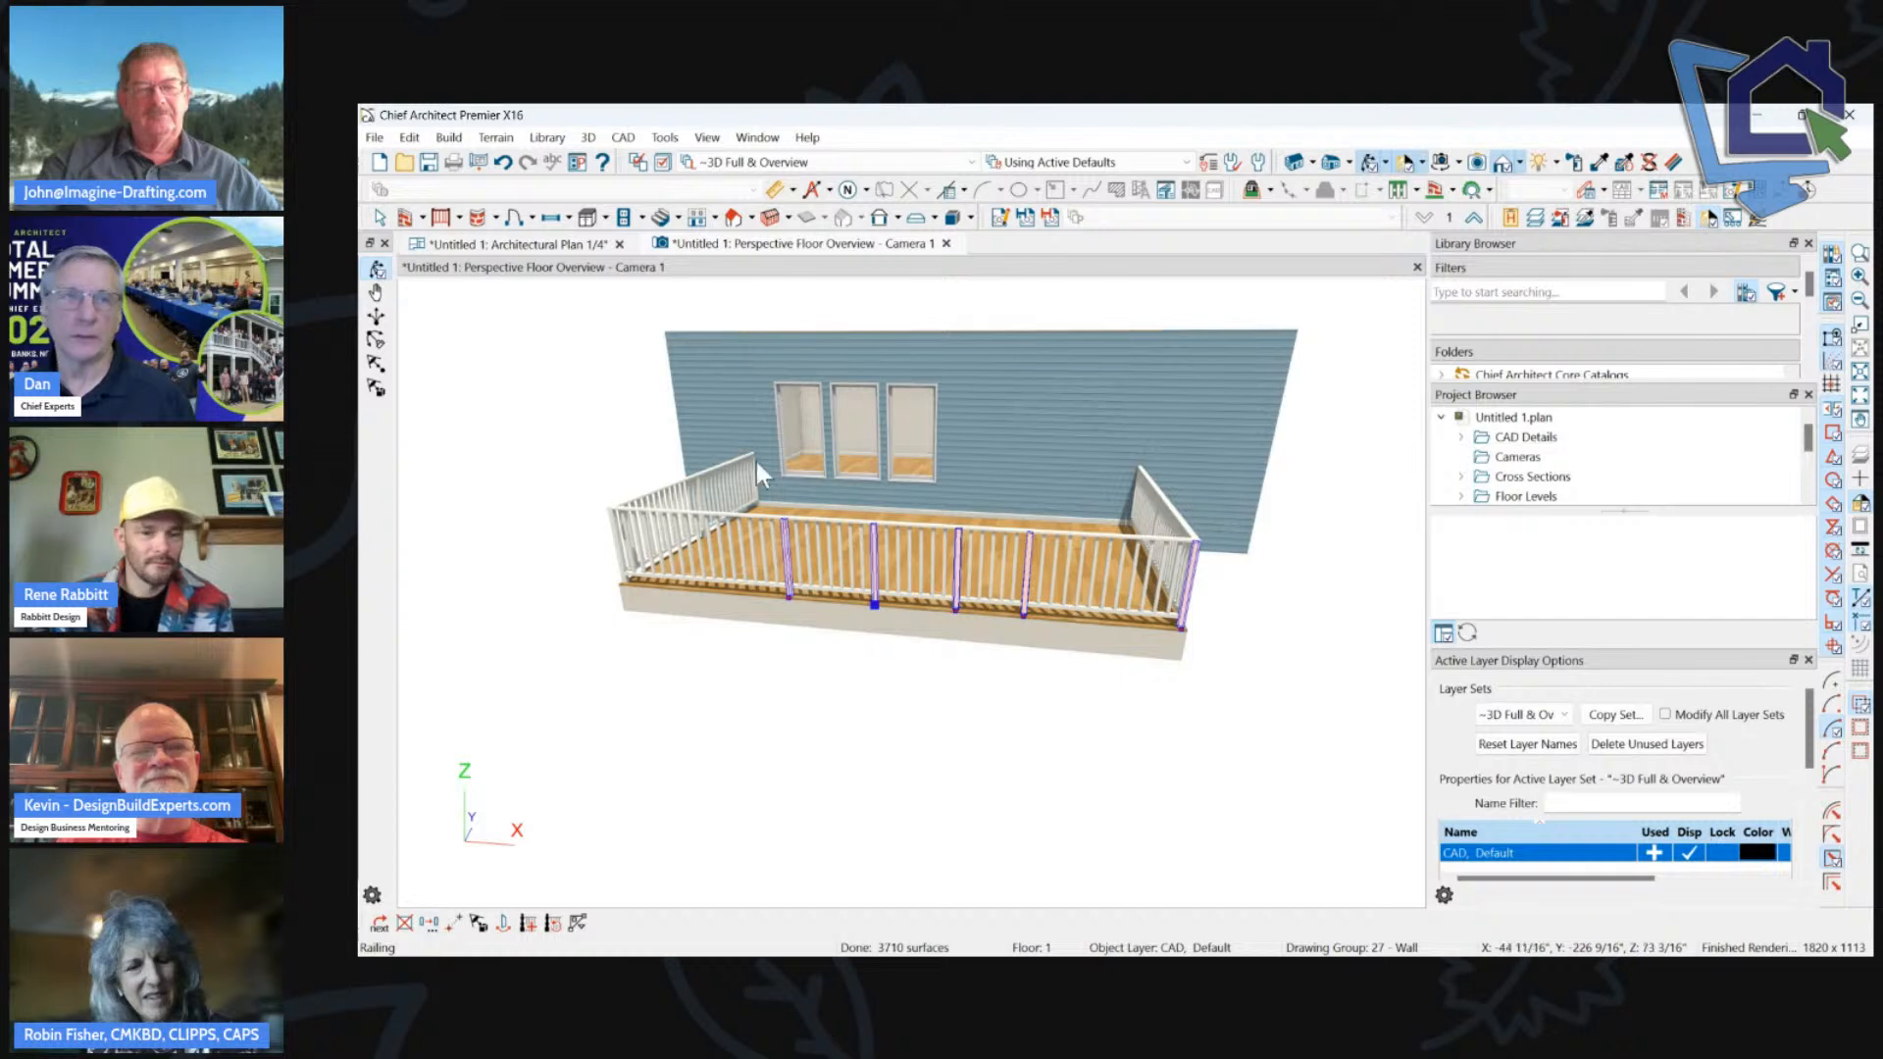
left_click(566, 386)
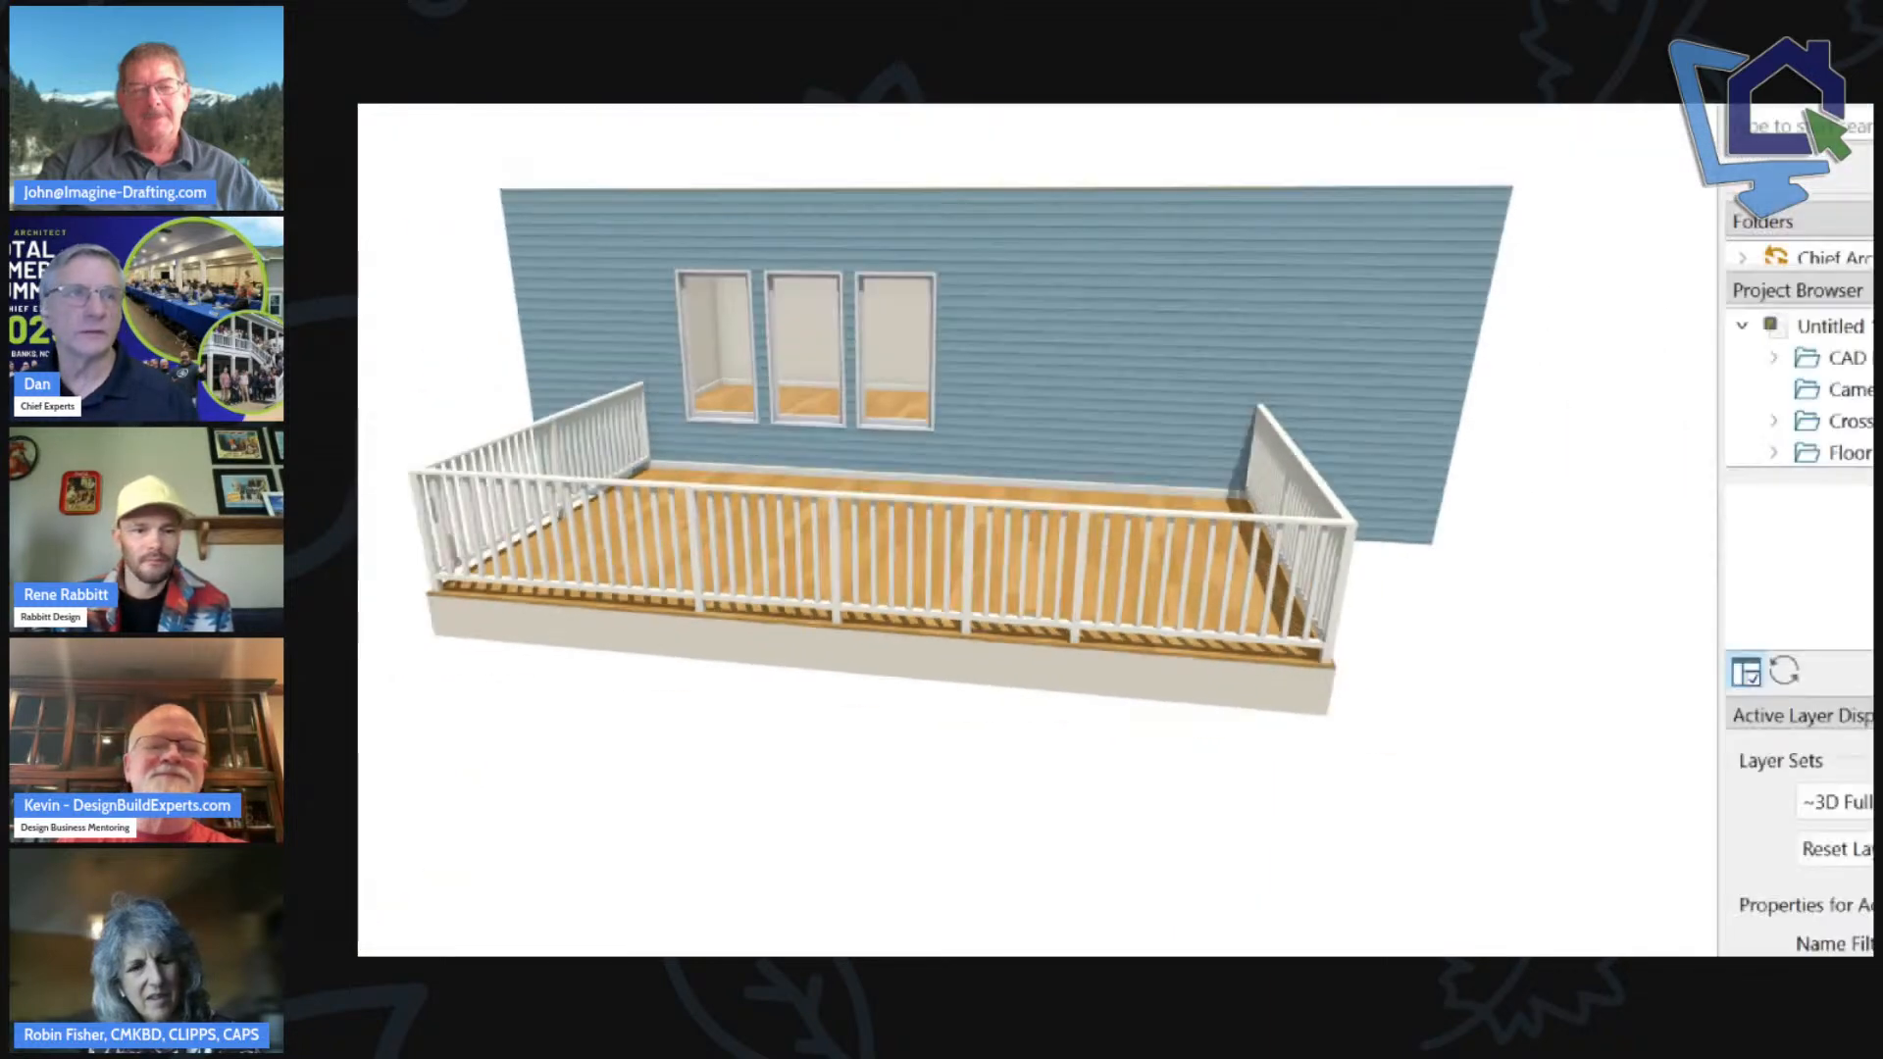
mouse_move(419, 511)
left_mouse_down()
mouse_move(415, 459)
mouse_move(1268, 238)
left_mouse_up()
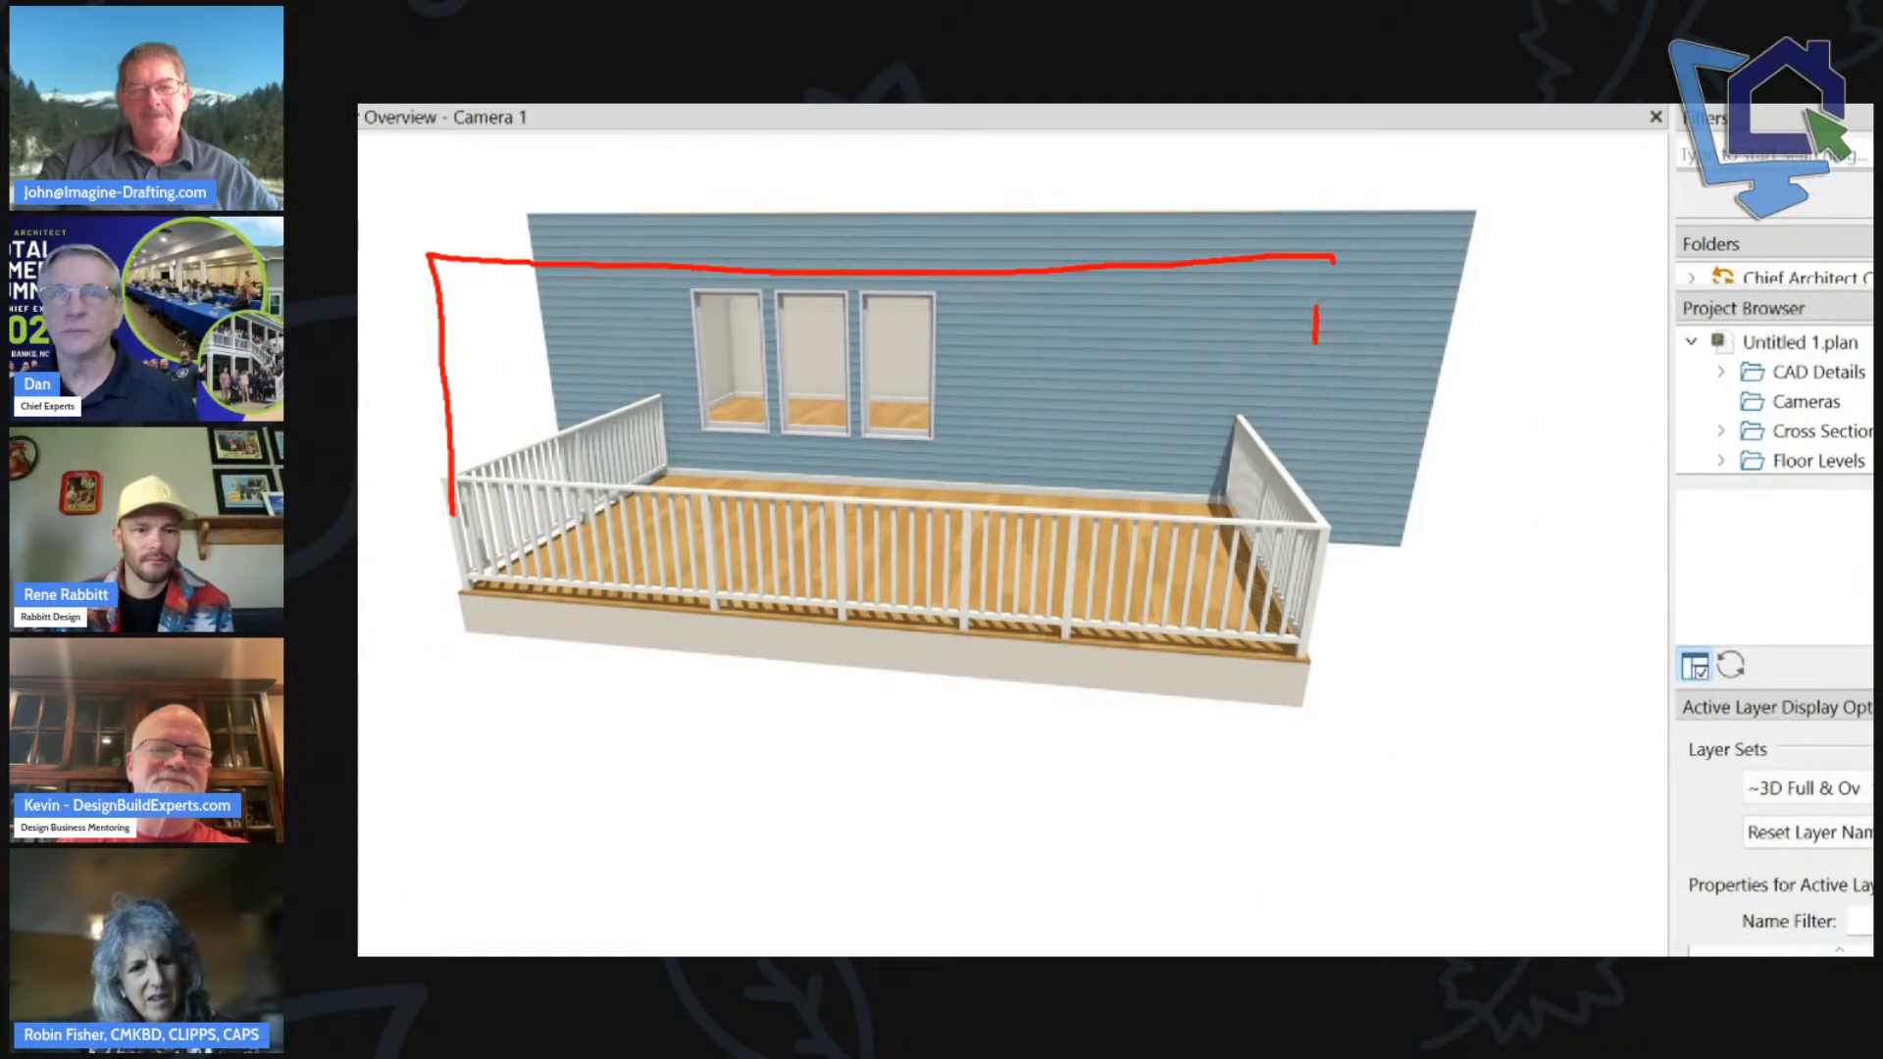
left_click_drag(1315, 343, 1311, 662)
left_click_drag(1043, 267, 1093, 609)
left_click_drag(592, 251, 591, 594)
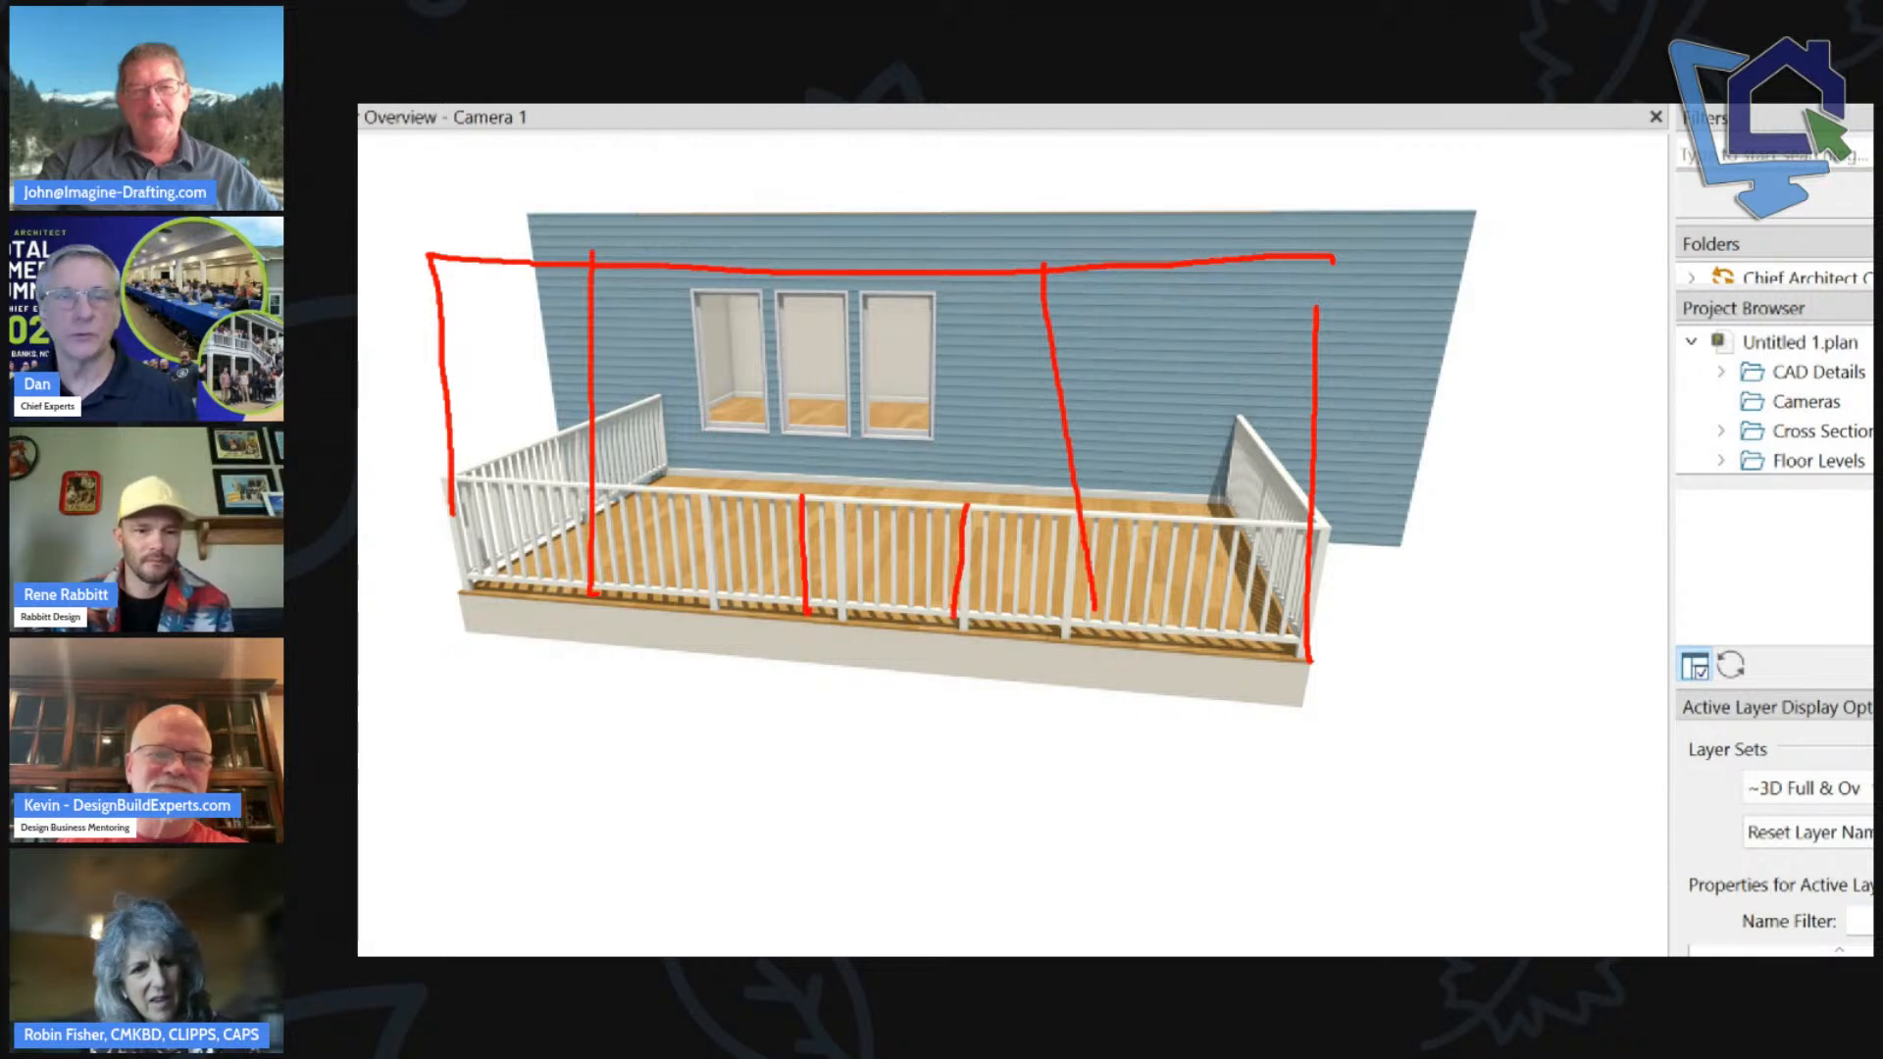
left_click_drag(952, 632, 883, 795)
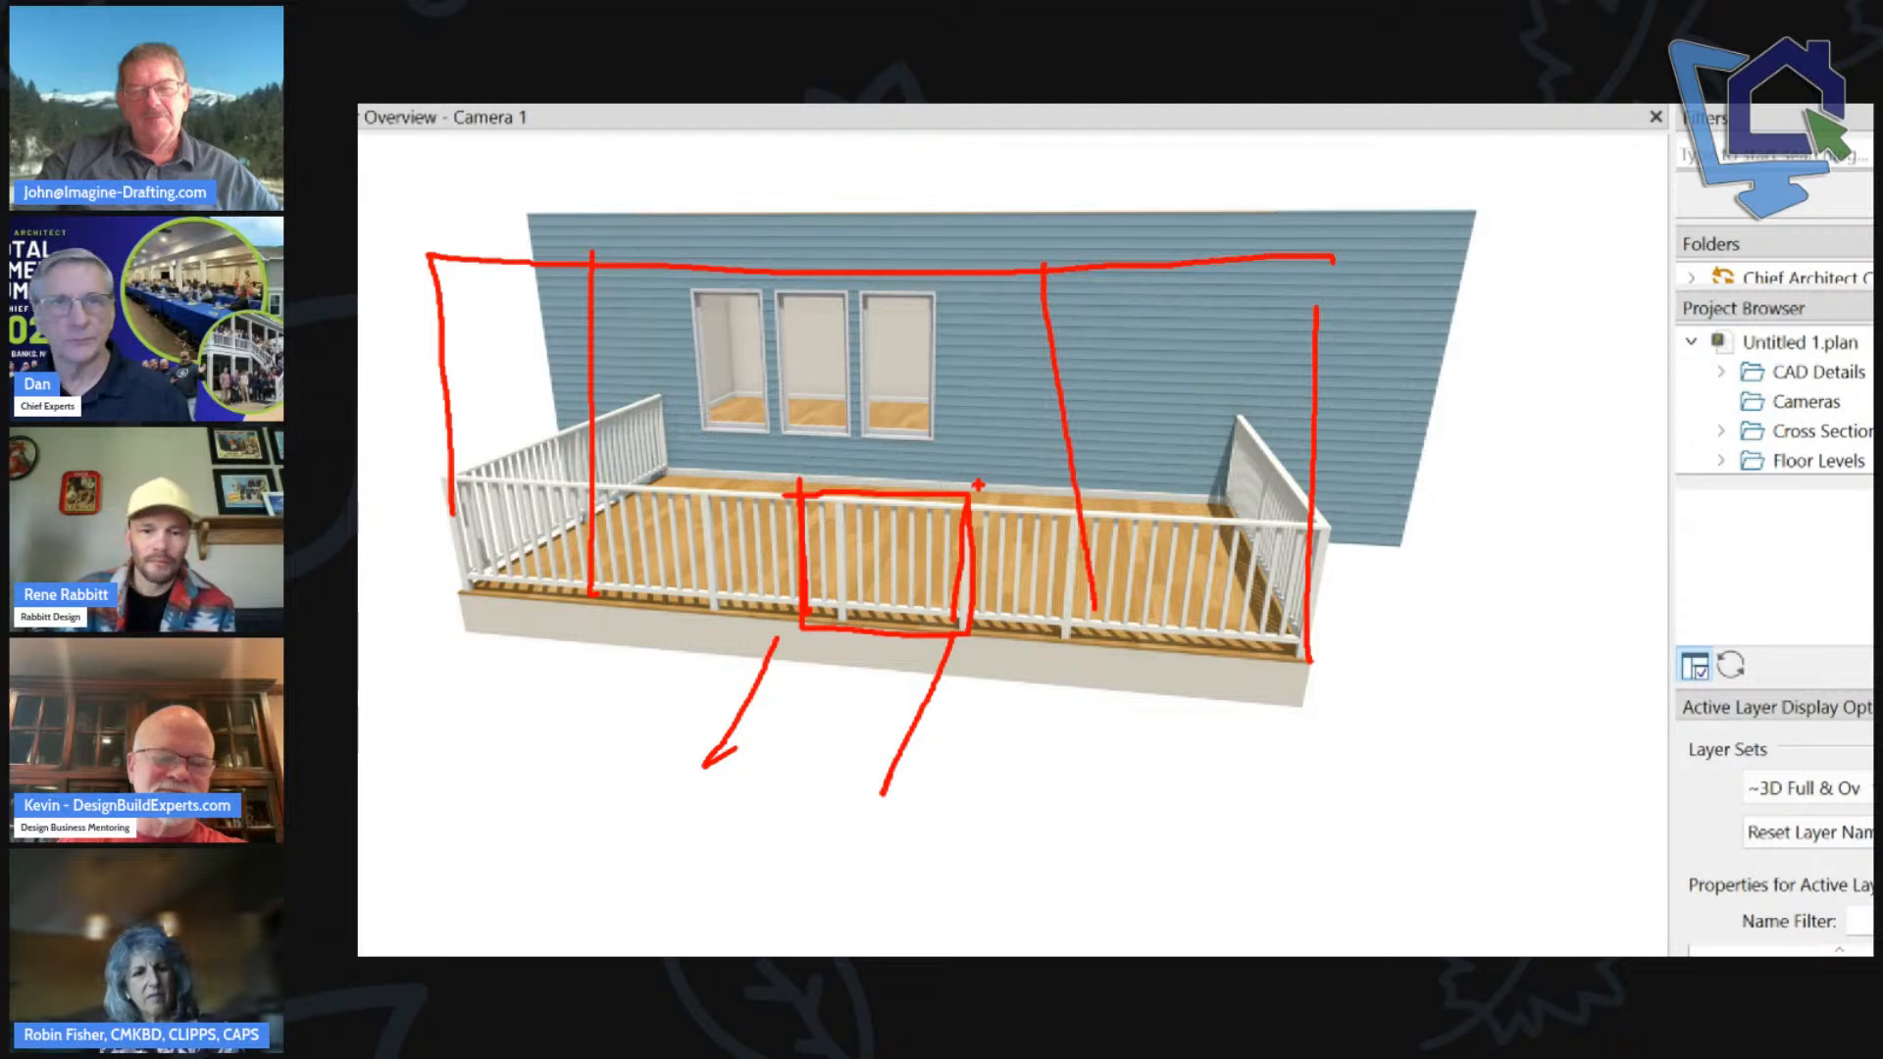
key("Escape")
Break the front deck railing at the second intermediate newel from the left.
left_click(962, 549)
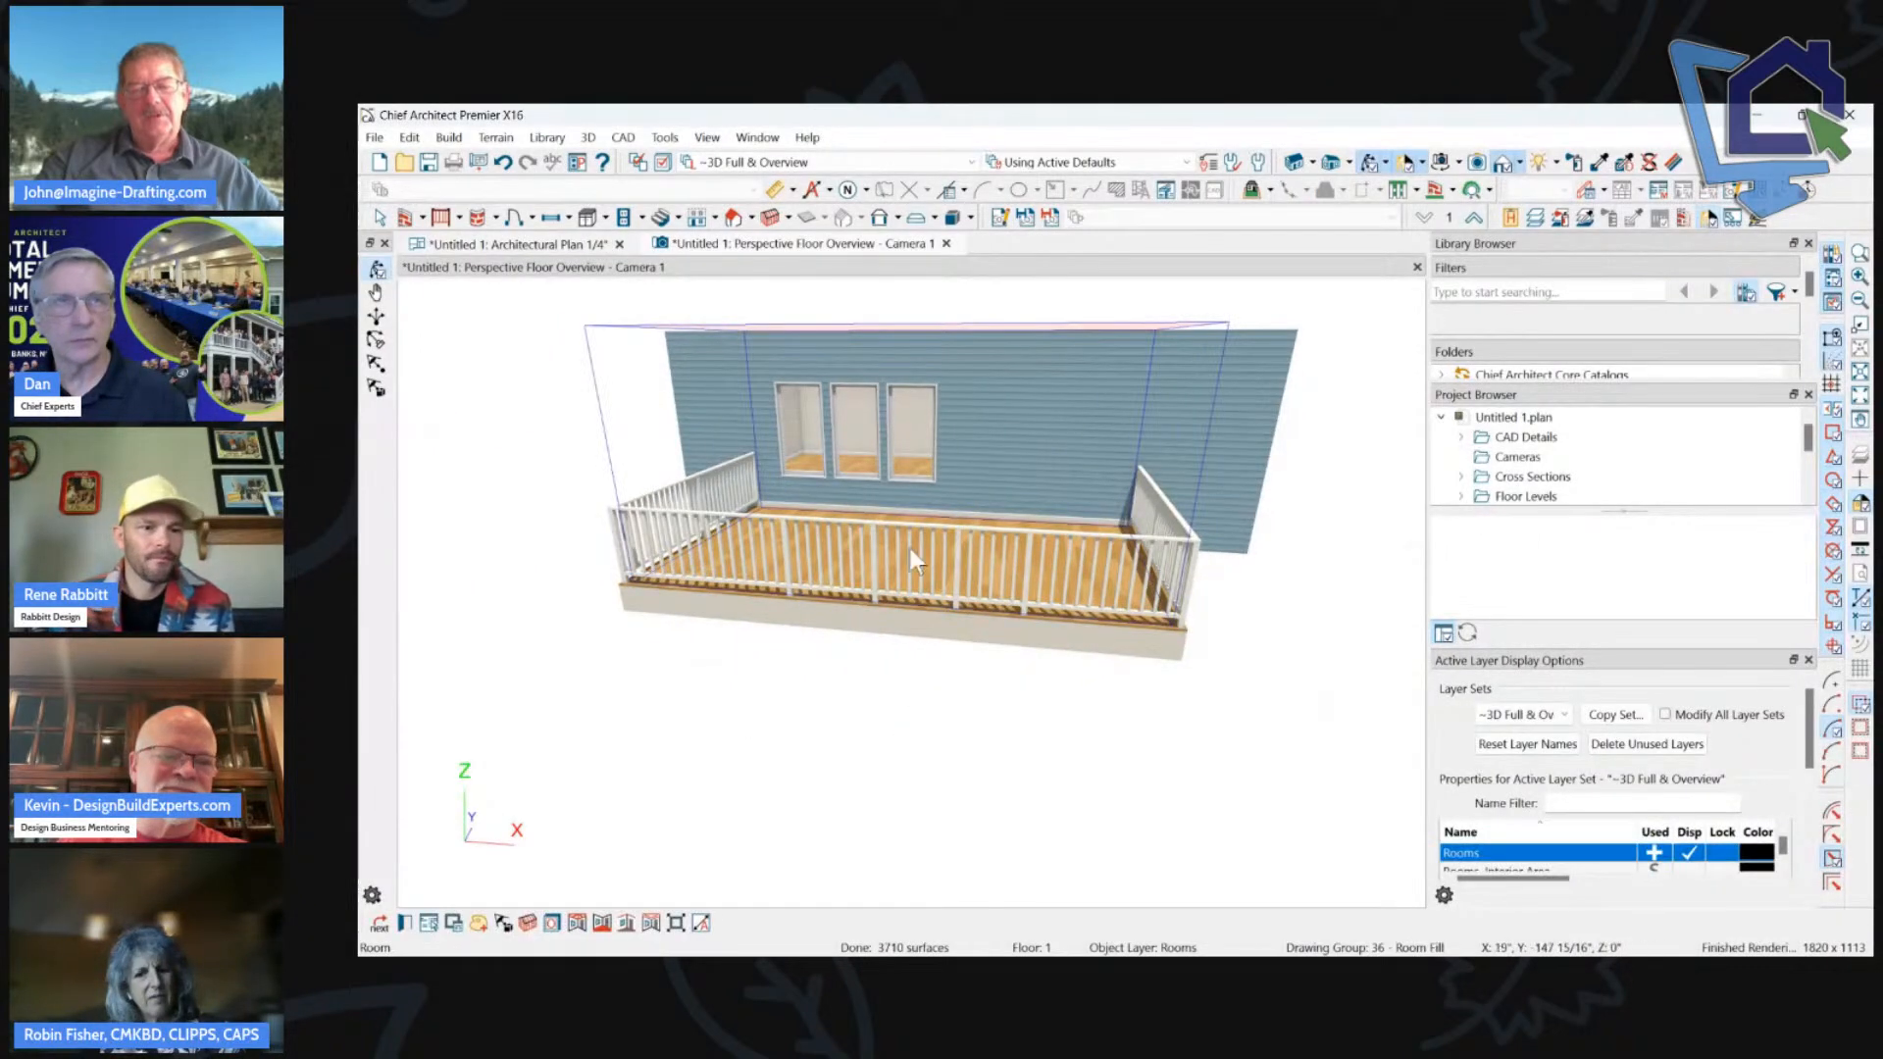
left_click(442, 217)
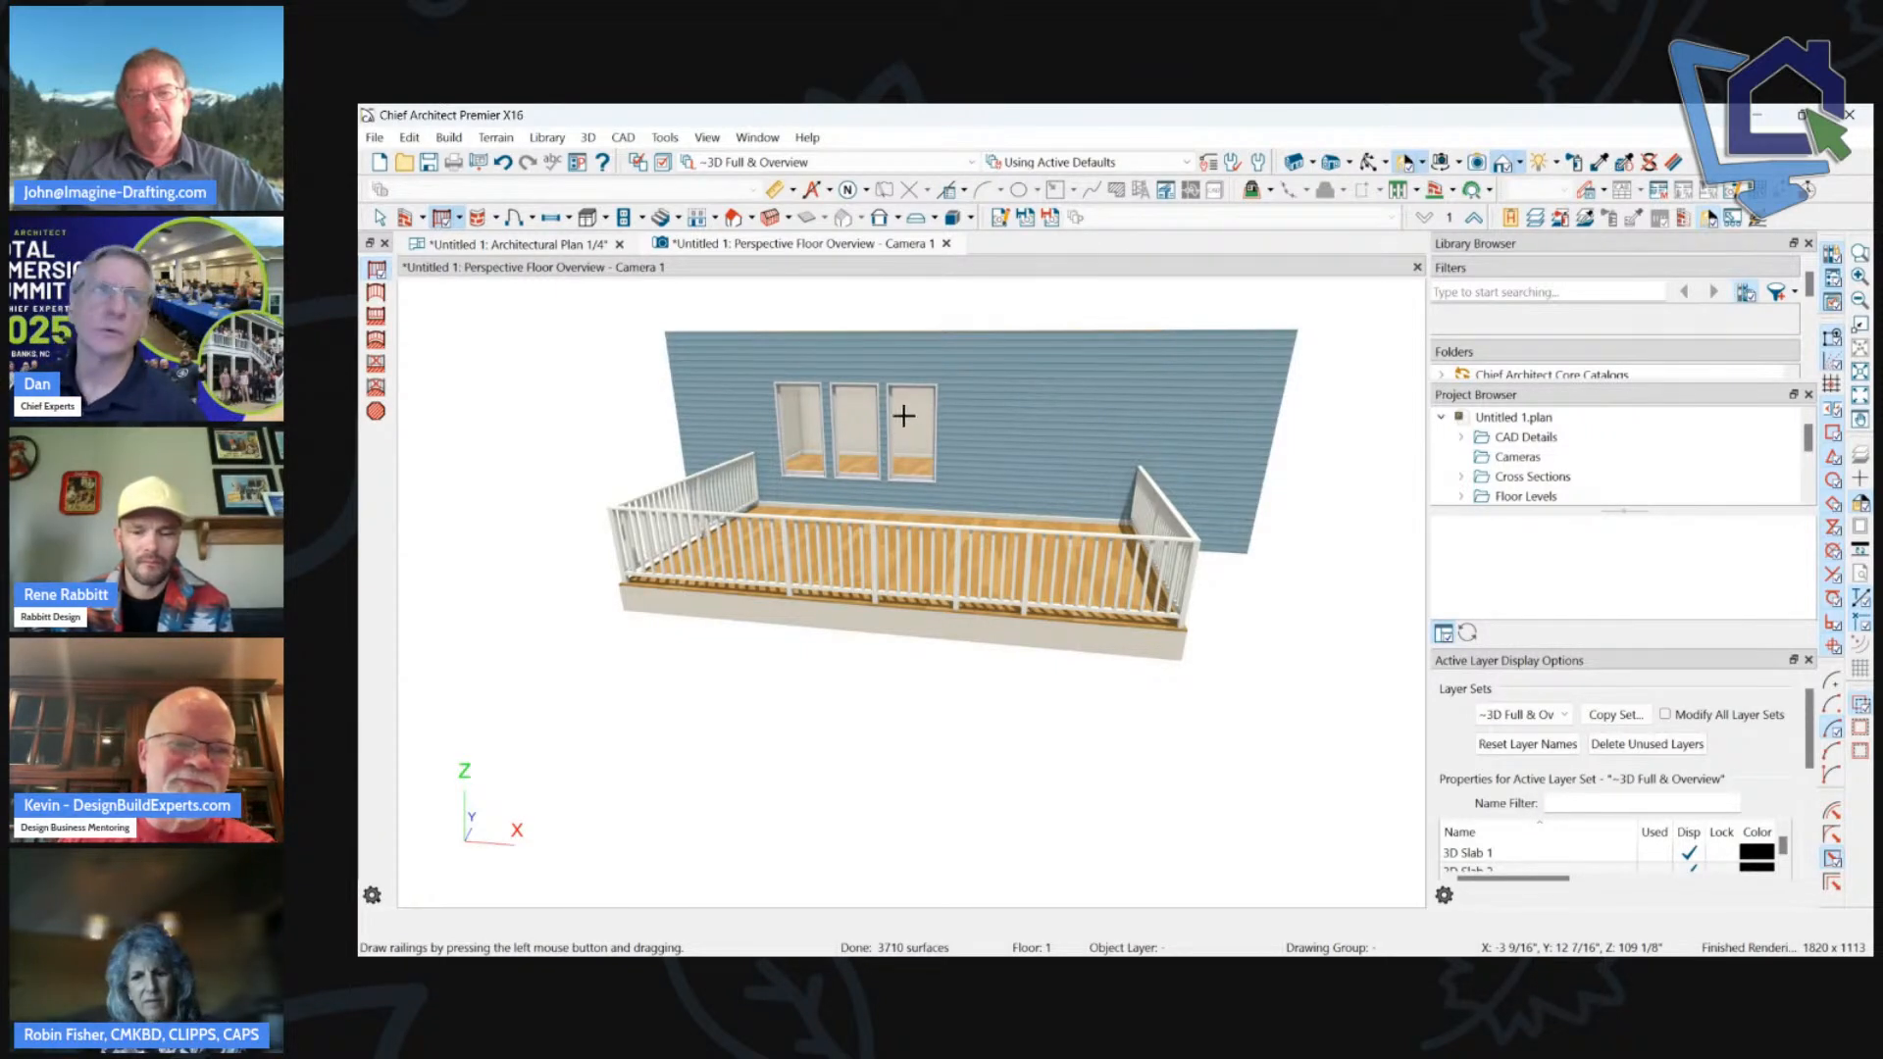
left_click(867, 541)
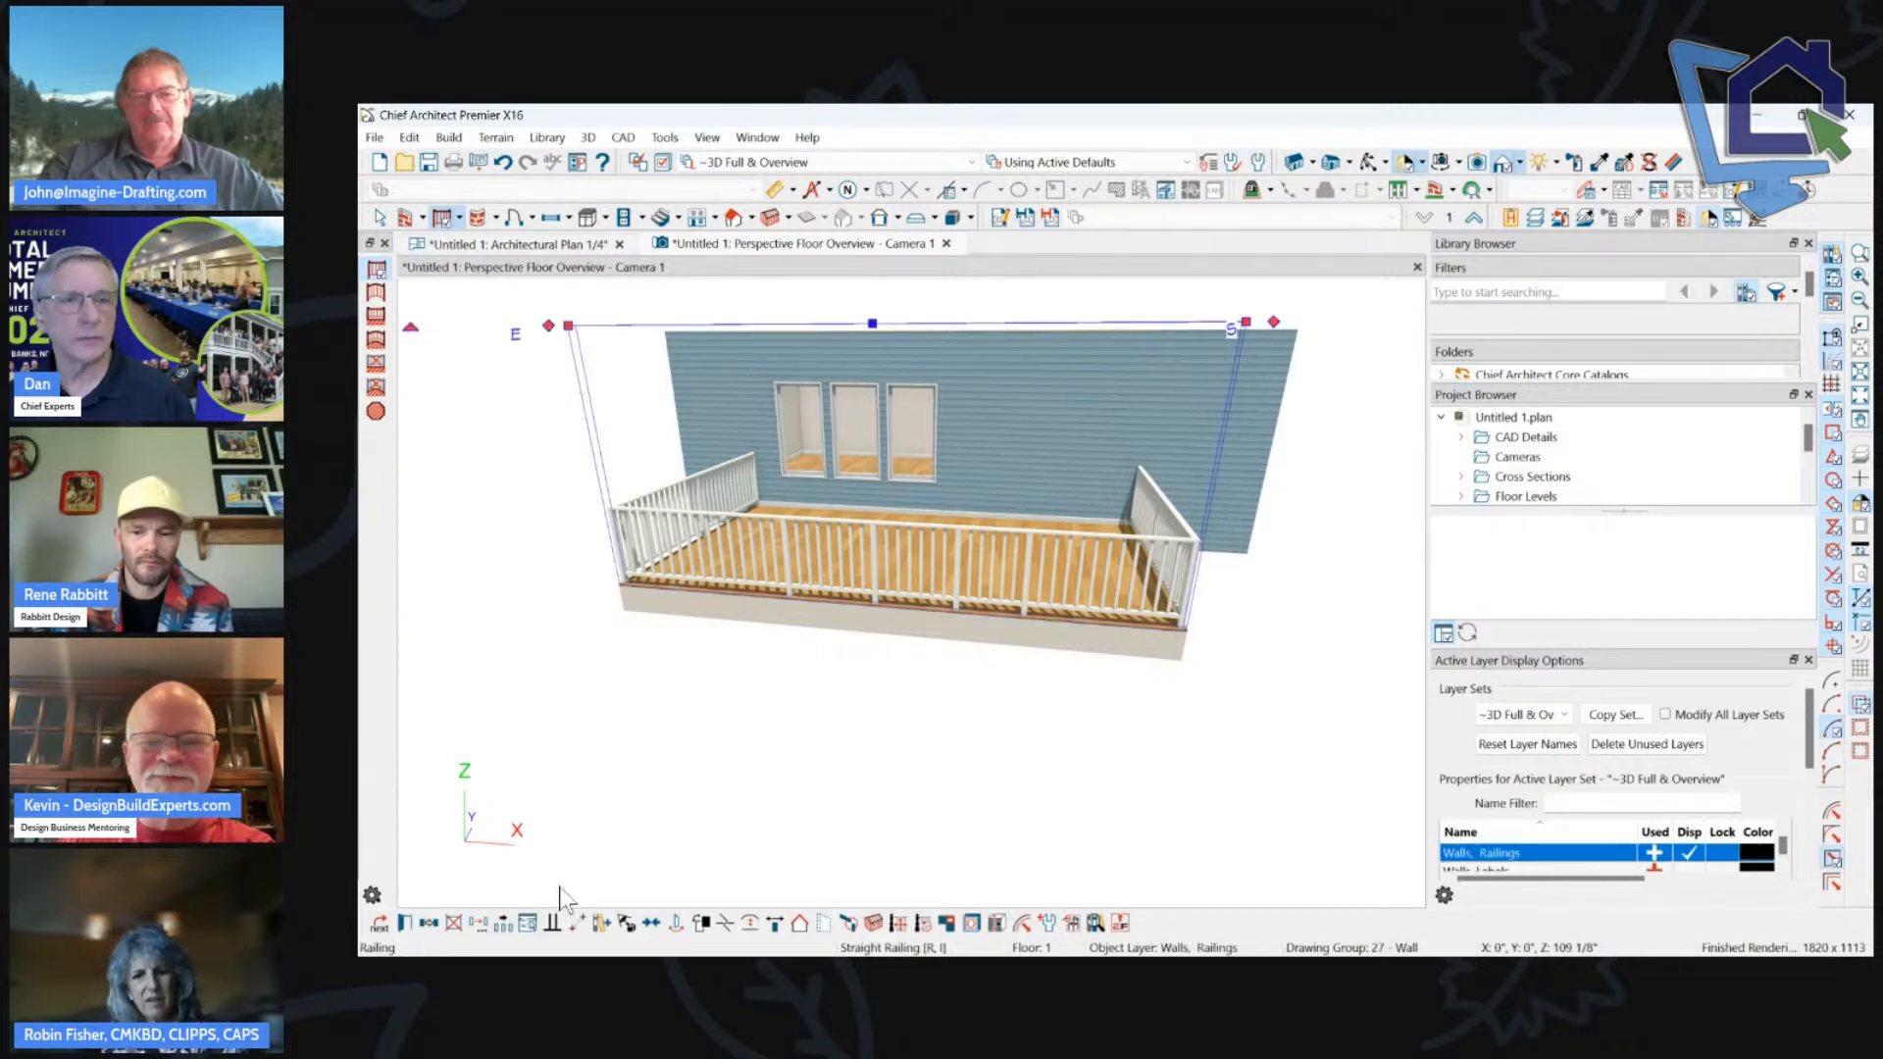
left_click(725, 923)
left_click(871, 541)
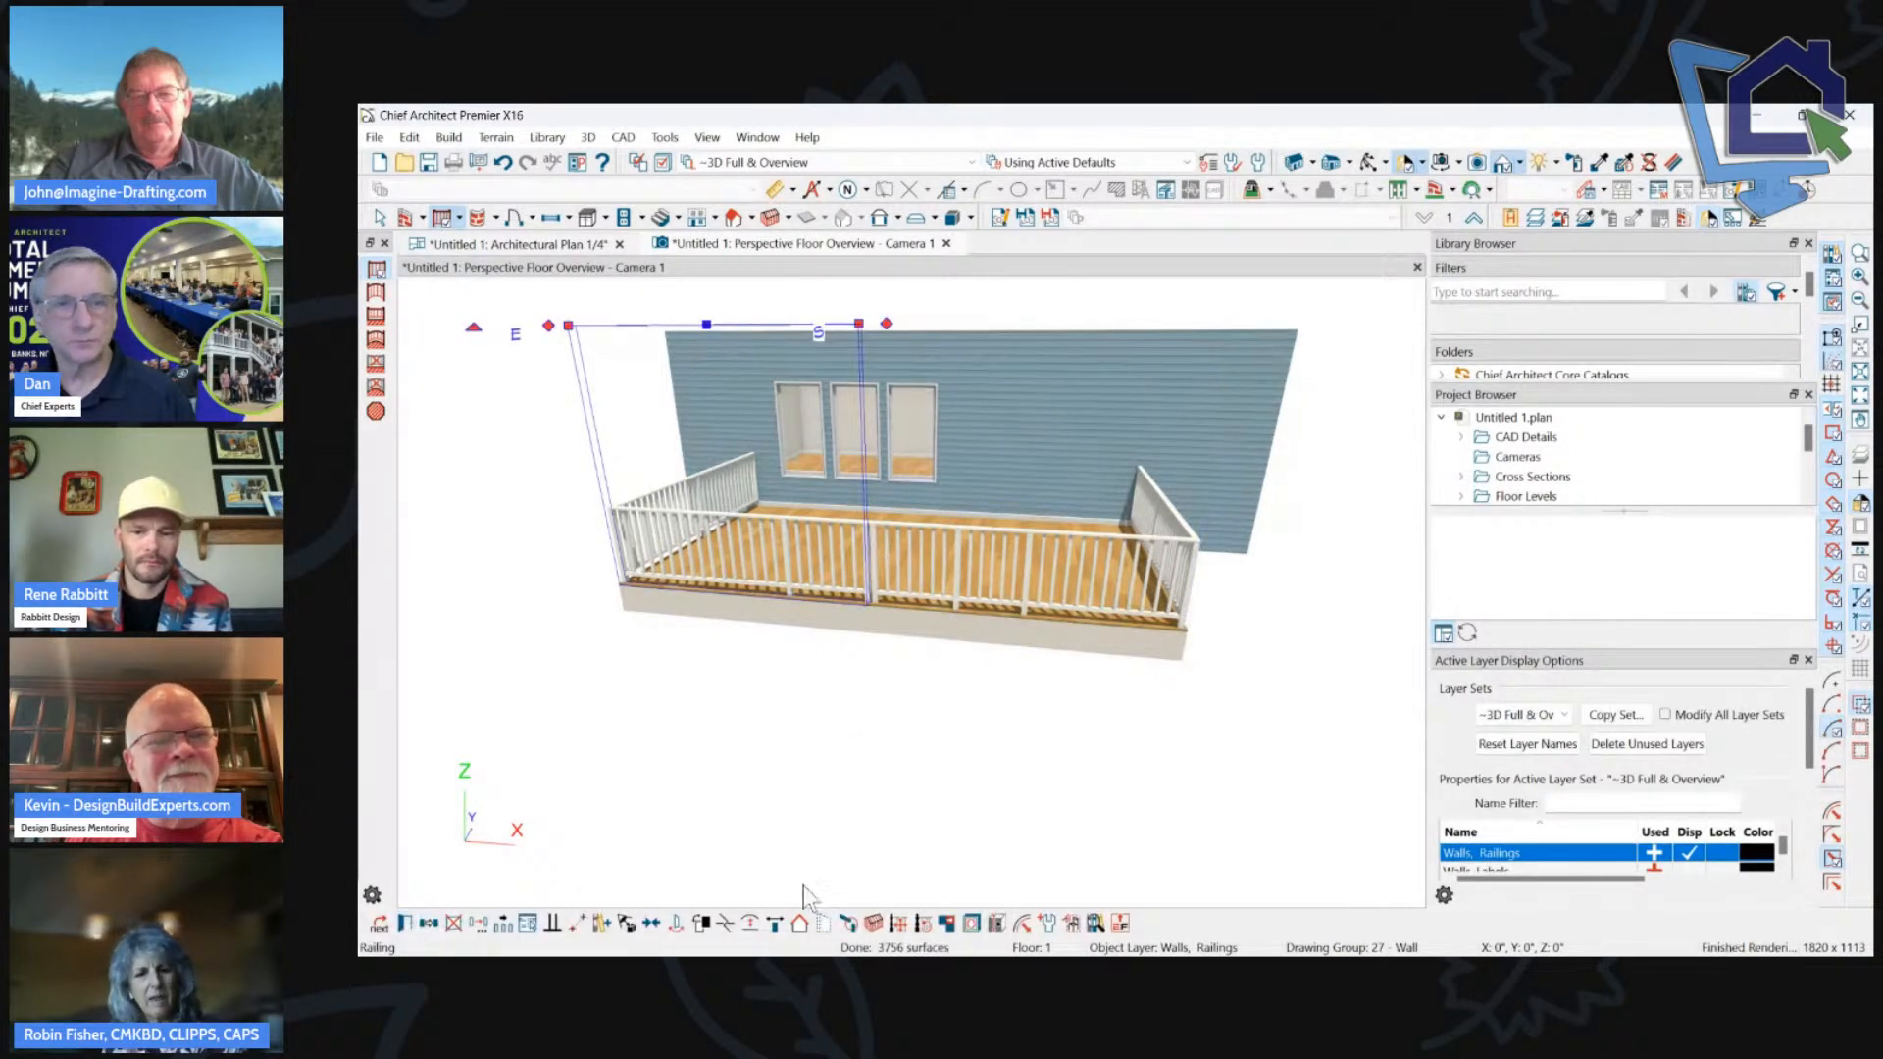
Try to break the front railing again at the next newel right of the existing break.
left_click(725, 924)
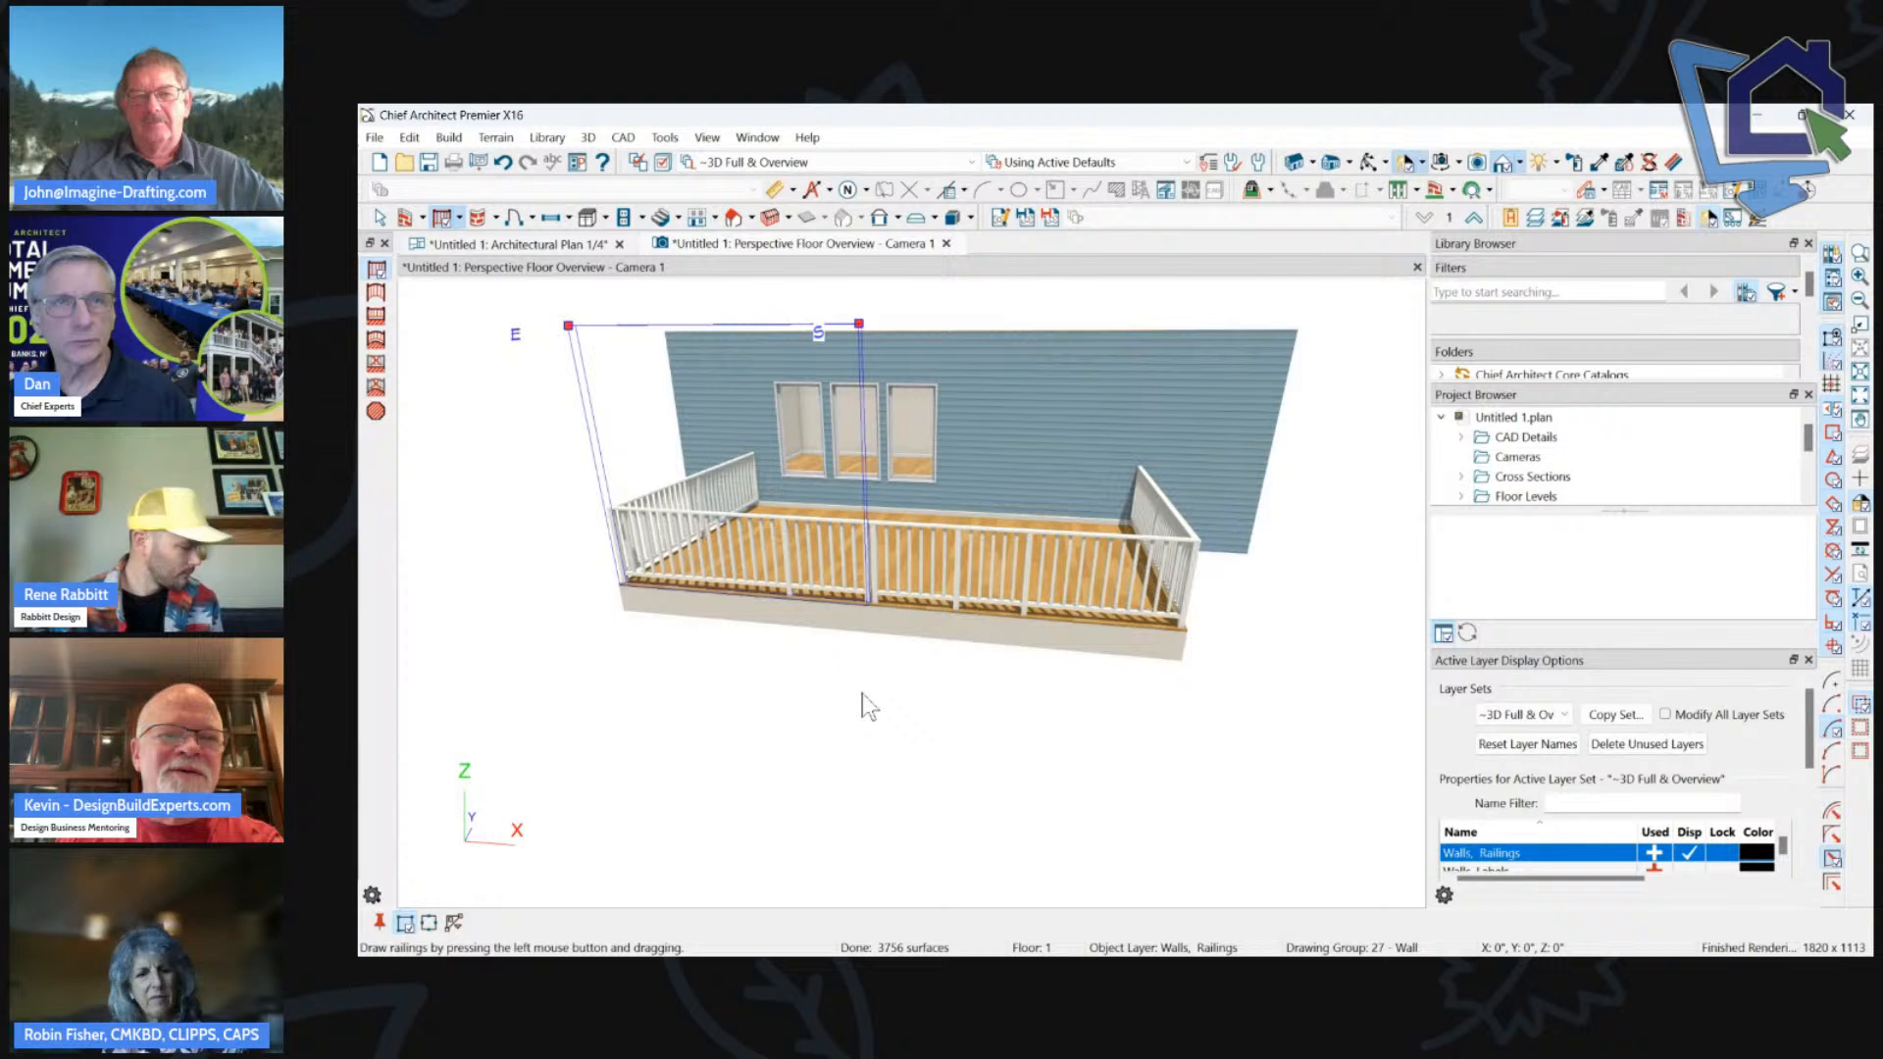
left_click(957, 534)
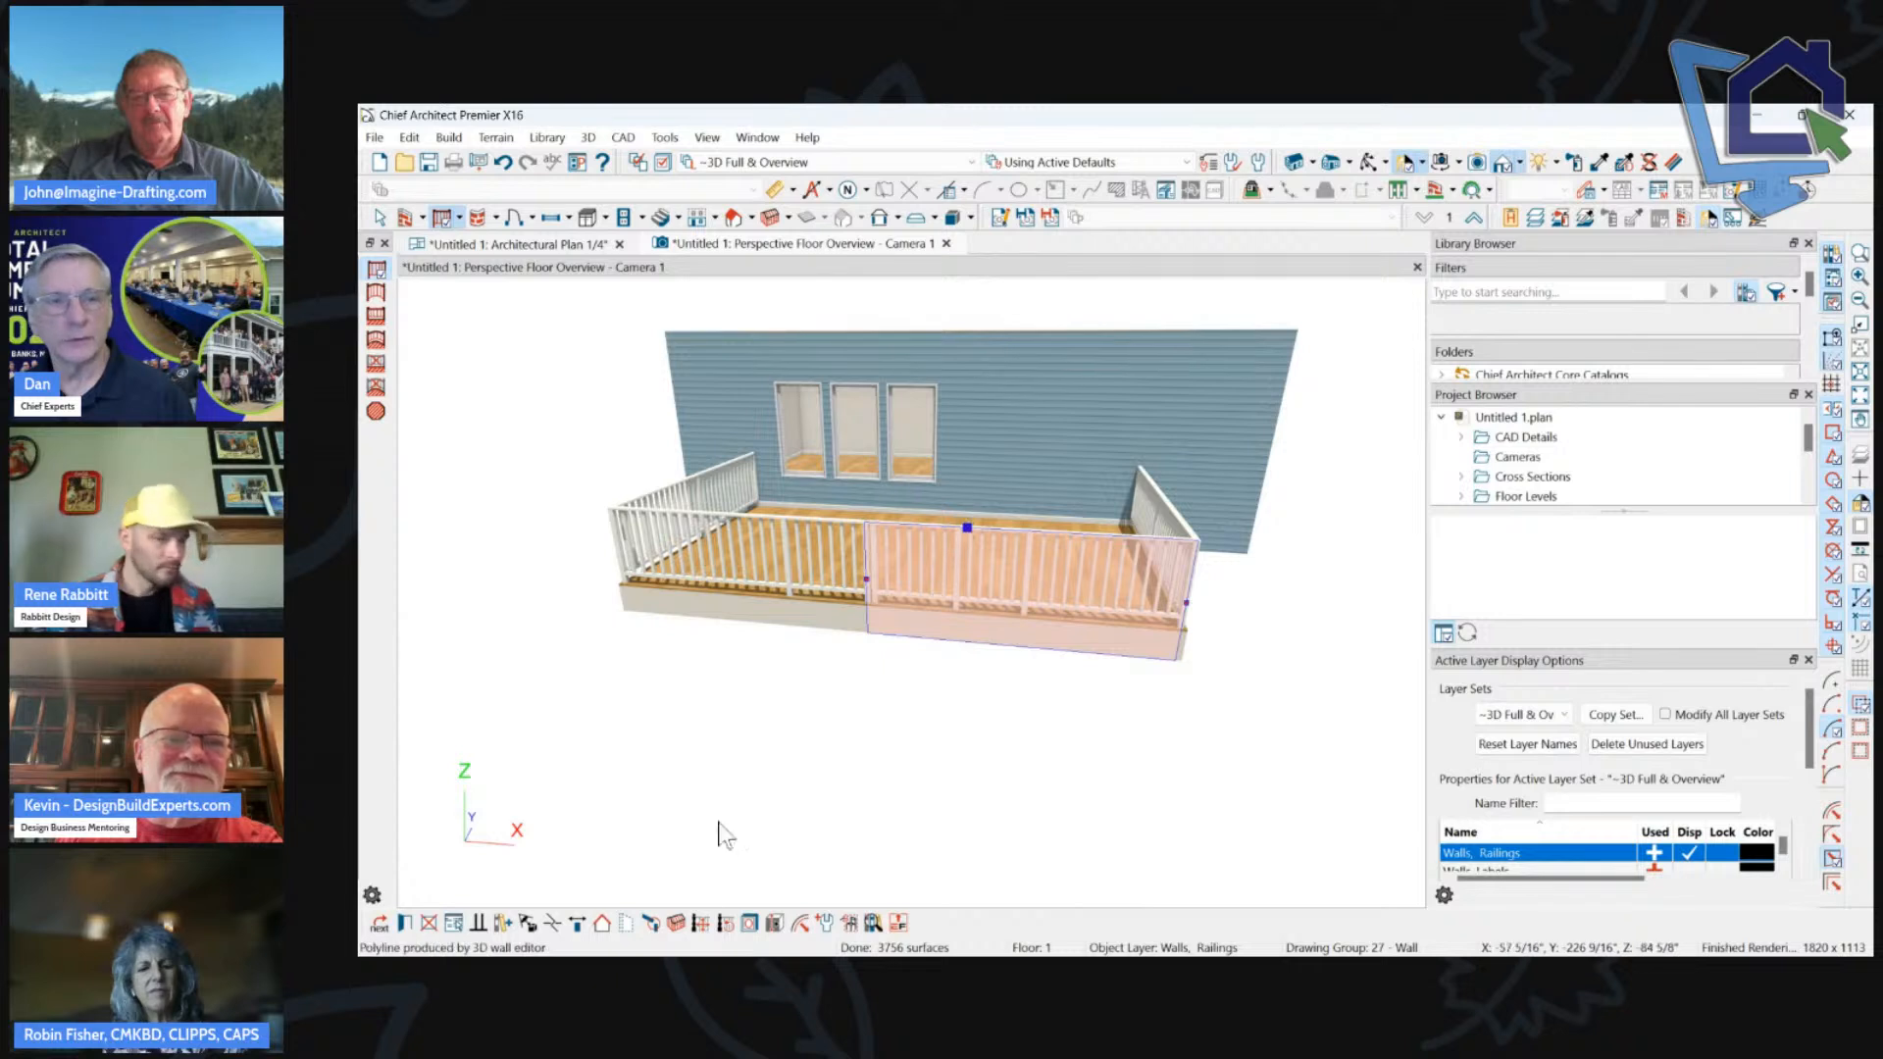
left_click(556, 924)
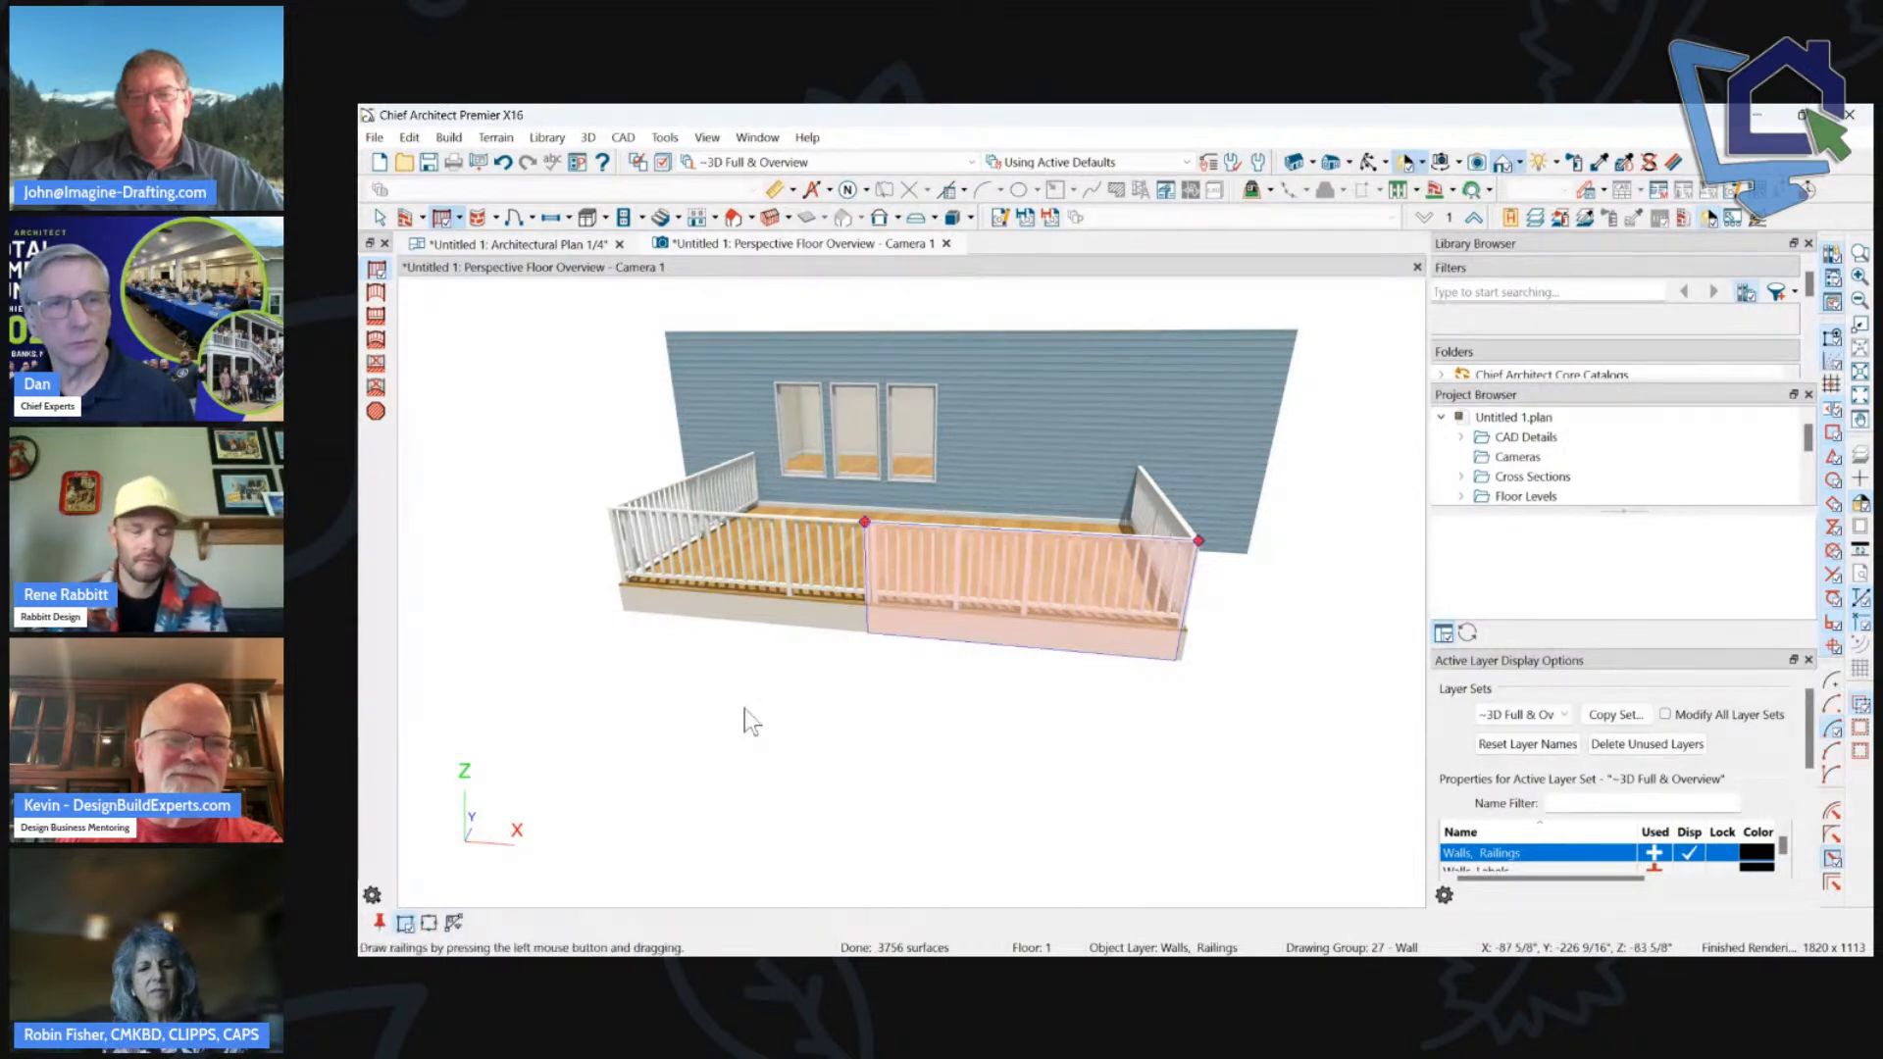
key("Escape")
Use Move Newels at the railing break to delete the duplicate newel at the end of the left front section.
left_click(939, 537)
scroll(882, 564, "up", 5)
key("Escape")
scroll(873, 569, "down", 3)
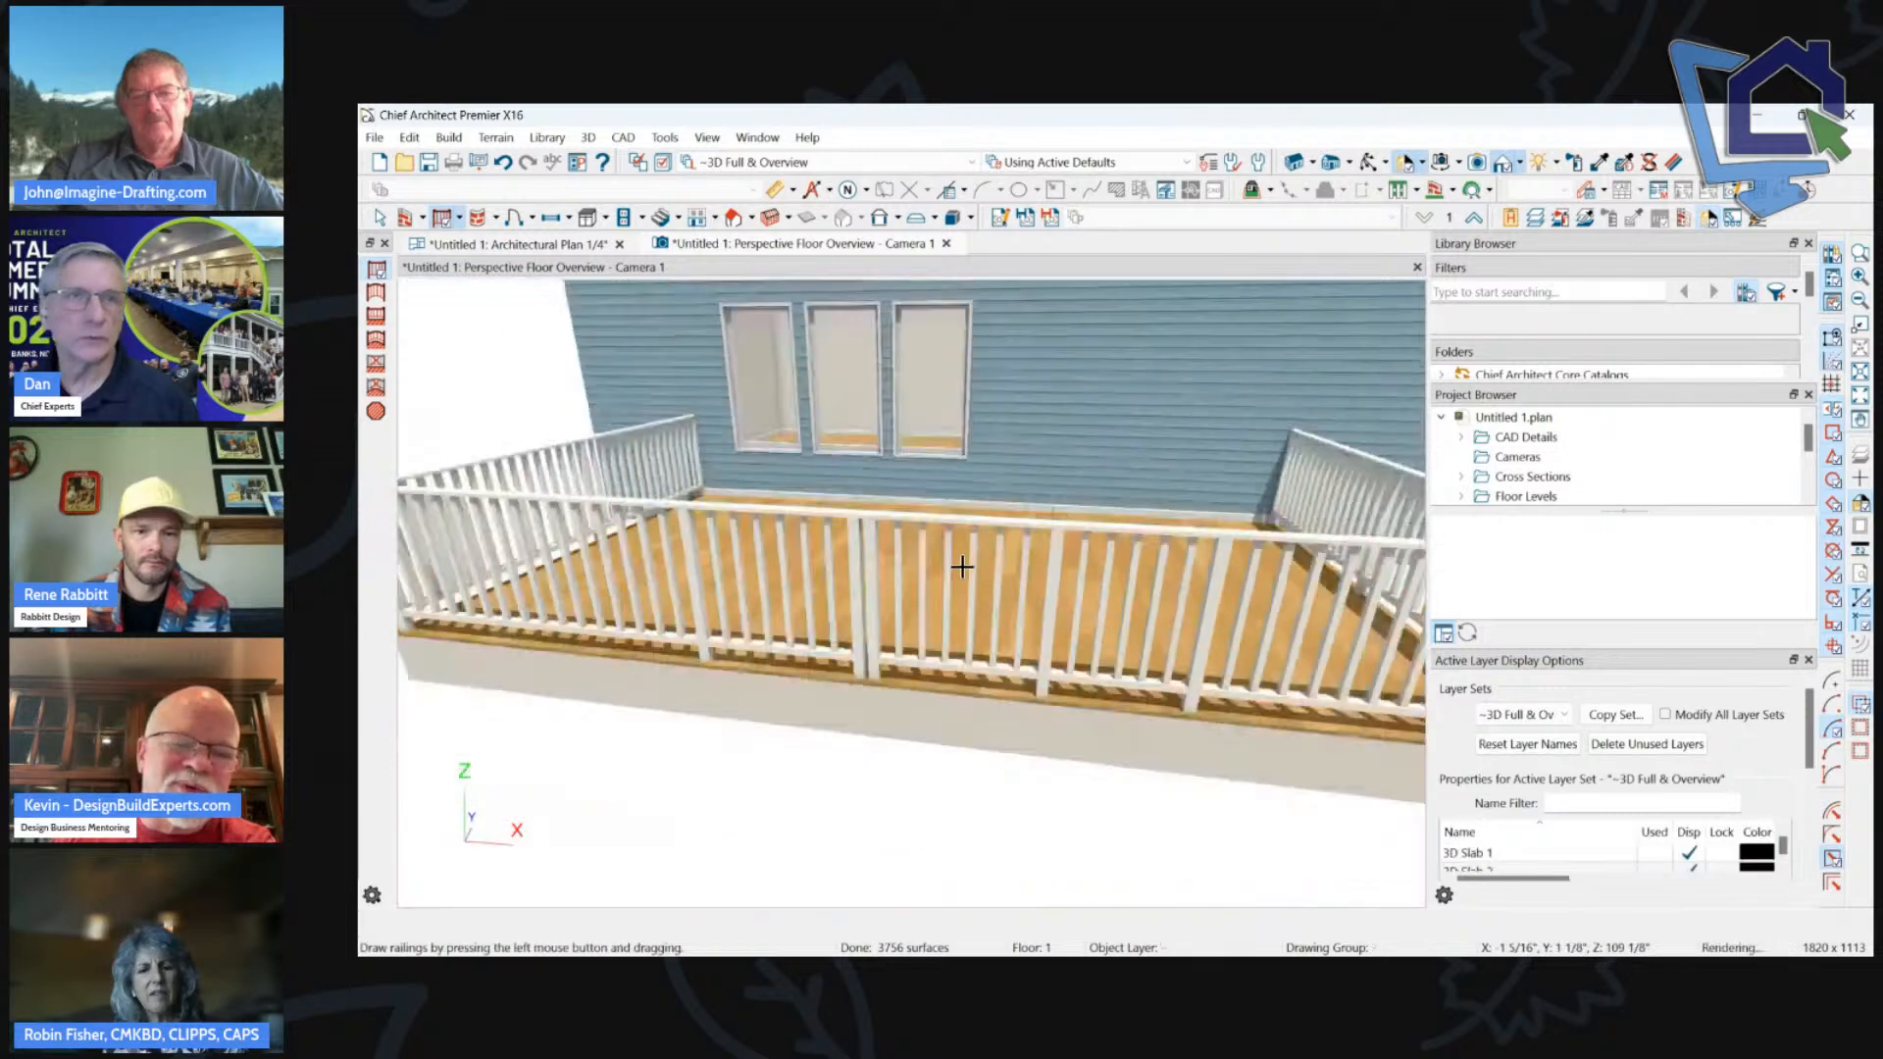
left_click(894, 602)
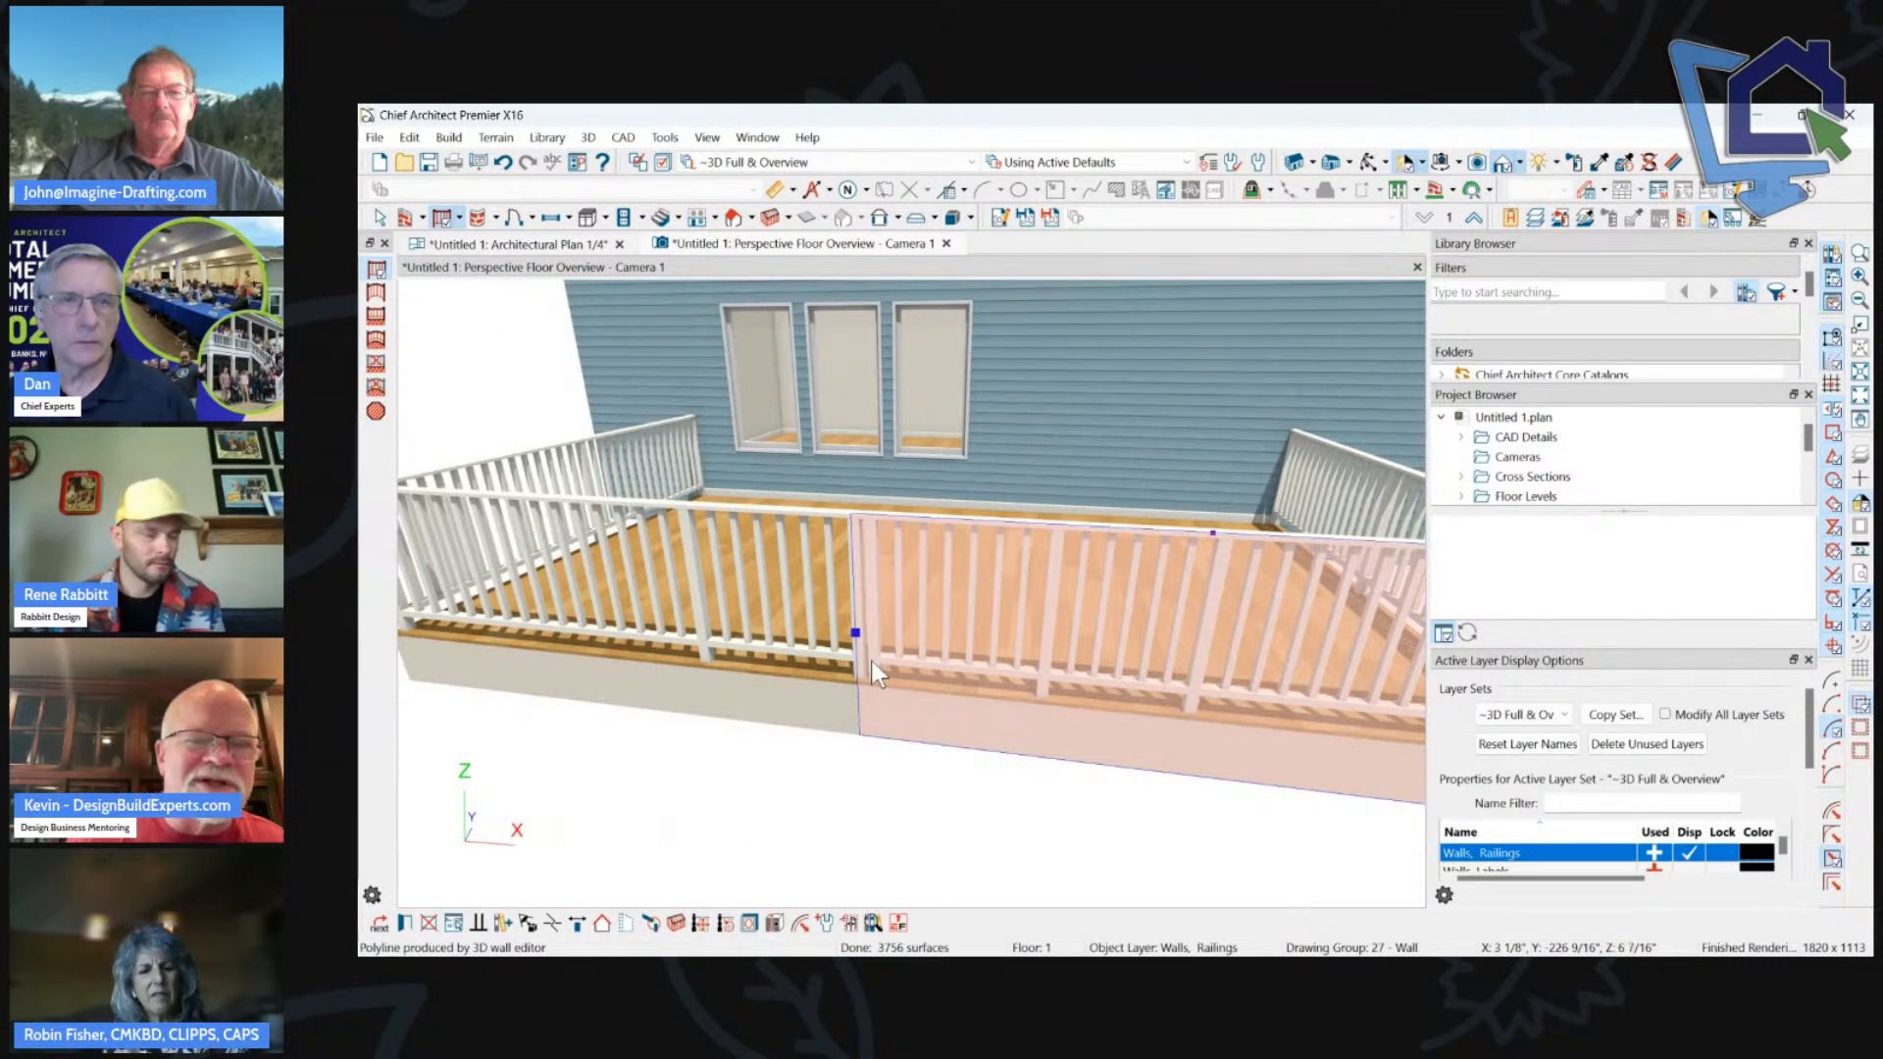
left_click(701, 924)
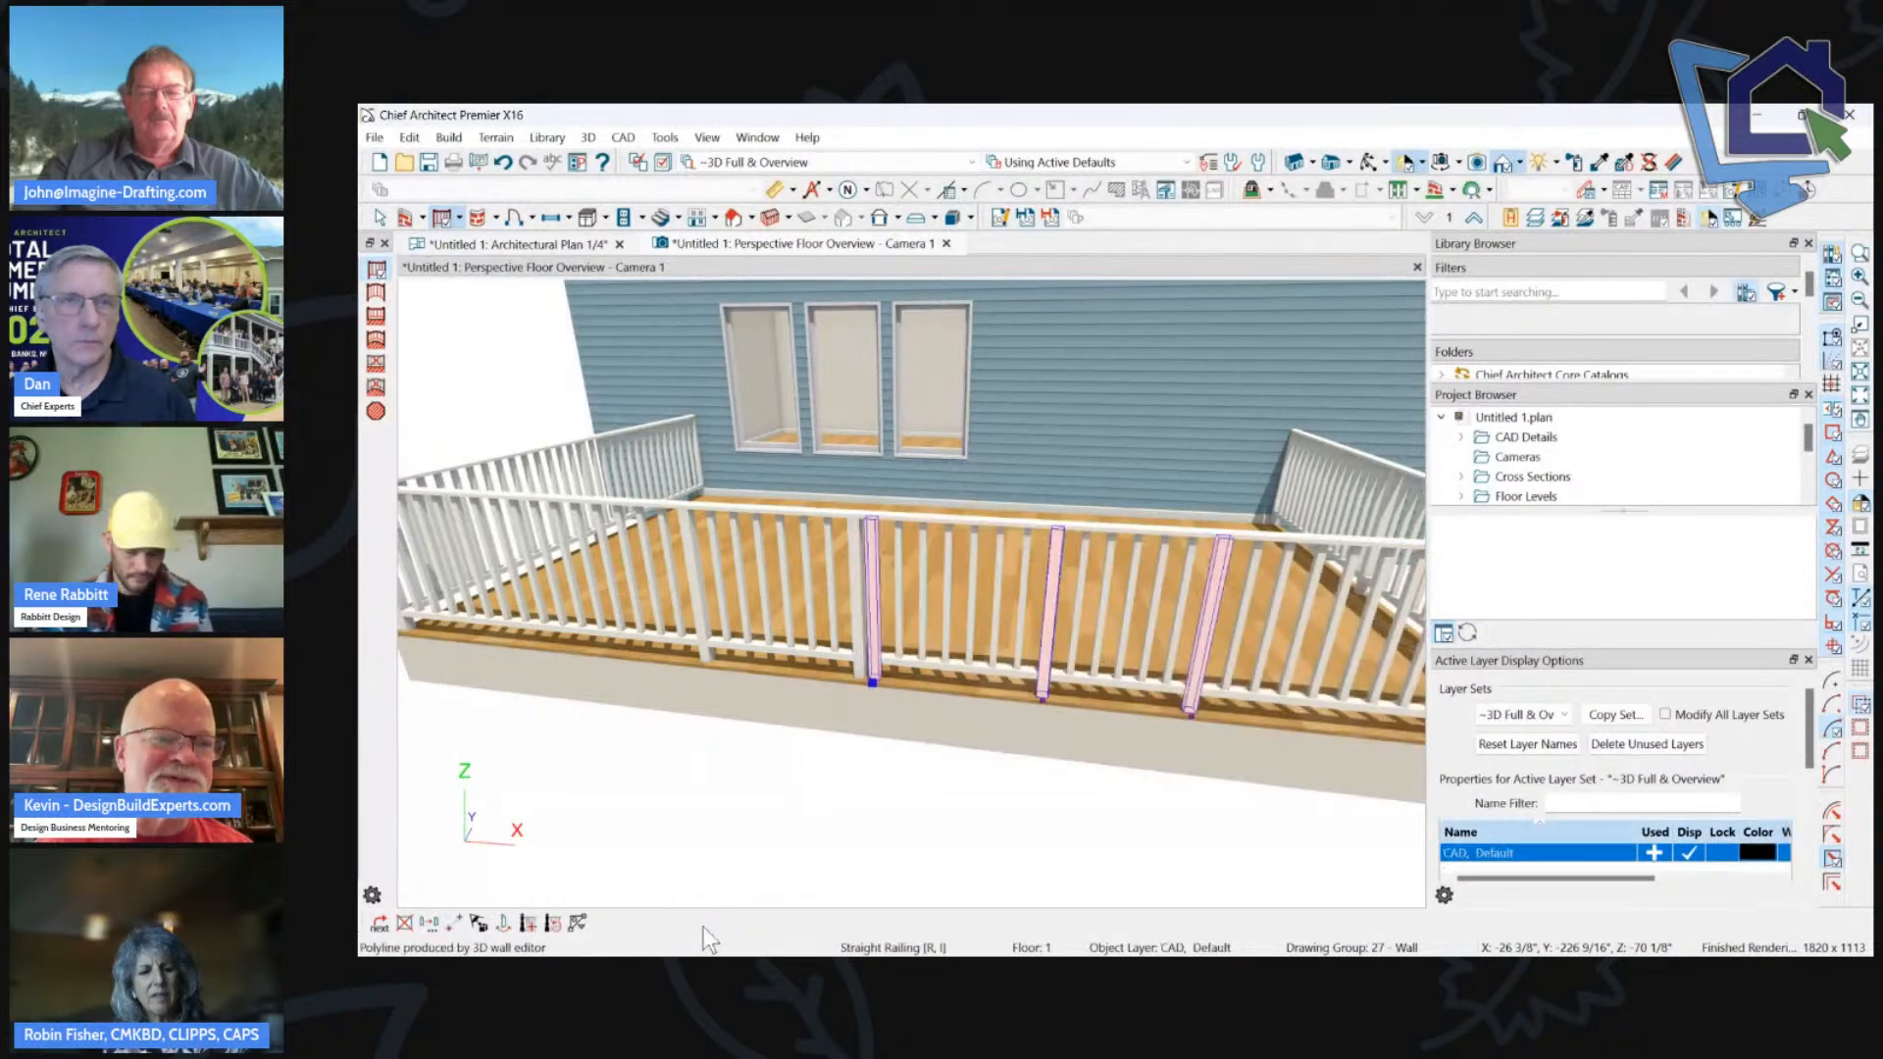
left_click(863, 681)
key("Delete")
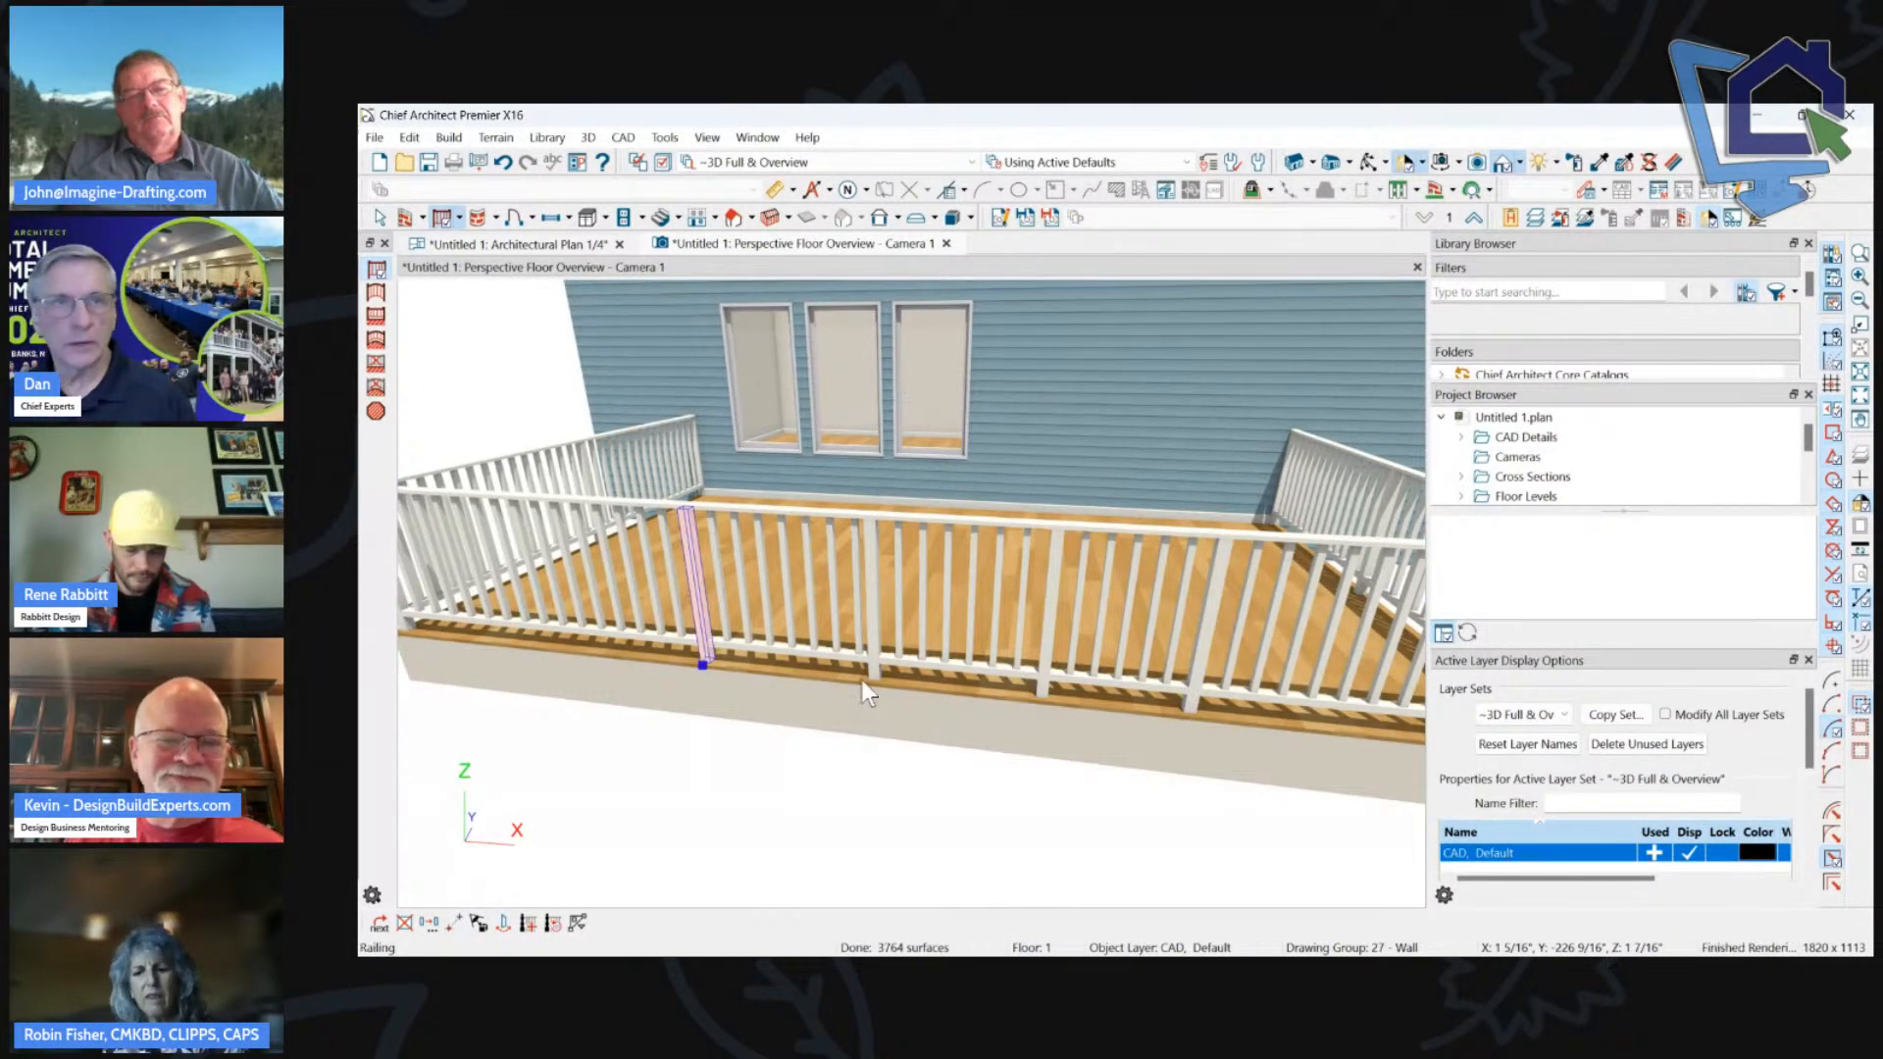
Compare which newels belong to each of the two front railing sections beside the break.
left_click(882, 628)
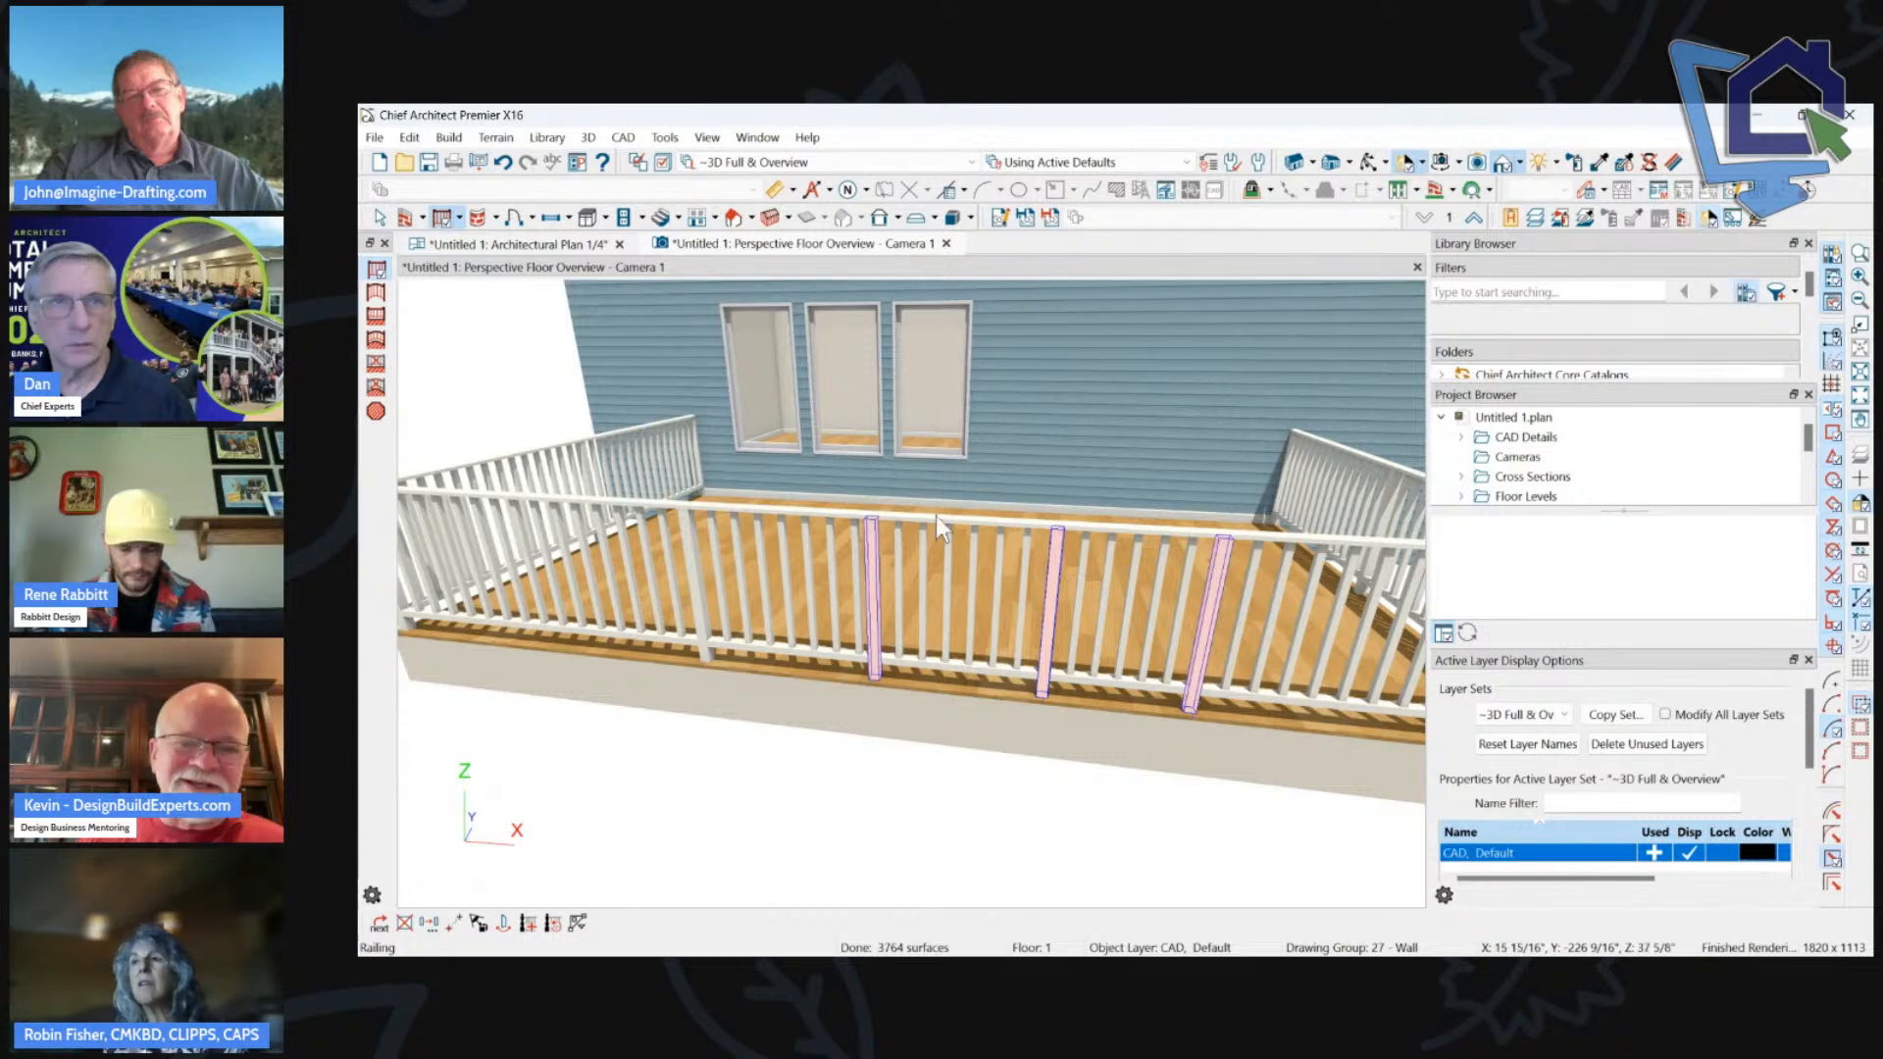
key("Tab")
key("Tab")
key("Tab")
scroll(987, 614, "down", 4)
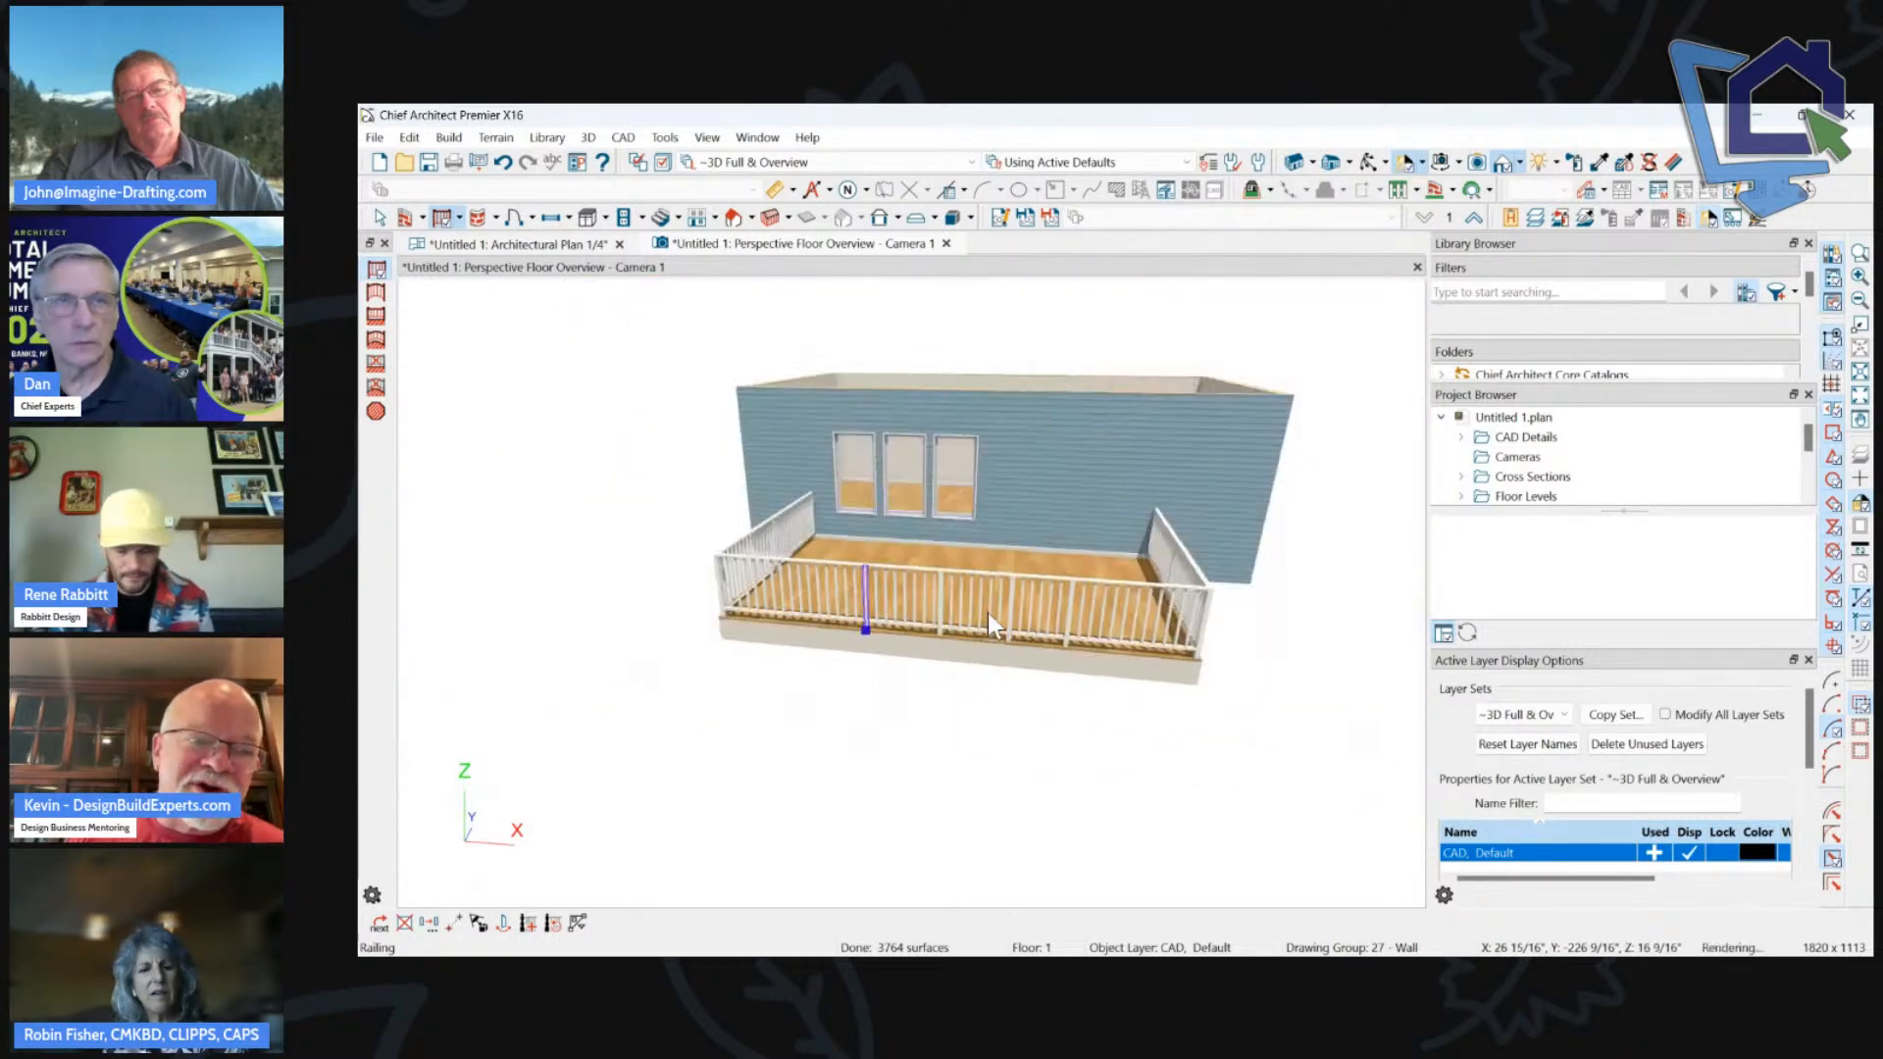
key("Escape")
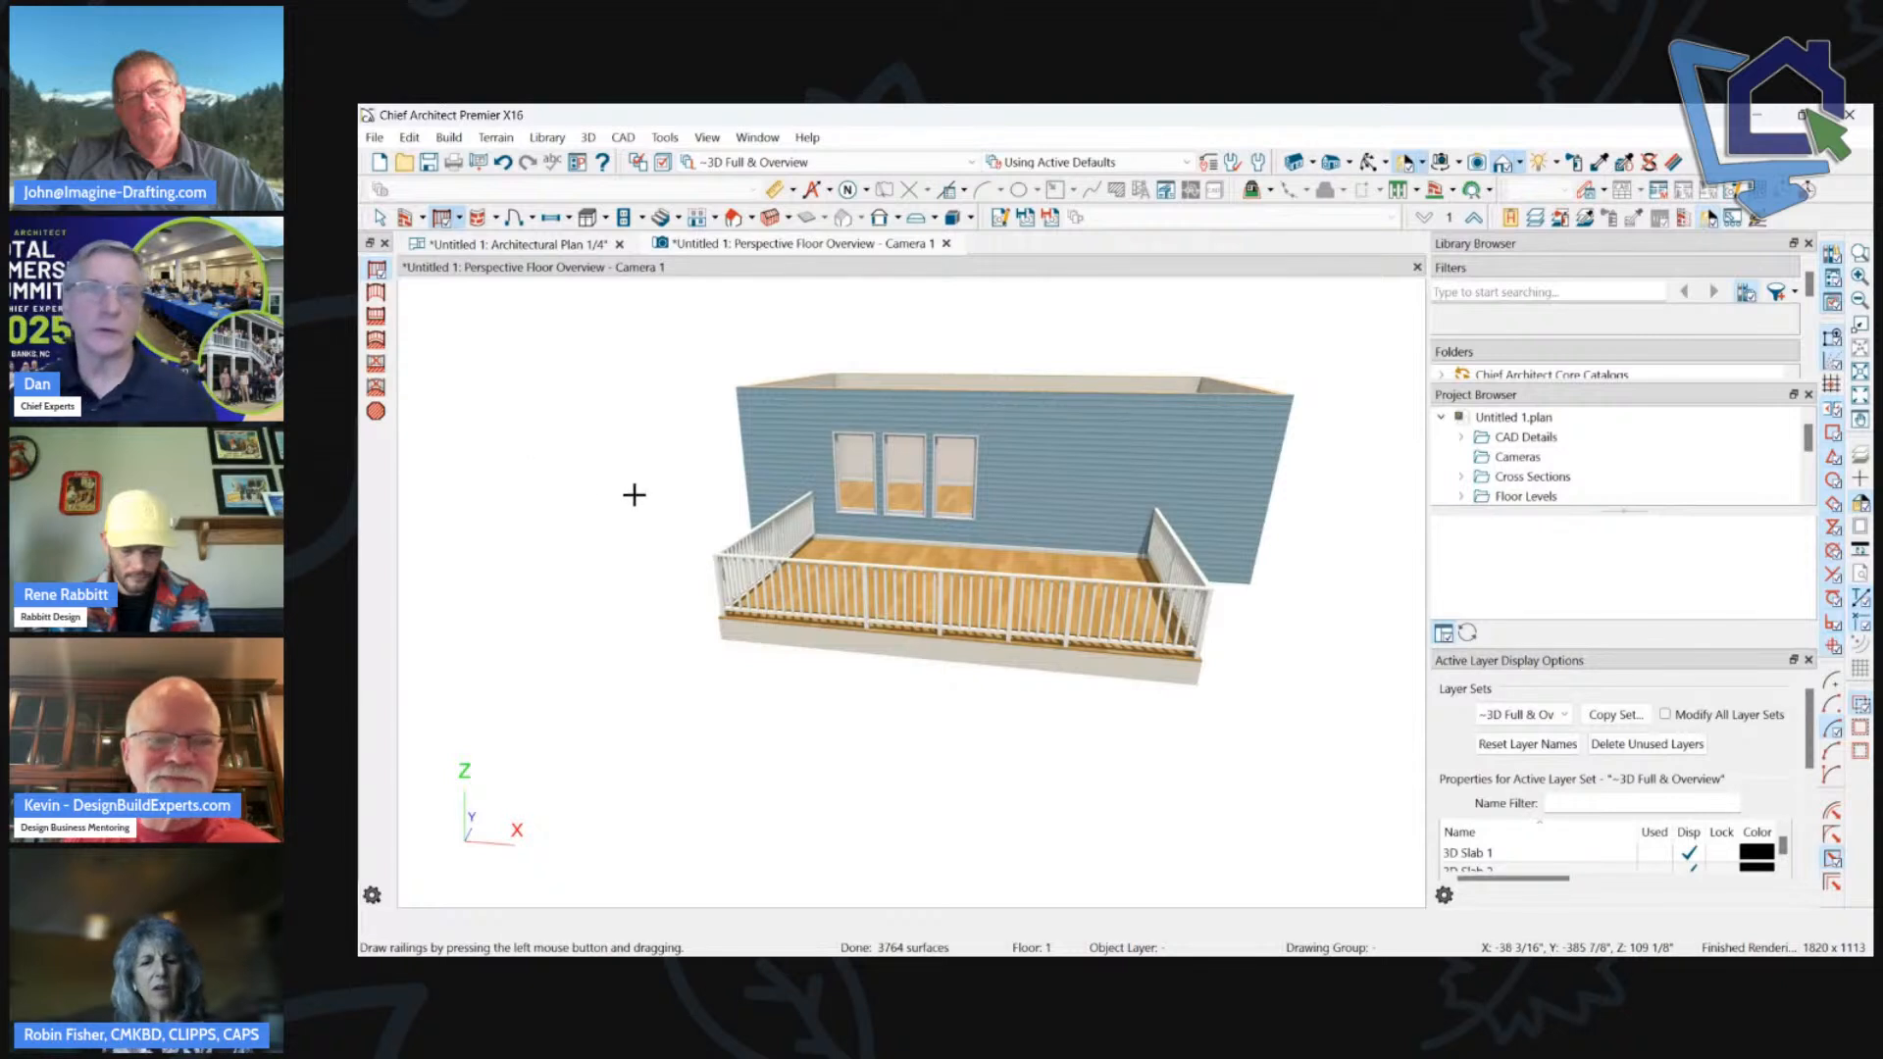
Open the Railing Specification for the left section of the front railing from a higher, angled view of the deck.
left_click(1371, 161)
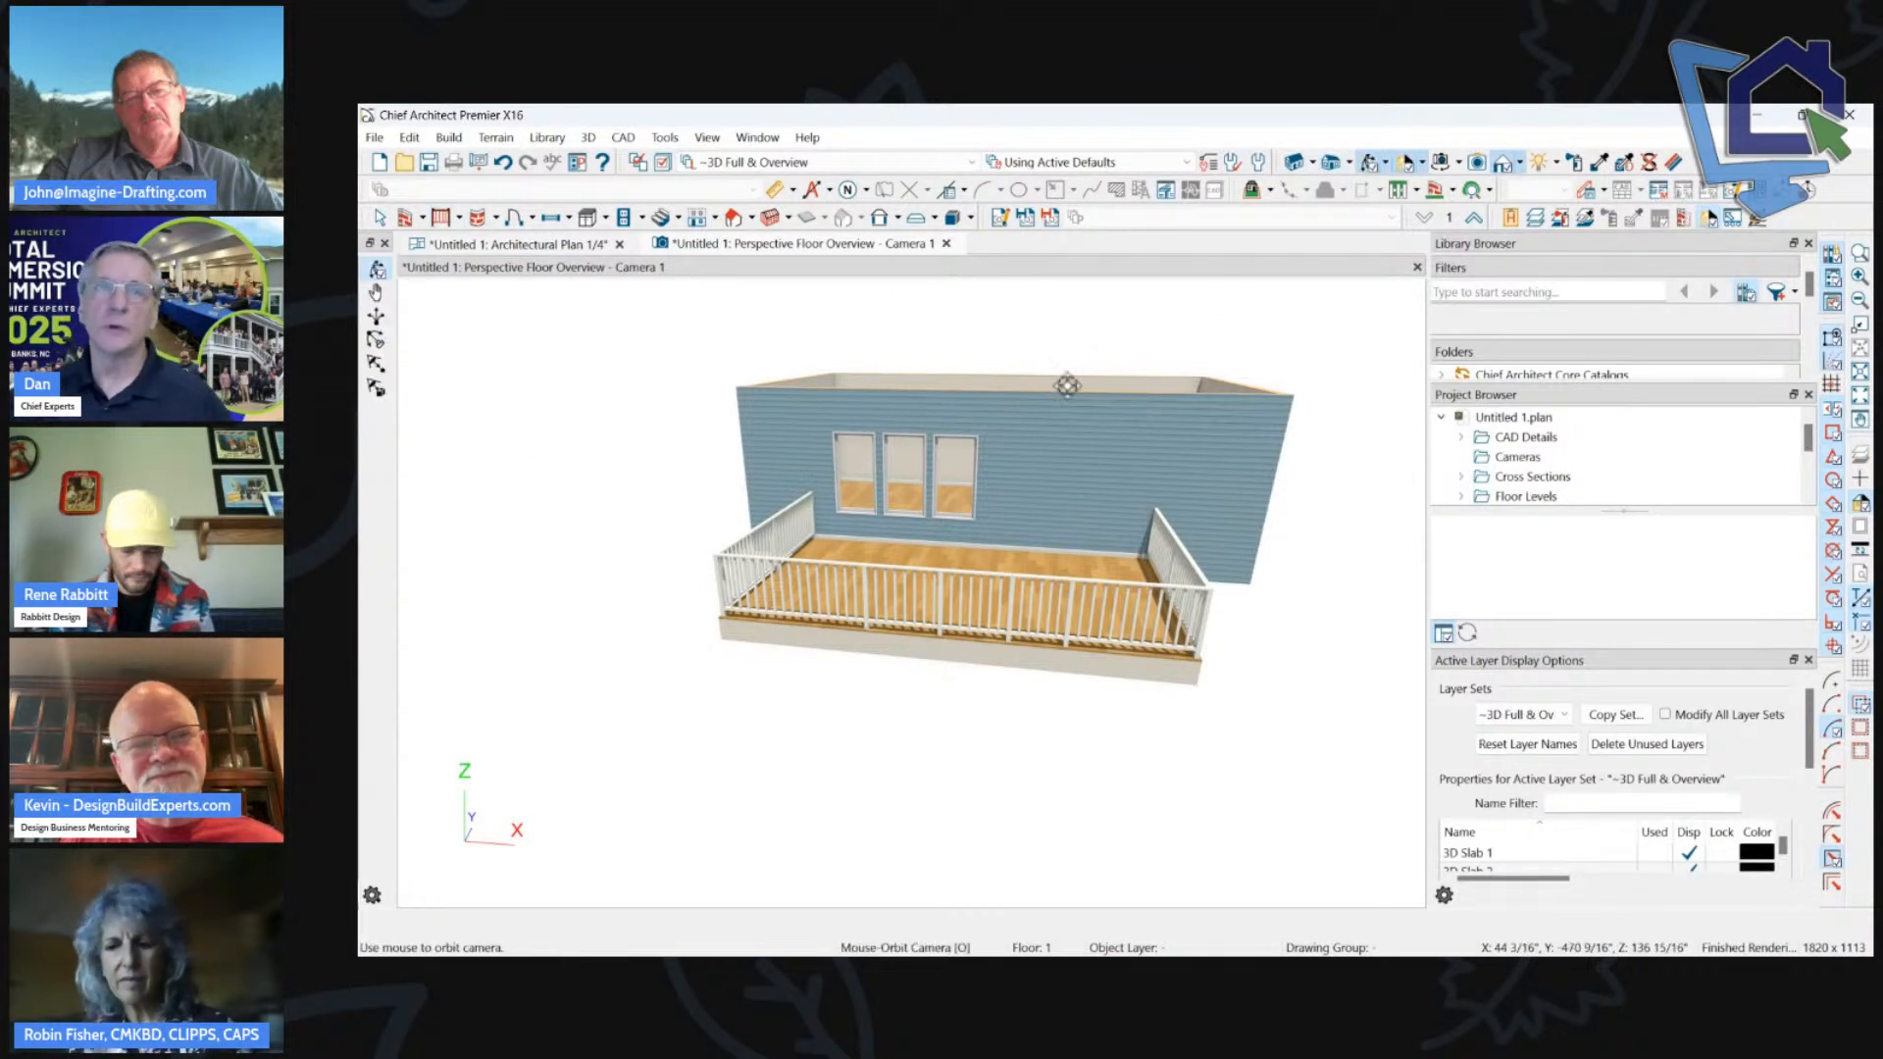
left_click_drag(1067, 383, 960, 605)
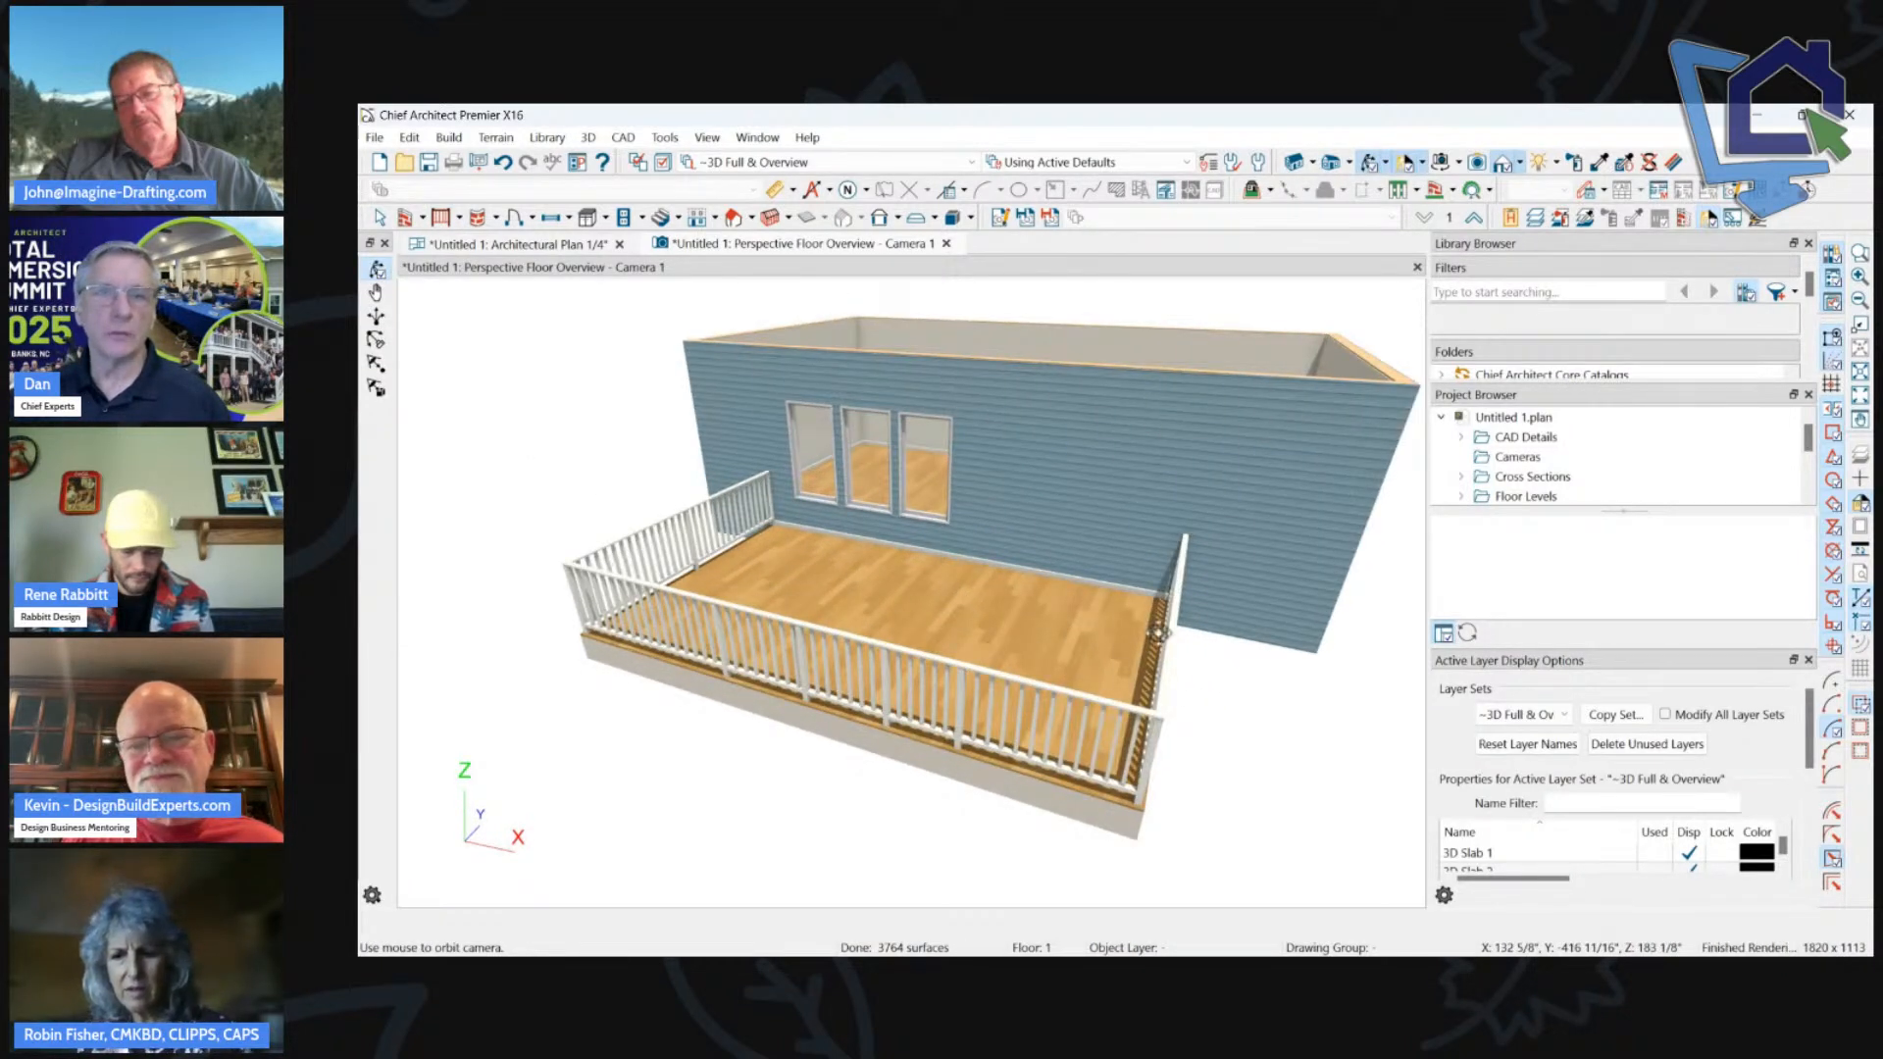
key("space")
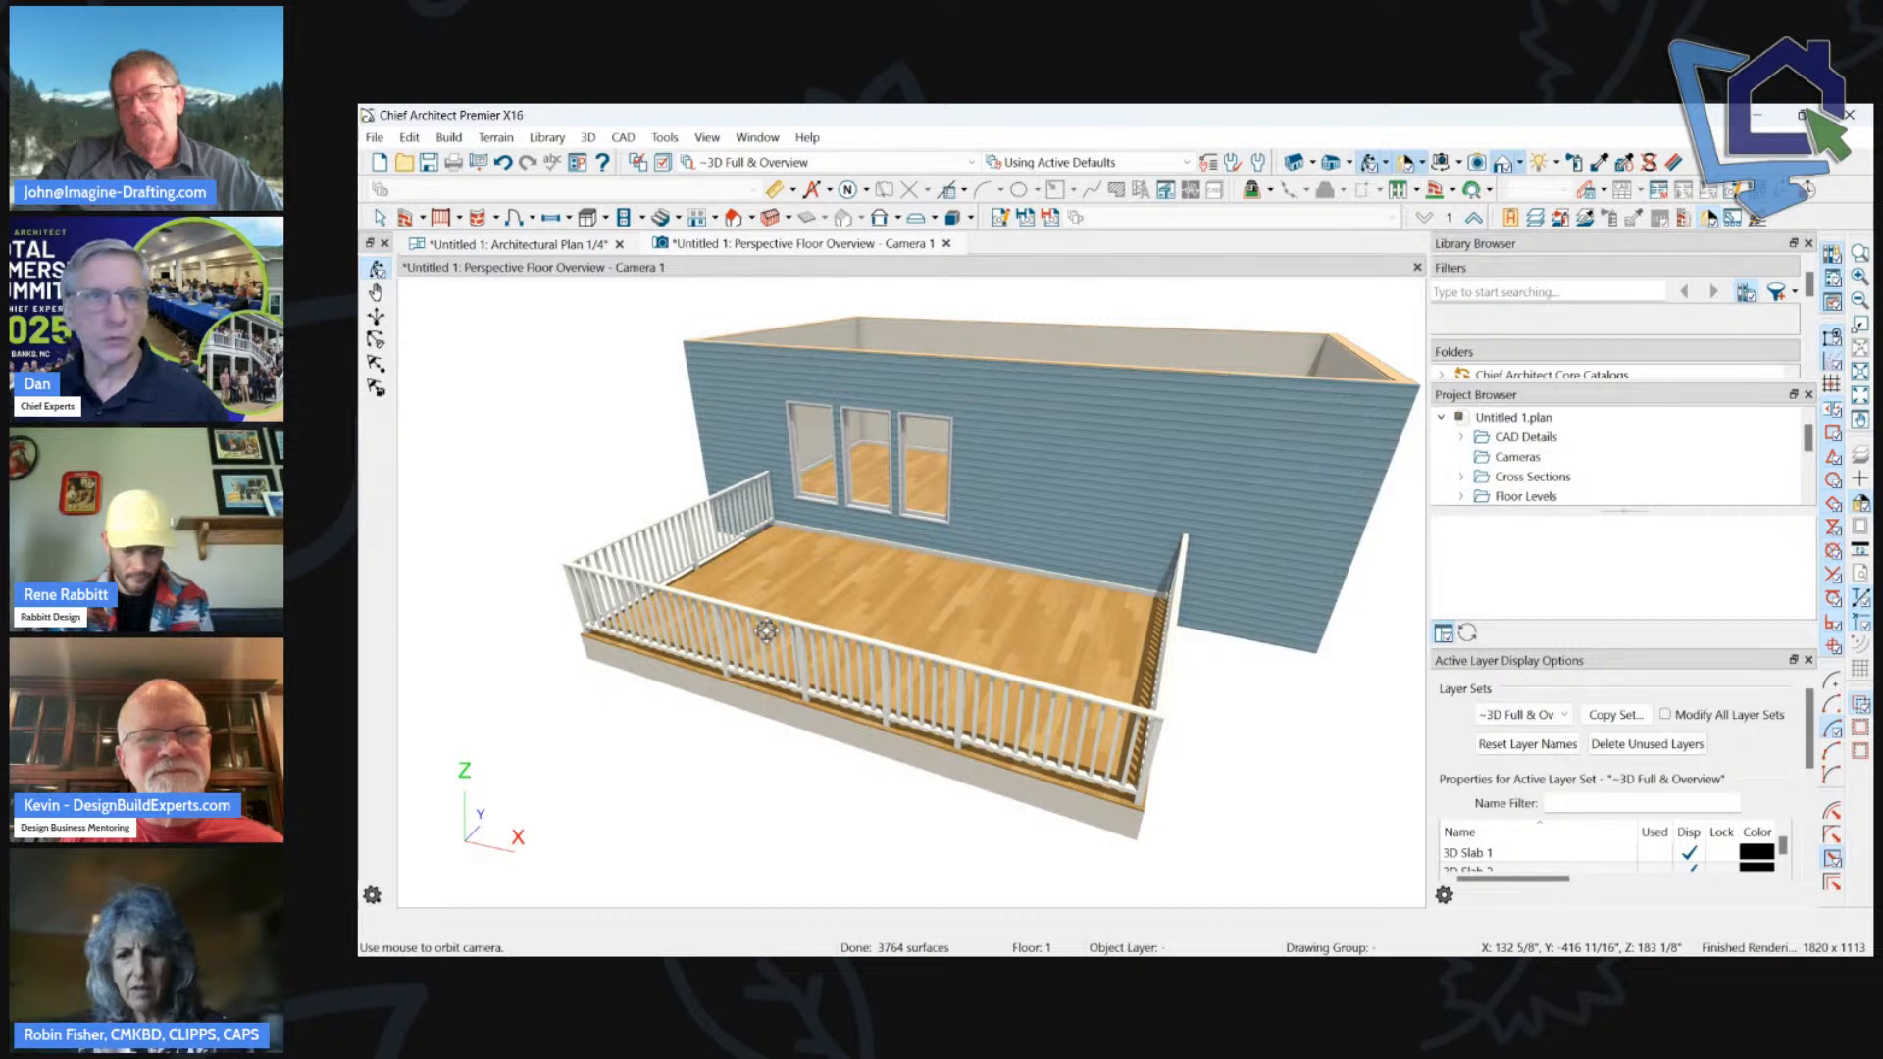
left_click(774, 627)
left_click(774, 620)
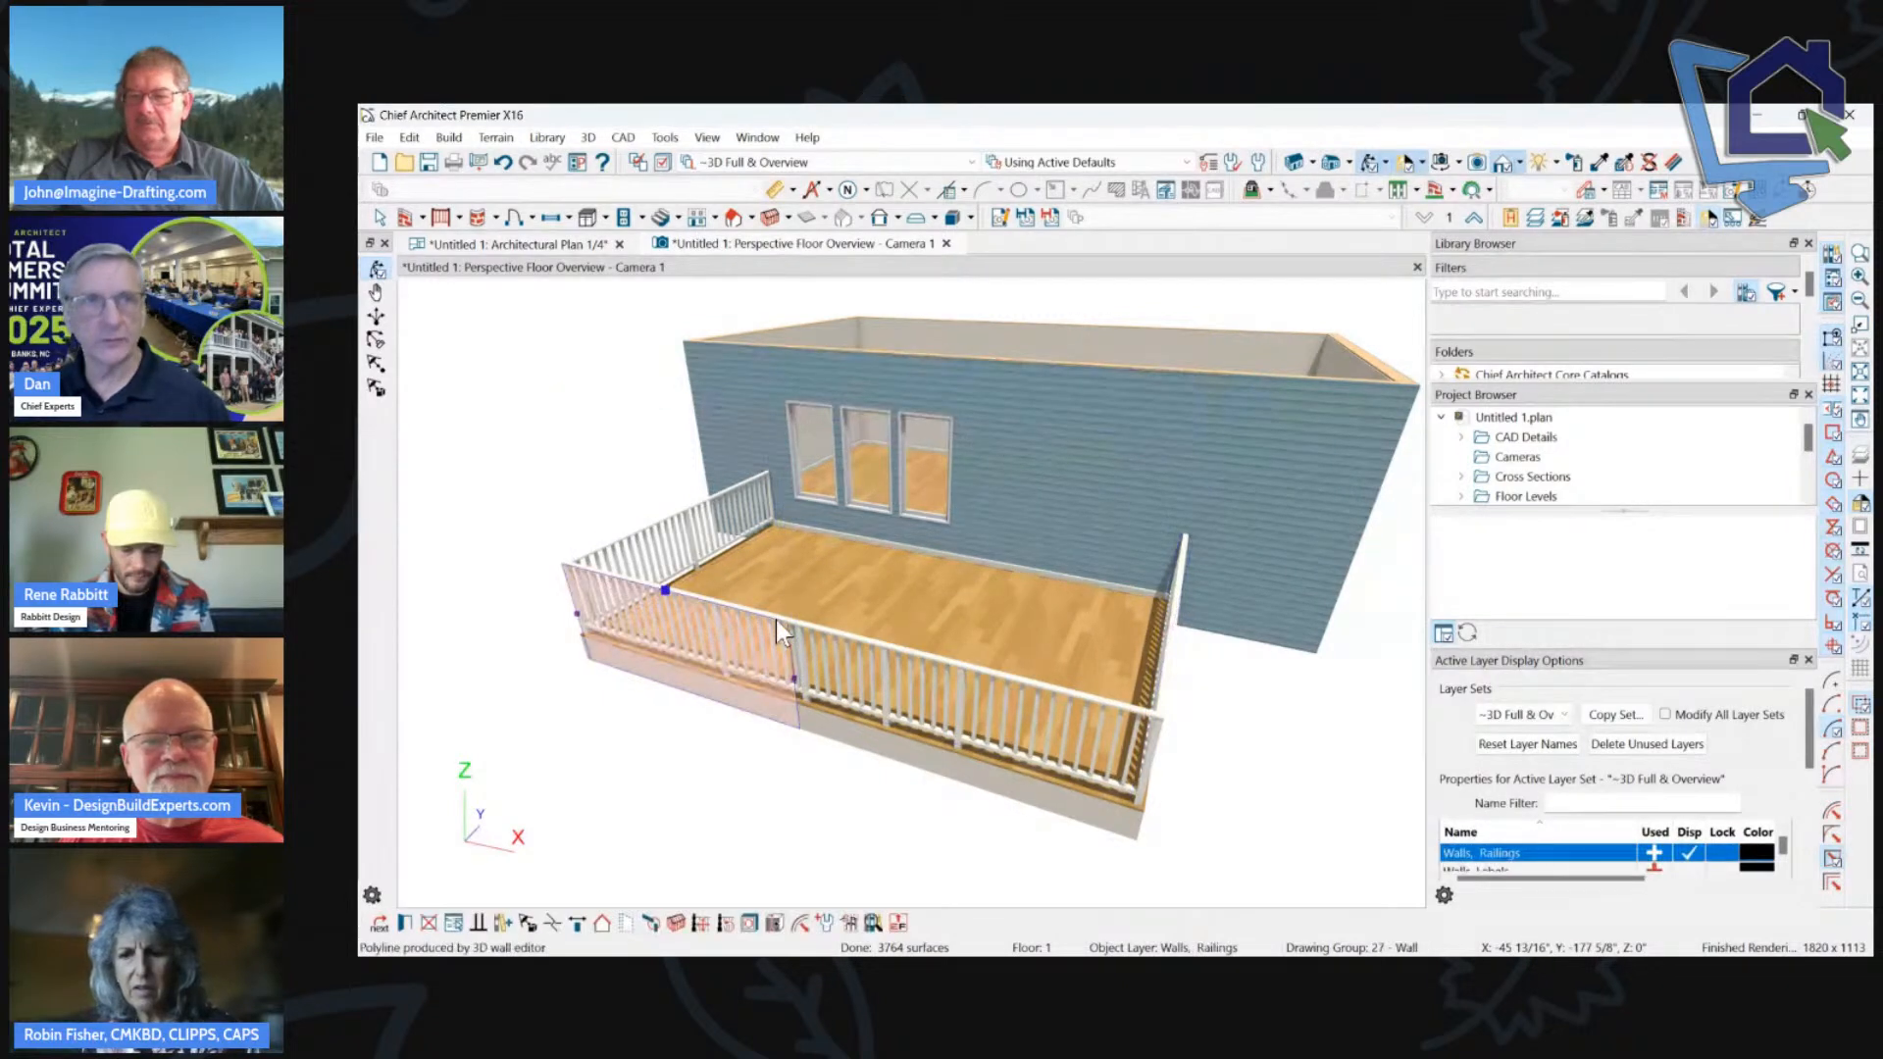
left_click(763, 616)
left_click(763, 614)
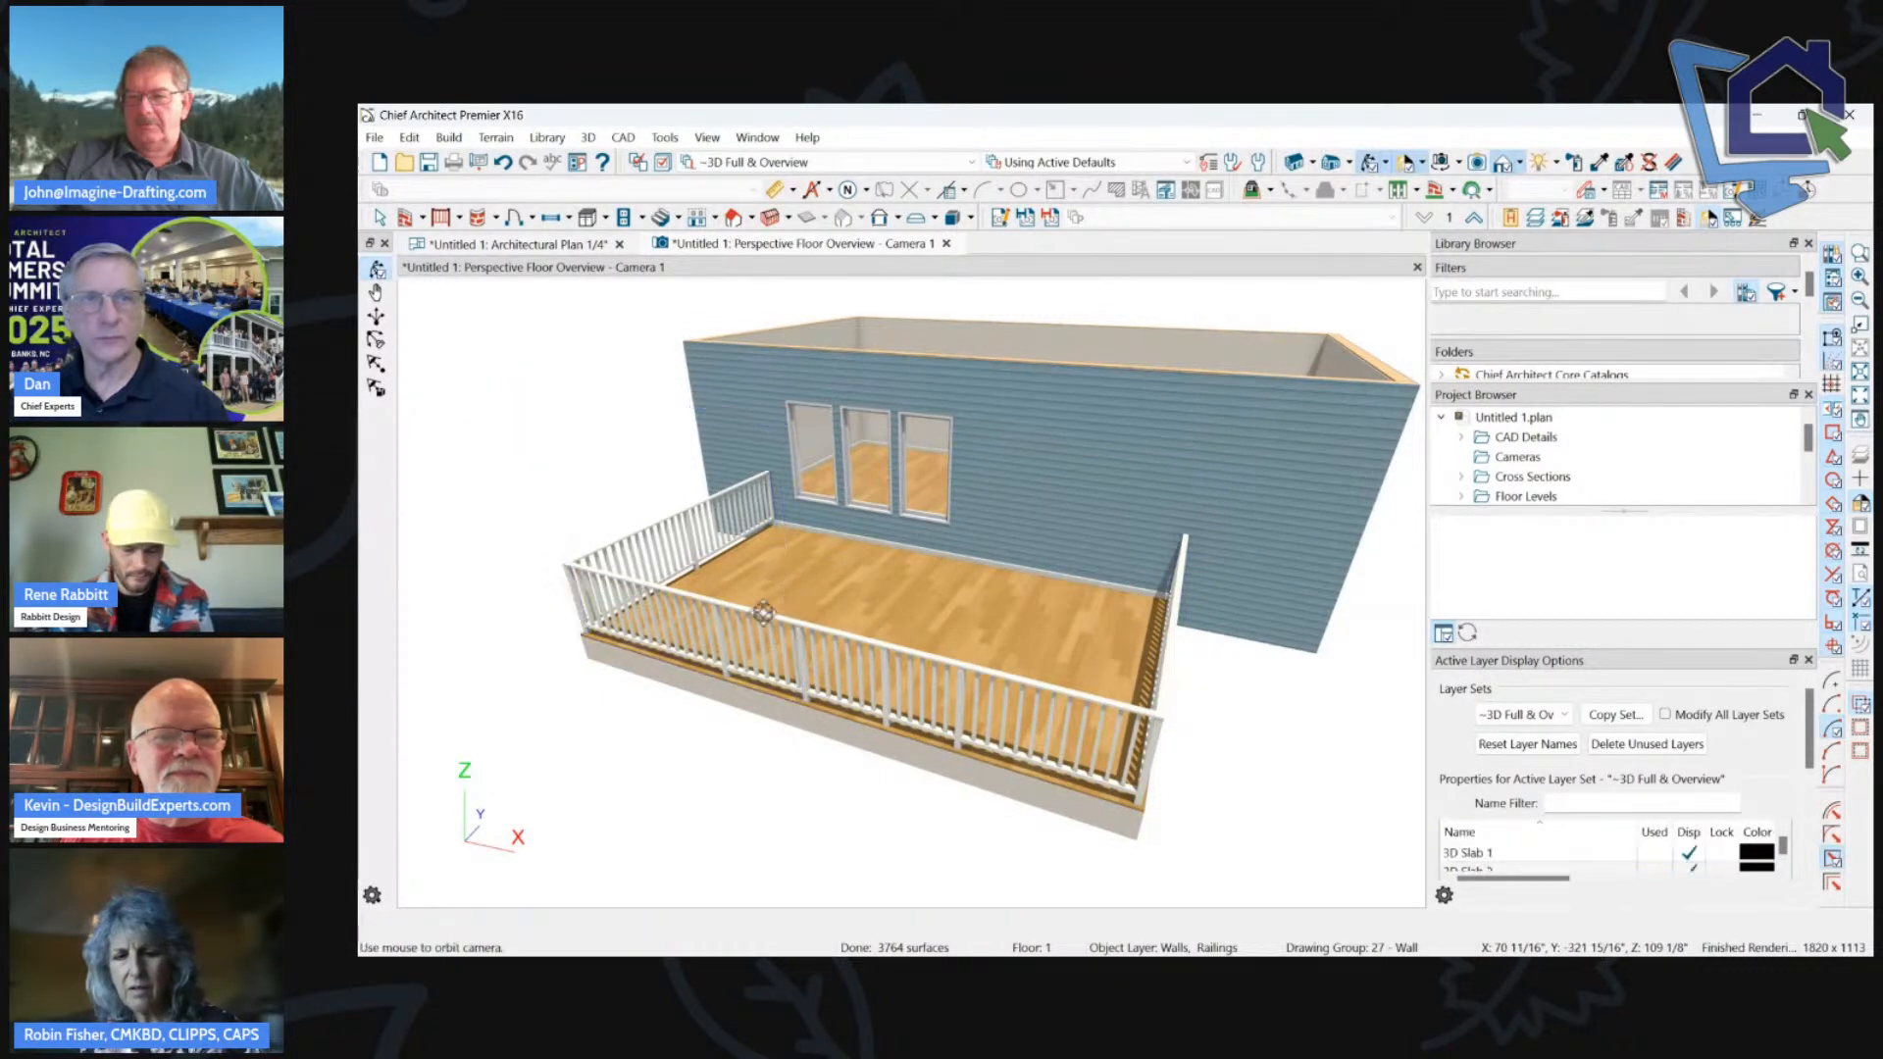
left_click(763, 614)
double_click(771, 644)
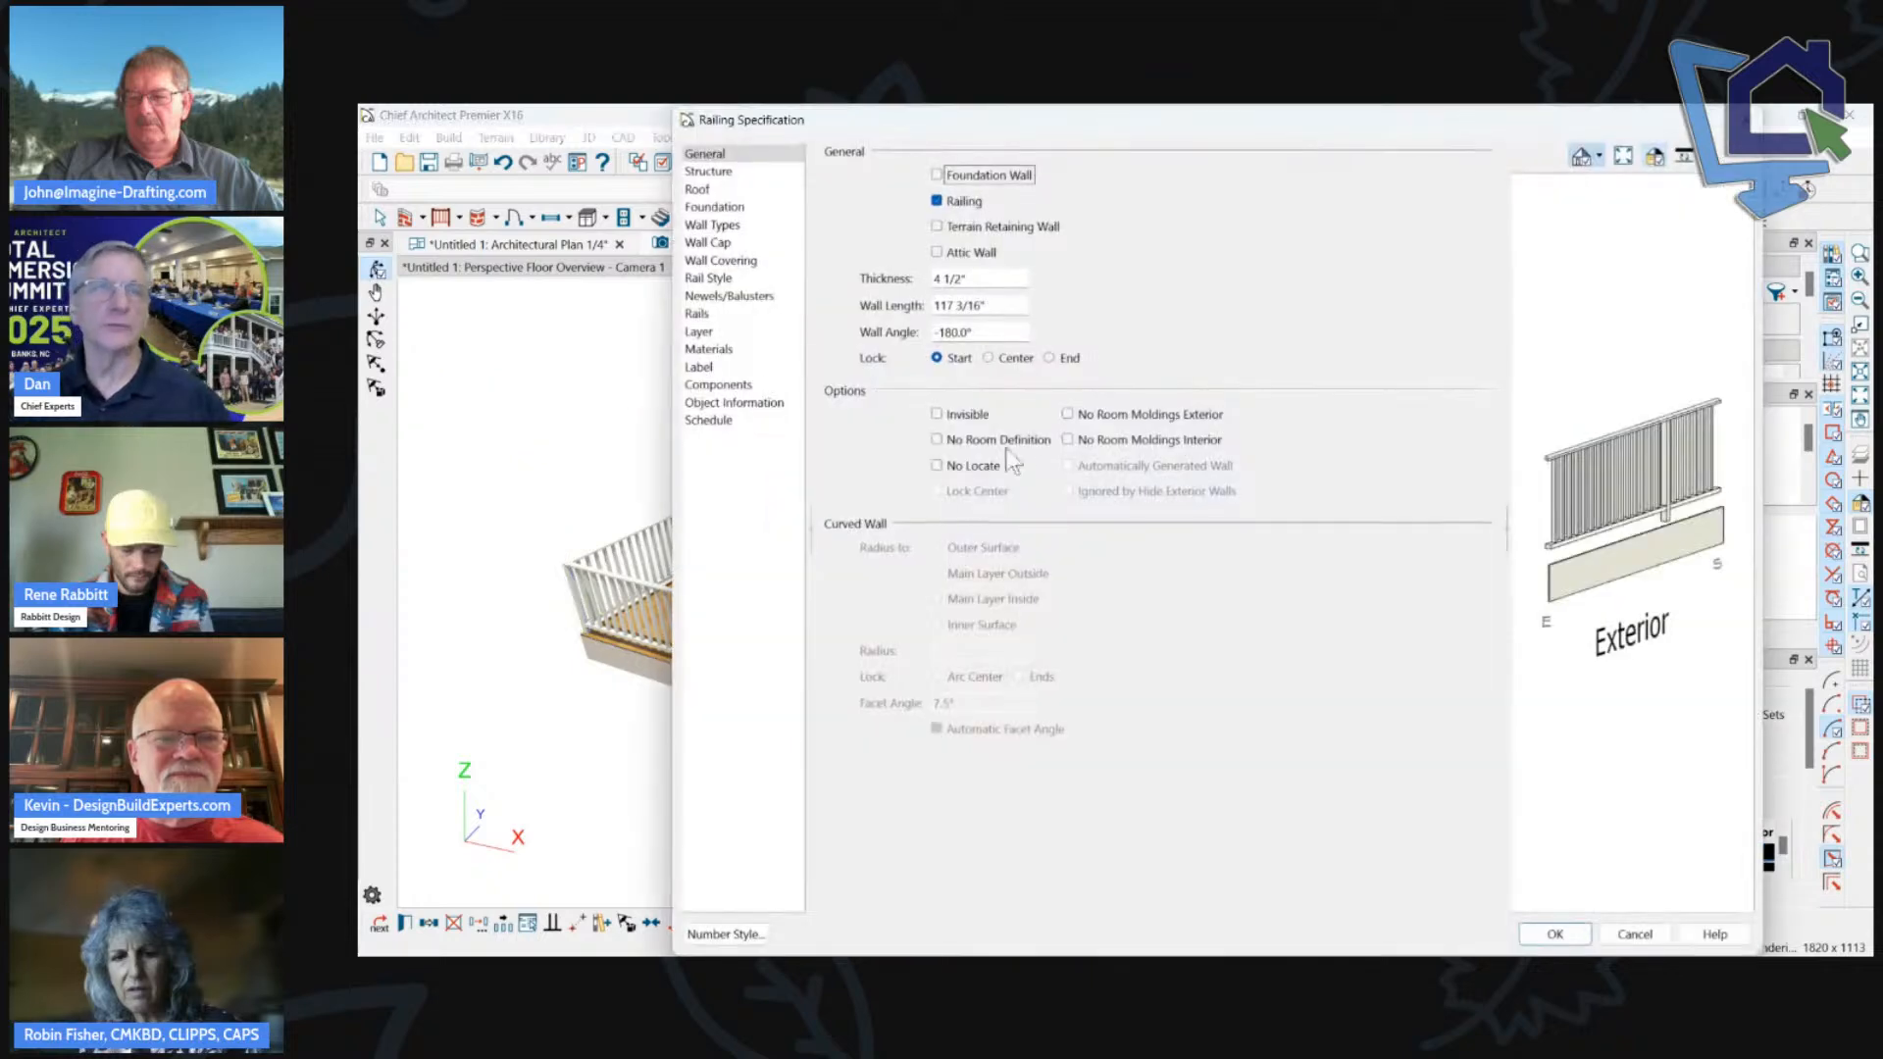
Review the left railing section's General, Structure, Roof, Foundation and Rail Style settings with its preview, leaving them unchanged.
left_click(761, 201)
left_click(727, 156)
scroll(1499, 500, "up", 3)
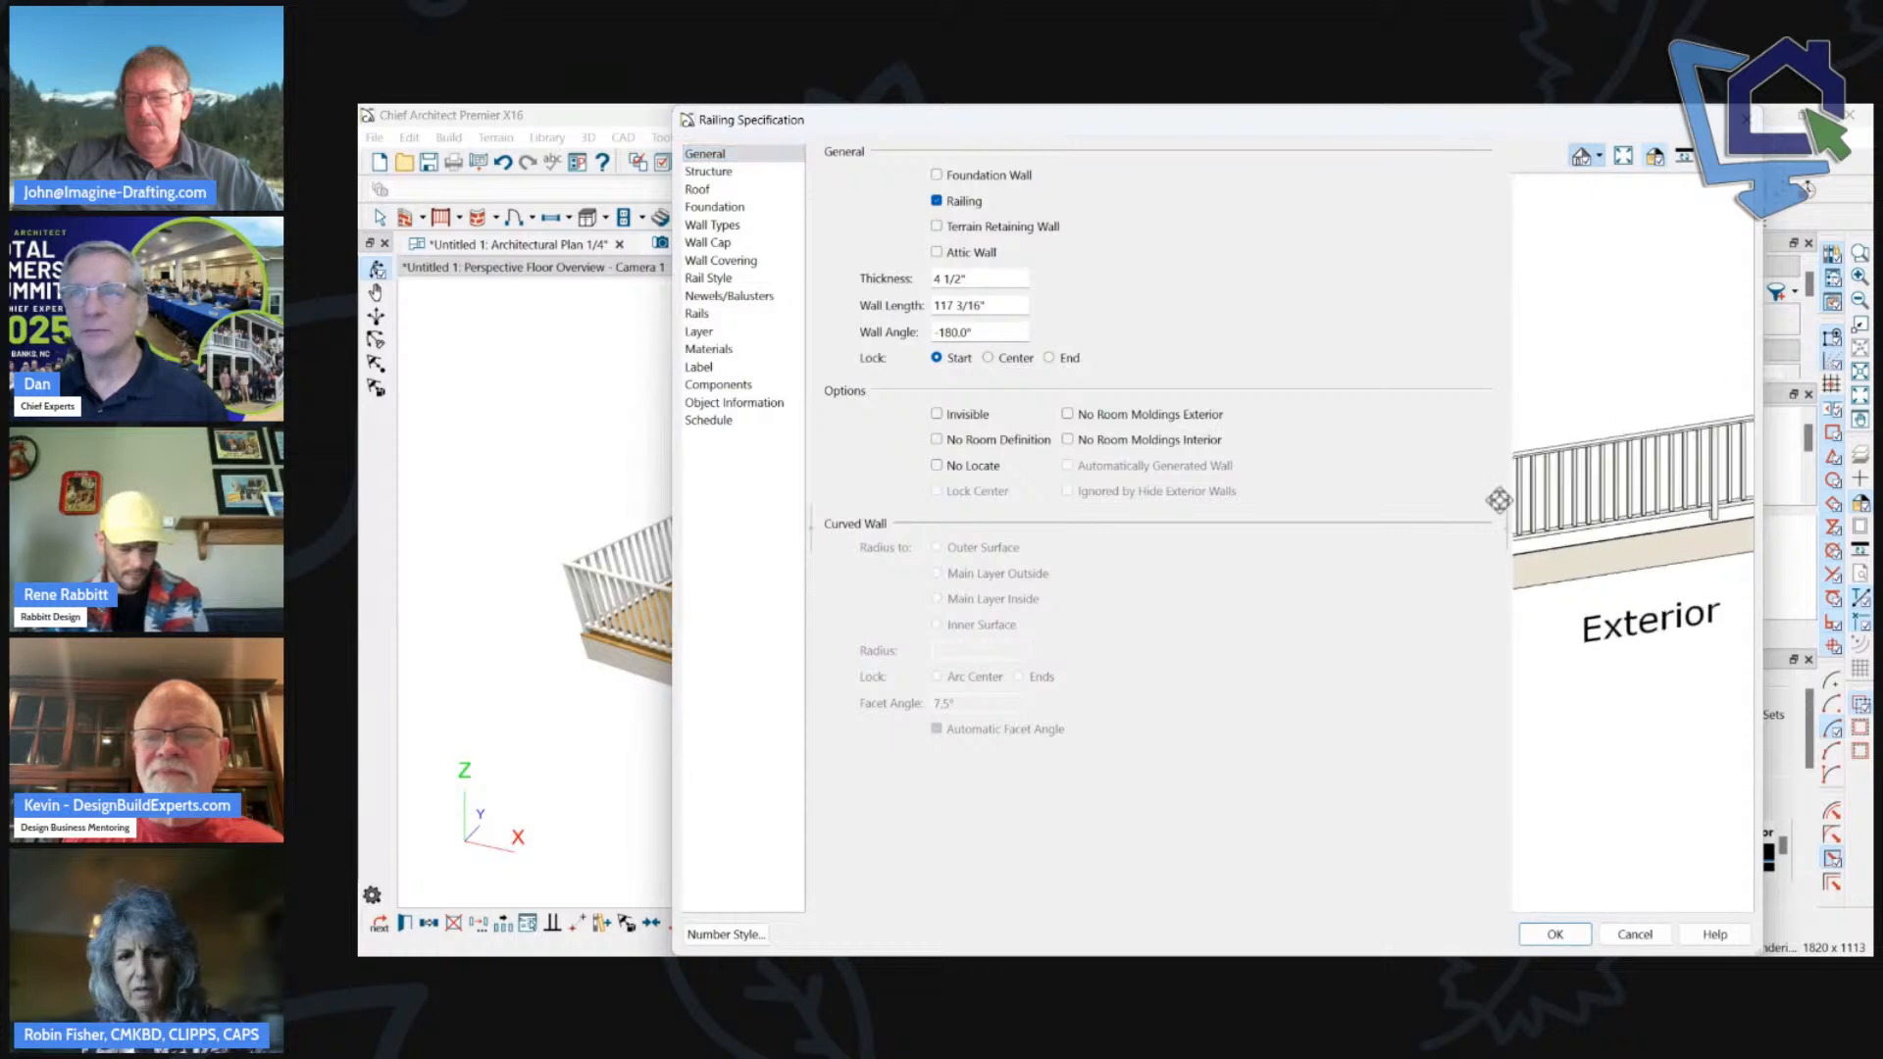
left_click_drag(1498, 501, 1567, 545)
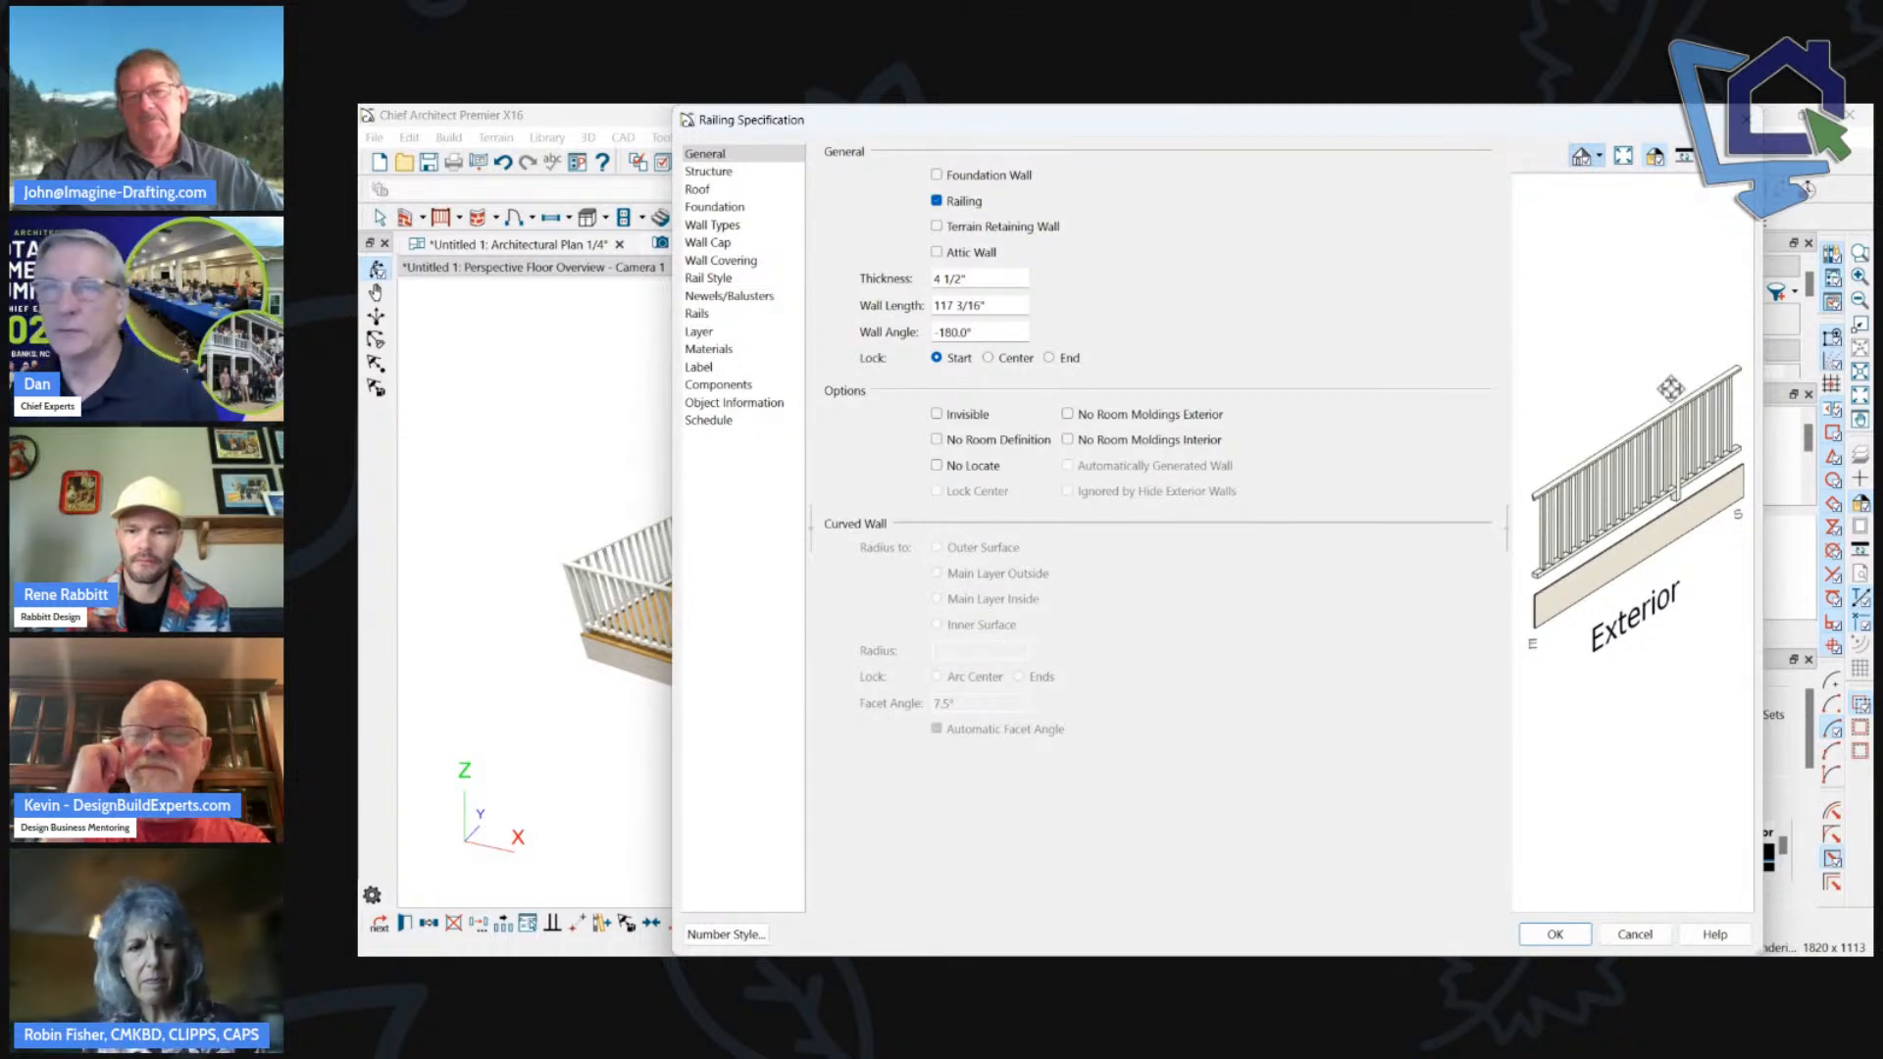
left_click(738, 173)
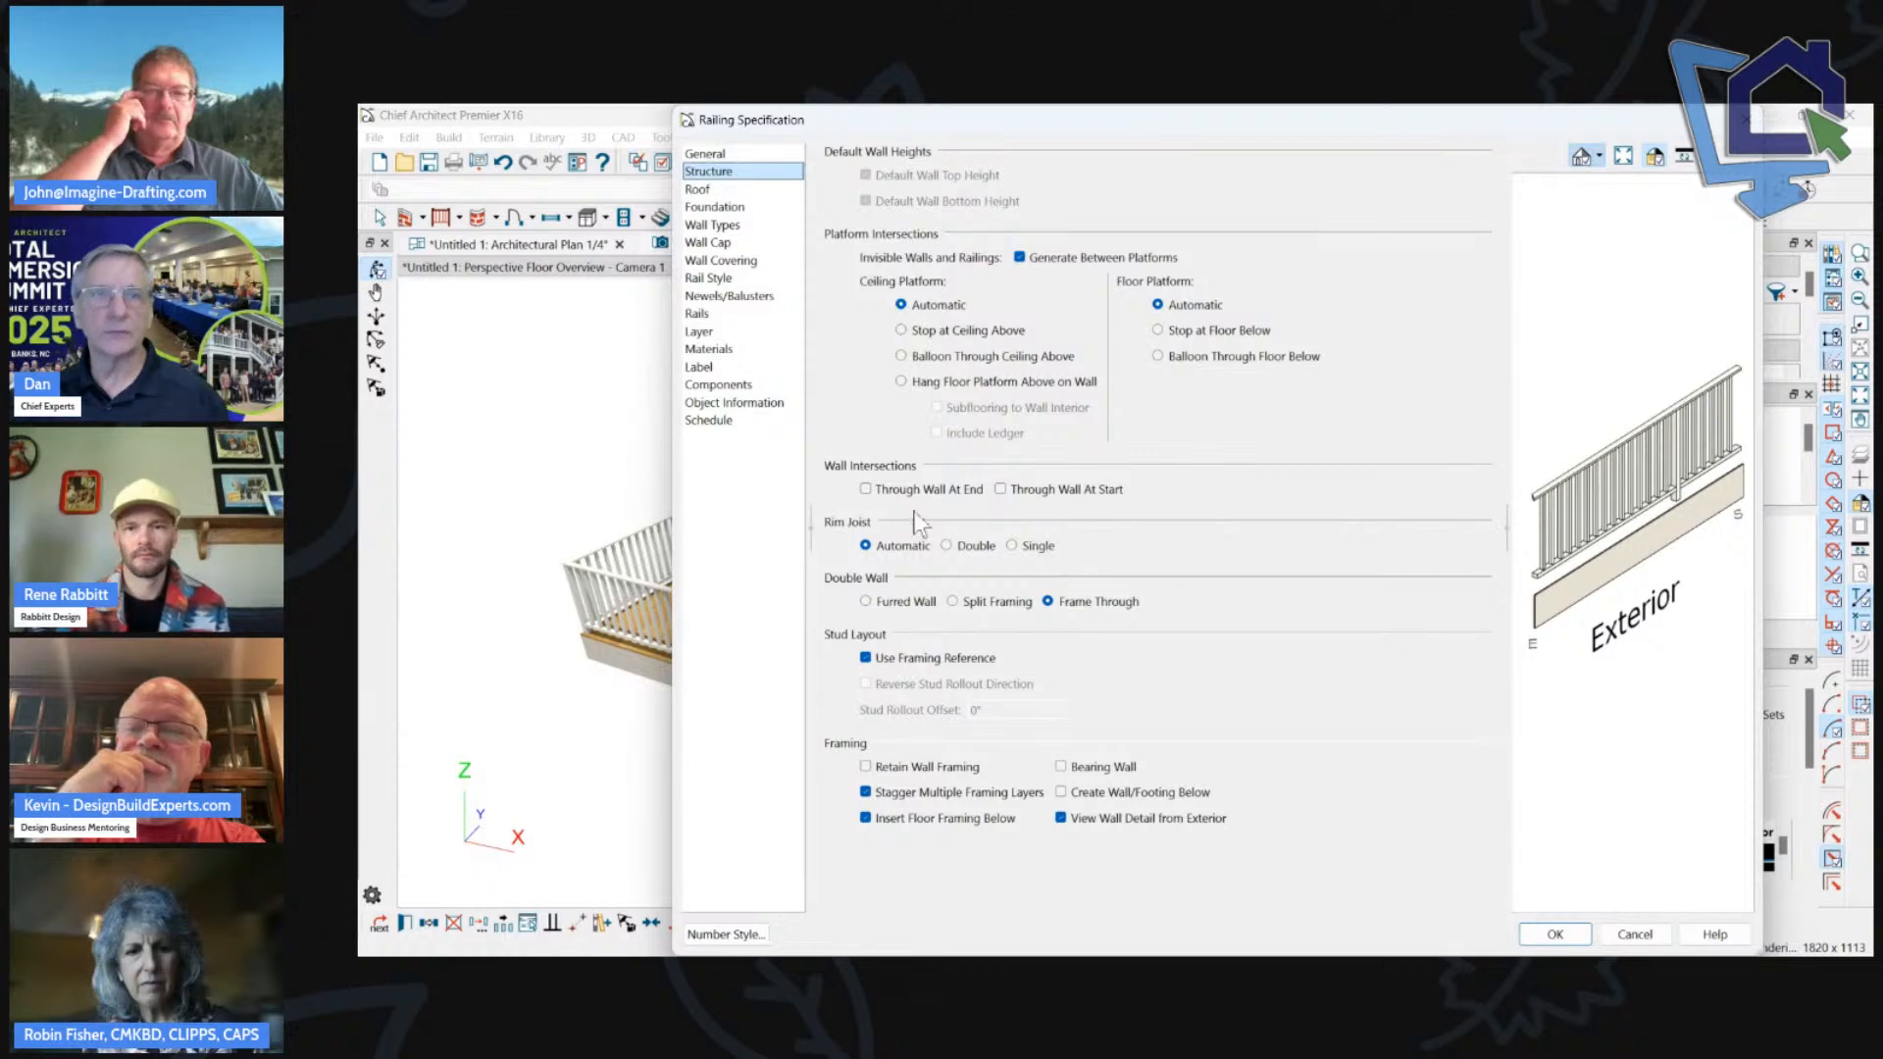
left_click(726, 190)
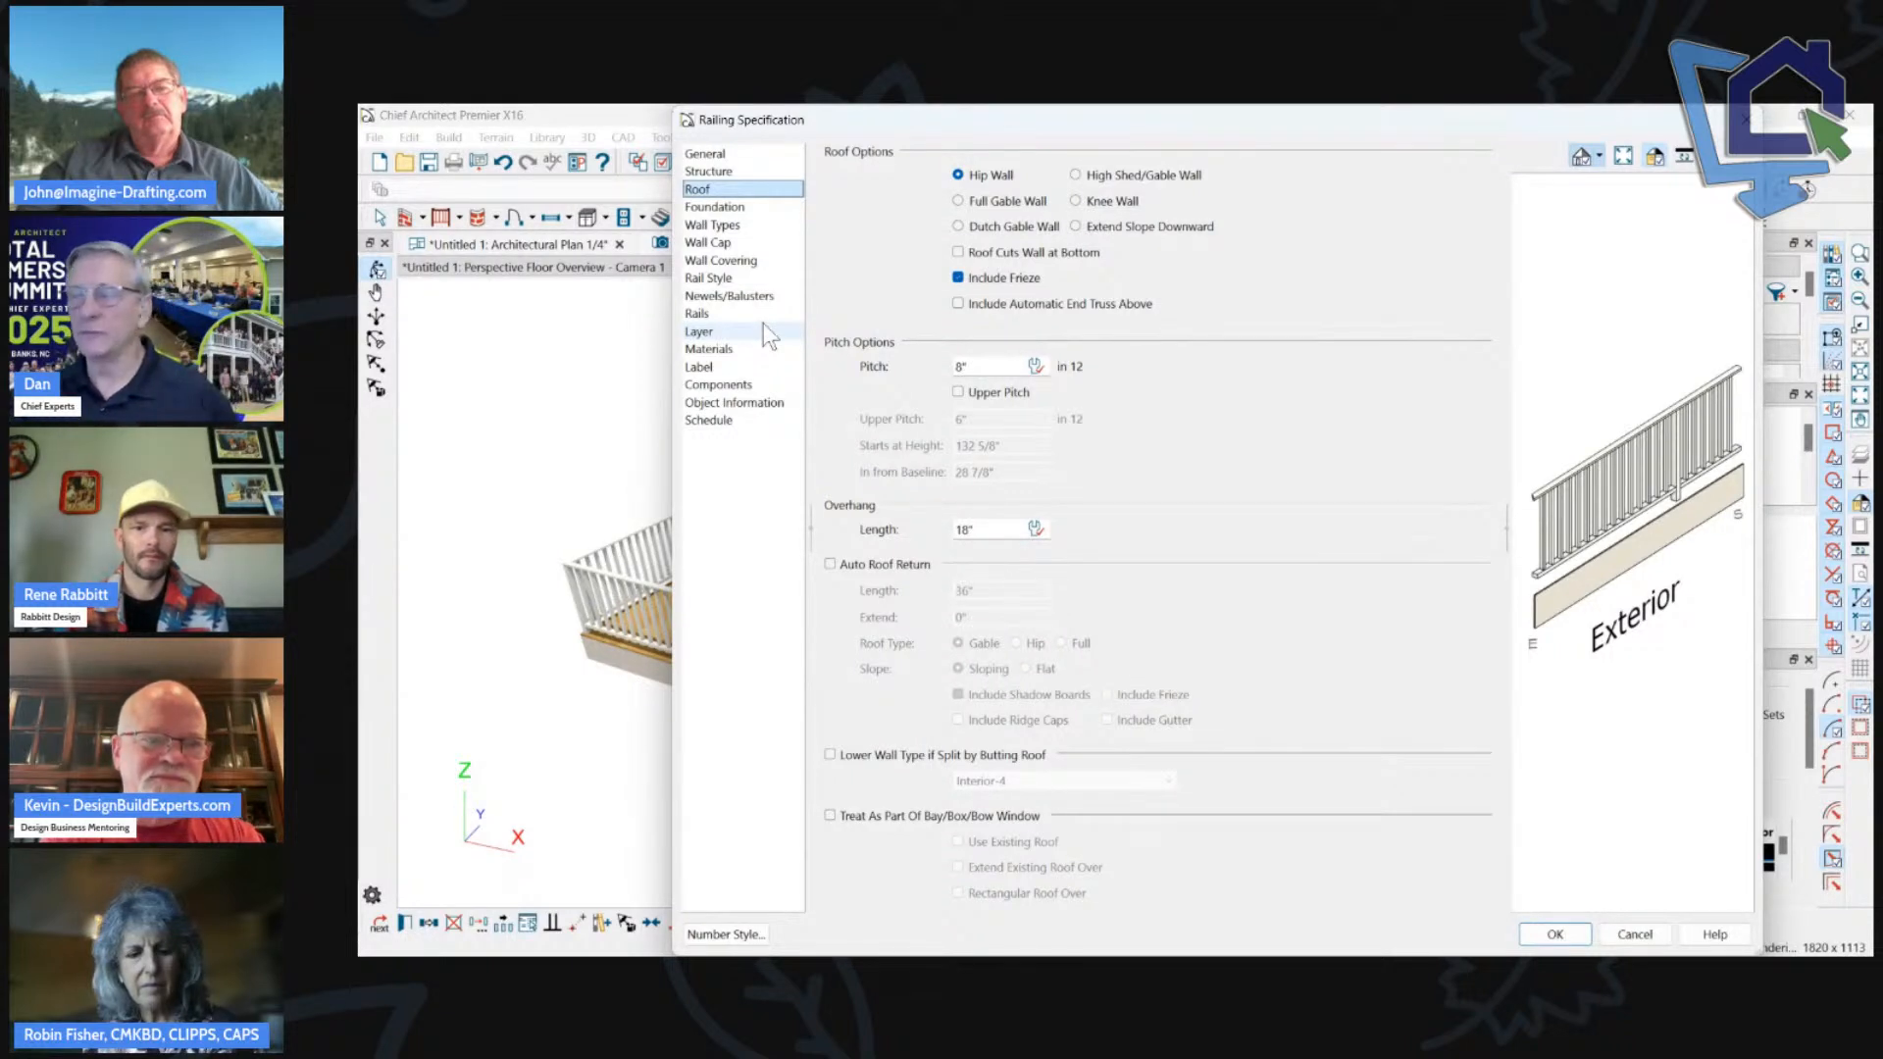
left_click(714, 207)
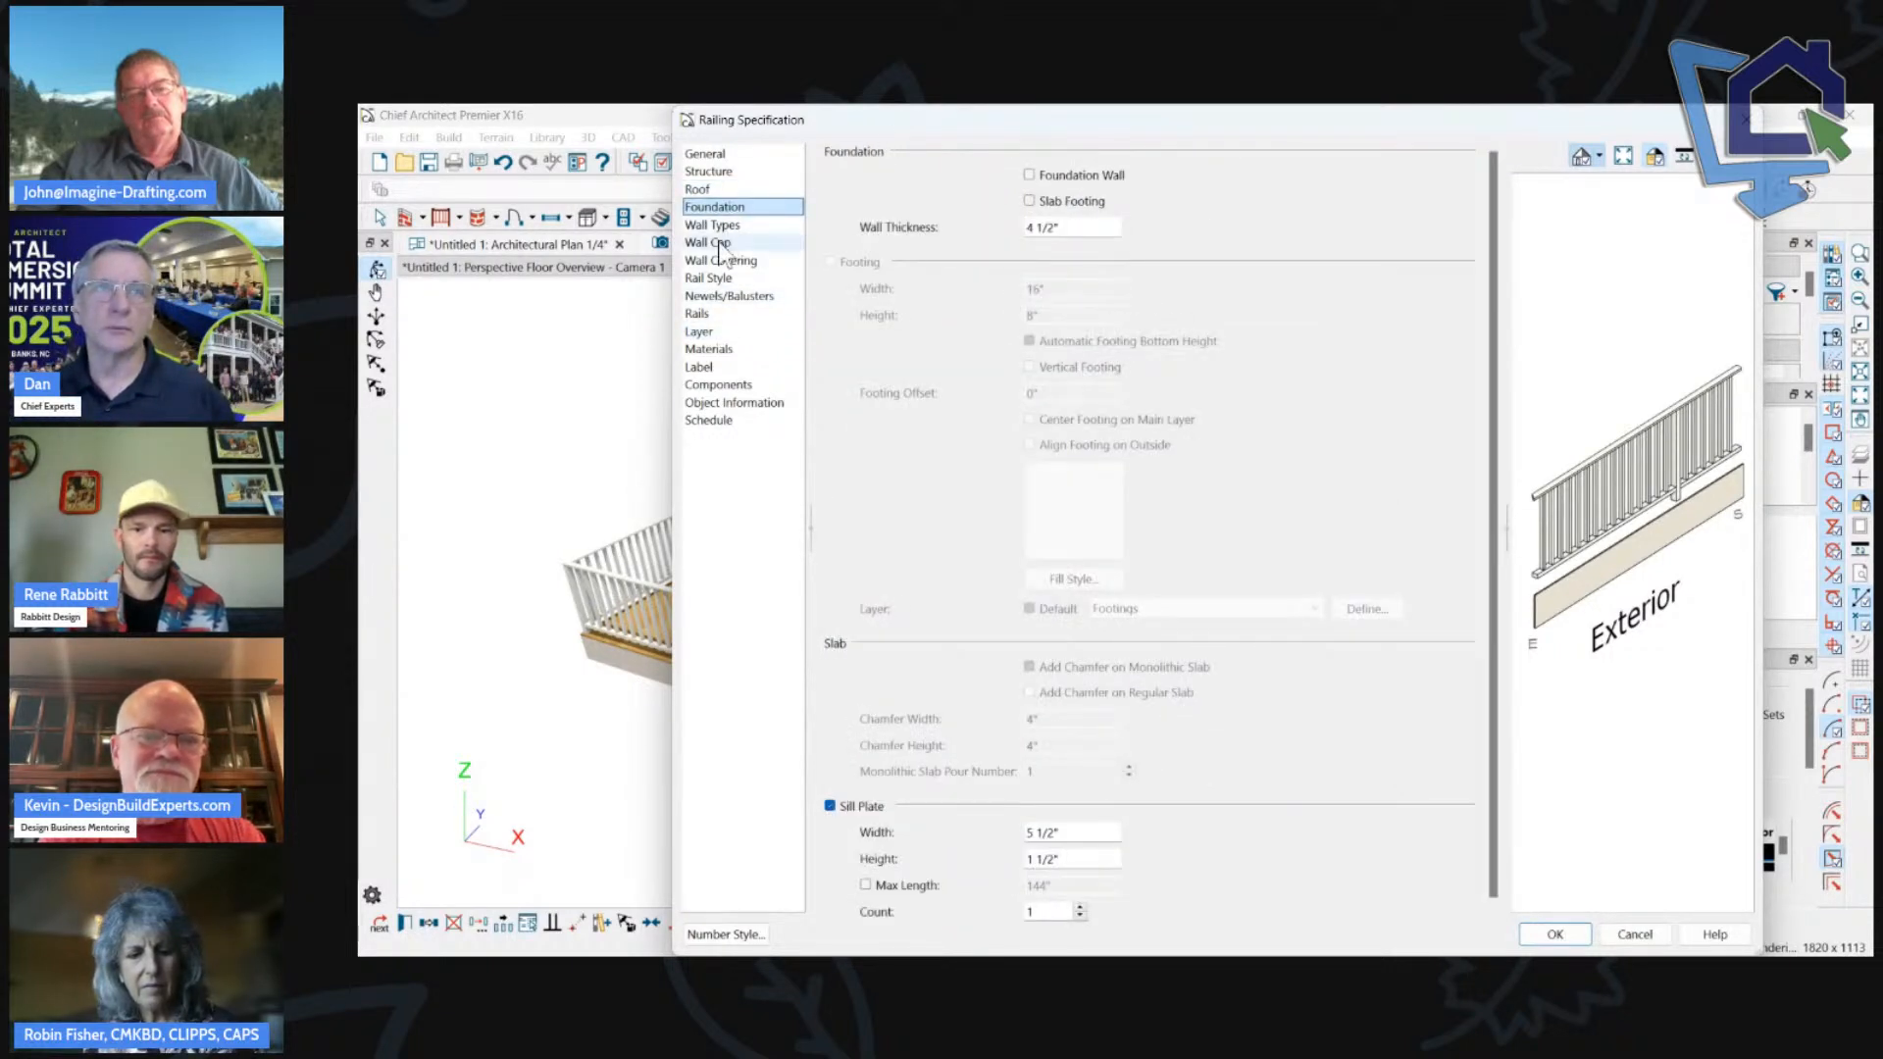
left_click(717, 280)
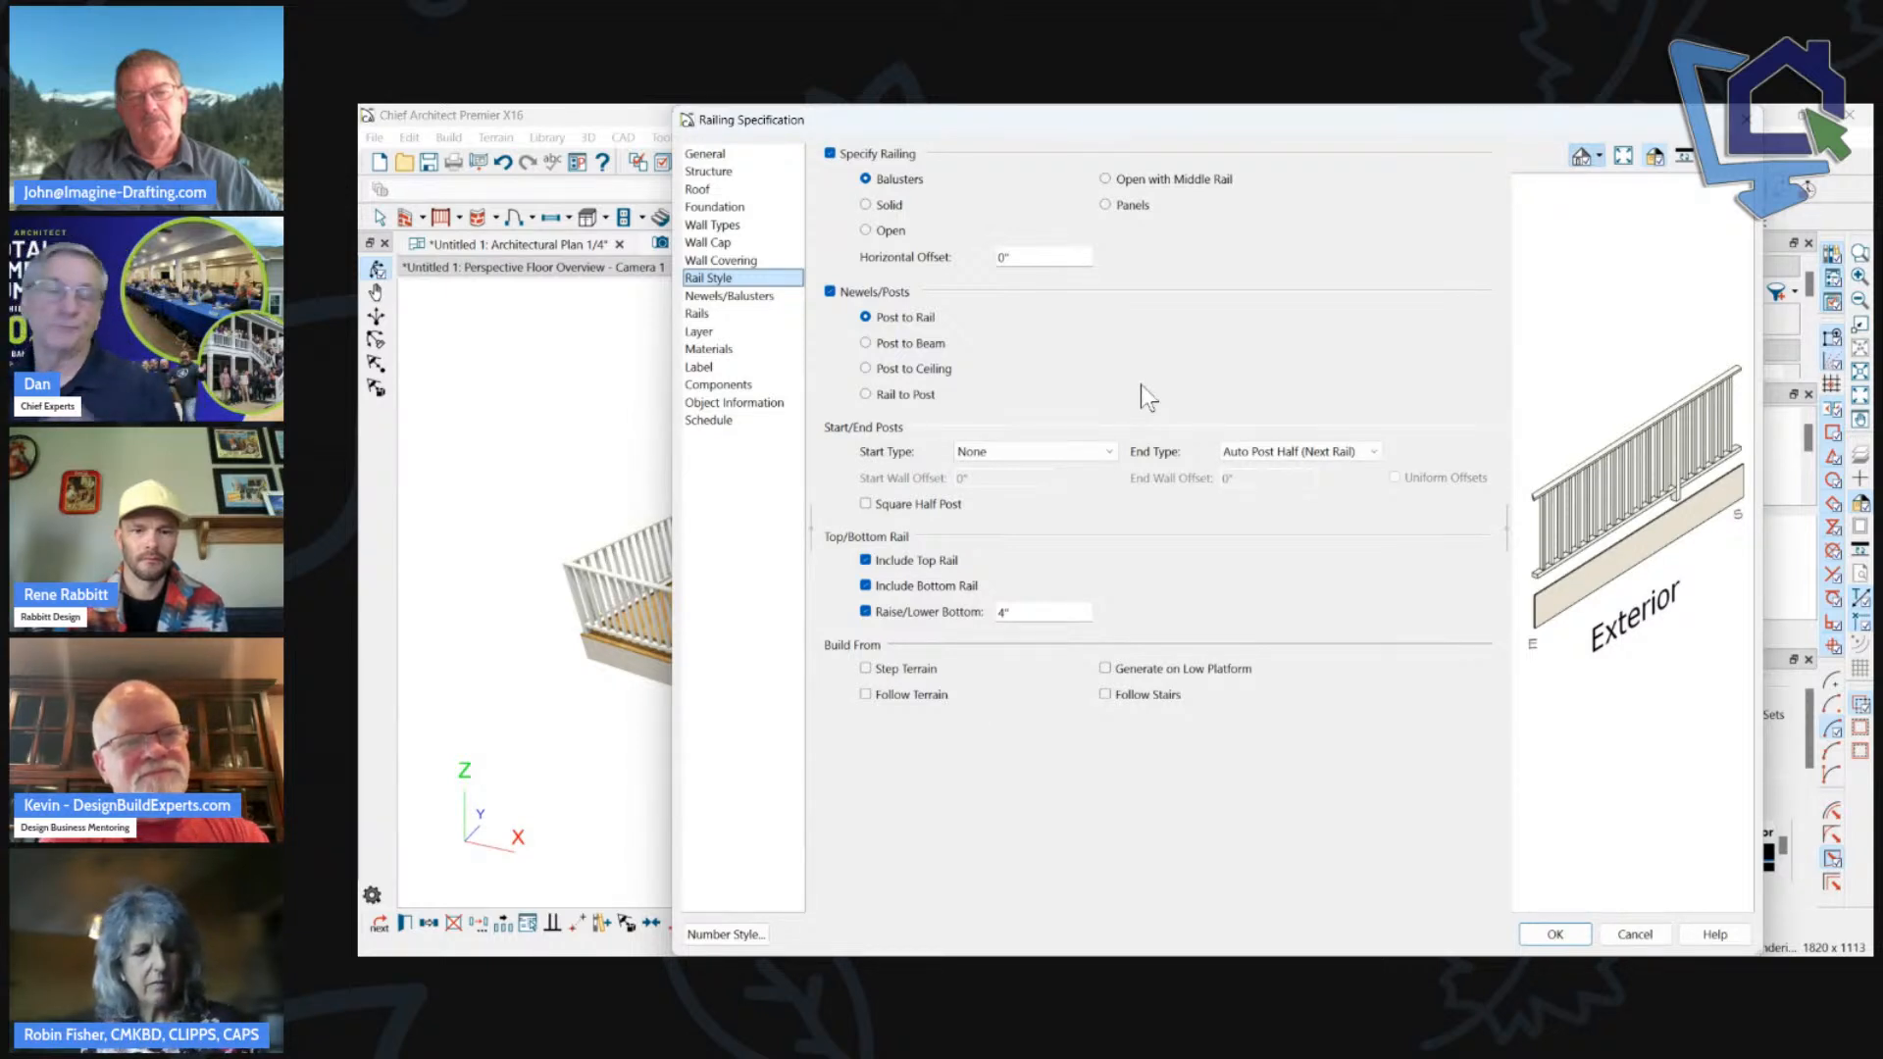
left_click(1648, 938)
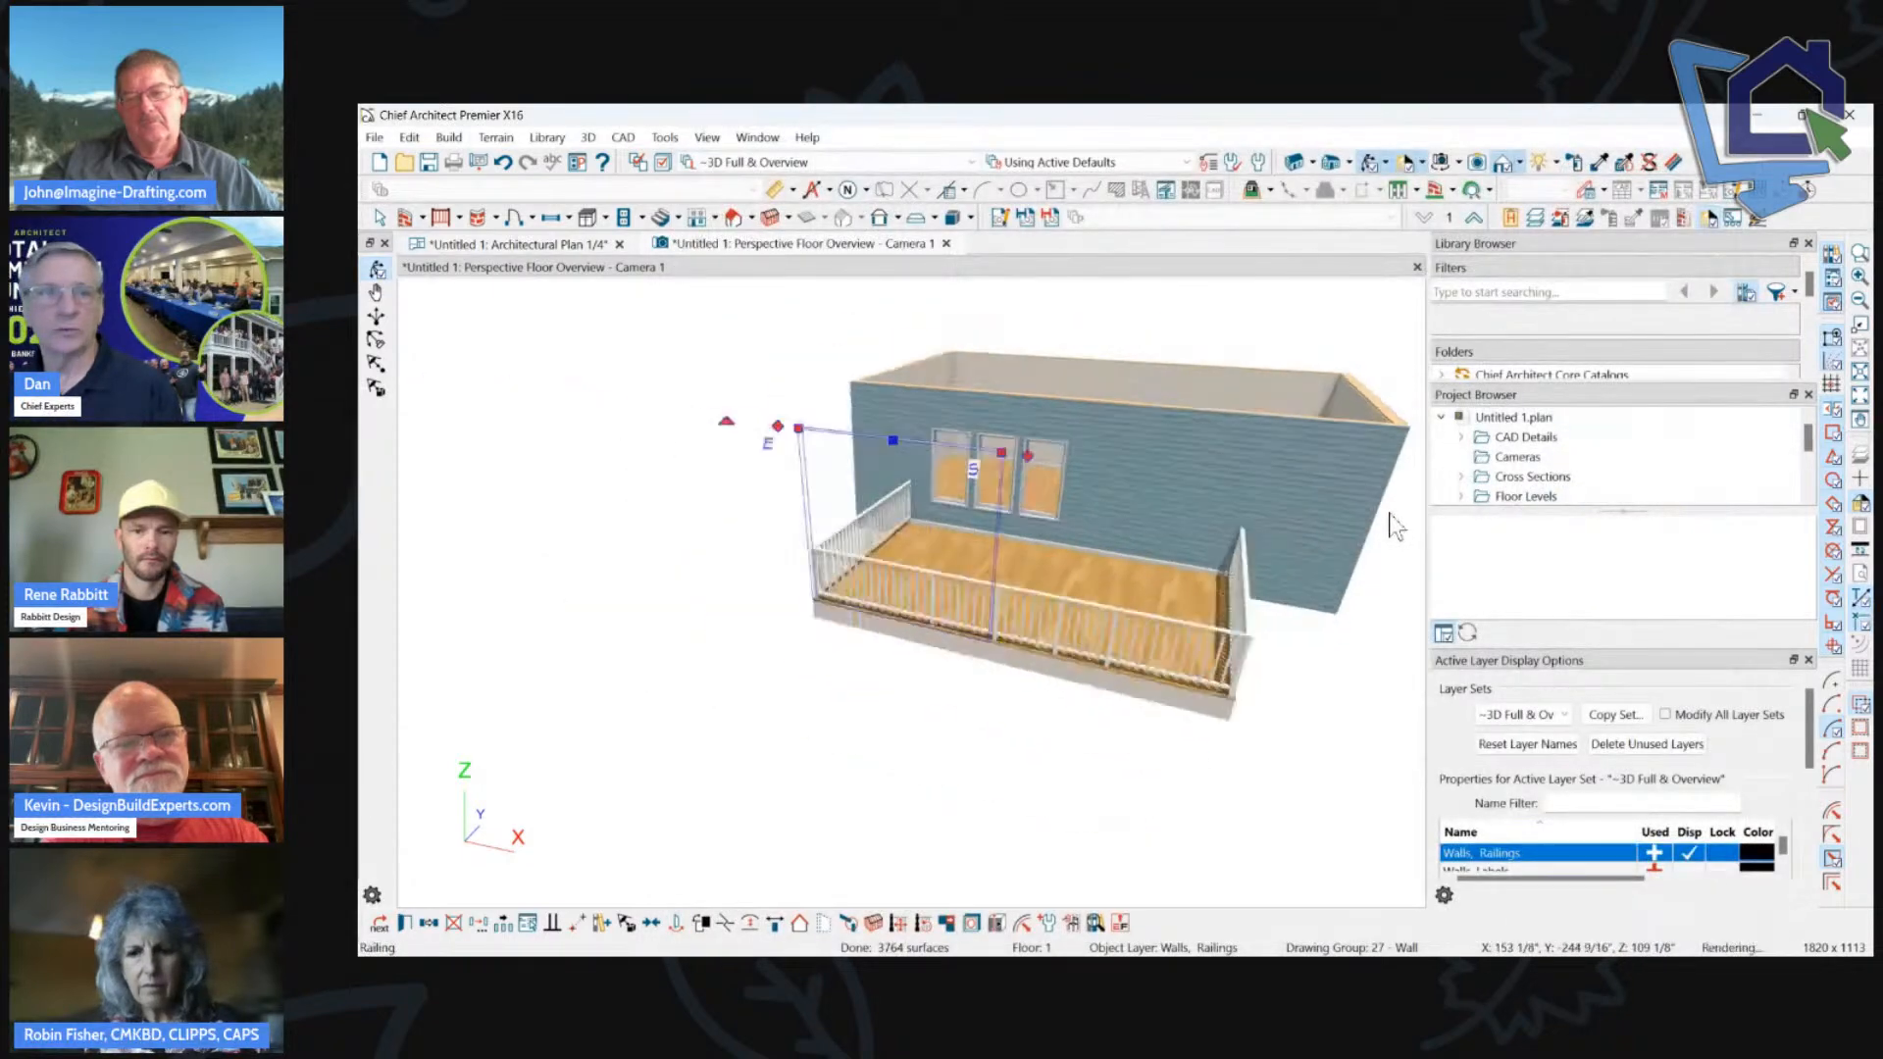
Deselect the railing and switch to the web browser showing the Chief Architect New Features in X16 page.
left_click(1073, 335)
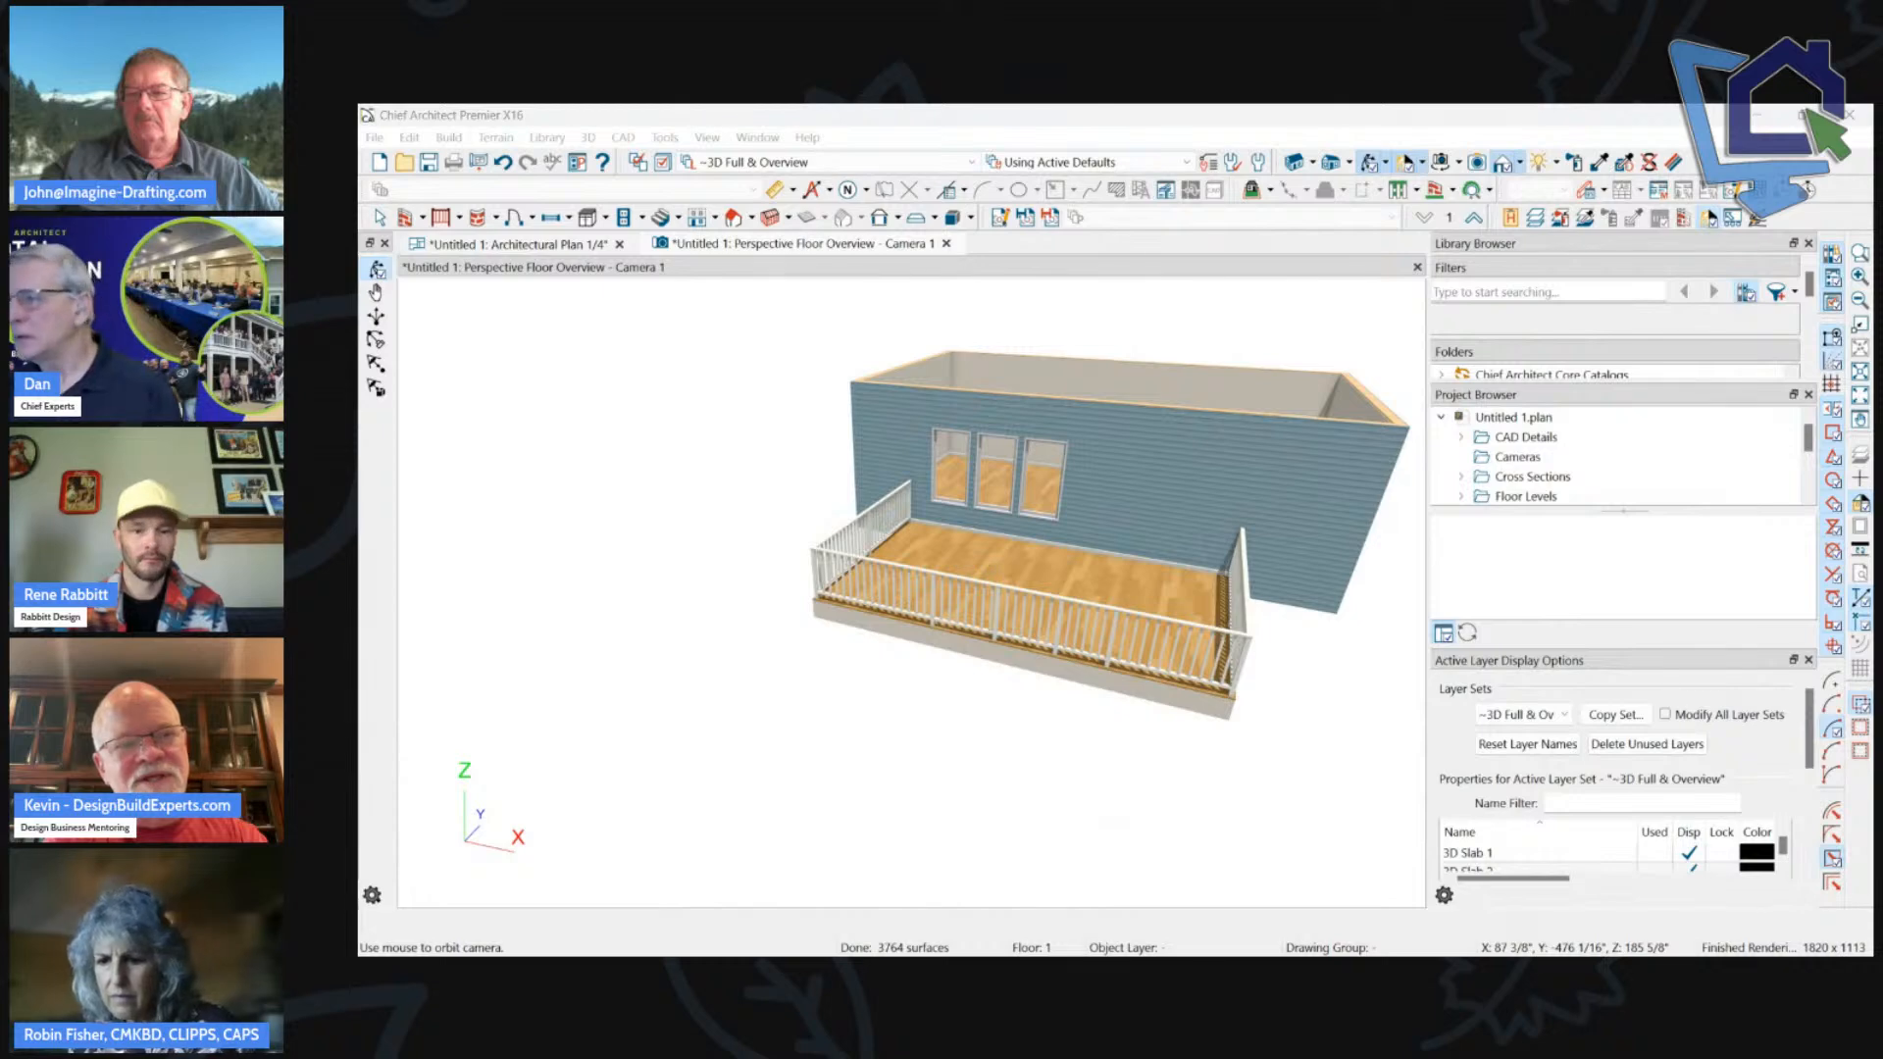
key("alt+Tab")
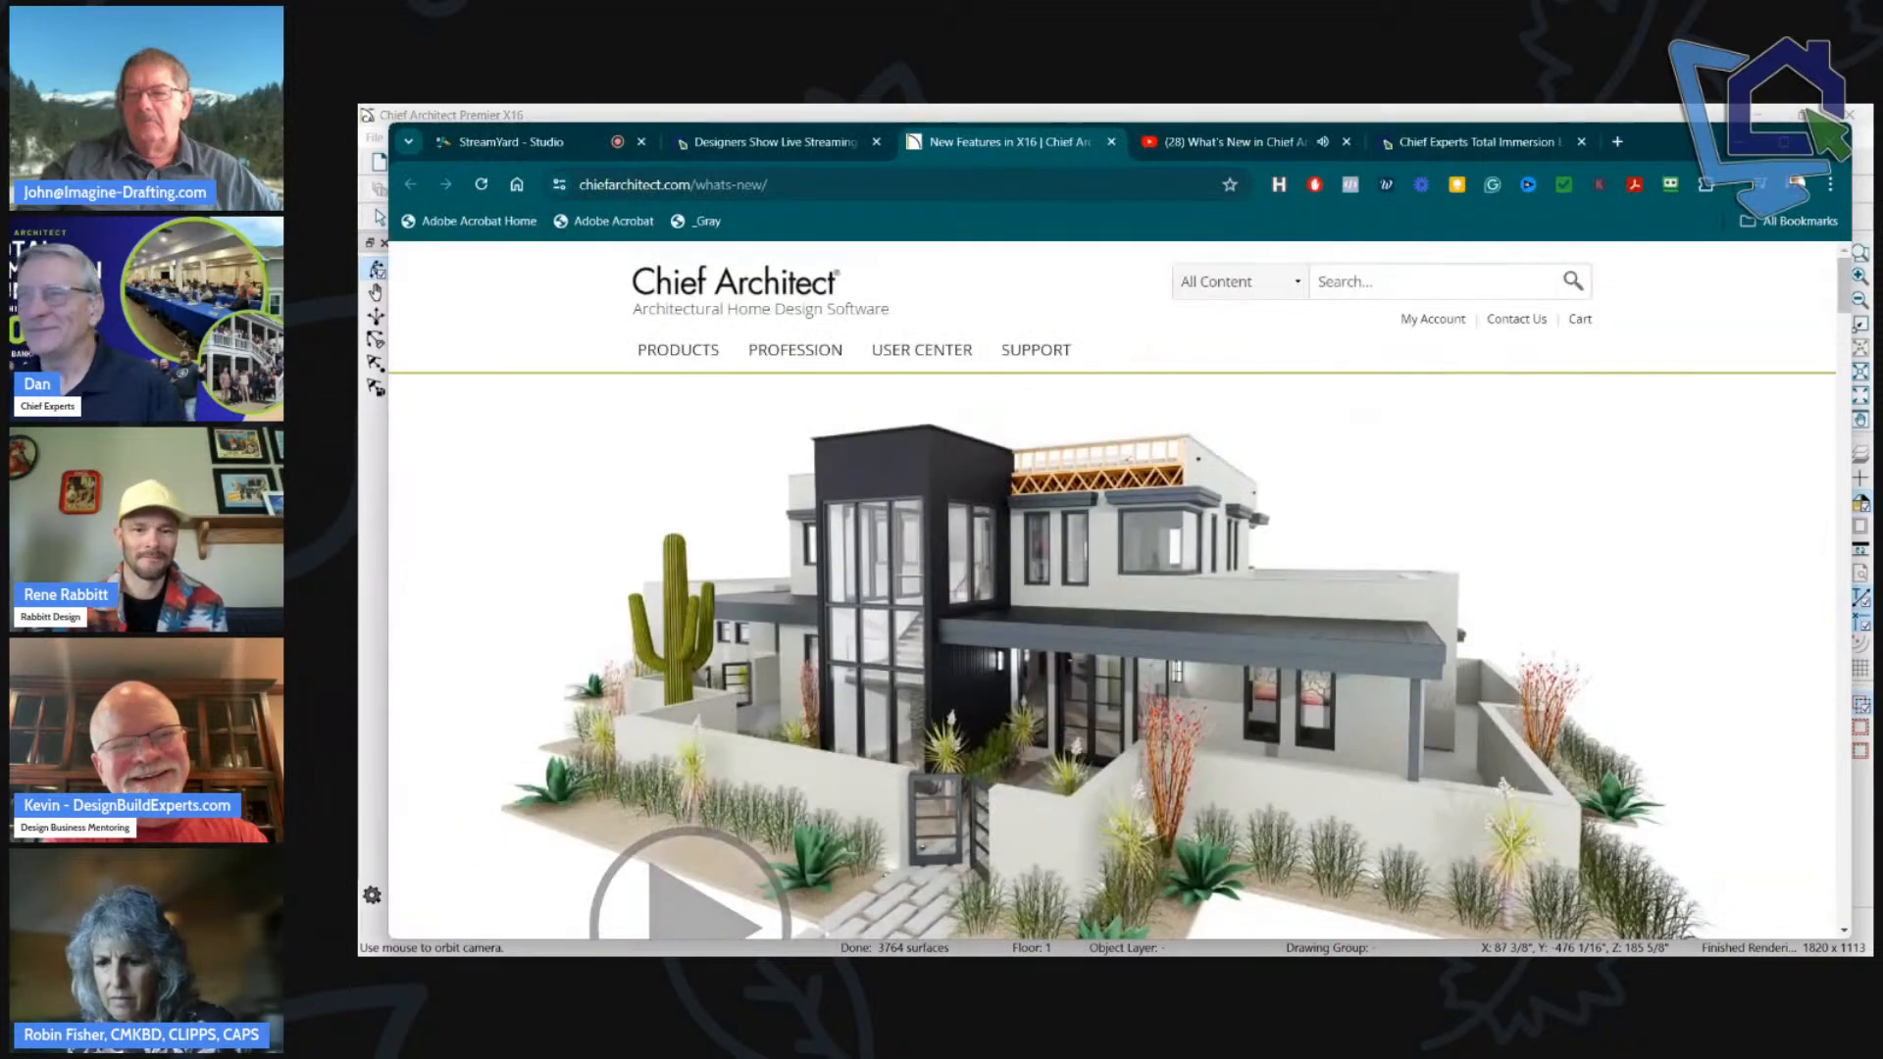
Switch to the Chief Experts summit page, return to Chief Architect and examine the deck and its railings from several angles.
left_click_drag(480, 141, 1872, 196)
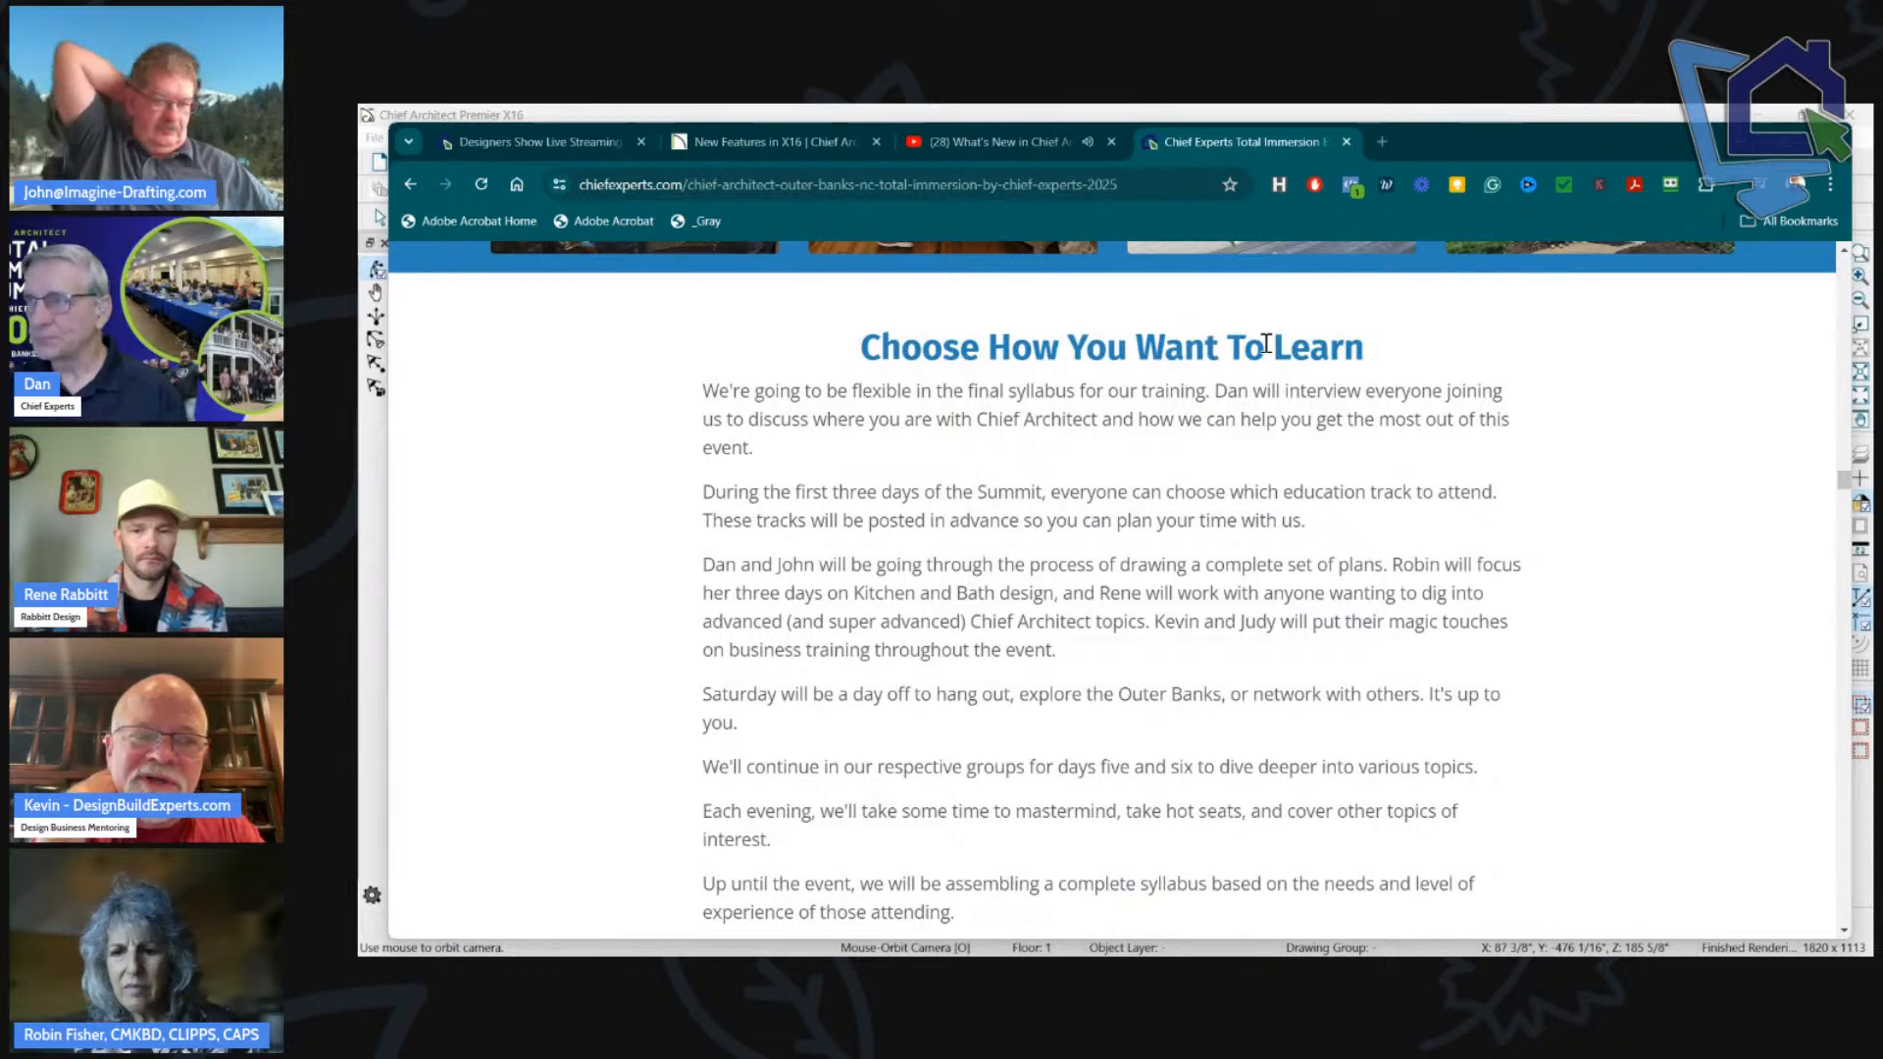
left_click(1371, 108)
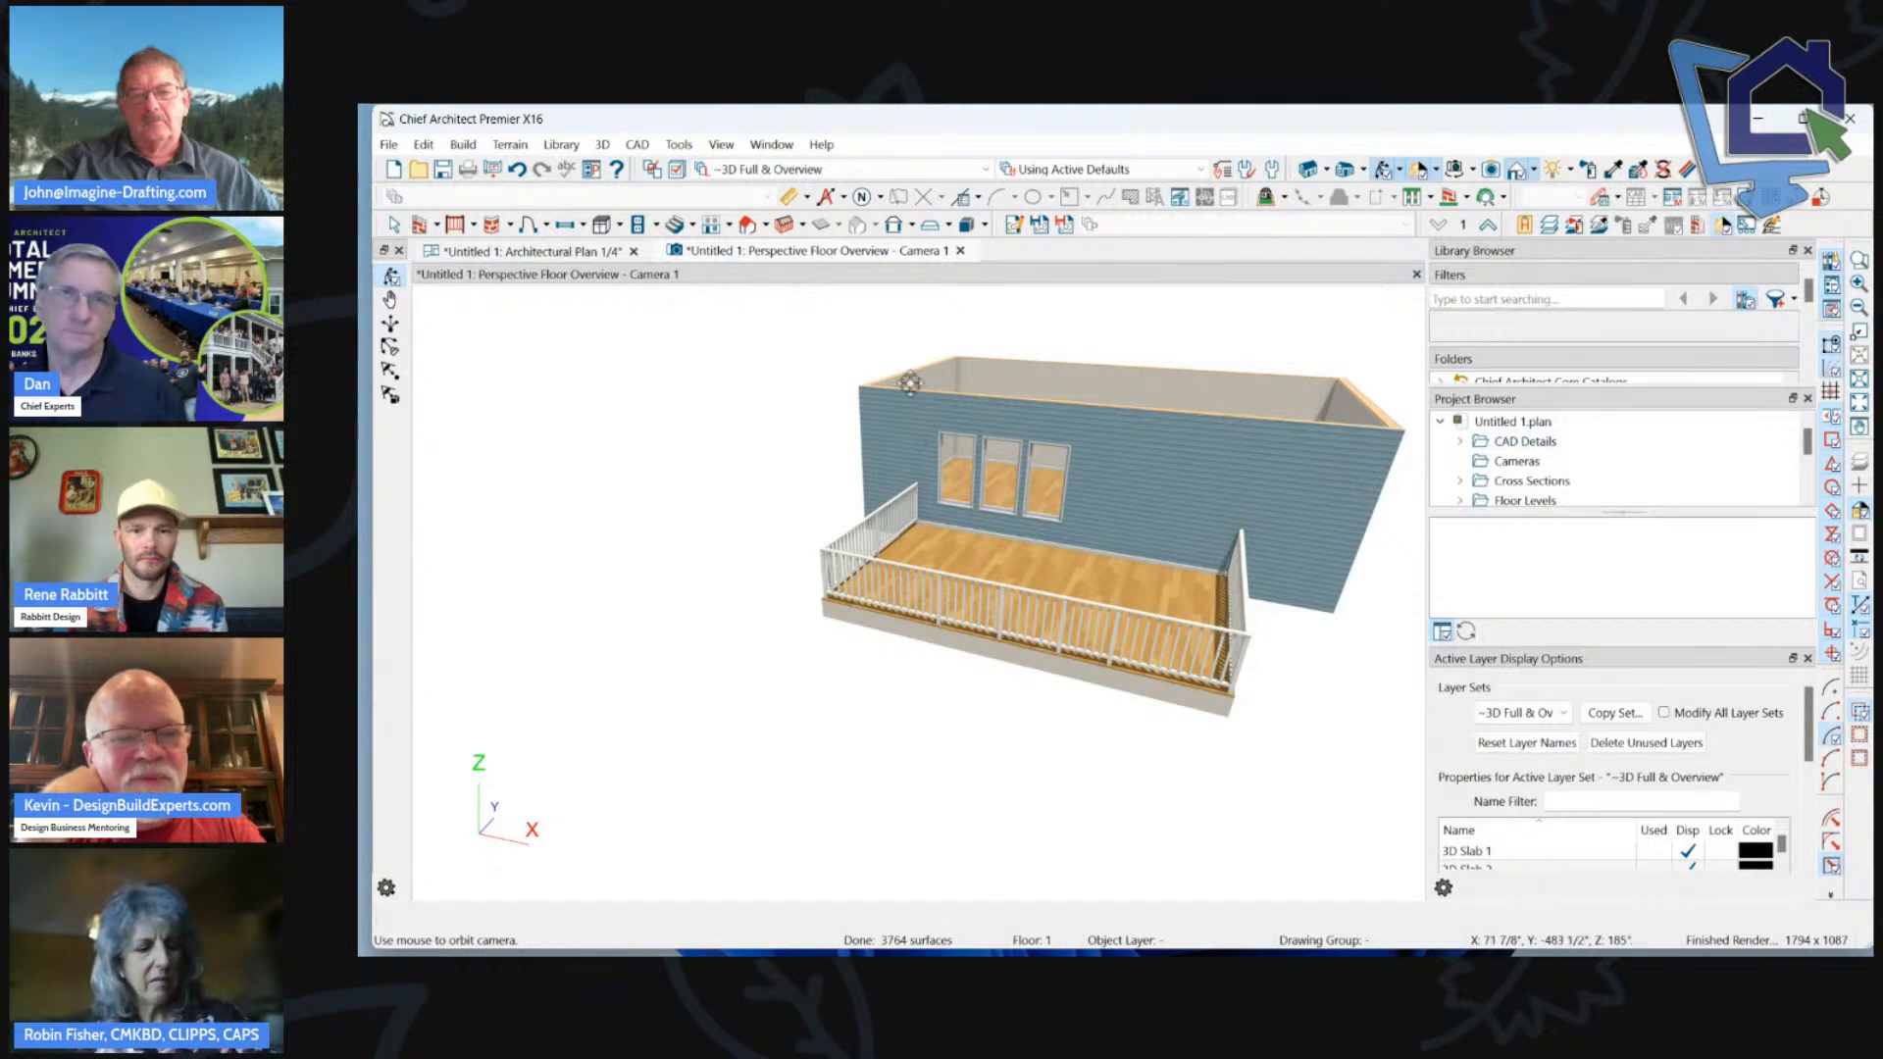
left_click_drag(600, 387, 972, 380)
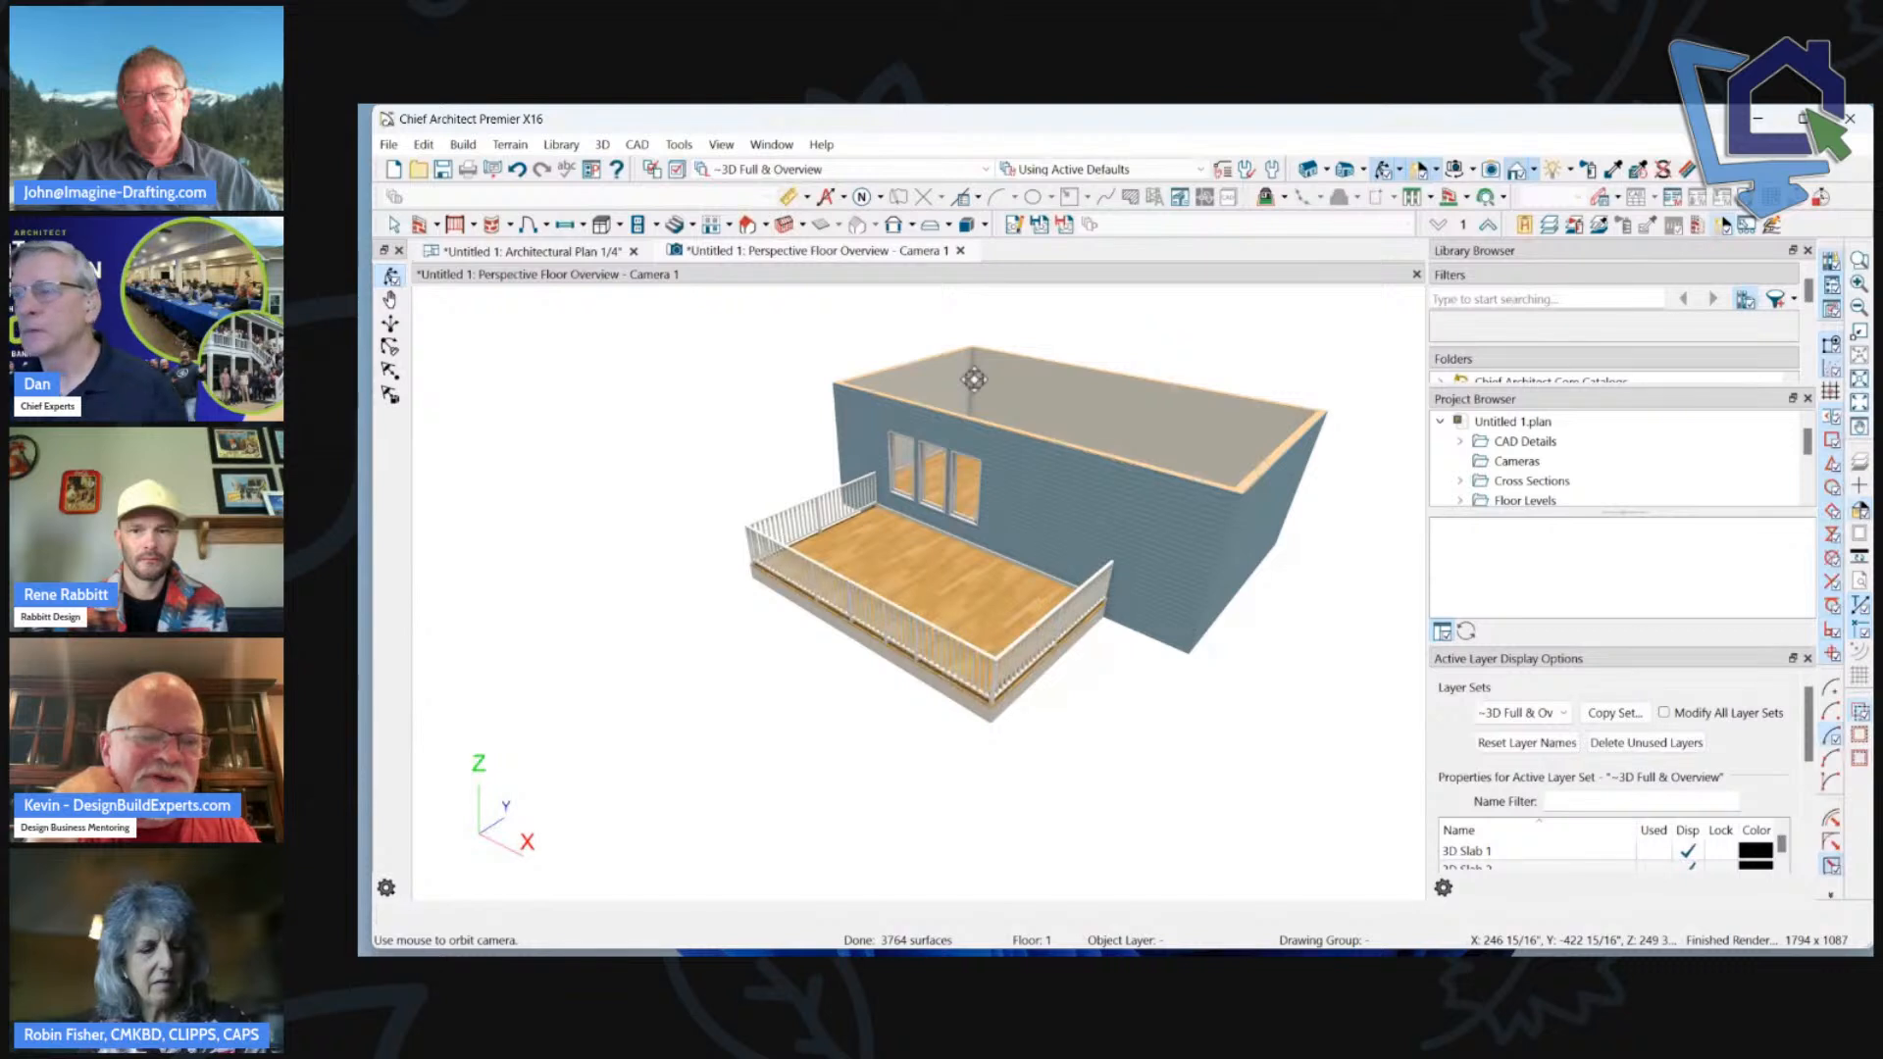
left_click_drag(974, 380, 1114, 533)
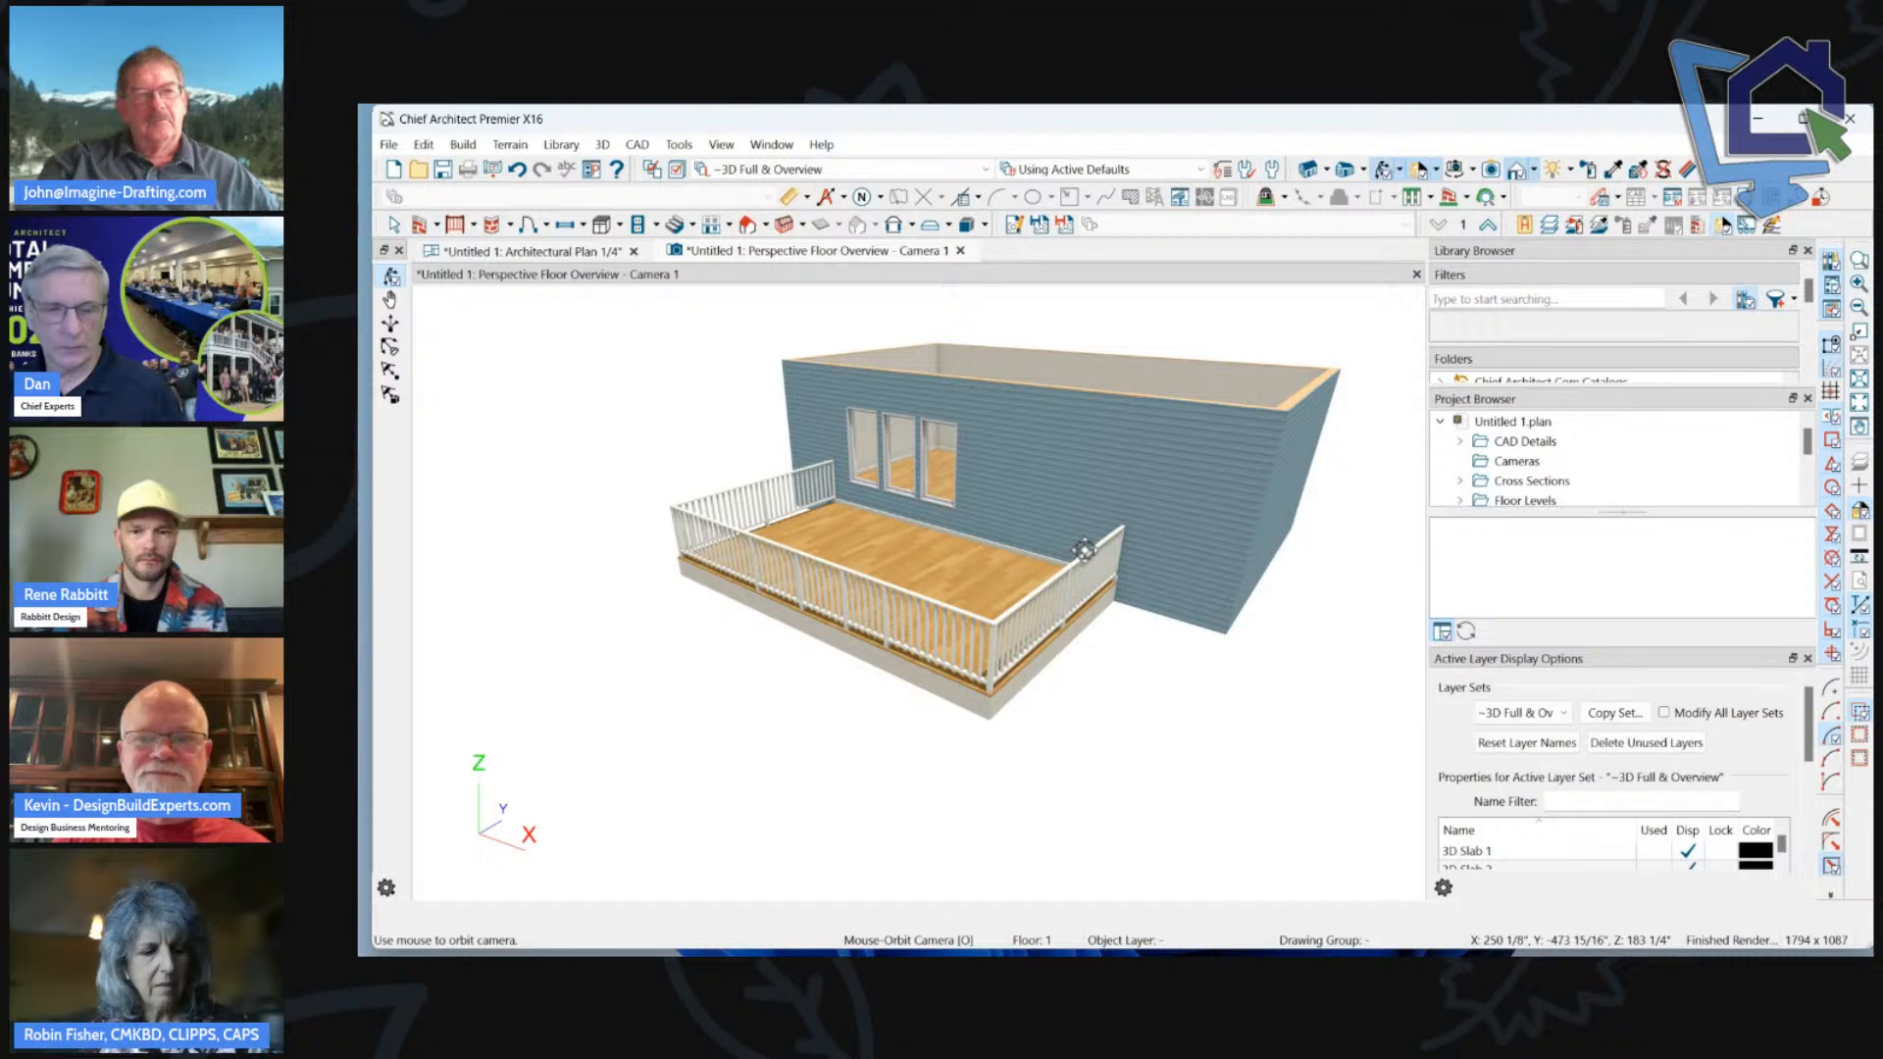
left_click_drag(1088, 550, 1119, 533)
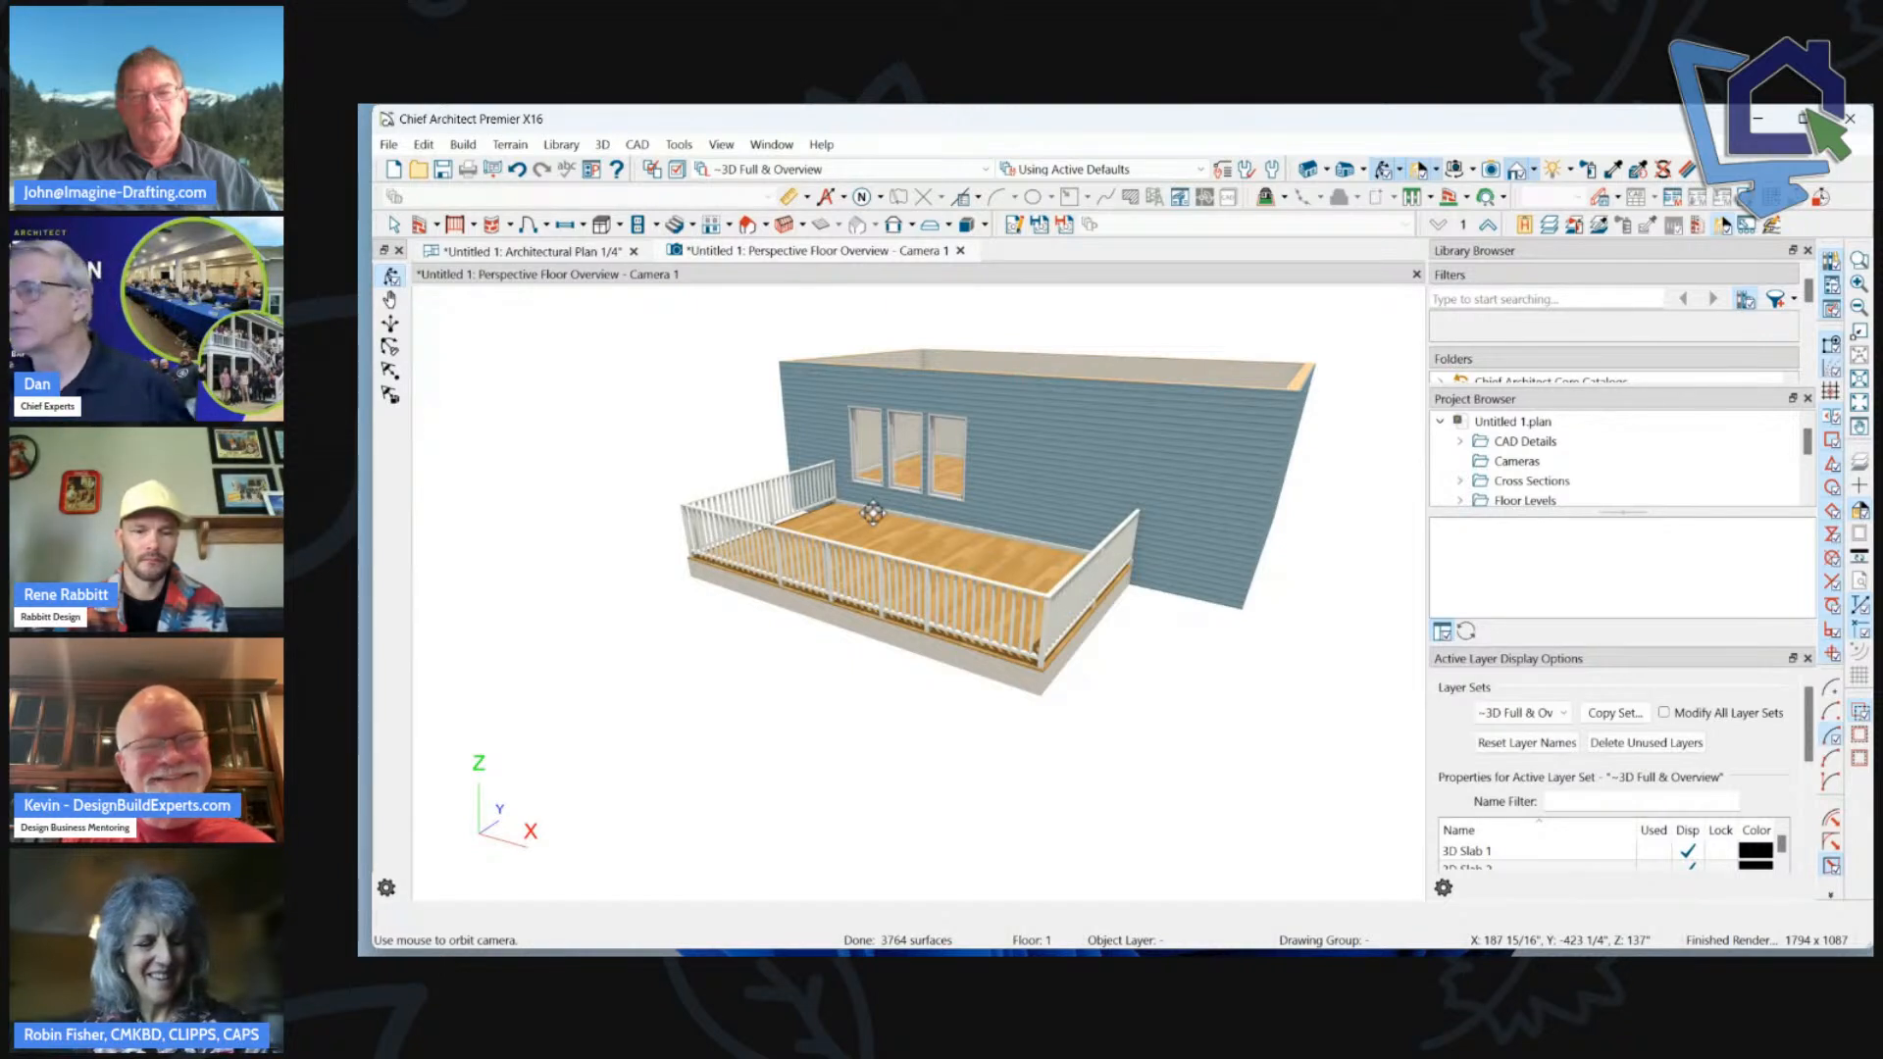
left_click_drag(876, 519, 1008, 520)
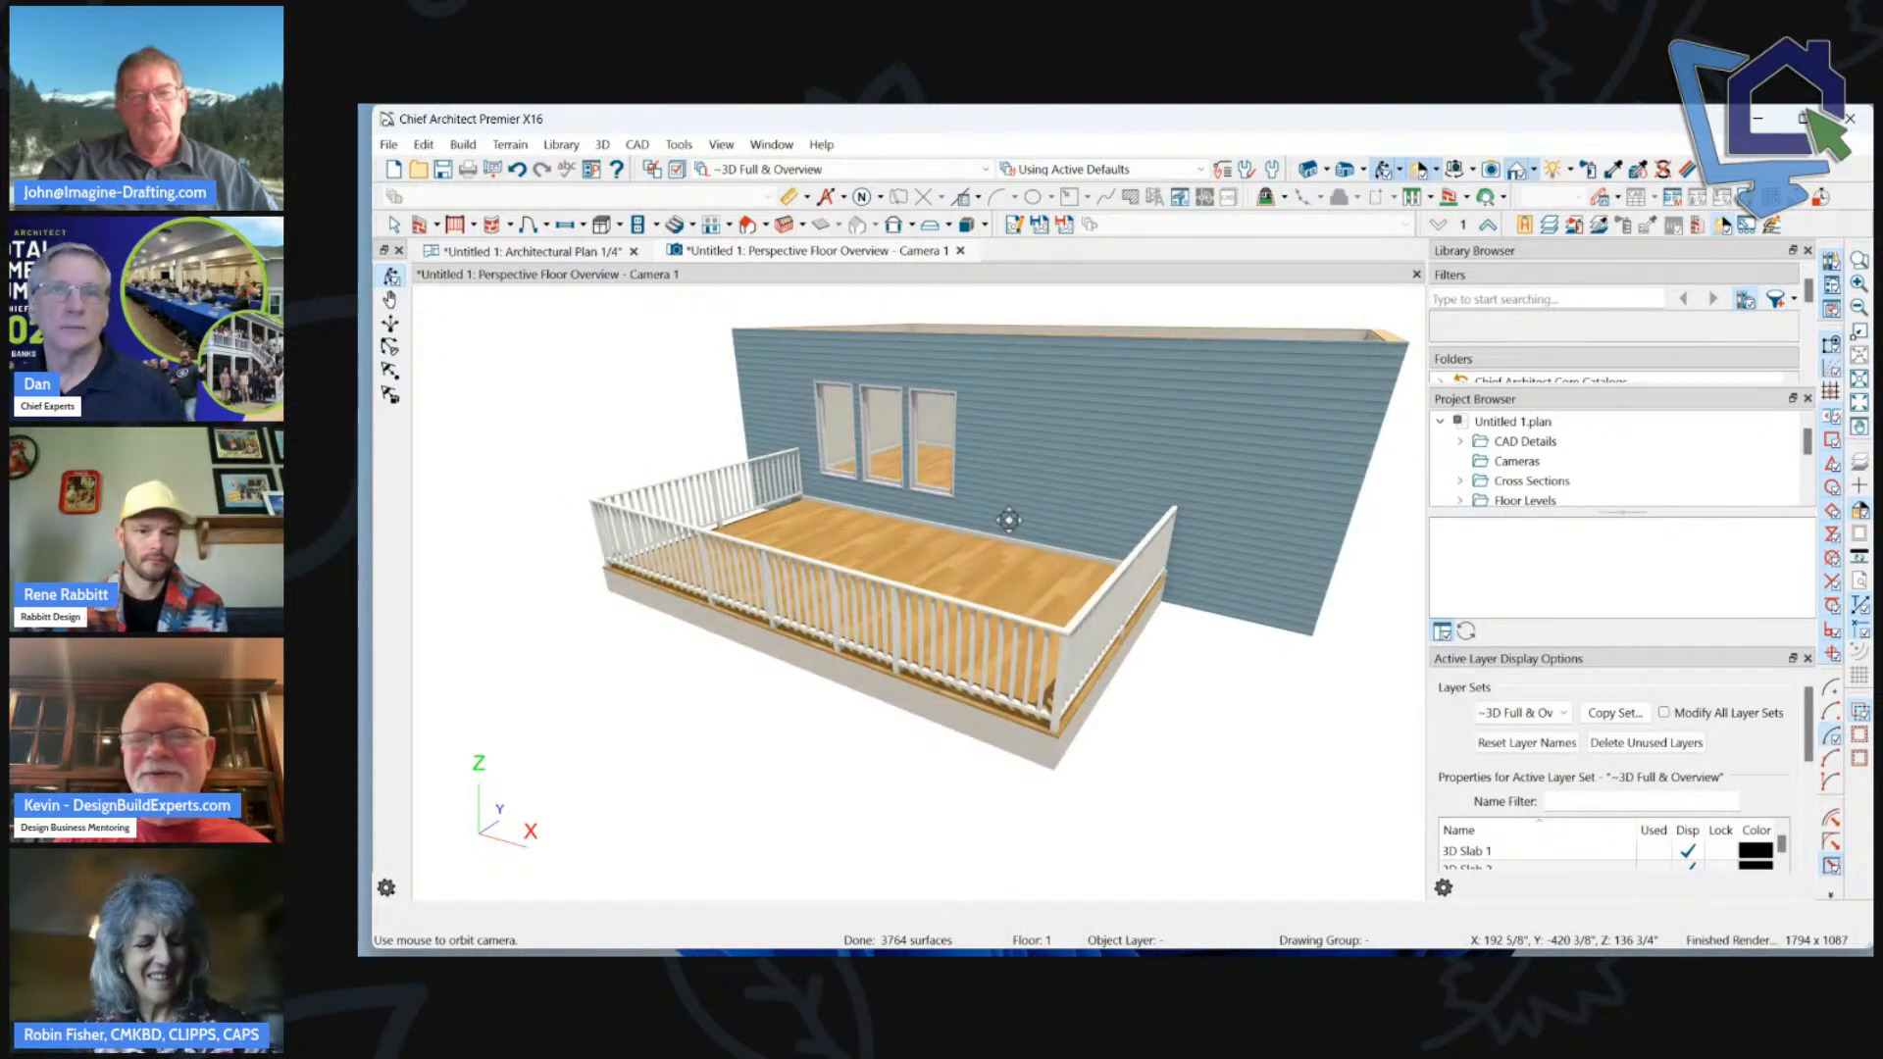
scroll(1010, 519, "down", 2)
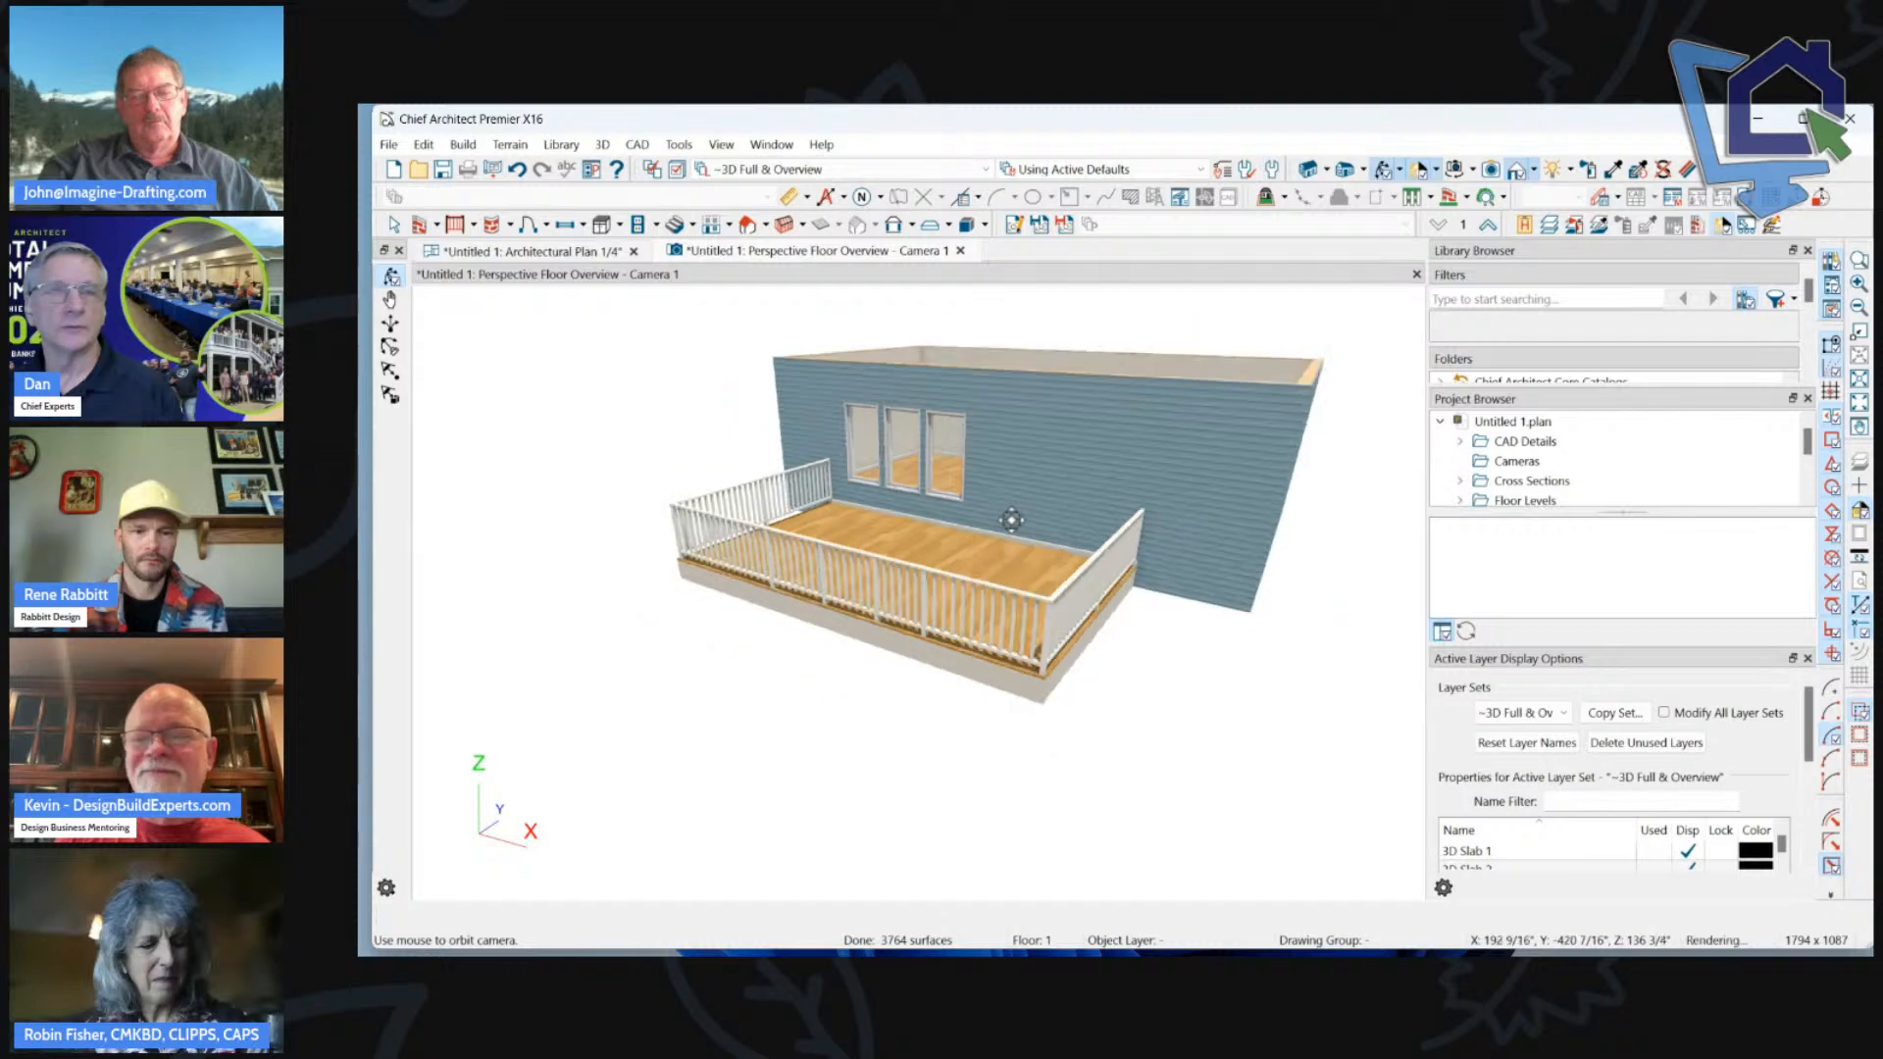
Close the deck's 3D camera view and open the recently used V5 plan file dated 2024-06-19.
key("ctrl+w")
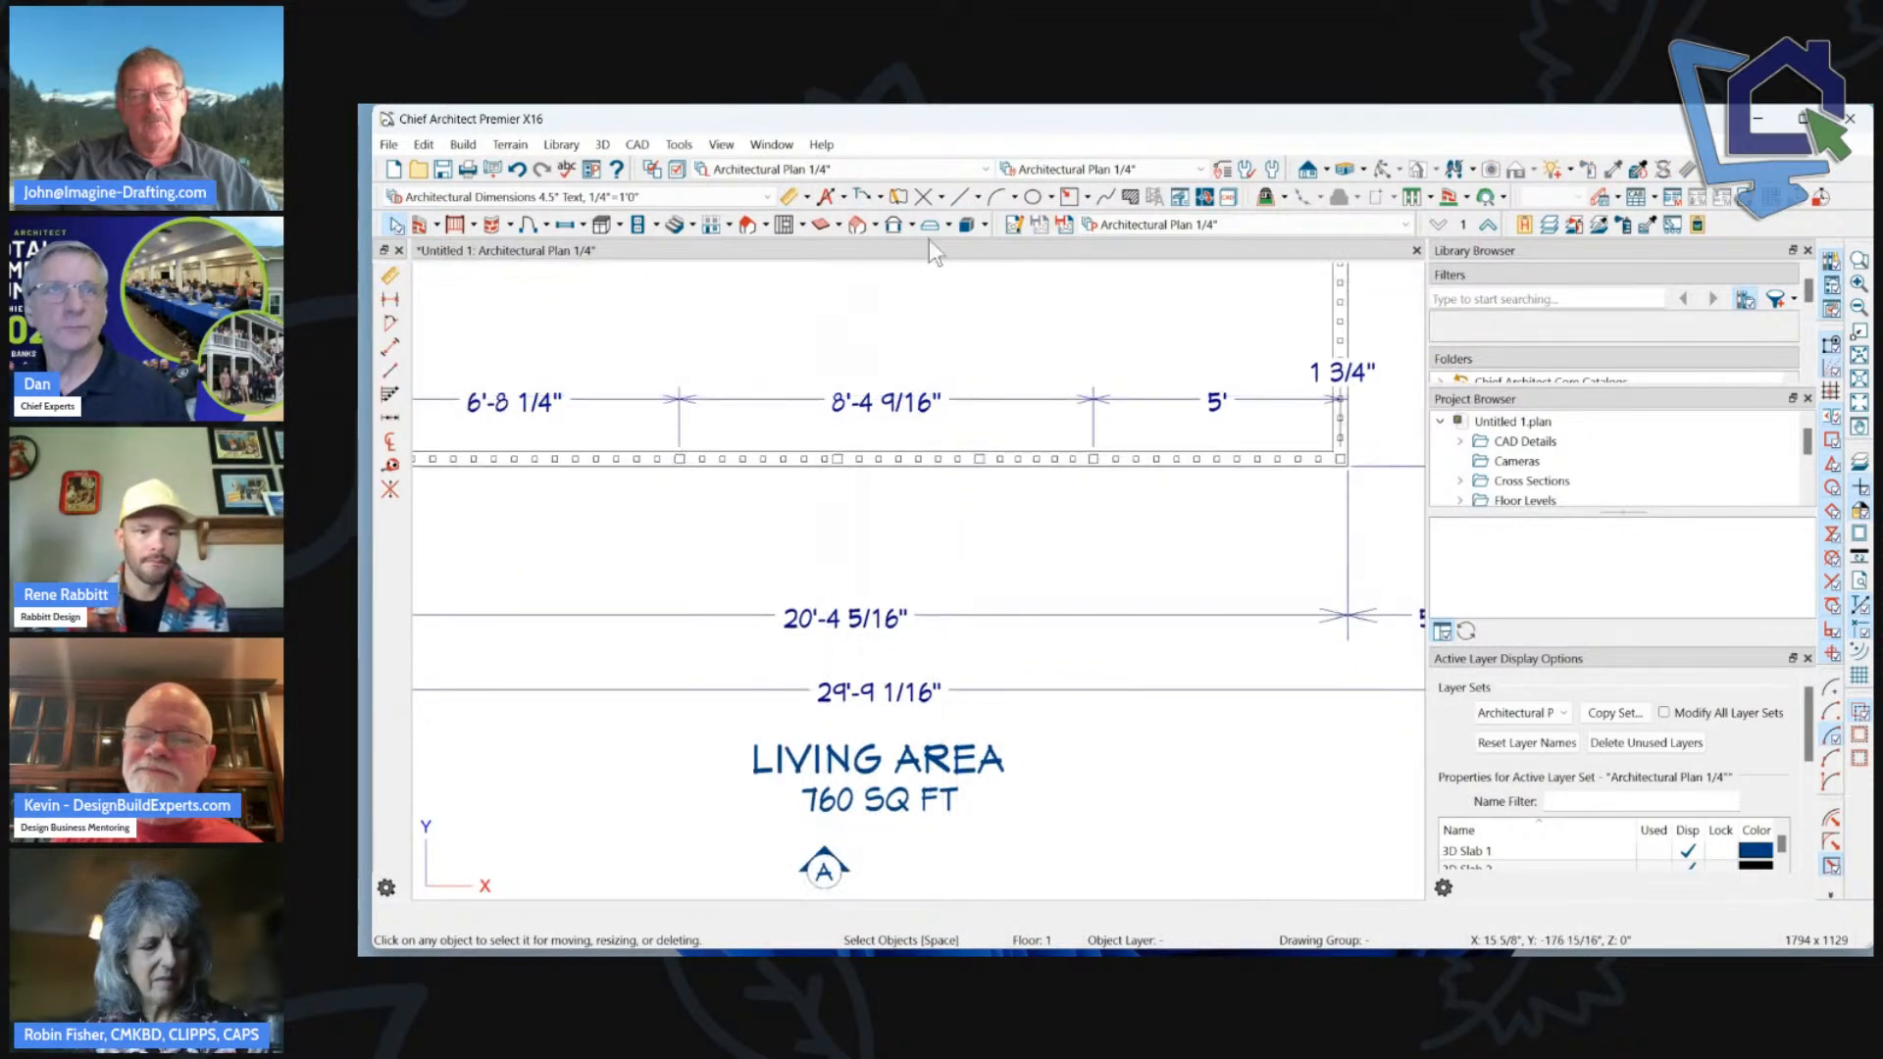
left_click(388, 144)
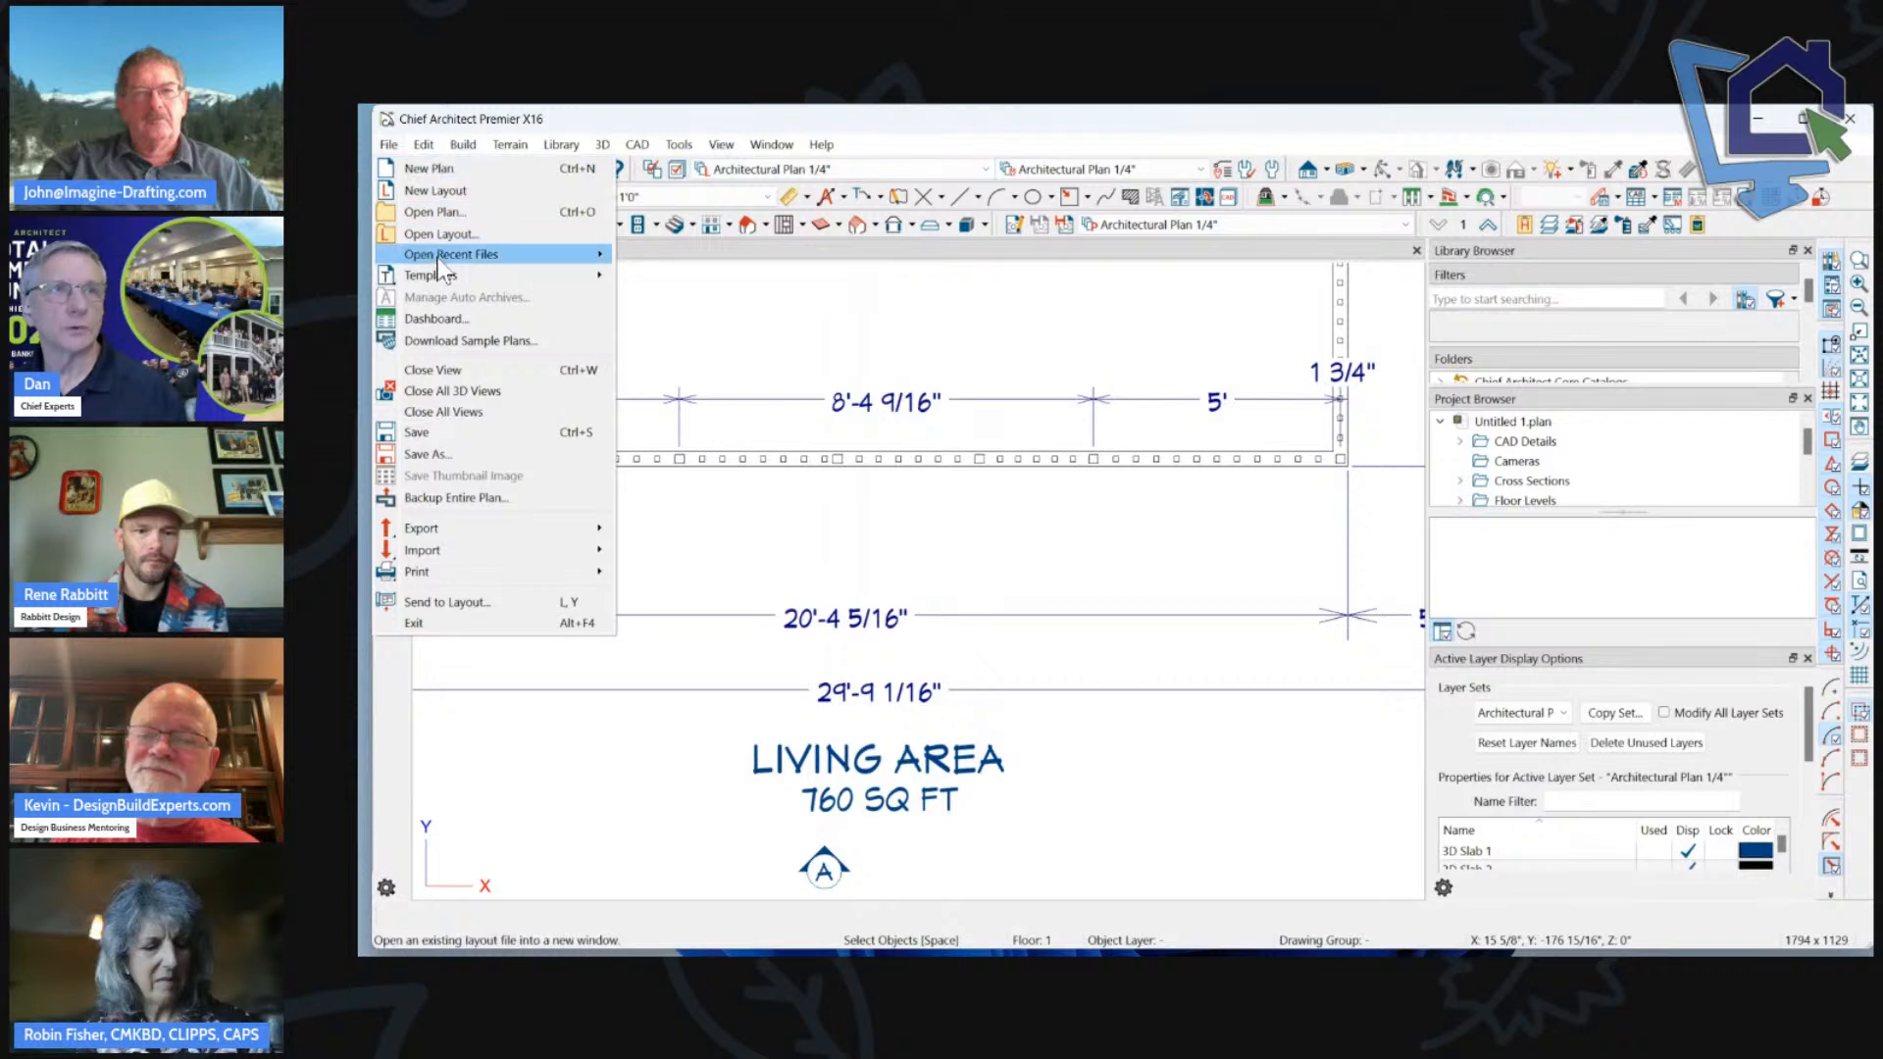
mouse_move(441, 255)
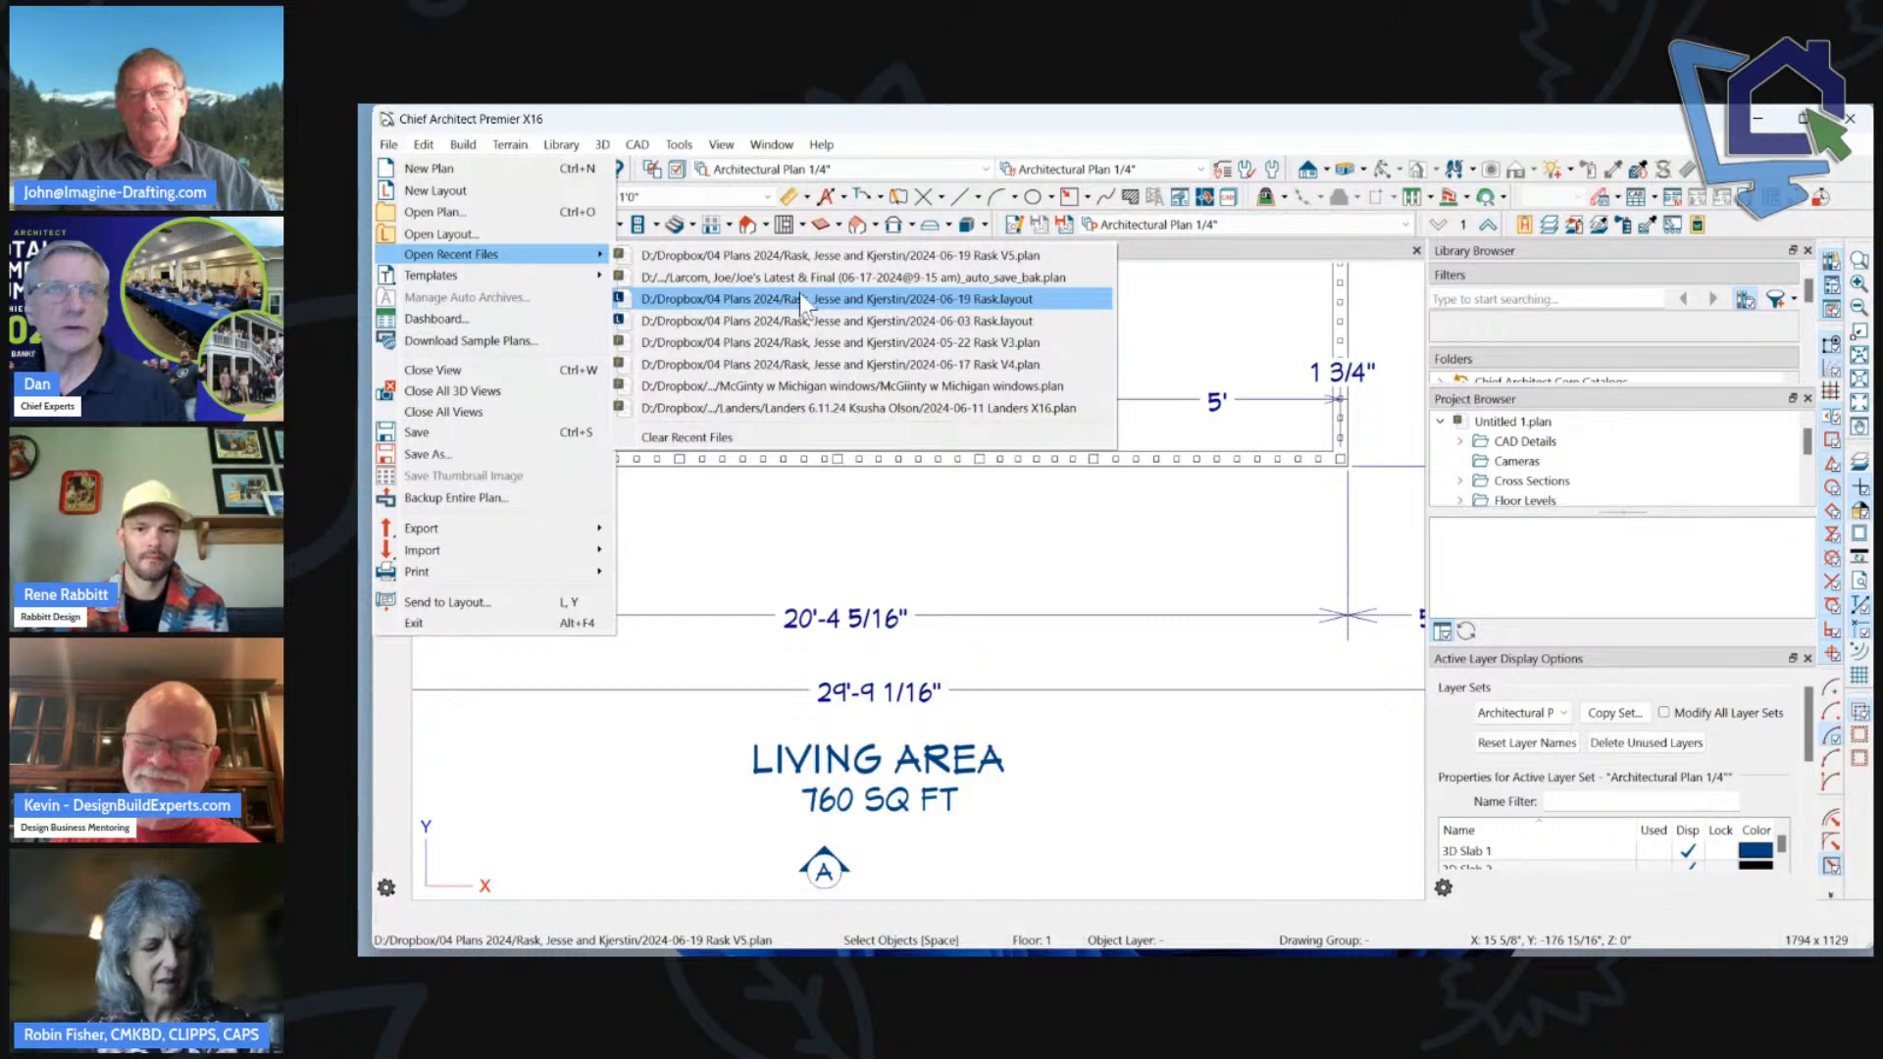
left_click(810, 261)
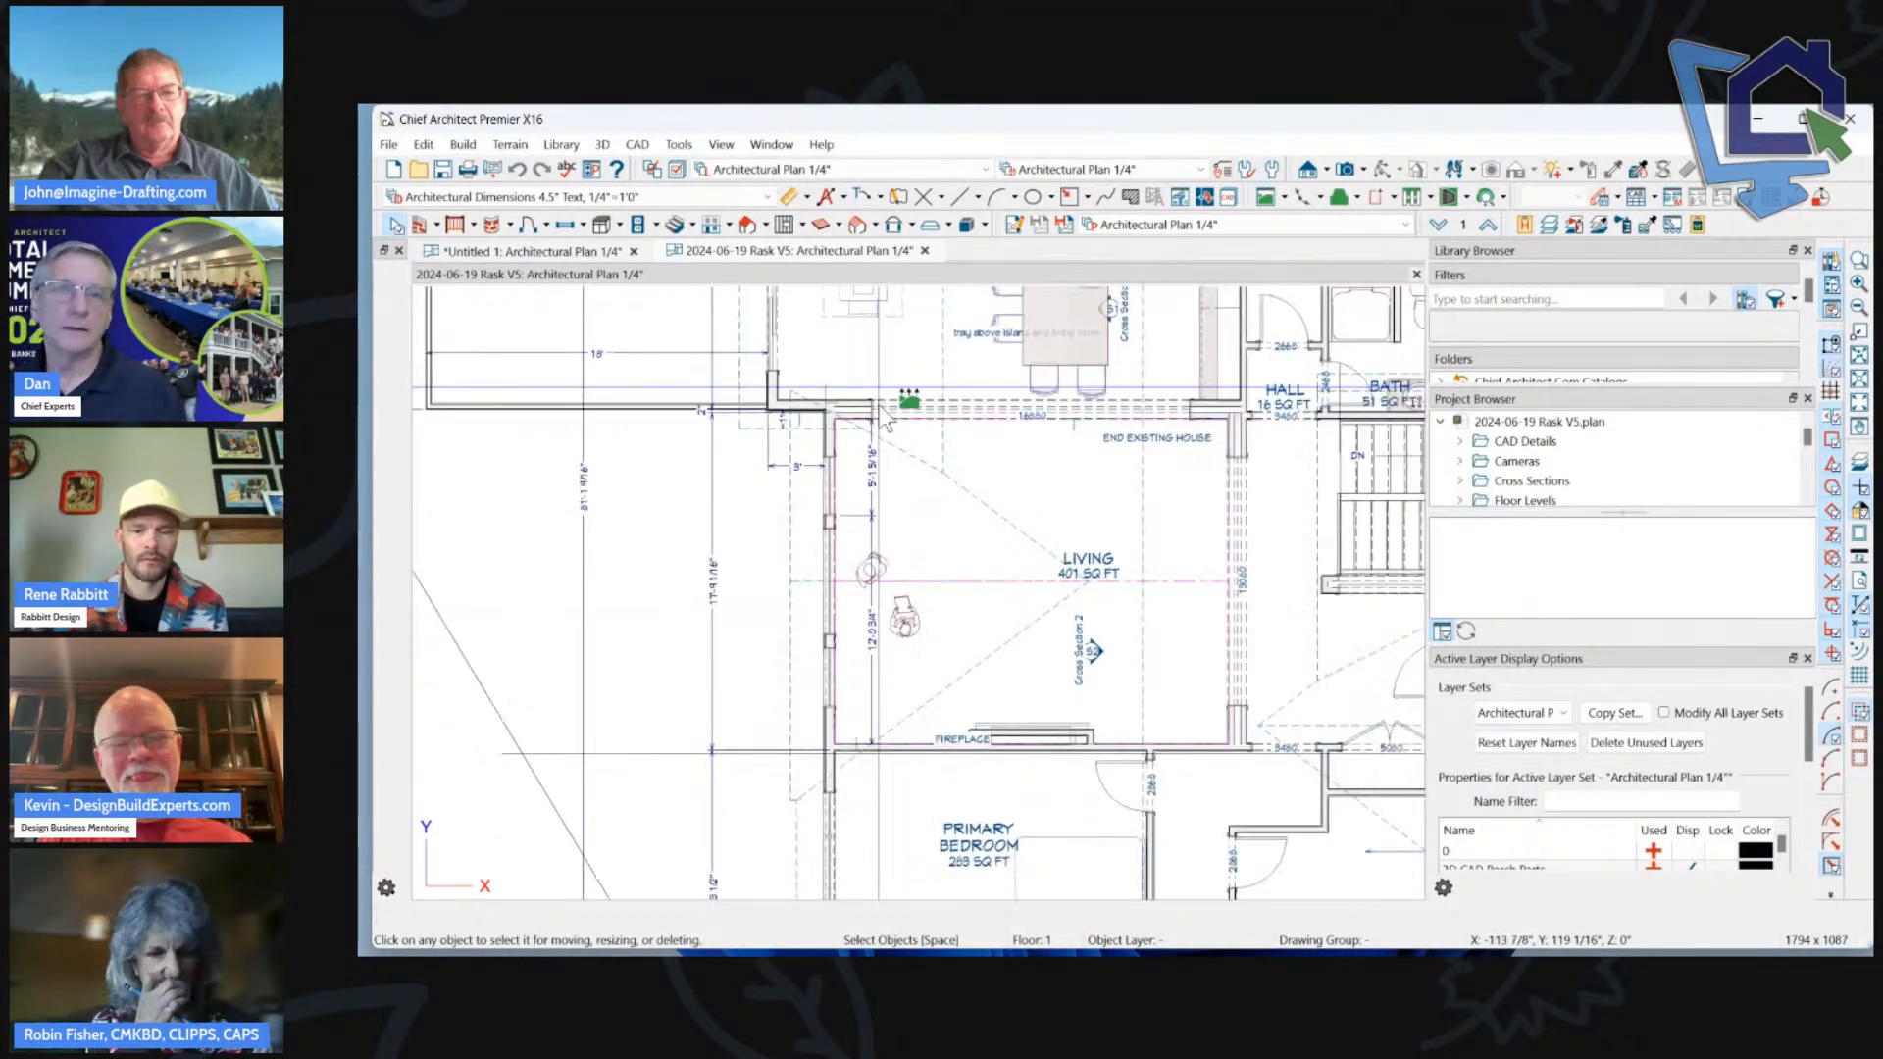
Trace the front porch's stepped outer edge and corner column with red on-screen markup in the plan, and clear the markup.
scroll(882, 417, "down", 4)
scroll(981, 429, "up", 4)
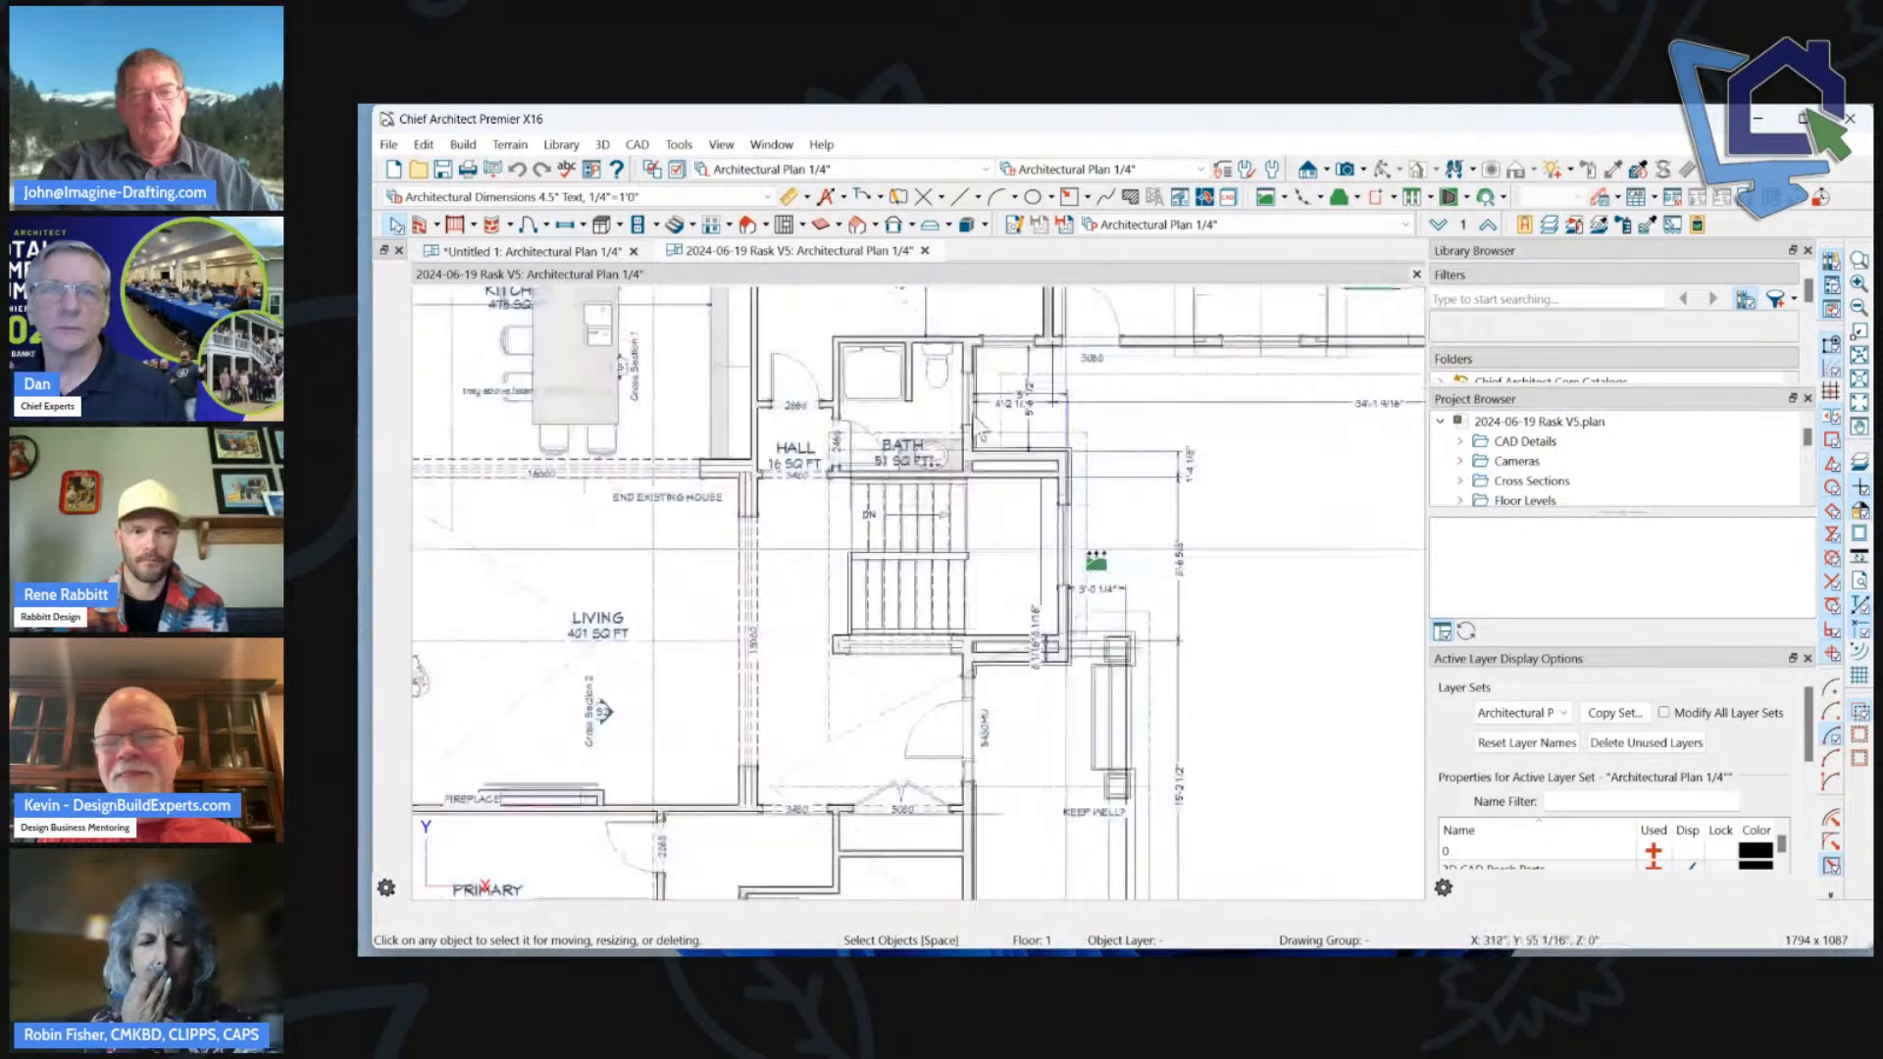
scroll(1065, 547, "up", 4)
scroll(865, 441, "down", 4)
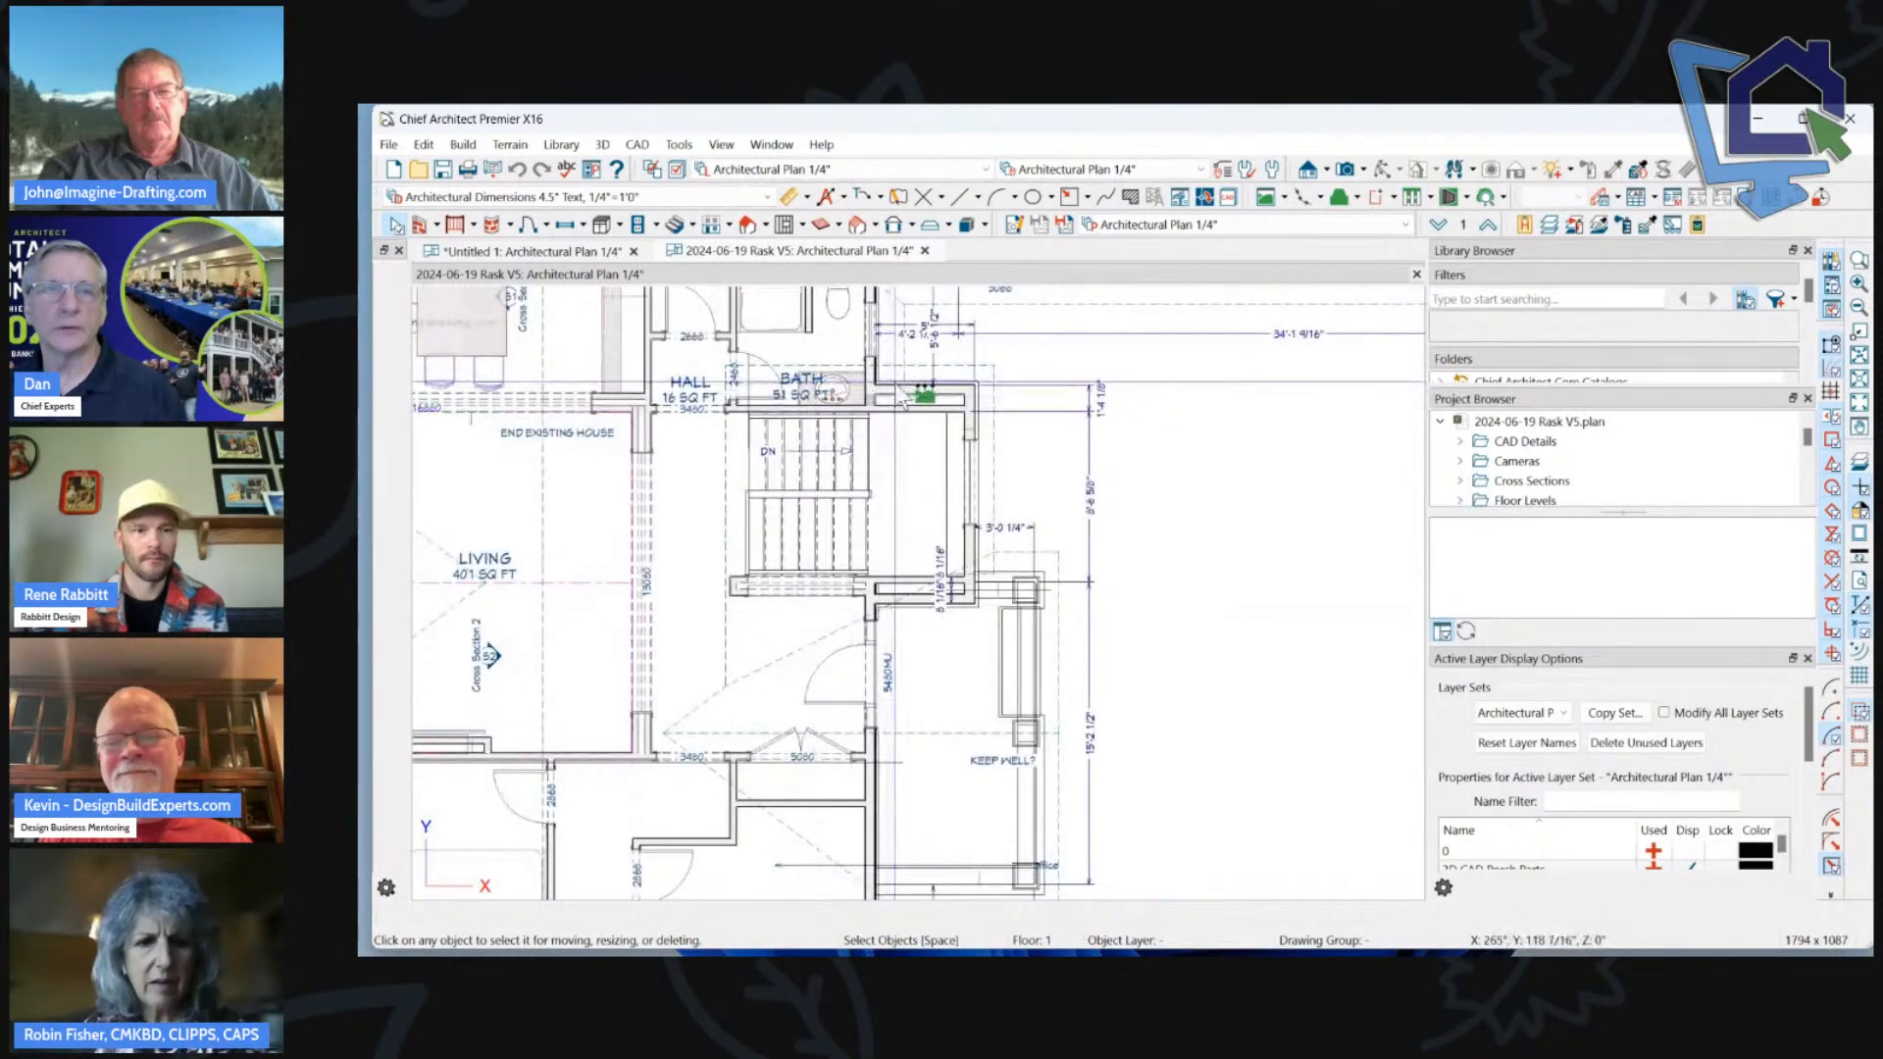
scroll(901, 402, "down", 3)
scroll(1012, 410, "up", 4)
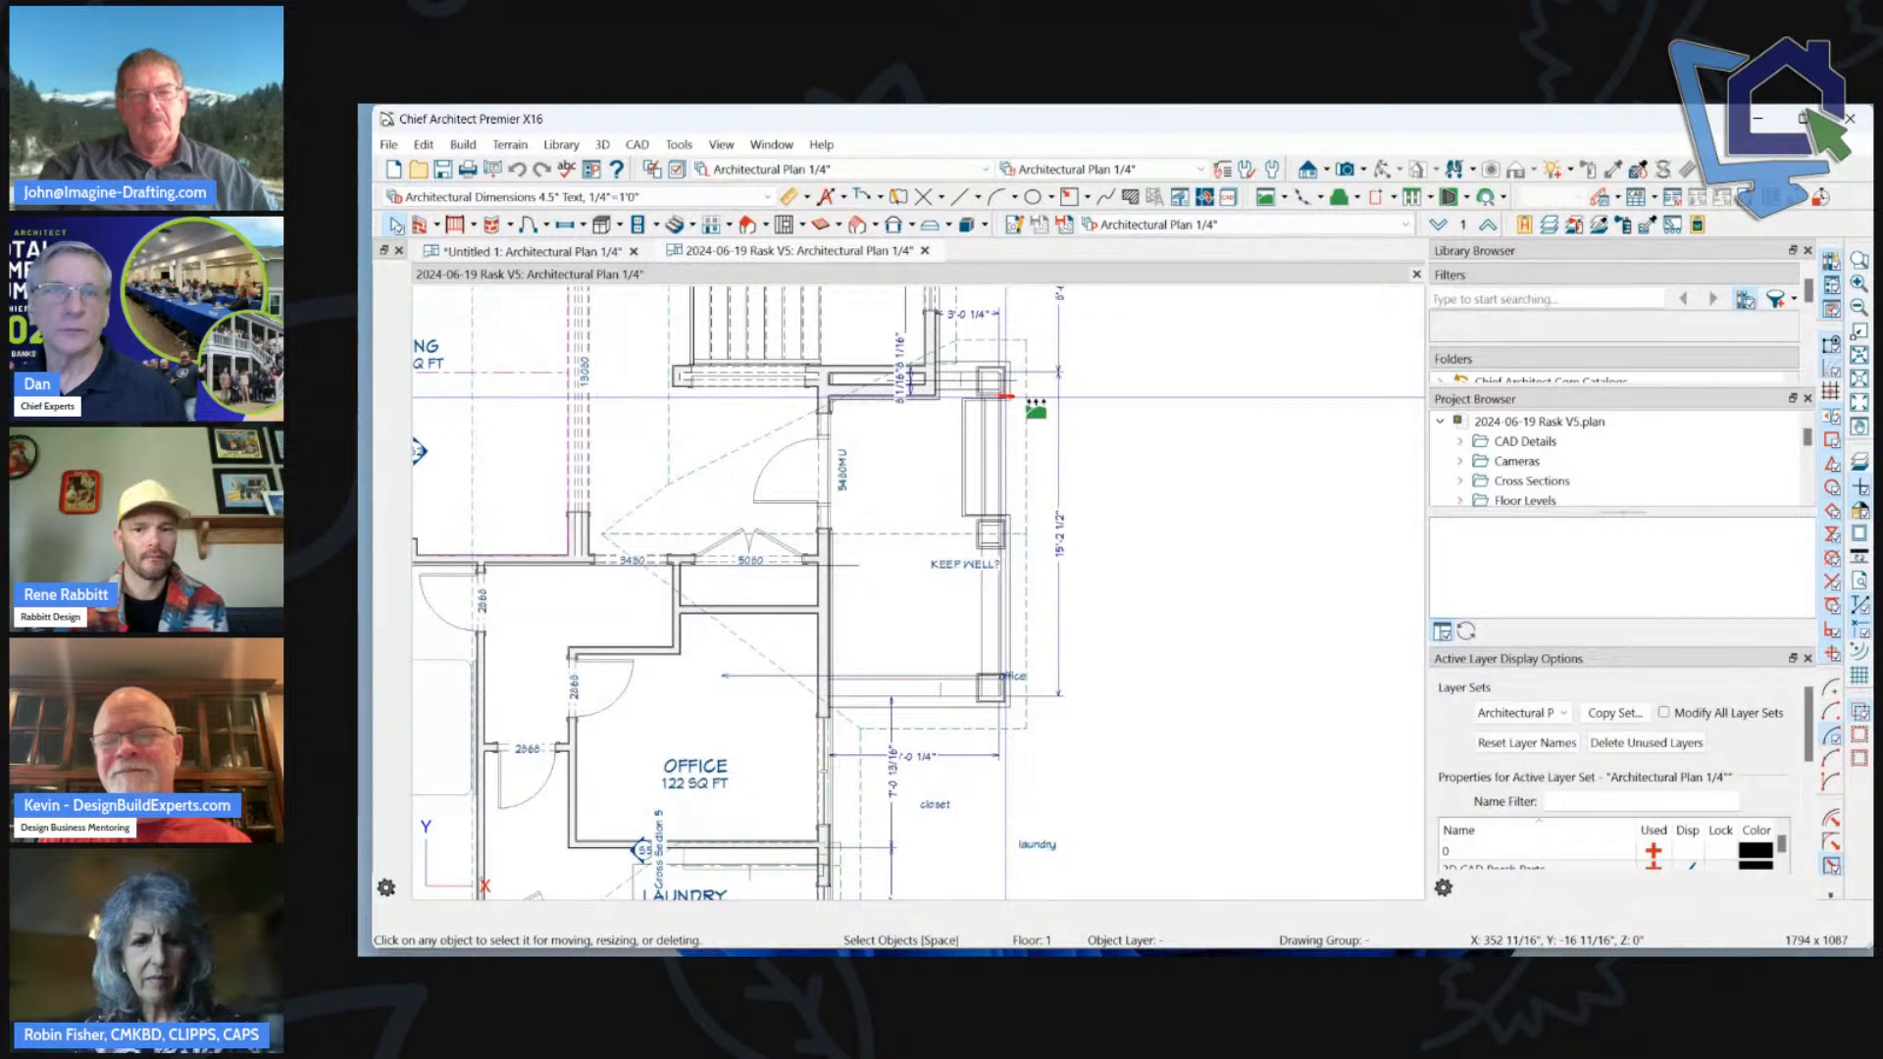
mouse_move(962, 400)
left_mouse_down()
mouse_move(965, 498)
mouse_move(1003, 514)
mouse_move(1015, 607)
left_mouse_up()
left_click_drag(1008, 355, 1010, 397)
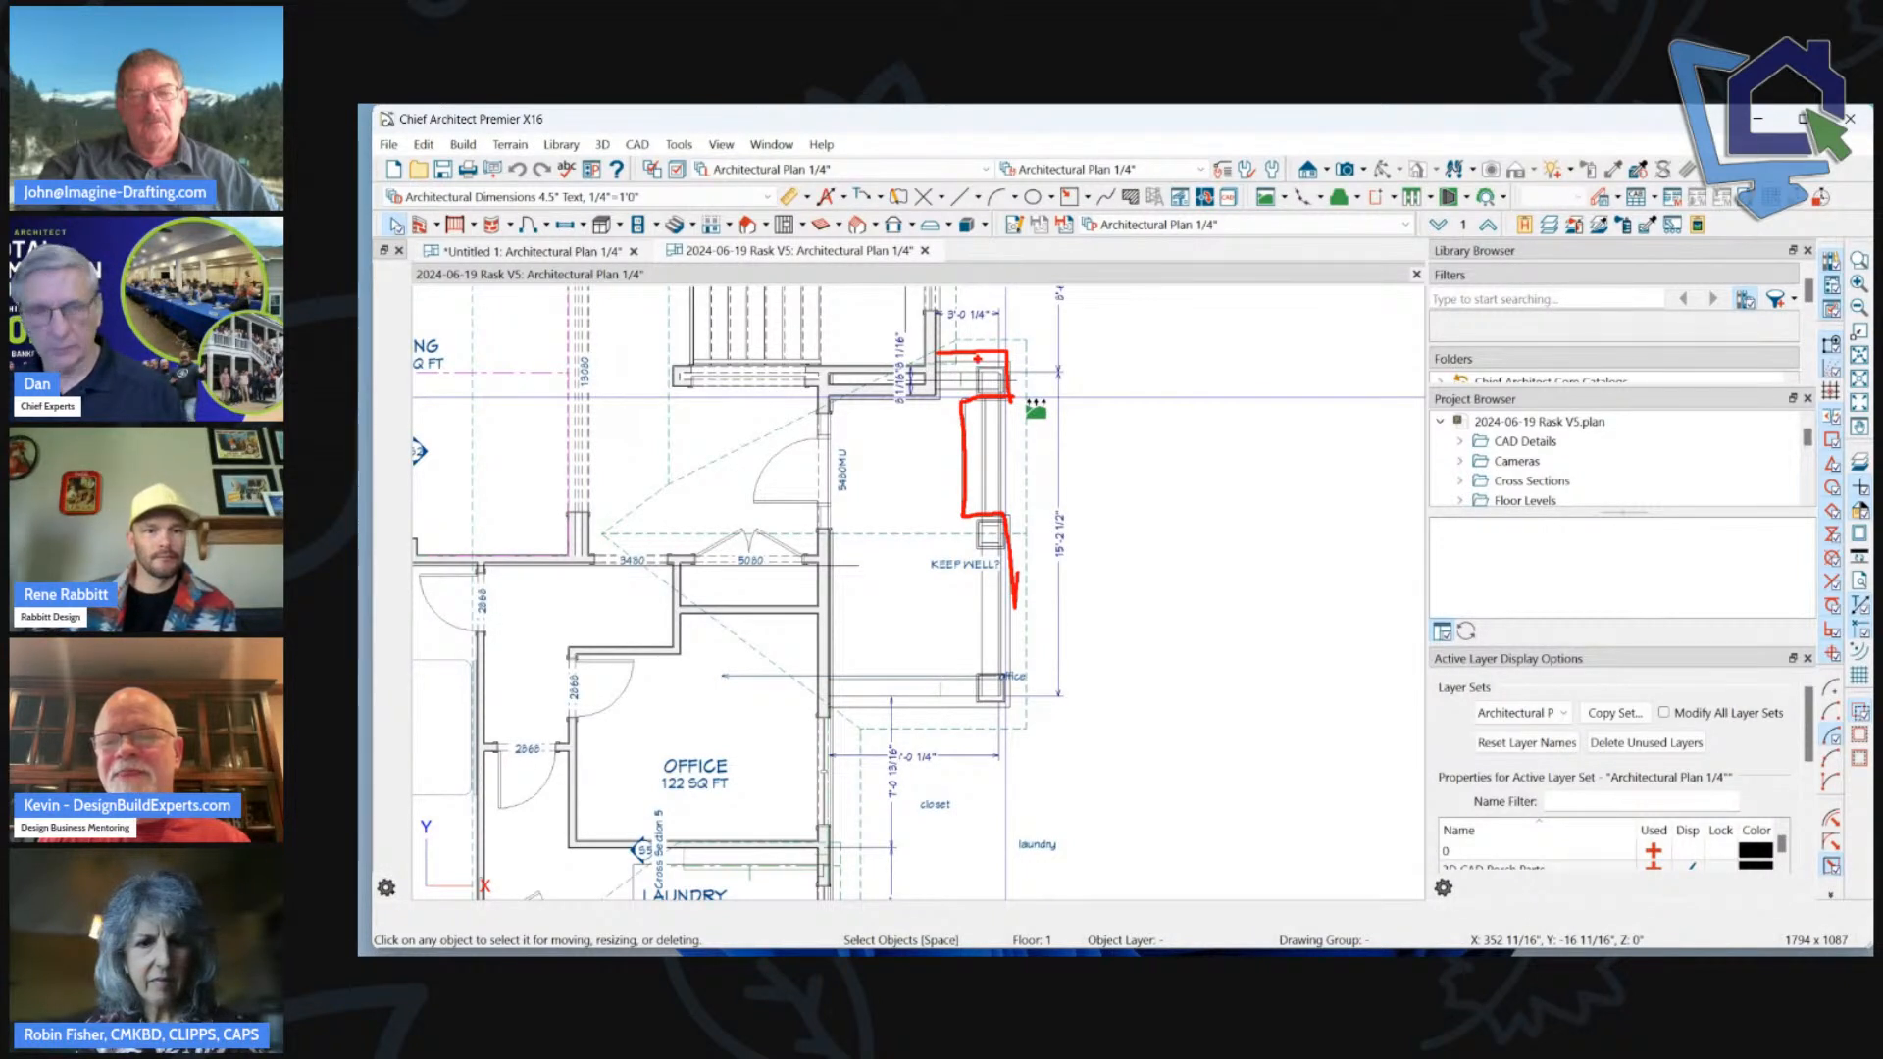
key("Escape")
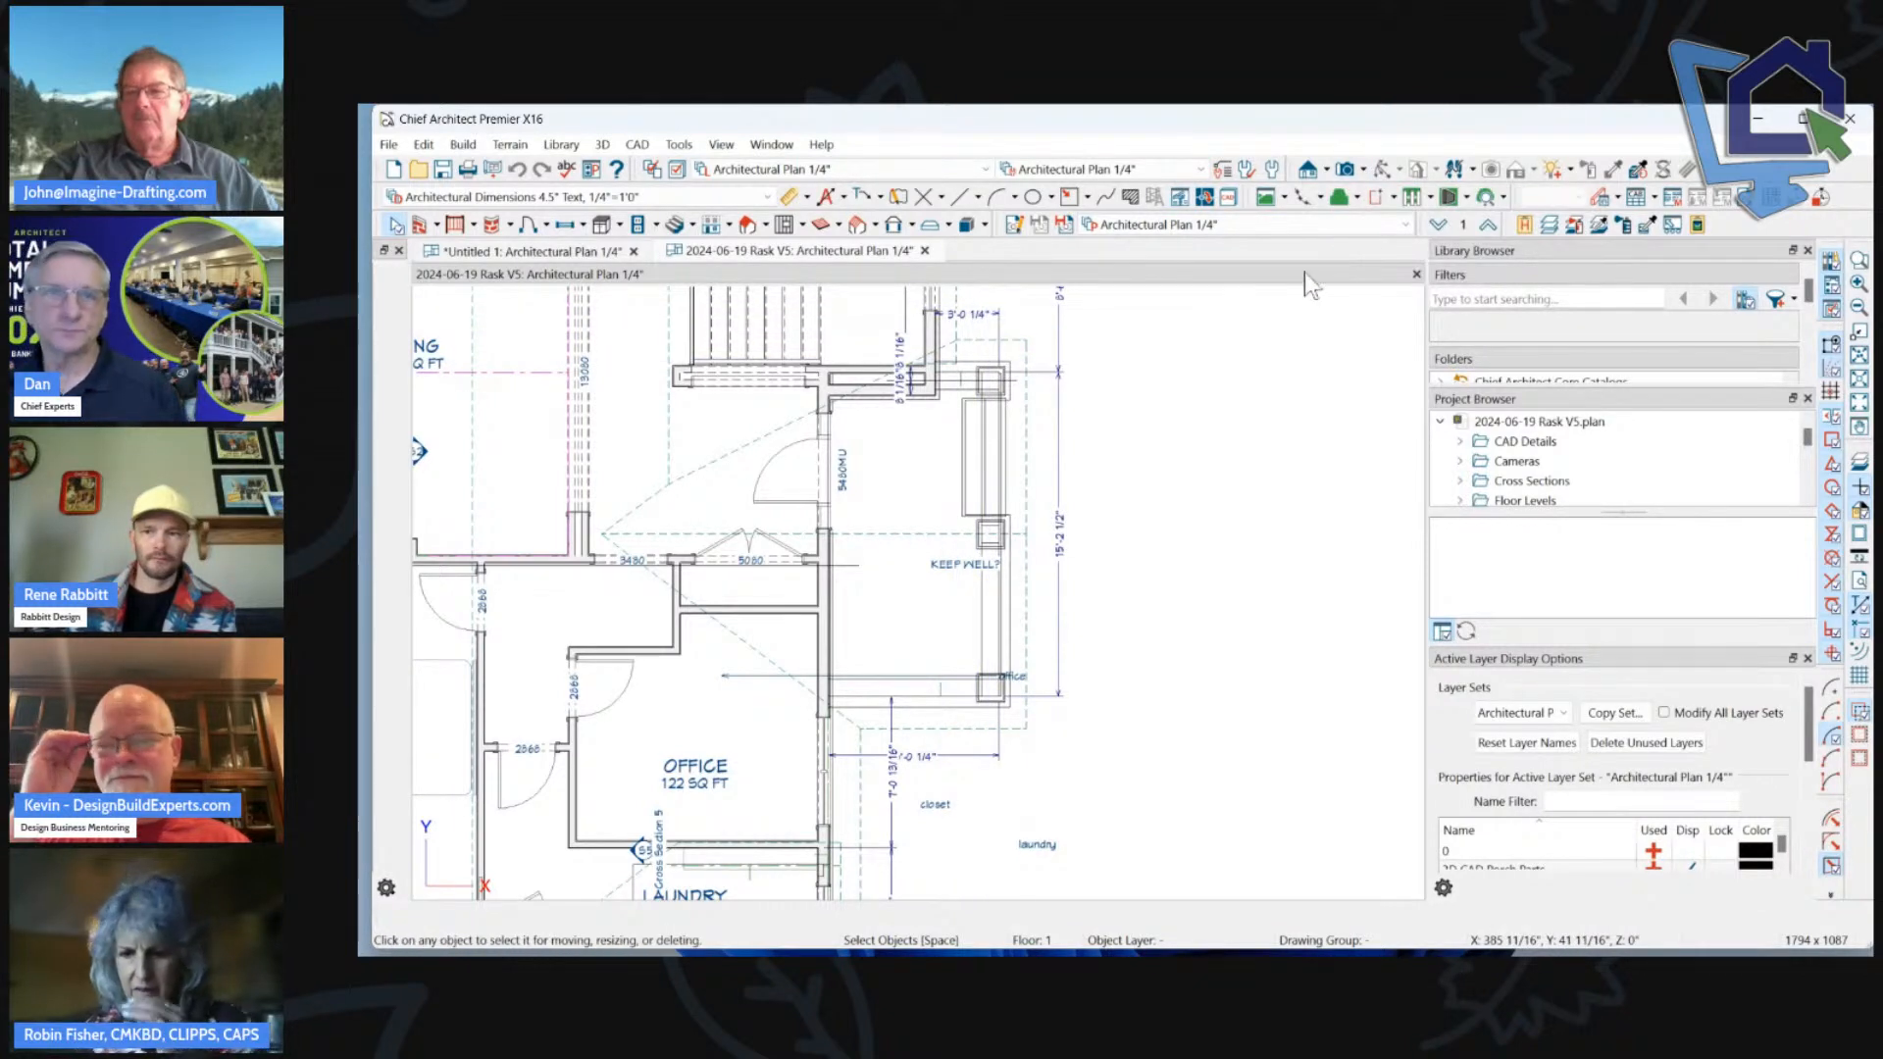
Open a Perspective Full Overview of the house and bring the front entry porch into close view.
scroll(1010, 449, "down", 3)
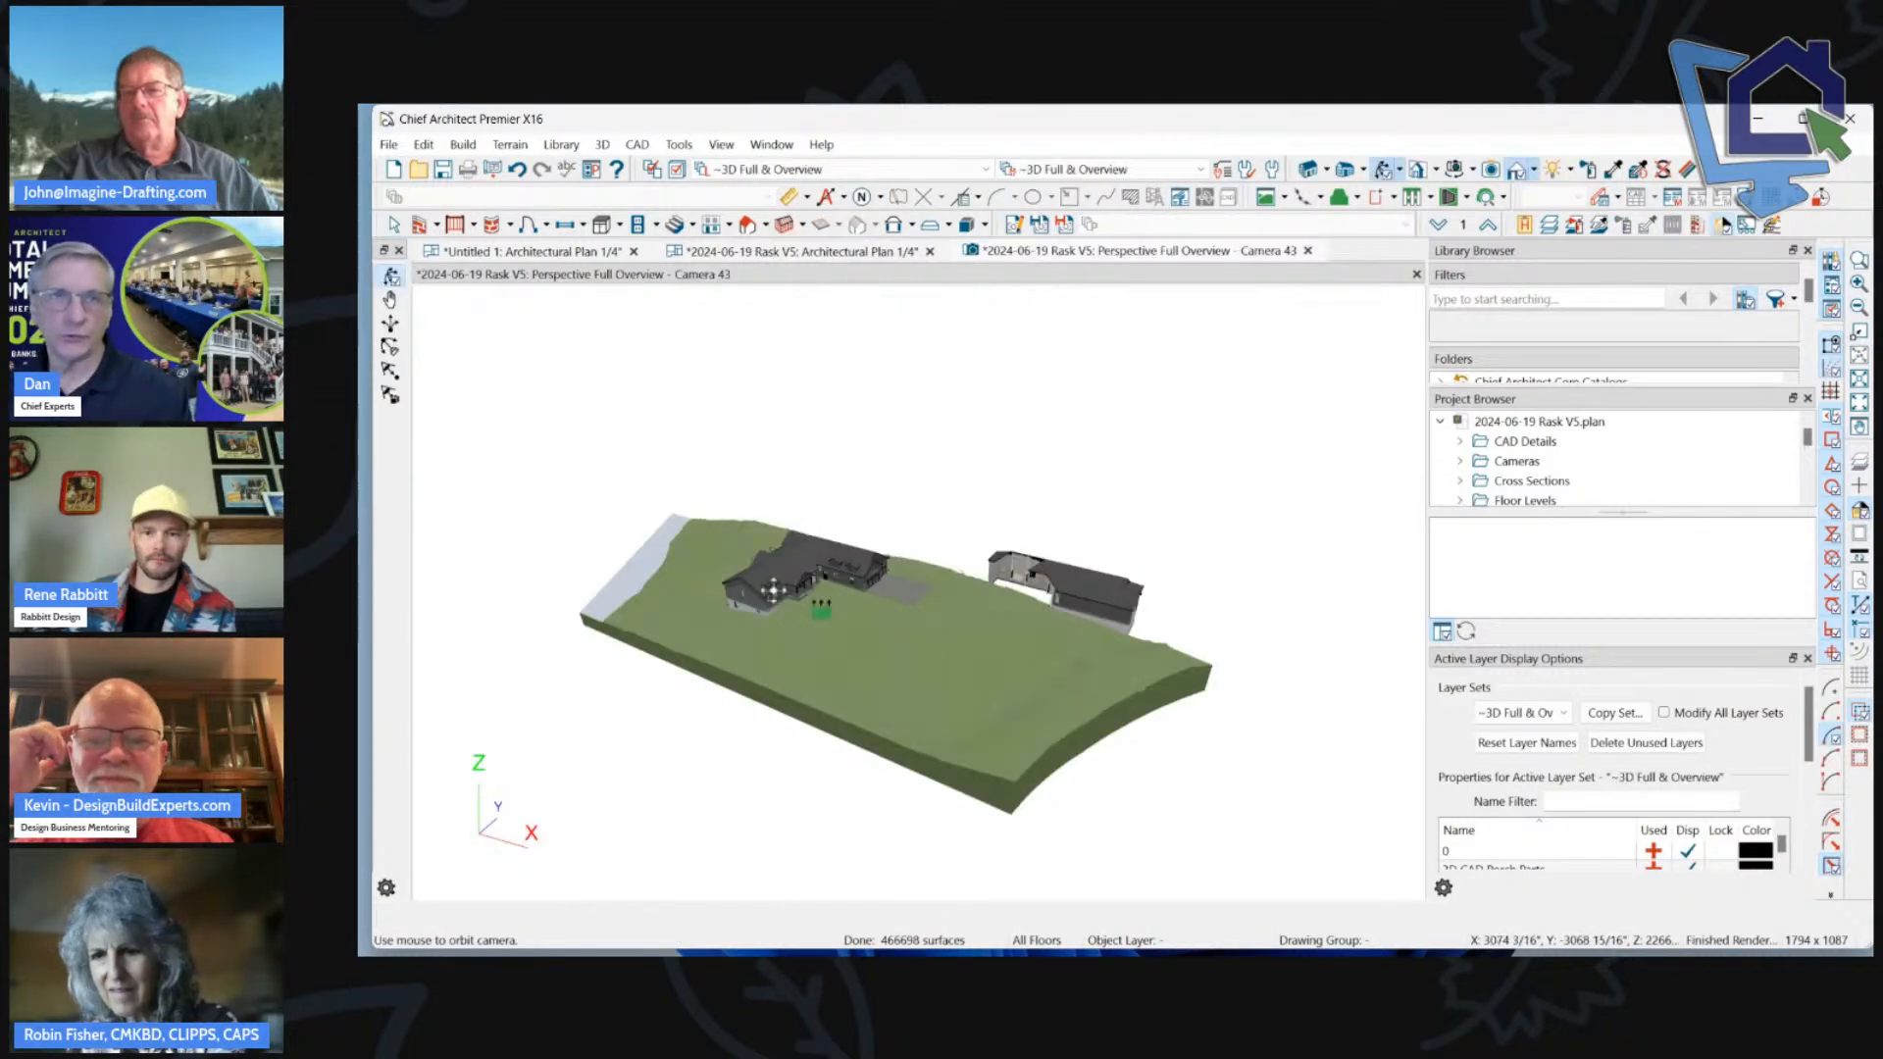
scroll(834, 575, "up", 8)
left_click_drag(1039, 472, 709, 573)
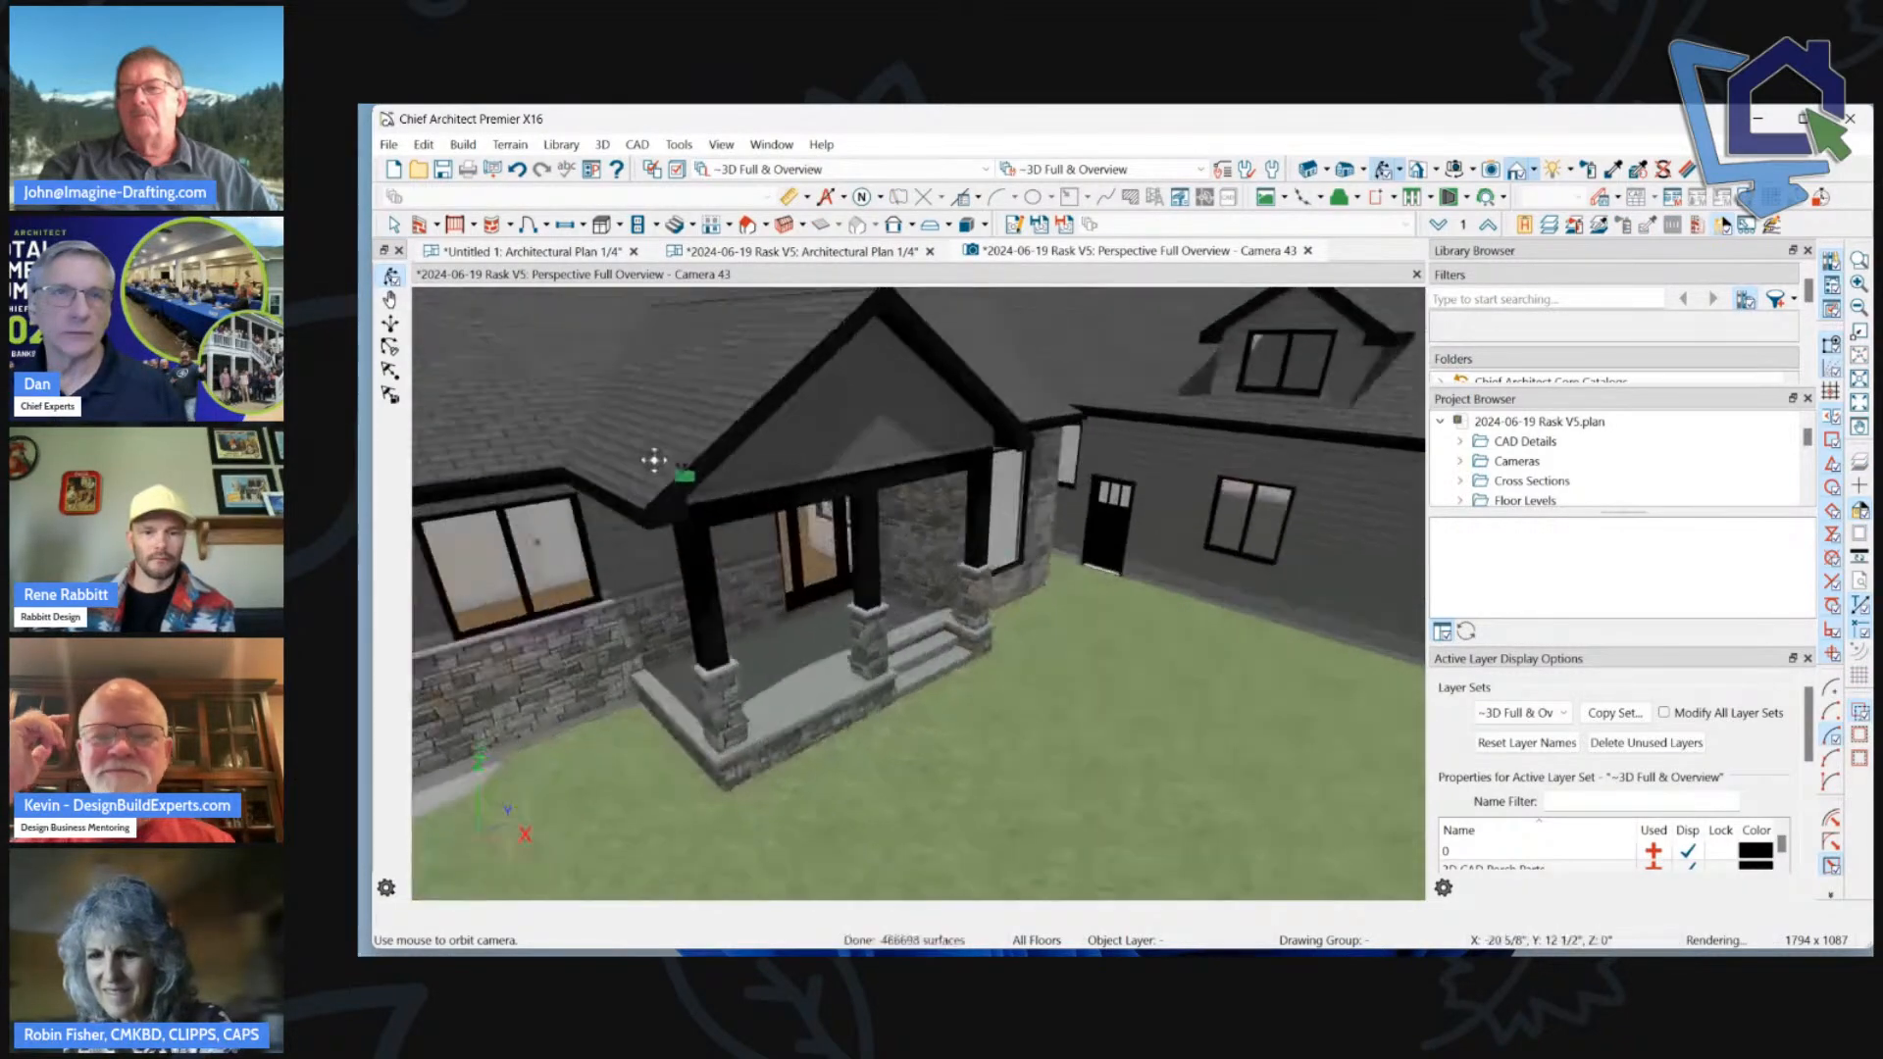
scroll(709, 574, "down", 2)
scroll(751, 661, "up", 2)
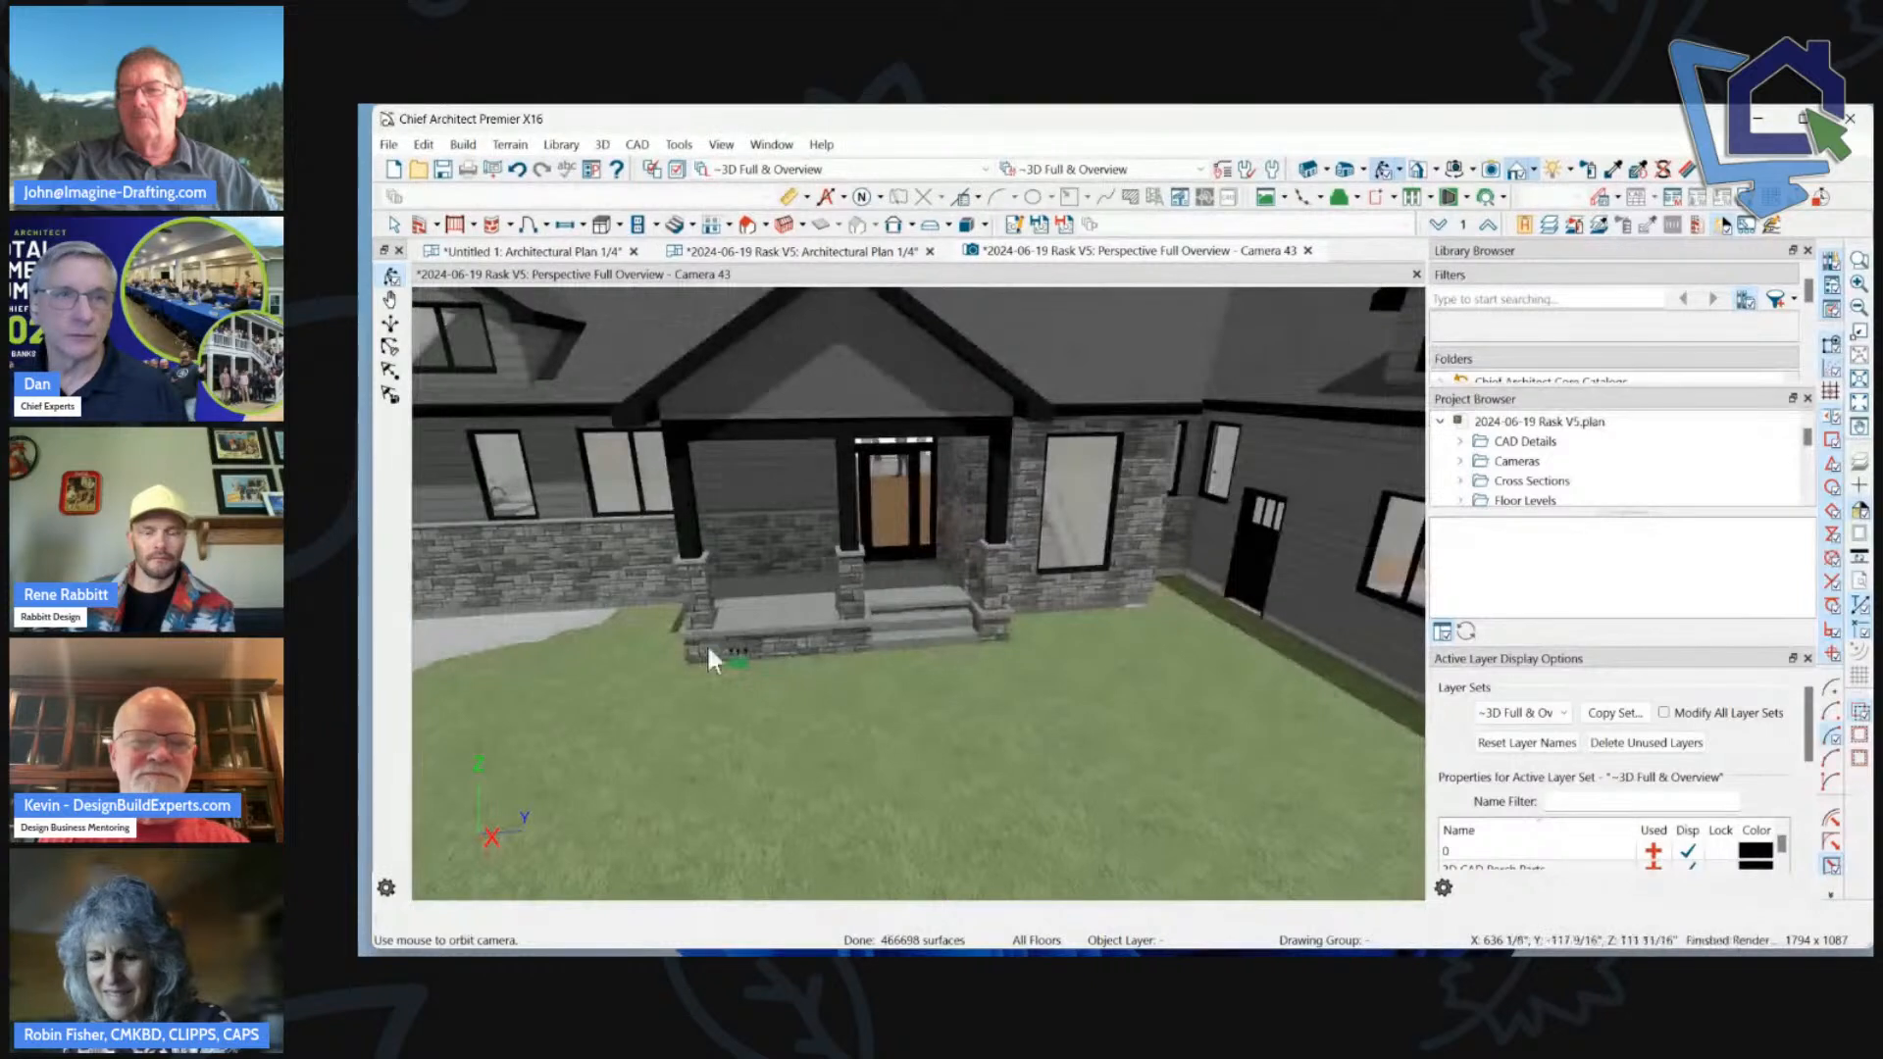
Inspect the porch's slab, steps, beam and column by selecting them individually, and clear the selection.
left_click(708, 642)
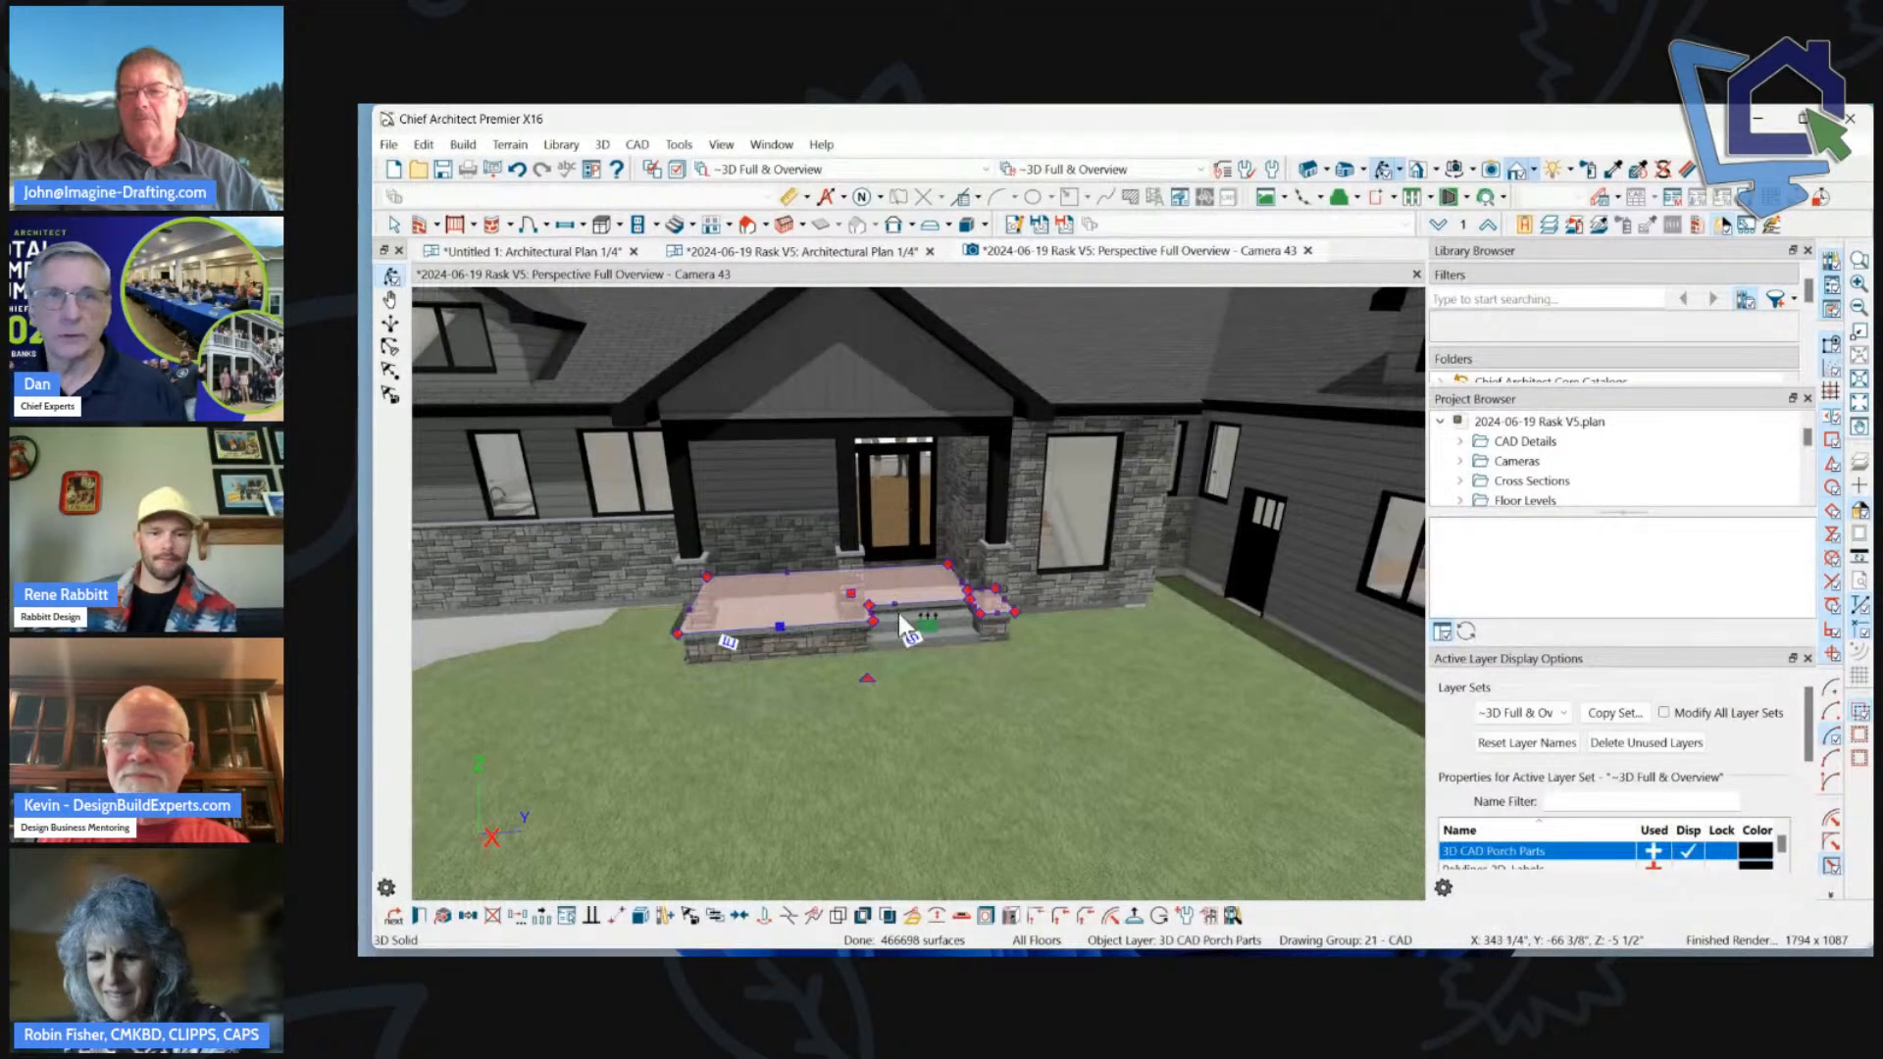
left_click(903, 619)
left_click(918, 424)
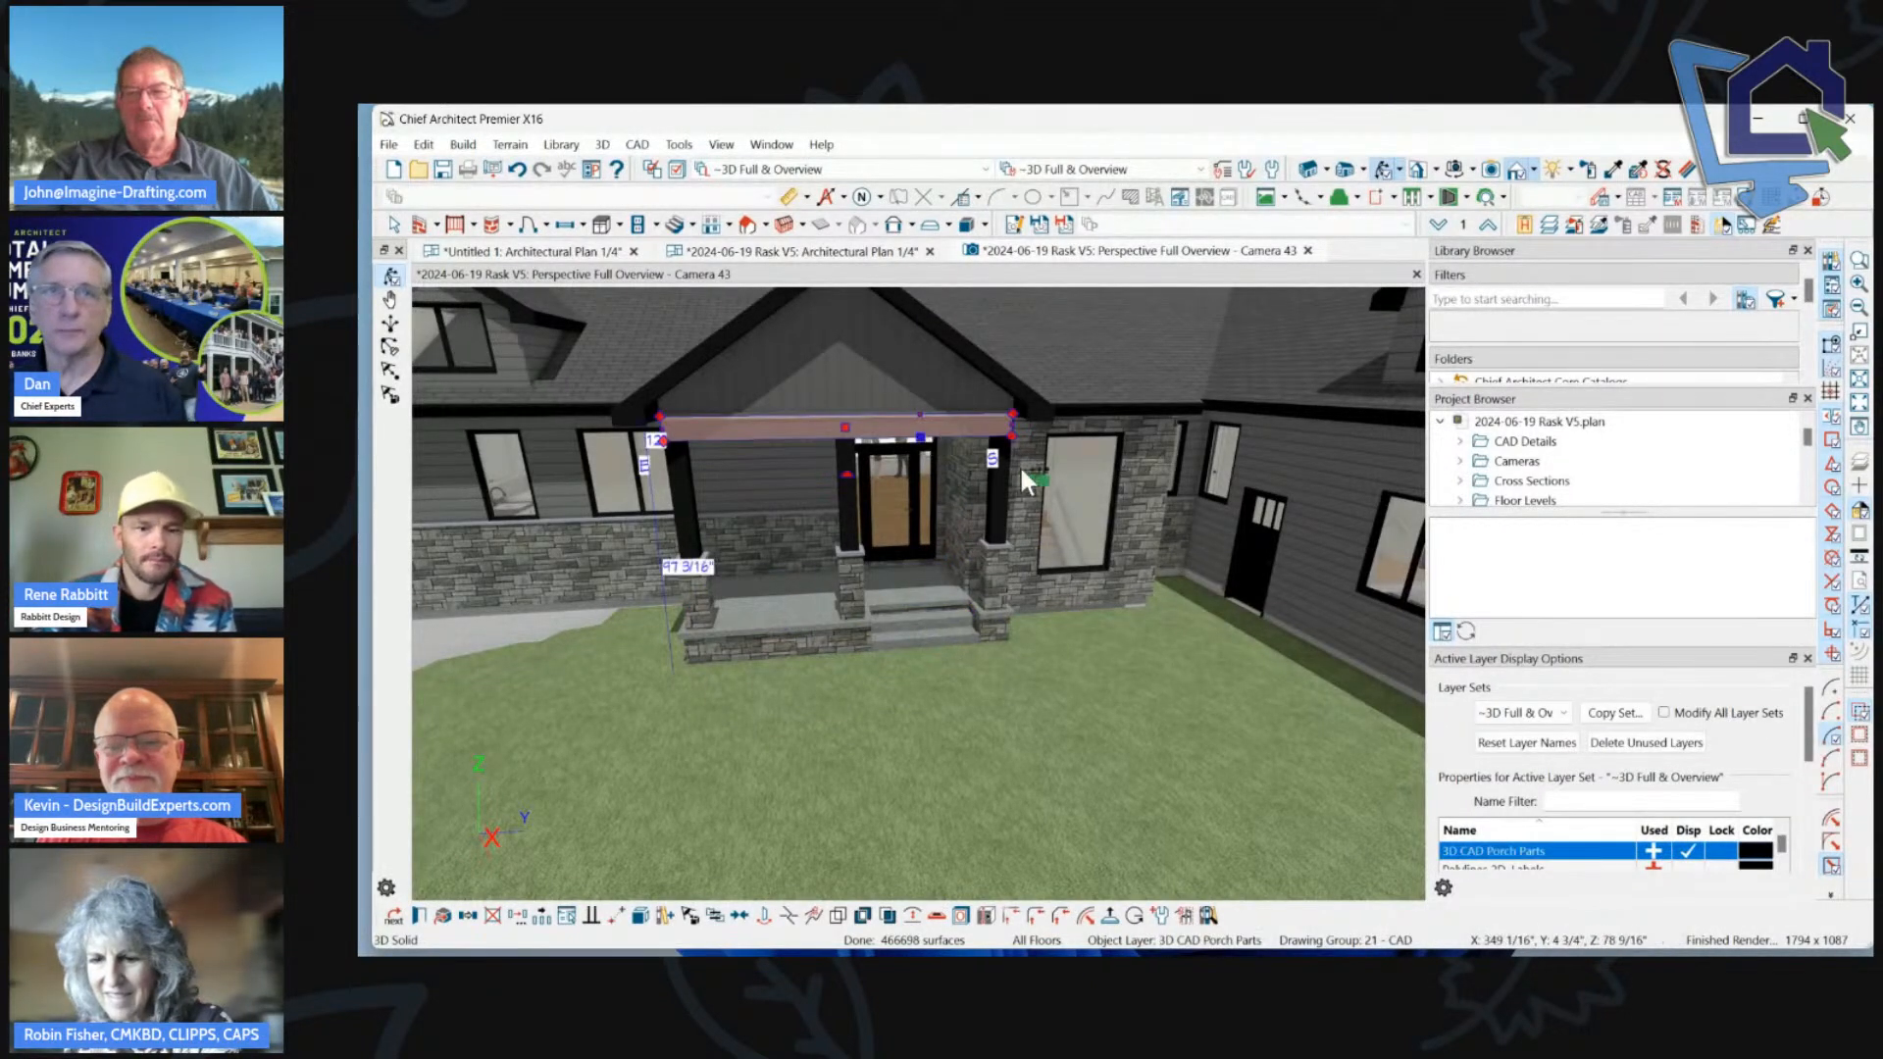
left_click(1000, 495)
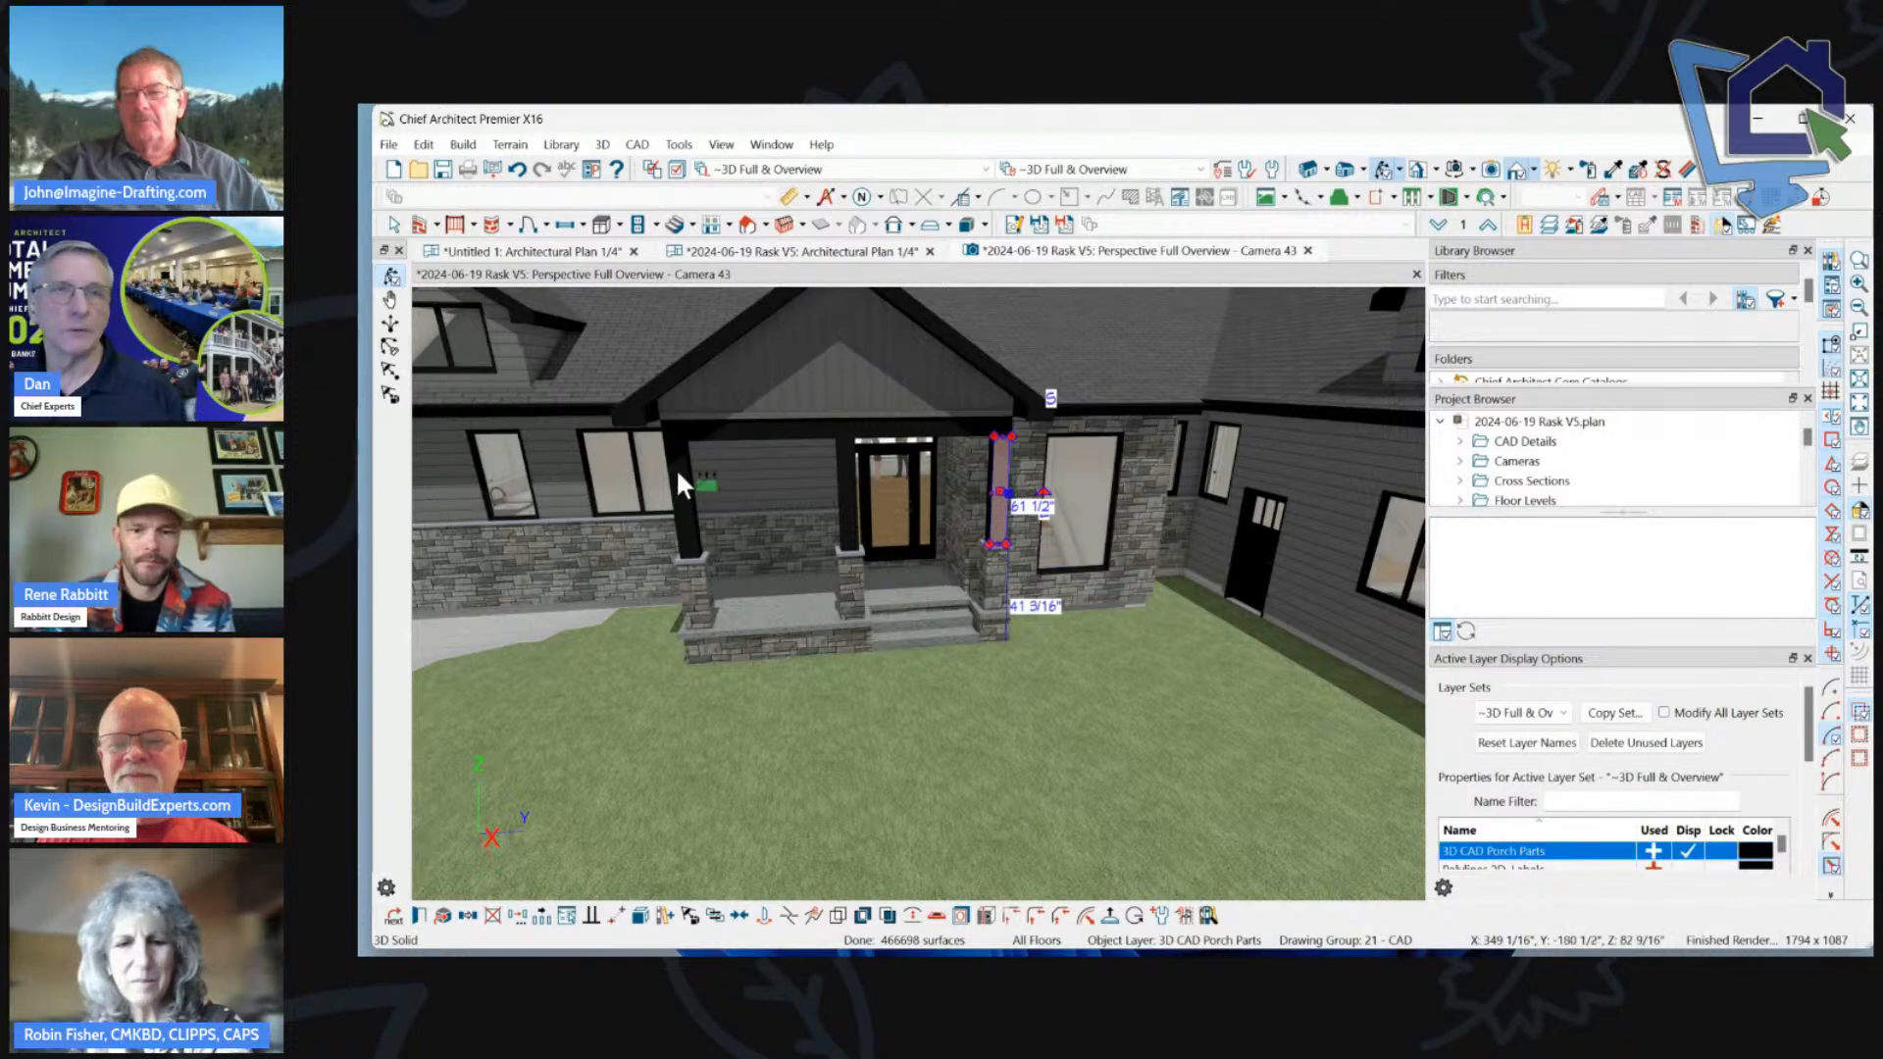
left_click_drag(685, 408, 888, 414)
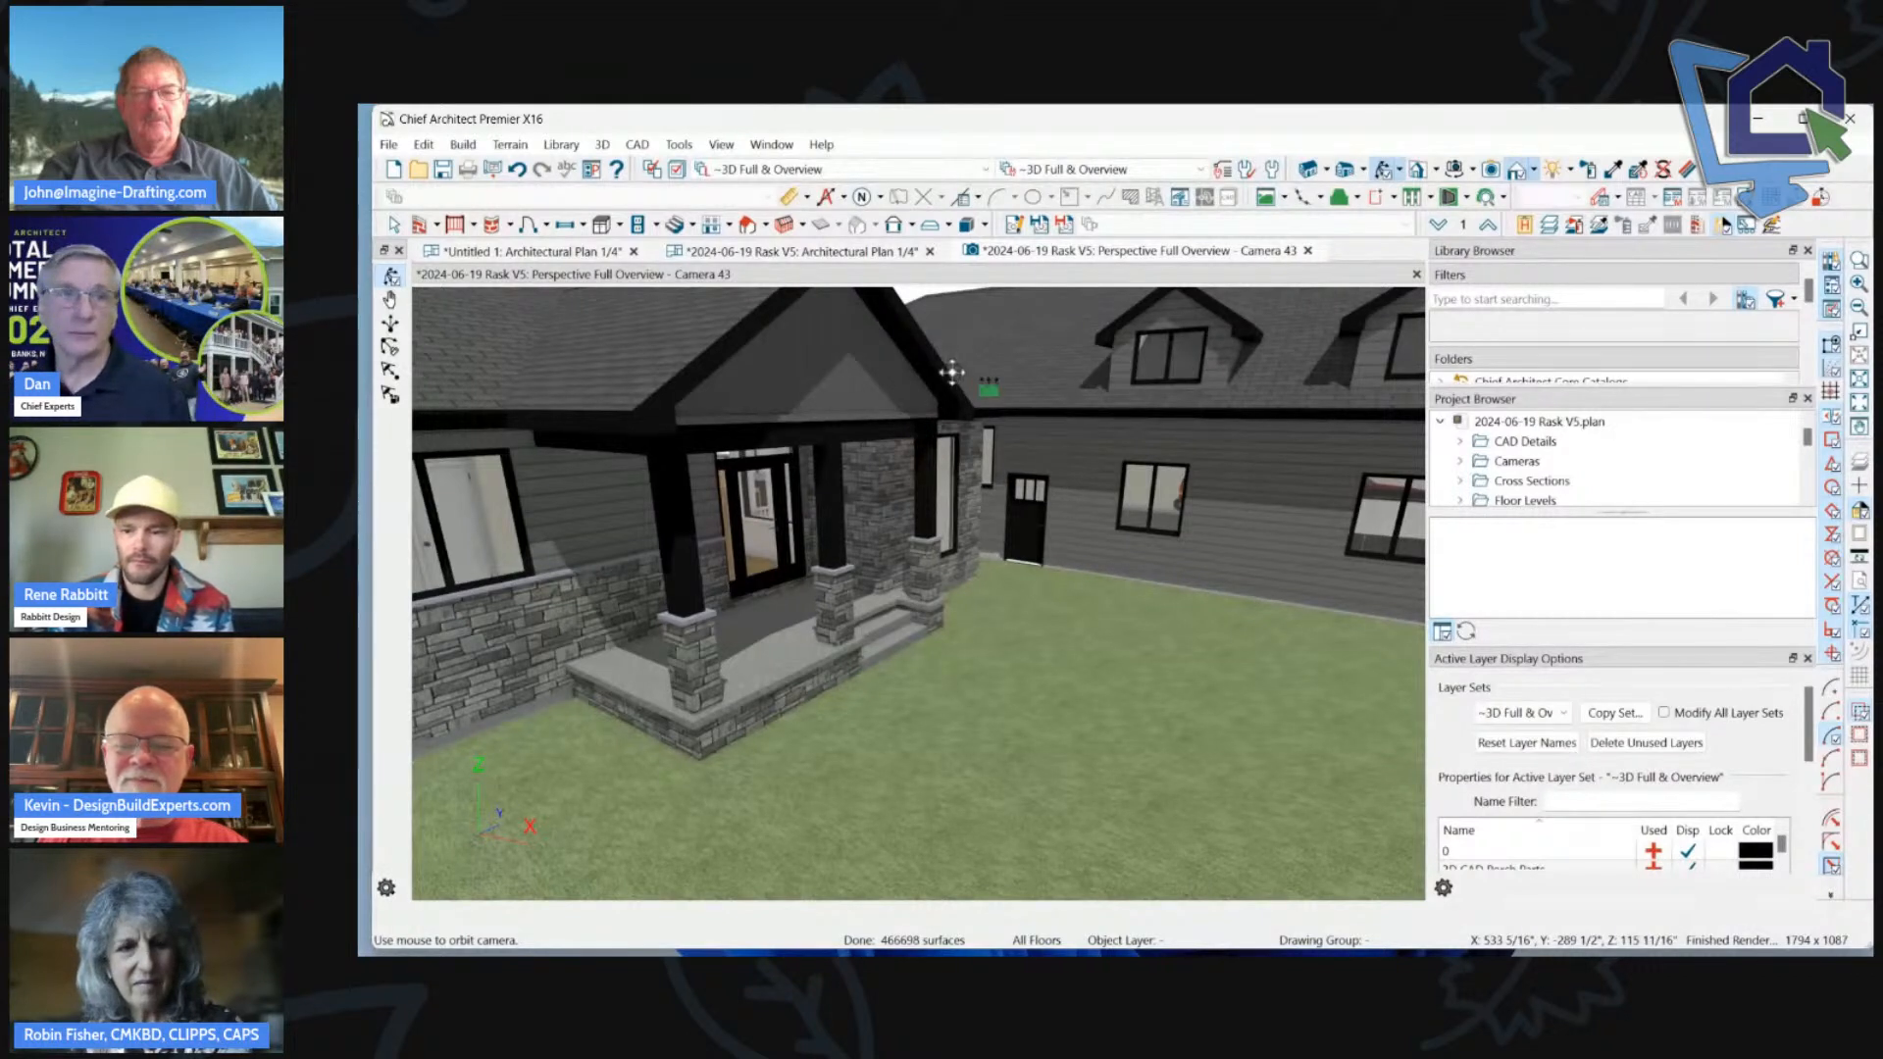
left_click(767, 640)
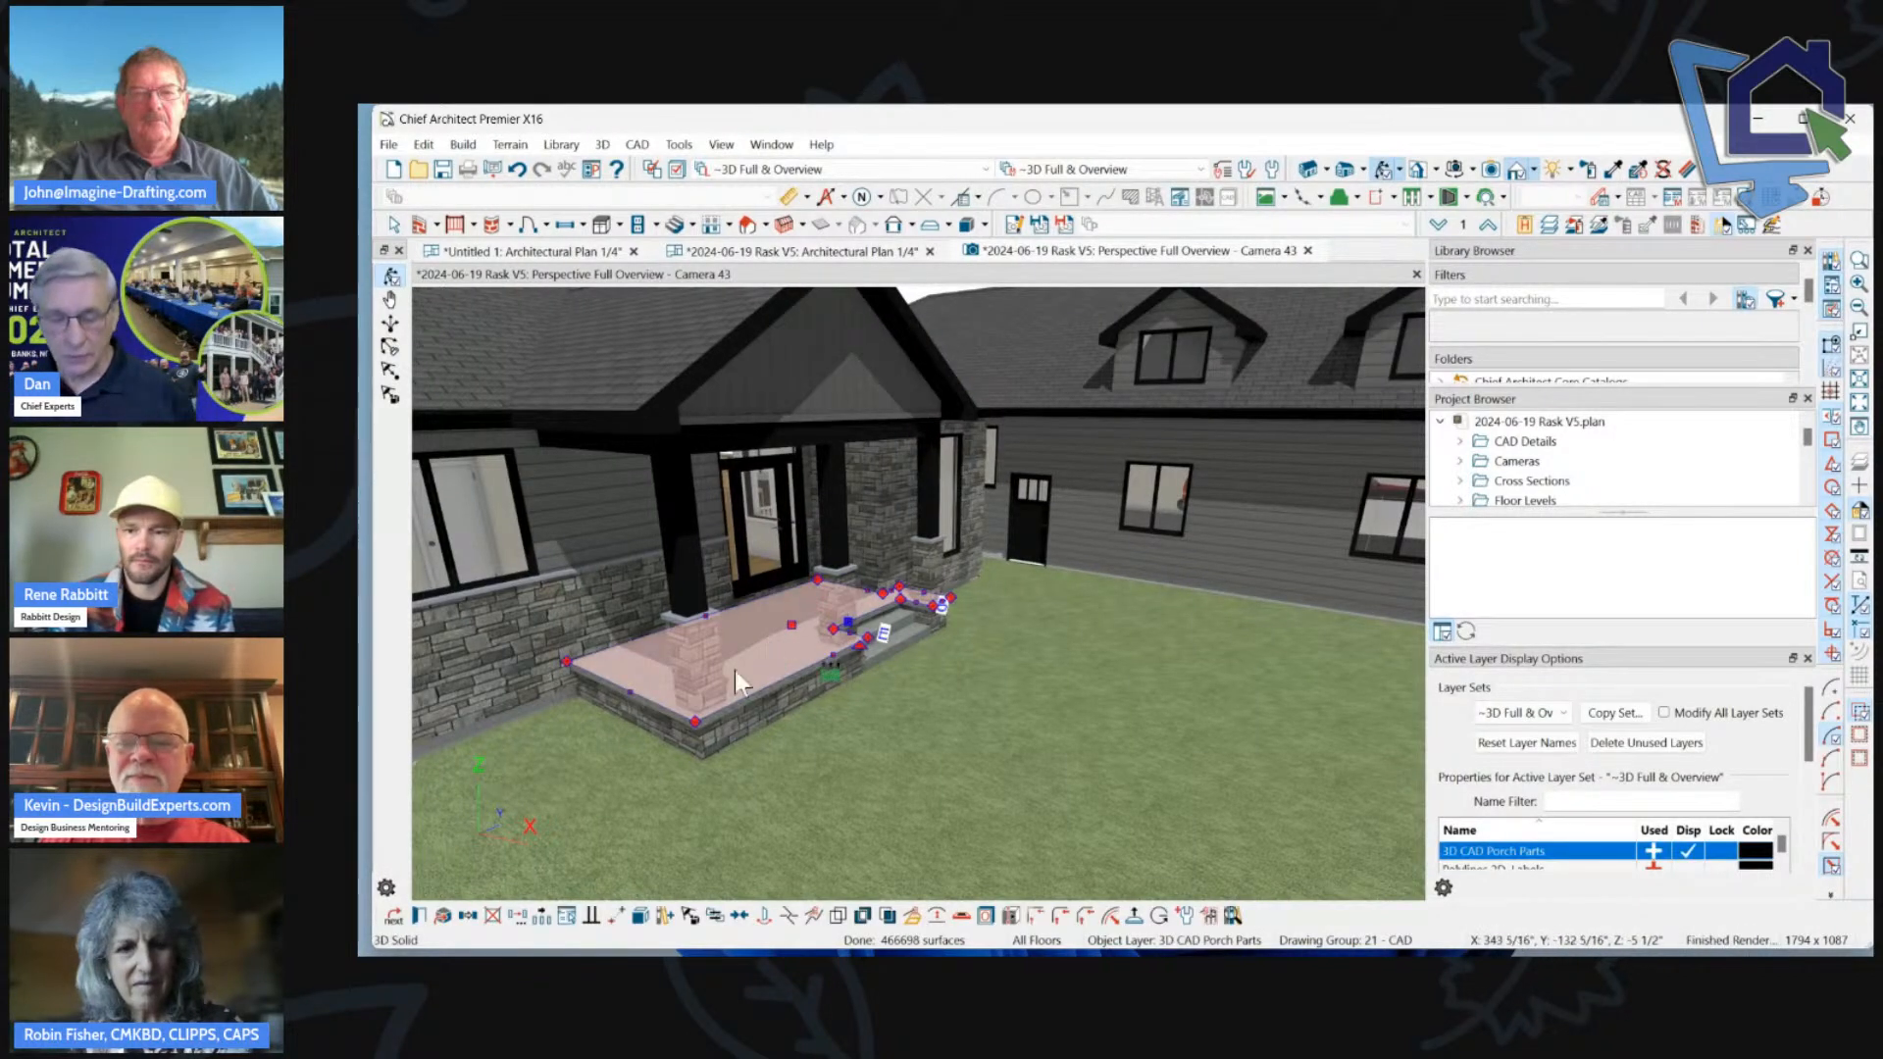
key("Escape")
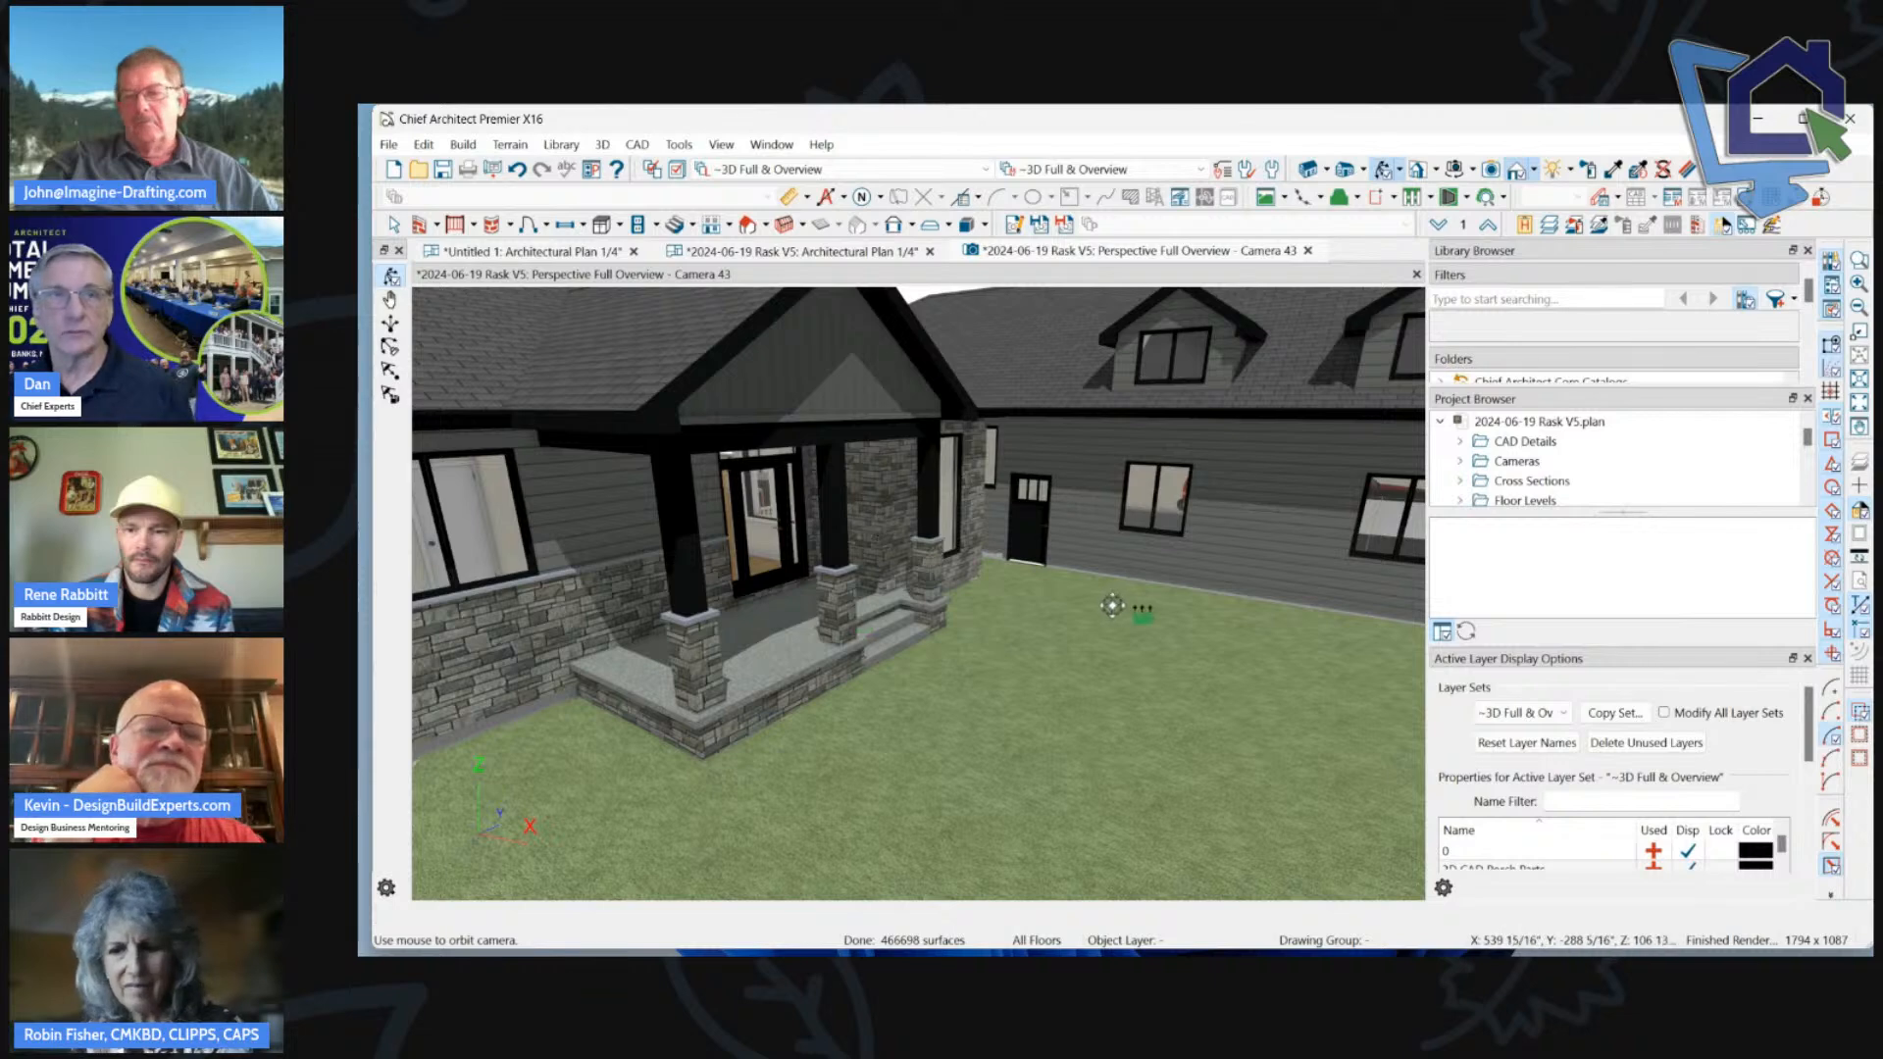
Examine the front porch's stone bases, columns and steps from different angles and close the 3D overview.
scroll(1113, 605, "down", 2)
scroll(774, 666, "up", 3)
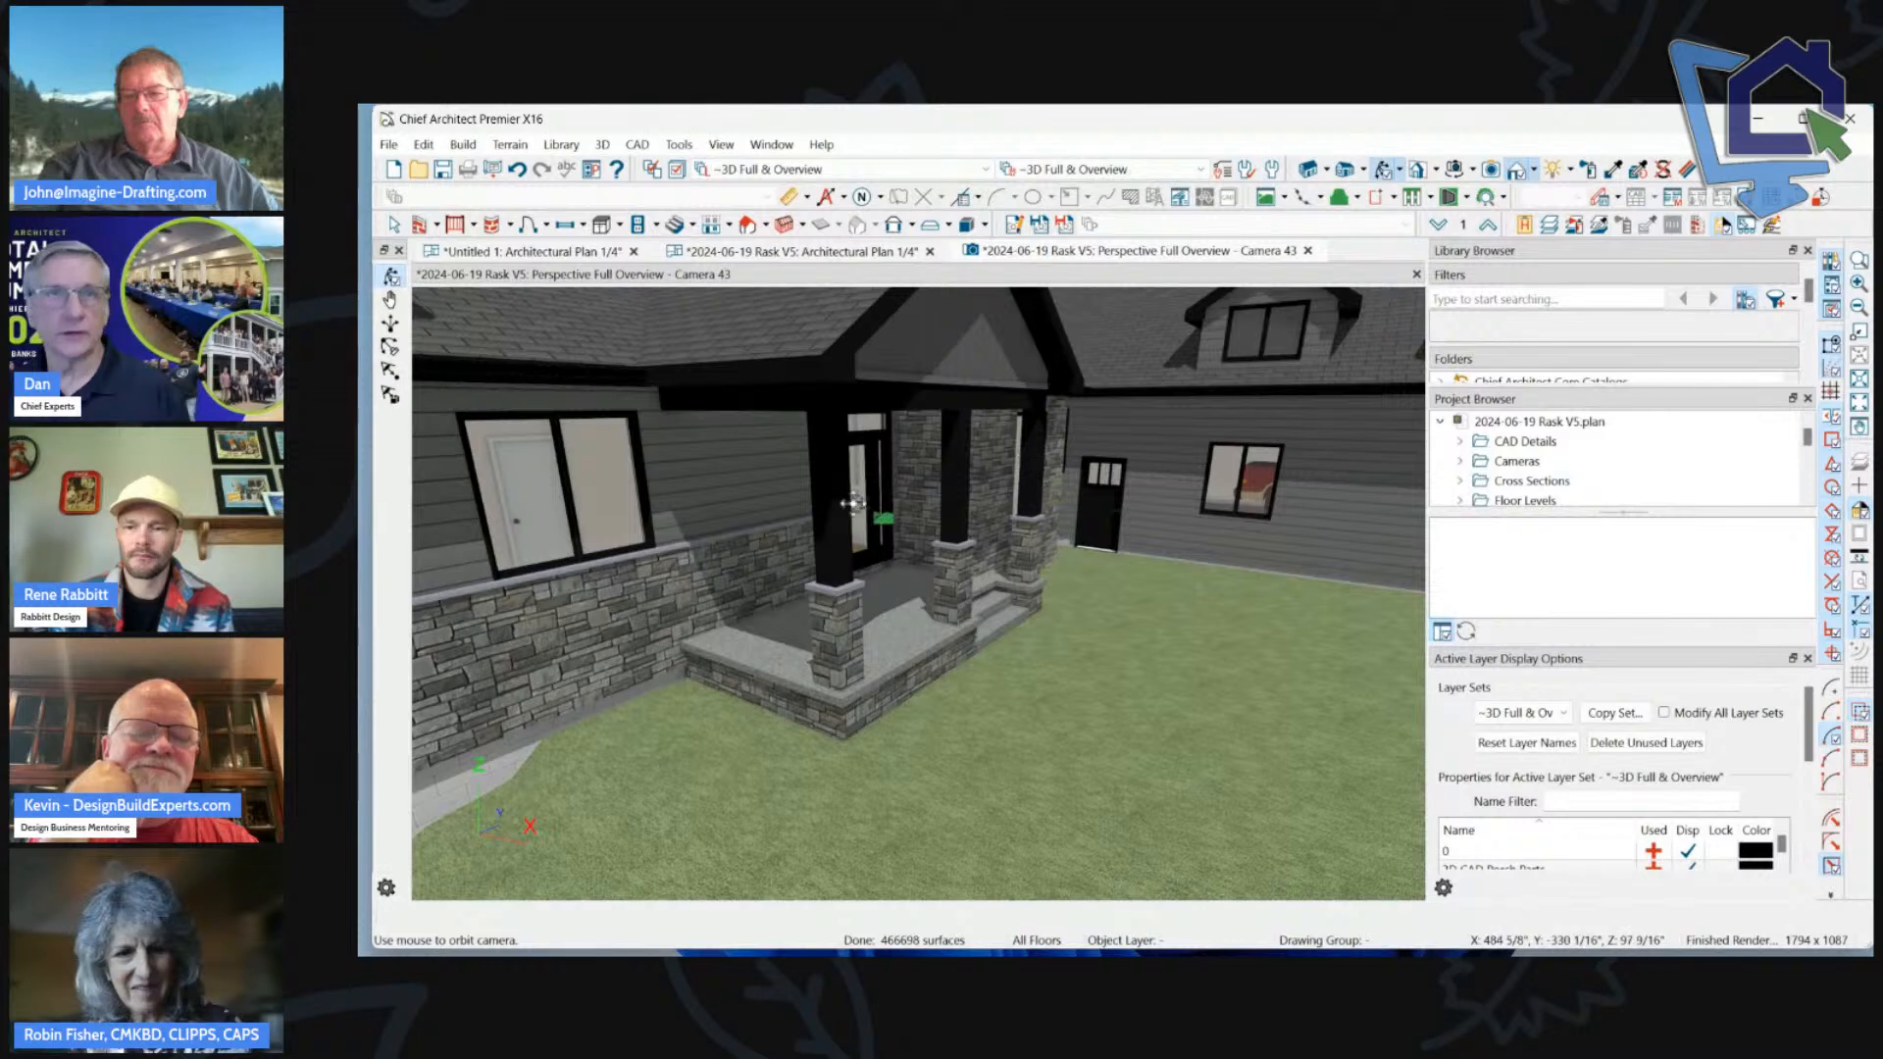
scroll(888, 588, "down", 1)
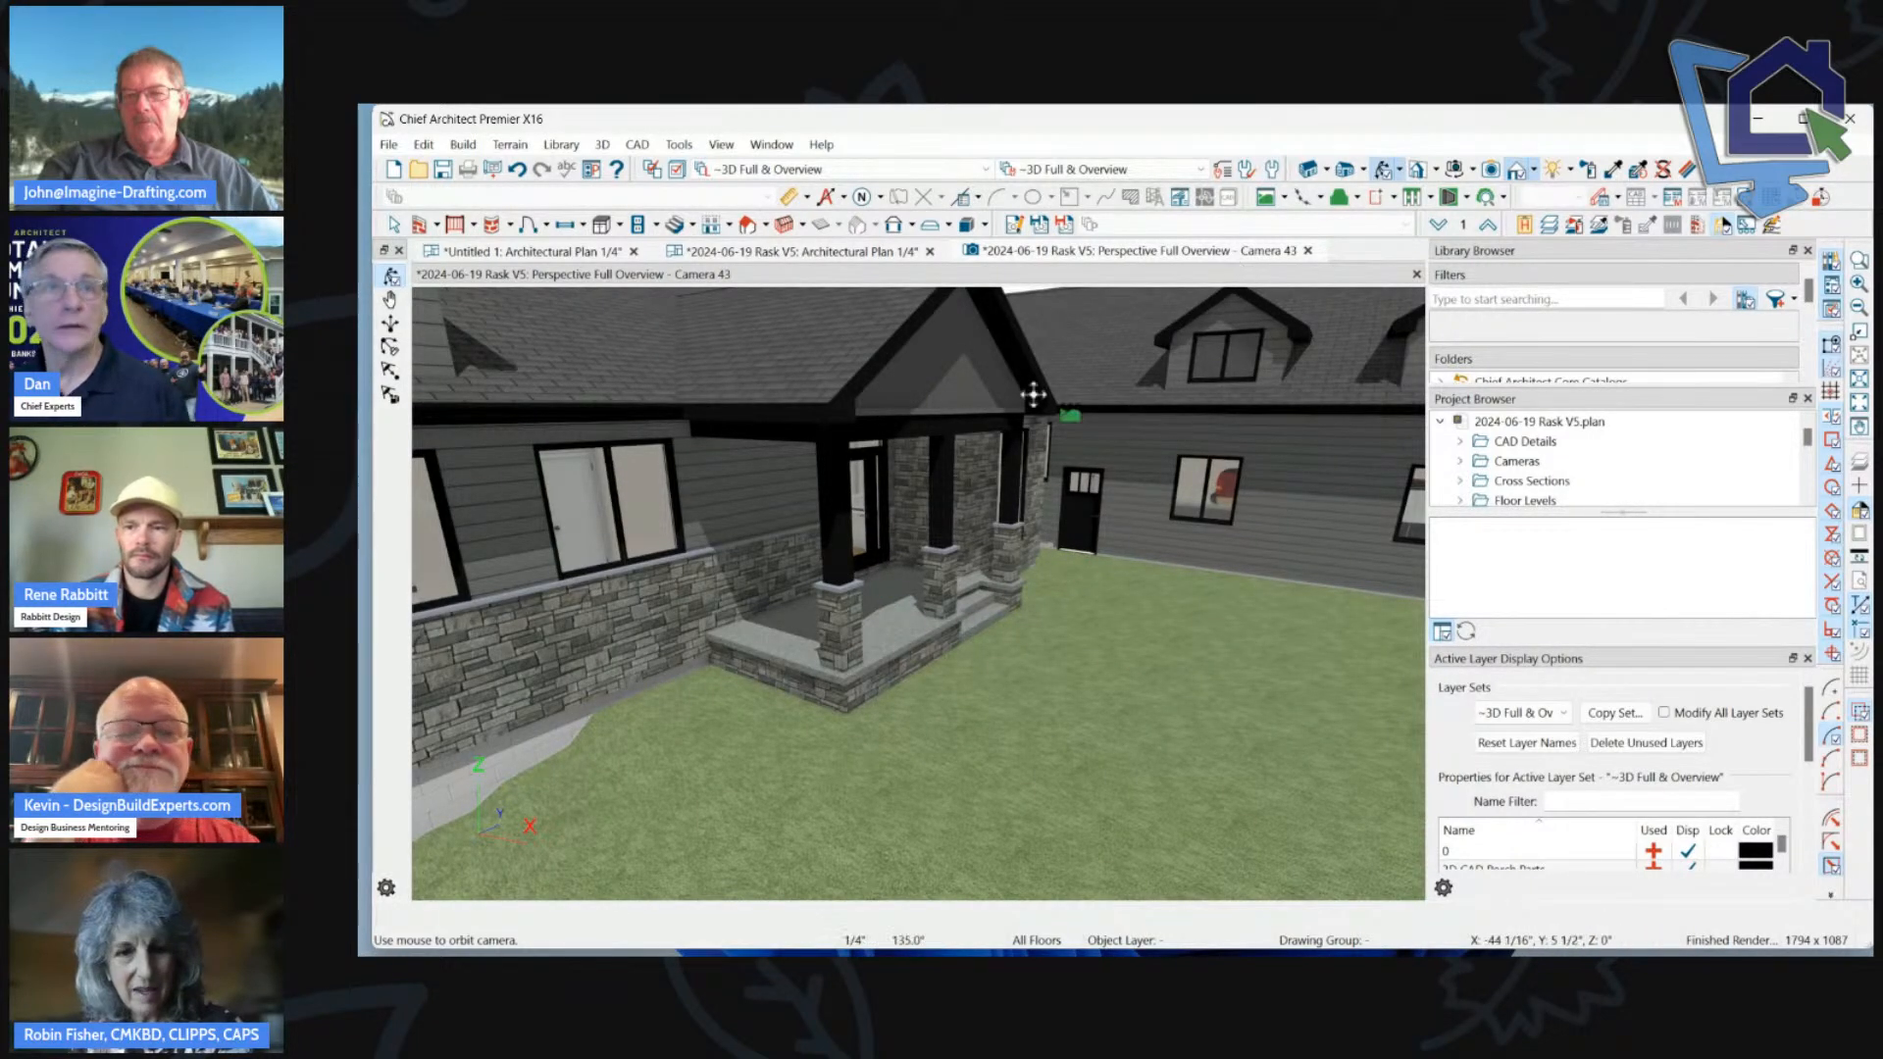
left_click_drag(1030, 399, 782, 422)
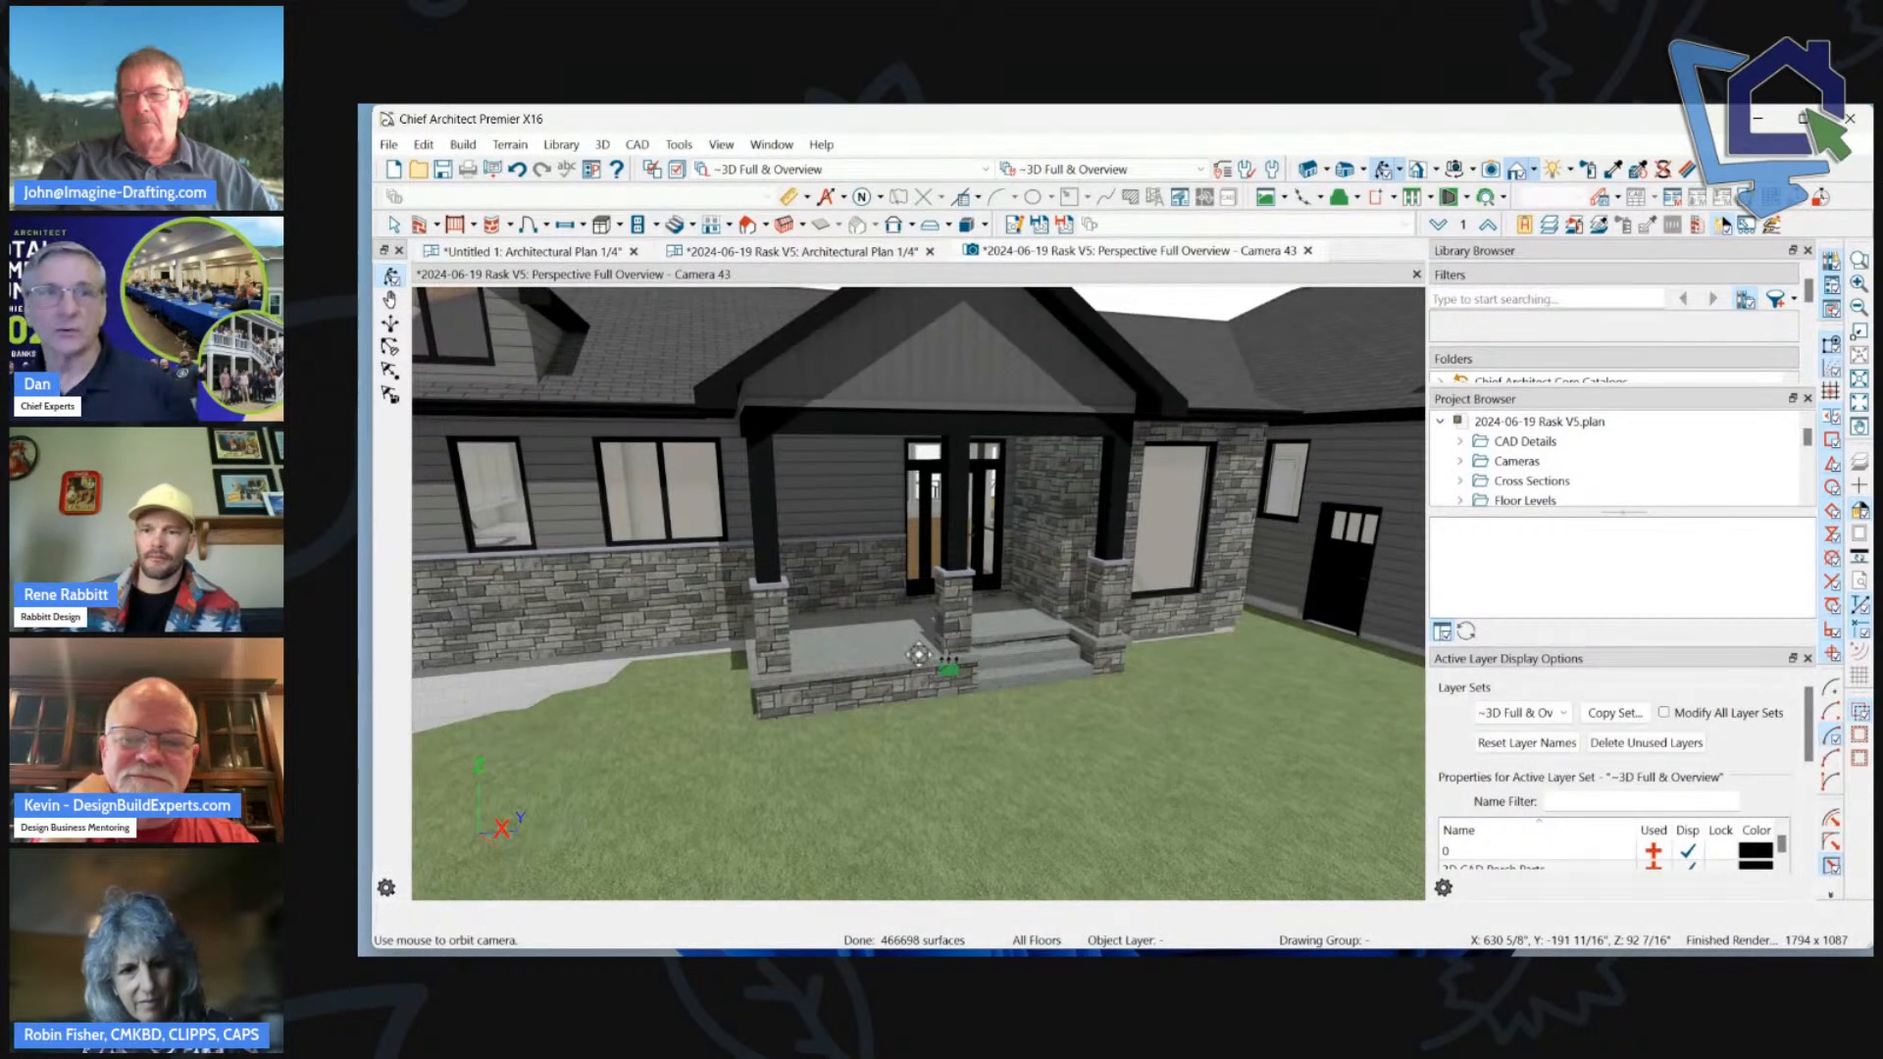
scroll(1151, 586, "down", 3)
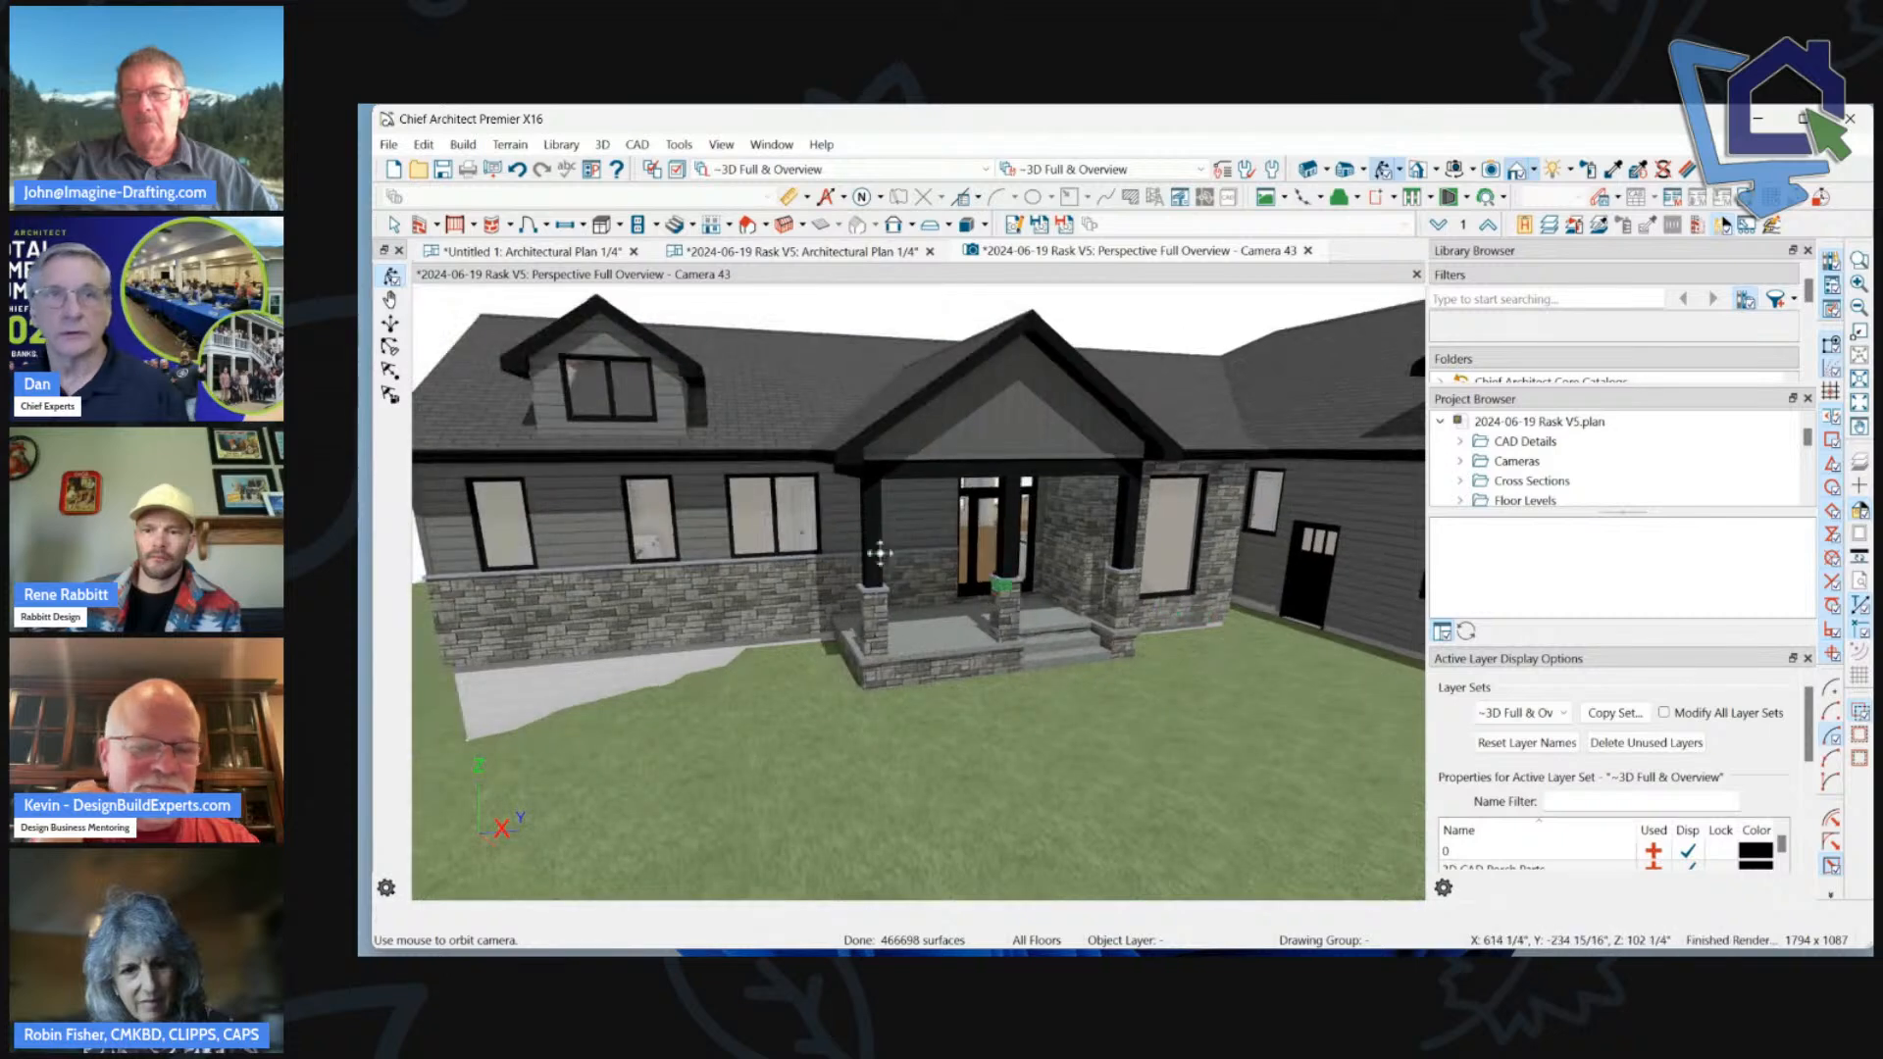
scroll(1206, 581, "up", 3)
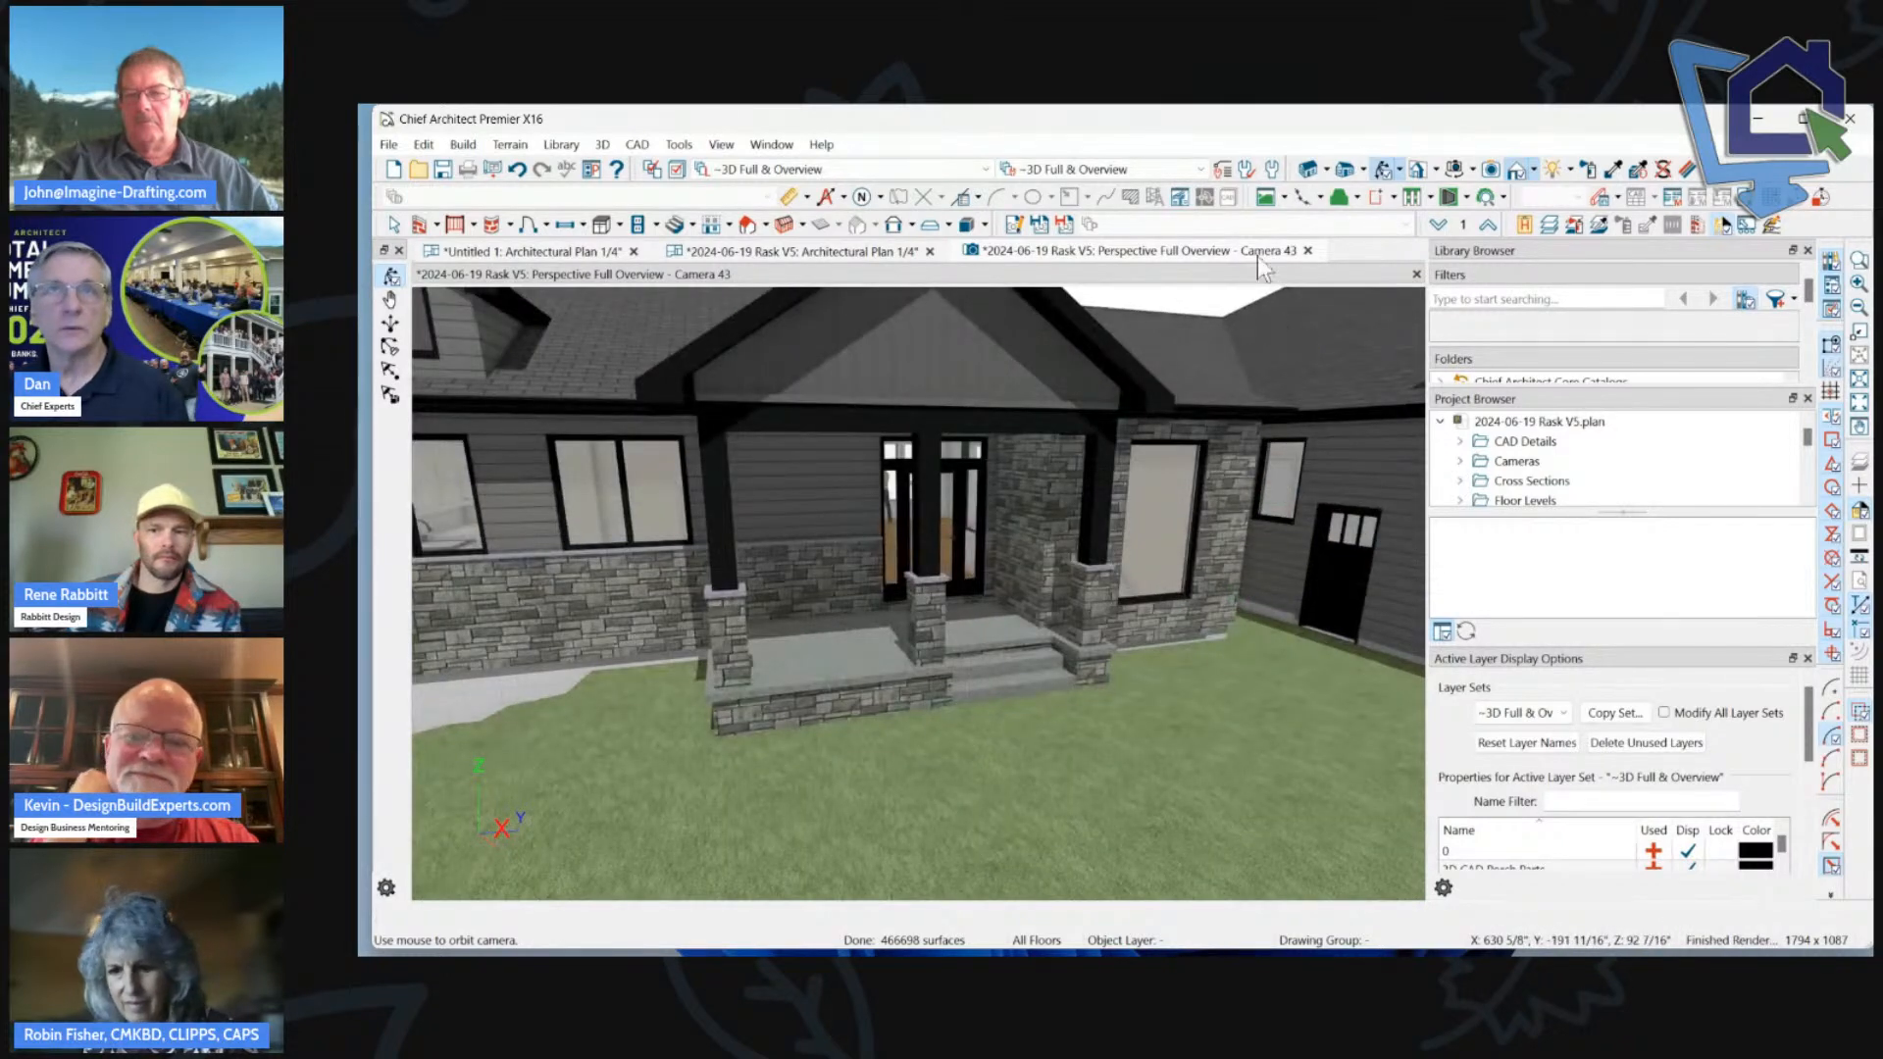
left_click(1309, 251)
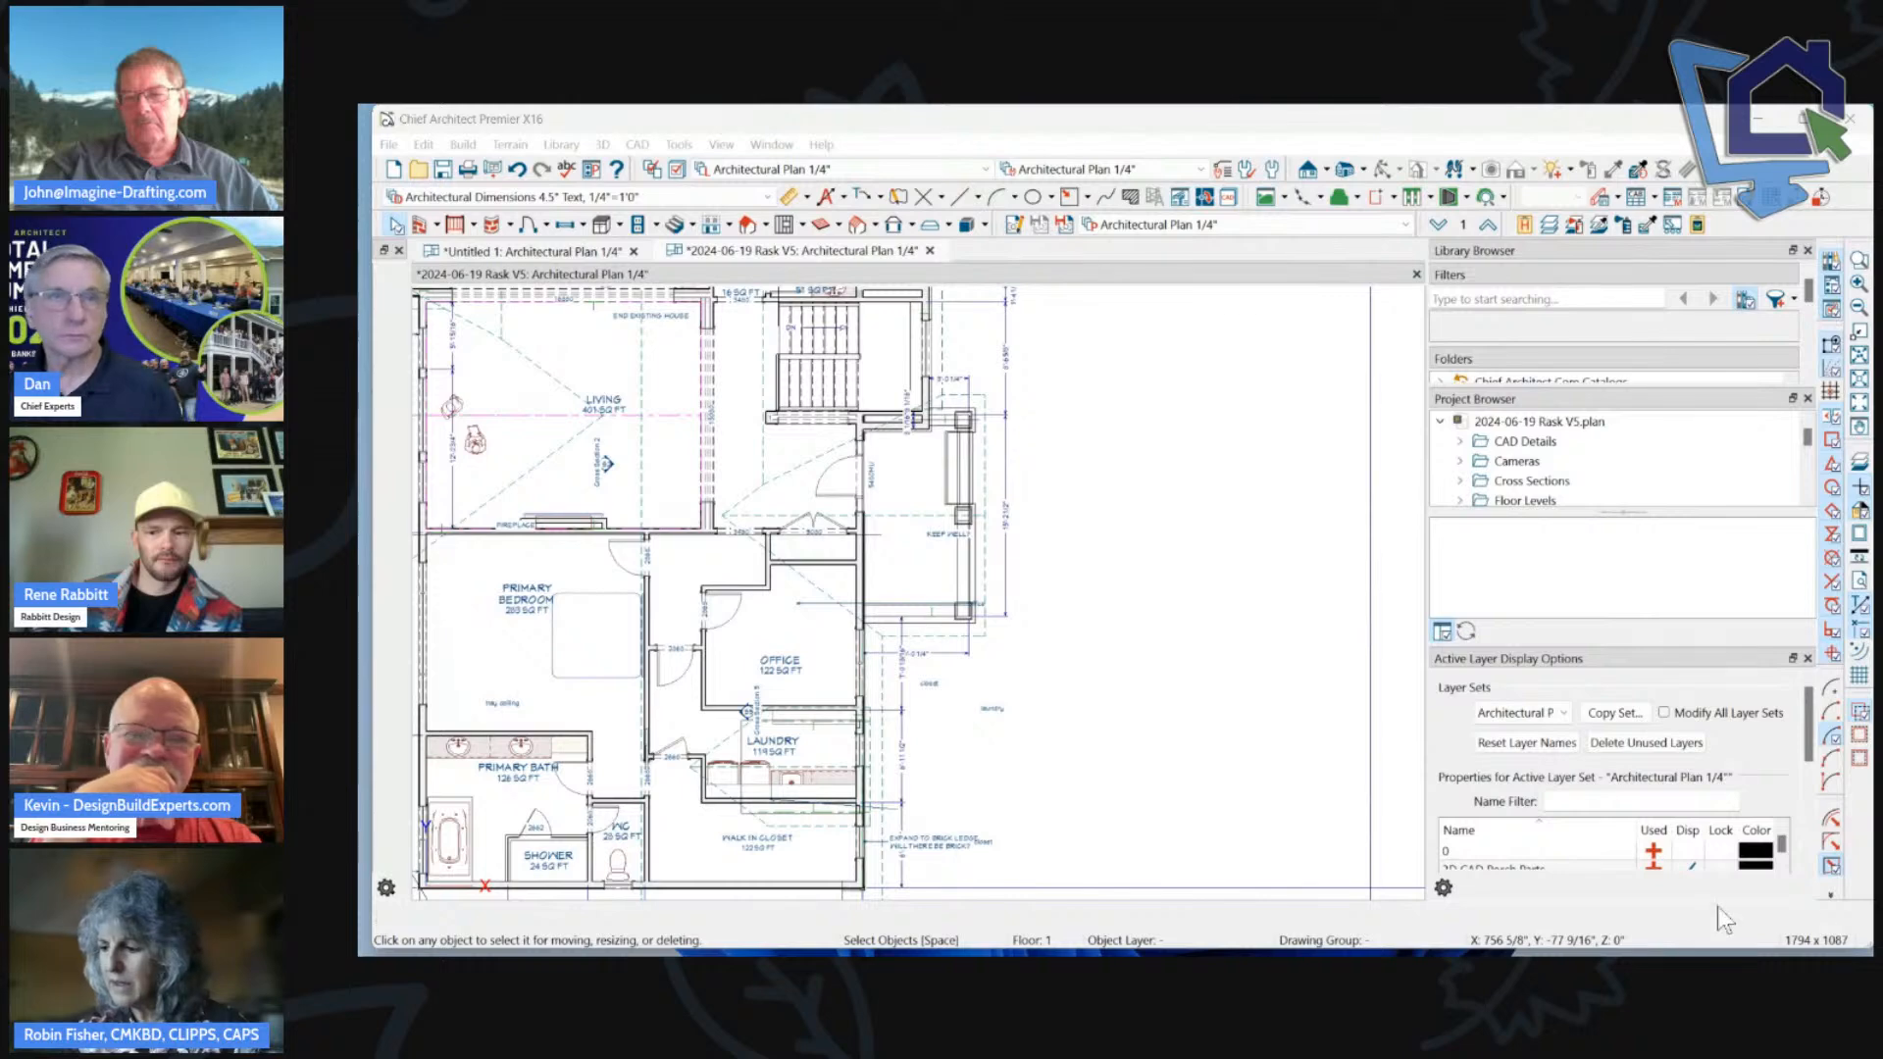
Select the stairwell room below the Bath in the floor plan.
scroll(1017, 515, "down", 4)
scroll(800, 442, "up", 3)
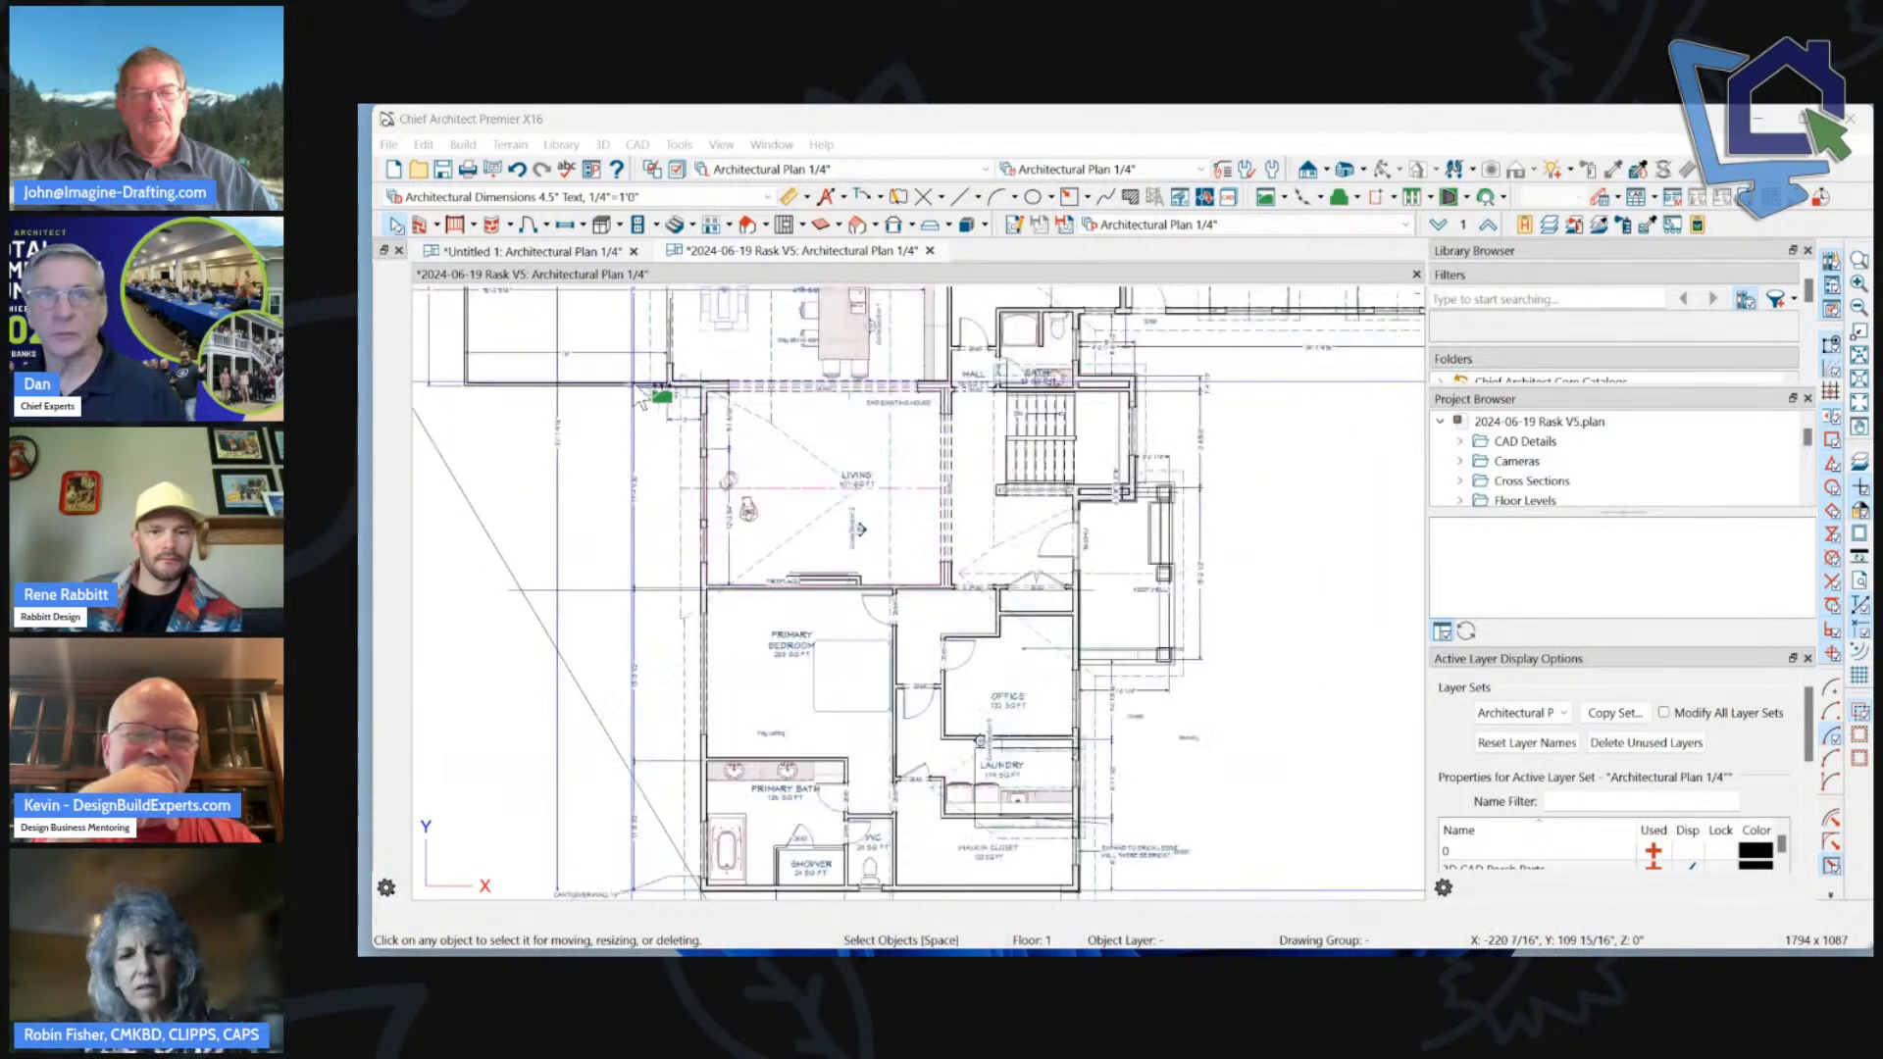
scroll(648, 400, "up", 1)
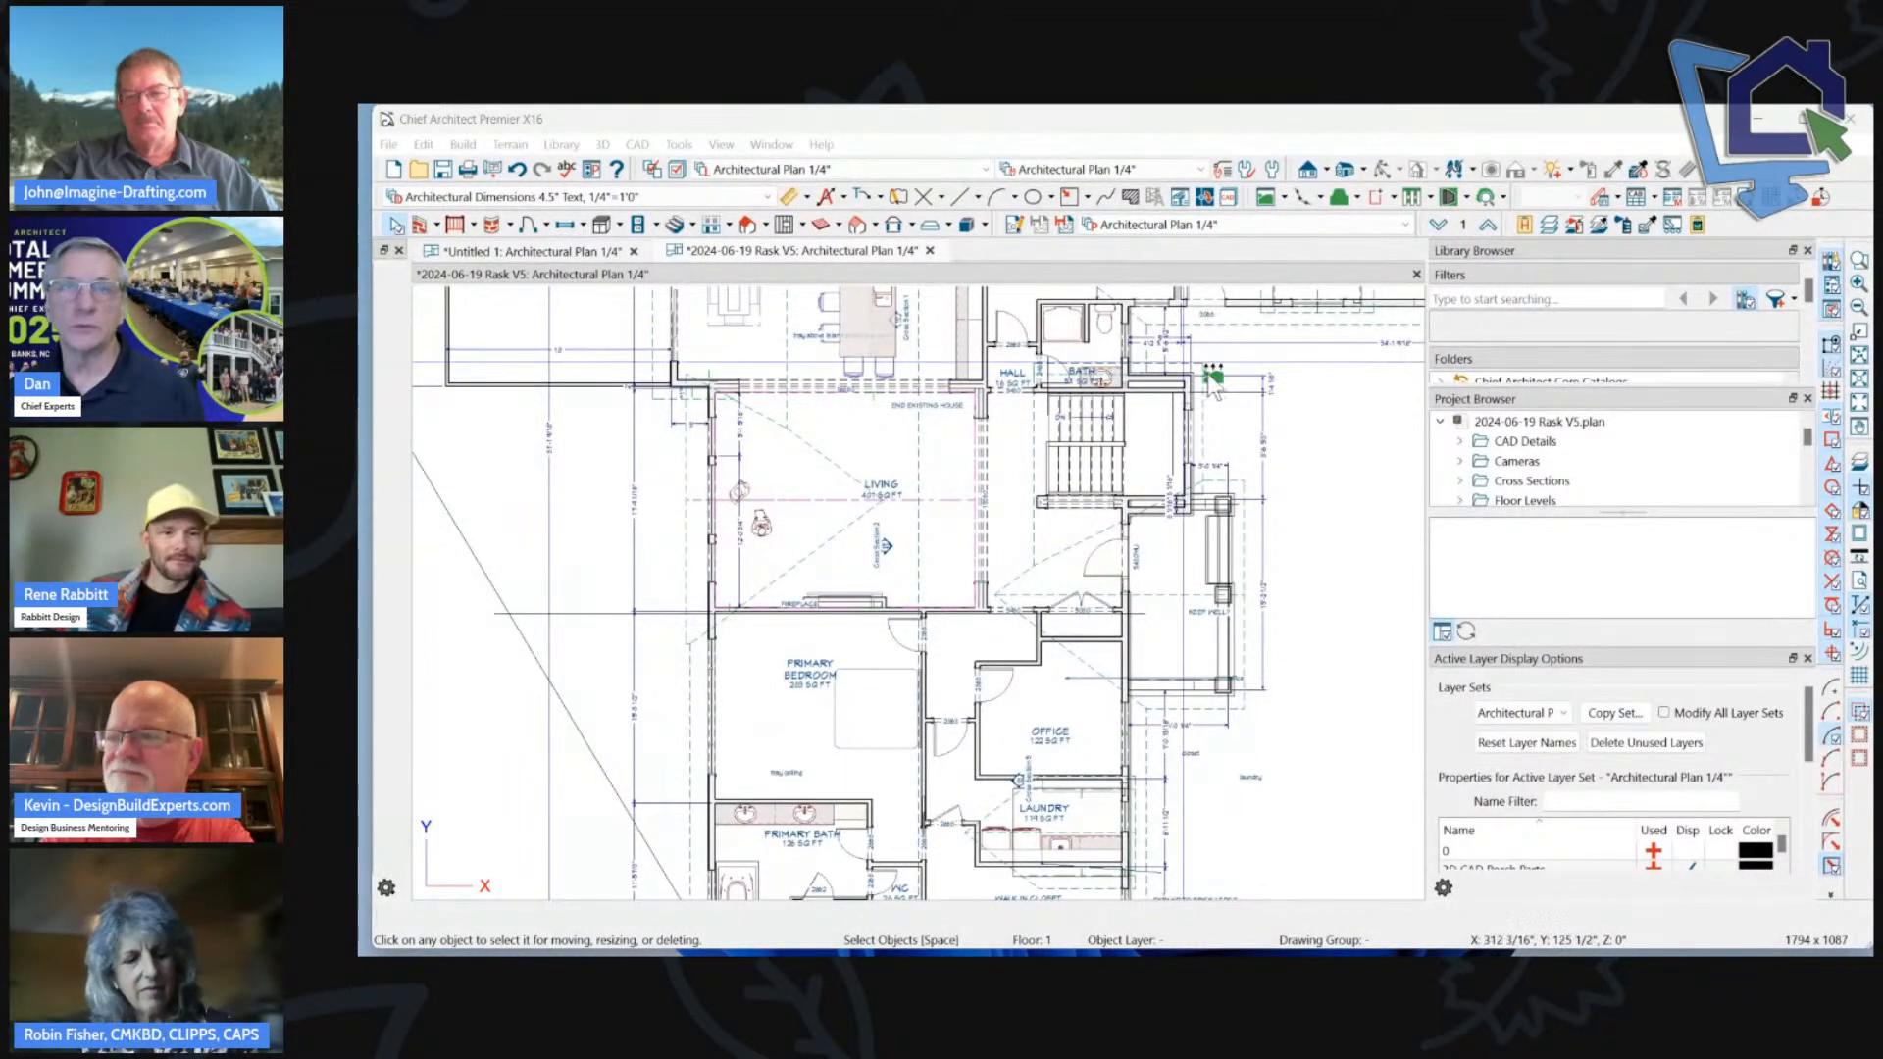
scroll(1231, 395, "up", 1)
scroll(1231, 392, "up", 1)
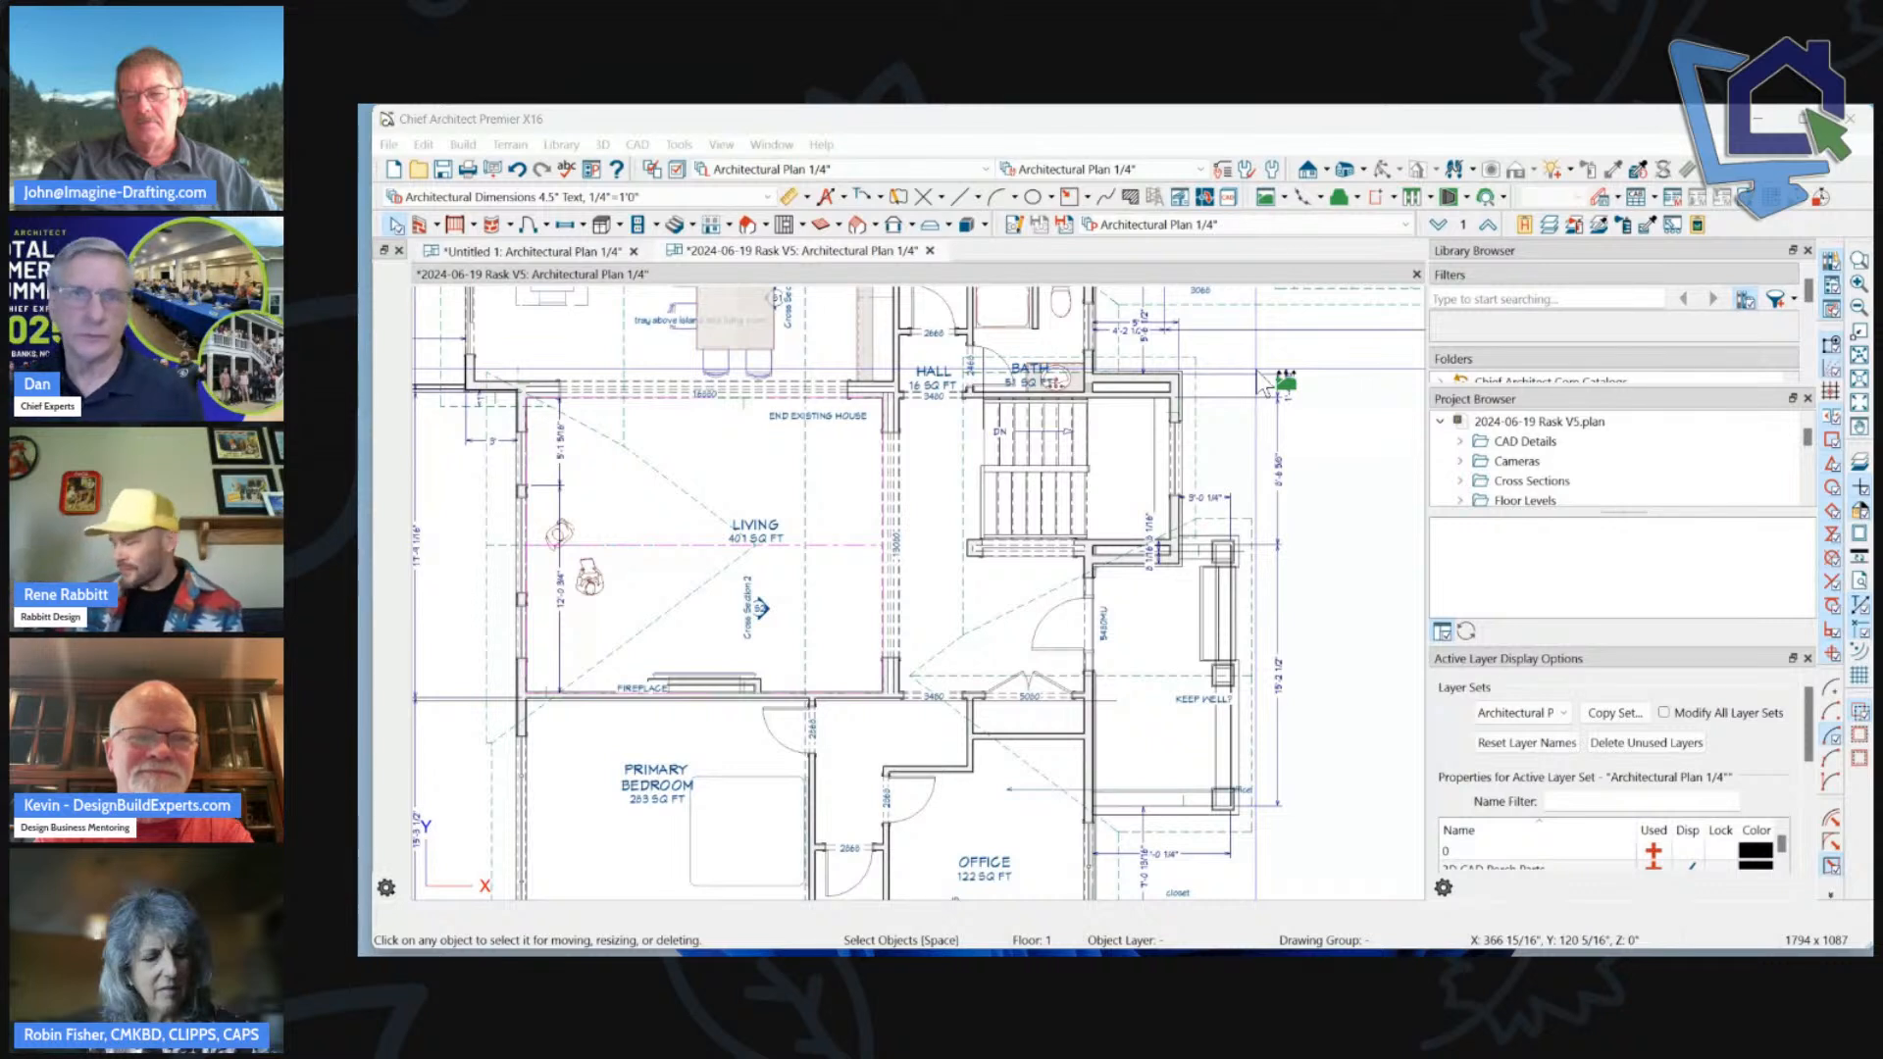
left_click(1054, 436)
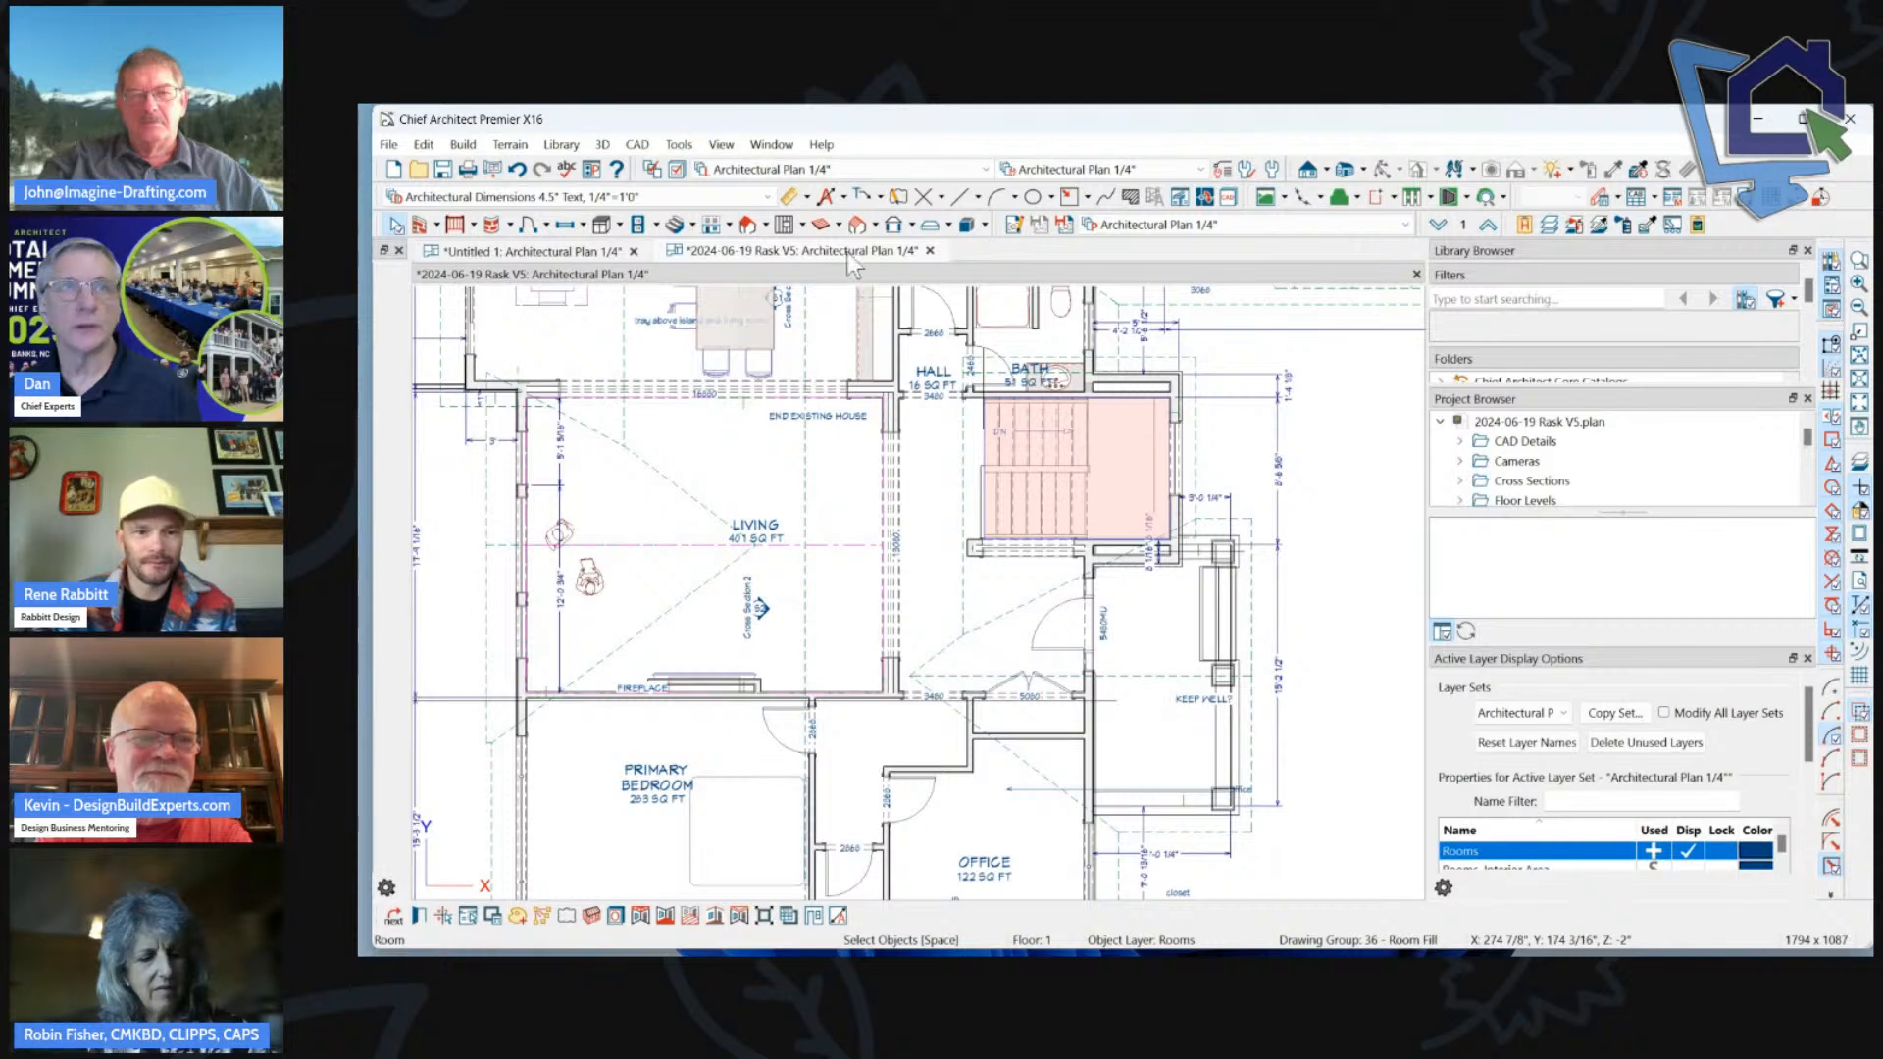
Close the house project plan without saving its changes.
left_click(930, 250)
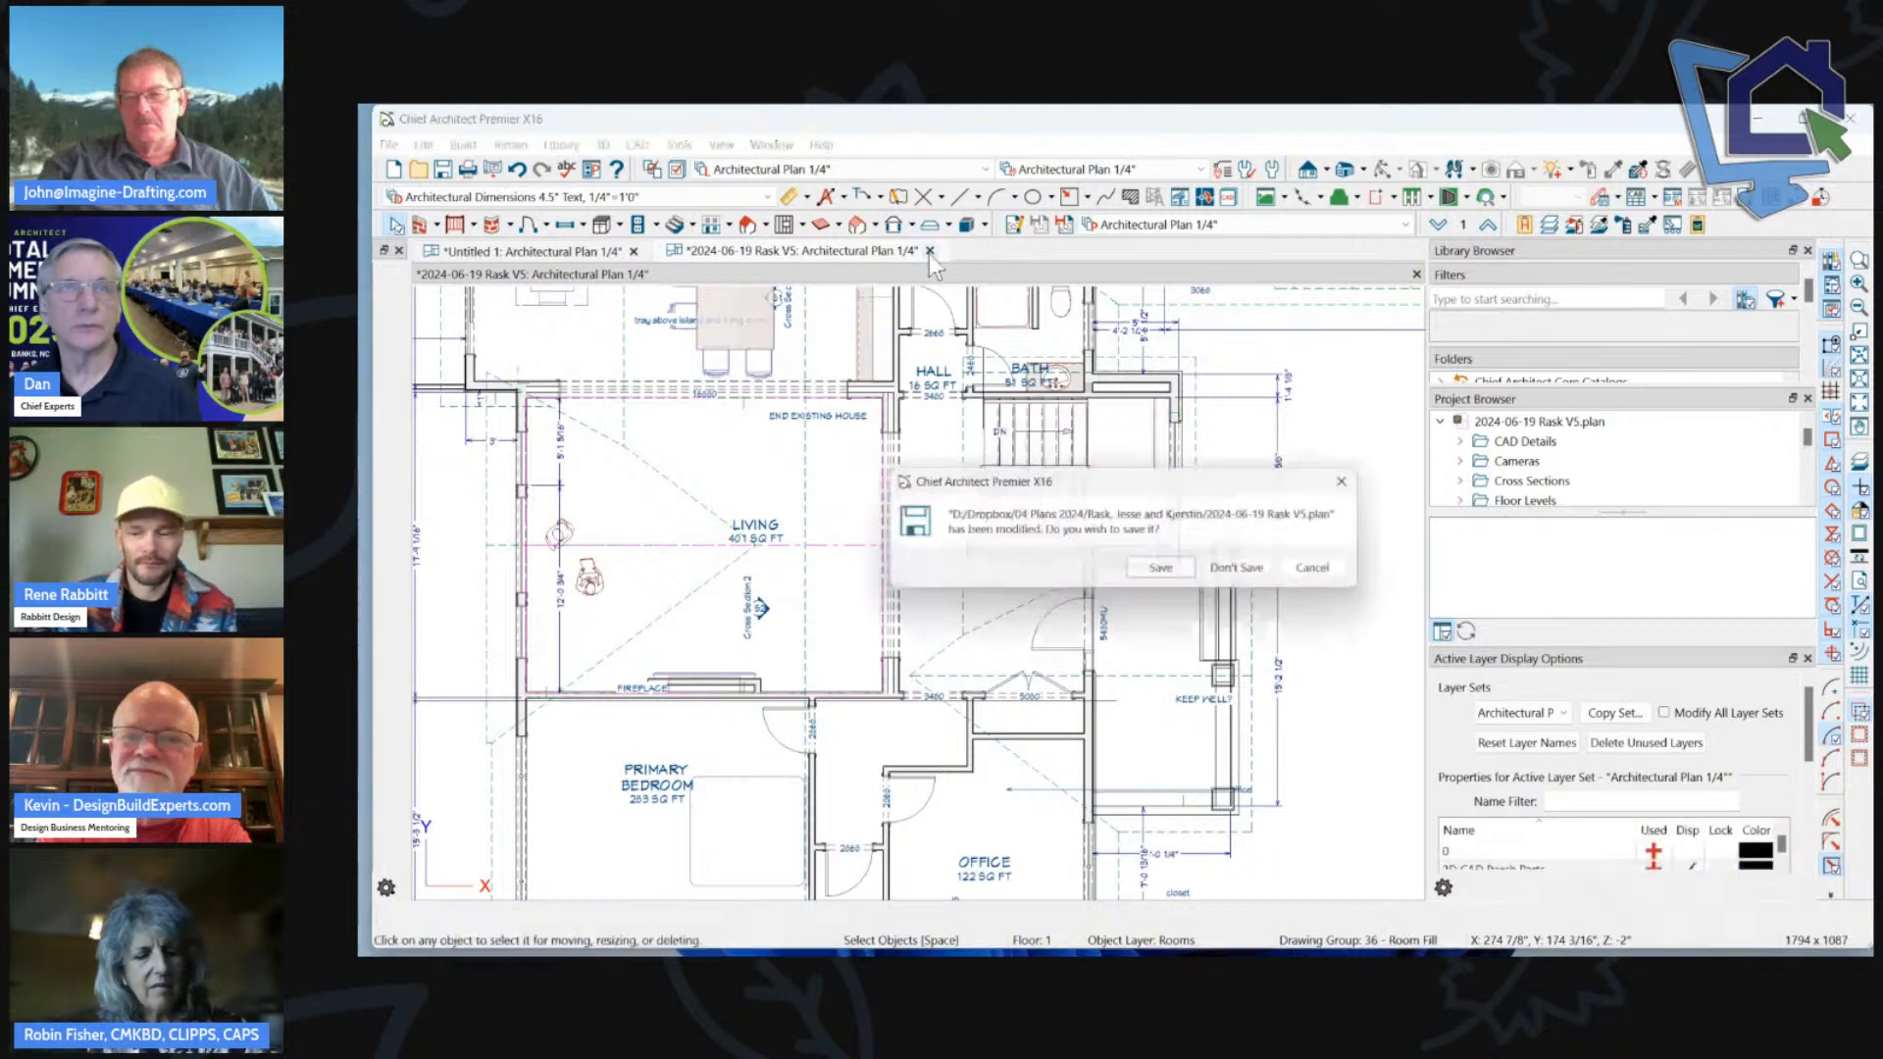
left_click(1243, 573)
Draw two opposing stair flights about 5'-1 1/2" long inside the railed area and connect them with a landing.
scroll(1080, 543, "down", 3)
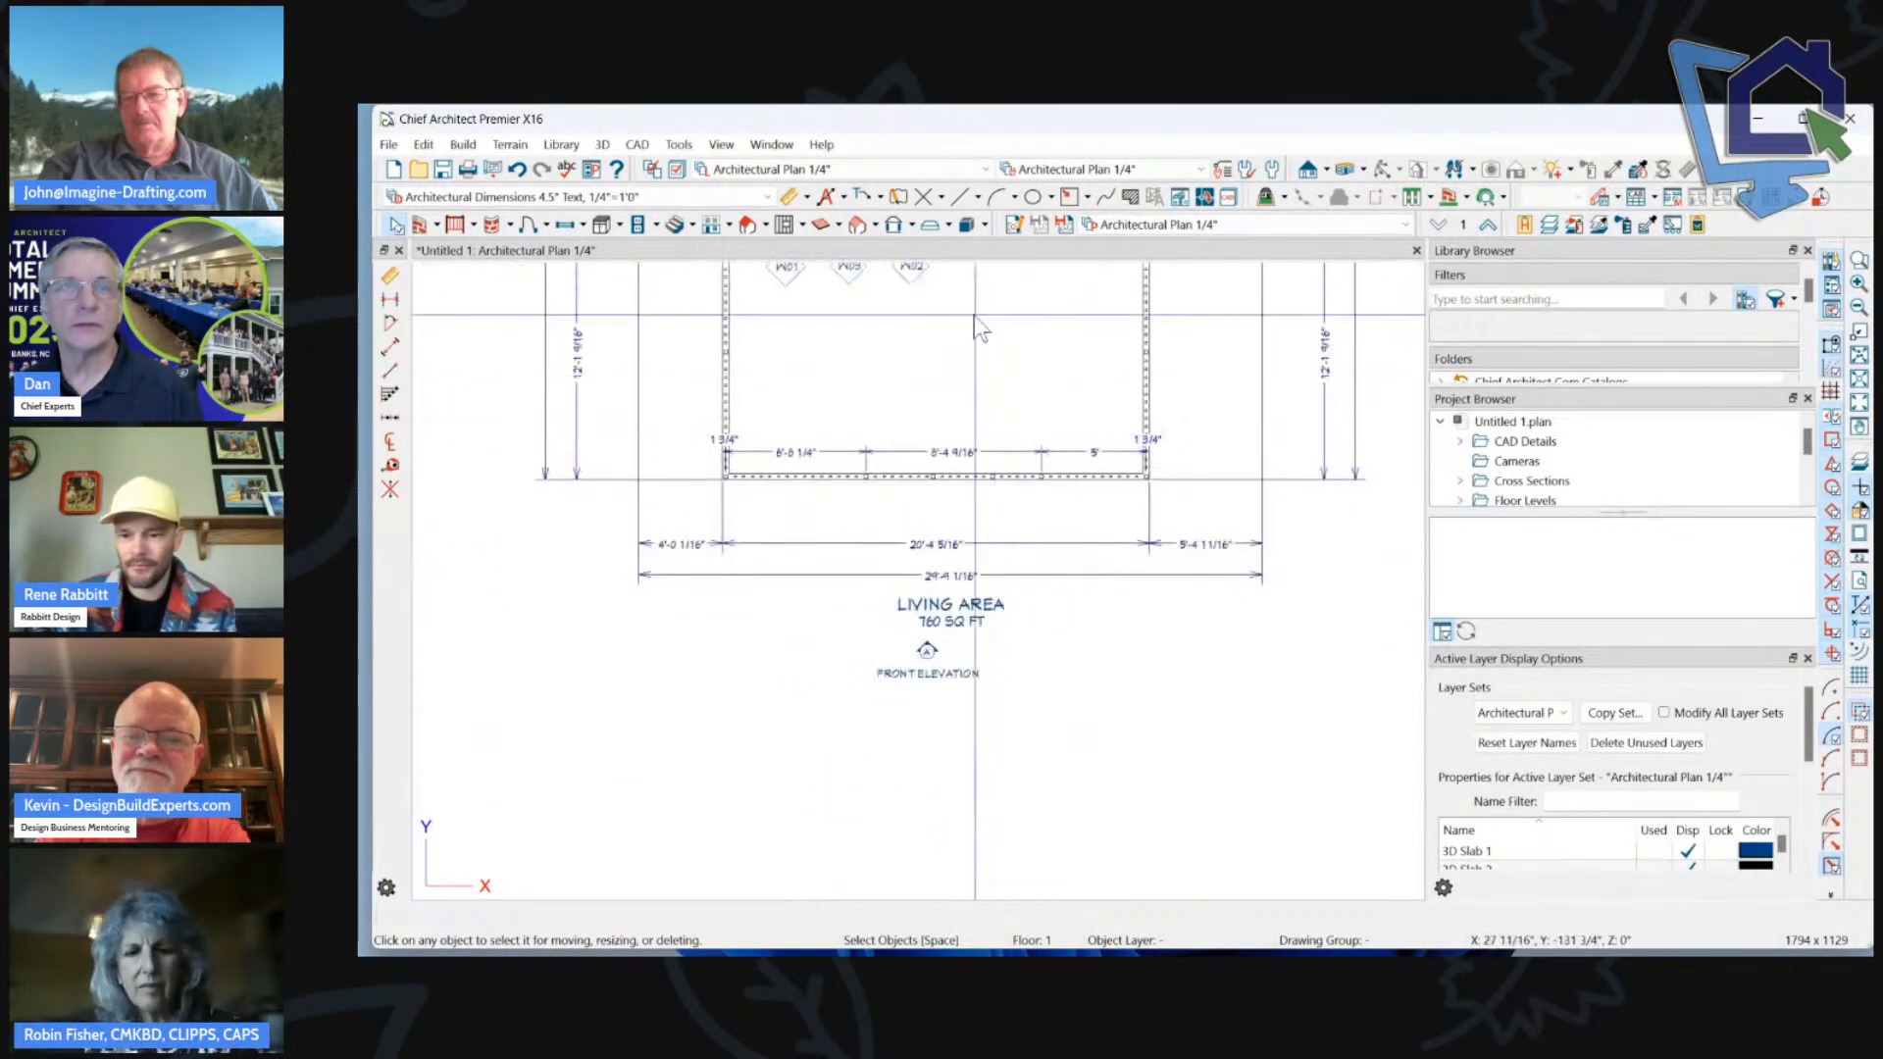
scroll(974, 314, "up", 3)
left_click(676, 225)
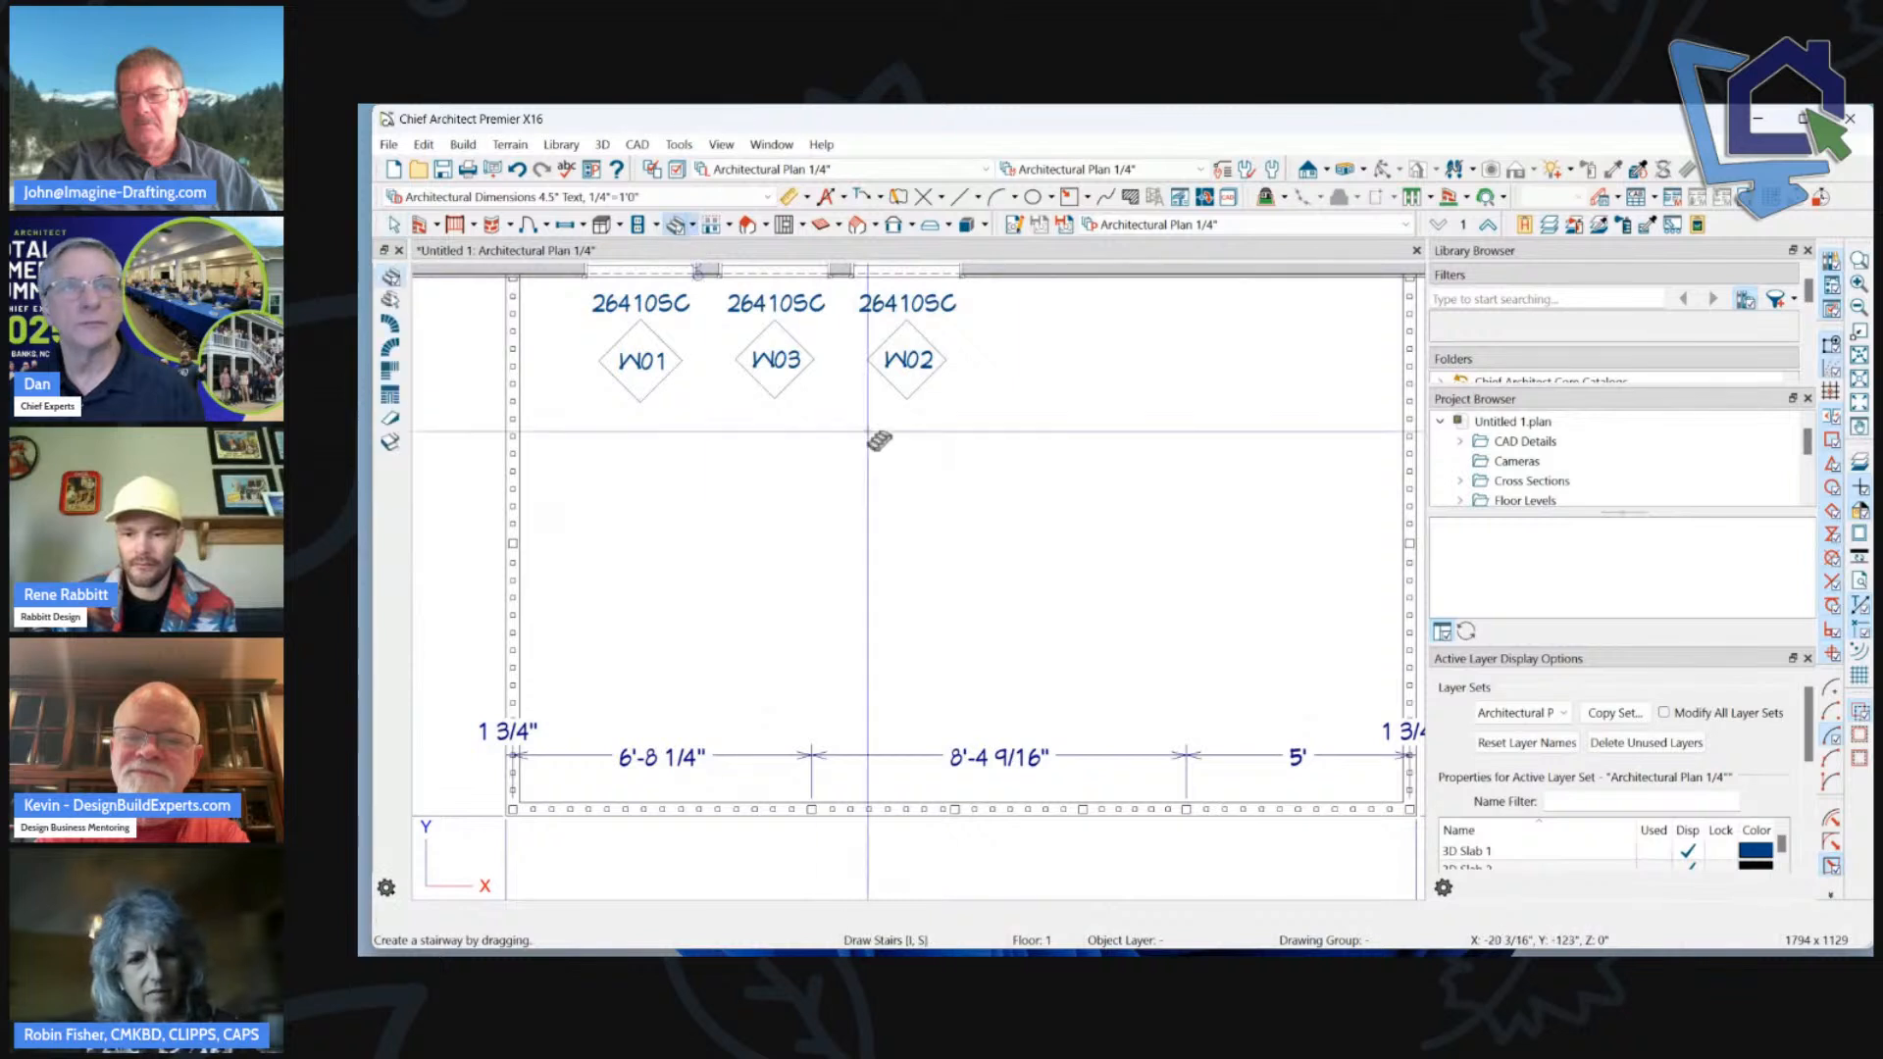
left_click_drag(869, 431, 1098, 432)
left_click_drag(1098, 594, 870, 593)
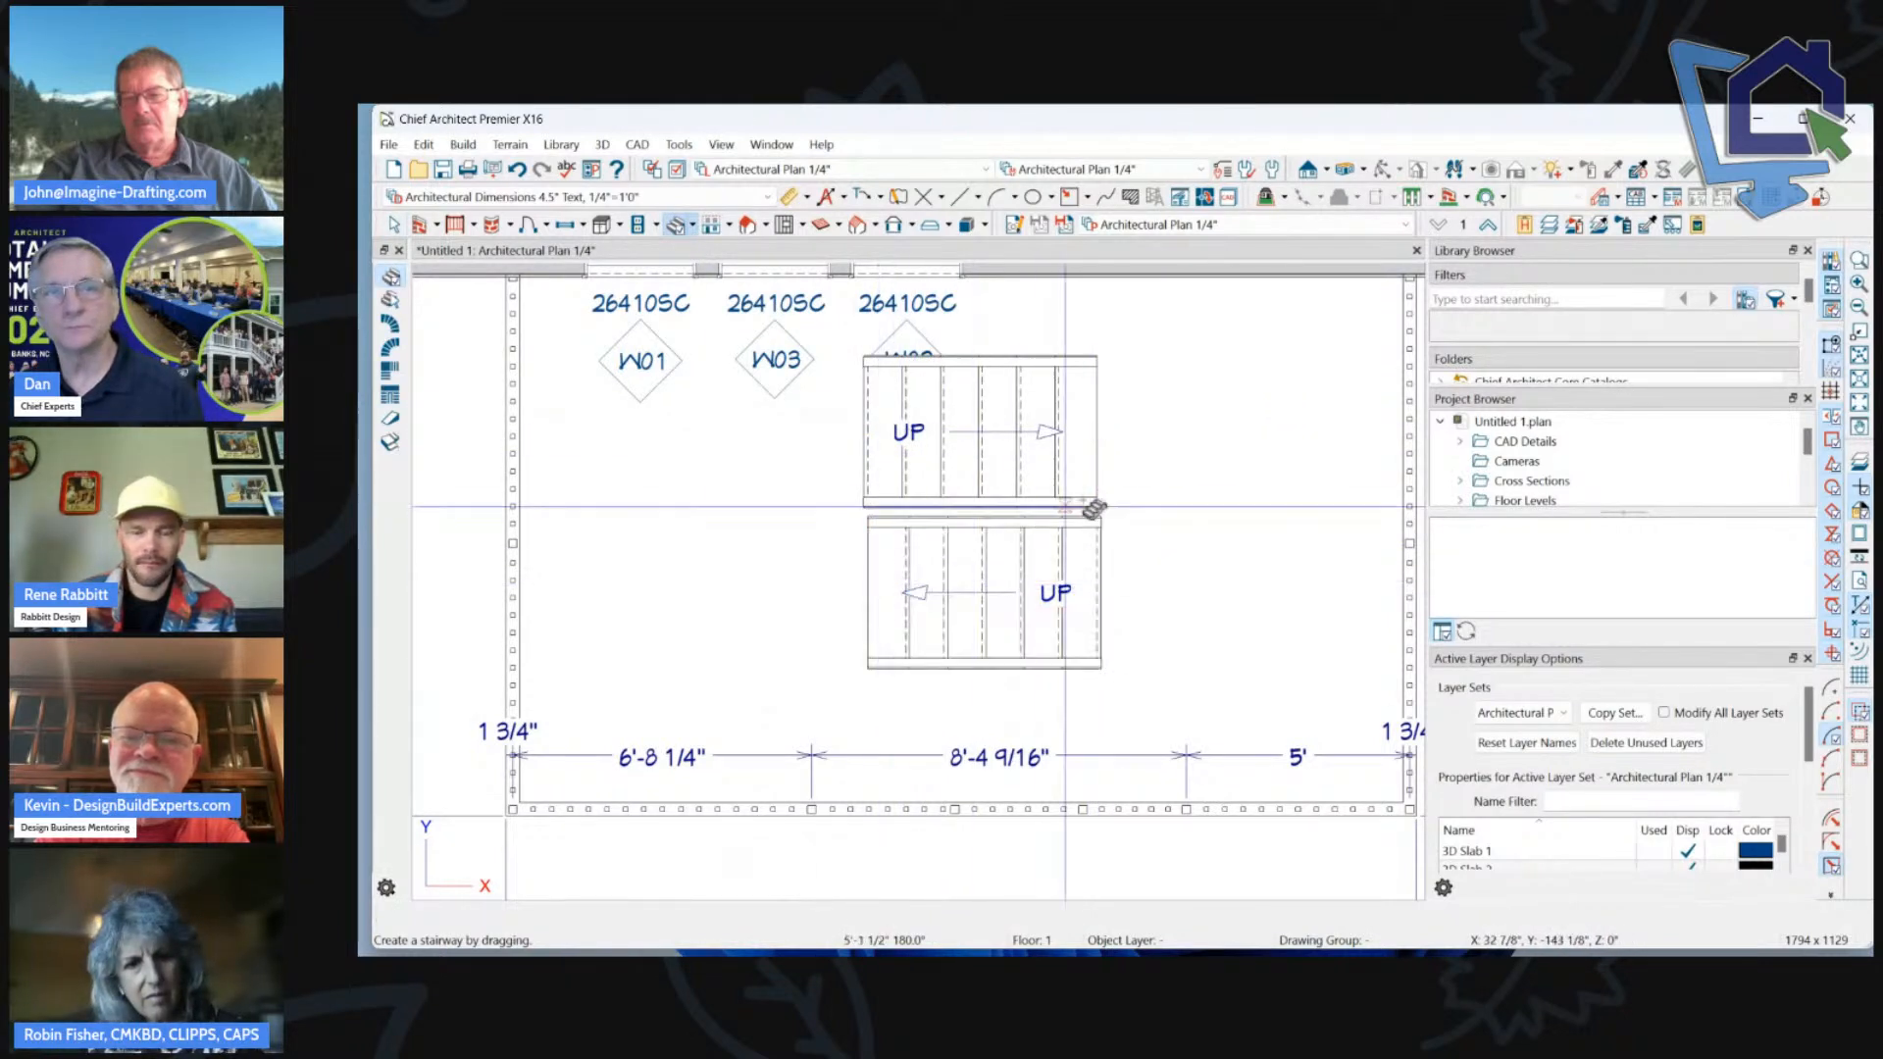
scroll(1084, 492, "down", 1)
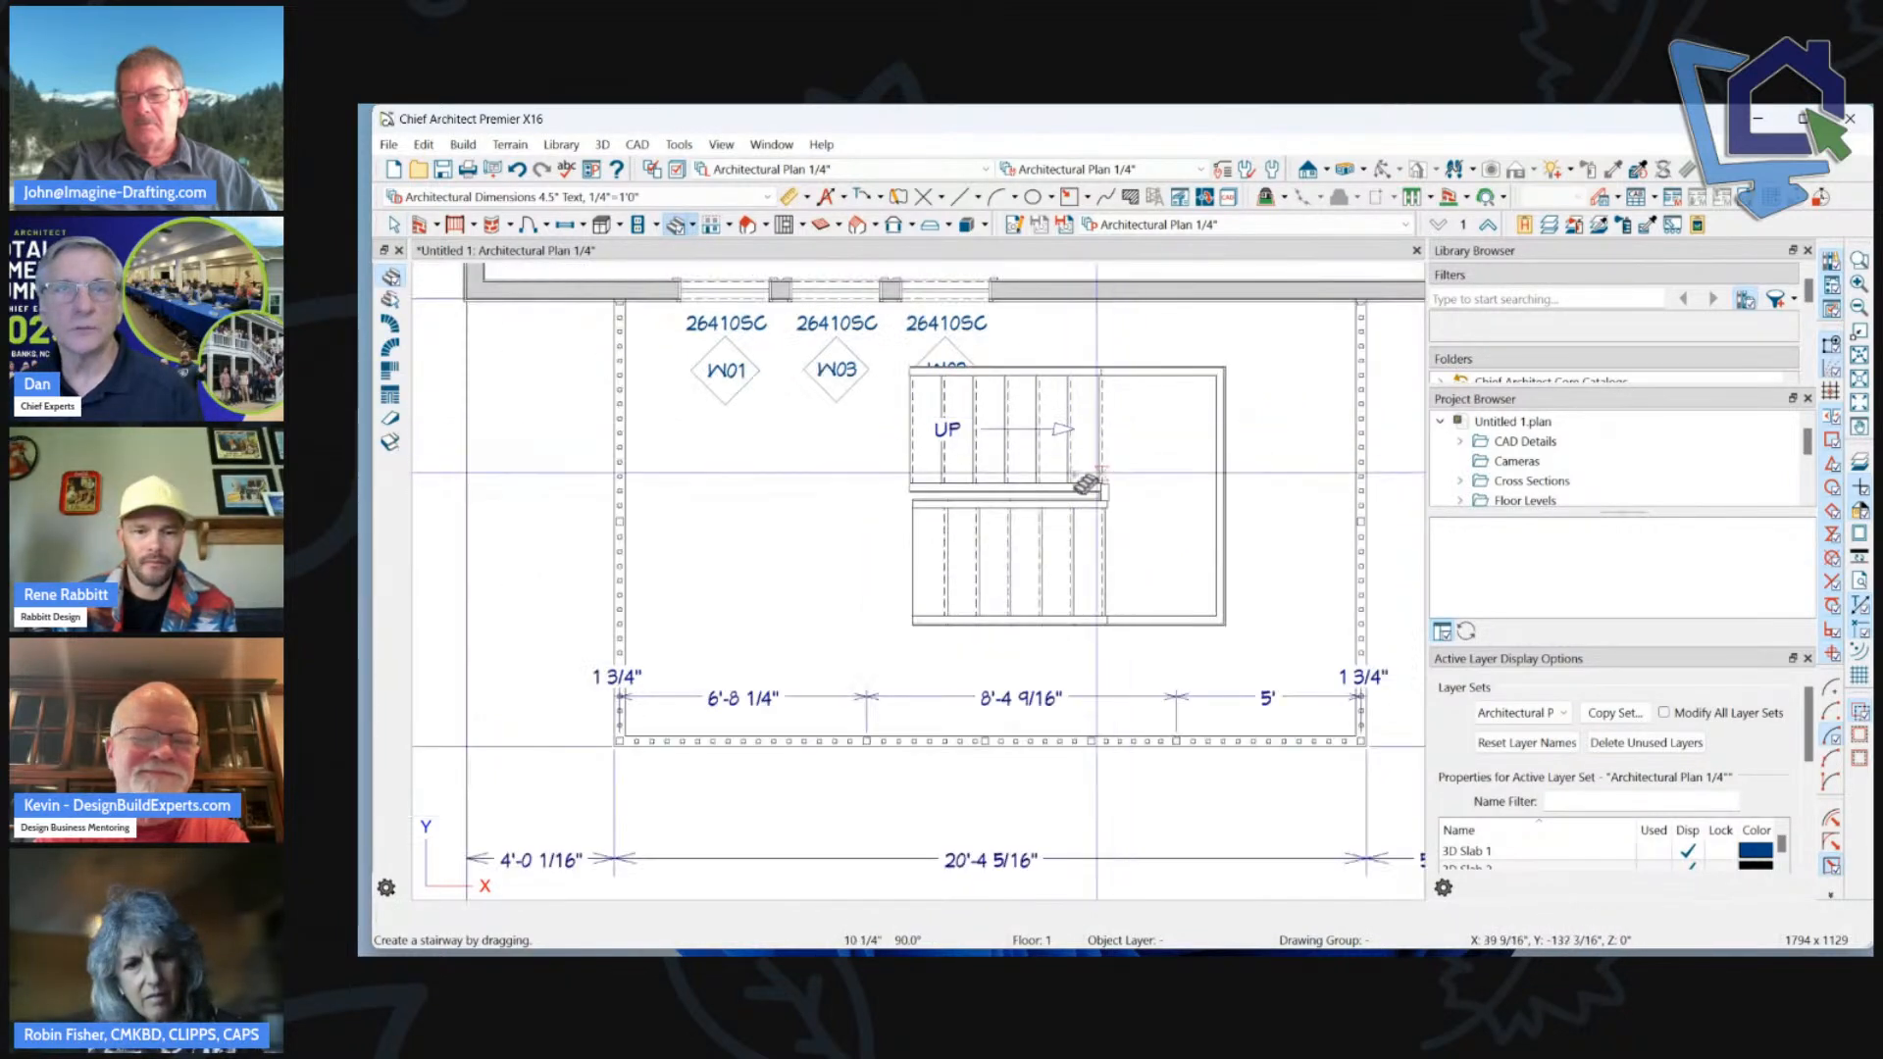
Examine the two stair sections joined by the landing by selecting each one in plan.
left_click(1060, 580)
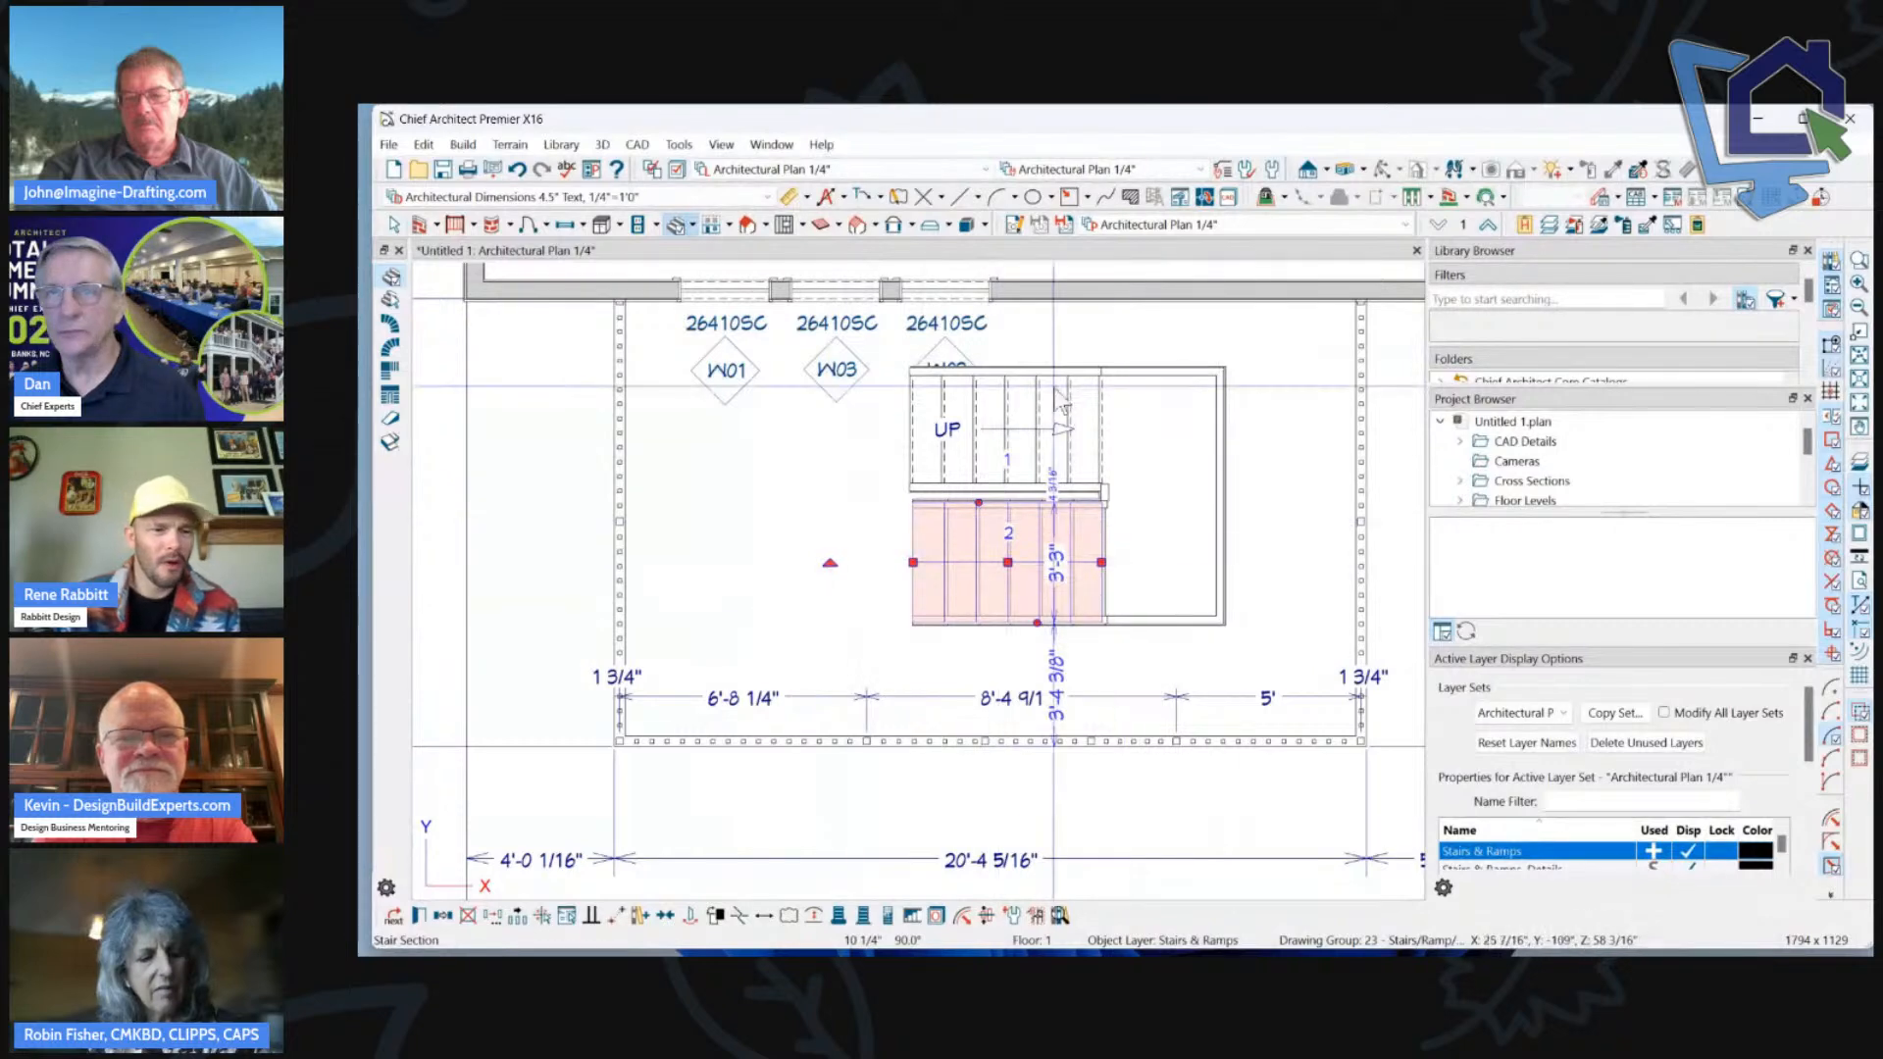
scroll(1020, 456, "down", 1)
scroll(1220, 509, "up", 1)
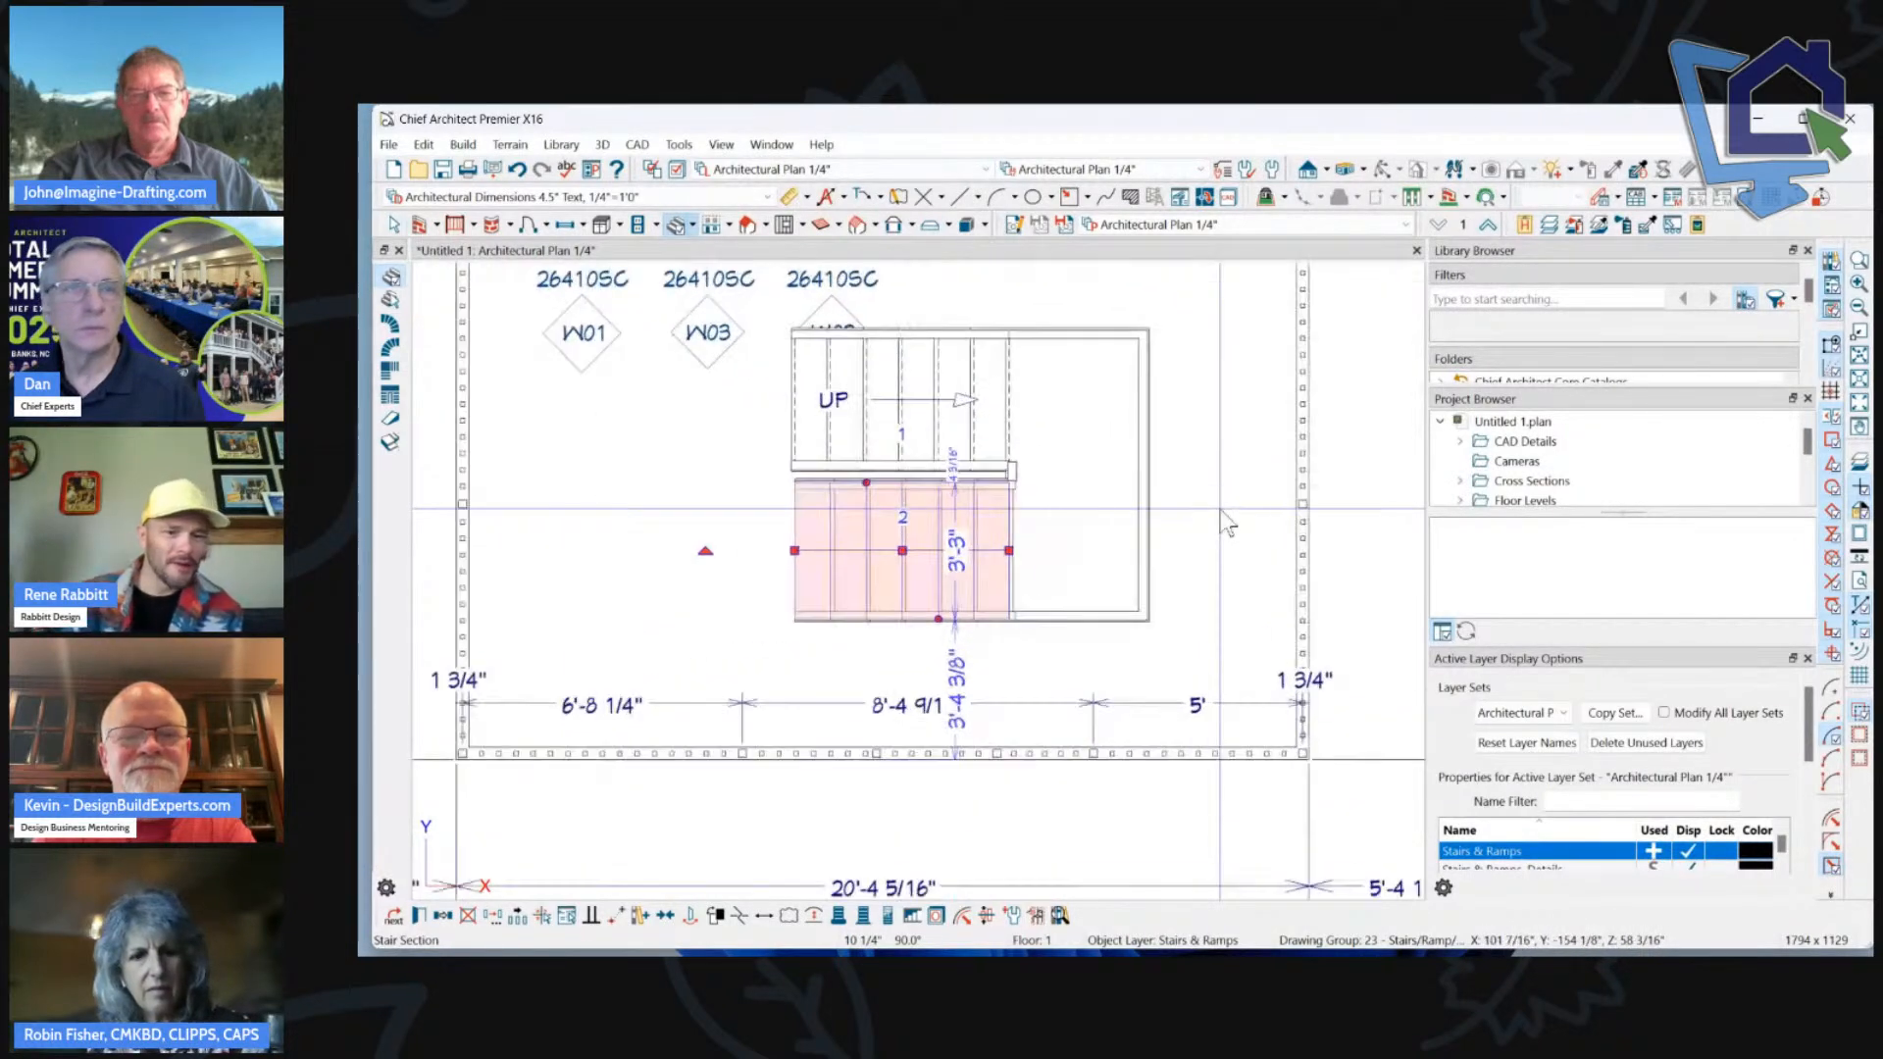
scroll(1220, 509, "down", 1)
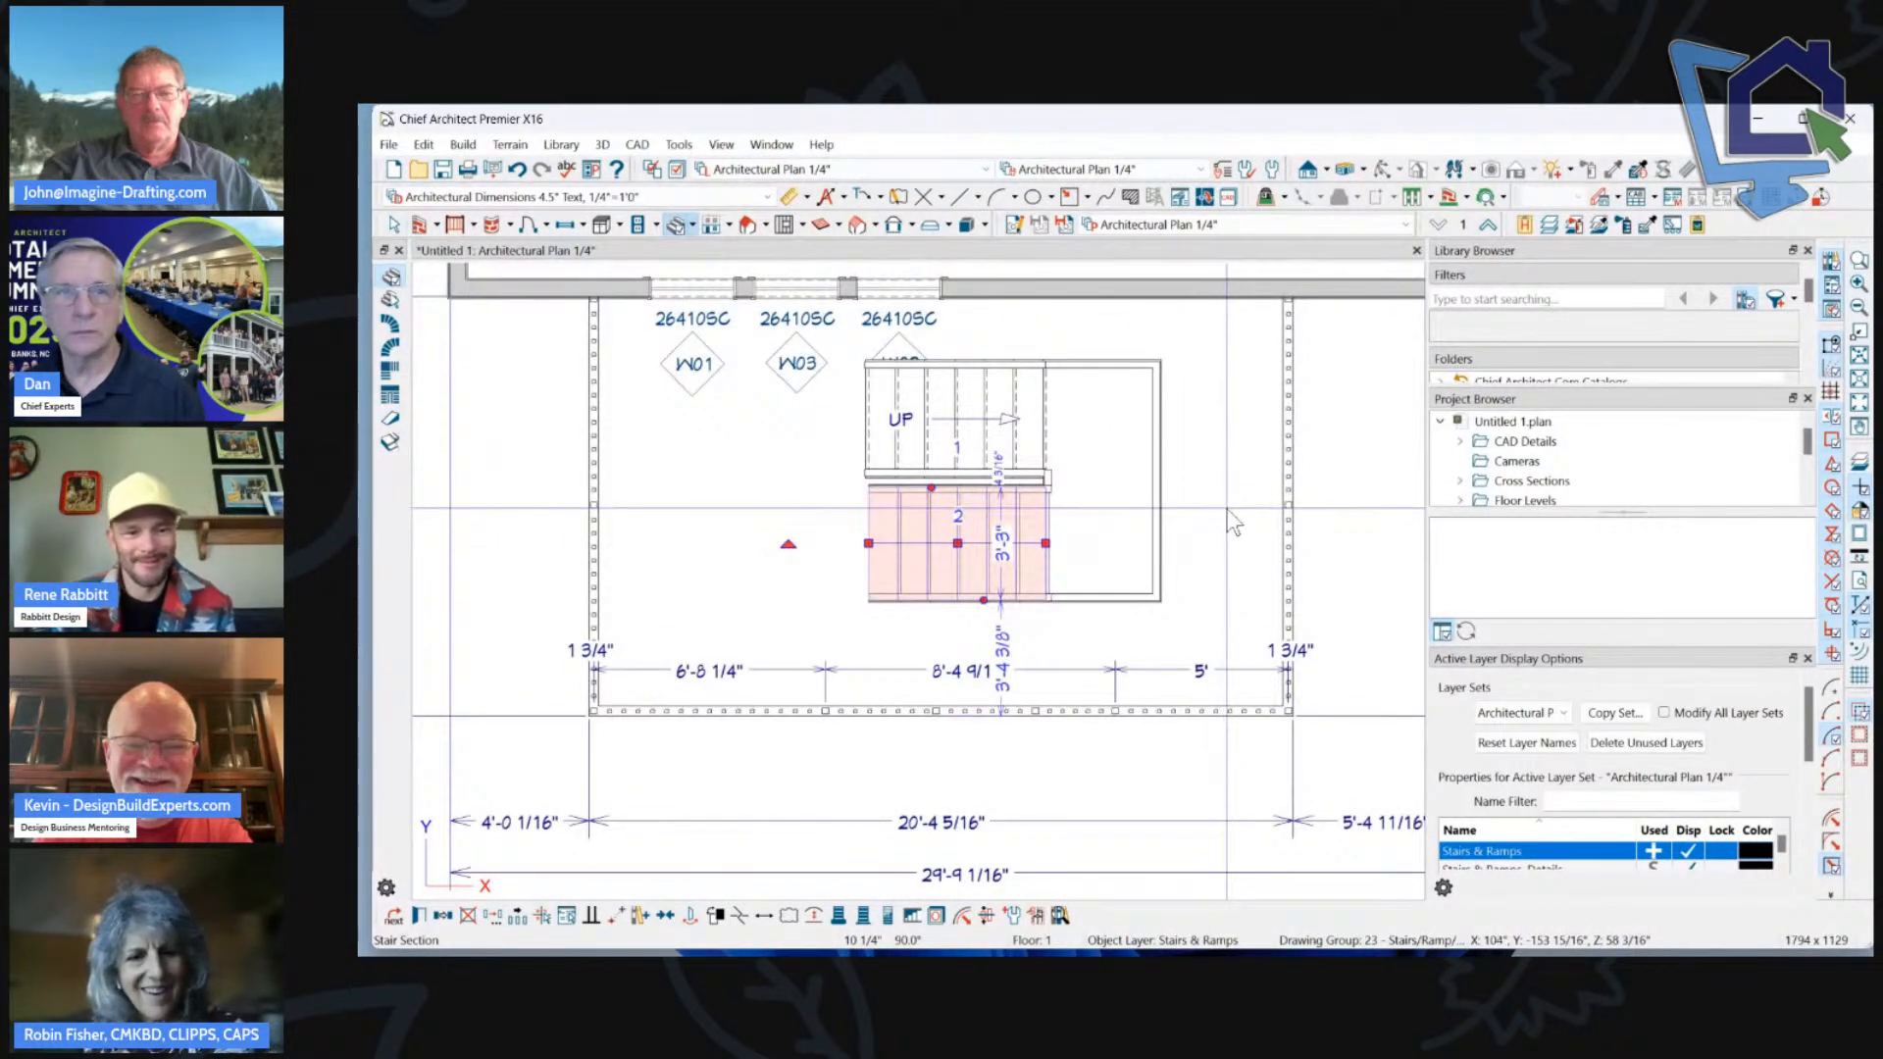
key("Escape")
scroll(1078, 490, "up", 1)
left_click(949, 404)
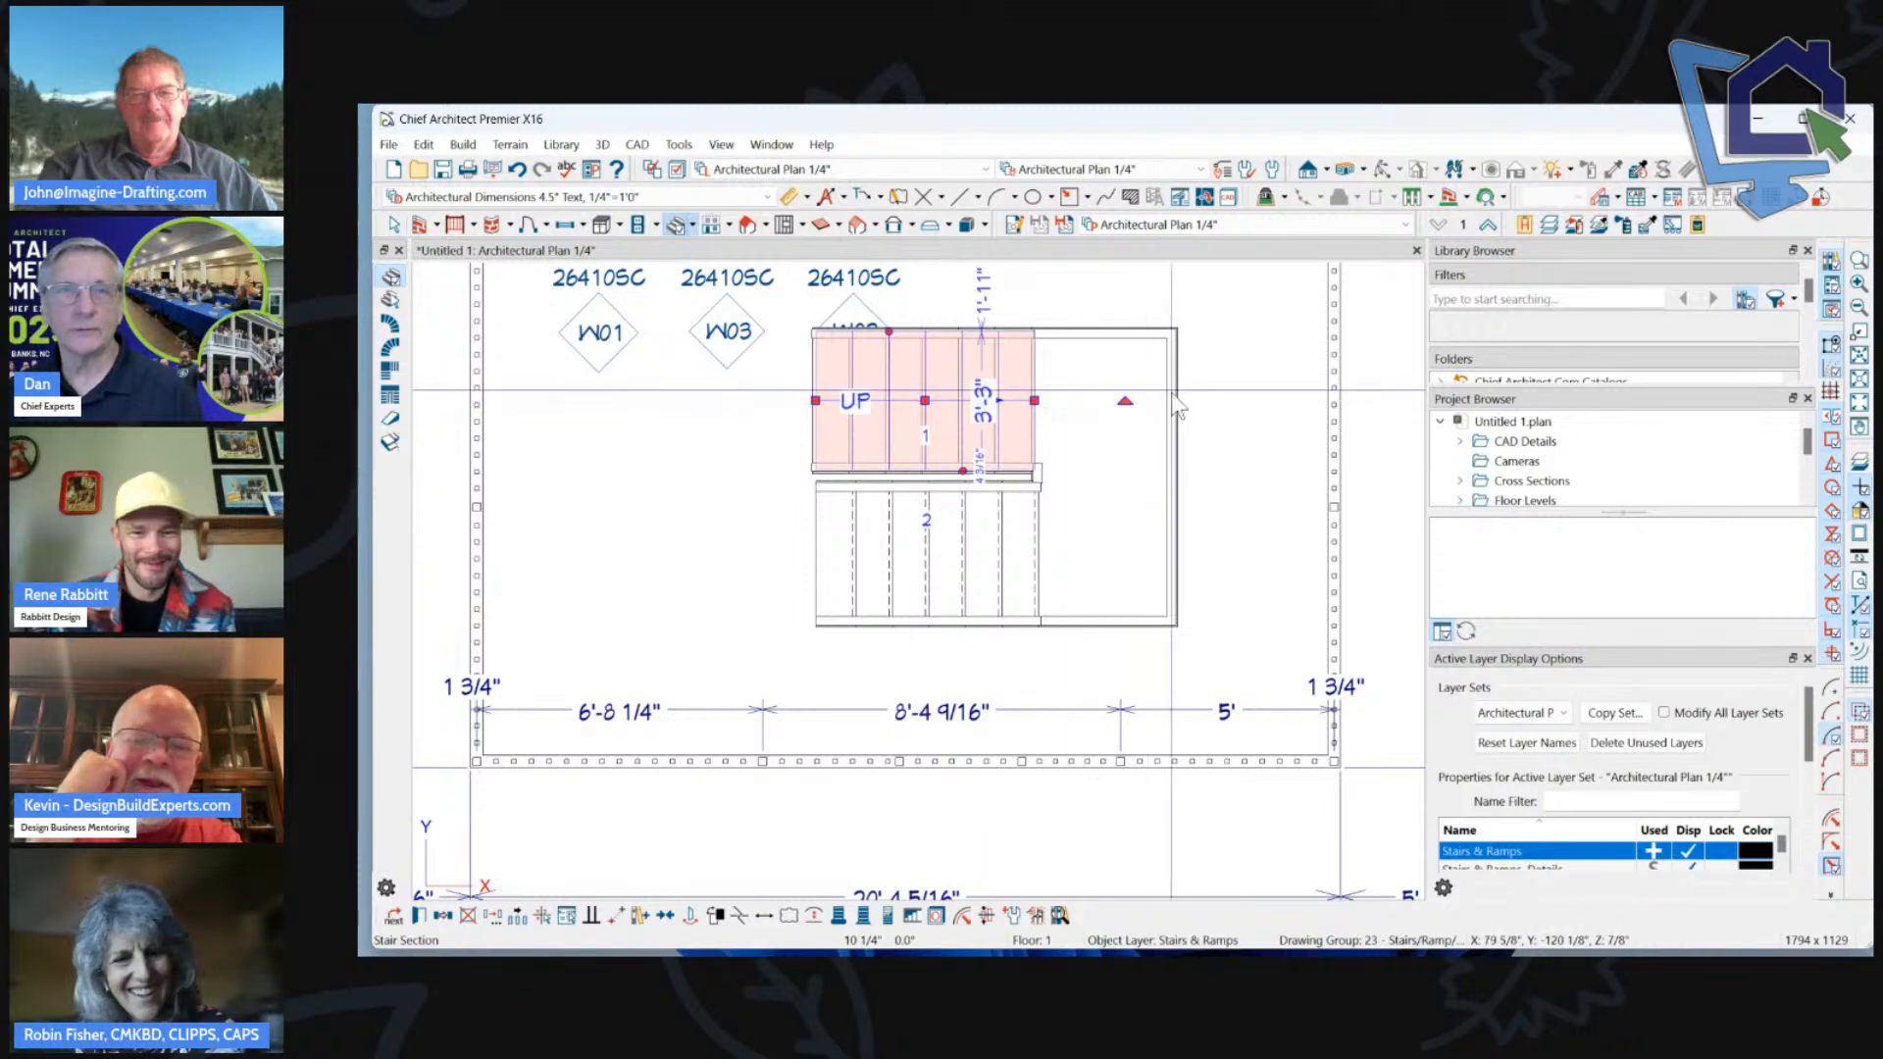
scroll(1147, 398, "down", 1)
scroll(995, 485, "up", 1)
scroll(971, 495, "down", 1)
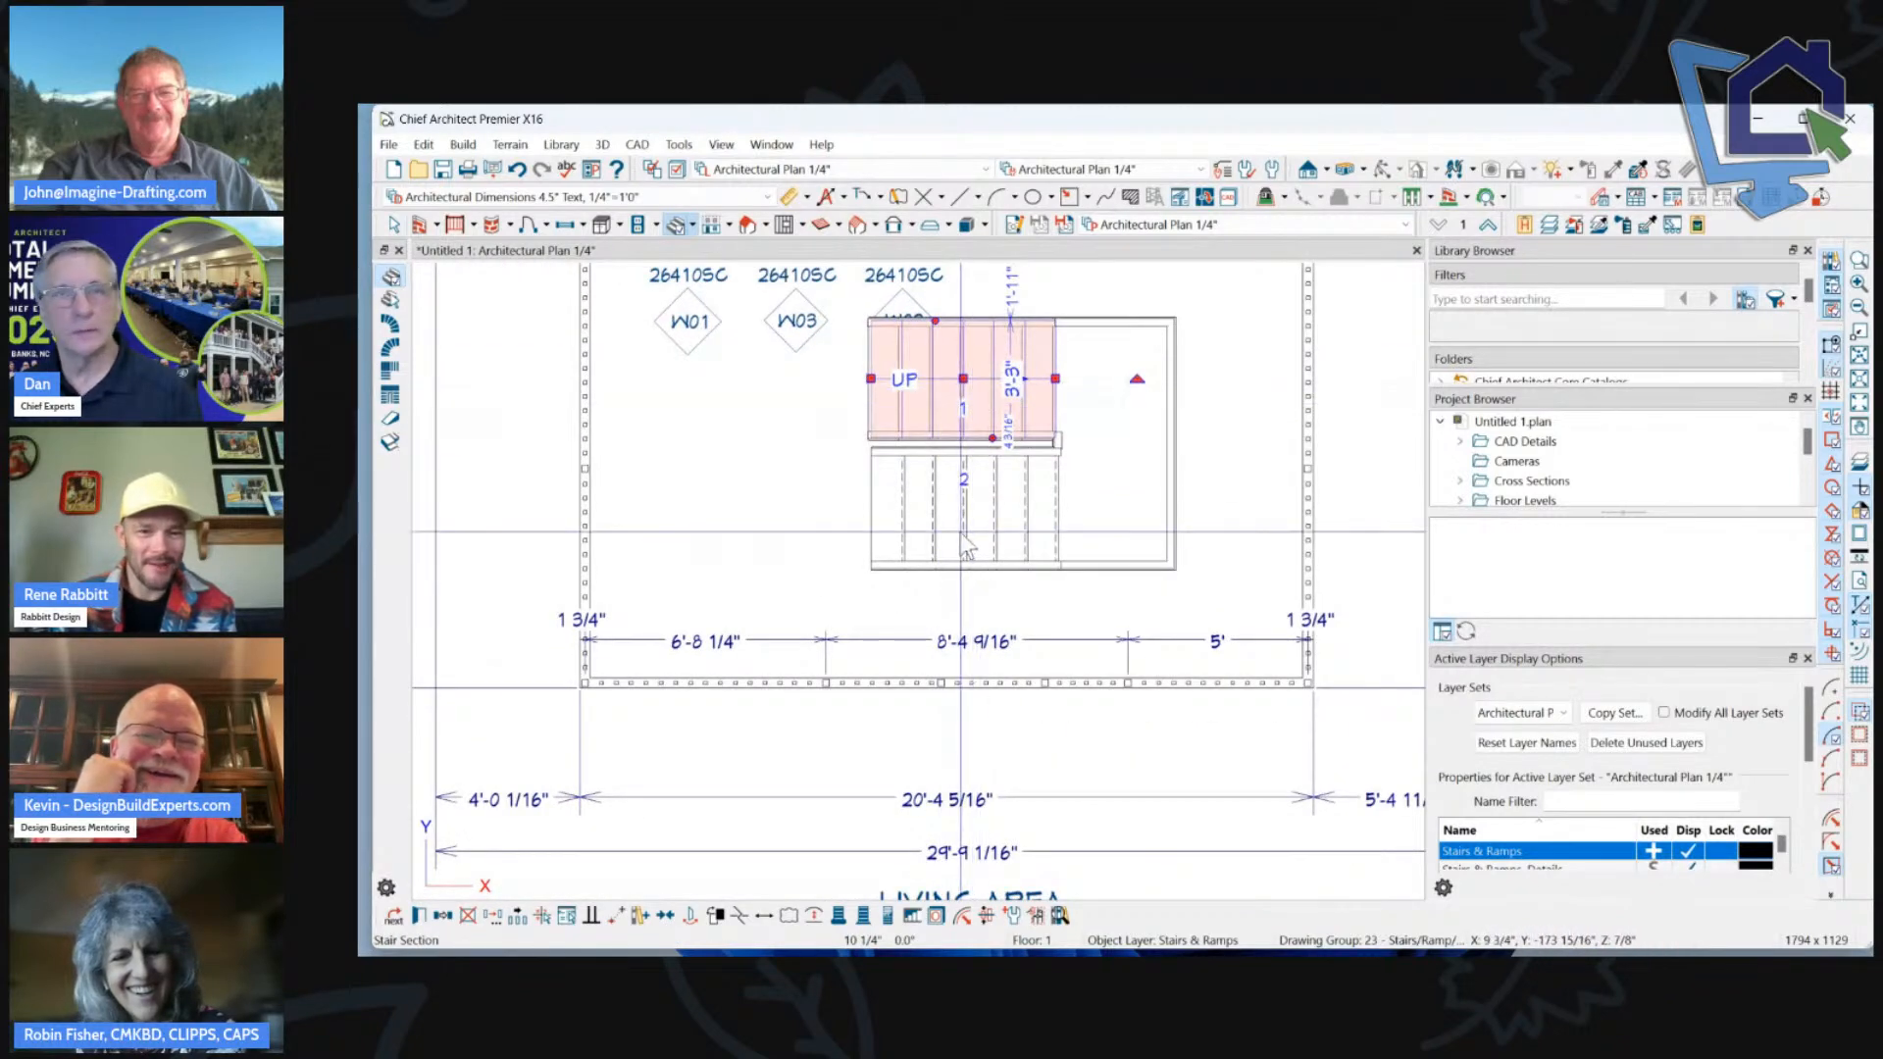
Delete the landing and recreate it between the two stair flights.
left_click(1128, 436)
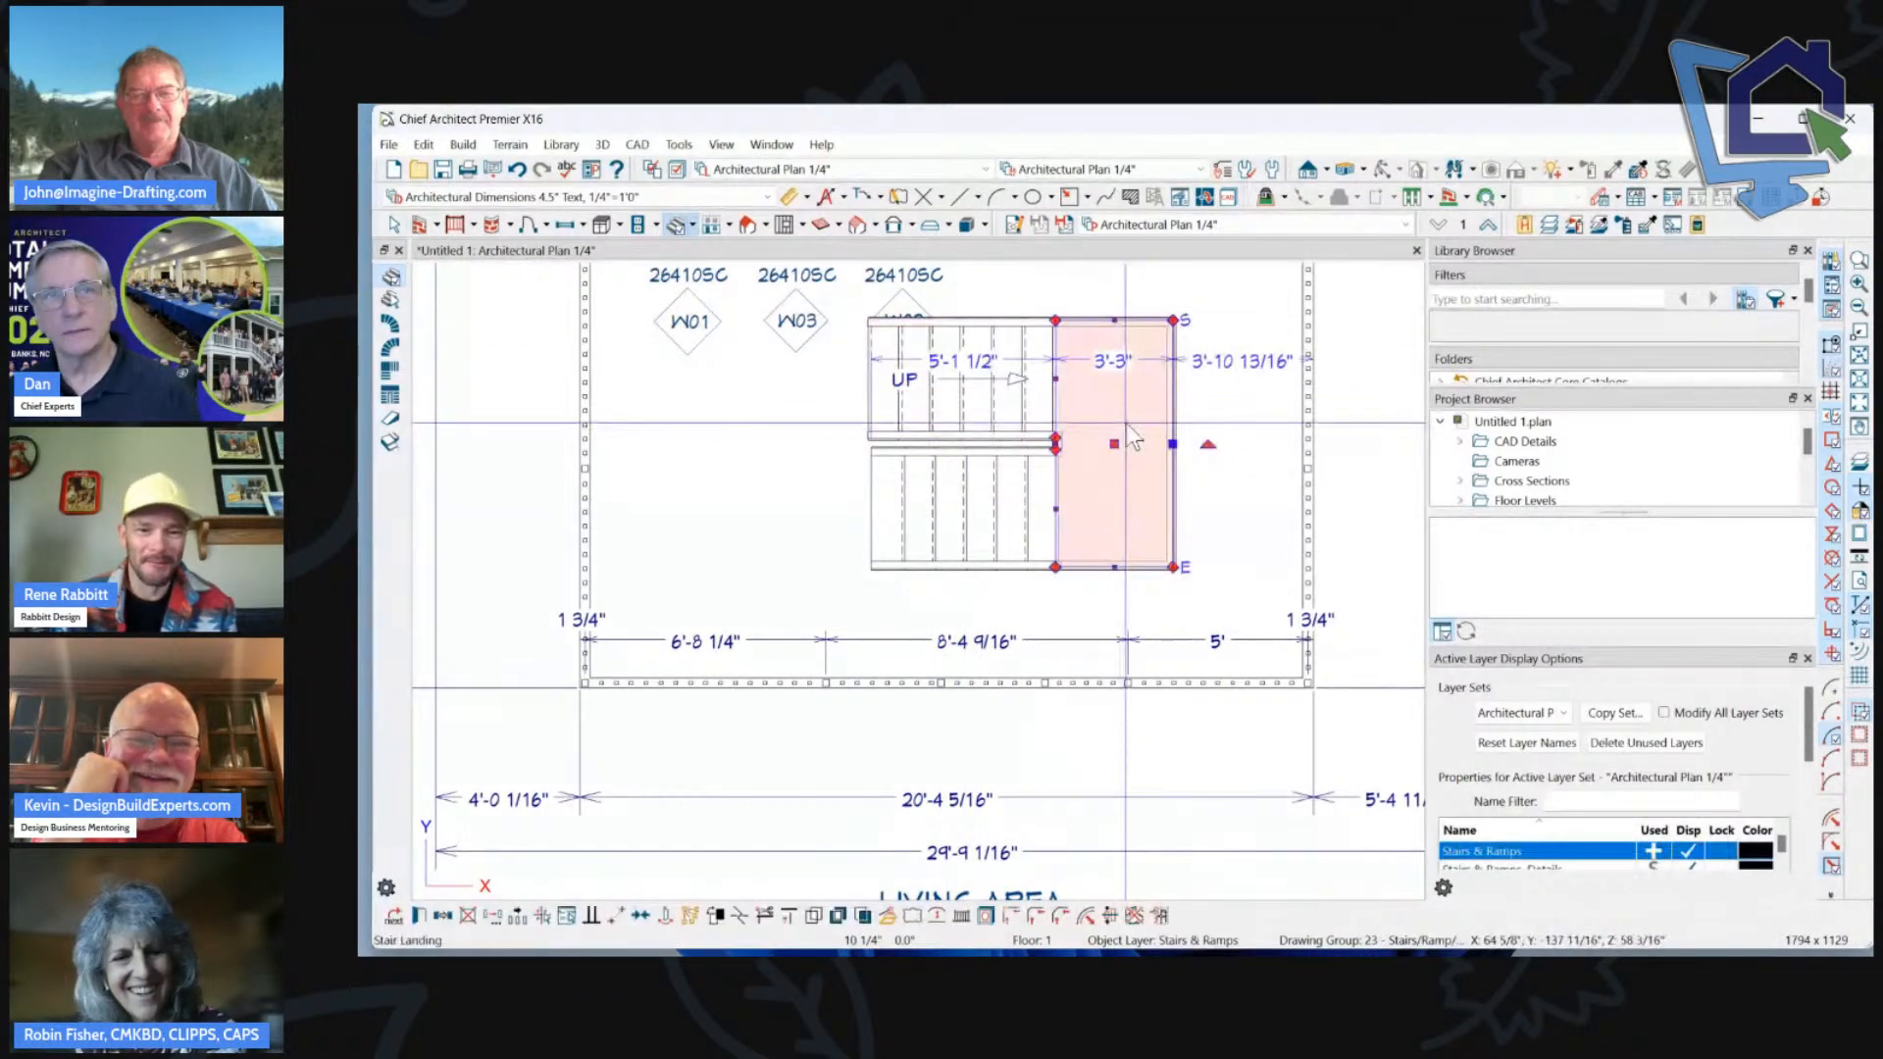
key("Delete")
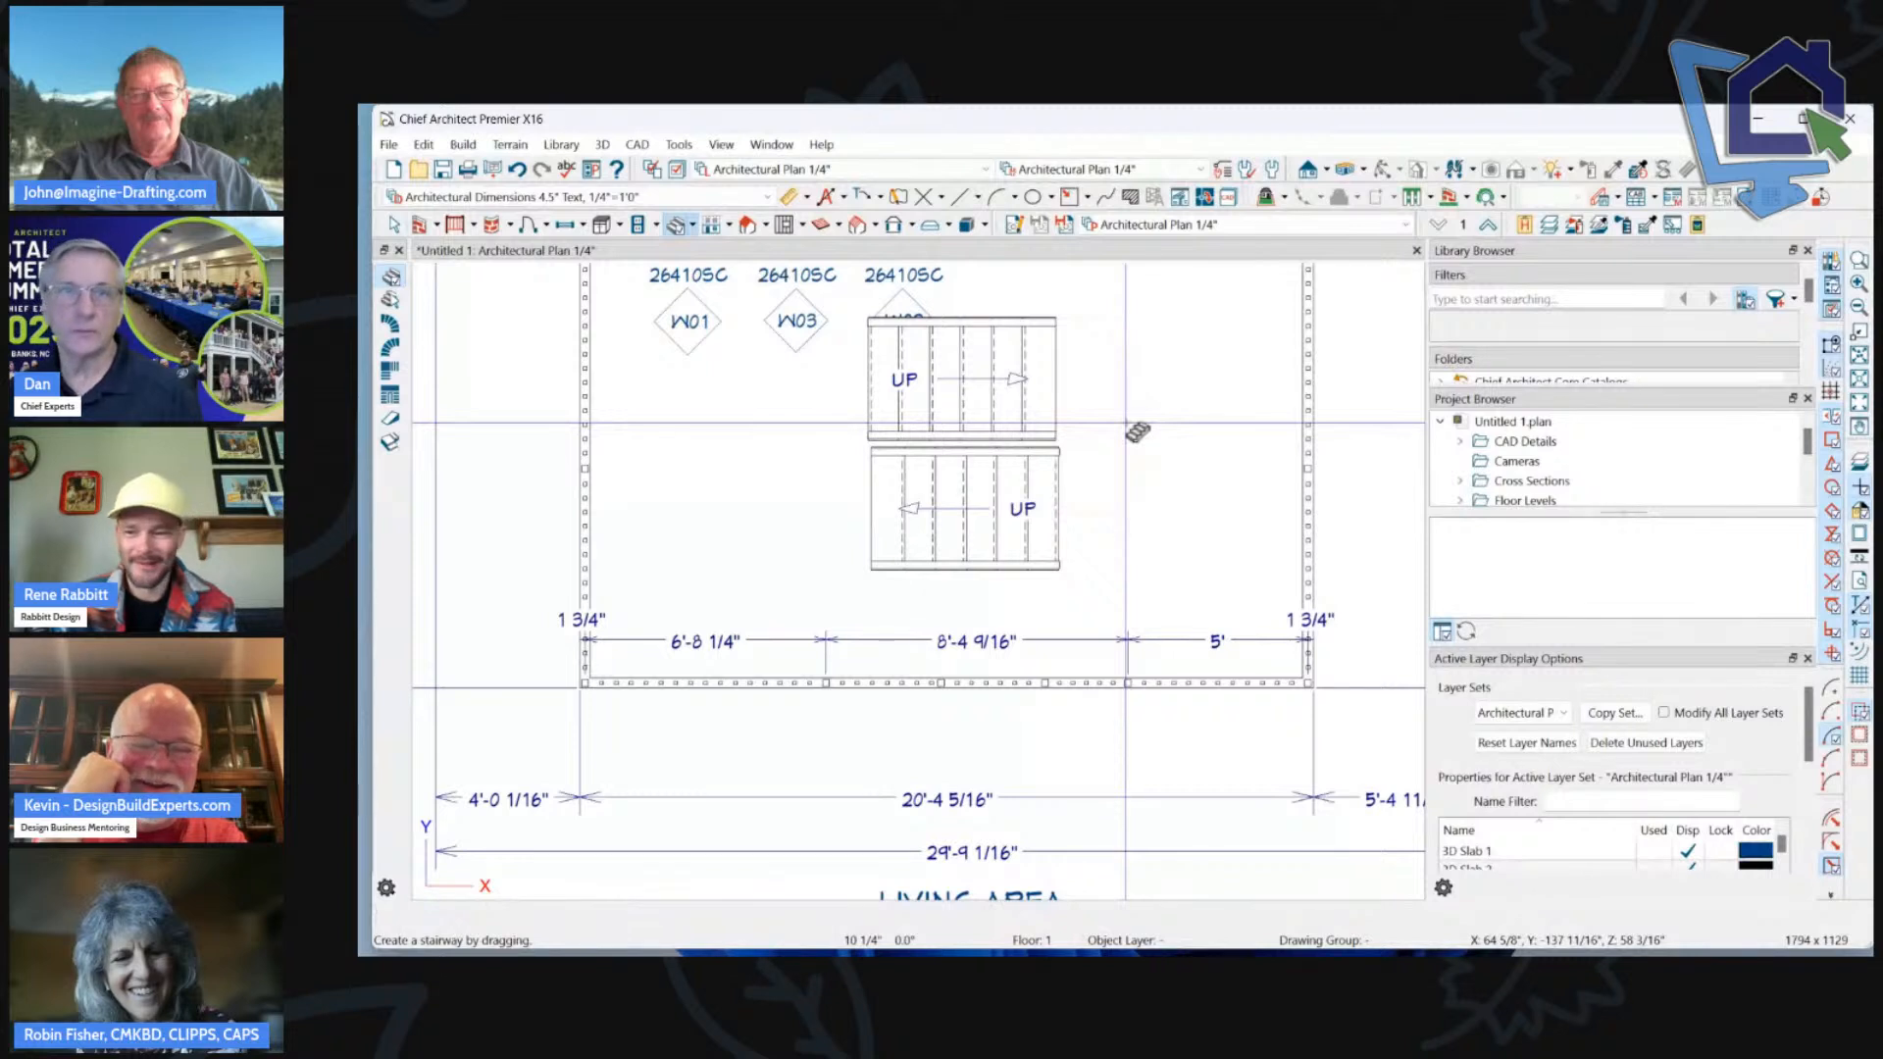
scroll(1100, 427, "up", 1)
left_click(1103, 434)
scroll(1183, 503, "down", 1)
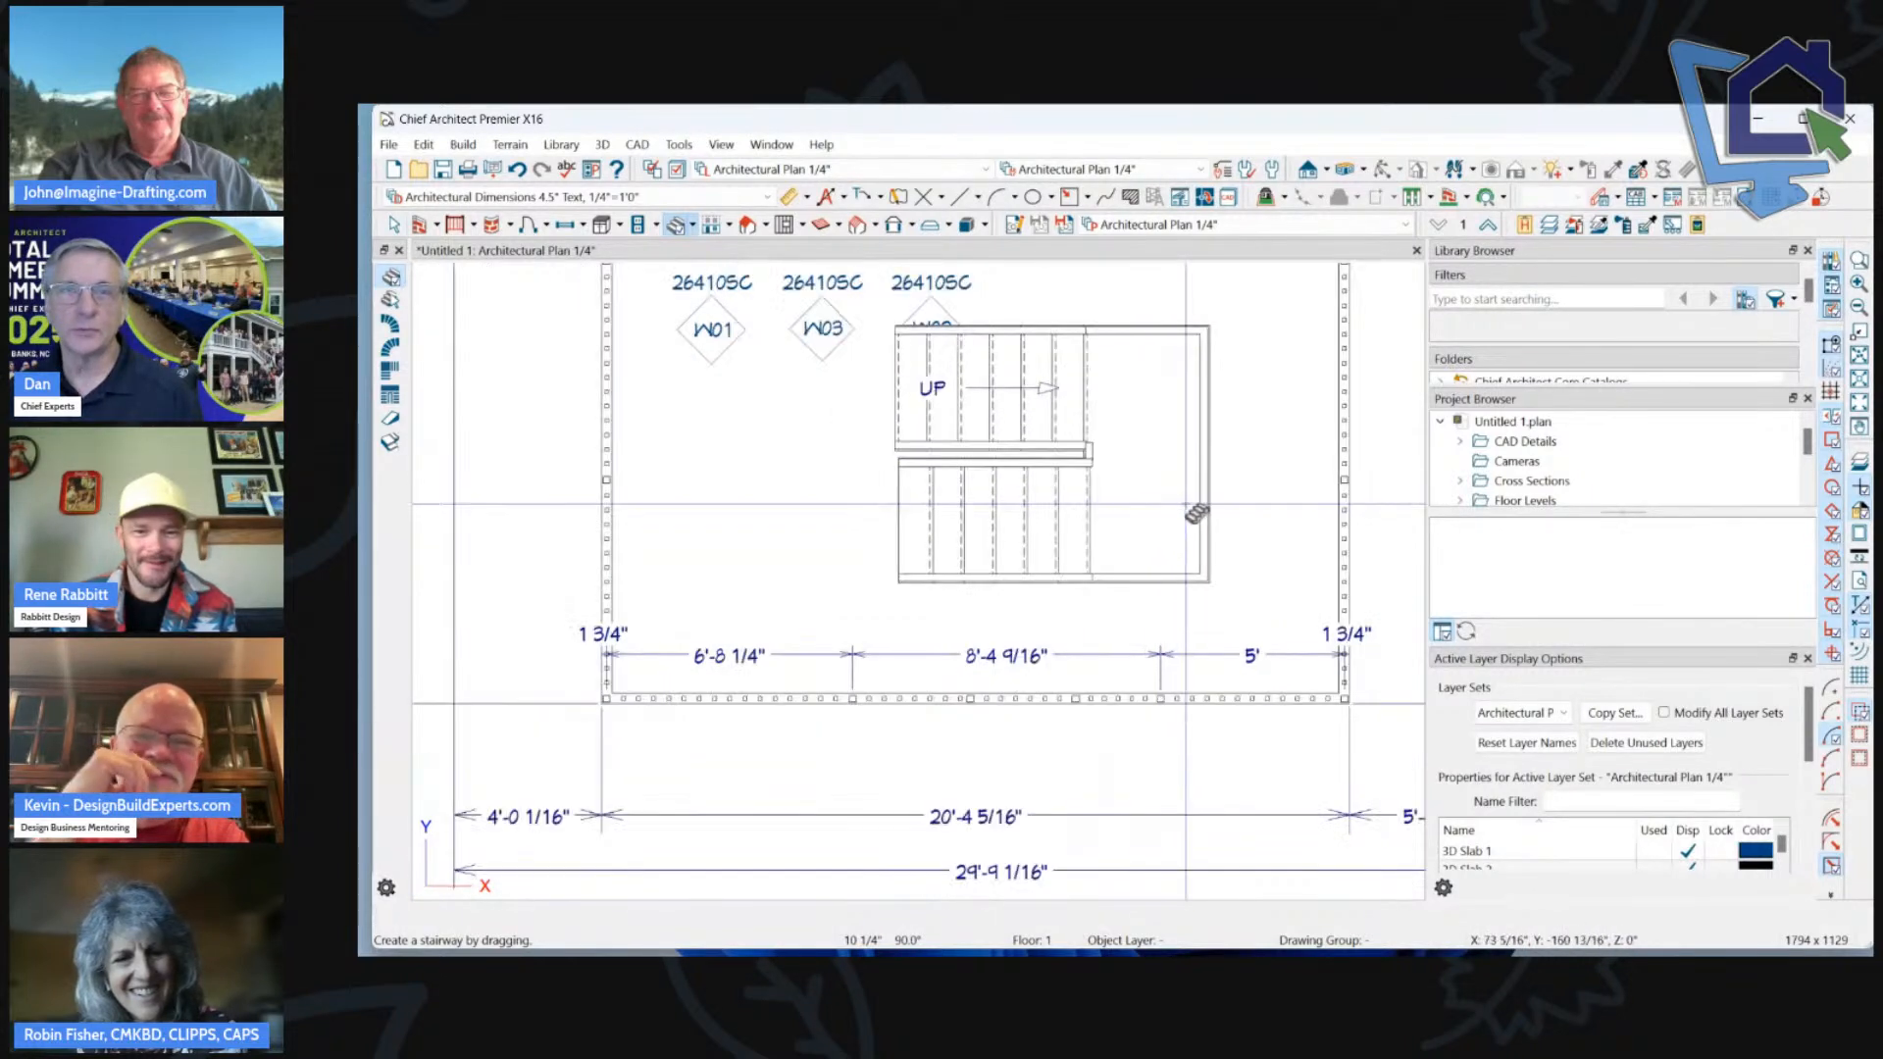
Remove the landing and the lower flight, and redraw that flight about 5'-1 1/2" long, closer to the upper one.
left_click(1197, 513)
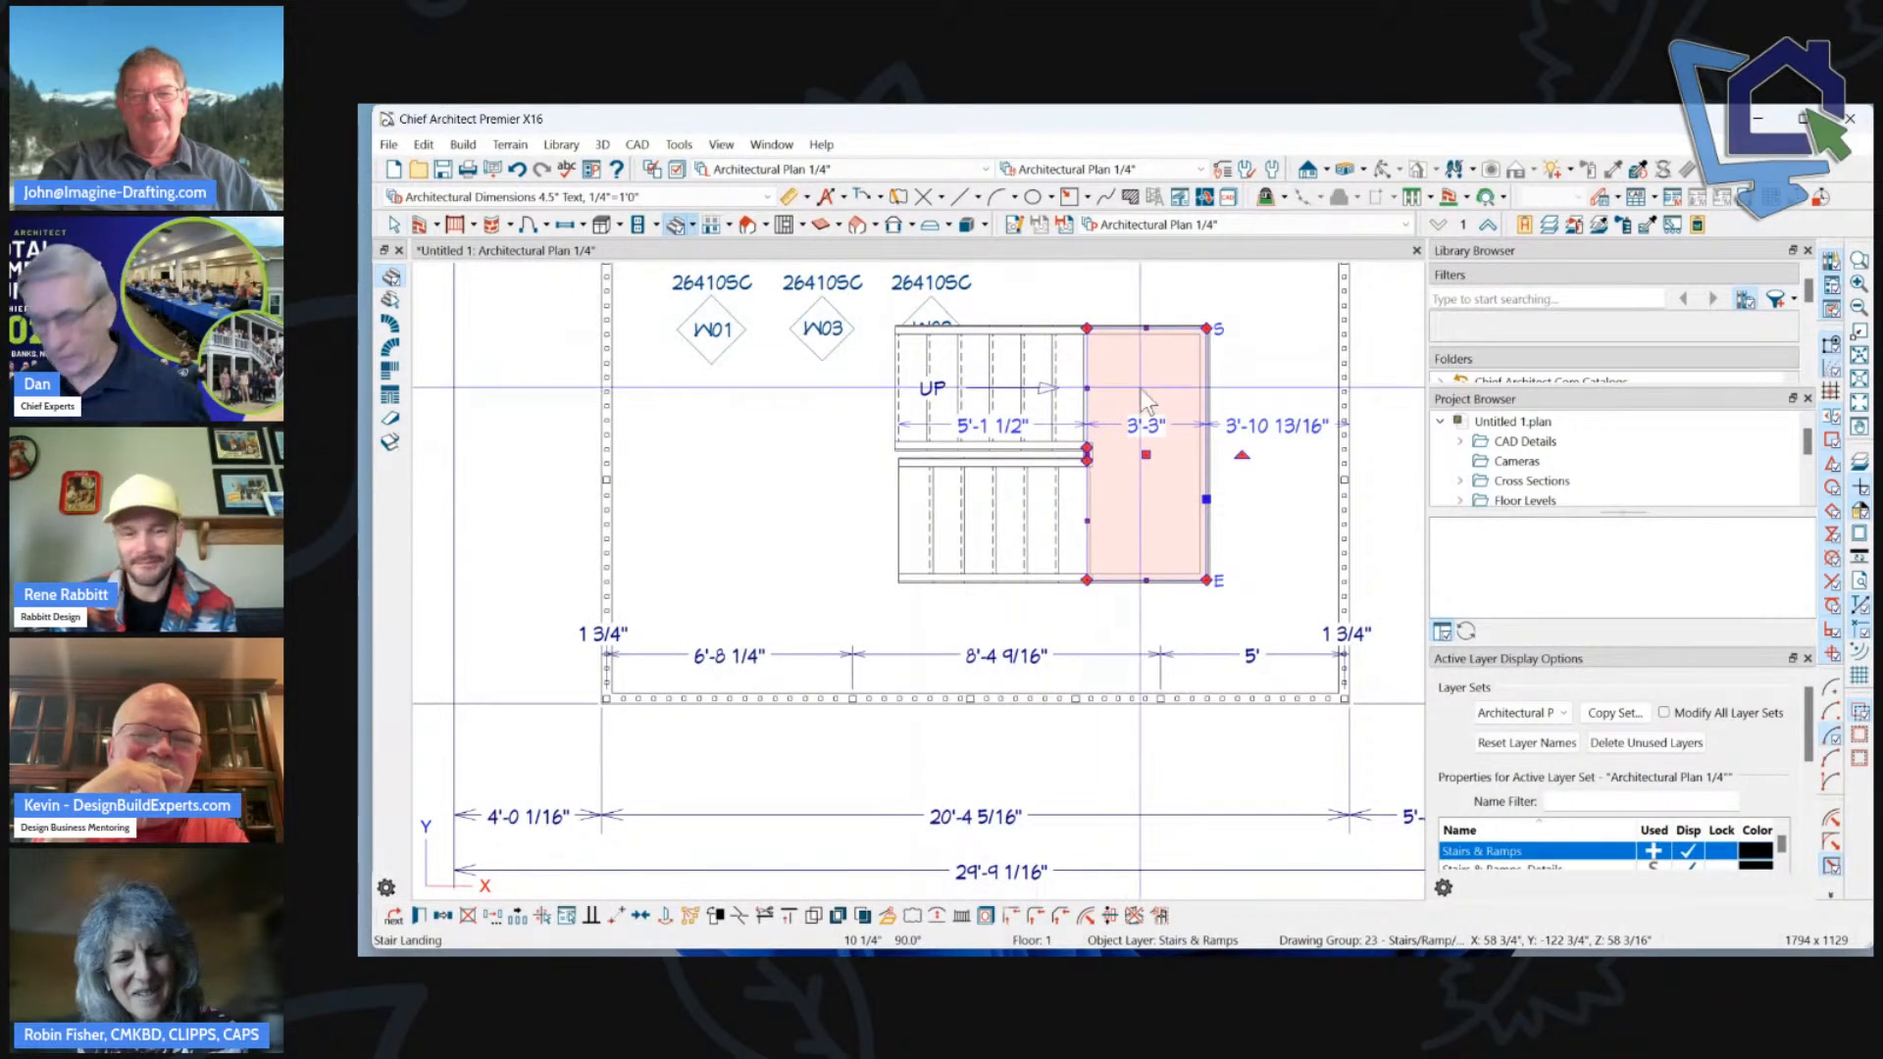
key("Delete")
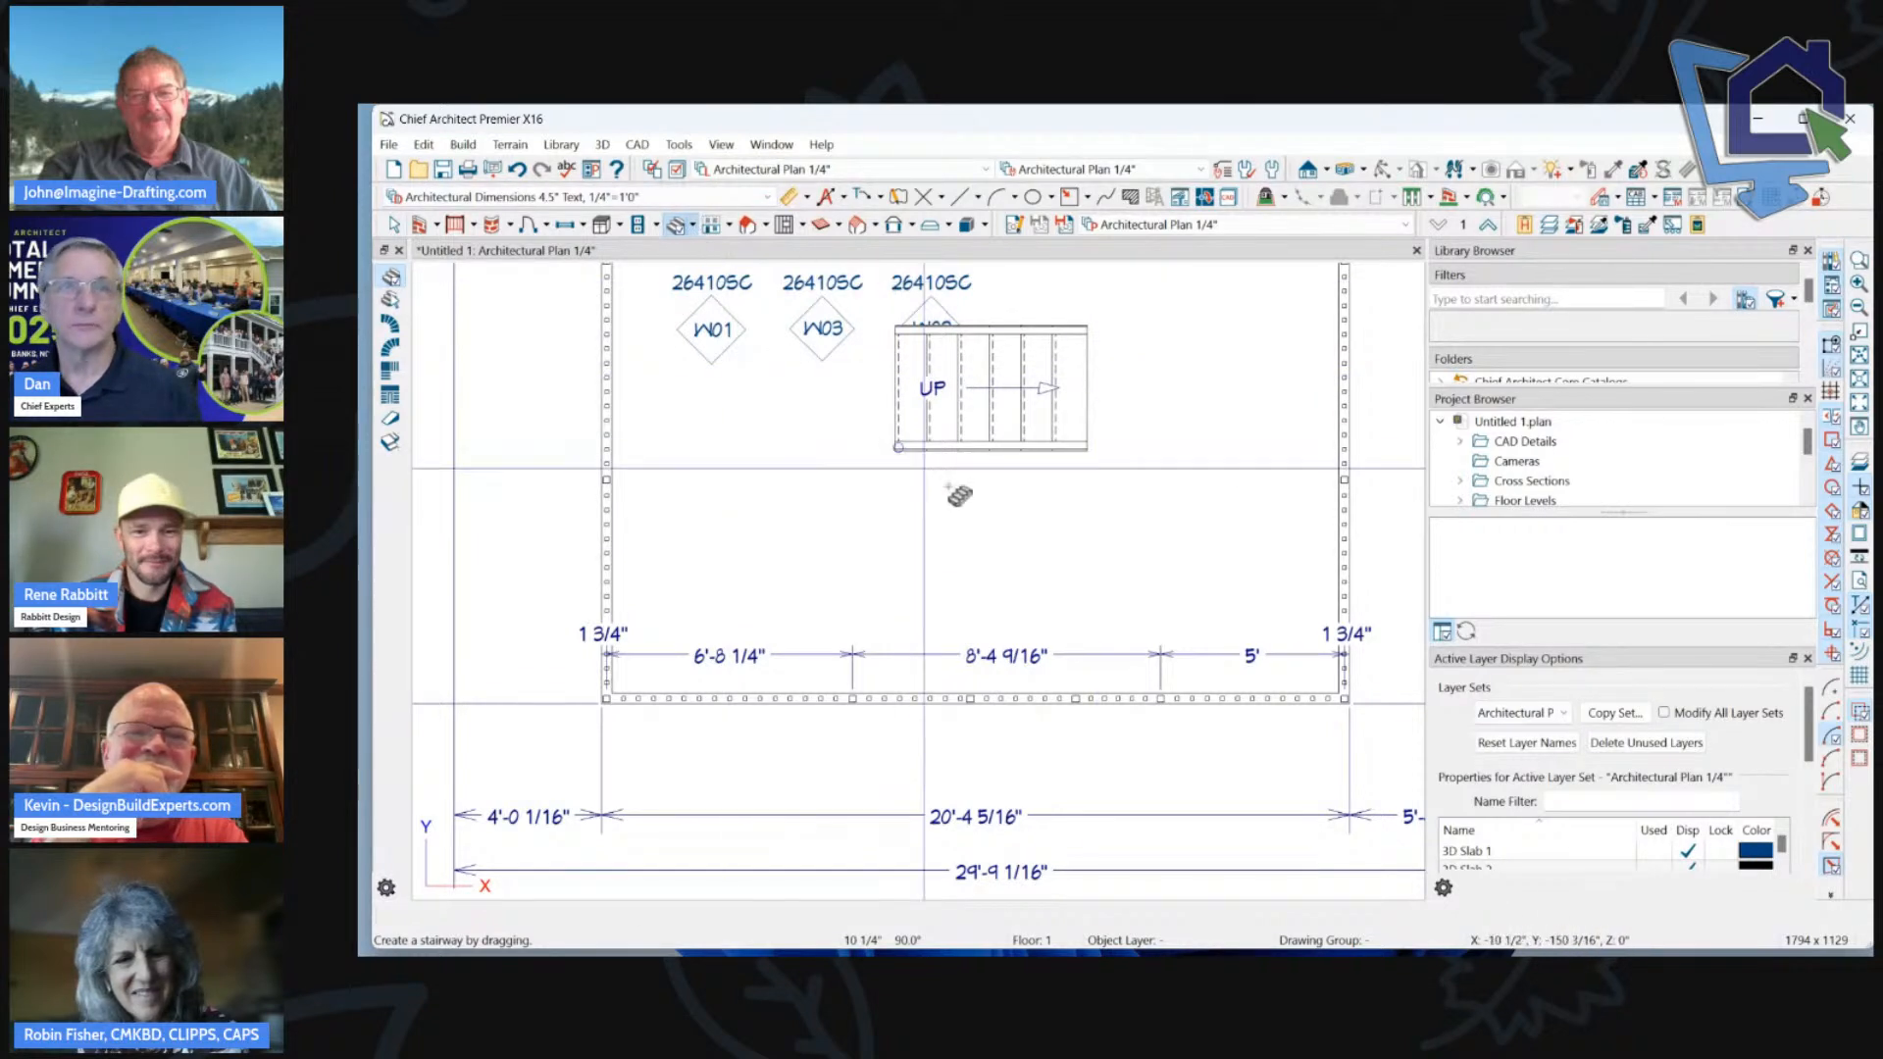
left_click_drag(1087, 526, 896, 516)
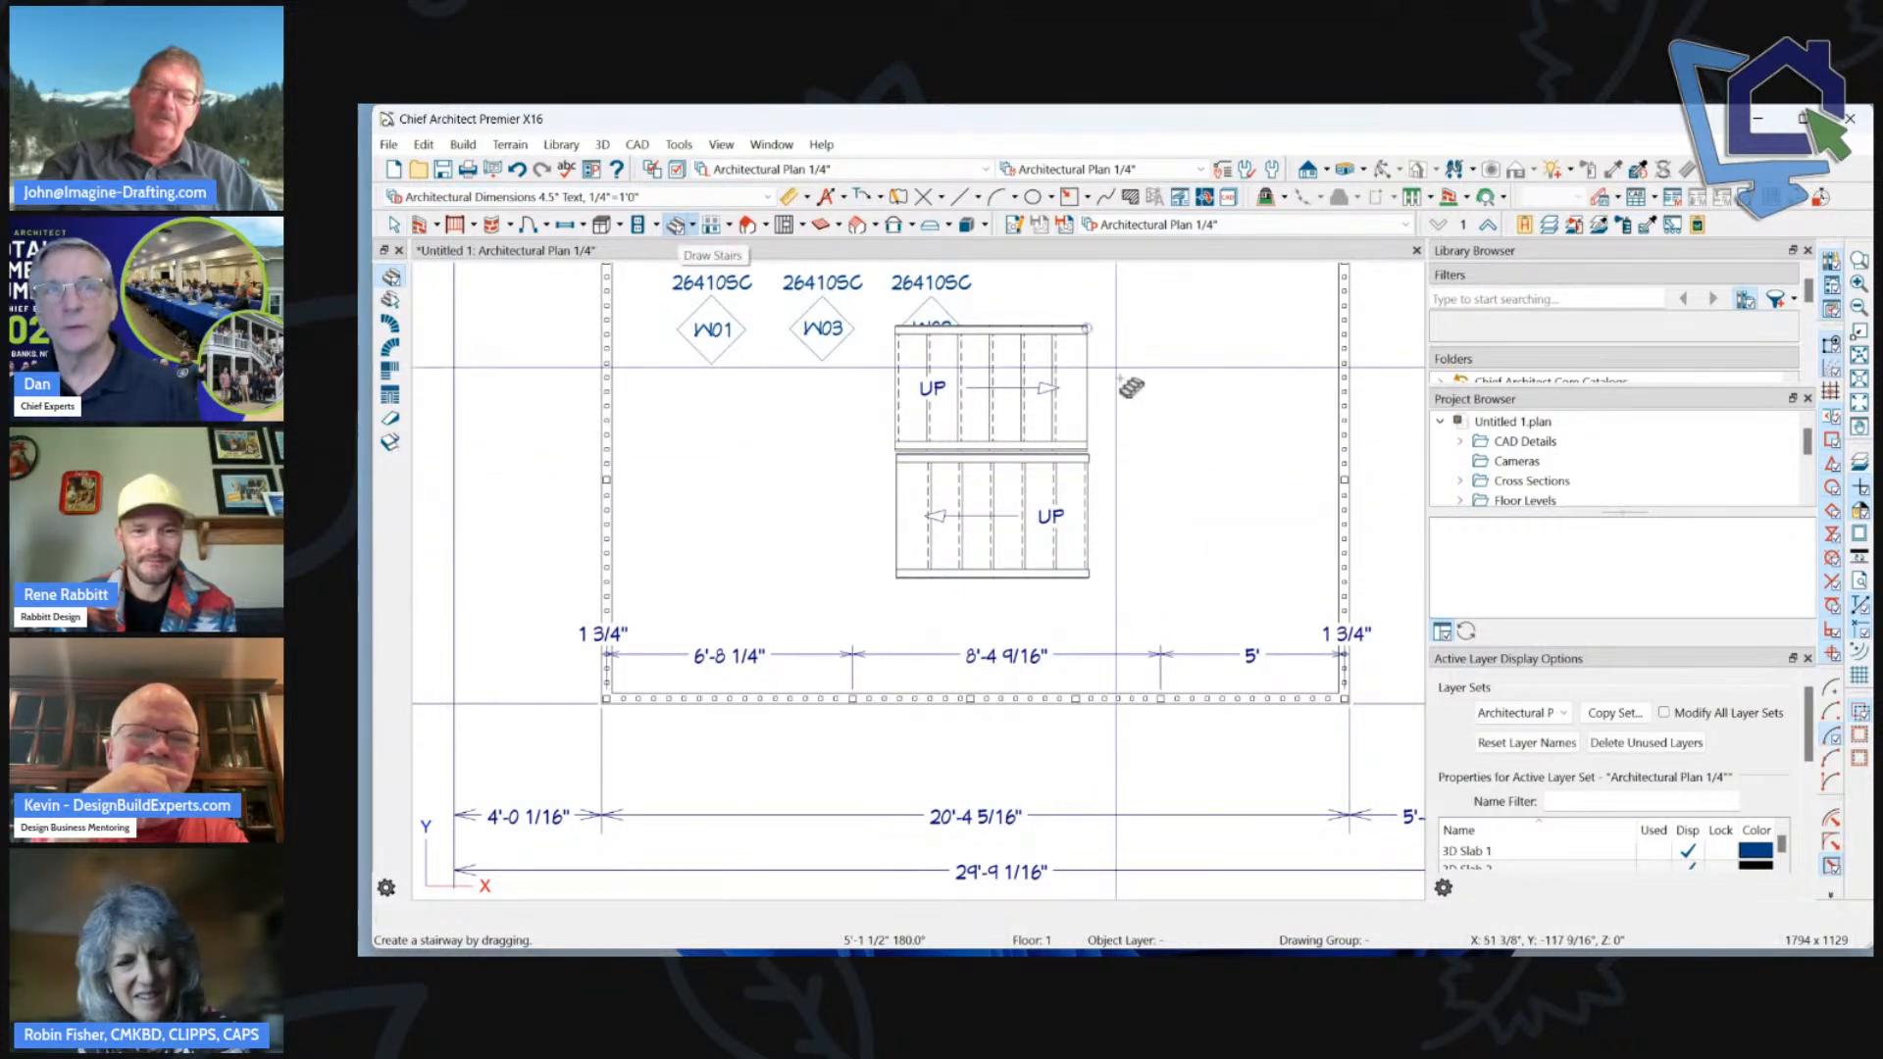
Add a landing joining the two flights and select its outer edge and the short edge between the flights.
left_click(1101, 443)
left_click(1174, 575)
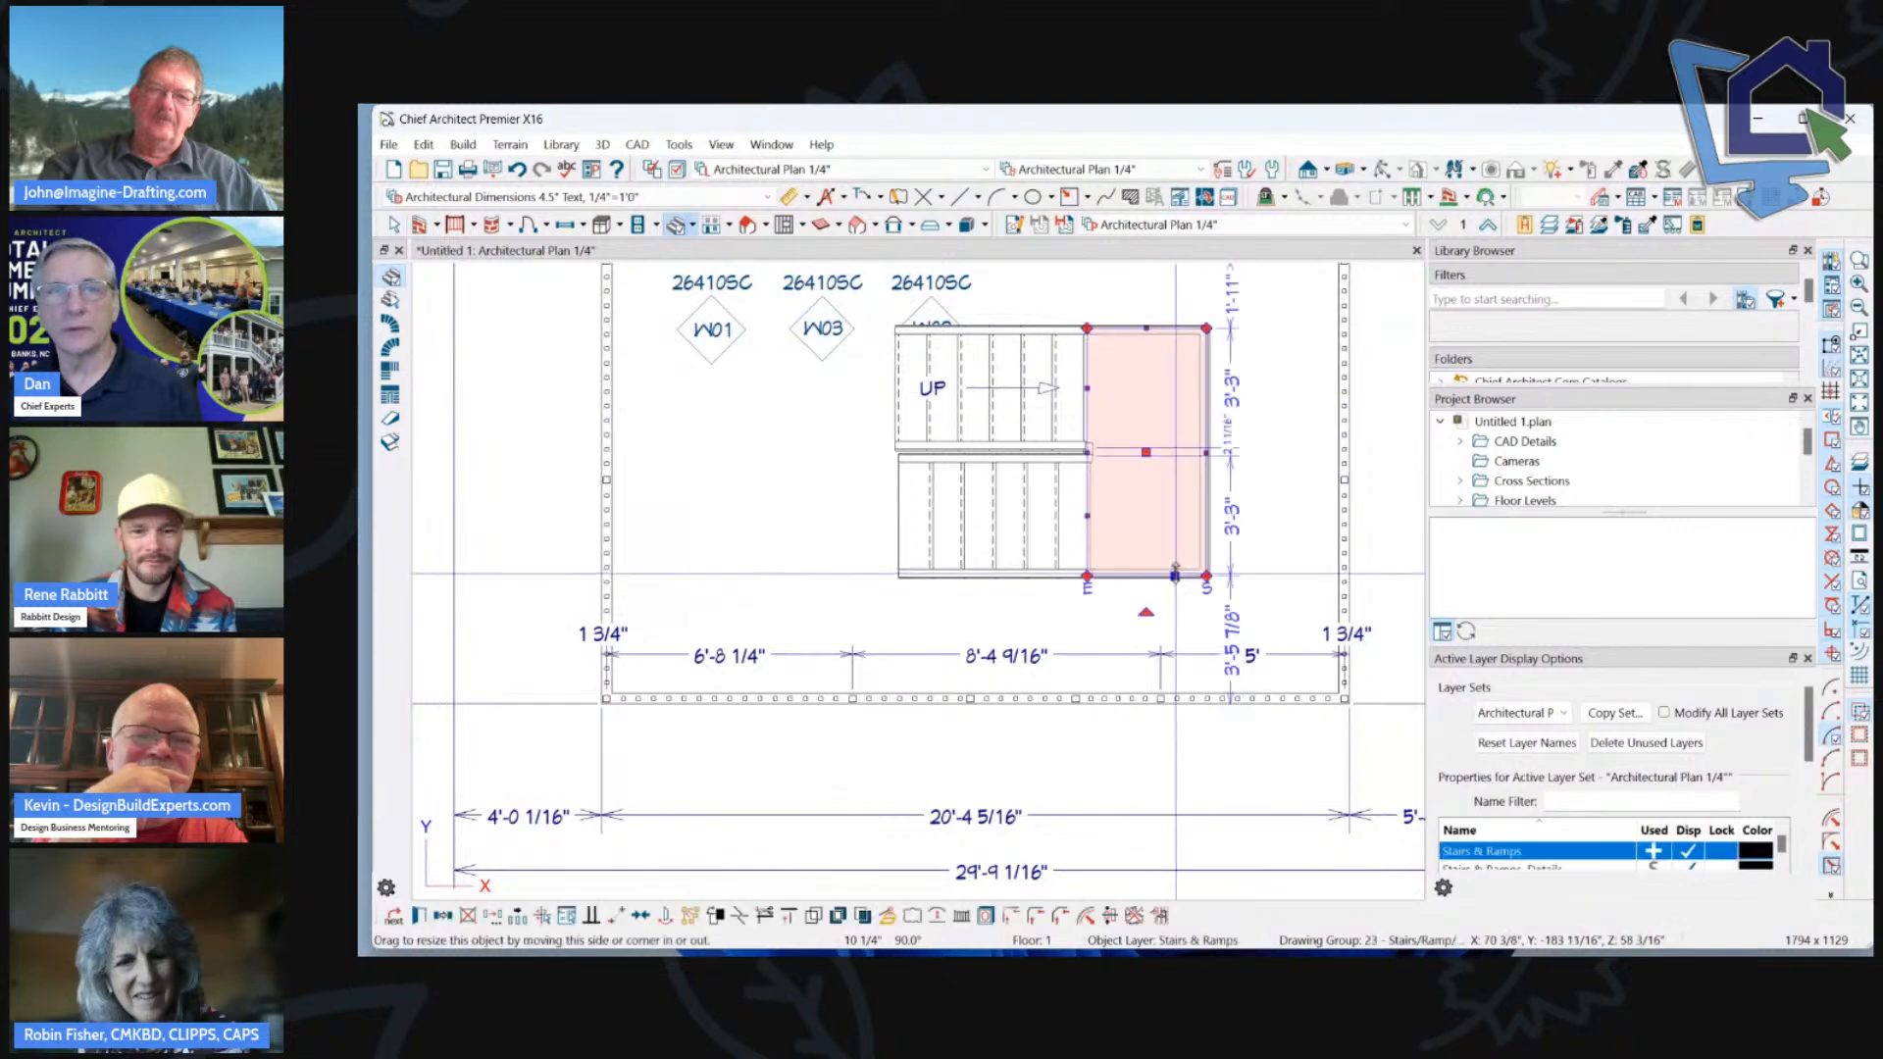
scroll(1070, 370, "down", 2)
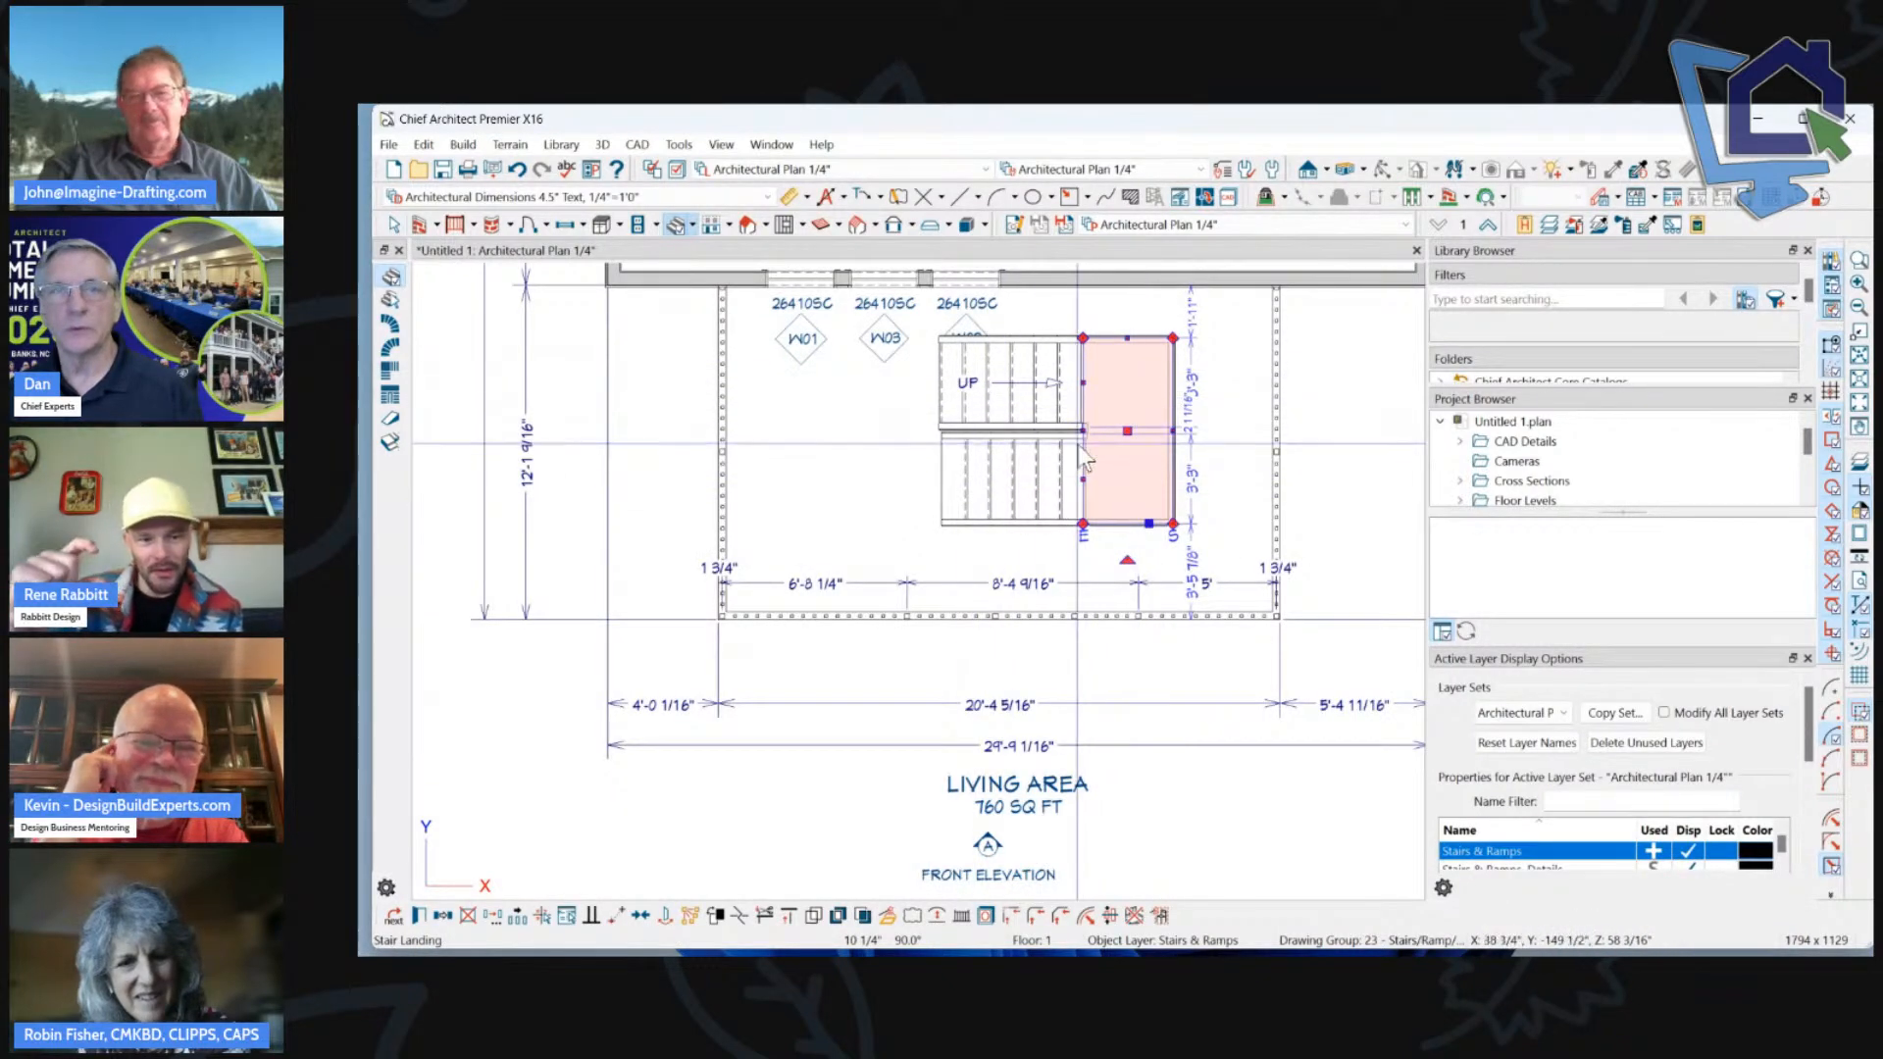
scroll(1087, 420, "up", 2)
scroll(1092, 424, "up", 3)
scroll(1092, 424, "up", 1)
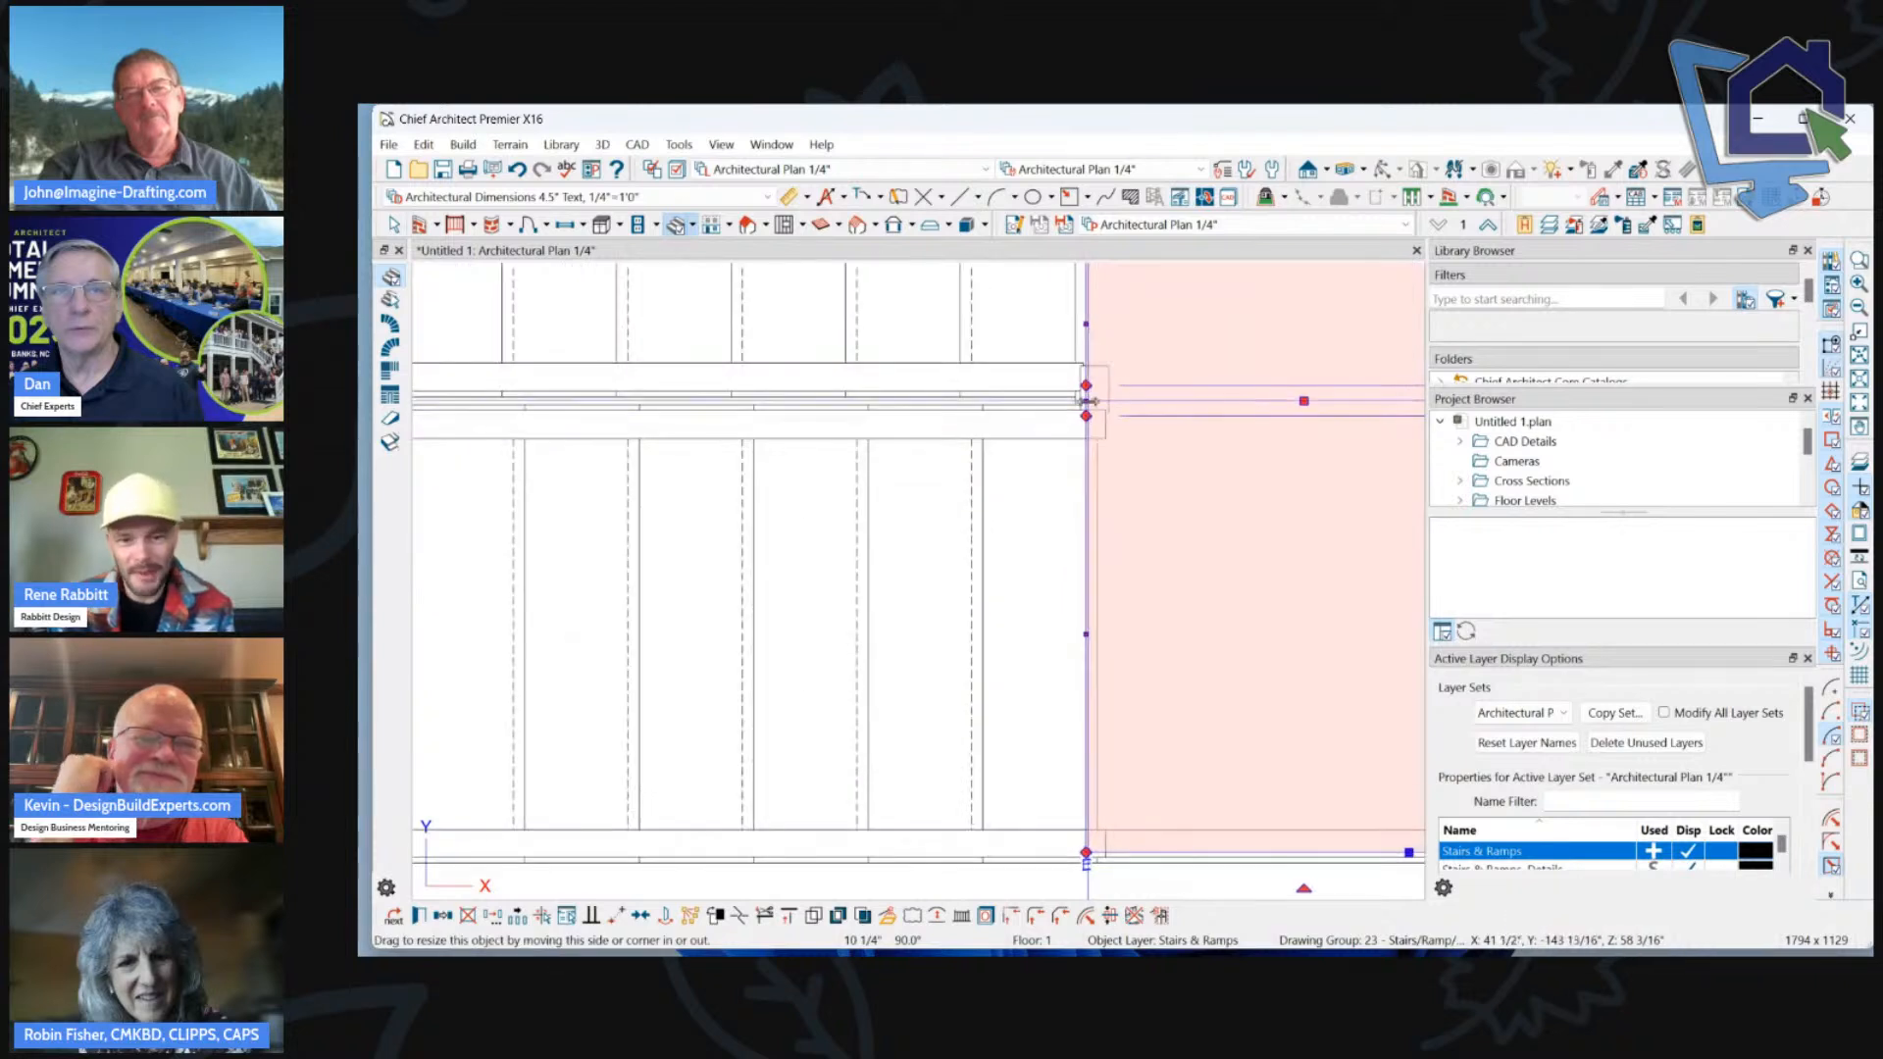
scroll(1089, 422, "down", 2)
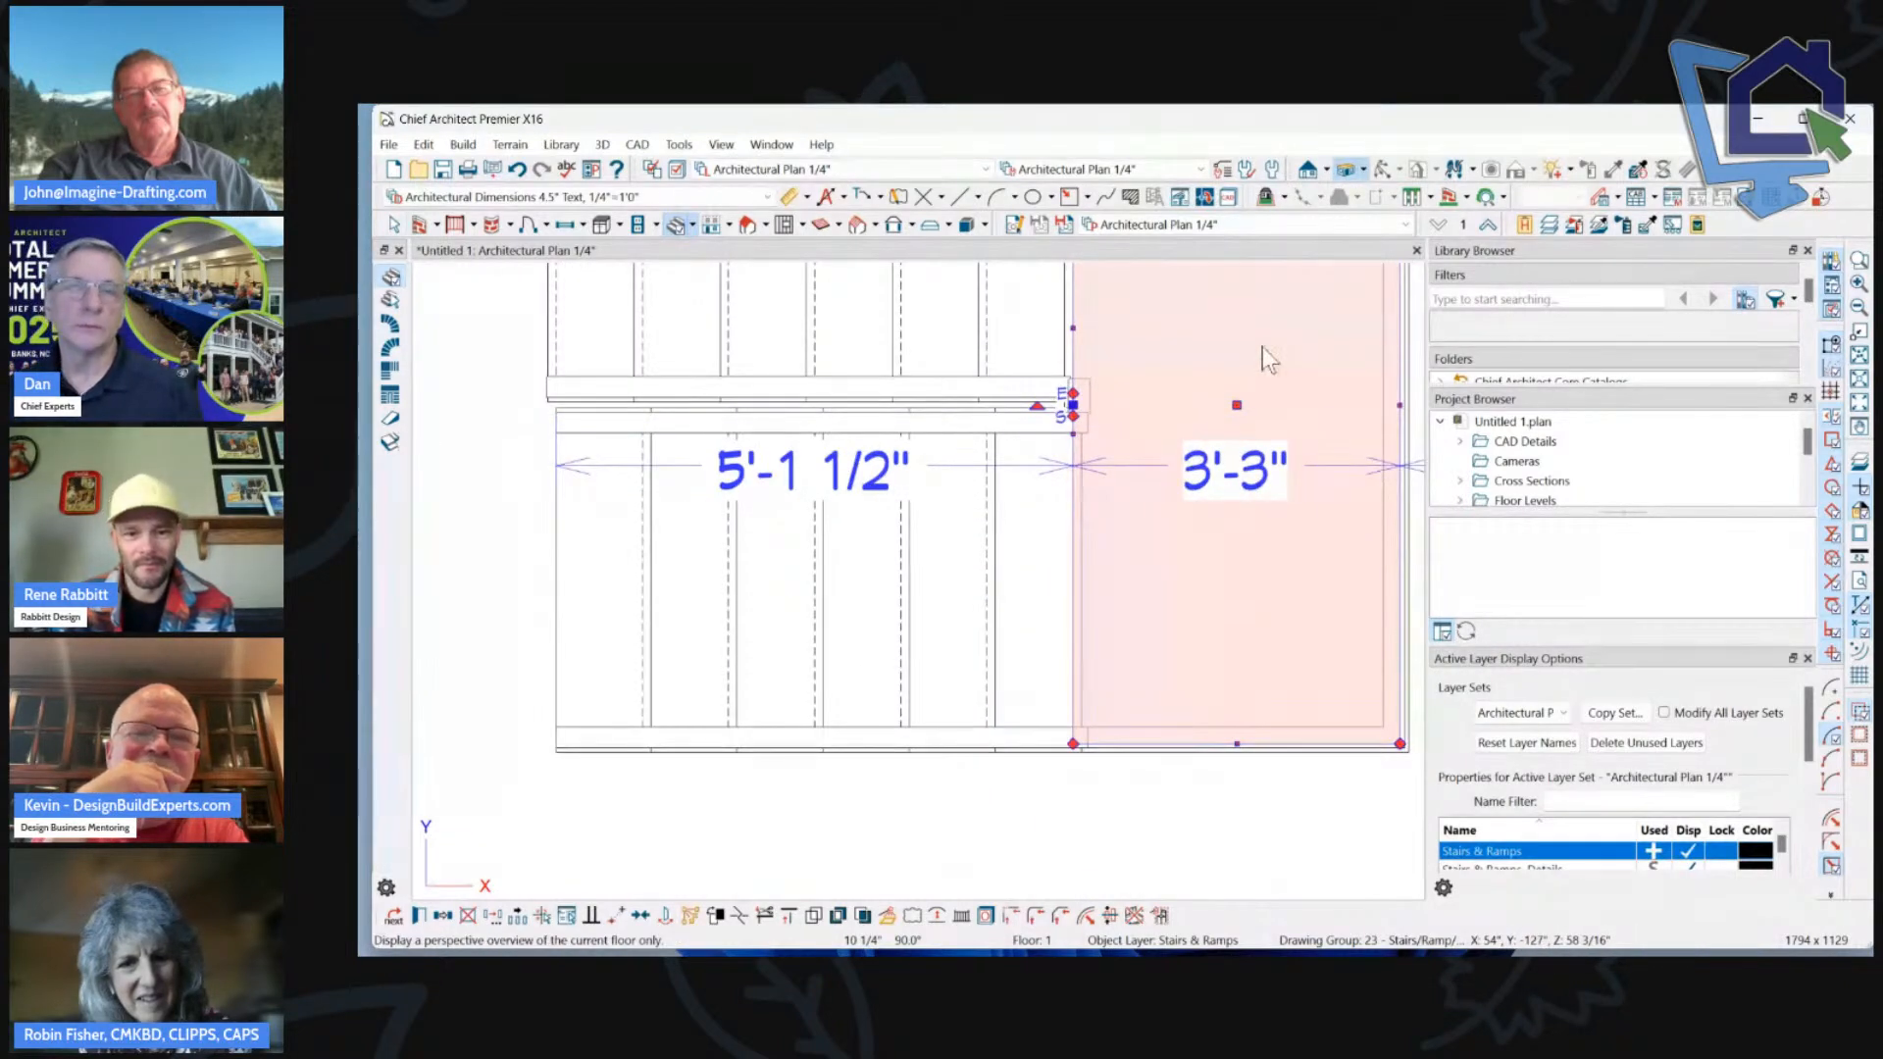
Open a Perspective Floor Overview and bring the stair landing into close view.
scroll(939, 495, "down", 2)
left_click_drag(938, 496, 886, 557)
scroll(886, 557, "up", 5)
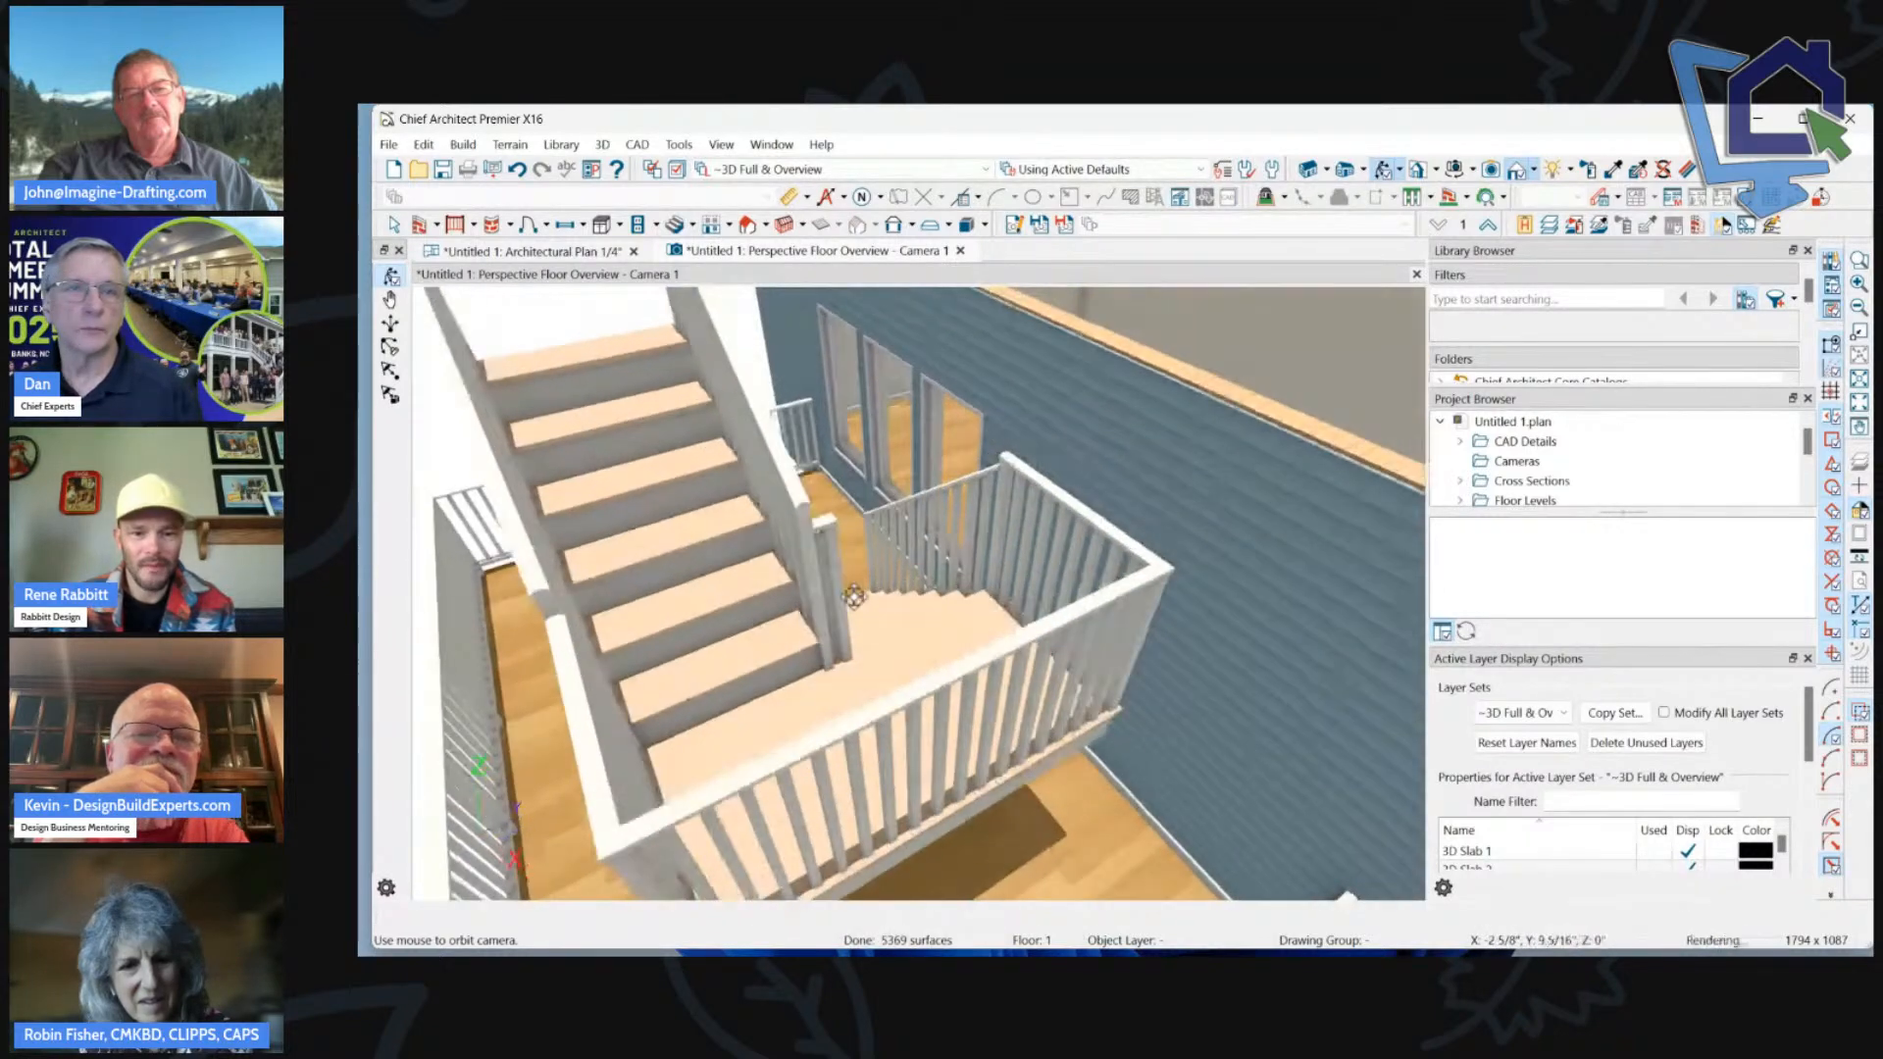
scroll(854, 596, "up", 2)
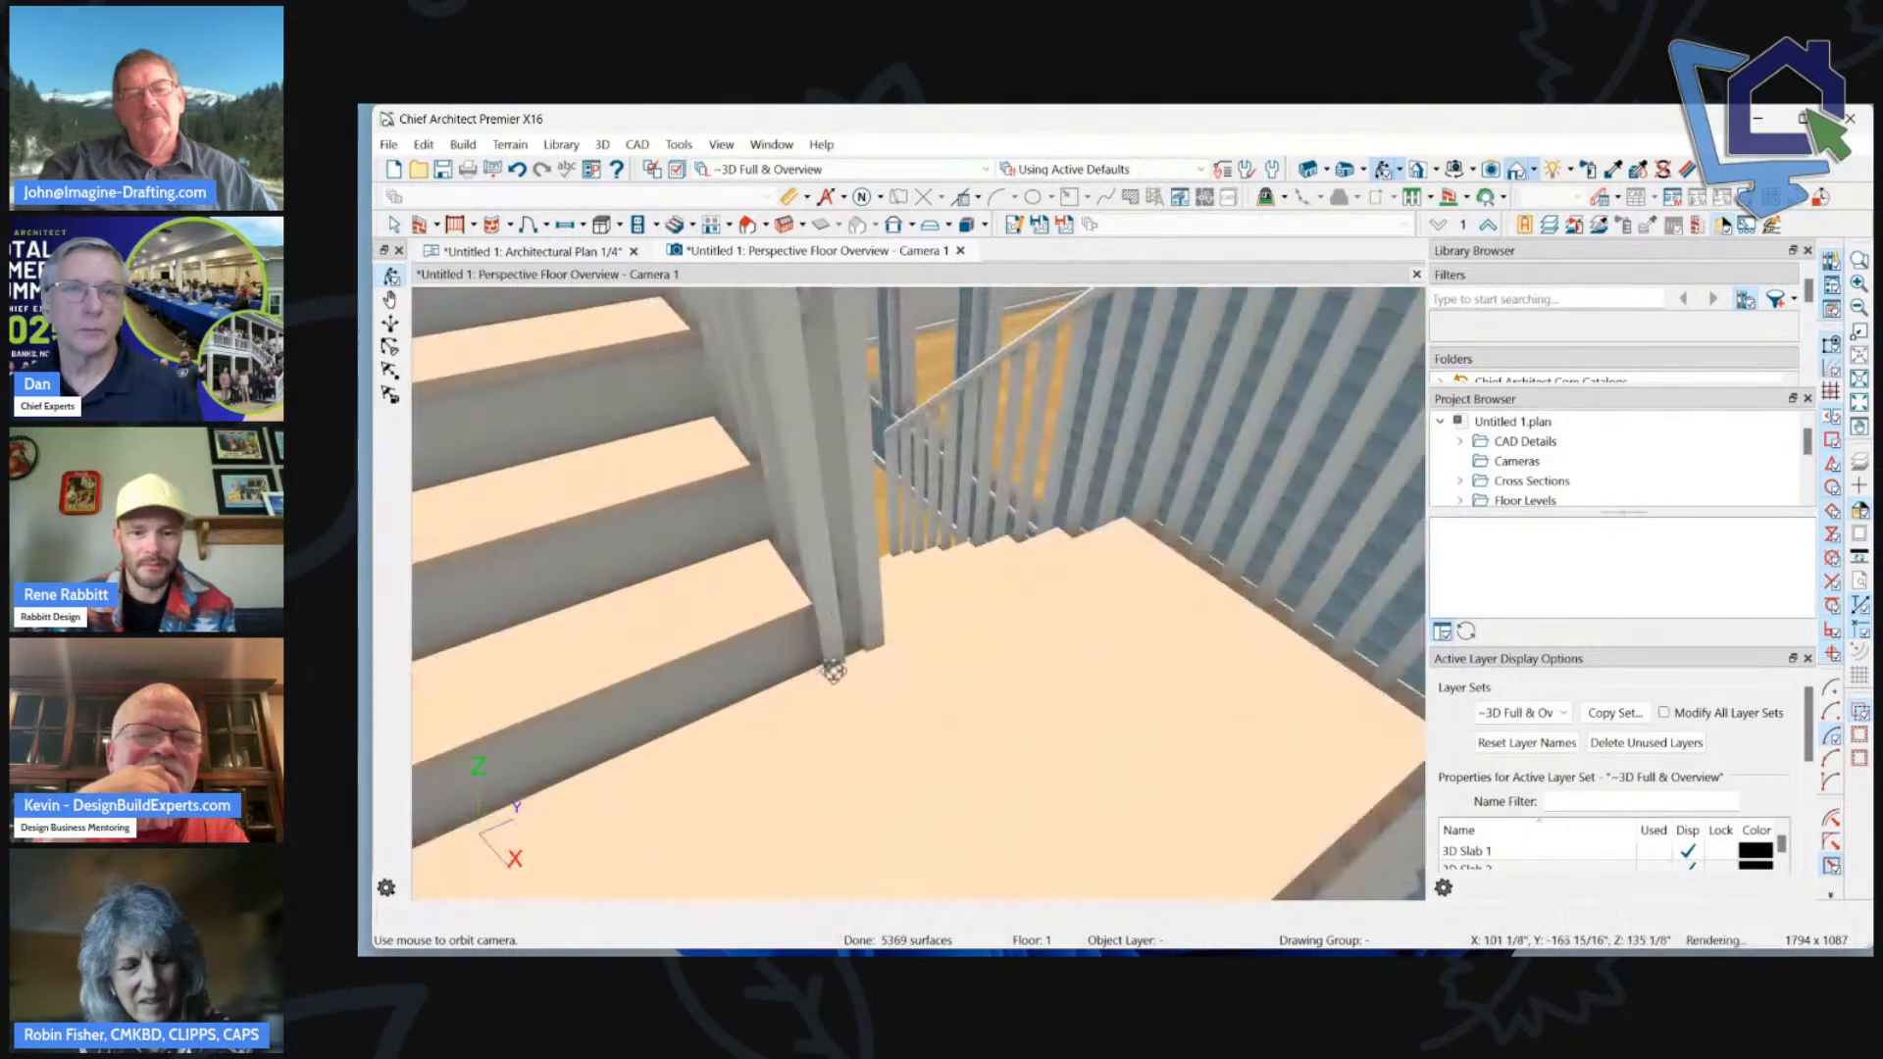
Select the stair landing in 3D and pick its edge beside the lower flight and its adjoining railed edge.
left_click(867, 665)
scroll(999, 610, "down", 2)
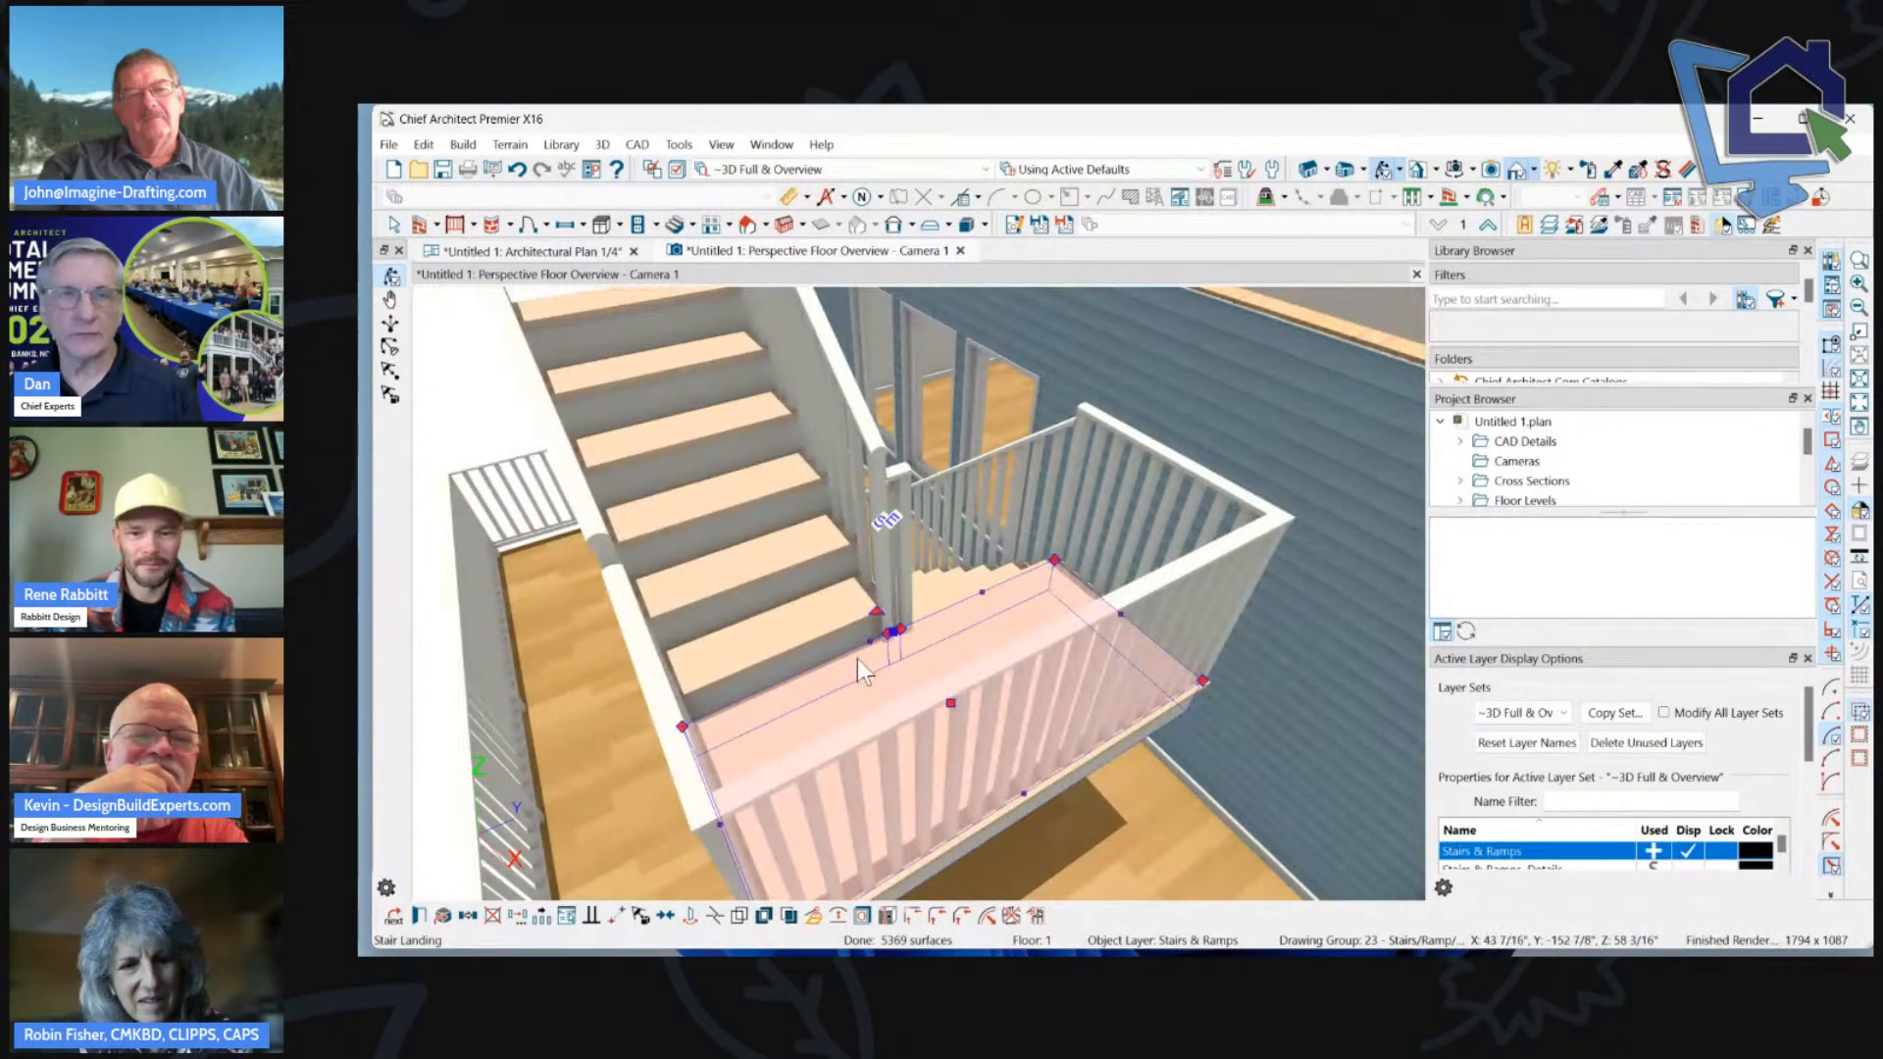
scroll(857, 658, "up", 2)
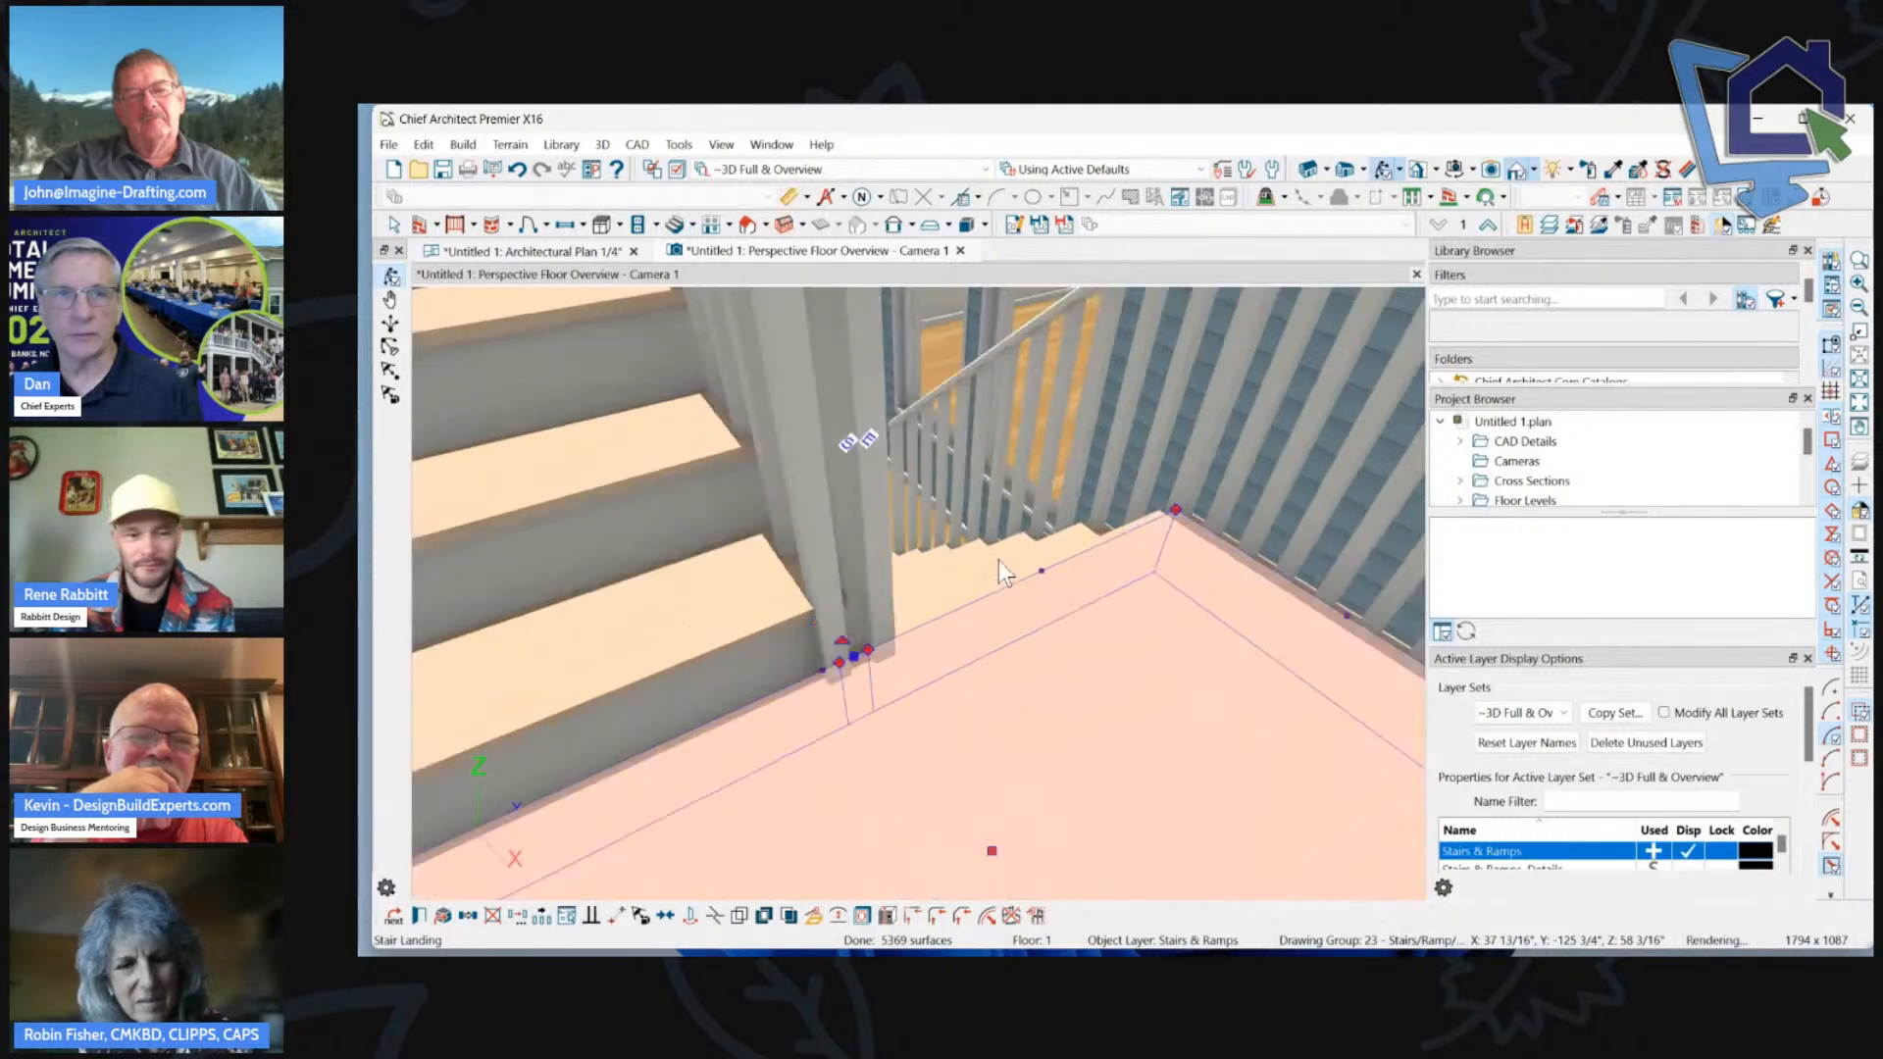
right_click(1042, 576)
left_click(1041, 572)
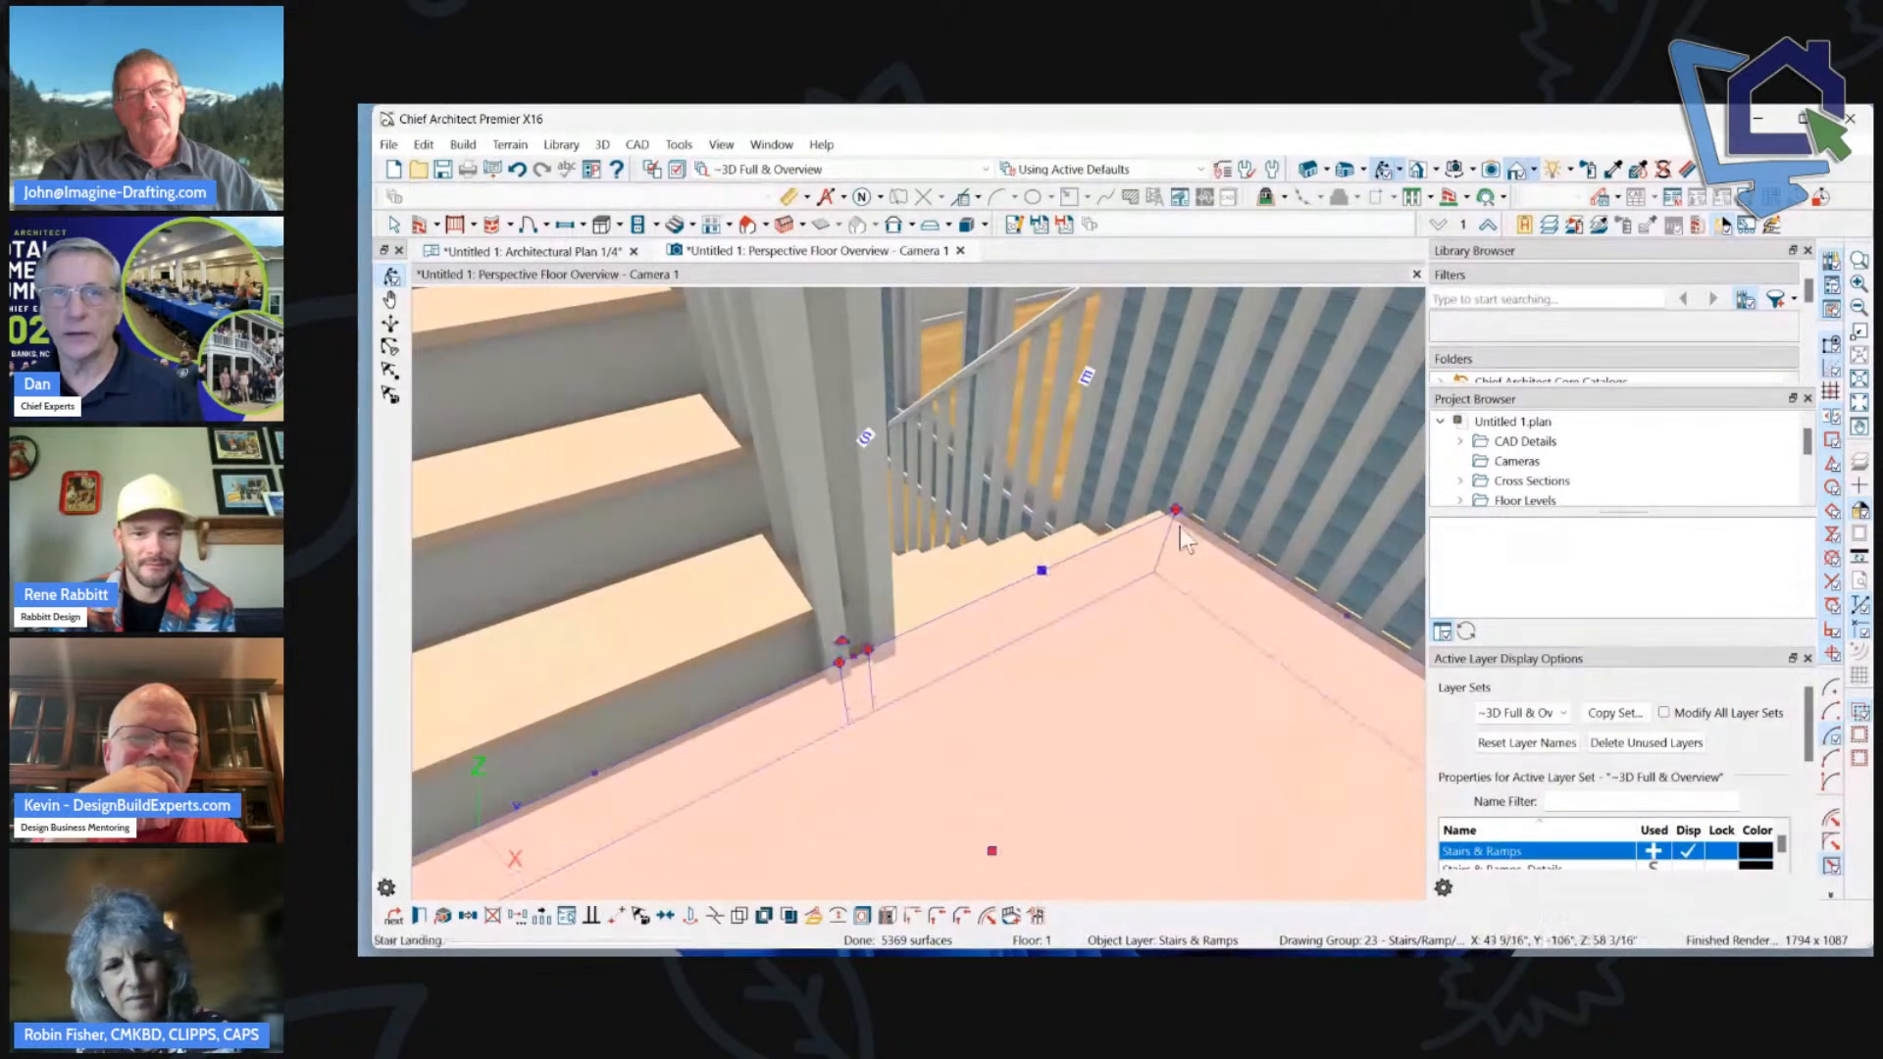
left_click(1346, 617)
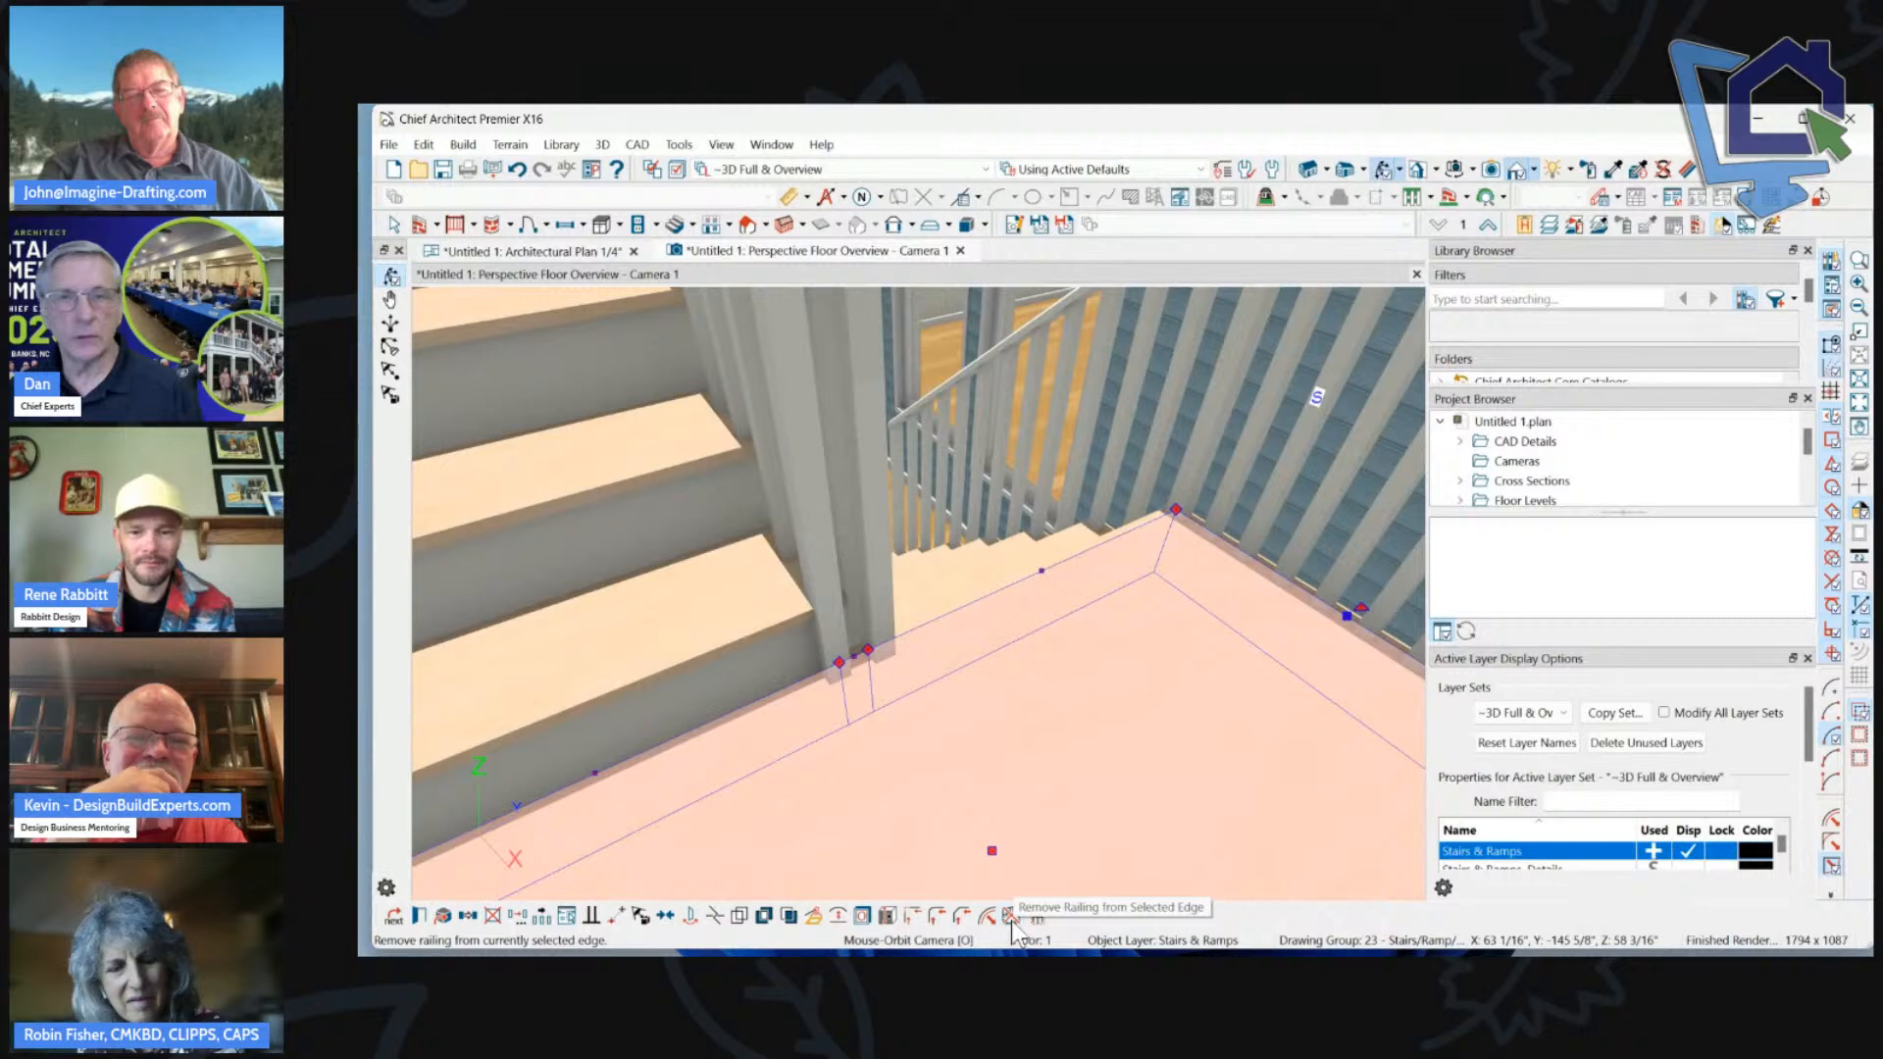
Preview No Railing and Has Railing with Apply to All Edges in the stair landing's specification, restore Automatic and discard the changes.
left_click(419, 918)
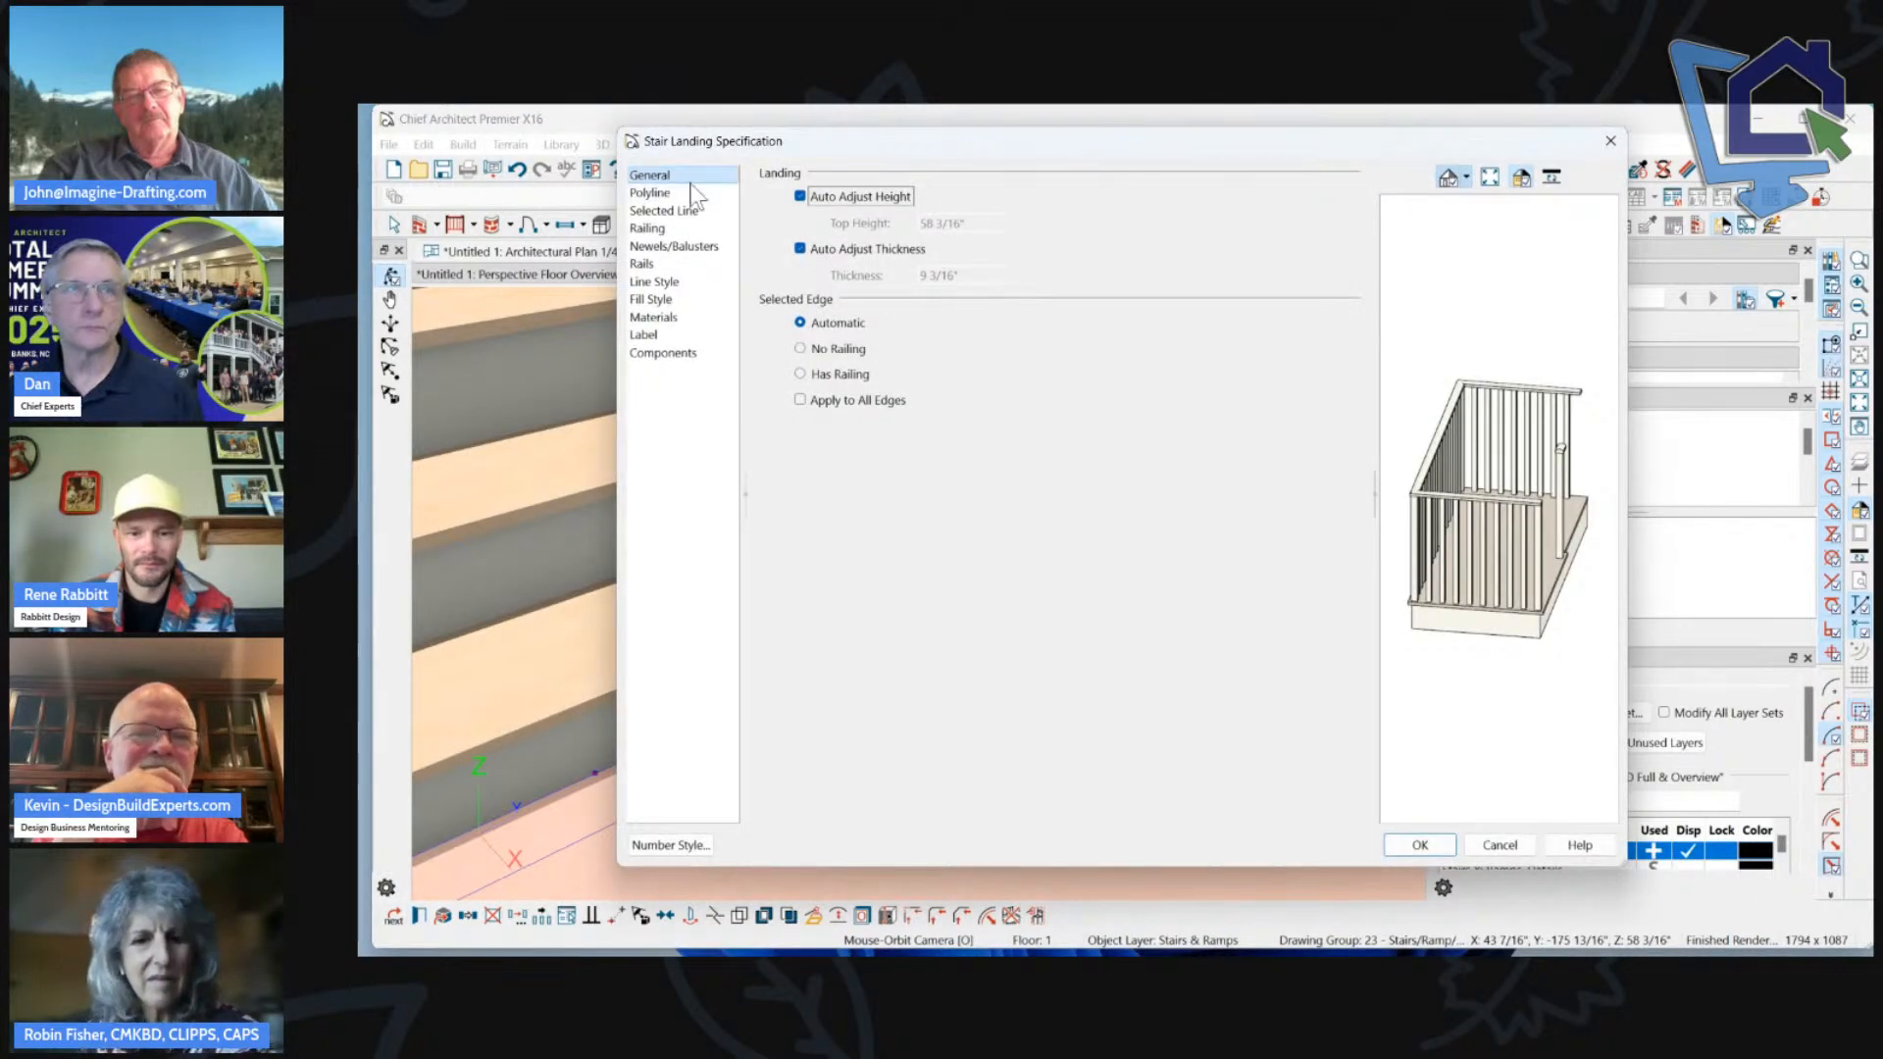
left_click(842, 349)
left_click(843, 374)
left_click(836, 401)
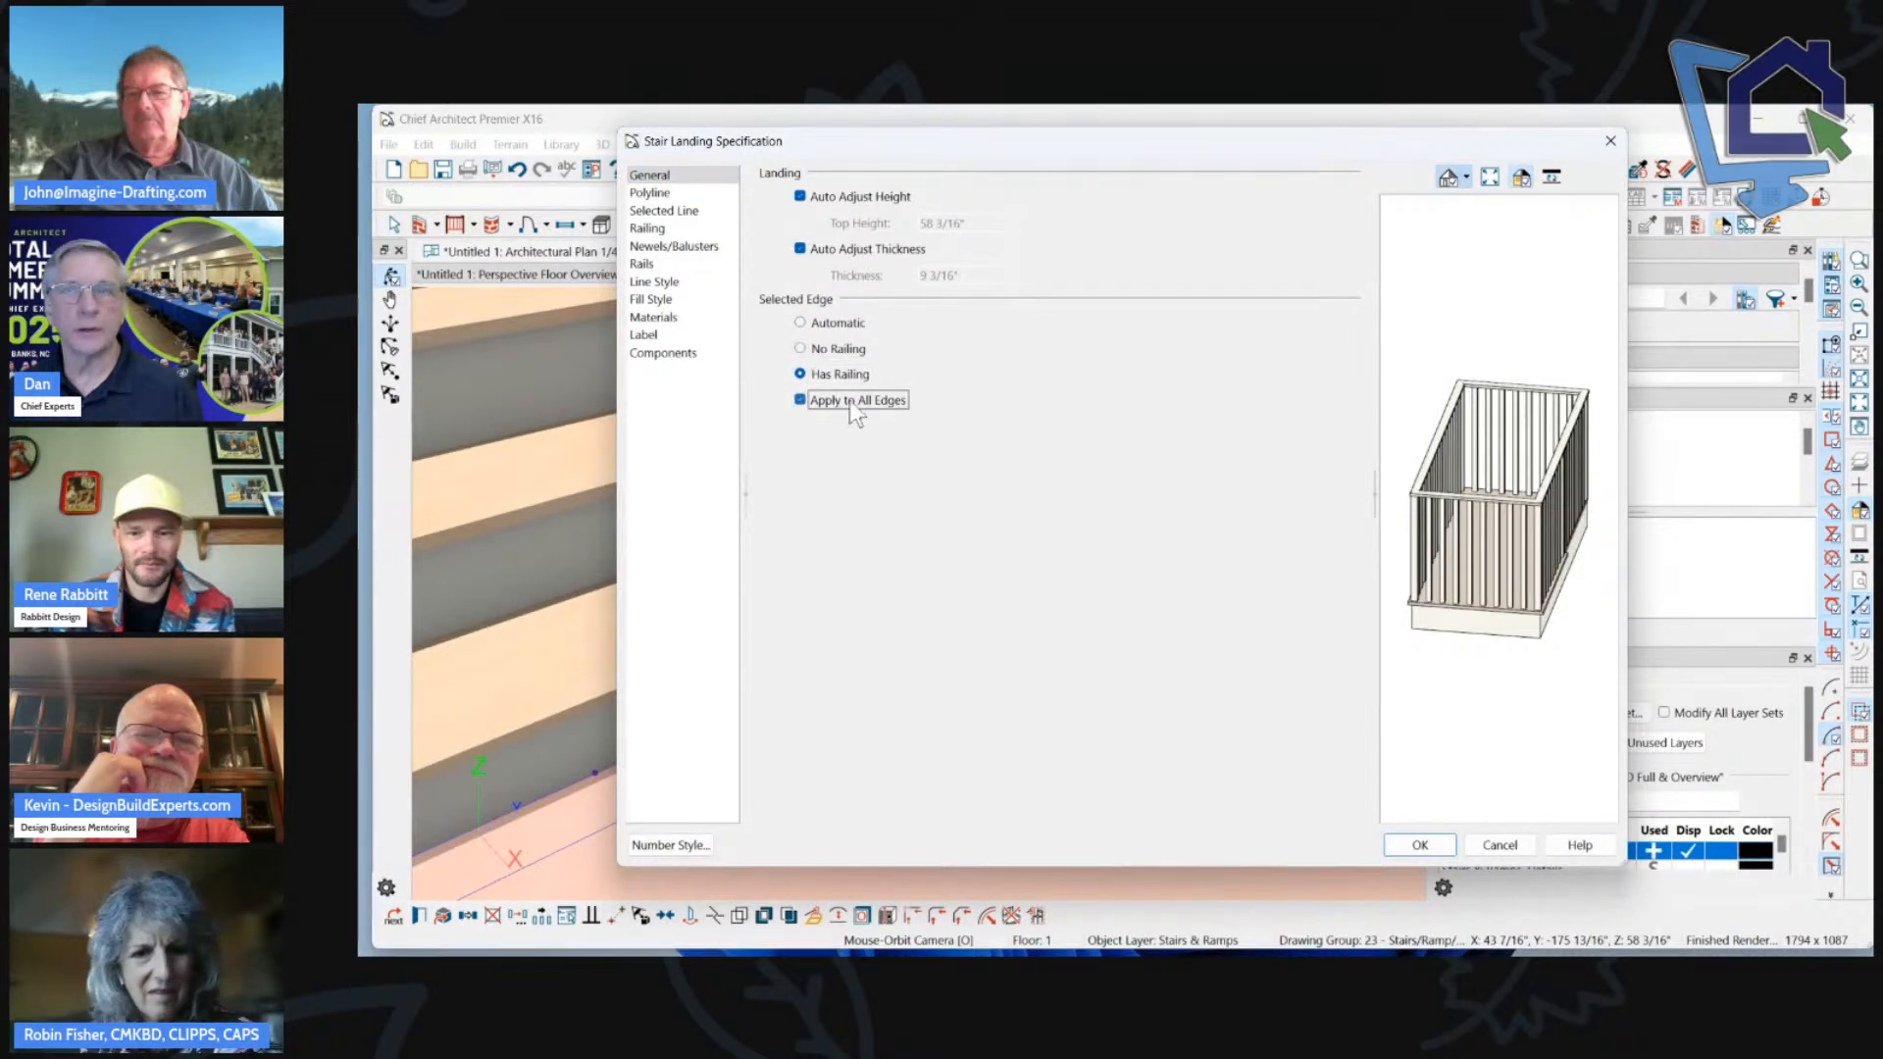
left_click(850, 402)
left_click(833, 322)
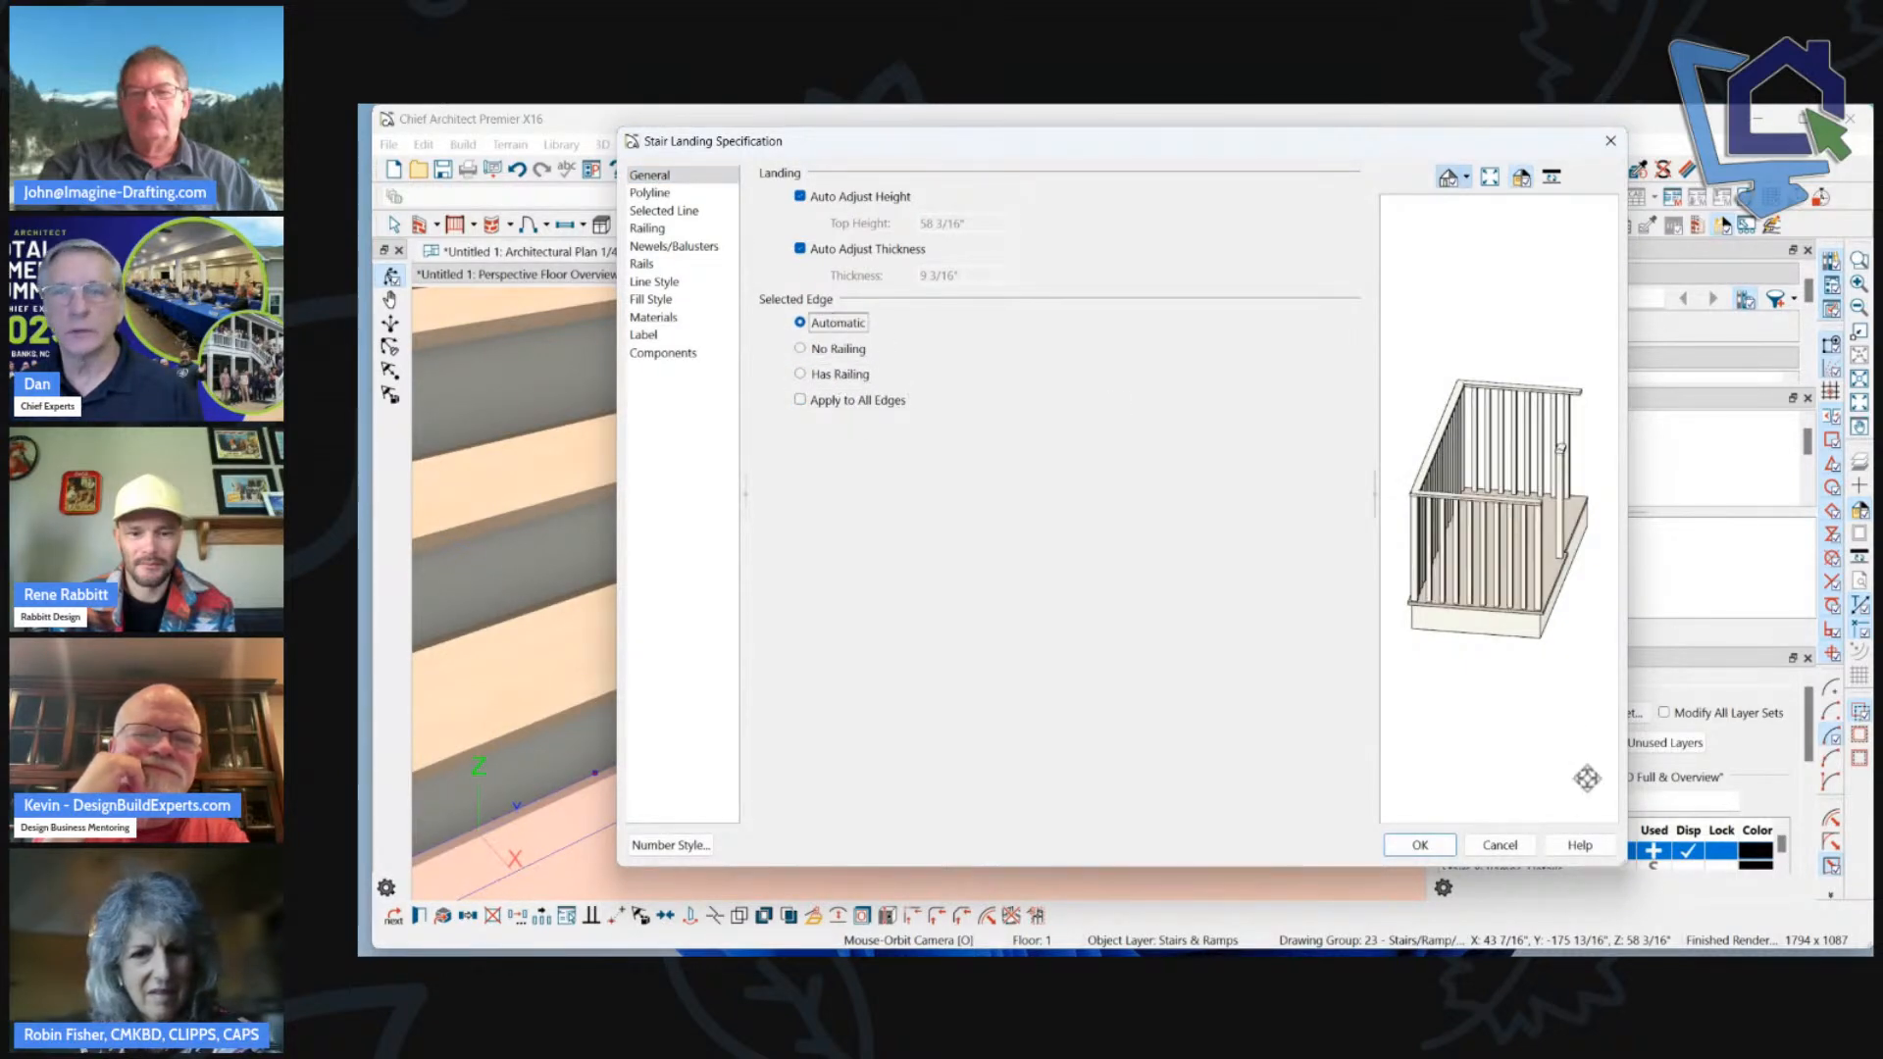
left_click(1498, 850)
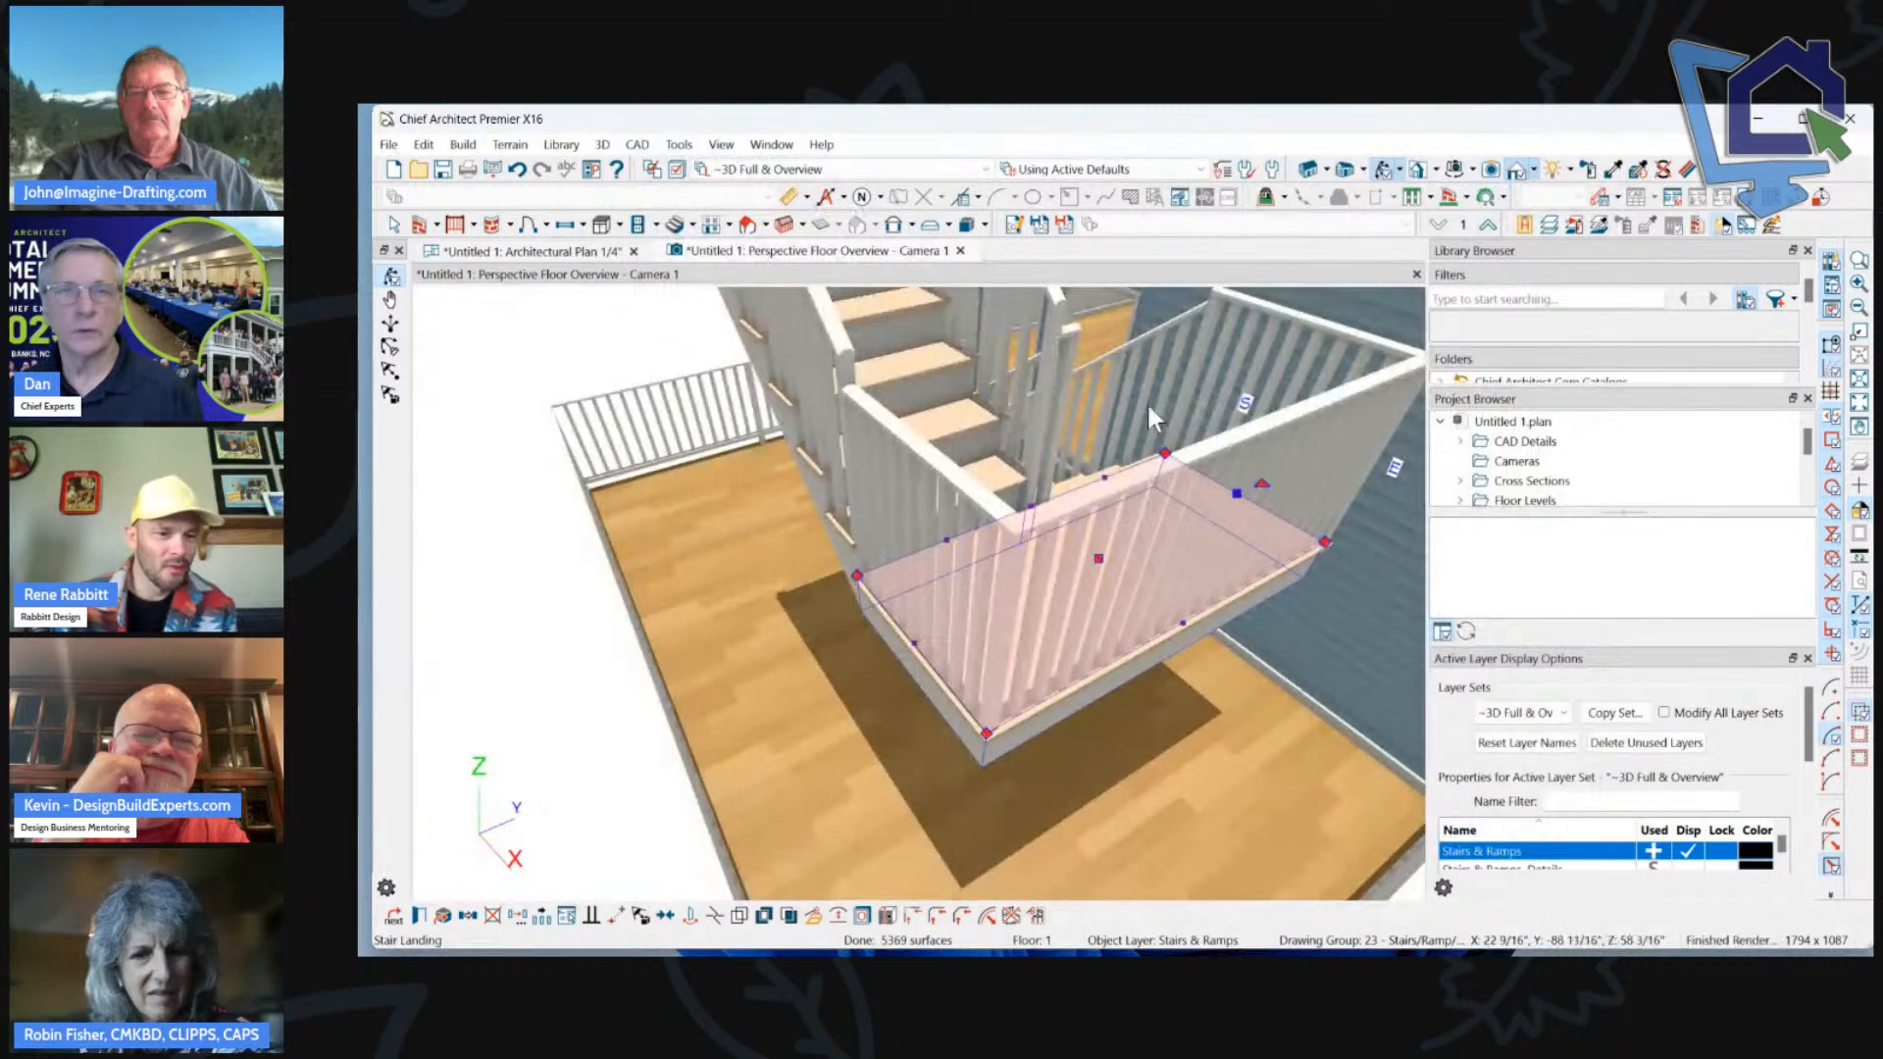
Add two breaks to the landing's long outer edge and select the short segment between them.
left_click_drag(609, 304, 1042, 574)
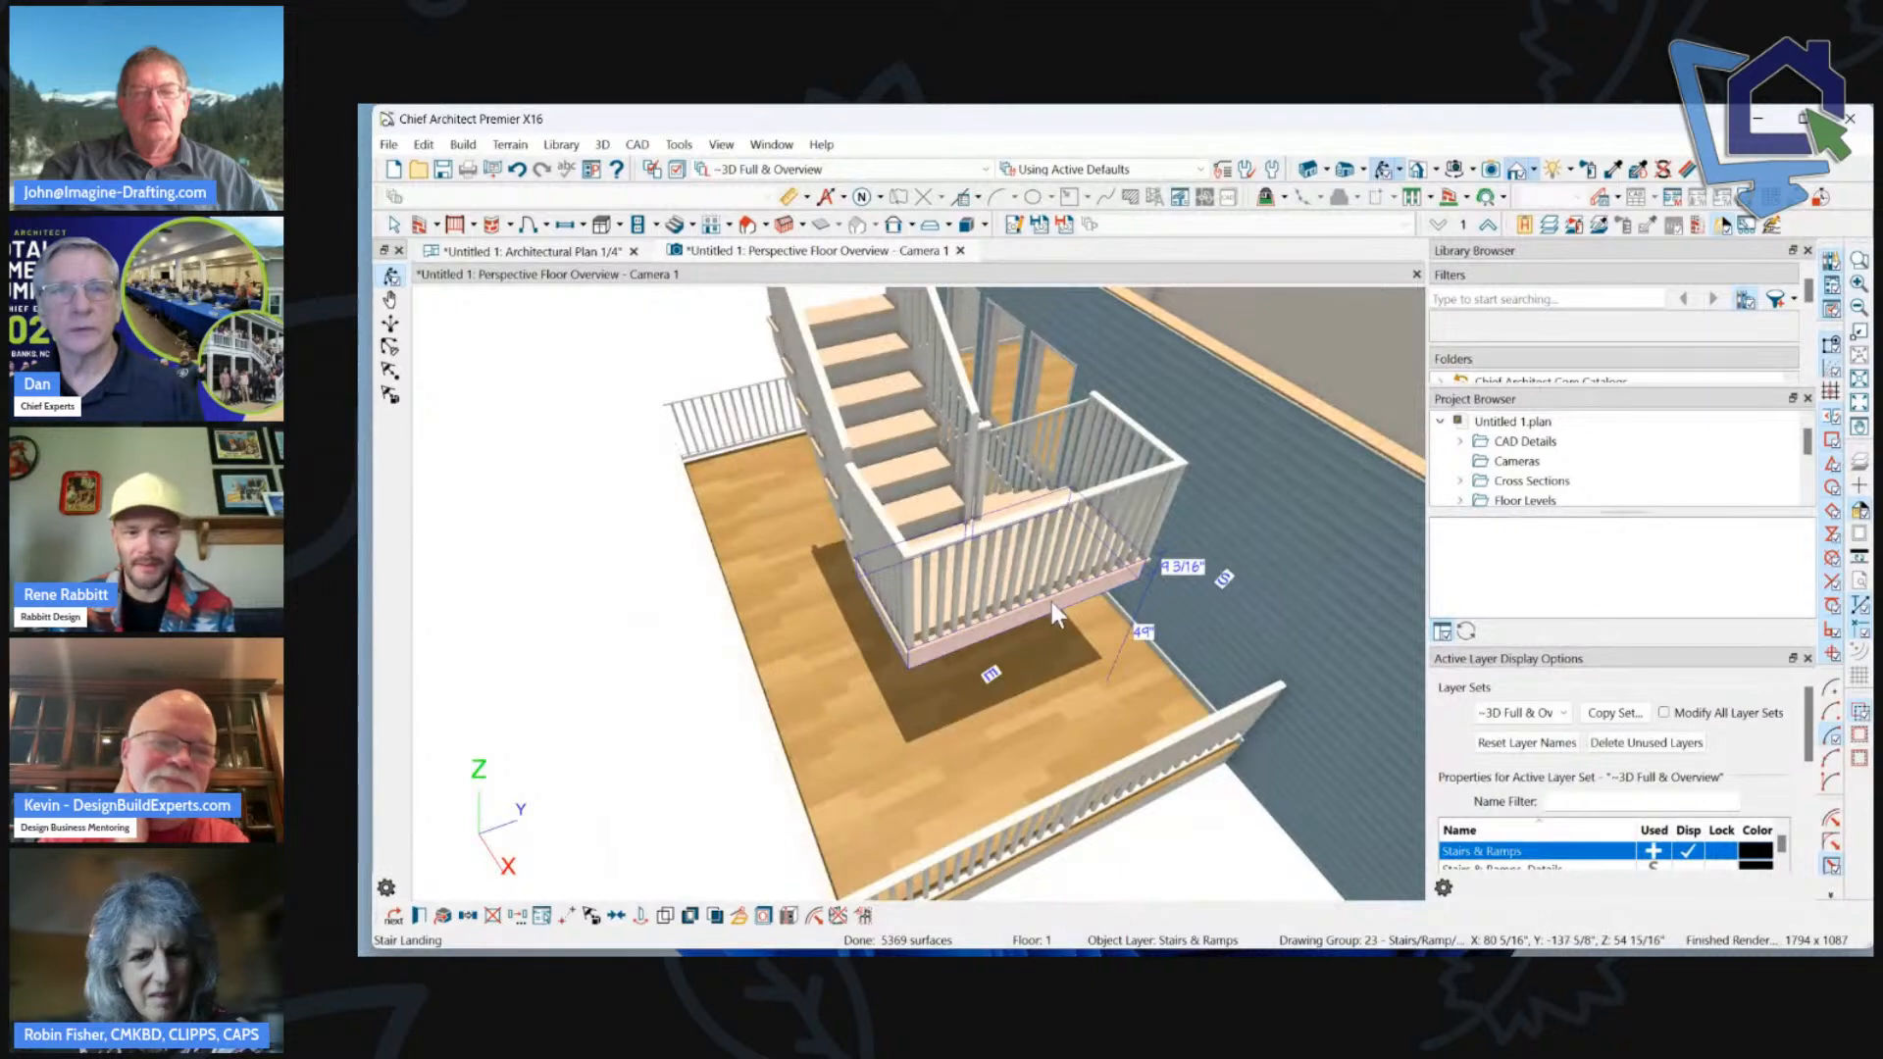
left_click(1046, 598)
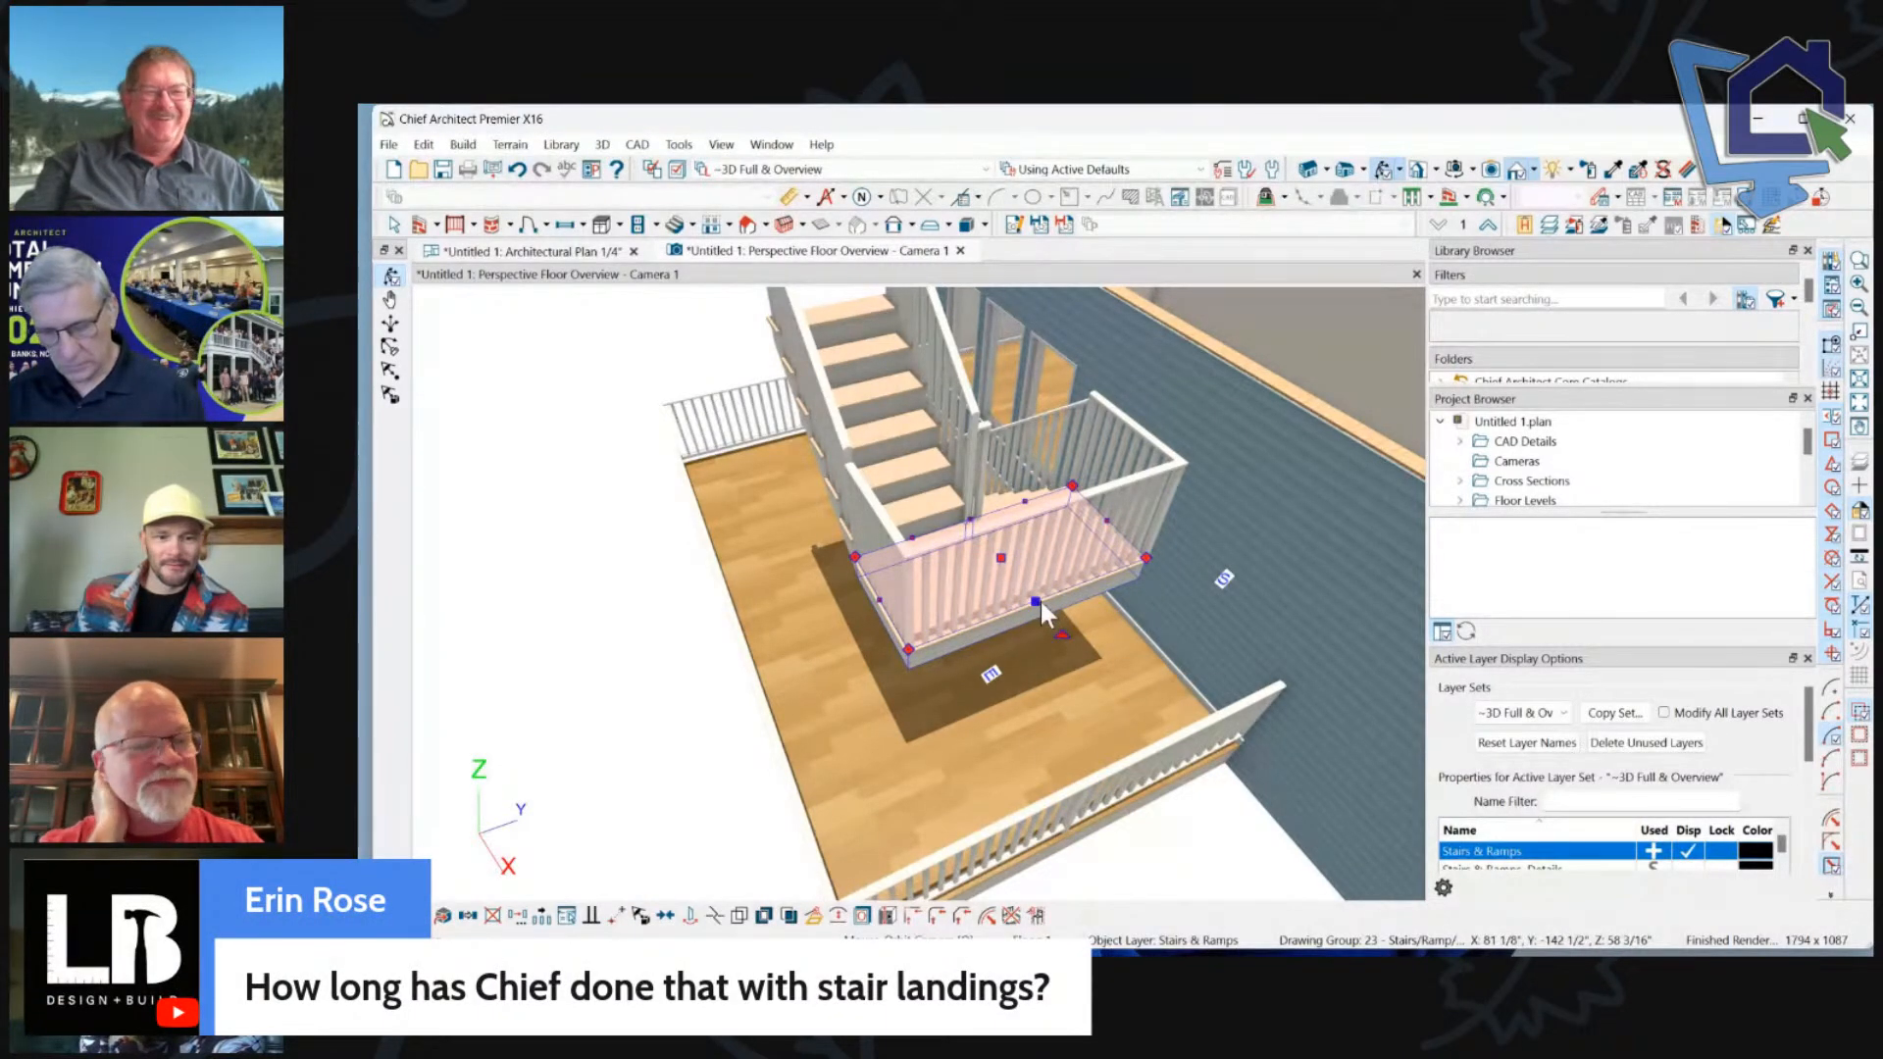
key("3")
left_click(1041, 600)
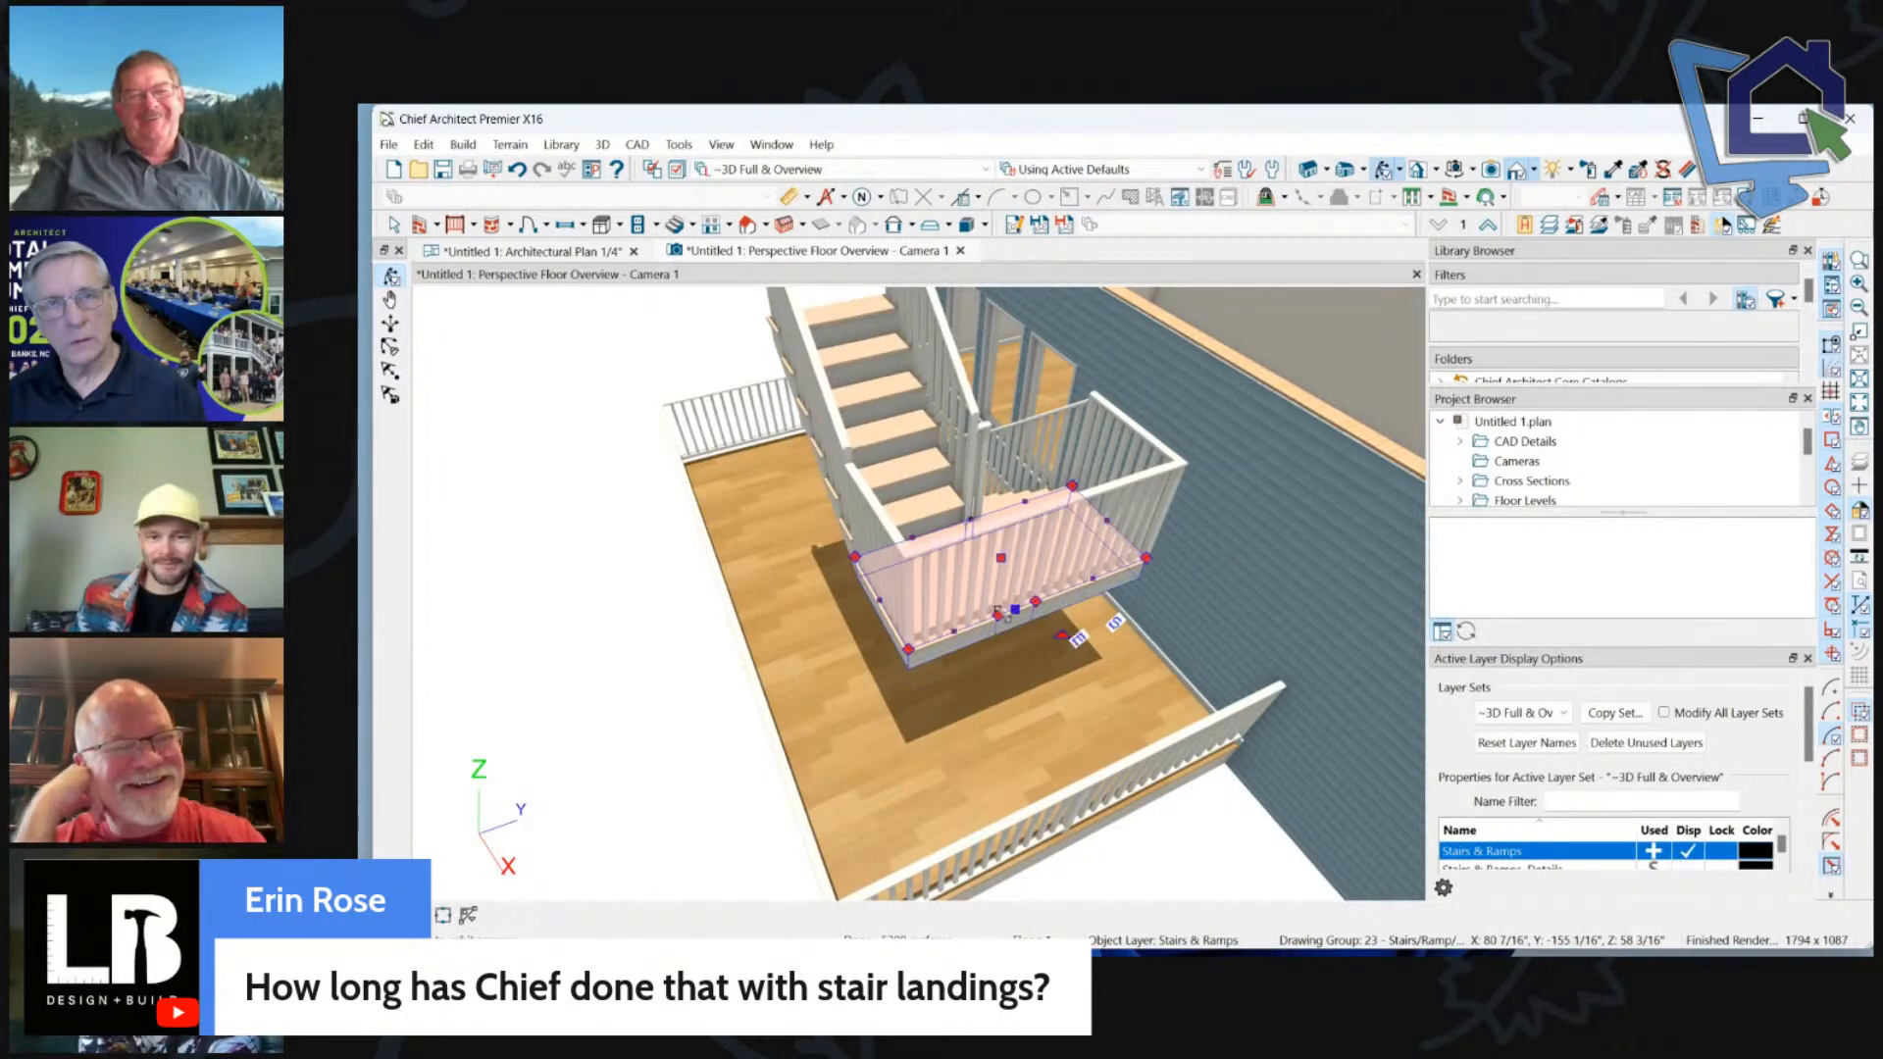
key("Escape")
scroll(1106, 628, "up", 2)
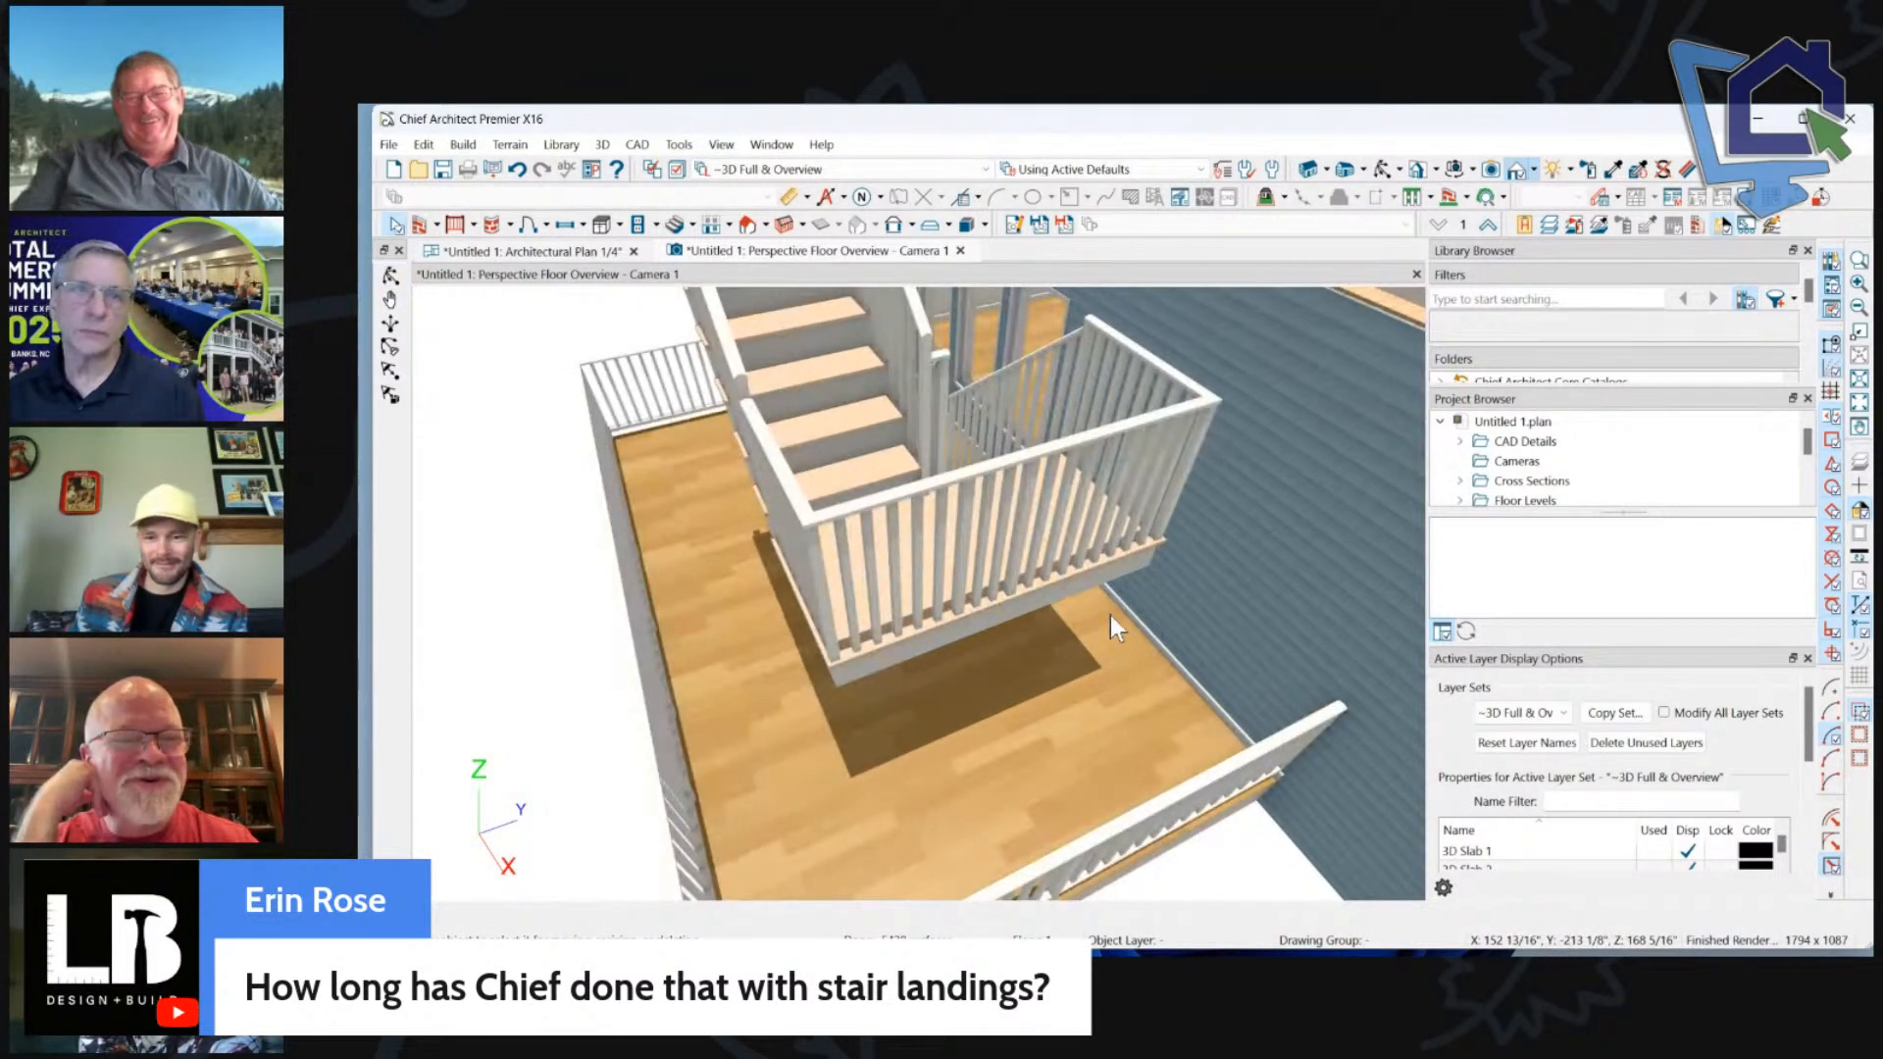
left_click(1006, 605)
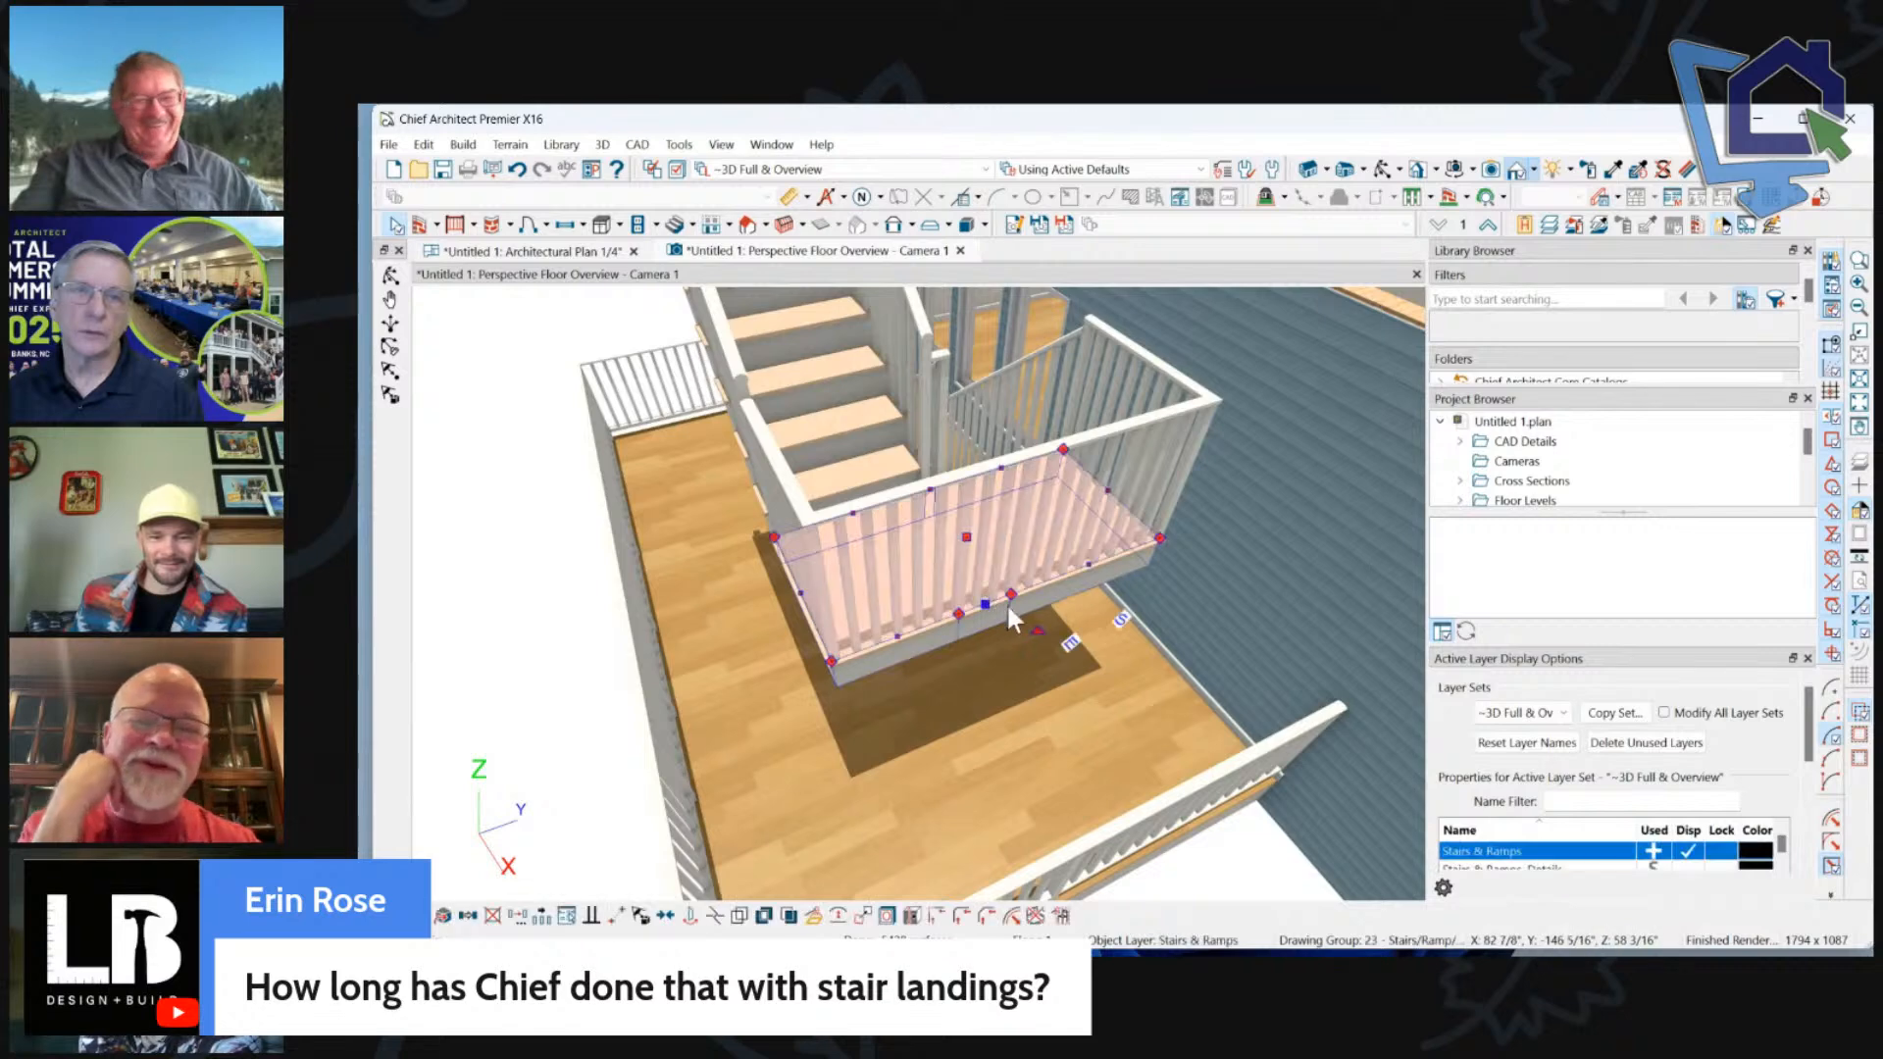
Pull the short middle segment of the landing's long outer edge outward into a railed bump-out, then undo it.
left_click_drag(986, 604, 1020, 646)
key("Escape")
scroll(1026, 551, "down", 3)
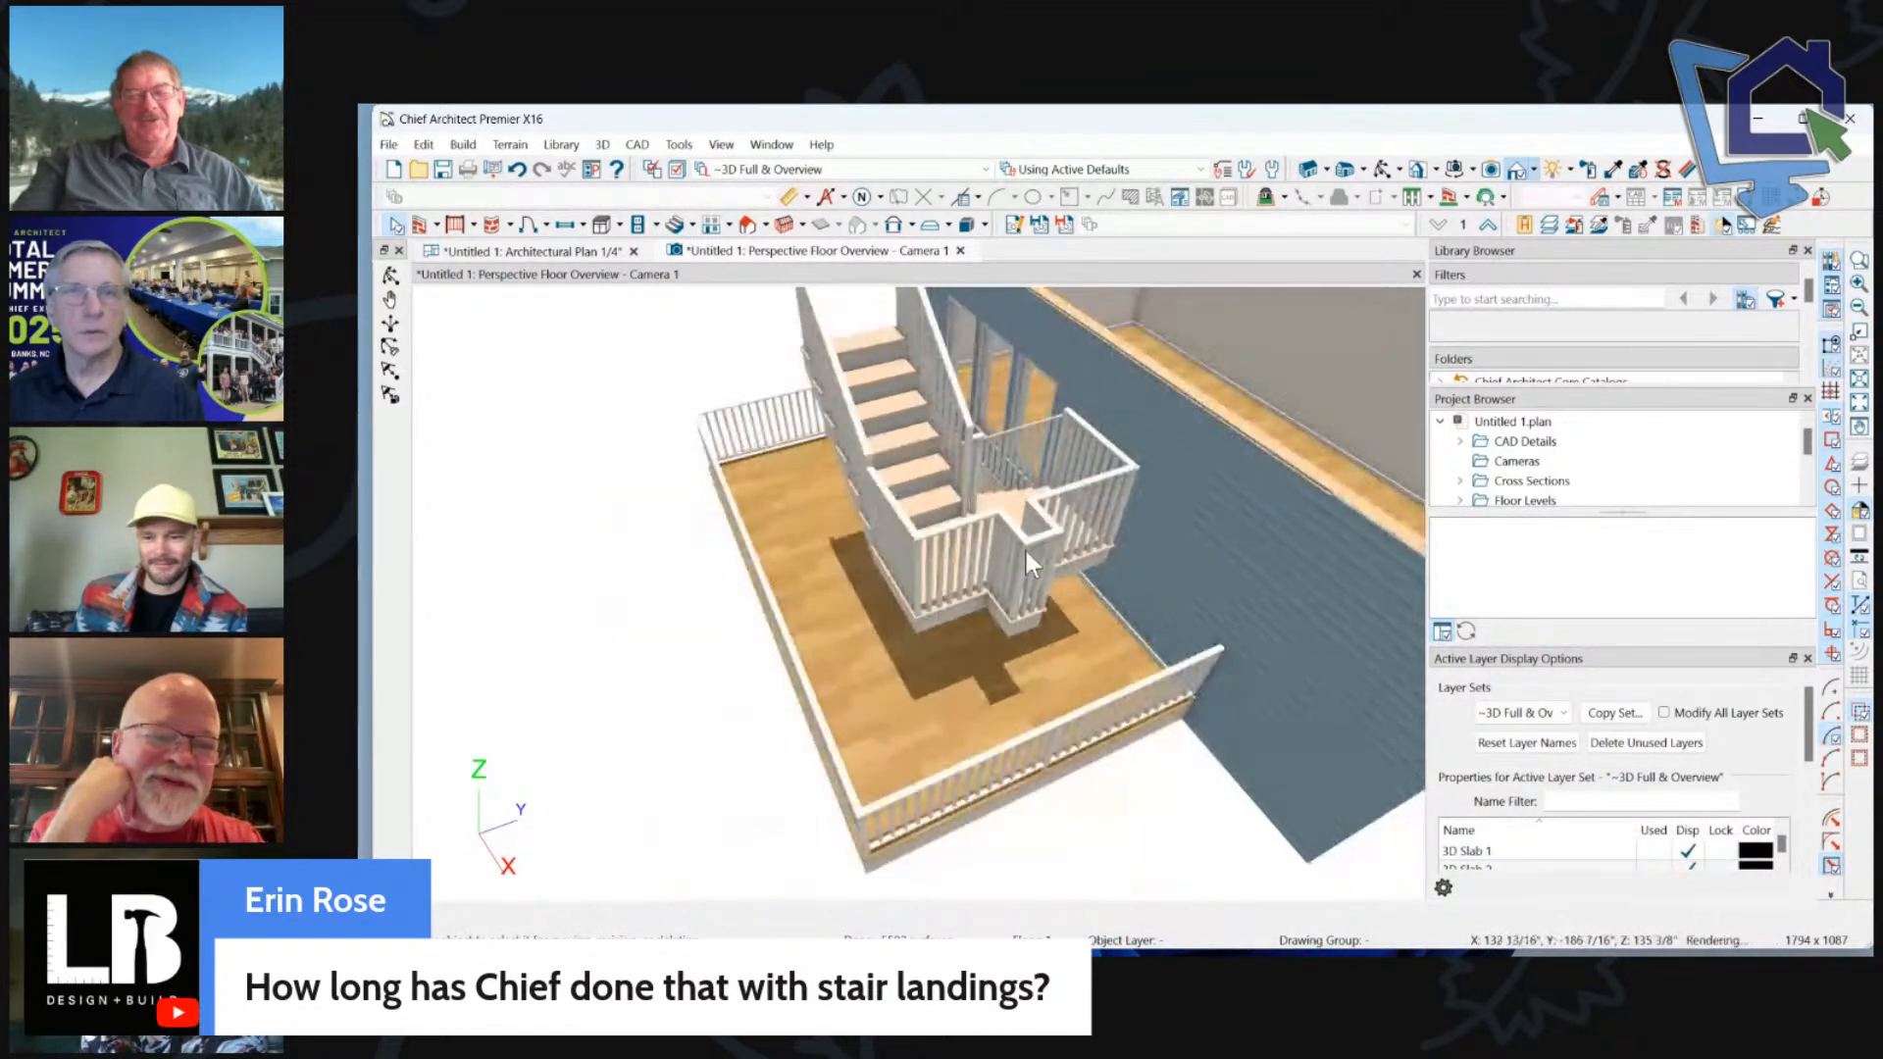
left_click(1026, 551)
scroll(770, 554, "up", 3)
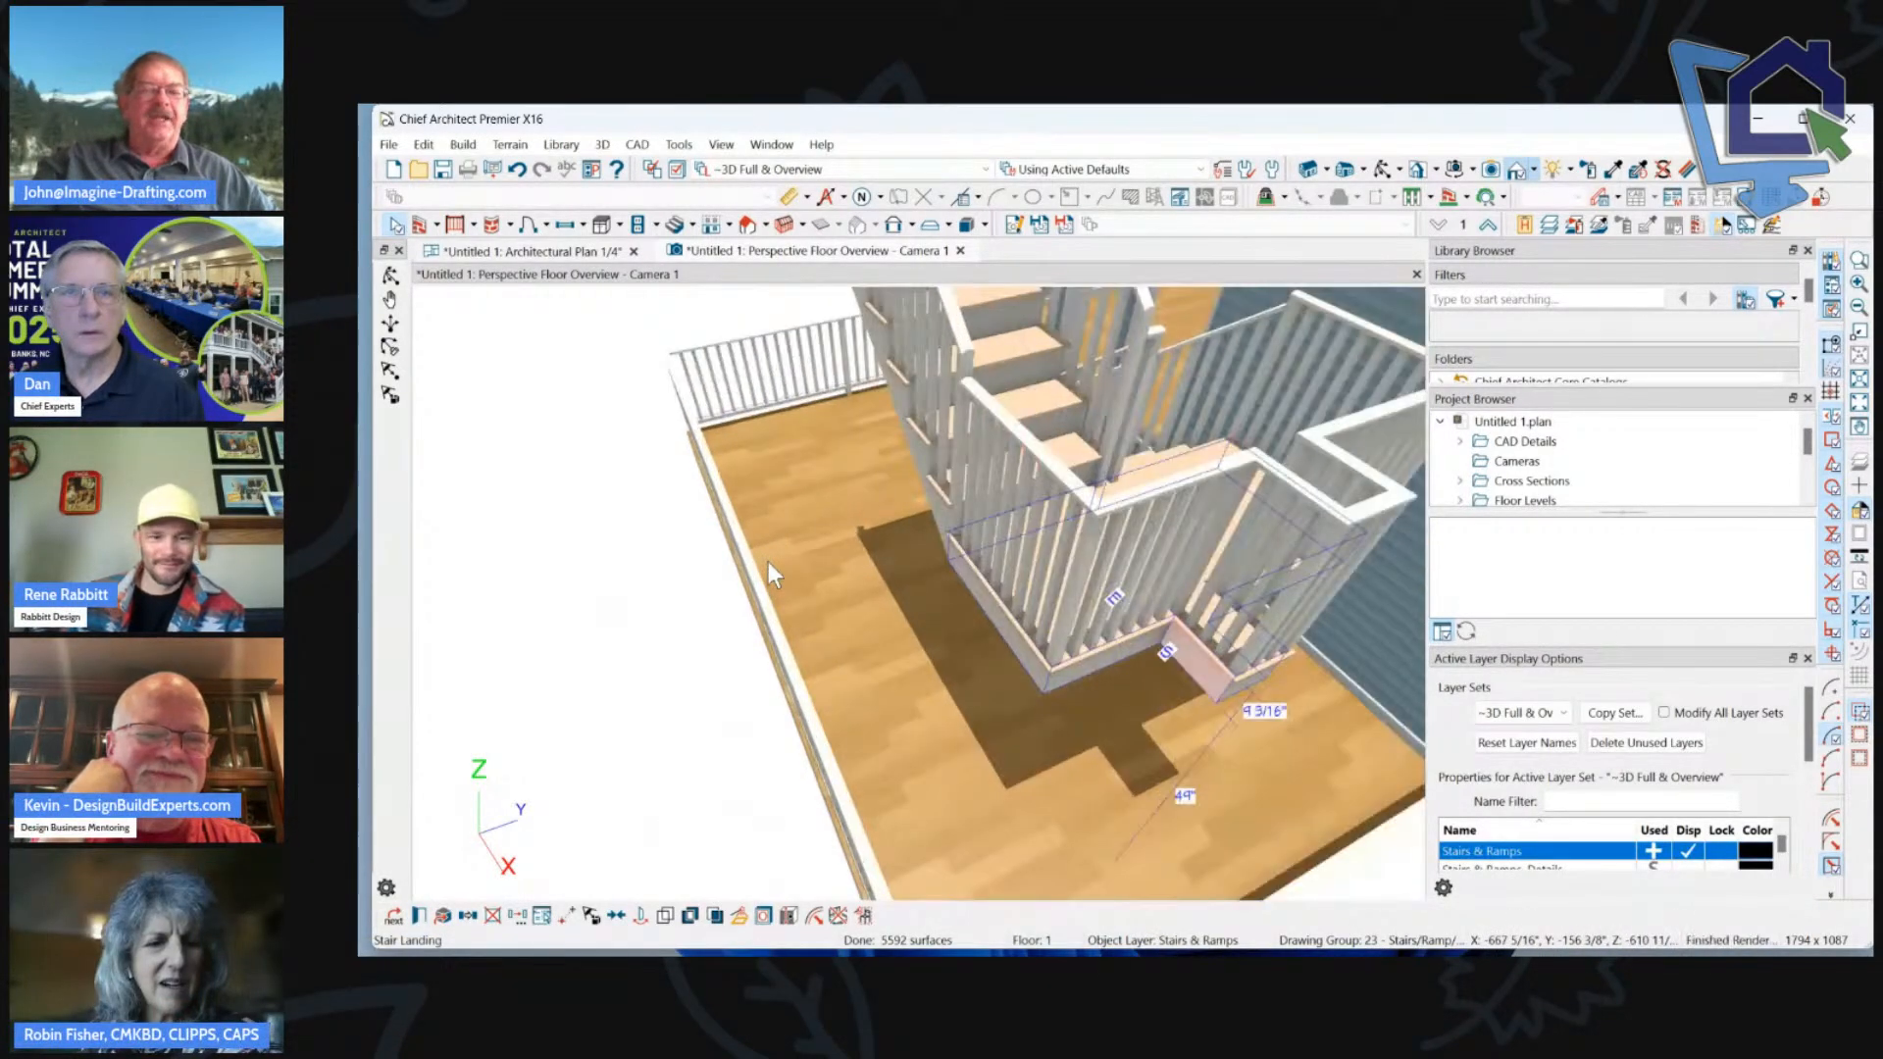
scroll(867, 567, "down", 3)
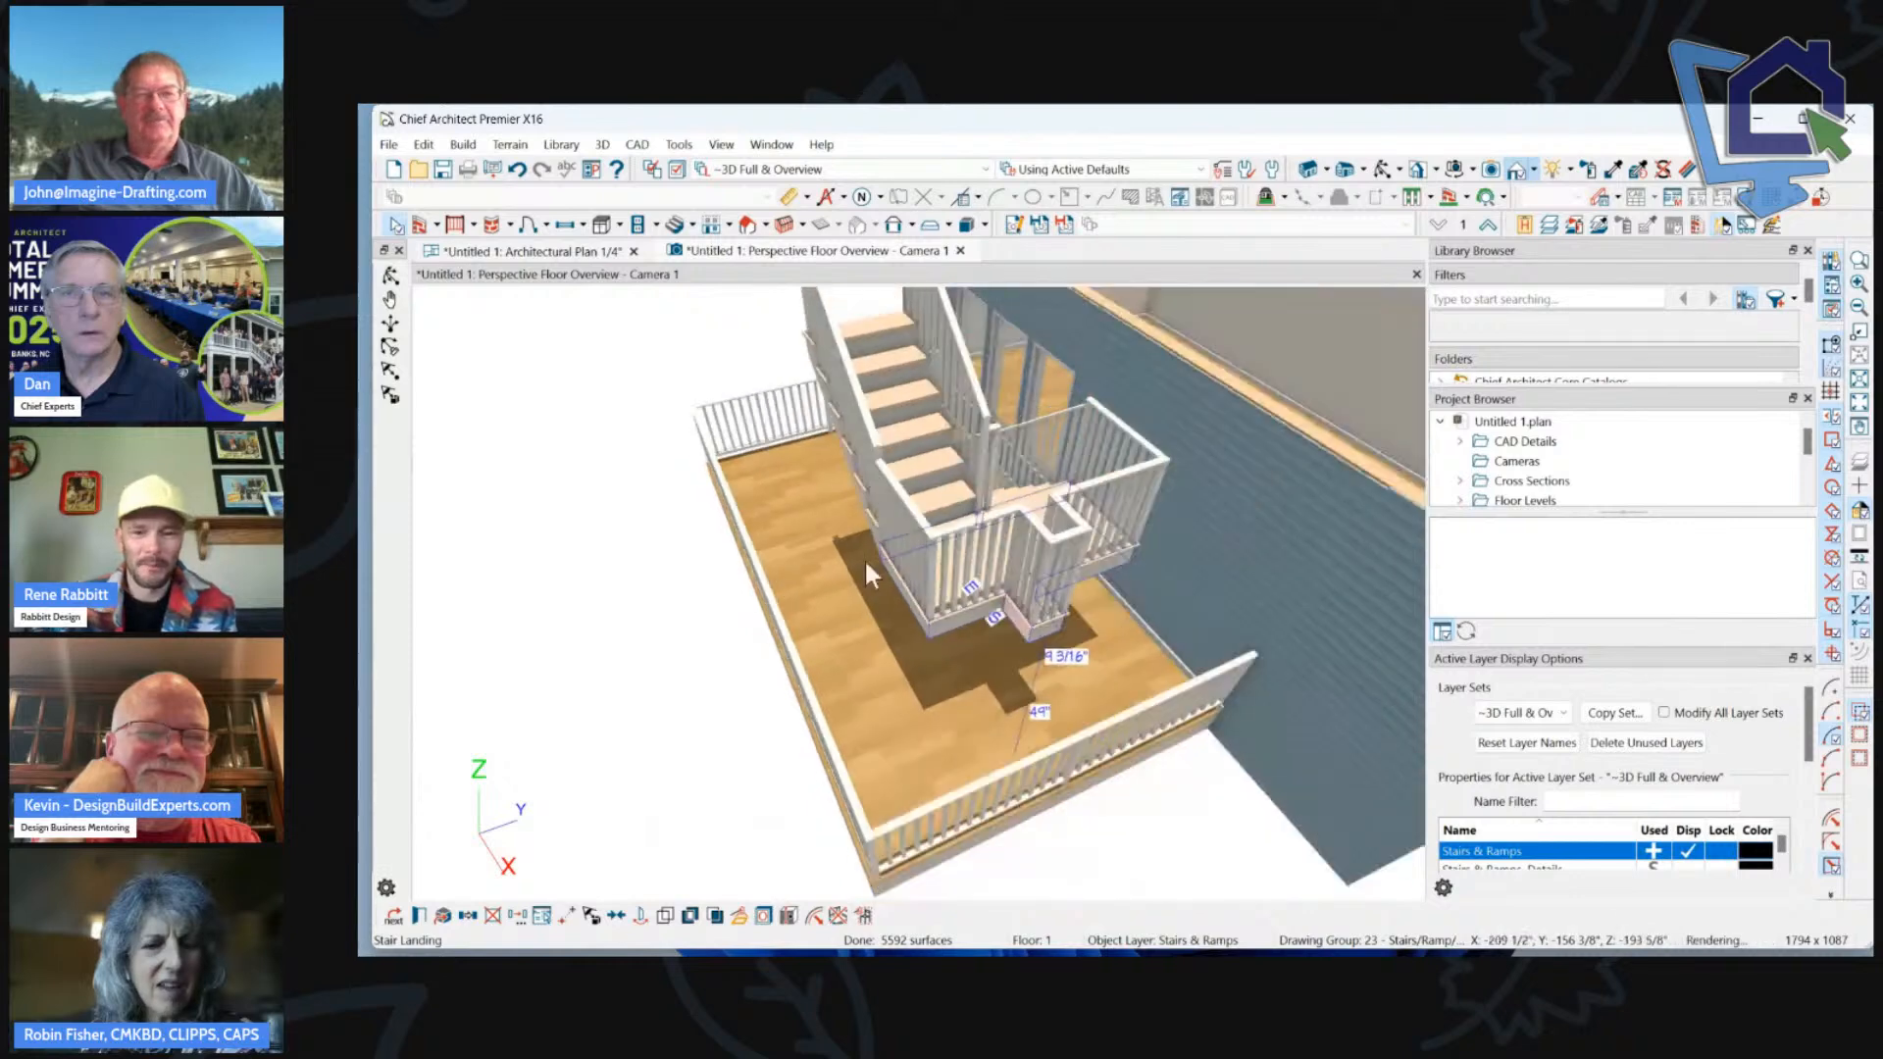
scroll(1025, 569, "up", 2)
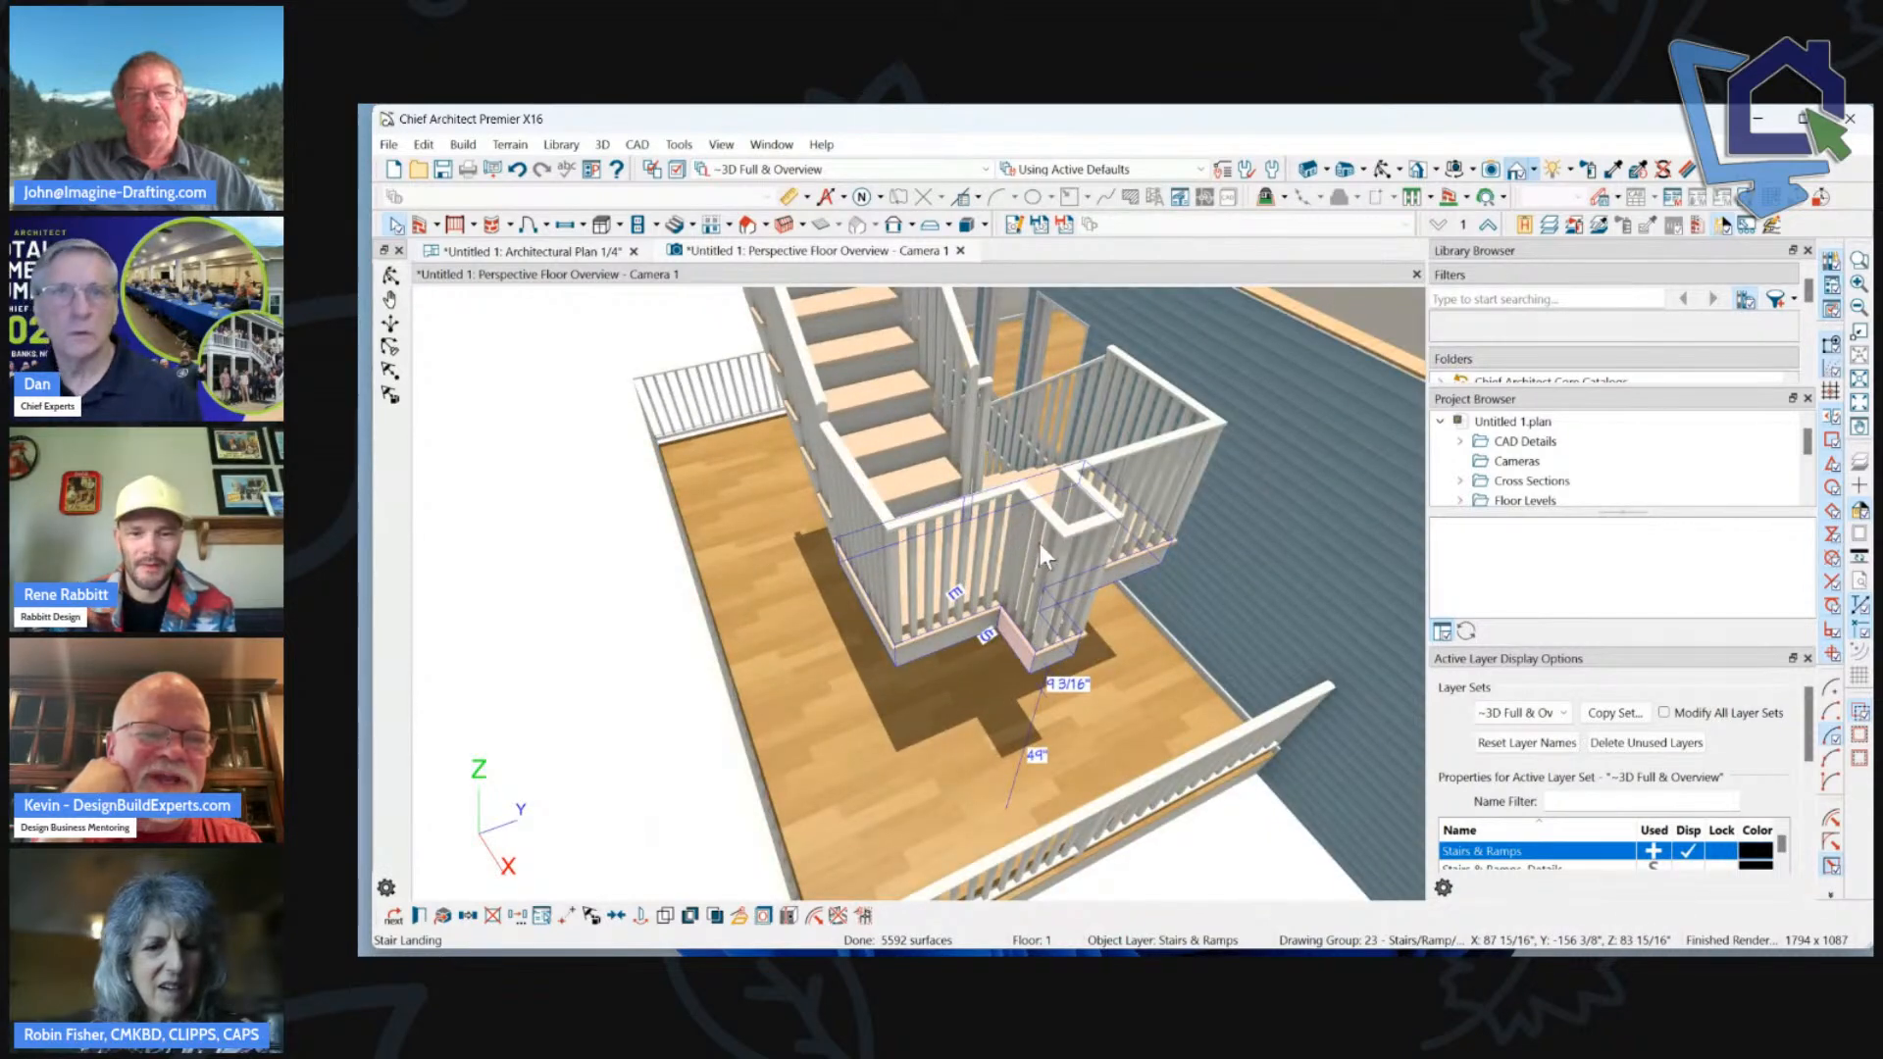
key("Delete")
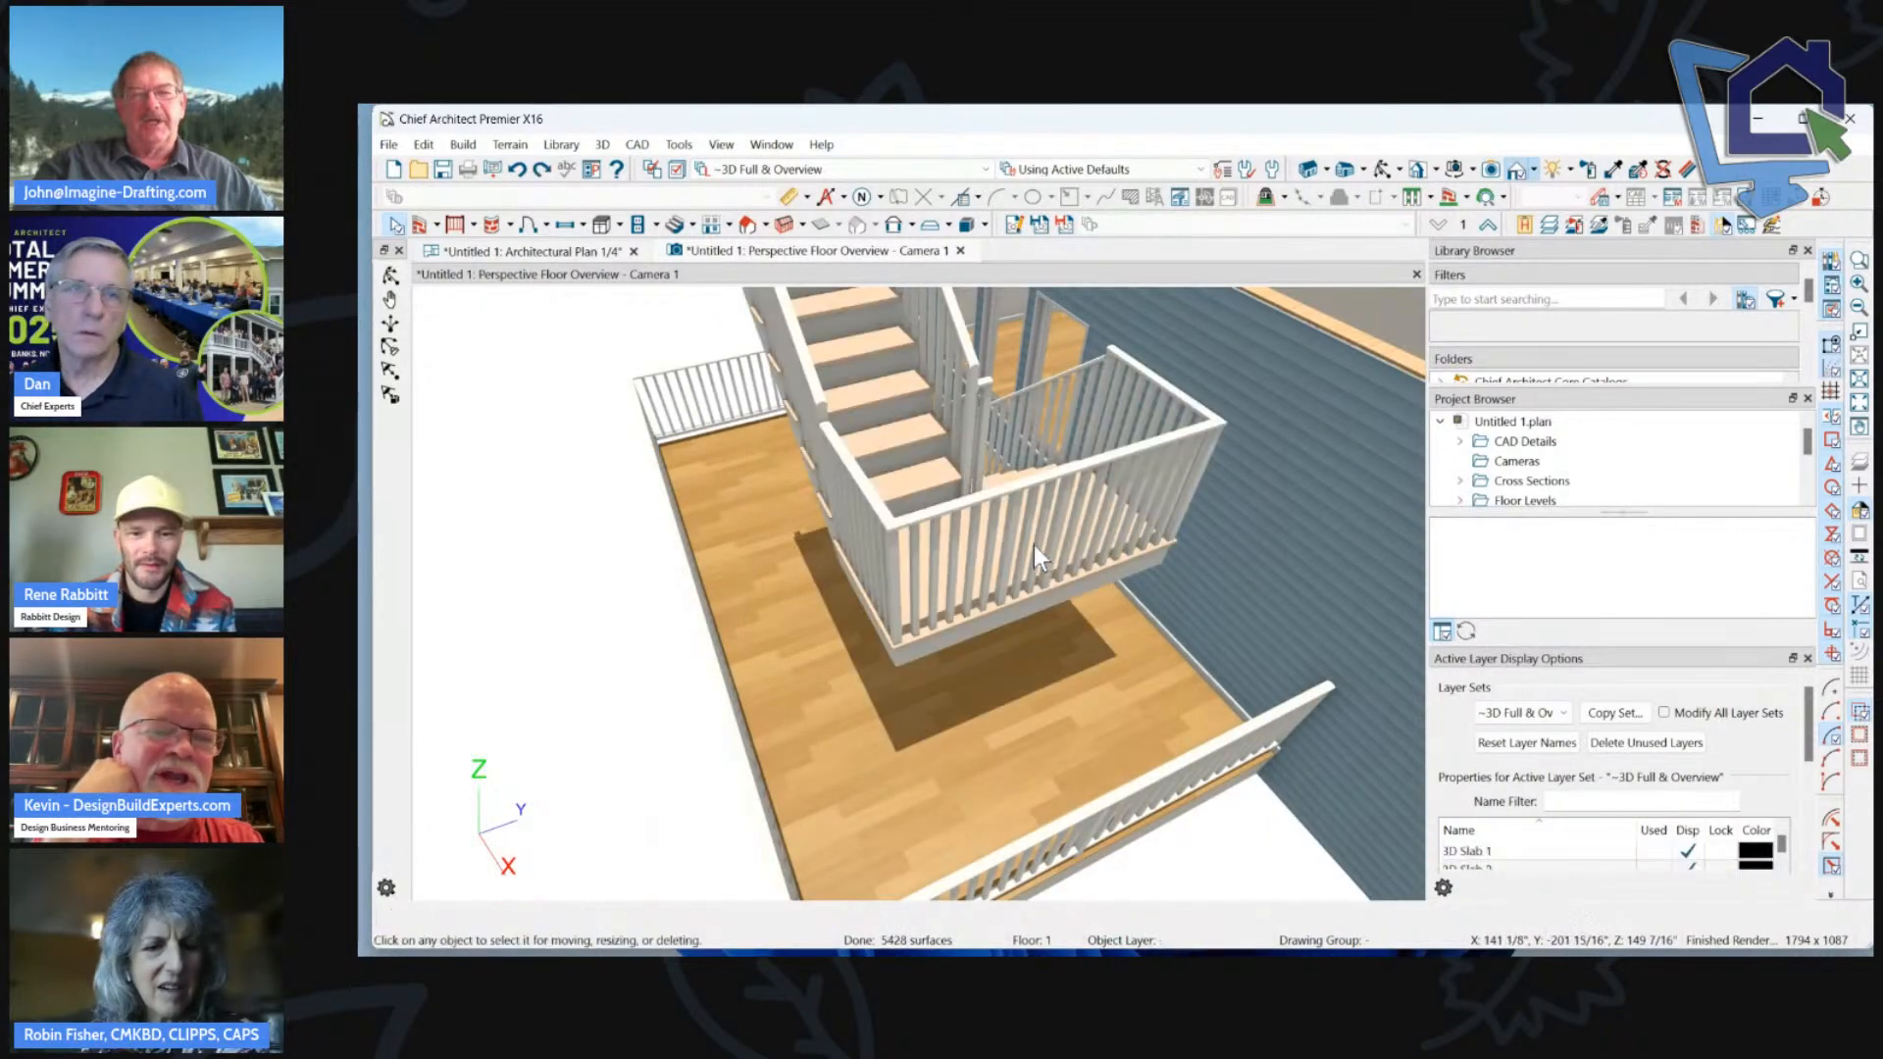
Move one break along the landing's long outer edge toward the corner beside the upper flight, lengthening the middle segment.
left_click(1011, 598)
scroll(998, 579, "up", 3)
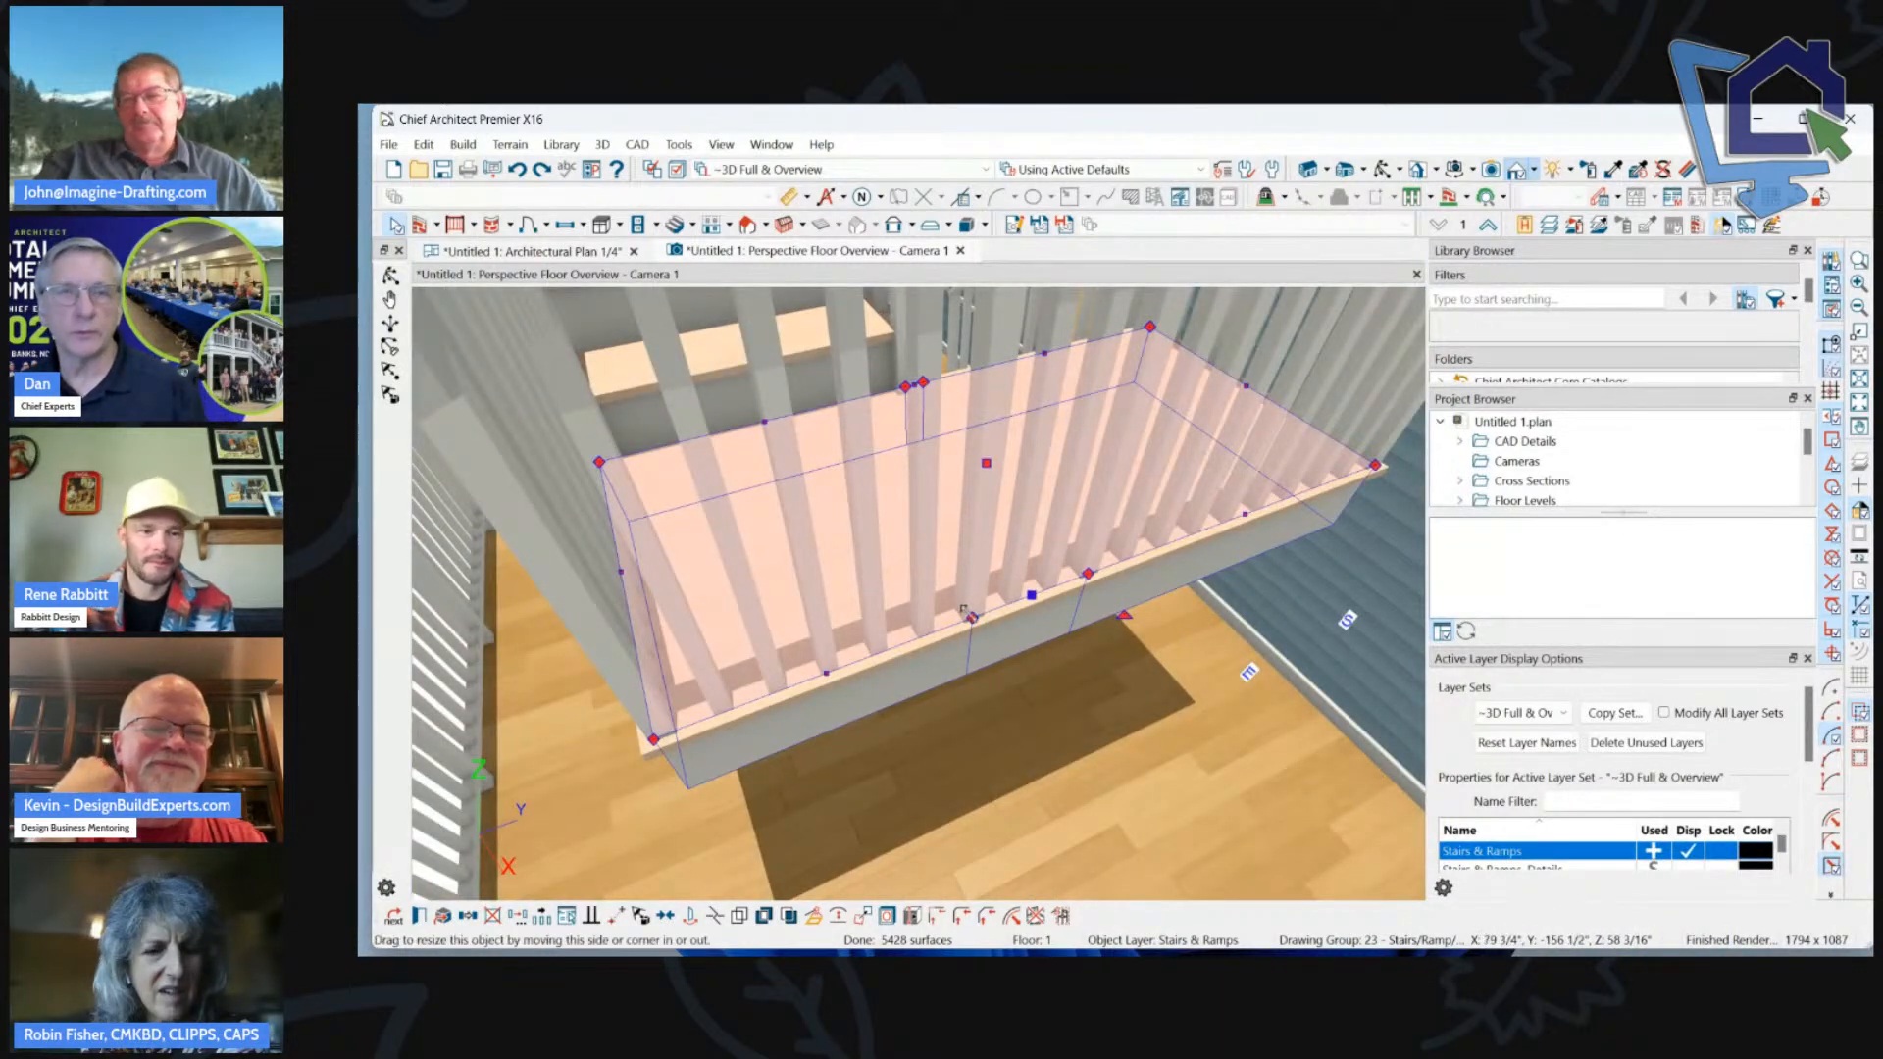
left_click_drag(972, 618, 861, 649)
left_click(998, 642)
scroll(1107, 647, "down", 3)
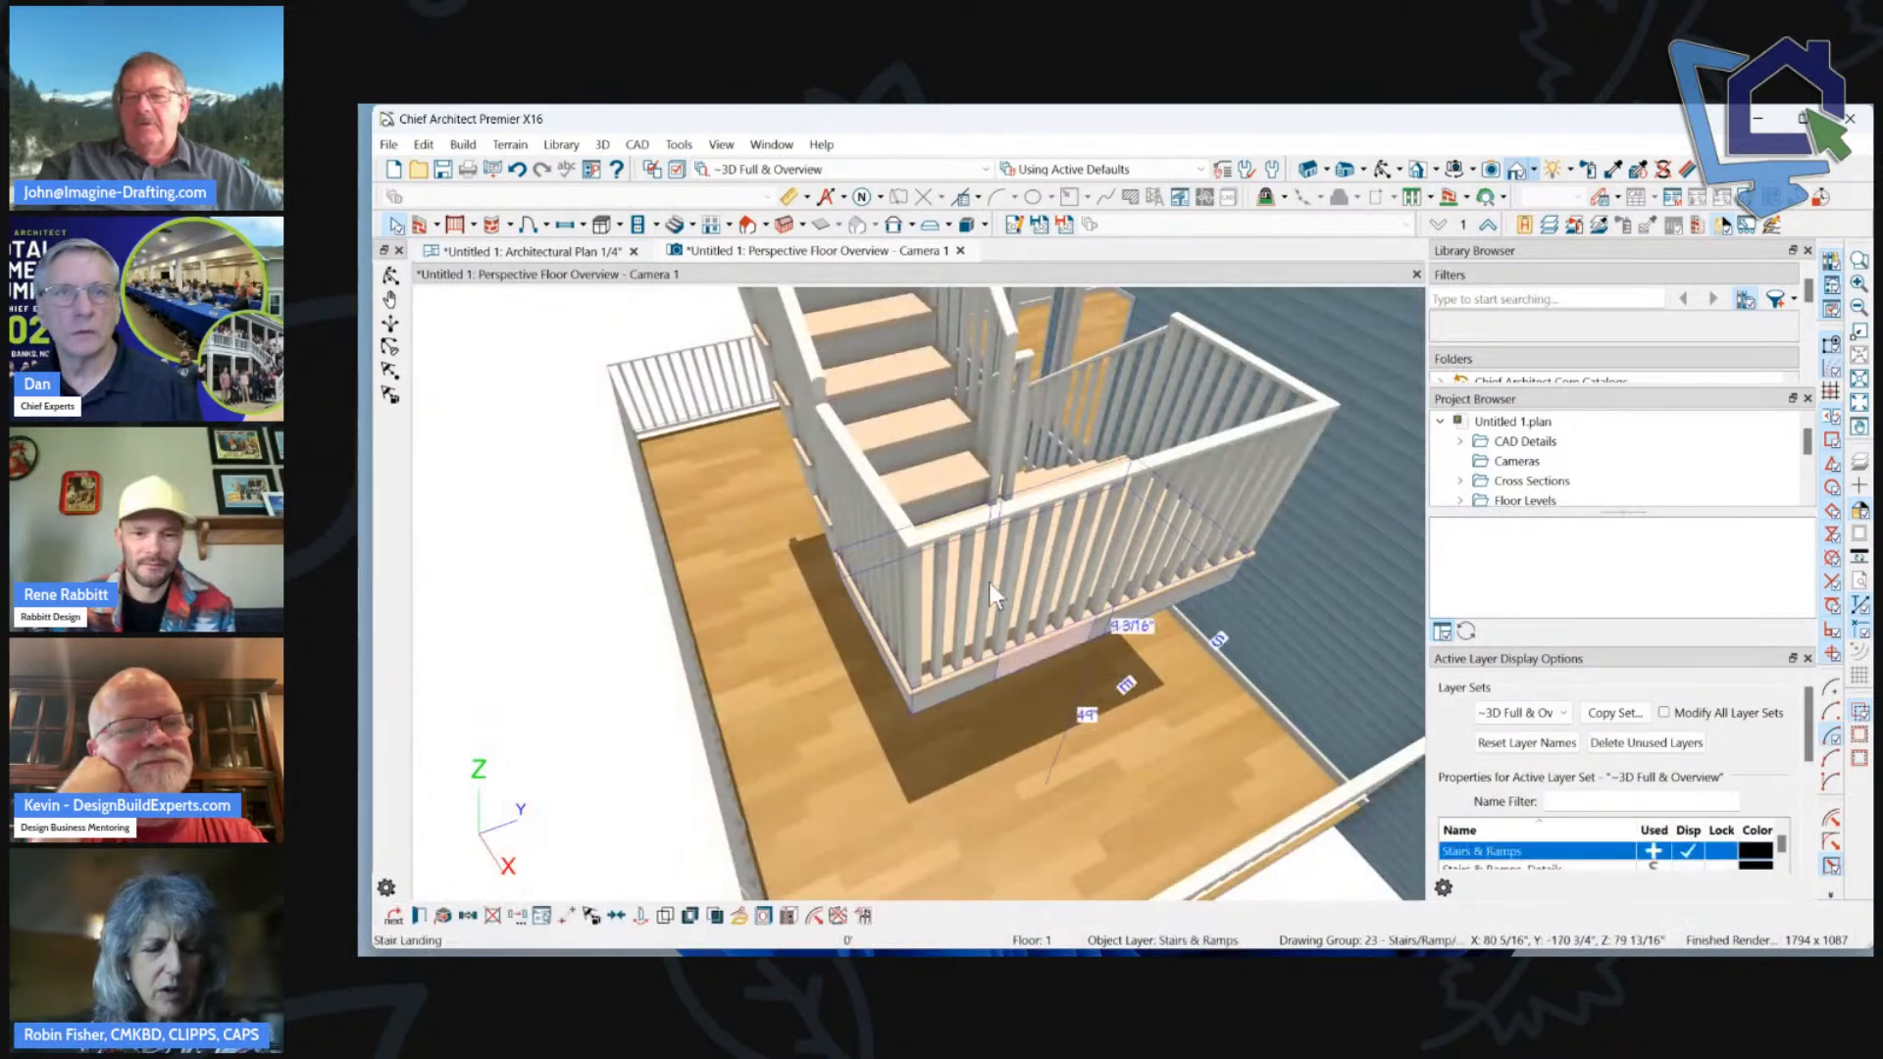
scroll(989, 581, "down", 2)
scroll(1045, 565, "up", 1)
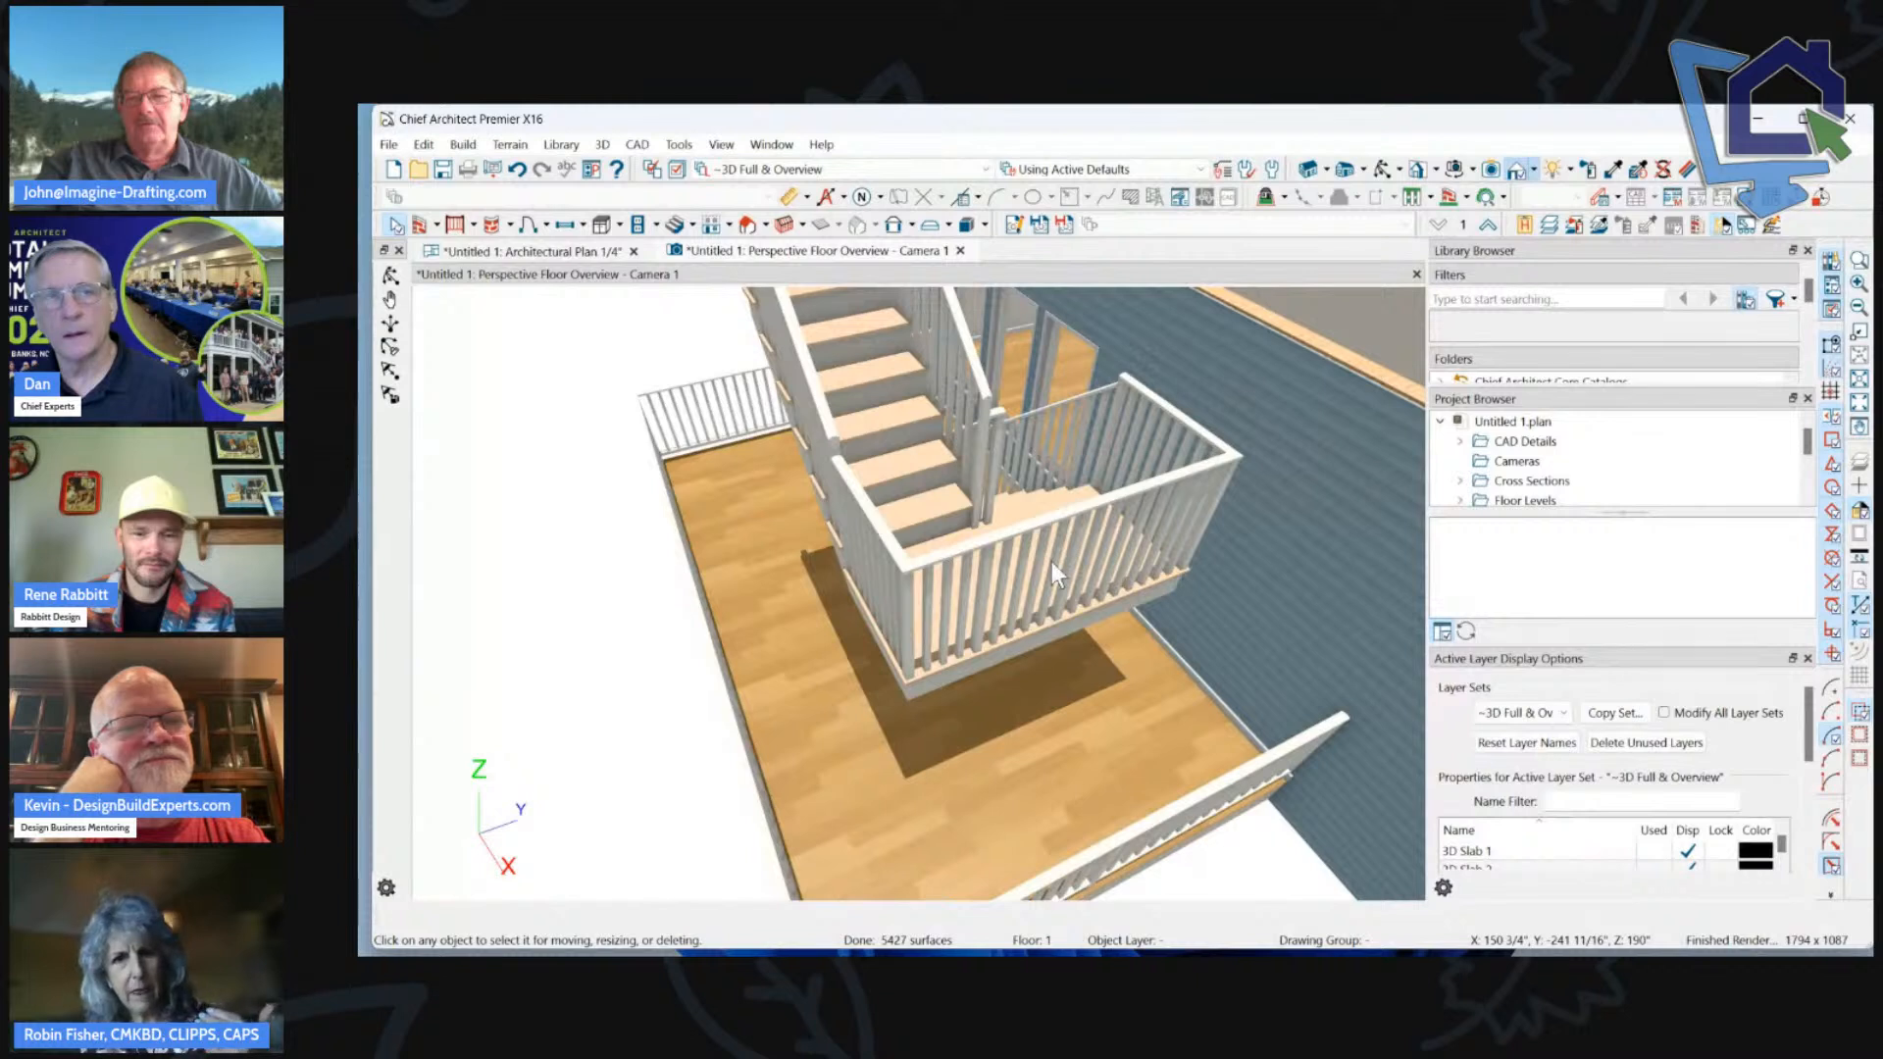
scroll(1014, 610, "down", 1)
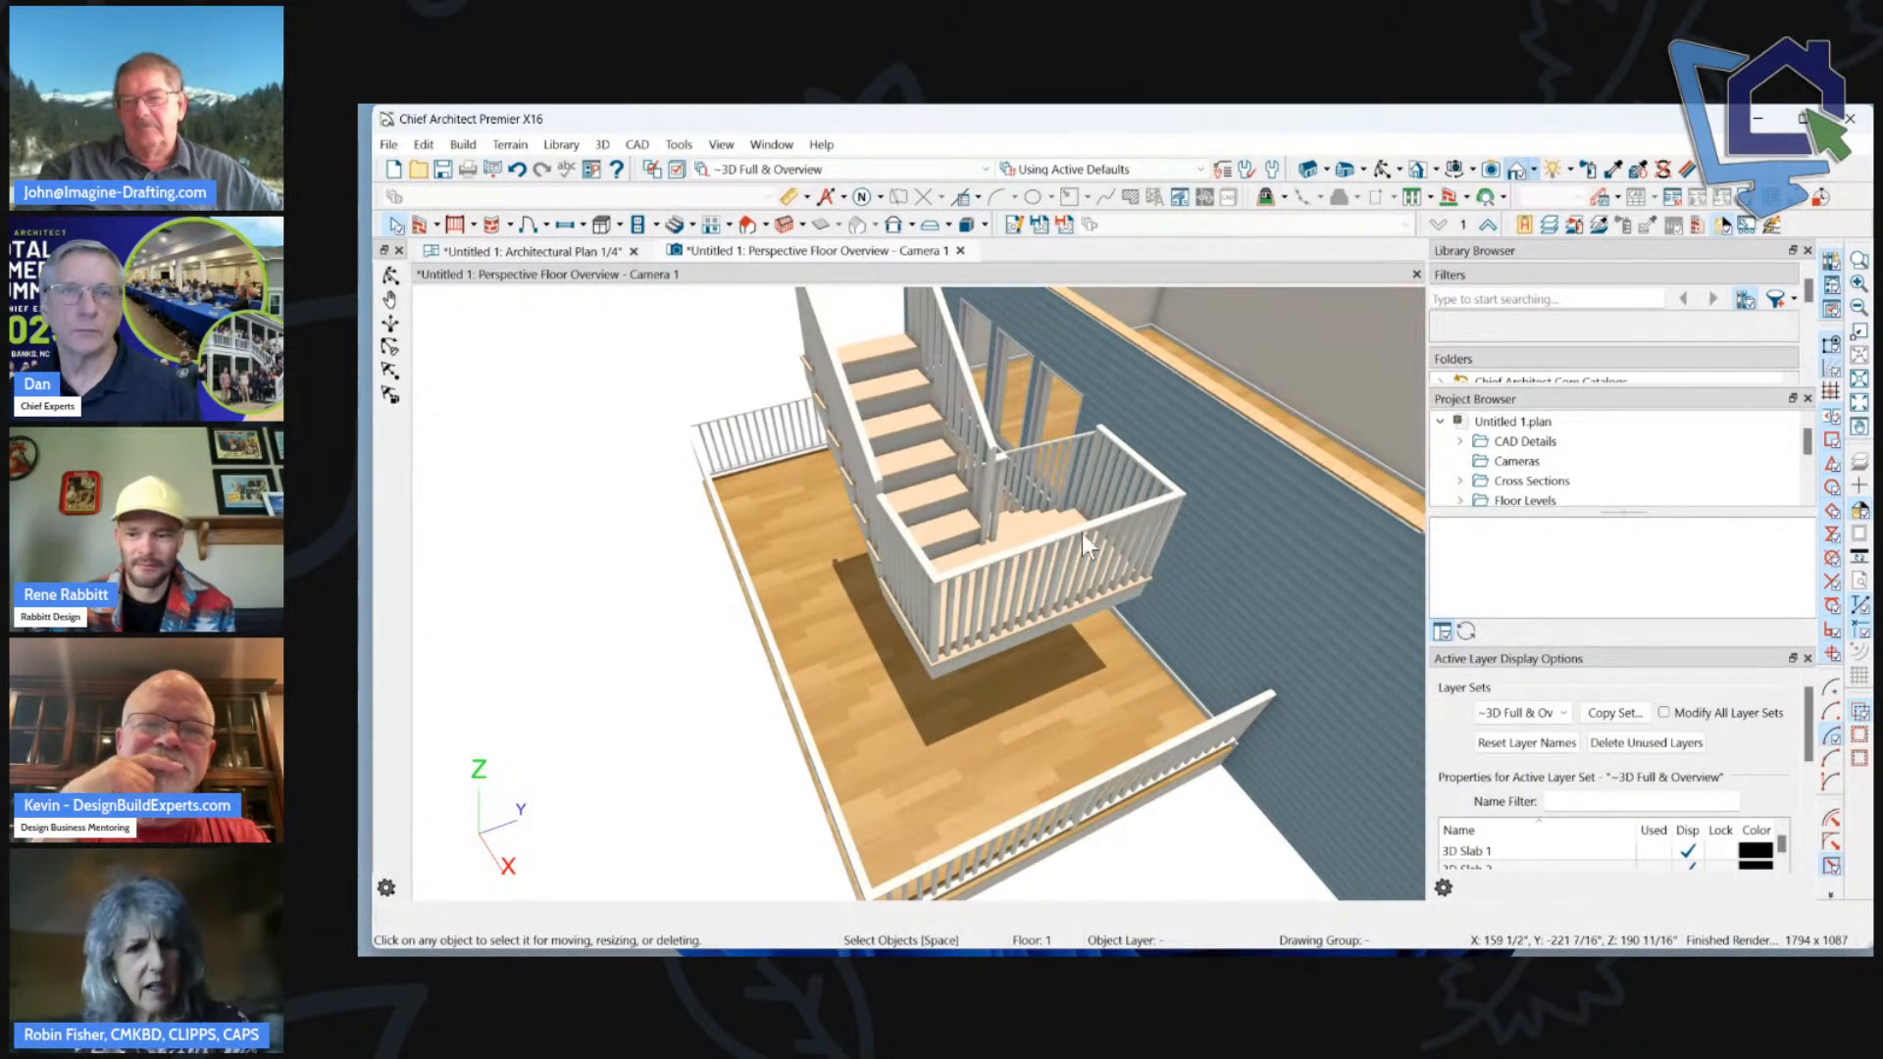
Round the stair landing's outer corner beside the upper flight with a fillet.
left_click(1050, 526)
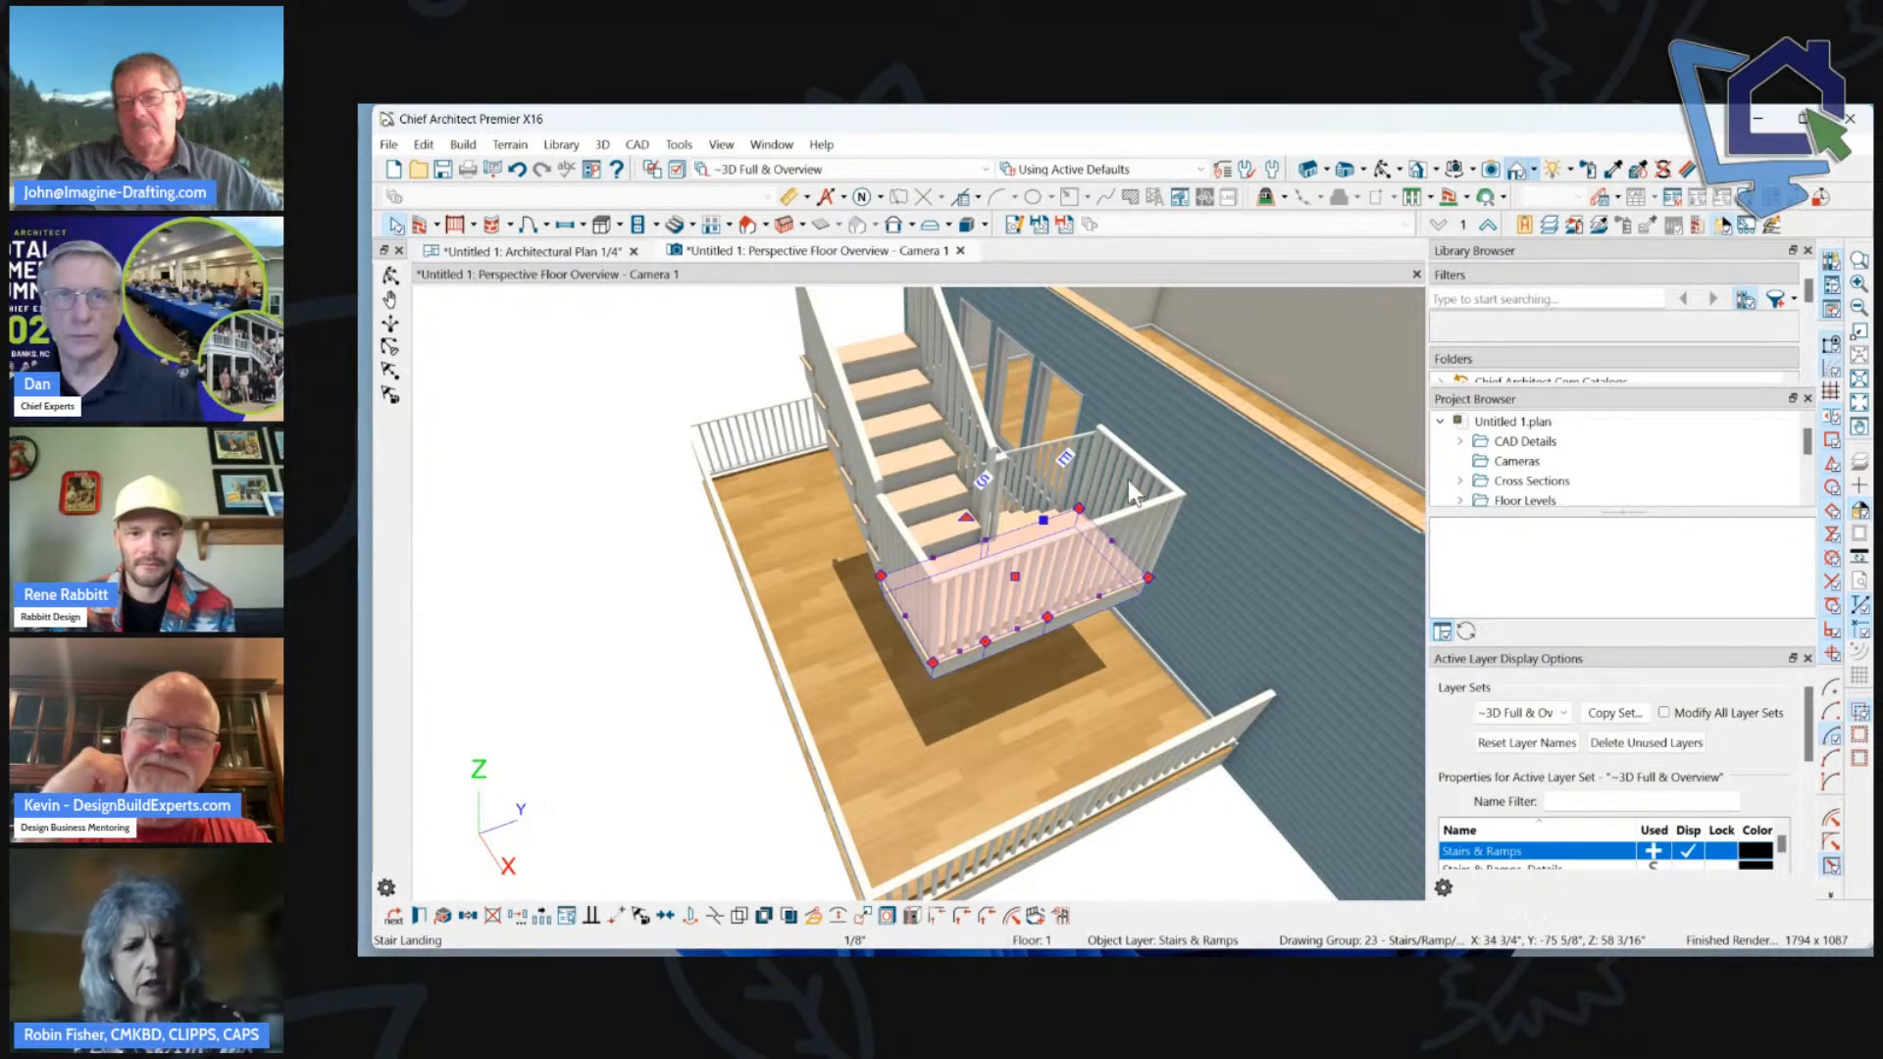
scroll(941, 627, "up", 4)
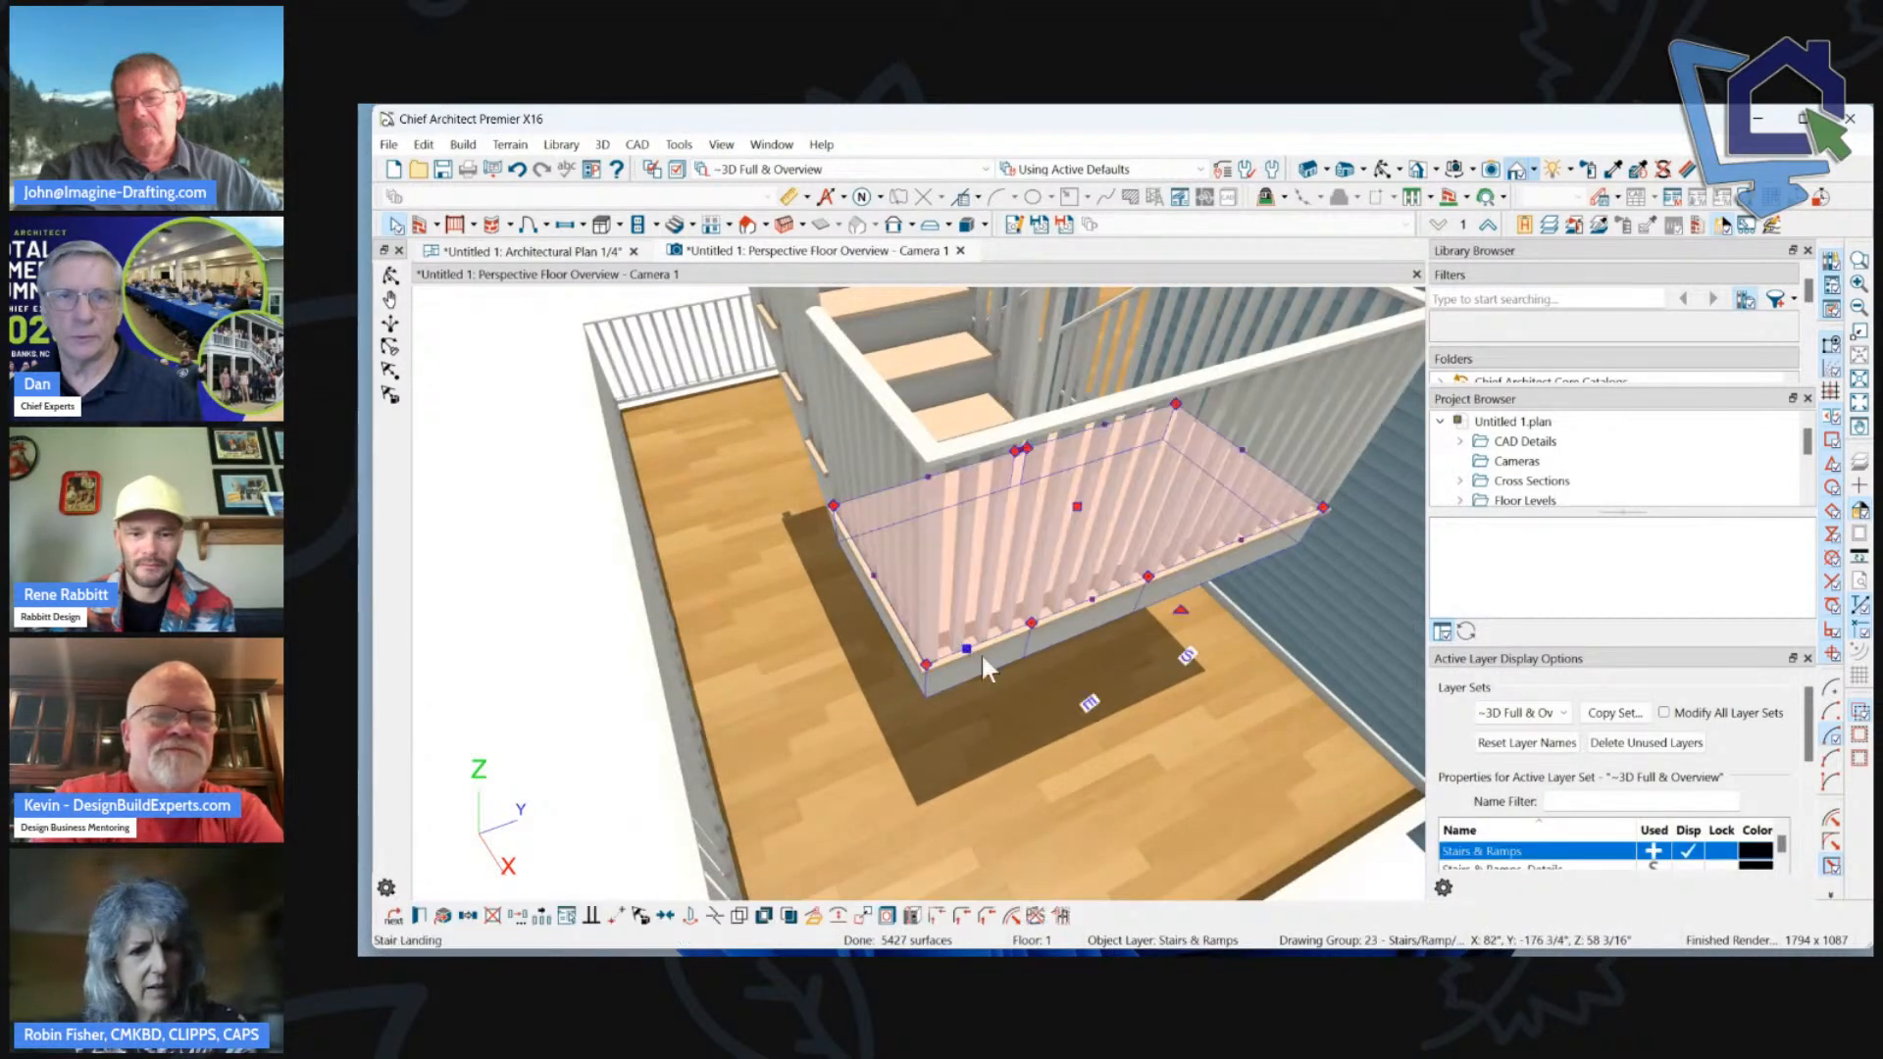
left_click(961, 922)
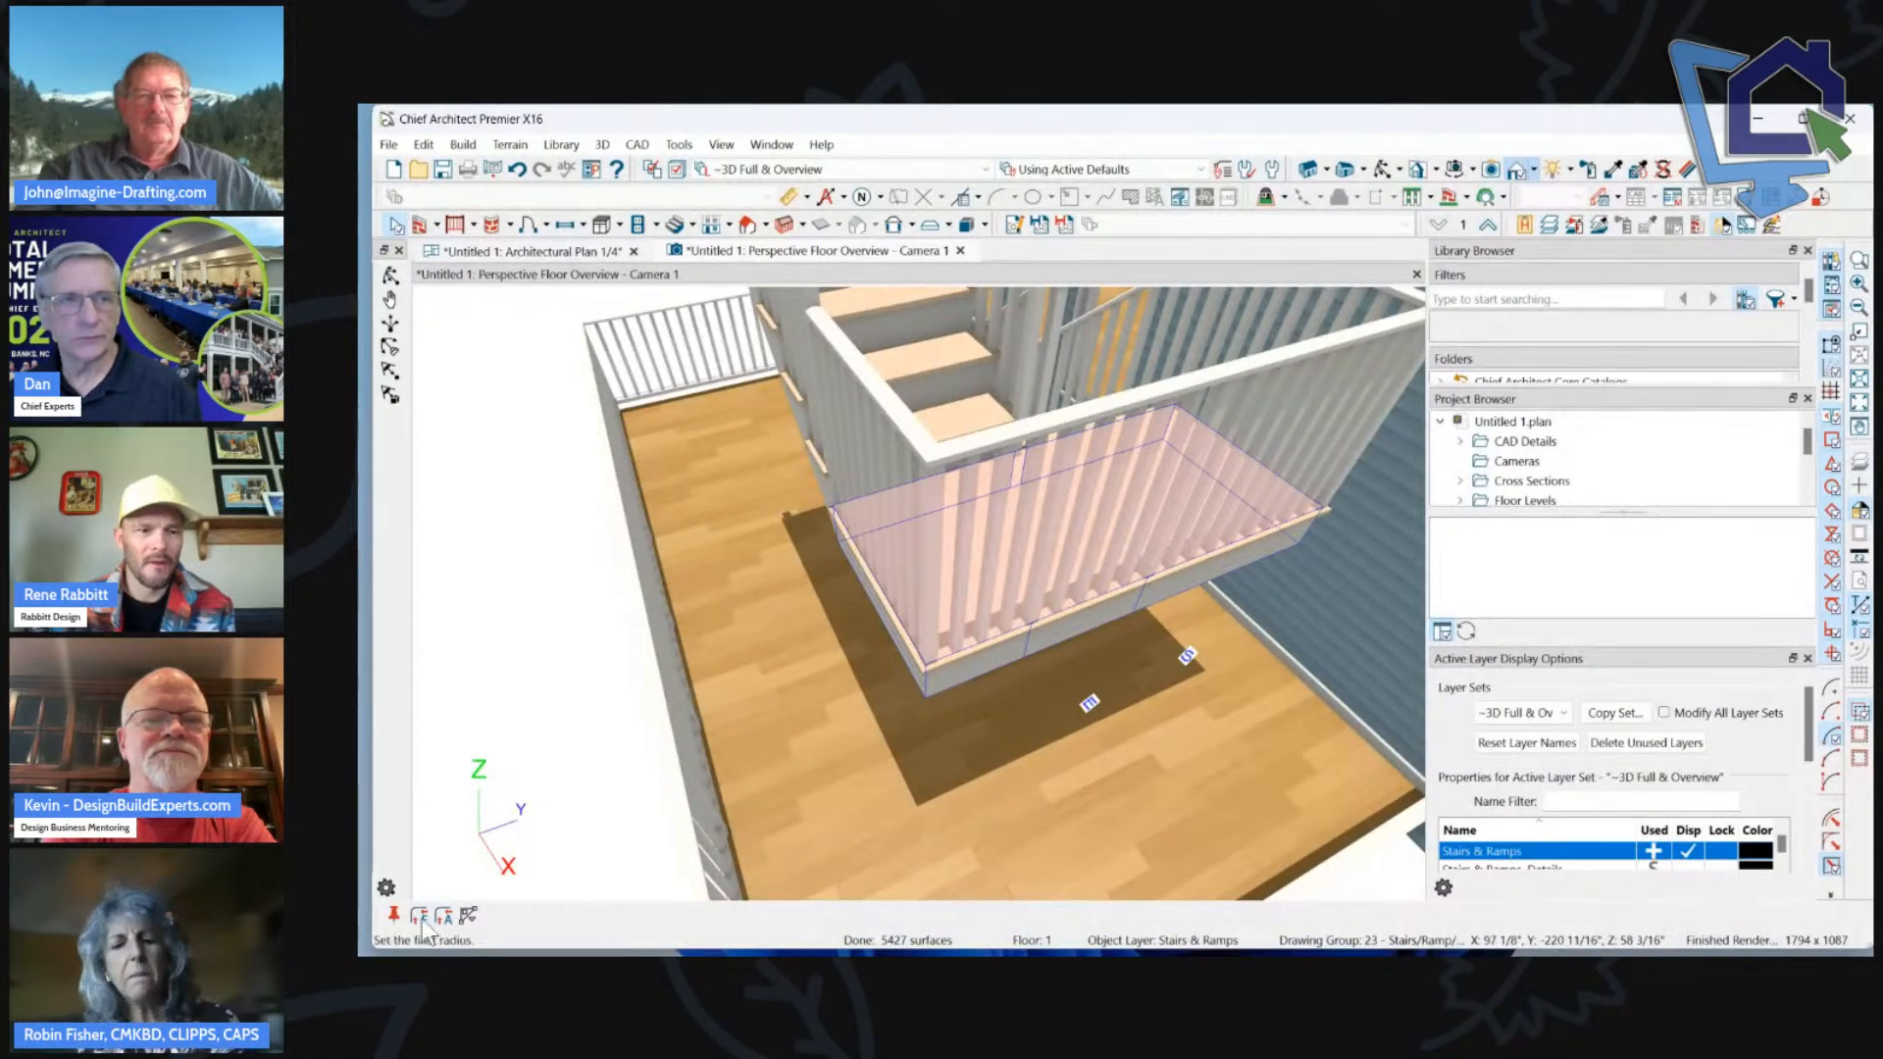
left_click(418, 917)
left_click(1041, 527)
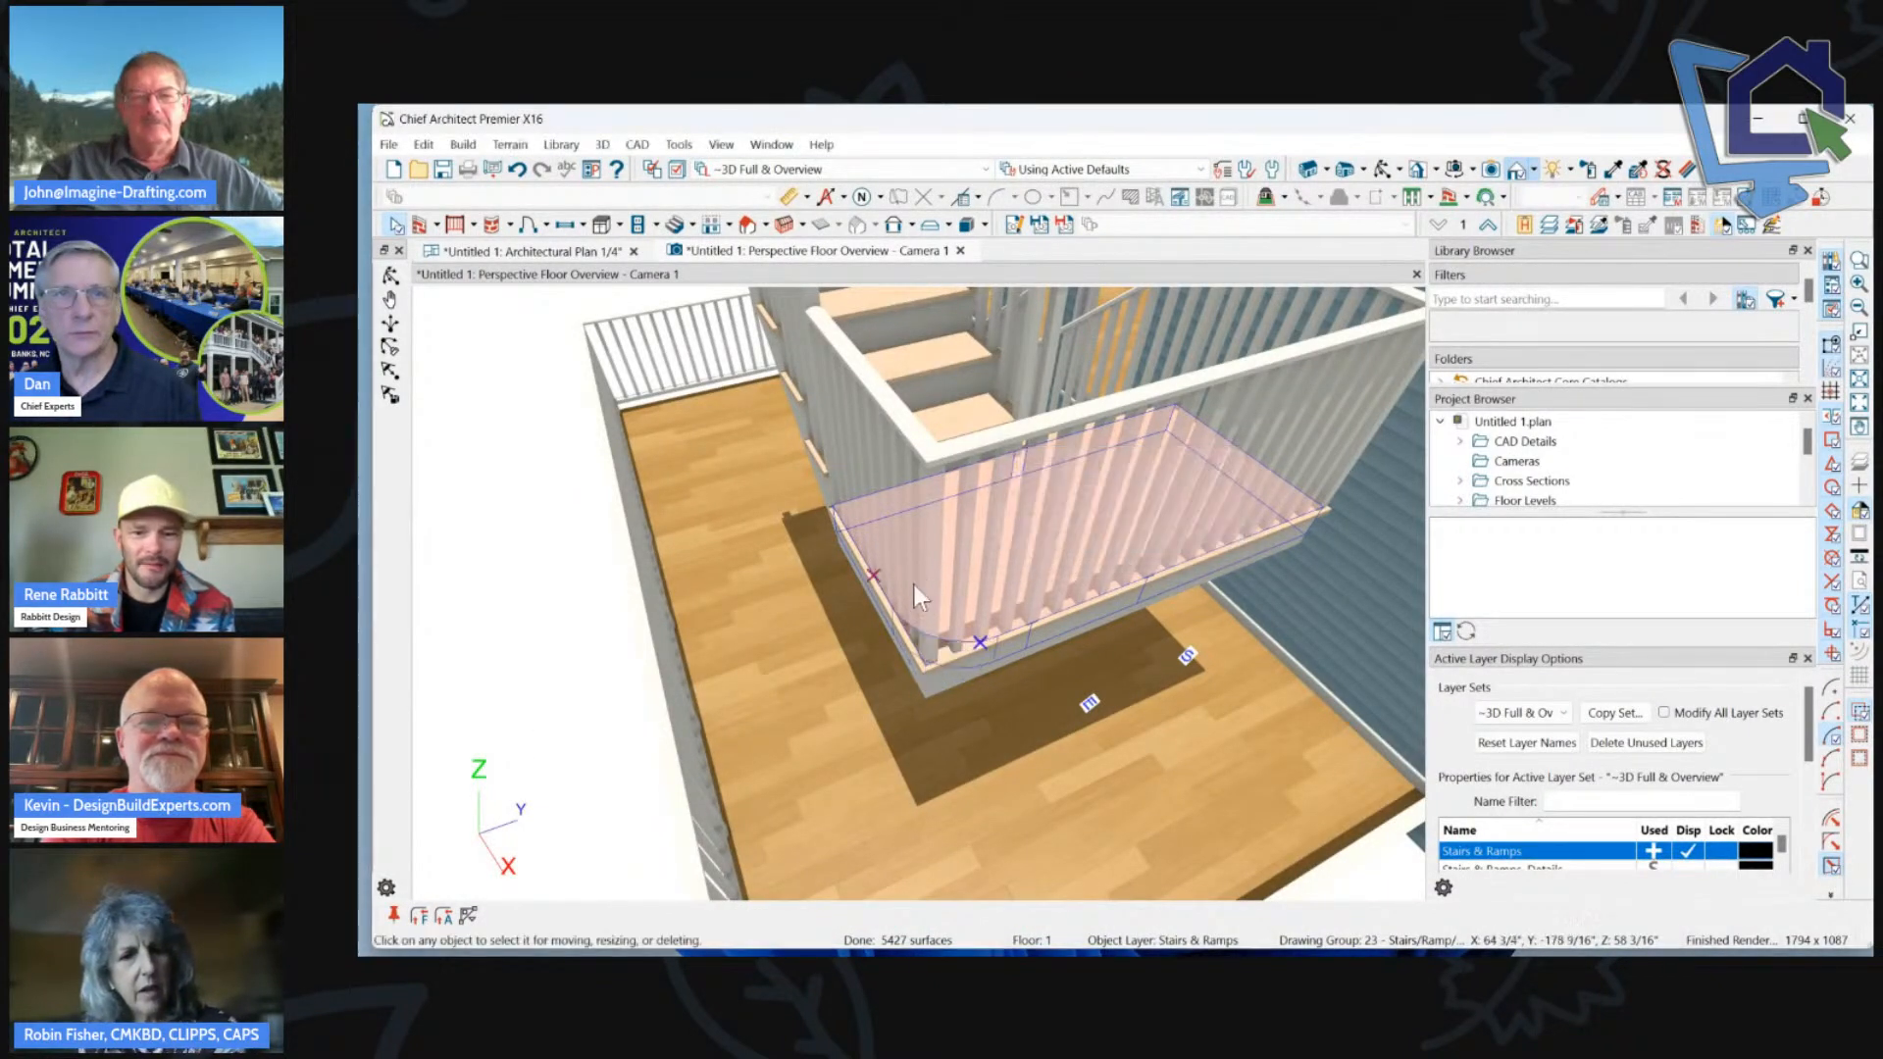
scroll(685, 608, "down", 1)
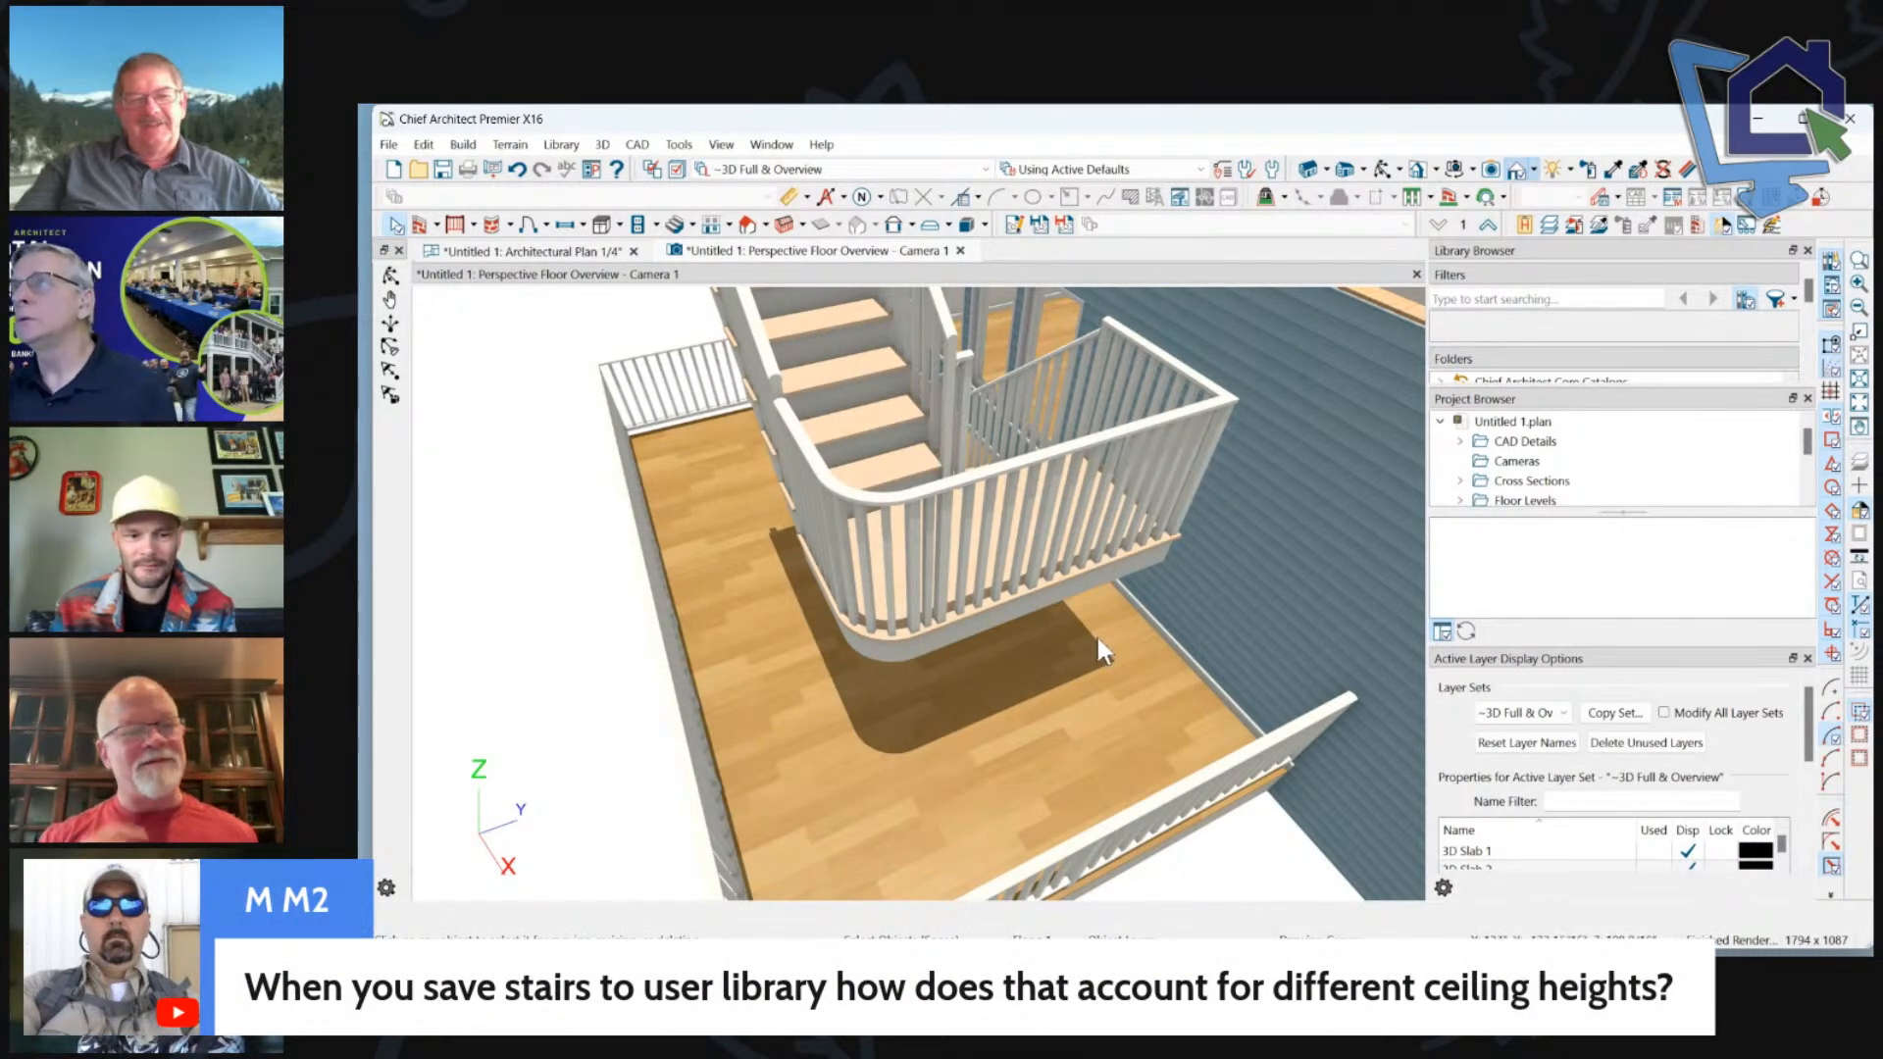
Place the perspective overview side by side with the floor plan and close the Library Browser, Project Browser and Active Layer Display Options.
scroll(1033, 657, "down", 3)
scroll(1011, 485, "up", 1)
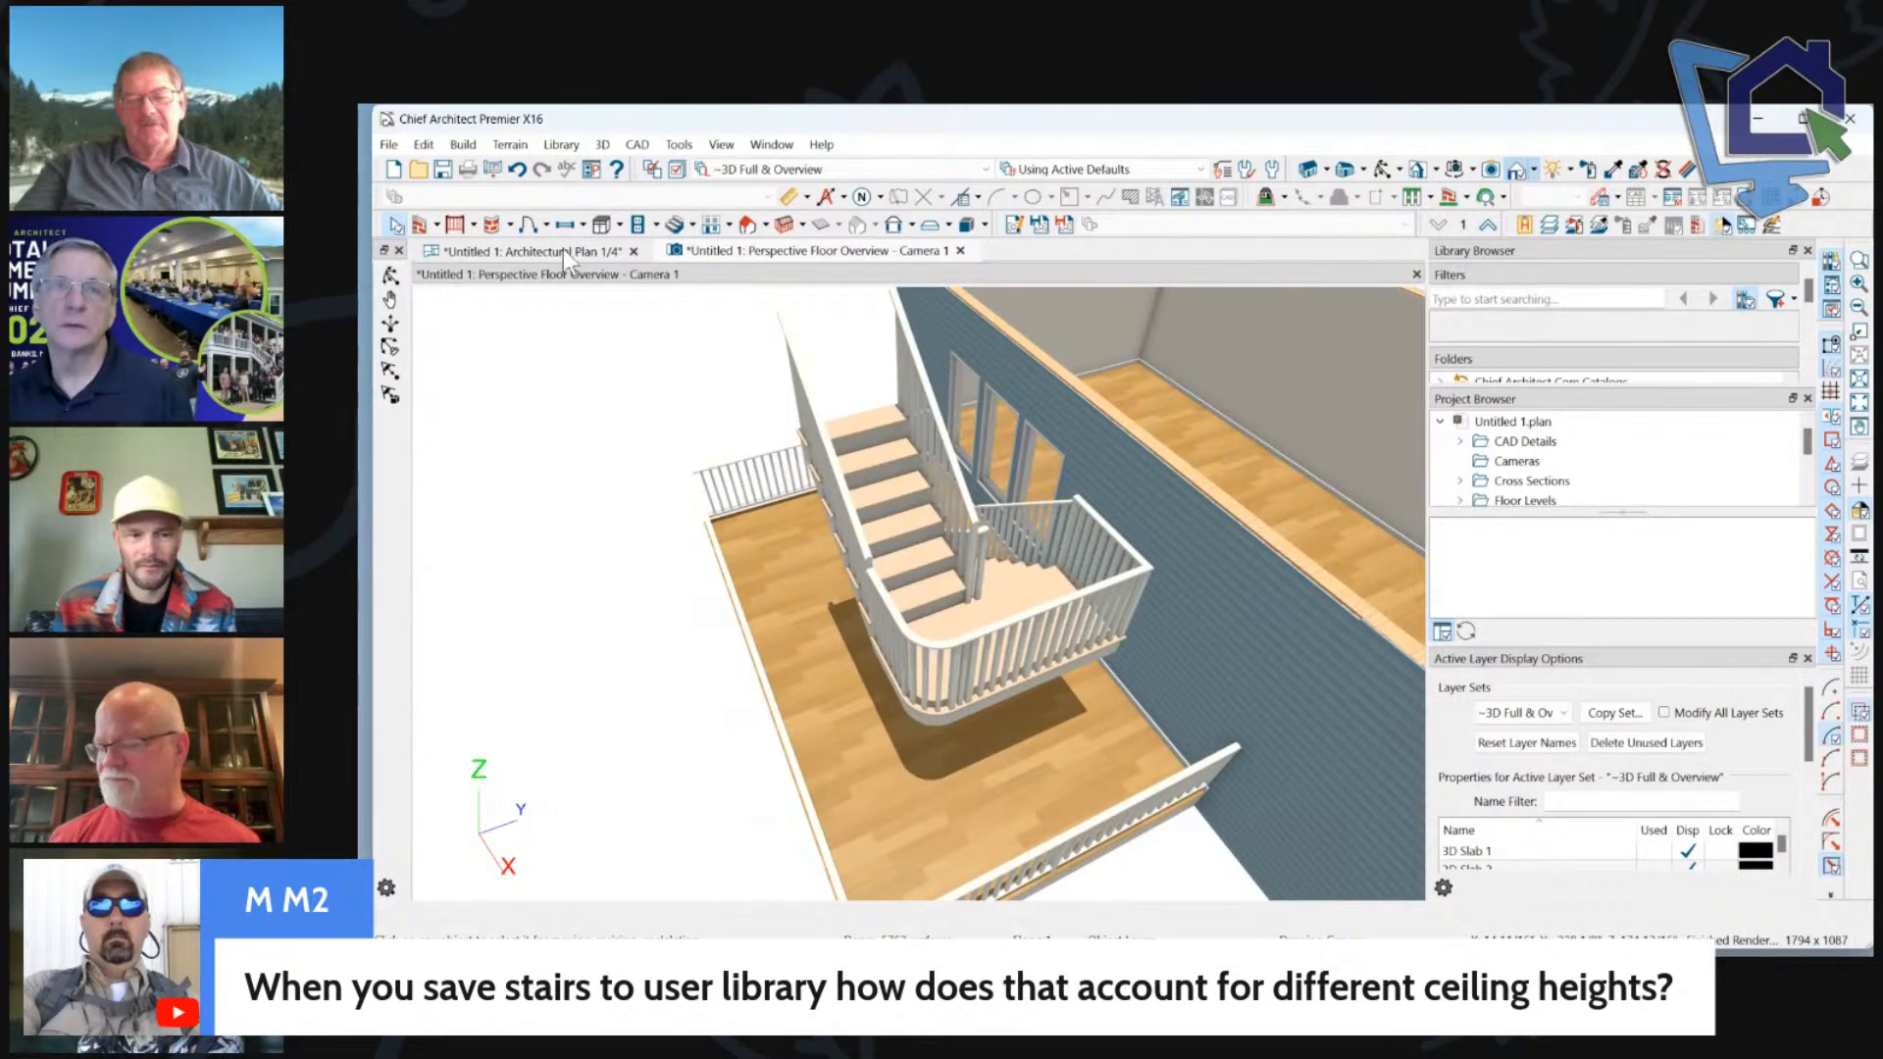
scroll(593, 499, "down", 3)
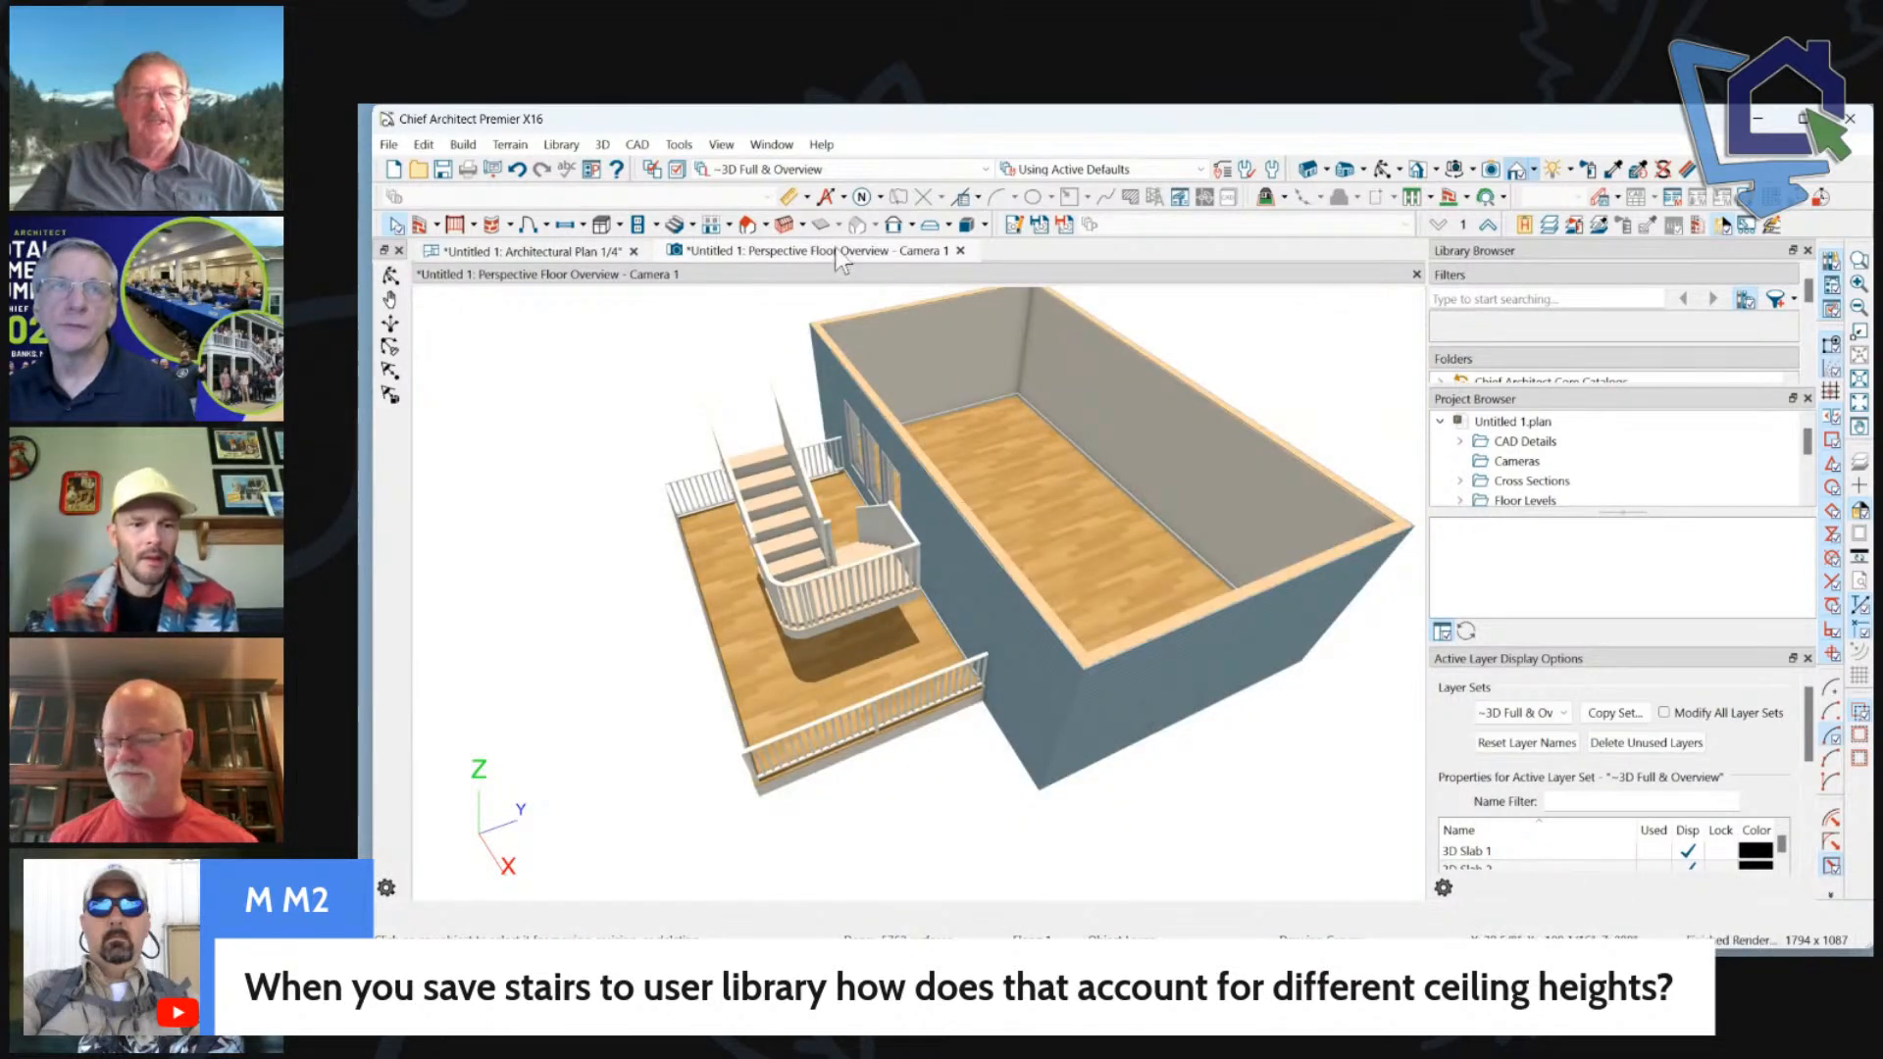
left_click_drag(839, 253, 1393, 618)
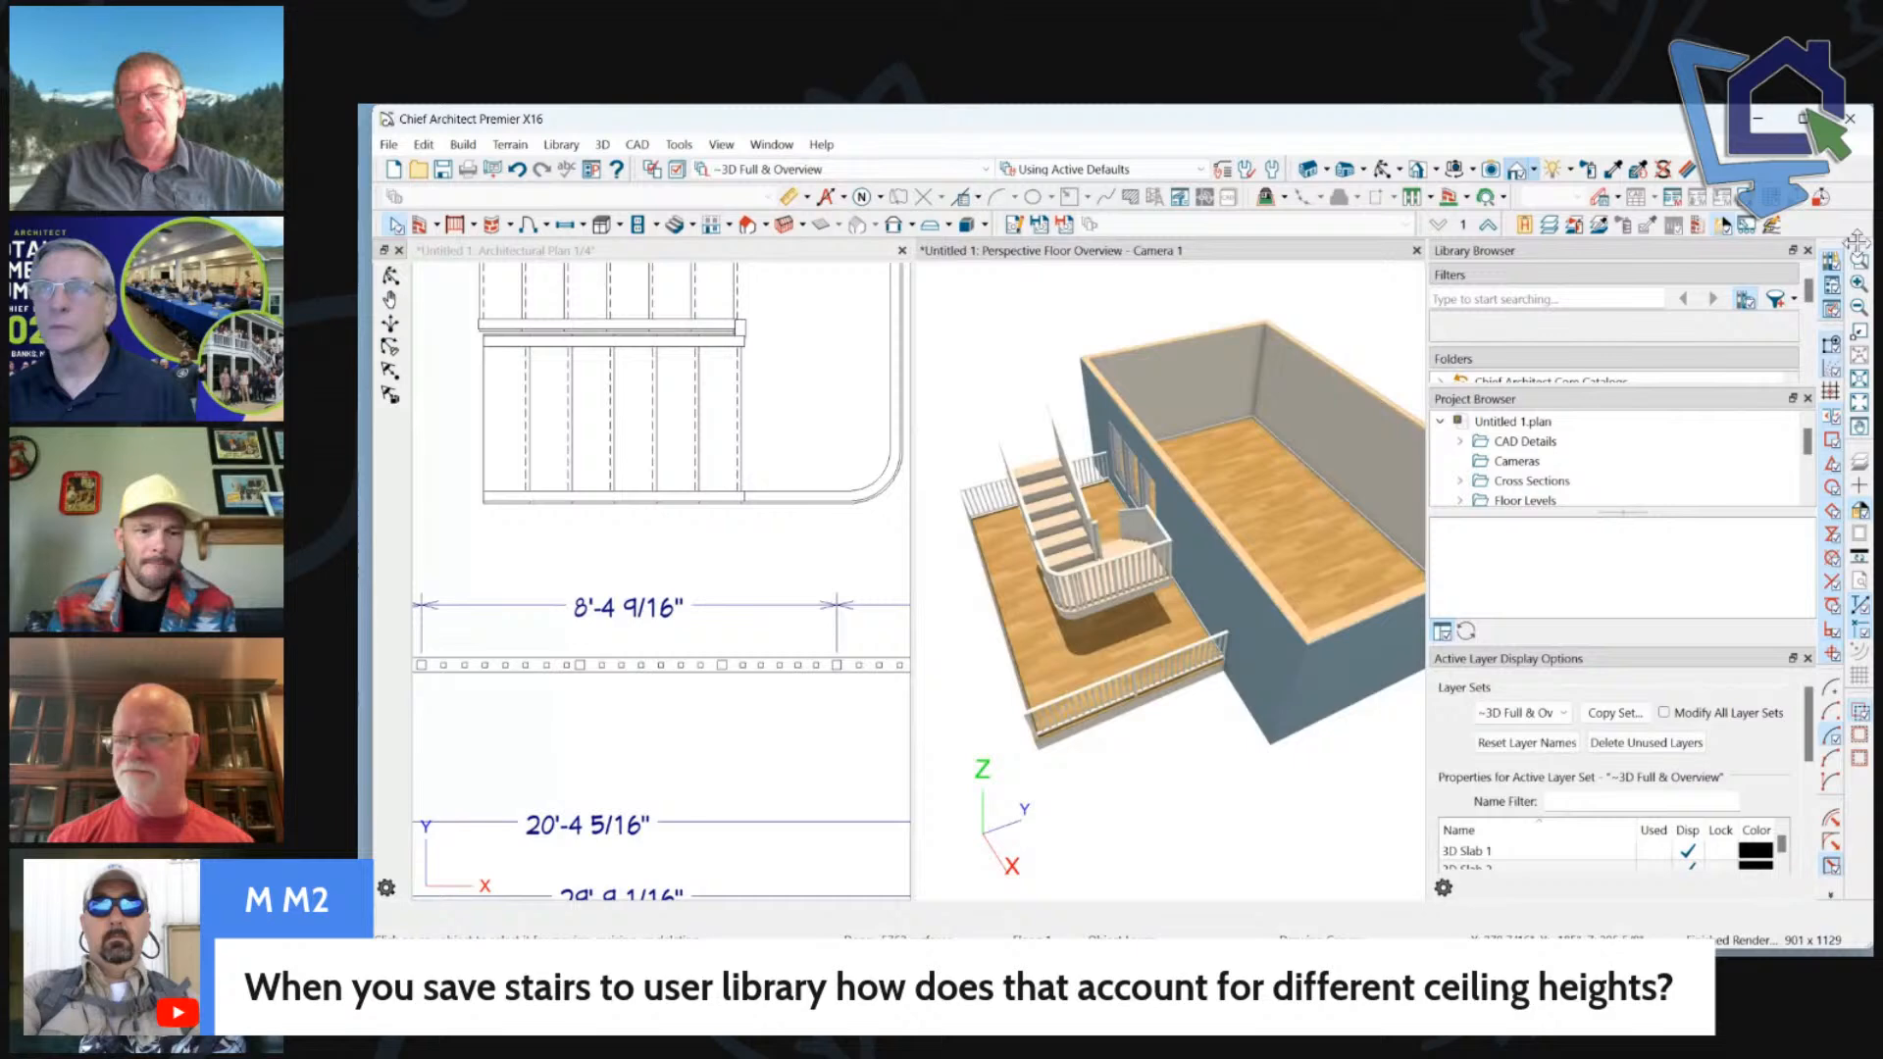
left_click(1807, 251)
left_click(1810, 252)
left_click(1810, 252)
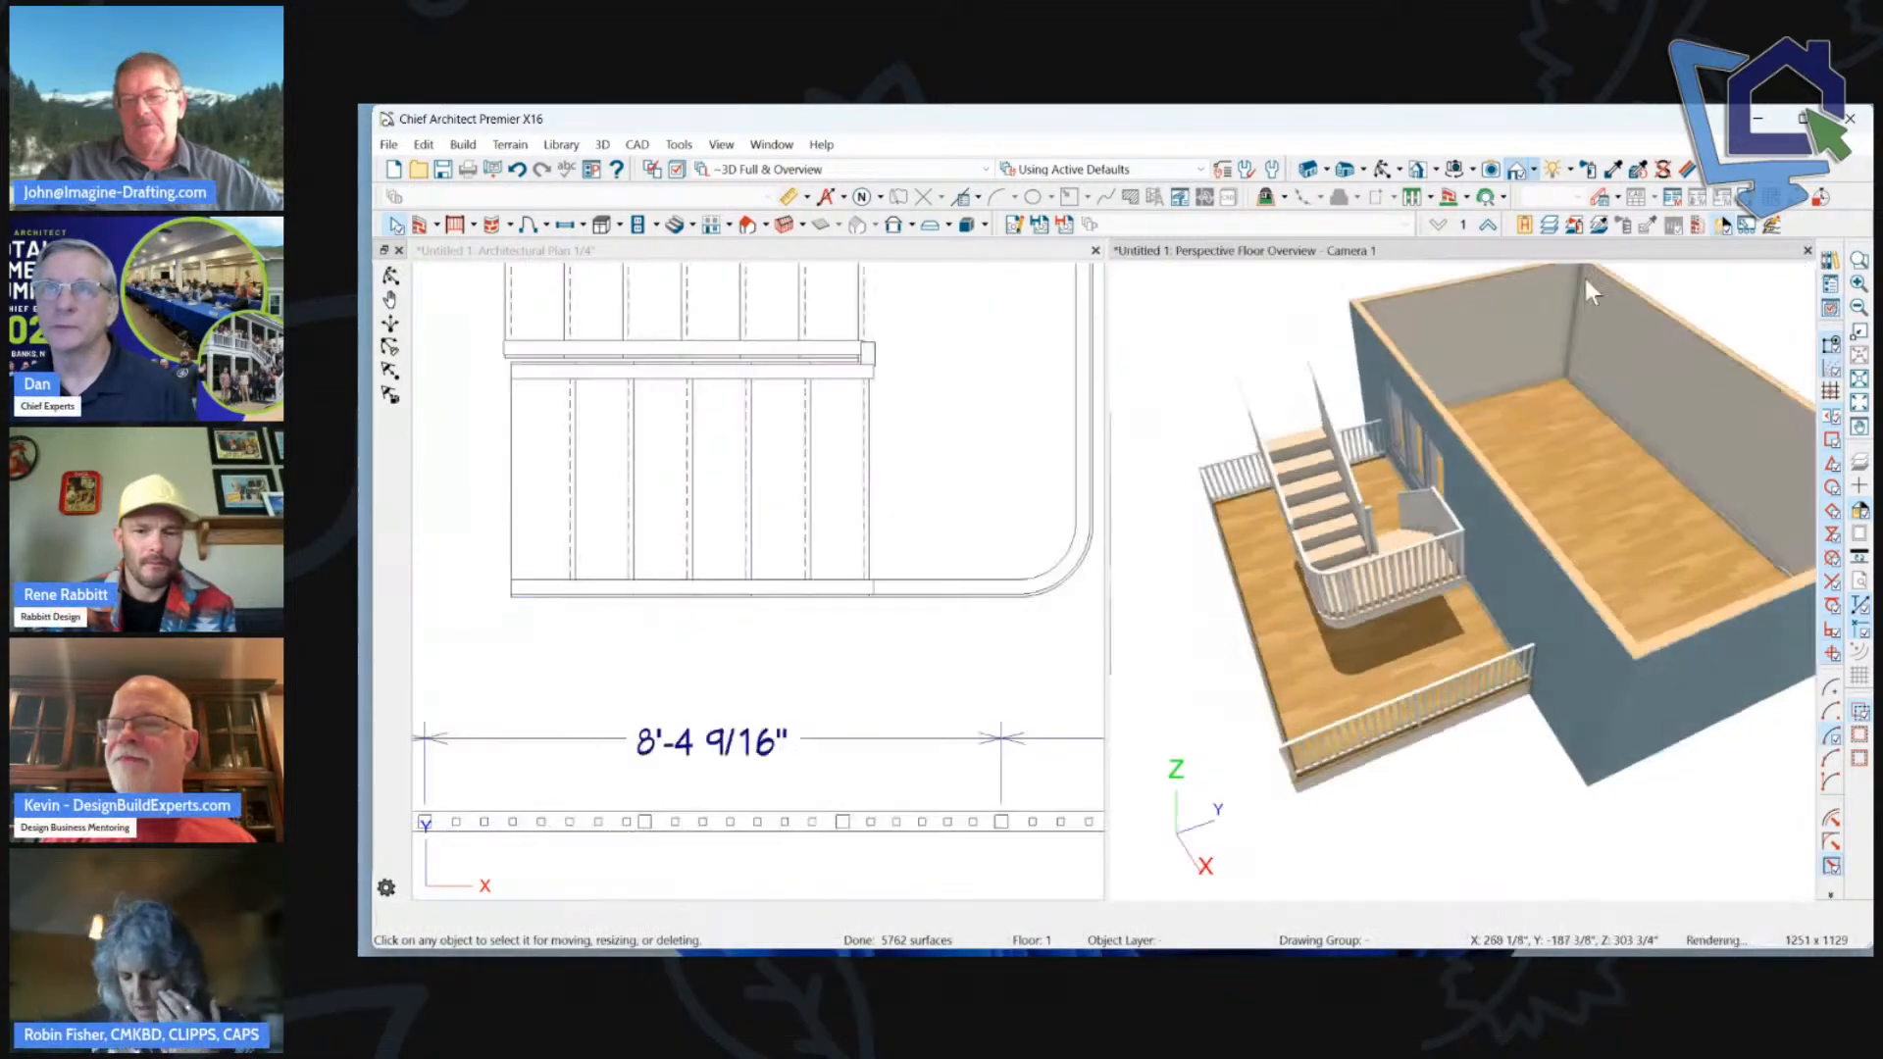
Draw three in-line straight flights along the room's upper wall in plan and connect them with two landings.
scroll(934, 691, "down", 5)
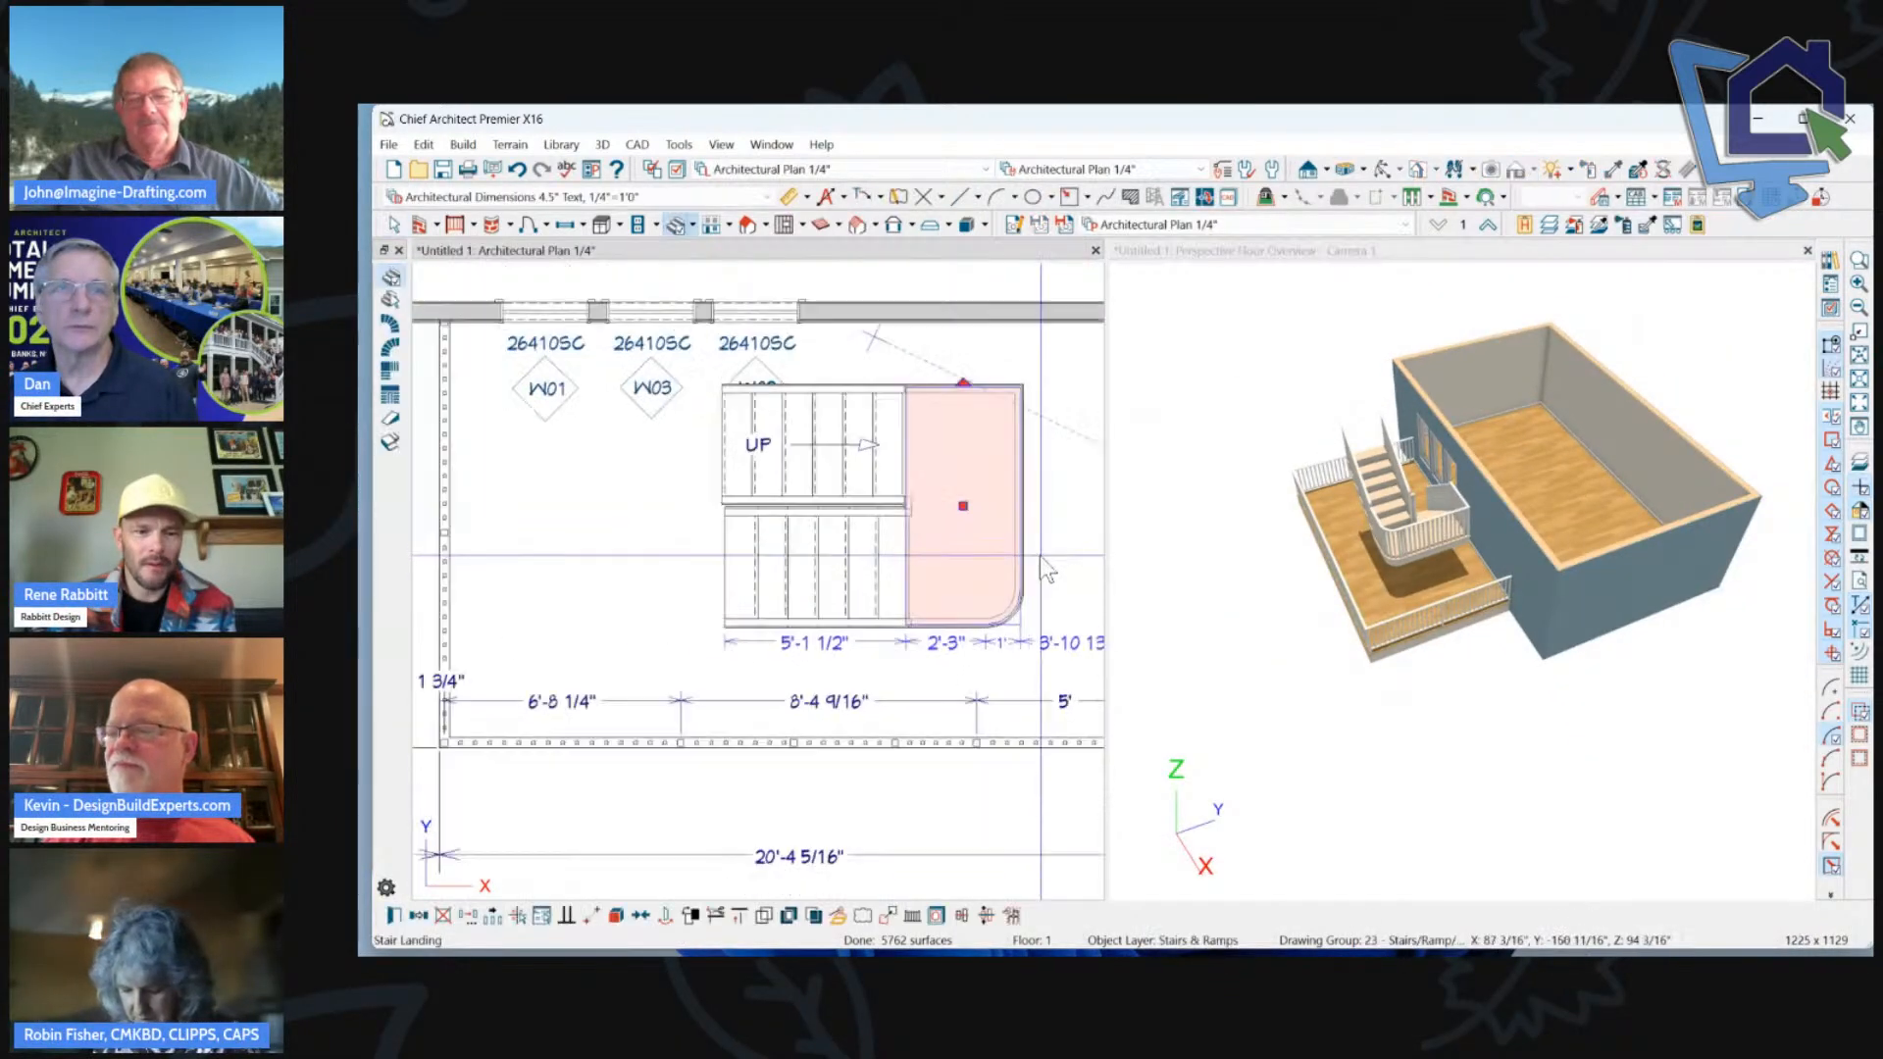
scroll(891, 647, "up", 4)
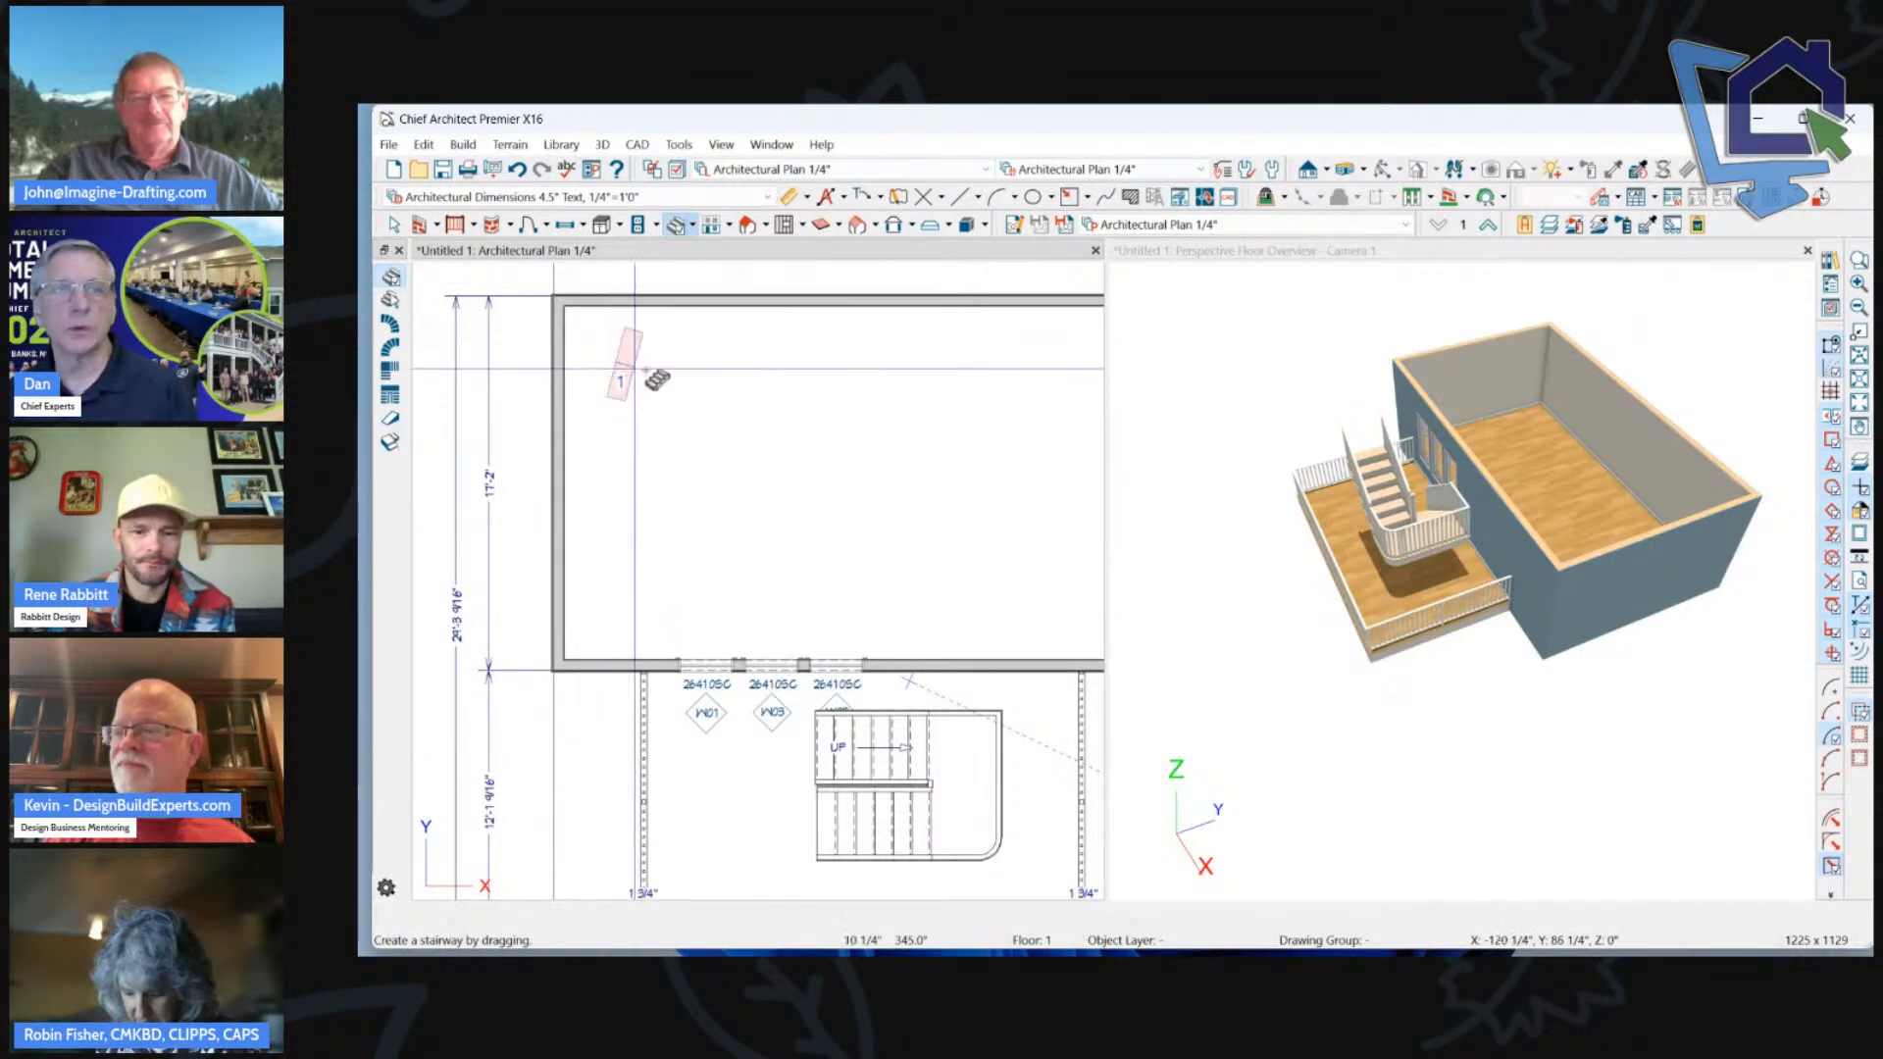
left_click_drag(614, 361, 1044, 361)
left_click(761, 362)
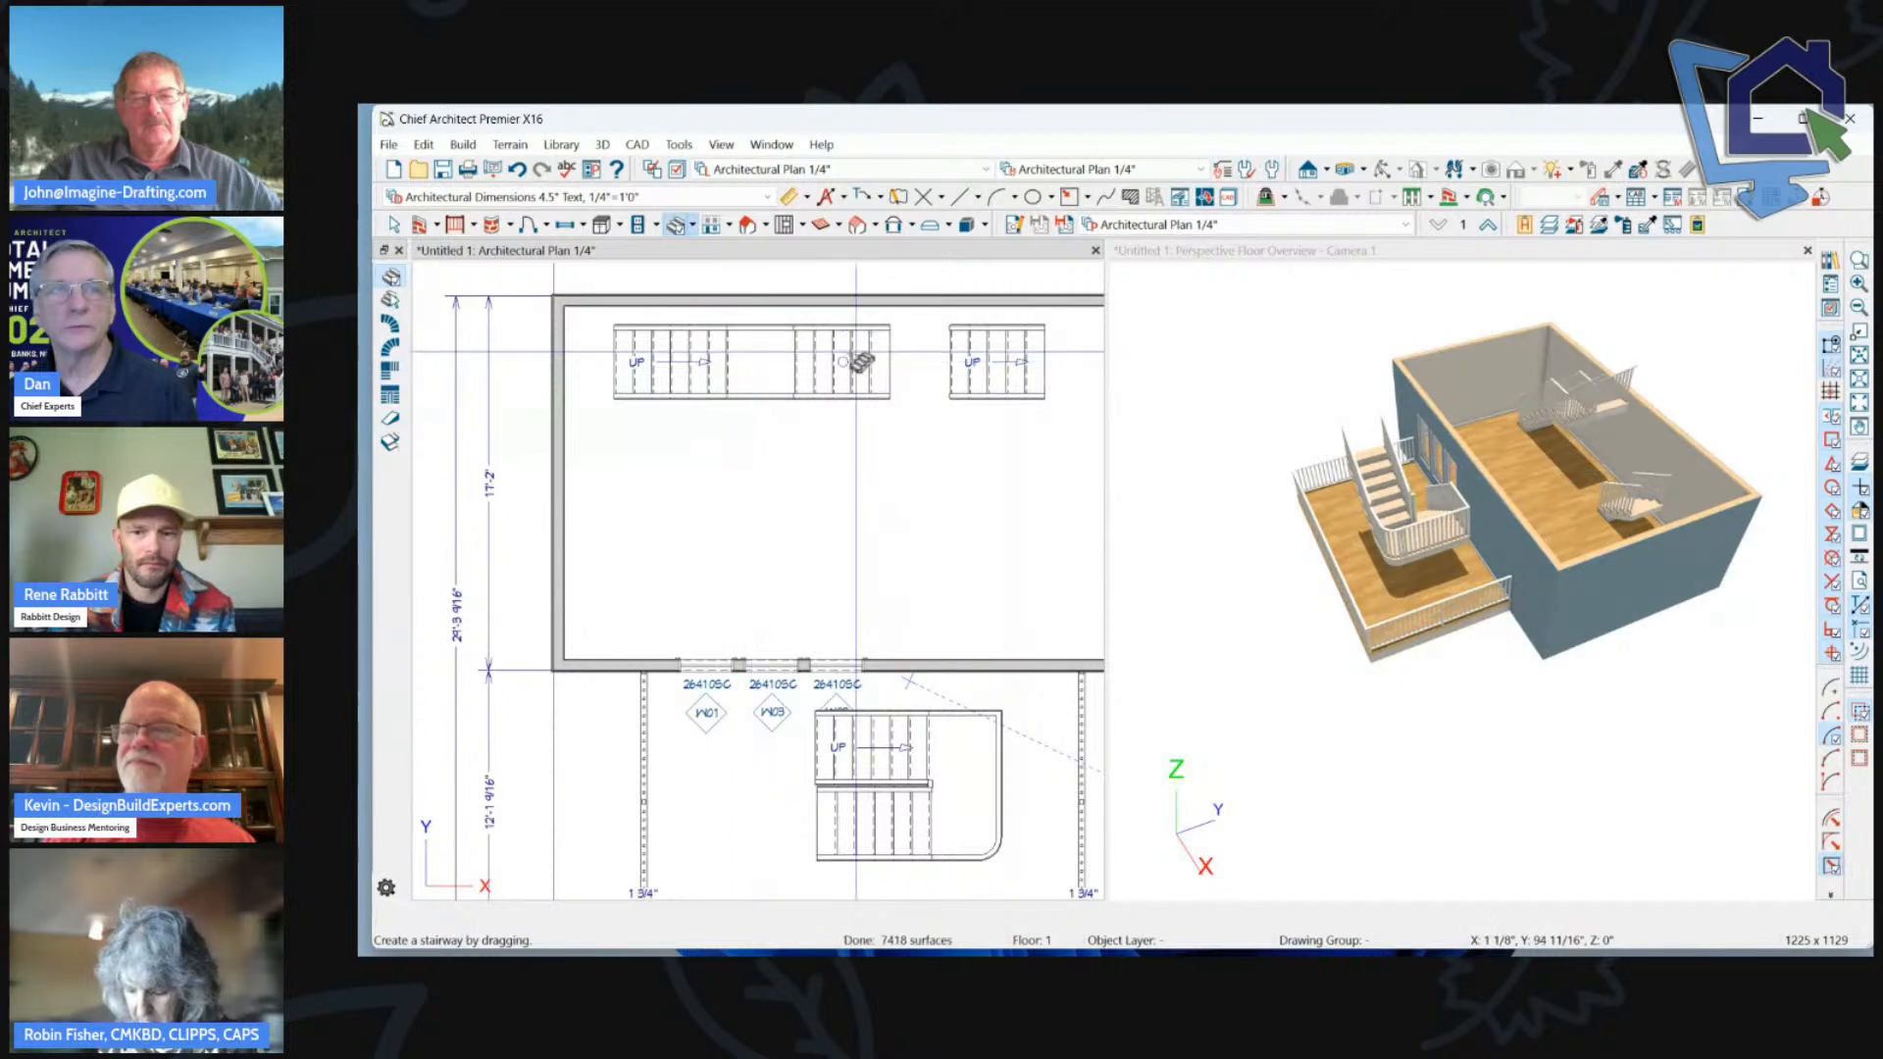
left_click(912, 362)
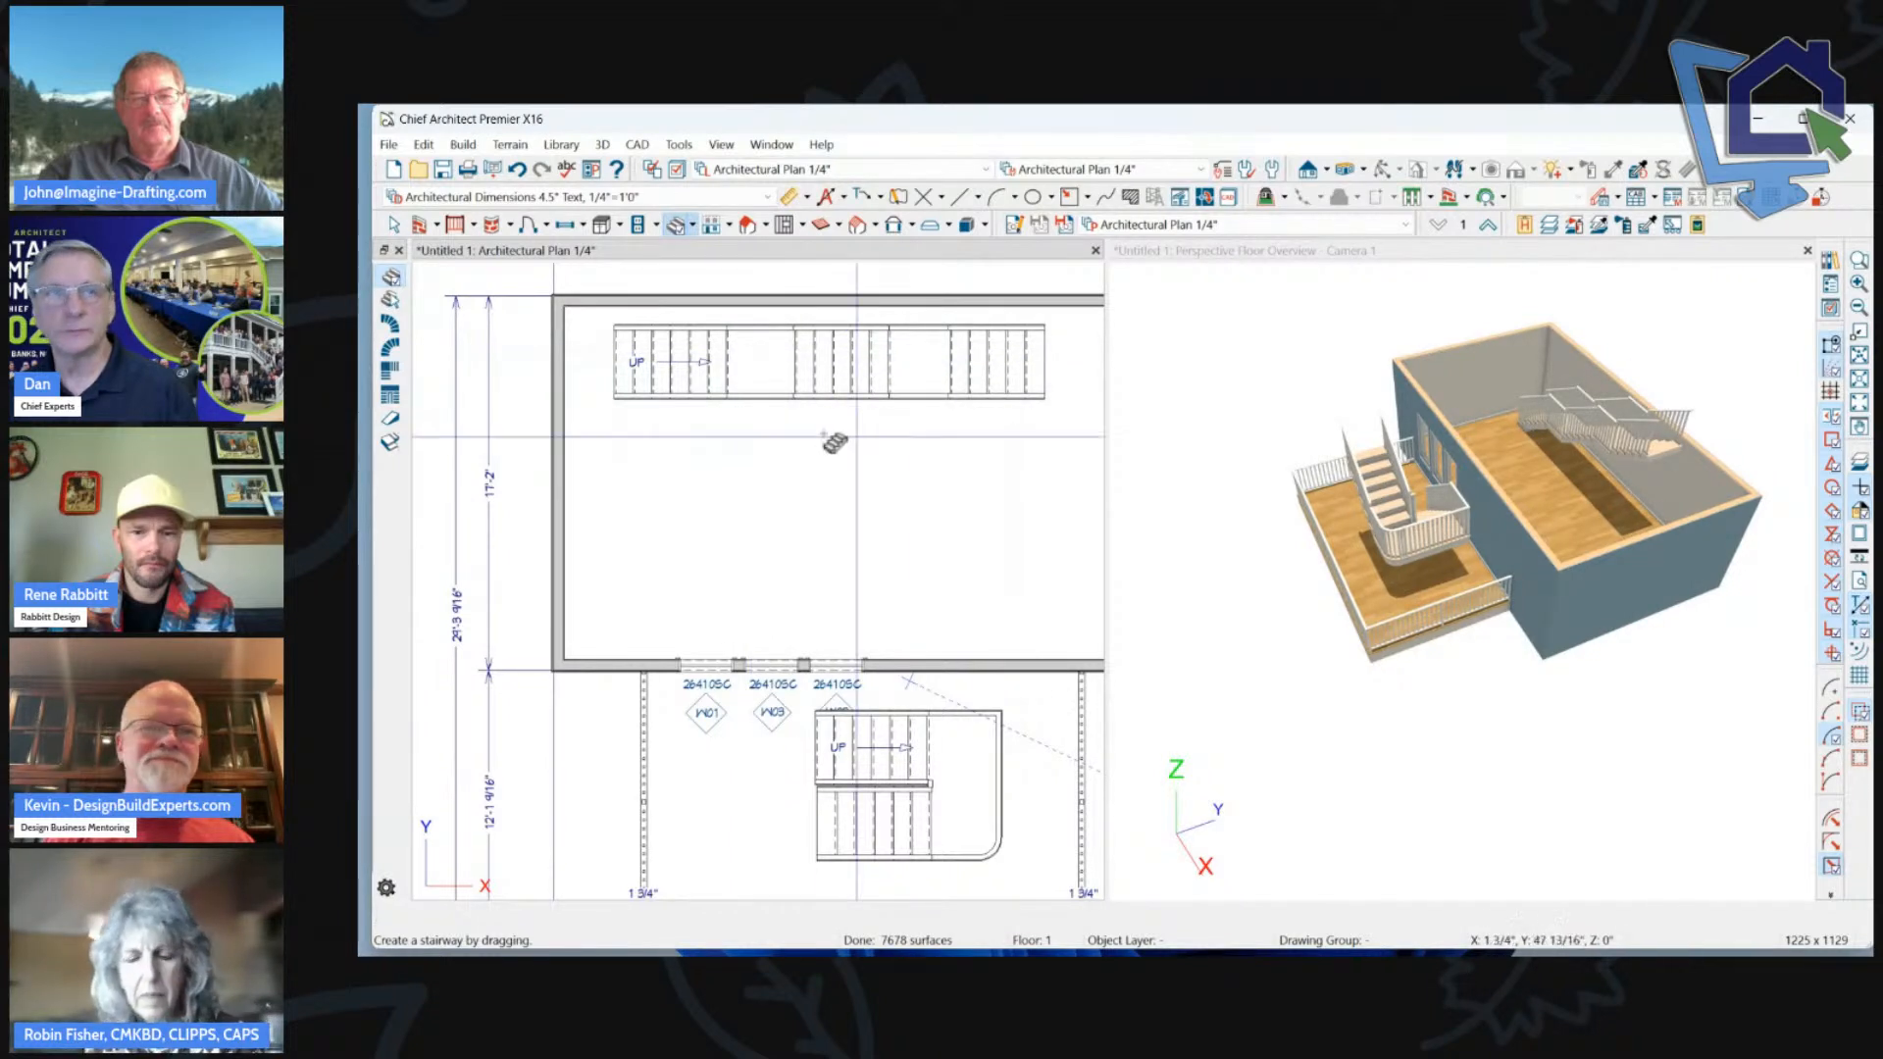
Draw an L-shaped stair of two perpendicular flights joined by a corner landing, below the straight run in plan.
left_click_drag(689, 449, 836, 579)
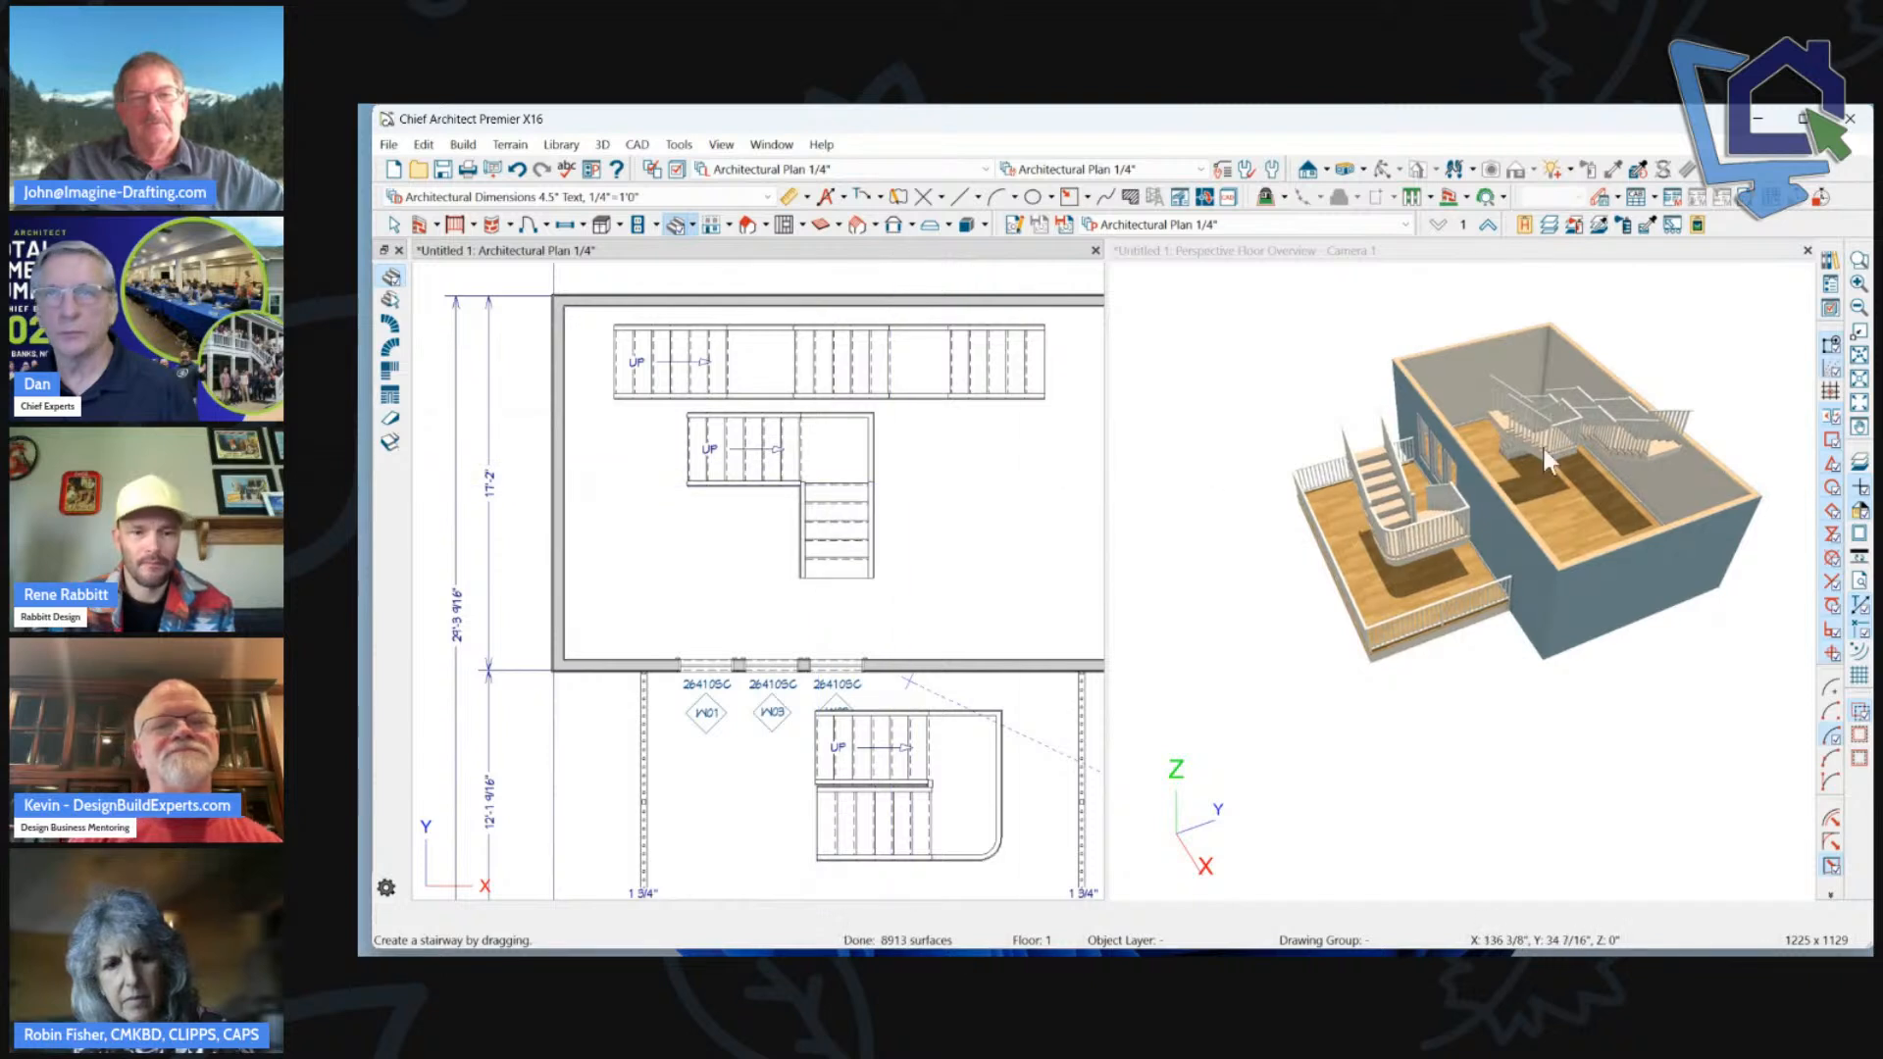
scroll(1601, 392, "up", 2)
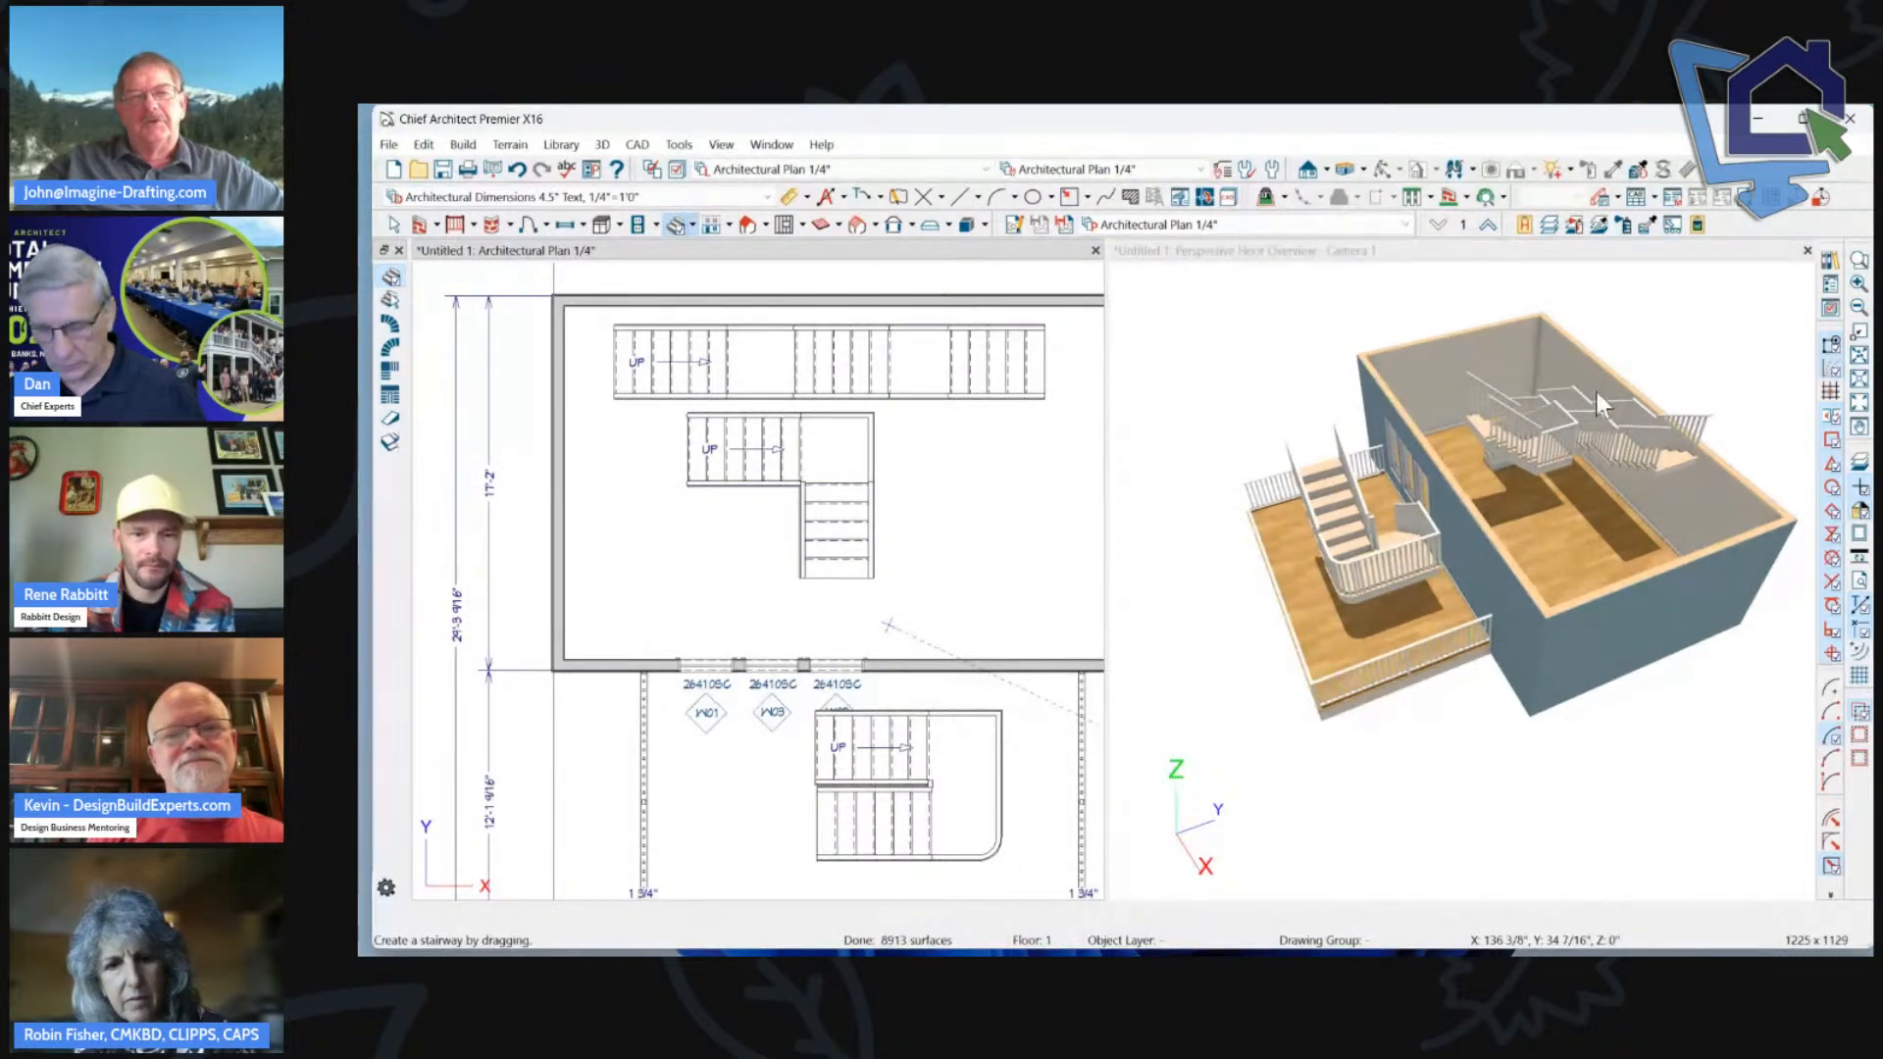
left_click(1680, 340)
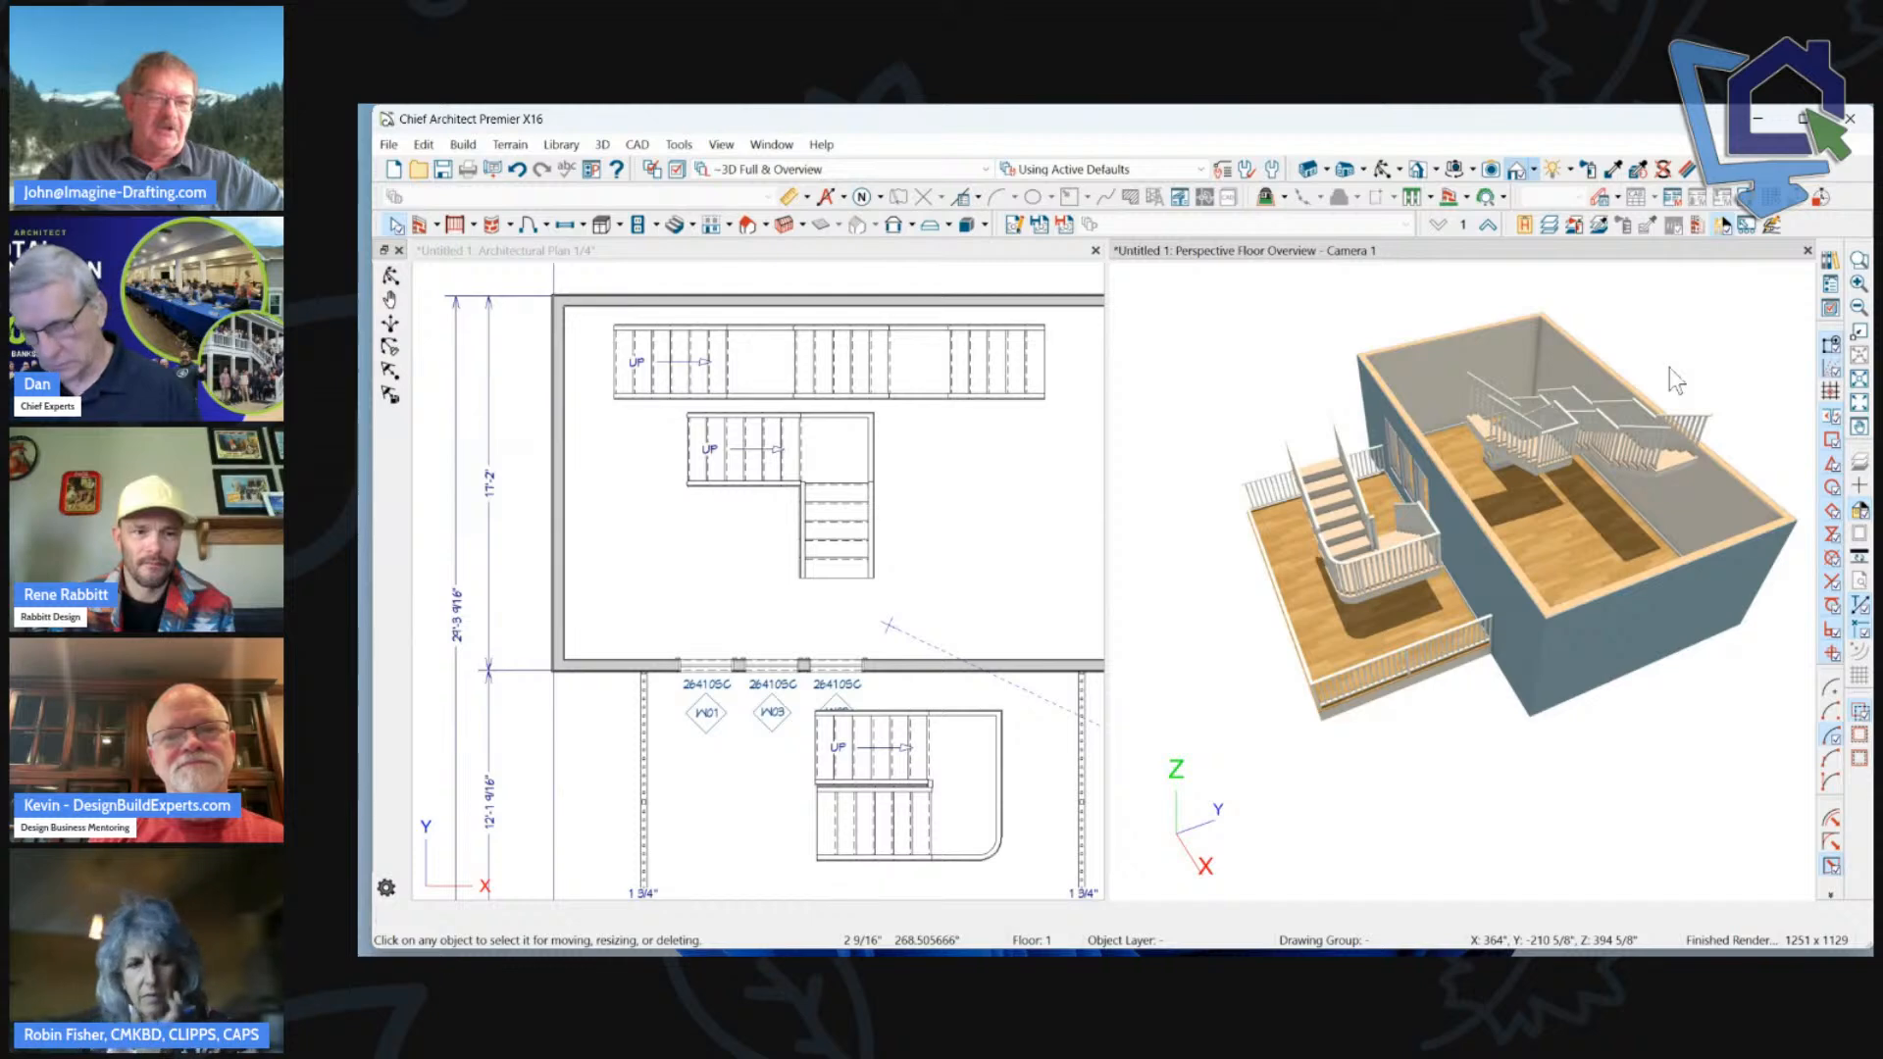
key("o")
left_click_drag(1666, 366, 1608, 466)
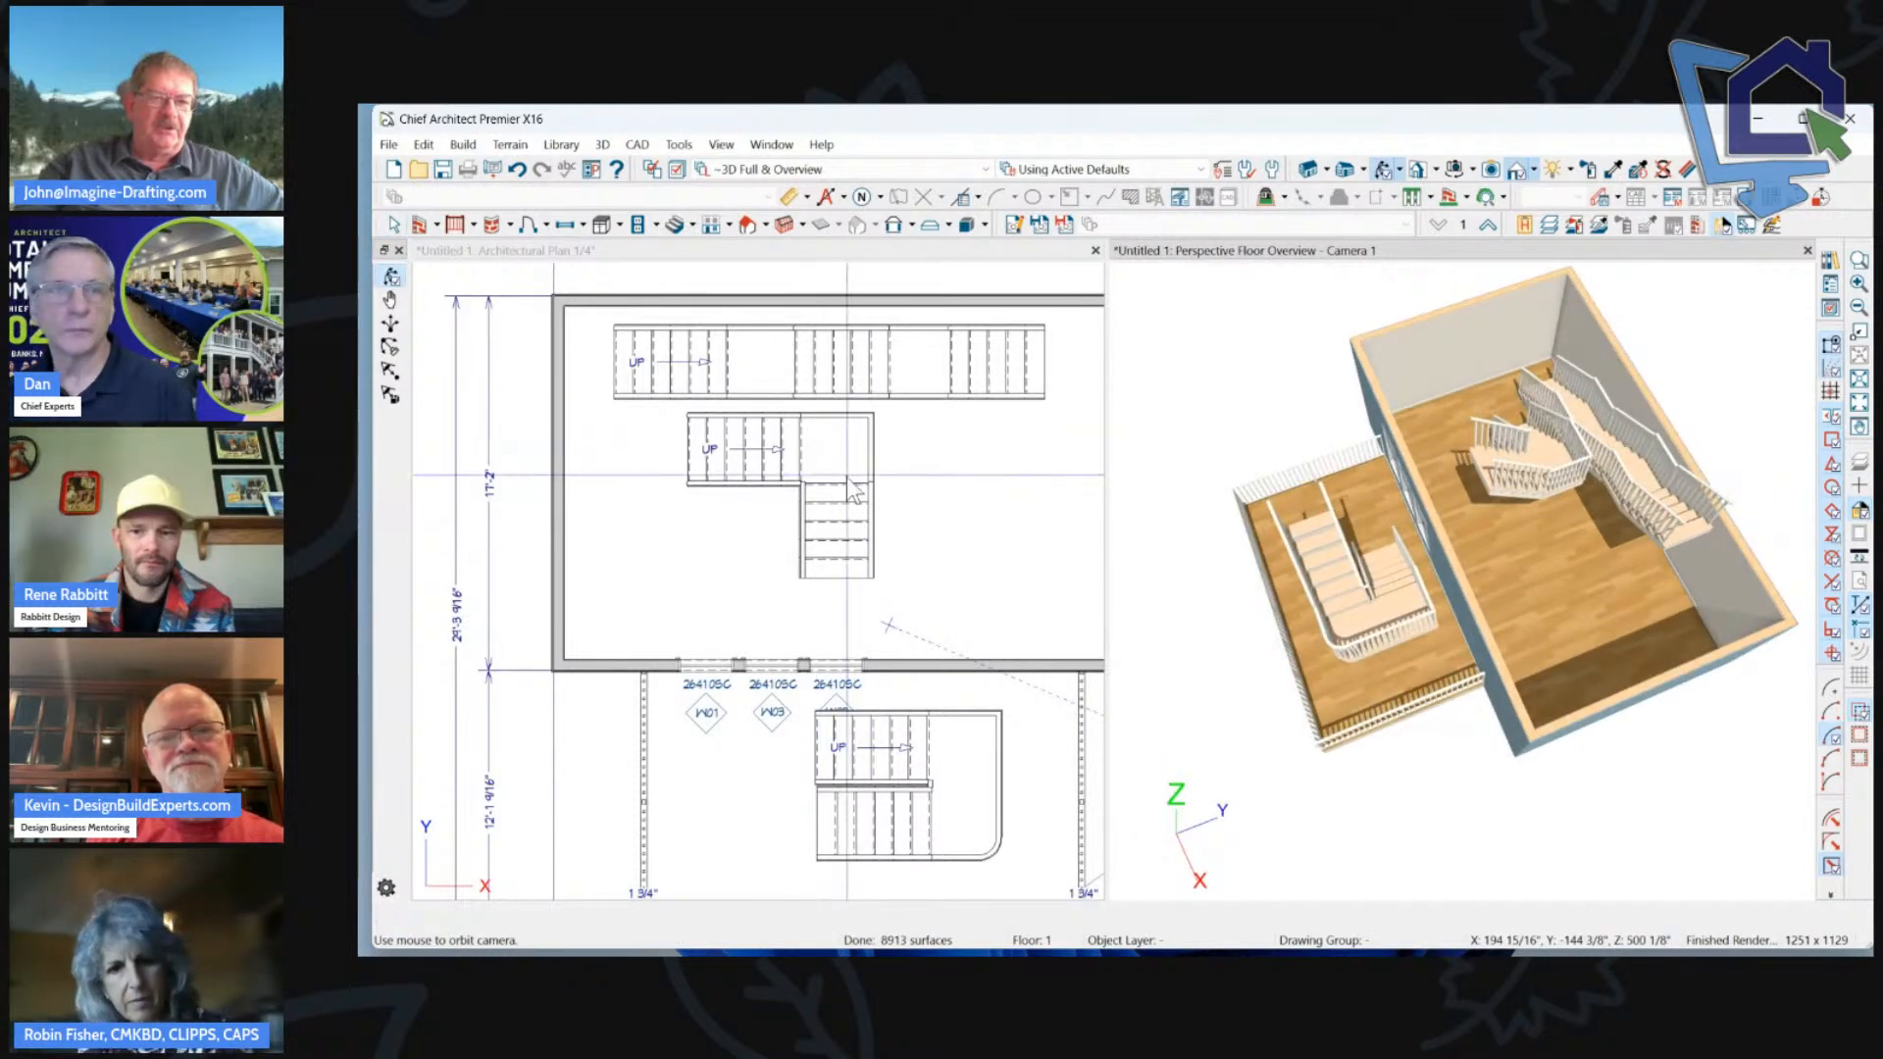
Delete the L-shaped stair's corner landing, try shifting the detached second flight and restore the landing between the flights.
left_click(856, 434)
key("Delete")
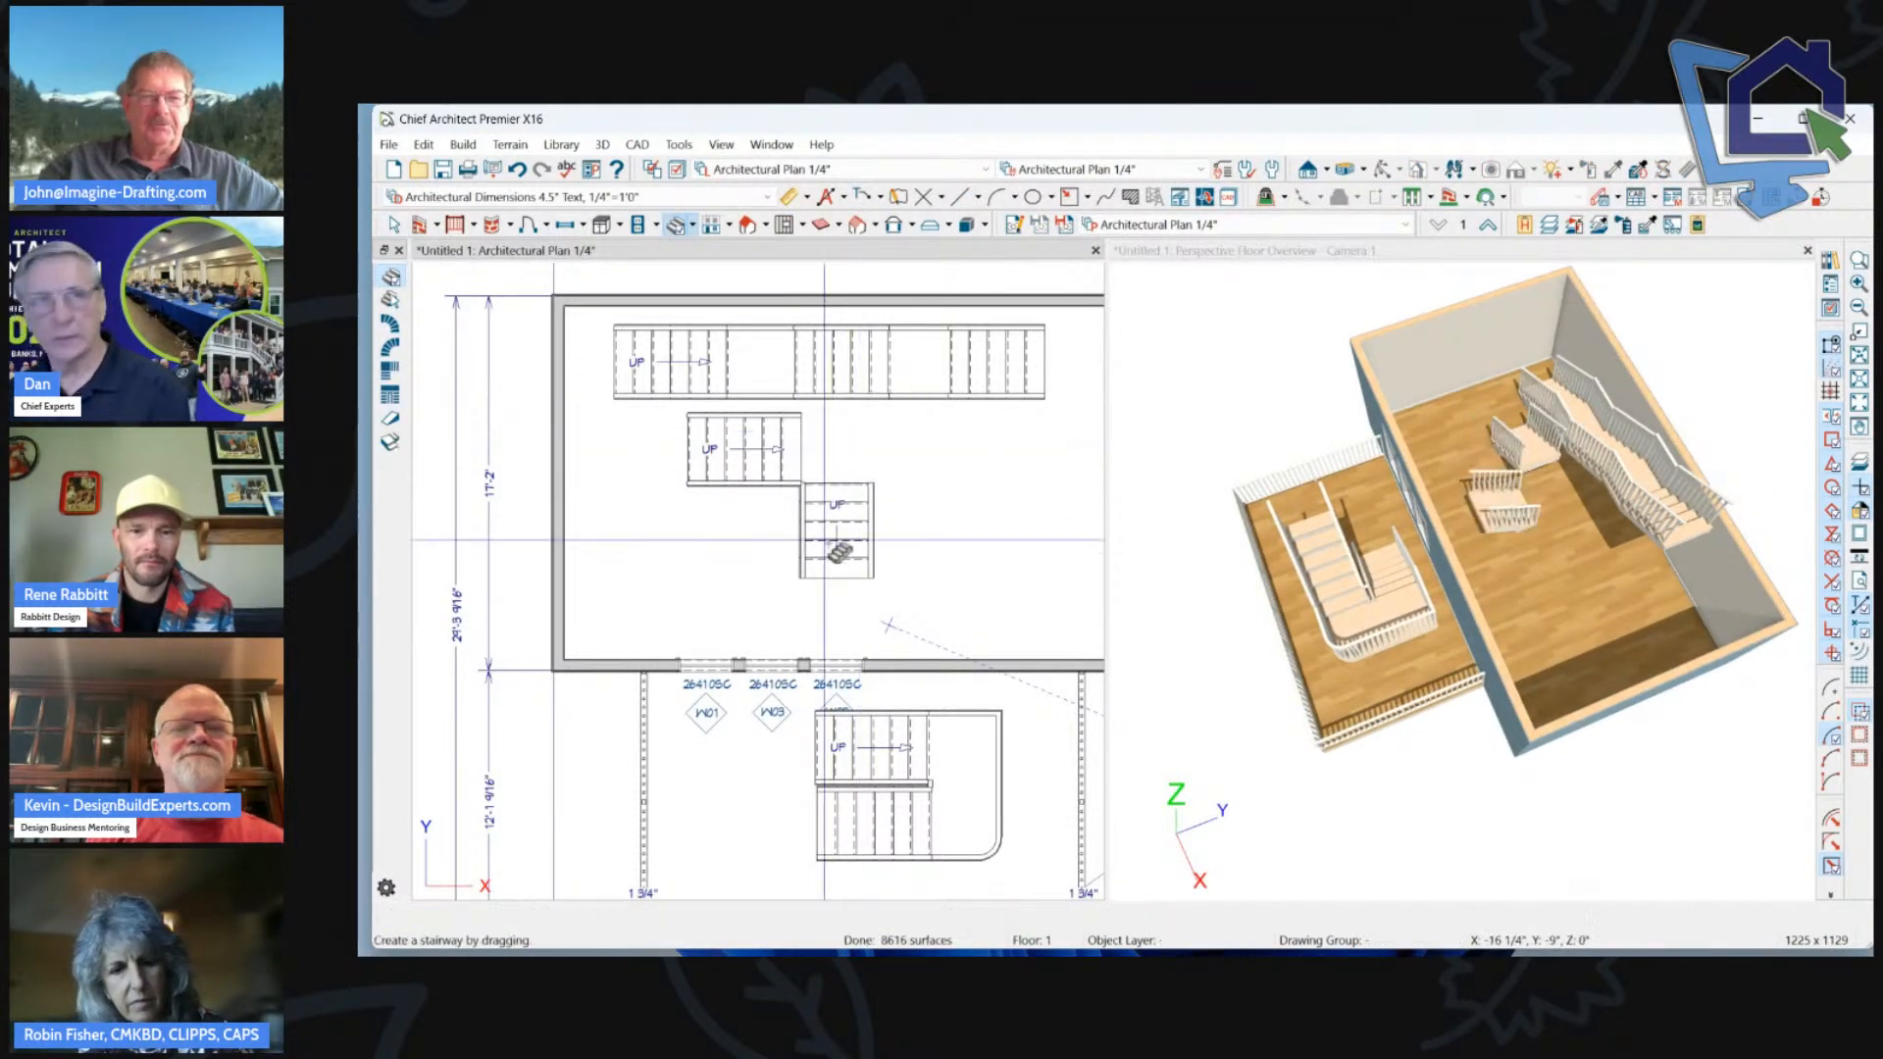
left_click(834, 541)
scroll(830, 546, "up", 2)
left_click_drag(839, 527, 839, 510)
left_click(845, 410)
left_click(845, 408)
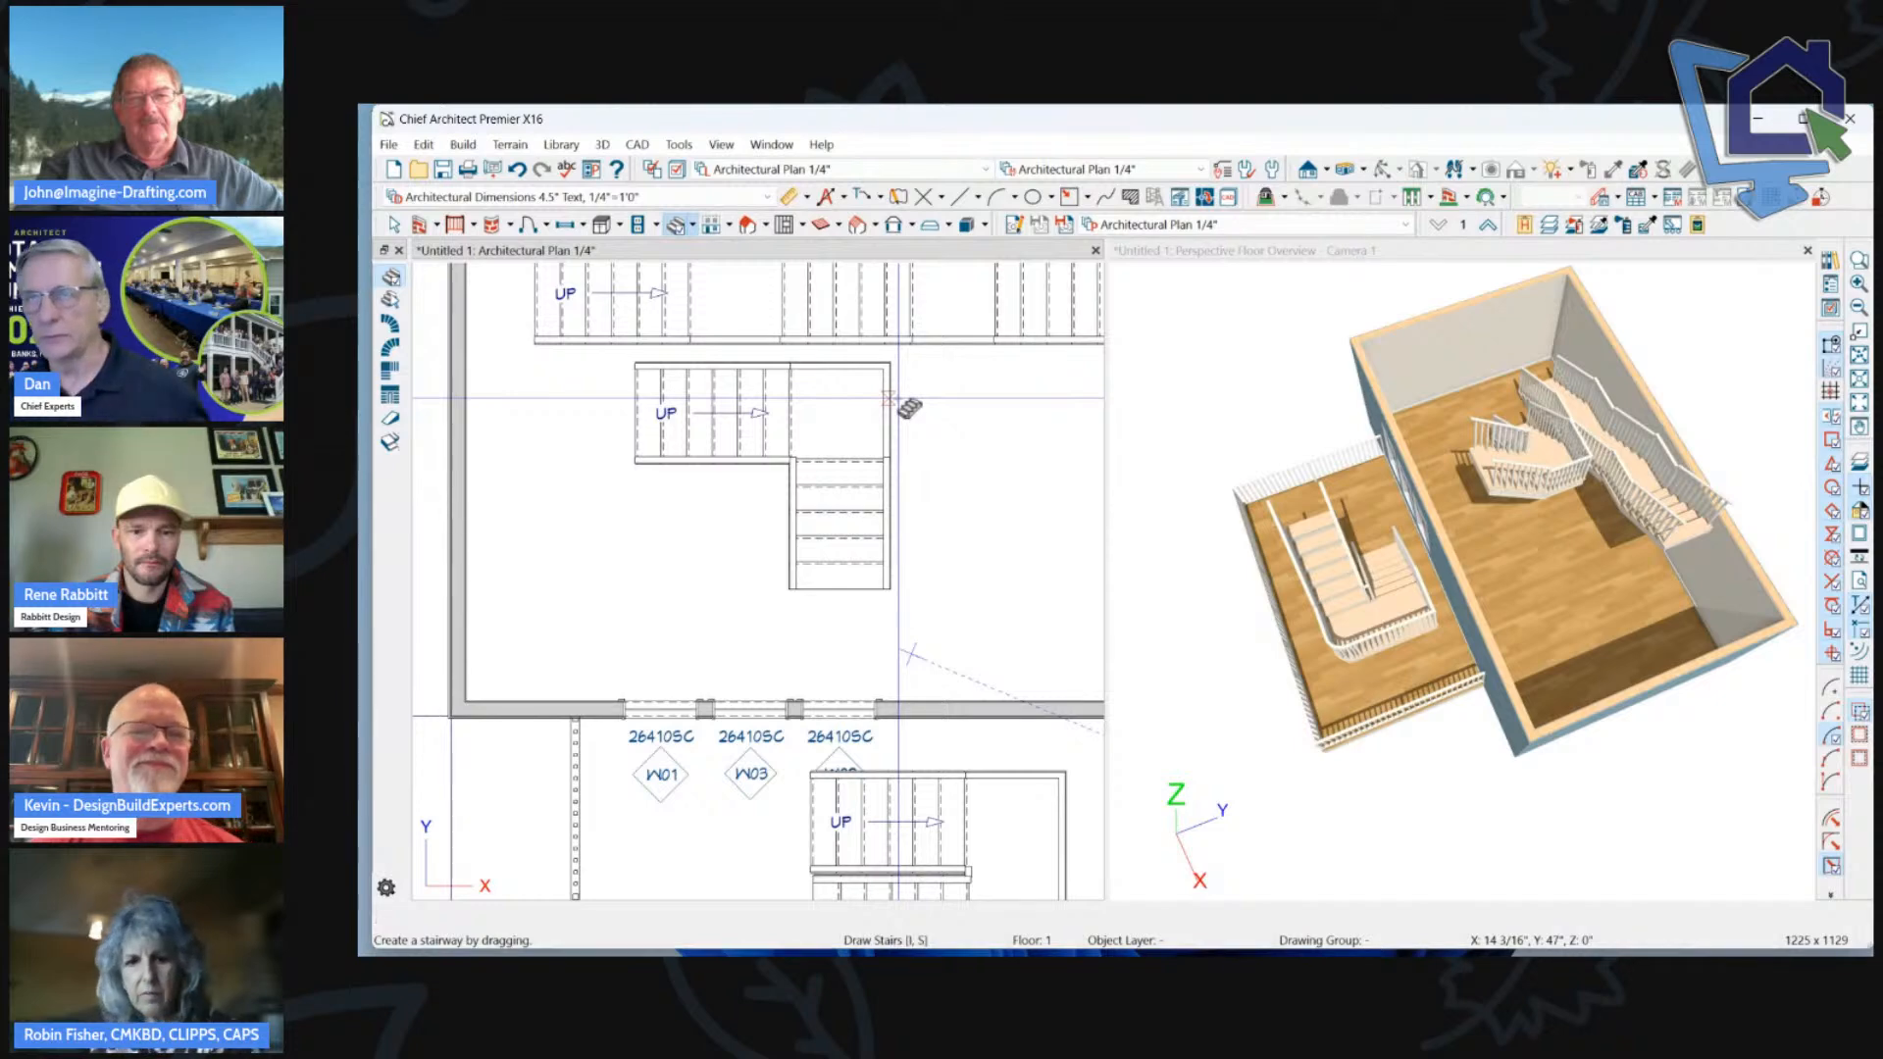
Shorten the L-shaped stair's corner landing by pulling its edge at the second flight inward.
scroll(1604, 476, "down", 2)
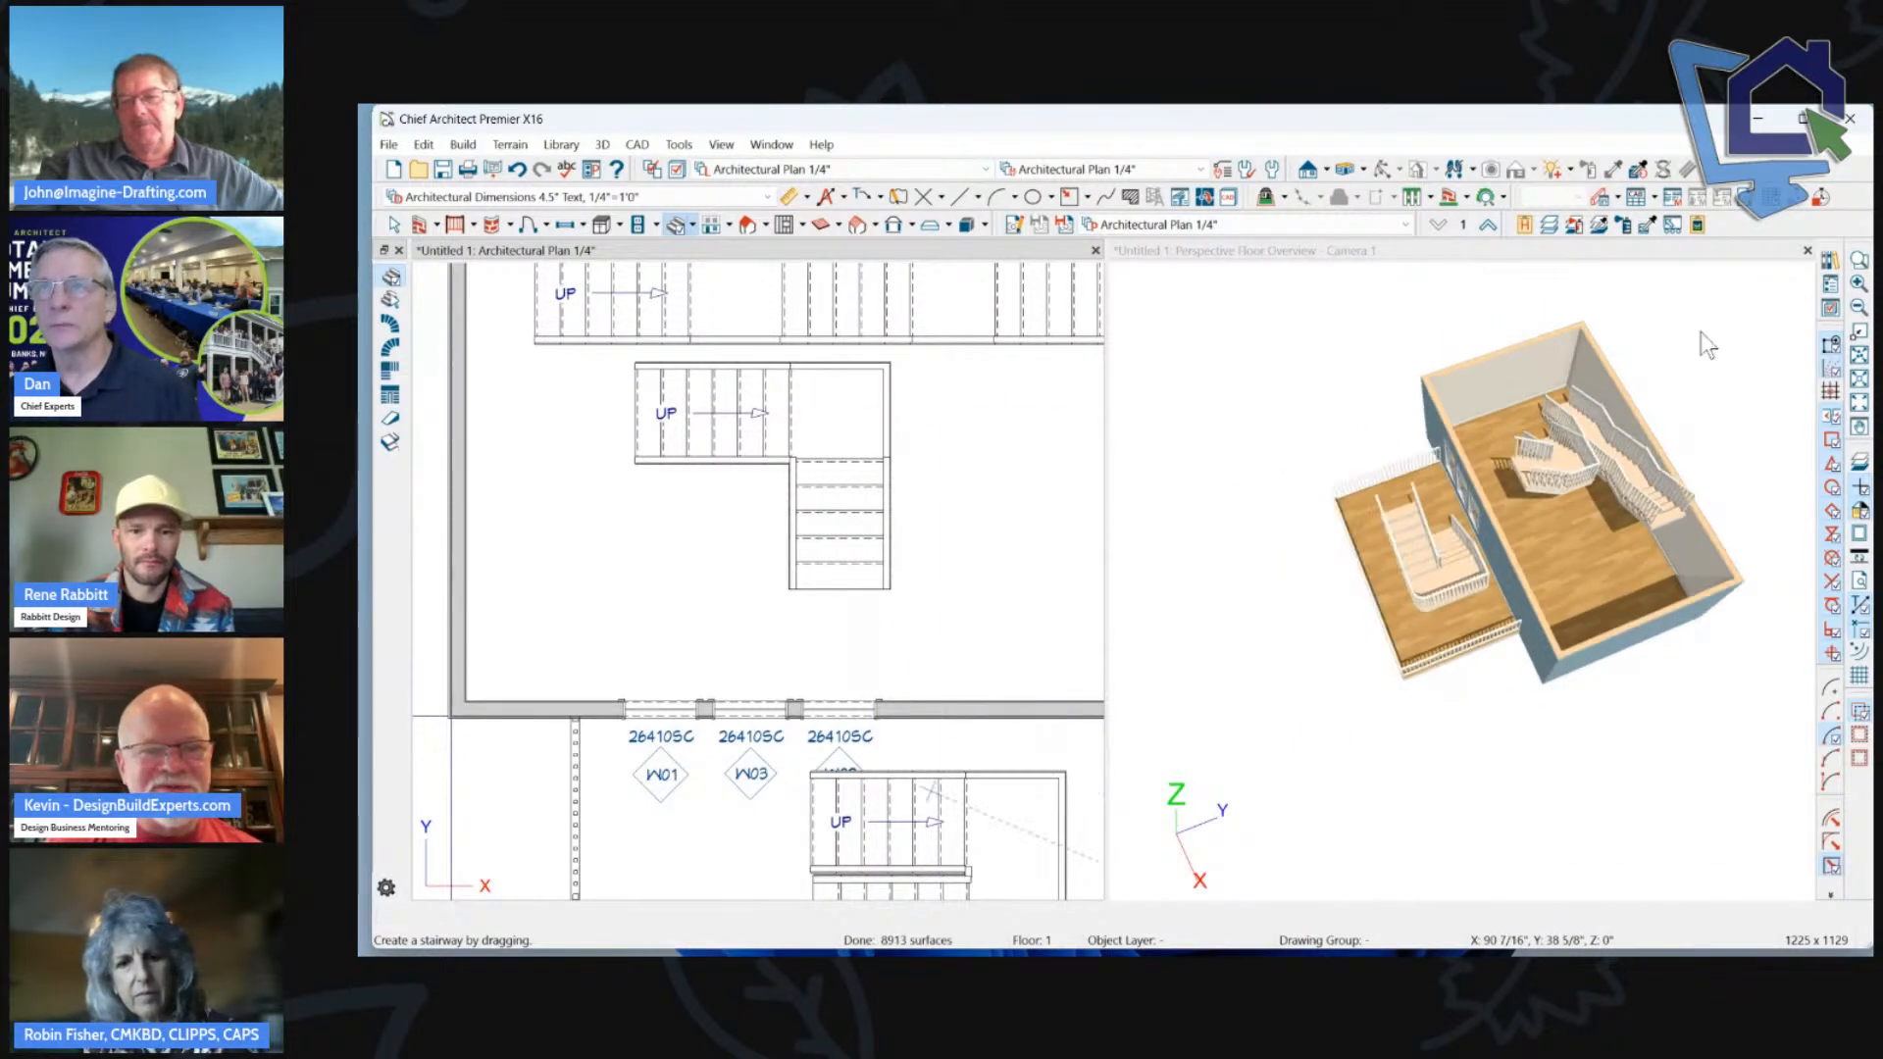
left_click(1653, 329)
scroll(727, 461, "down", 3)
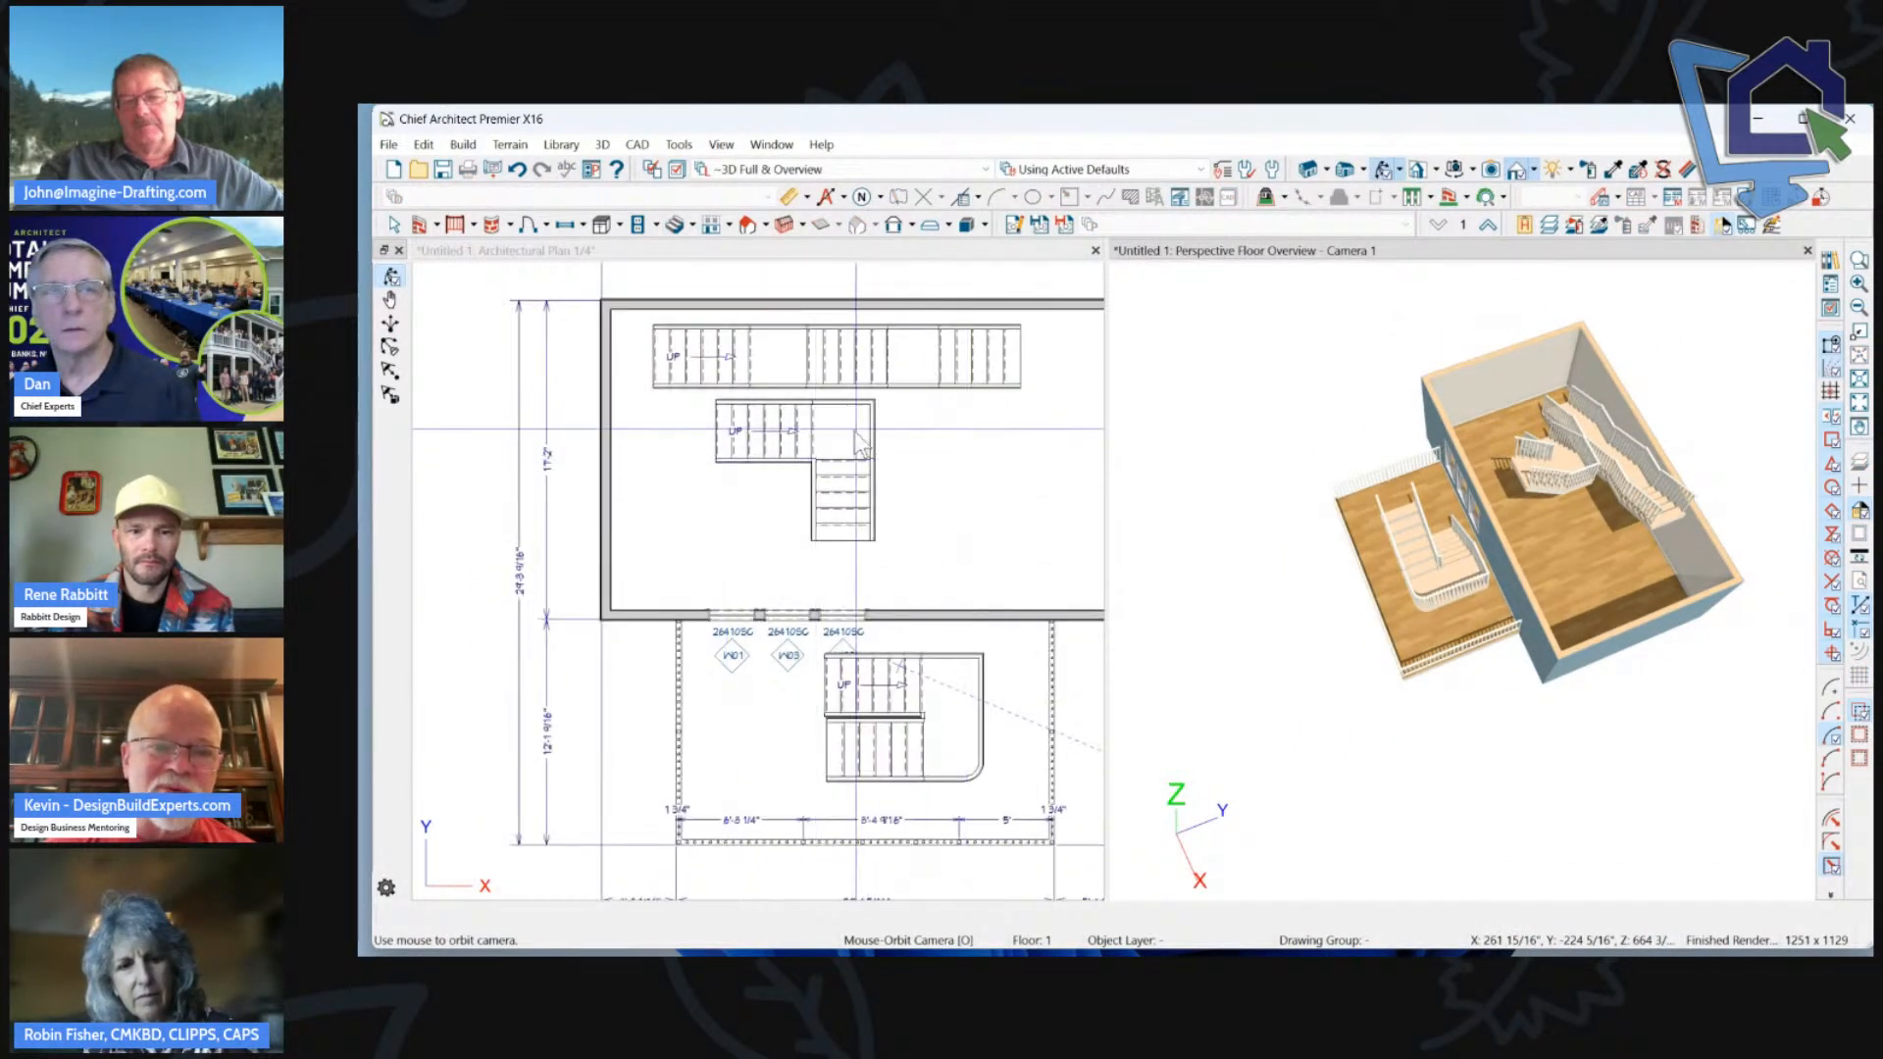
scroll(841, 533, "up", 3)
right_click(841, 532)
left_click(883, 541)
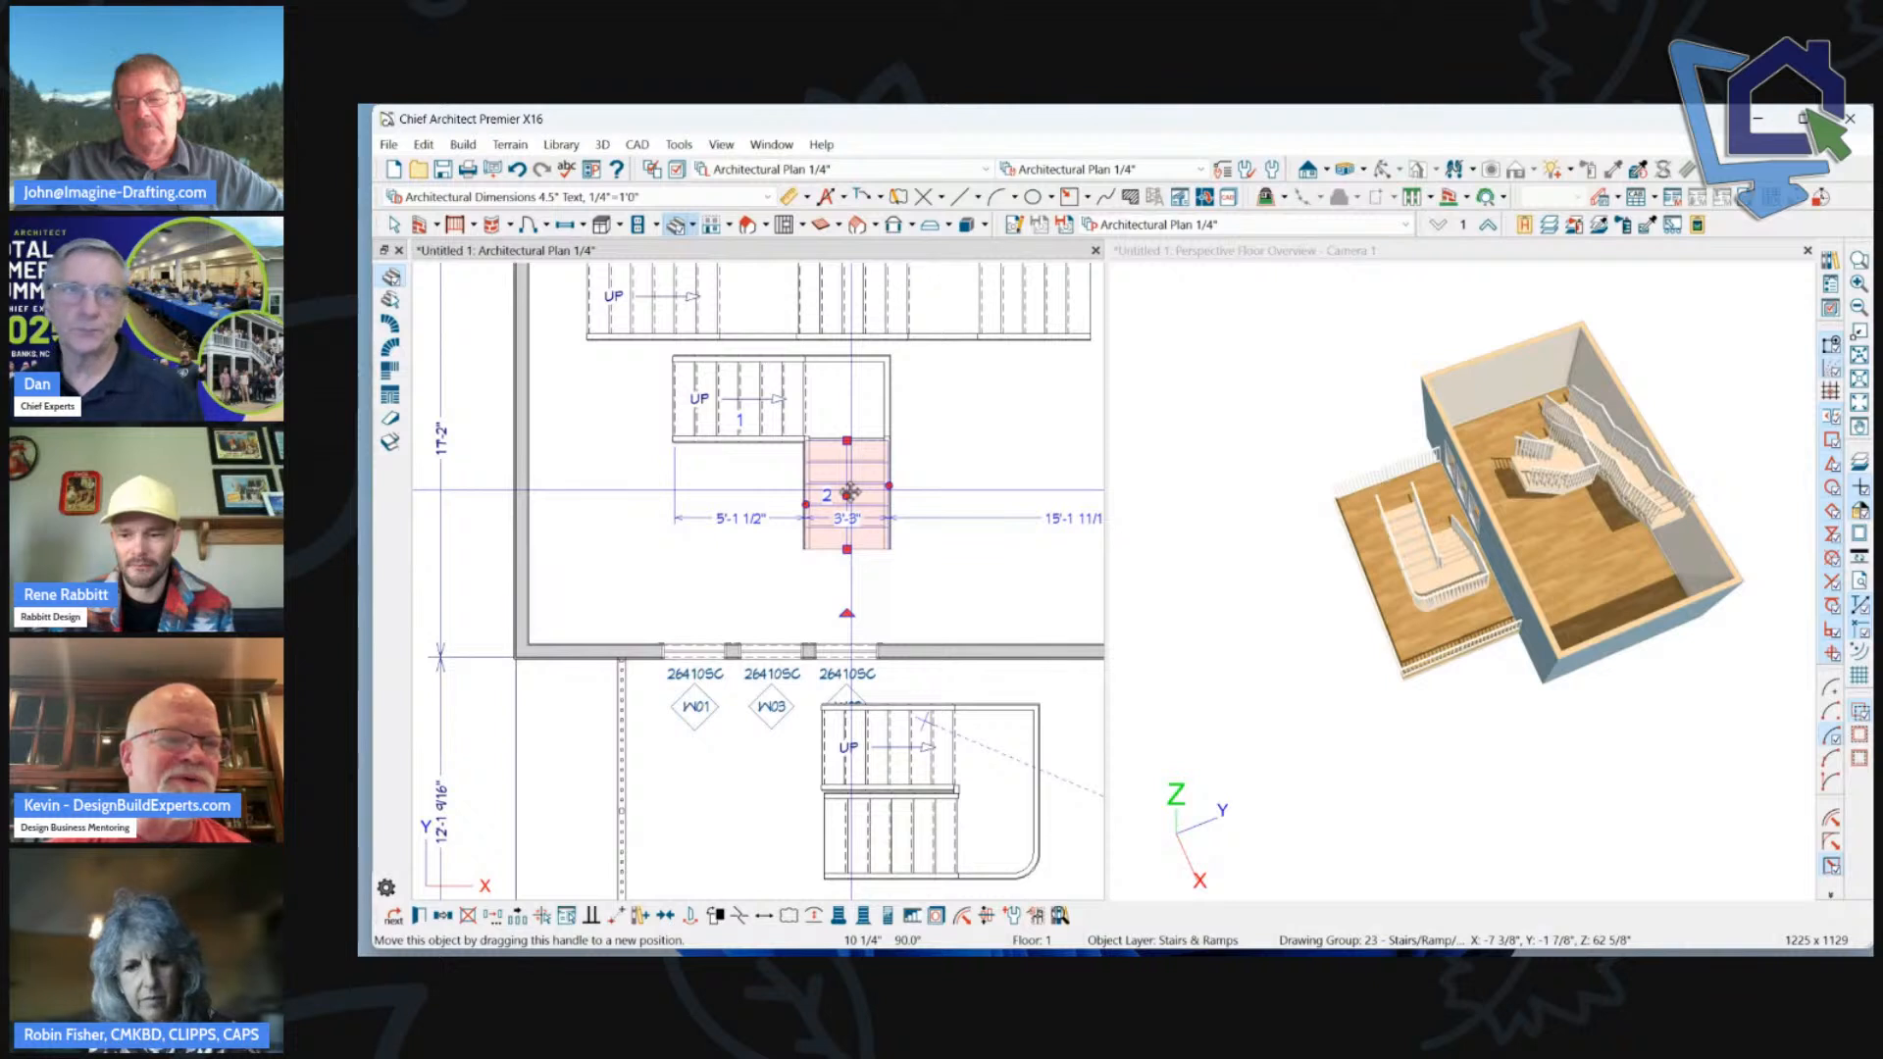
scroll(849, 491, "up", 3)
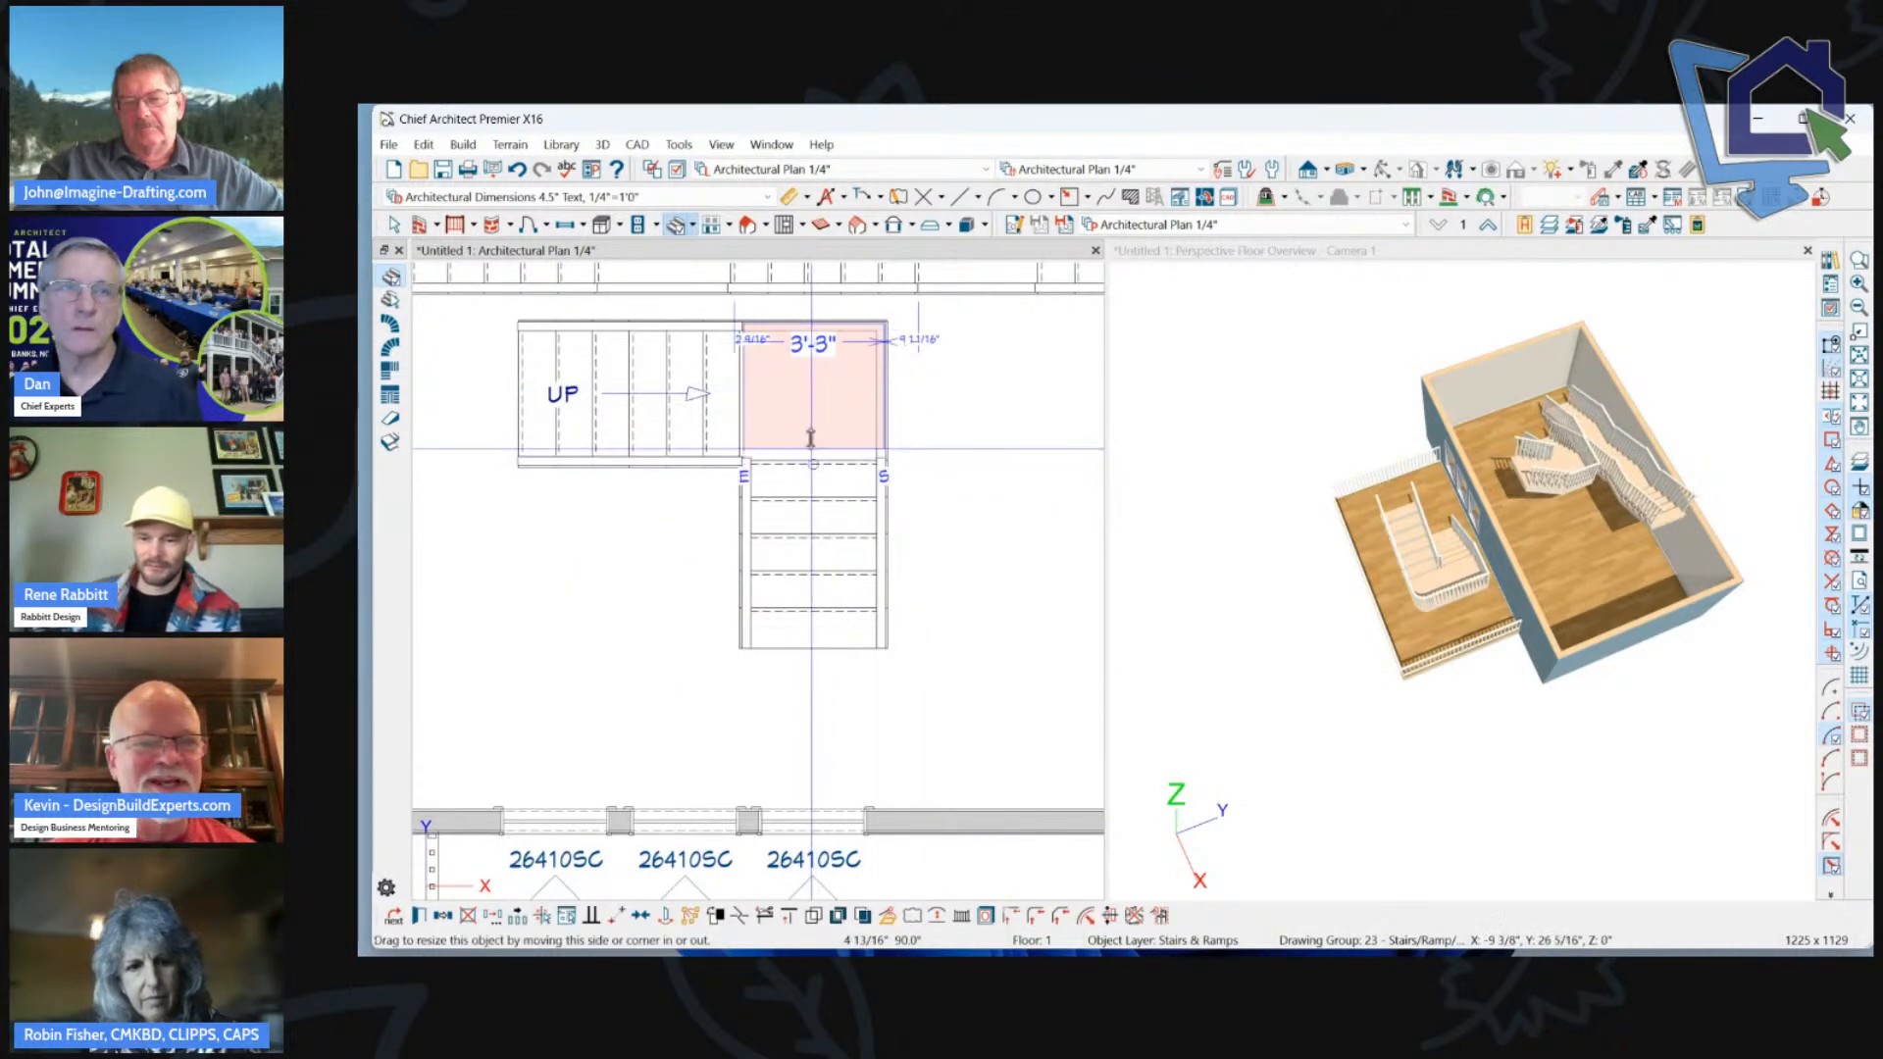
mouse_move(810, 439)
left_mouse_down()
mouse_move(813, 463)
mouse_move(813, 431)
left_mouse_up()
left_click(782, 449)
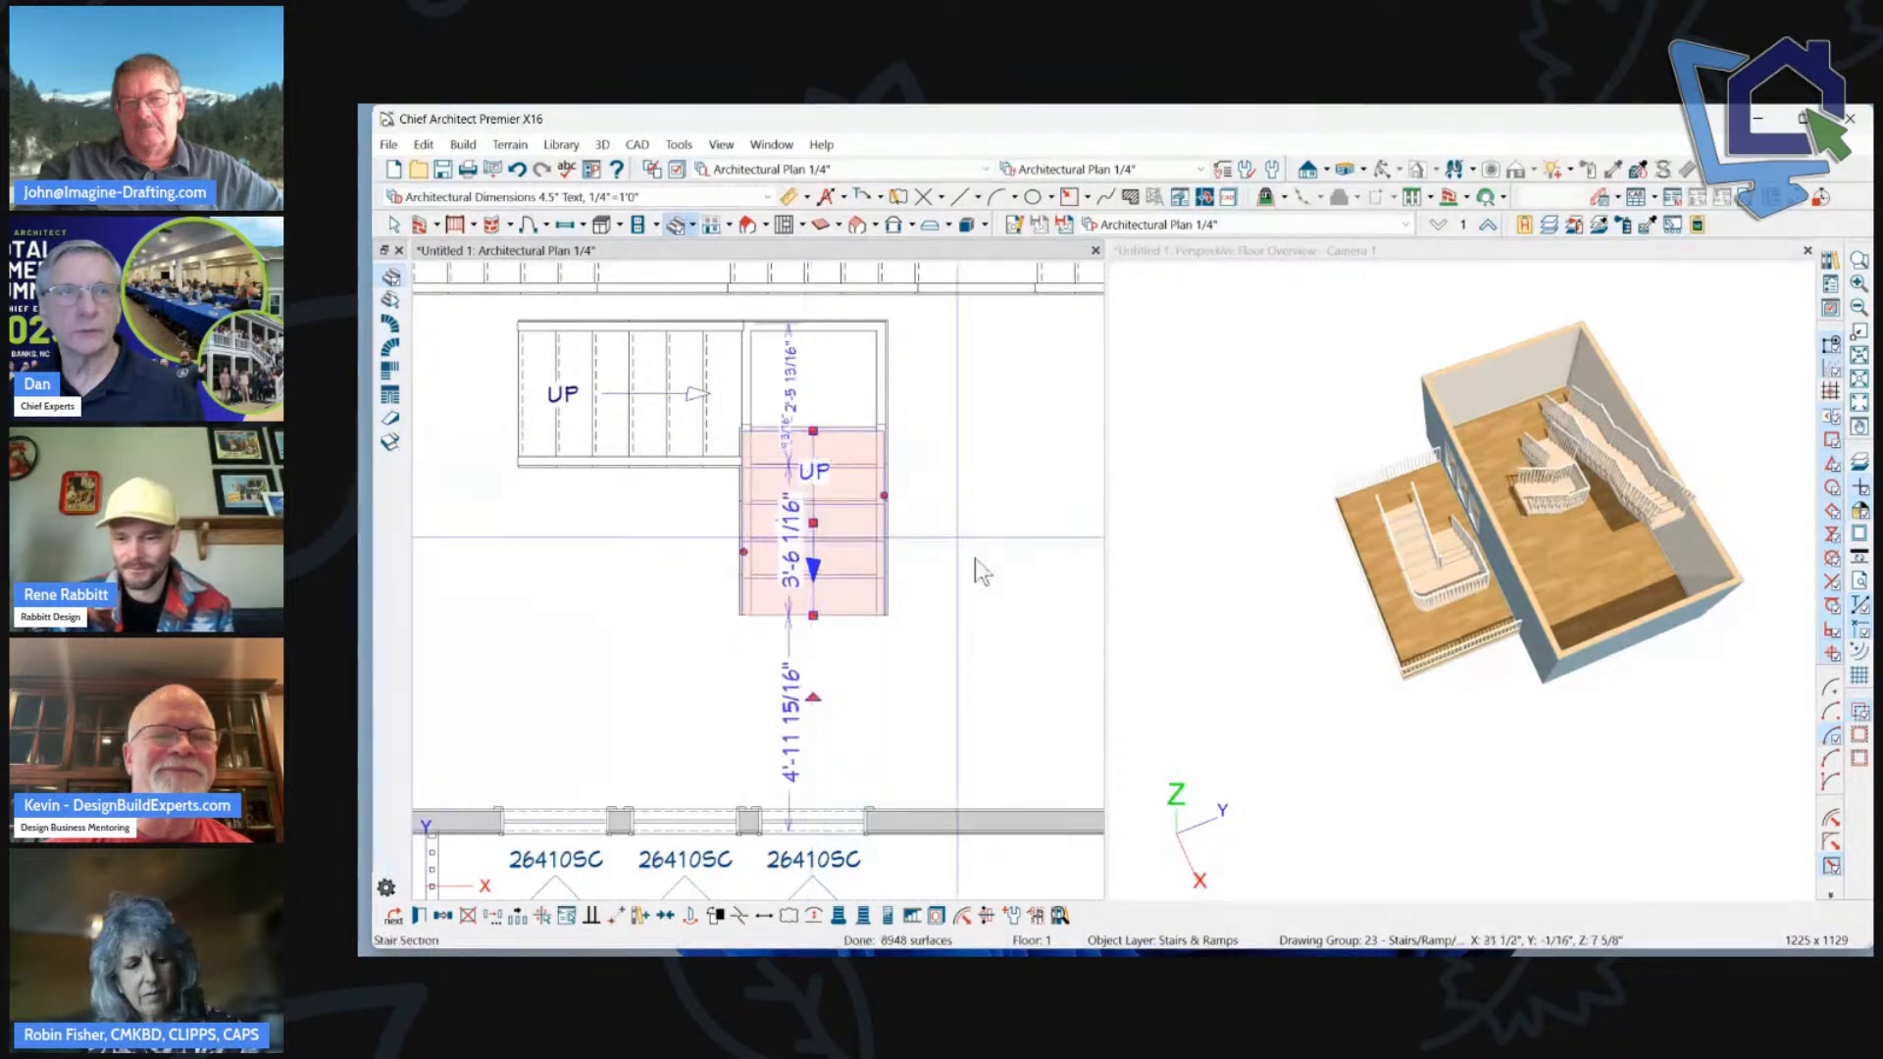
left_click(978, 569)
scroll(775, 510, "up", 2)
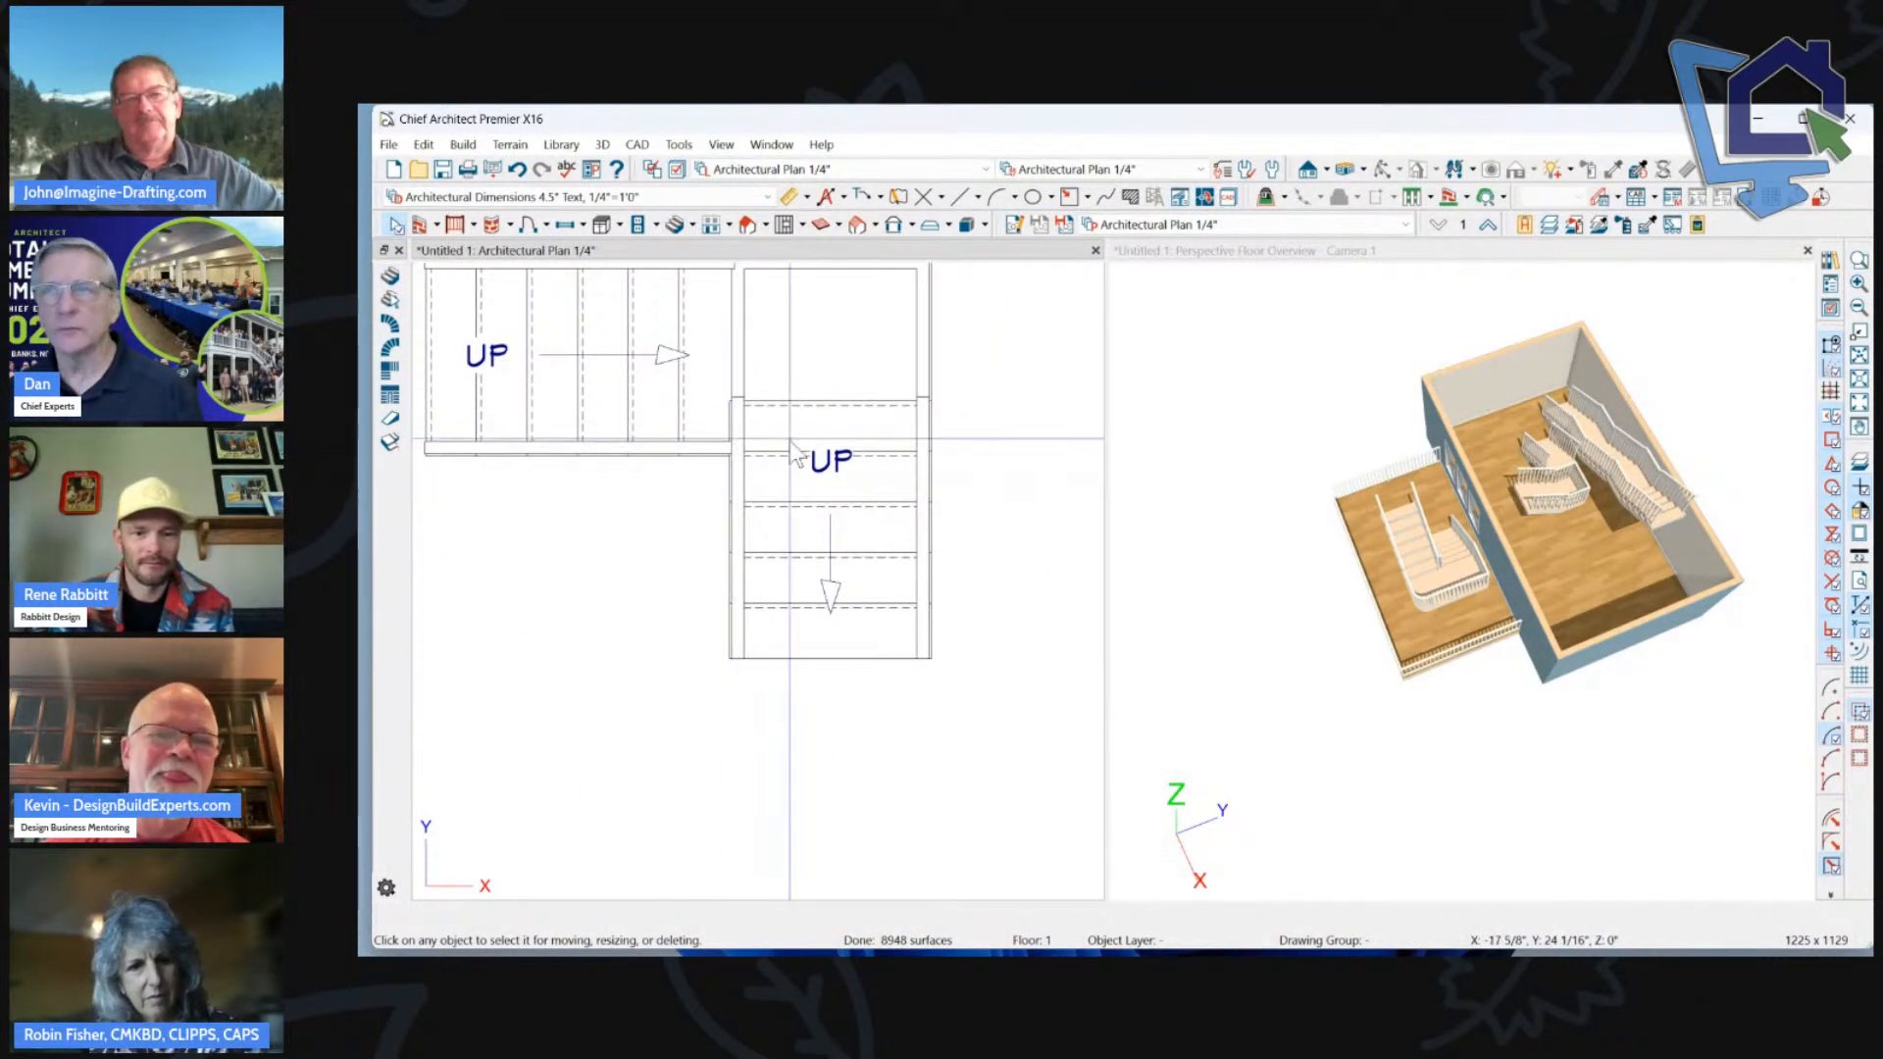
left_click(909, 461)
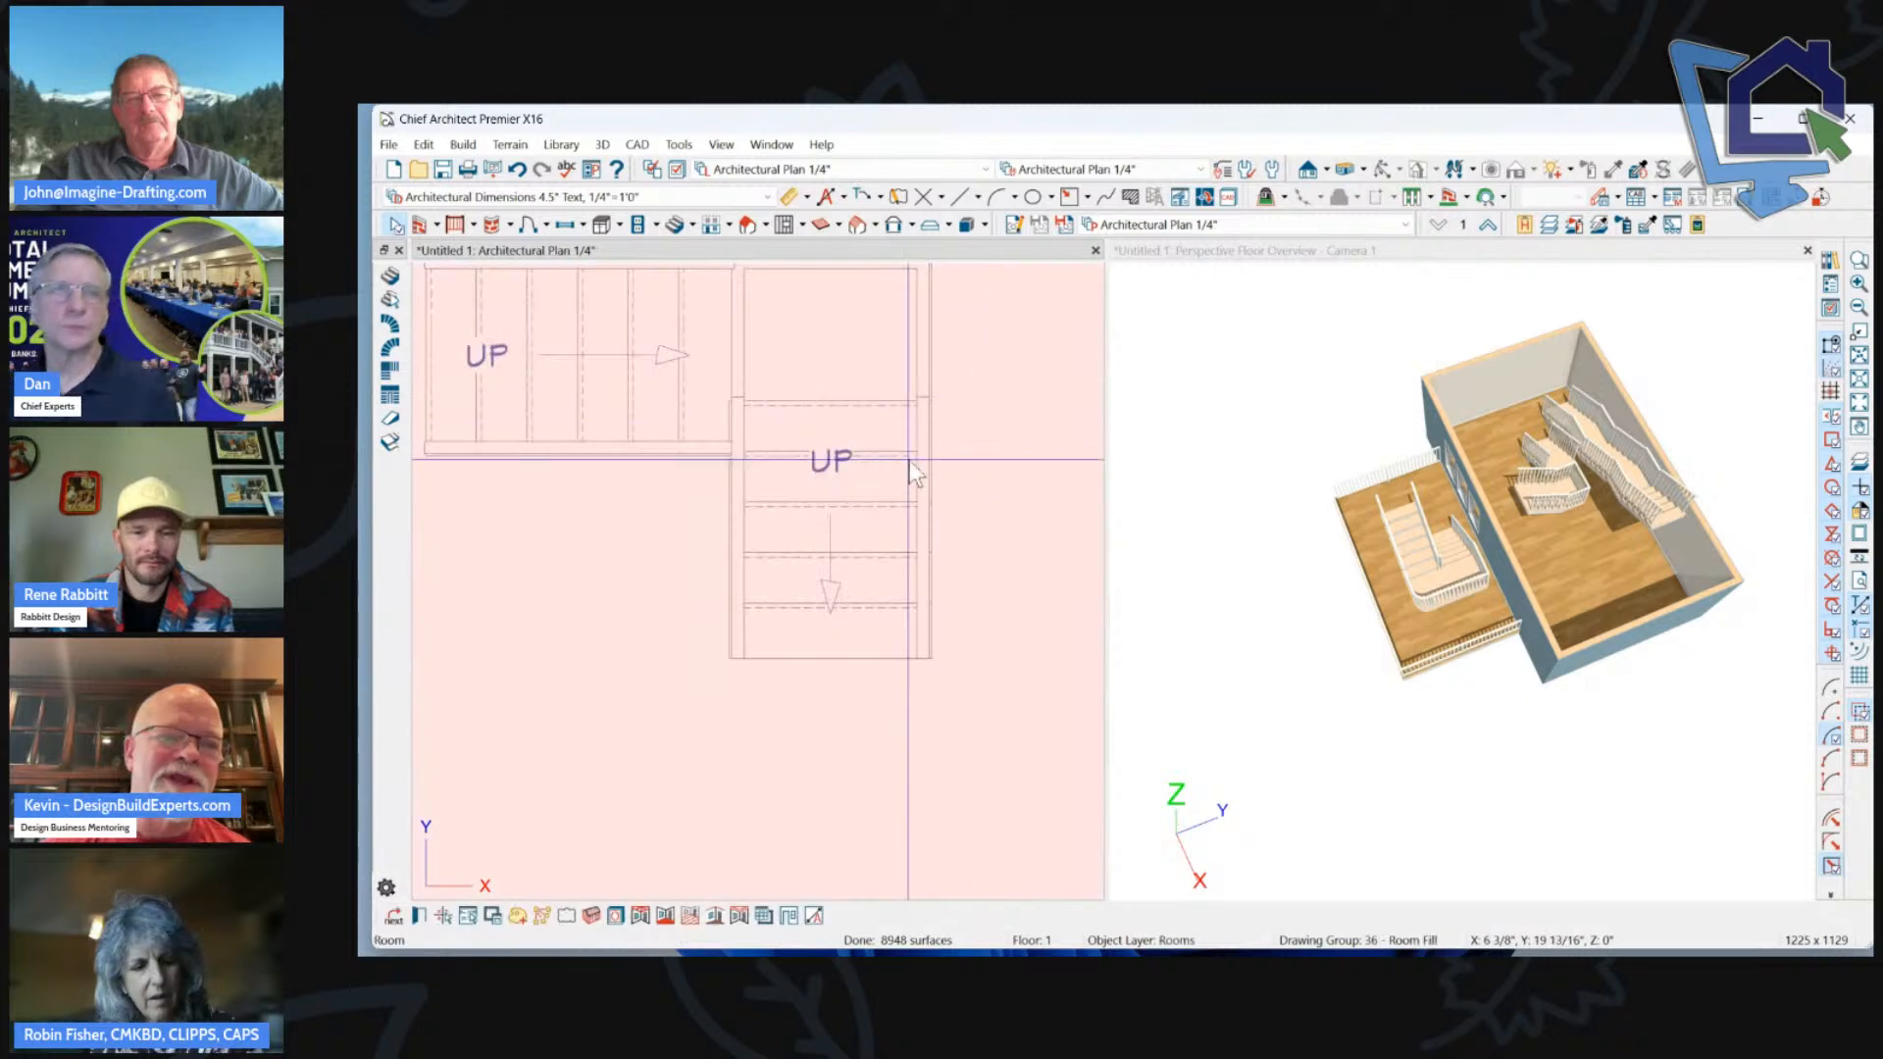
Try splitting the L-shaped stair's second flight near the corner landing with an ordinary break, retaining the tread depth.
scroll(906, 508, "down", 2)
left_click(816, 502)
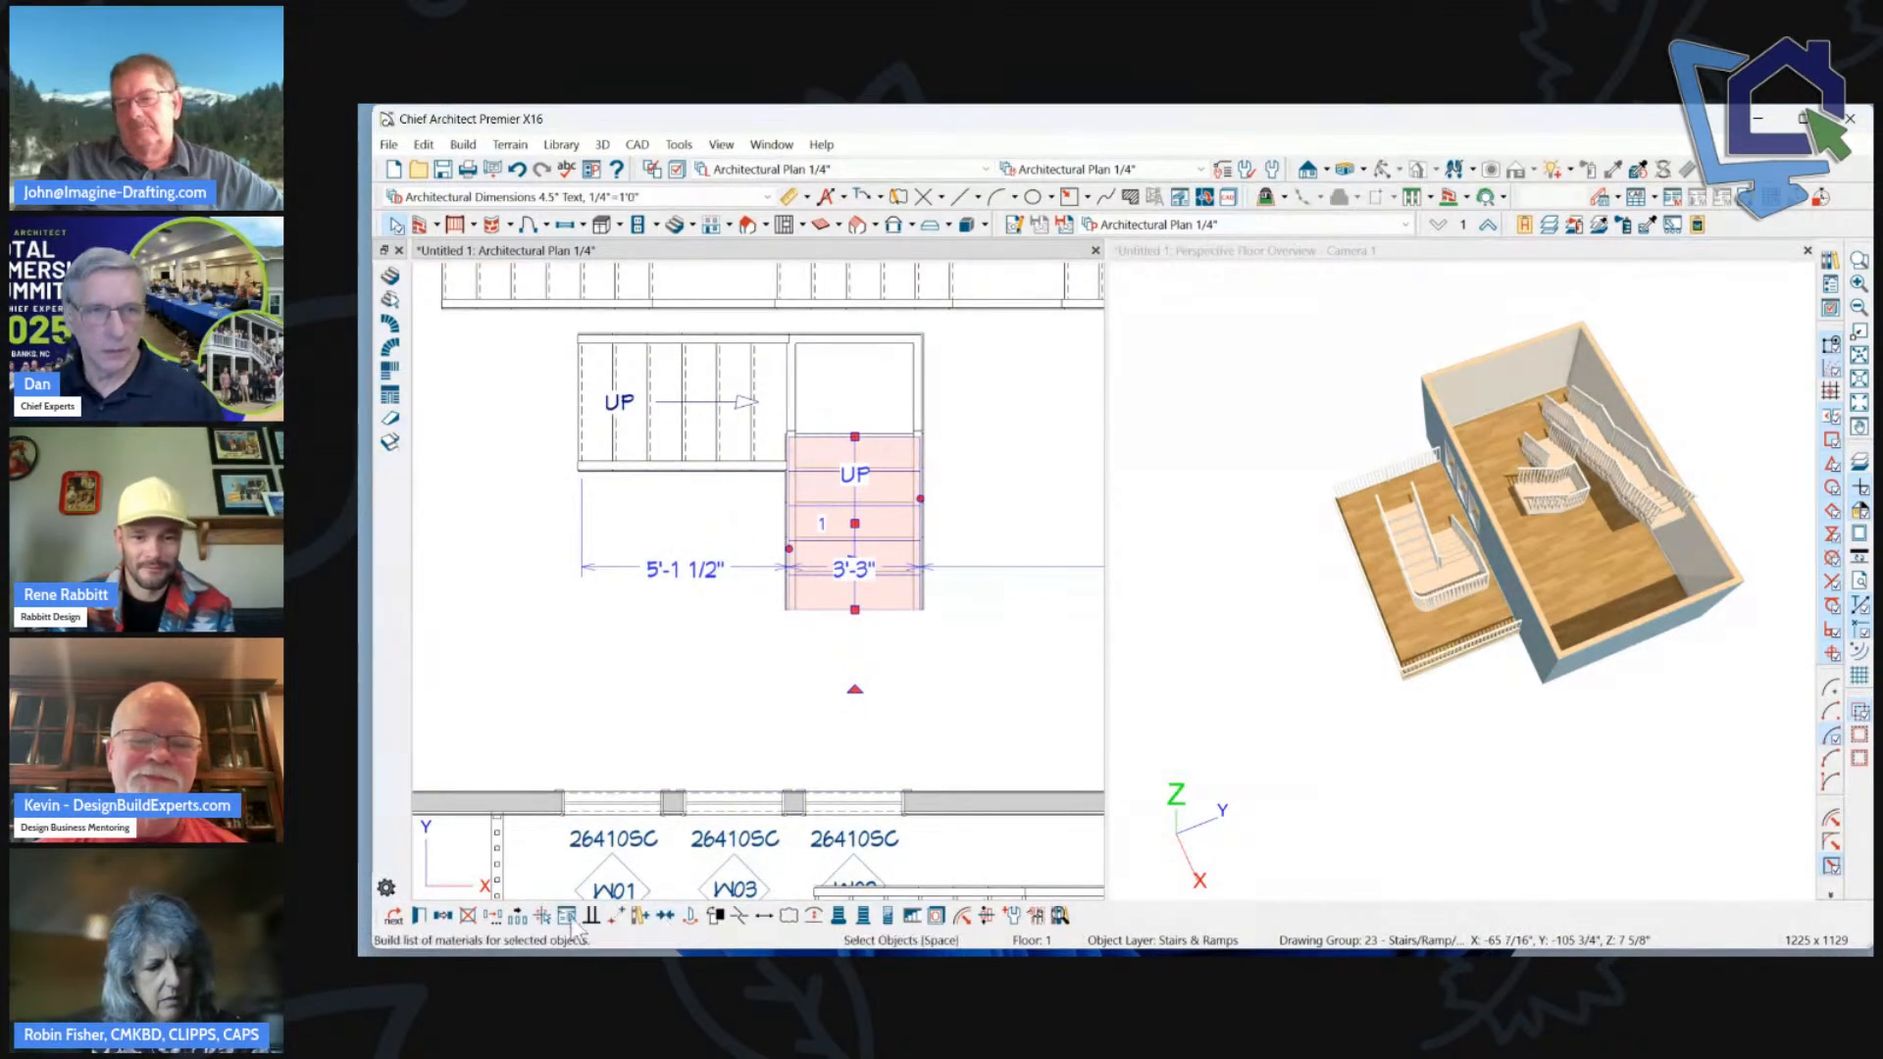
left_click(739, 915)
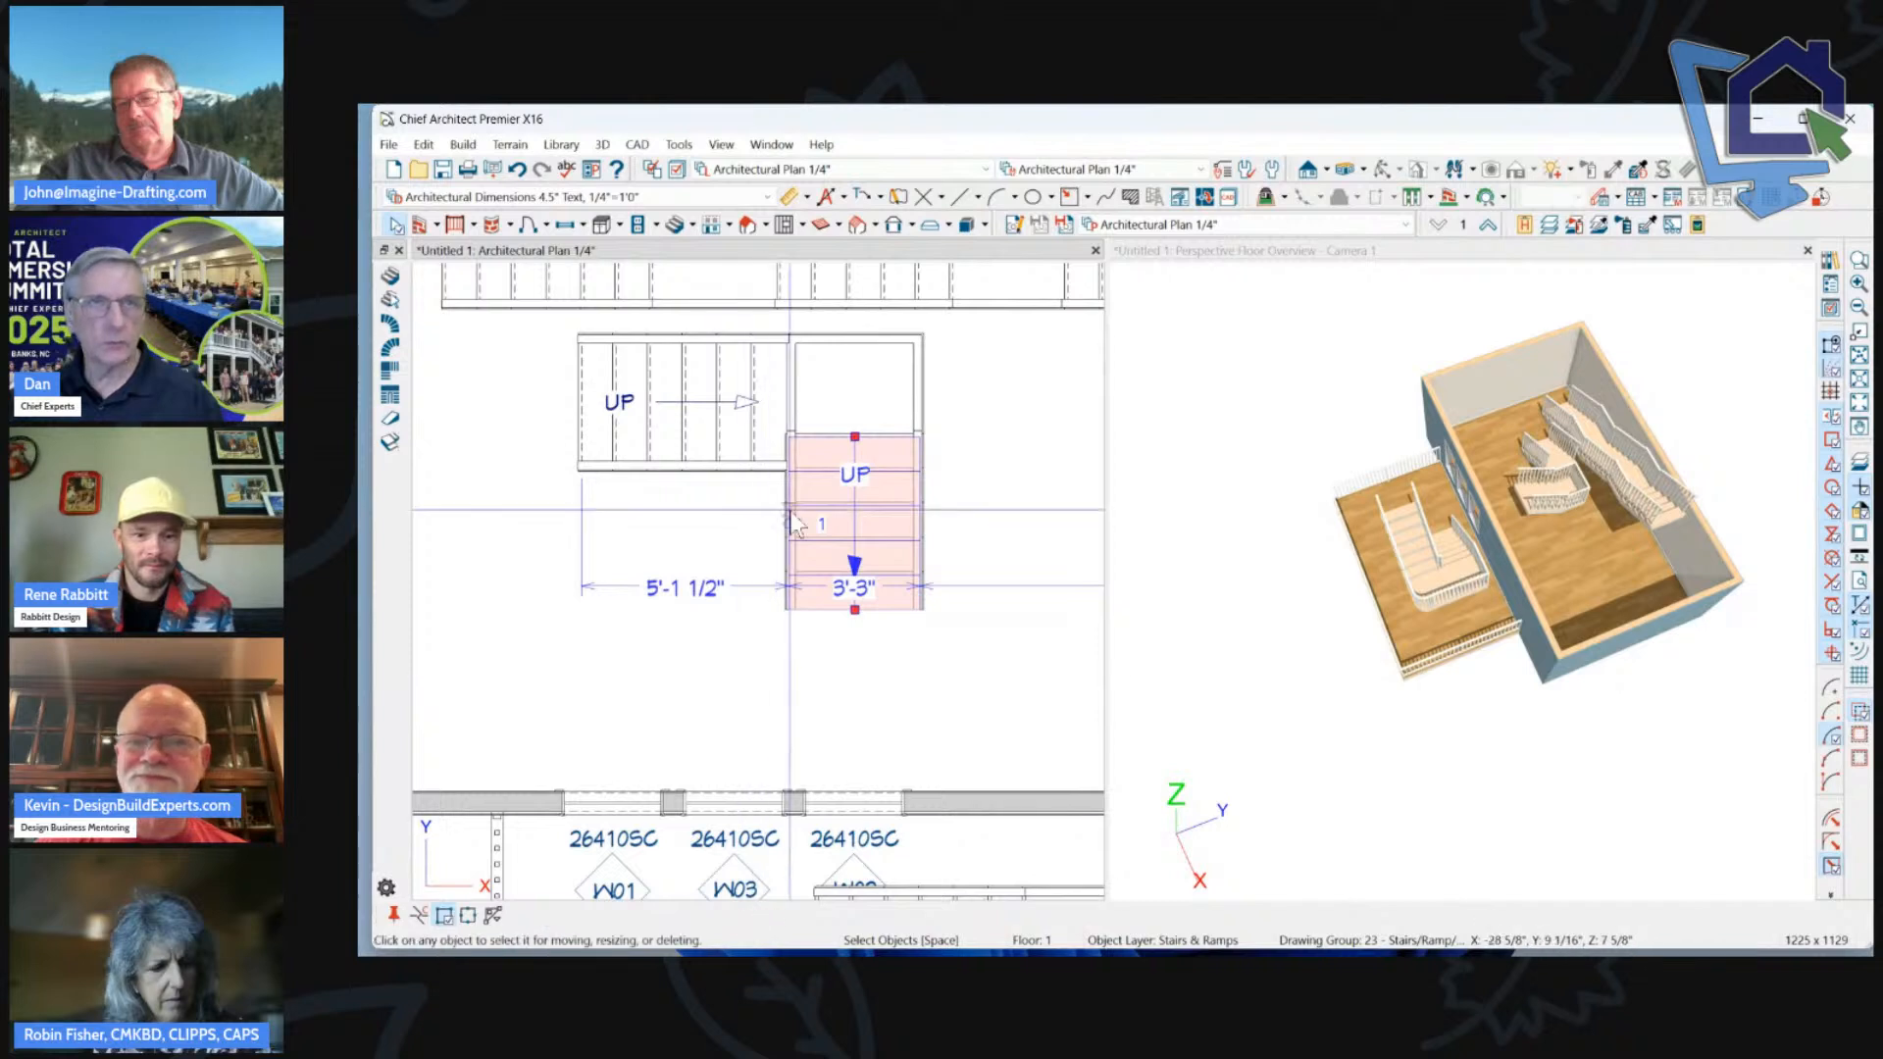
left_click(804, 507)
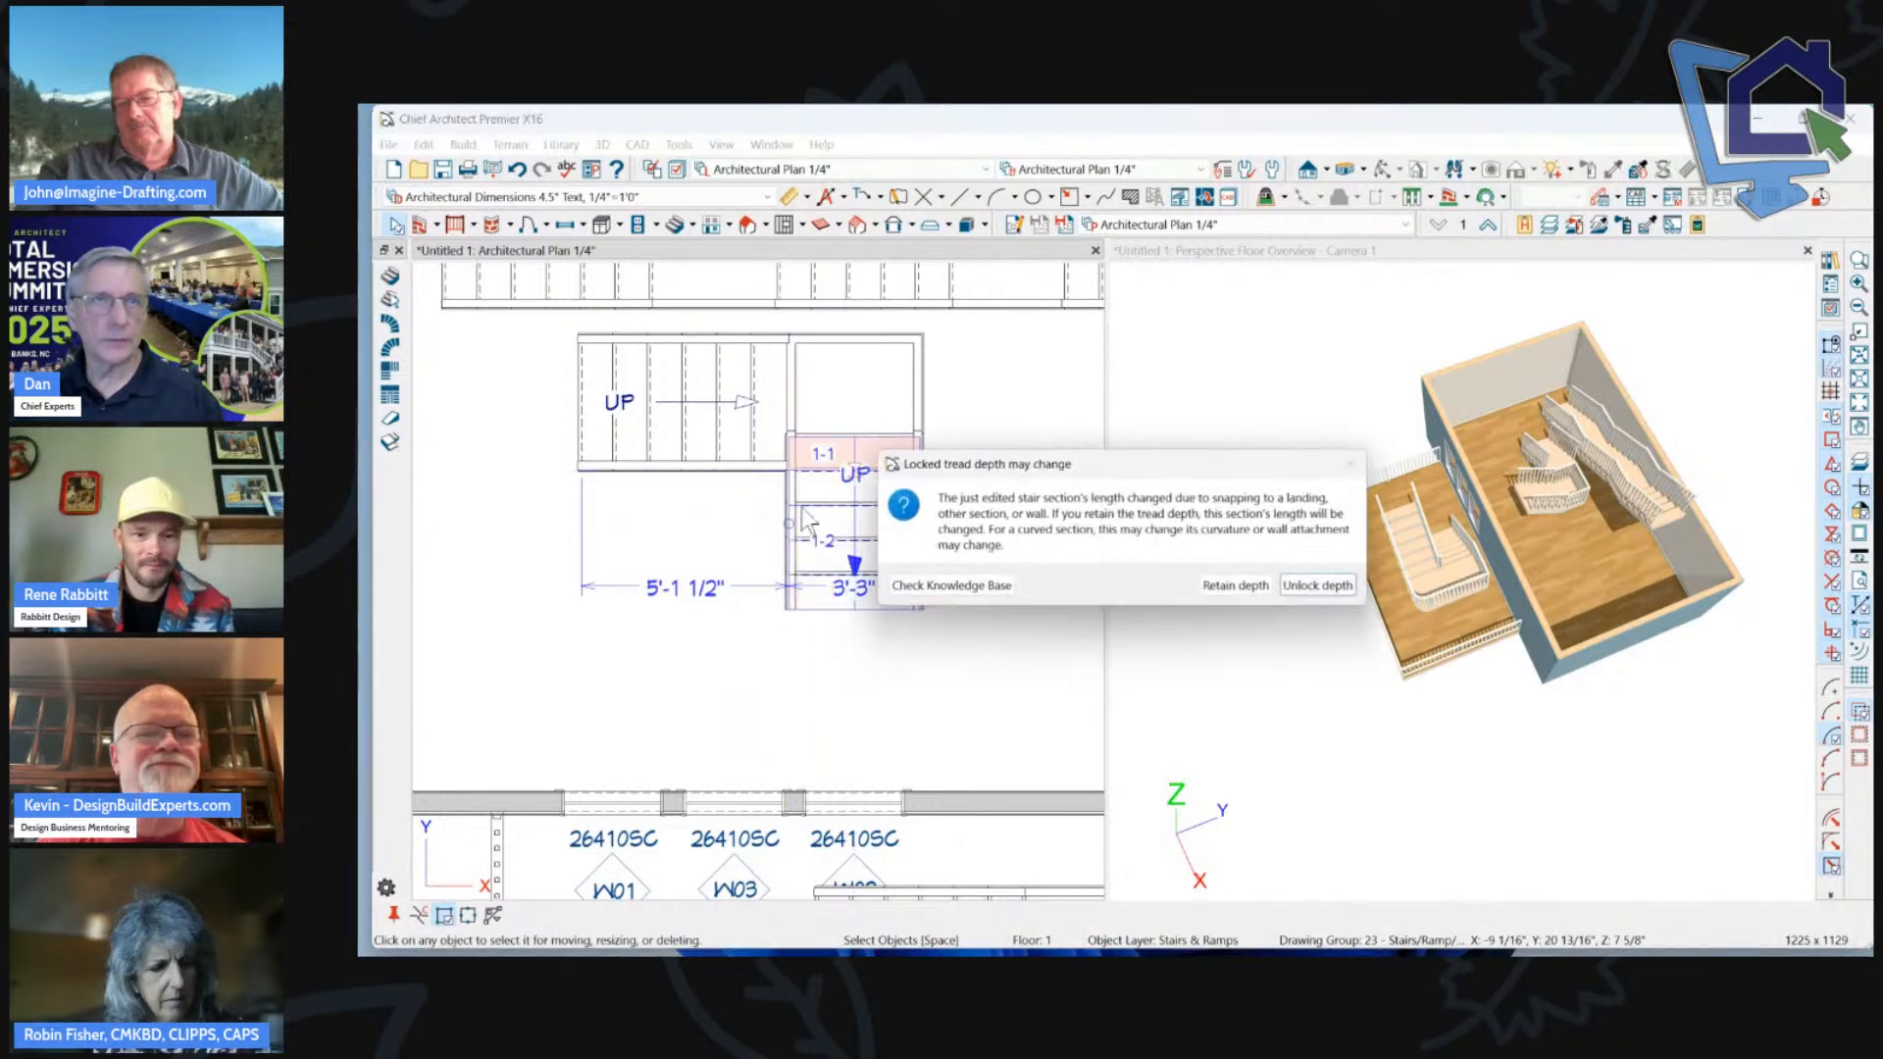
left_click(1230, 585)
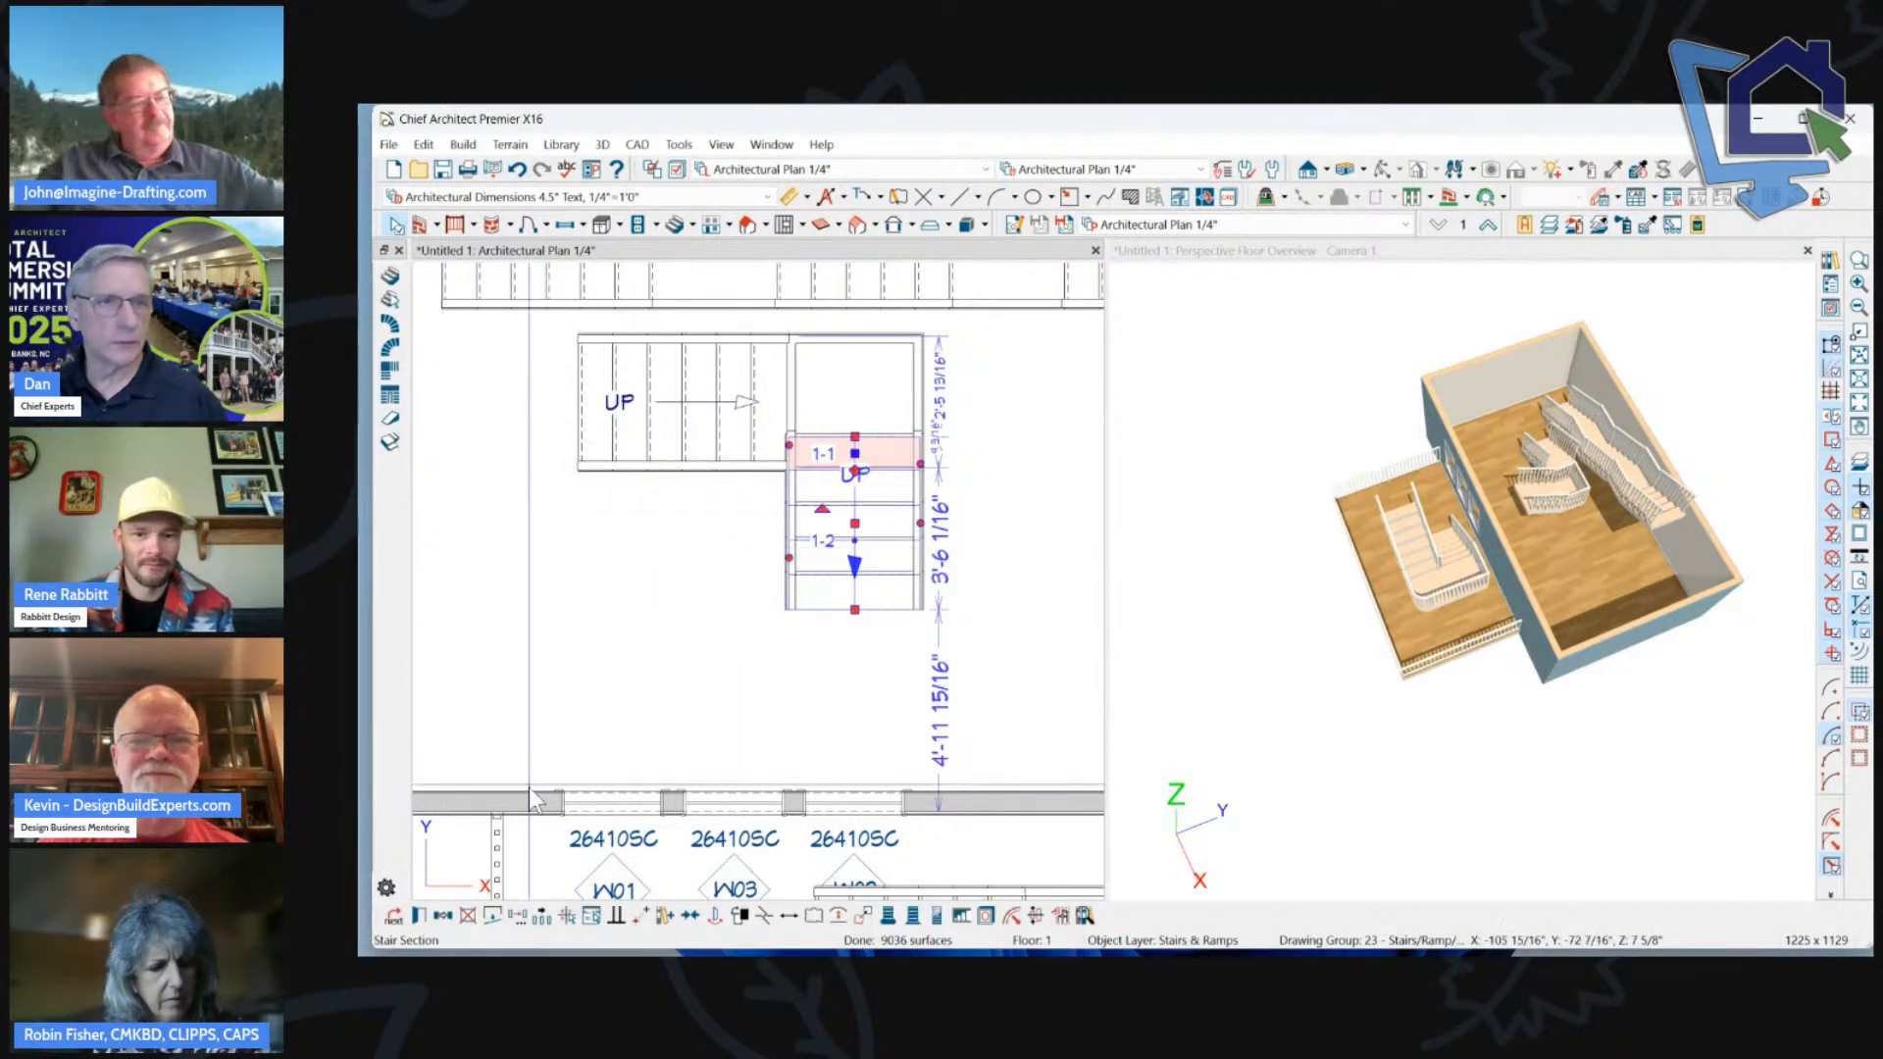
scroll(788, 452, "up", 1)
left_click(789, 451)
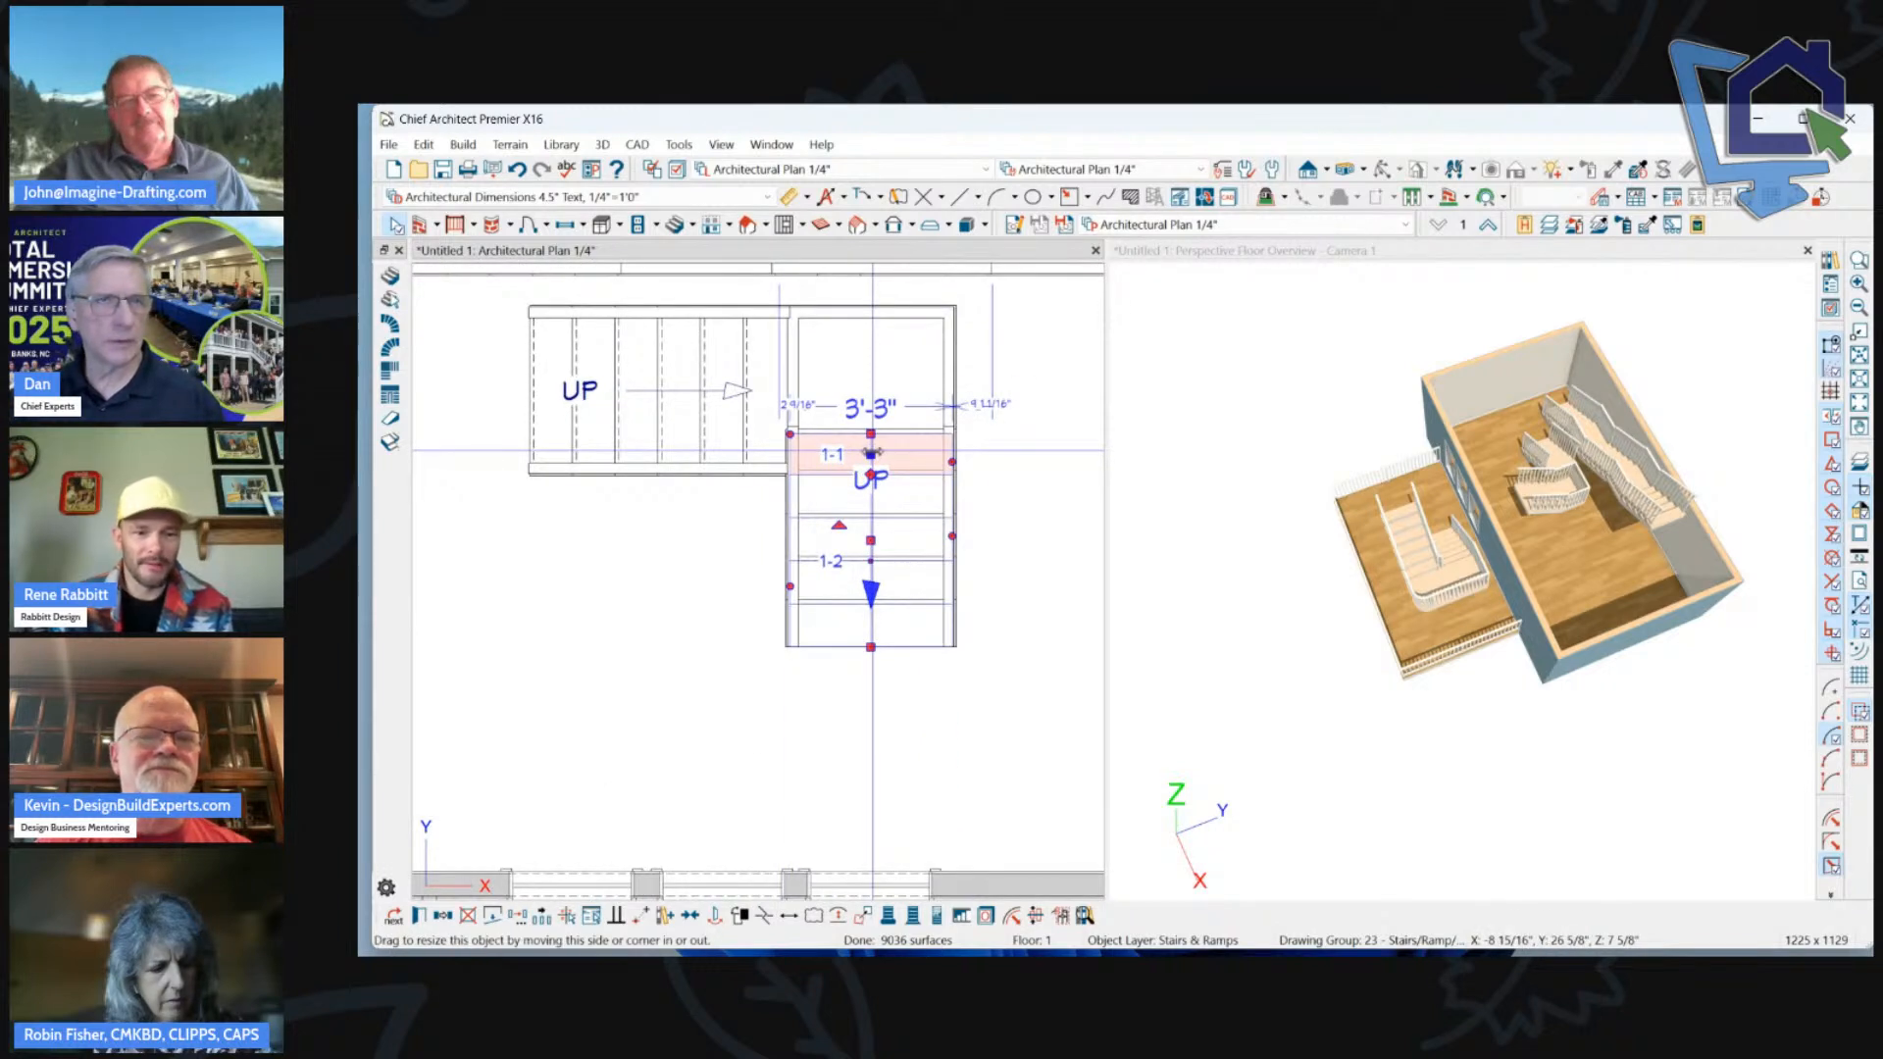
Add a complete break to the L-shaped stair's second flight, one tread below the corner landing.
left_click(841, 538)
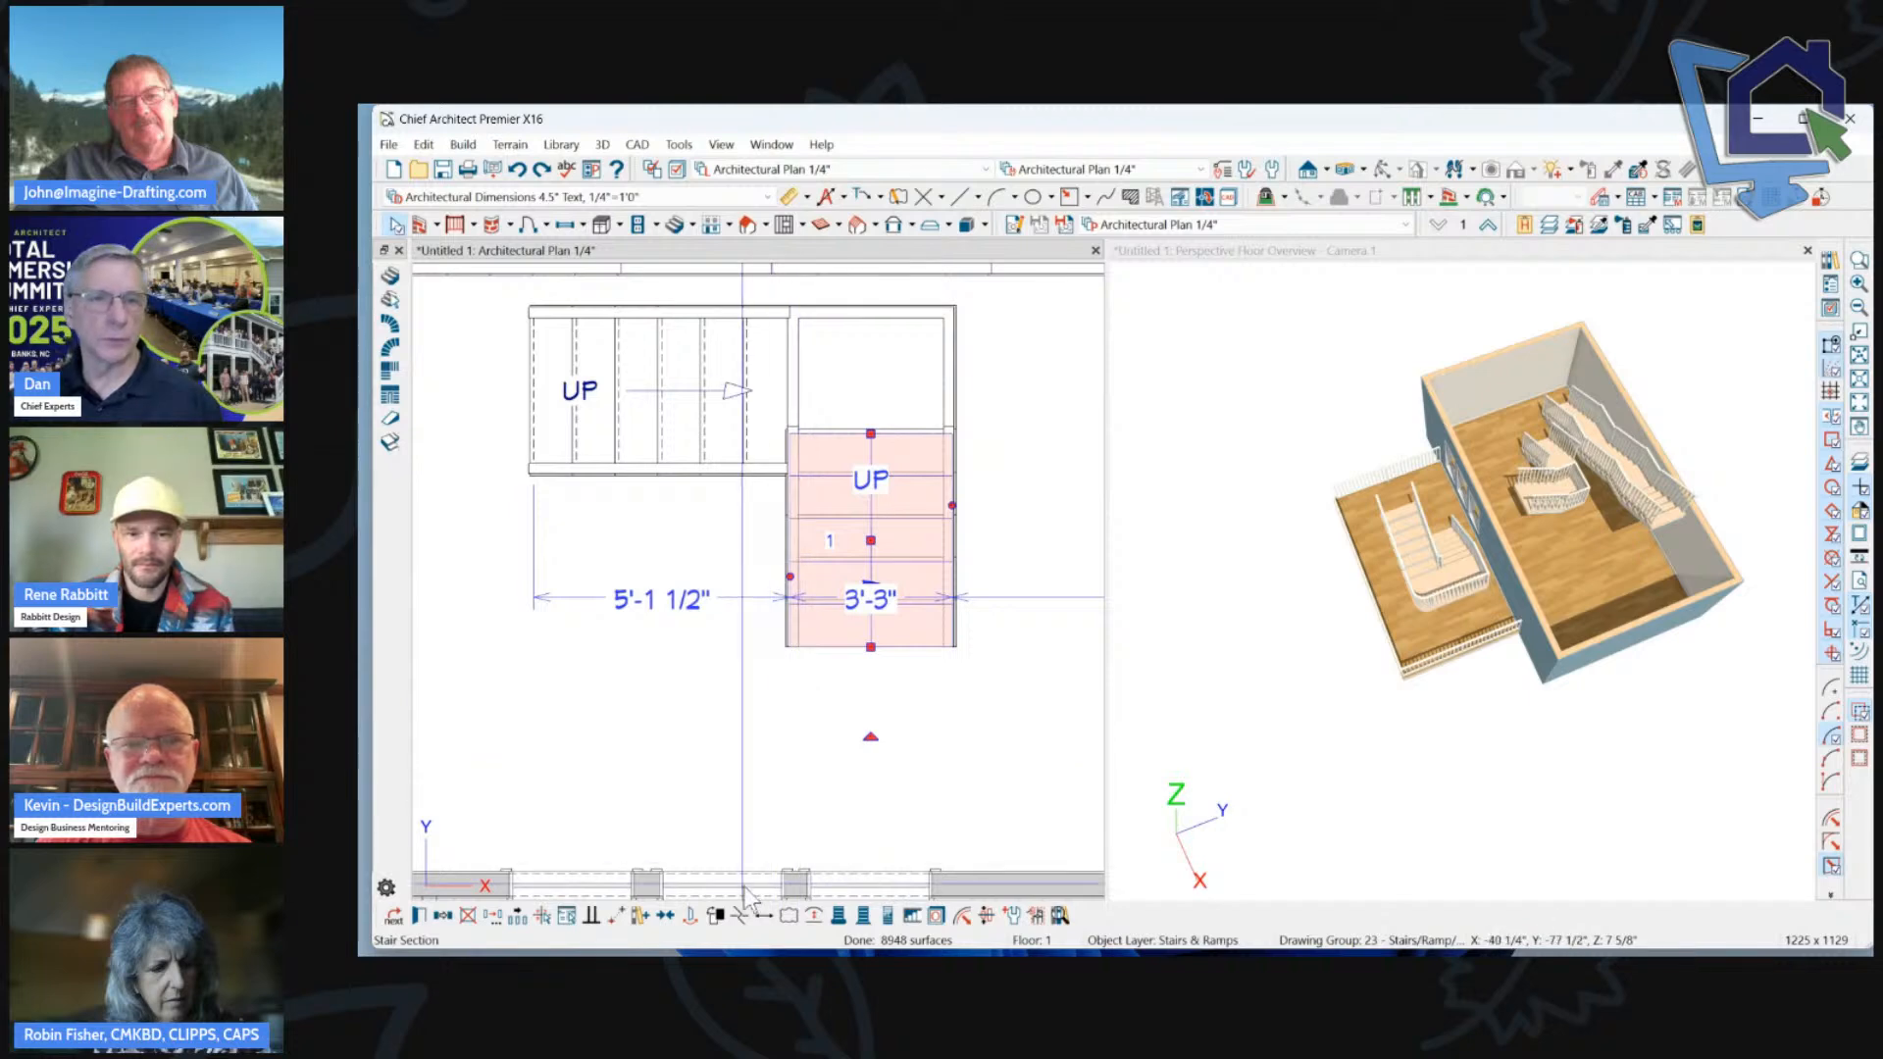
left_click(738, 917)
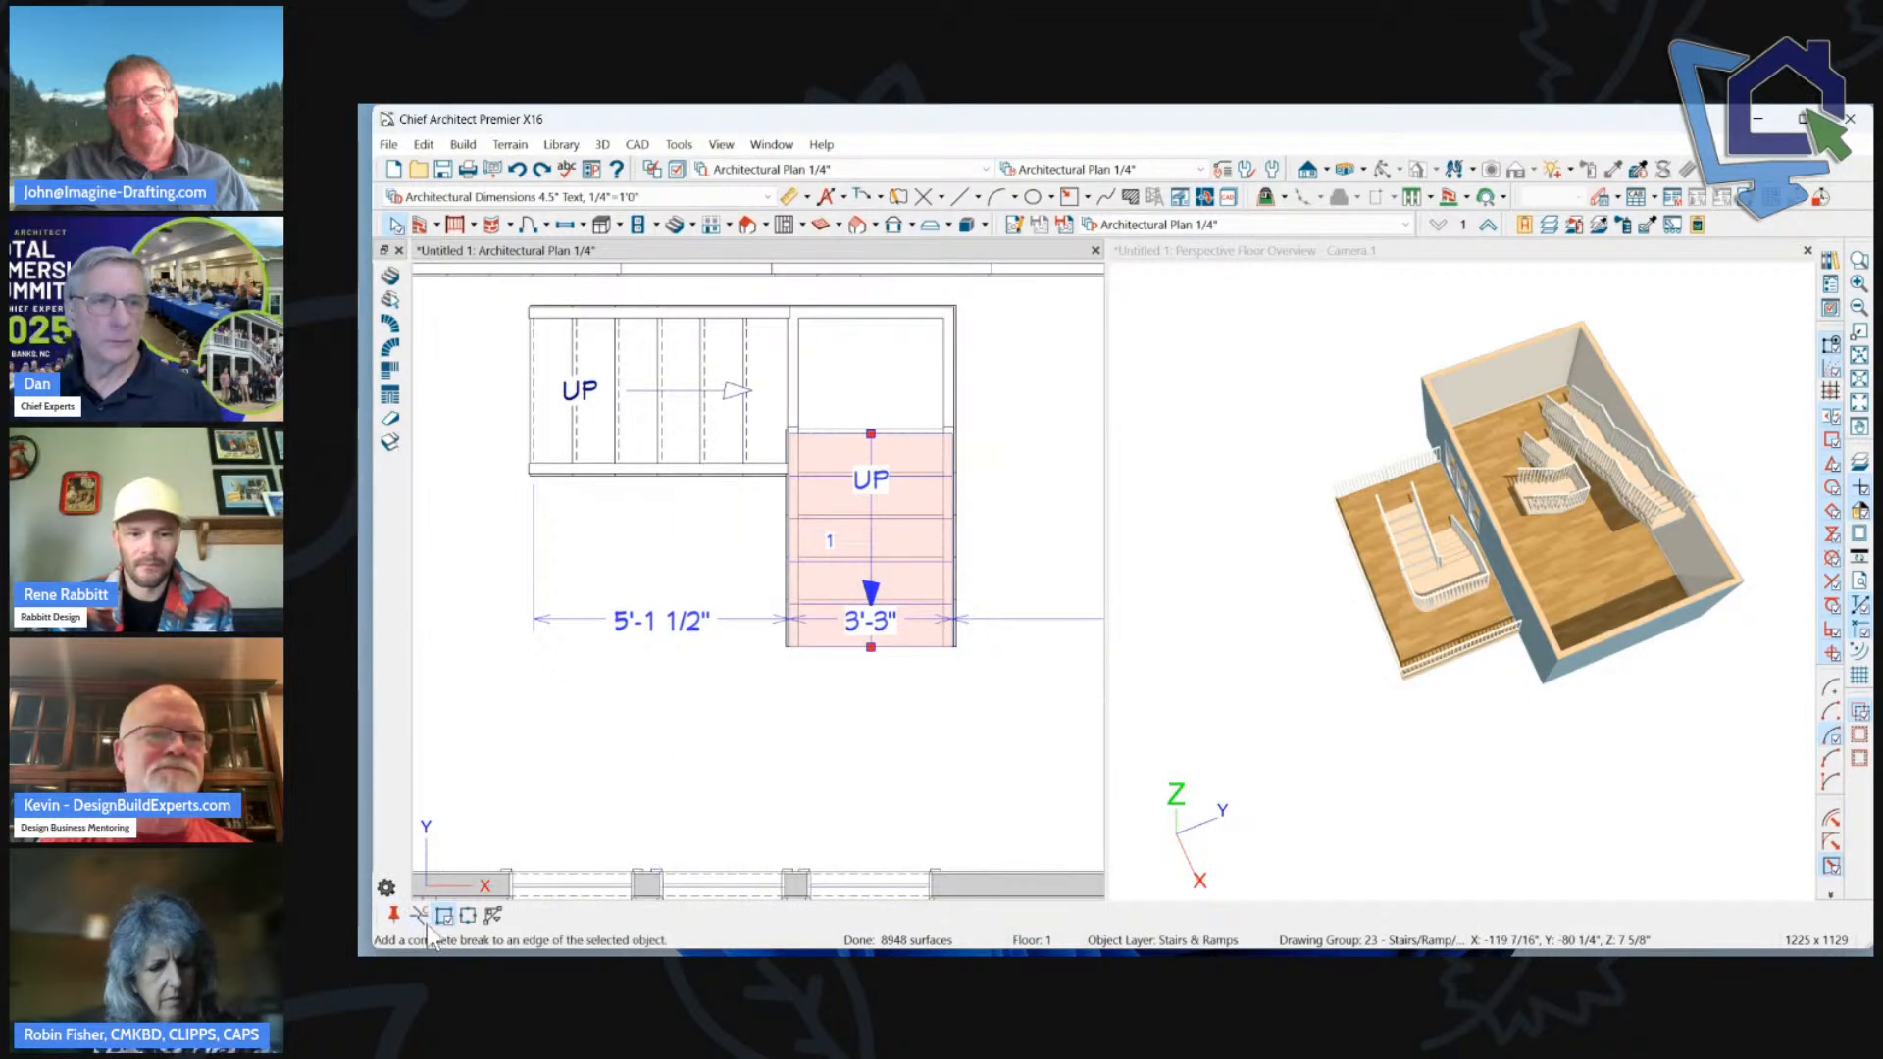
key("ctrl+1")
left_click(485, 843)
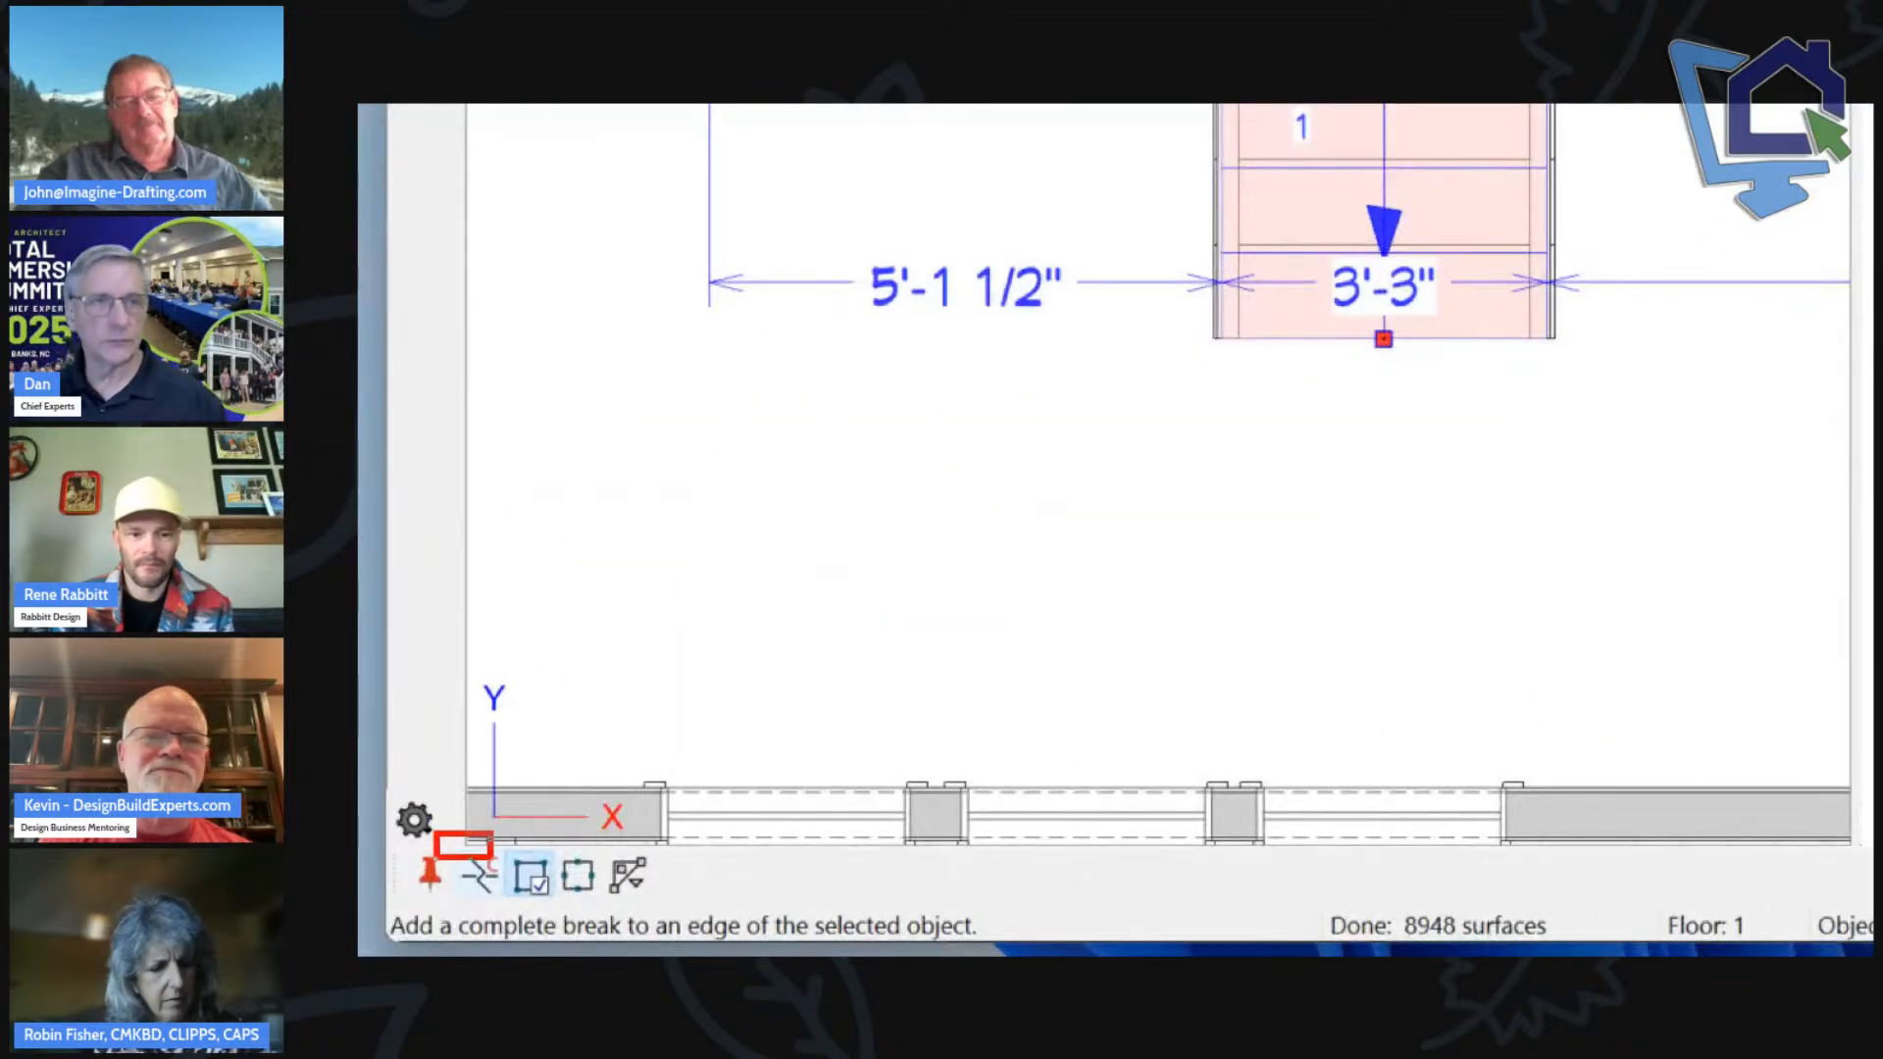
left_click_drag(492, 858, 527, 917, "ctrl")
key("Escape")
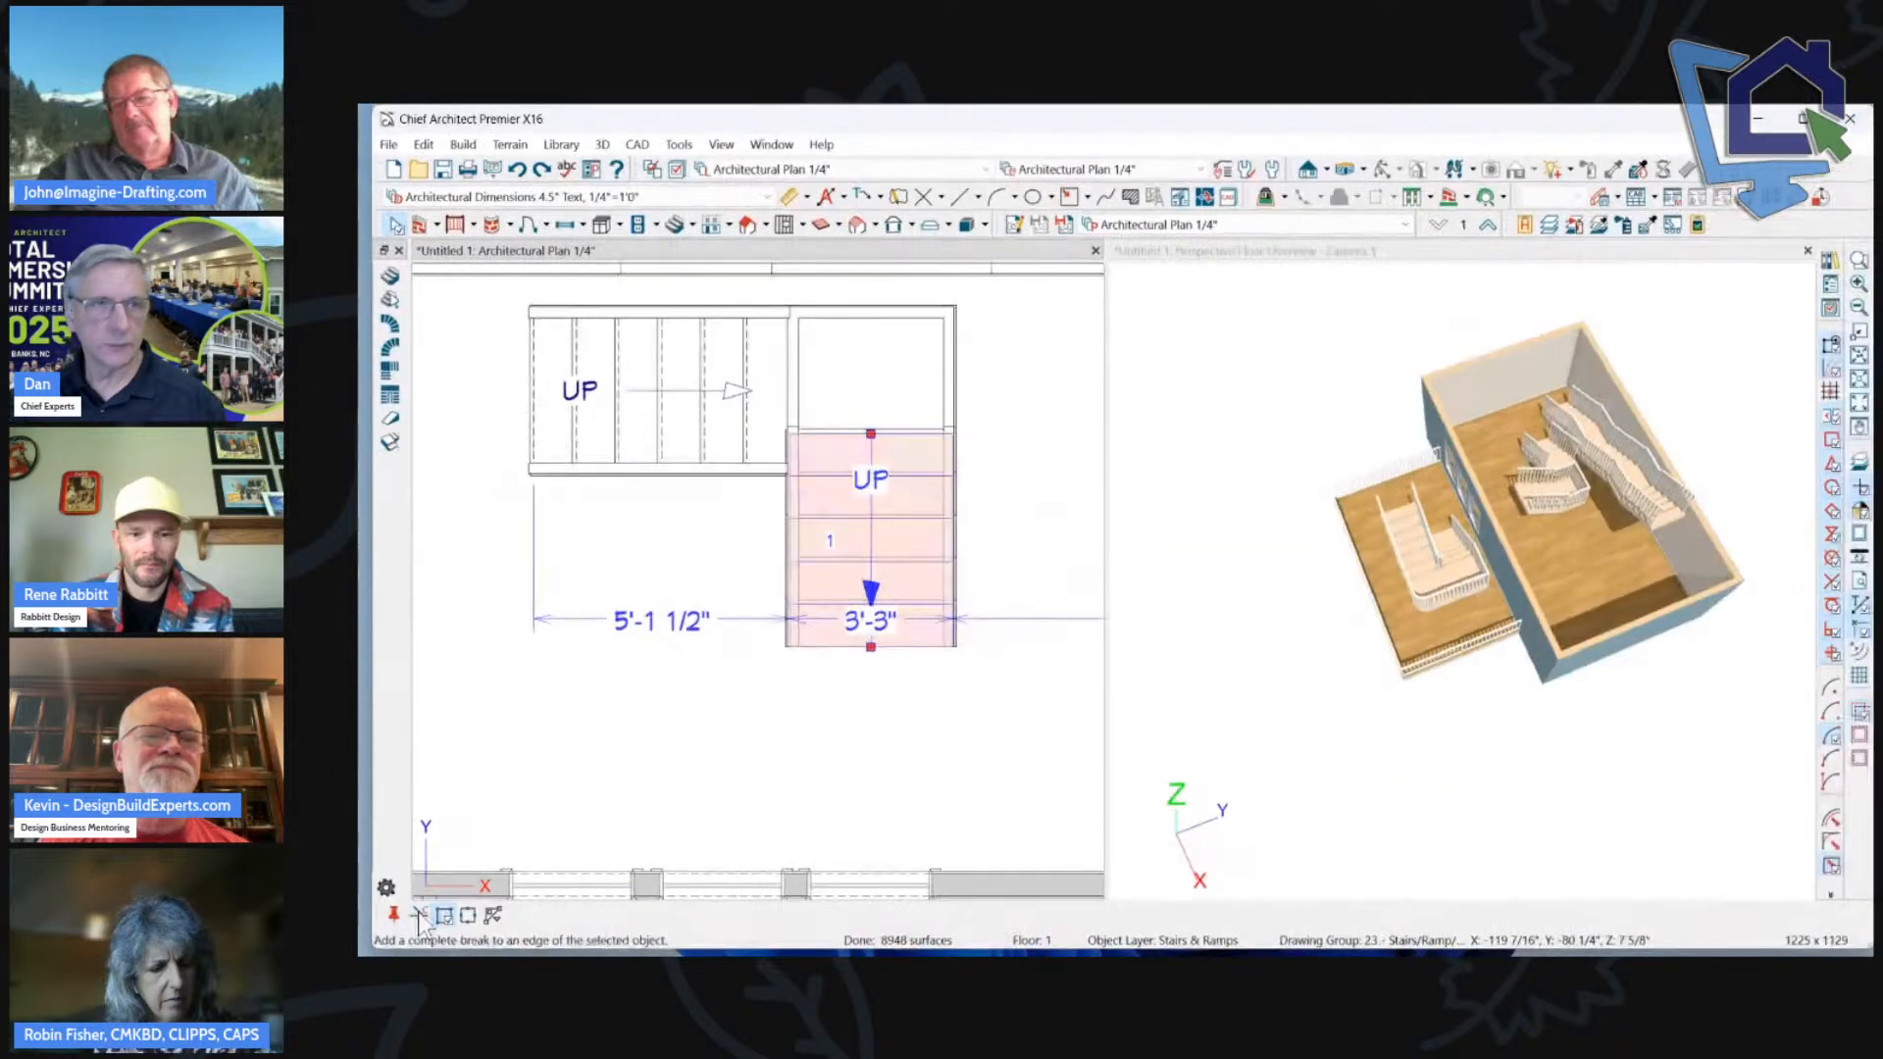
left_click(871, 478)
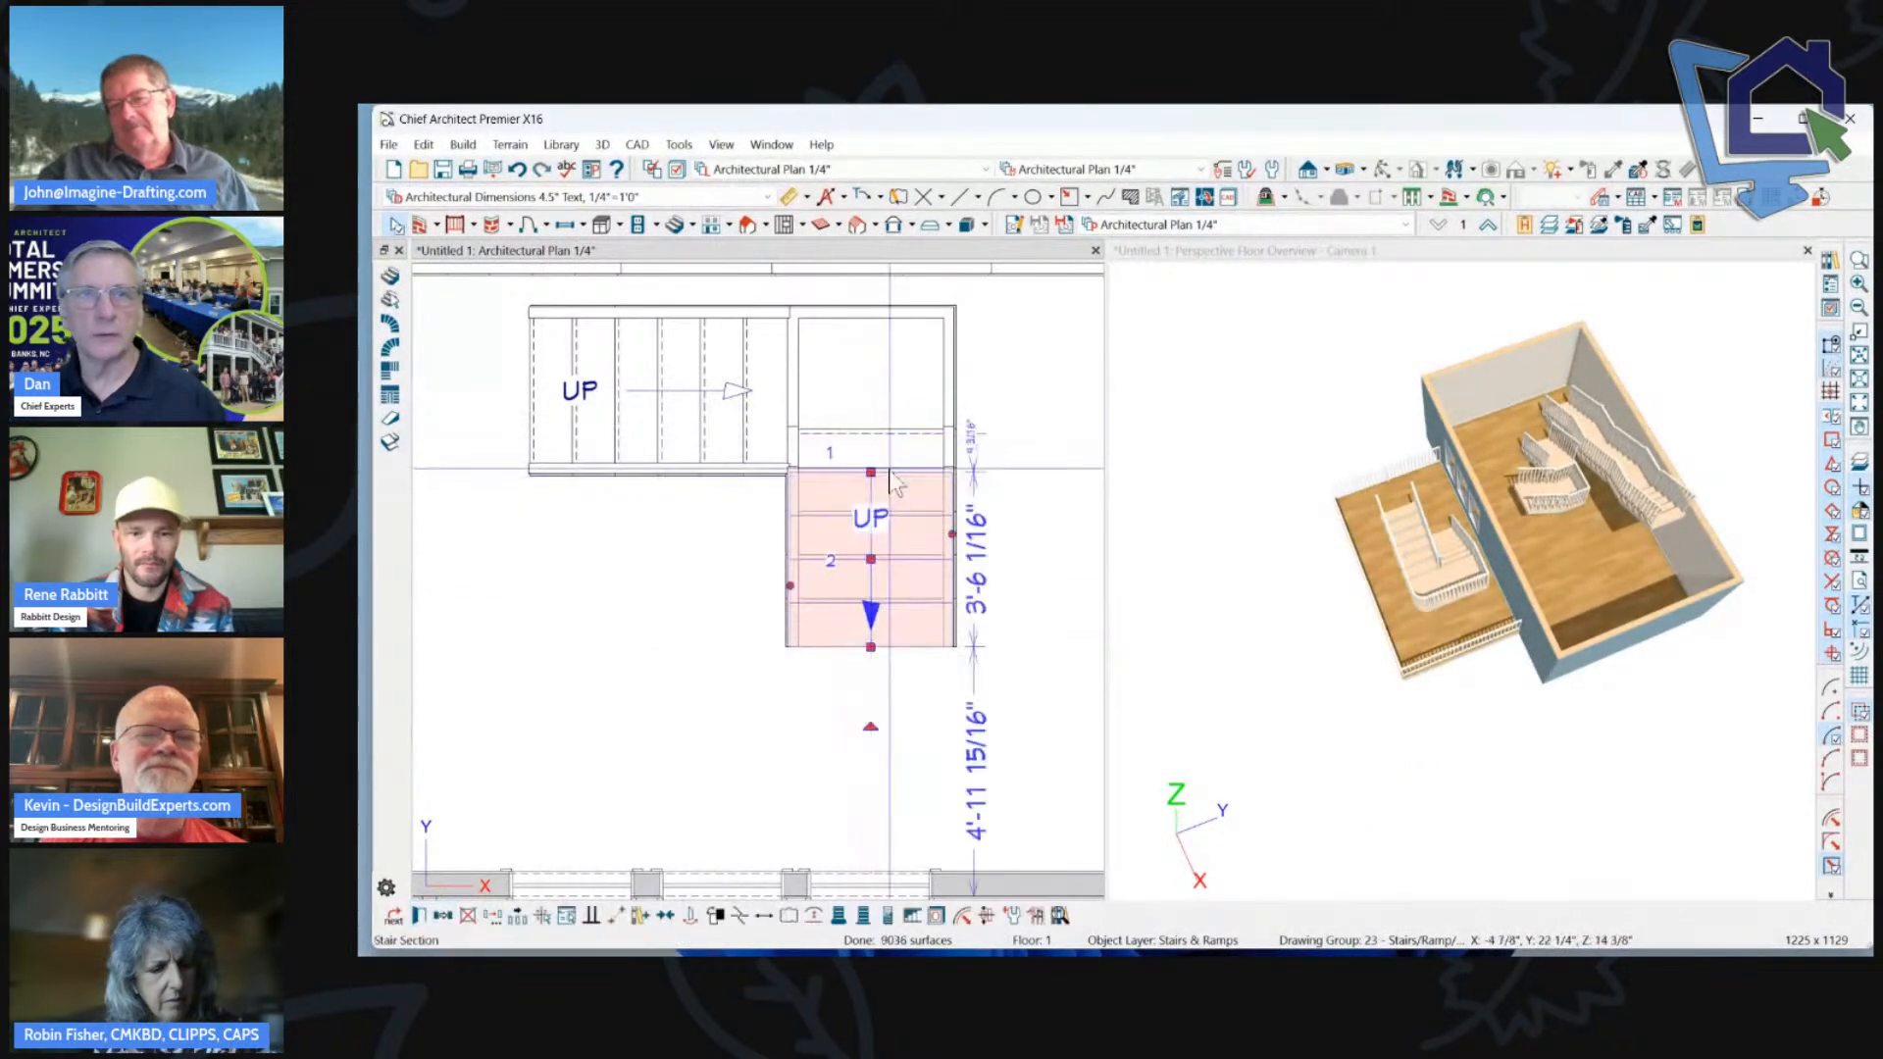
key("Escape")
left_click(903, 458)
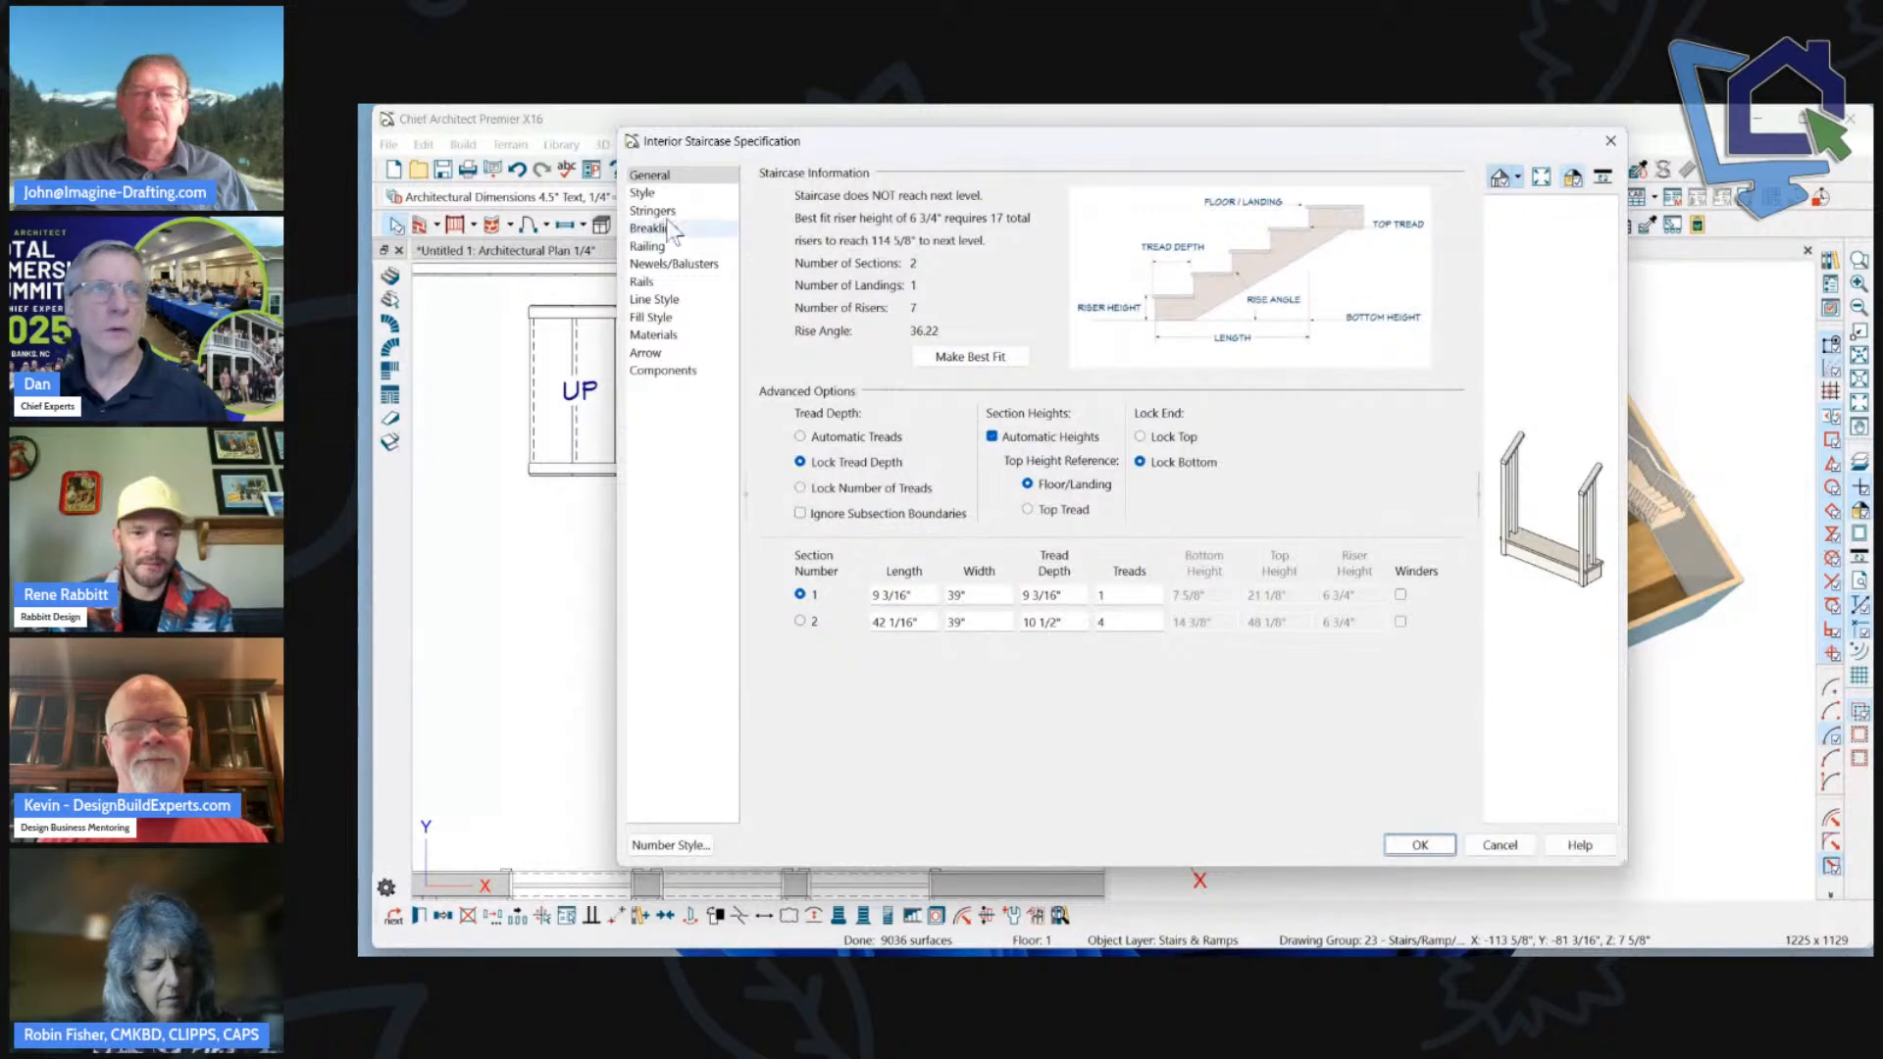
left_click(1498, 847)
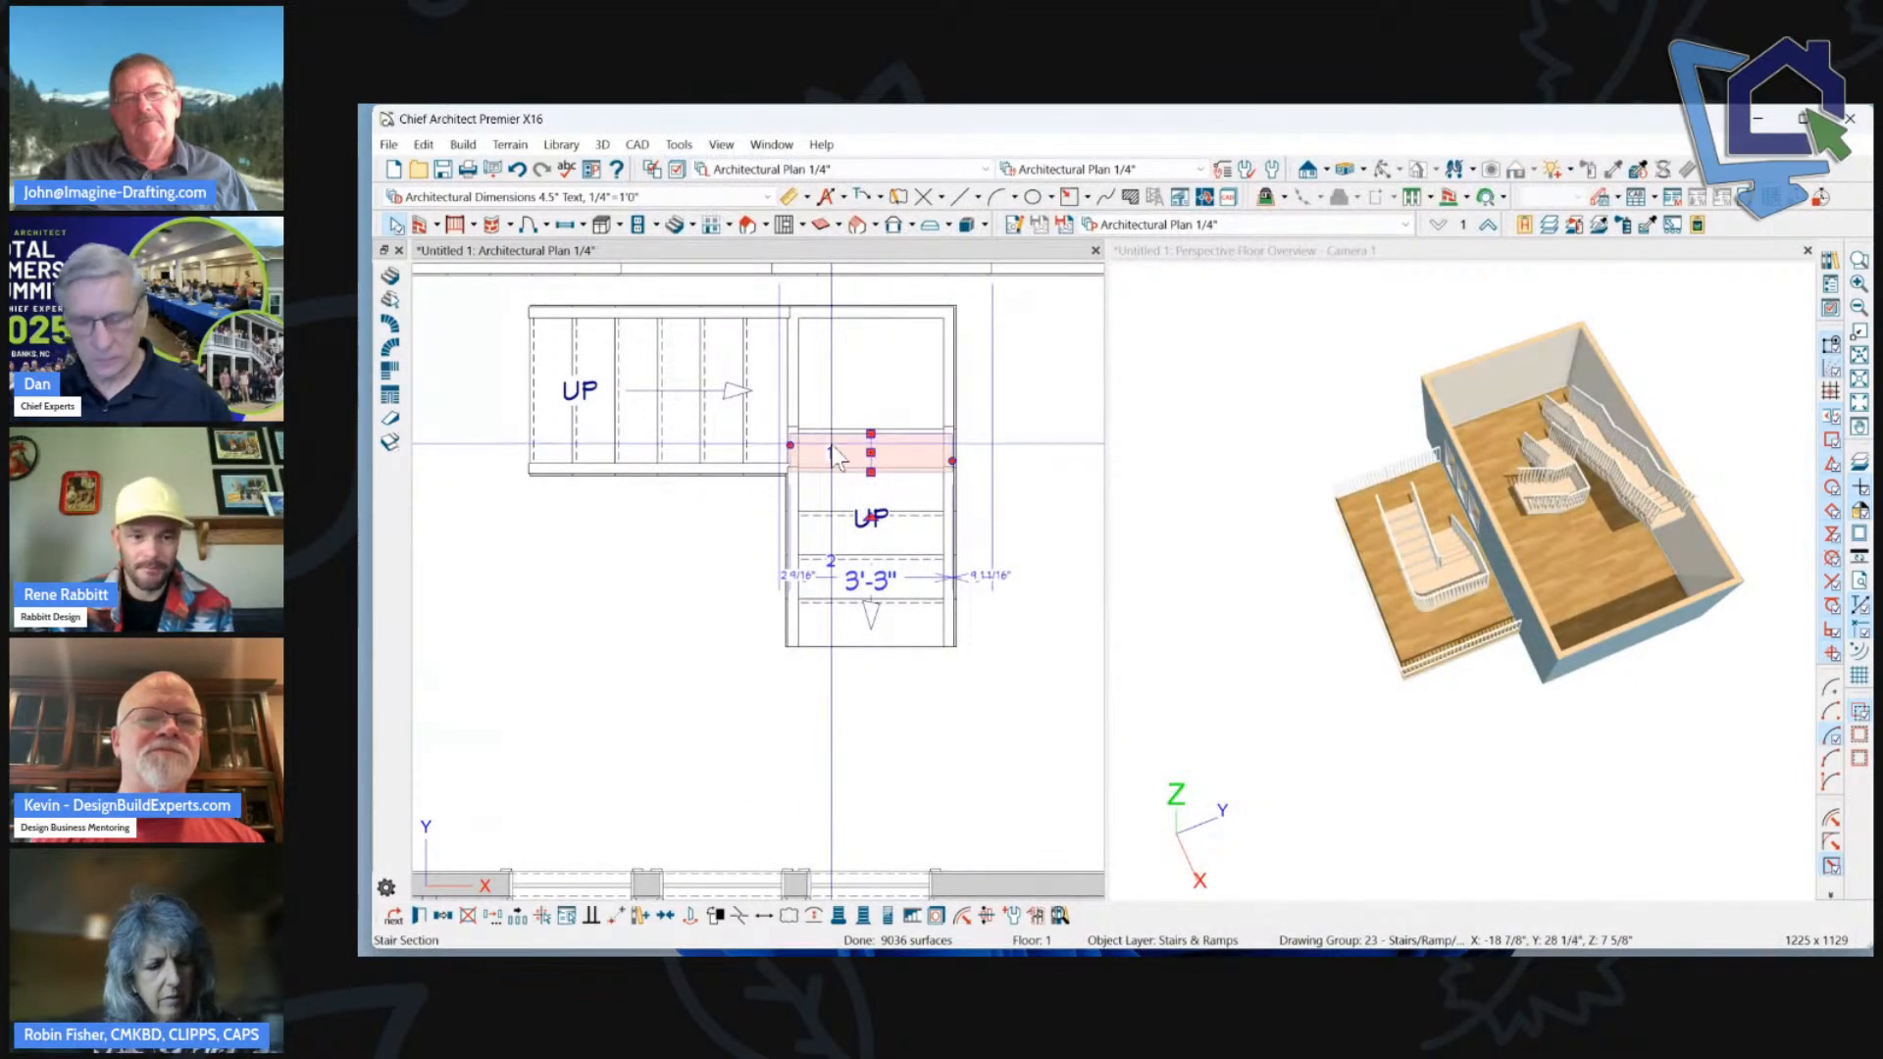
Turn off the left railing of the one-tread stair section next to the corner landing.
left_click(834, 452)
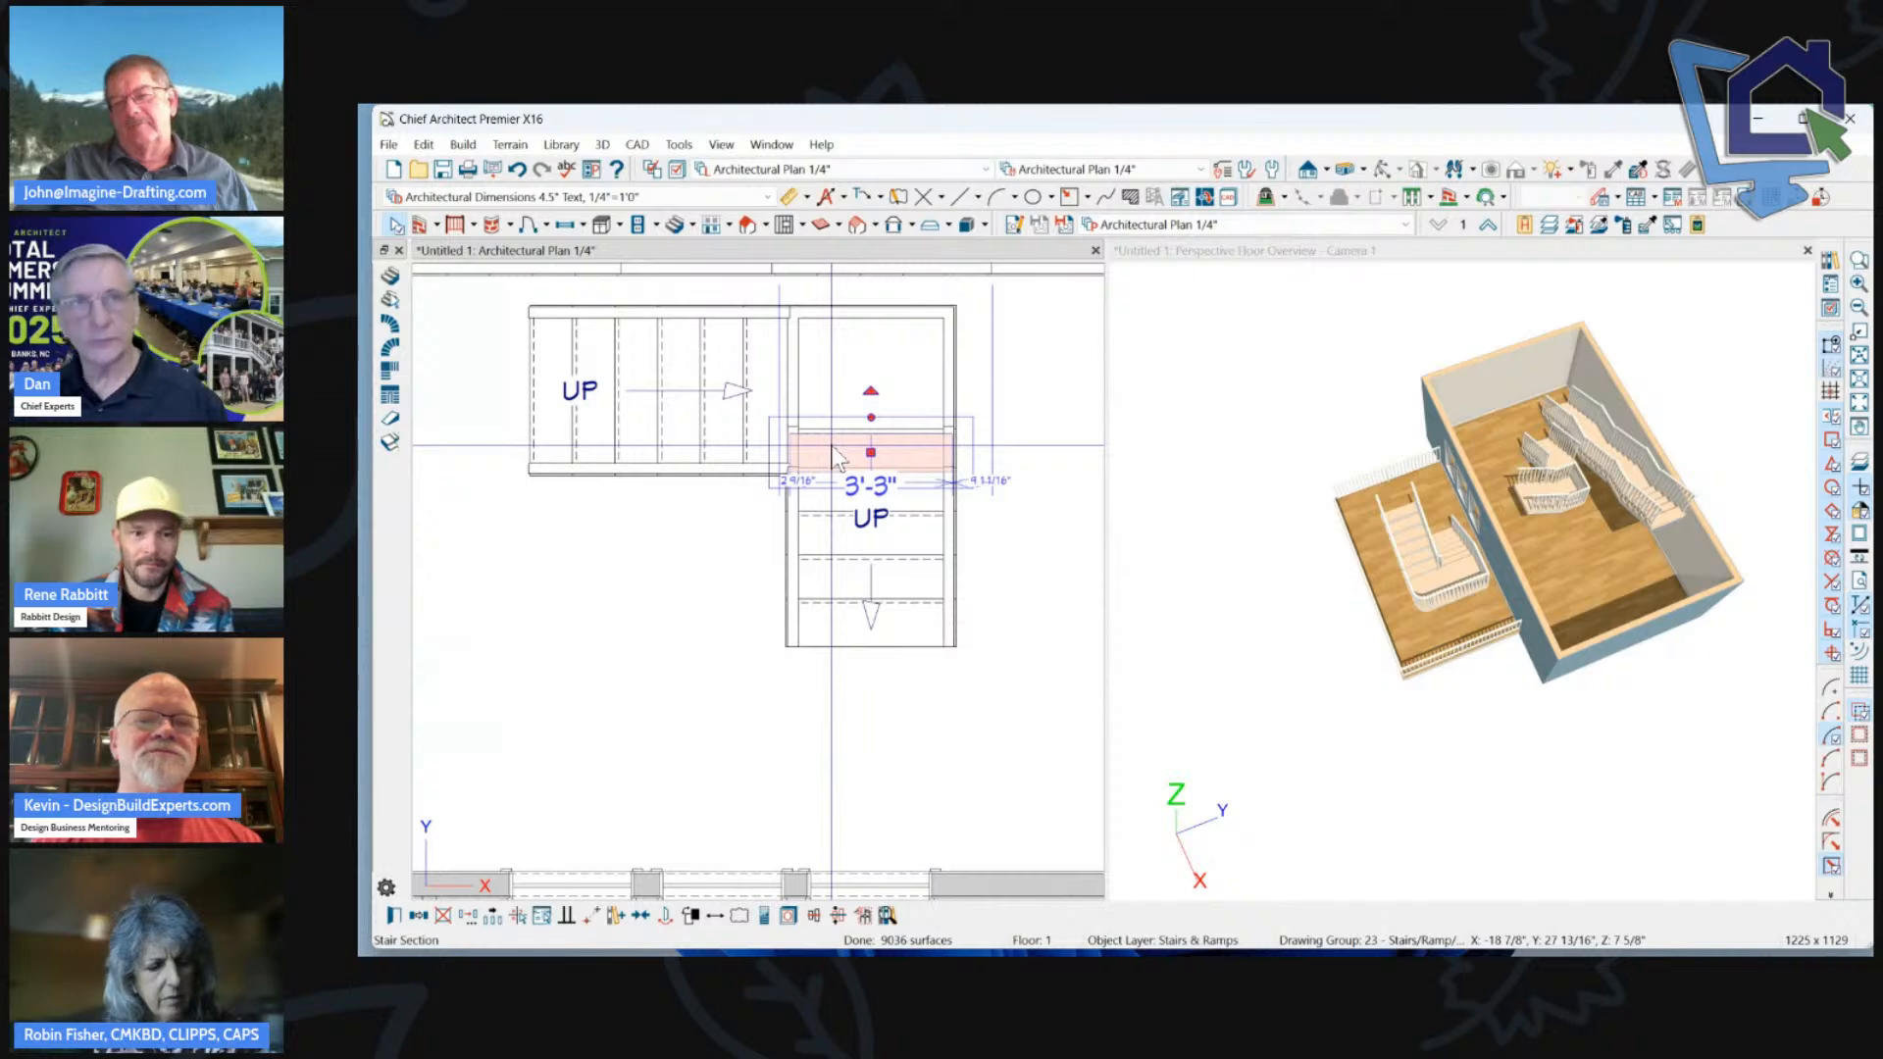
double_click(833, 453)
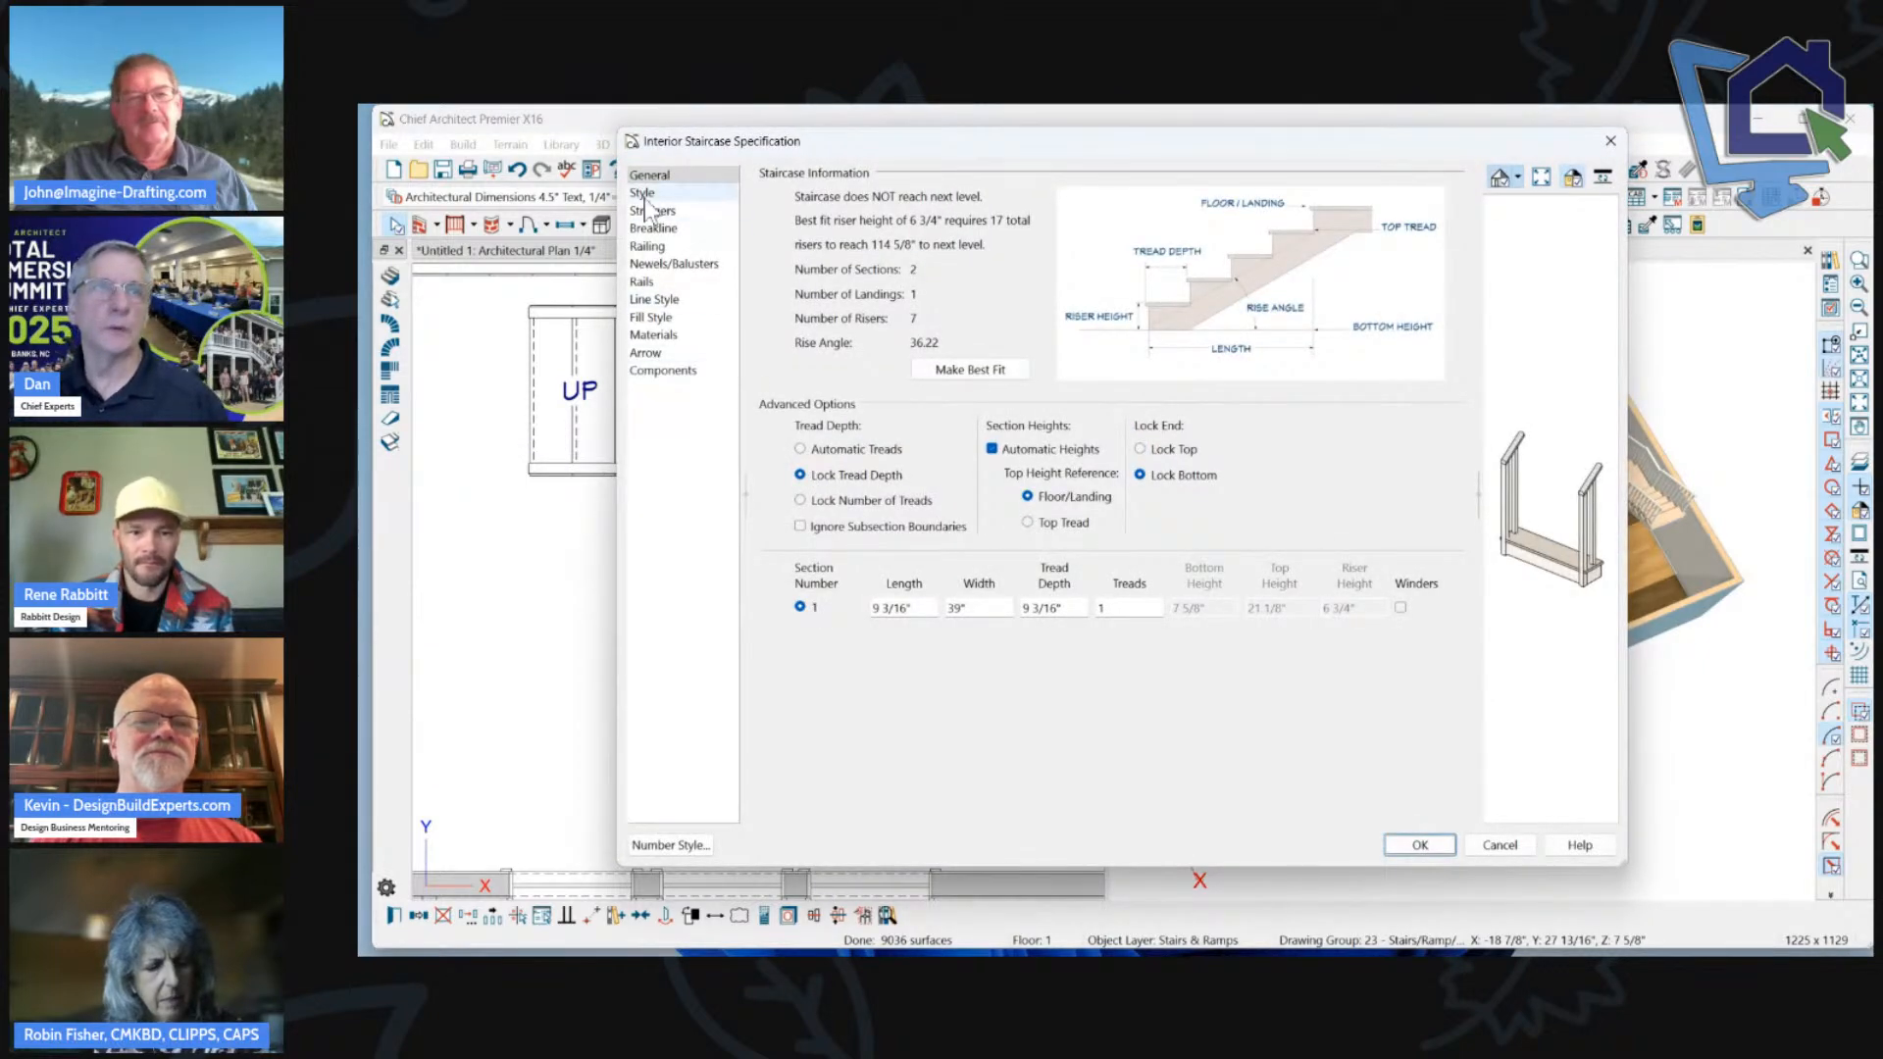
left_click(647, 245)
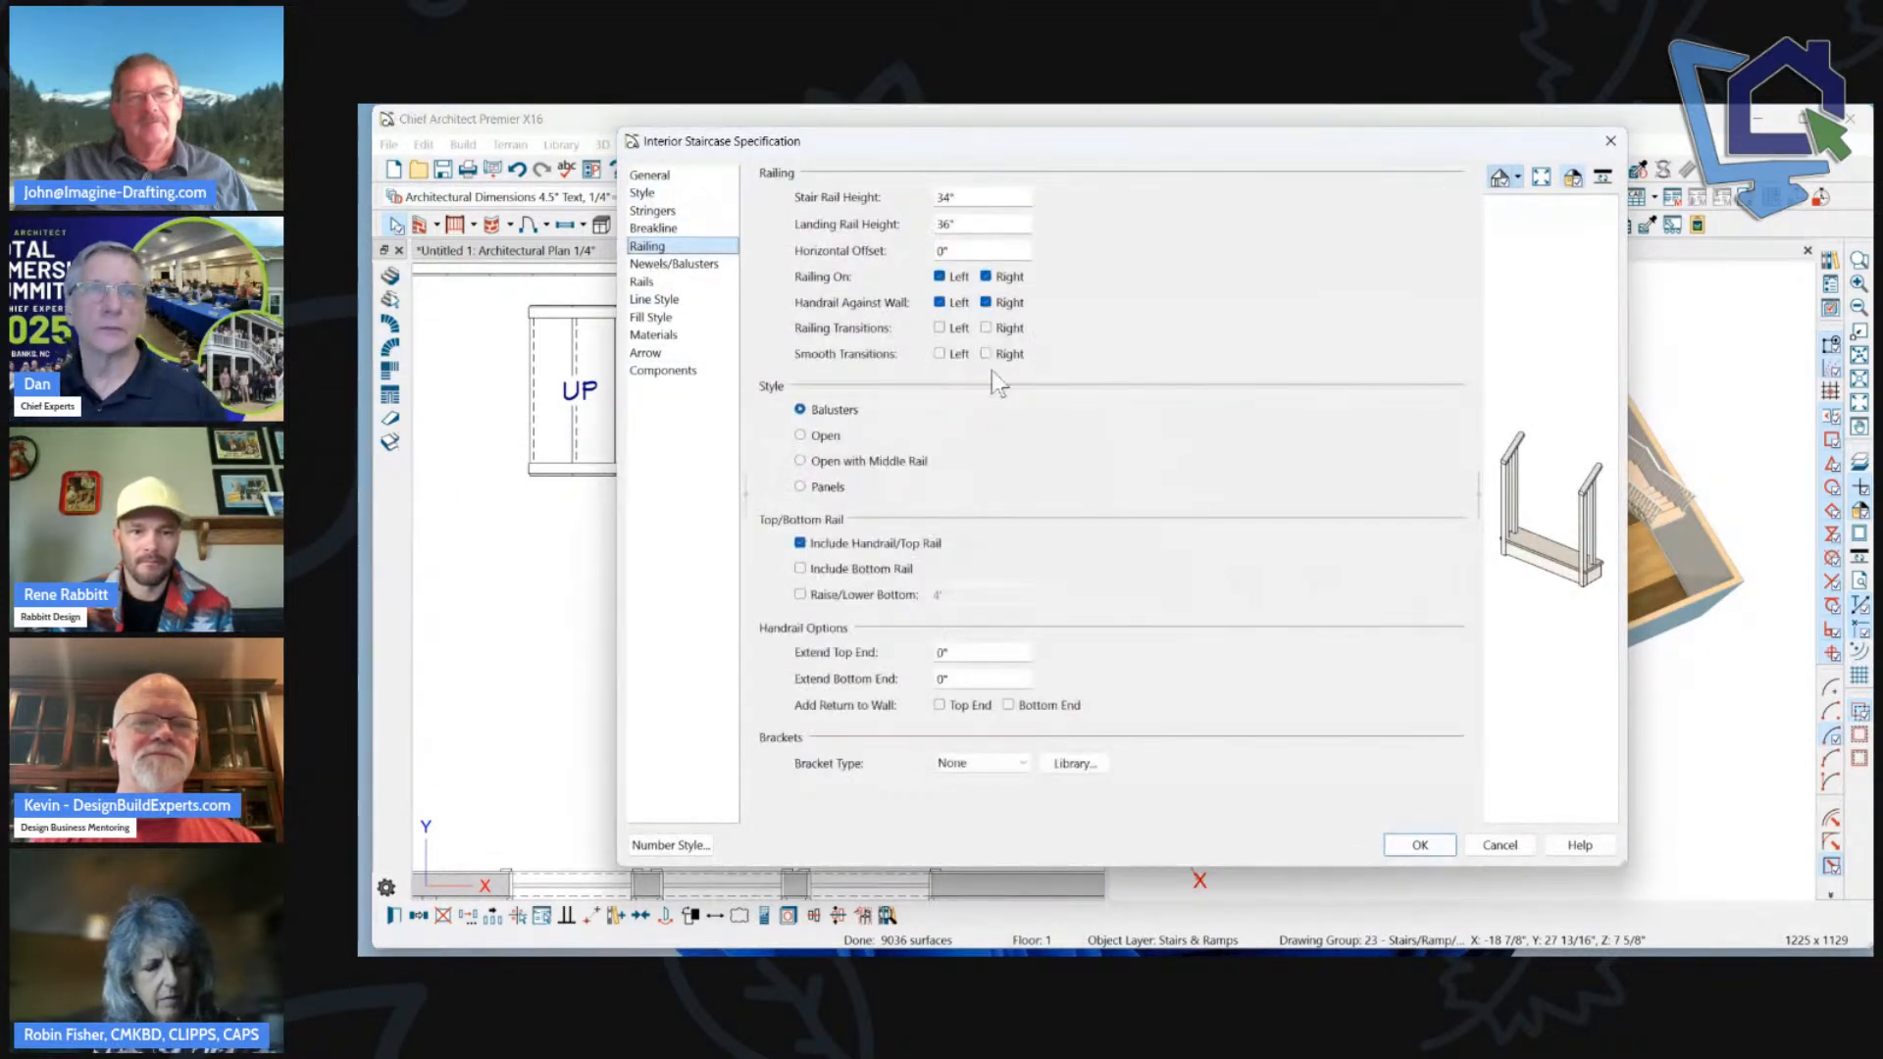
left_click(957, 277)
left_click(1420, 845)
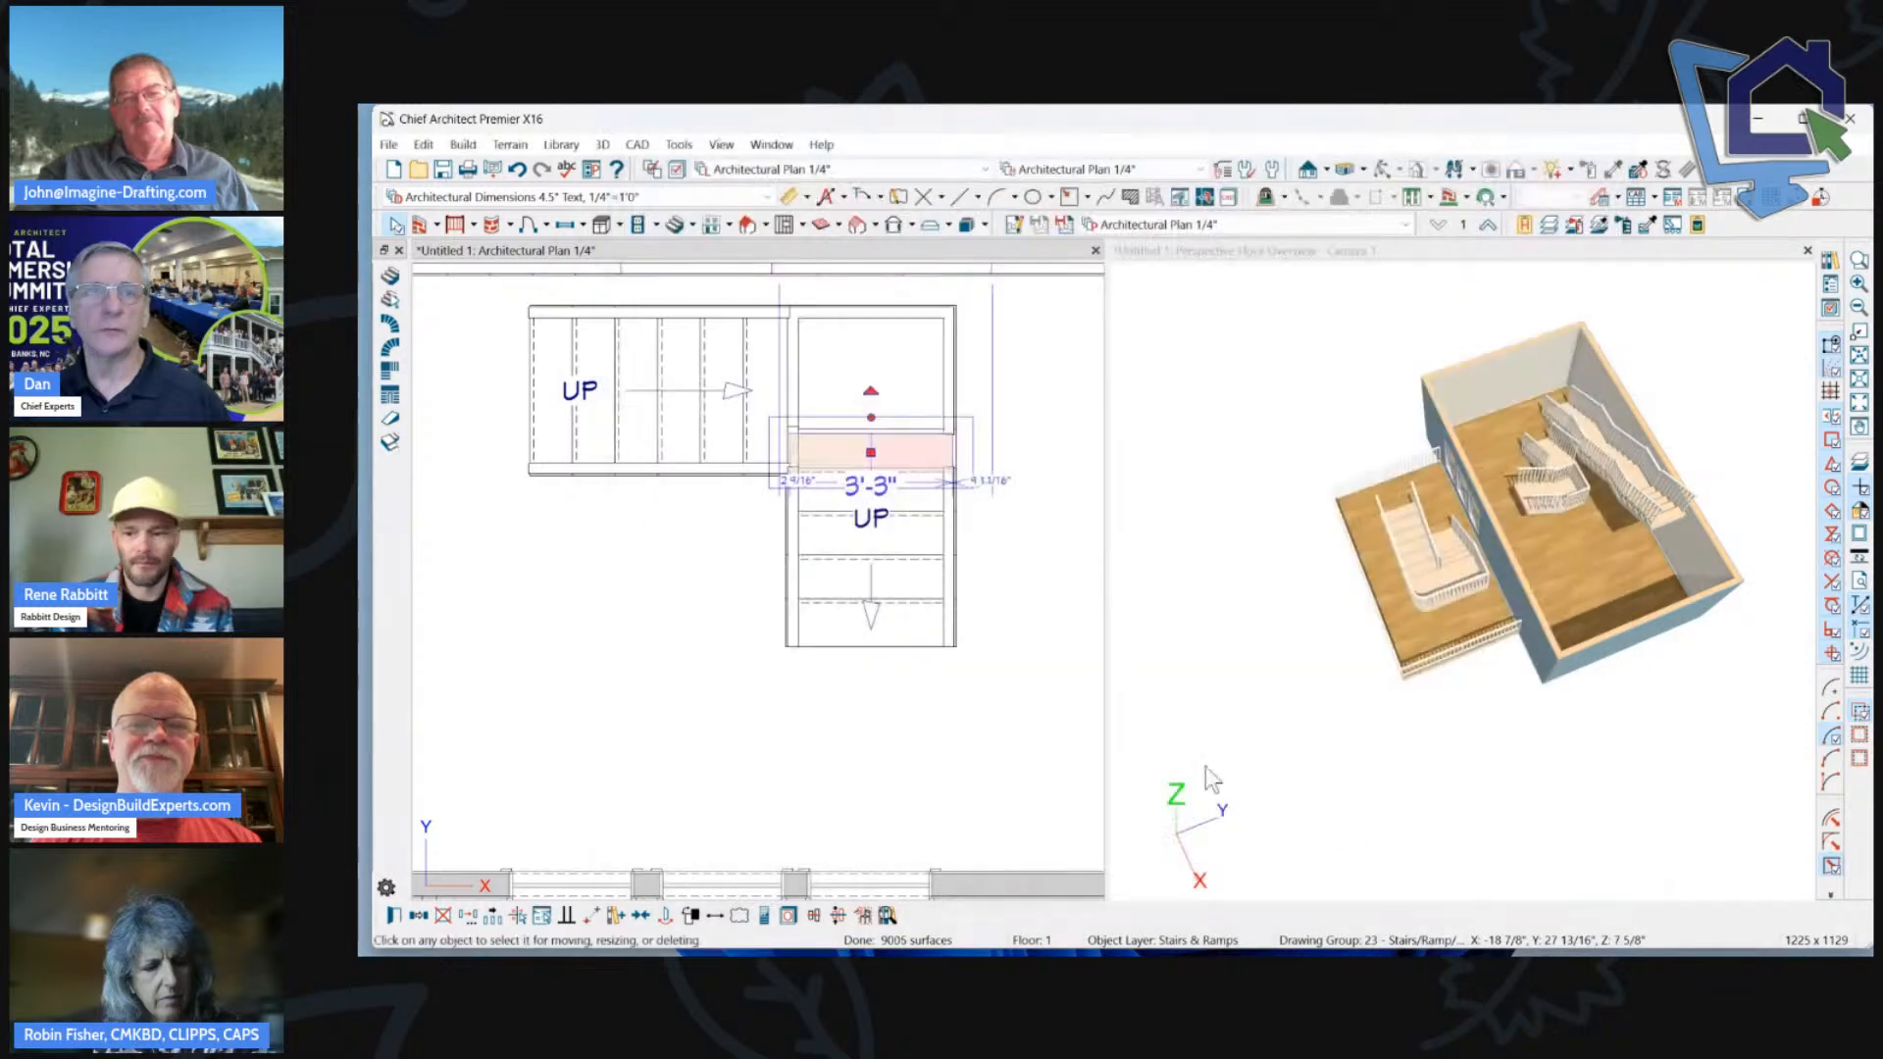
left_click(846, 443)
scroll(845, 443, "up", 2)
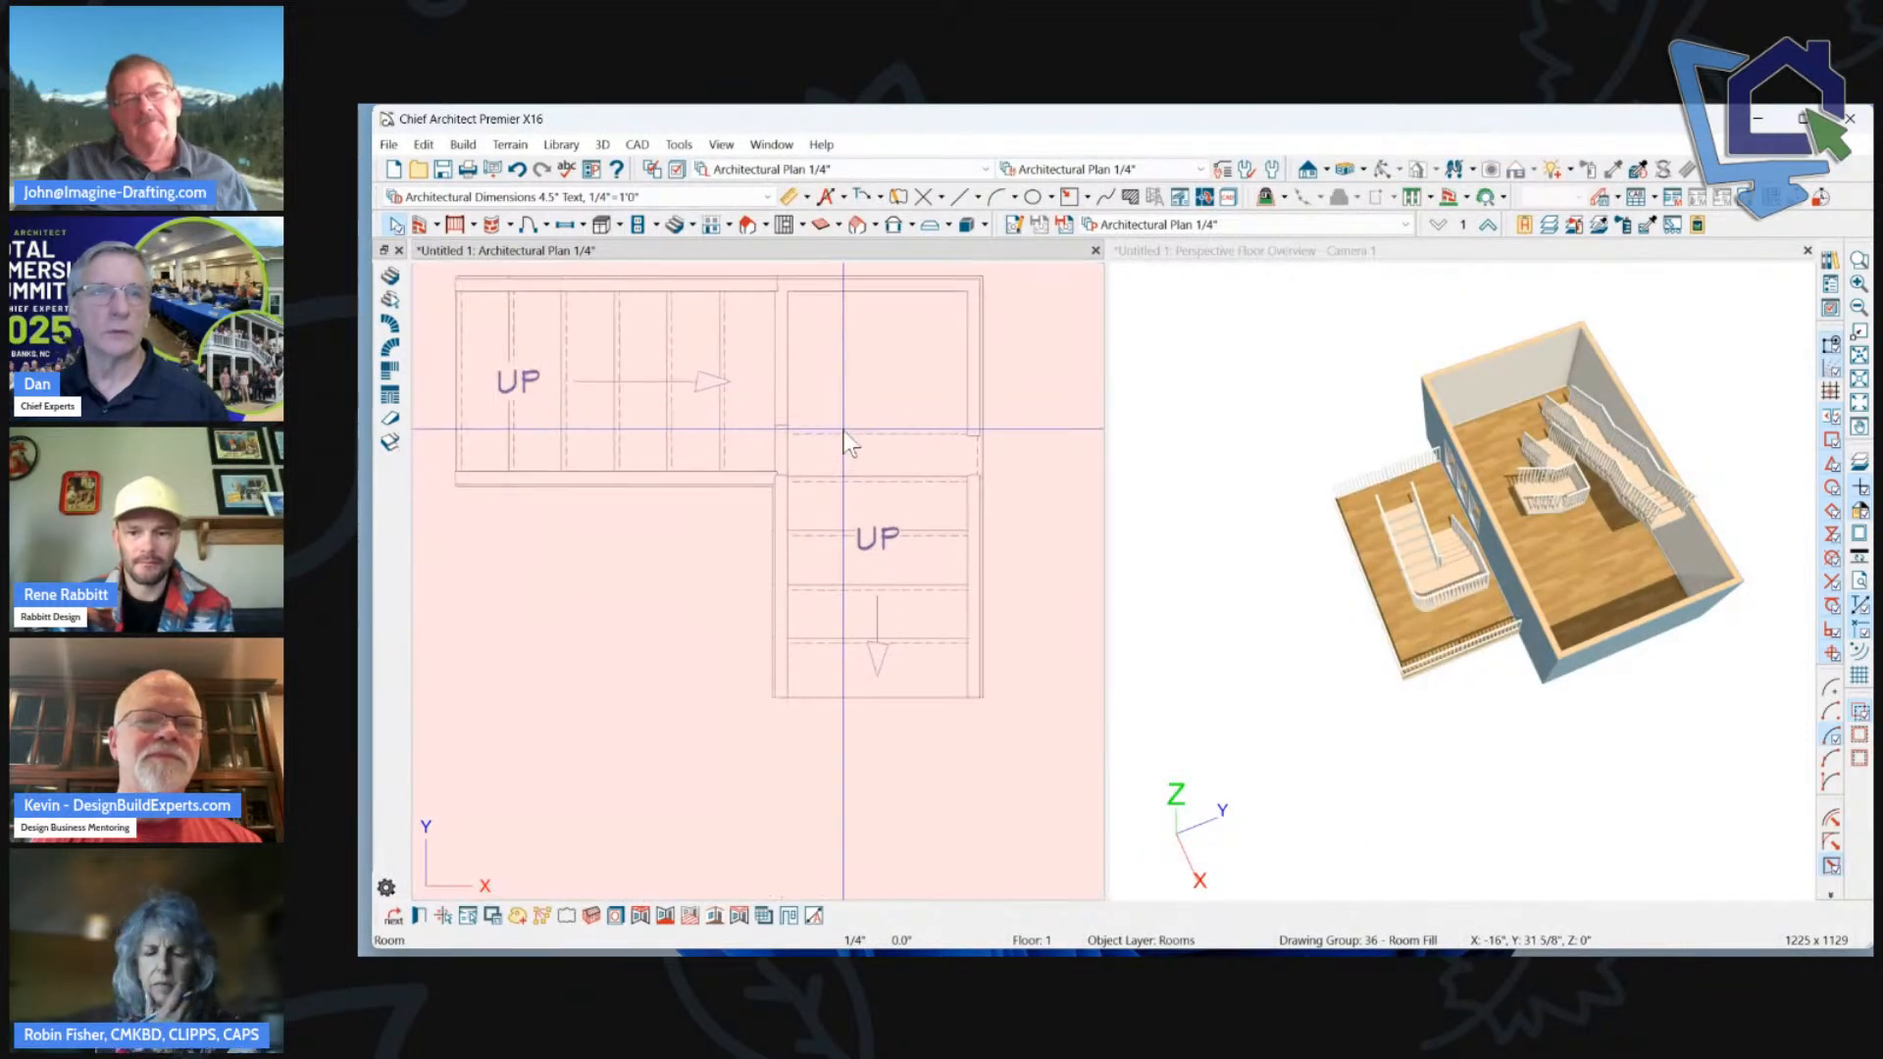
Give the one-tread section beside the corner landing a railing and wall handrail on its left side only.
left_click(922, 467)
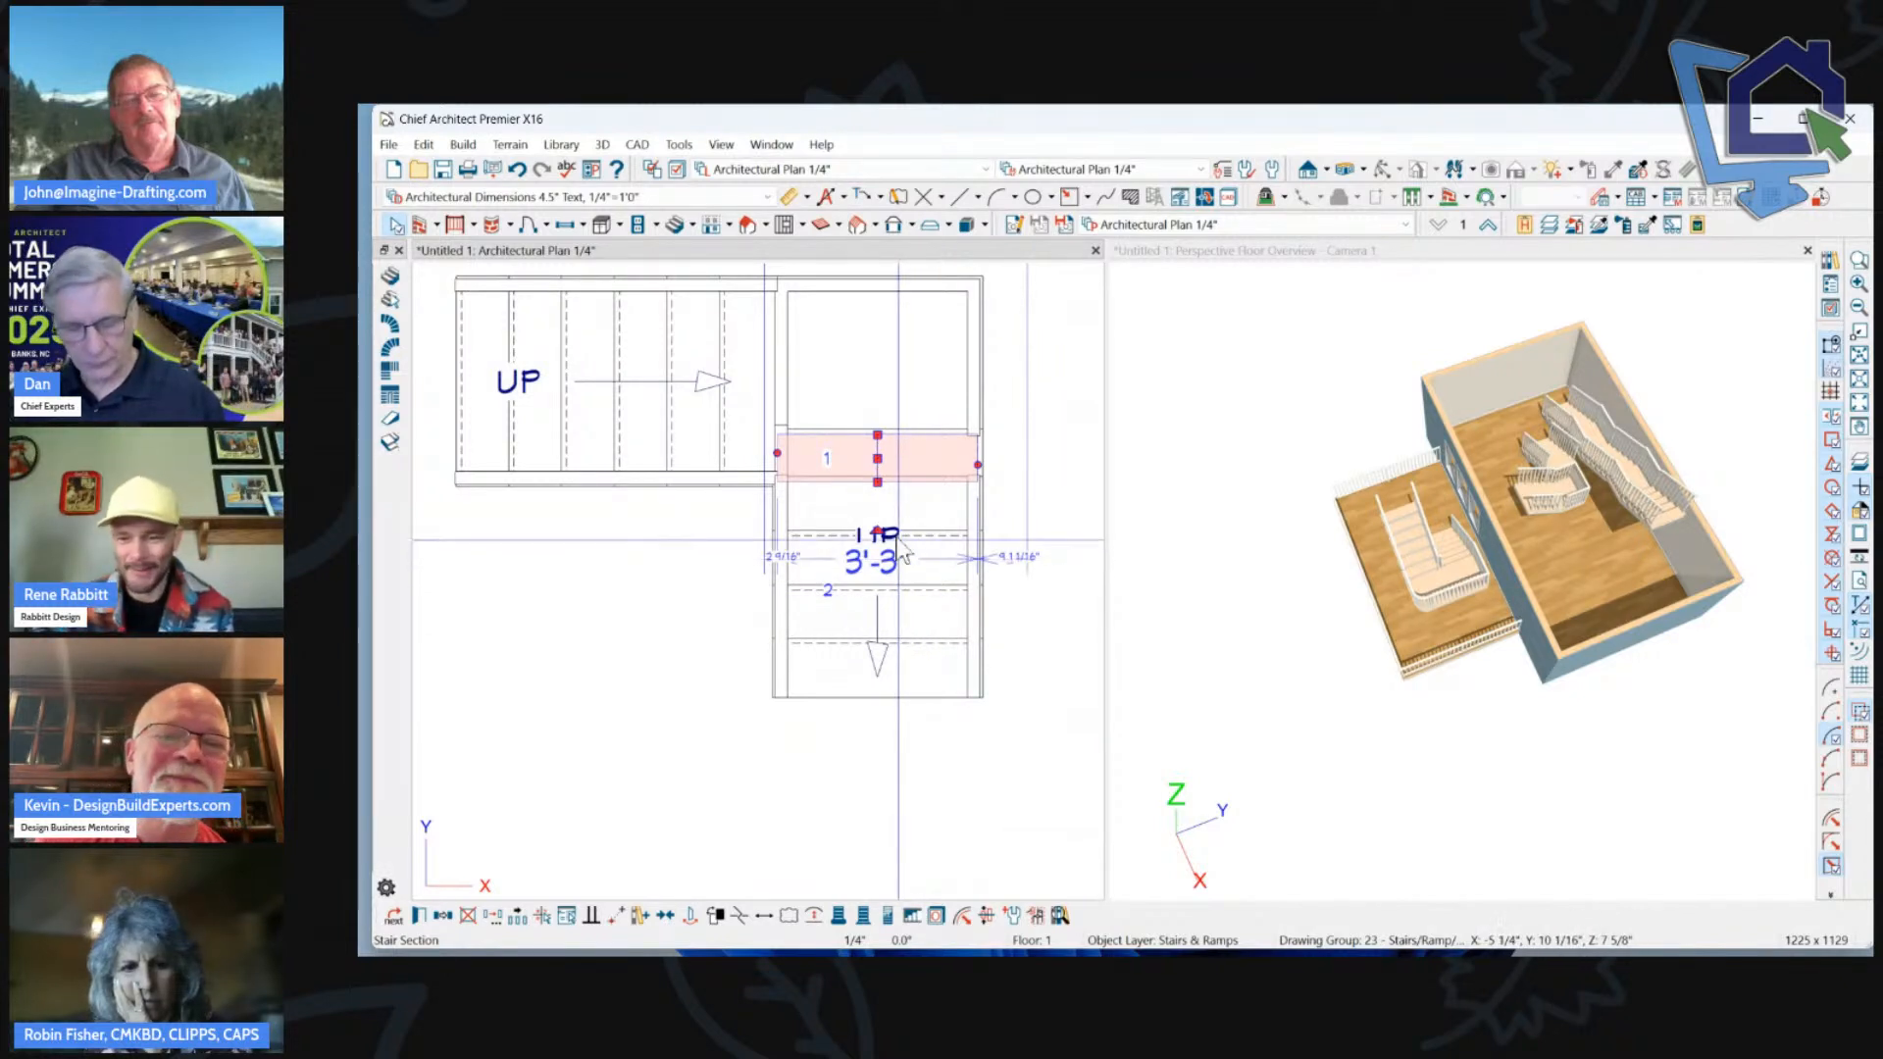
left_click(906, 465, "shift")
left_click(905, 464, "shift")
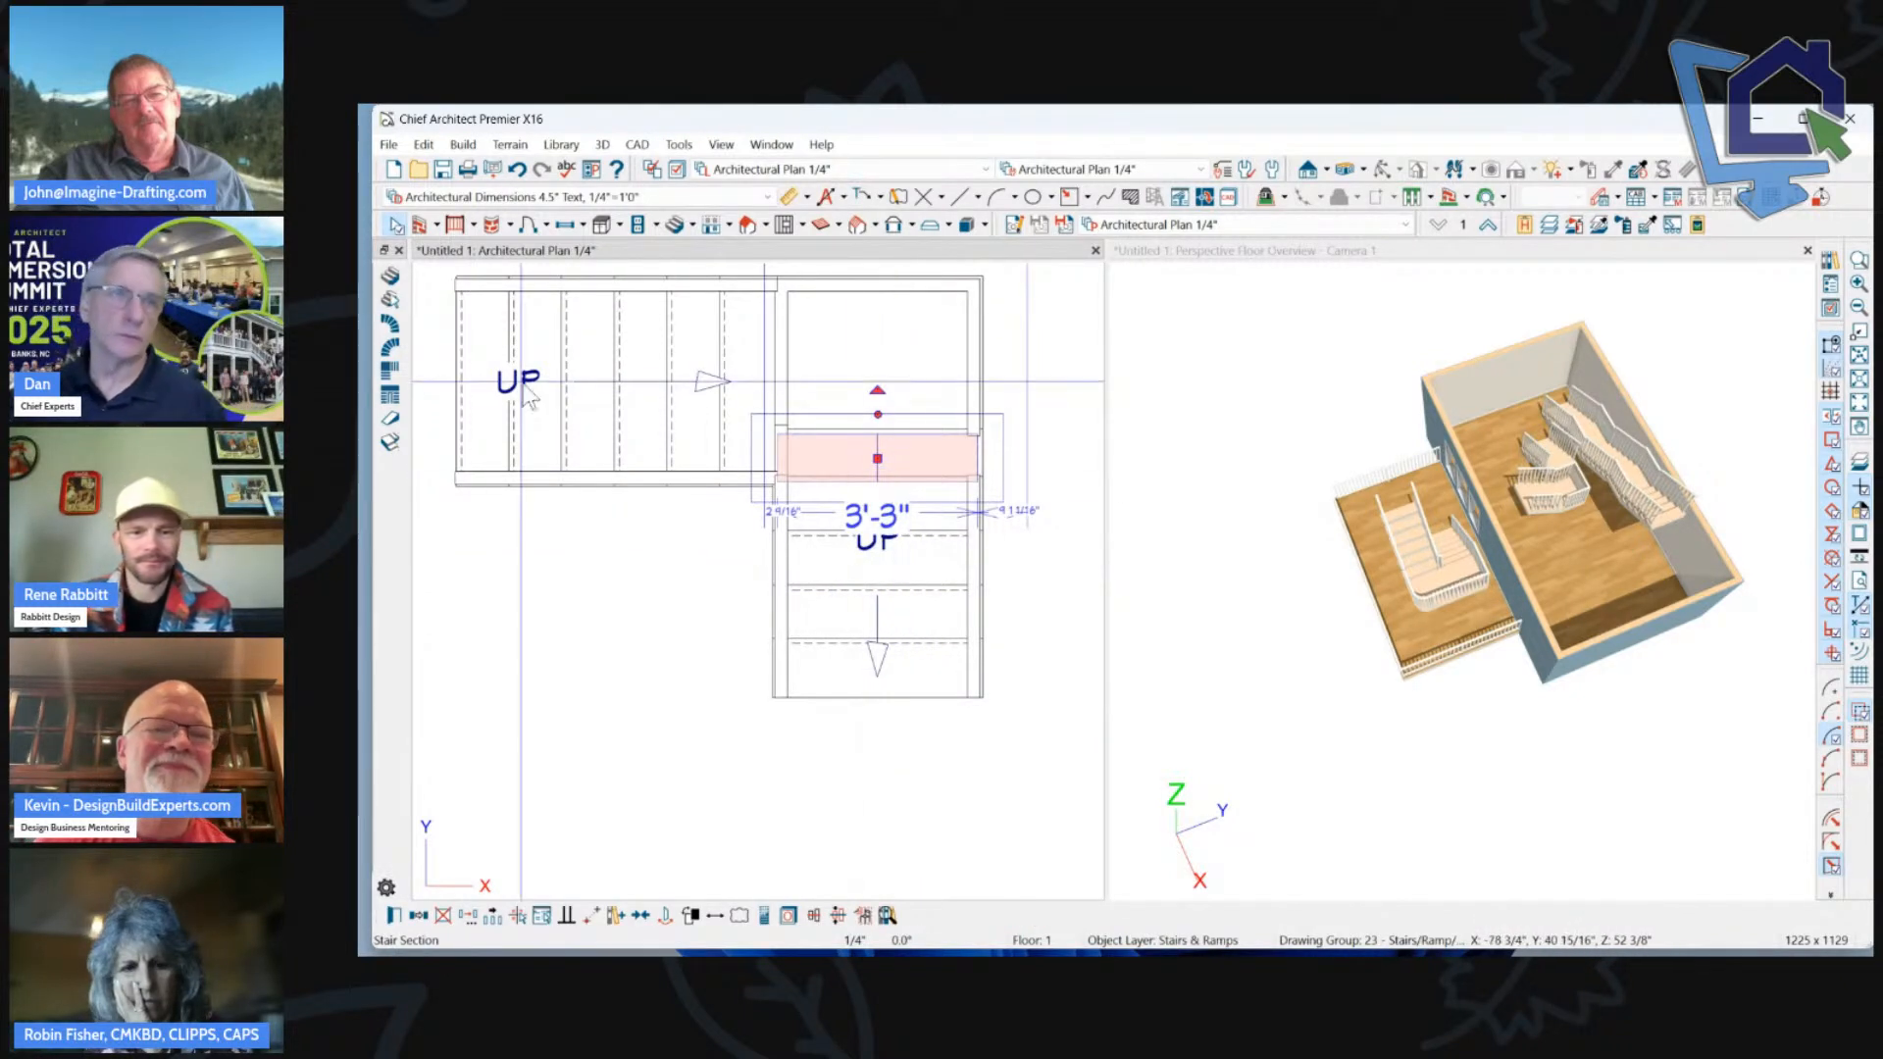
double_click(775, 374)
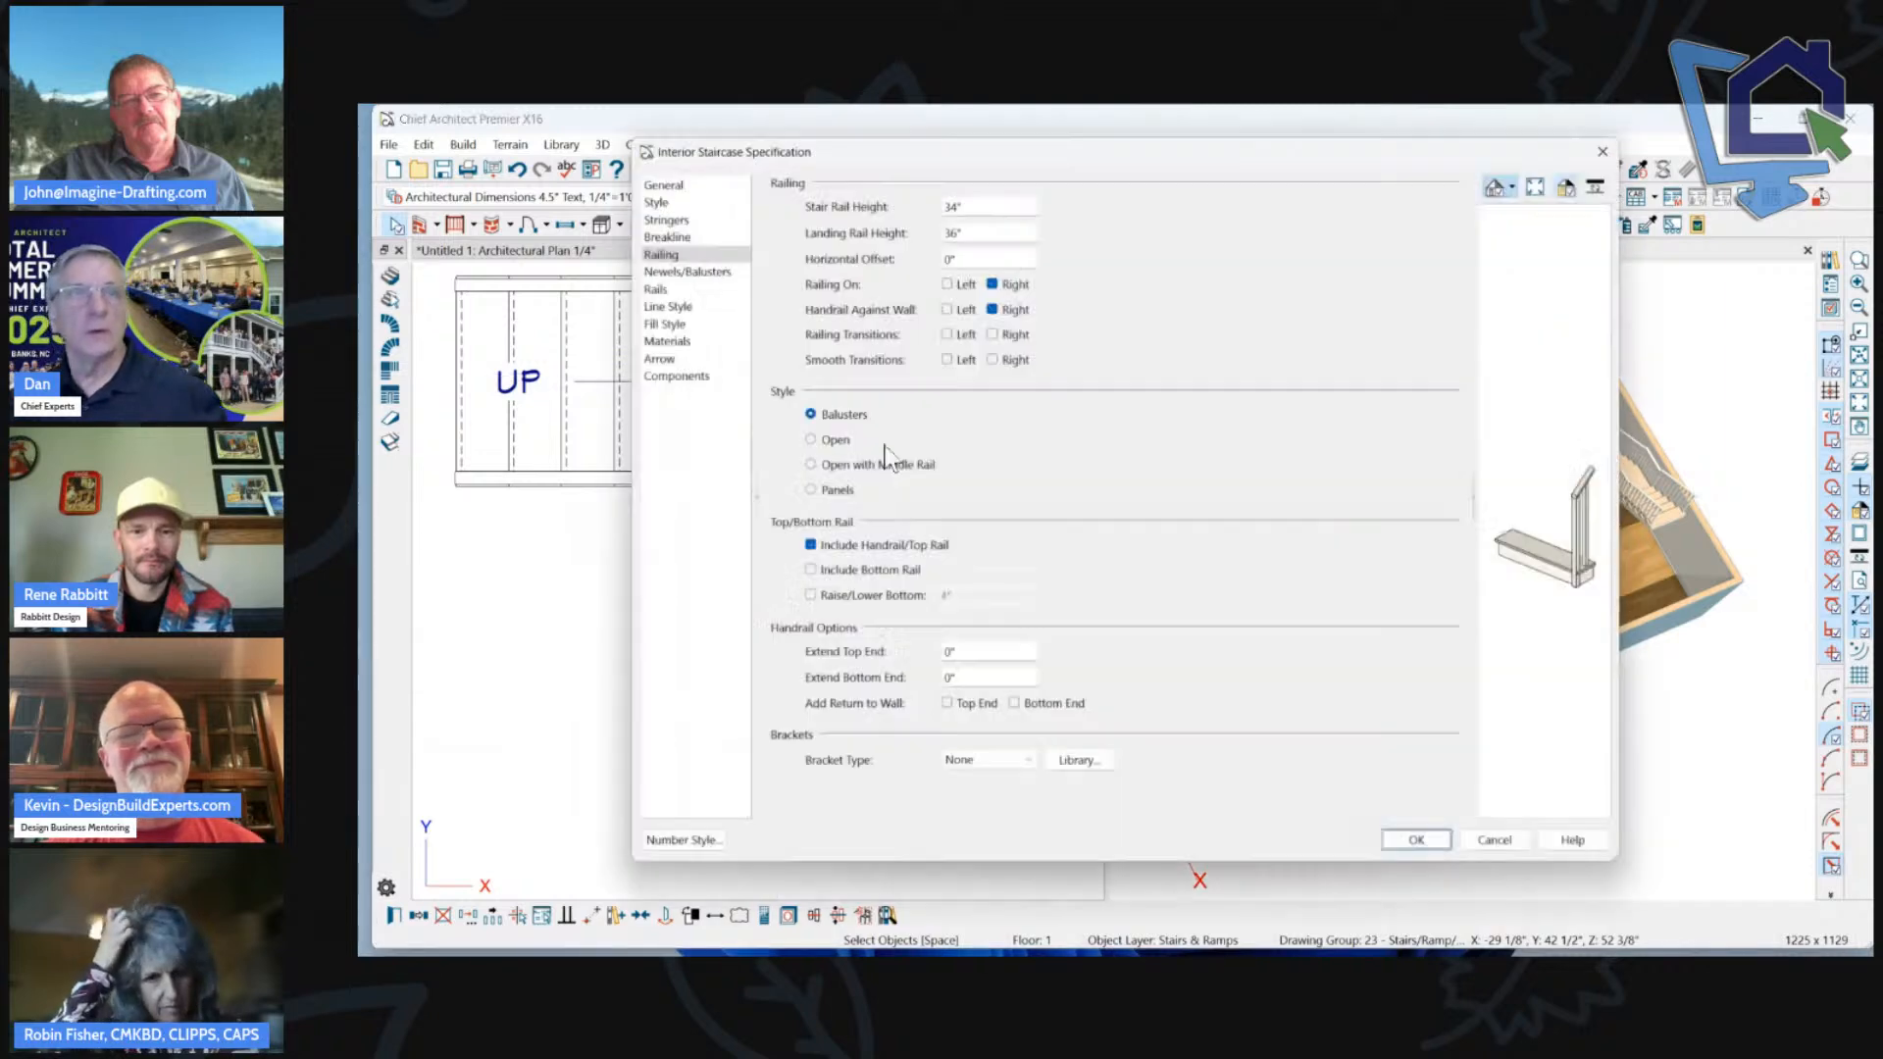
left_click(989, 277)
left_click(950, 279)
left_click(951, 302)
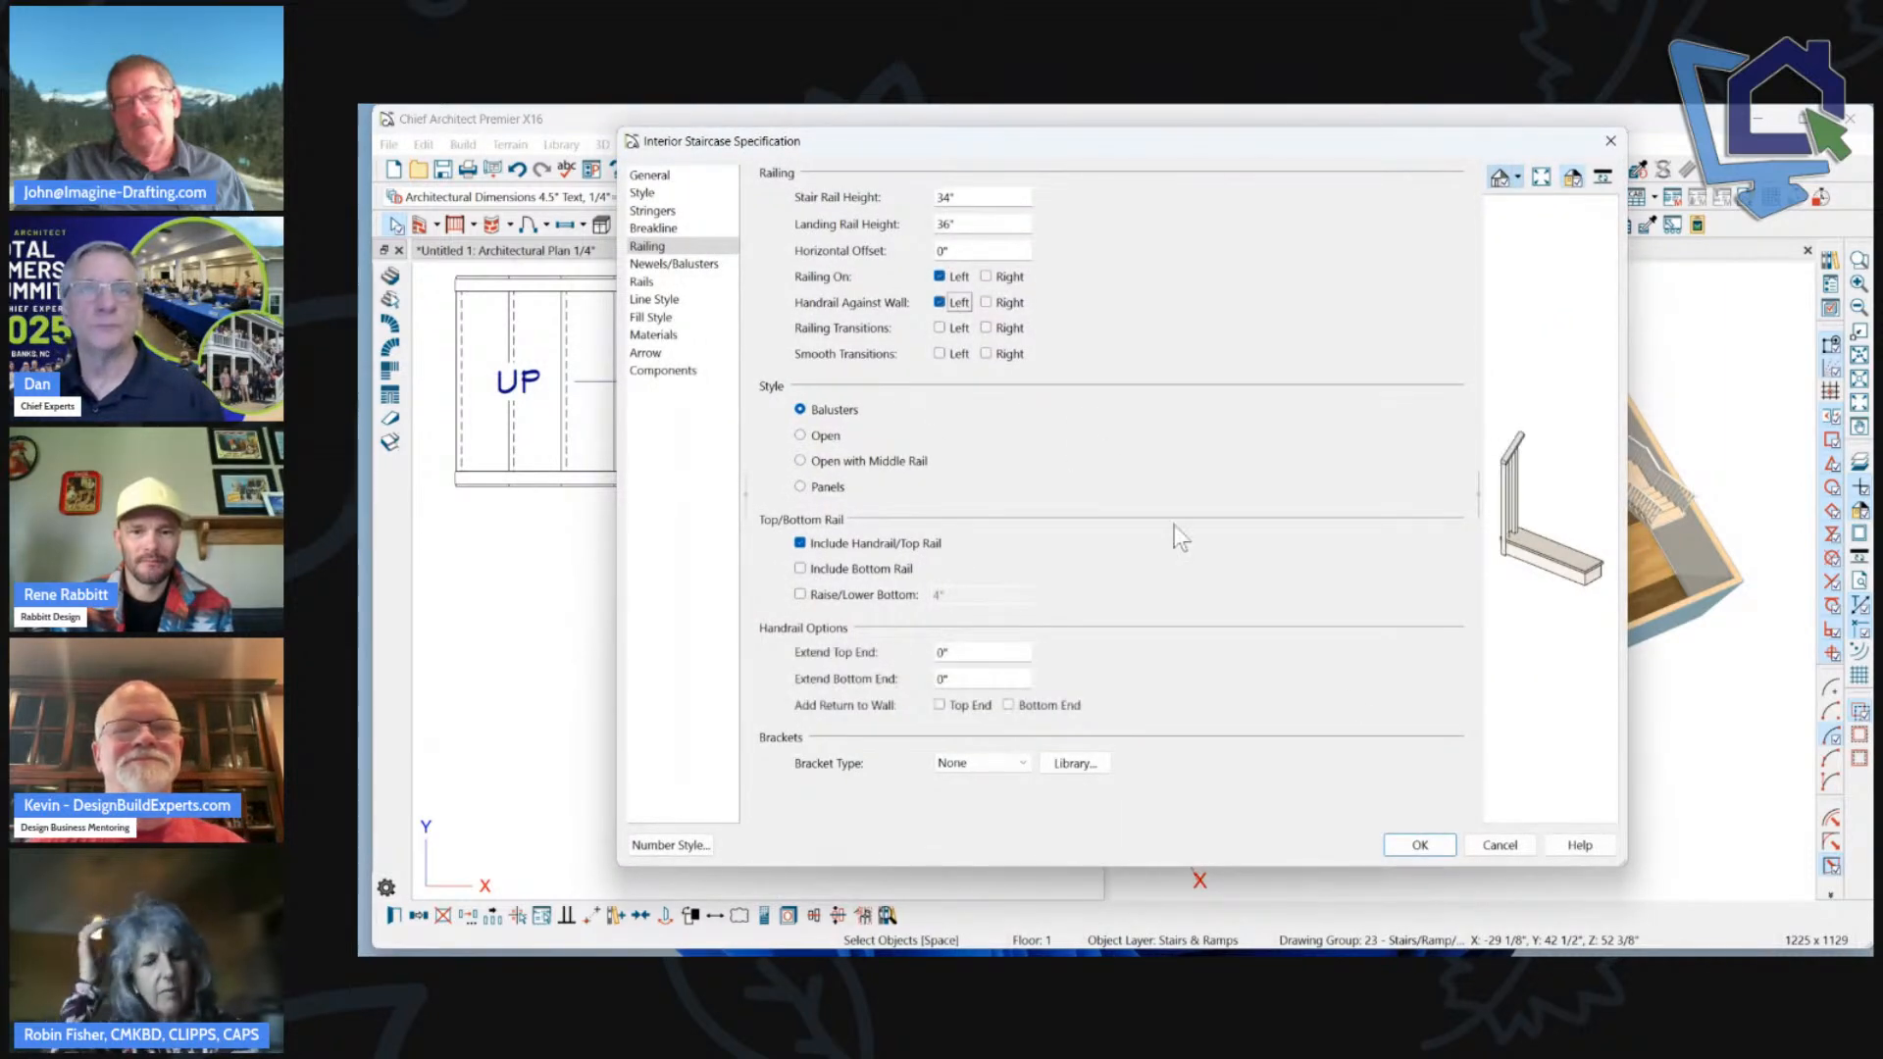
left_click(1424, 841)
left_click(1043, 484)
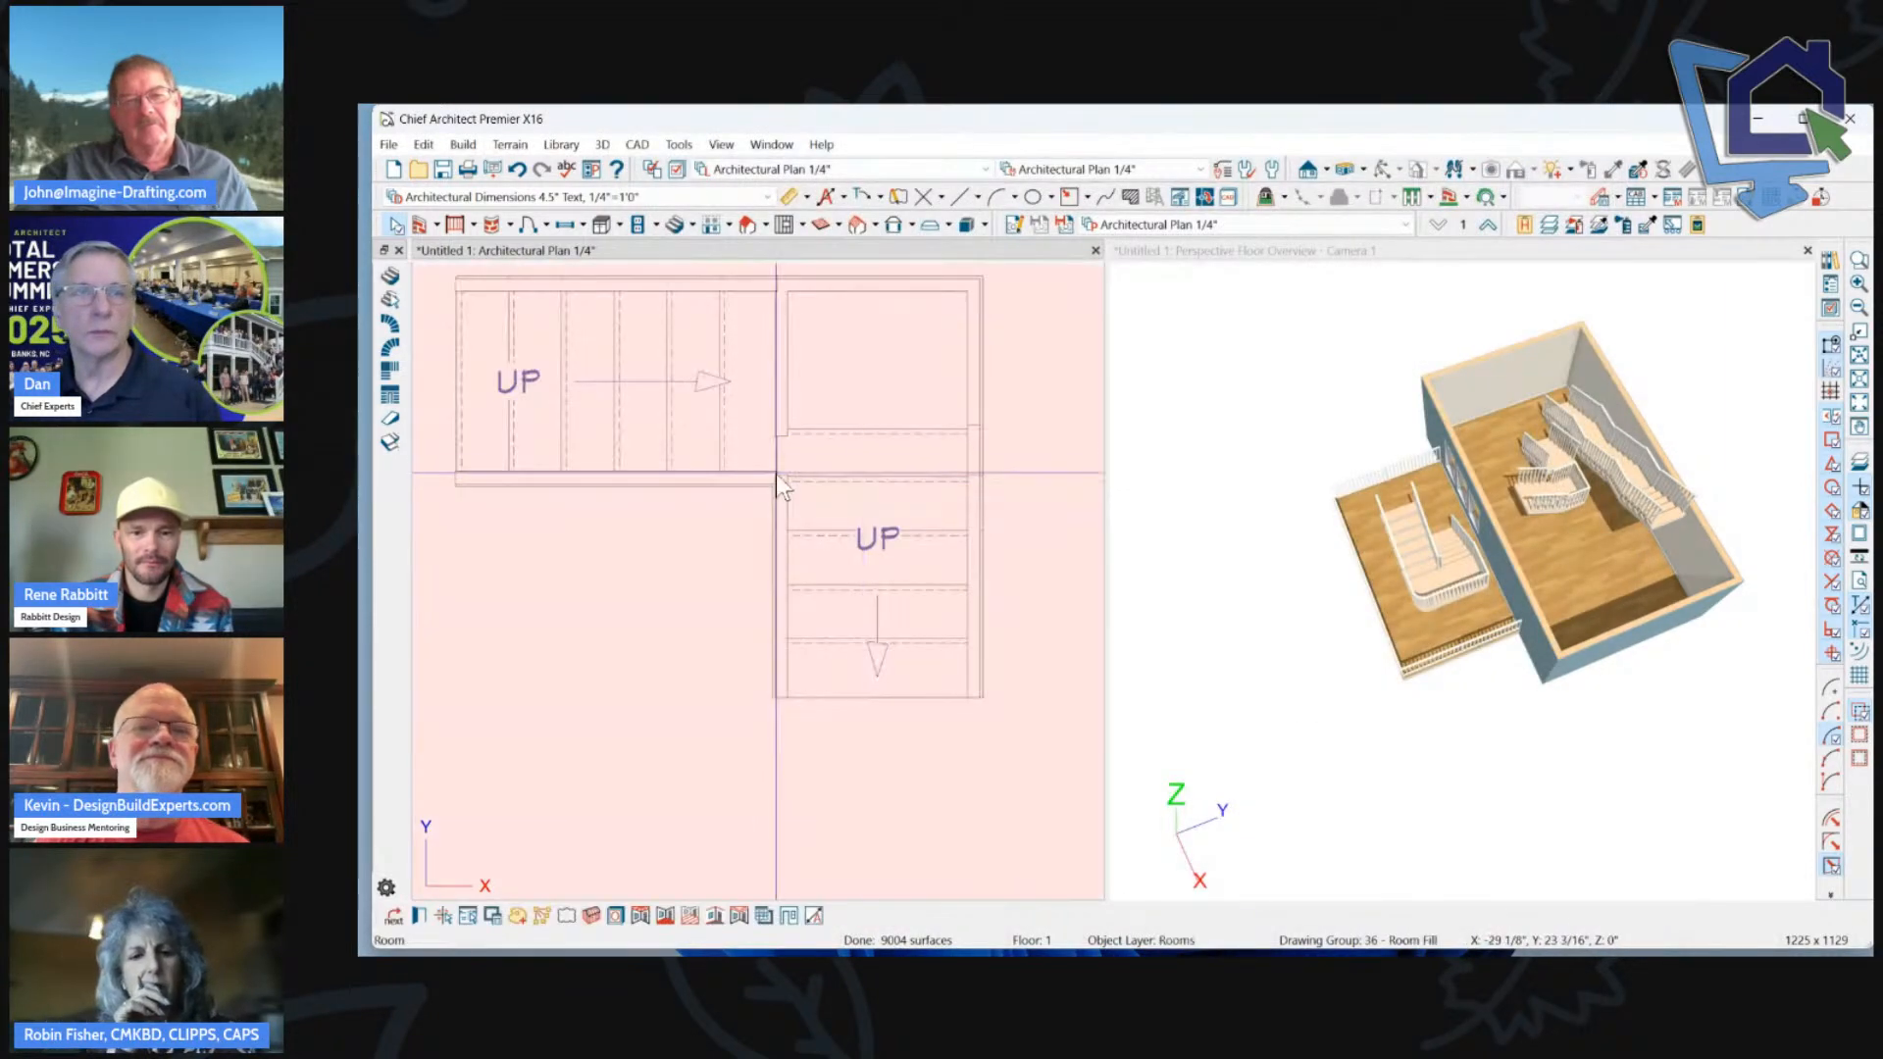
Remove the railing from the corner landing's edge facing the first flight and check the stair in 3D.
scroll(945, 507, "down", 1)
key("Escape")
left_click(839, 371)
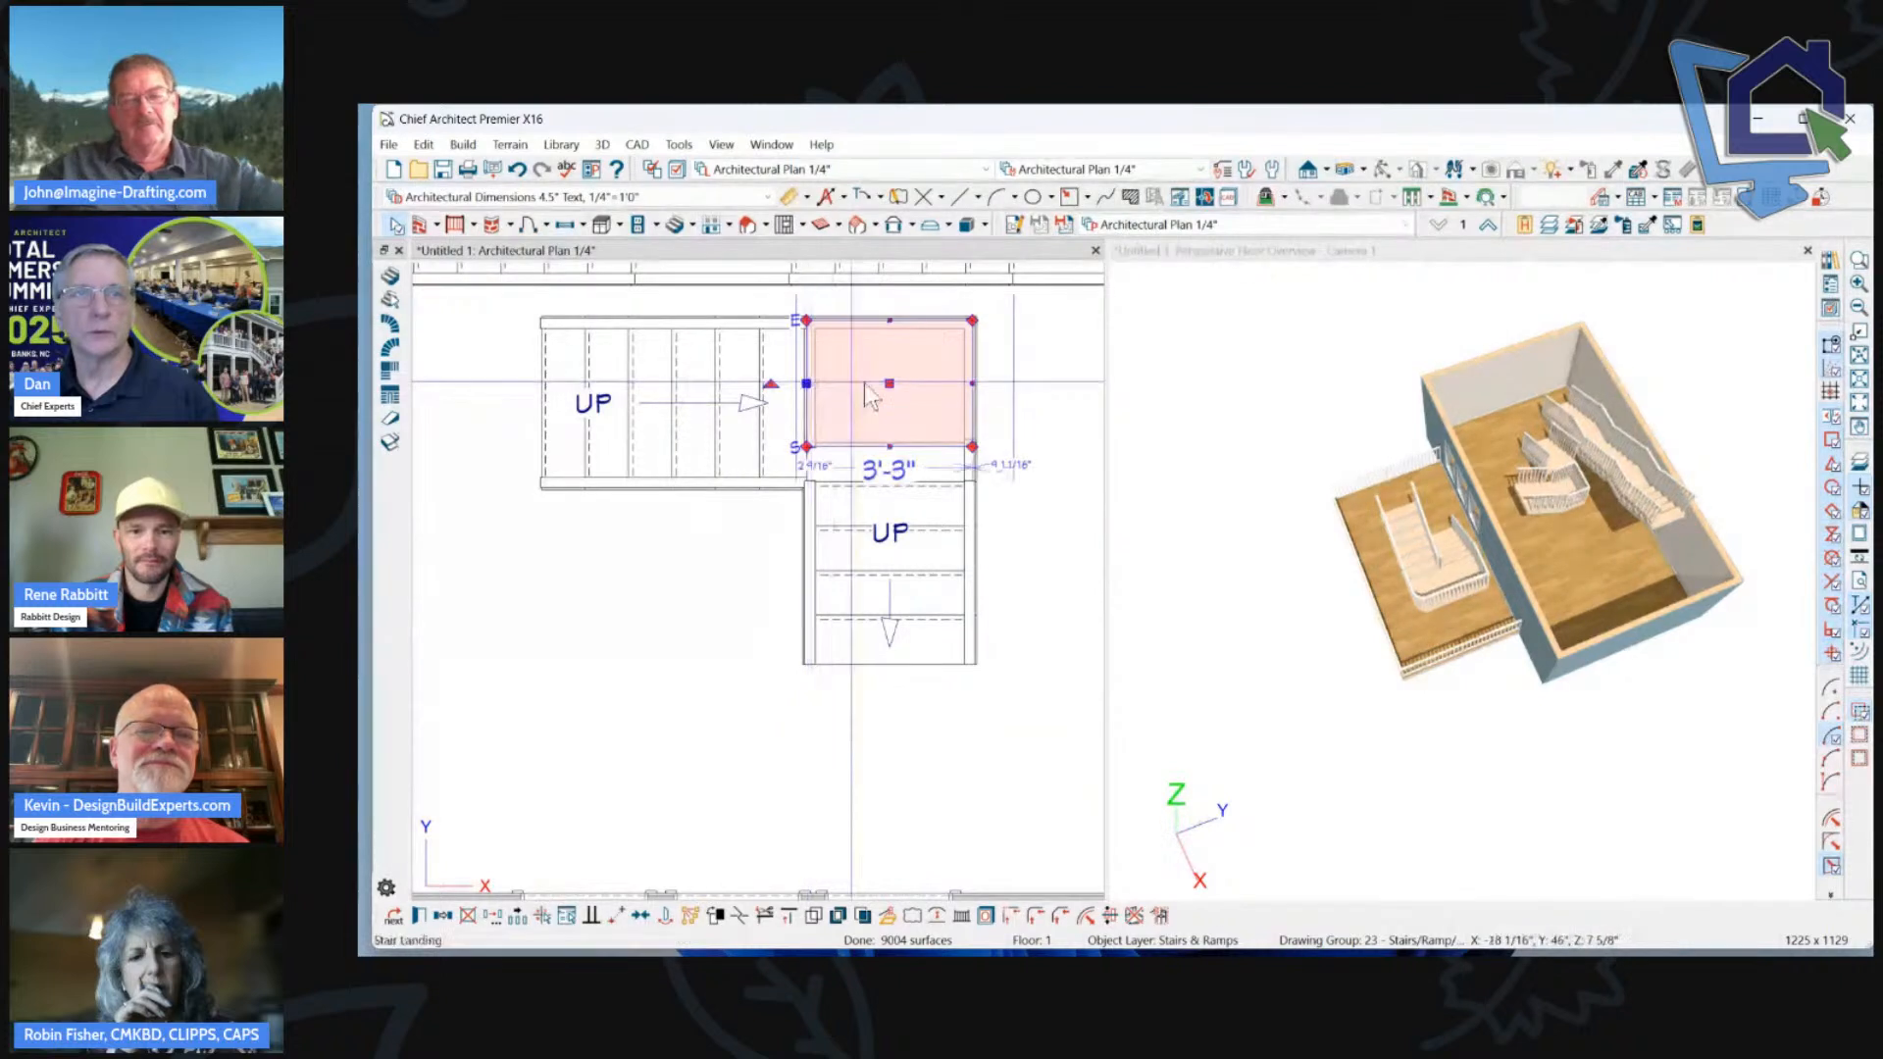
left_click(1702, 410)
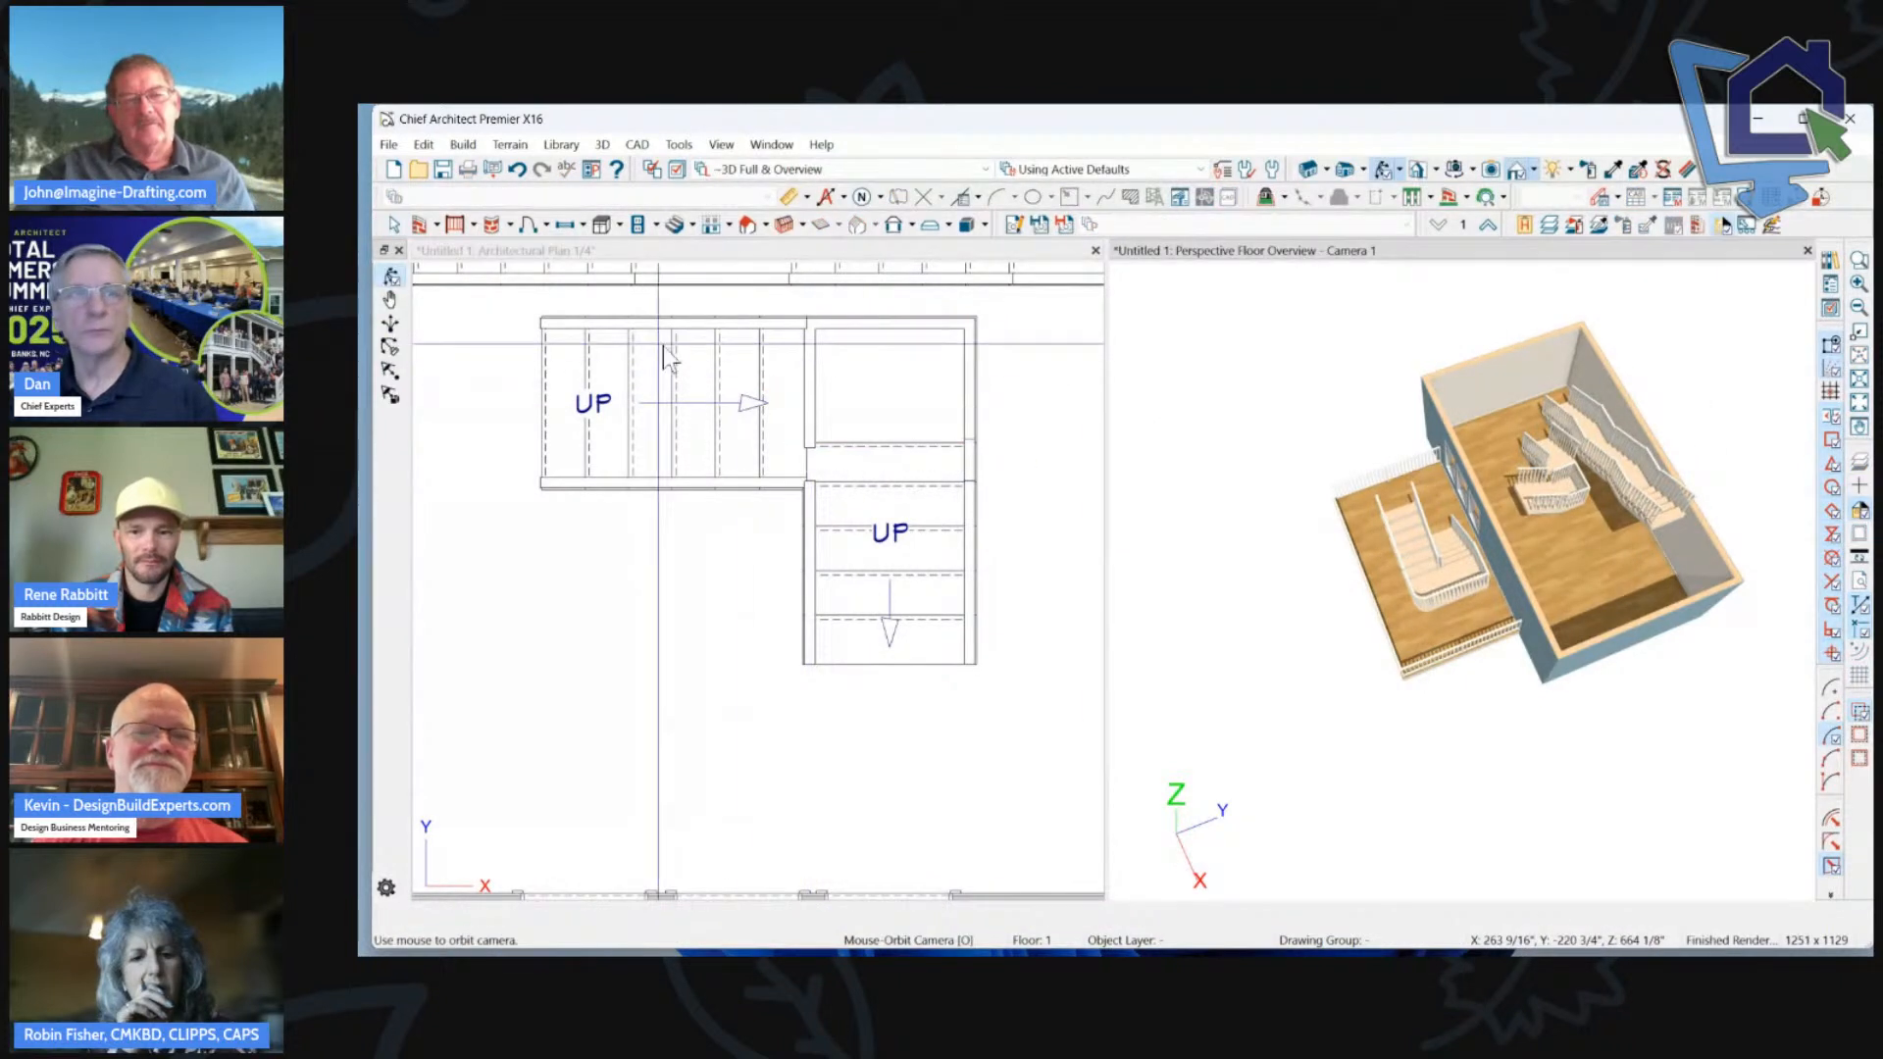
left_click(838, 383)
left_click_drag(807, 383, 810, 383)
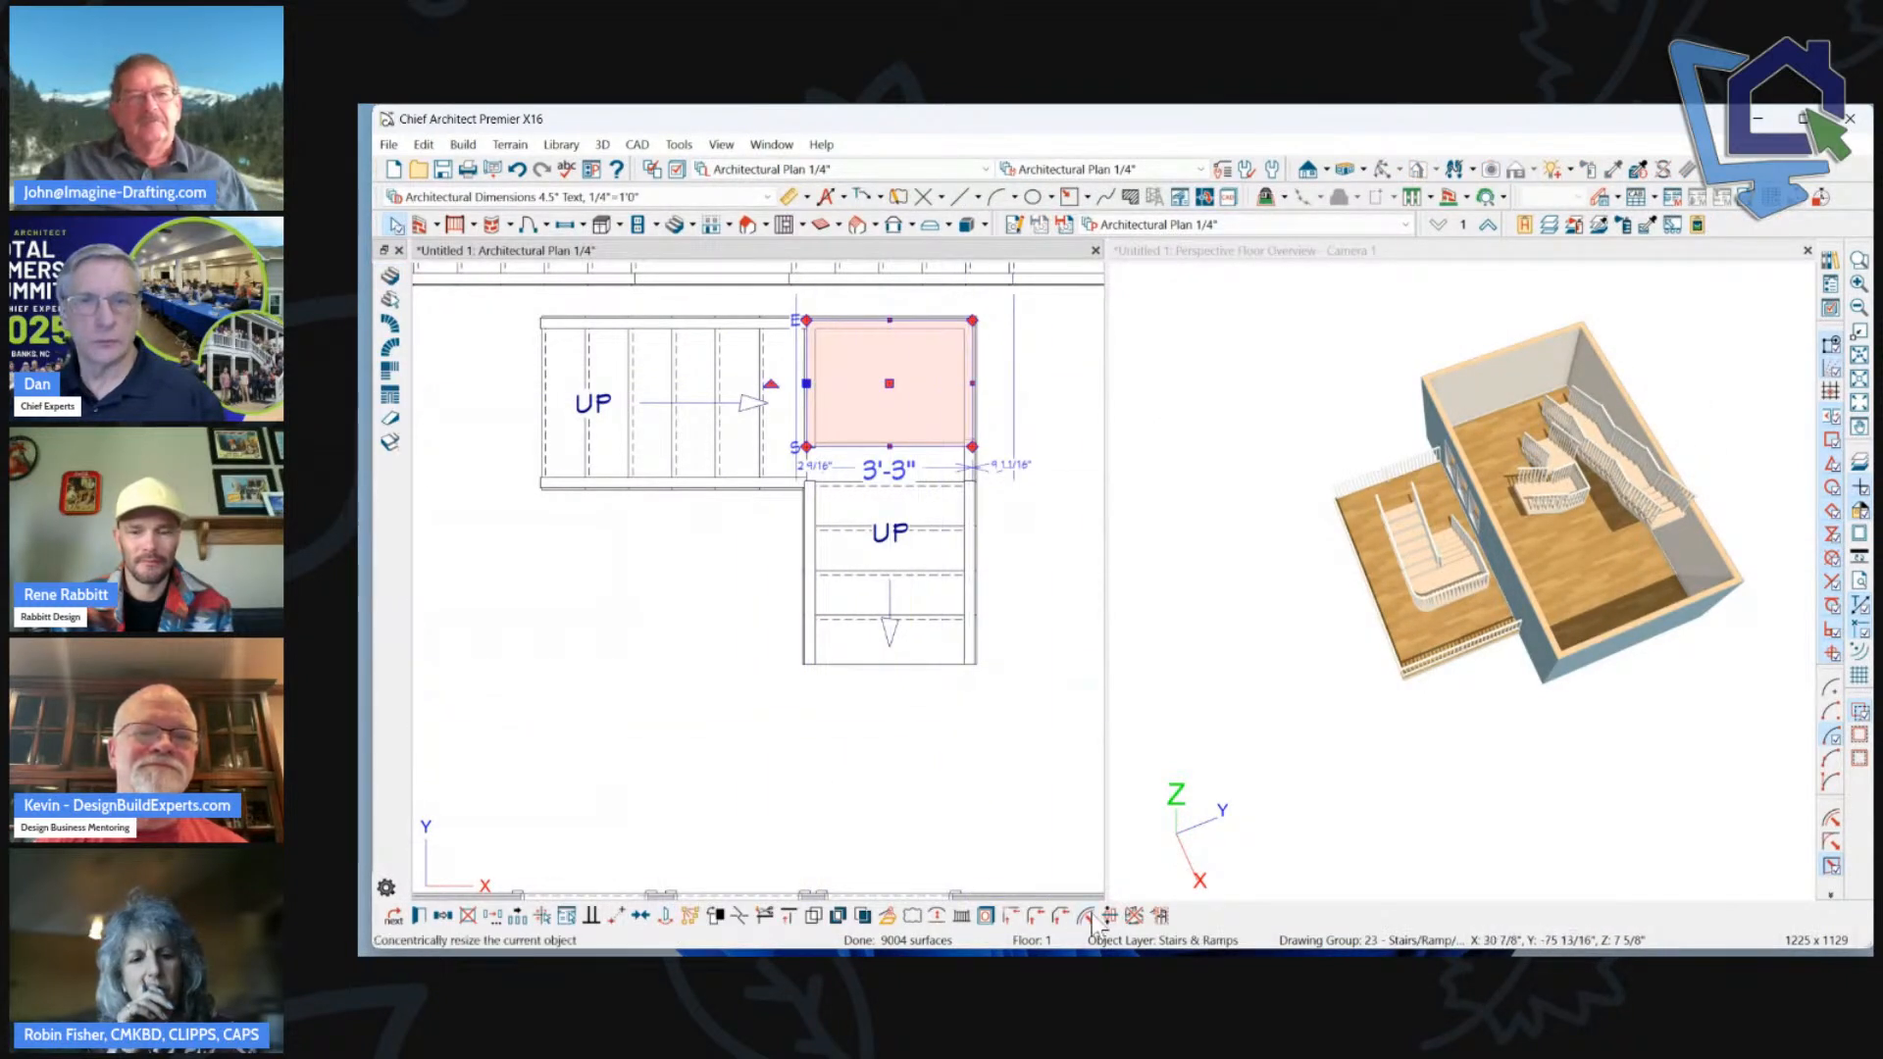
left_click(1552, 457)
scroll(1544, 470, "up", 3)
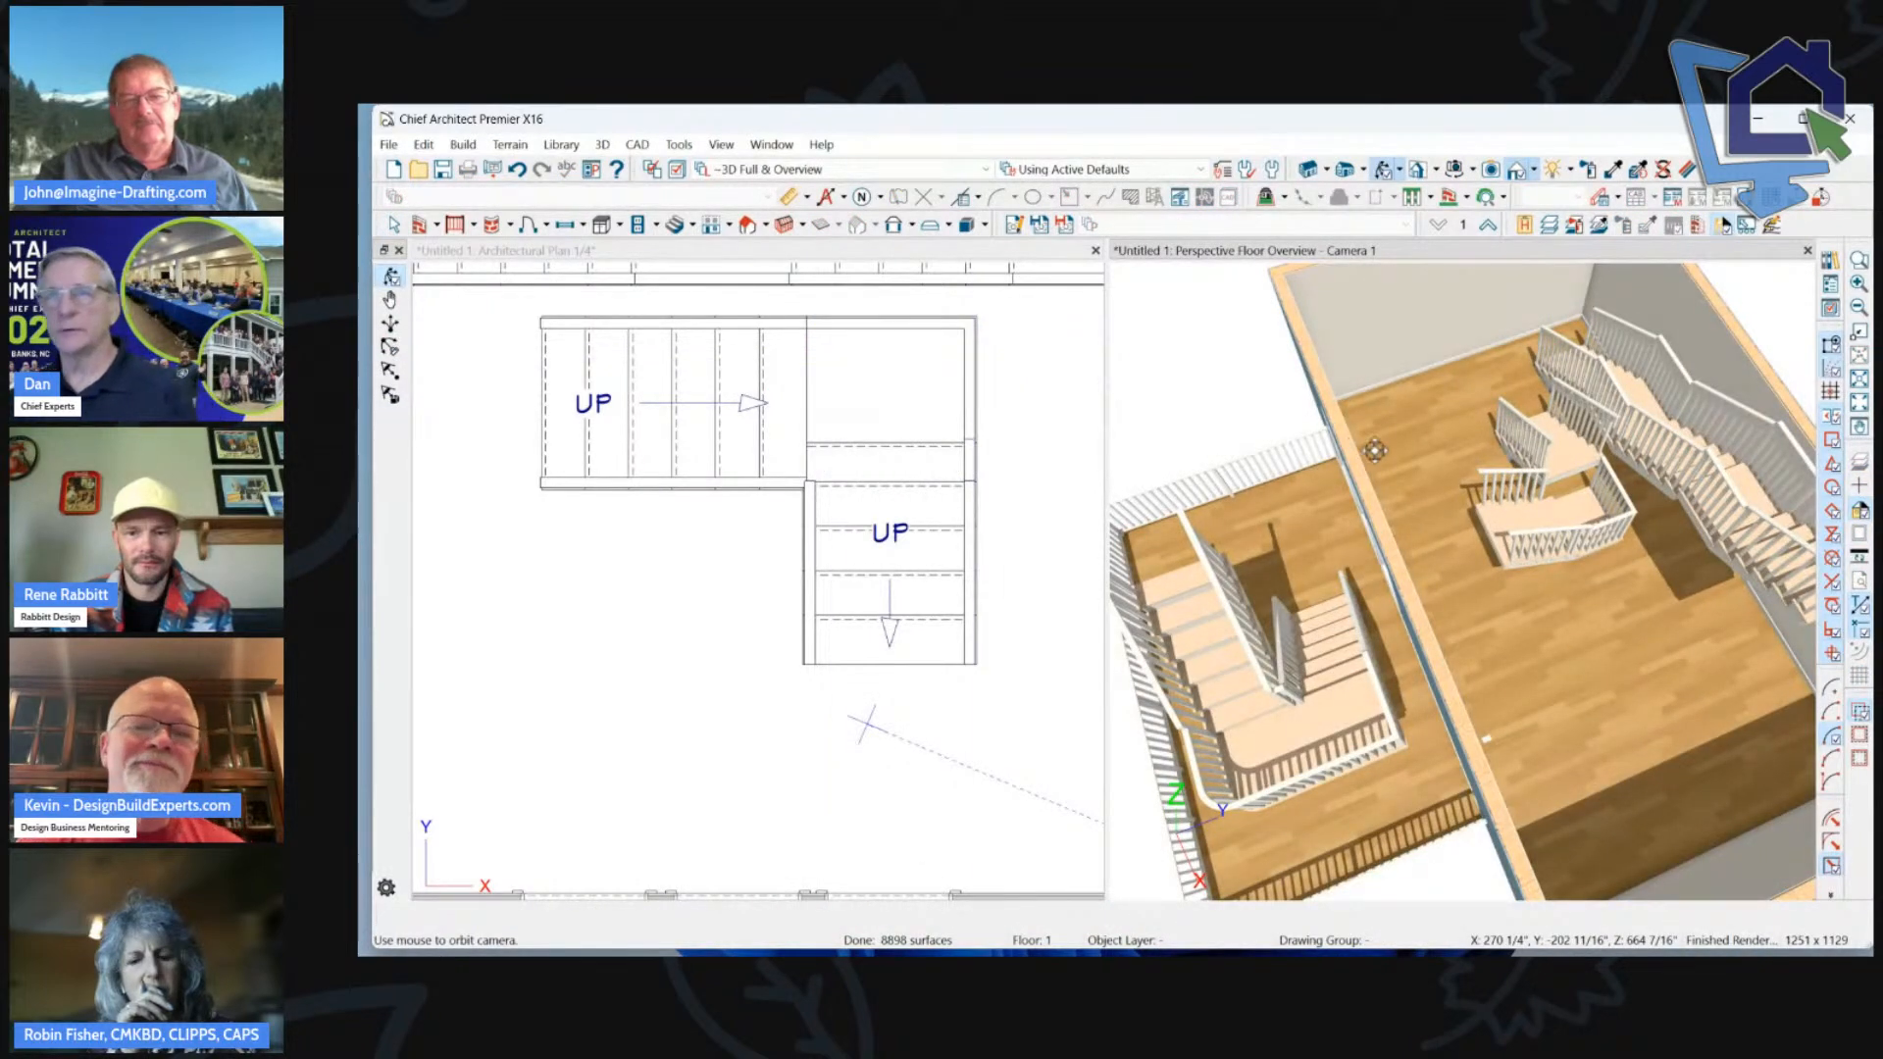
left_click(881, 381)
left_click(757, 378)
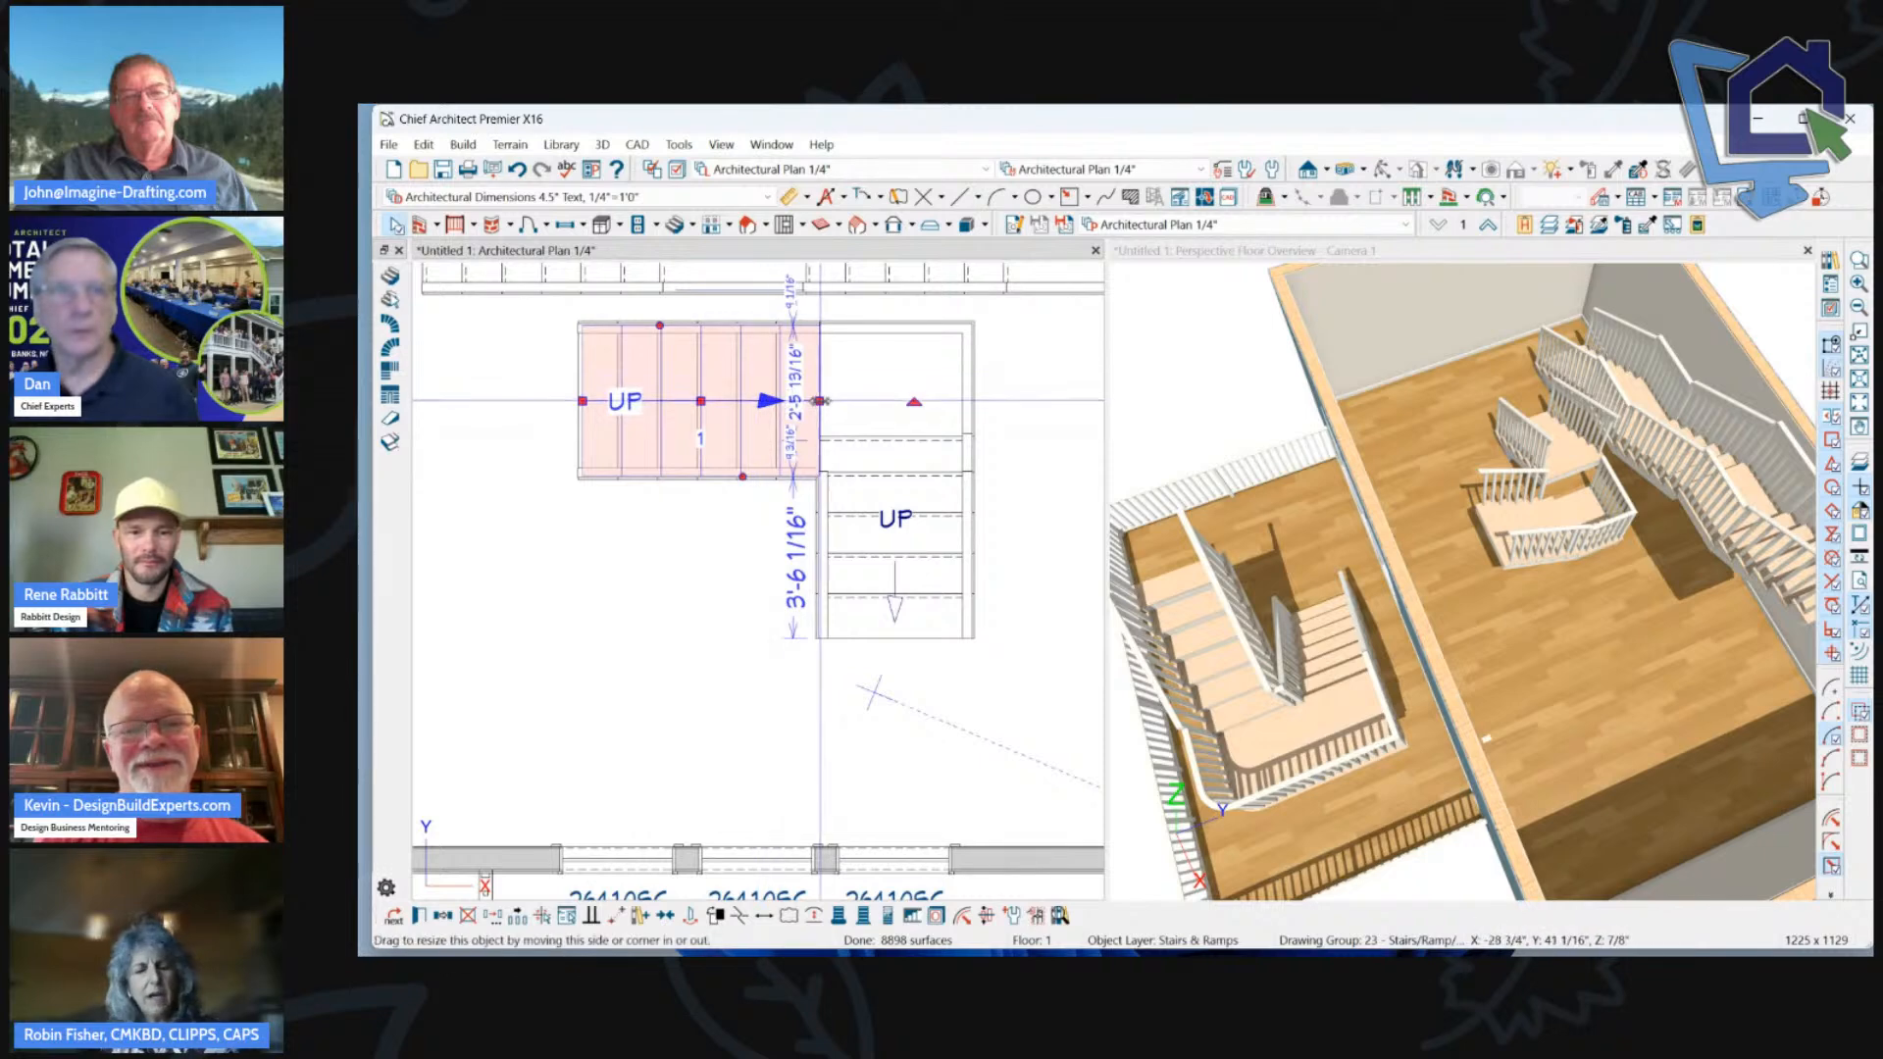
scroll(1461, 417, "down", 3)
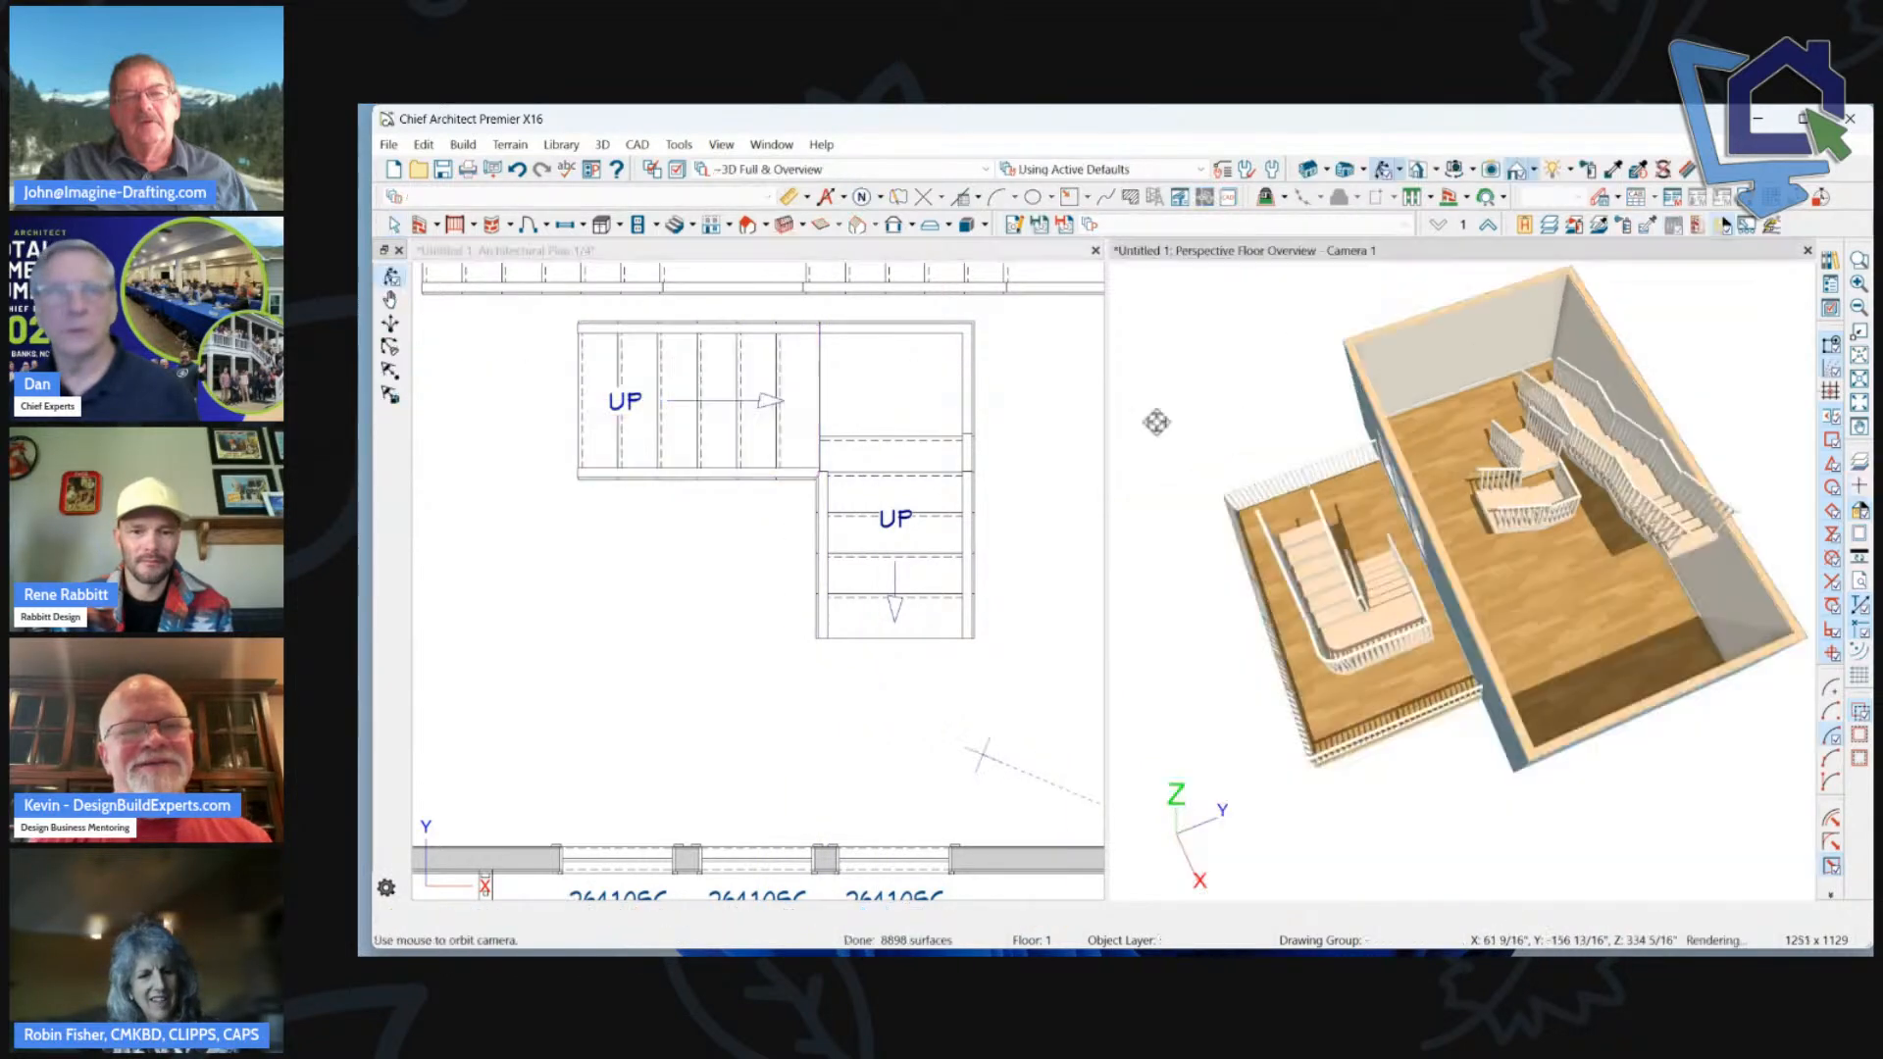
Add the middle flight of the straight run to the library and rotate its stair preview.
left_click(769, 397)
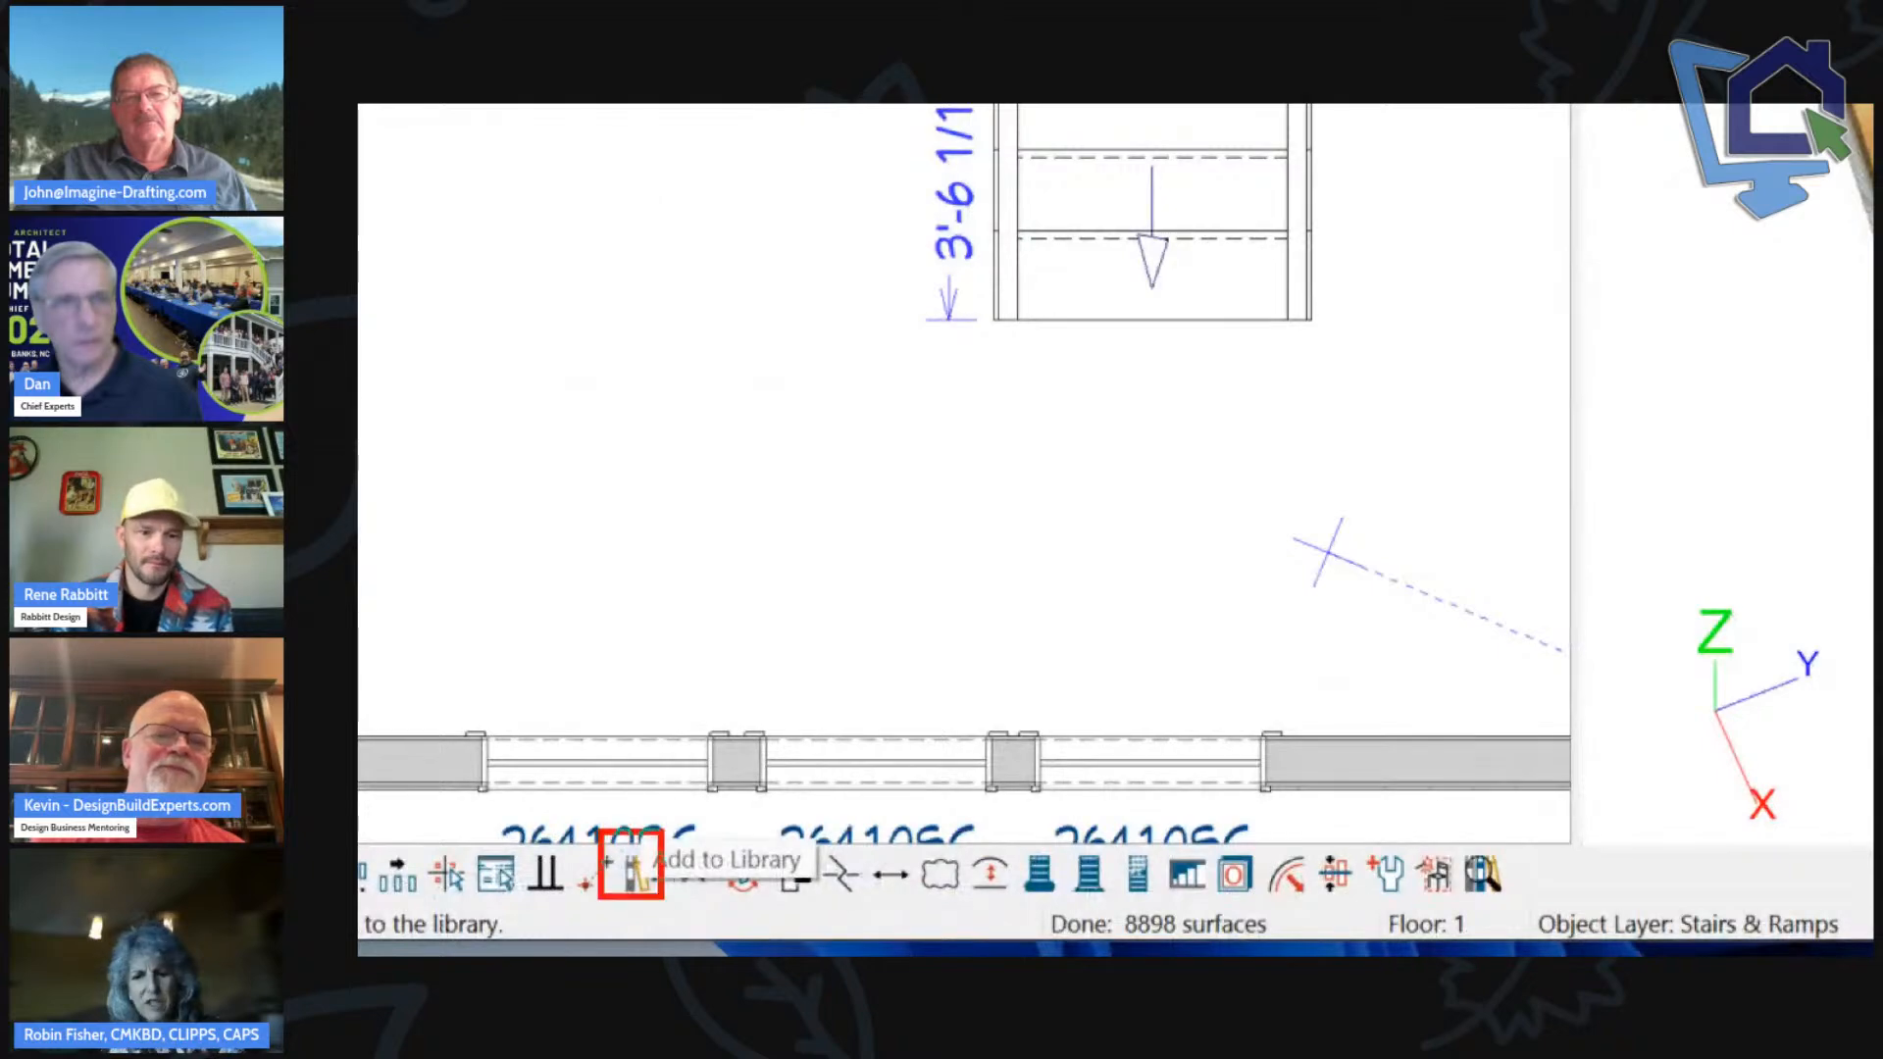
scroll(738, 785, "down", 3)
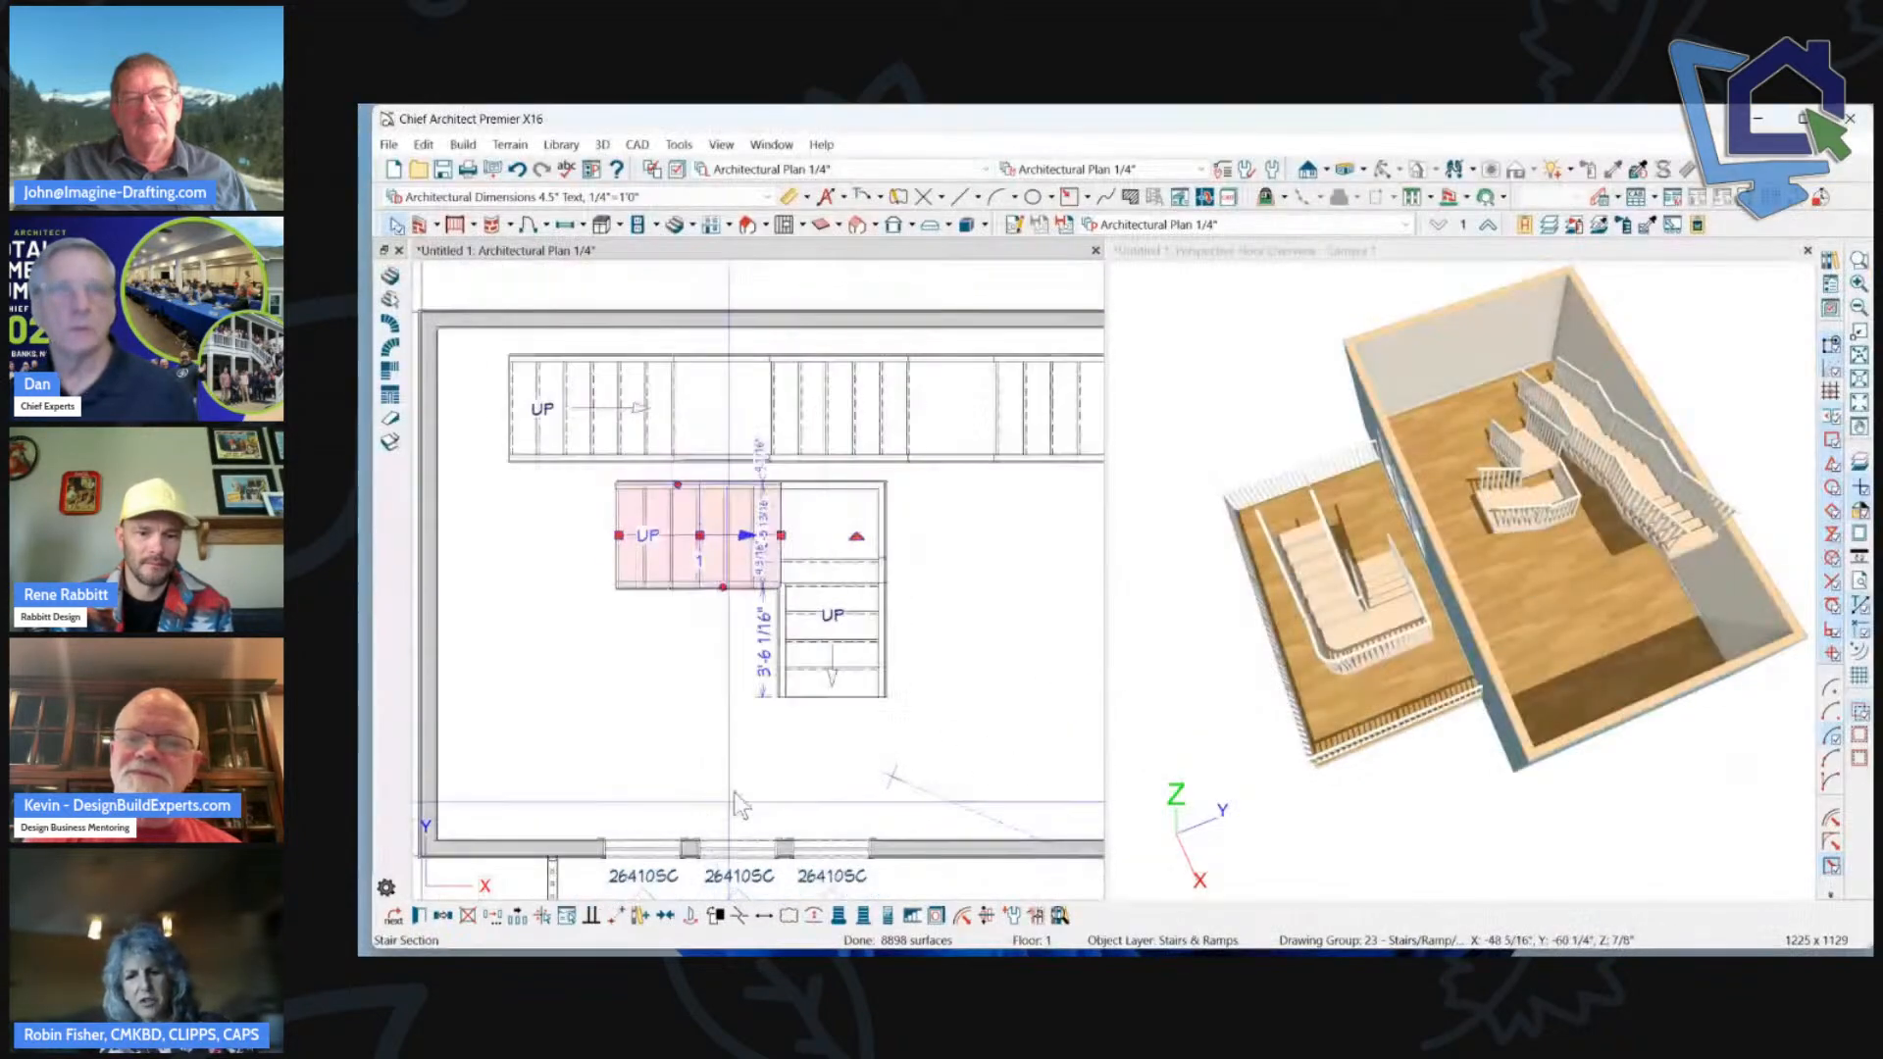
left_click(790, 482)
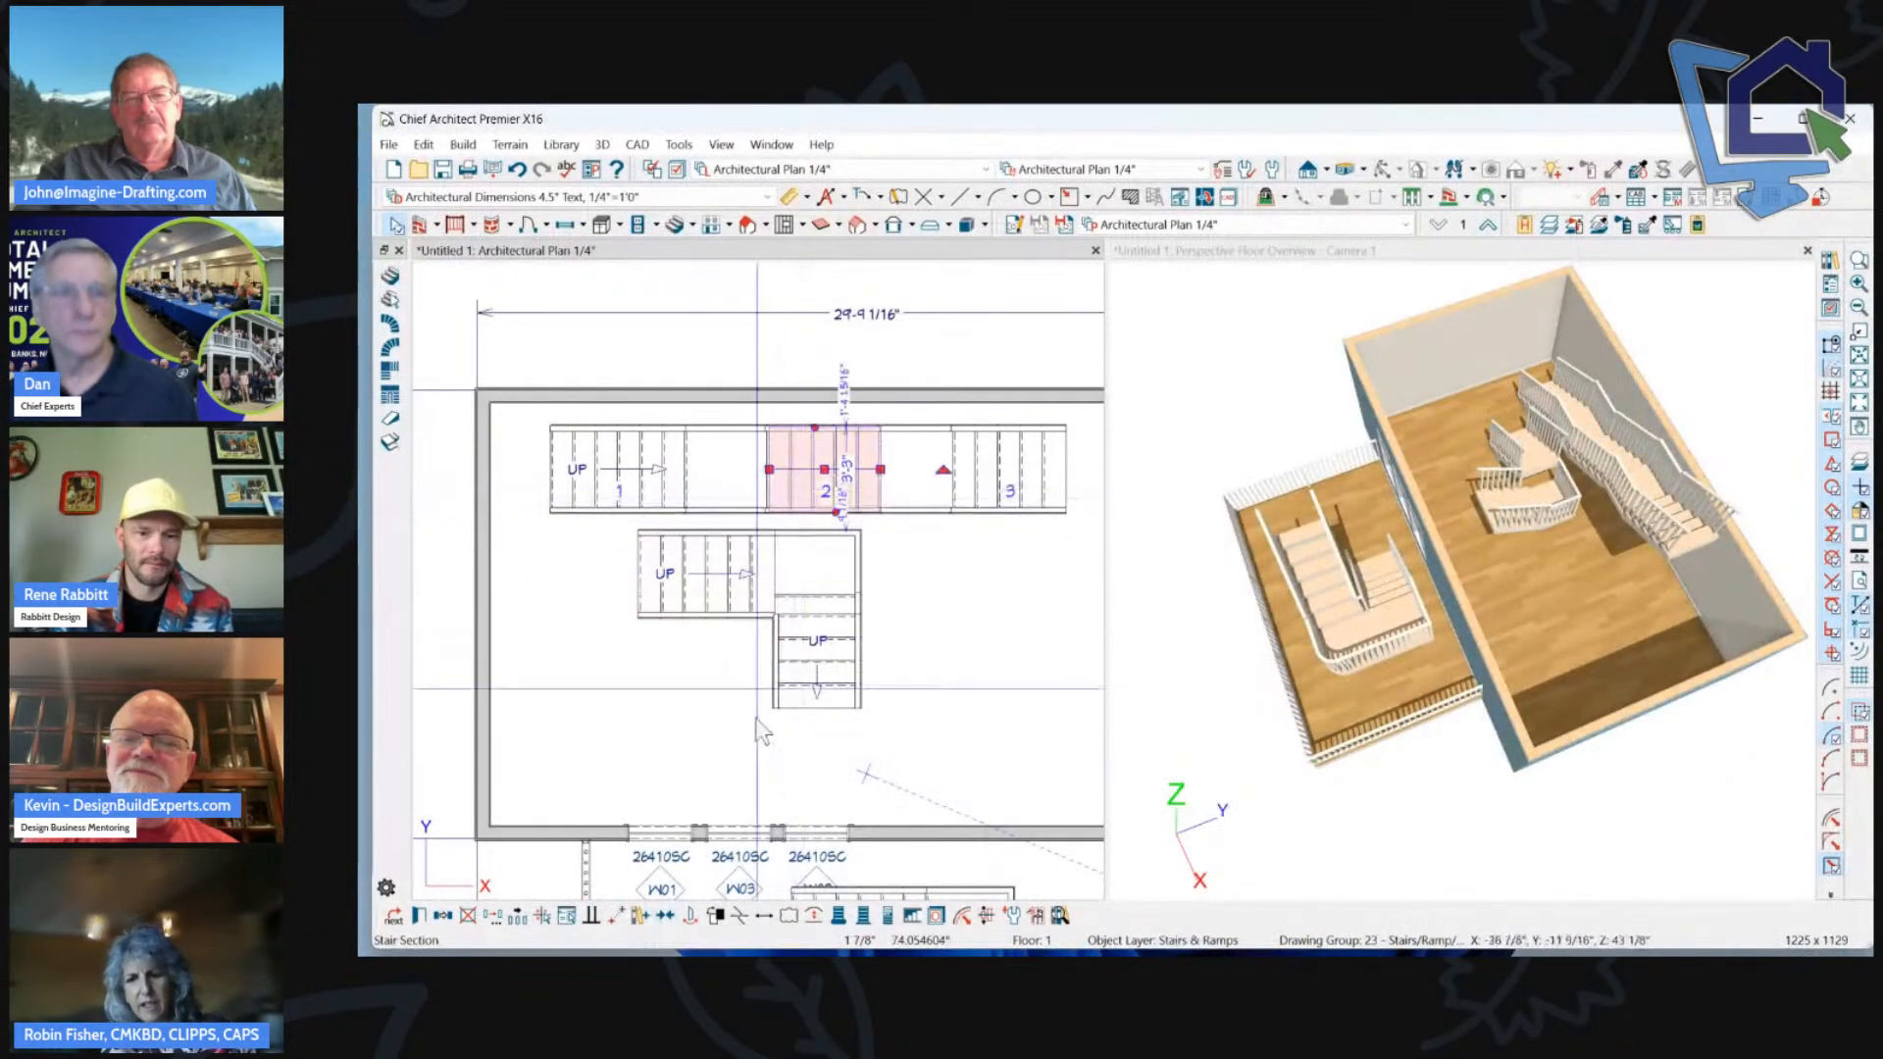
left_click(639, 916)
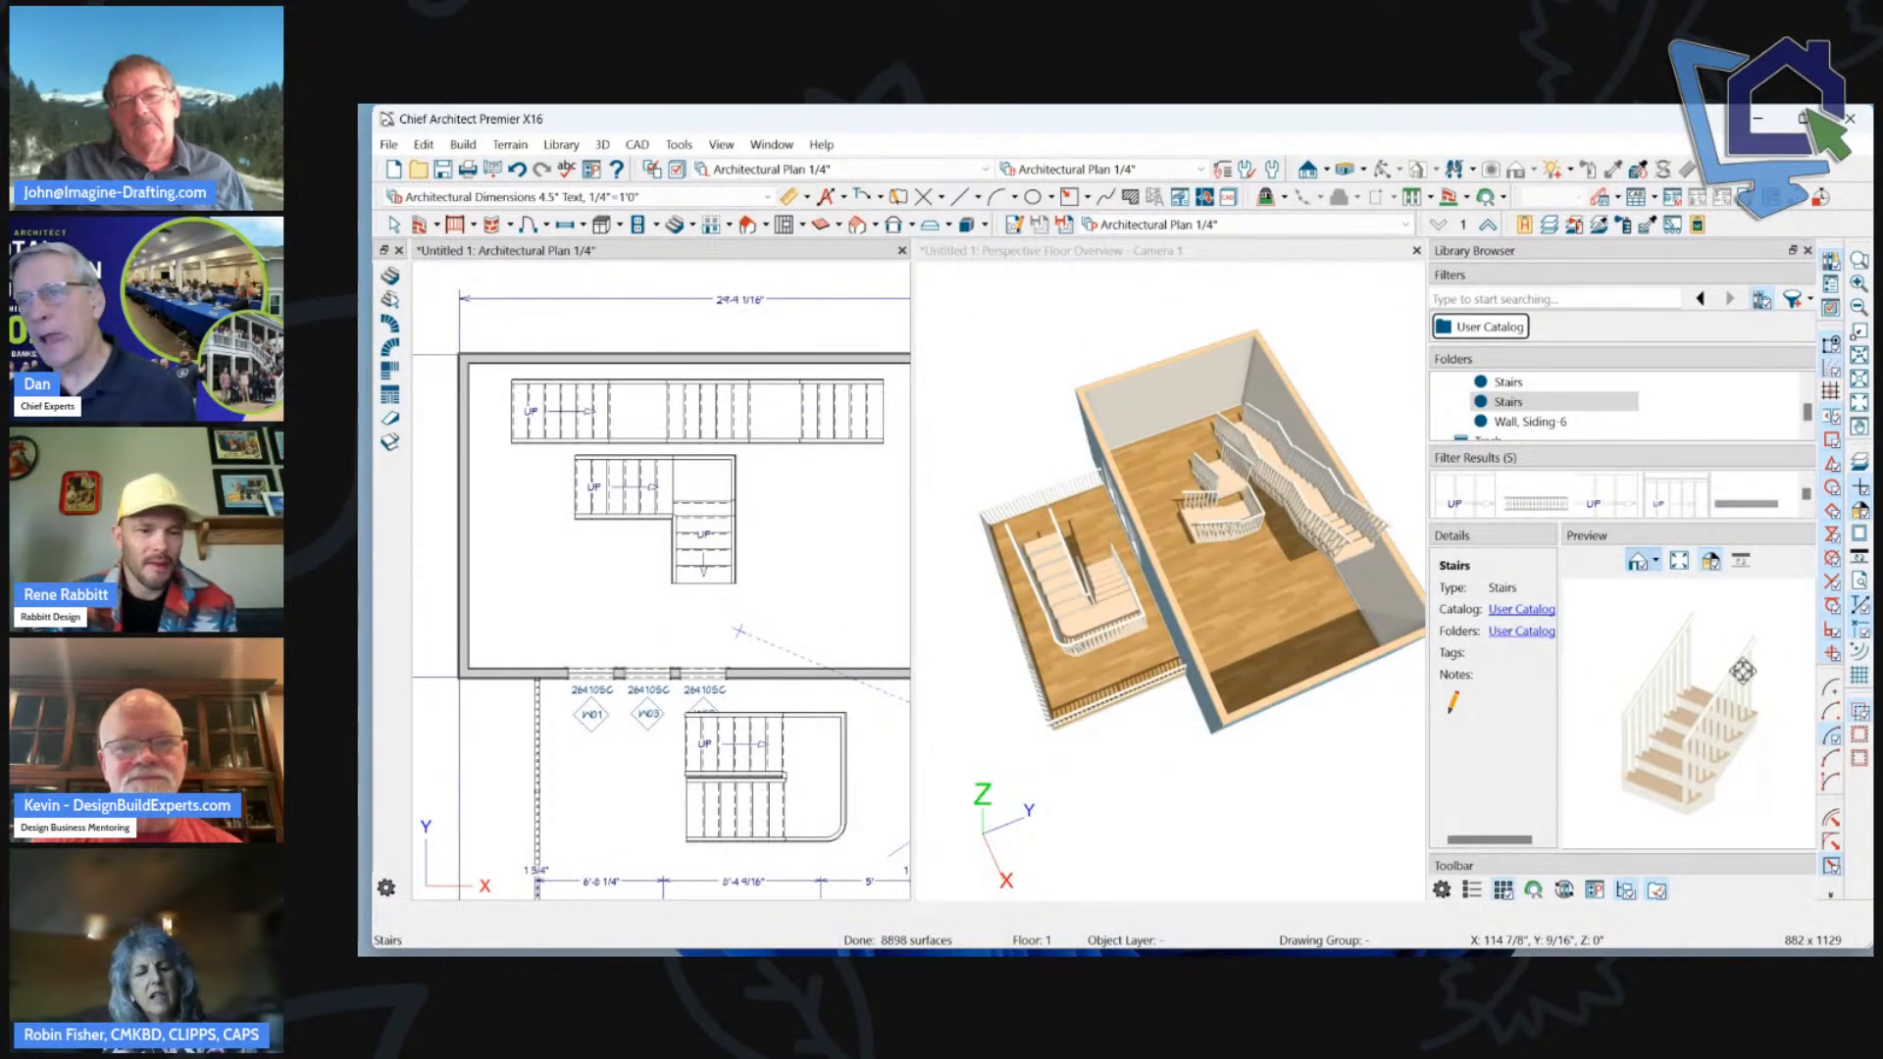
left_click_drag(1743, 671, 1706, 762)
Delete the straight stair run and the L-shaped stair from the room.
scroll(593, 431, "down", 2)
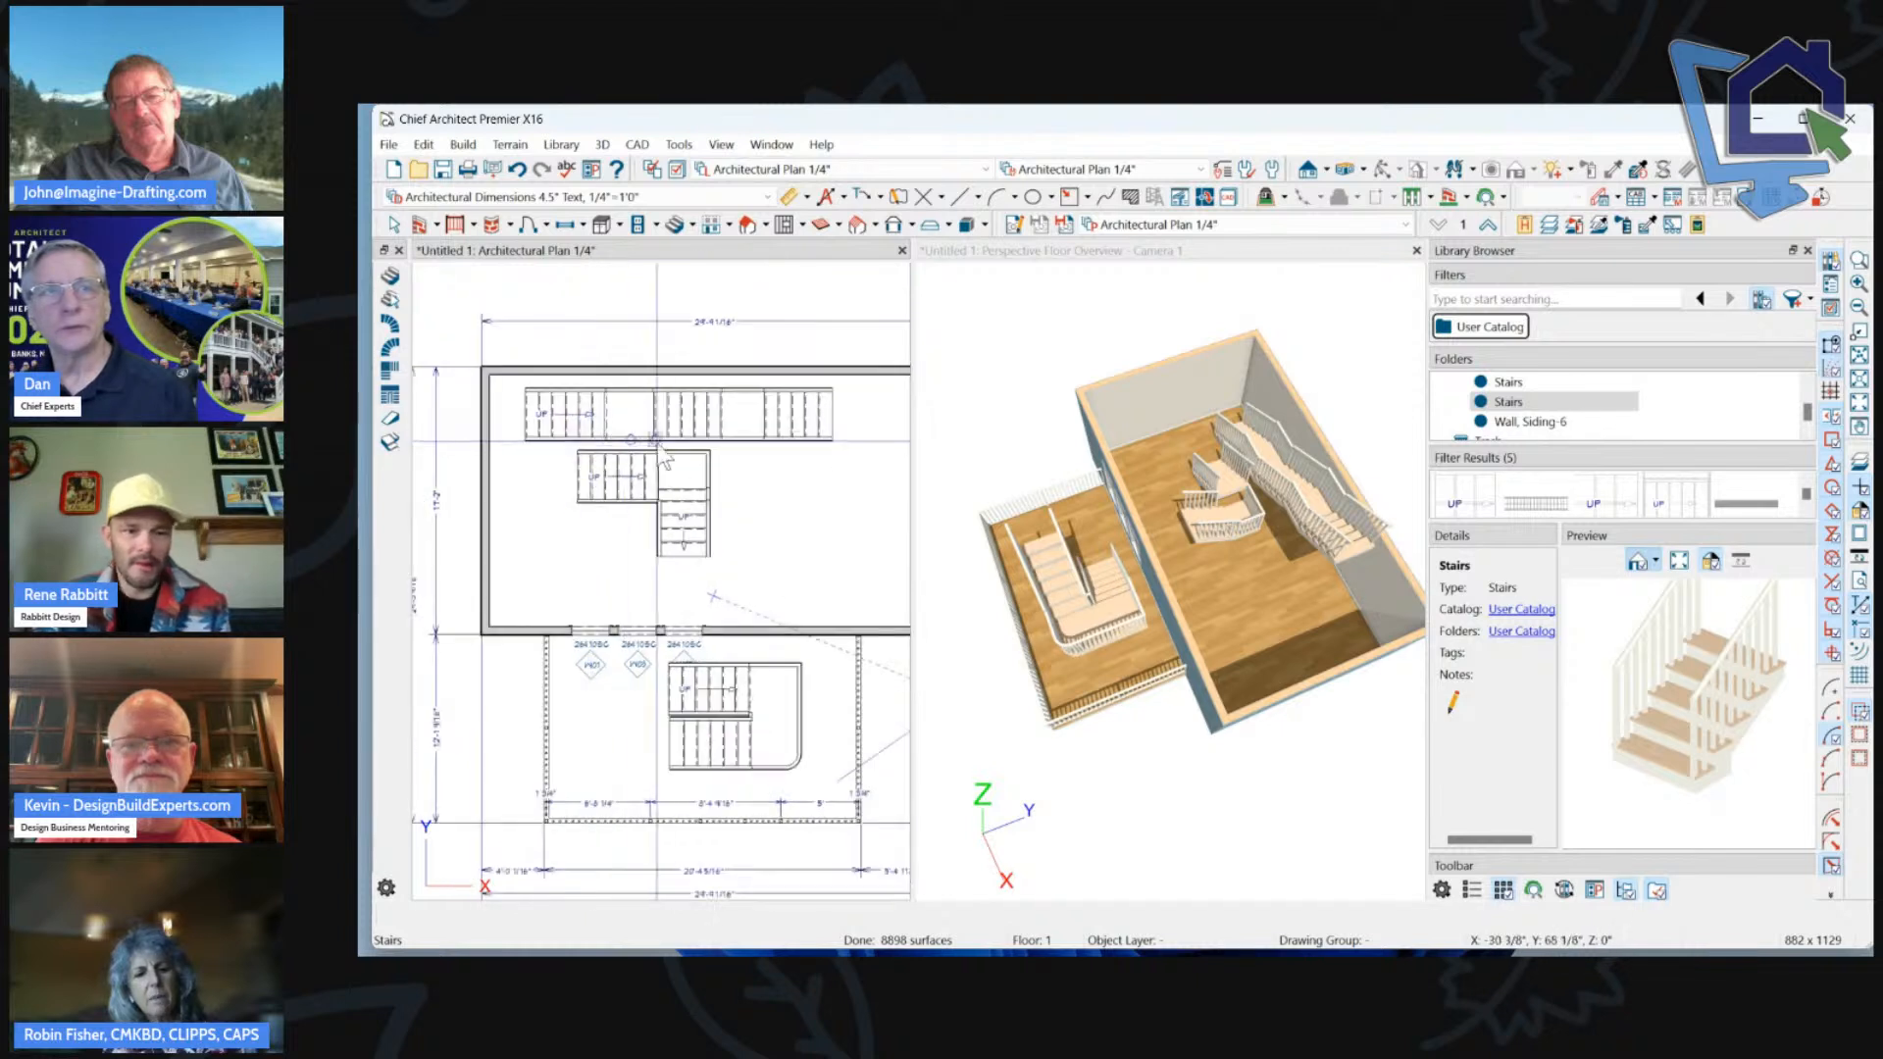
left_click_drag(504, 357, 844, 574)
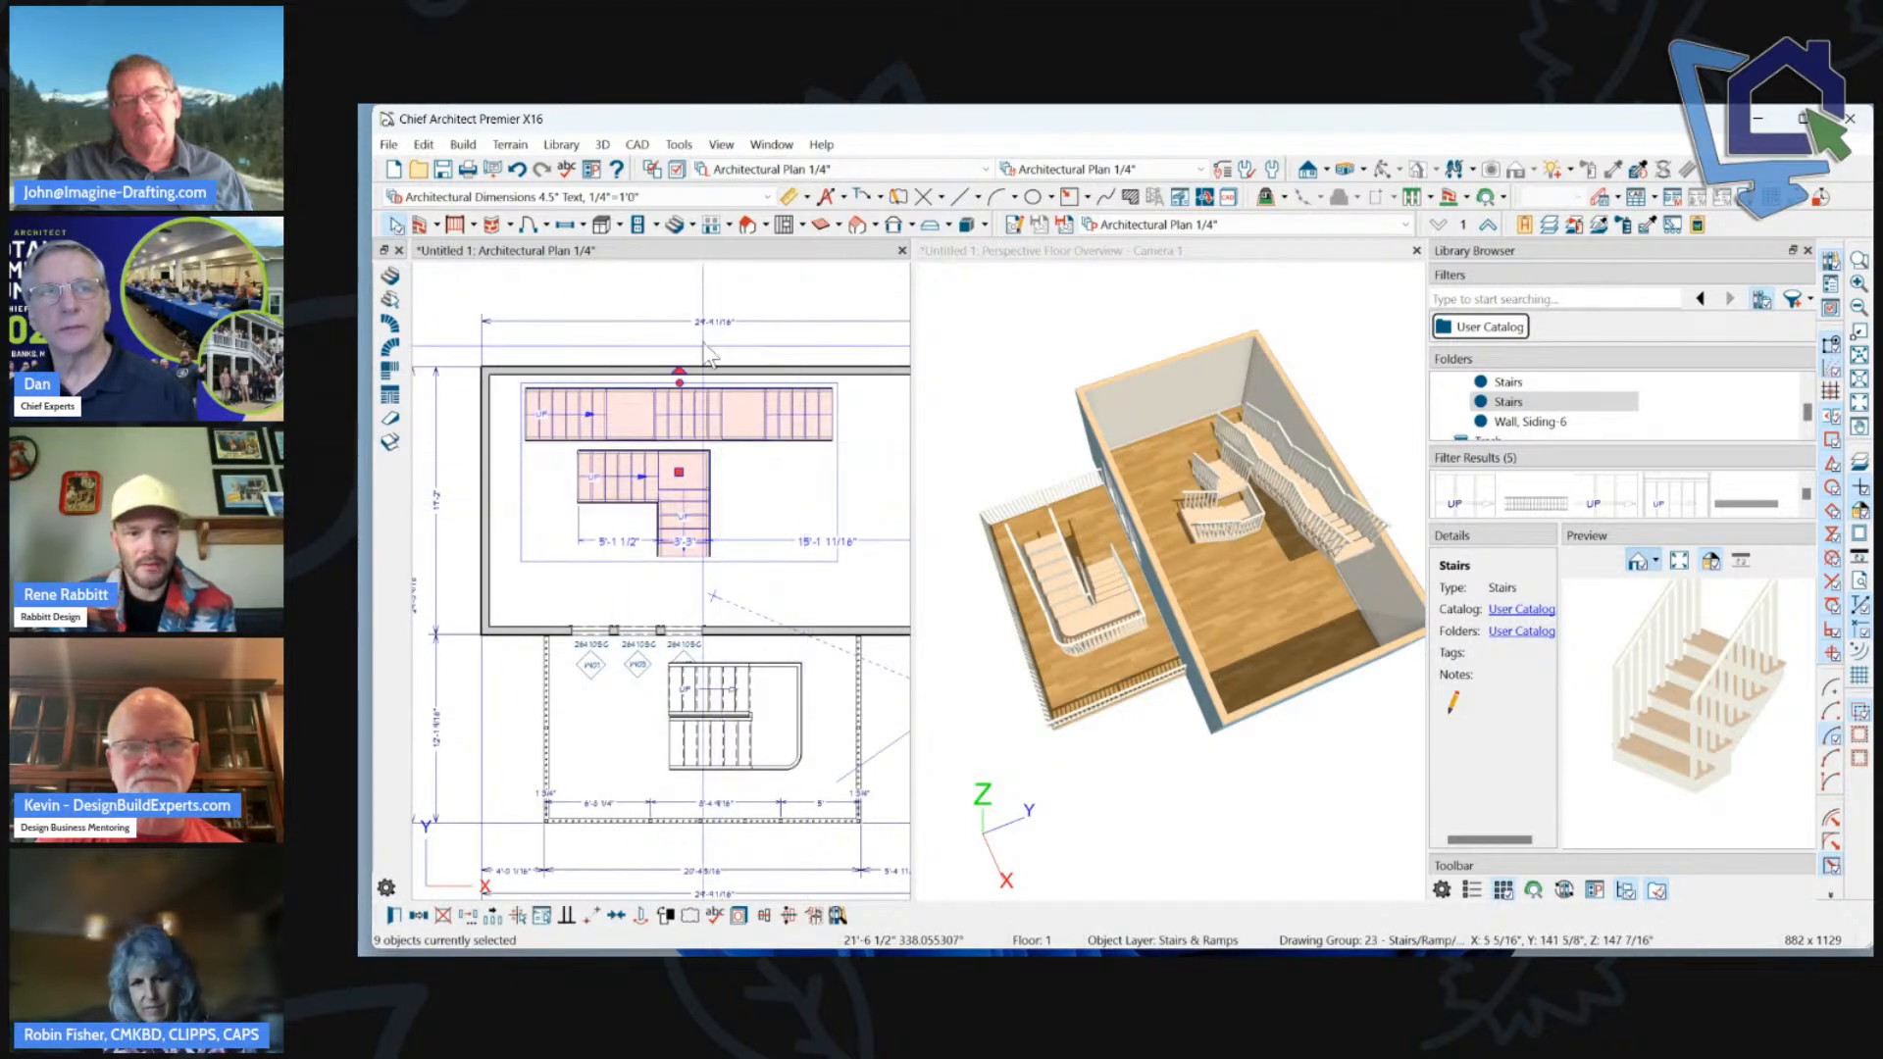
key("Delete")
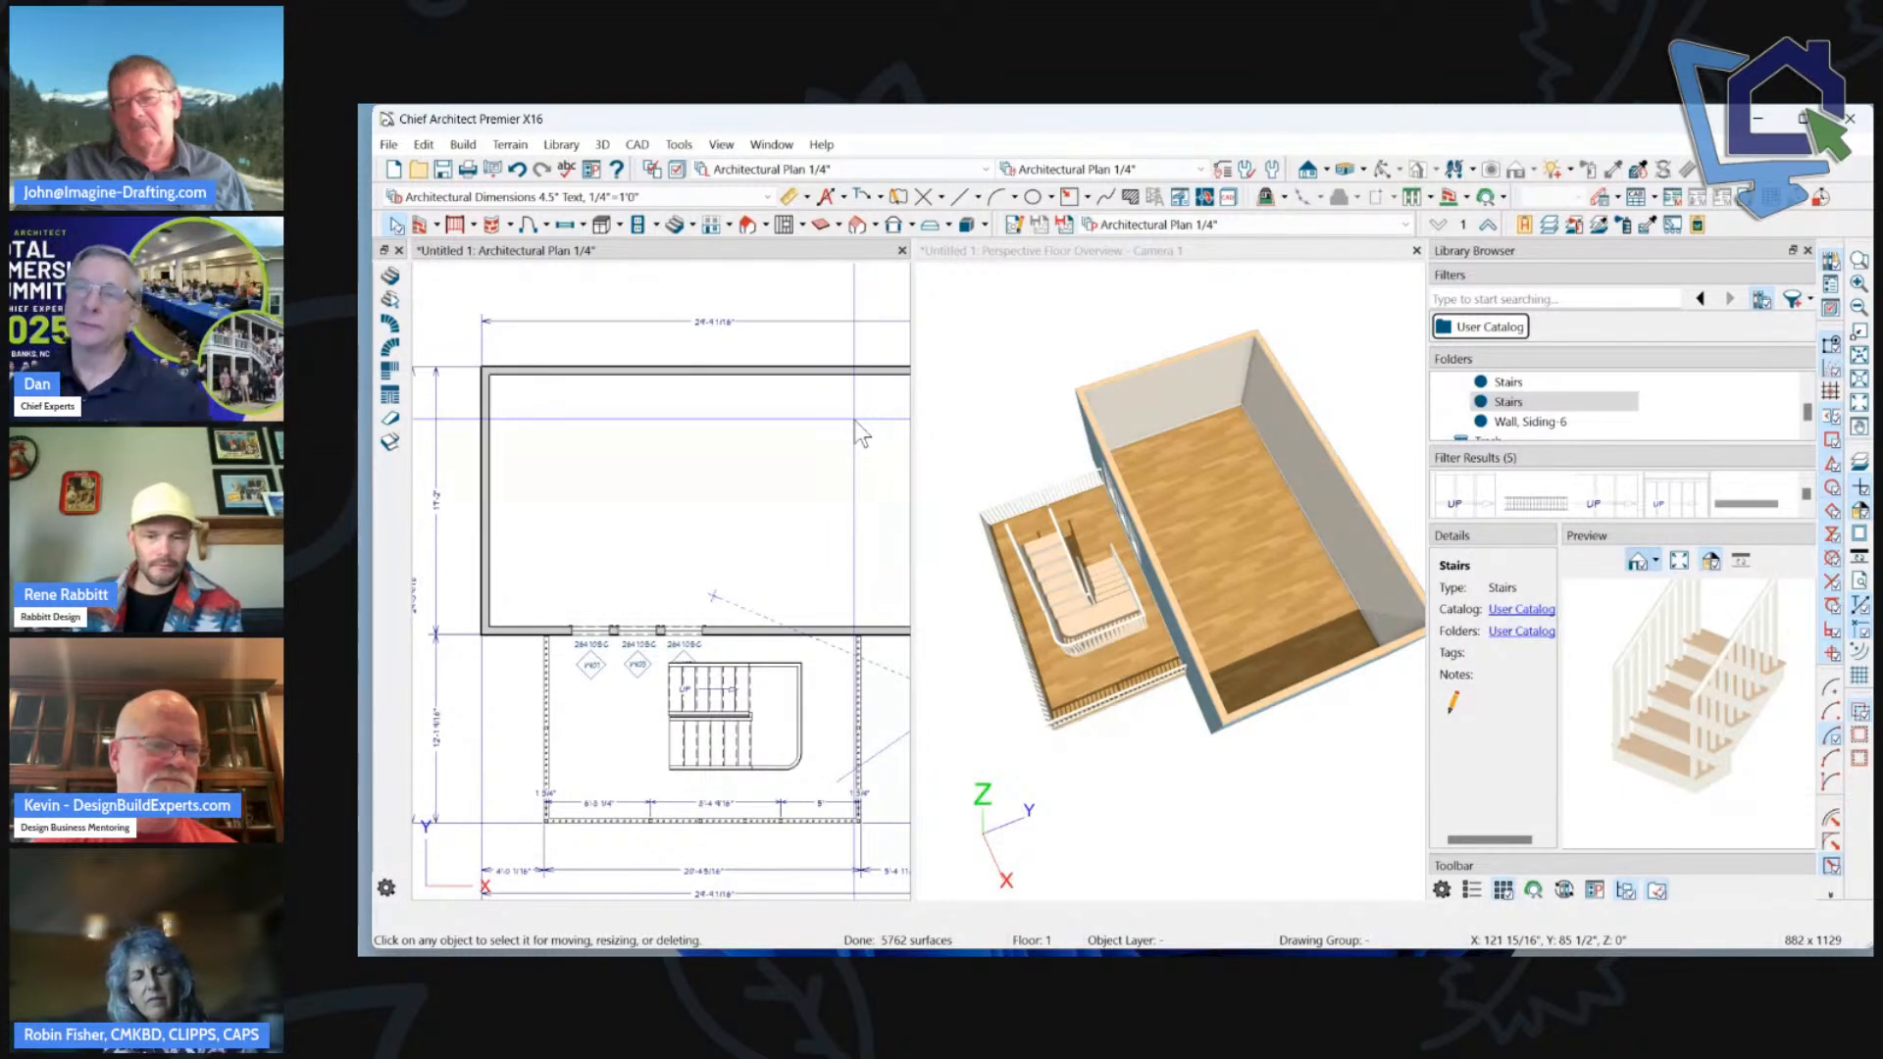
Place two copies of the library stair section inside the room's upper-left area, turned at right angles to each other.
left_click(1655, 508)
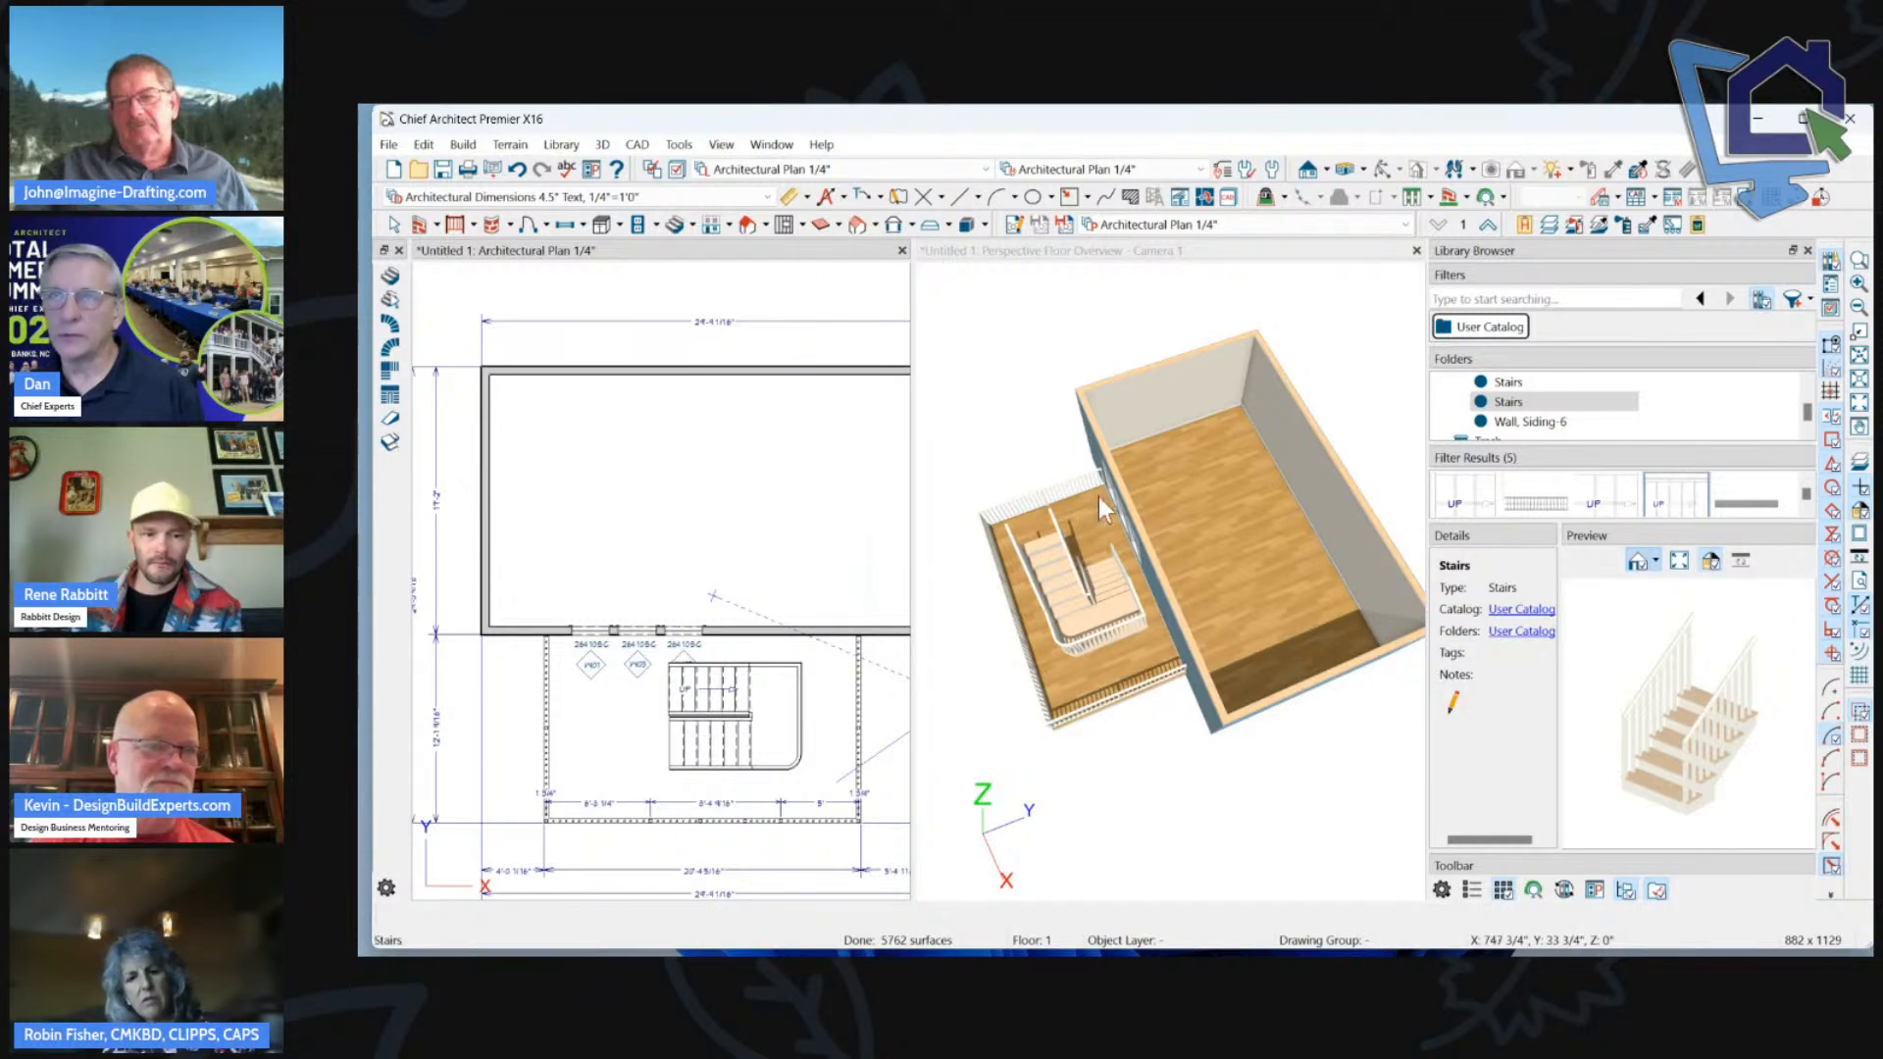
mouse_move(555, 413)
left_mouse_down()
mouse_move(650, 413)
mouse_move(670, 507)
left_mouse_up()
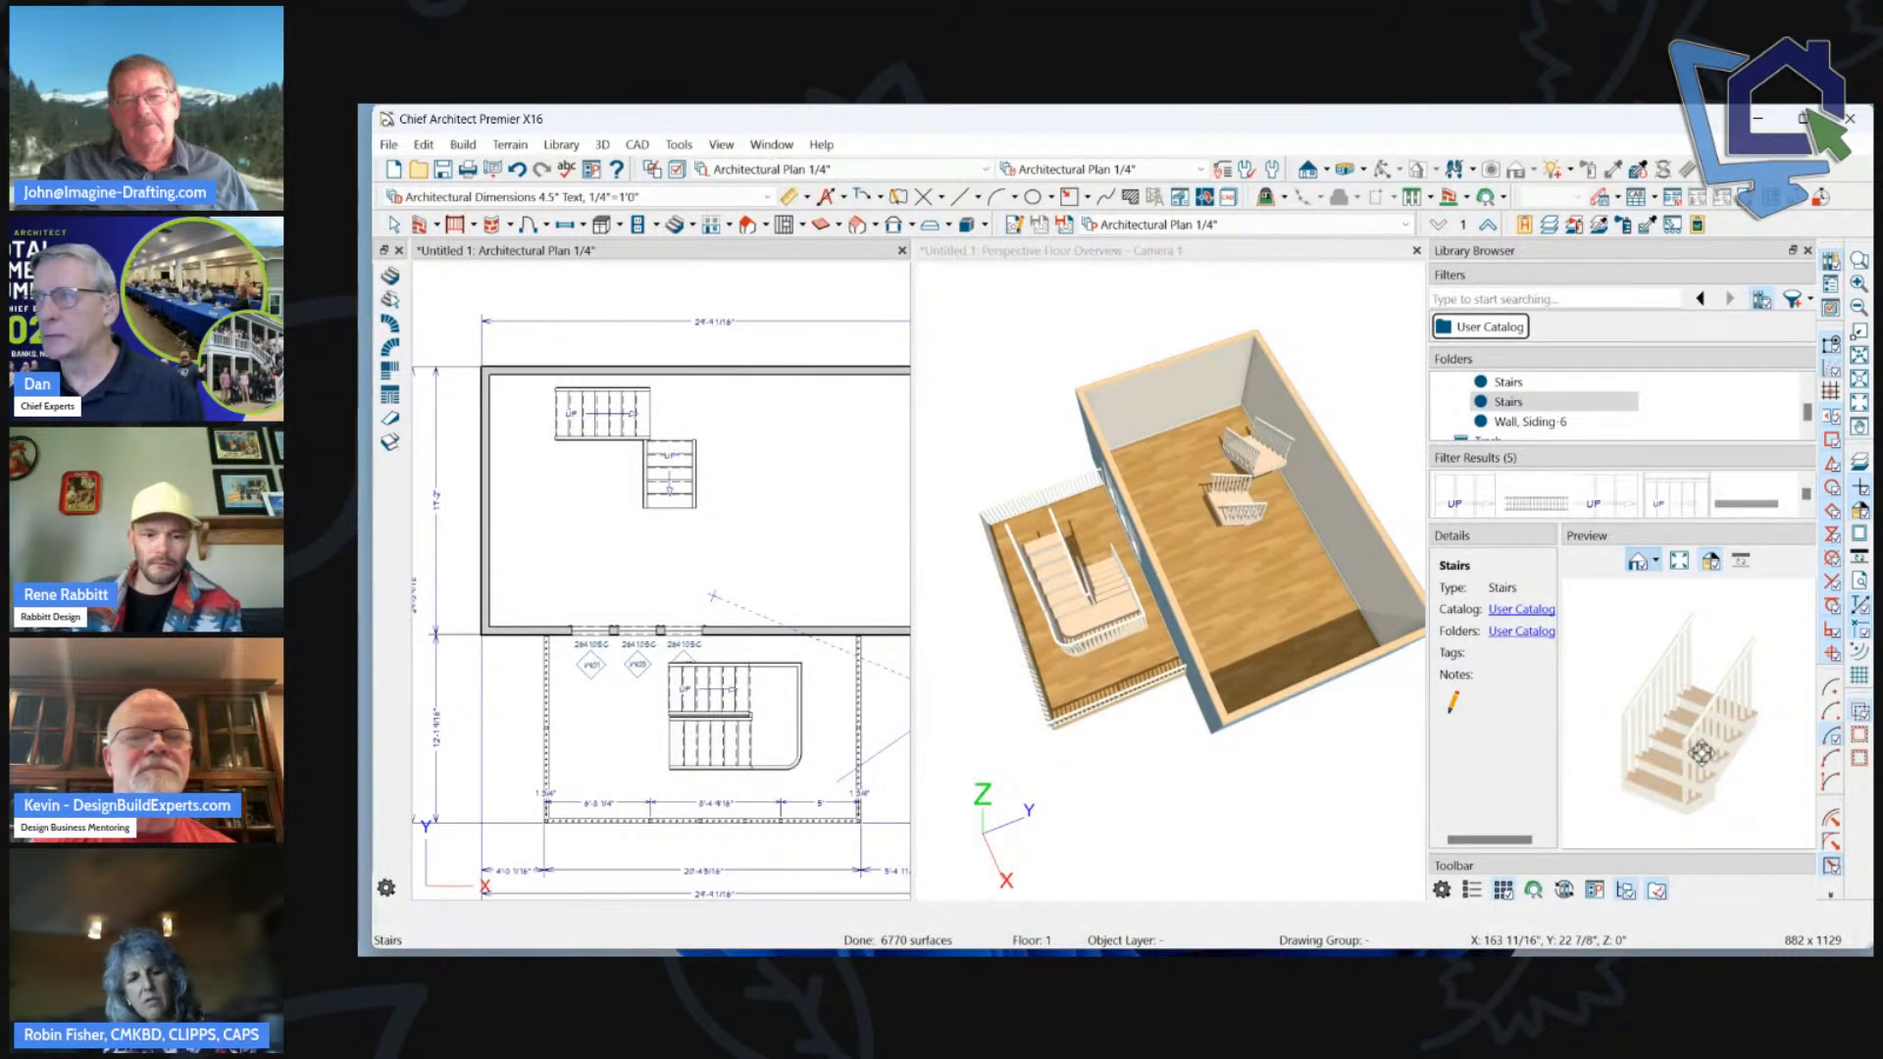
left_click(712, 225)
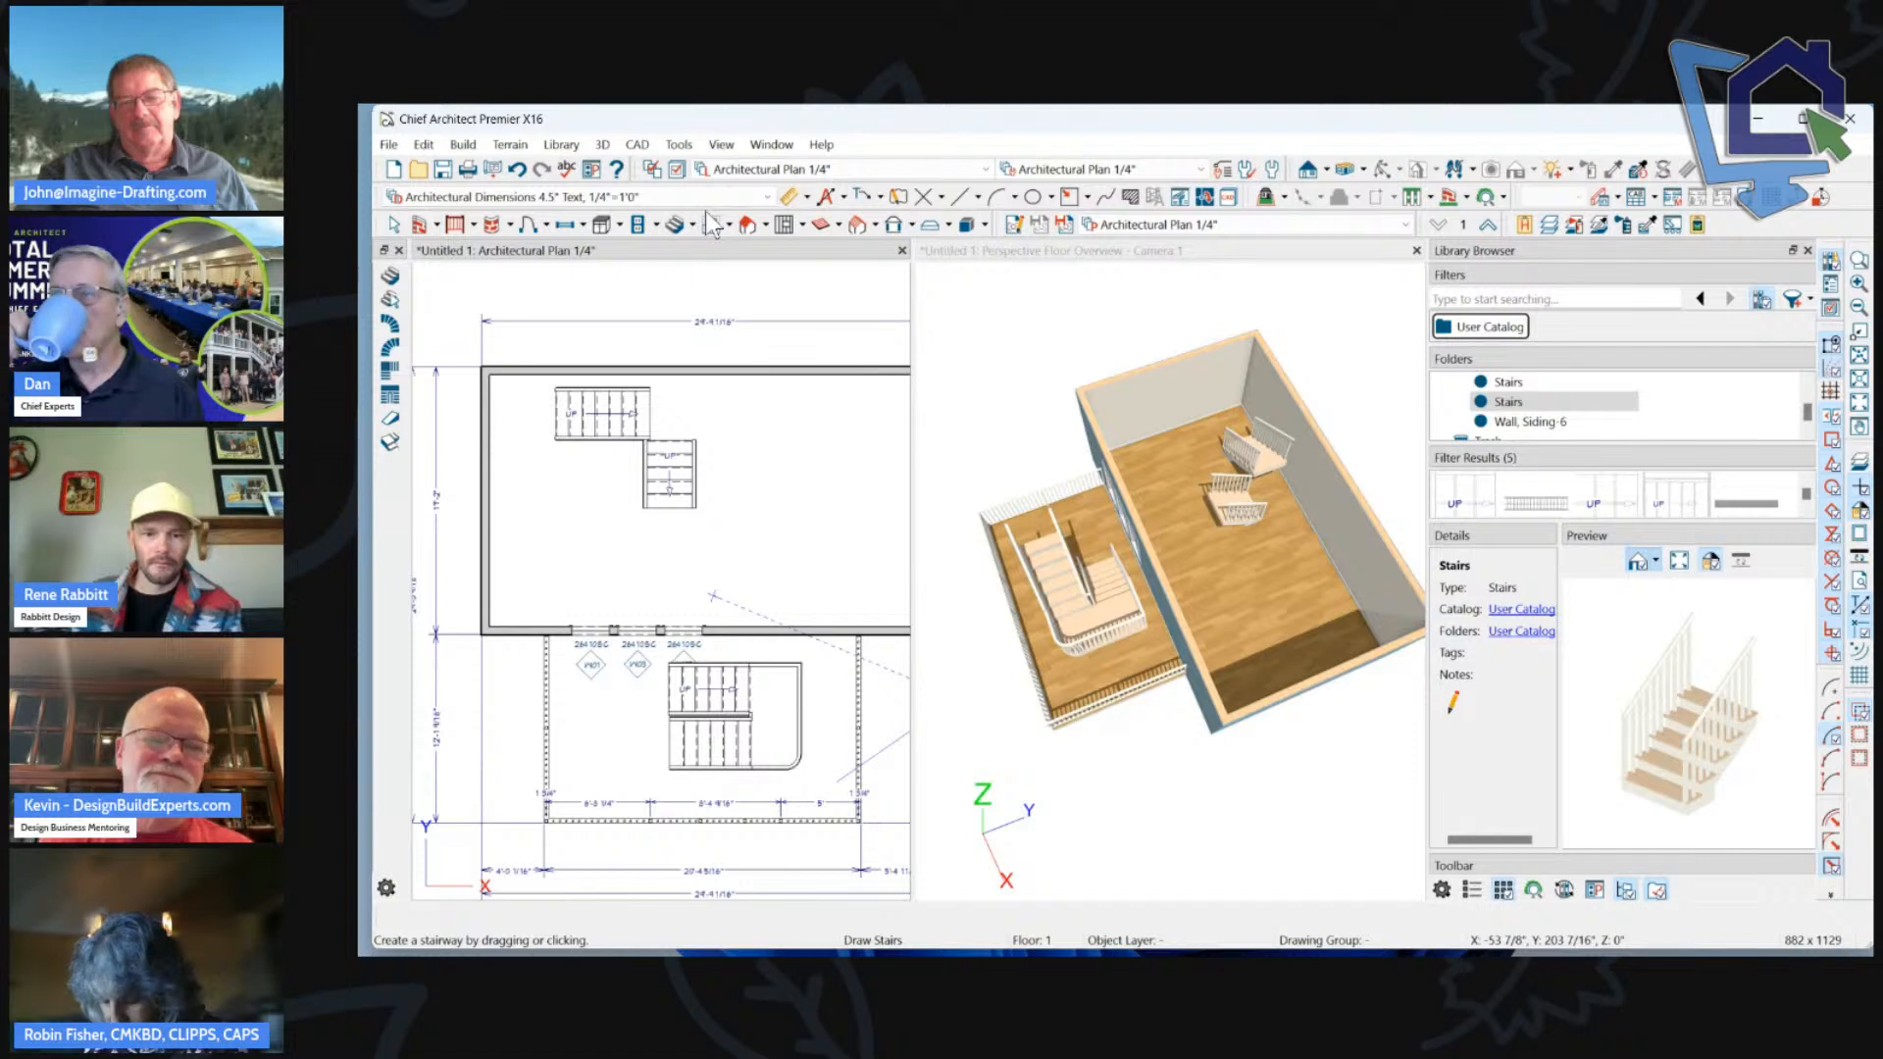
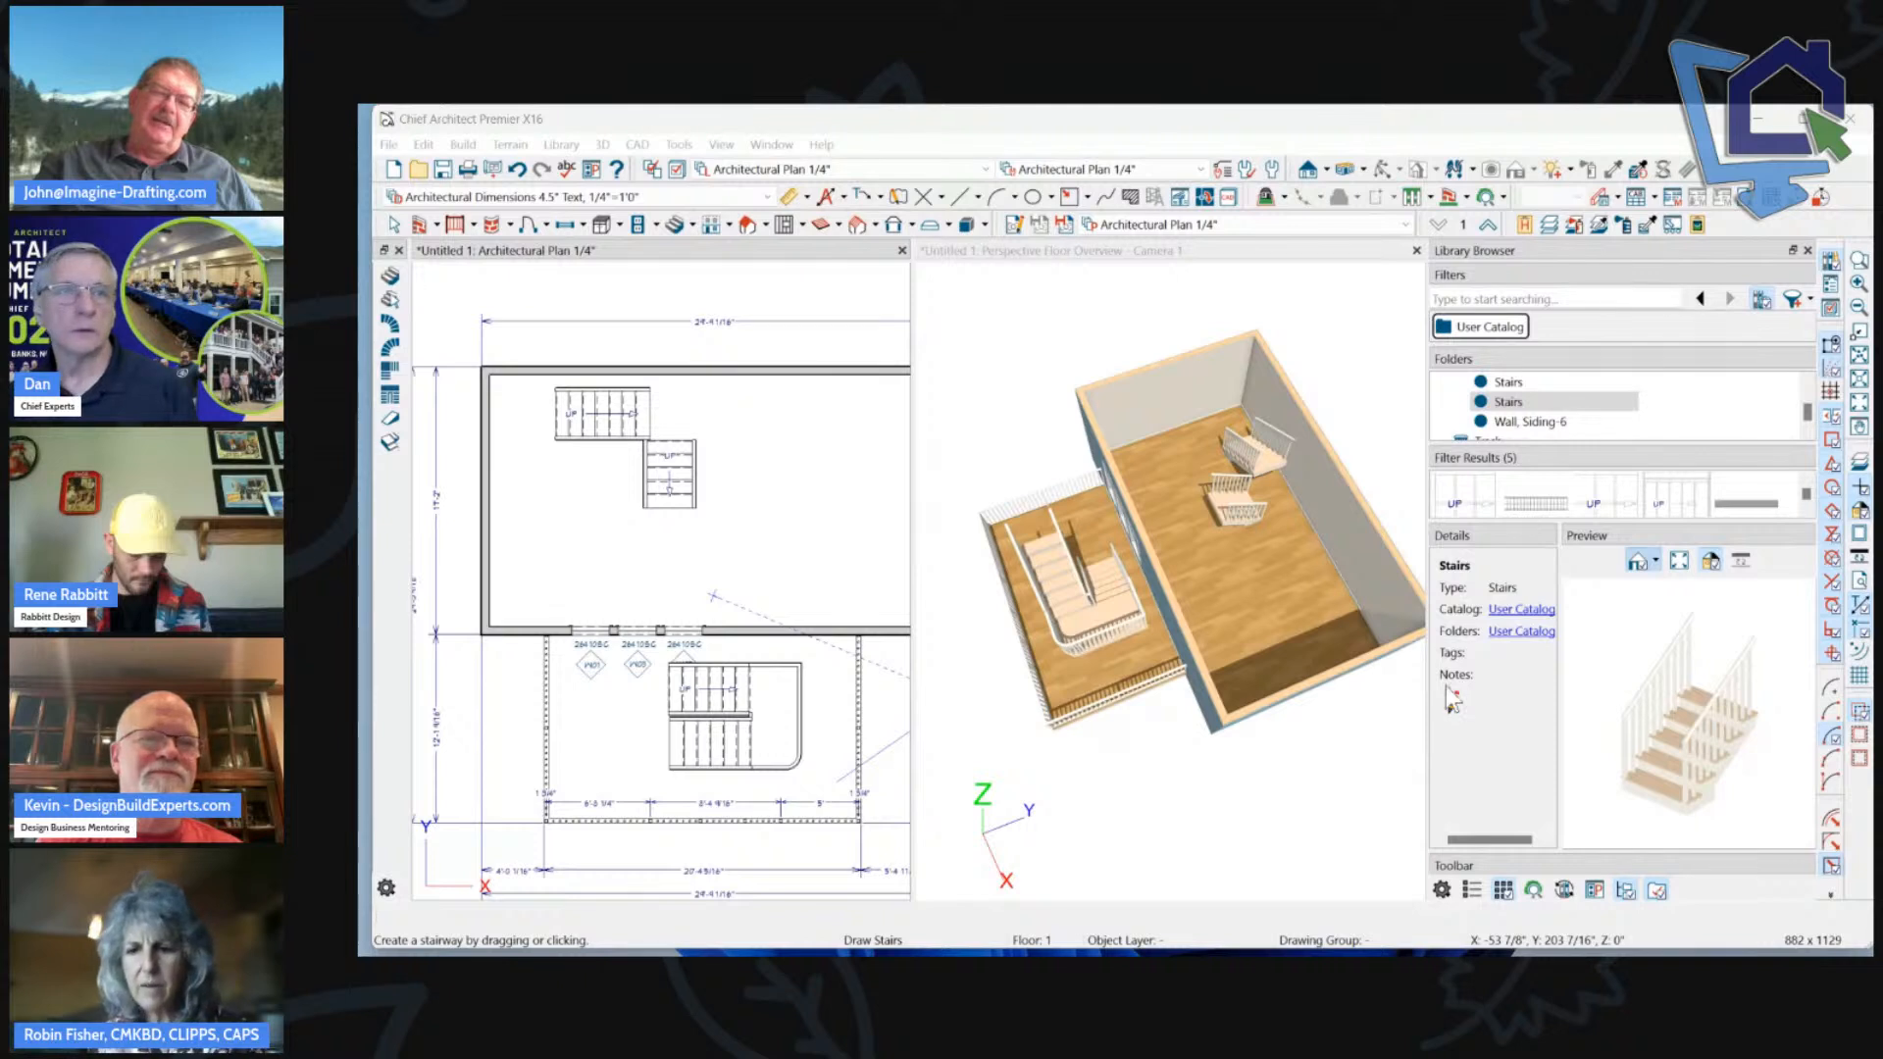
left_click_drag(692, 312, 692, 299)
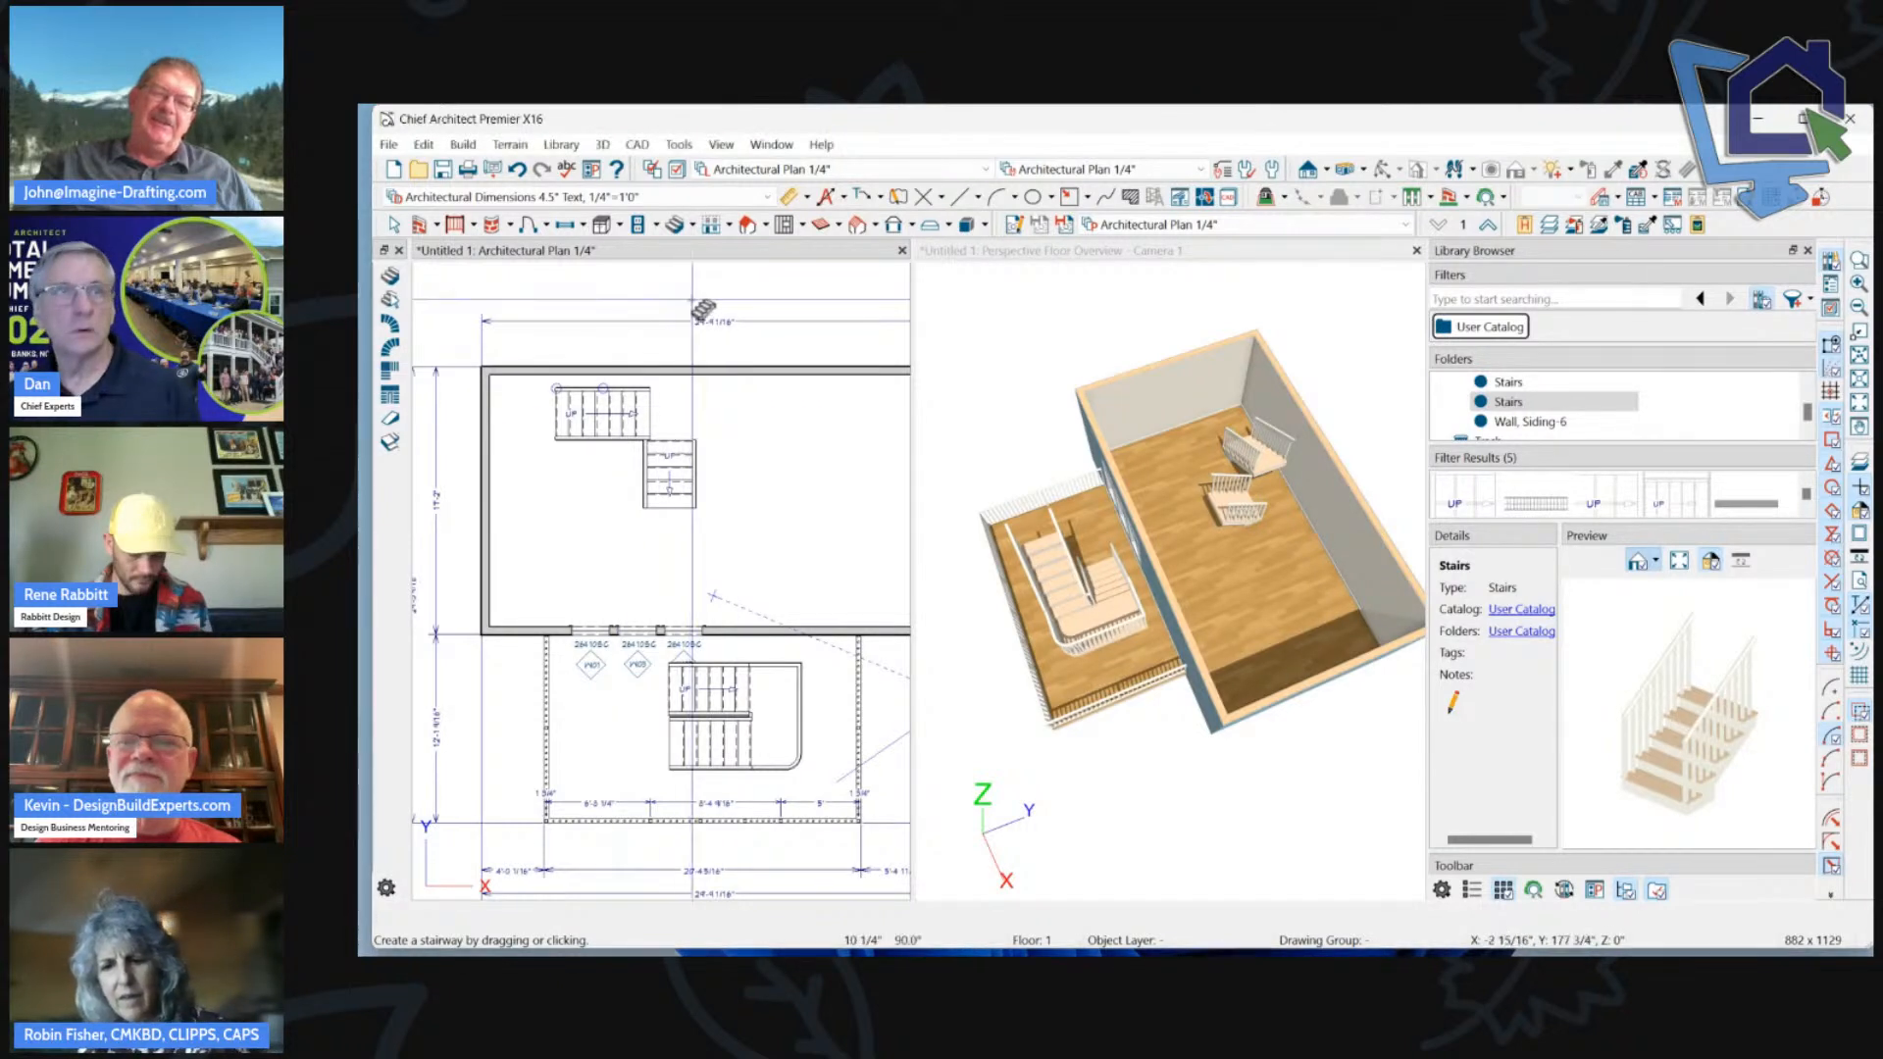
left_click(693, 299)
left_click(394, 225)
scroll(547, 353, "down", 4)
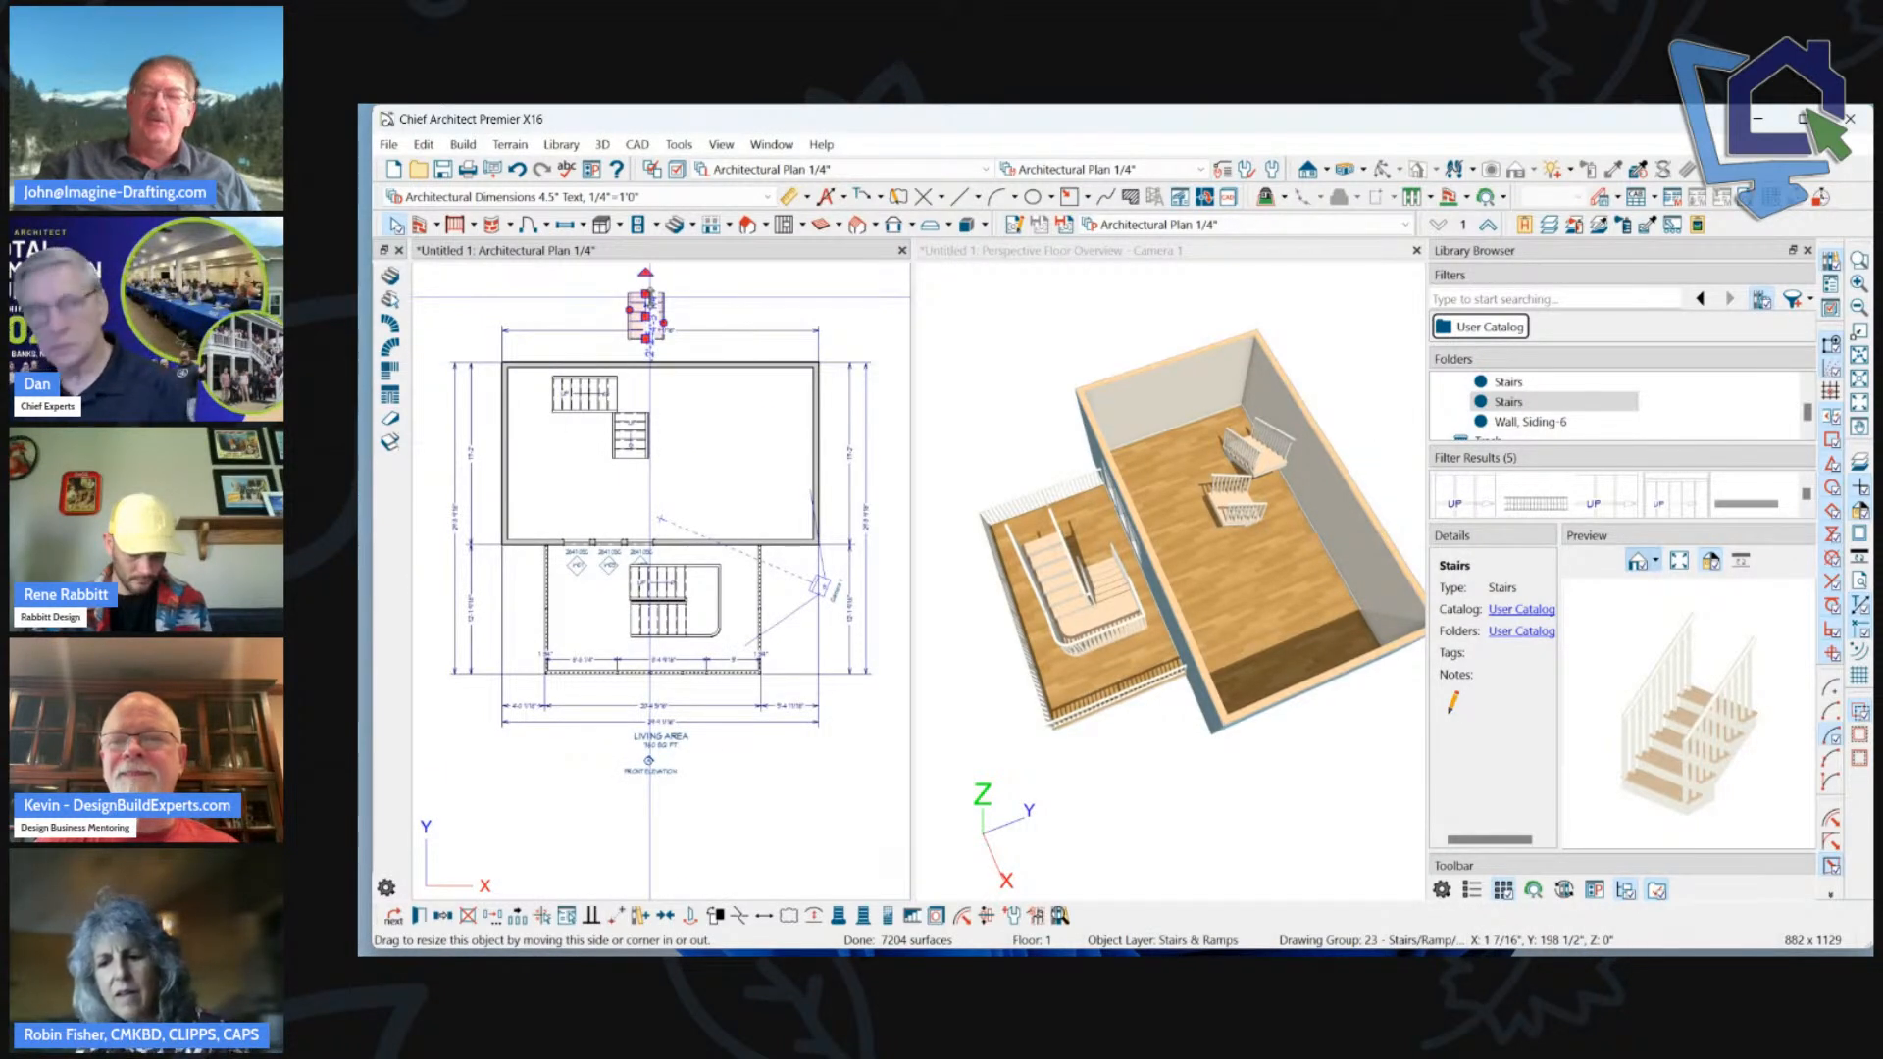
key("Delete")
Delete both library stair sections from the room.
scroll(640, 471, "up", 2)
left_click(633, 432)
key("Delete")
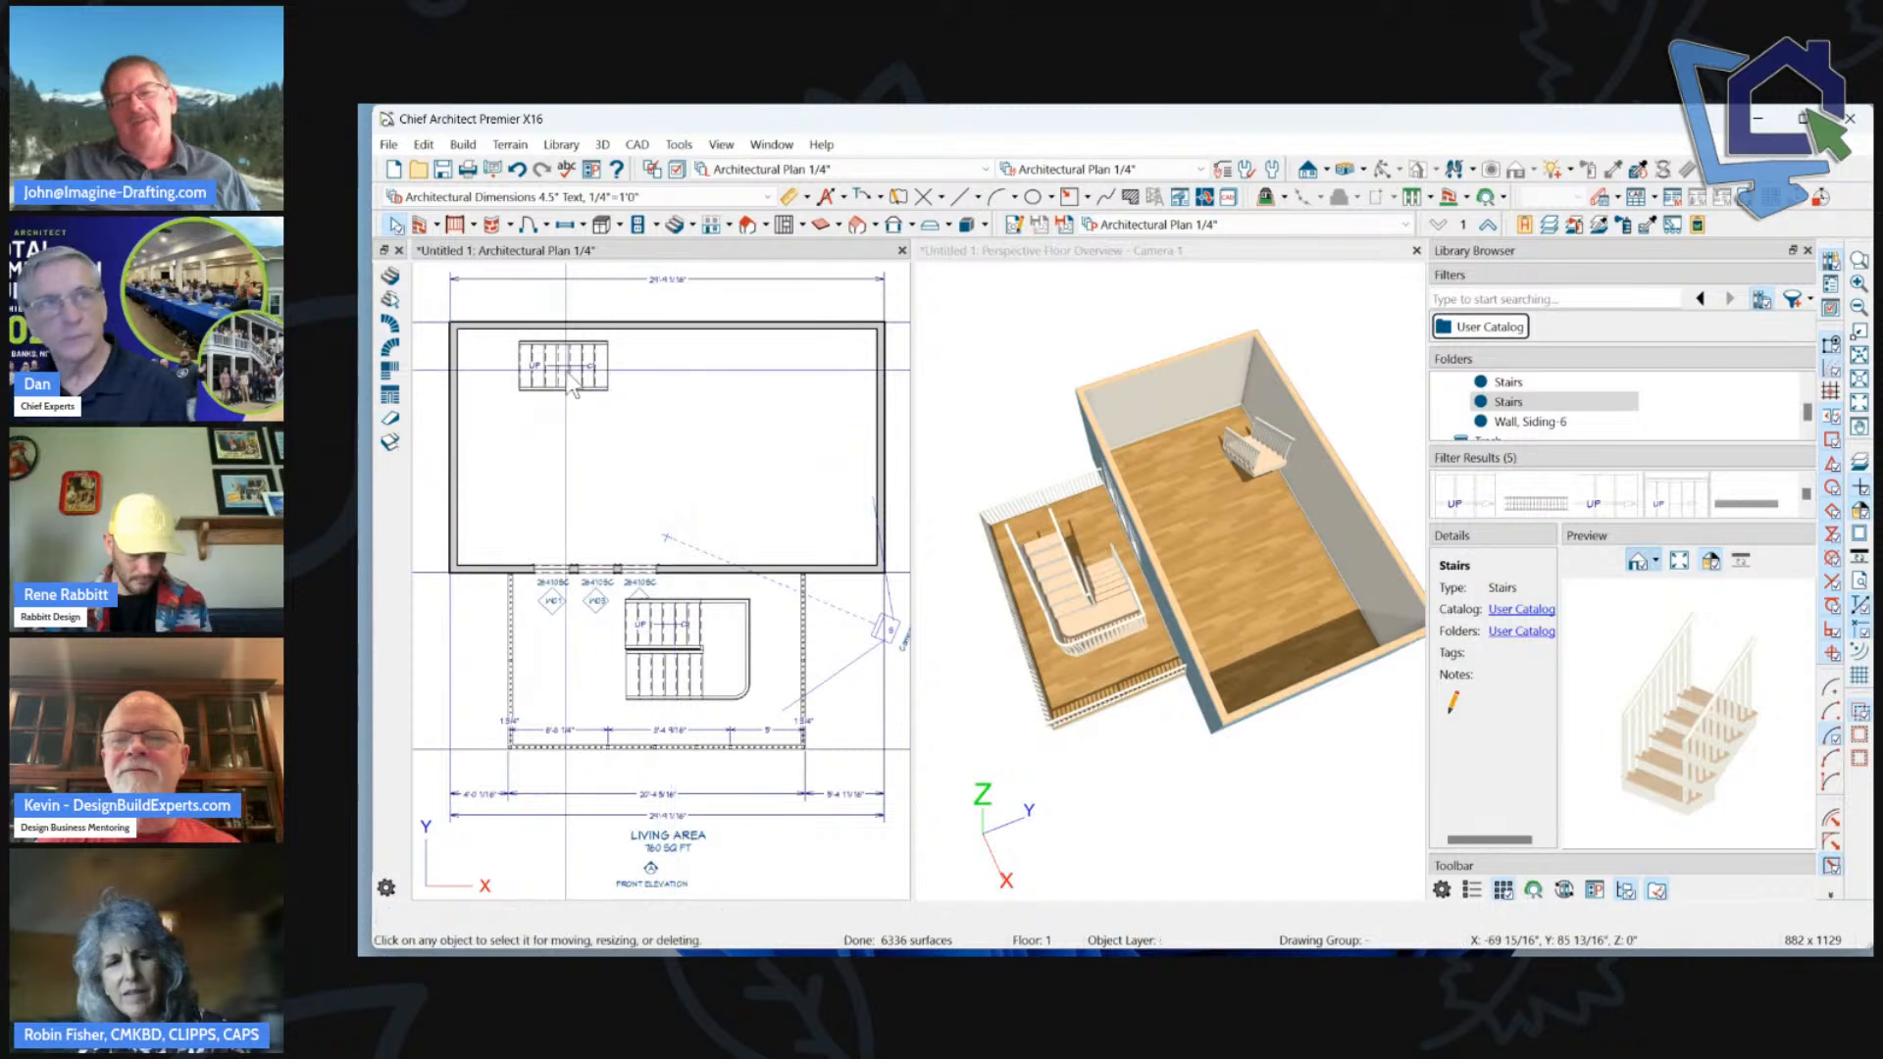
key("Delete")
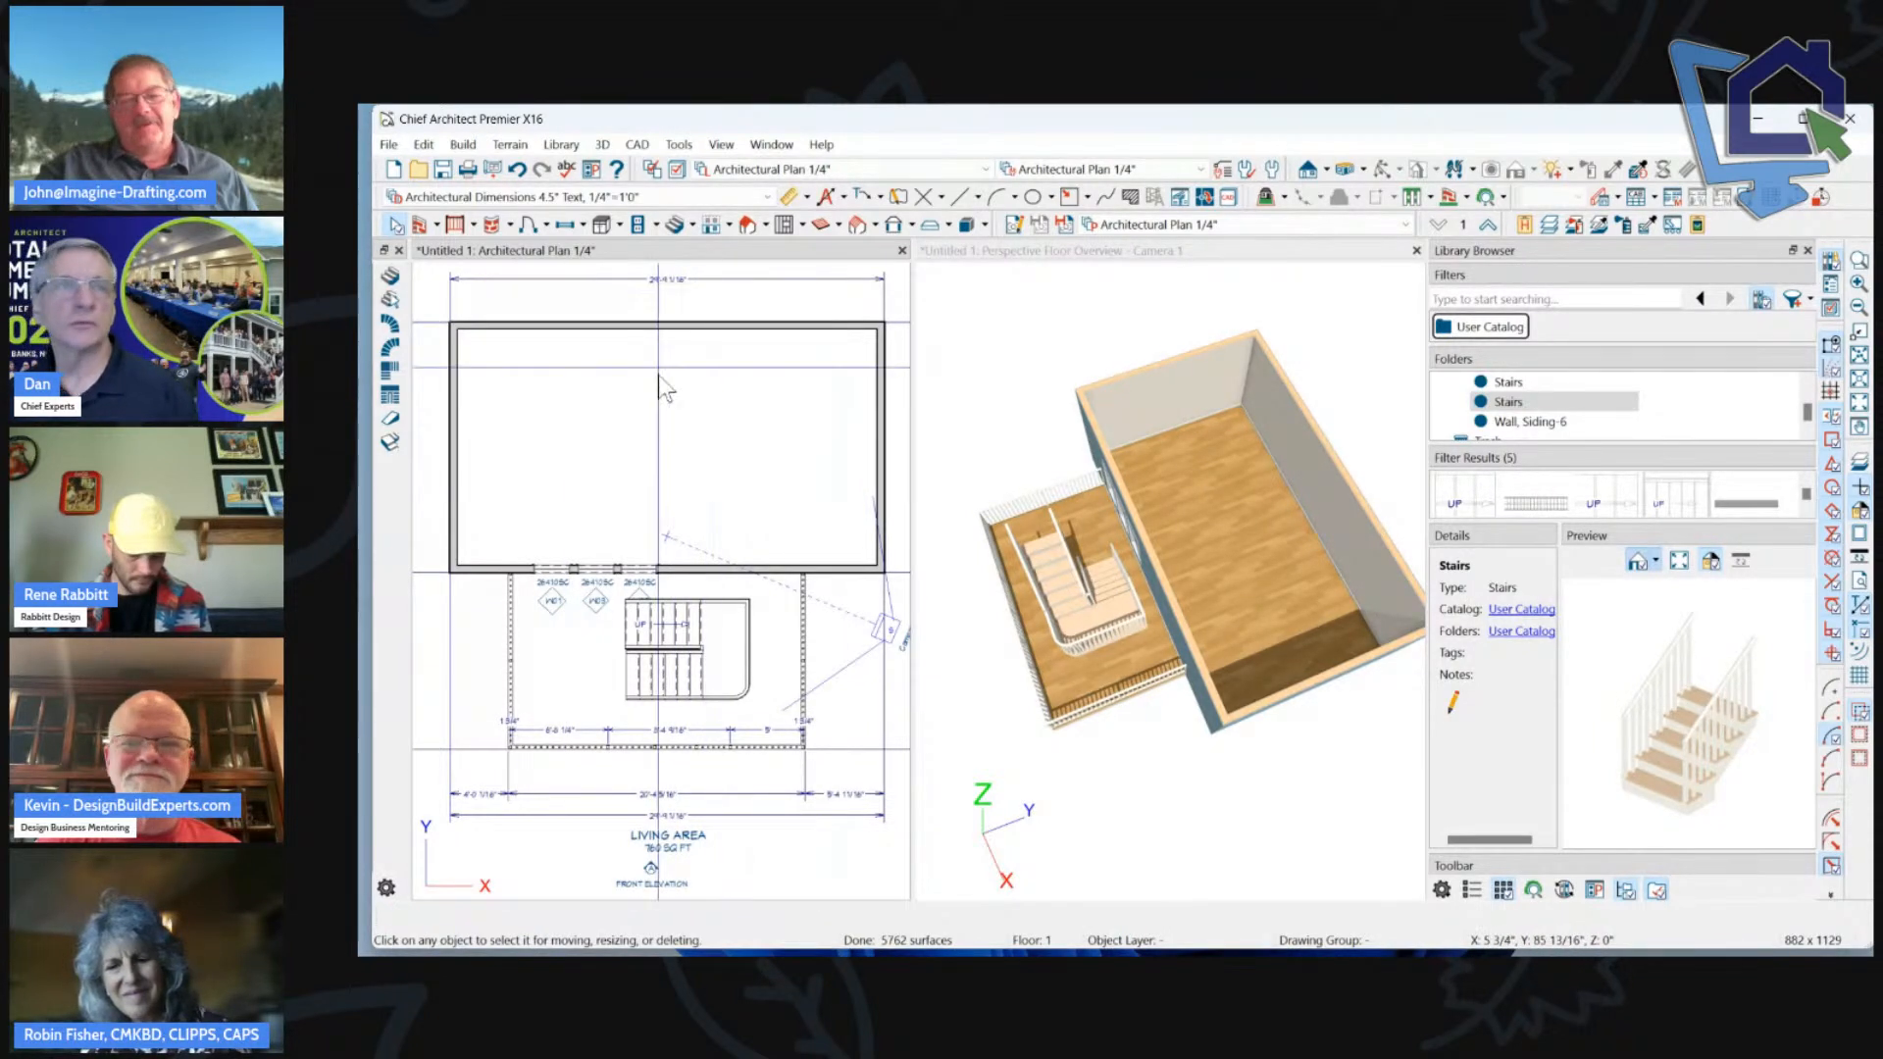
scroll(697, 363, "down", 1)
scroll(881, 389, "up", 1)
scroll(1020, 441, "down", 1)
scroll(479, 304, "up", 5)
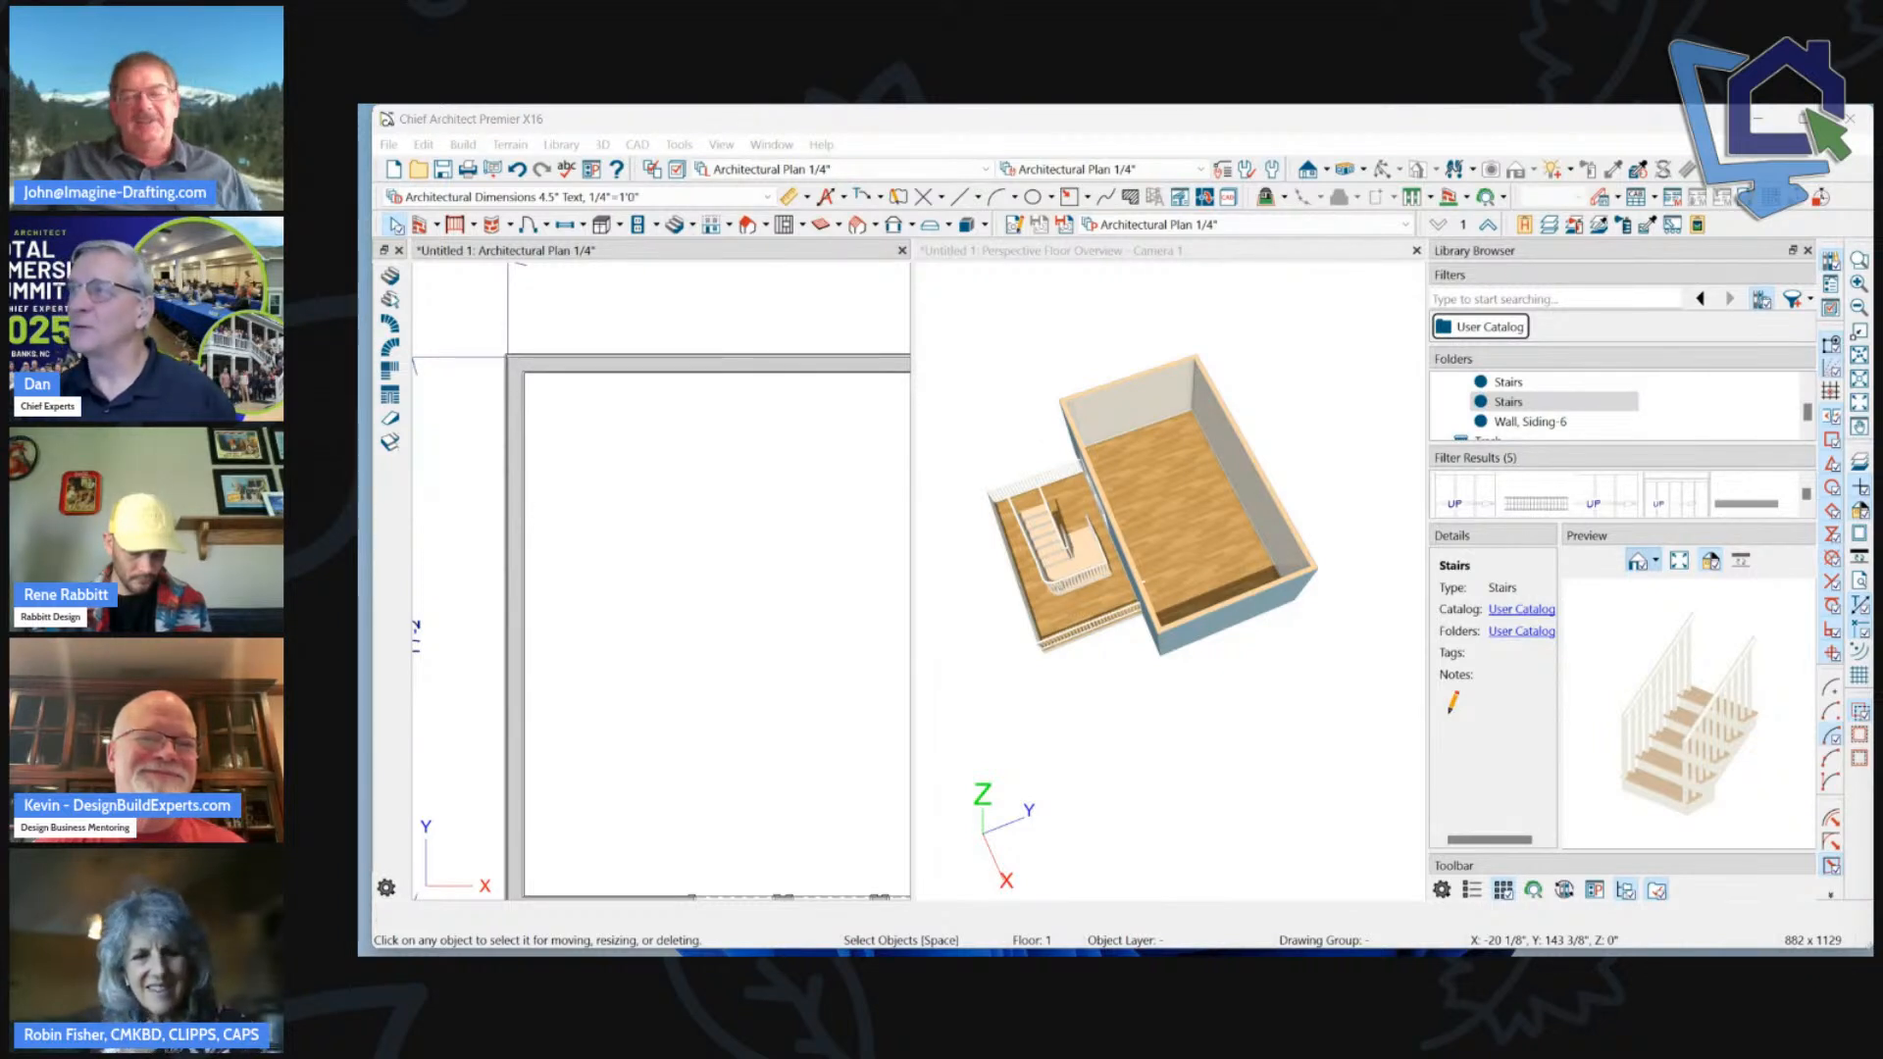
scroll(662, 406, "down", 2)
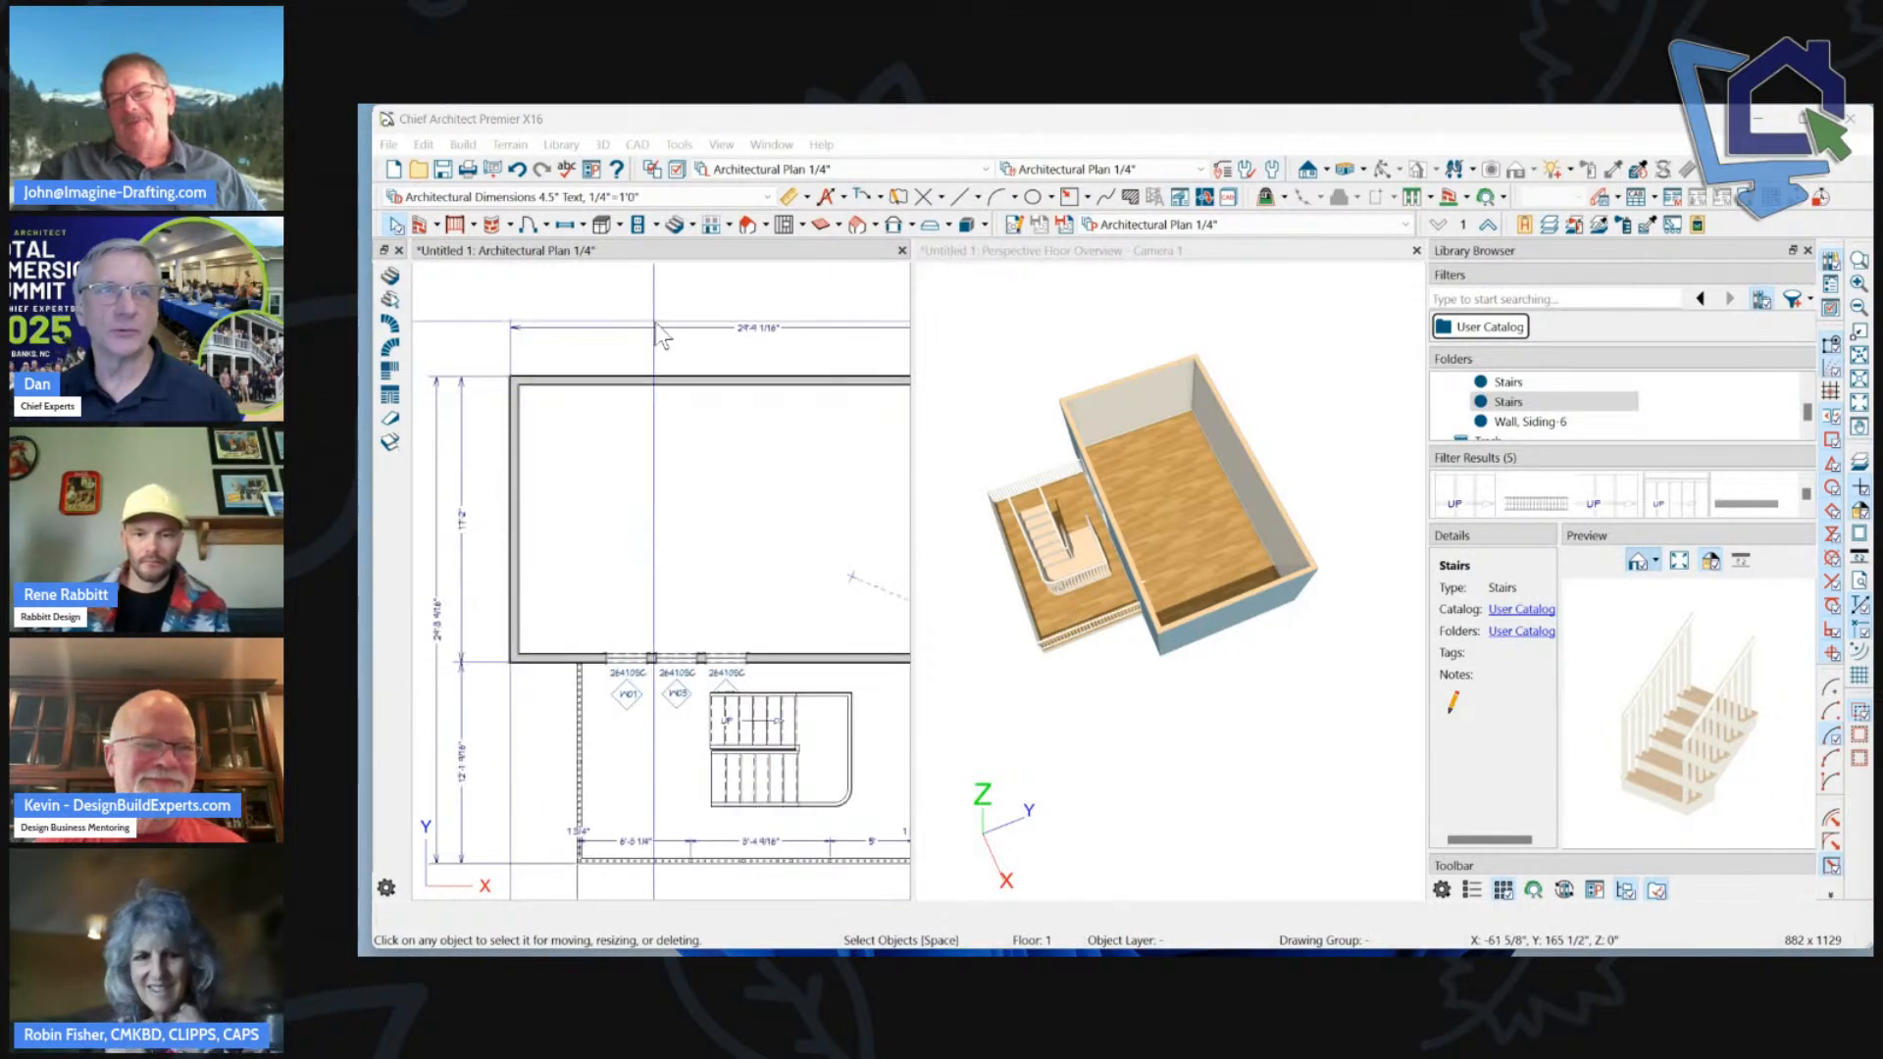
scroll(662, 336, "up", 3)
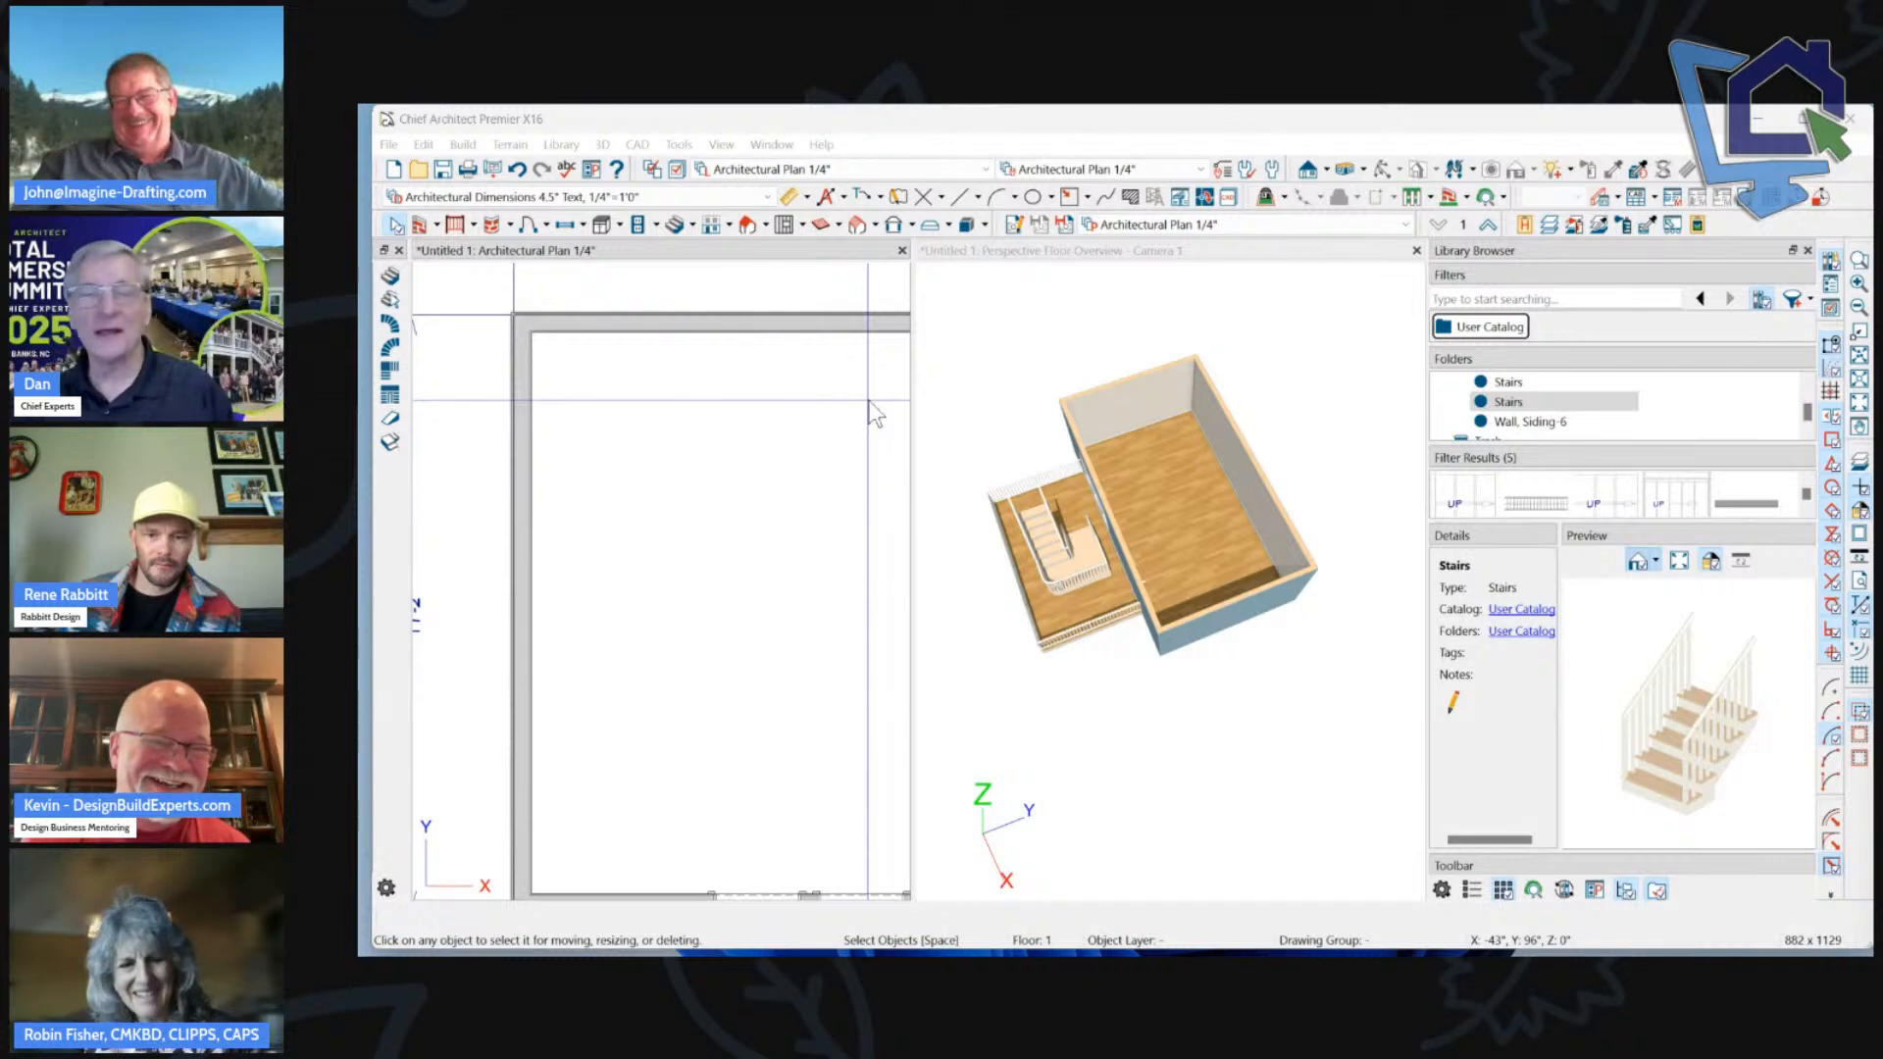
scroll(628, 411, "down", 3)
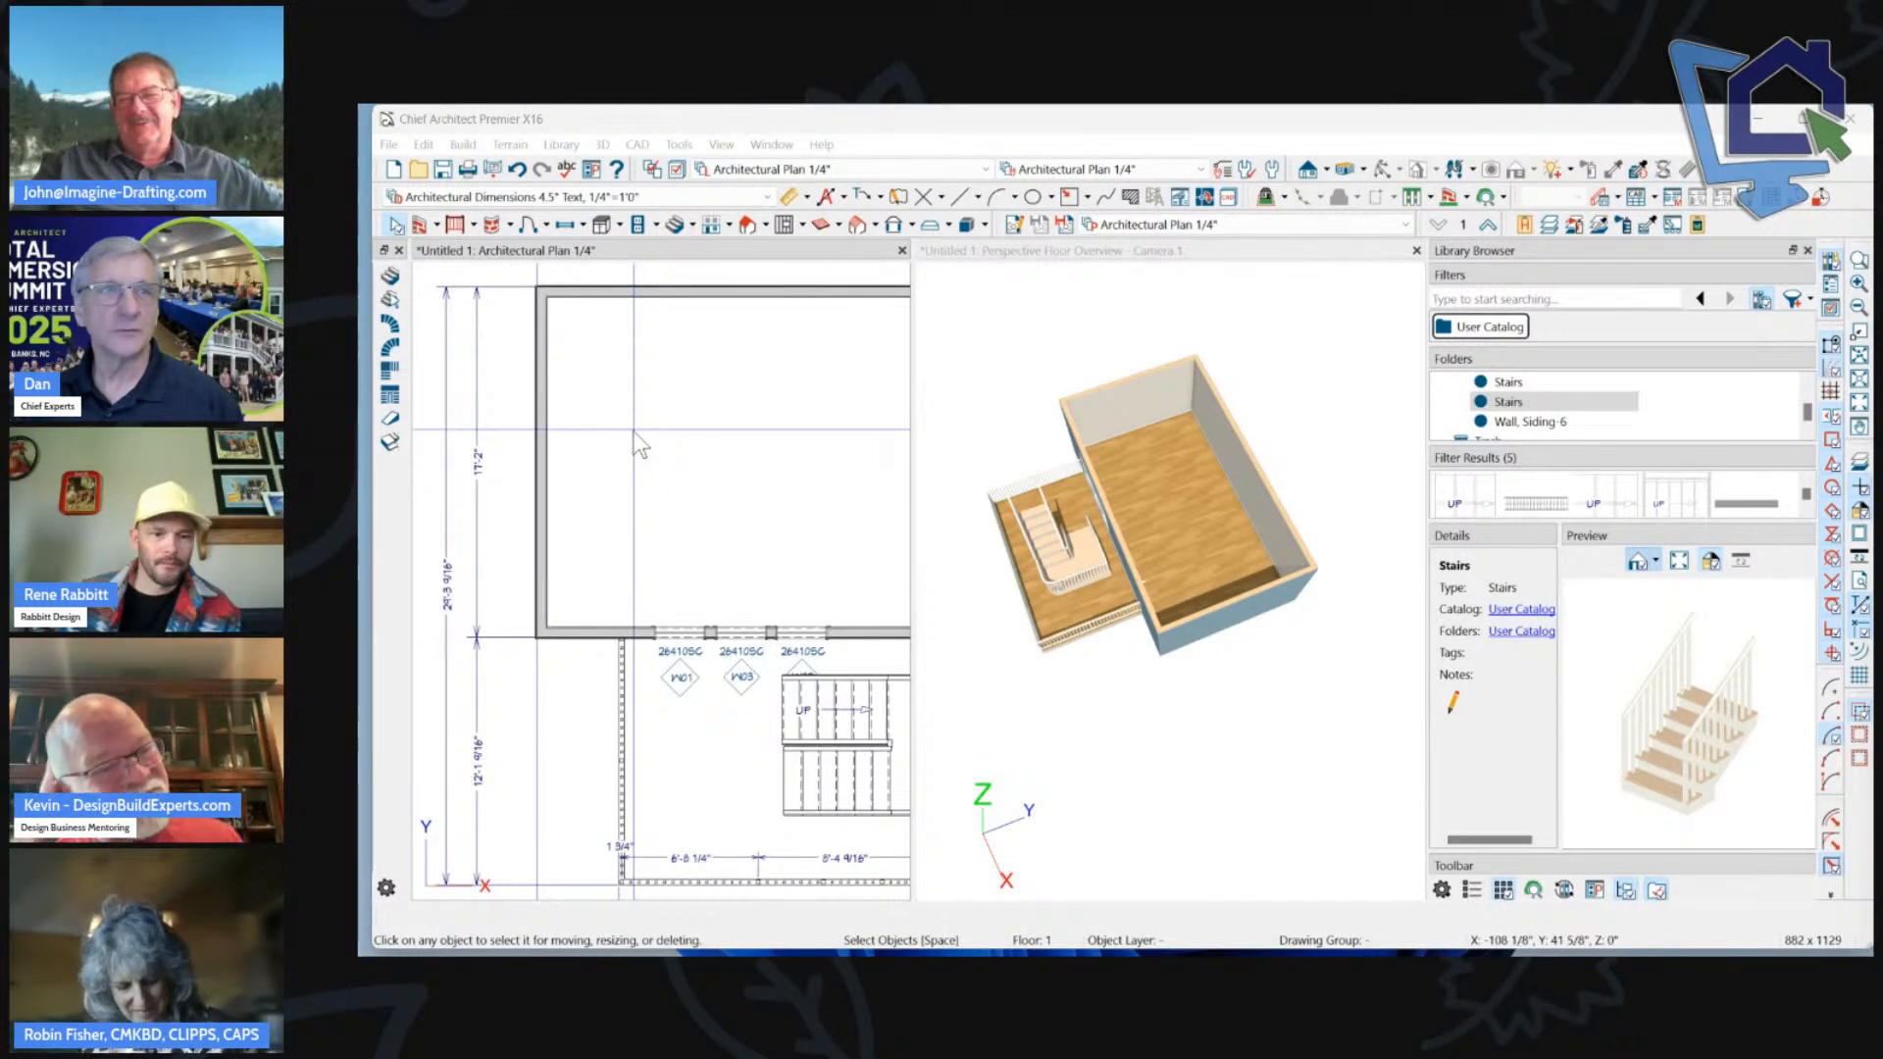
scroll(633, 435, "down", 1)
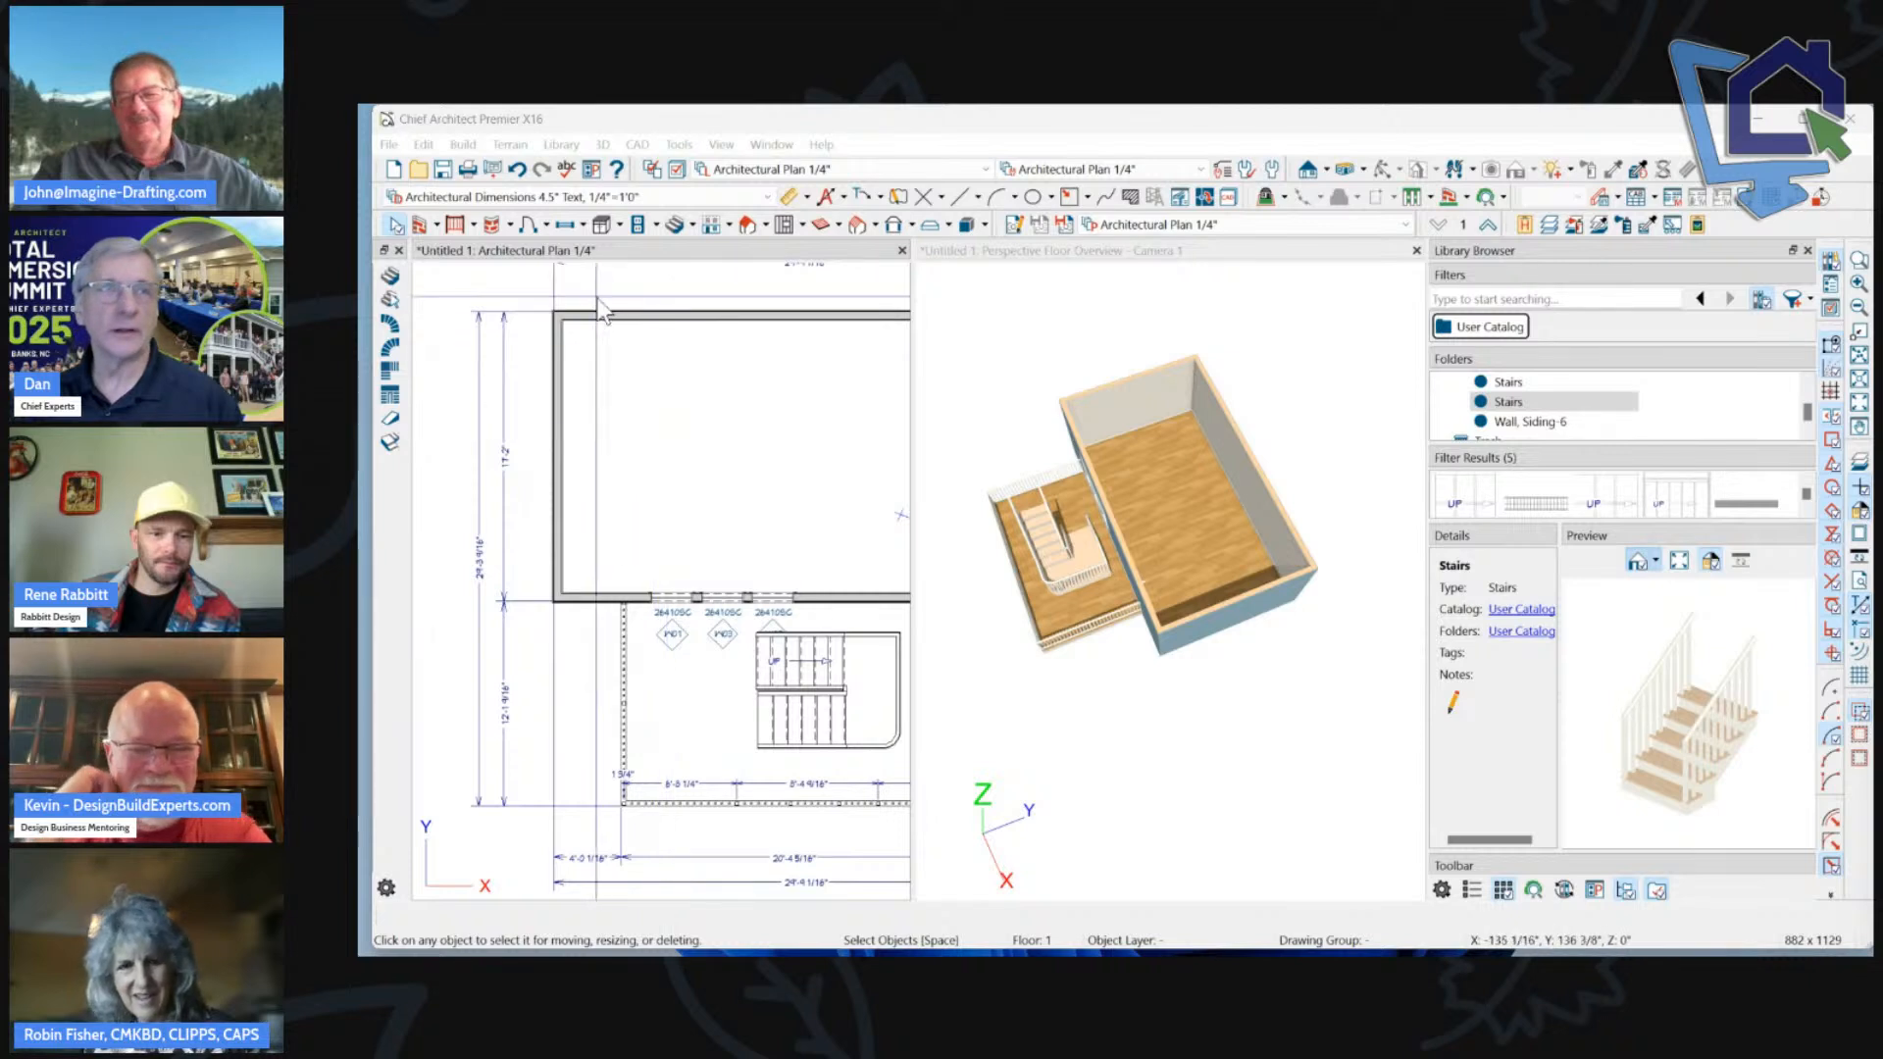
scroll(604, 312, "up", 2)
left_click(677, 225)
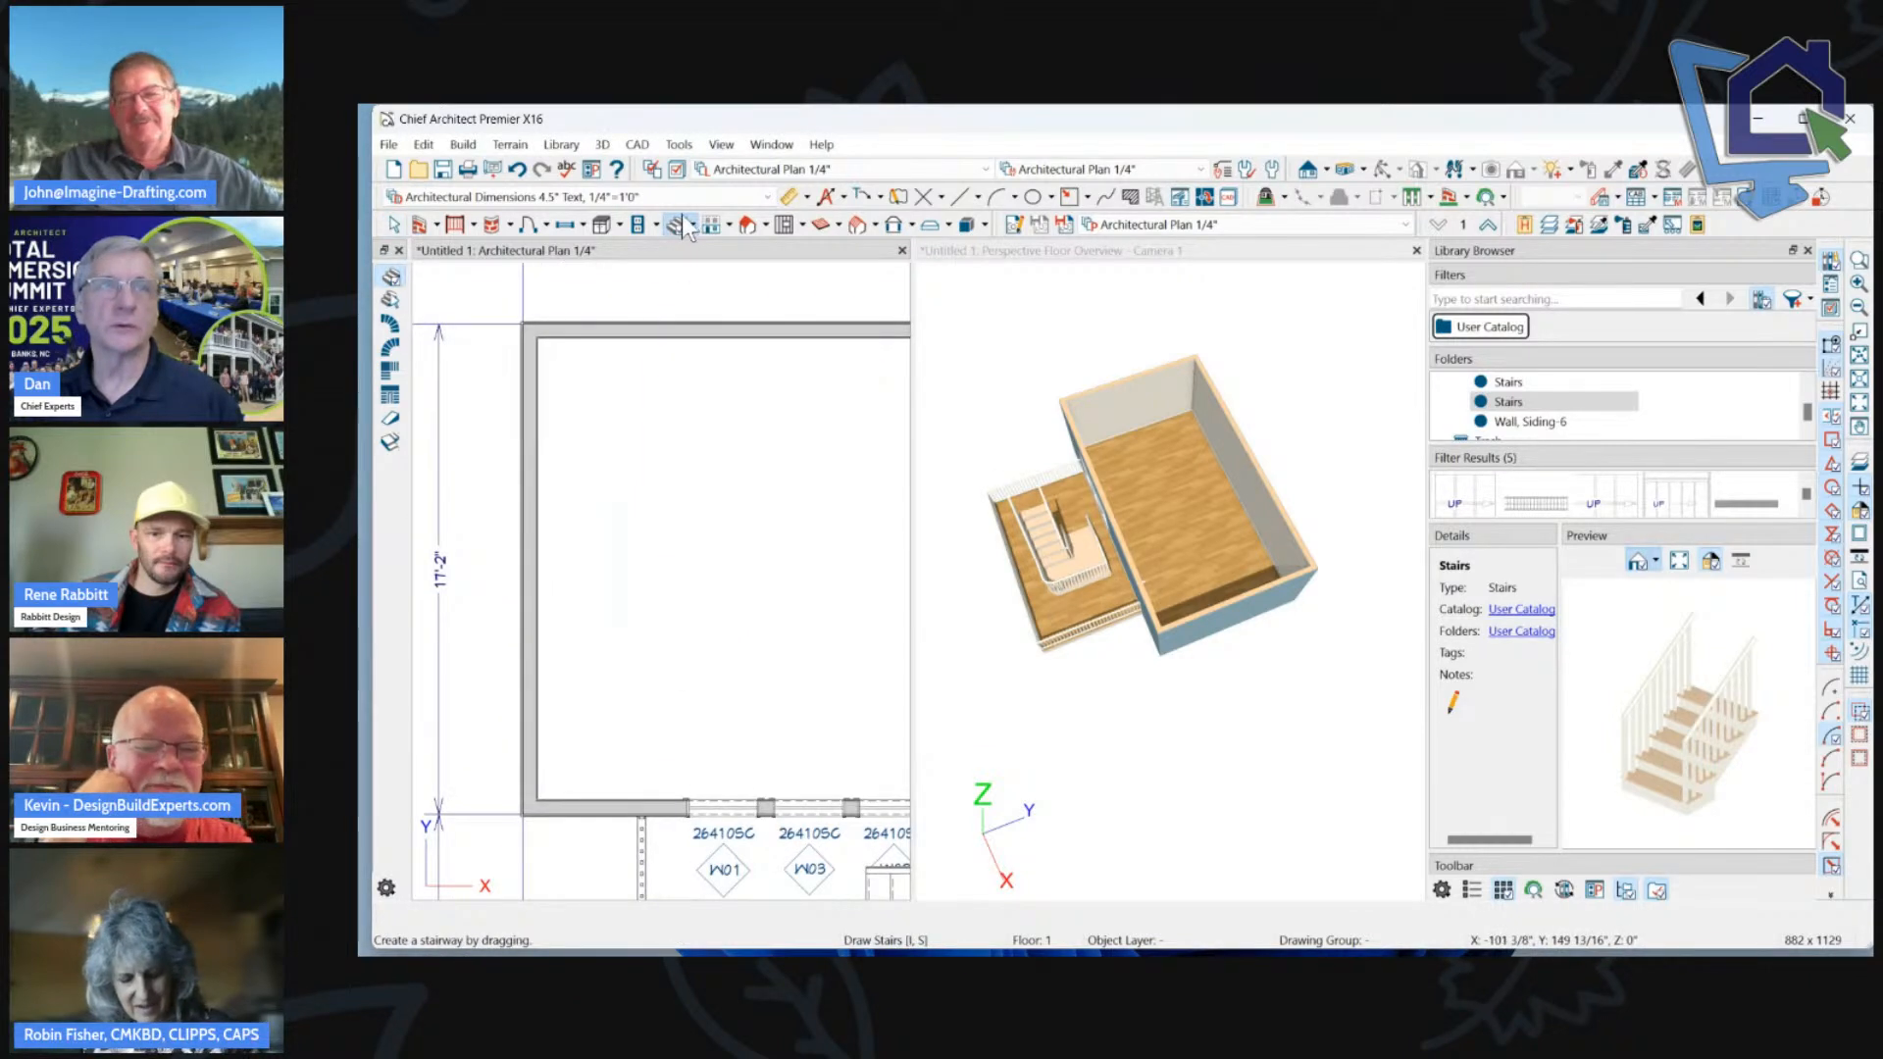
left_click(393, 226)
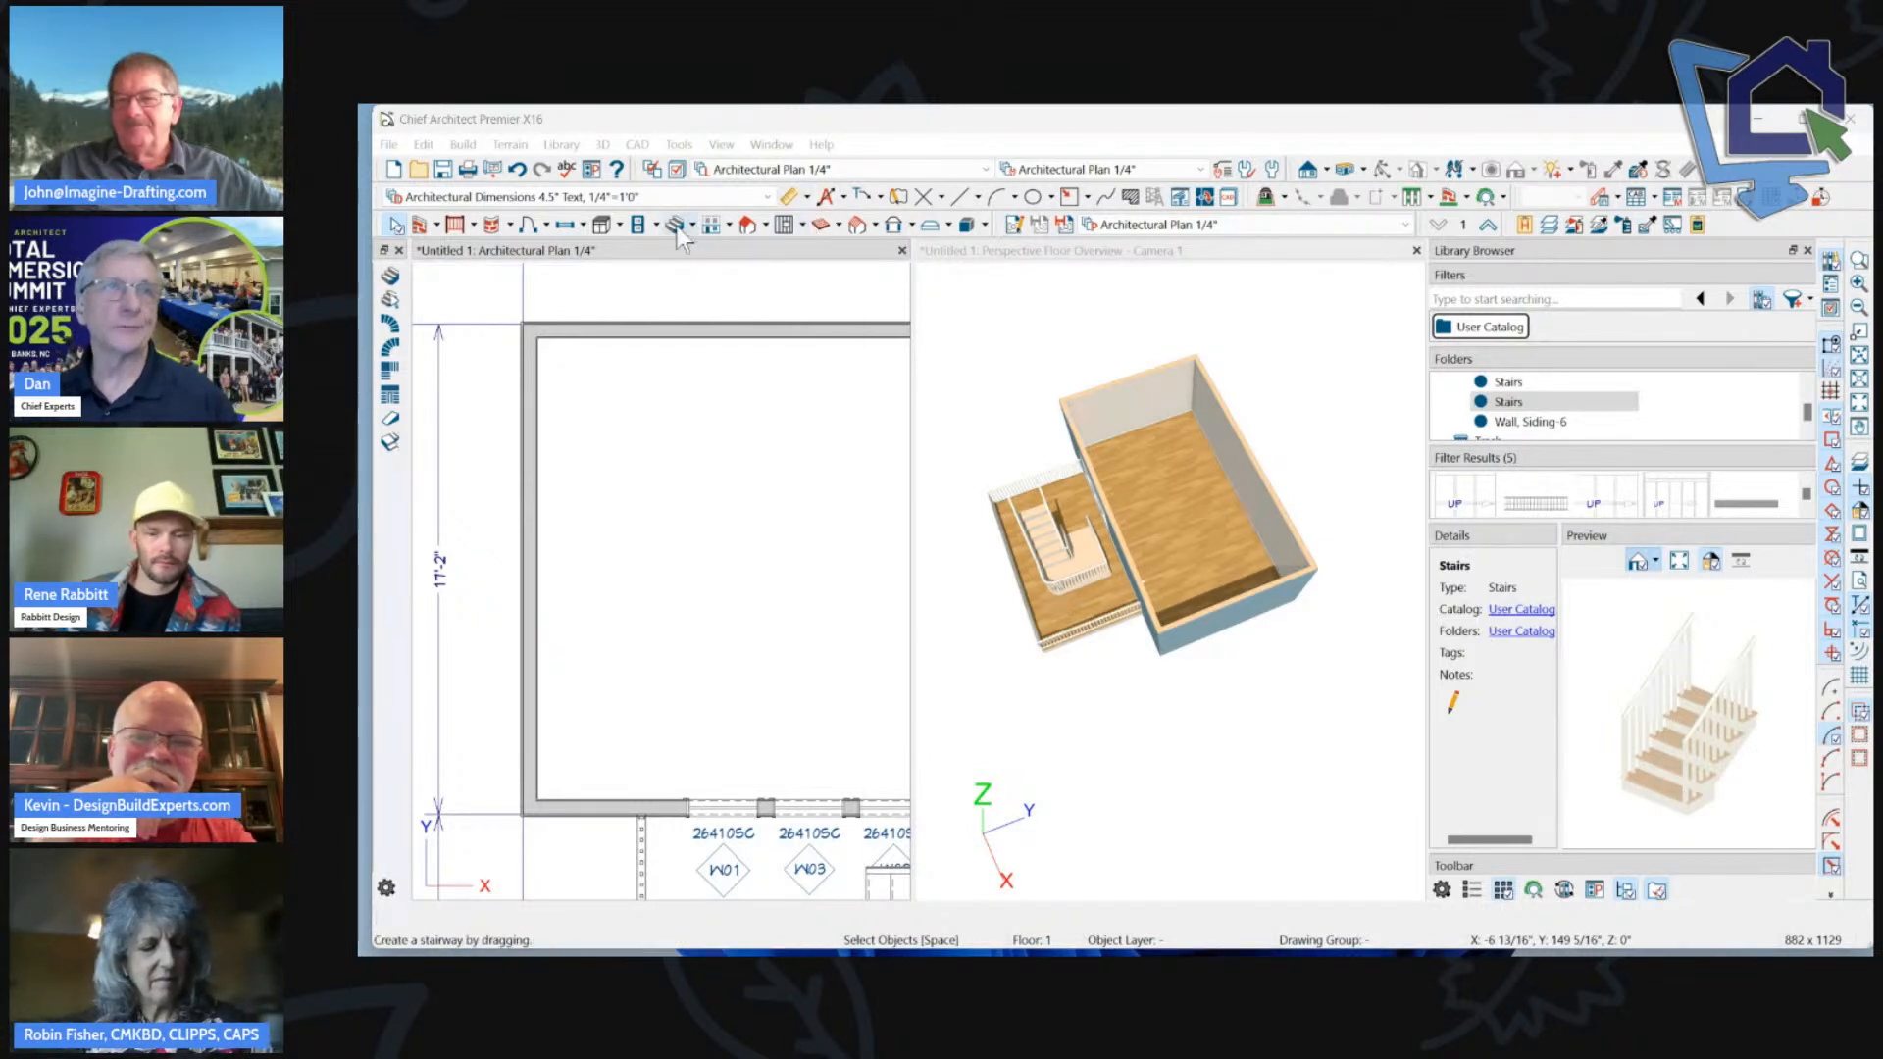
Place a corner shelf in the room's upper-left corner on the floor plan.
left_click(619, 226)
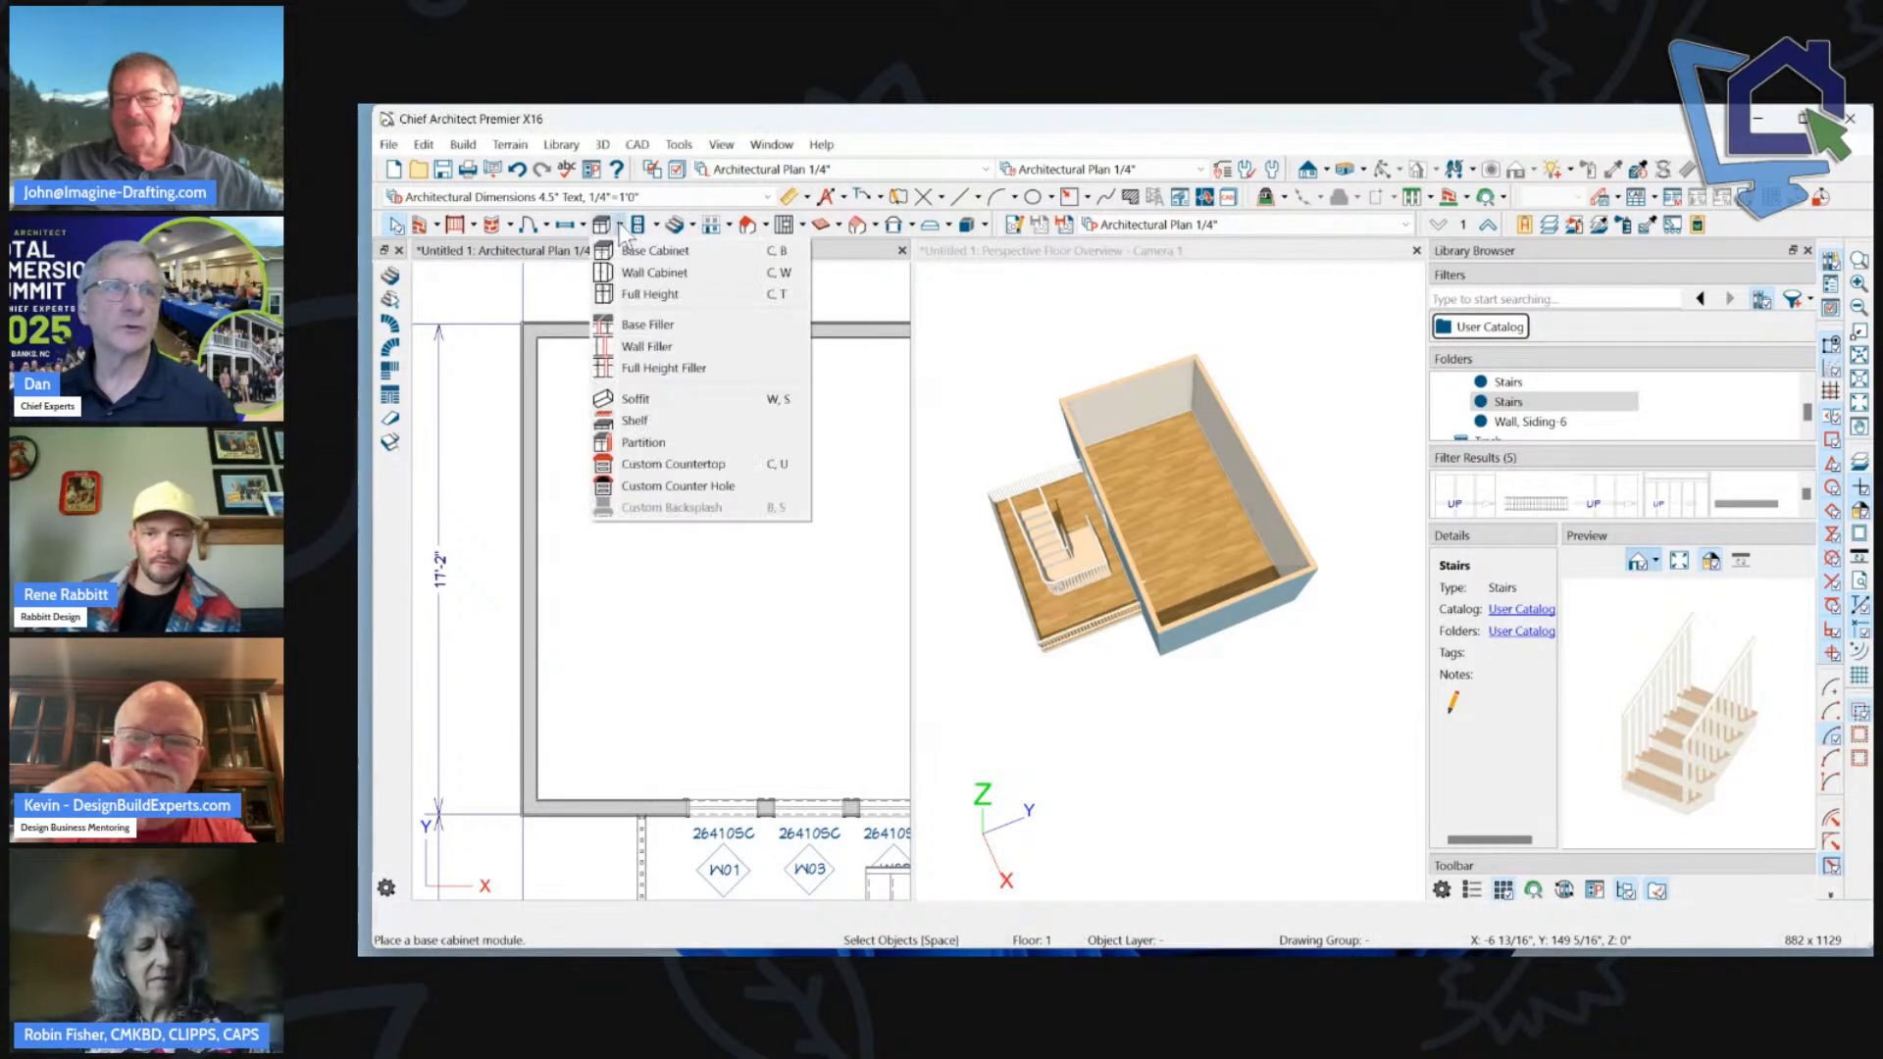
left_click(635, 421)
scroll(549, 342, "up", 3)
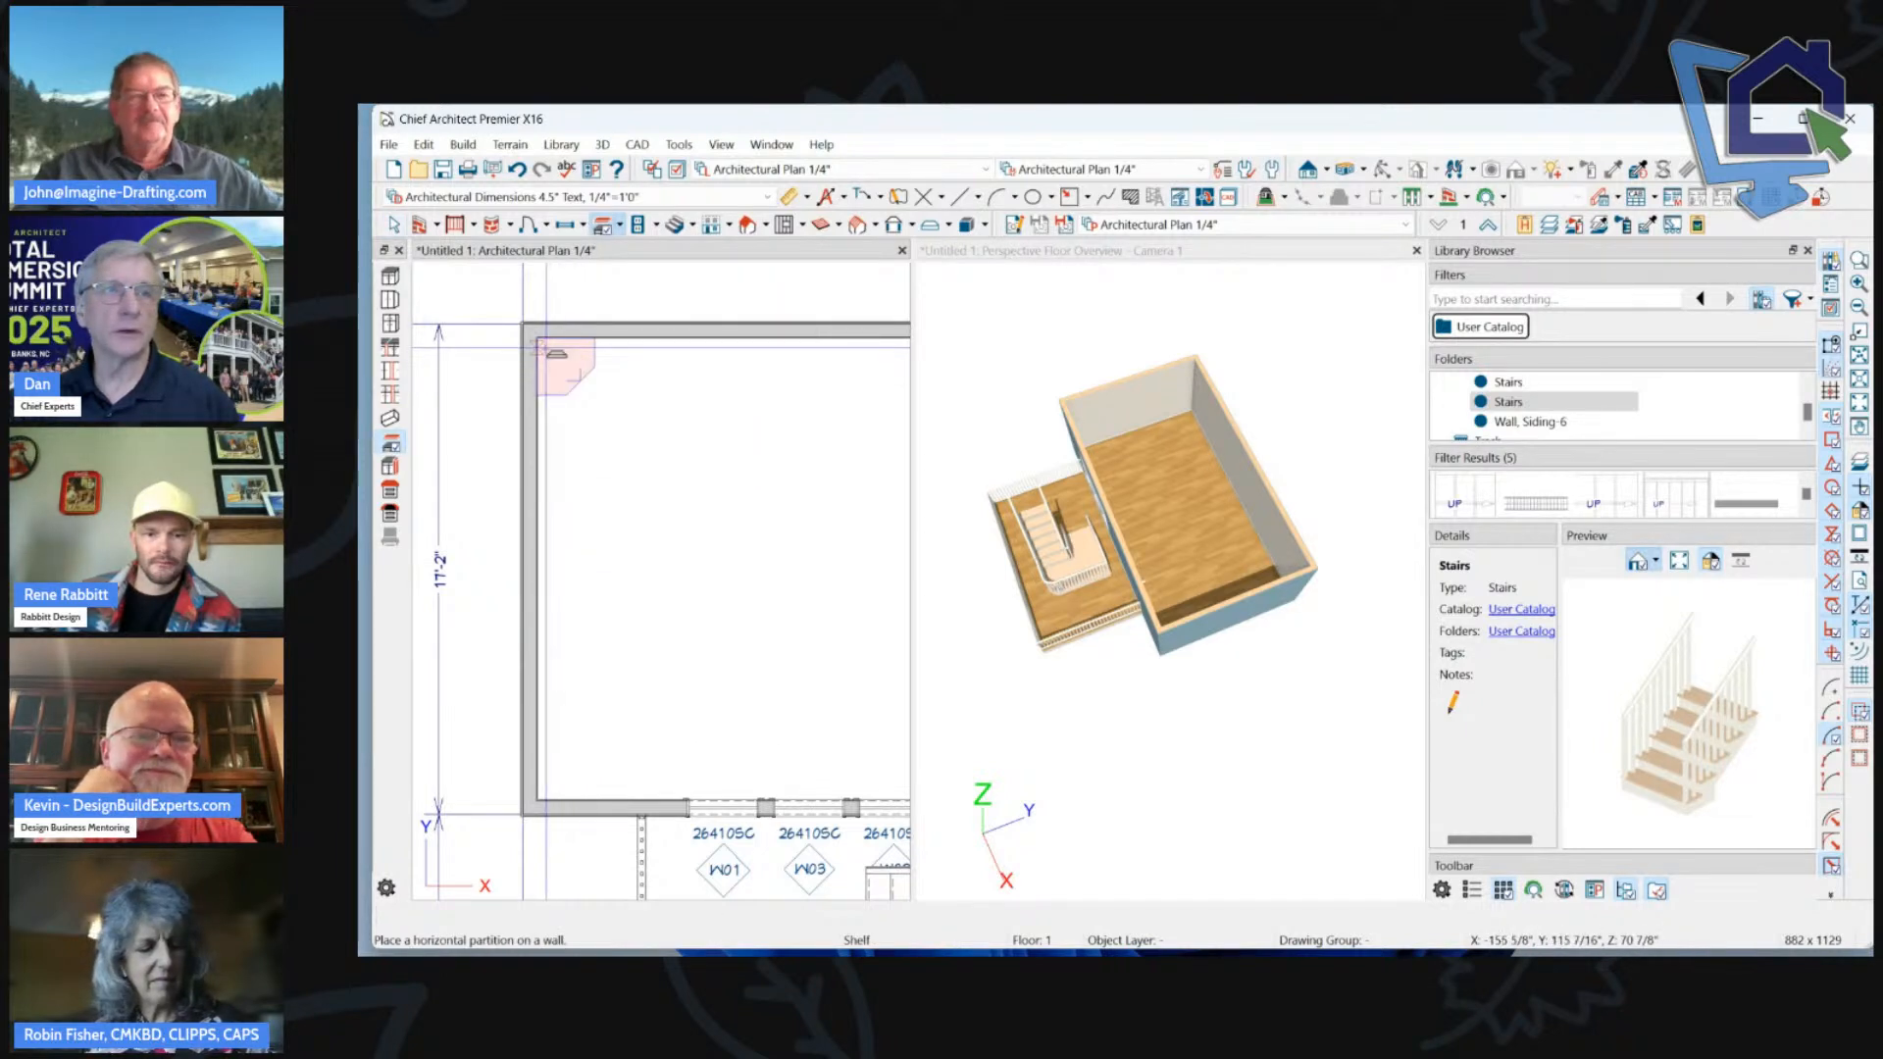
left_click(550, 340)
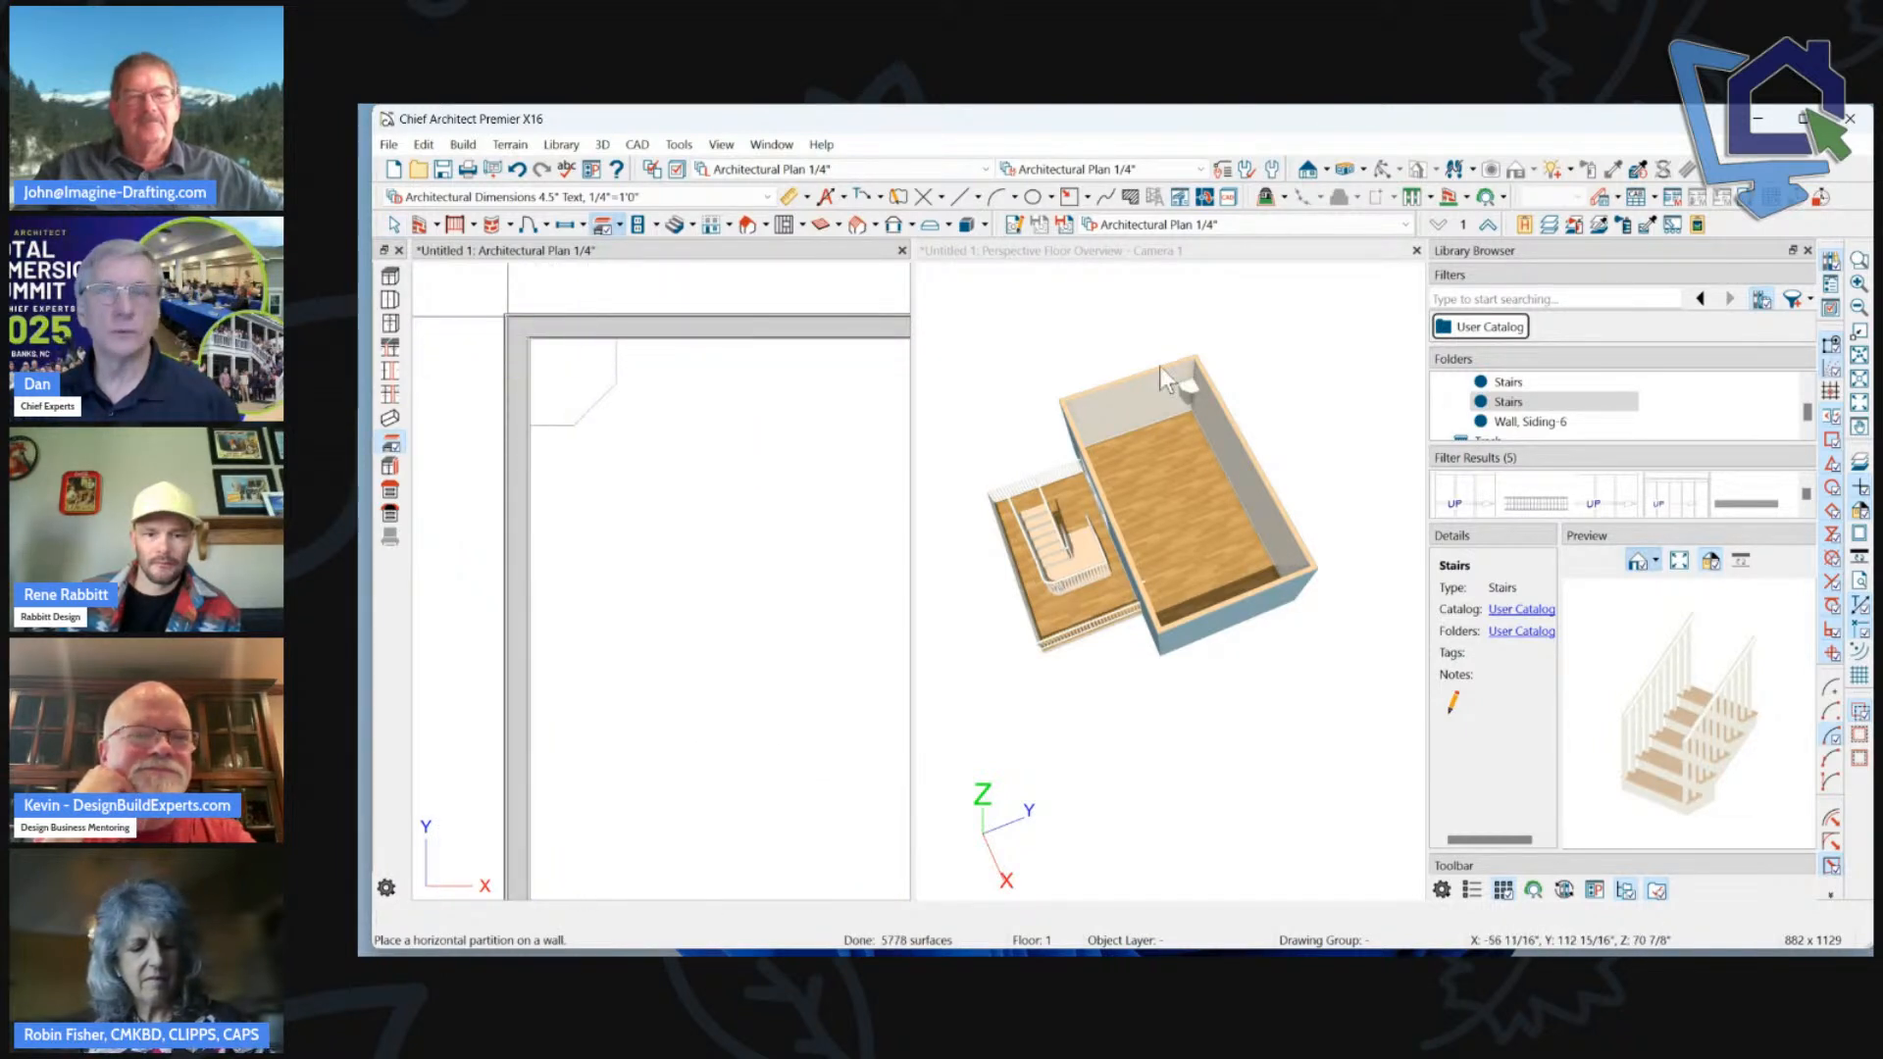
Change the corner shelf's corner type to L-Shaped in its specification.
scroll(1193, 371, "up", 4)
scroll(1192, 370, "up", 2)
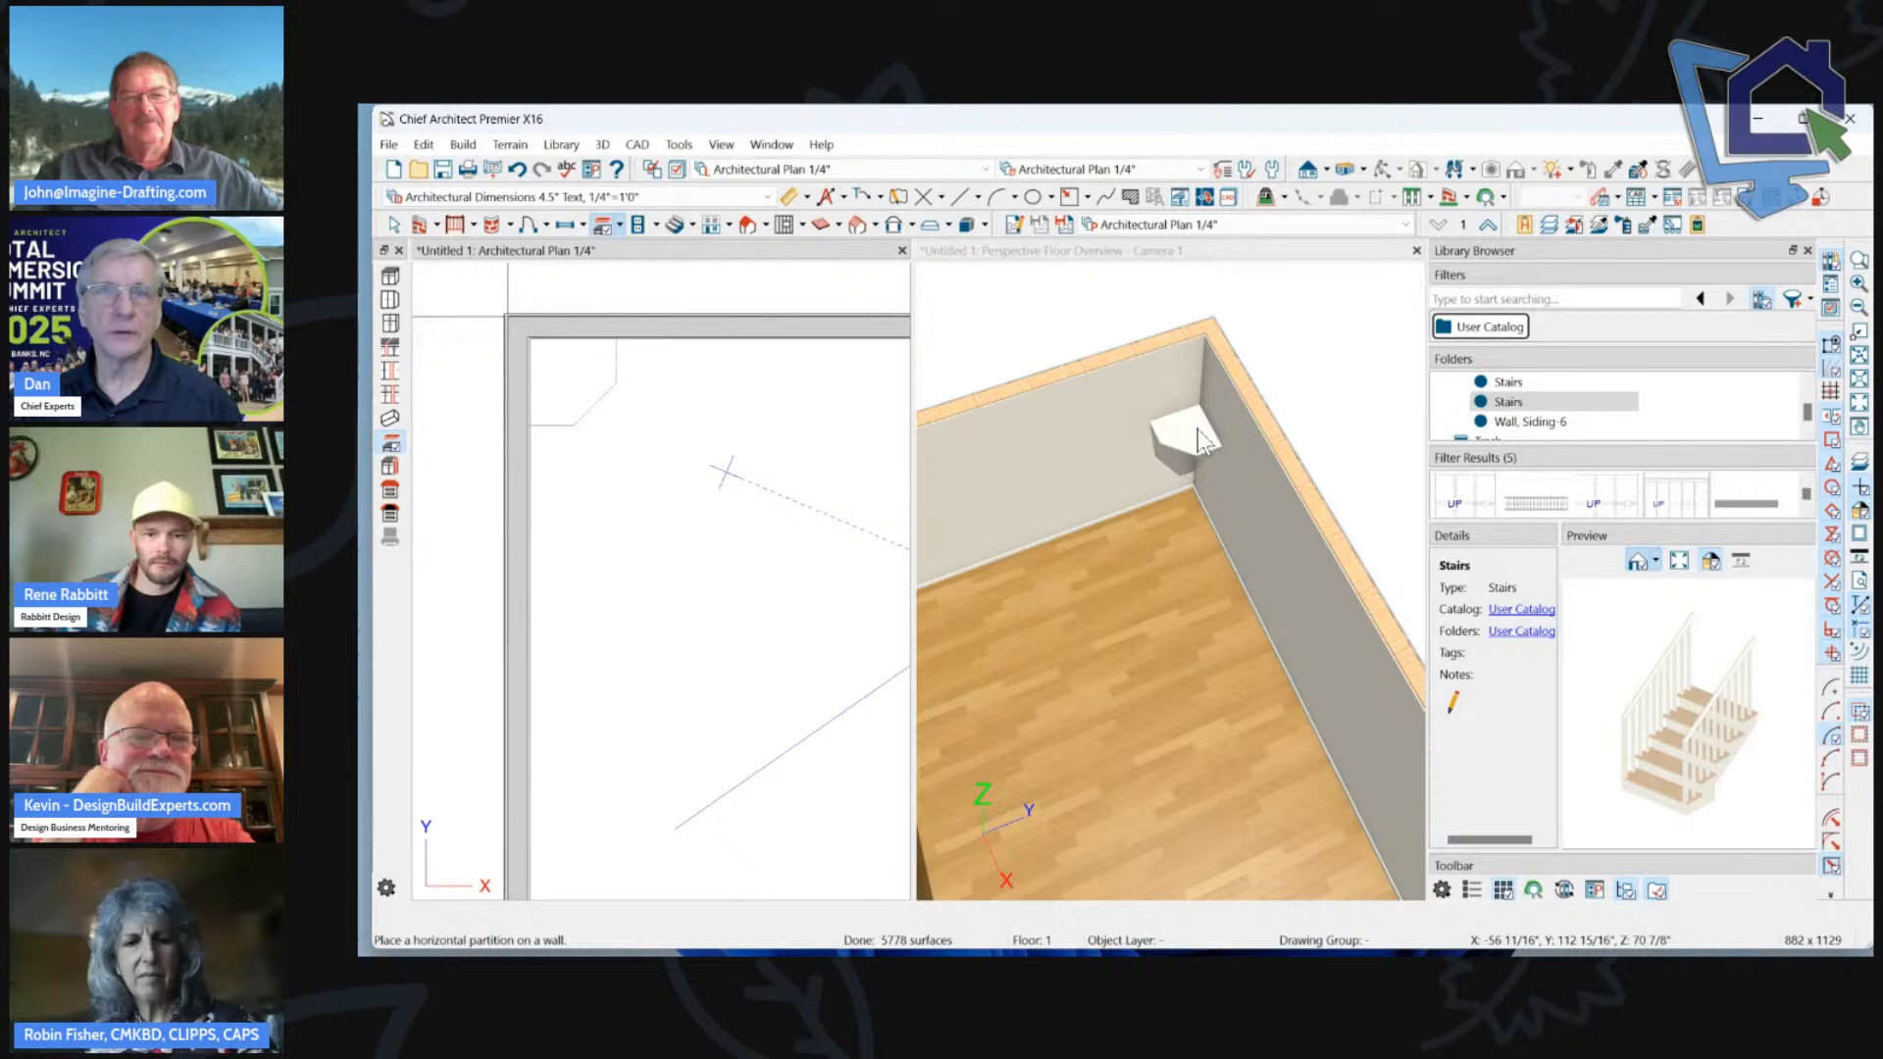
left_click(1199, 437)
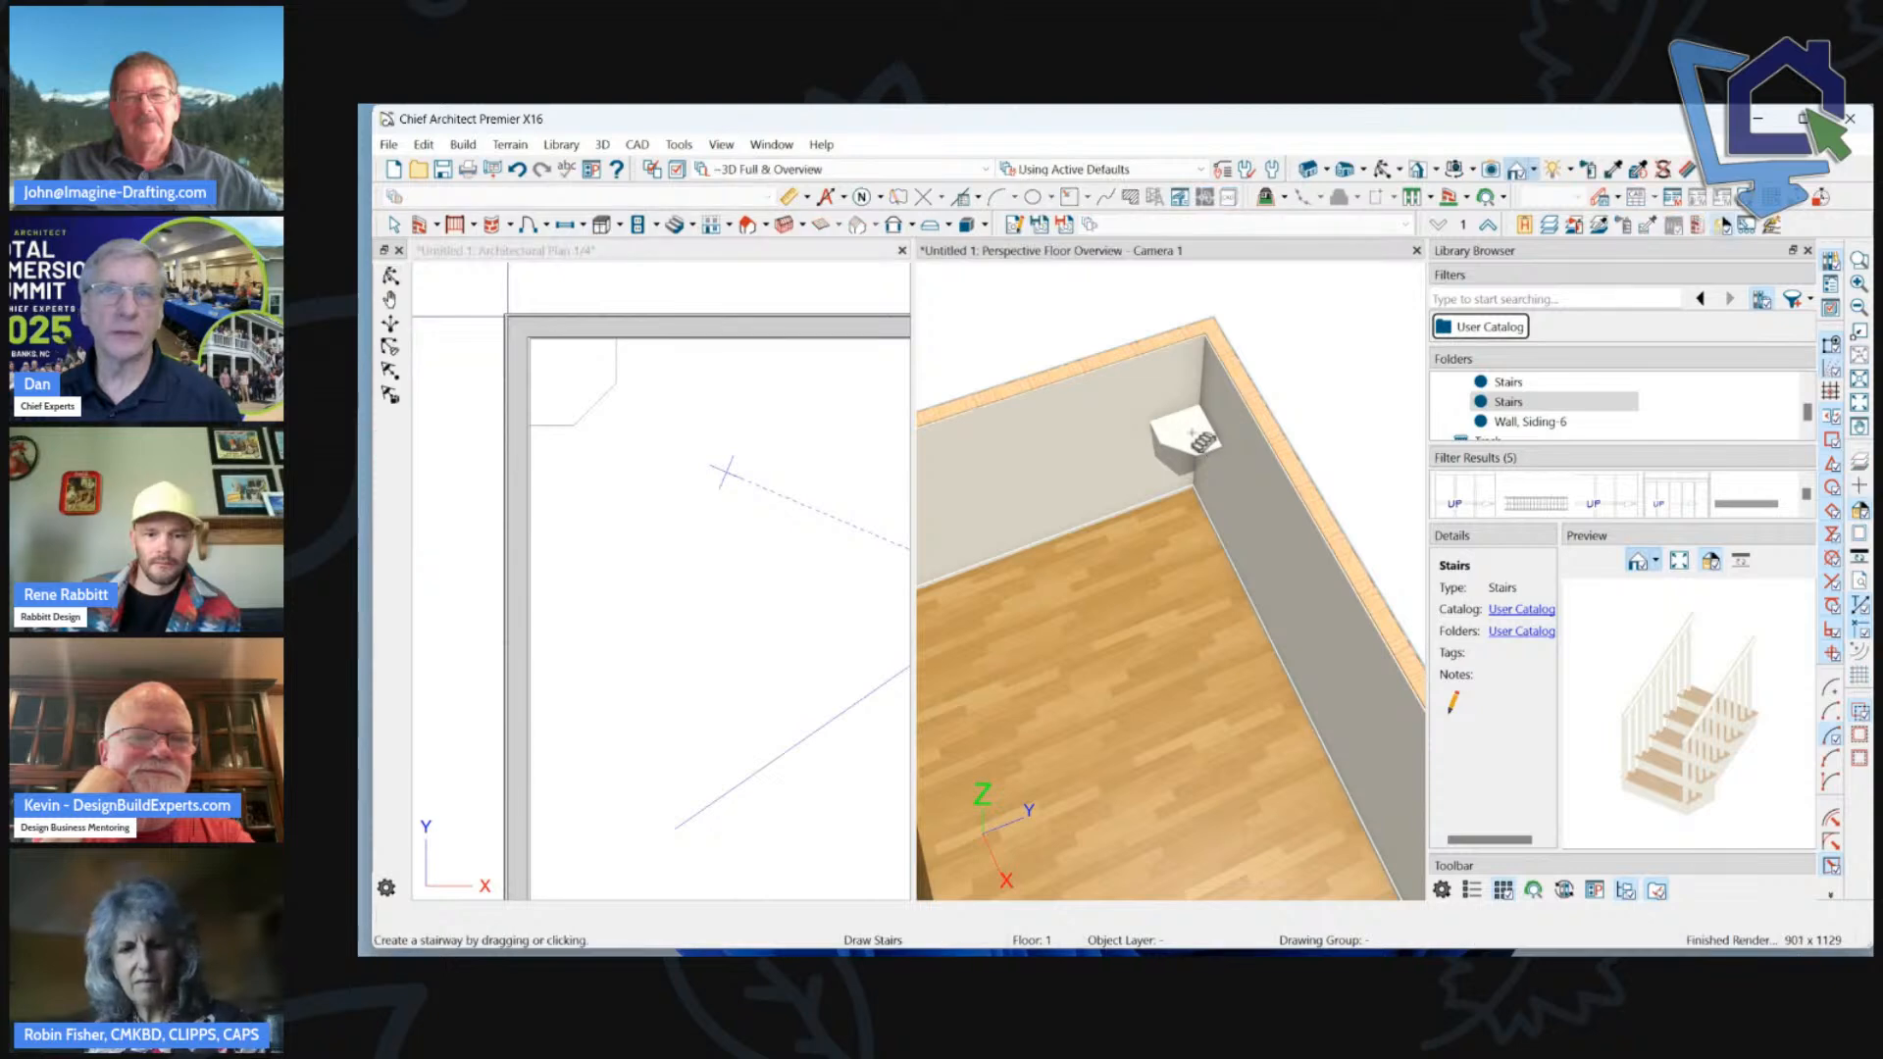
double_click(1150, 472)
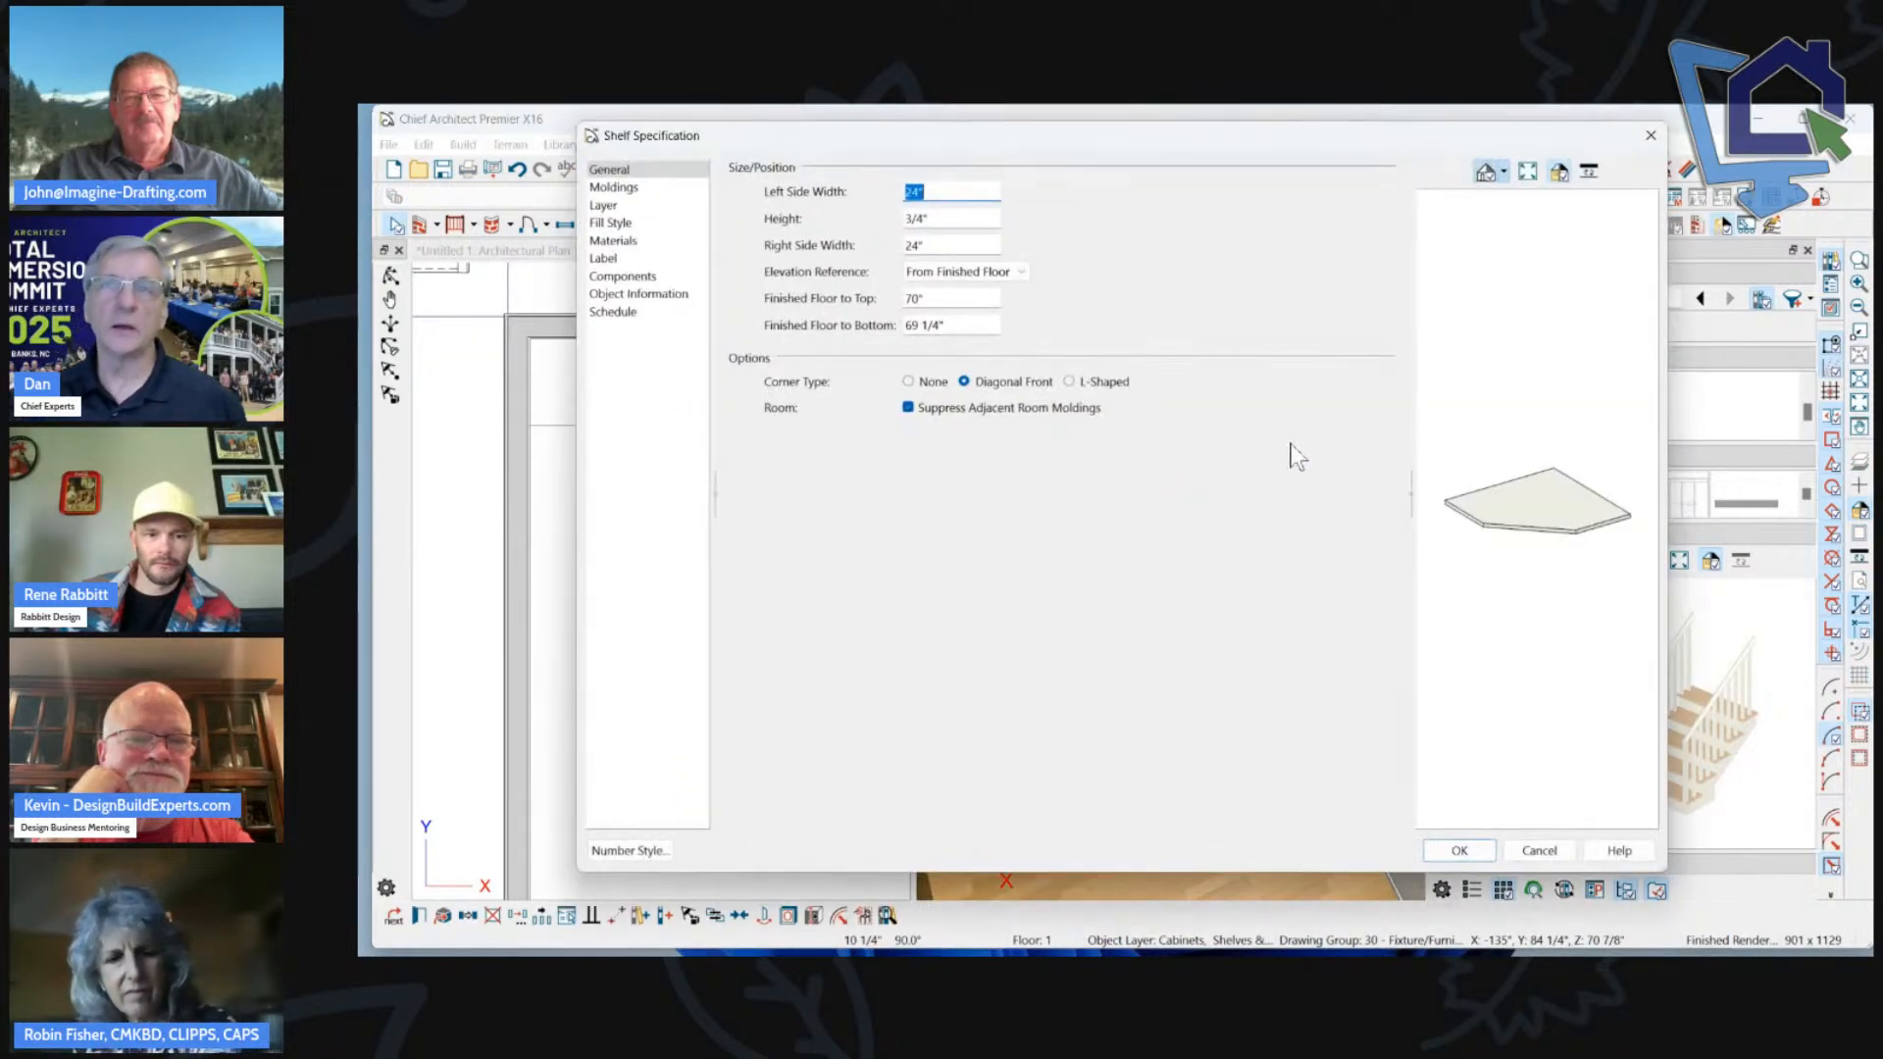
left_click(1100, 382)
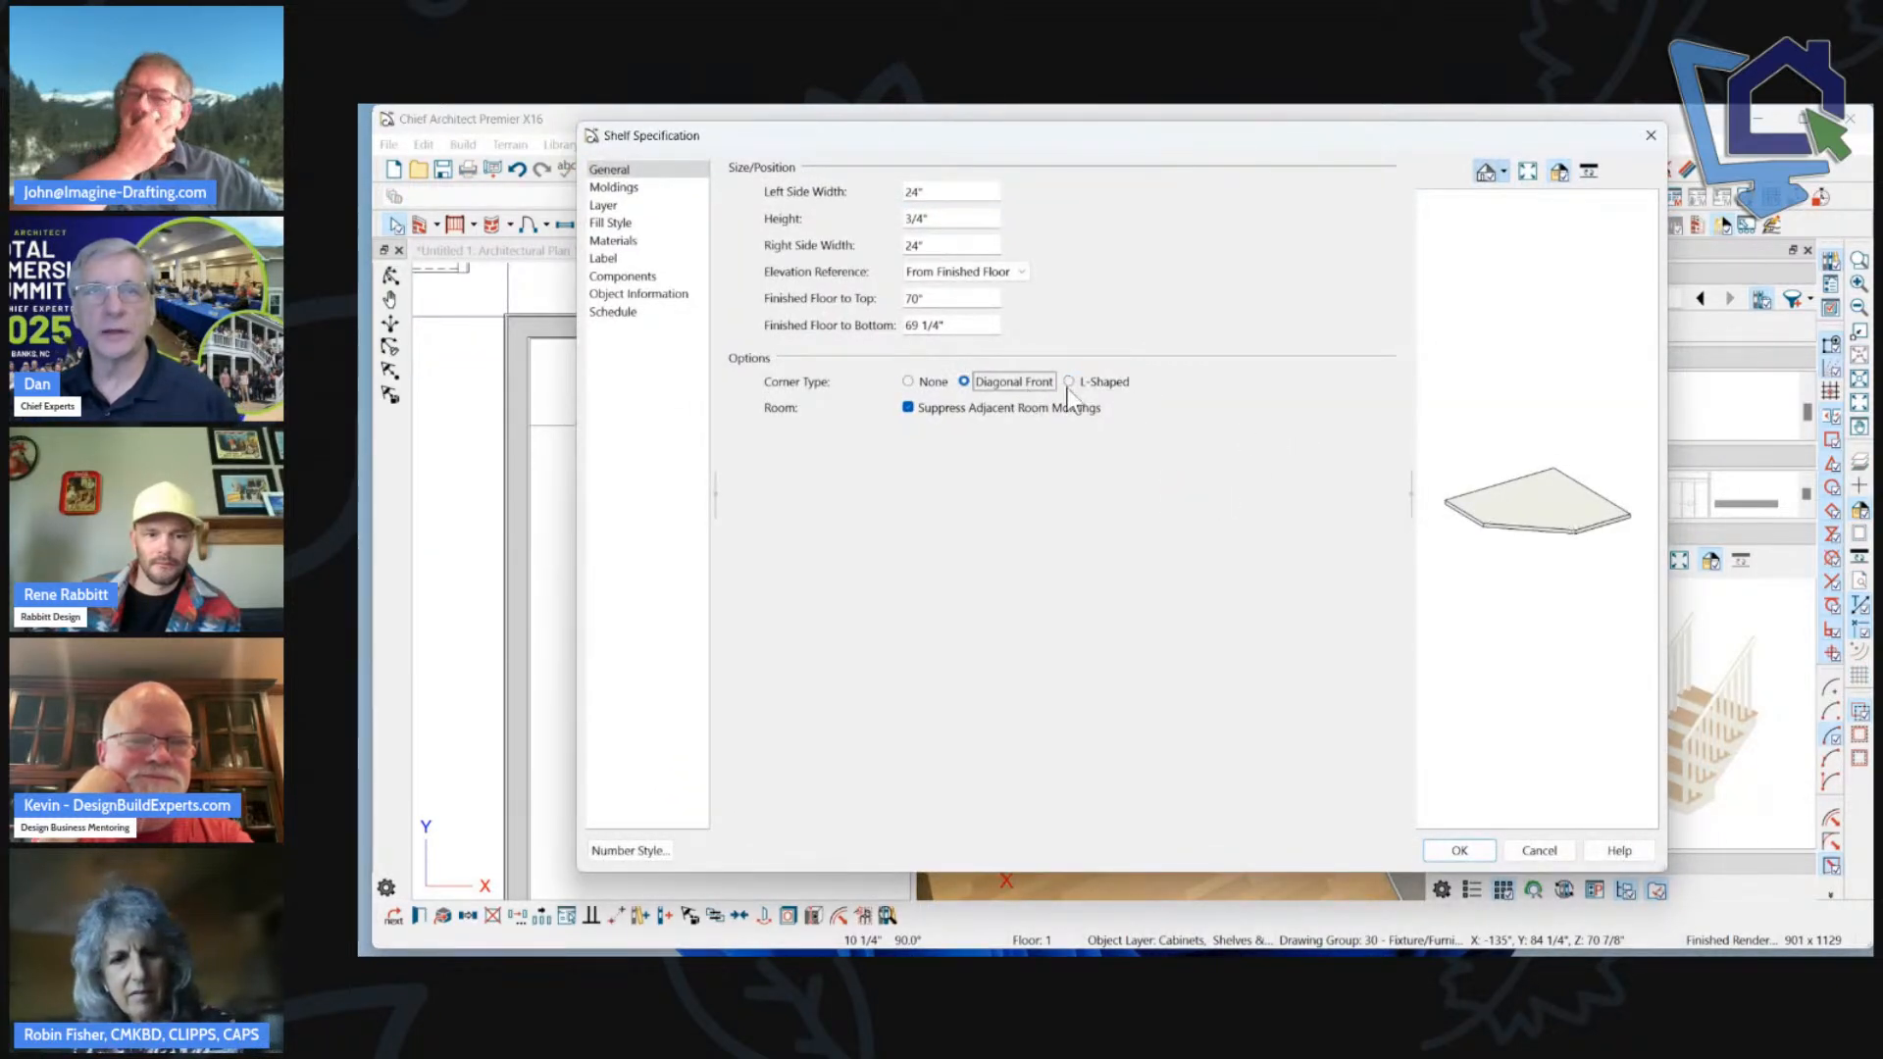
left_click(1102, 383)
left_click(1458, 851)
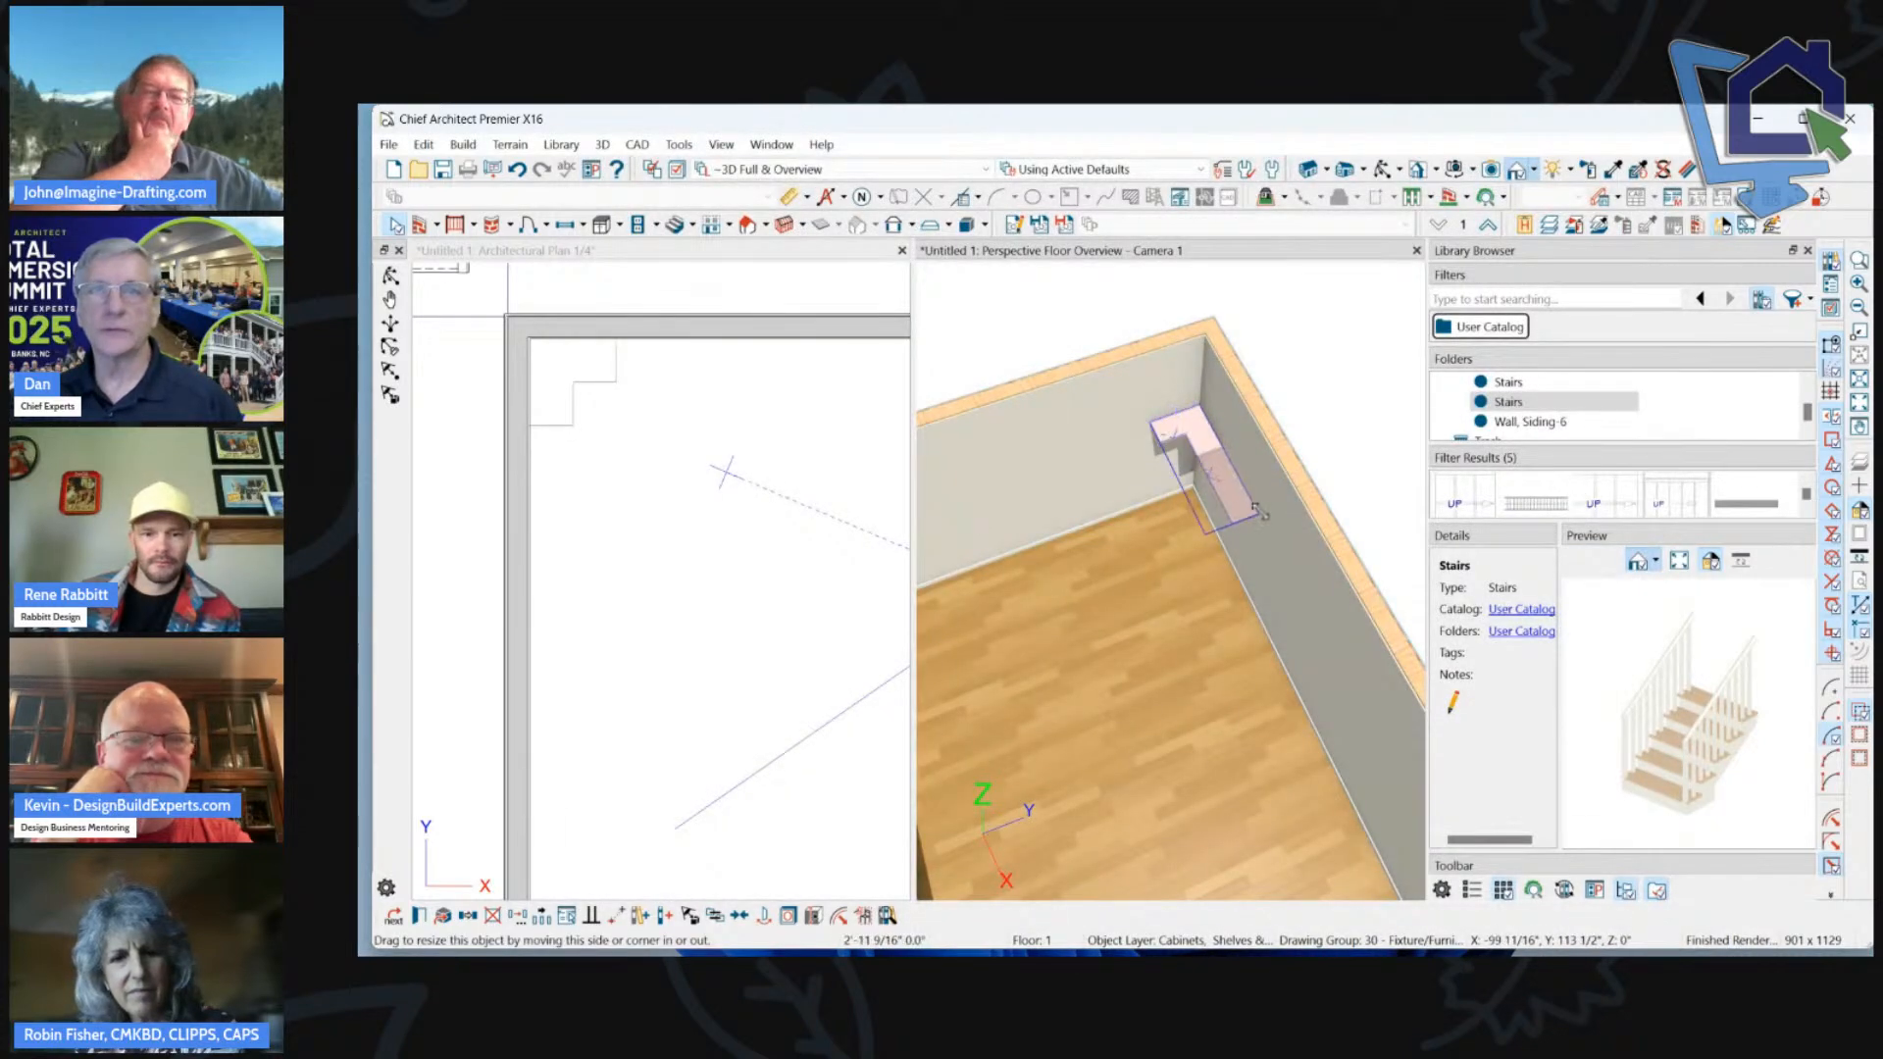
Extend the L-shaped shelf along both walls in the 3D view, to side widths of about 47" and 59 9/16".
left_click_drag(1161, 436, 1108, 448)
left_click(1324, 340)
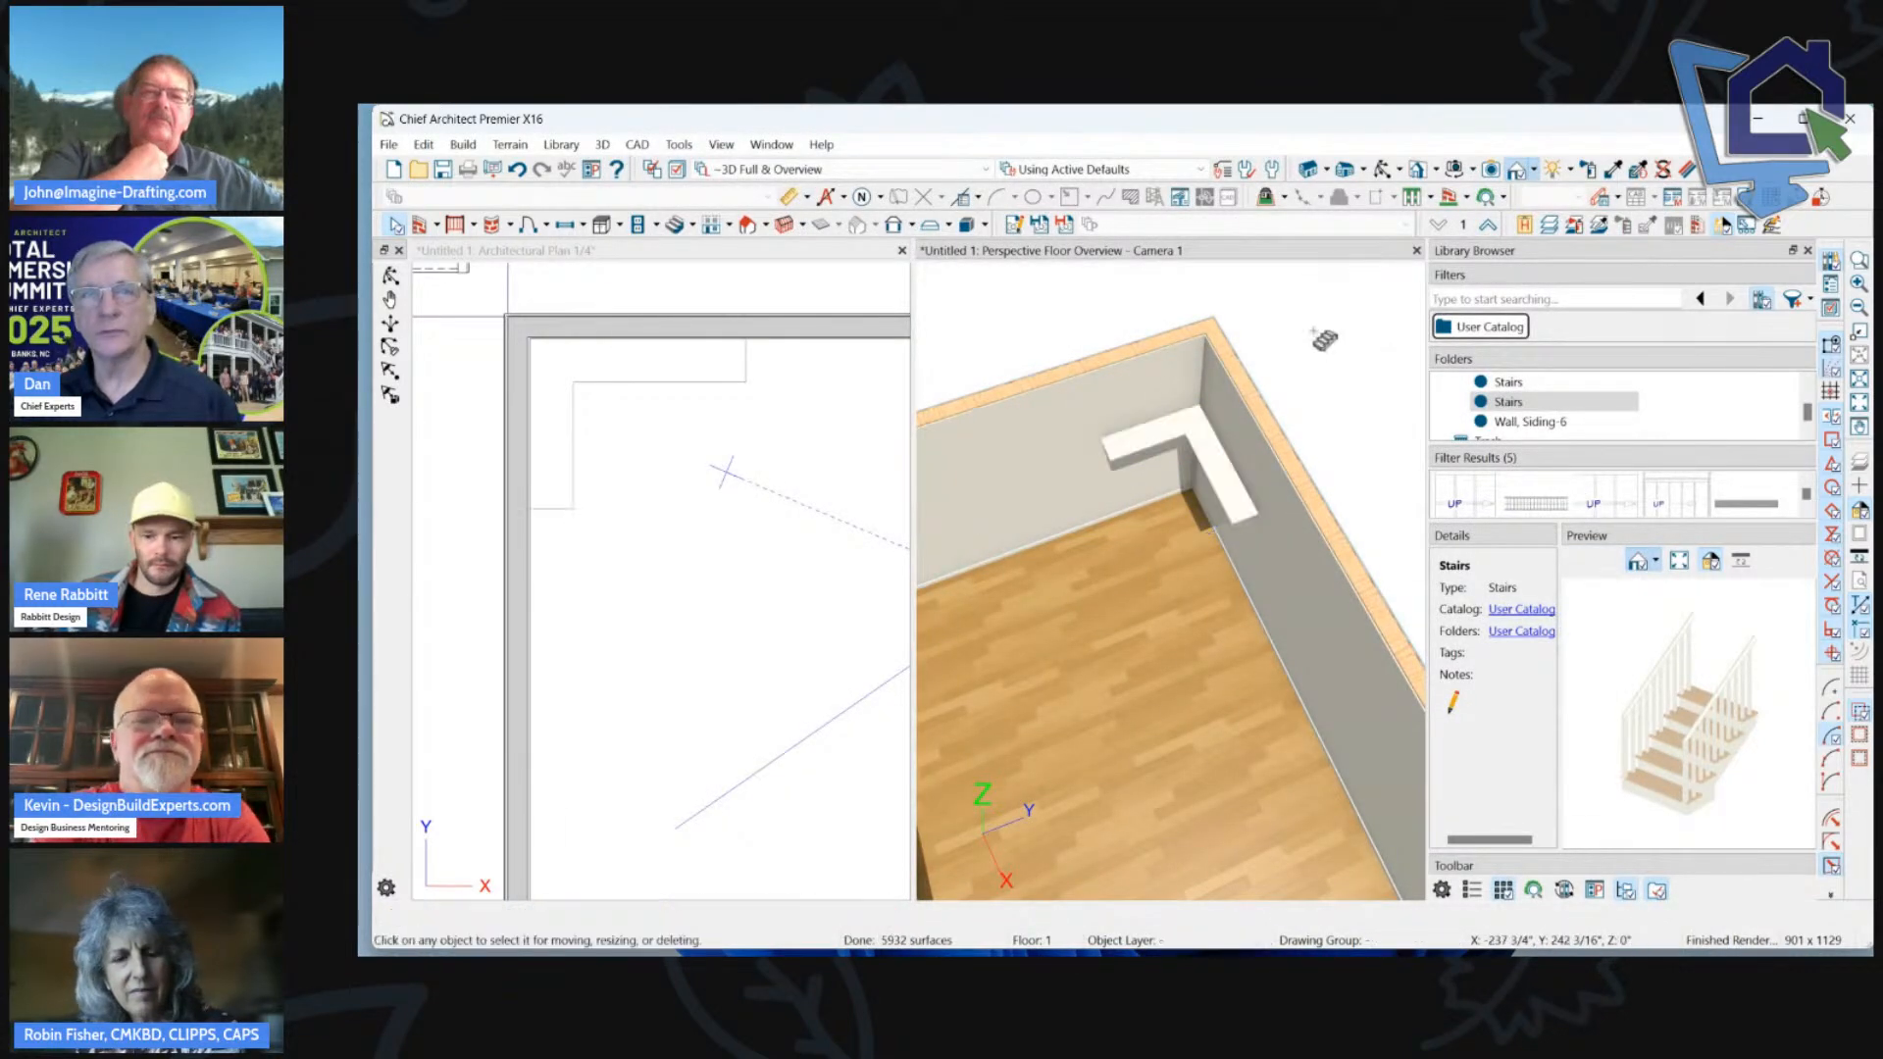
scroll(1326, 341, "down", 1)
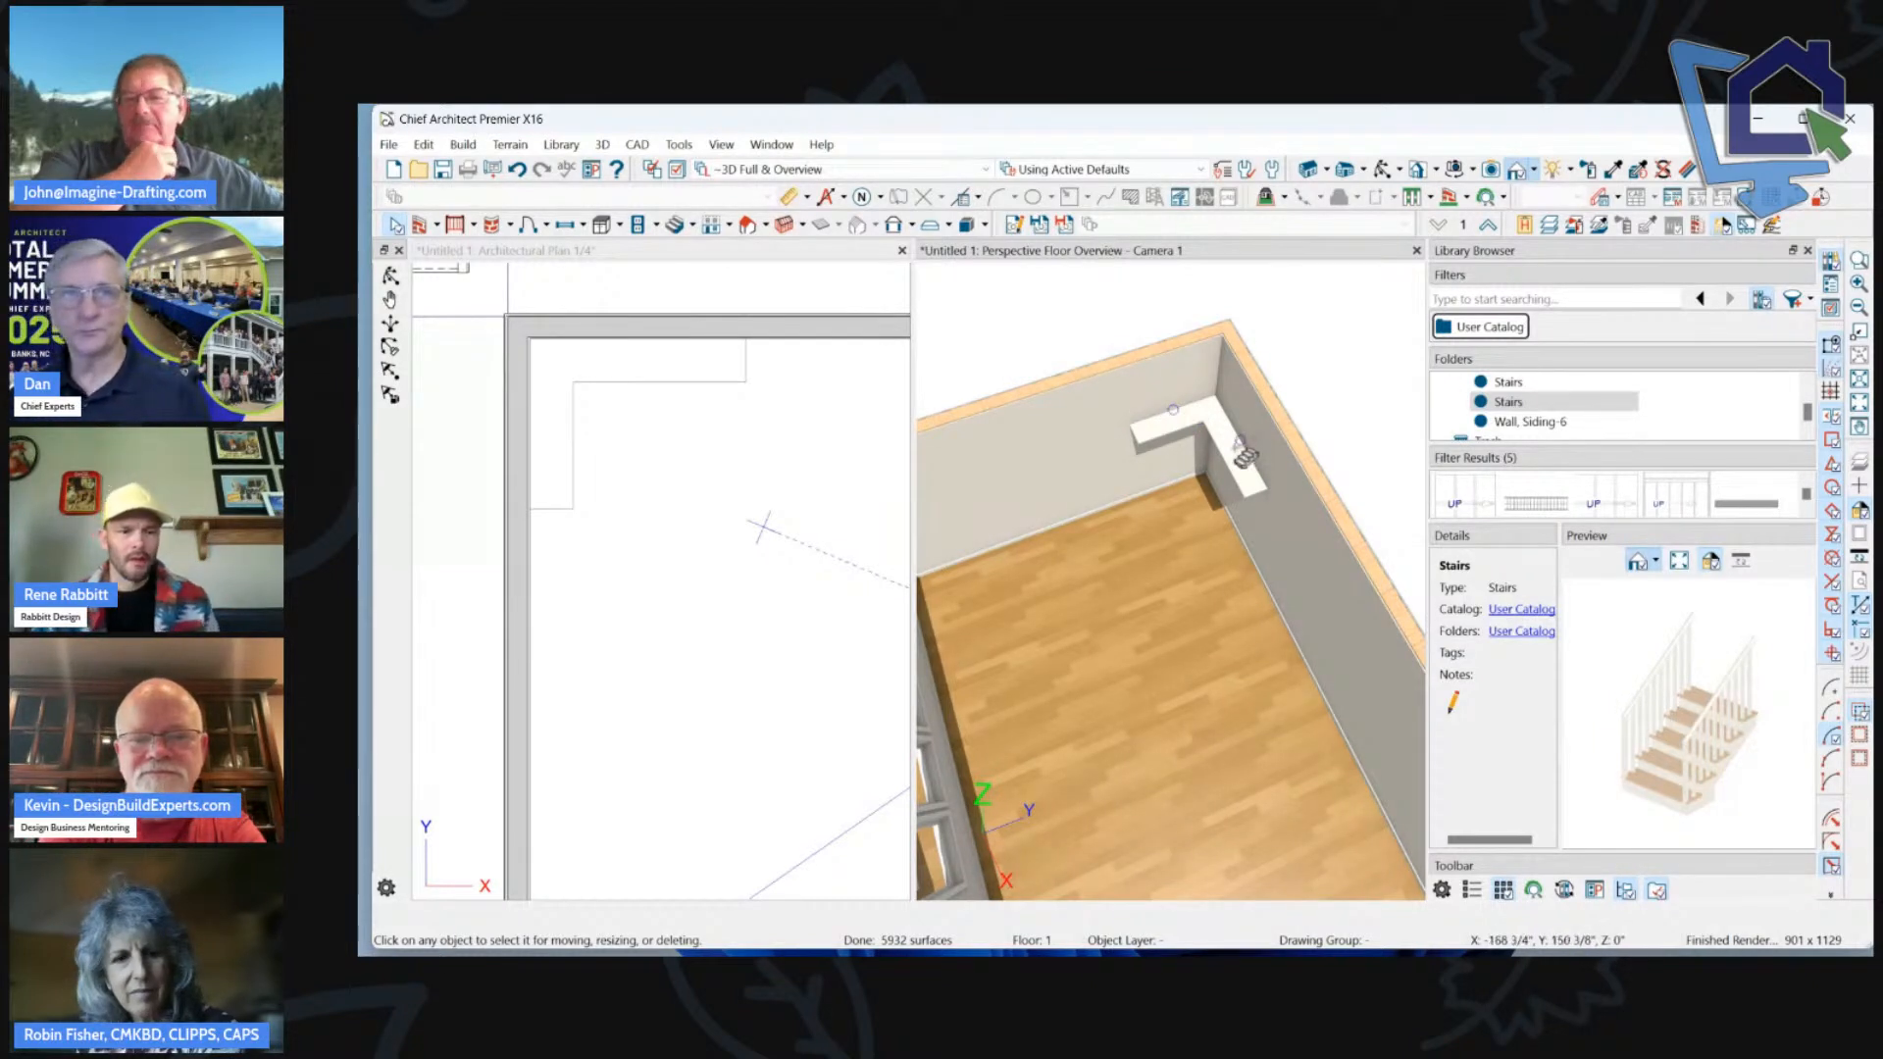
left_click(1133, 422)
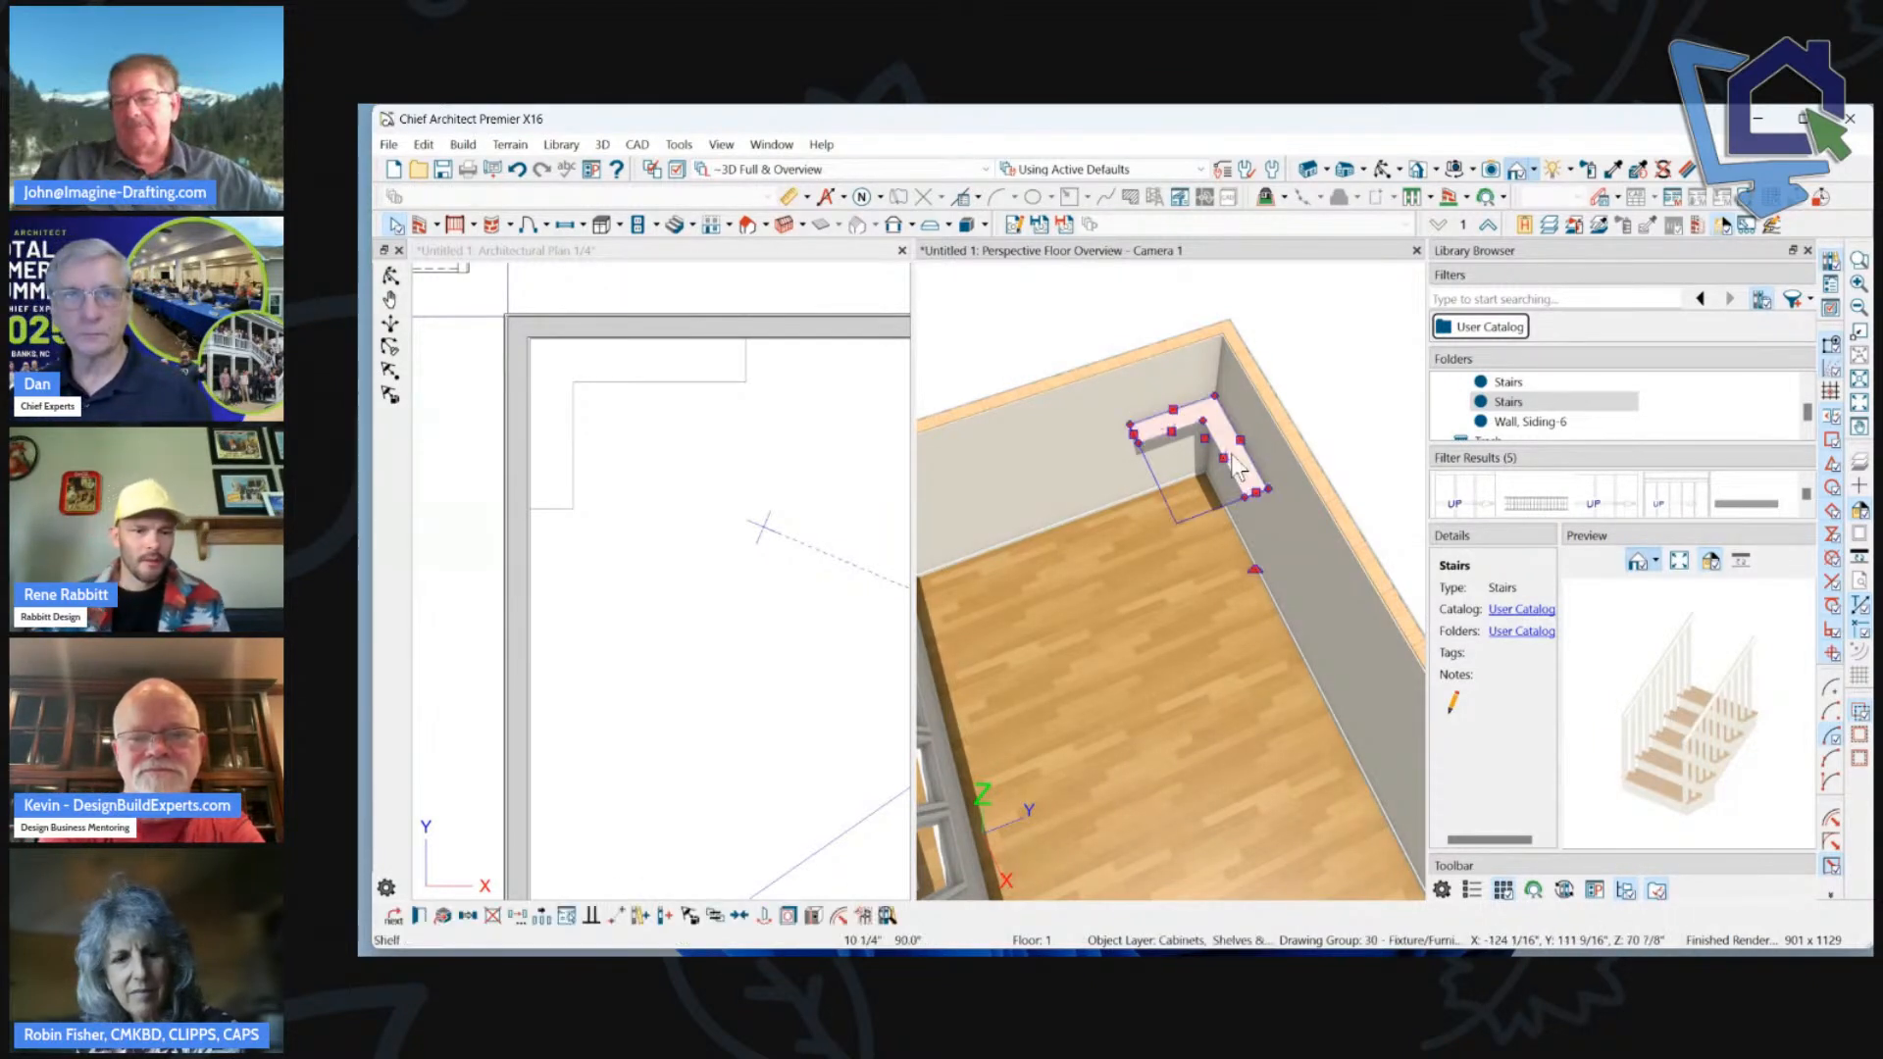
Place a corner base cabinet in the room's lower-left corner on the floor plan.
left_click(656, 383)
left_click(622, 228)
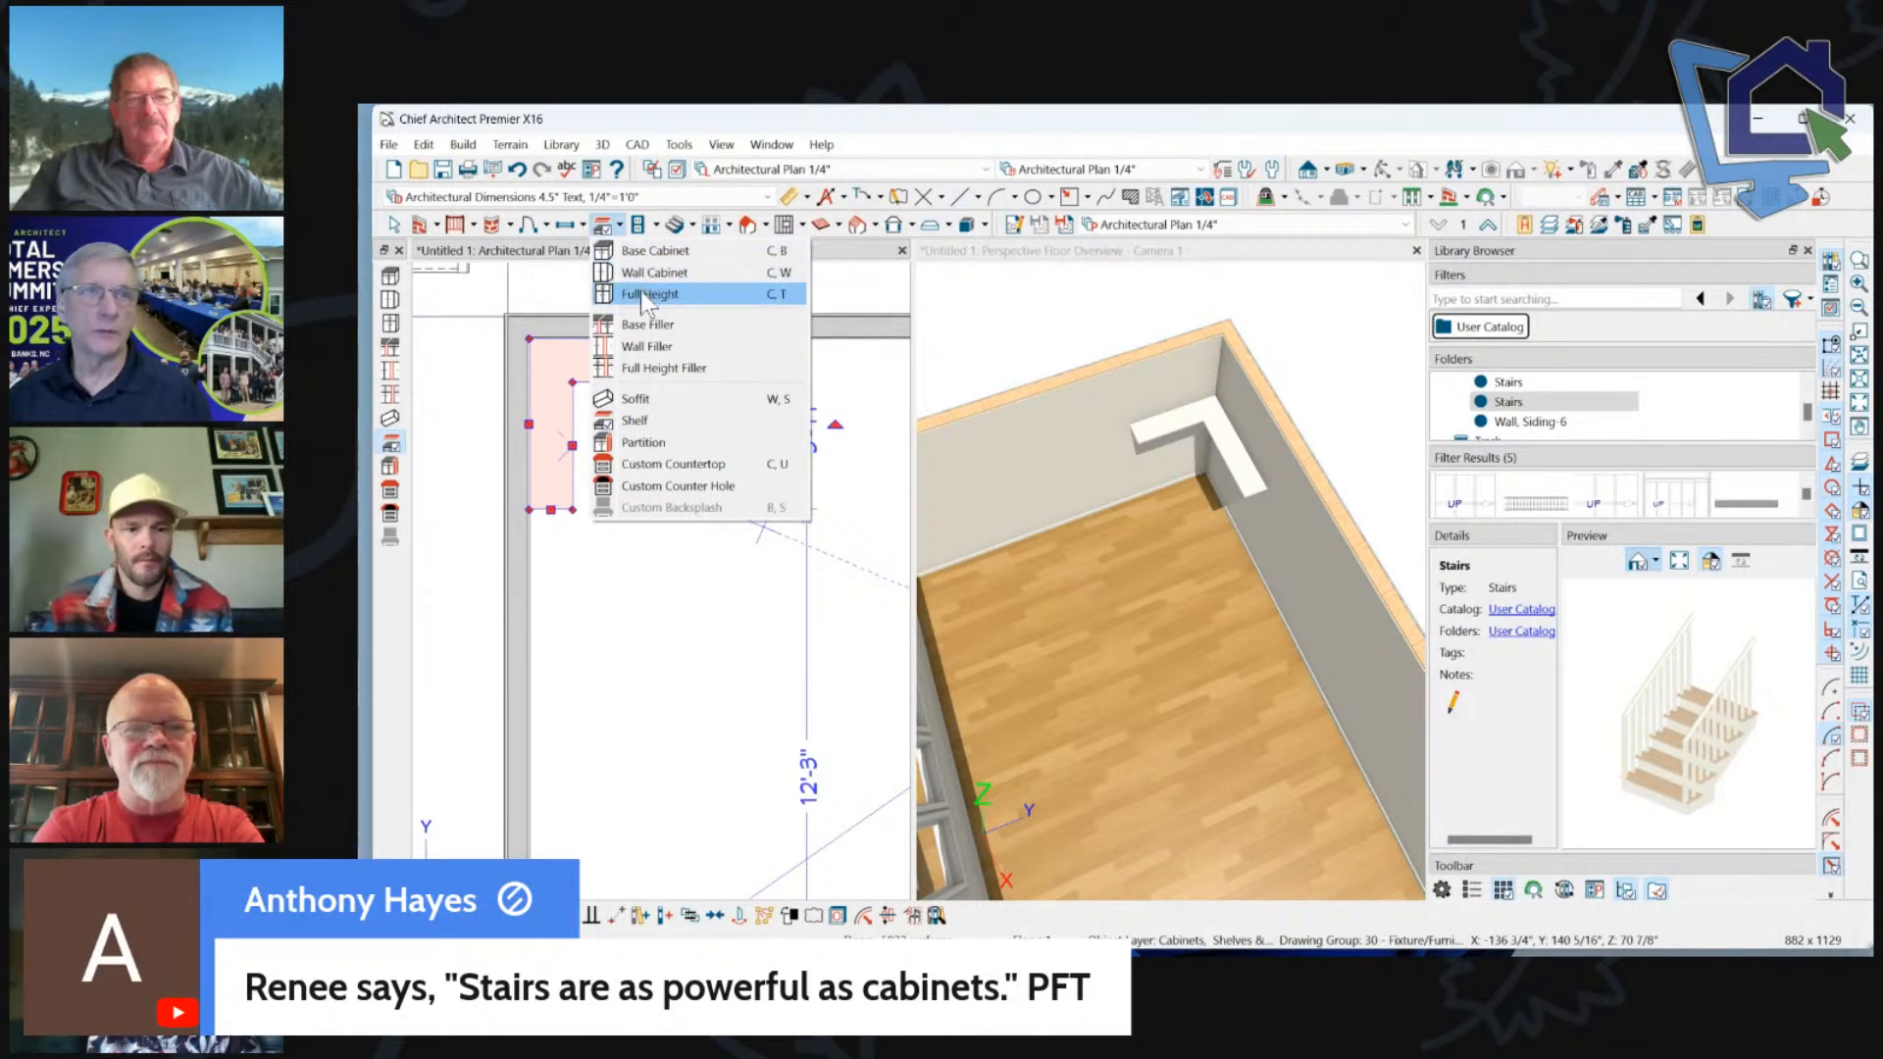
left_click(651, 252)
scroll(686, 353, "down", 3)
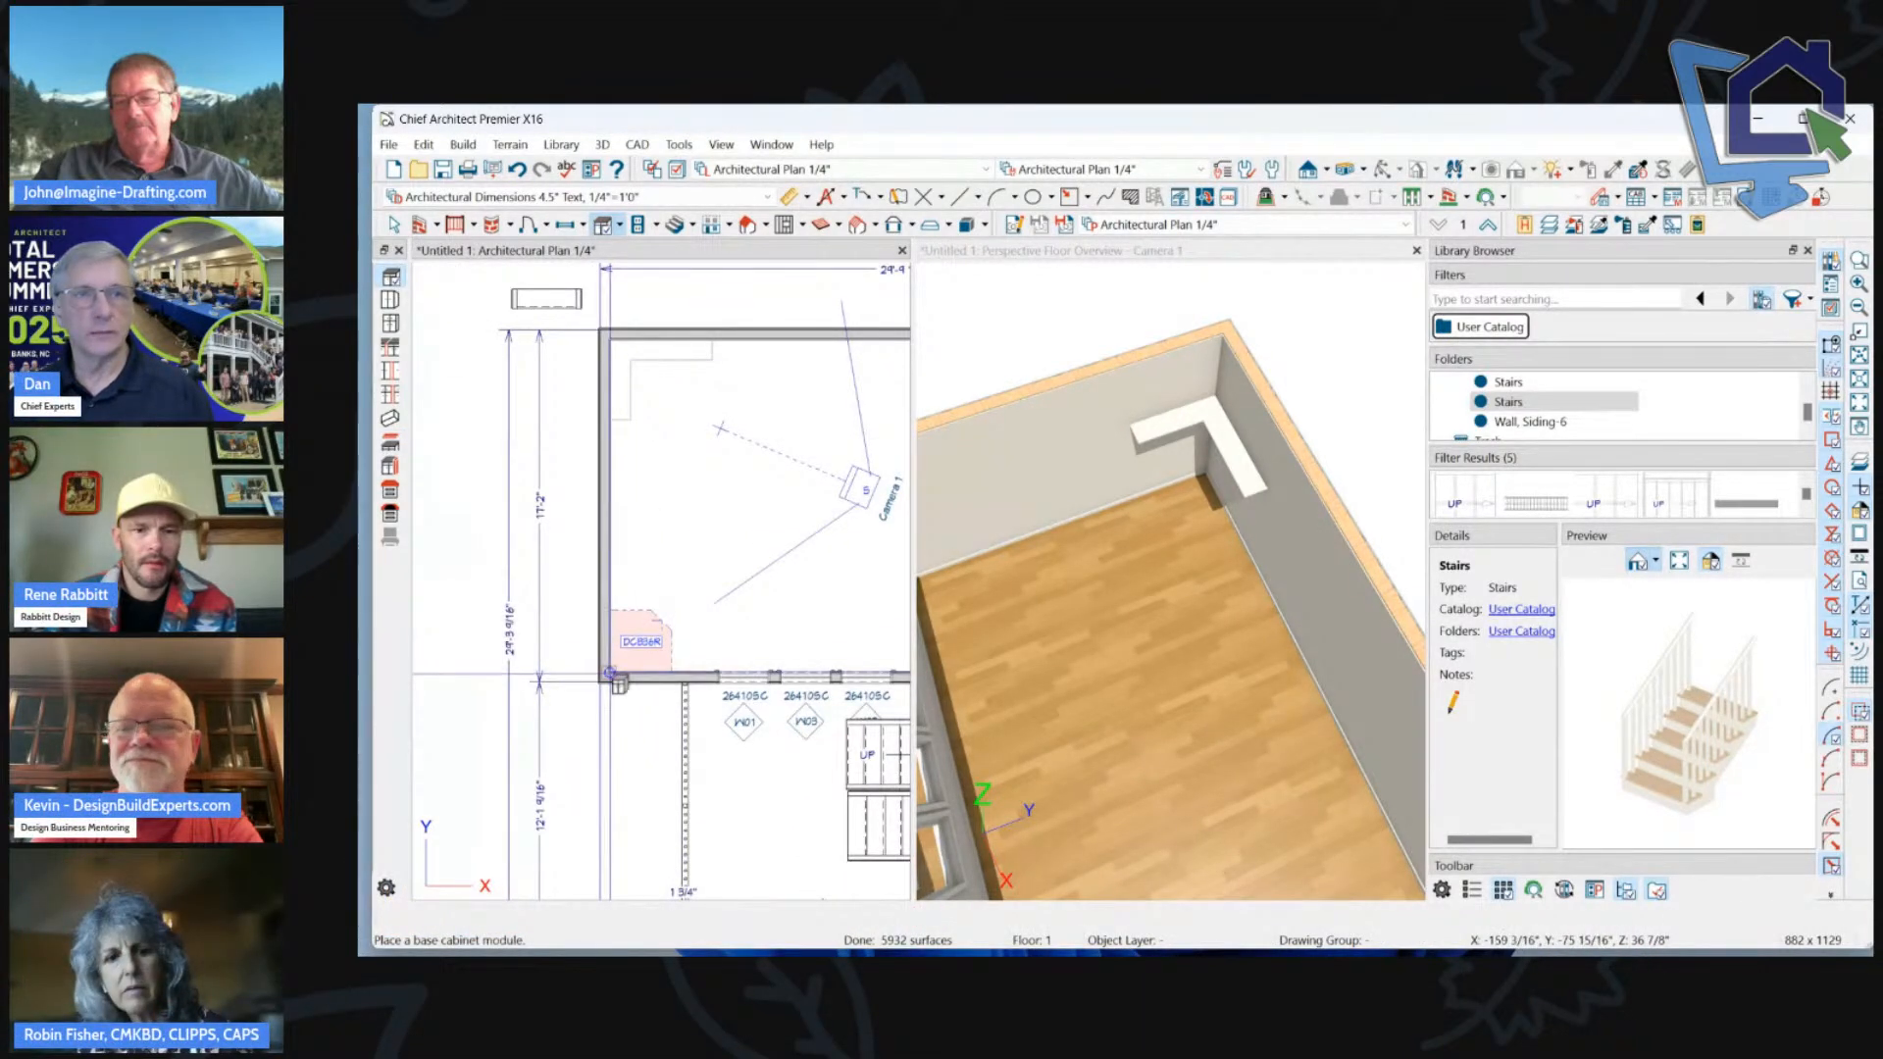
left_click(638, 635)
Add a soffit near the corner base cabinet on the floor plan.
left_click(620, 225)
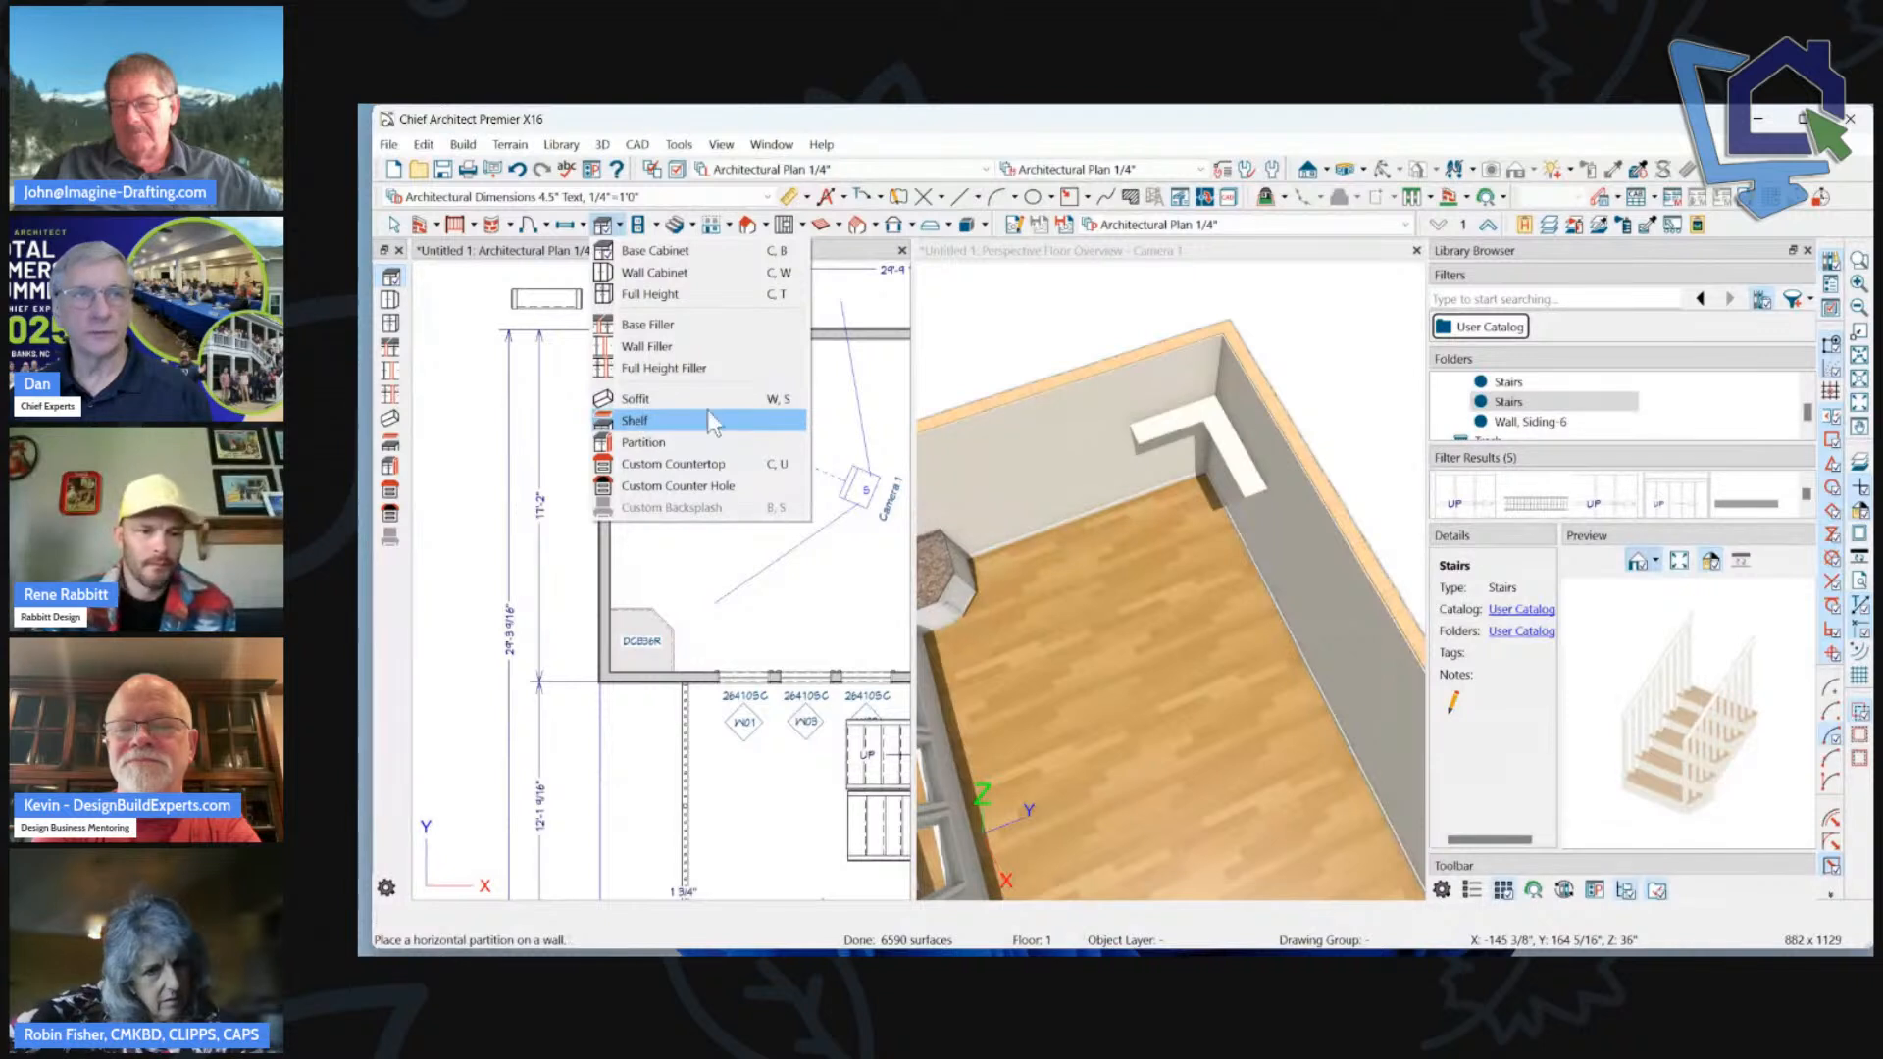
left_click(637, 399)
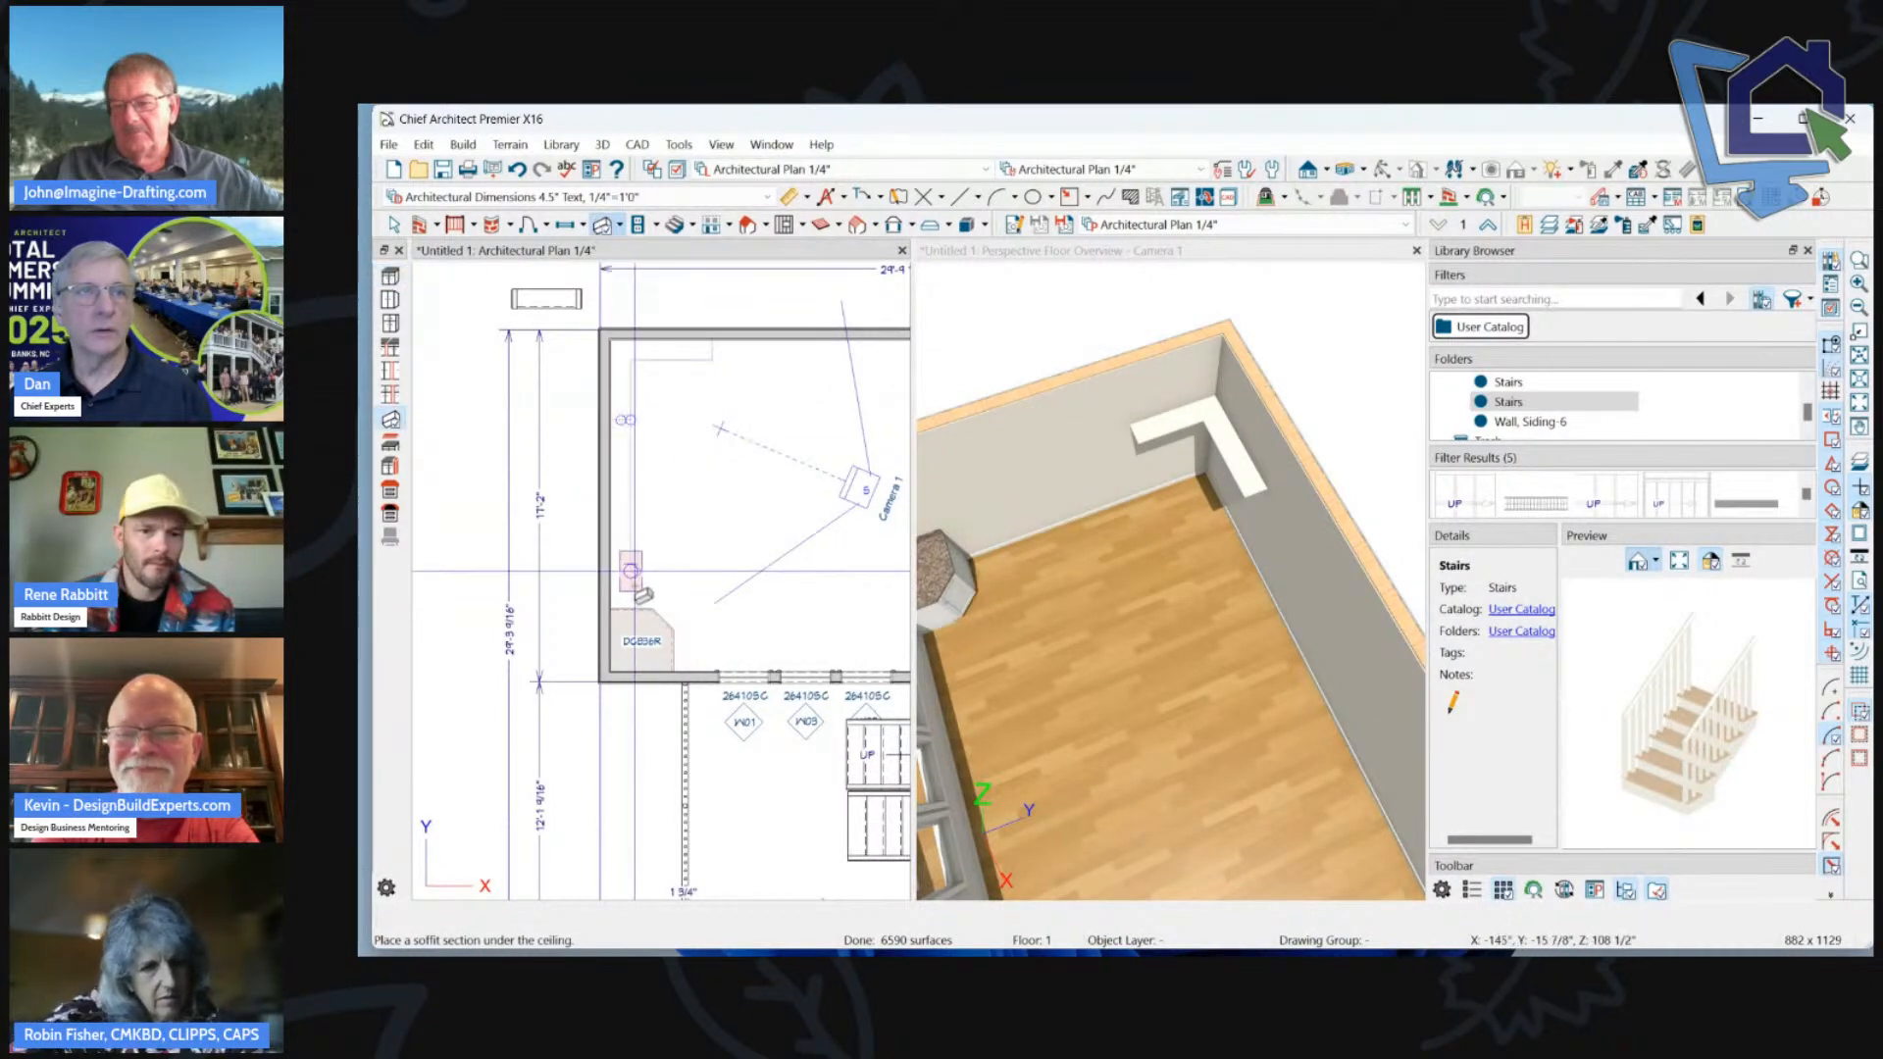
left_click(619, 226)
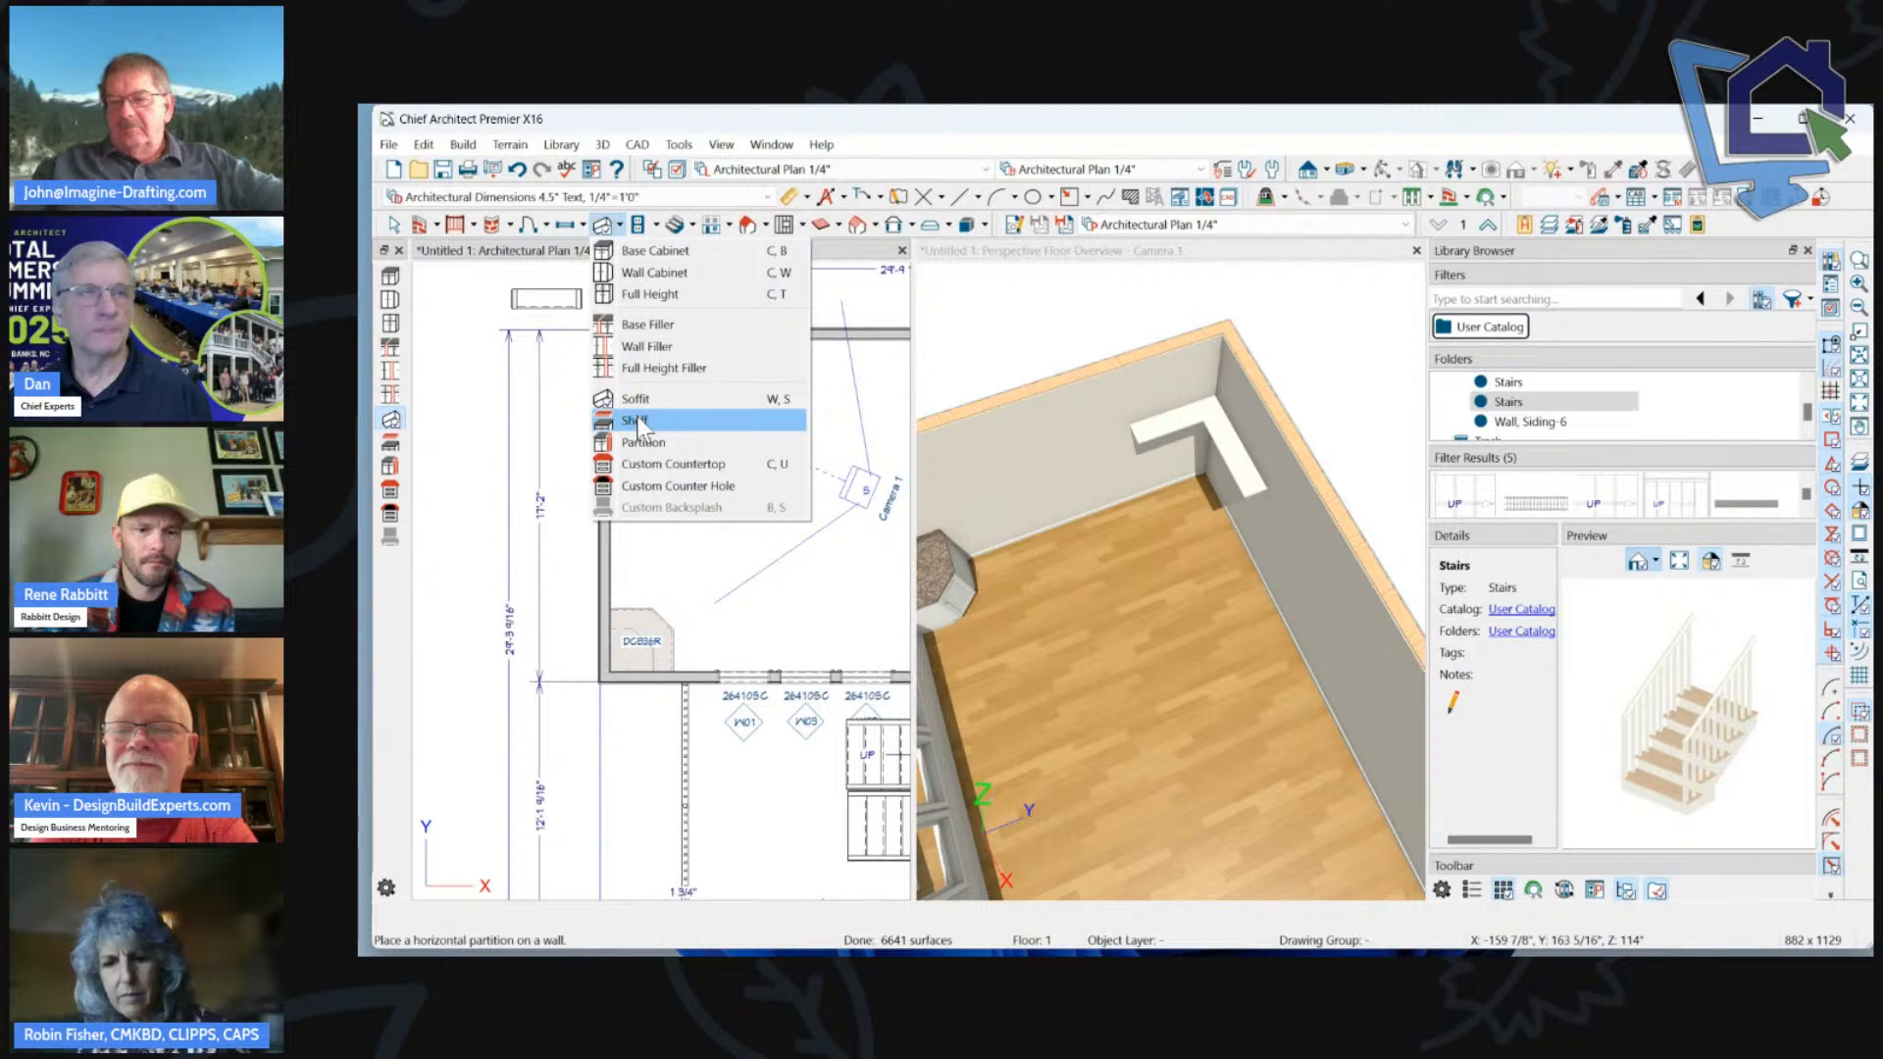
left_click(642, 442)
scroll(799, 430, "down", 5)
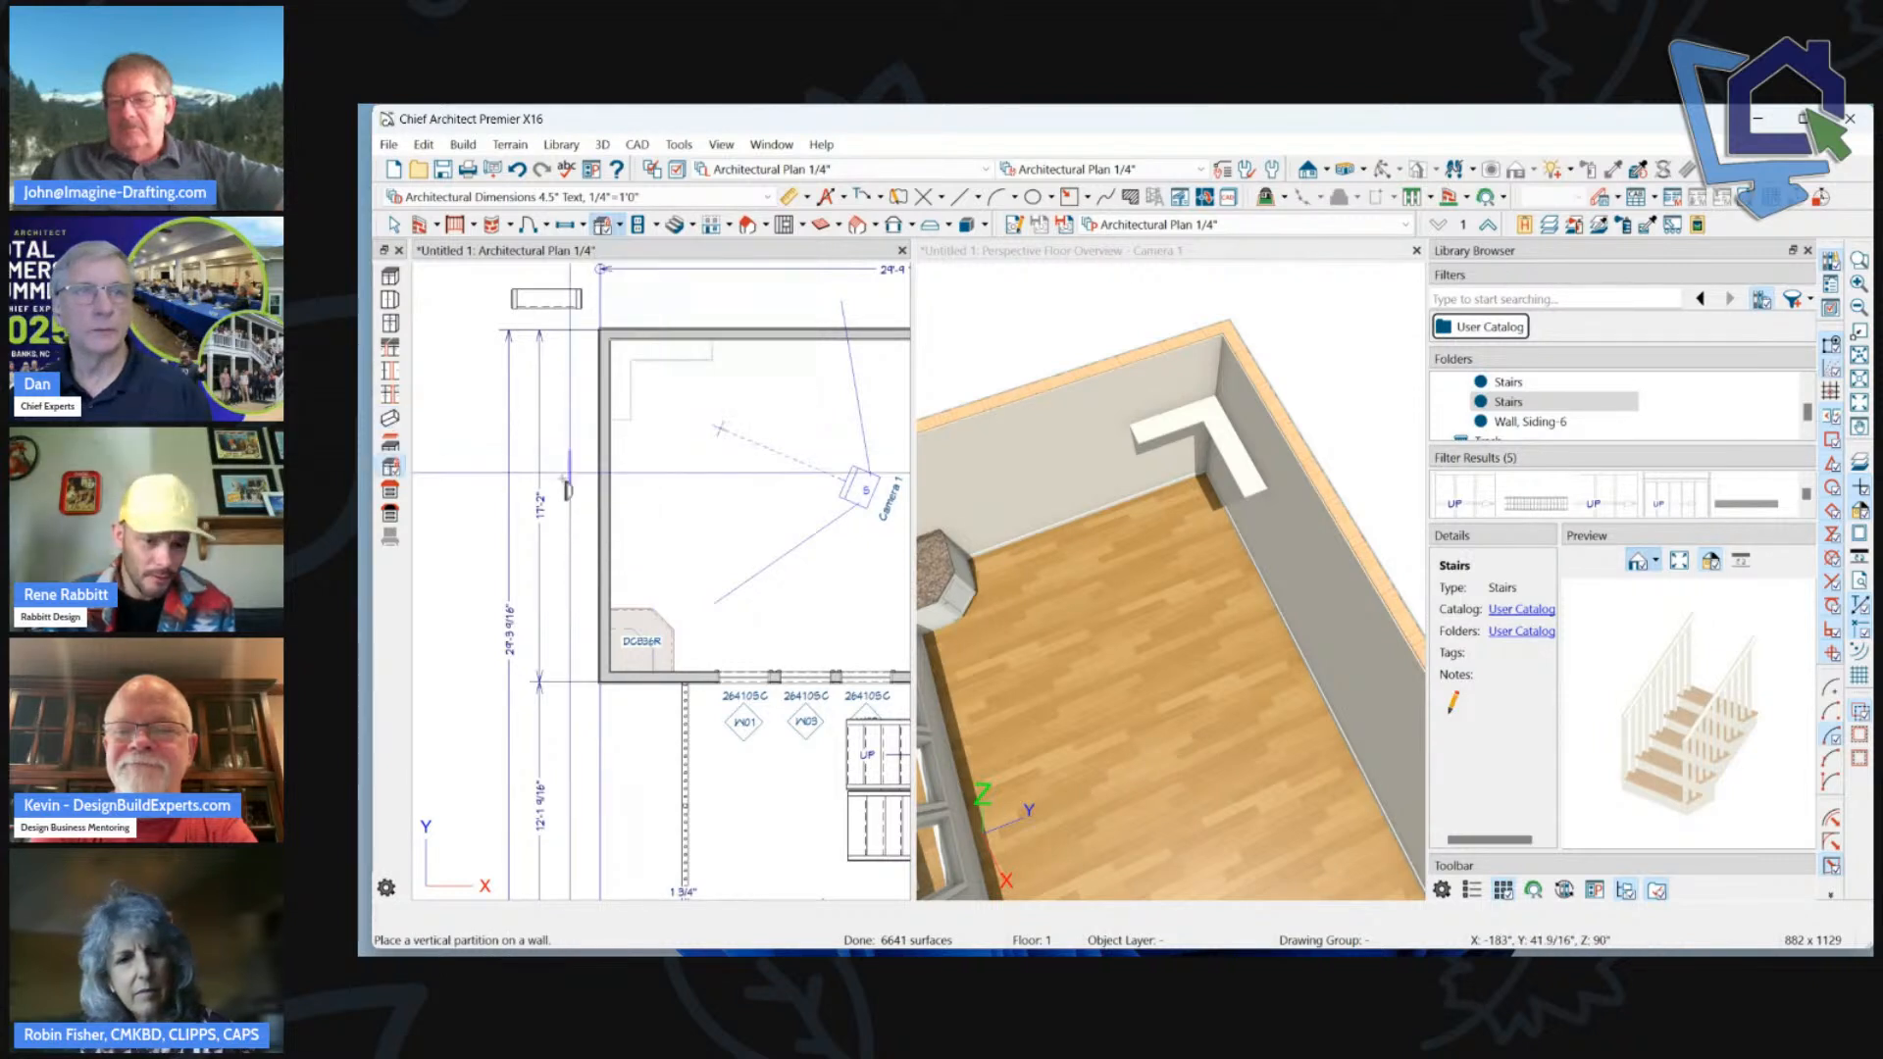
scroll(798, 431, "up", 6)
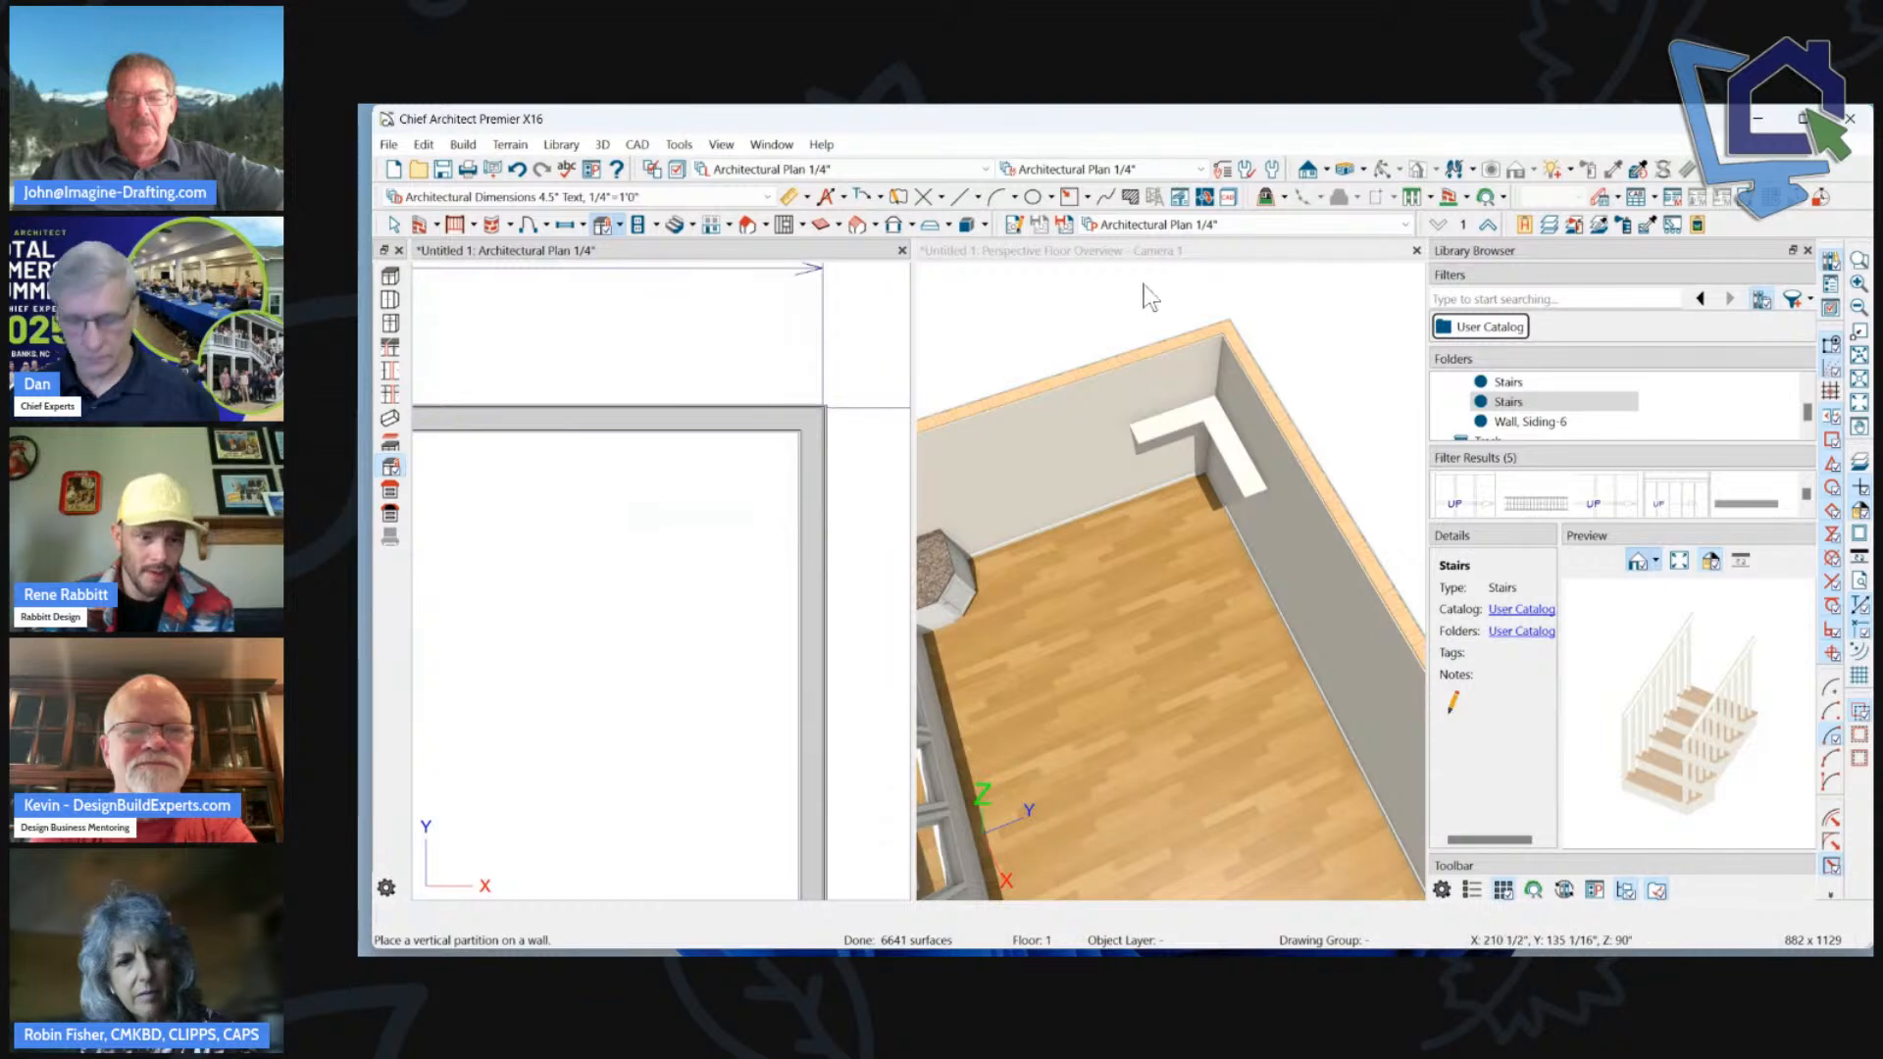
key("Escape")
Review the L-shaped corner shelf's specification, including its side widths and corner type options, without changing anything.
left_click(1204, 418)
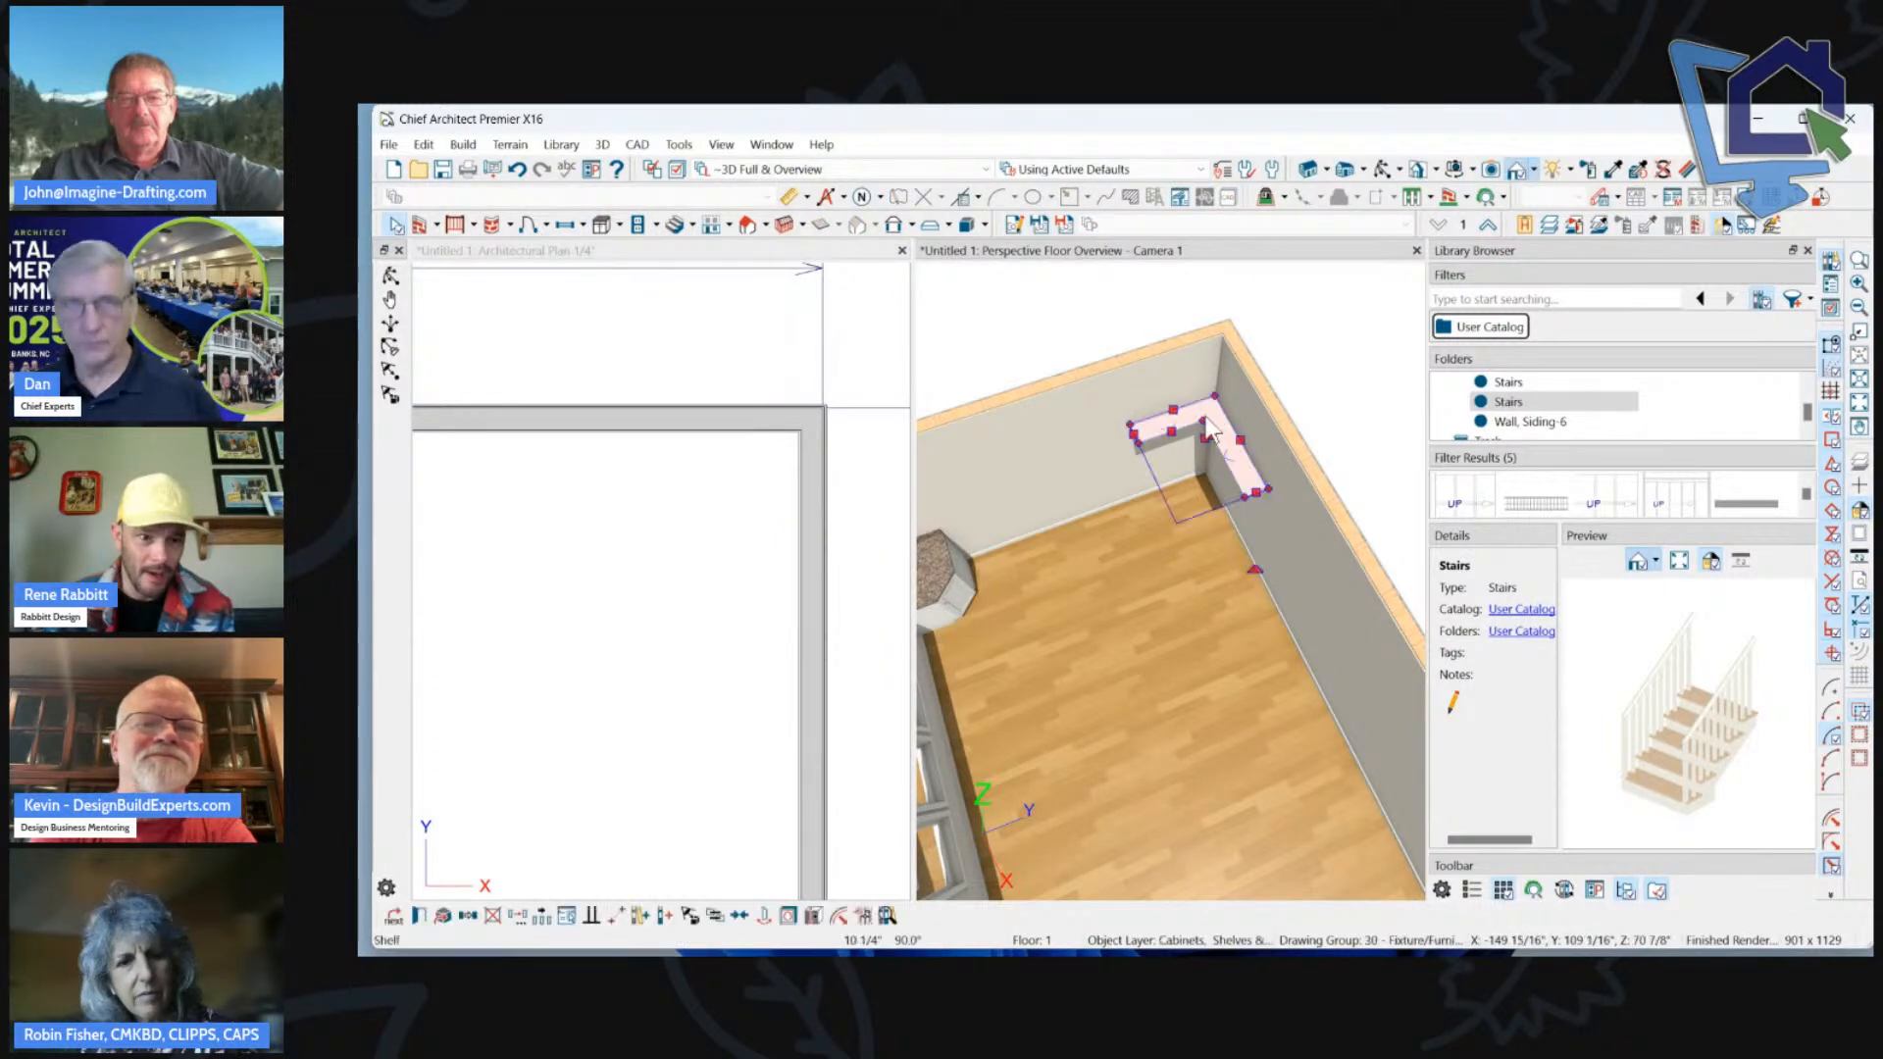
double_click(1206, 420)
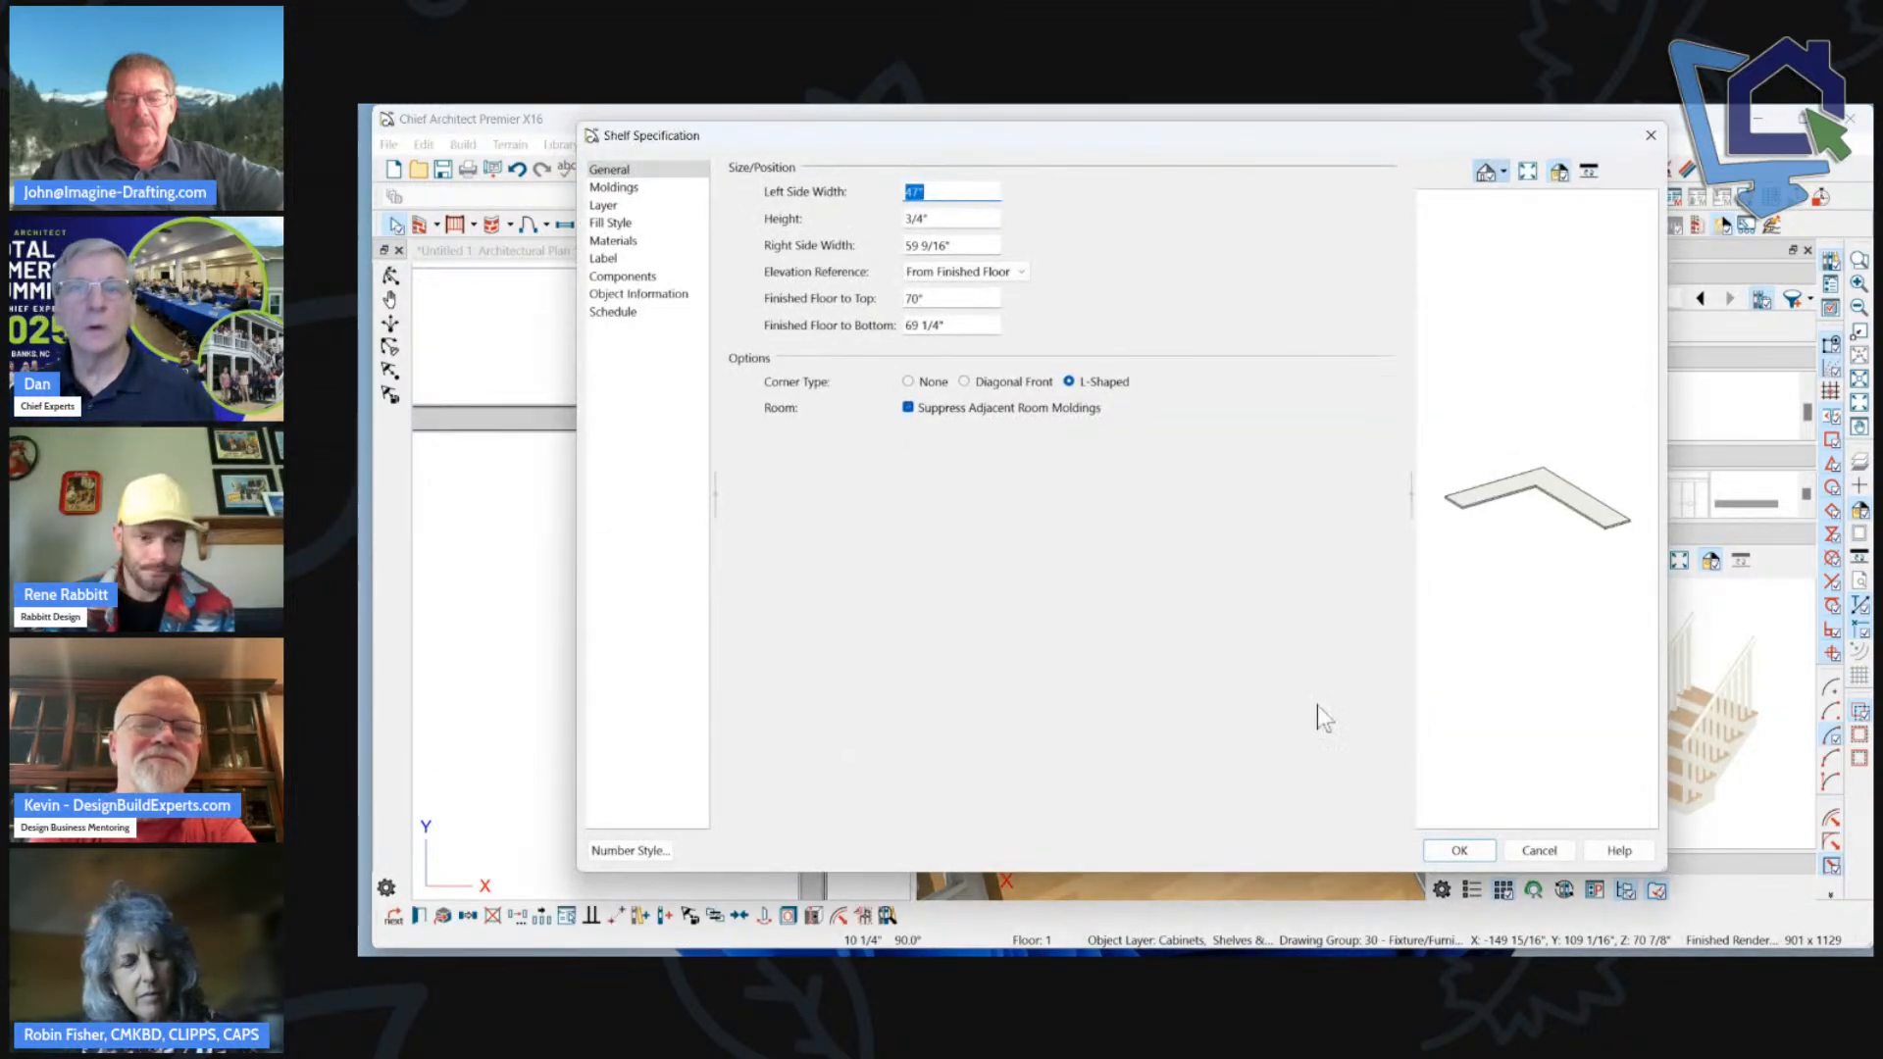
left_click(1550, 851)
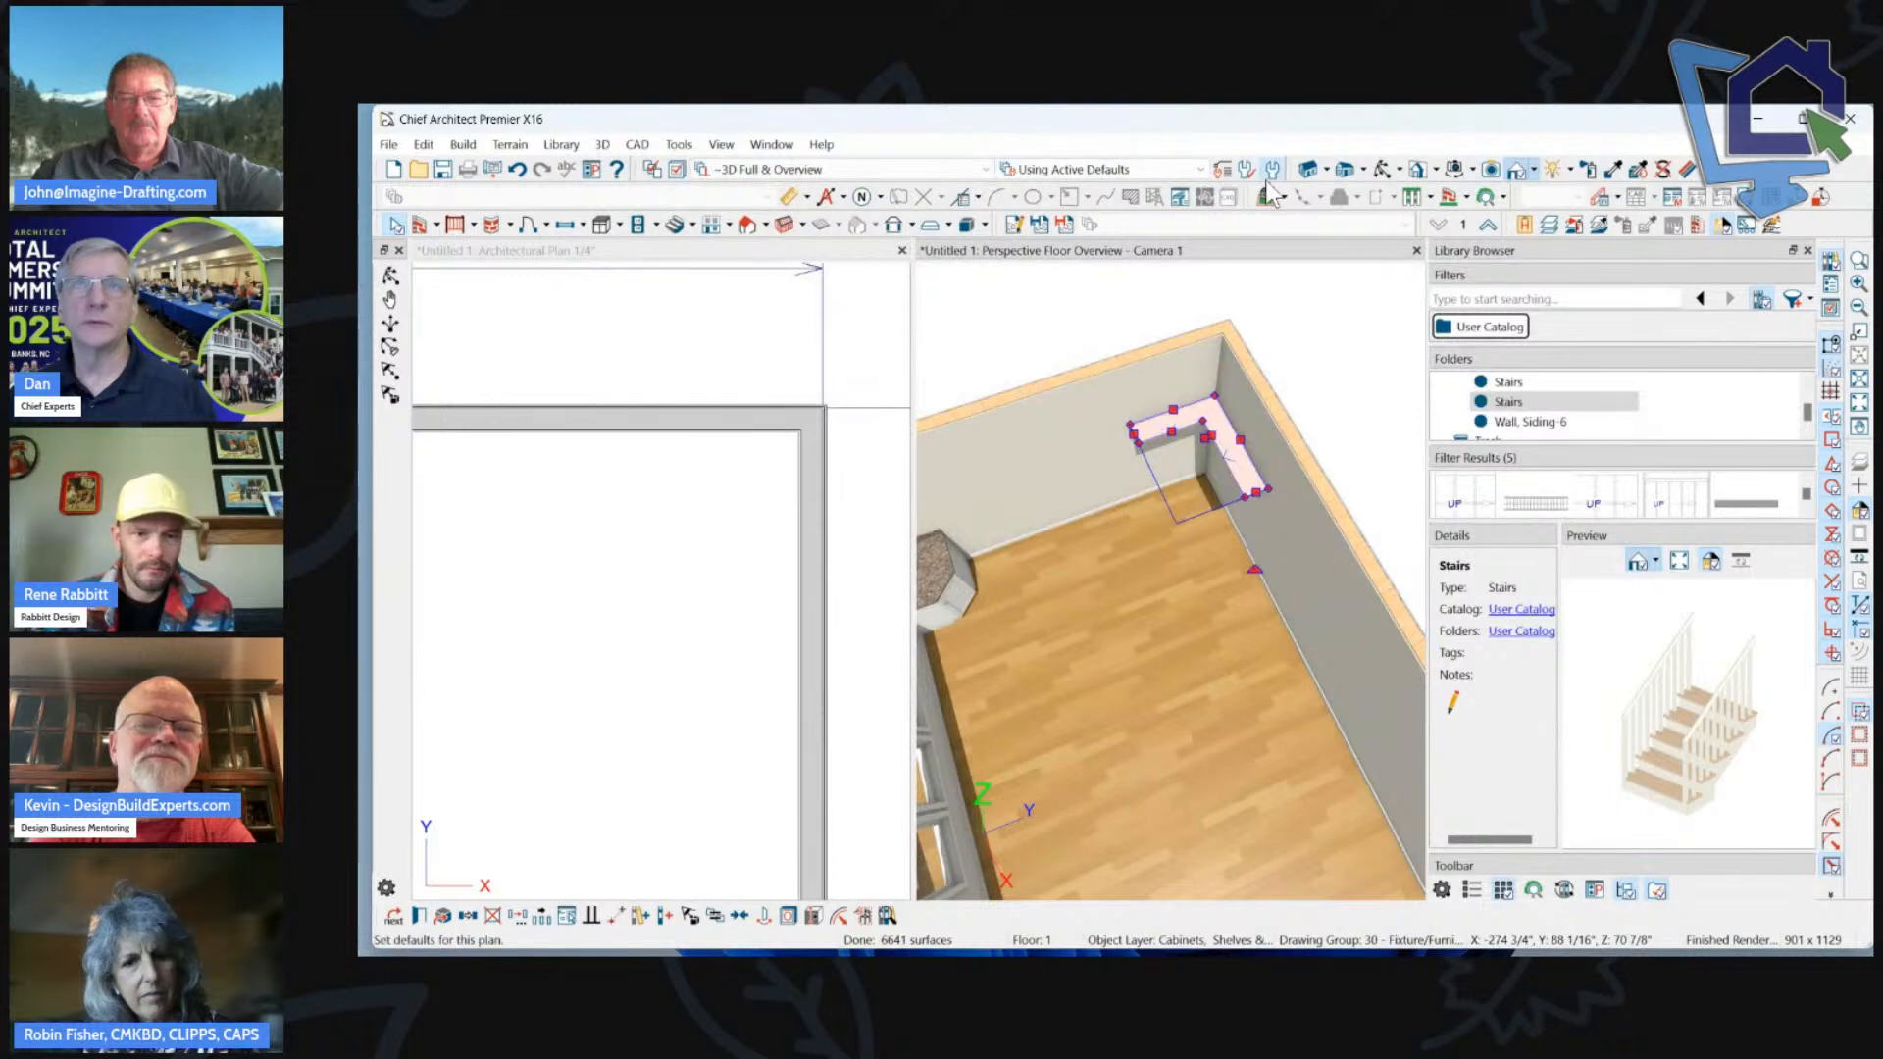
Check the plan's Shelf Defaults under the Cabinets default settings to see which corner type options are offered.
left_click(1266, 182)
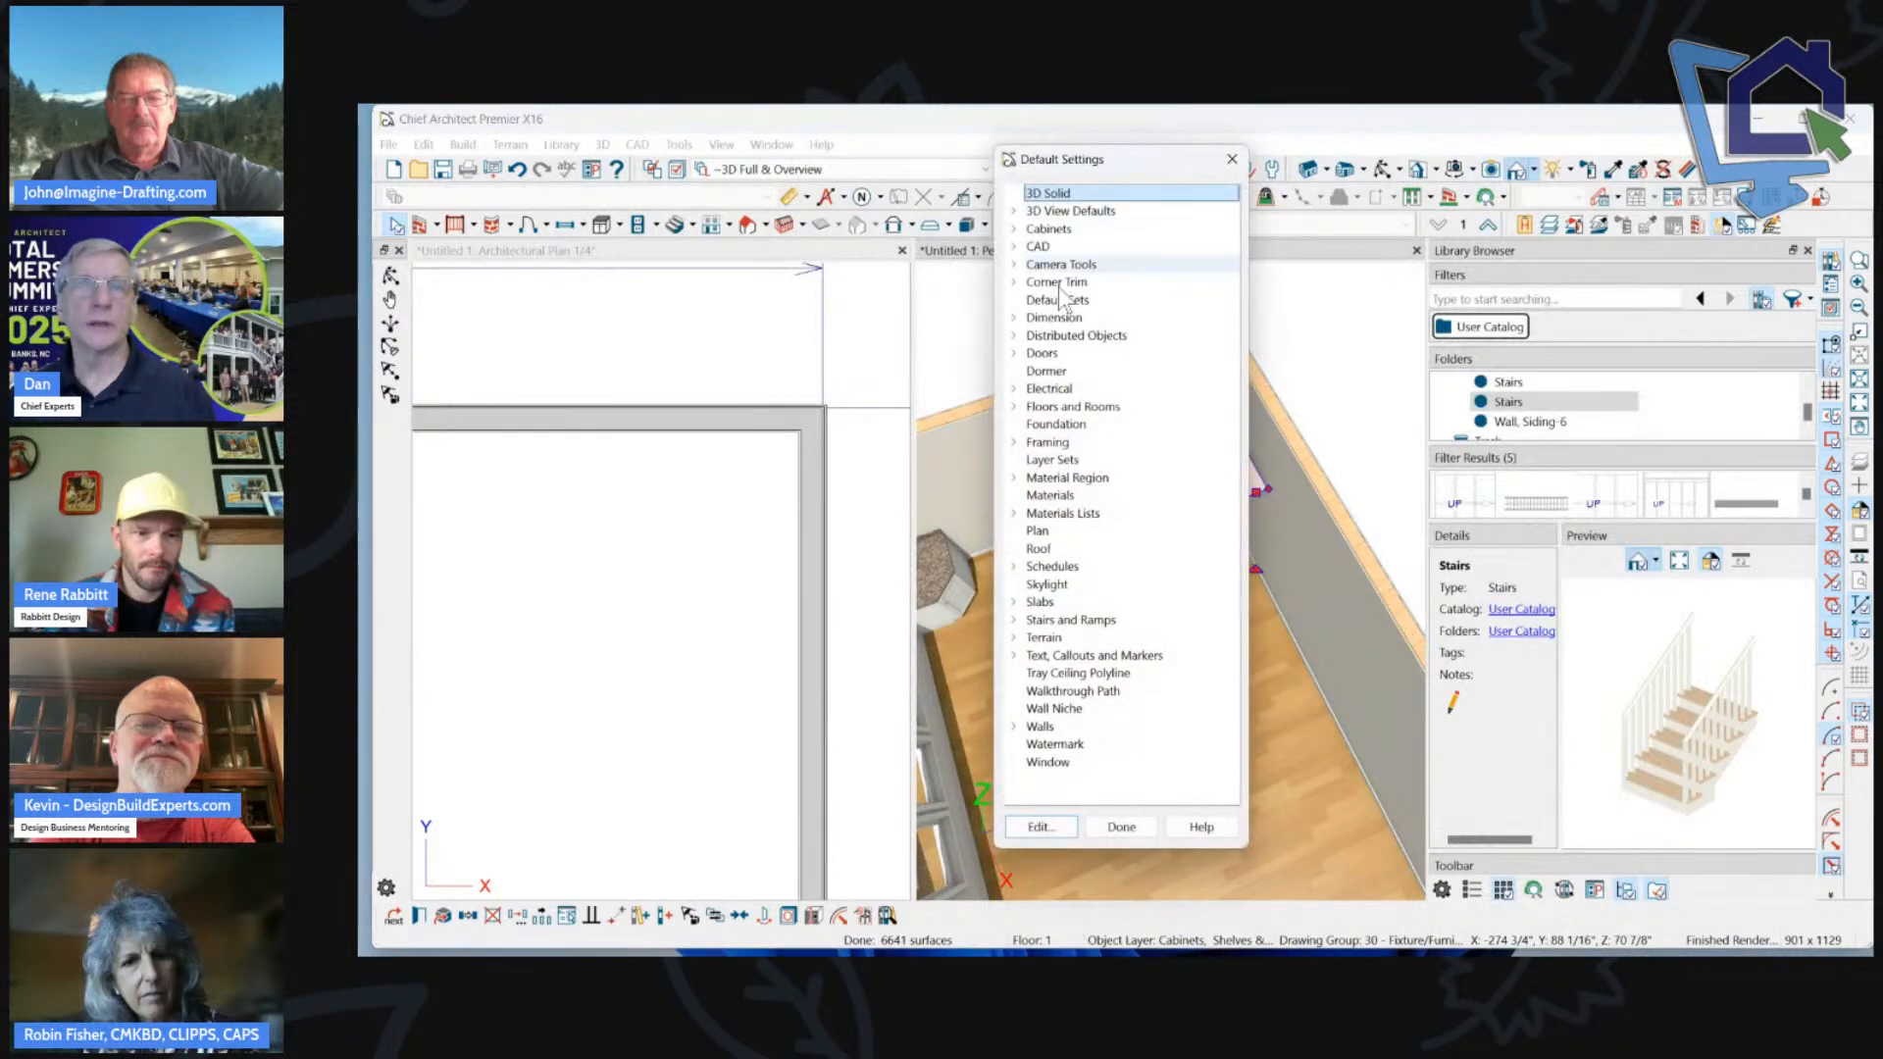
left_click(1014, 264)
left_click(1014, 228)
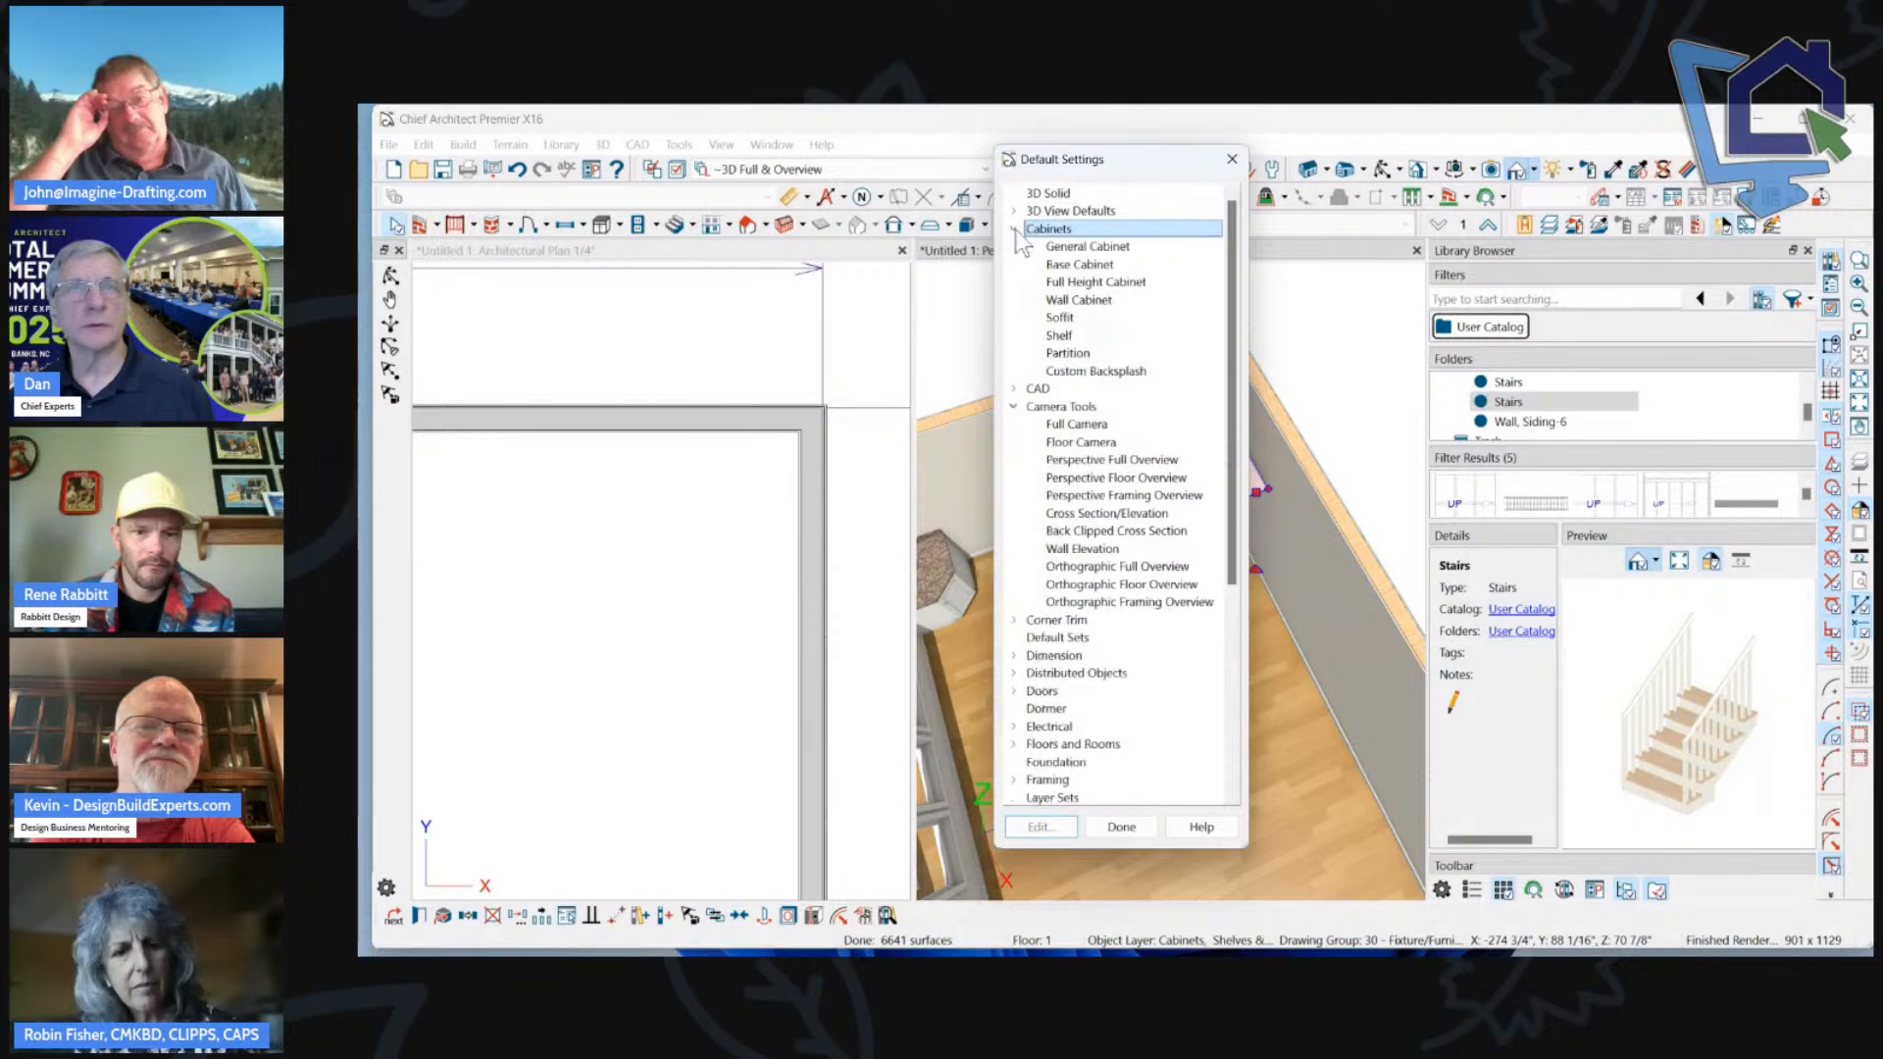
double_click(1060, 336)
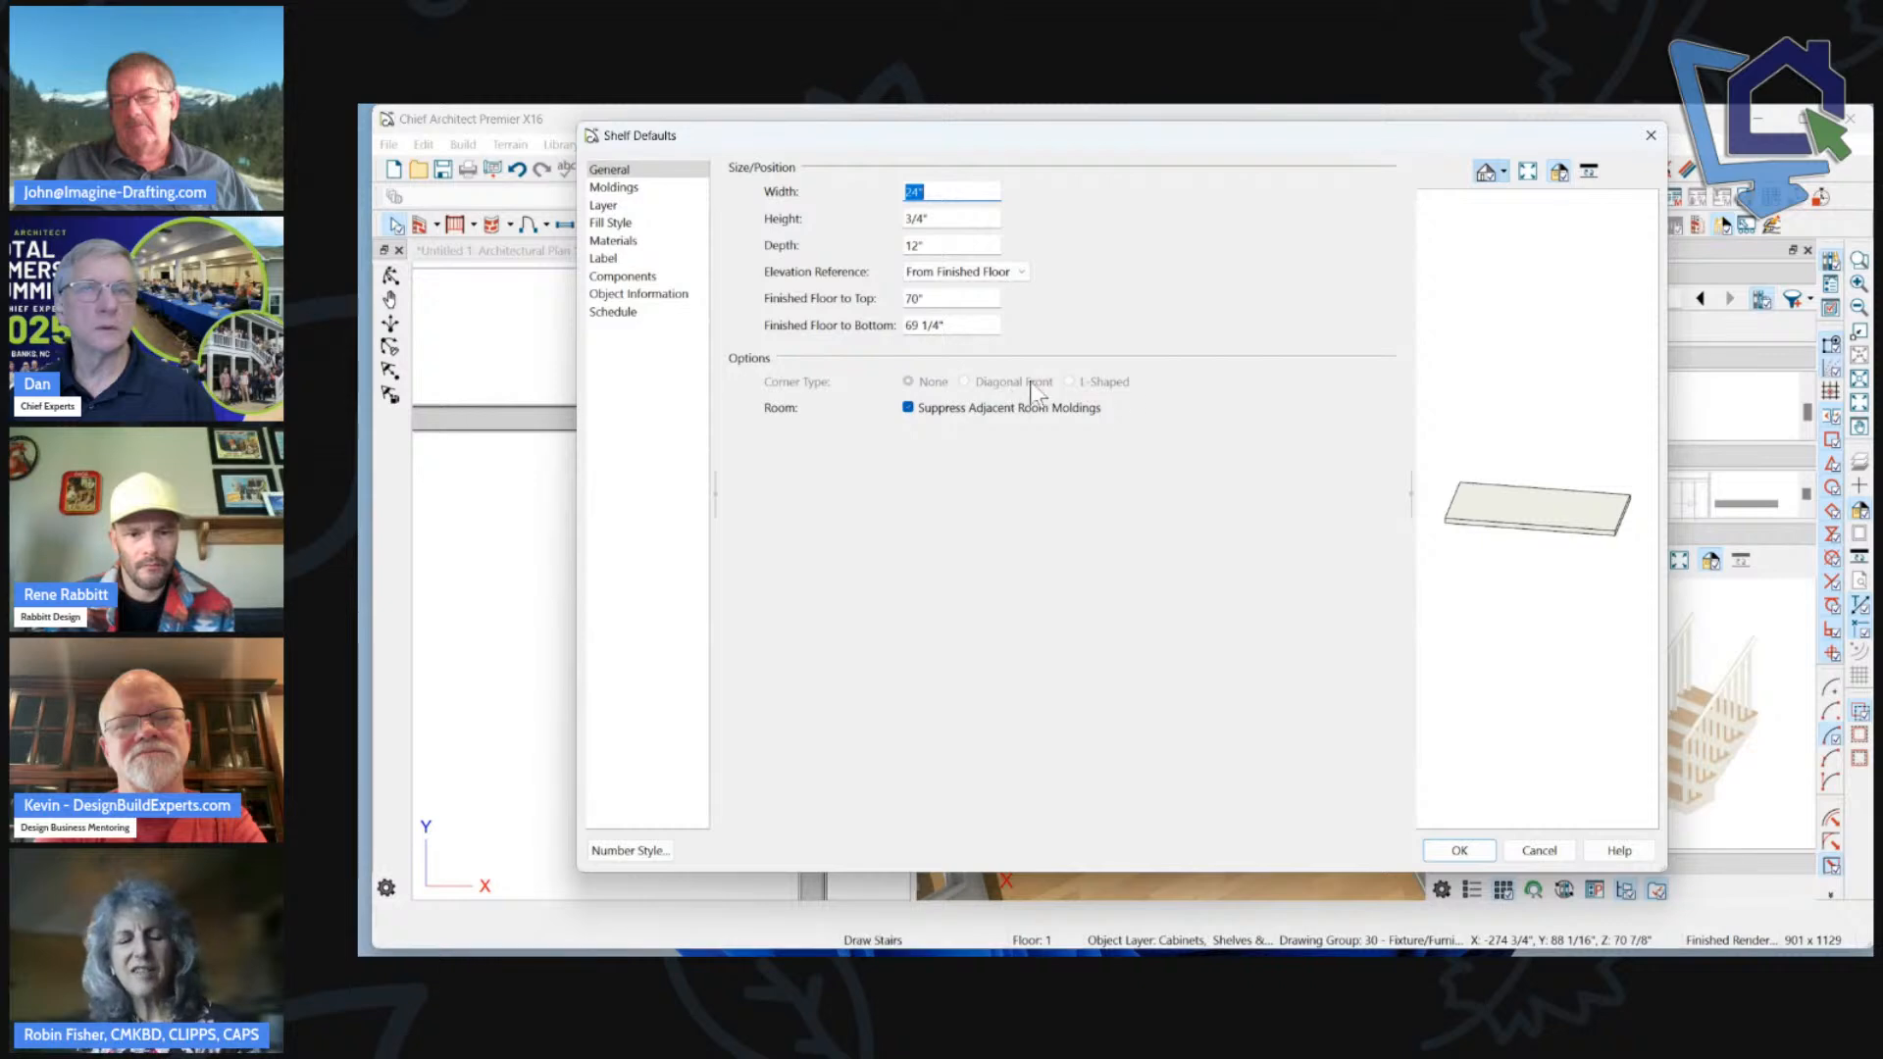
left_click(1557, 853)
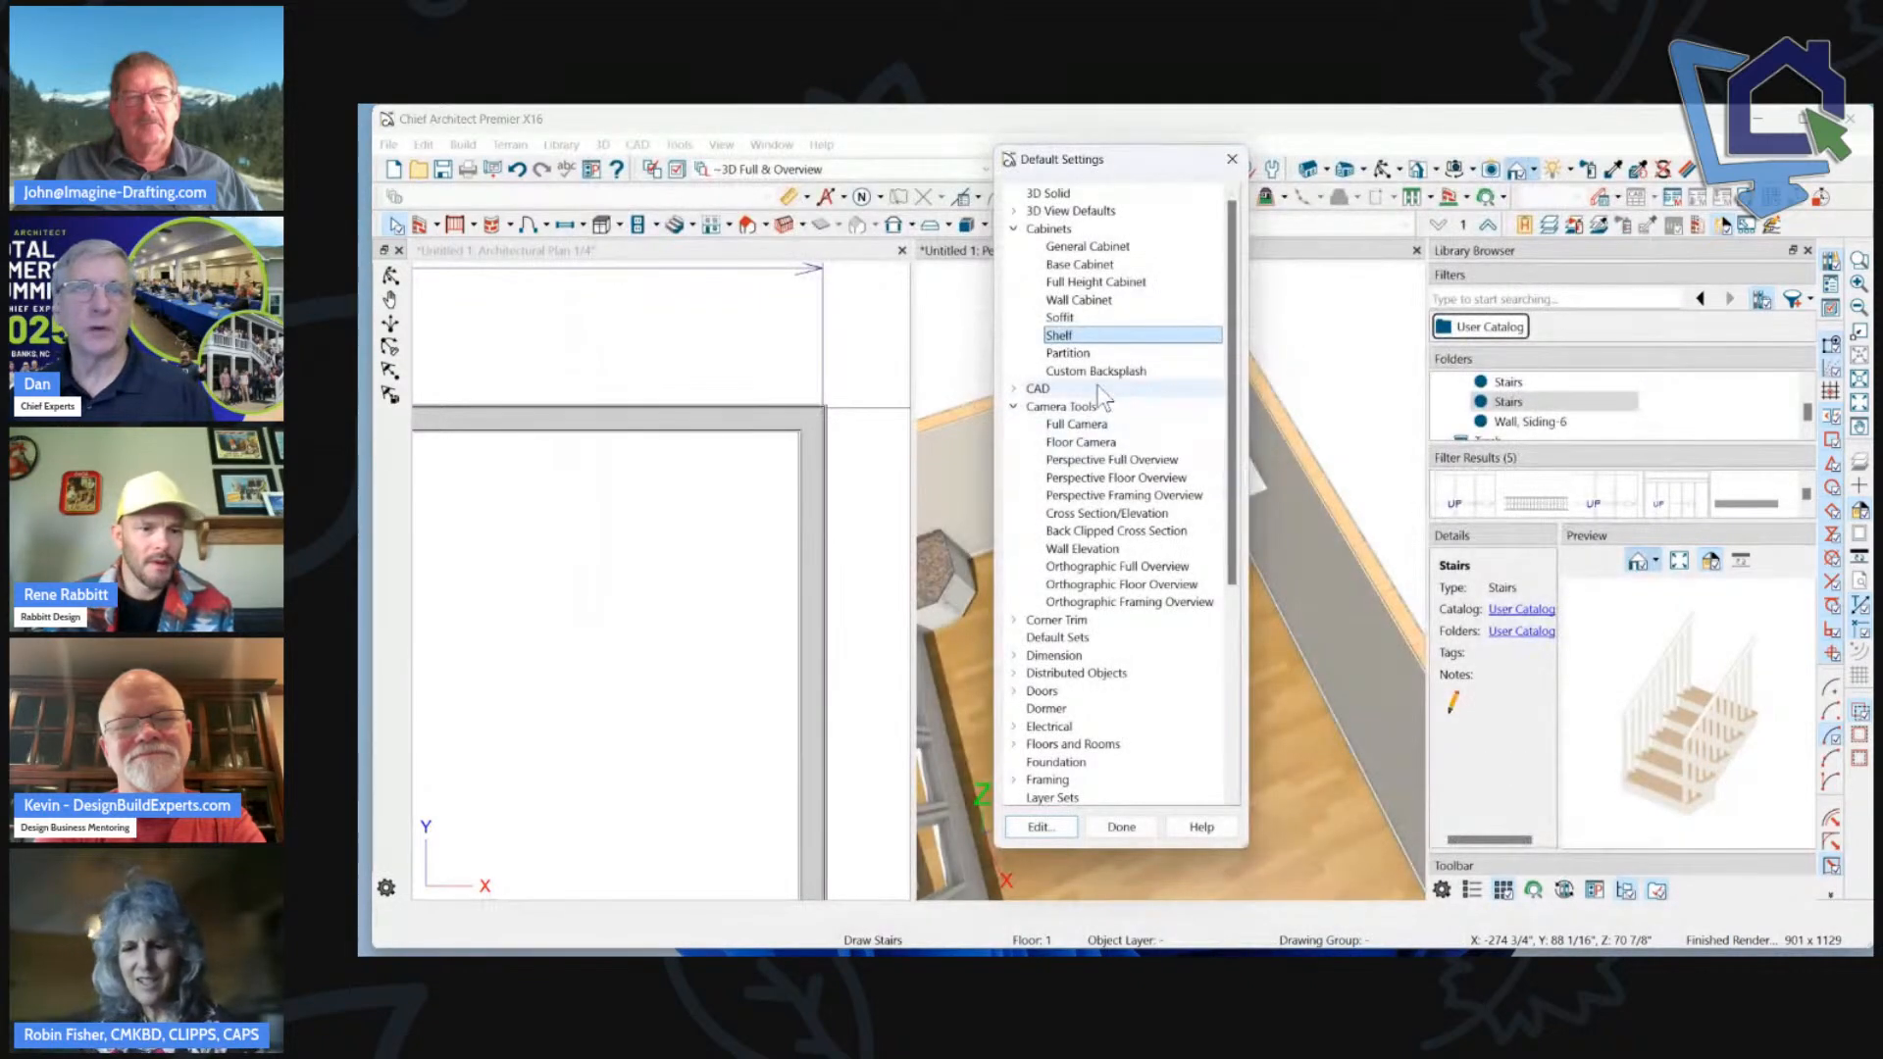
Review the General Cabinet Defaults for corner and filler options, leaving the default settings unchanged.
double_click(1071, 247)
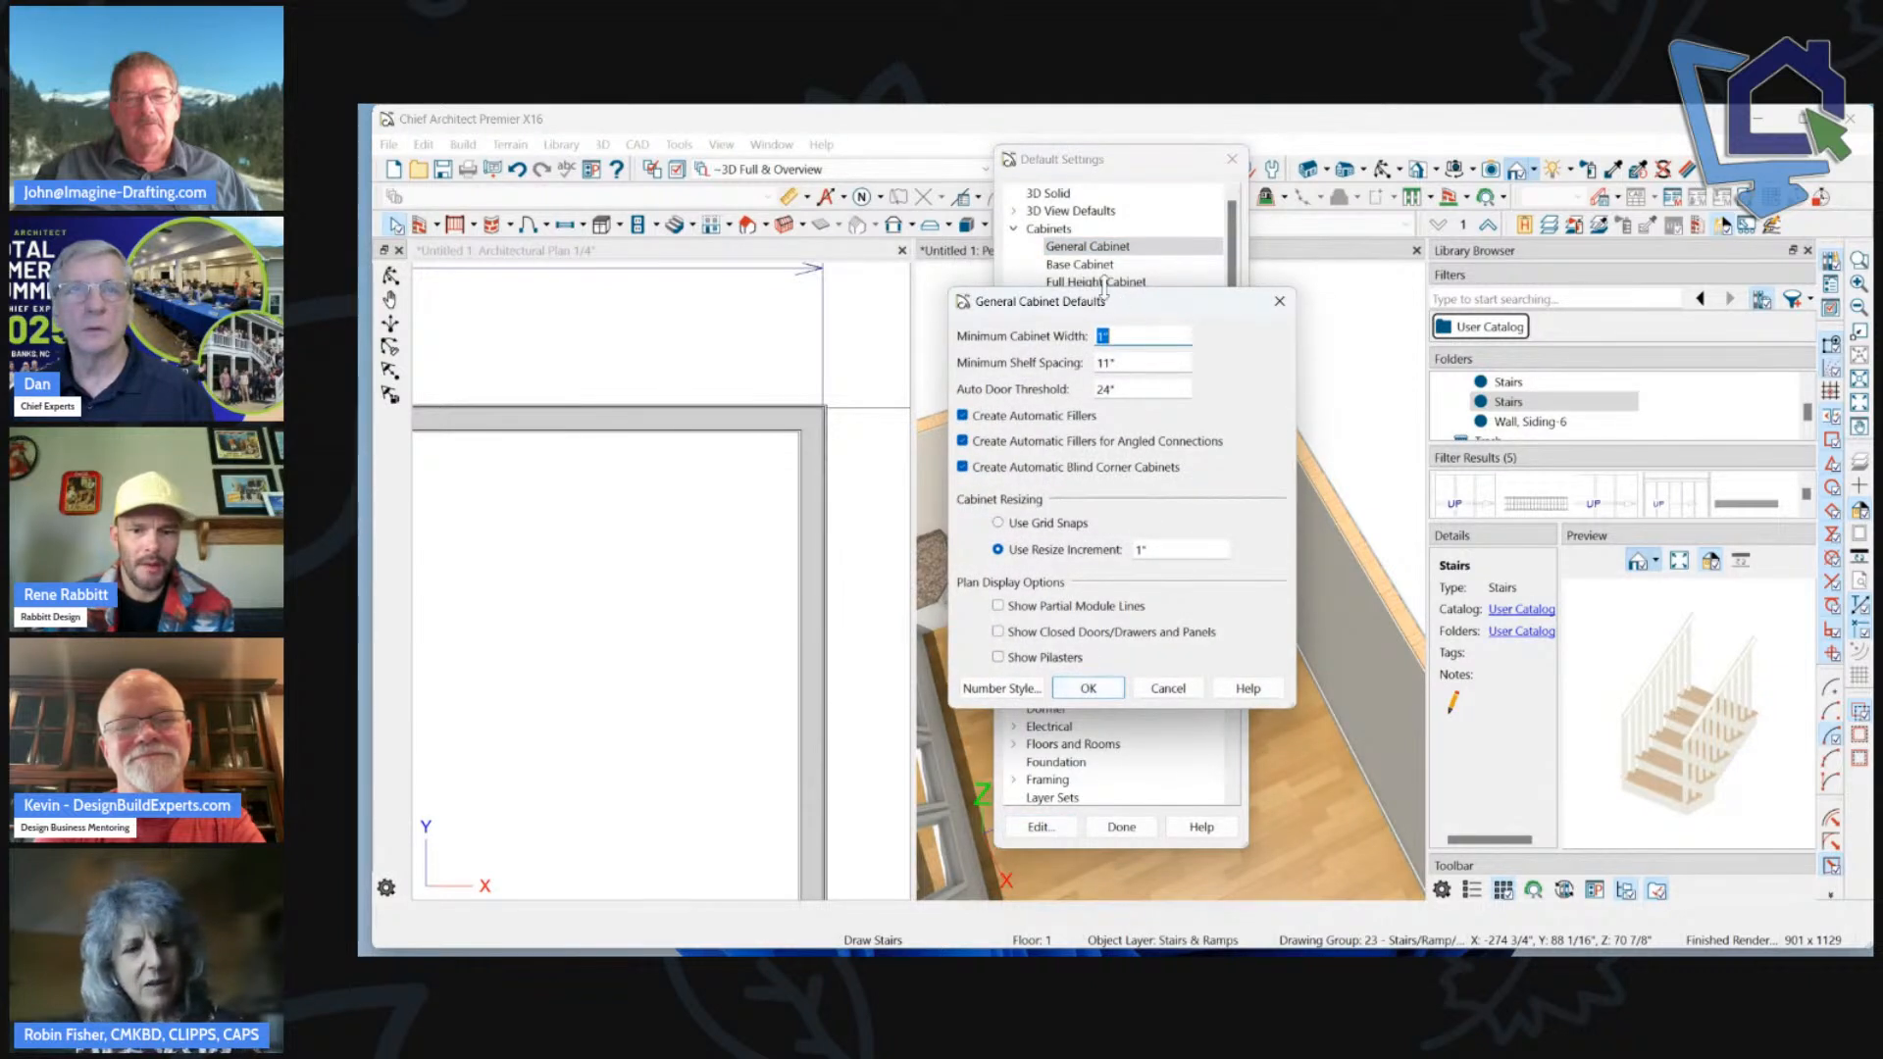
left_click_drag(1050, 301, 875, 239)
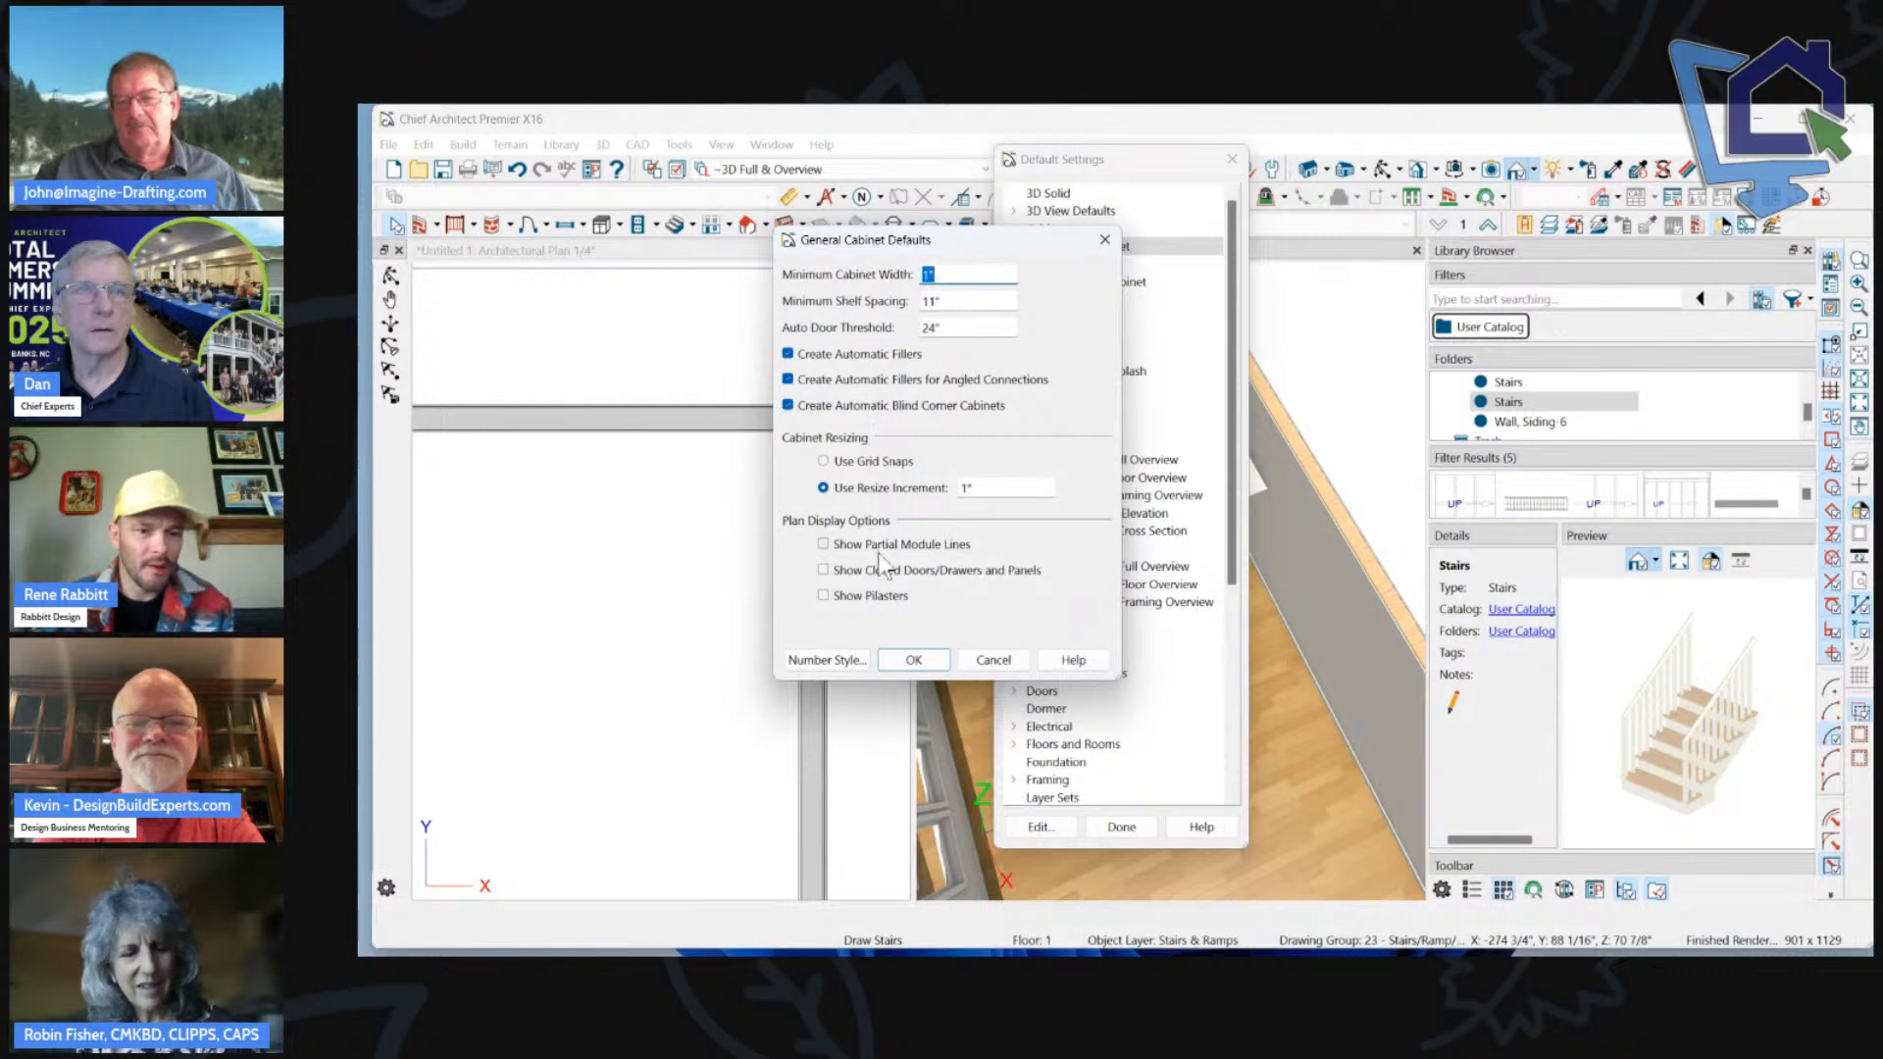
left_click(1021, 665)
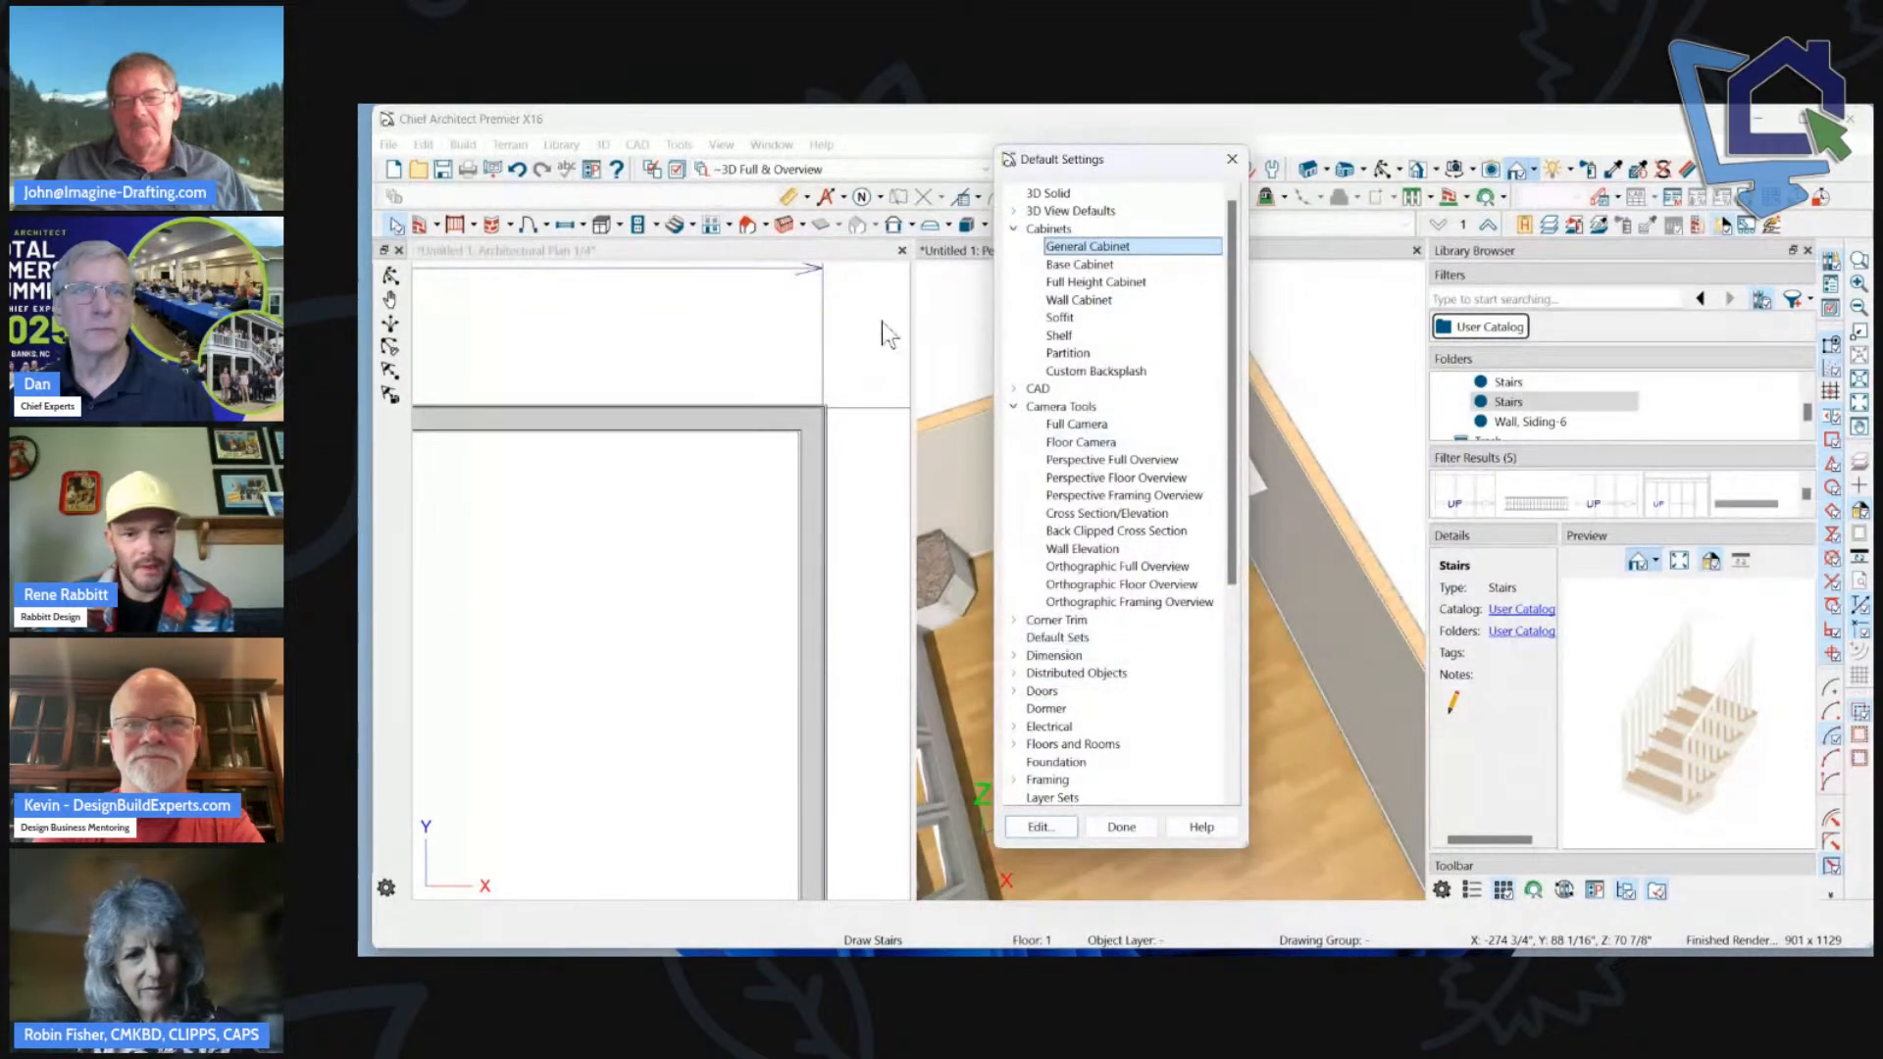
left_click(1230, 161)
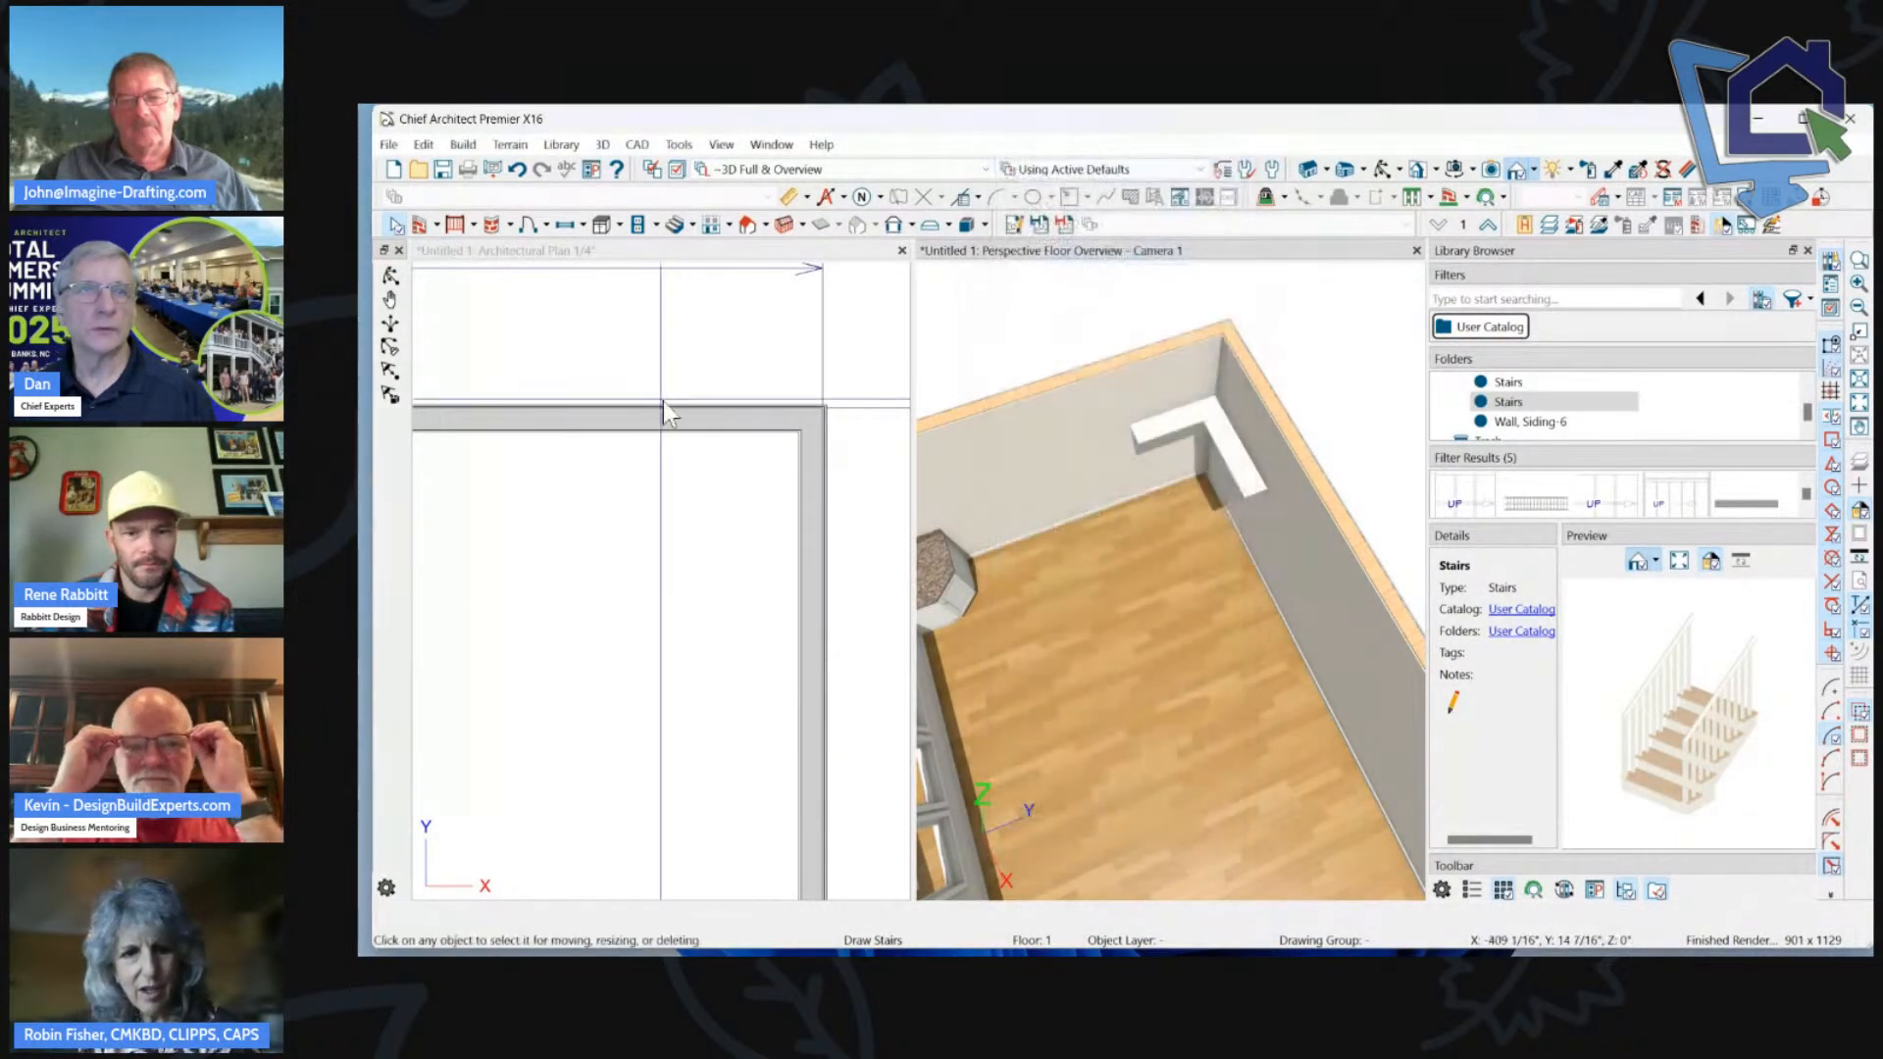
Delete the L-shaped shelf from the room's corner in the 3D view.
left_click(1213, 421)
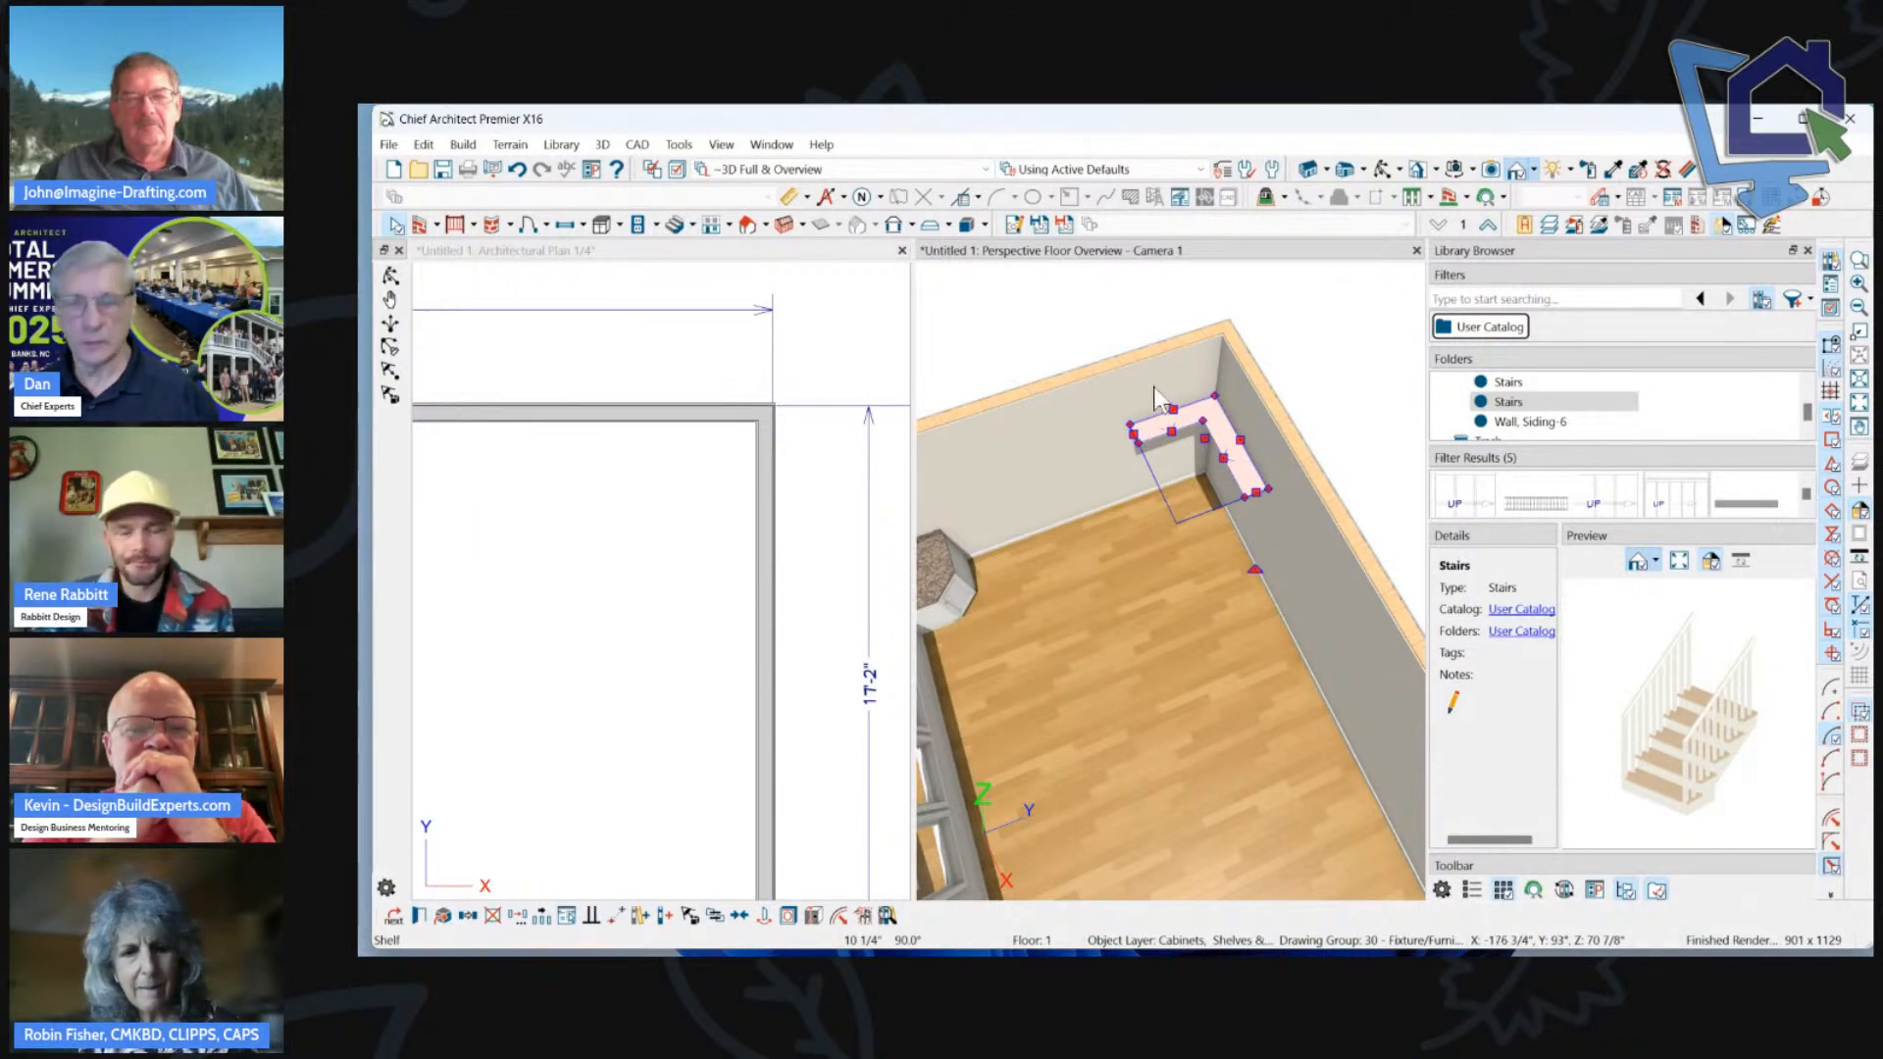
key("Delete")
scroll(816, 334, "down", 2)
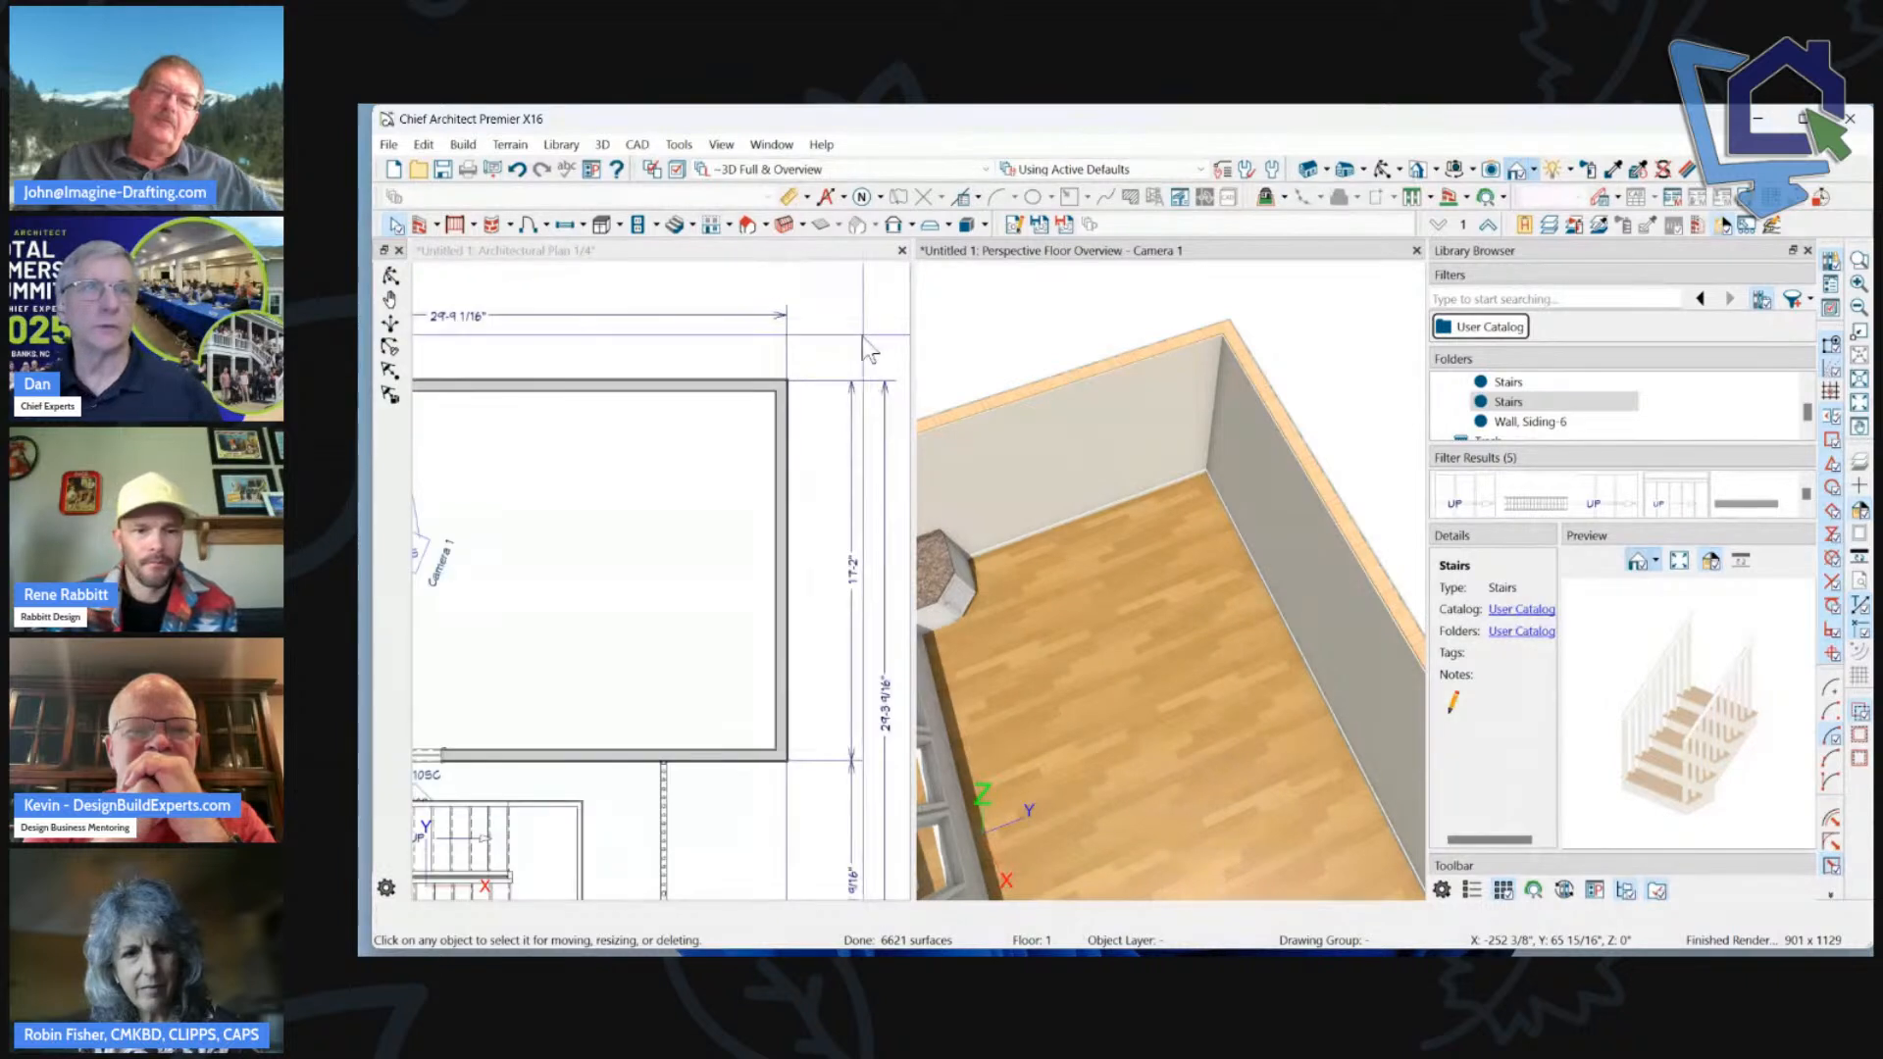
scroll(847, 337, "down", 2)
scroll(779, 361, "up", 5)
scroll(845, 349, "down", 2)
scroll(992, 366, "down", 2)
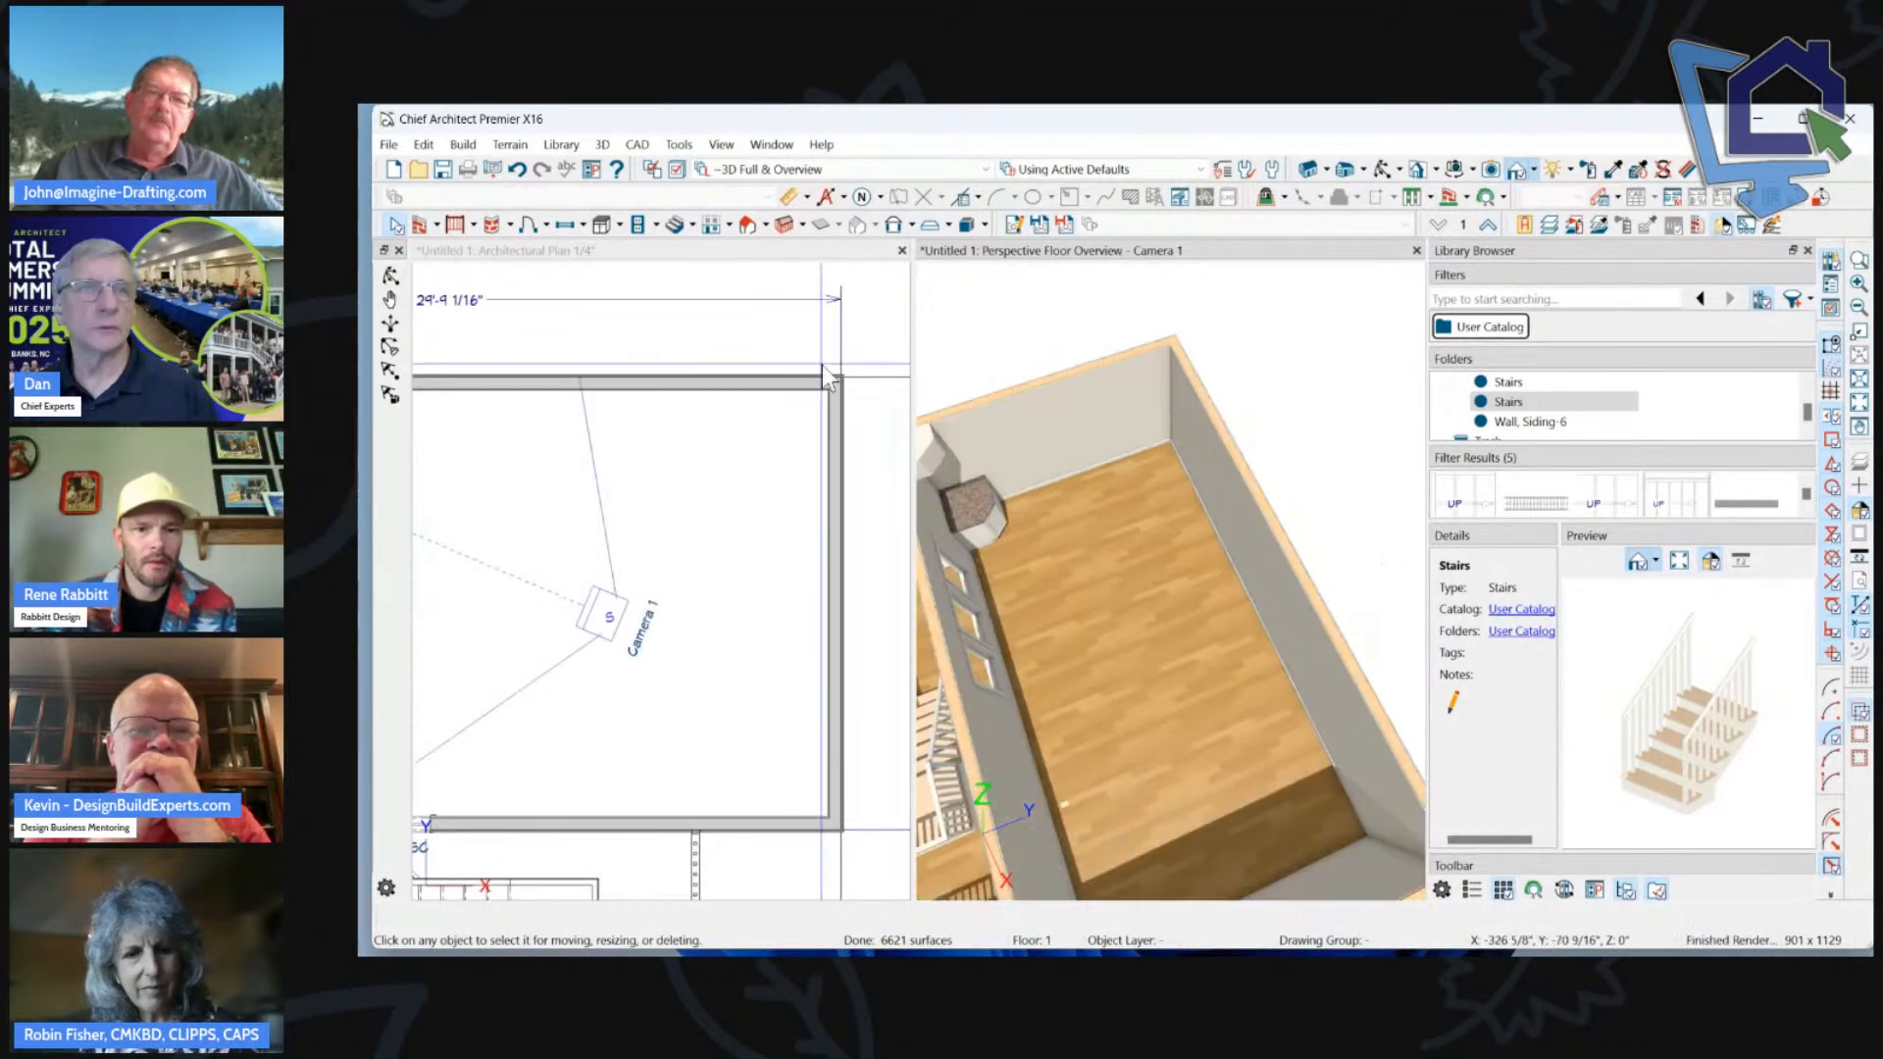
Try placing a standard base cabinet against the wall beside the corner base cabinet in the 3D view.
left_click(1008, 495)
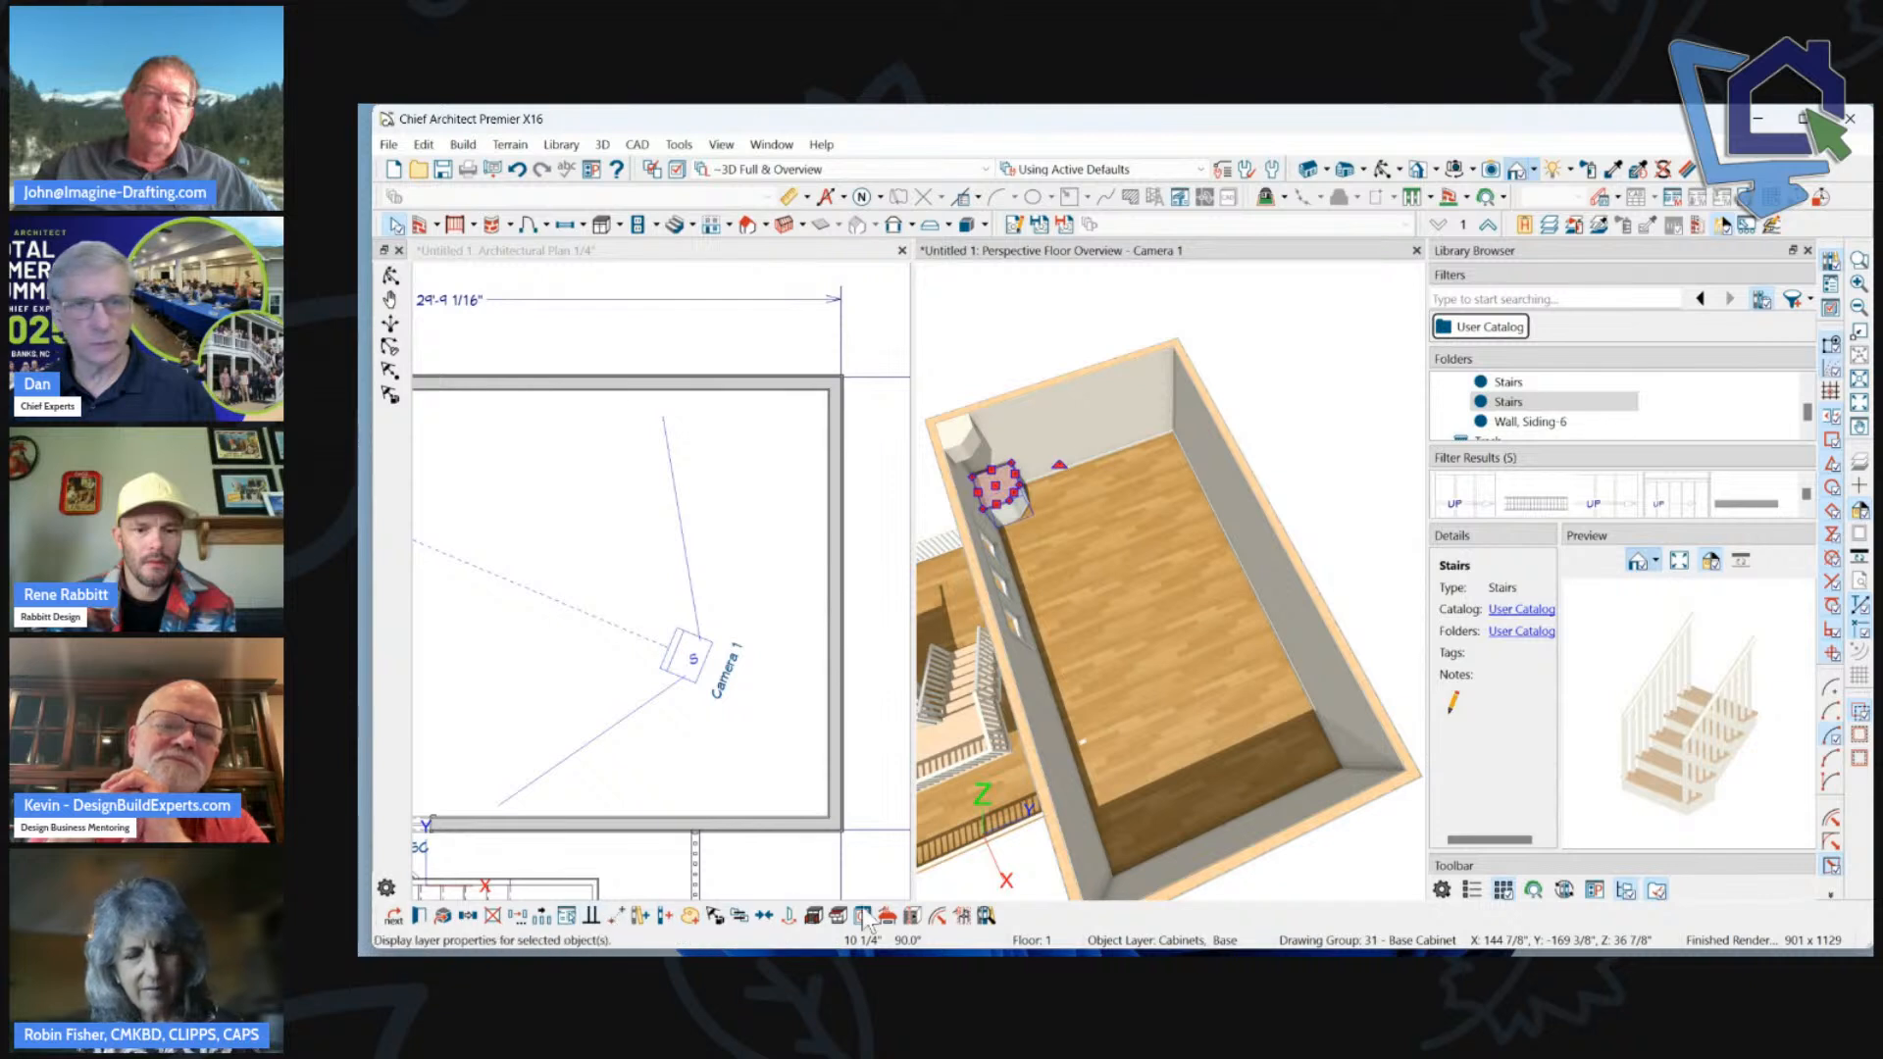
scroll(1079, 392, "up", 3)
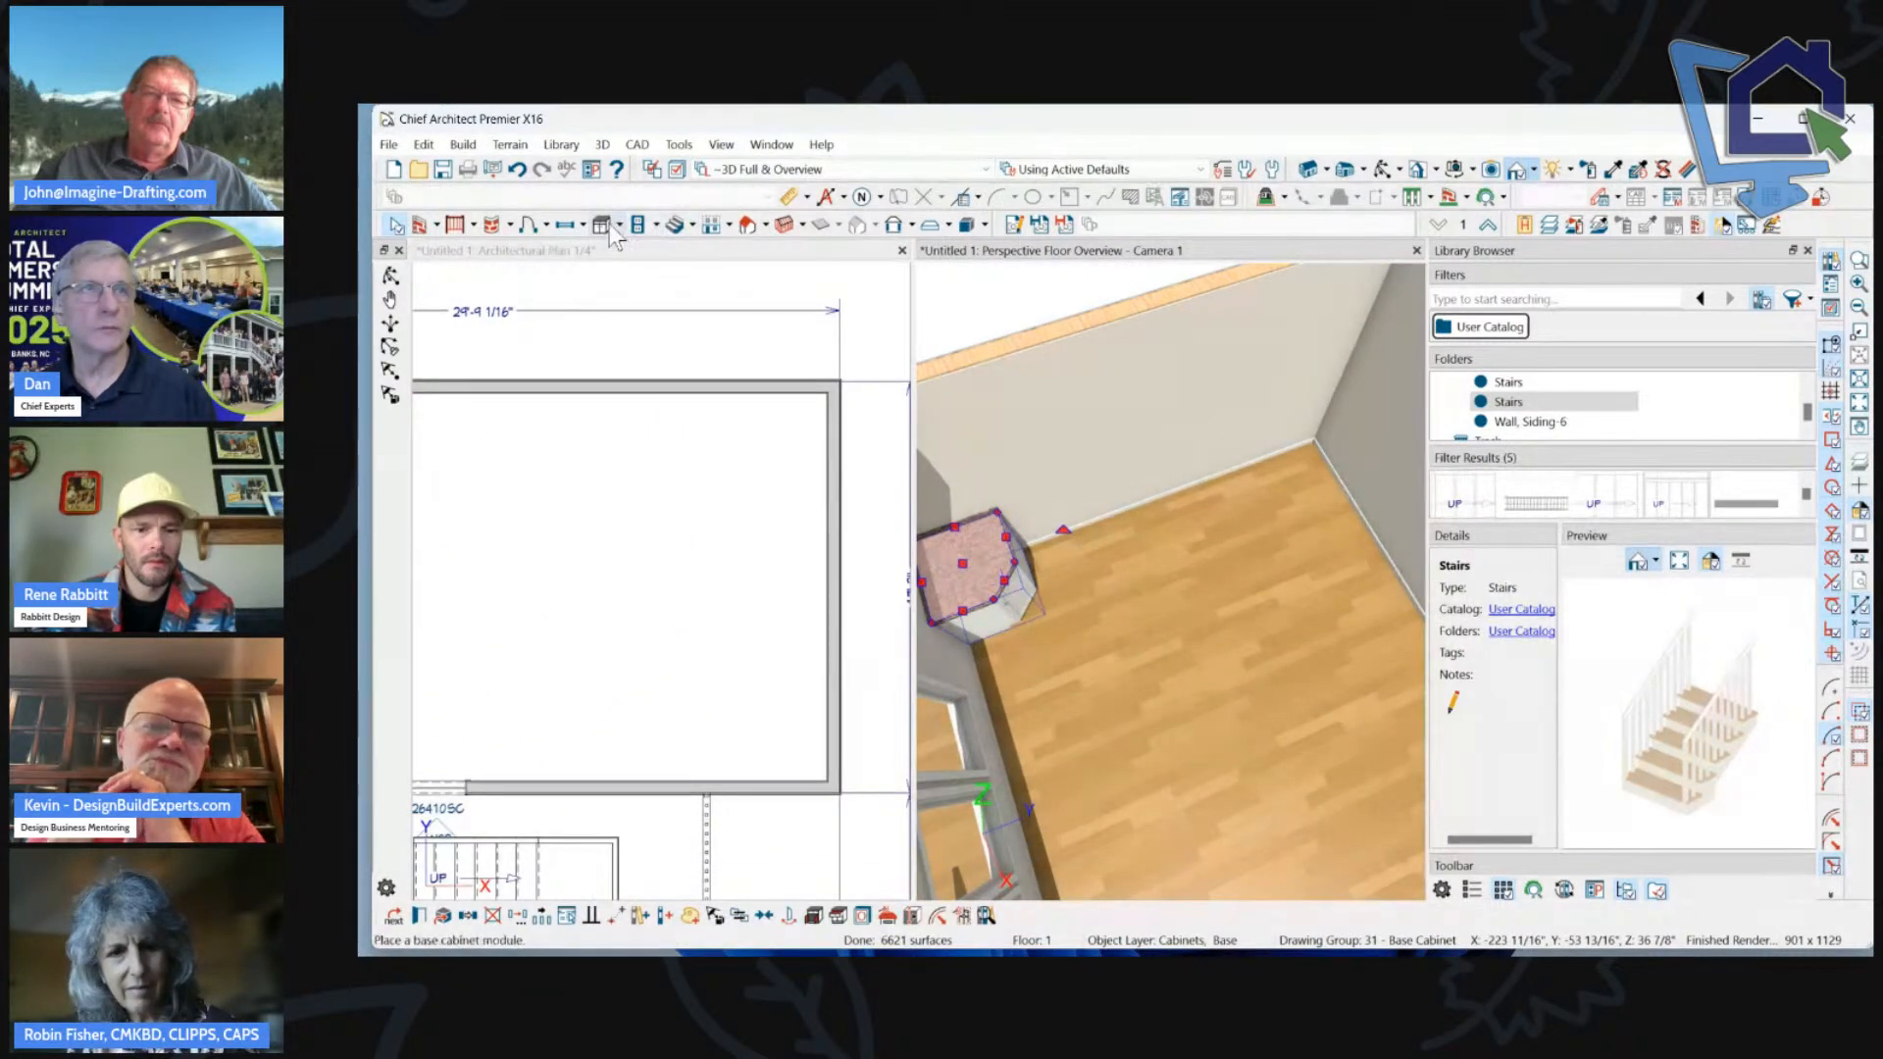
left_click(609, 225)
left_click(1142, 498)
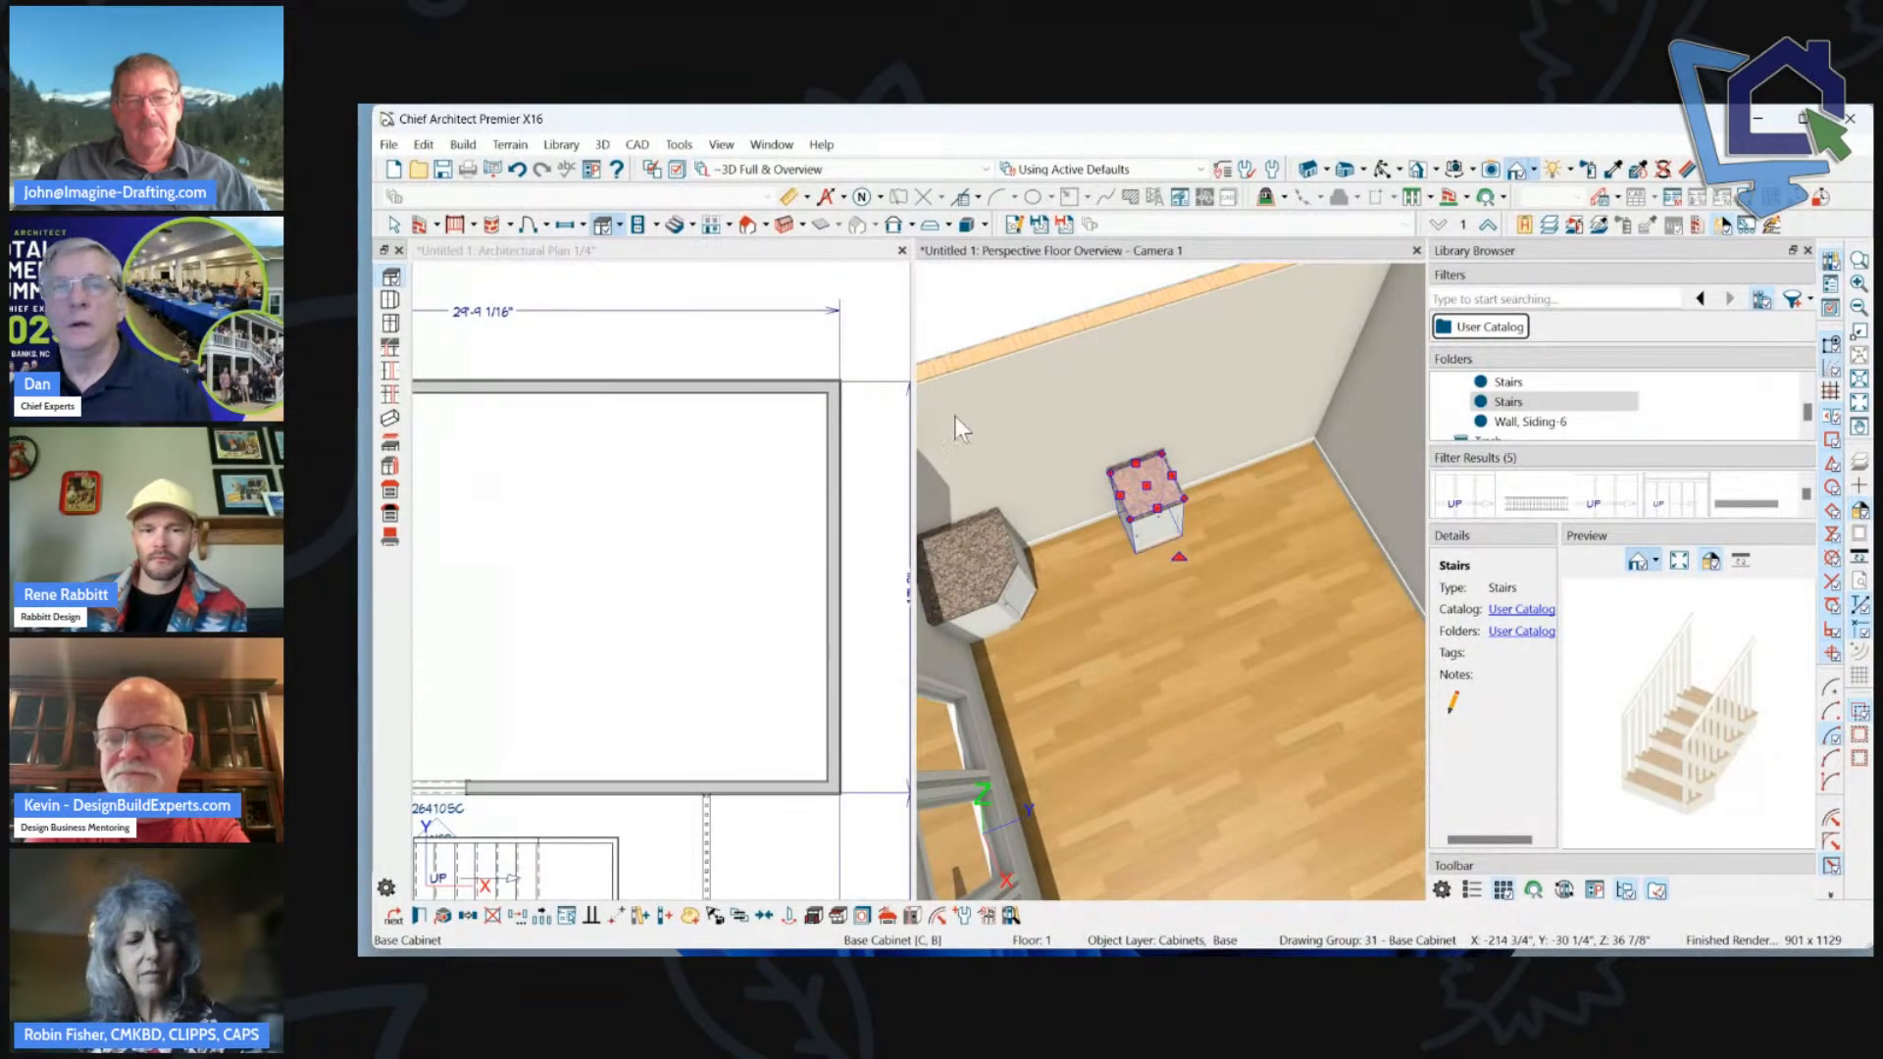
scroll(1140, 479, "down", 2)
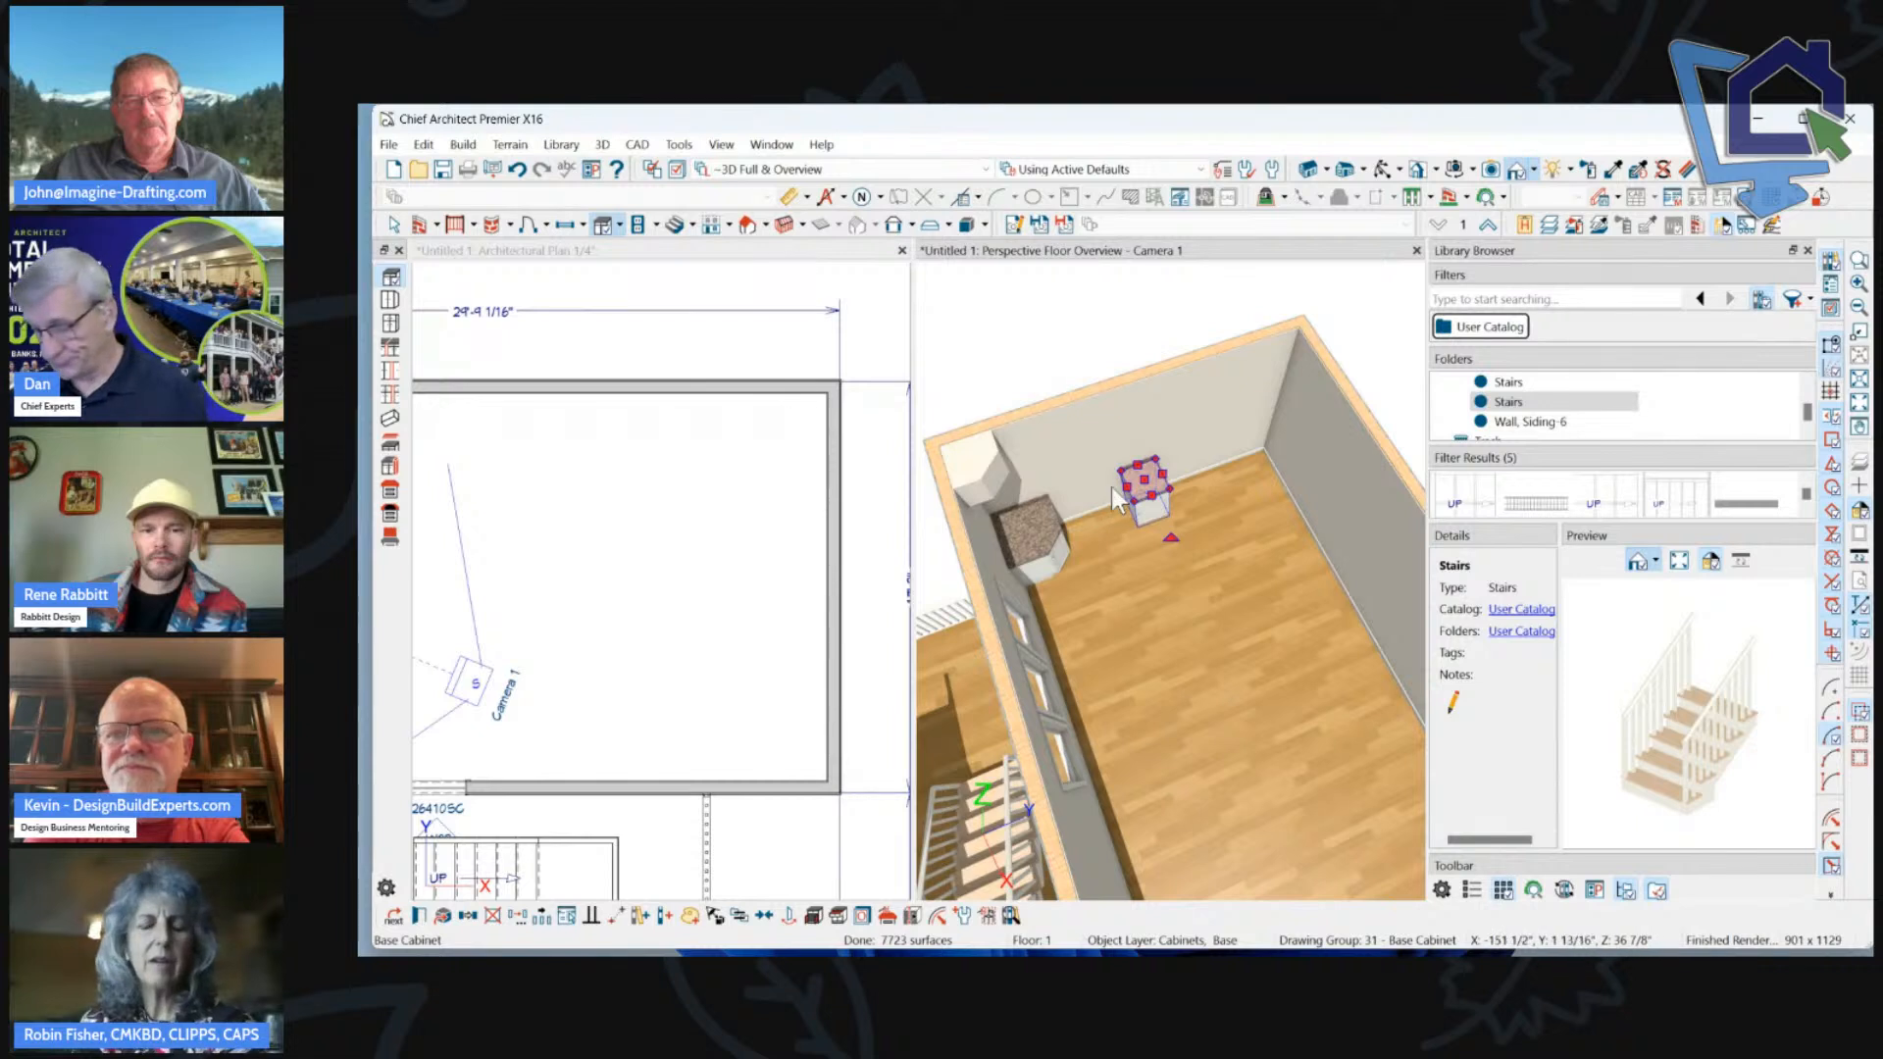
scroll(1111, 487, "up", 3)
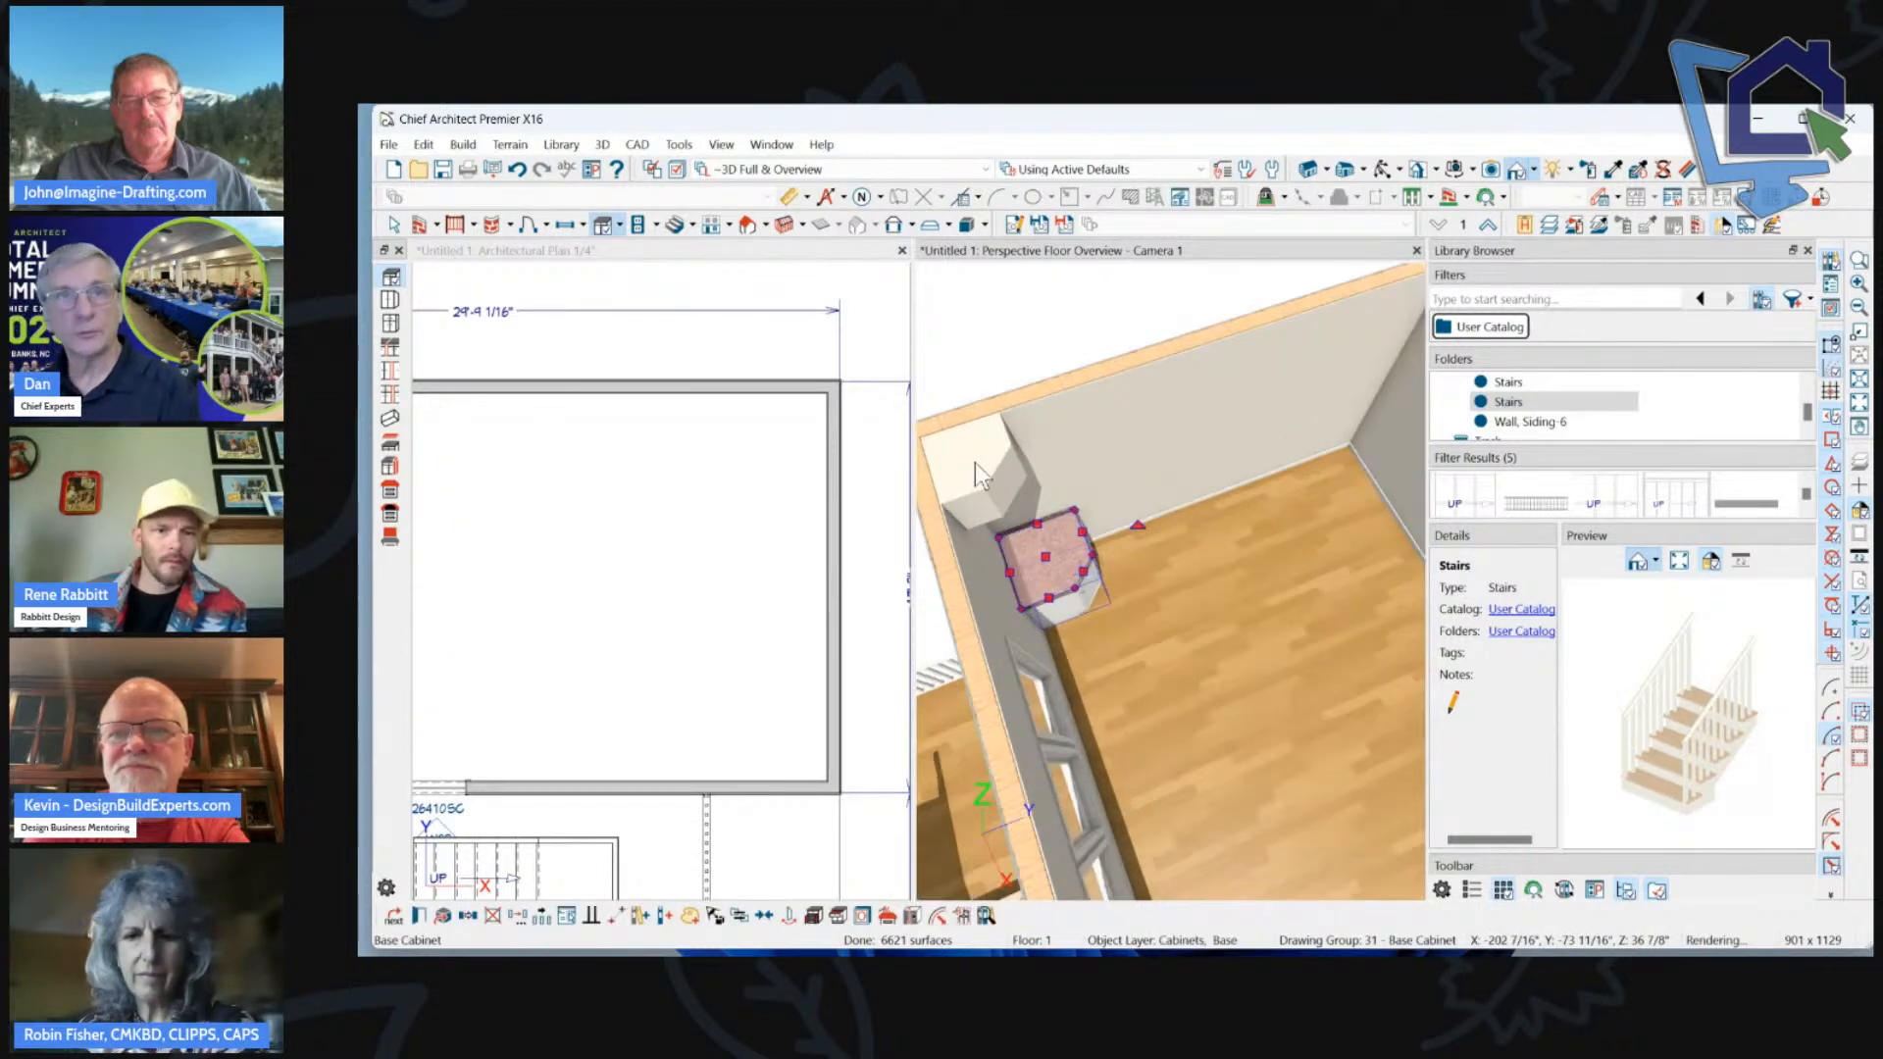
Stretch the corner soffit along the wall in the 3D view to a length of about 4'-9 1/4".
left_click(974, 462)
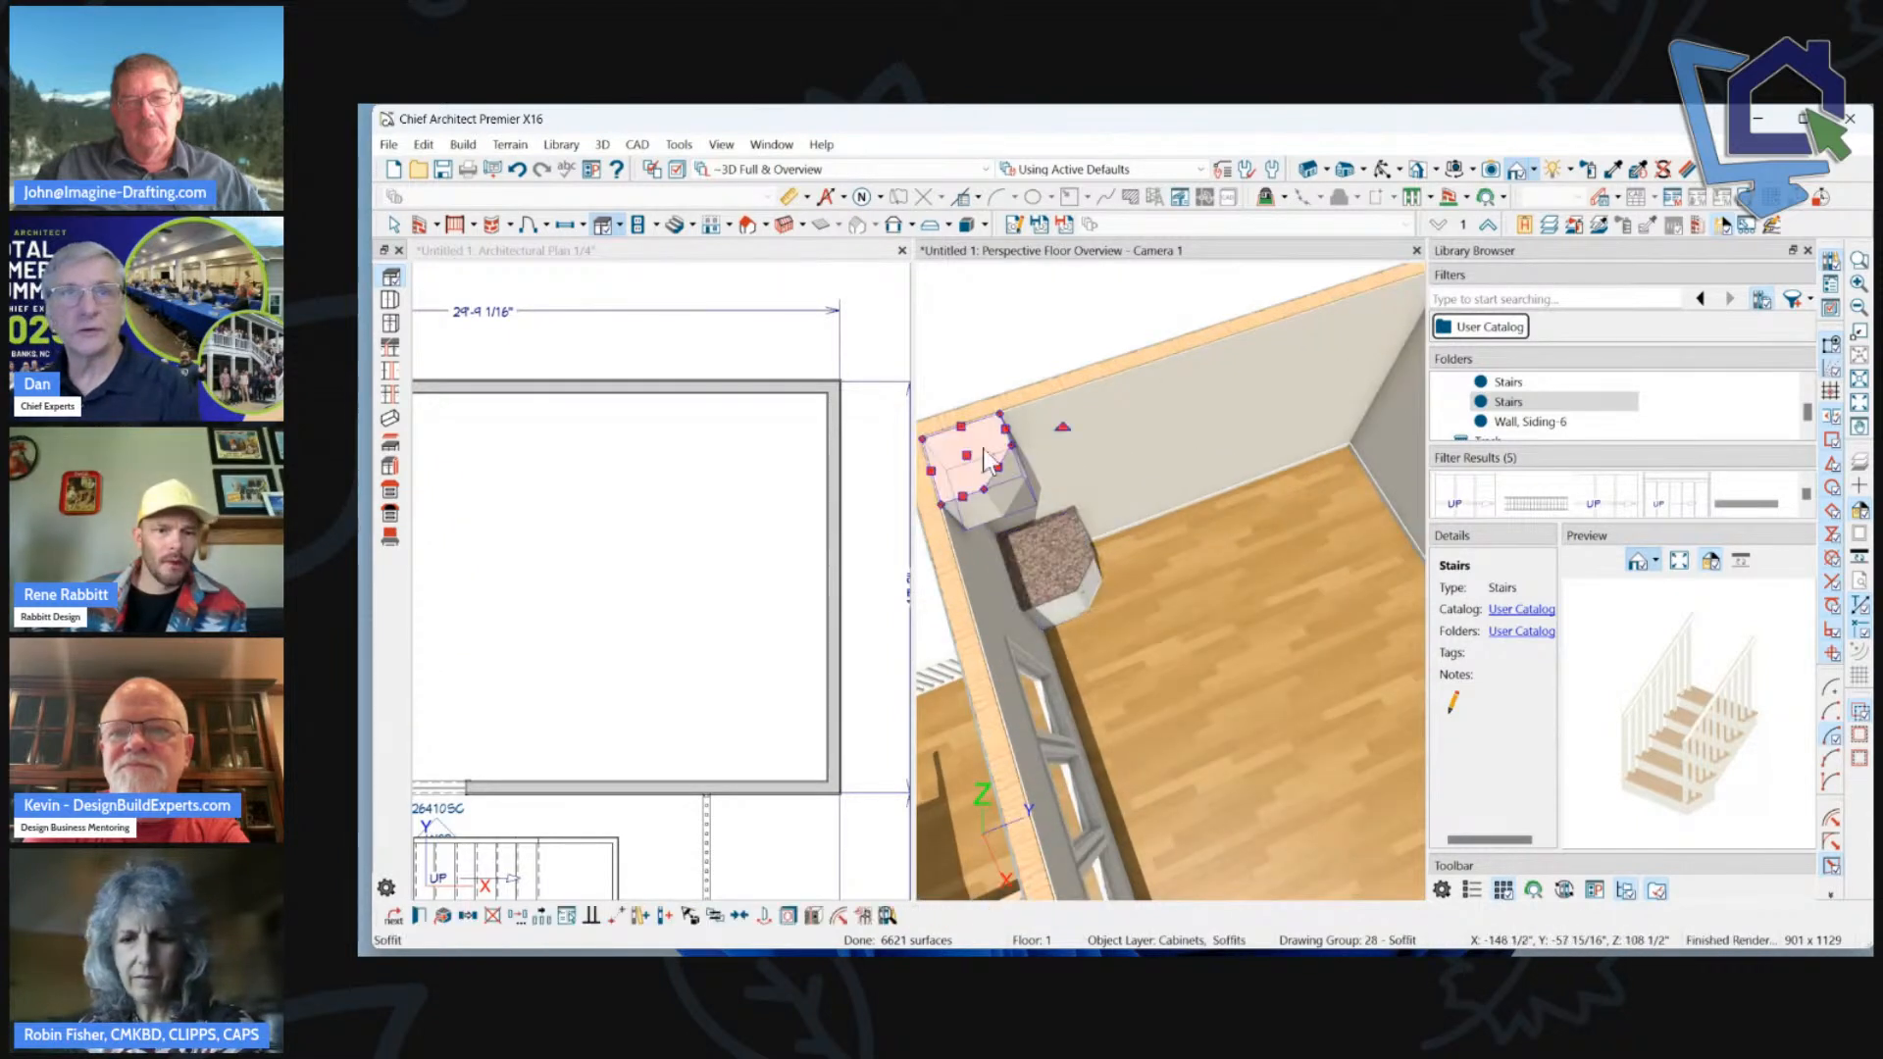
key("space")
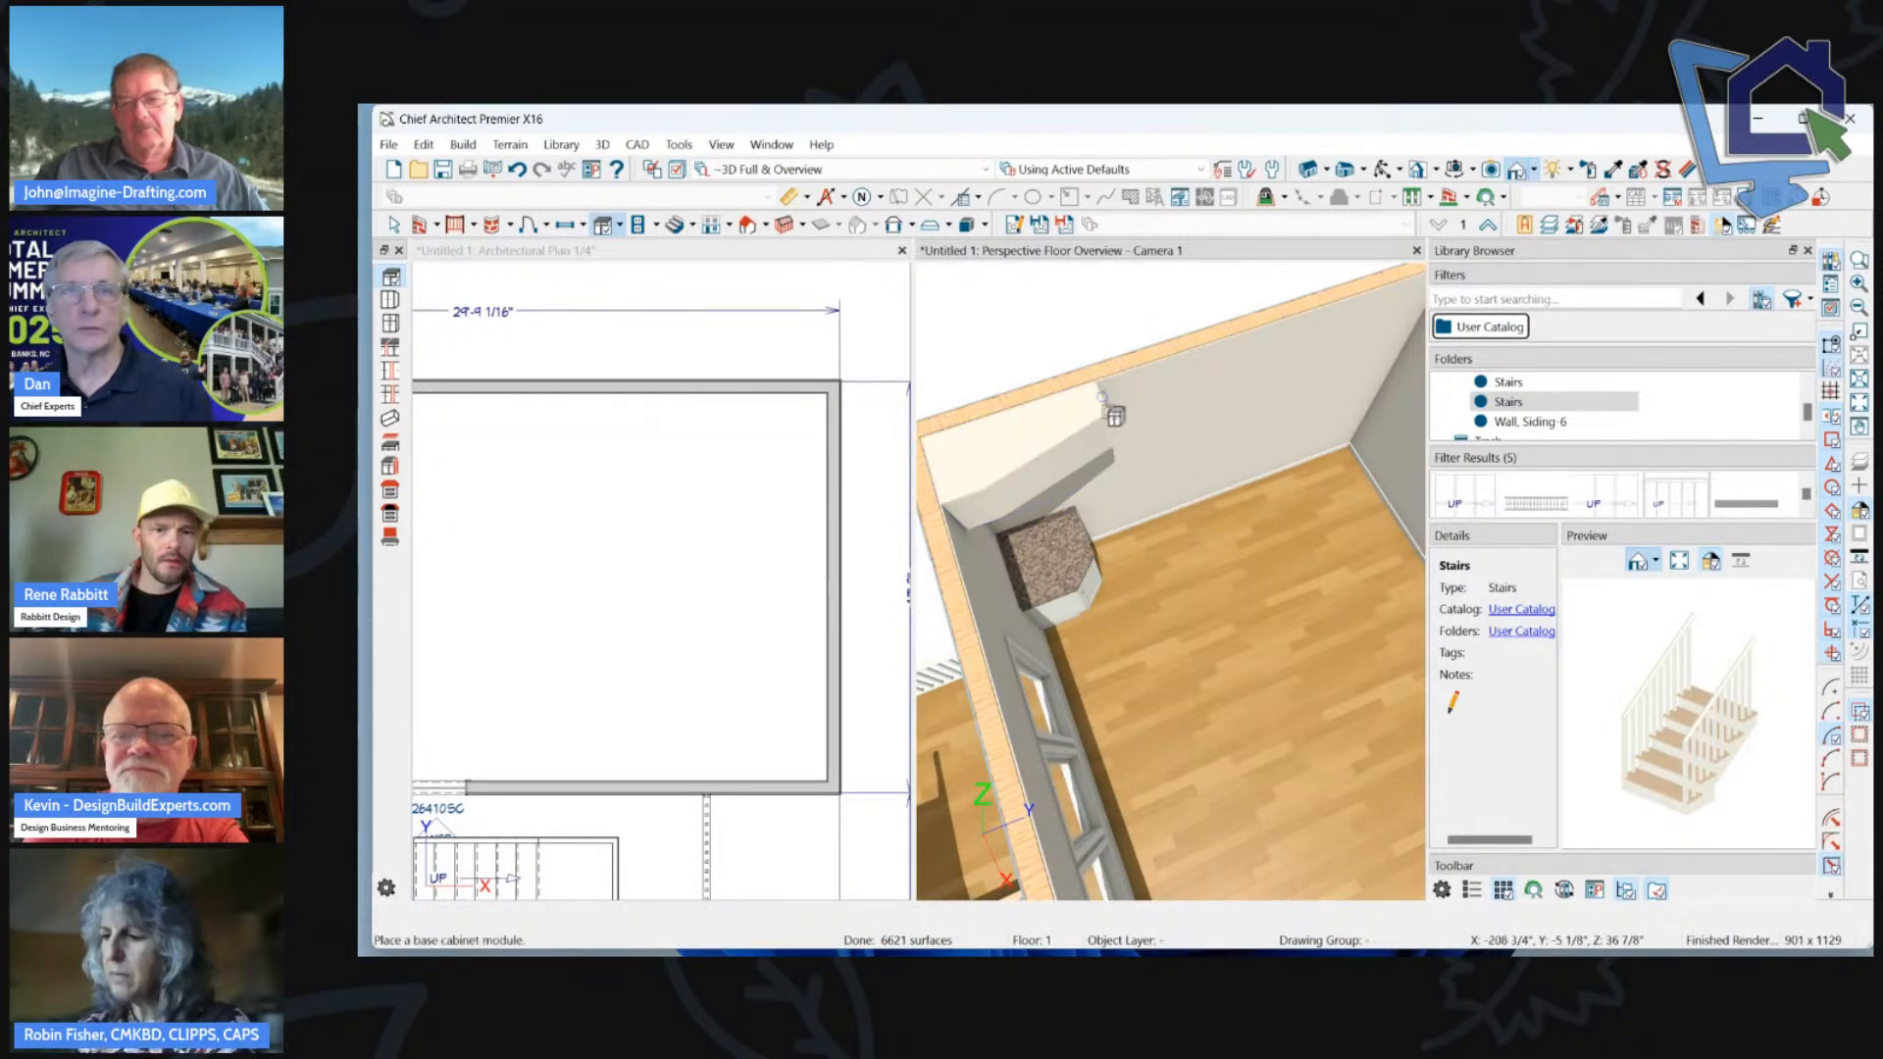
left_click(1020, 459)
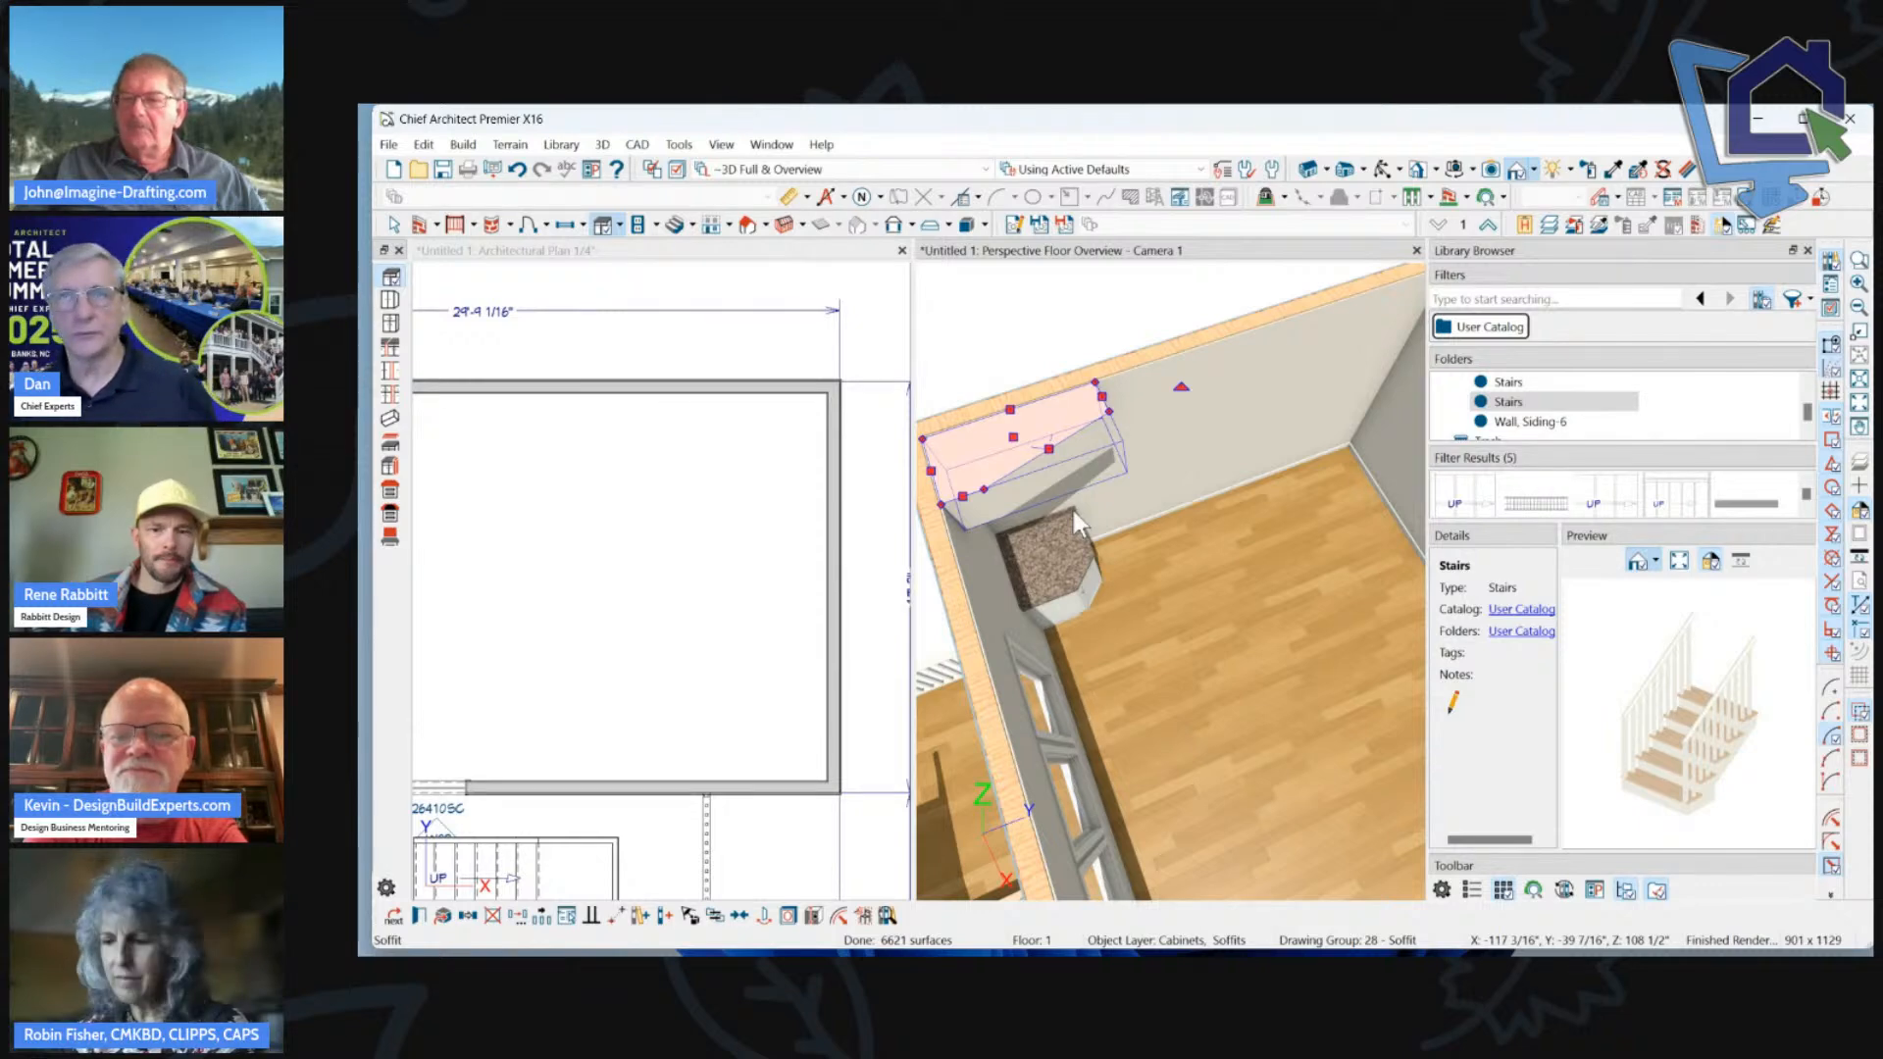
scroll(1070, 330, "down", 3)
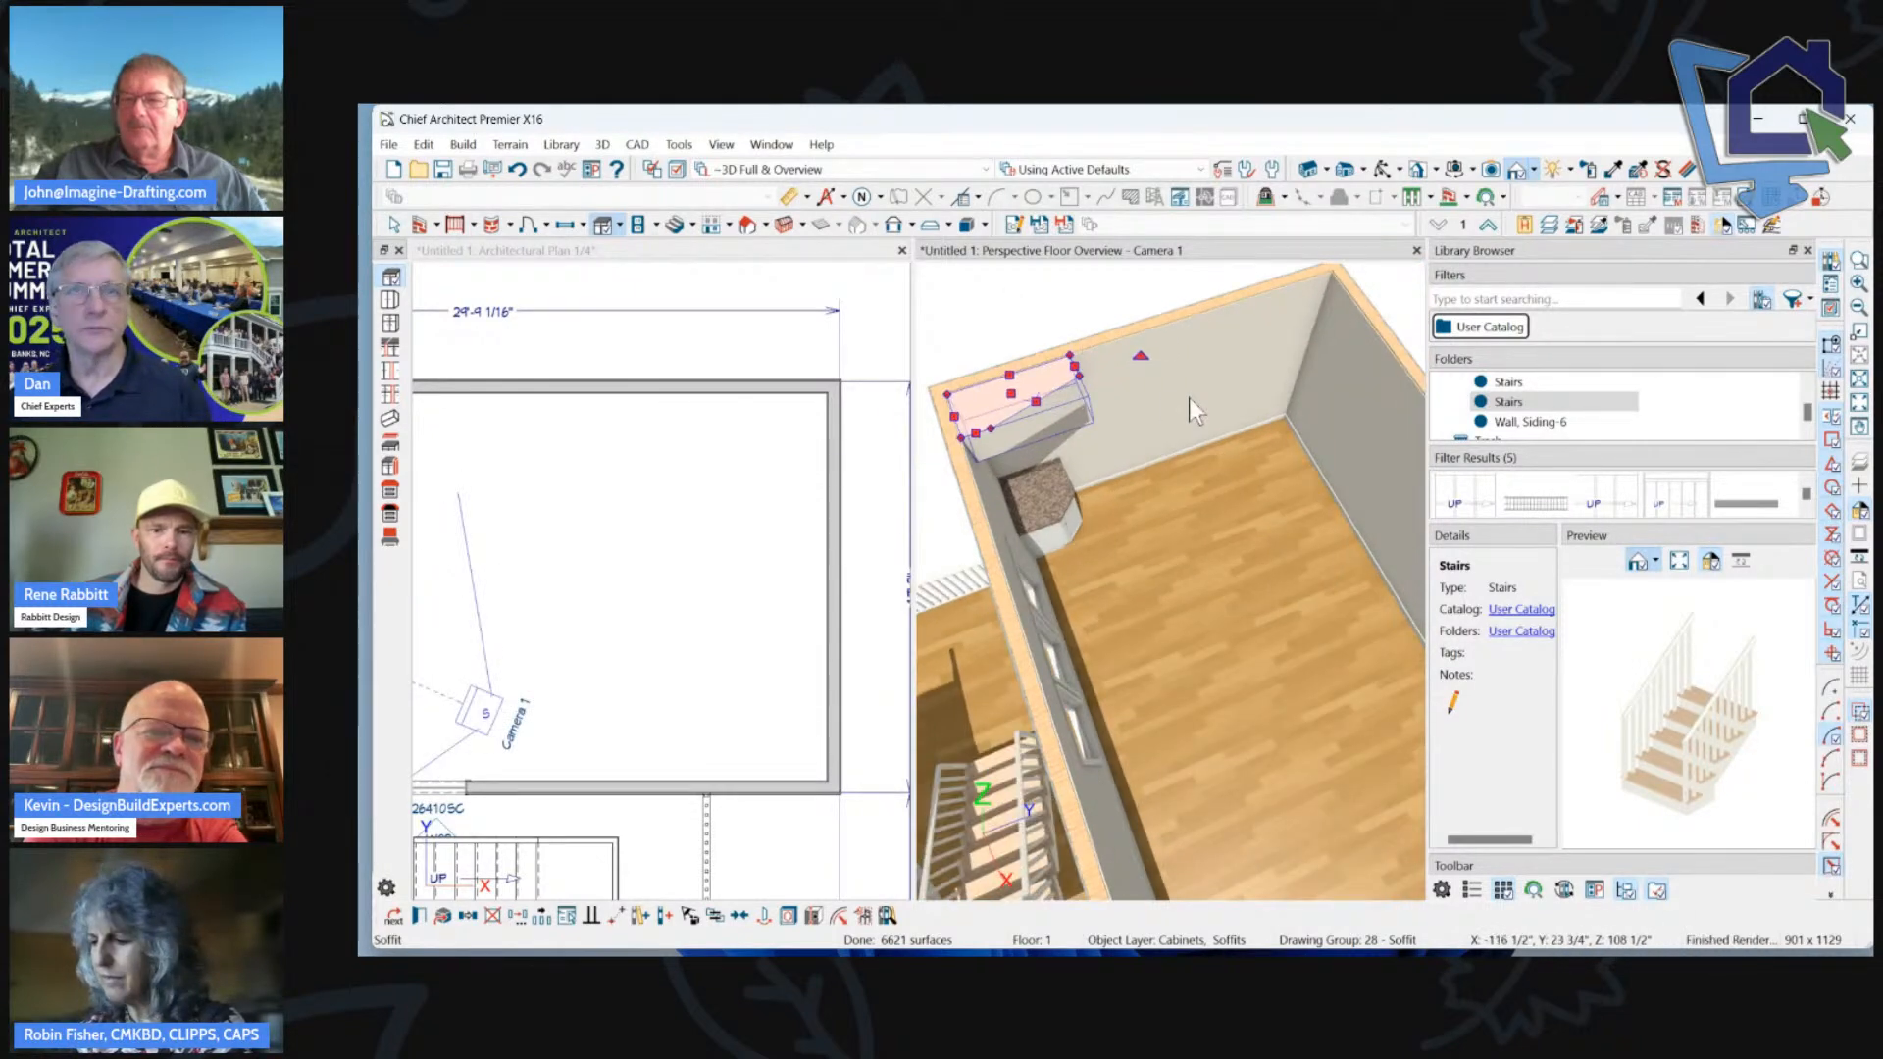
scroll(1195, 397, "down", 3)
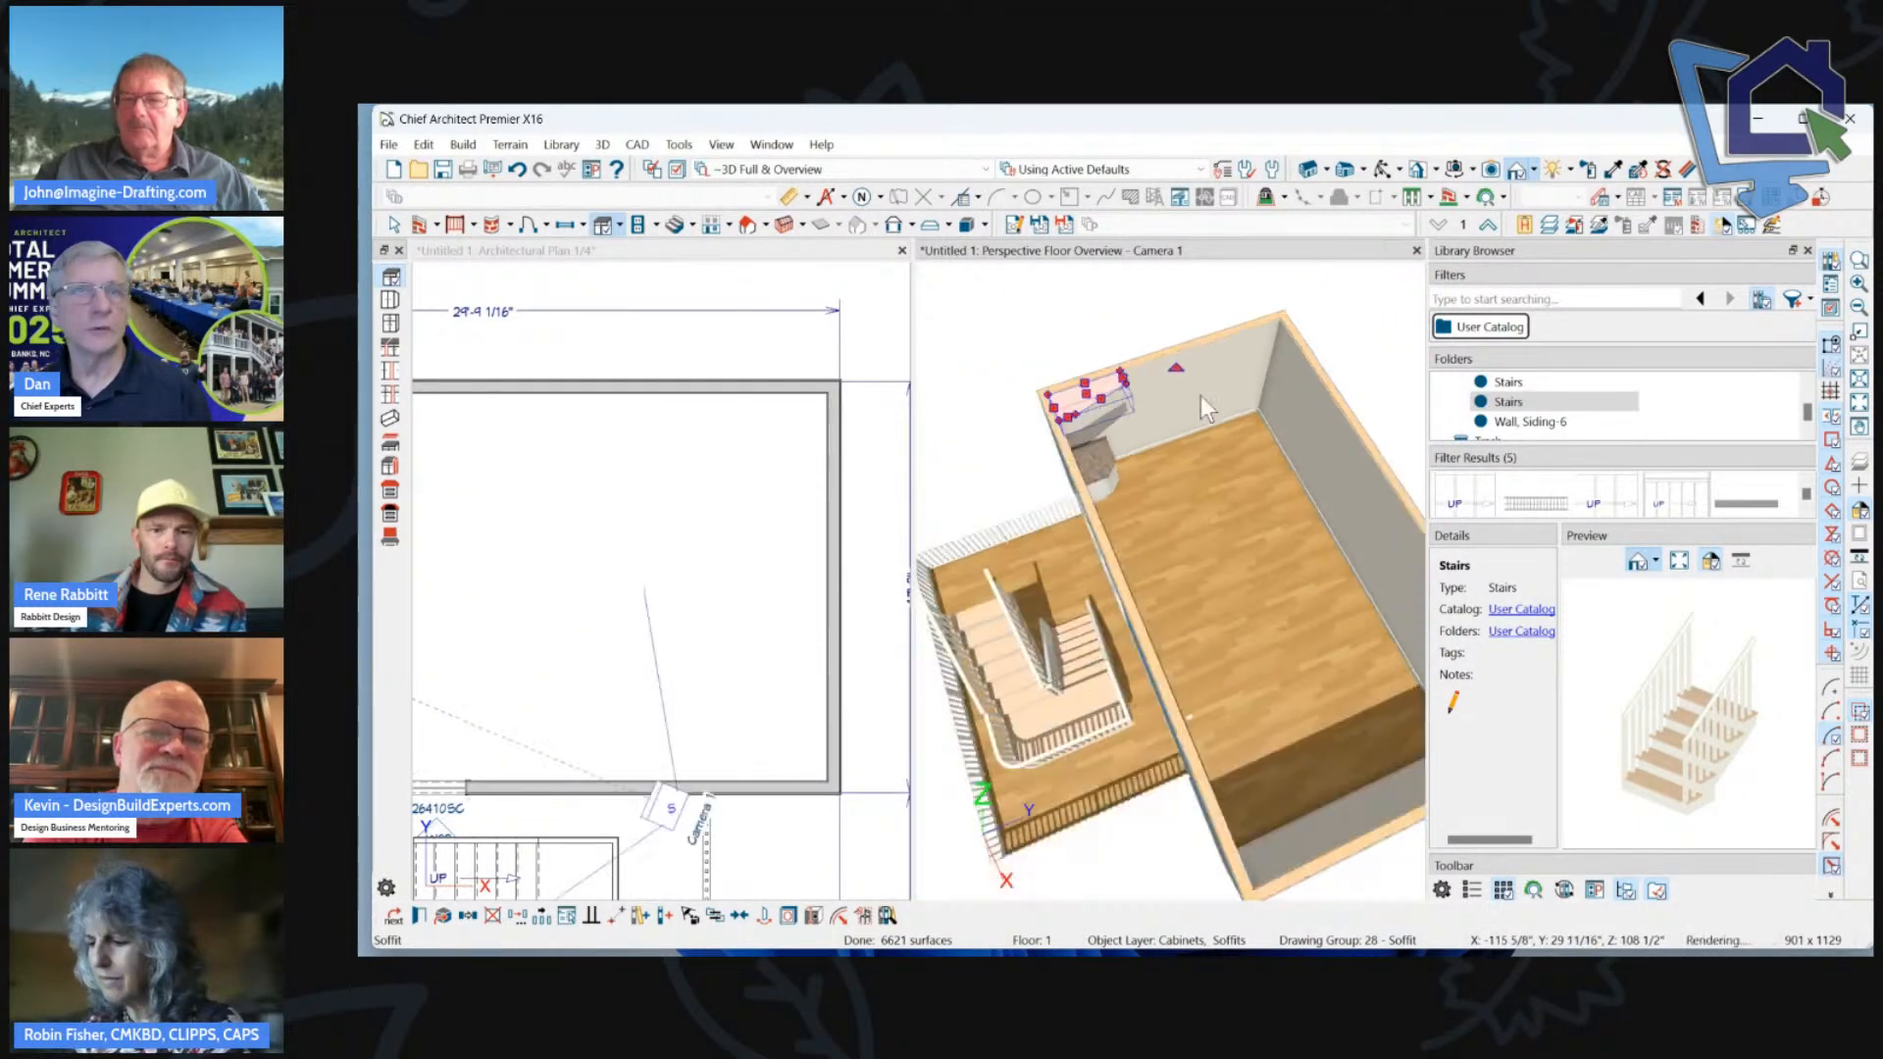
Shorten the soffit above the corner base cabinet to 3' along the wall on the floor plan.
scroll(832, 424, "down", 4)
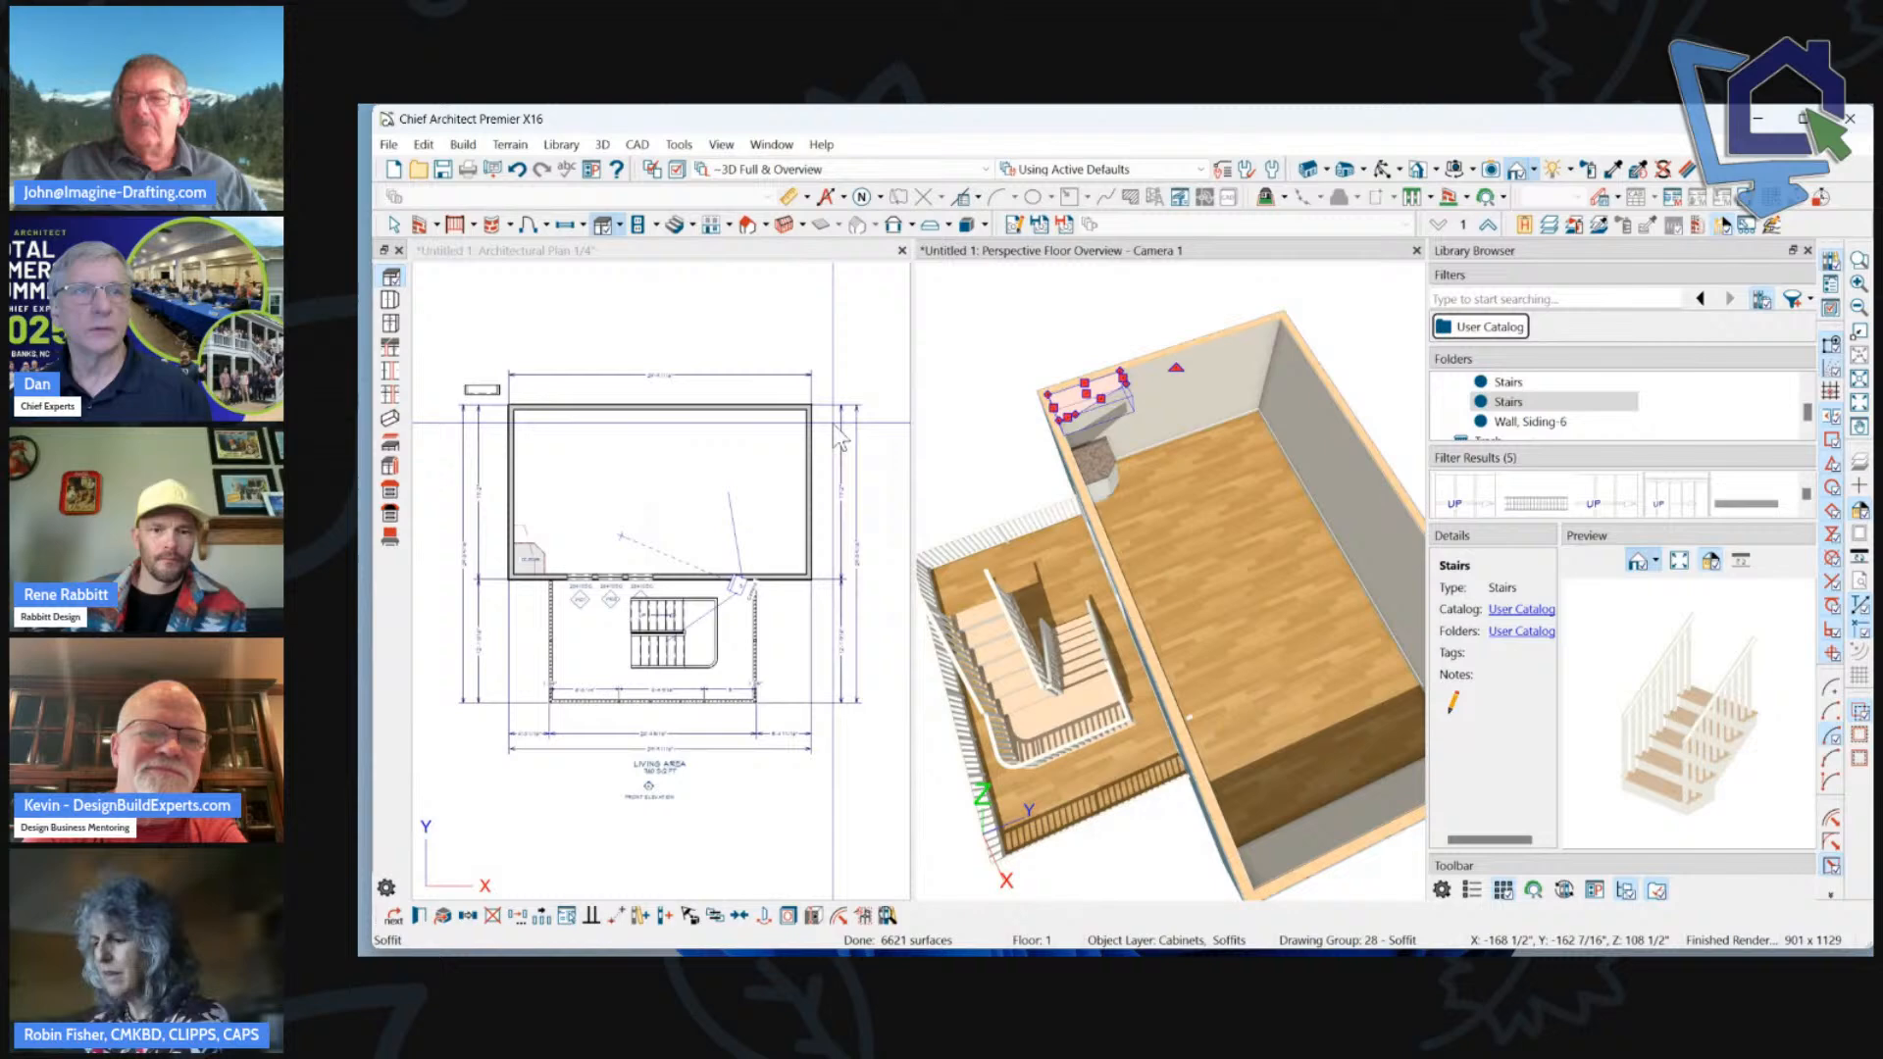
scroll(563, 528, "up", 5)
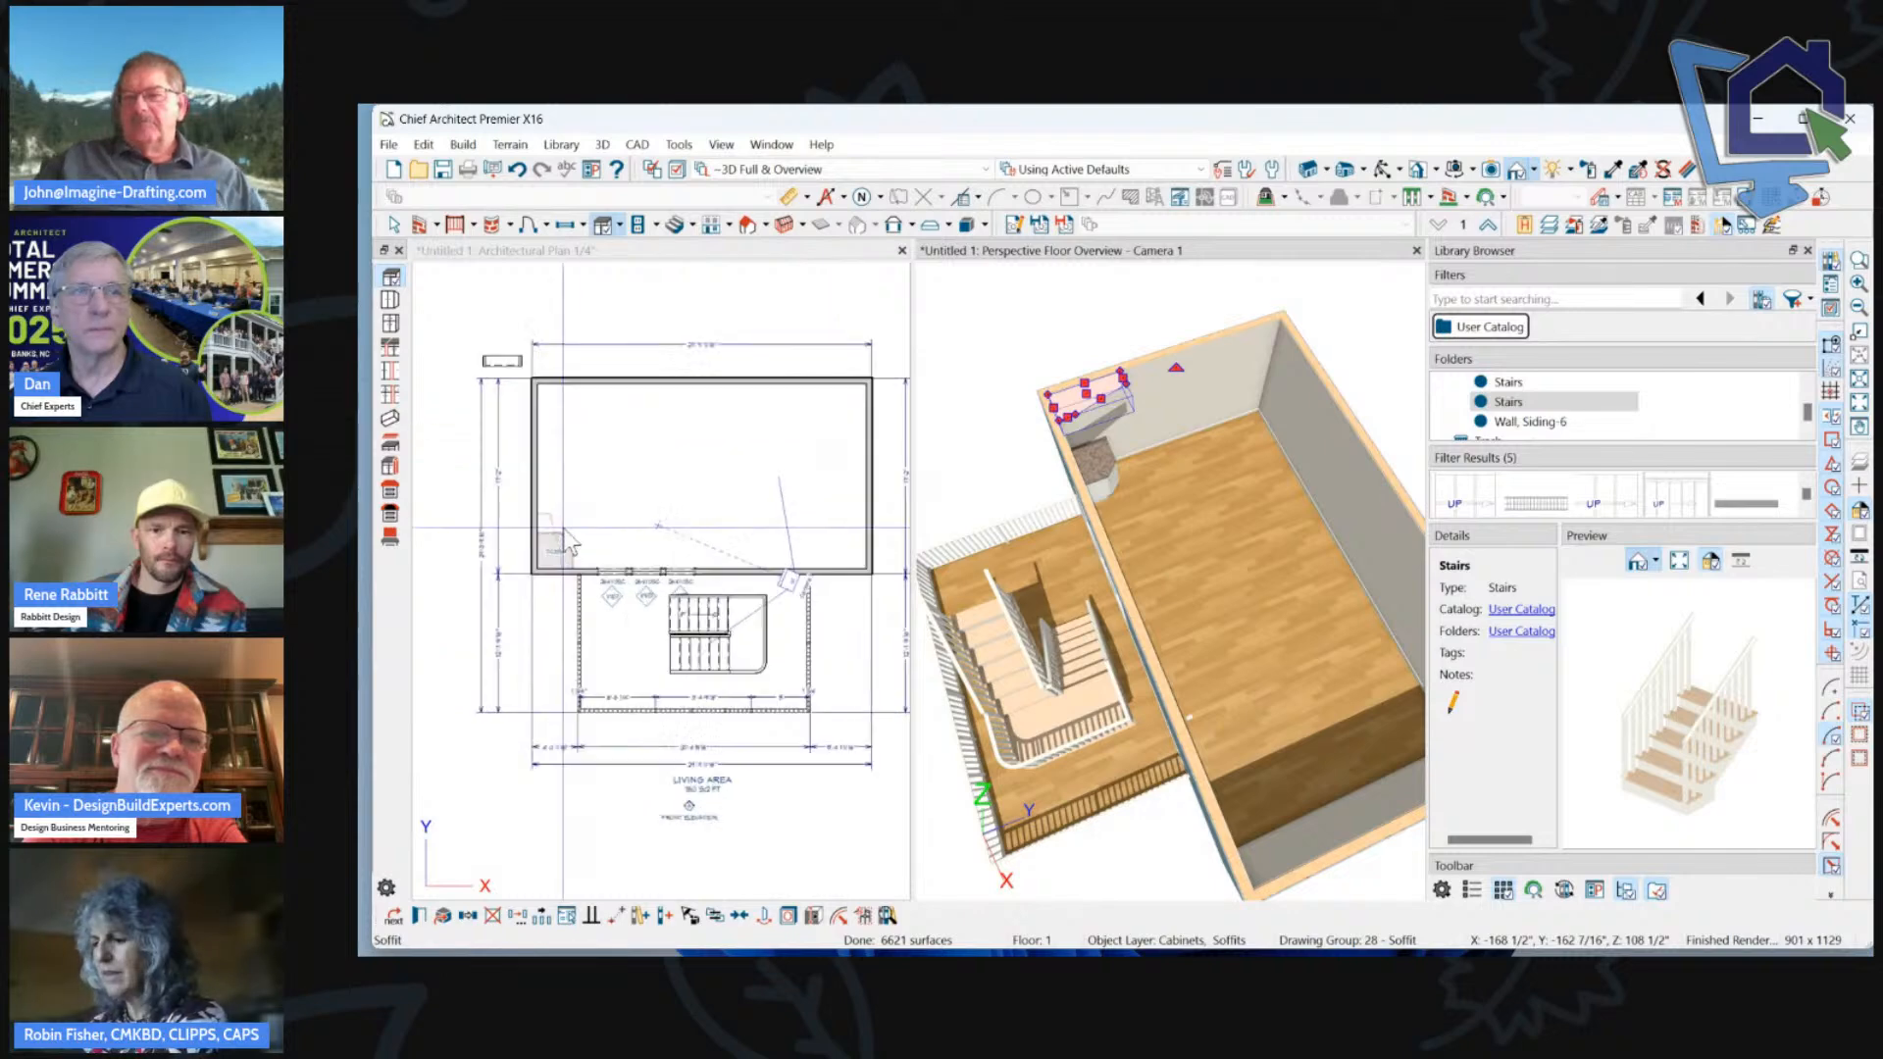
left_click(545, 492)
right_click(546, 492)
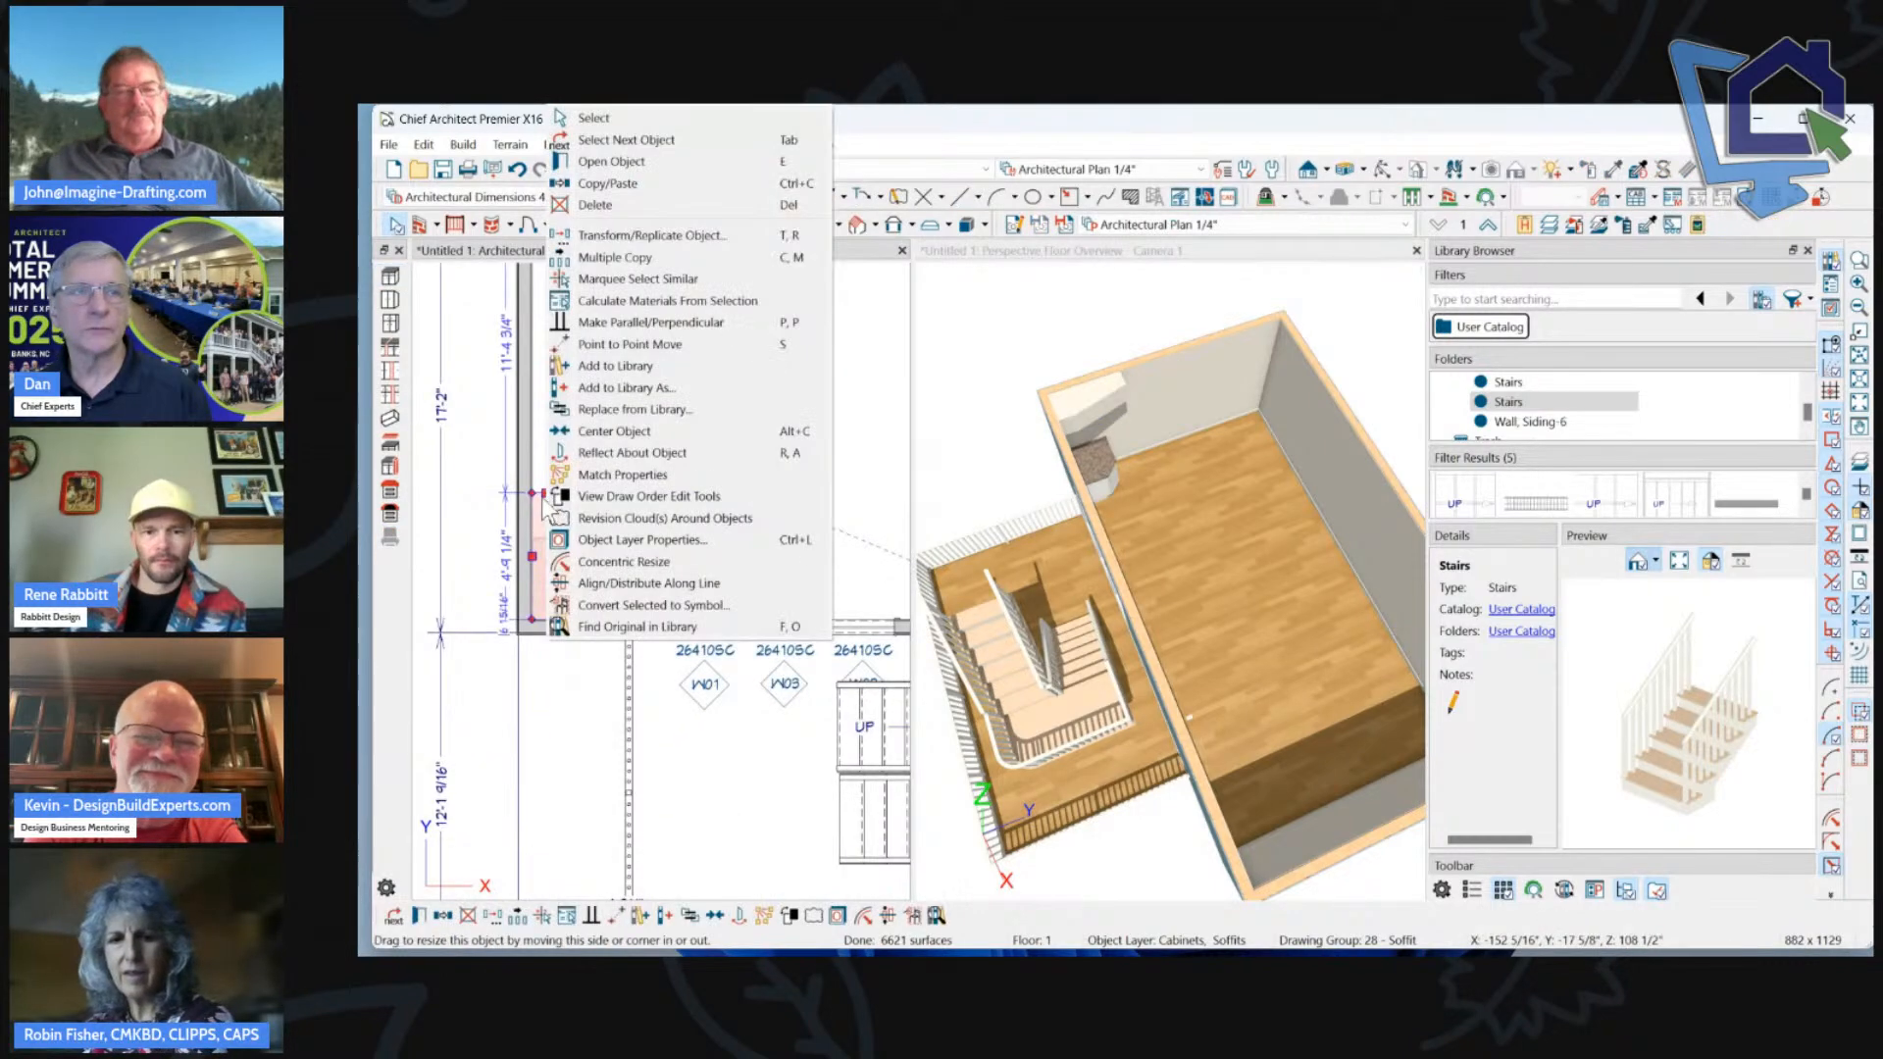
left_click(546, 492)
left_click_drag(546, 493, 547, 535)
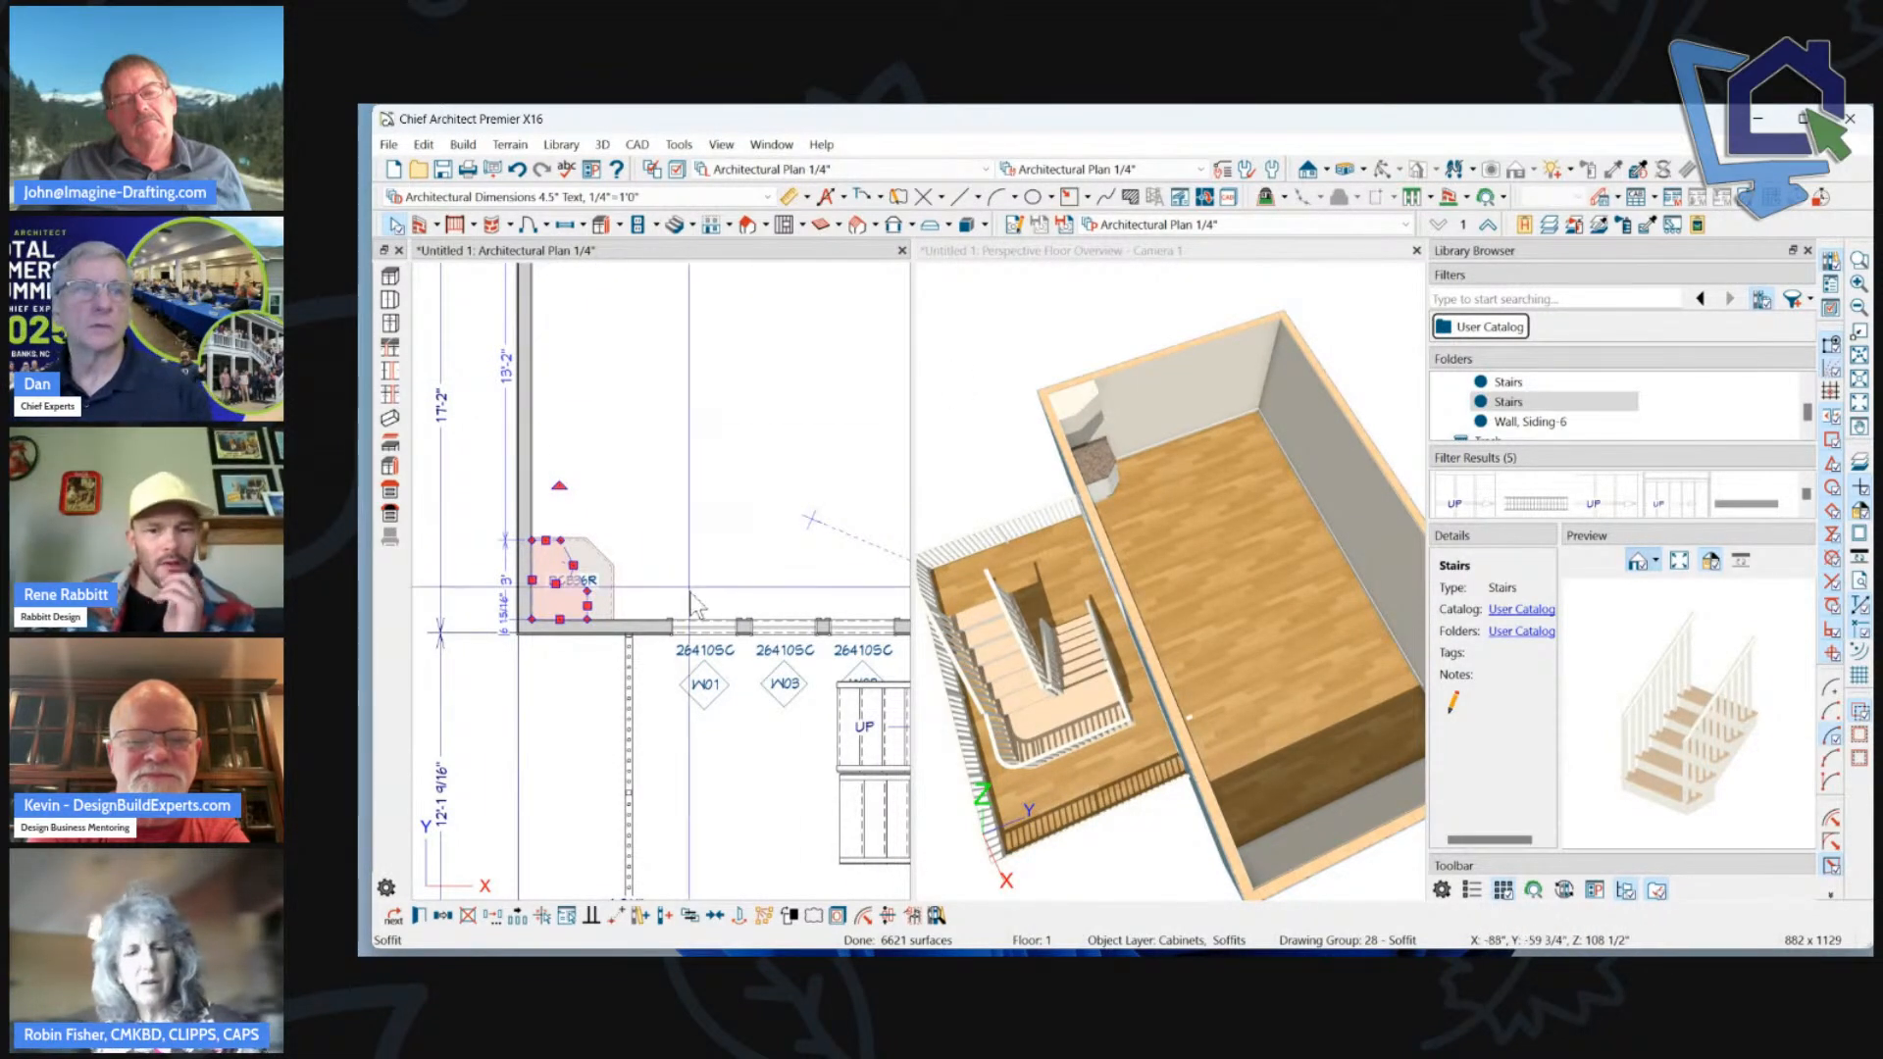
Place a corner shelf in the room's upper-left corner on the floor plan.
scroll(687, 591, "down", 3)
scroll(622, 363, "up", 3)
scroll(621, 308, "down", 1)
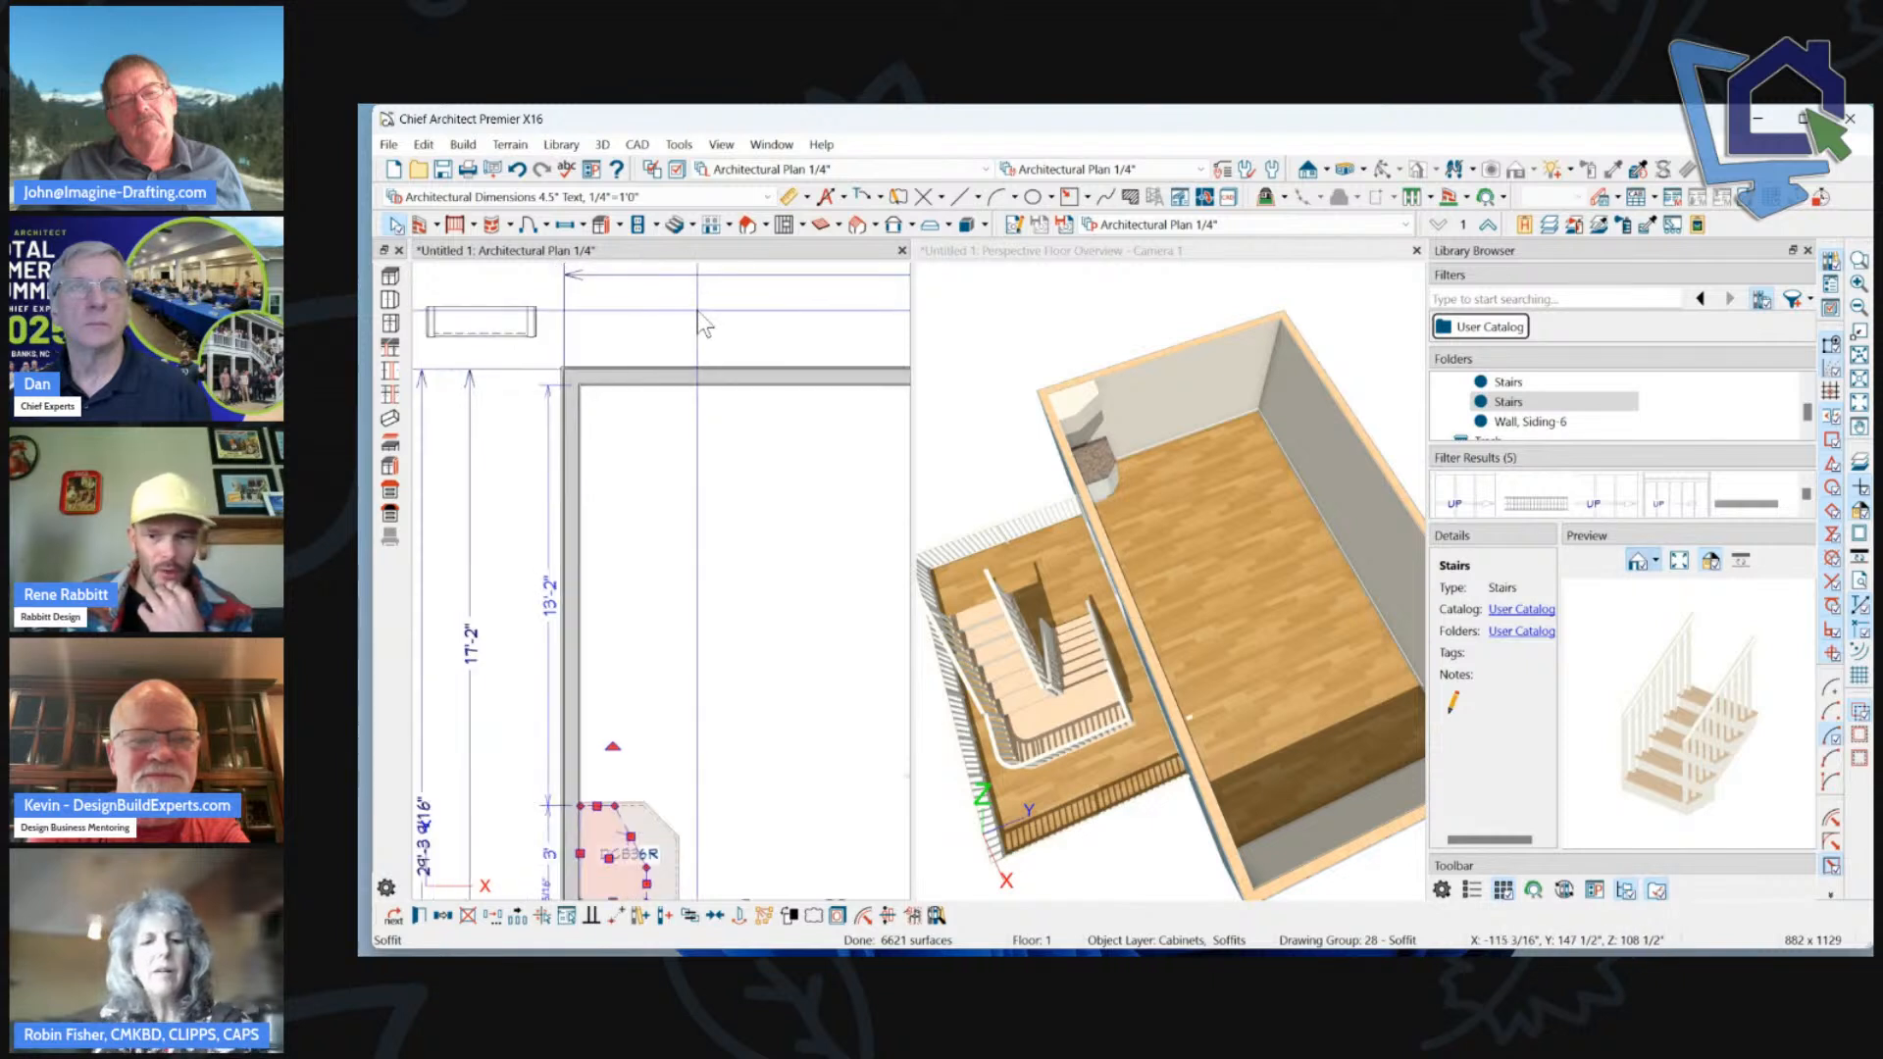
left_click(620, 225)
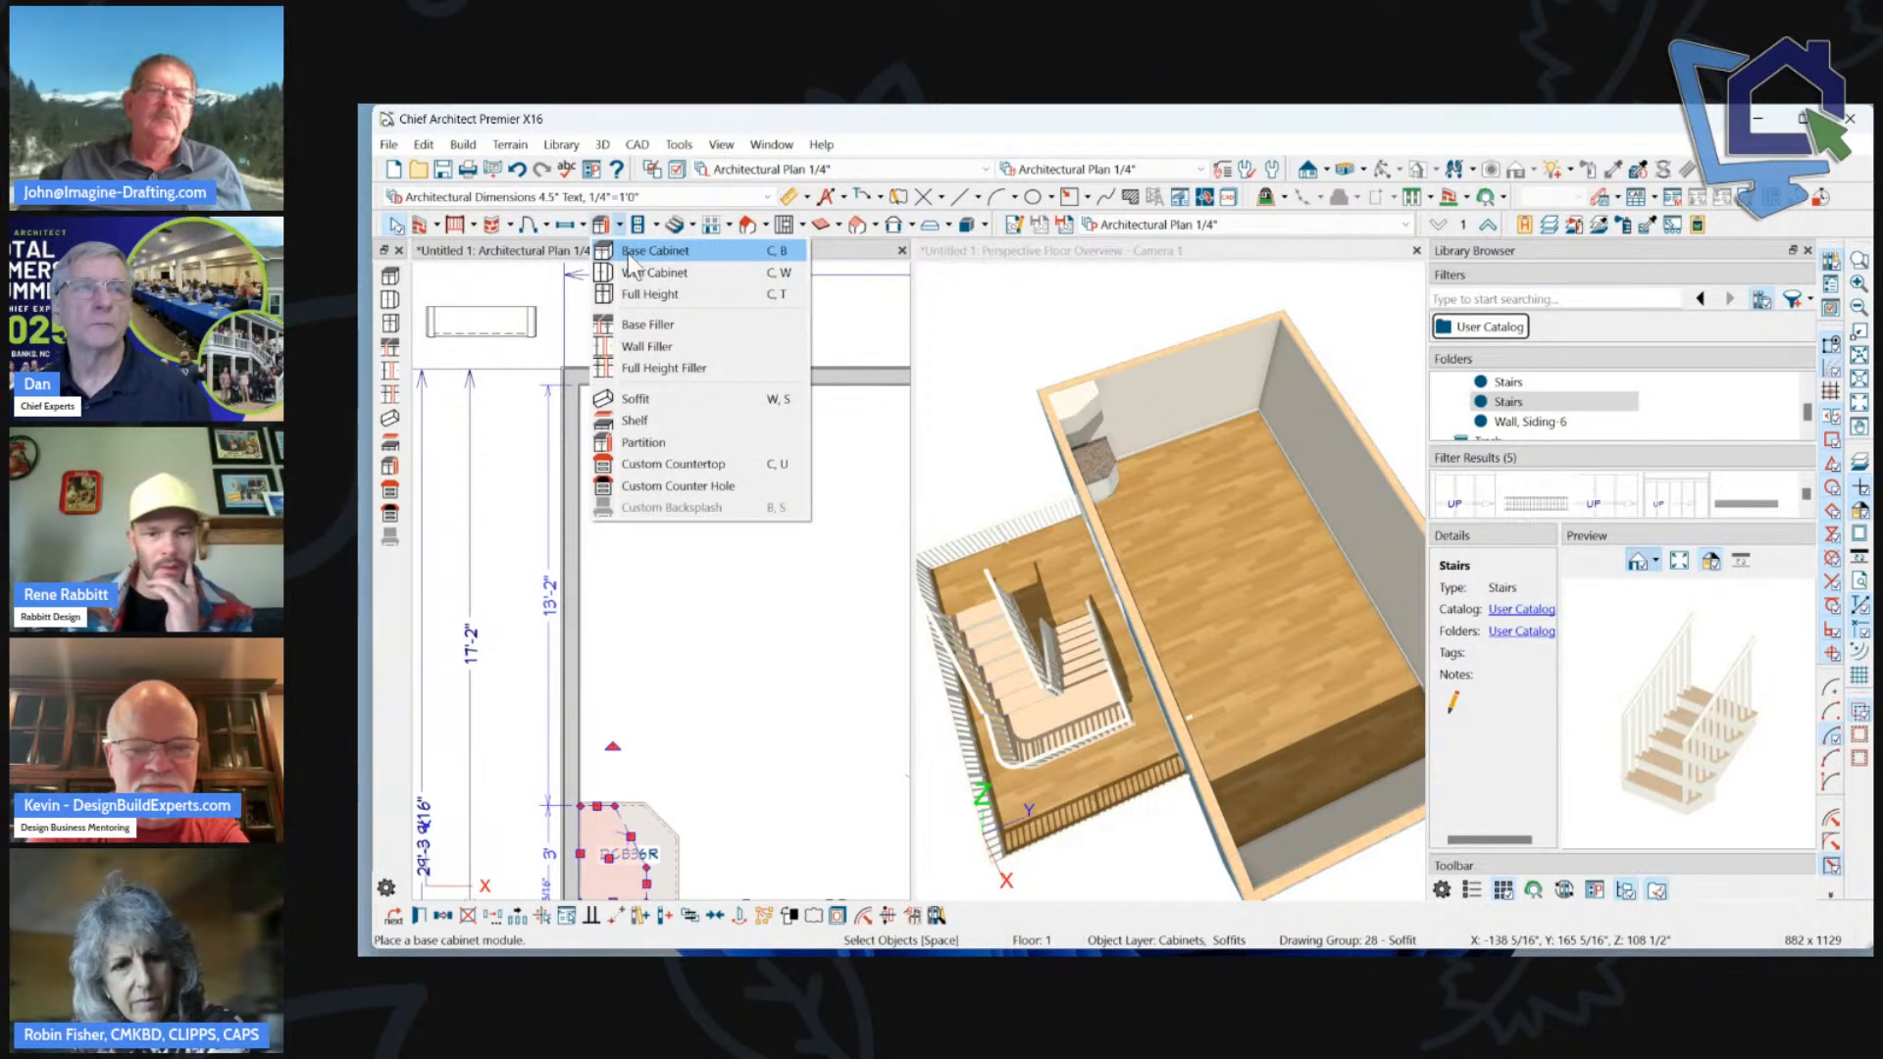
left_click(634, 420)
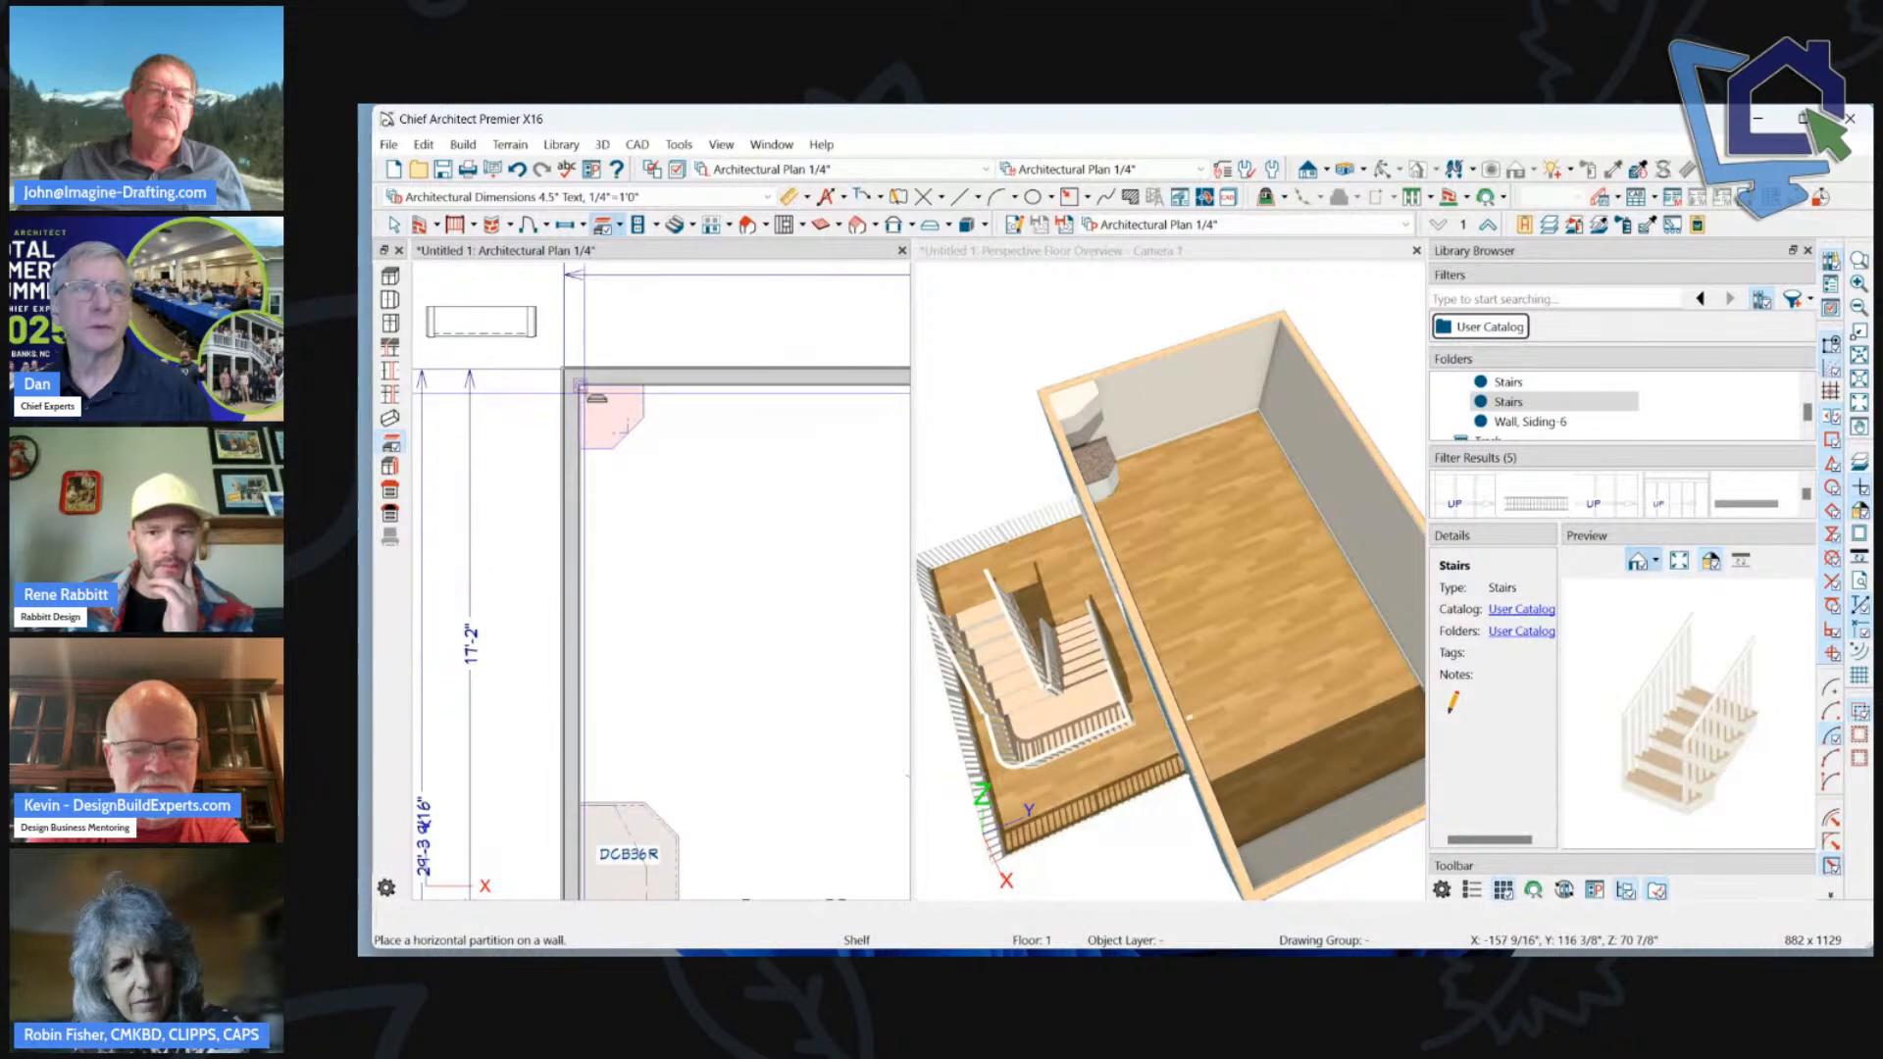
left_click(606, 406)
Set the new corner shelf's corner type to L-Shaped in its specification.
double_click(613, 412)
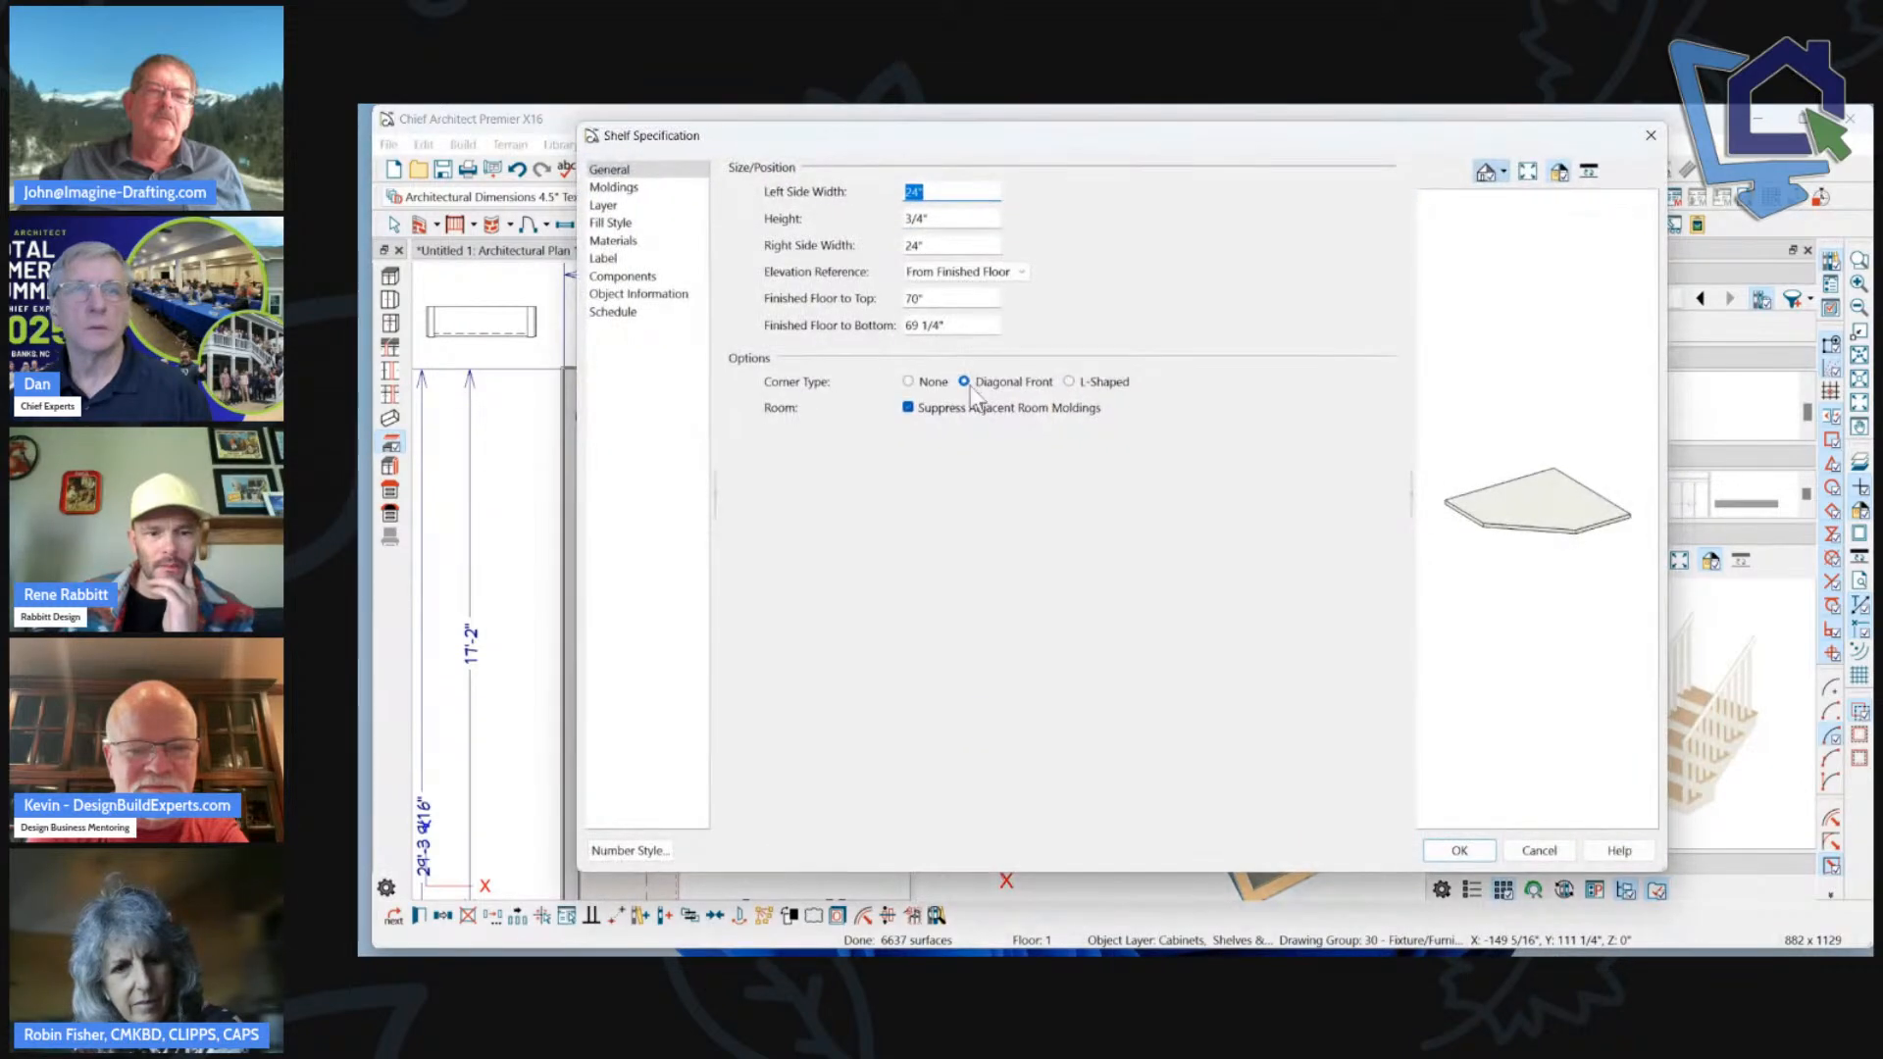
left_click(1101, 381)
left_click(1459, 850)
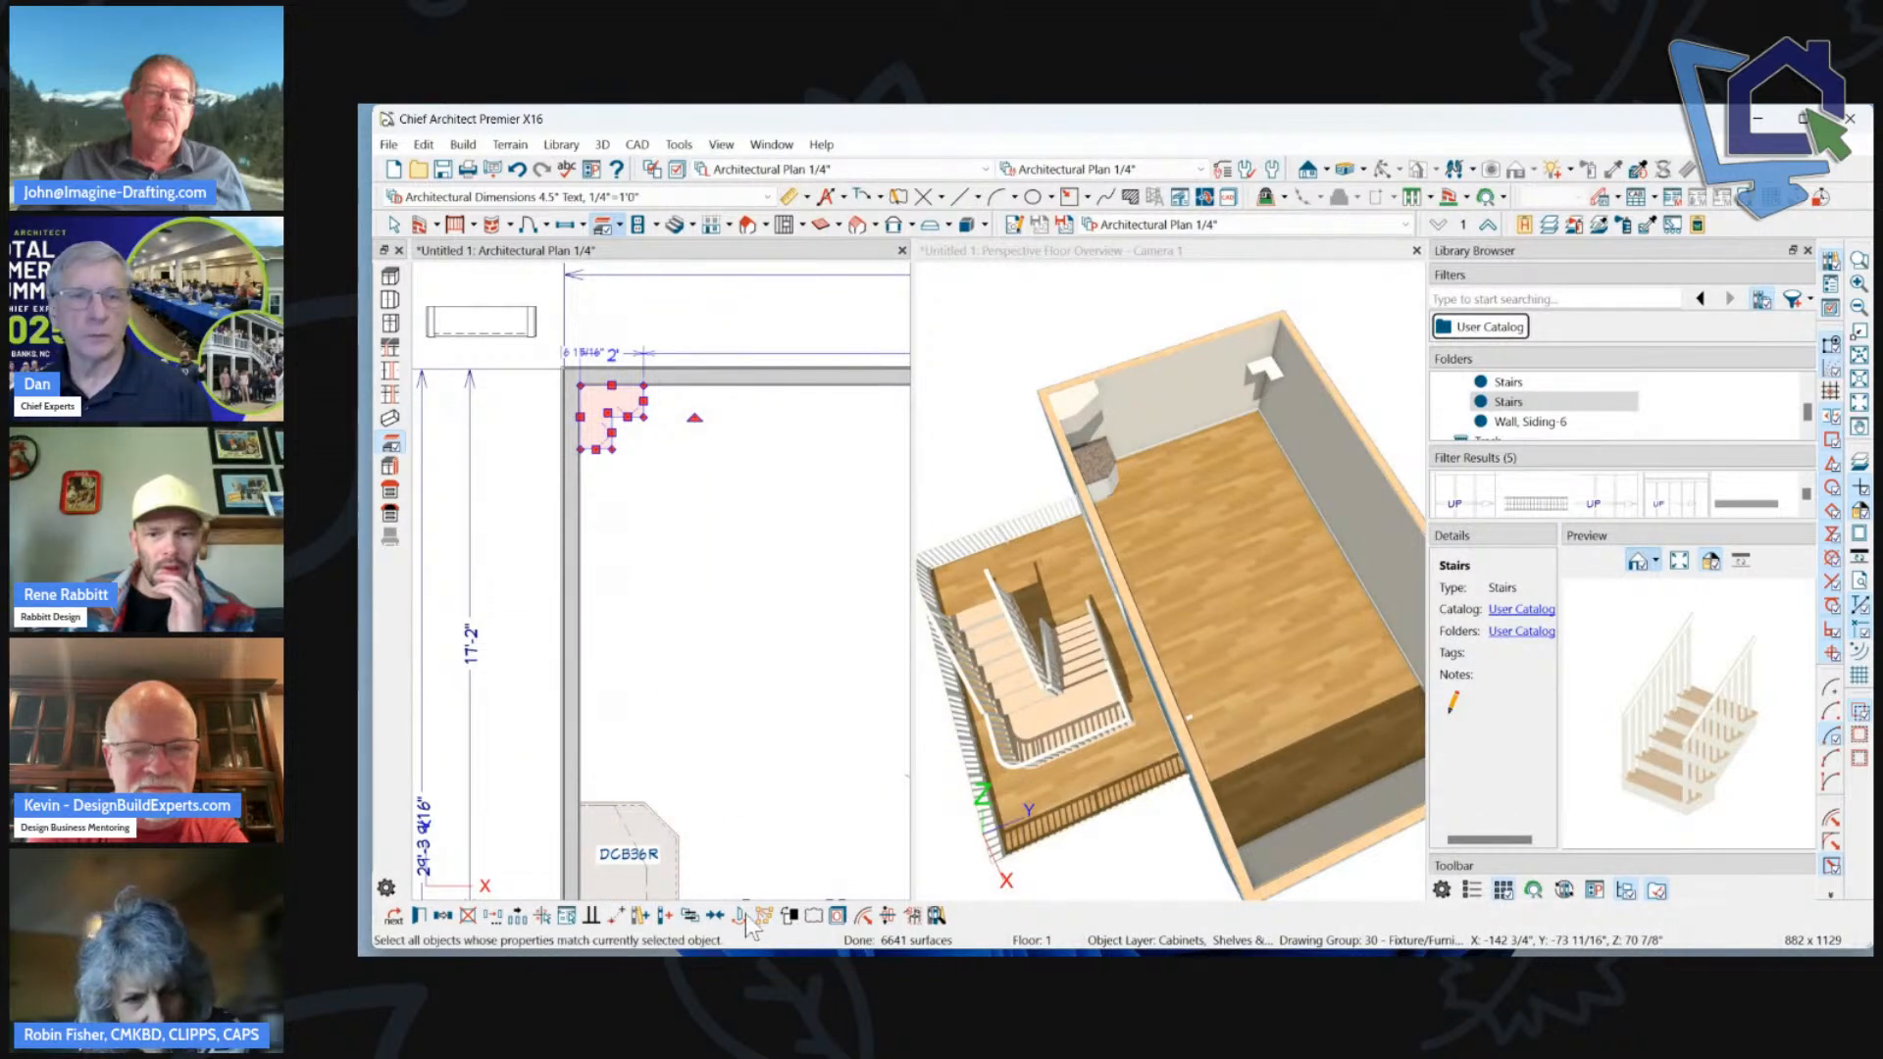
Add the L-shaped corner shelf to the User Catalog and place a copy of it along the upper wall beside the original.
left_click(639, 915)
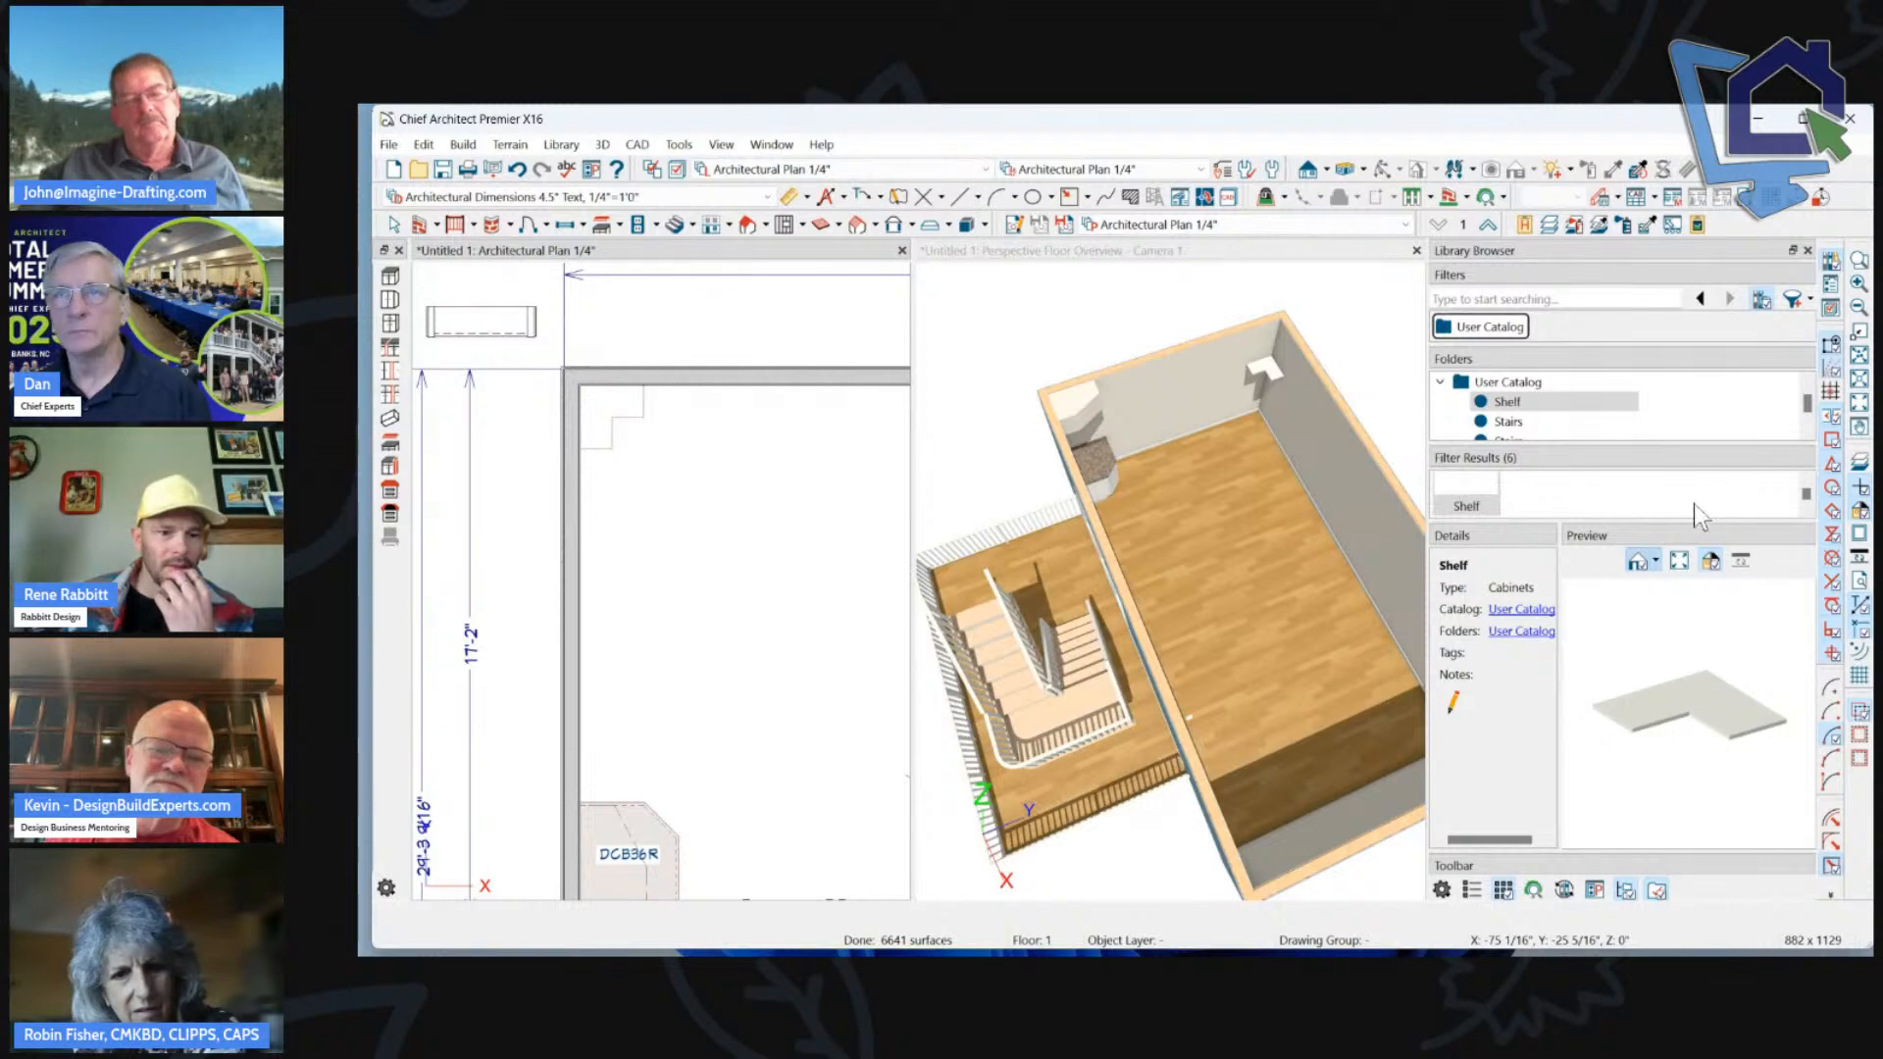
left_click(1530, 402)
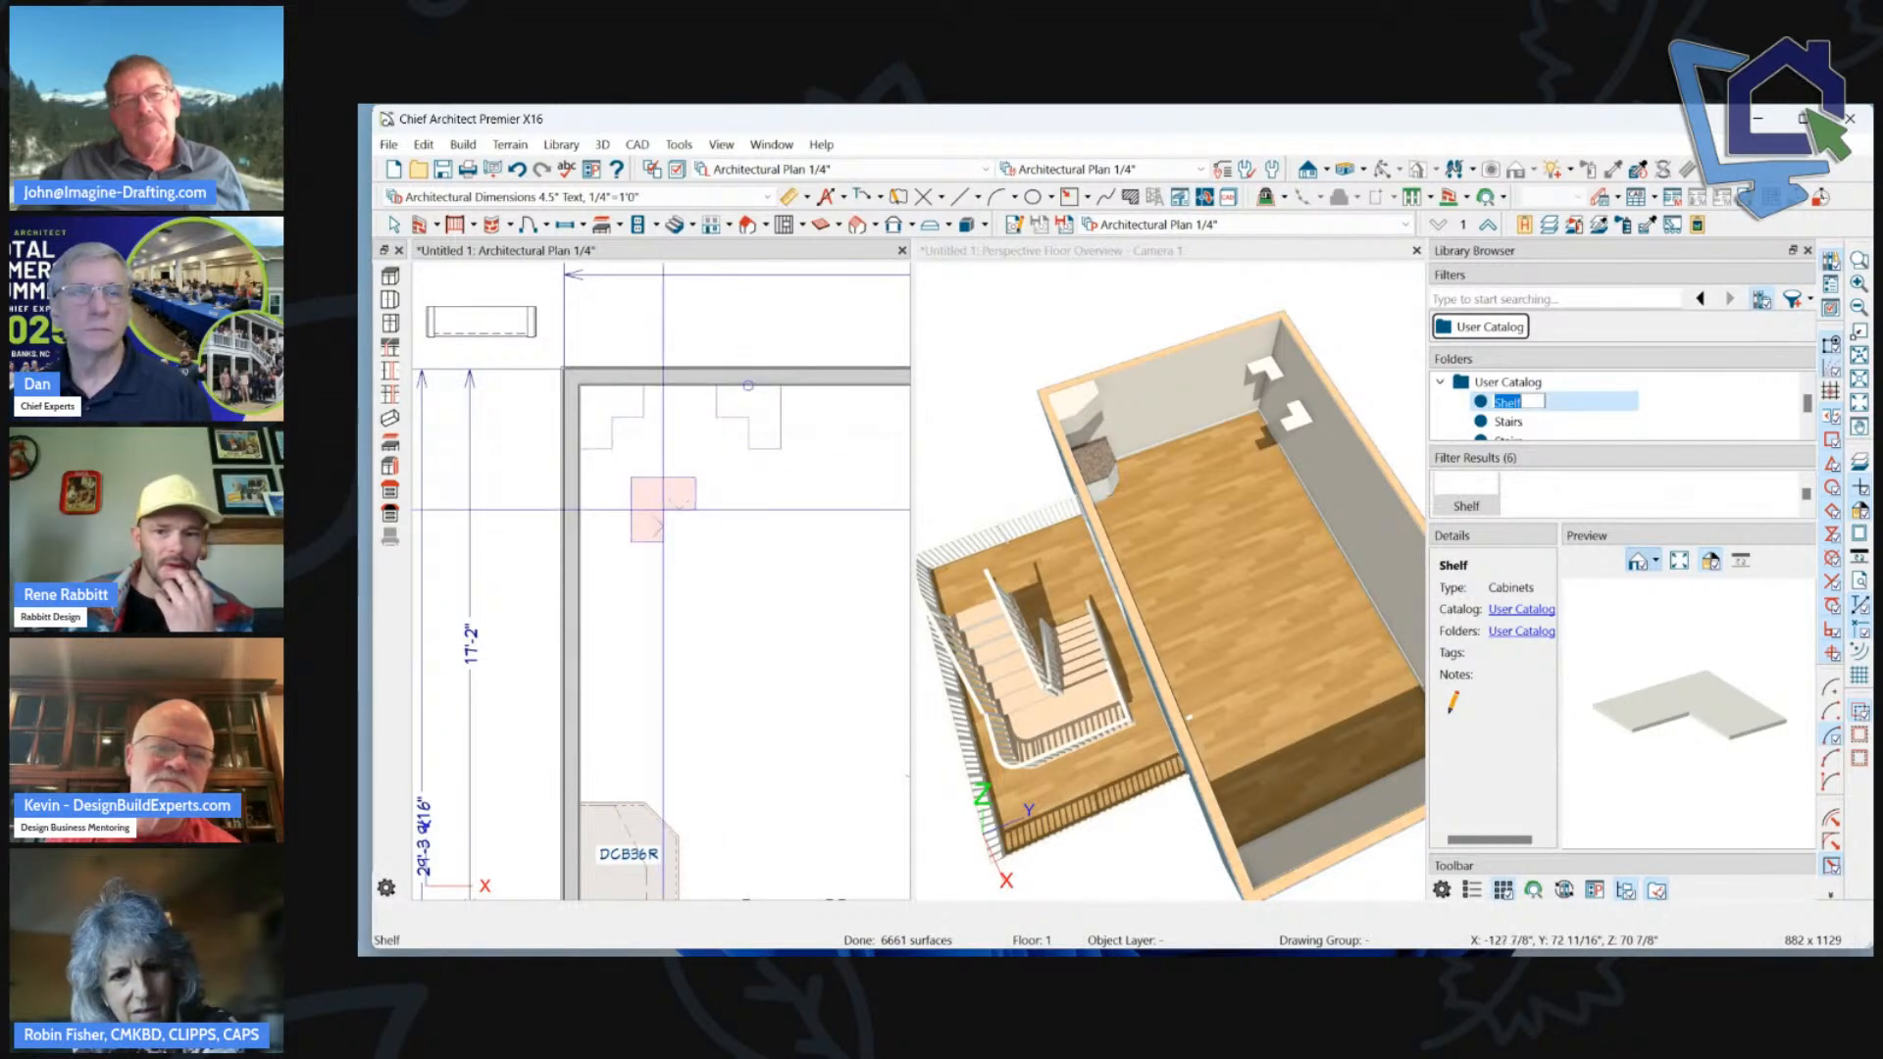
Set the corner type of the original shelf in the room's upper-left corner to None.
scroll(673, 502, "down", 1)
left_click(620, 431)
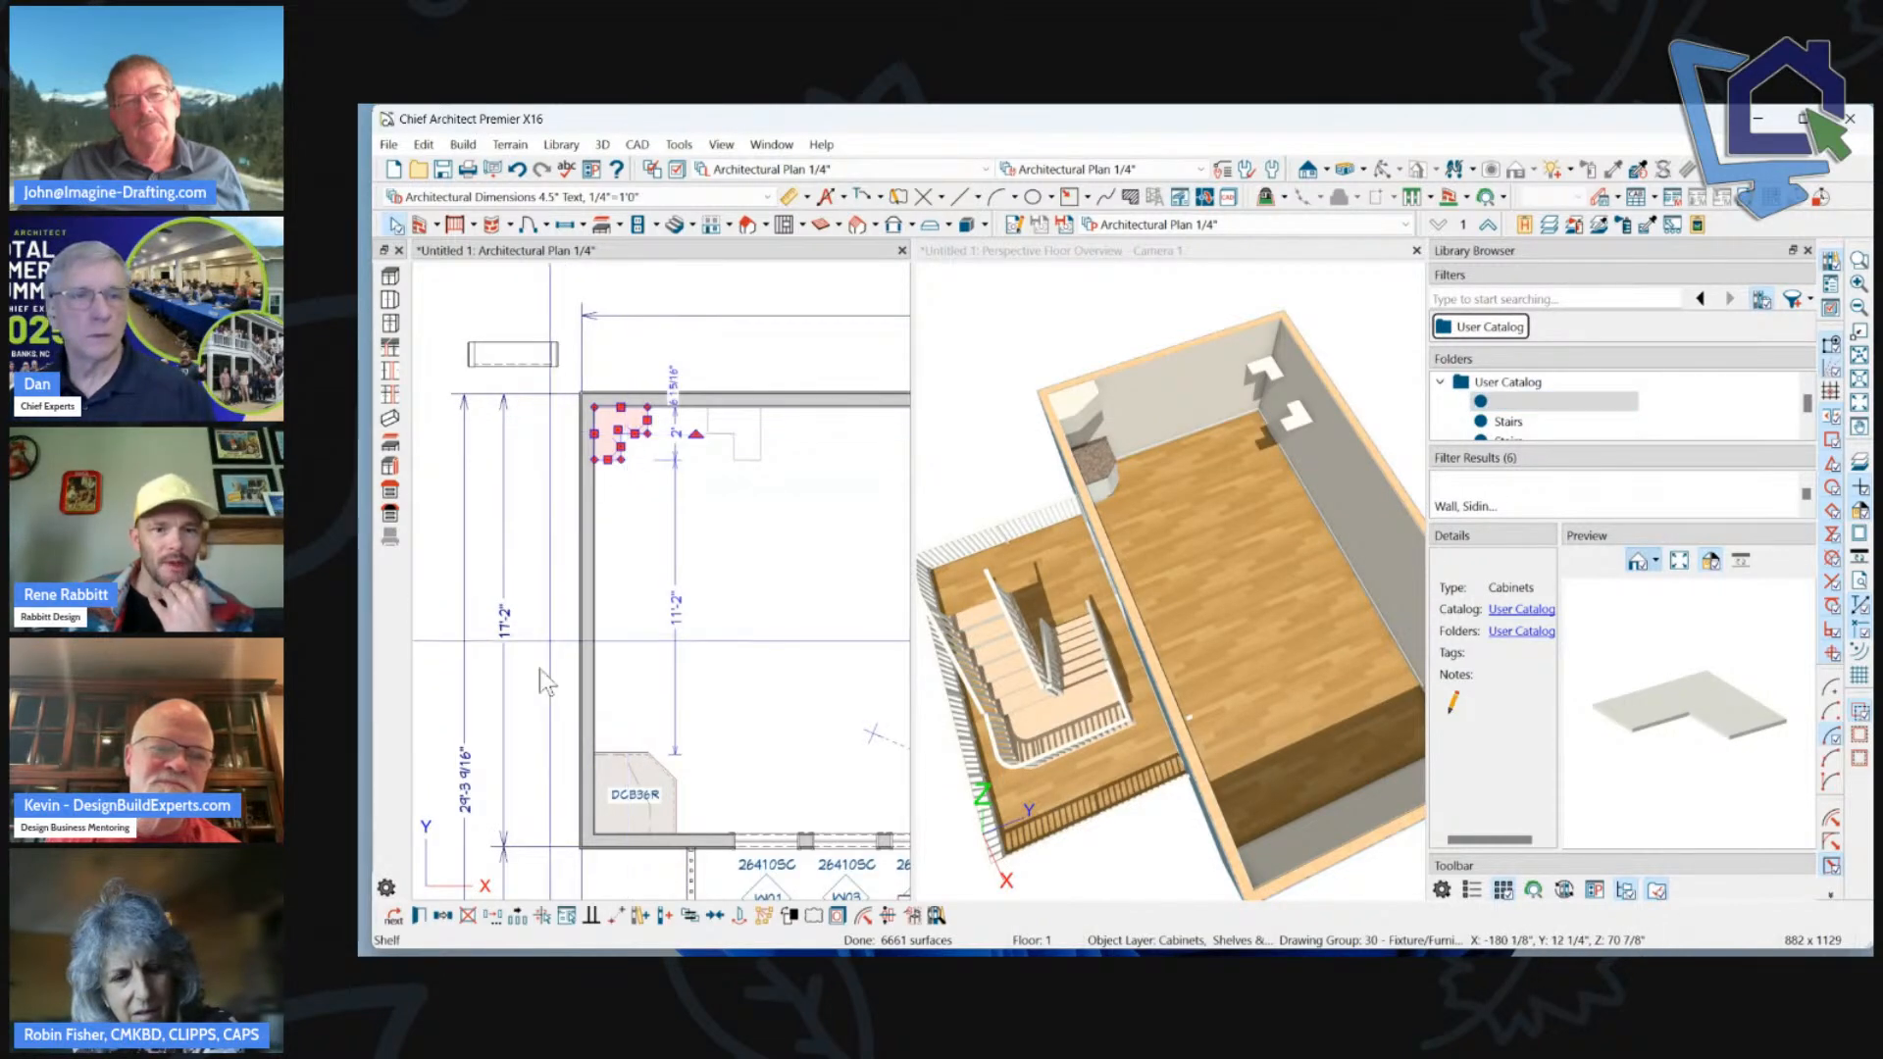
key("ctrl+e")
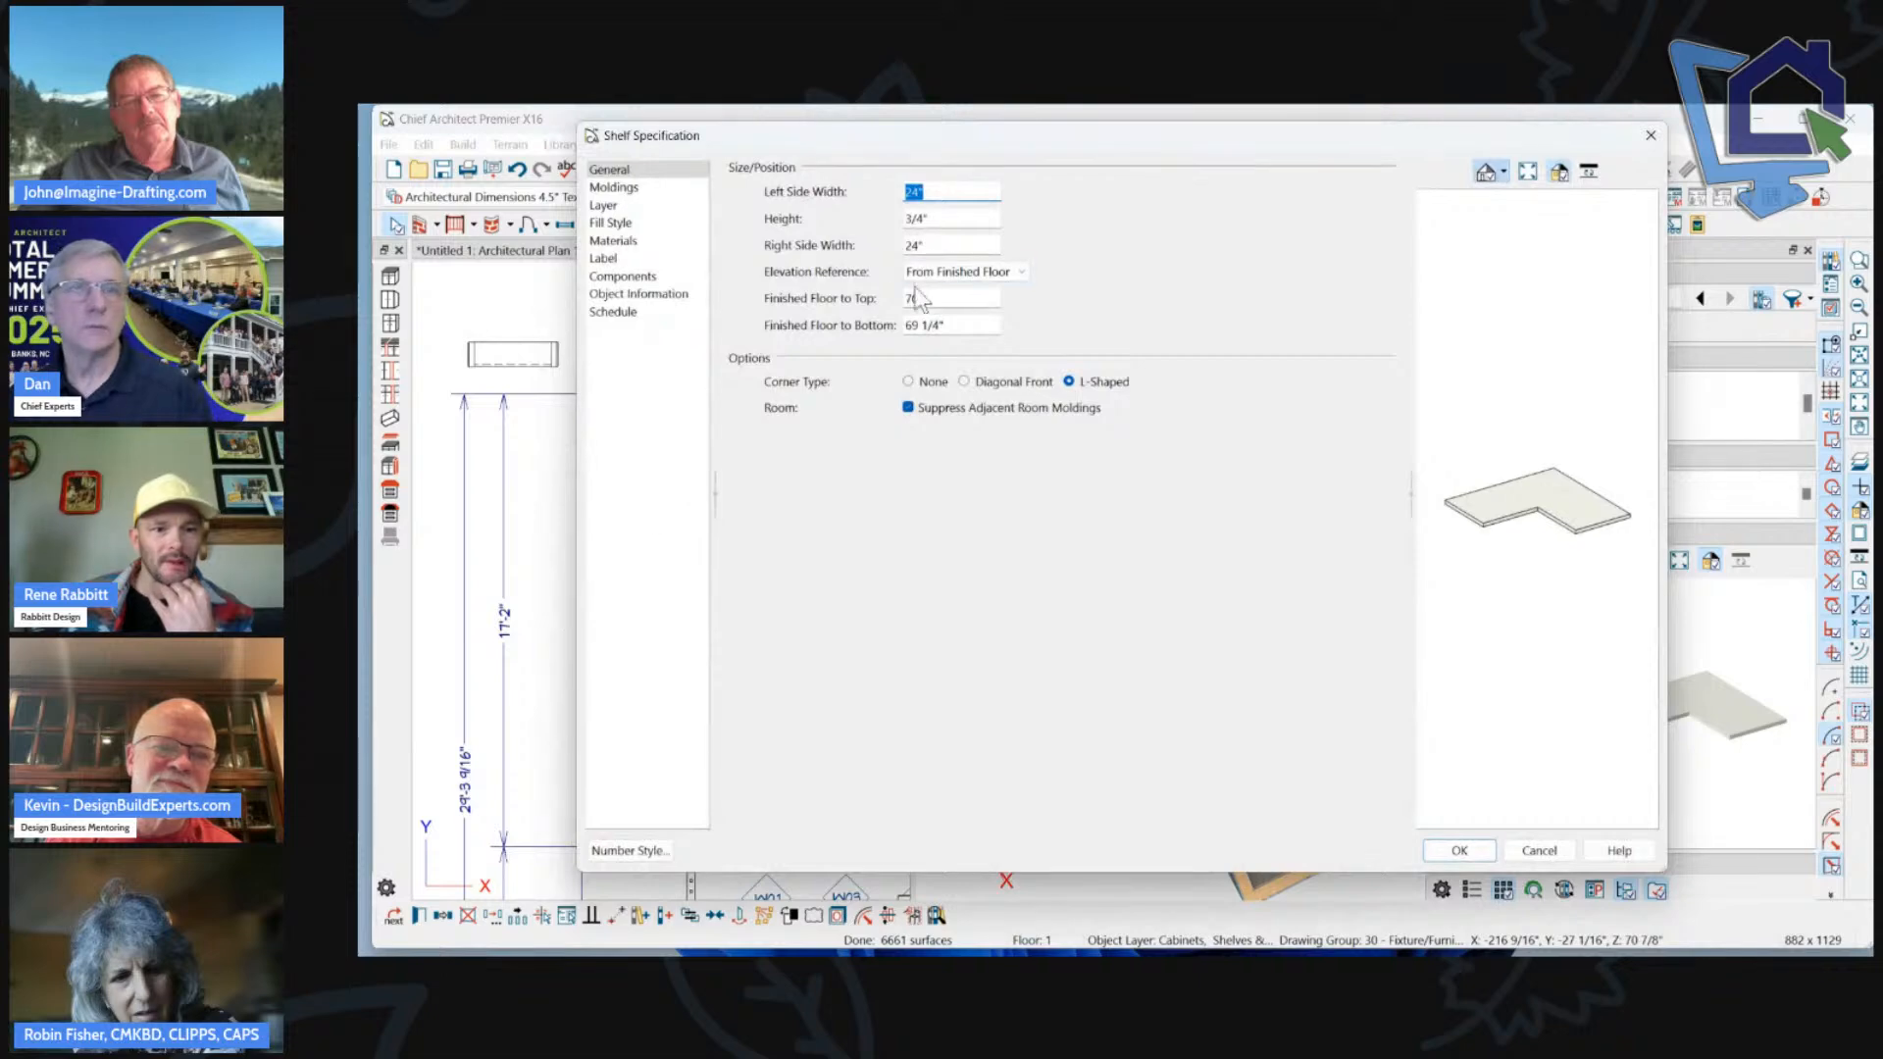
left_click(932, 385)
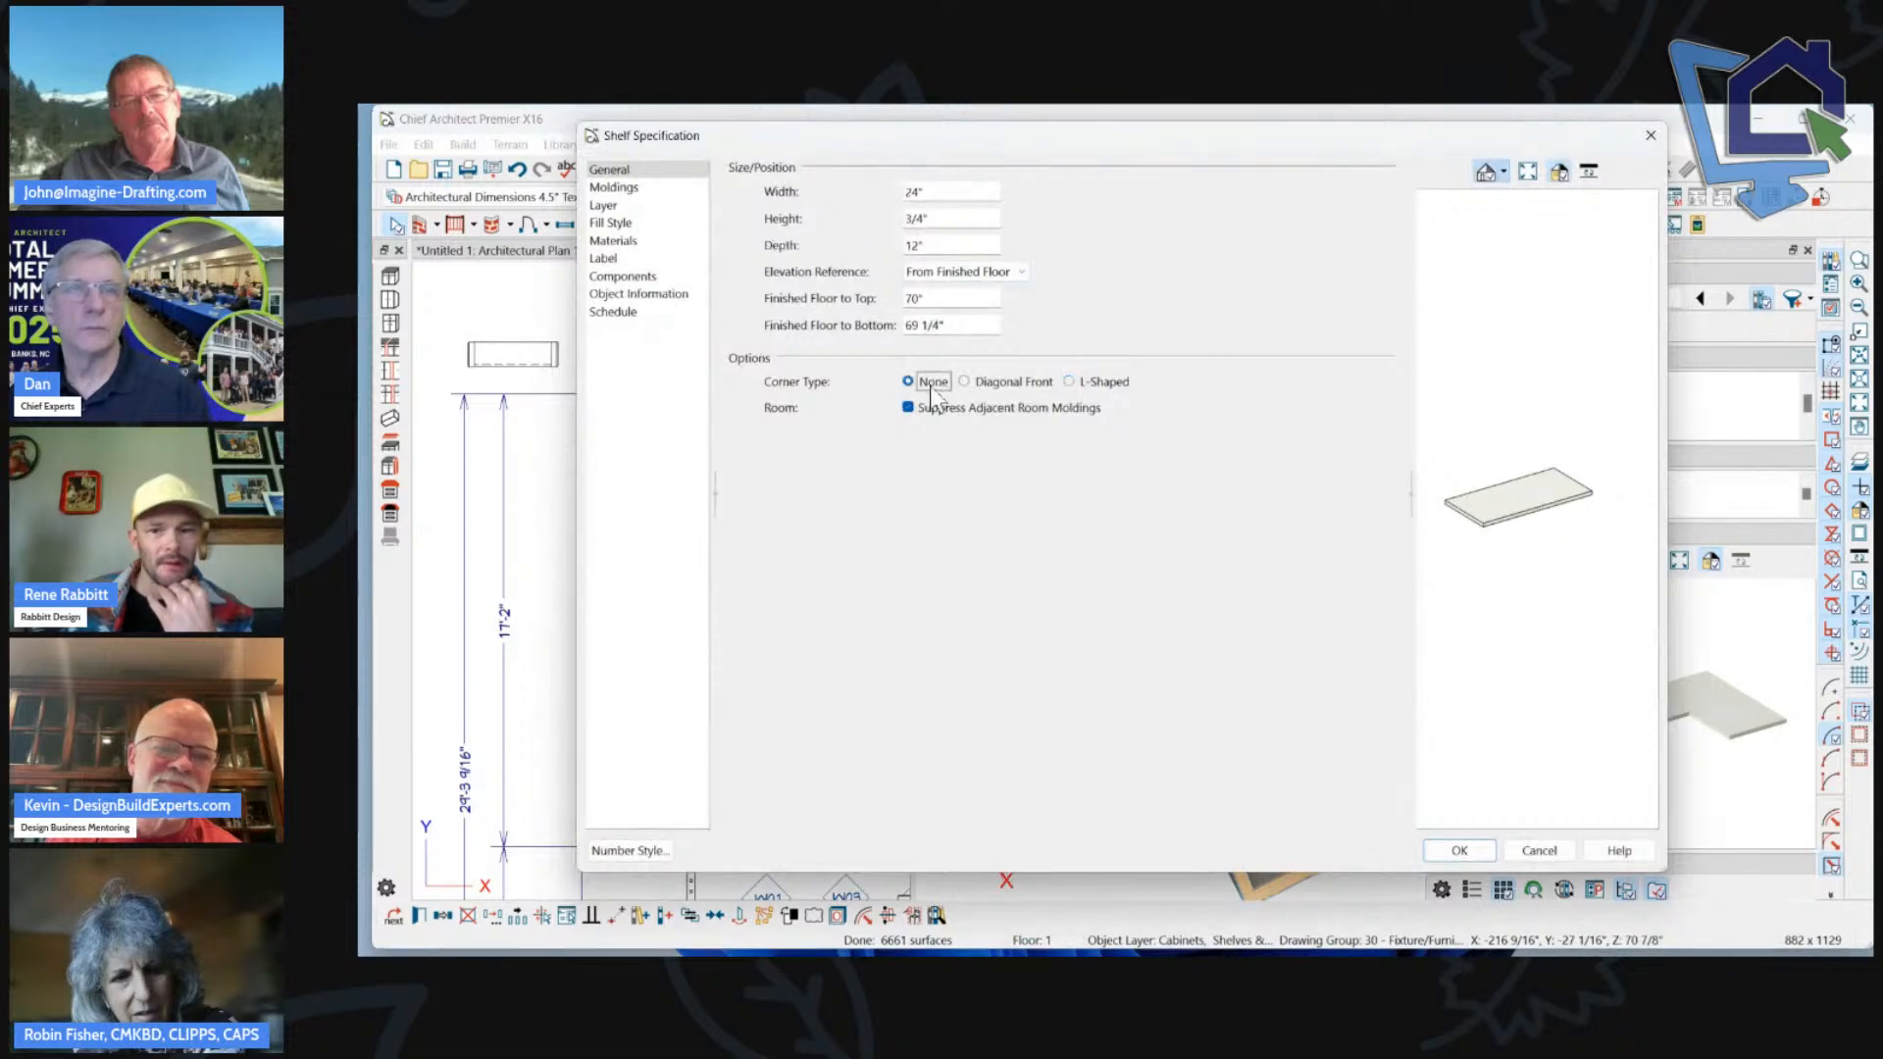
left_click(1461, 852)
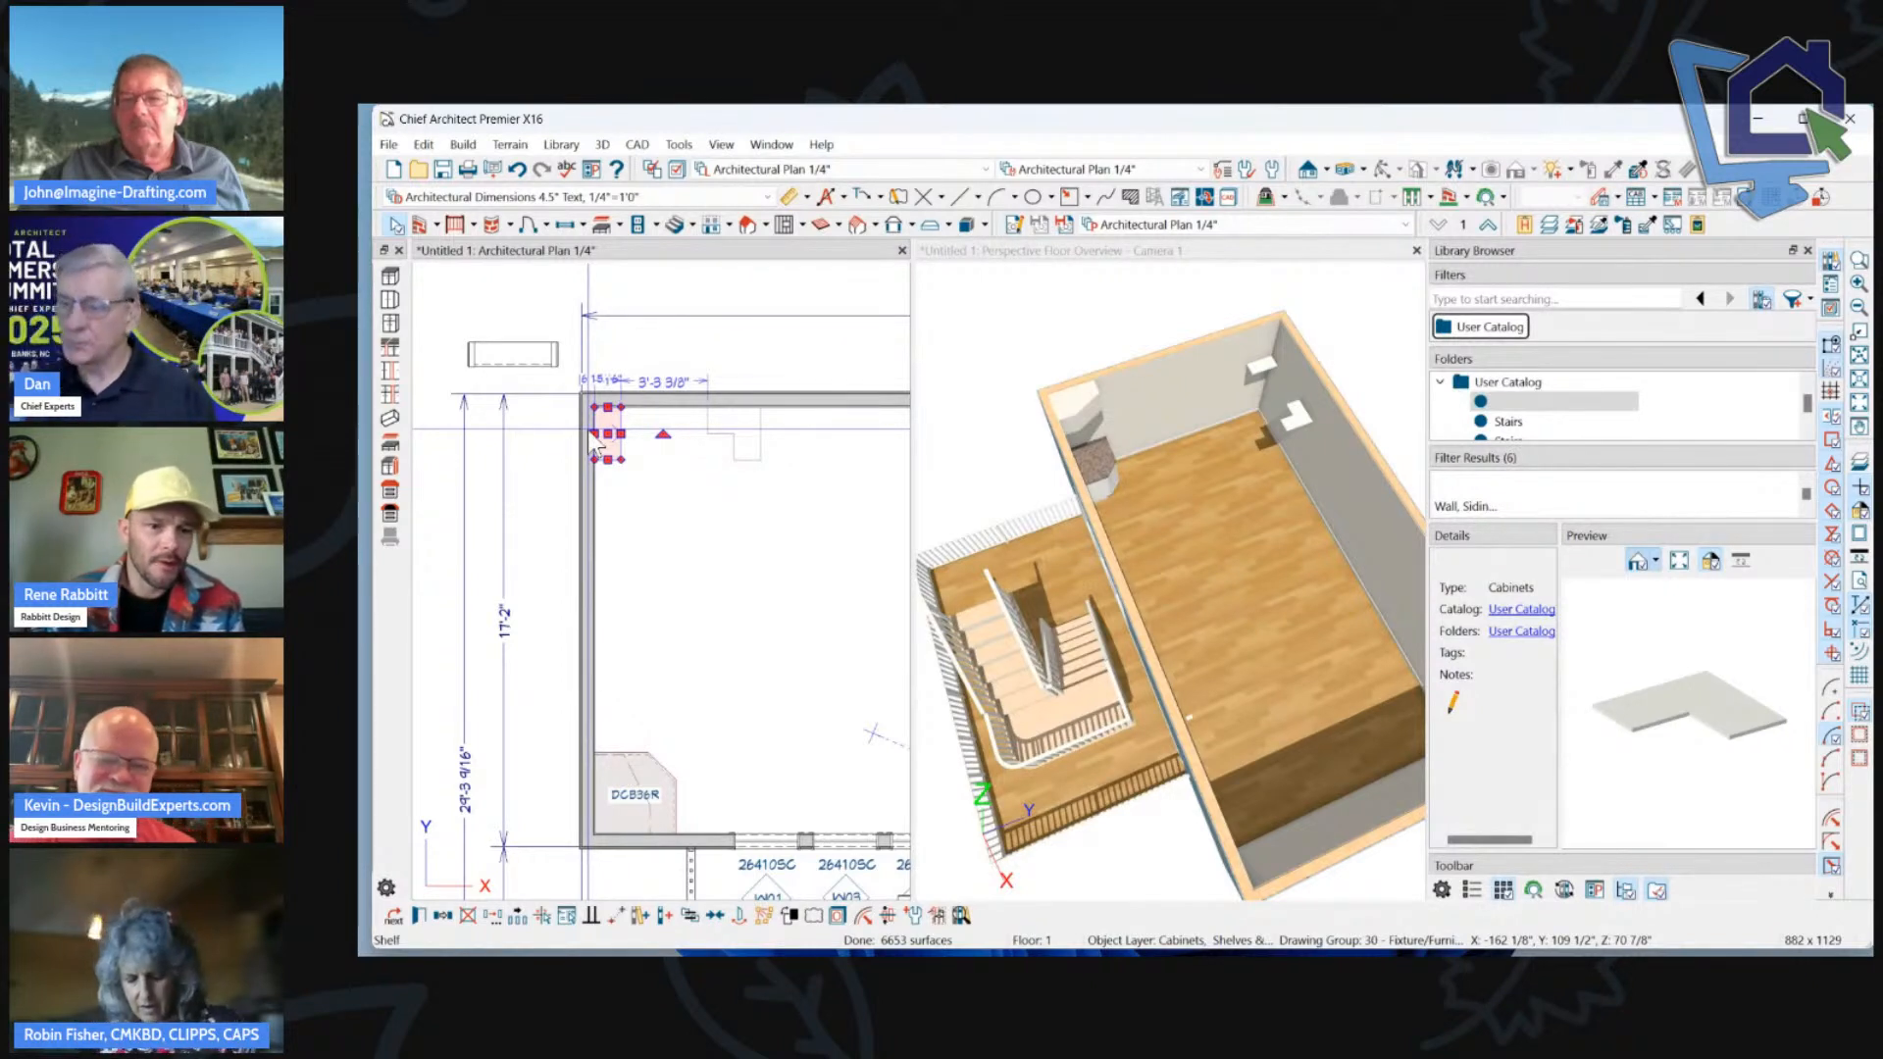
Set the original shelf's corner type to L-Shaped and move the shelf out of the corner, down along the room's left wall.
scroll(628, 443, "up", 2)
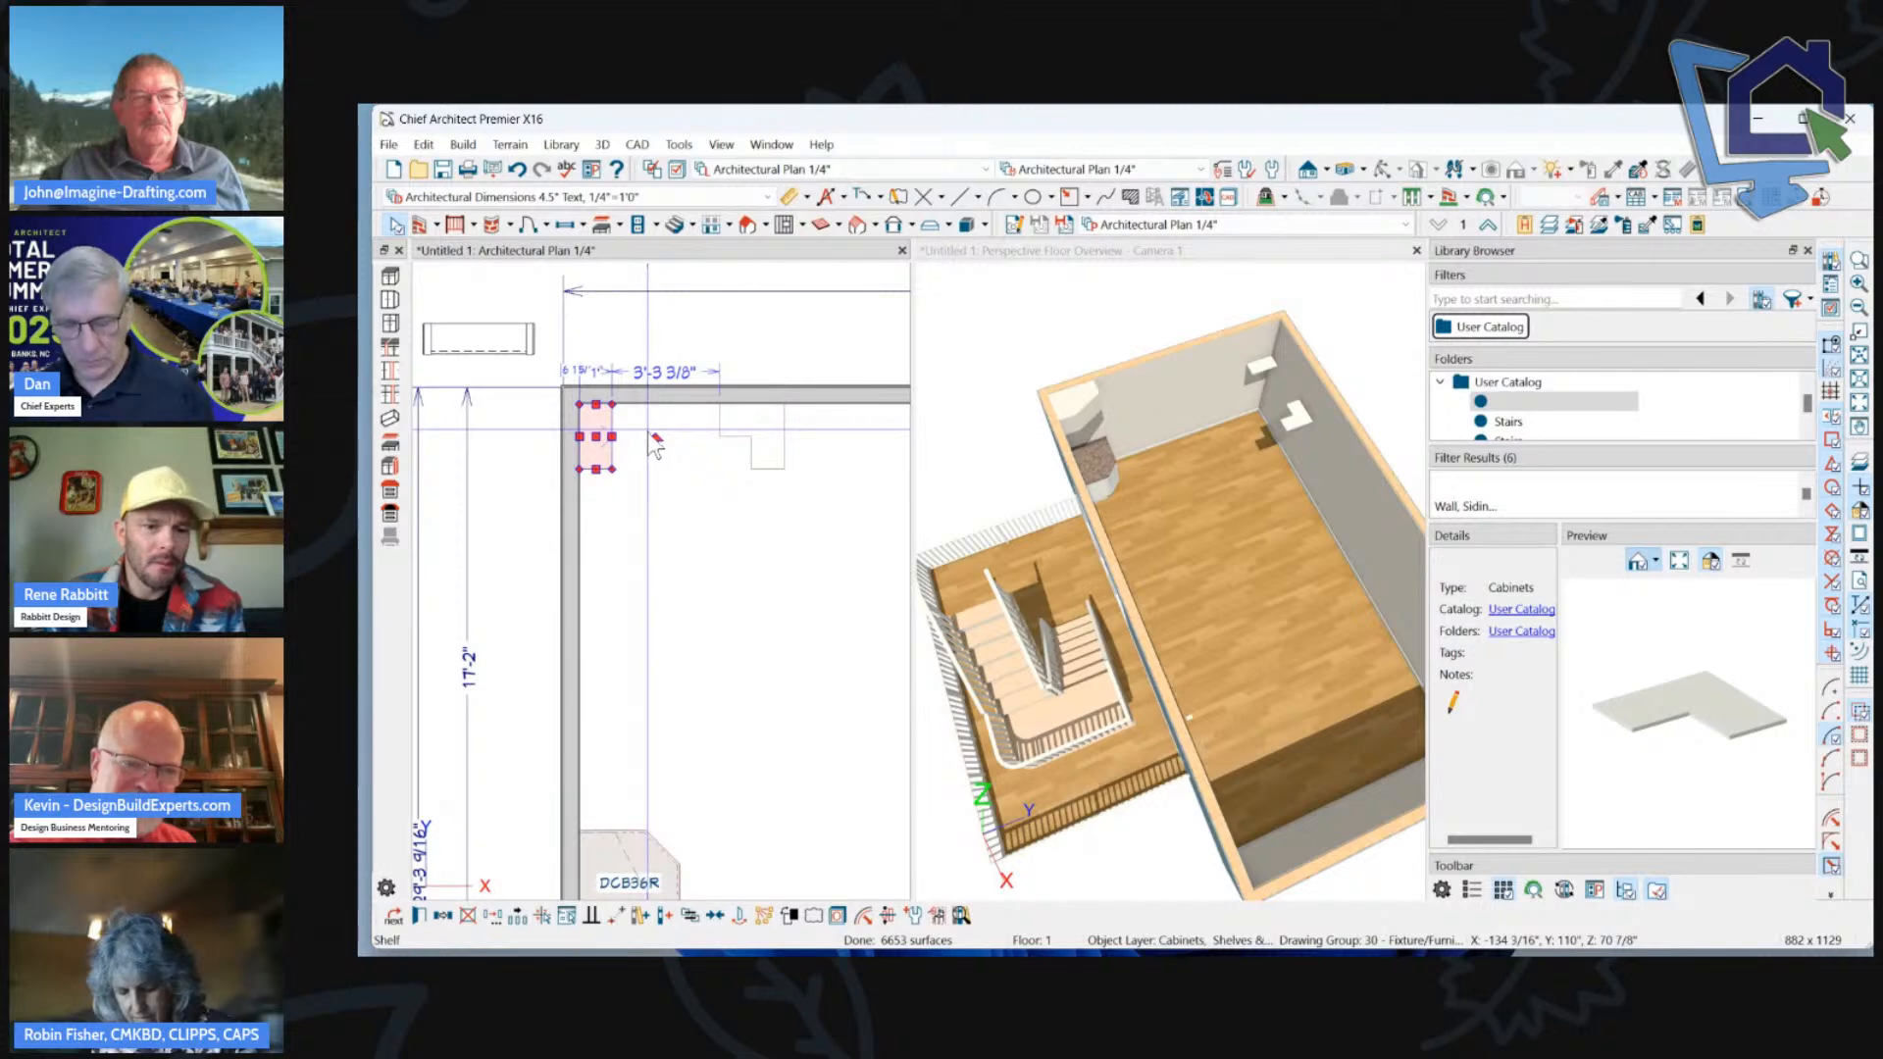
double_click(651, 441)
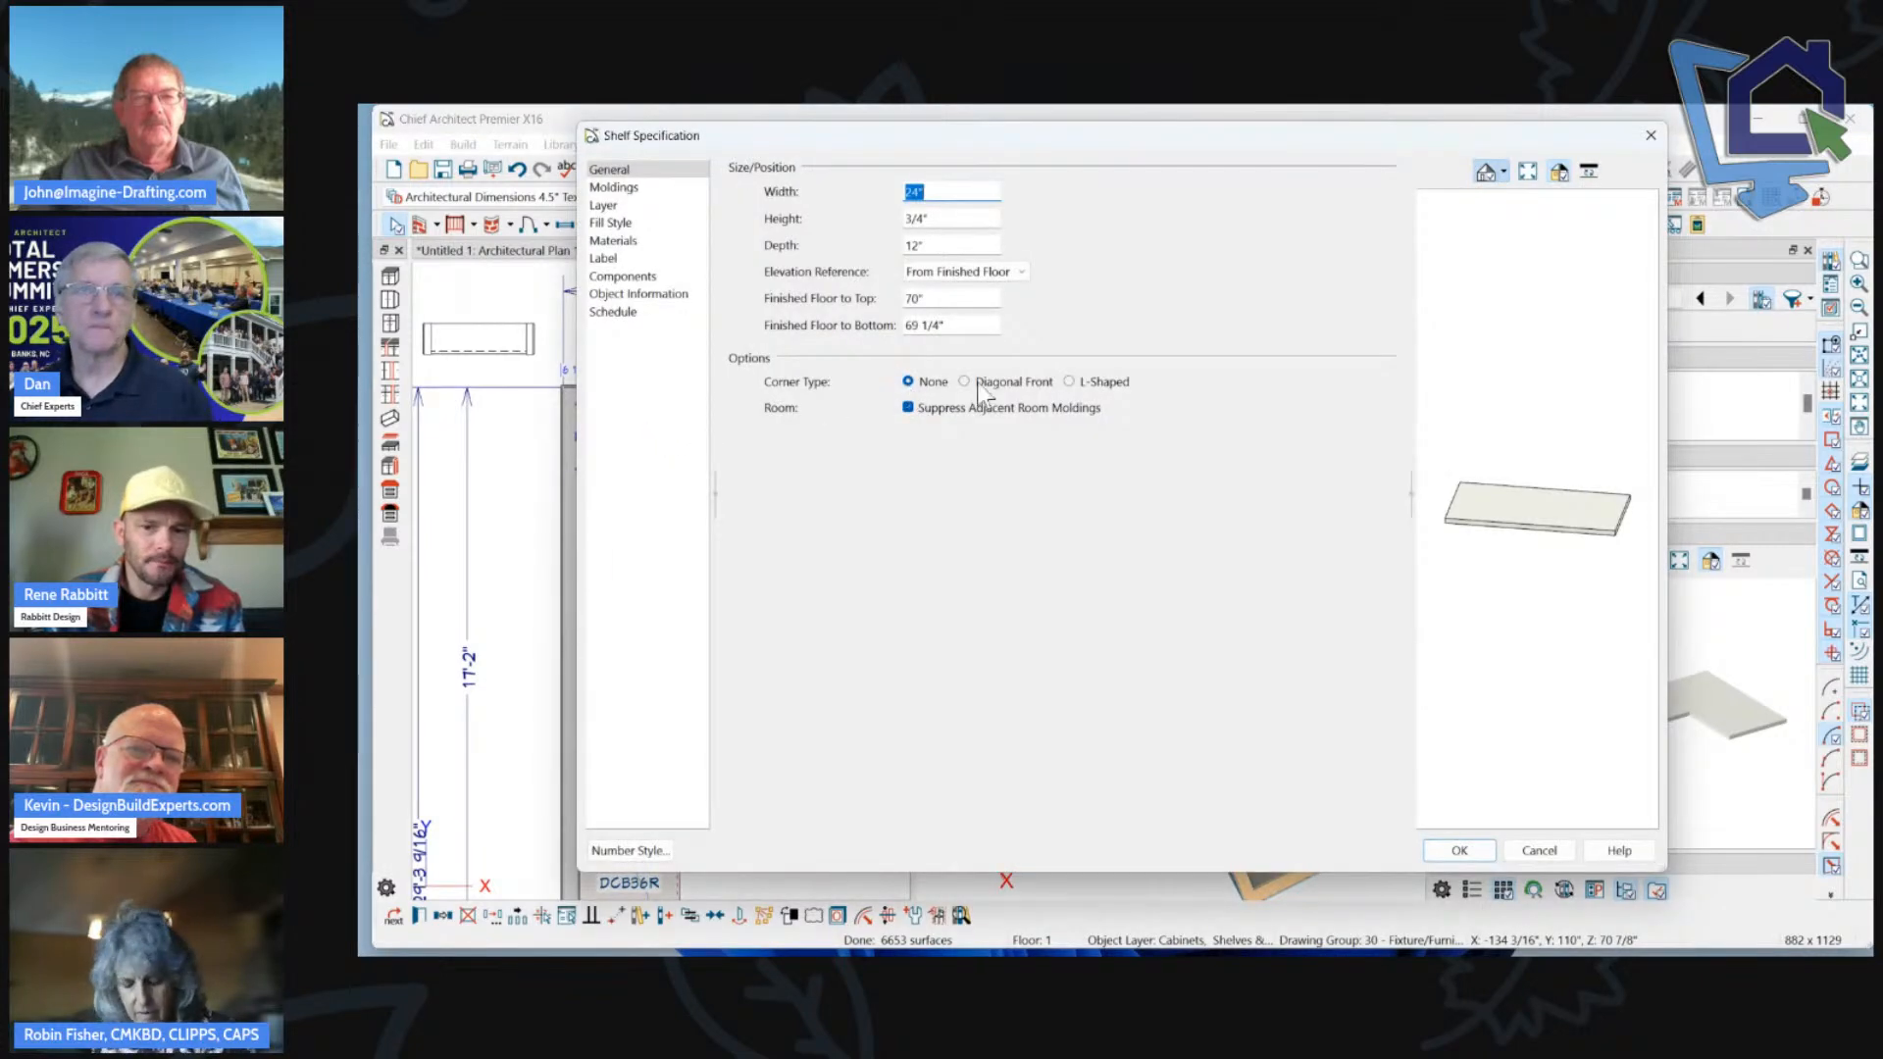
left_click(1089, 382)
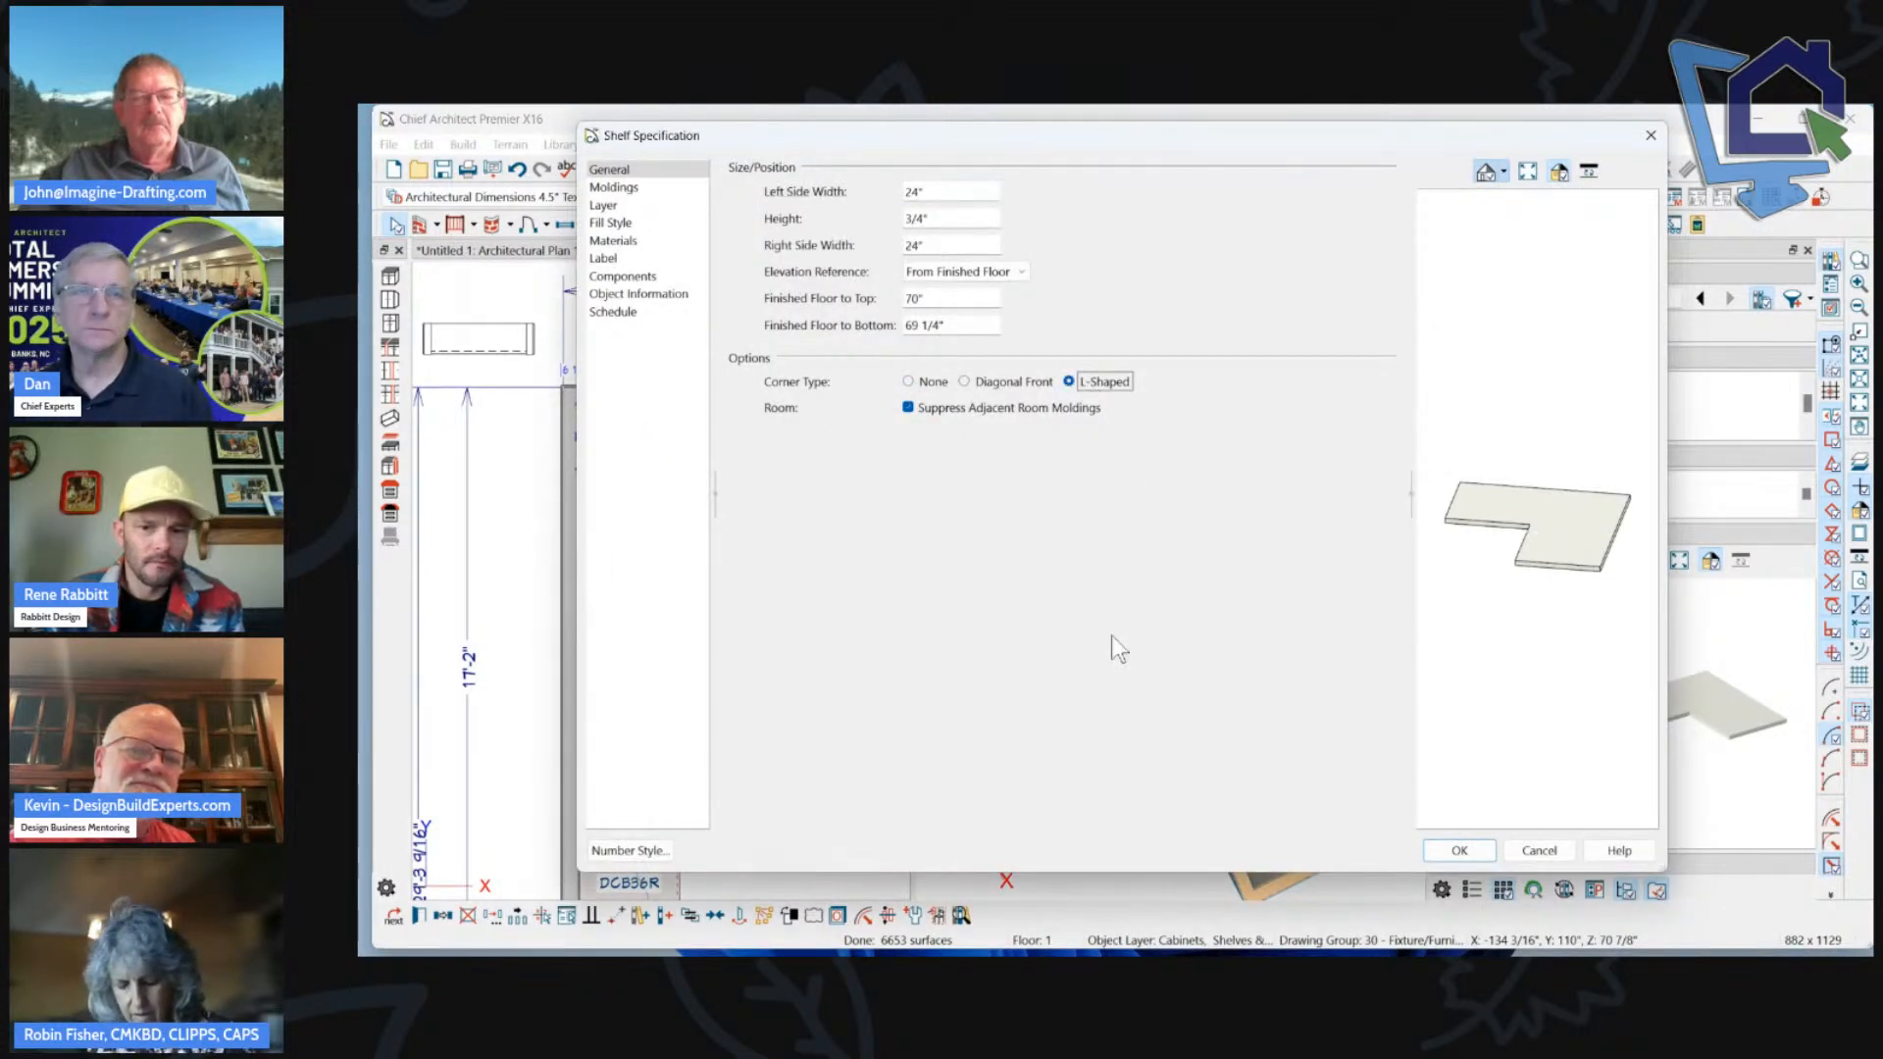
left_click(1456, 851)
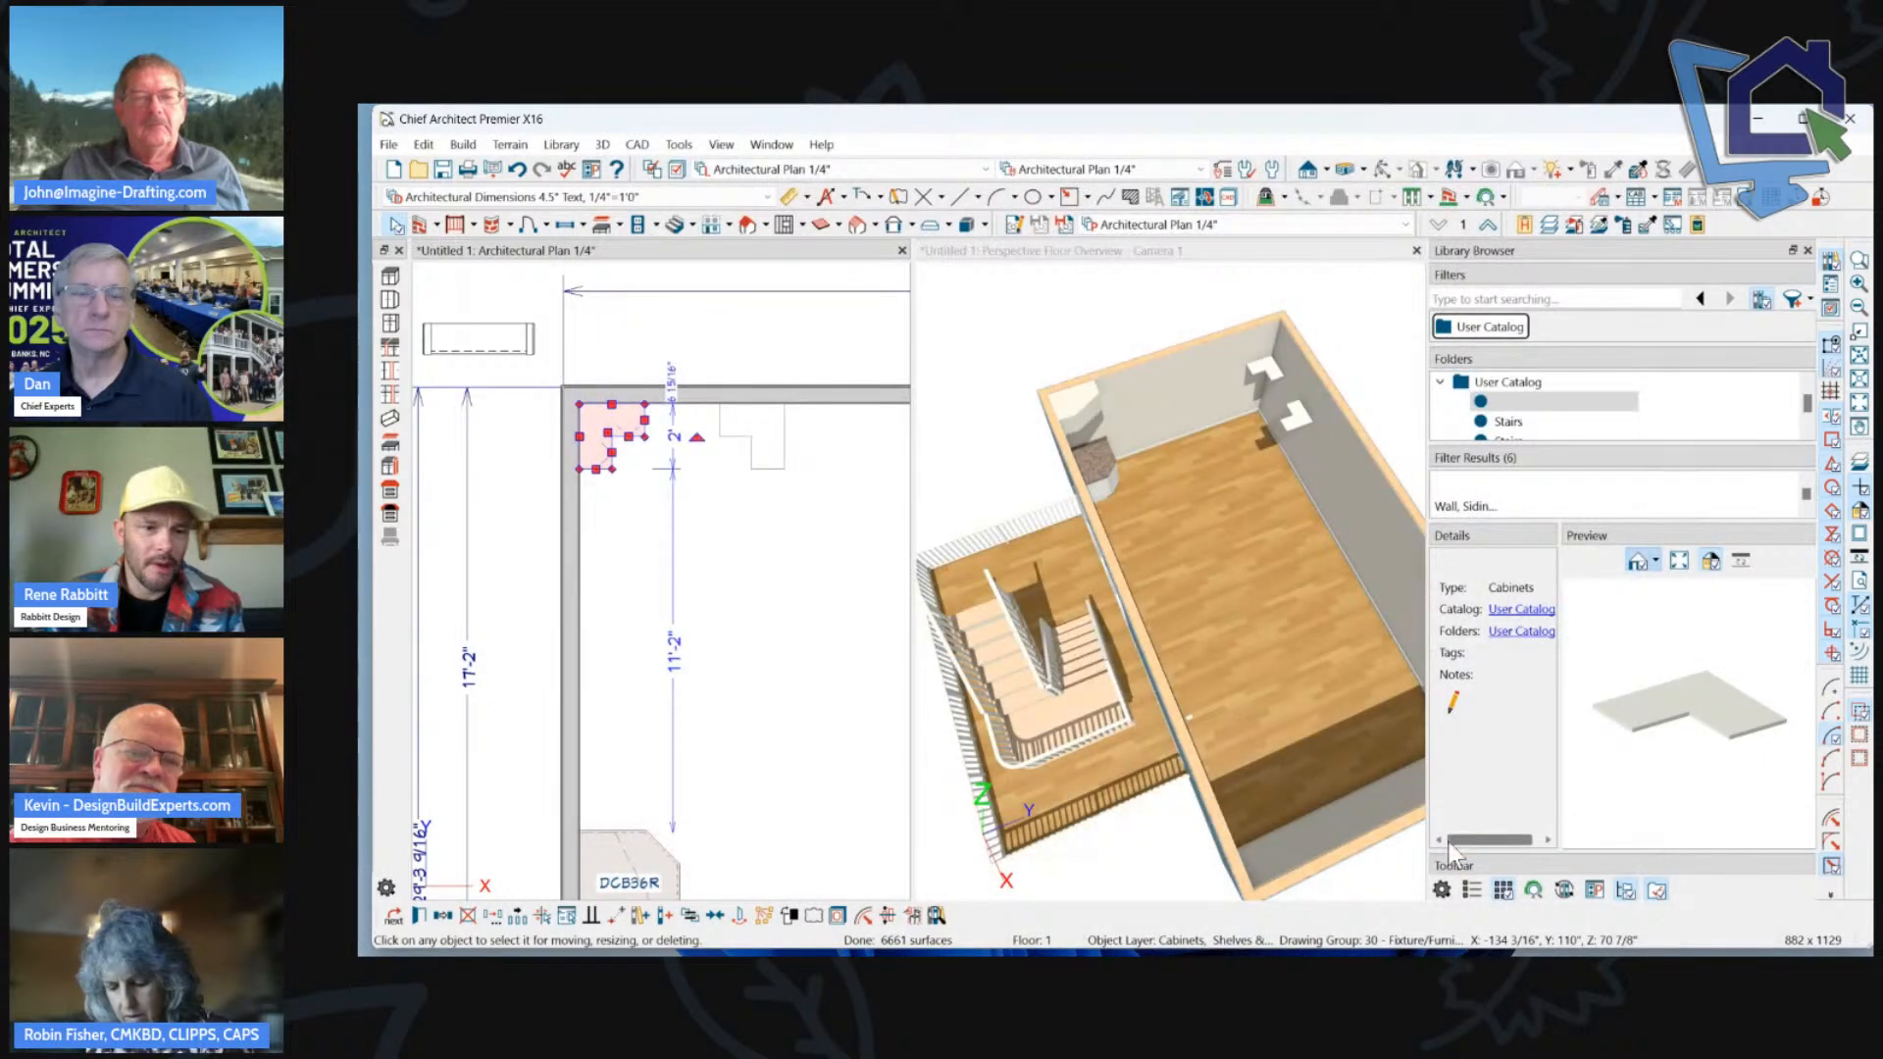
left_click_drag(613, 452, 627, 567)
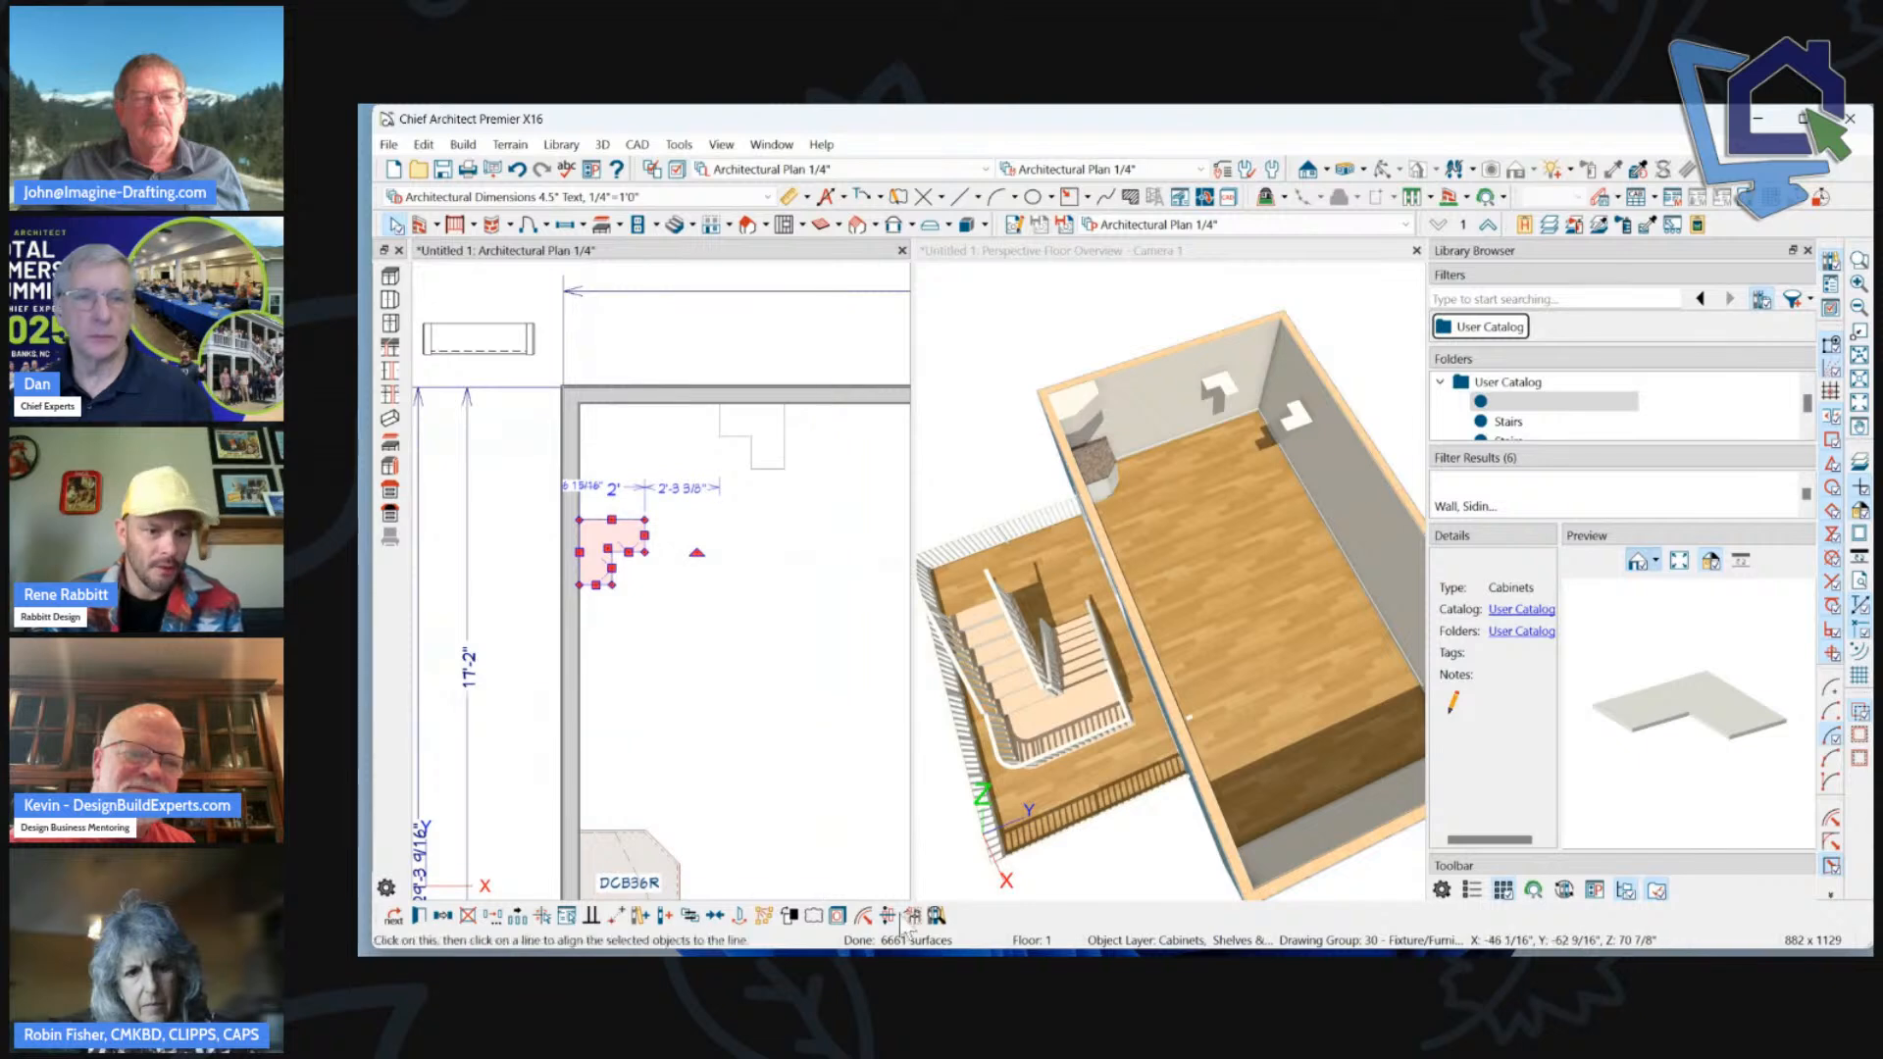
Change the selected L-shaped shelf's corner type to None and set it as the default for new shelves.
left_click(615, 917)
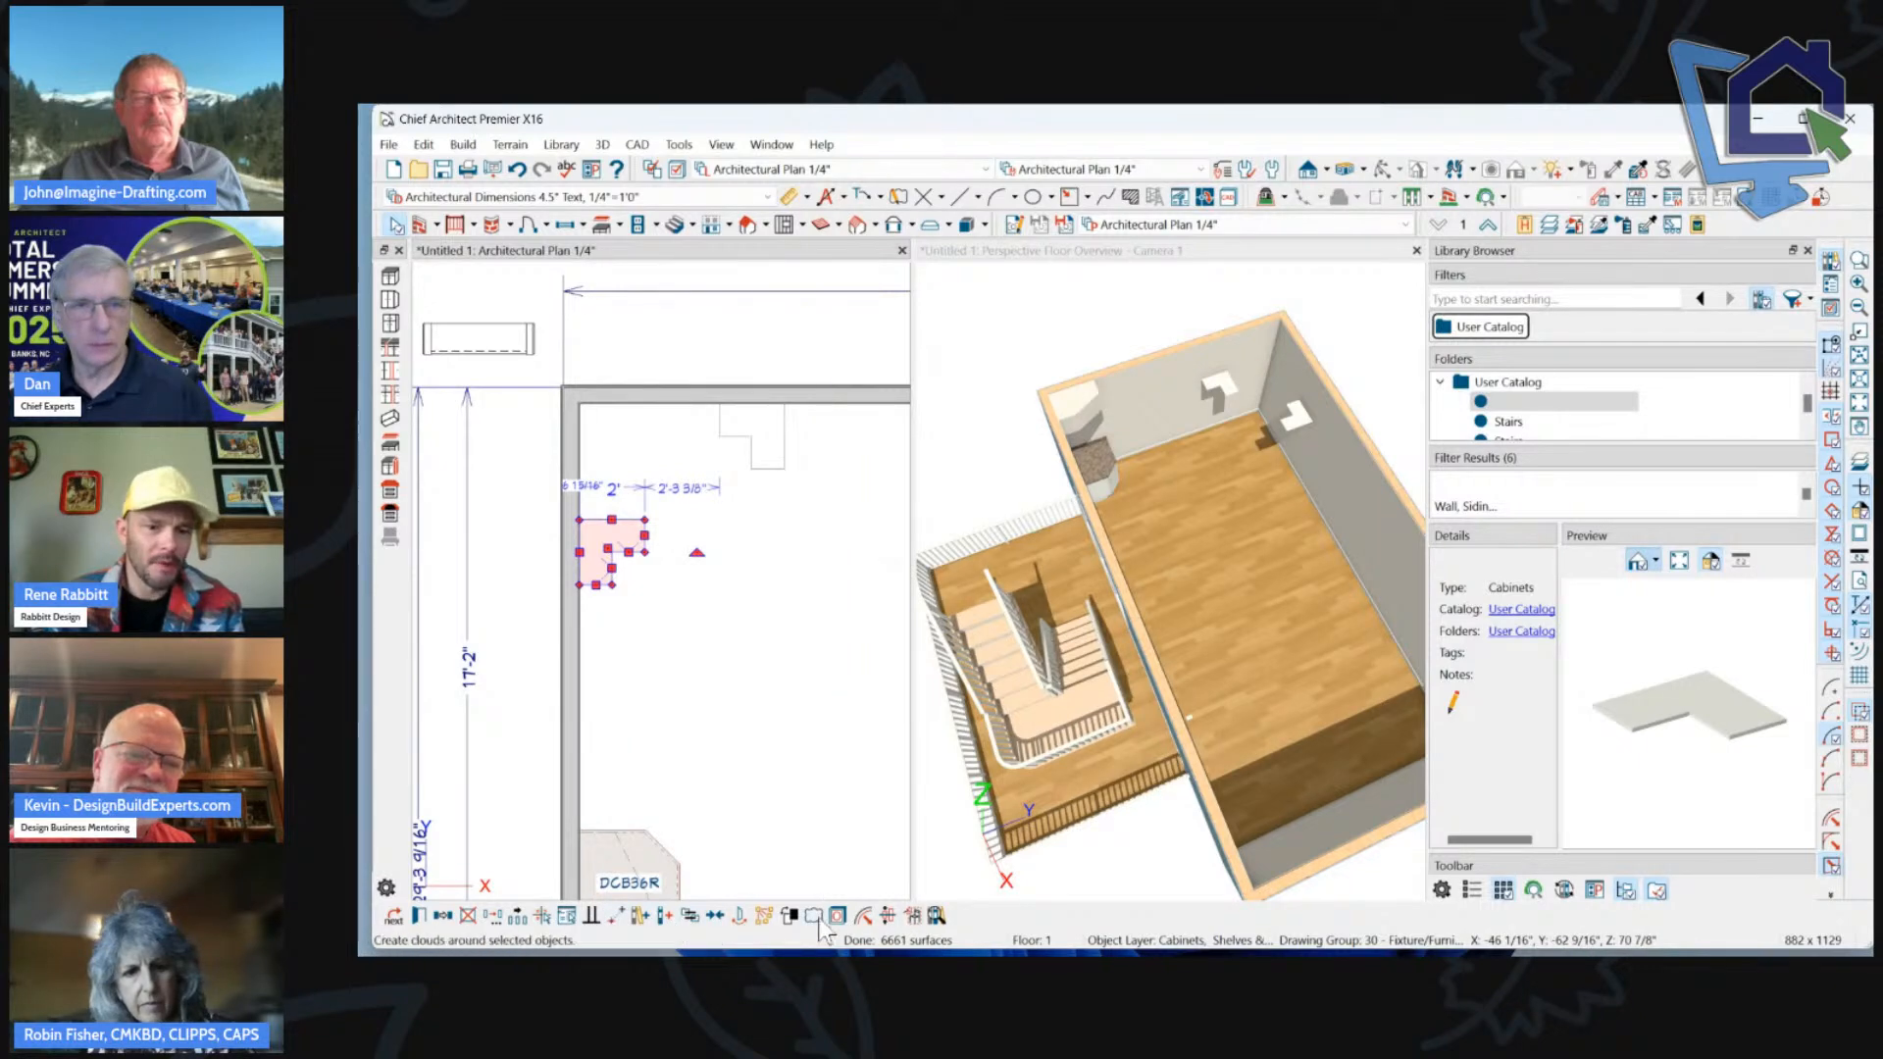
key("ctrl+e")
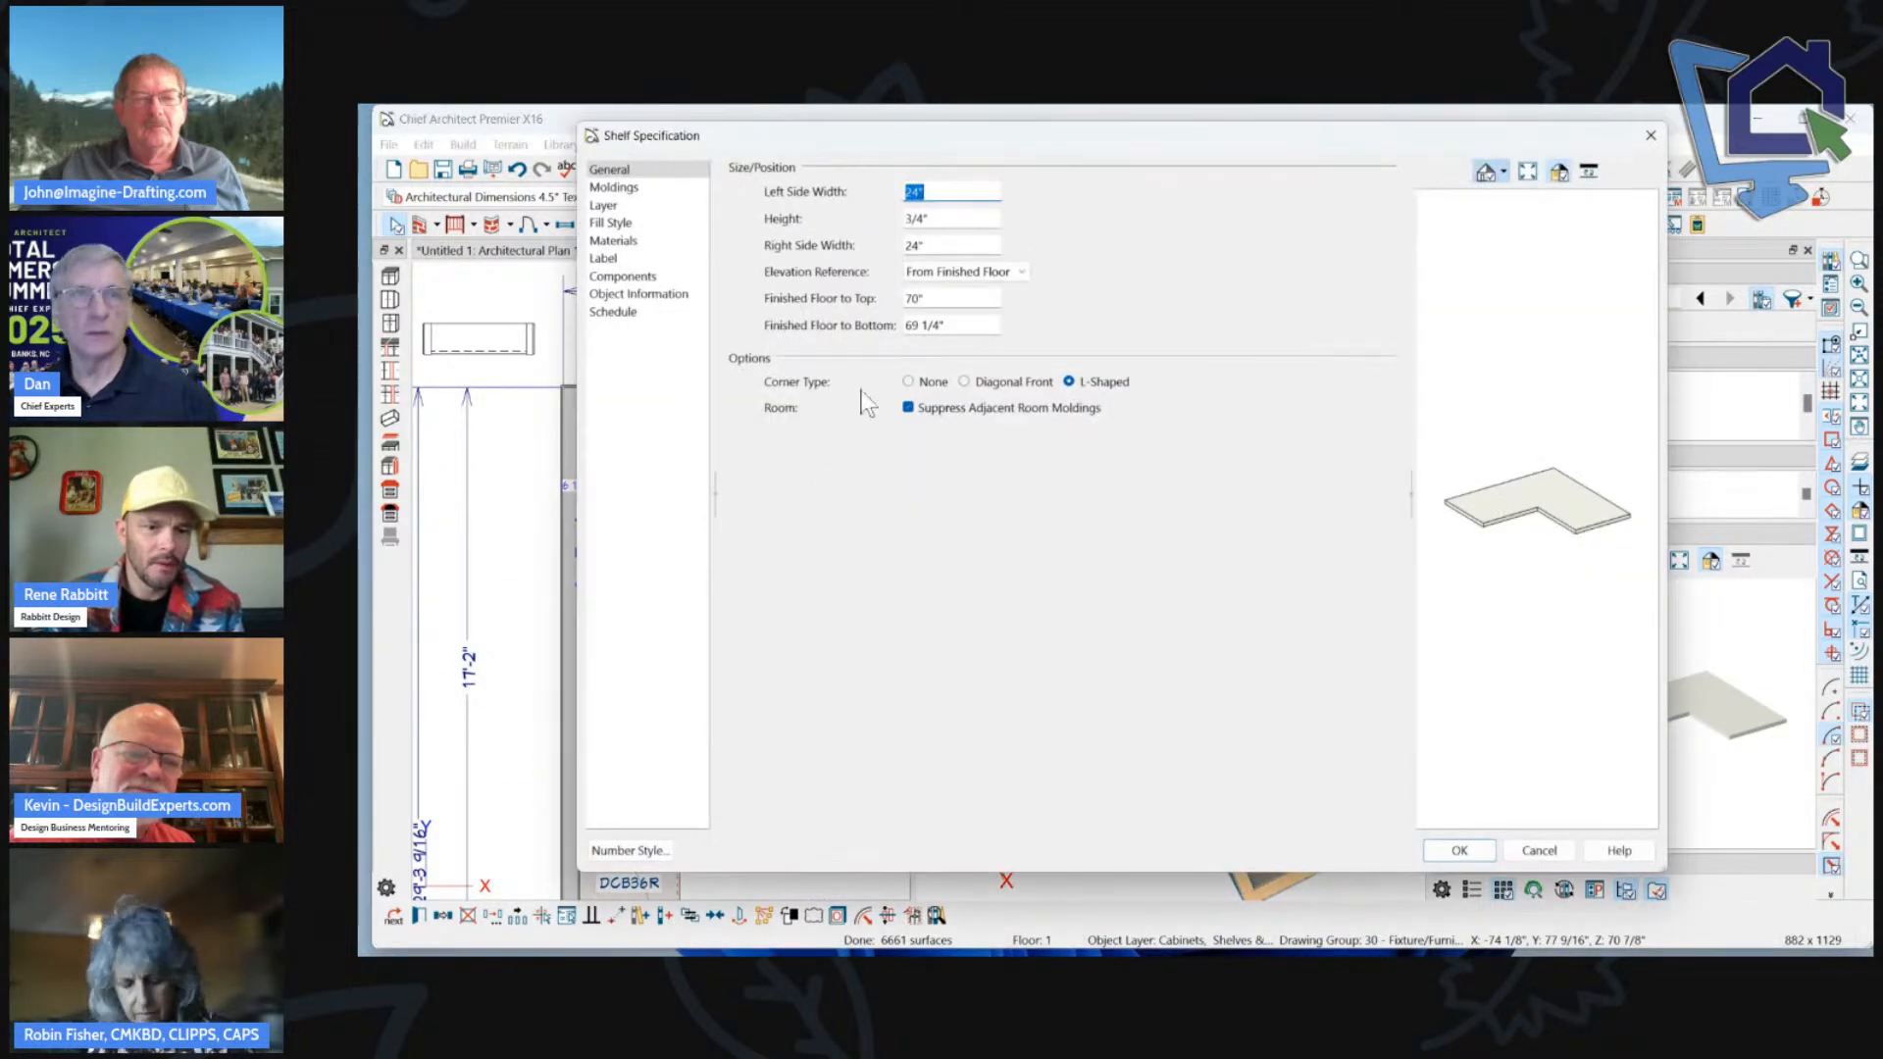
left_click(912, 383)
left_click(1443, 849)
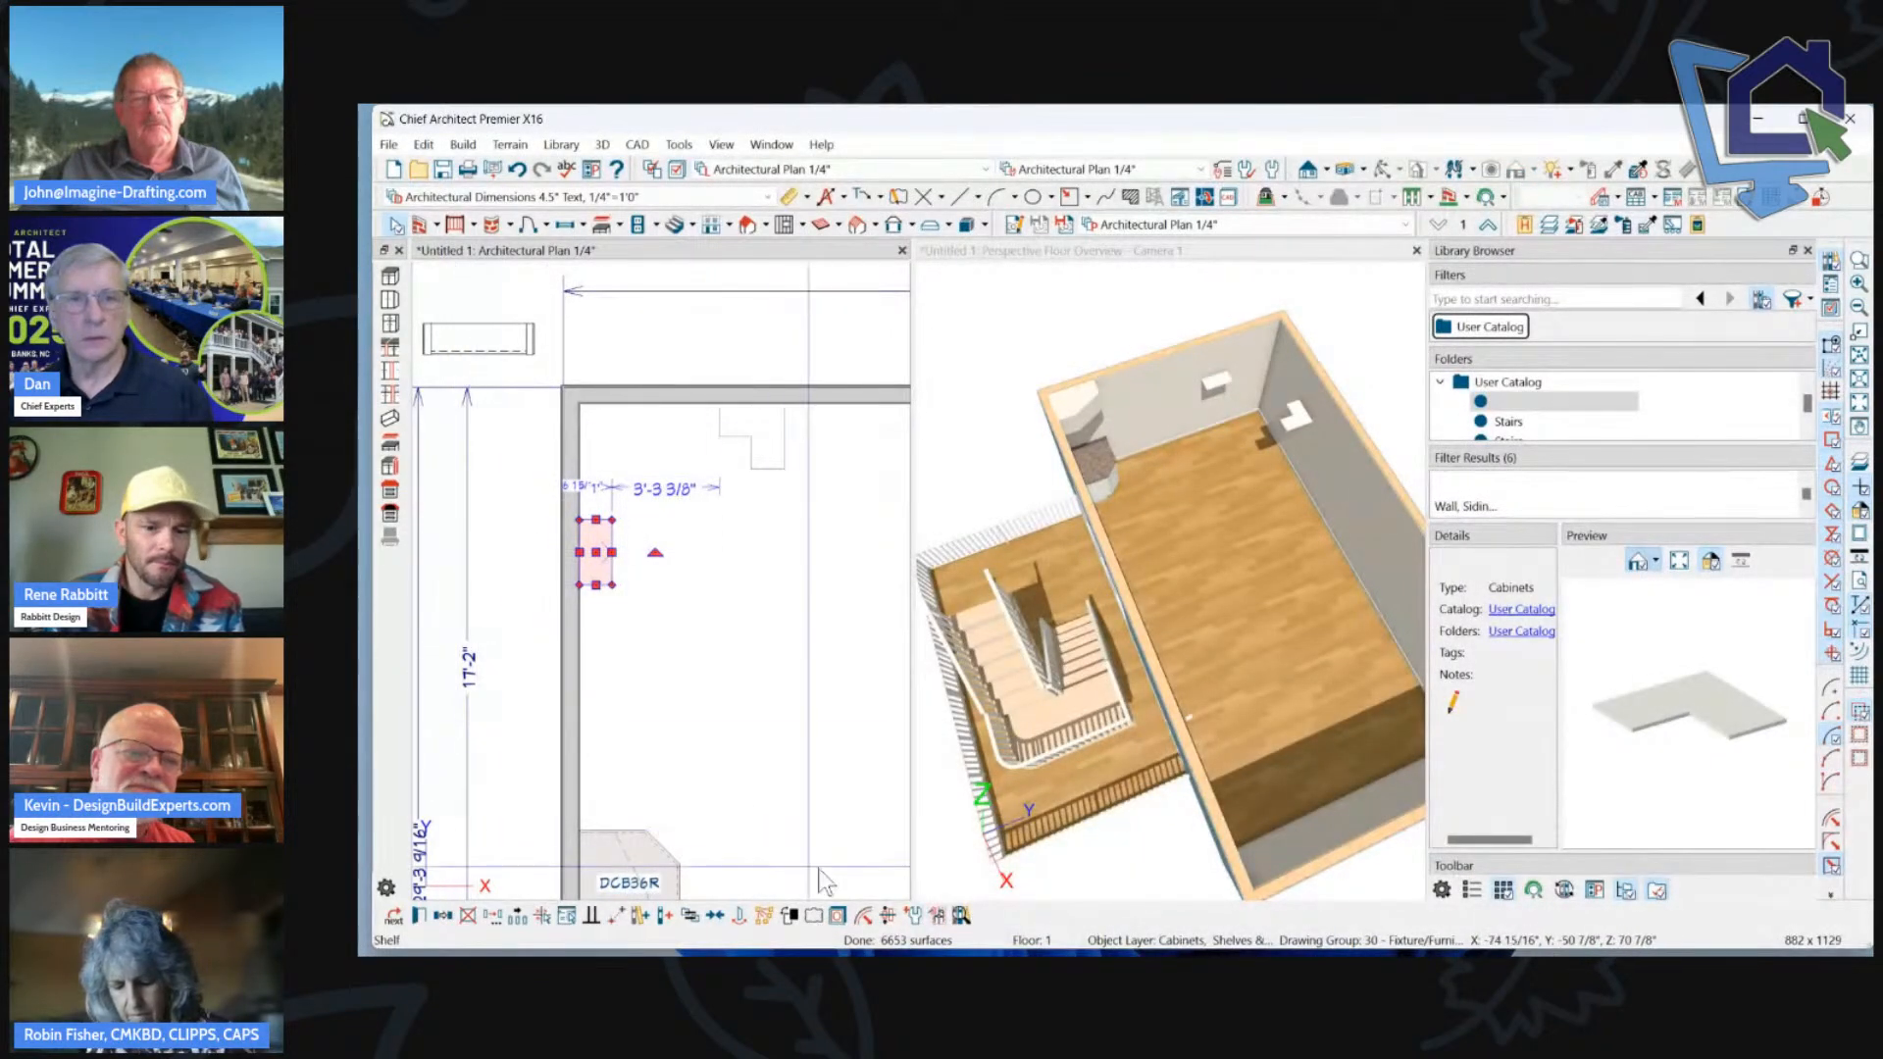
left_click(918, 918)
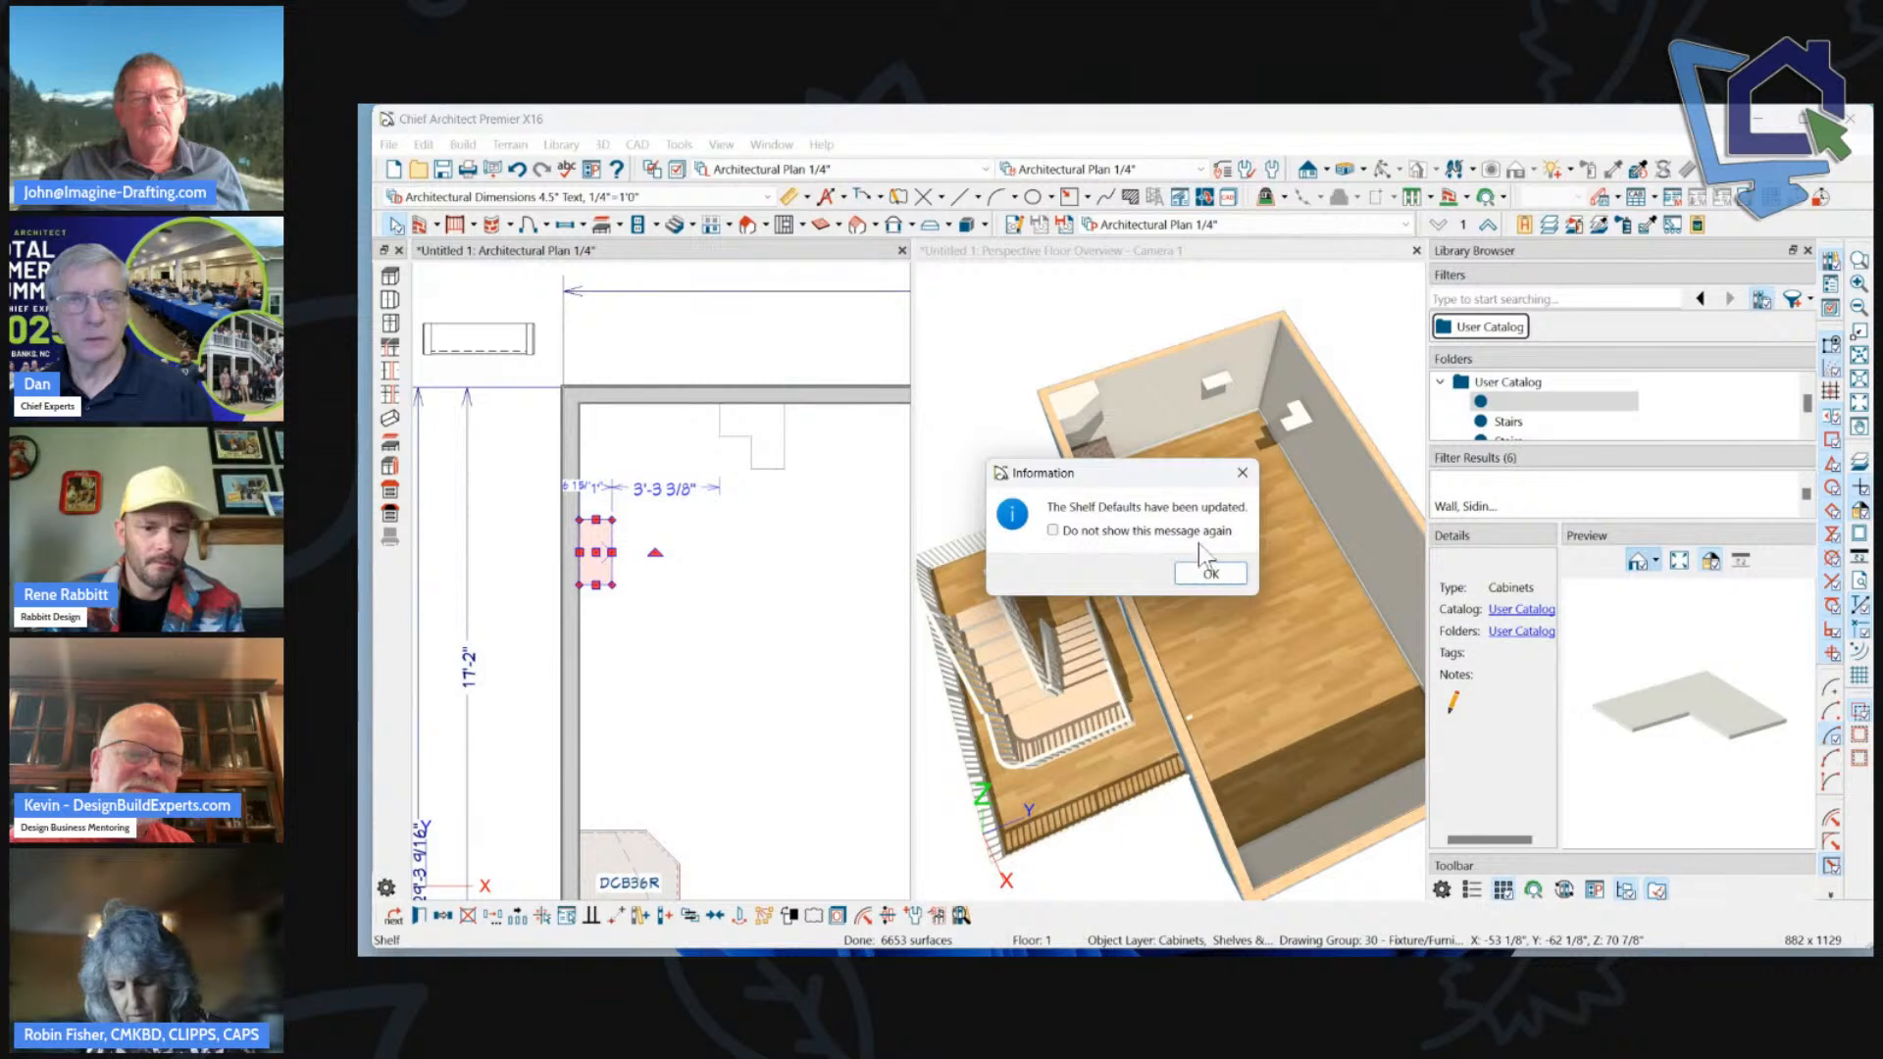
left_click(1214, 574)
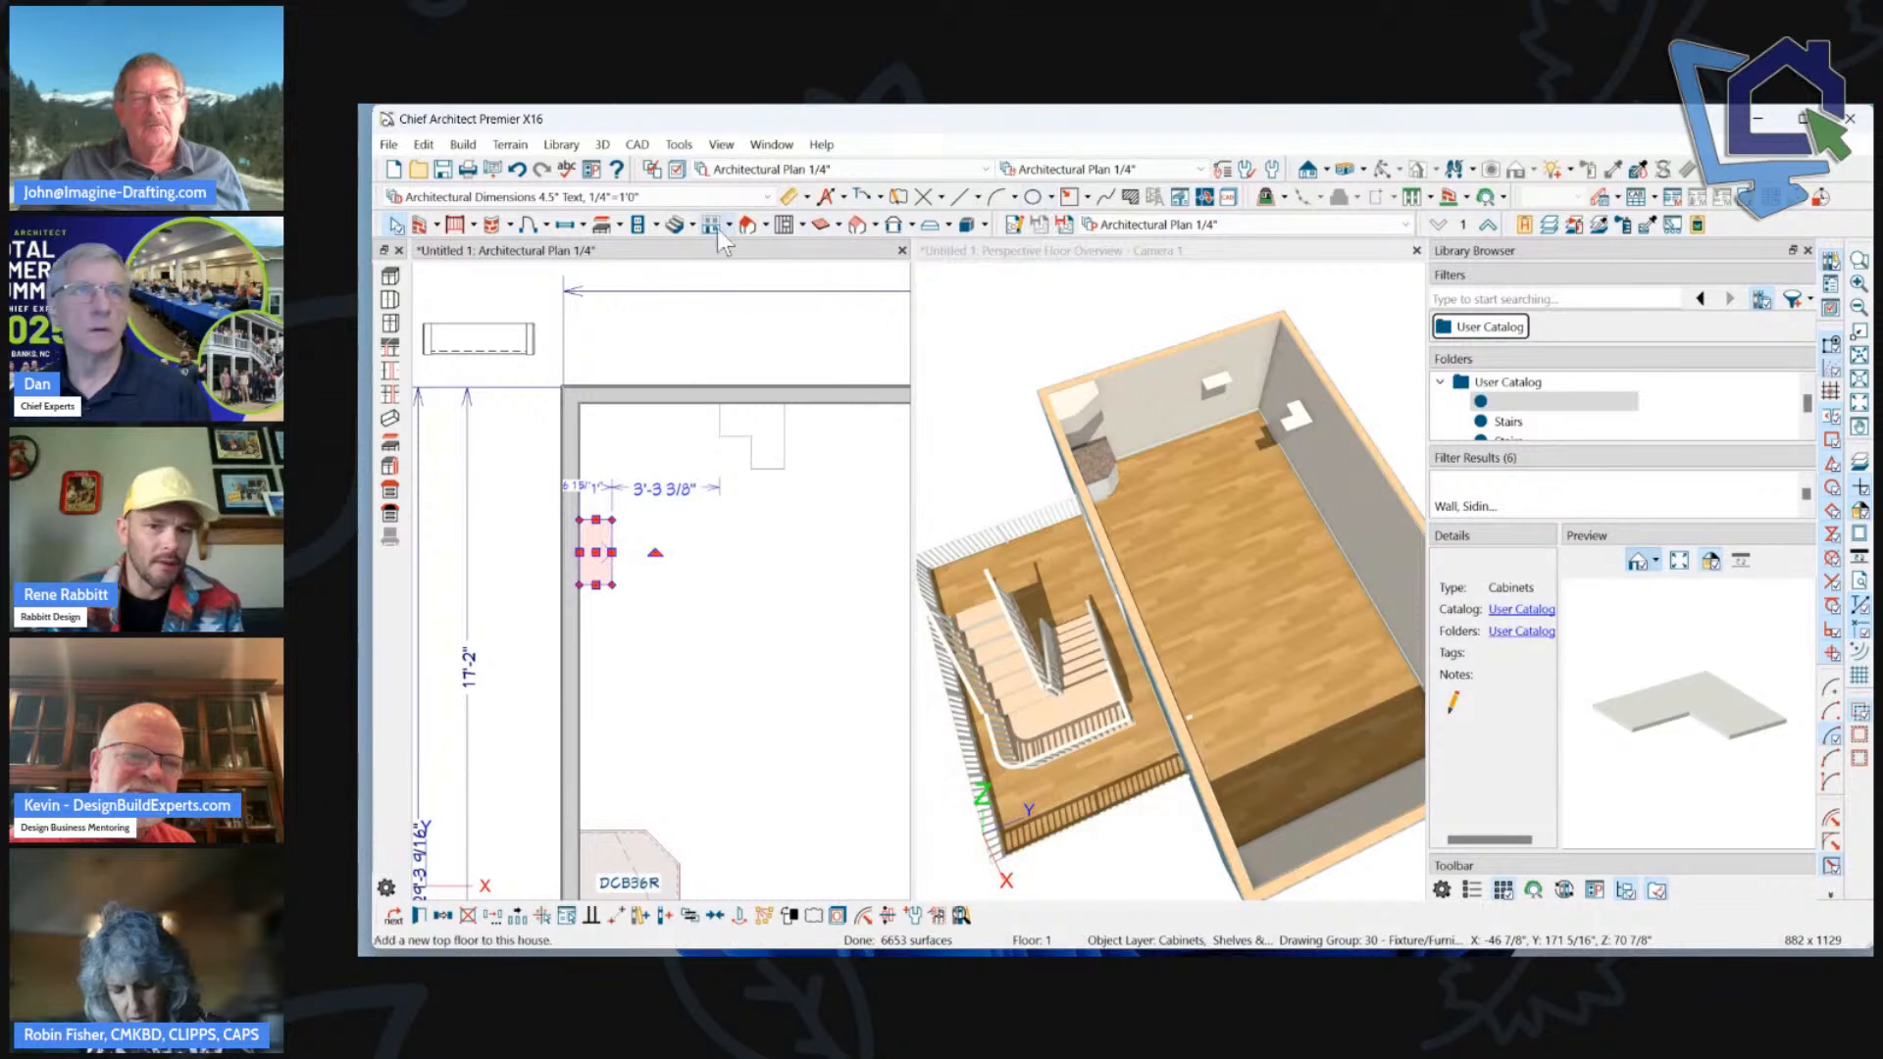
Place a new shelf in the upper-left corner of the room in the plan.
left_click(603, 224)
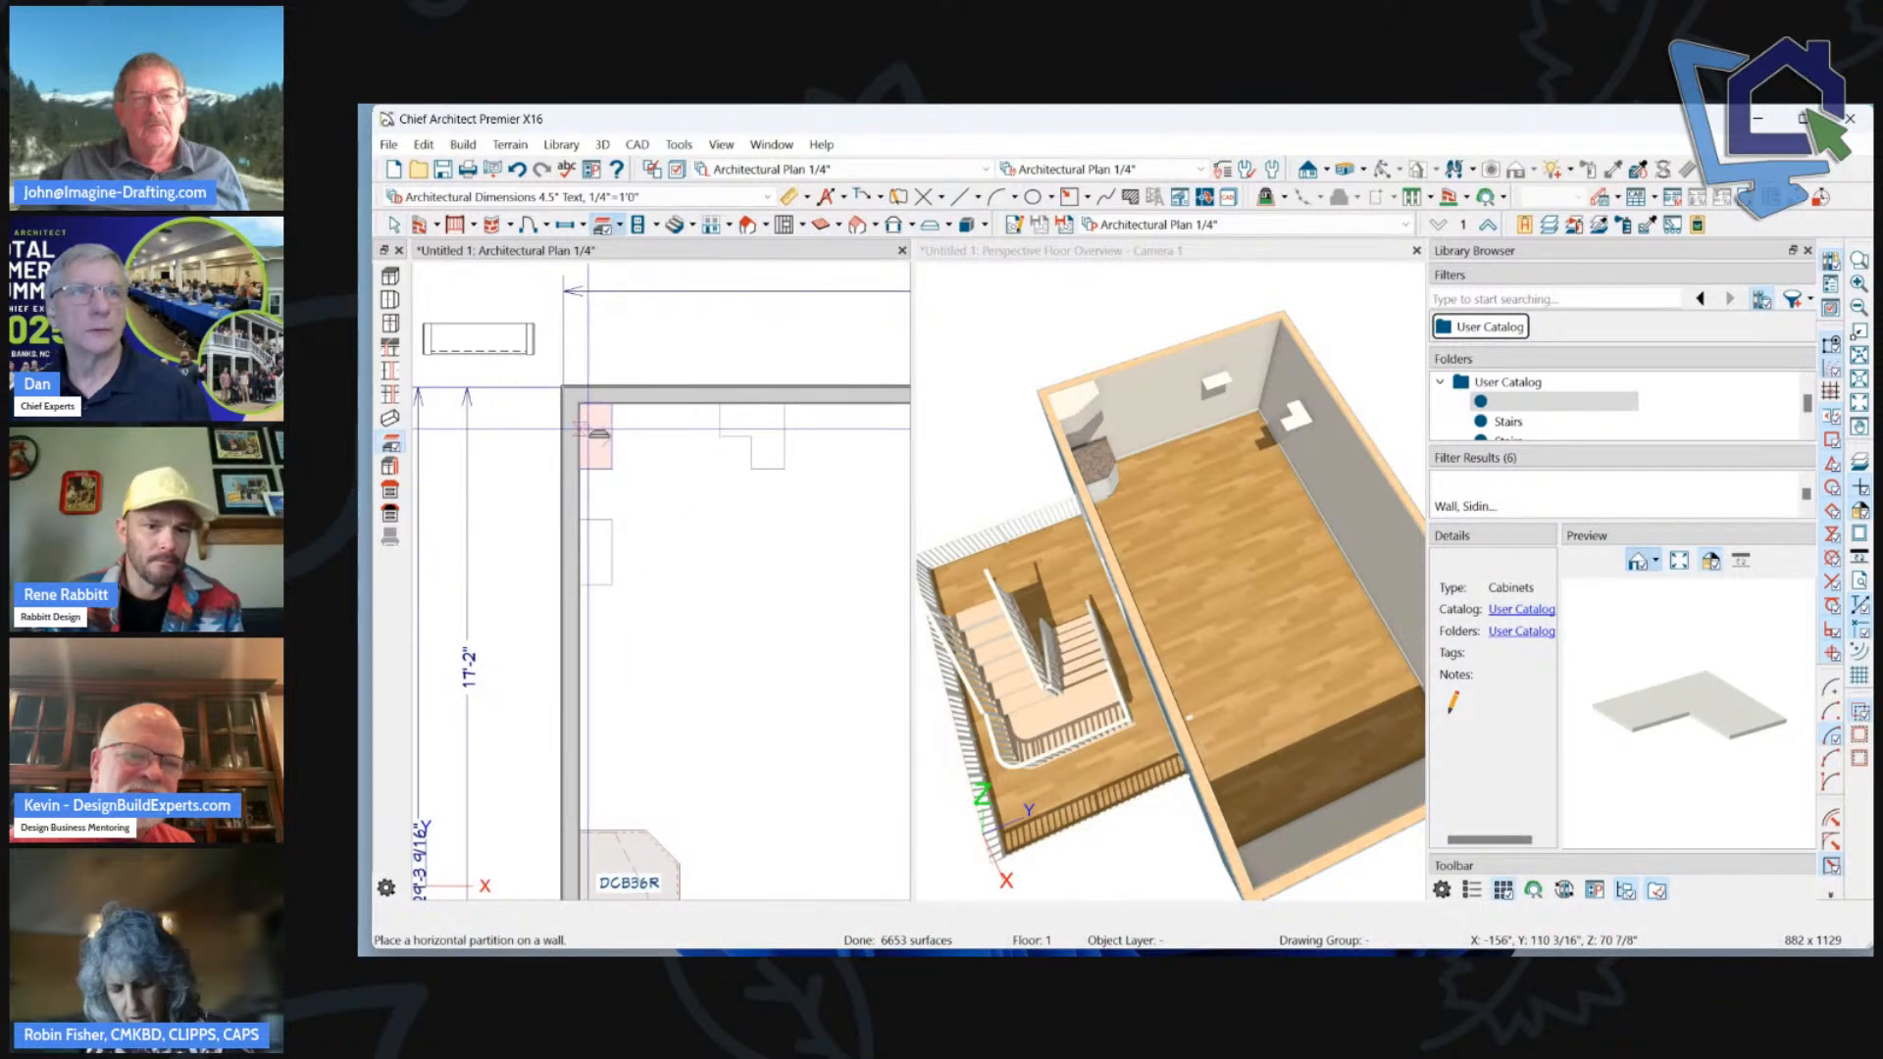
left_click(589, 407)
scroll(764, 319, "down", 2)
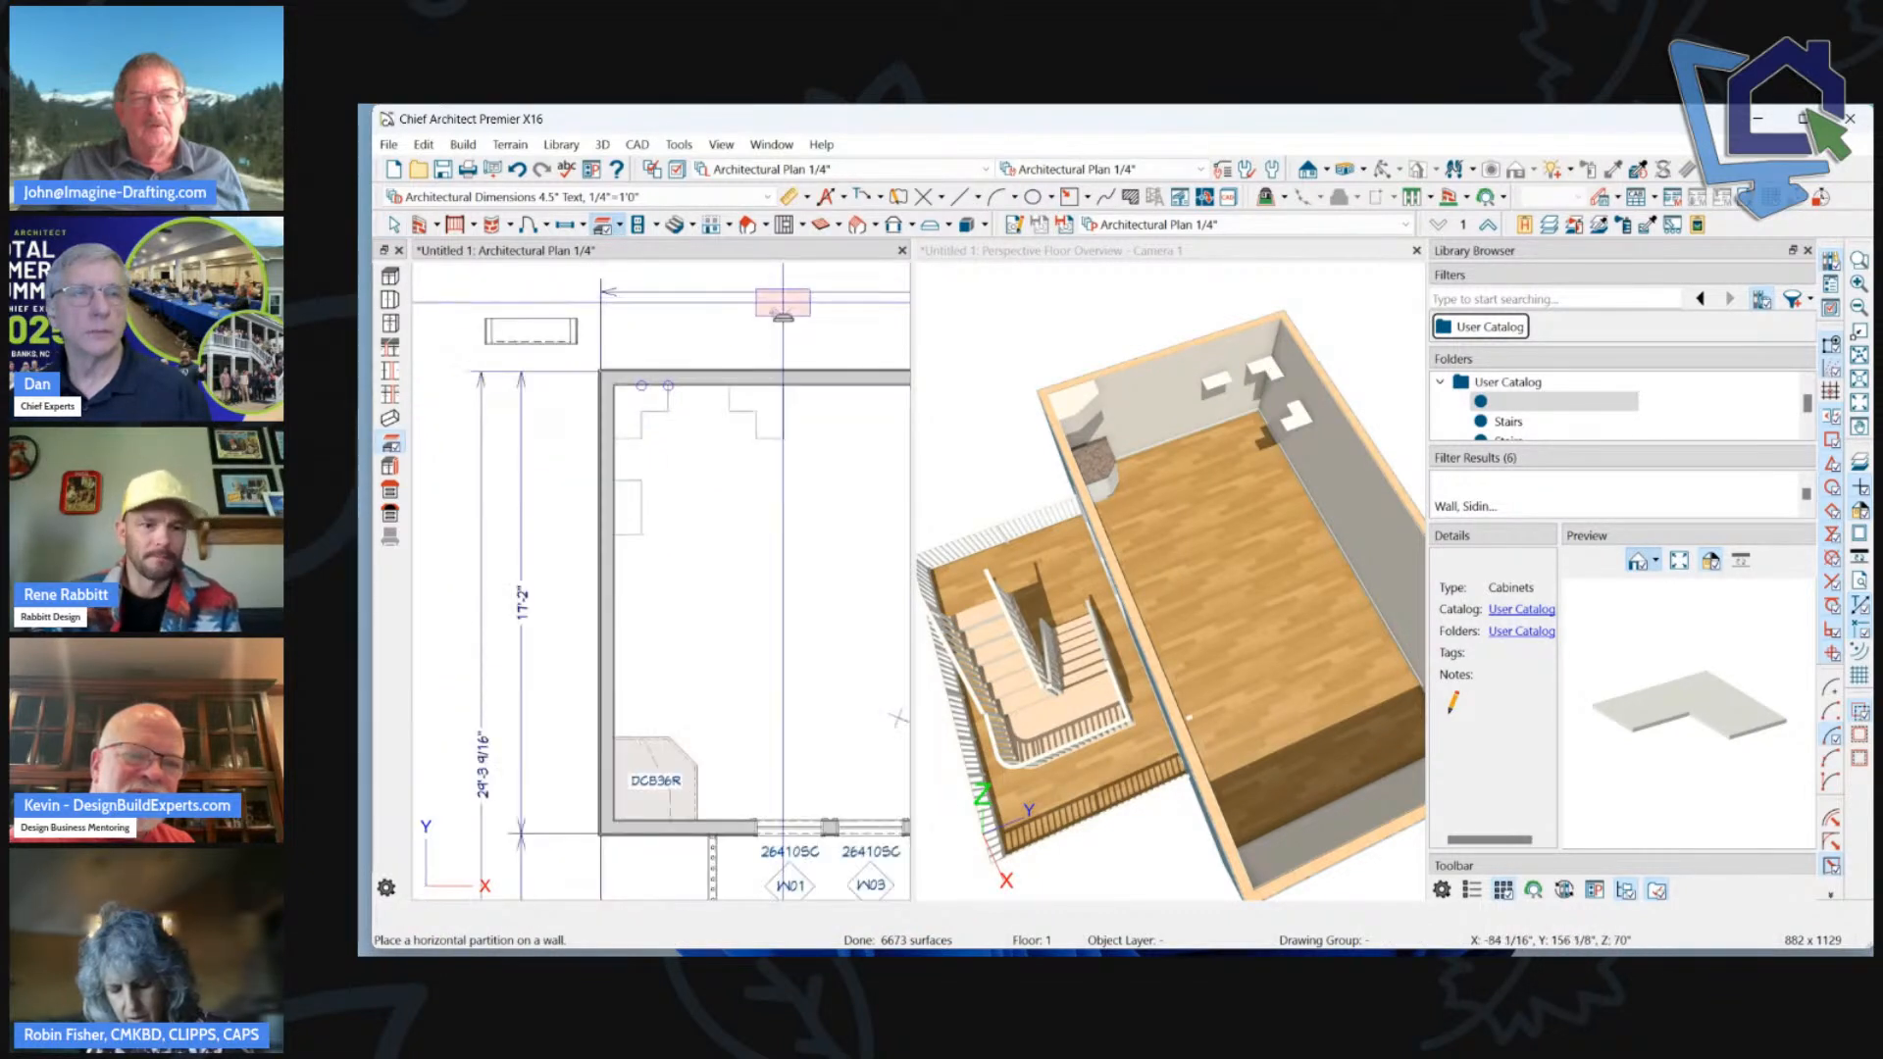
scroll(538, 332, "up", 2)
key("space")
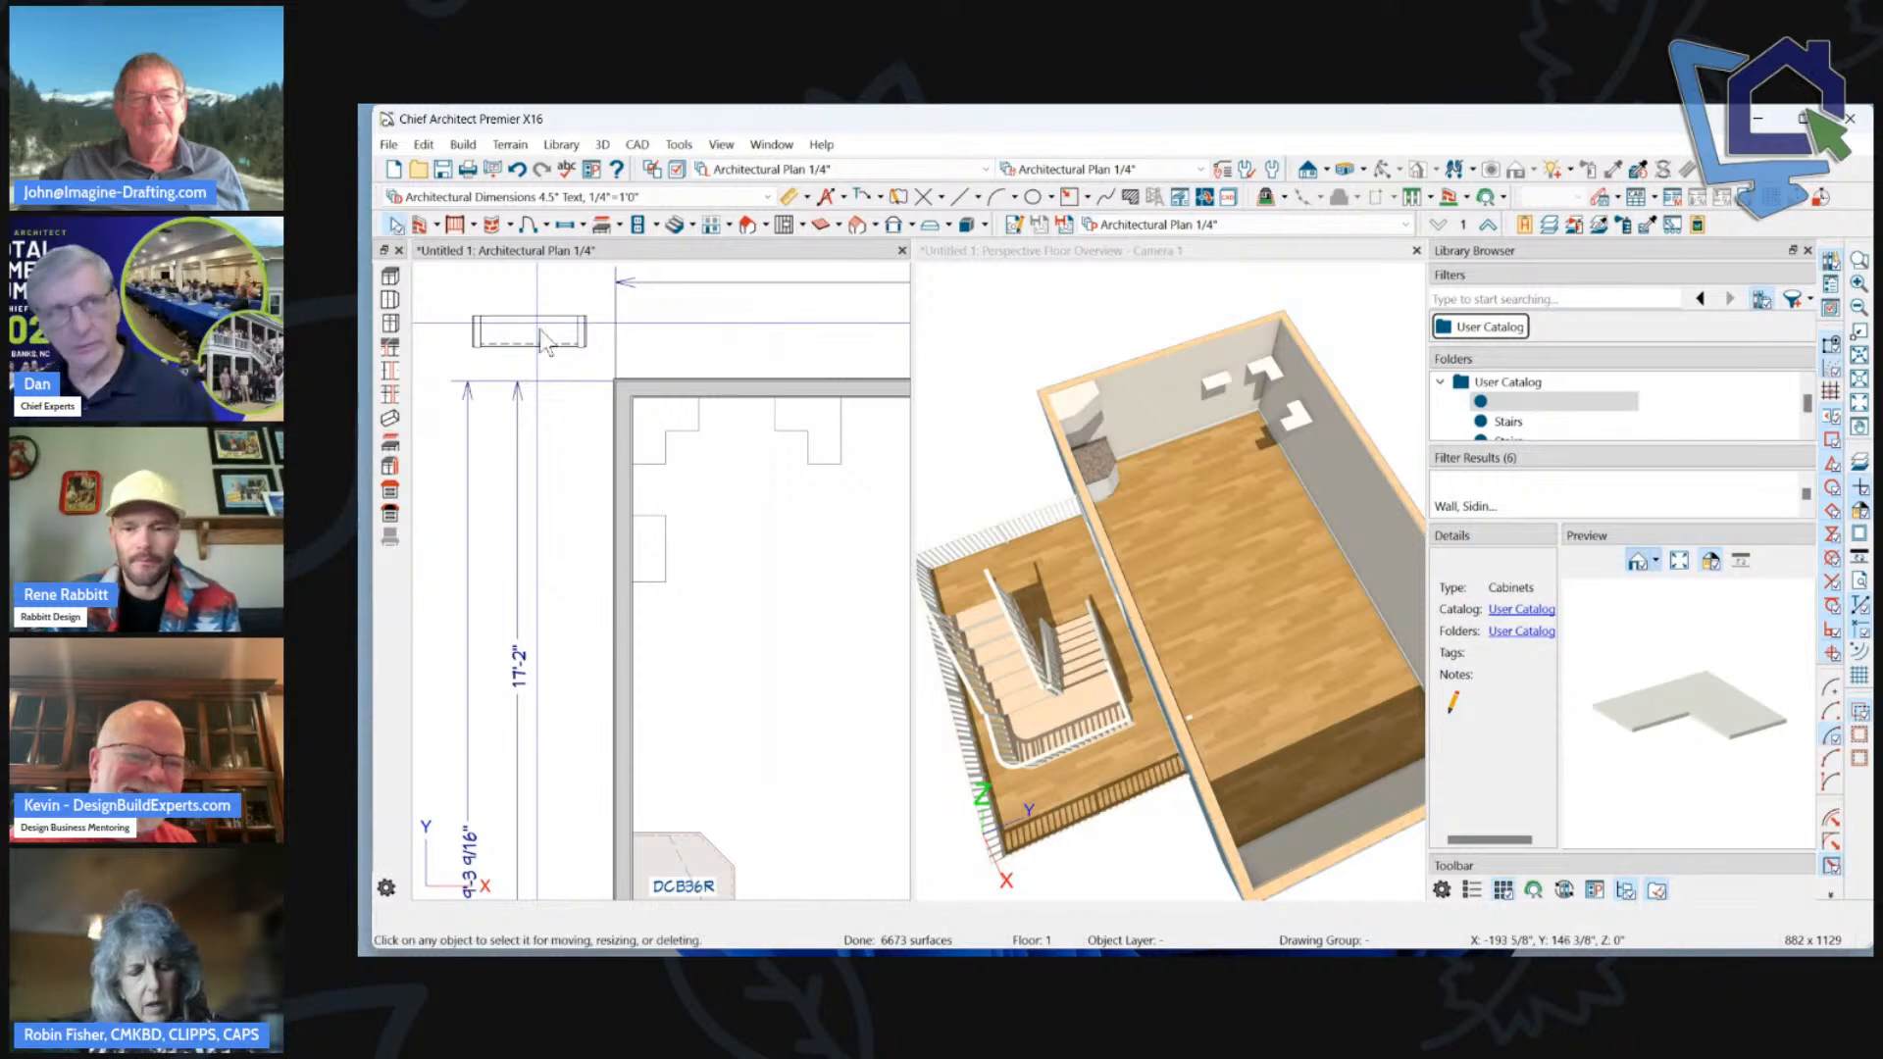
Check the corner type in the new corner shelf's specification without changing anything.
scroll(670, 374, "up", 1)
double_click(686, 432)
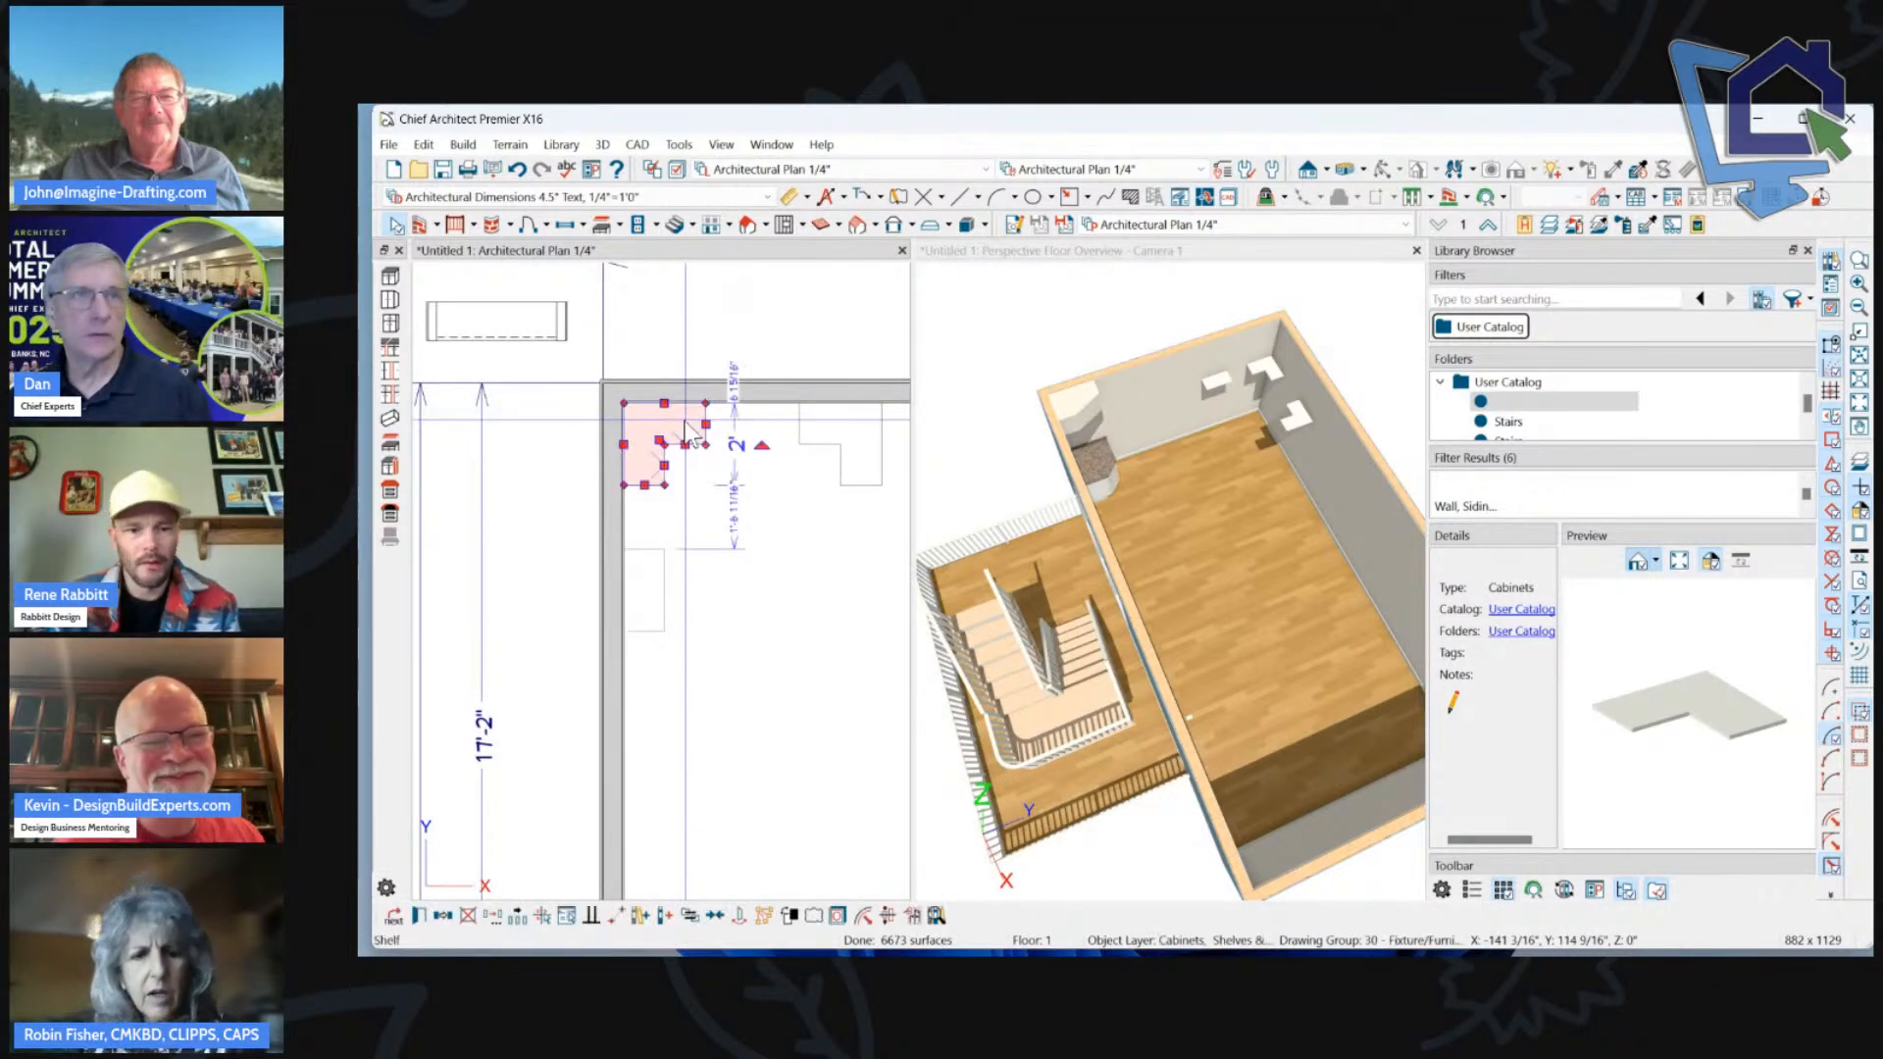
left_click(1540, 851)
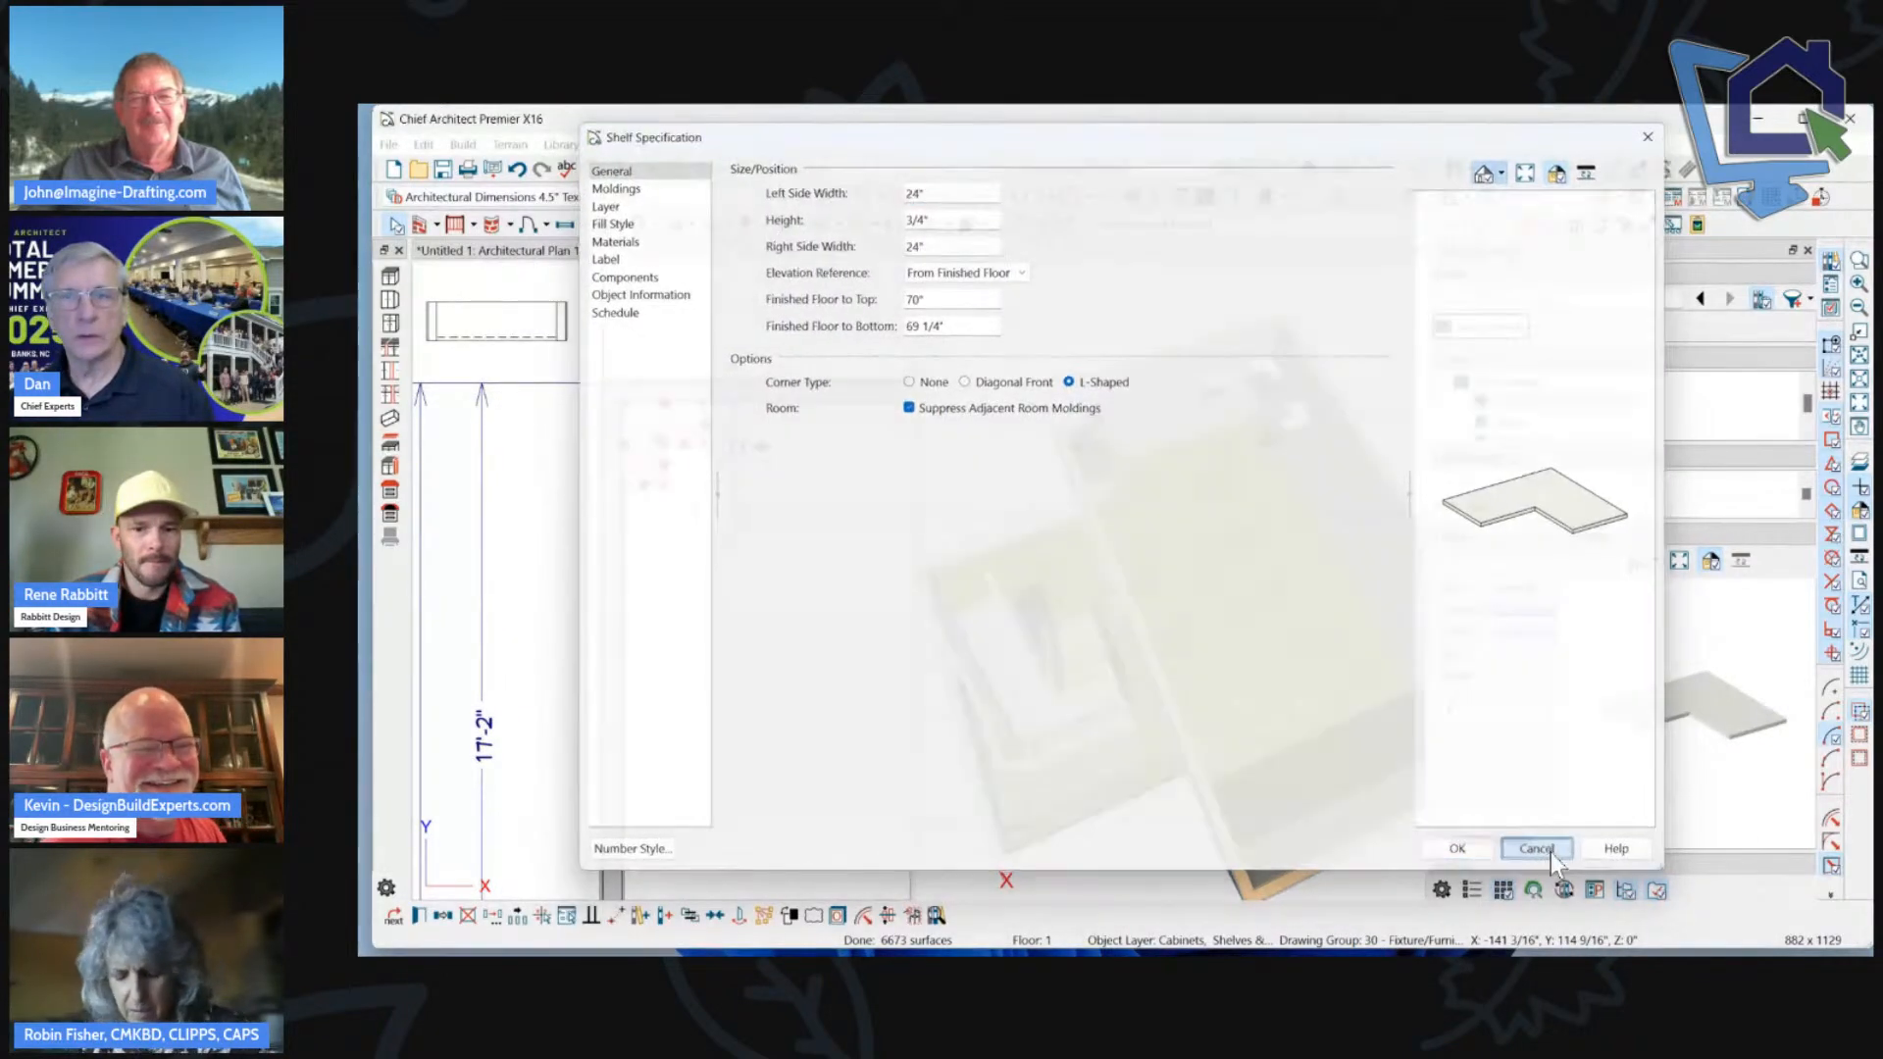
left_click(674, 550)
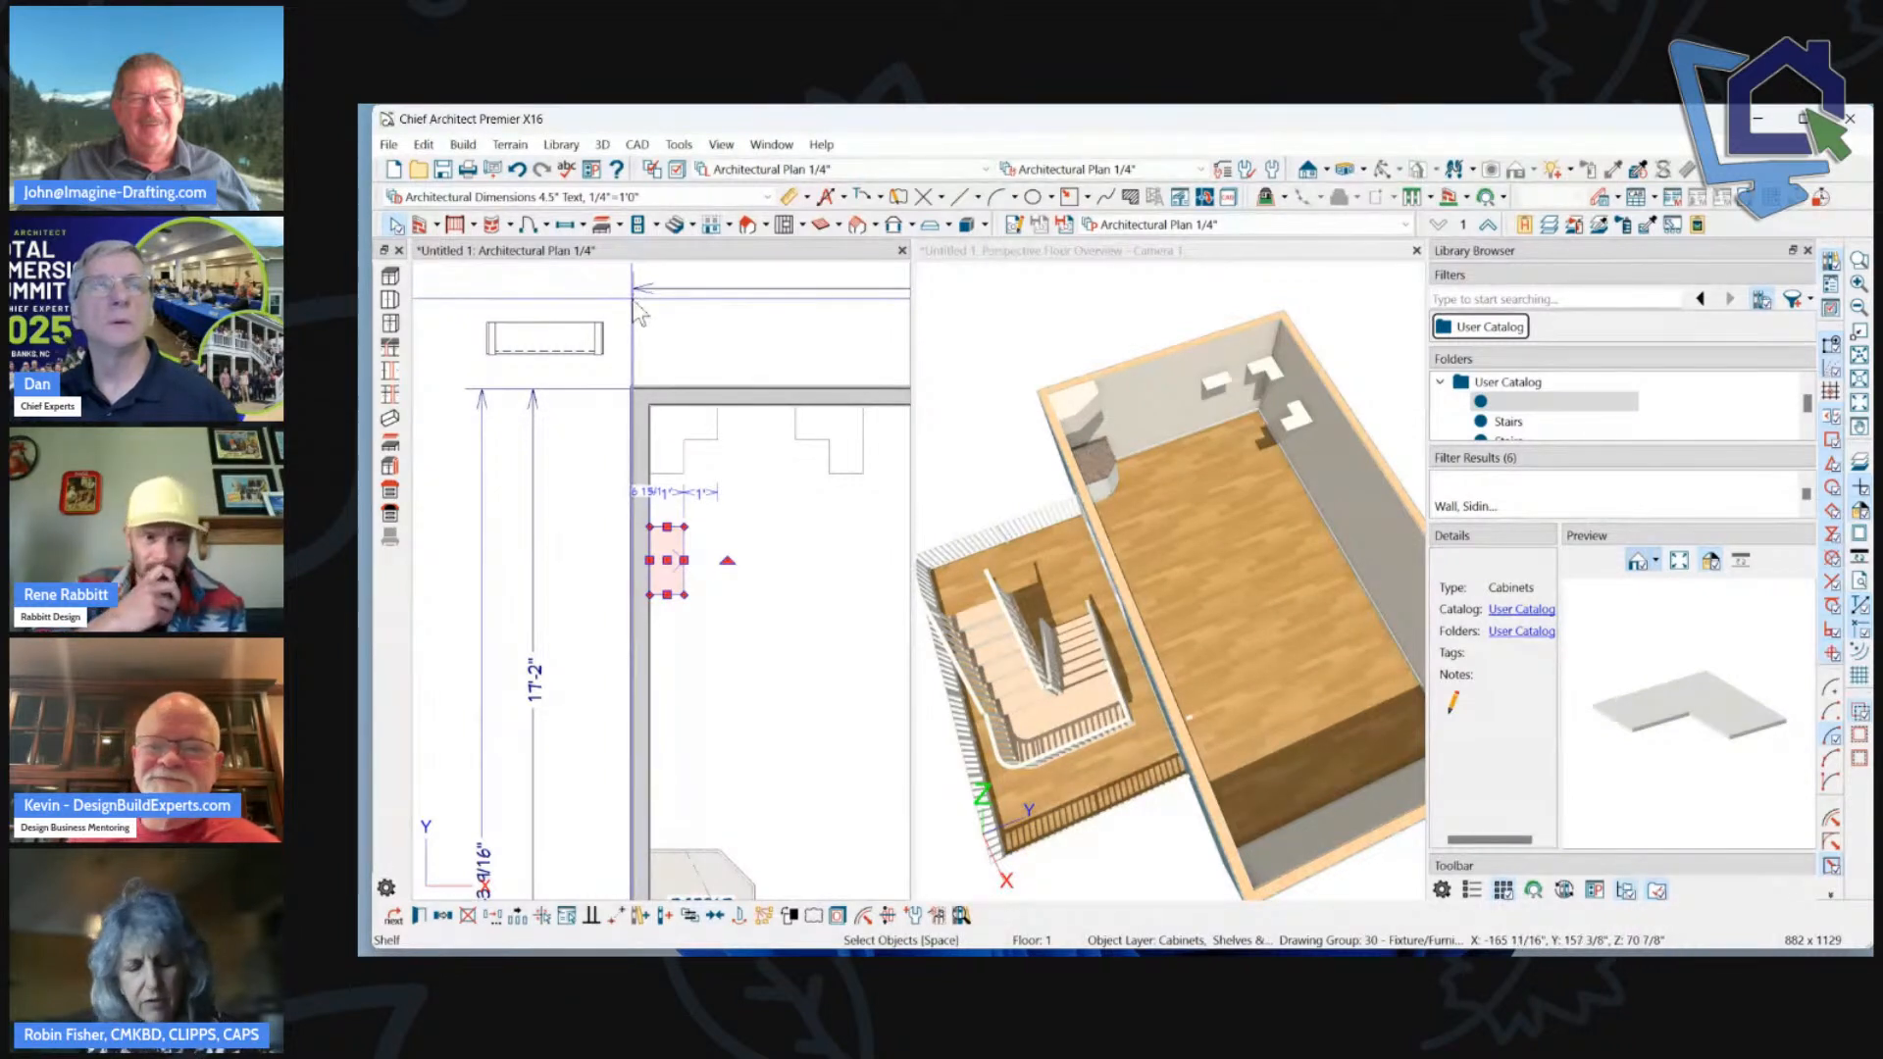
Delete the L-shaped shelf in the room's upper-left corner and the rectangular shelf on the wall below it.
left_click(707, 430)
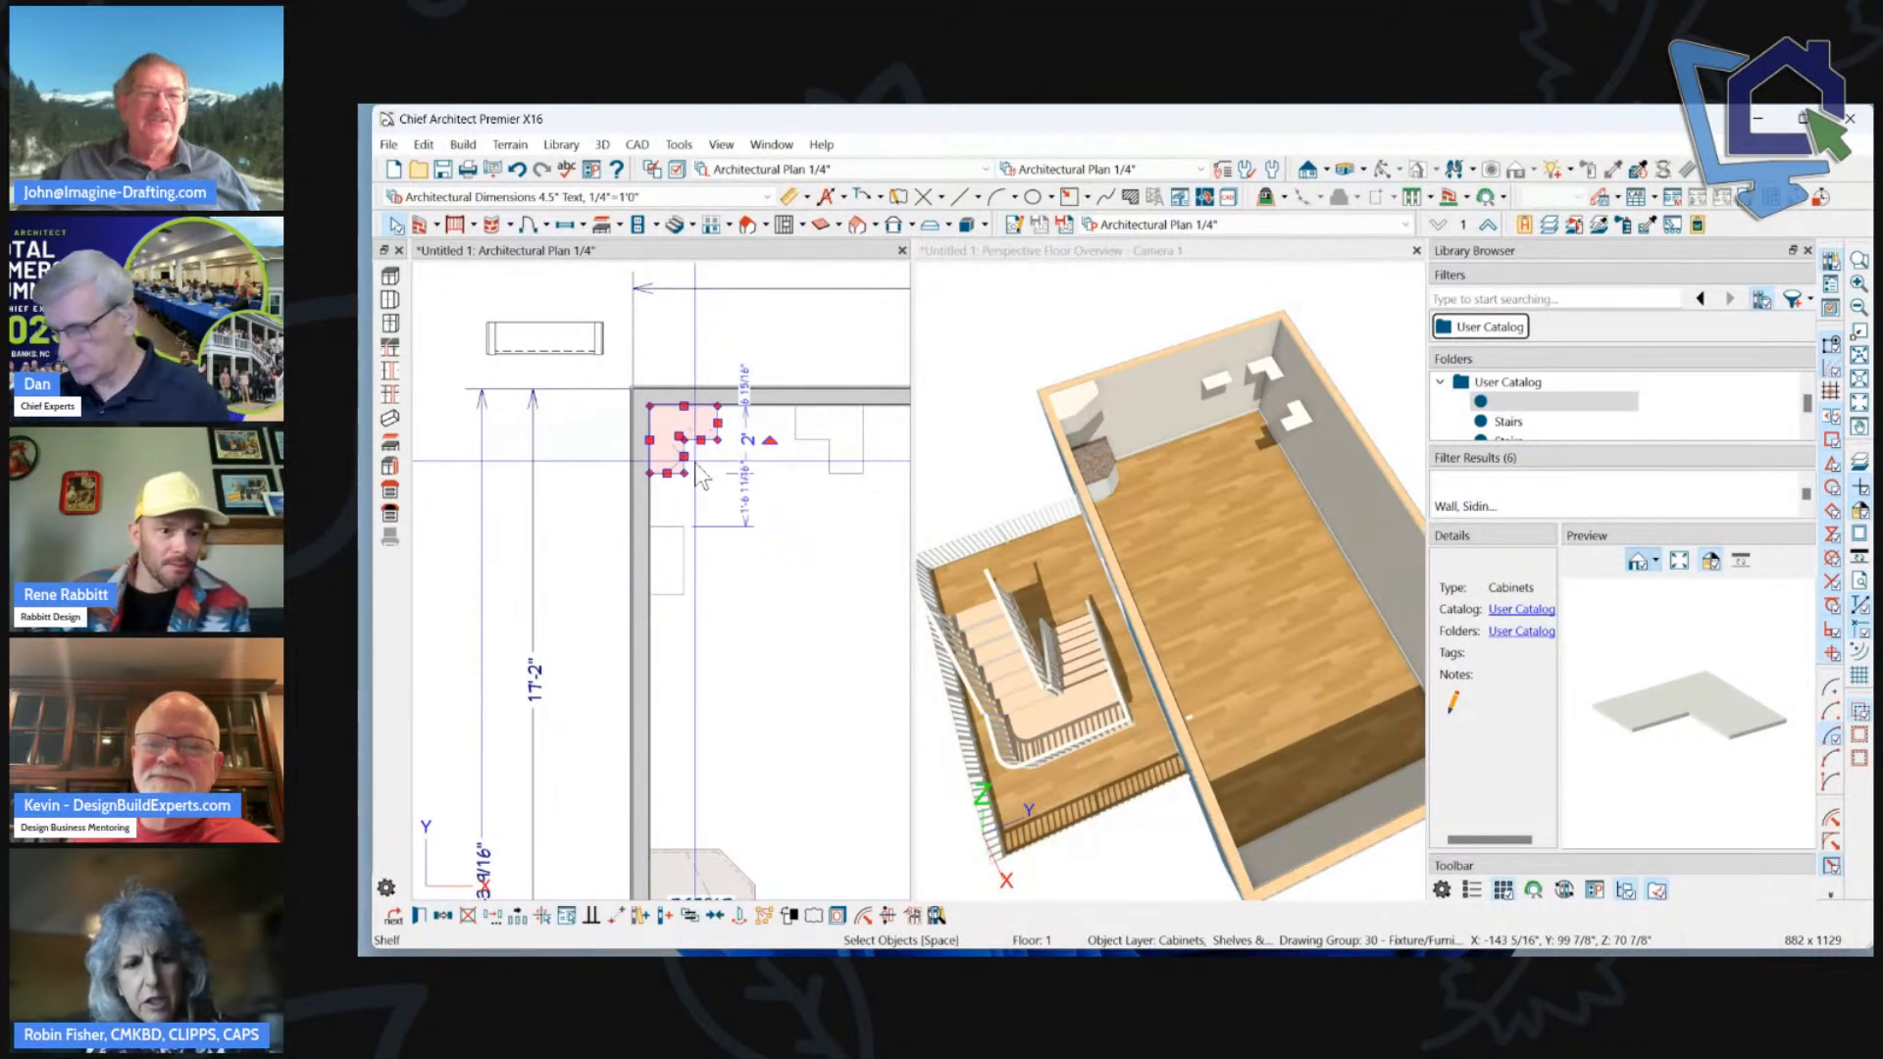
key("Delete")
left_click(667, 559)
key("Delete")
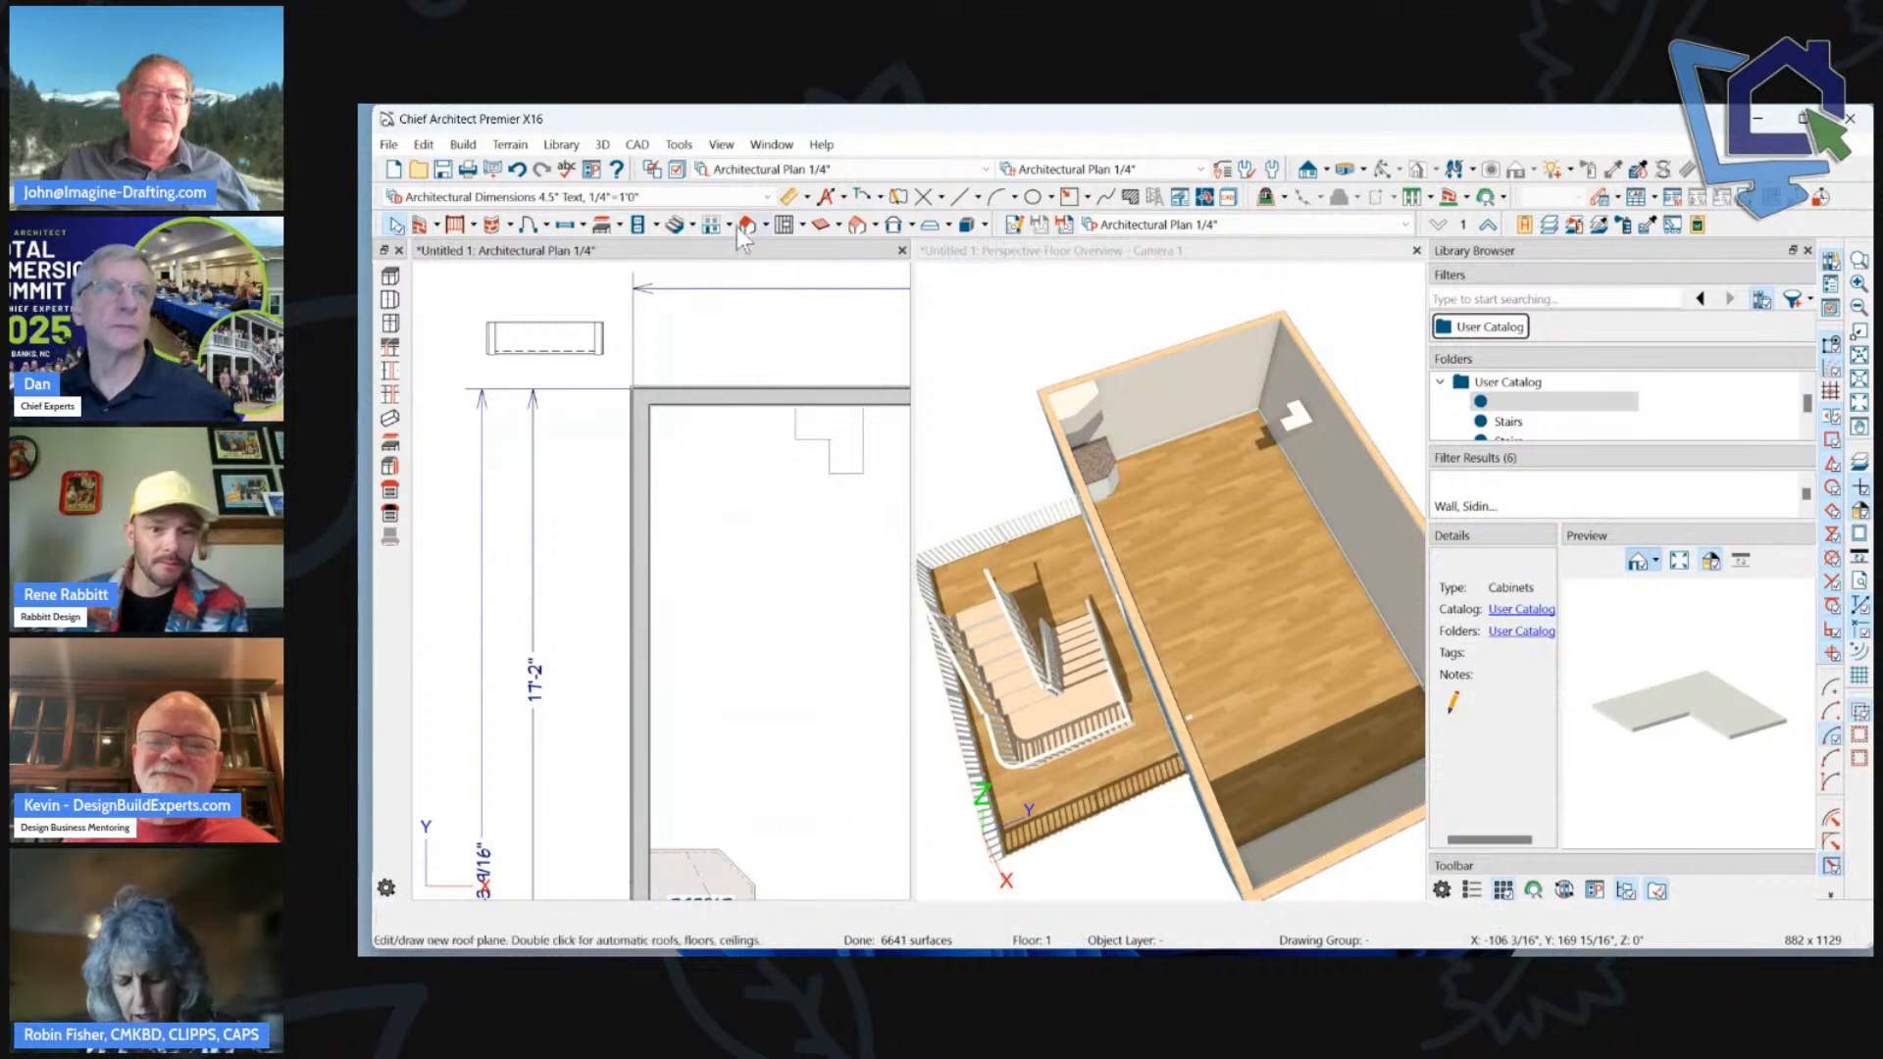
Review the Shelf Defaults and place another shelf in the room's upper-left corner.
left_click(601, 225)
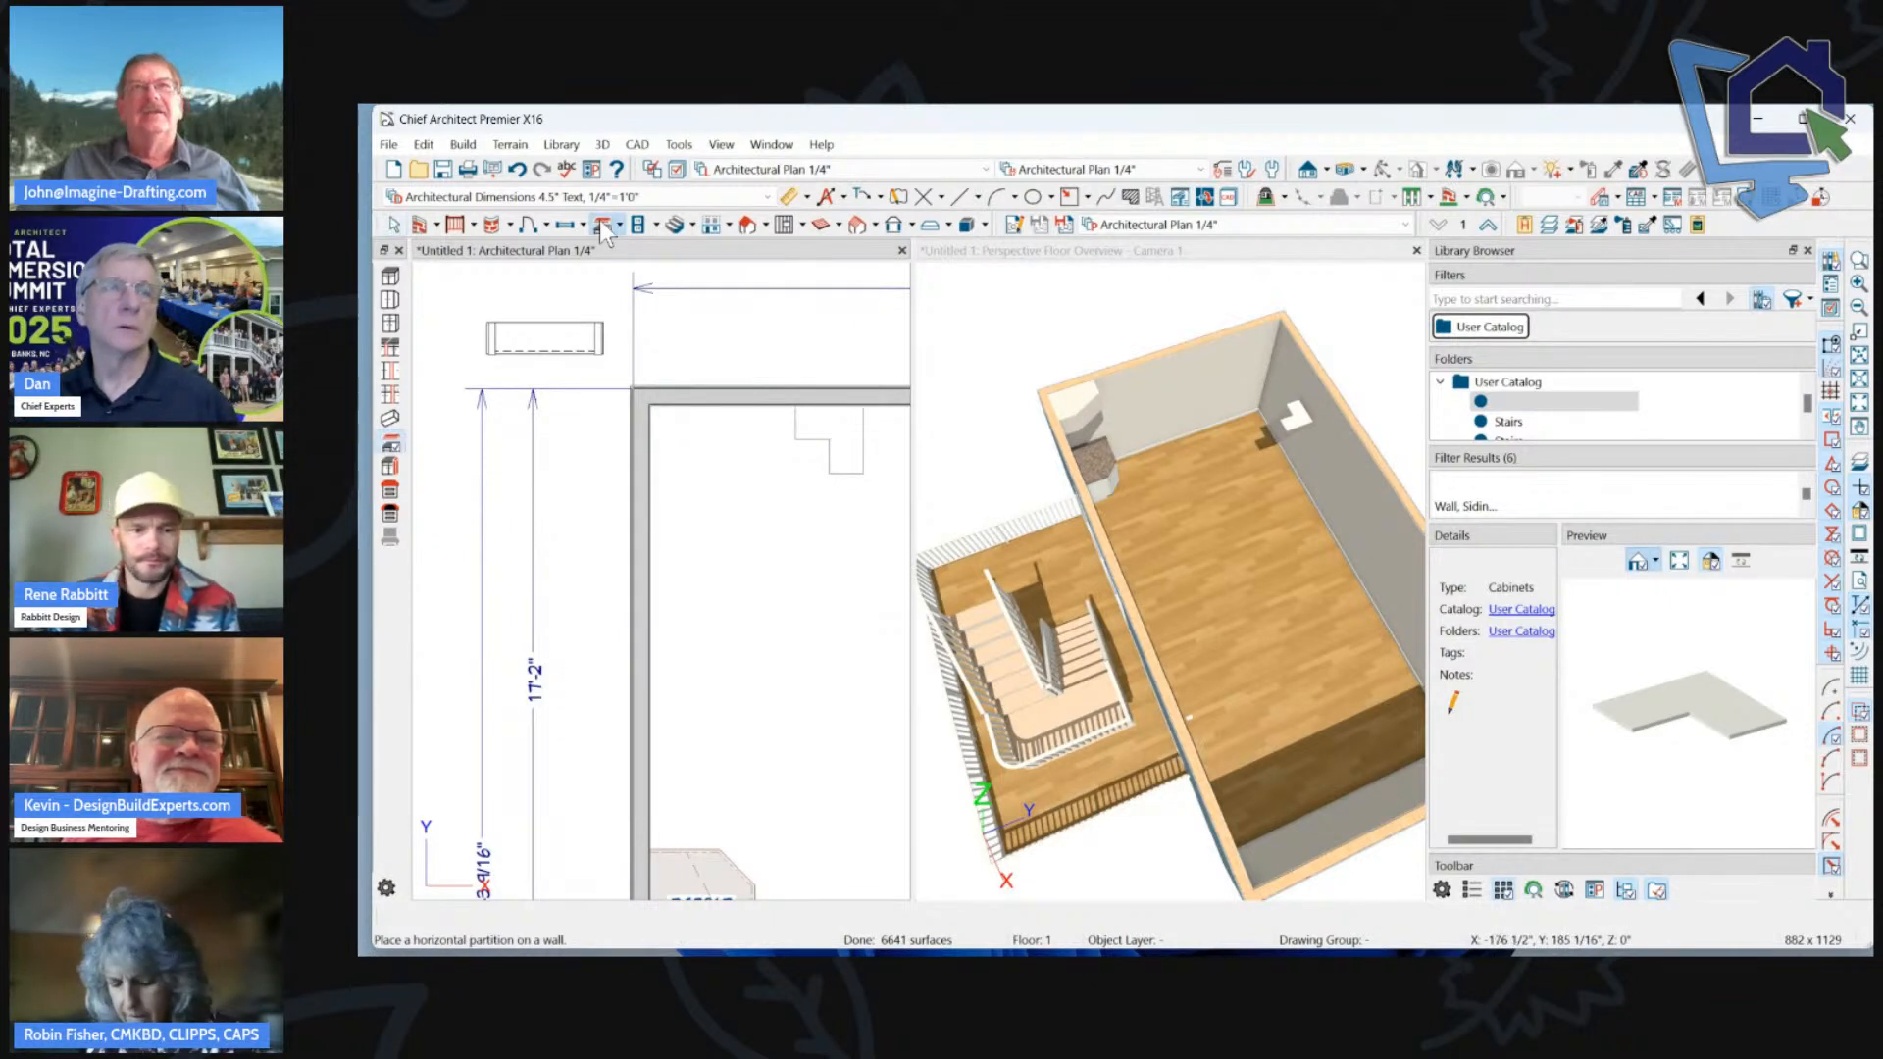
double_click(598, 220)
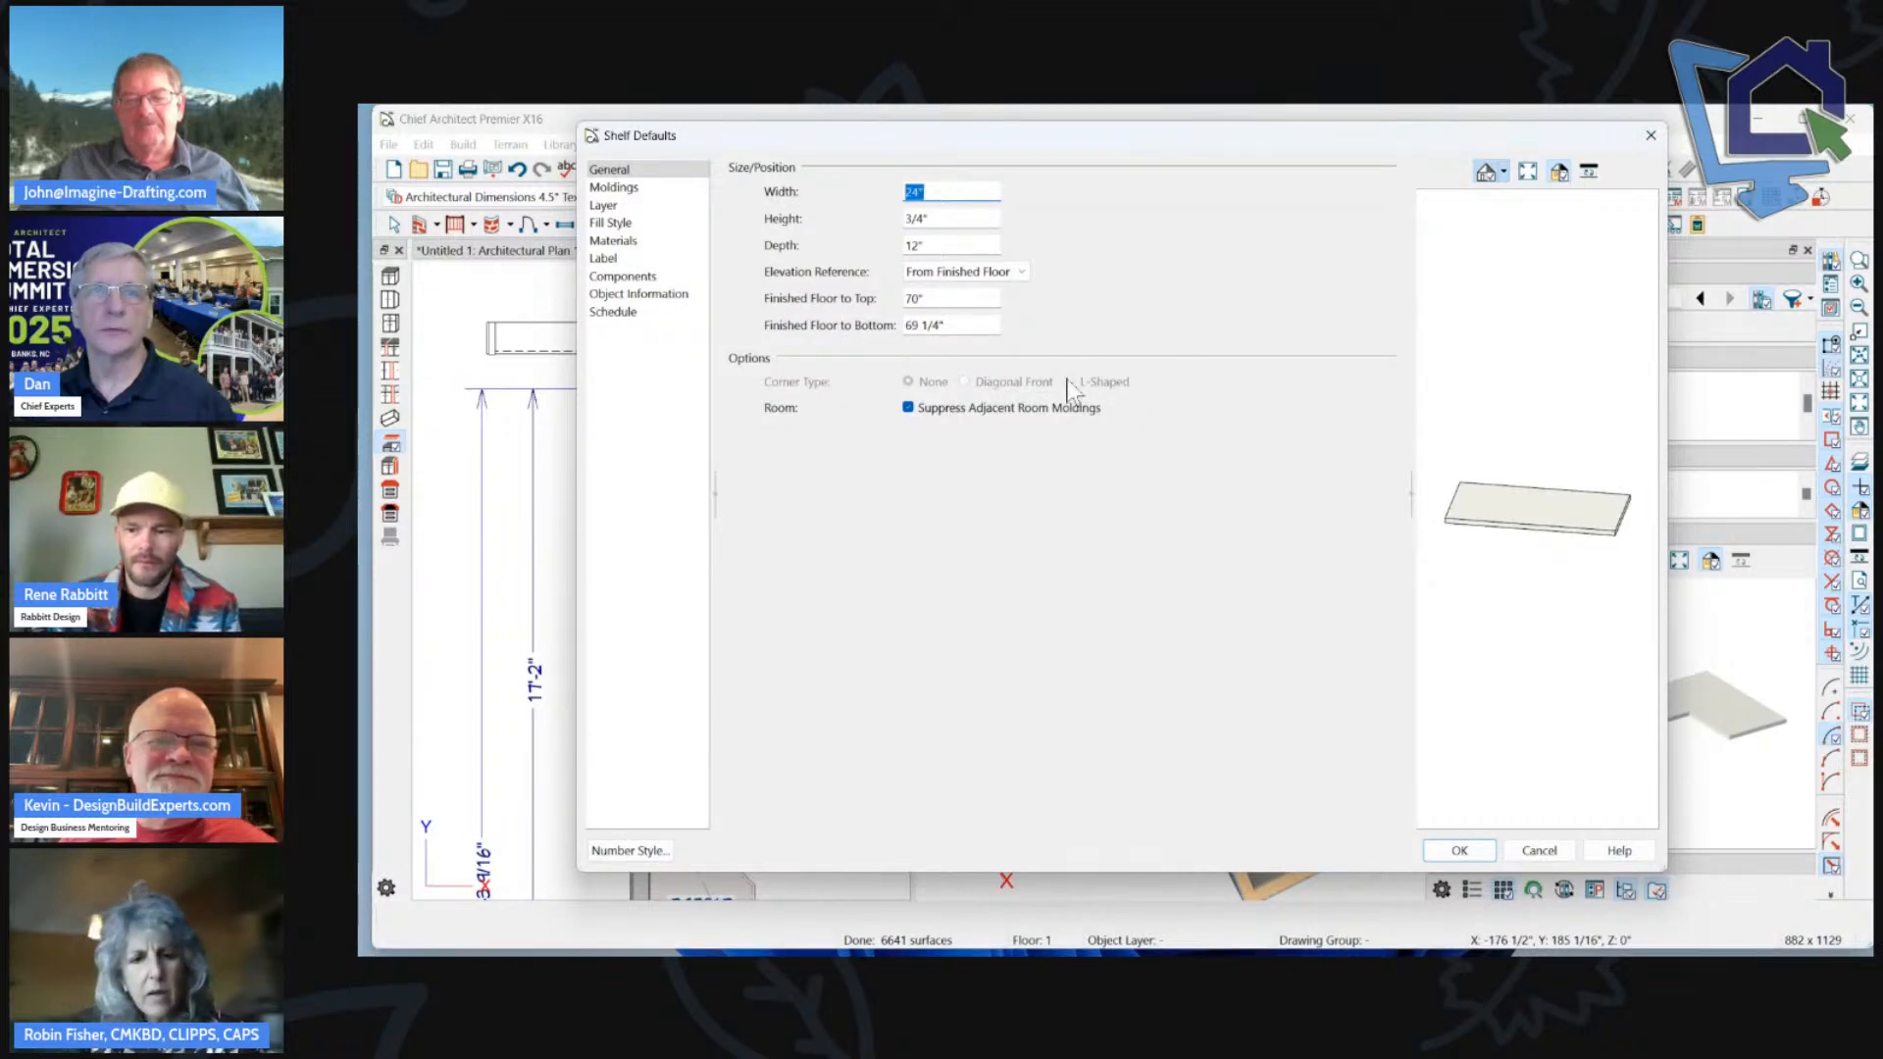
left_click(1463, 849)
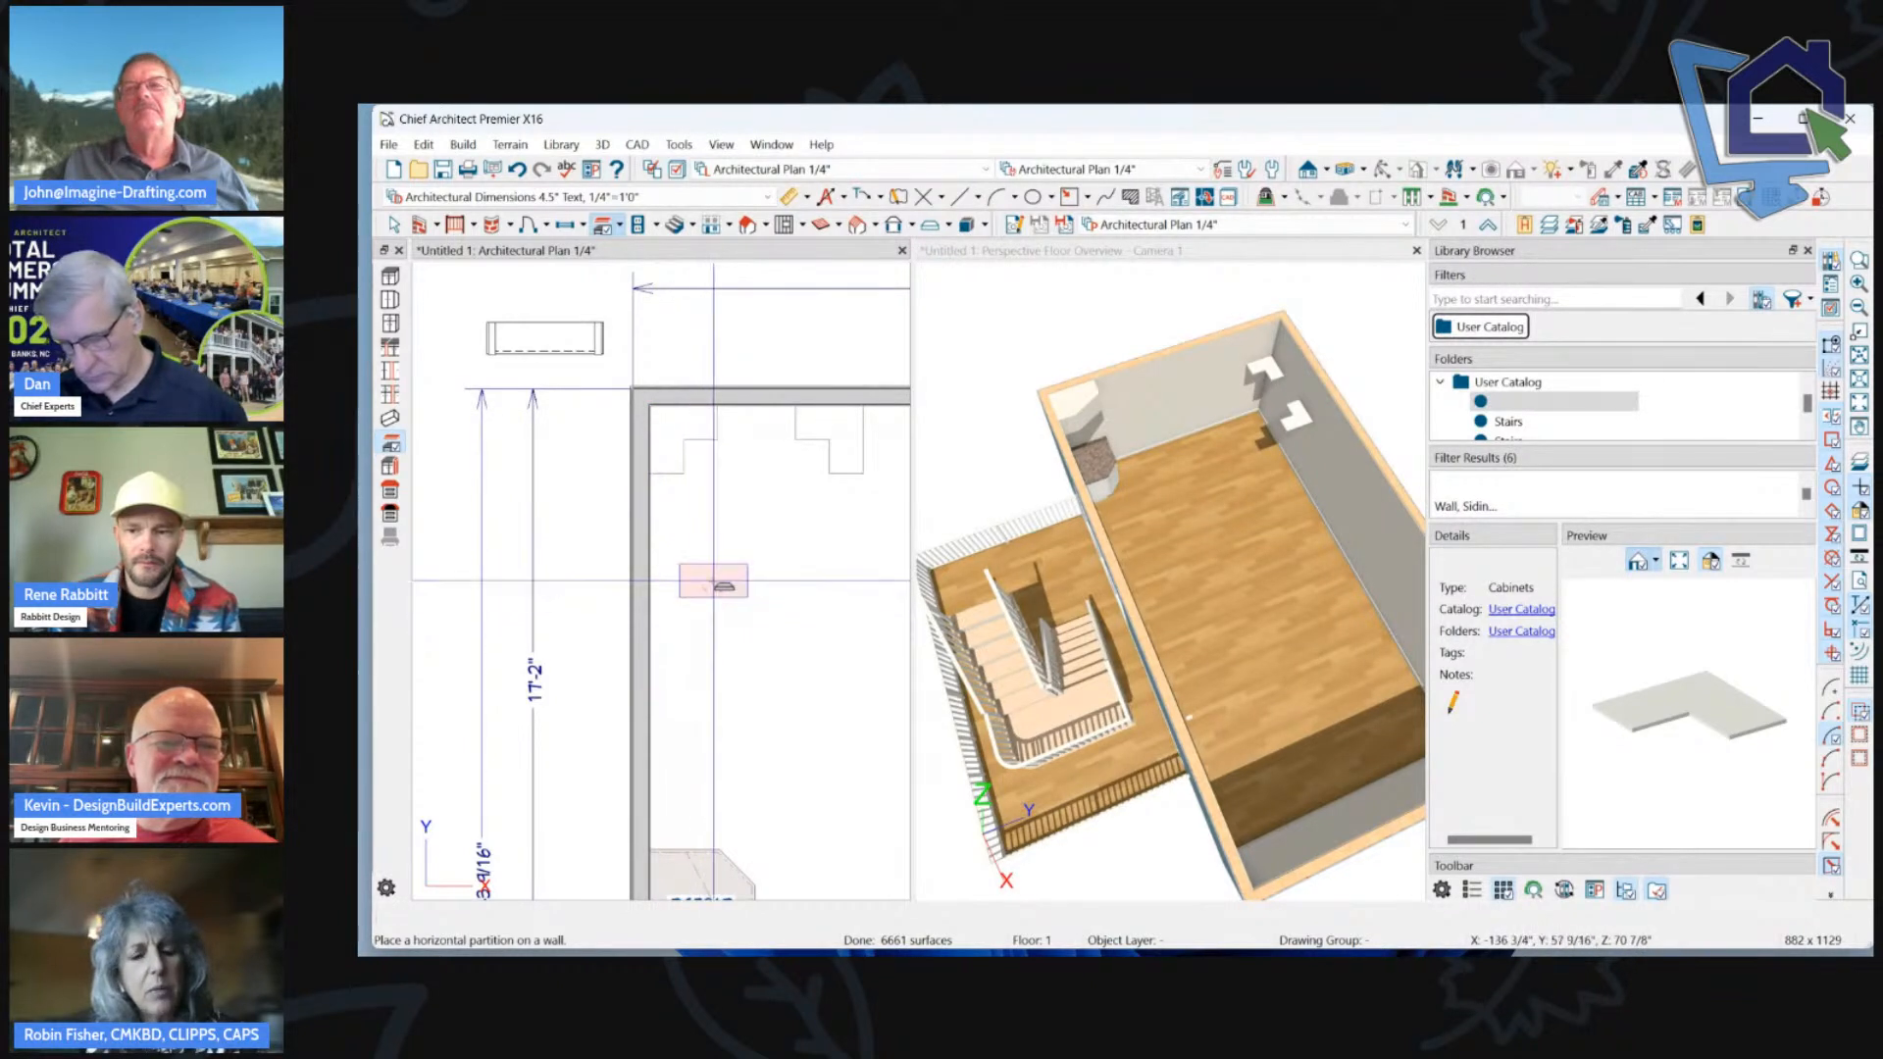
left_click(683, 438)
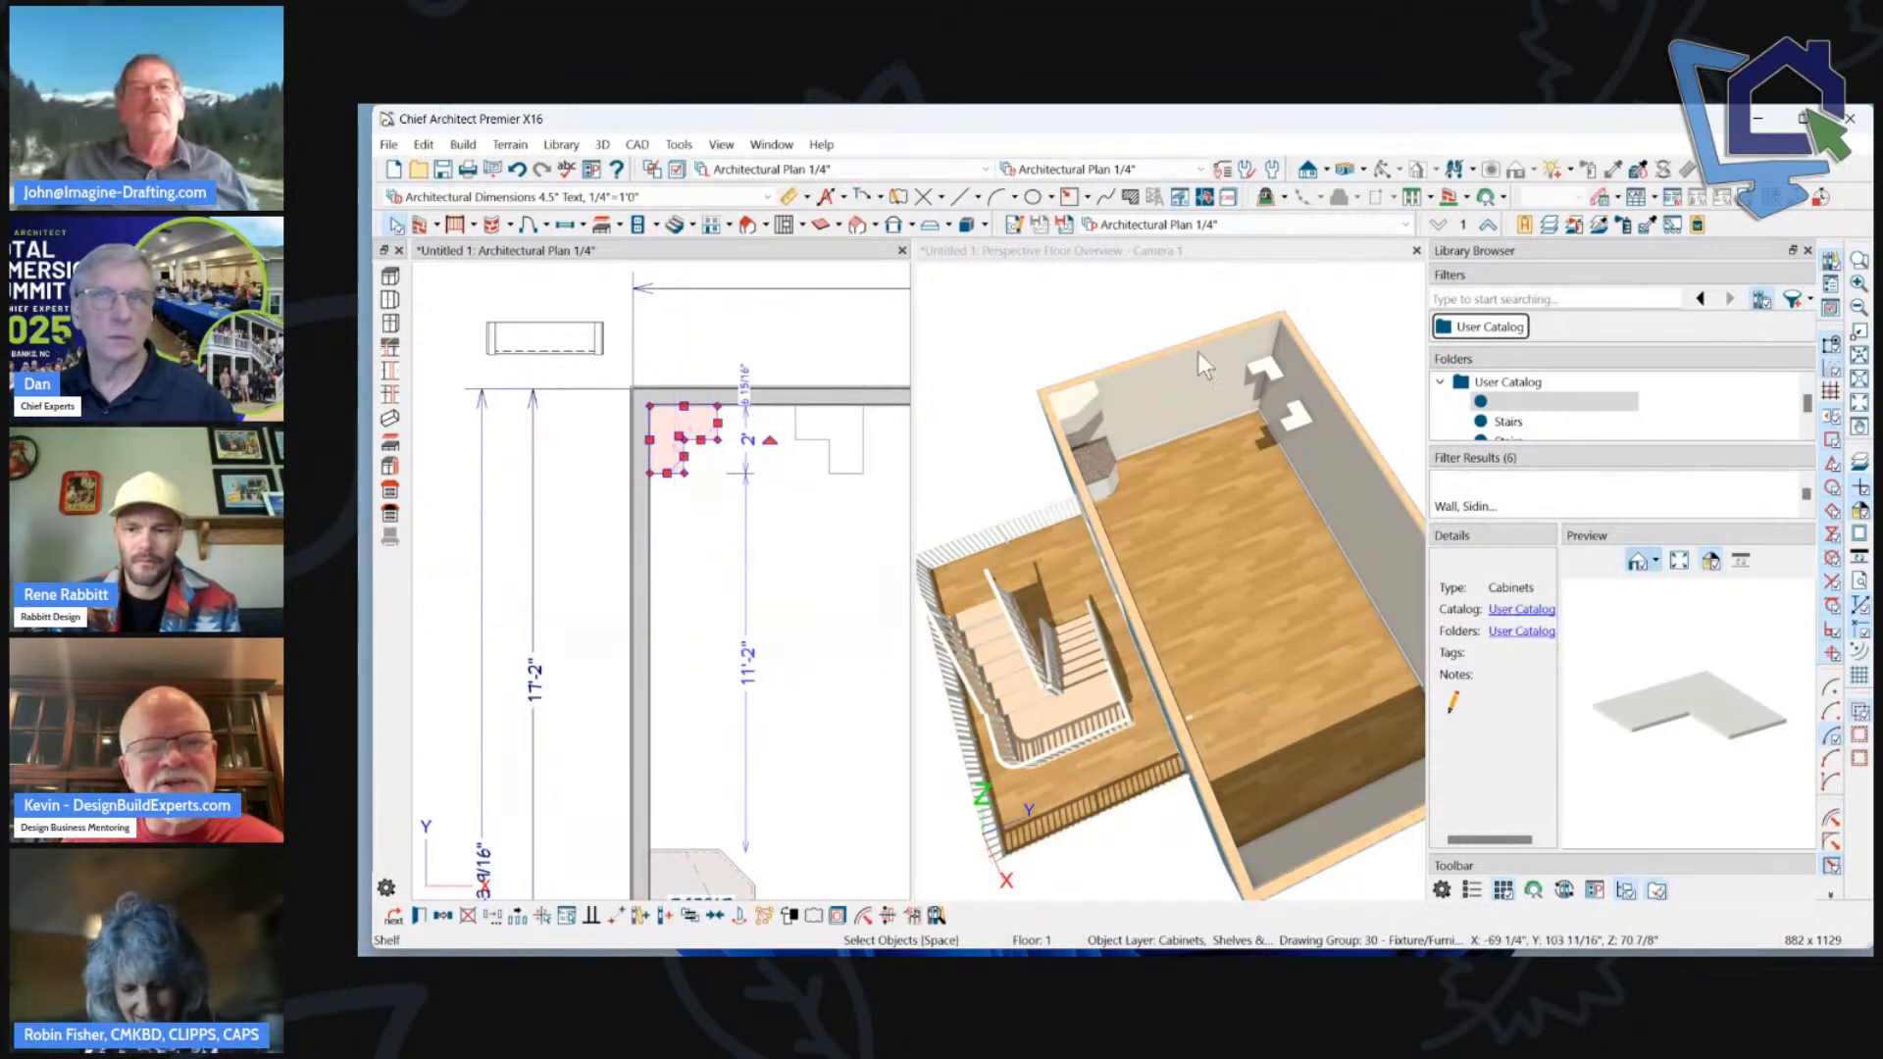
left_click(1234, 395)
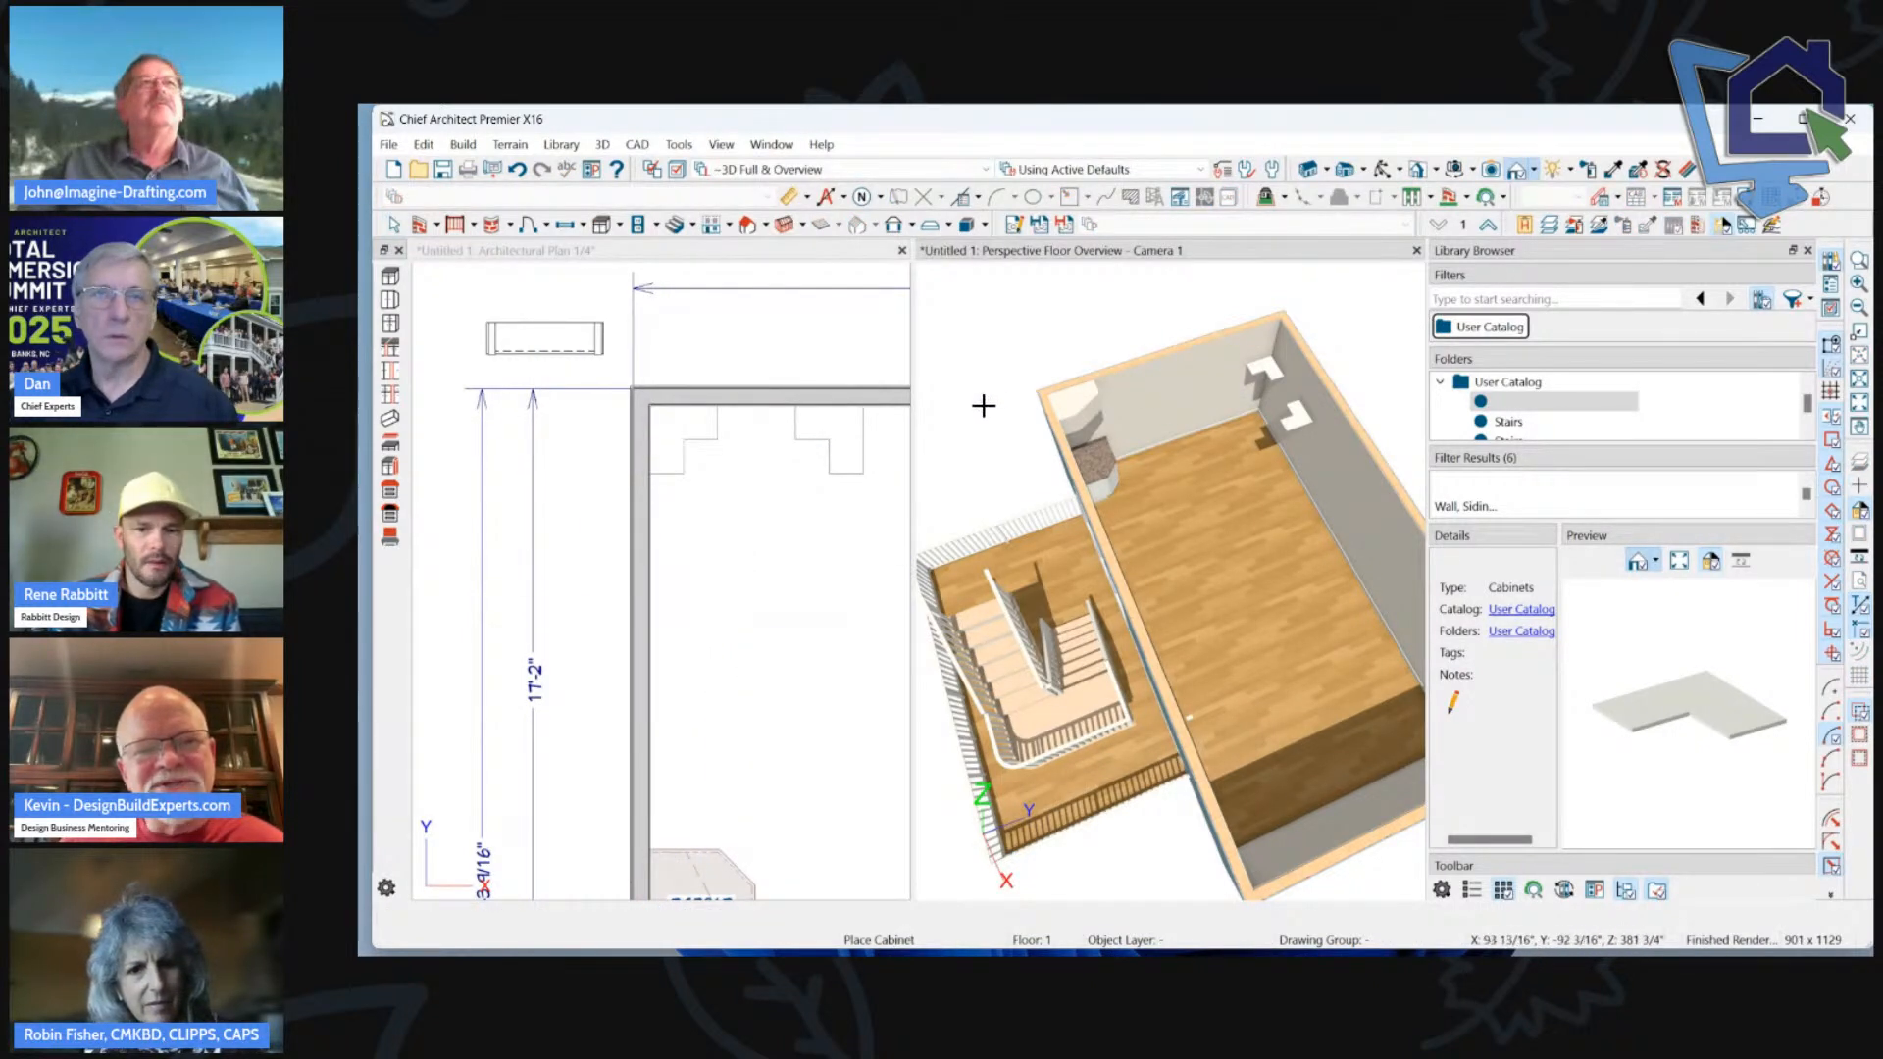
scroll(973, 409, "down", 2)
scroll(682, 426, "down", 2)
scroll(833, 392, "up", 2)
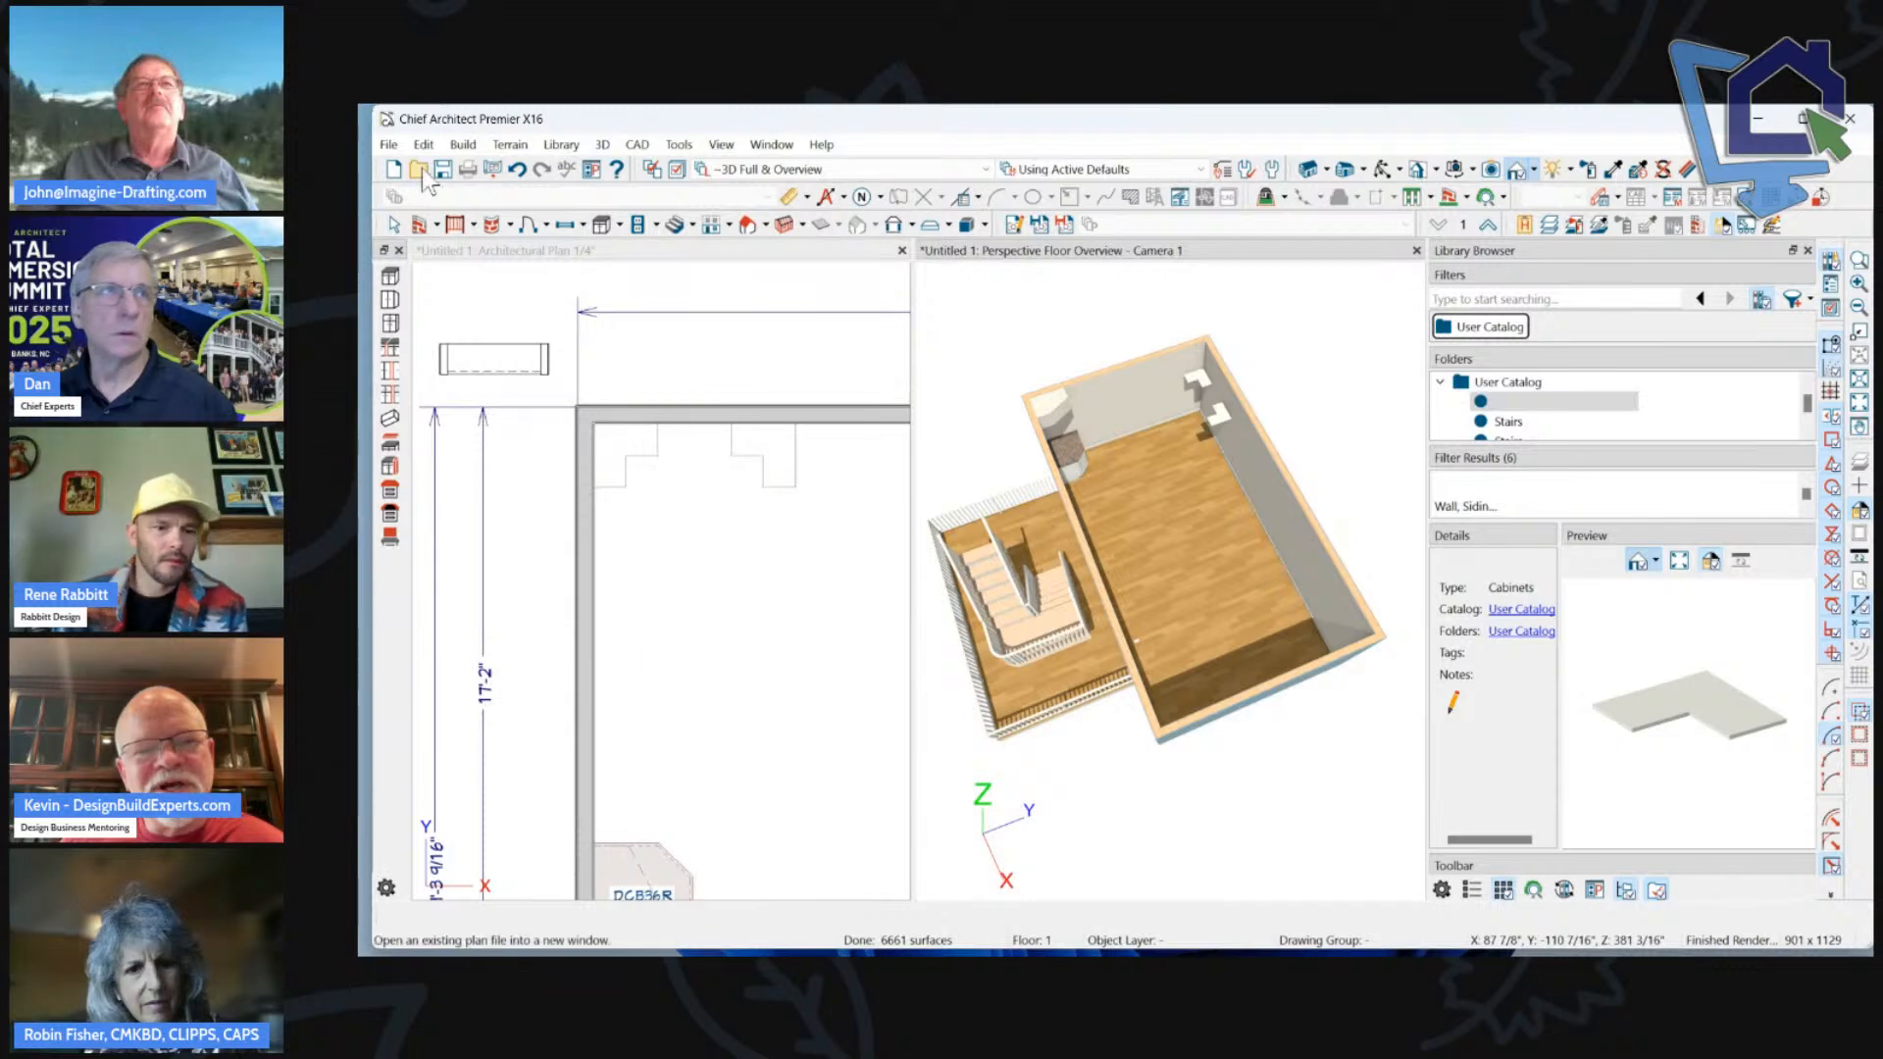
Save the plan as Untitled 1.plan in the Temp folder on the 8TB Drive (D:).
left_click(446, 172)
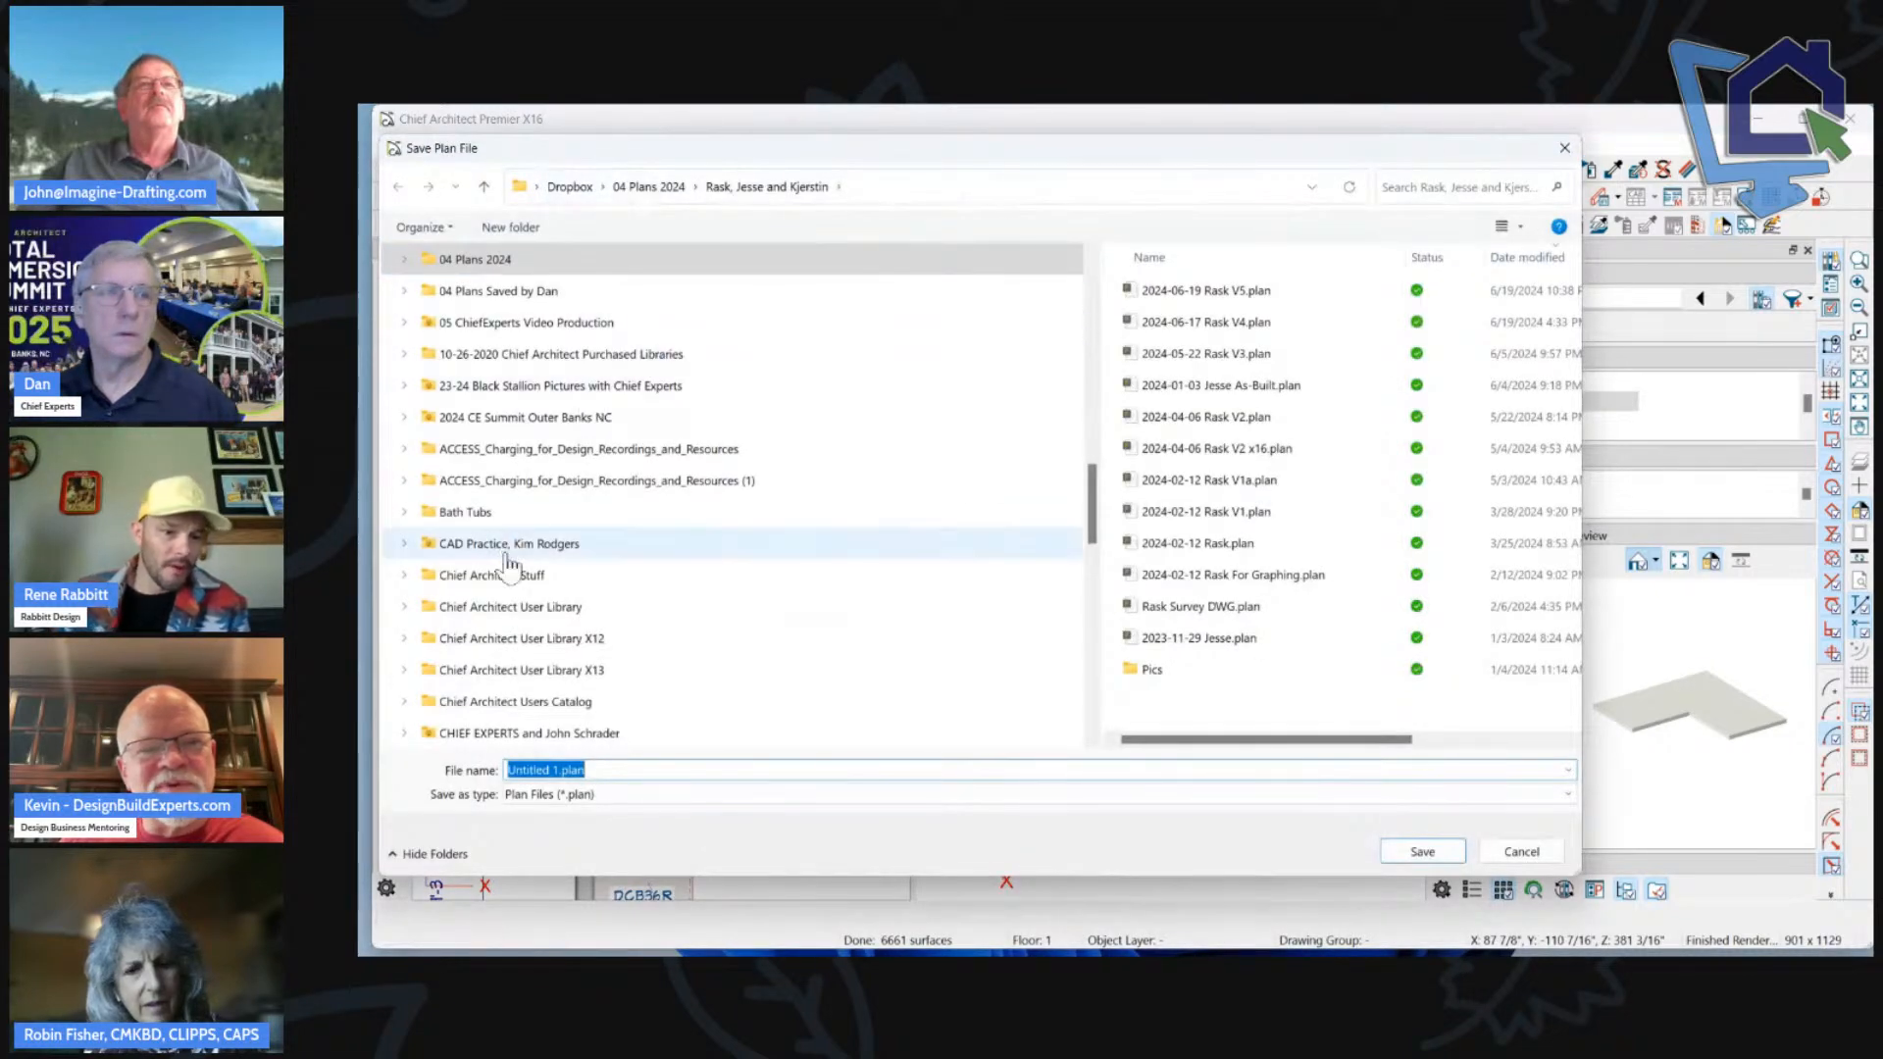
left_click(572, 187)
scroll(535, 490, "down", 4)
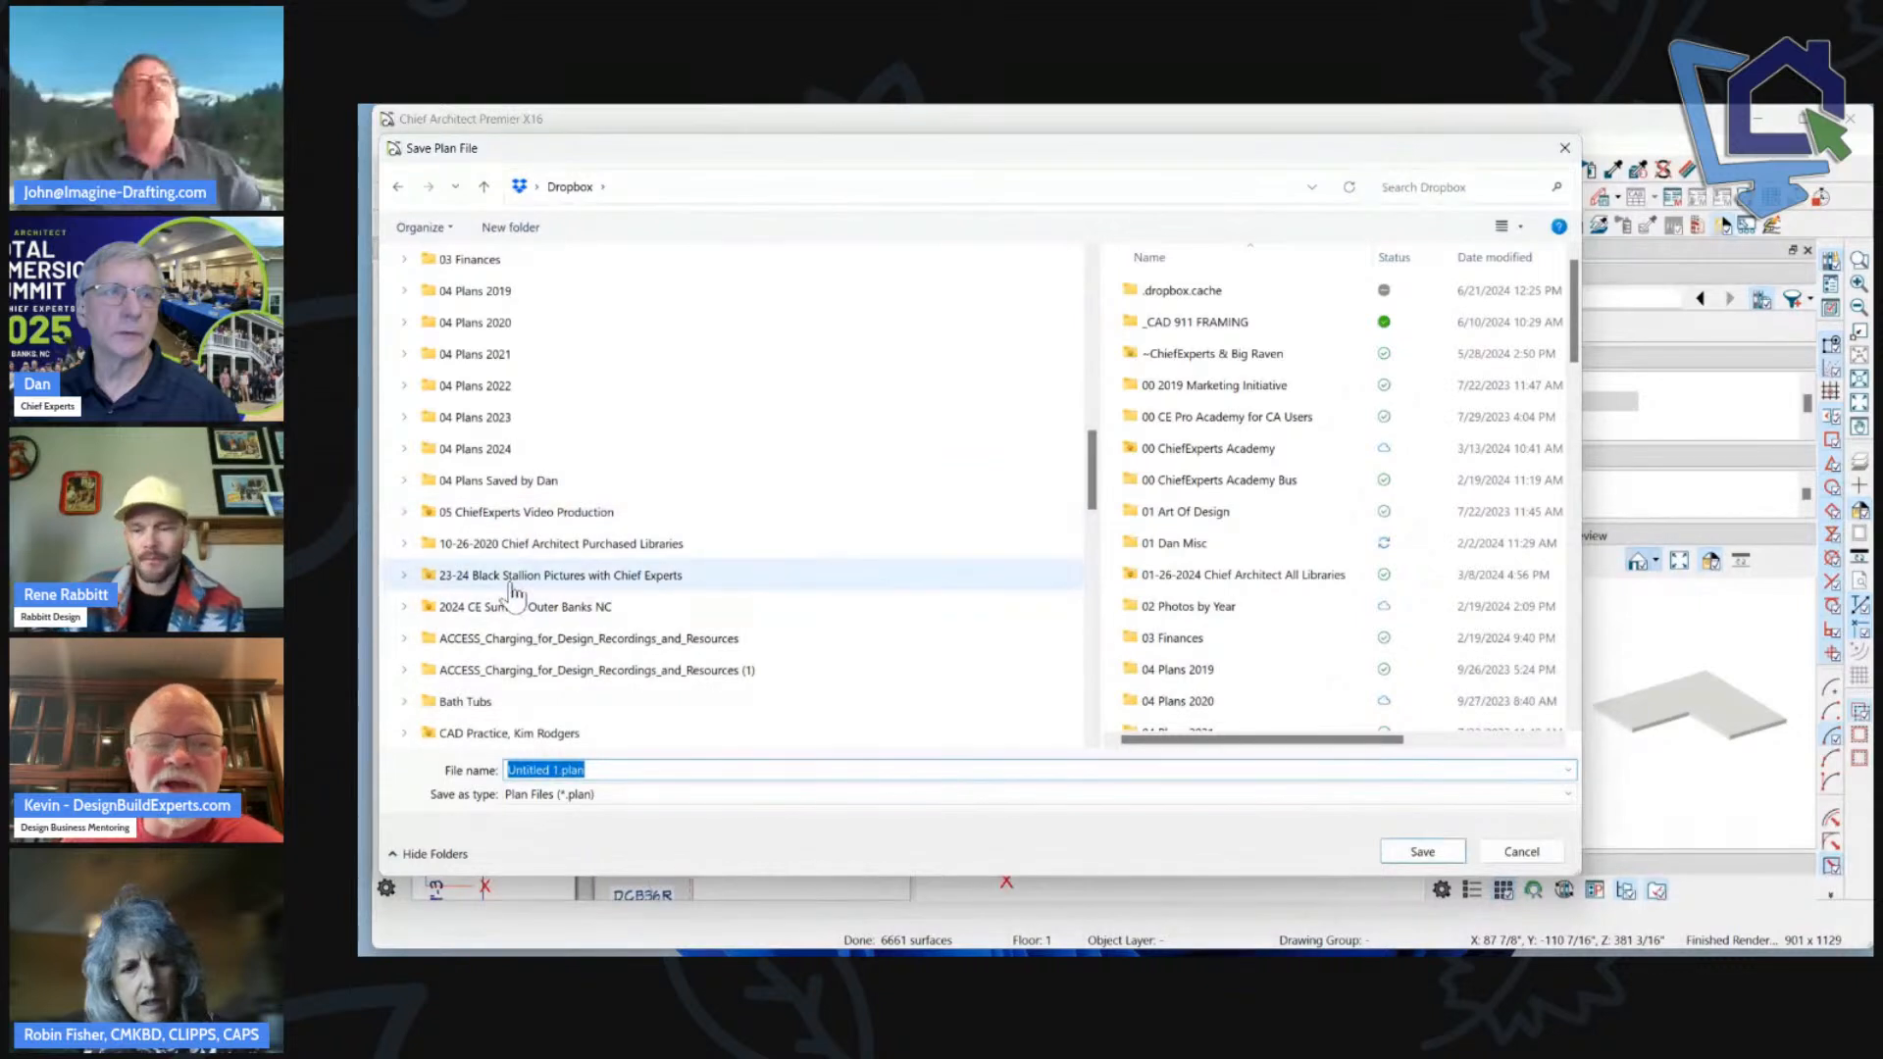
scroll(534, 508, "up", 7)
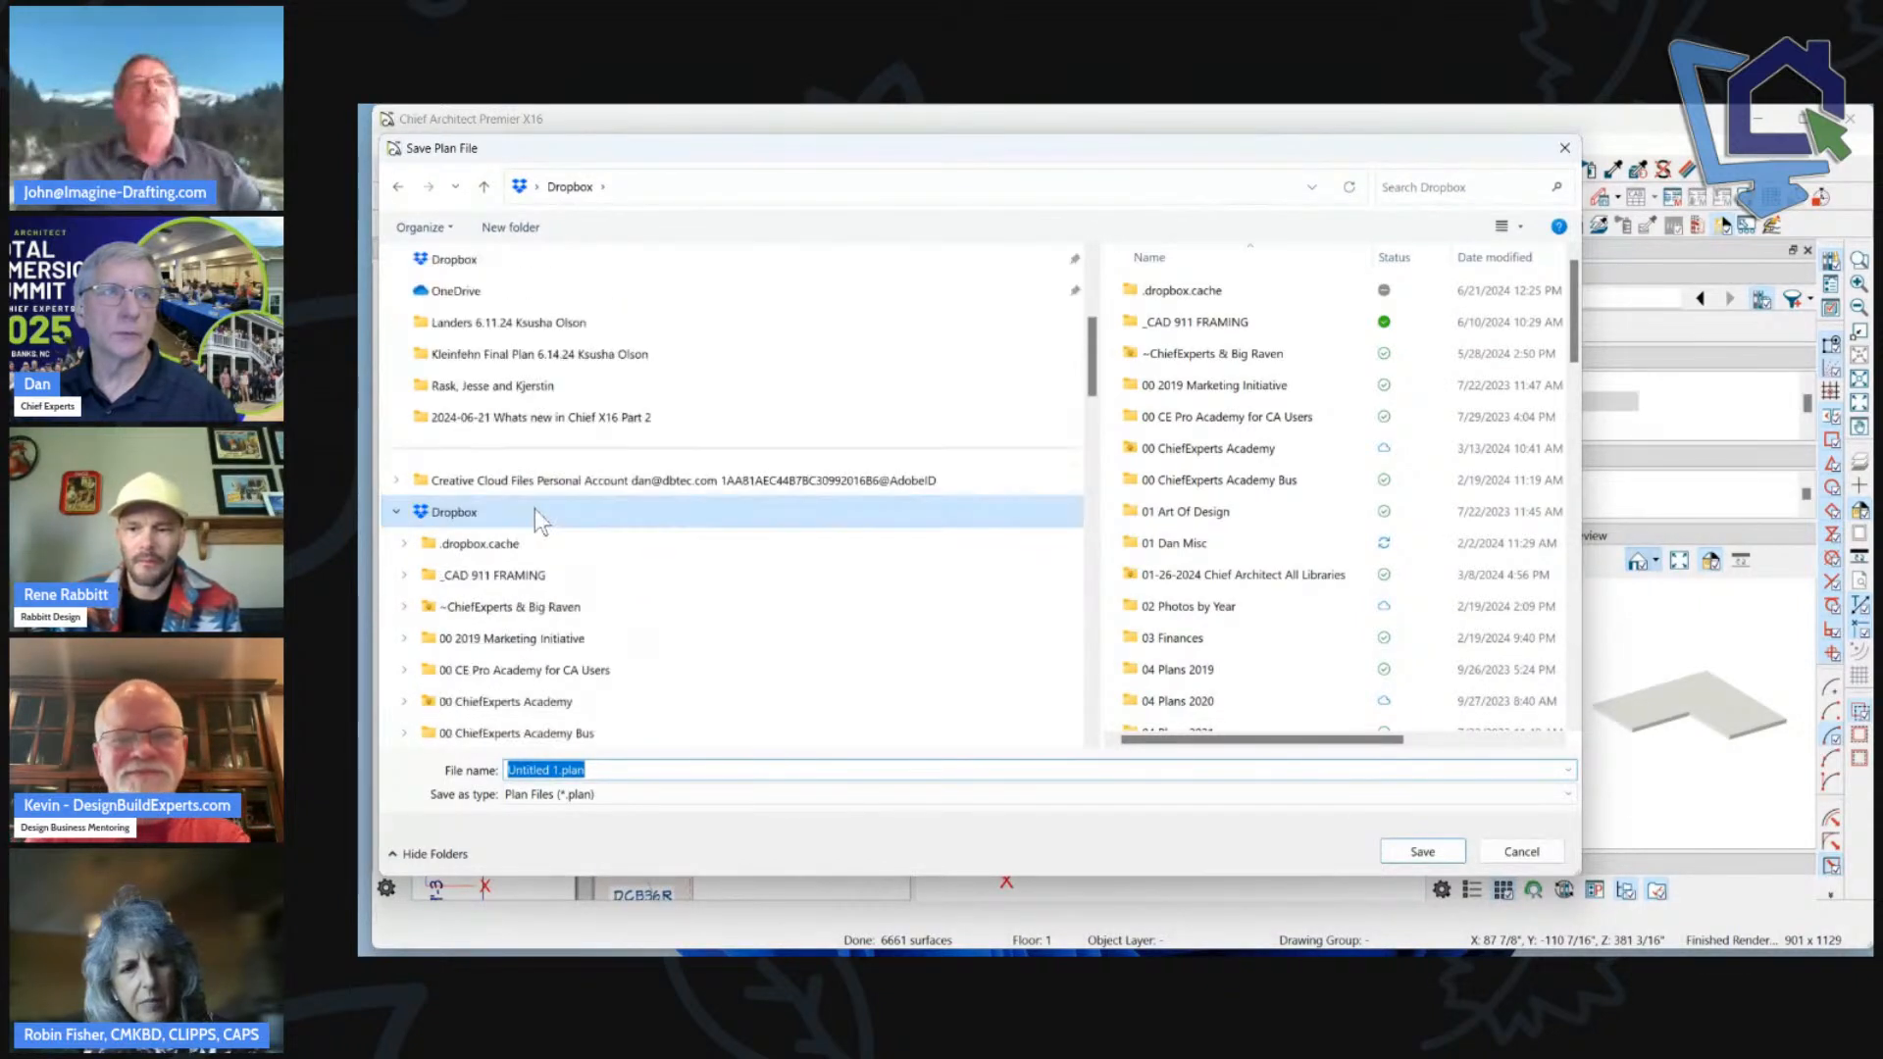
scroll(534, 508, "down", 5)
scroll(634, 515, "down", 1)
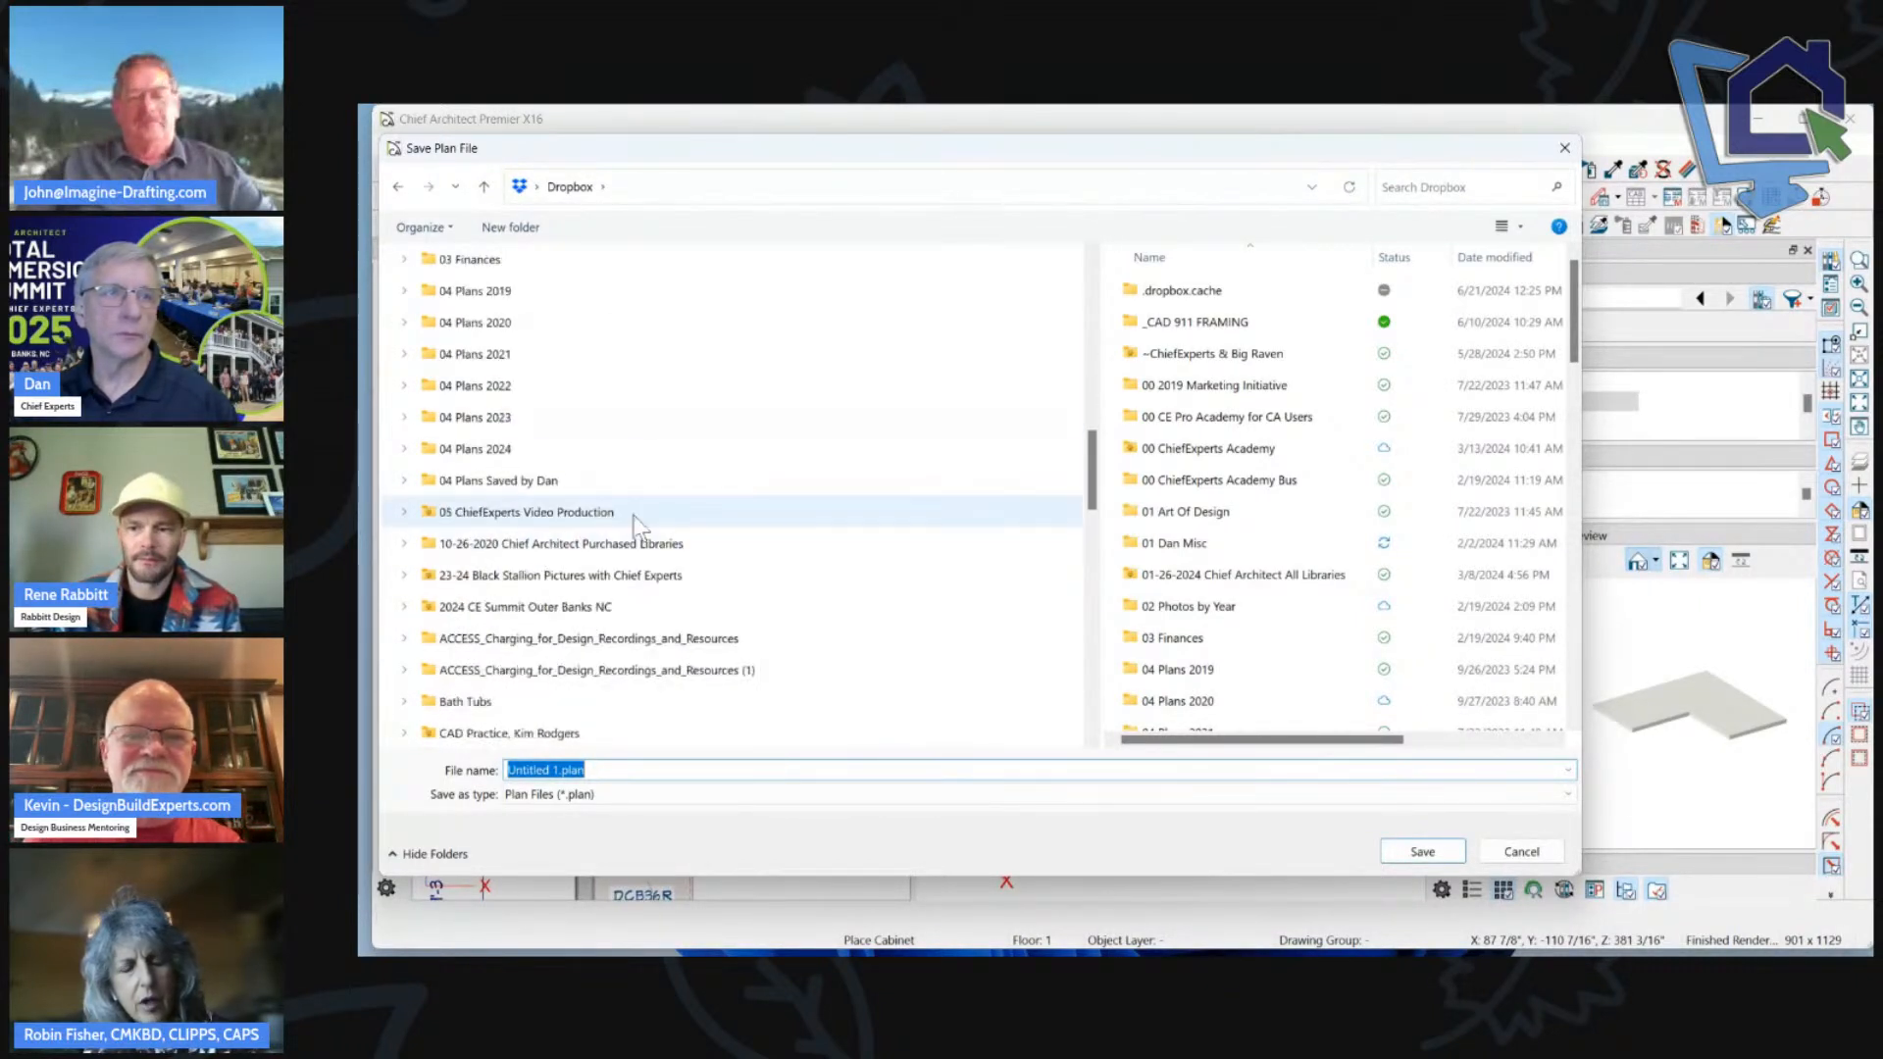
scroll(645, 397, "down", 4)
scroll(633, 510, "down", 10)
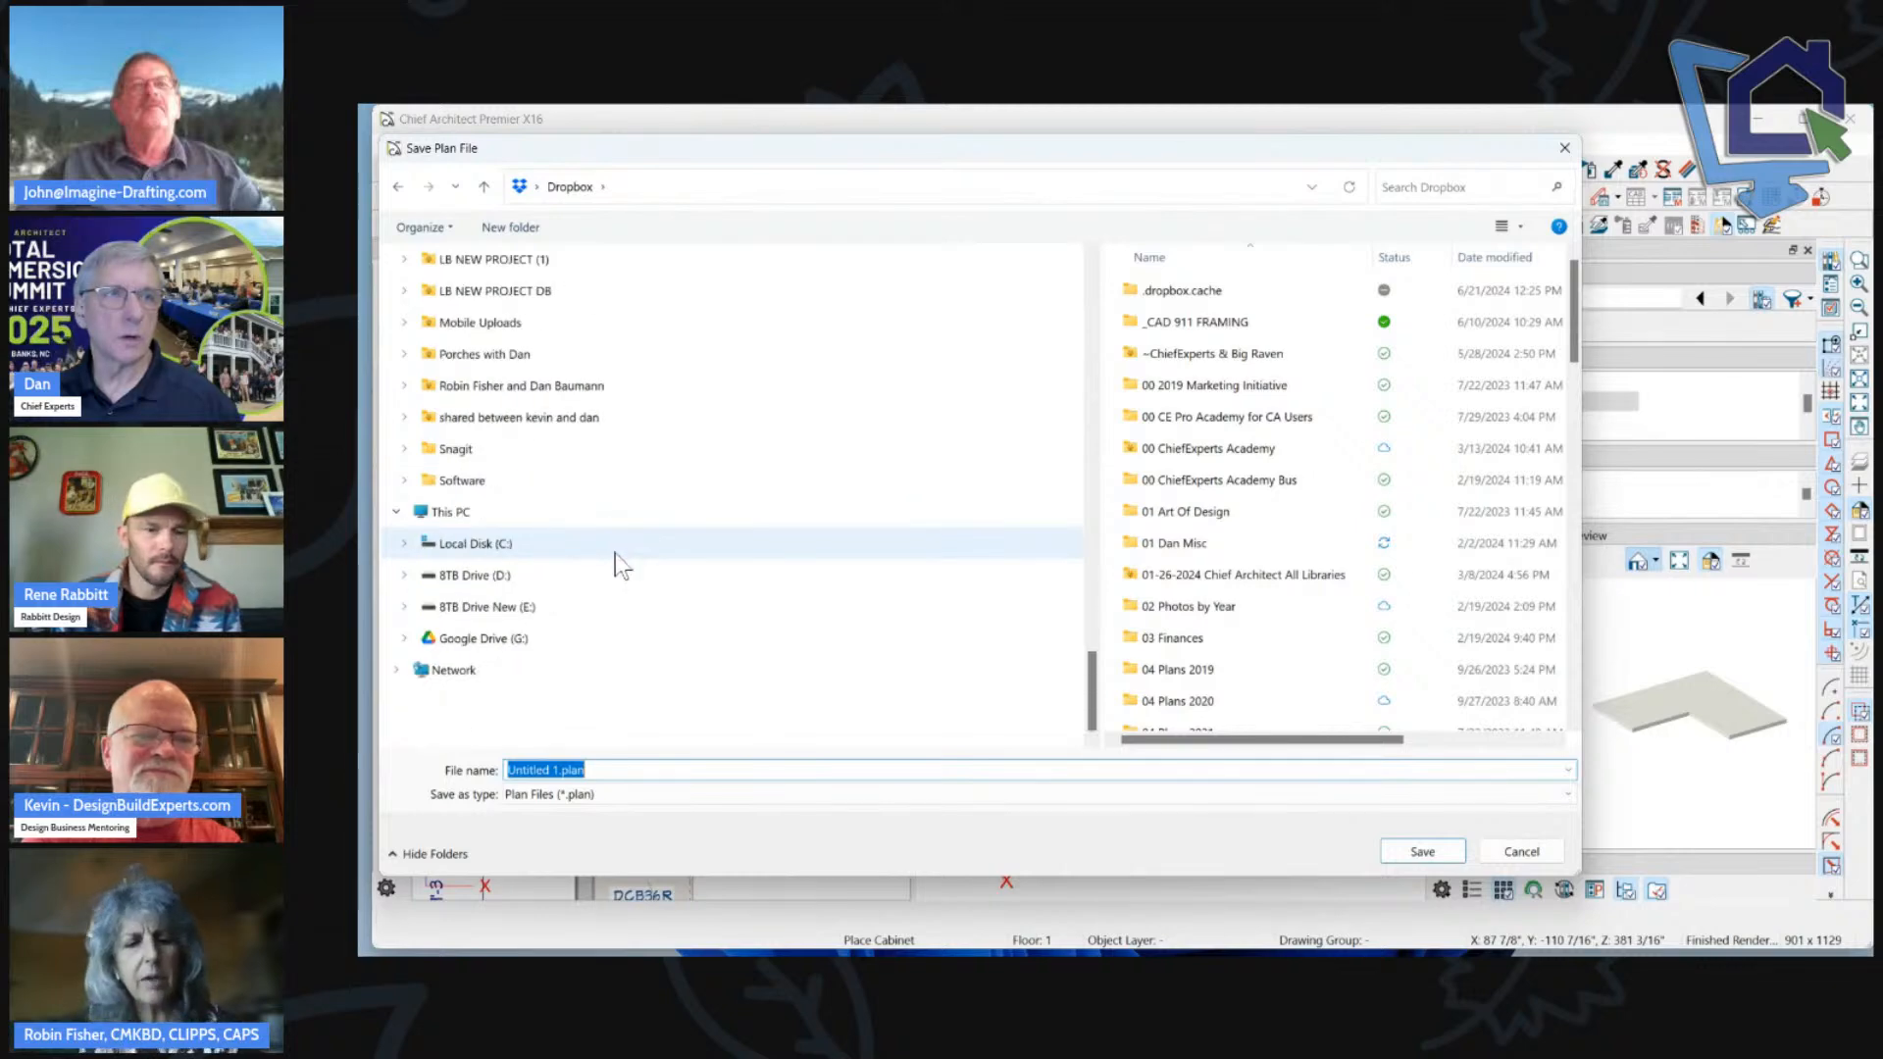
left_click(474, 579)
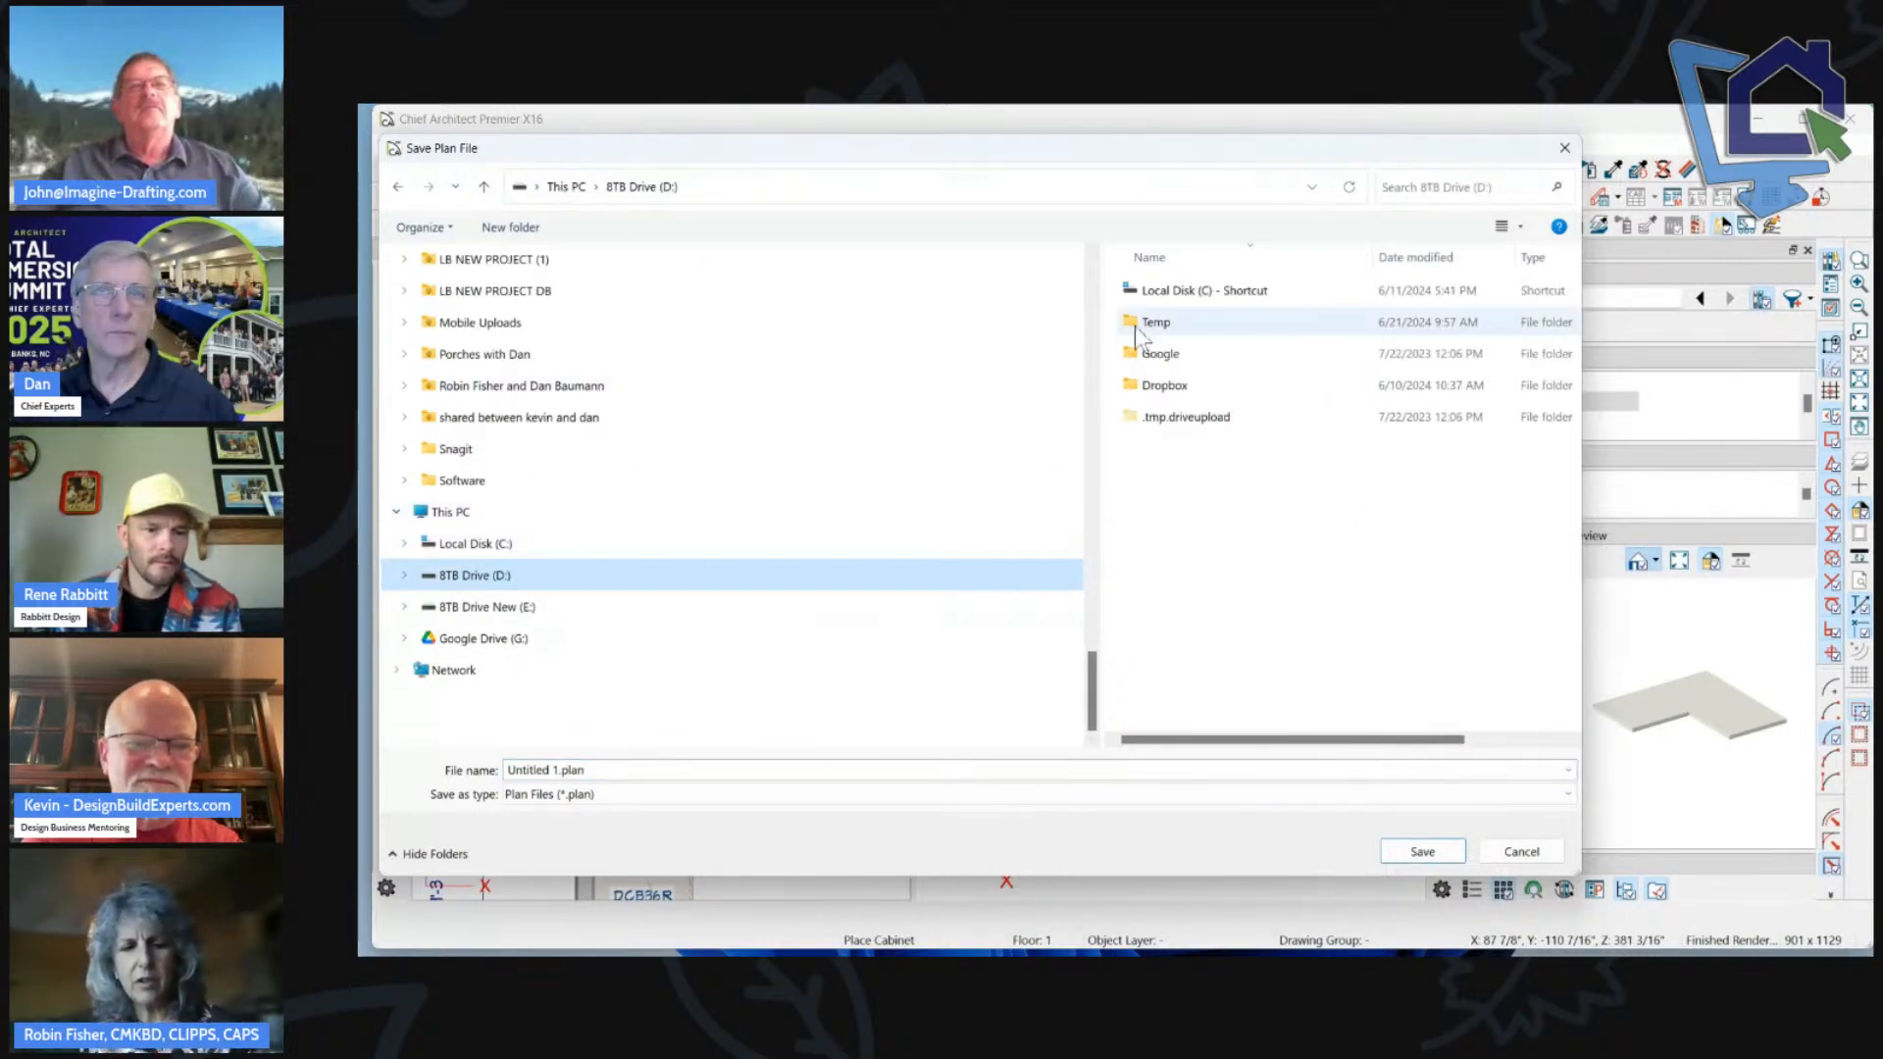
double_click(1167, 321)
left_click(1424, 851)
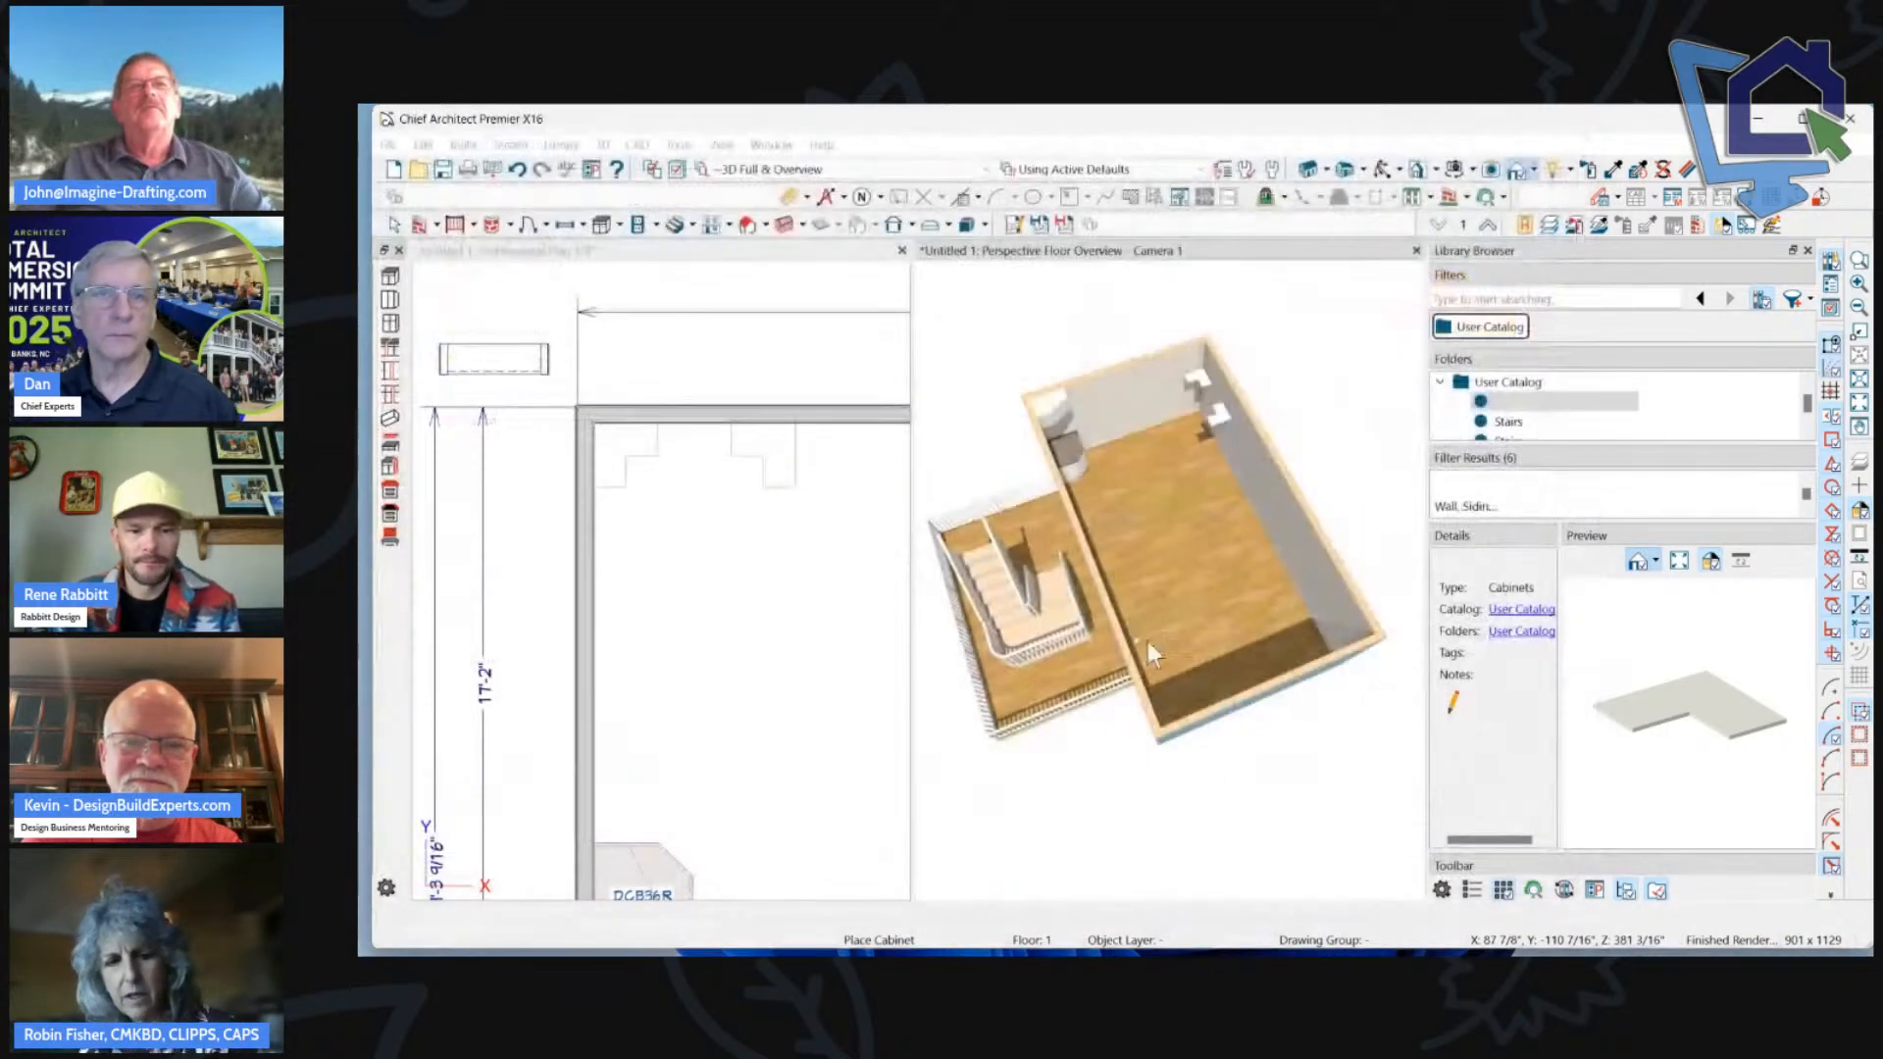
Close the perspective floor overview camera and exit the program.
left_click(1417, 250)
left_click(1416, 250)
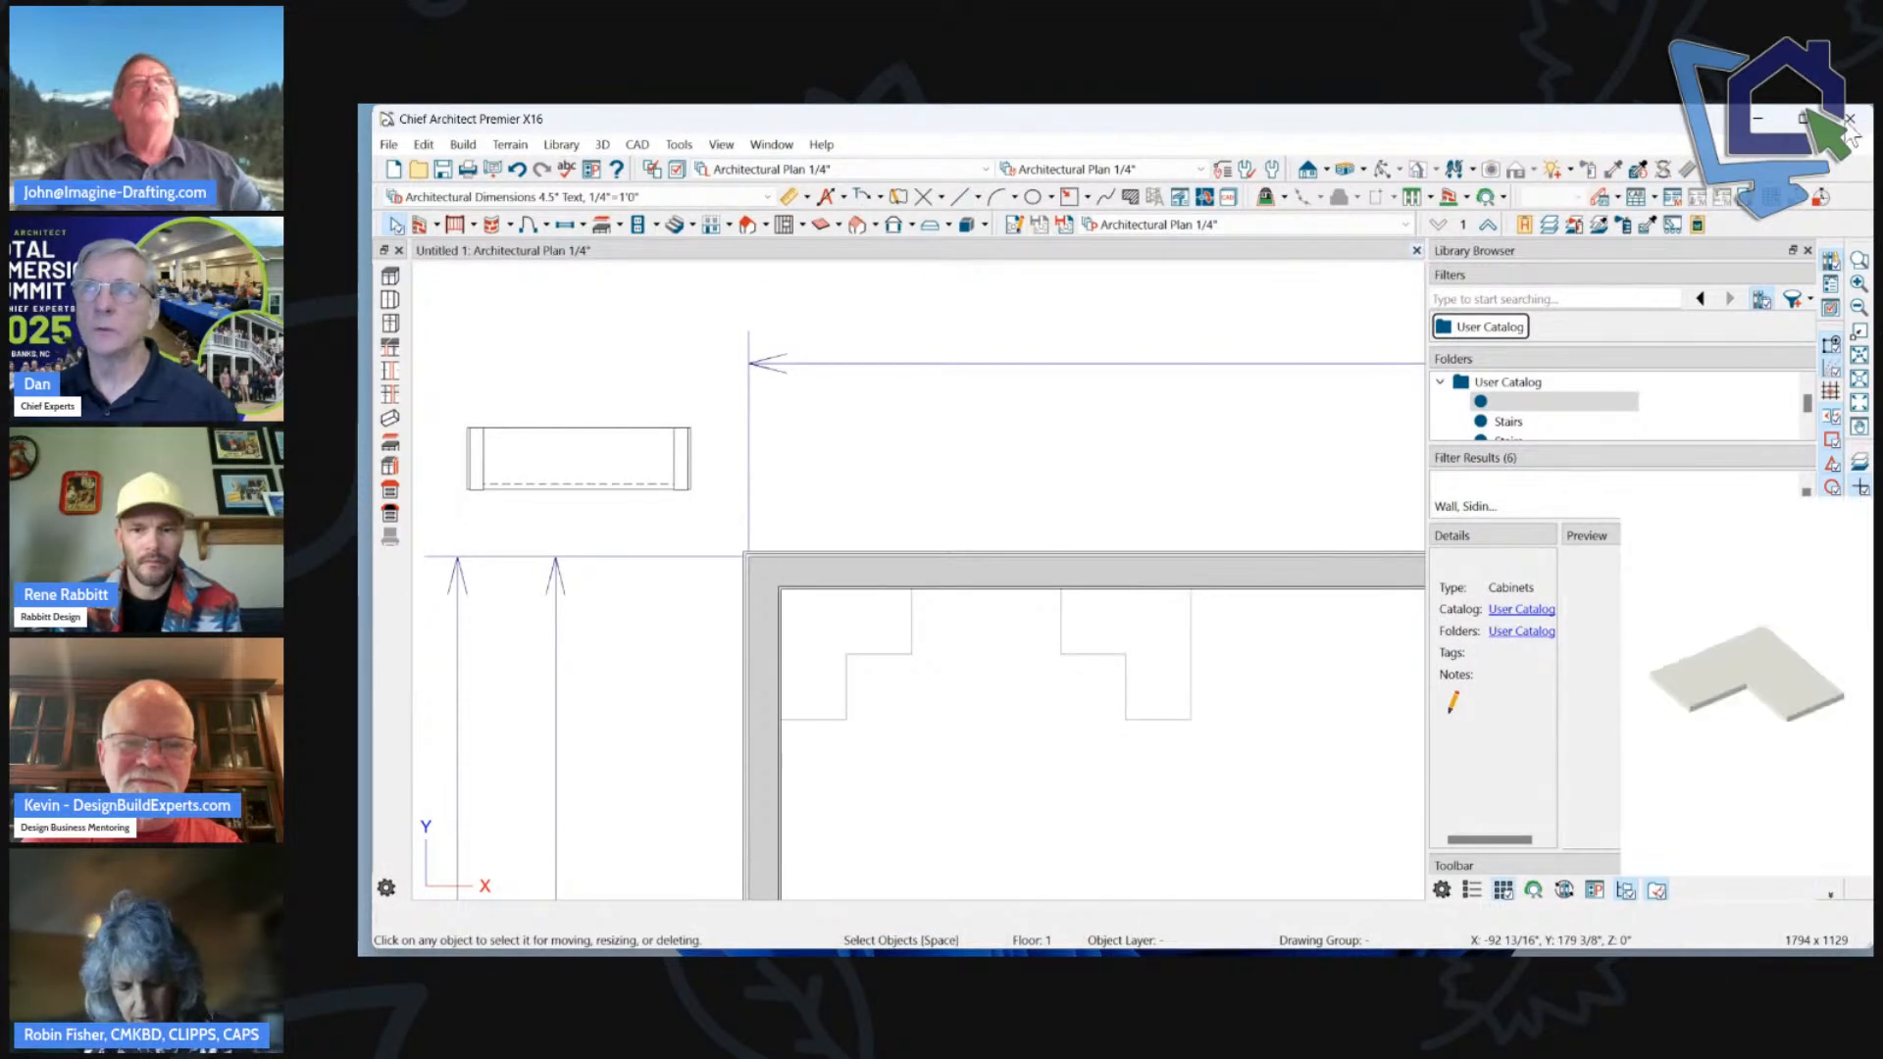
left_click(1851, 118)
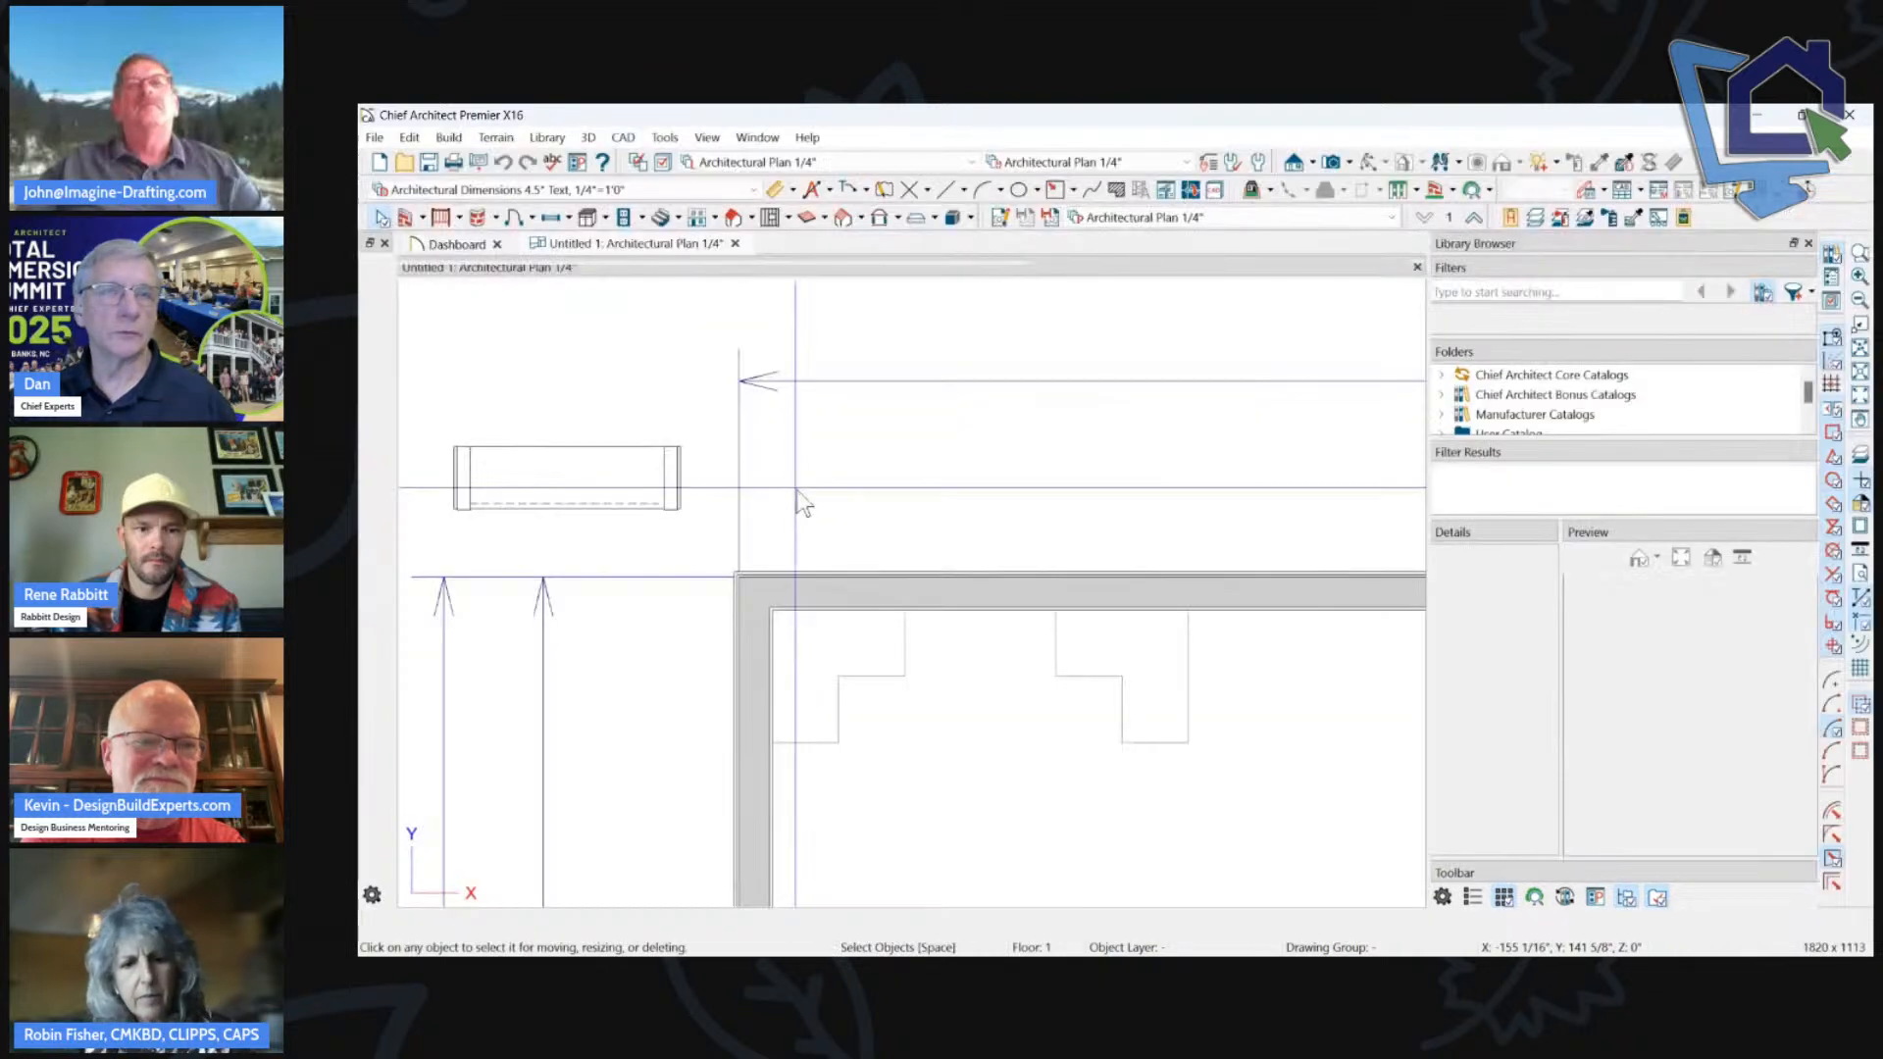
Delete the L-shaped shelf in the upper-left corner of the reopened plan.
scroll(650, 392, "down", 3)
left_click(780, 618)
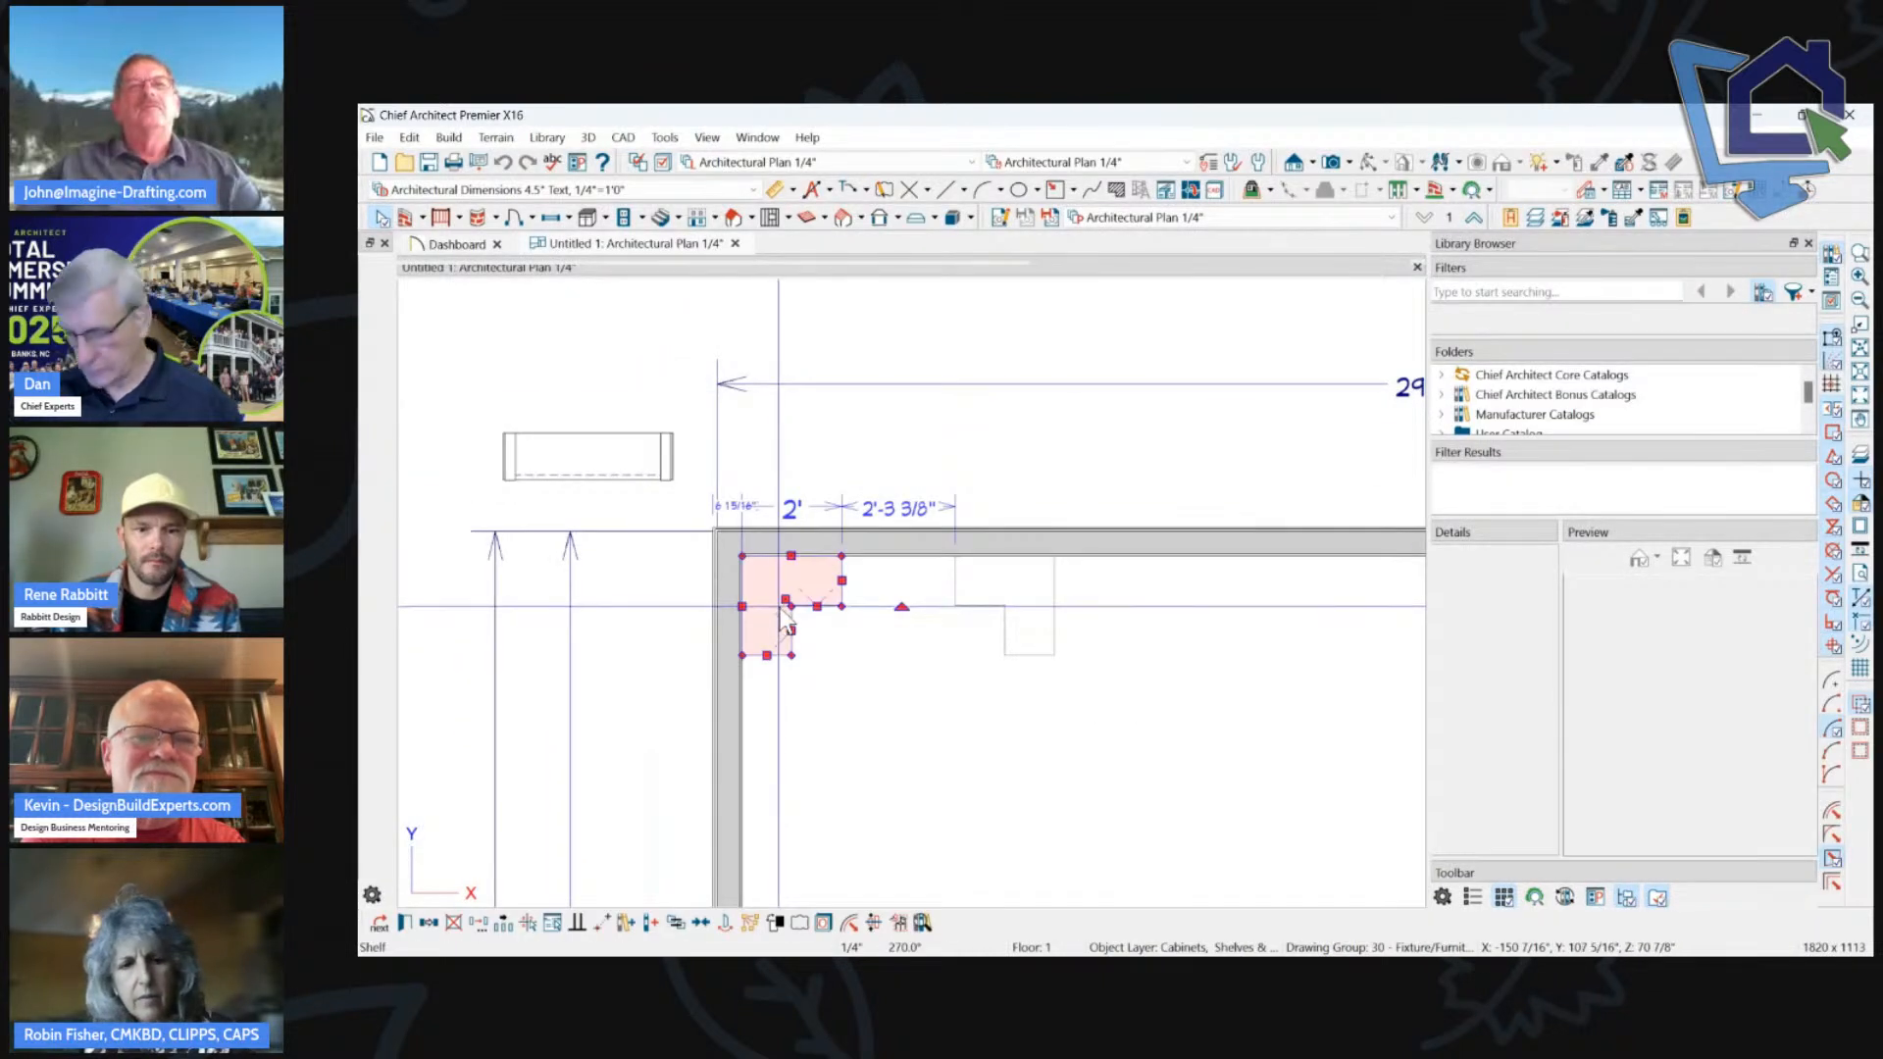
key("Delete")
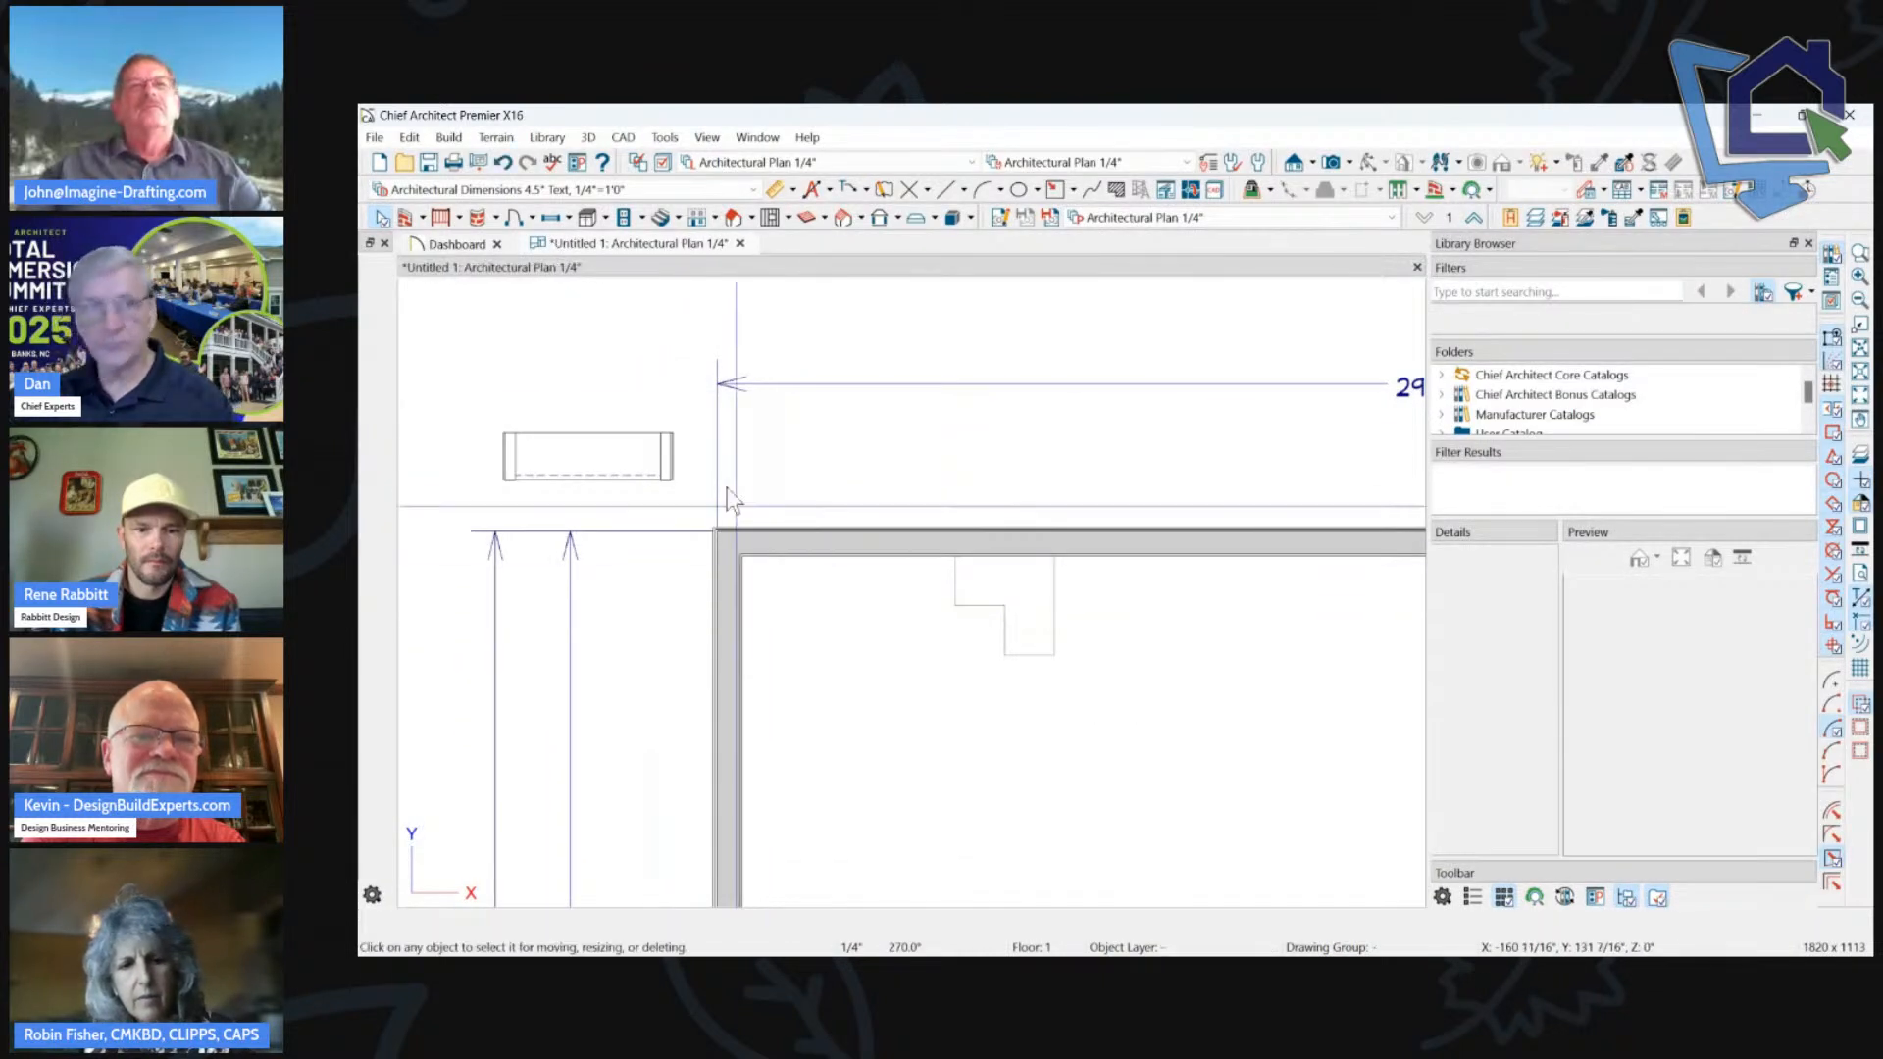
Place a new shelf in the room's upper-left corner using the current shelf defaults.
left_click(607, 218)
left_click(603, 420)
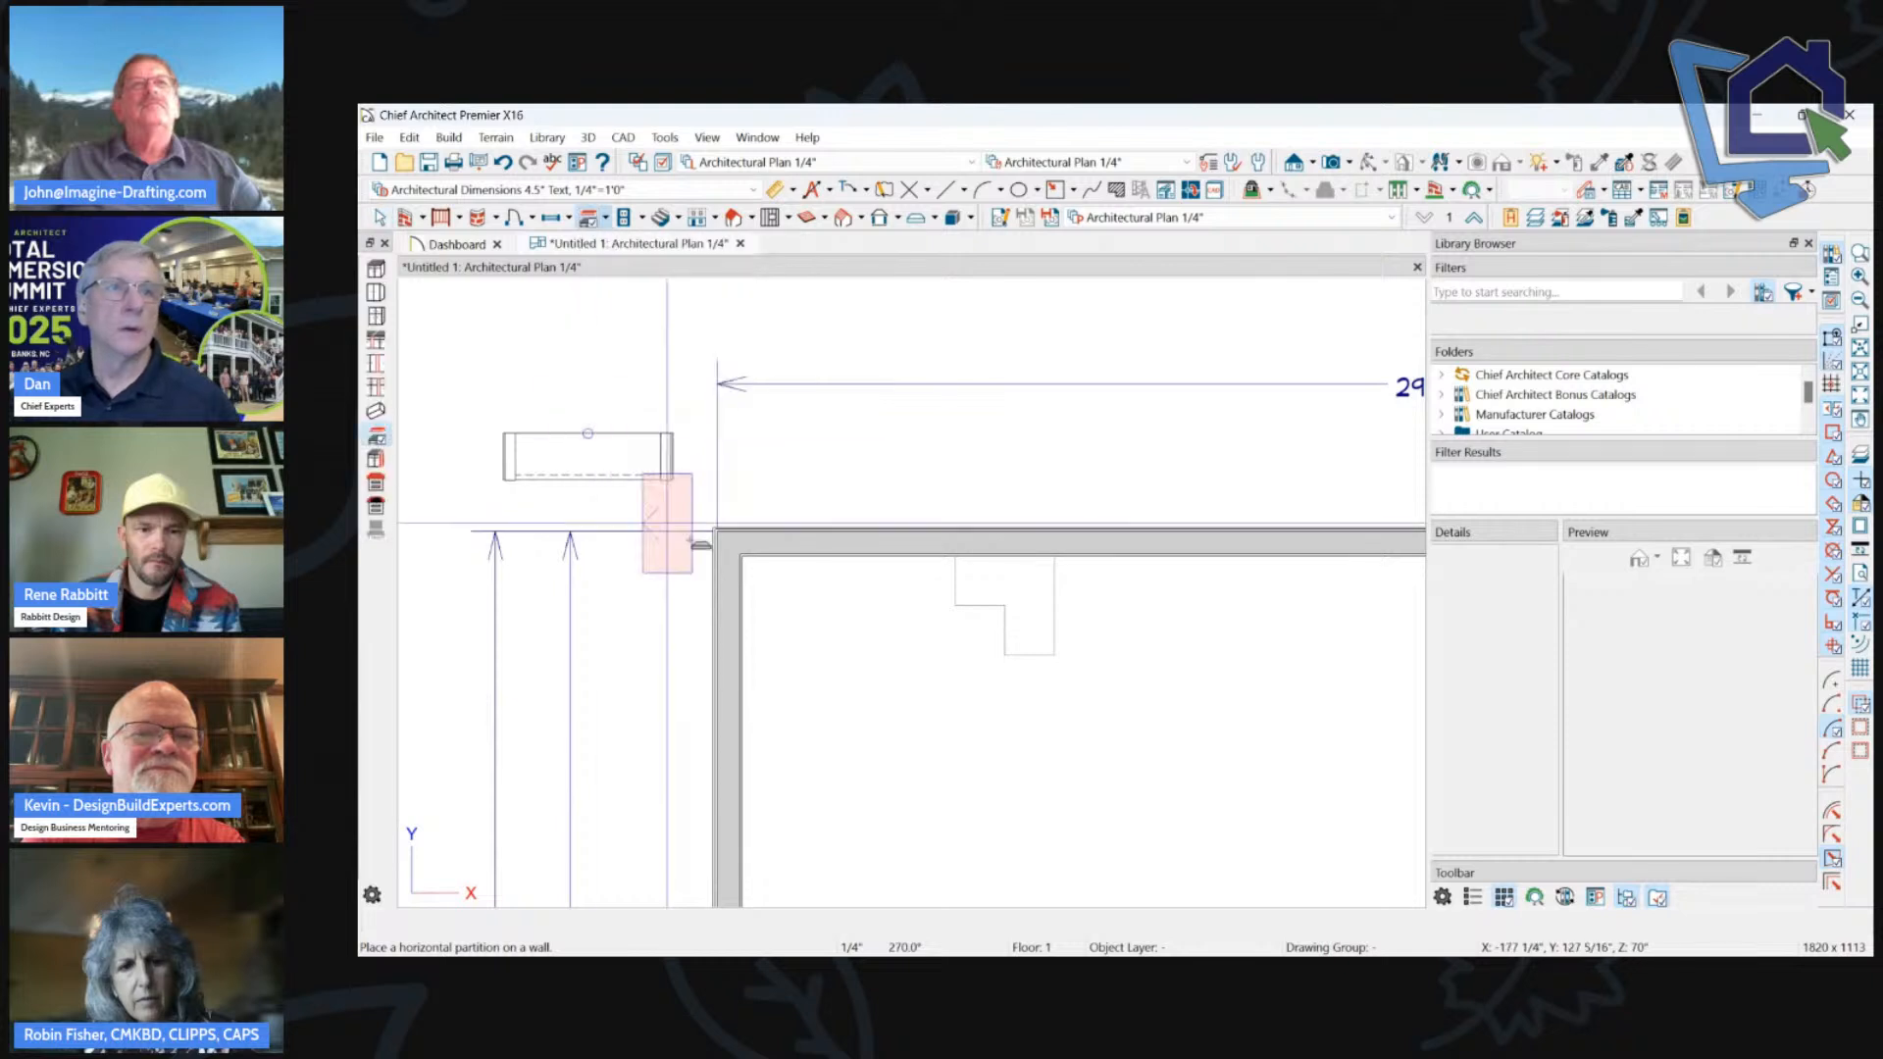
scroll(750, 564, "down", 2)
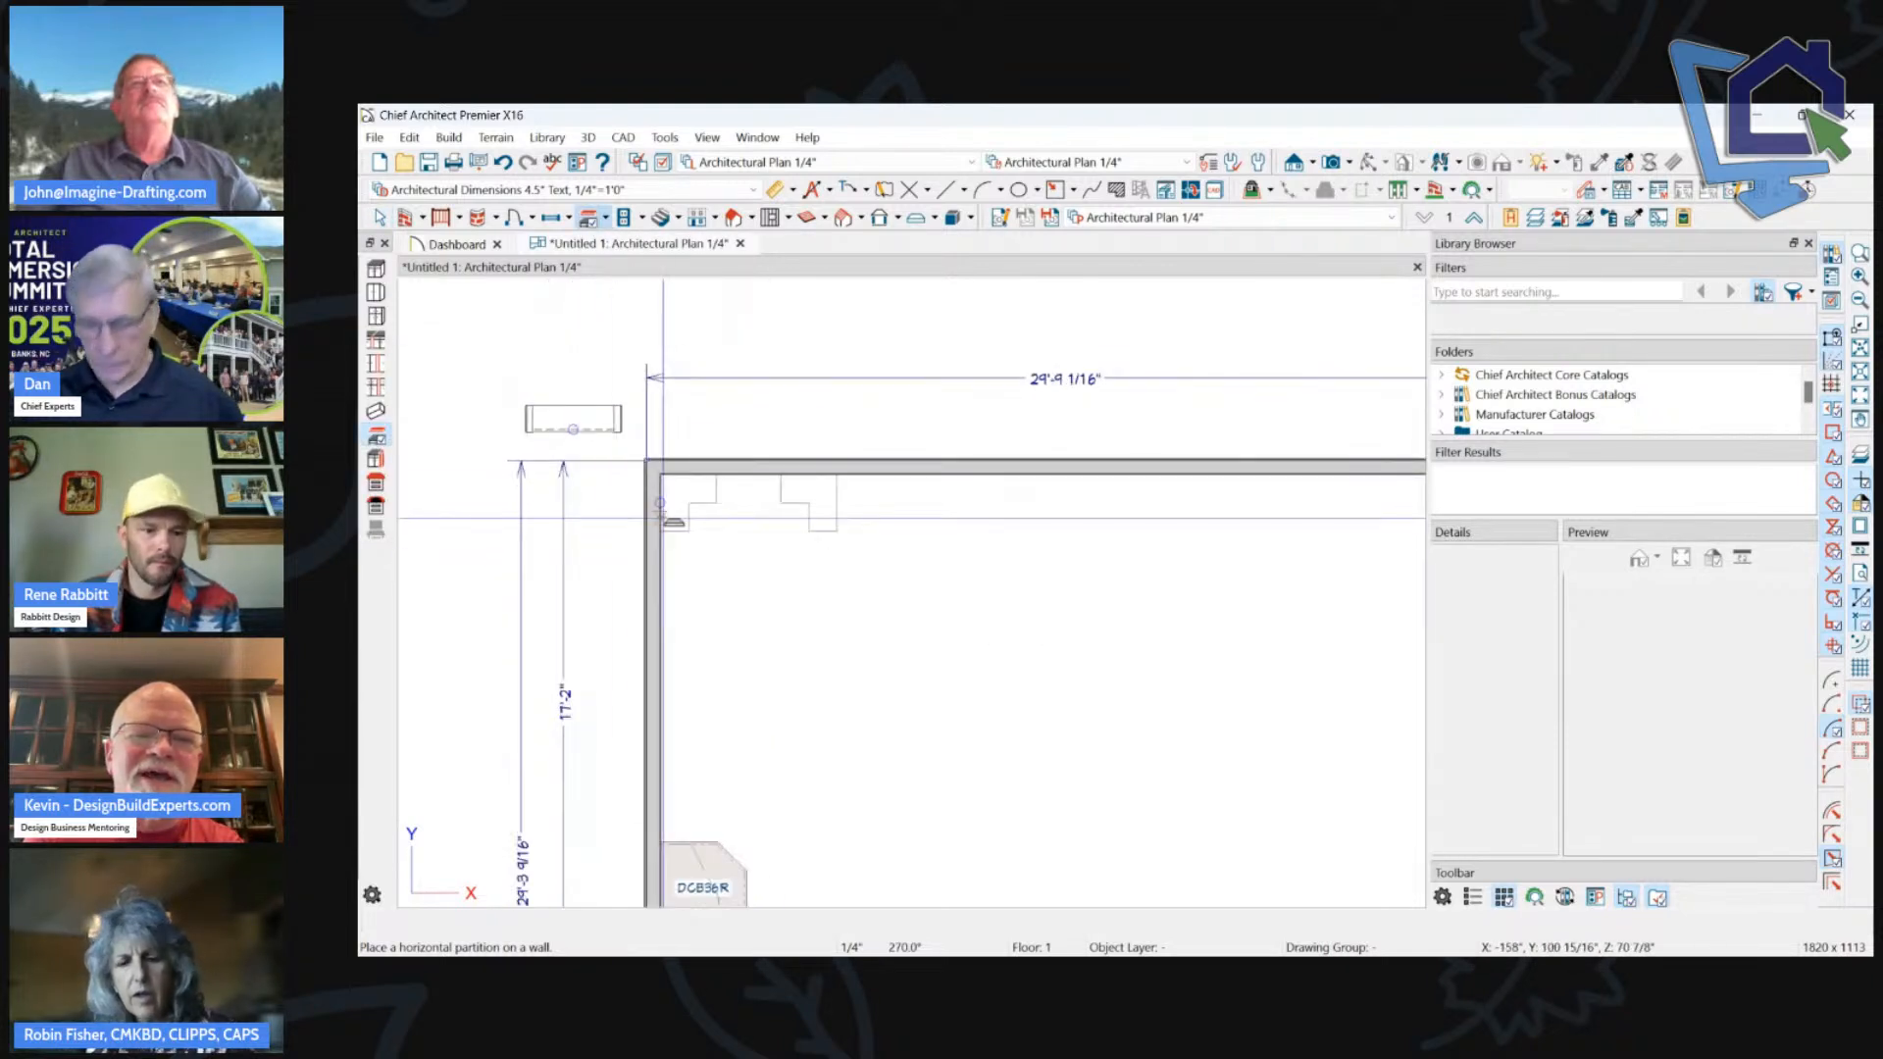
scroll(663, 518, "up", 1)
key("space")
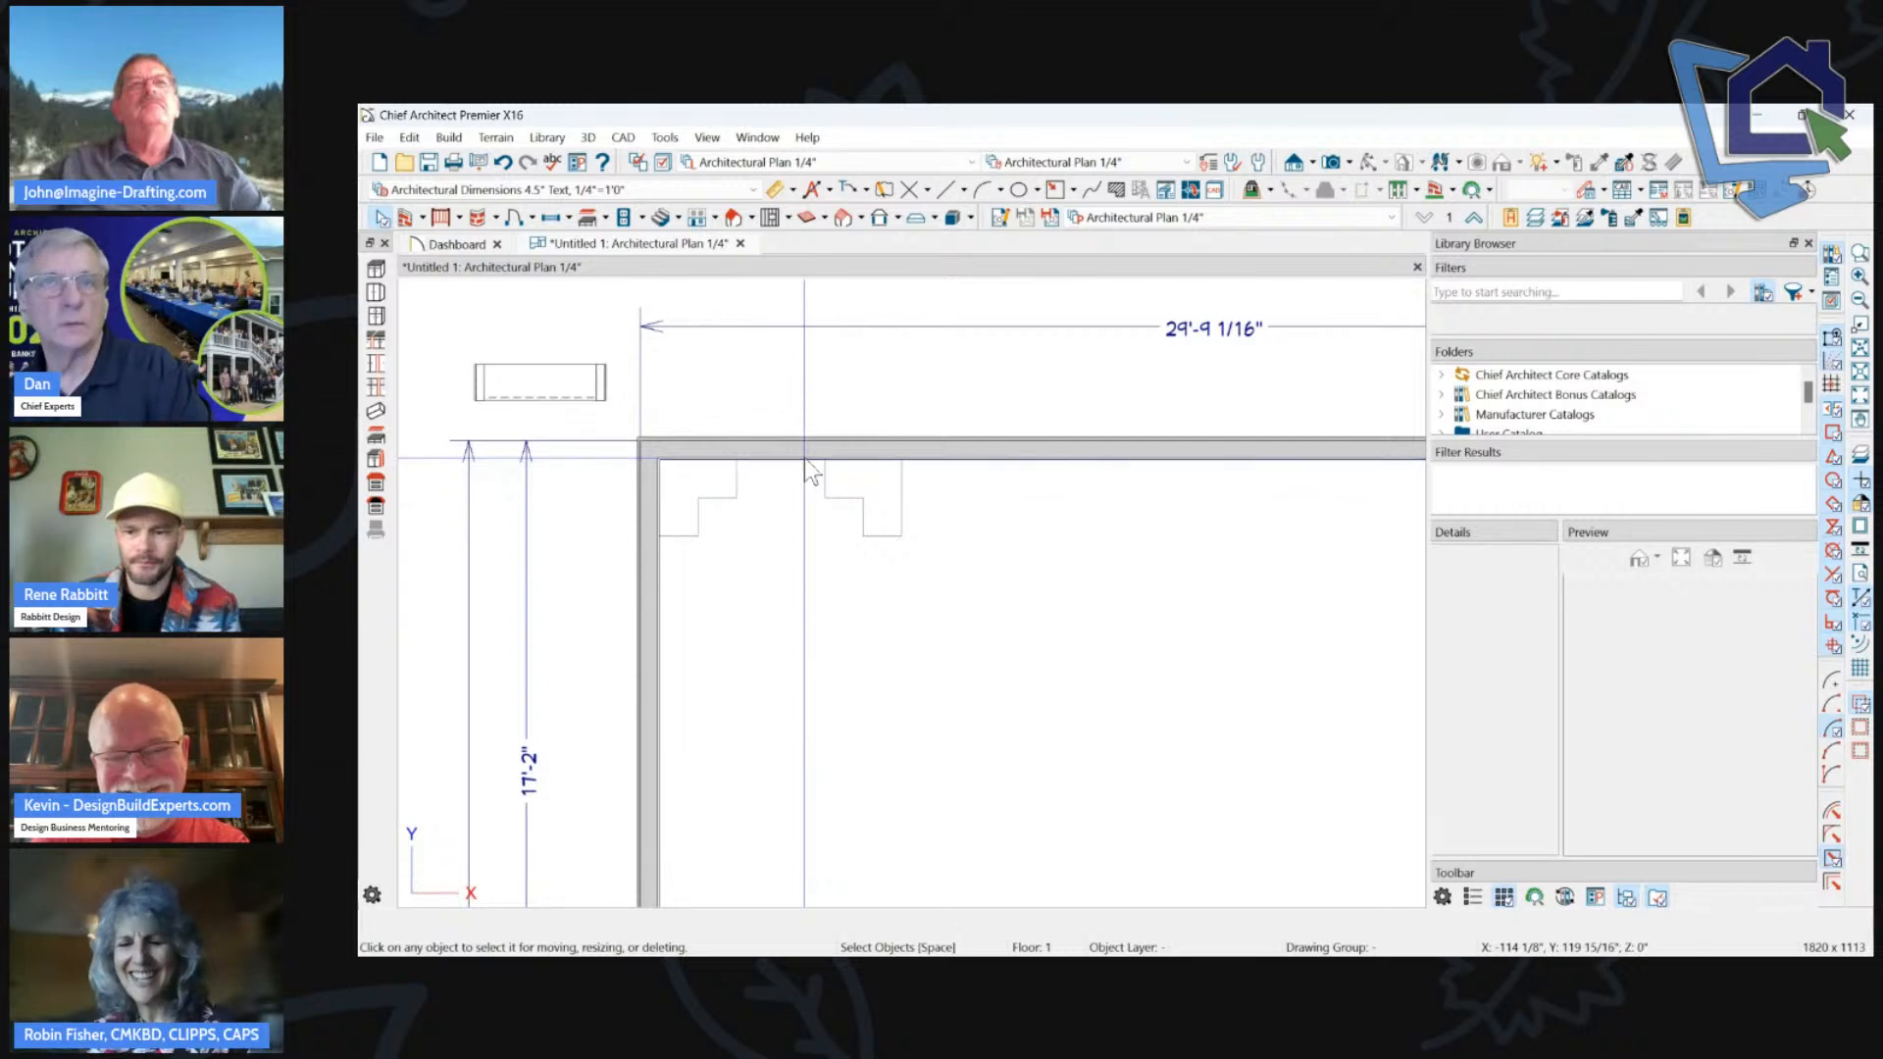
Move the corner shelf down along the left wall and back into the upper-left corner.
left_click(683, 504)
left_click_drag(698, 538, 701, 634)
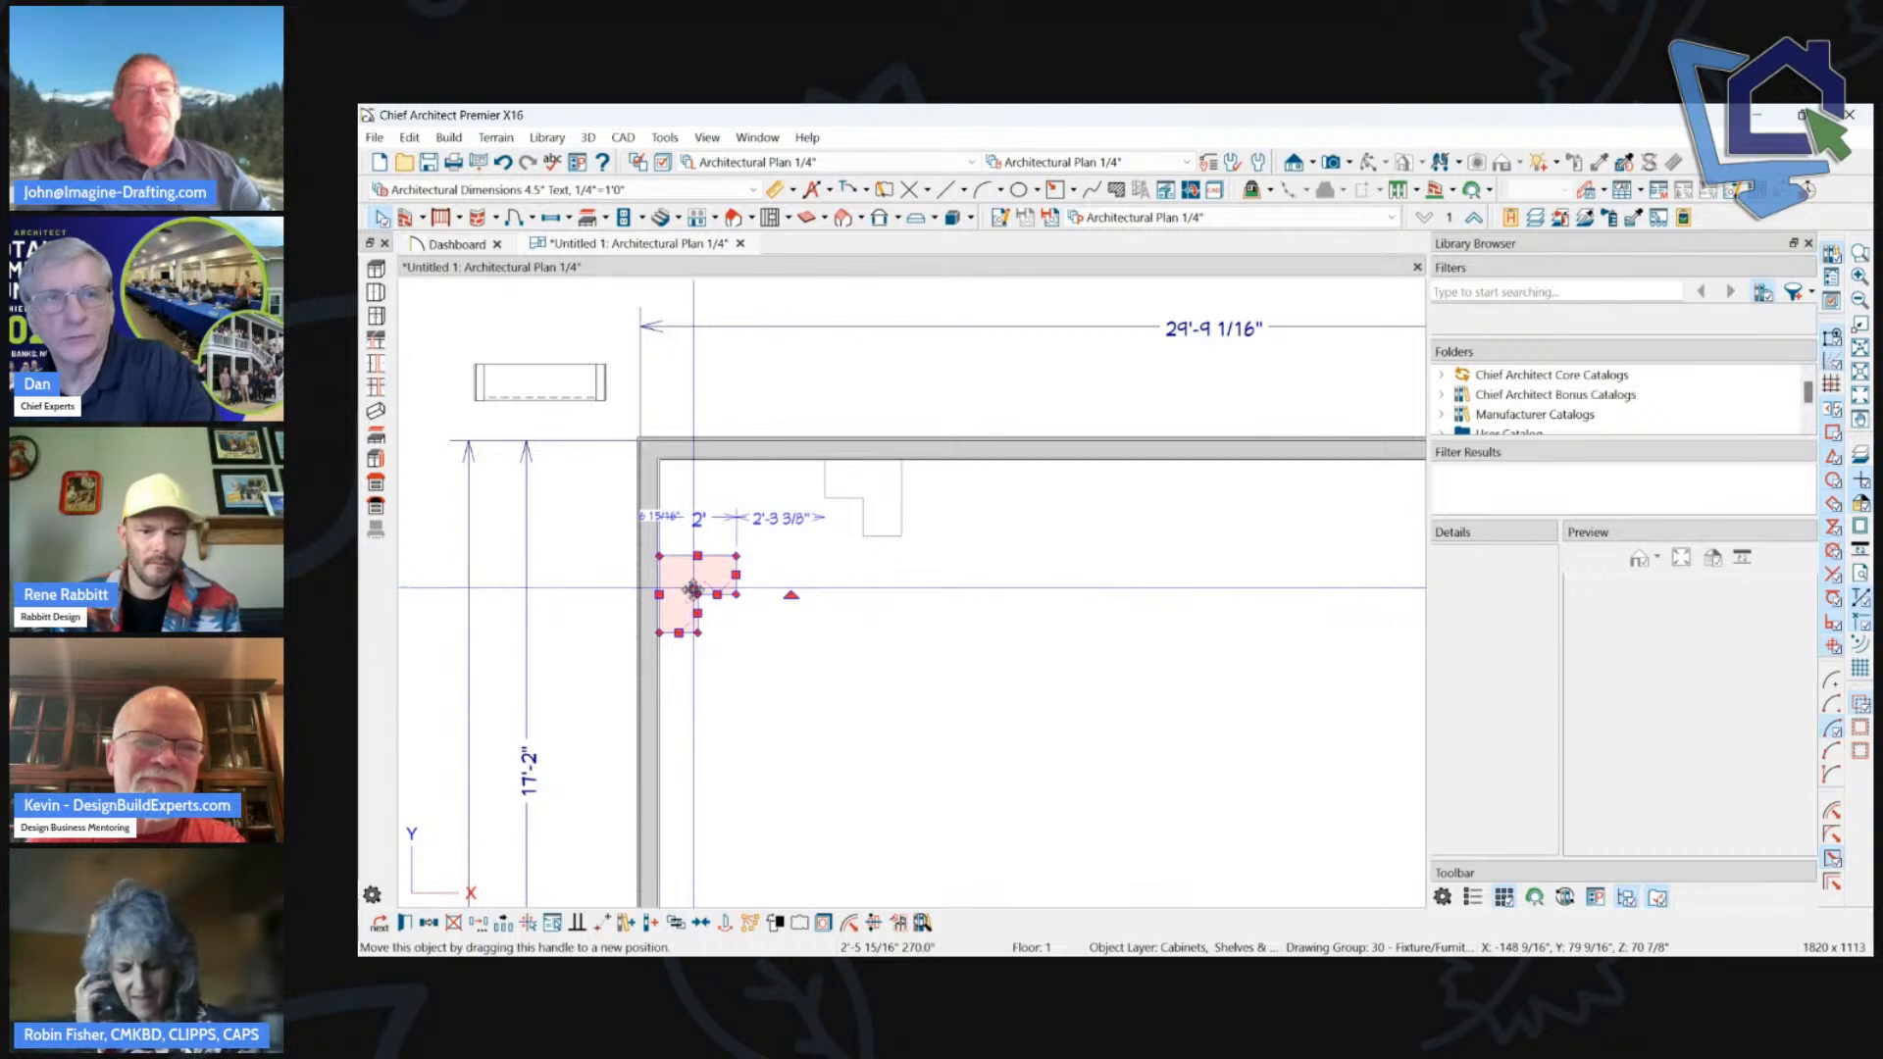
left_click_drag(713, 562, 713, 507)
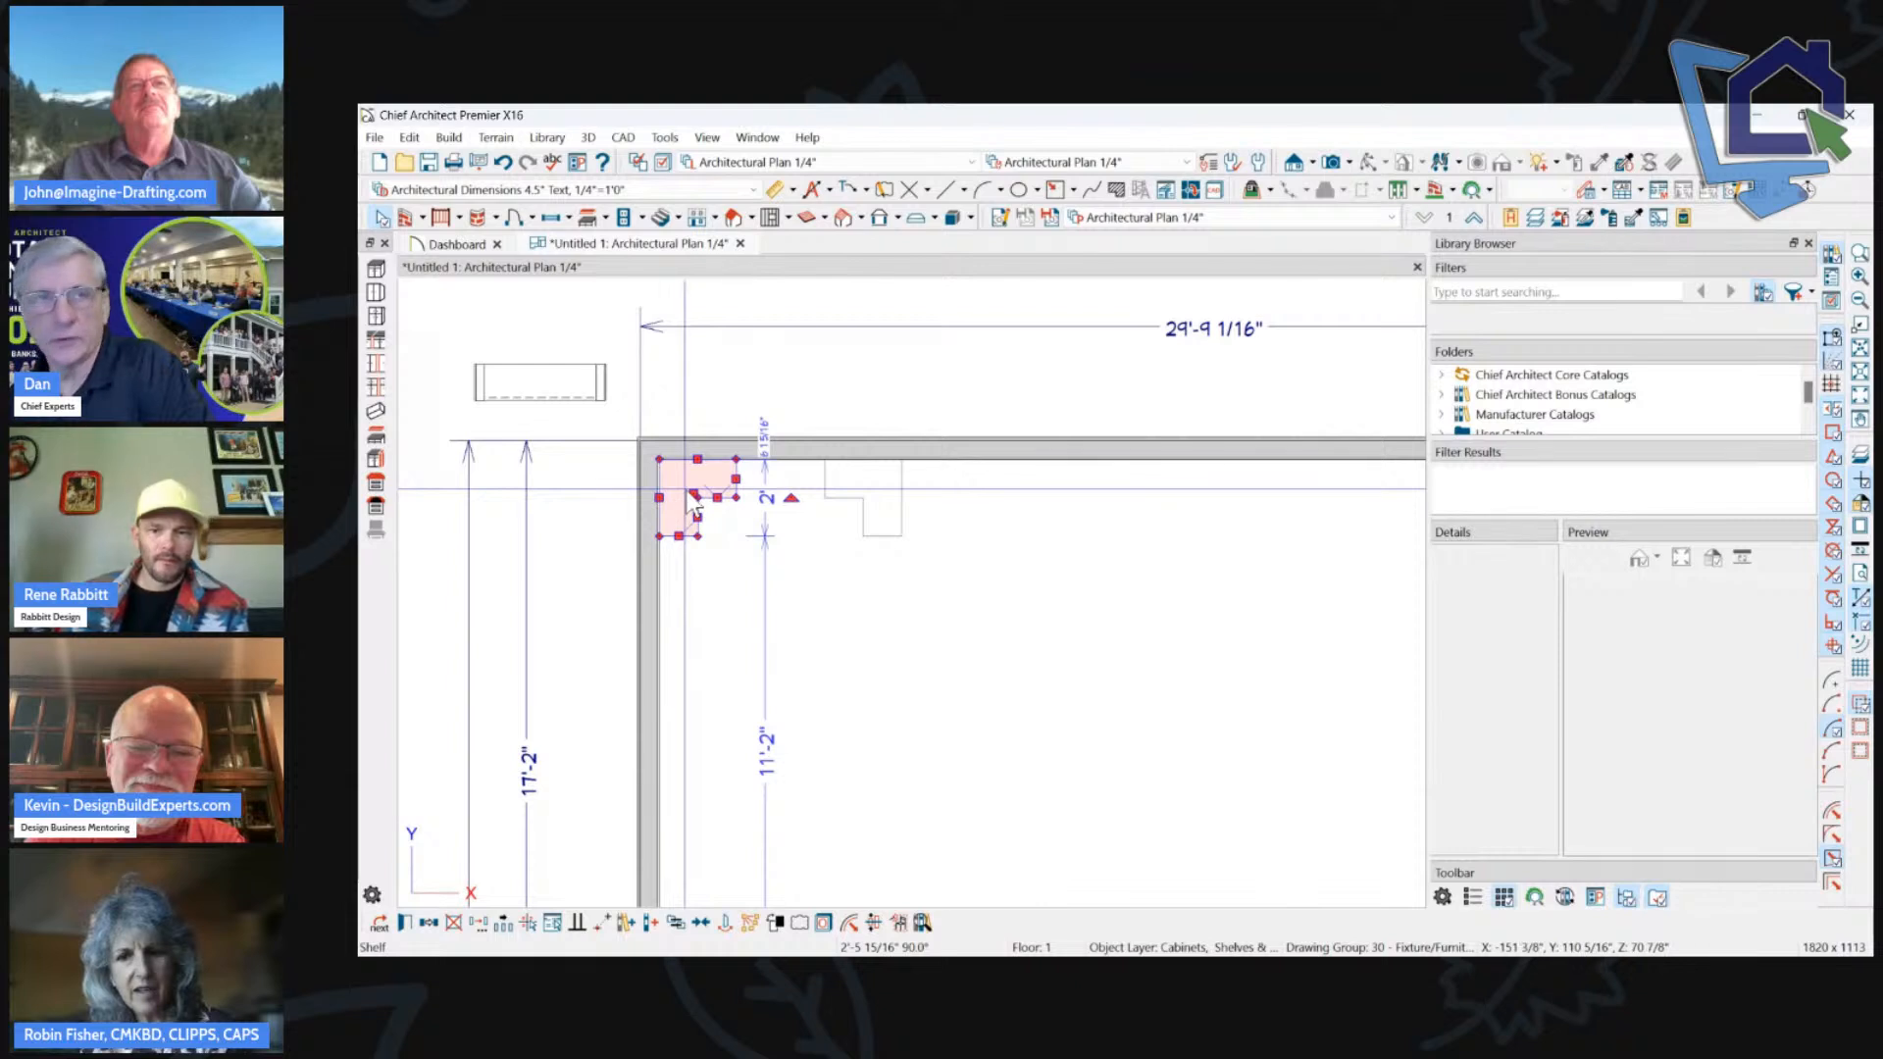
Delete the rectangular shelf placed outside the room near the upper-left corner of the plan.
scroll(863, 404, "down", 2)
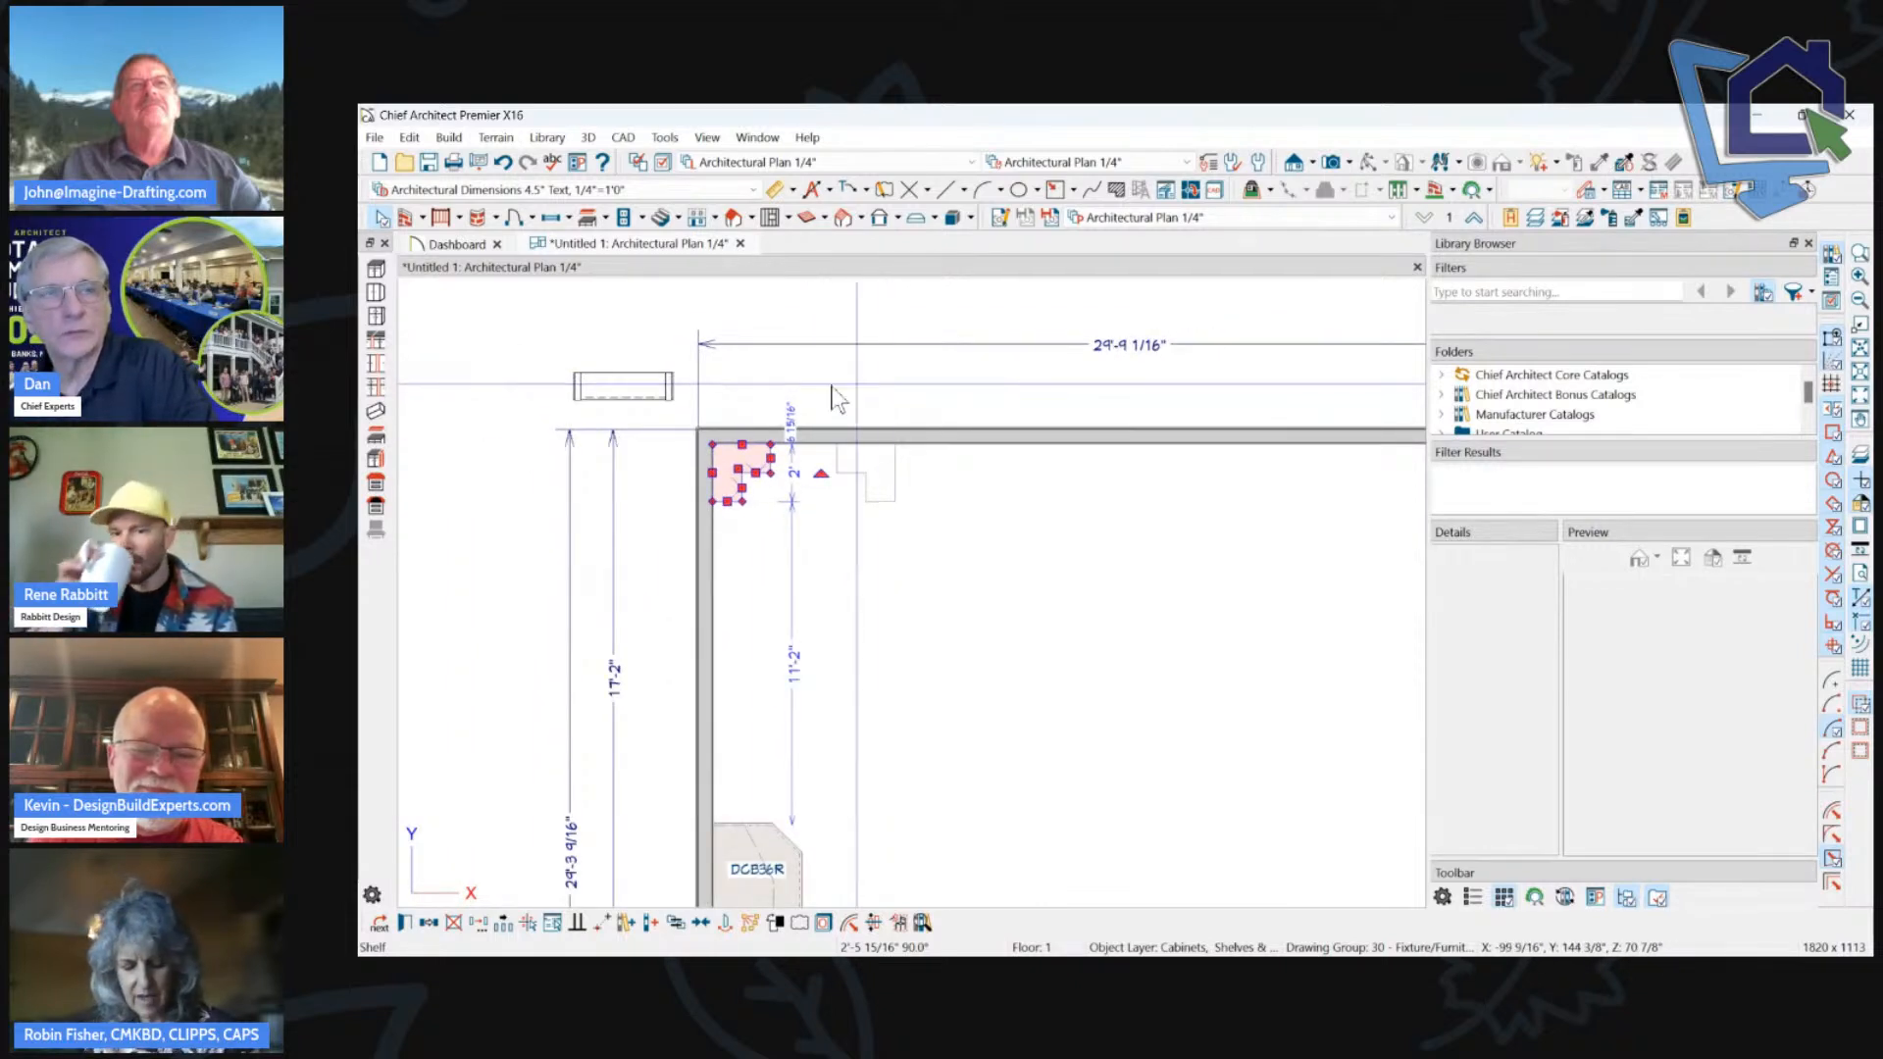
left_click(637, 387)
key("Delete")
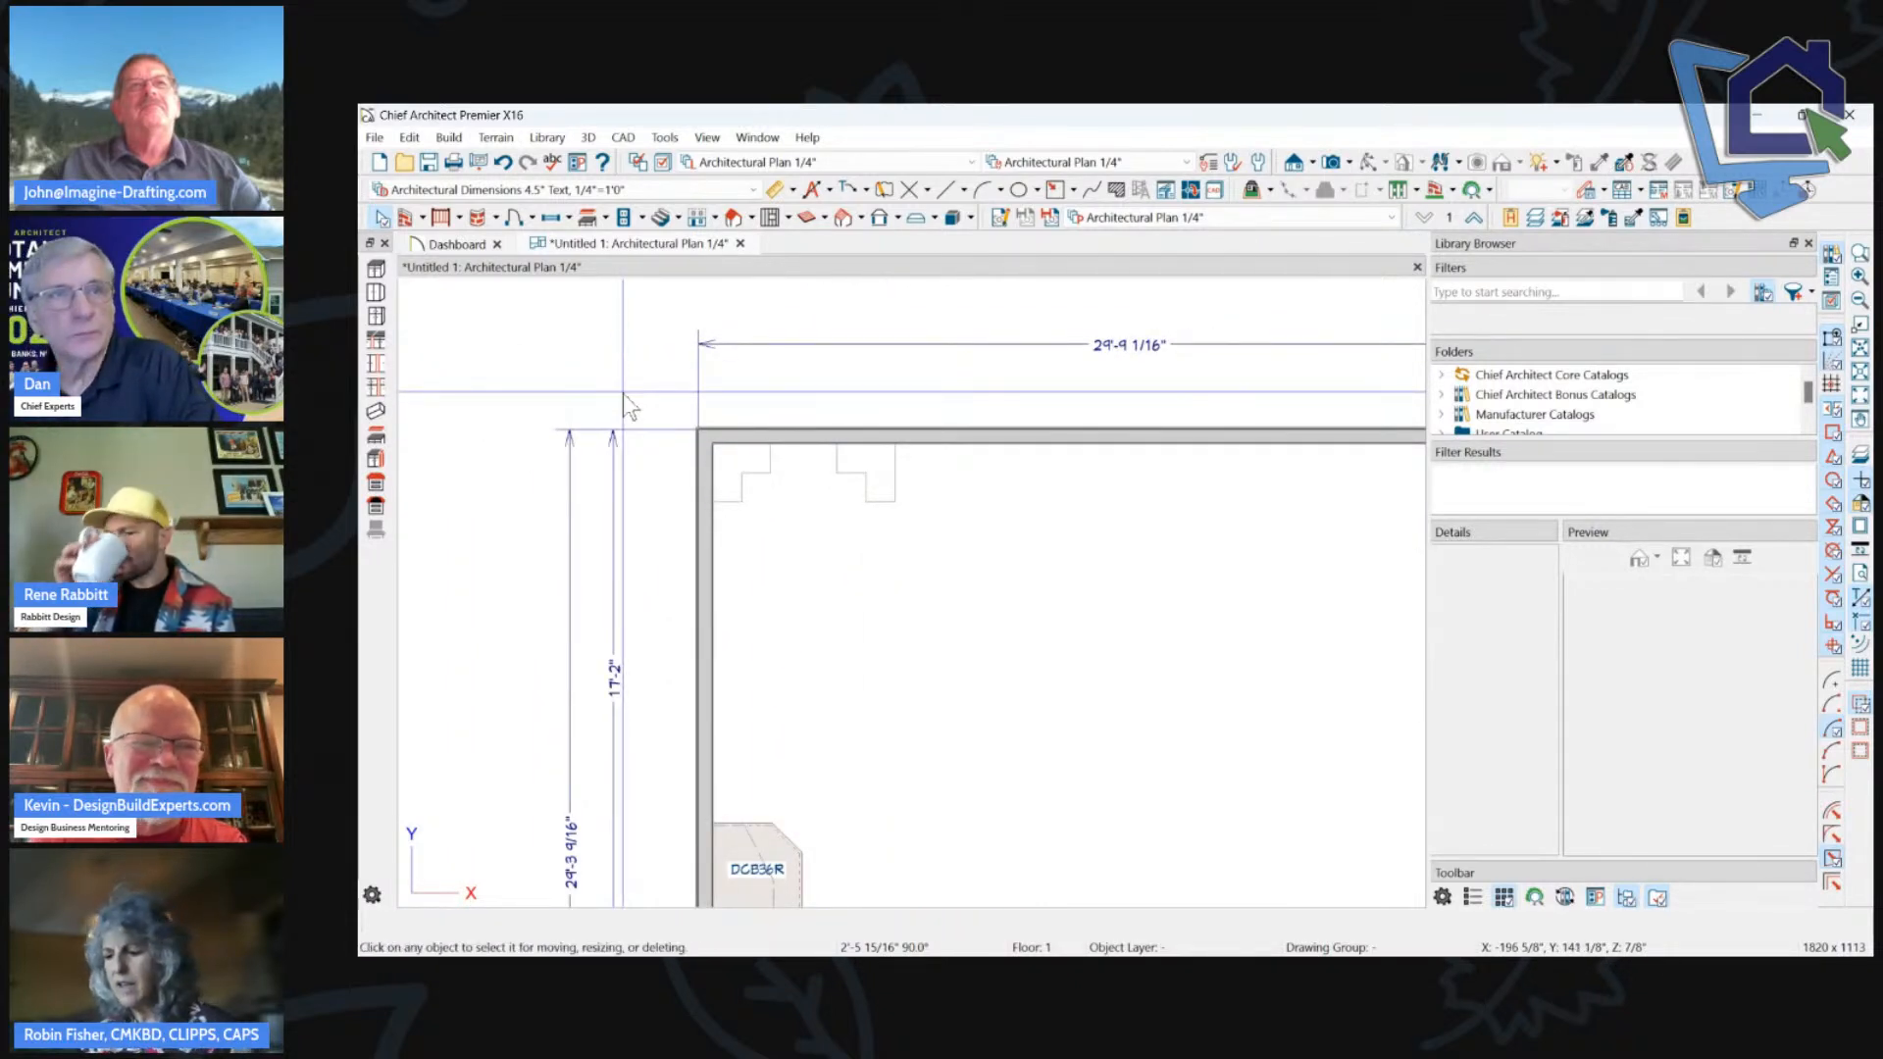
Create a full camera view looking toward the shelves in the room's upper-left corner.
scroll(791, 503, "up", 1)
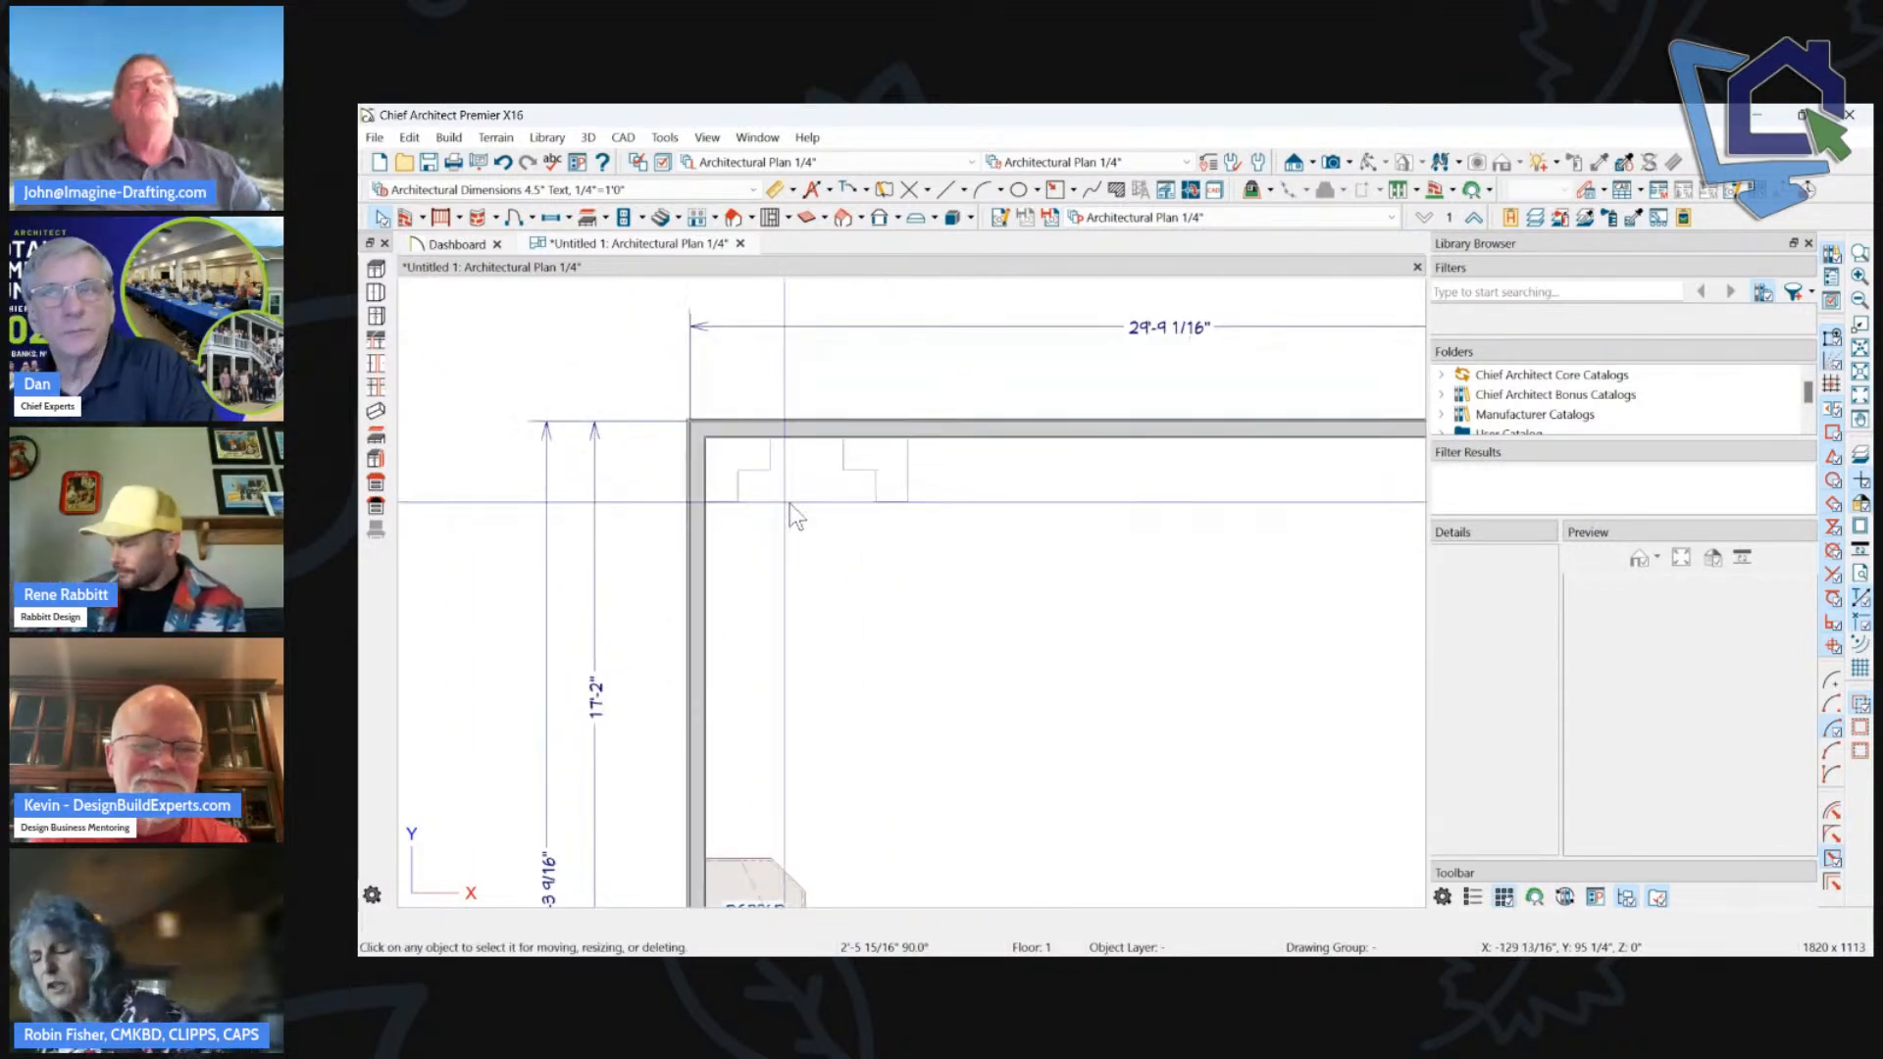
left_click(1330, 162)
left_click_drag(1177, 735, 546, 282)
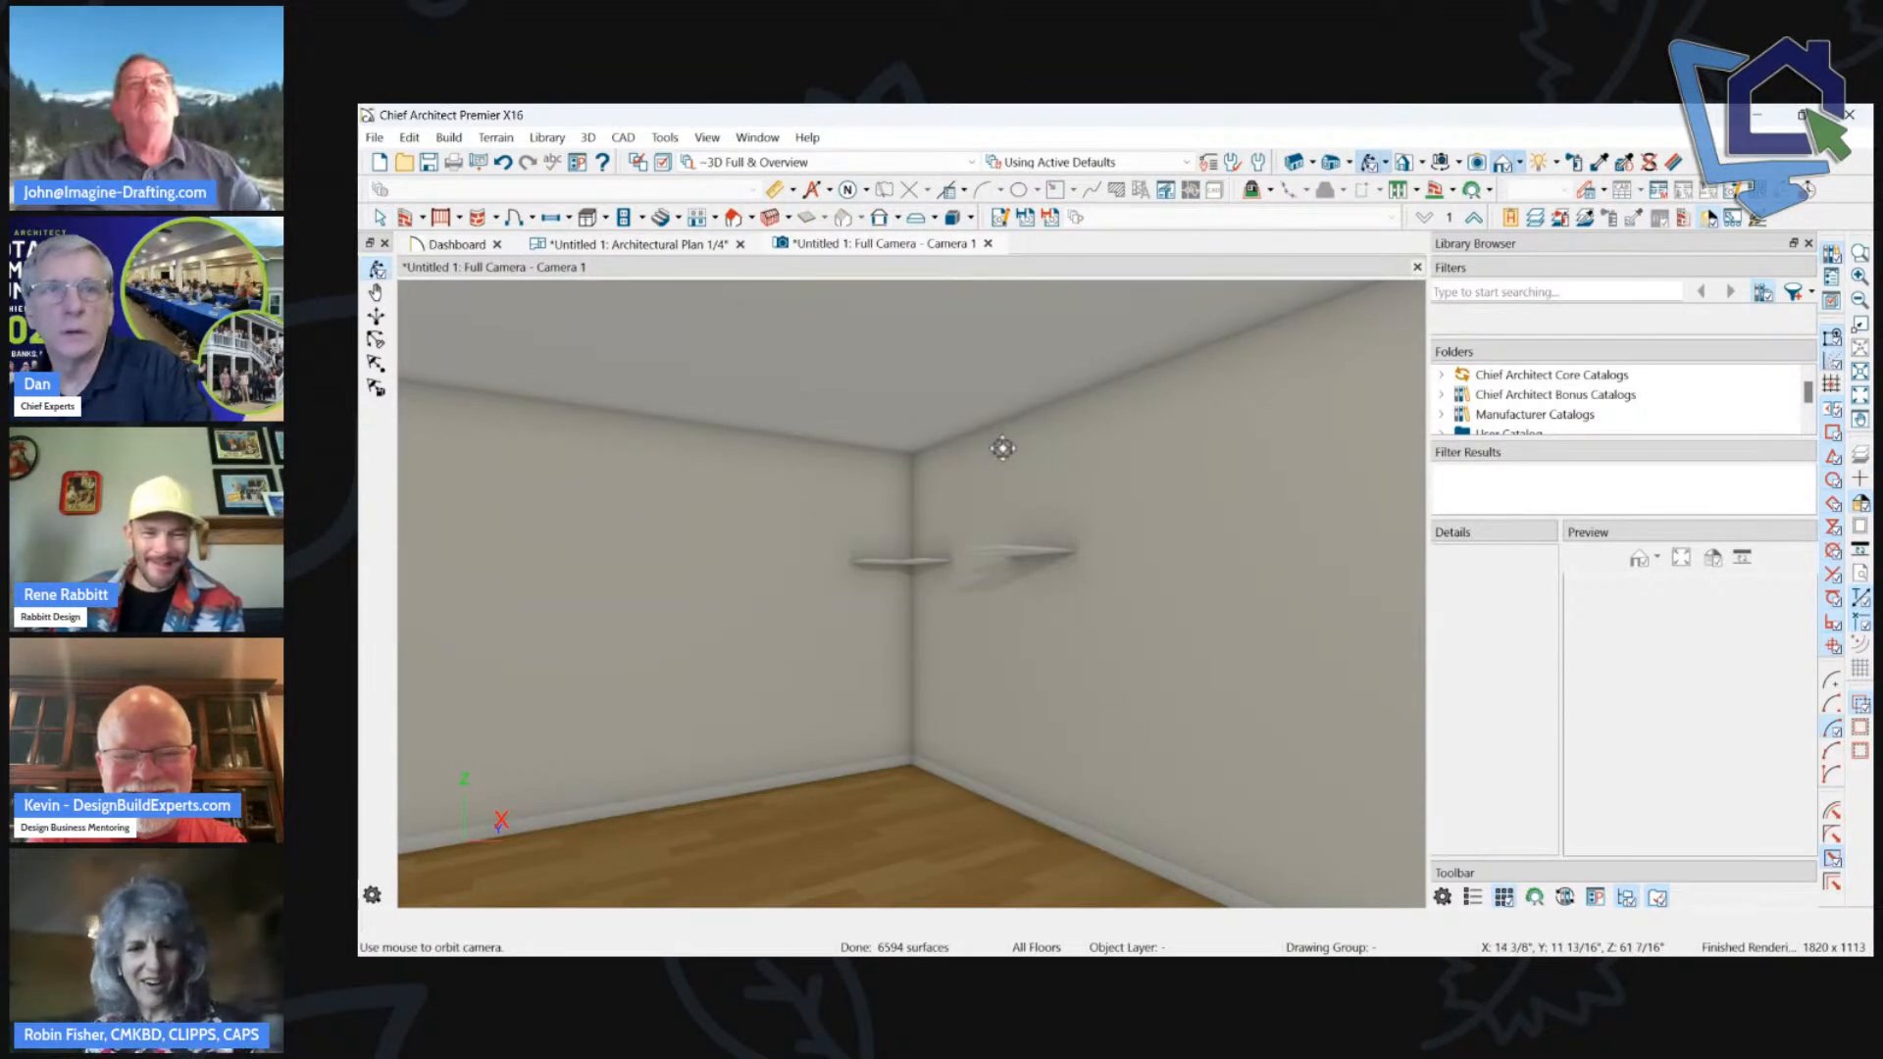
scroll(945, 530, "up", 2)
left_click_drag(956, 378, 959, 441)
scroll(902, 536, "up", 2)
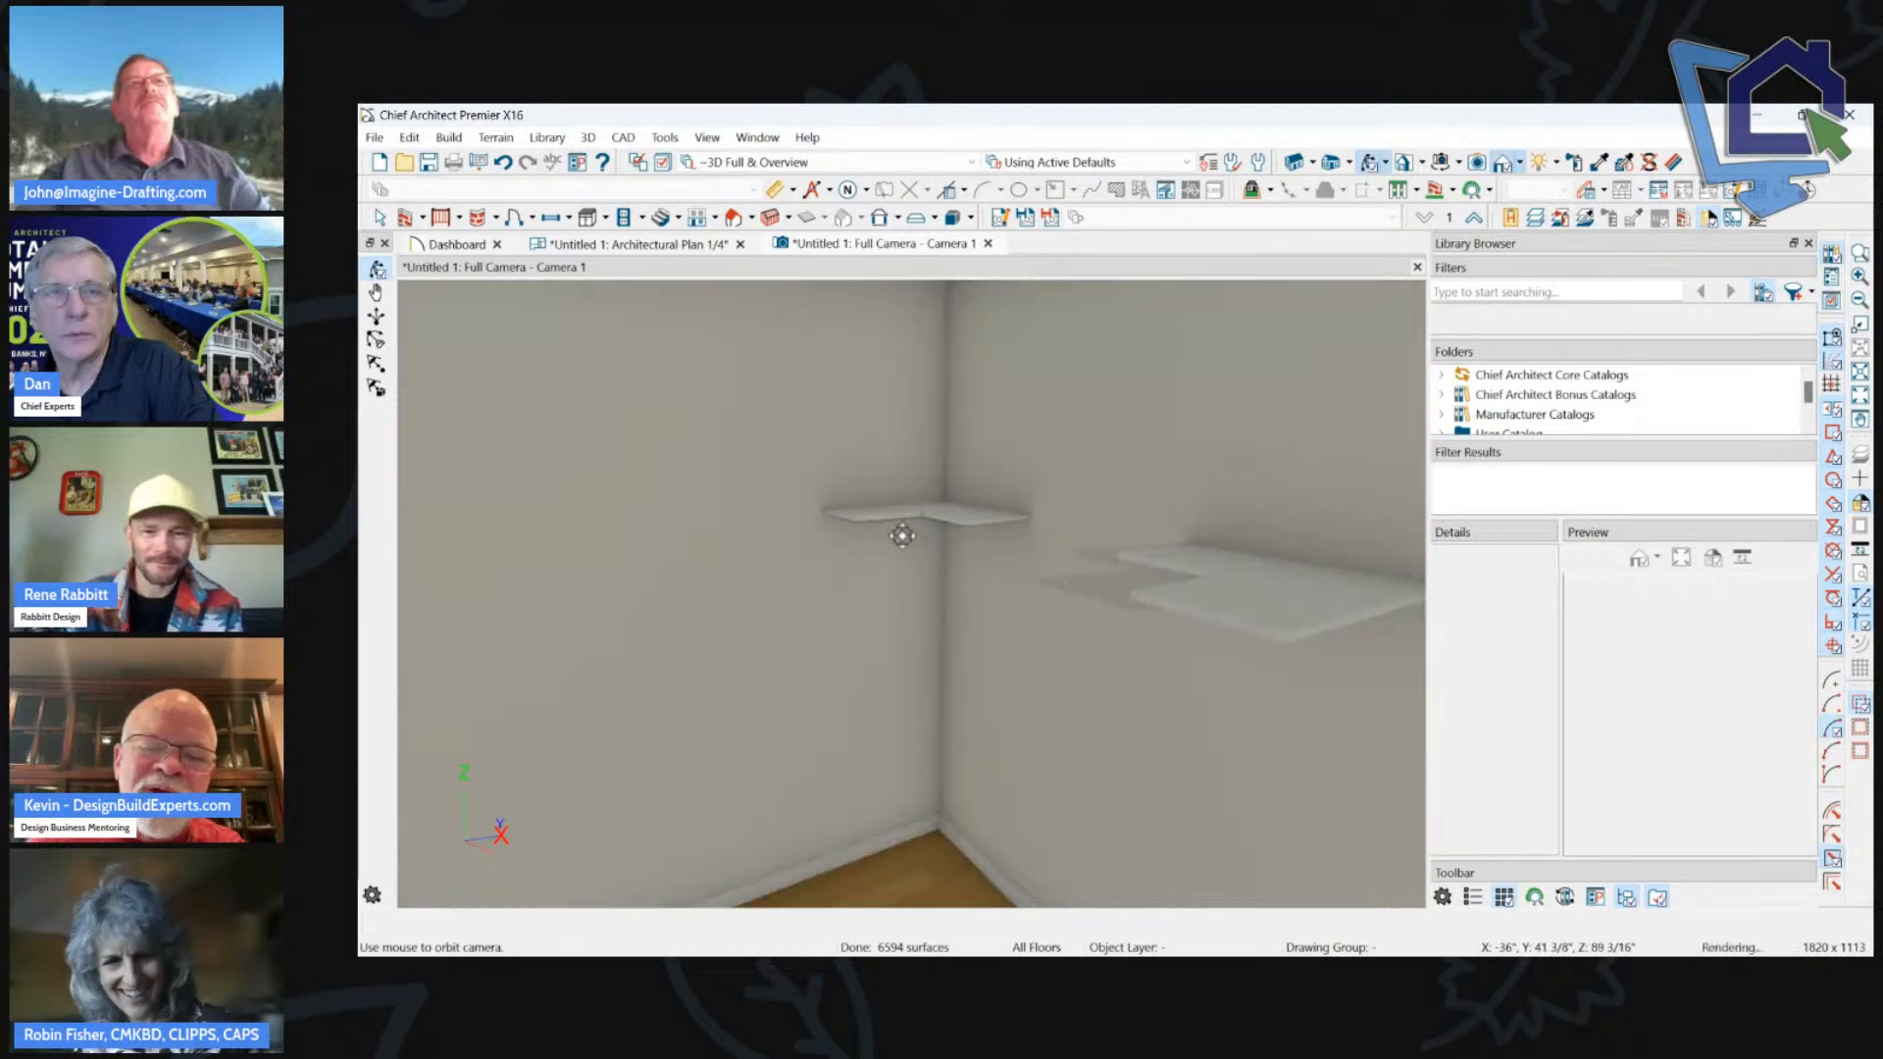
Raise the L-shaped corner shelf to about 92 3/8" above the floor in the camera view.
left_click(916, 508)
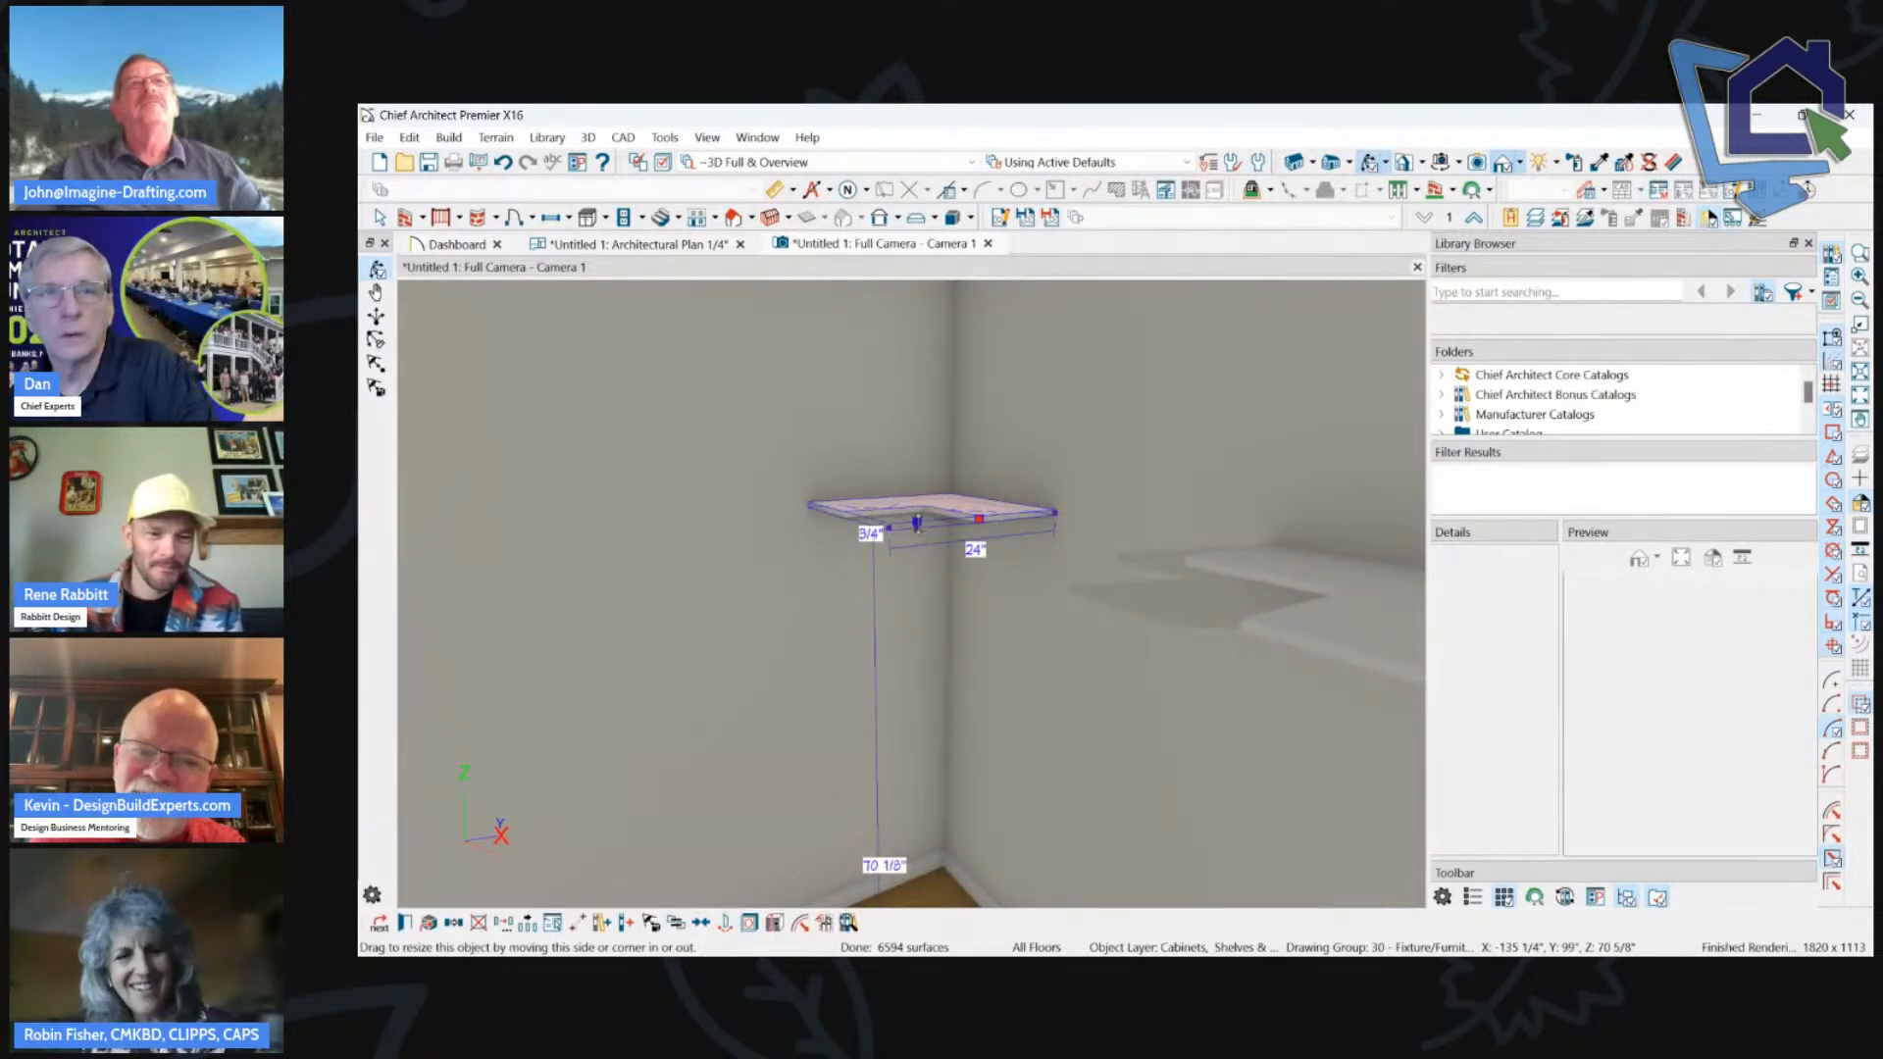
scroll(938, 515, "up", 1)
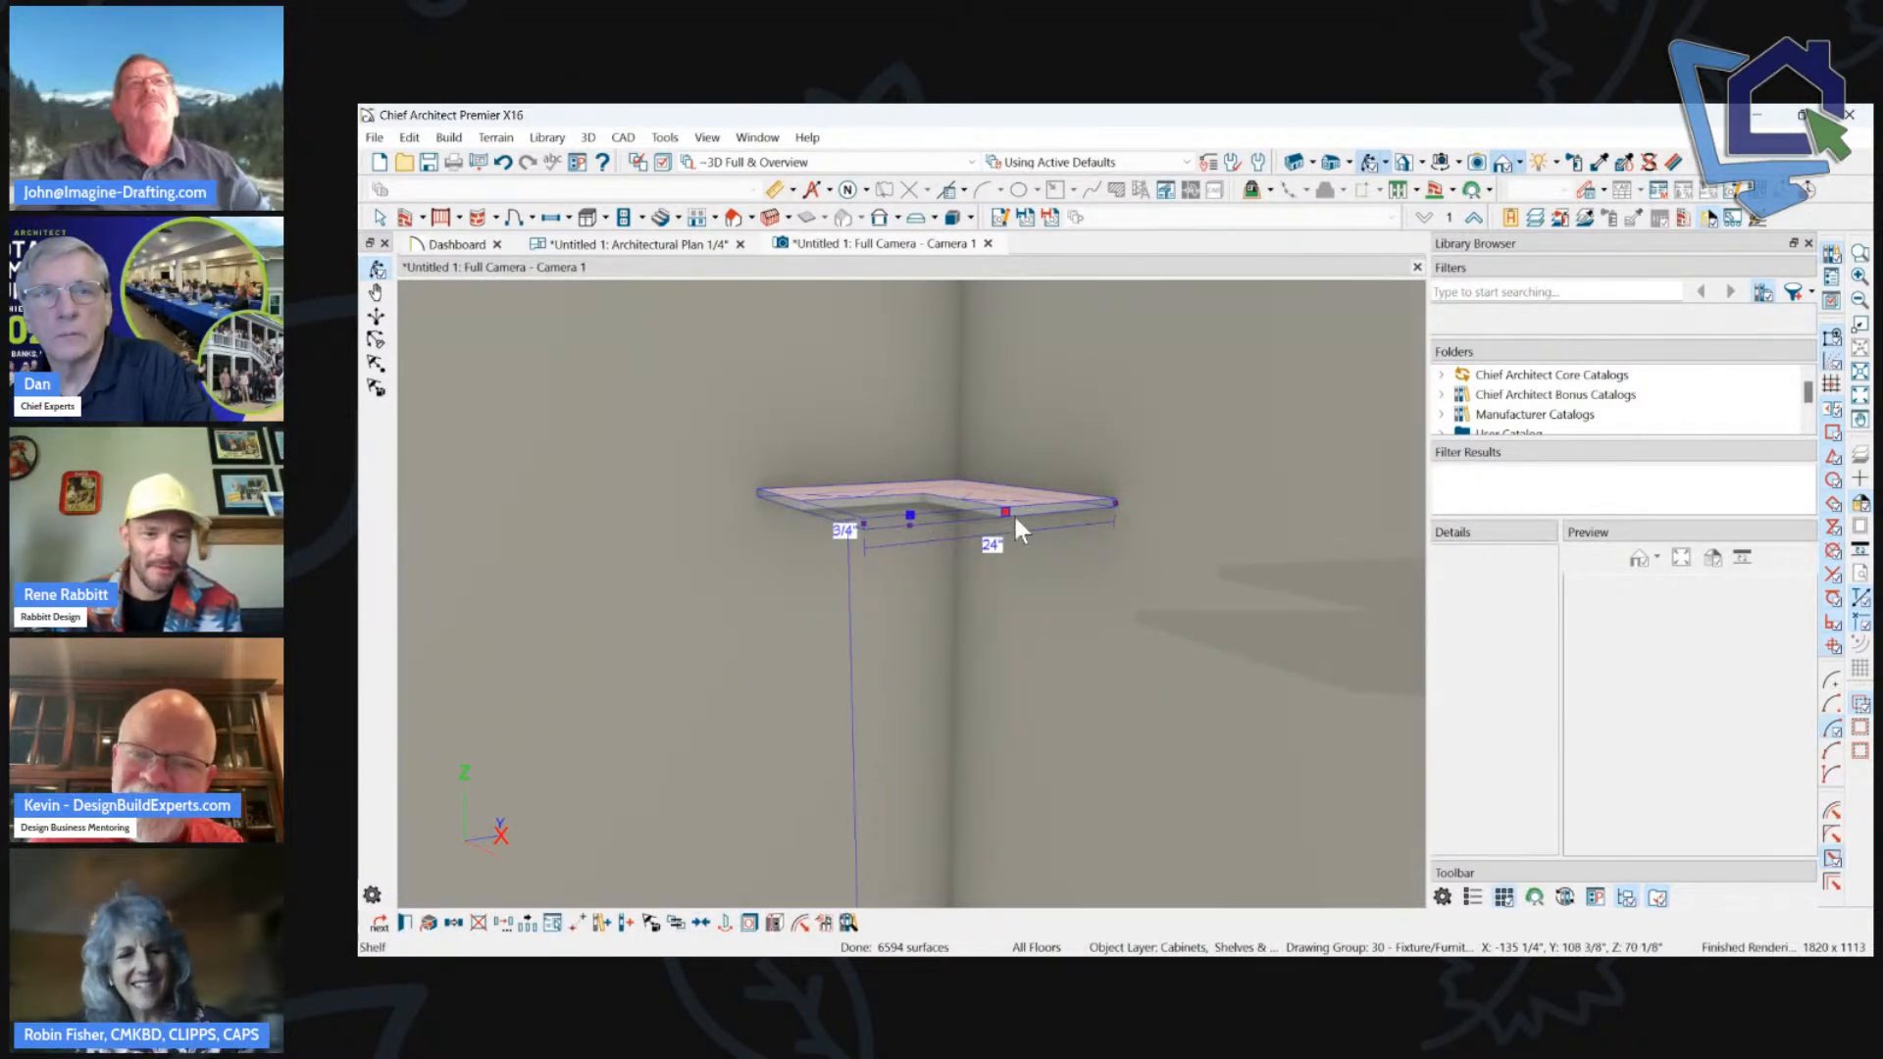
left_click_drag(1005, 498, 978, 423)
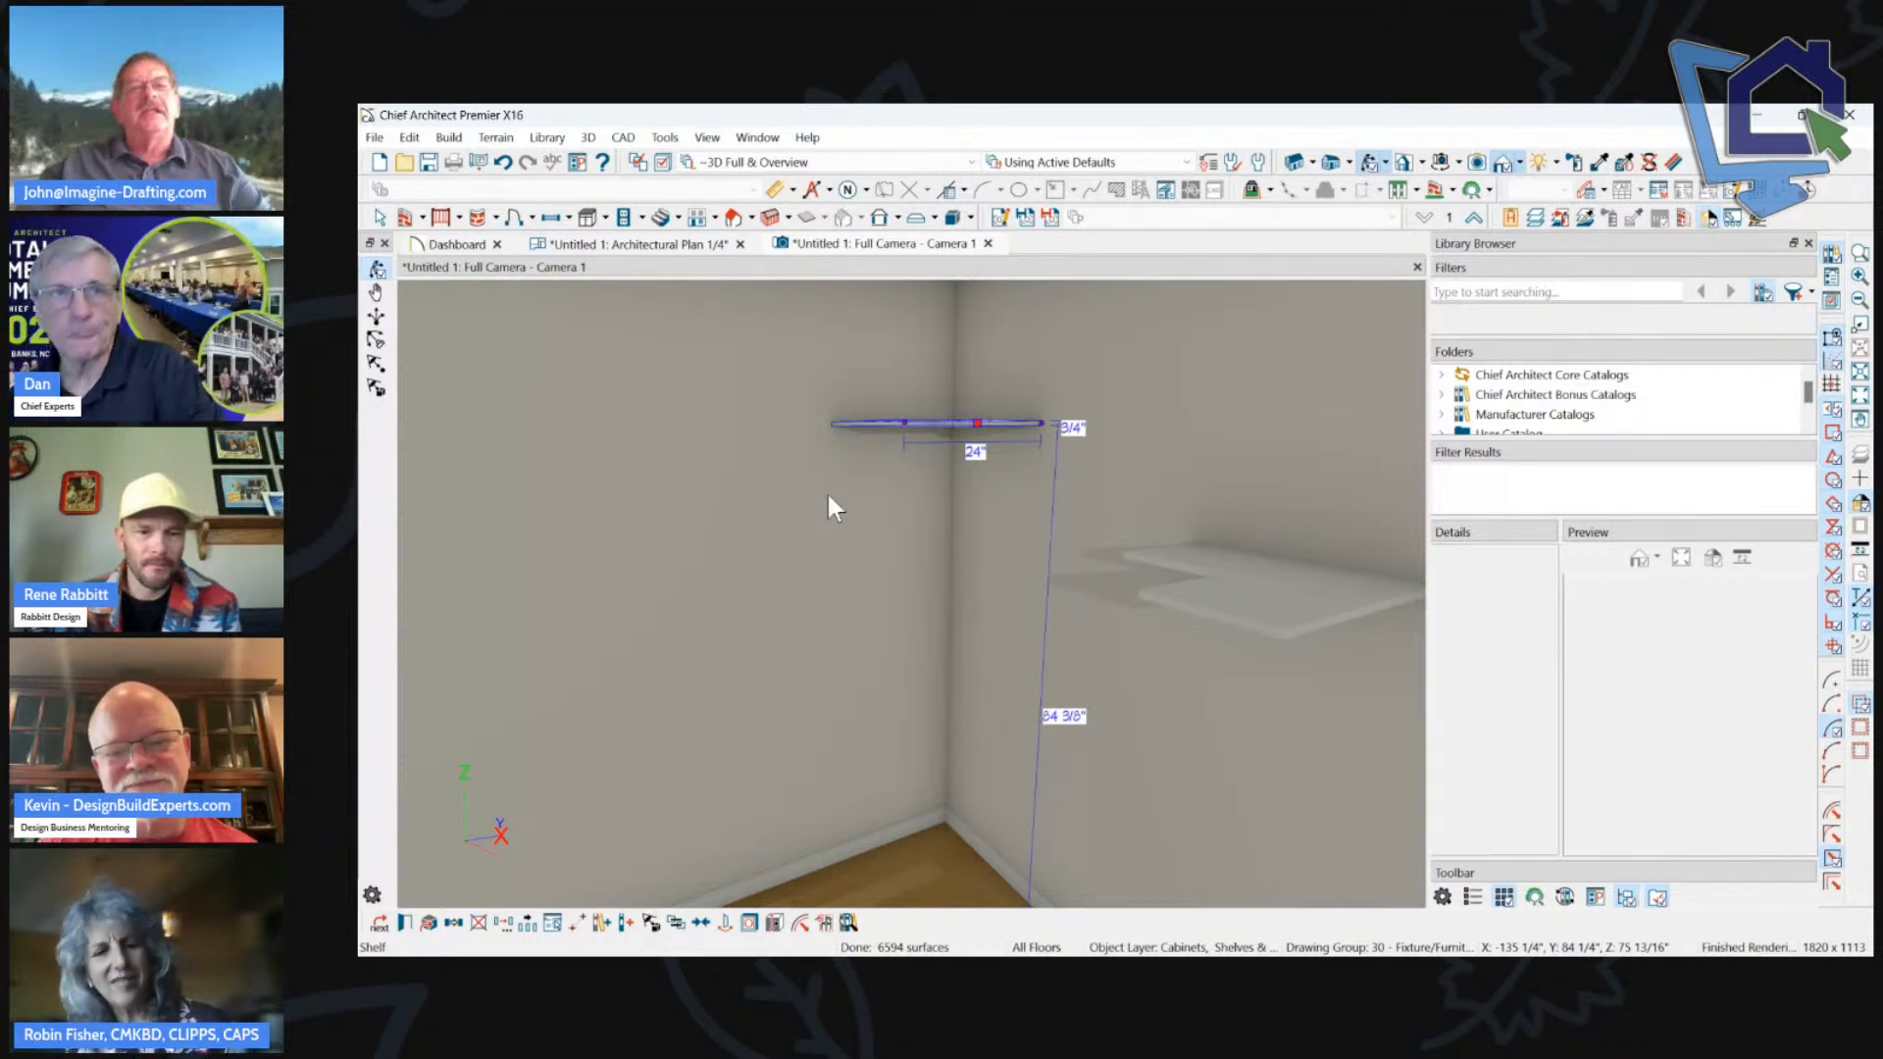
scroll(709, 434, "down", 2)
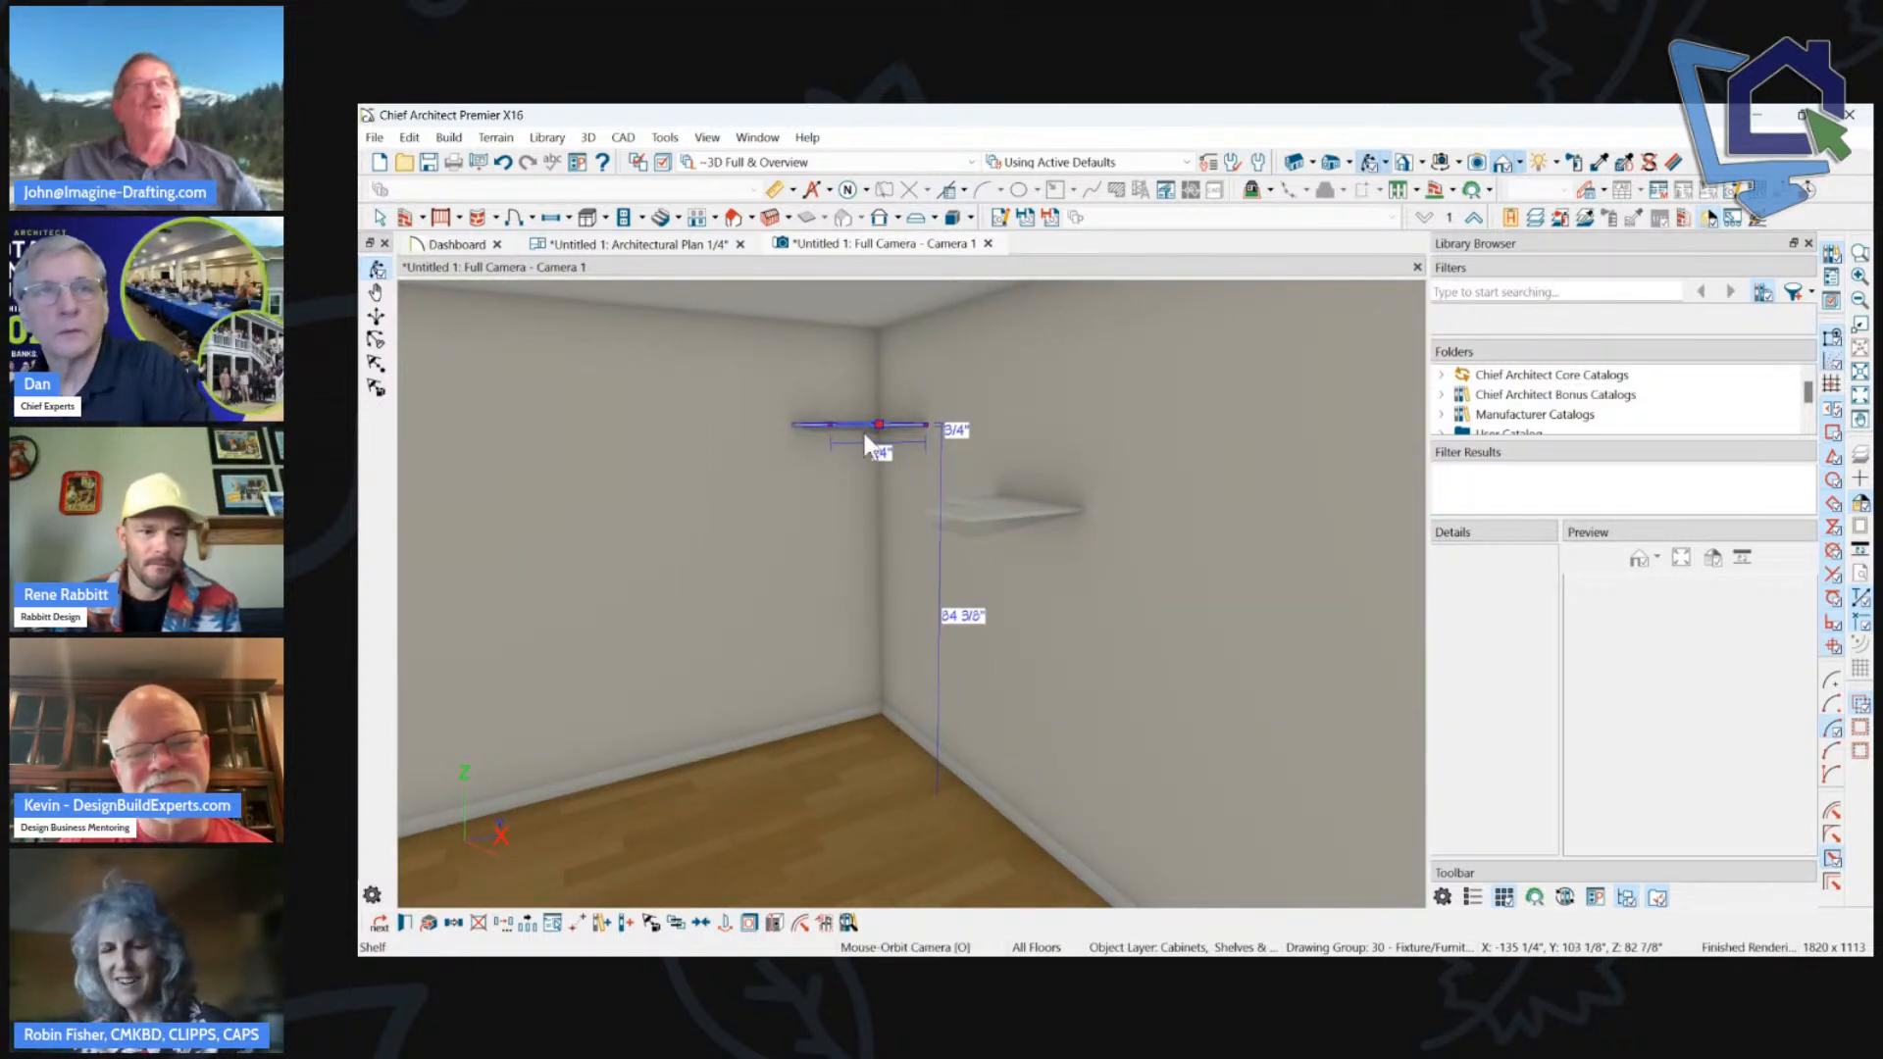
left_click_drag(879, 425, 879, 388)
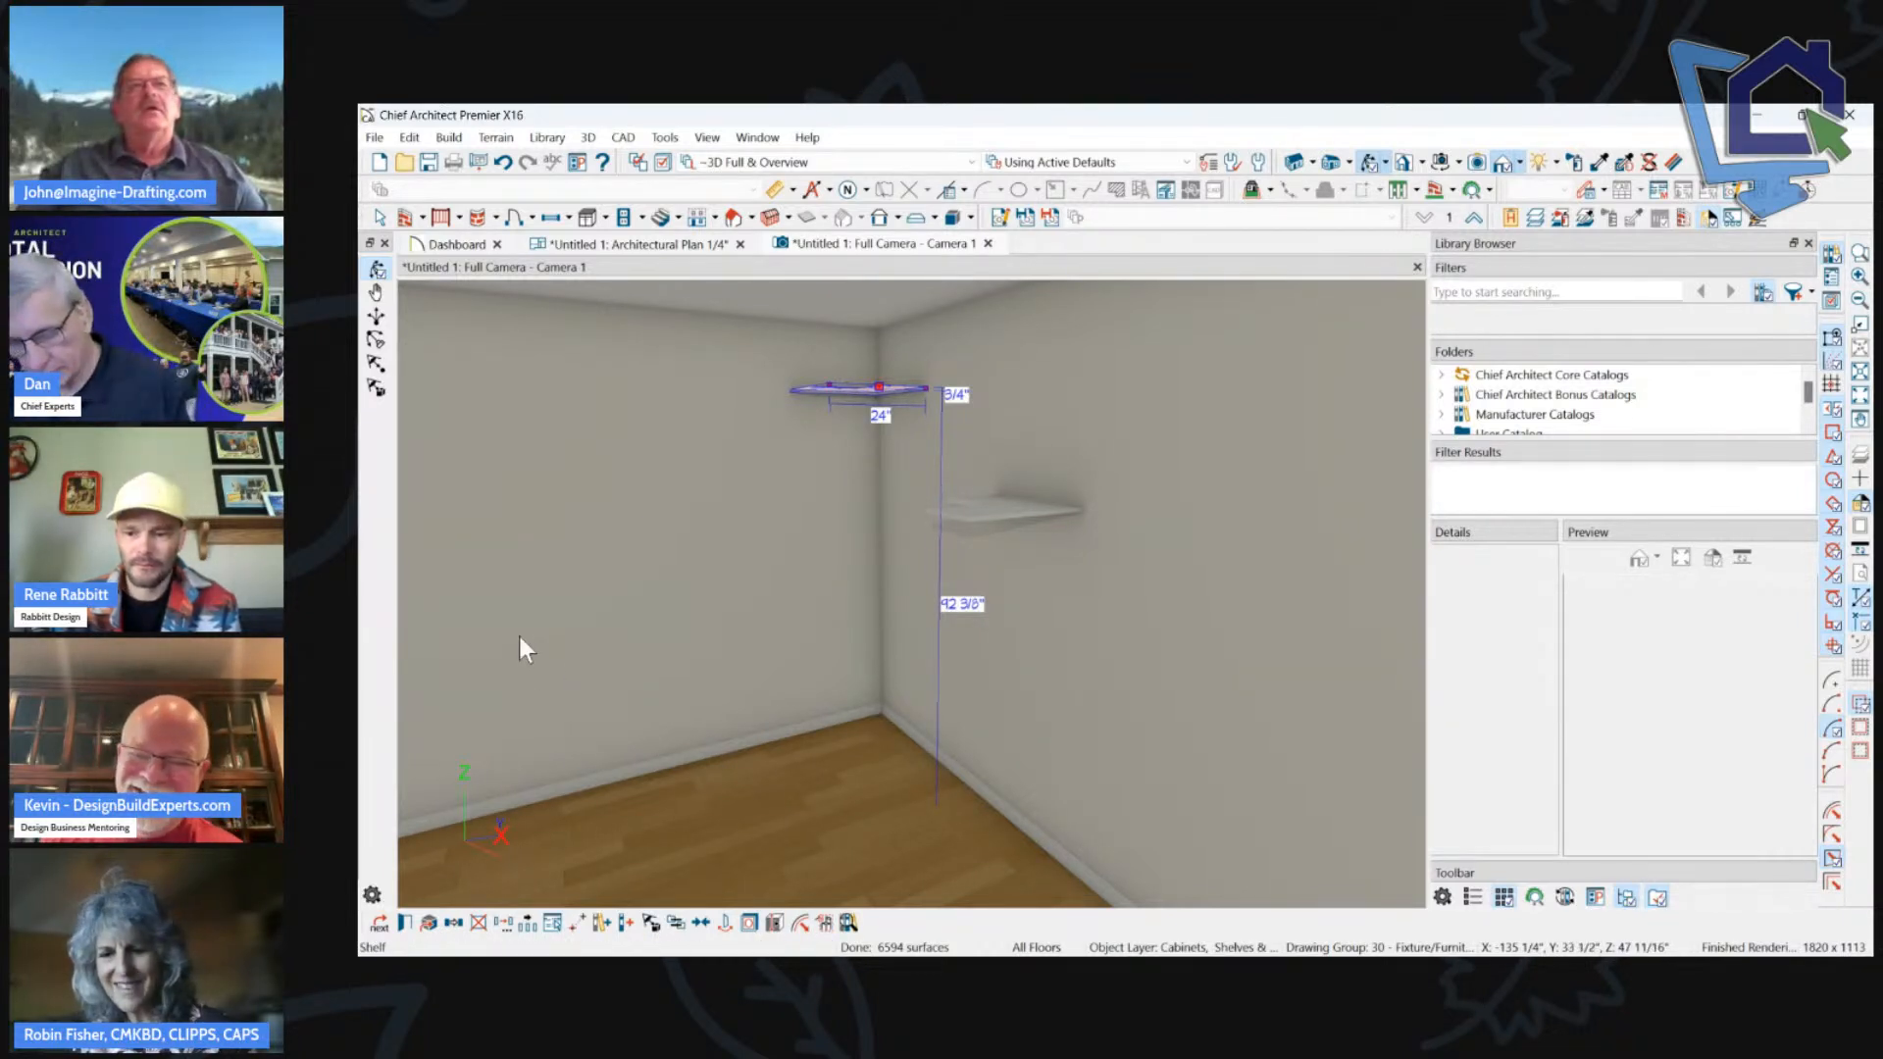
Try replicating the corner shelf as 6 copies with a Z Delta of -12", and undo the replication.
key("t")
left_click(908, 252)
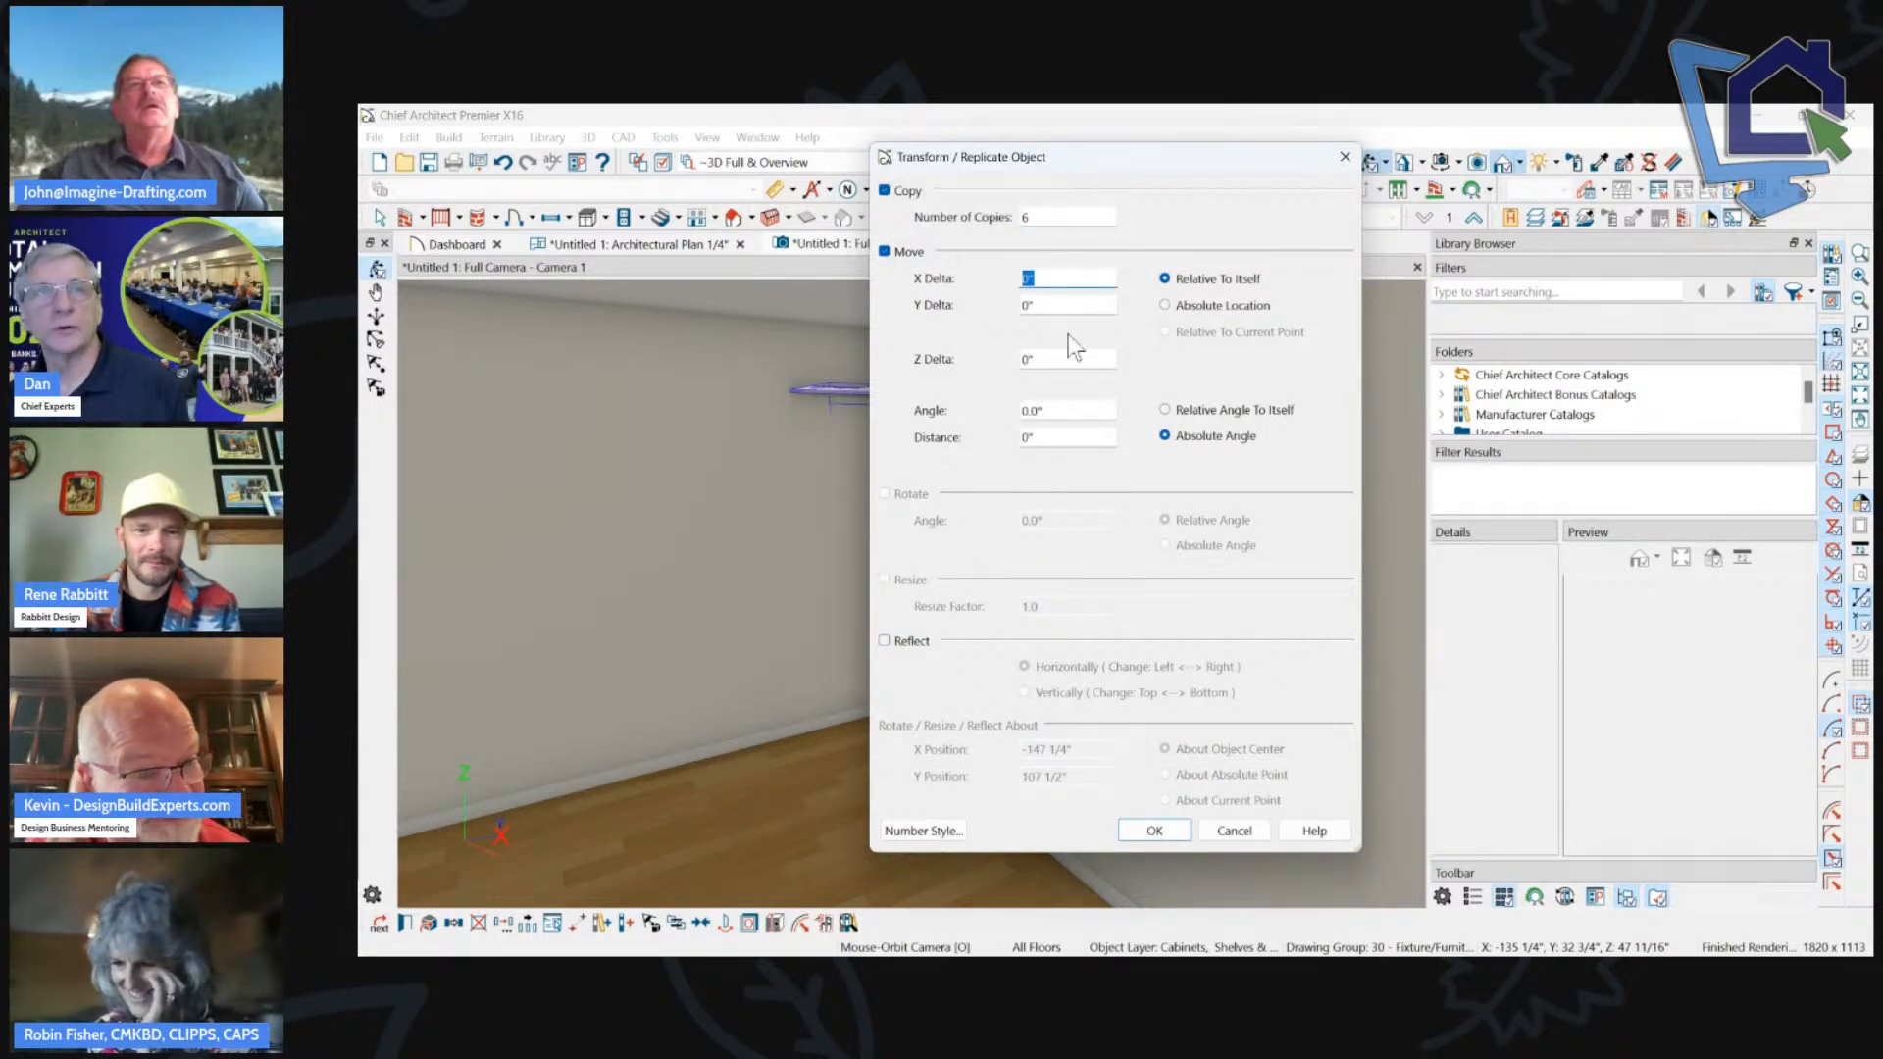
left_click(1069, 359)
type("12")
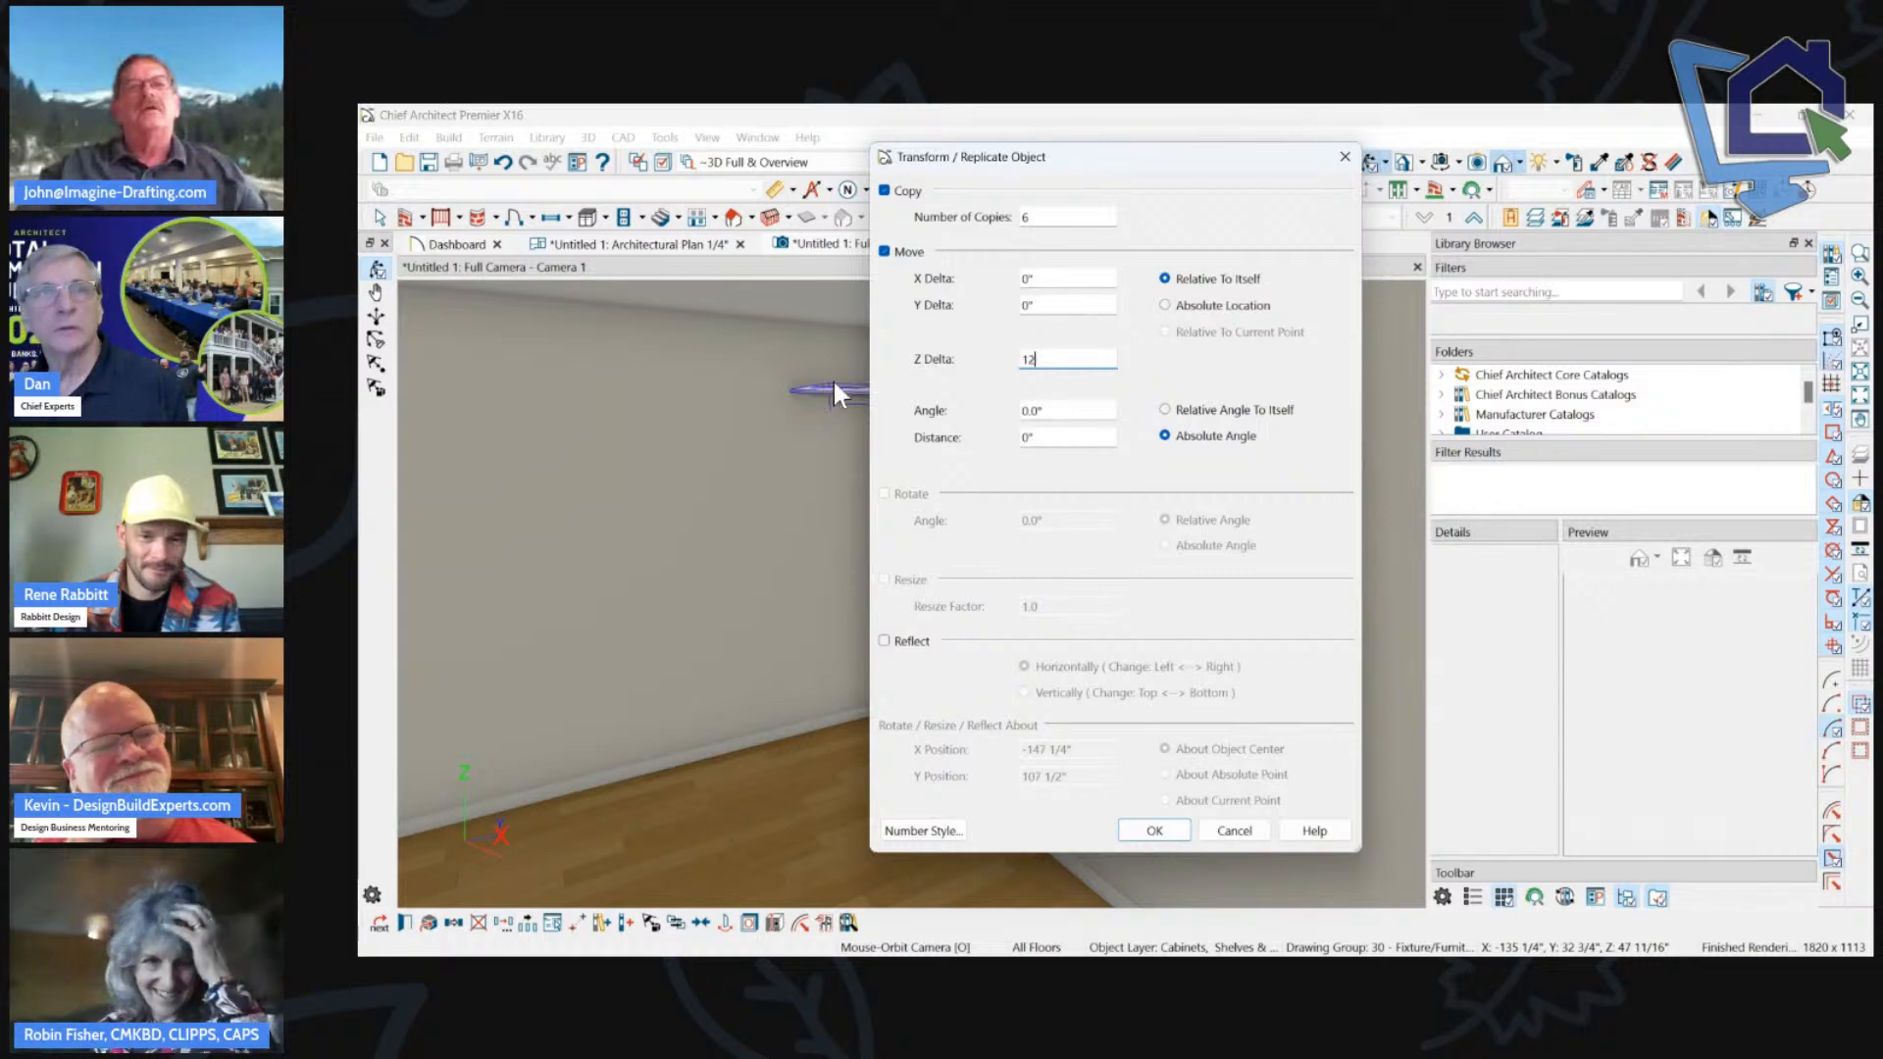
left_click_drag(1039, 150, 1097, 164)
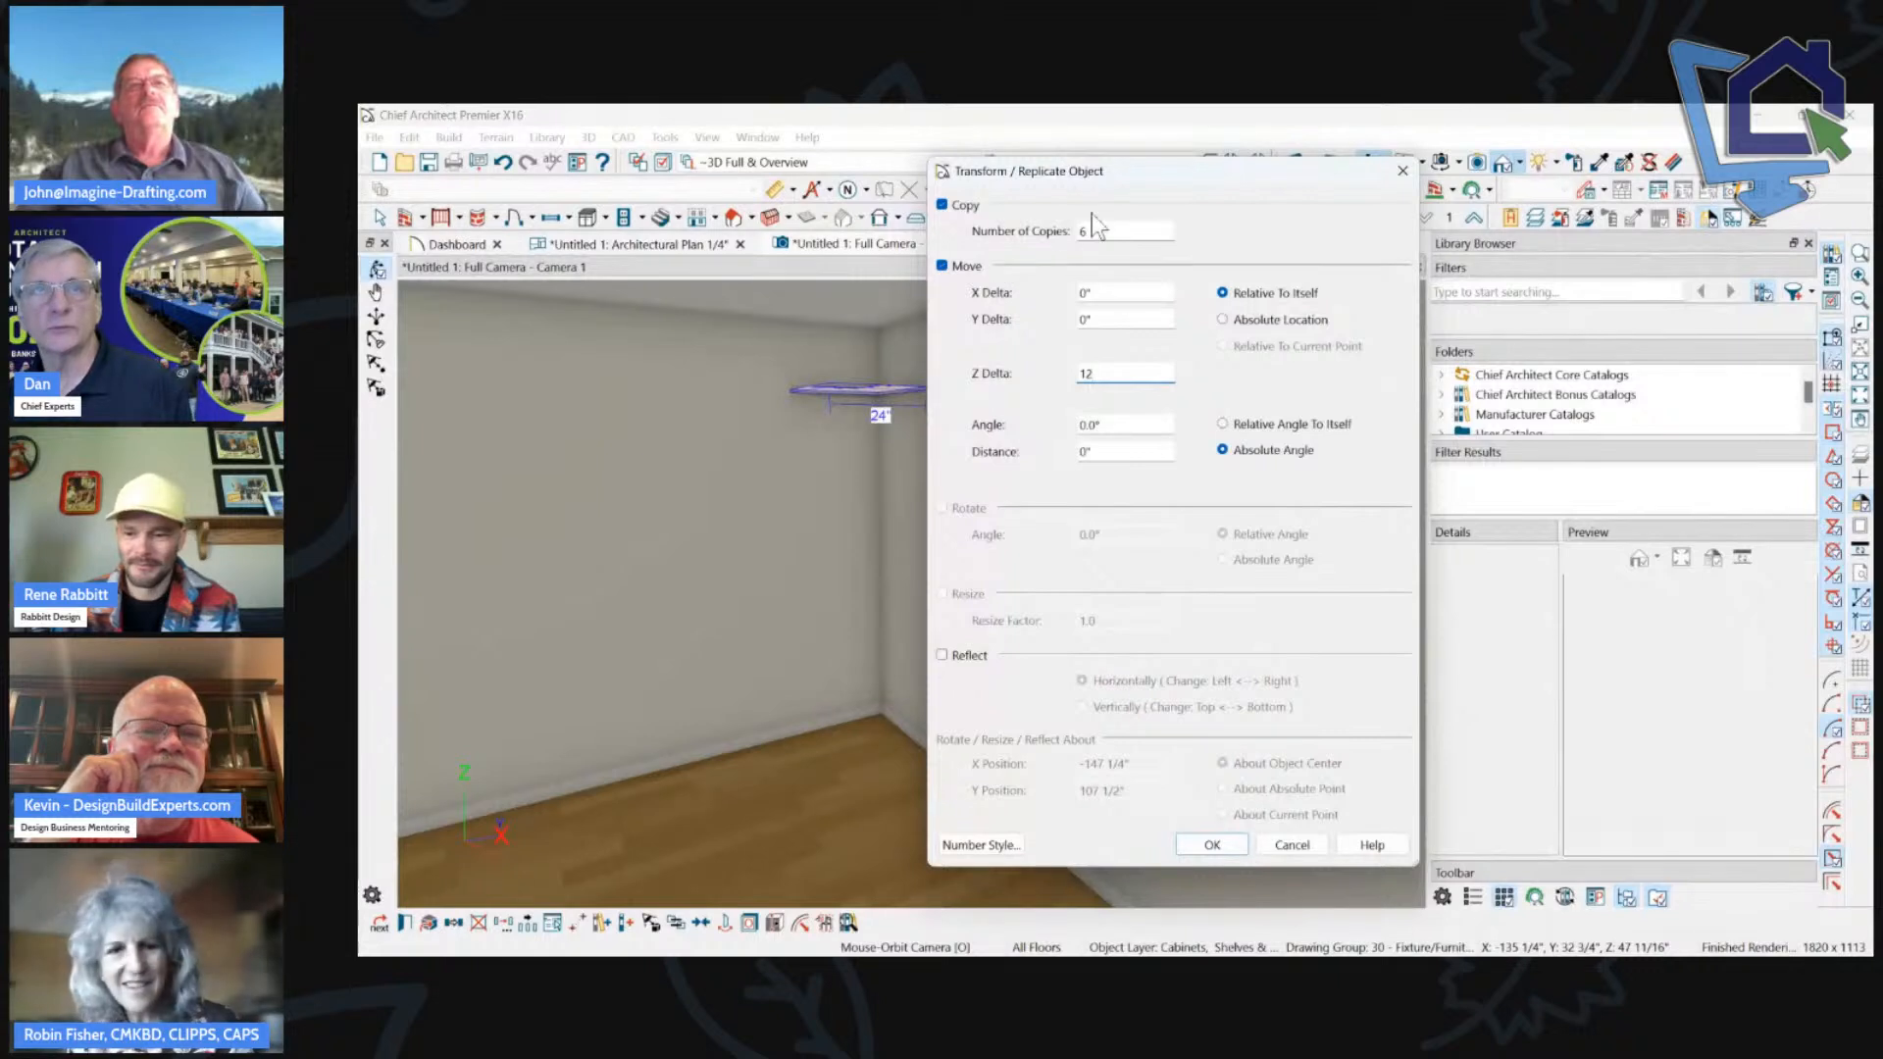
left_click(1090, 378)
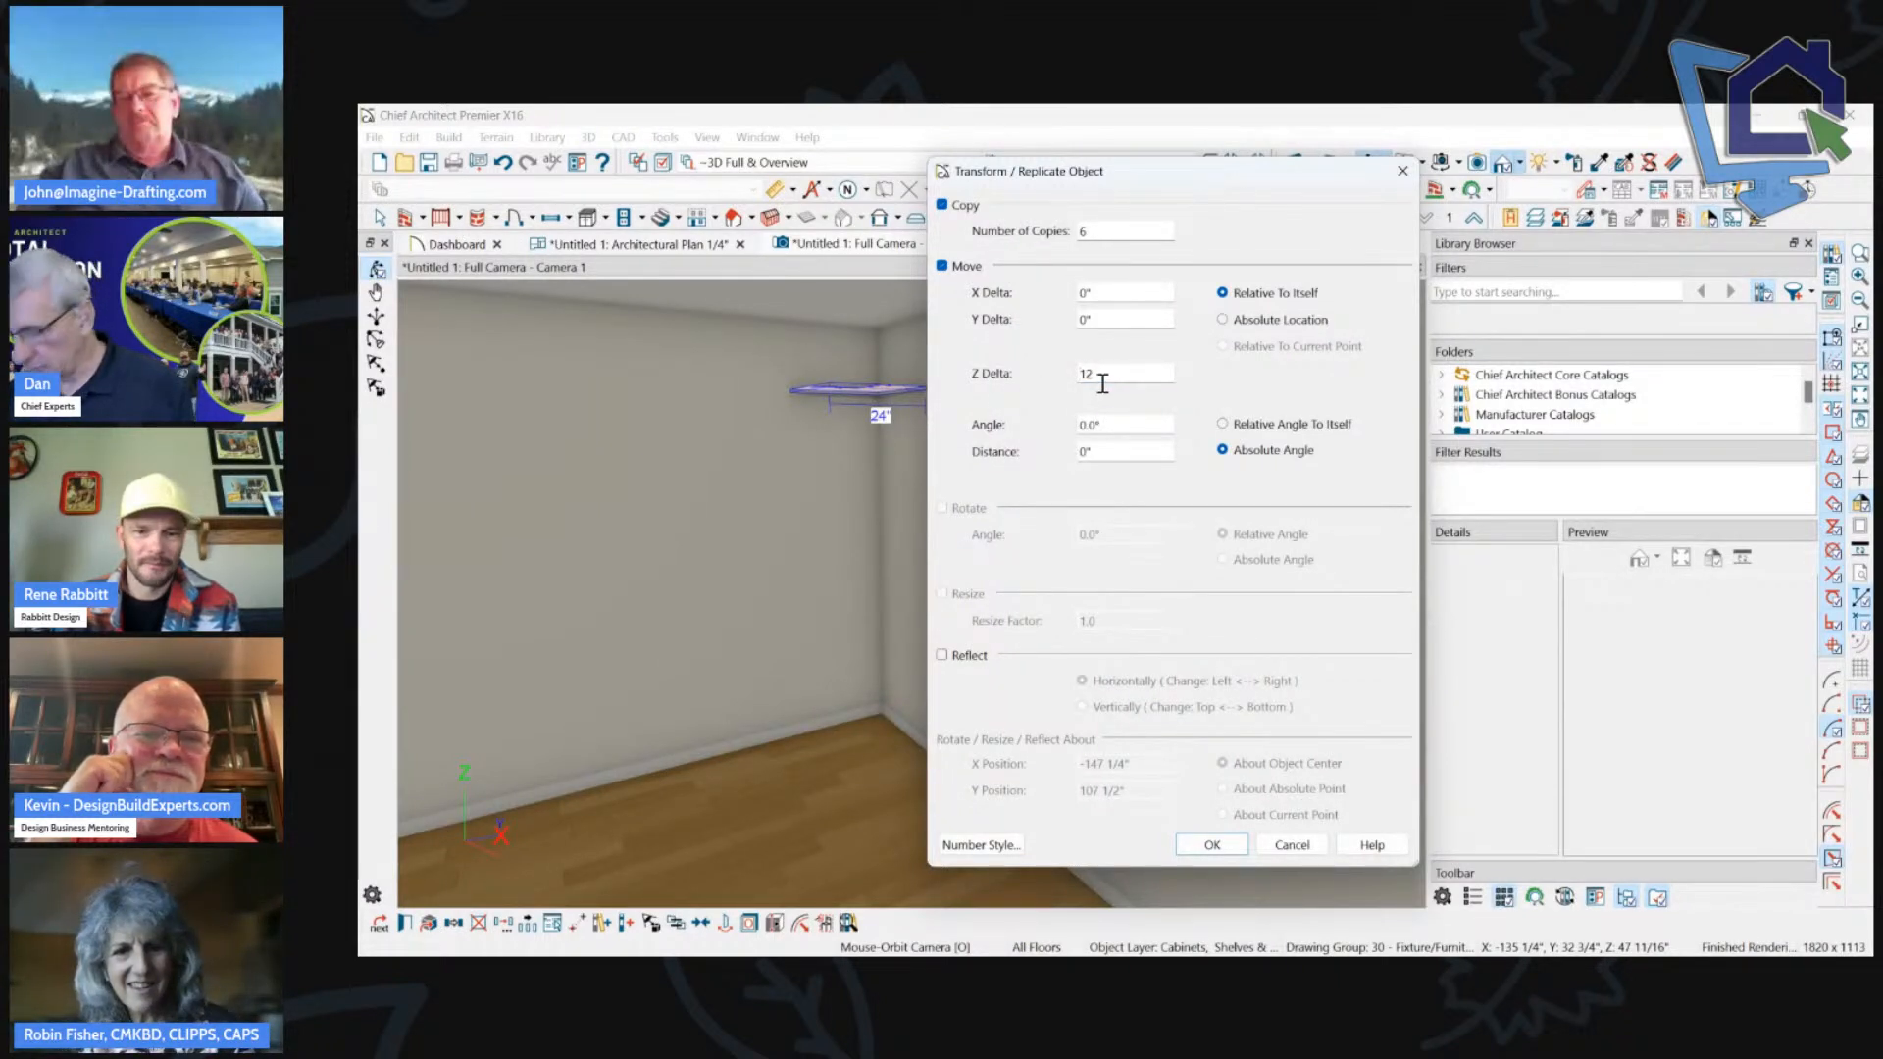
type("-12\"")
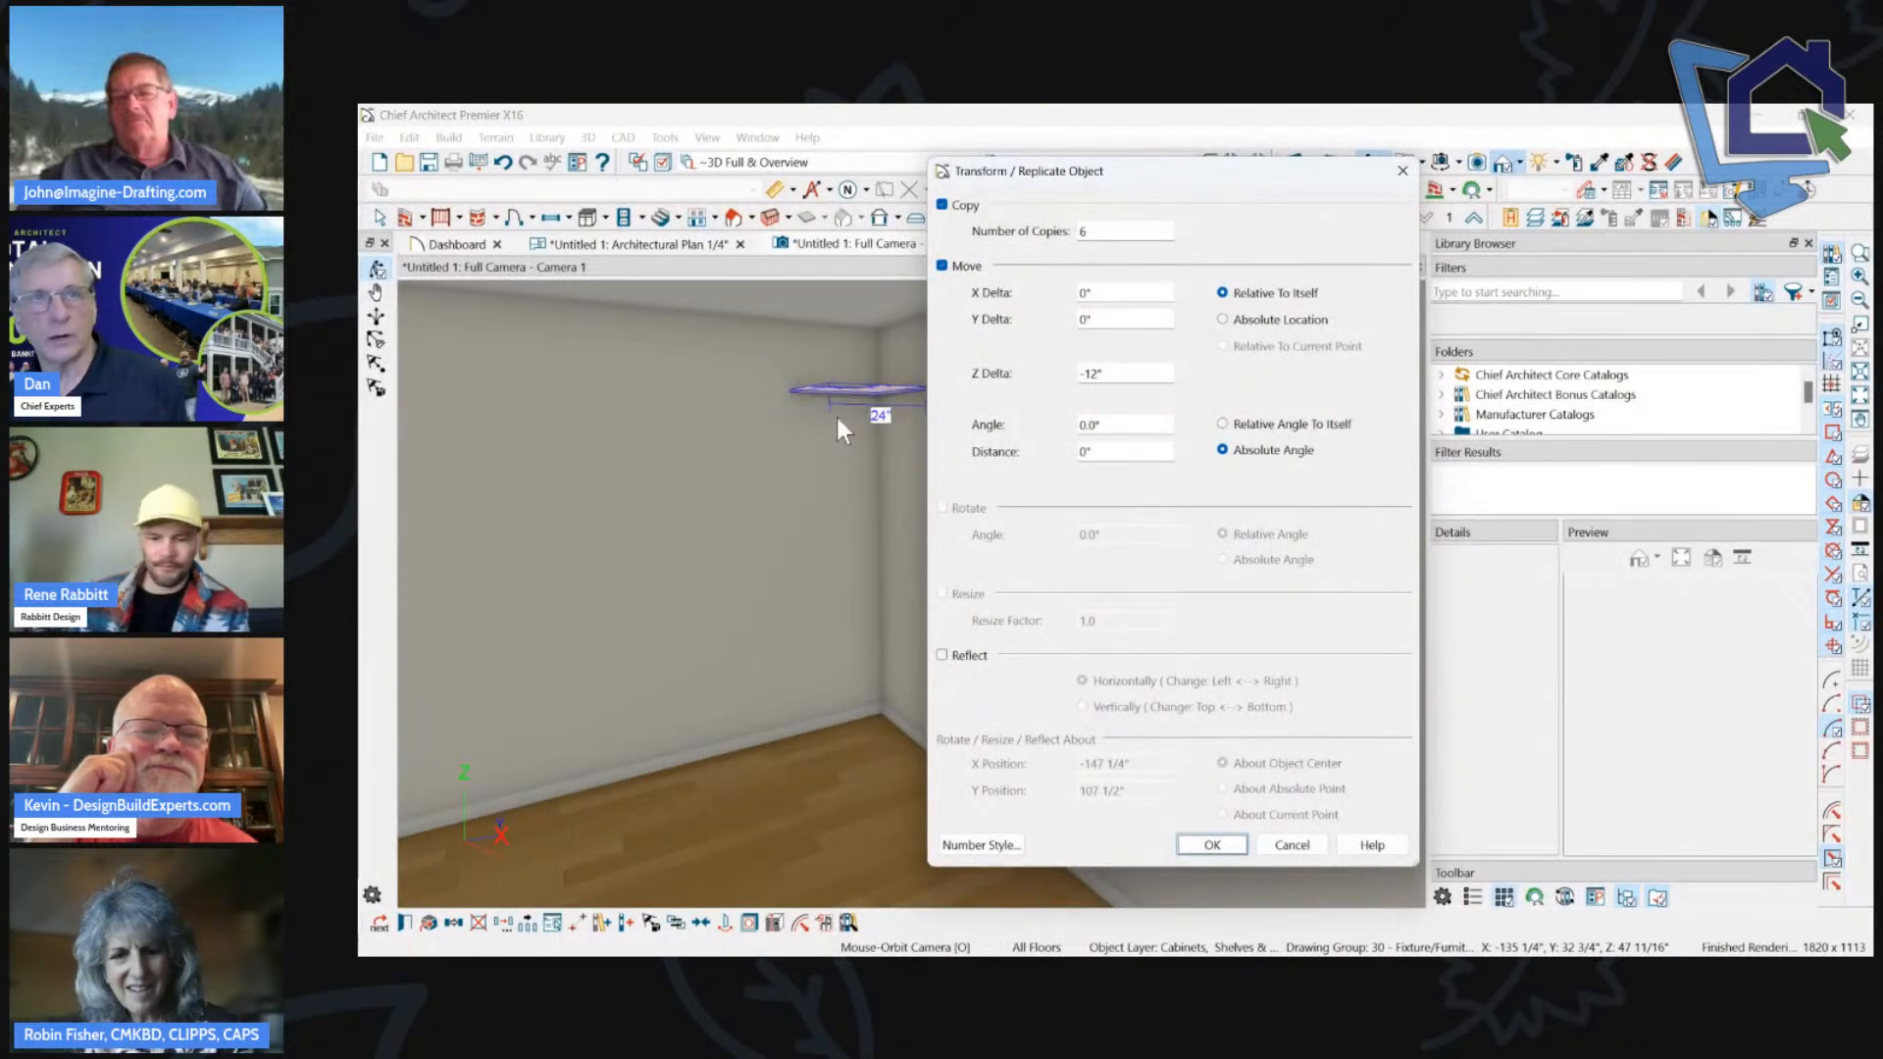
left_click(1194, 844)
left_click(975, 472)
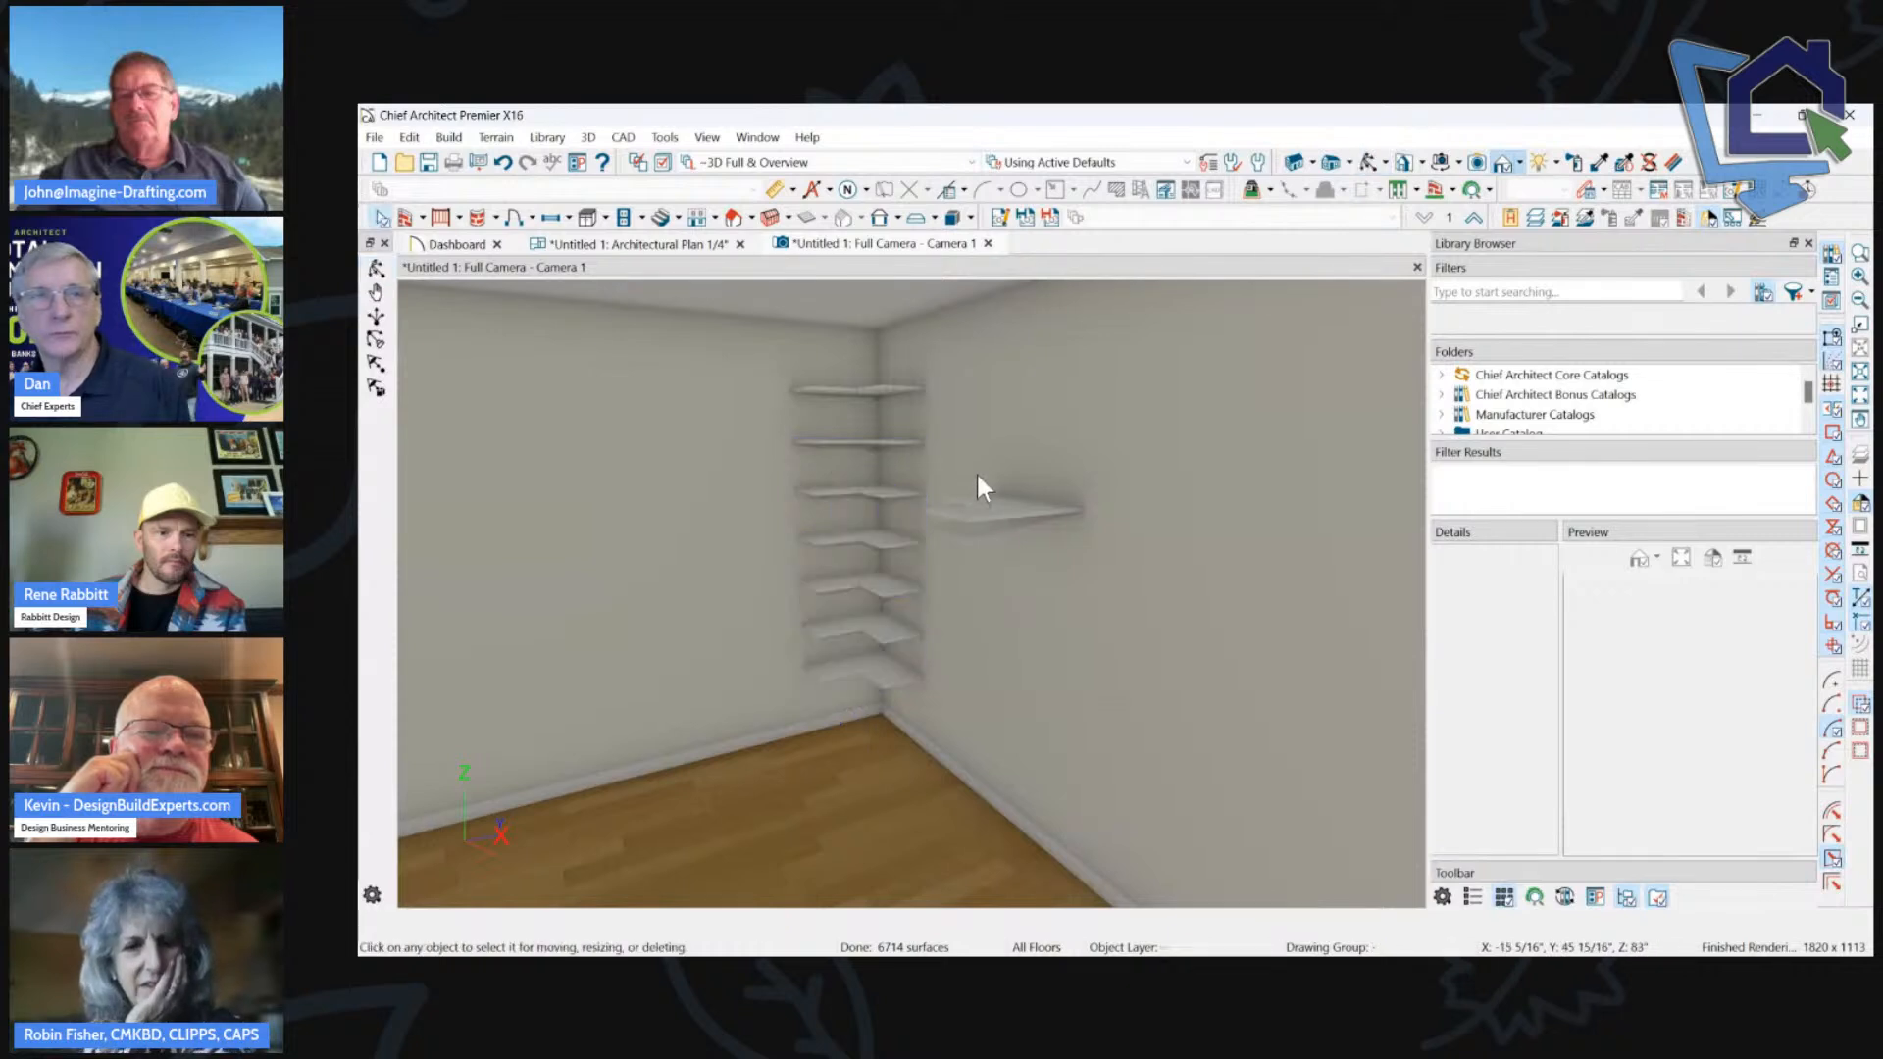
scroll(901, 598, "up", 2)
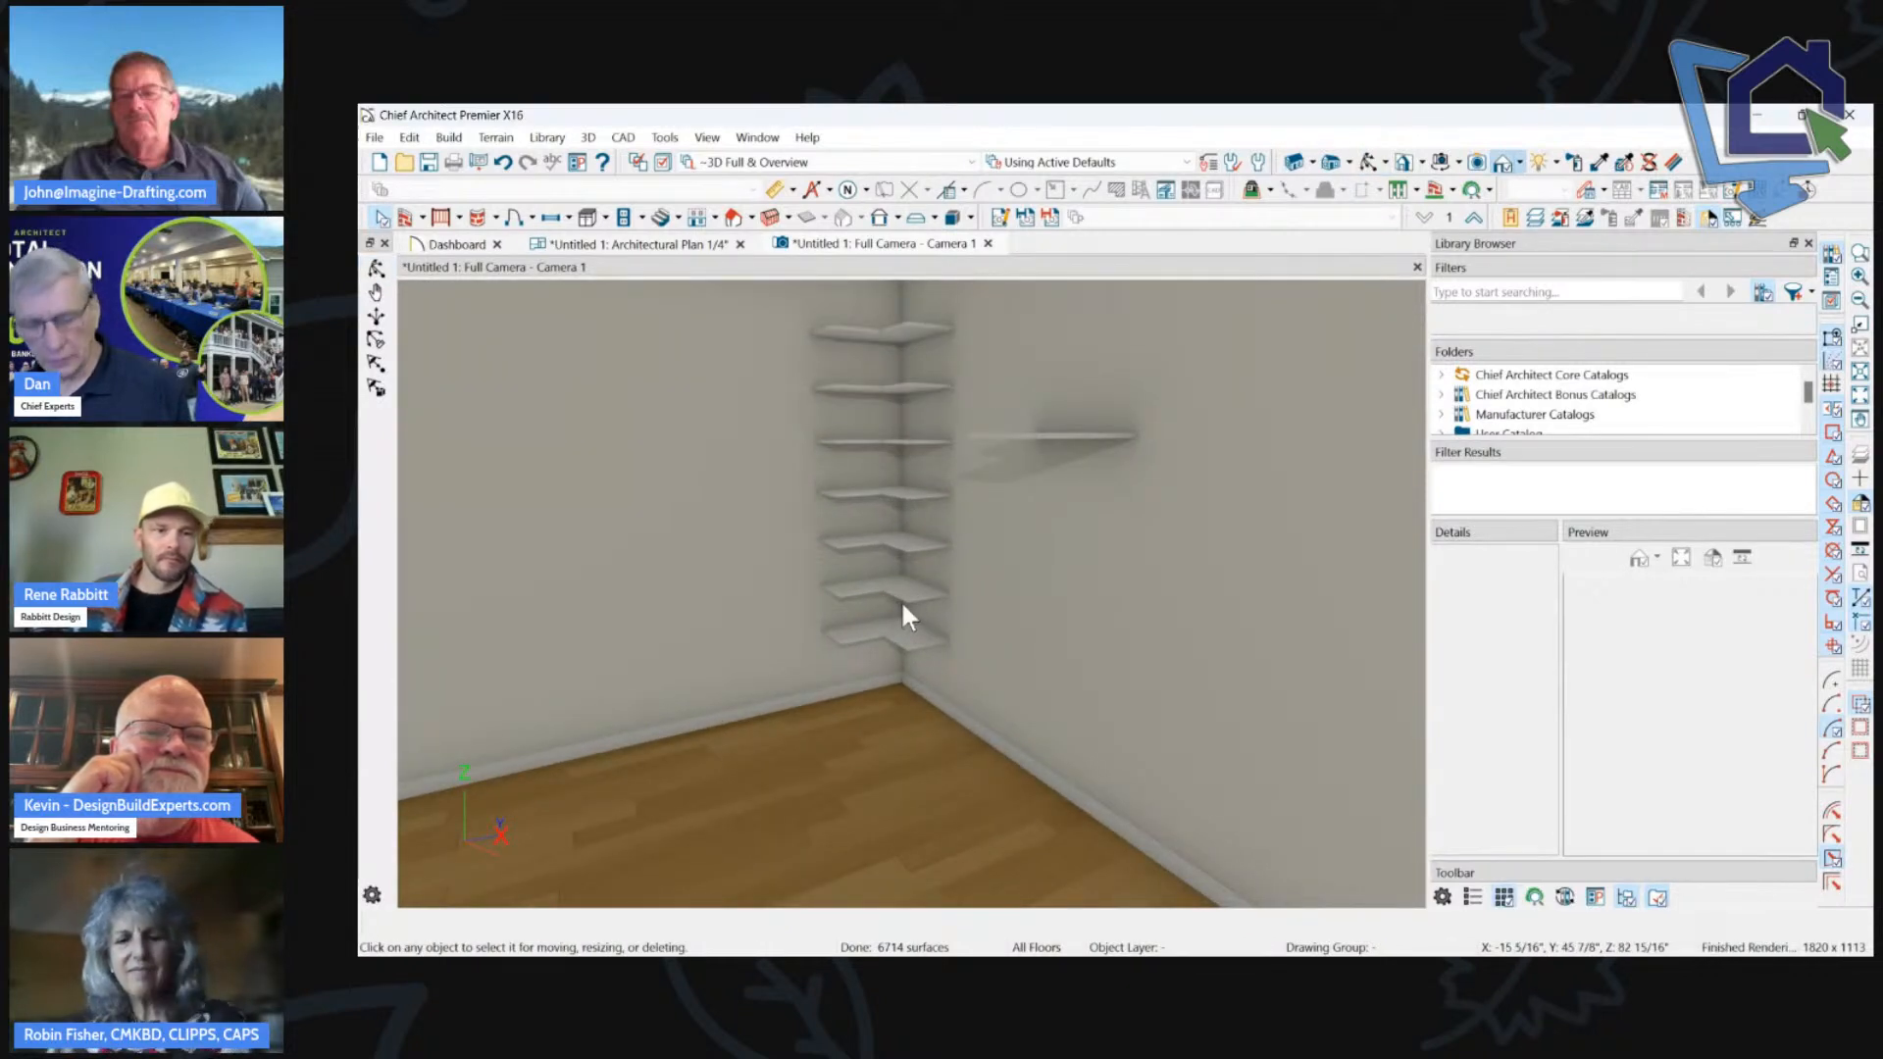
key("ctrl+z")
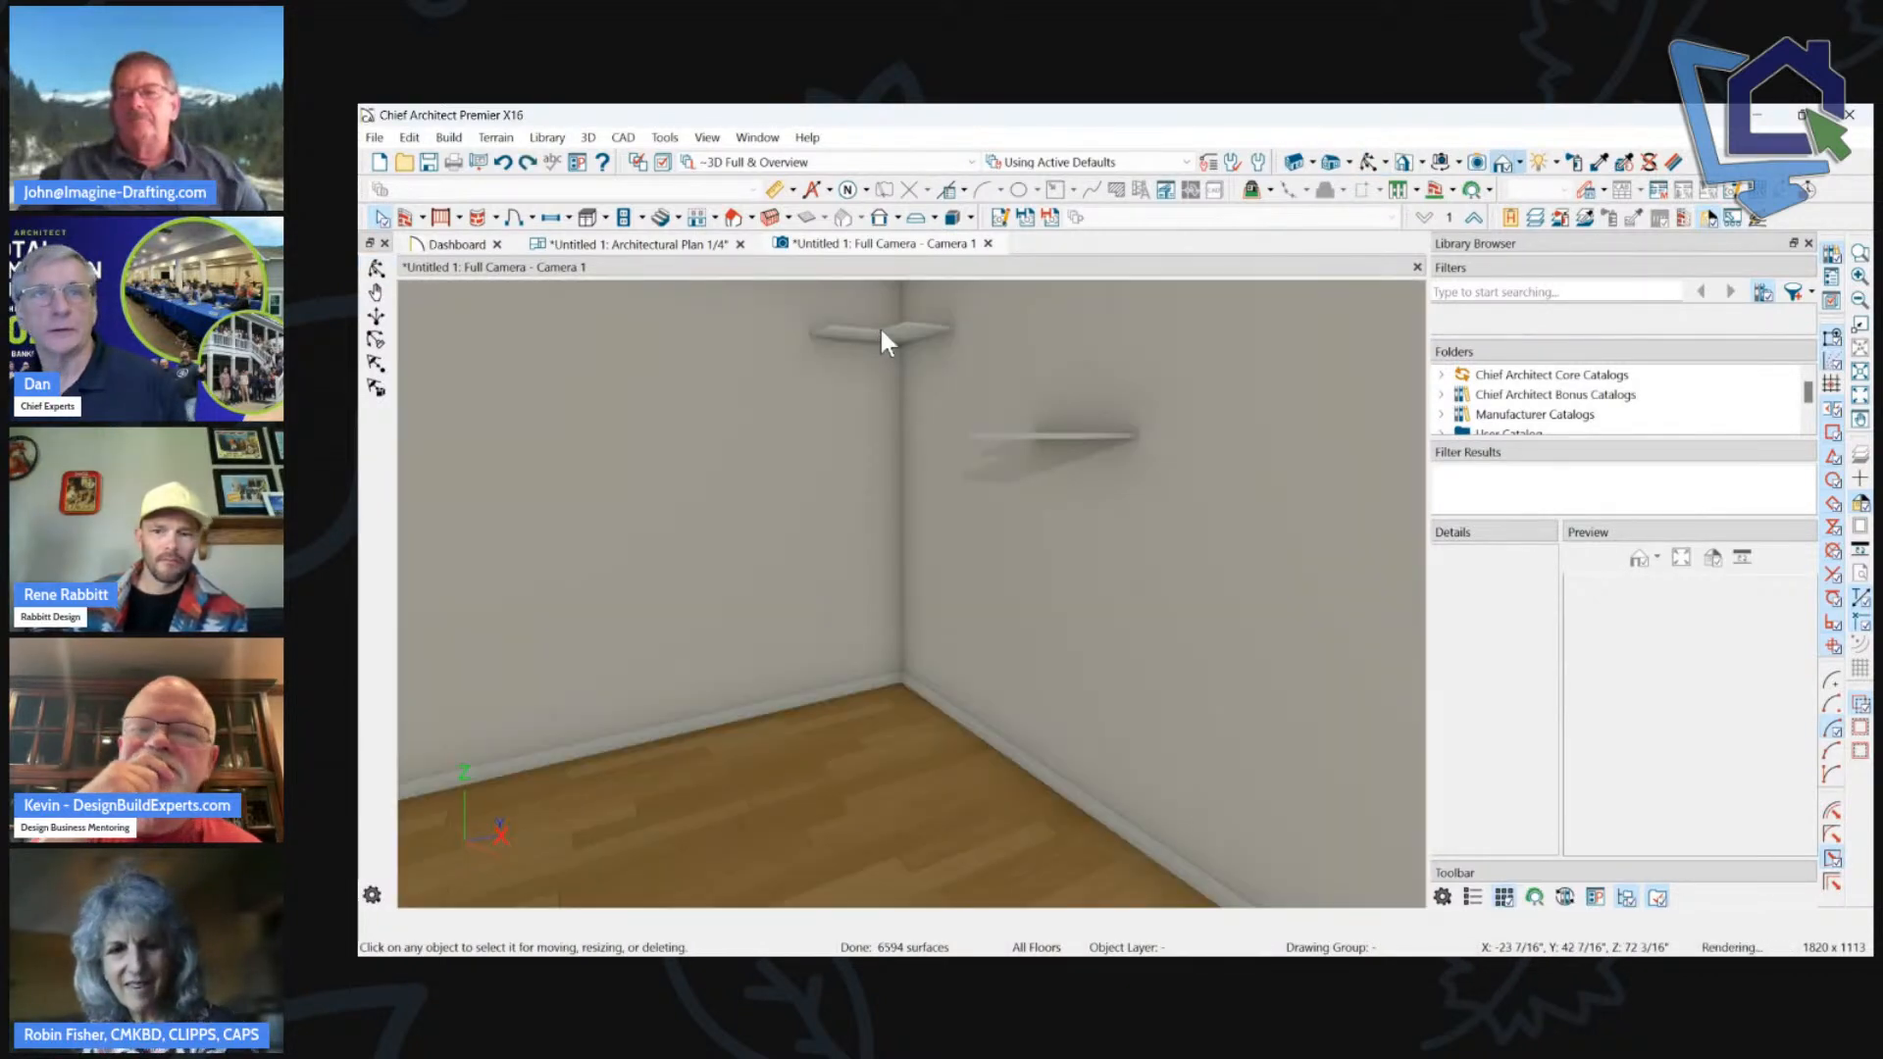
Try Multiple Copy on the raised corner shelf using evenly distributed copies.
left_click(883, 327)
left_click(881, 329)
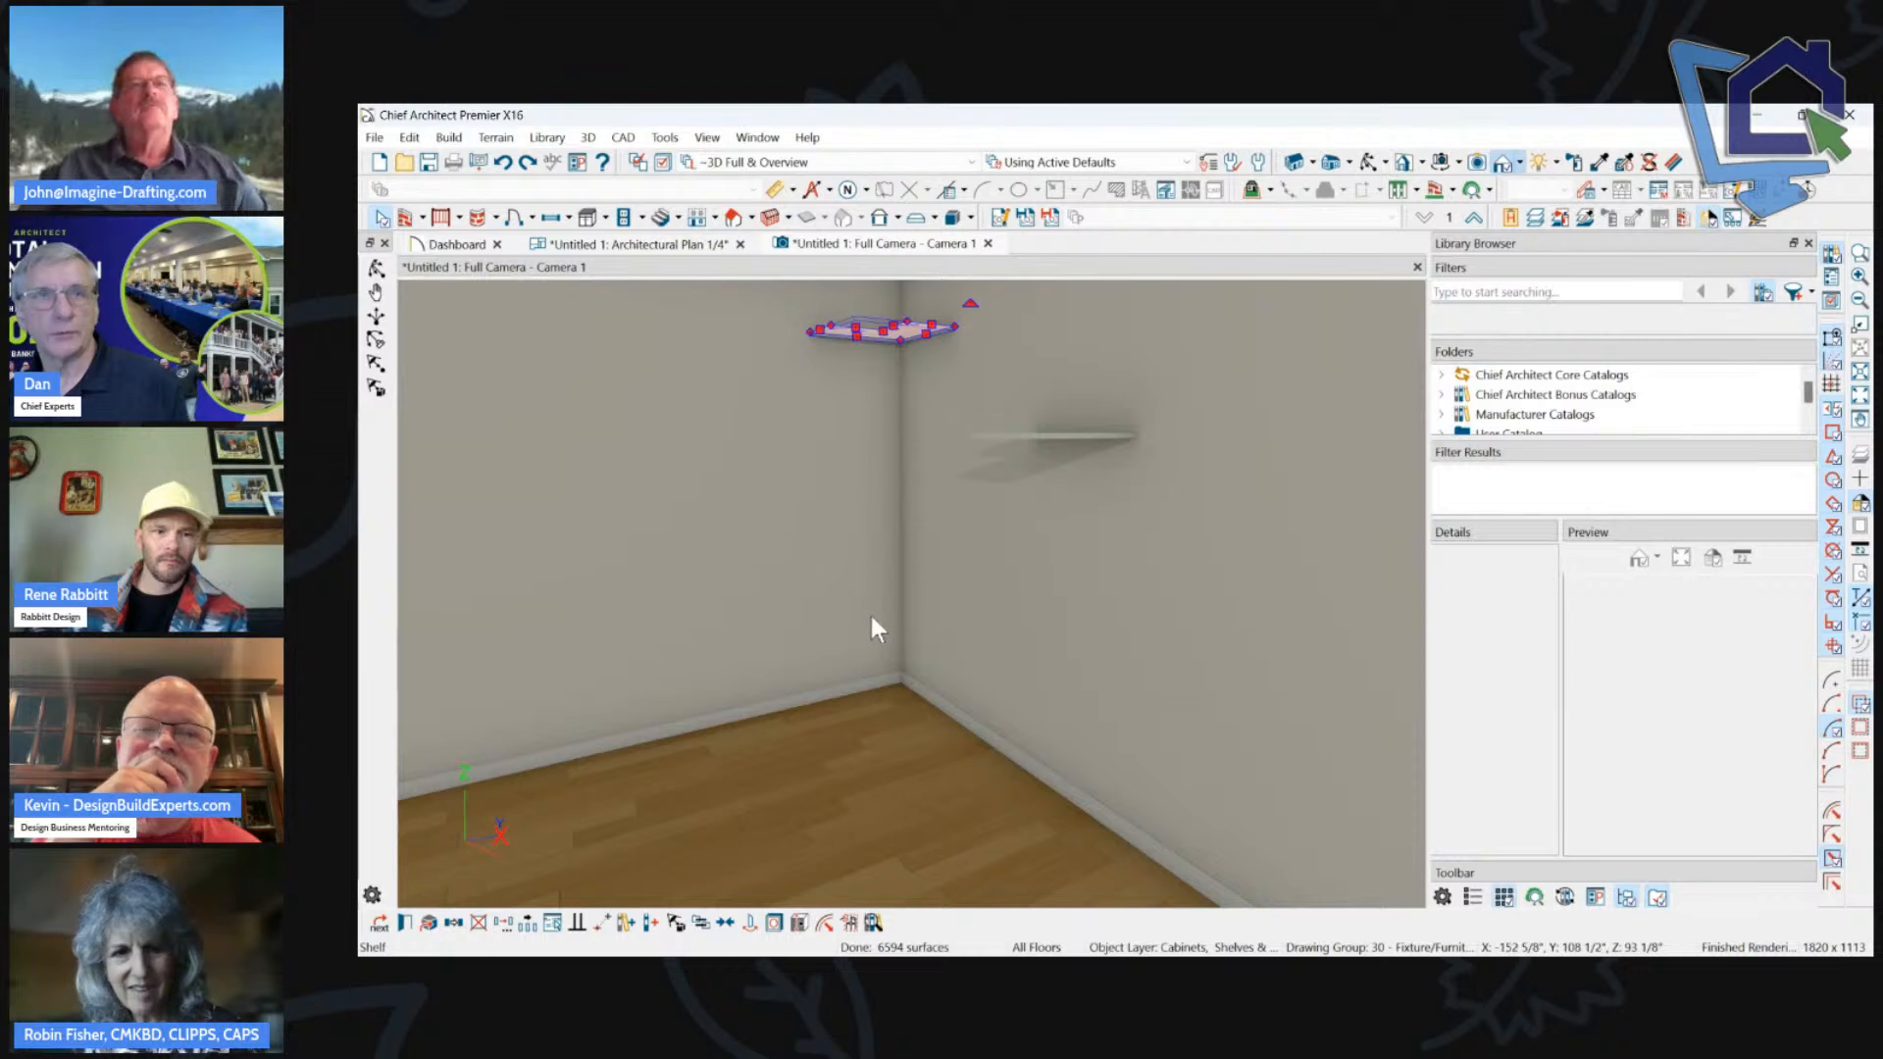
scroll(871, 618, "down", 1)
scroll(950, 392, "up", 3)
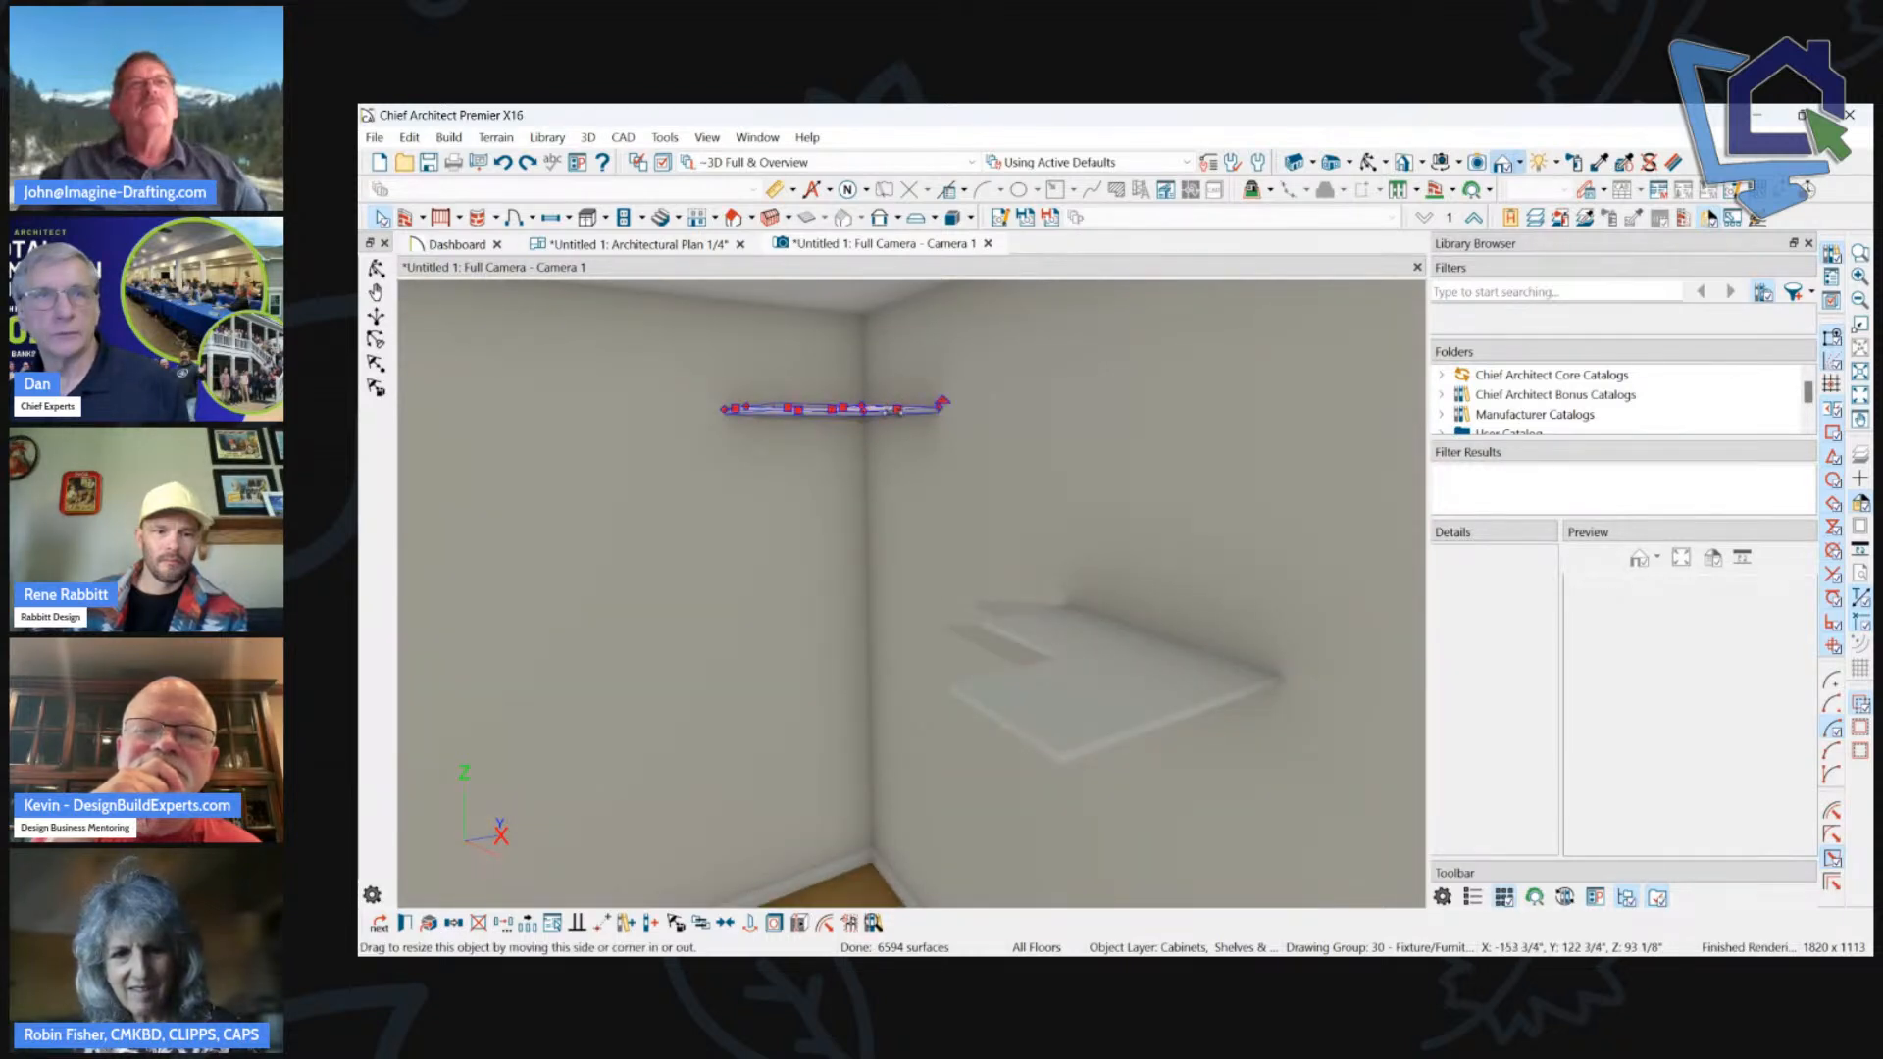
left_click(520, 926)
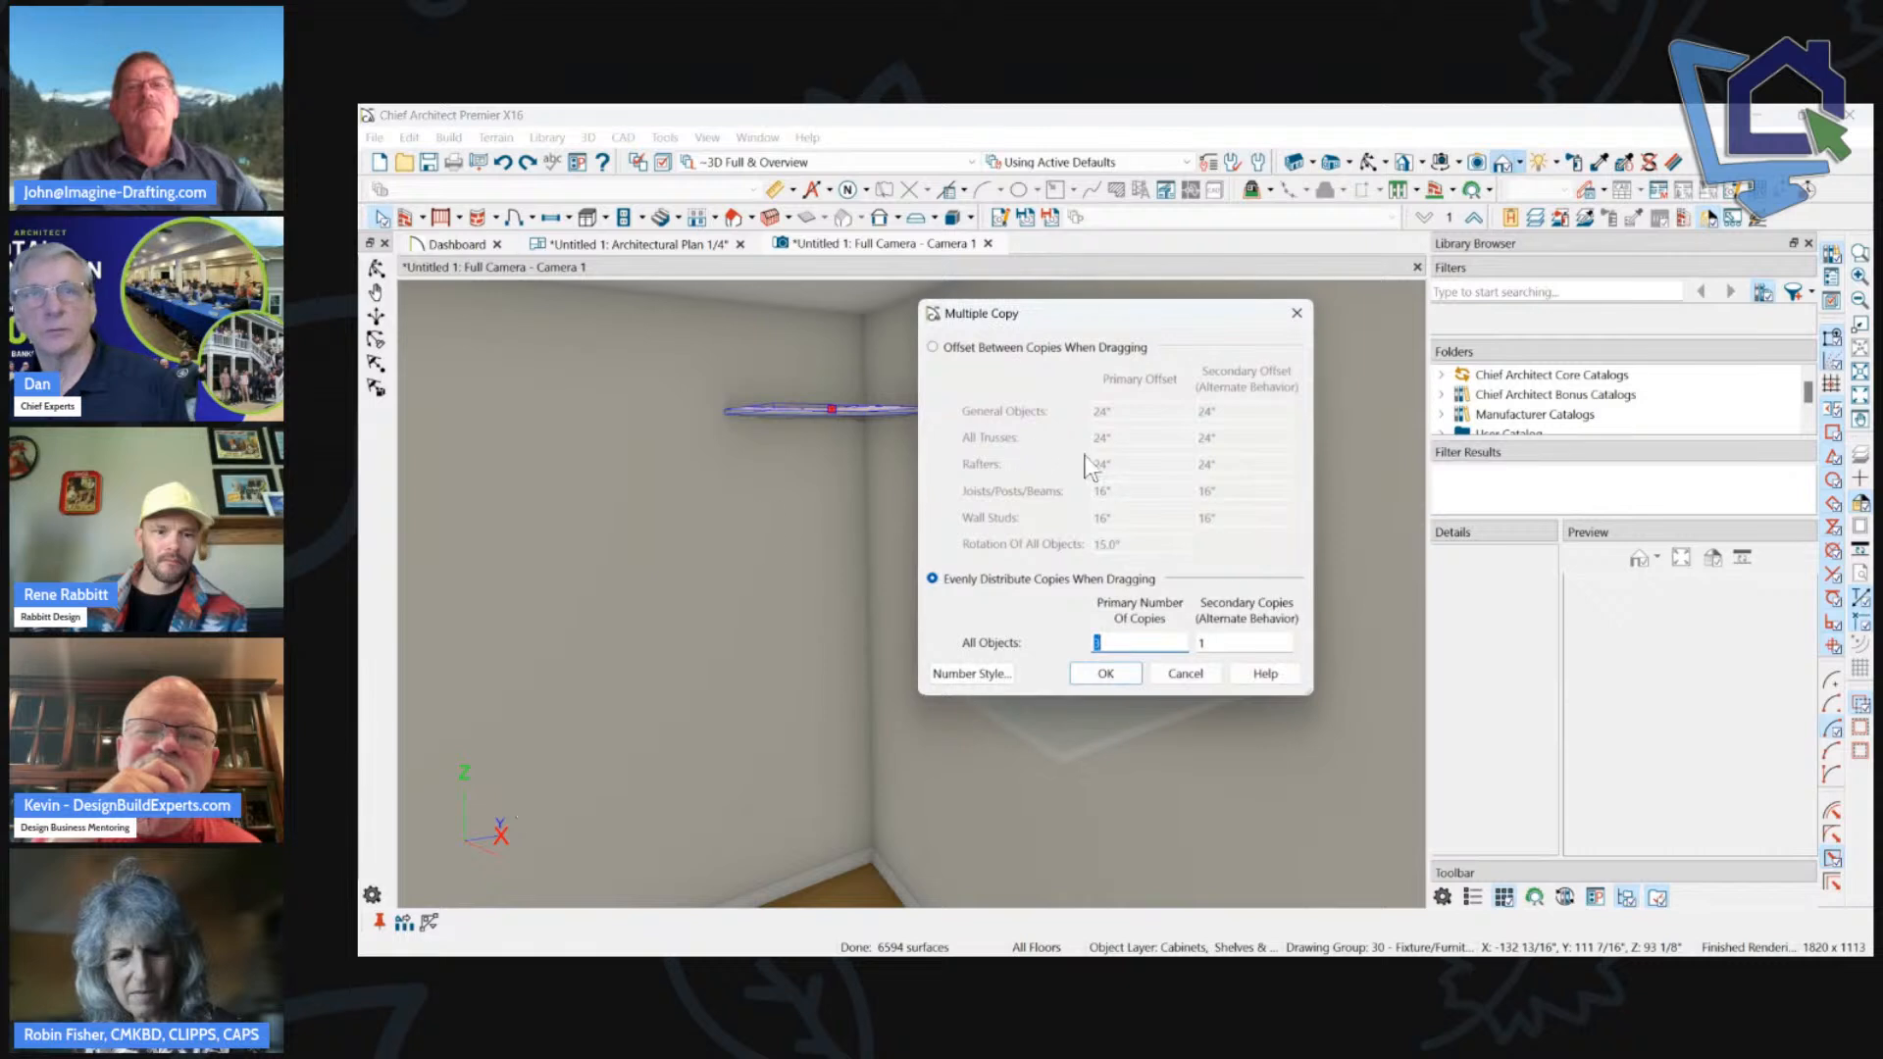
left_click_drag(1119, 319, 992, 274)
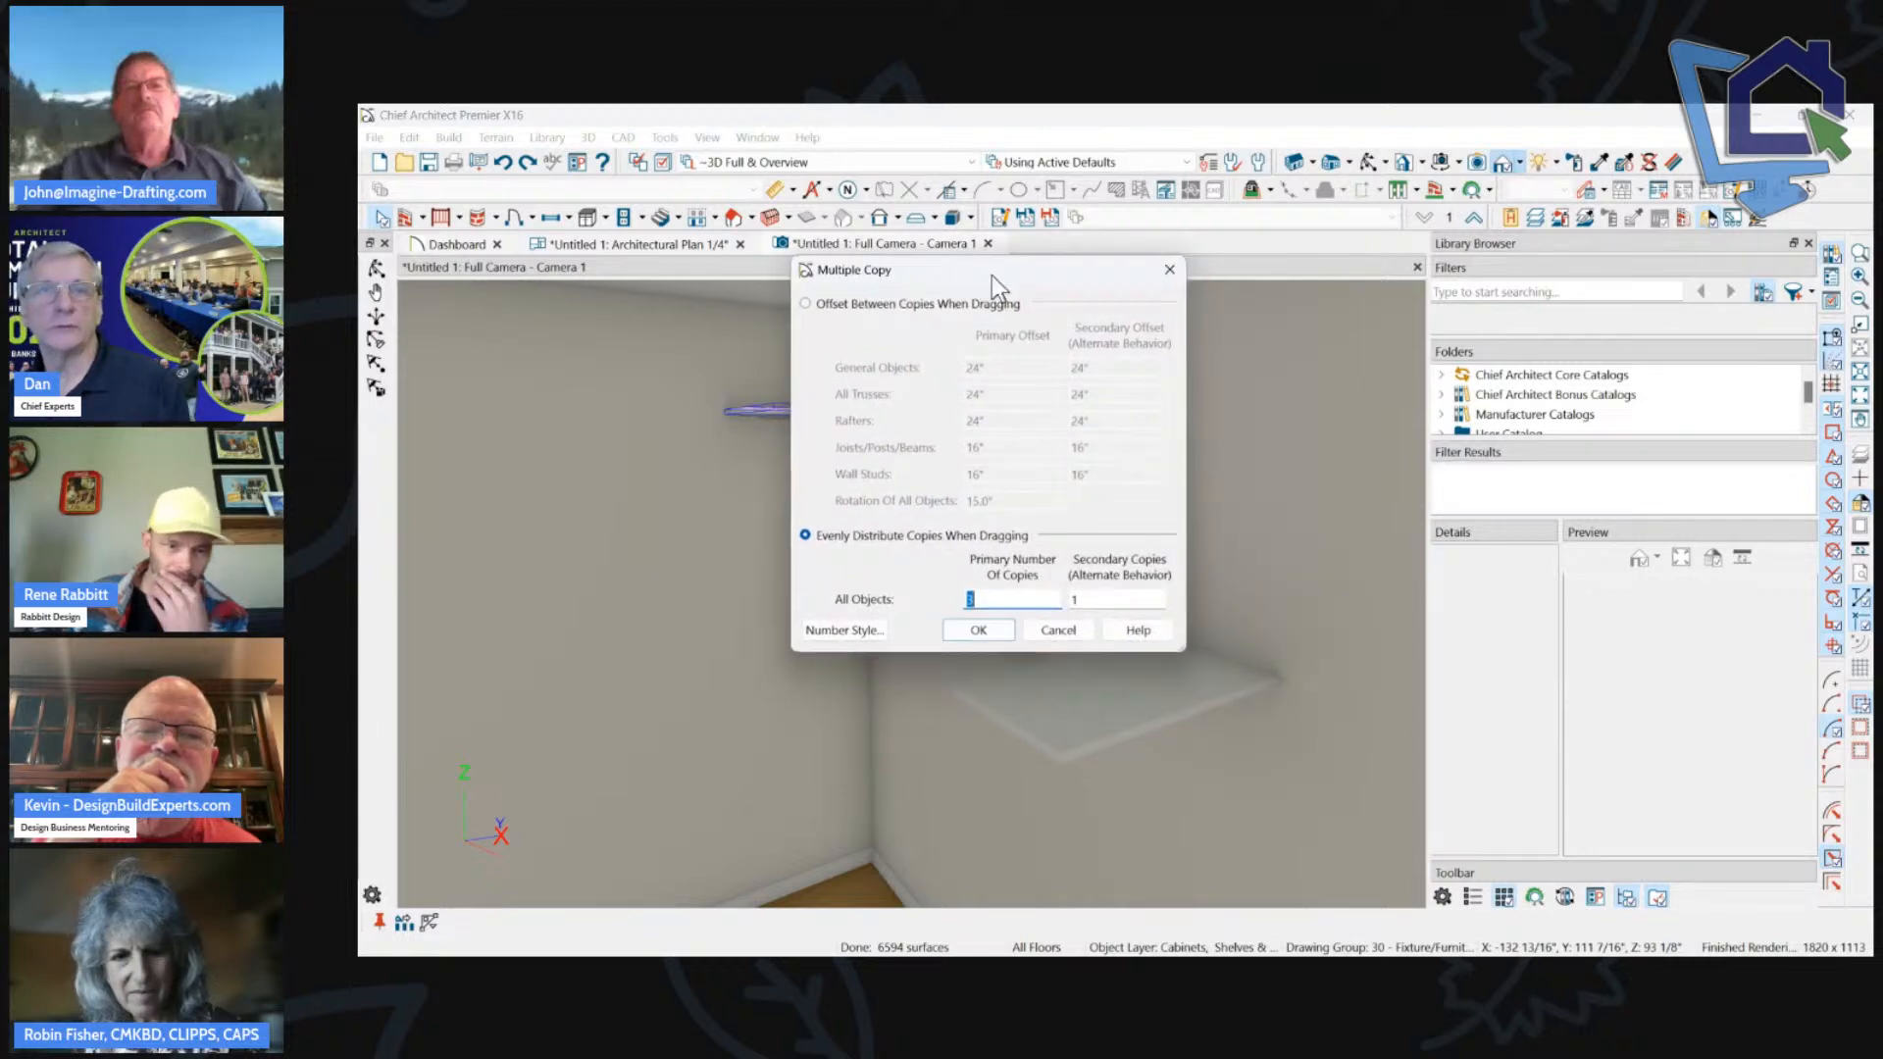
left_click(981, 626)
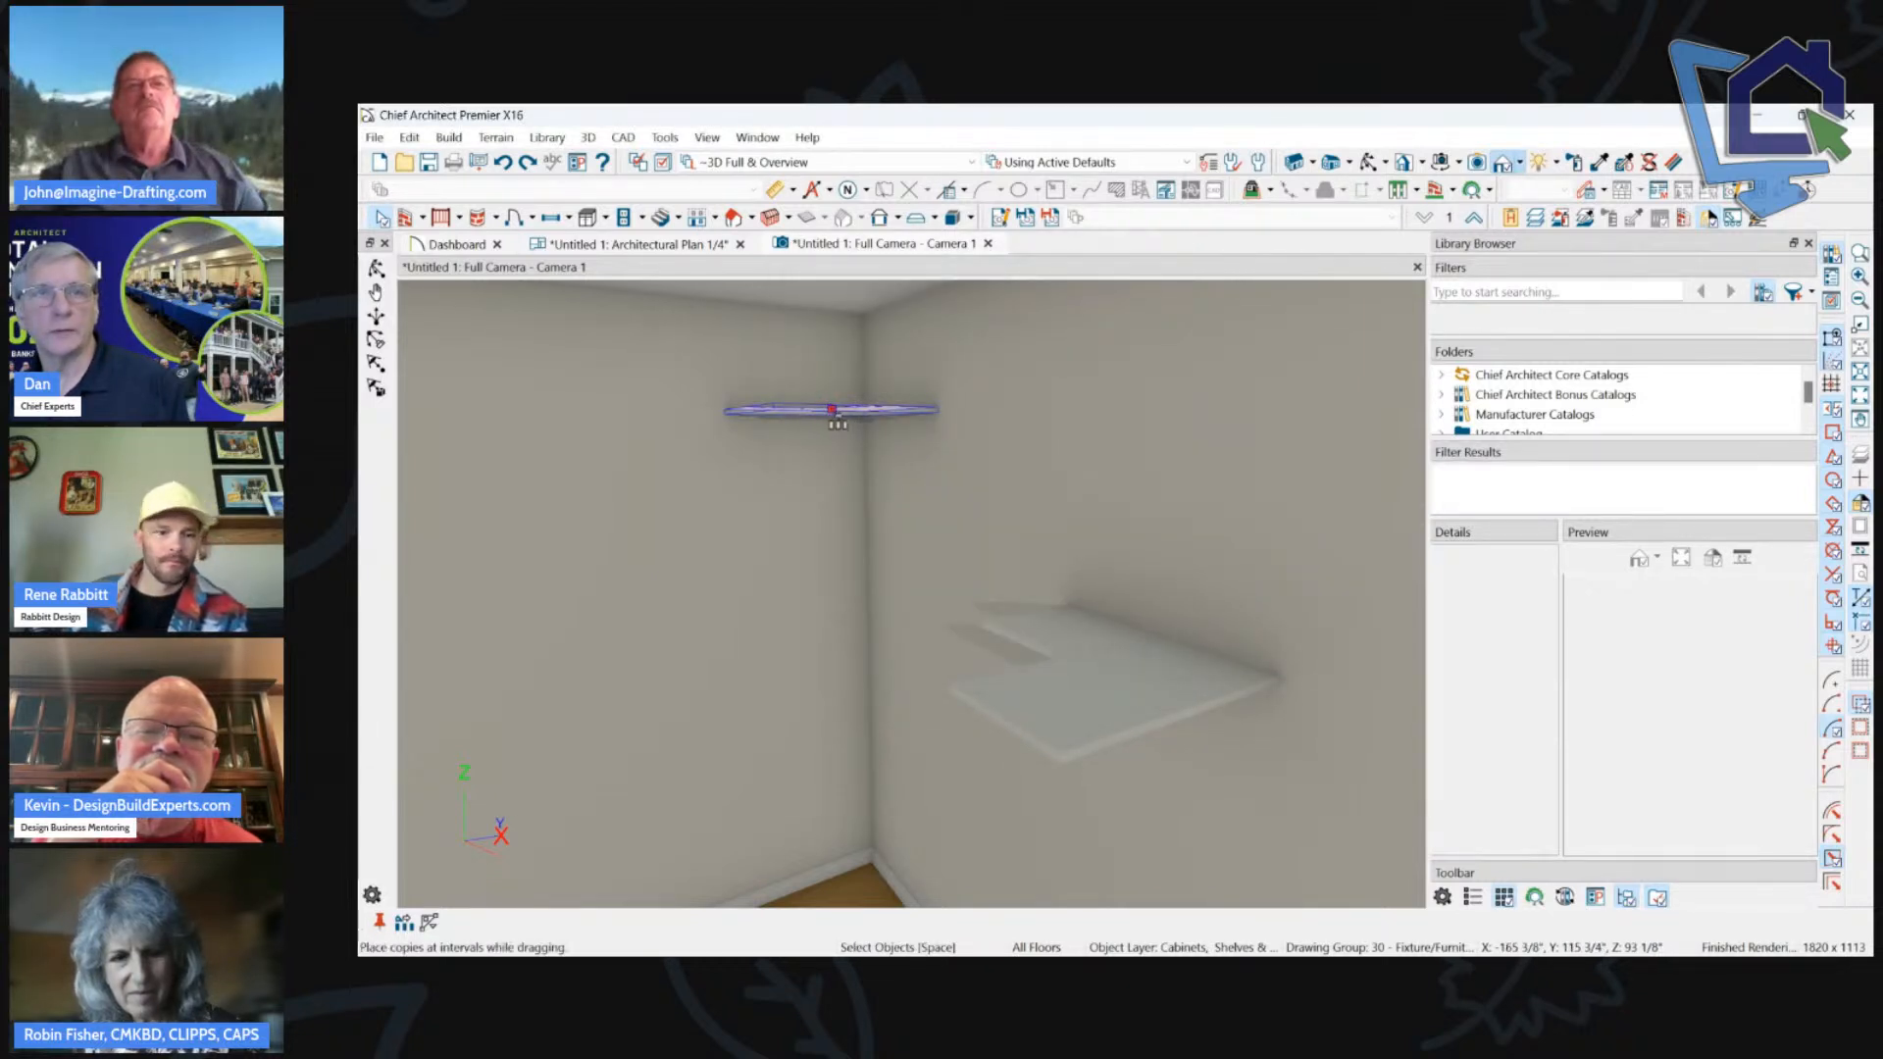
left_click(836, 410)
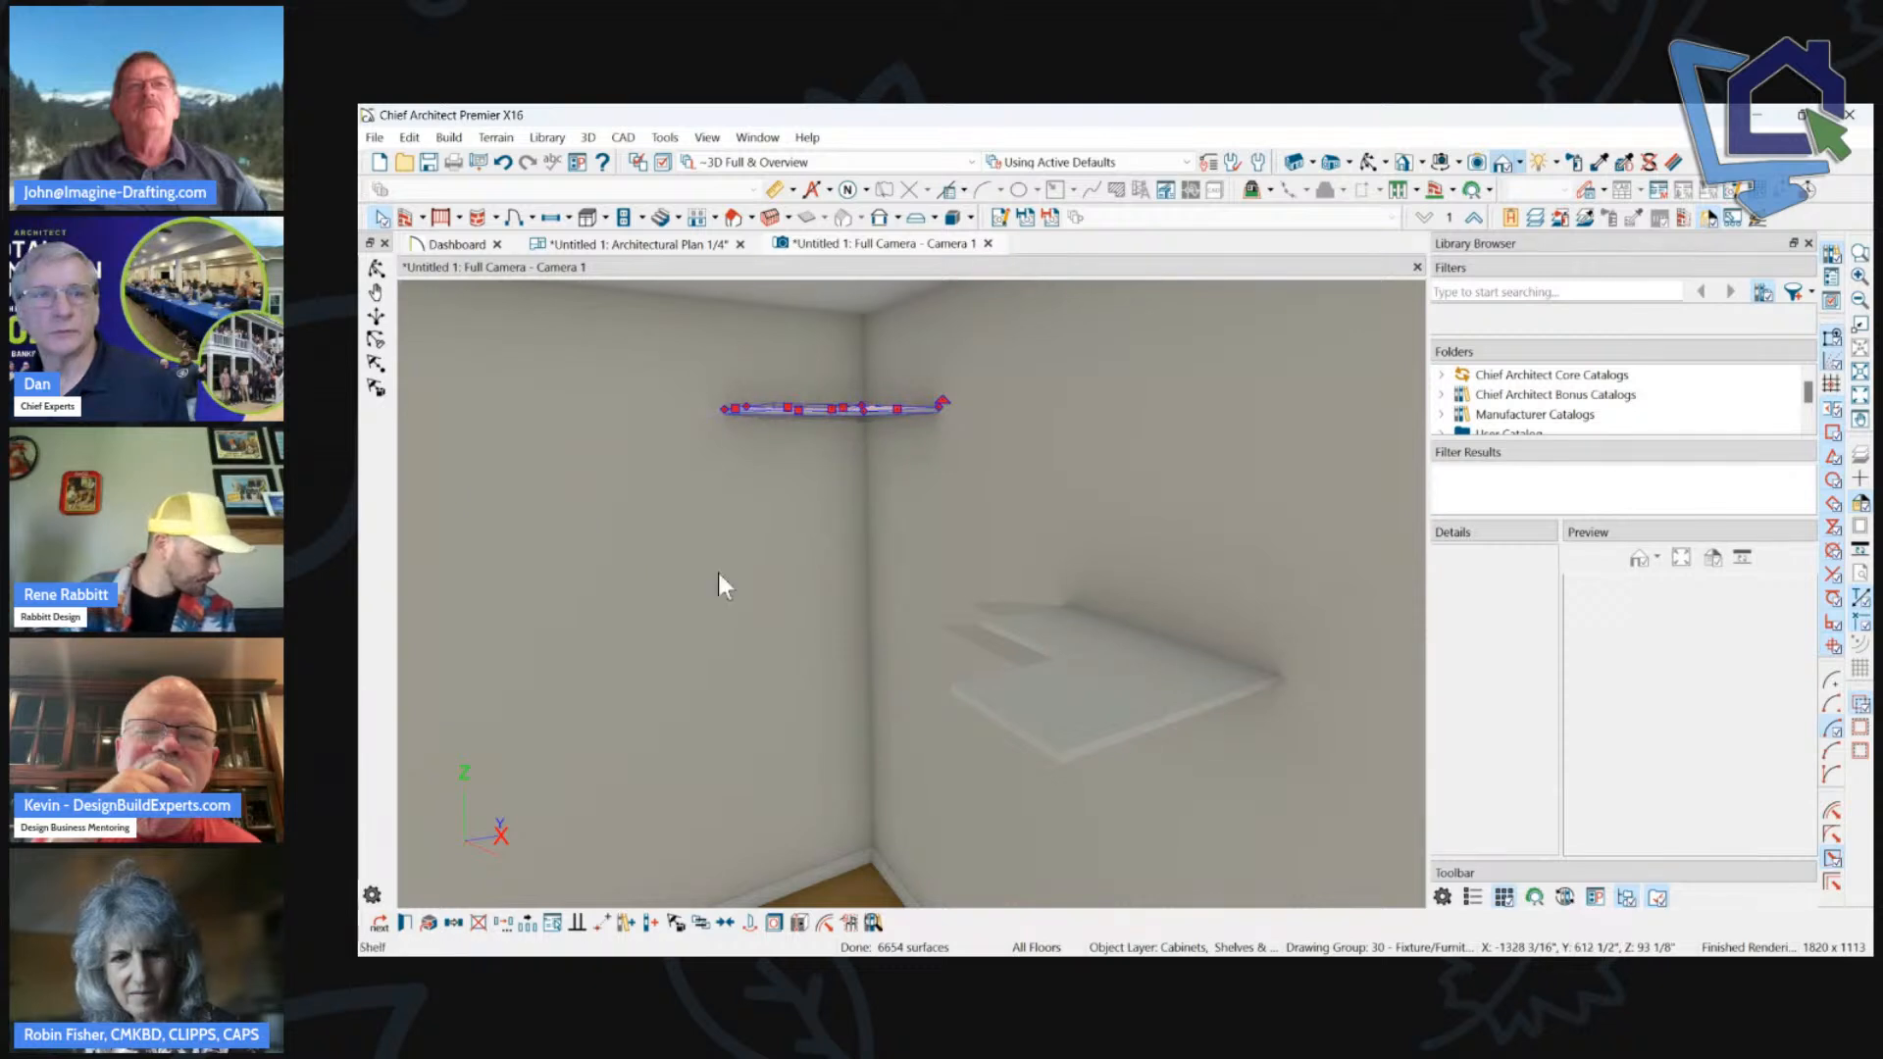
Try to spread multiple copies of the raised shelf downward along the corner, and undo that attempt.
left_click(531, 922)
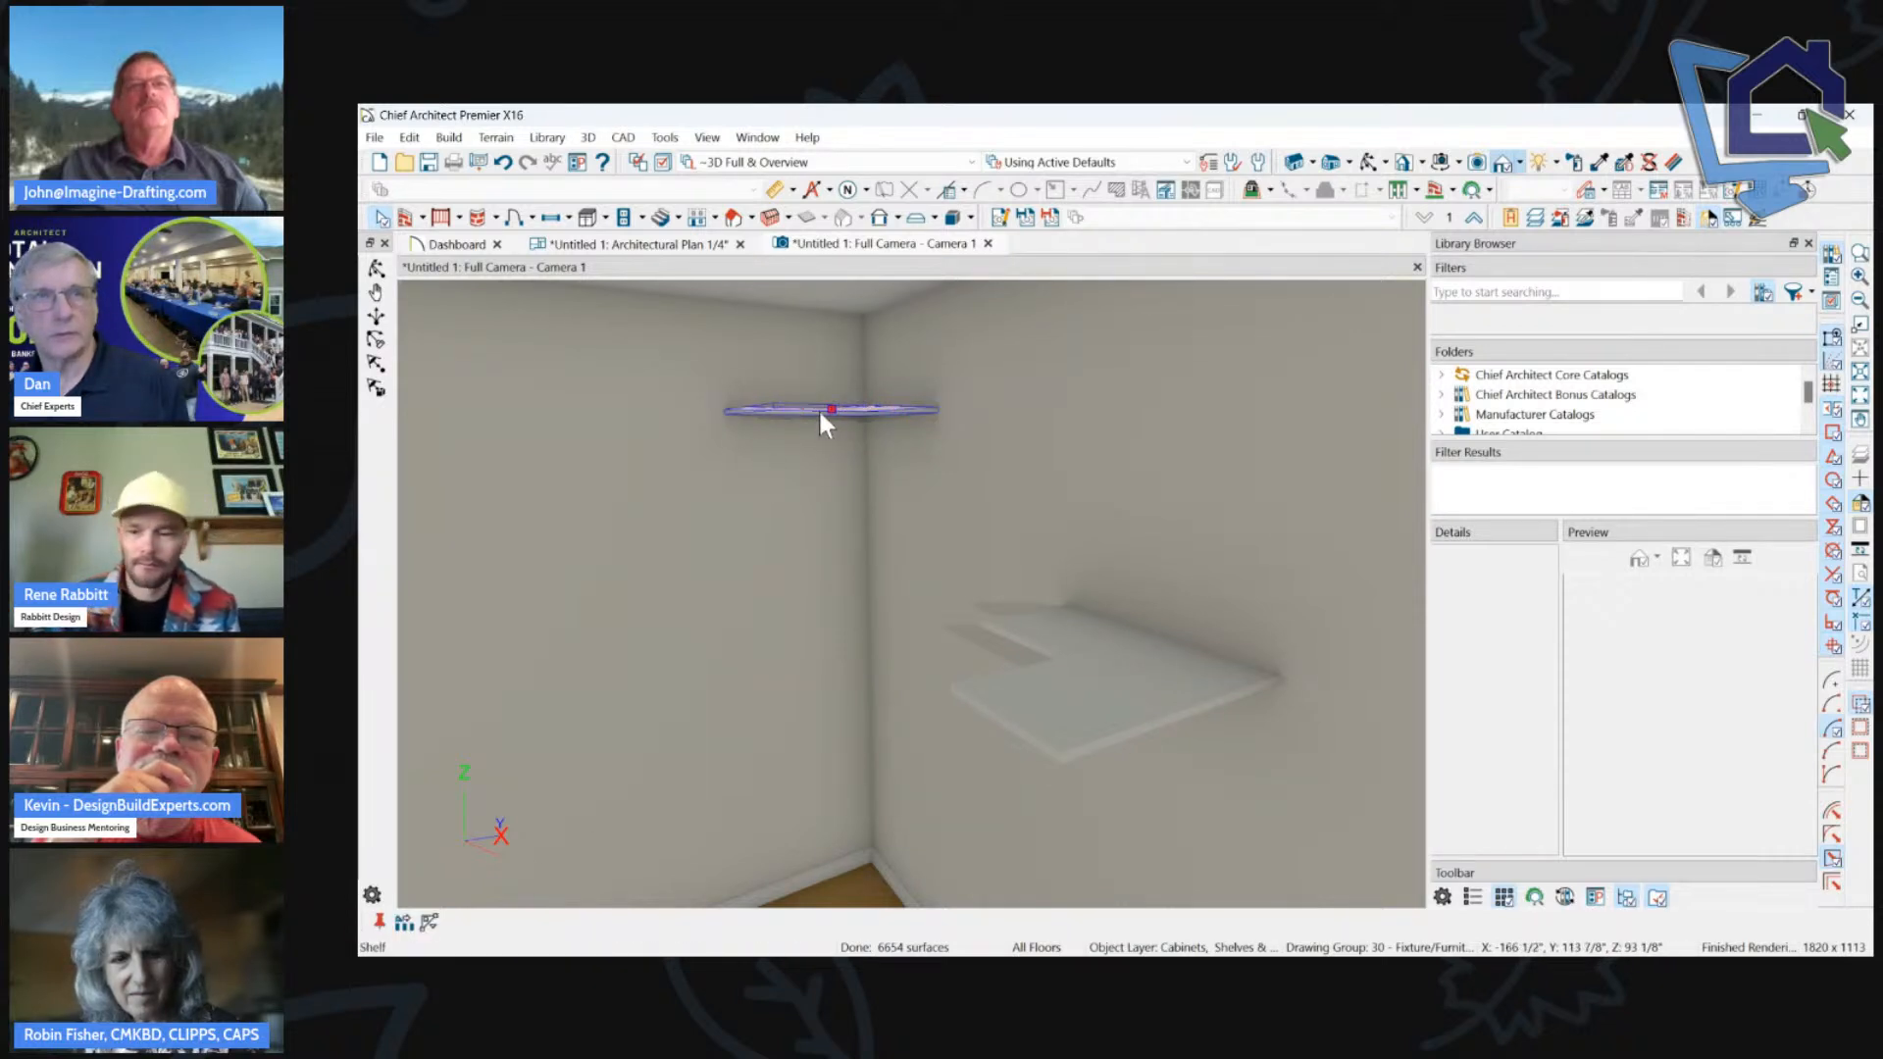
left_click_drag(849, 410, 834, 657)
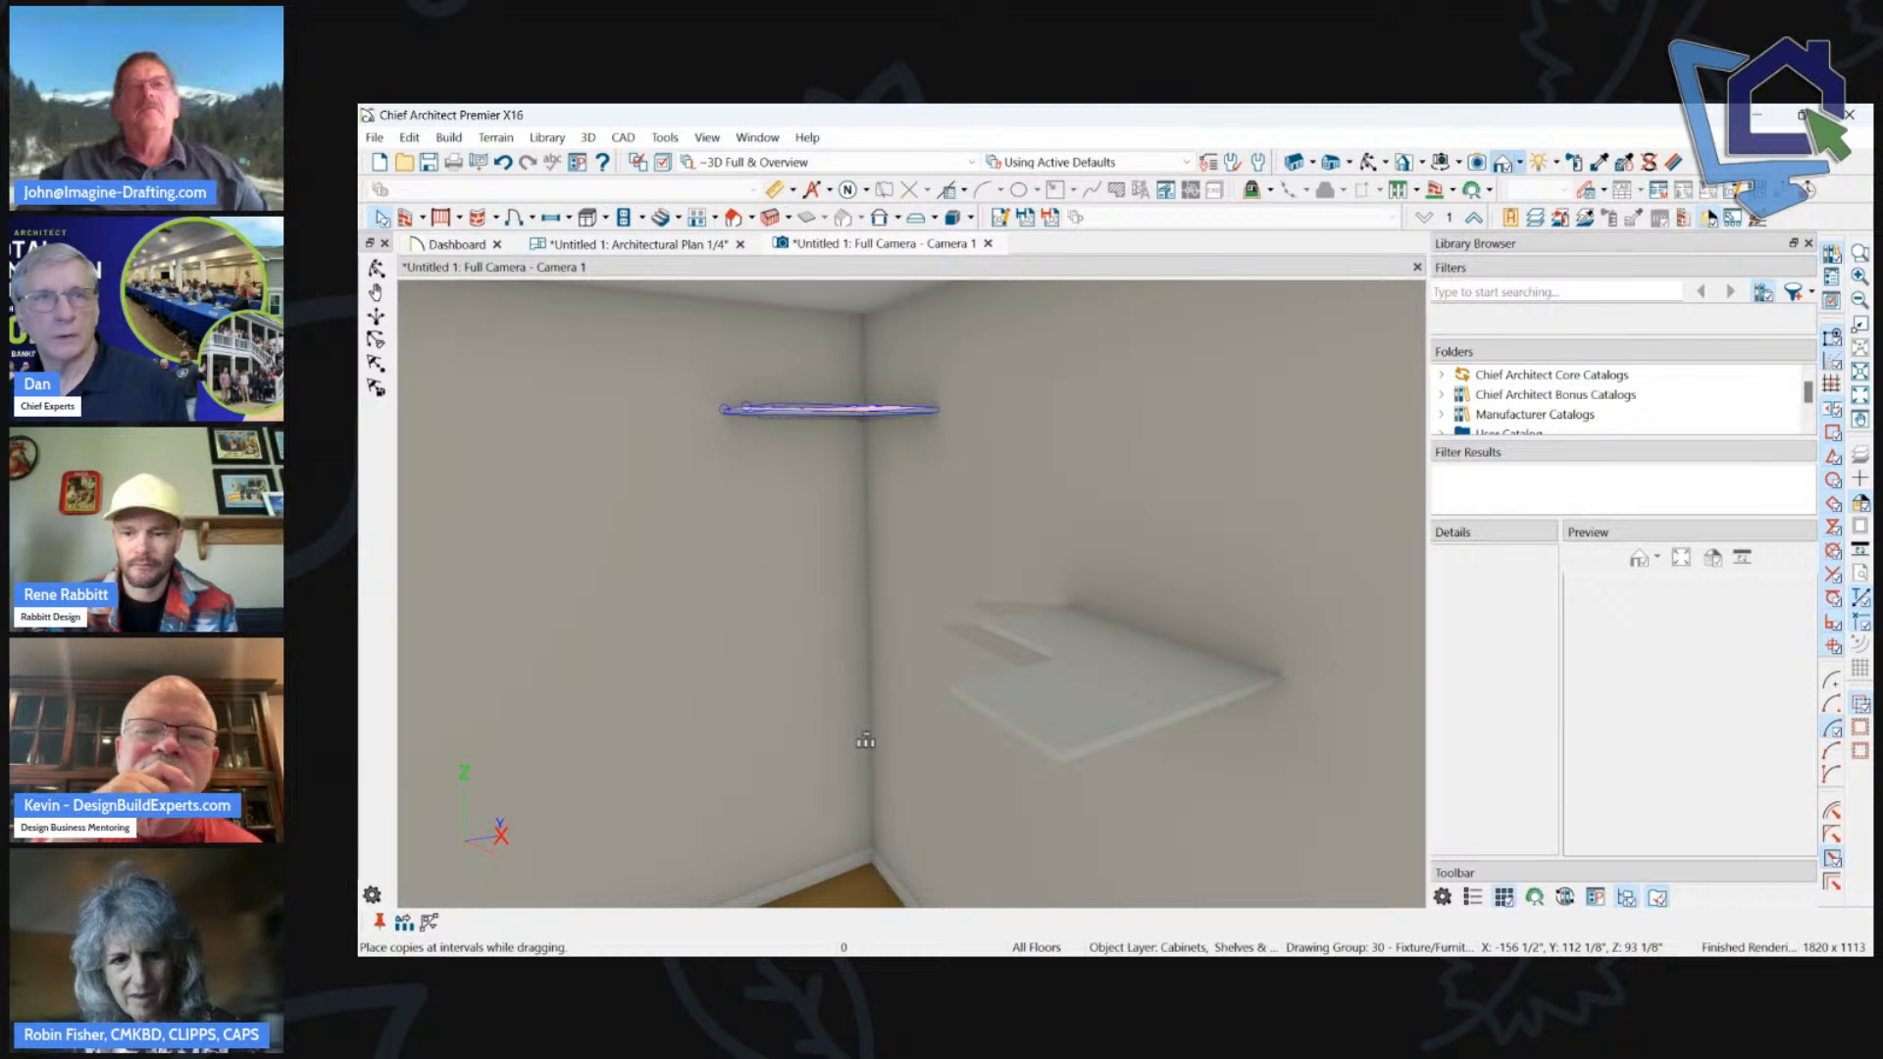
left_click_drag(865, 741, 888, 459)
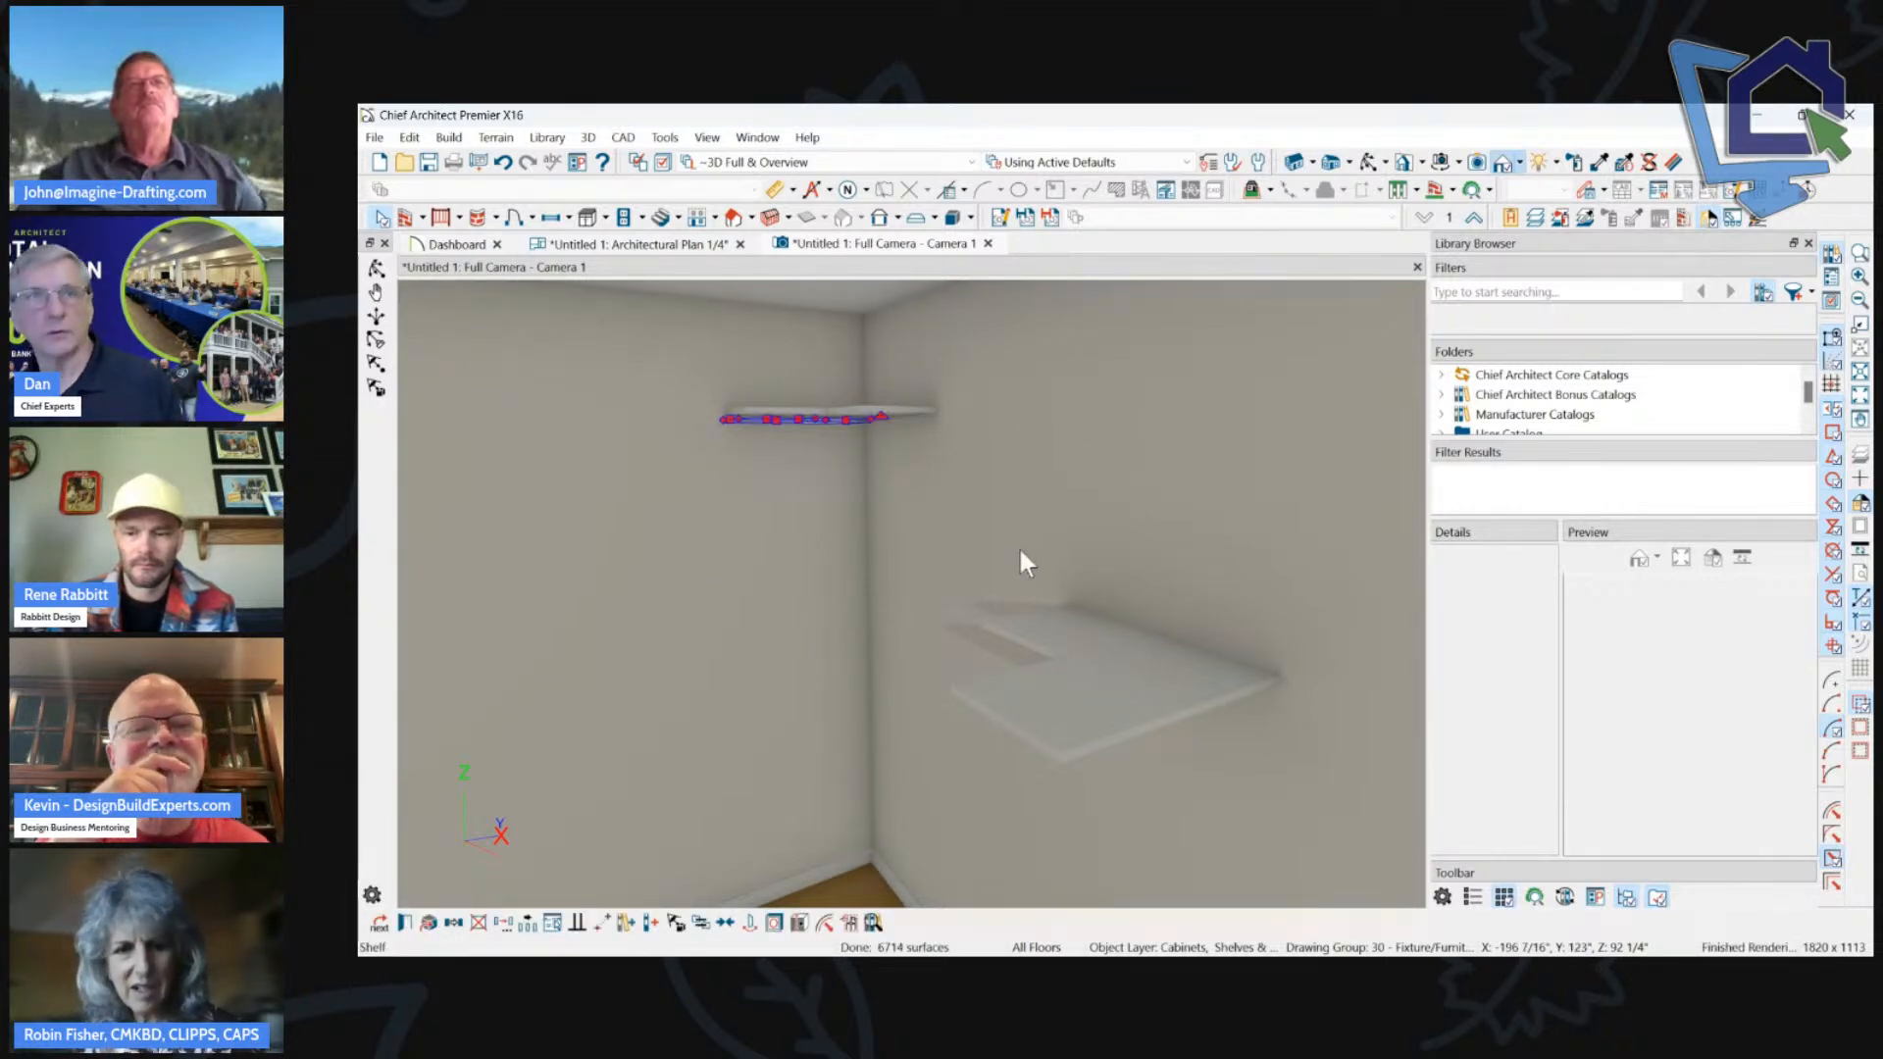
key("ctrl+z")
Distribute copies of the corner shelf vertically from its front edge down toward the floor, and undo the copies.
scroll(924, 622, "down", 3)
scroll(869, 496, "up", 5)
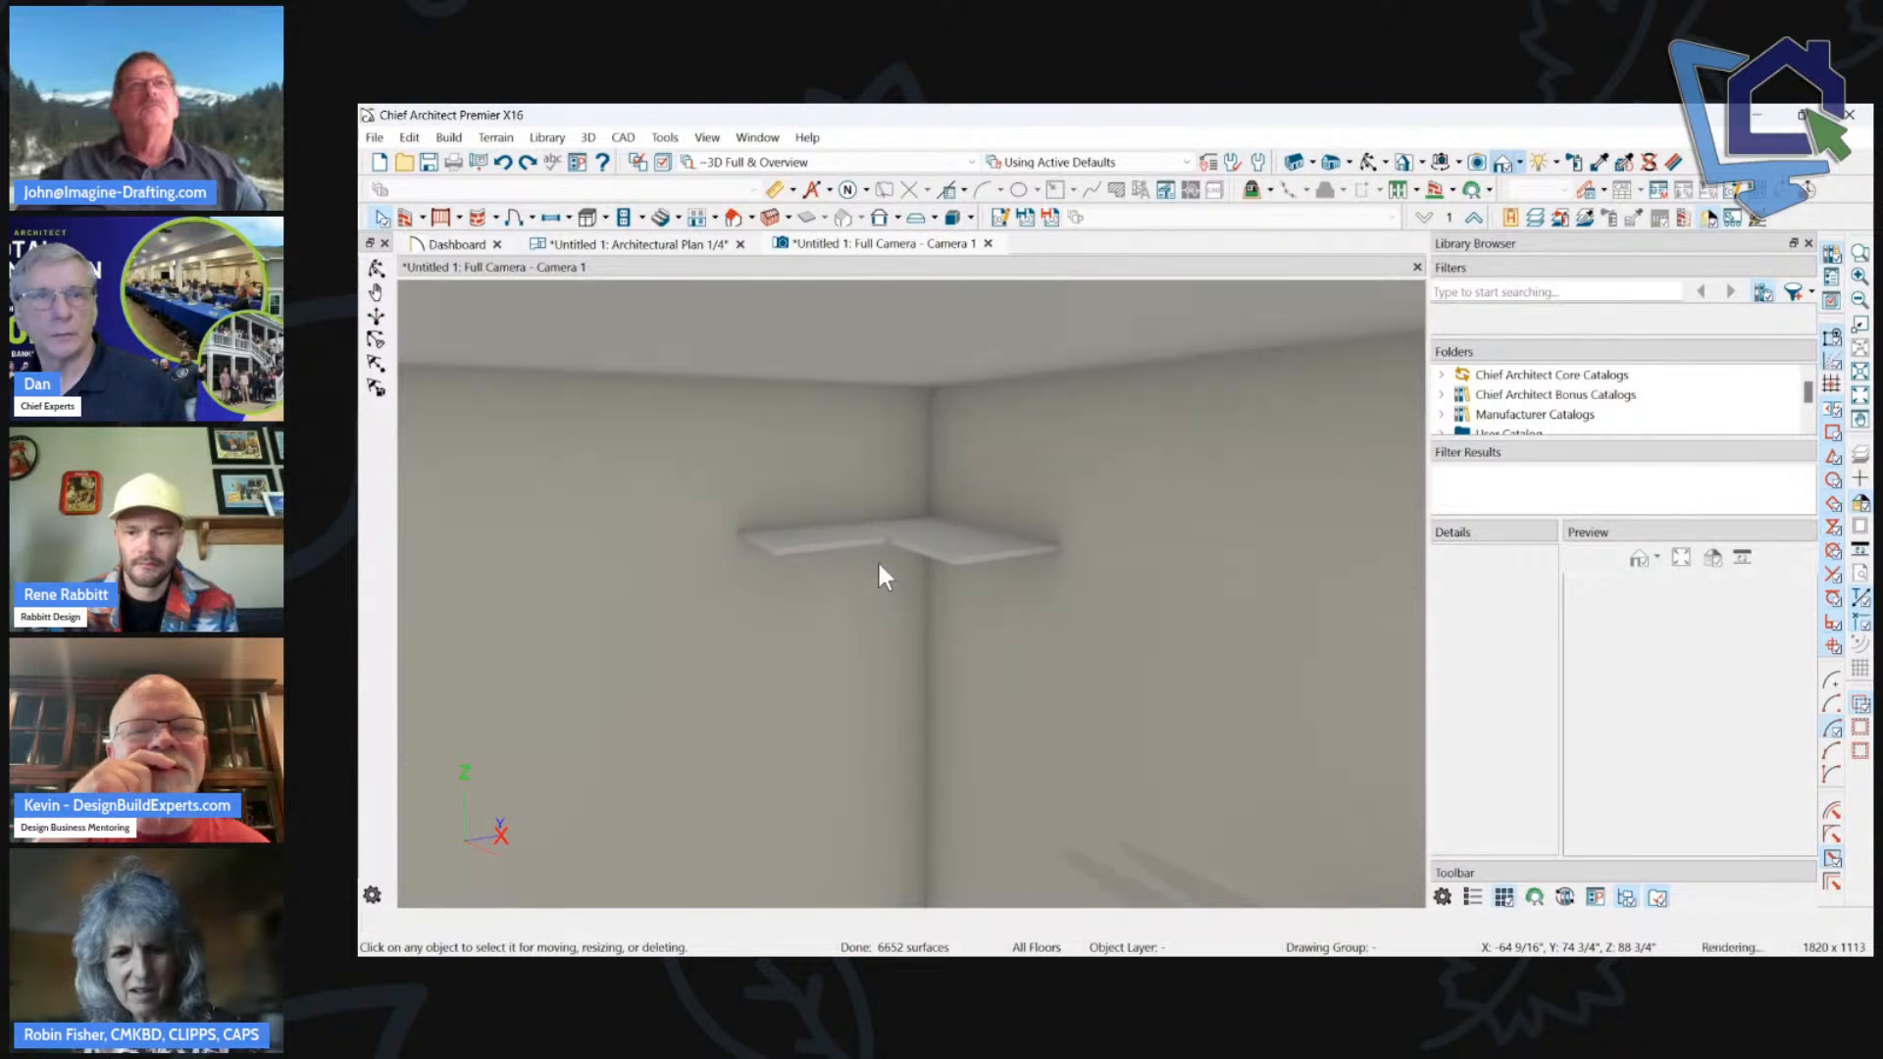
left_click(865, 559)
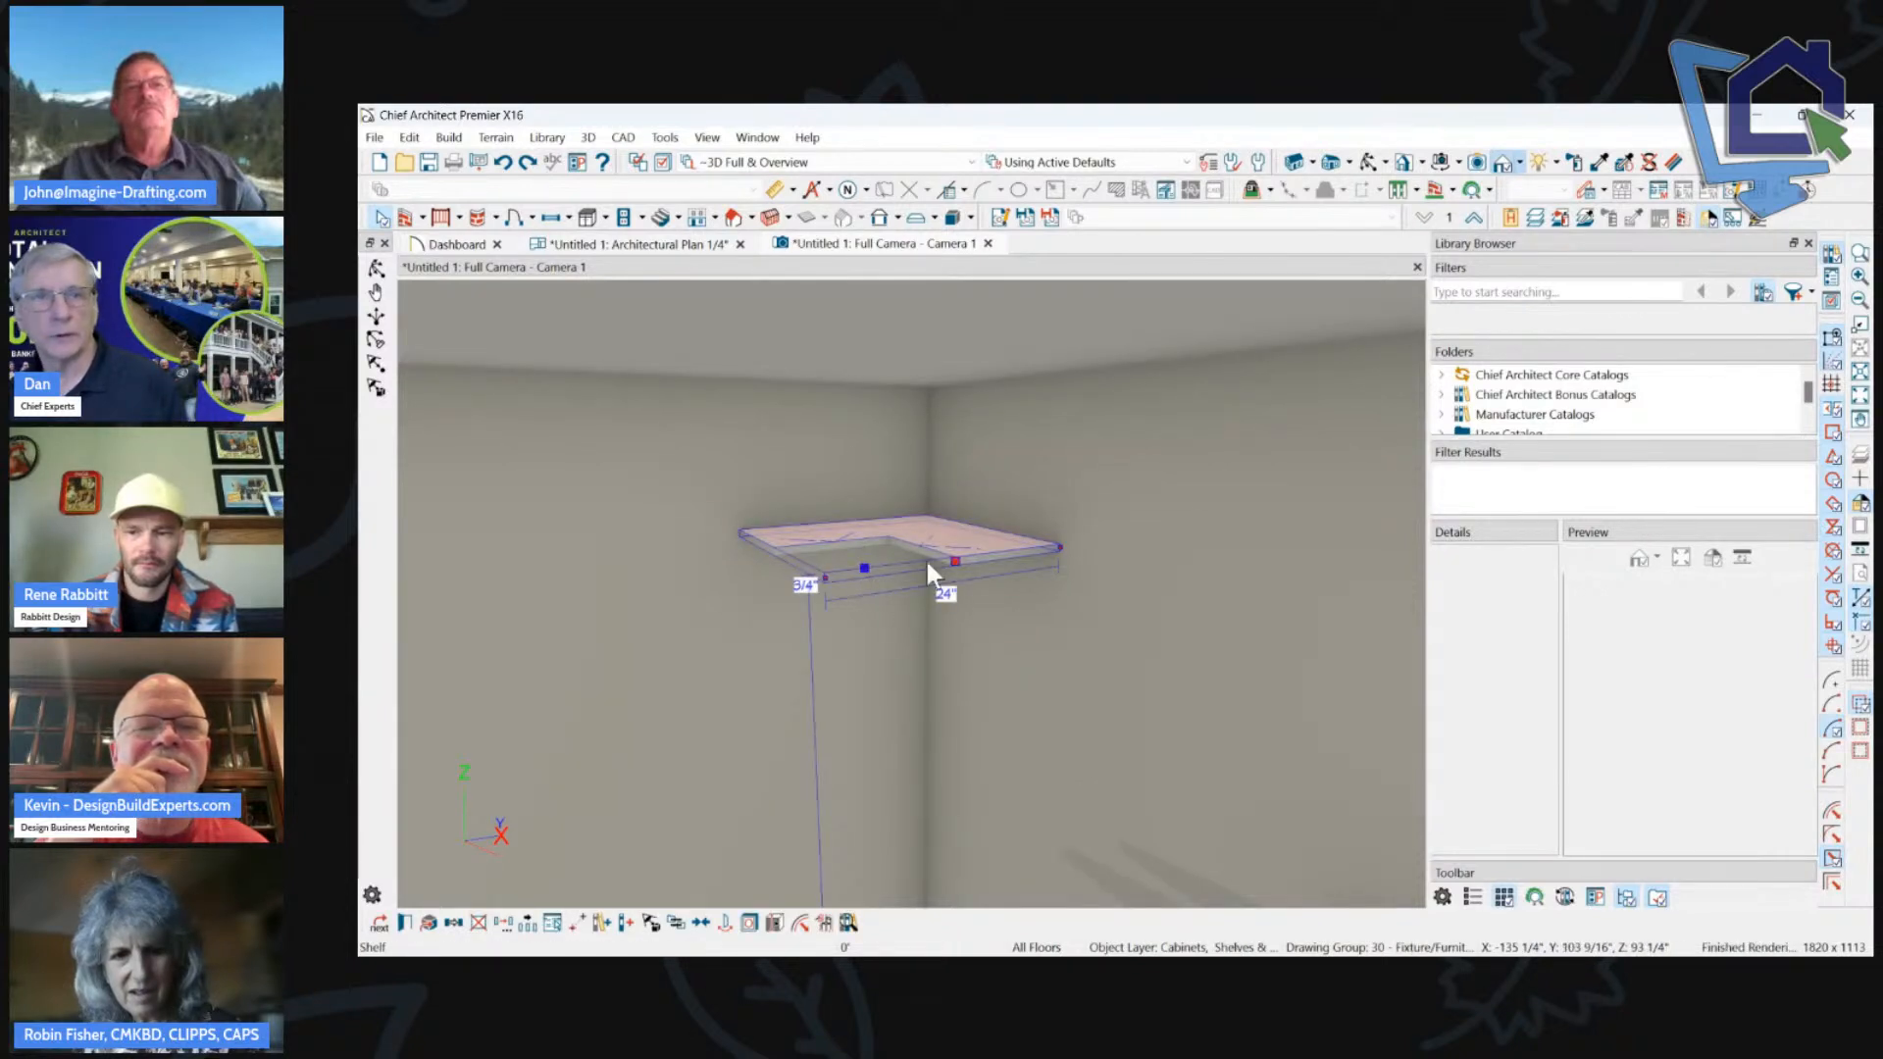
scroll(879, 457, "down", 2)
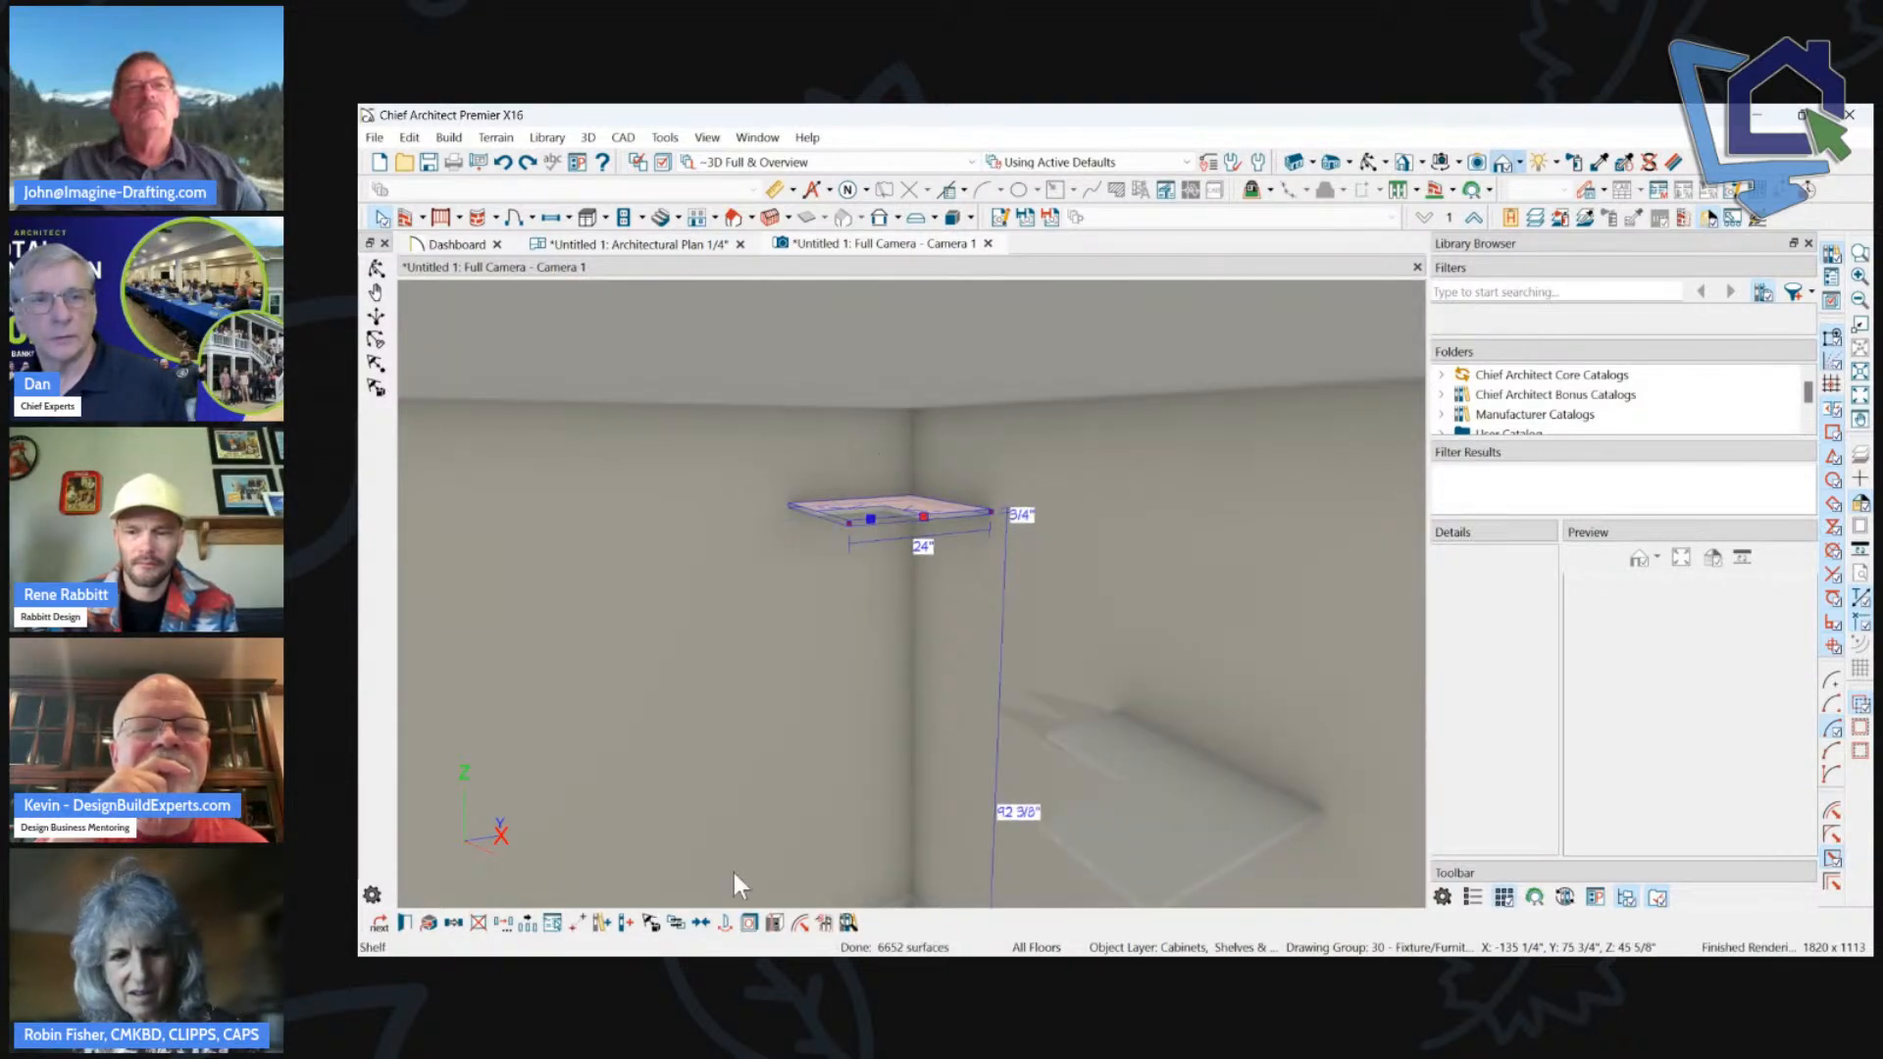
left_click(529, 924)
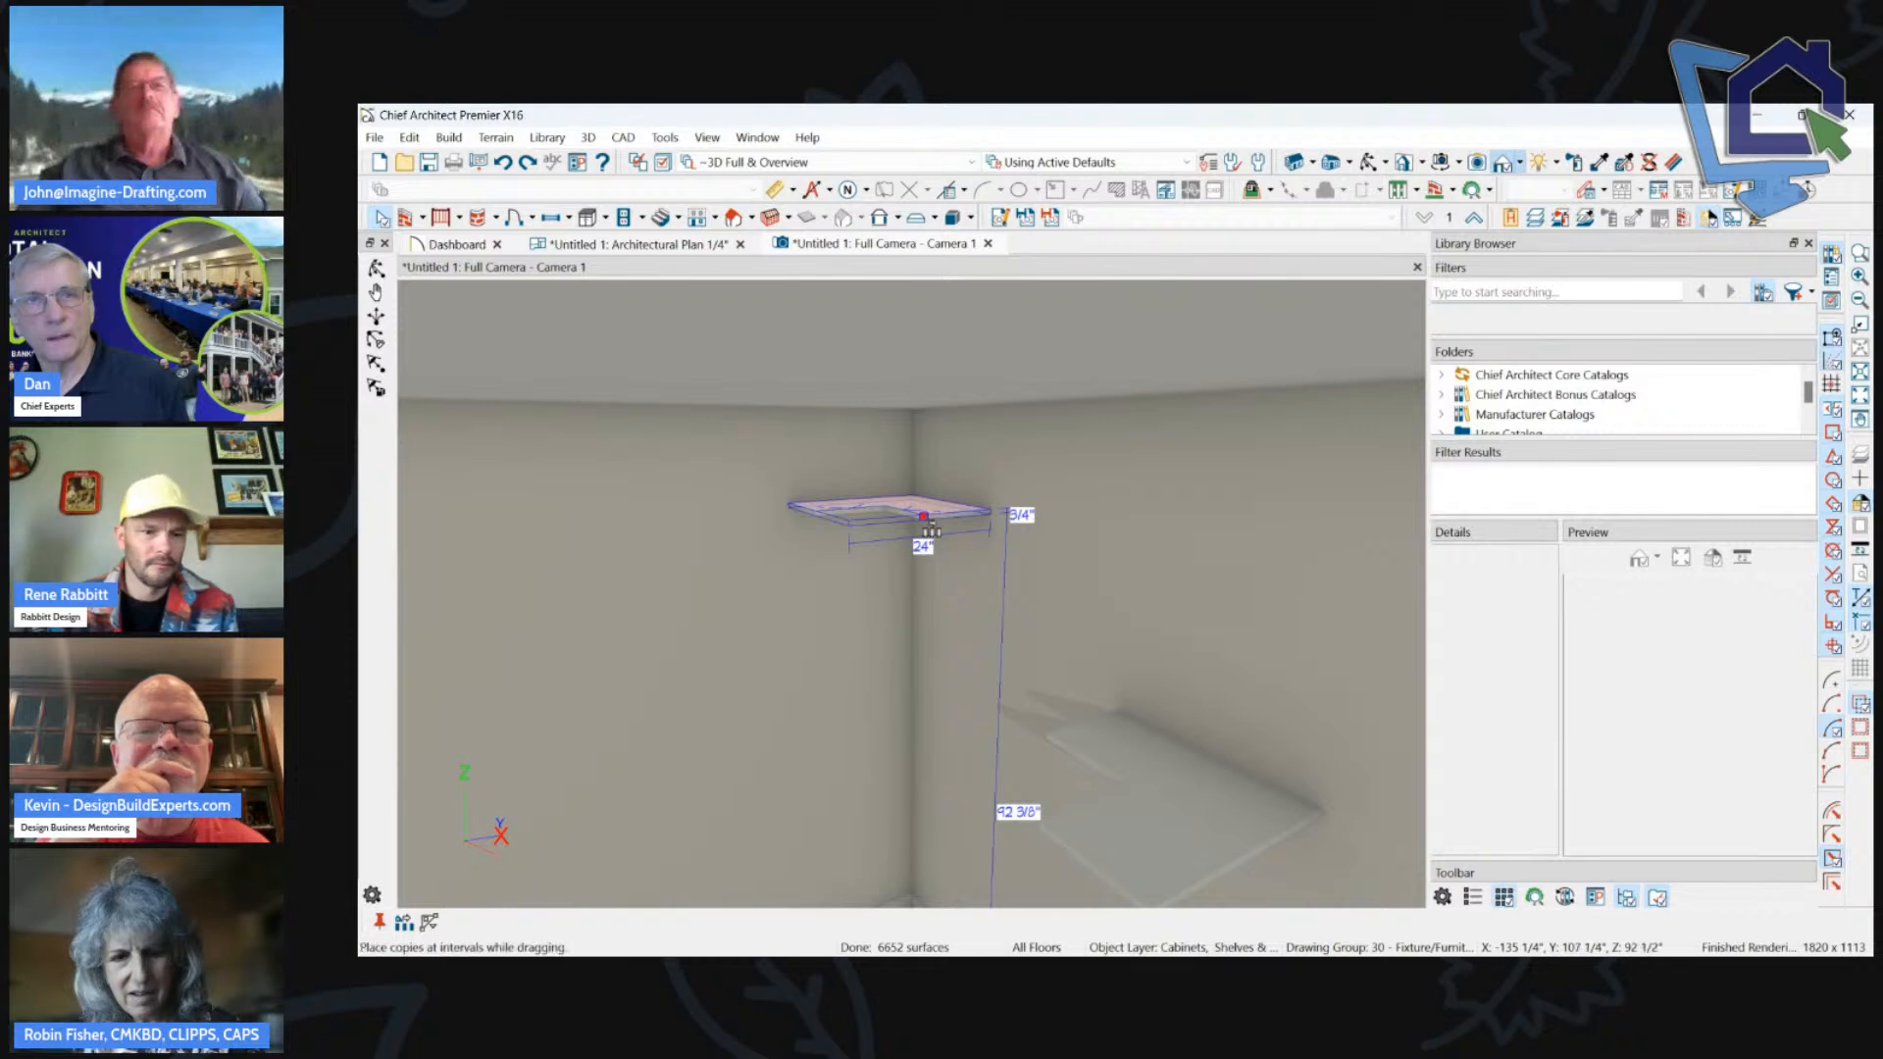
left_click_drag(930, 529, 922, 873)
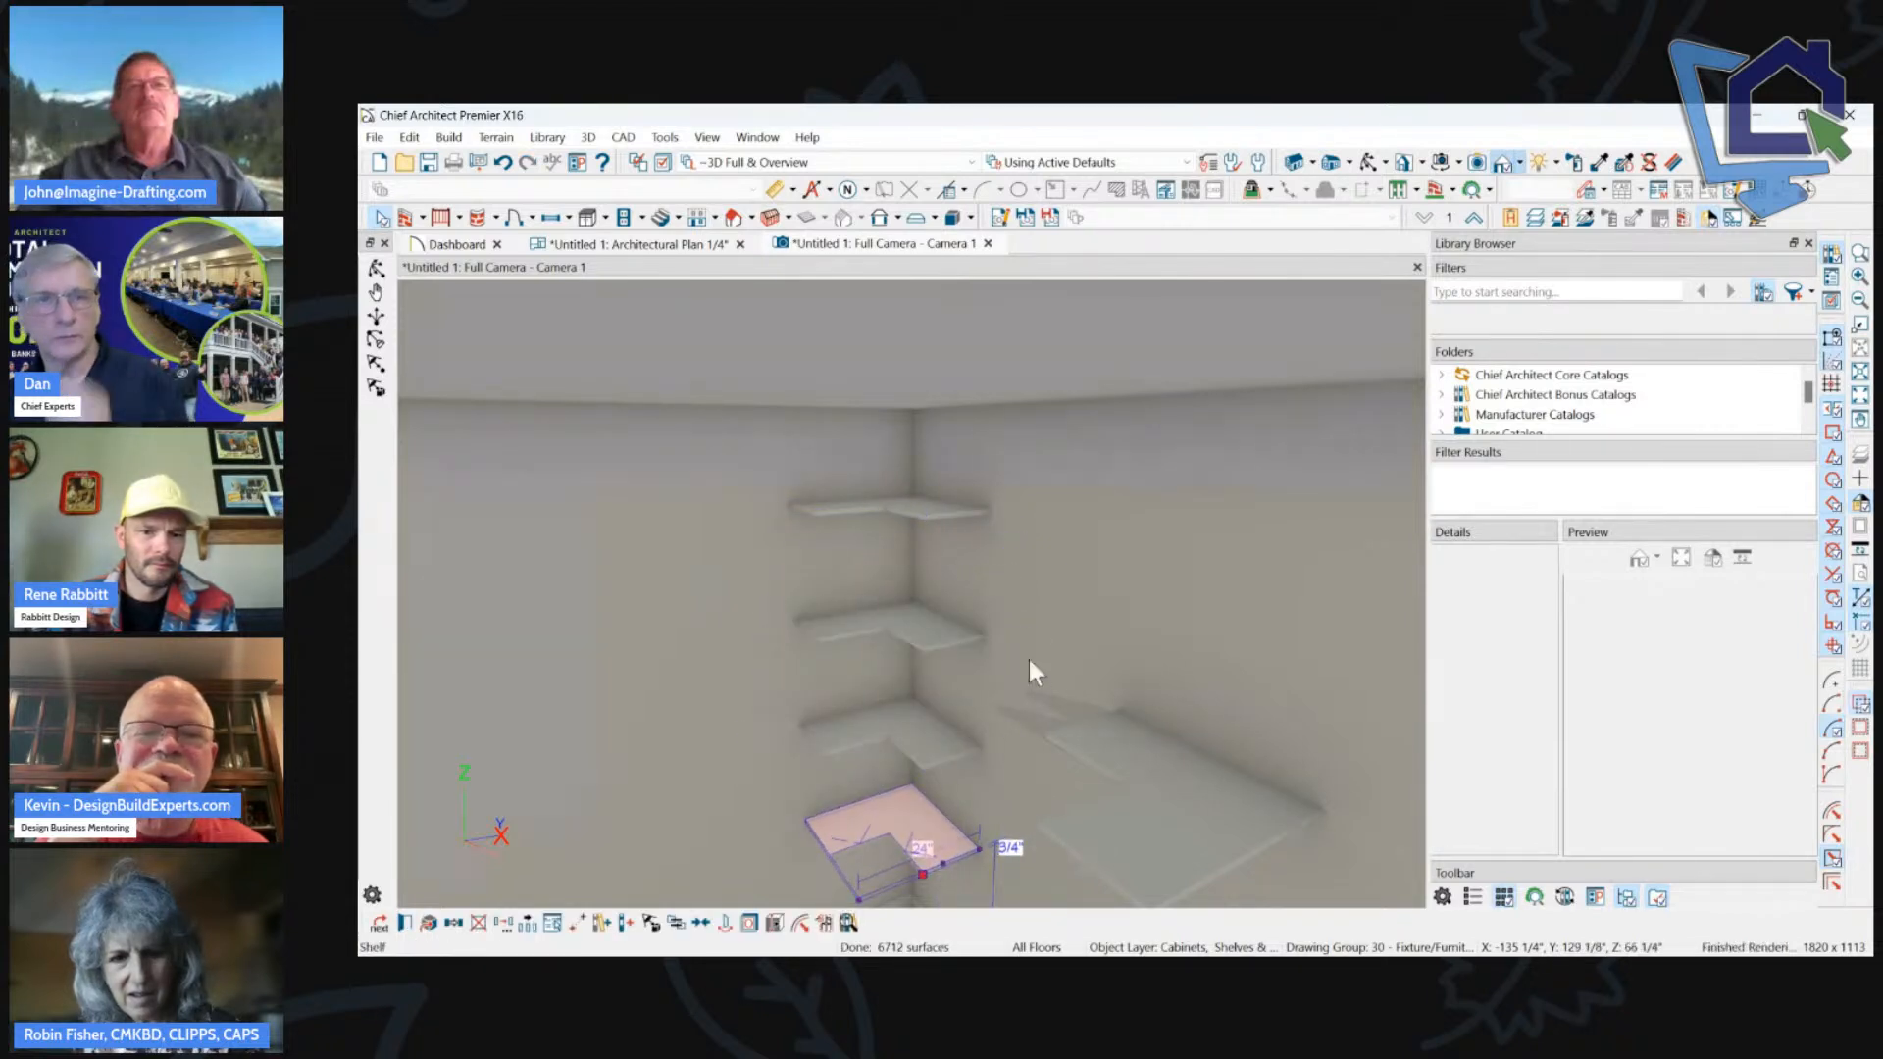
scroll(933, 526, "down", 3)
scroll(887, 695, "up", 3)
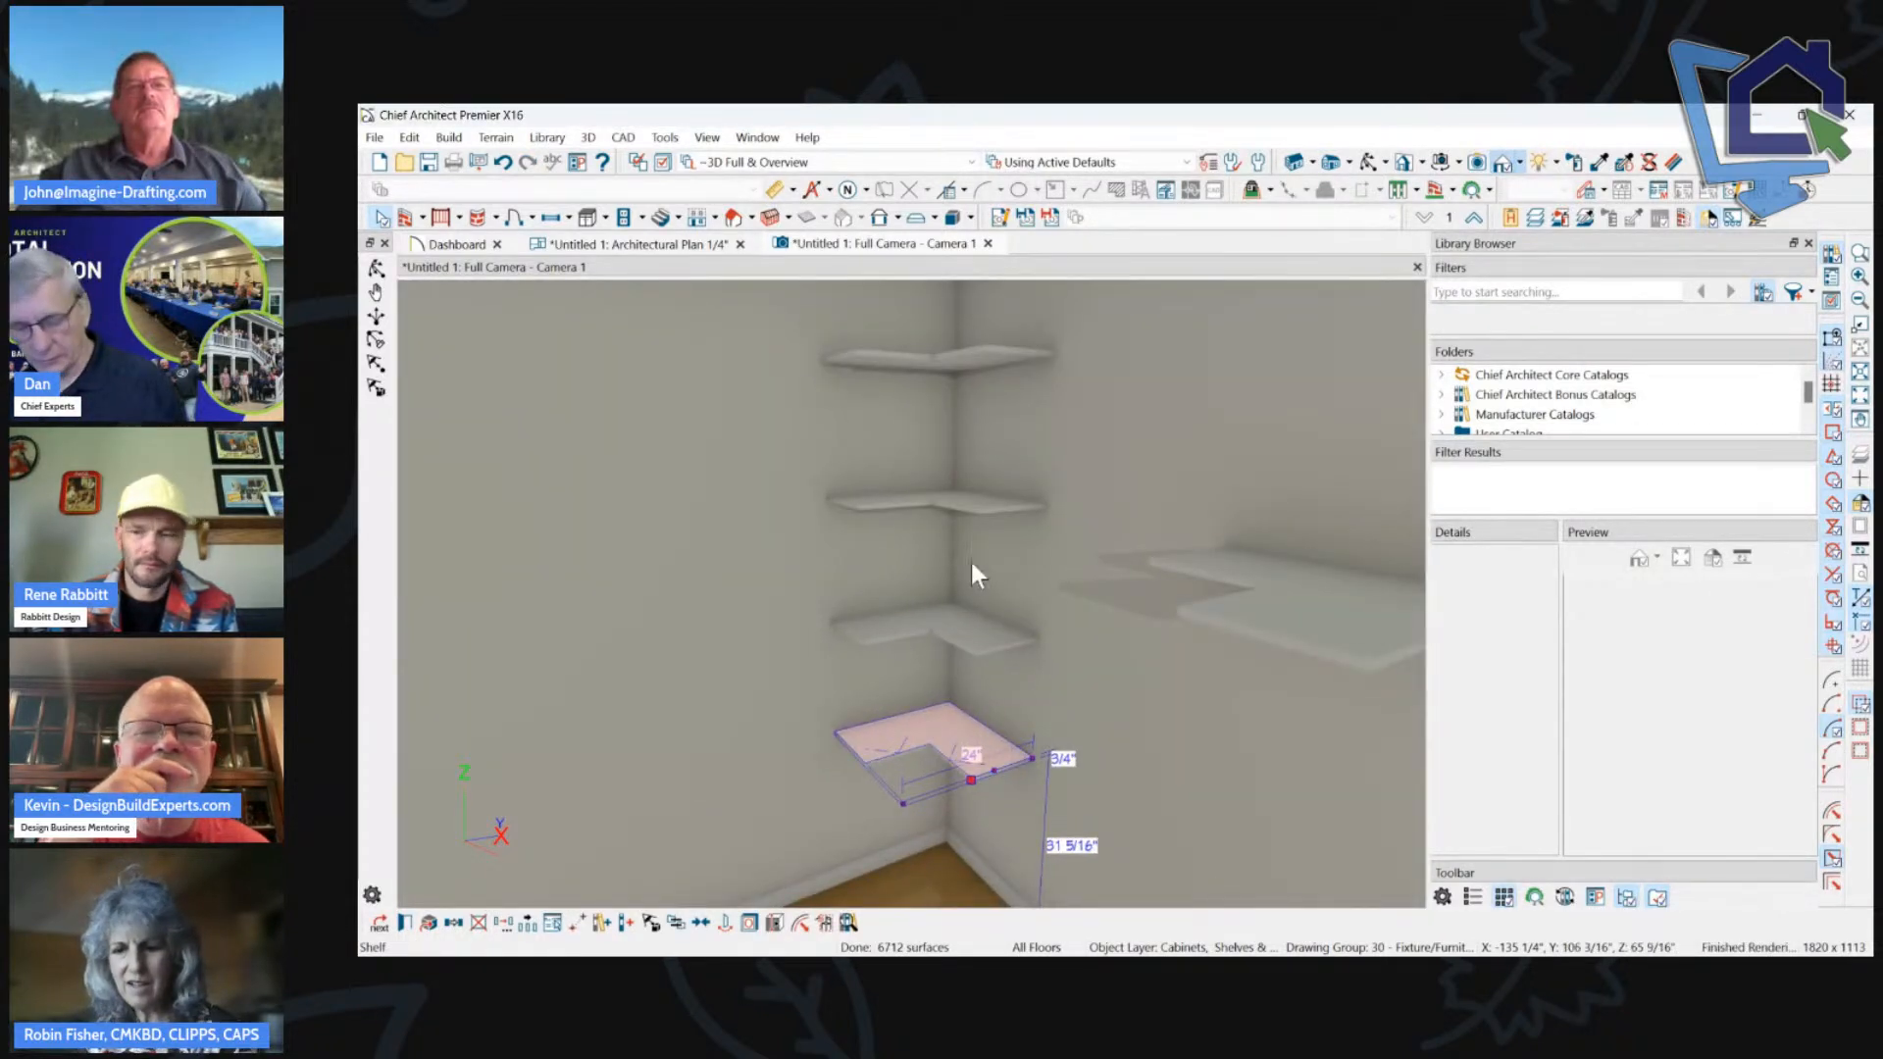
key("ctrl+z")
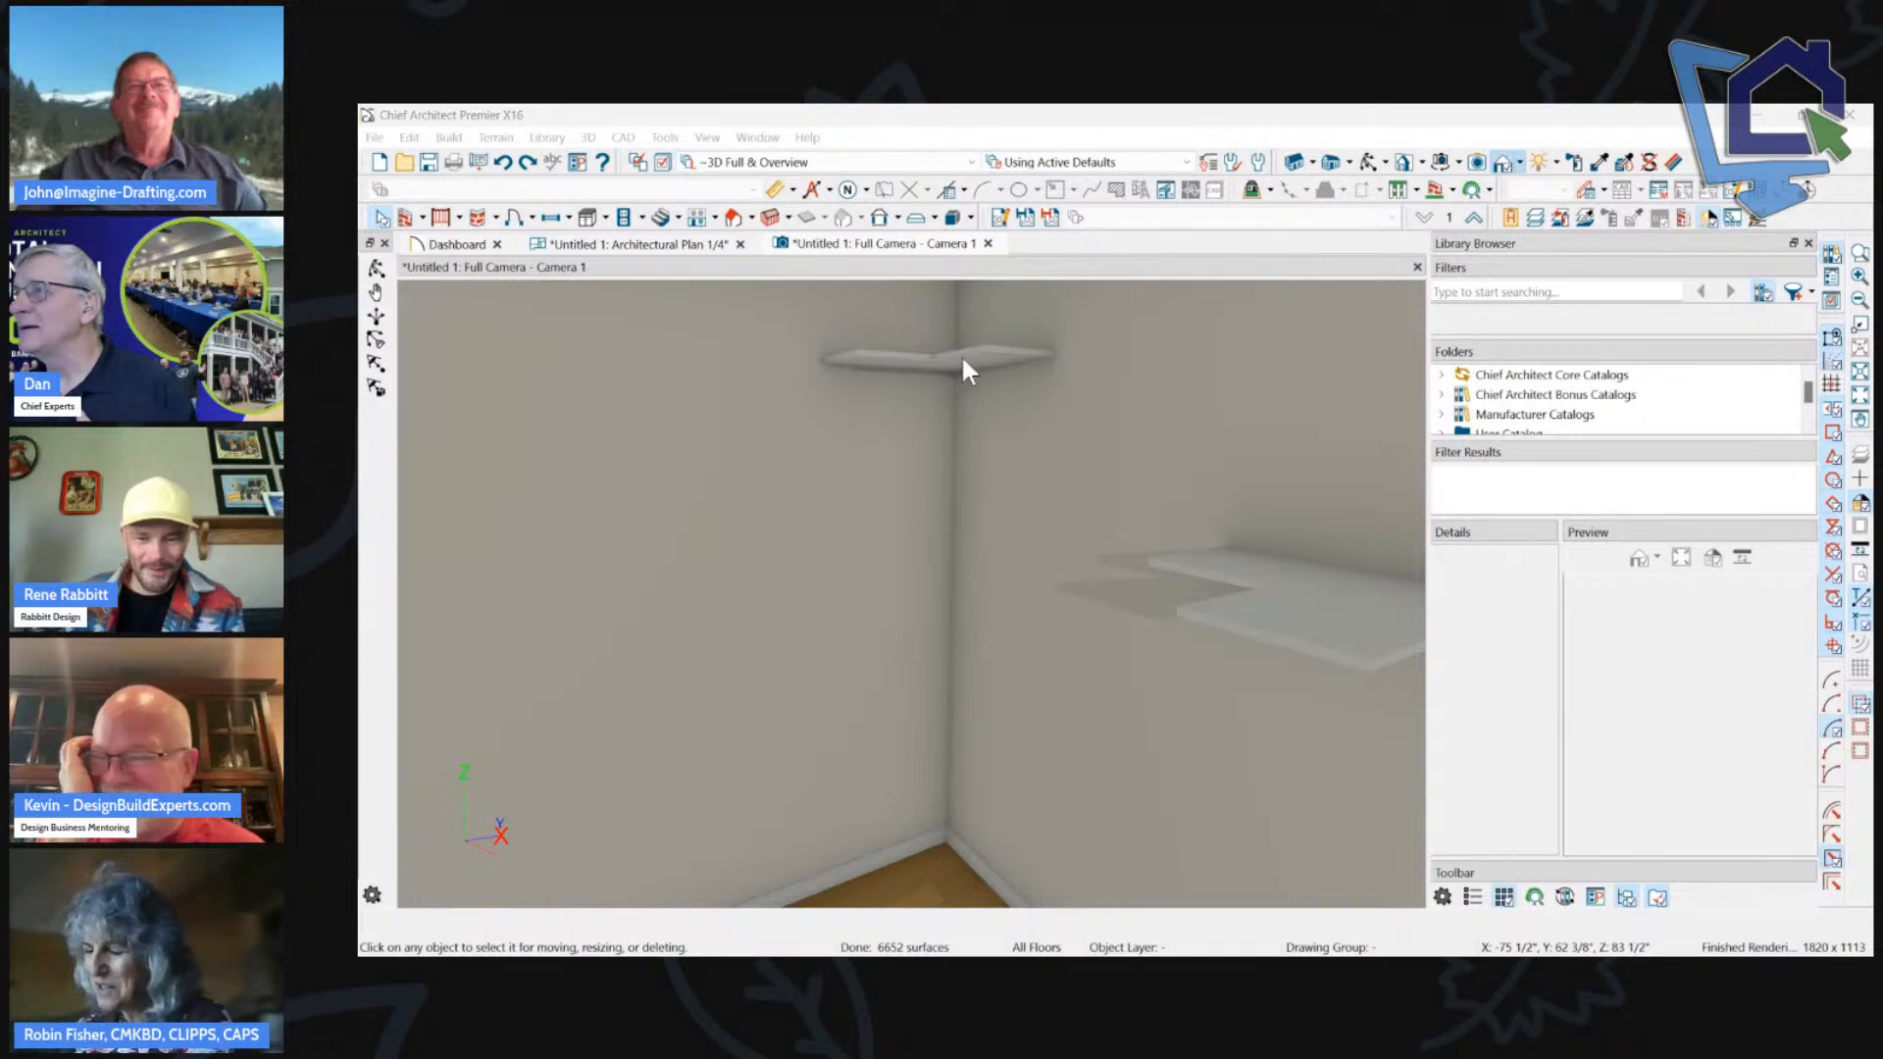
Close the full camera view and return to the floor plan.
scroll(927, 455, "down", 5)
left_click(986, 246)
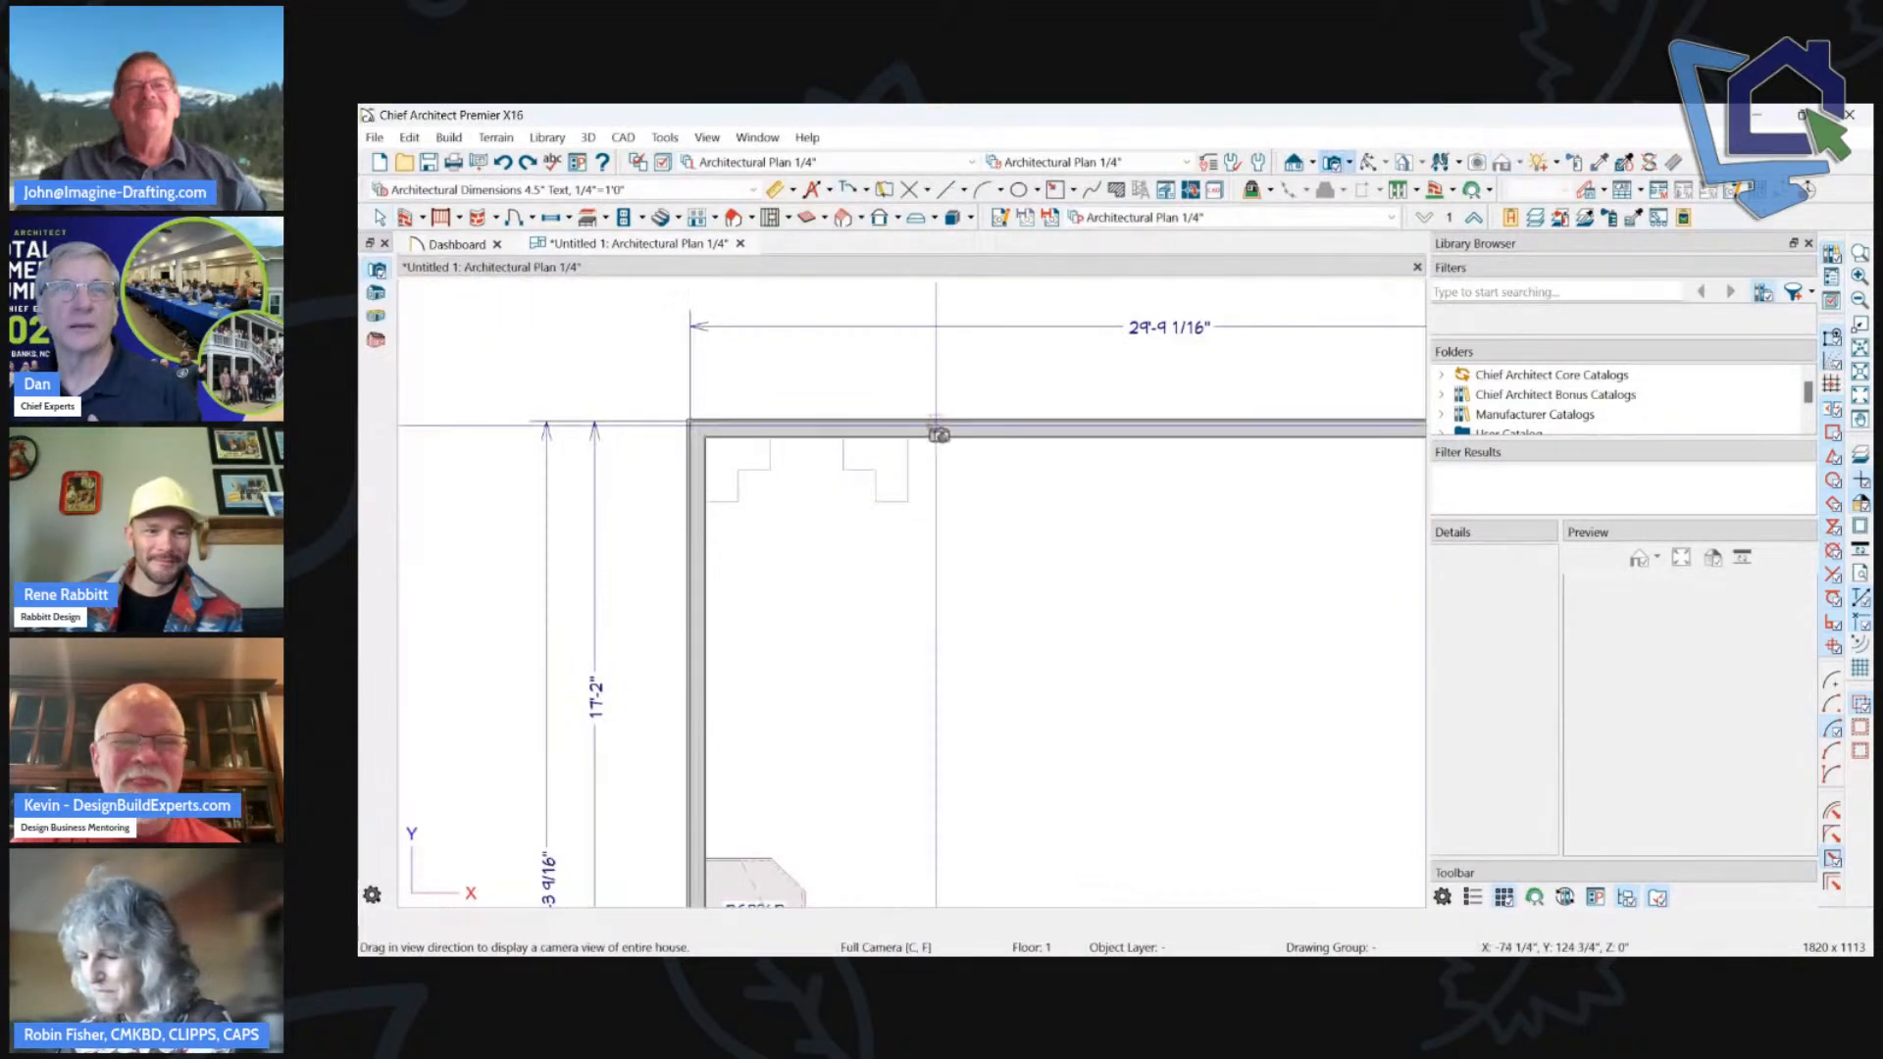
Open the Framing Defaults for joists without changing them, and review the available floor, ceiling and roof framing tools.
scroll(748, 397, "down", 5)
scroll(746, 396, "up", 2)
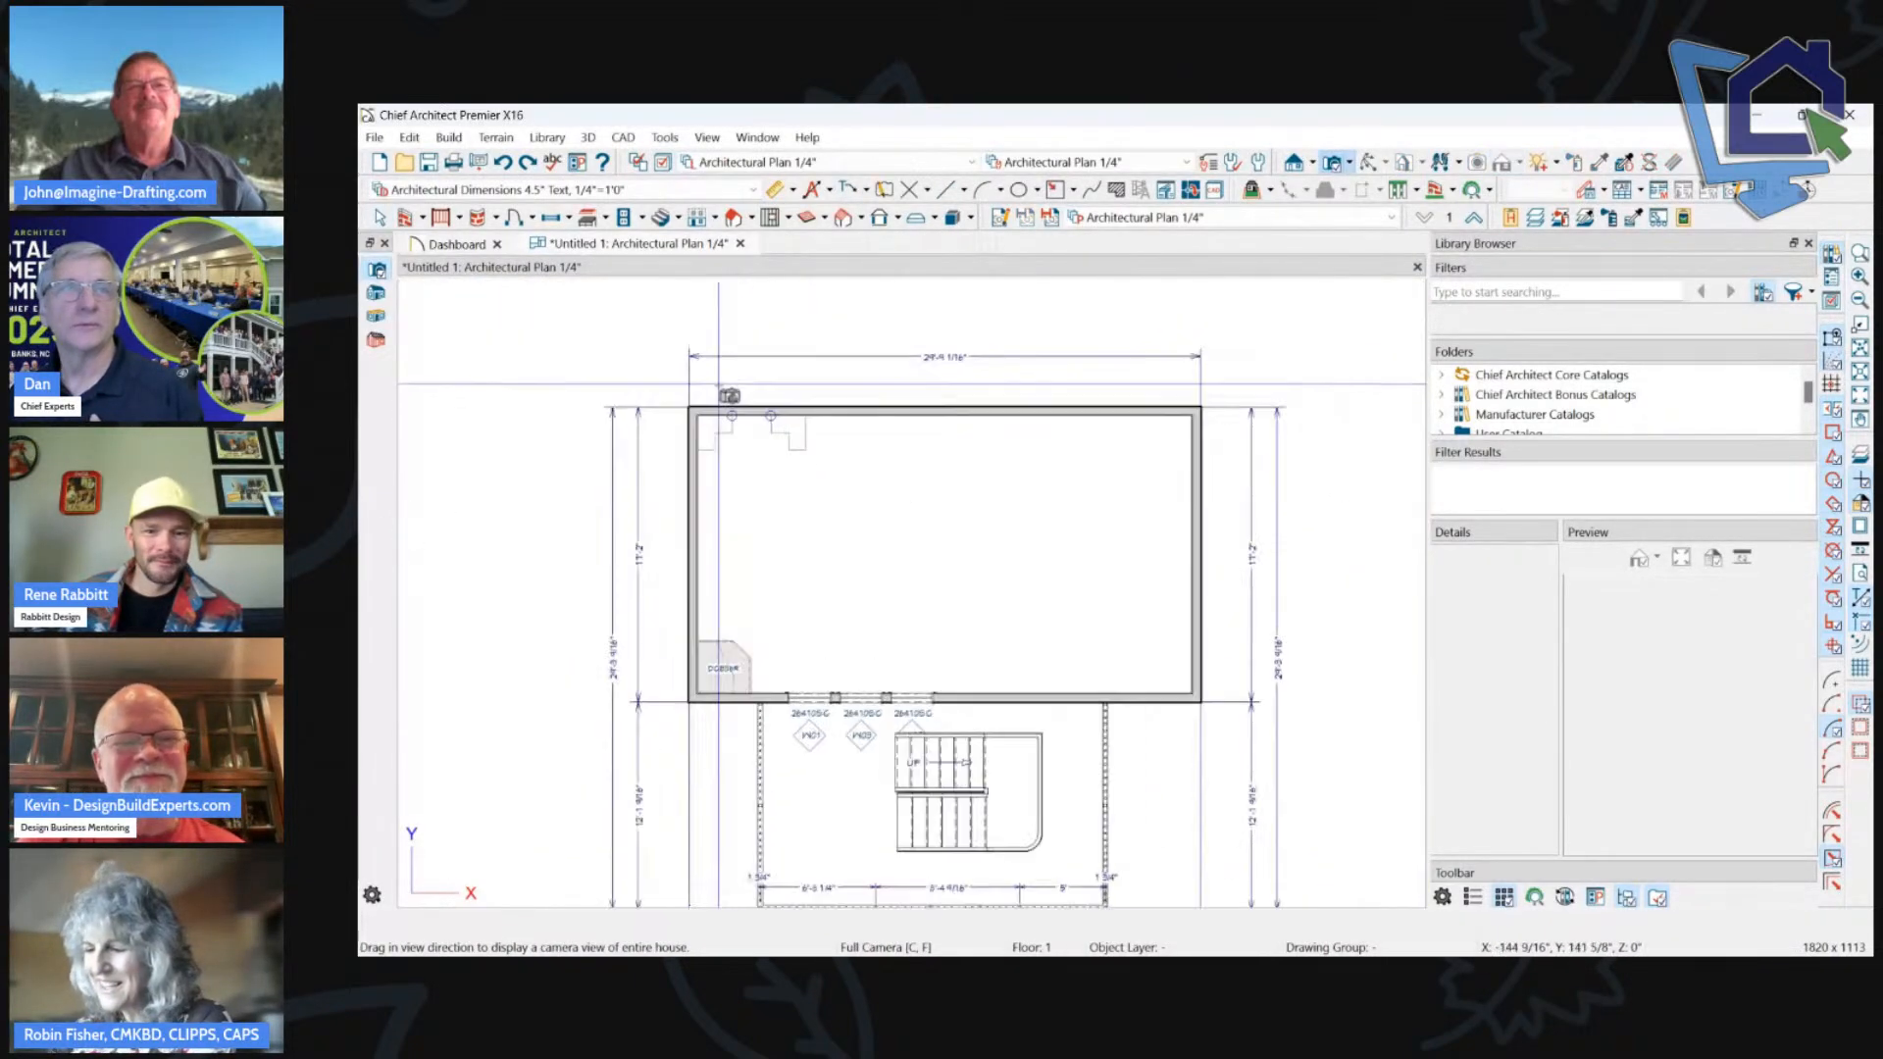
double_click(808, 214)
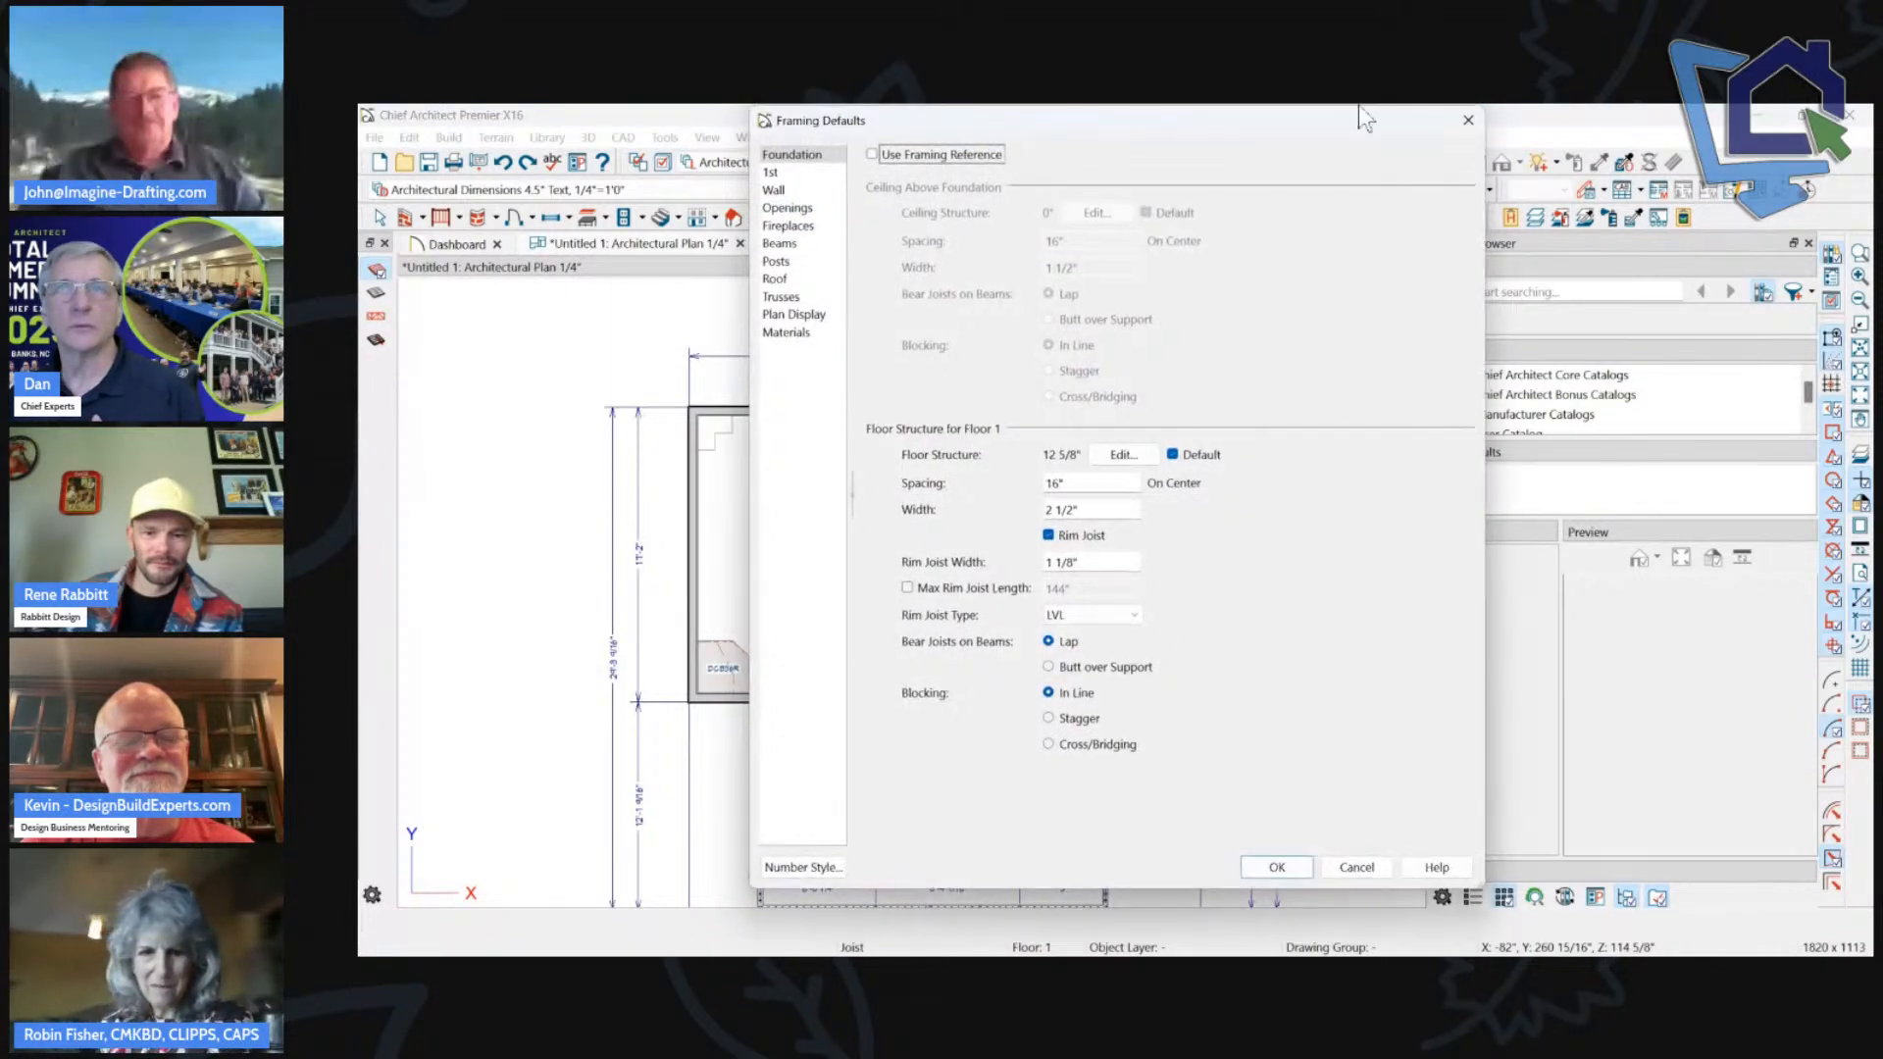
left_click(1469, 119)
left_click(832, 219)
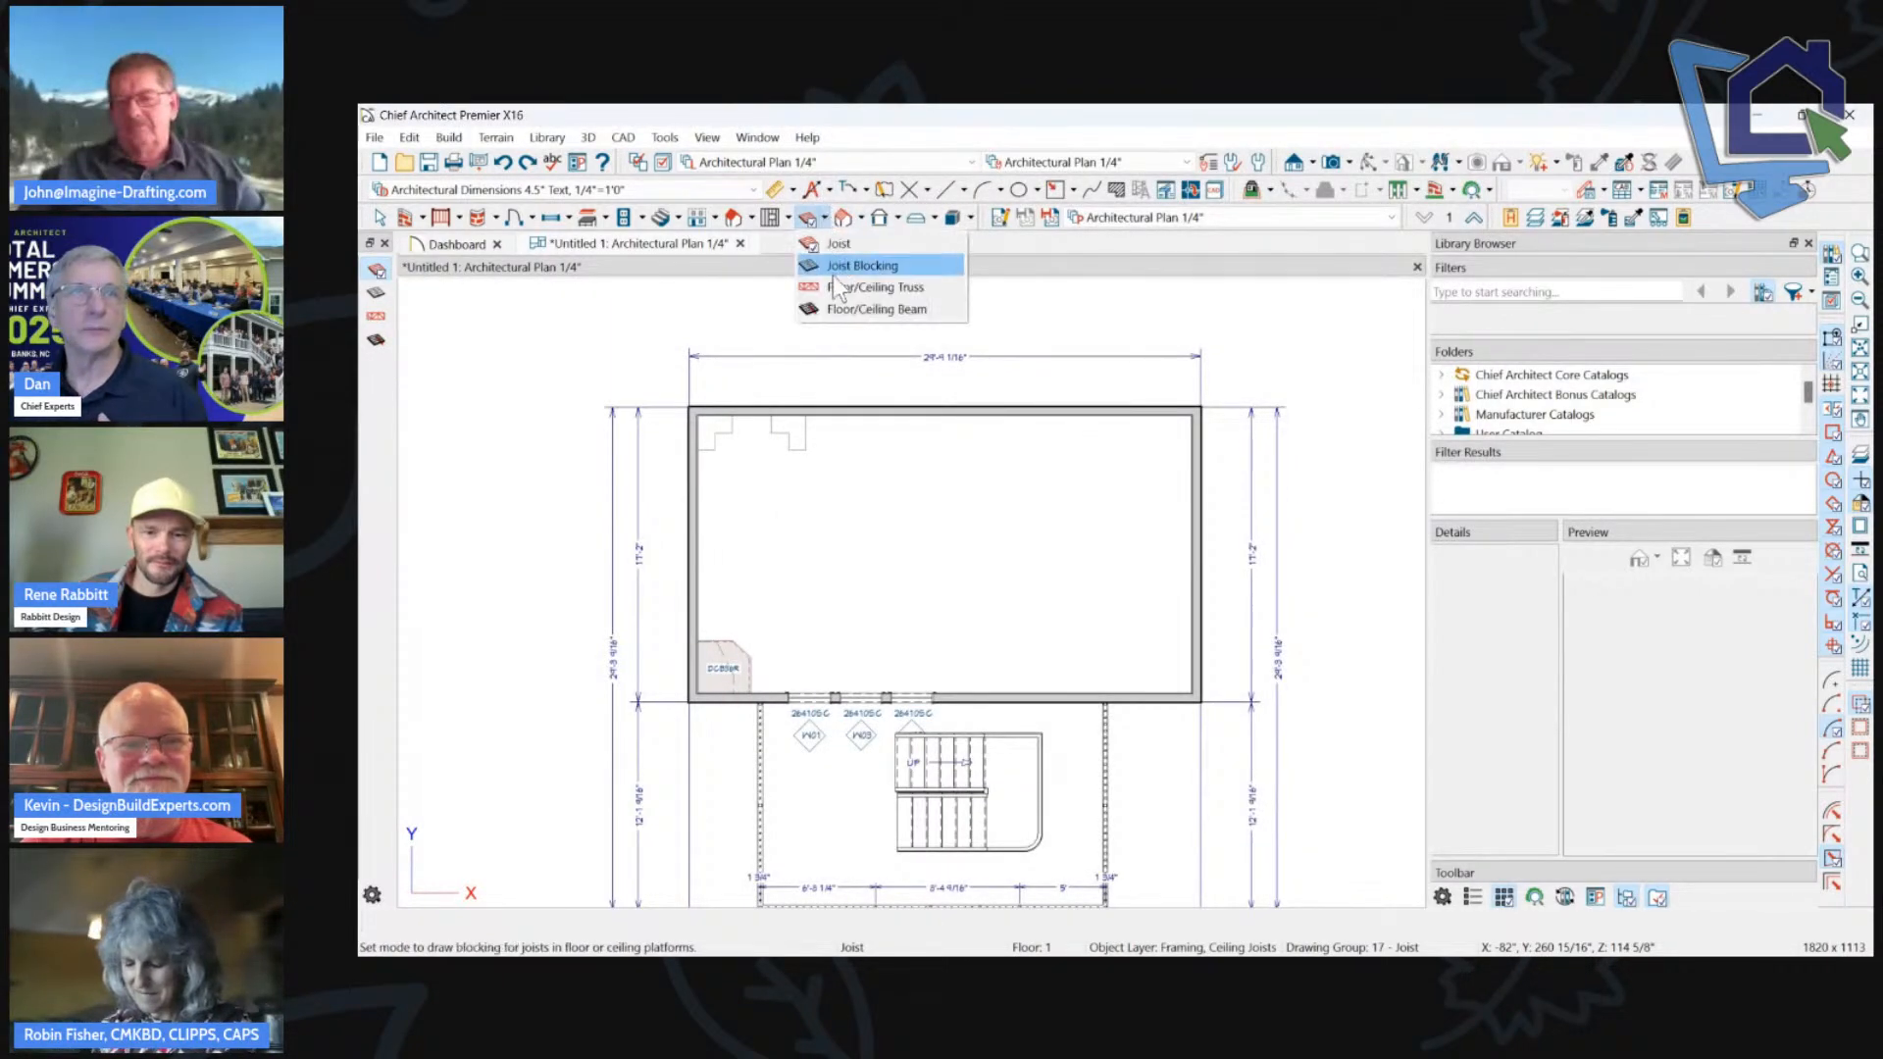
left_click(866, 218)
left_click(863, 219)
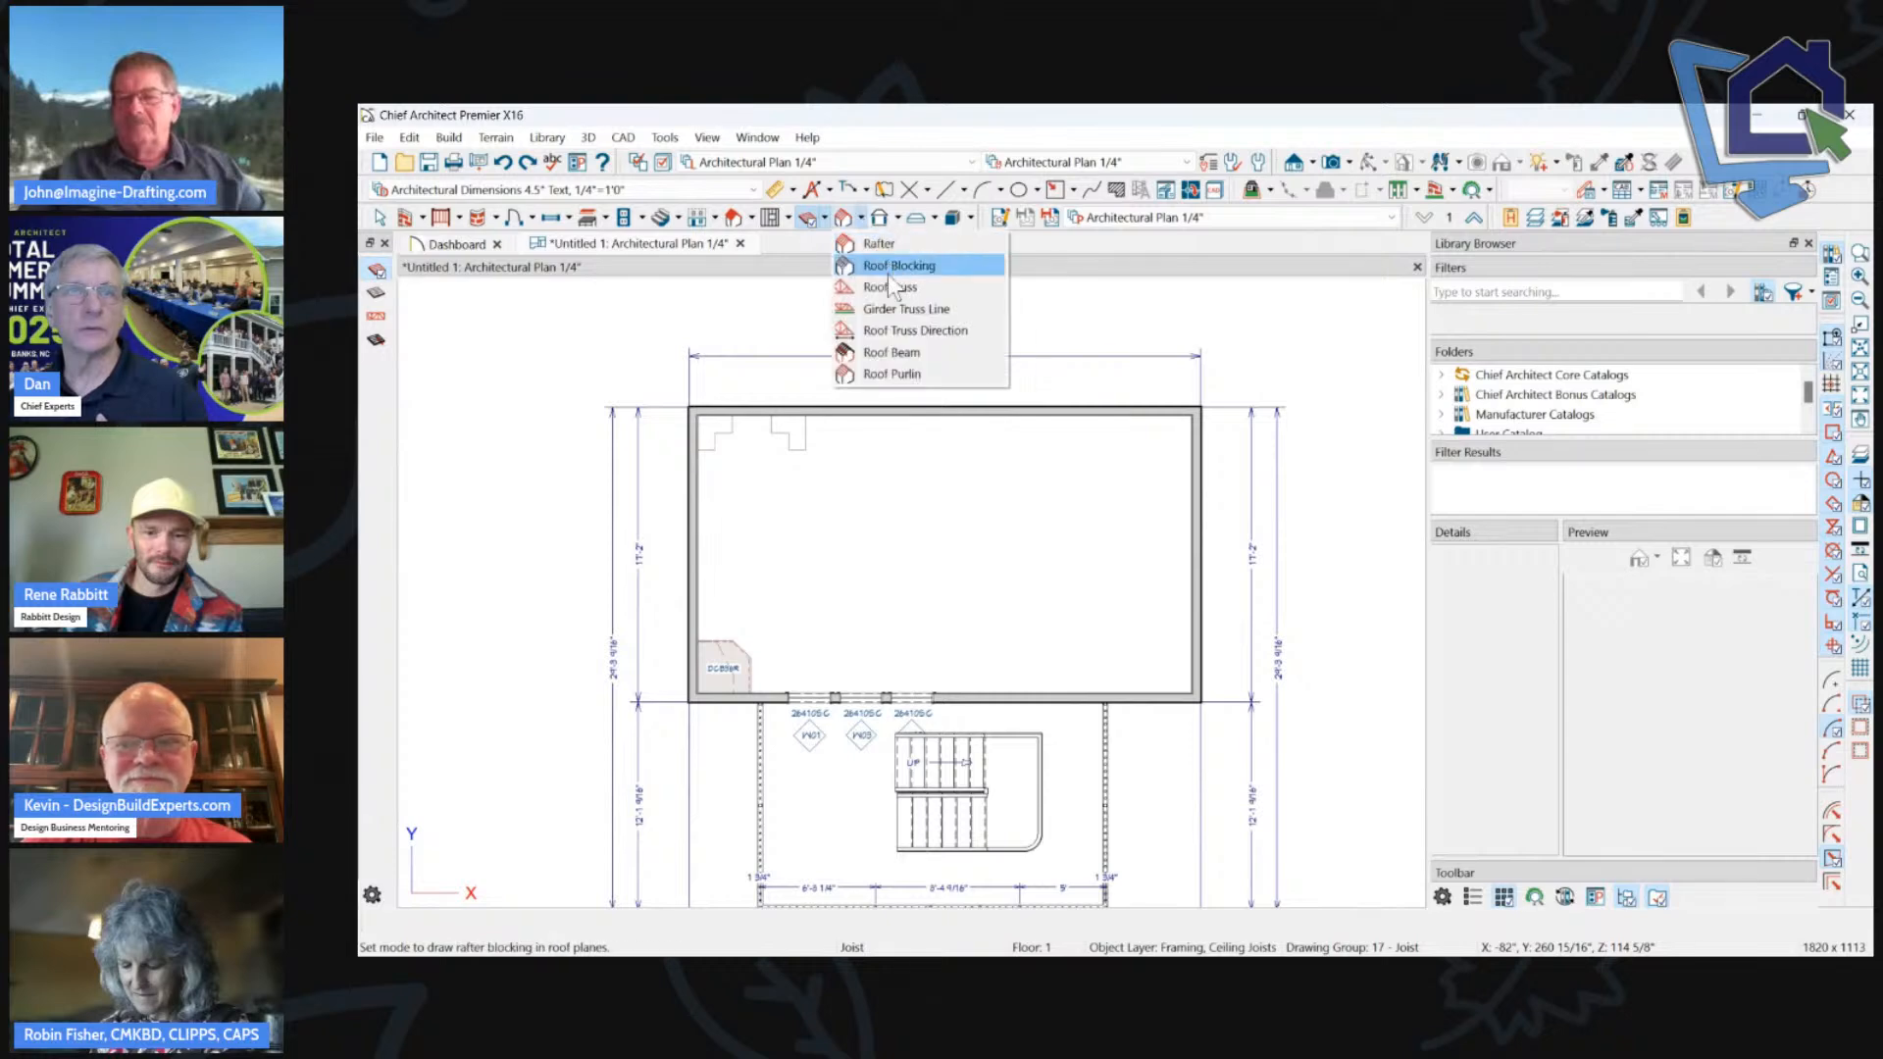
Review the general framing commands and check the Build Framing options without building anything.
left_click(790, 217)
left_click(790, 218)
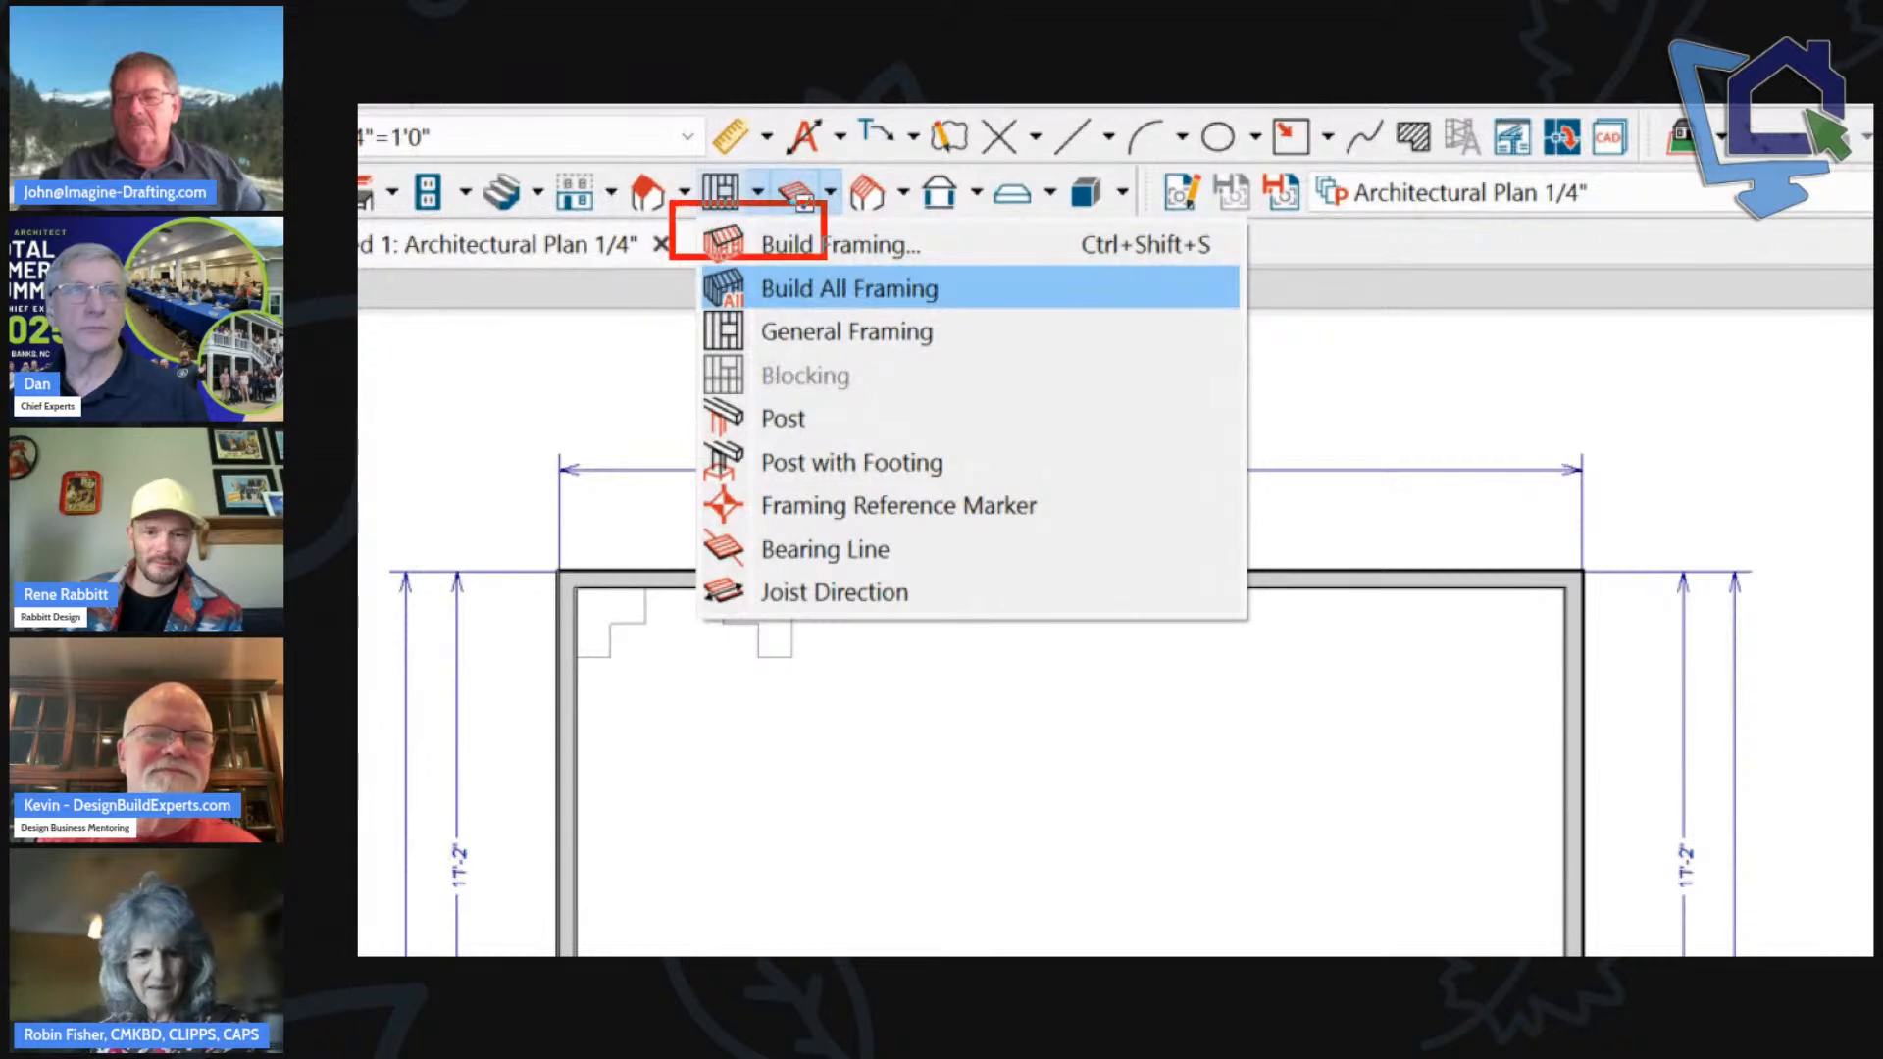
left_click_drag(825, 259, 938, 267, "ctrl")
key("Escape")
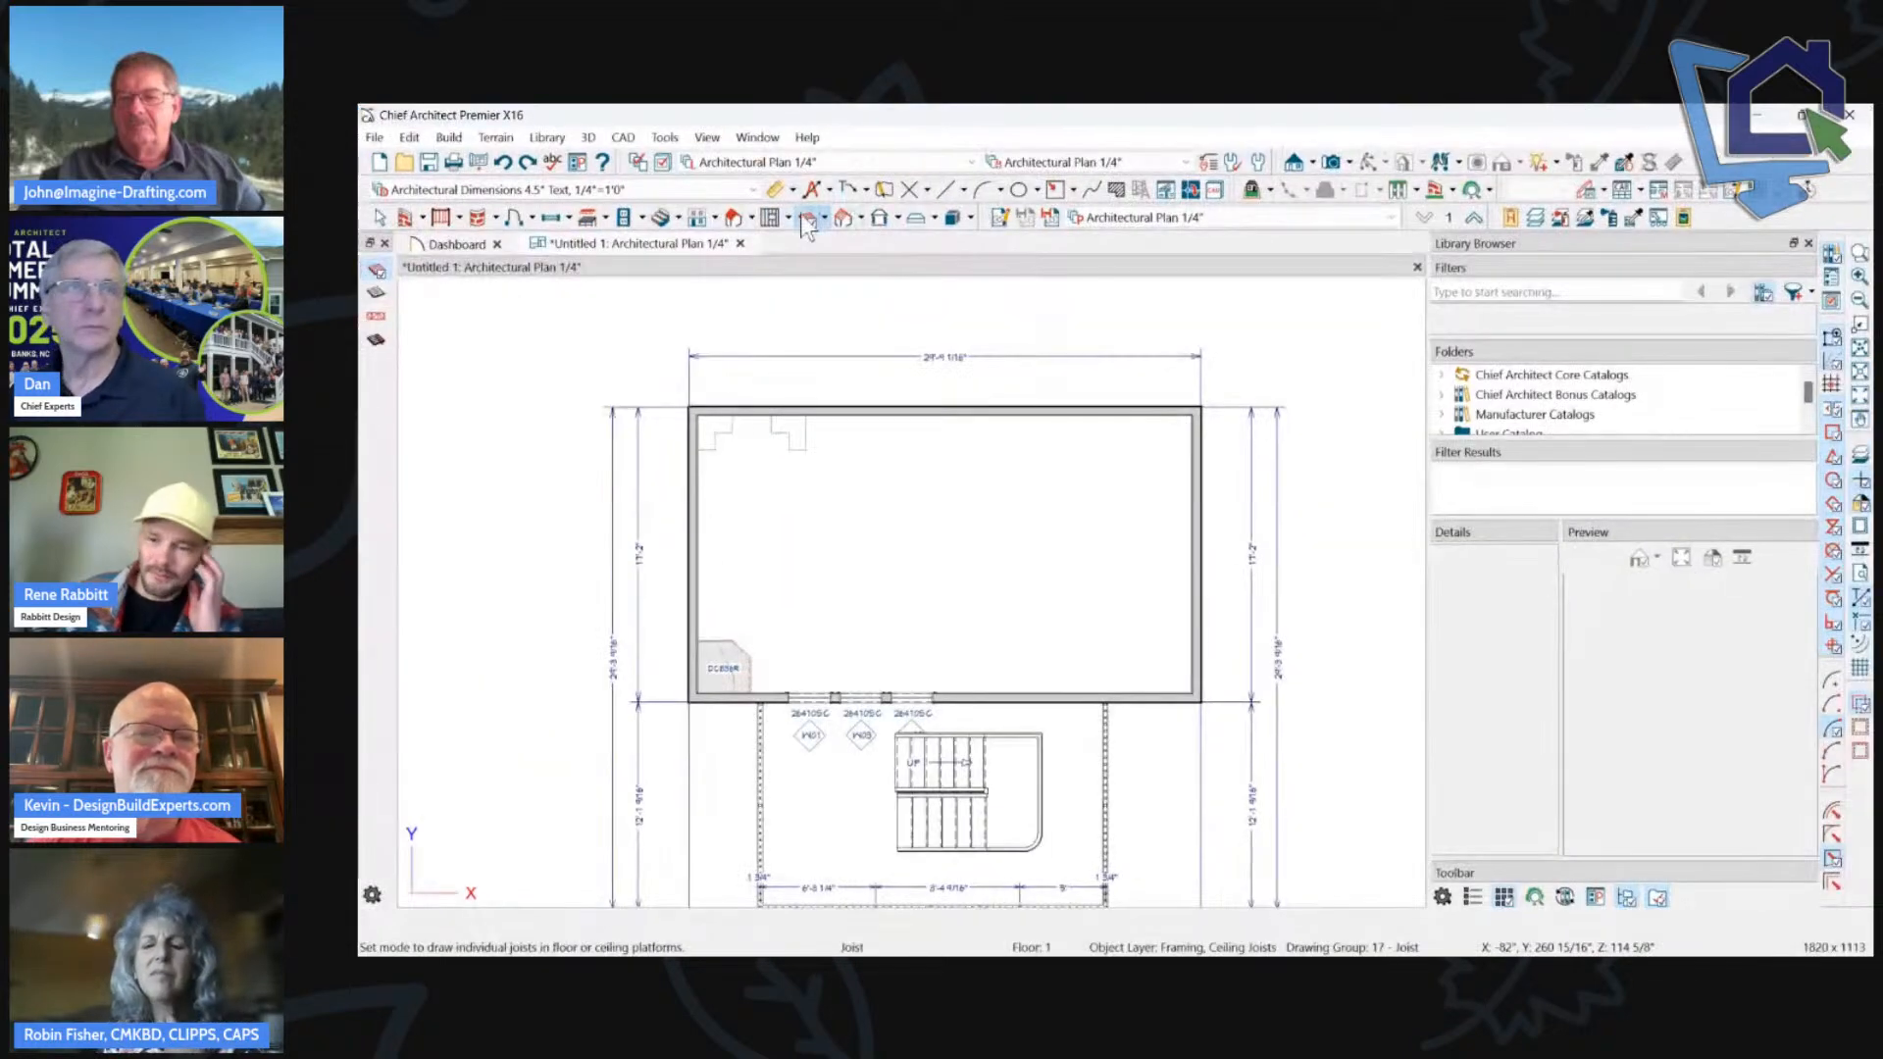
left_click(771, 219)
left_click(787, 218)
left_click(784, 242)
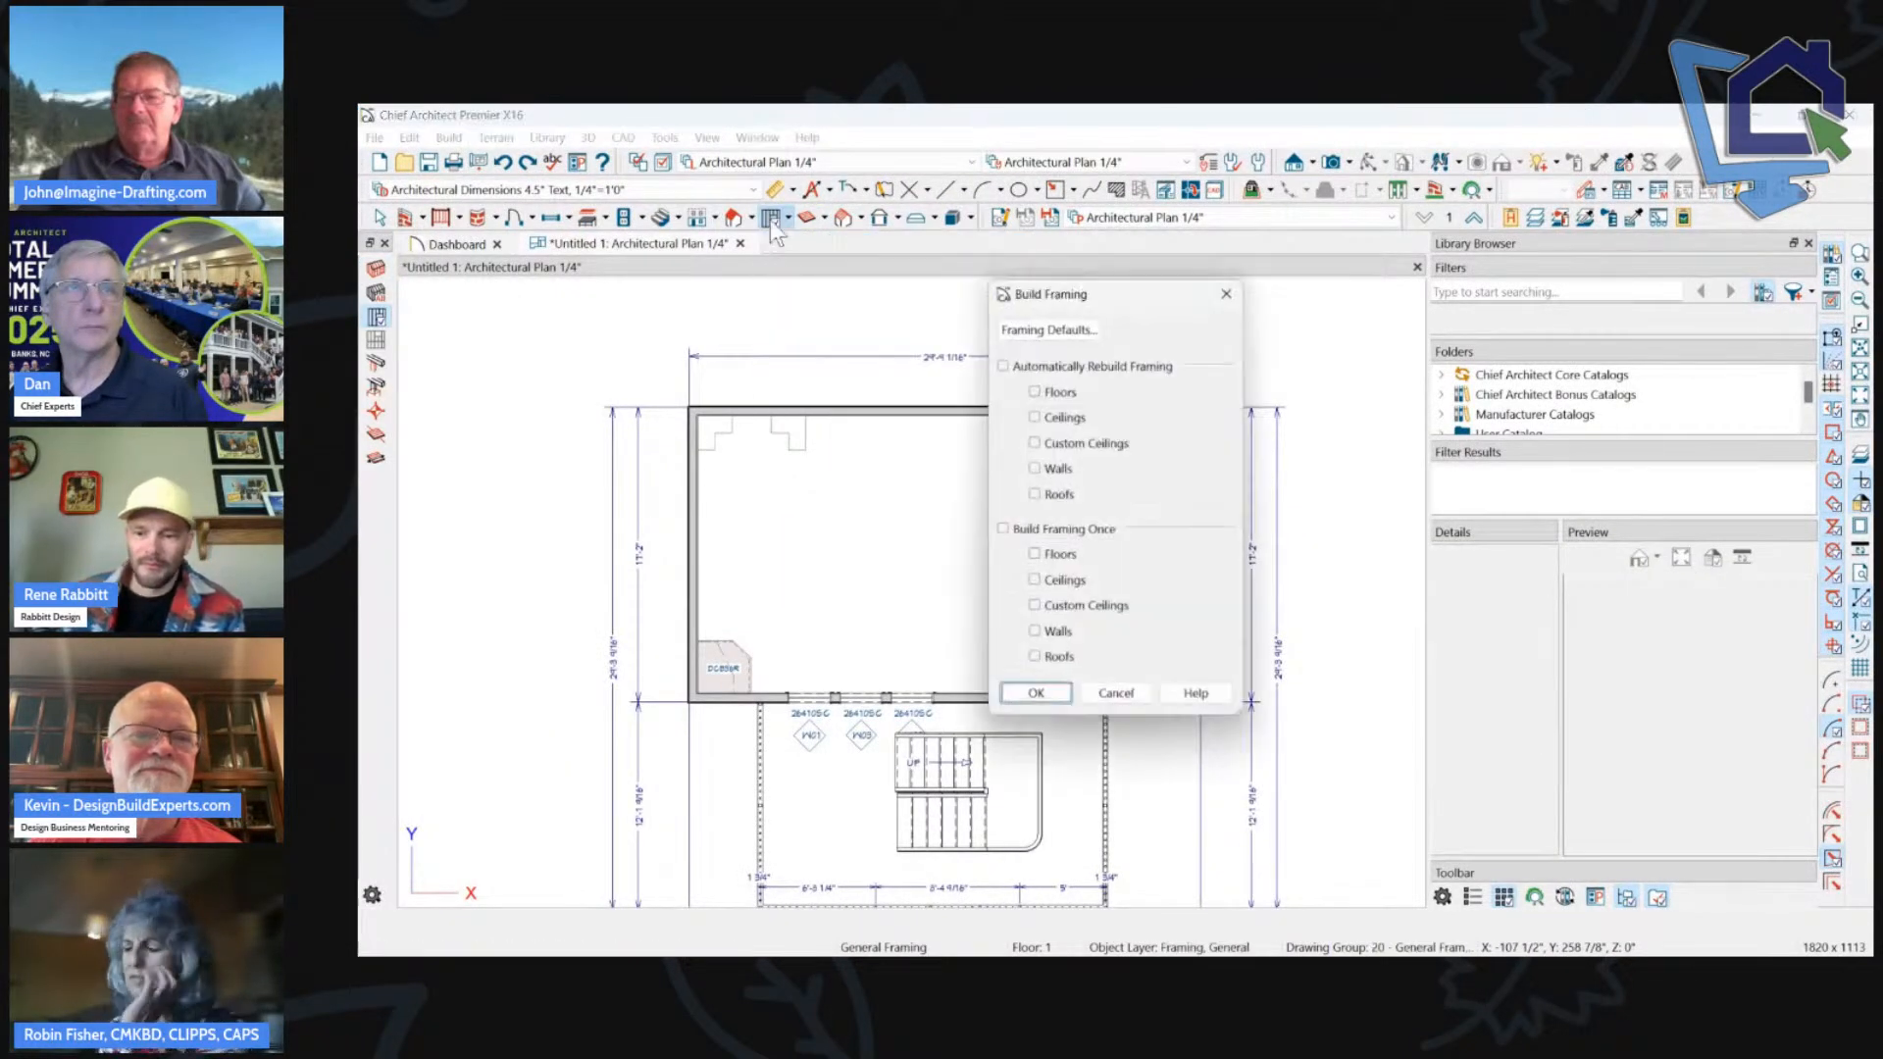
left_click(1226, 294)
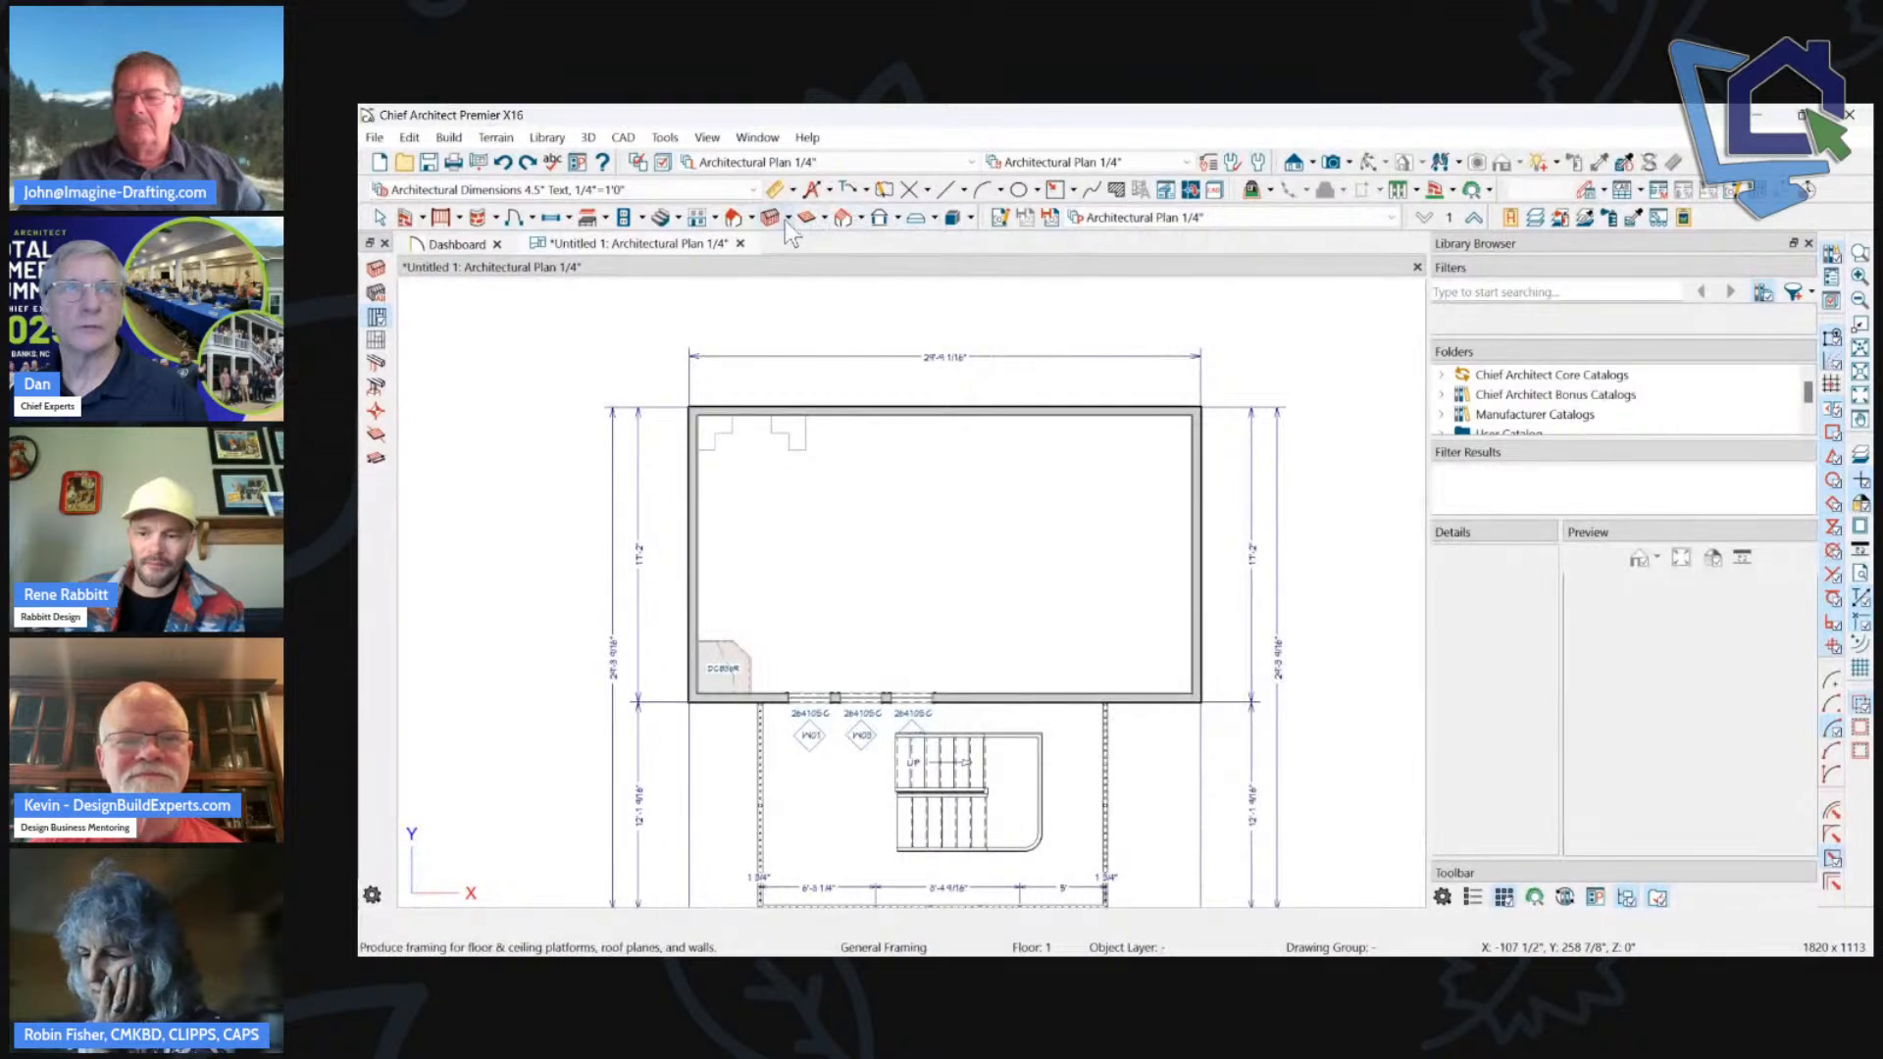
Run Build All Framing and decline turning on the display of the automatic framing layers.
left_click(787, 220)
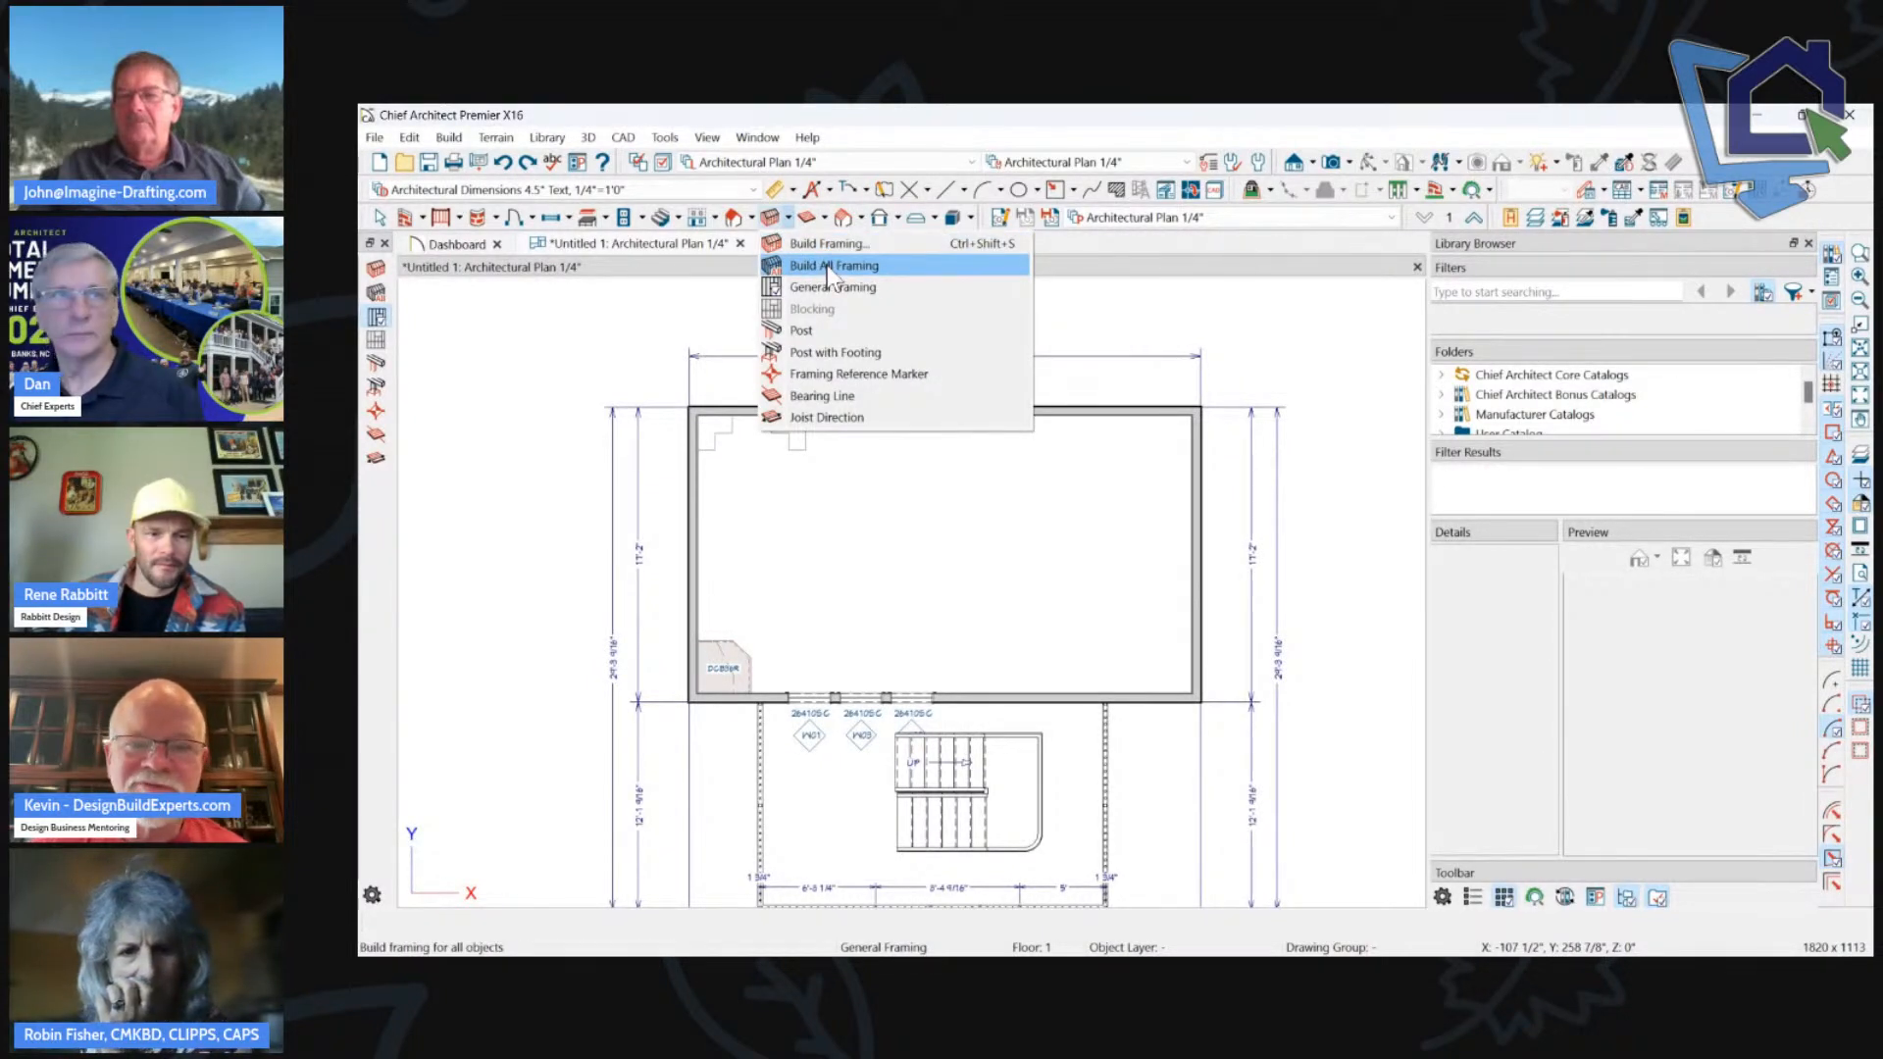
left_click(829, 267)
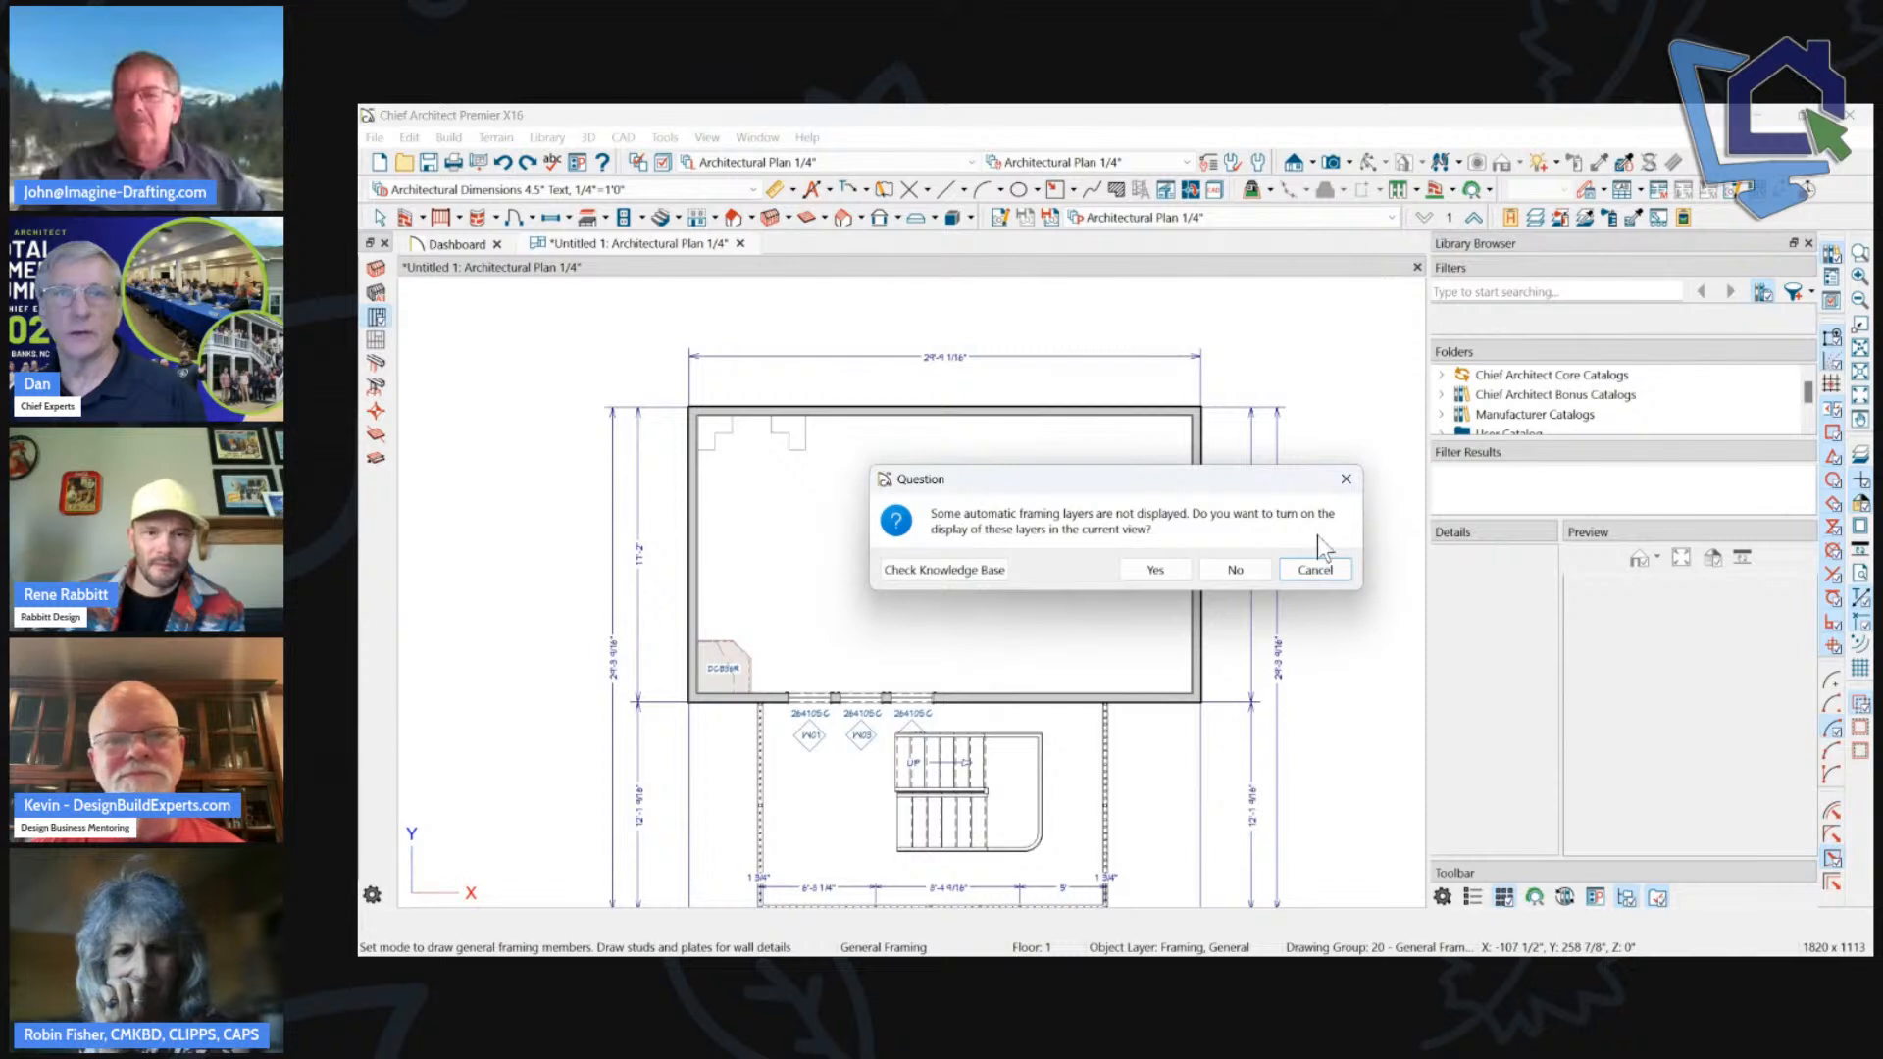
left_click(1237, 569)
Examine the Framing Defaults reached from Build Framing, covering the foundation, 1st floor, wall and openings settings.
left_click(787, 220)
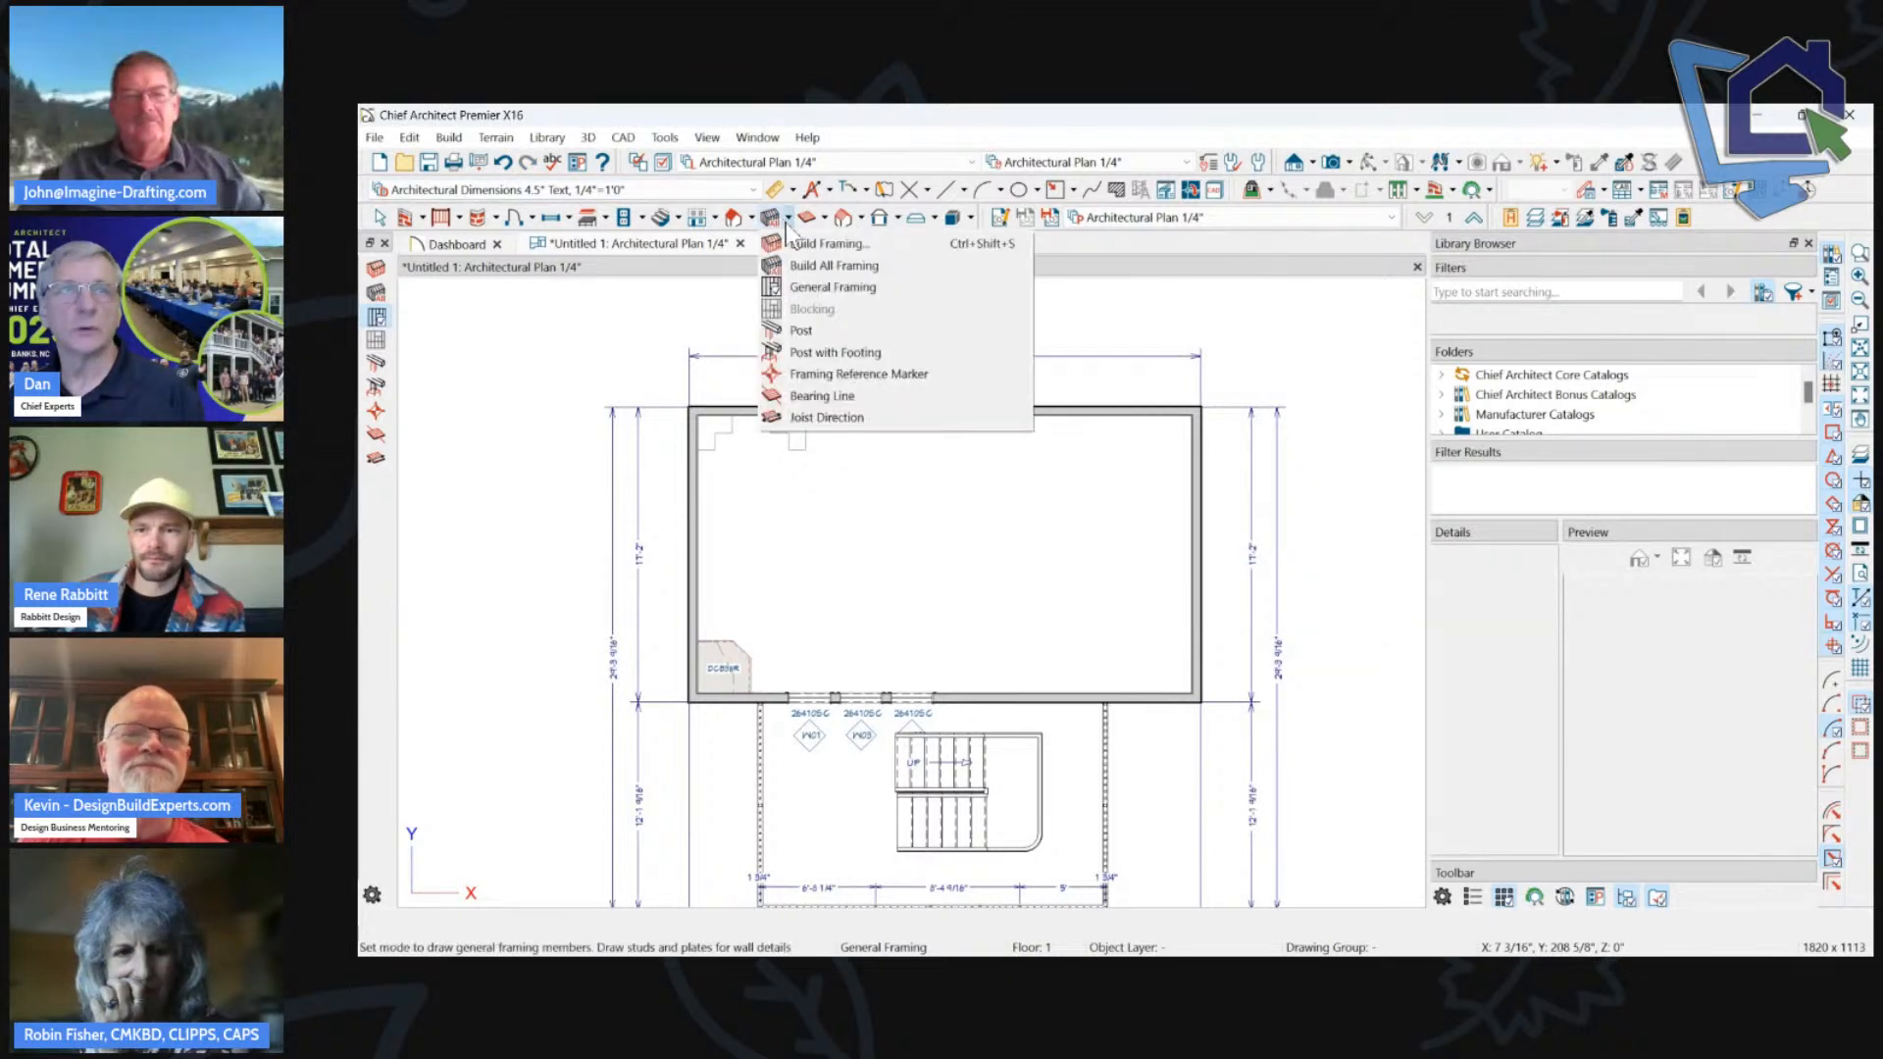
left_click(789, 243)
left_click_drag(1087, 290, 752, 185)
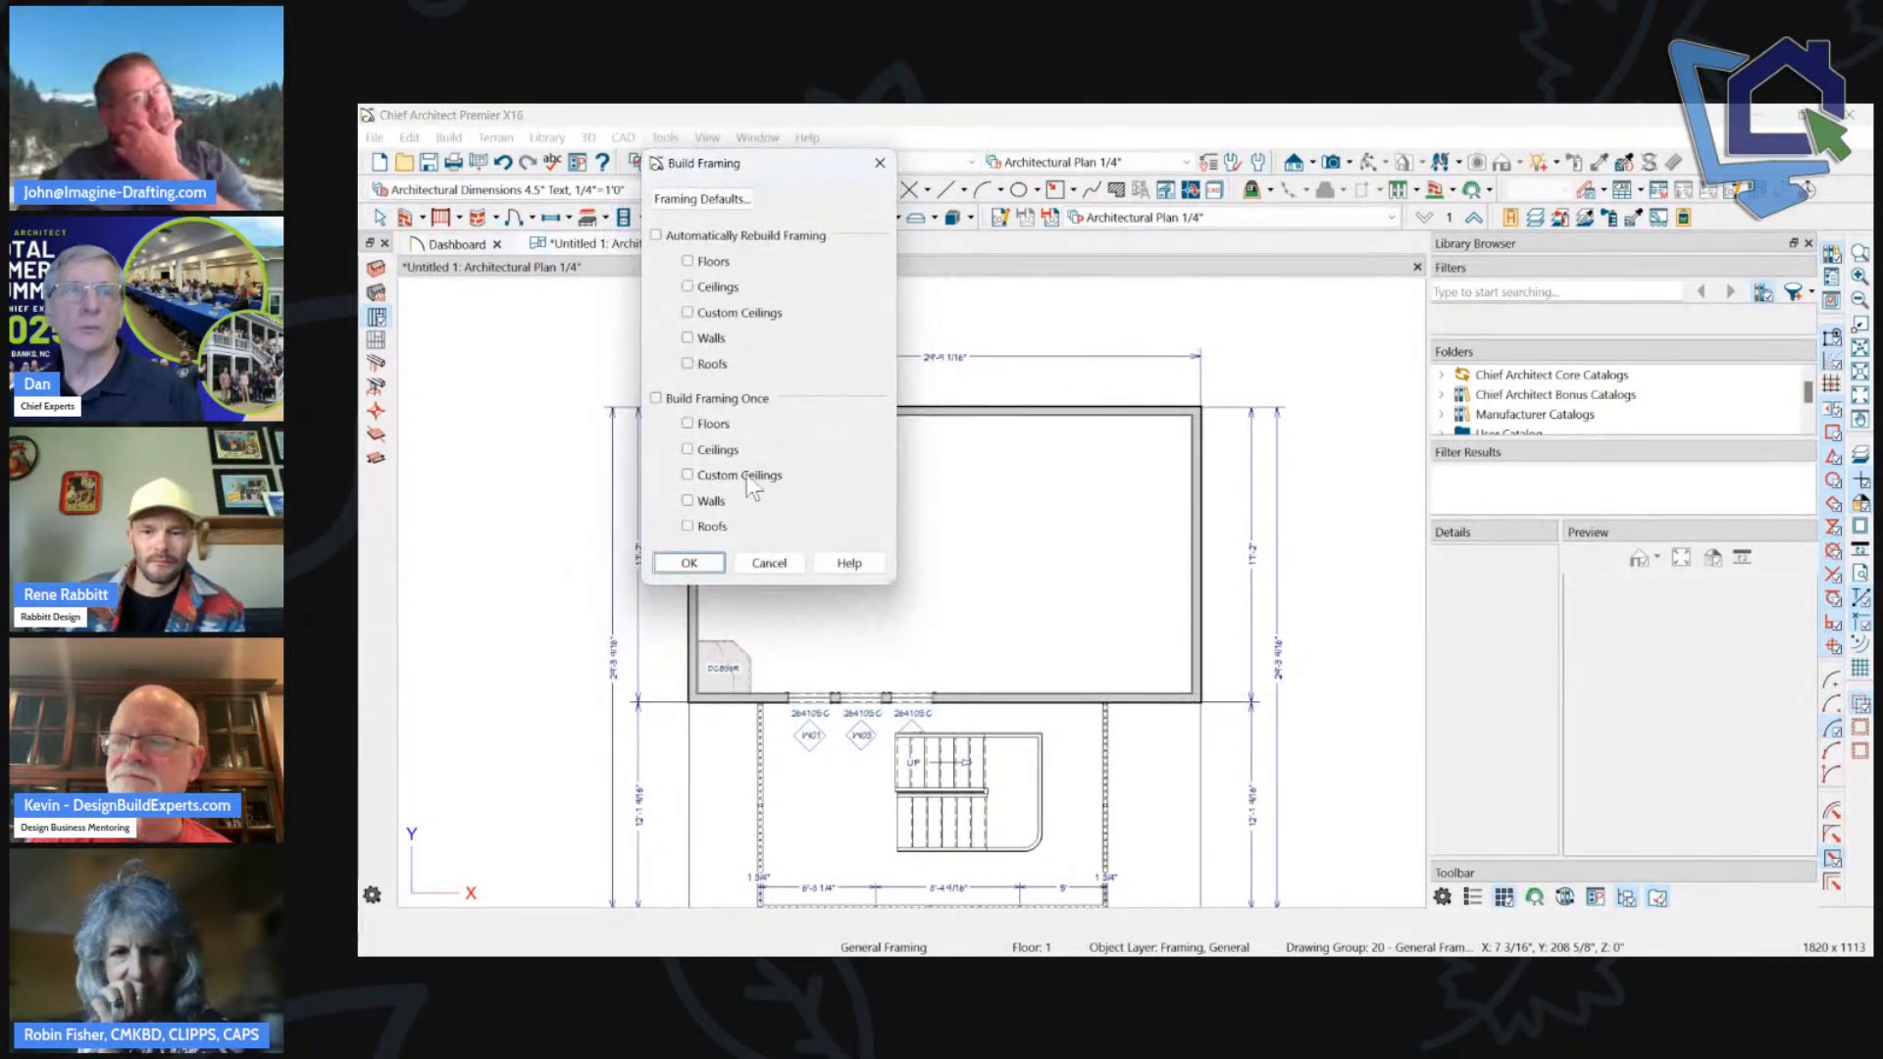
left_click(710, 198)
left_click_drag(1033, 135, 886, 123)
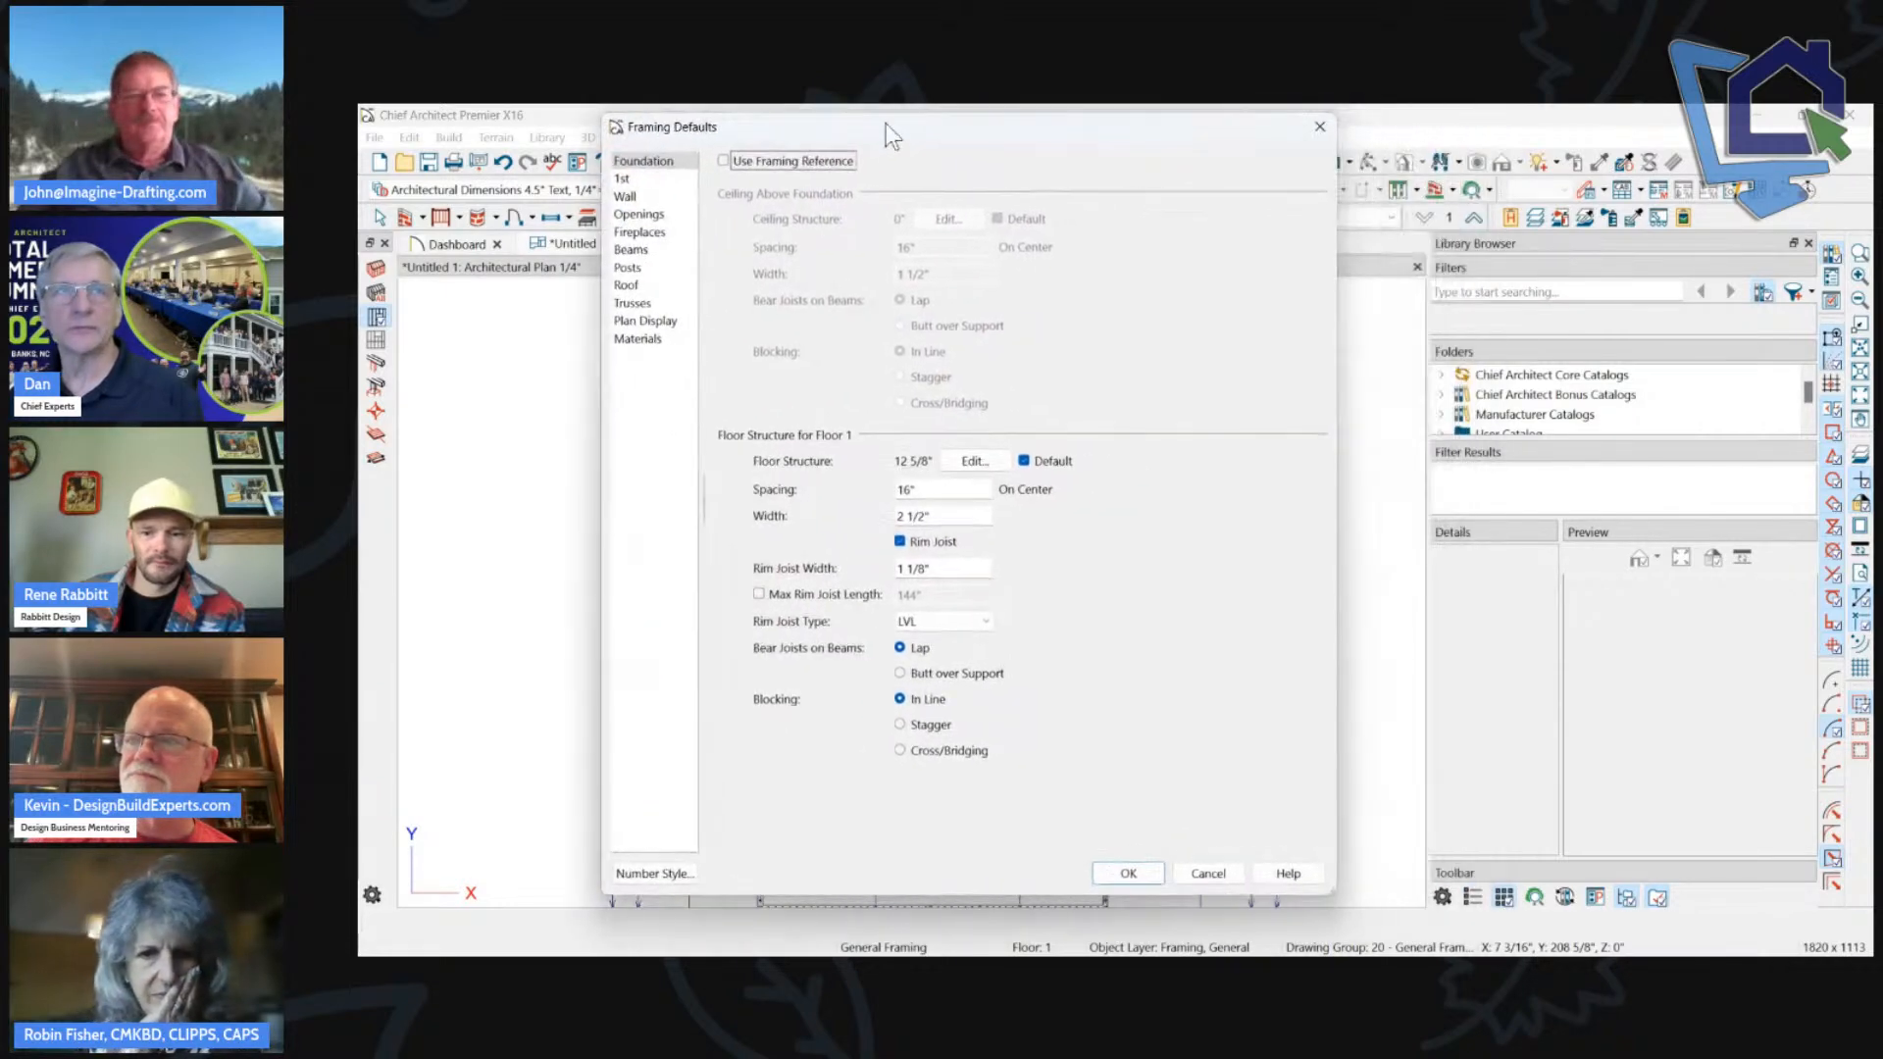
left_click(624, 178)
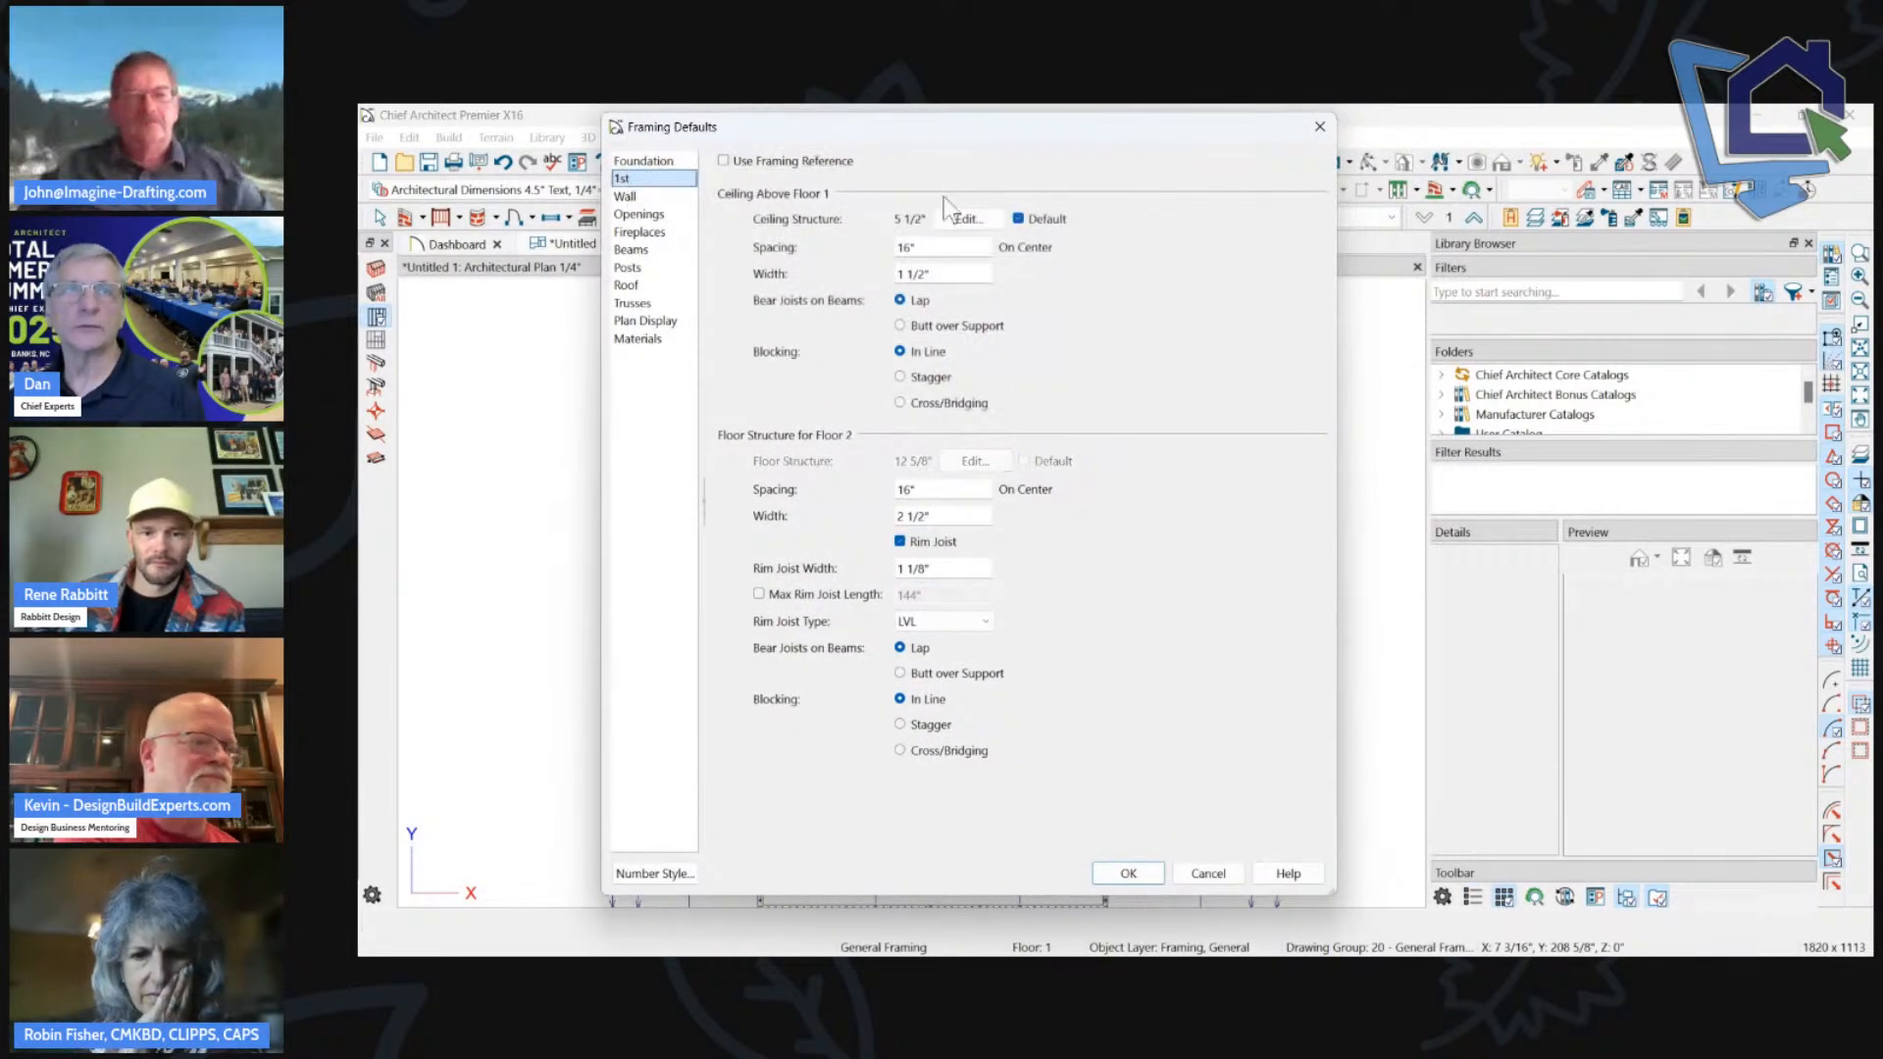
left_click(628, 196)
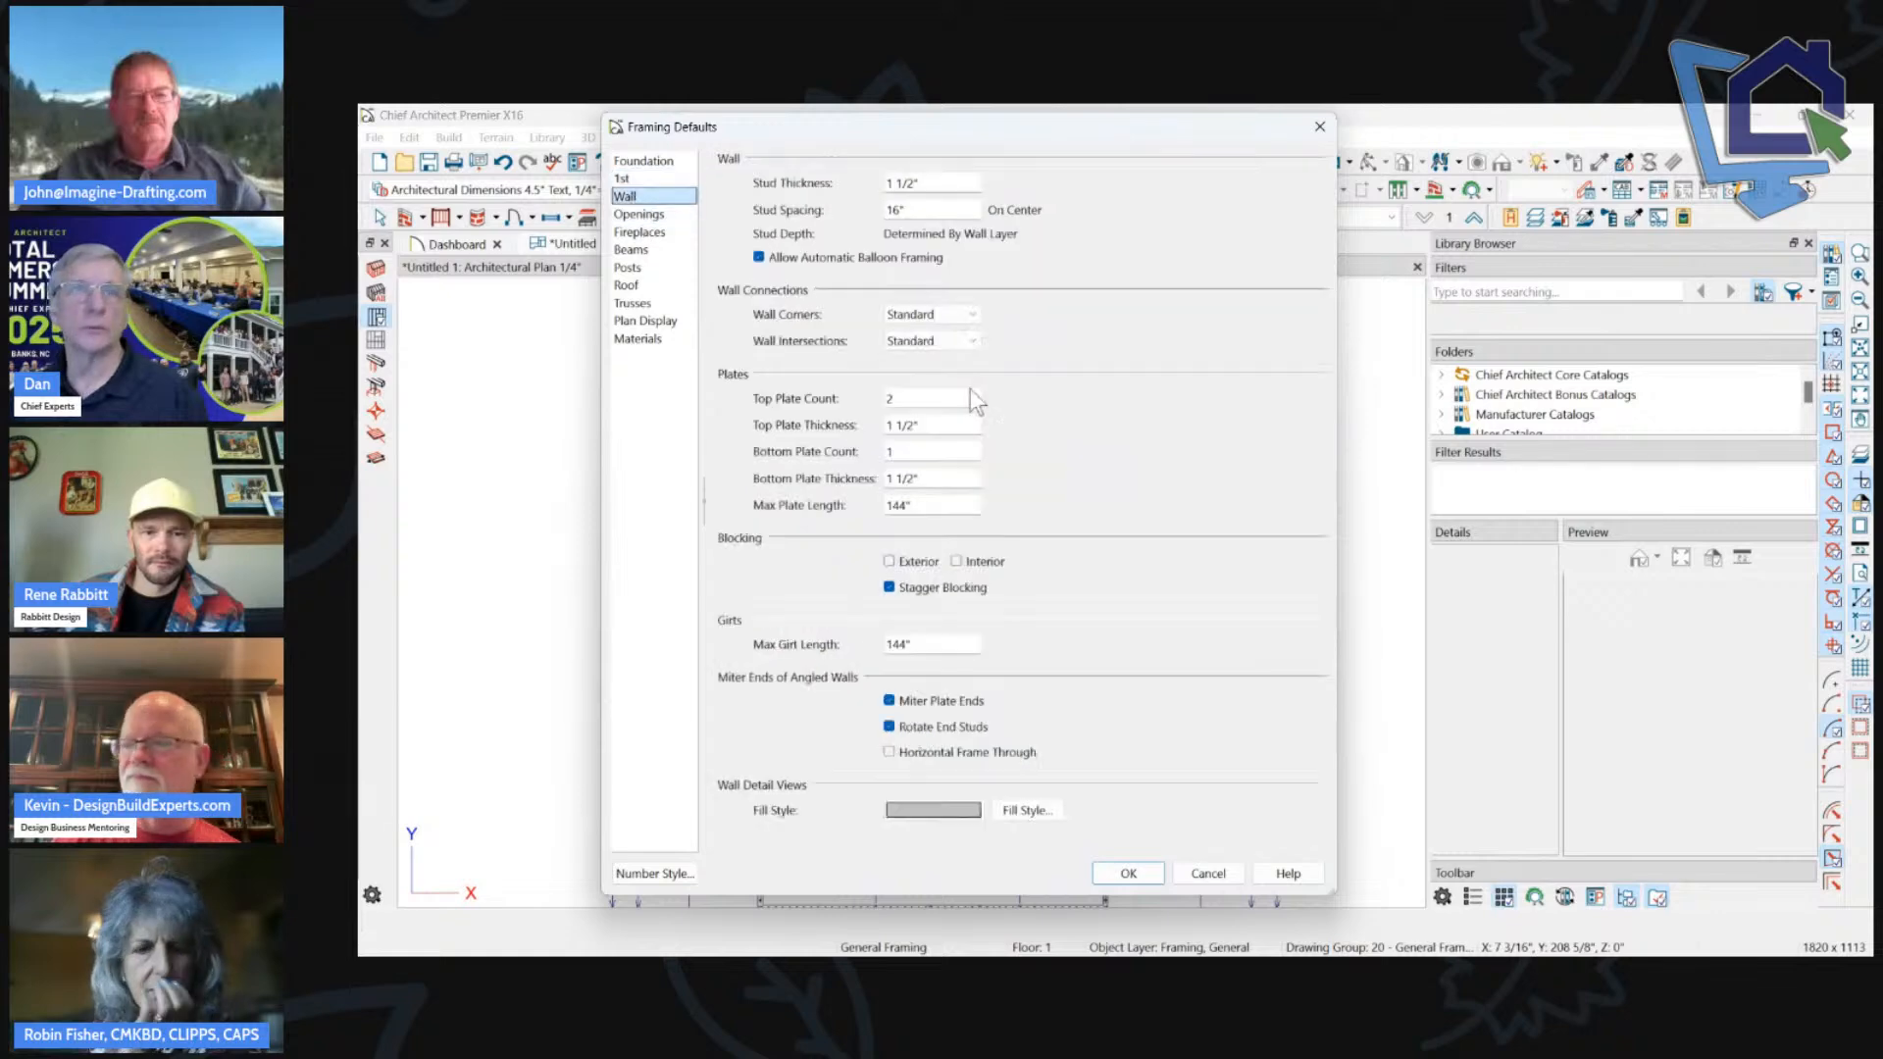
left_click(638, 214)
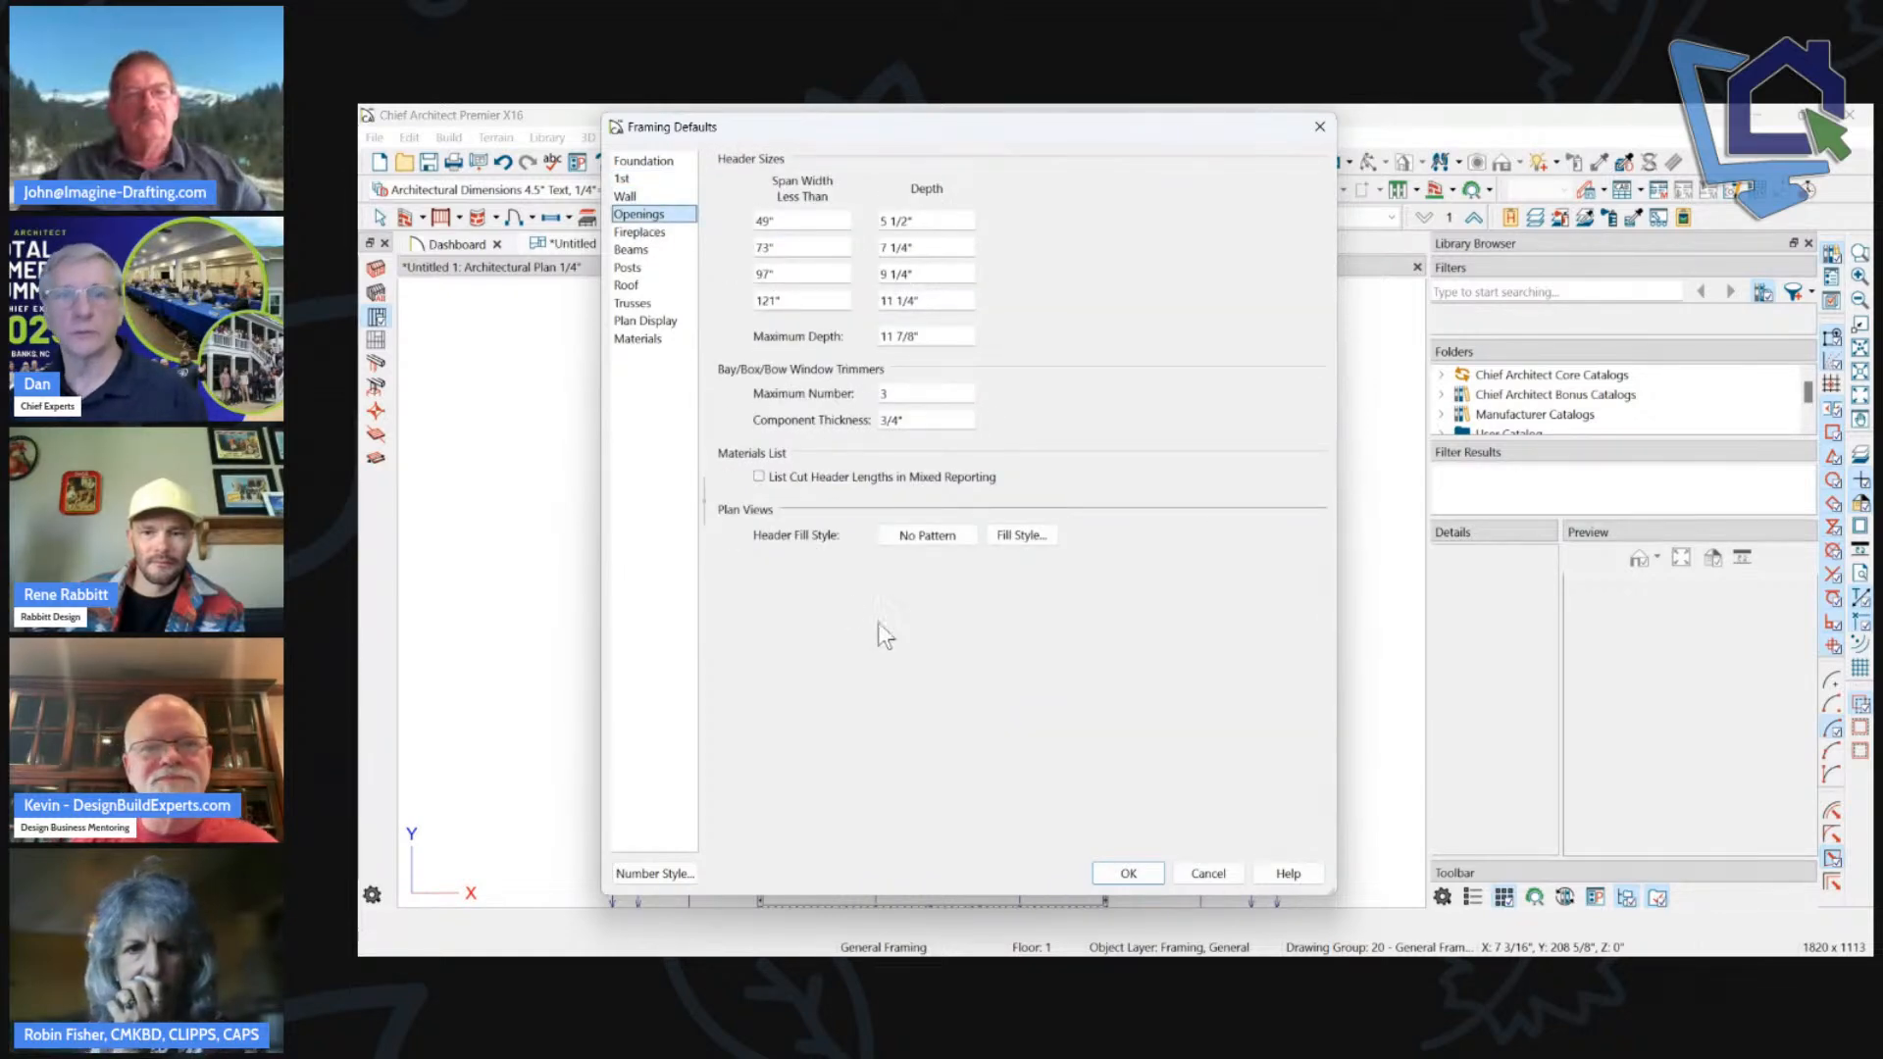
left_click(1320, 129)
Try Automatically Rebuild Framing for Floors, Ceilings and Custom Ceilings, with Walls and Roofs excluded, and cancel the dialog.
left_click_drag(745, 162, 814, 165)
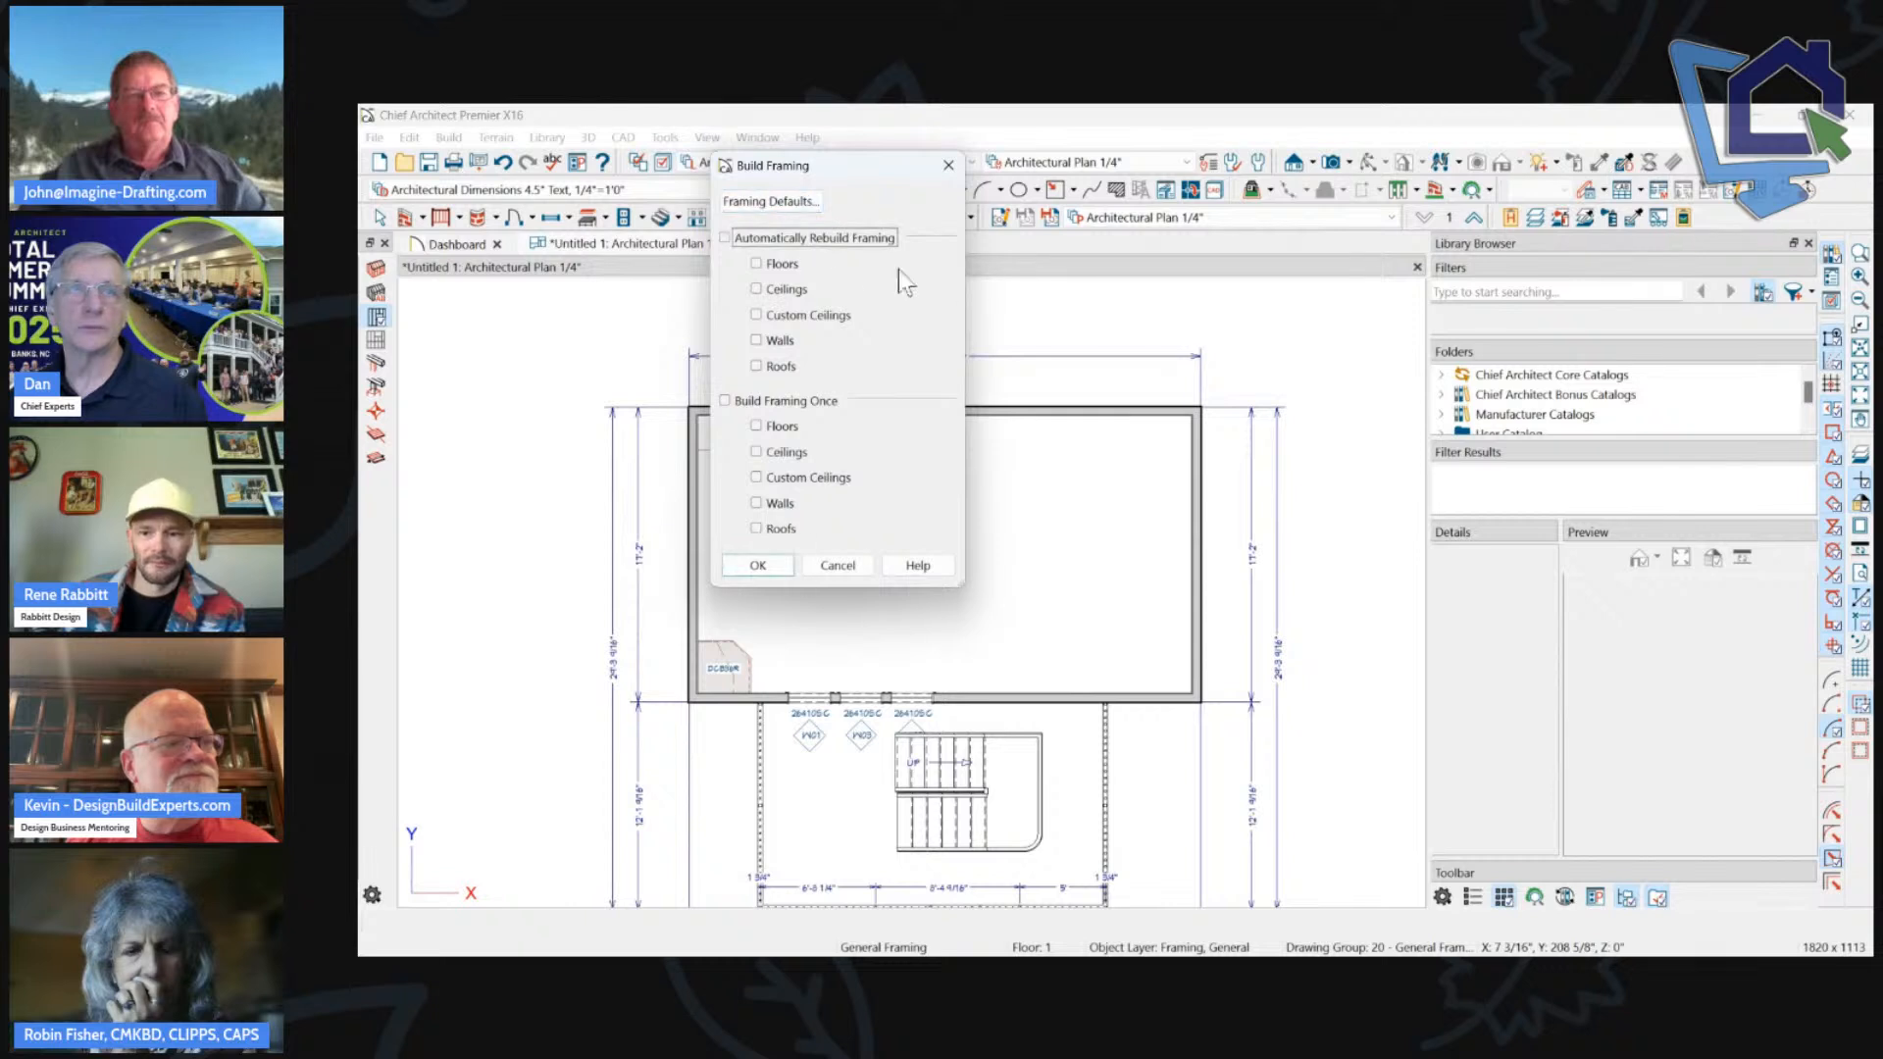
left_click(724, 237)
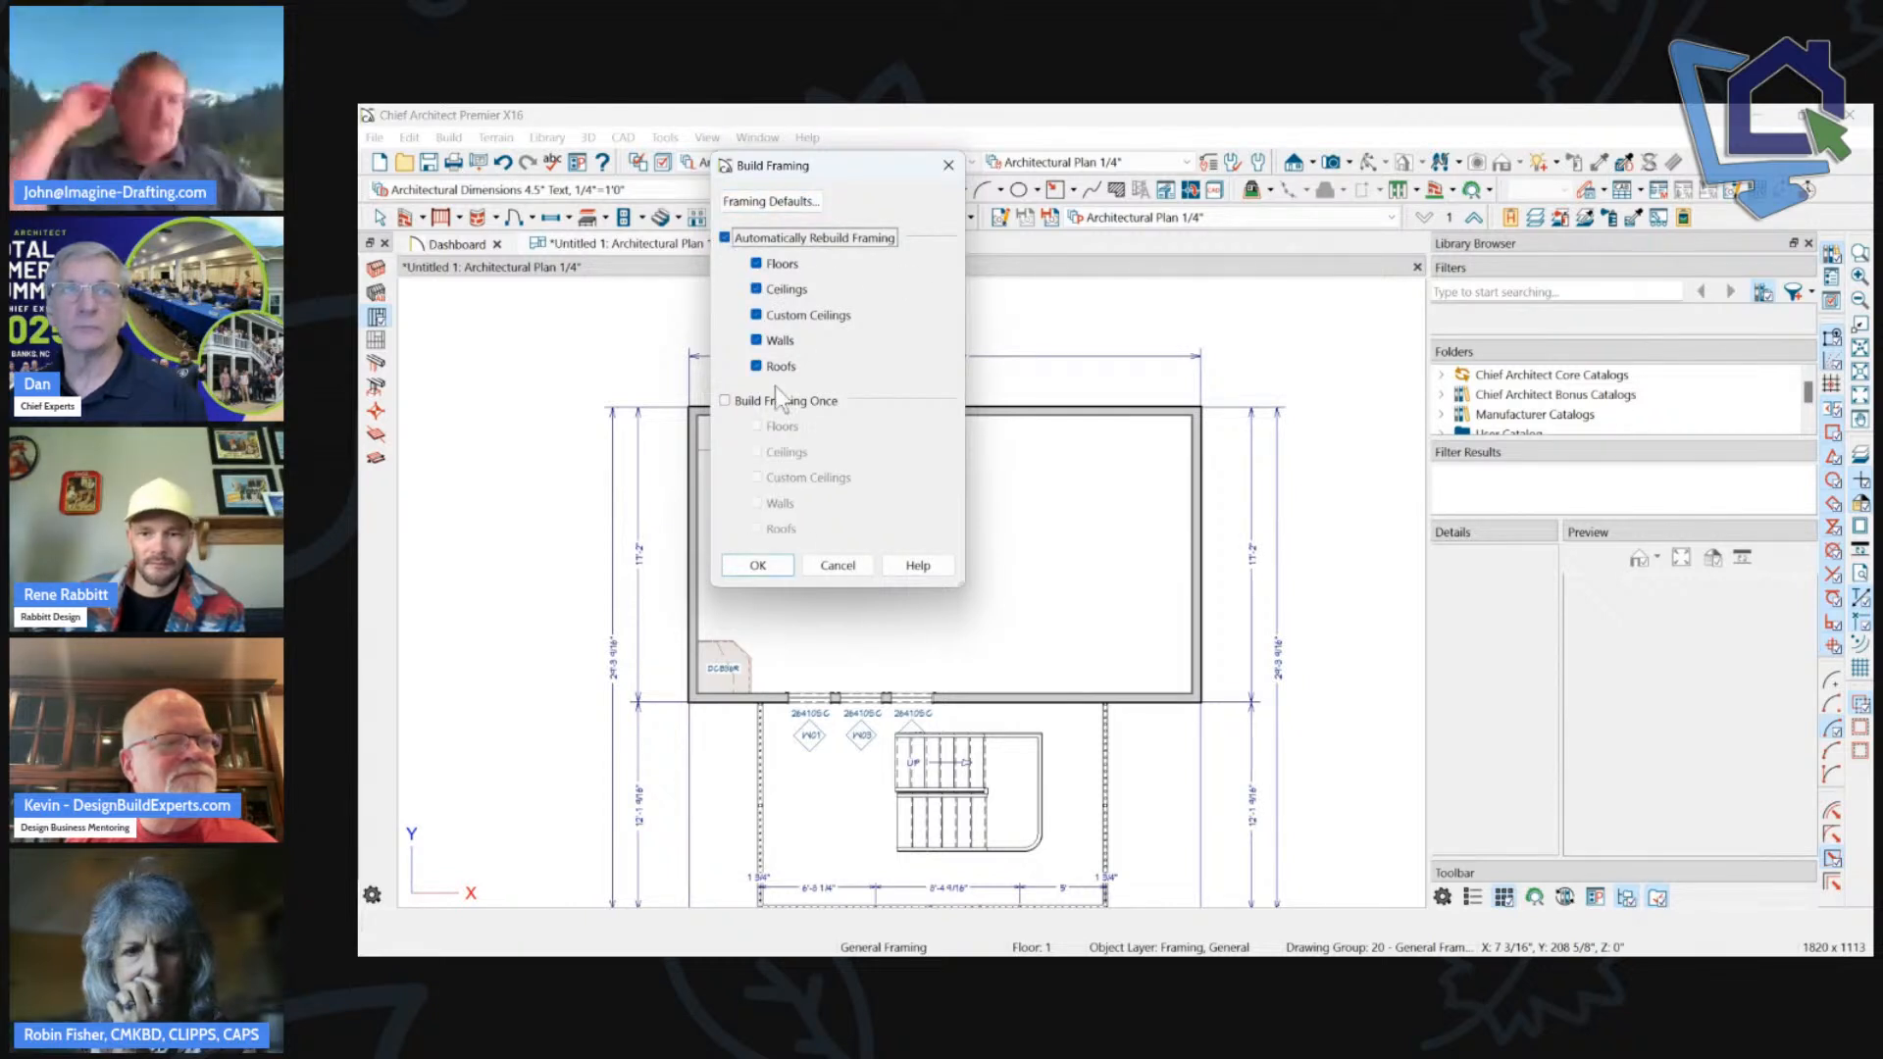
left_click(758, 367)
left_click(758, 341)
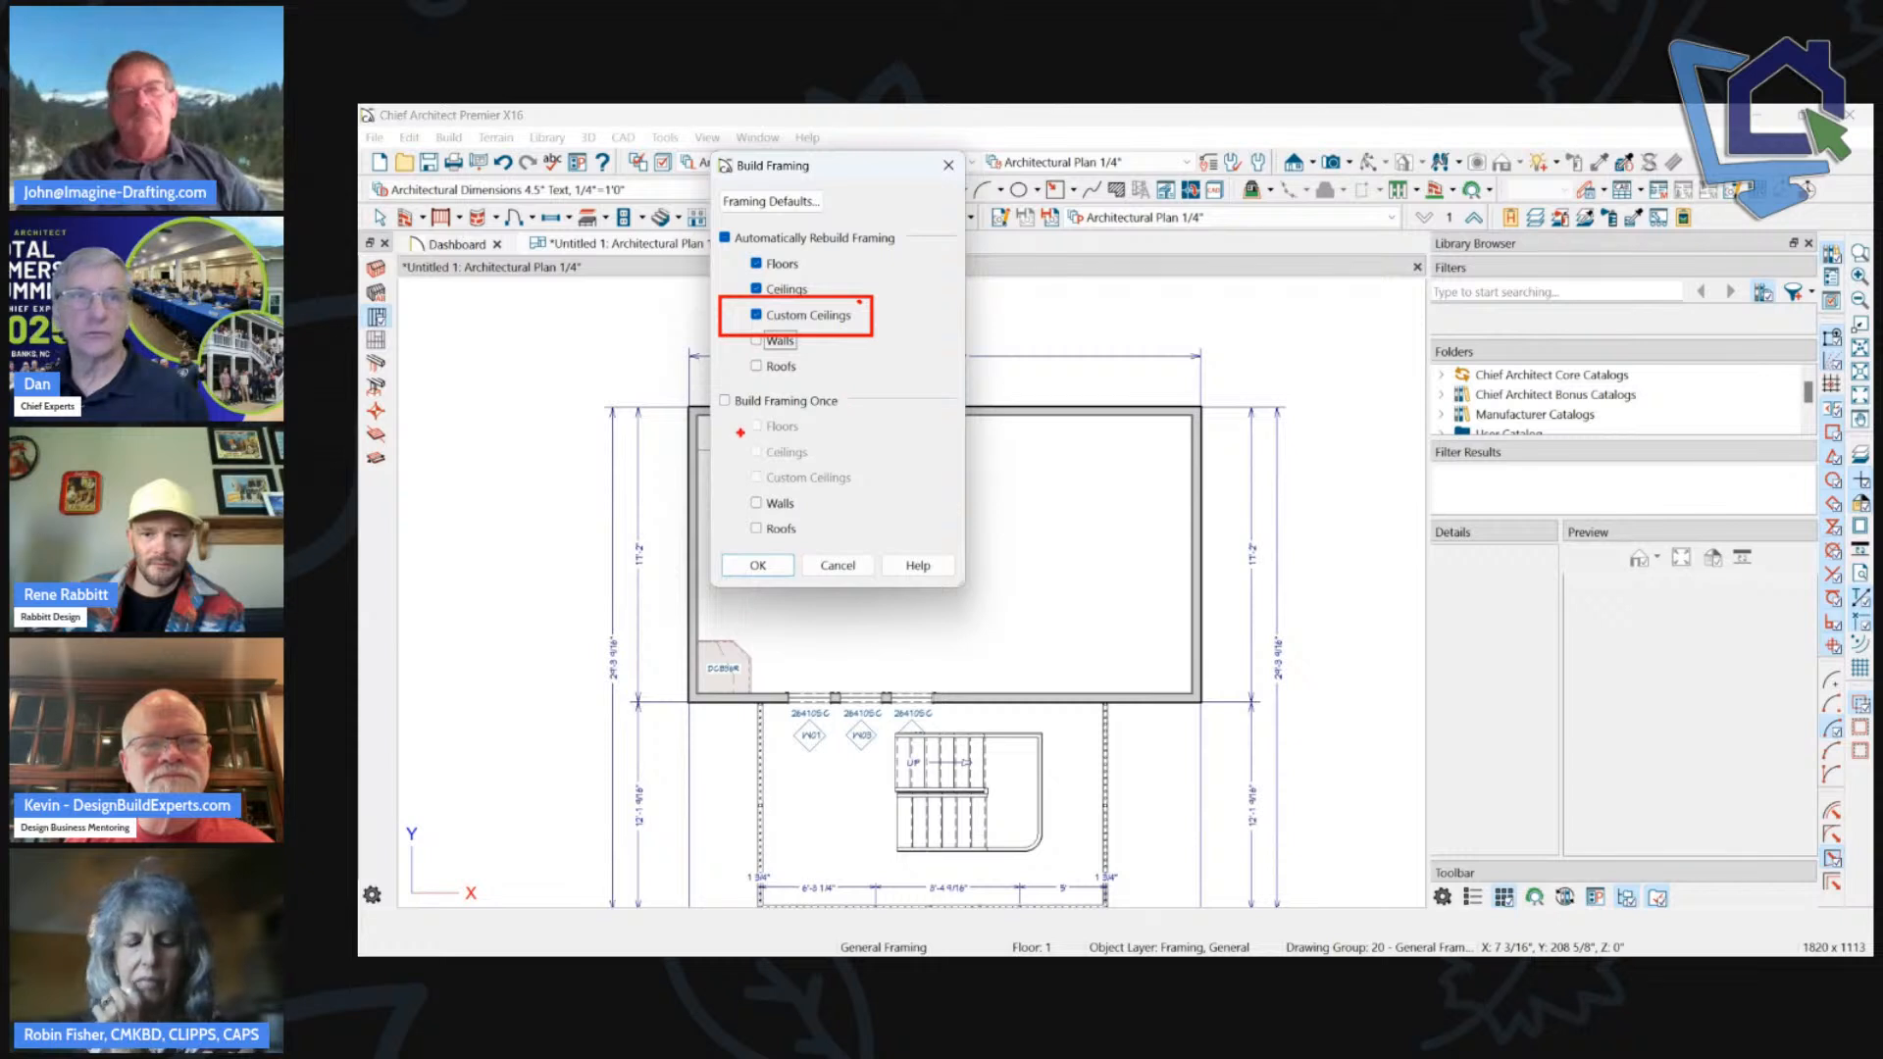
left_click_drag(736, 443, 849, 470)
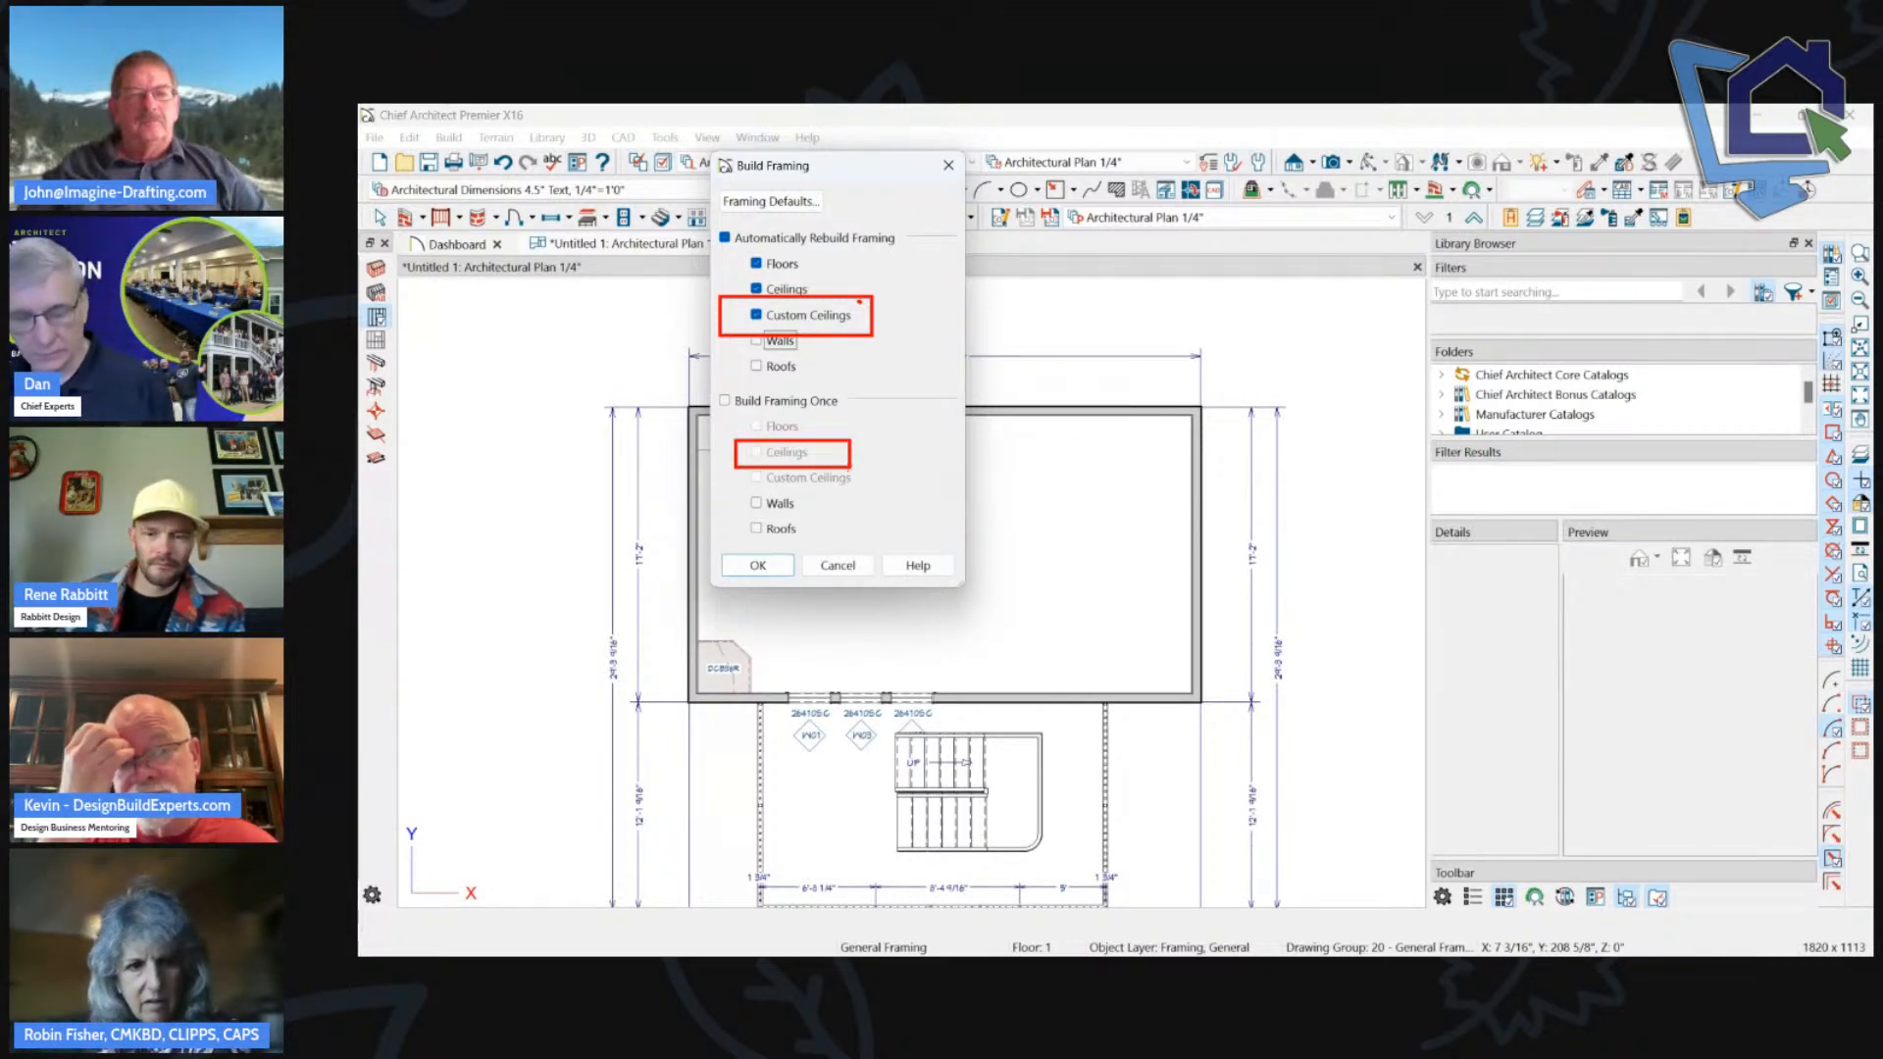
key("Escape")
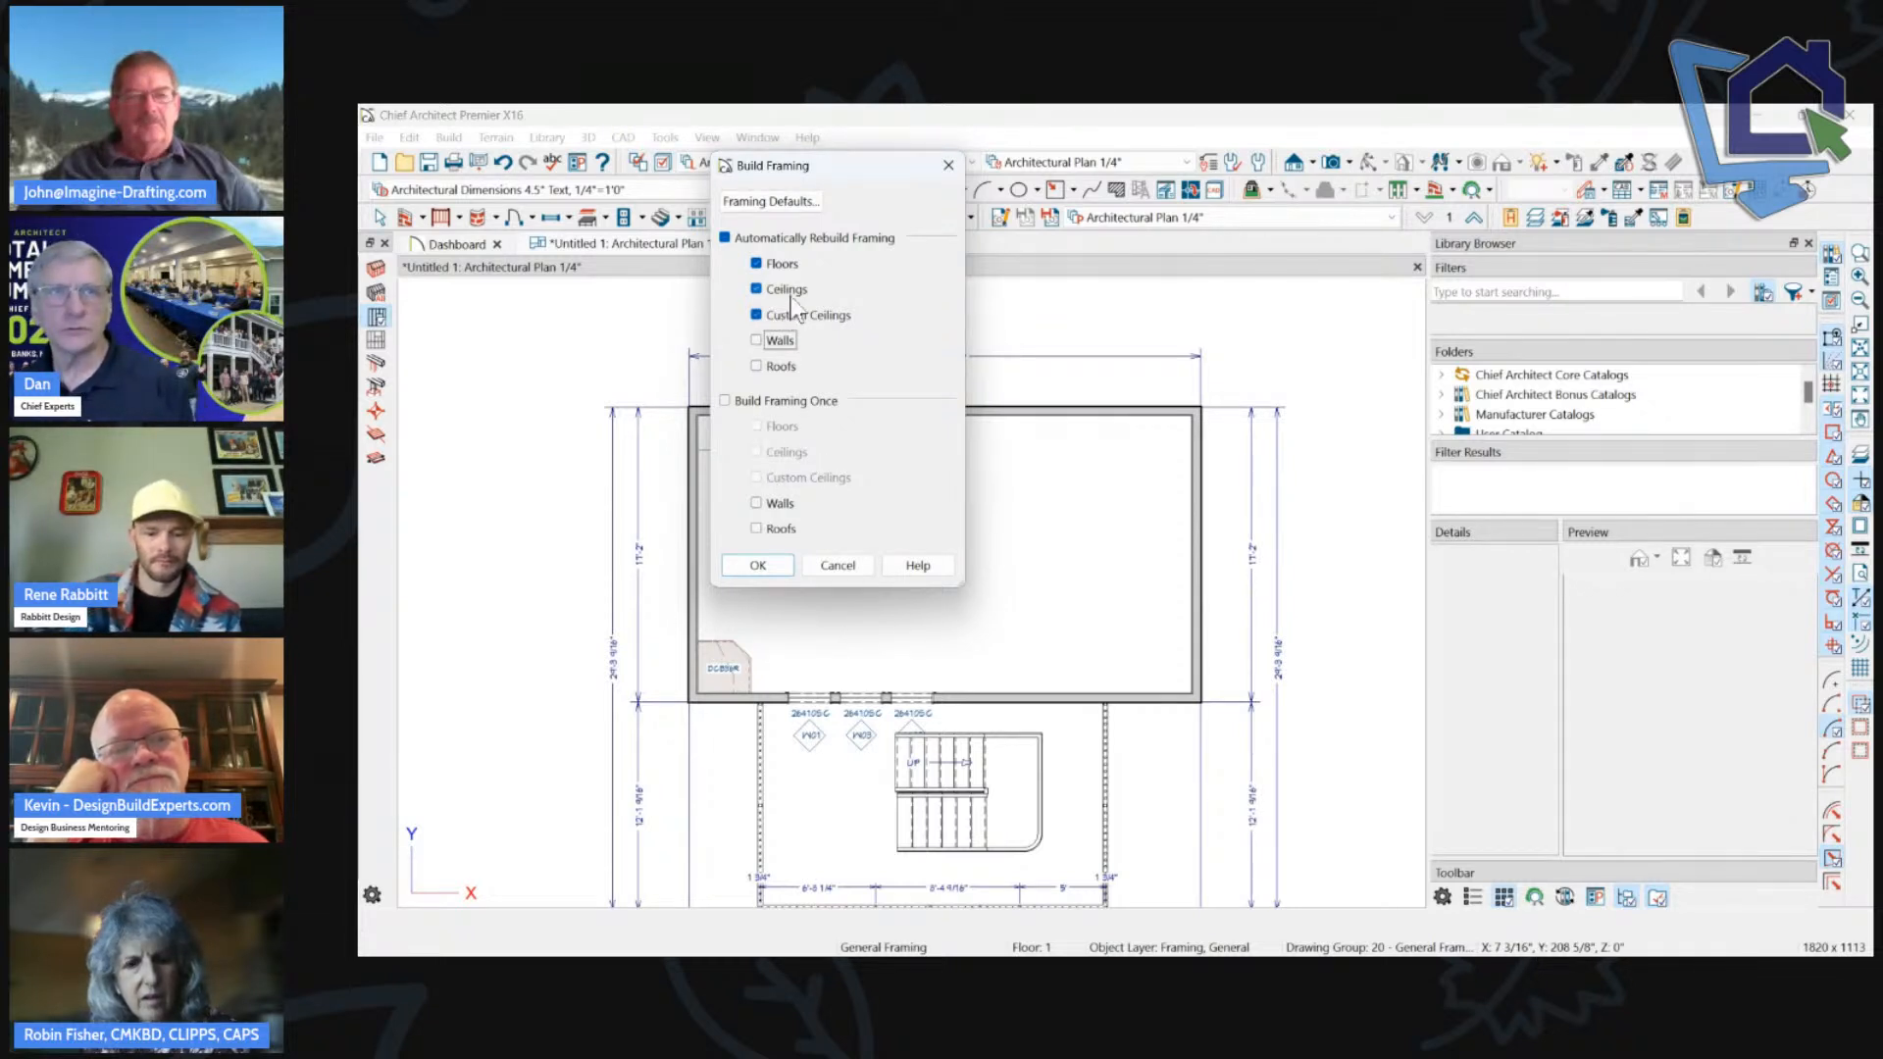
left_click(829, 568)
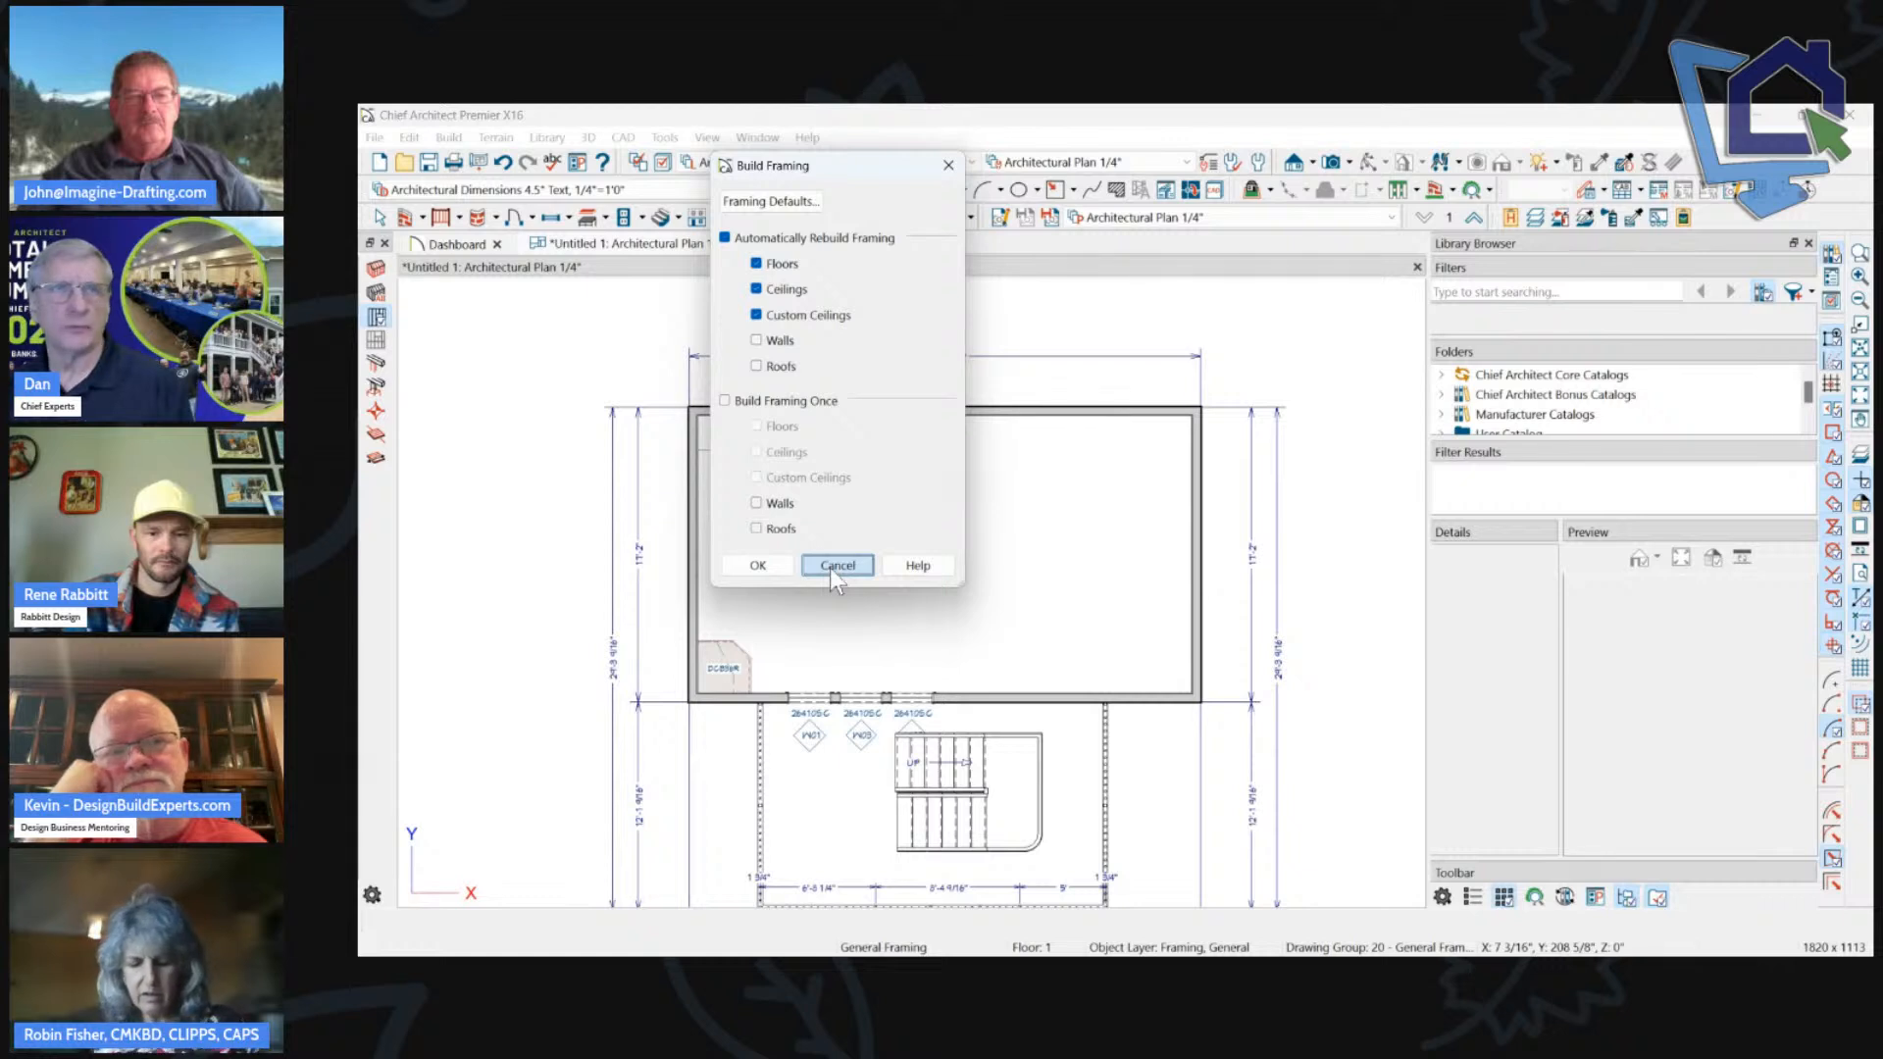
Examine the General Framing defaults through the plan's Default Settings and close both dialogs without changes.
scroll(1066, 304, "down", 1)
key("space")
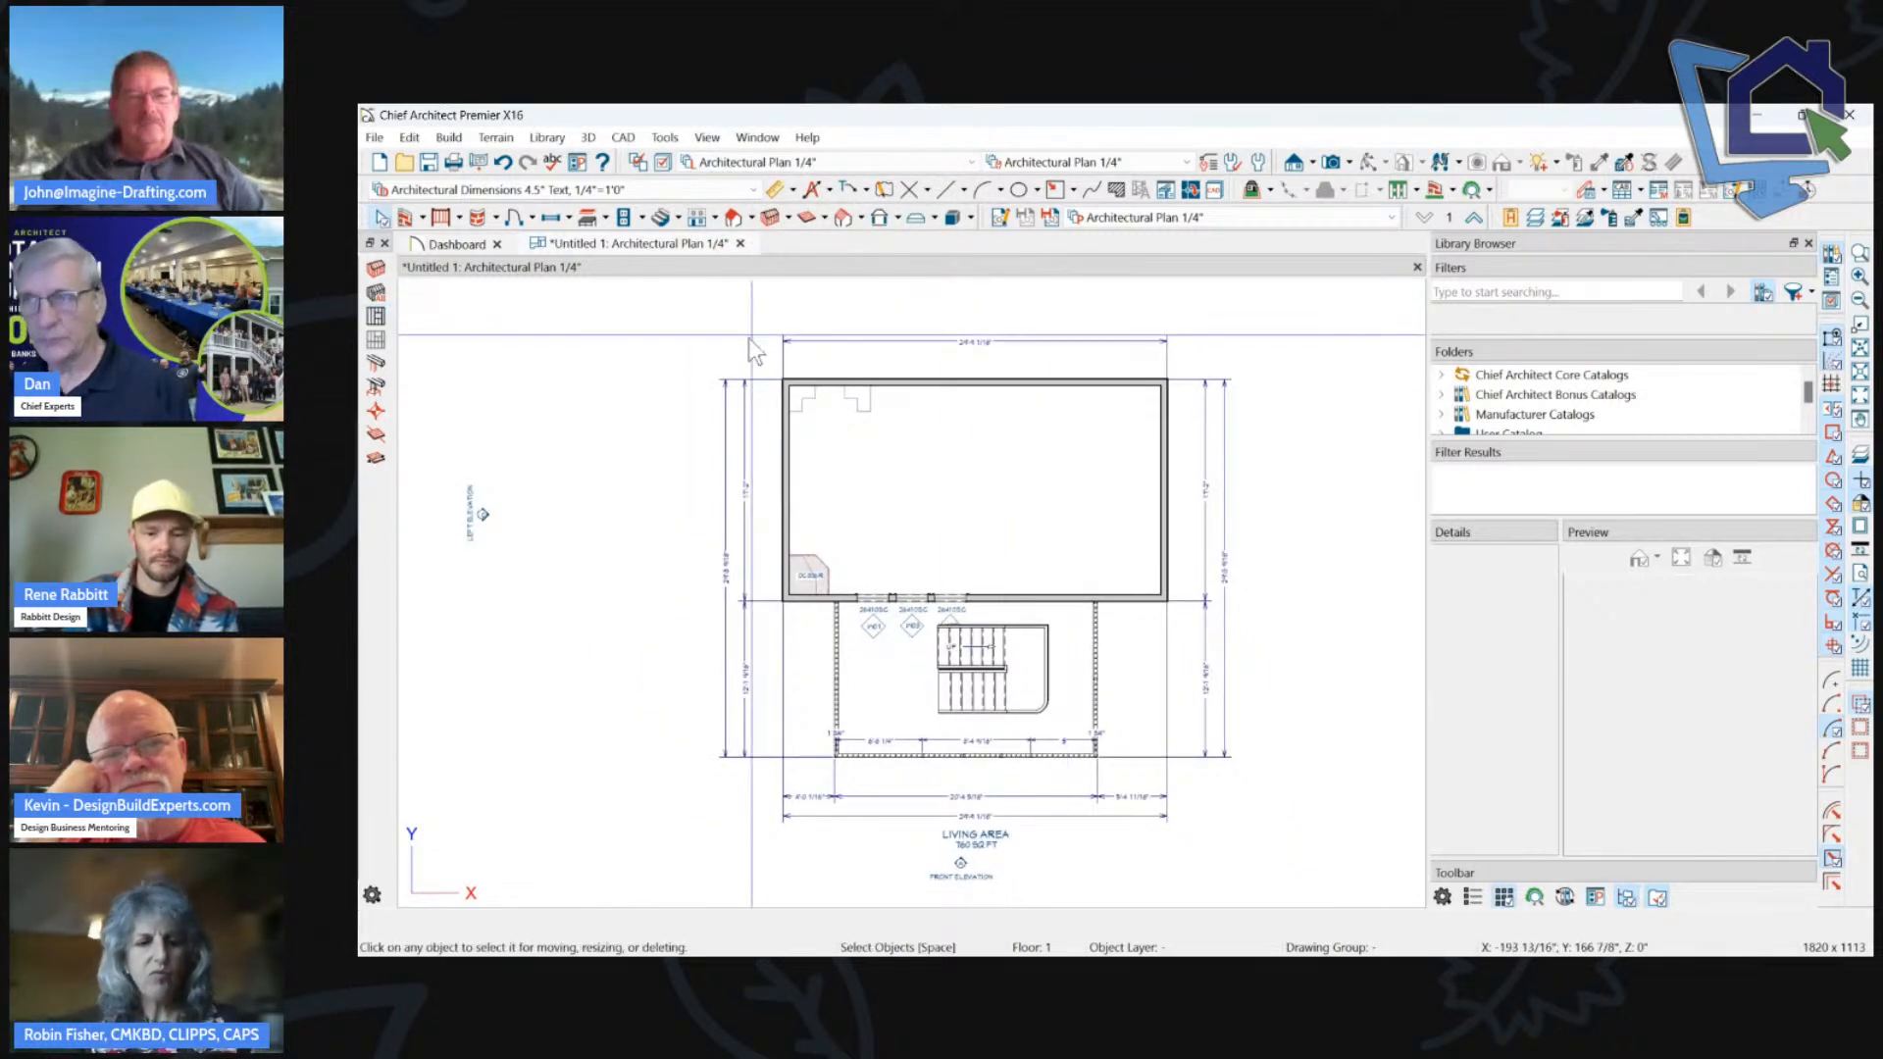
scroll(732, 336, "up", 1)
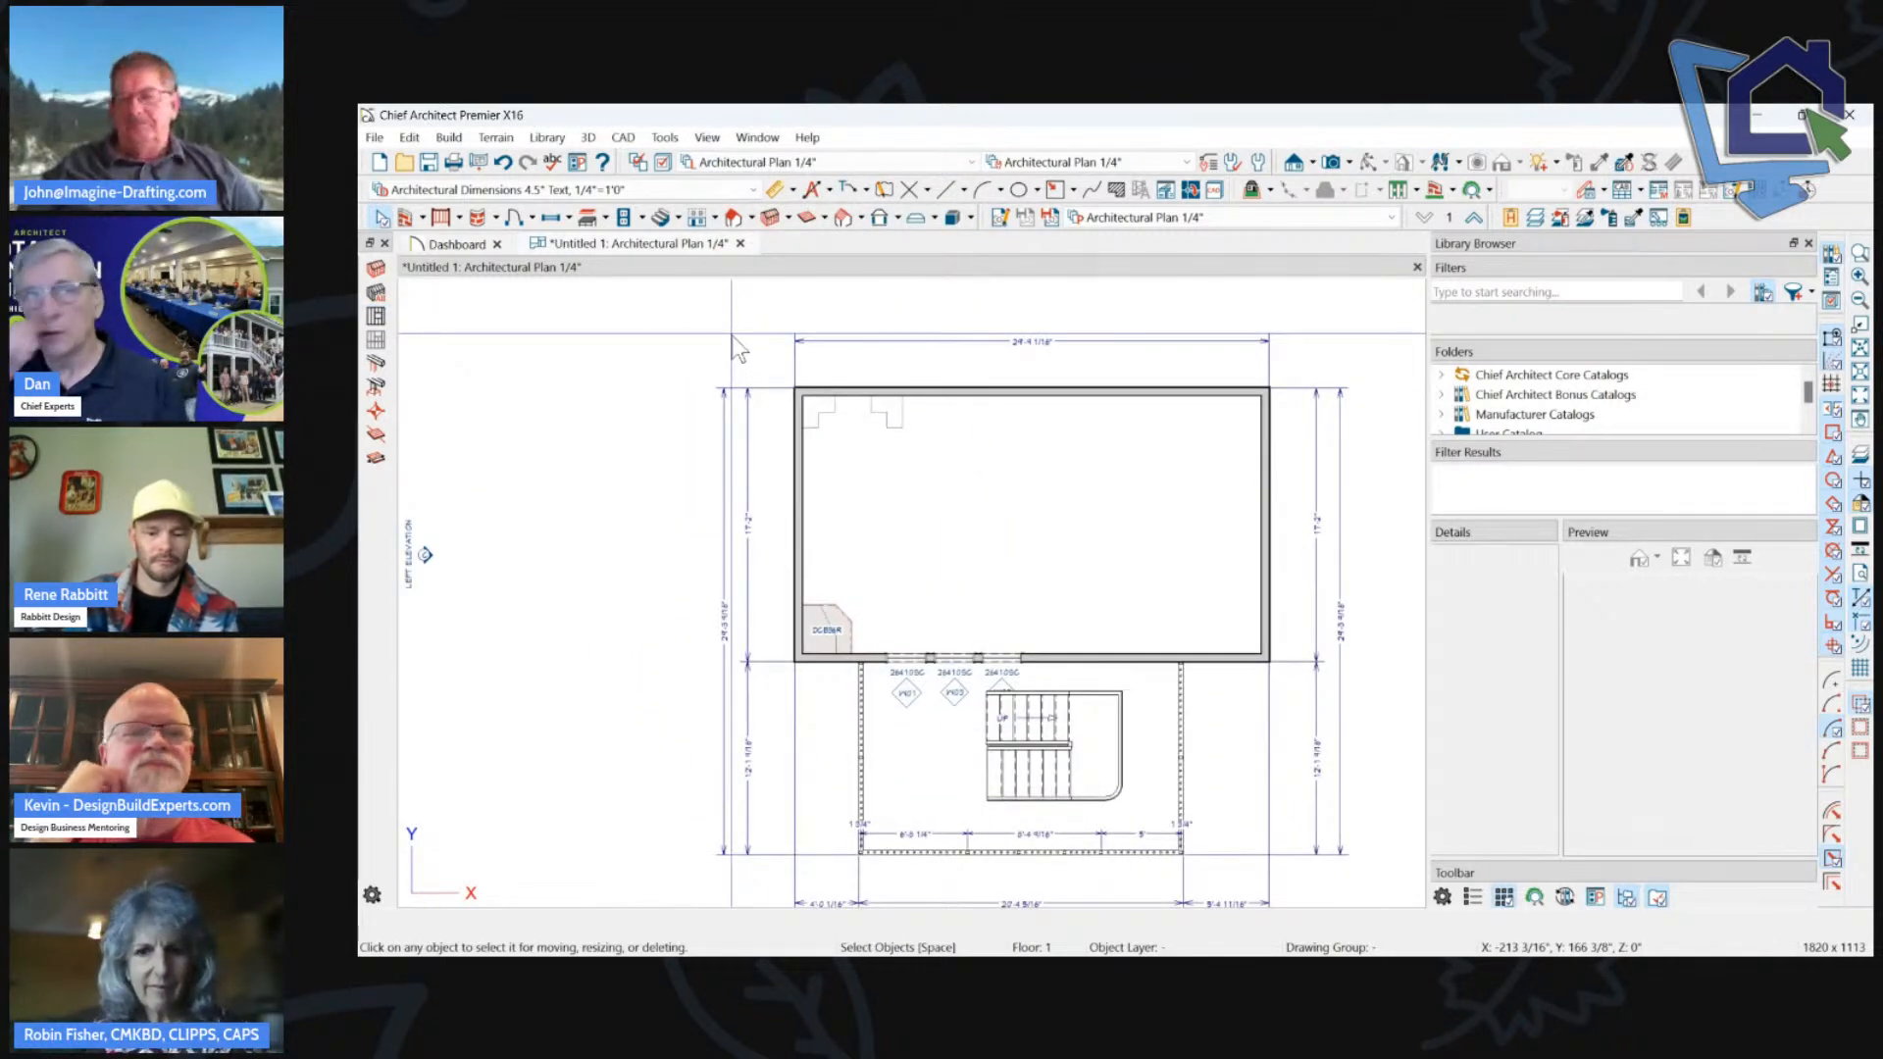
left_click(773, 222)
left_click(952, 160)
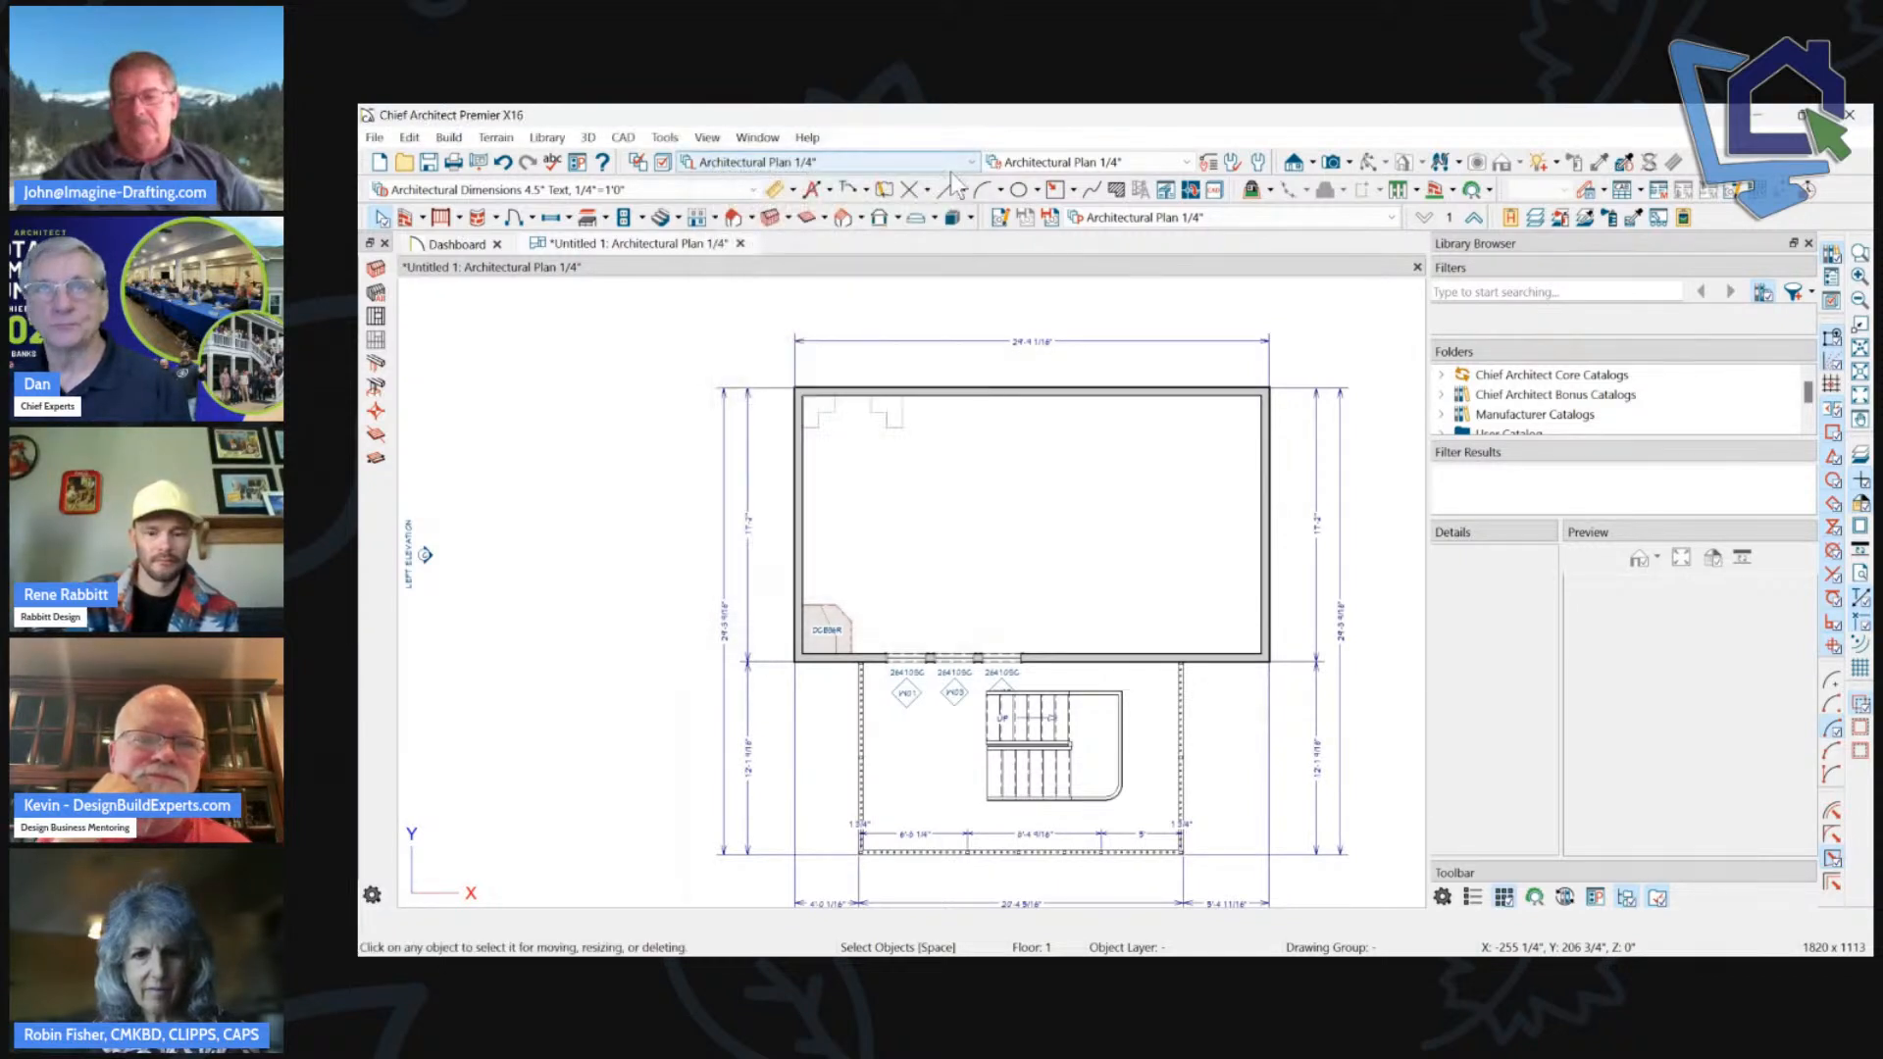
left_click(1258, 163)
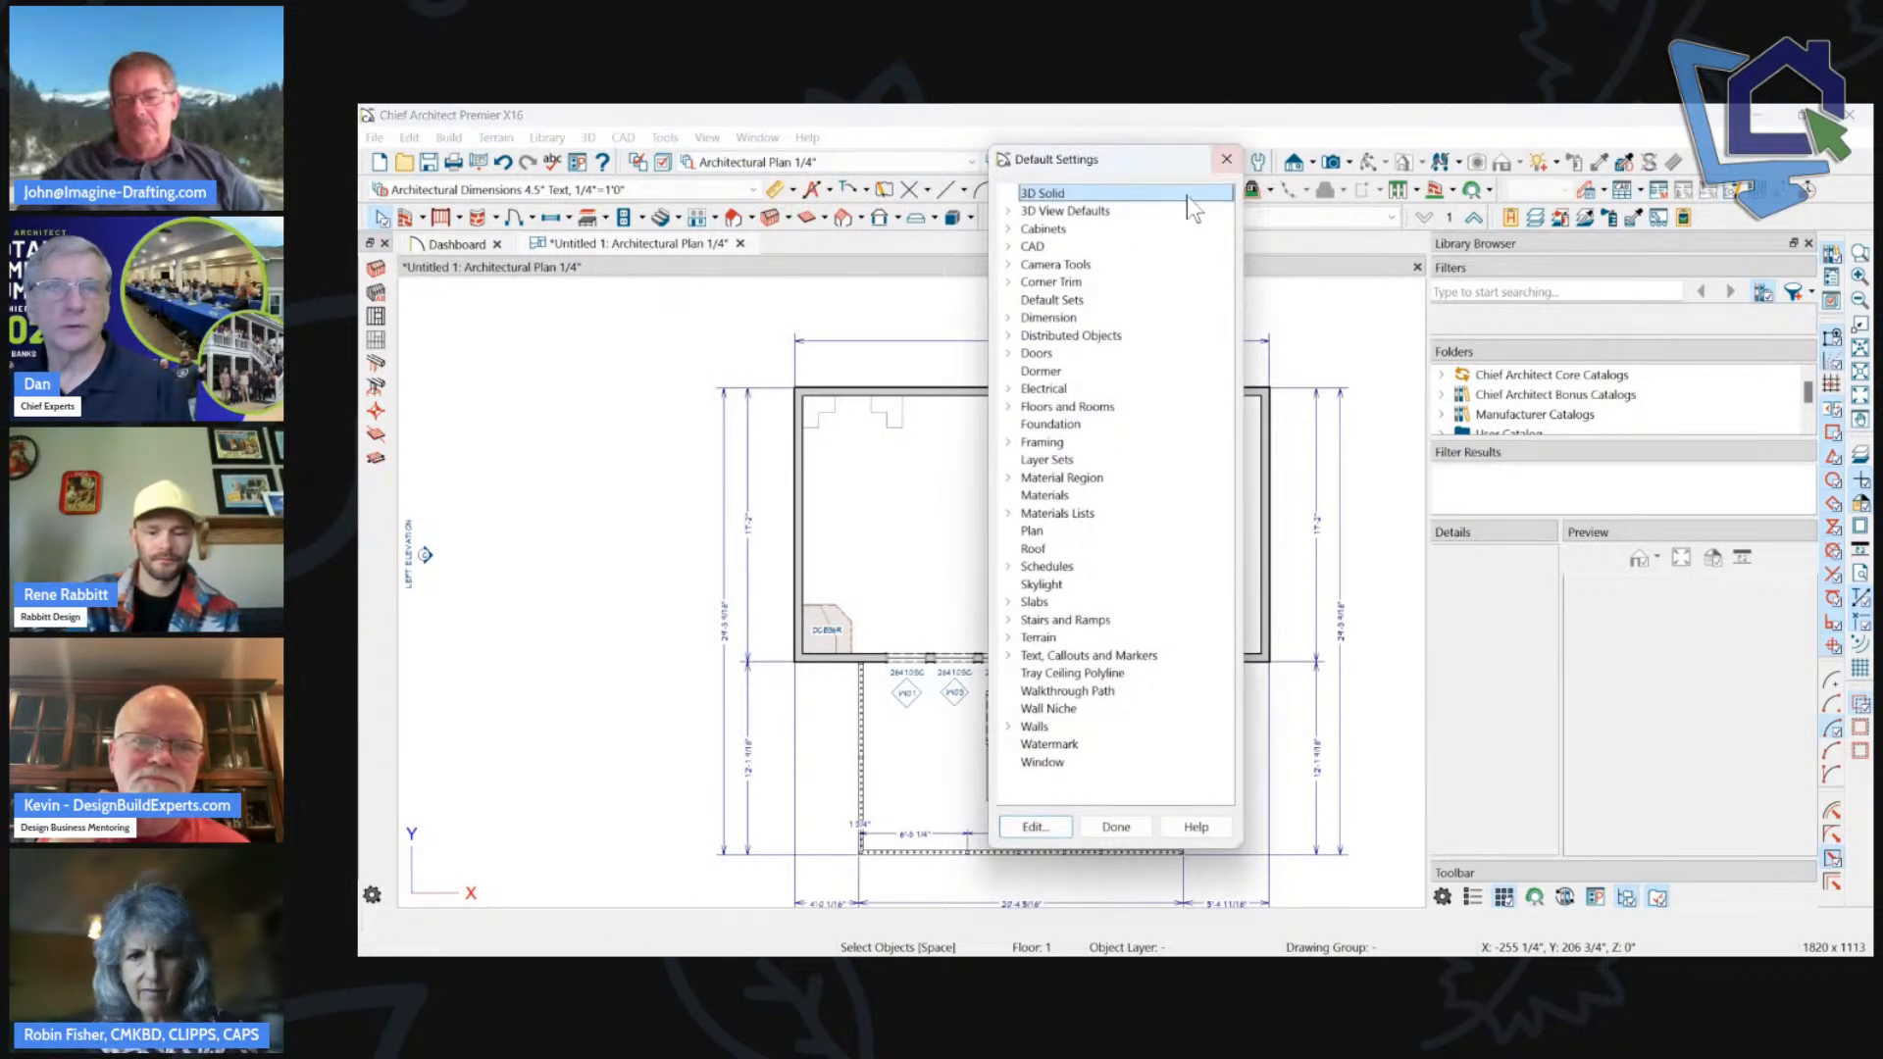
double_click(1039, 444)
left_click(1044, 461)
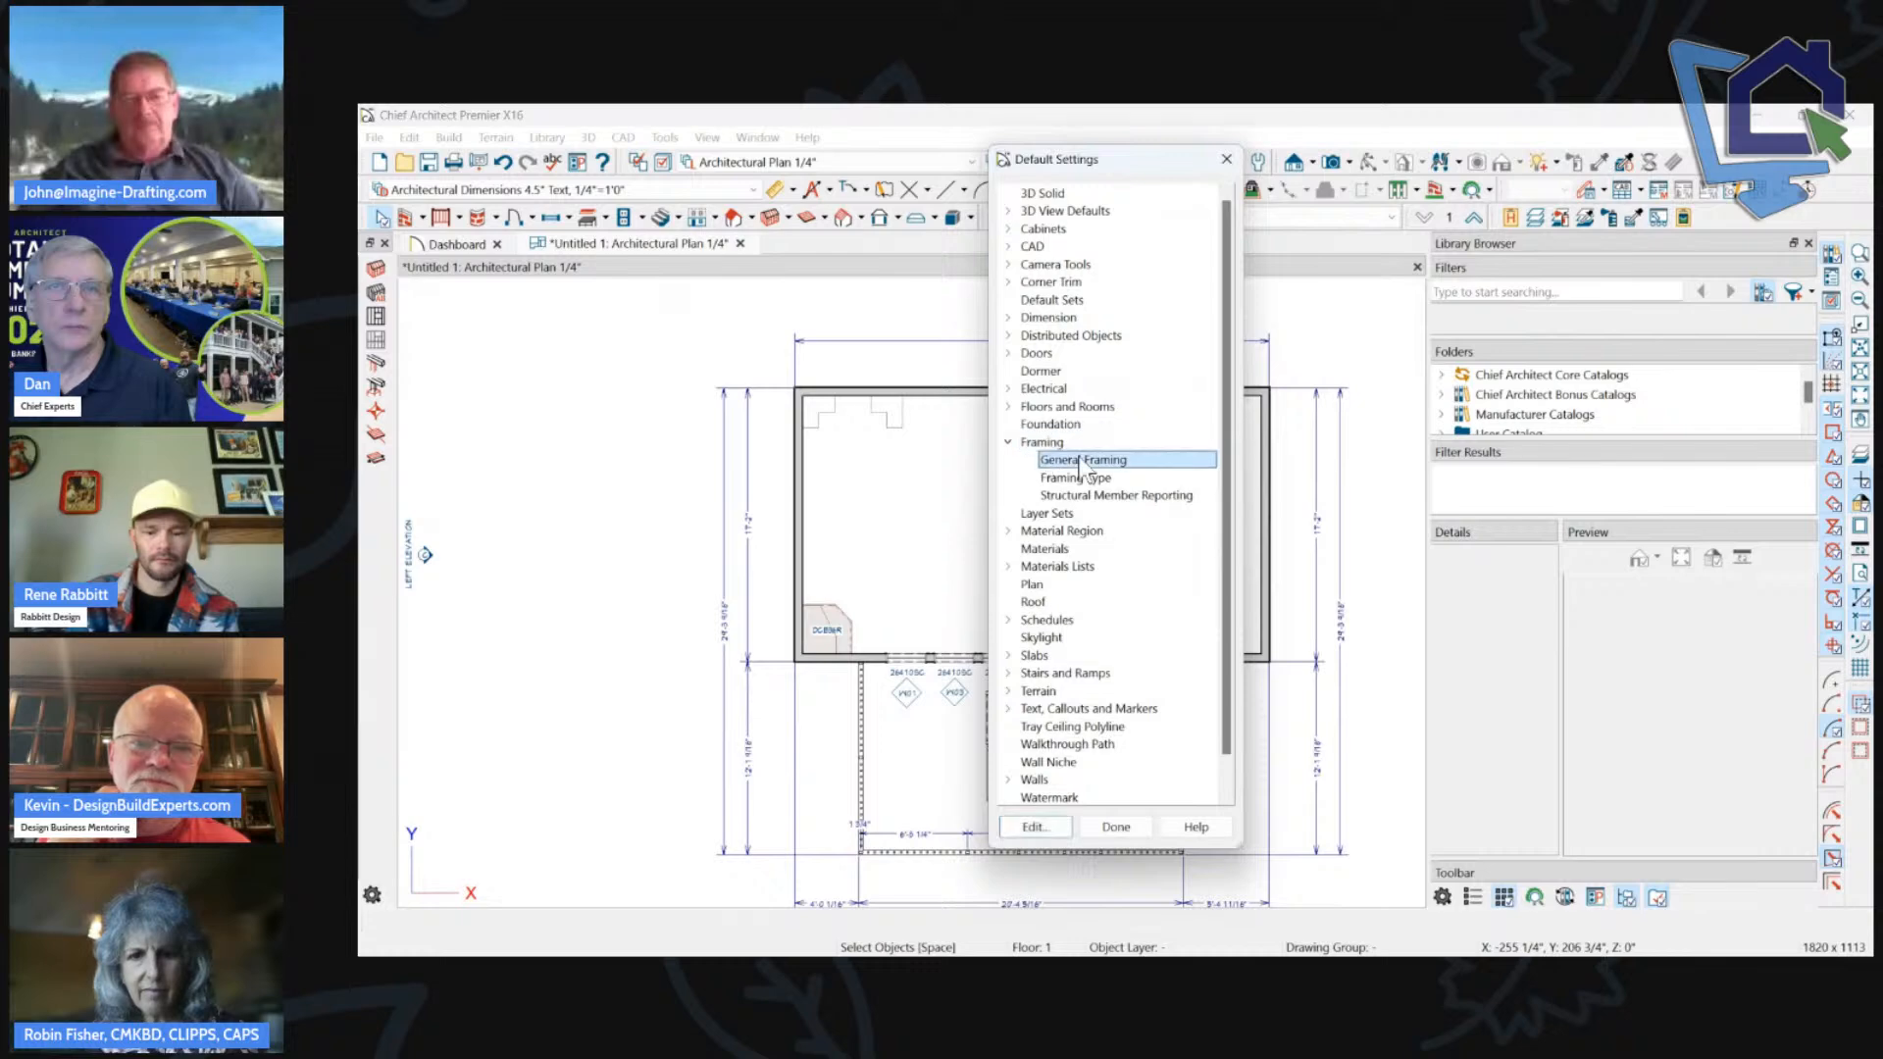
left_click(1083, 478)
left_click(1083, 496)
double_click(1083, 469)
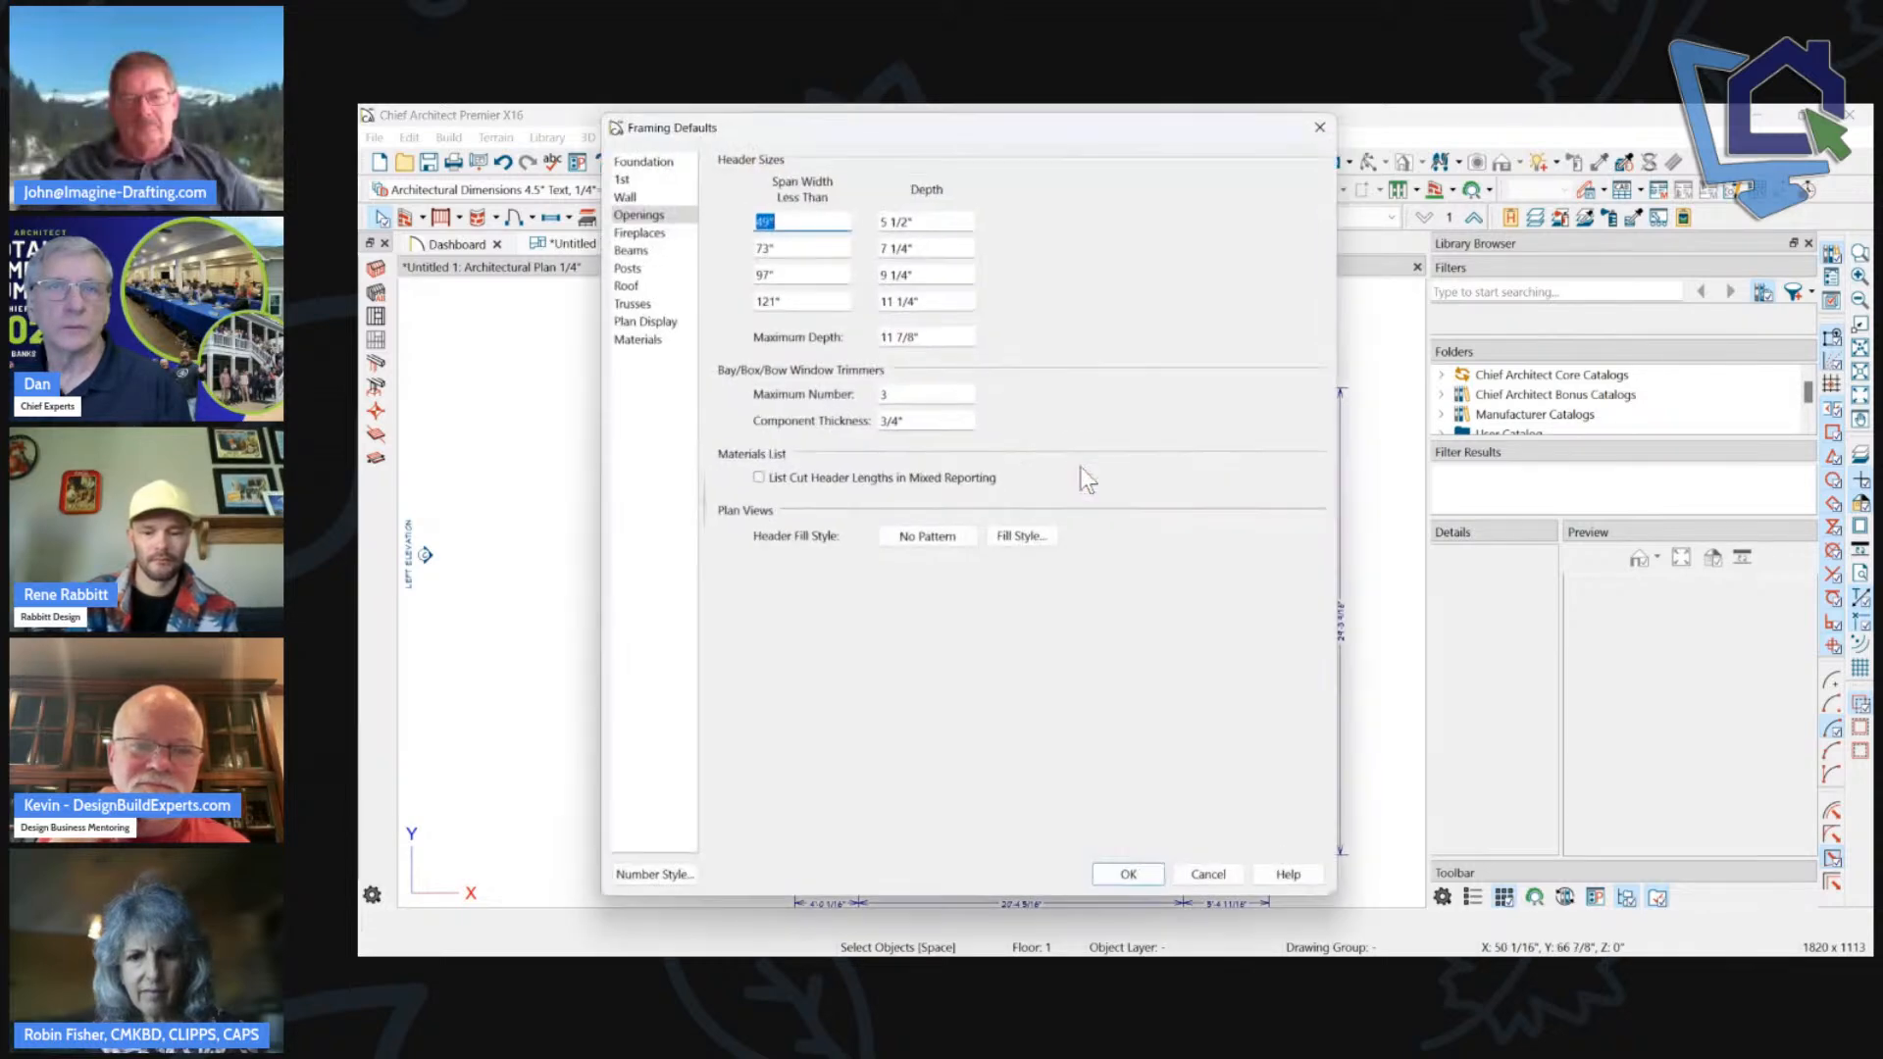
left_click(1324, 134)
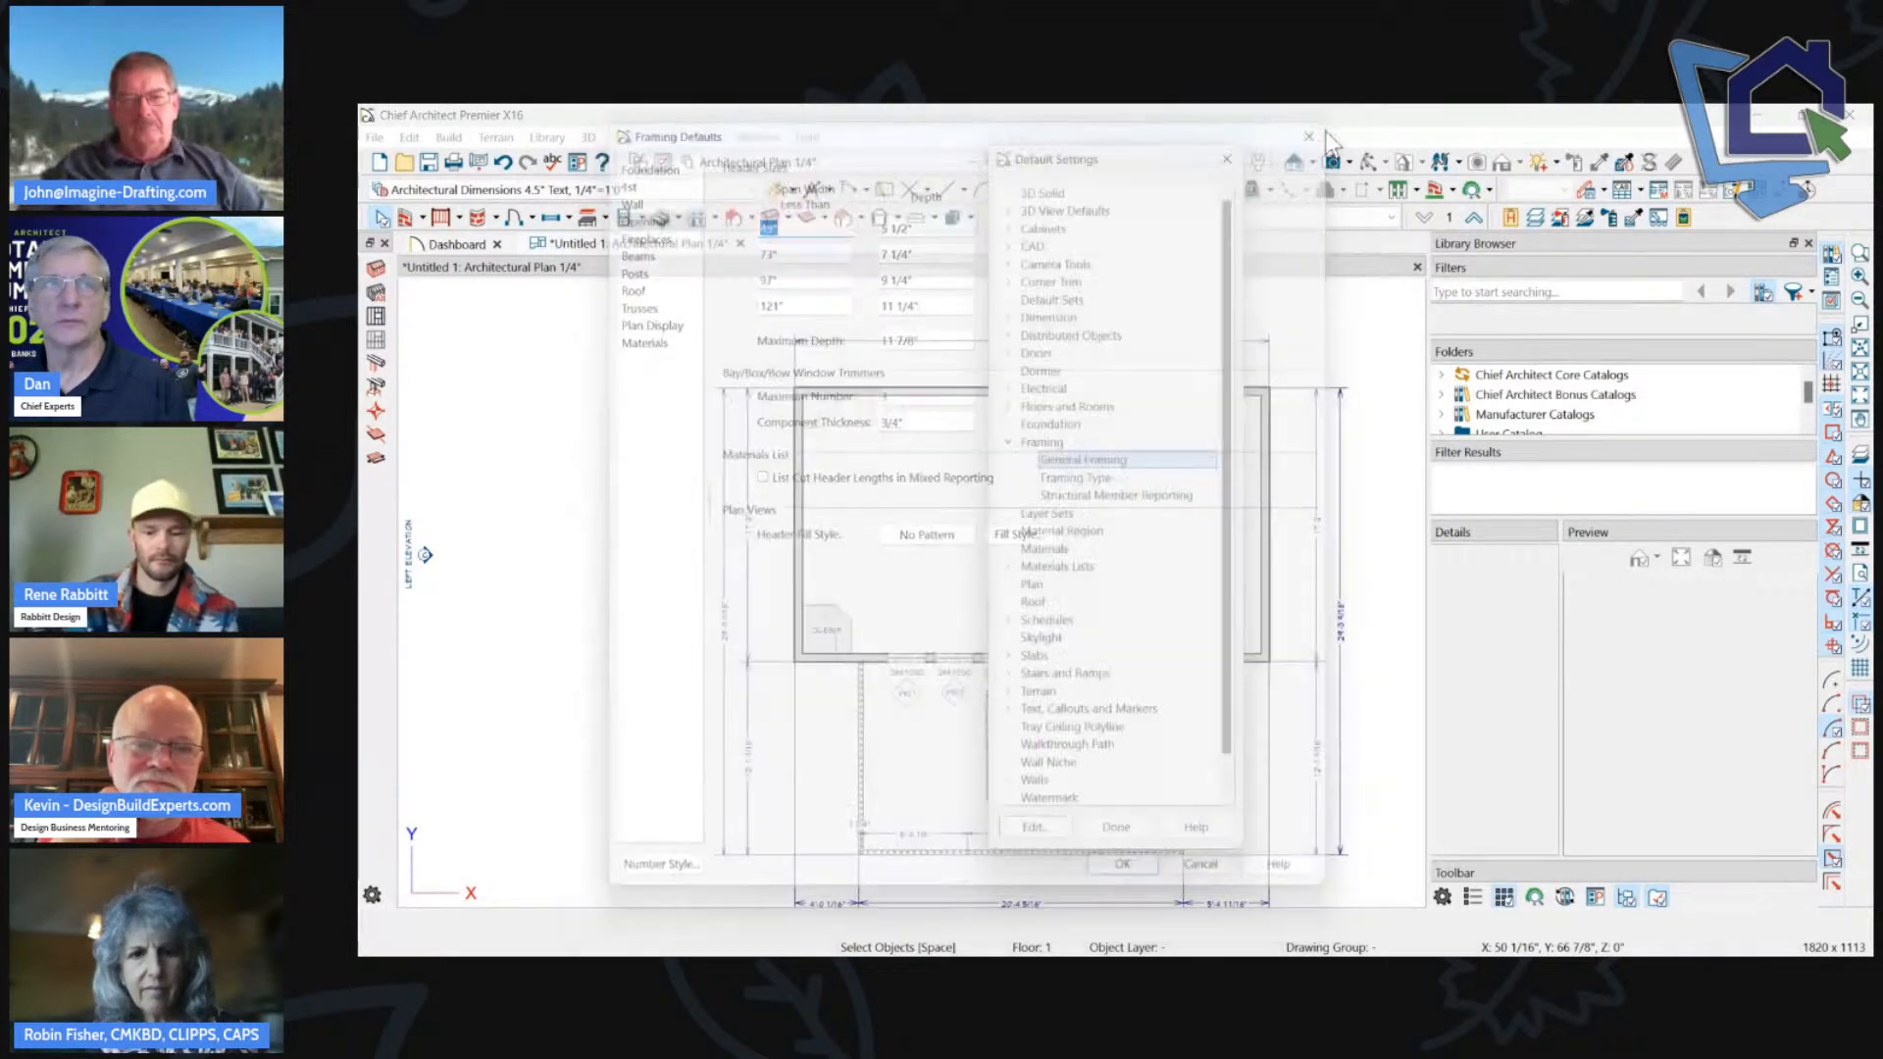
left_click(1227, 160)
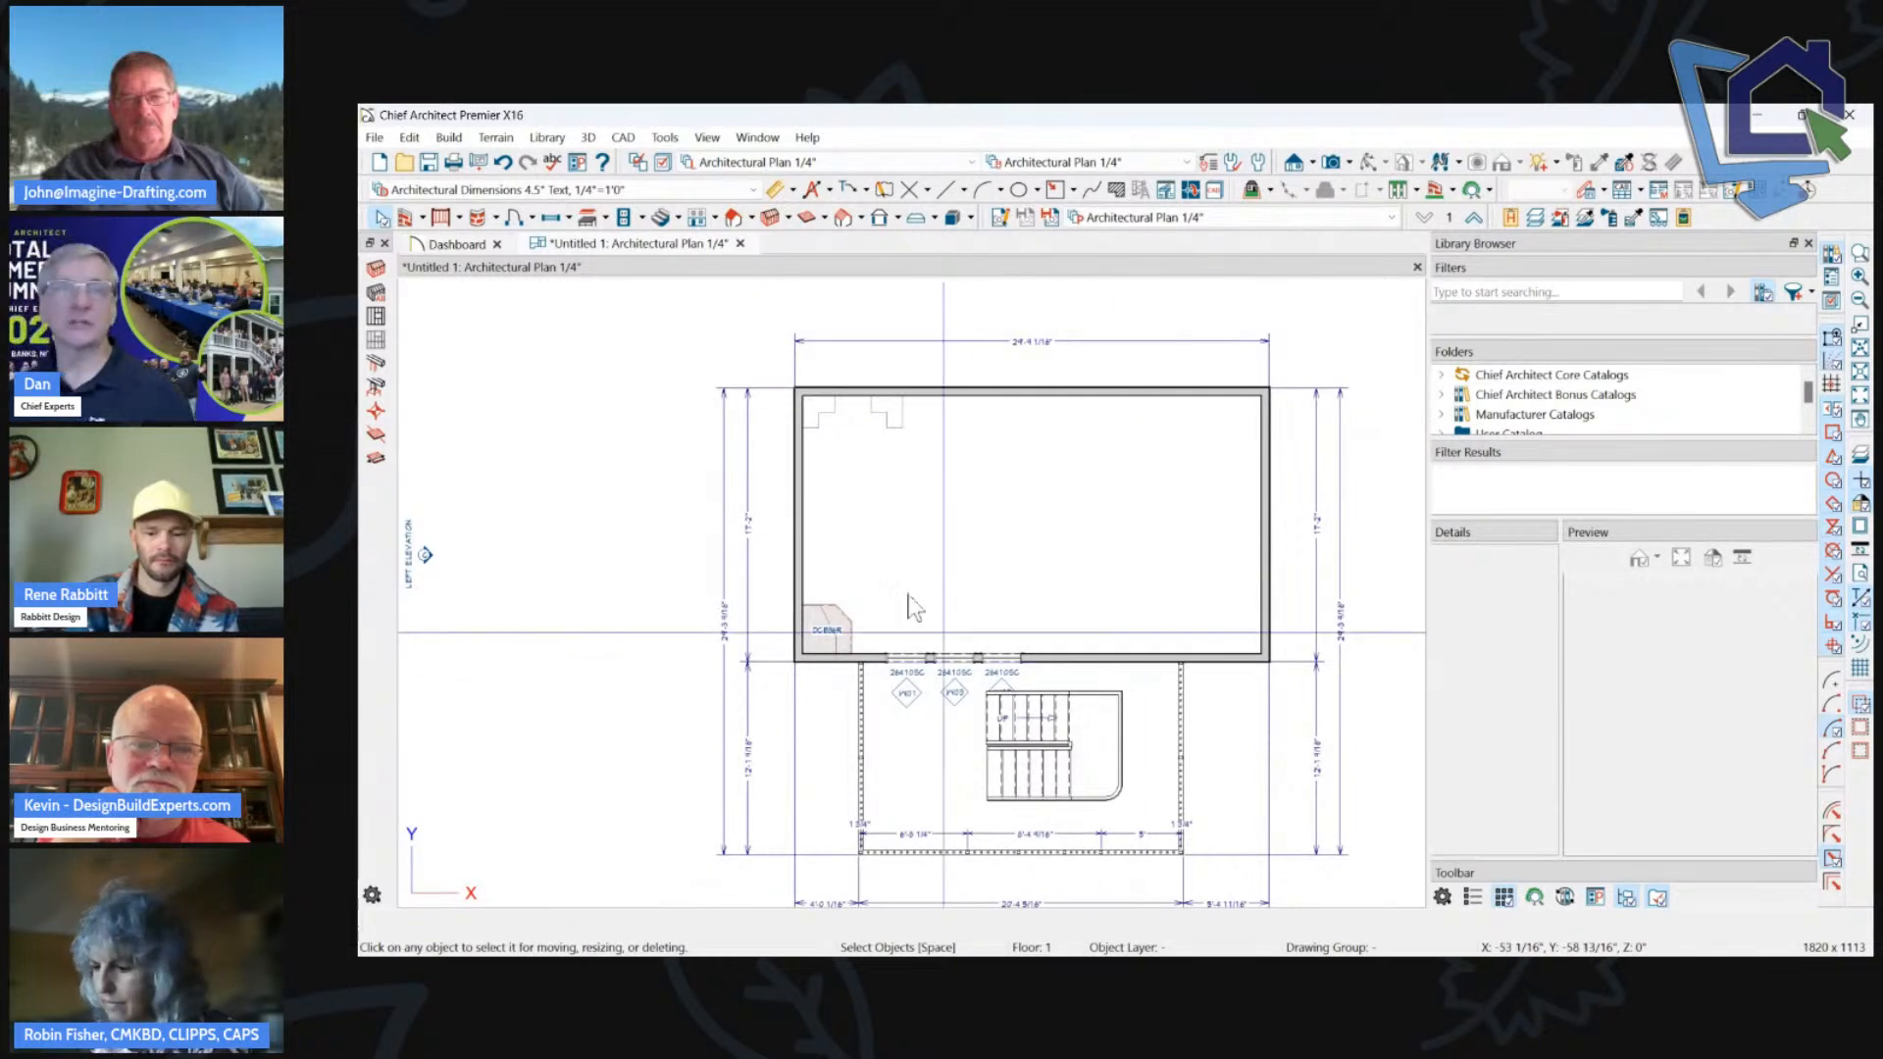
Delete the staircase with its landing from the area below the main room.
scroll(1091, 564, "up", 1)
scroll(1090, 564, "up", 1)
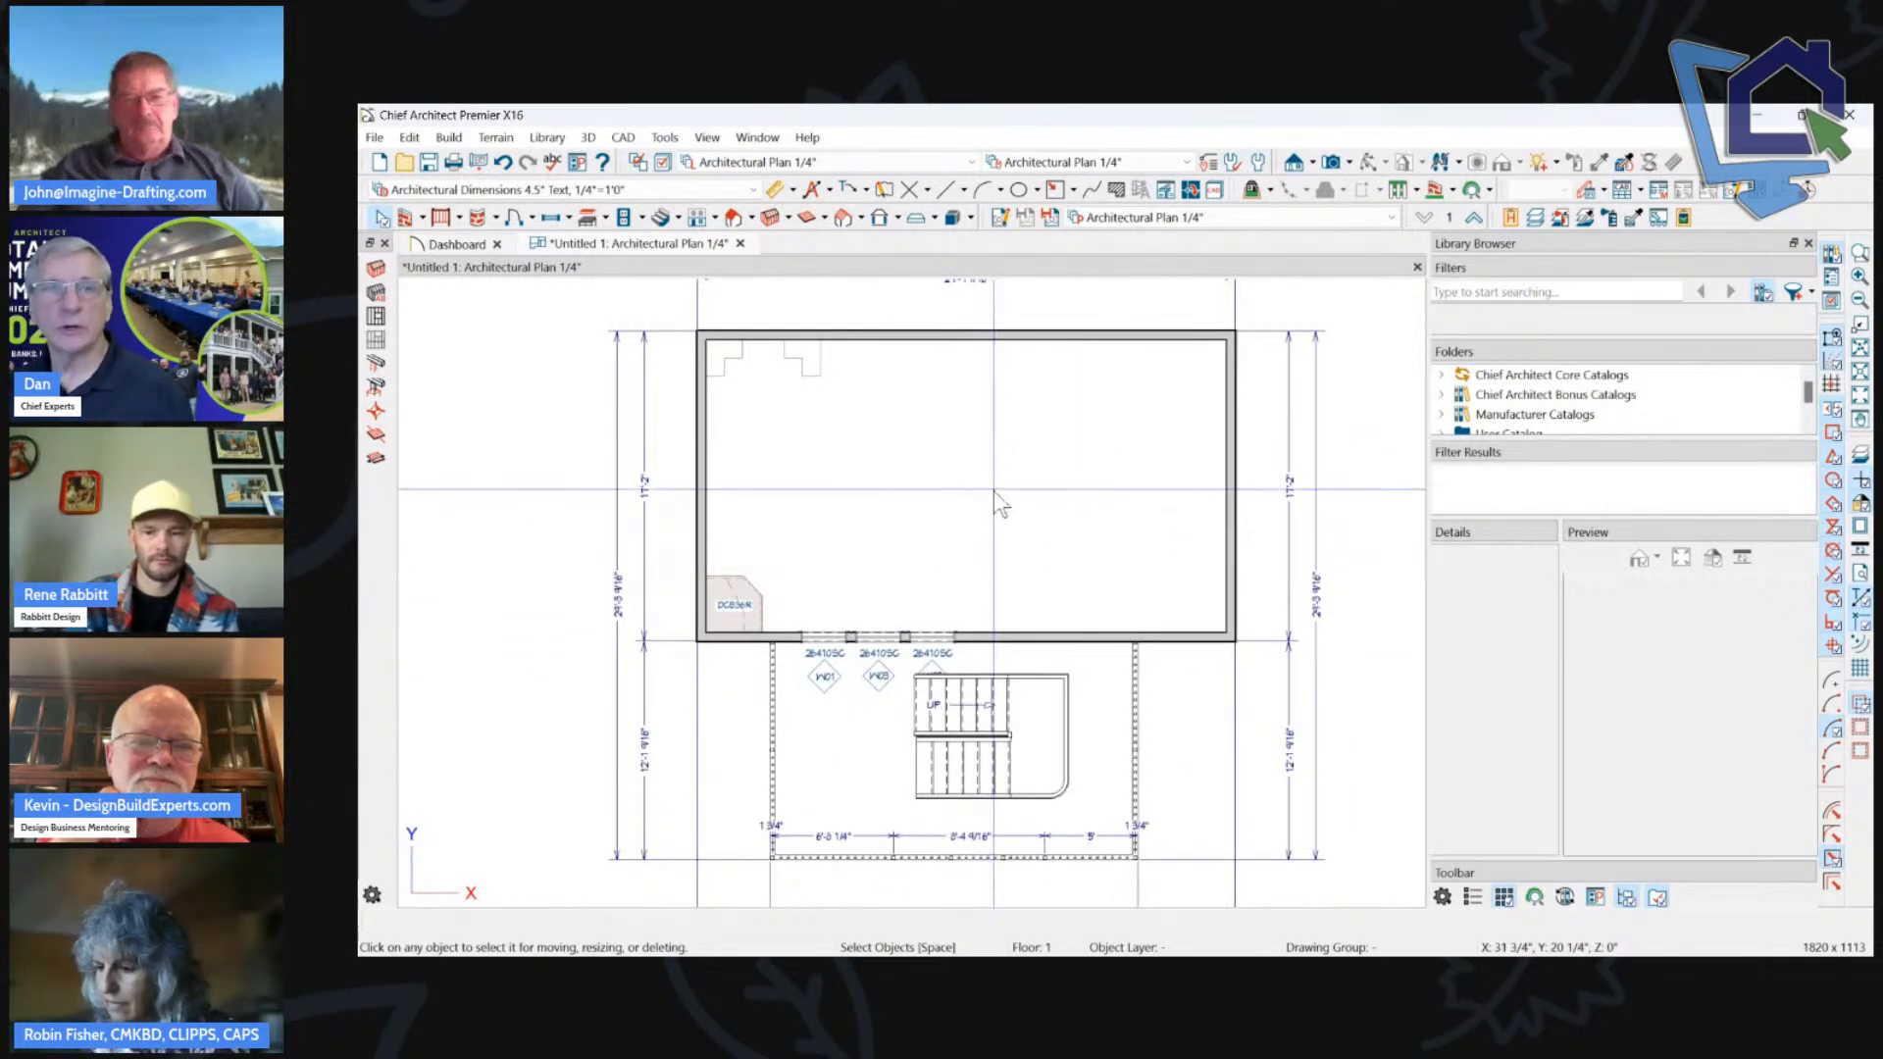
scroll(1046, 719, "down", 1)
left_click(1040, 740)
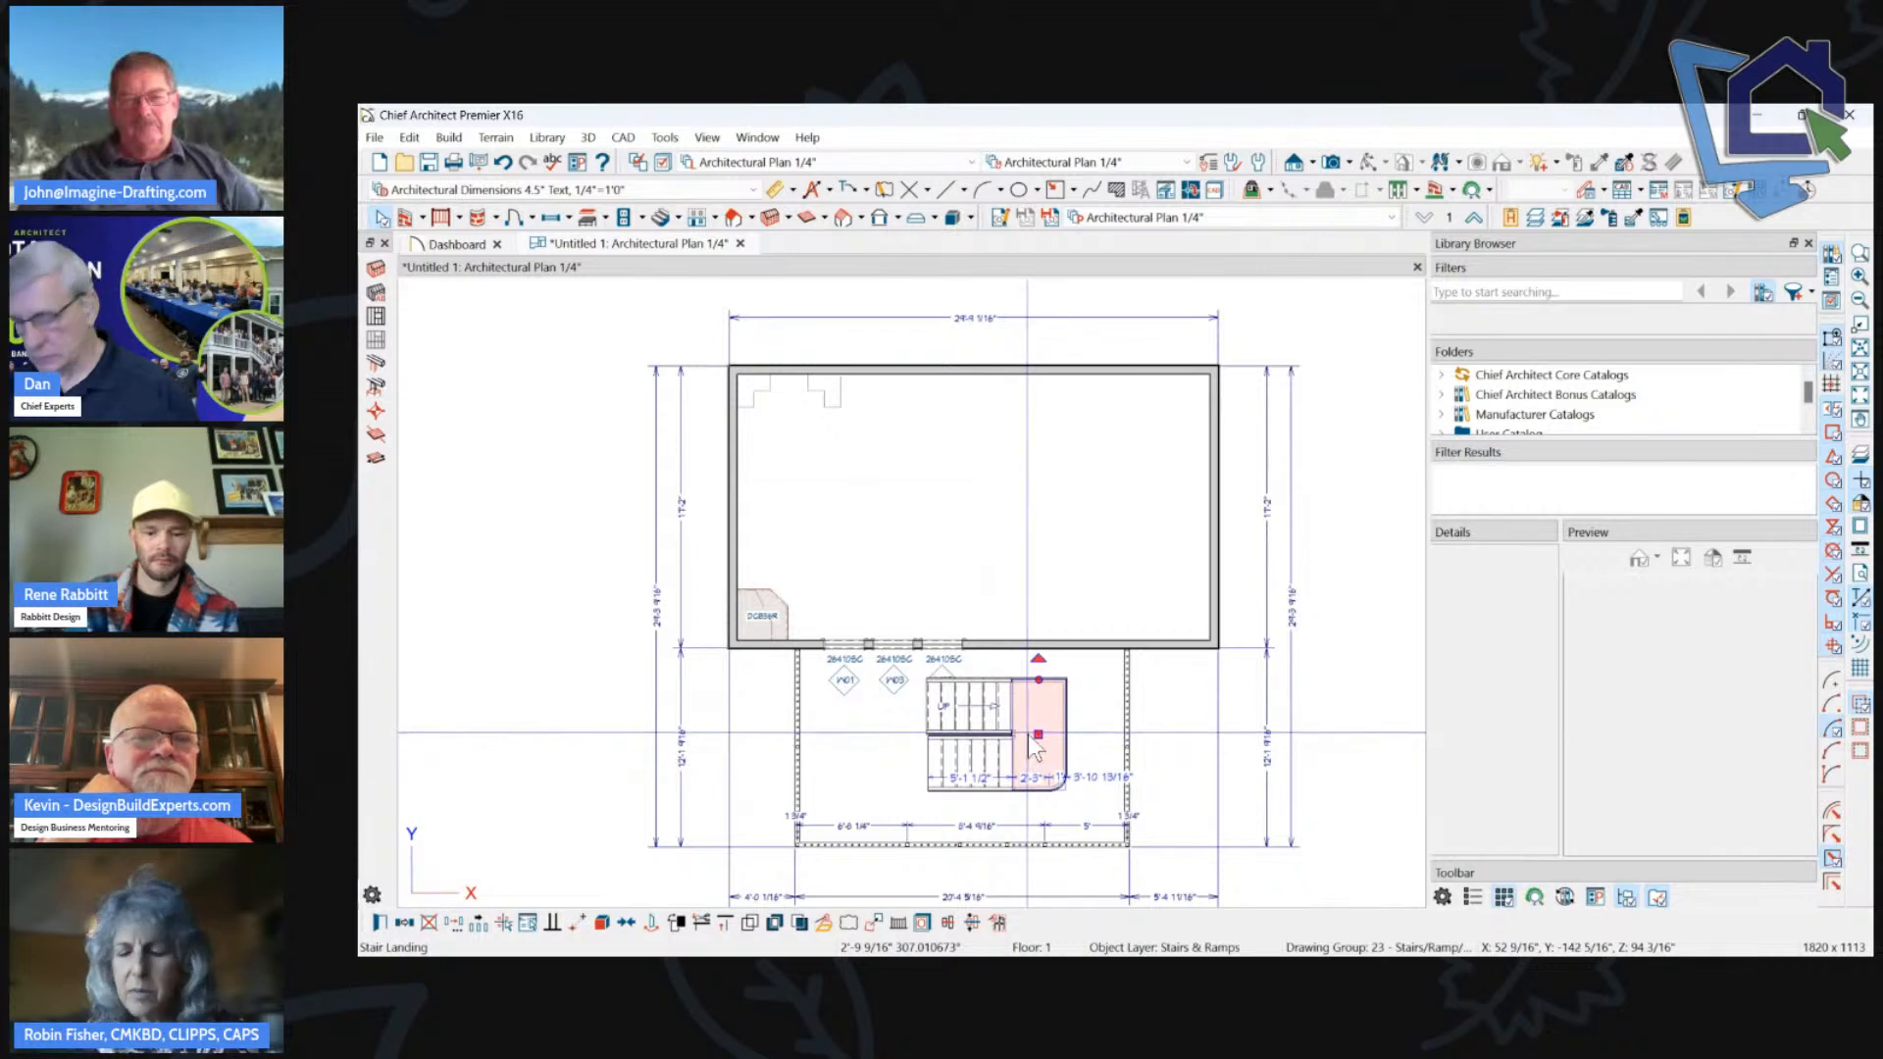
key("Delete")
scroll(1047, 475, "up", 1)
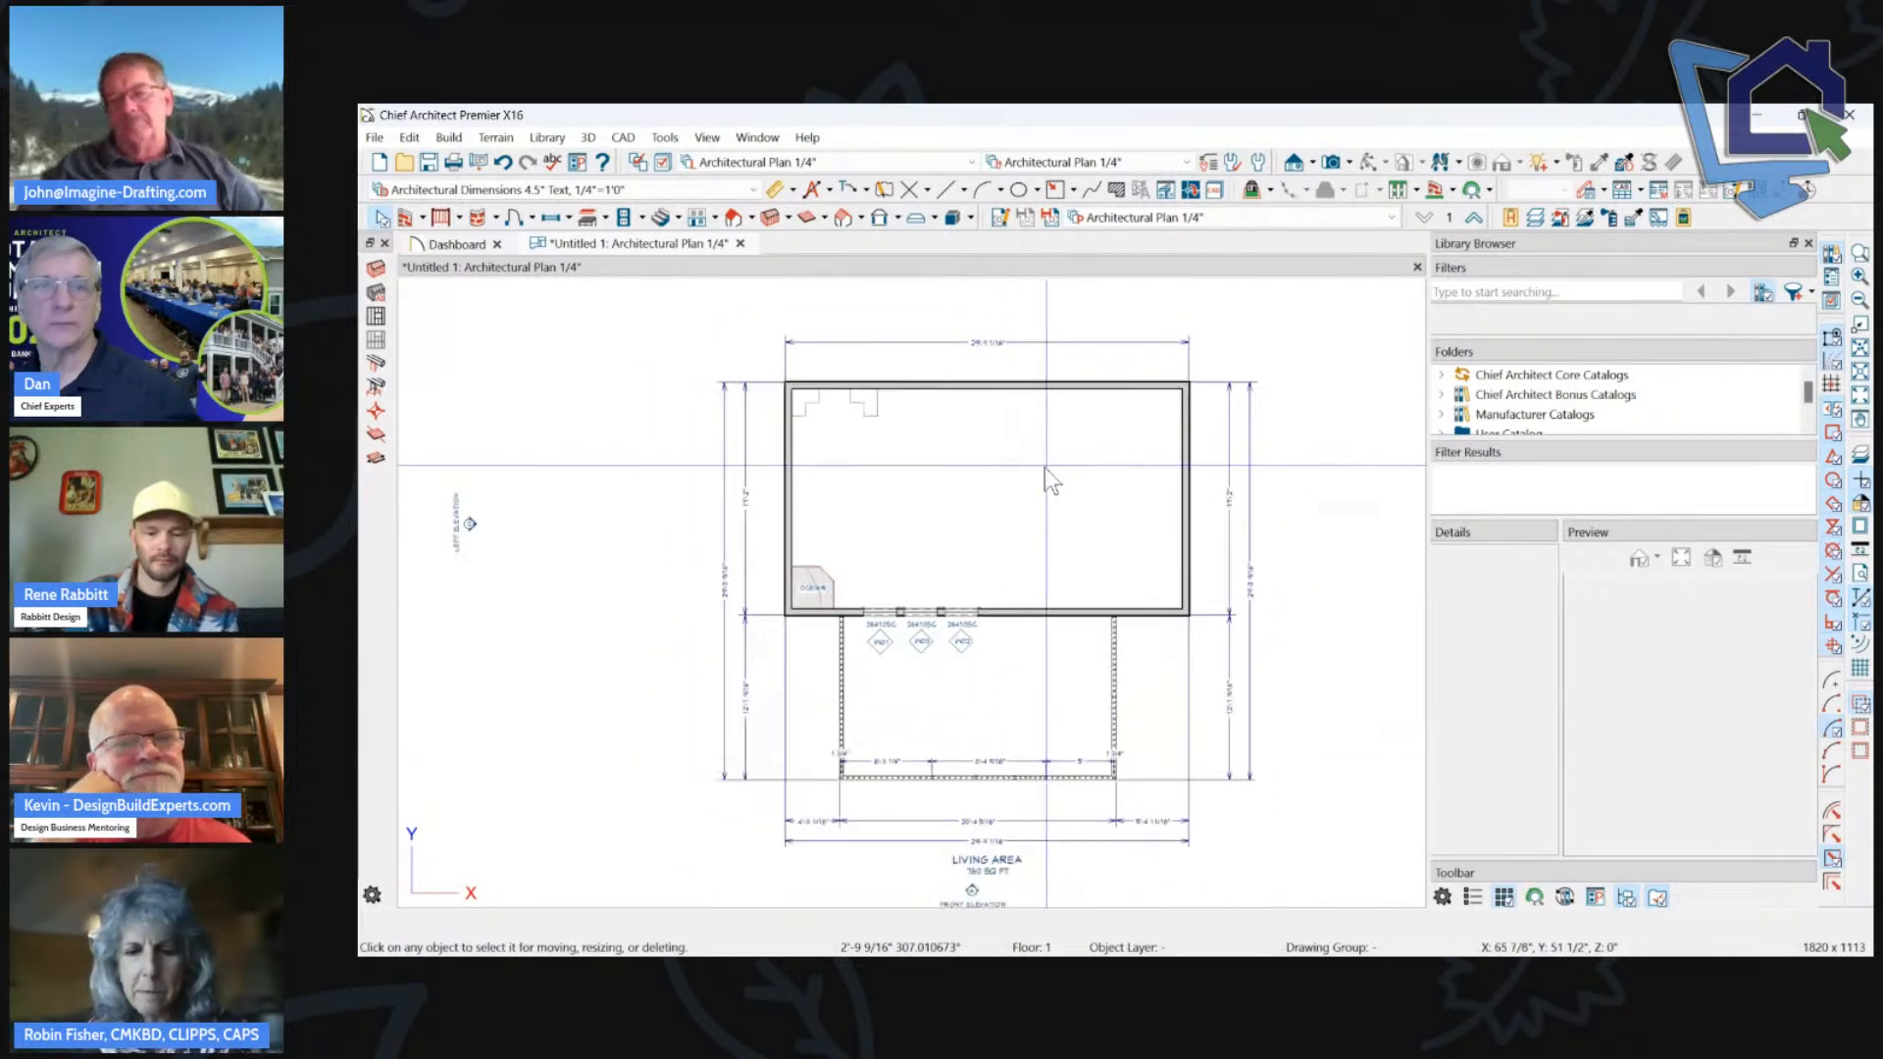
Draw a straight interior wall about 28'-10" long horizontally across the main room, about 8'-3 1/2" above its lower exterior wall.
scroll(946, 633, "down", 1)
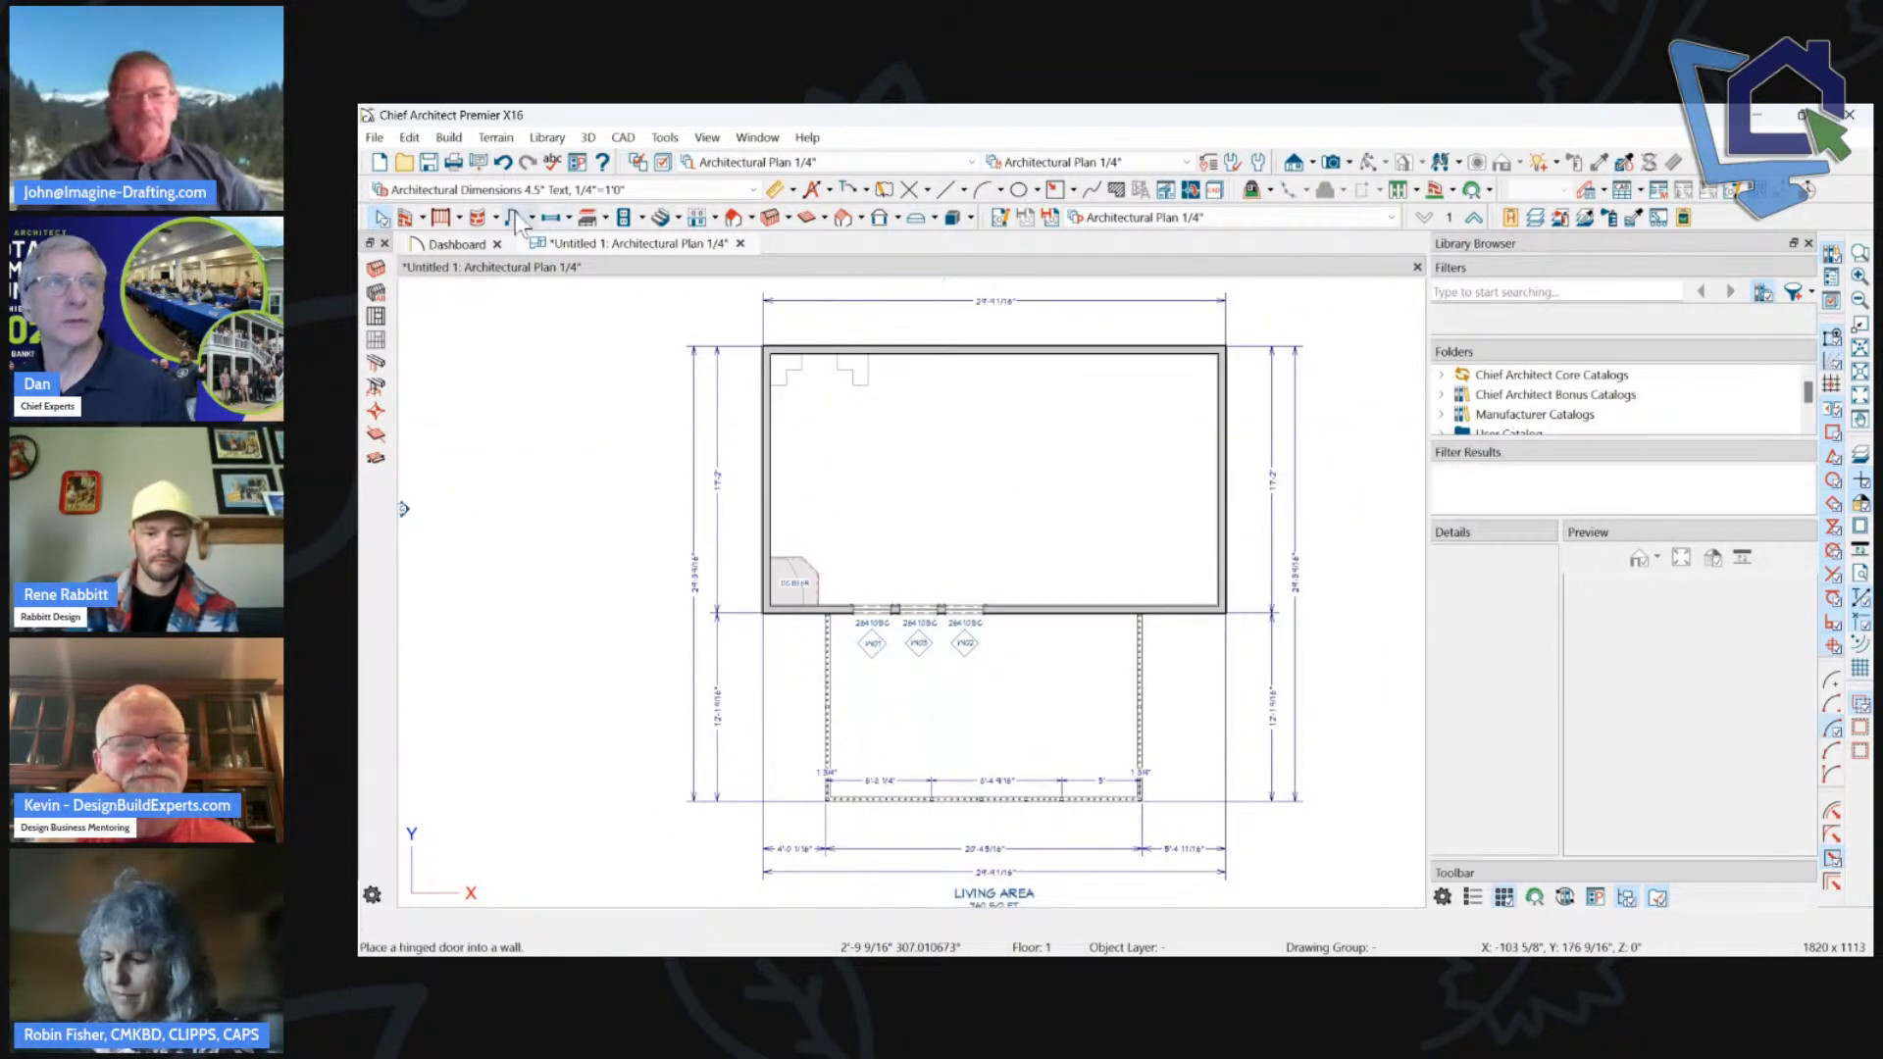
left_click(404, 217)
left_click(376, 292)
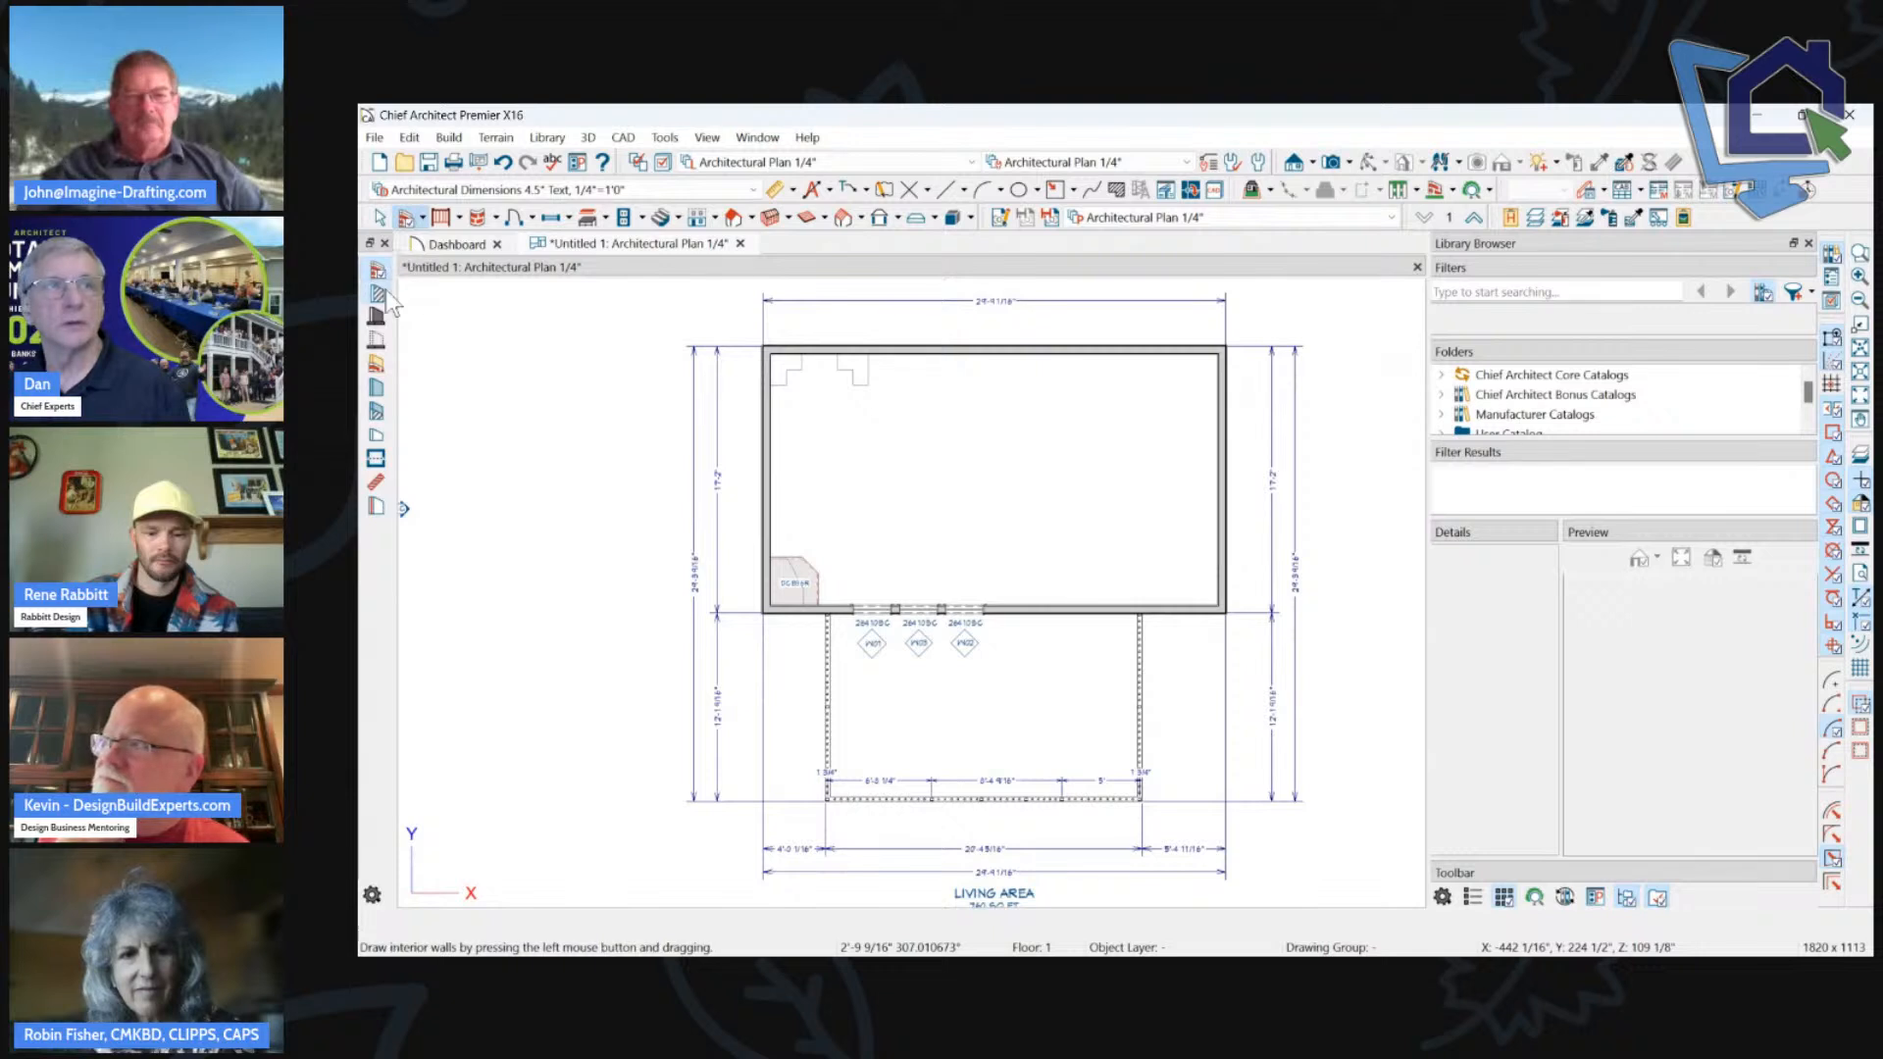
left_click_drag(766, 479, 1266, 483)
scroll(1136, 569, "up", 4)
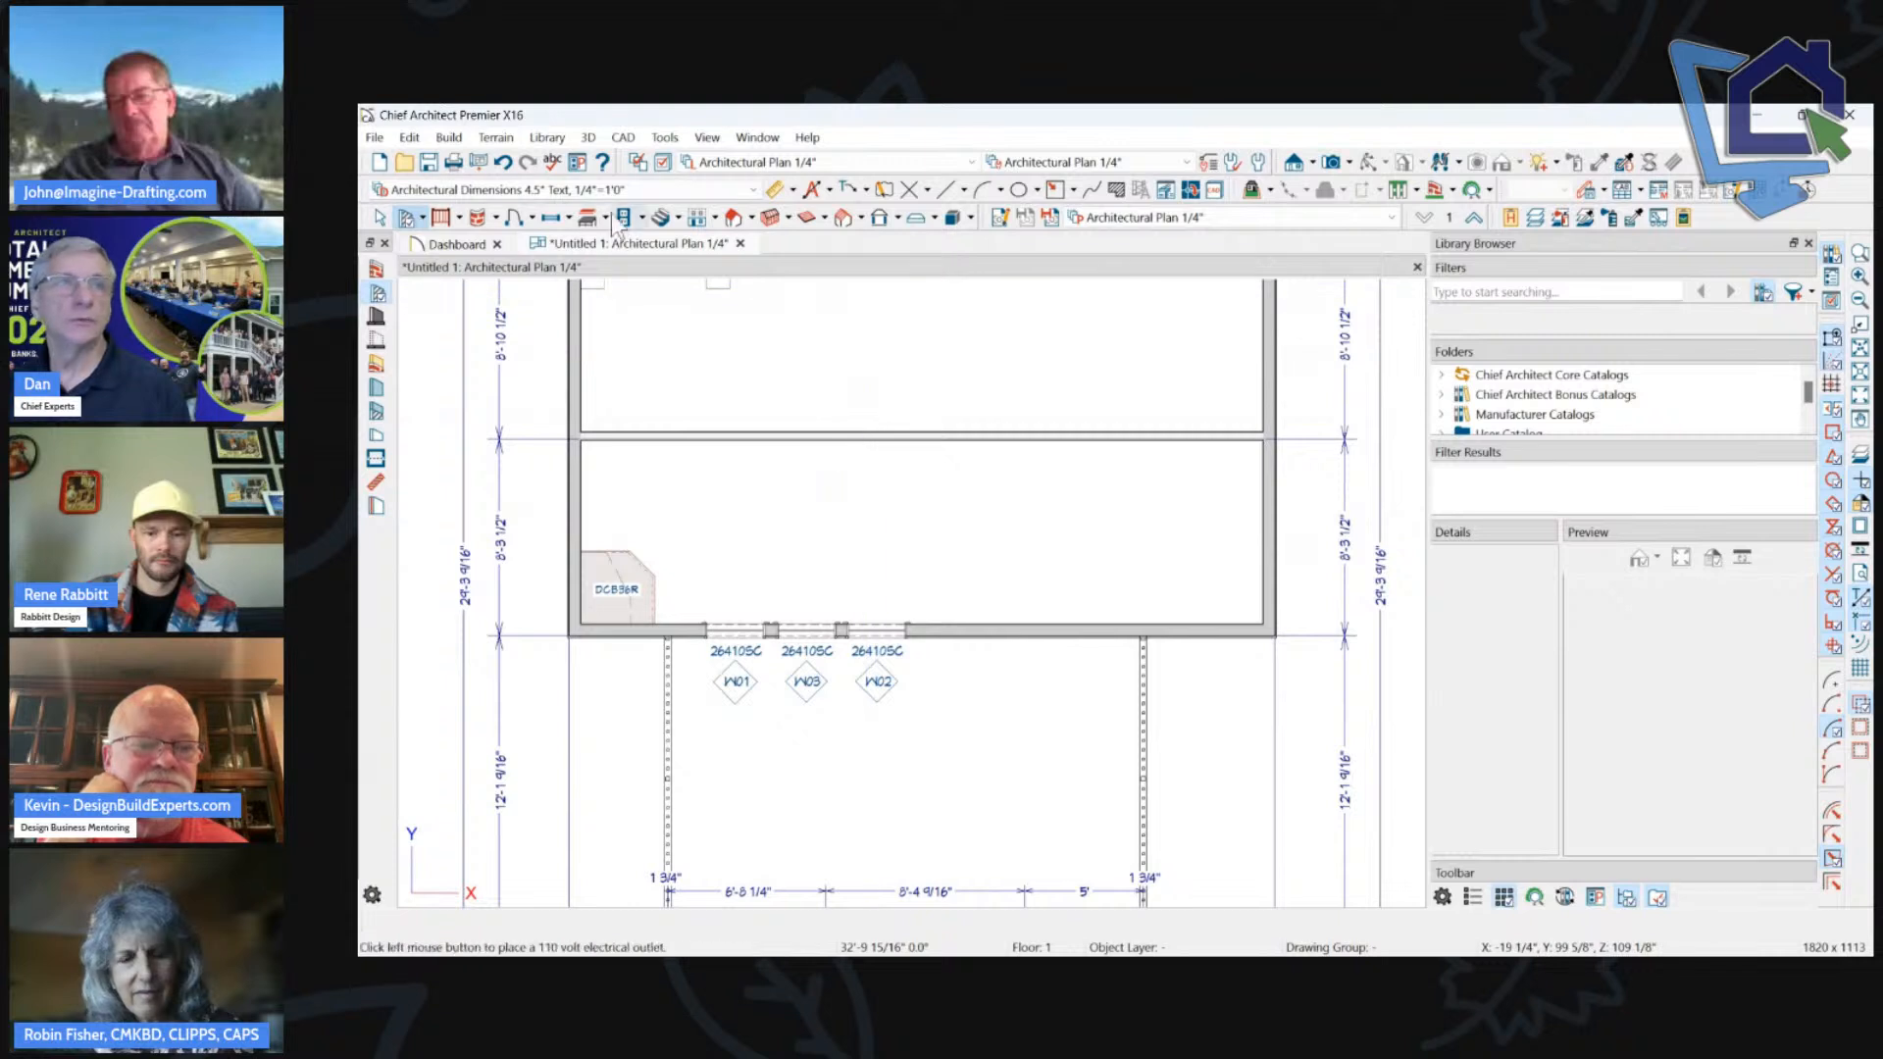
Place a 2668 hinged door in the new interior wall, about 11'-6" from the wall's right end.
left_click(542, 219)
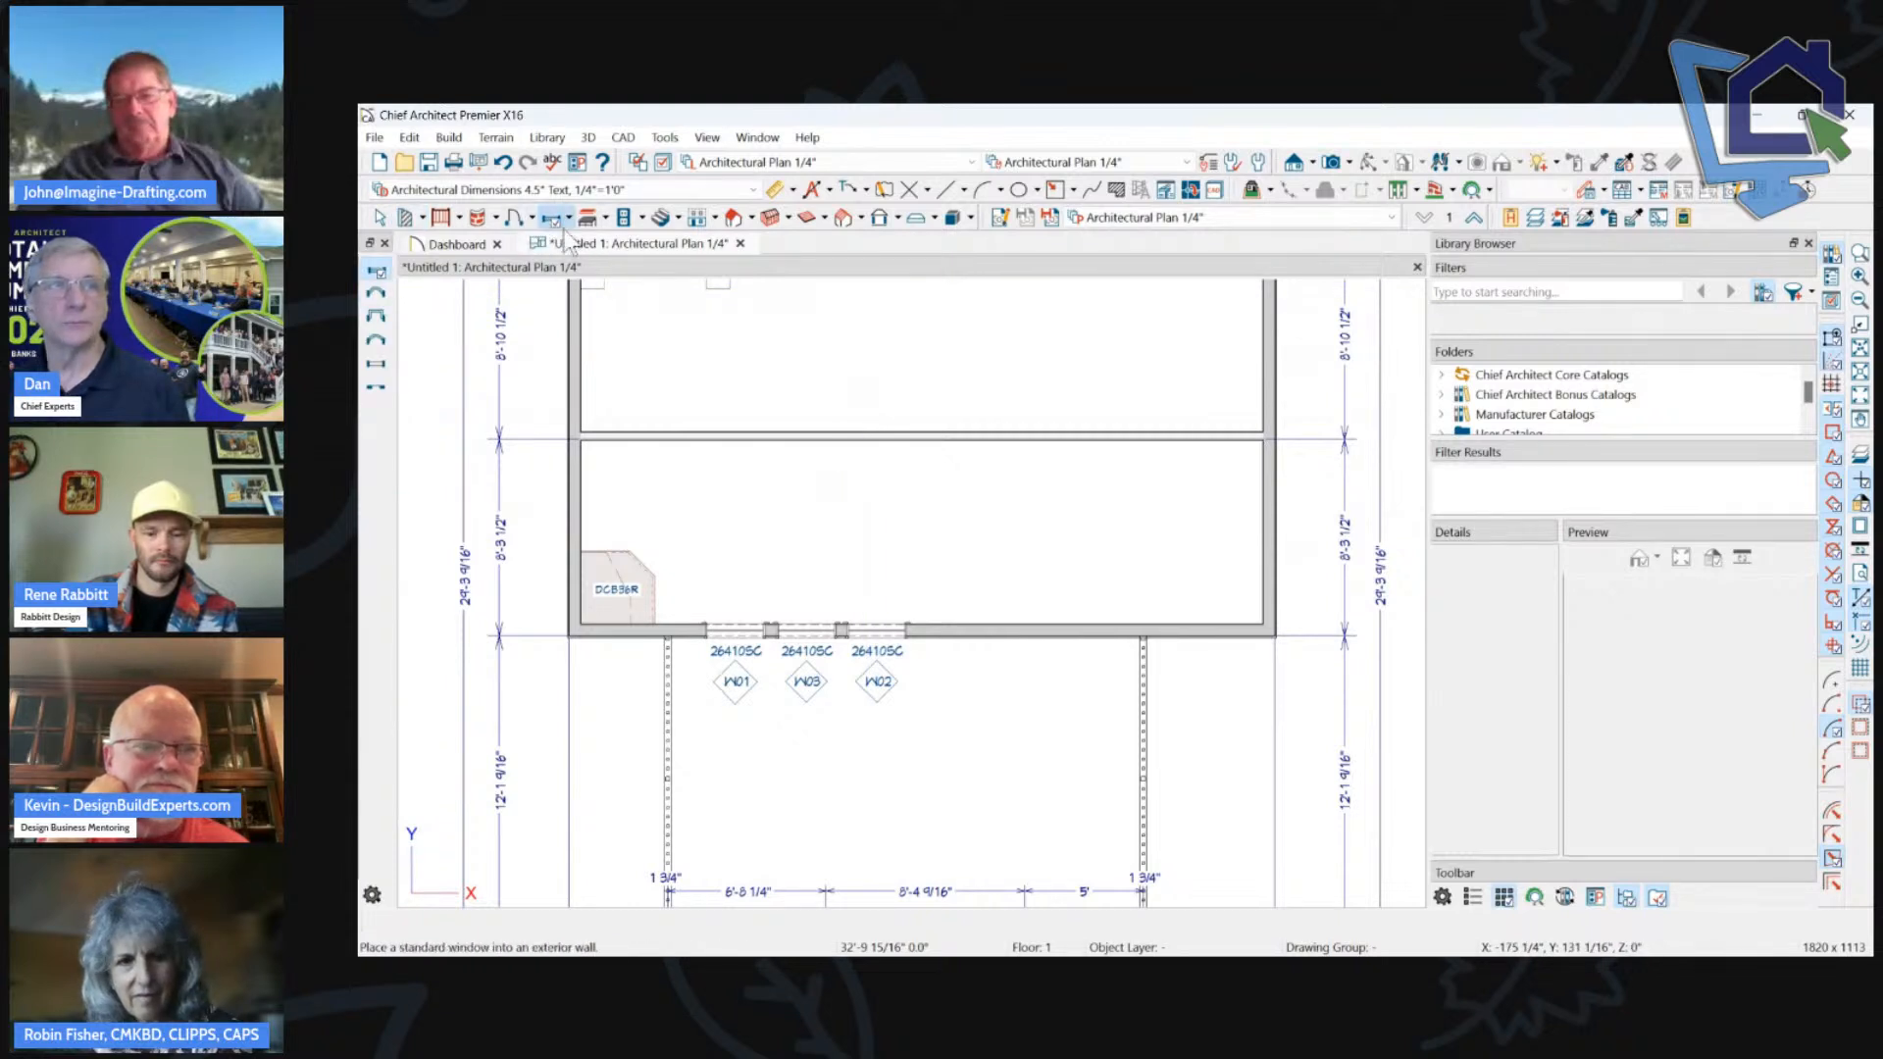
left_click(514, 218)
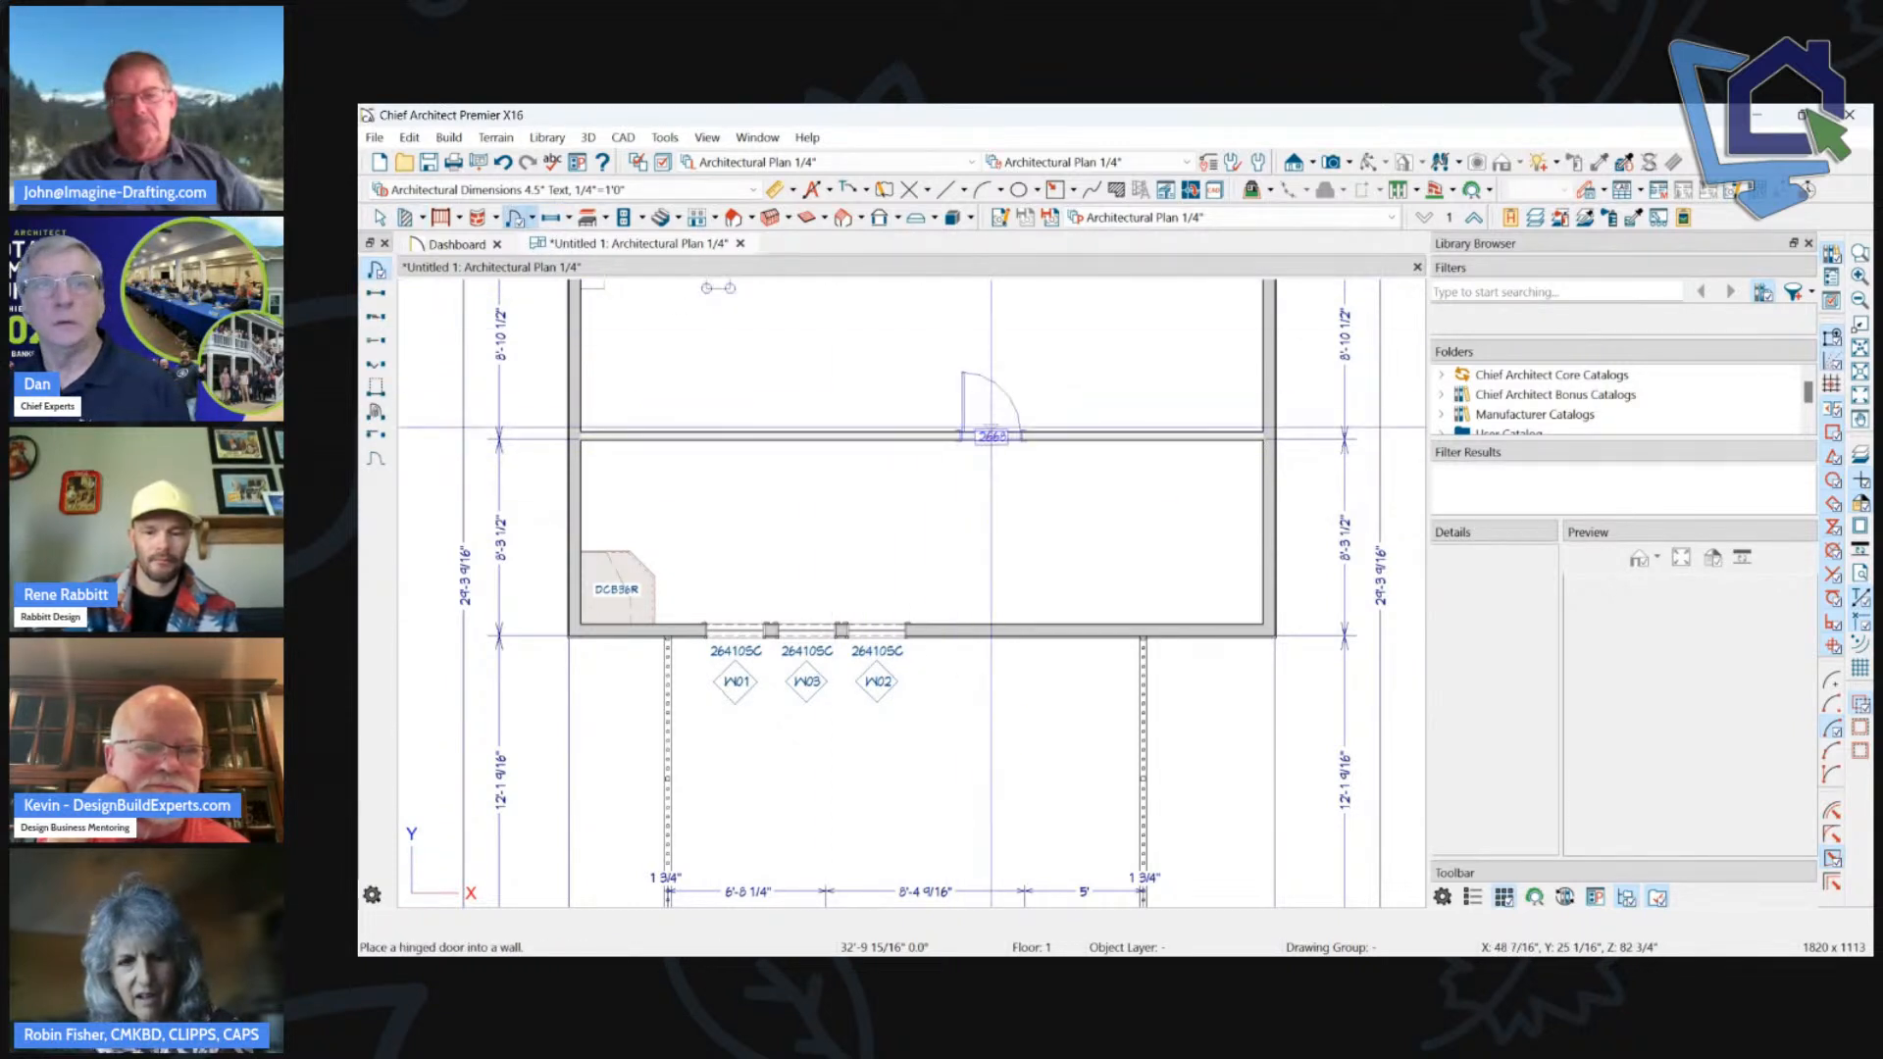
left_click(991, 436)
scroll(991, 437, "up", 1)
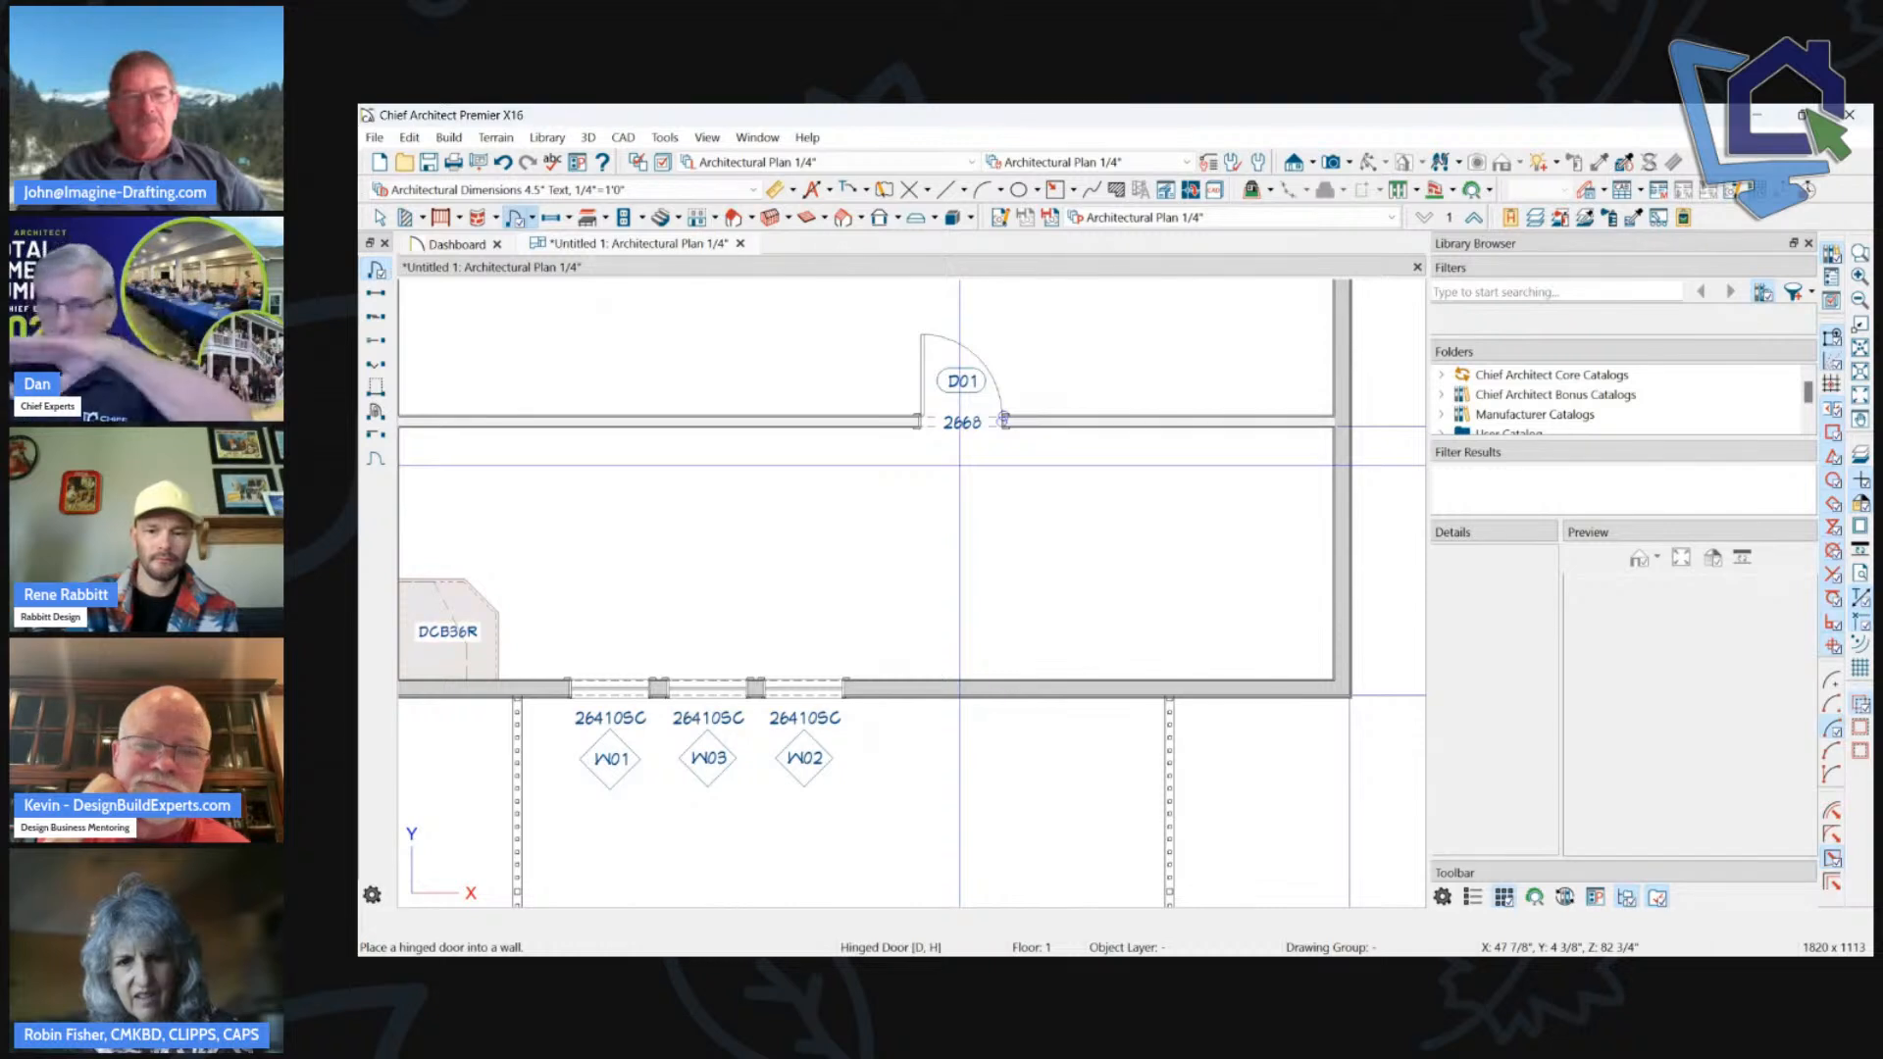
key("space")
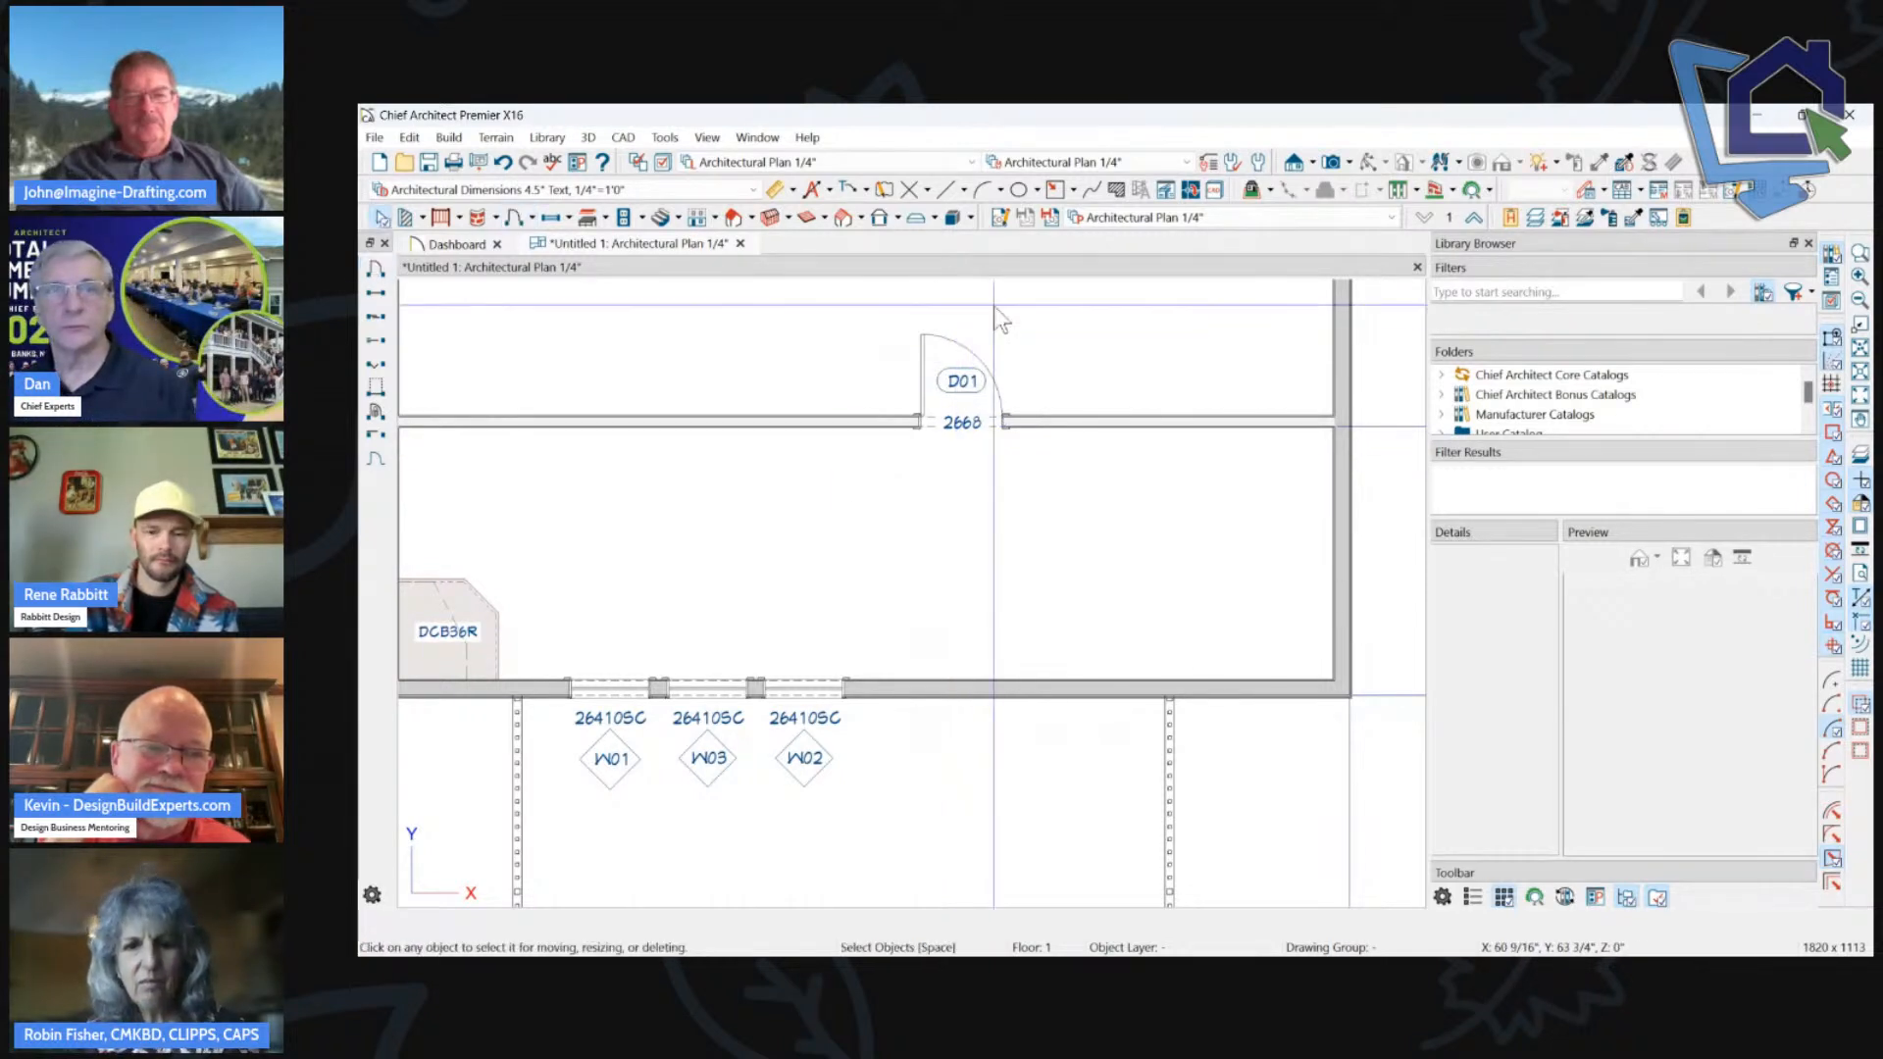
Check the interior door's Rough Opening settings and set its Framing Method to Flat Header.
scroll(993, 306, "down", 1)
left_click(1033, 392)
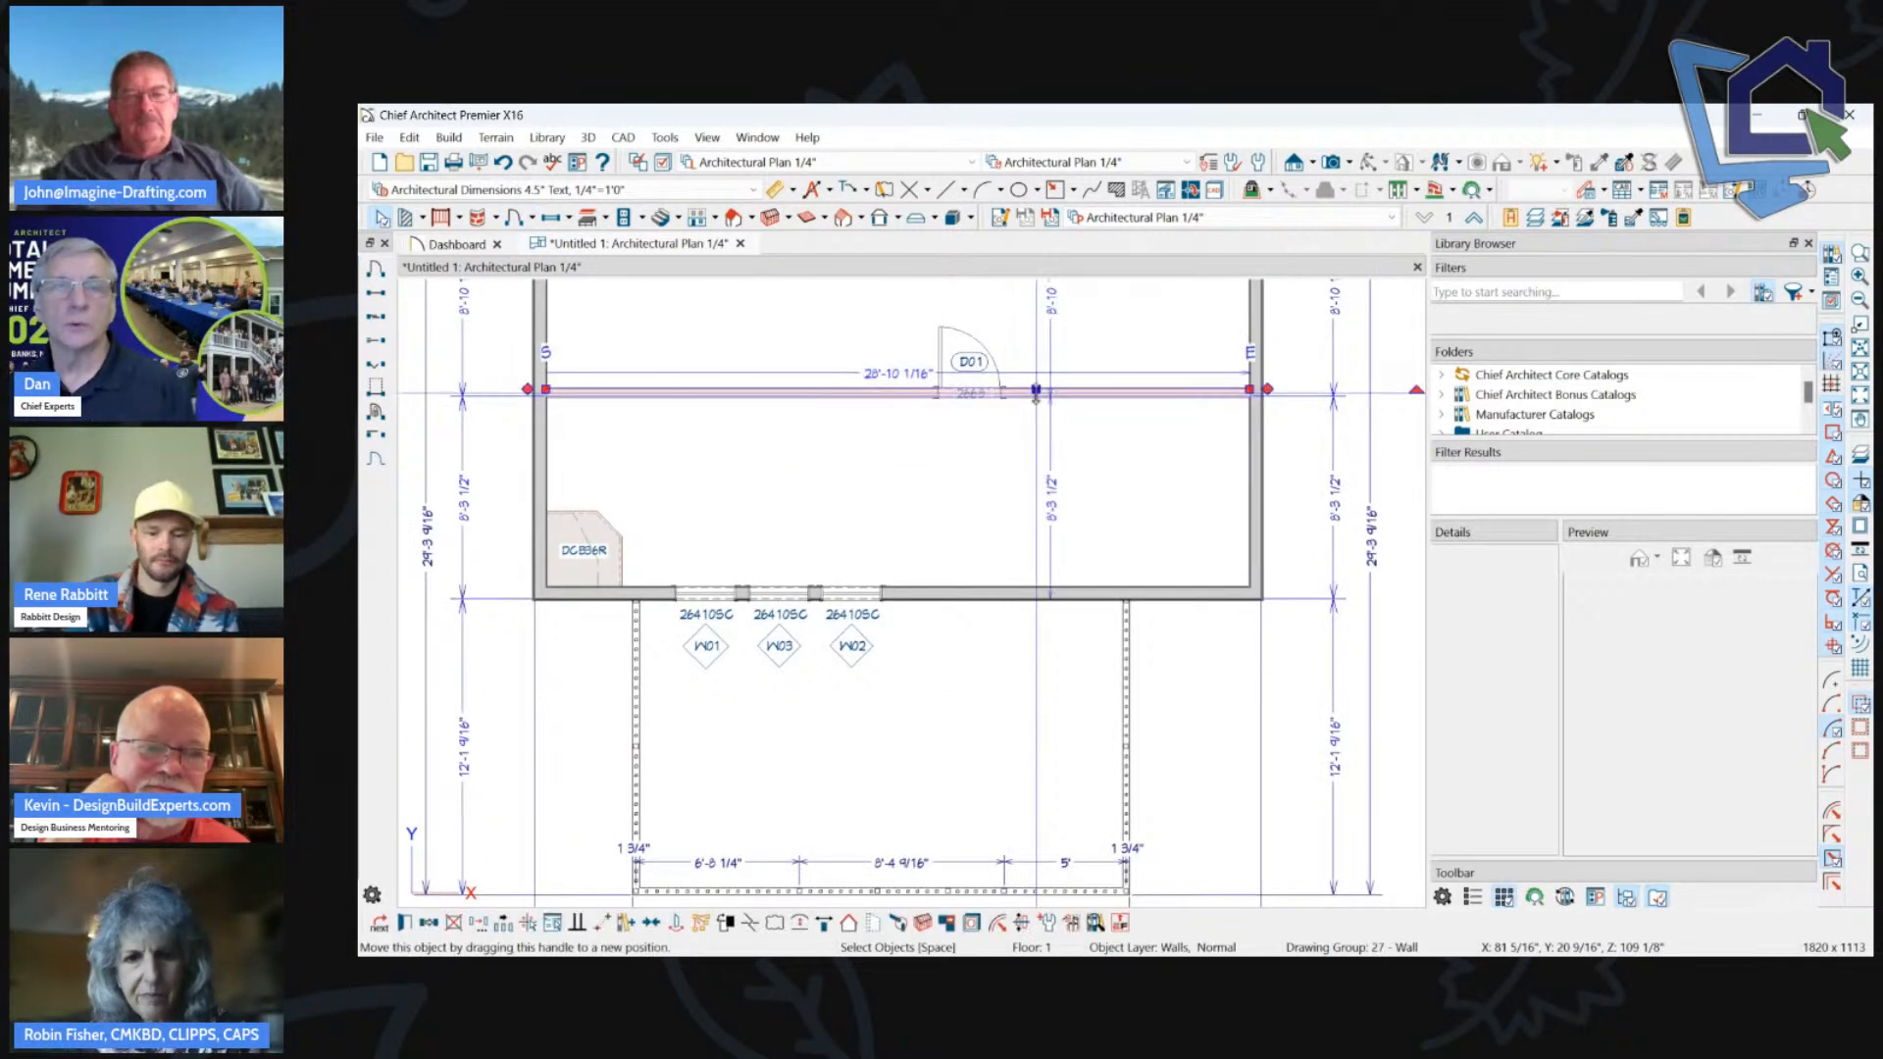
left_click(969, 365)
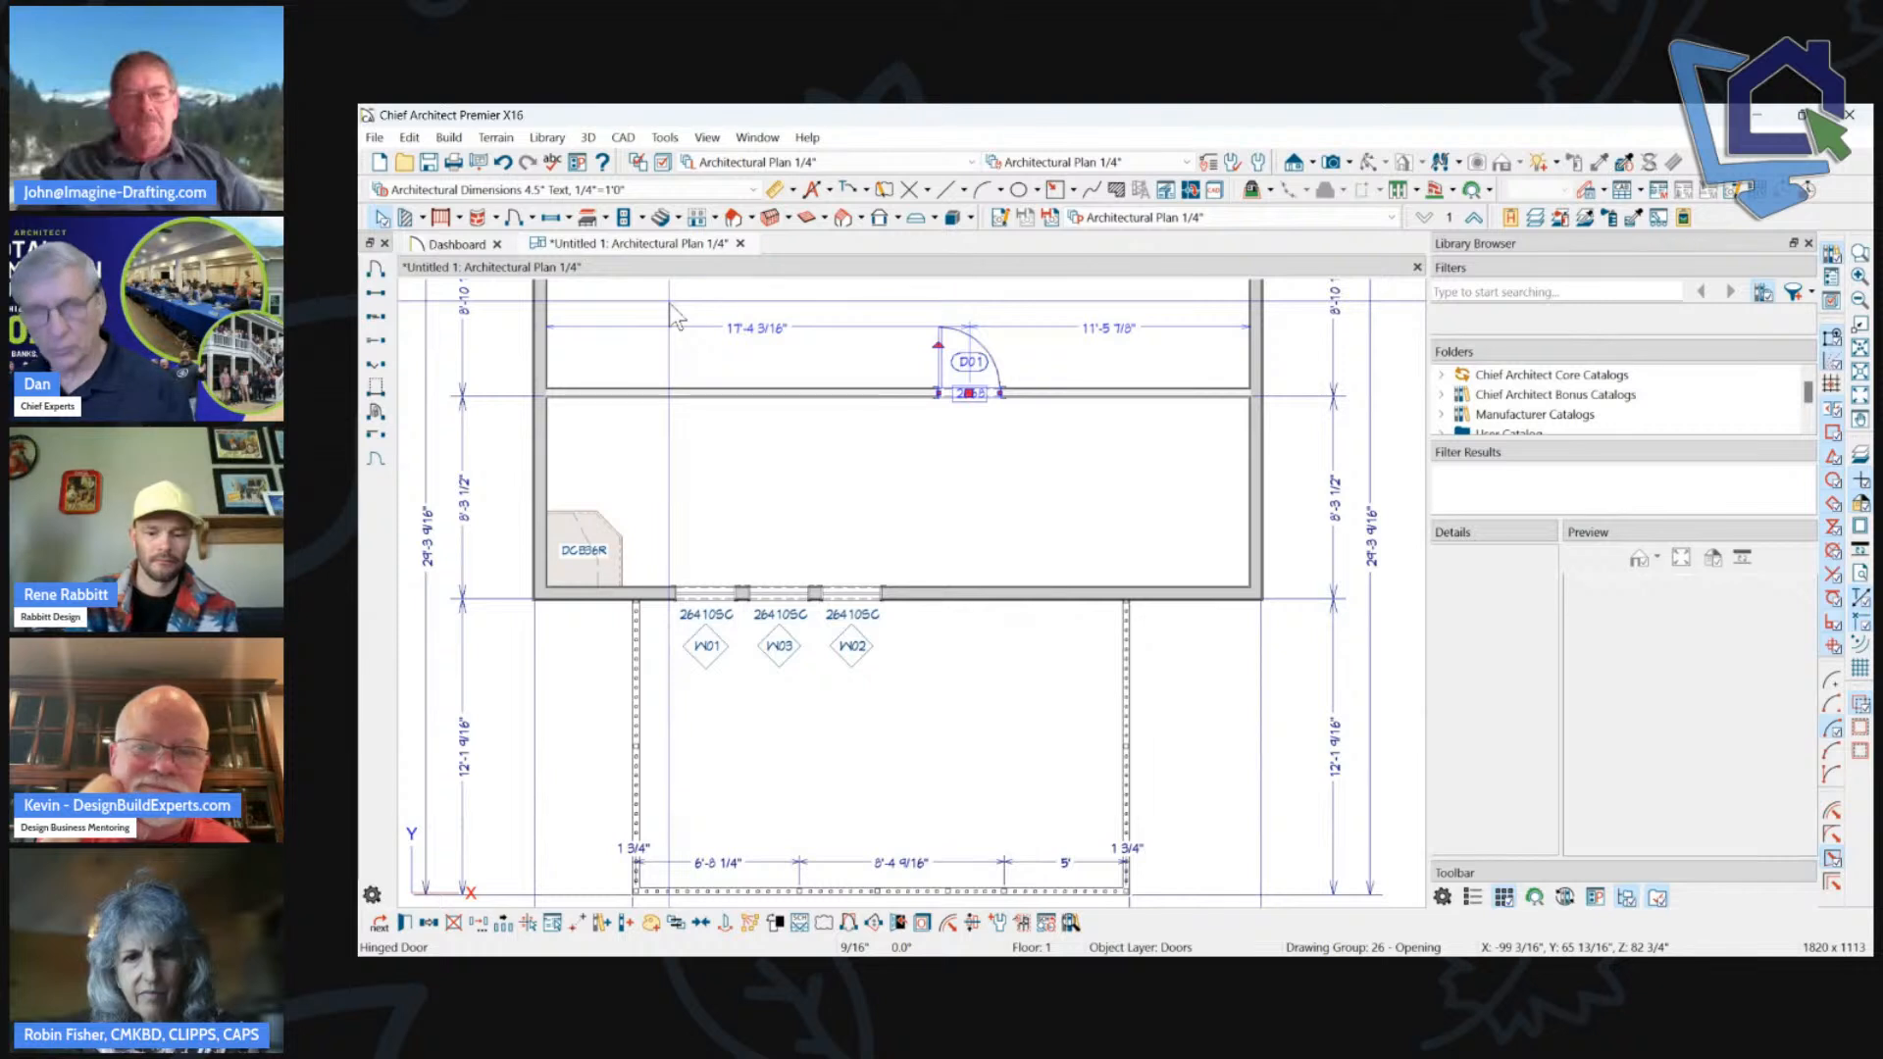
key("ctrl+e")
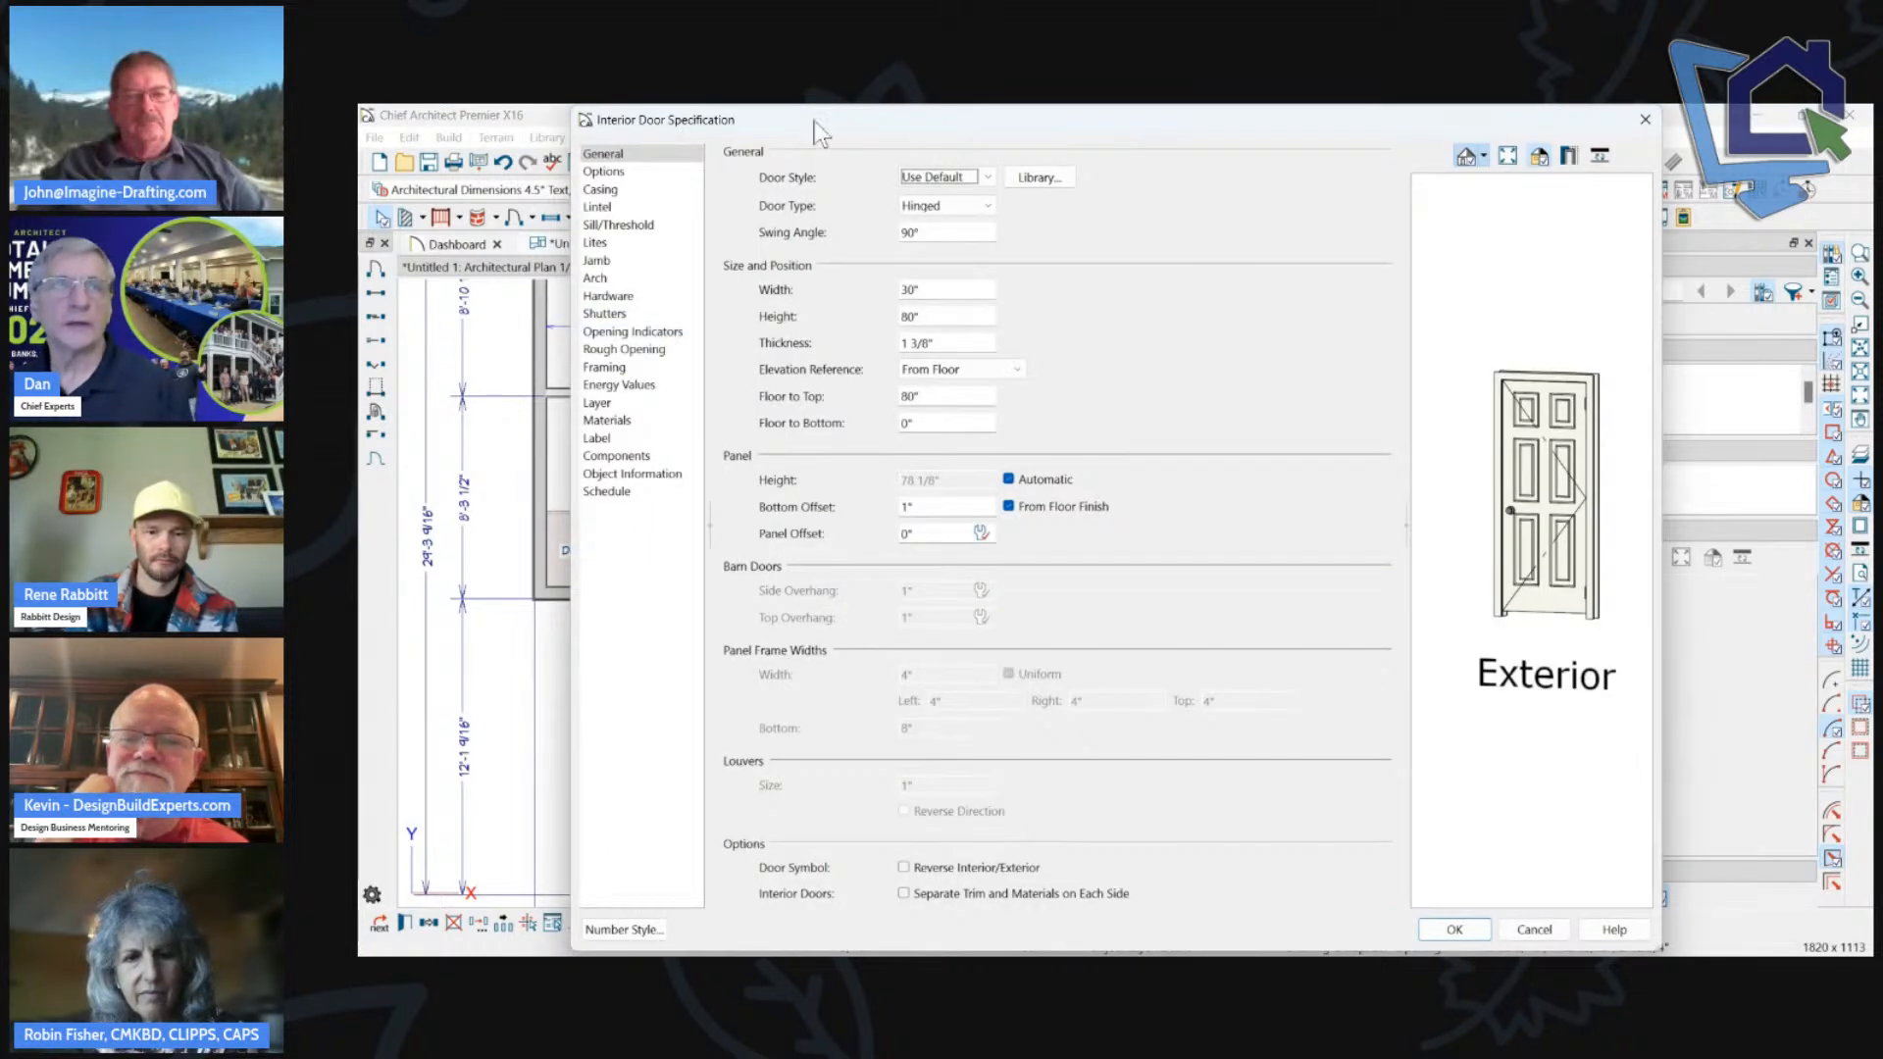
left_click(649, 350)
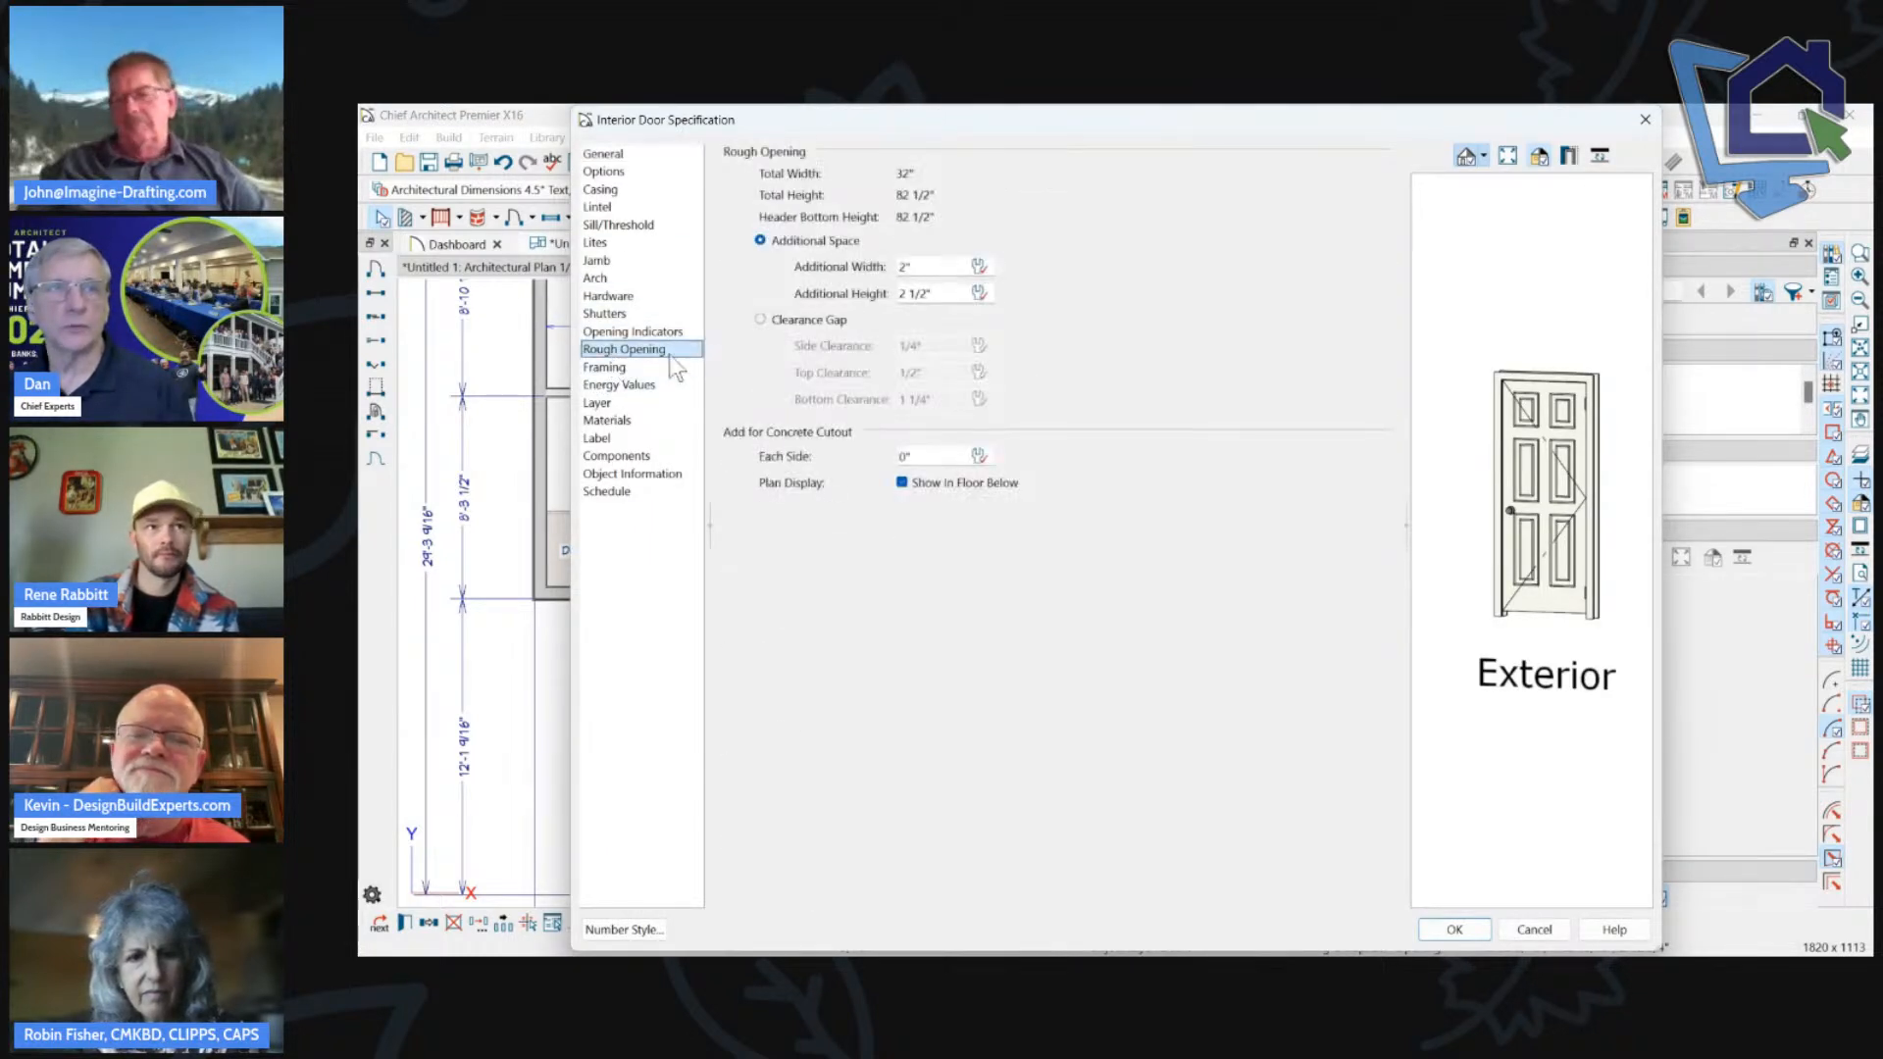
left_click(647, 368)
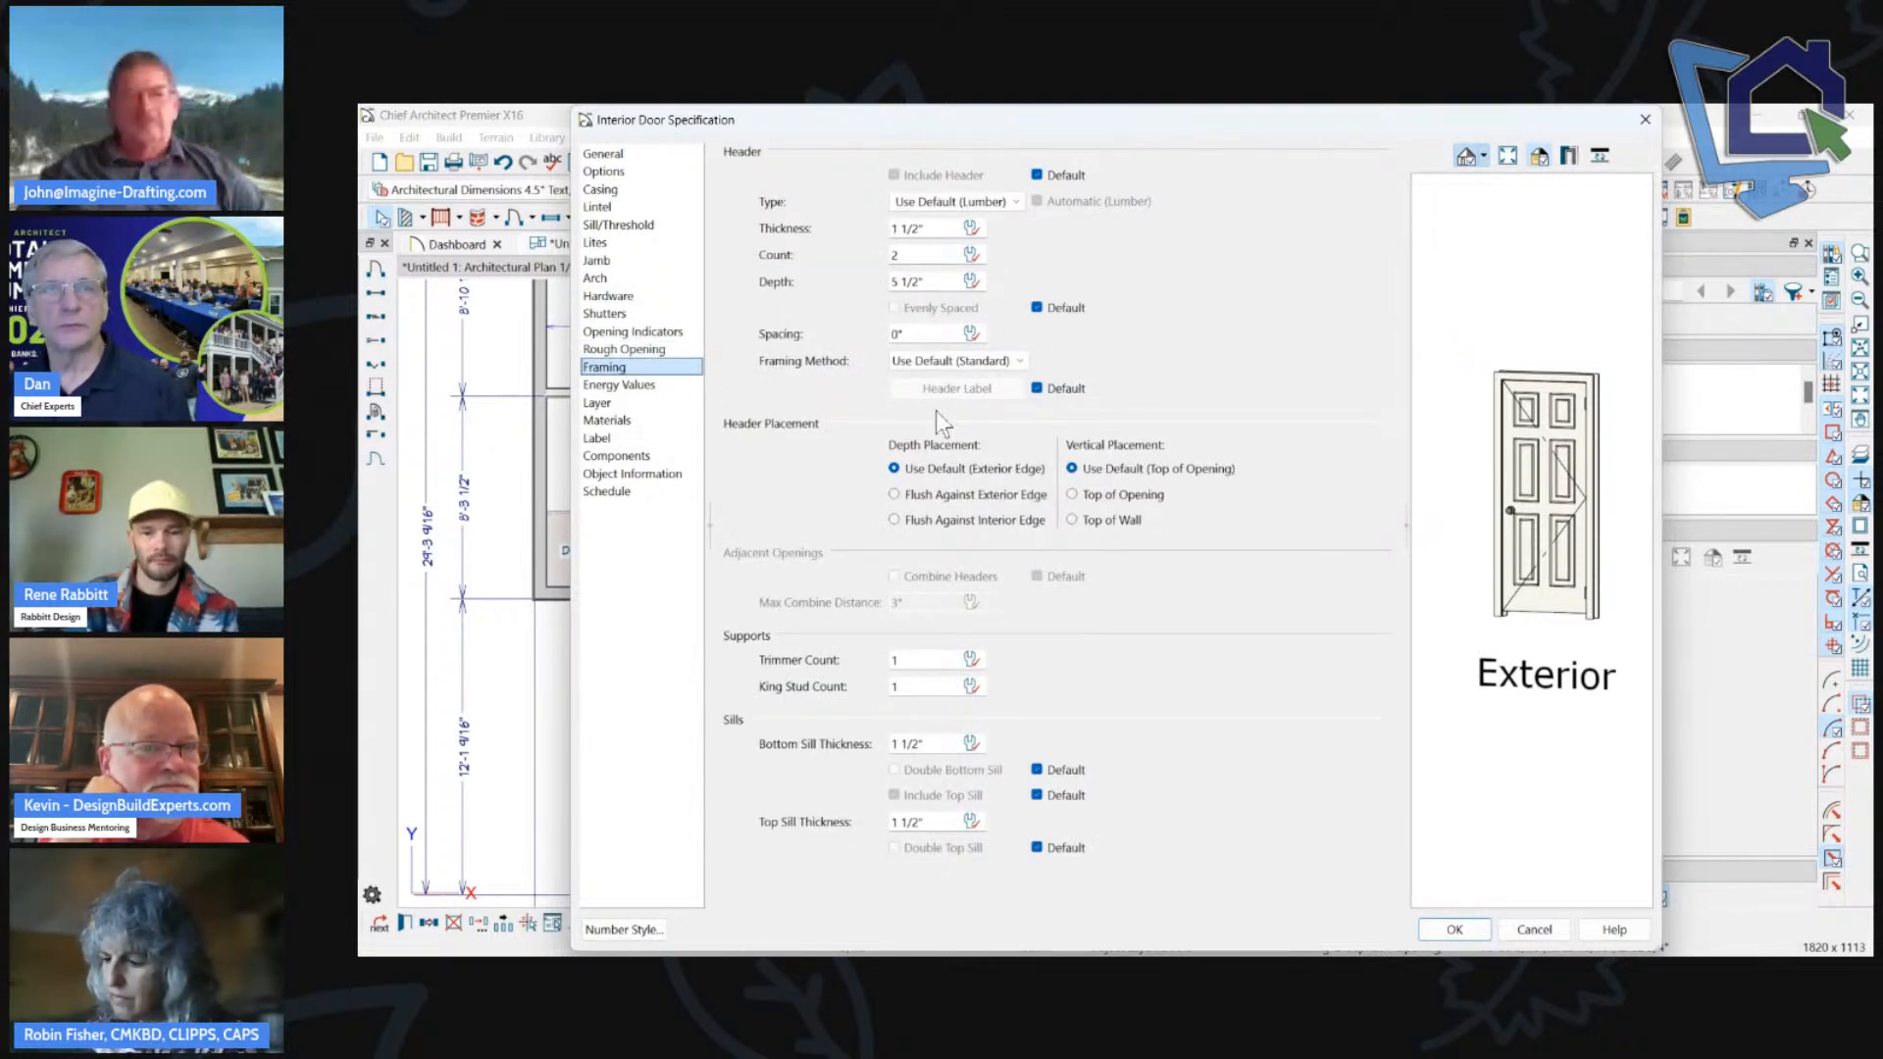
left_click(1018, 362)
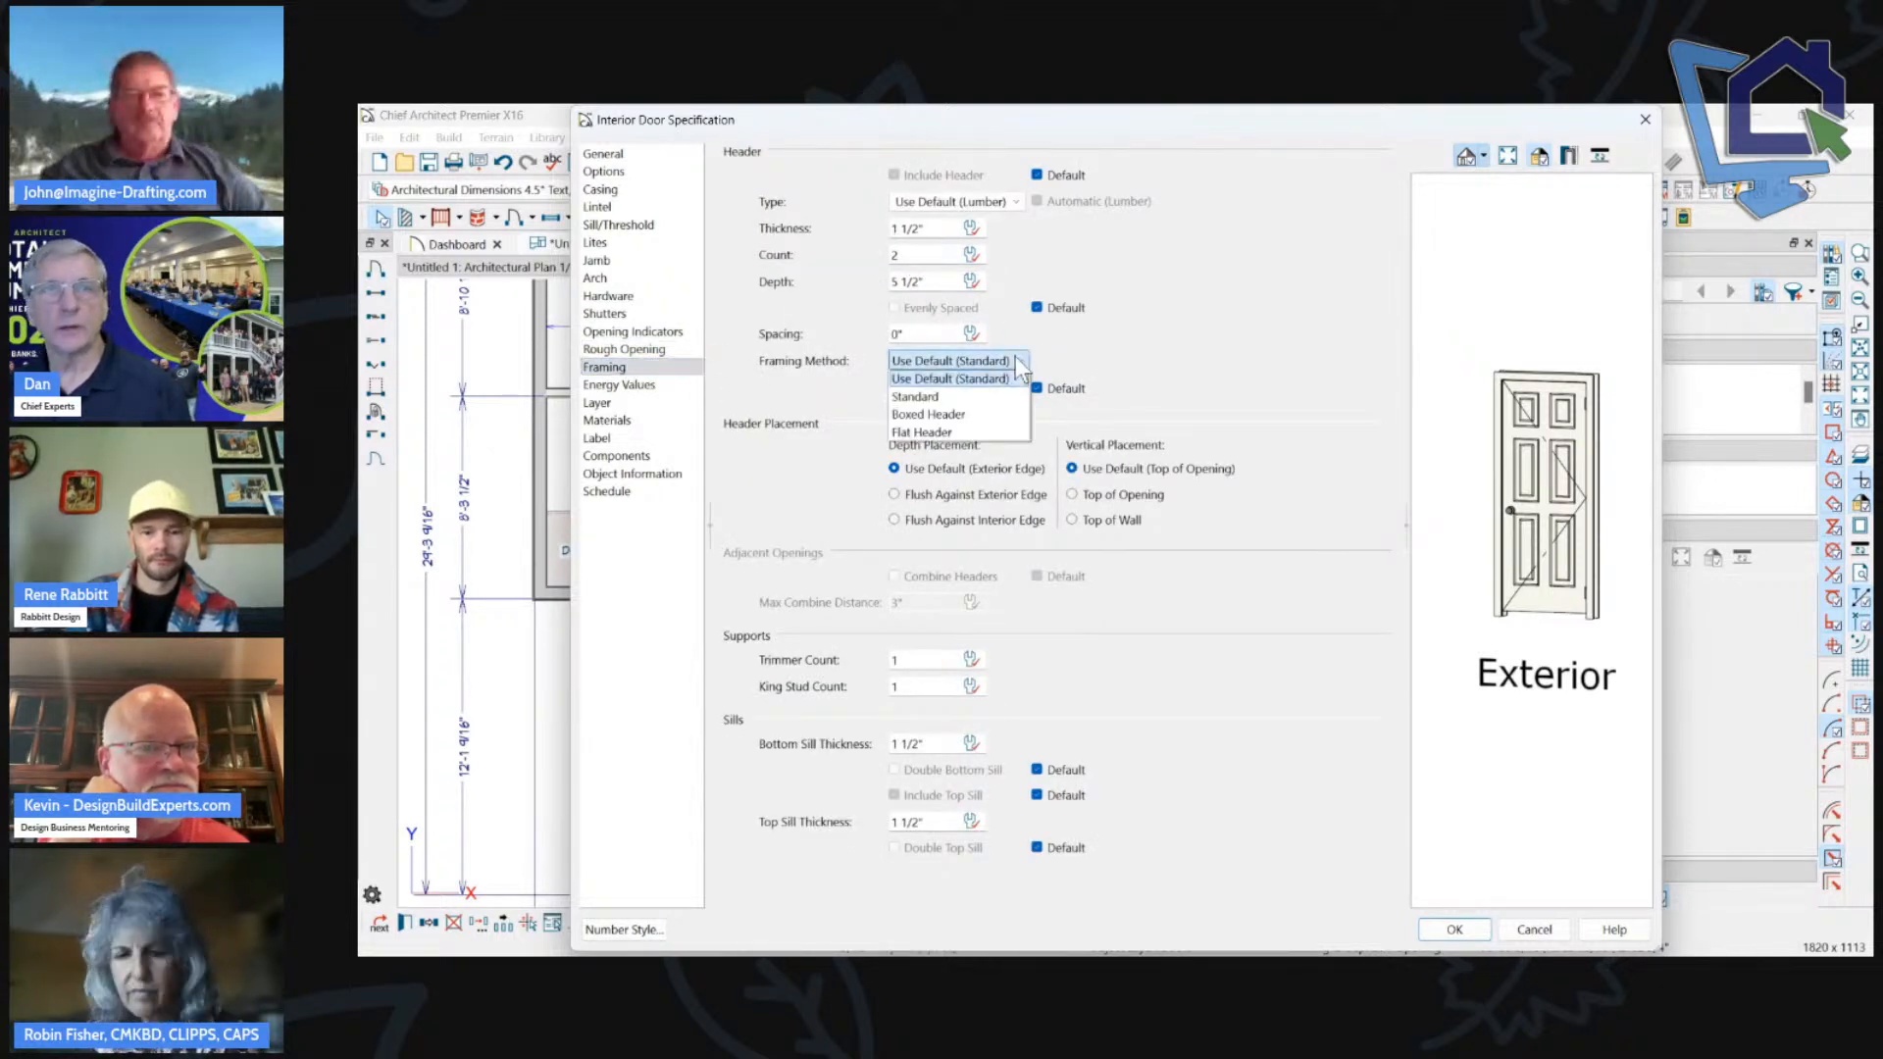
left_click(946, 433)
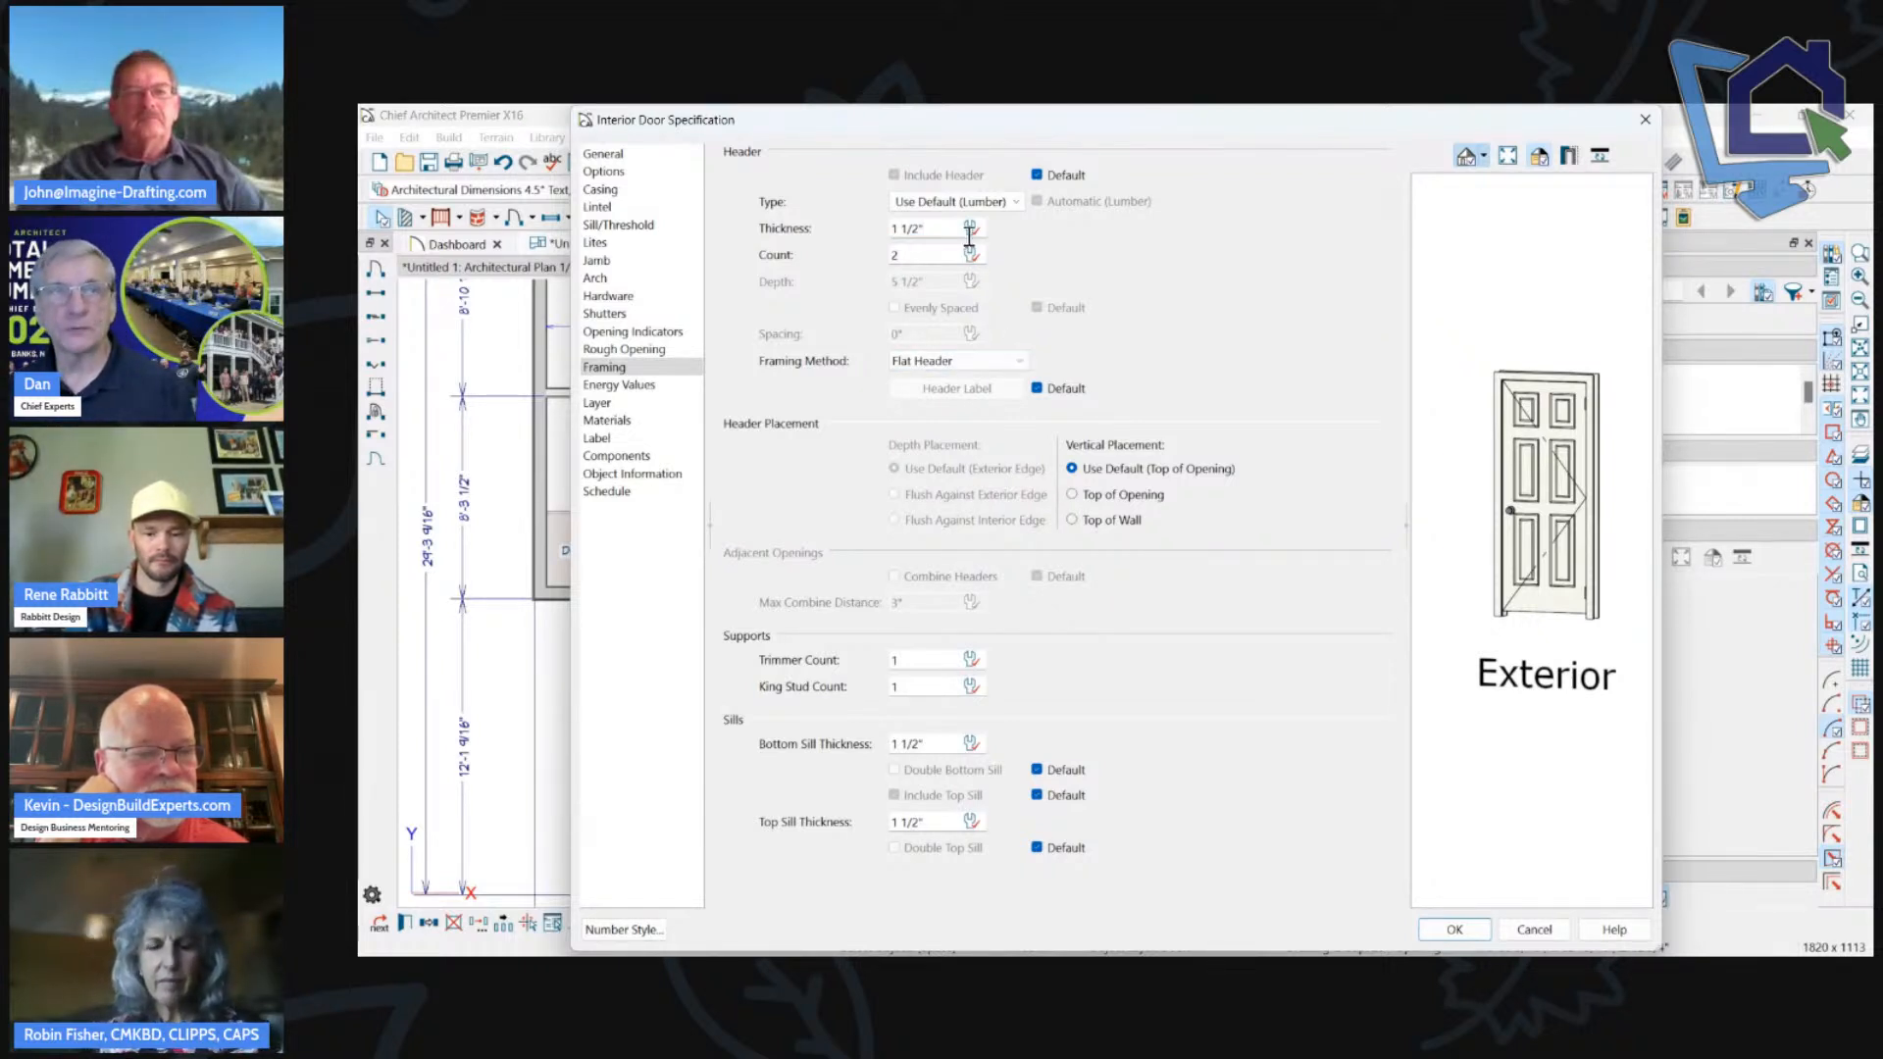
left_click_drag(1227, 124, 1240, 125)
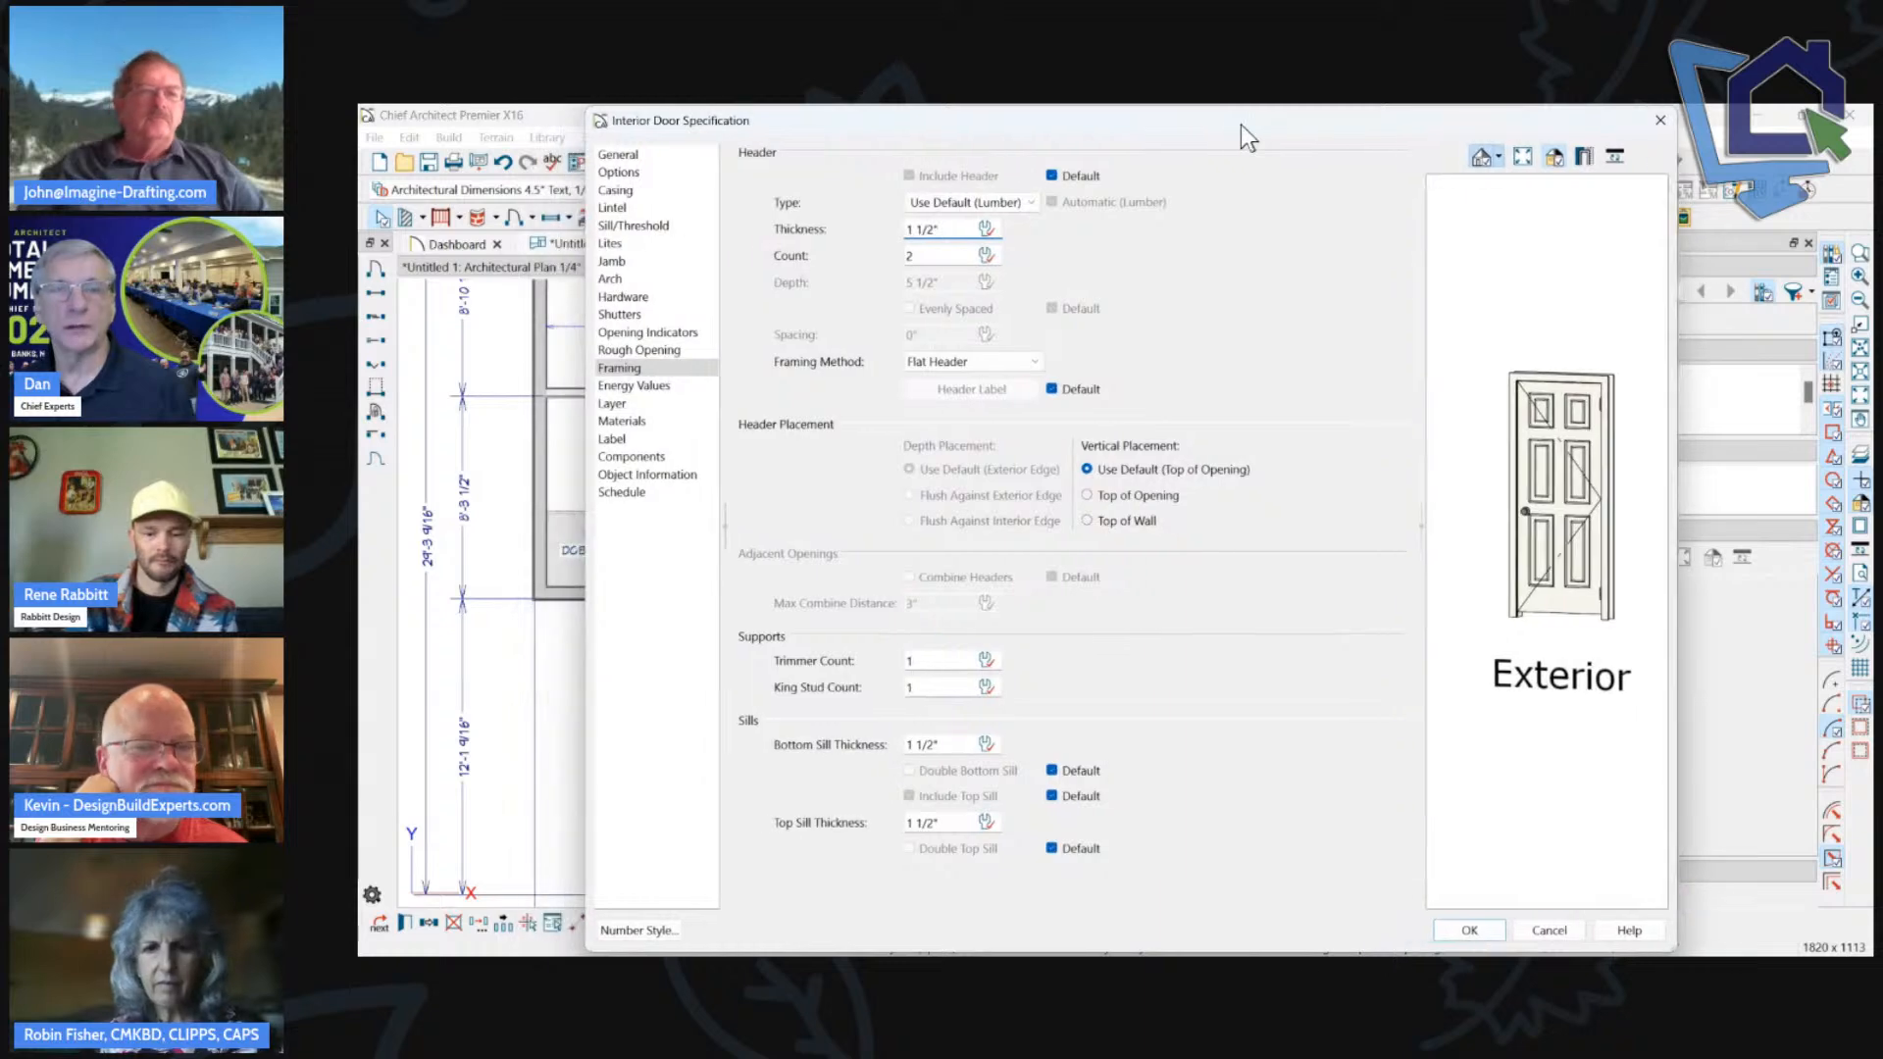
left_click(1491, 934)
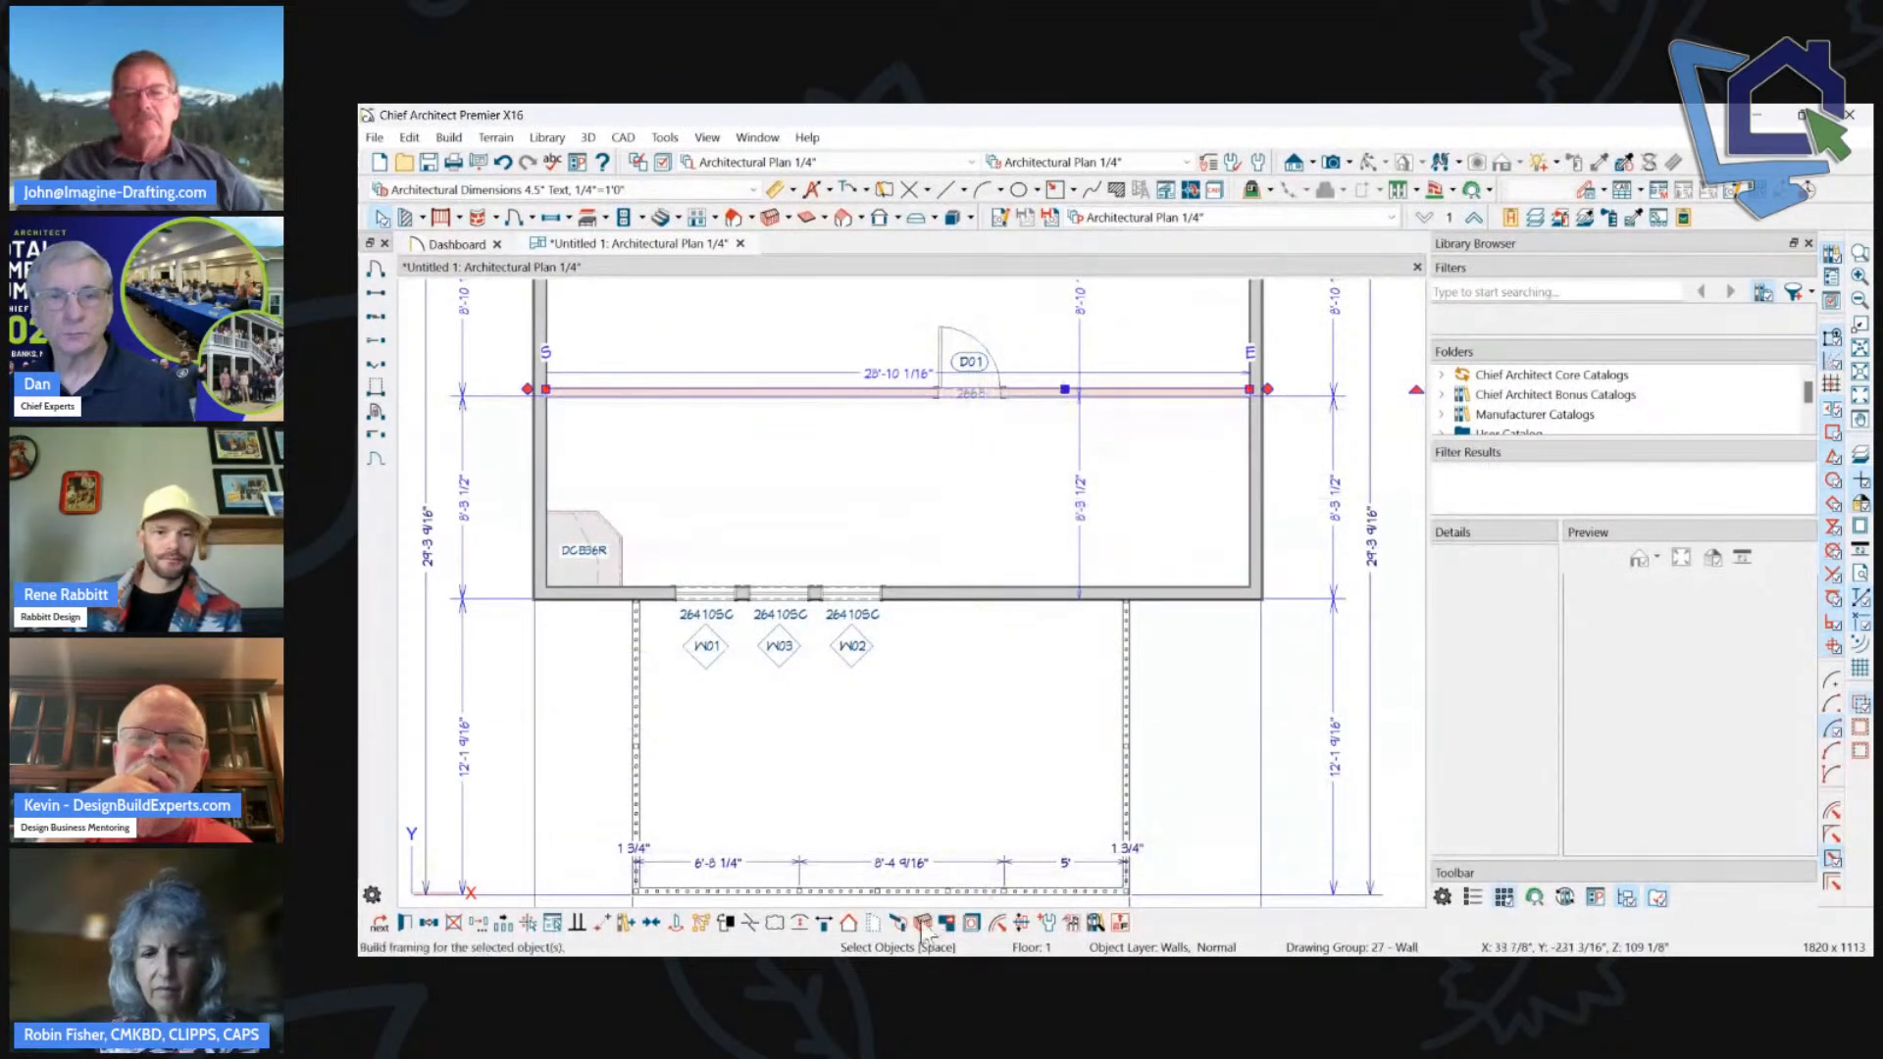
Build the interior wall's framing with the Framing, Headers layer displayed and examine the door header in the wall detail.
left_click(922, 923)
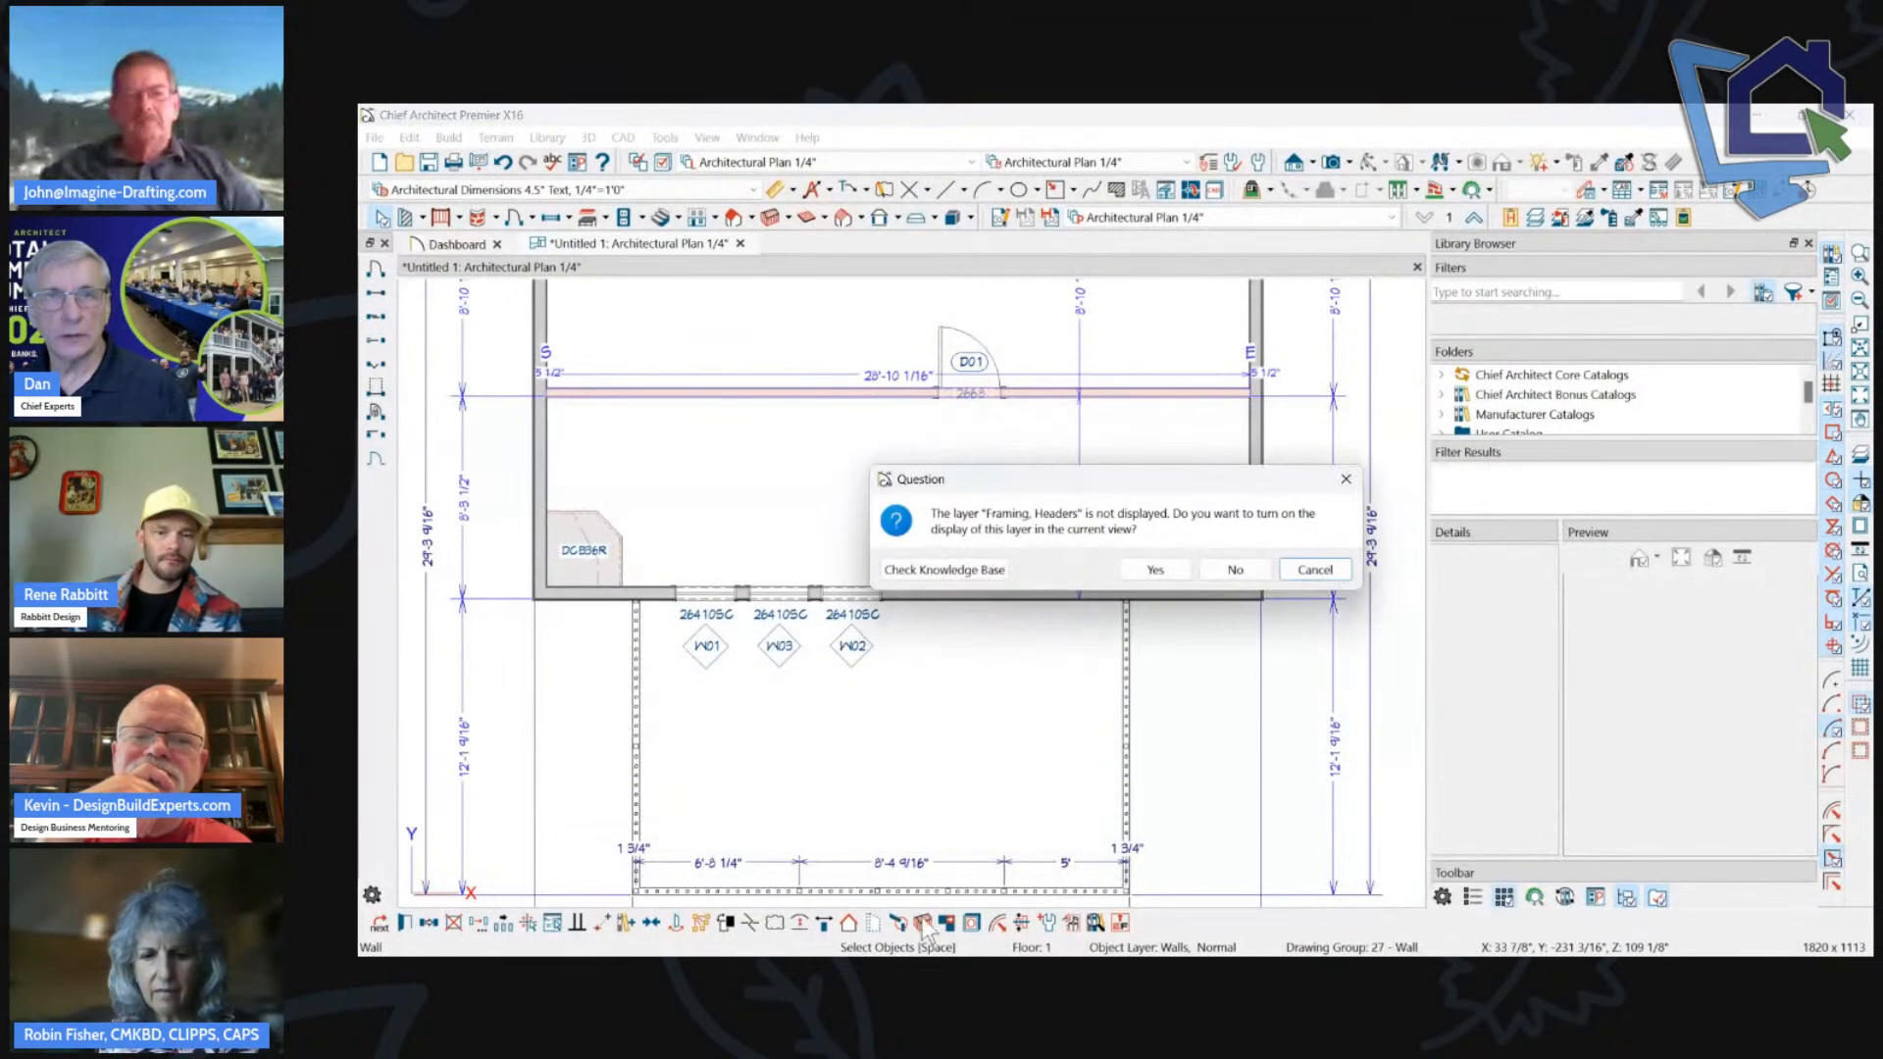
left_click(1145, 570)
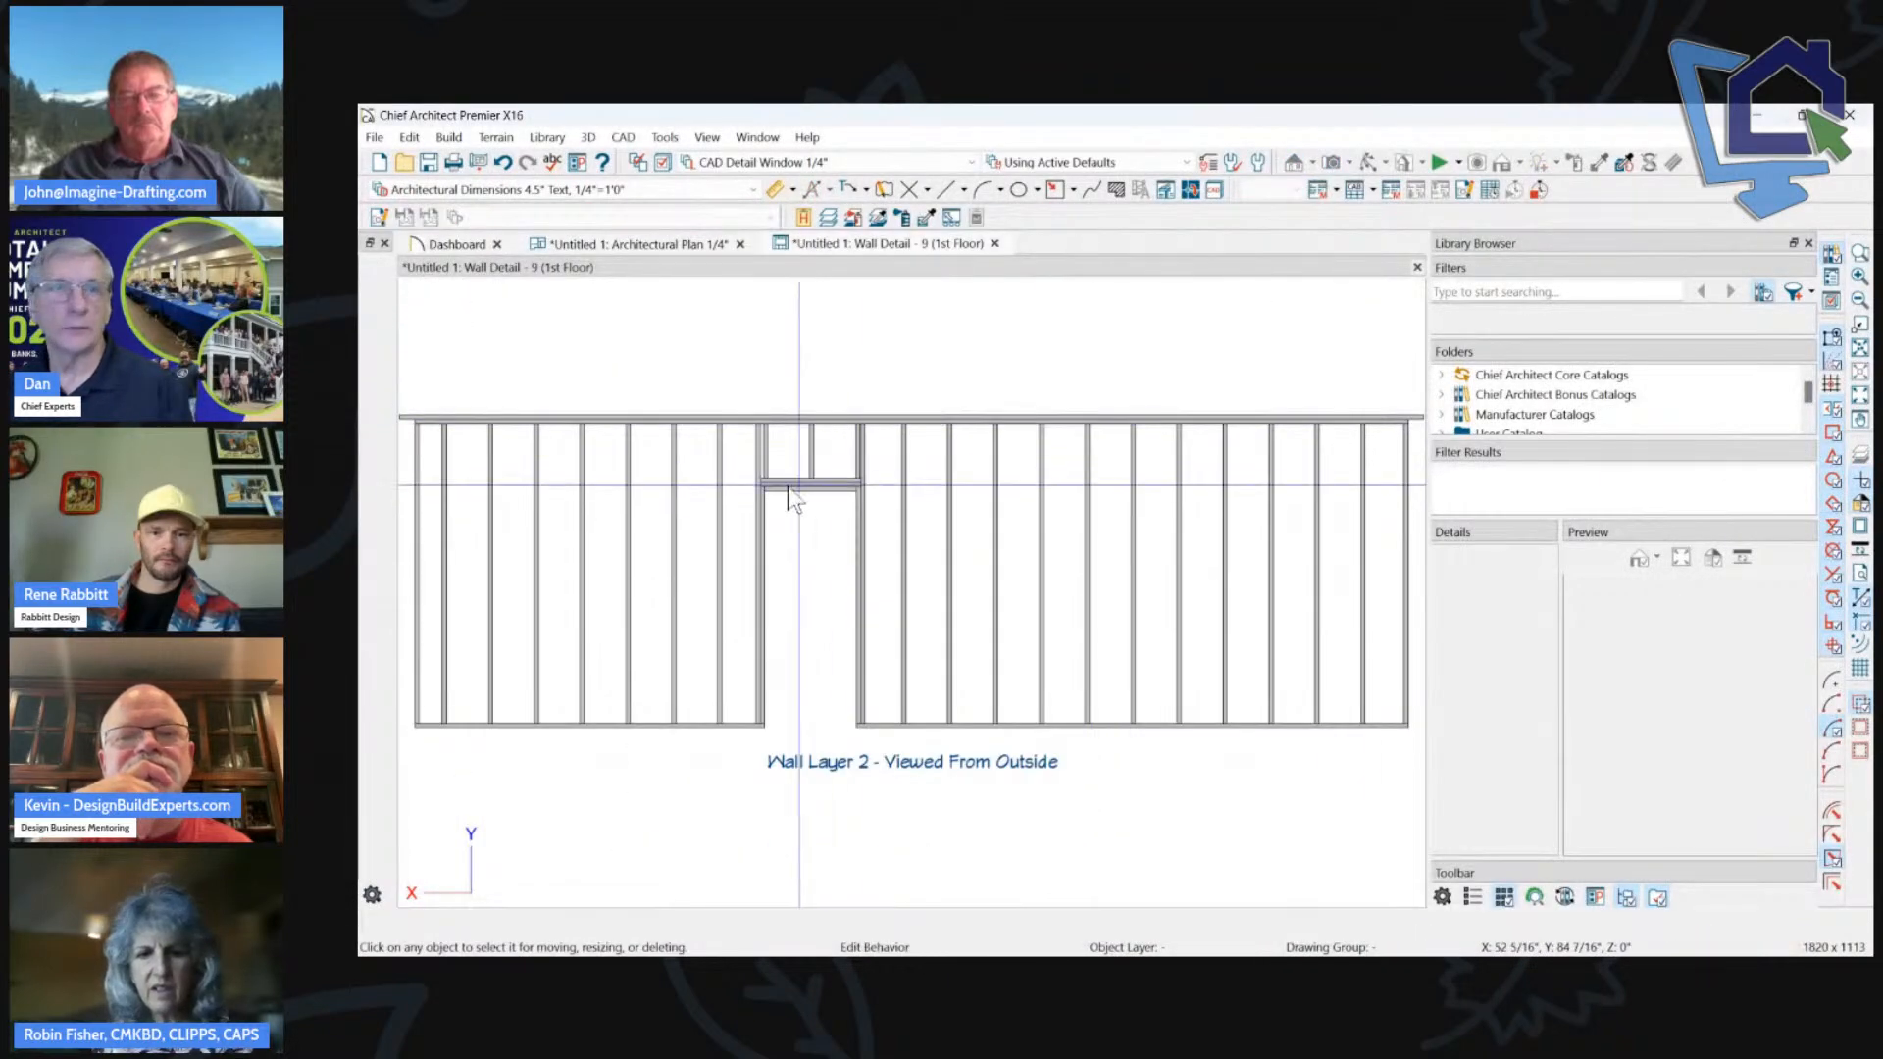
scroll(790, 509, "up", 4)
scroll(785, 500, "up", 4)
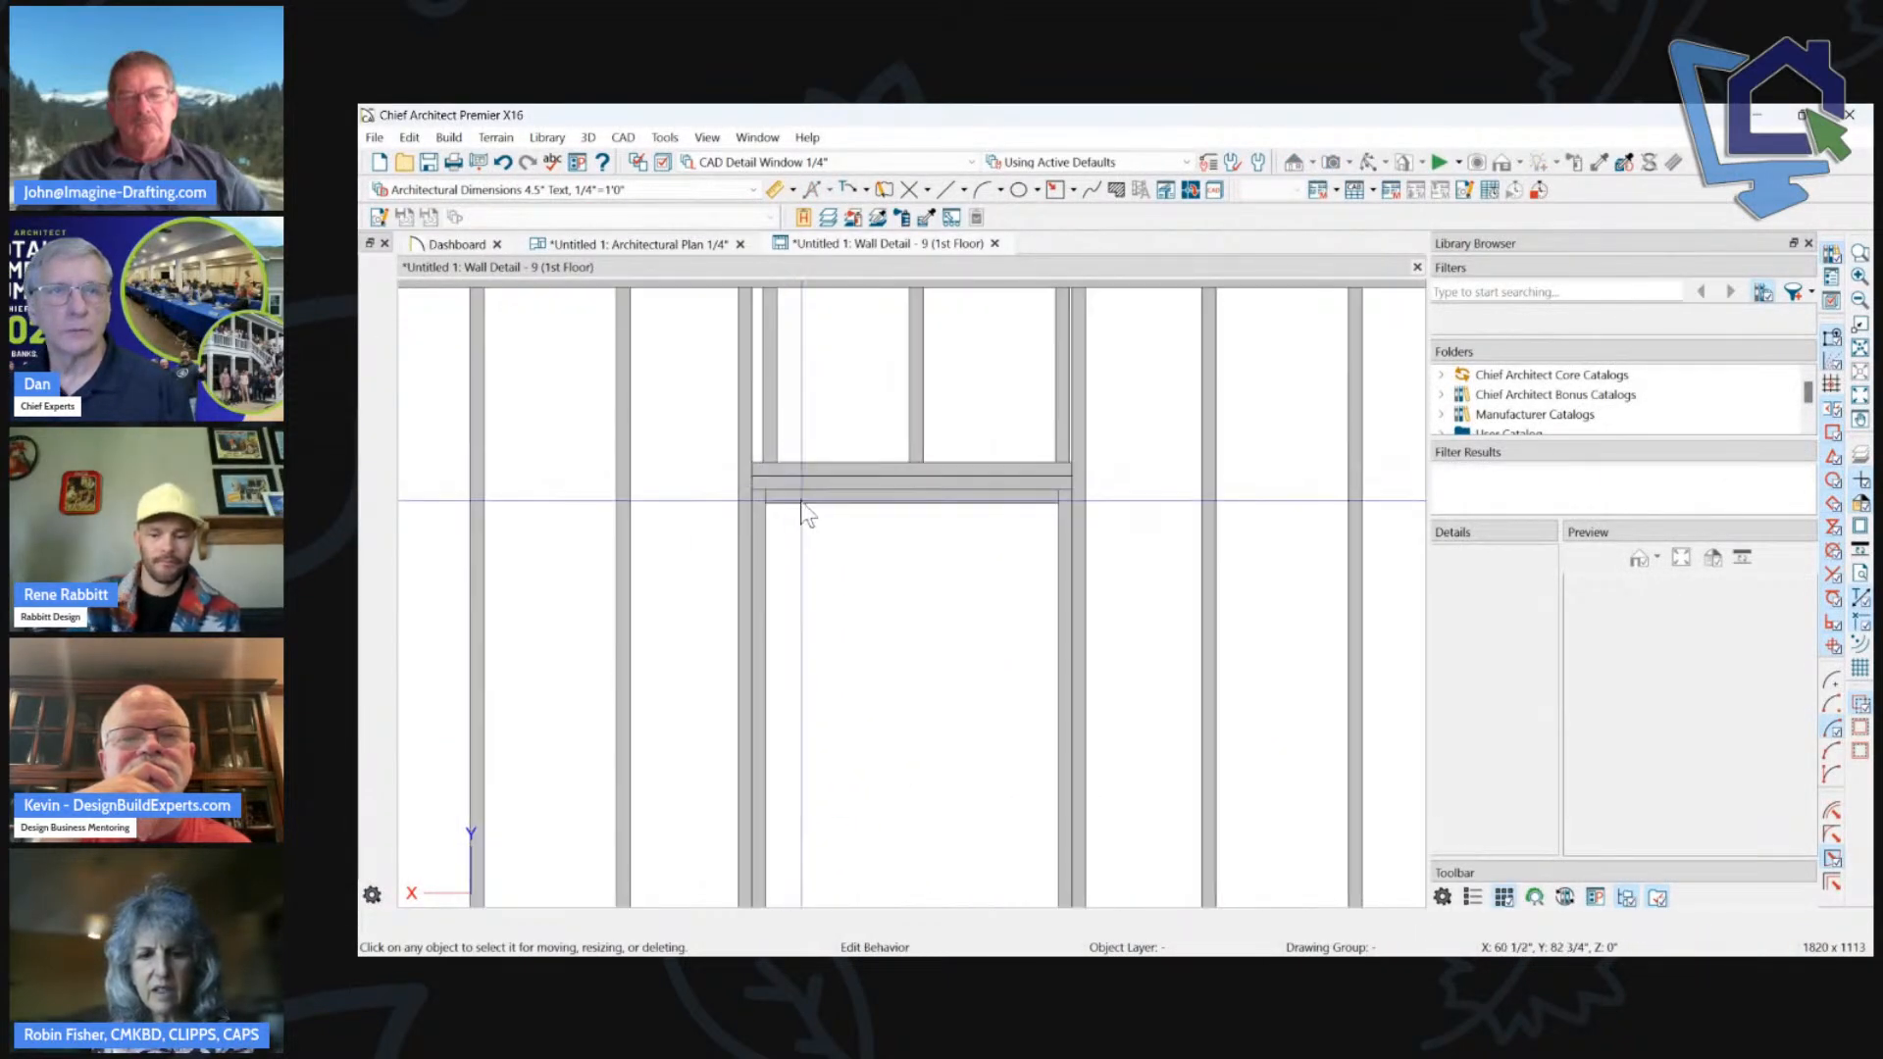
left_click(812, 500)
scroll(956, 420, "down", 1)
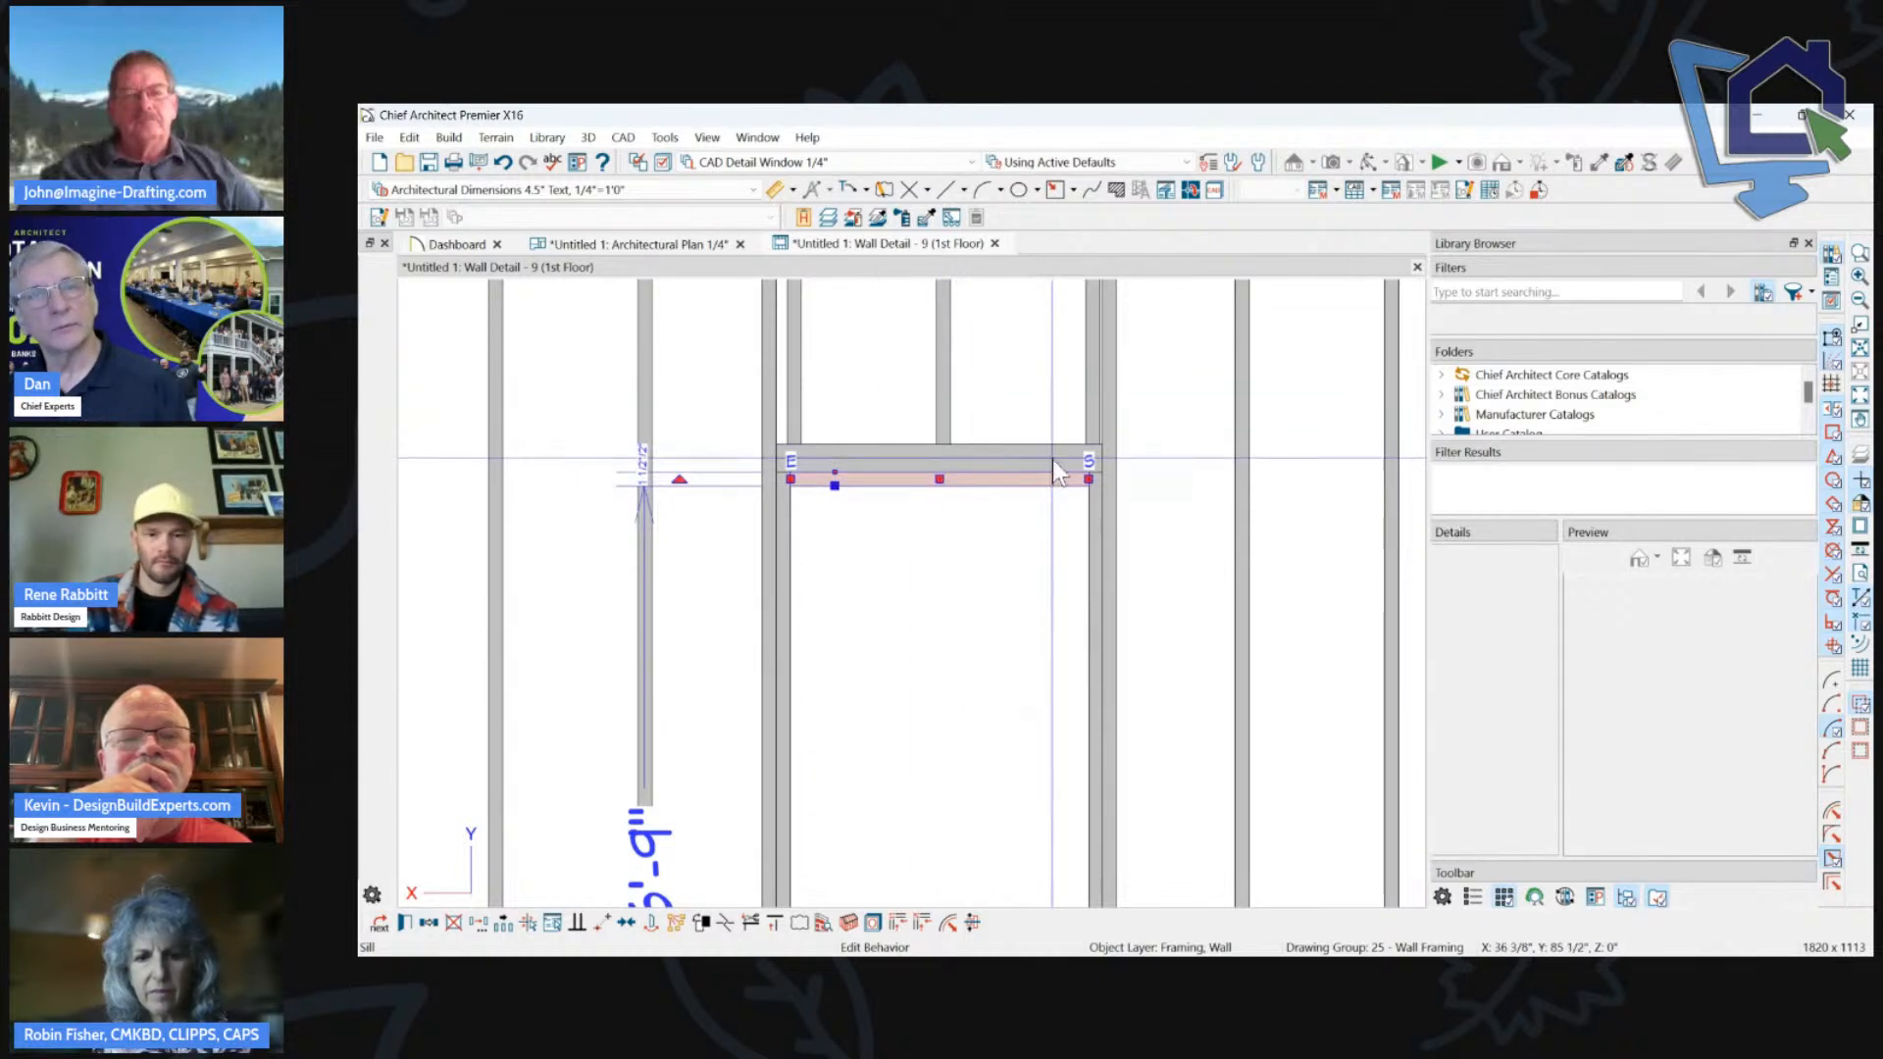
scroll(1043, 461, "down", 1)
key("Escape")
scroll(1040, 432, "down", 4)
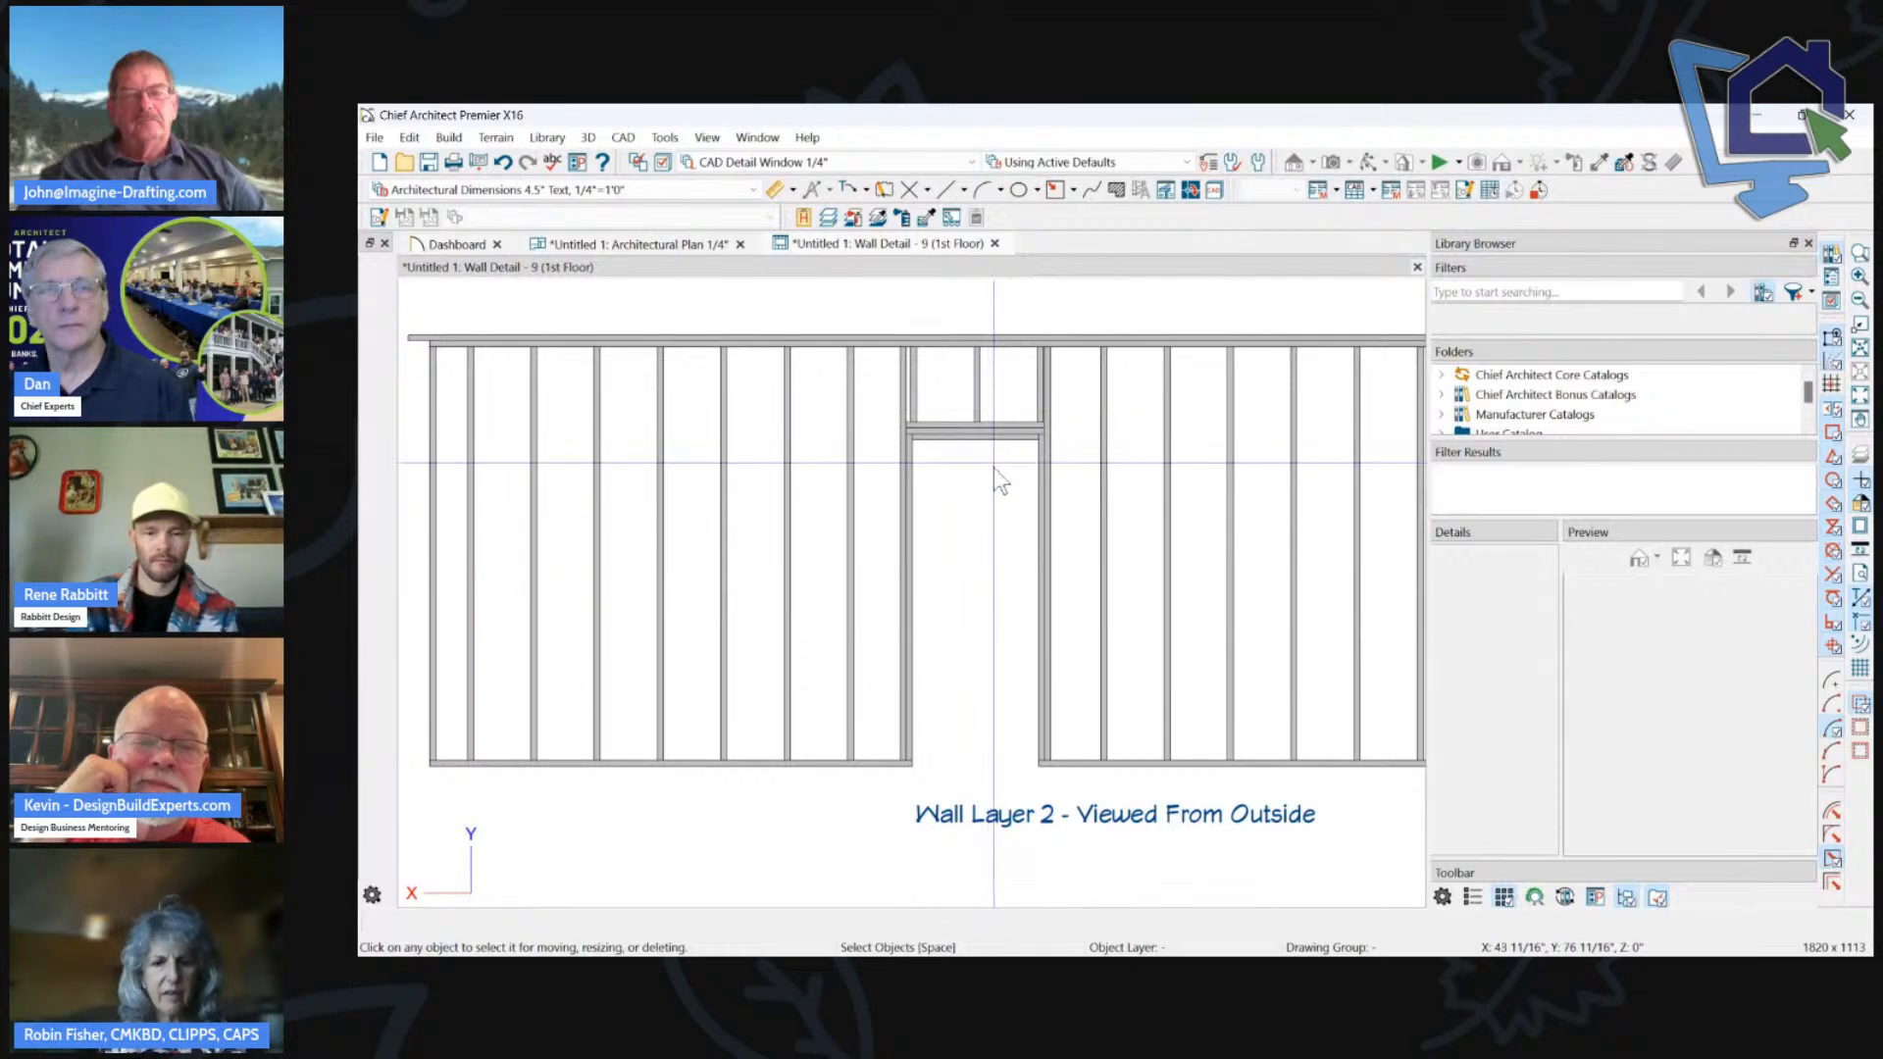
scroll(996, 469, "down", 2)
Shift several studs beside the door opening out of position in the wall detail and rebuild the wall's framing.
left_click(1076, 547)
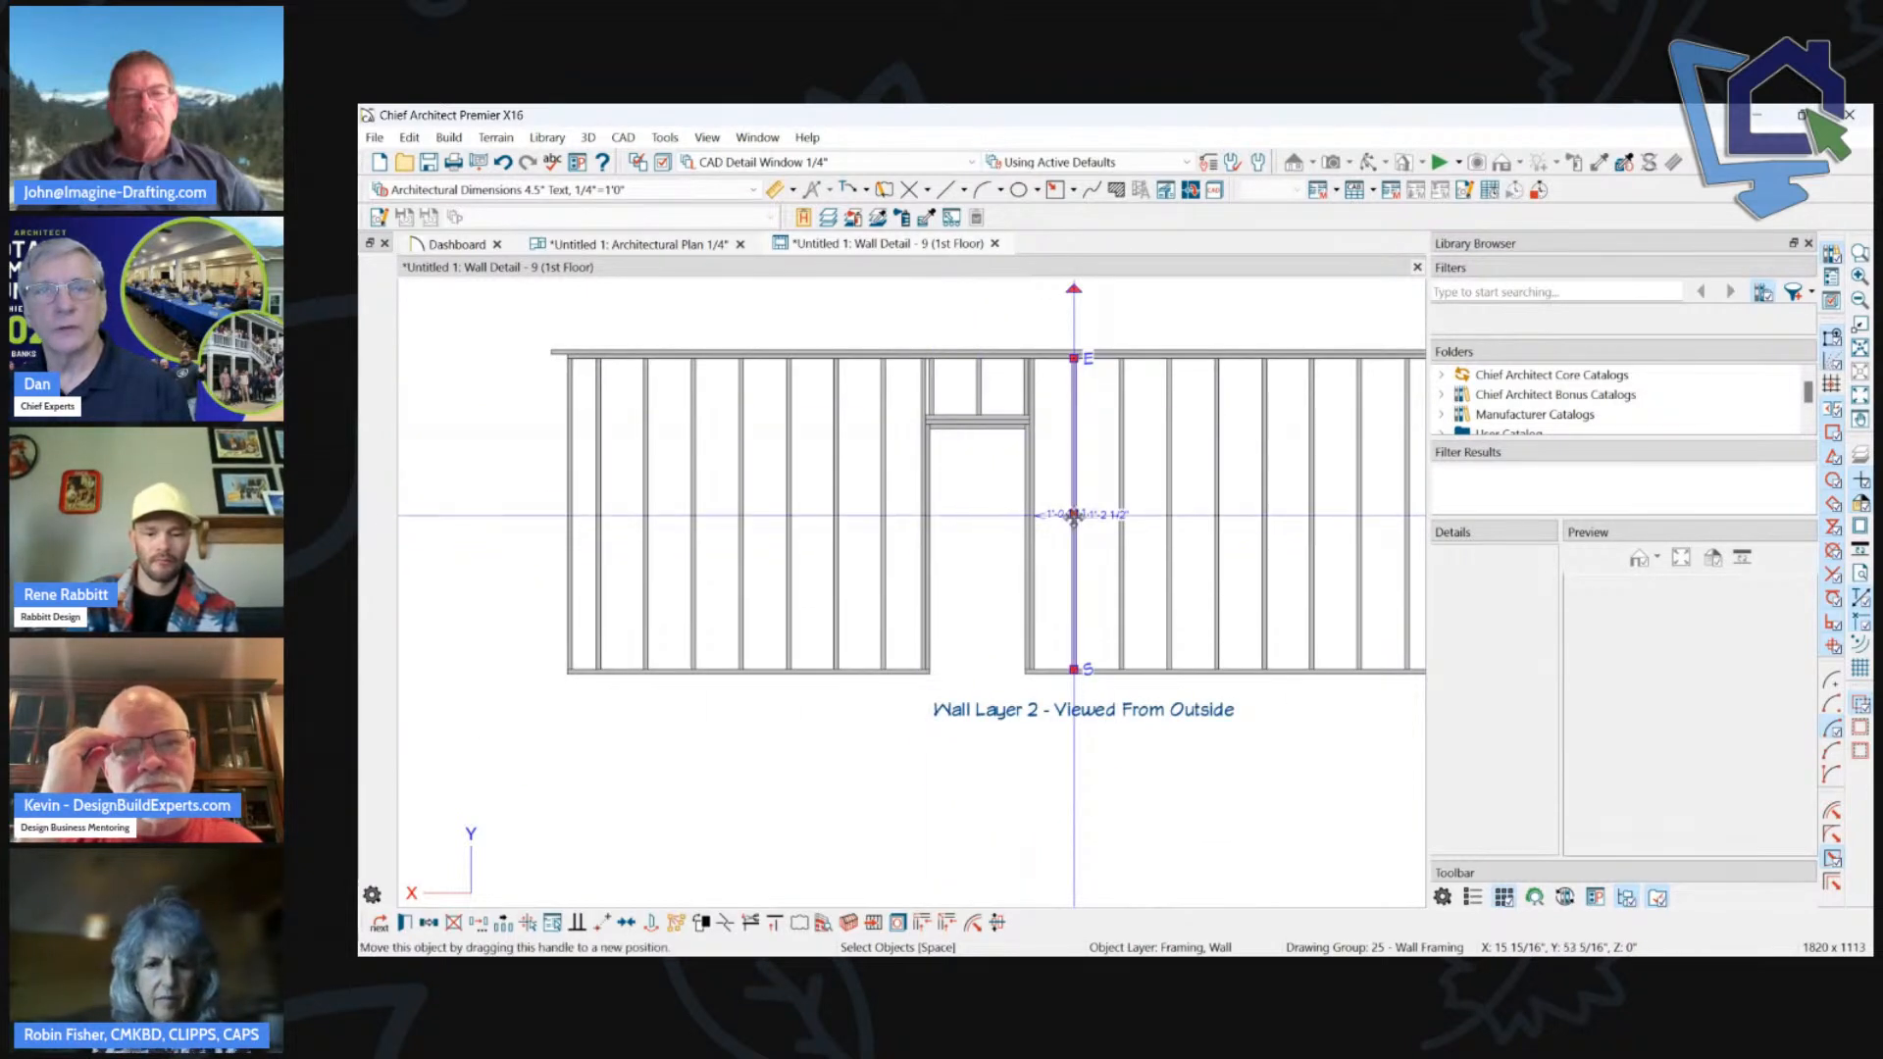
left_click_drag(1074, 513, 1270, 514)
left_click(1174, 315)
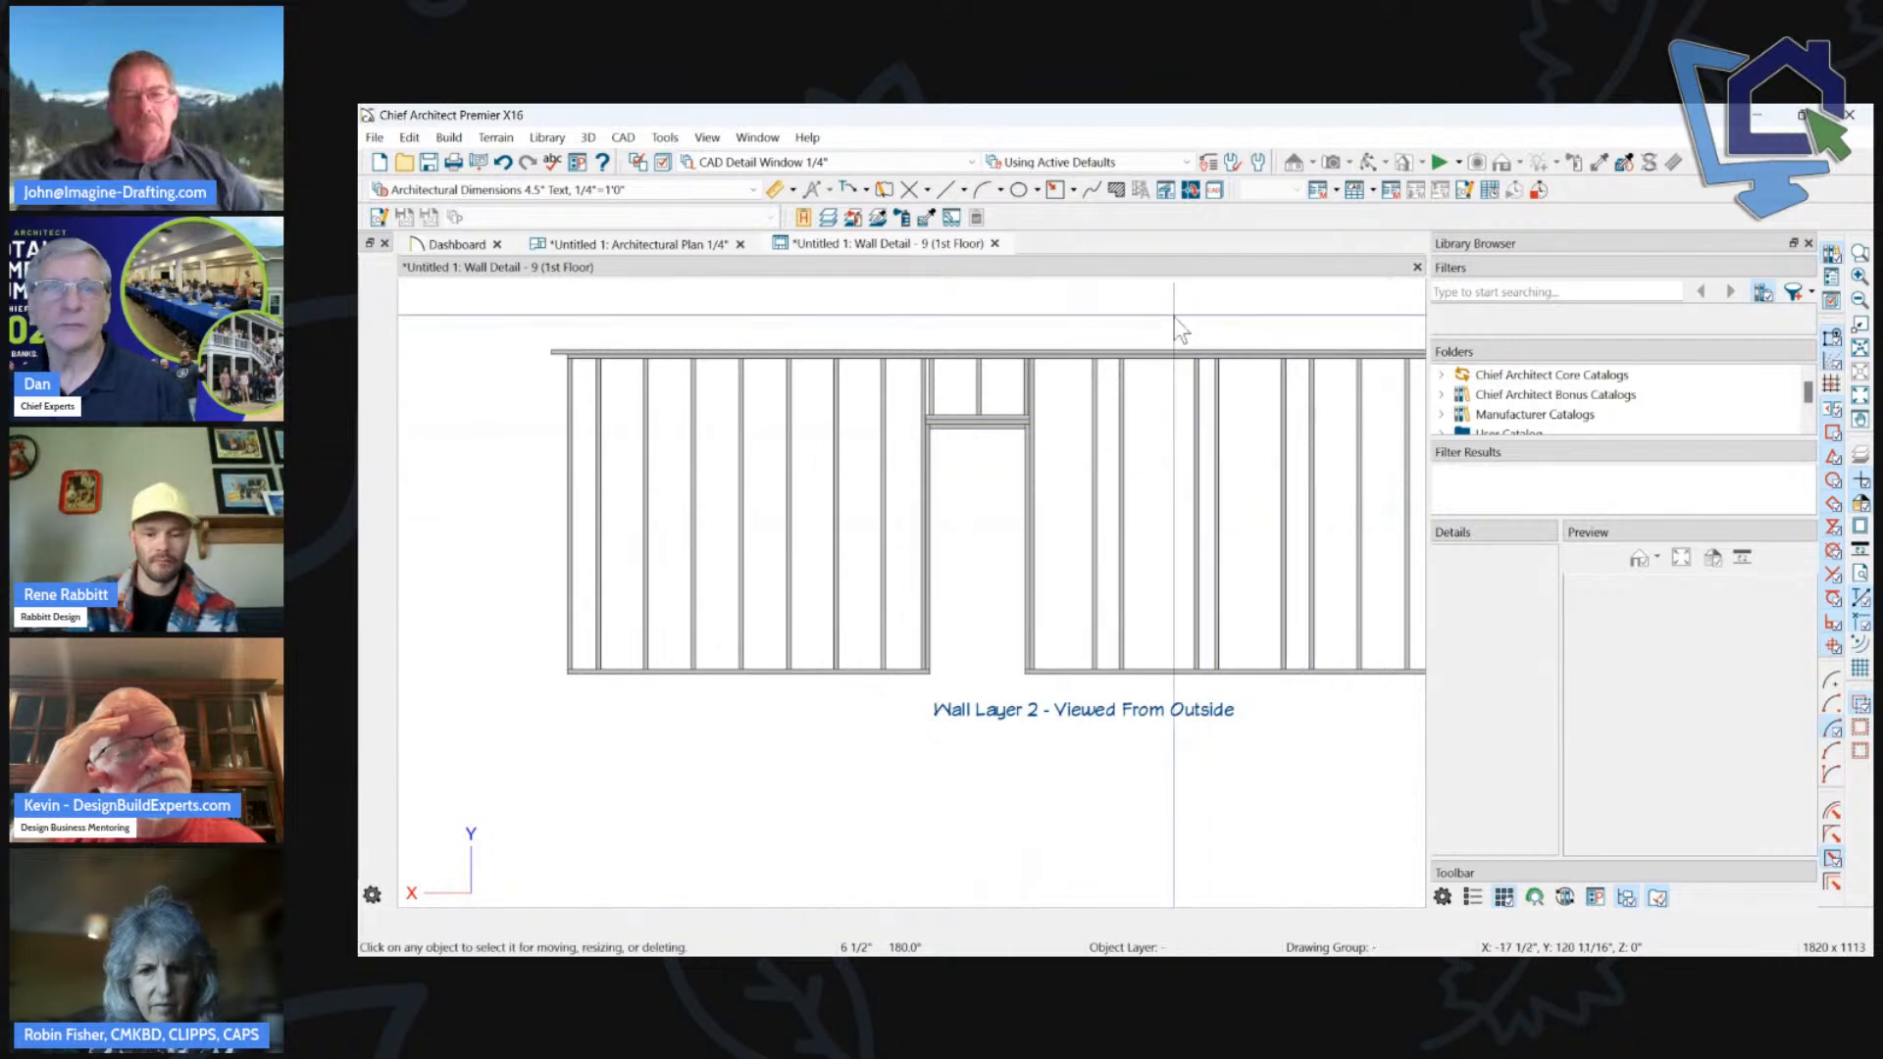
scroll(947, 333, "up", 2)
scroll(947, 333, "down", 3)
scroll(850, 412, "down", 1)
scroll(922, 429, "down", 1)
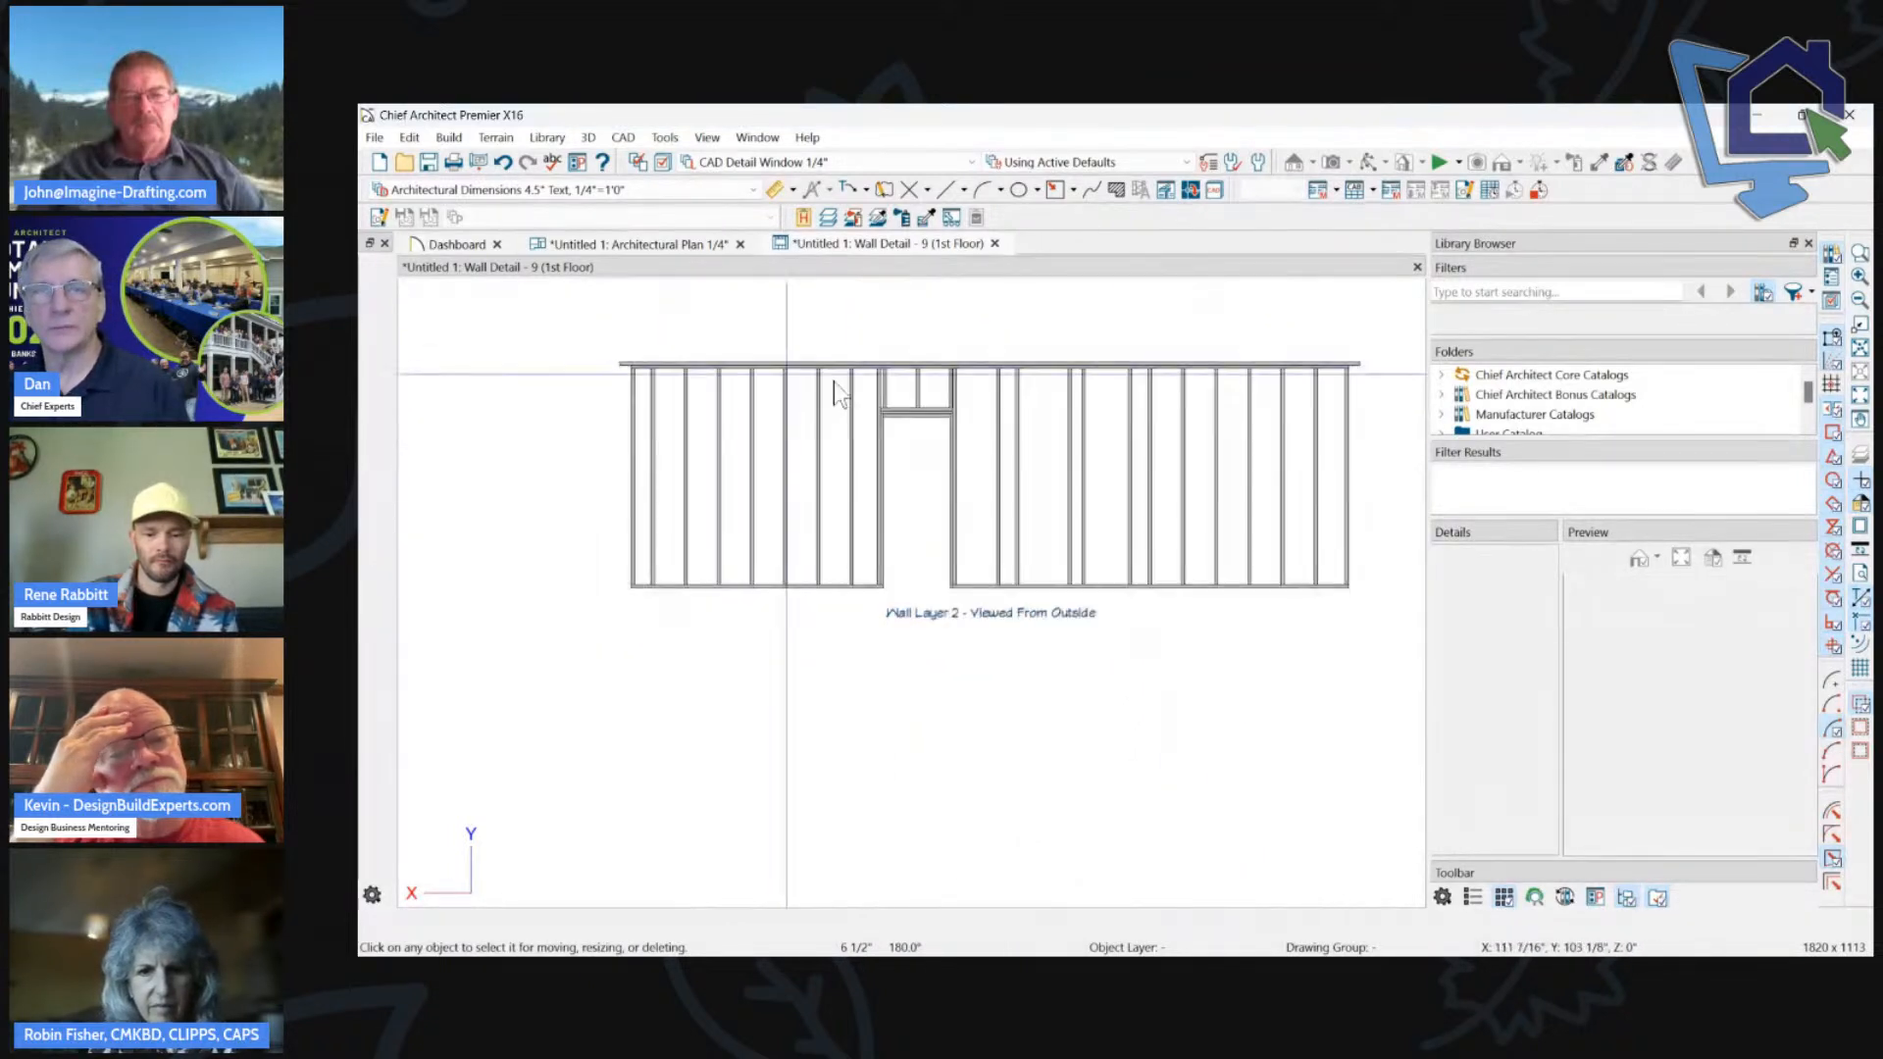
left_click(998, 481)
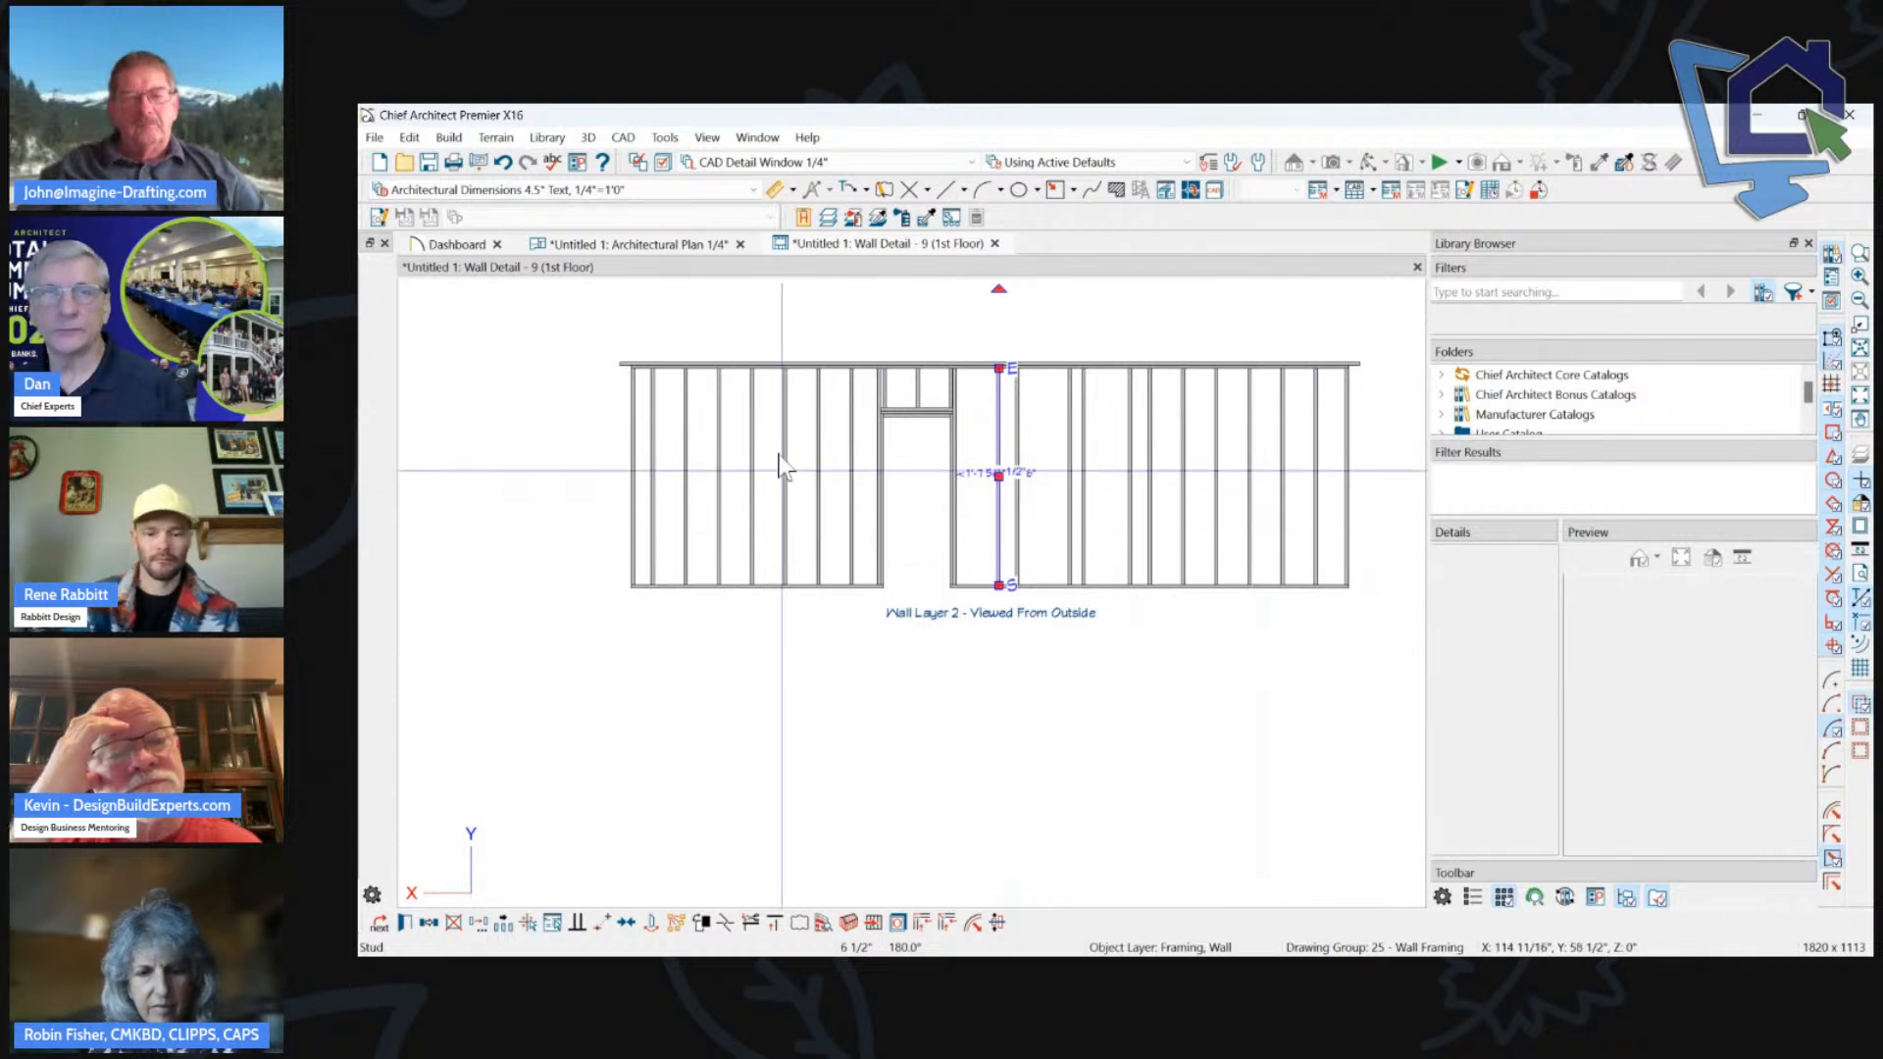
left_click(849, 926)
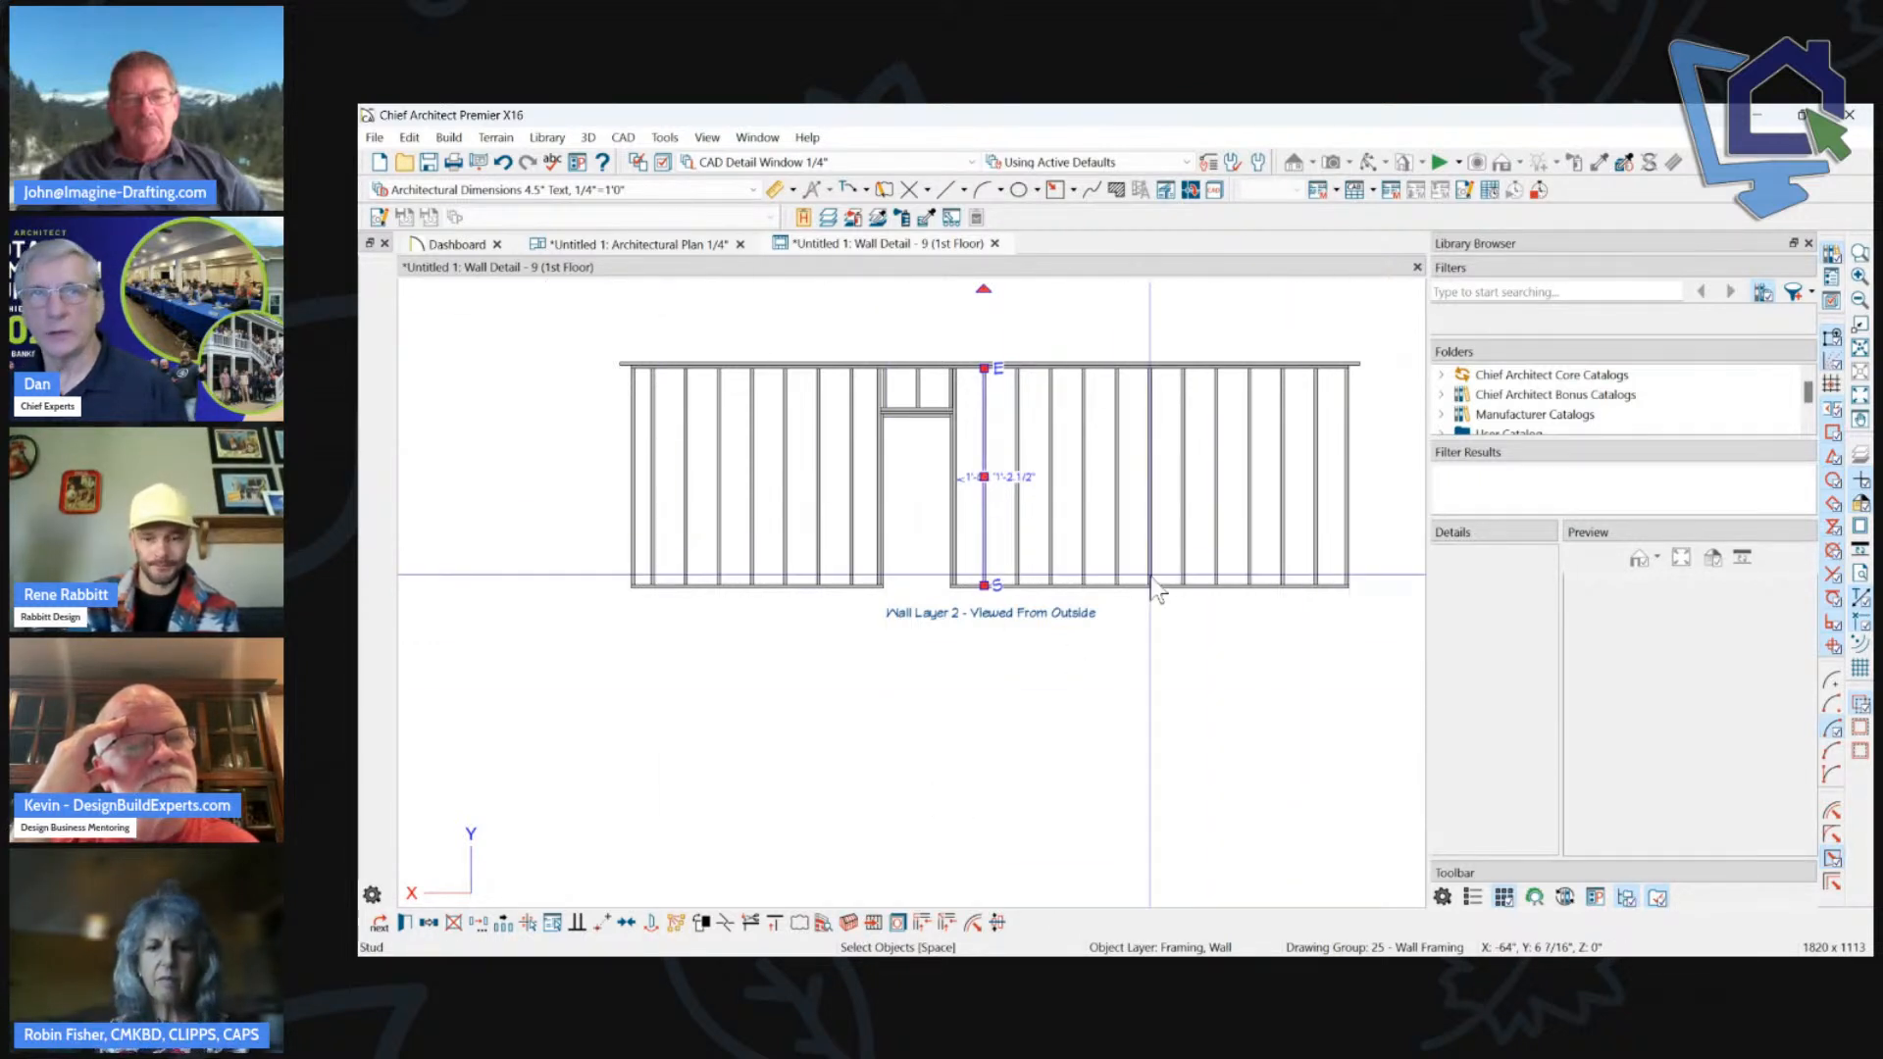
Delete six adjacent studs from the longer section beside the door and rebuild the wall's framing from a remaining stud.
left_click_drag(1053, 343, 1220, 491)
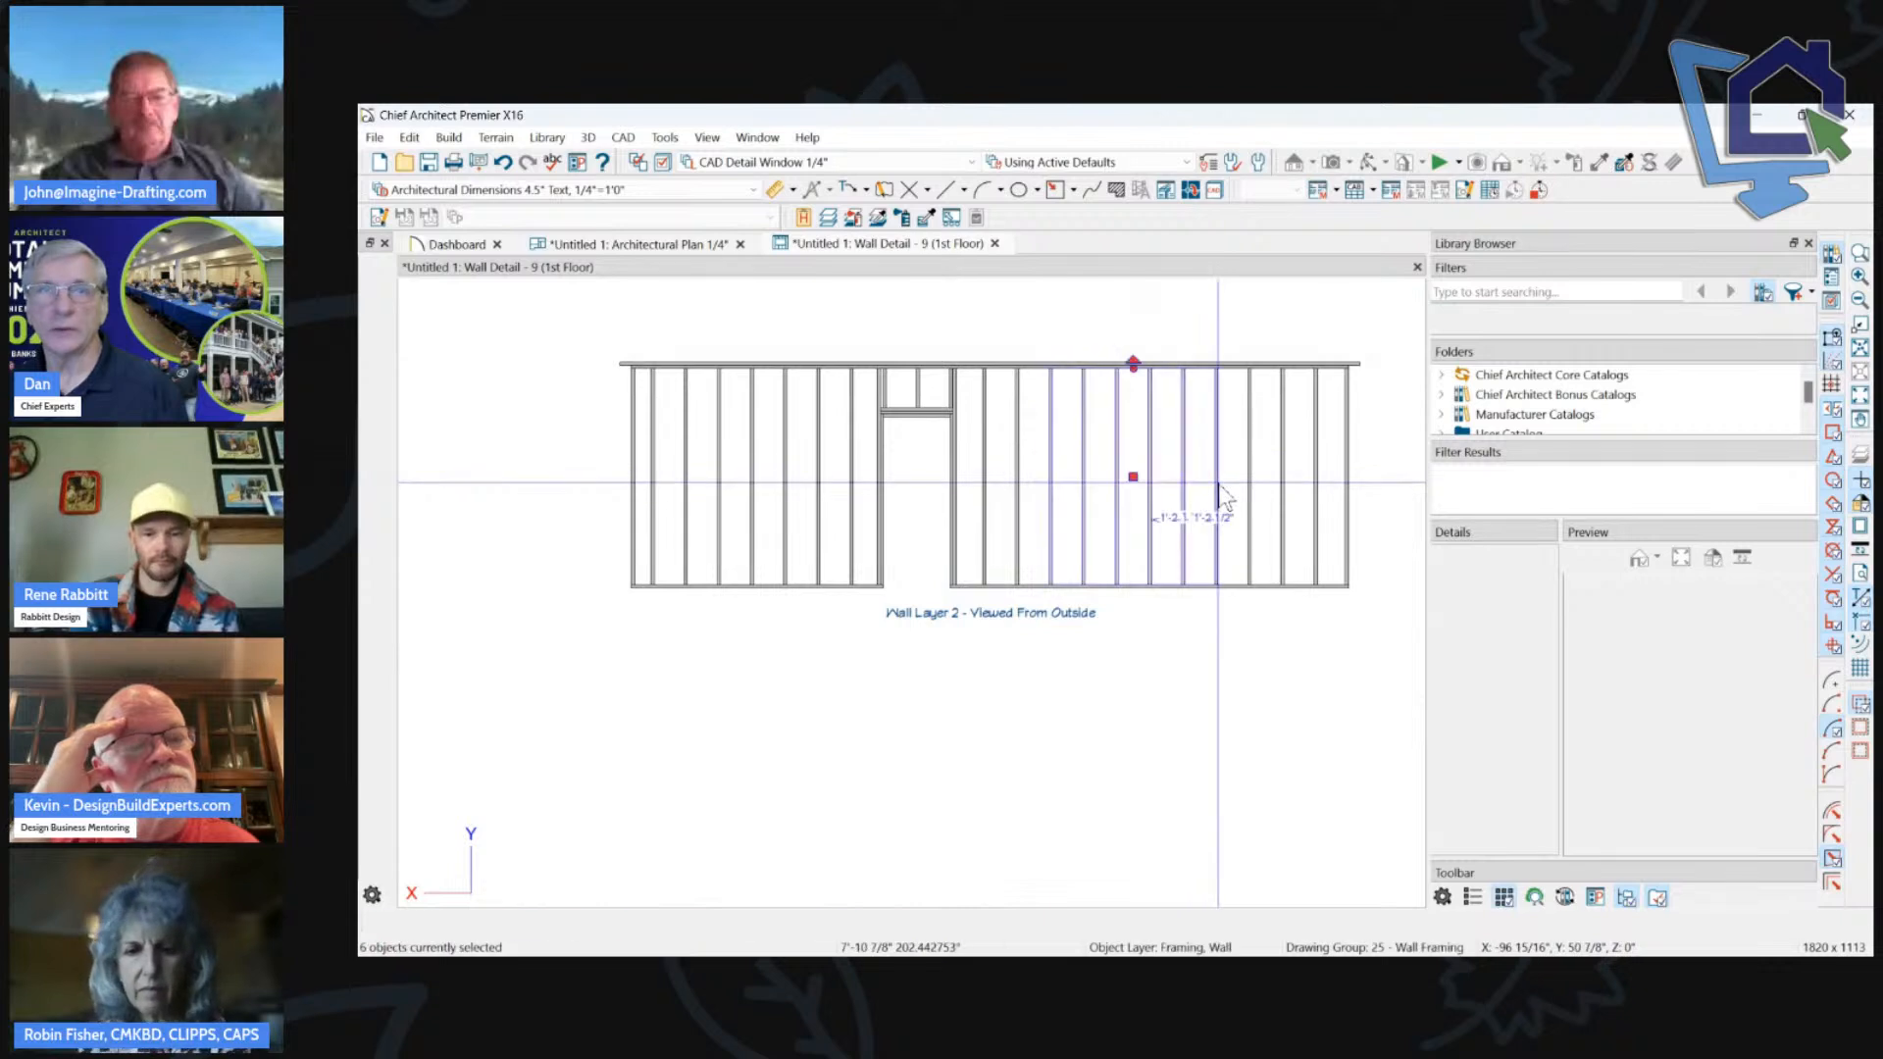
key("Delete")
left_click(1018, 437)
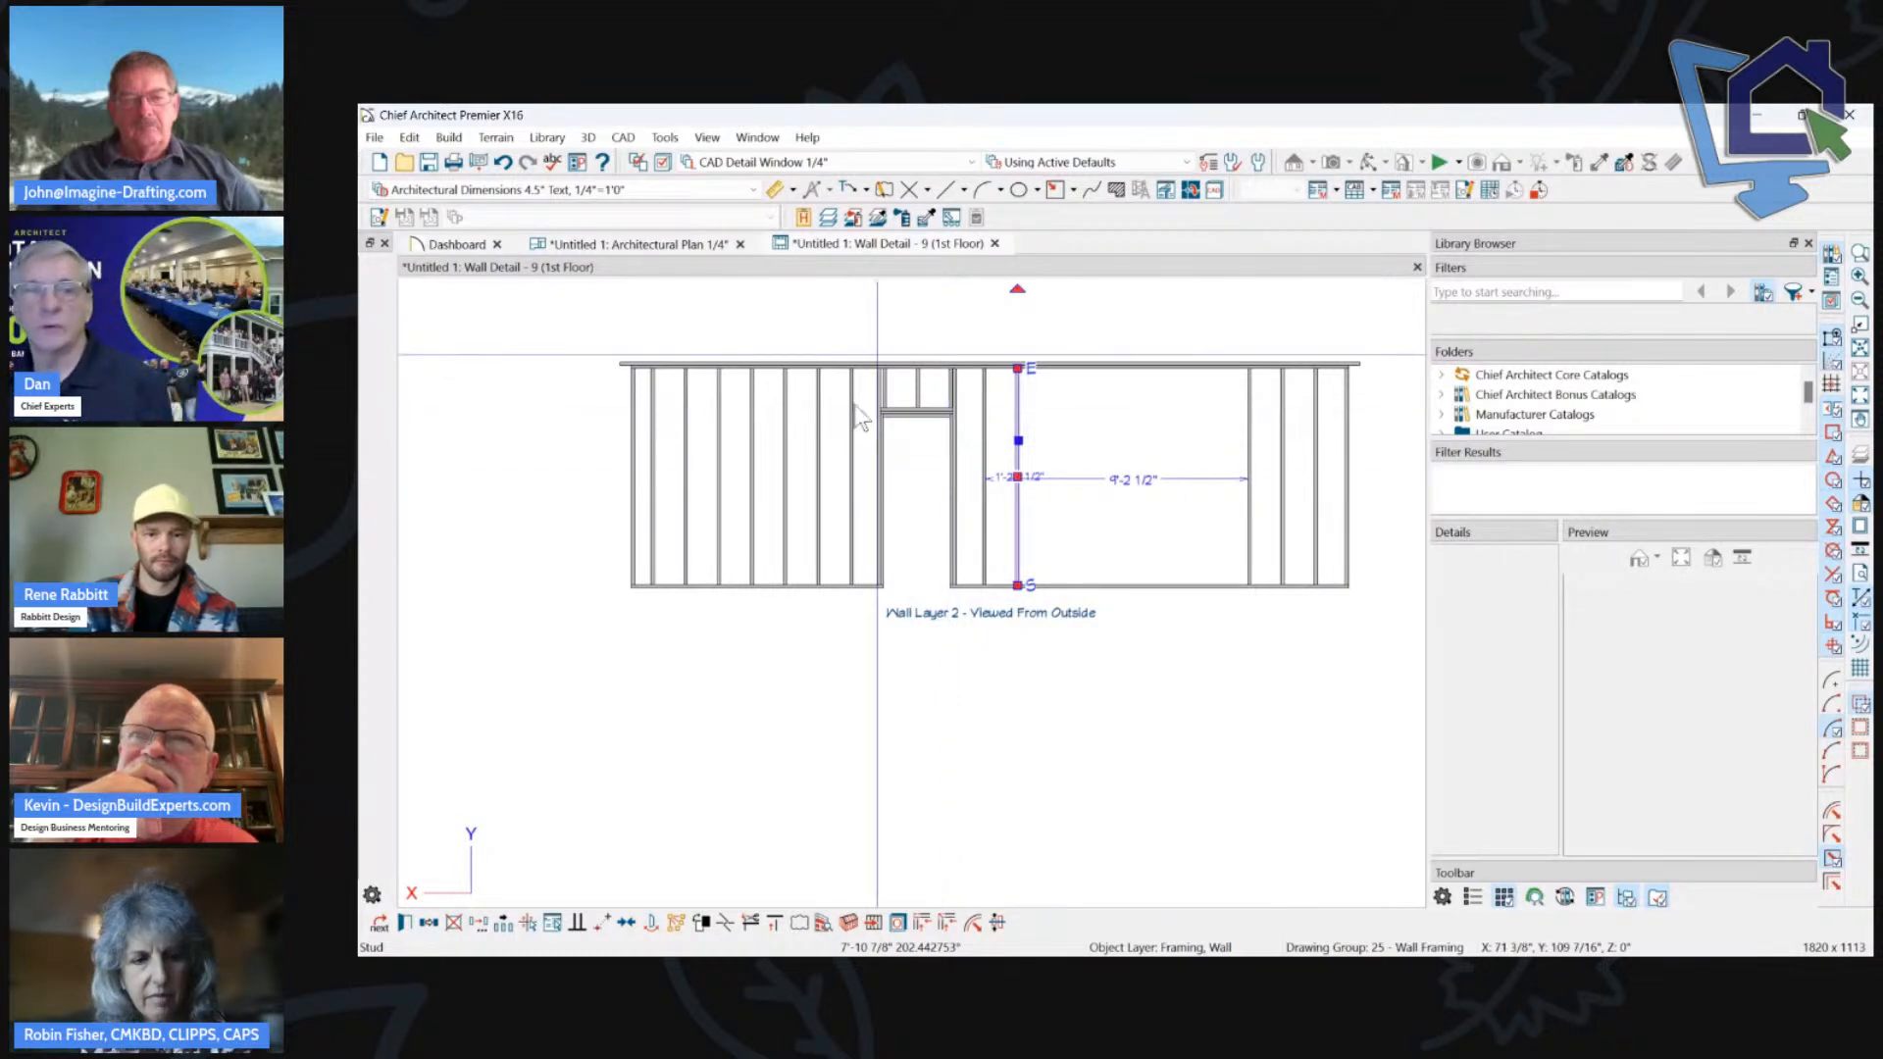
left_click(850, 924)
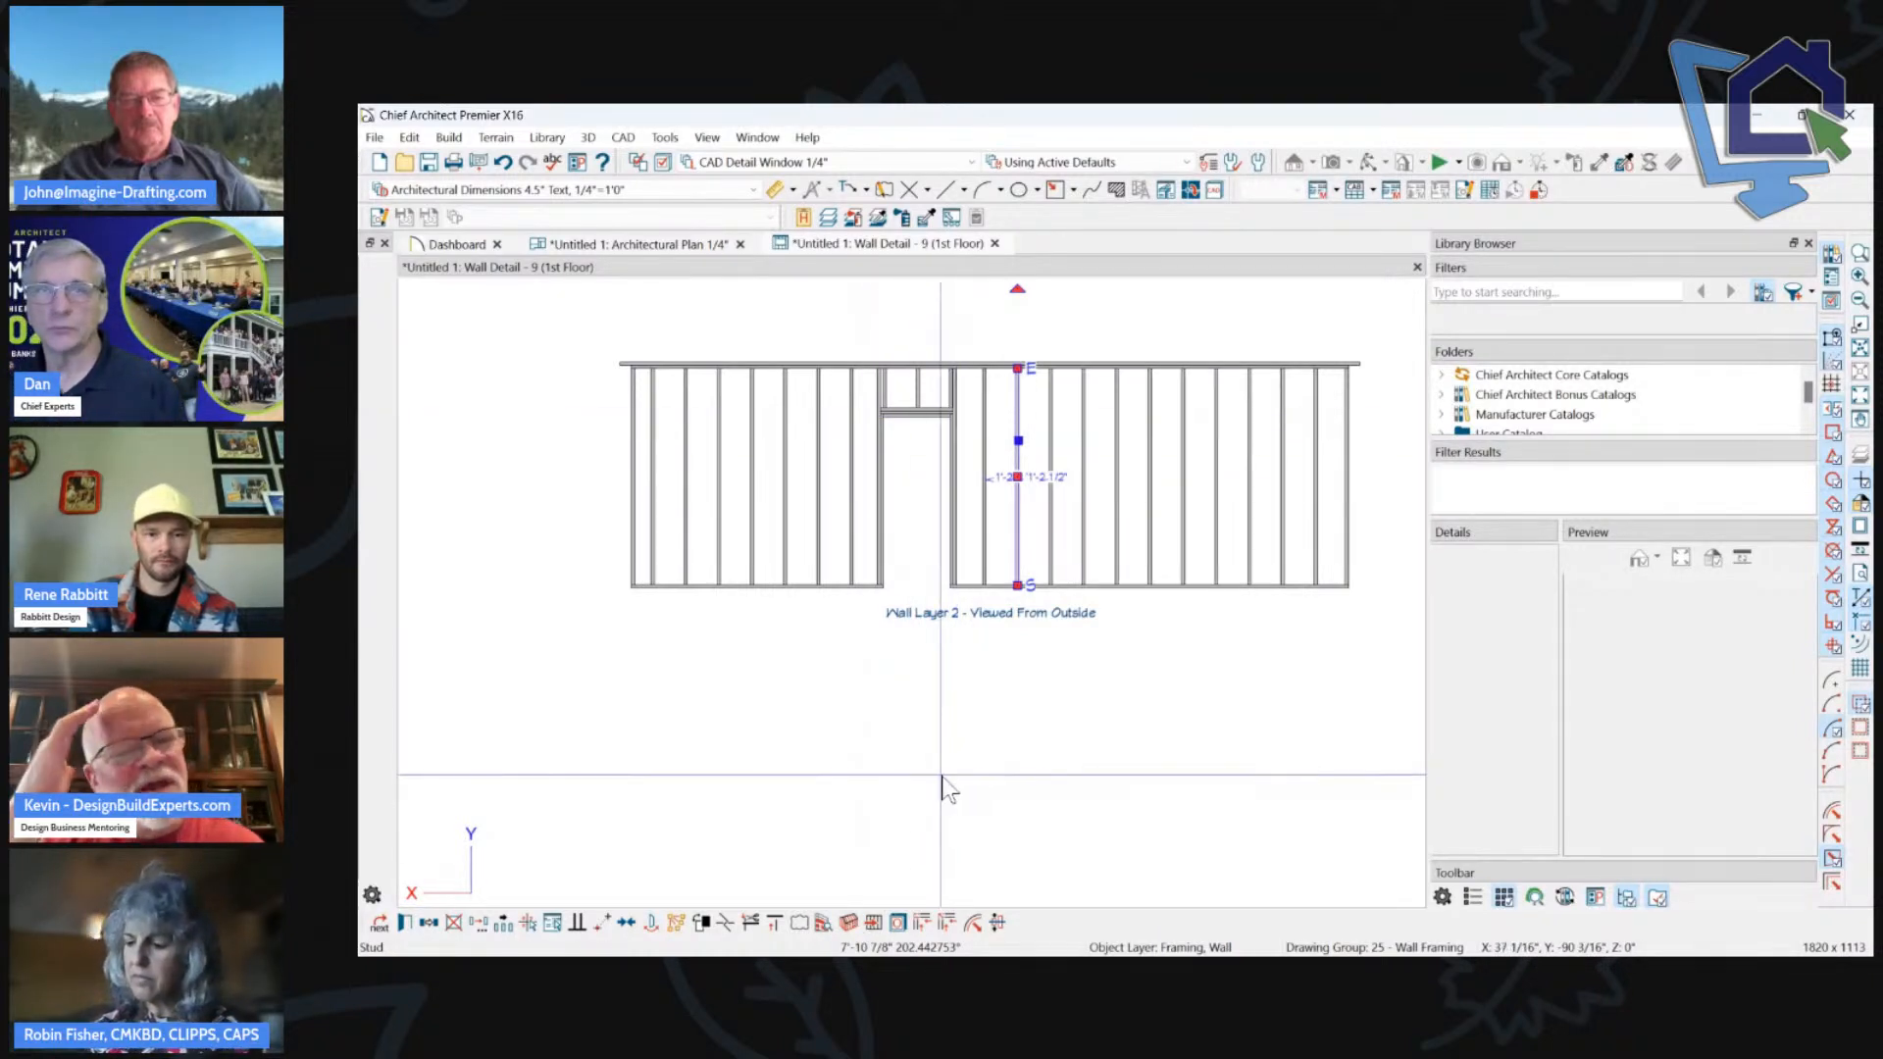
Close the wall detail and draw three exterior walls enclosing a rectangular extension about 15'-8 1/2" deep against the building's rear wall.
left_click(994, 243)
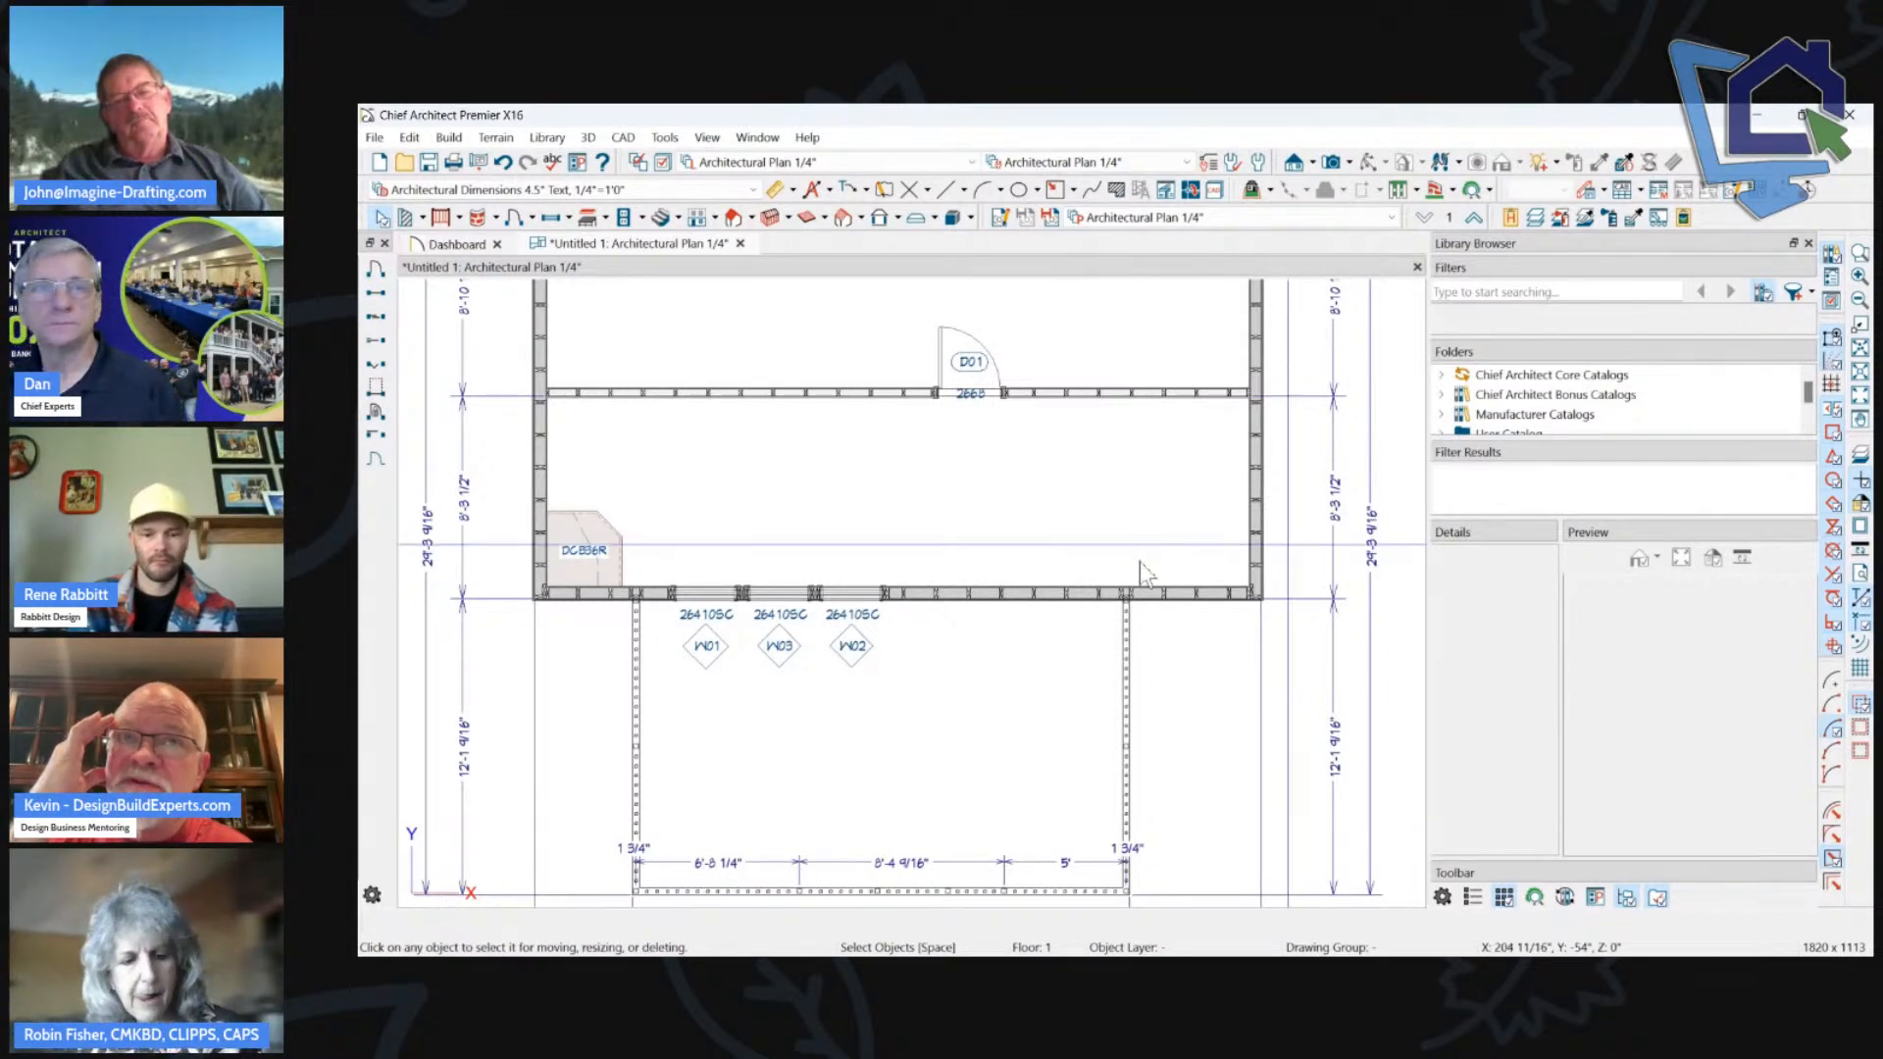
key("F6")
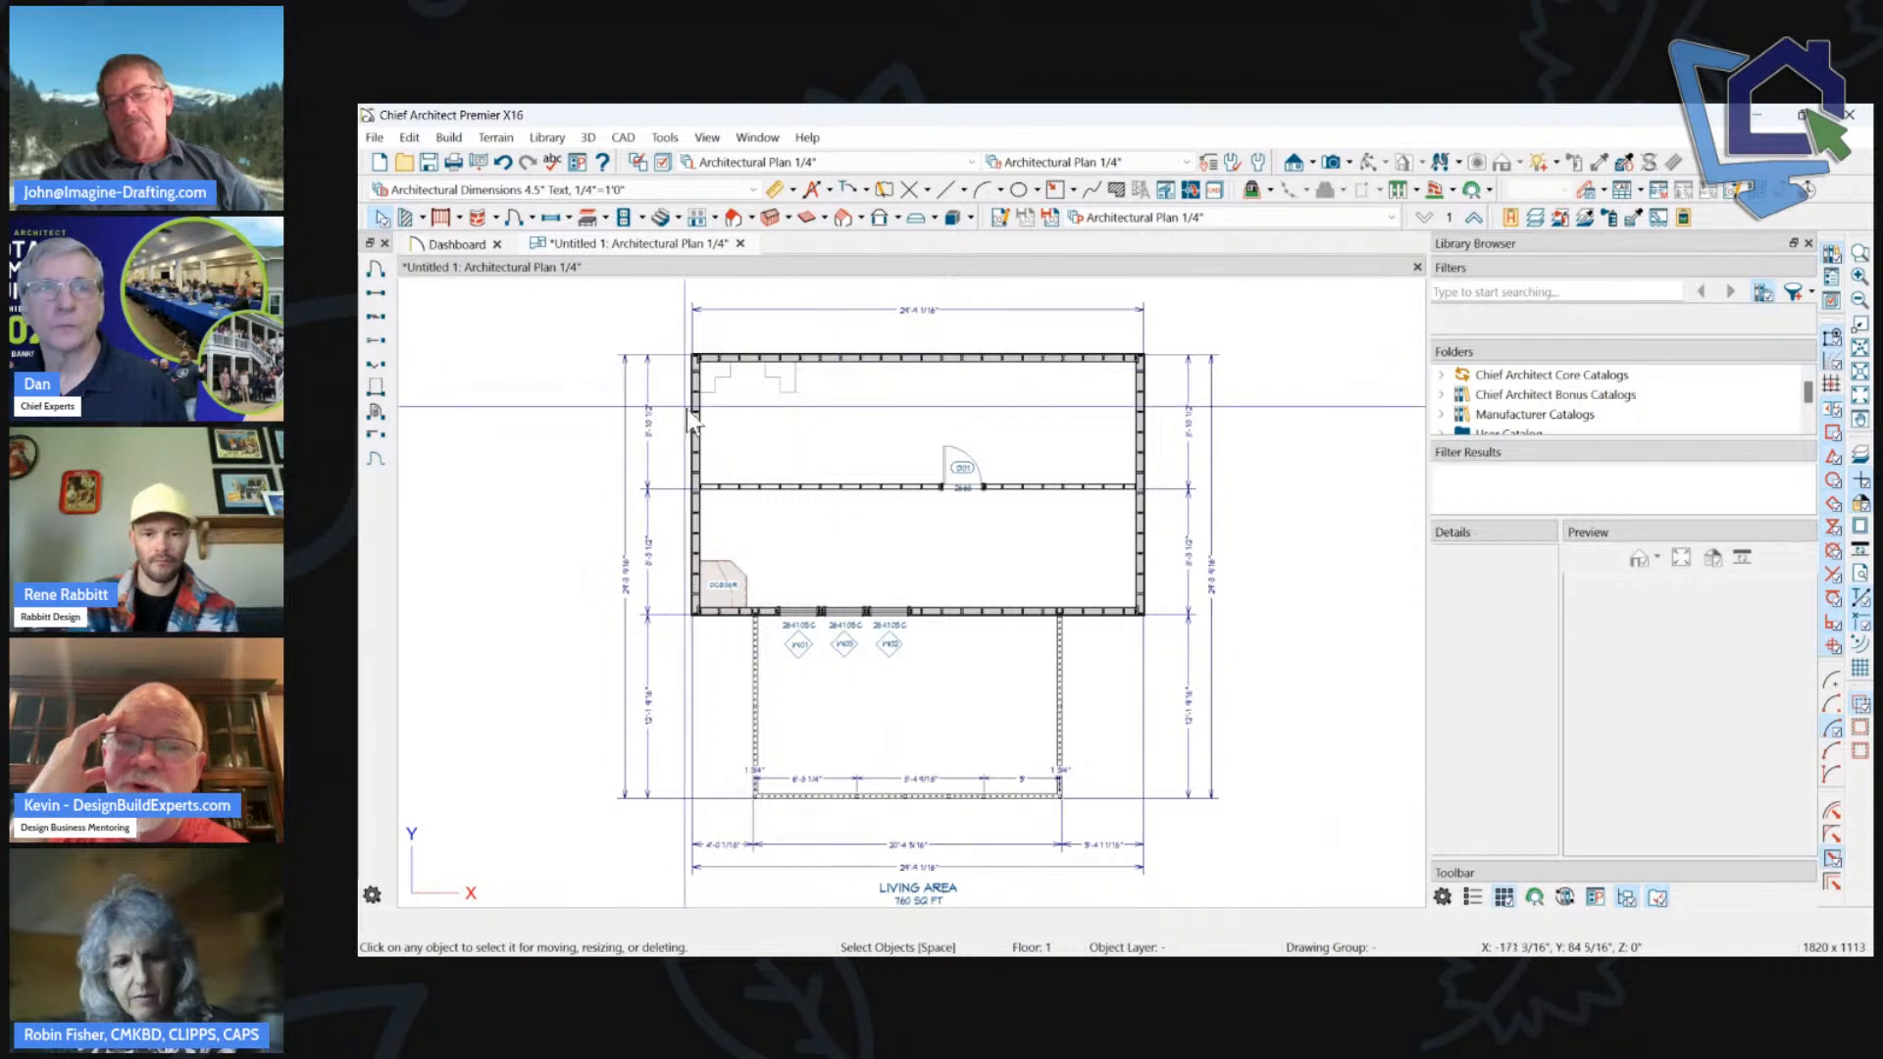
left_click(695, 490)
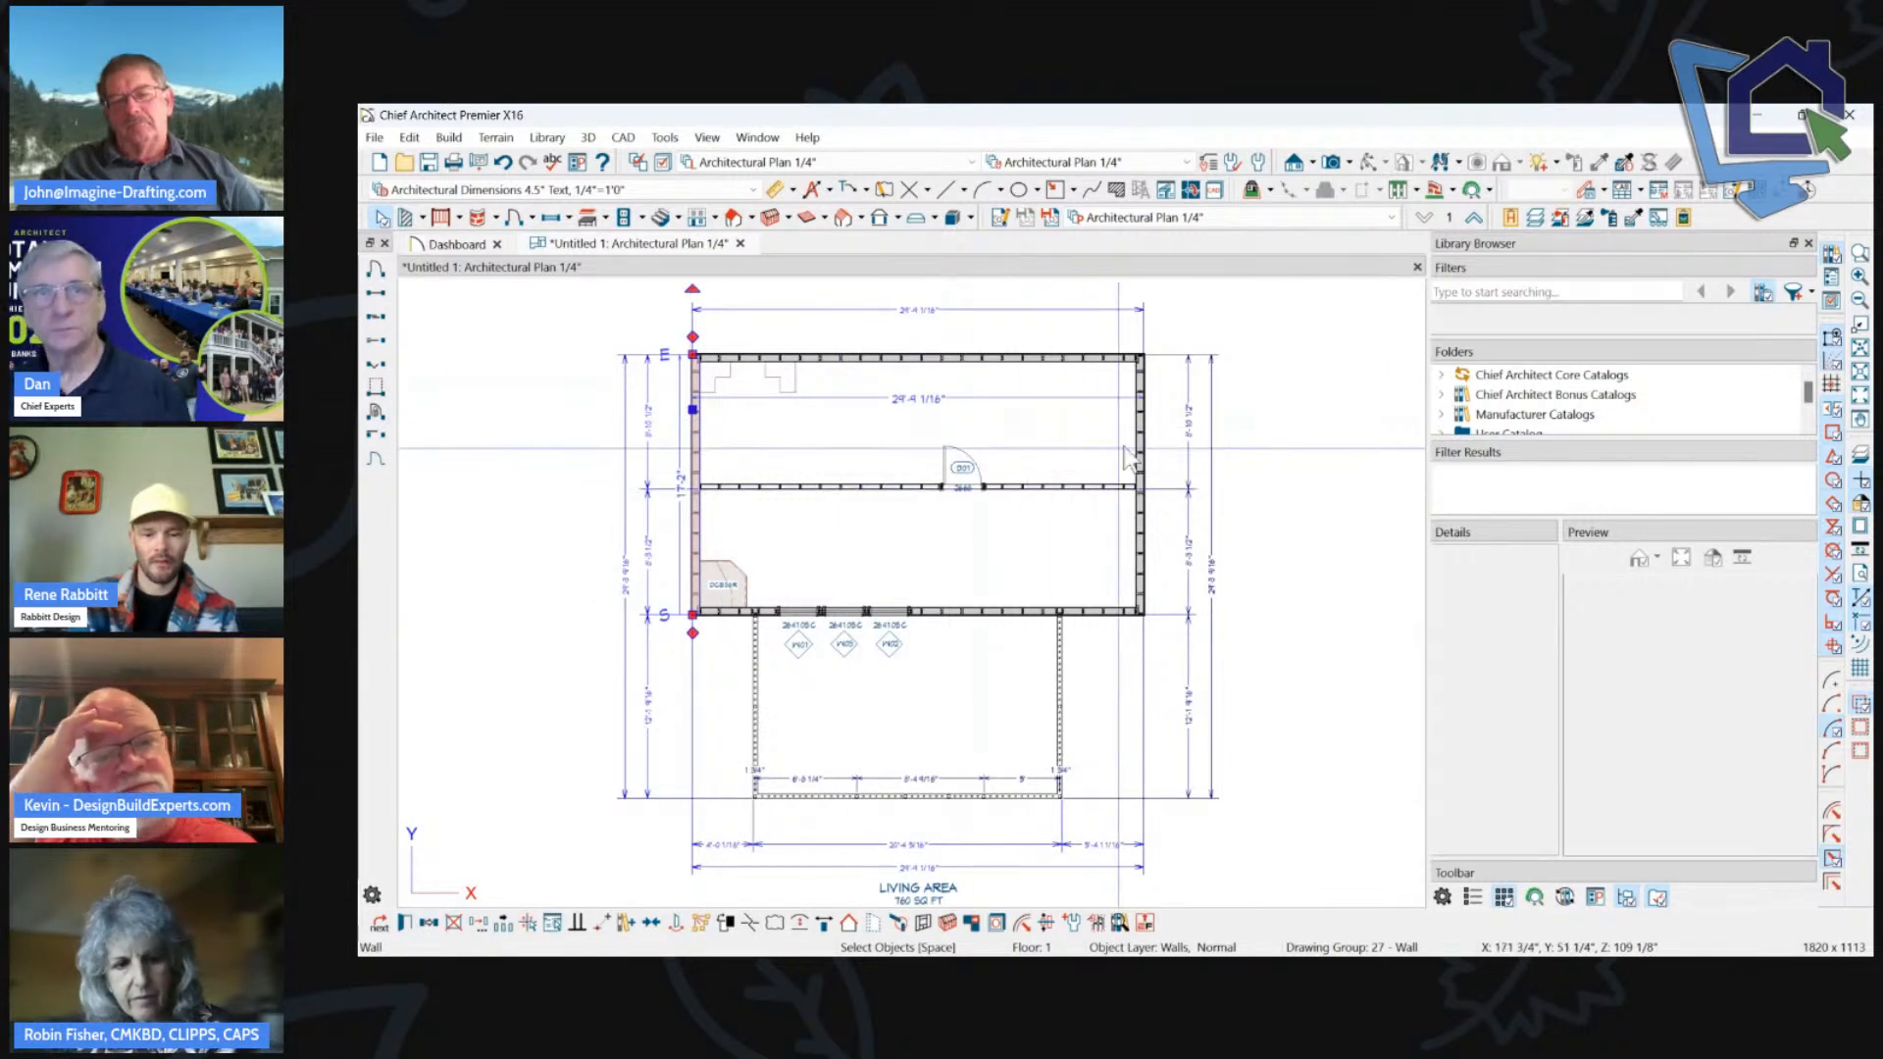
scroll(1142, 432, "down", 2)
scroll(1143, 434, "down", 1)
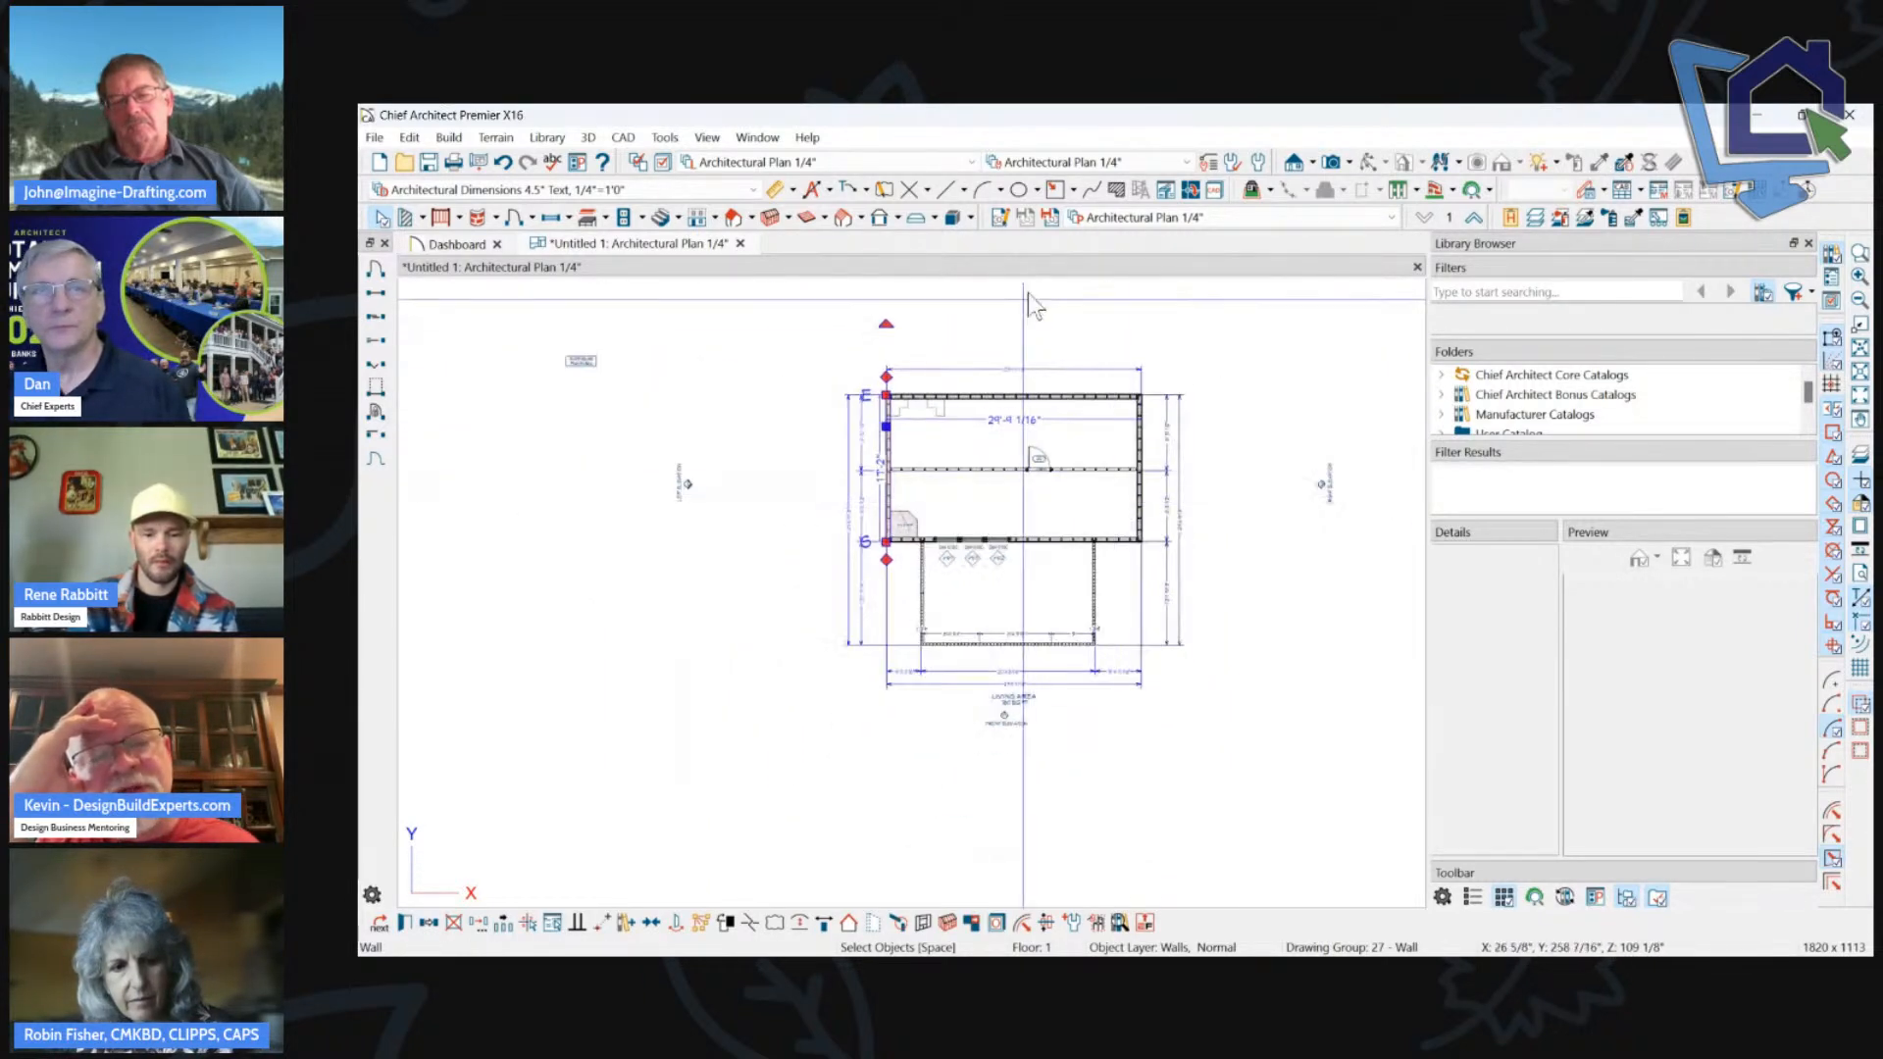
scroll(1028, 335, "down", 3)
scroll(1025, 336, "up", 4)
scroll(910, 499, "down", 2)
scroll(1030, 314, "up", 2)
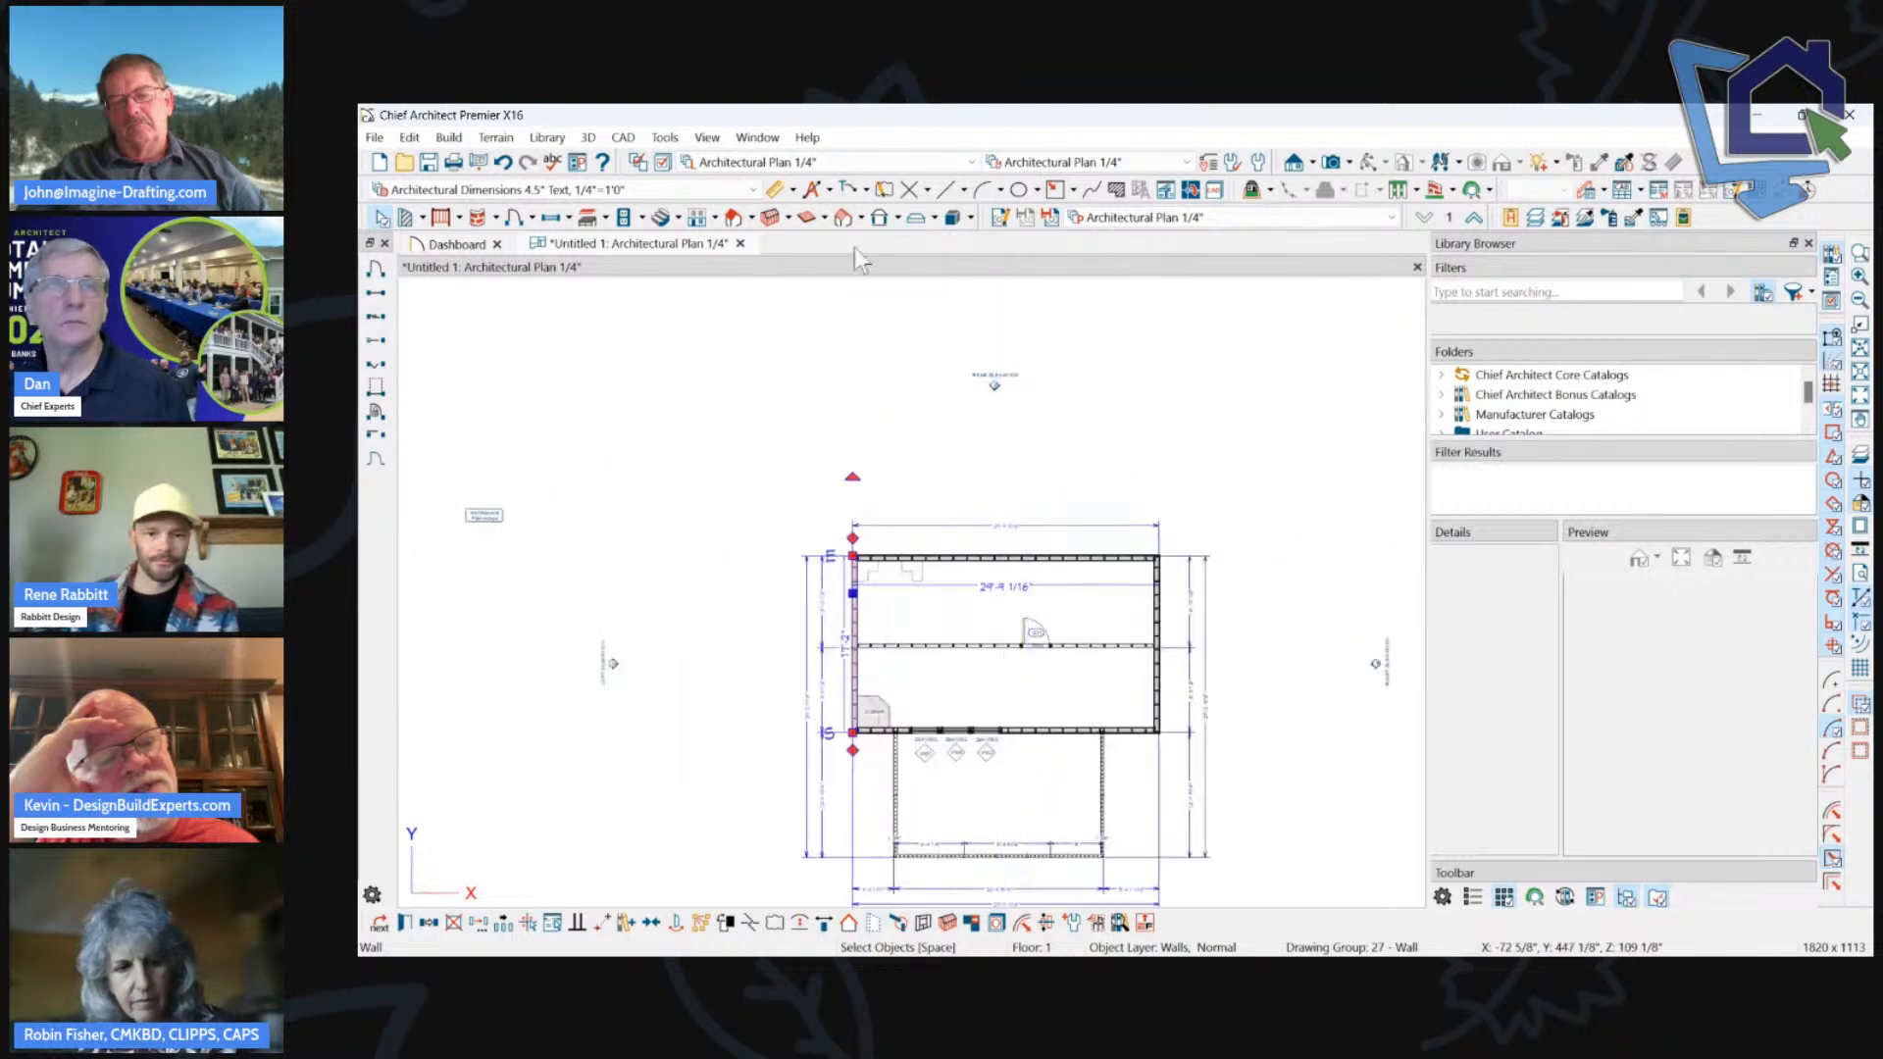
left_click(405, 217)
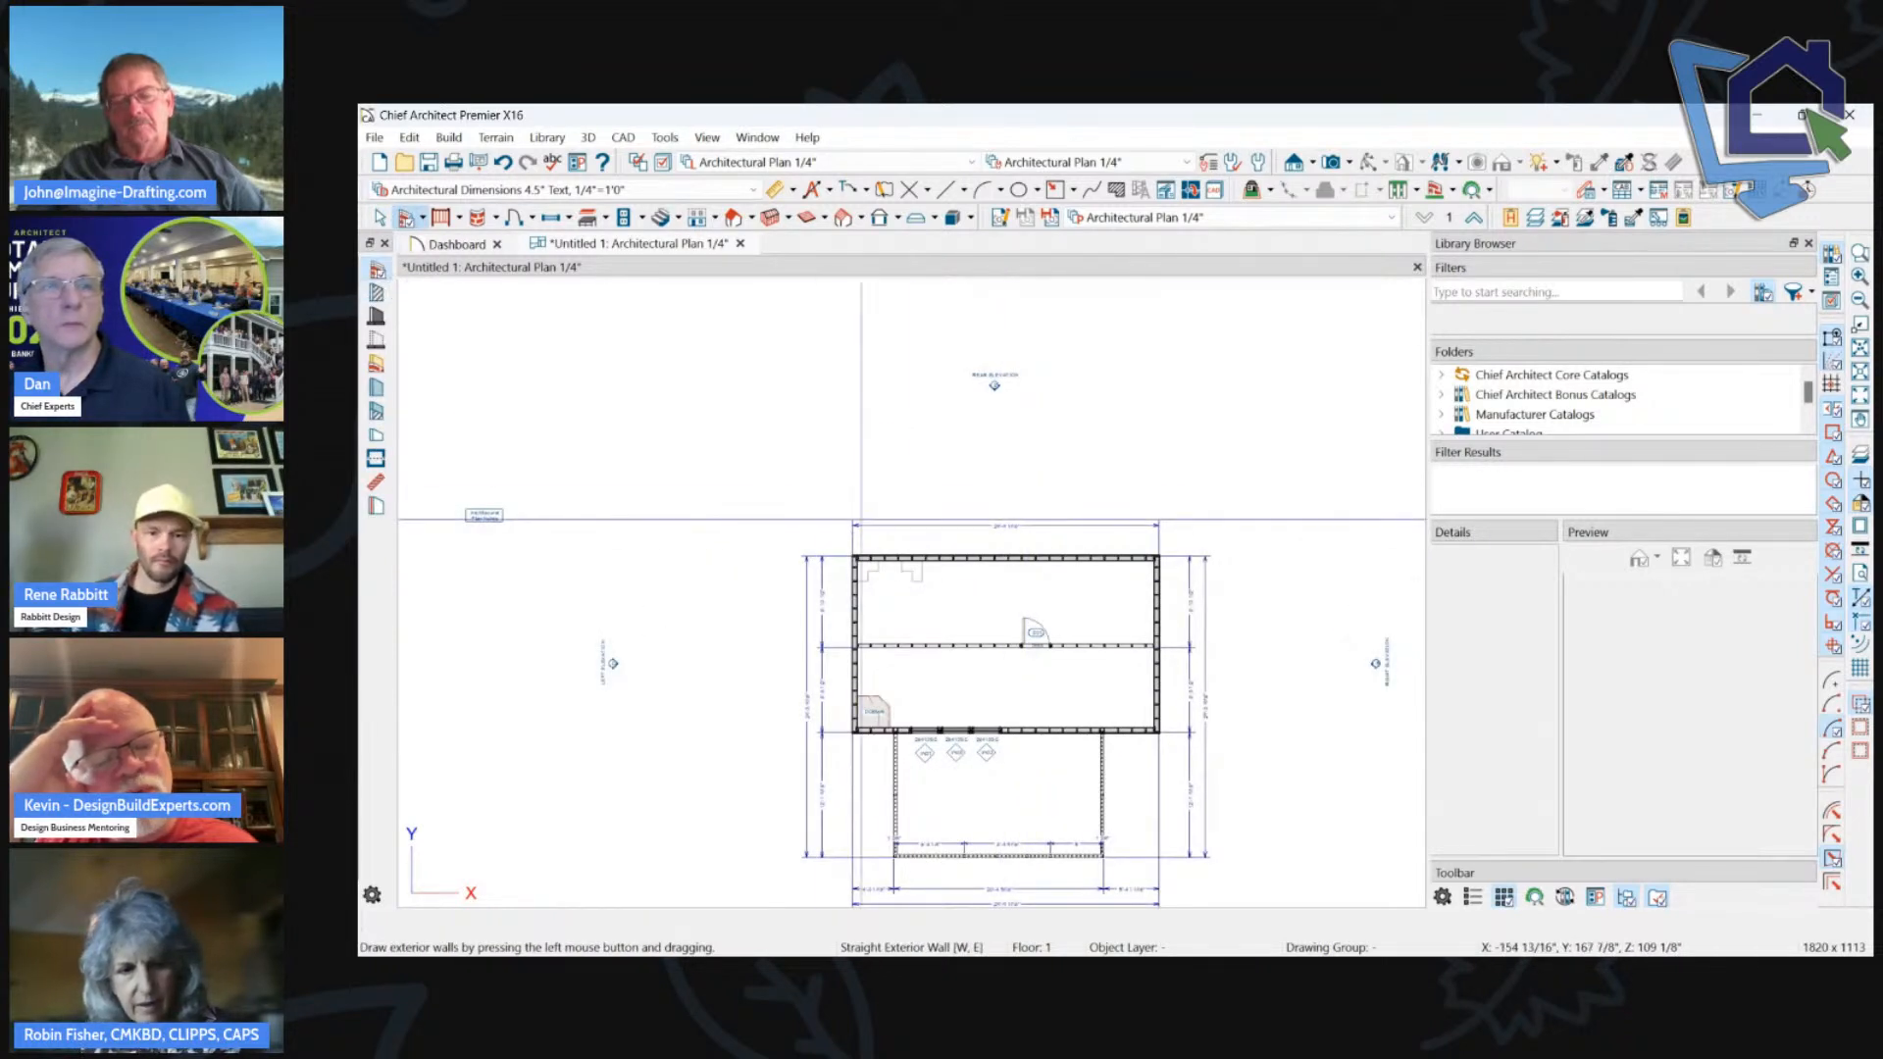
mouse_move(928, 556)
left_mouse_down()
mouse_move(928, 399)
mouse_move(1117, 429)
mouse_move(1107, 399)
mouse_move(1092, 563)
left_mouse_up()
key("space")
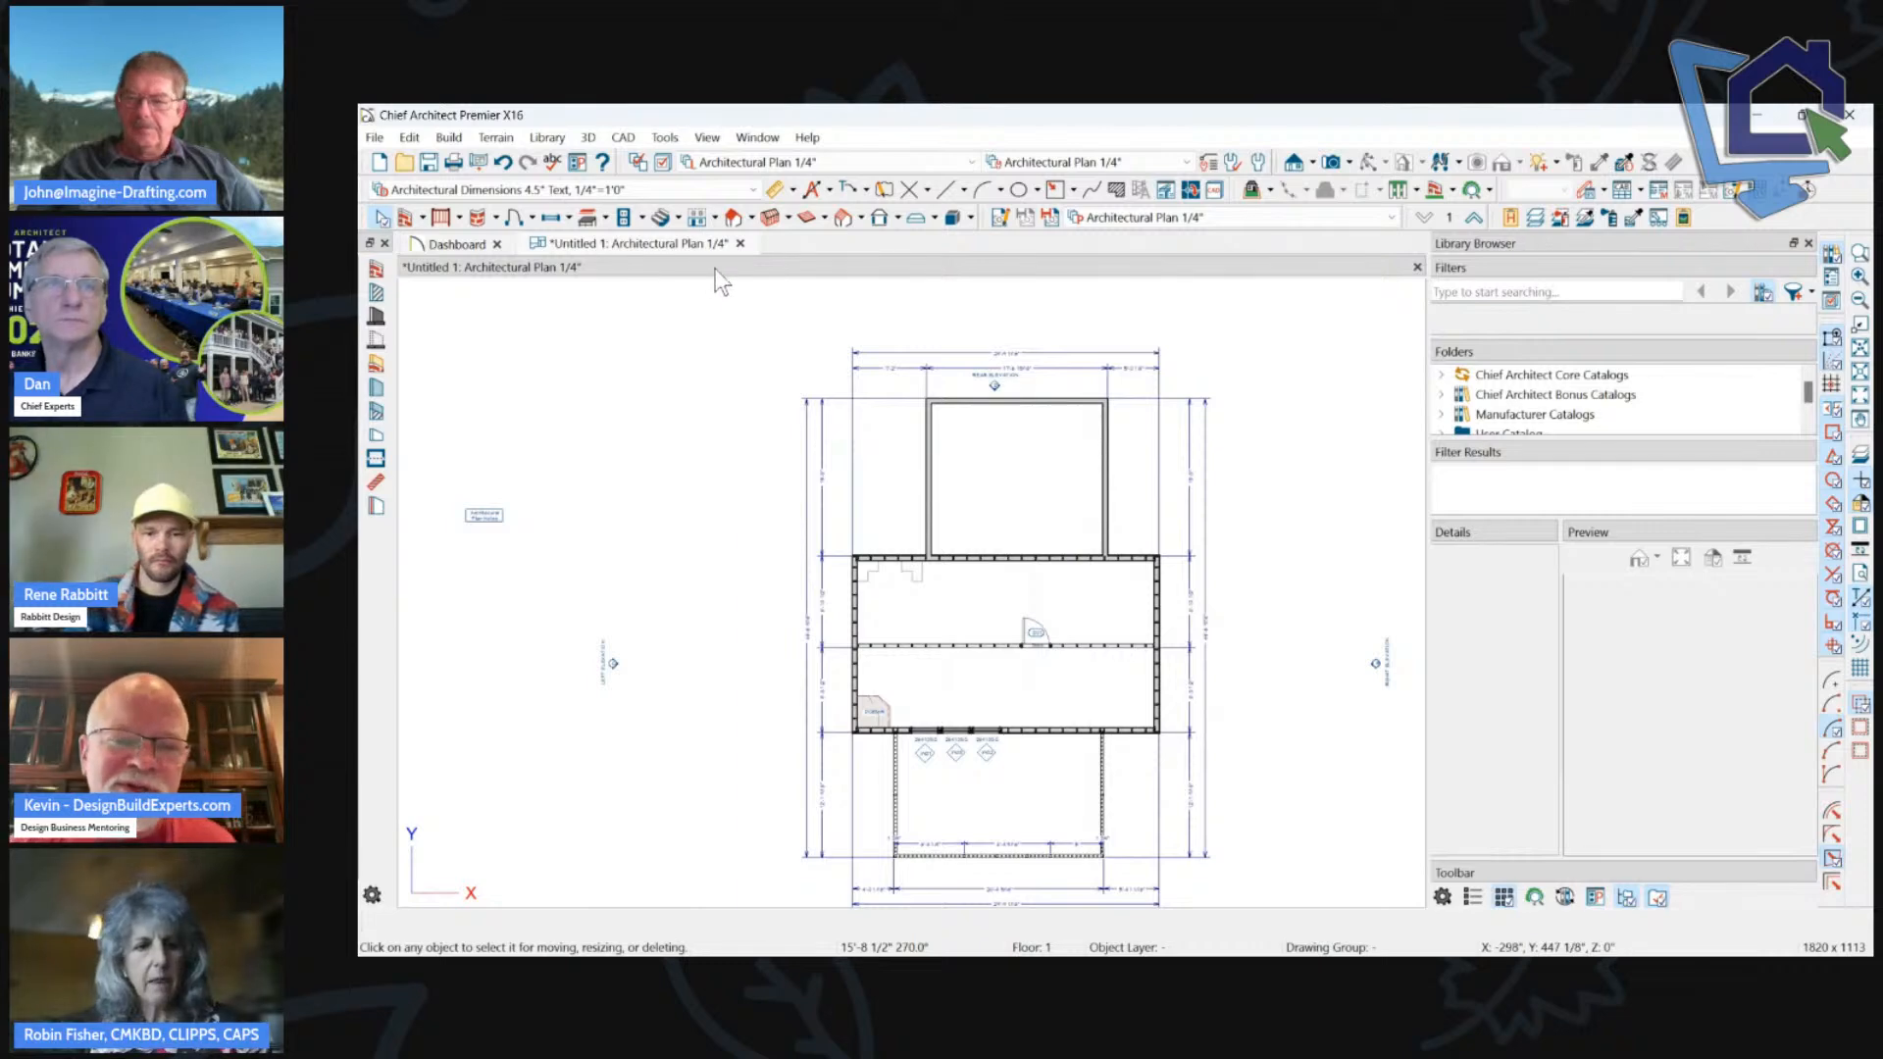
Set the roof Framing Method to Trusses in the Build Roof settings without building roof planes.
double_click(733, 217)
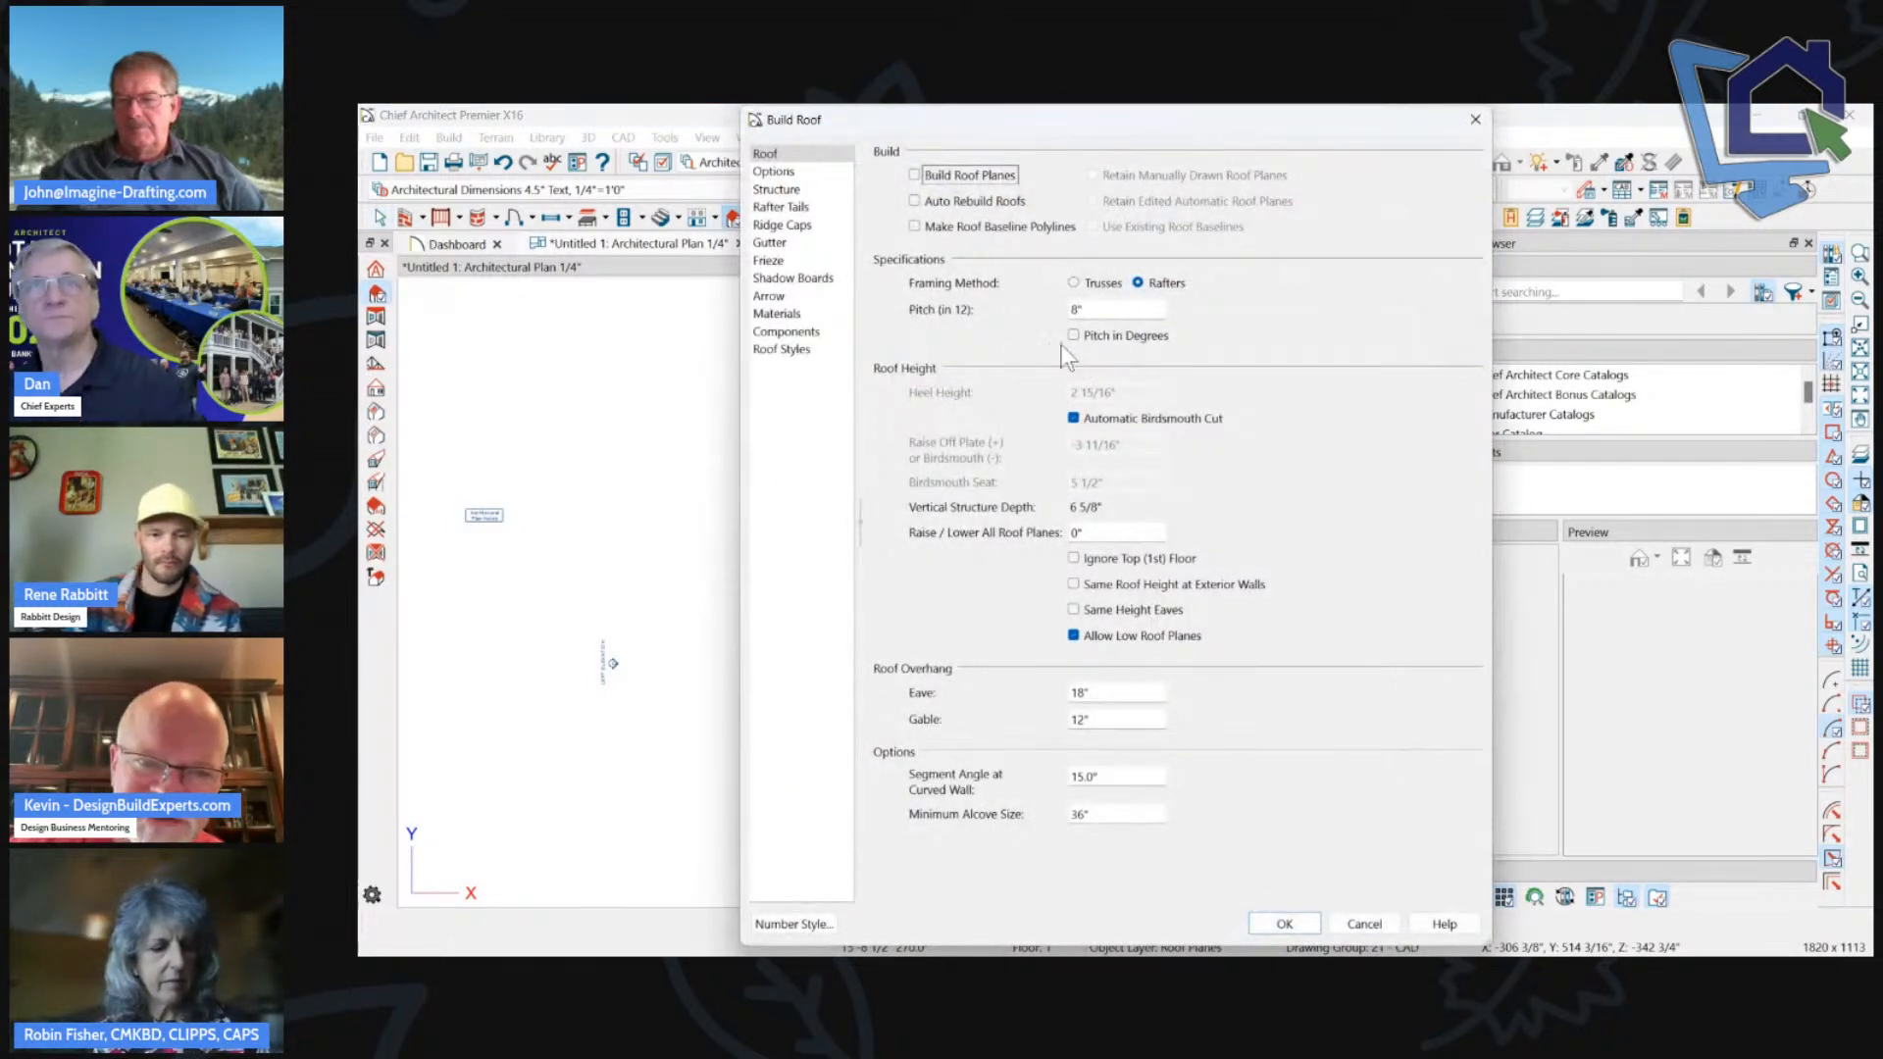
left_click(1106, 282)
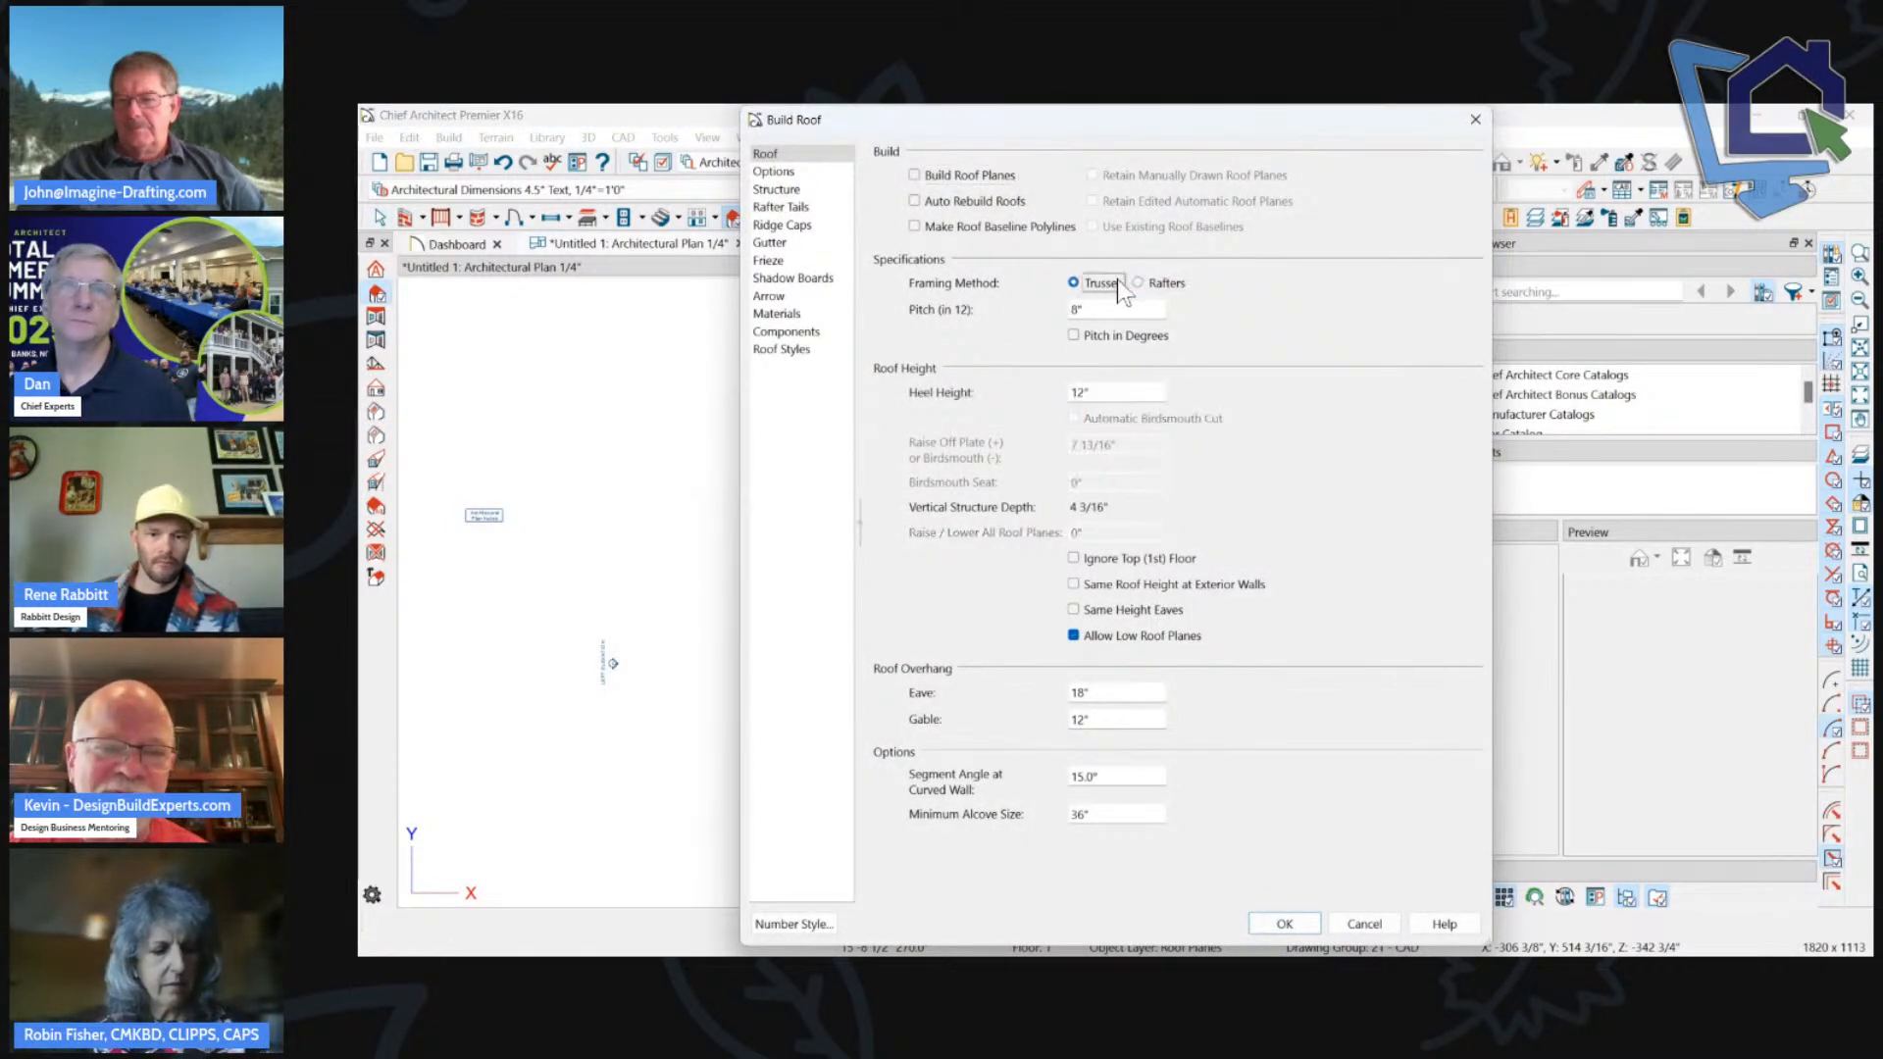
left_click_drag(1107, 124, 939, 123)
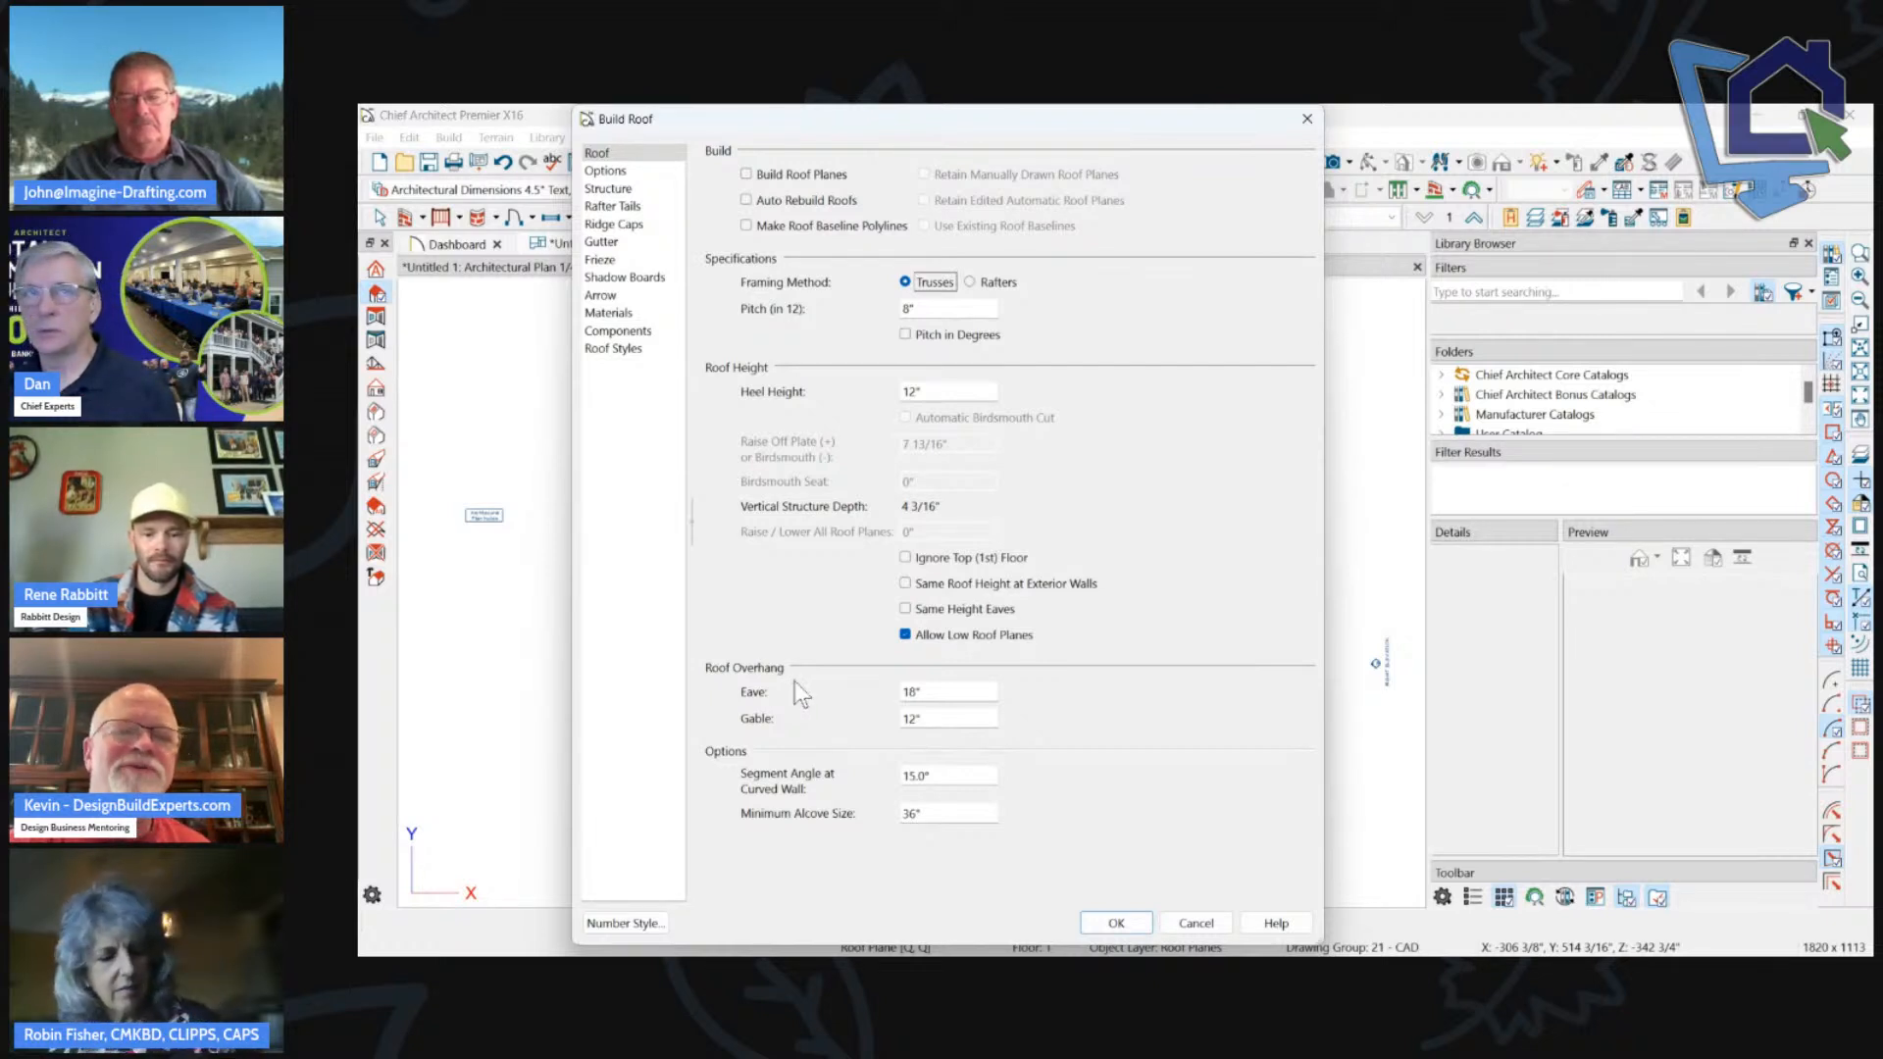
left_click(1117, 923)
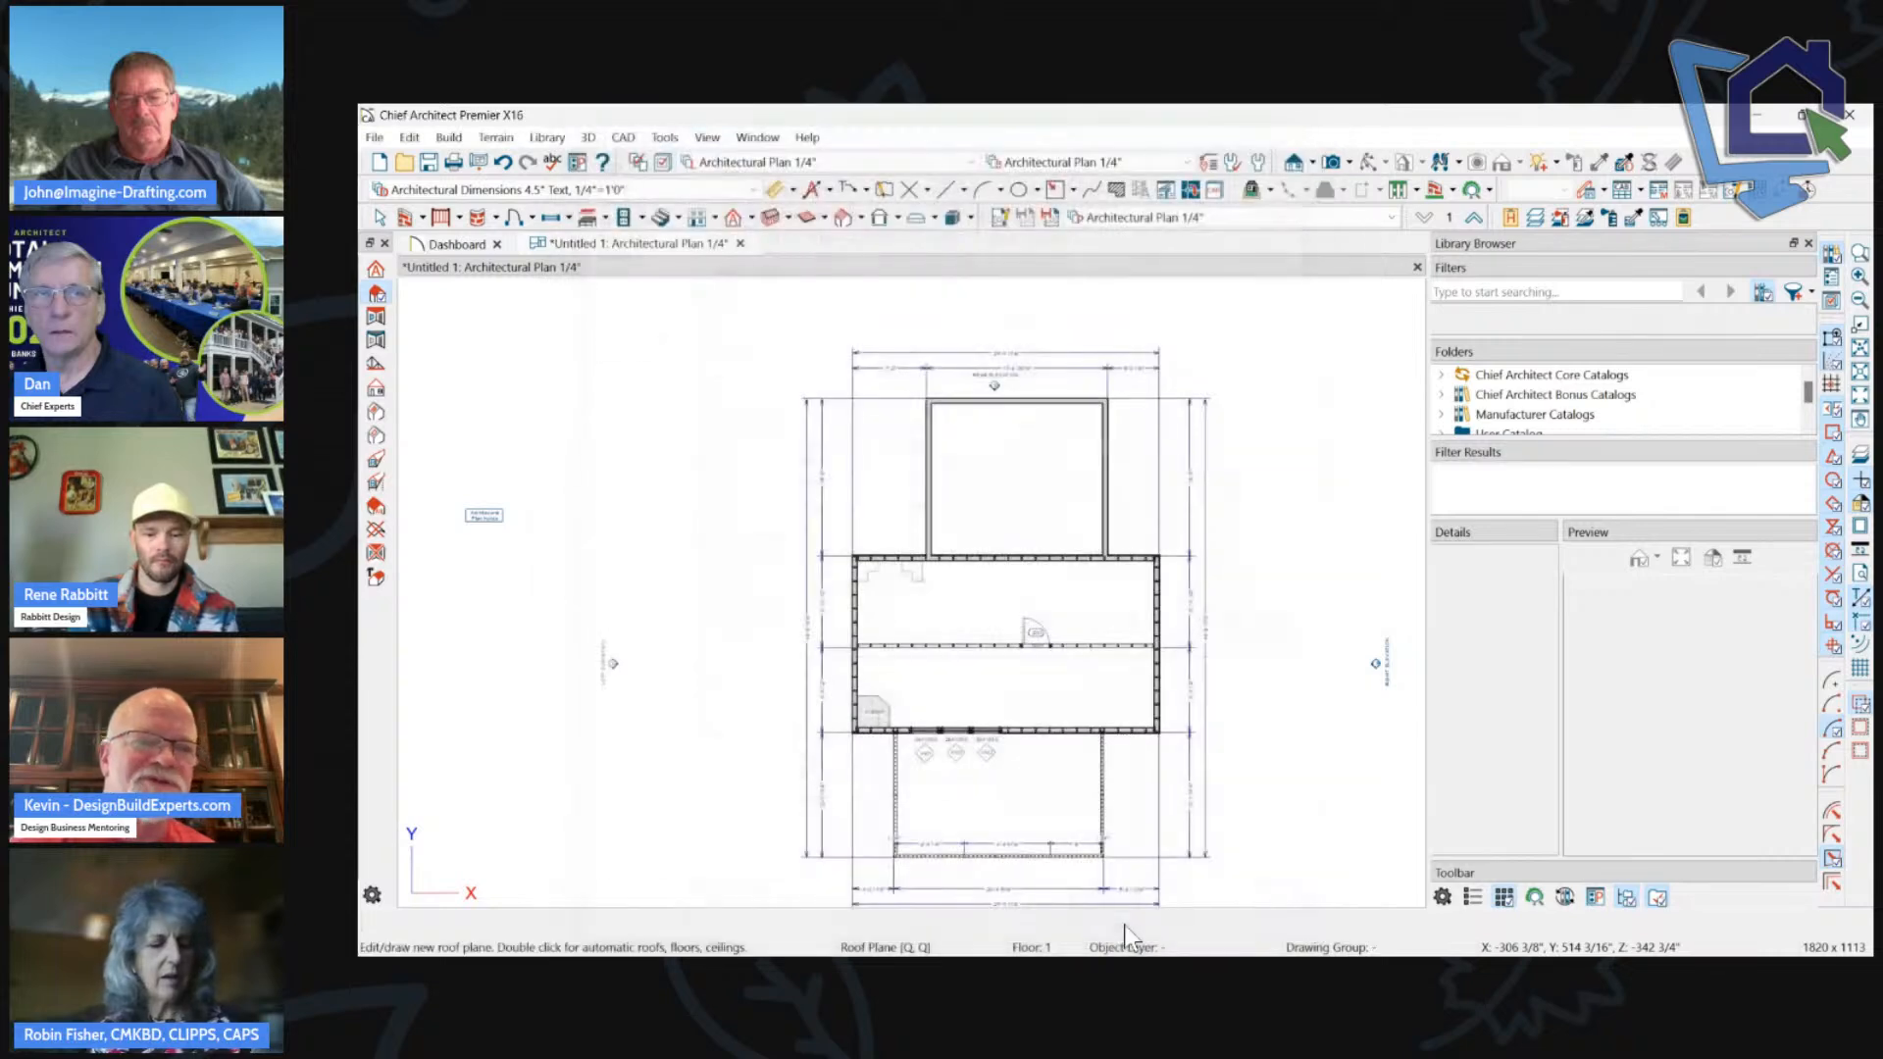
Move the interior door about 5'-3 3/4" along its wall toward the plan's left end and examine the framing in the wall detail.
scroll(1042, 479, "up", 5)
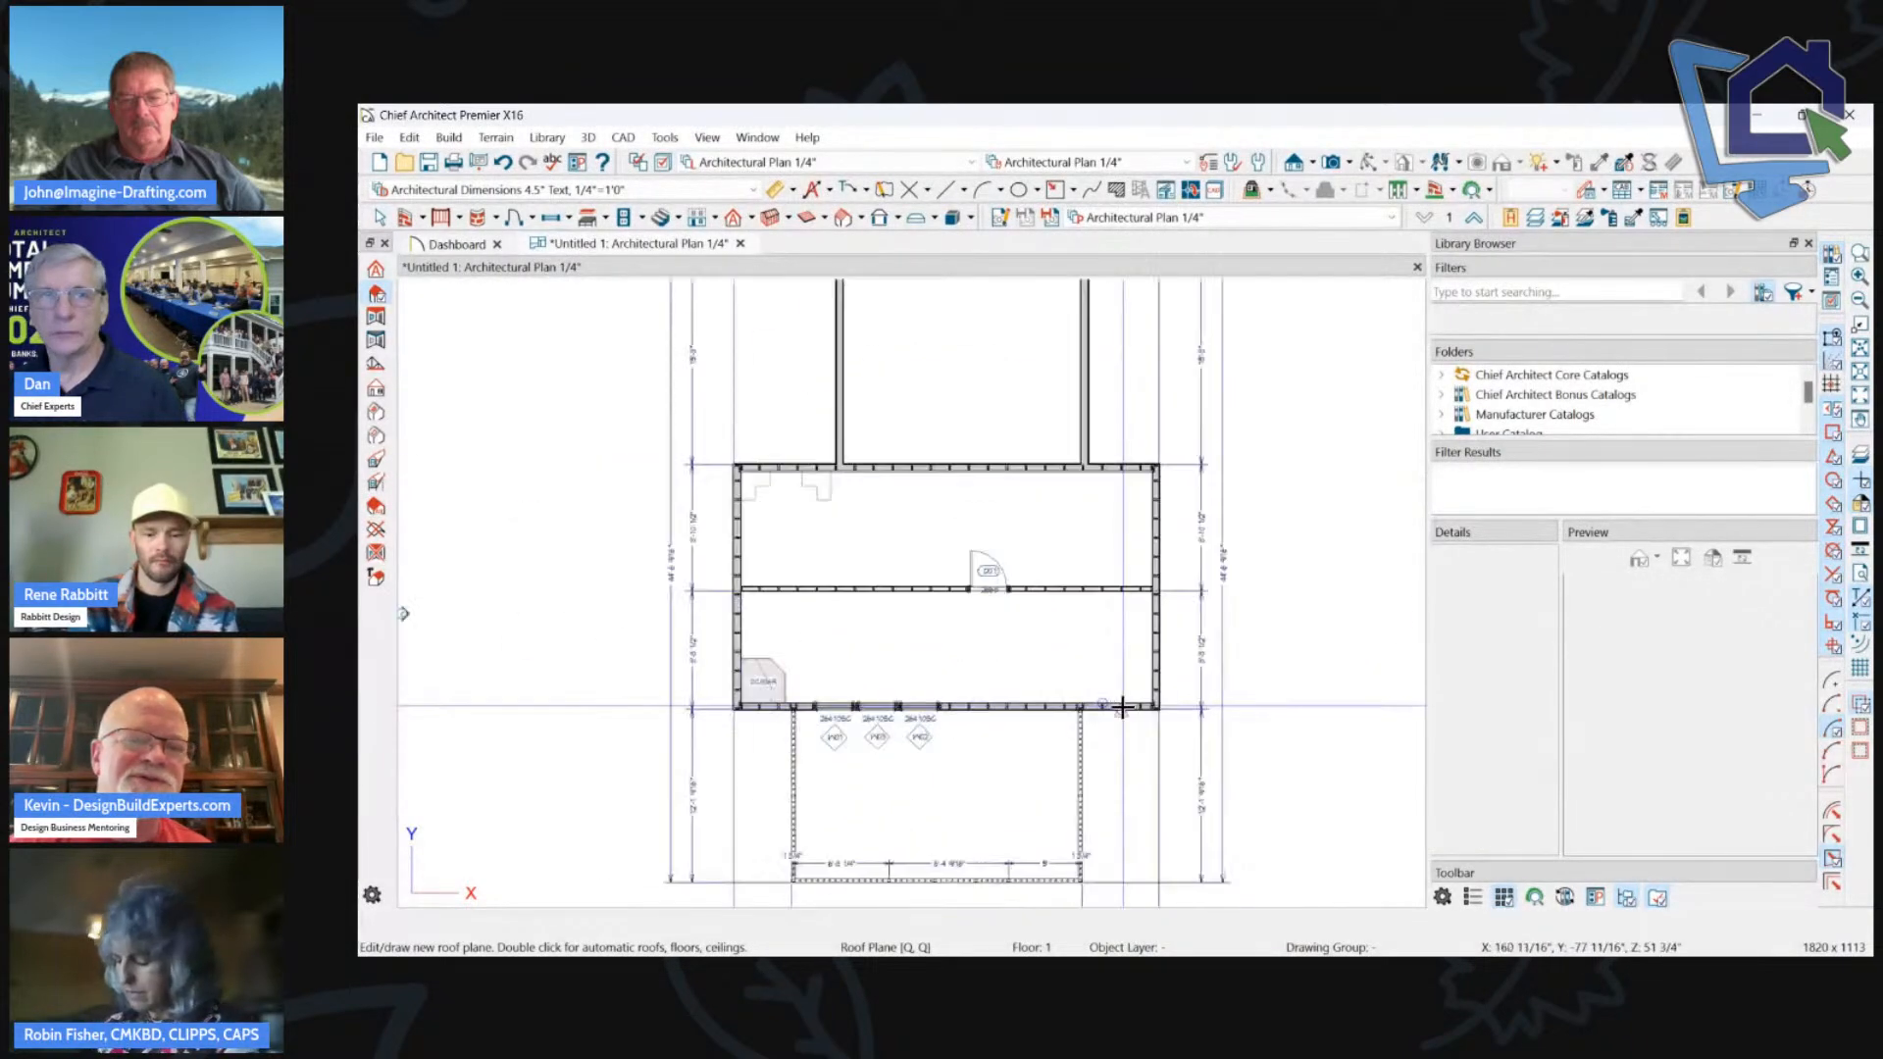
left_click(896, 506)
left_click_drag(896, 505, 754, 505)
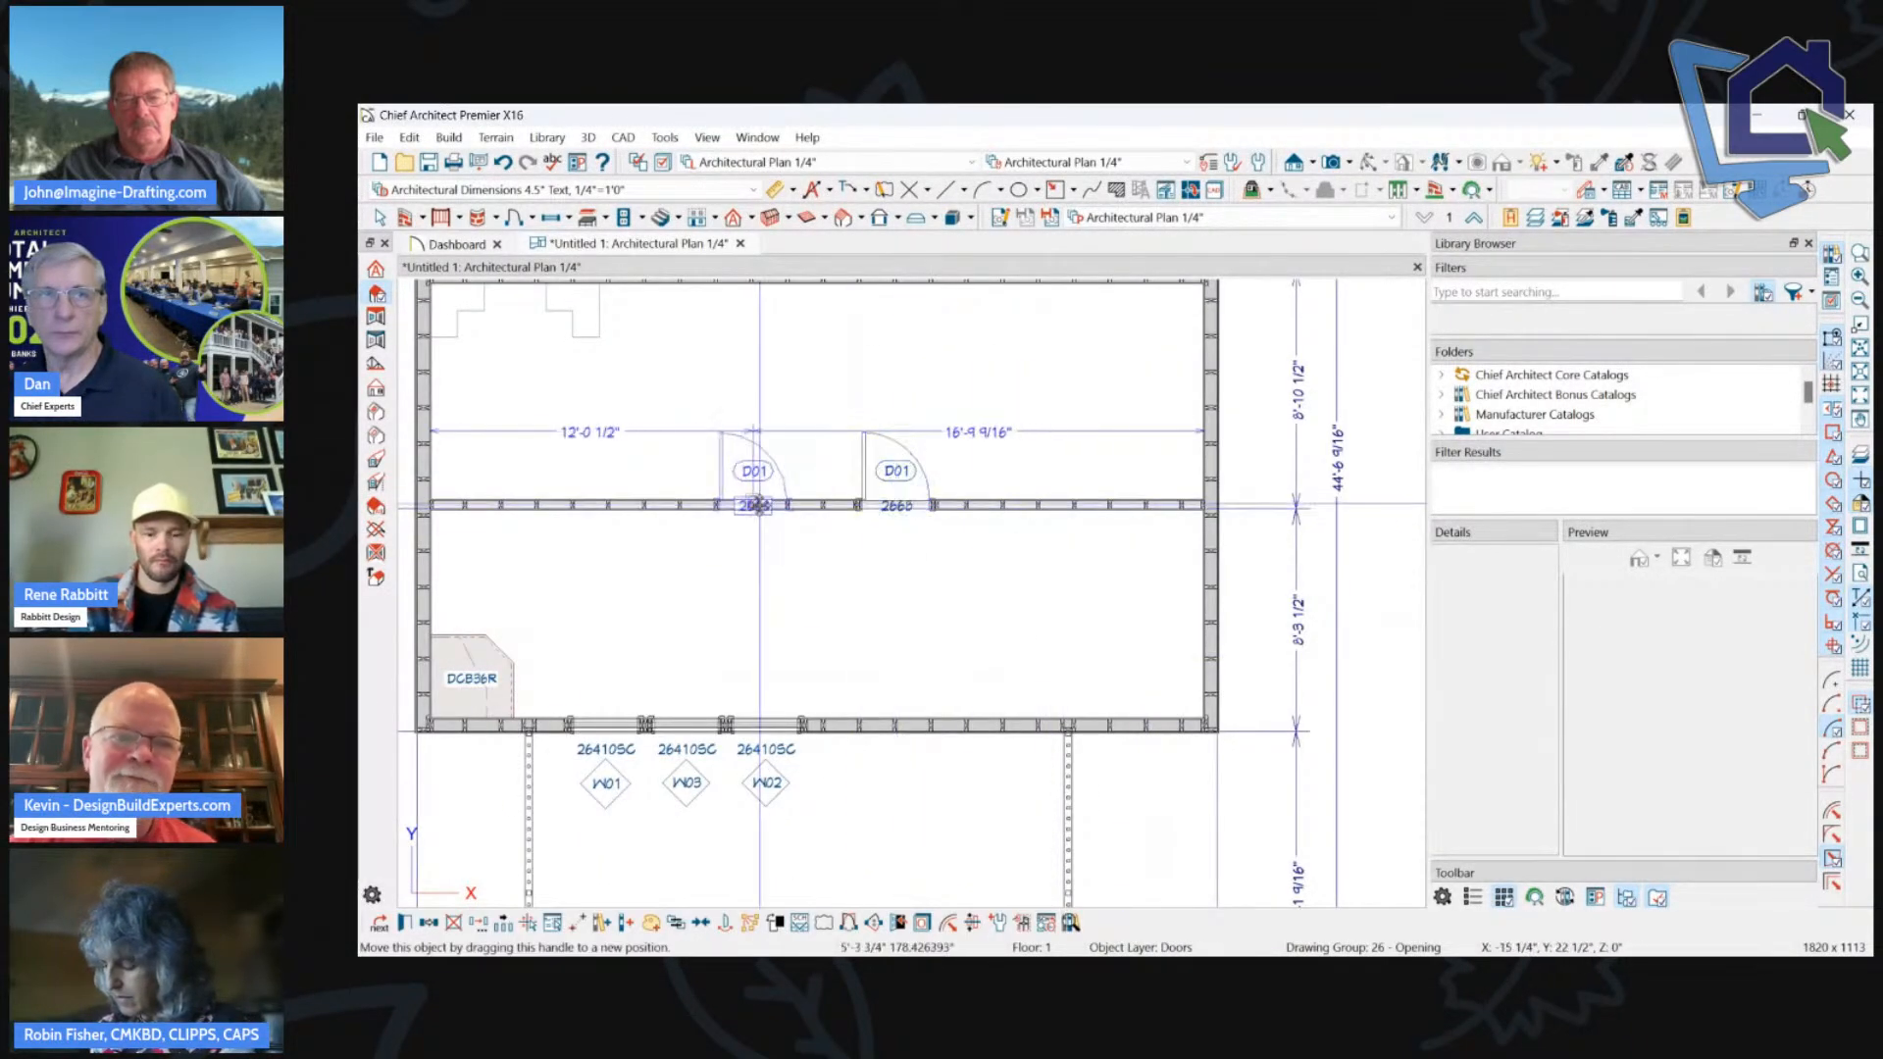
left_click(873, 508)
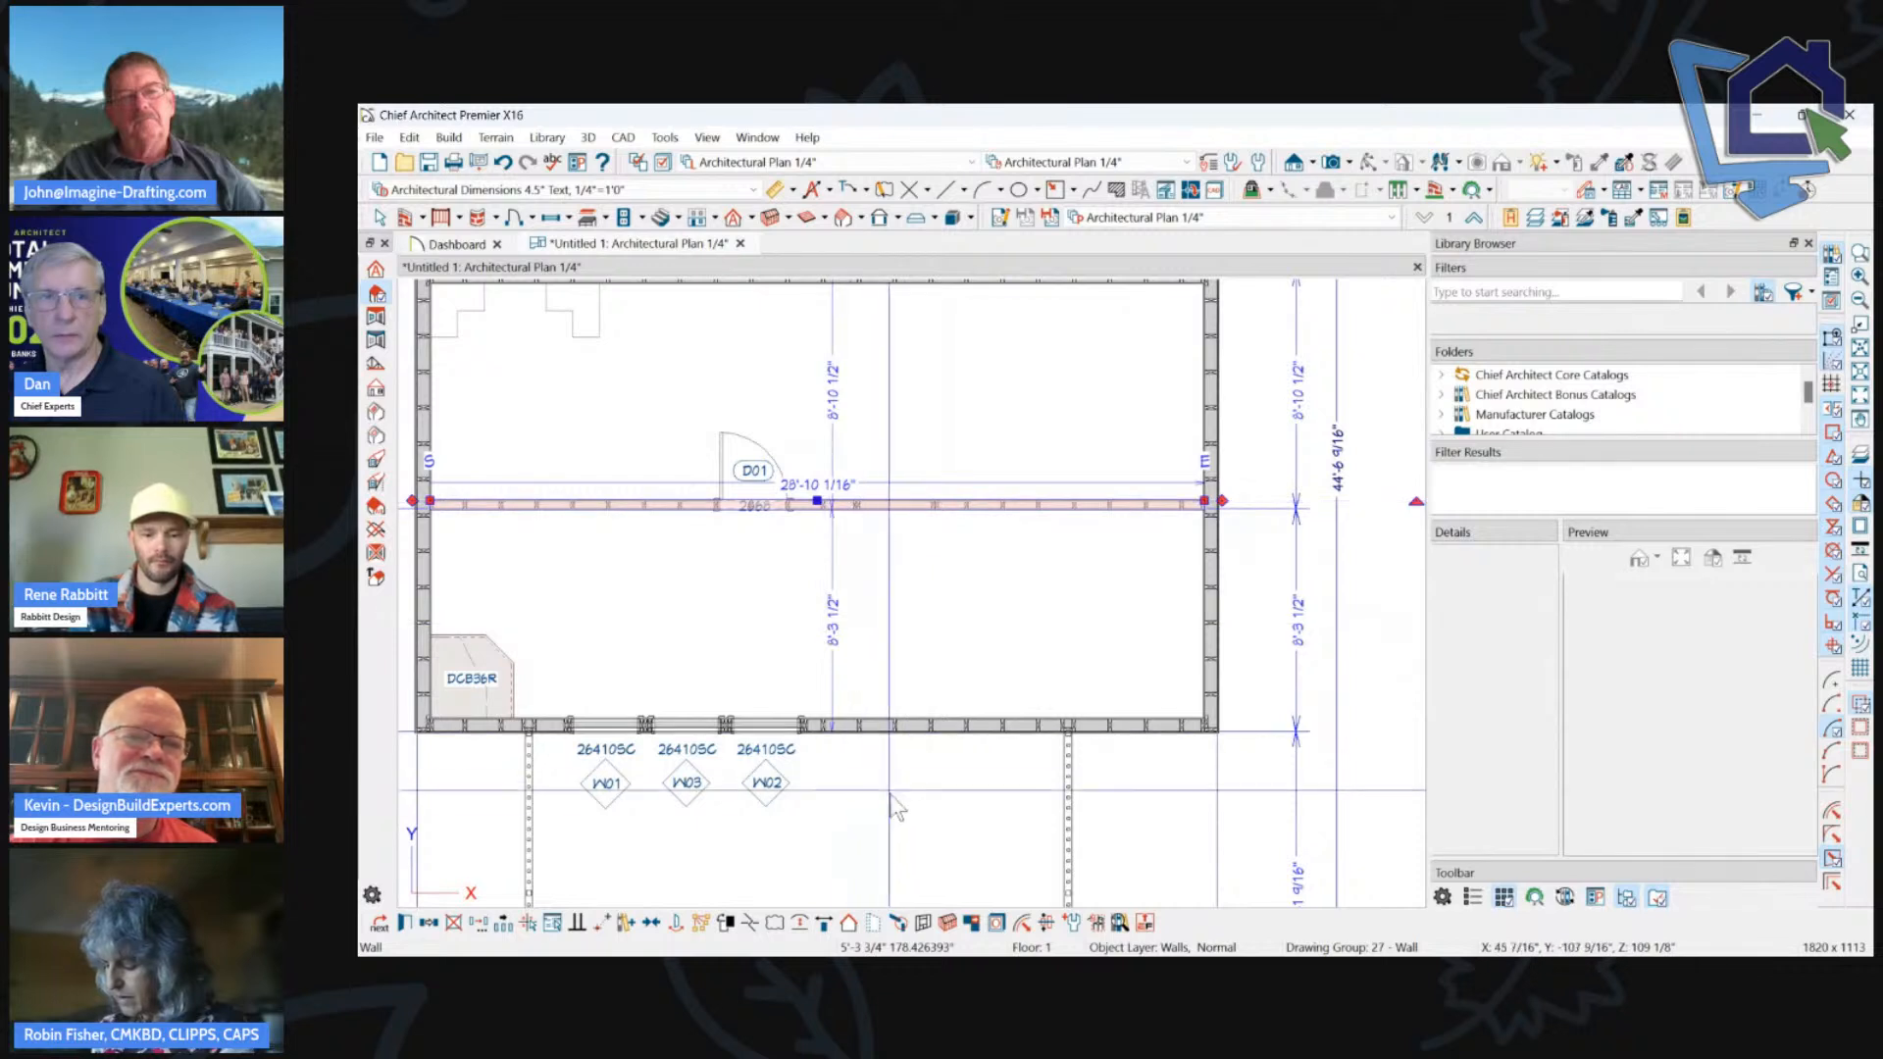
left_click(924, 923)
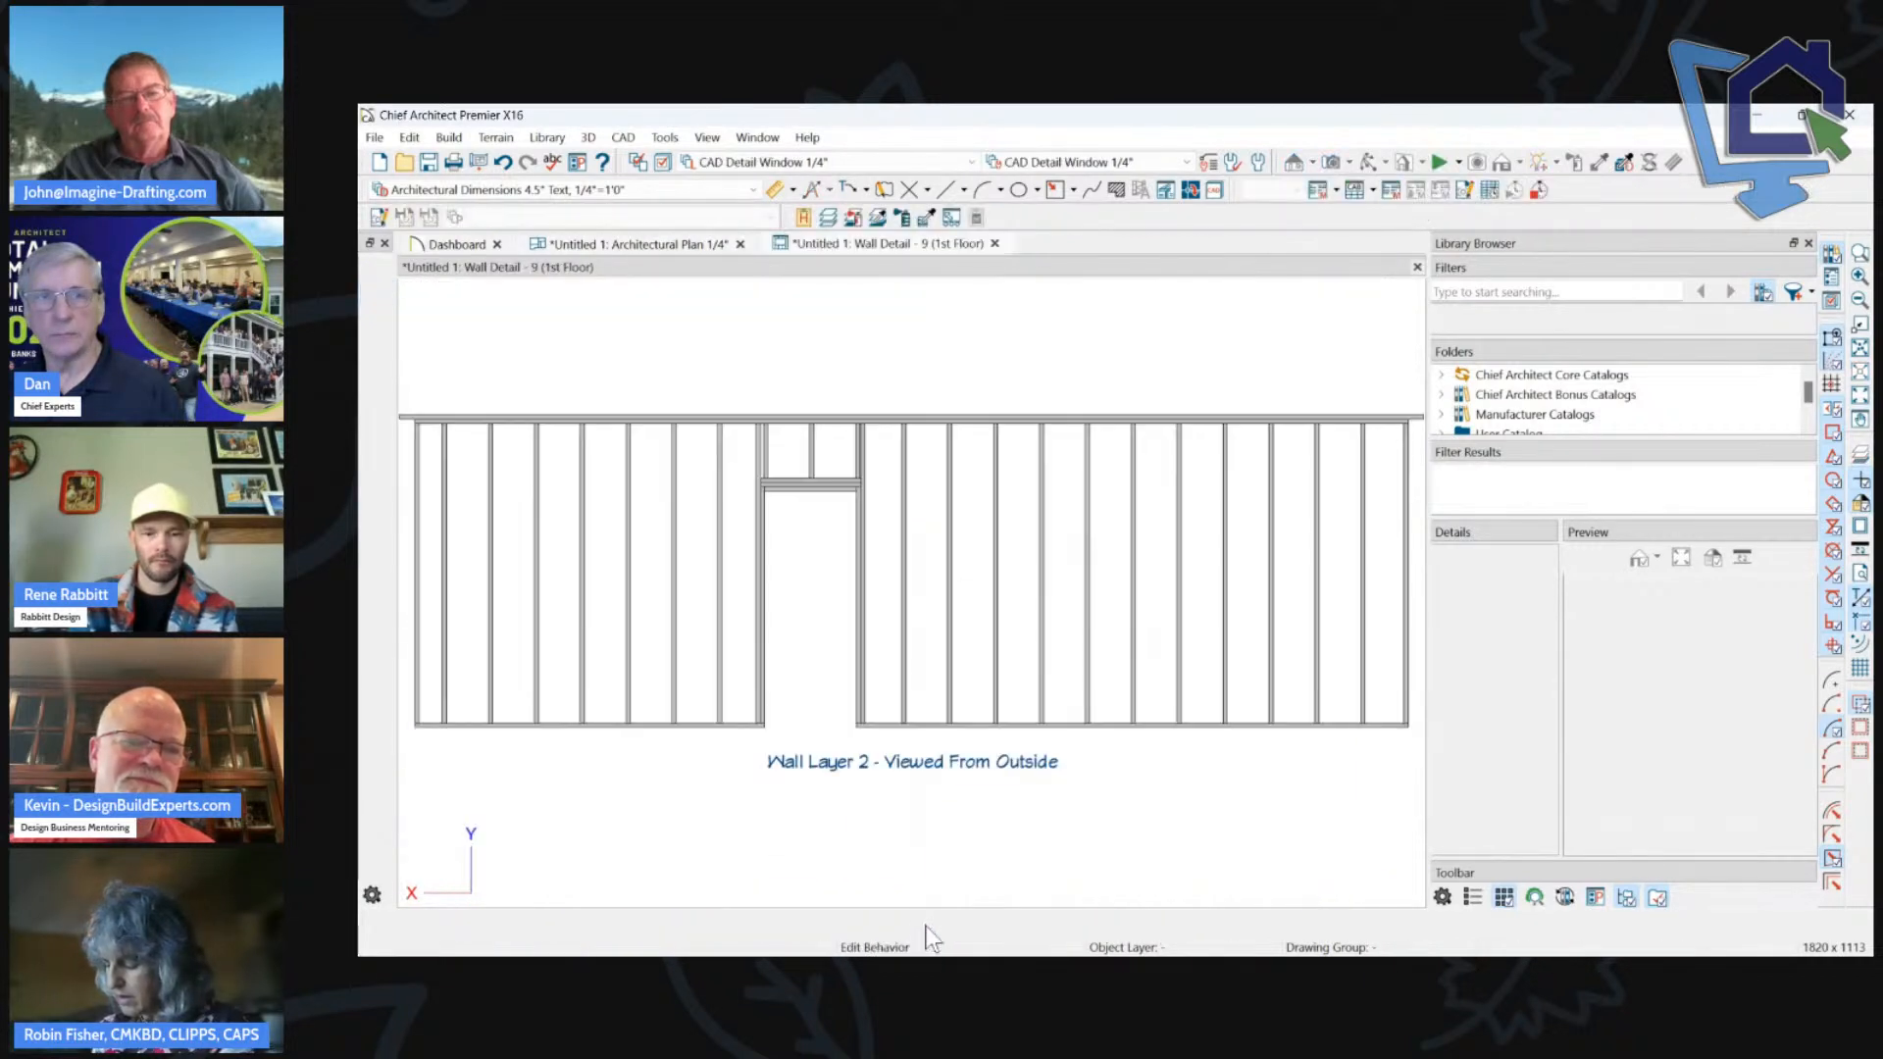
left_click(994, 243)
Review the Automatically Rebuild Framing options, toggling Roofs on and off, and cancel the Build Framing settings.
left_click(917, 504)
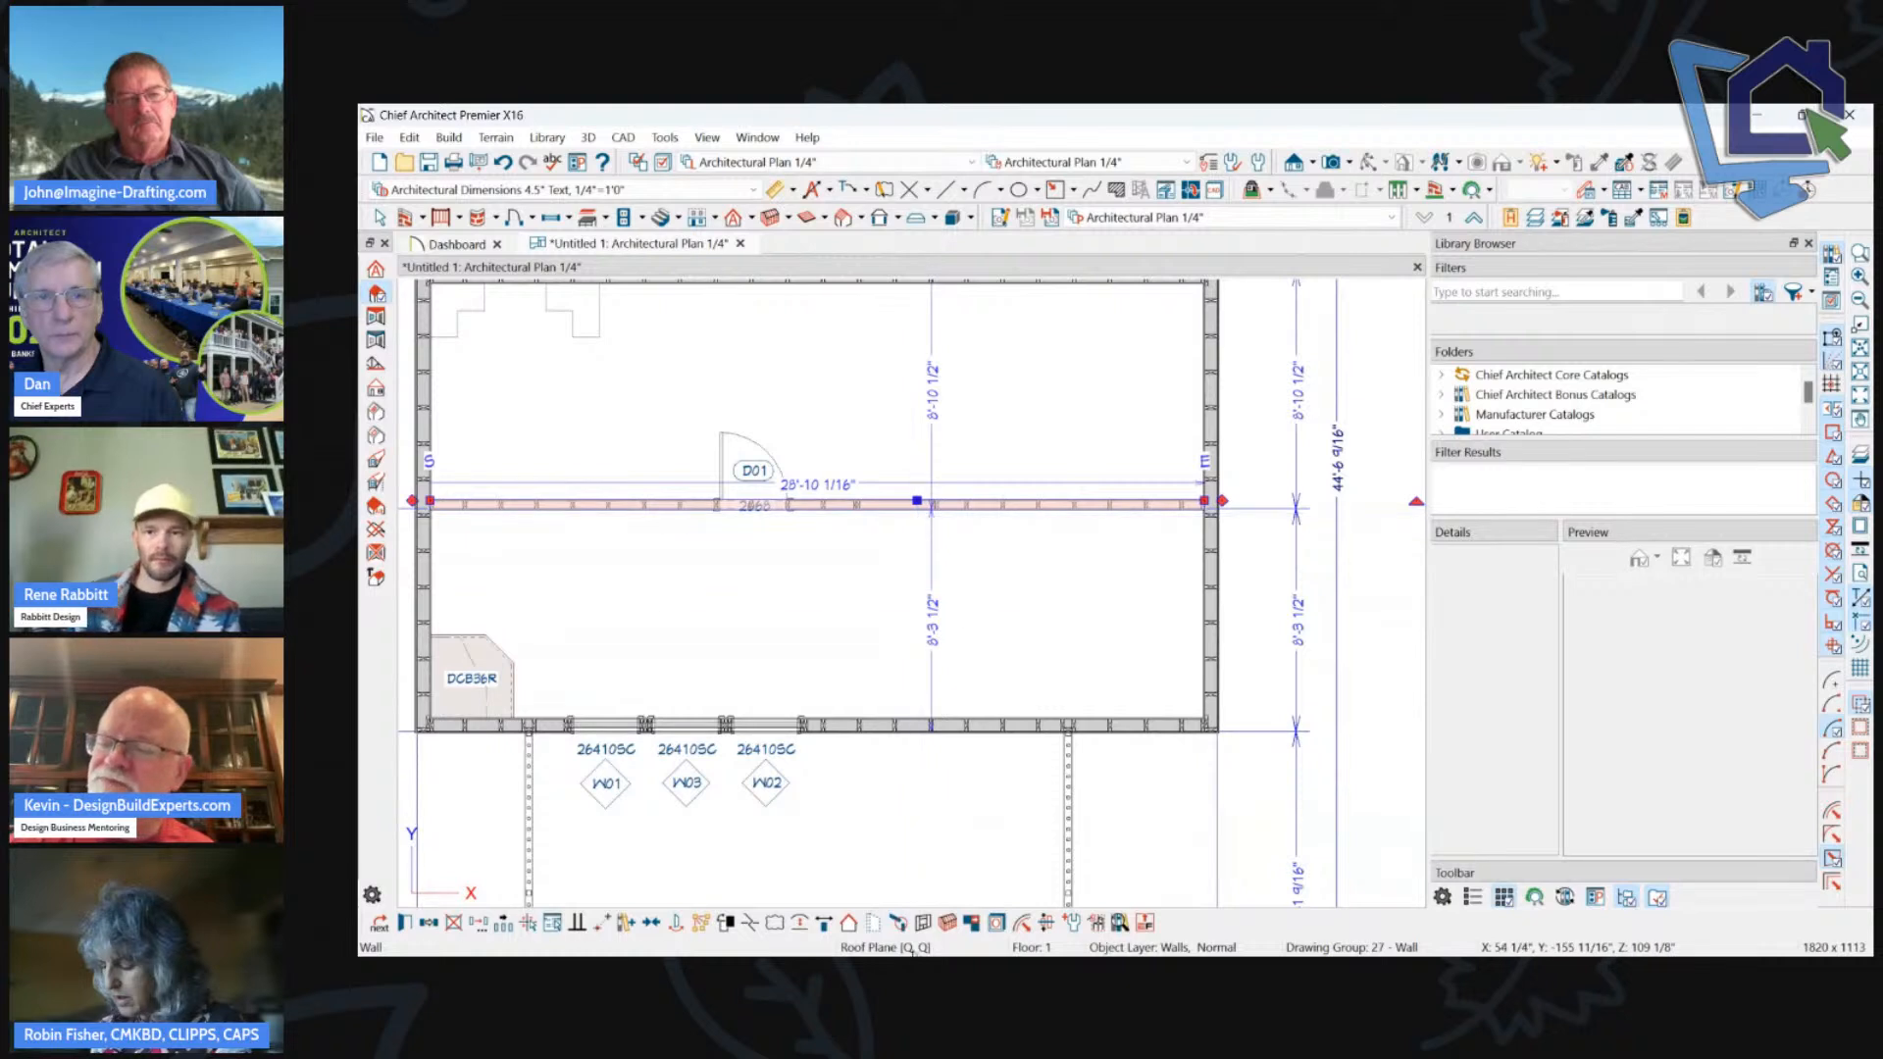
left_click(756, 214)
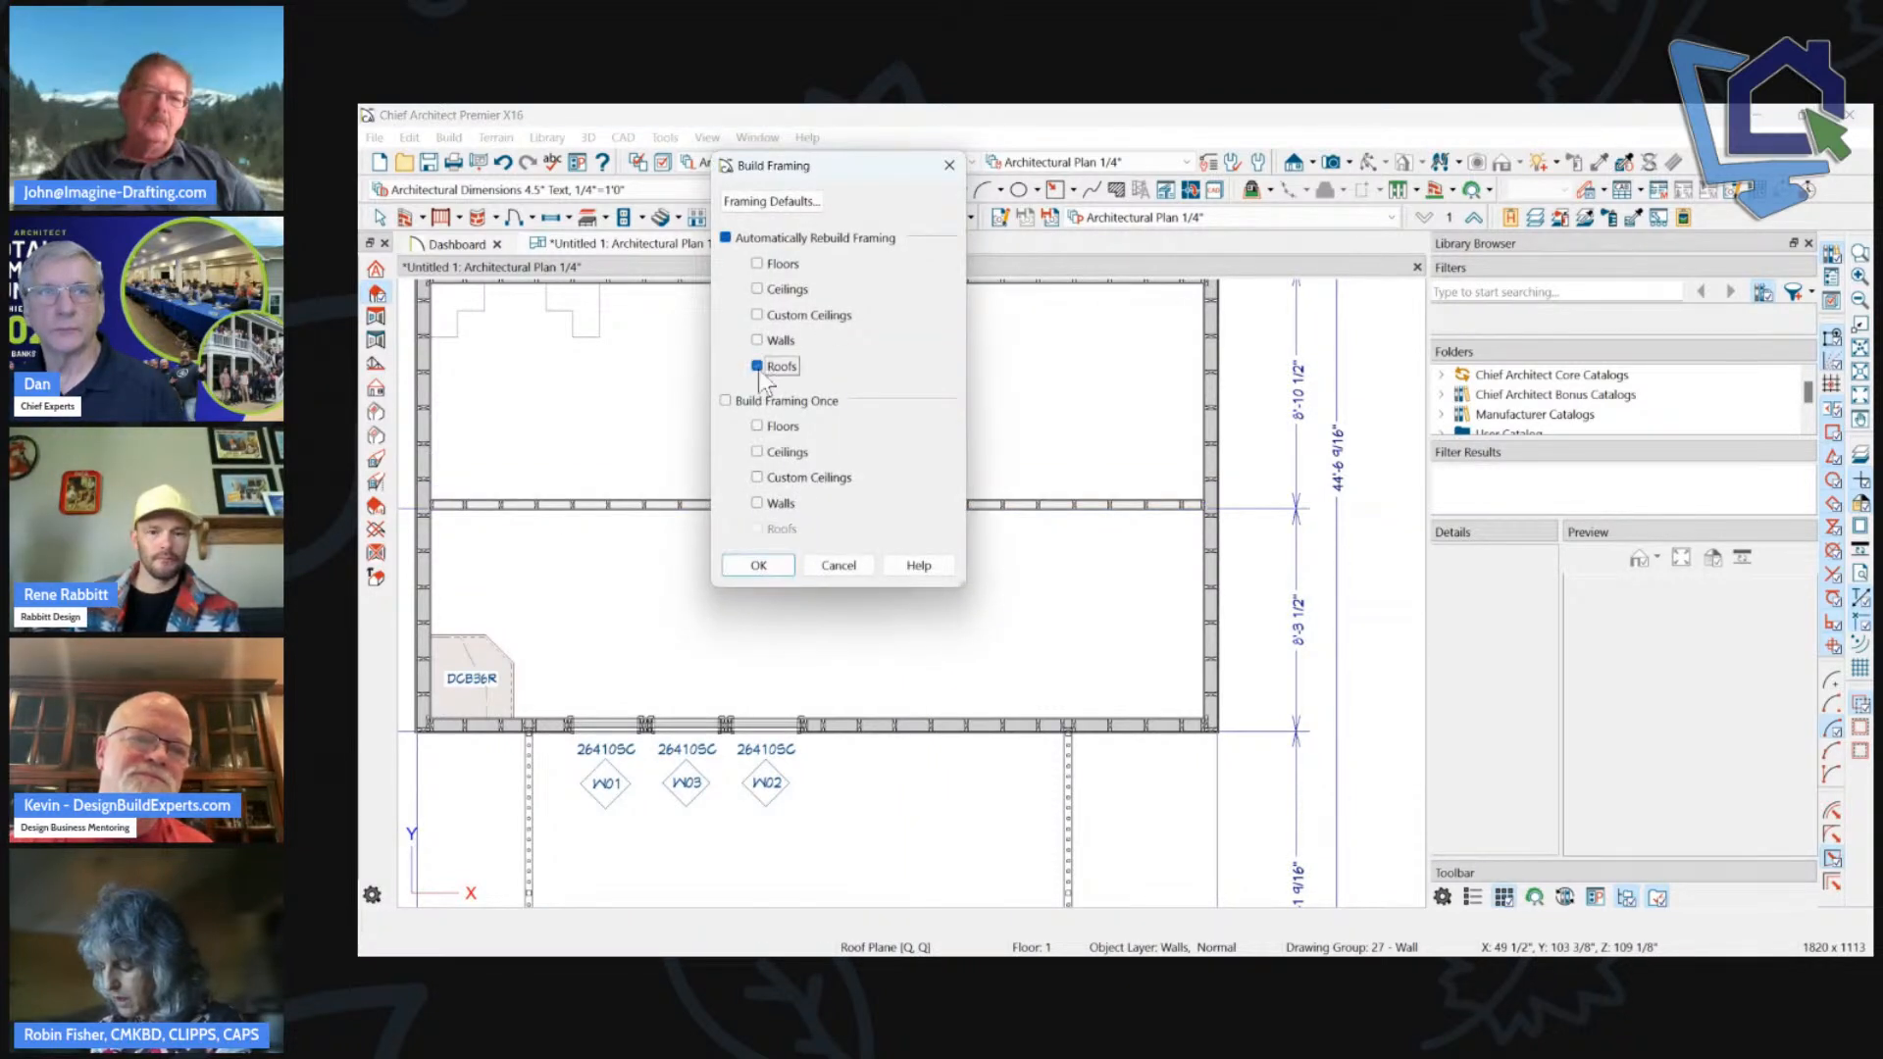
left_click(763, 369)
left_click(787, 371)
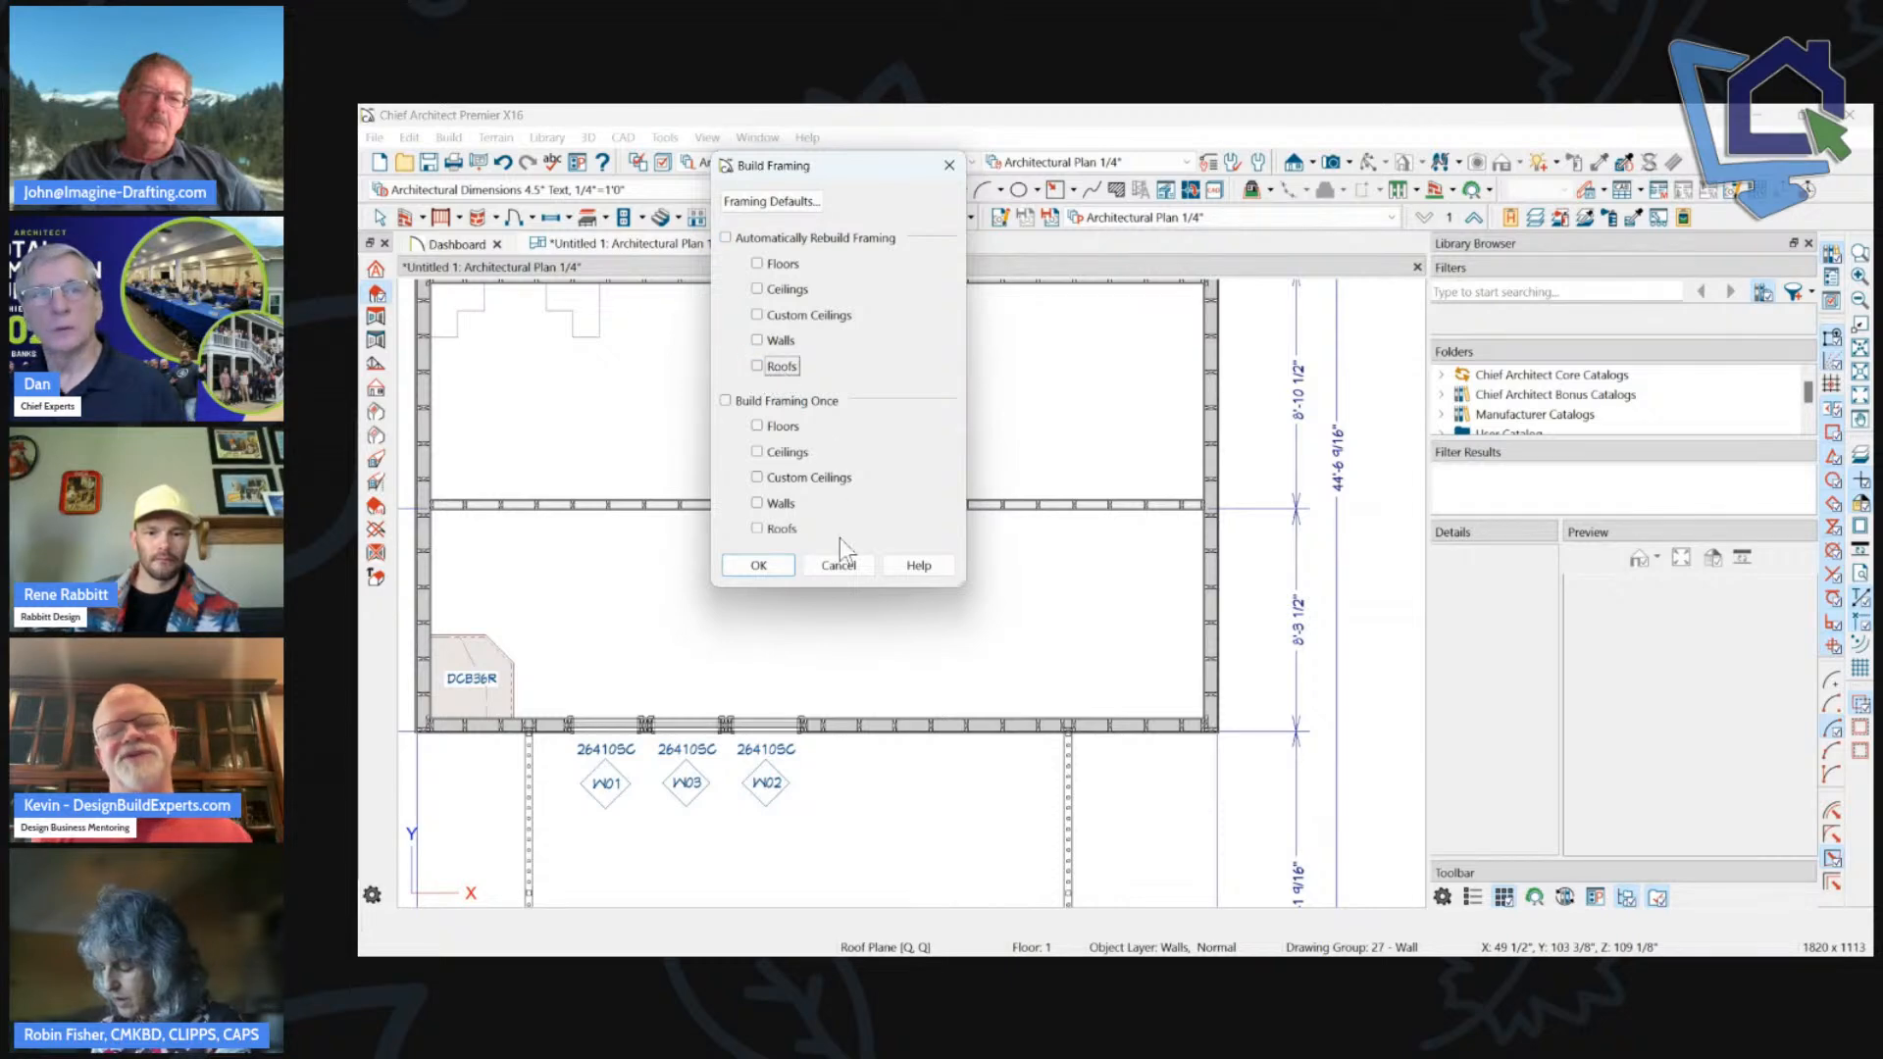
left_click(844, 567)
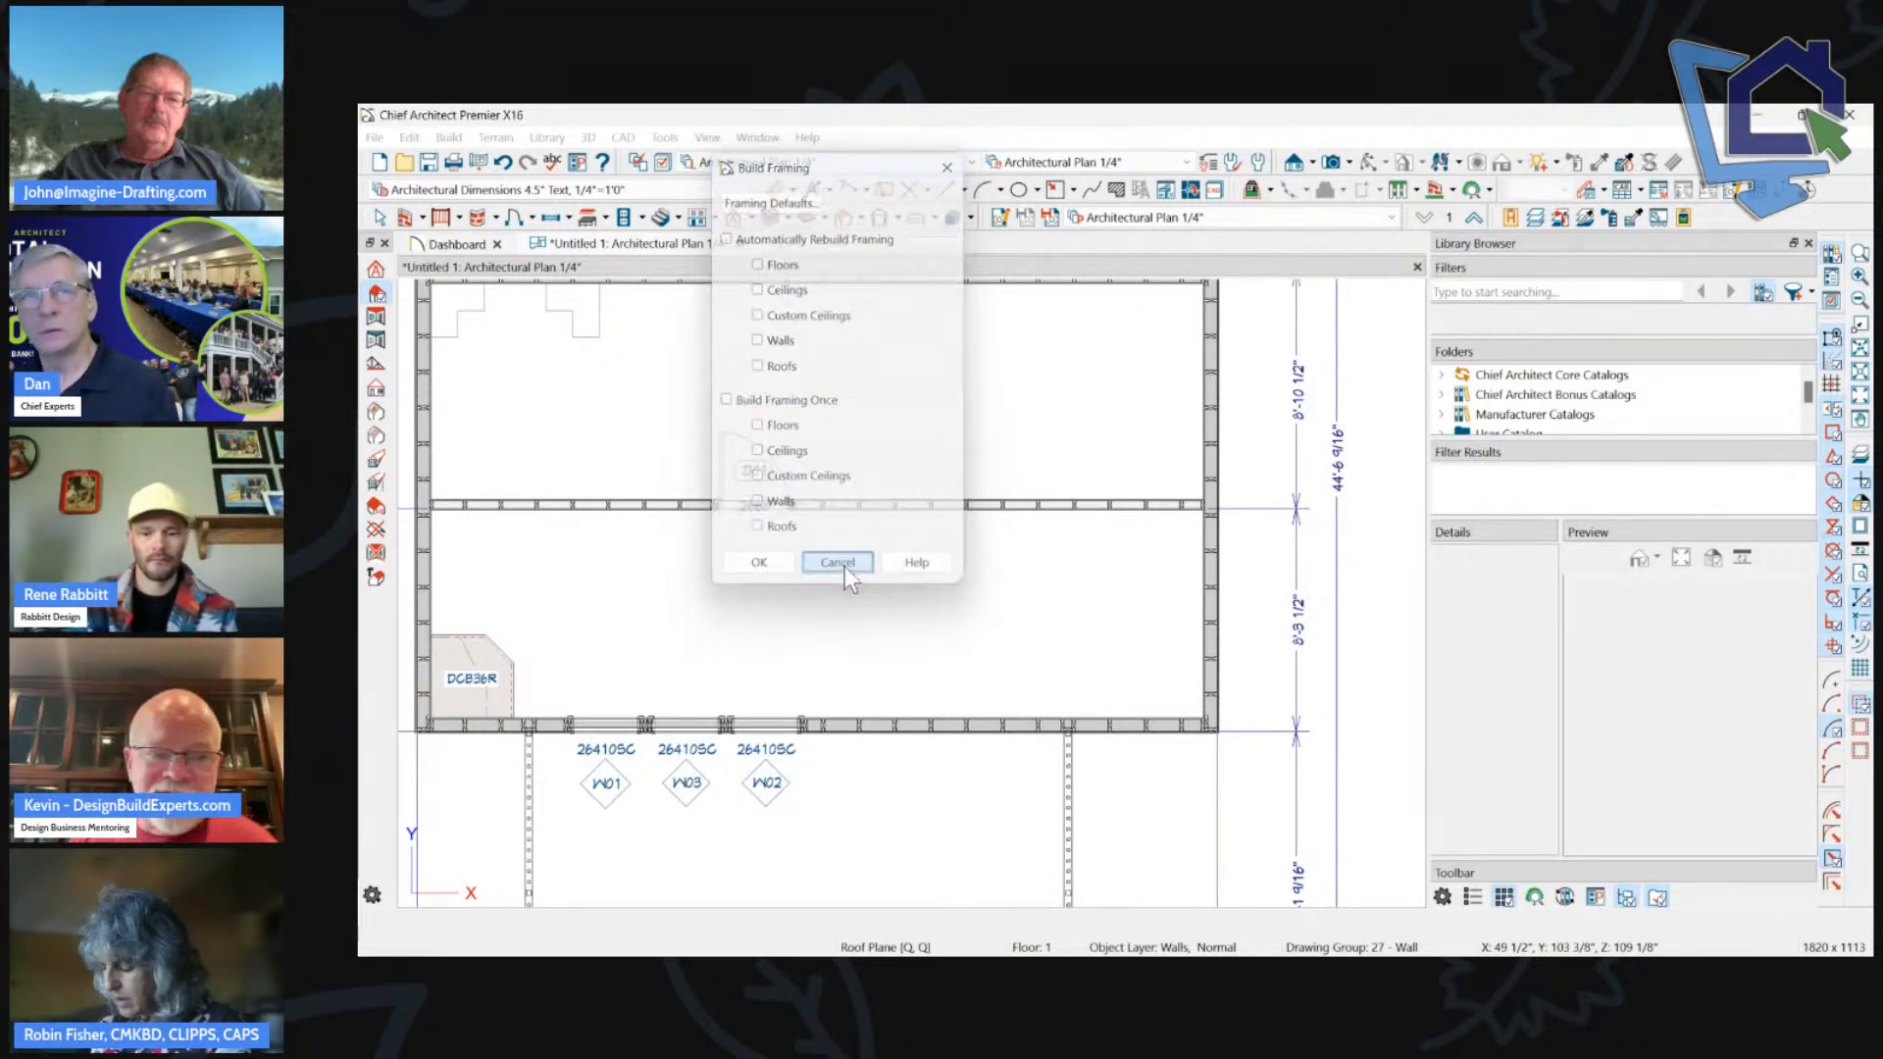
Select both side walls of the main building and the extension's rear wall, and review their Roof and General specifications without applying changes.
scroll(1165, 500, "down", 6)
scroll(1083, 307, "up", 4)
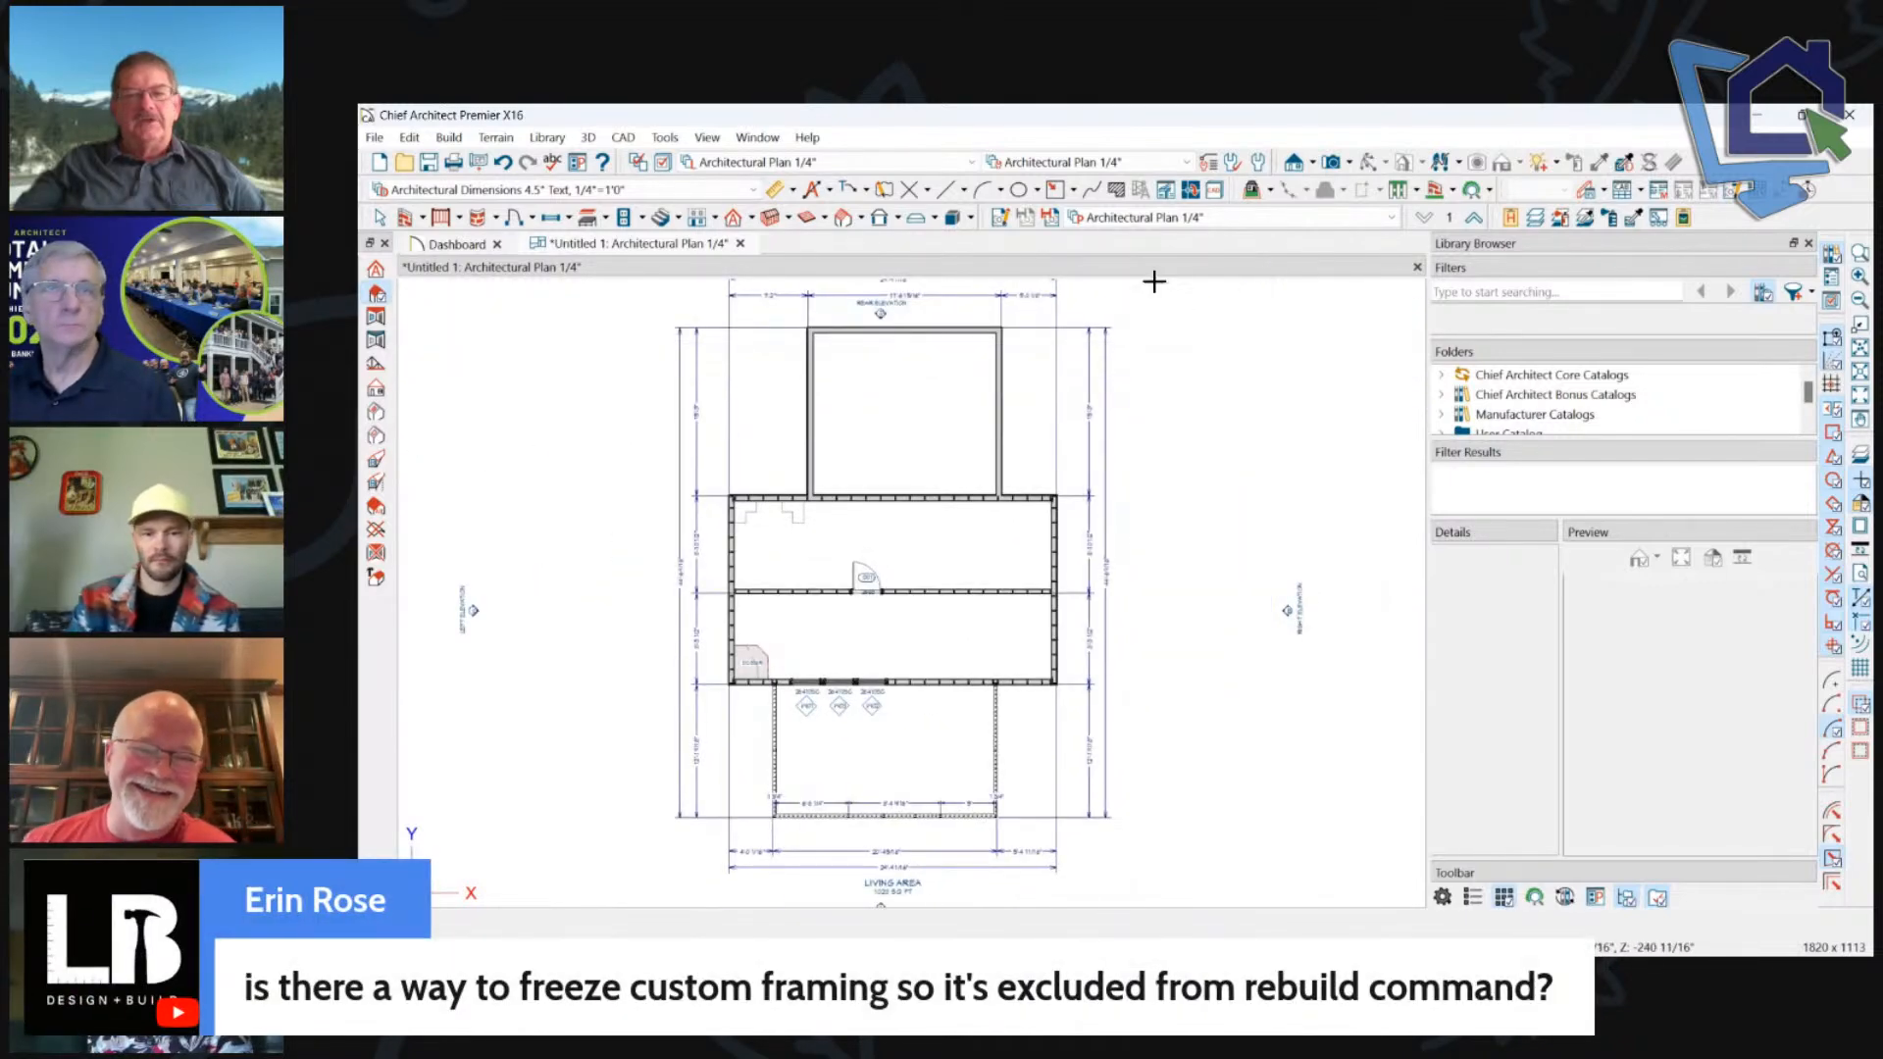
left_click(729, 554)
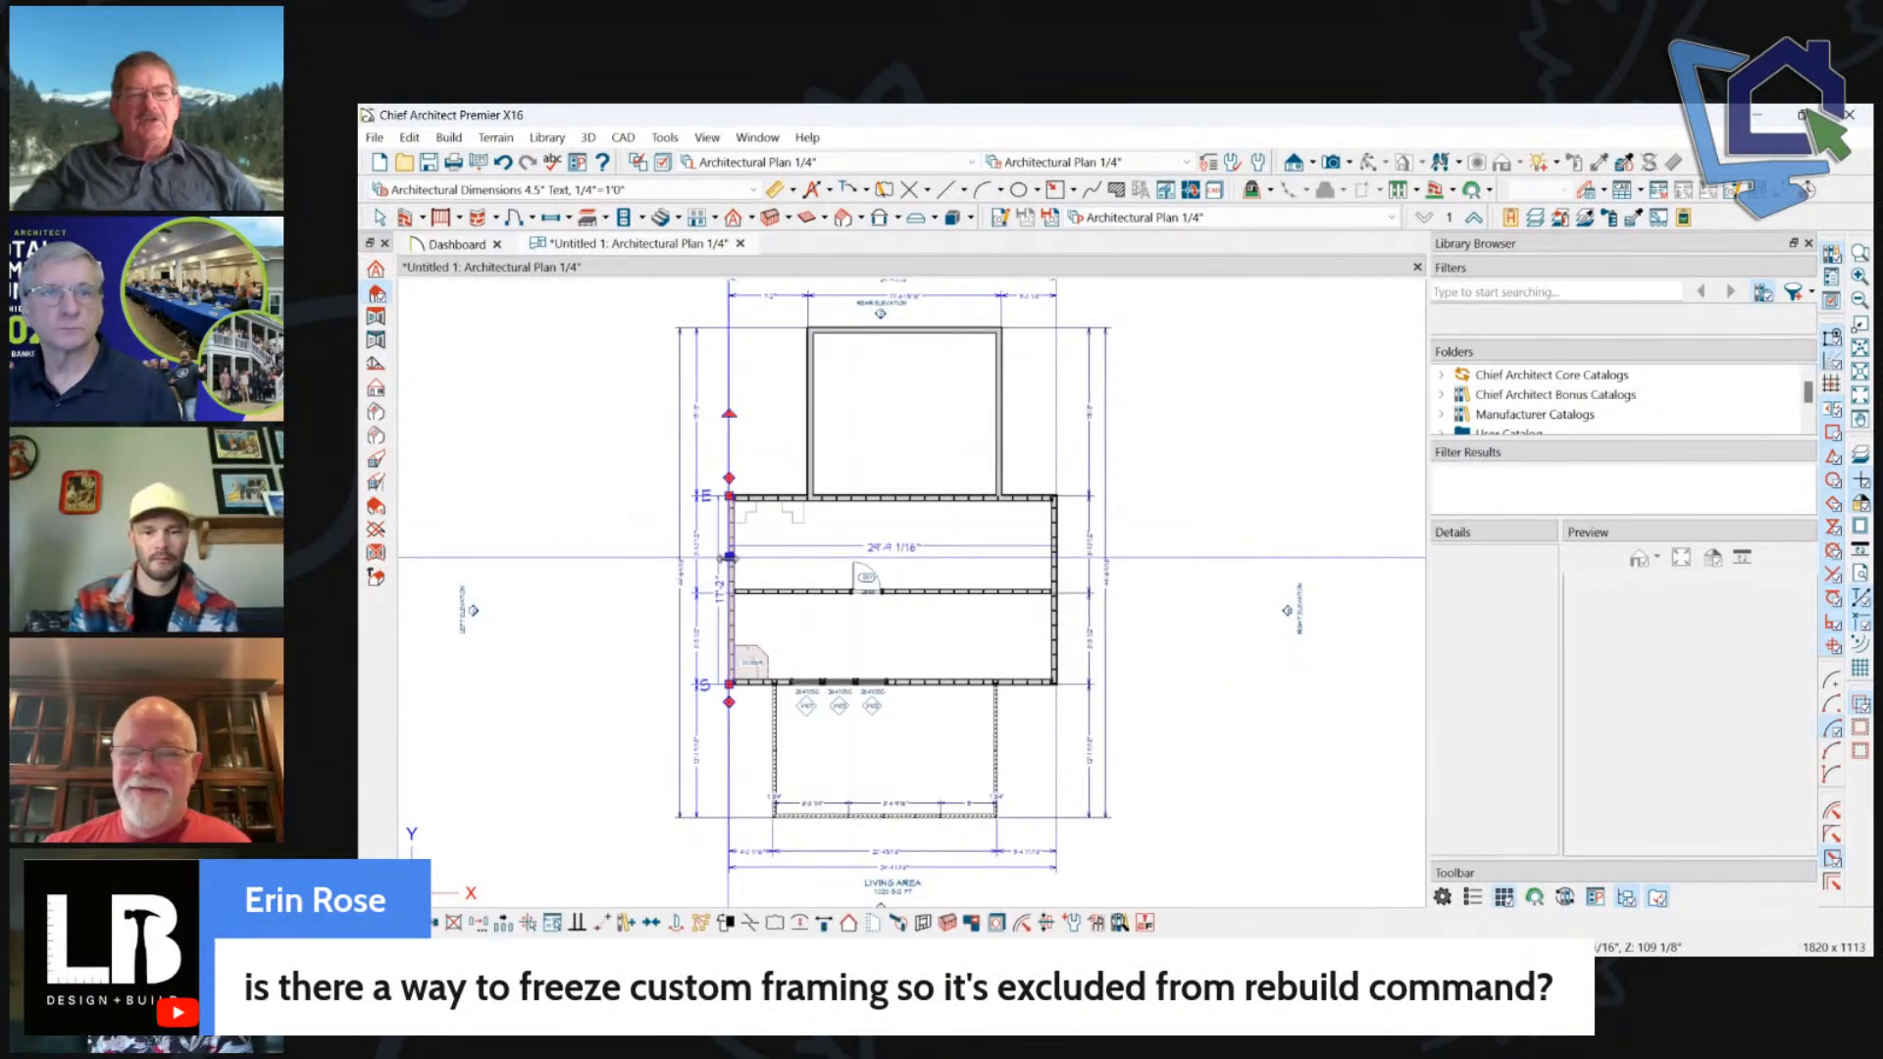
left_click(1055, 563, "shift")
left_click(961, 332, "shift")
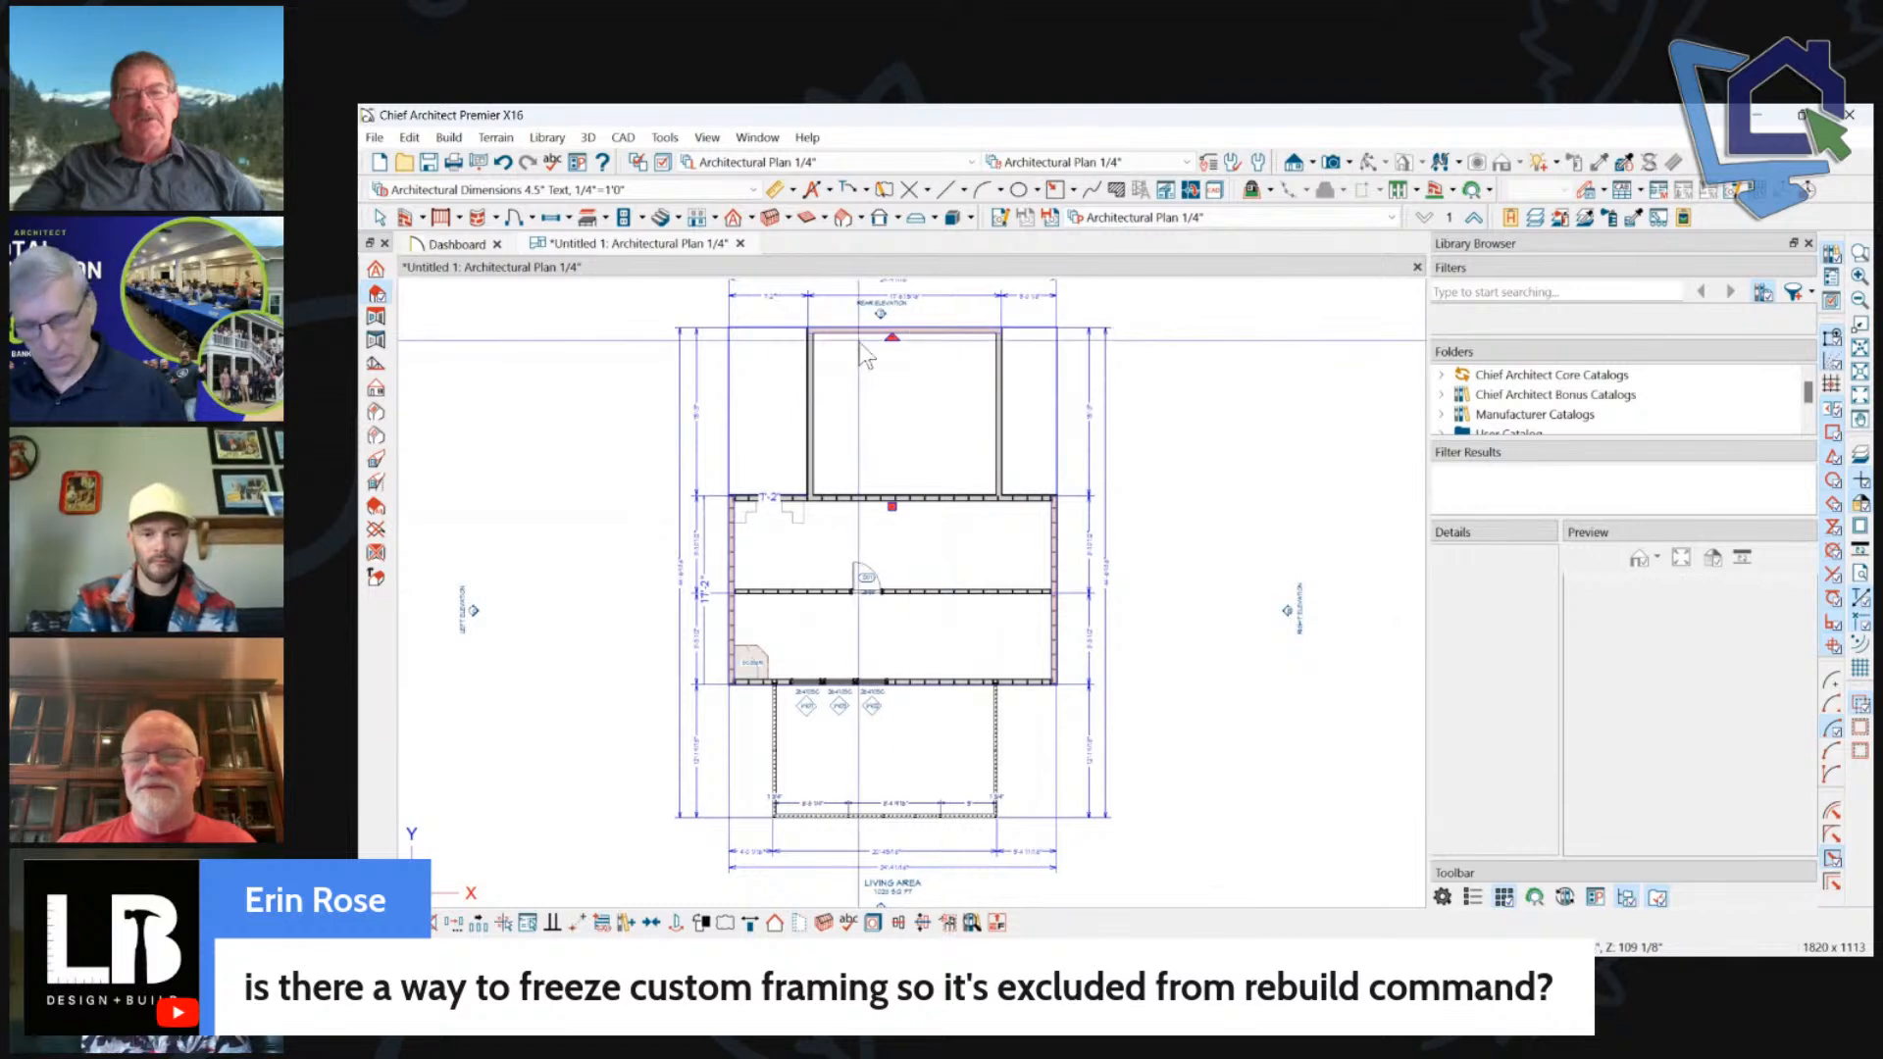
key("ctrl+e")
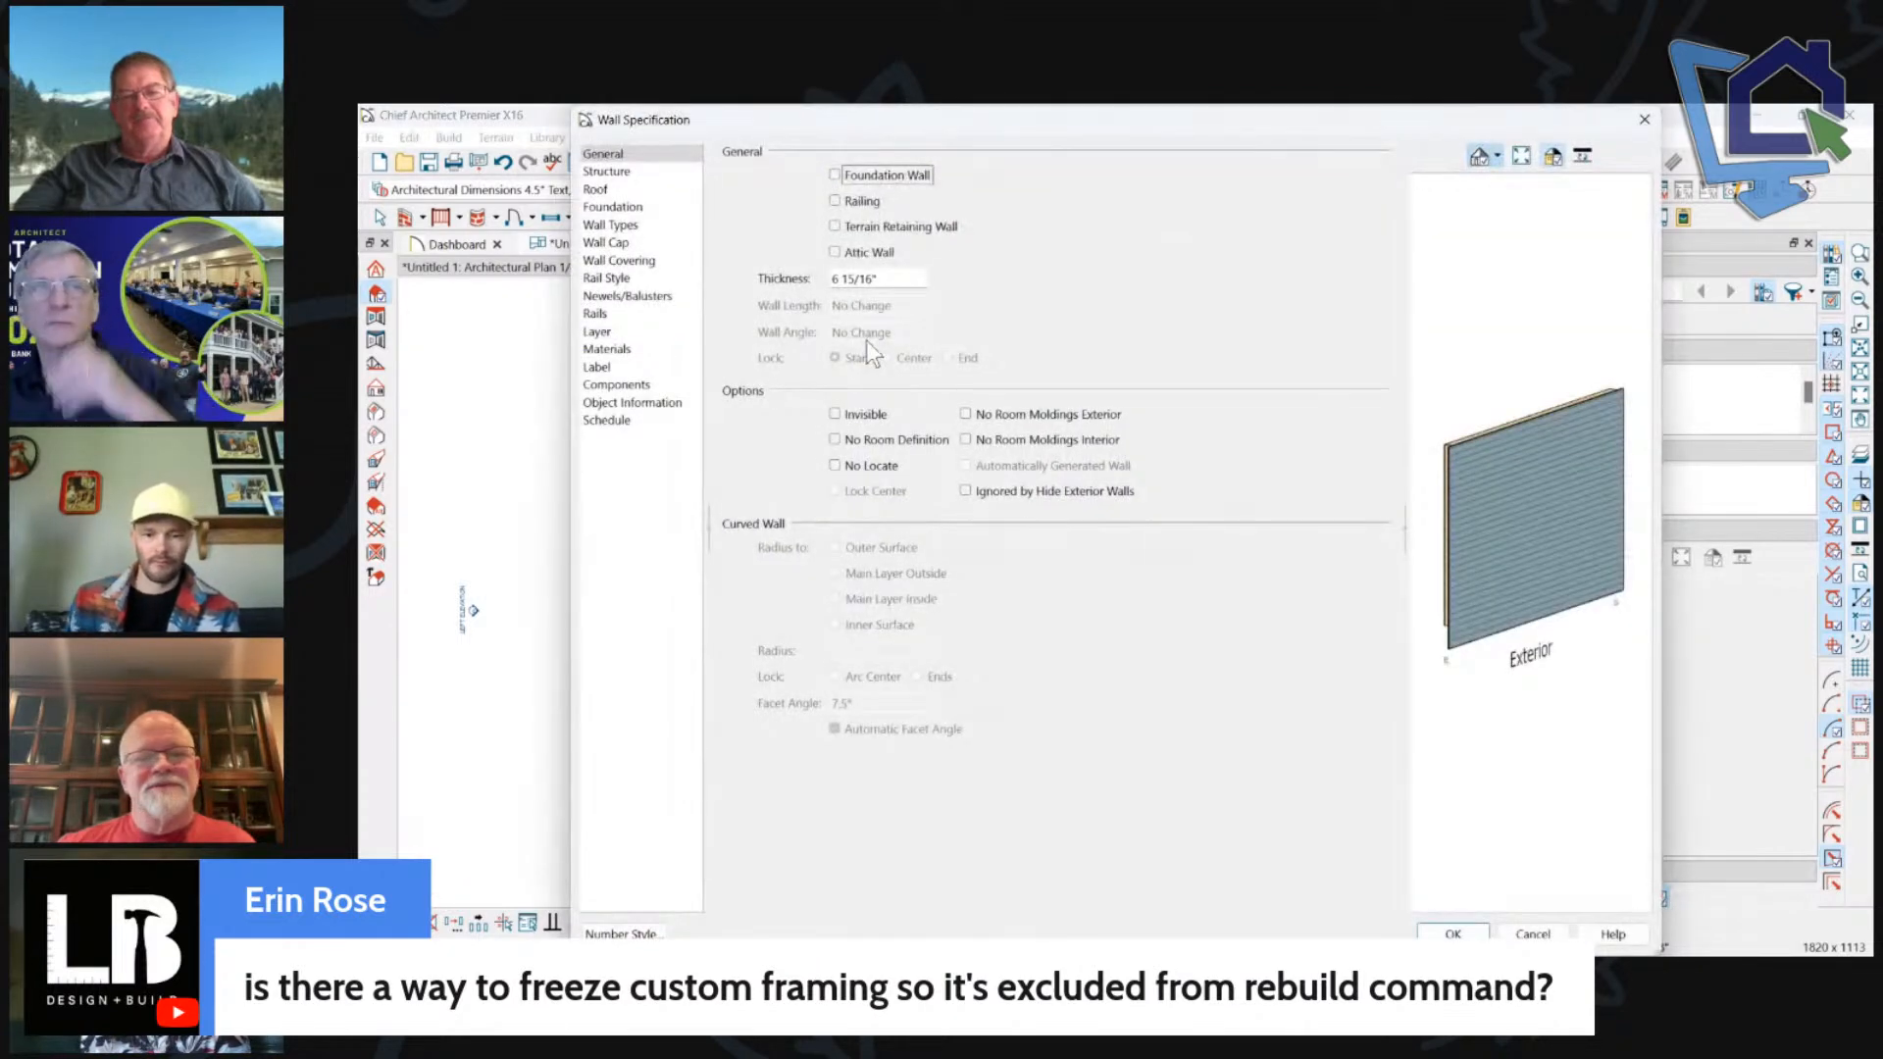
mouse_move(978, 122)
left_mouse_down()
mouse_move(1022, 128)
mouse_move(953, 128)
left_mouse_up()
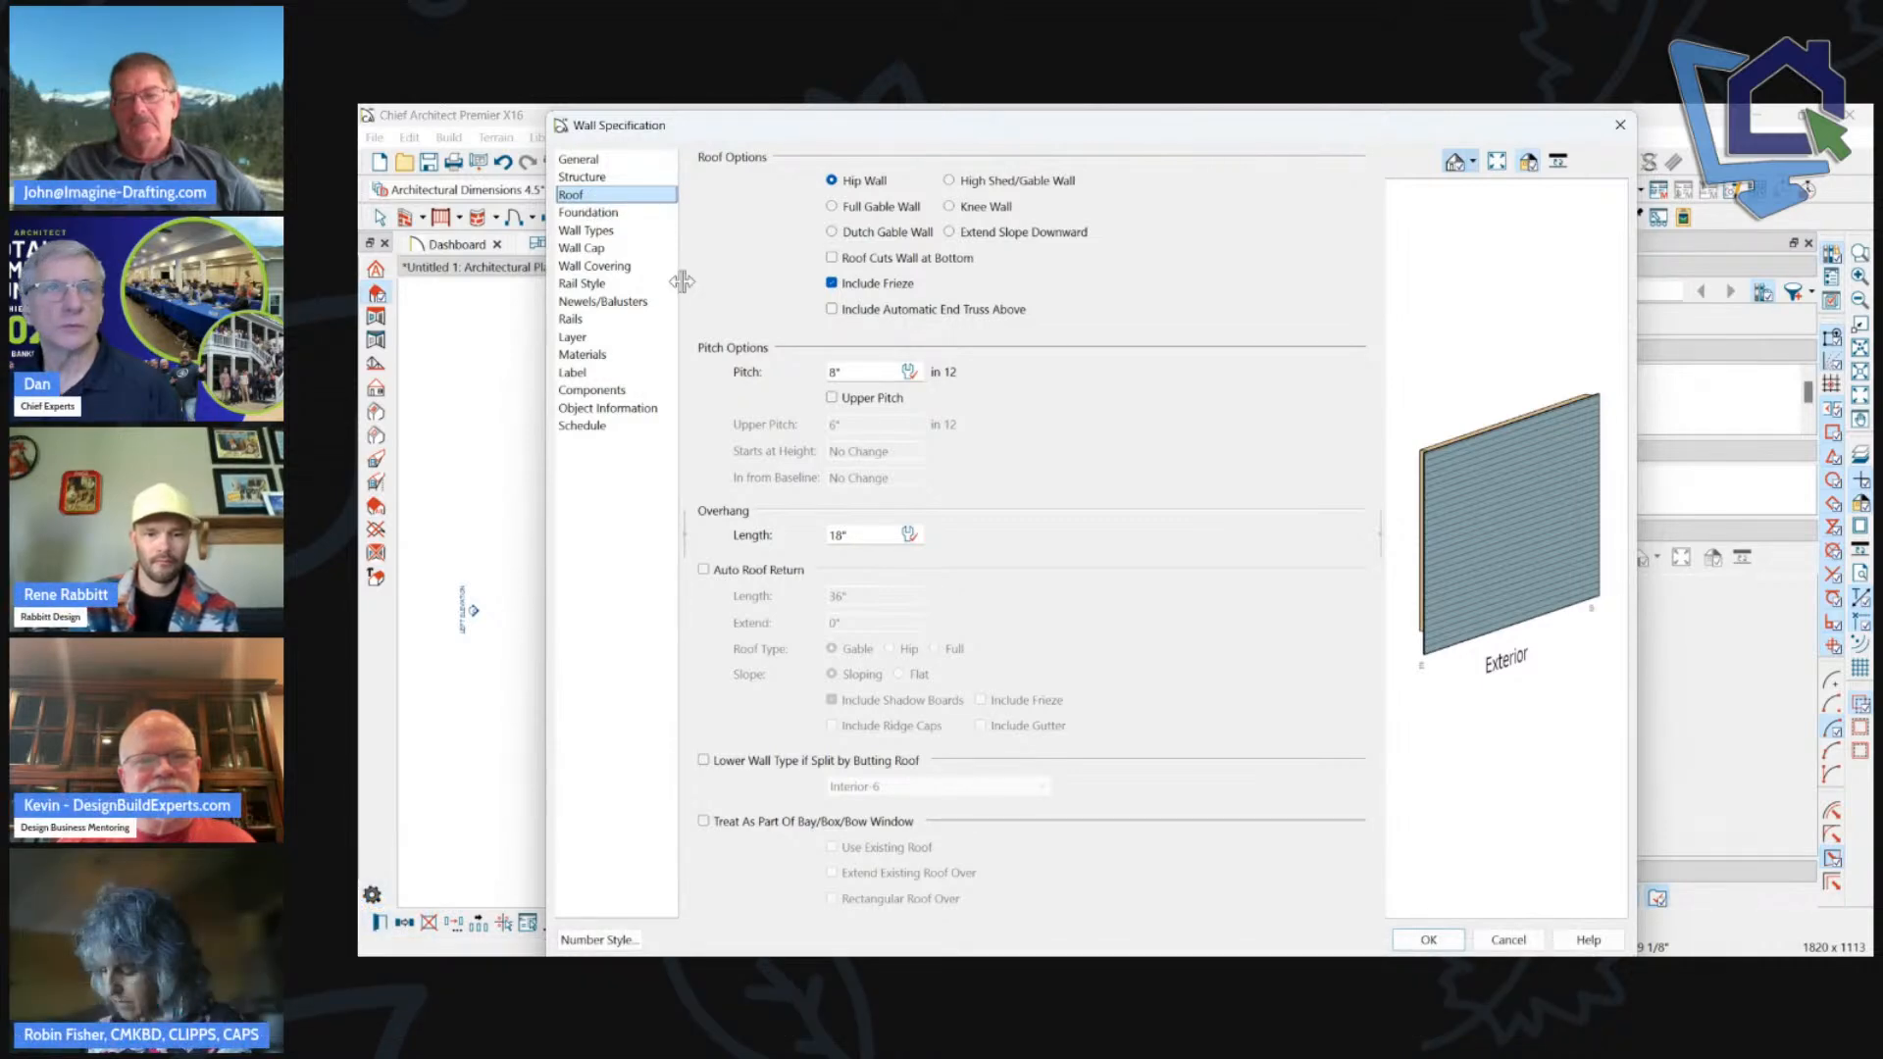
left_click(581, 159)
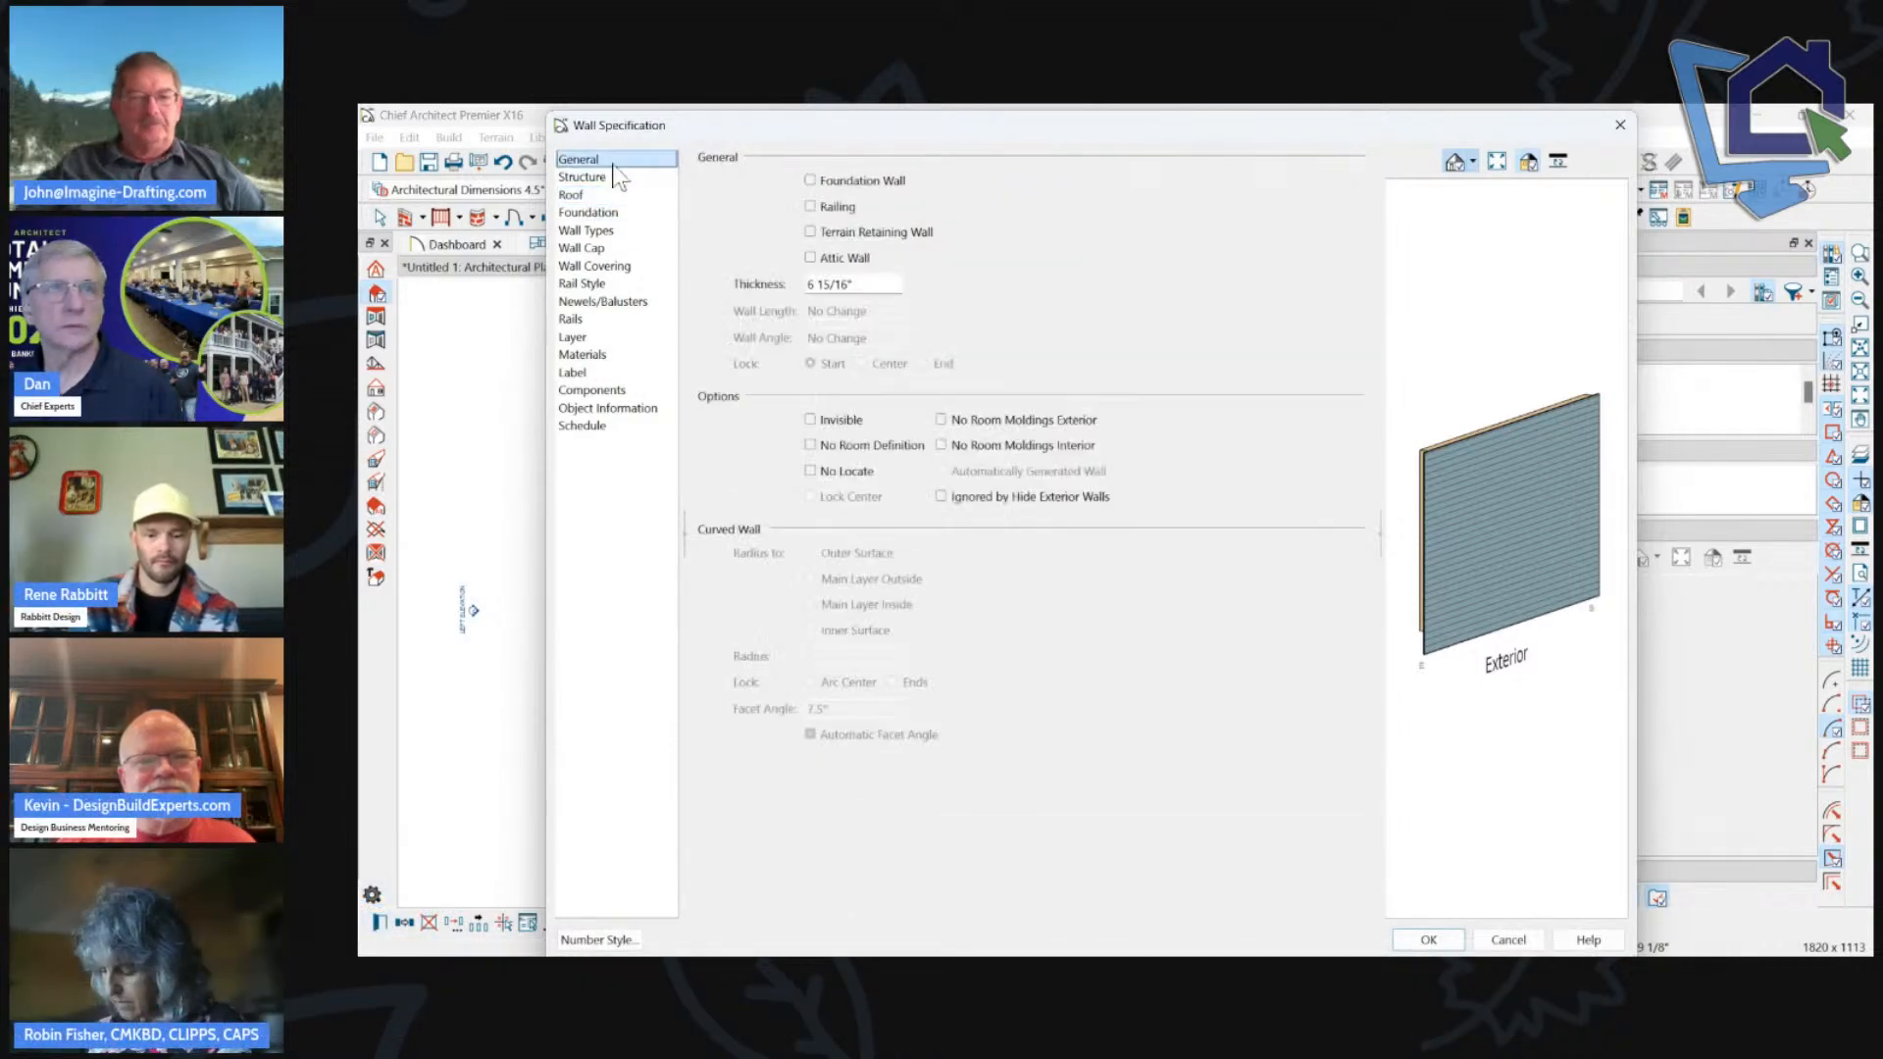
left_click(1488, 940)
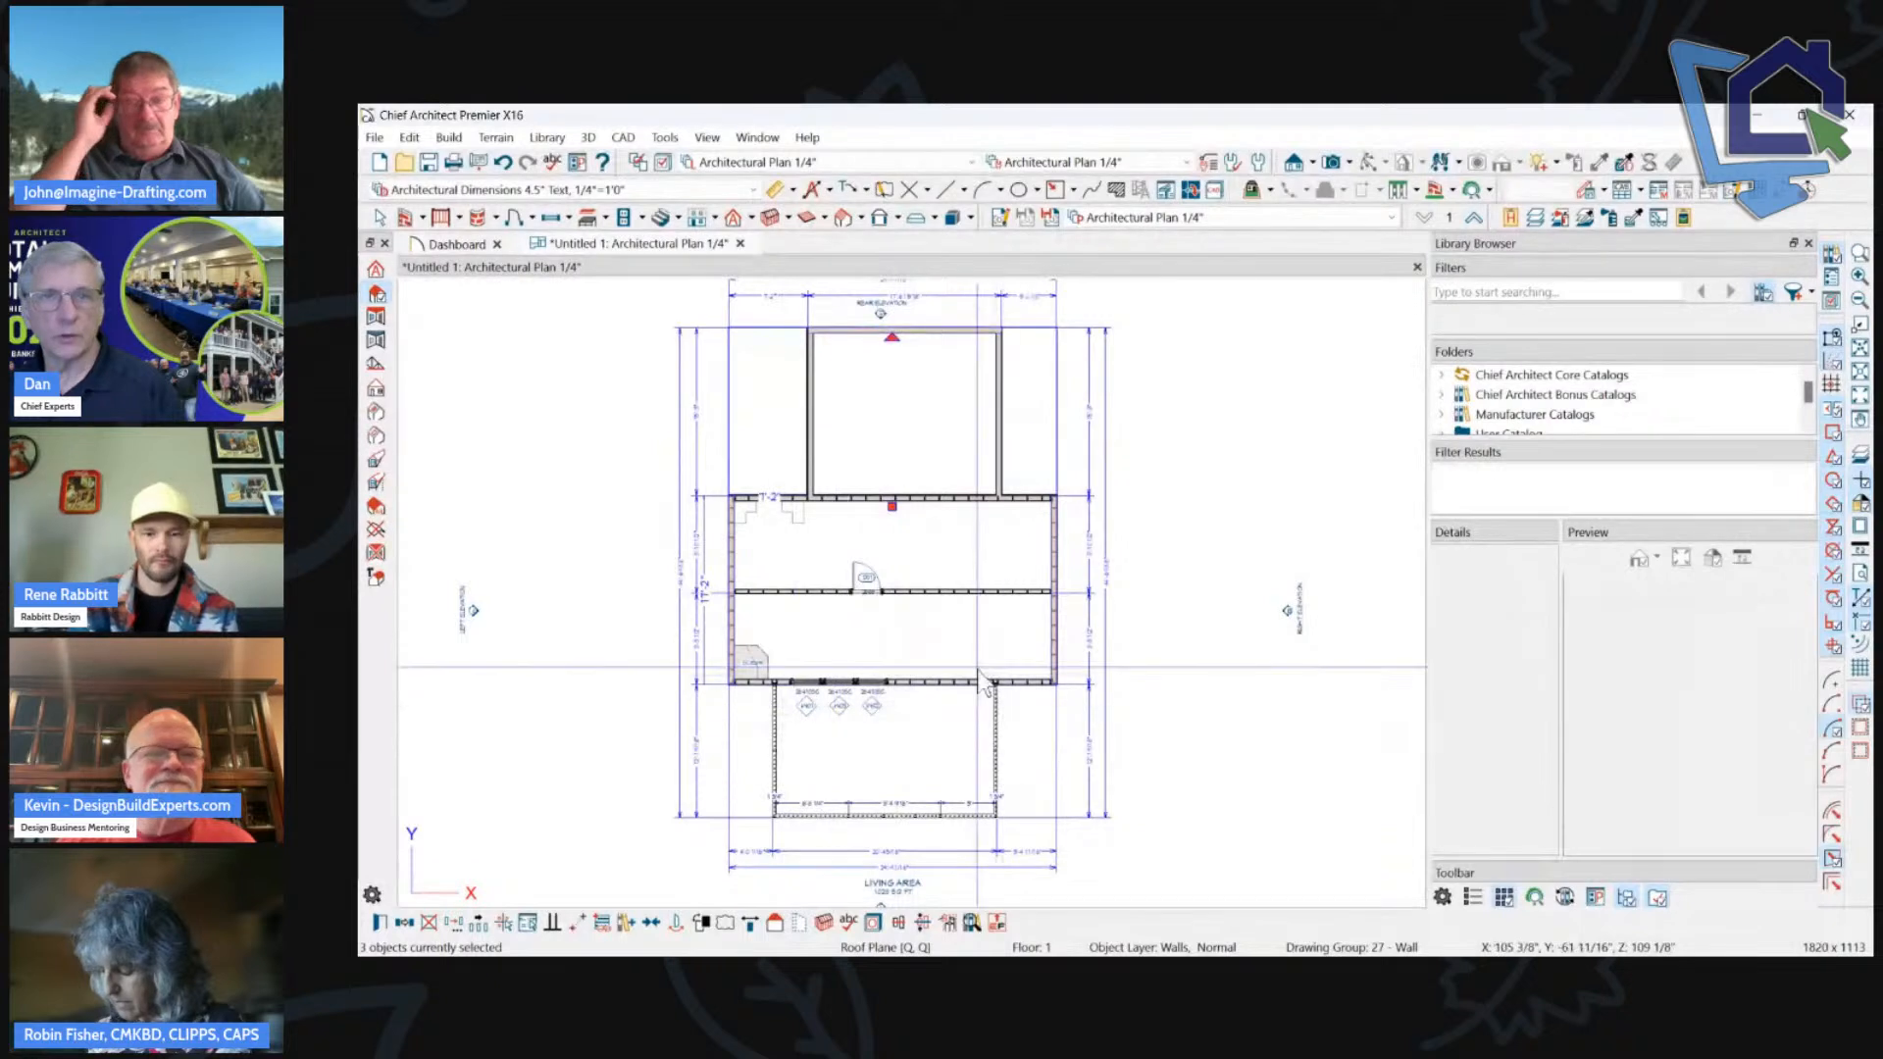
Enable Retain Wall Framing in the Structure settings of the interior wall containing the door.
scroll(984, 680, "up", 1)
left_click(889, 577)
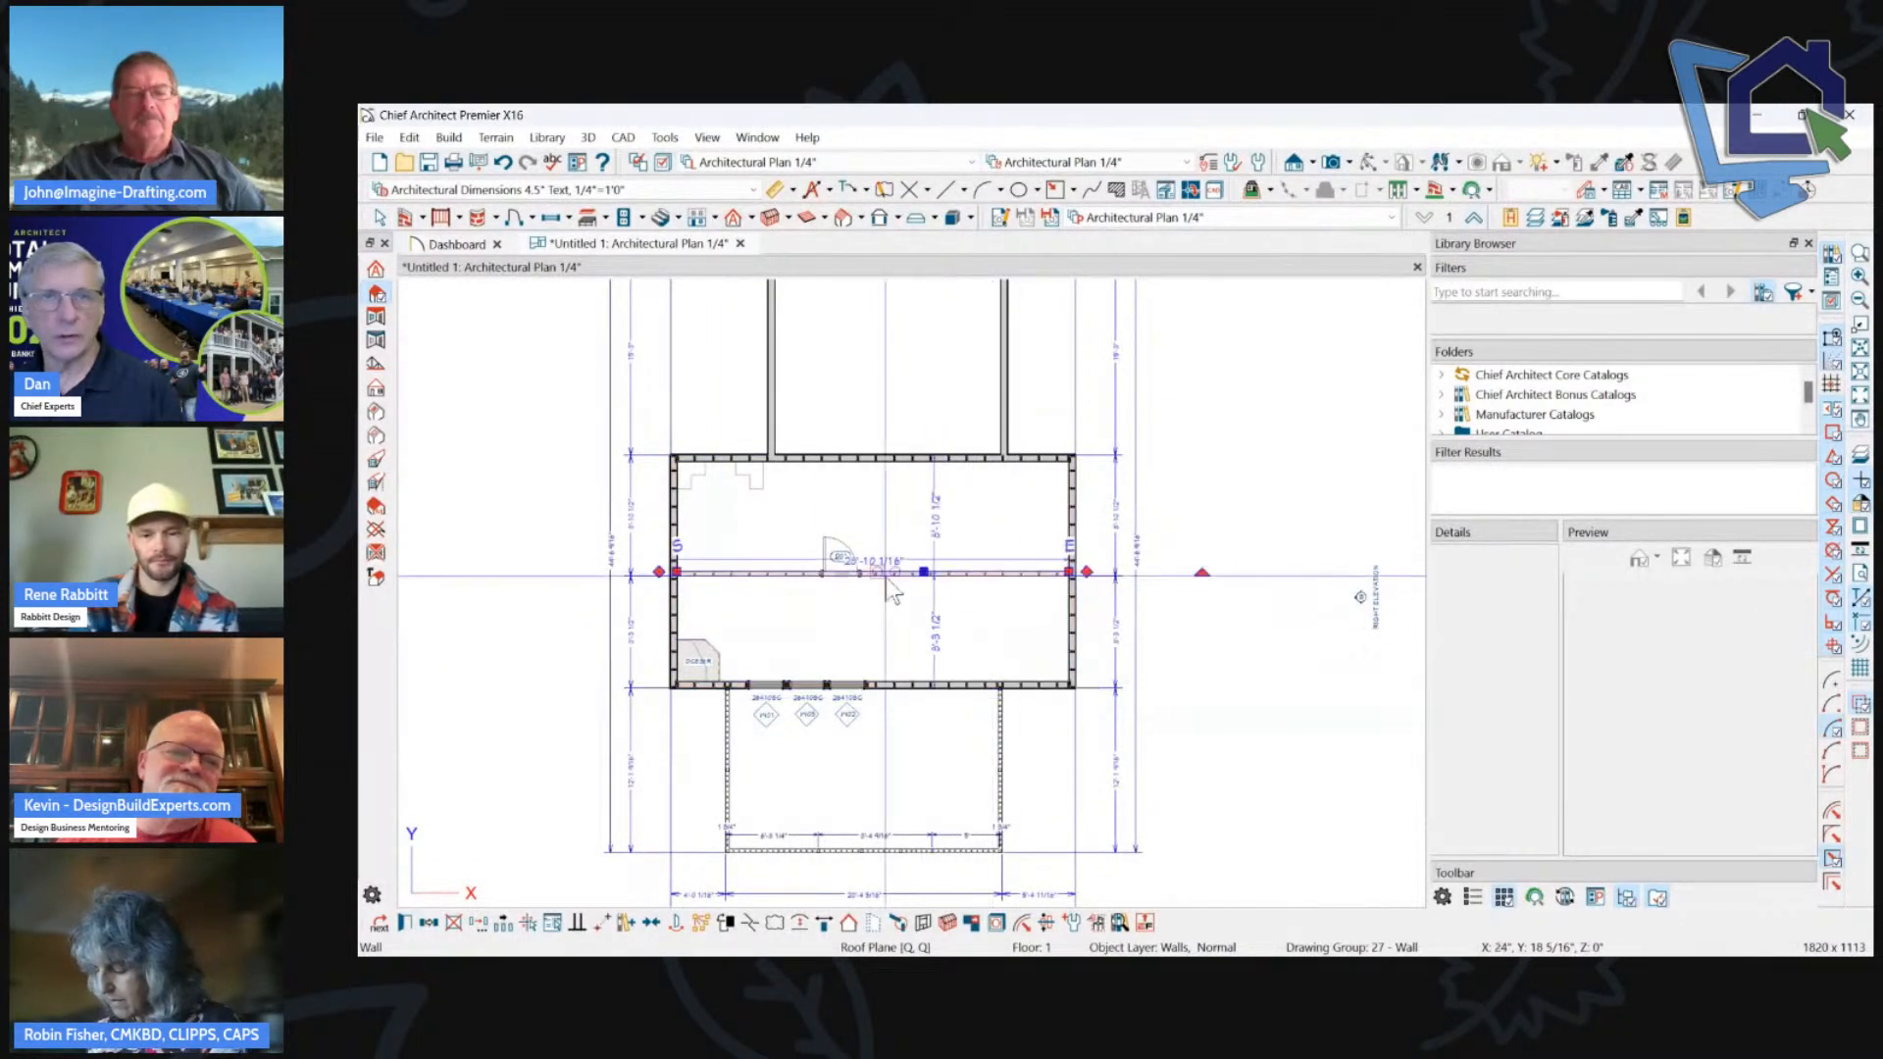
scroll(888, 579, "up", 1)
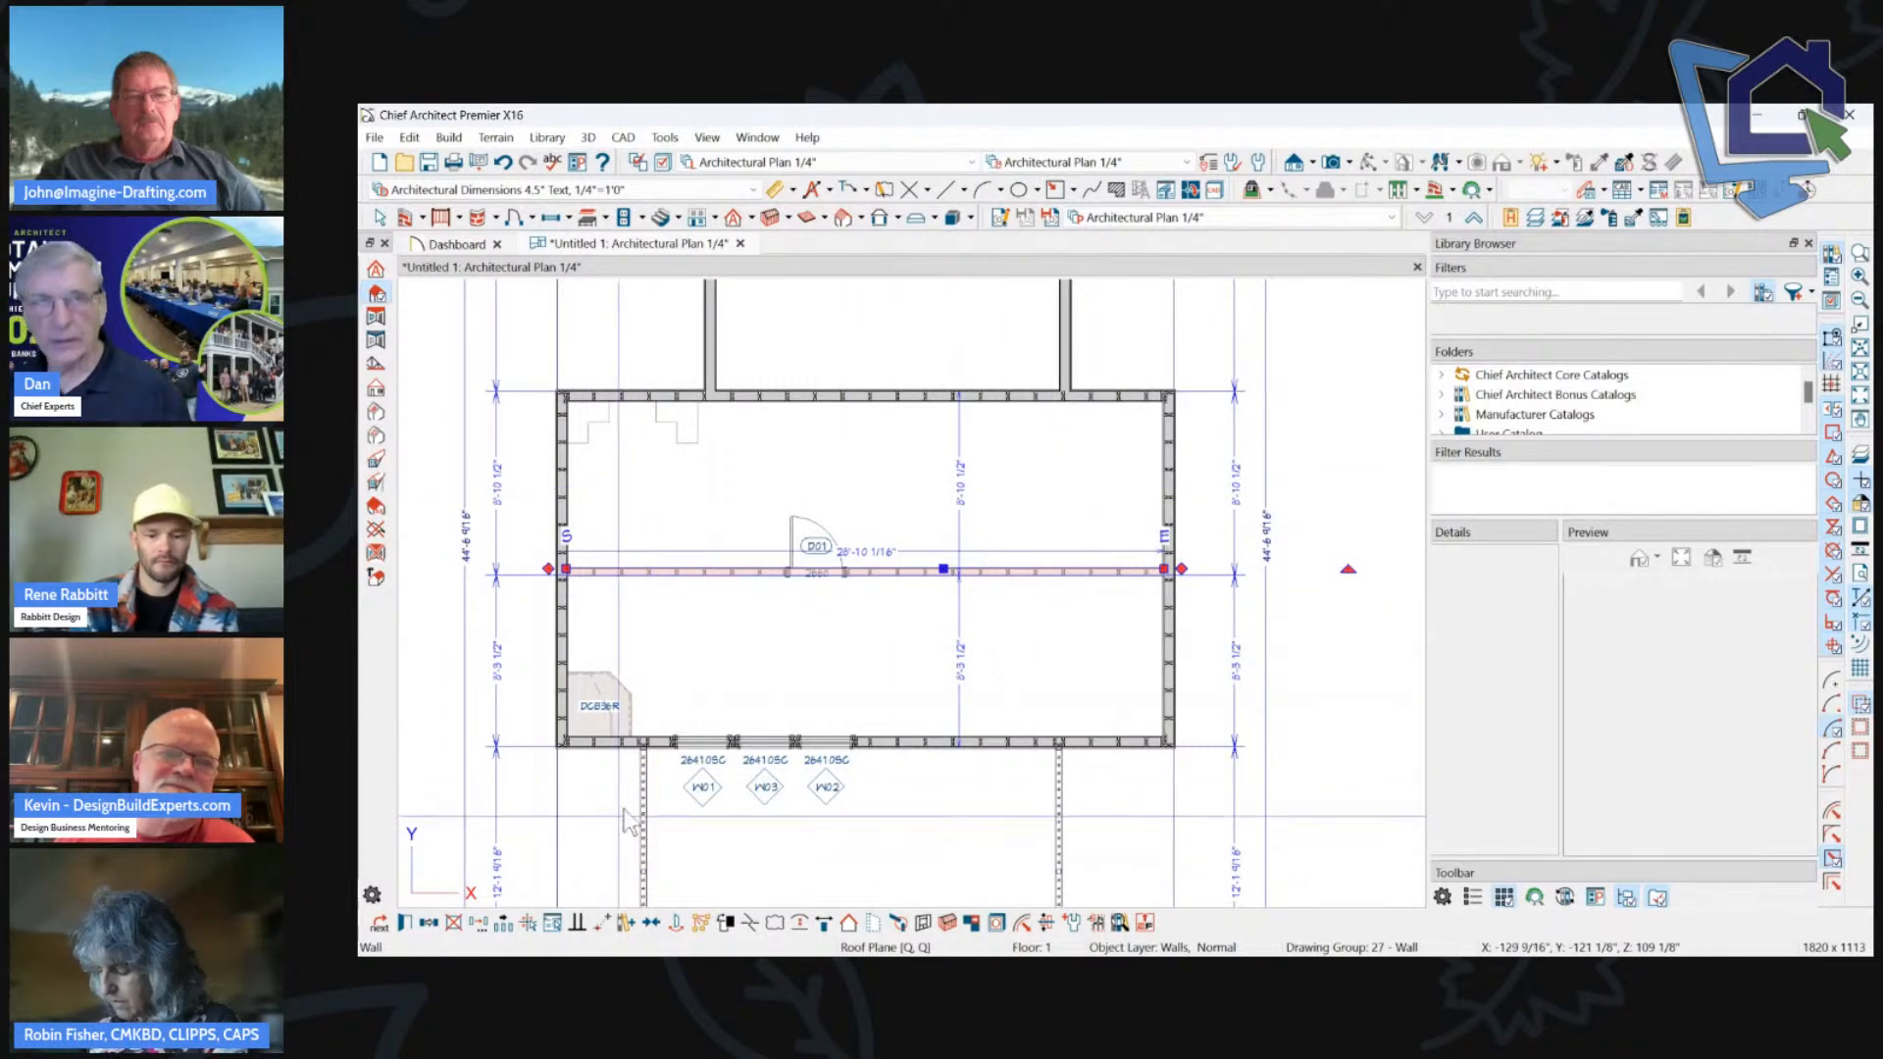
key("ctrl+e")
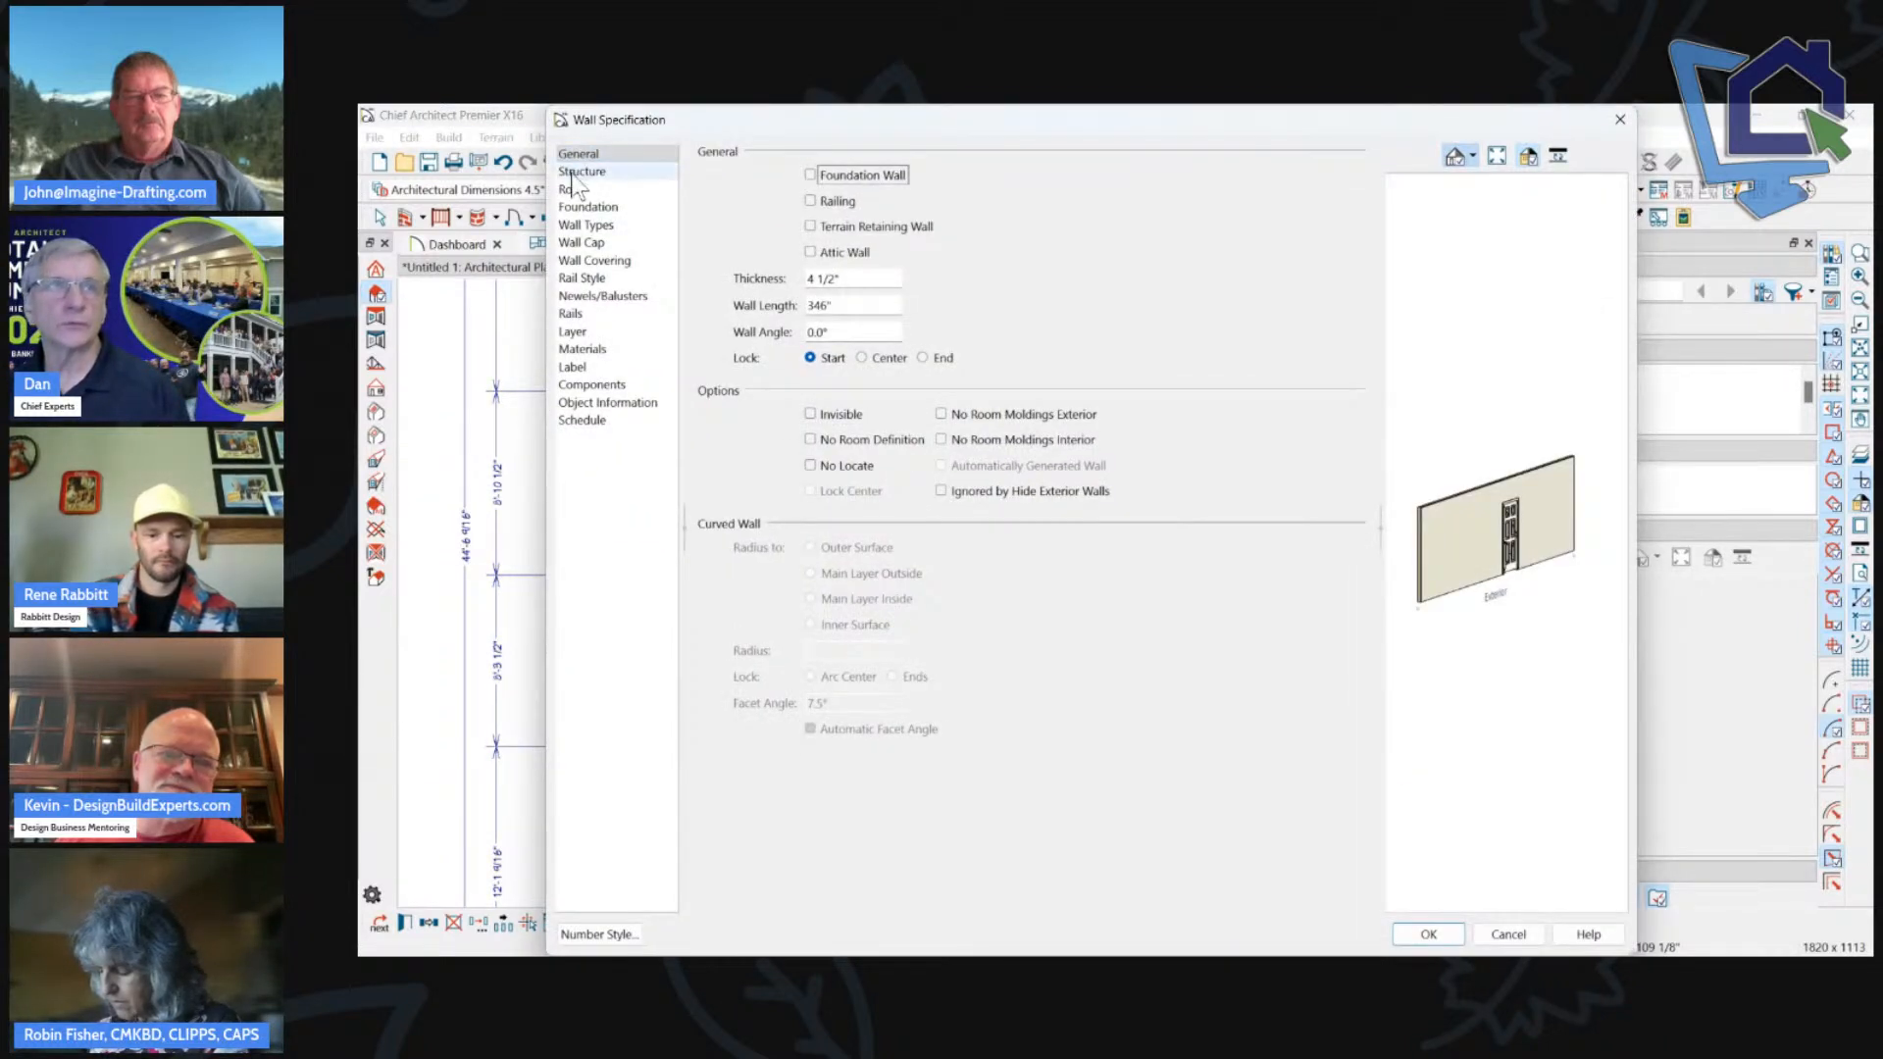
left_click(582, 172)
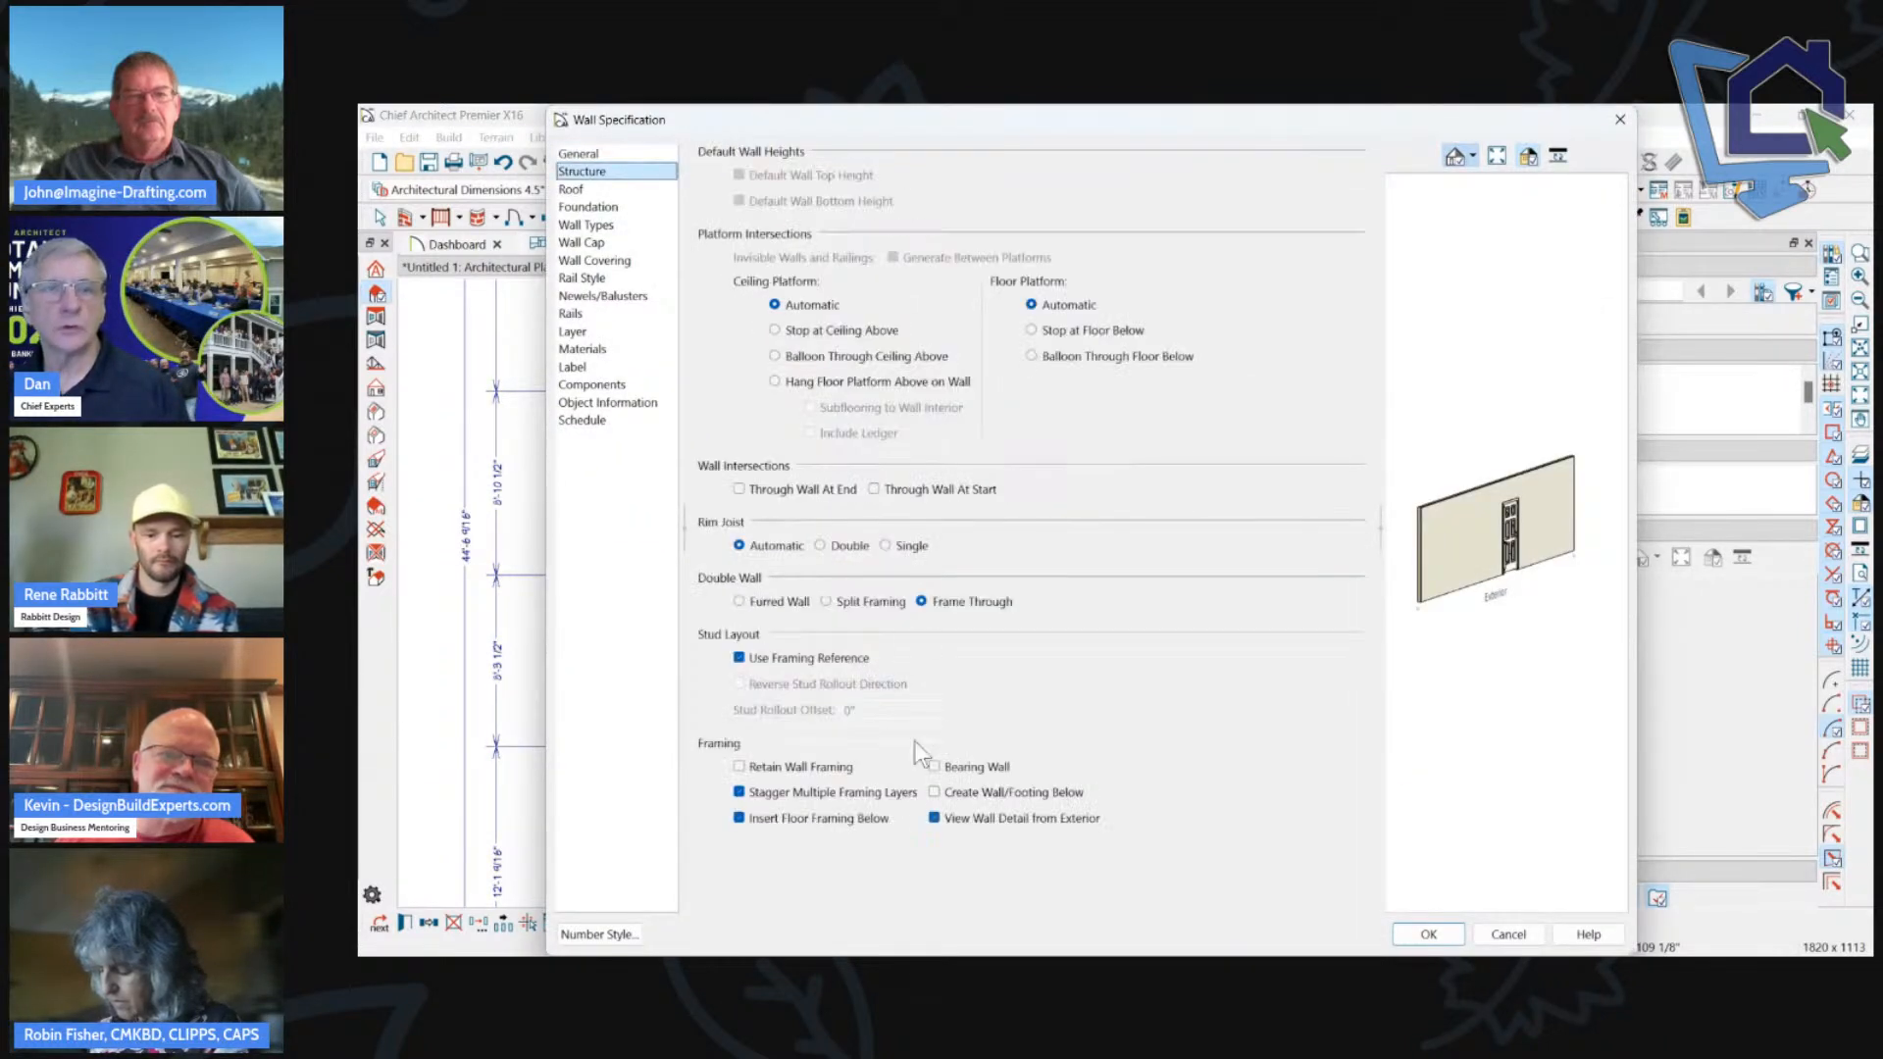
key("ctrl+1")
left_click(777, 764)
mouse_move(659, 736)
left_mouse_down("ctrl")
mouse_move(858, 805)
mouse_move(1009, 799)
left_mouse_up("ctrl")
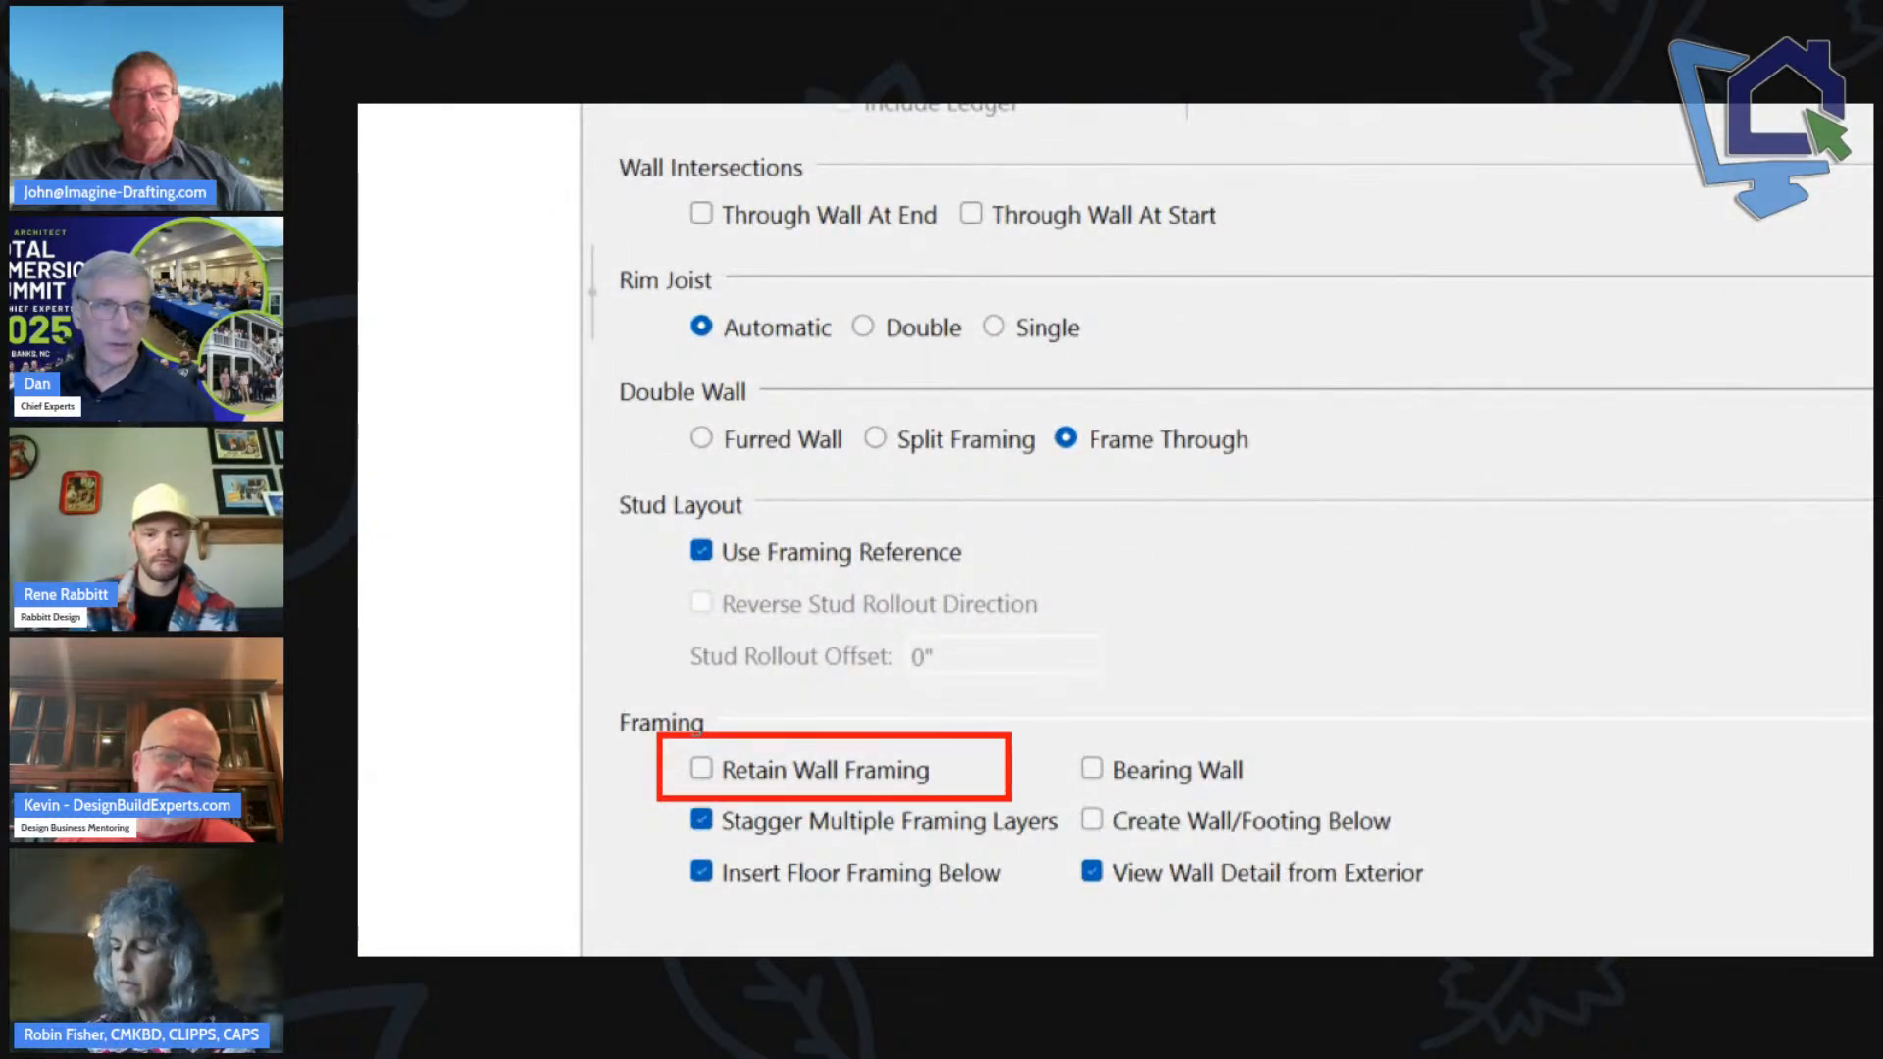
key("Escape")
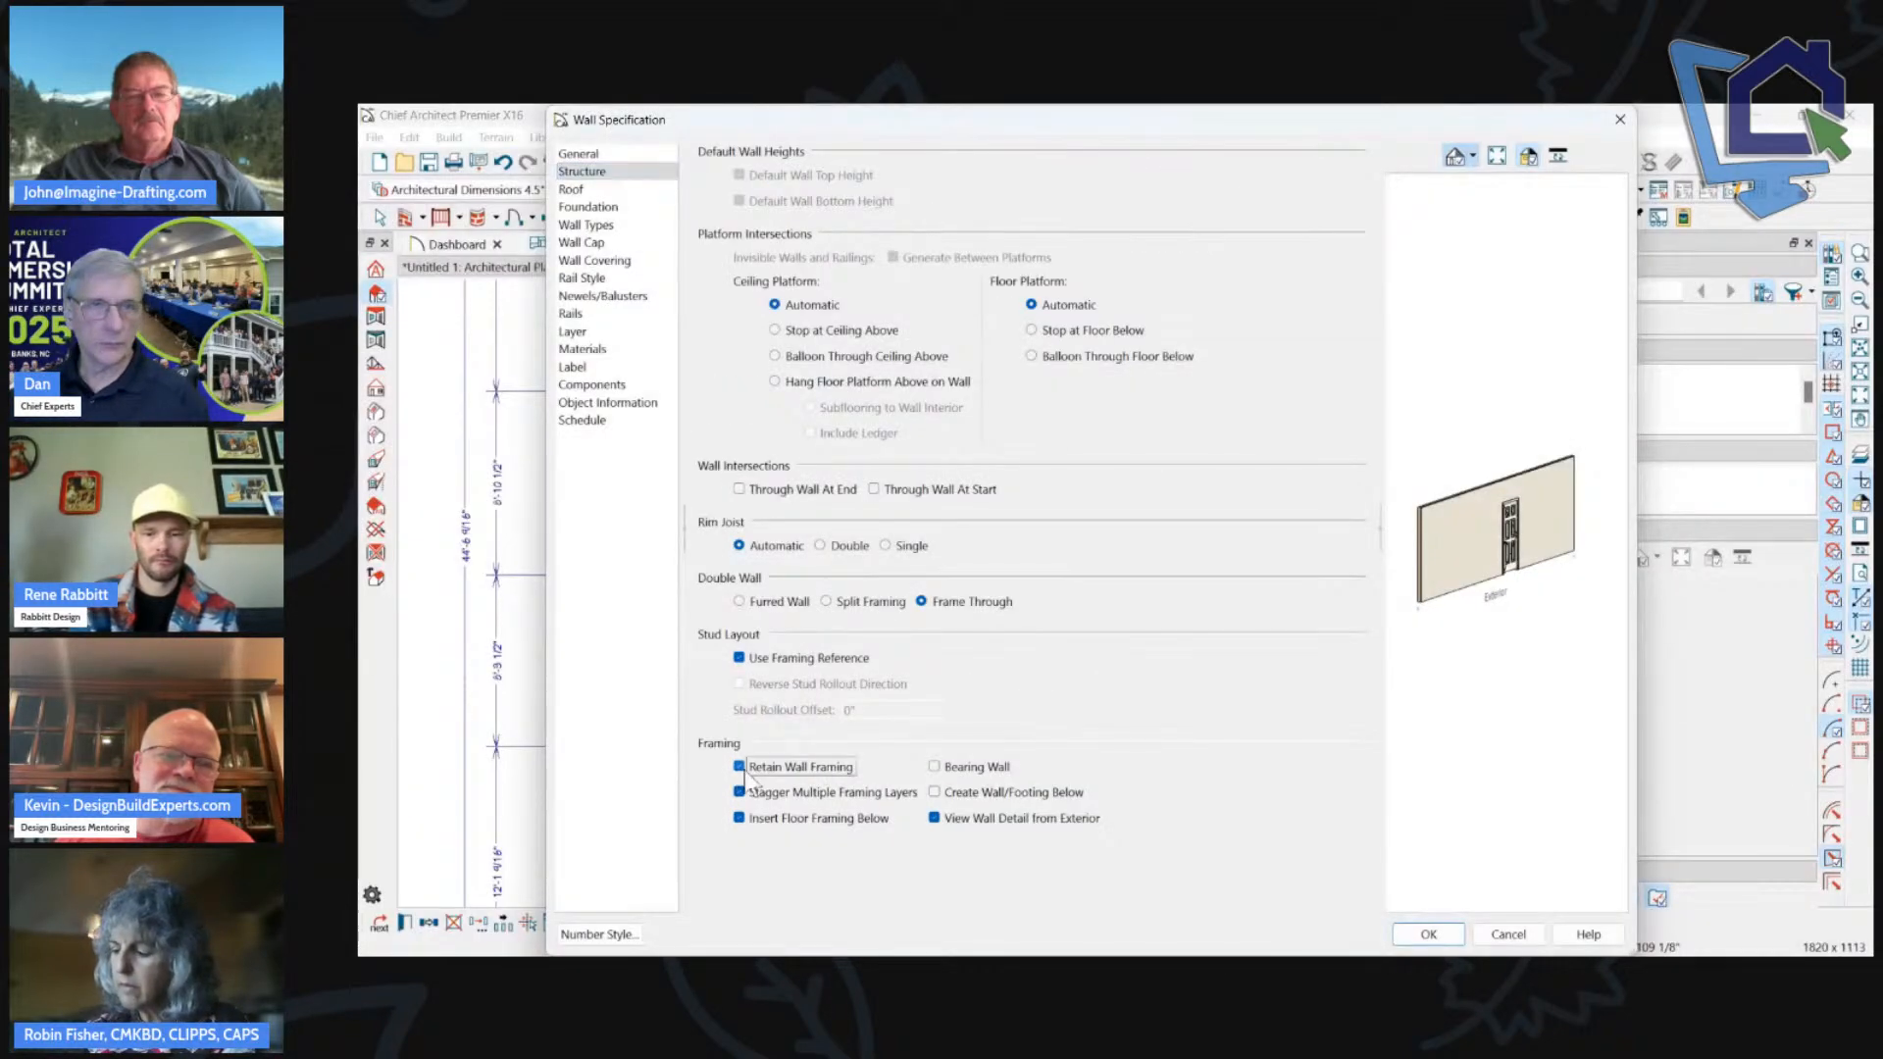
left_click(1413, 929)
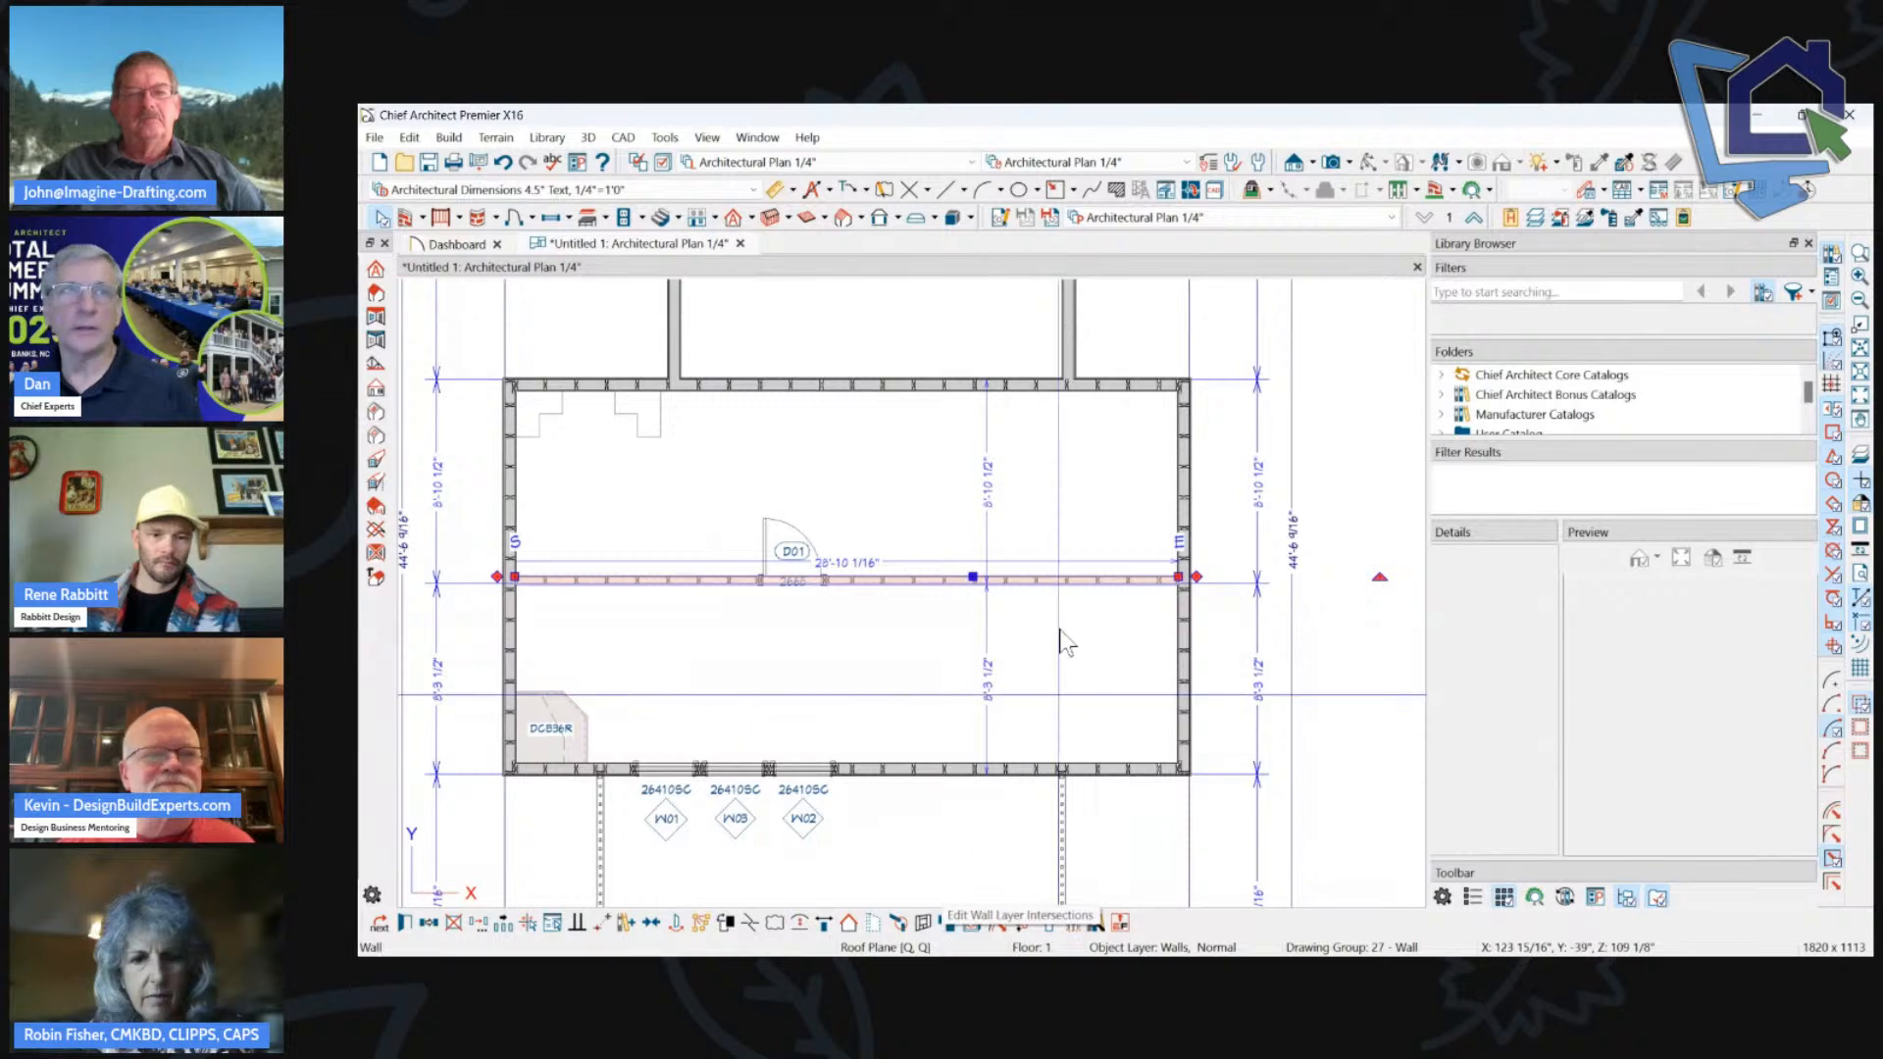
Examine the Walls option under Automatically Rebuild Framing and cancel the Build Framing settings.
left_click(772, 218)
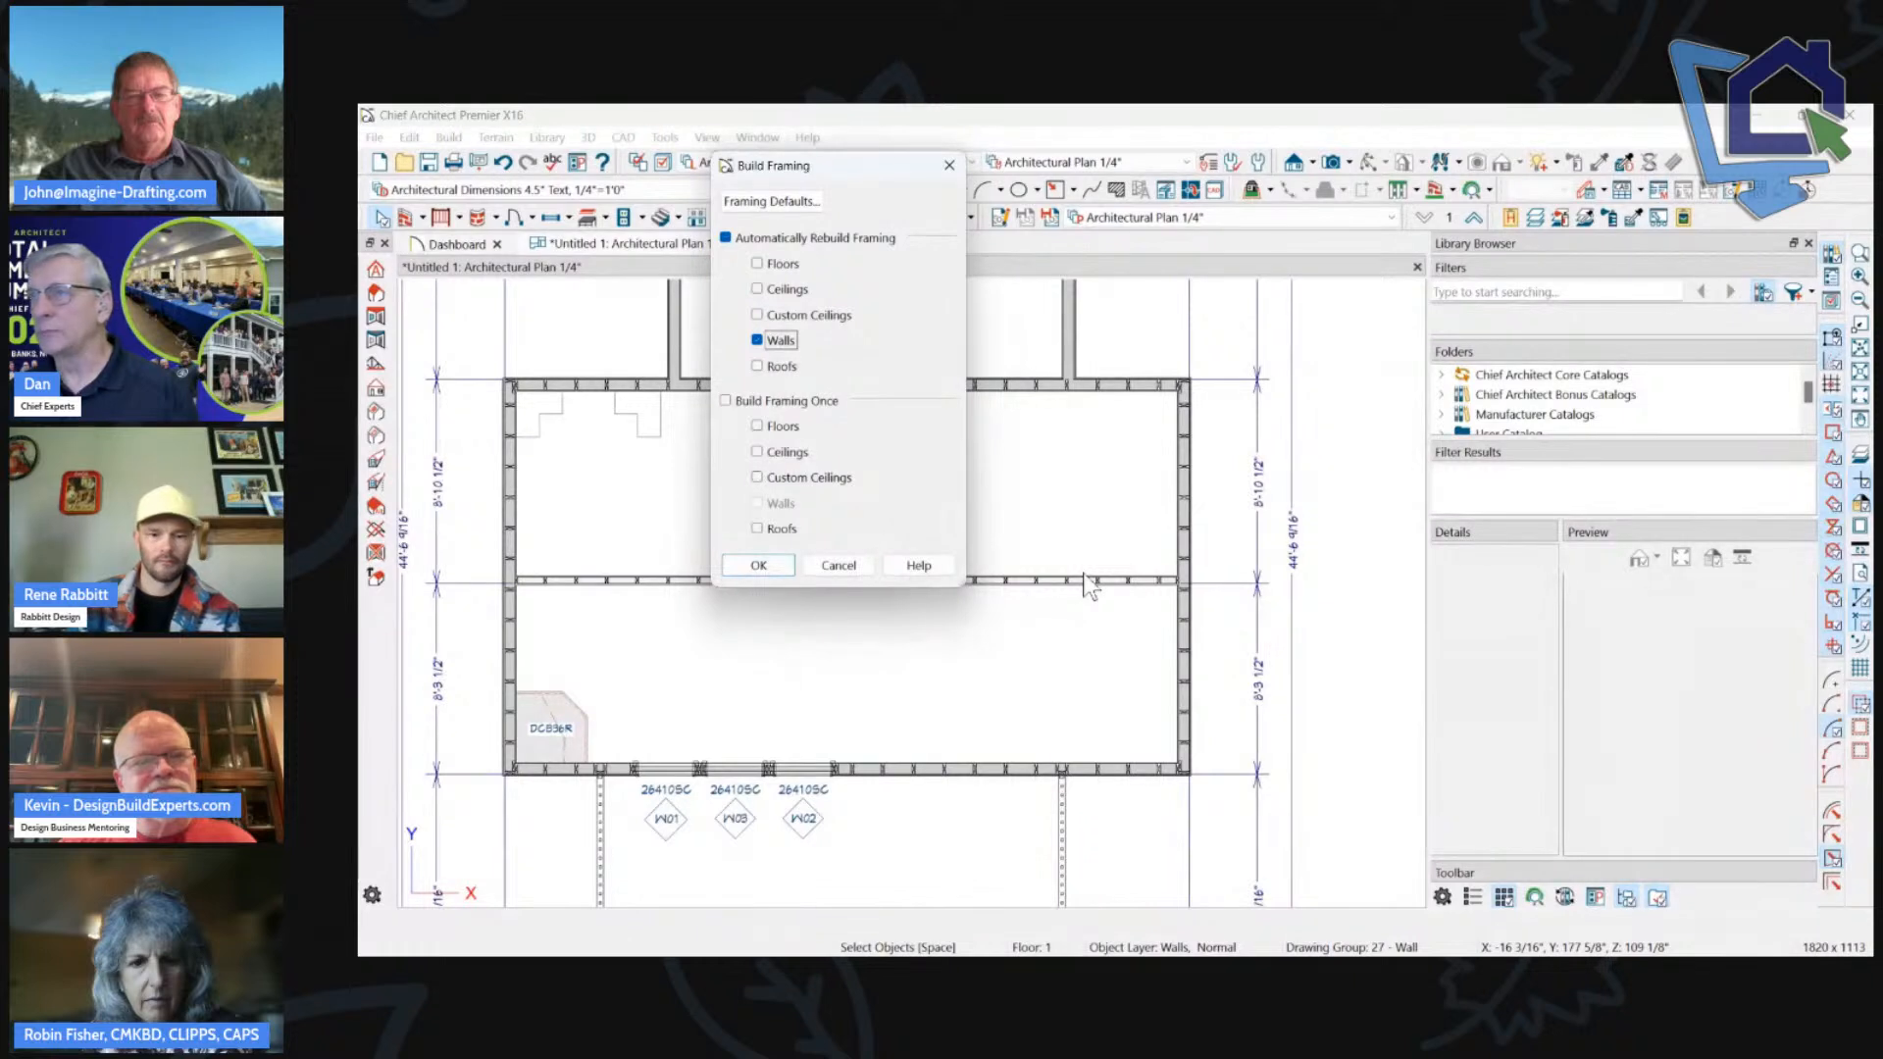
left_click(860, 567)
scroll(1015, 515, "down", 2)
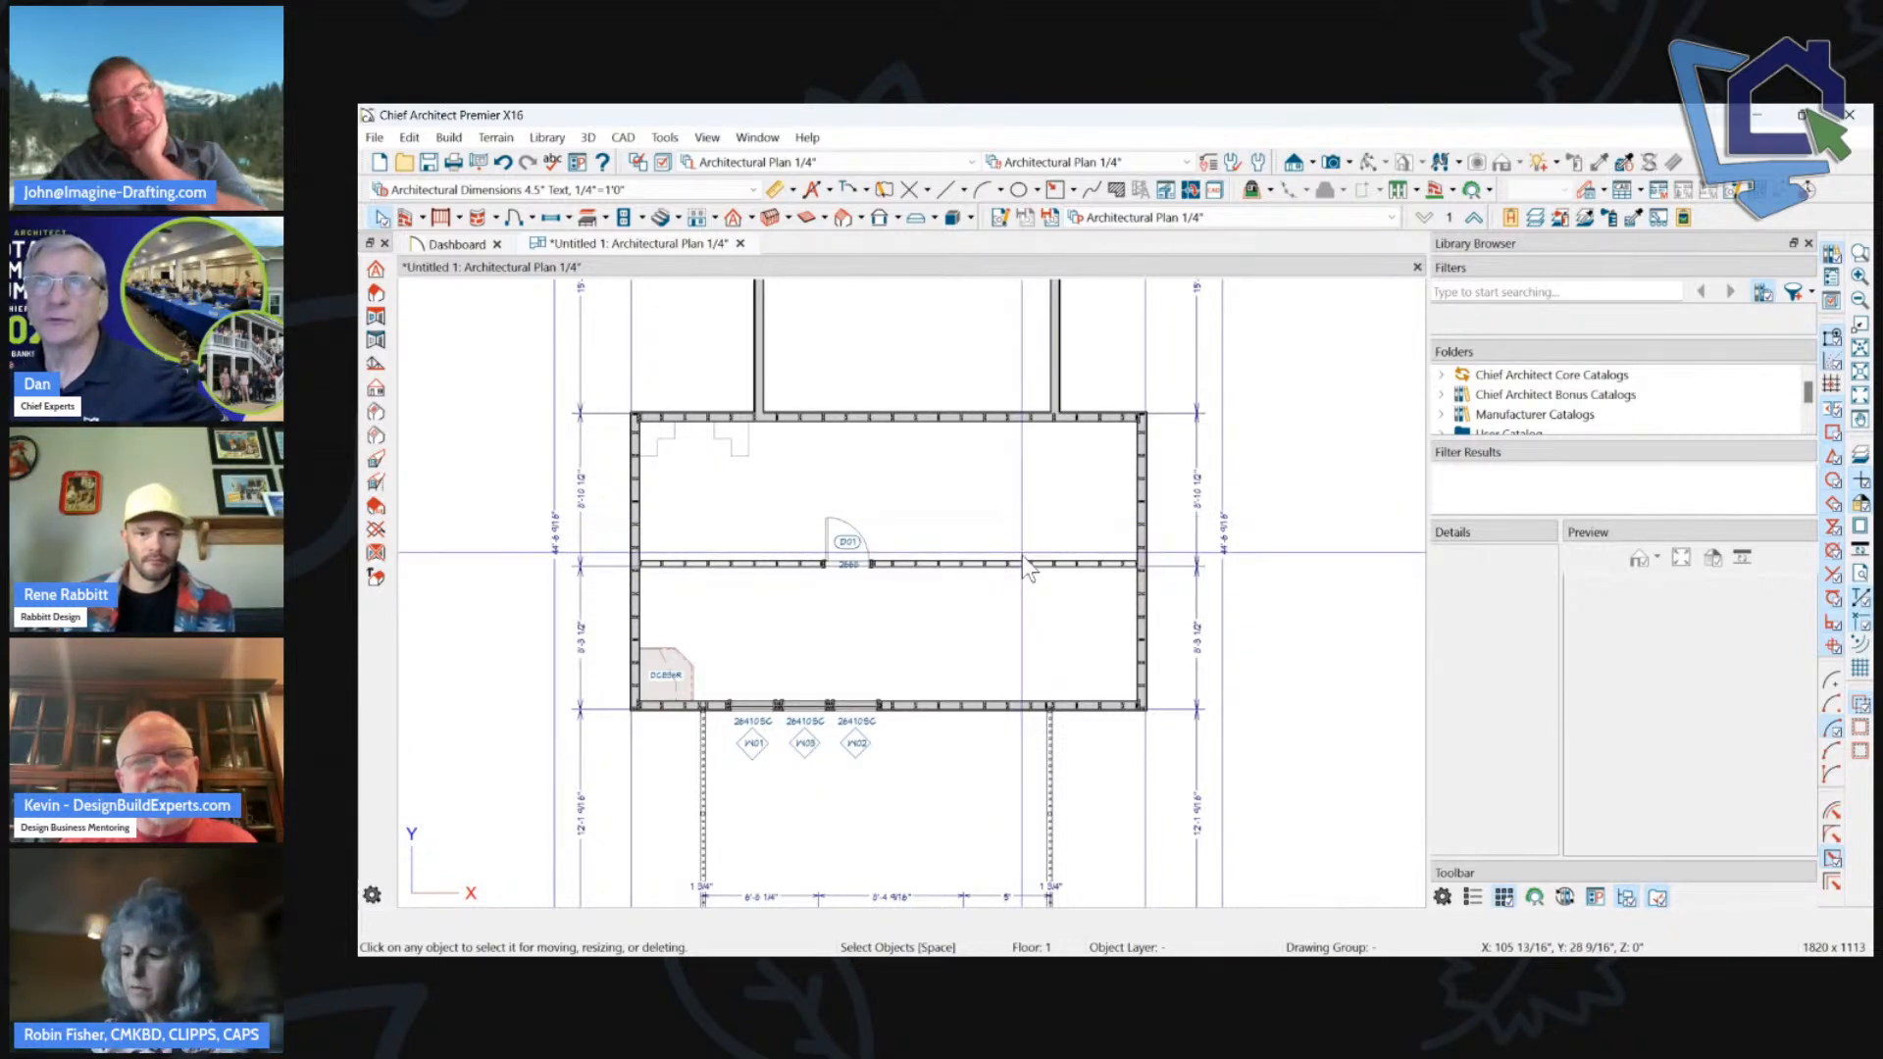
Review the Roofs option under Automatically Rebuild Framing and cancel the Build Framing settings.
scroll(1028, 567, "down", 1)
scroll(1027, 550, "down", 4)
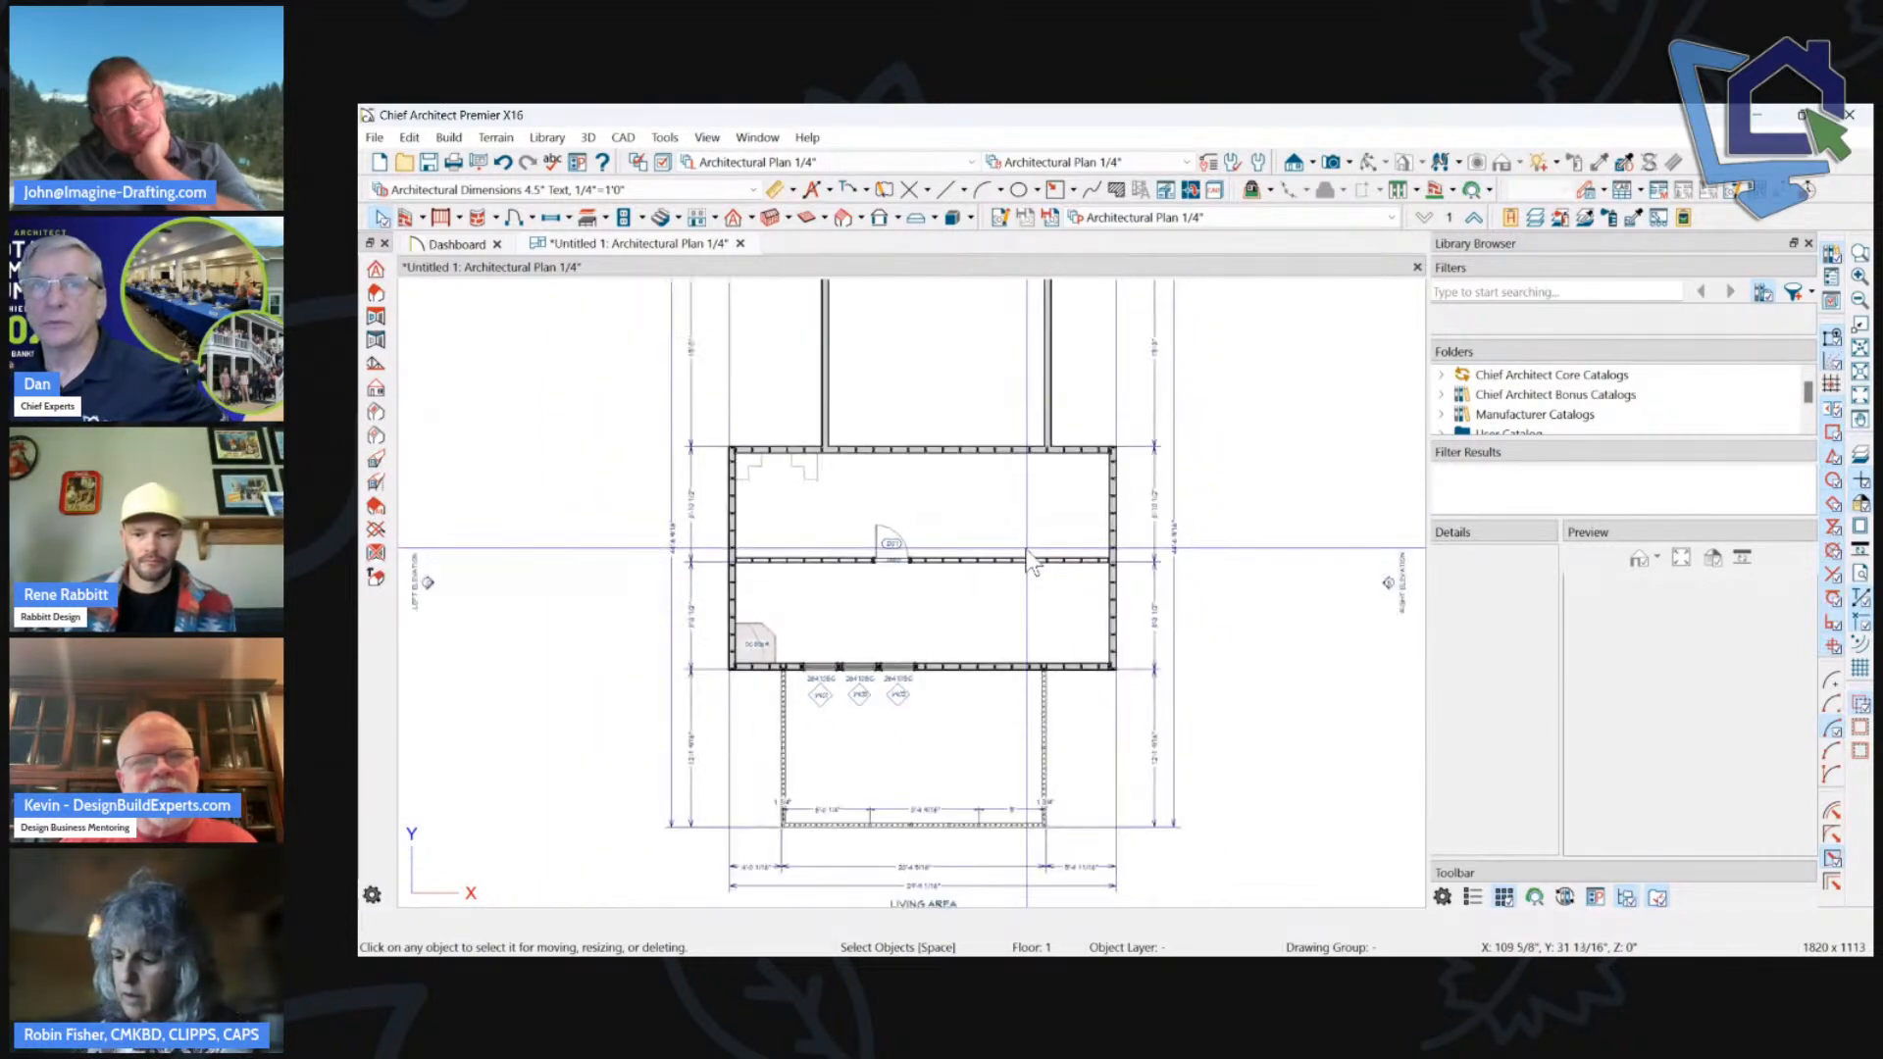
scroll(1028, 357, "up", 1)
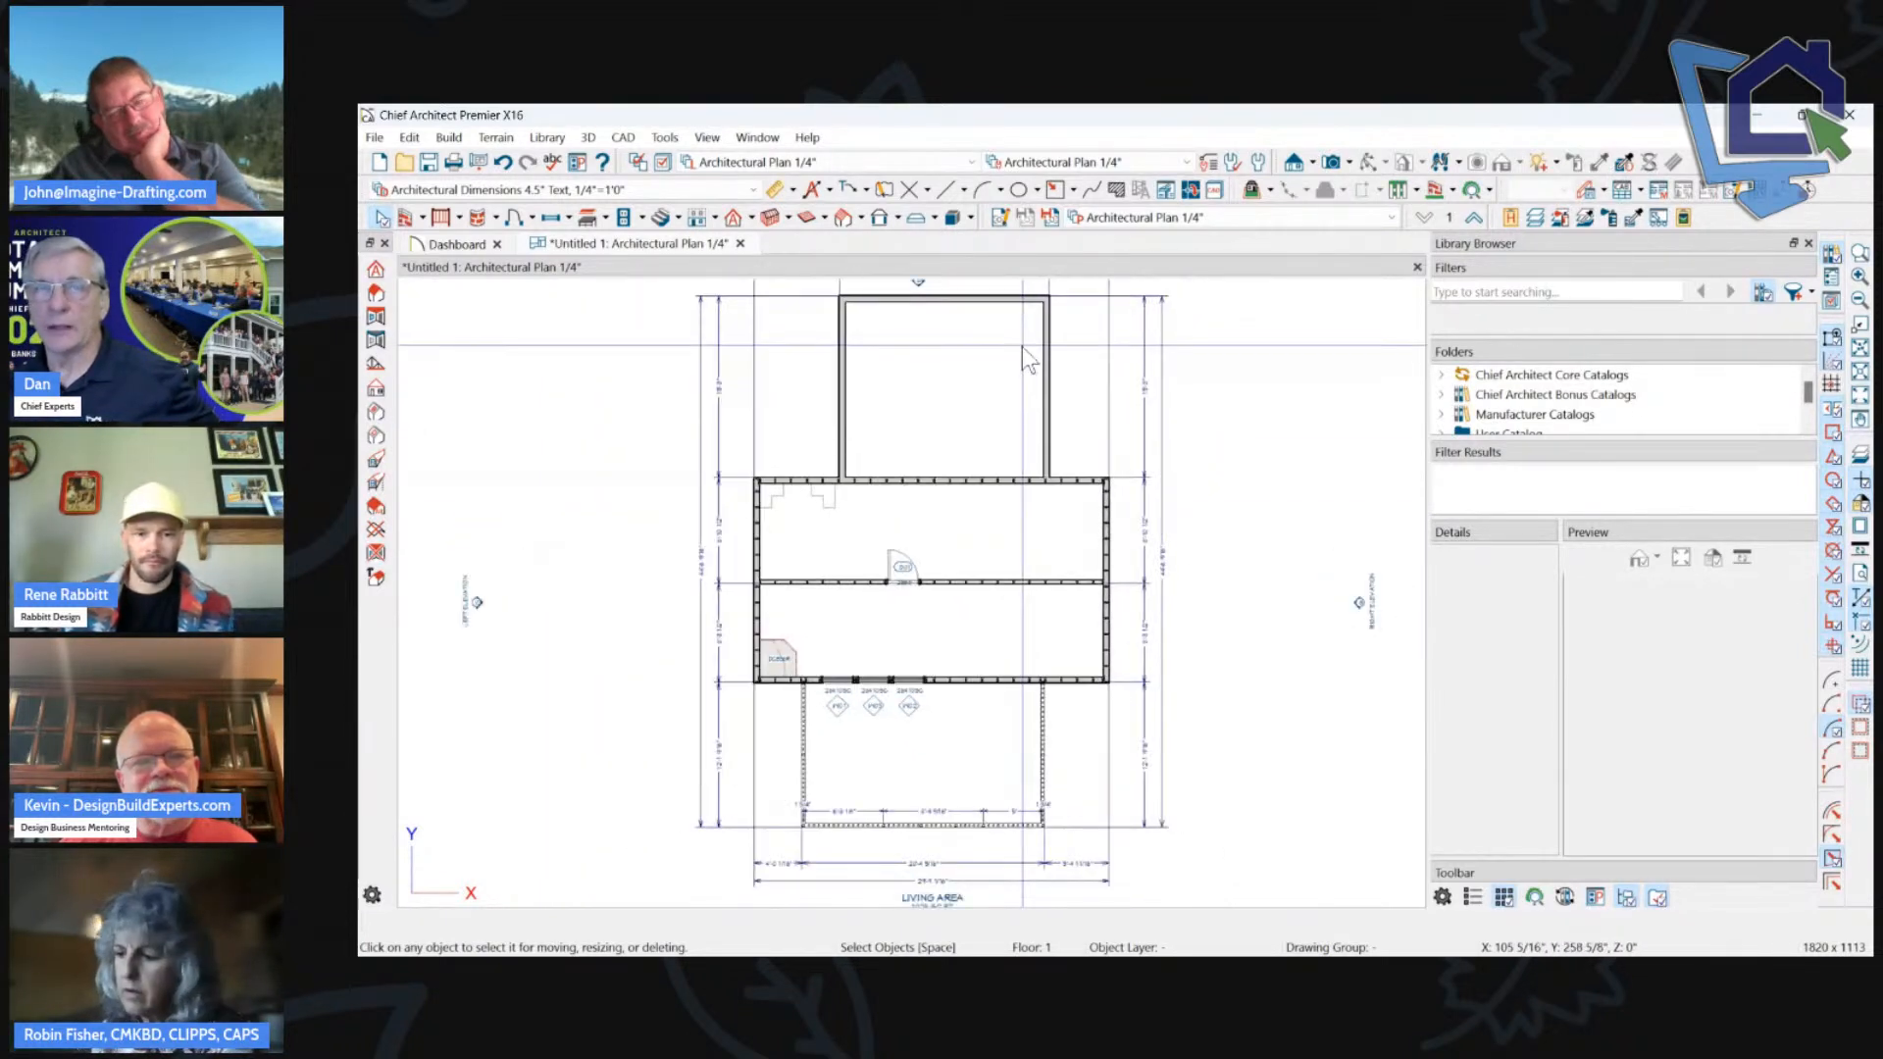
left_click(770, 218)
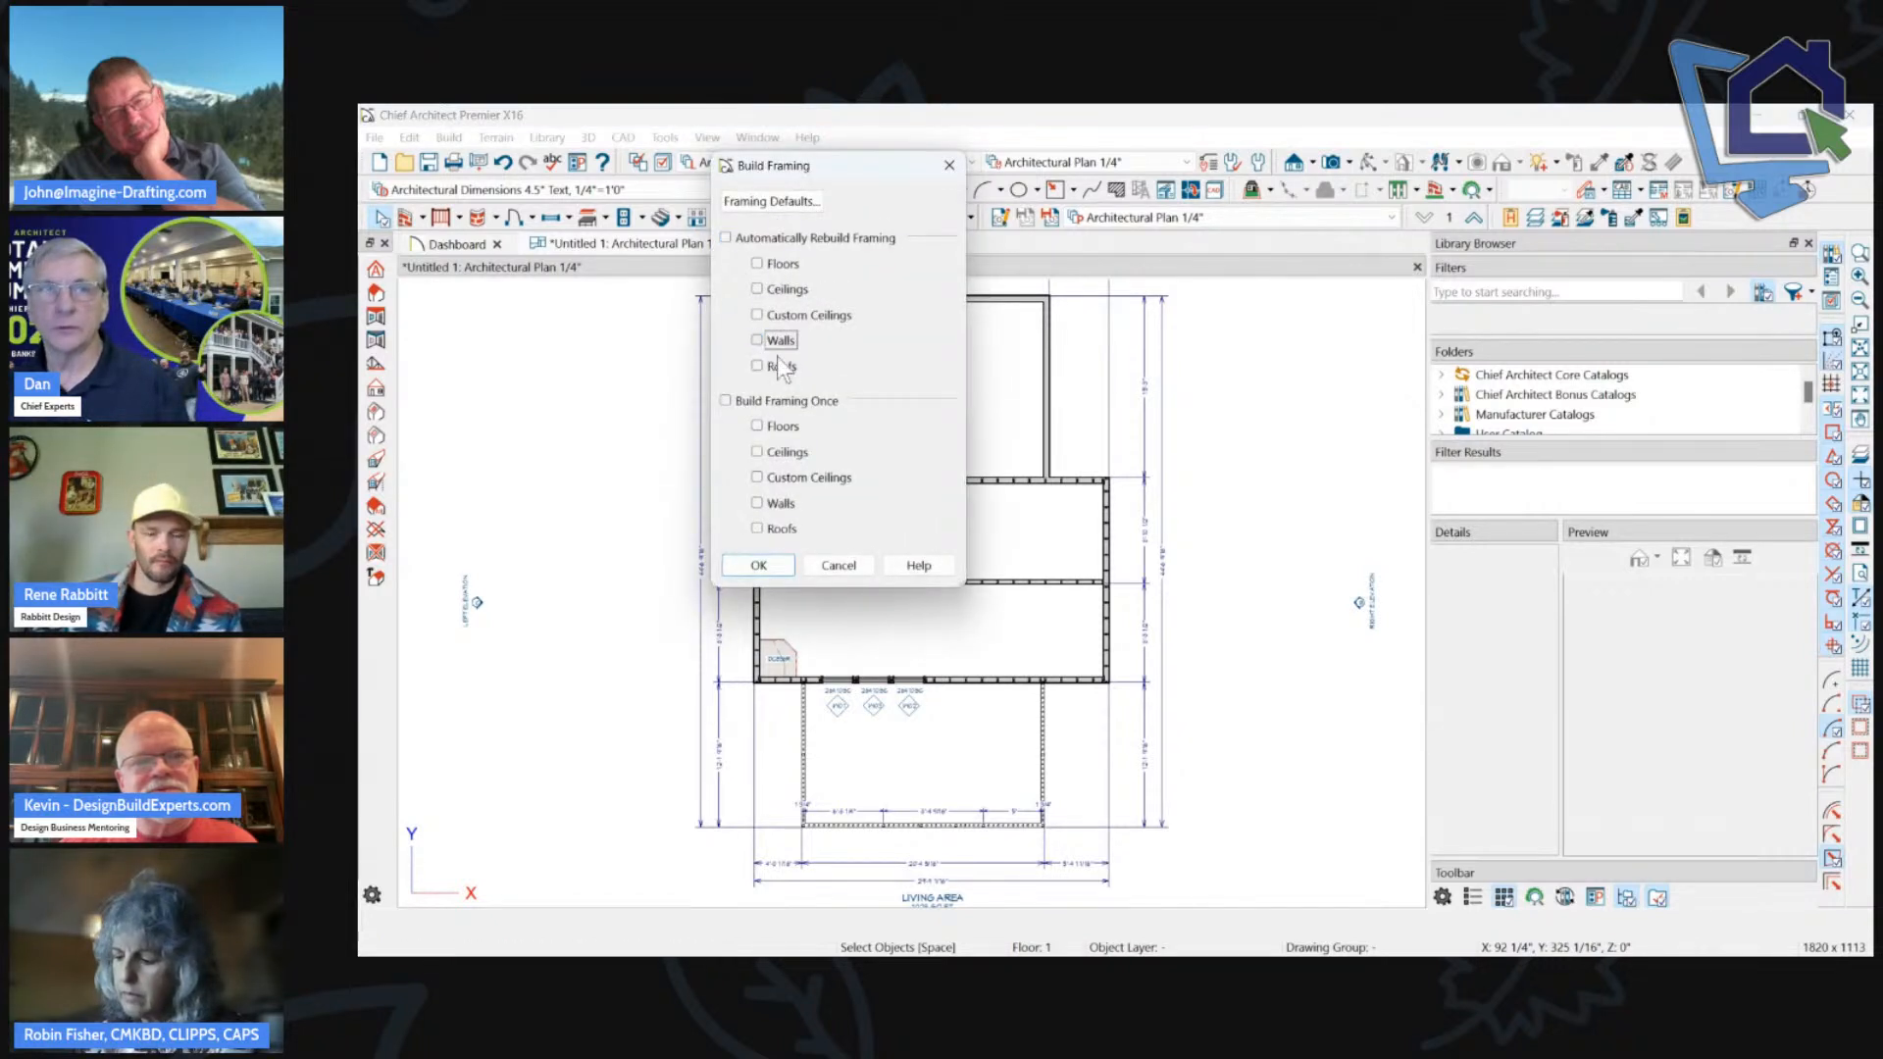
left_click(840, 568)
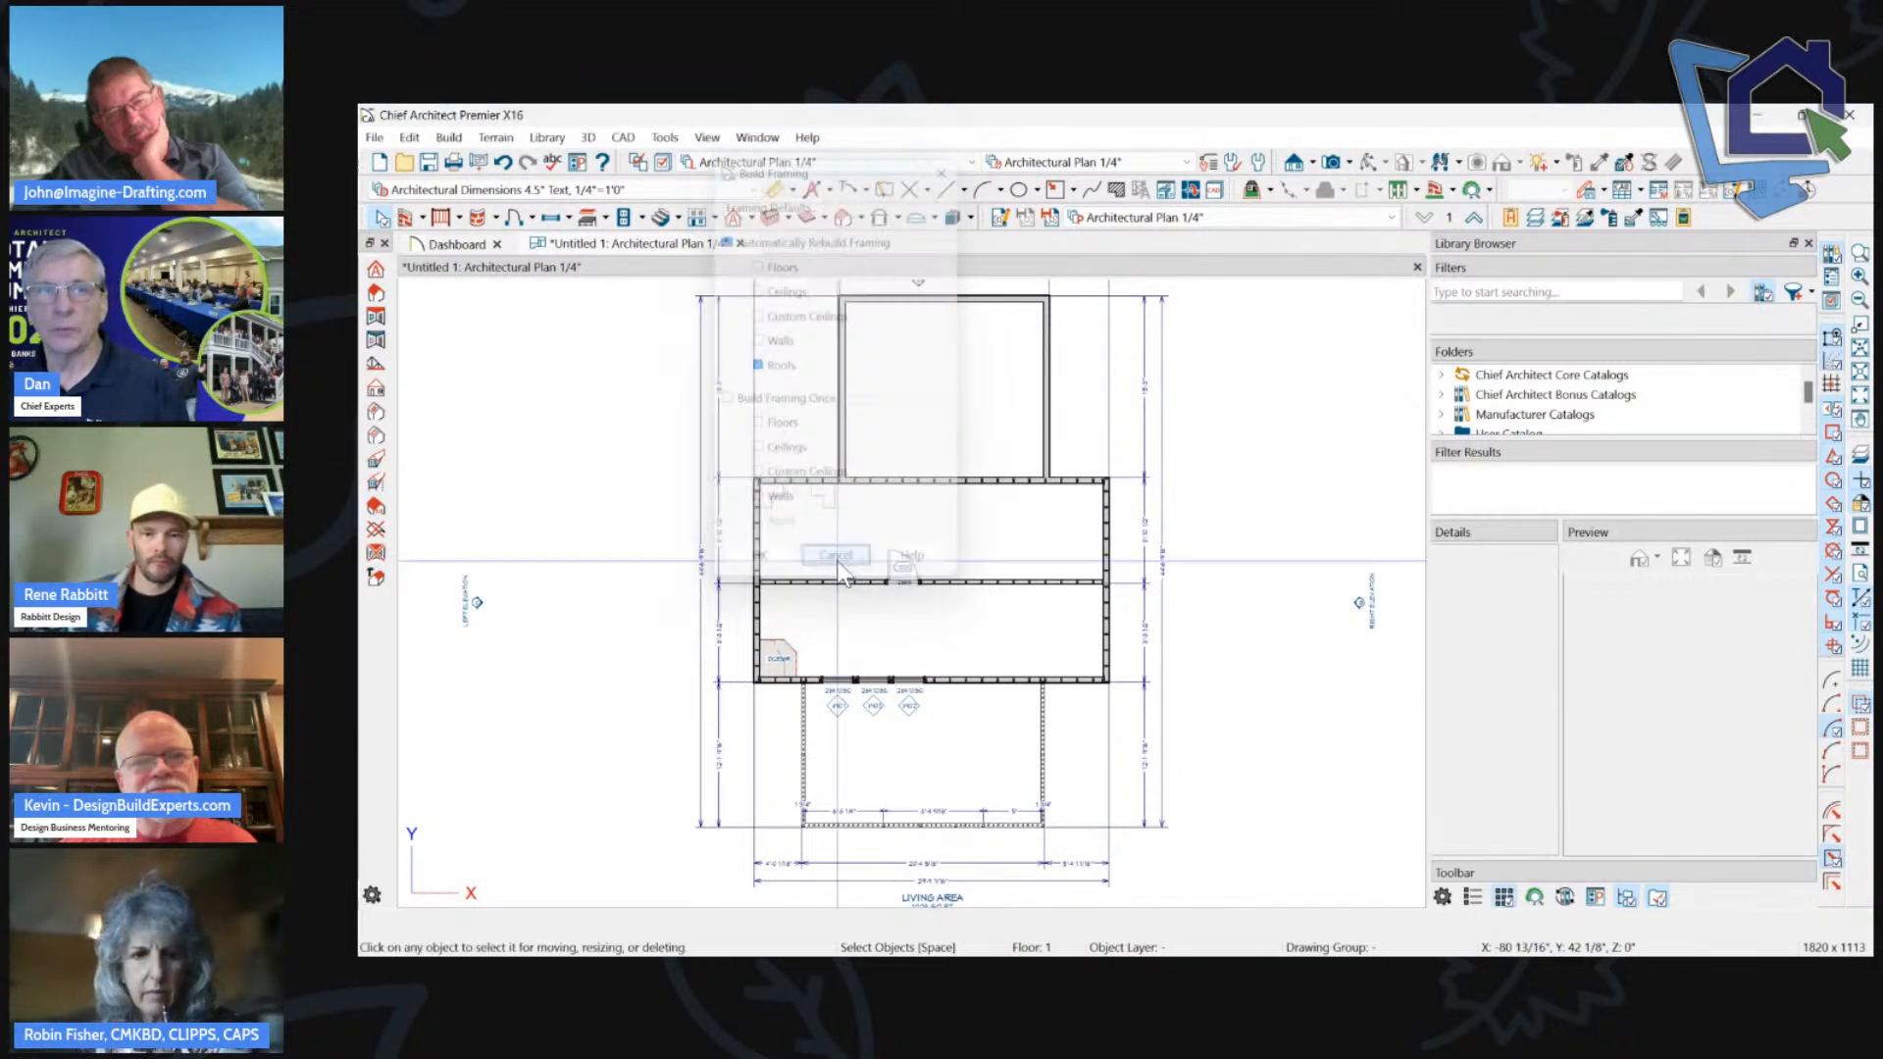
Enable Build Roof Planes and generate roof planes over the whole house using the existing truss roof settings.
scroll(981, 476, "up", 1)
scroll(1046, 483, "down", 4)
scroll(1104, 538, "up", 1)
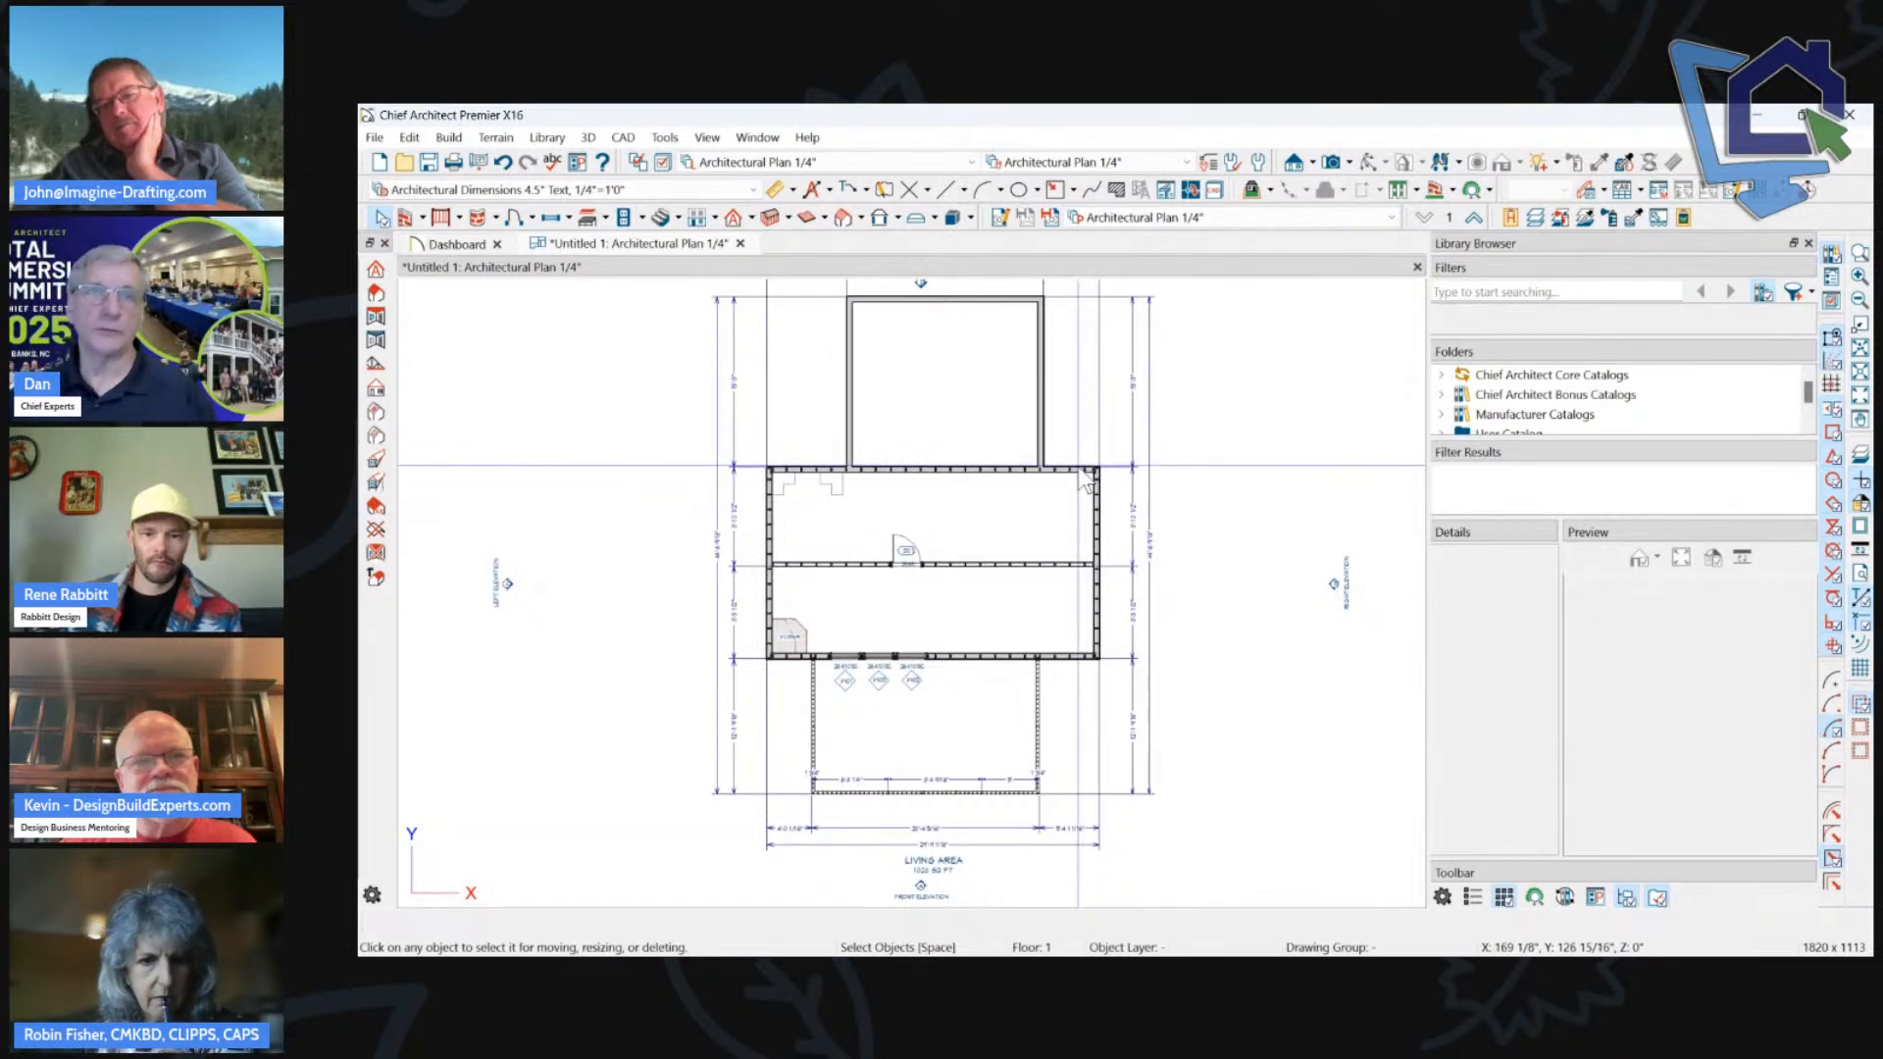
left_click(733, 218)
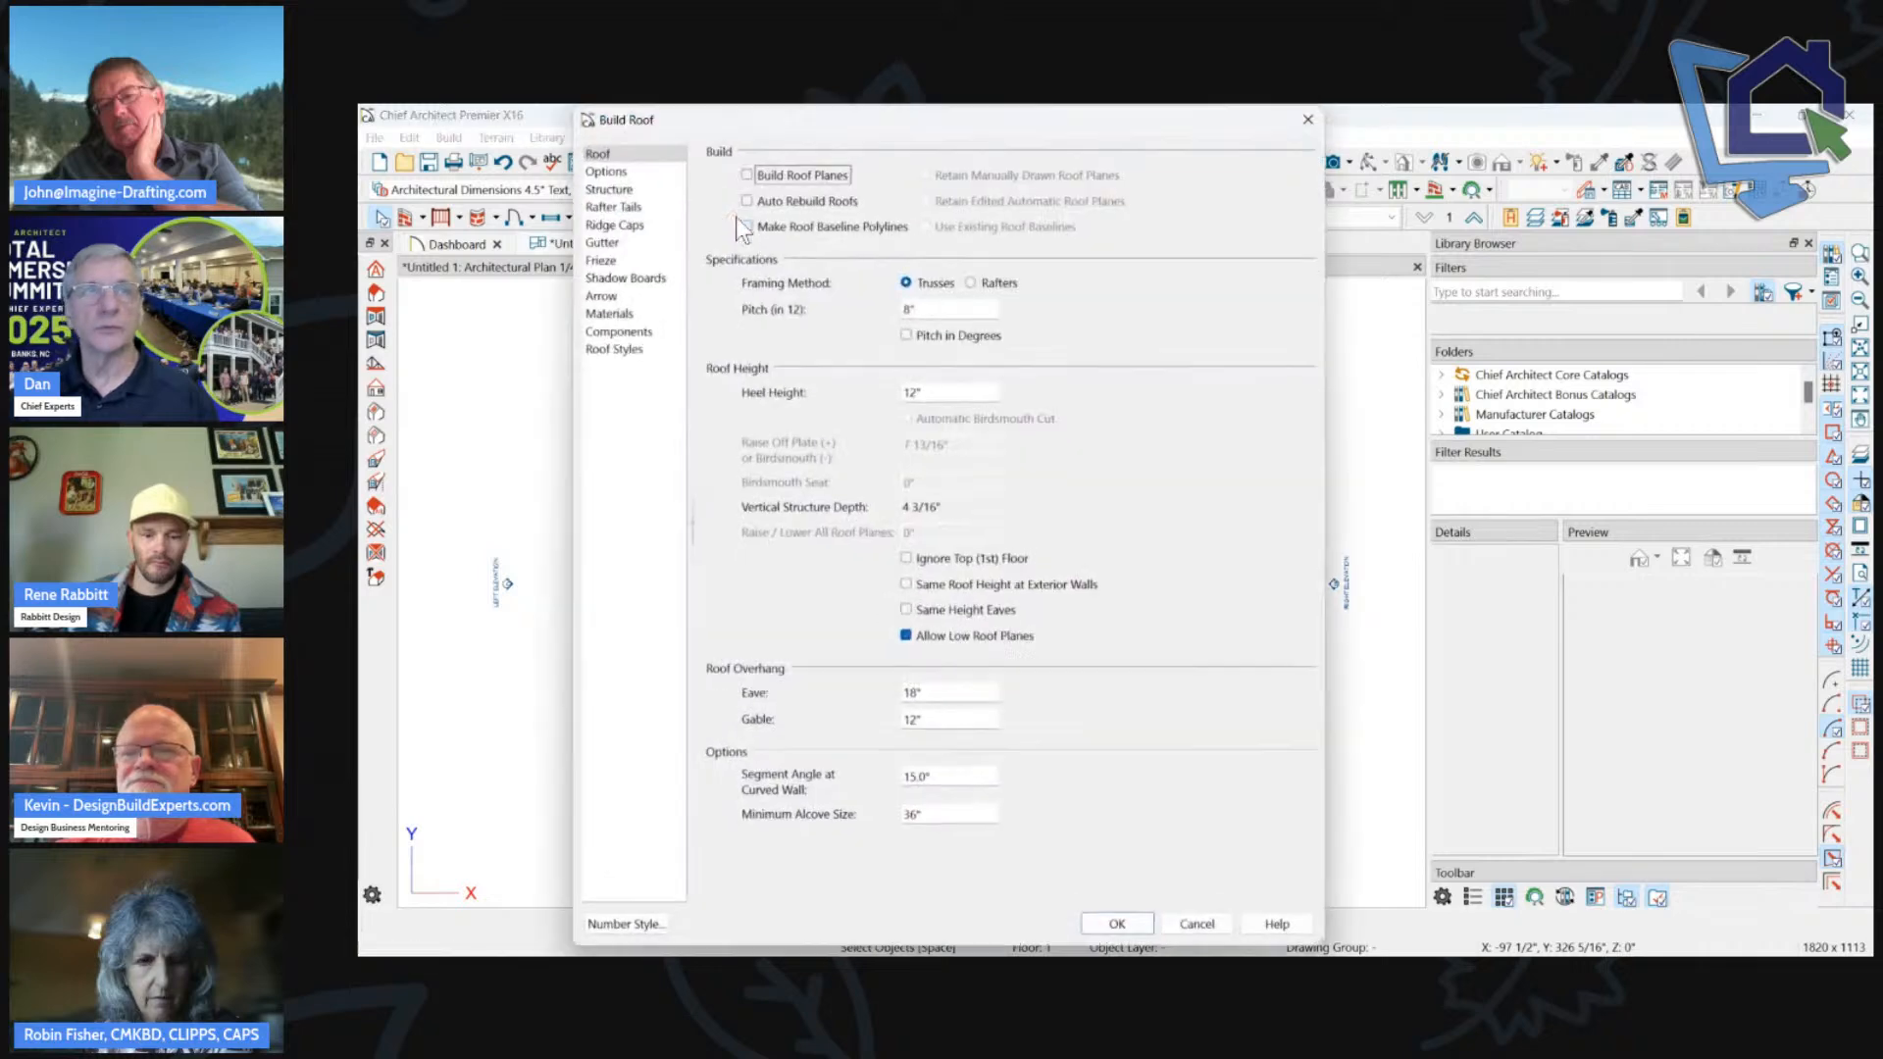
left_click(1108, 922)
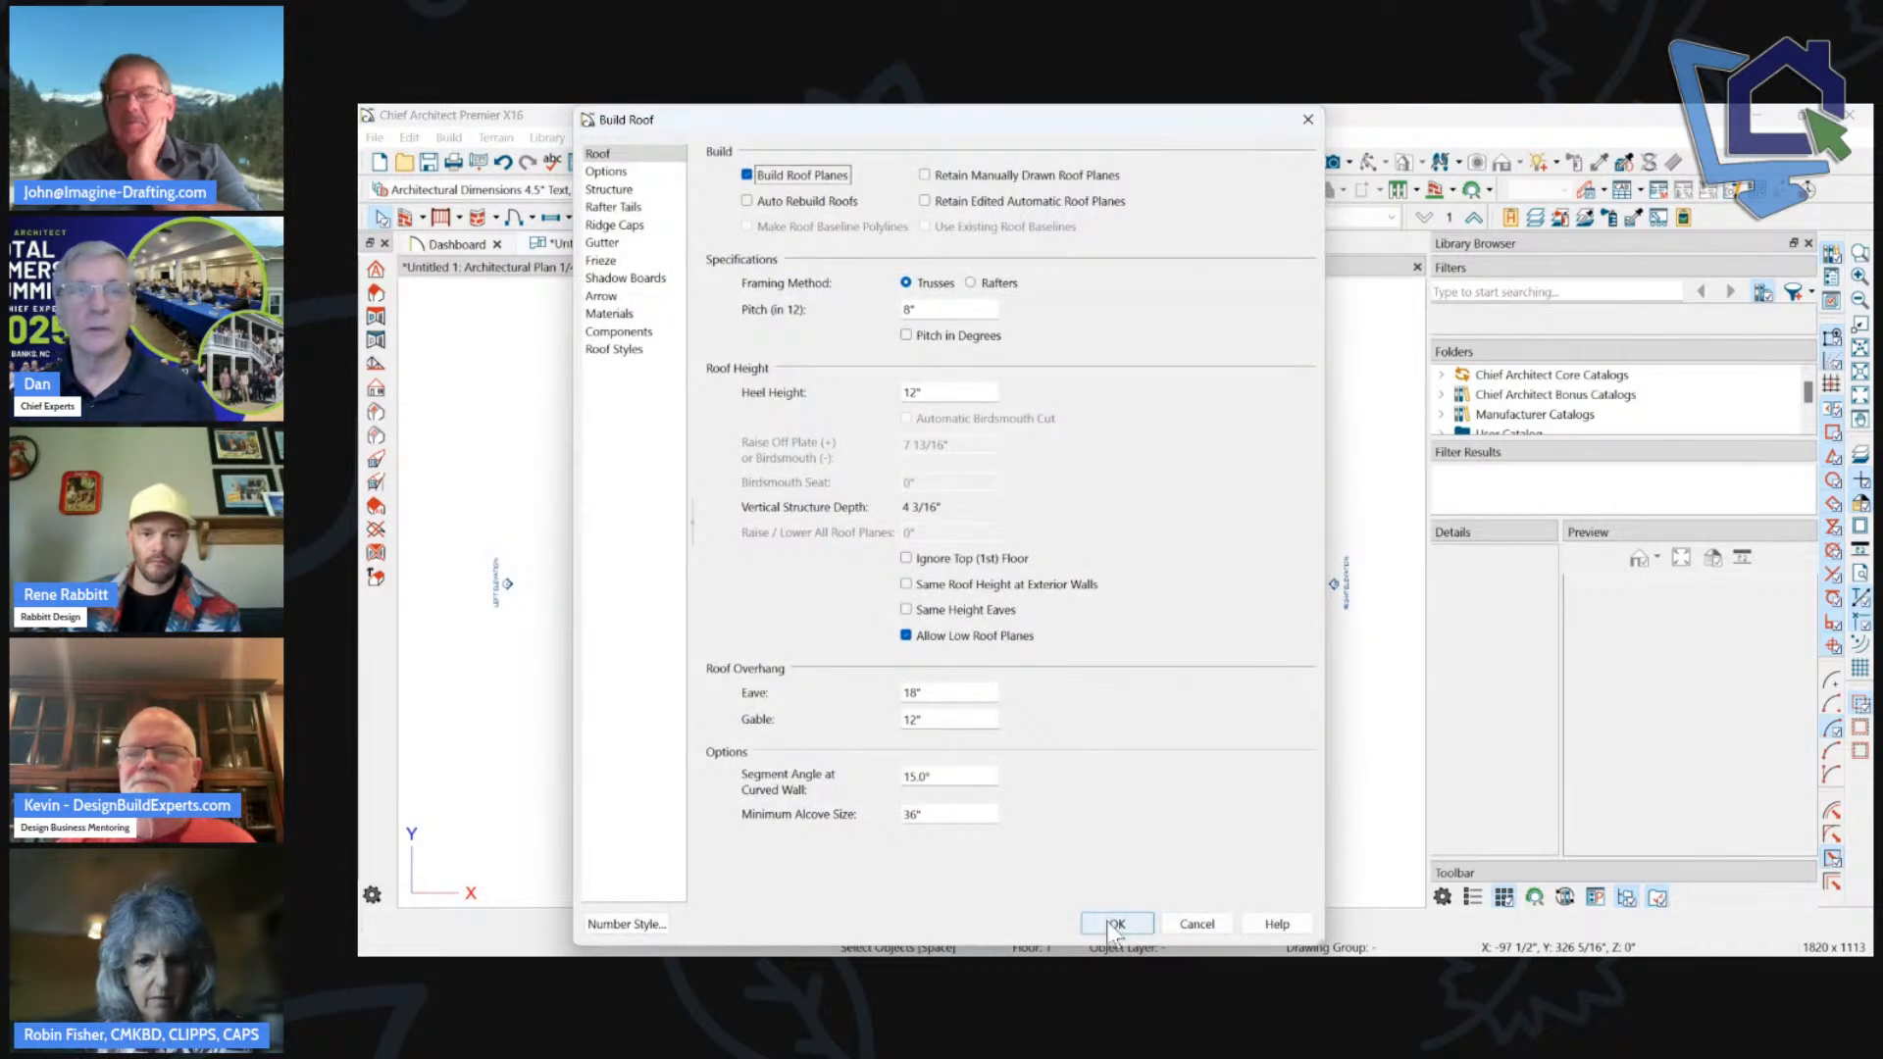
Build roof framing for the two roof planes over the rear extension and turn on display of the "Framing, Roof Rafters" layer.
left_click(1009, 510)
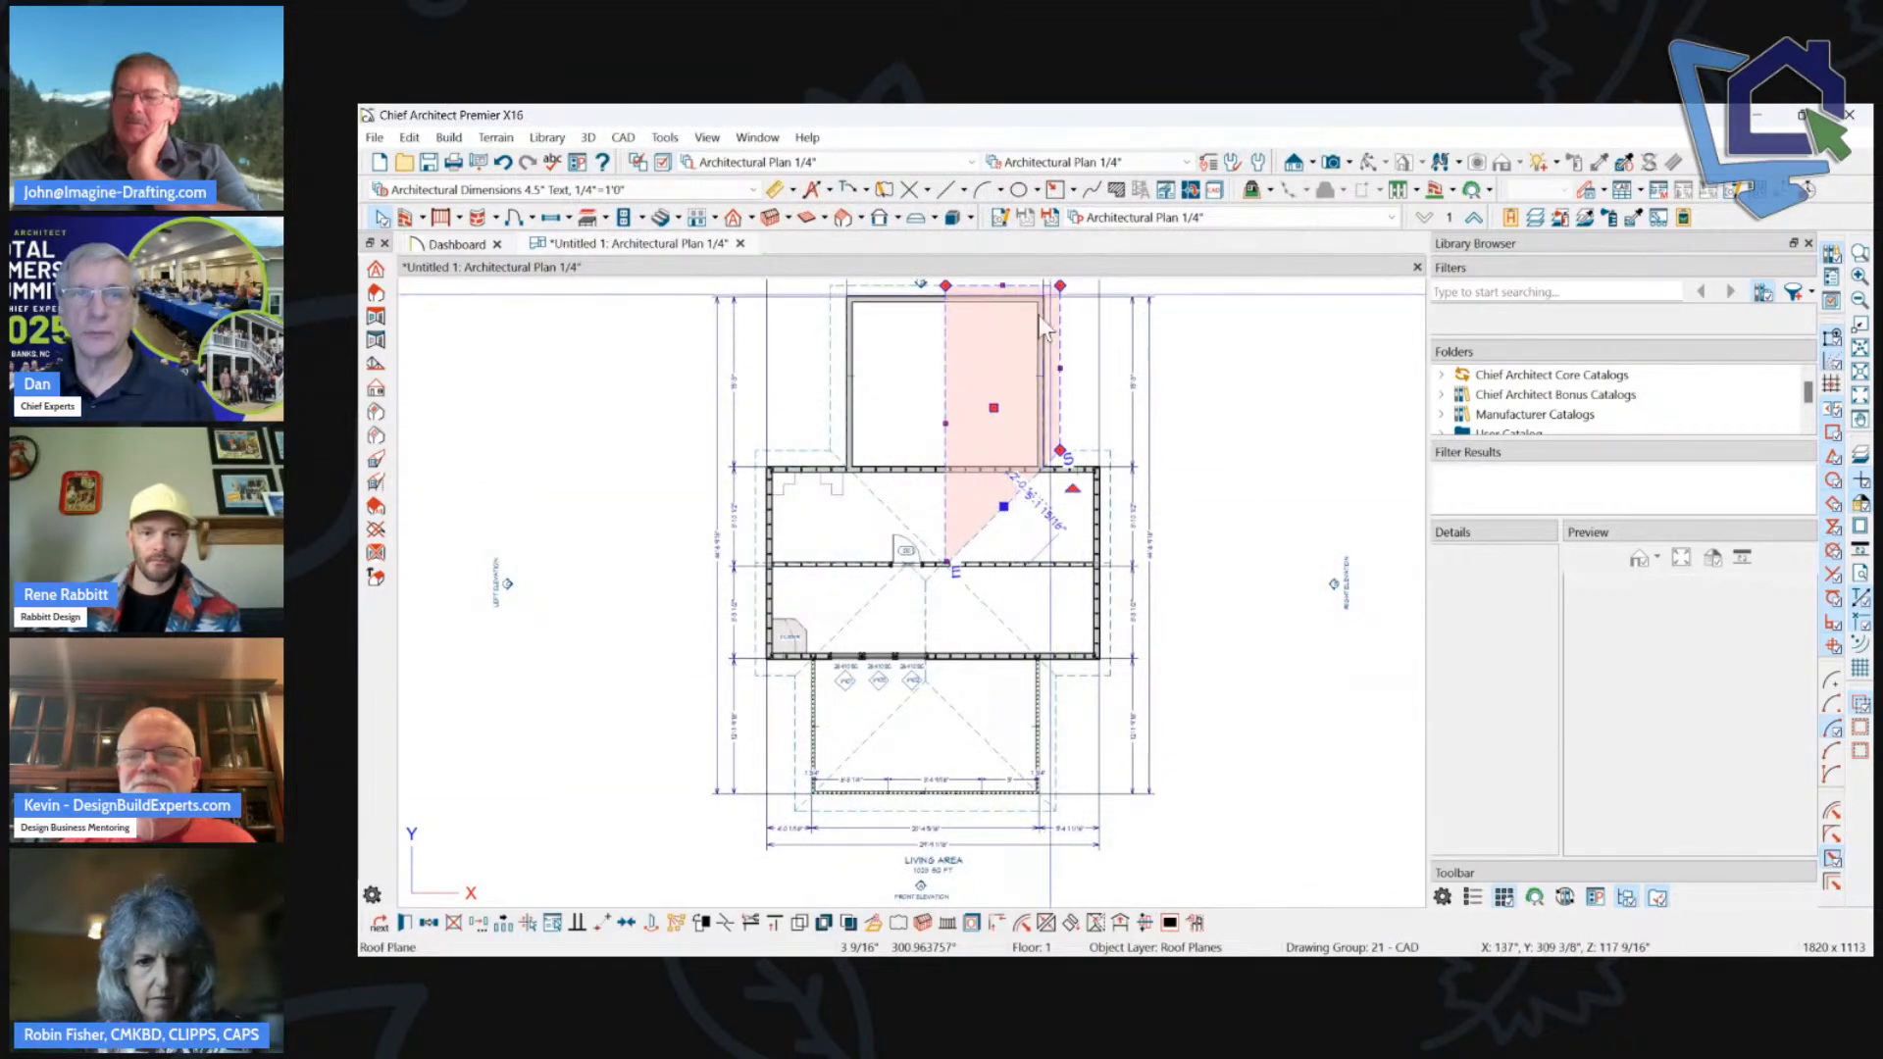
left_click(927, 393, "shift")
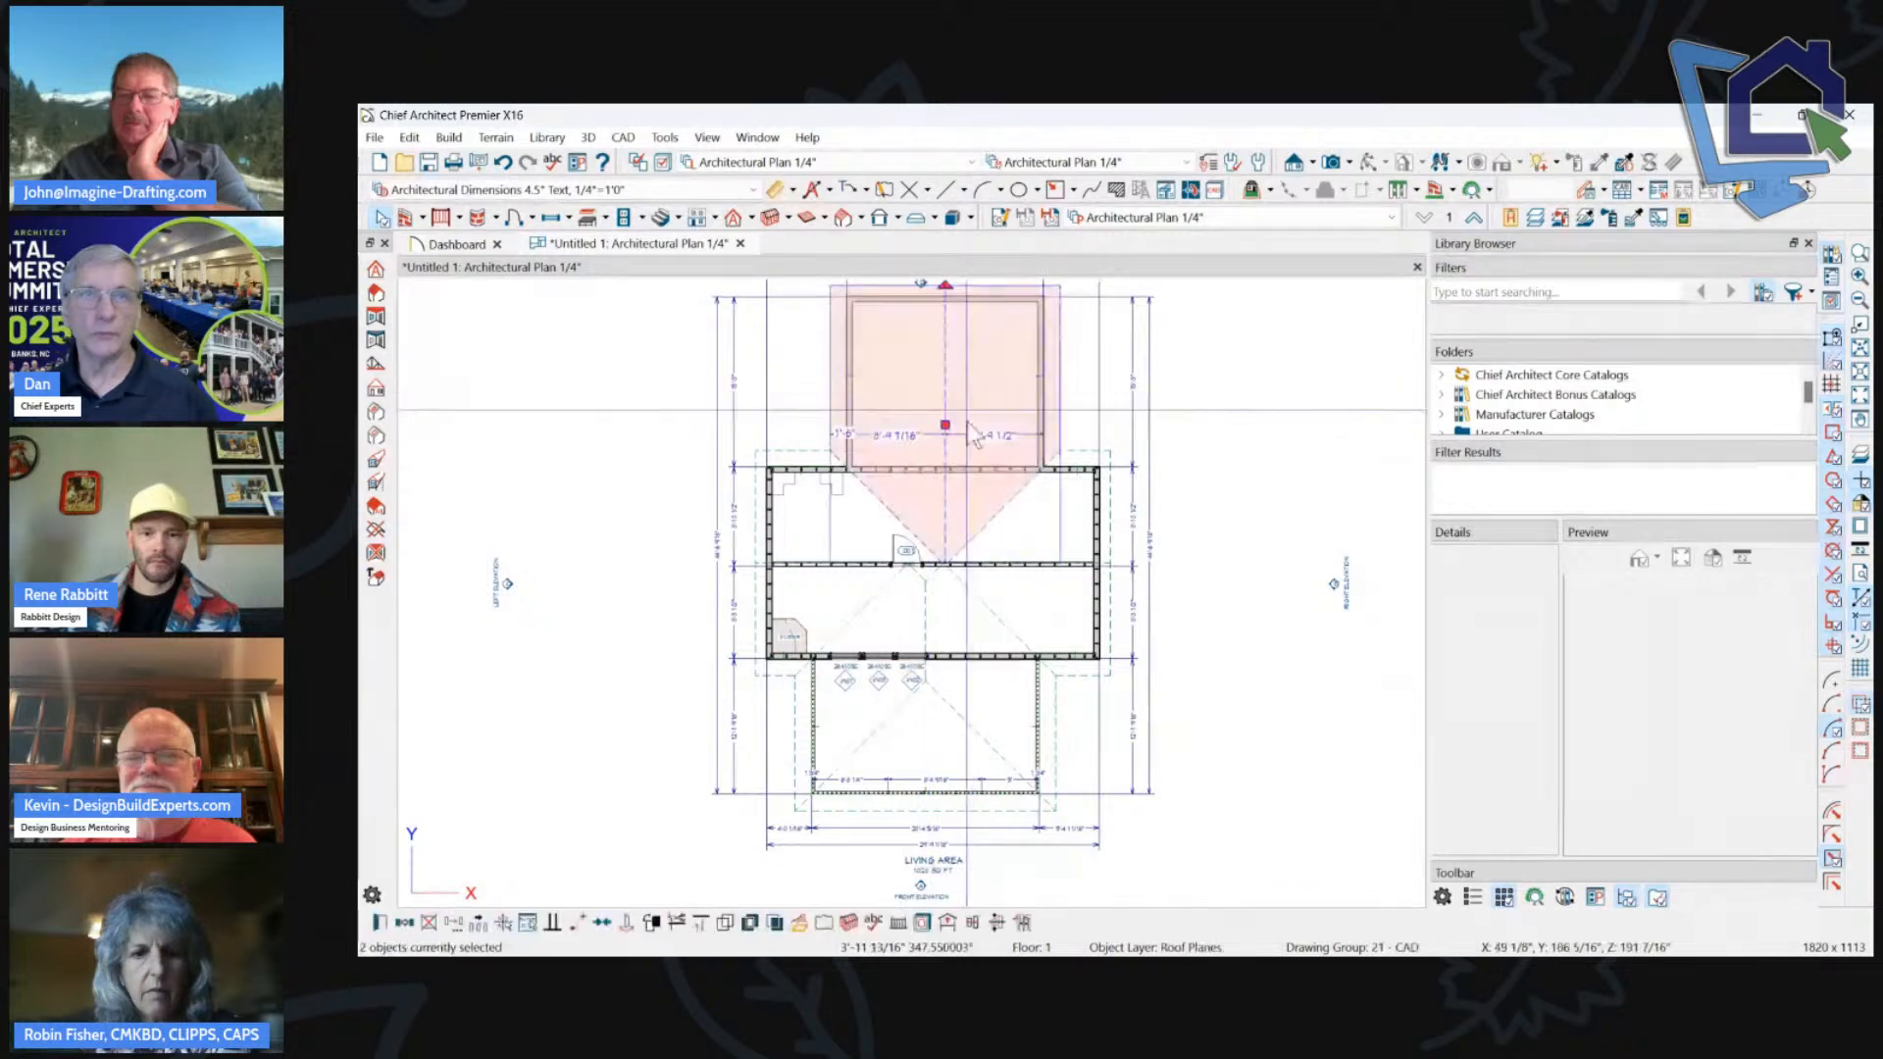
left_click(848, 922)
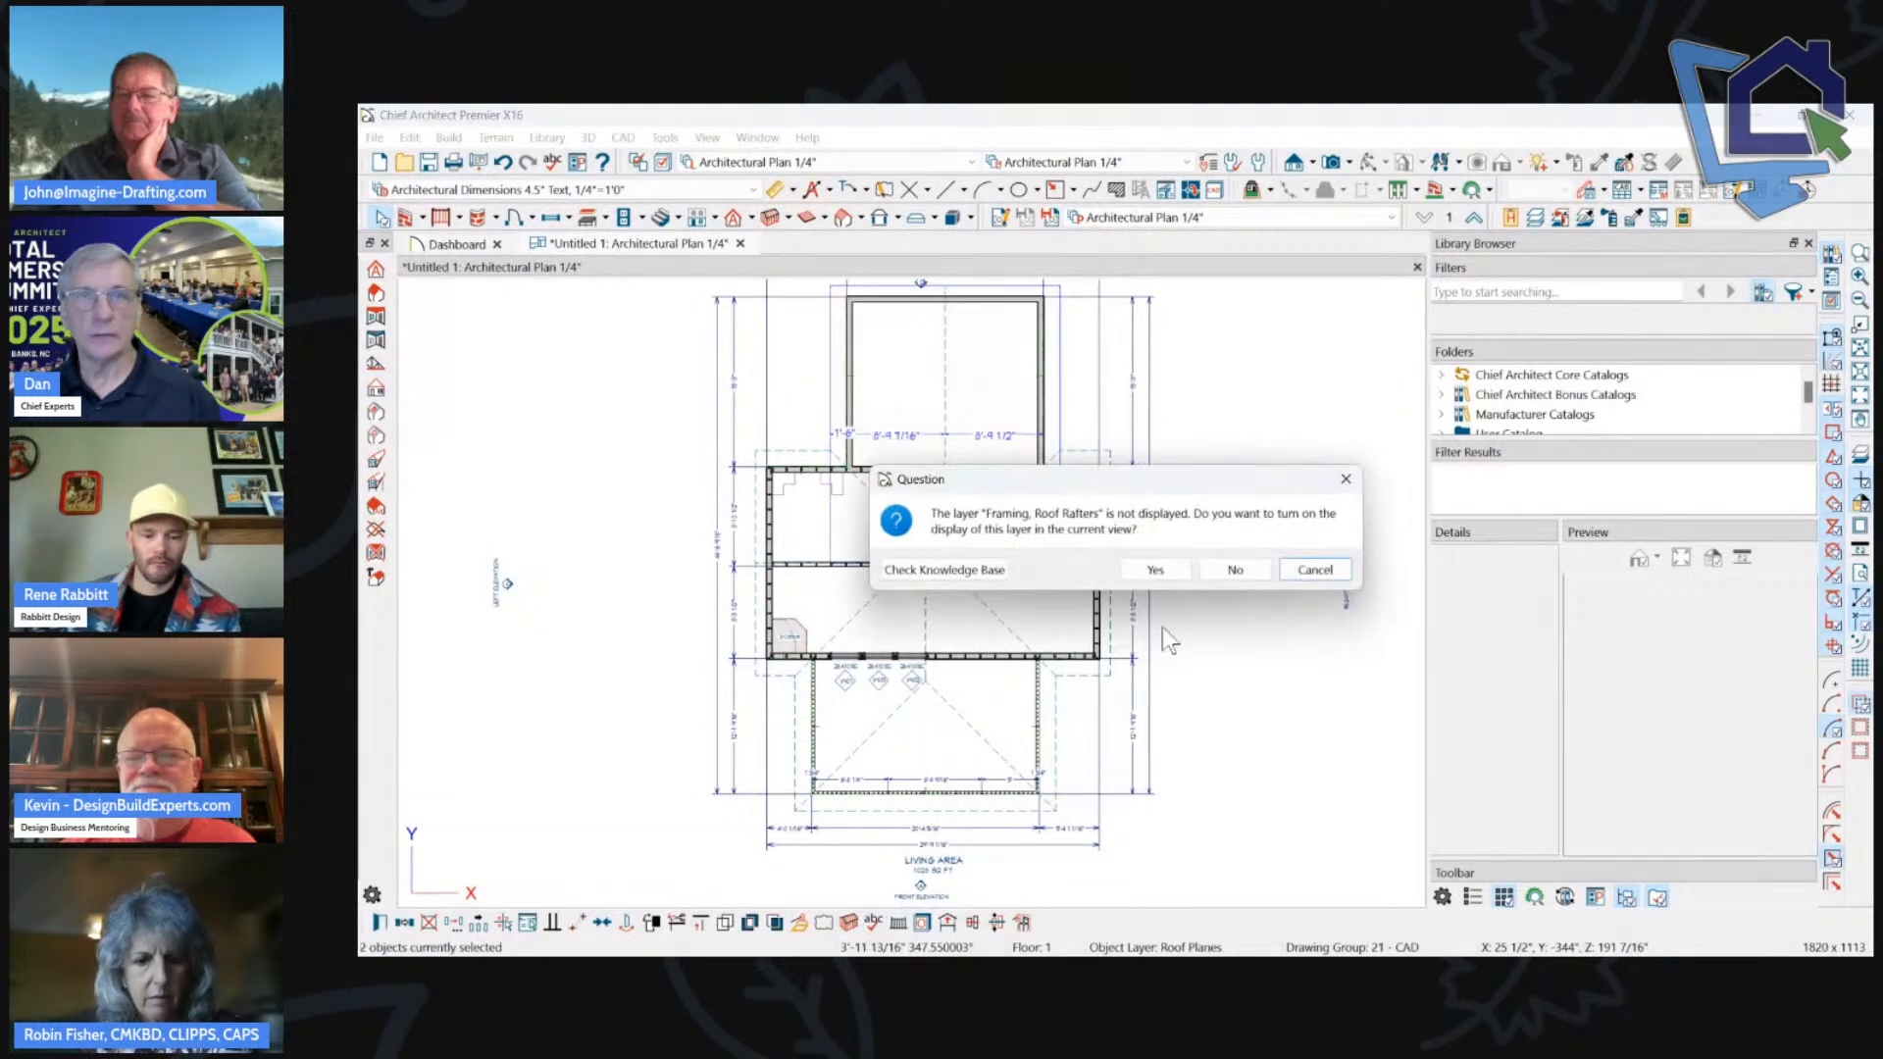
left_click(1167, 573)
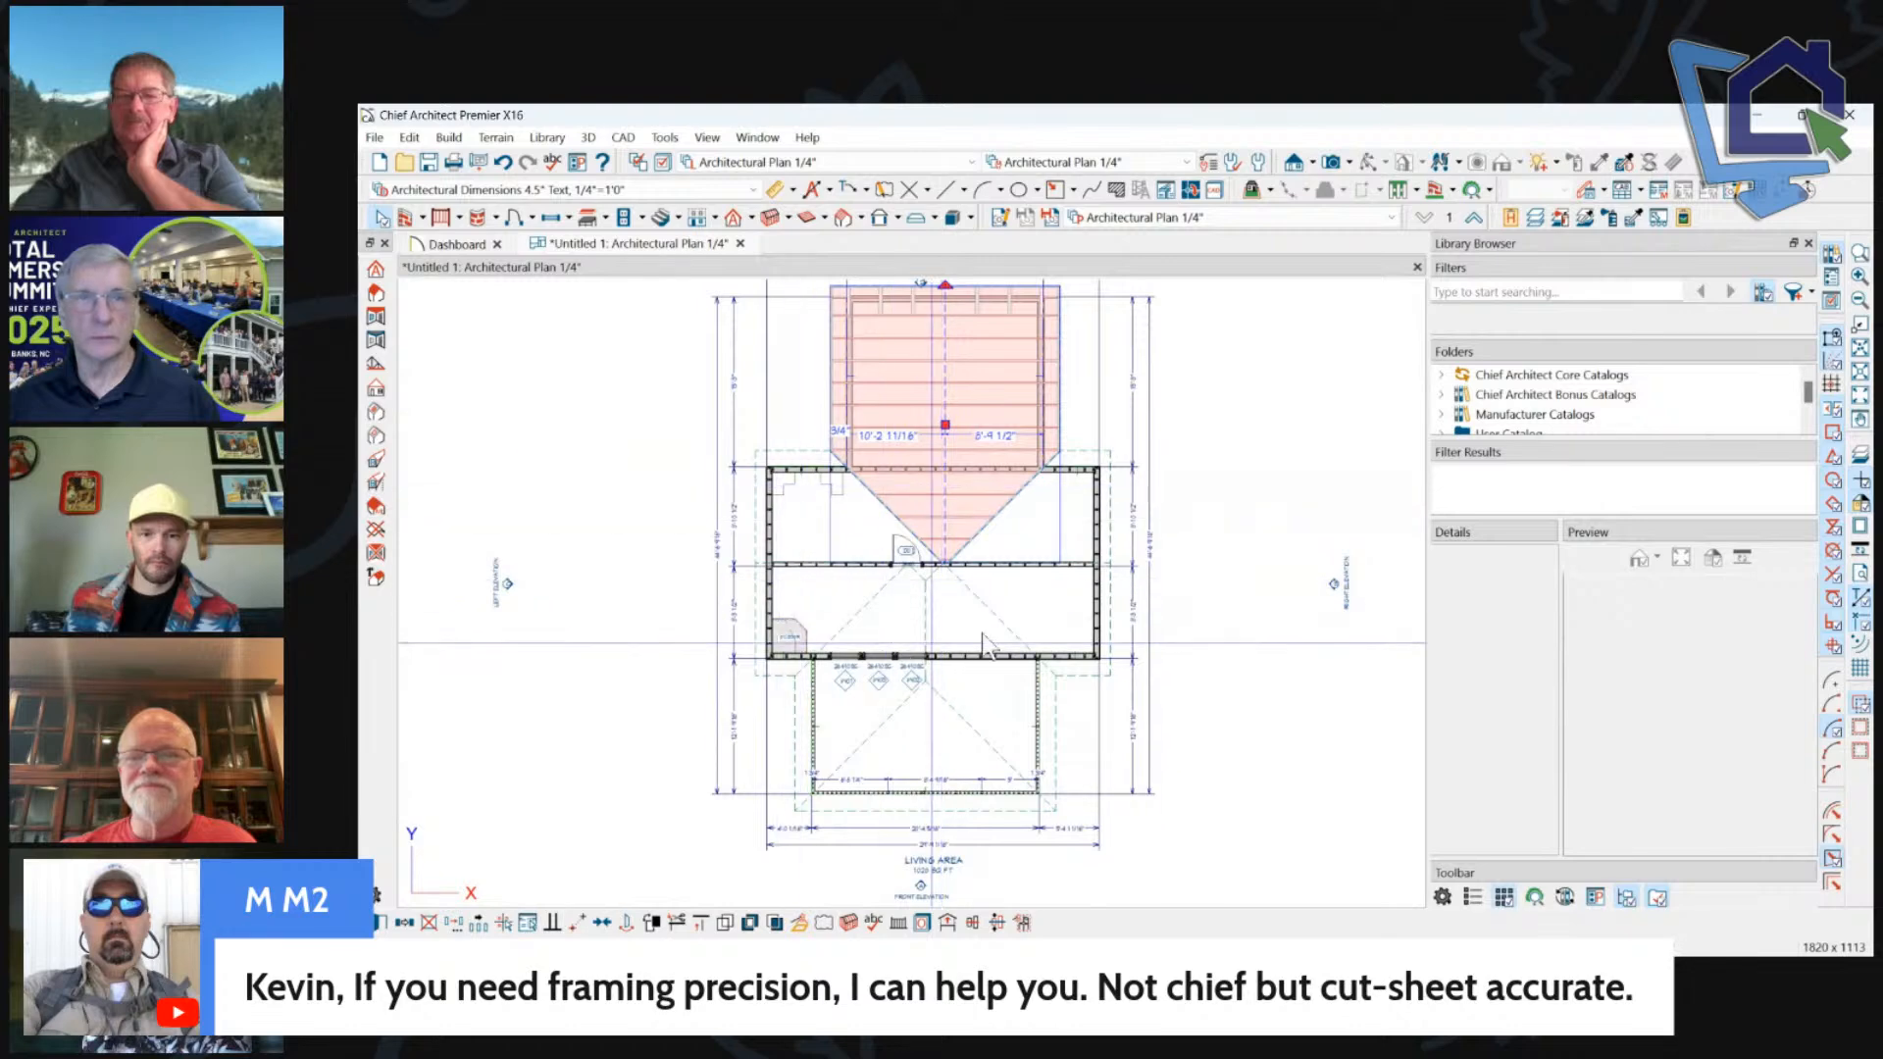
scroll(1083, 552, "up", 2)
left_click(1263, 478)
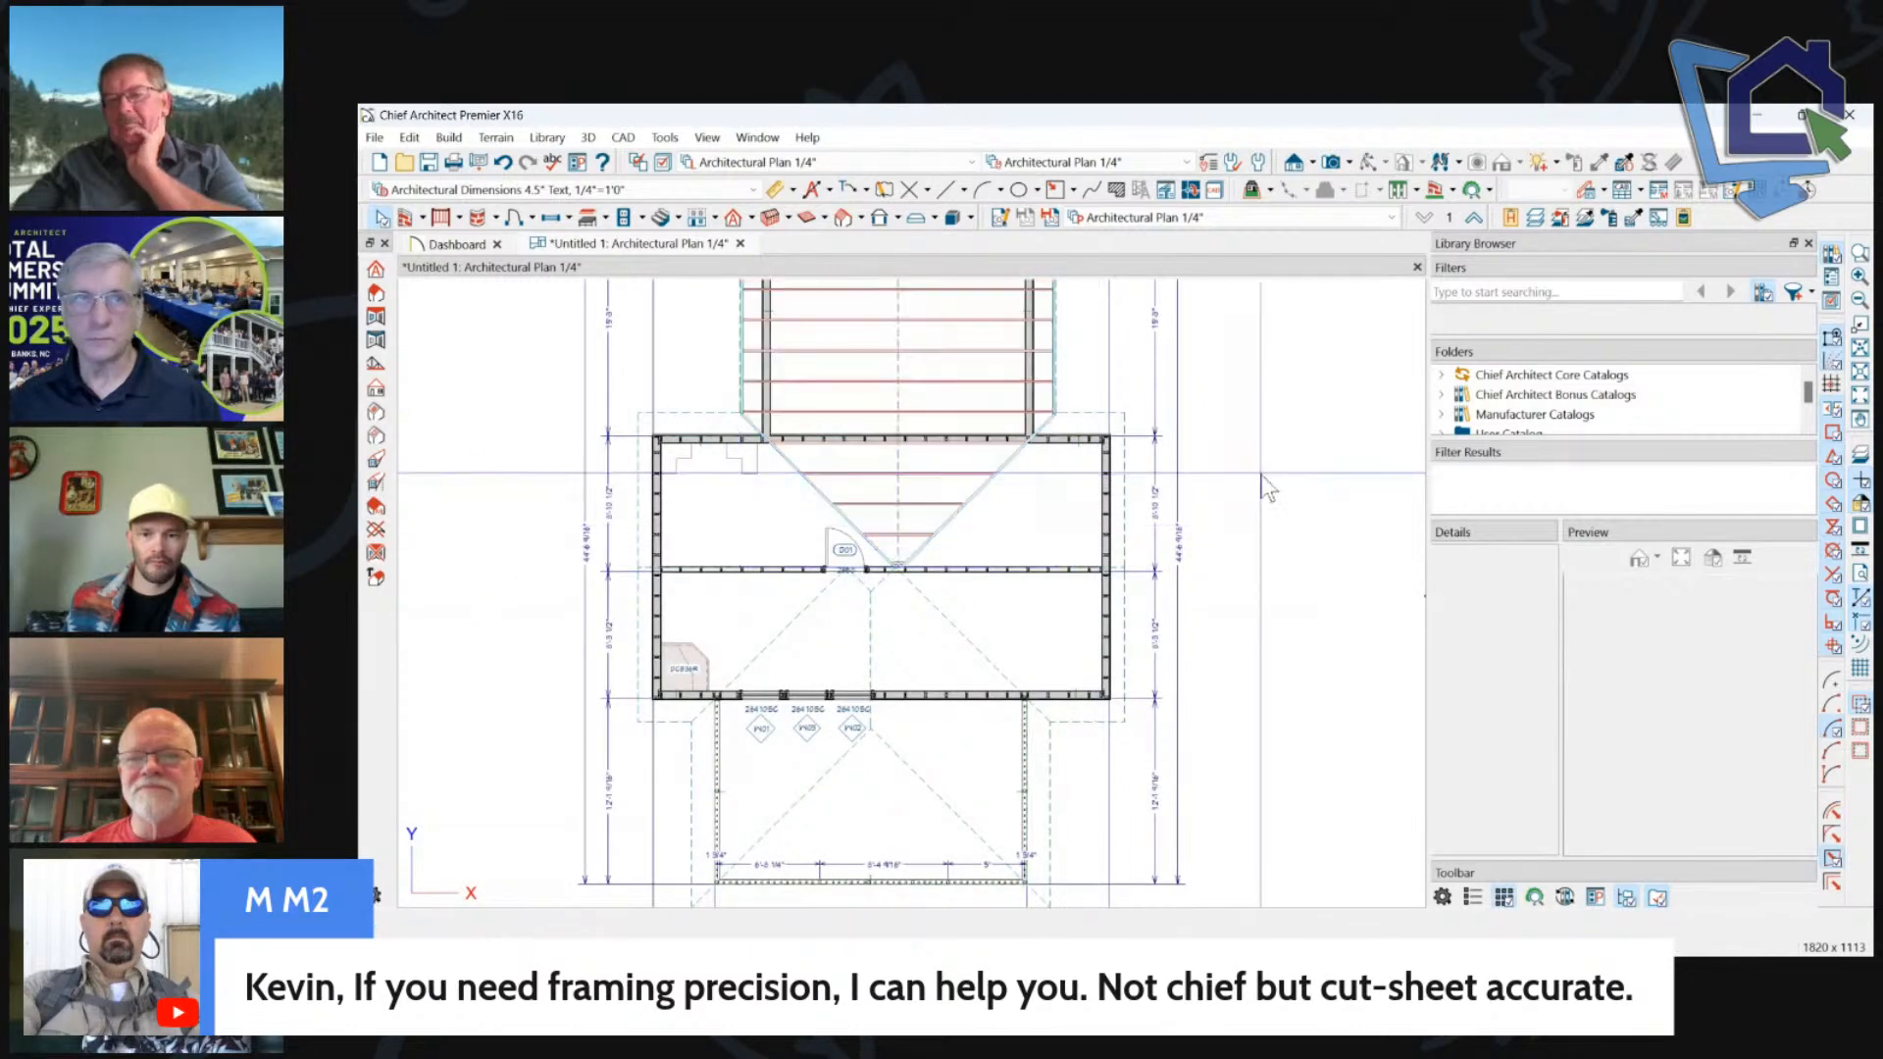
scroll(1107, 597, "down", 2)
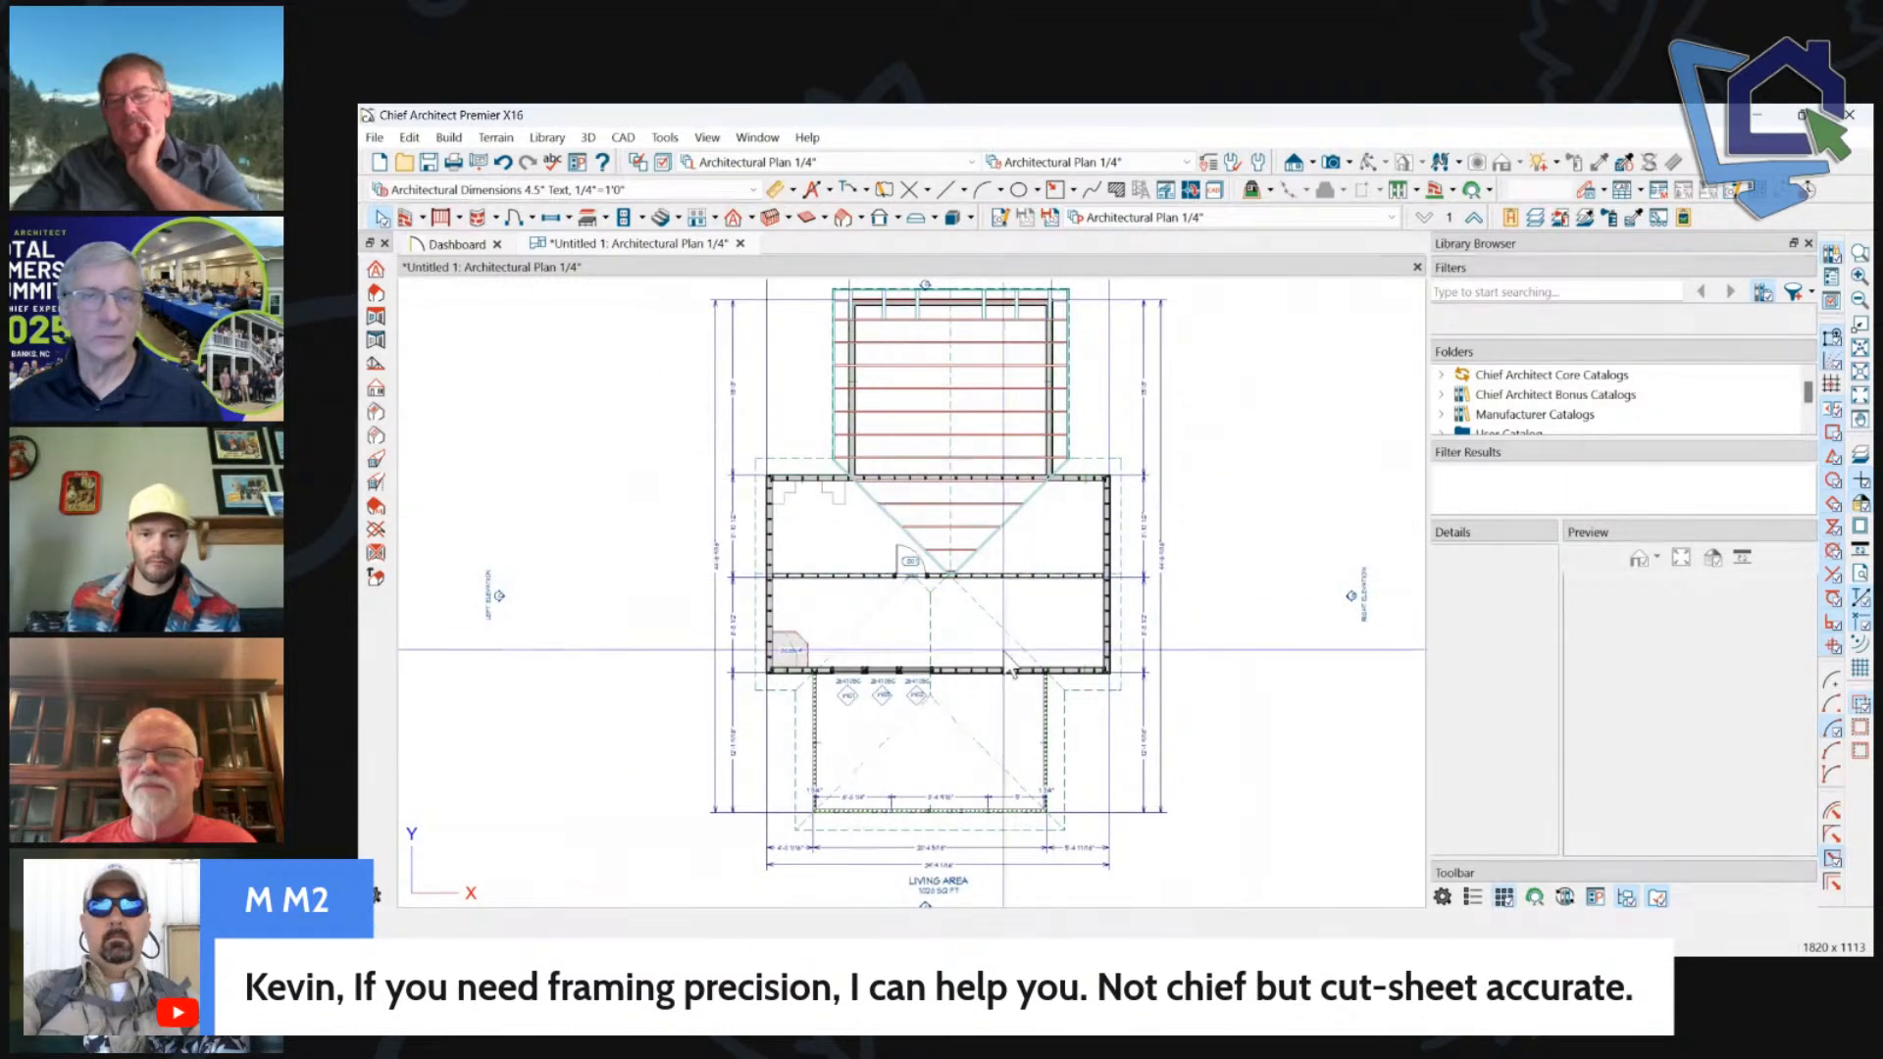
scroll(1013, 663, "up", 1)
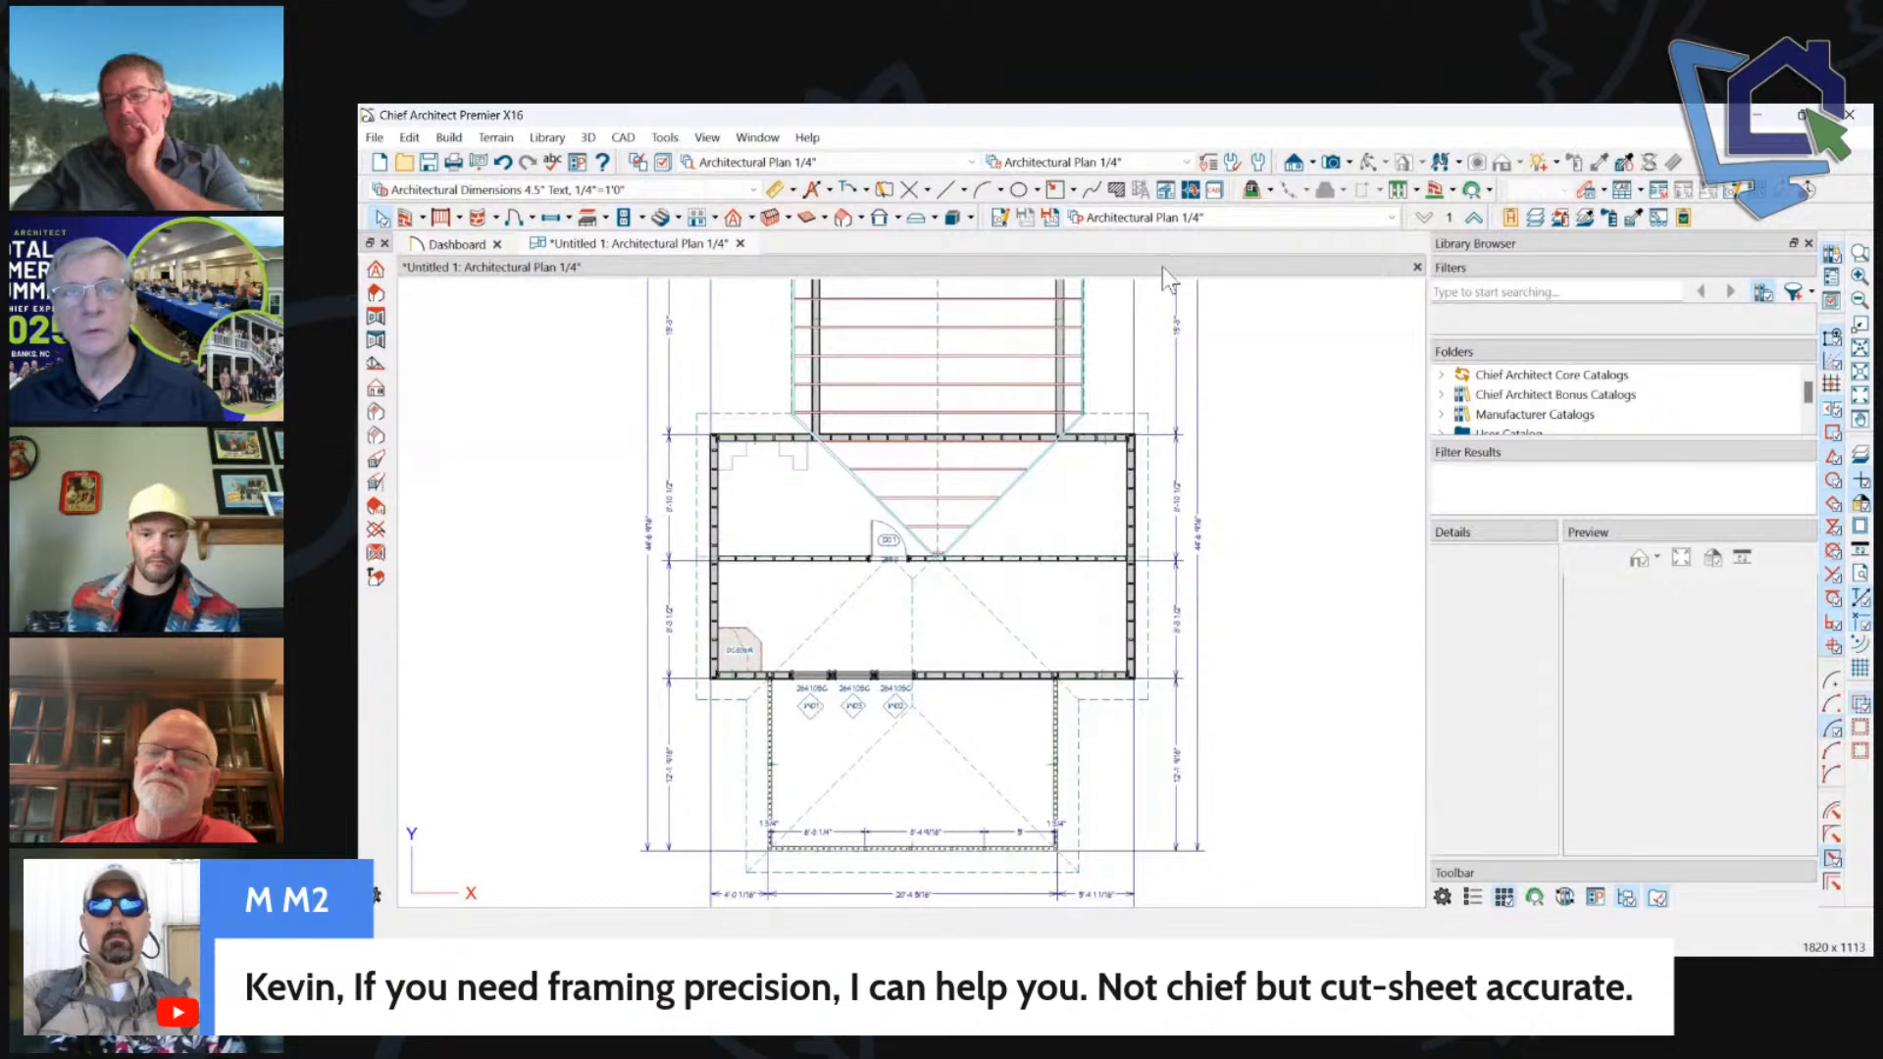
scroll(1143, 522, "down", 2)
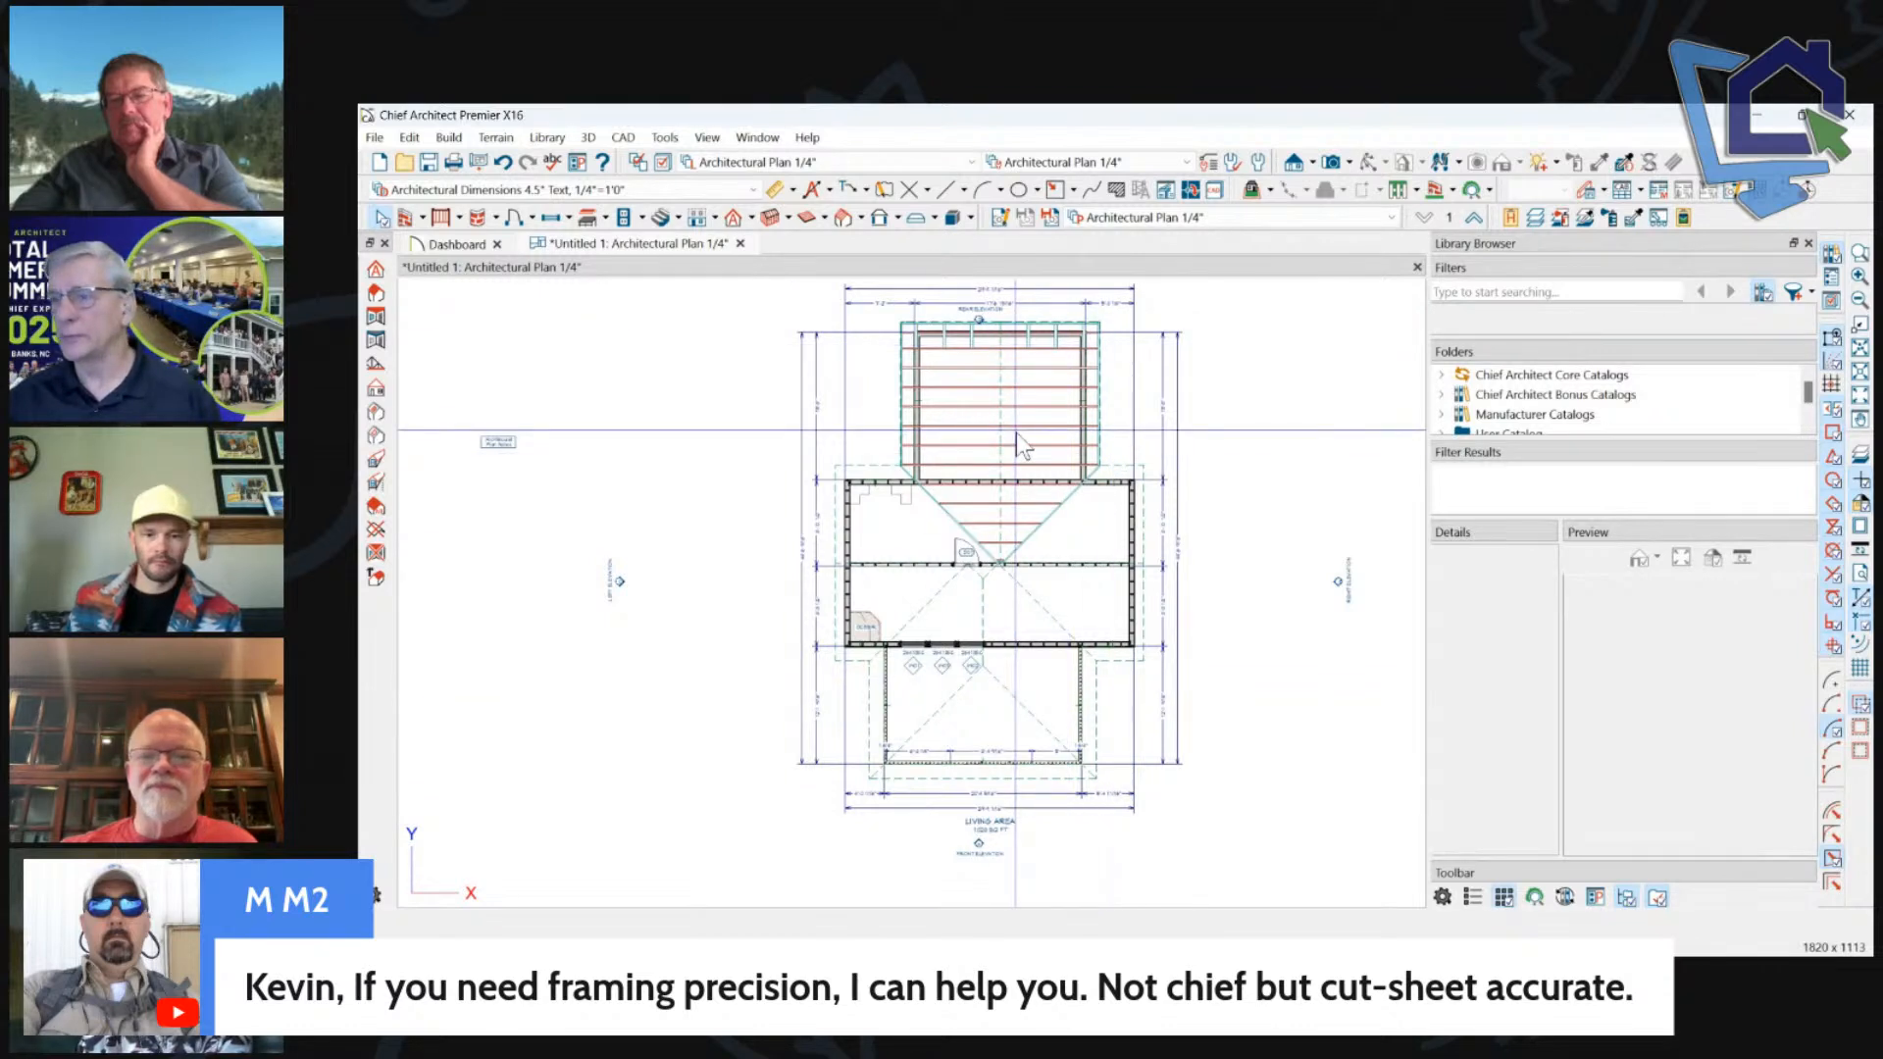
scroll(1021, 427, "down", 2)
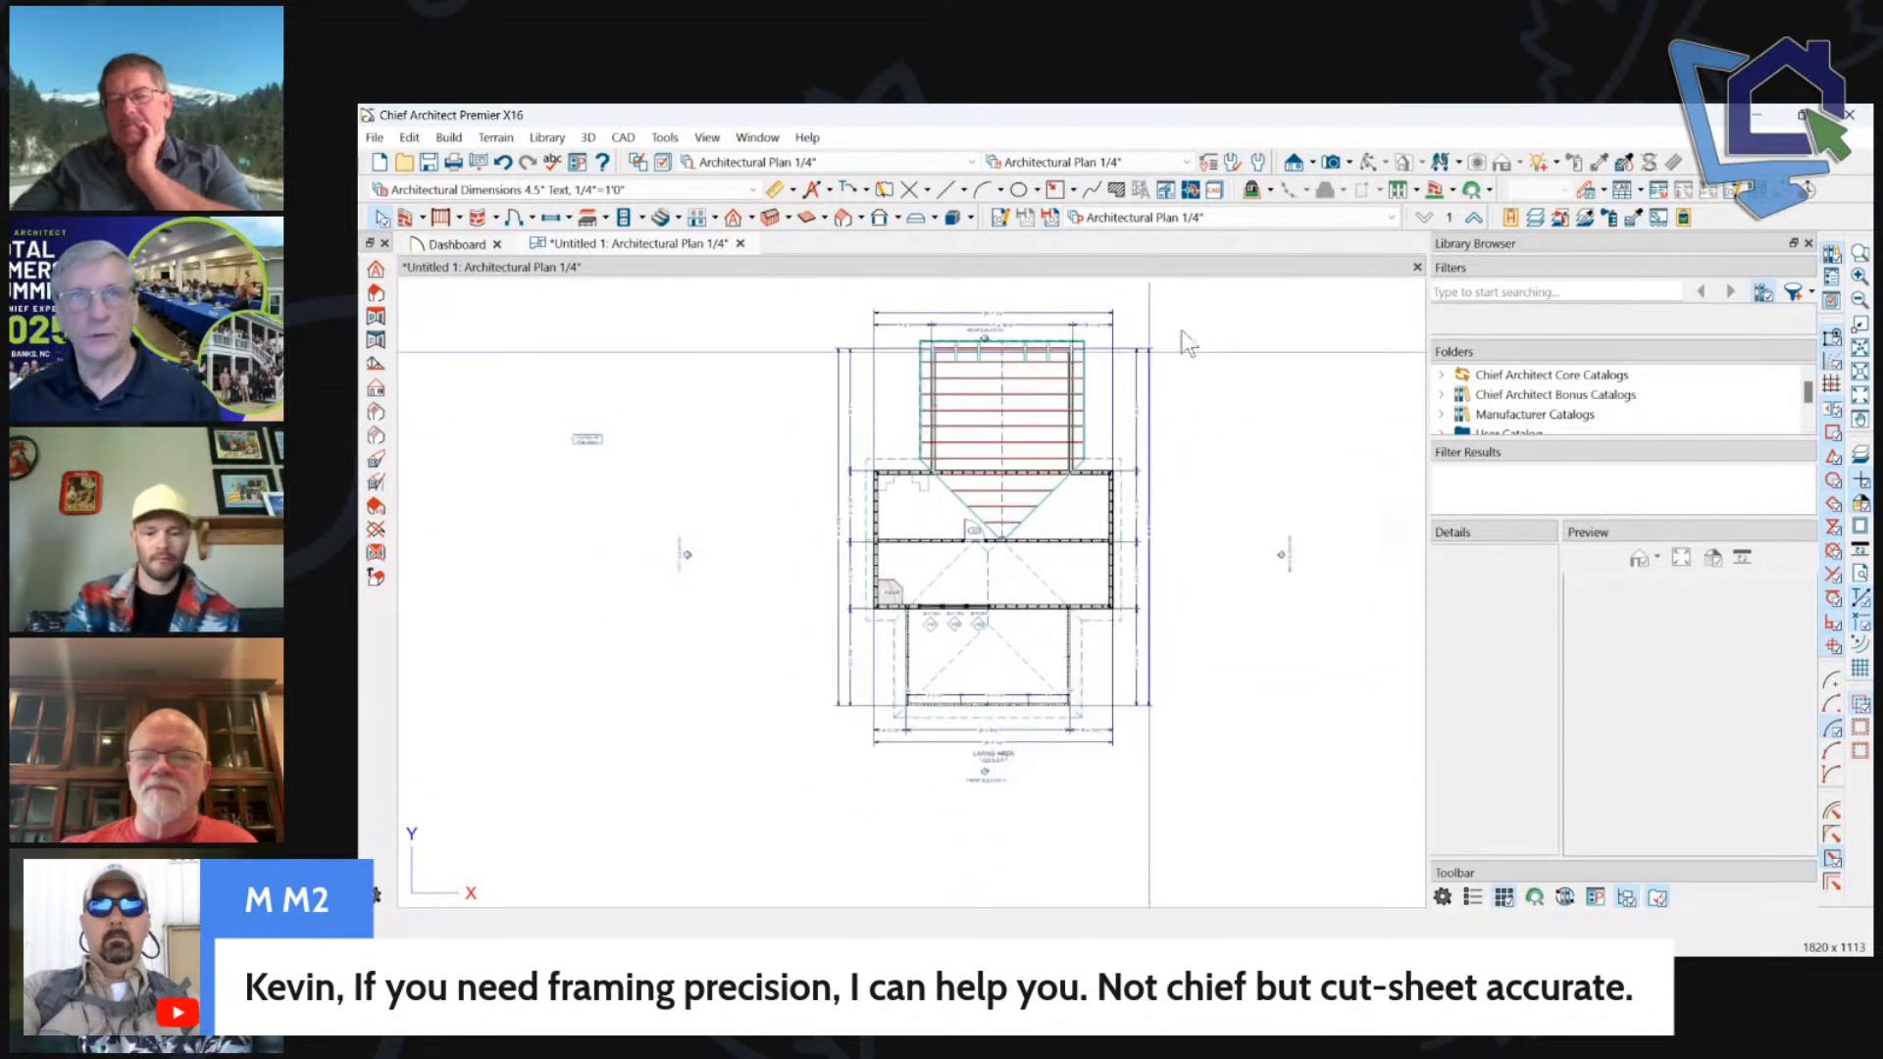
scroll(1185, 326, "up", 2)
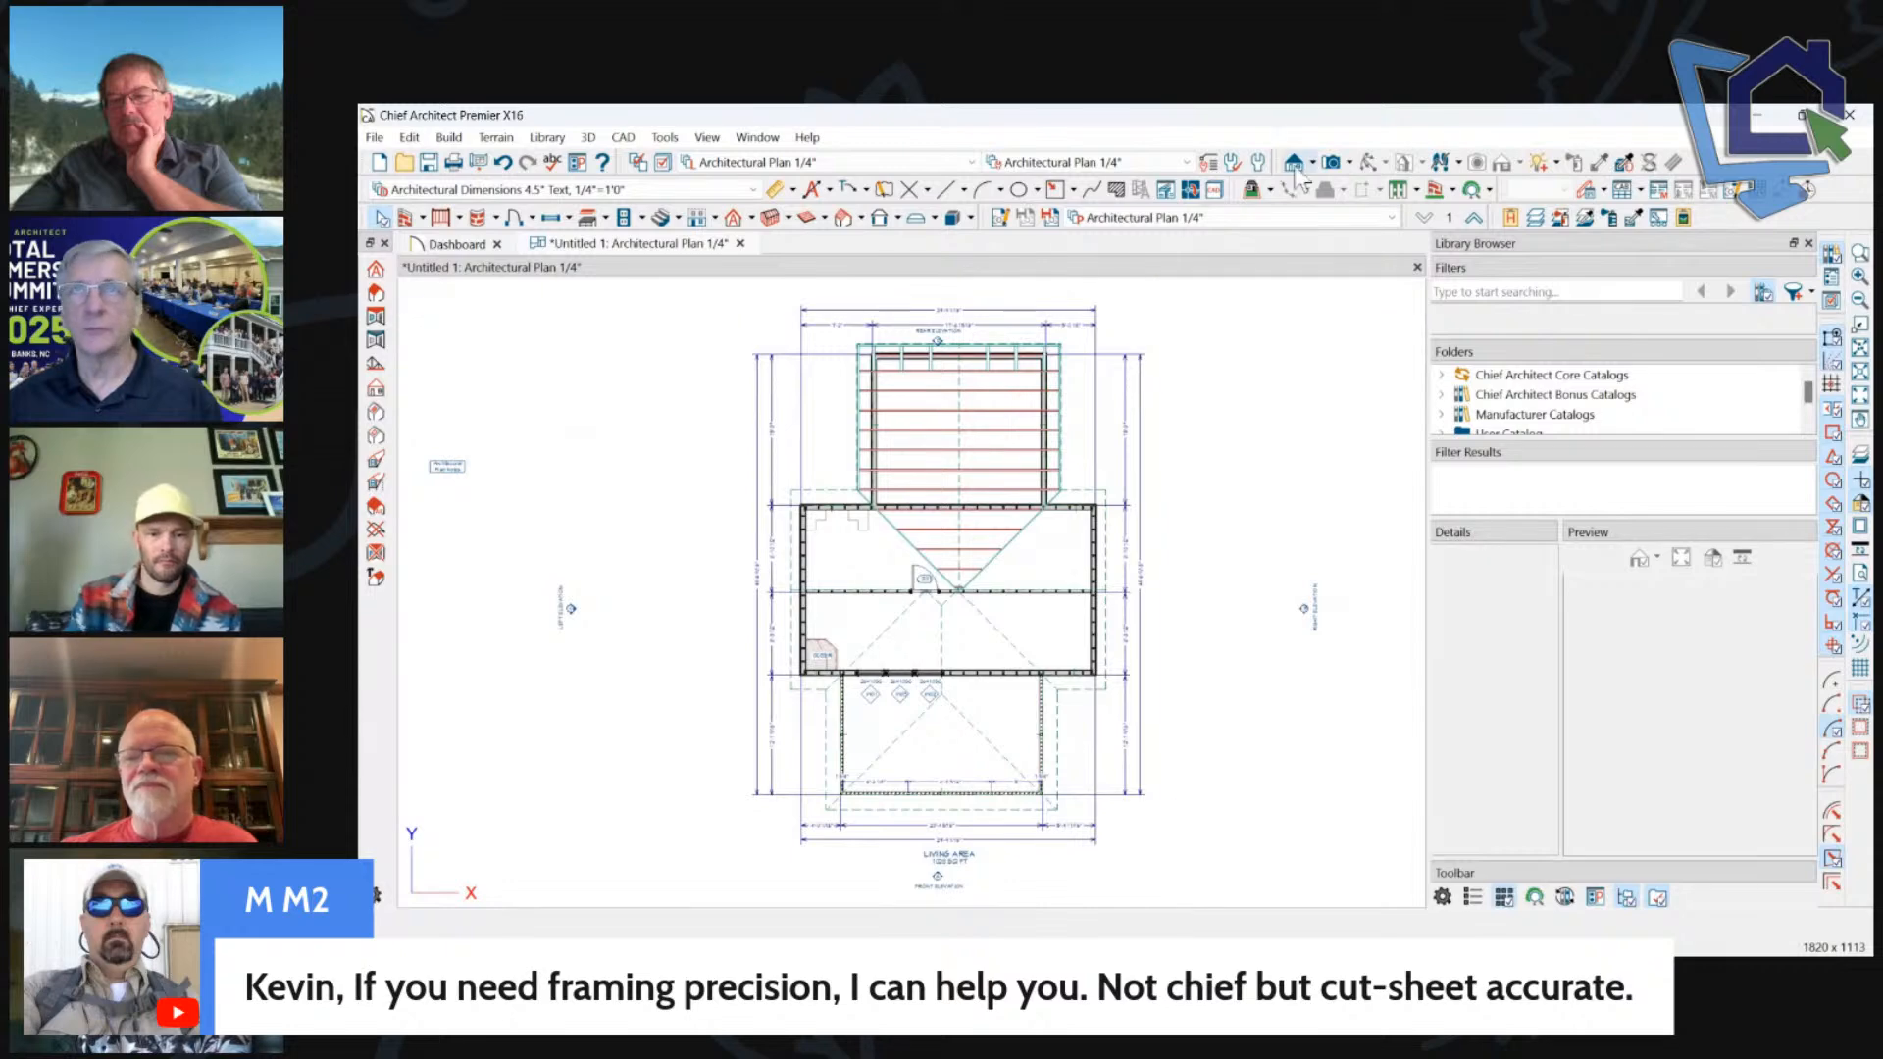
scroll(972, 404, "up", 2)
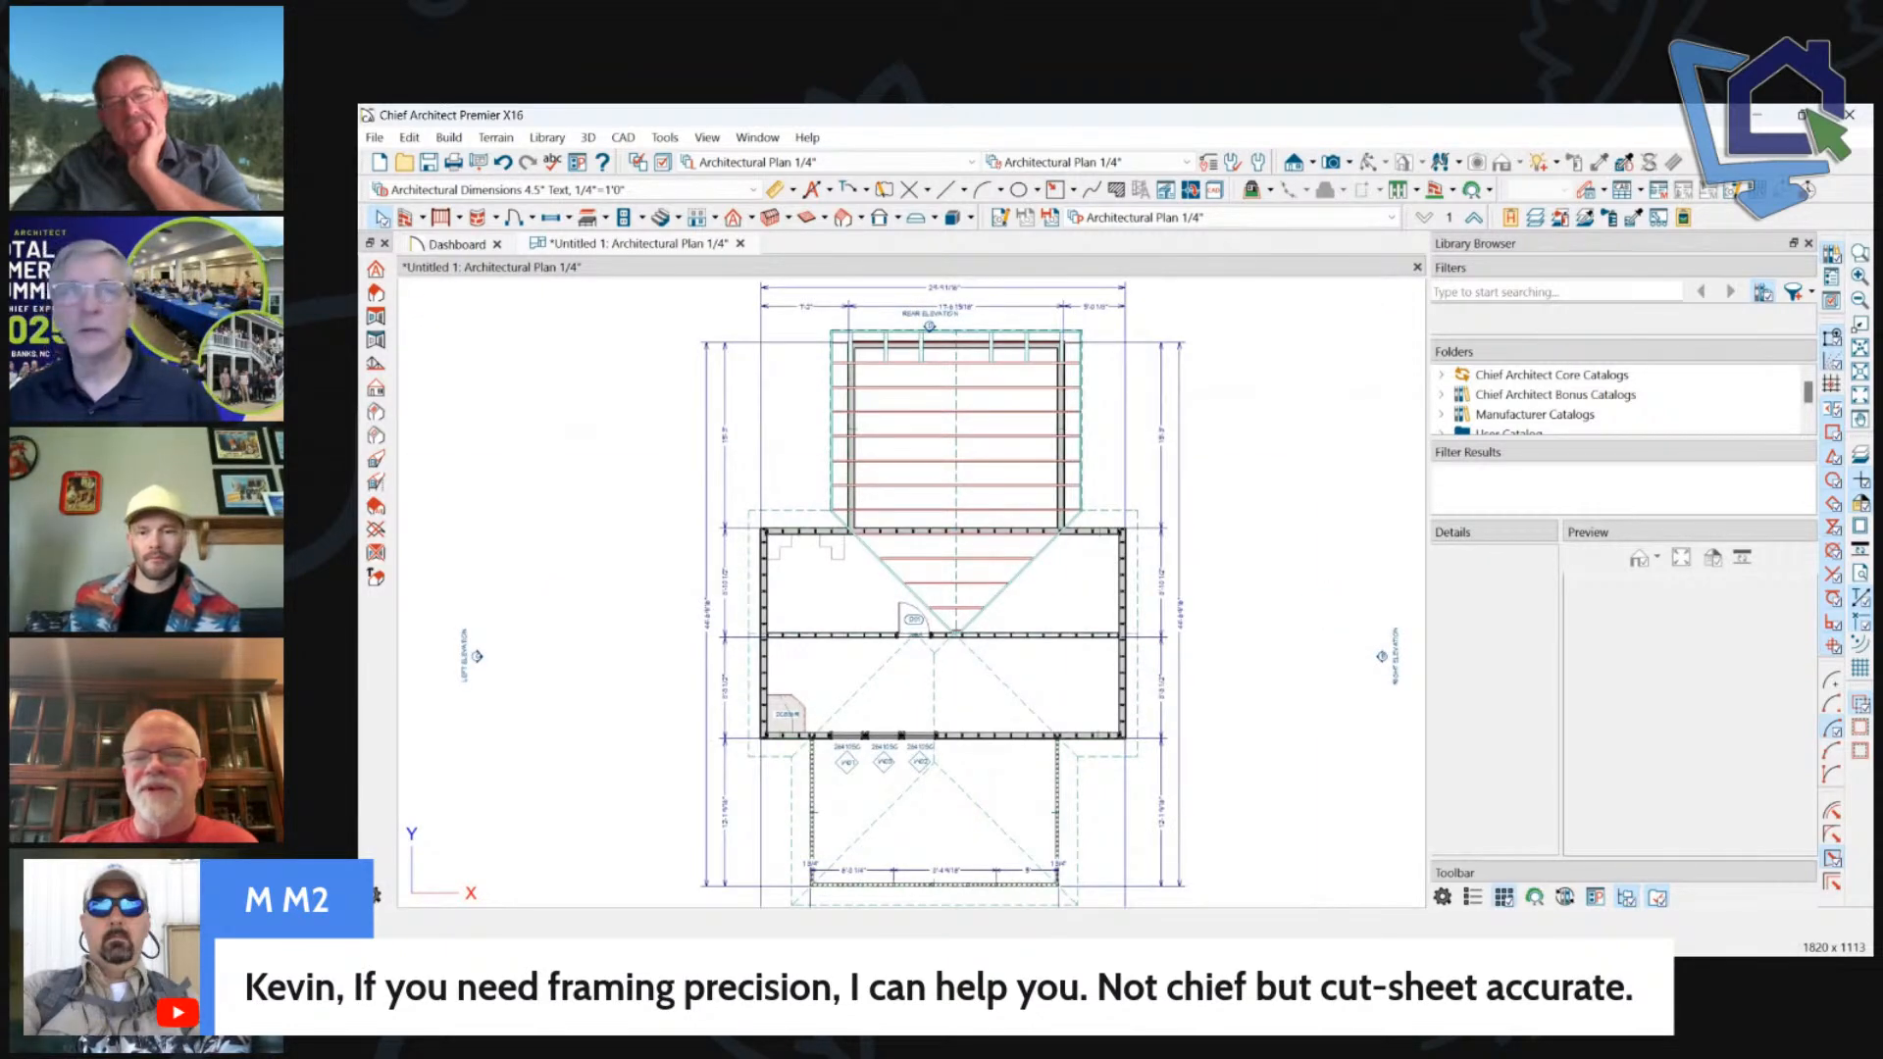
scroll(1169, 456, "down", 2)
scroll(1026, 385, "up", 2)
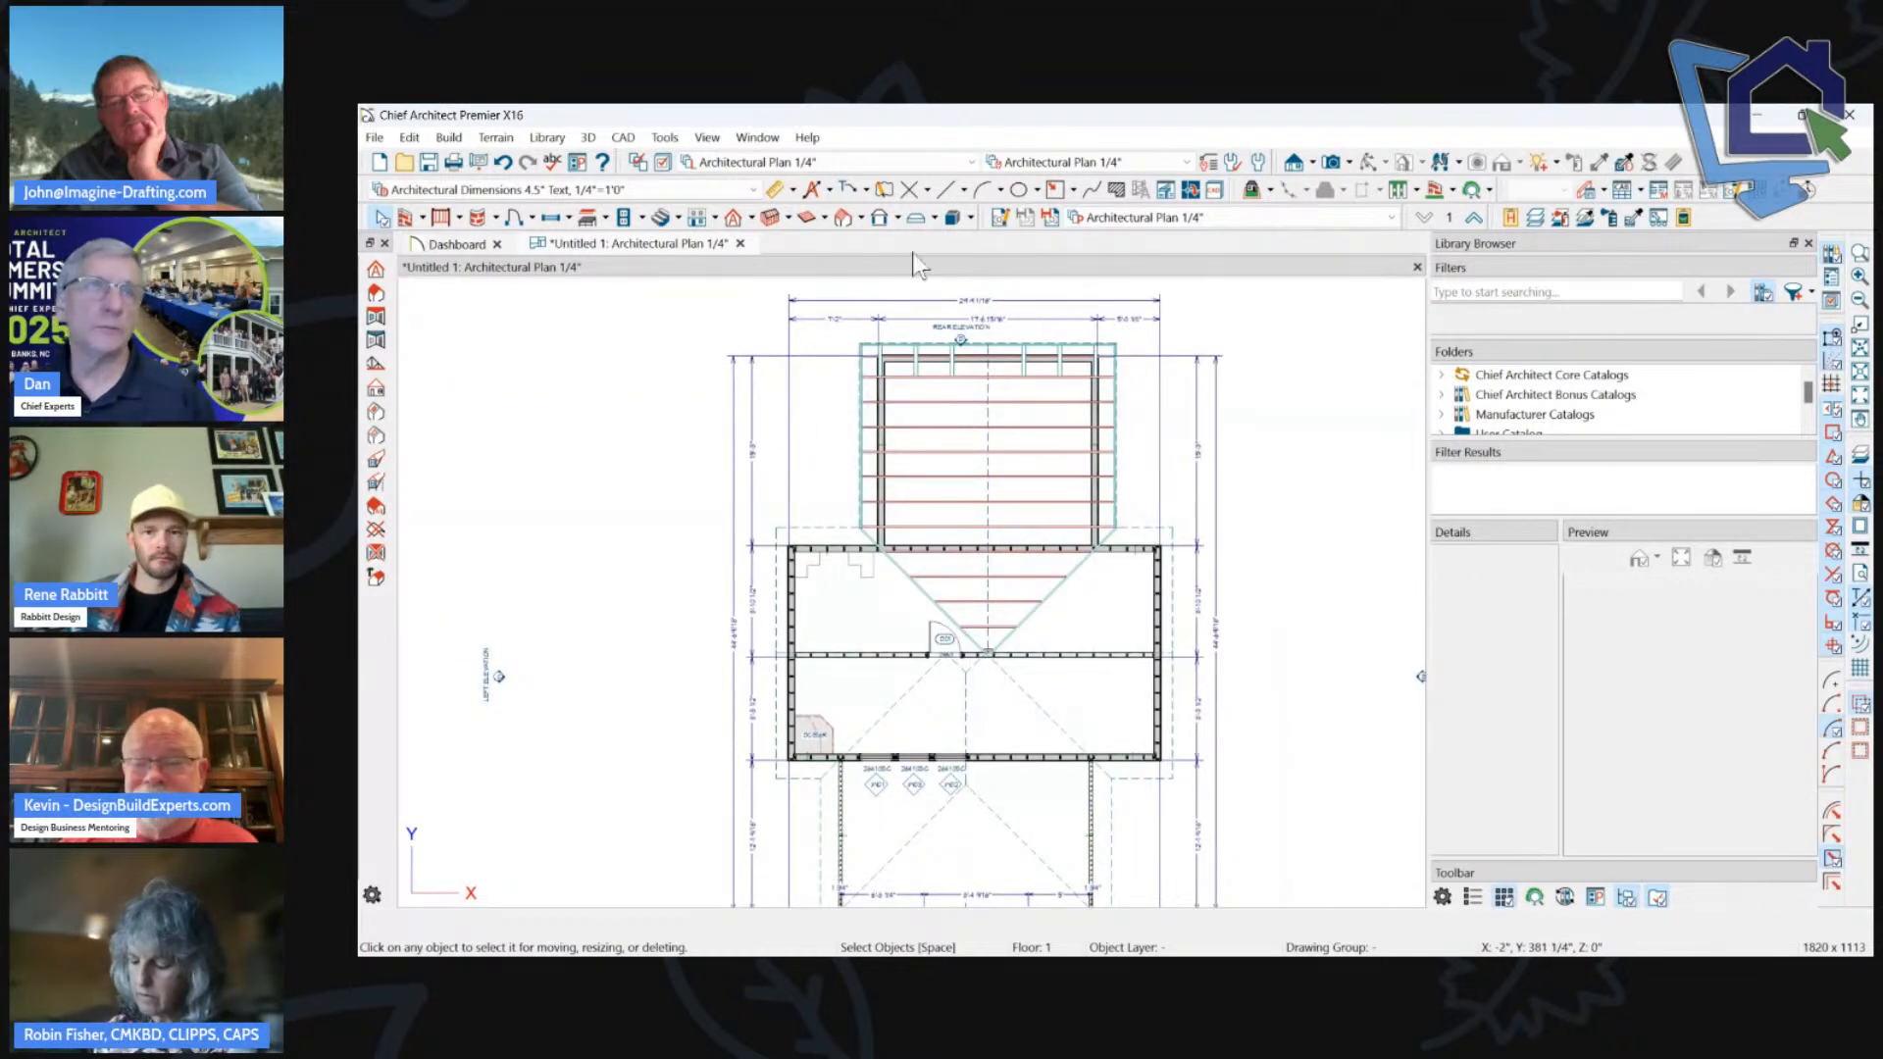
Draw a Girder Truss Line about 17'-10" long where the rear extension meets the main building, and display the "Framing, Bearing Lines" layer.
left_click(786, 218)
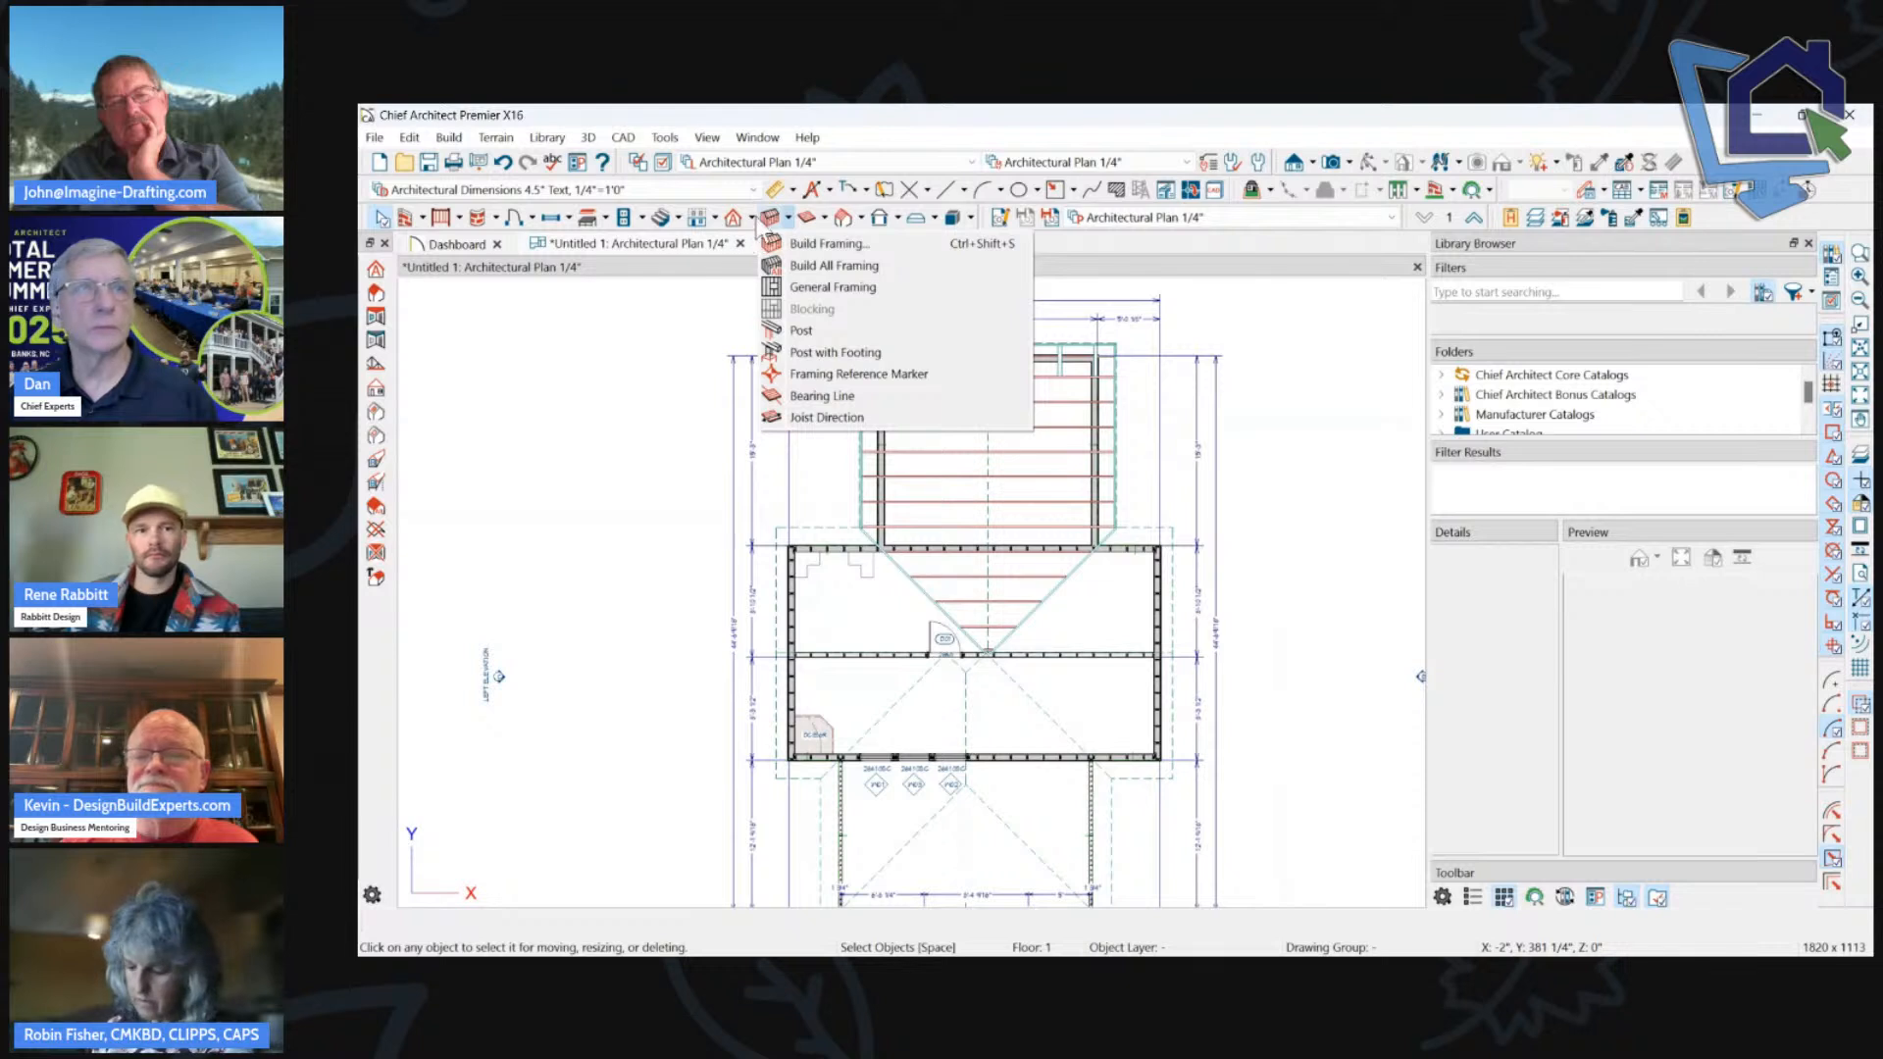
left_click(860, 218)
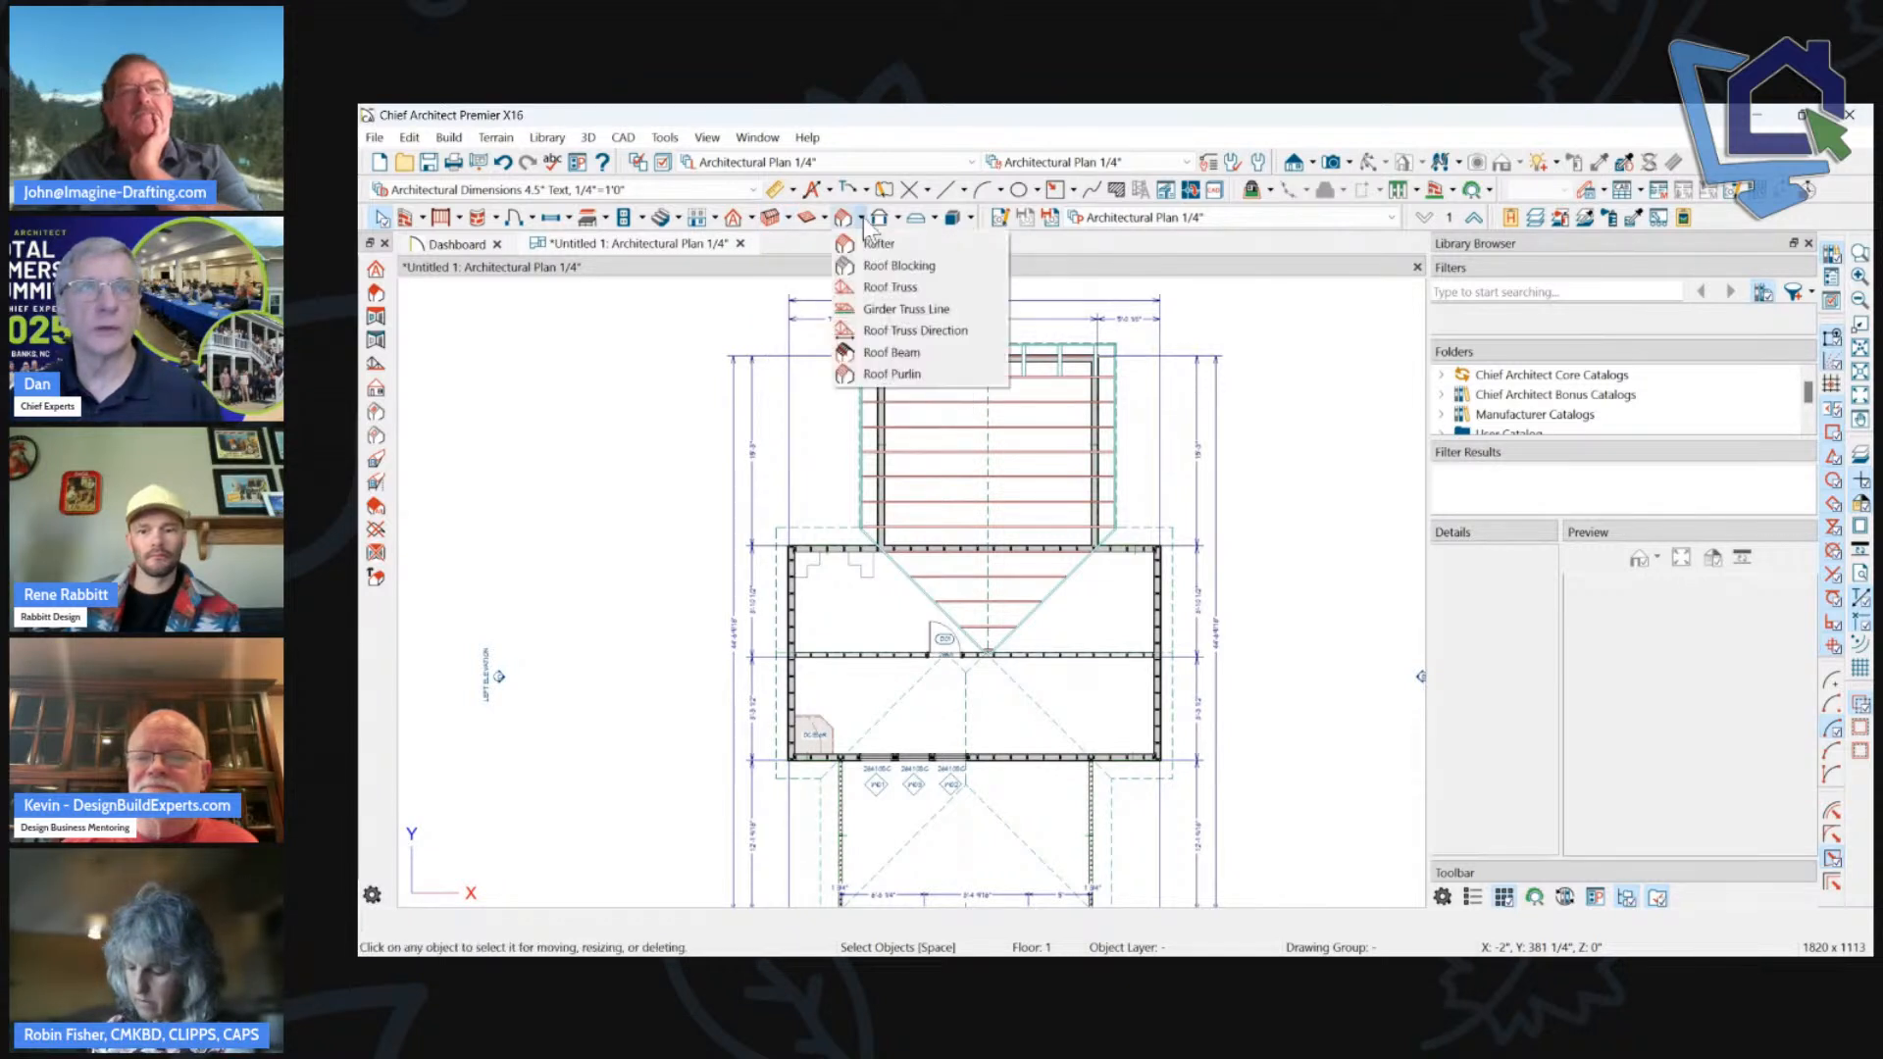
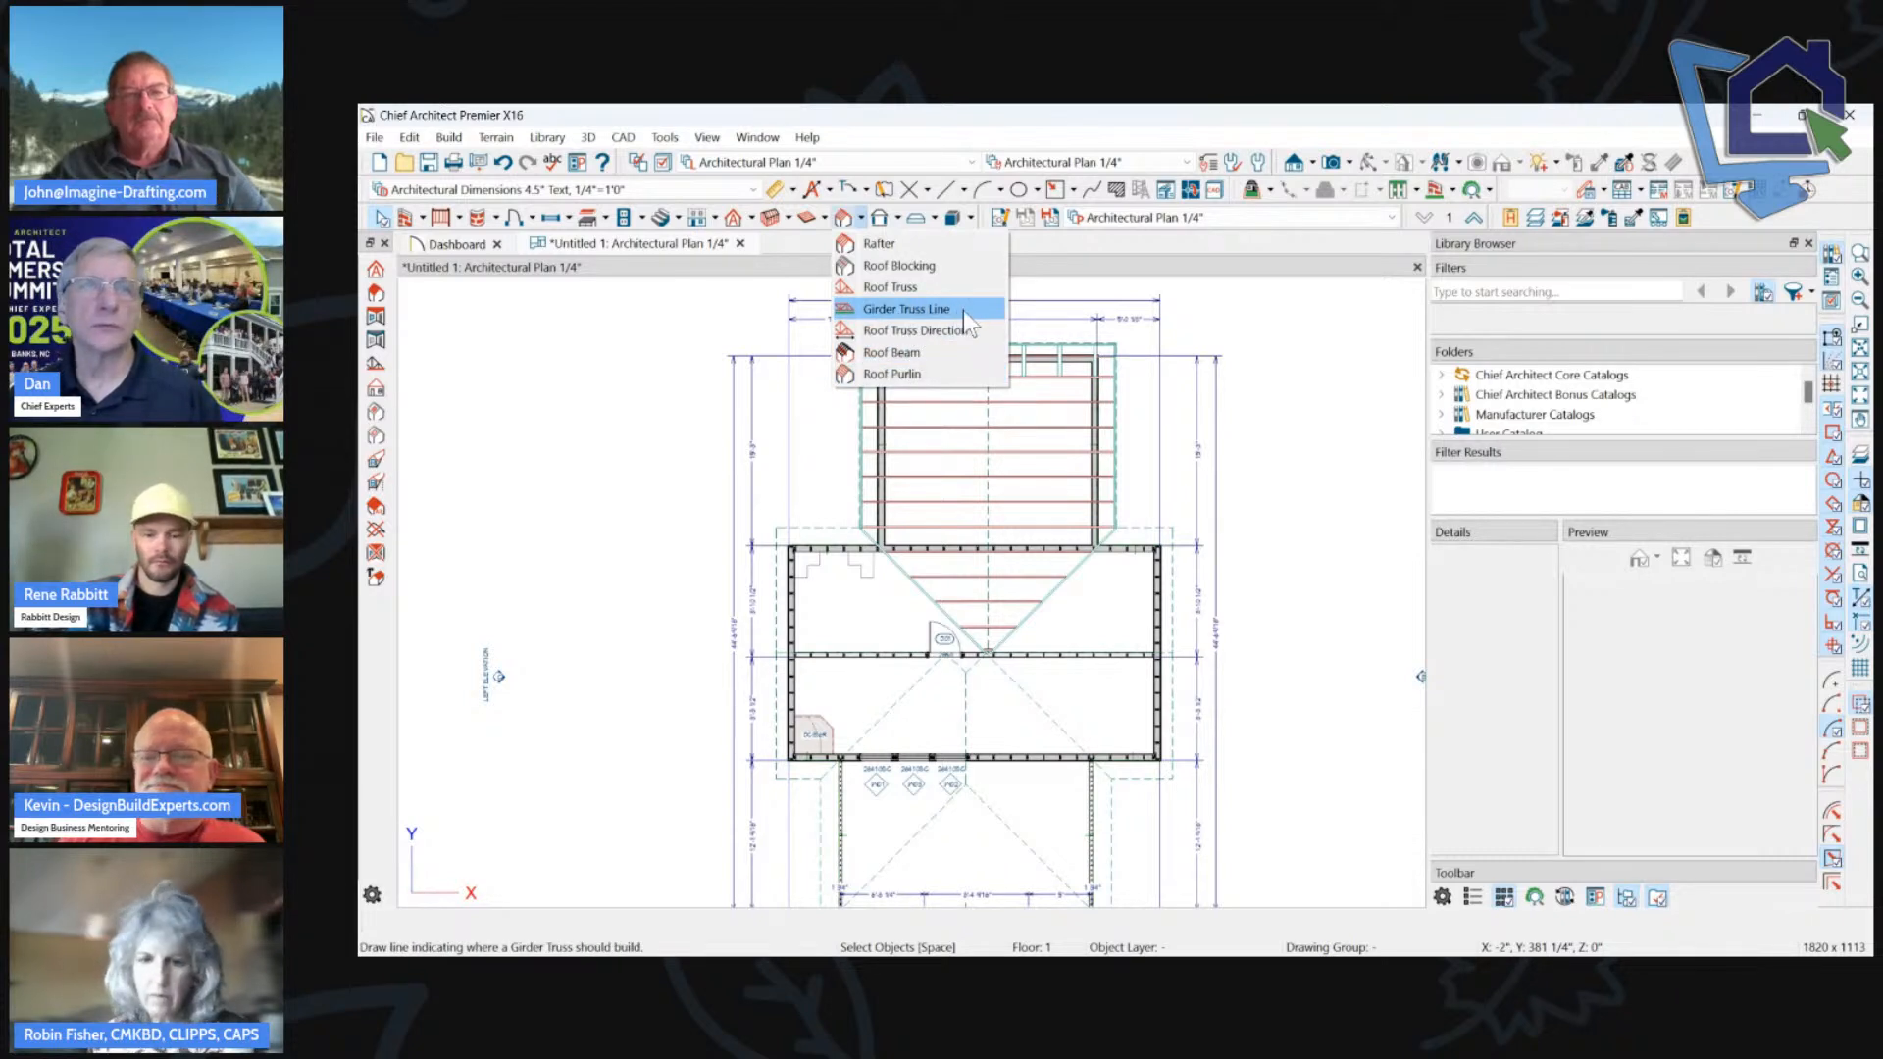
left_click(898, 304)
scroll(981, 545, "up", 3)
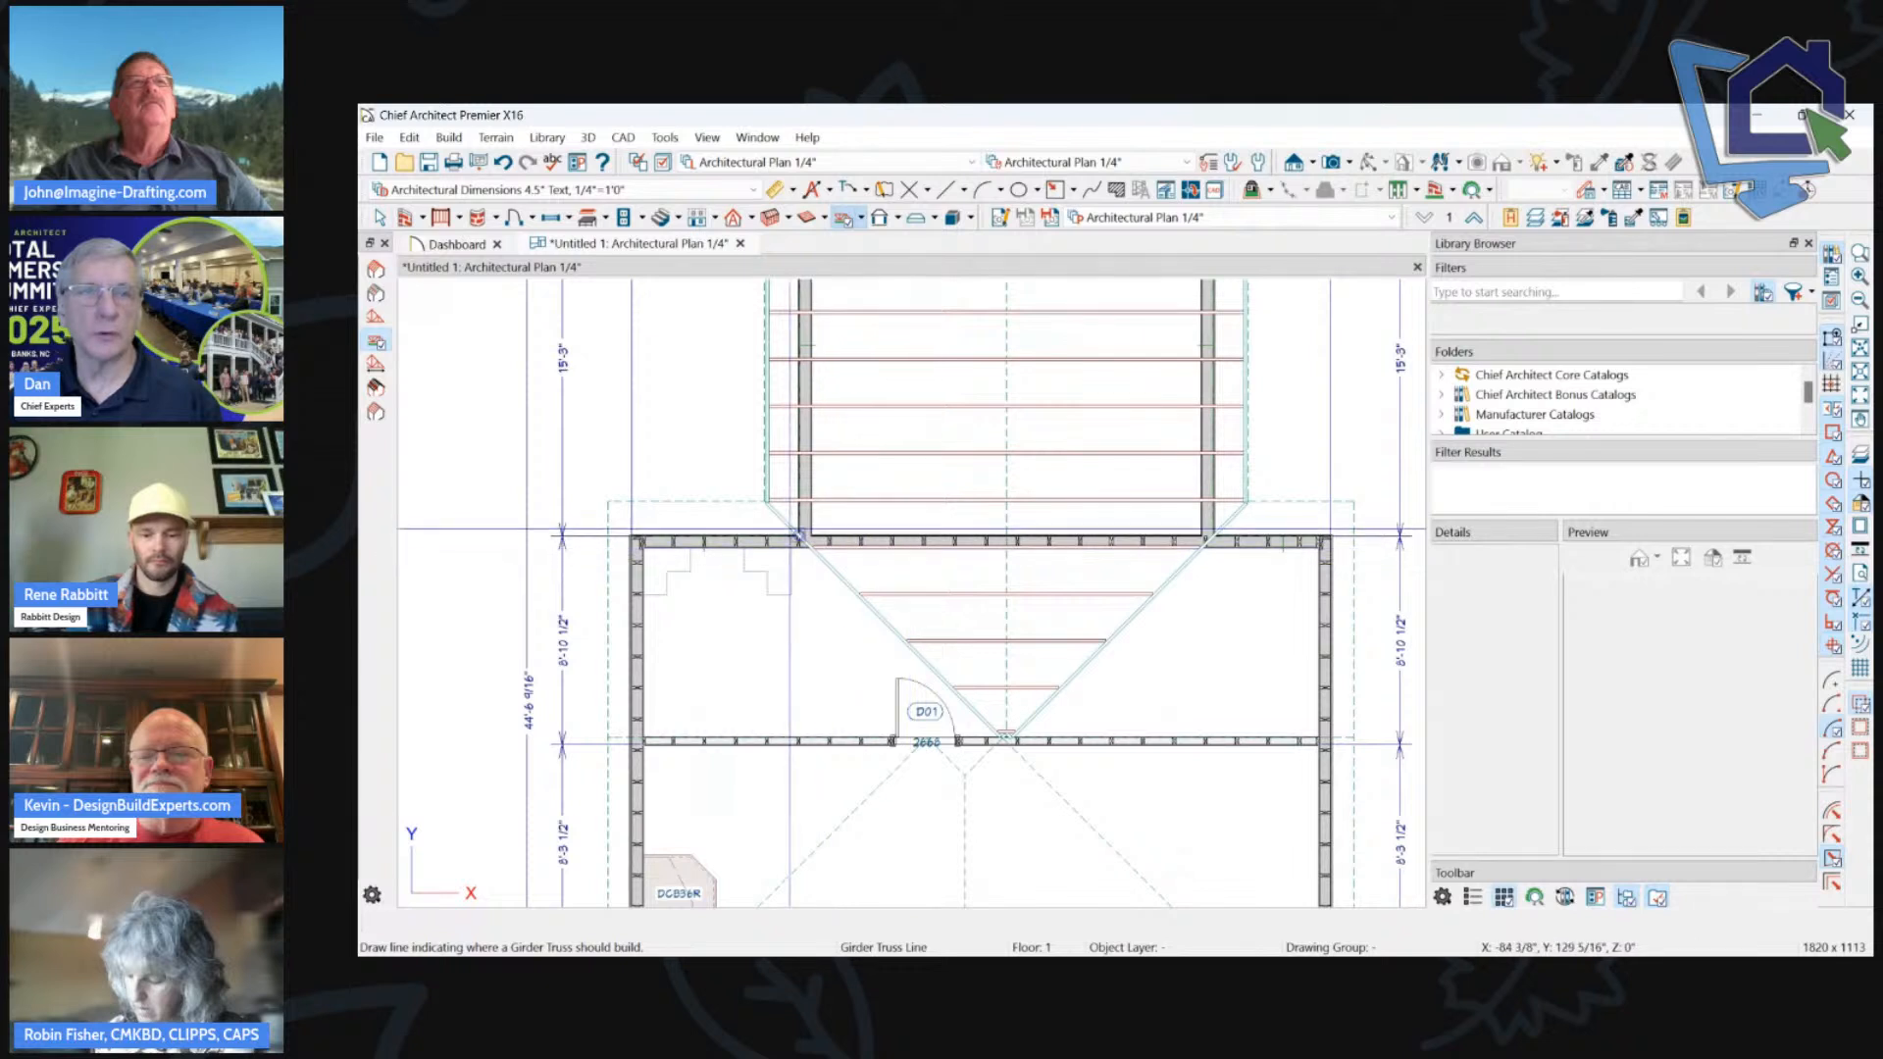
left_click_drag(798, 531, 1217, 530)
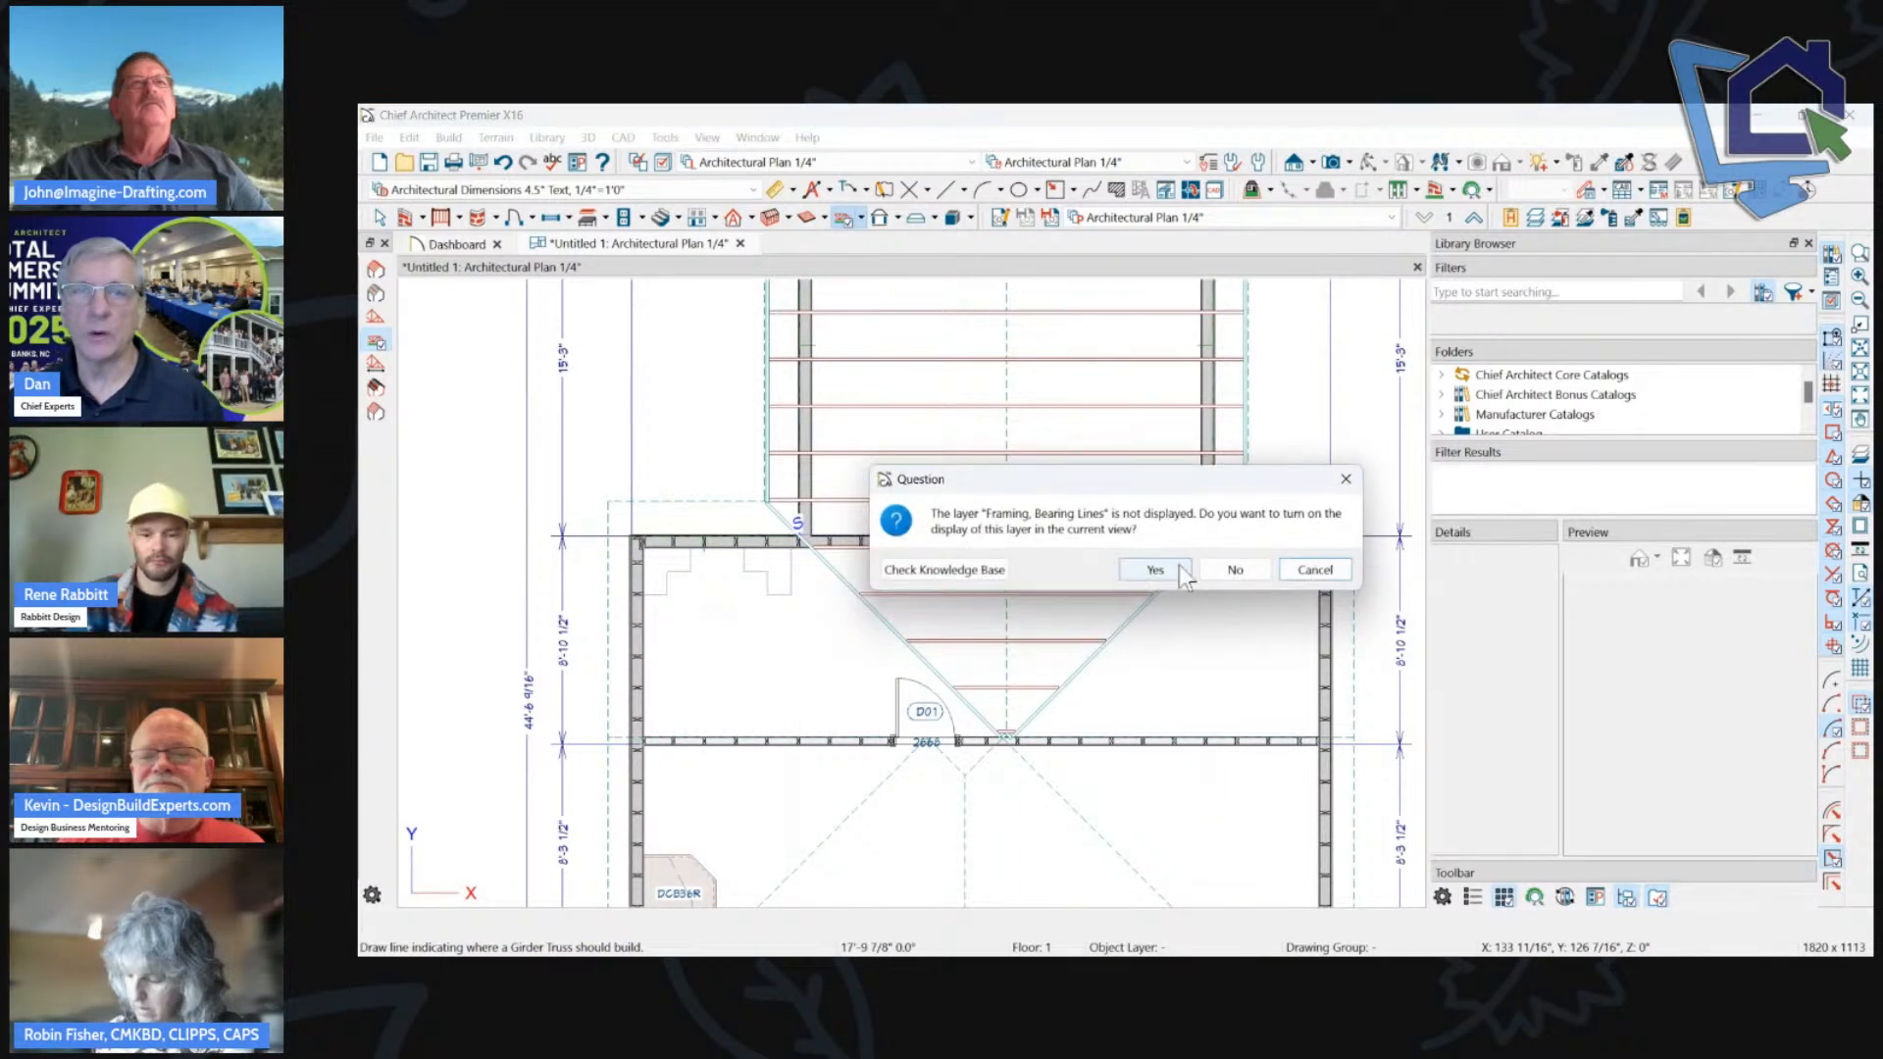
left_click(1173, 569)
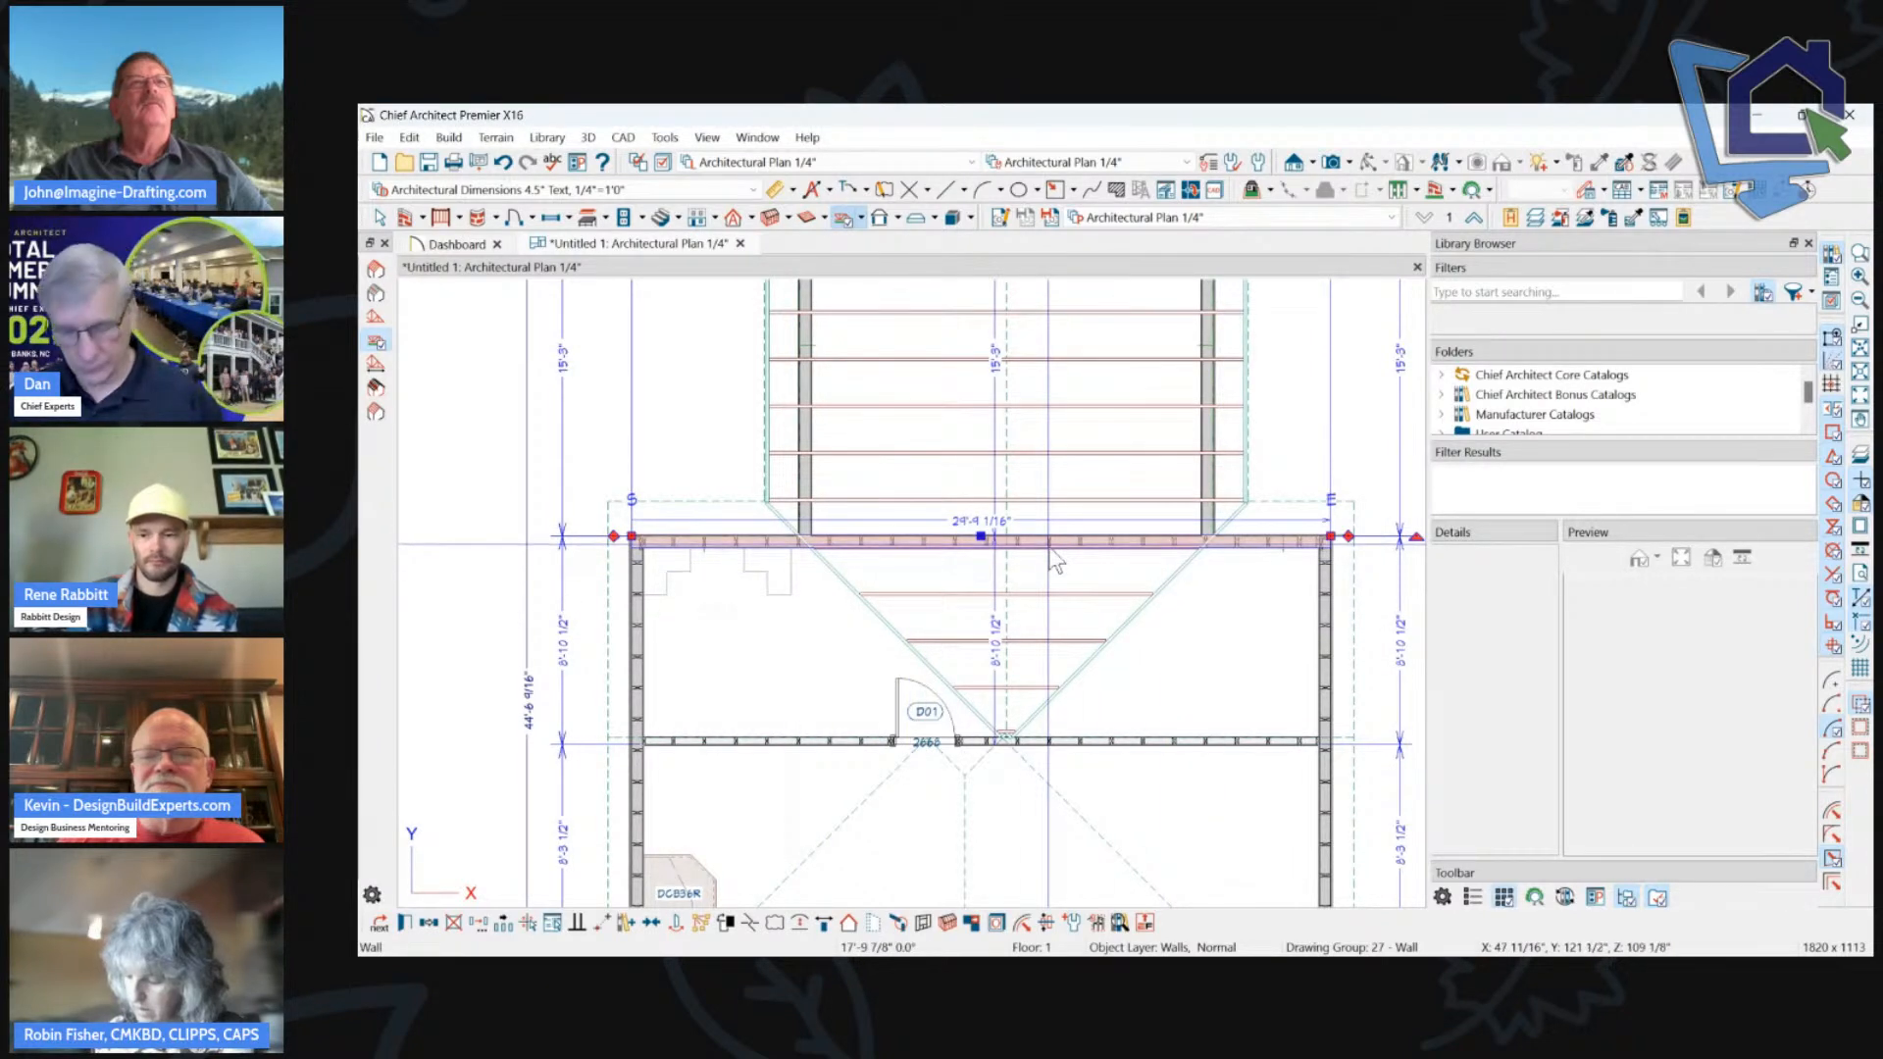
Break the main building's rear wall at both extension side walls and delete the wall segment between the breaks.
key("3")
left_click(811, 544)
key("3")
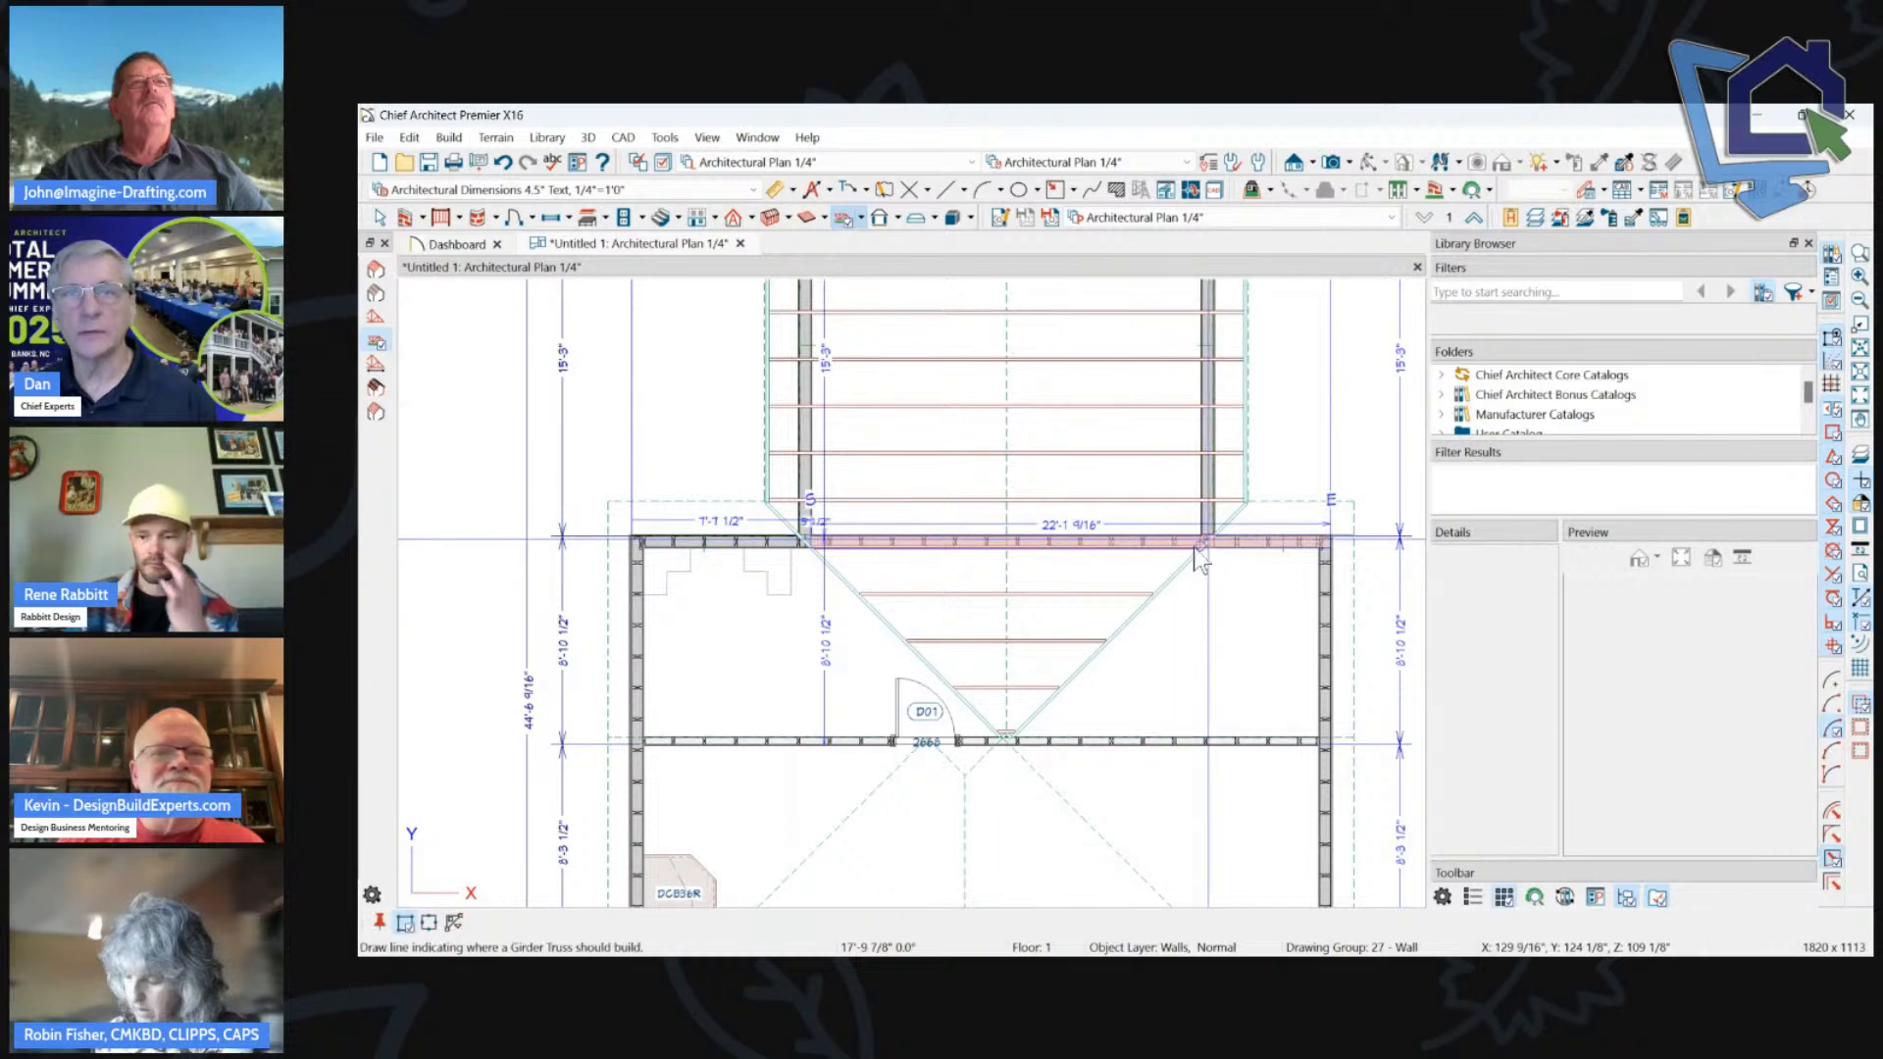
left_click(1207, 542)
left_click(1127, 542)
key("Delete")
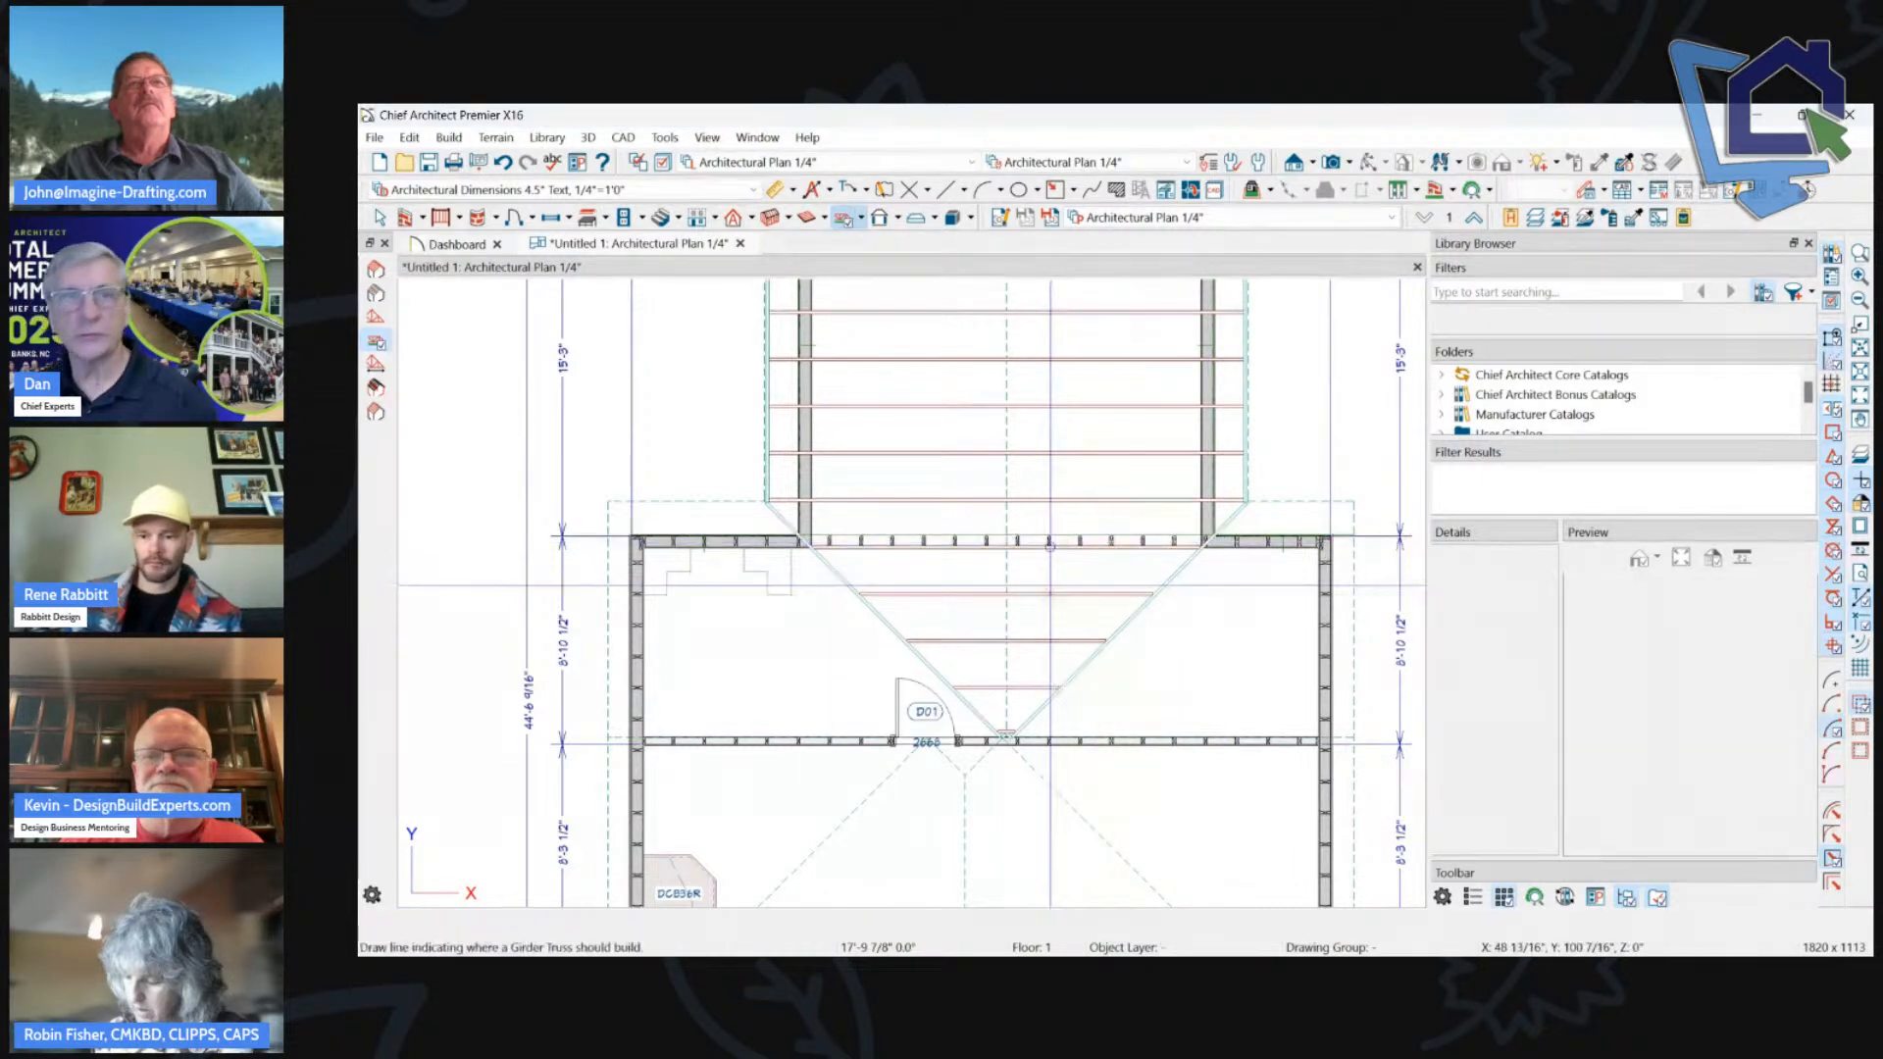
Select the girder truss line across the rear opening to inspect its placement, and deselect it.
scroll(1035, 542, "up", 3)
left_click(1029, 535)
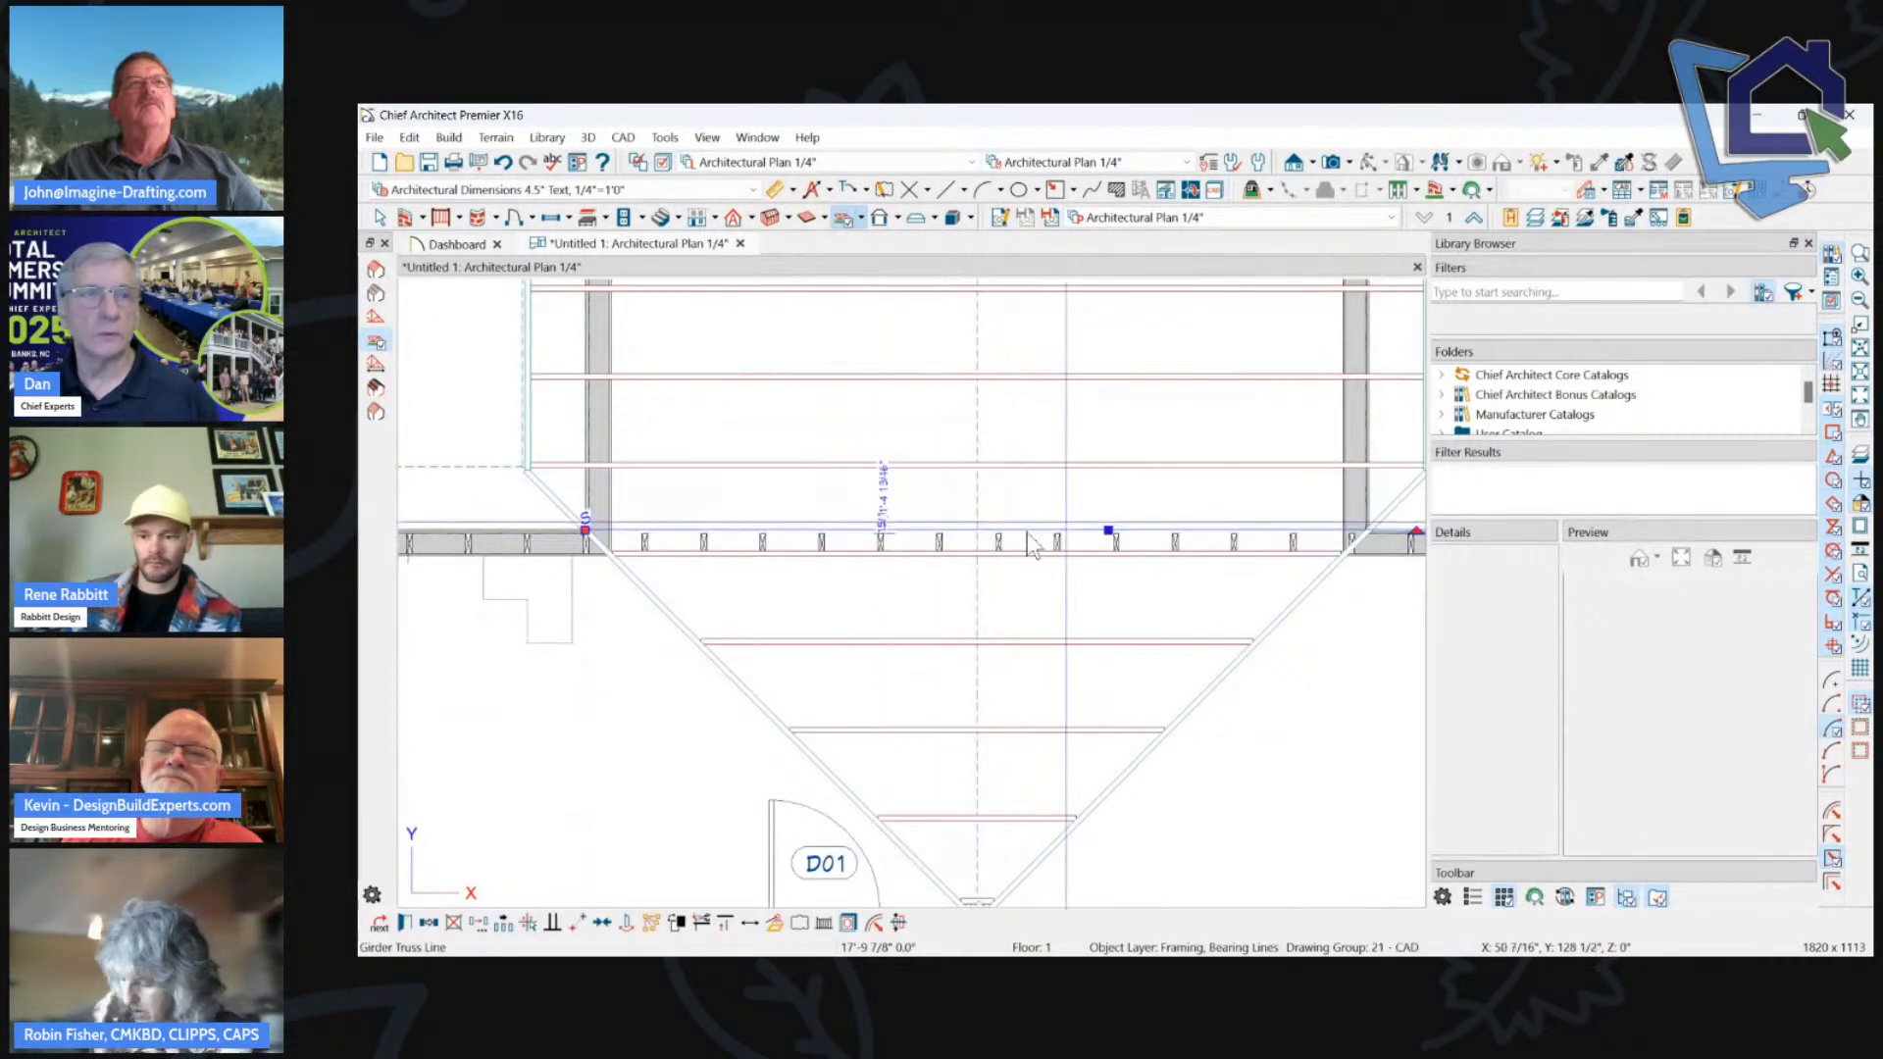
scroll(981, 535, "down", 3)
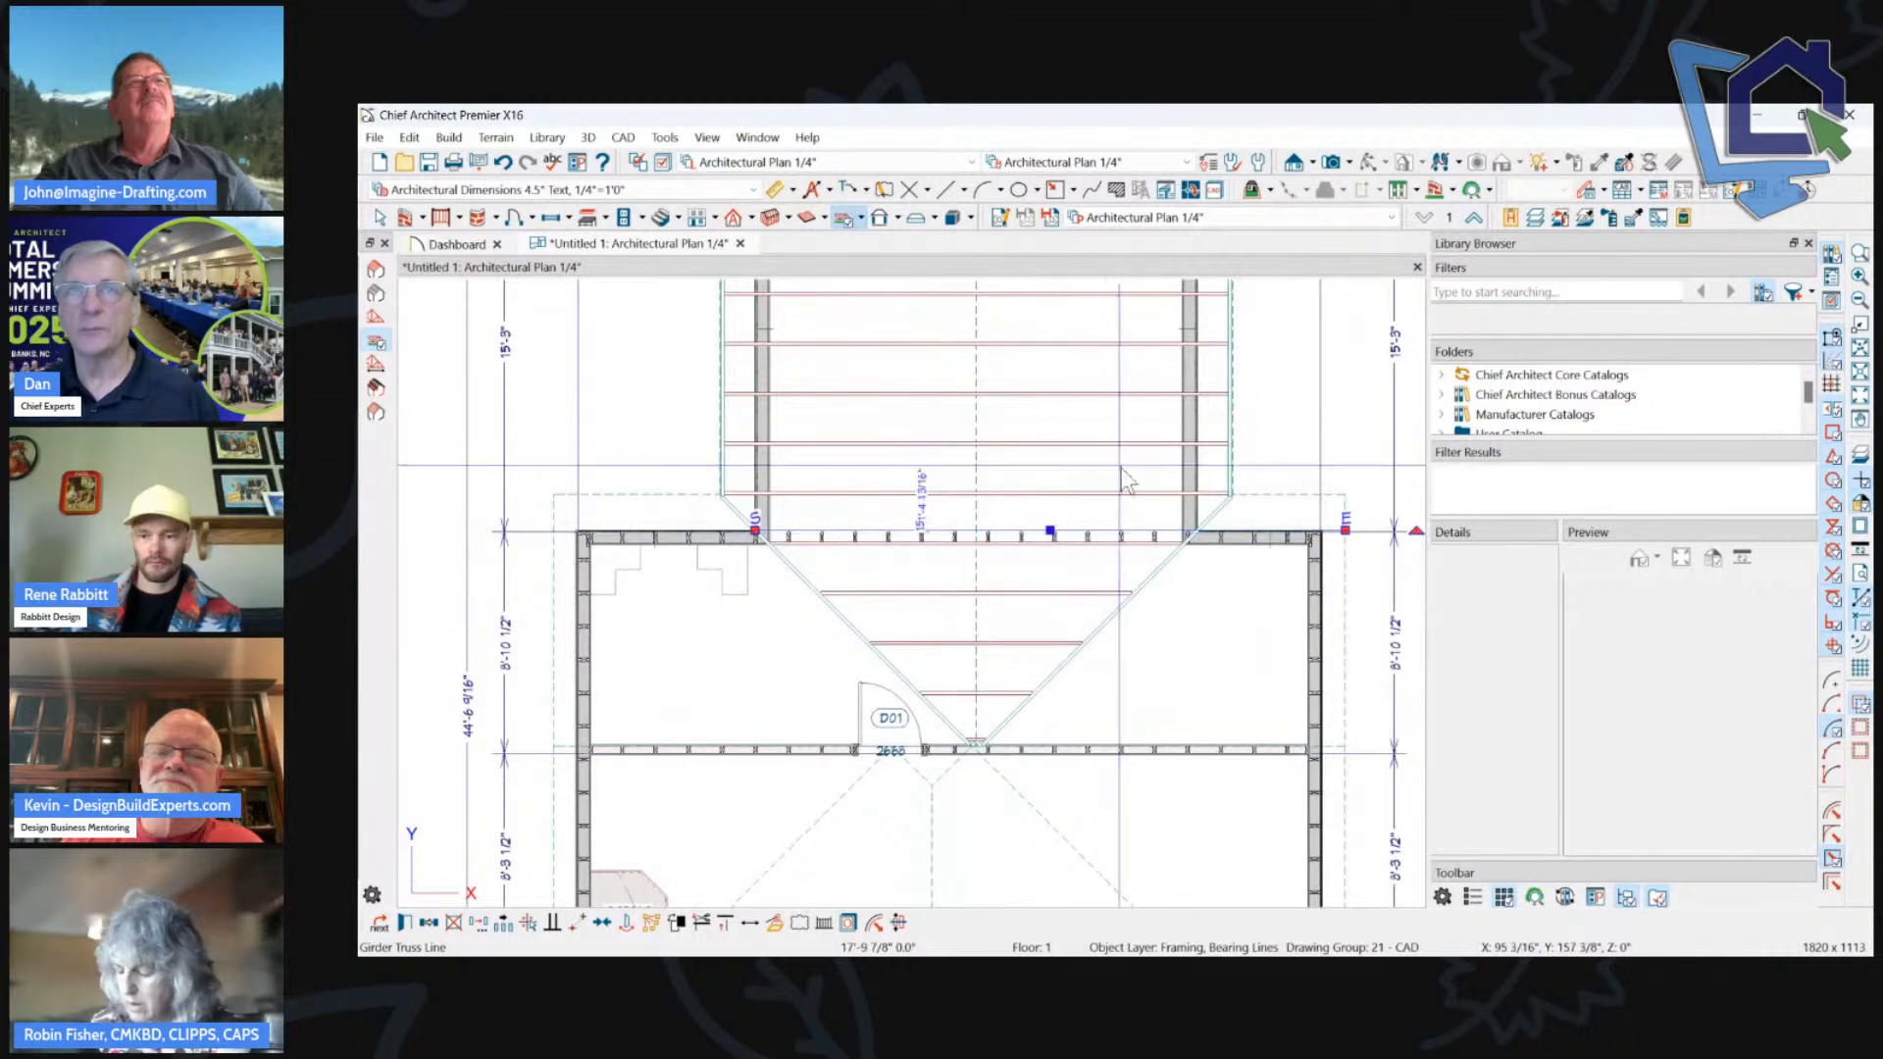
scroll(1098, 467, "down", 2)
key("Escape")
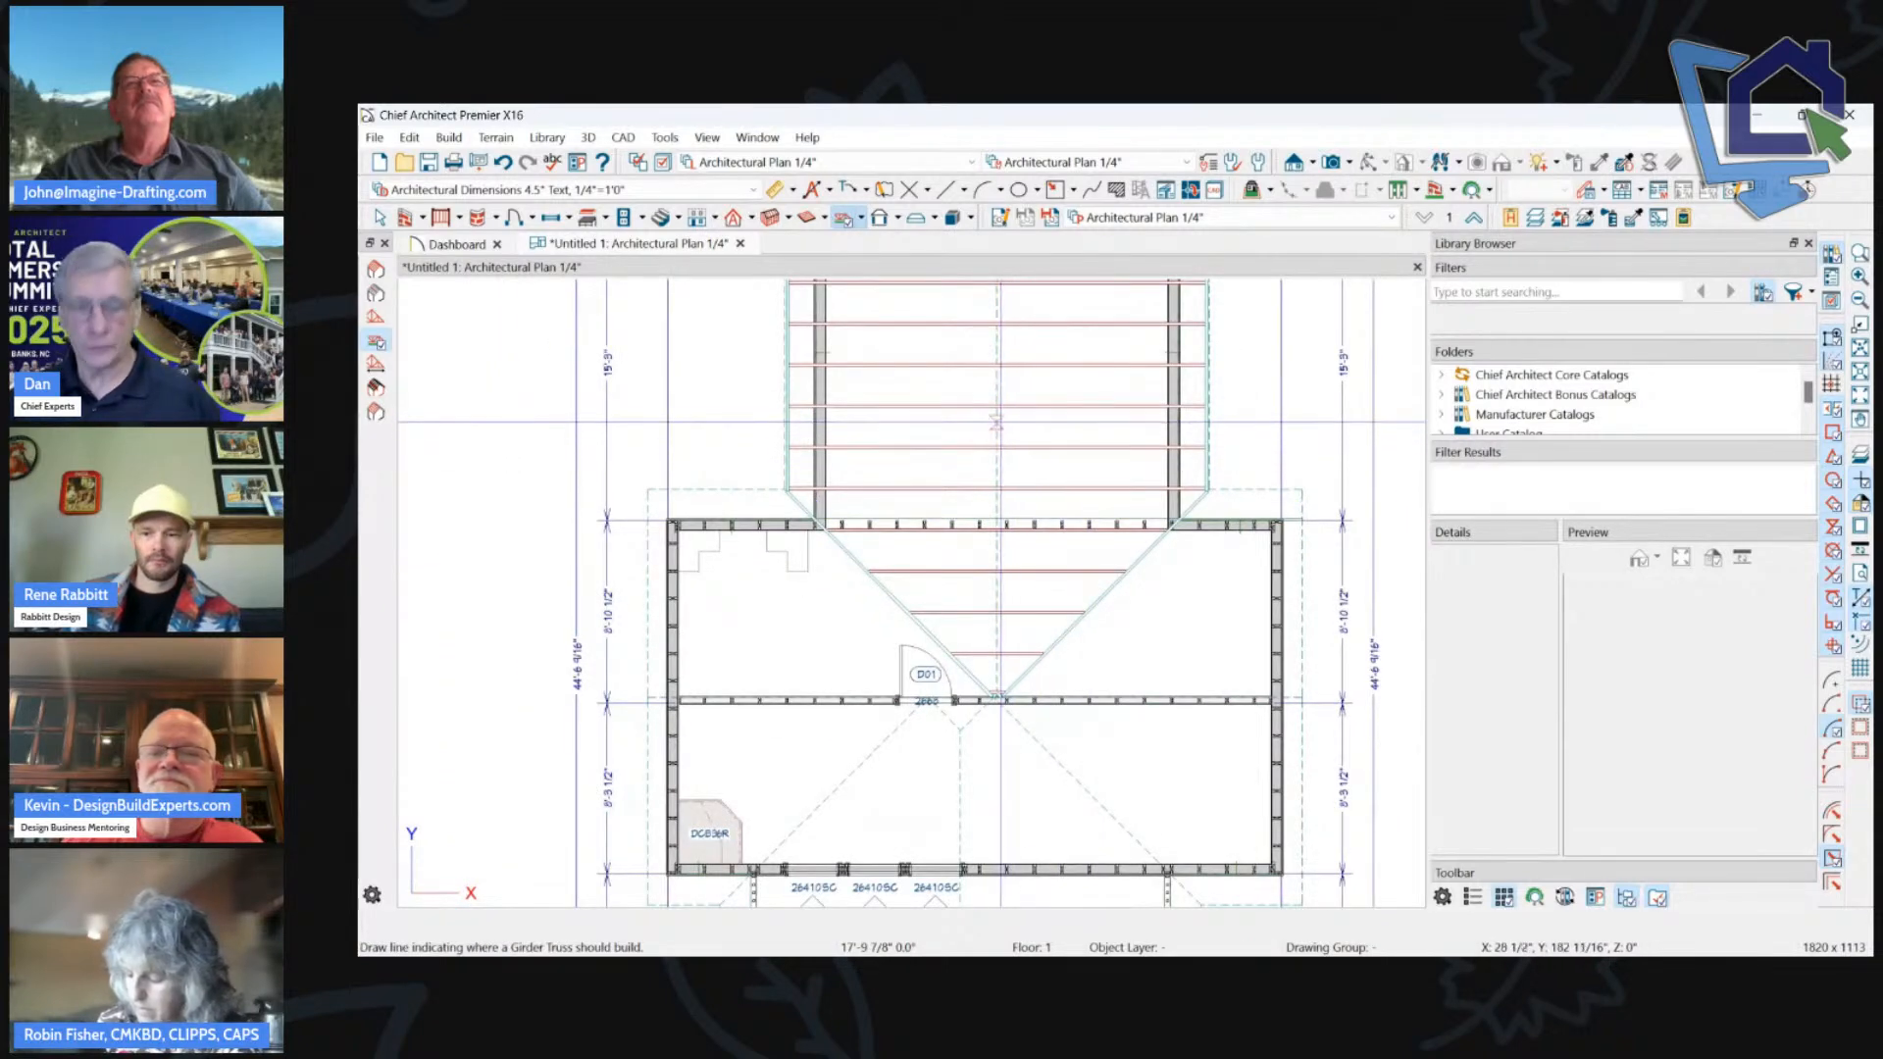
Compare the Trusses and Rafters framing methods in the specification of the two rear-extension roof planes, keeping Trusses, and deselect the planes.
key("space")
left_click(1014, 438)
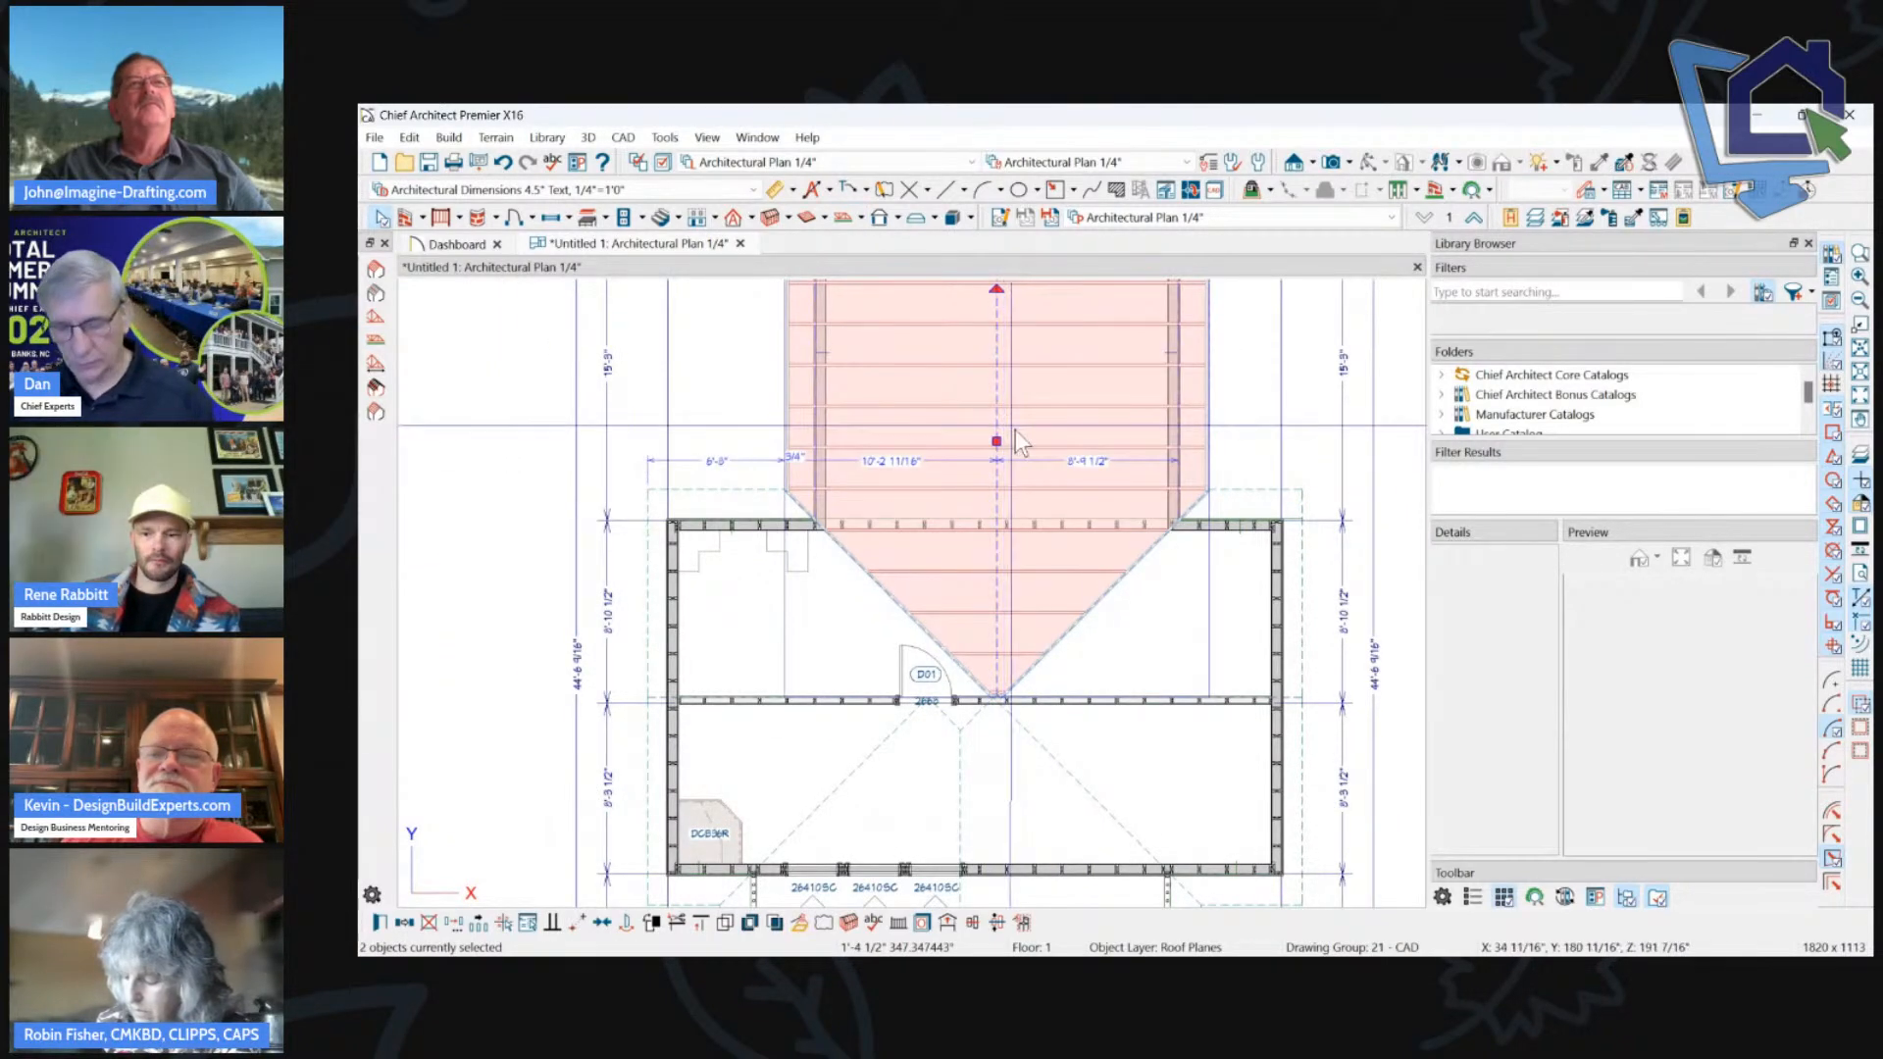
double_click(1024, 443)
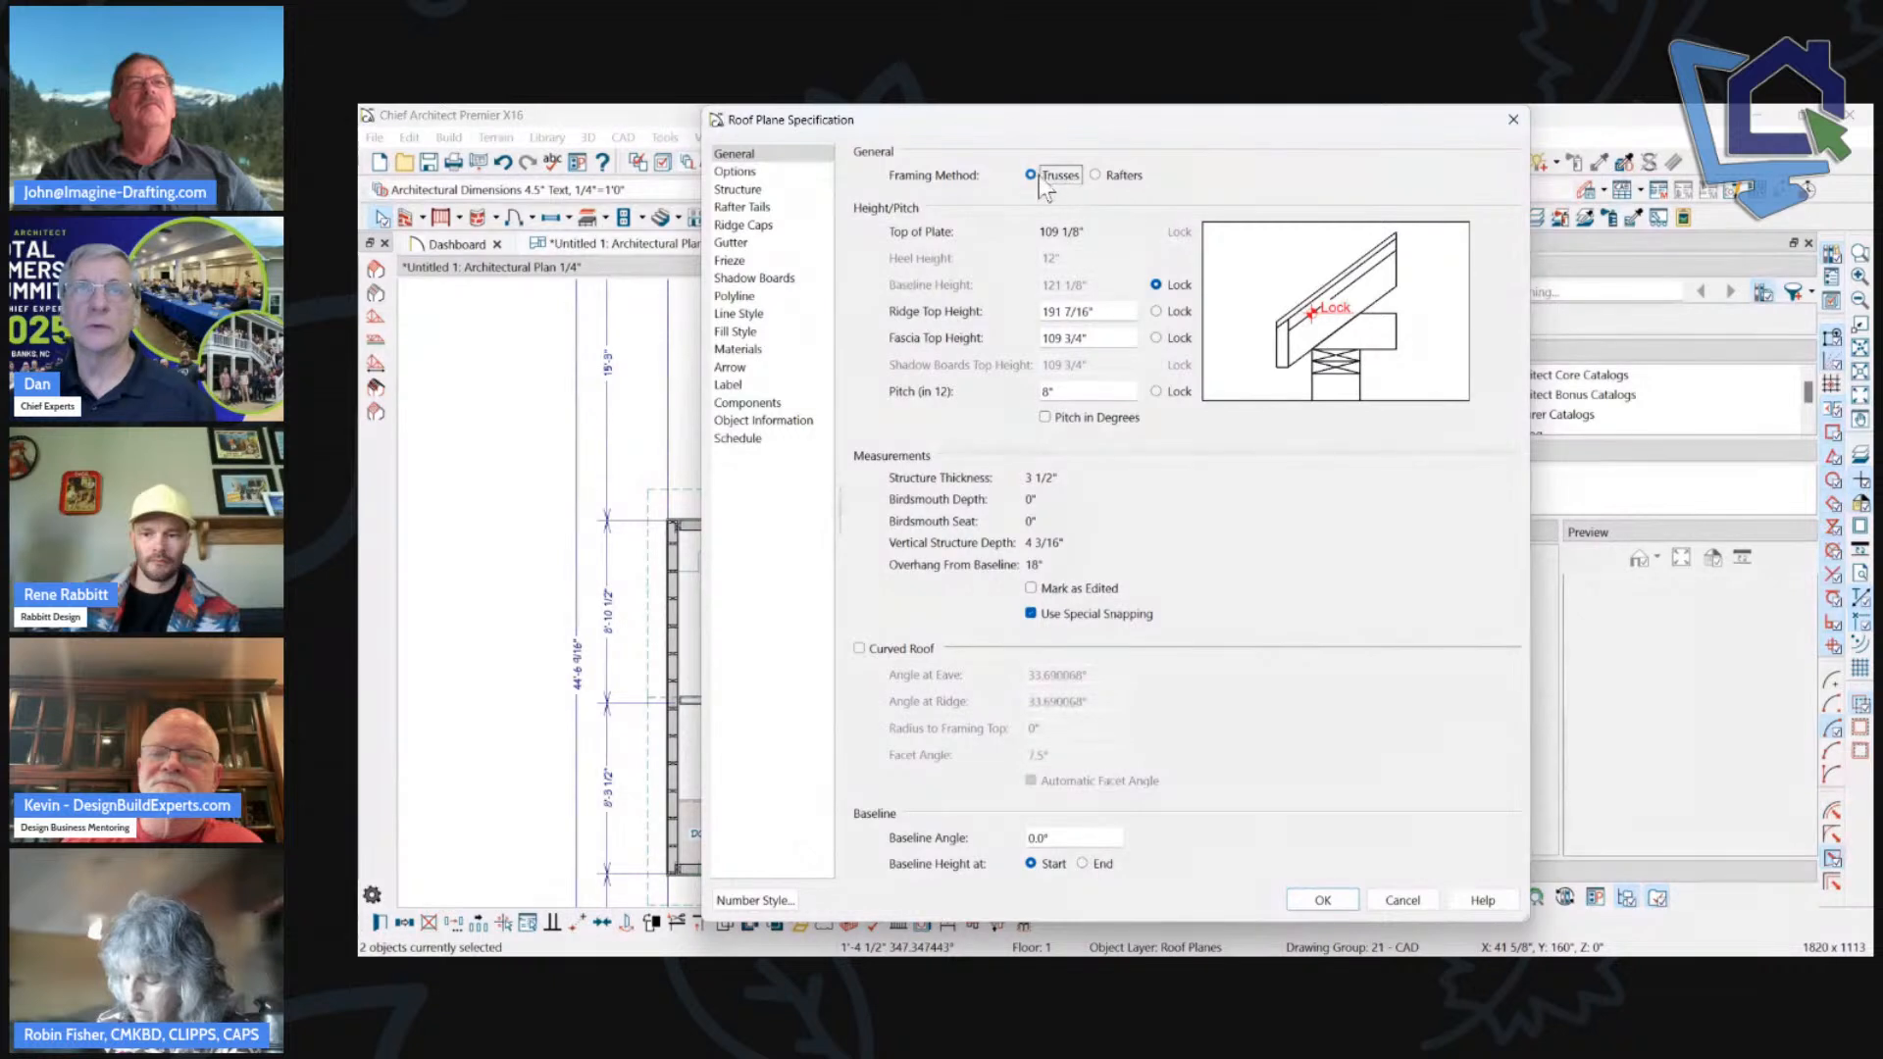
left_click(1106, 171)
left_click(1065, 180)
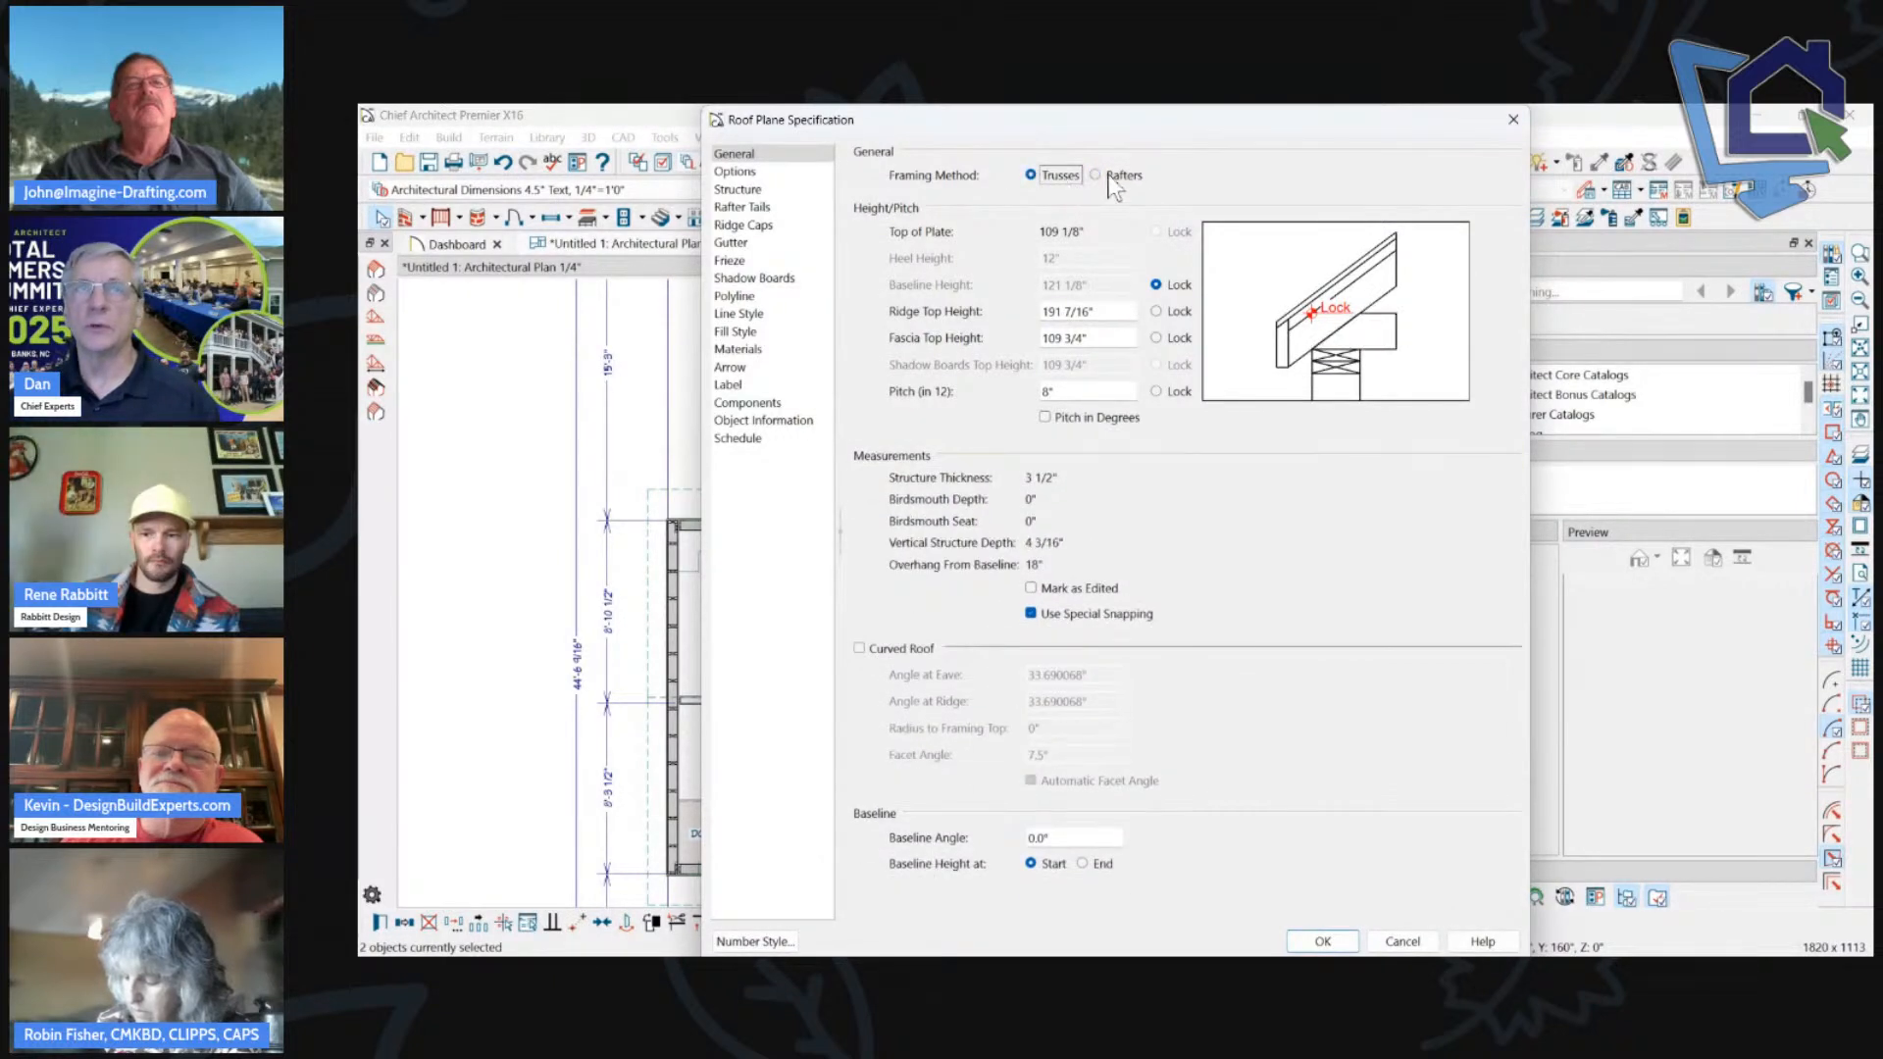
left_click(1124, 177)
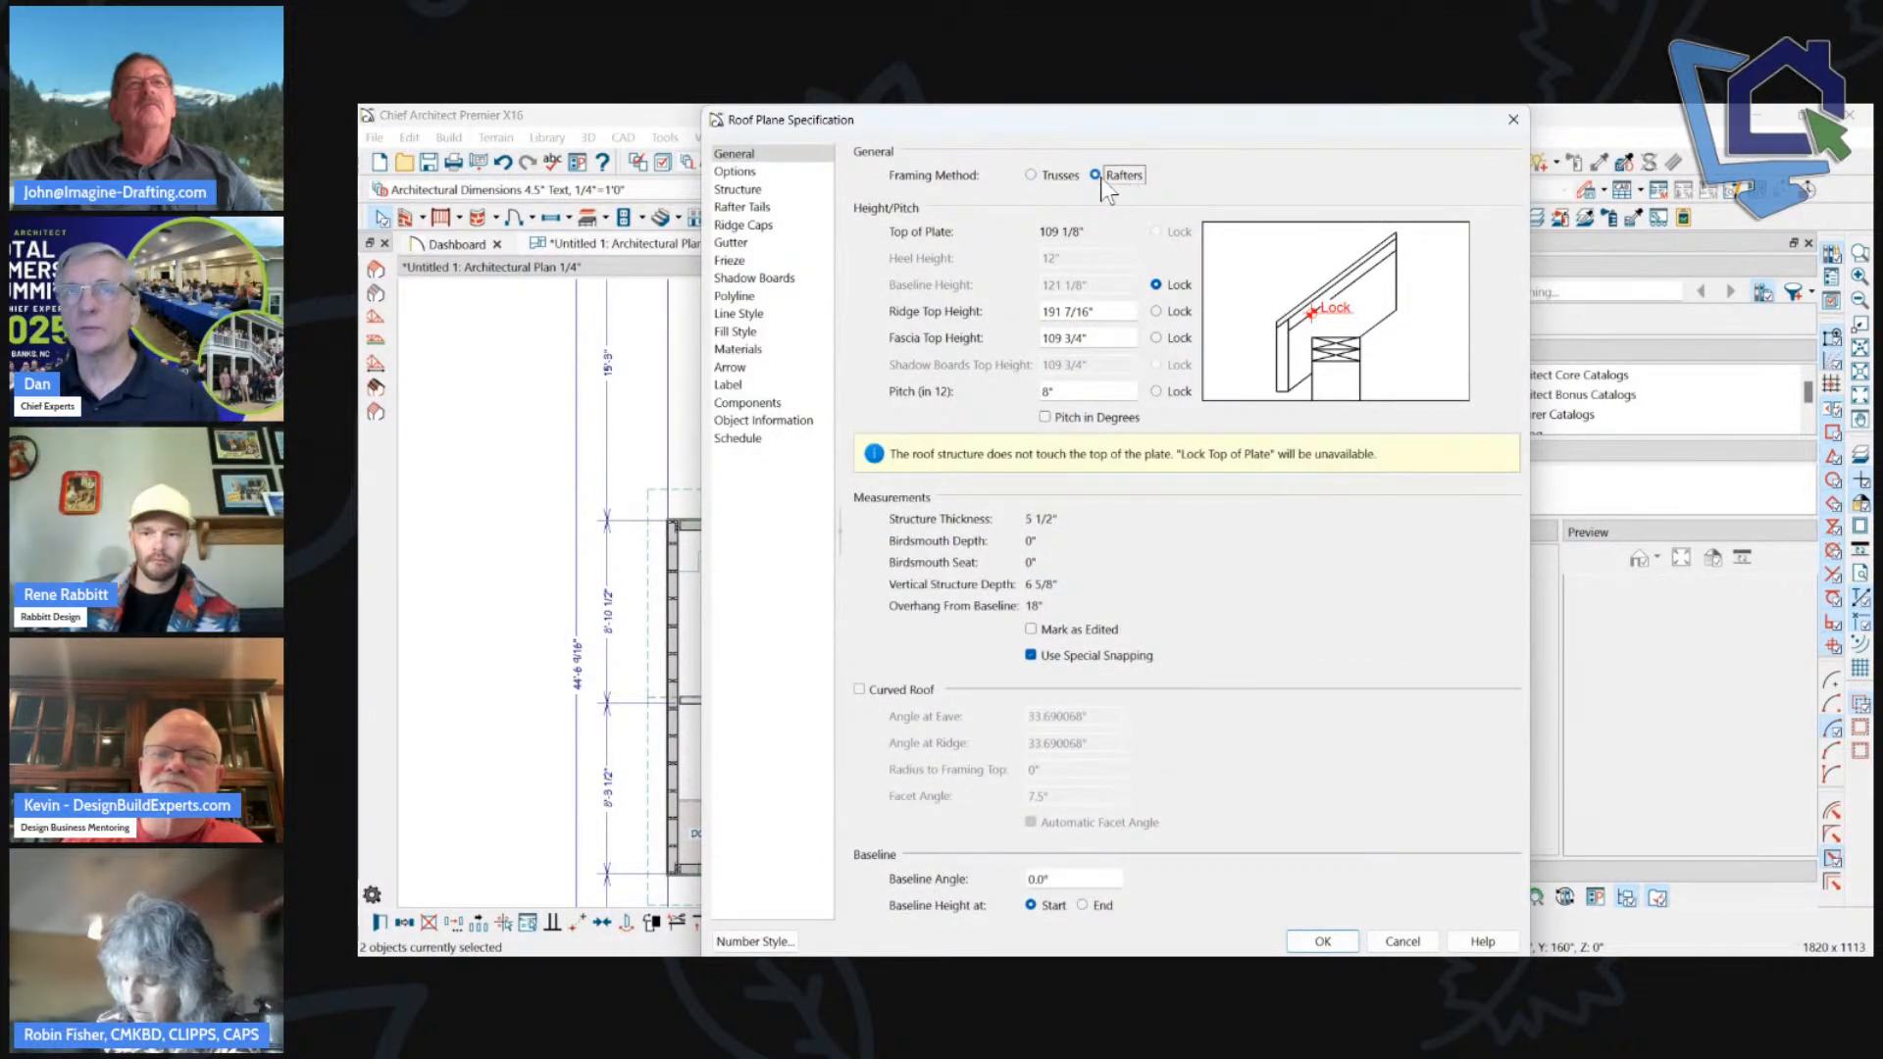
left_click(1059, 177)
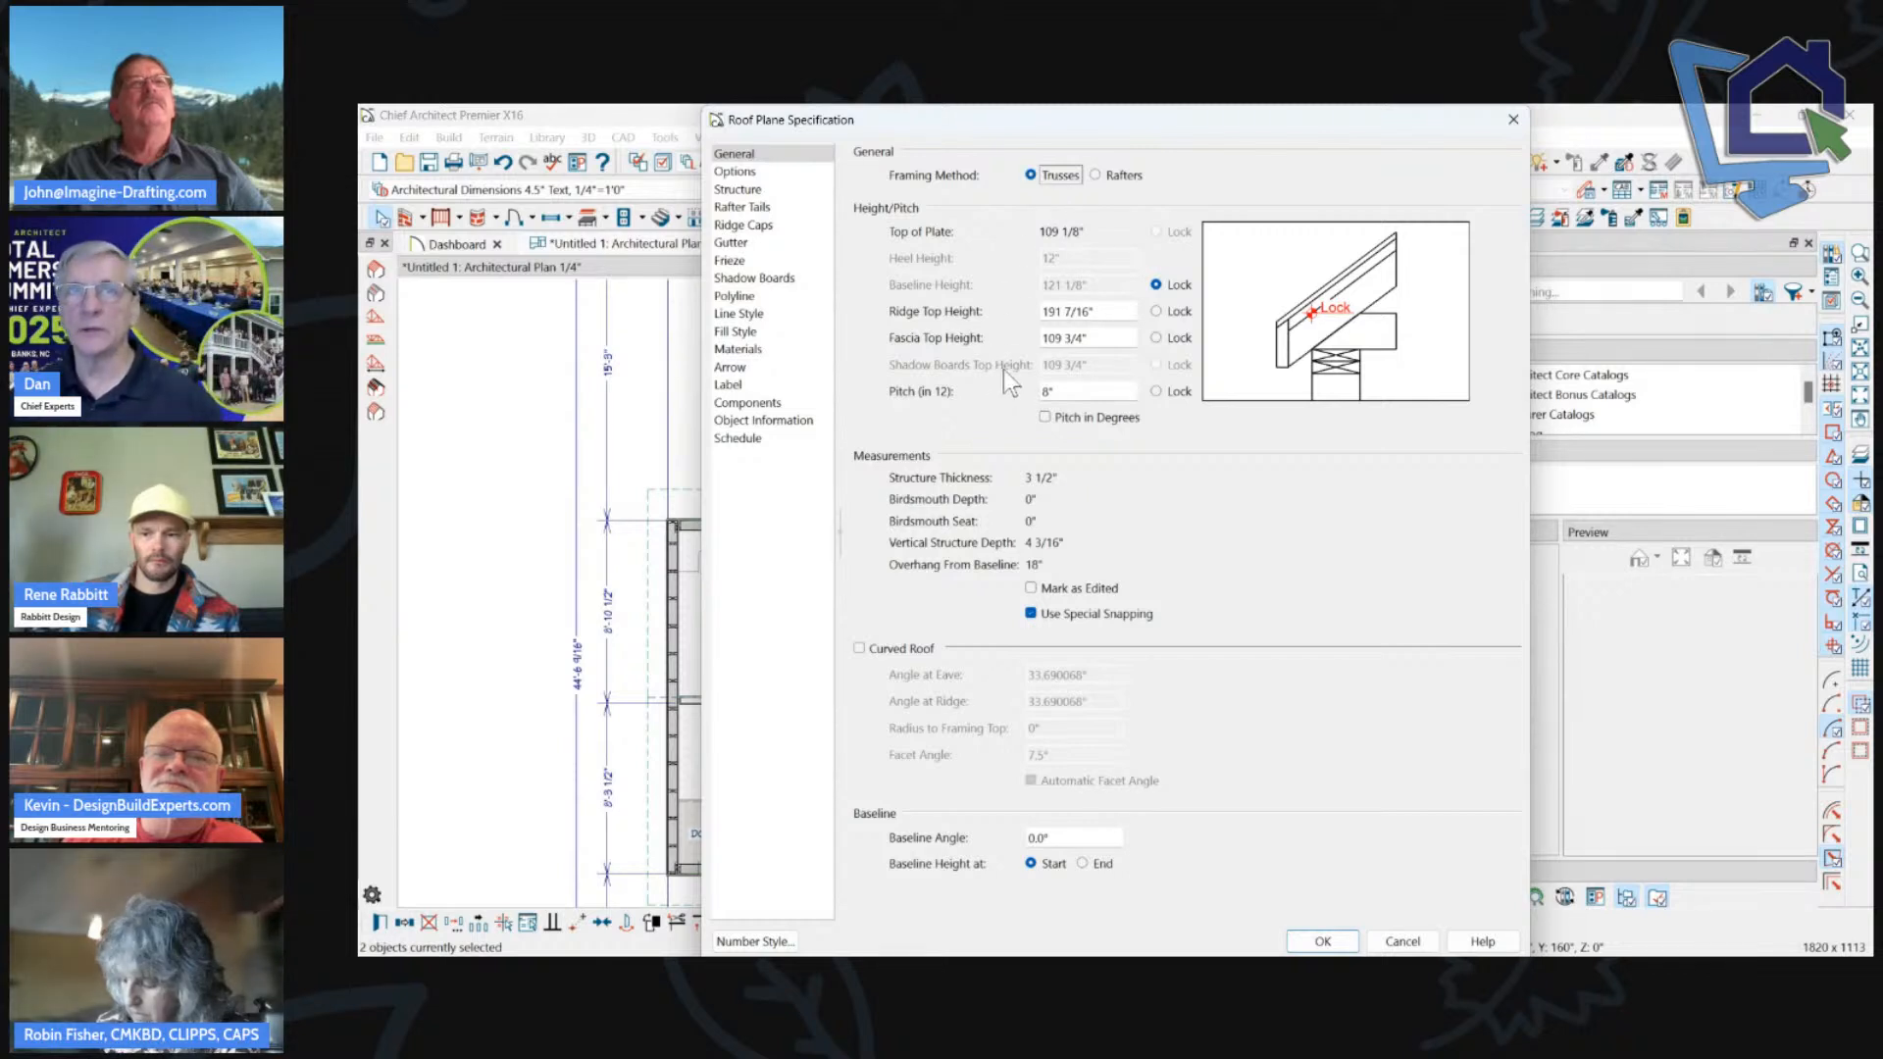
left_click(1113, 178)
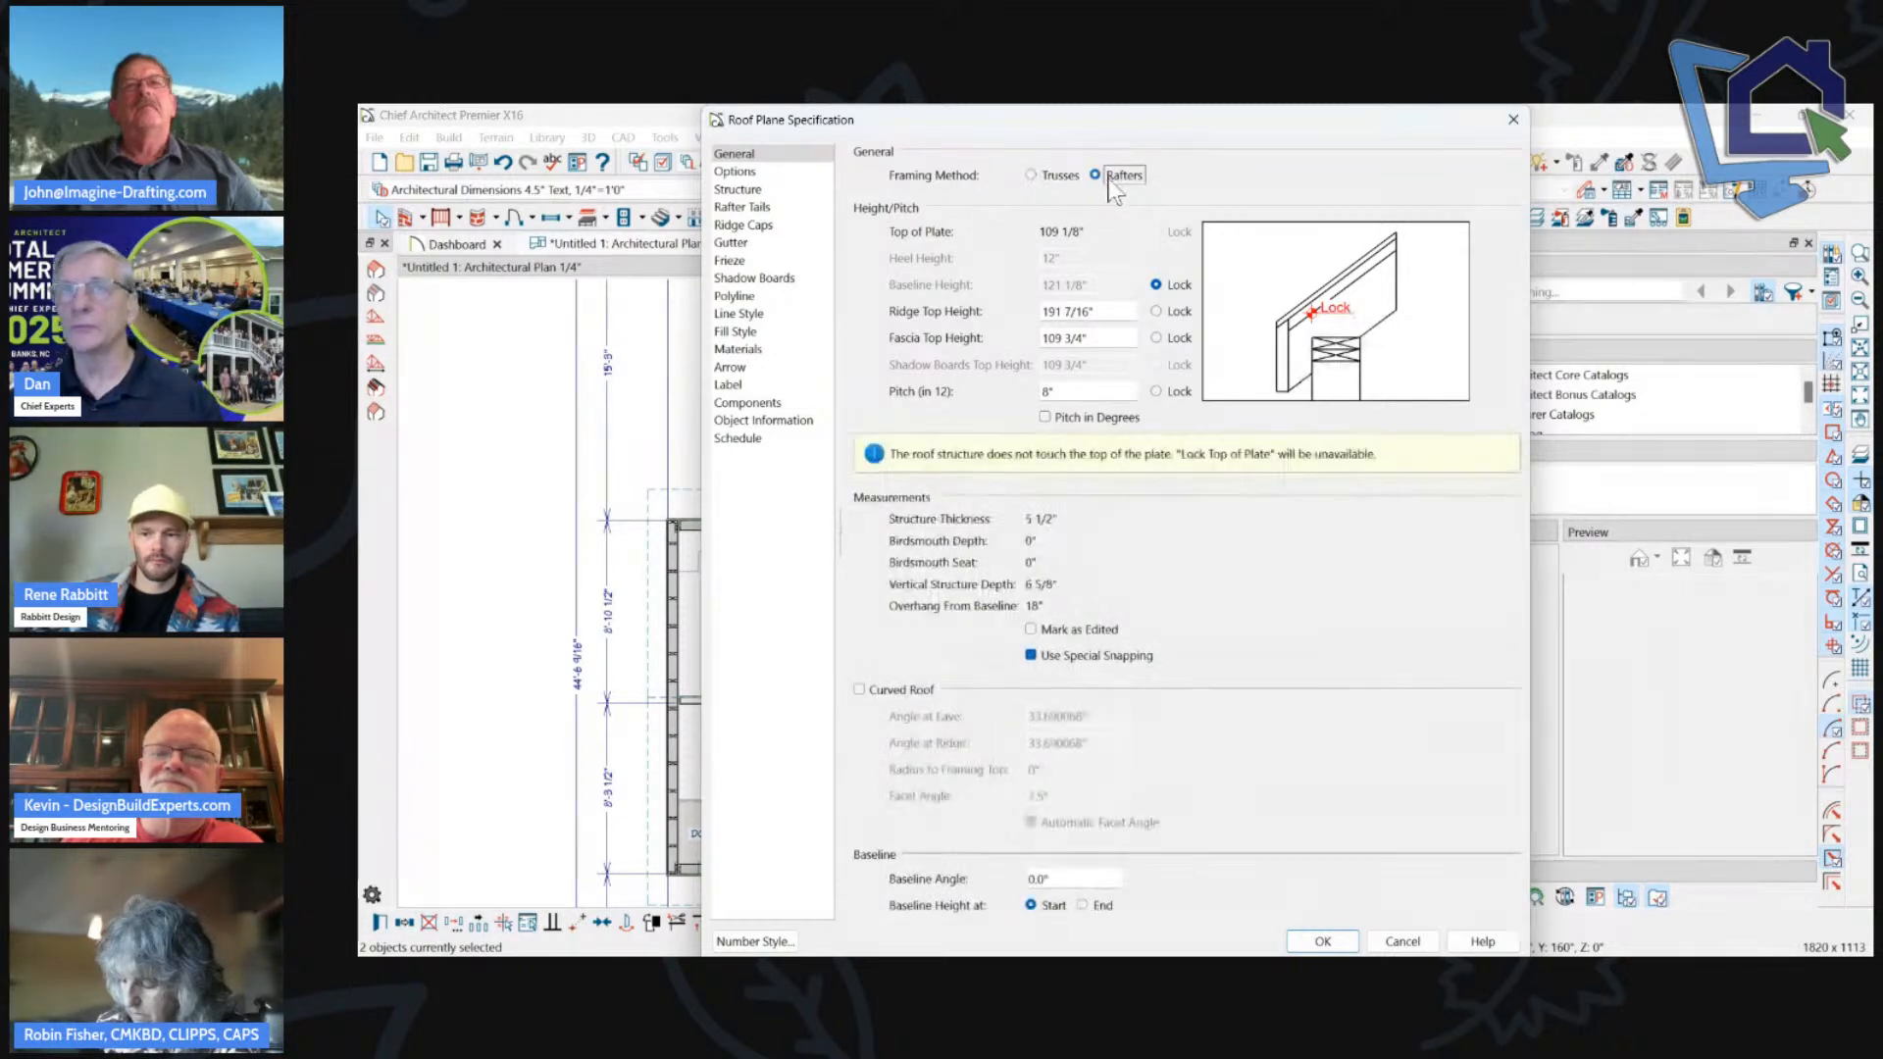
left_click(1054, 177)
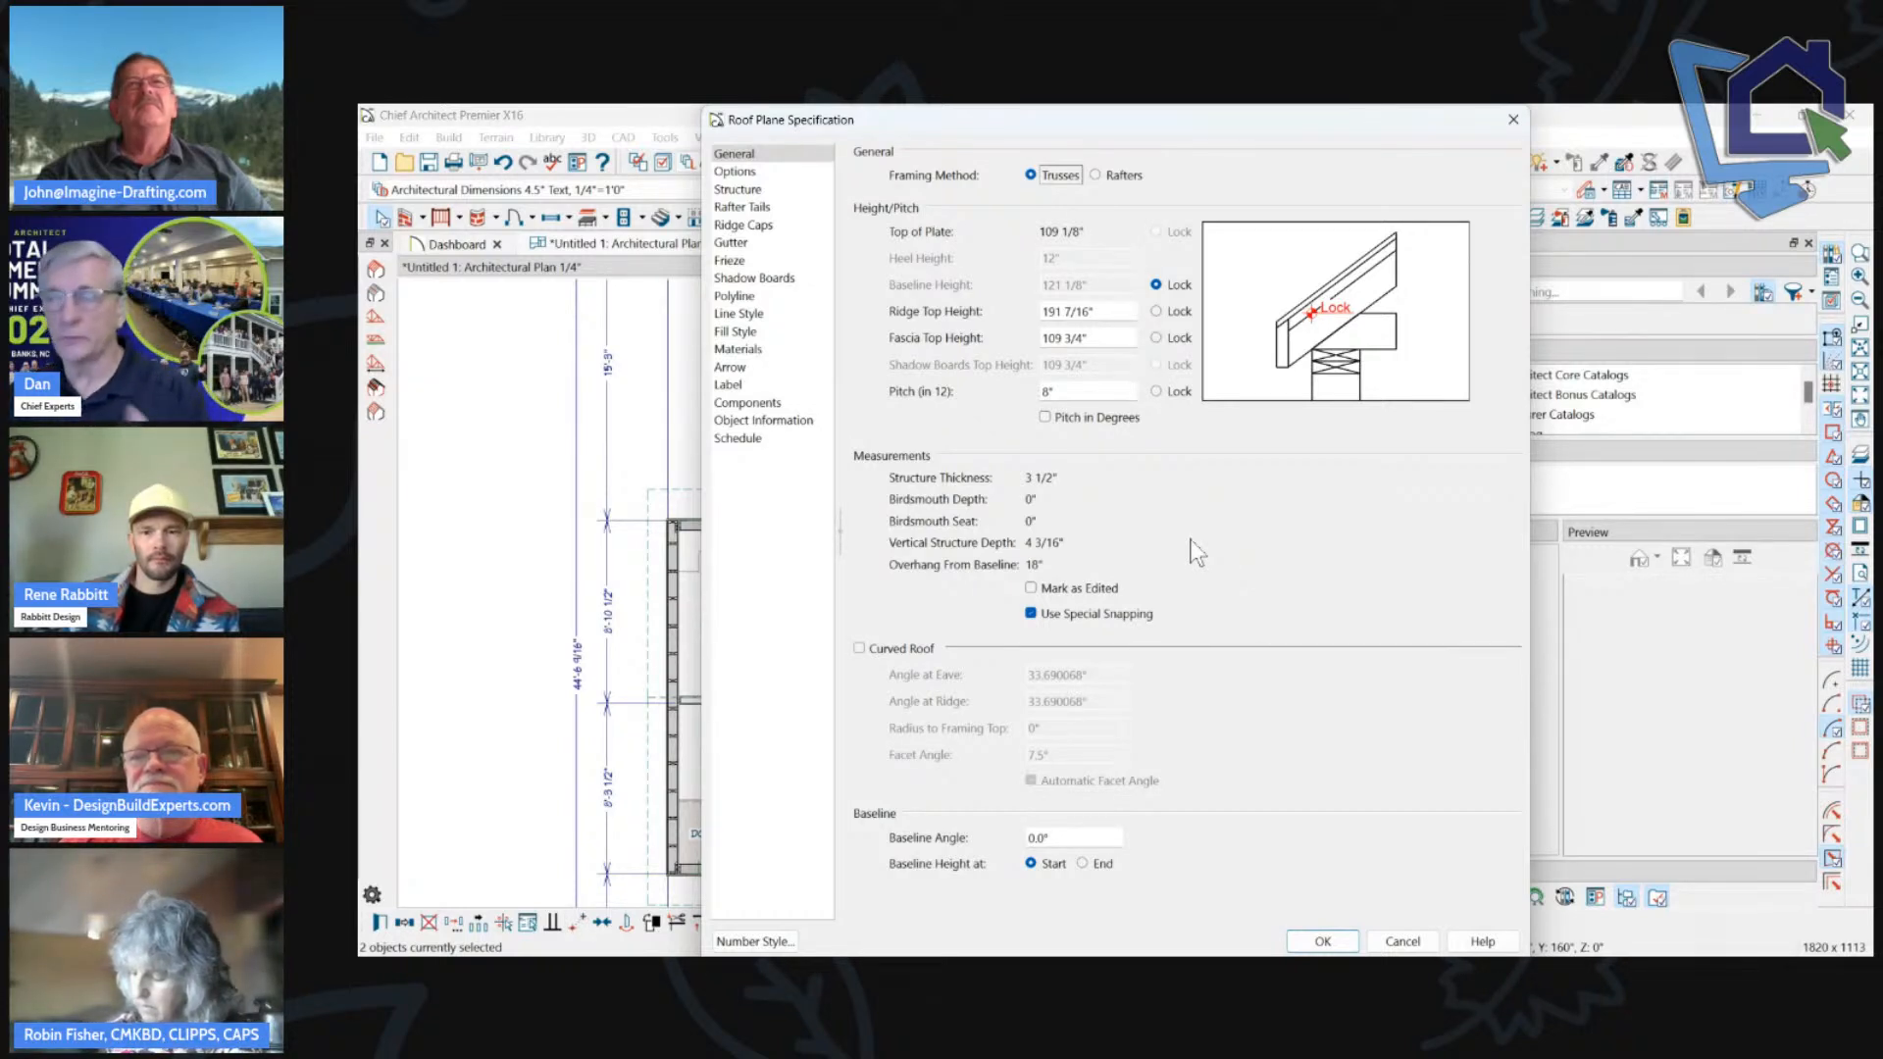
left_click(1340, 943)
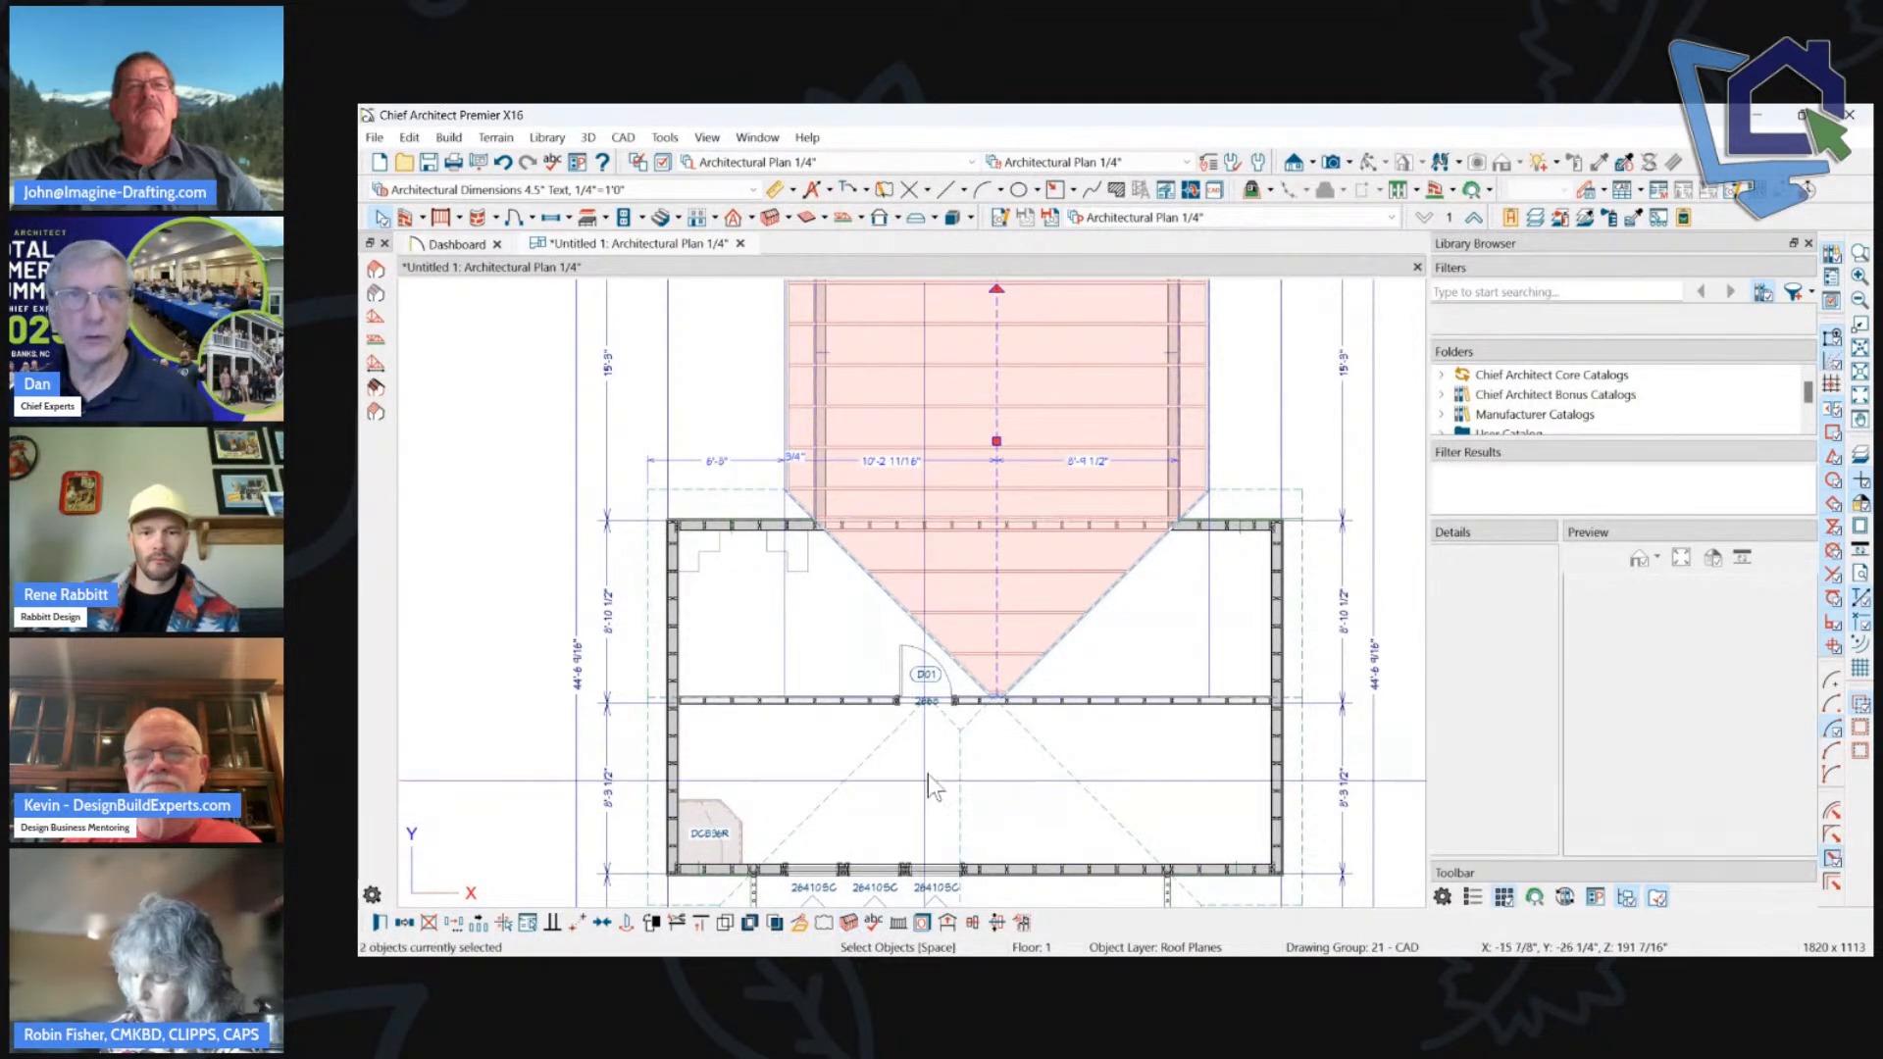
scroll(974, 552, "up", 1)
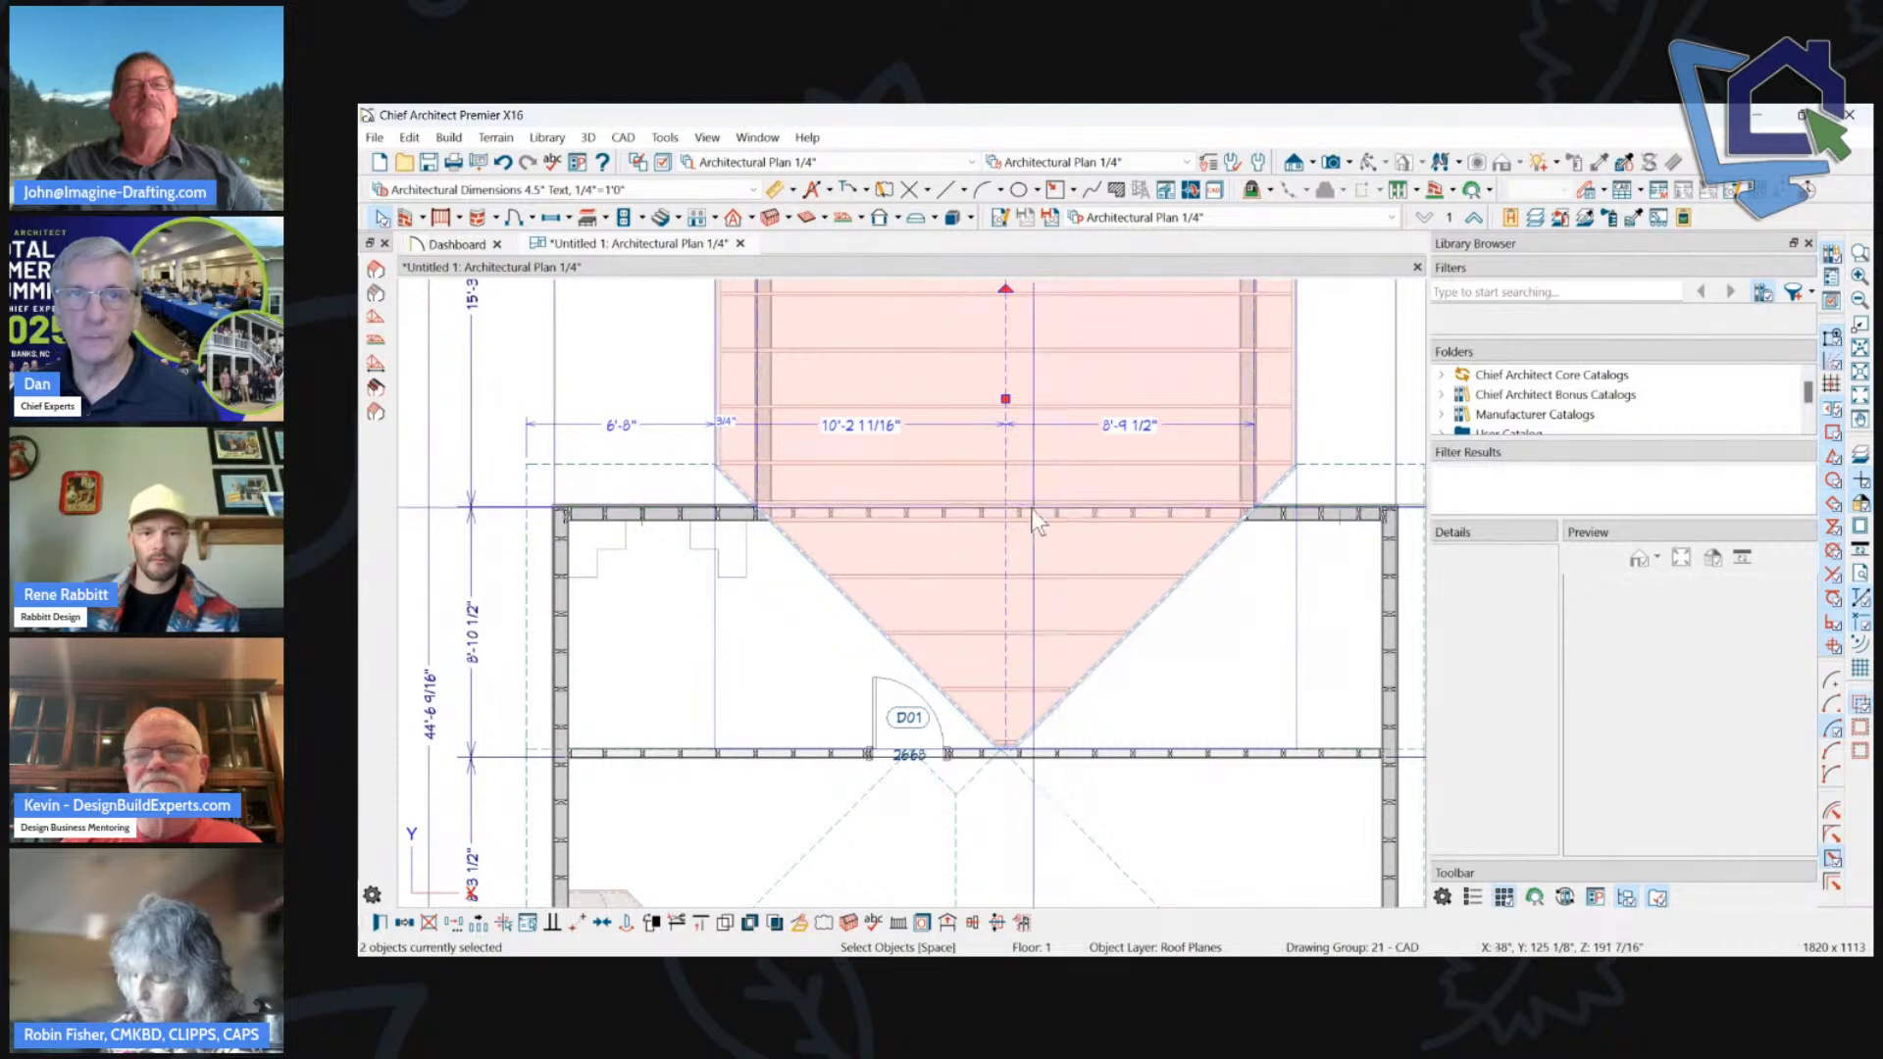
scroll(1104, 483, "down", 1)
scroll(1062, 595, "up", 1)
key("Escape")
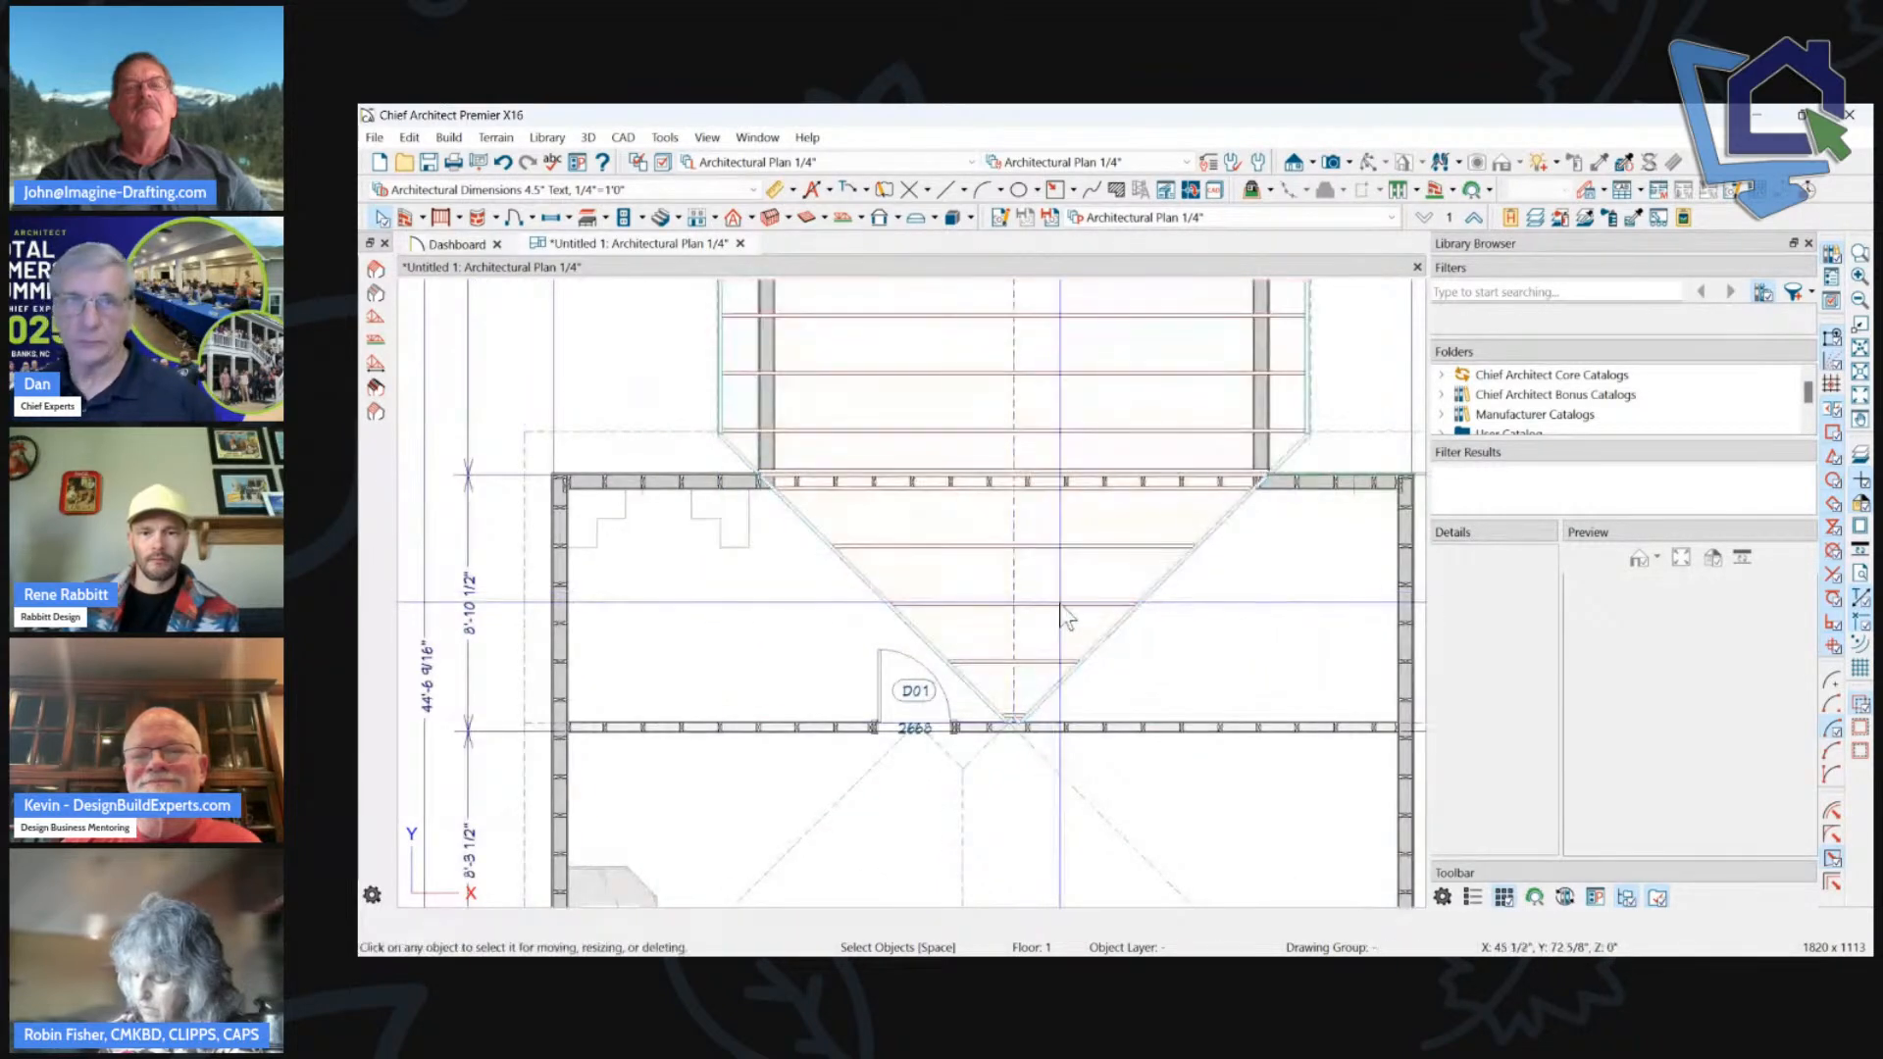
scroll(1000, 590, "down", 1)
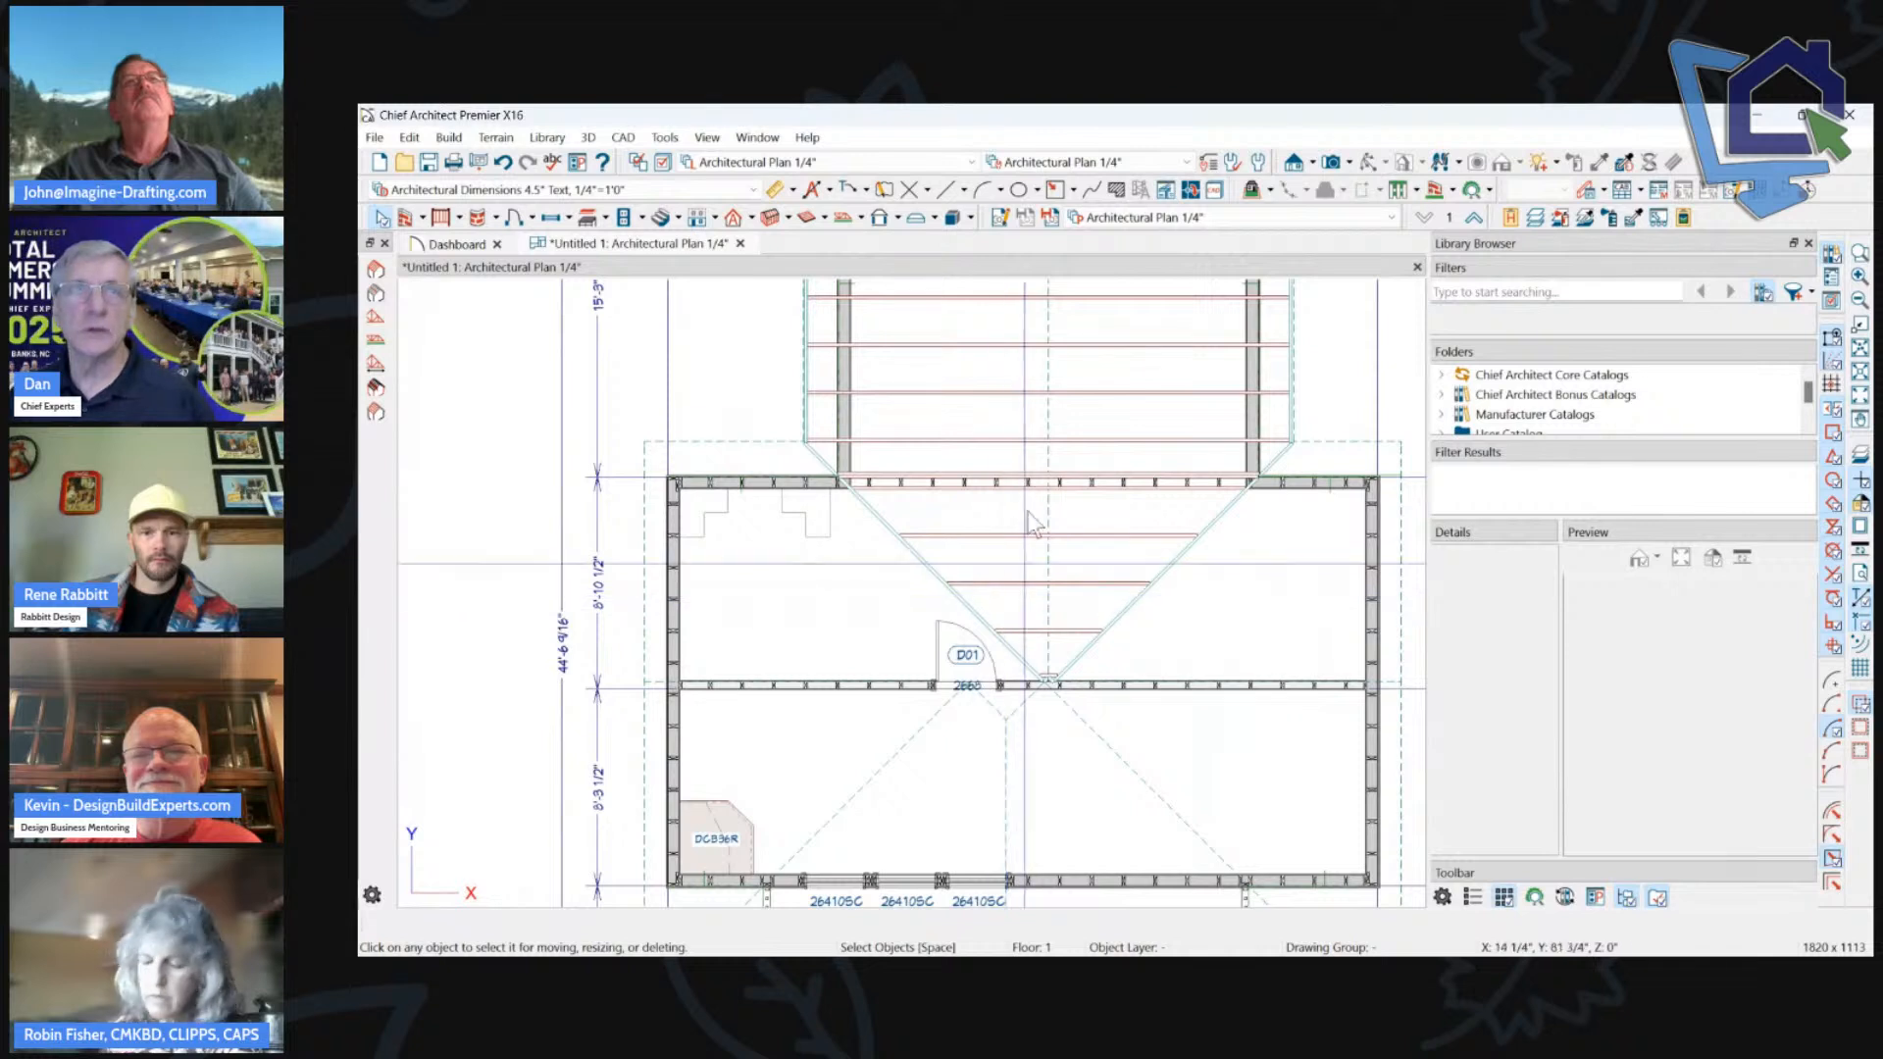
Draw a front-to-back Joist Direction line about 6'-1" long over the triangular roof area inside the main building.
left_click(863, 219)
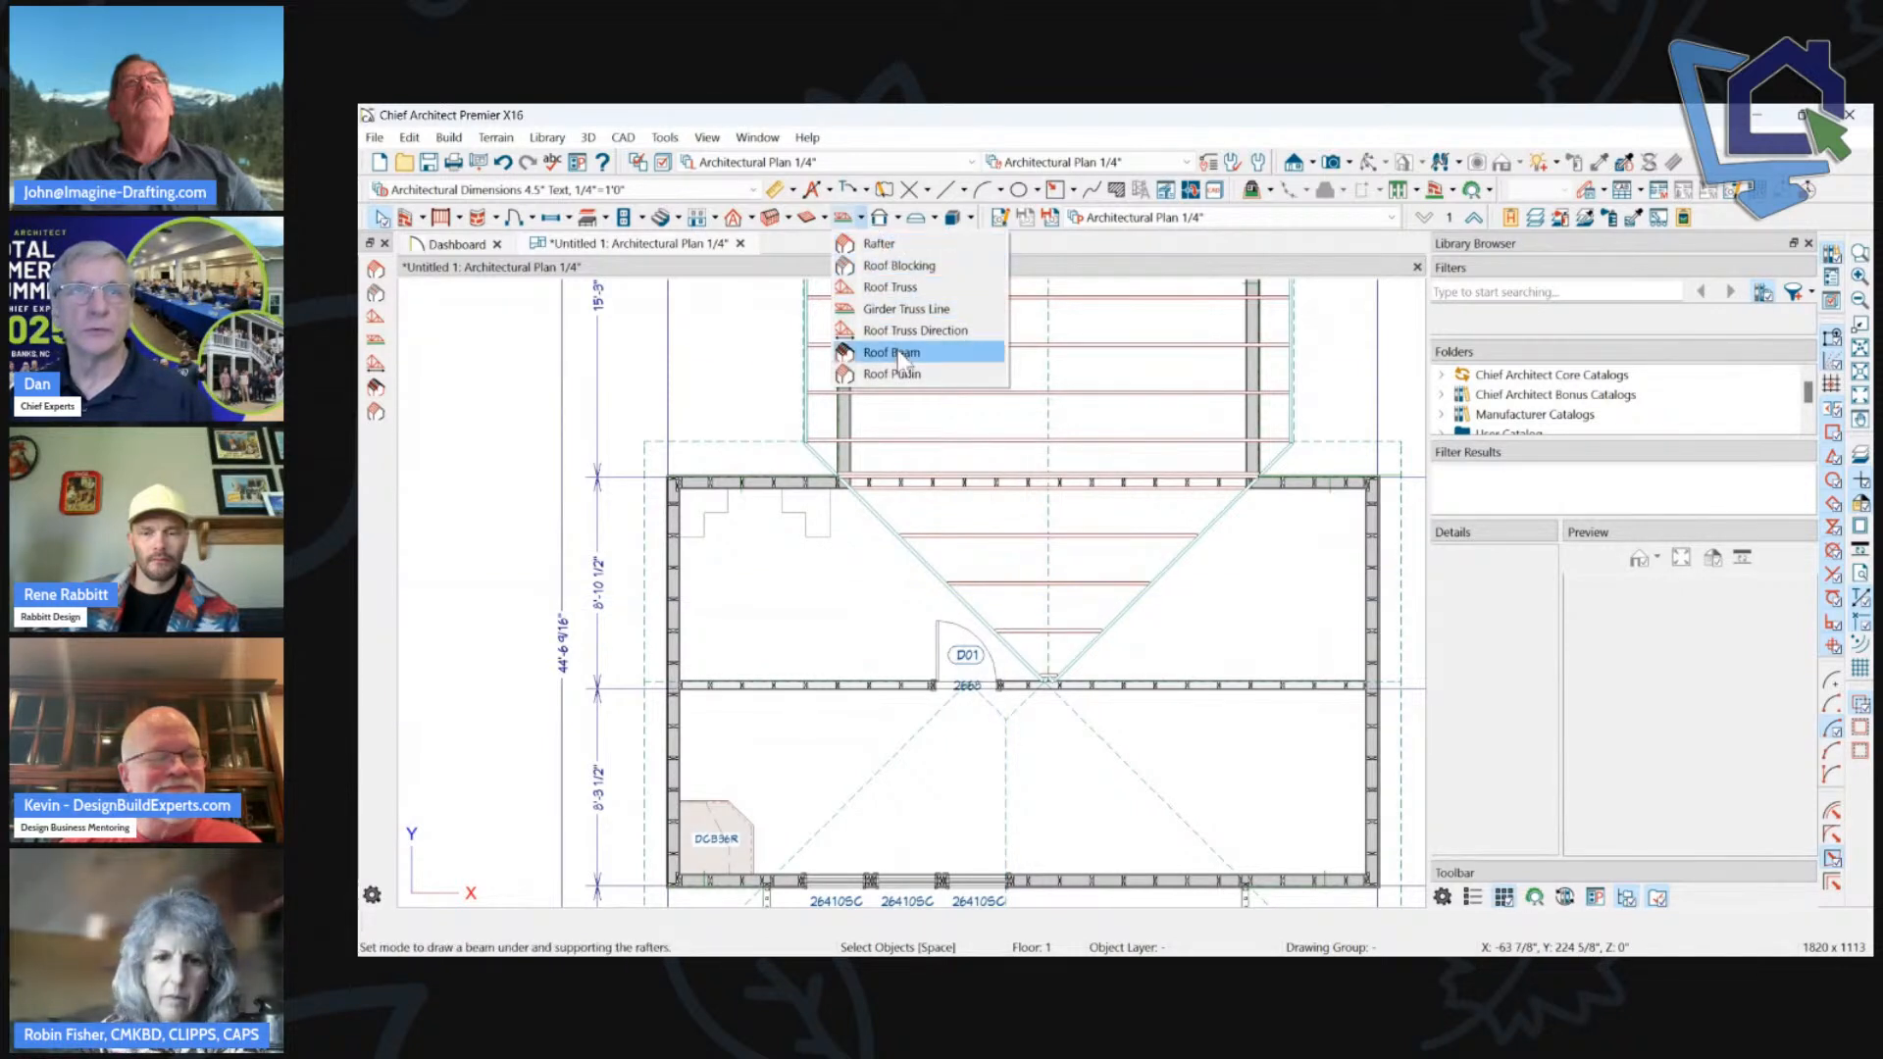
left_click(790, 218)
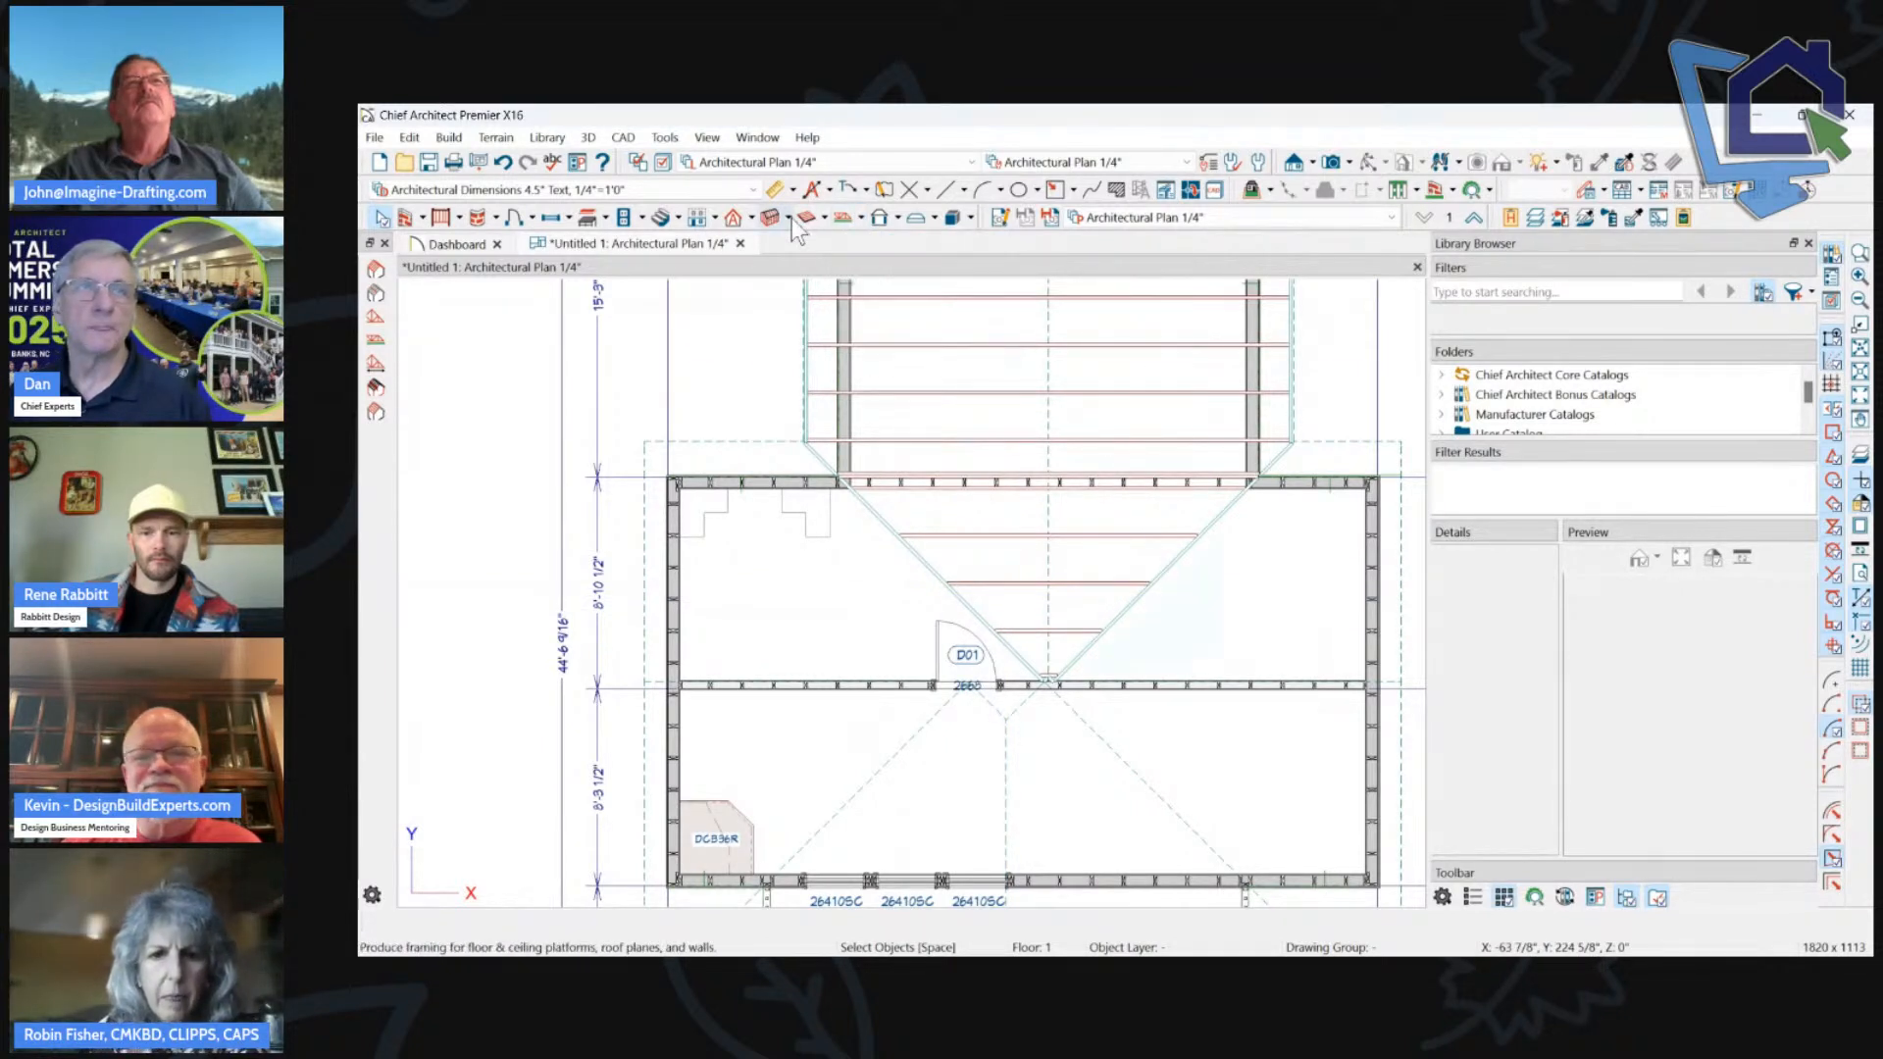
left_click(790, 218)
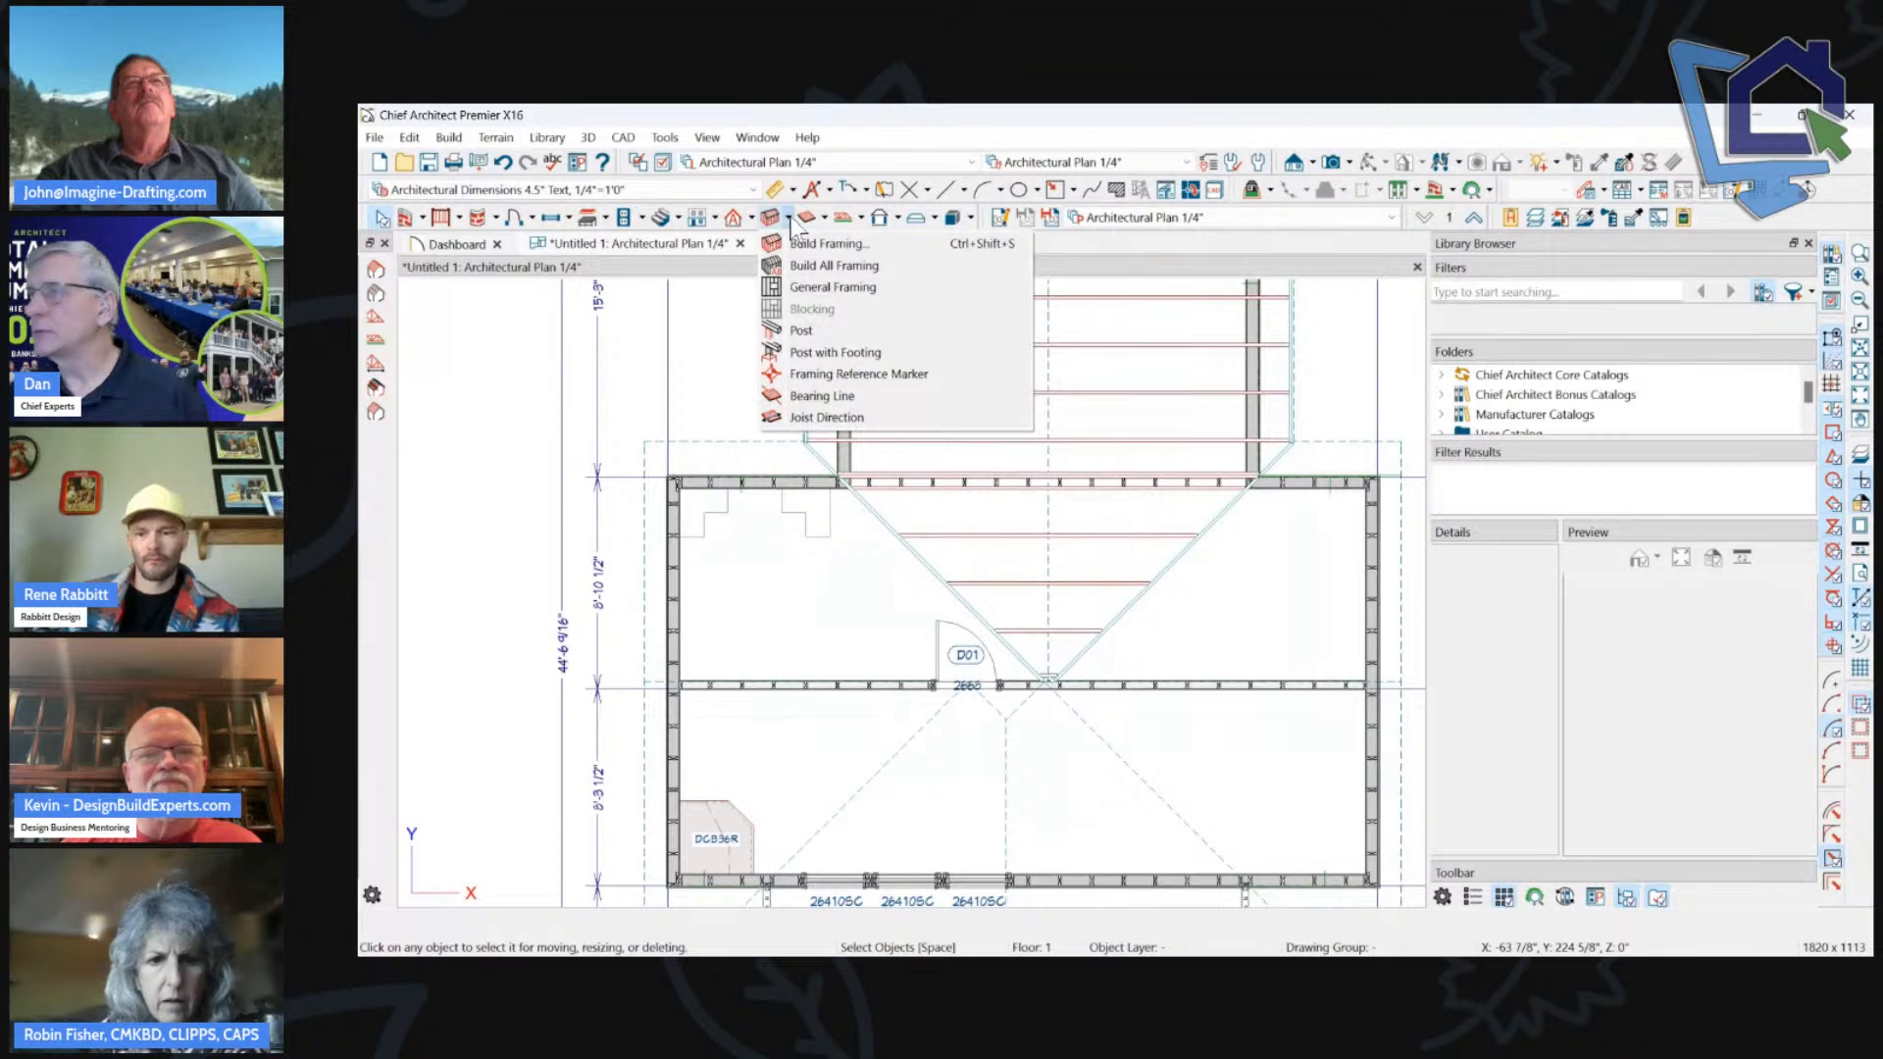
left_click(826, 417)
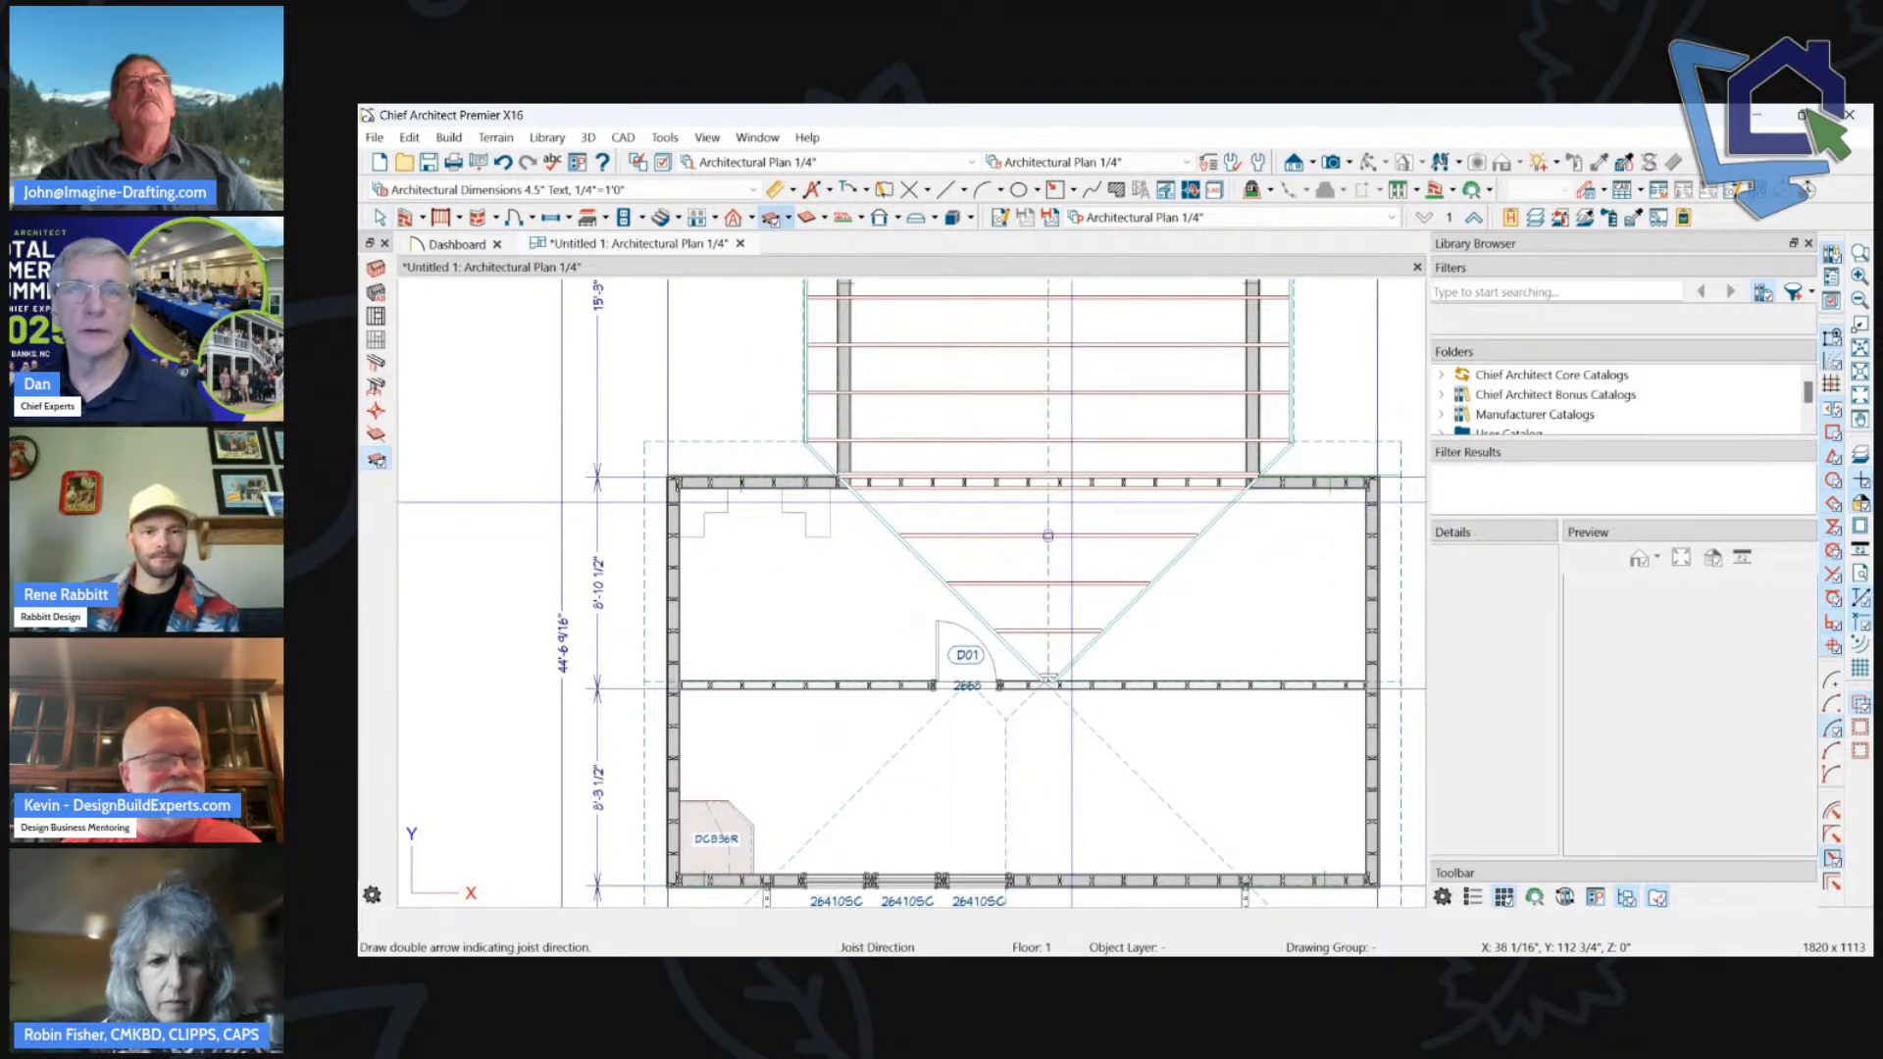
left_click_drag(1071, 507, 1071, 646)
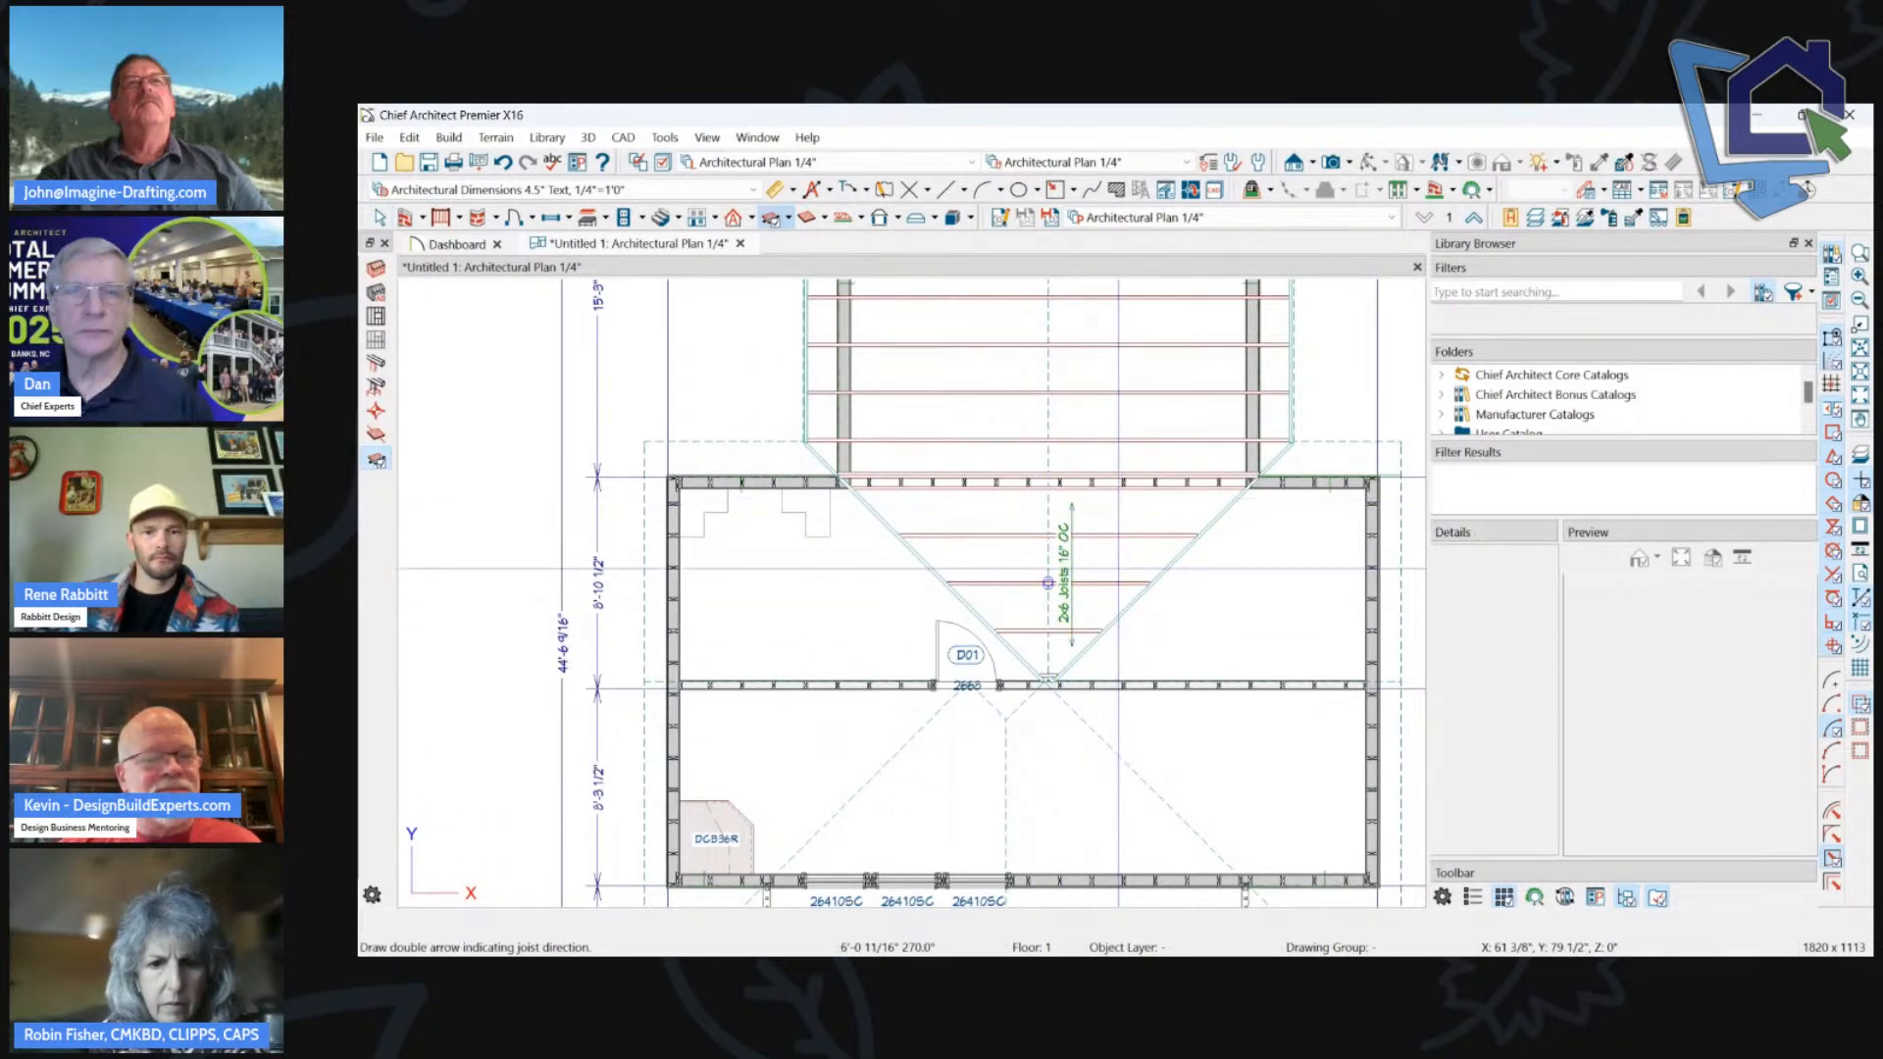
scroll(1116, 566, "down", 1)
key("space")
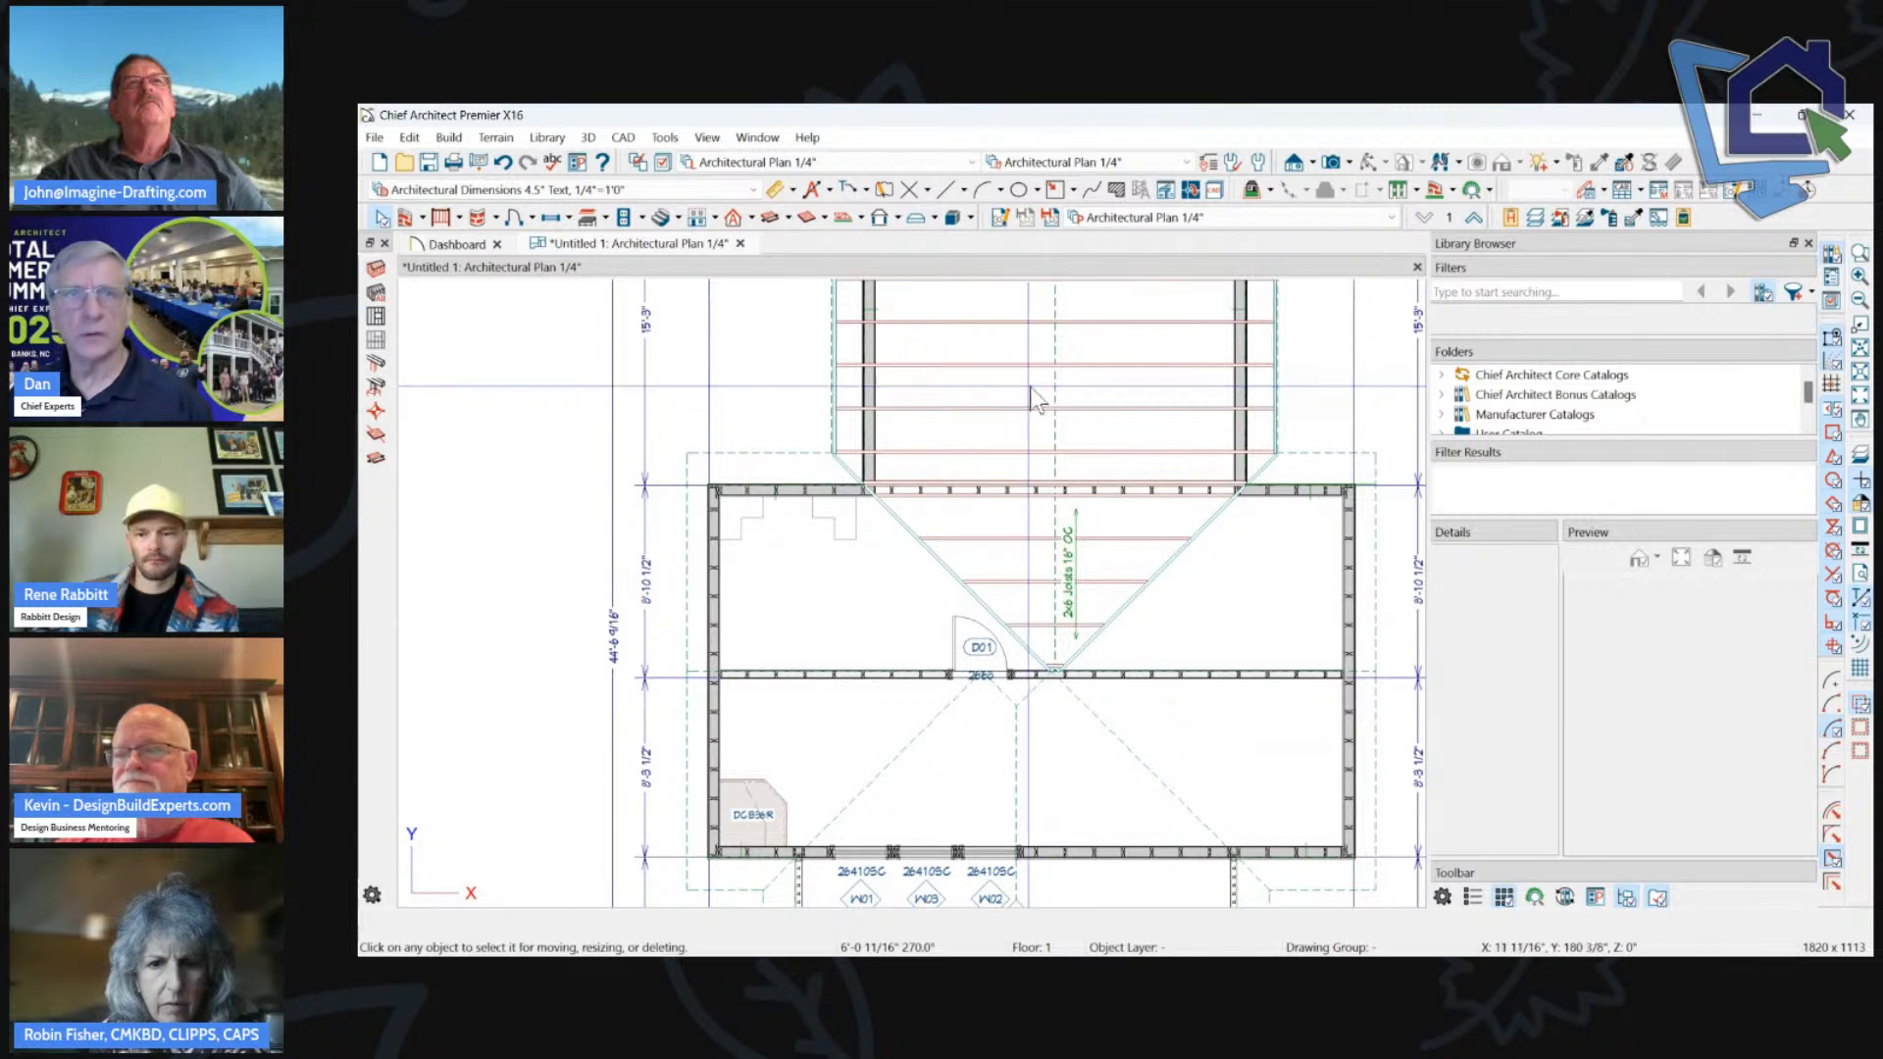
Try rebuilding the roof framing of the two rear-extension roof planes, and delete the Joist Direction line.
left_click(1049, 471)
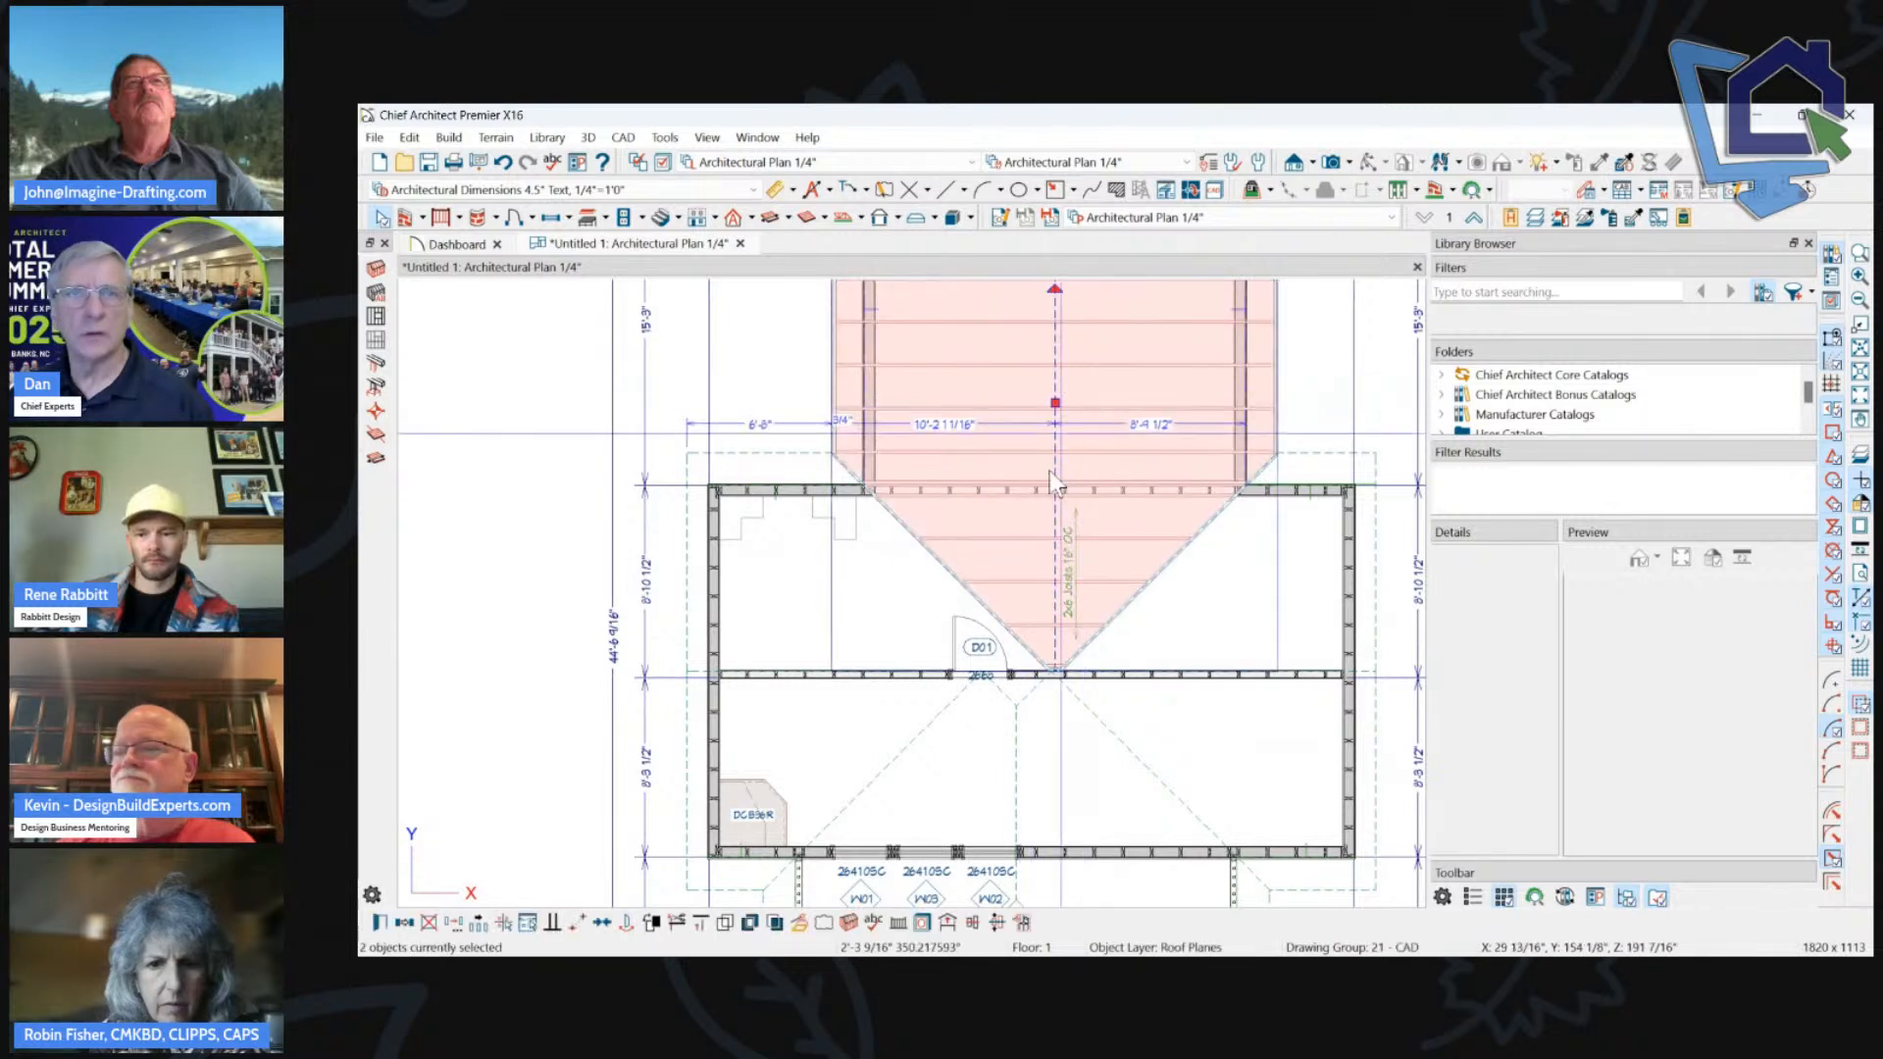
left_click(852, 927)
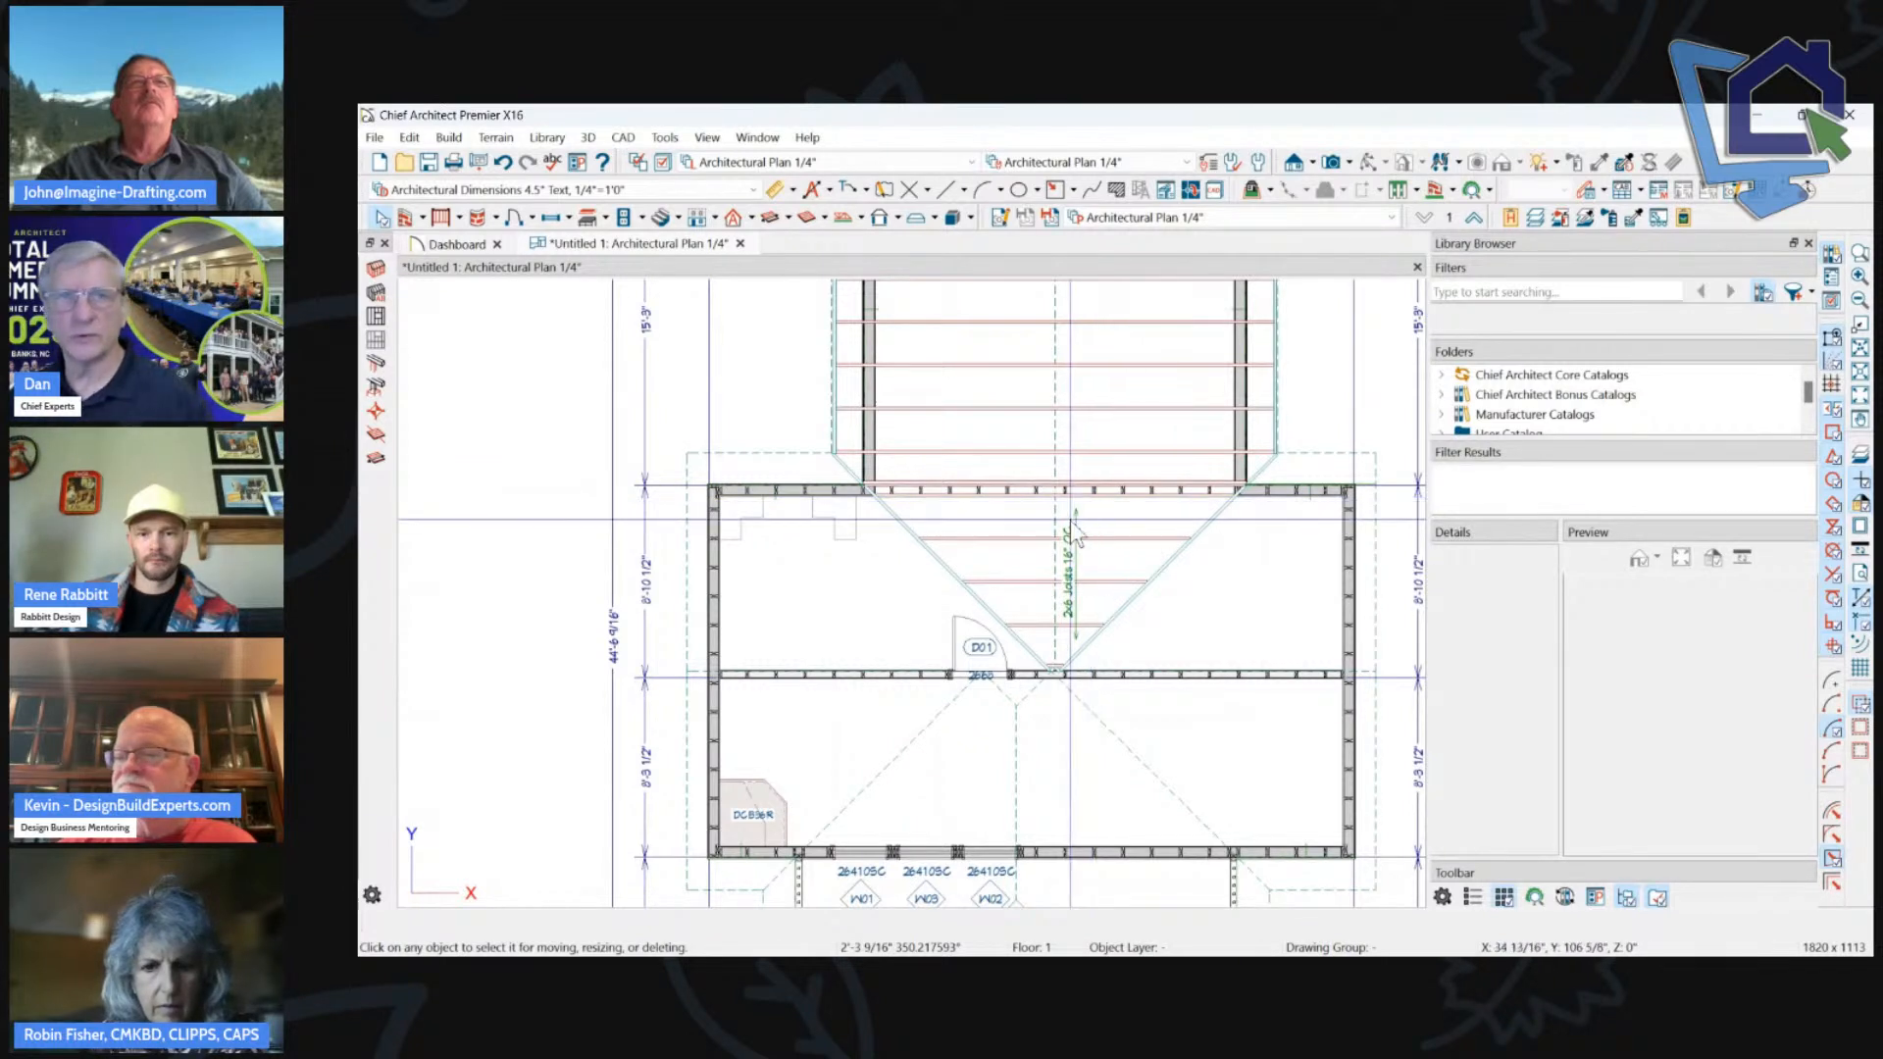
left_click(1079, 523)
key("Delete")
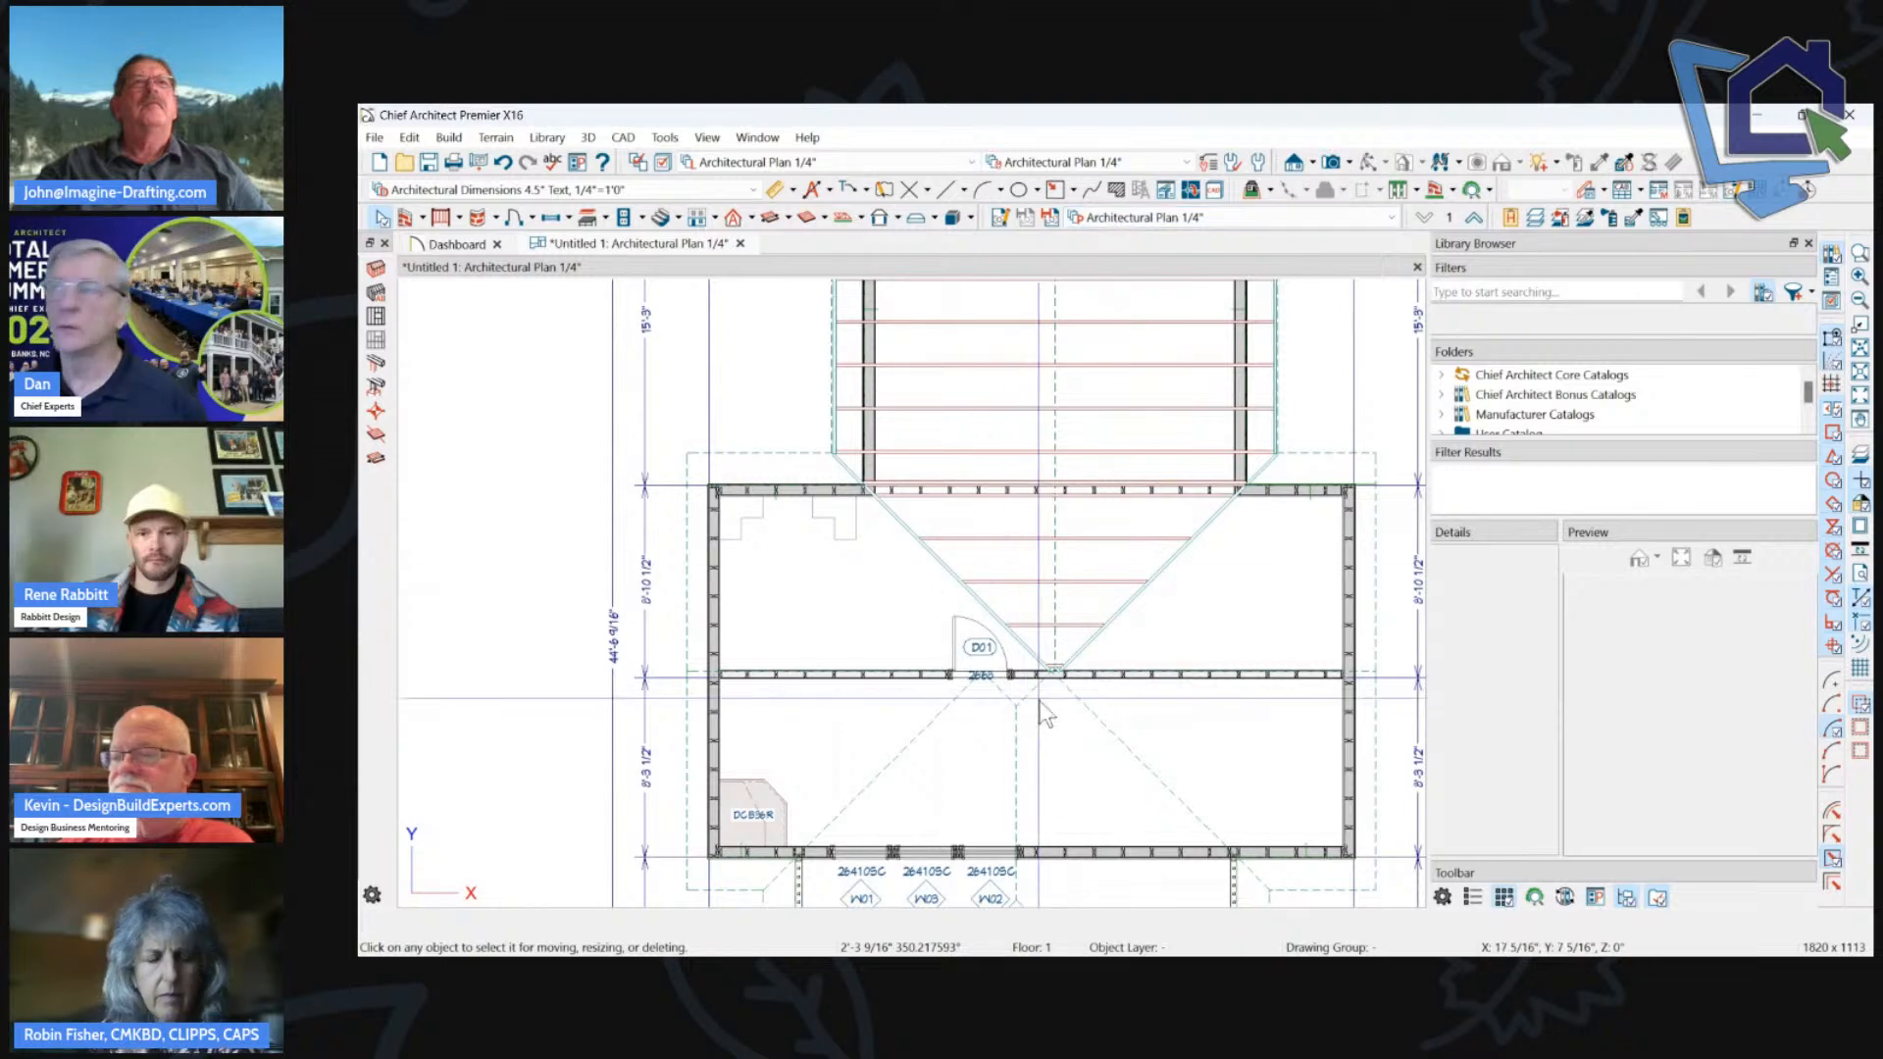
Draw a front-to-back Roof Truss Direction line about 5'-2" long over the triangular roof area and rebuild both extension roof planes' framing.
scroll(1038, 706, "down", 2)
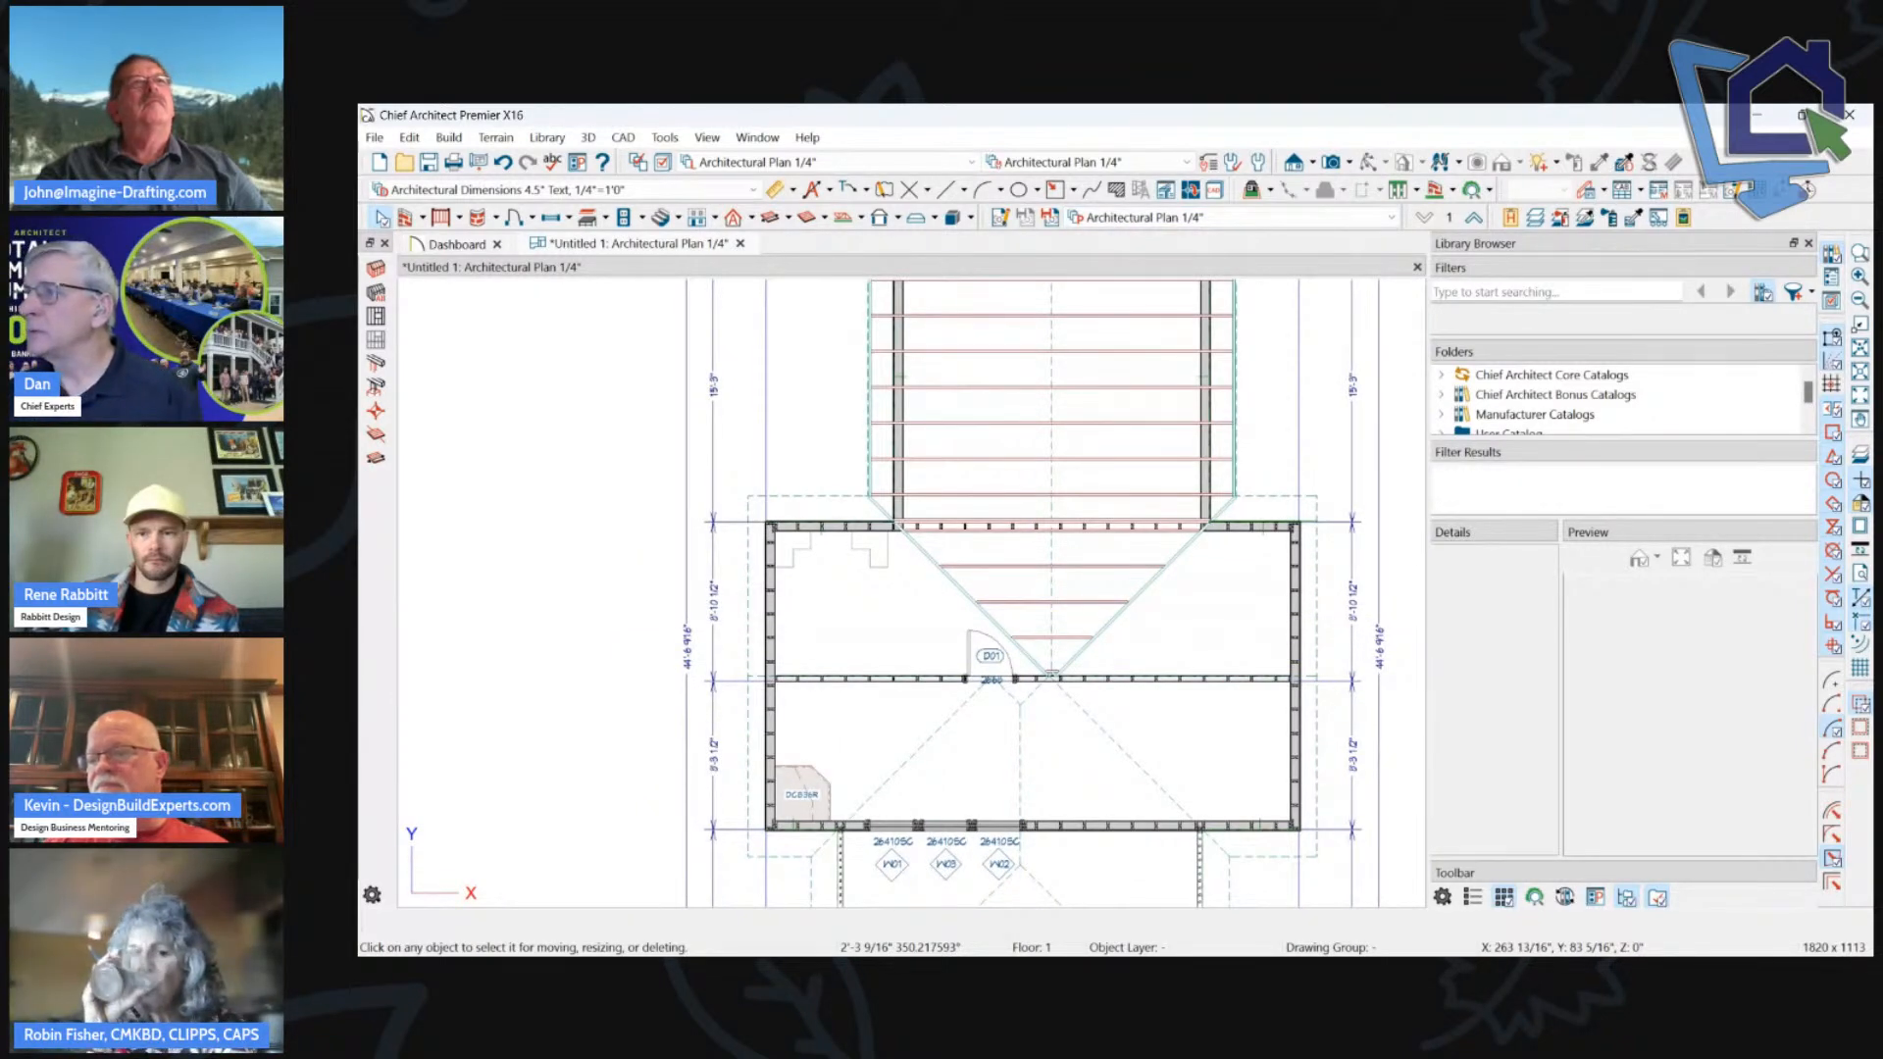
scroll(865, 566, "down", 2)
scroll(865, 566, "up", 3)
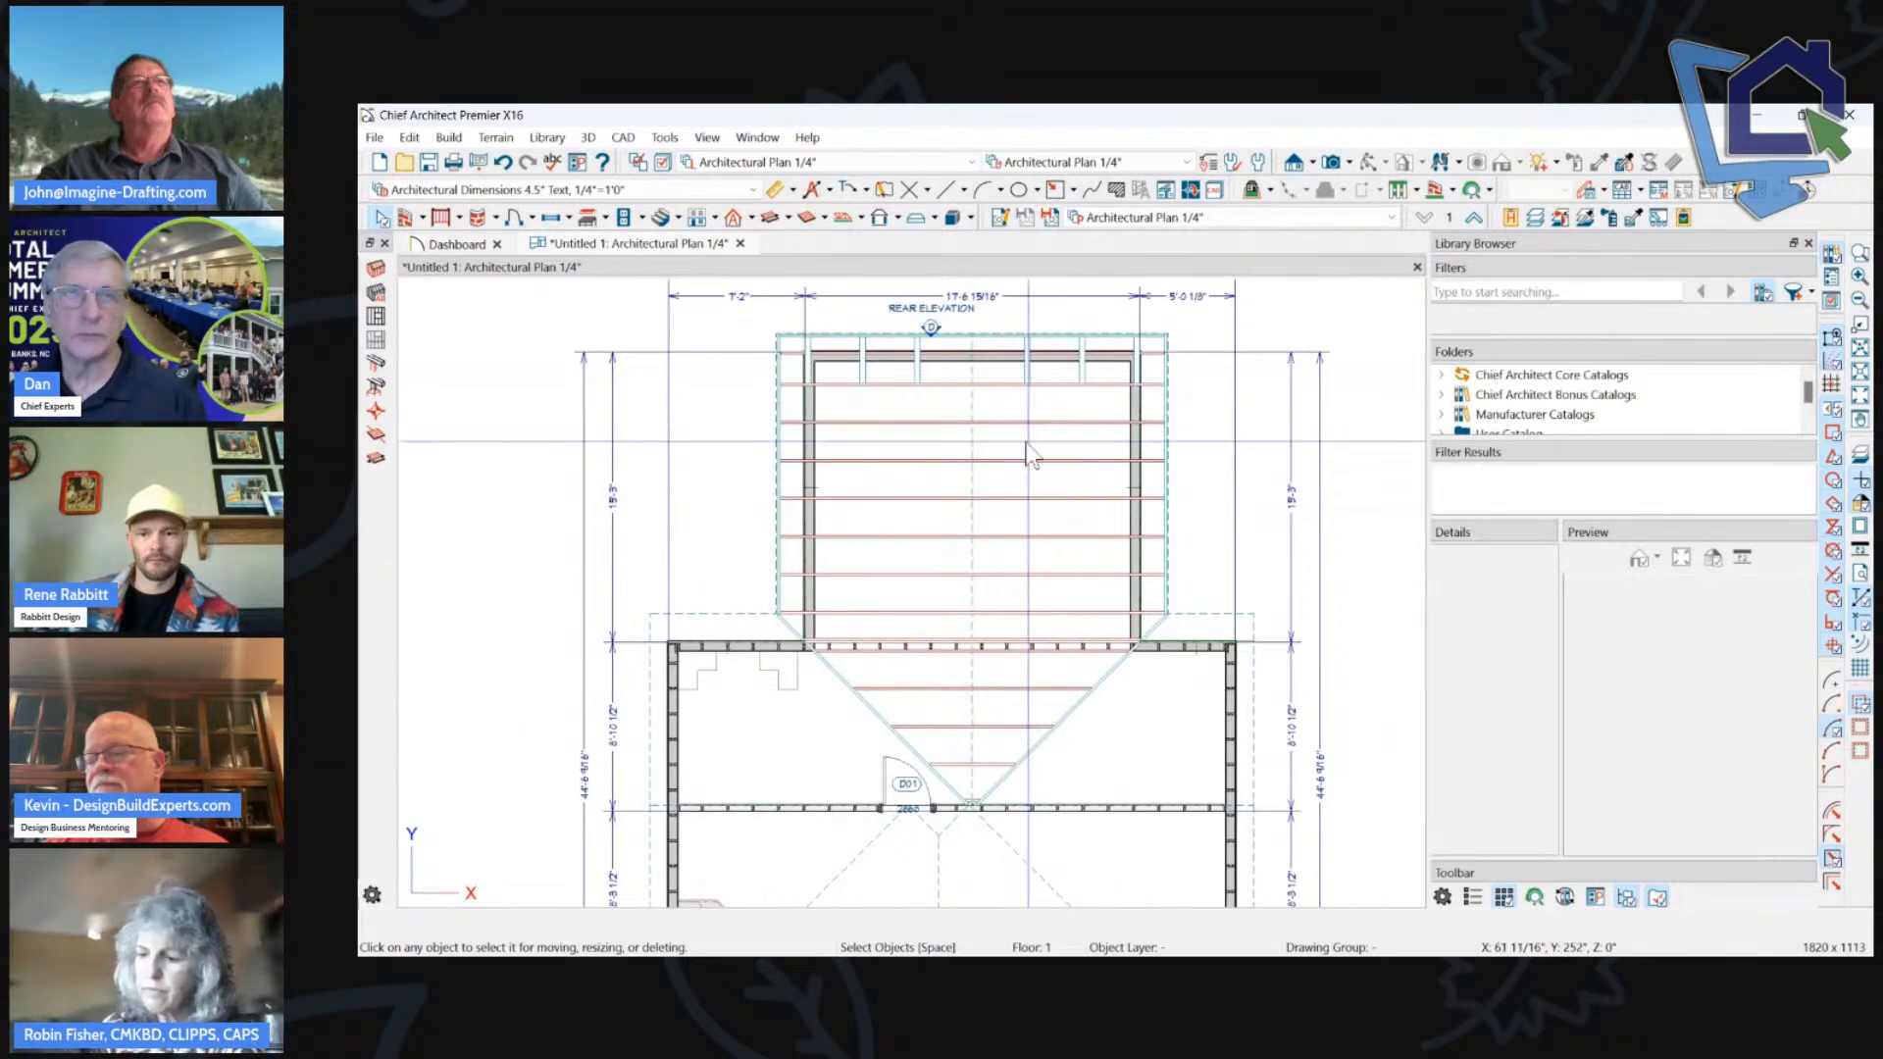
left_click(859, 217)
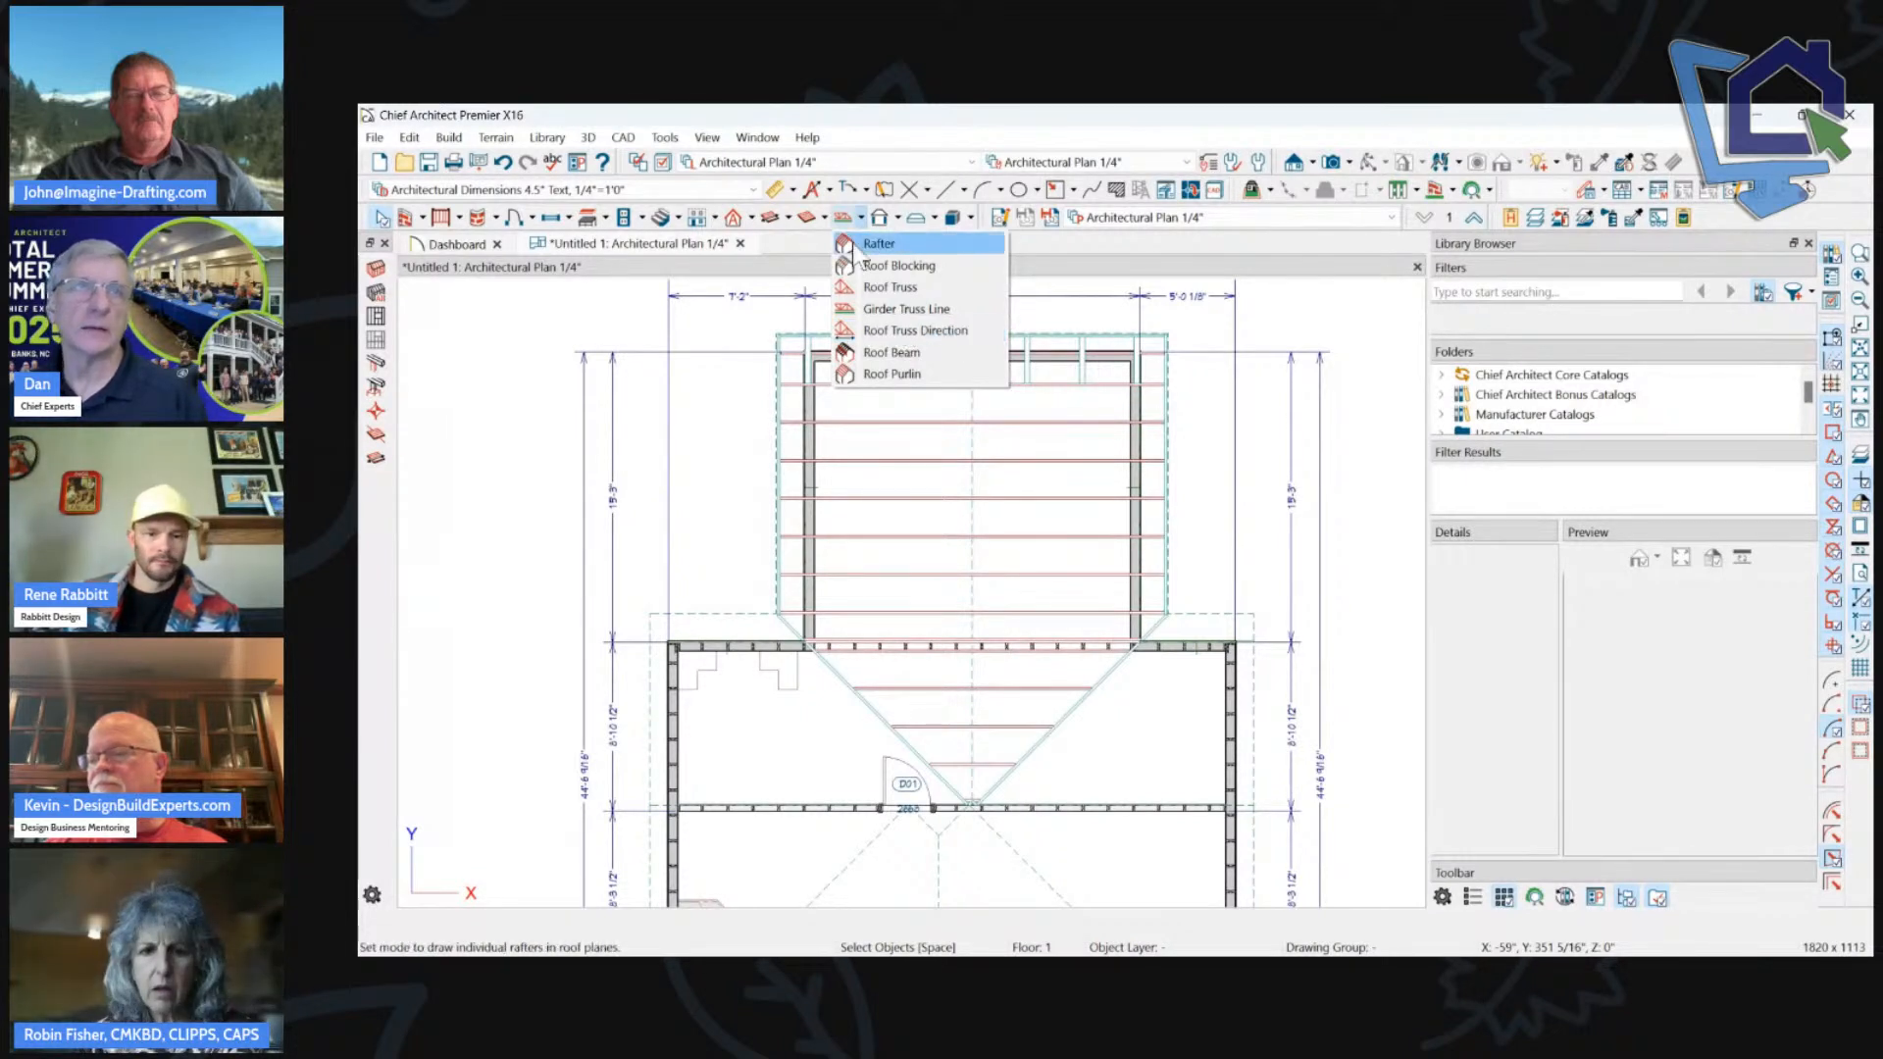
left_click(910, 331)
left_click_drag(1001, 668, 1001, 769)
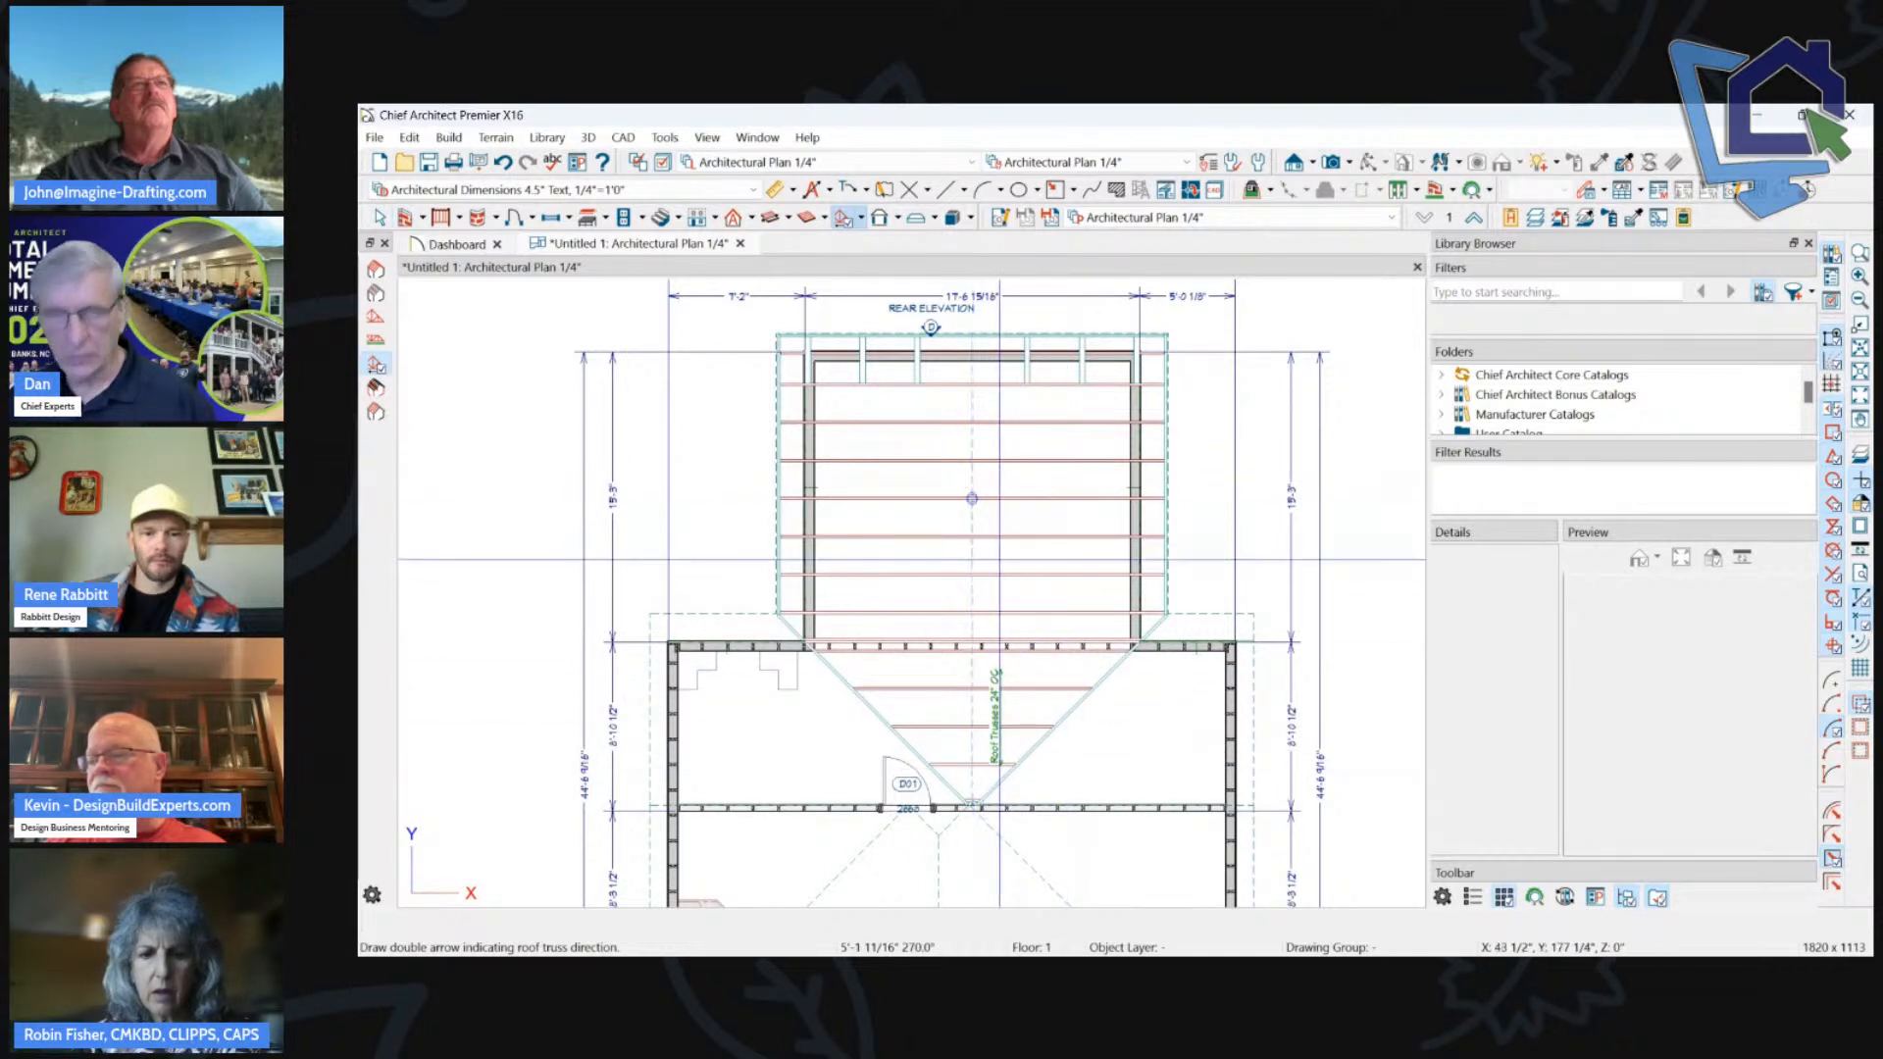
key("Escape")
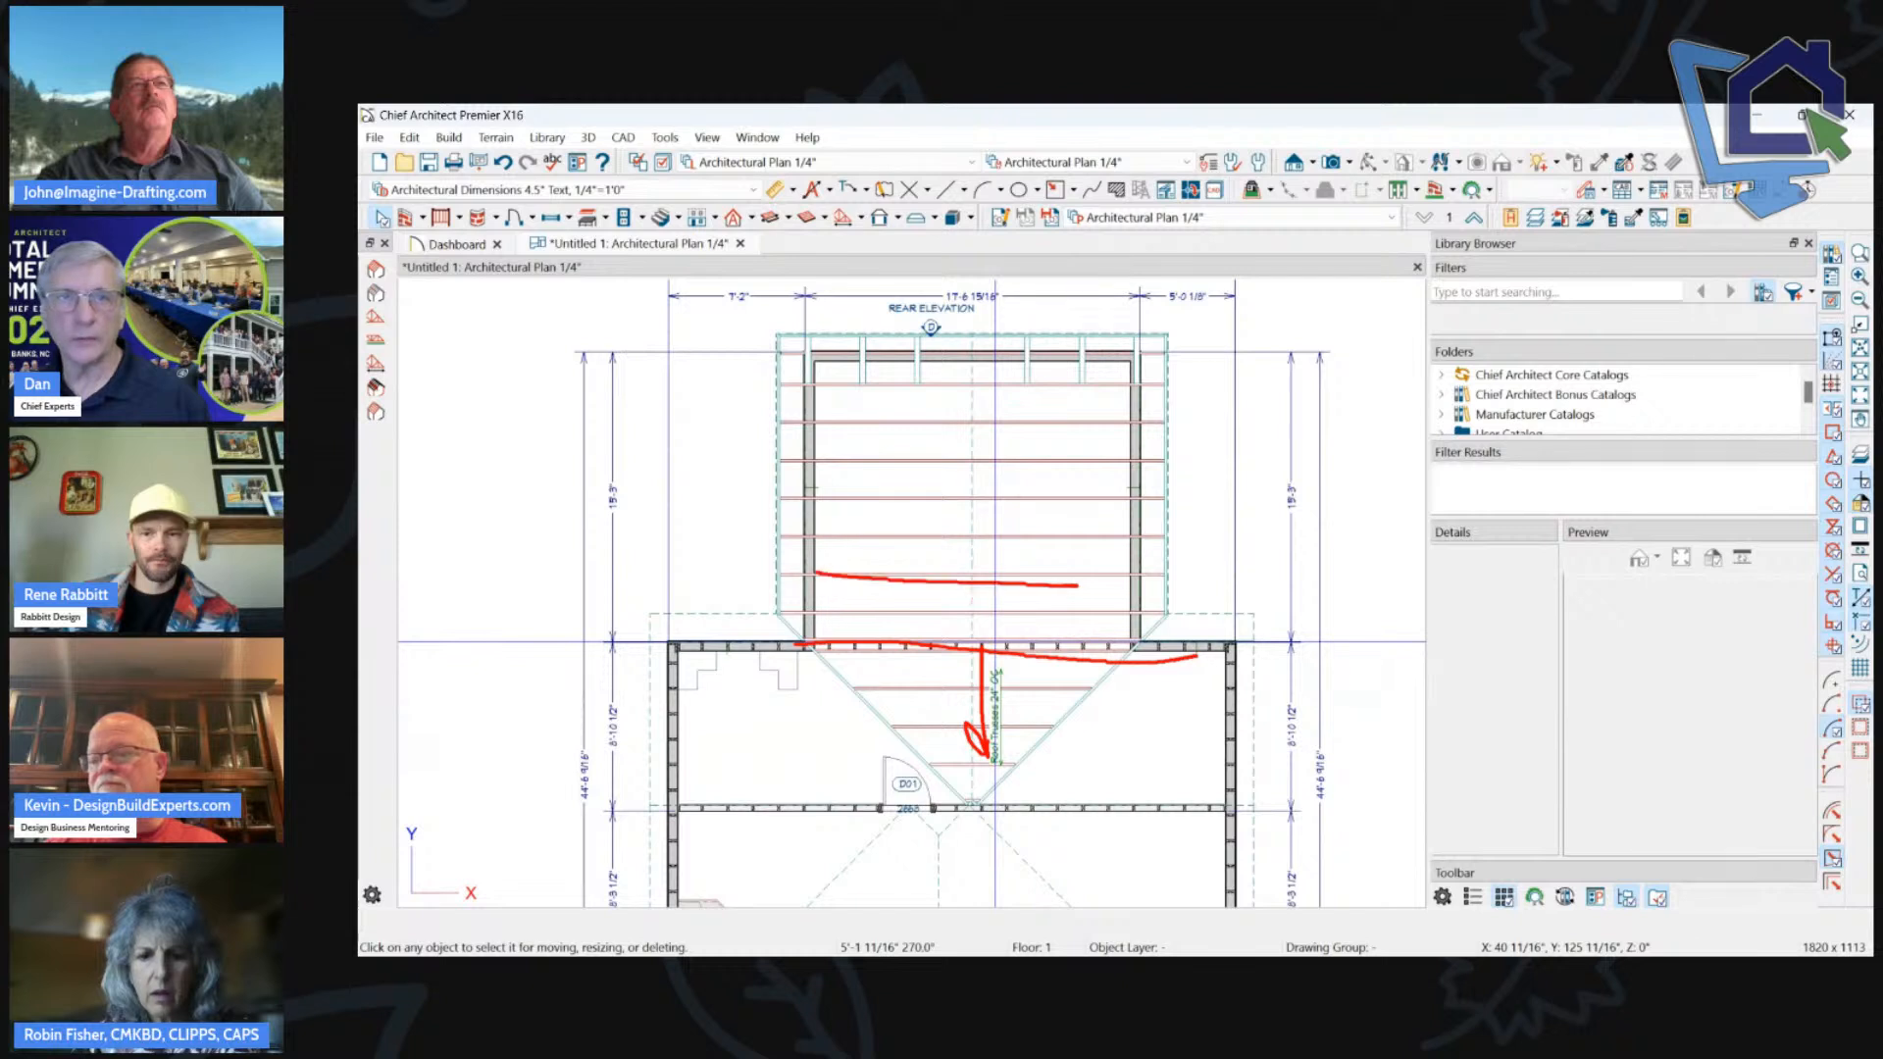
key("Escape")
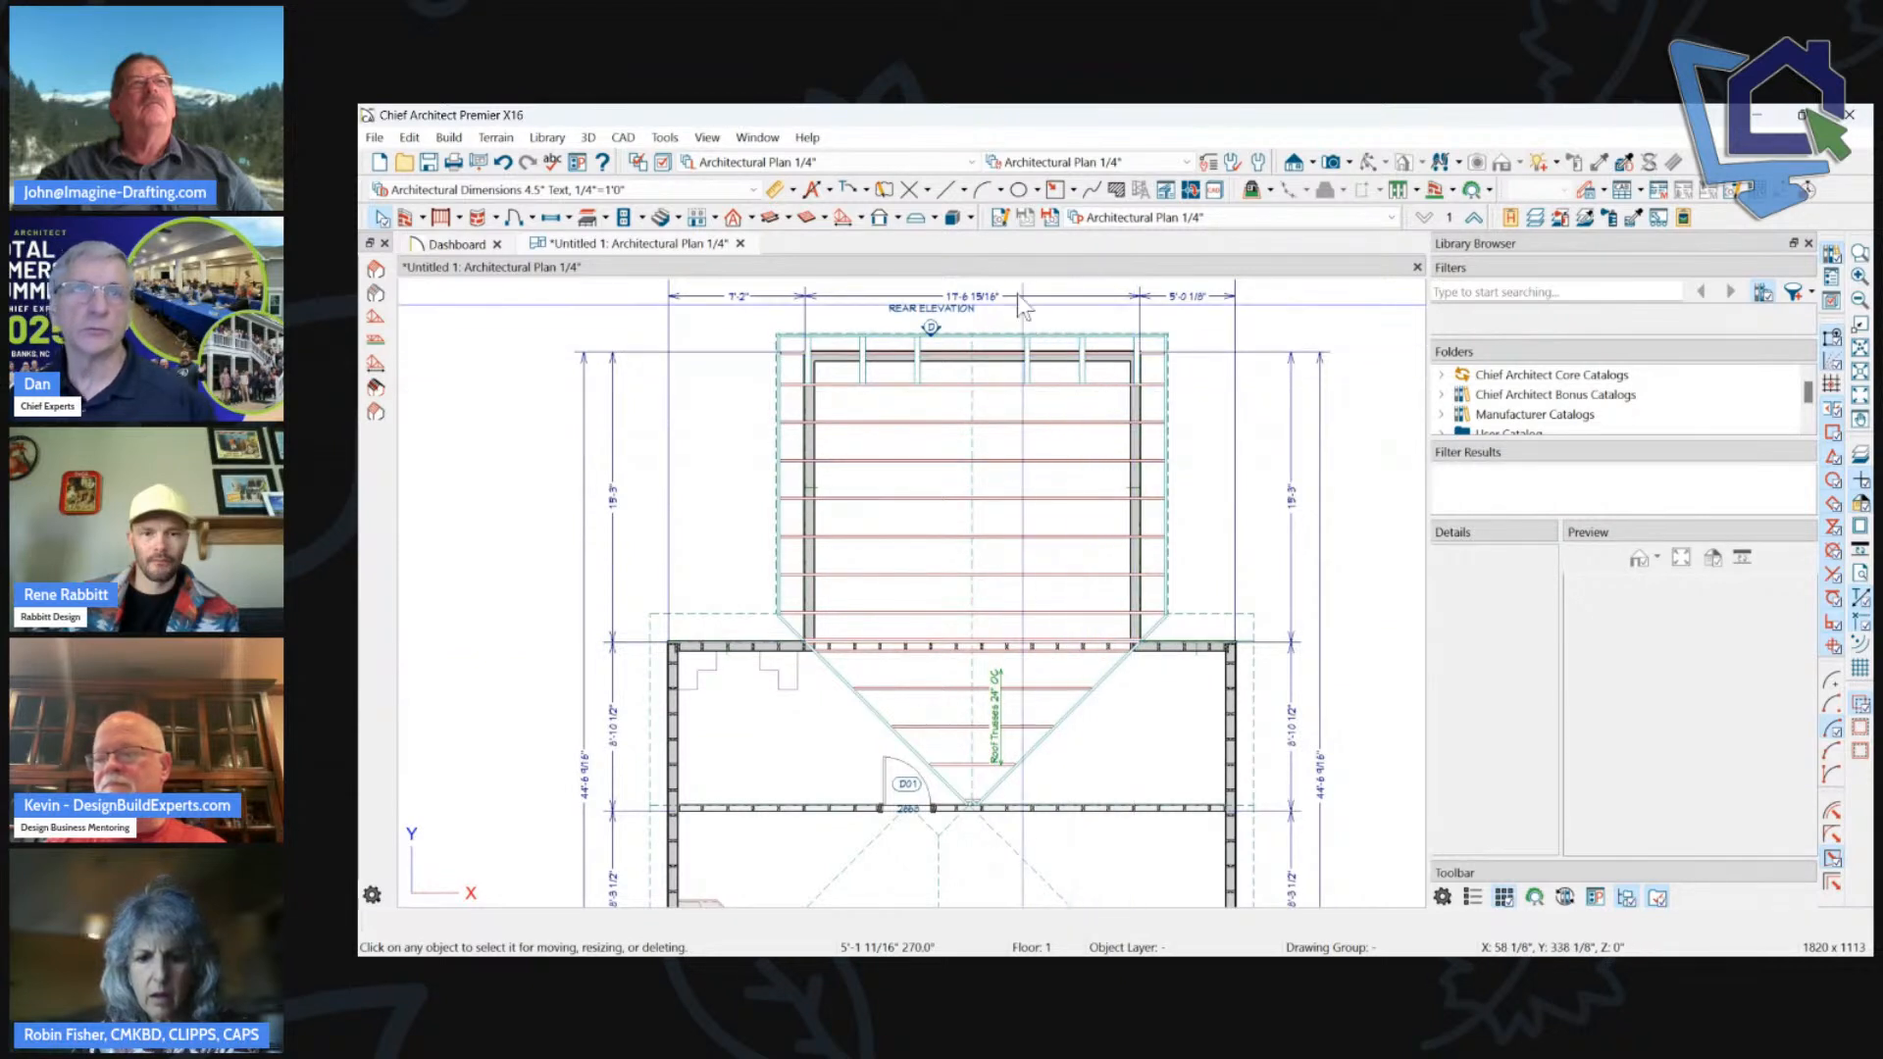
left_click(975, 564)
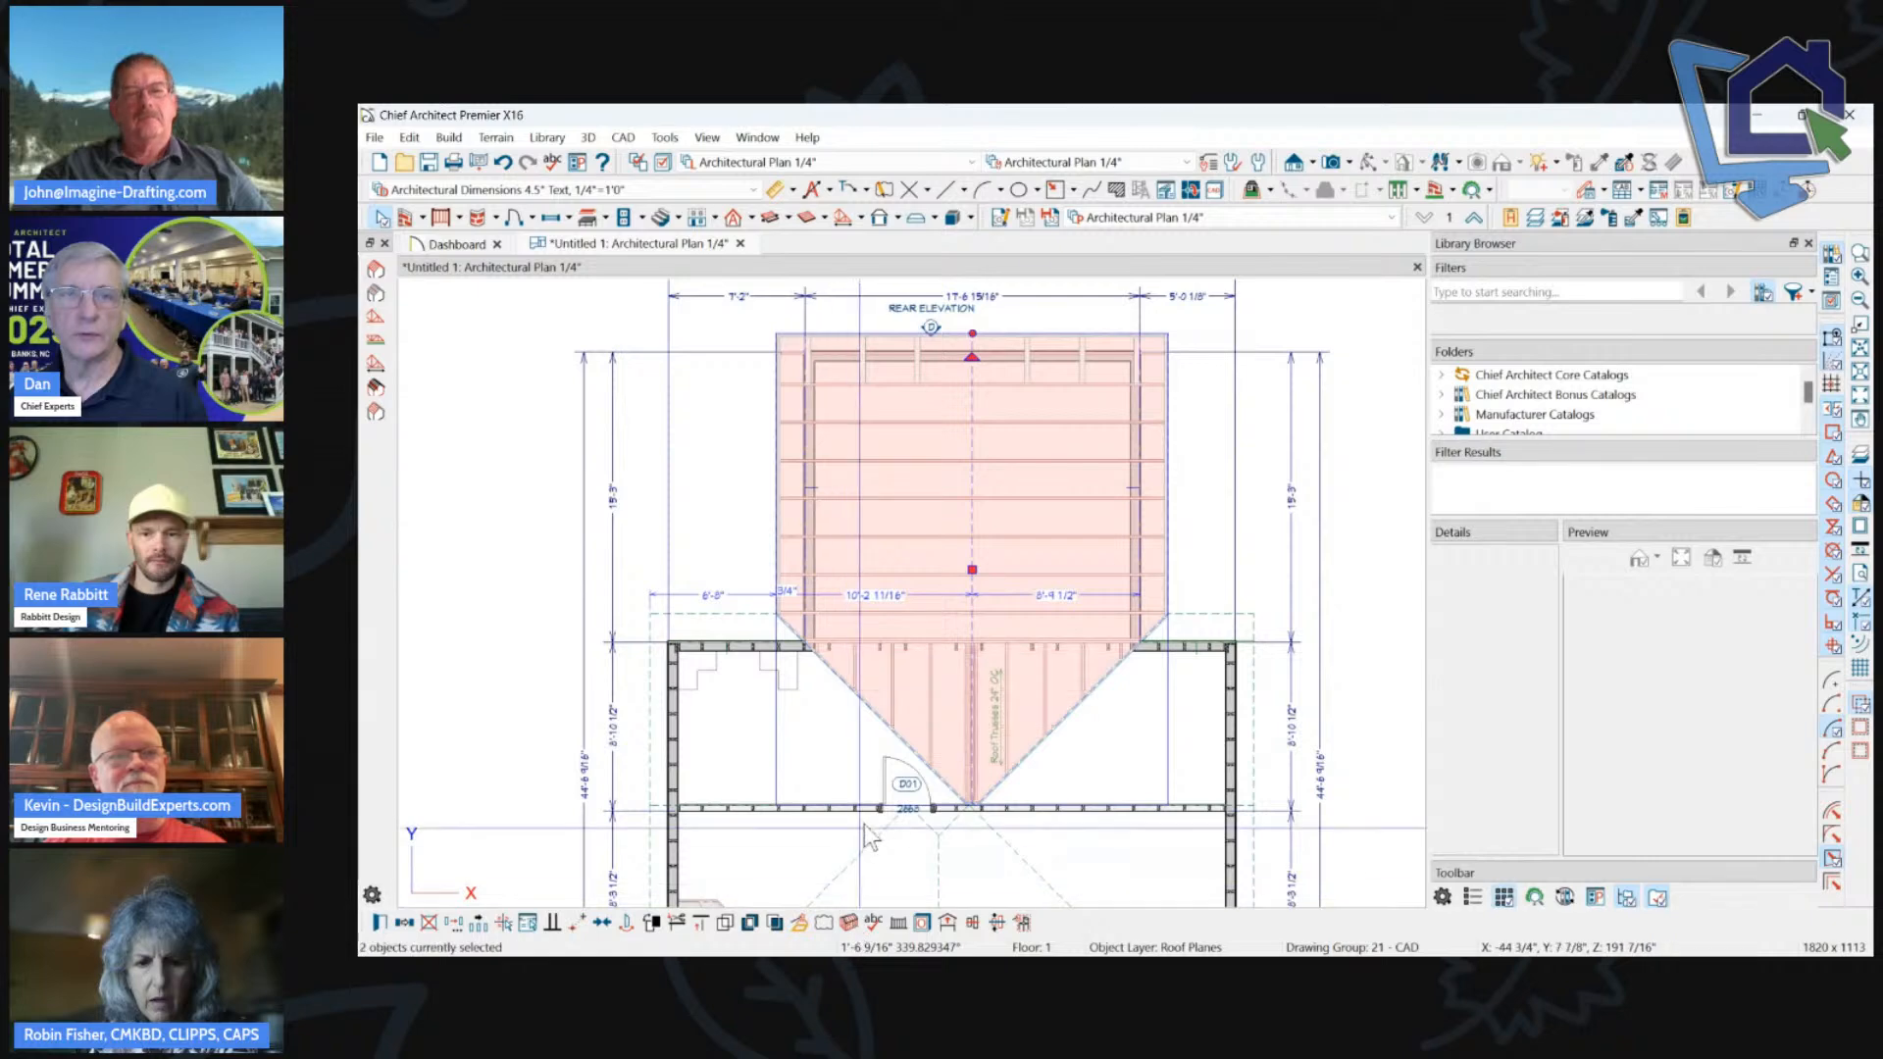
left_click(550, 432)
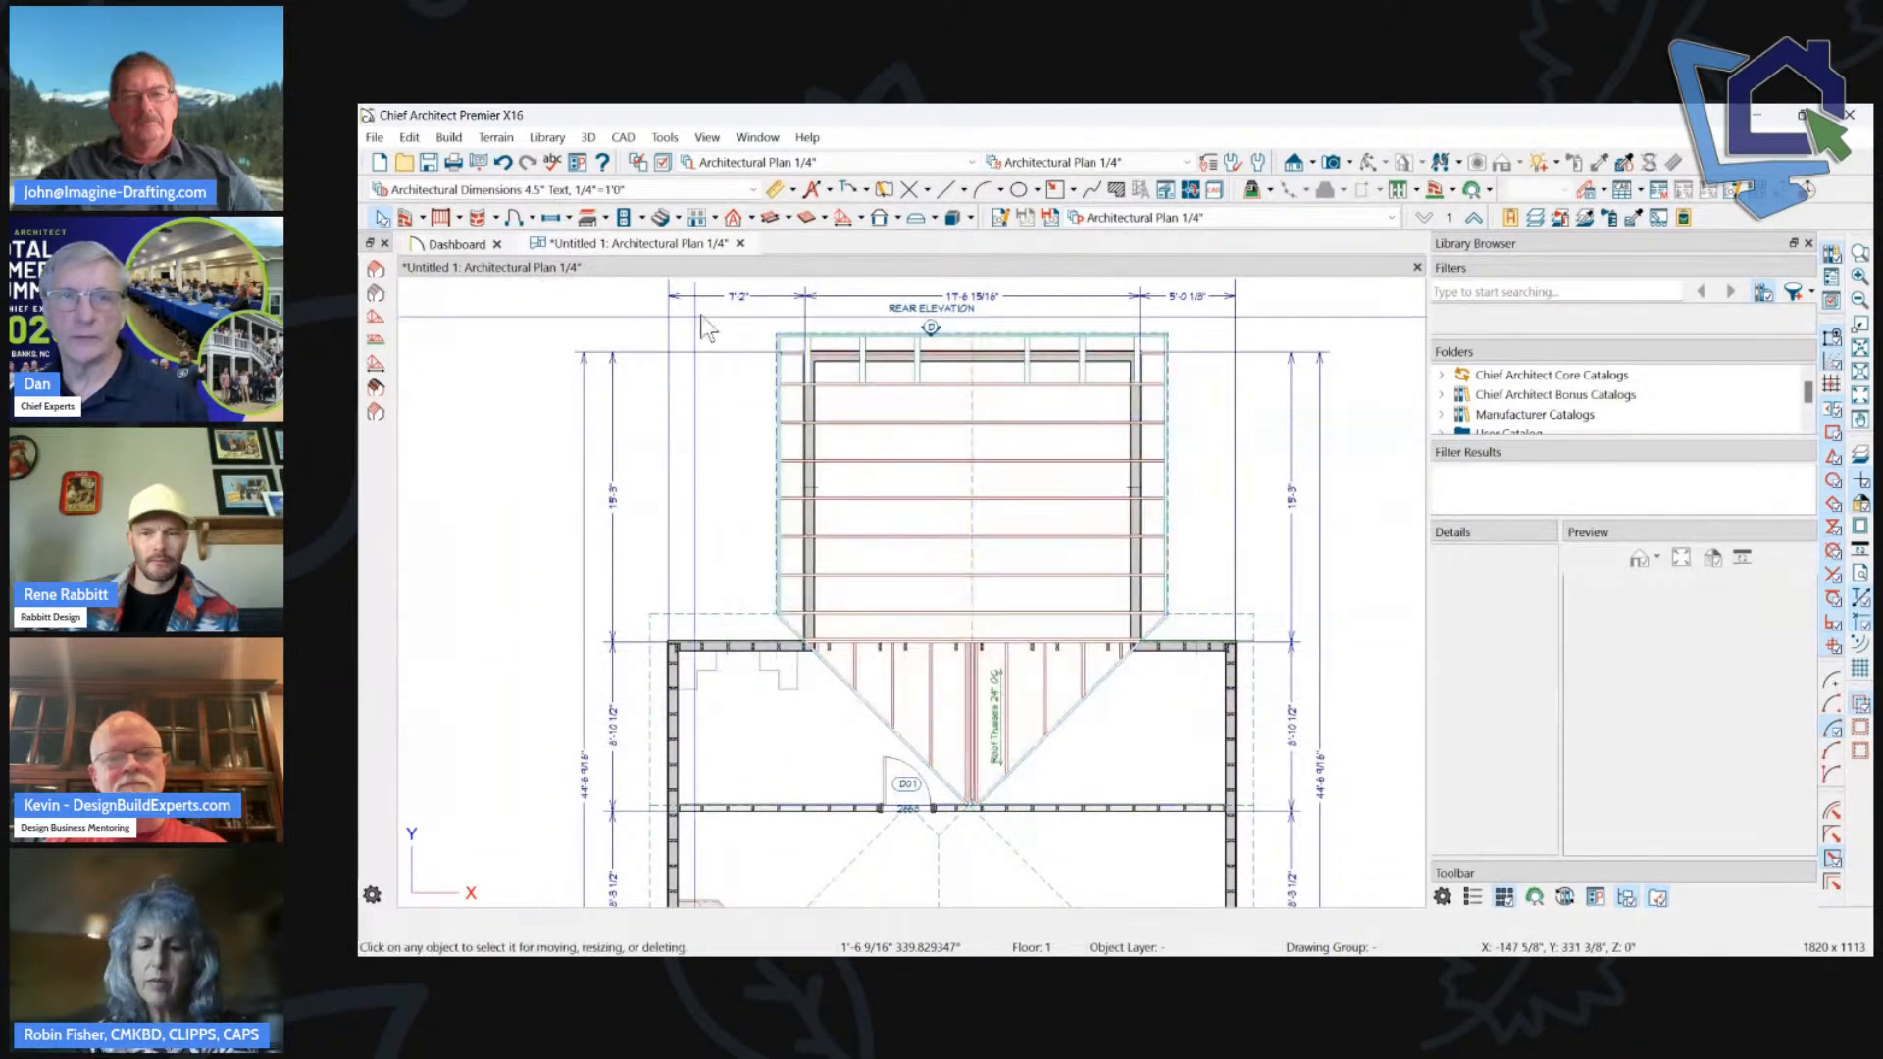
Examine the trusses at the extension junction in a Perspective Framing Overview of the whole plan, and close the view.
scroll(768, 363, "down", 1)
scroll(972, 626, "up", 1)
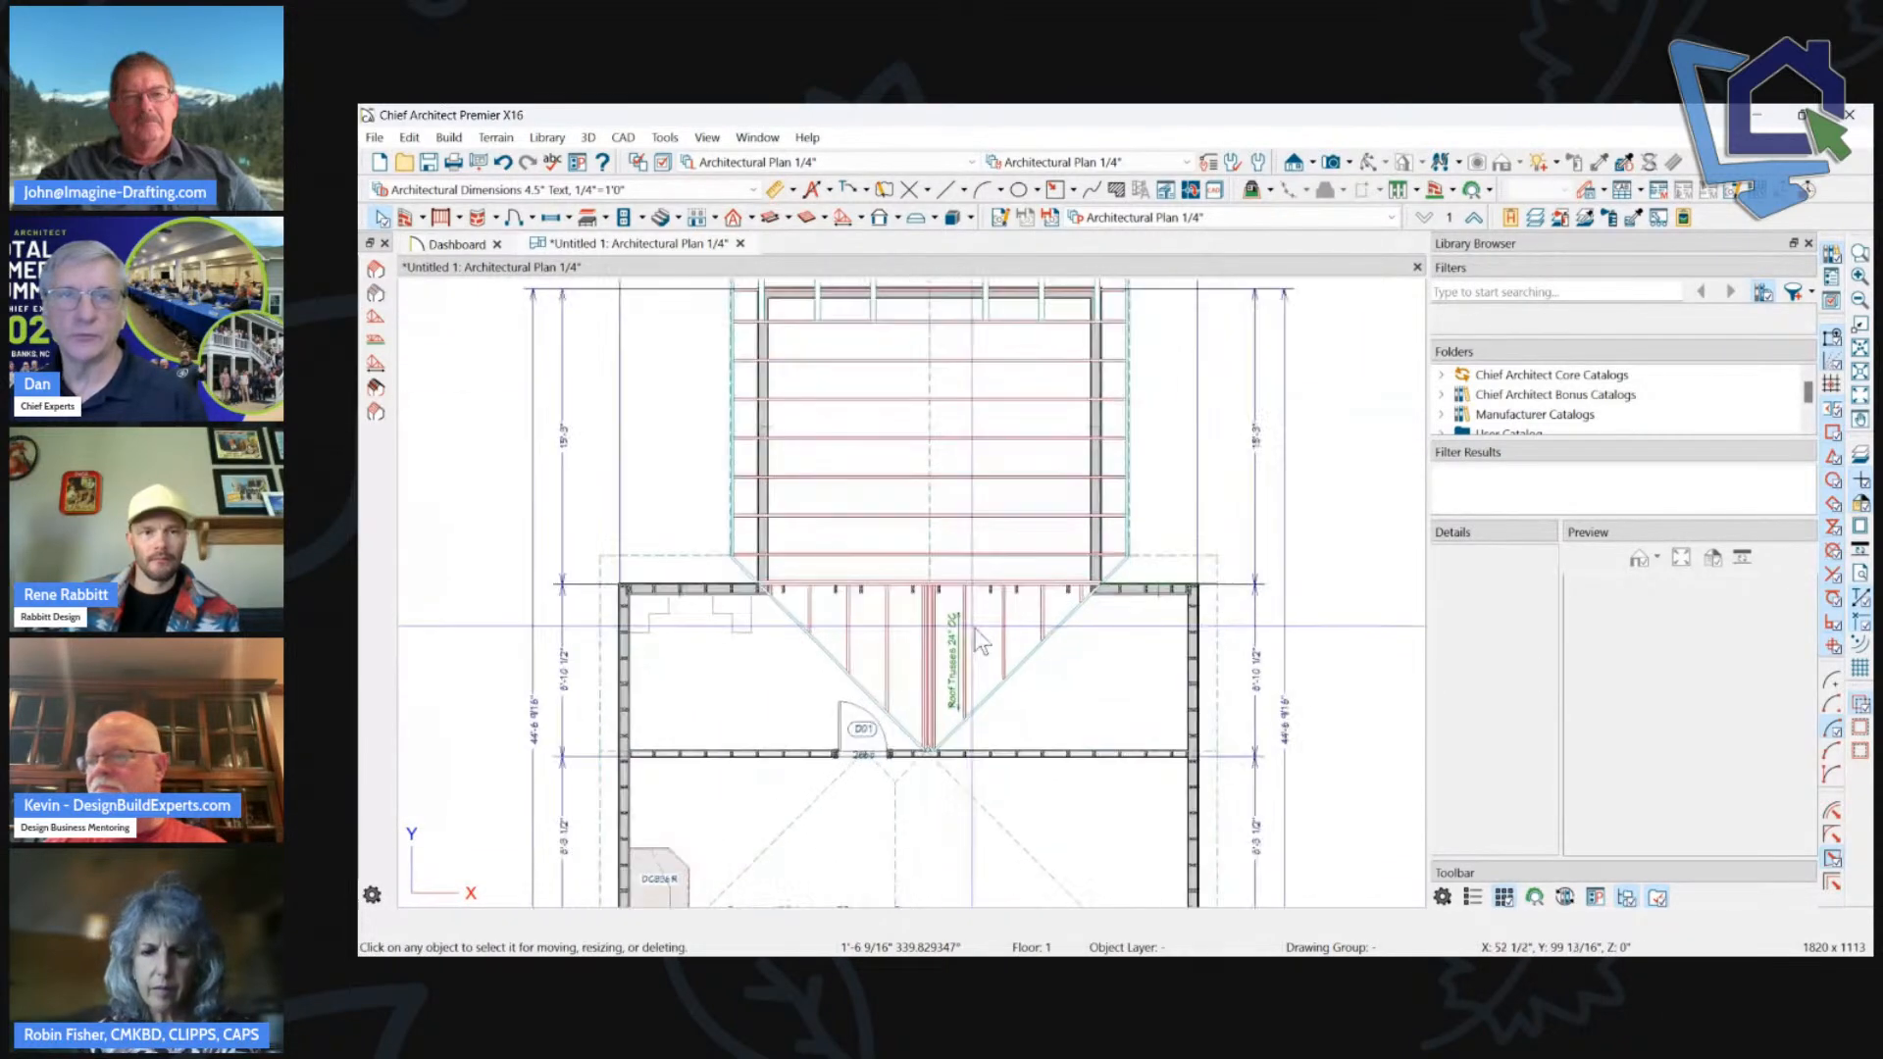
left_click(1351, 163)
left_click(1346, 250)
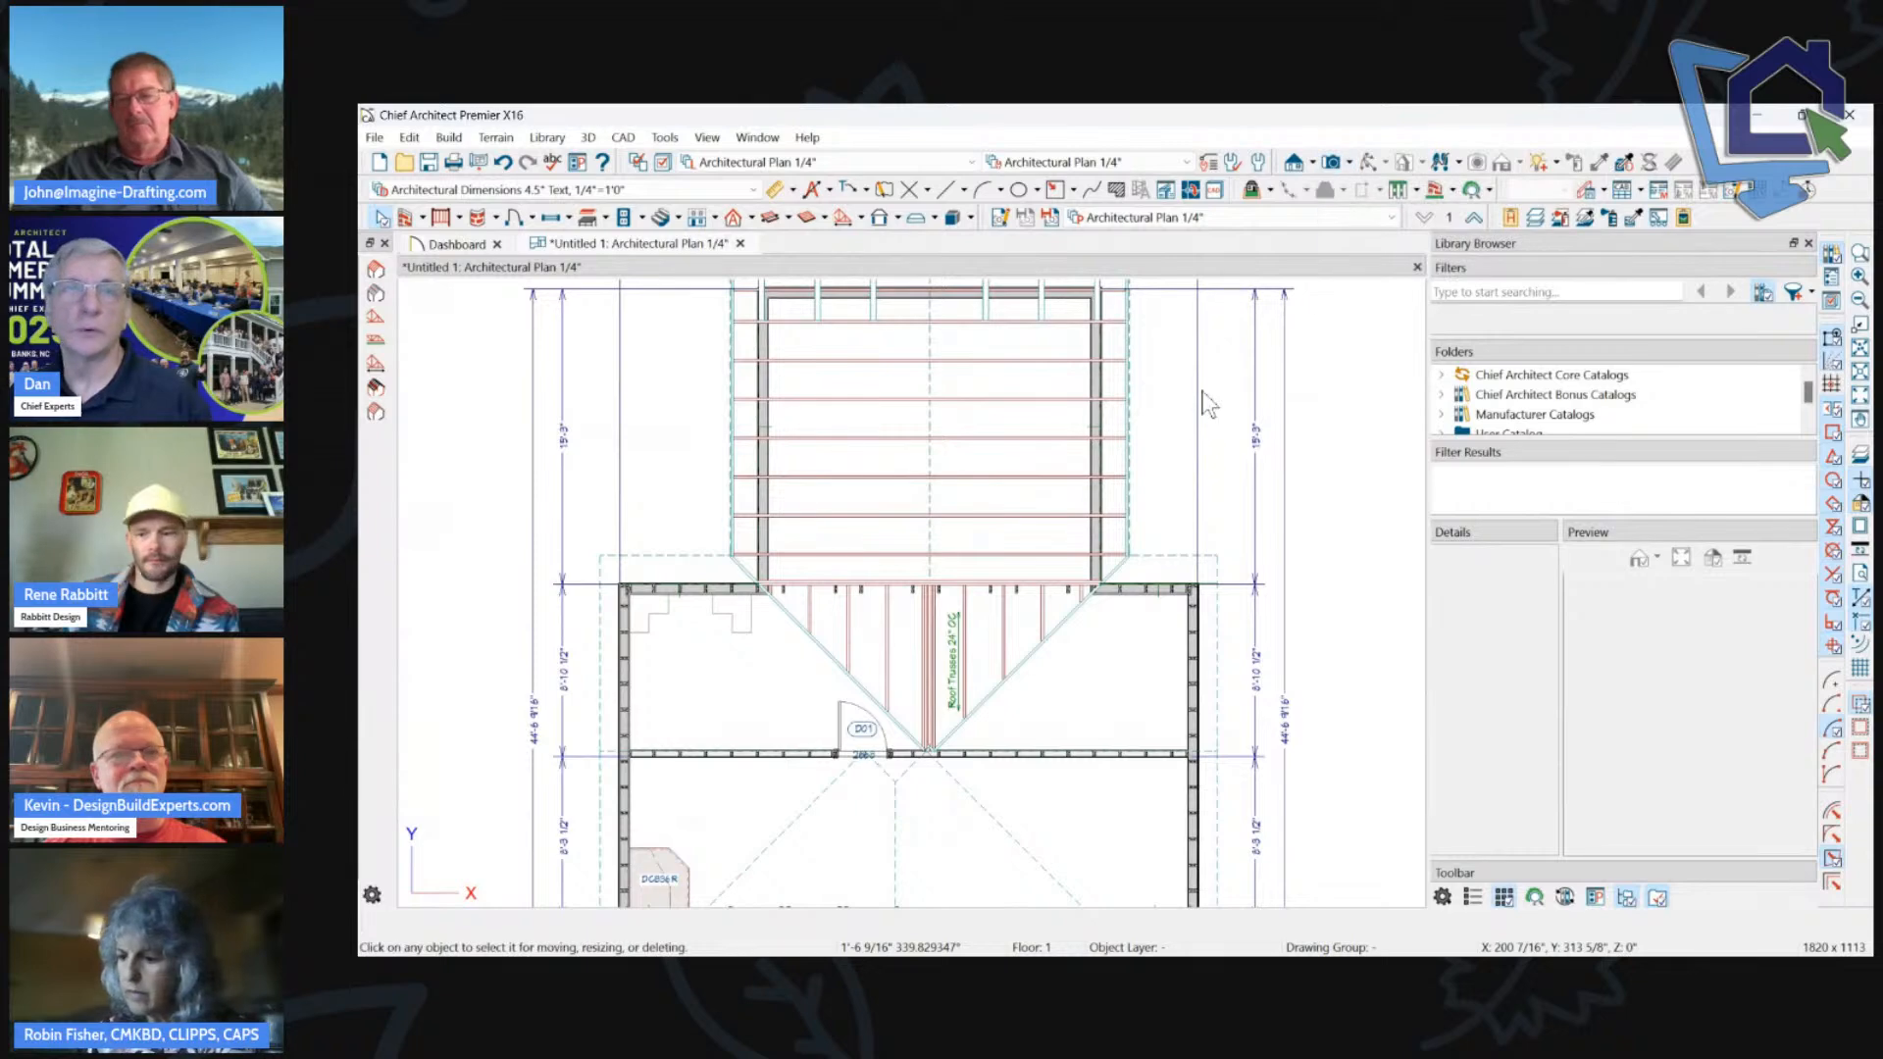
scroll(1043, 471, "up", 5)
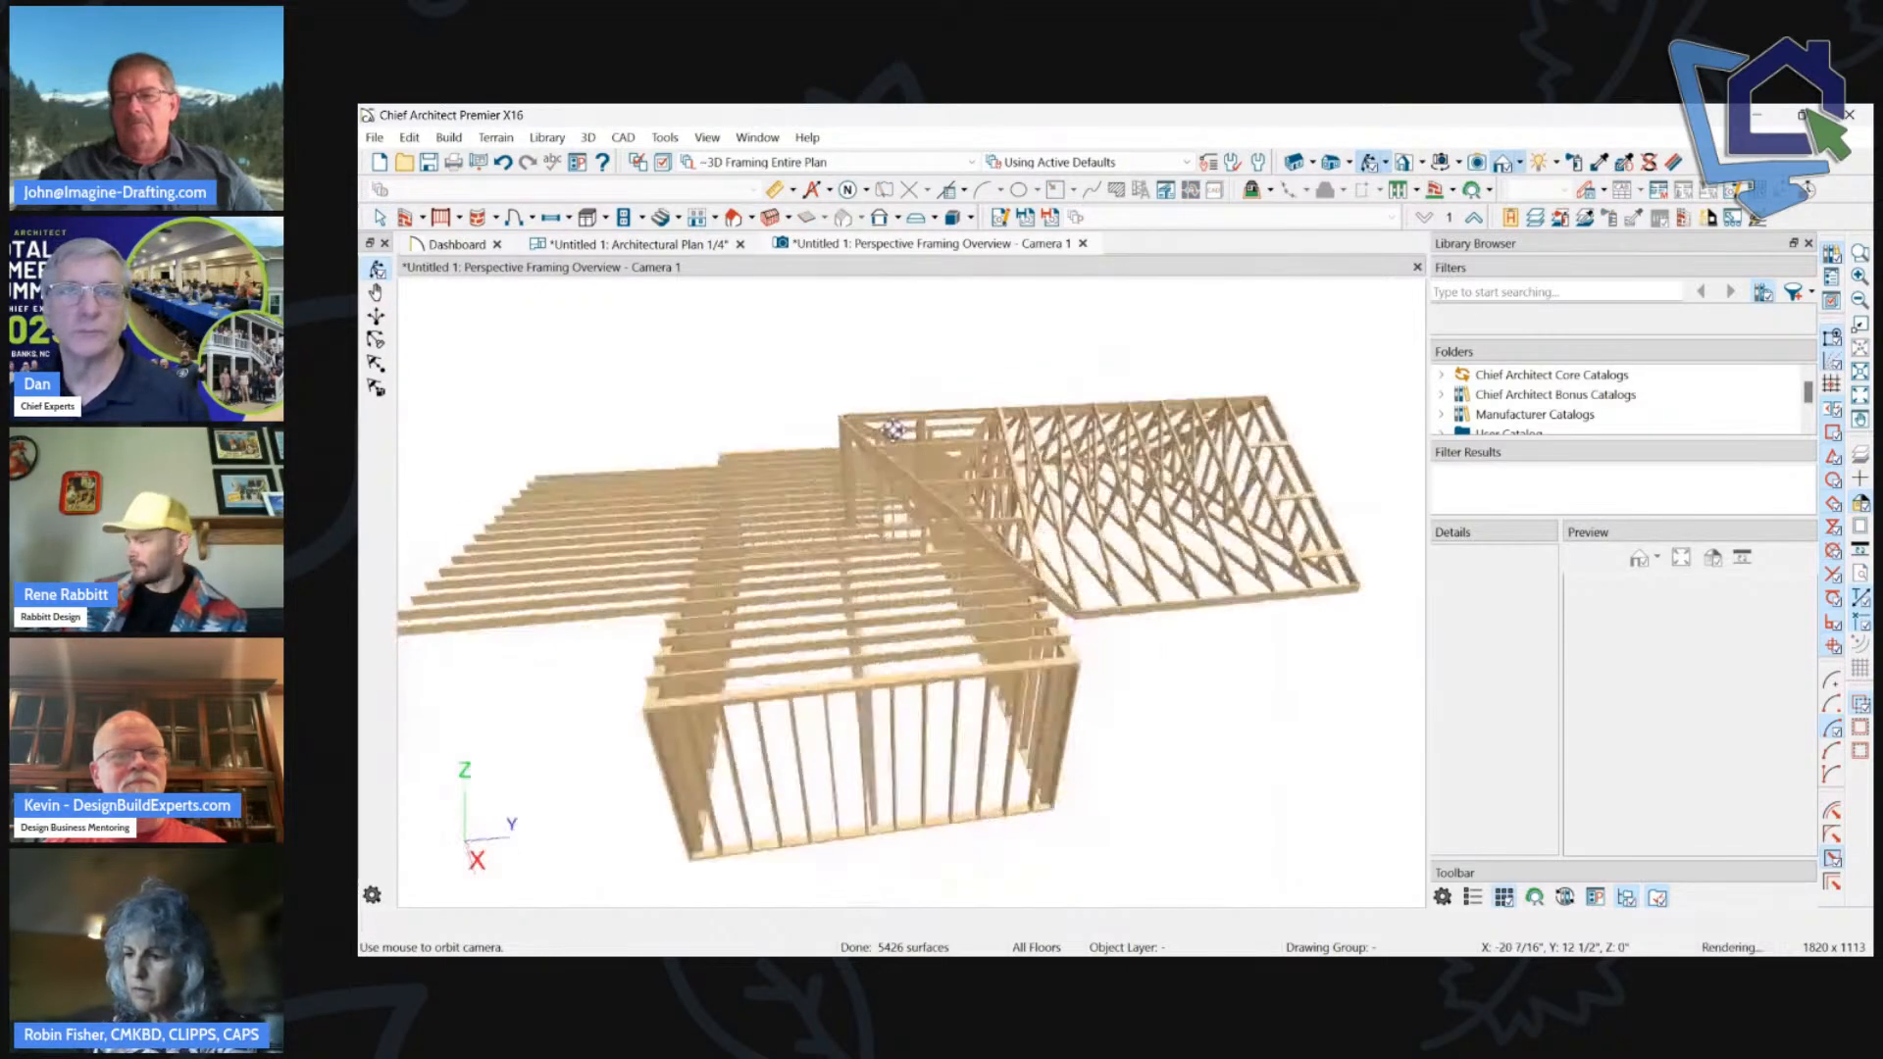
left_click_drag(1044, 471, 1223, 403)
scroll(806, 461, "down", 5)
left_click(1084, 243)
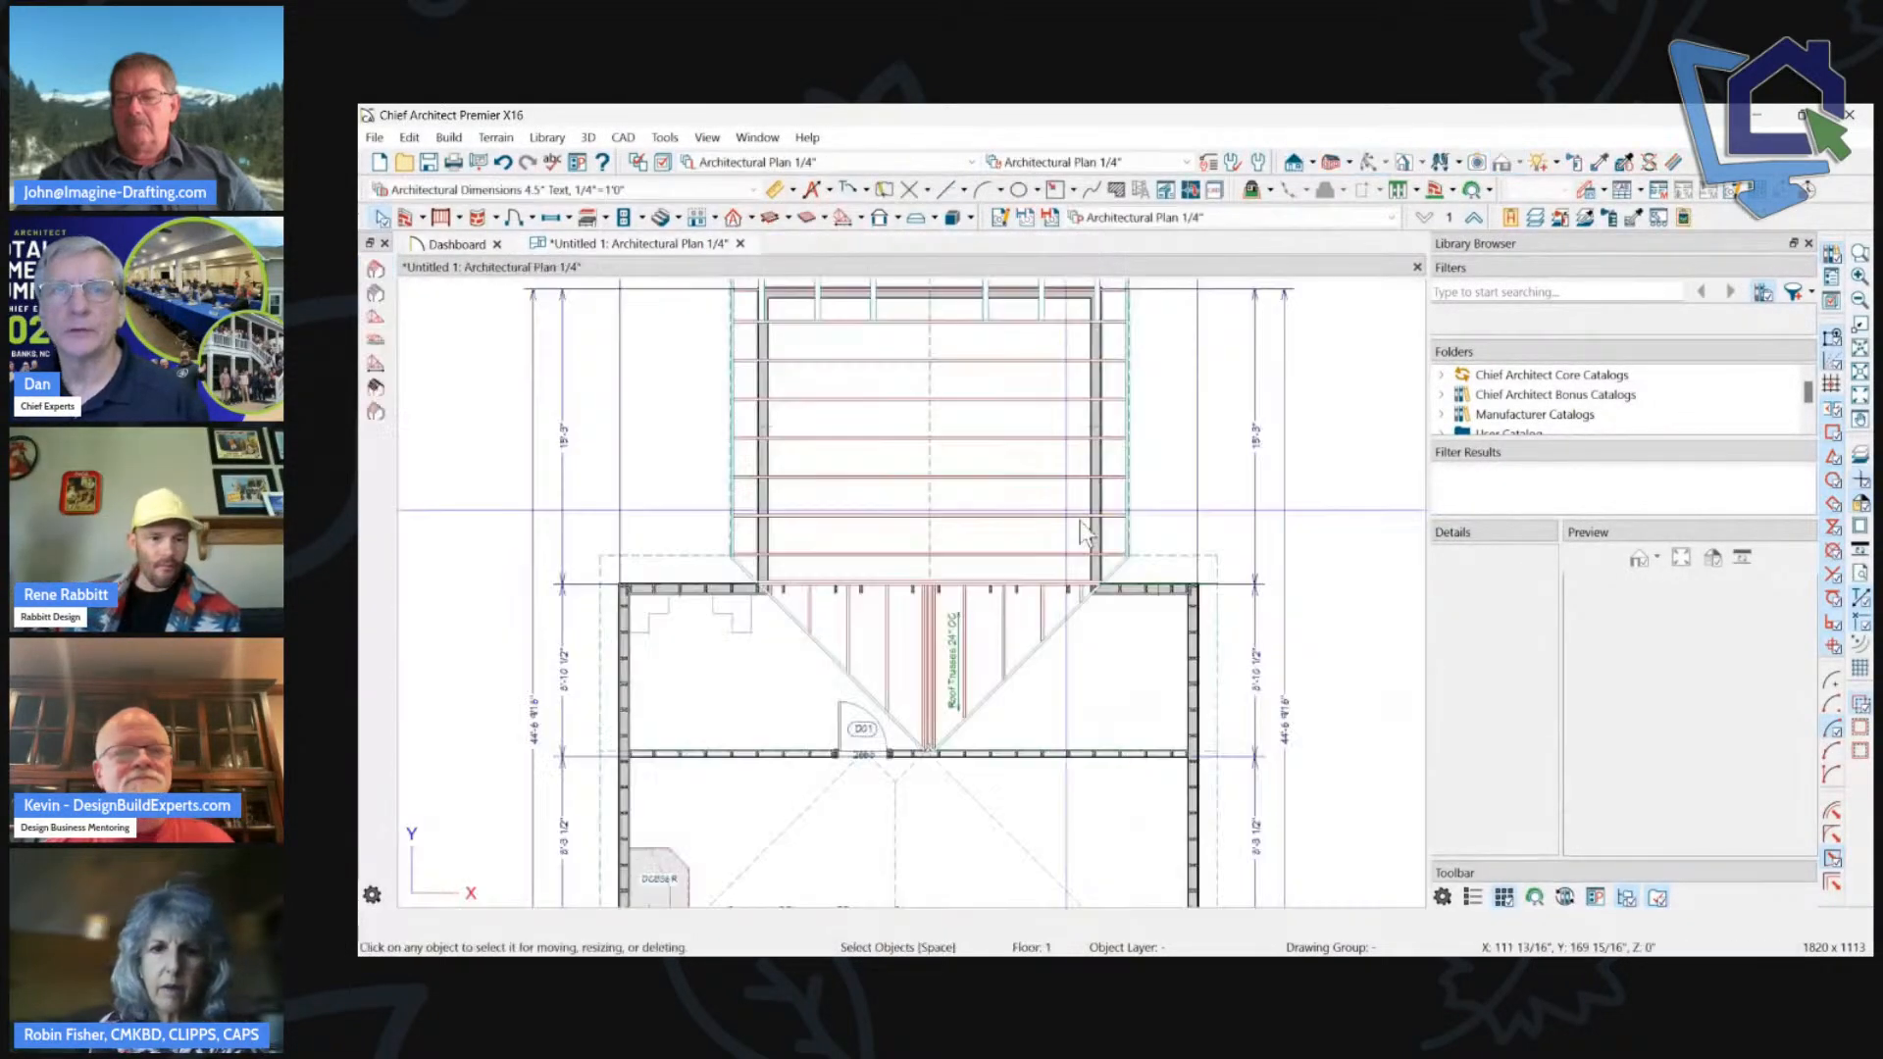
scroll(1055, 469, "down", 2)
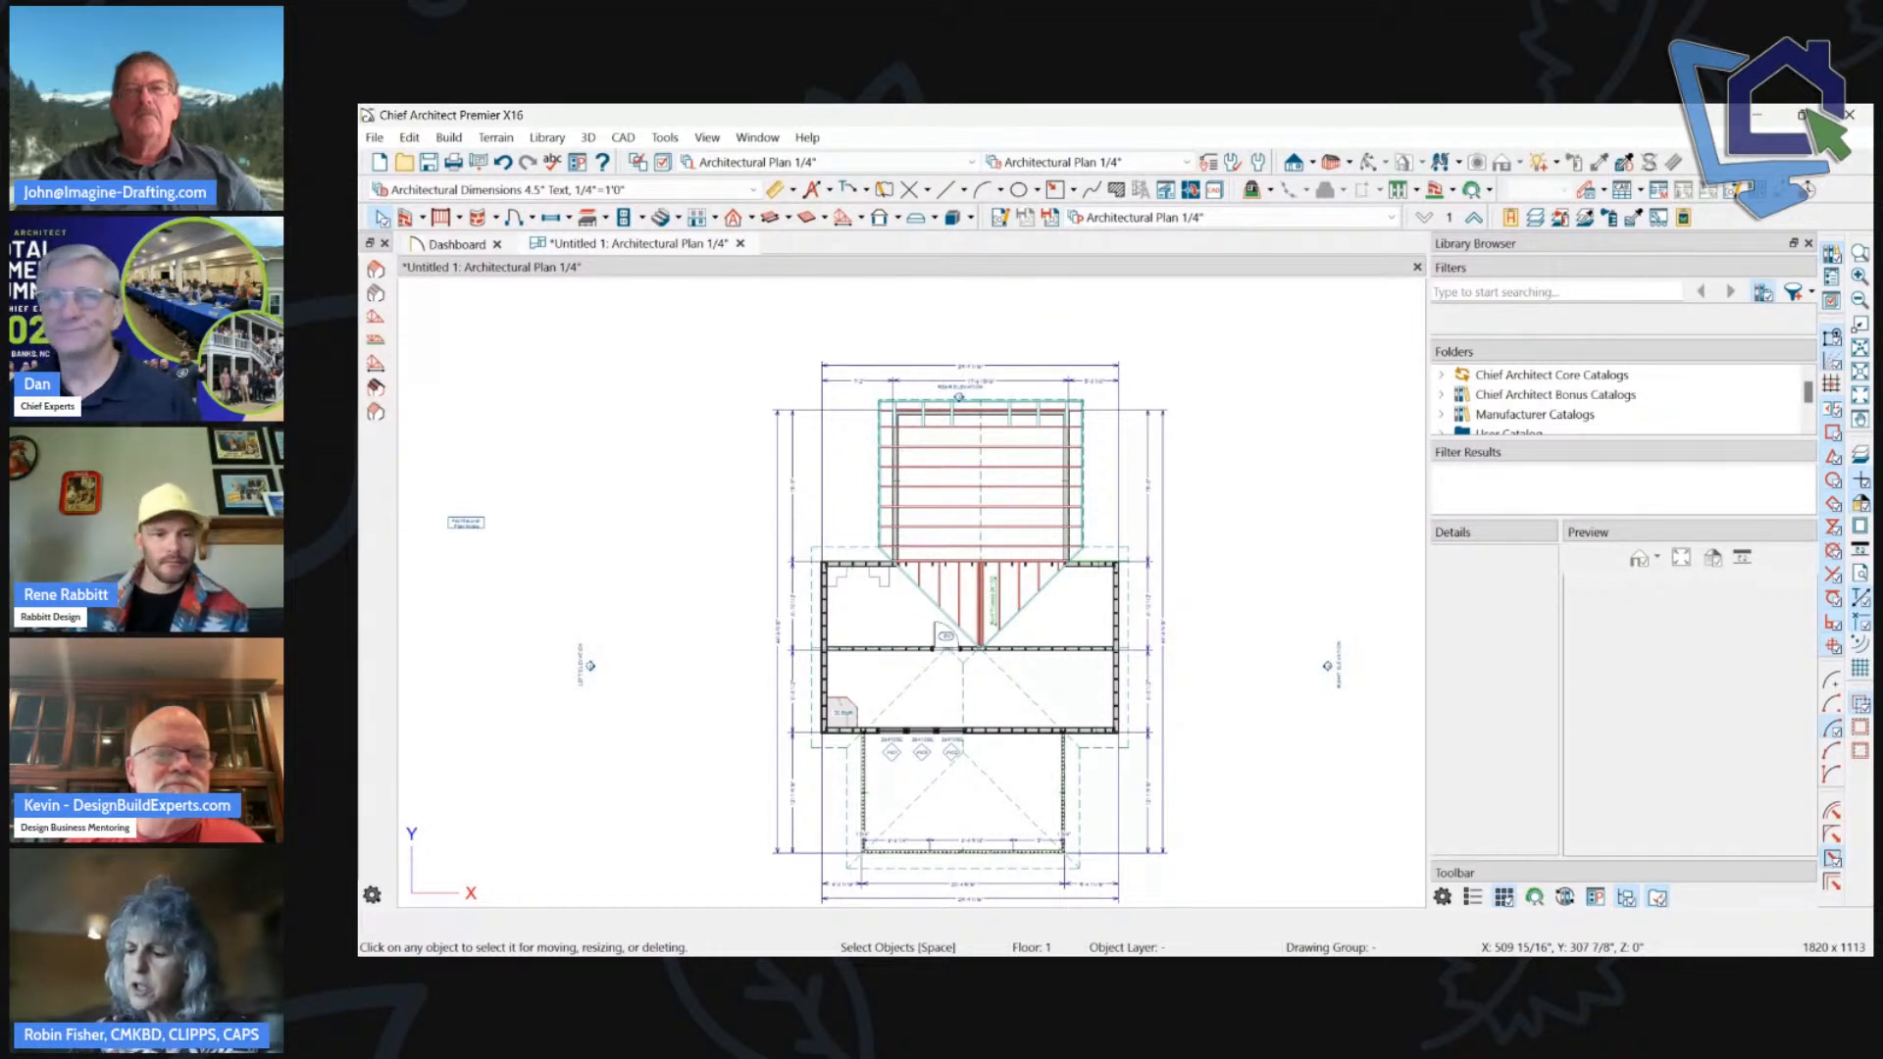
scroll(795, 299, "down", 1)
scroll(930, 417, "down", 2)
scroll(1297, 614, "up", 1)
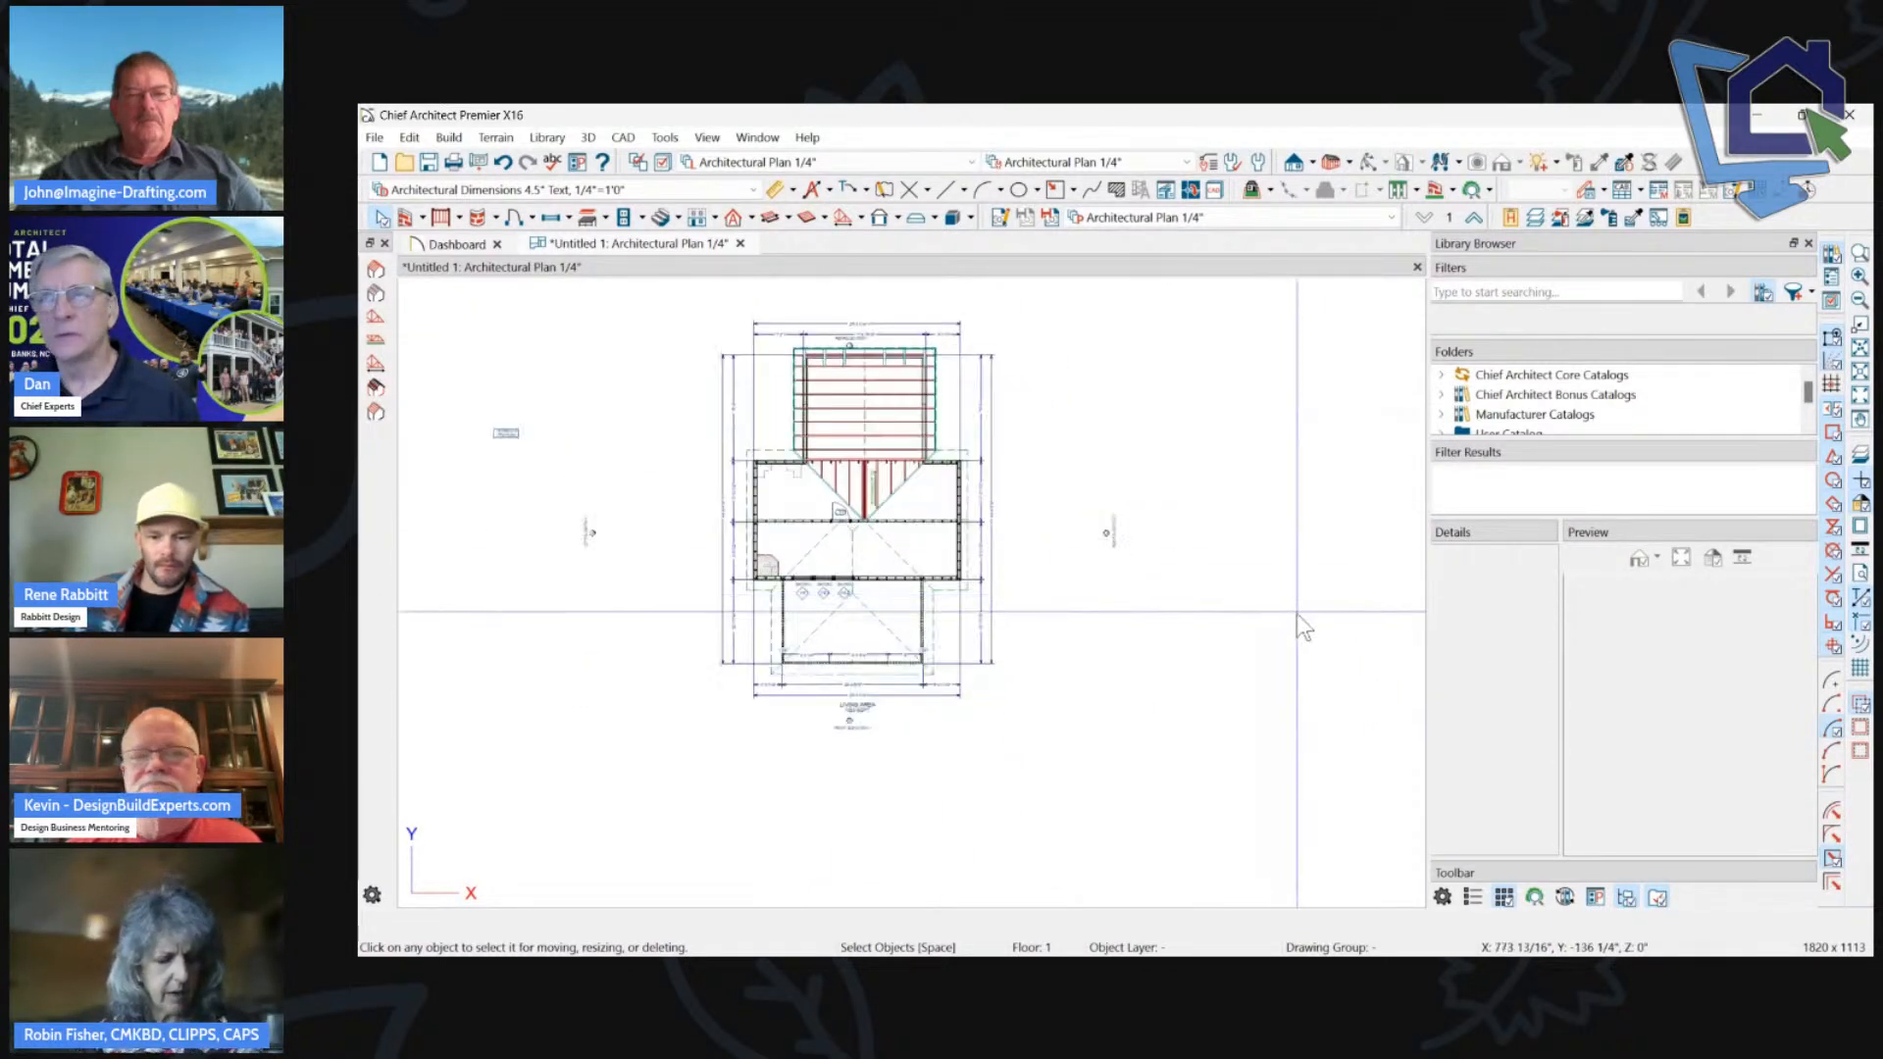
scroll(1292, 573, "up", 1)
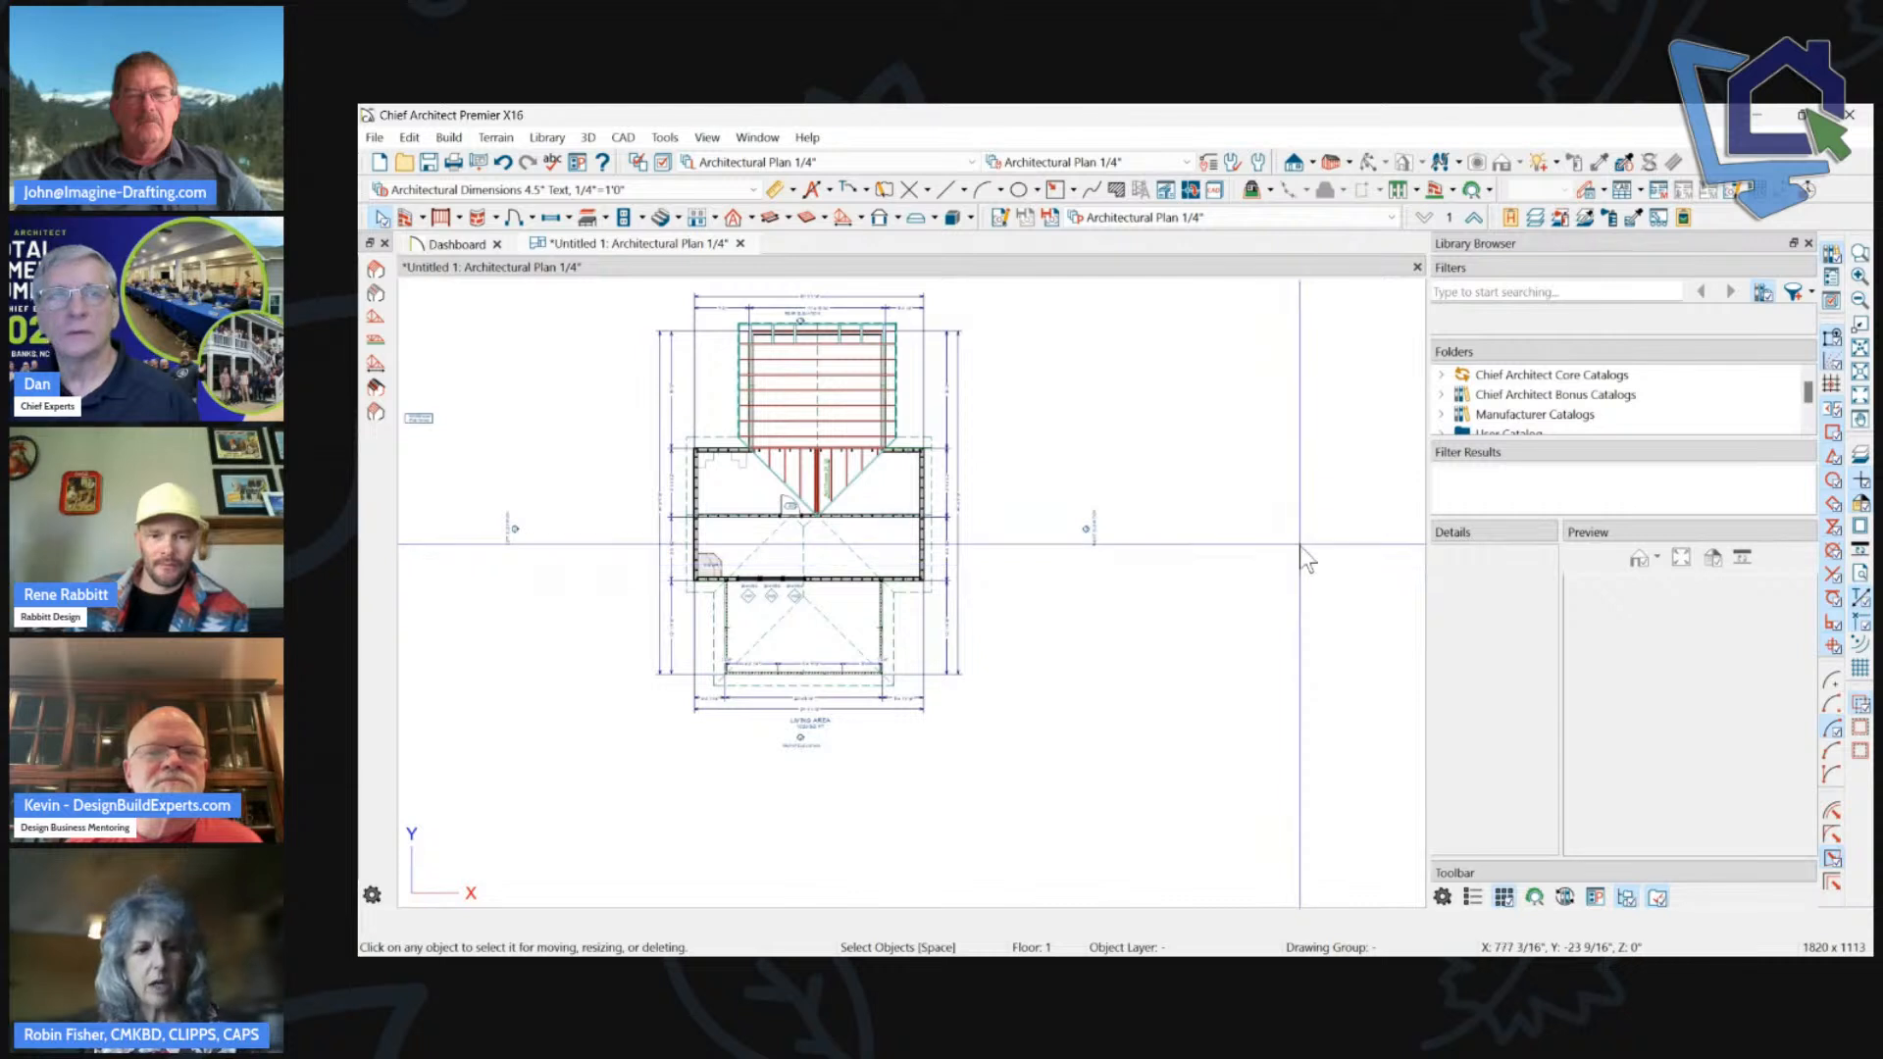
scroll(1299, 546, "down", 1)
scroll(745, 384, "up", 1)
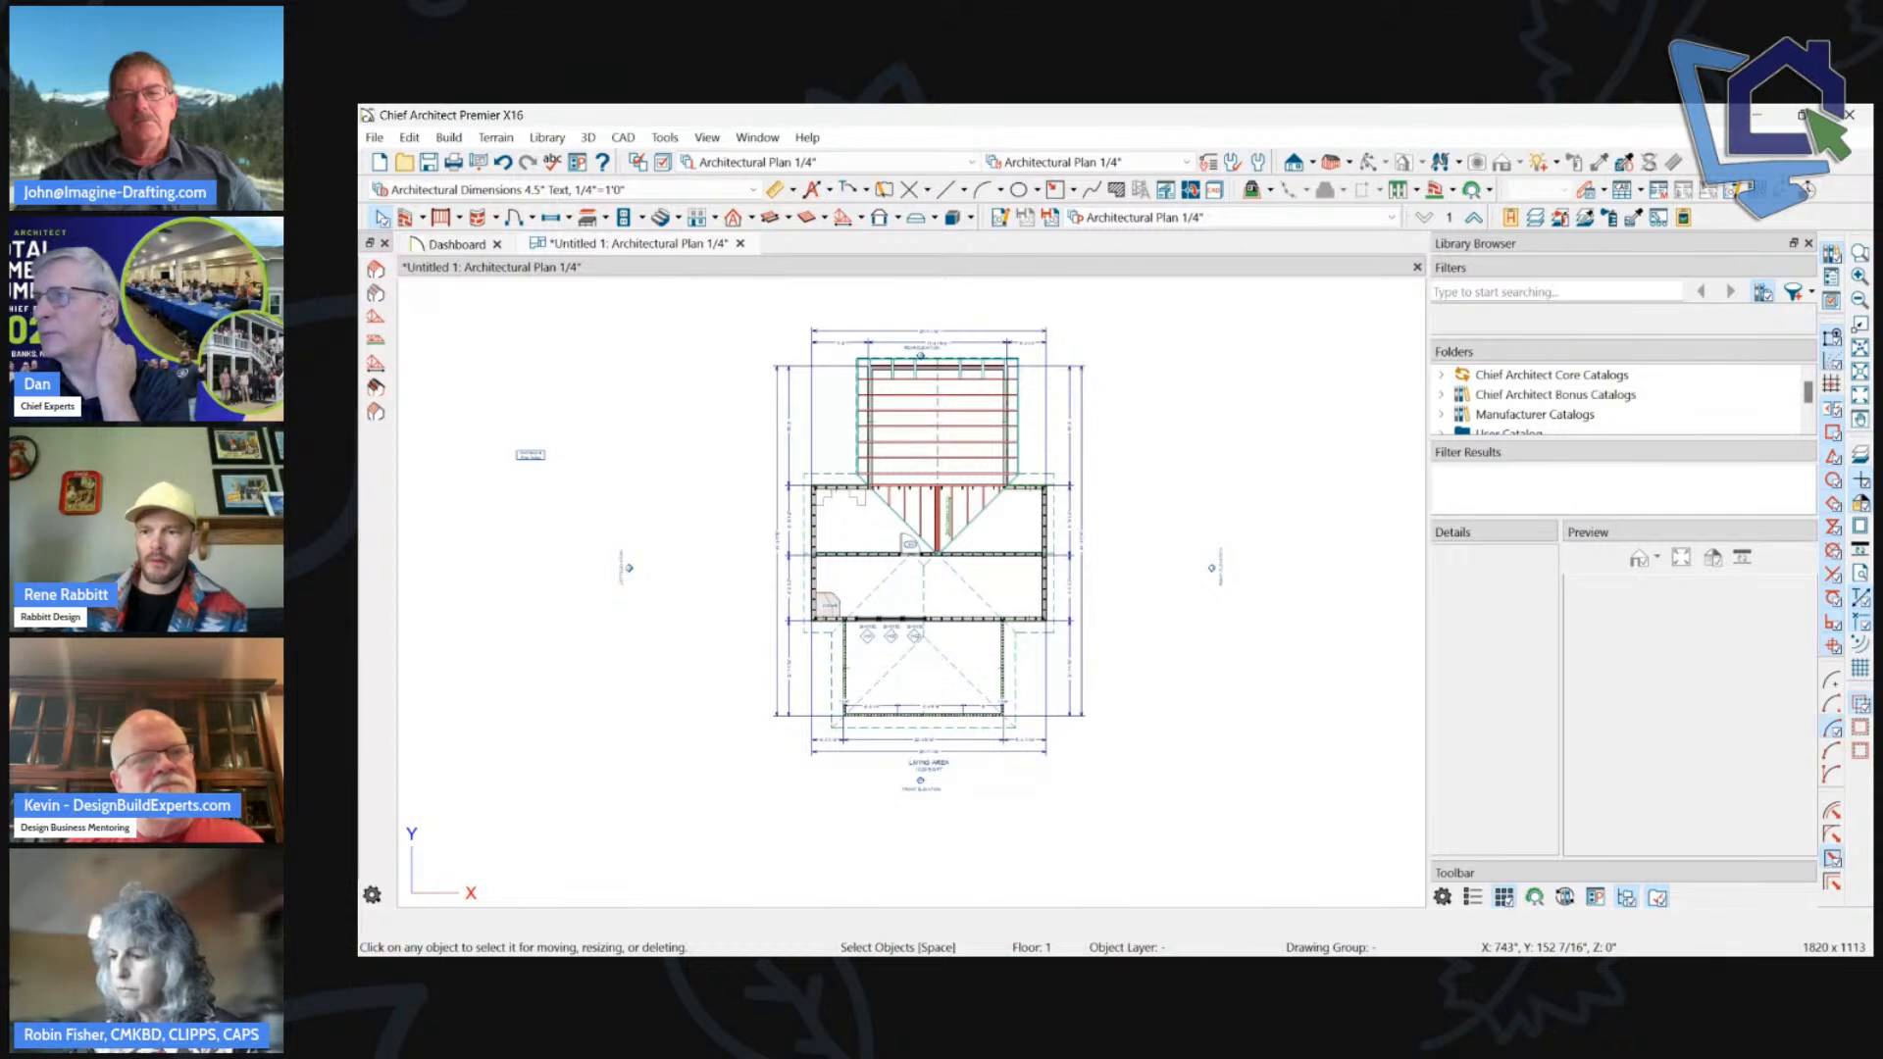
scroll(1073, 496, "down", 1)
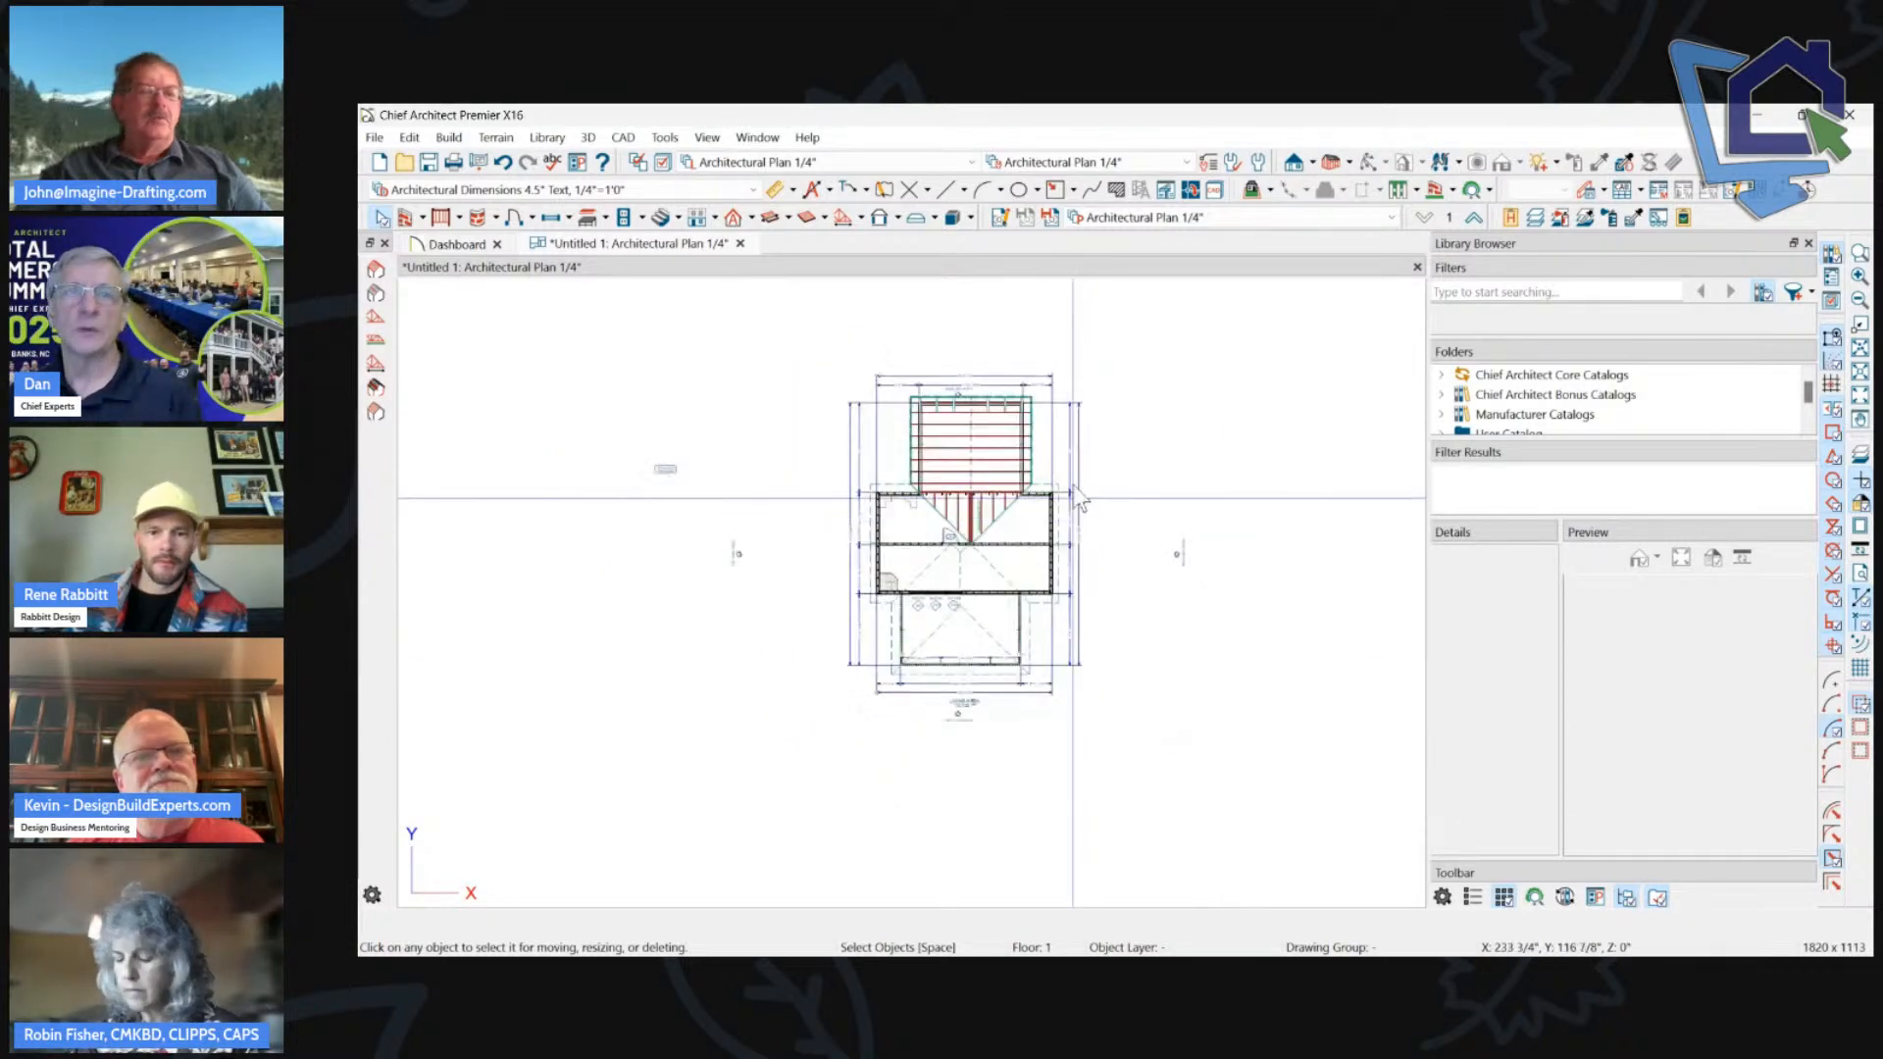
scroll(883, 738, "up", 3)
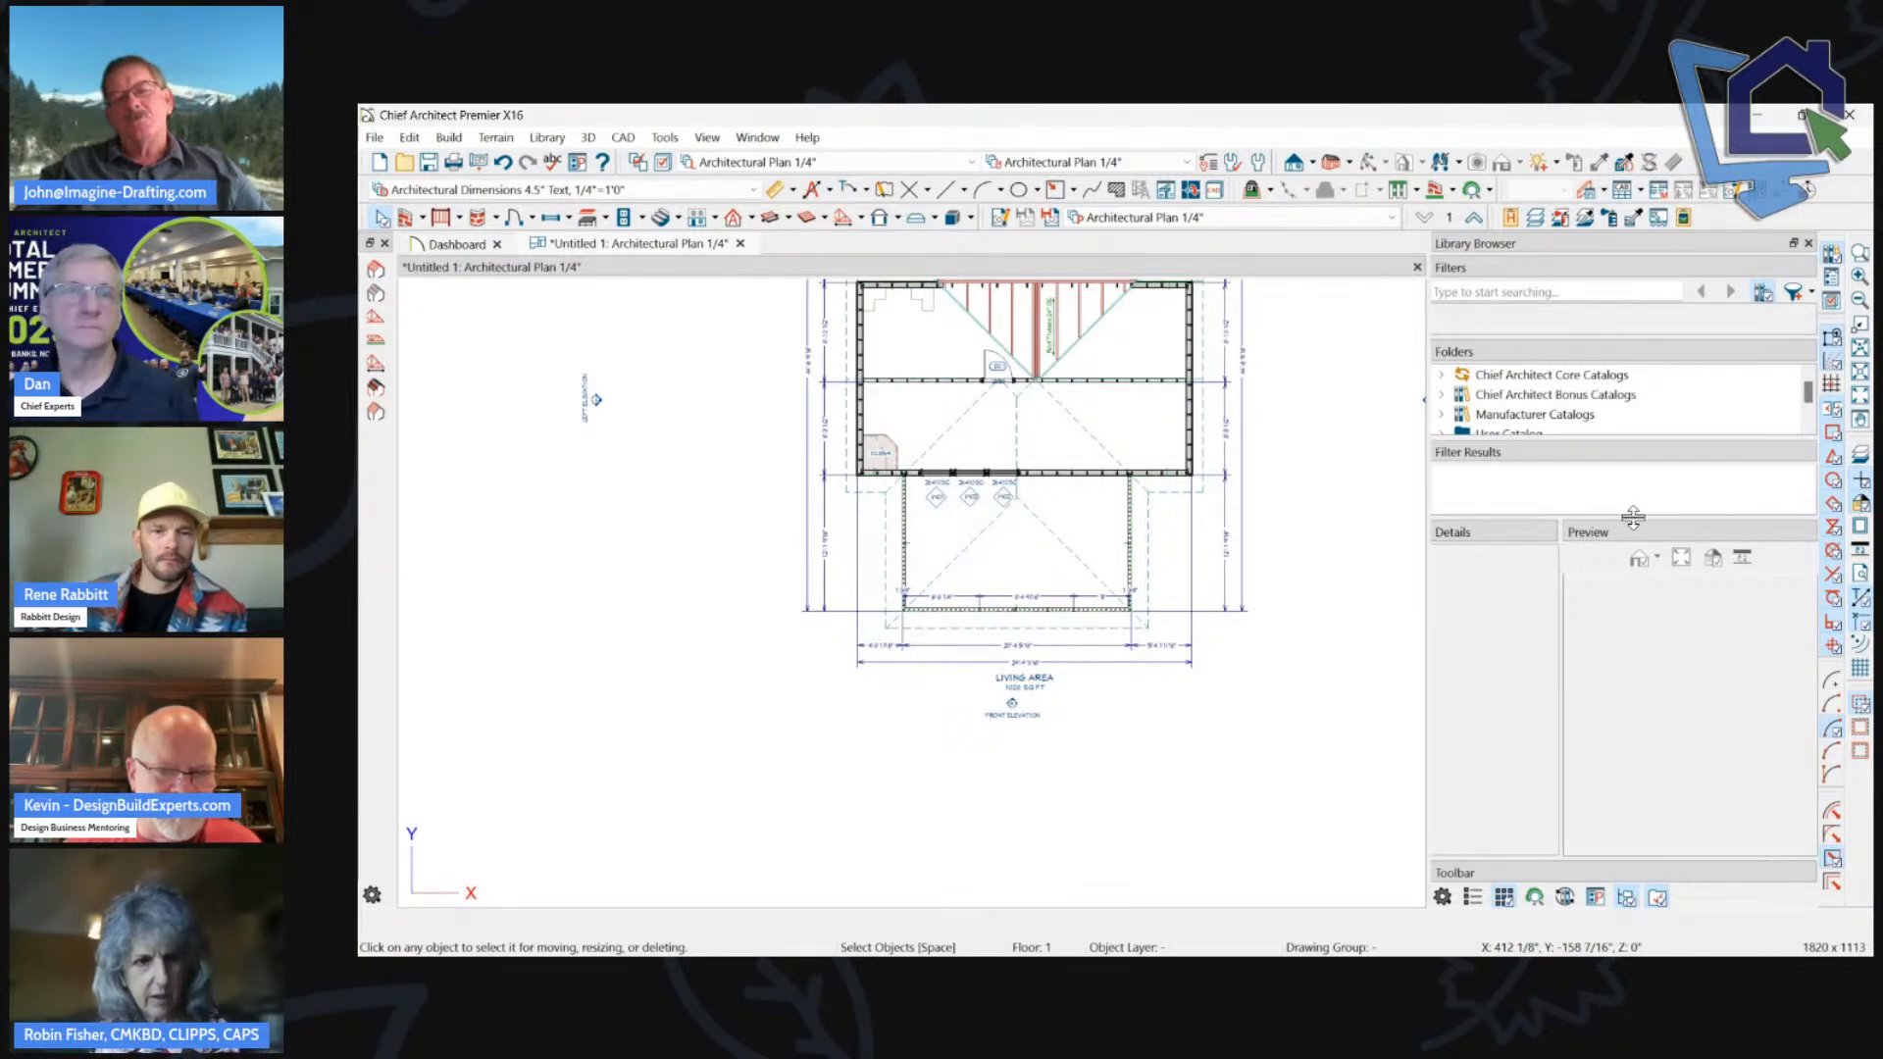
Change the room type of the unspecified room at the front of the building to Deck.
scroll(677, 606, "down", 2)
scroll(924, 417, "up", 2)
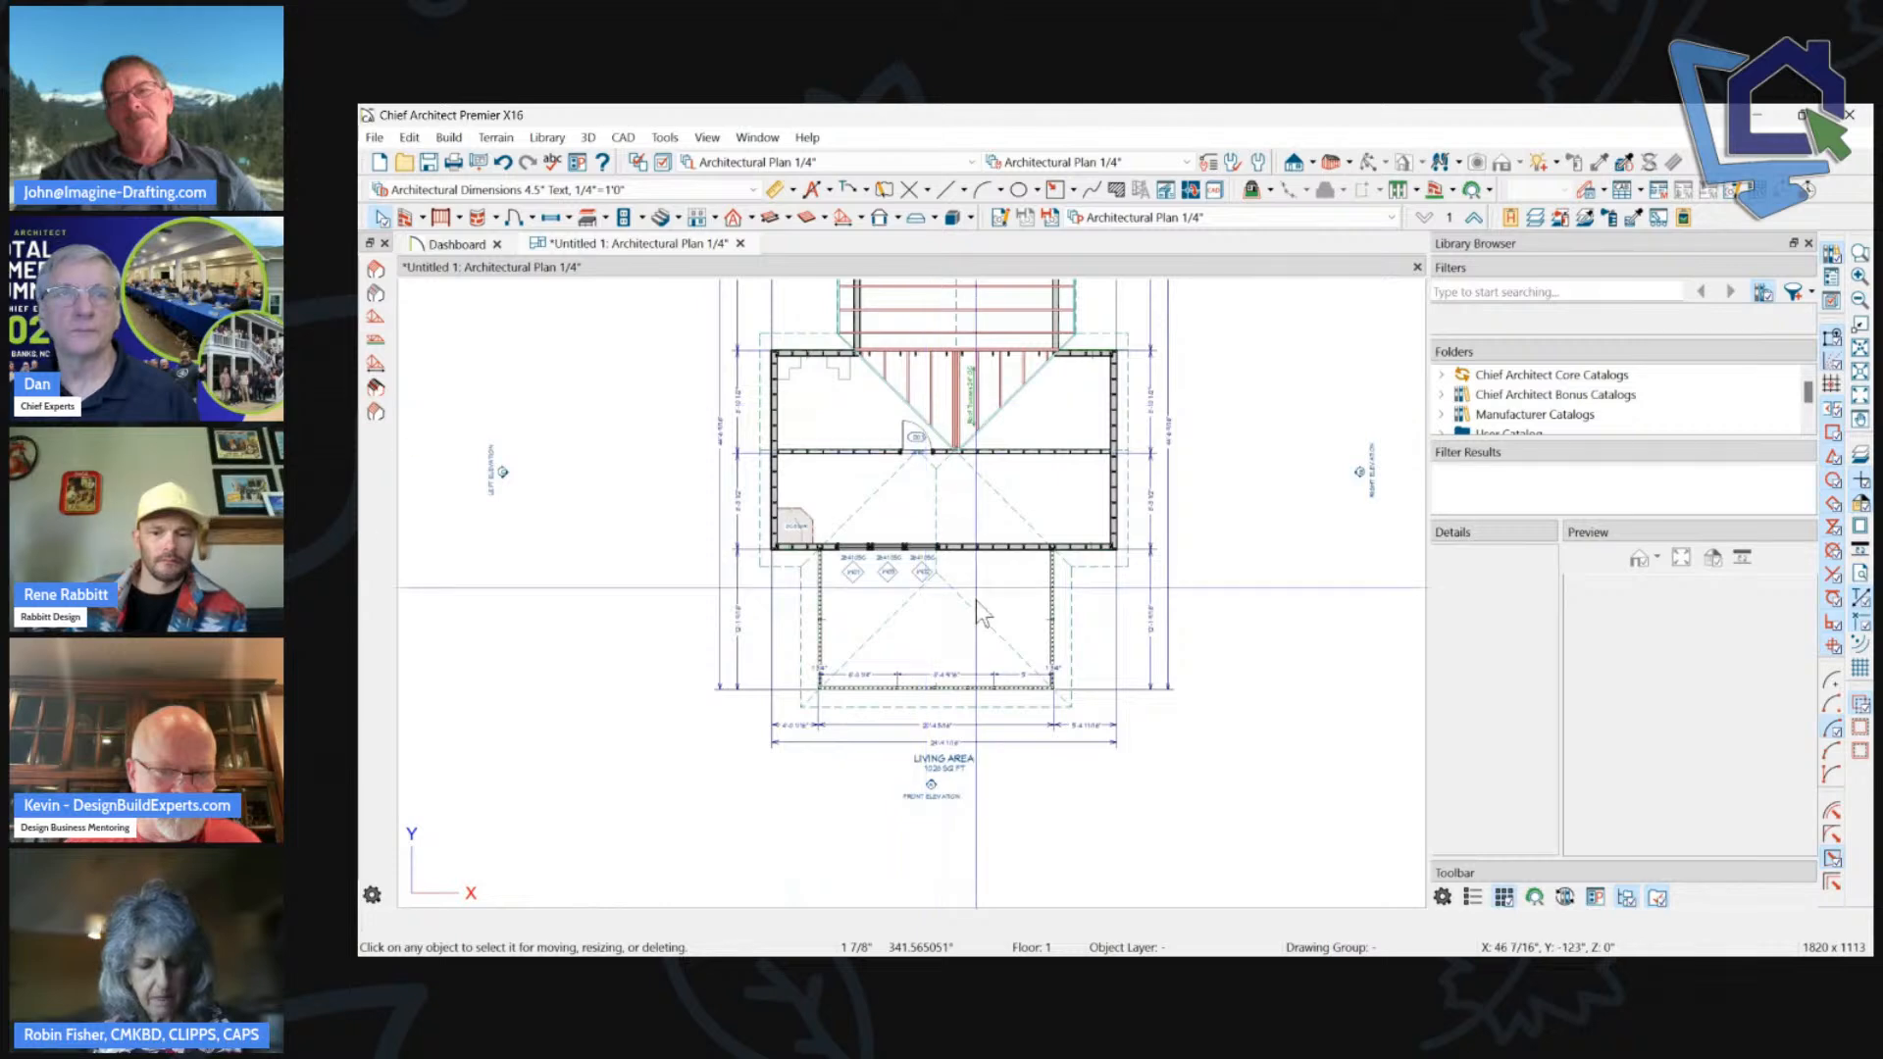
scroll(964, 720, "up", 2)
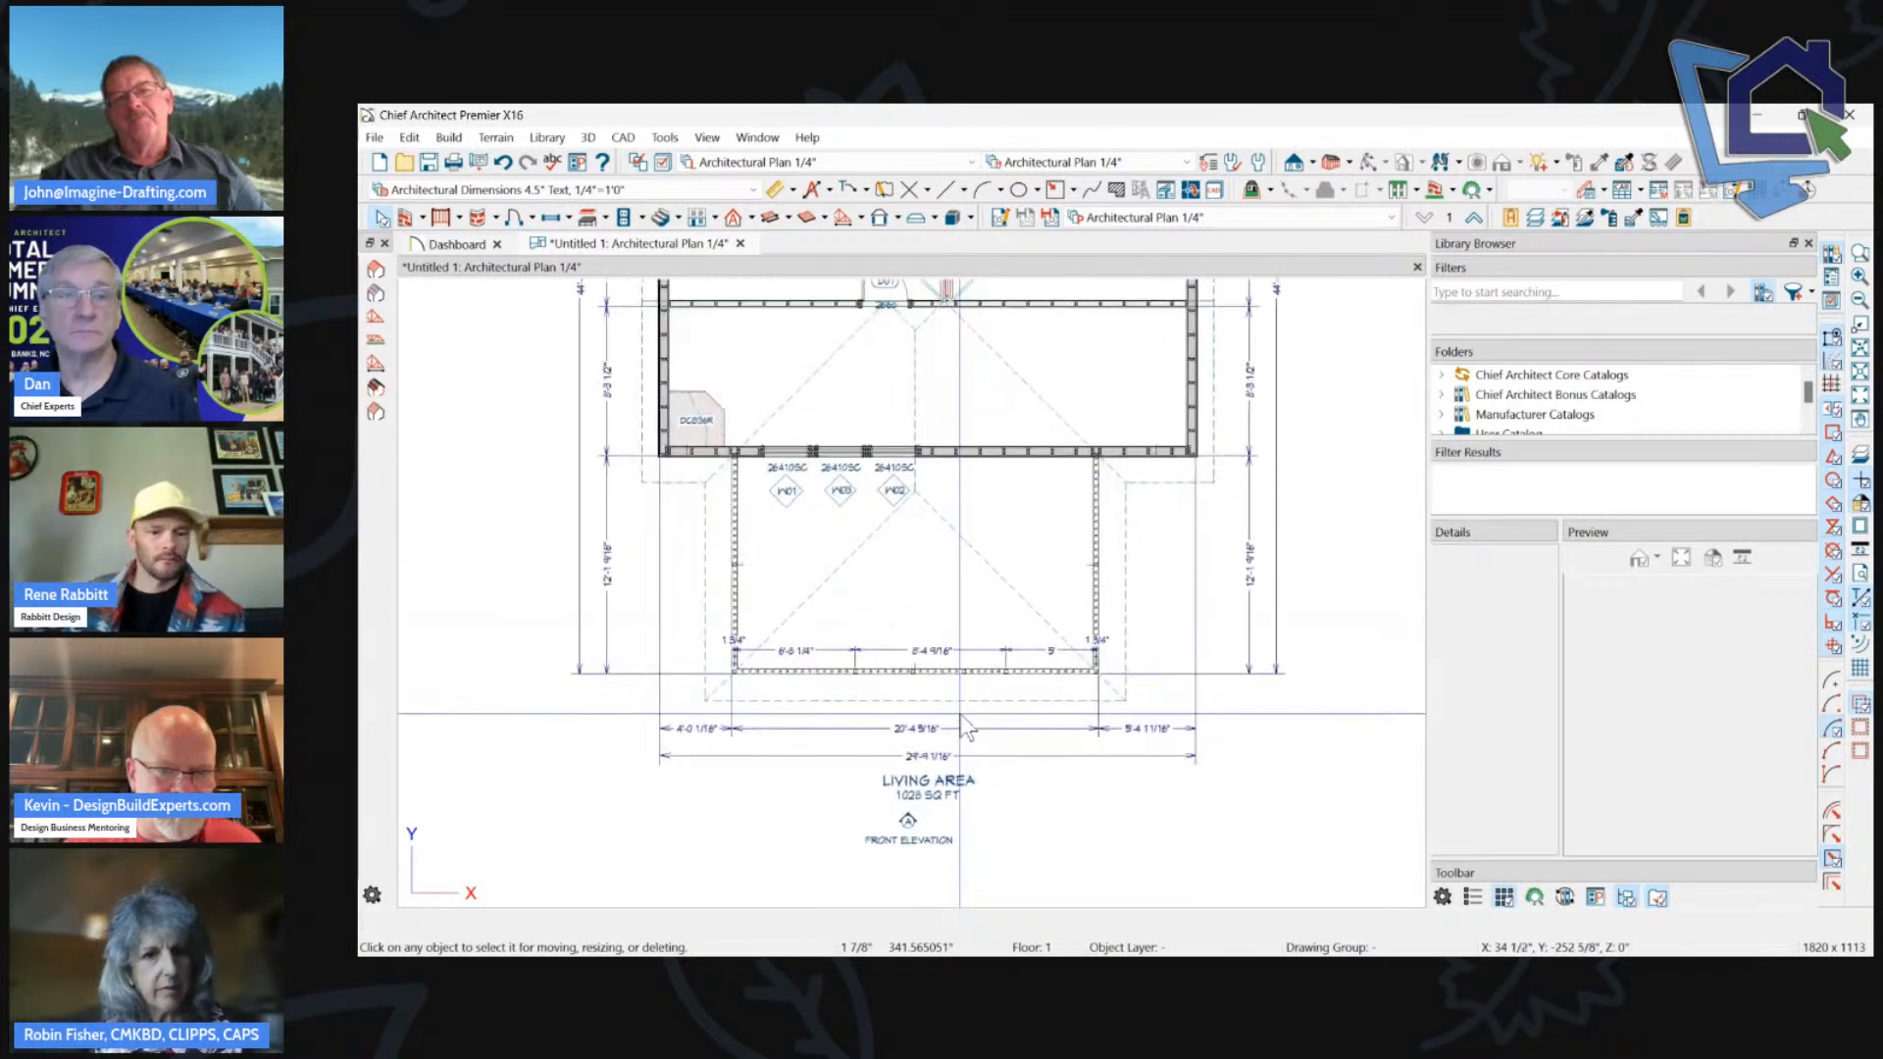
double_click(940, 584)
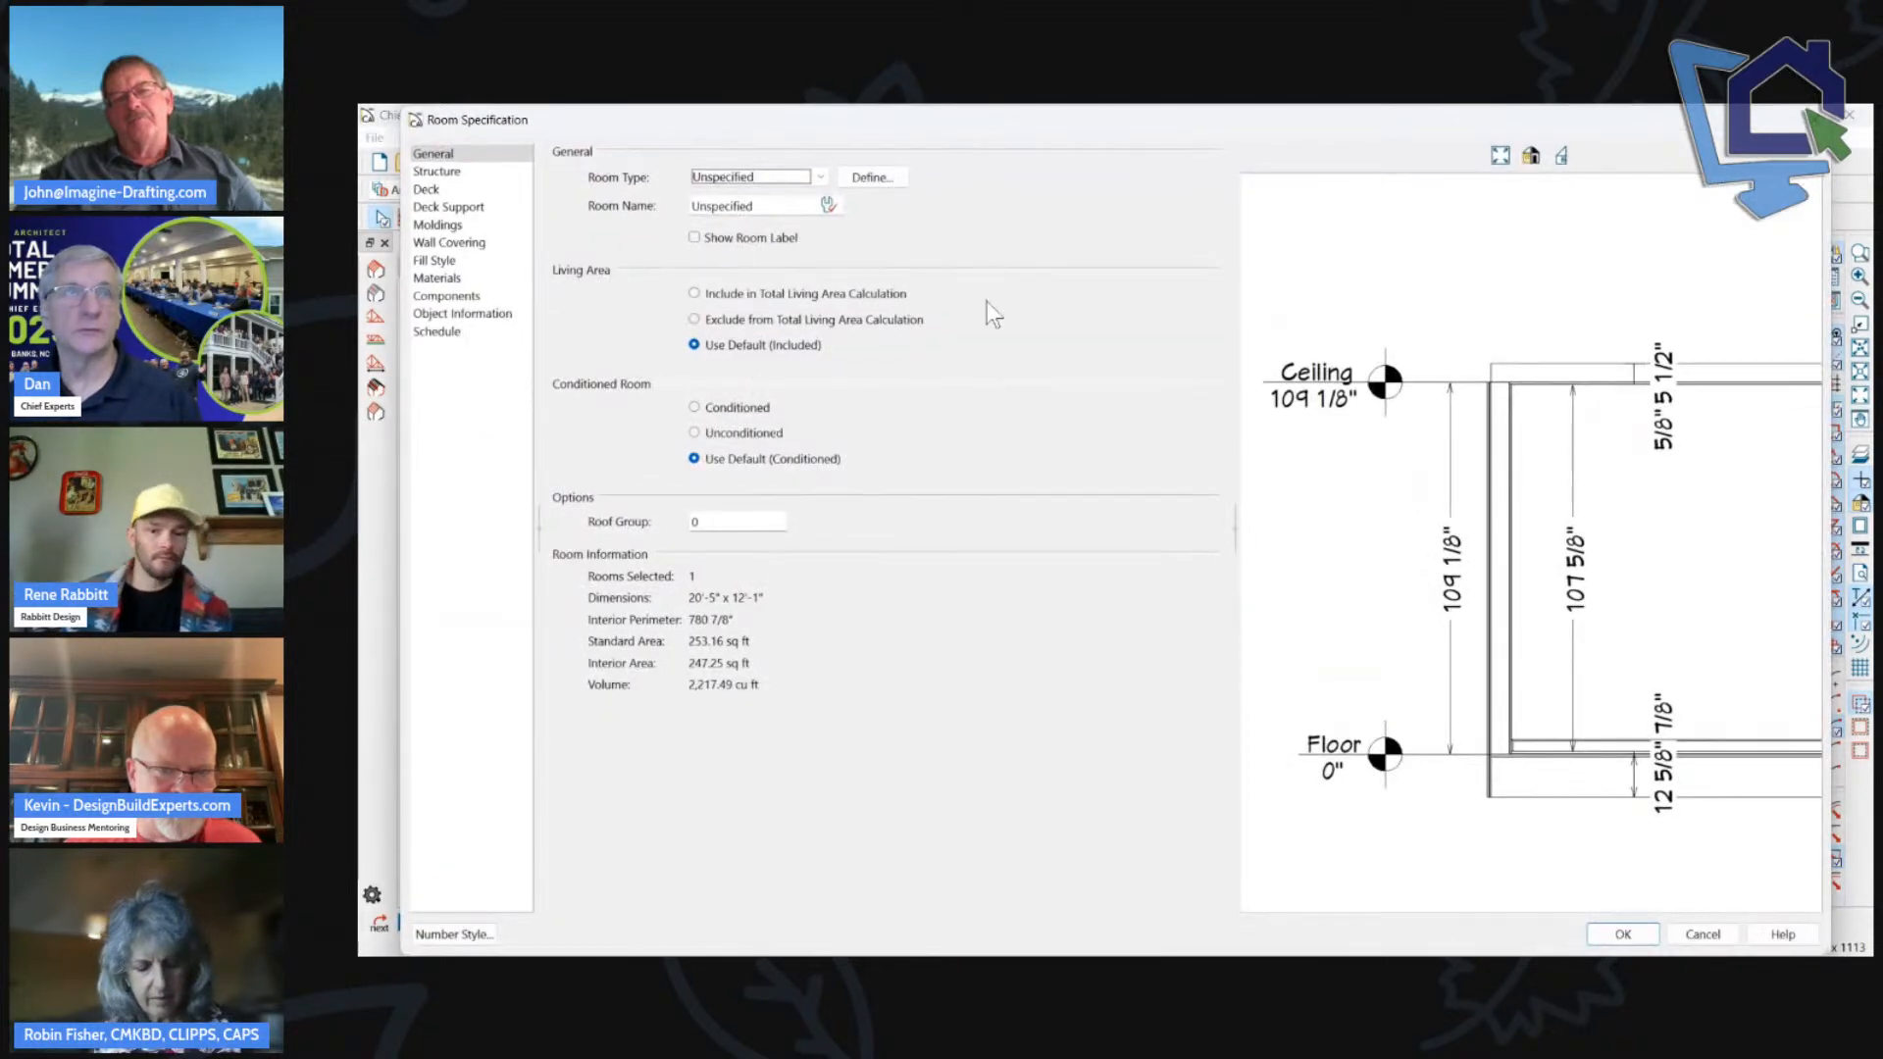
left_click(804, 179)
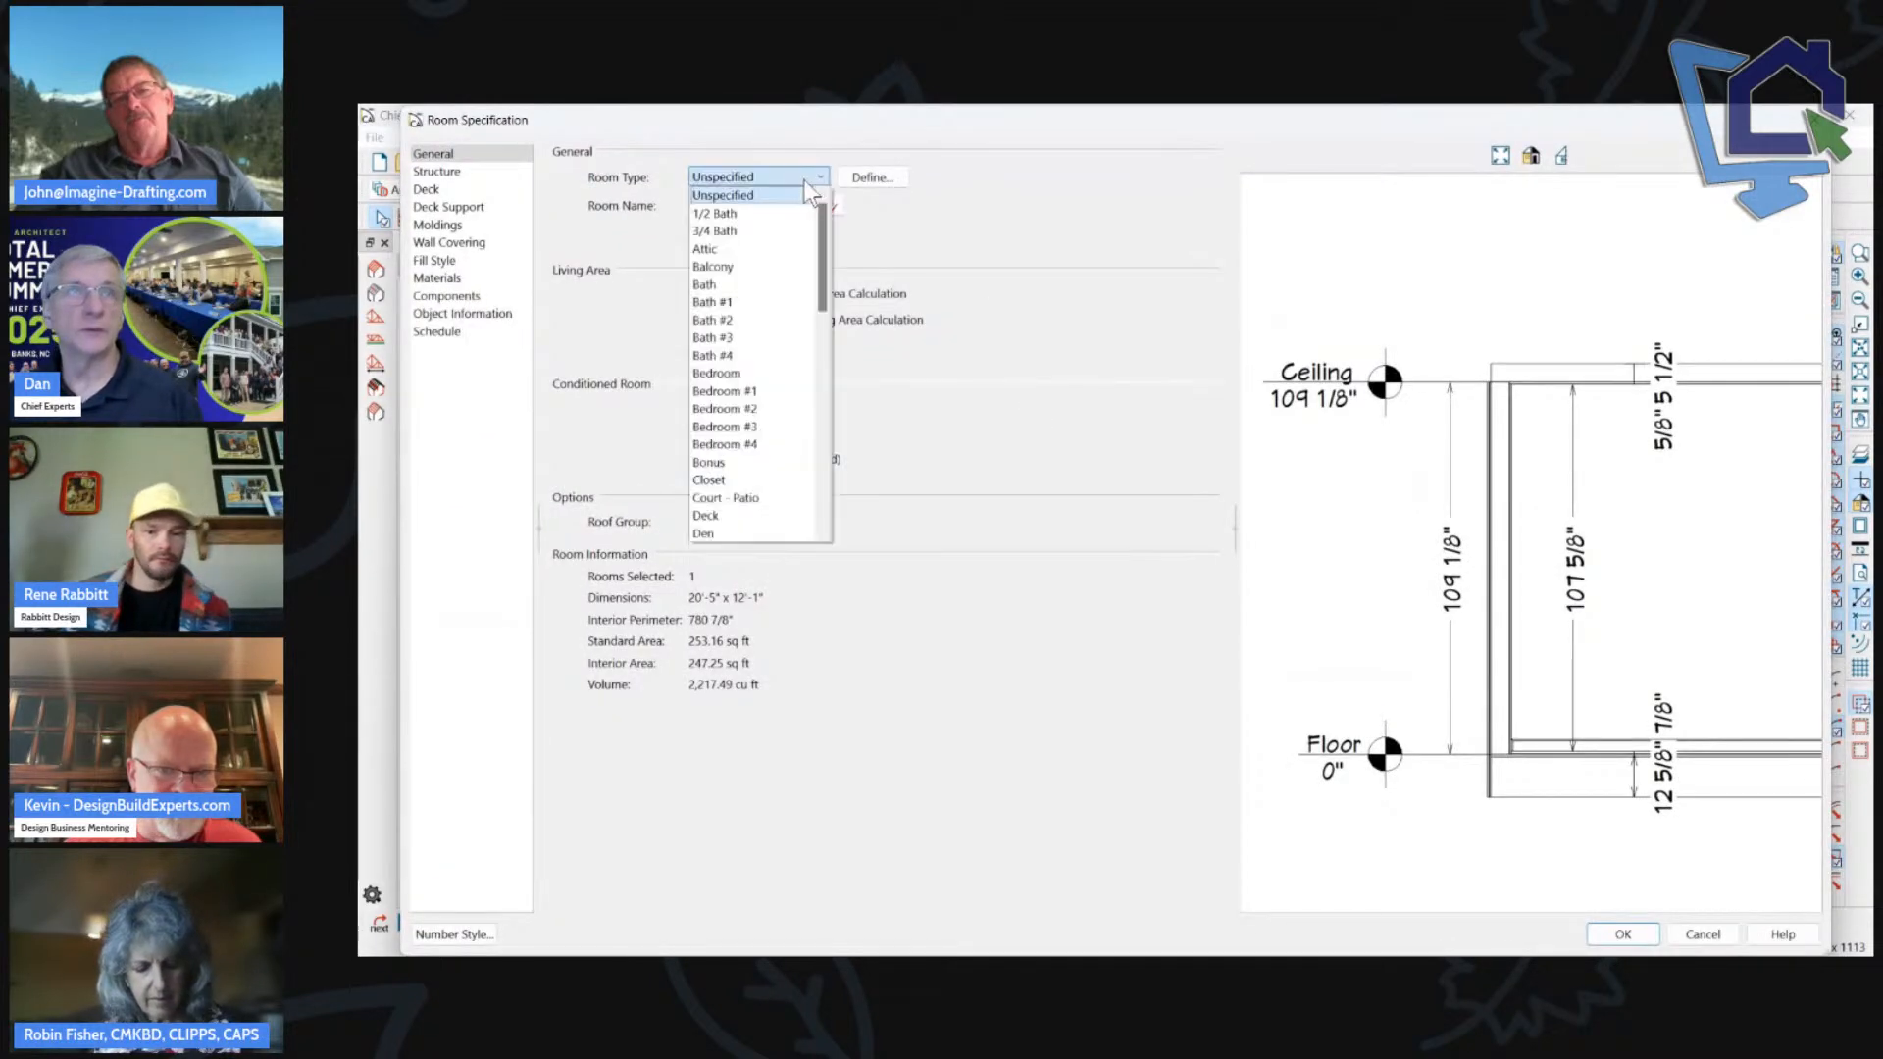
scroll(721, 529, "down", 5)
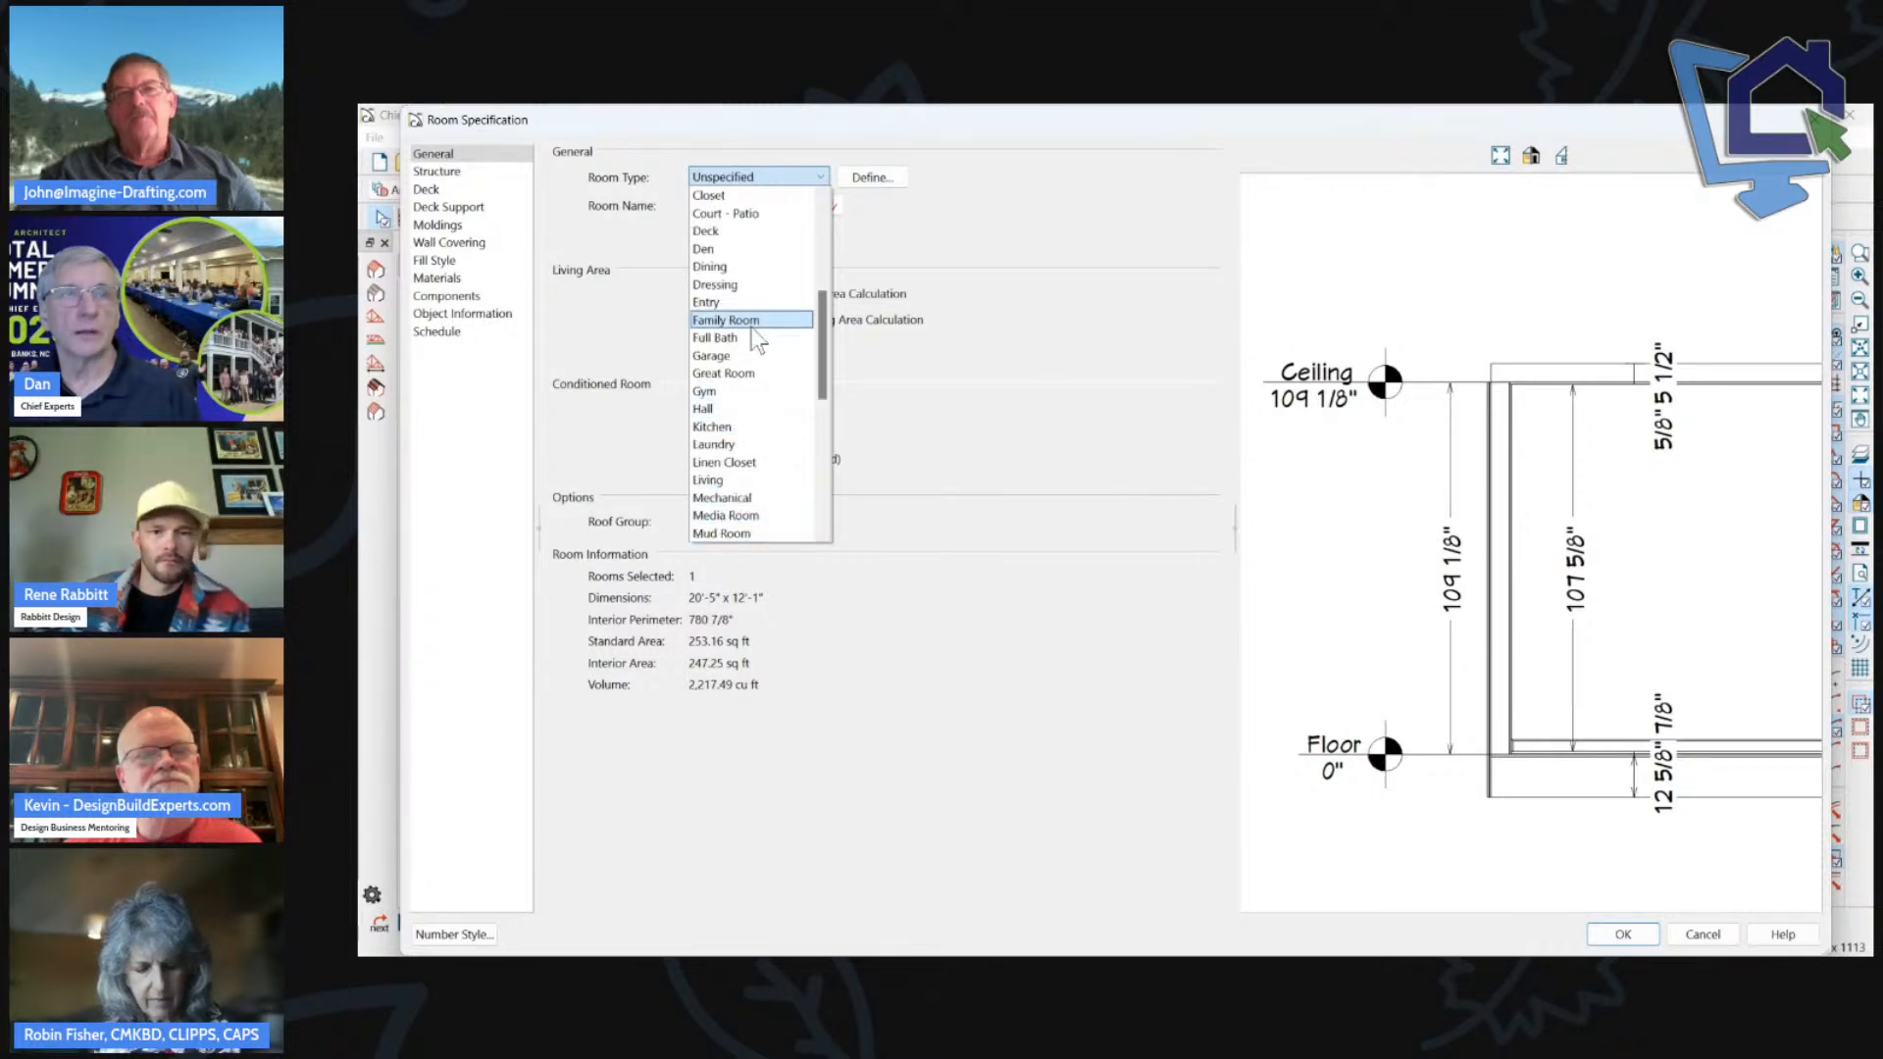
left_click(753, 232)
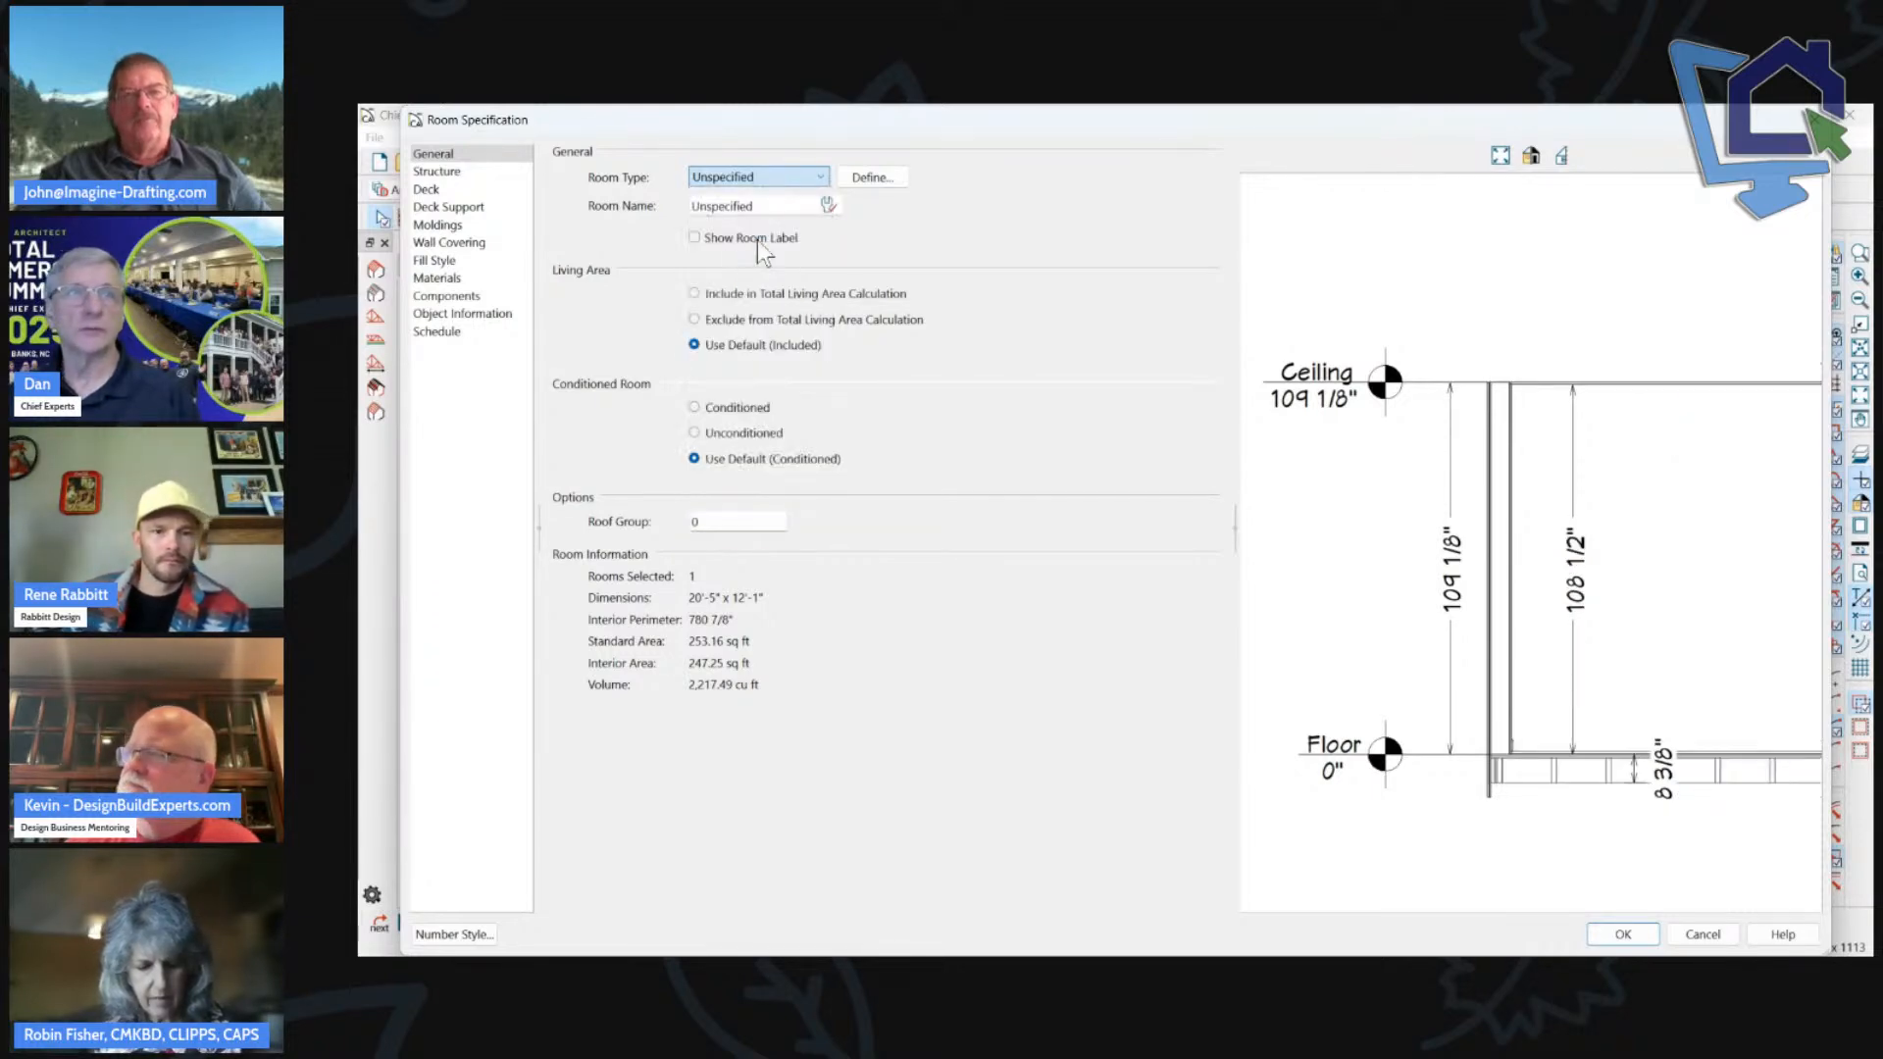
left_click(1613, 937)
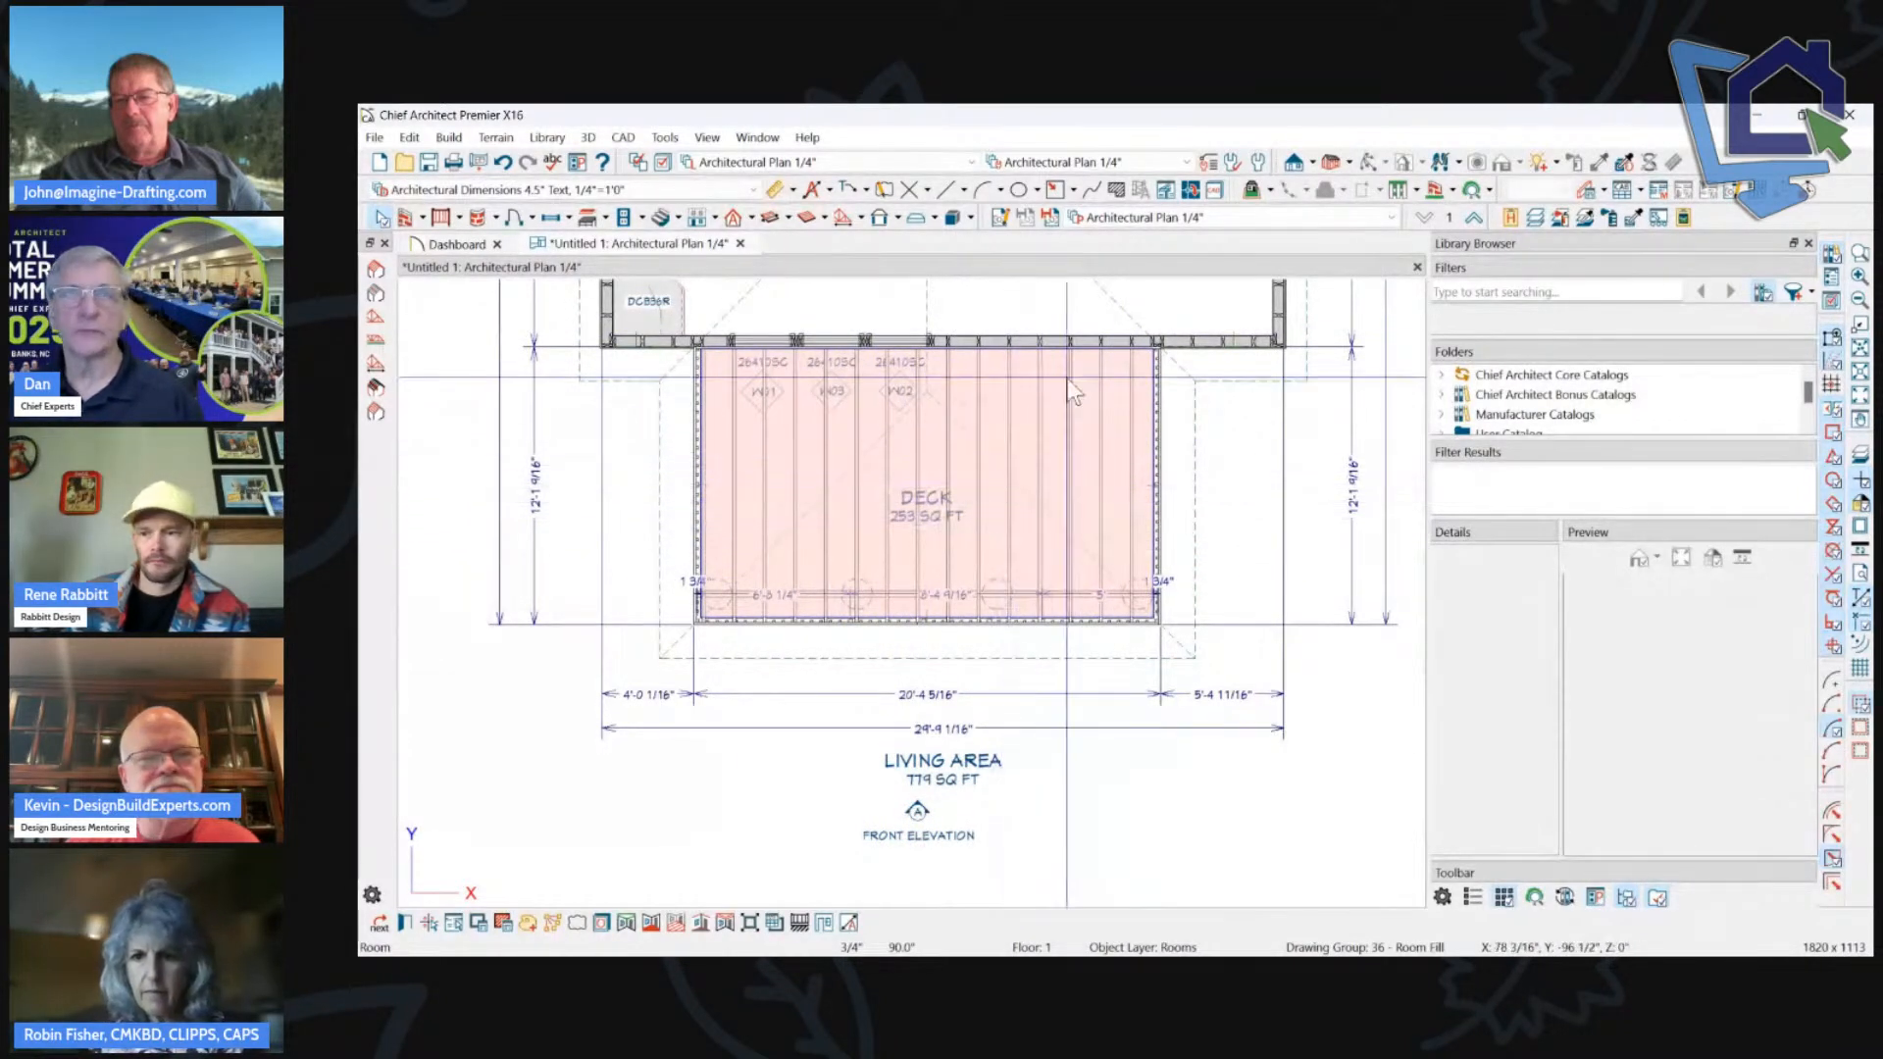
left_click(557, 428)
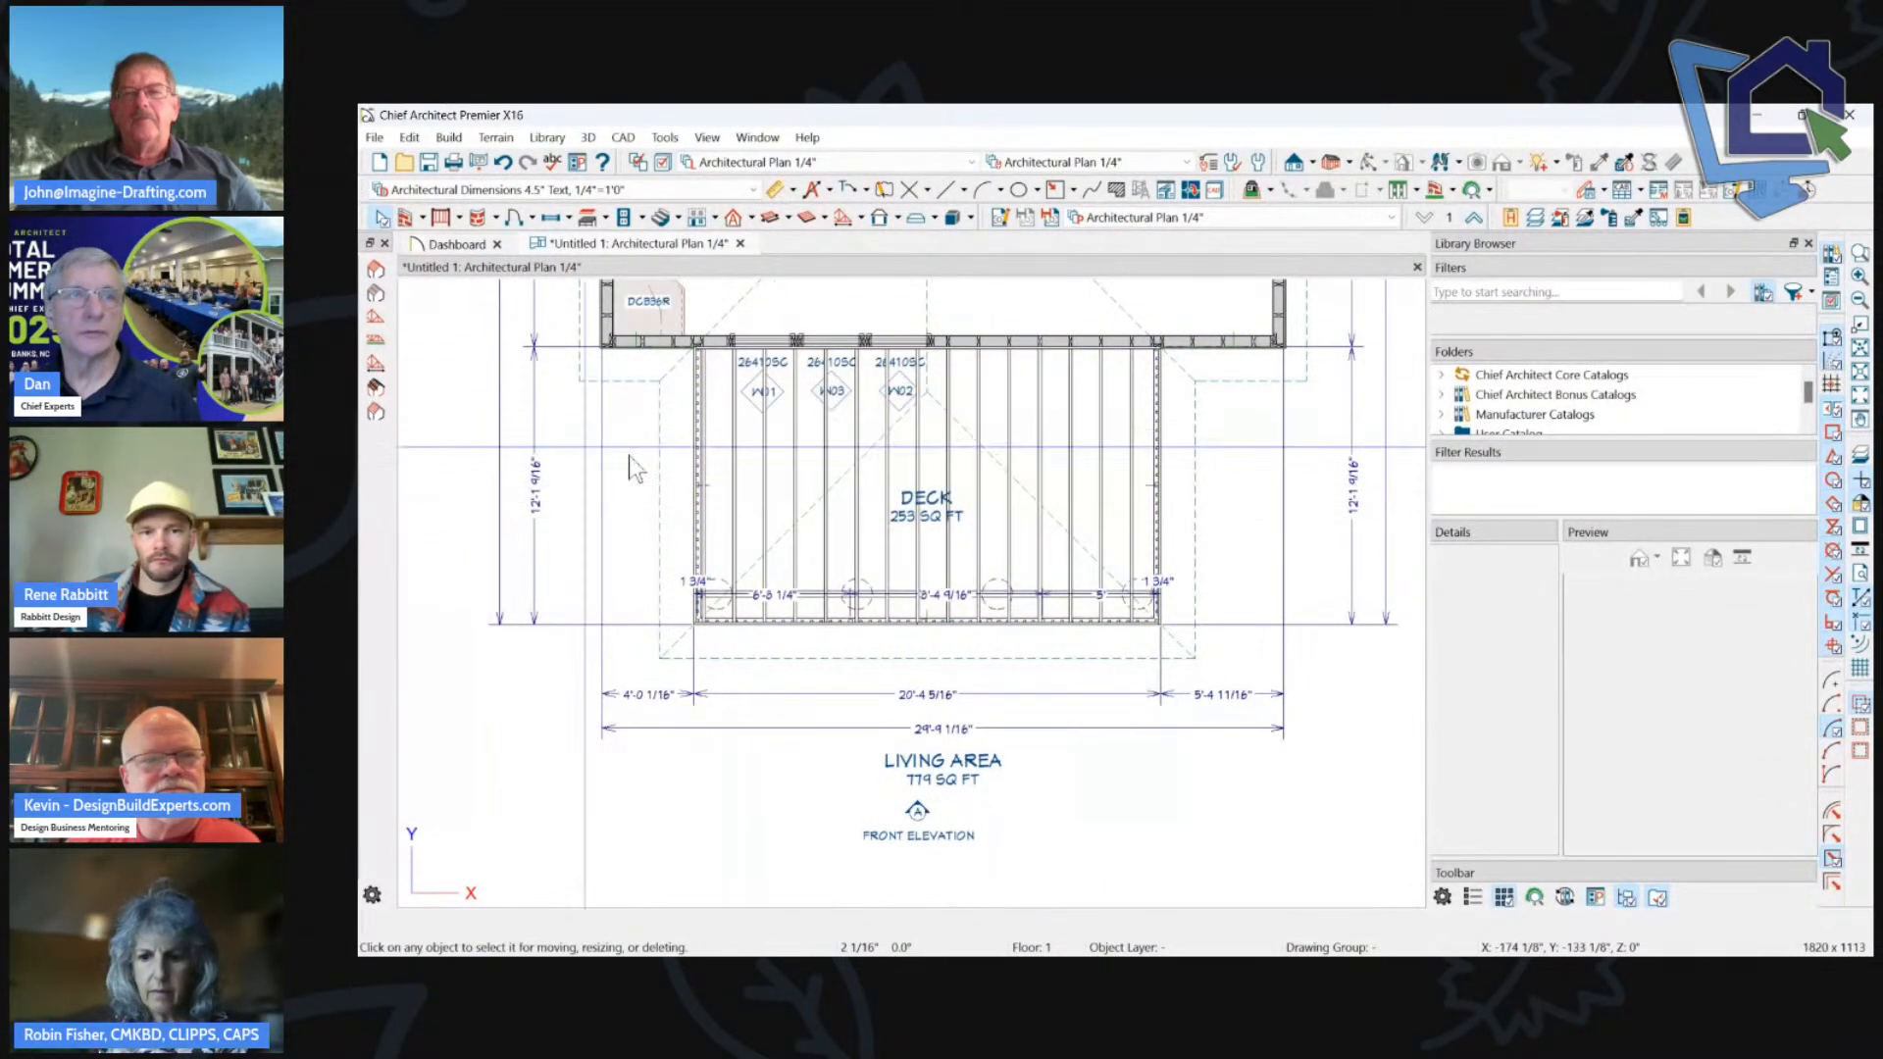
Build a foundation for the plan as Walls with Footings with the default settings, and look at the deck framing on the foundation level.
left_click(795, 480)
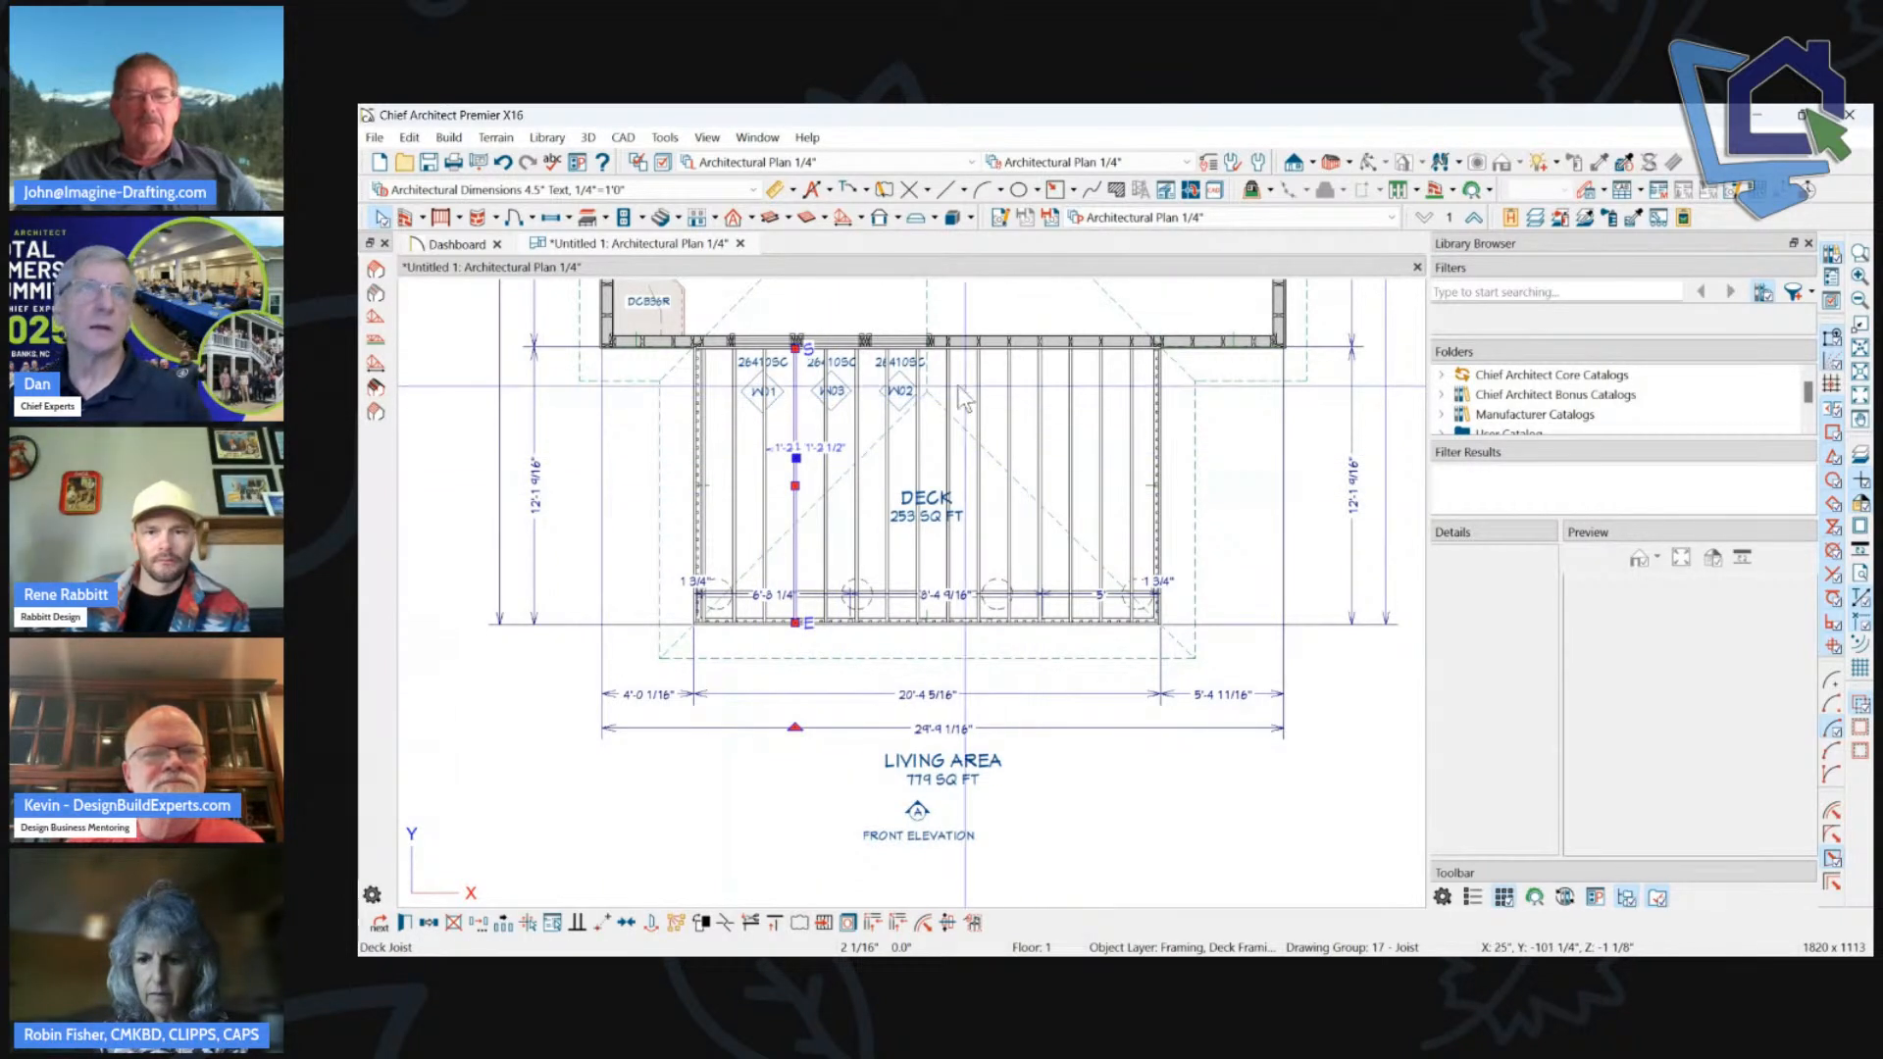
left_click(716, 217)
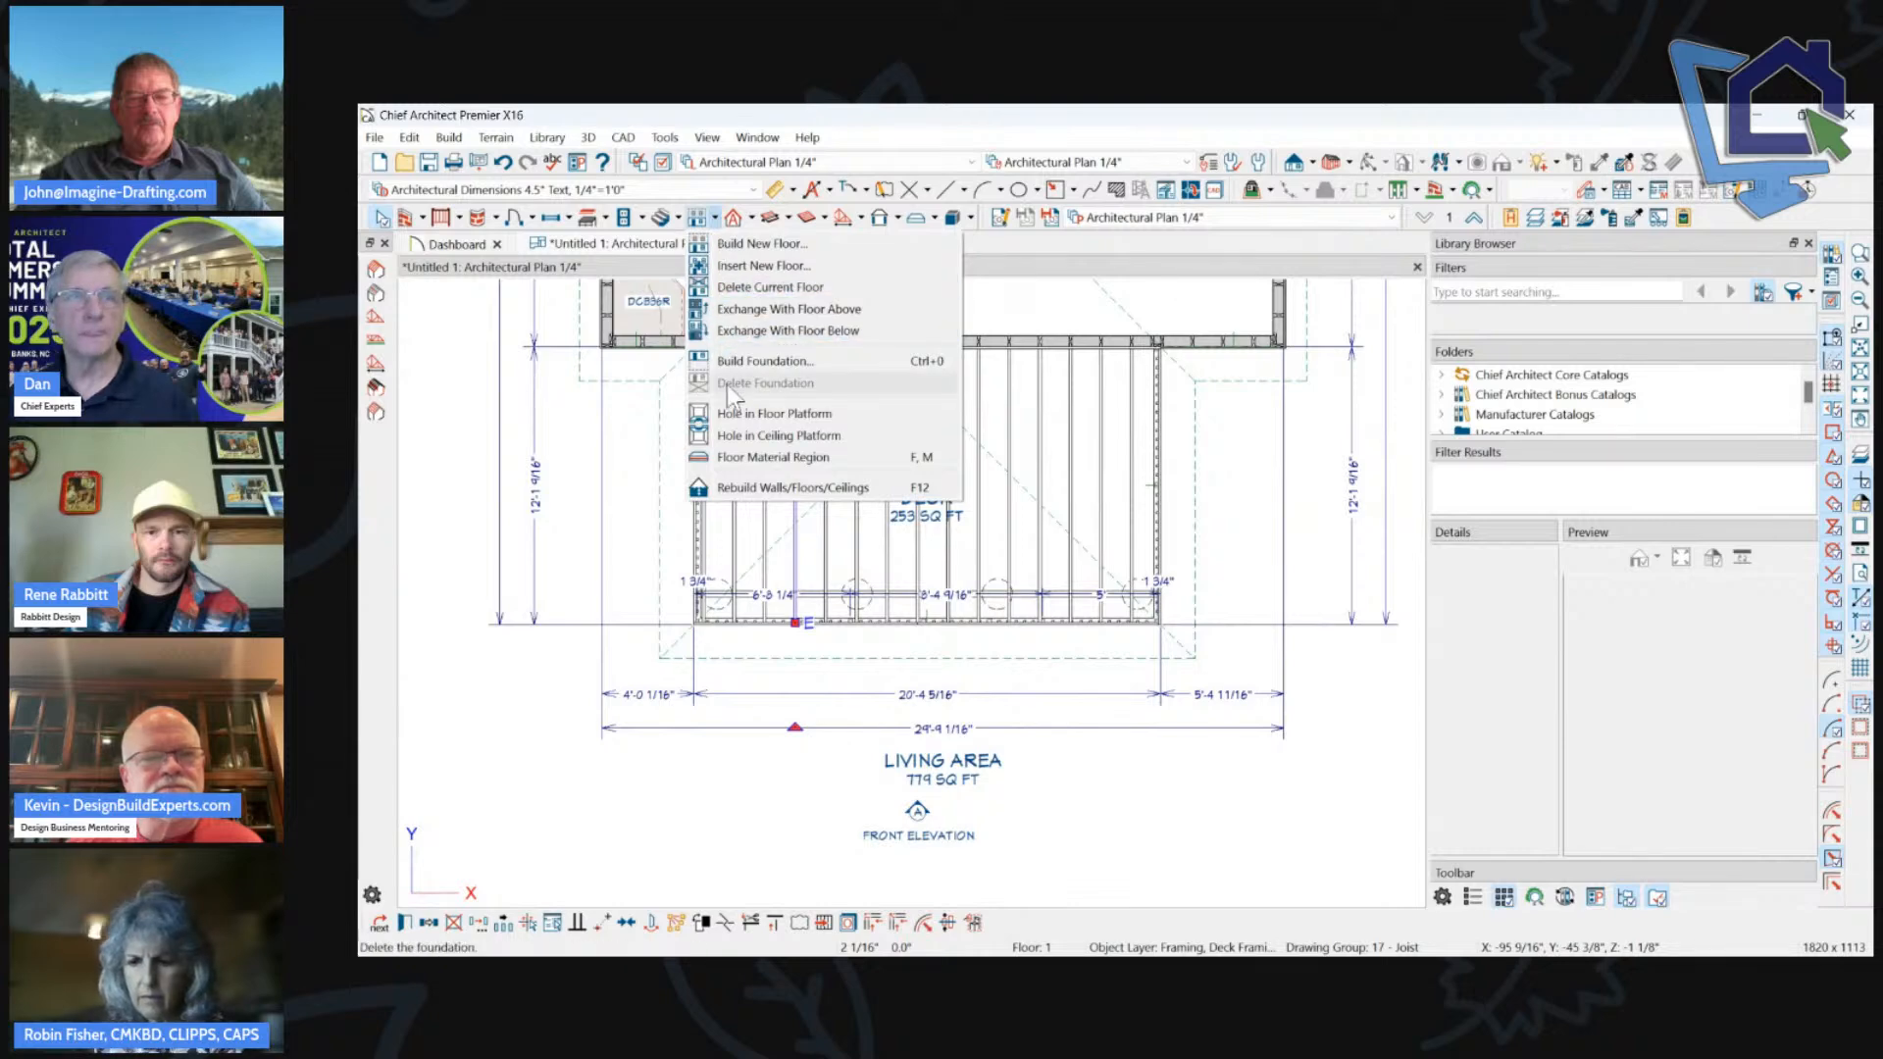
left_click(765, 362)
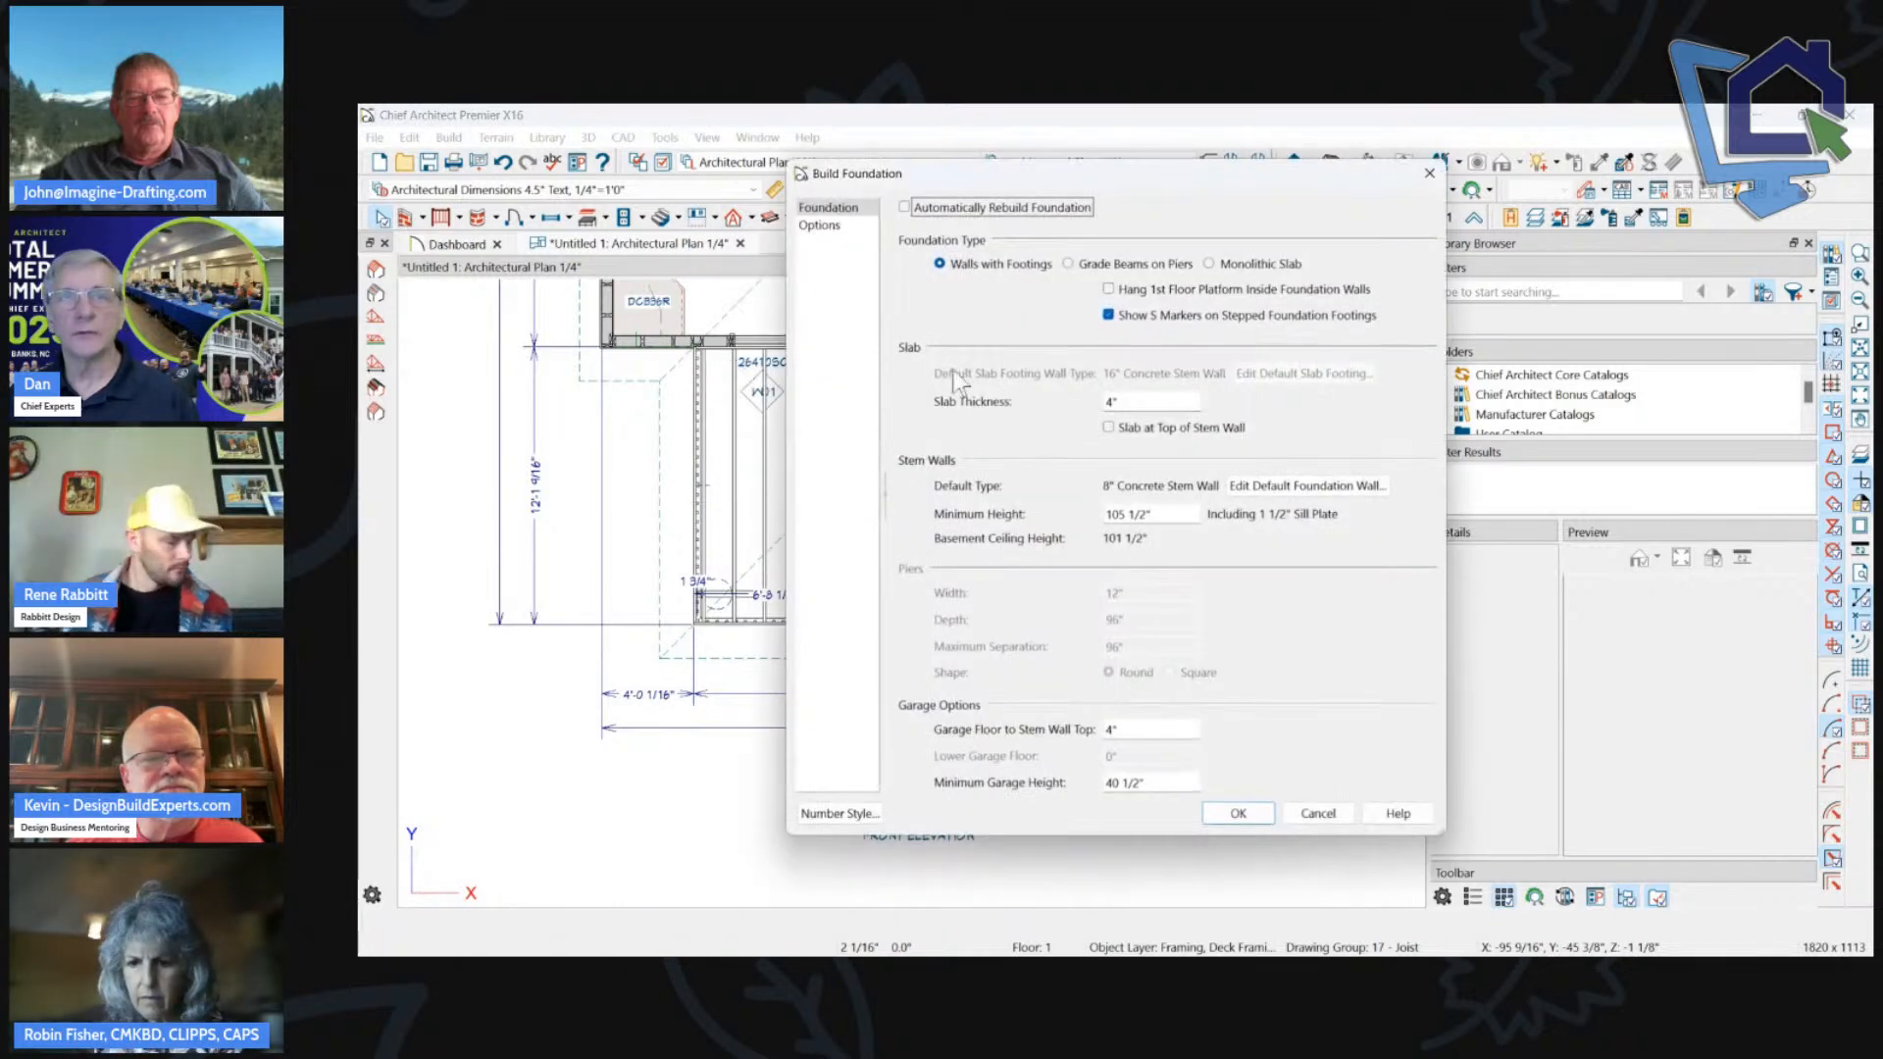
left_click(1239, 814)
left_click(1074, 565)
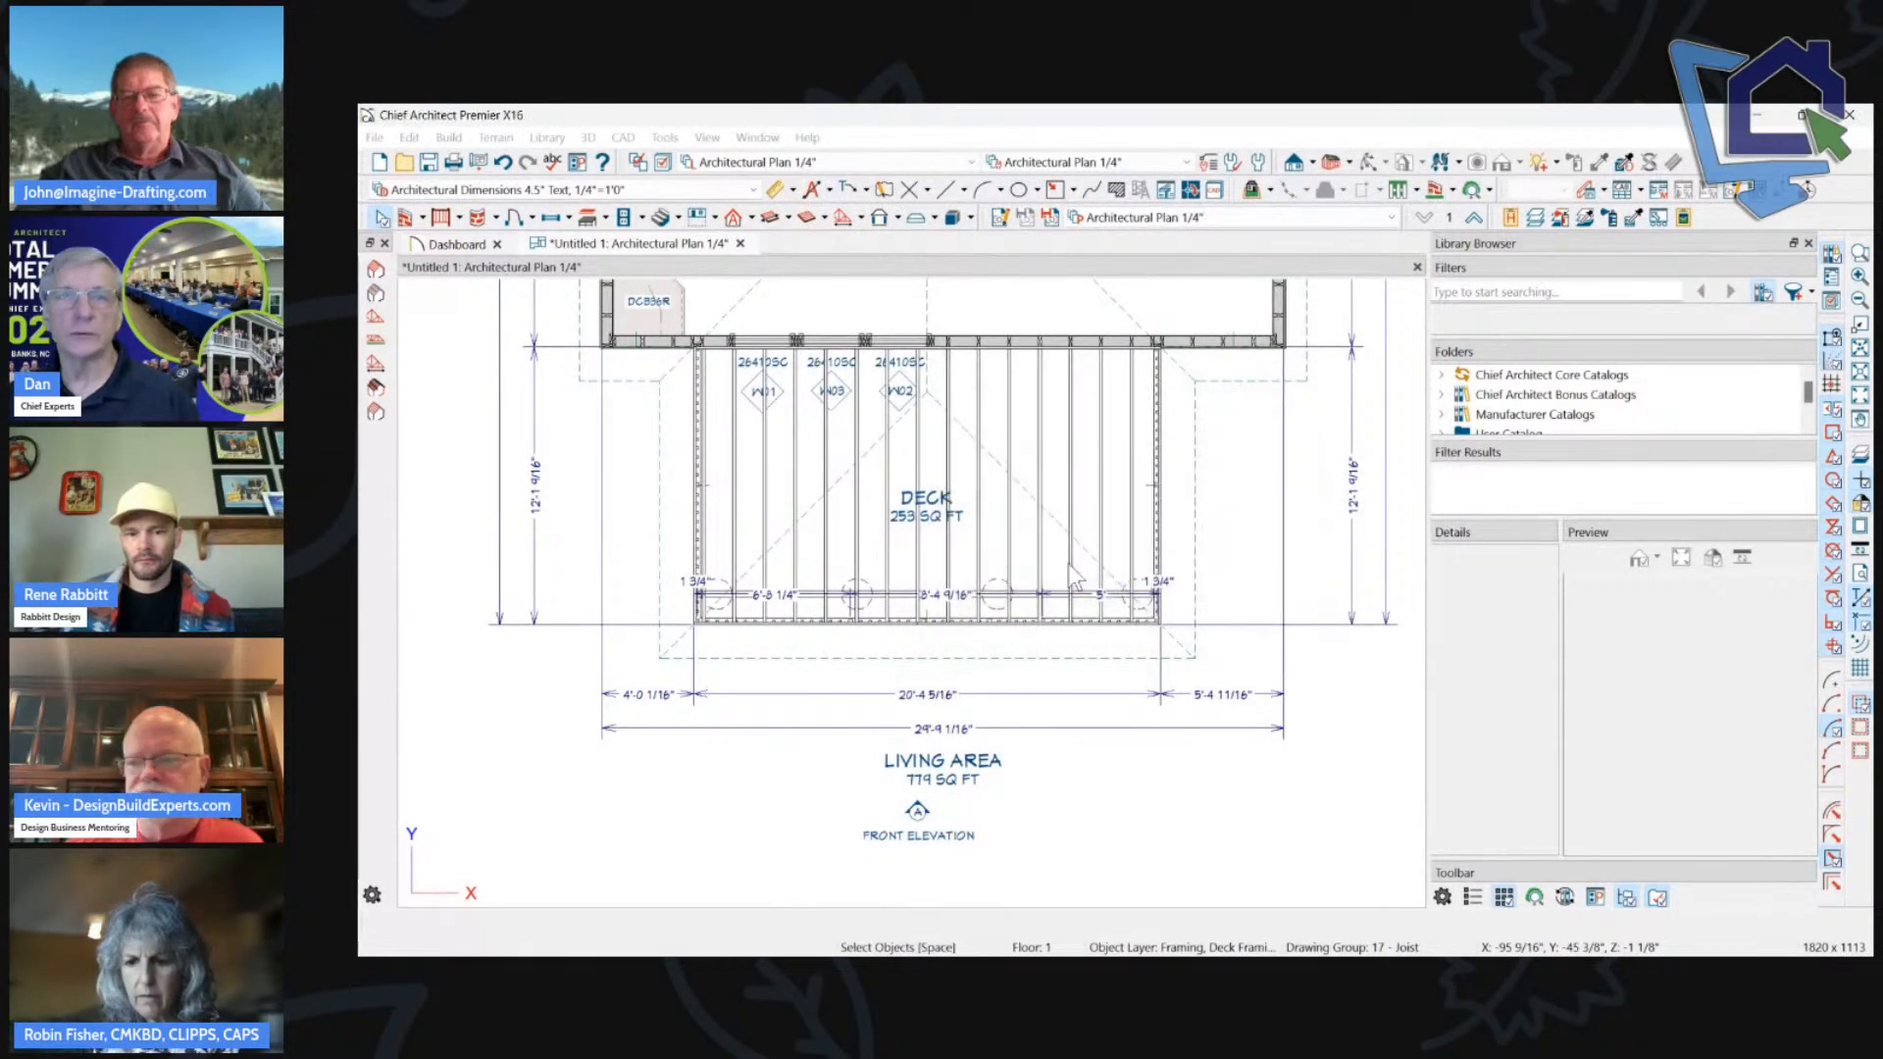
scroll(1110, 696, "down", 2)
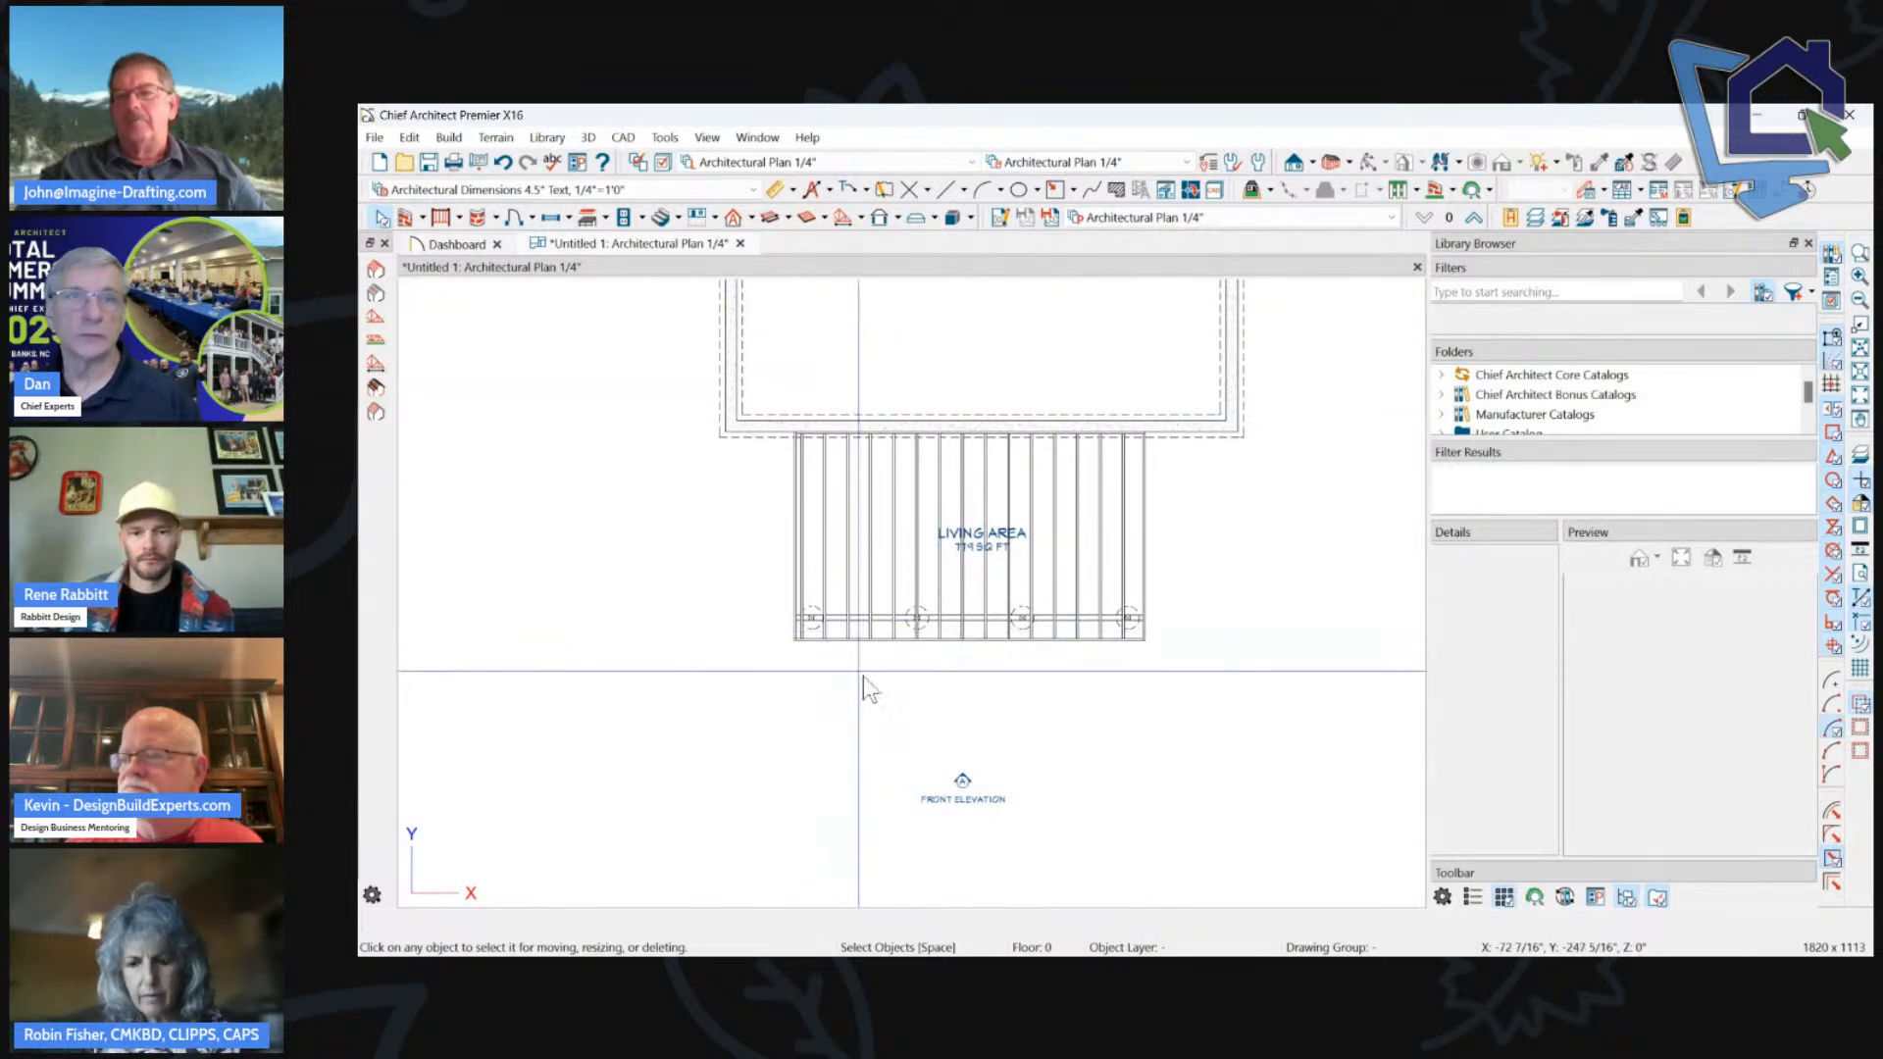
scroll(866, 677, "up", 1)
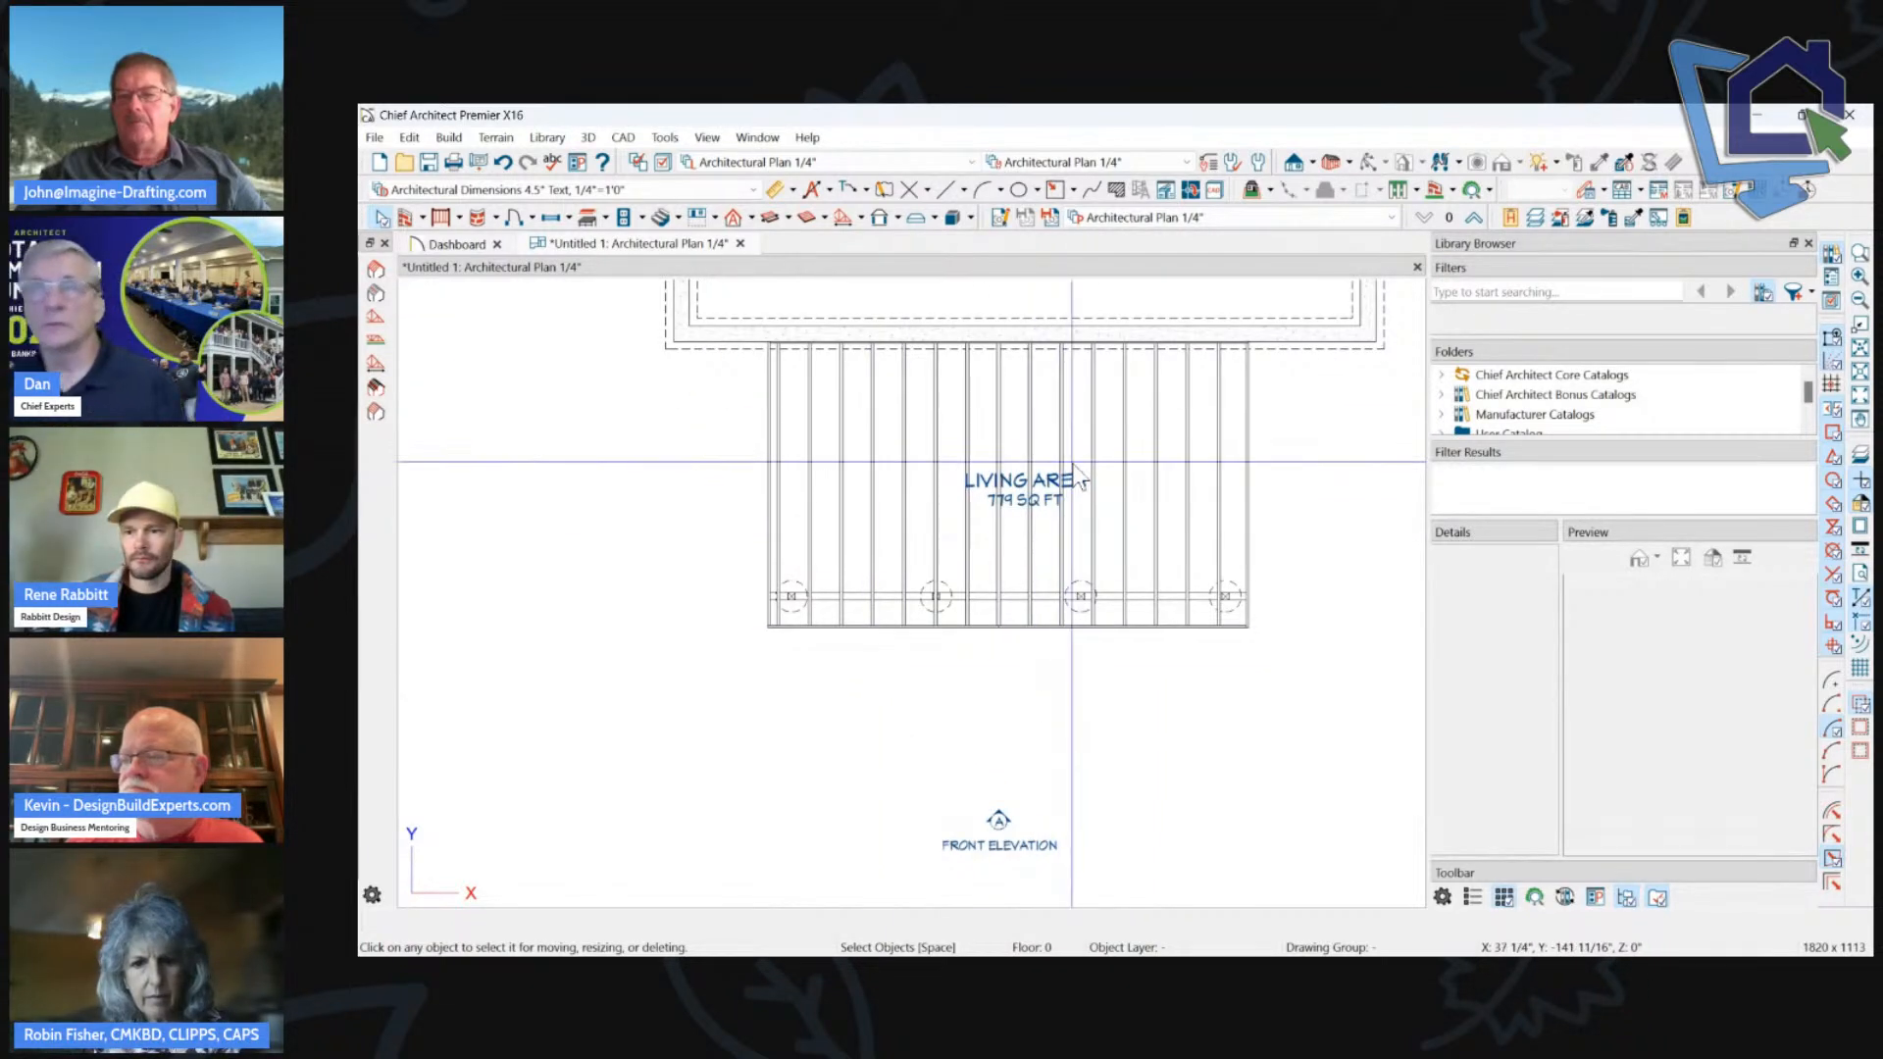
Return to floor 1 and set the deck room's Number of Border Planks to 2.
left_click(1475, 221)
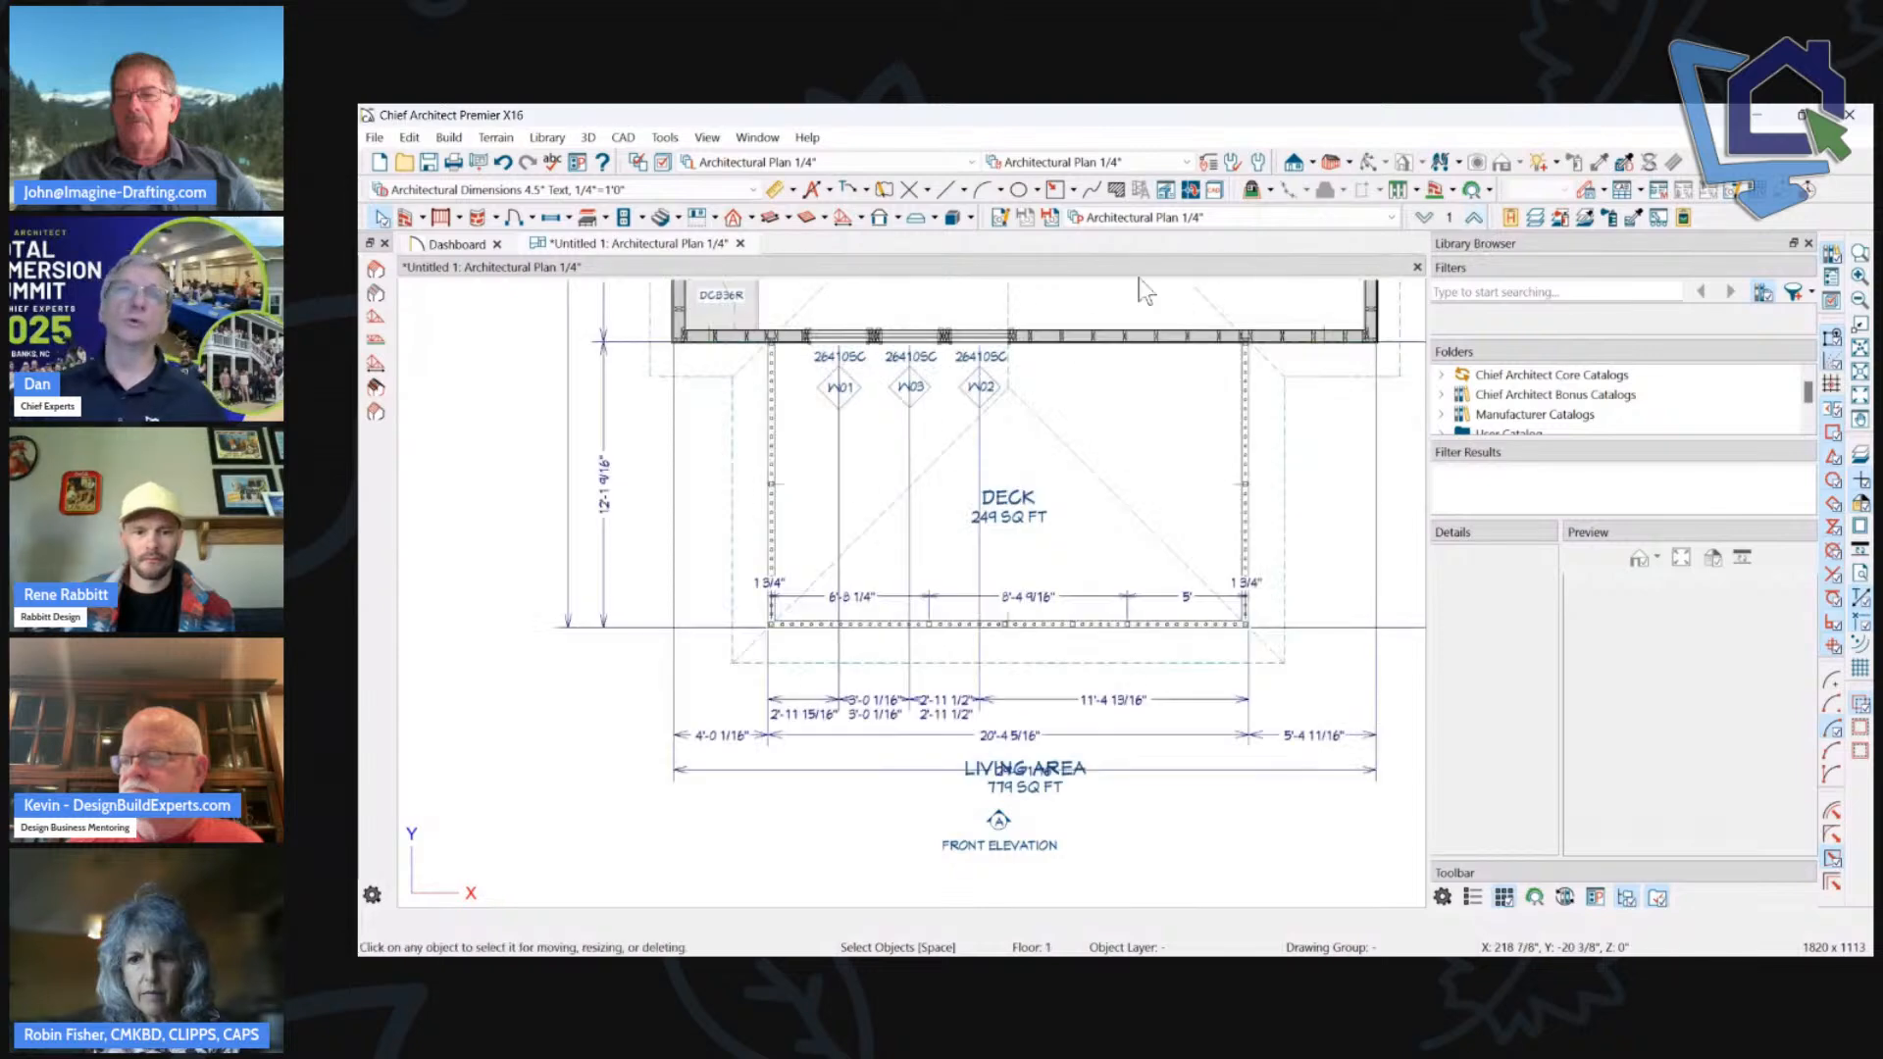
double_click(1095, 420)
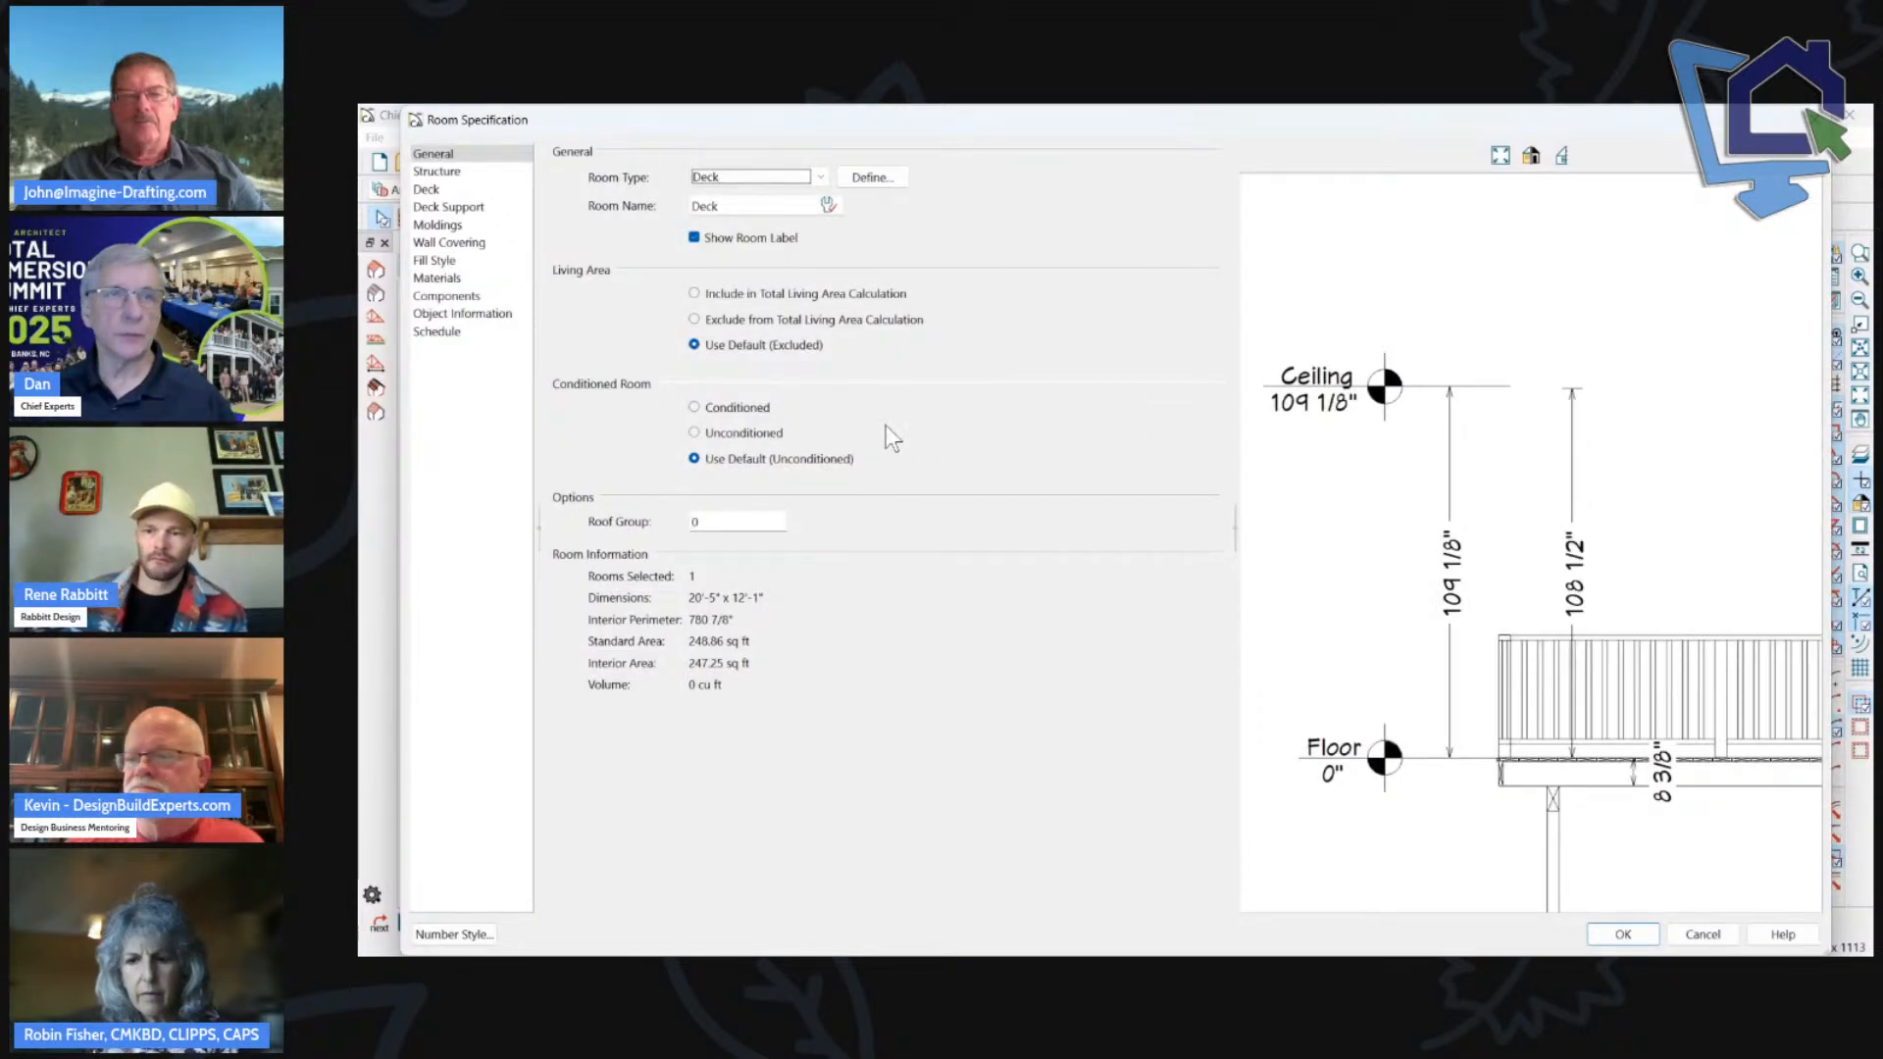
left_click(431, 189)
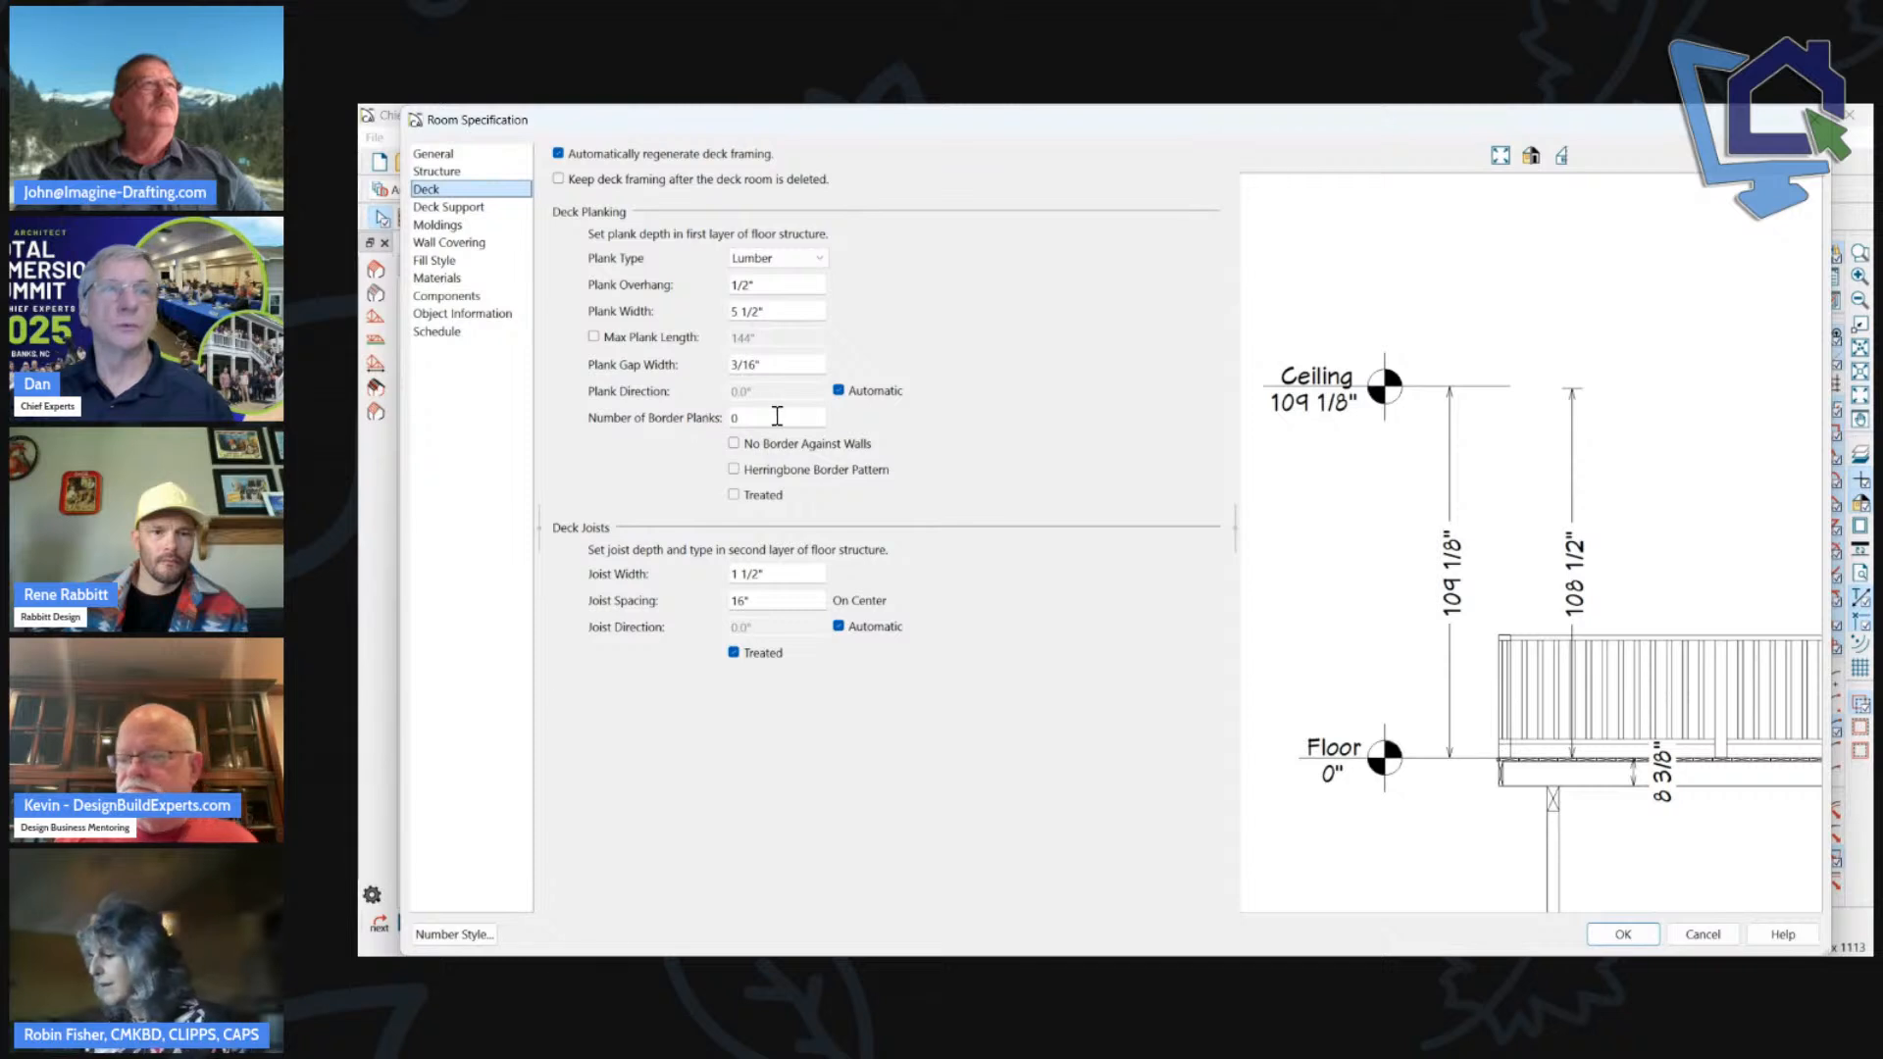
left_click_drag(774, 417, 698, 424)
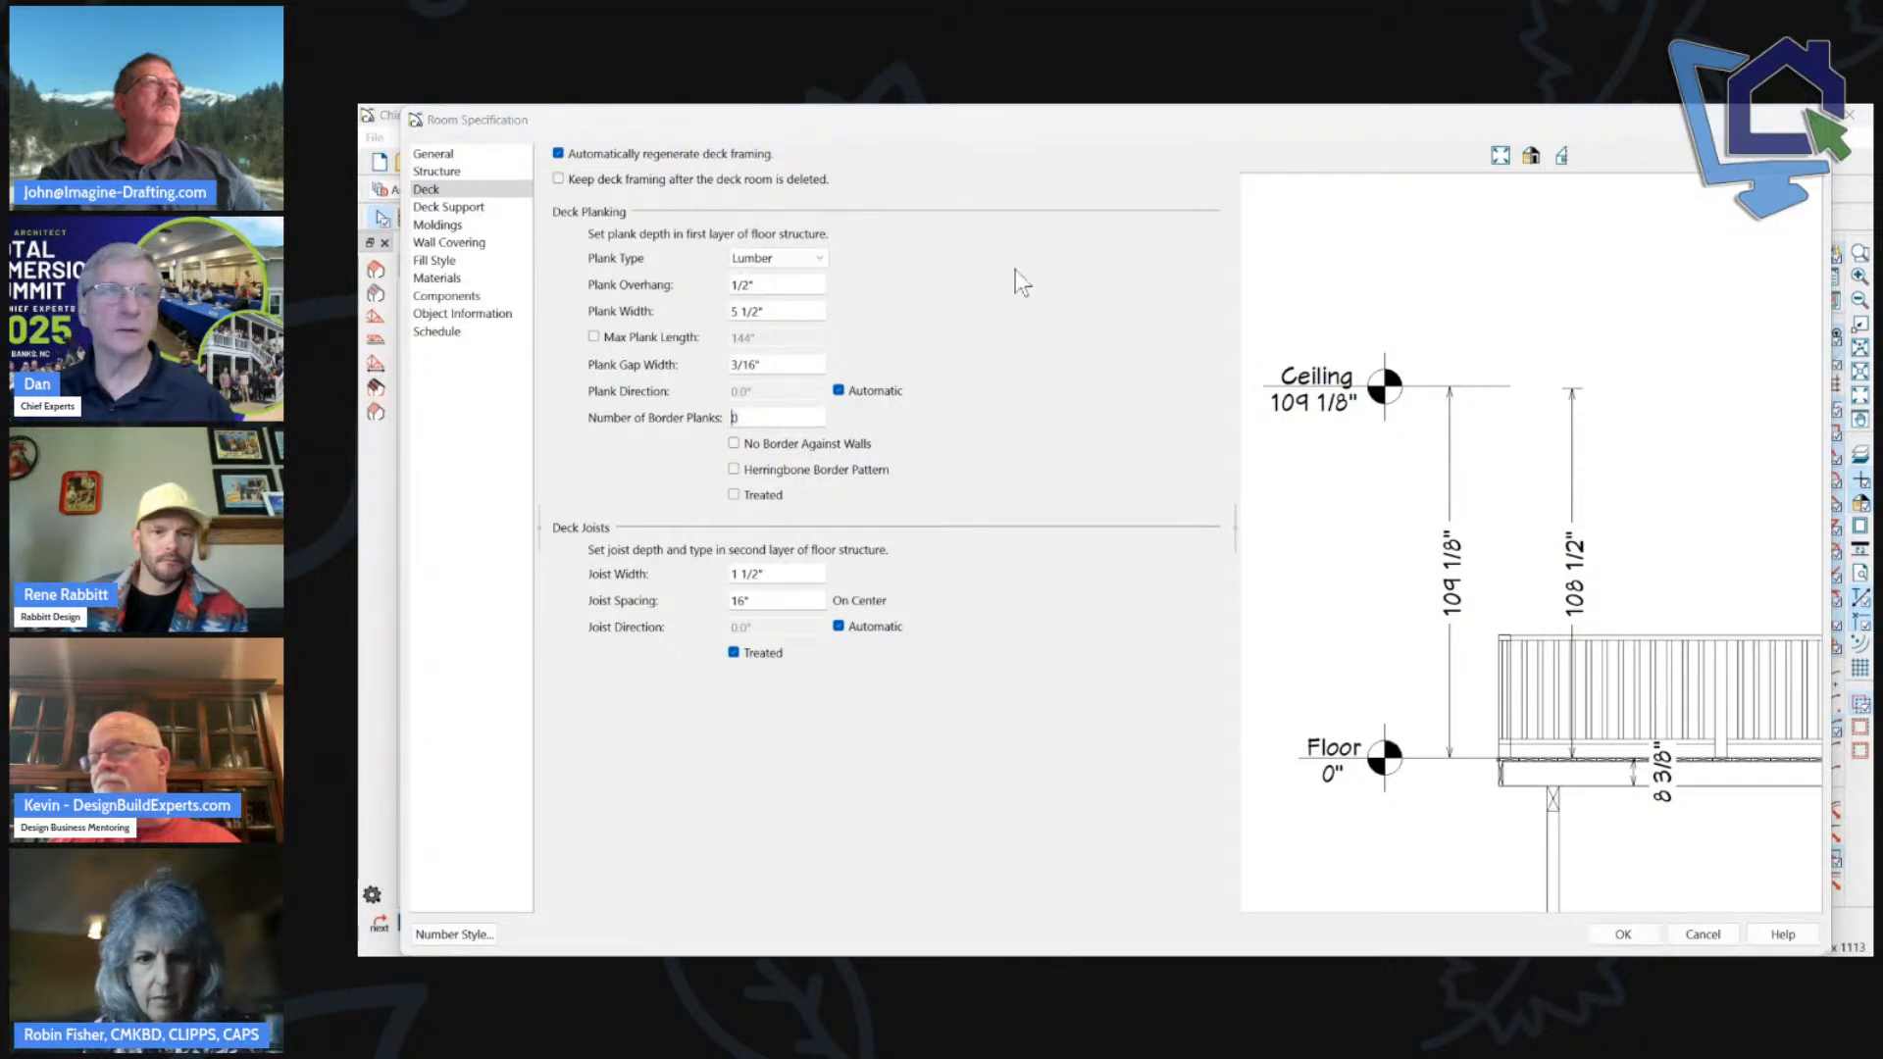
left_click(591, 375)
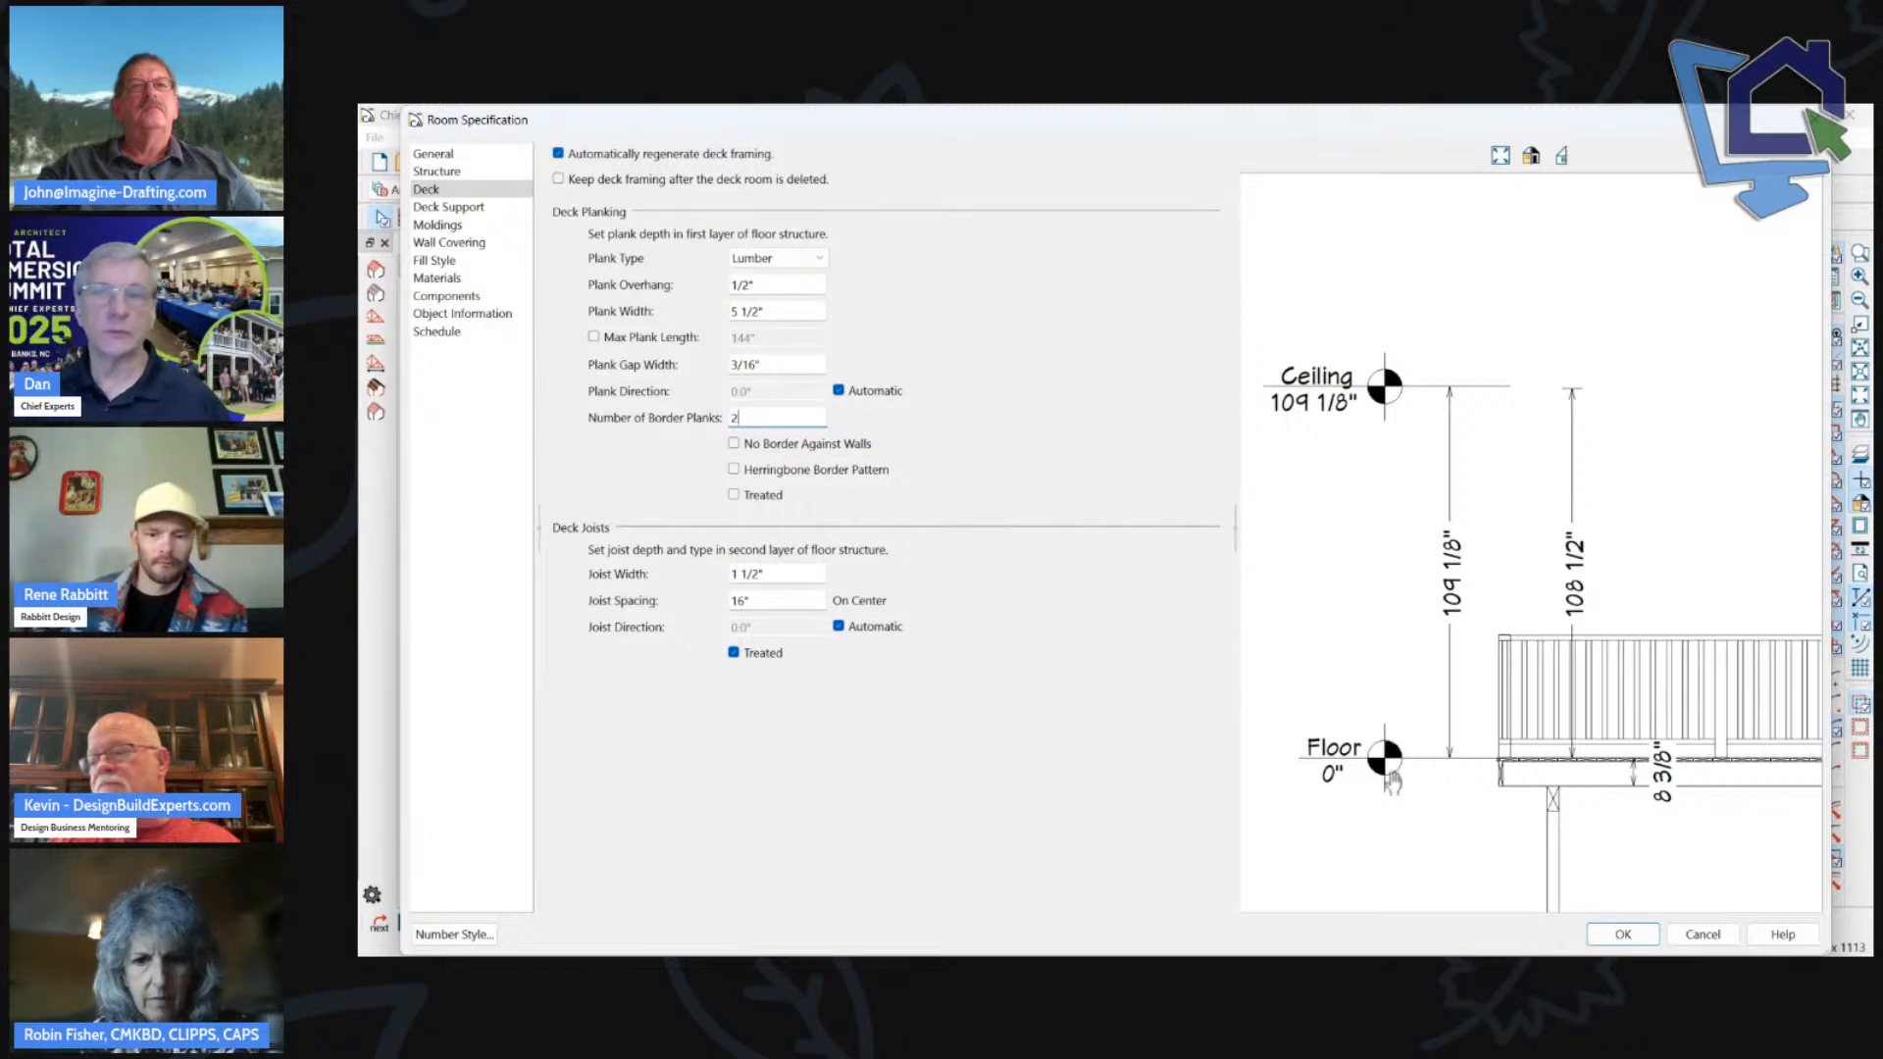
left_click(1623, 933)
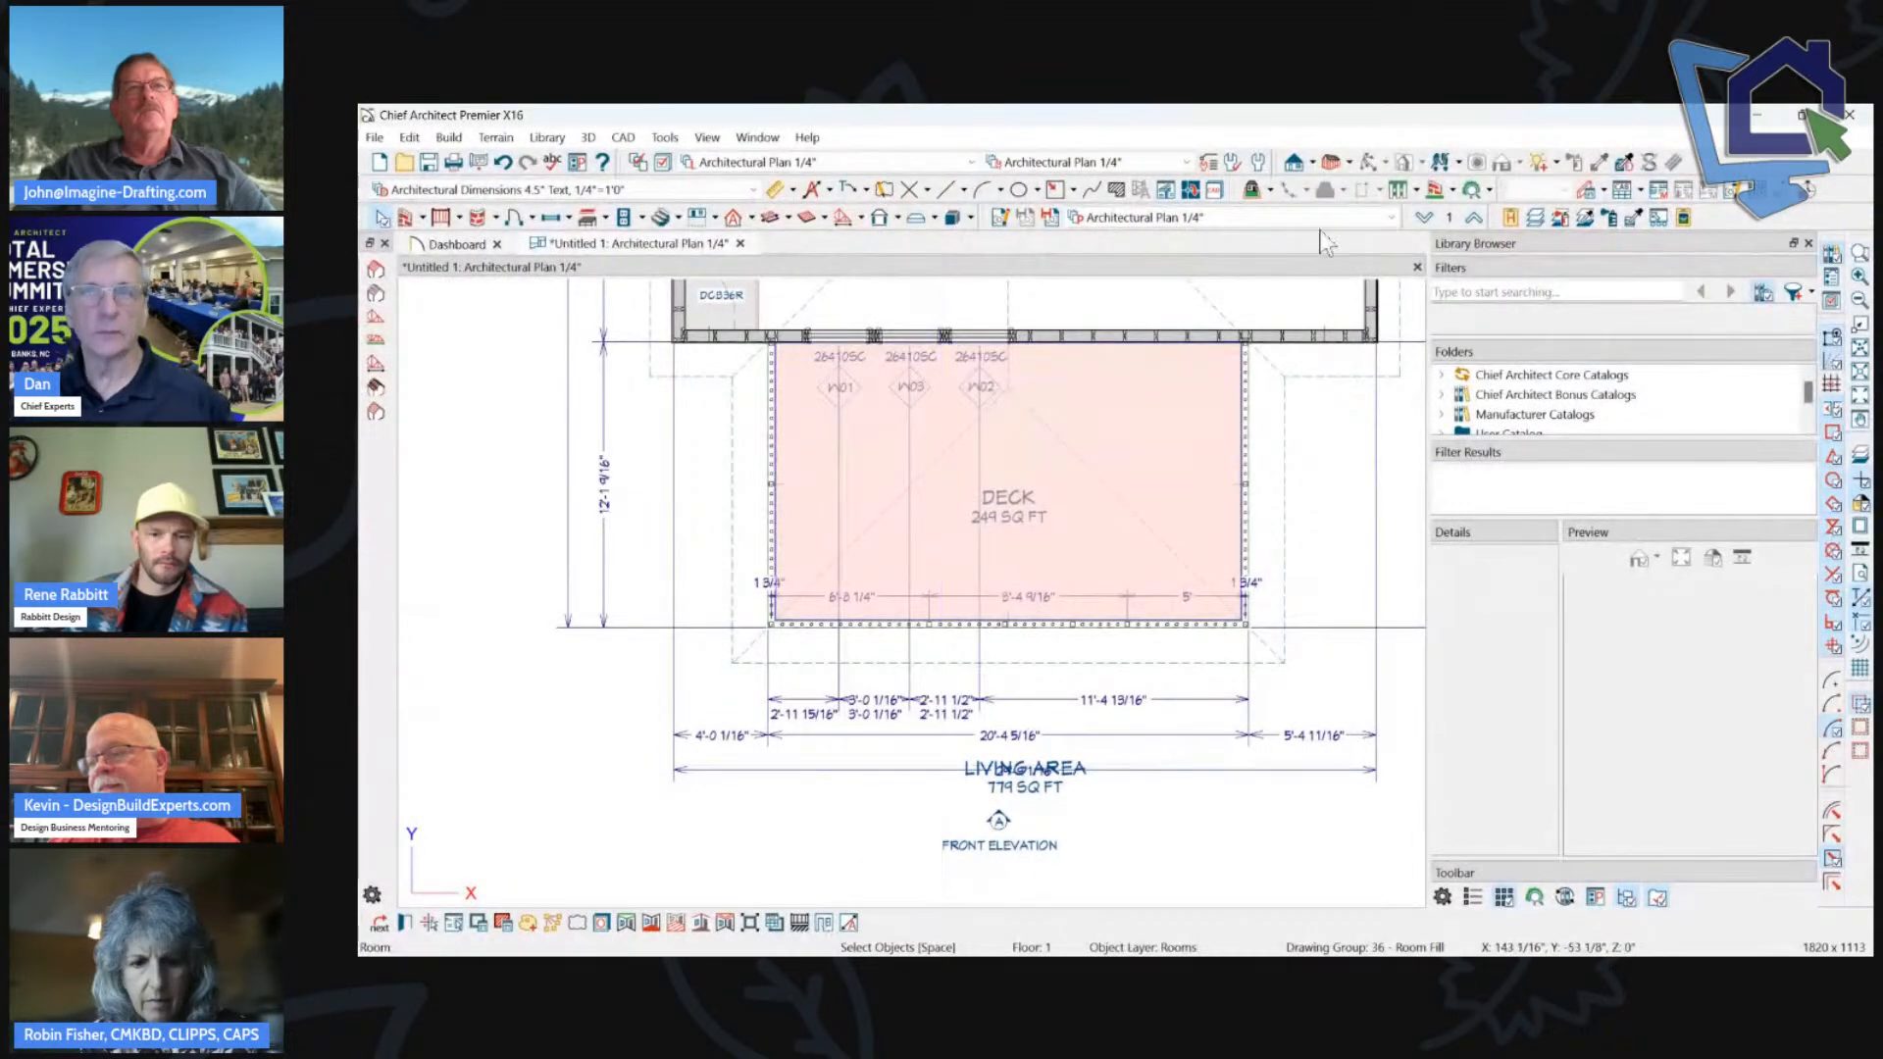
Show the deck's border framing on the foundation level and close the Dashboard.
left_click(1424, 218)
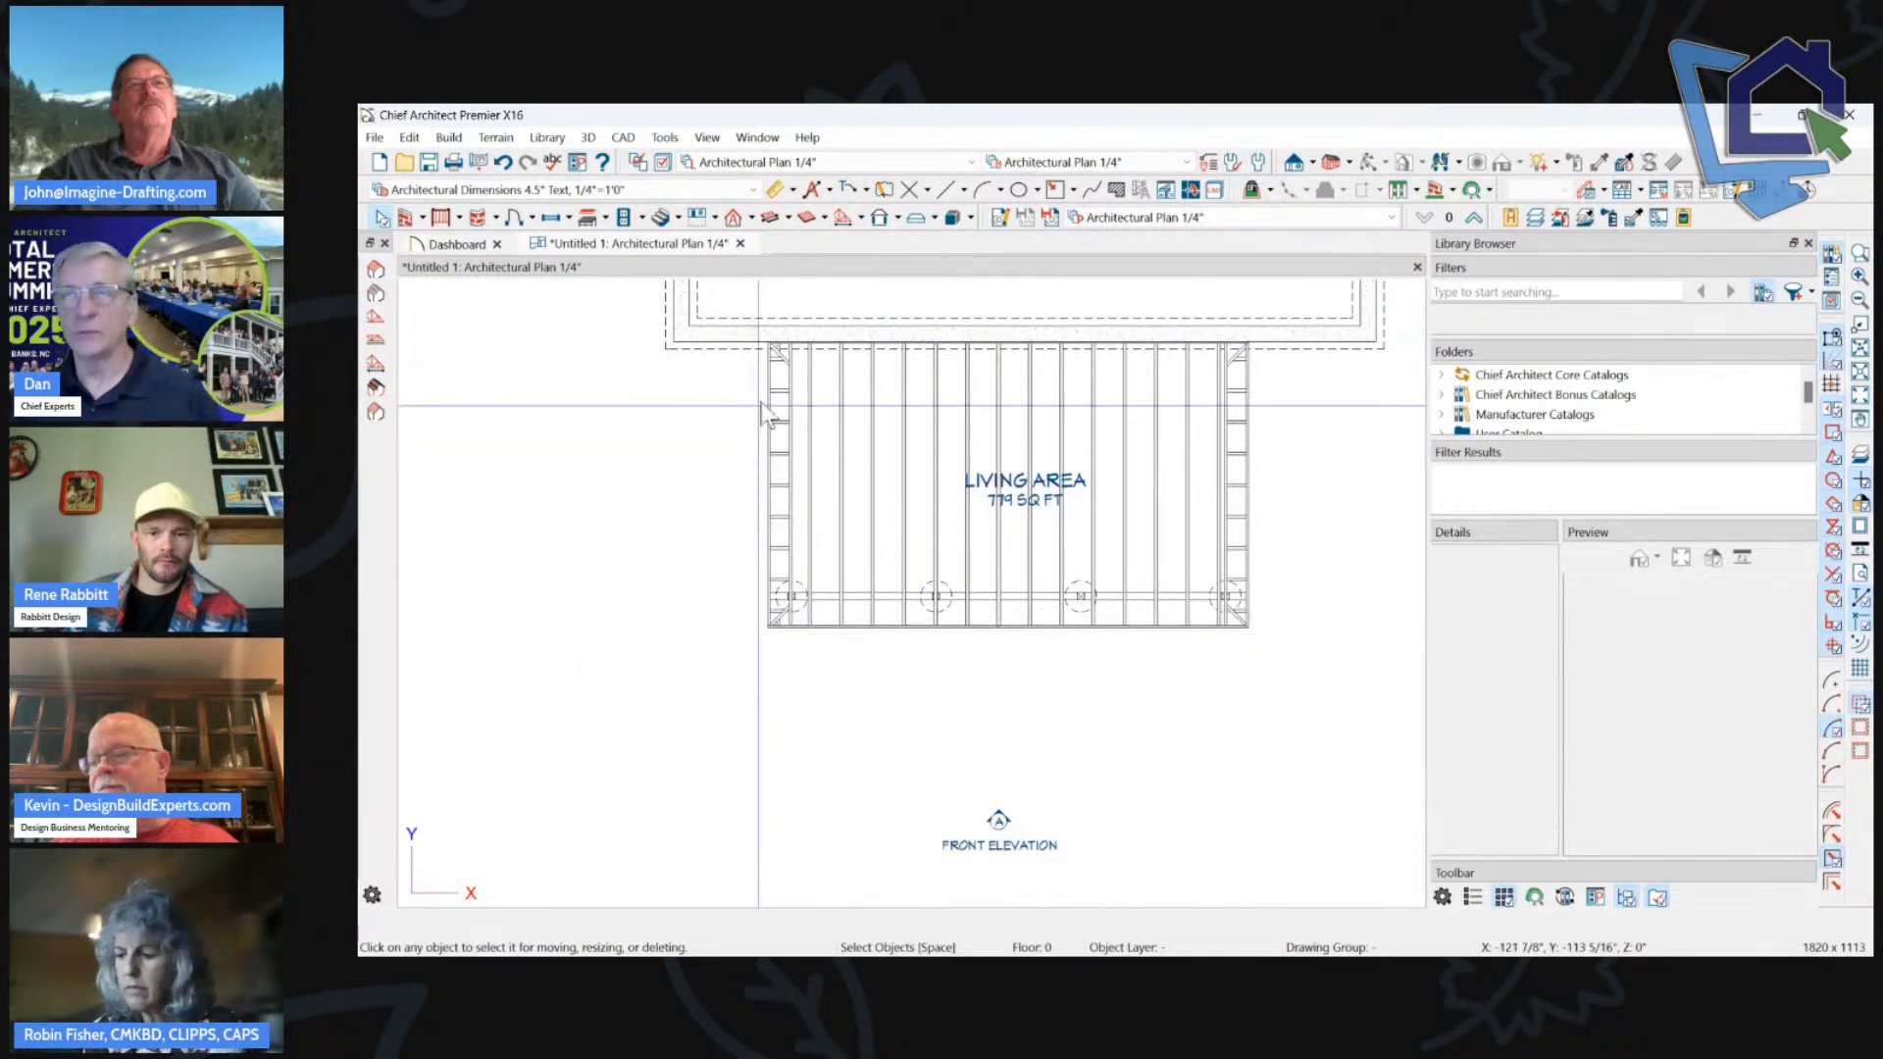
left_click(458, 246)
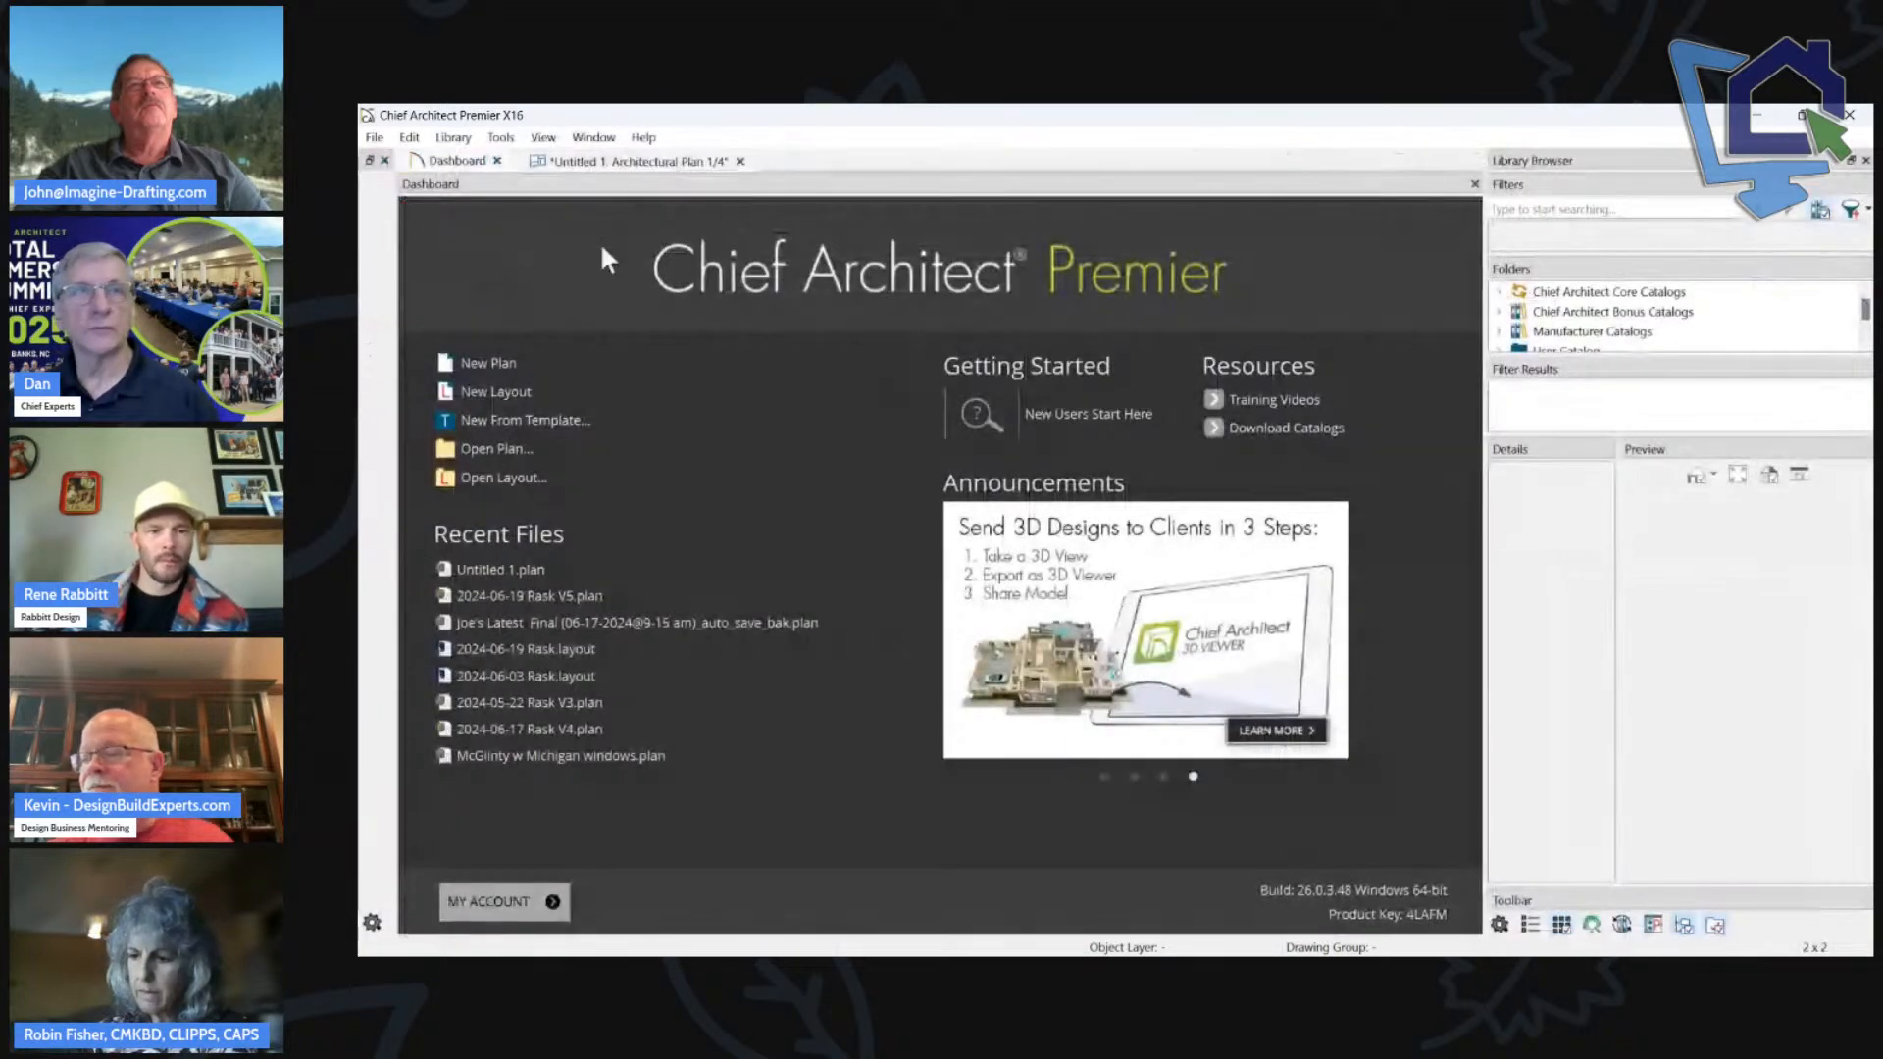
left_click(1475, 184)
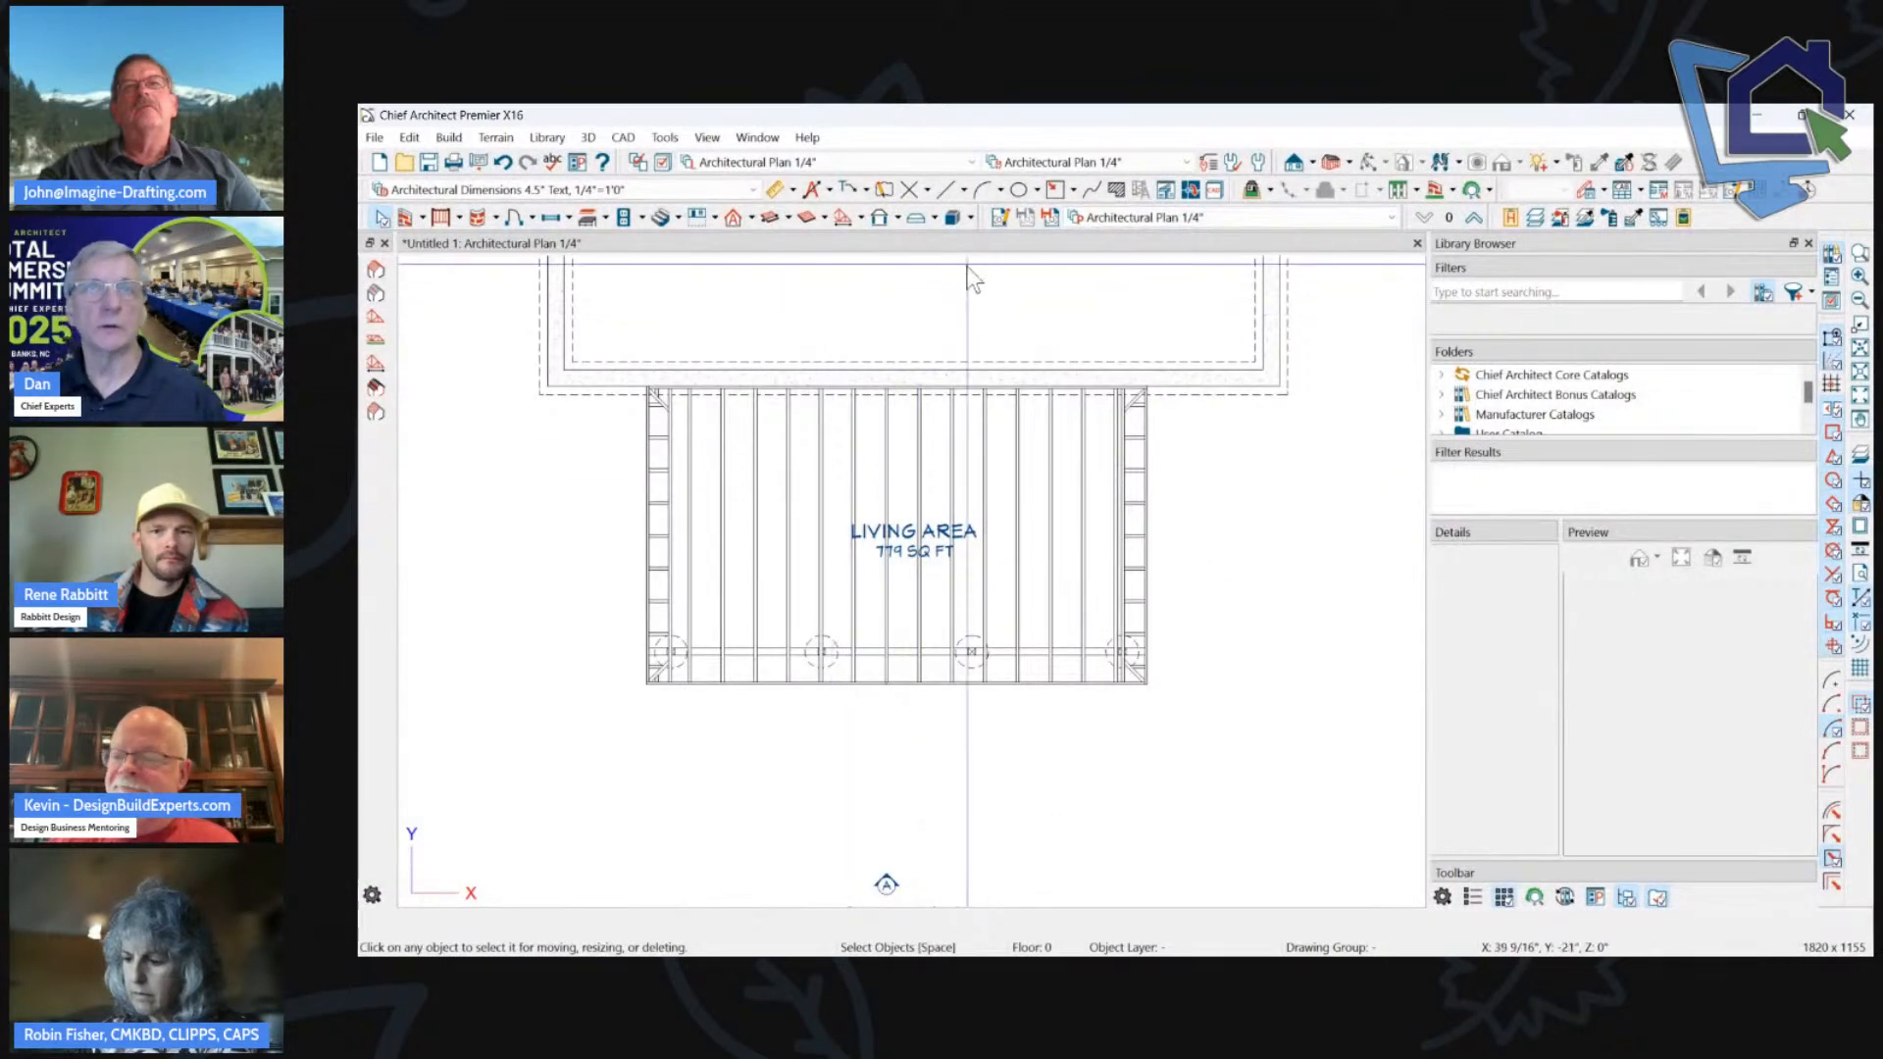
Review the deck room's Deck Support settings on floor 1 and its beam defaults, keeping Lumber as the beam type.
left_click(1473, 217)
double_click(1015, 468)
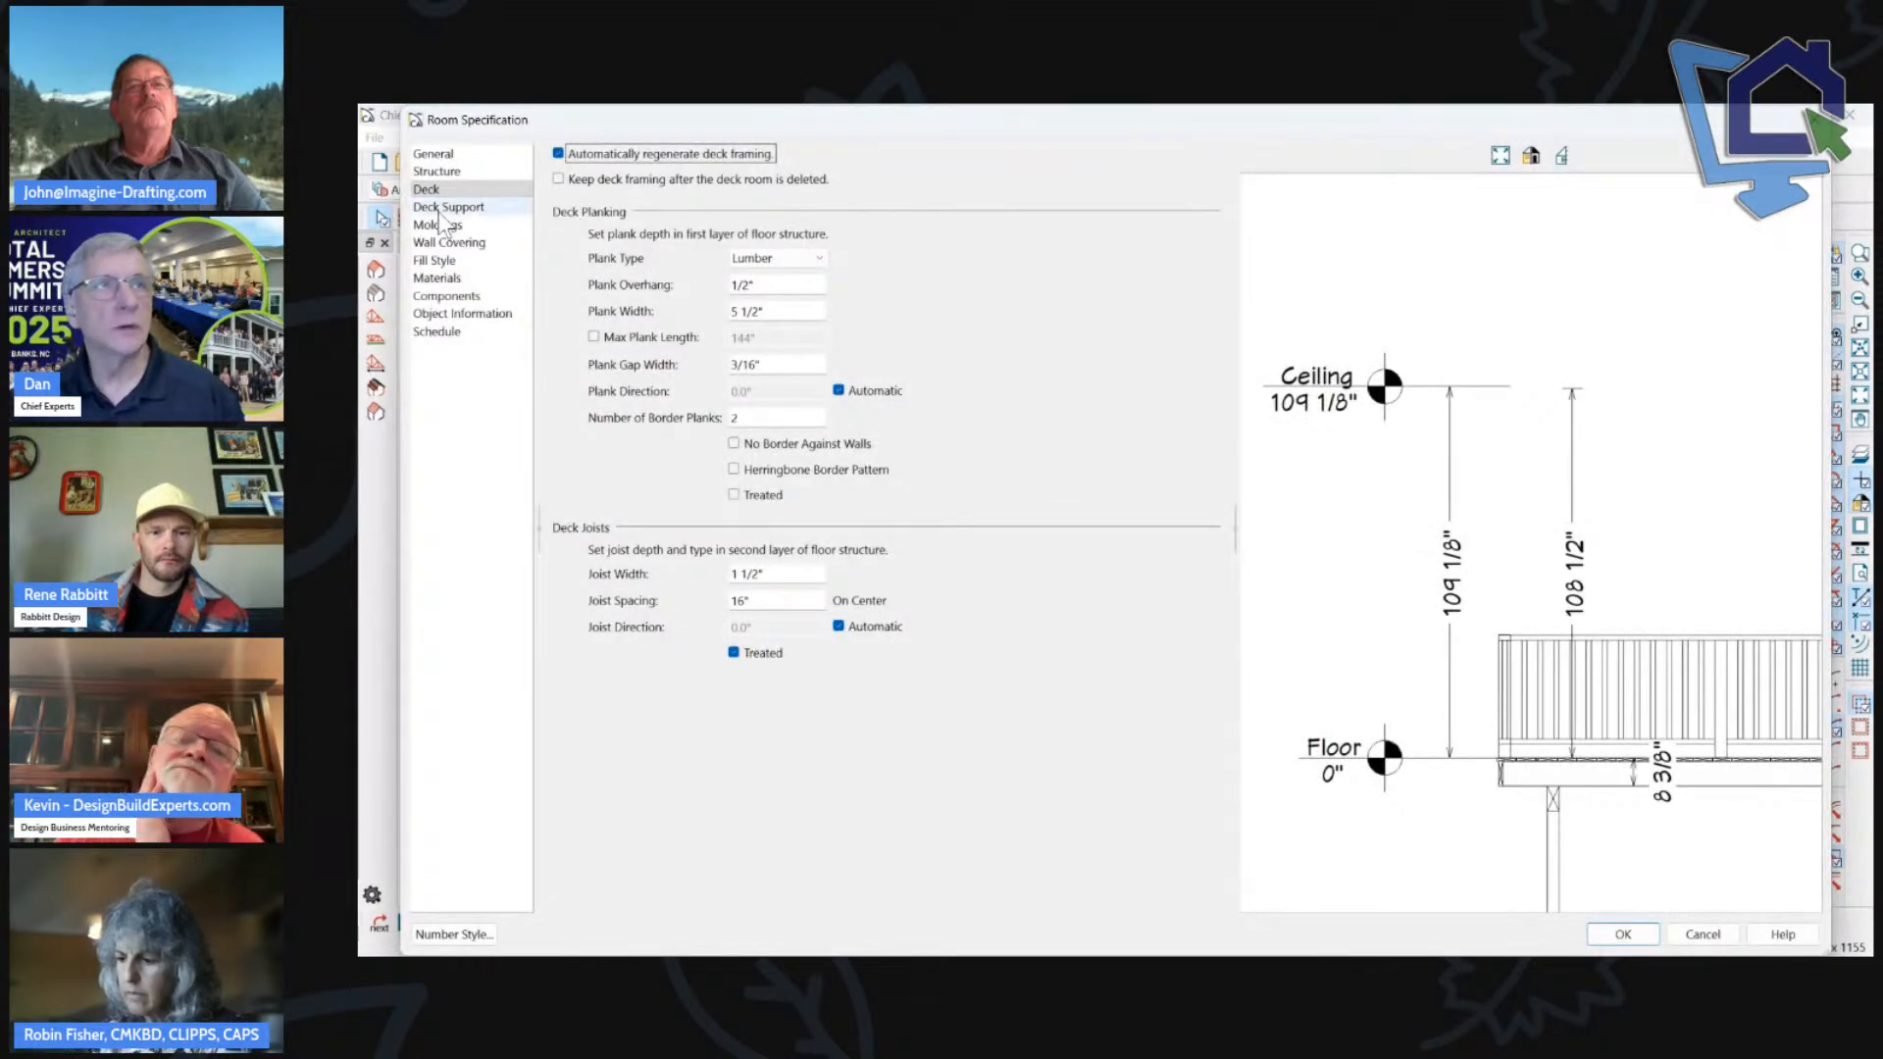
left_click(444, 209)
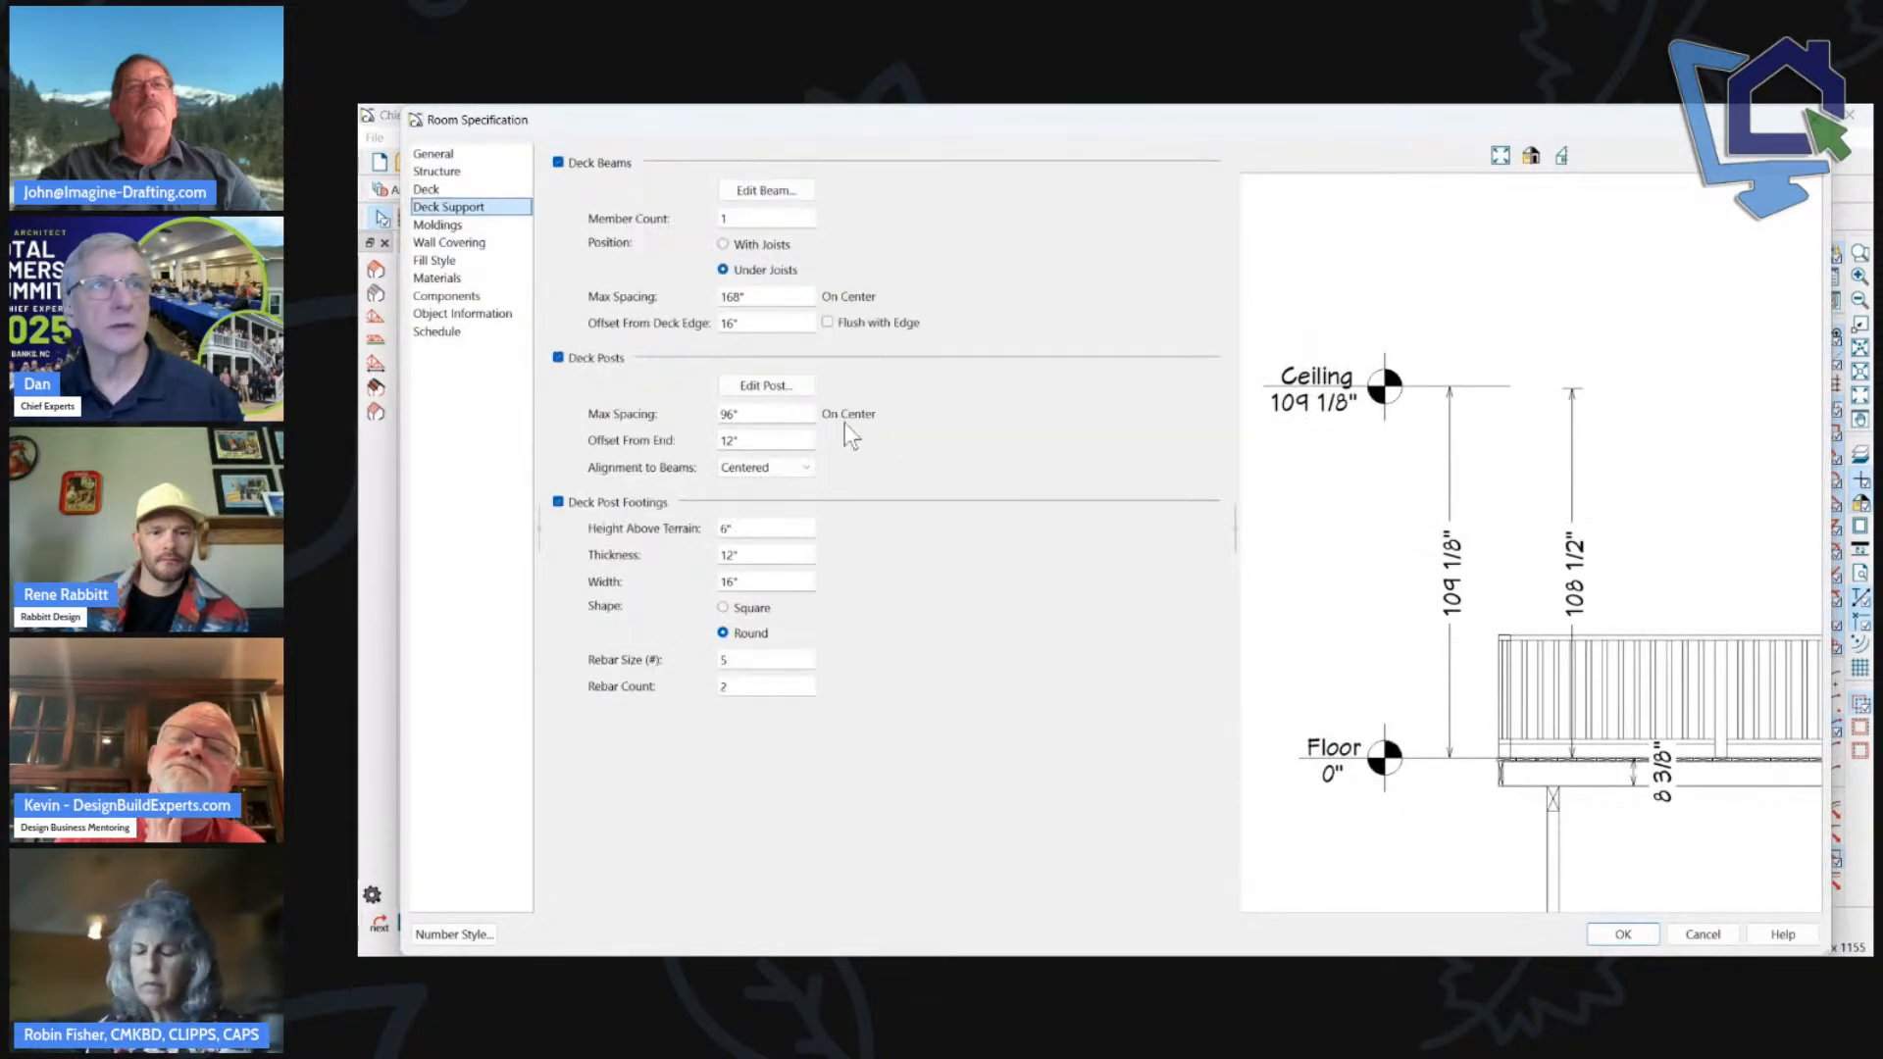
left_click(785, 197)
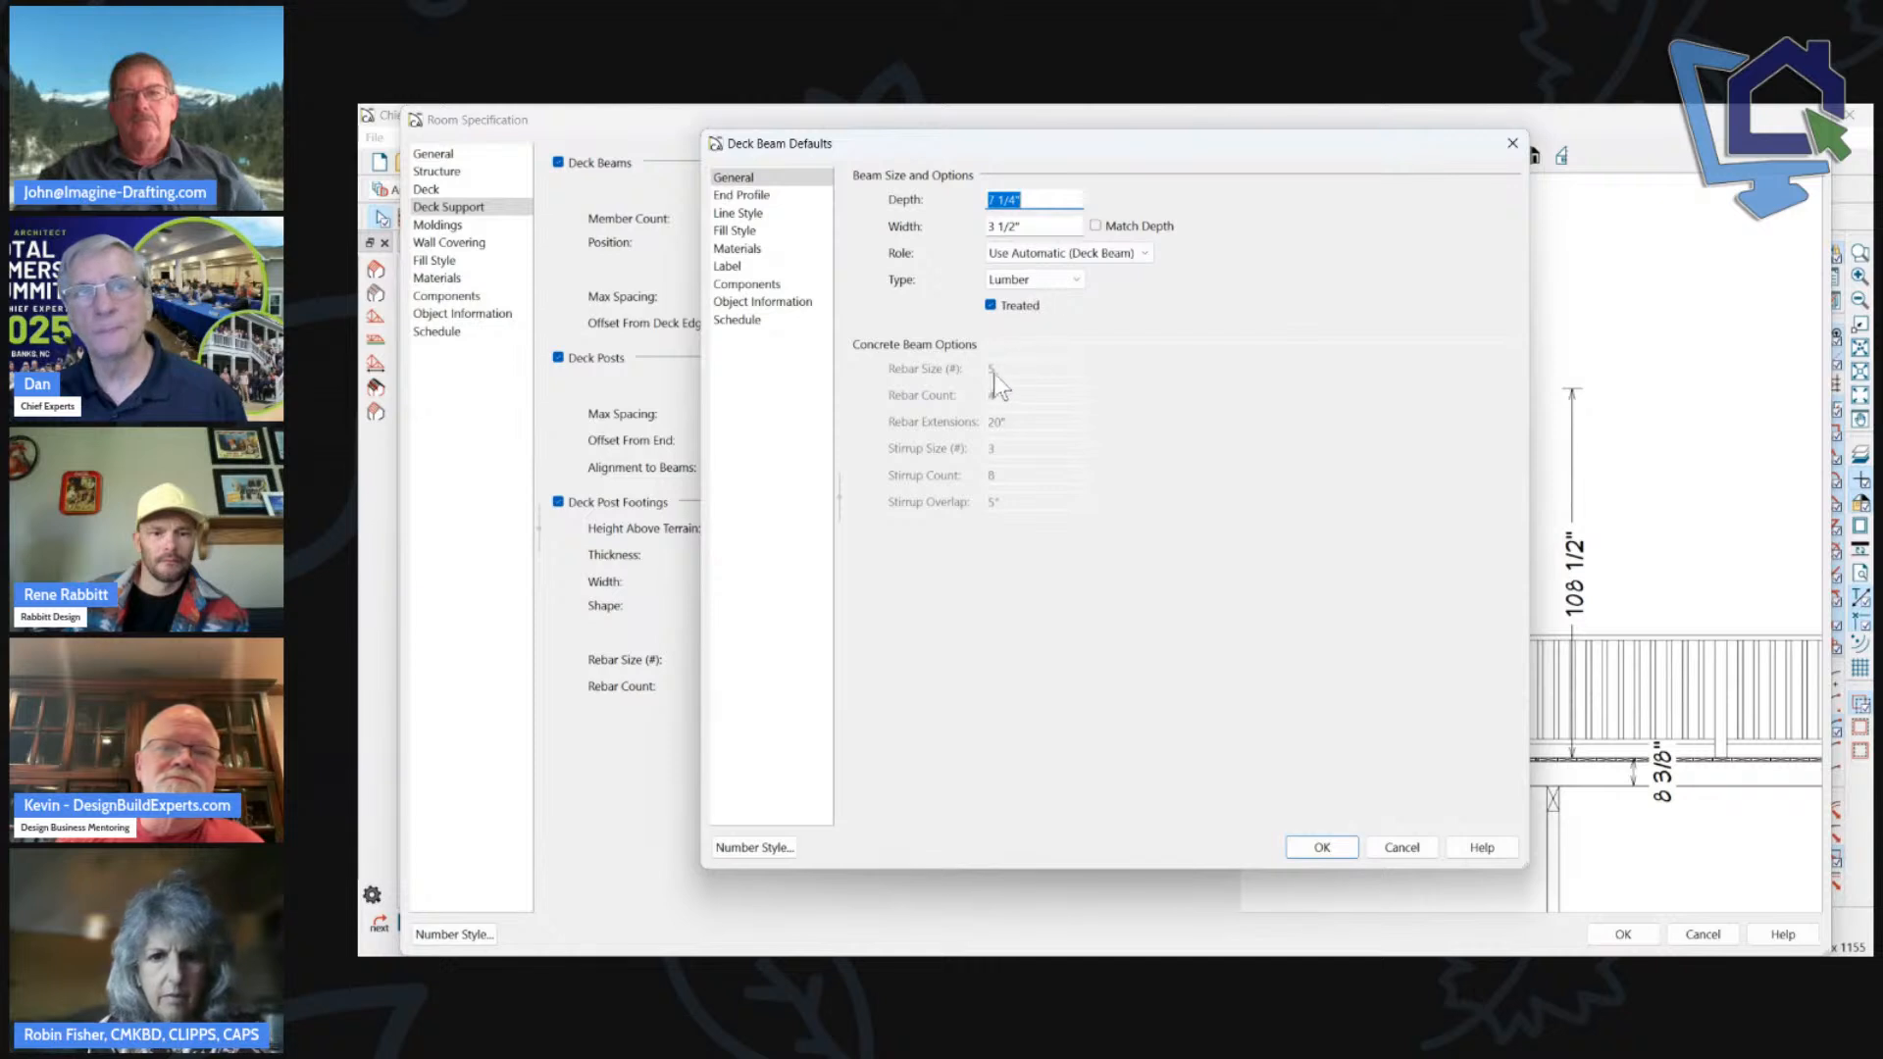
left_click(1032, 280)
left_click(1020, 296)
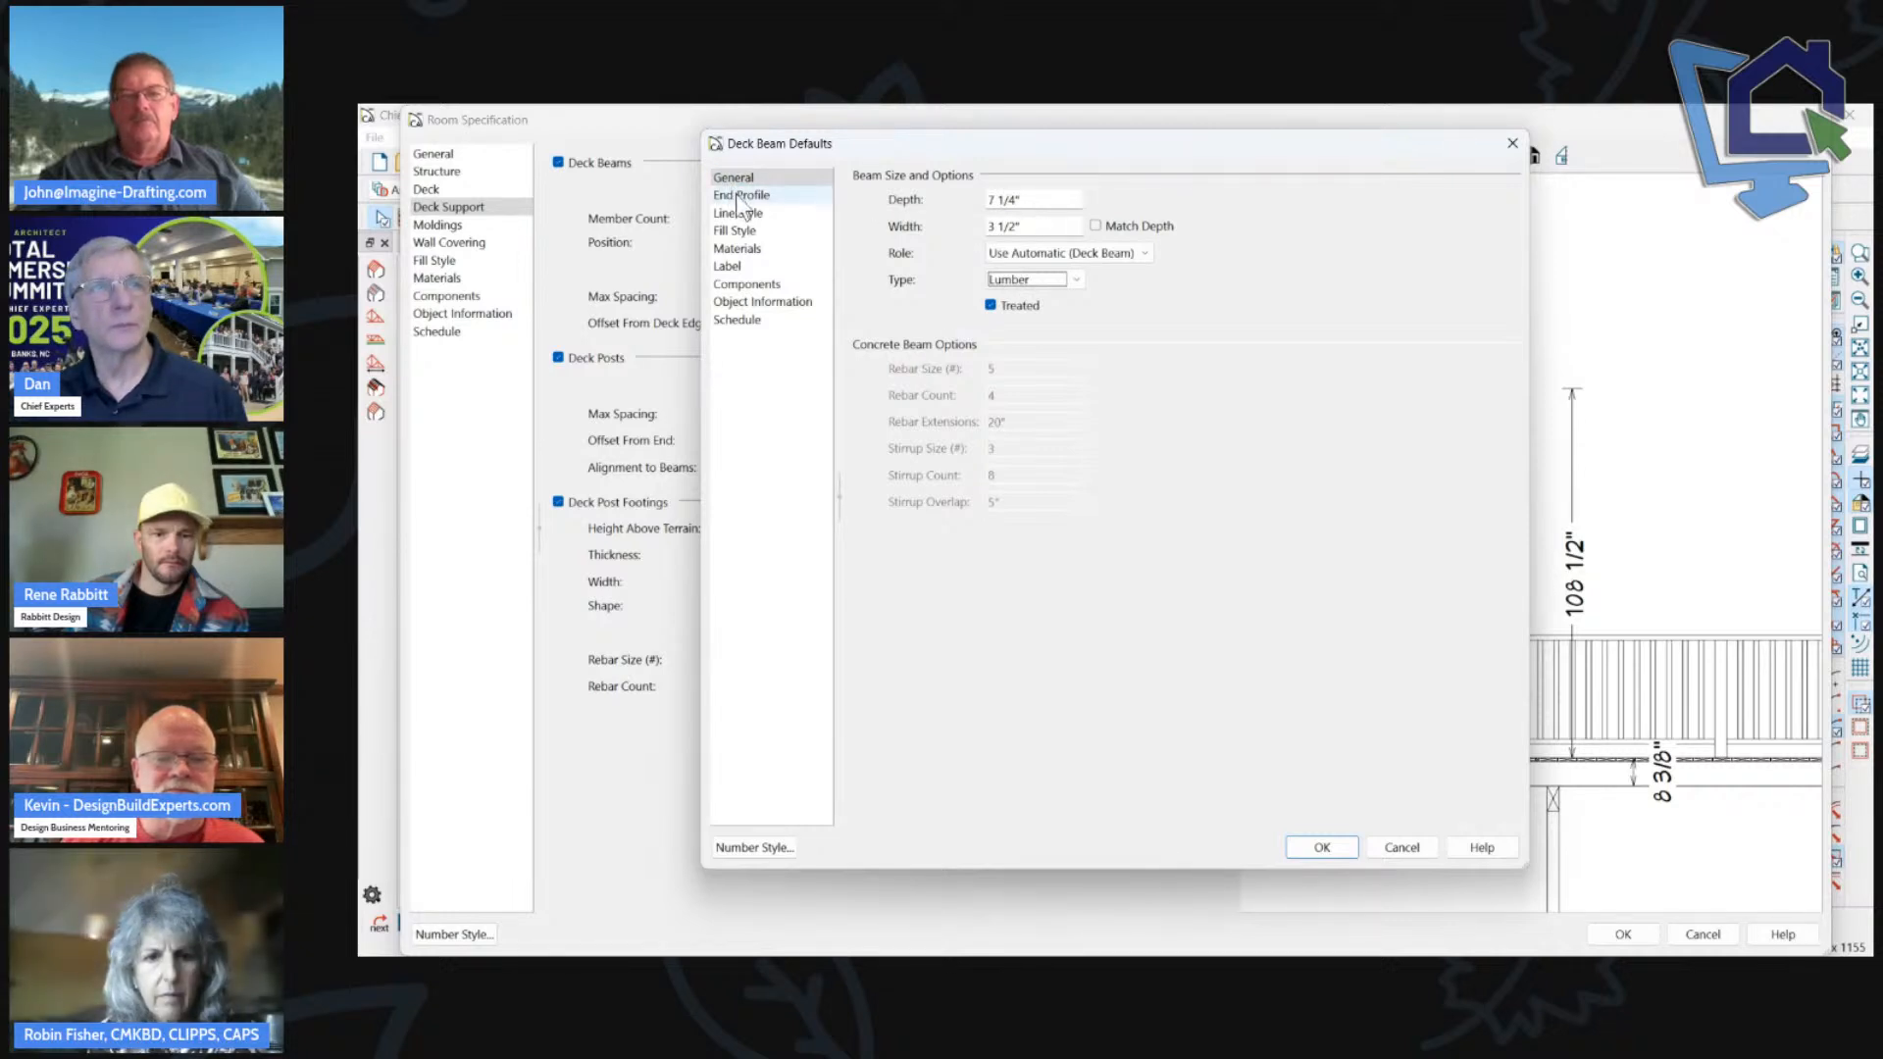
left_click(1319, 847)
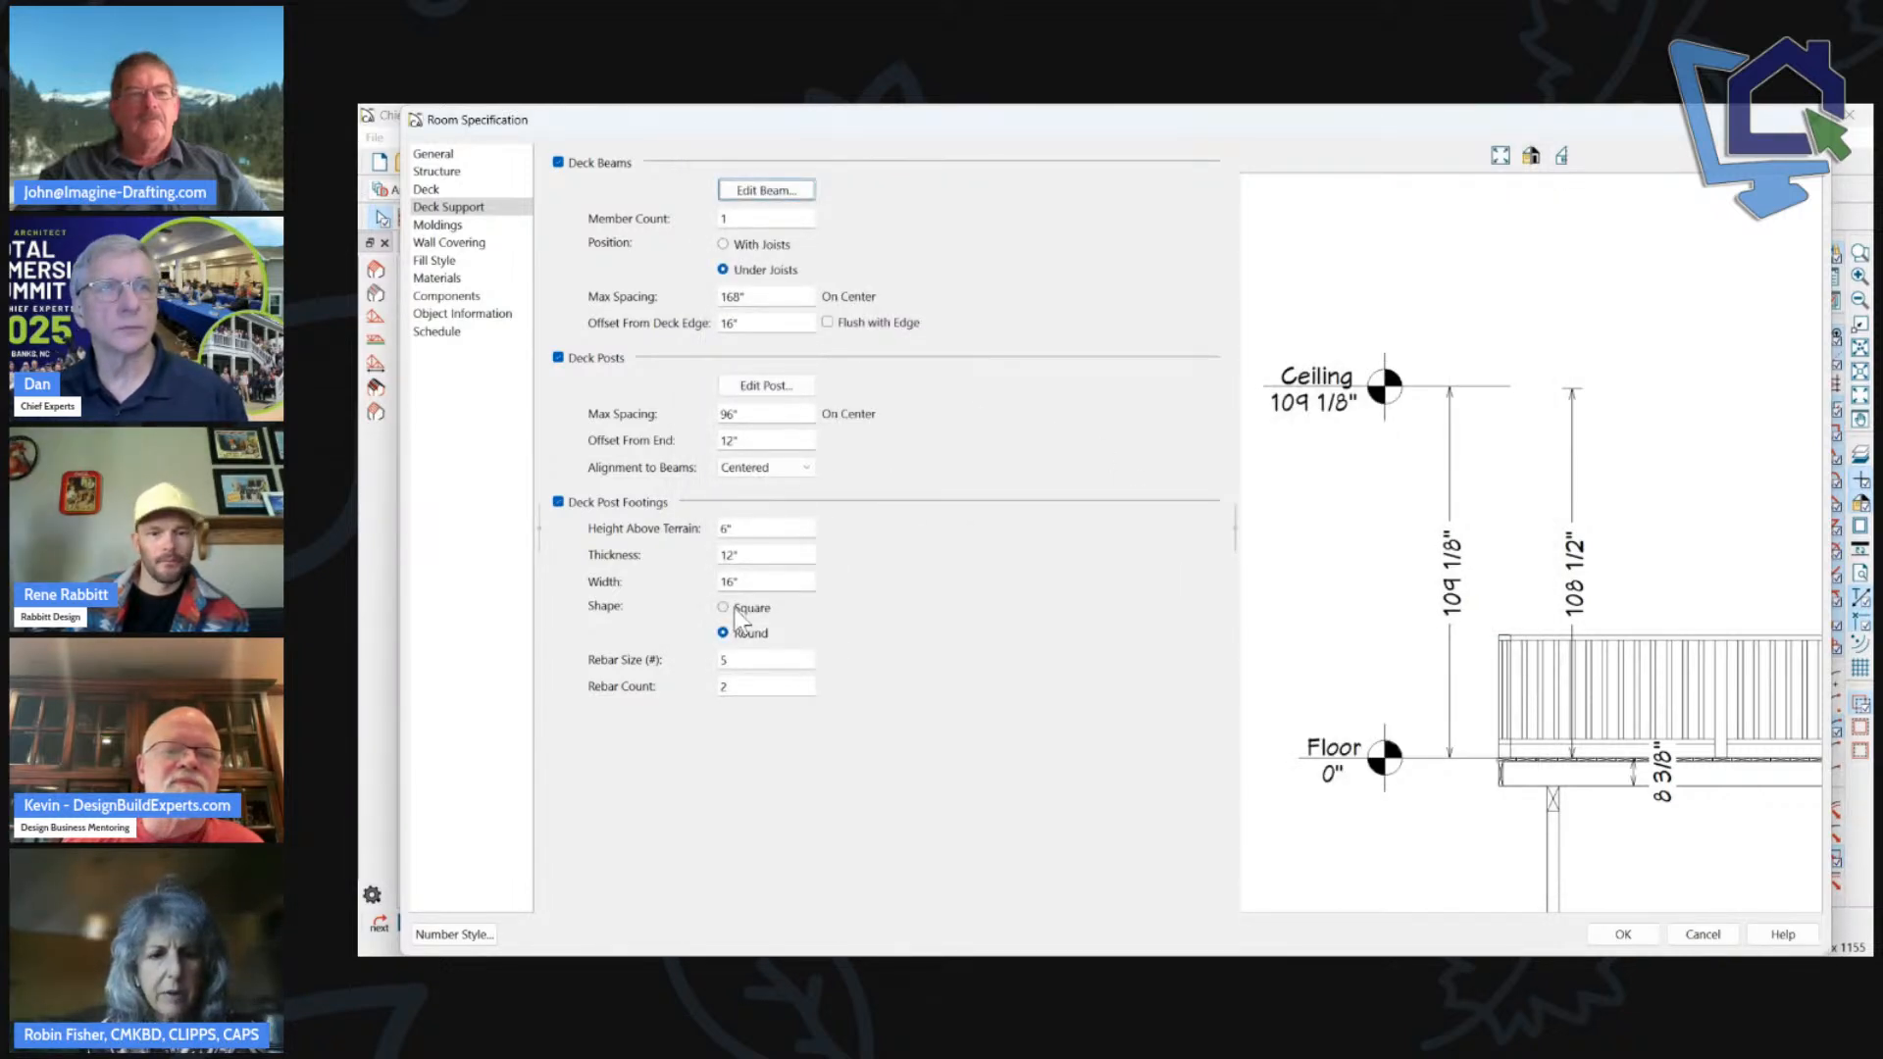
Set the deck beams' Member Count to 2 and the default beam size to 12" depth by 1 3/4" width.
double_click(731, 218)
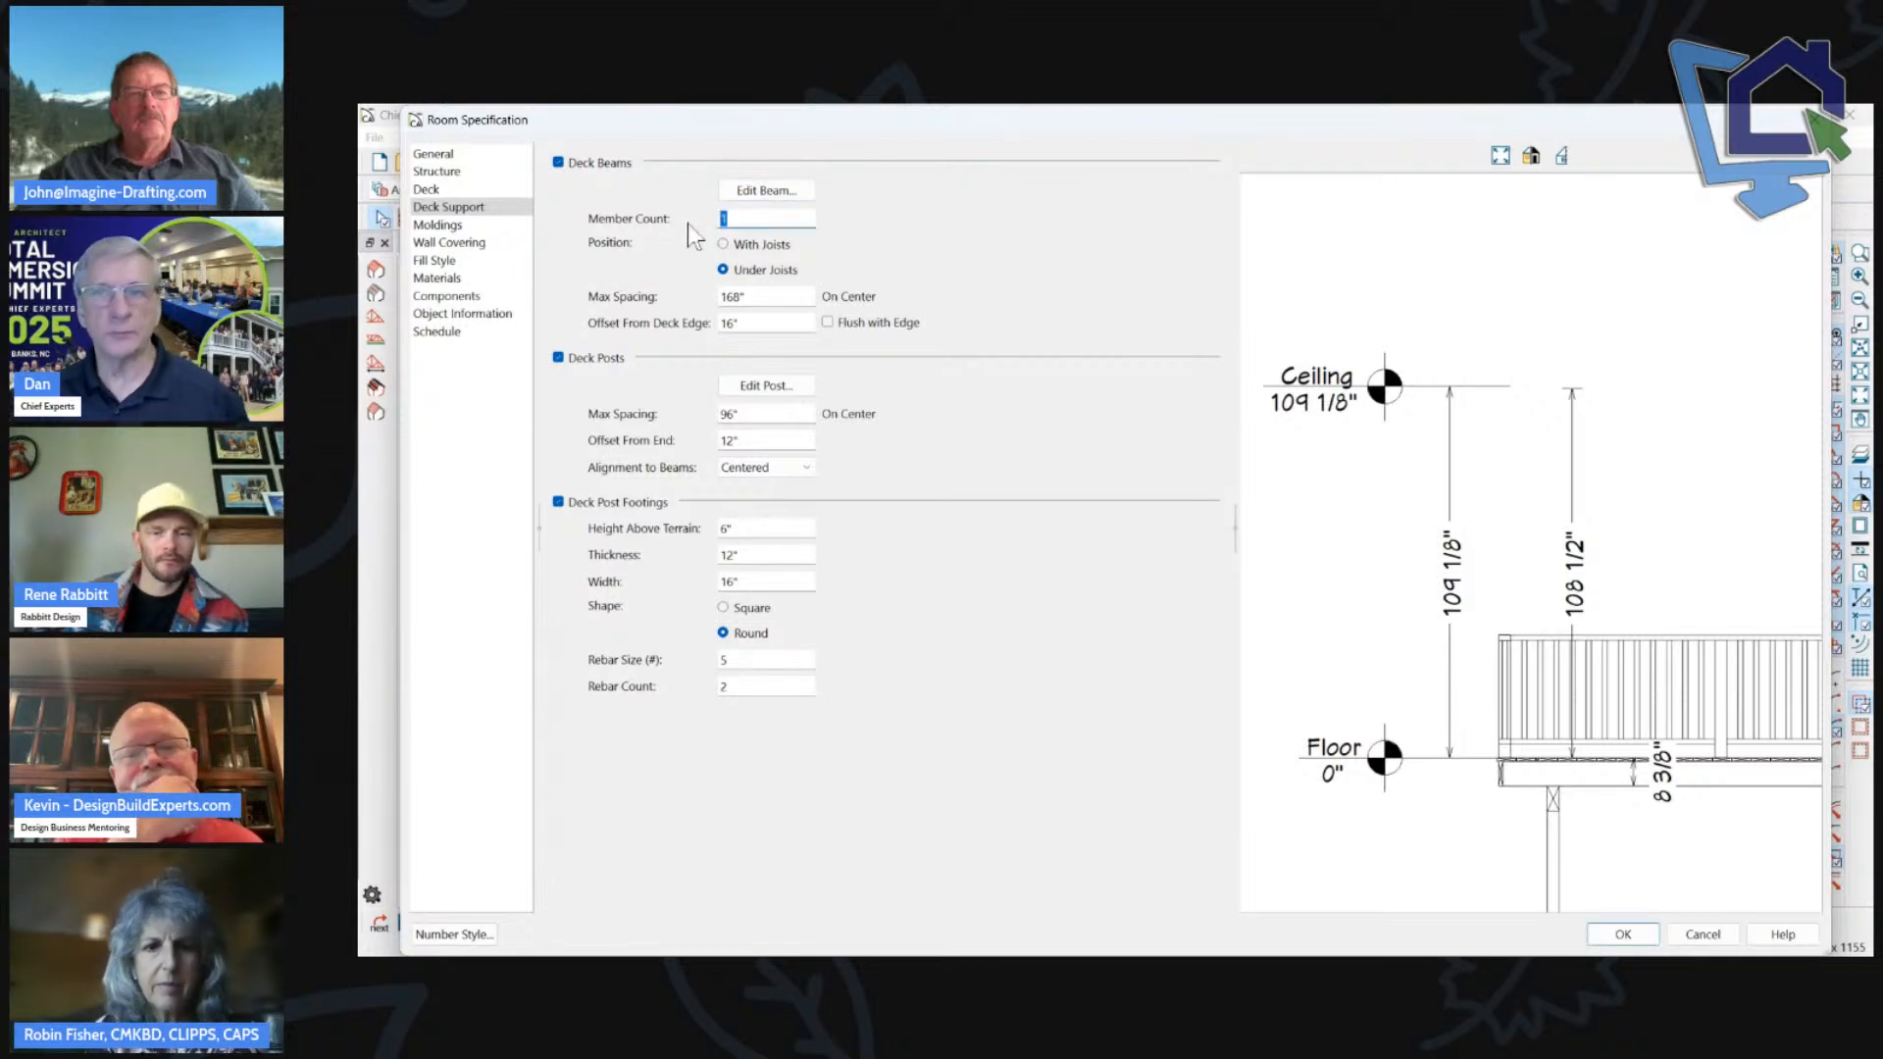
type("2")
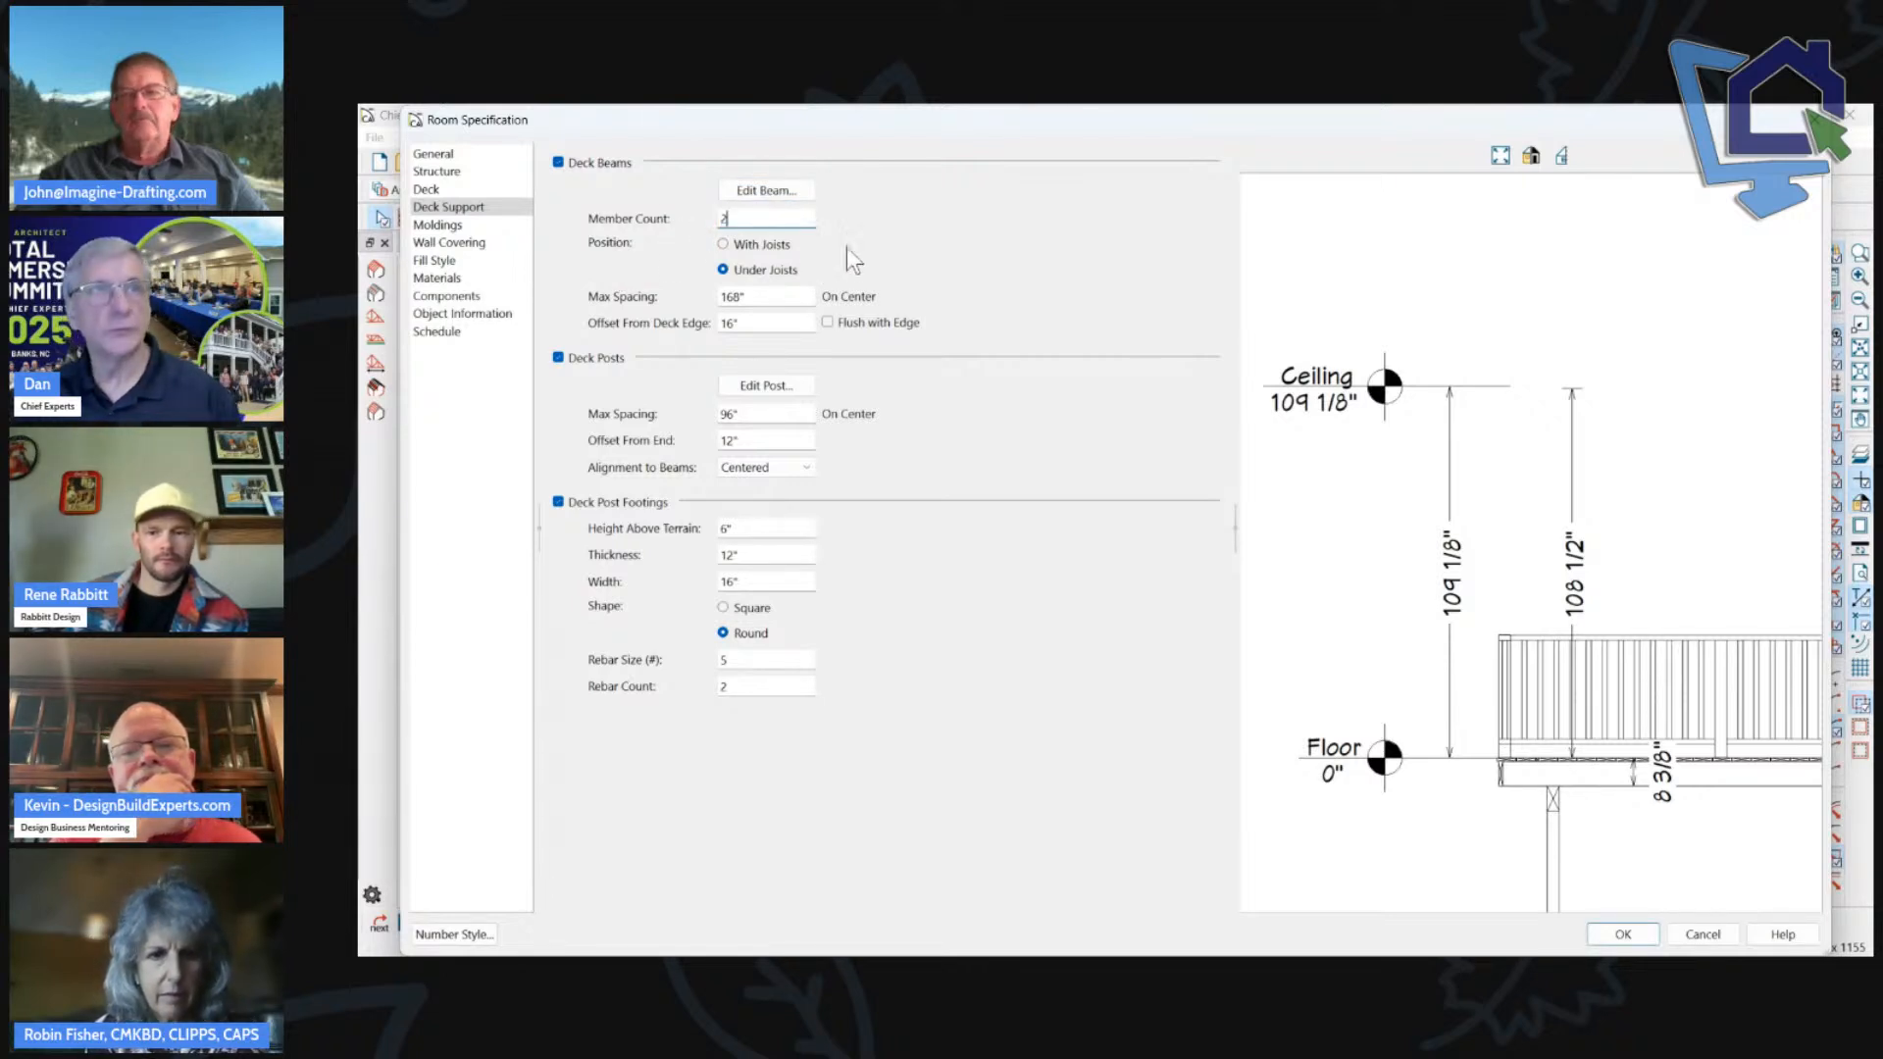
left_click(775, 190)
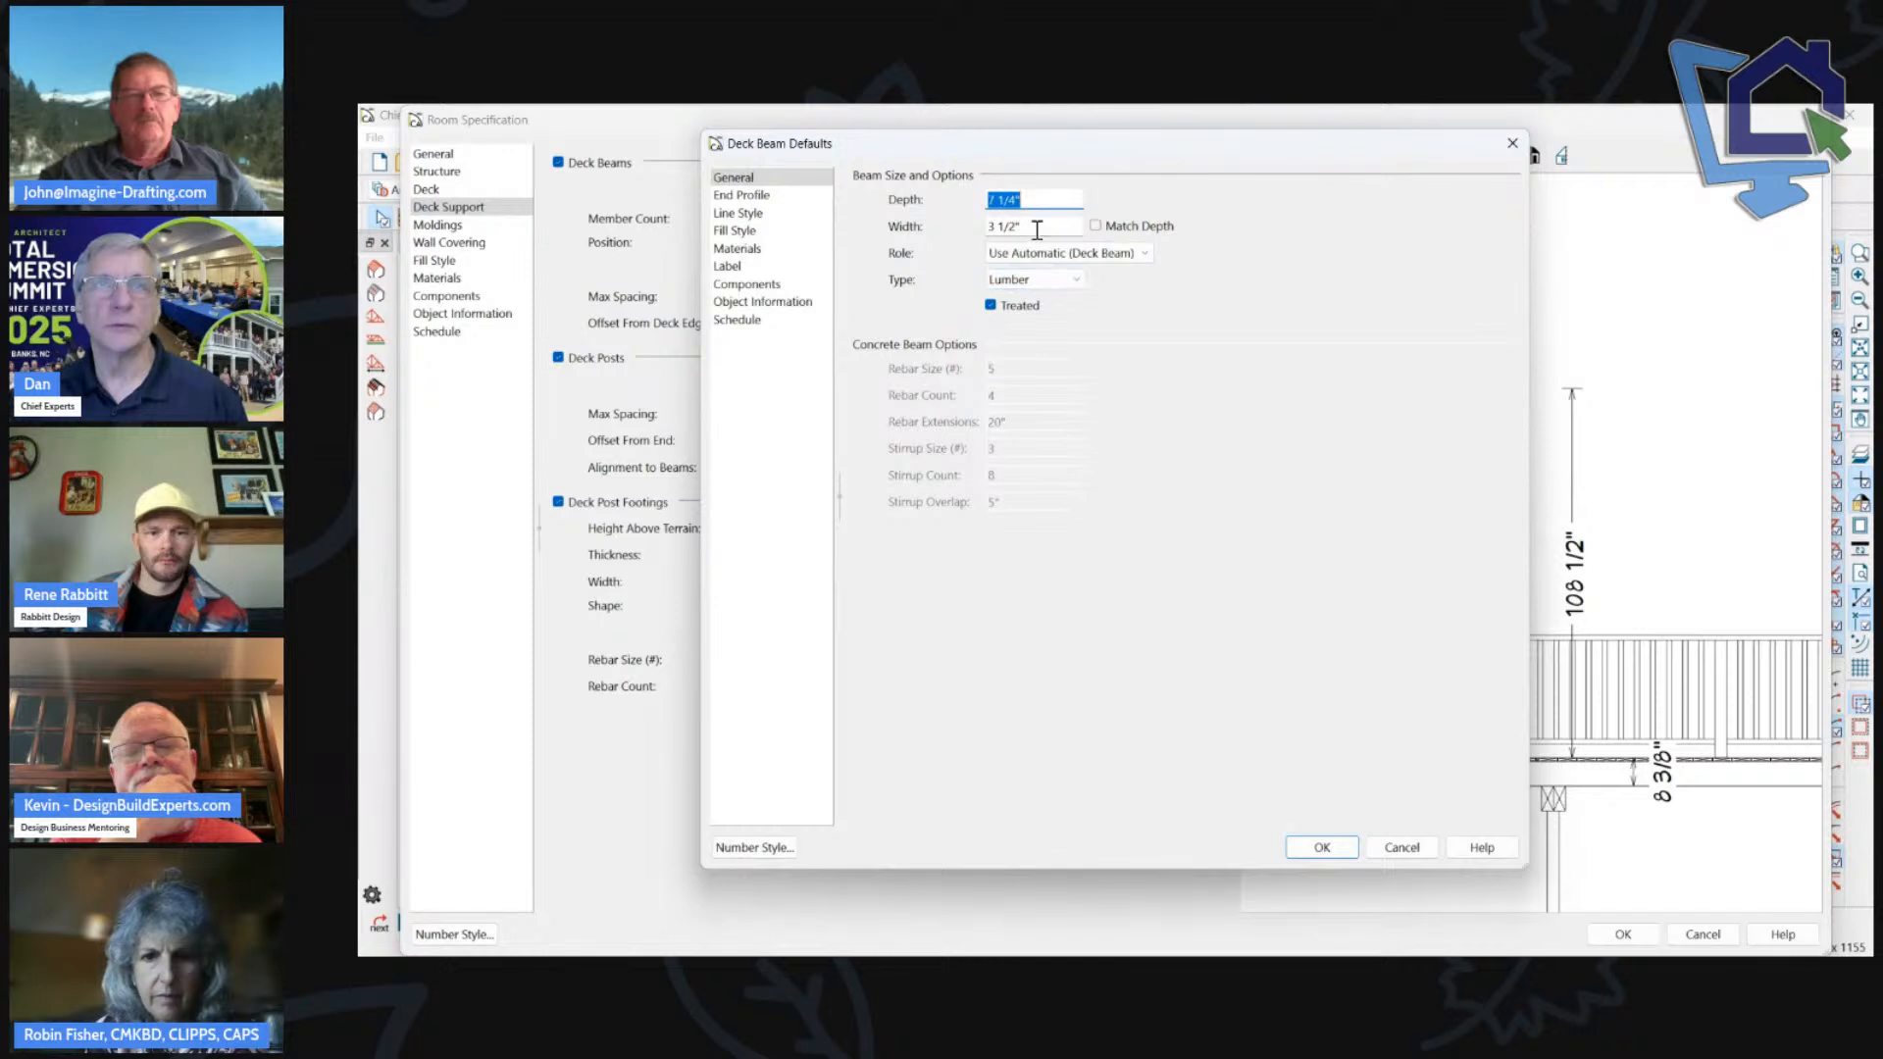
type("1.75")
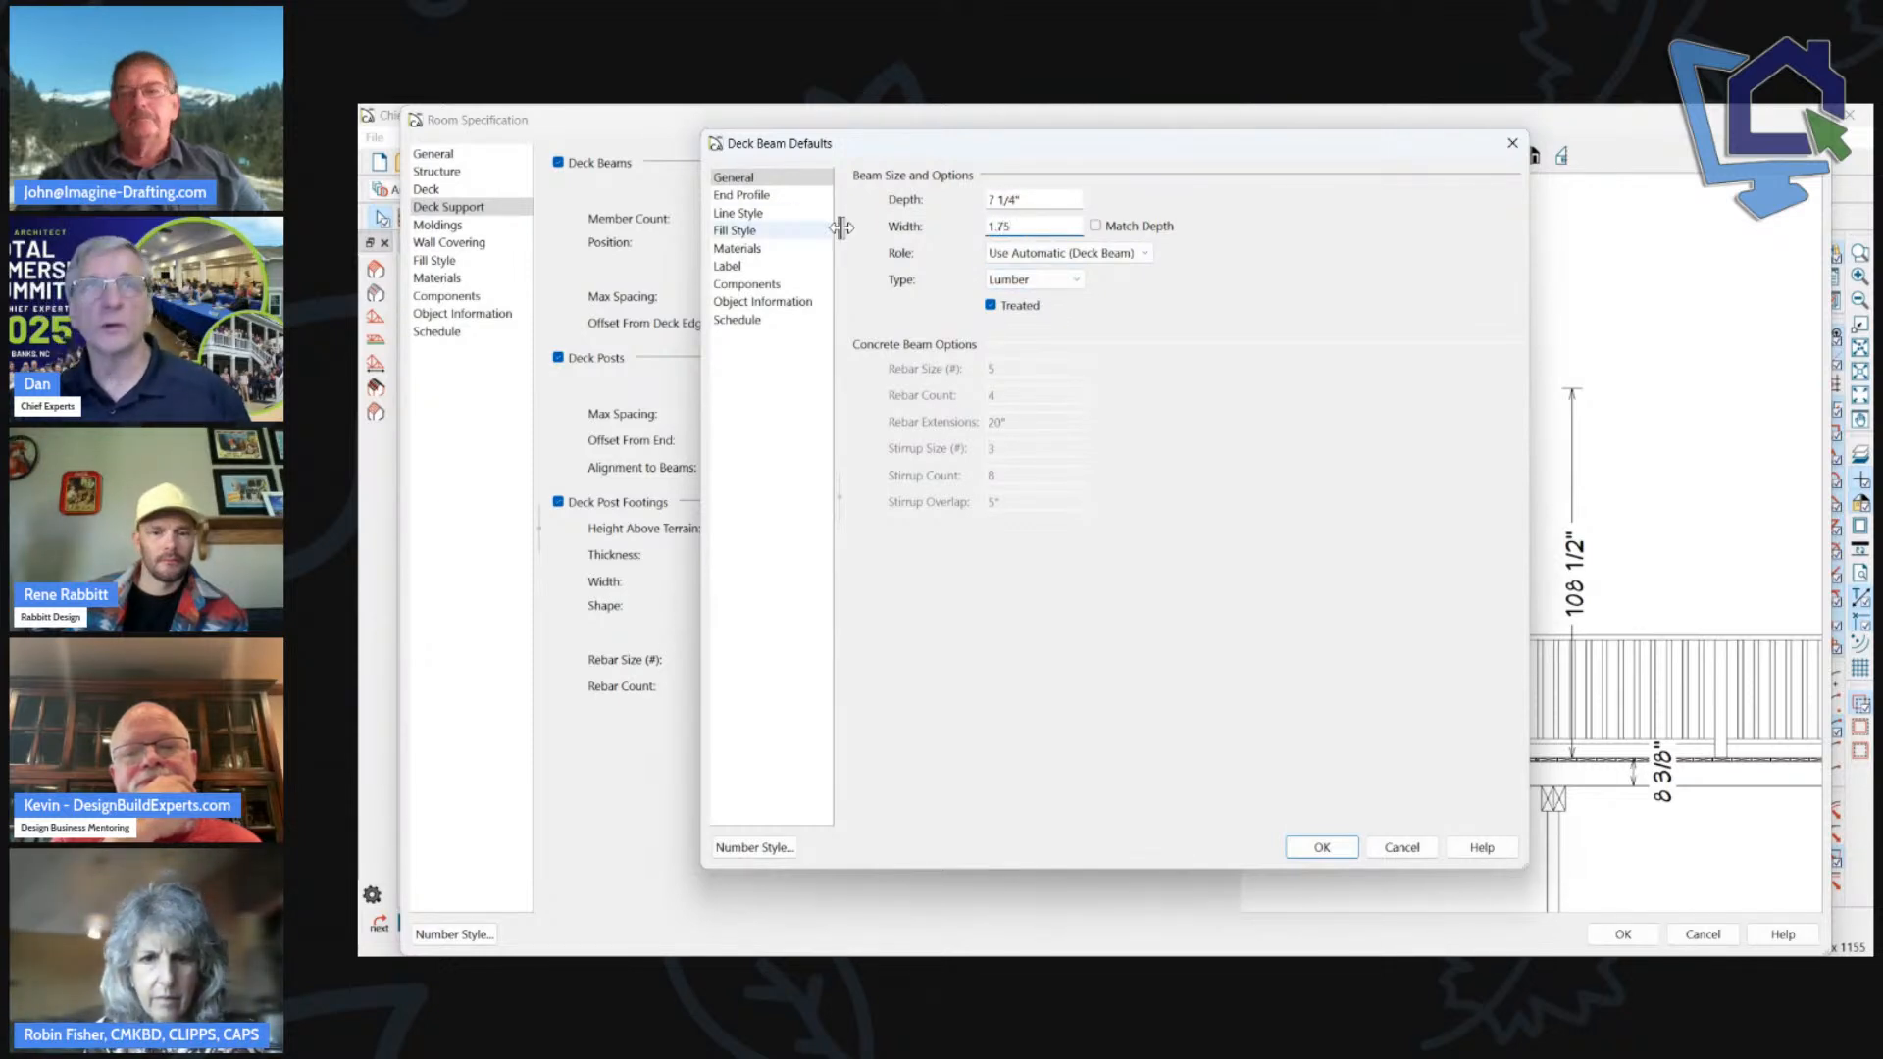
key("shift+Tab")
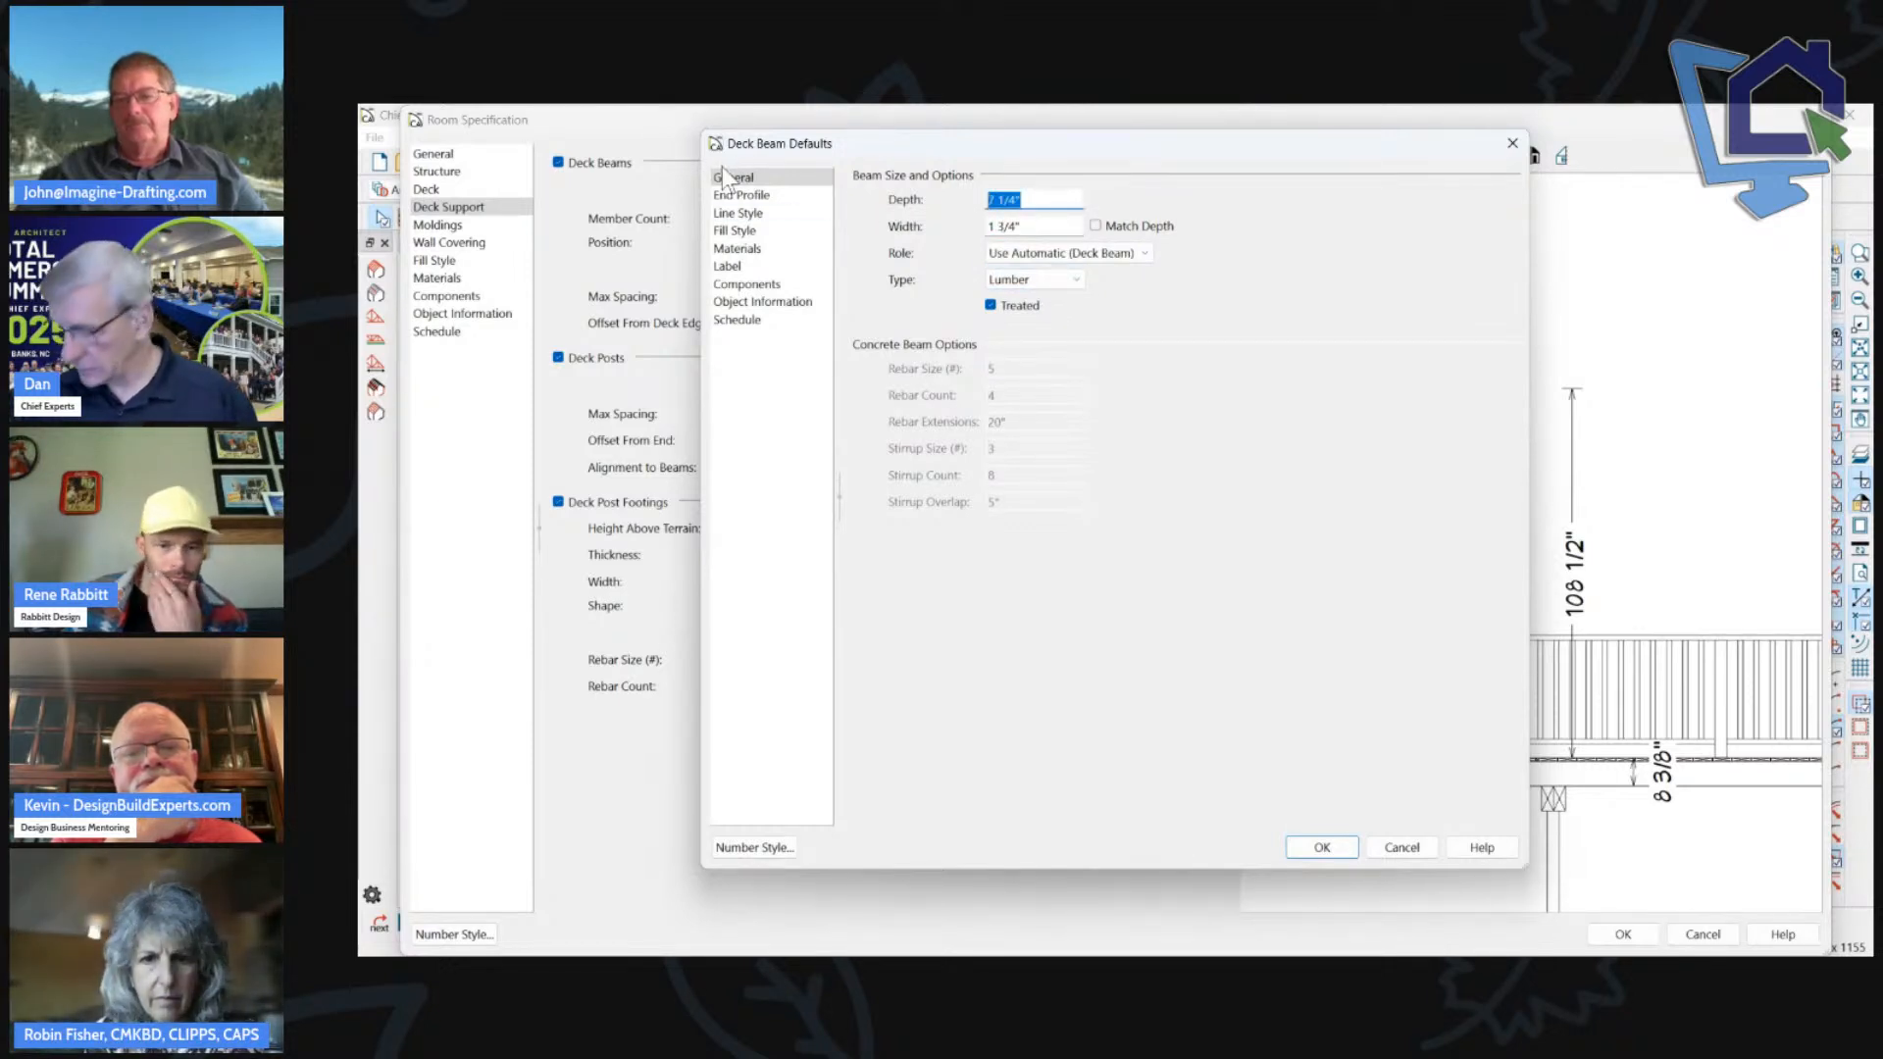
type("12")
left_click(1050, 225)
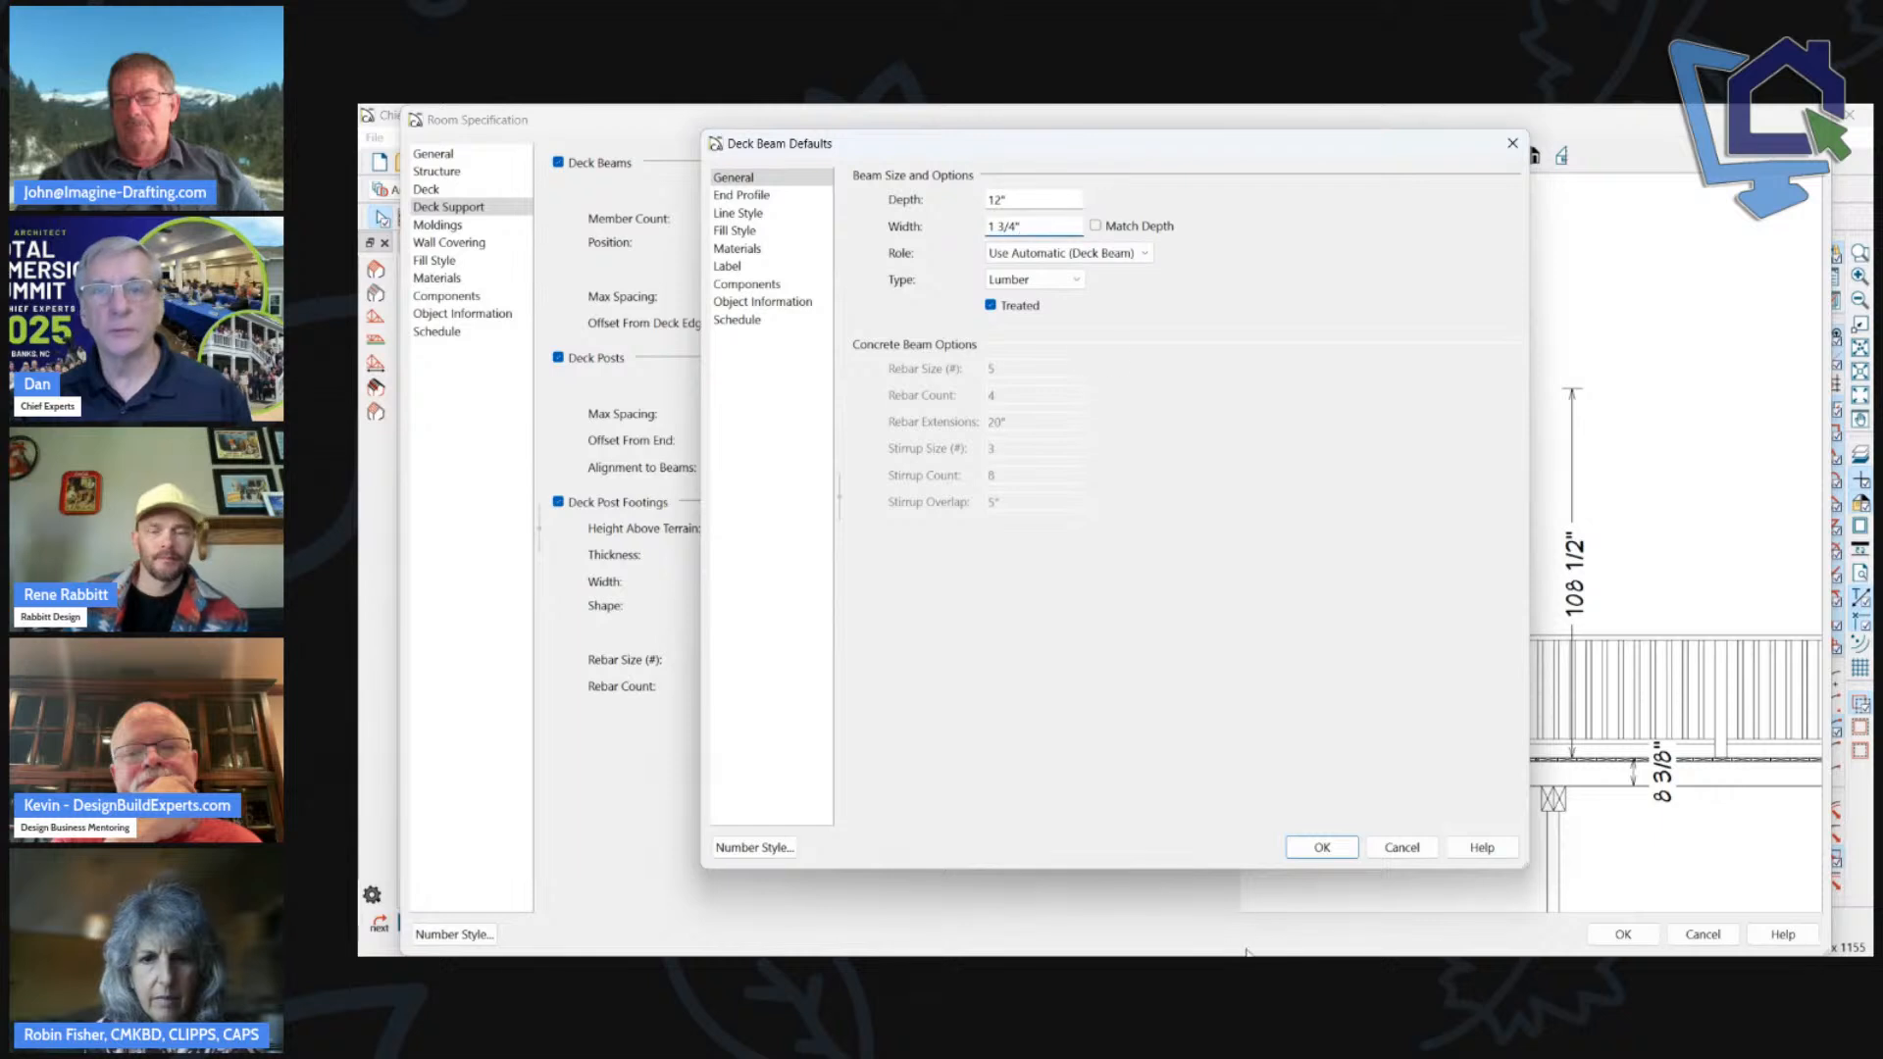
left_click(1322, 847)
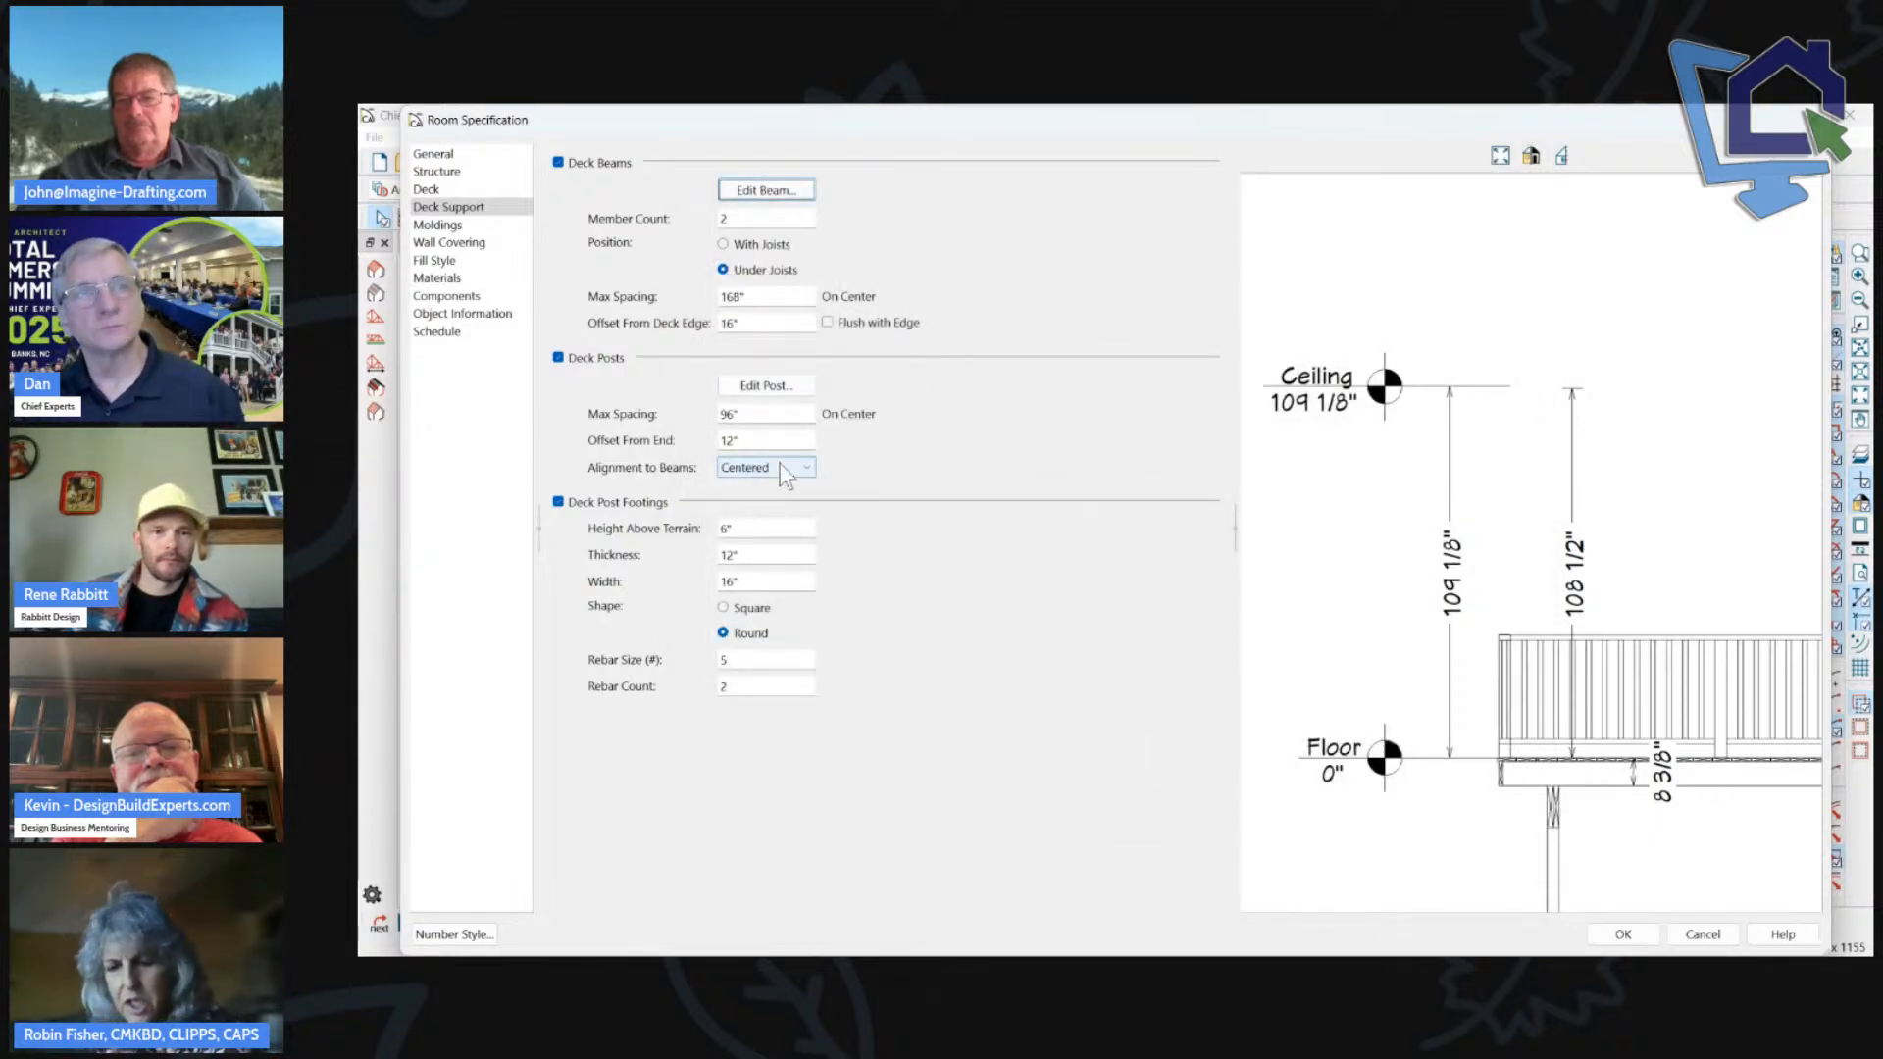
Make the deck beams flush with the deck edge and examine the beam and rim joist in the section preview.
scroll(1537, 829, "up", 2)
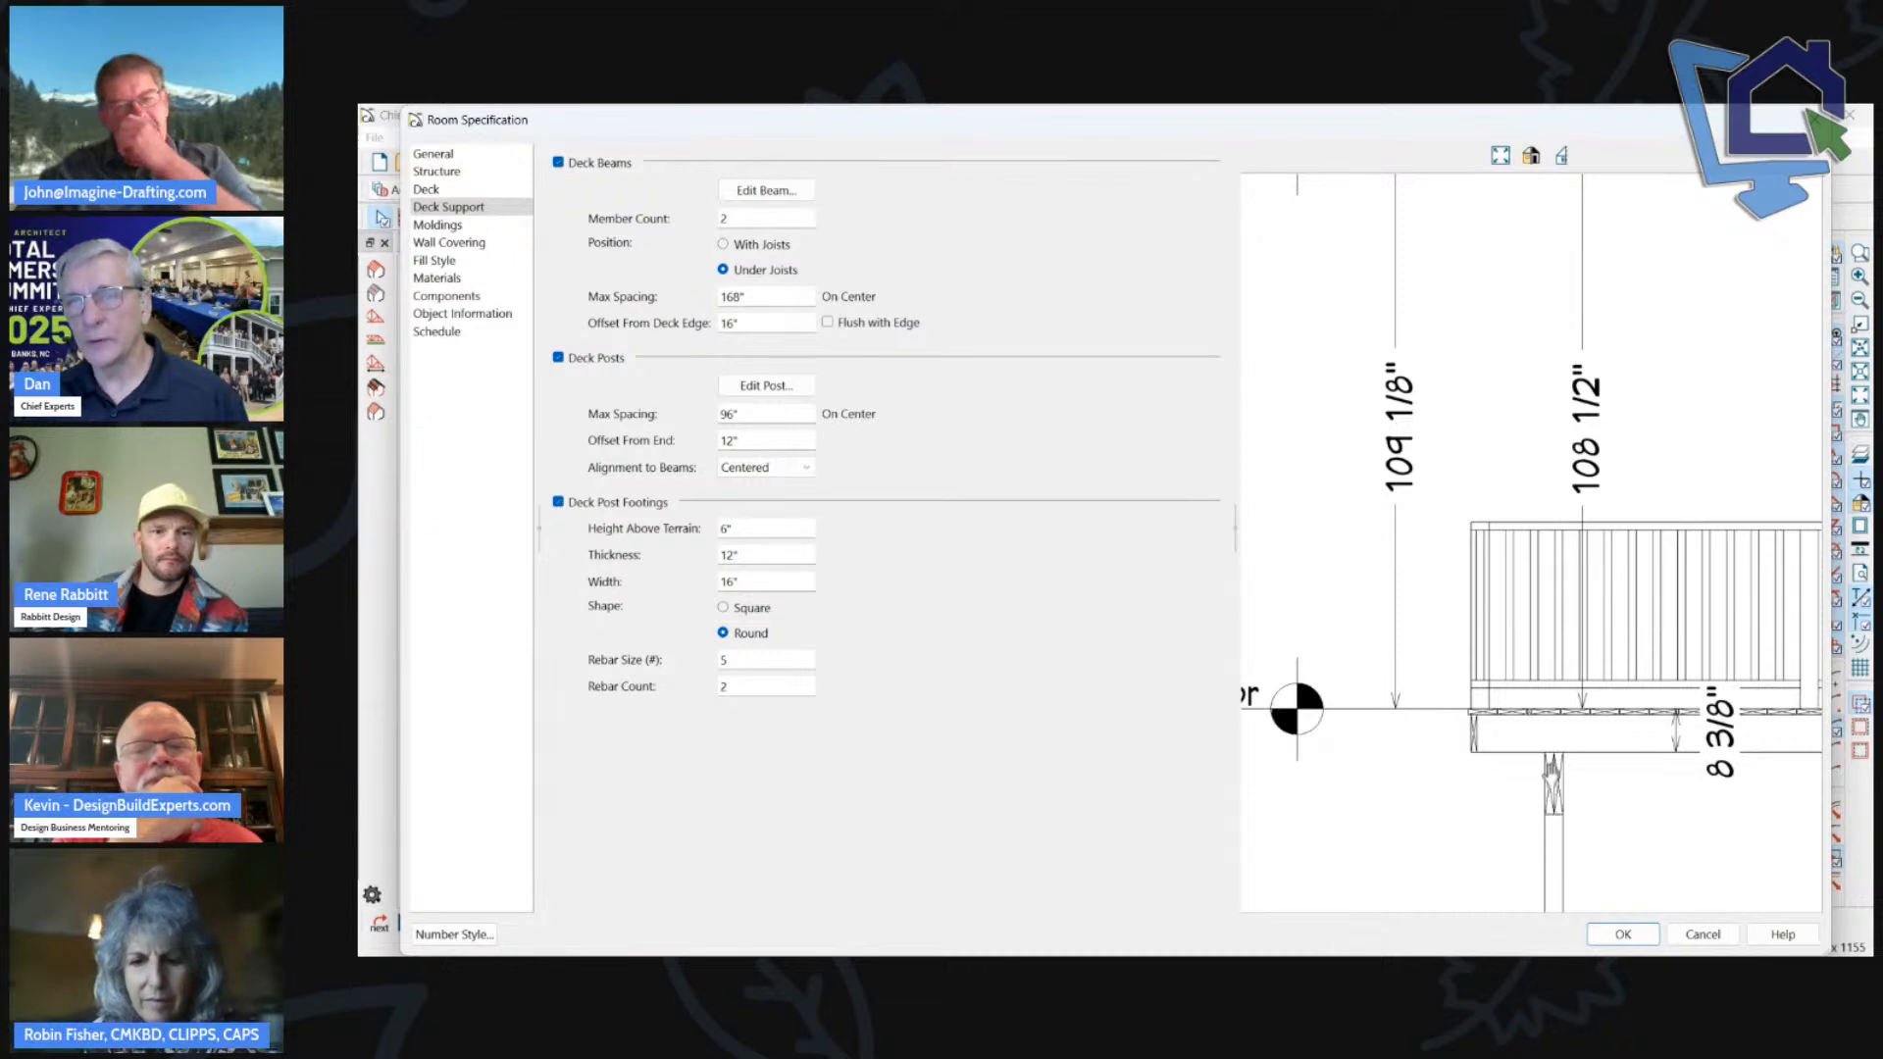
scroll(1312, 514, "down", 1)
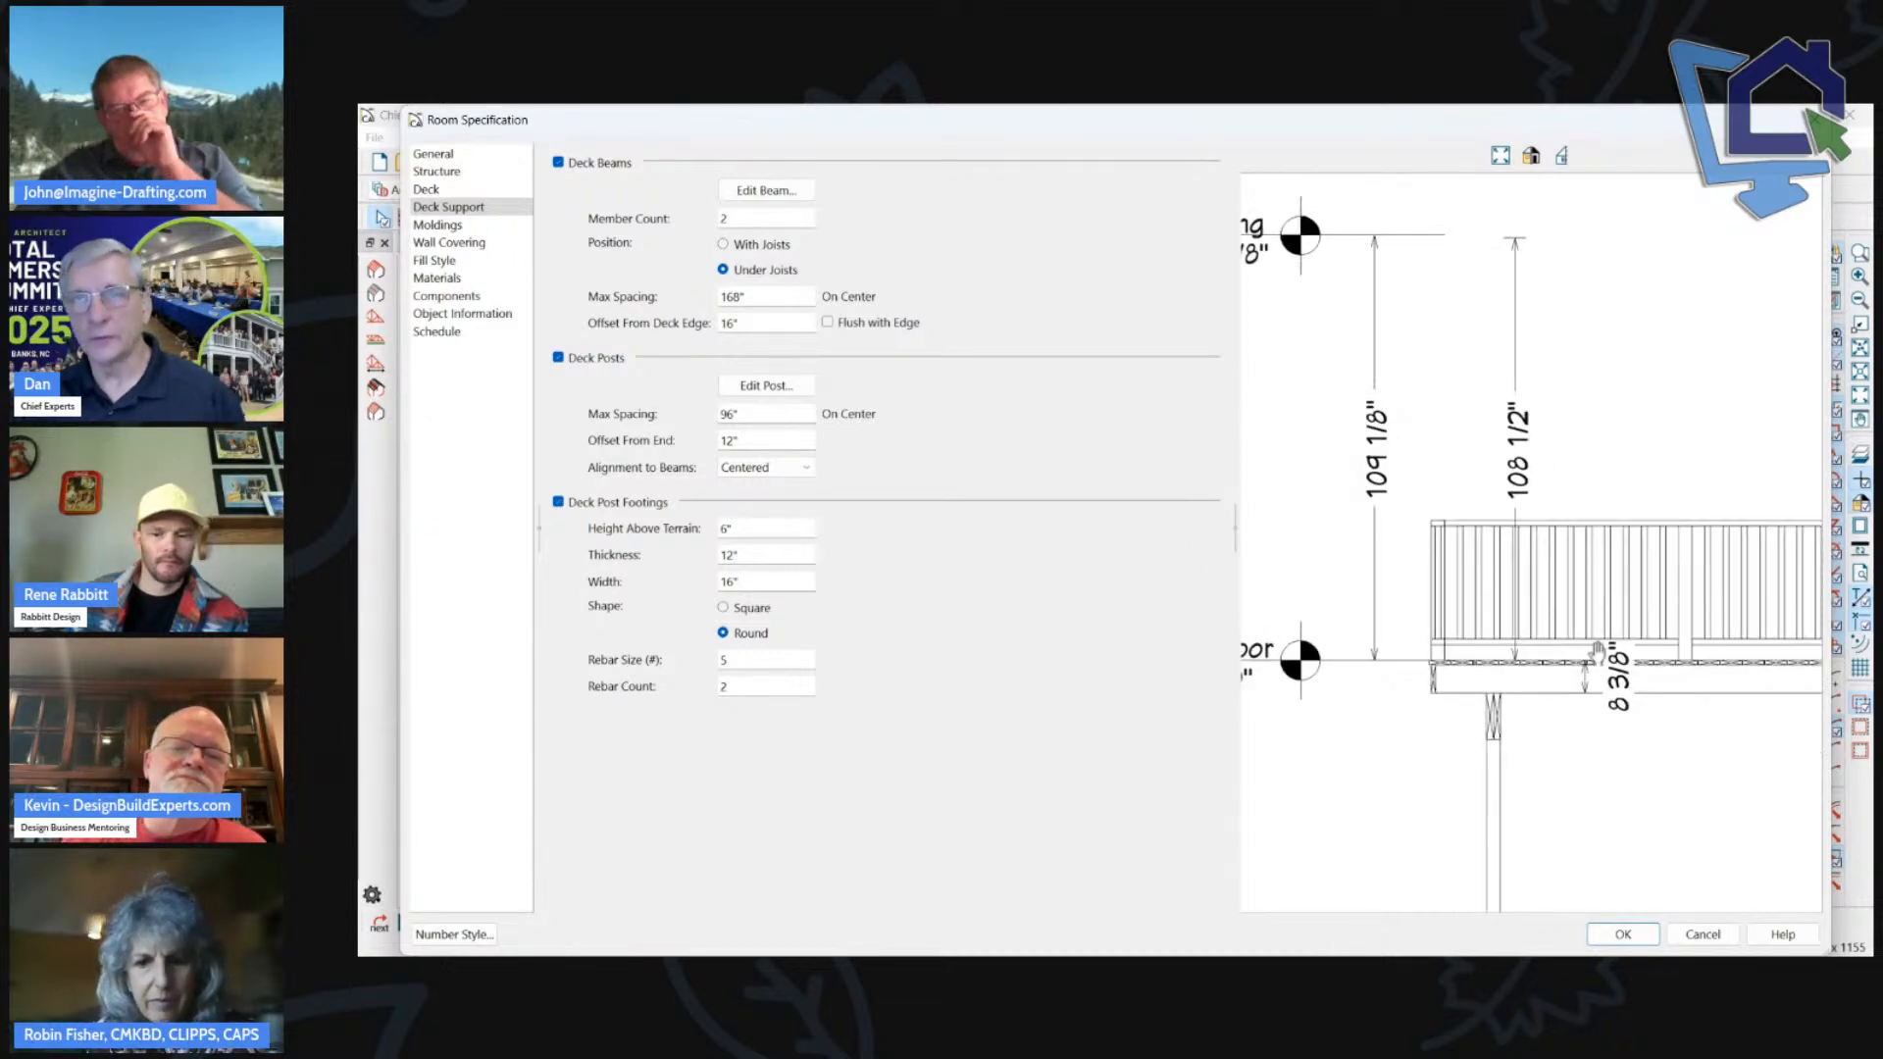
scroll(1291, 762, "up", 1)
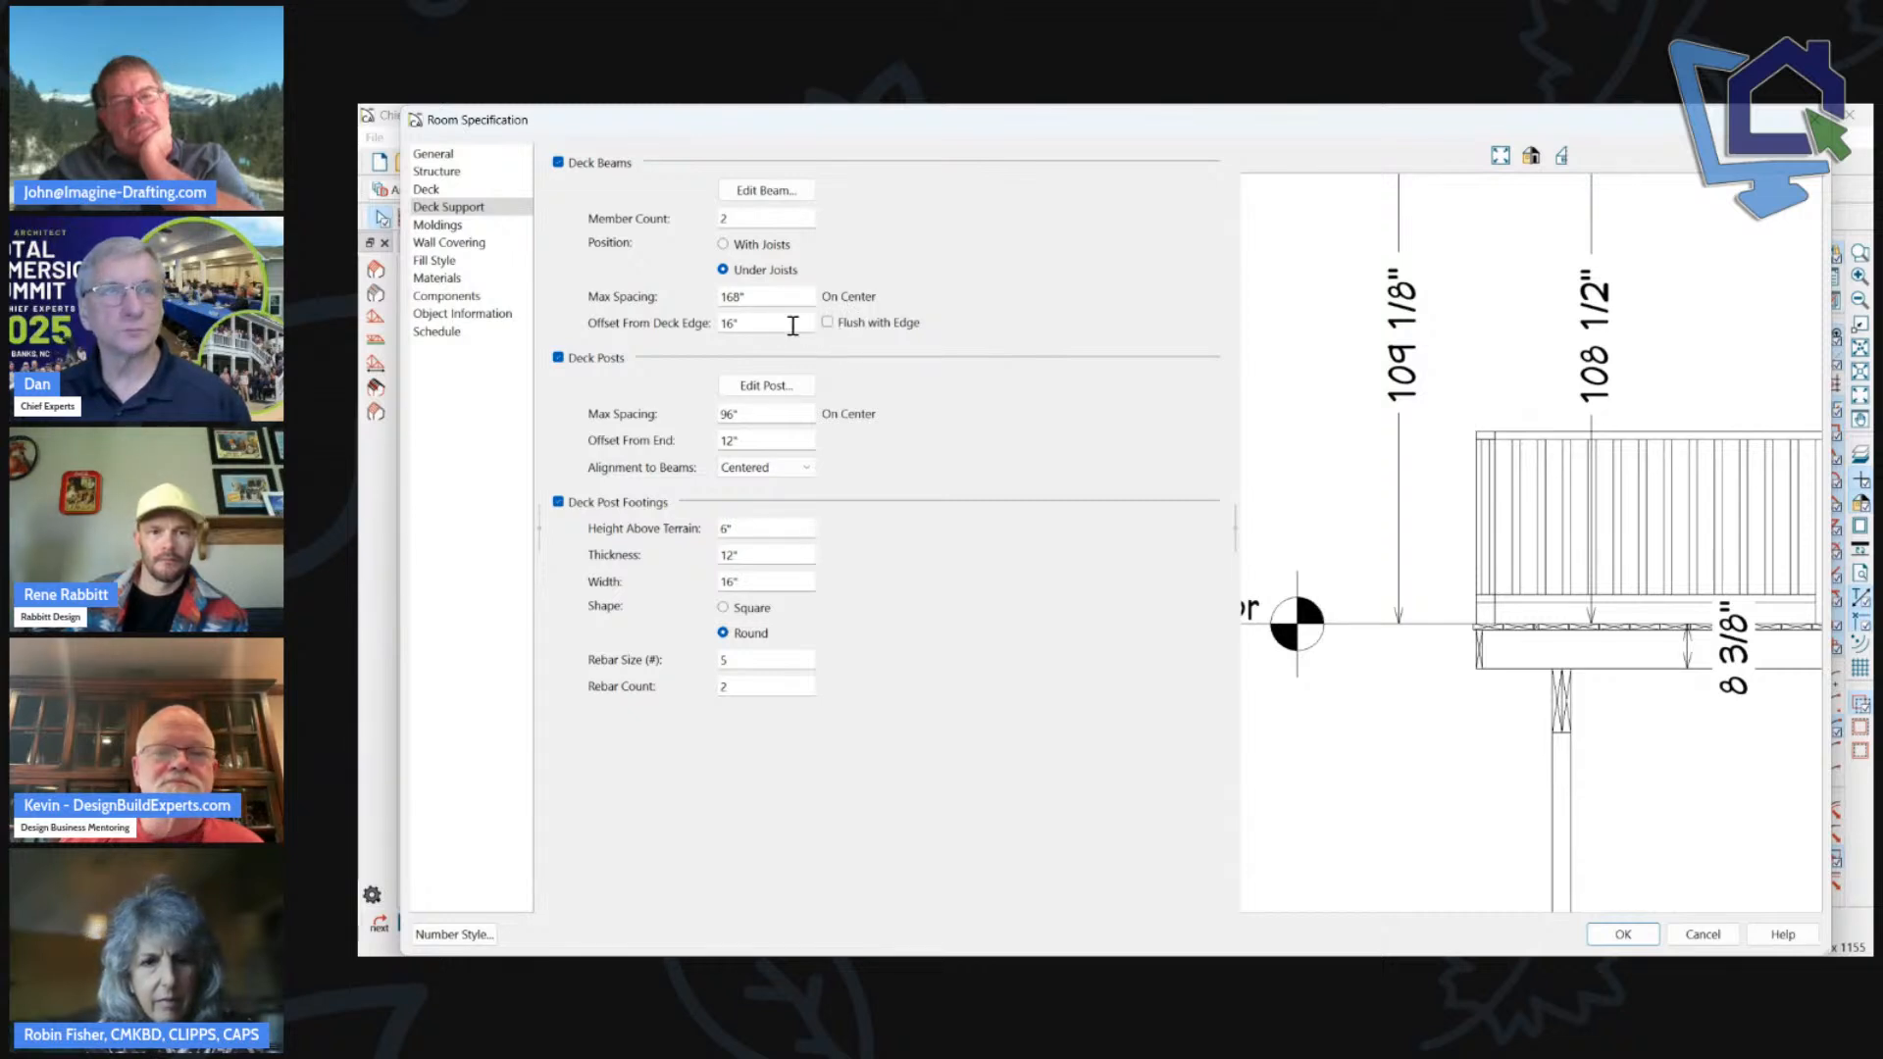
left_click(833, 325)
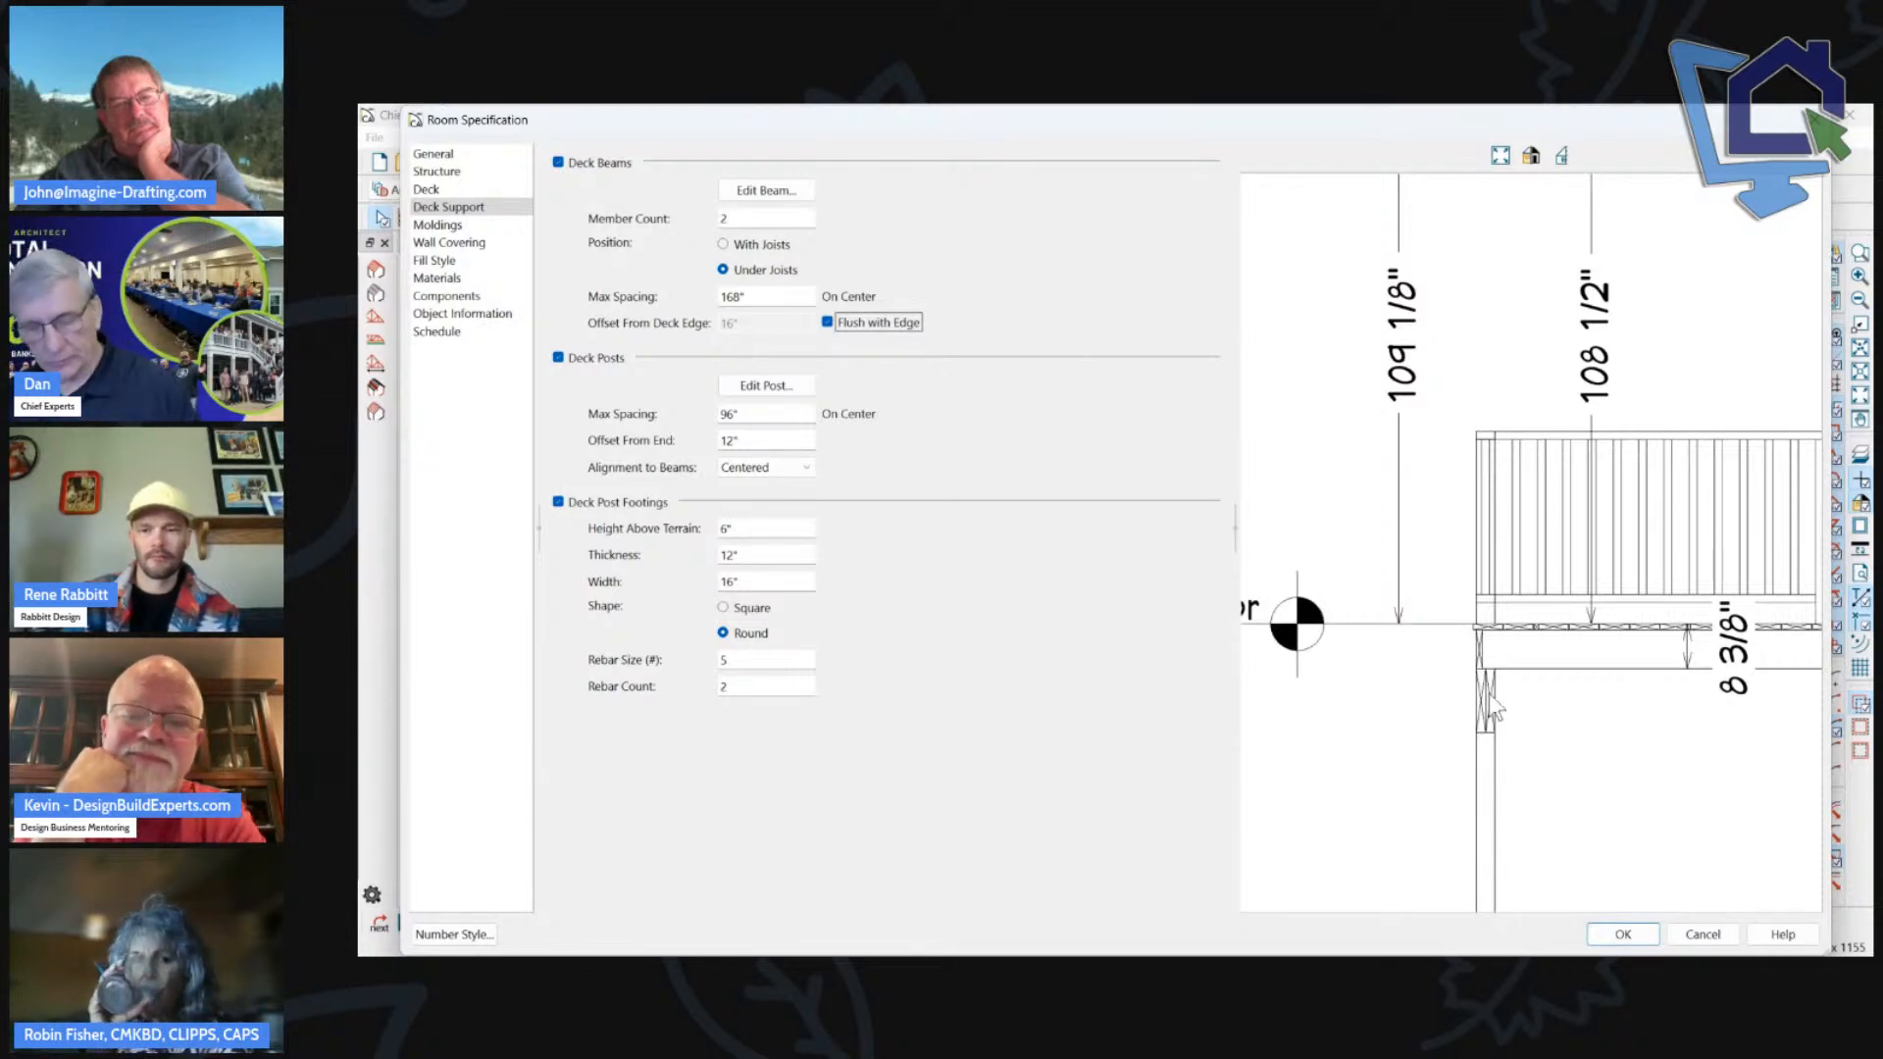
key("ctrl+1")
left_click(1457, 597)
left_click_drag(1459, 575, 1508, 655, "ctrl")
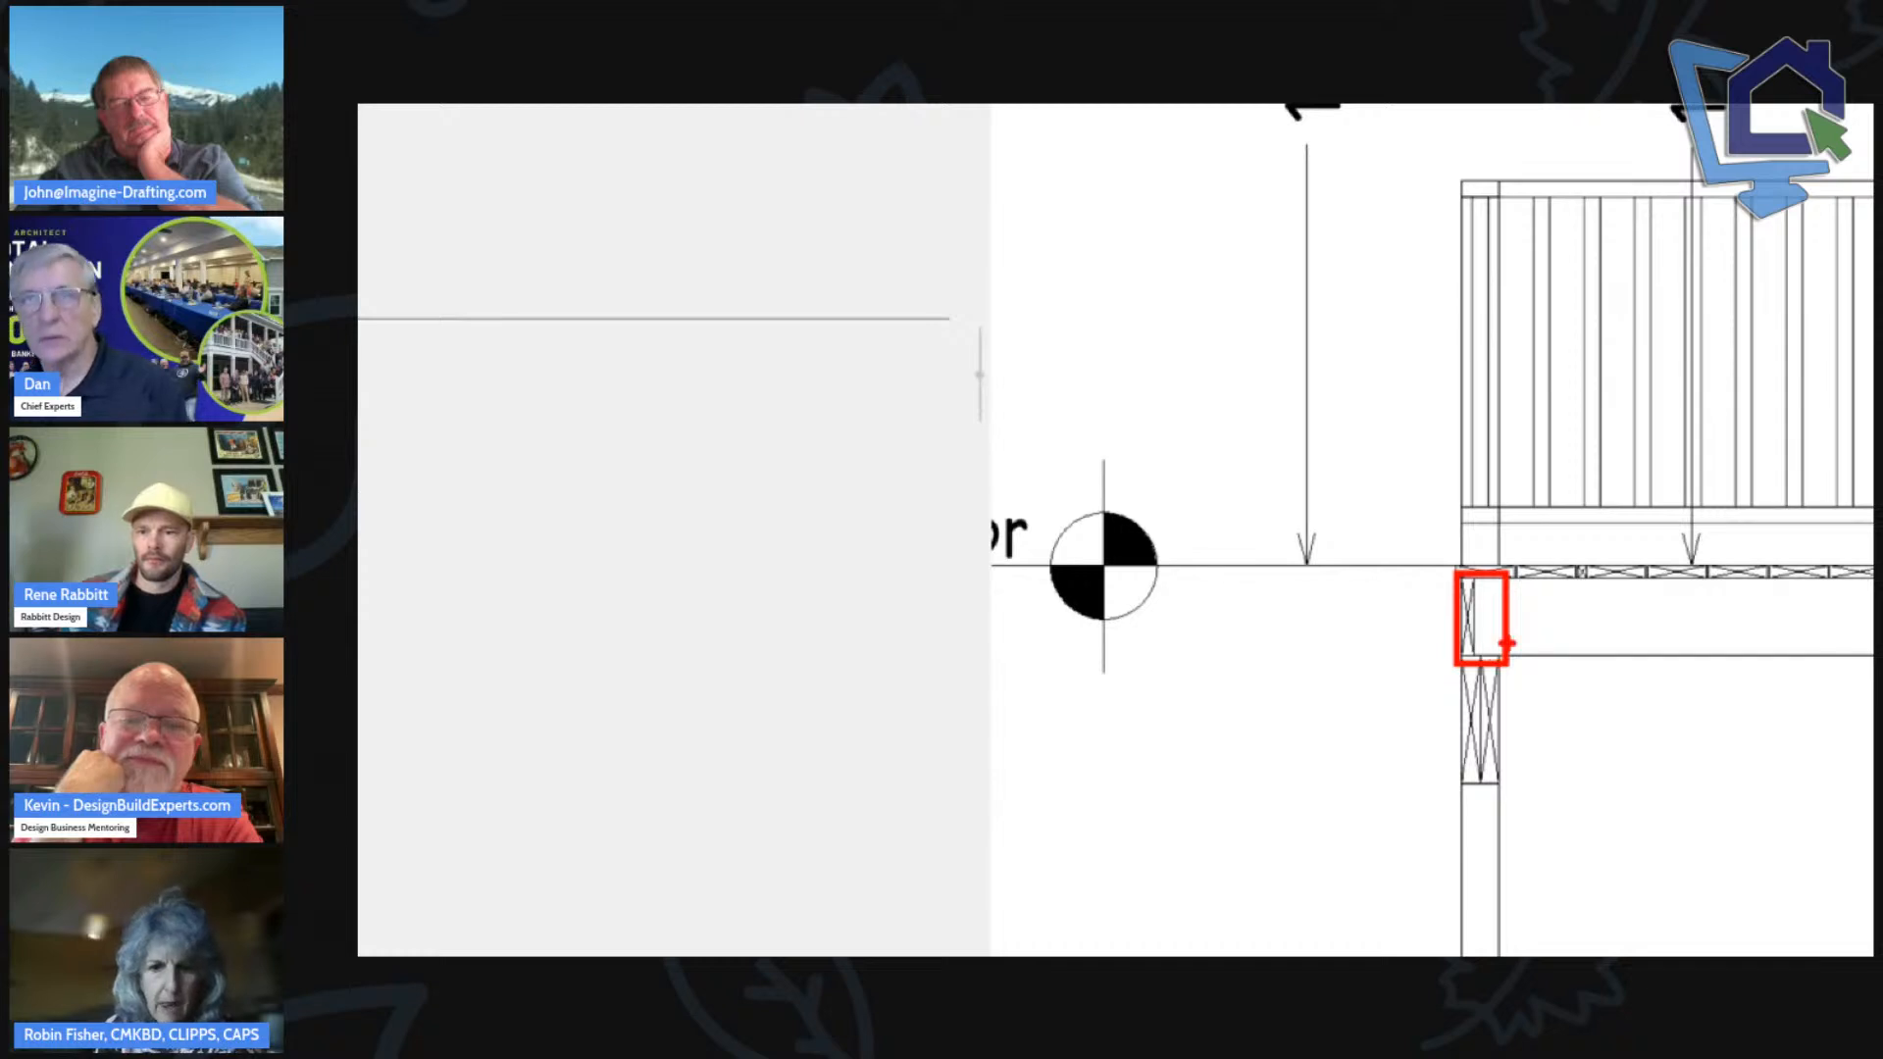
key("Escape")
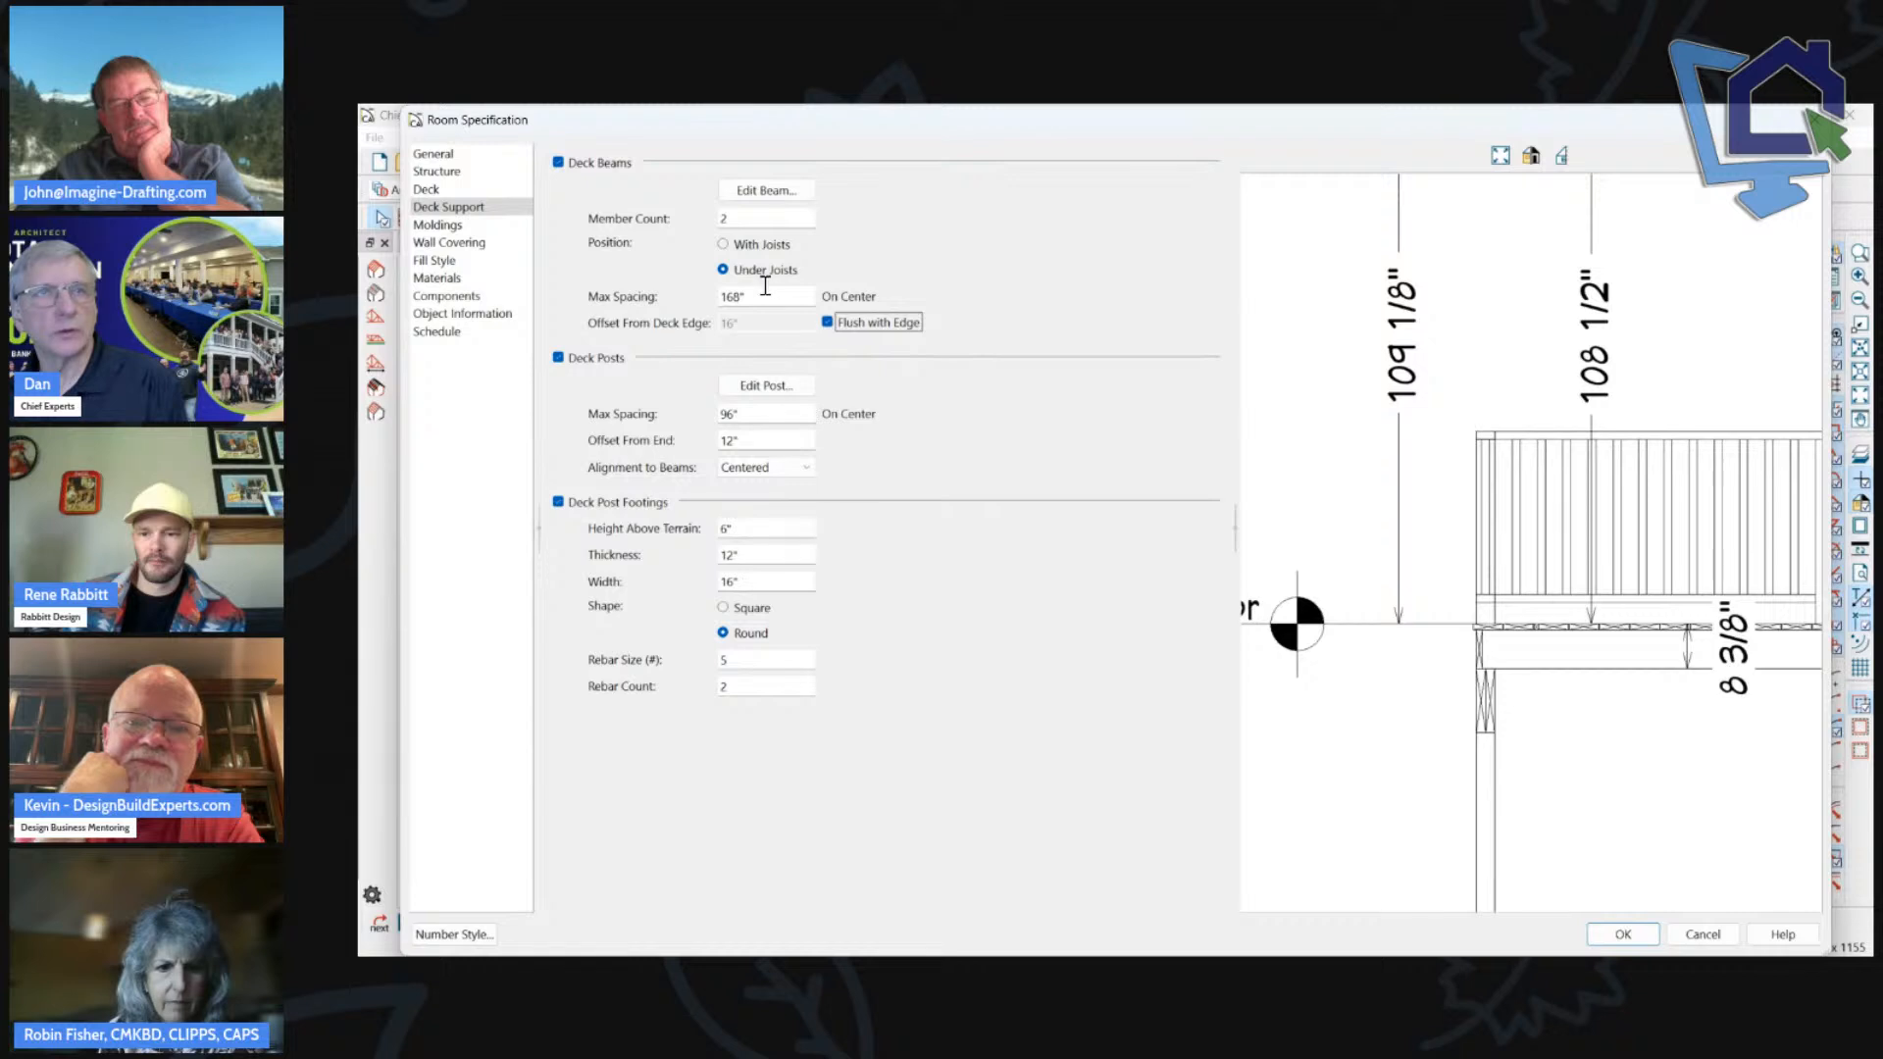
Set the deck beam position to With Joists and check the whole deck in the section preview.
left_click(757, 245)
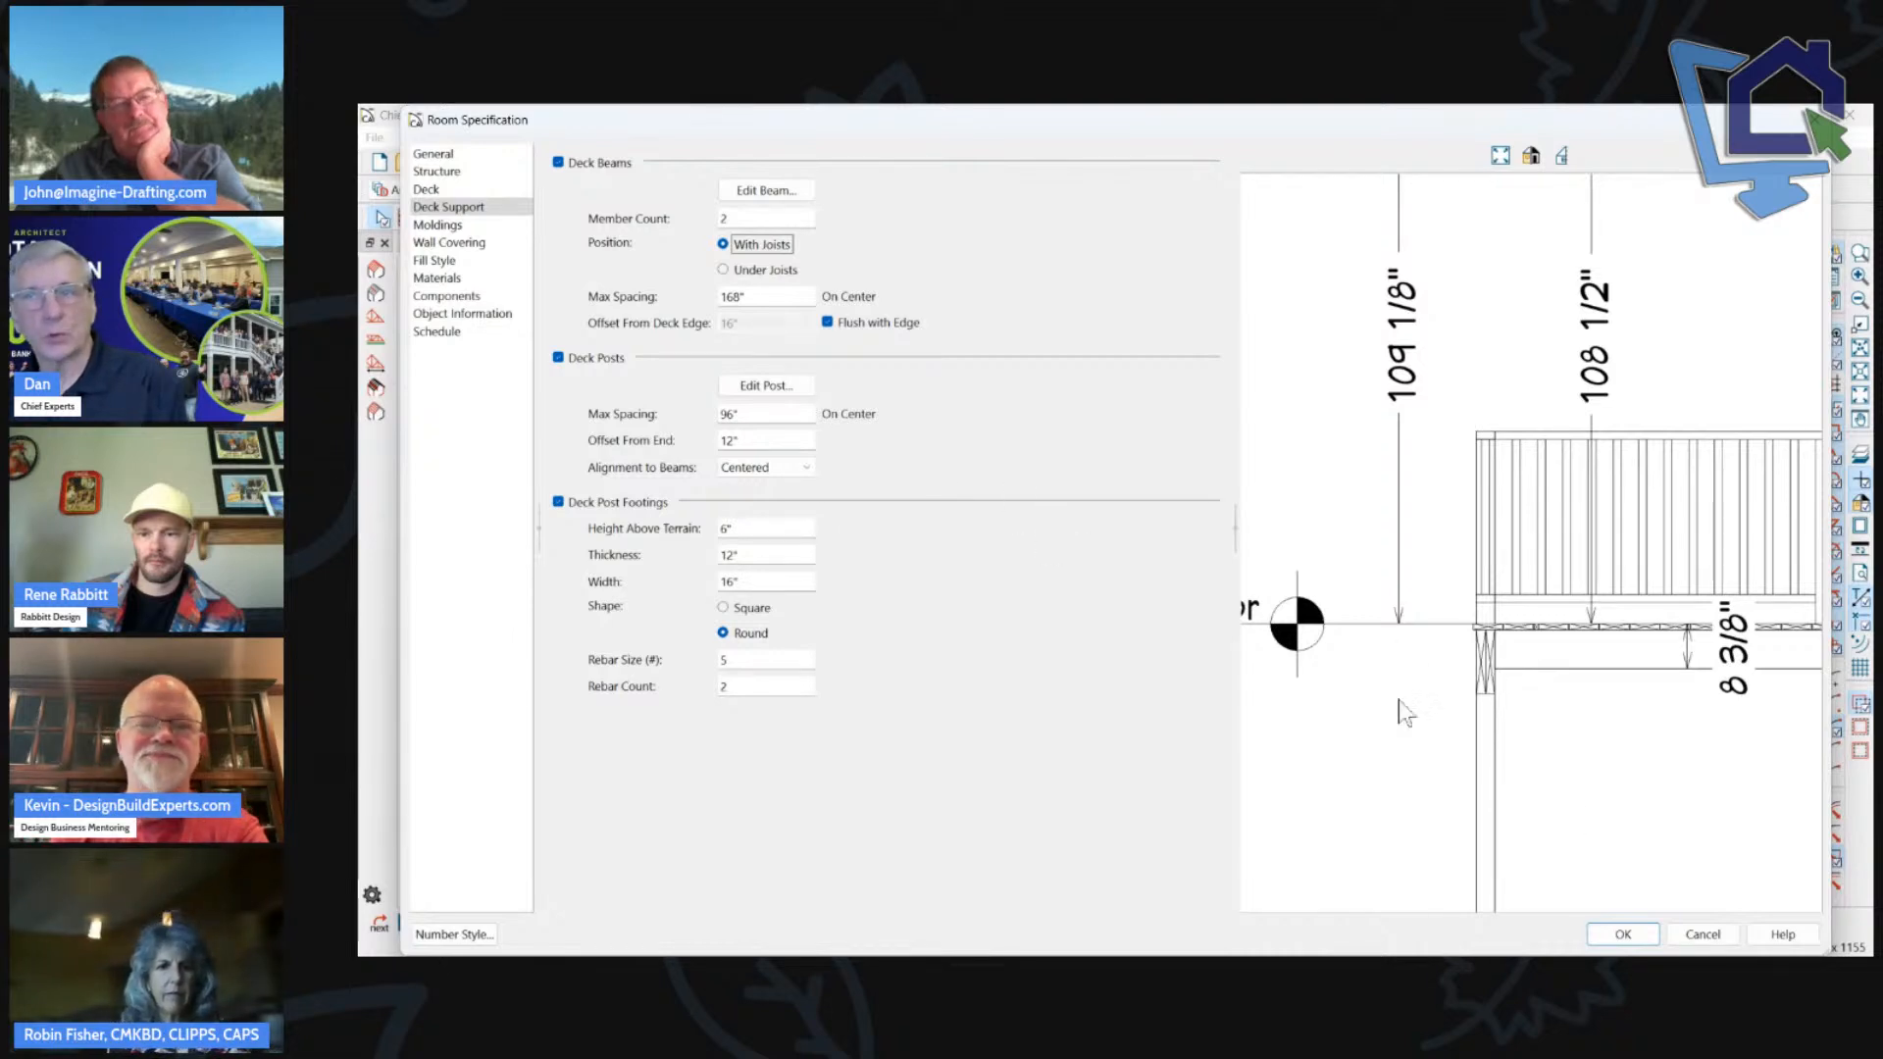
scroll(1570, 562, "down", 5)
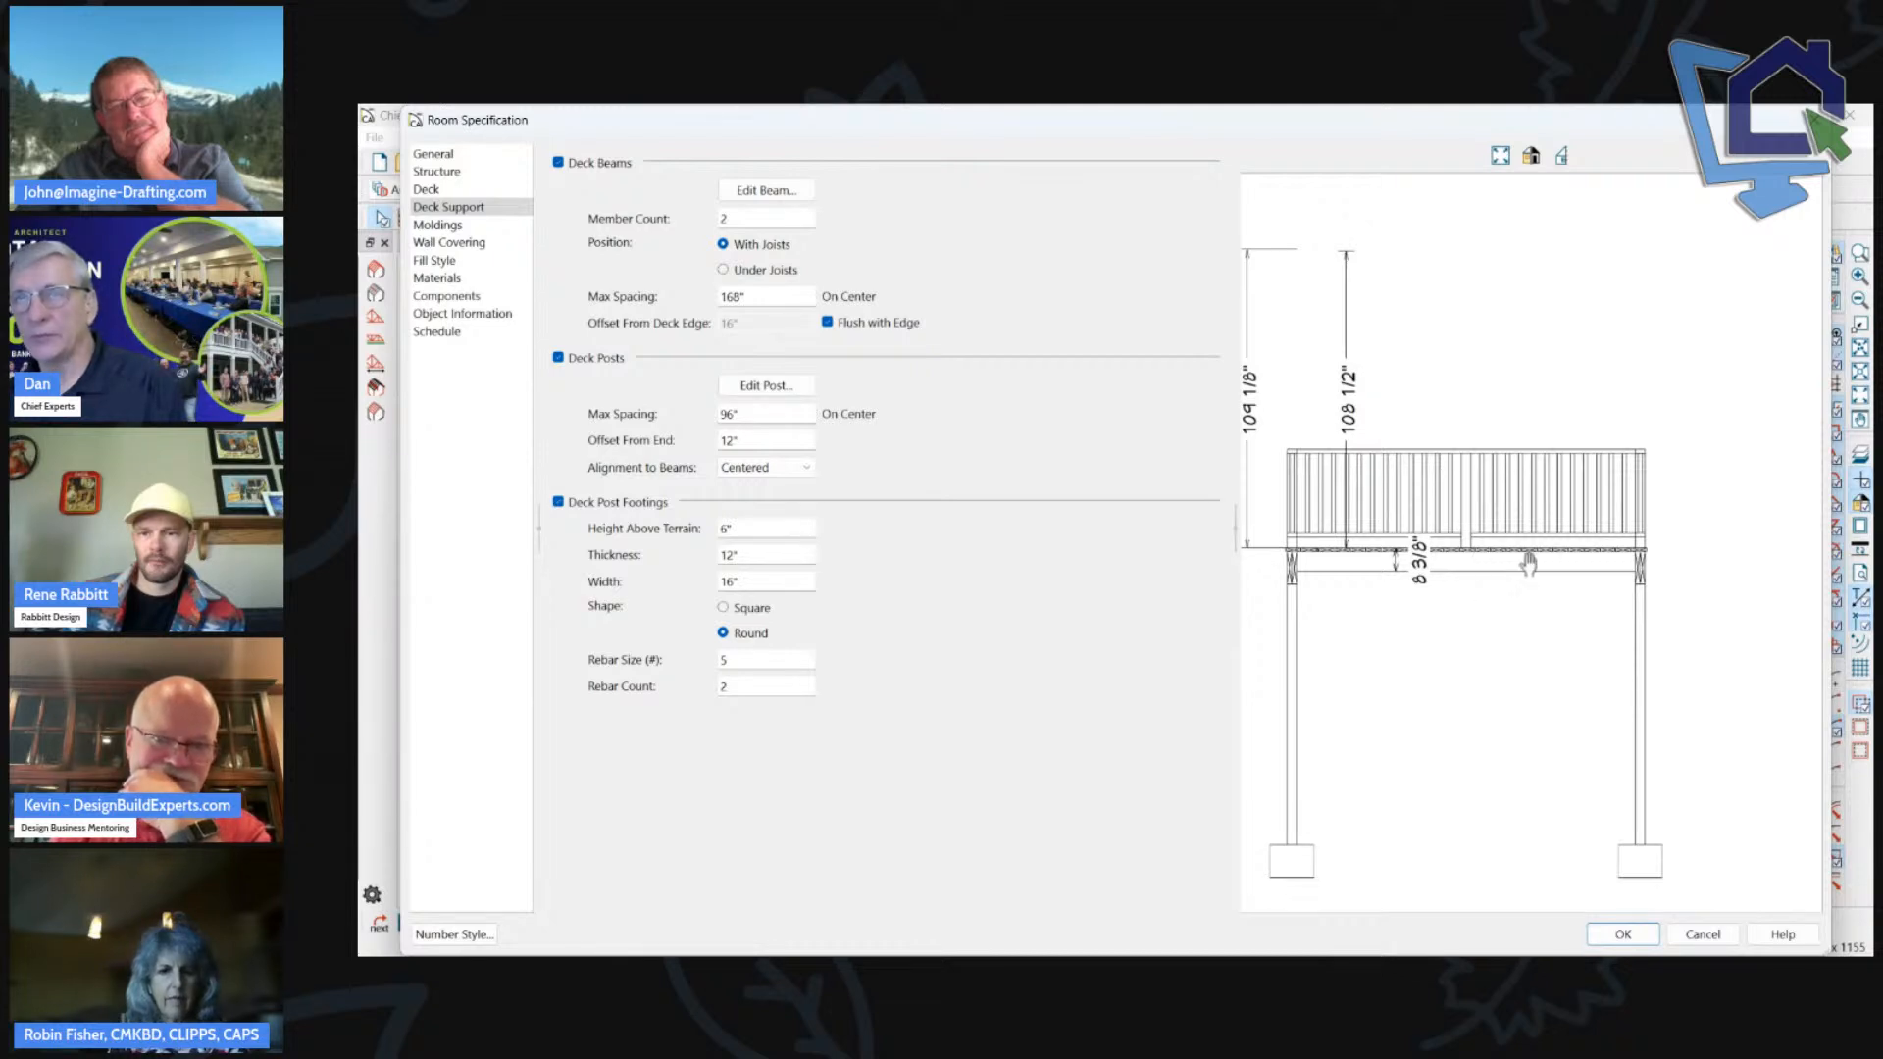
left_click_drag(1462, 583, 1523, 576)
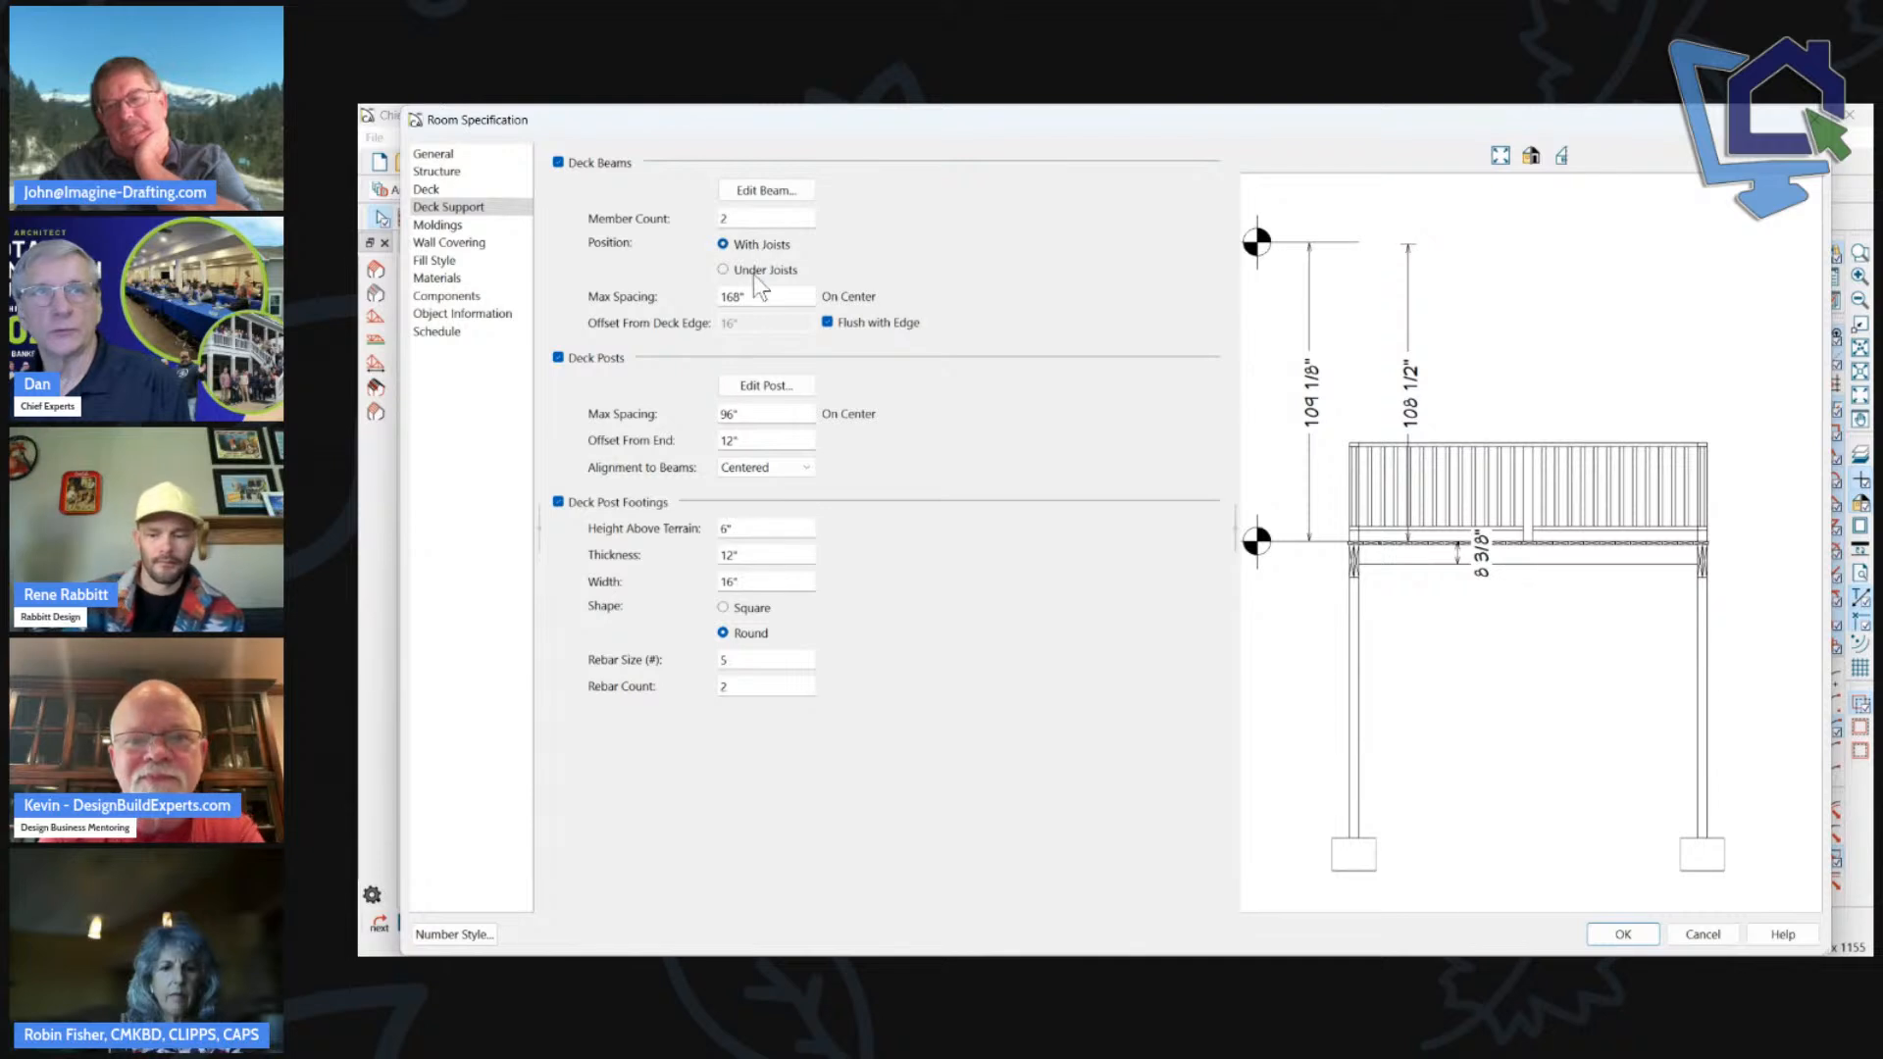
left_click(763, 246)
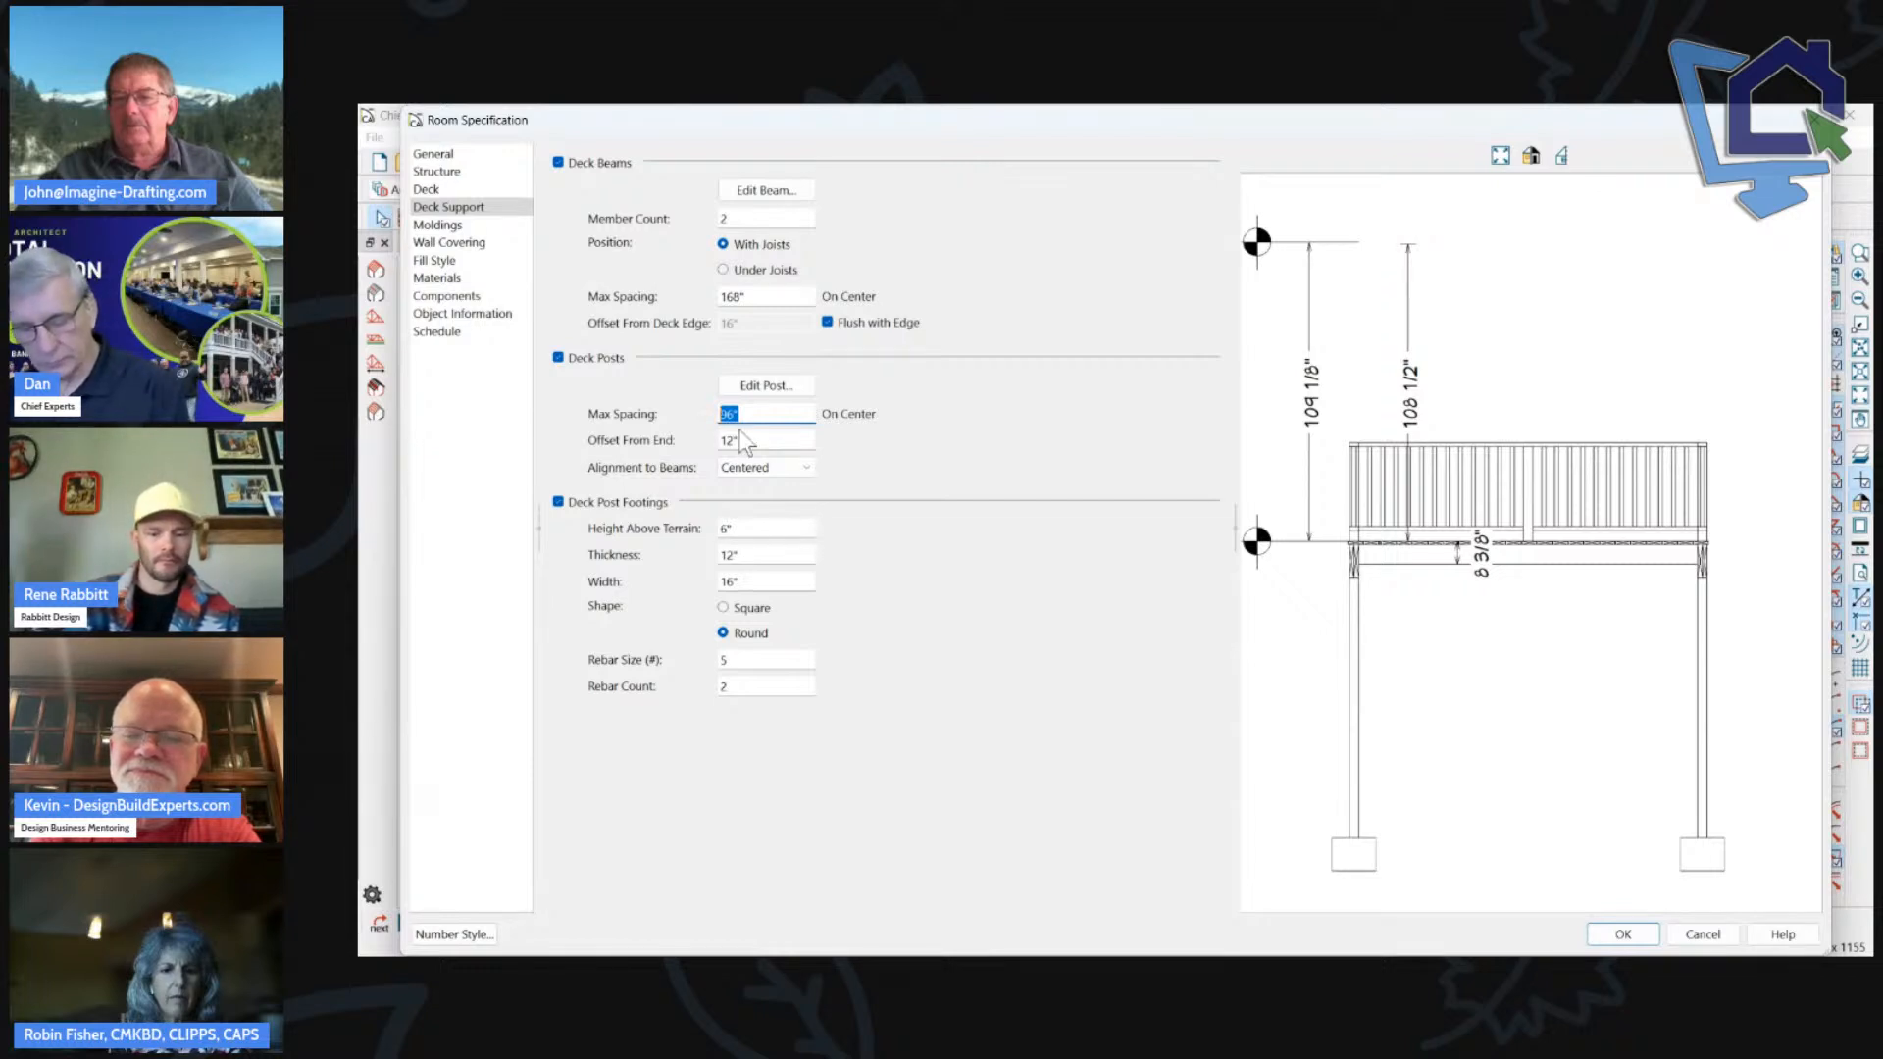
Set the deck posts' Max Spacing to 36" on center and apply the deck room settings.
type("365")
left_click_drag(778, 420, 702, 420)
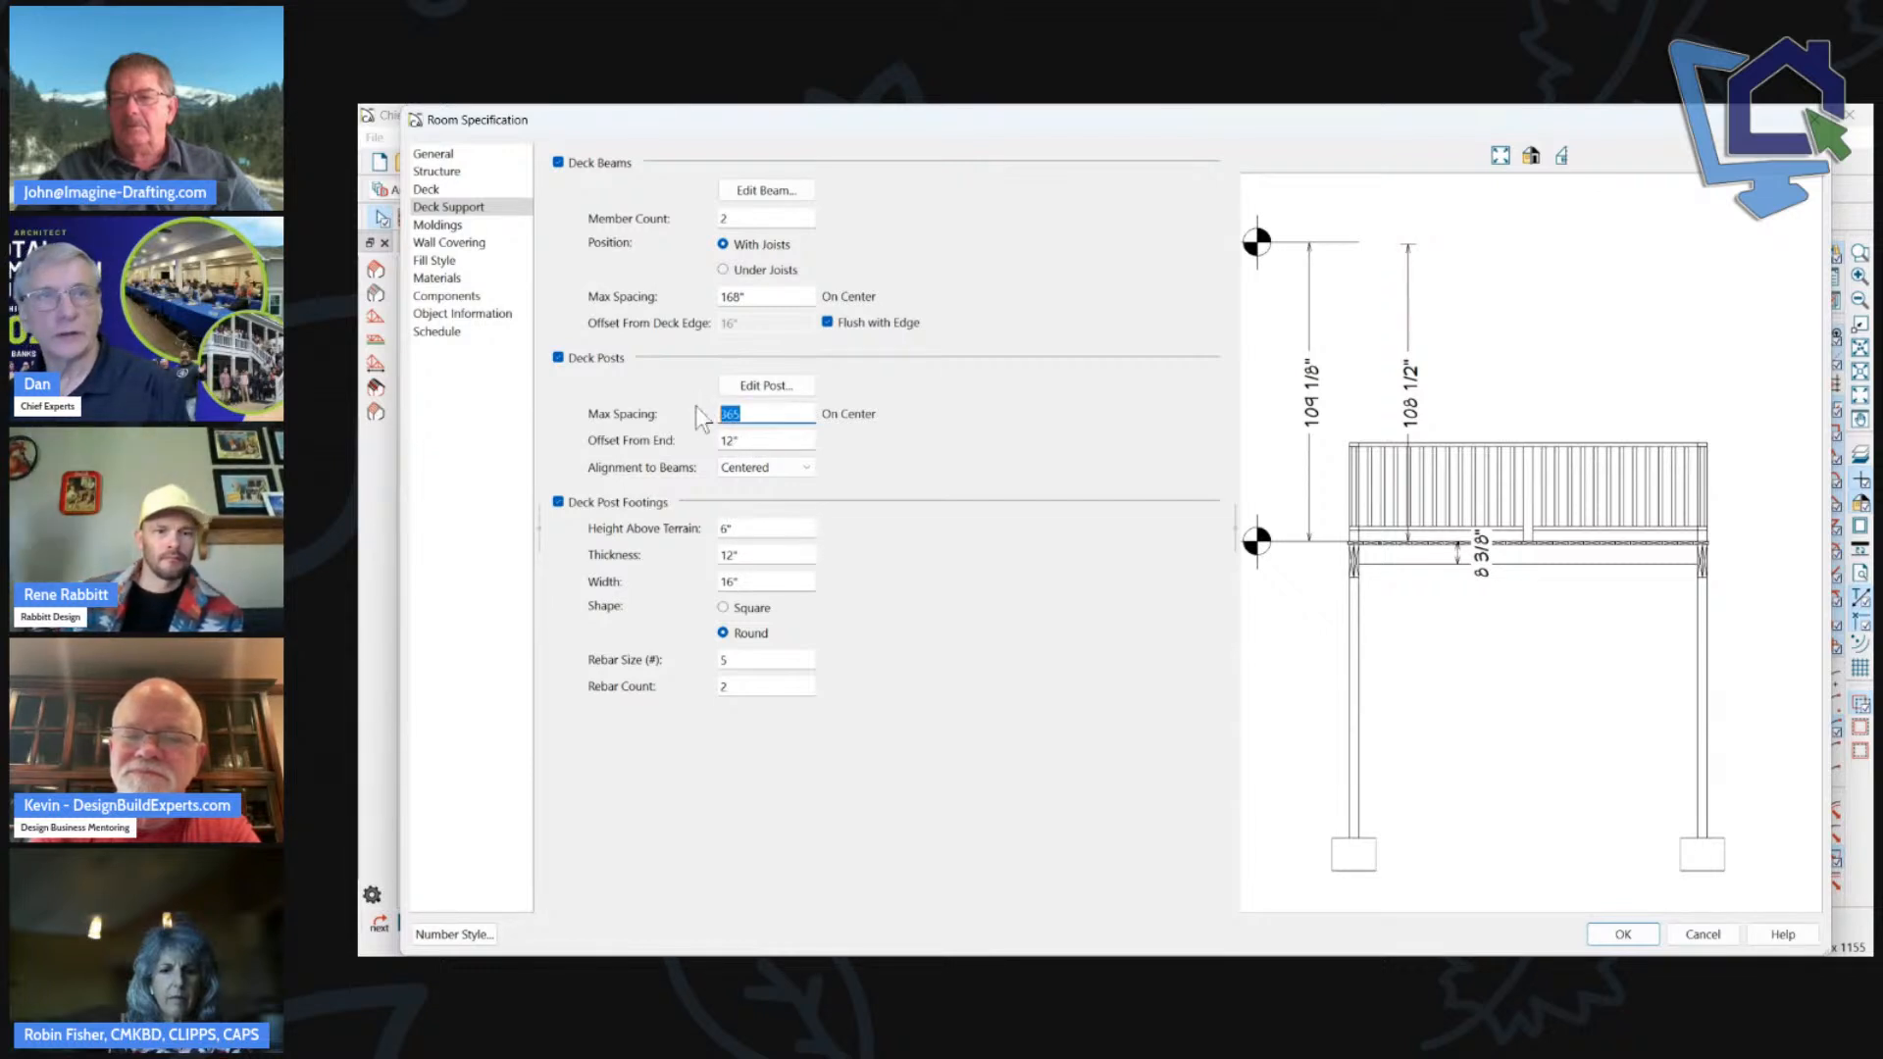
type("36")
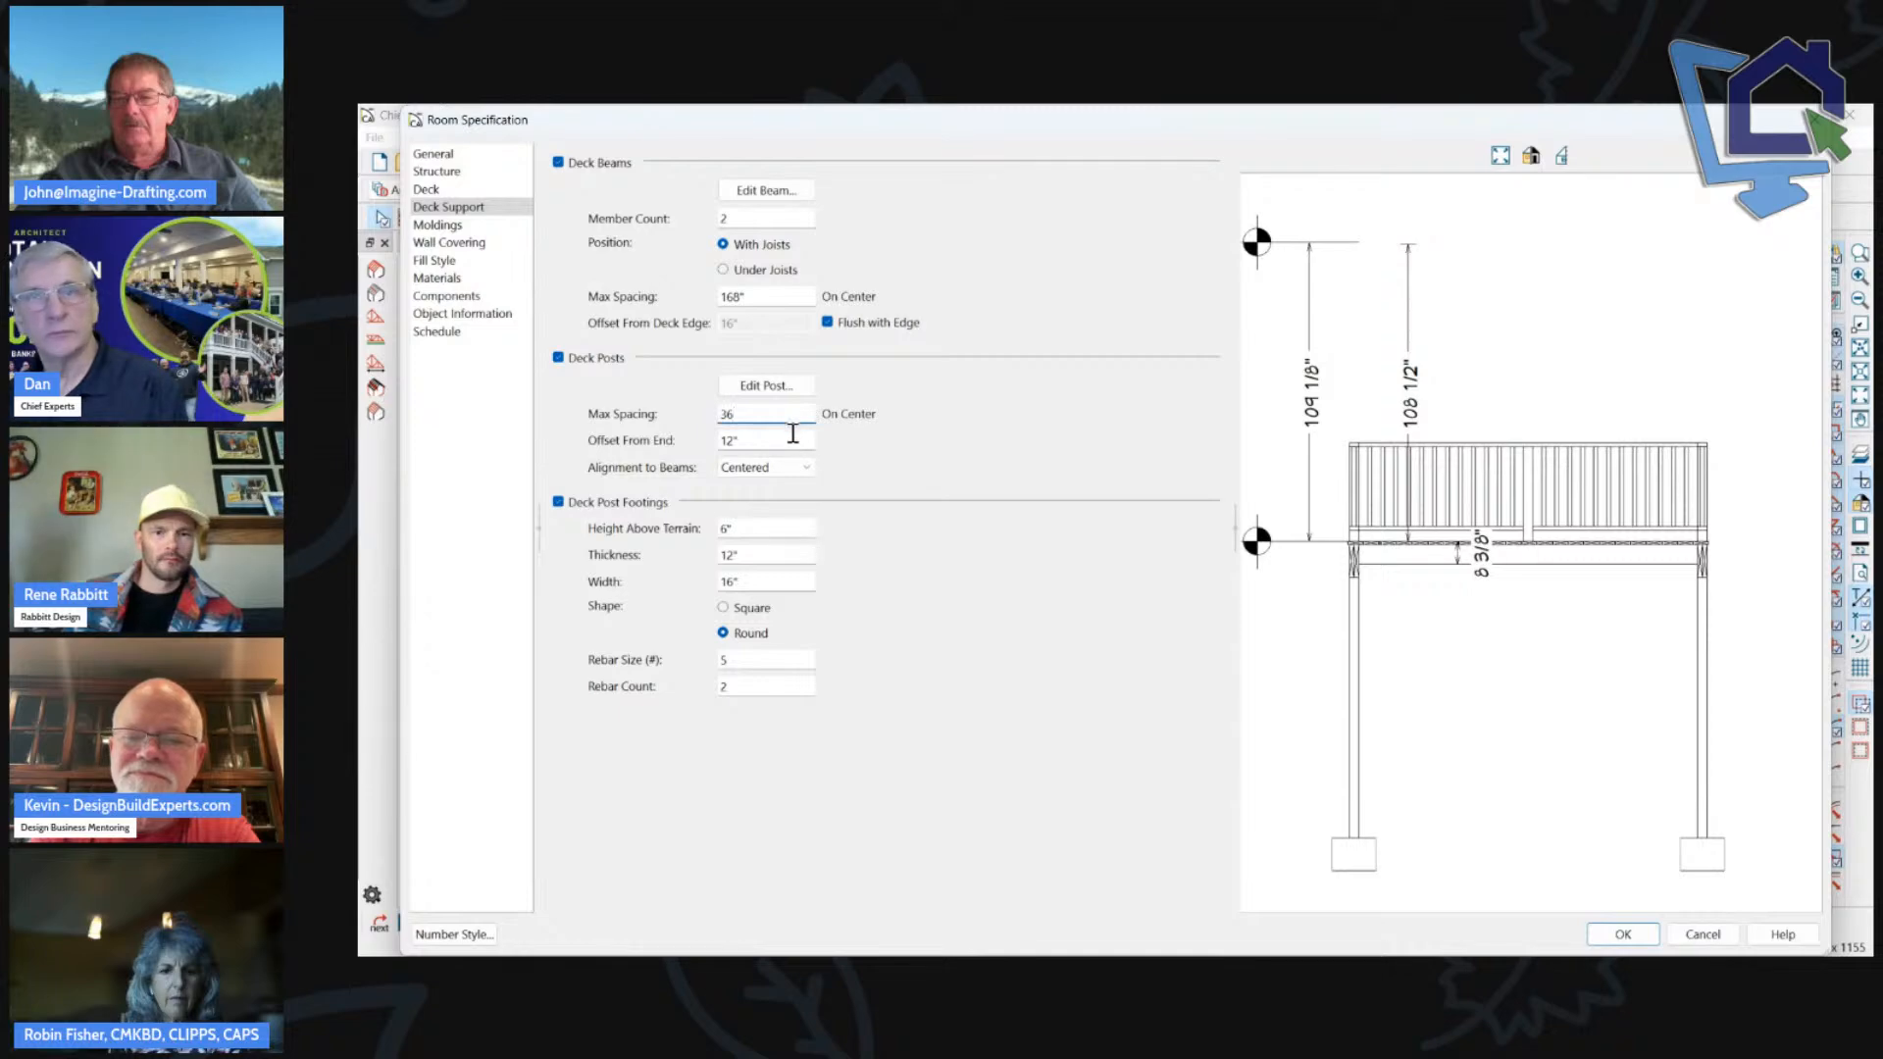
left_click(790, 439)
left_click(1624, 933)
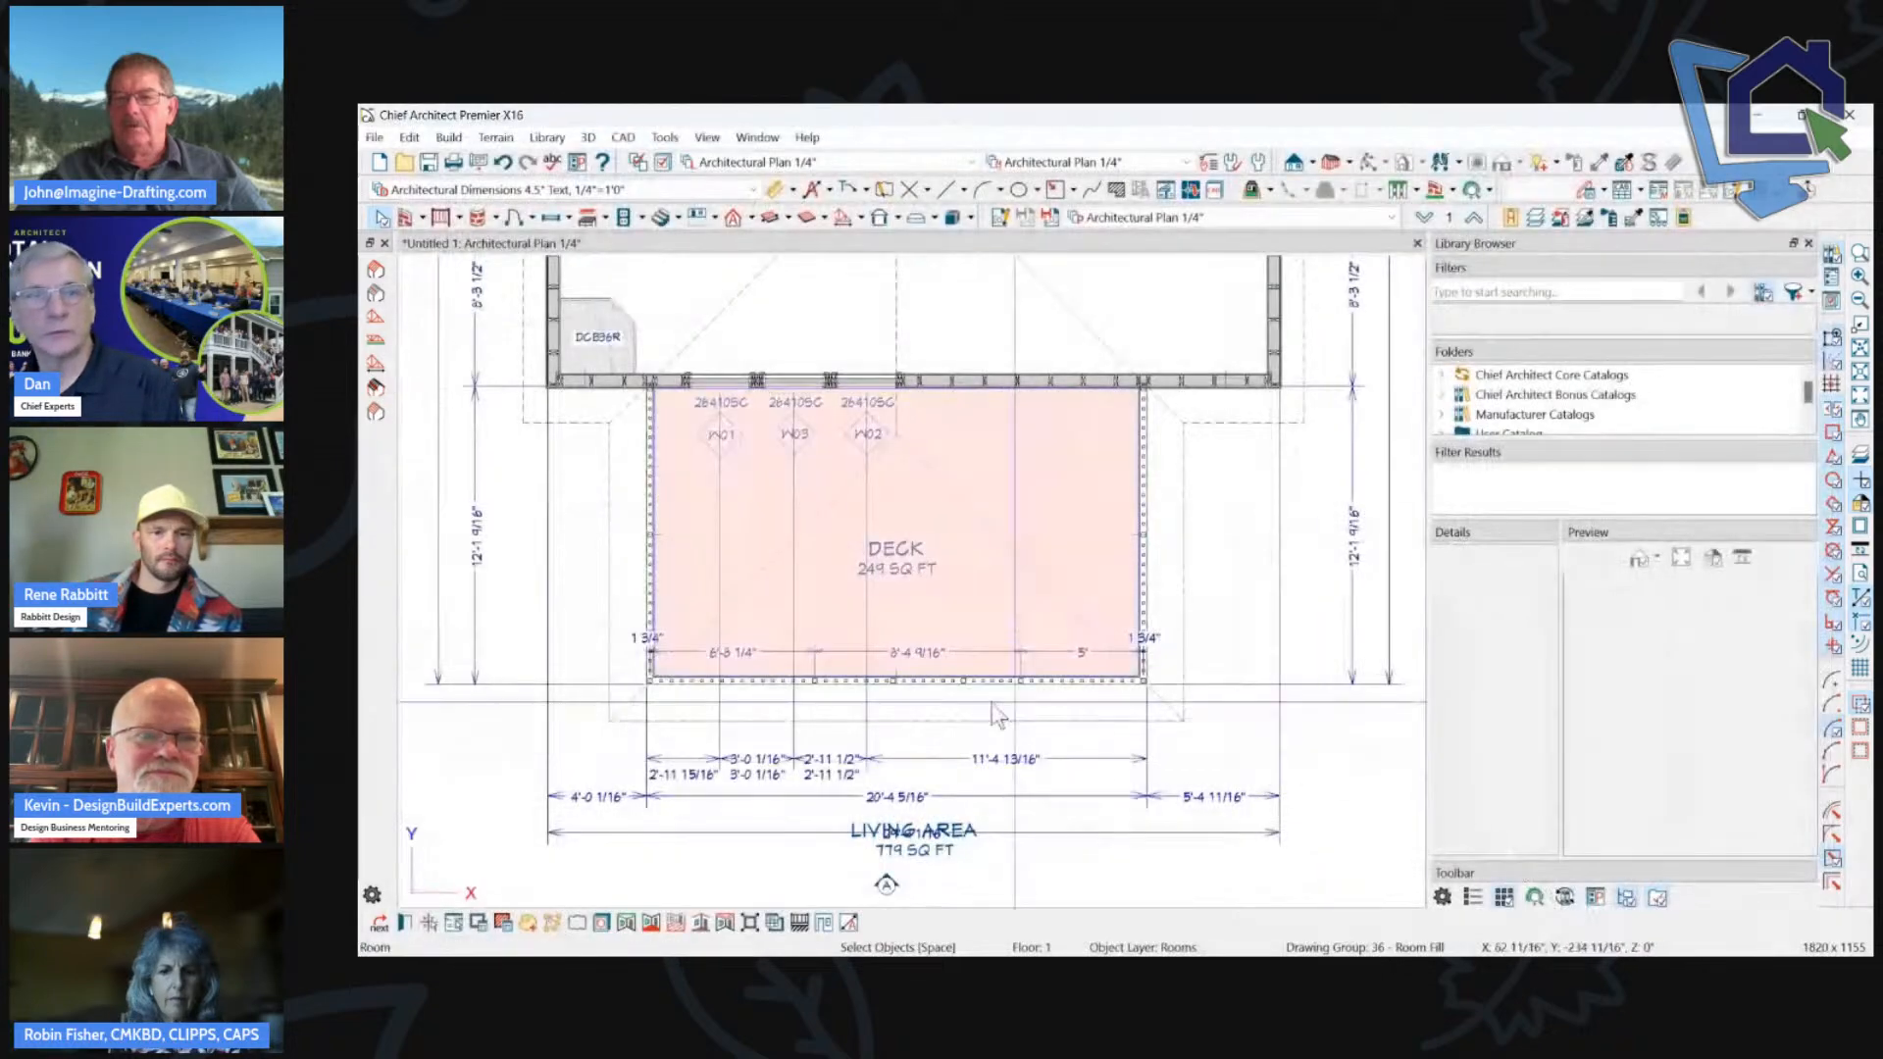
Show the foundation level and examine the deck's joists, beam, posts and round footings.
left_click(1424, 217)
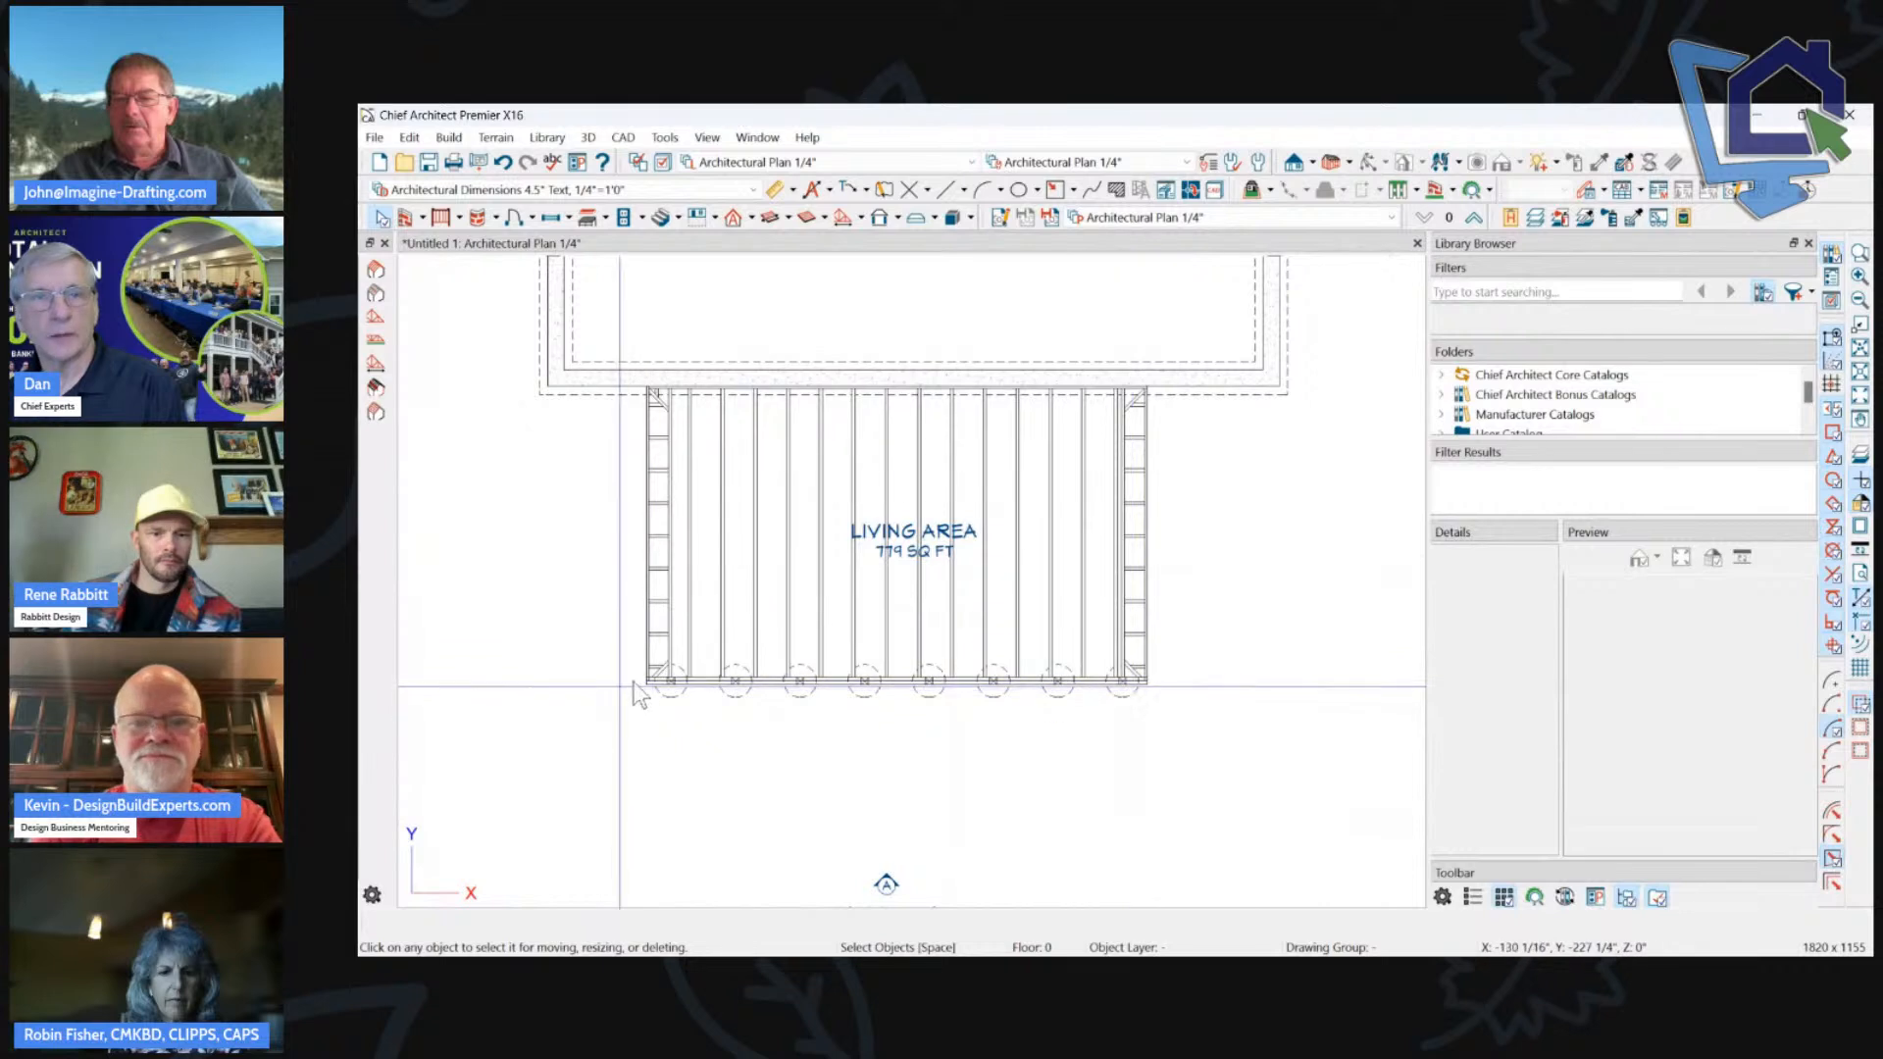
scroll(1105, 547, "down", 1)
scroll(796, 562, "up", 1)
scroll(800, 564, "down", 1)
scroll(1174, 498, "up", 1)
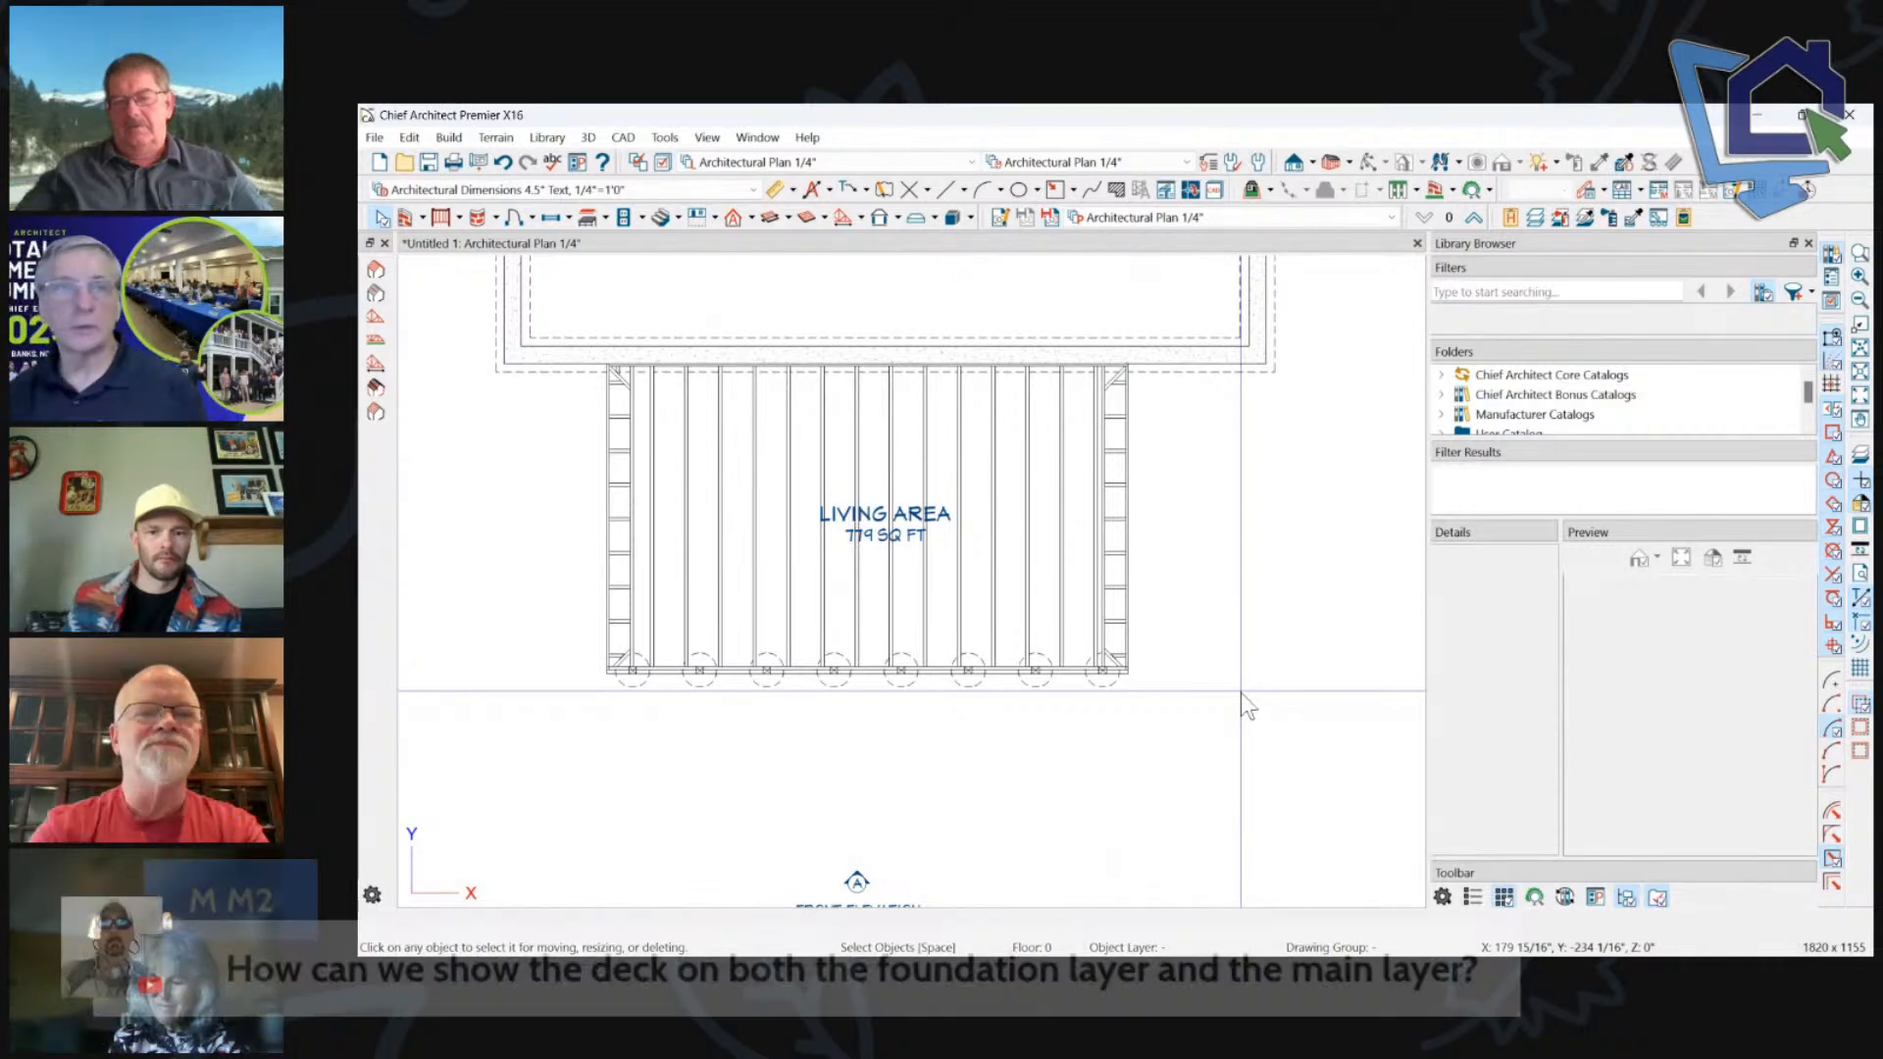
Return to floor 1 and look at the deck room's Deck Support settings without changing them.
left_click(1475, 216)
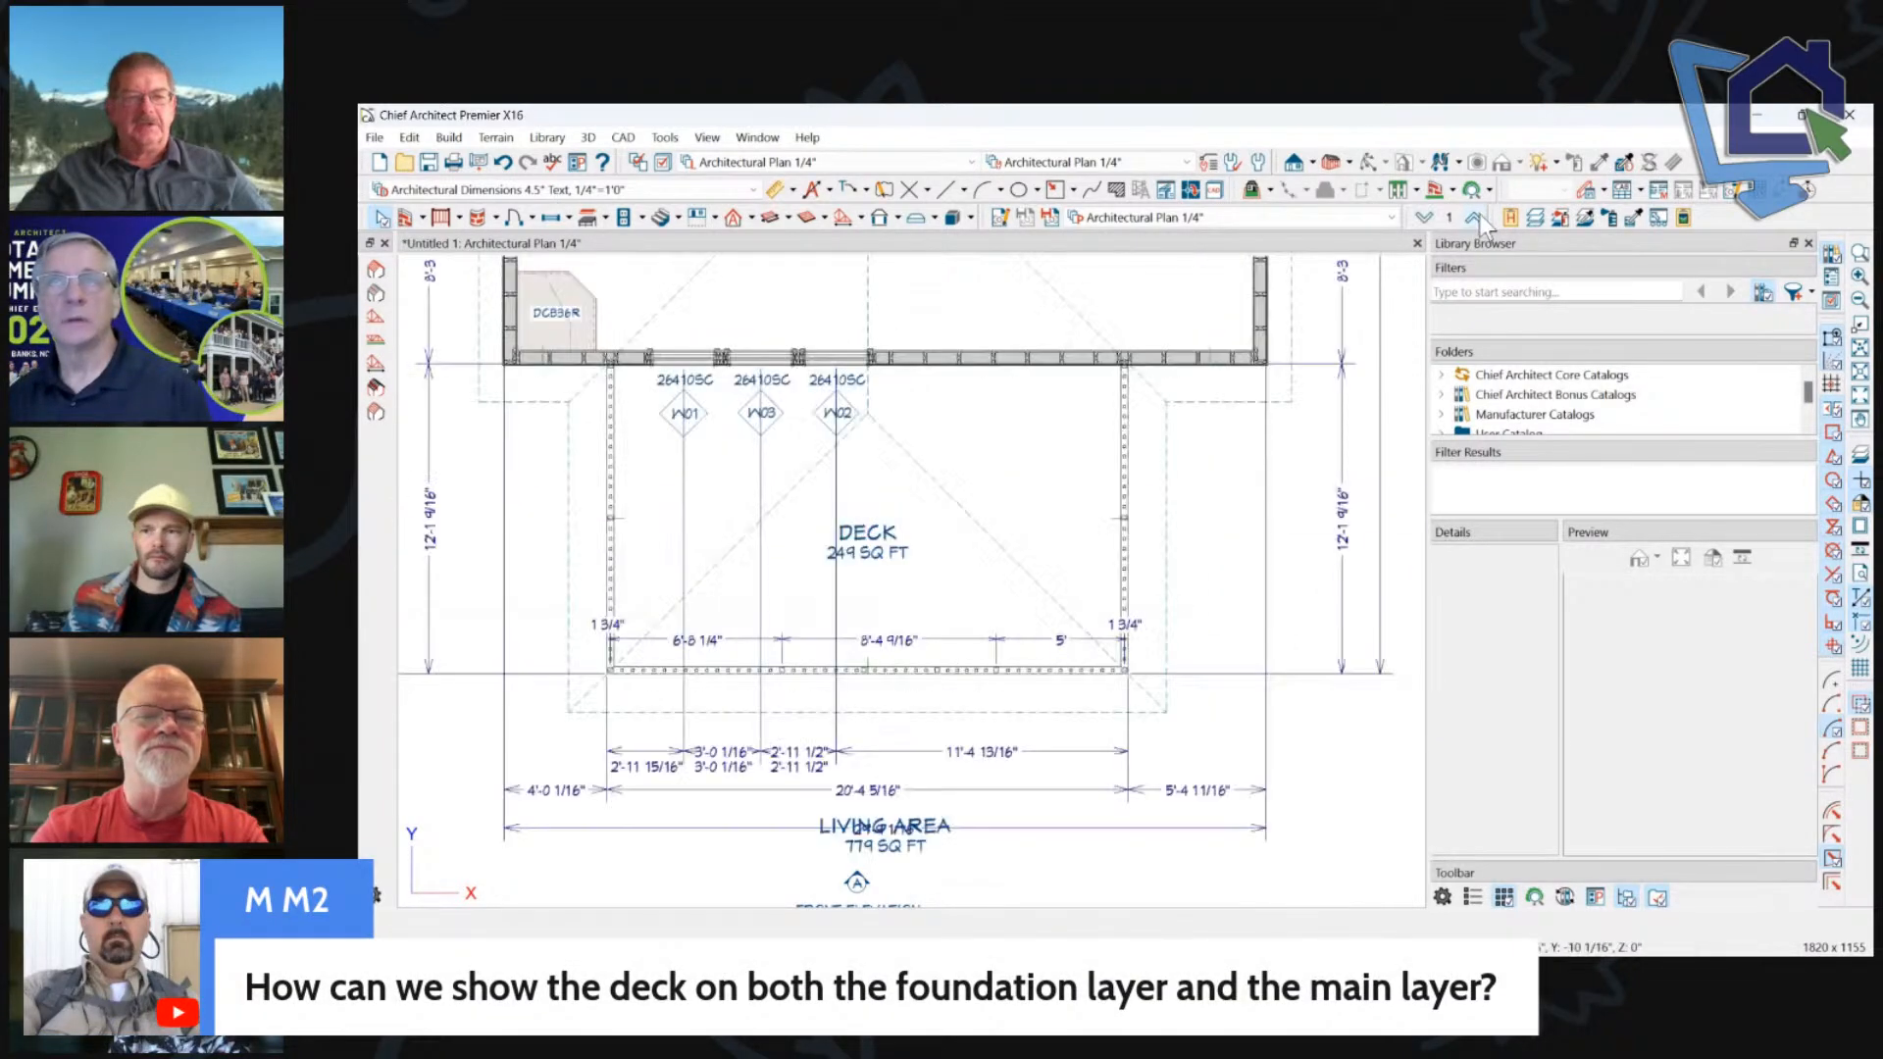
left_click(1010, 442)
double_click(1010, 440)
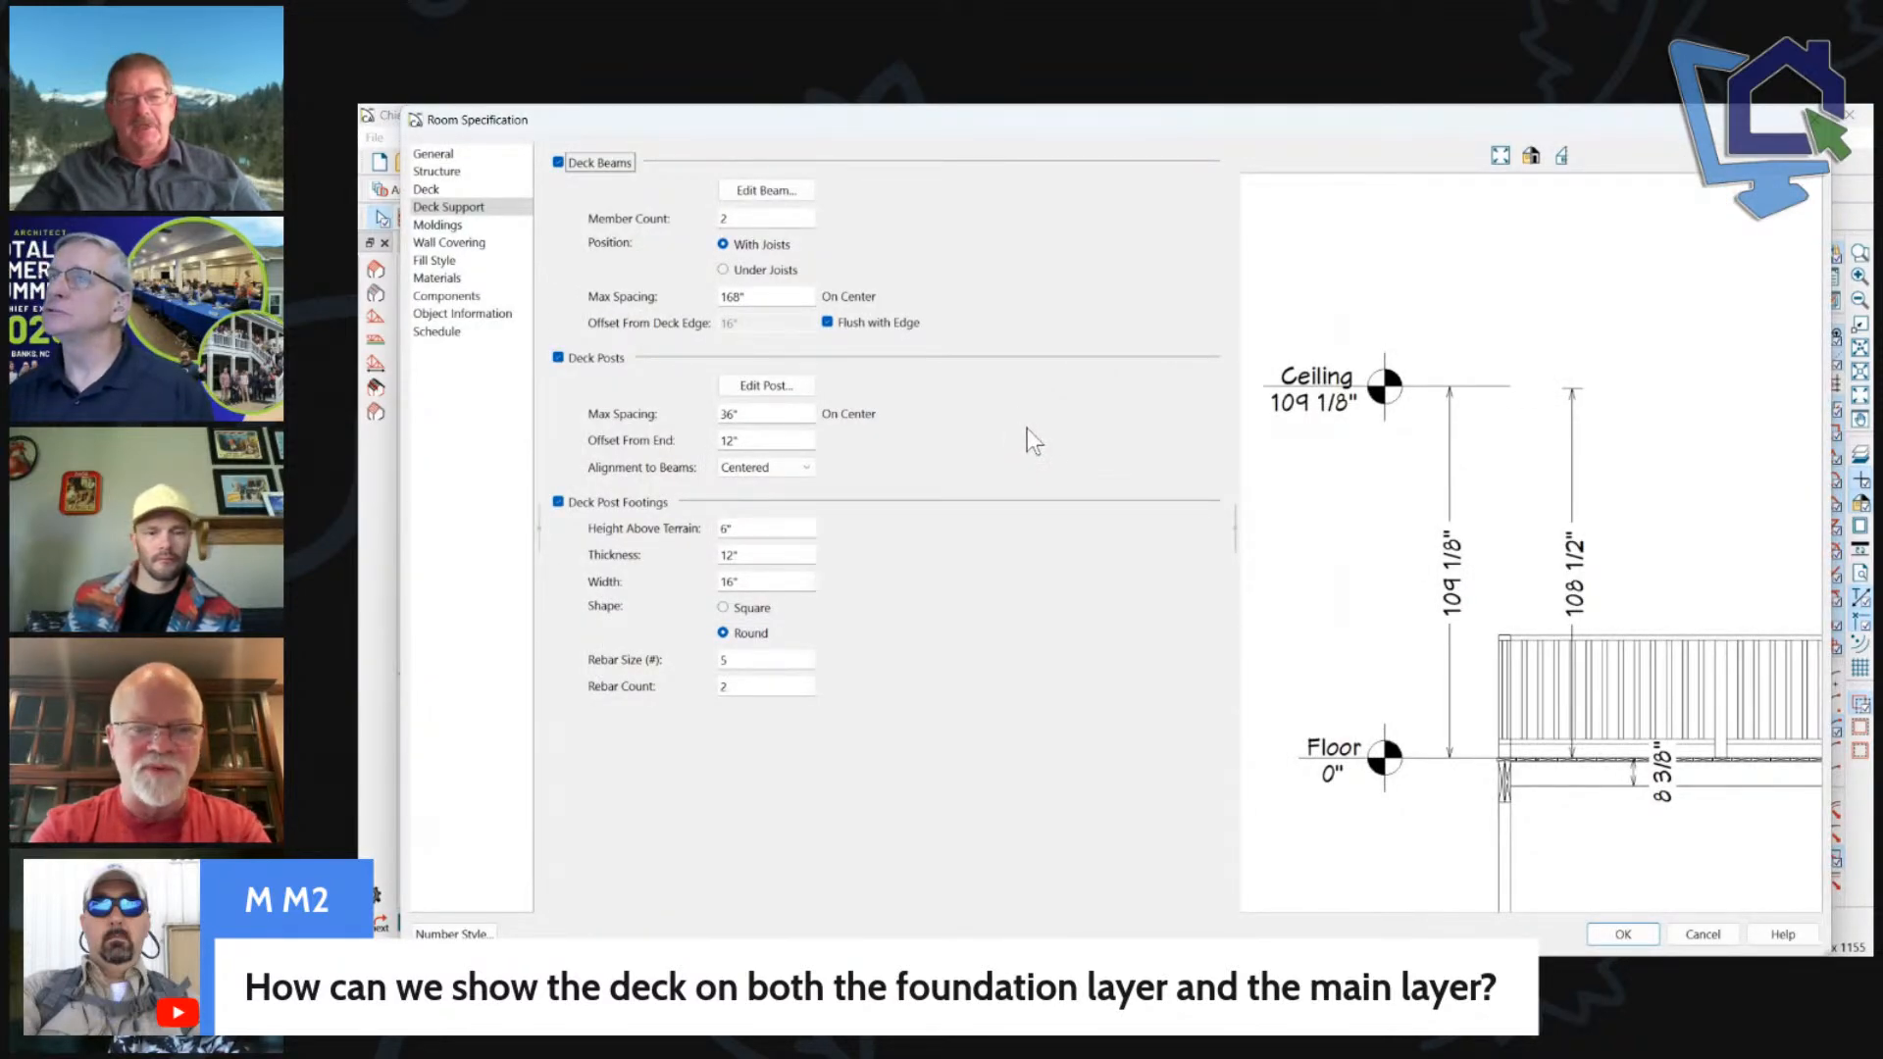
left_click(1706, 937)
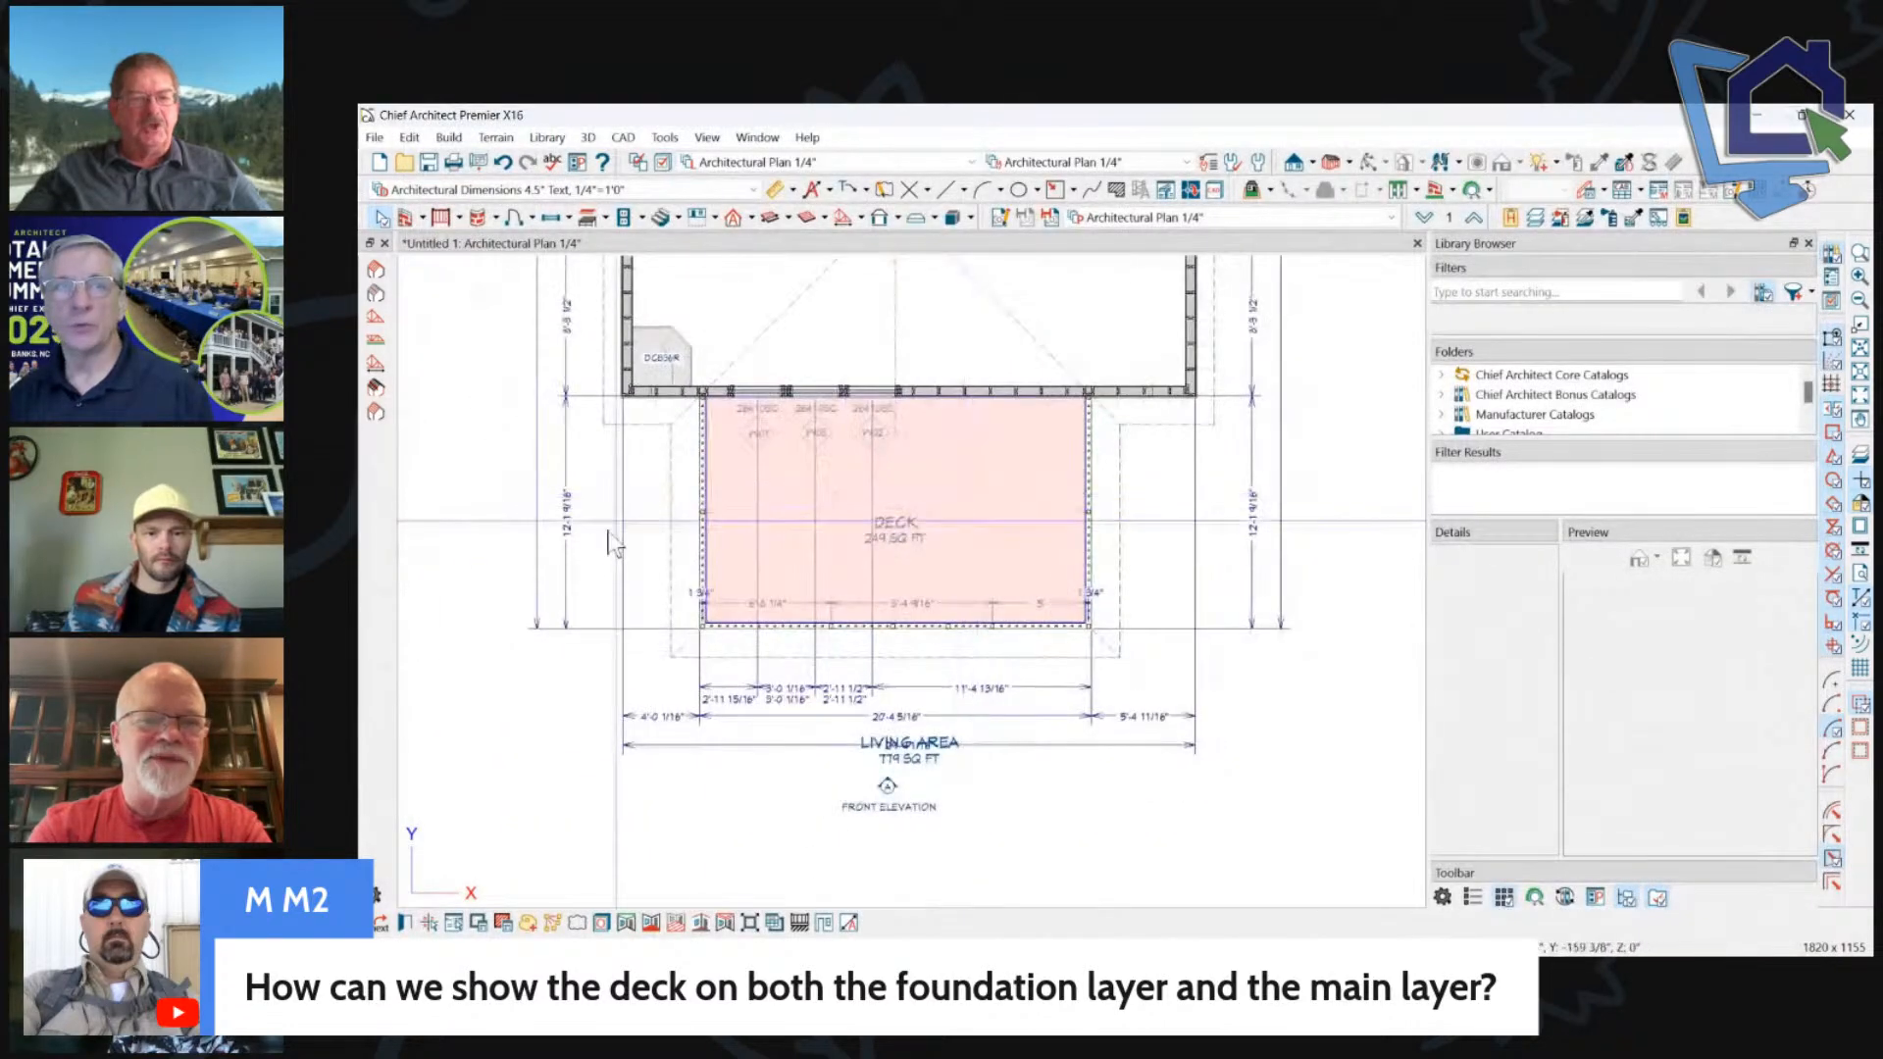
Compare the deck's display on floor 1 with its framing on the foundation level, ending on floor 1.
left_click(453, 469)
scroll(465, 469, "up", 1)
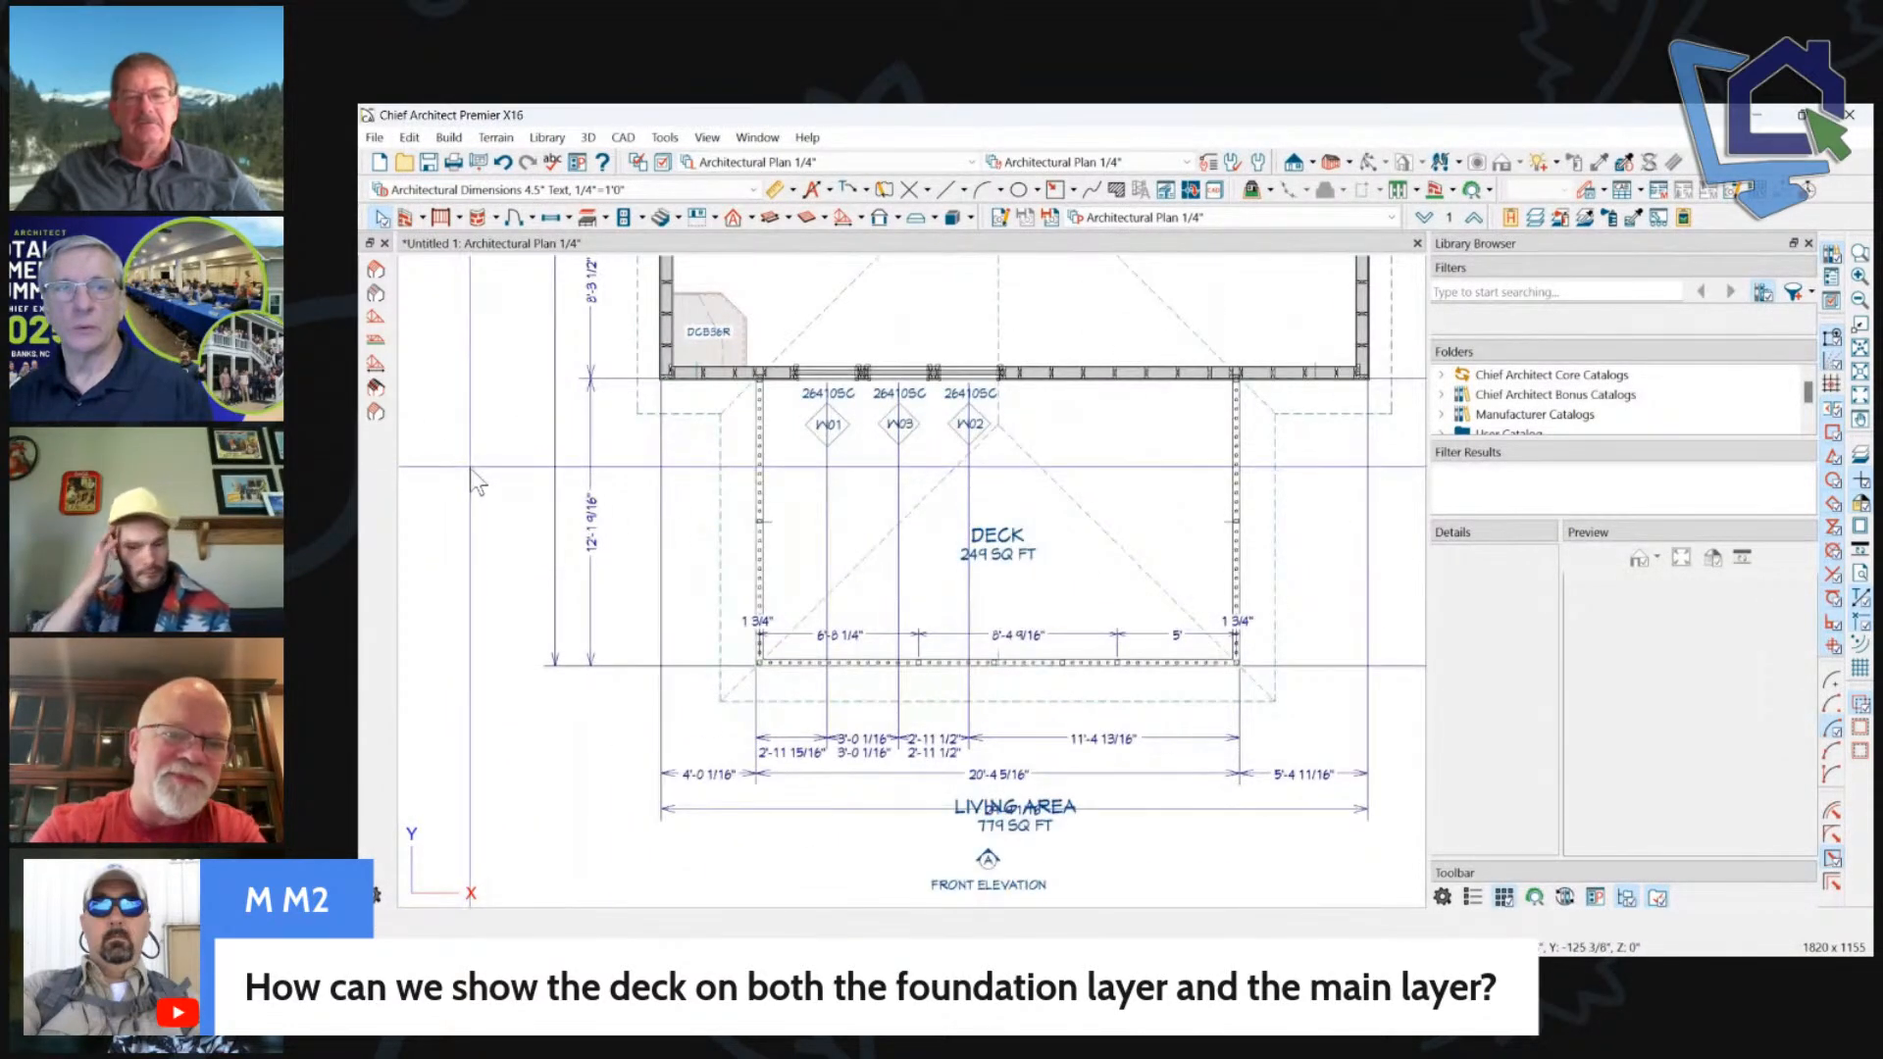
scroll(539, 437, "down", 2)
scroll(1316, 588, "up", 1)
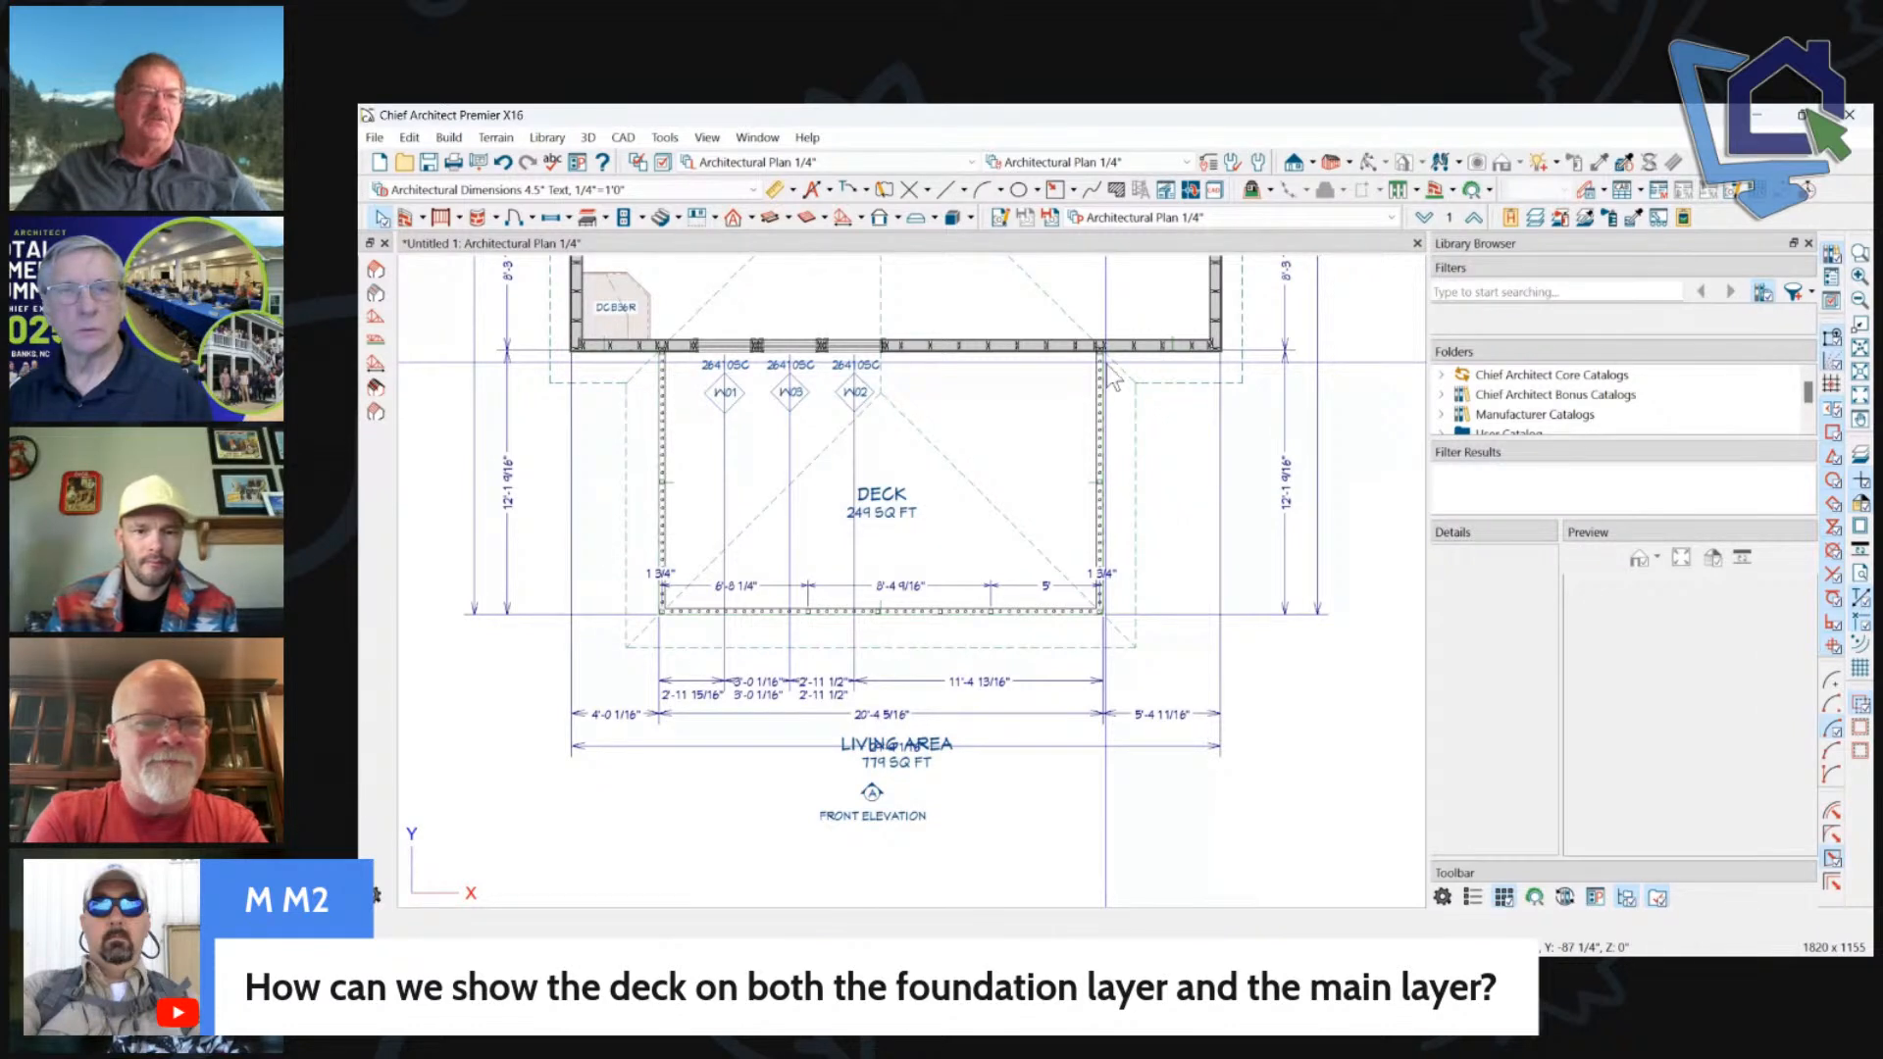
left_click(1422, 217)
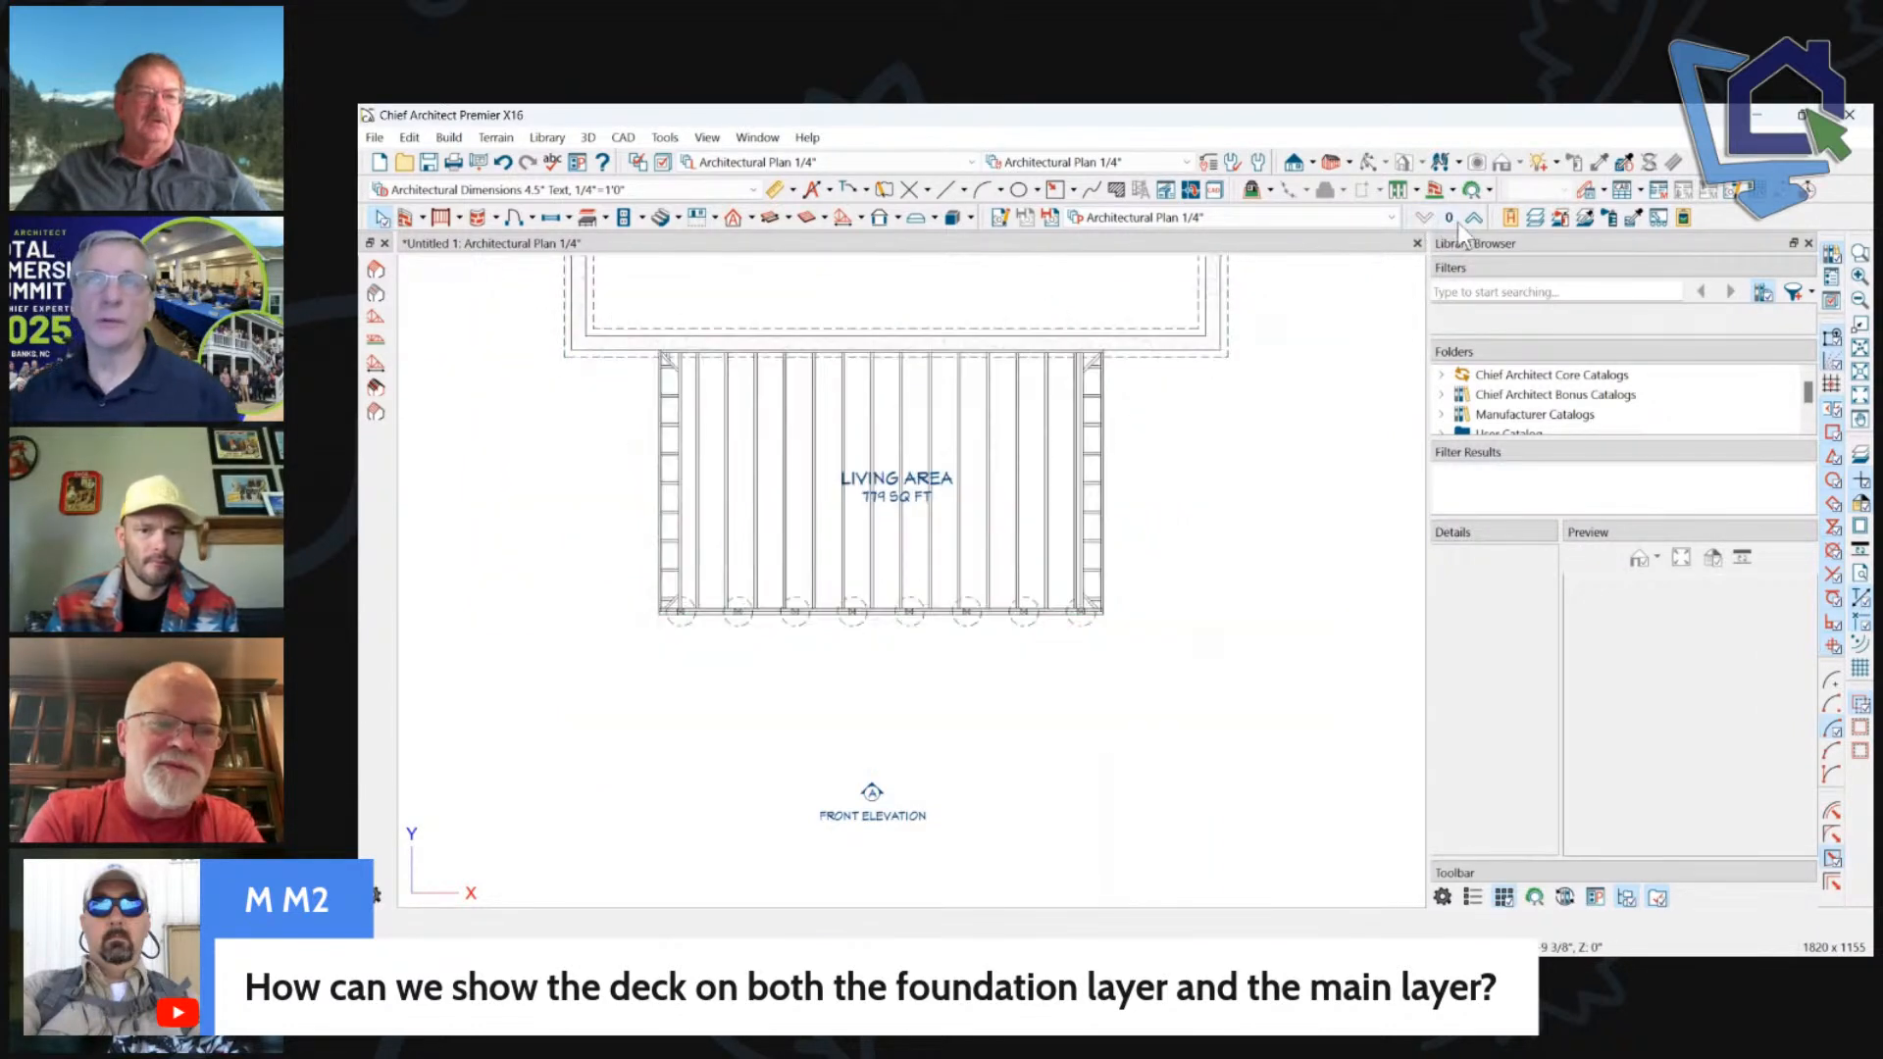
left_click(1476, 218)
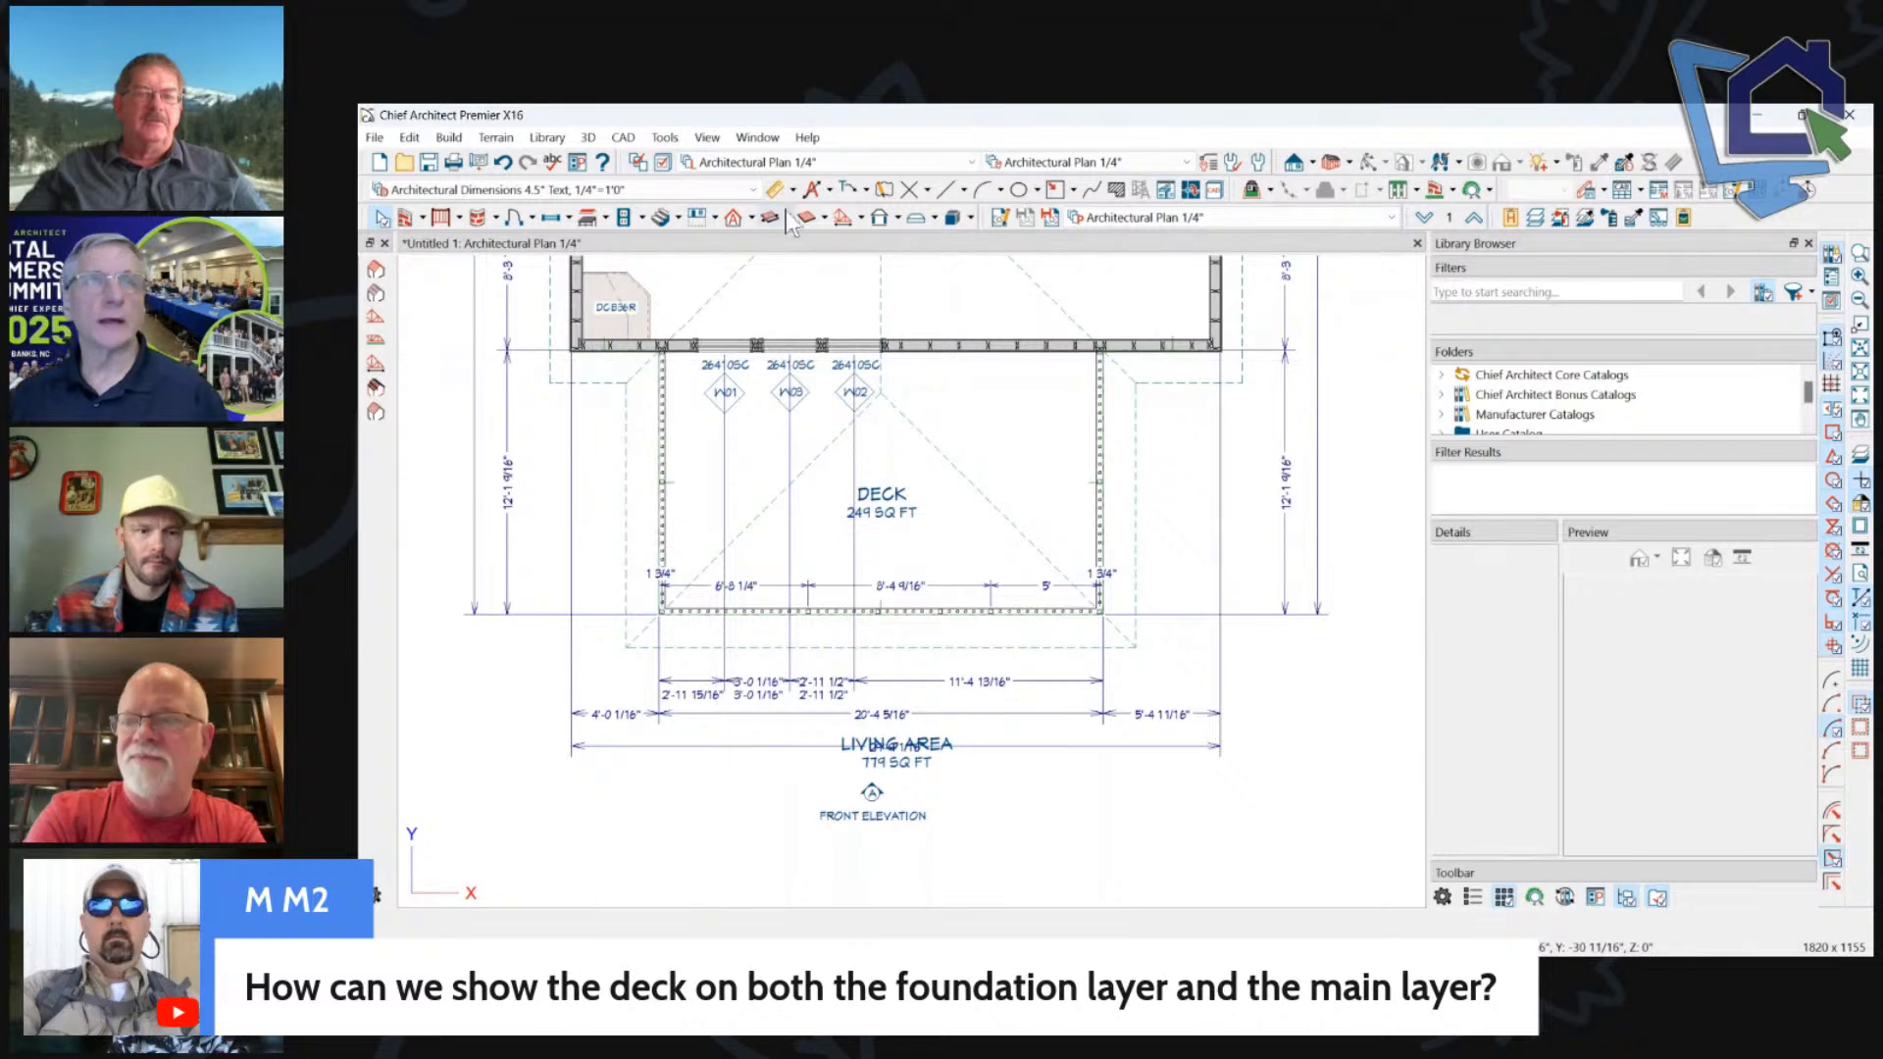
Draw an open three-sided CAD polyline around the deck on floor 1 and align its sides with the deck railings.
left_click(947, 190)
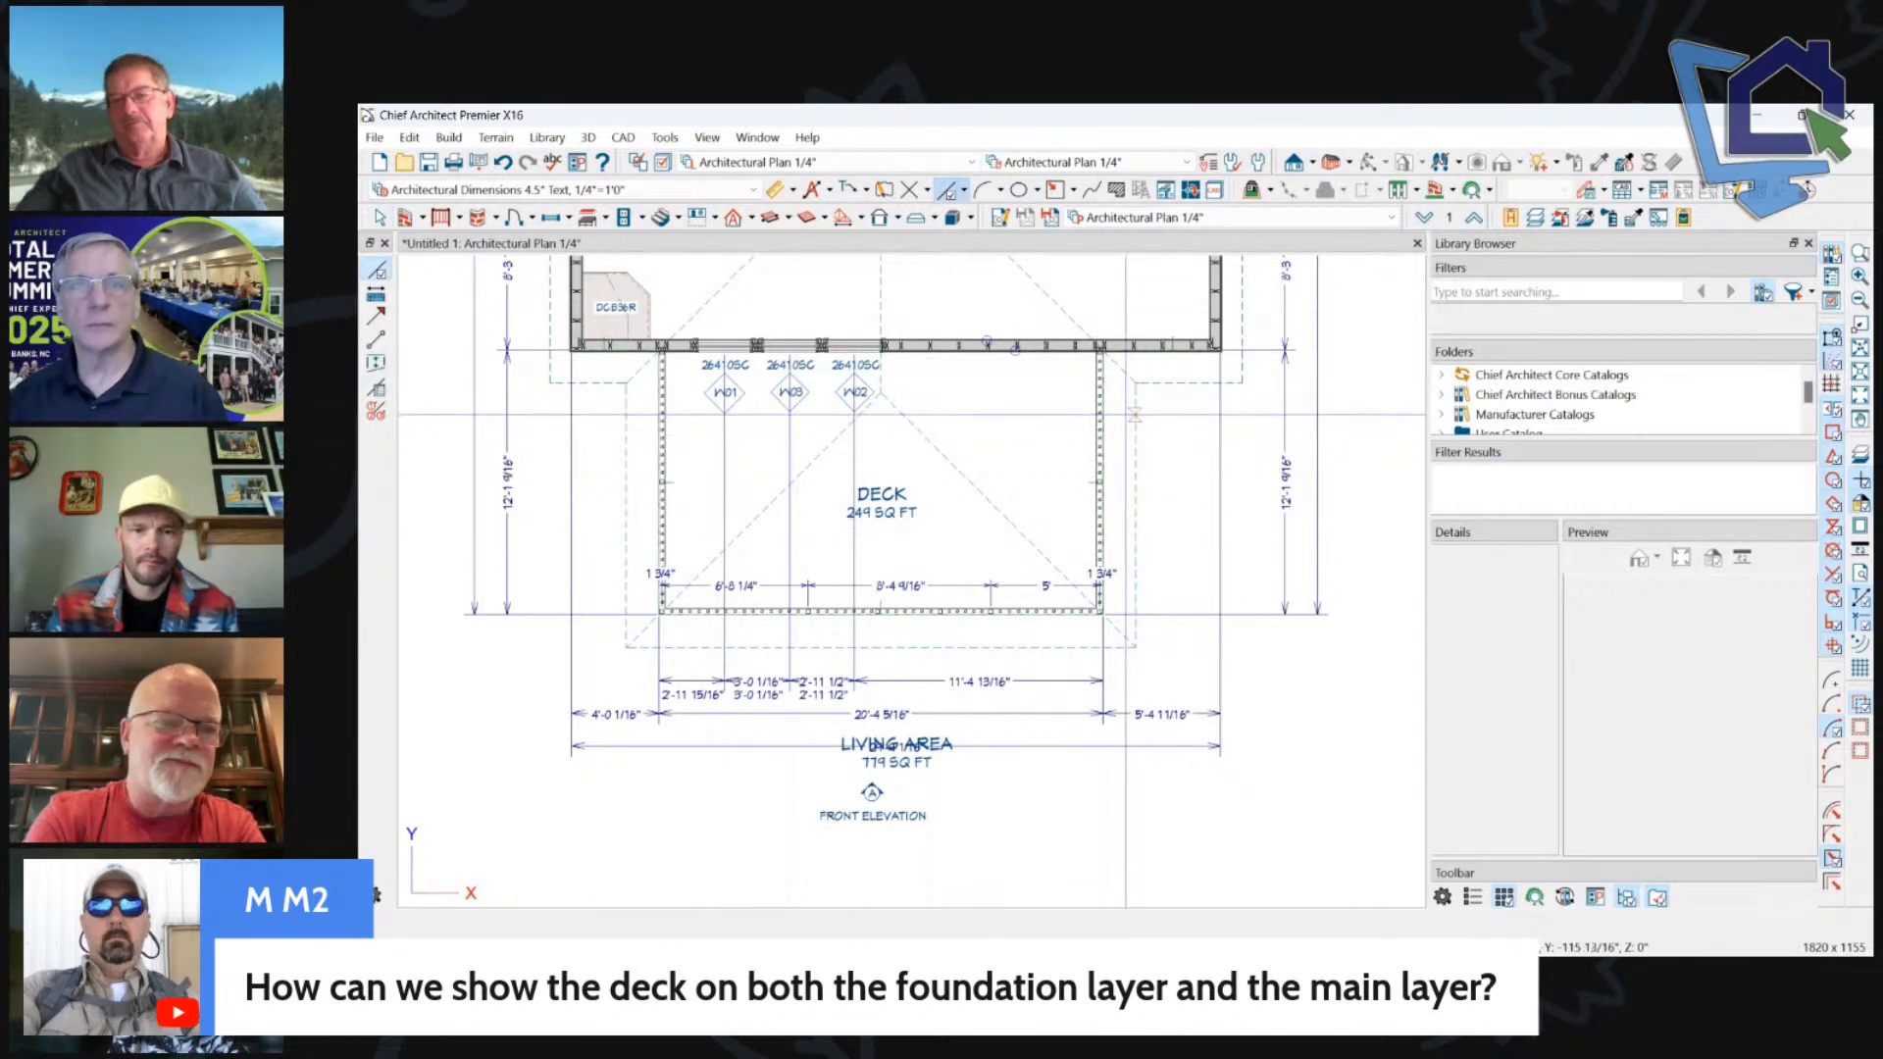
mouse_move(1125, 717)
left_mouse_down()
mouse_move(536, 721)
mouse_move(536, 359)
left_mouse_up()
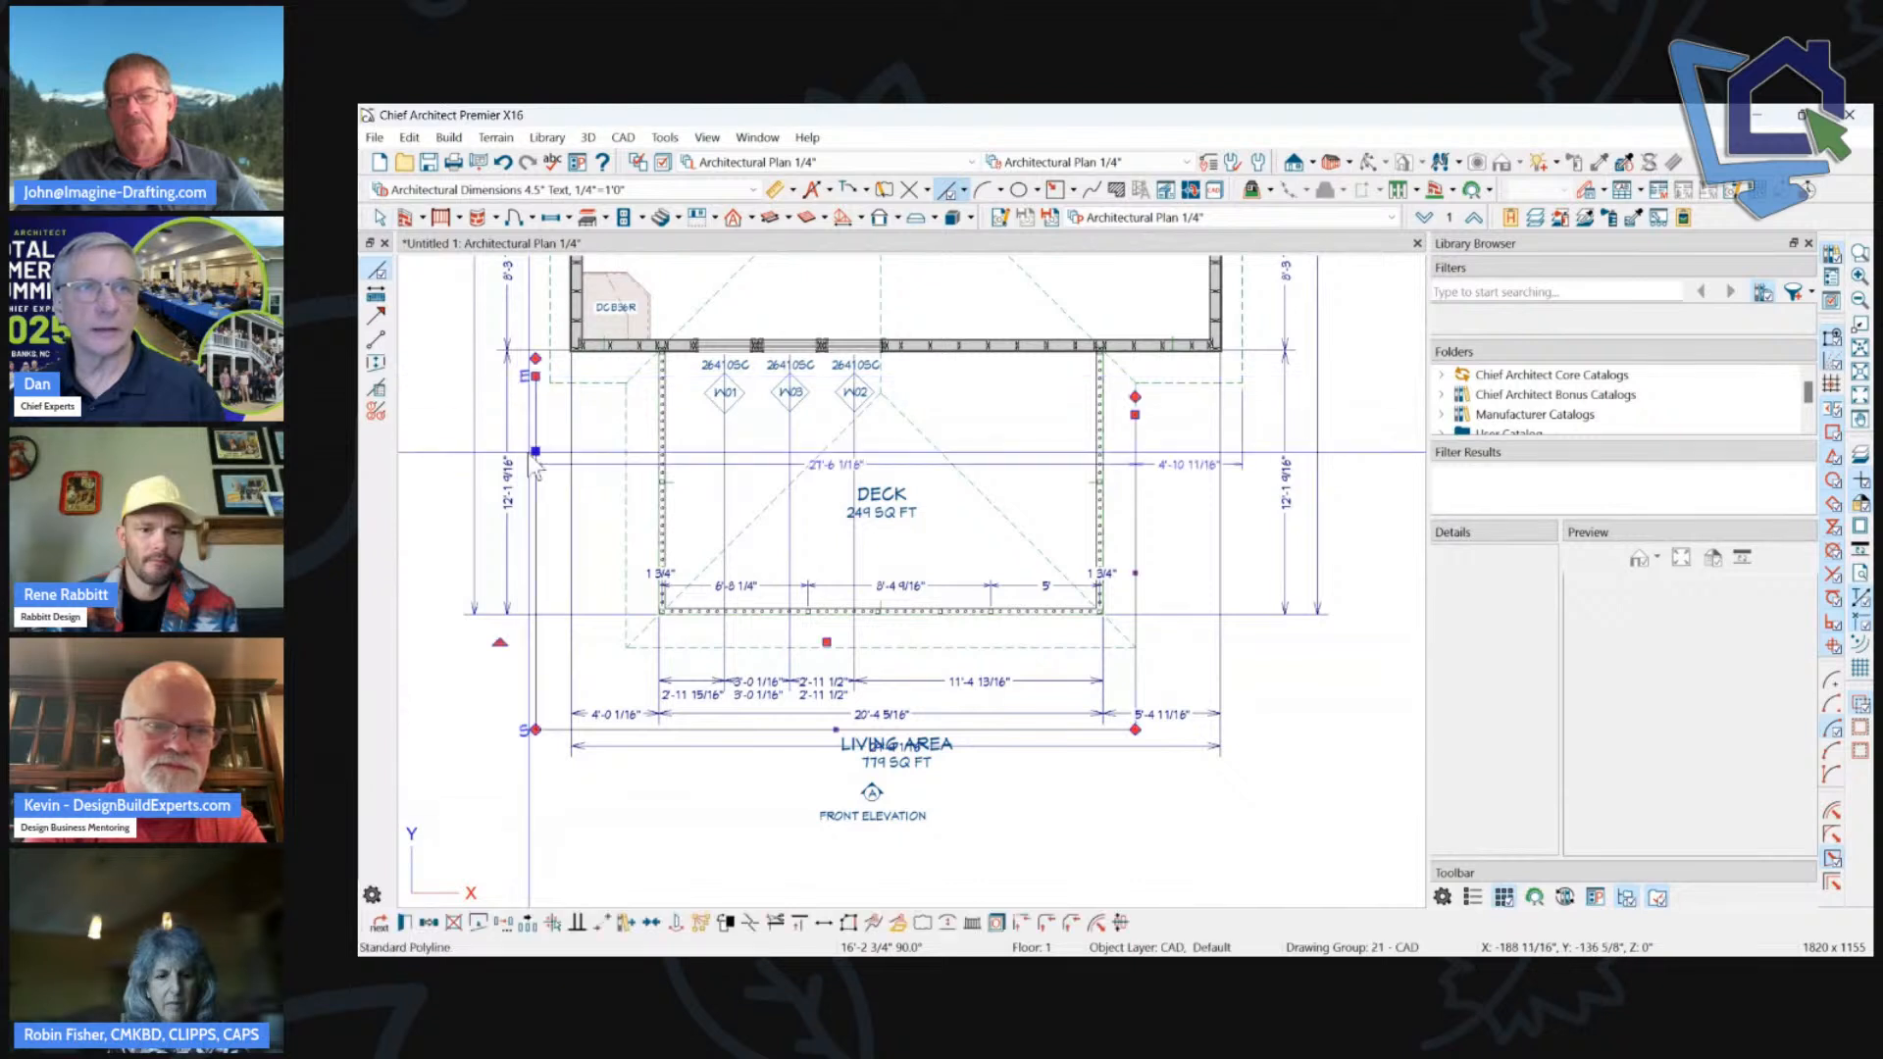
left_click_drag(535, 452, 658, 453)
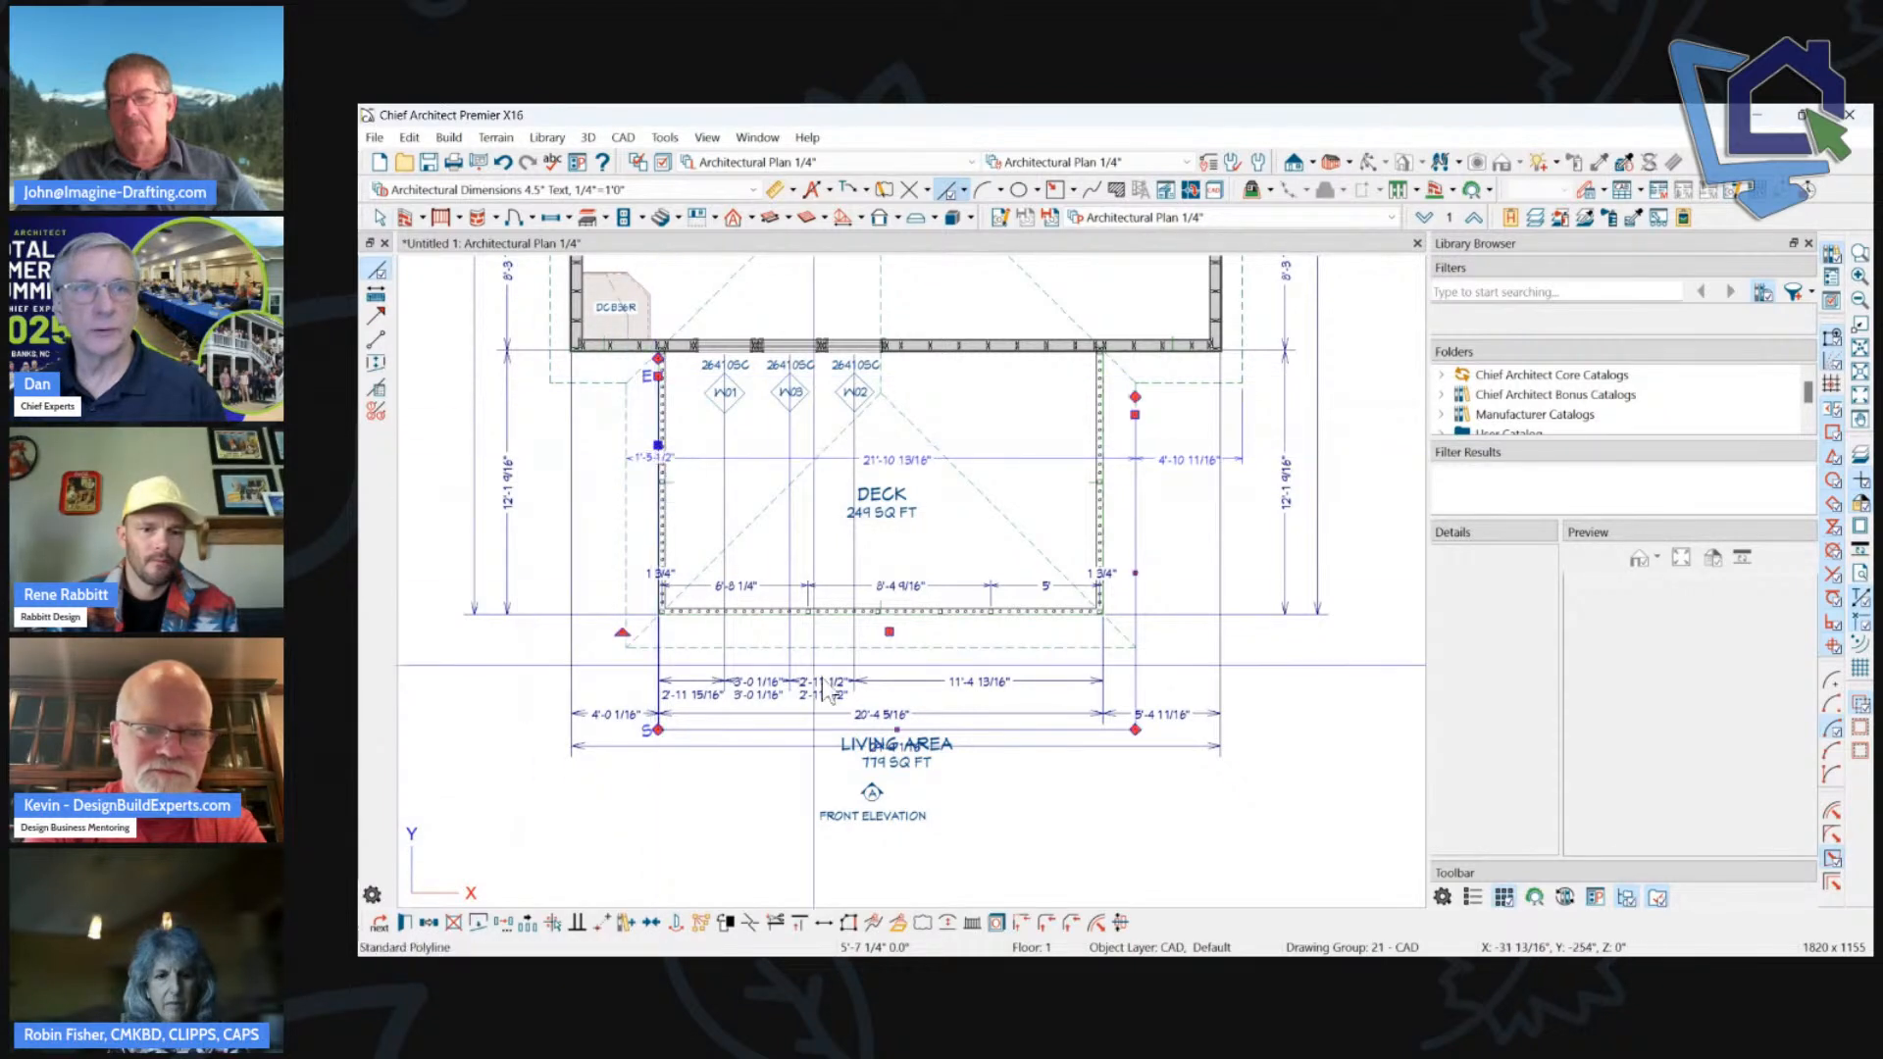
left_click_drag(894, 728, 897, 615)
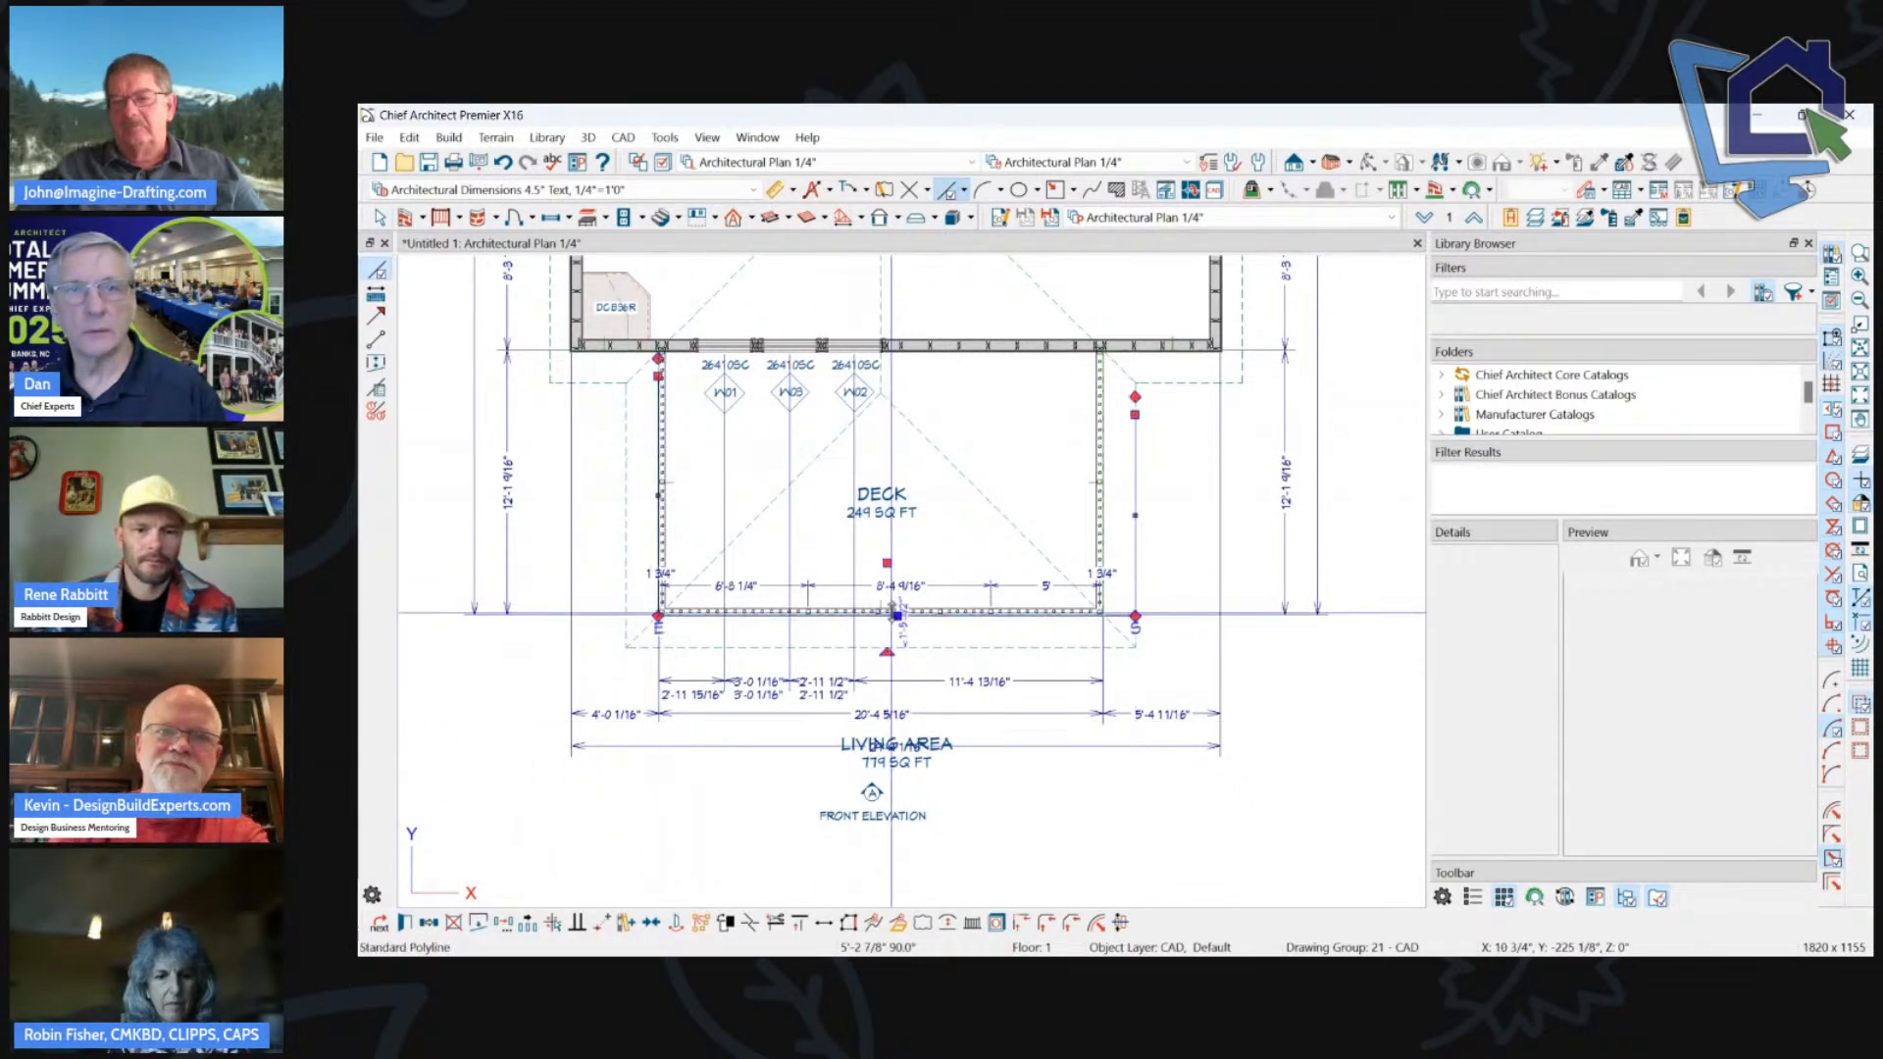
left_click_drag(1134, 481, 1103, 481)
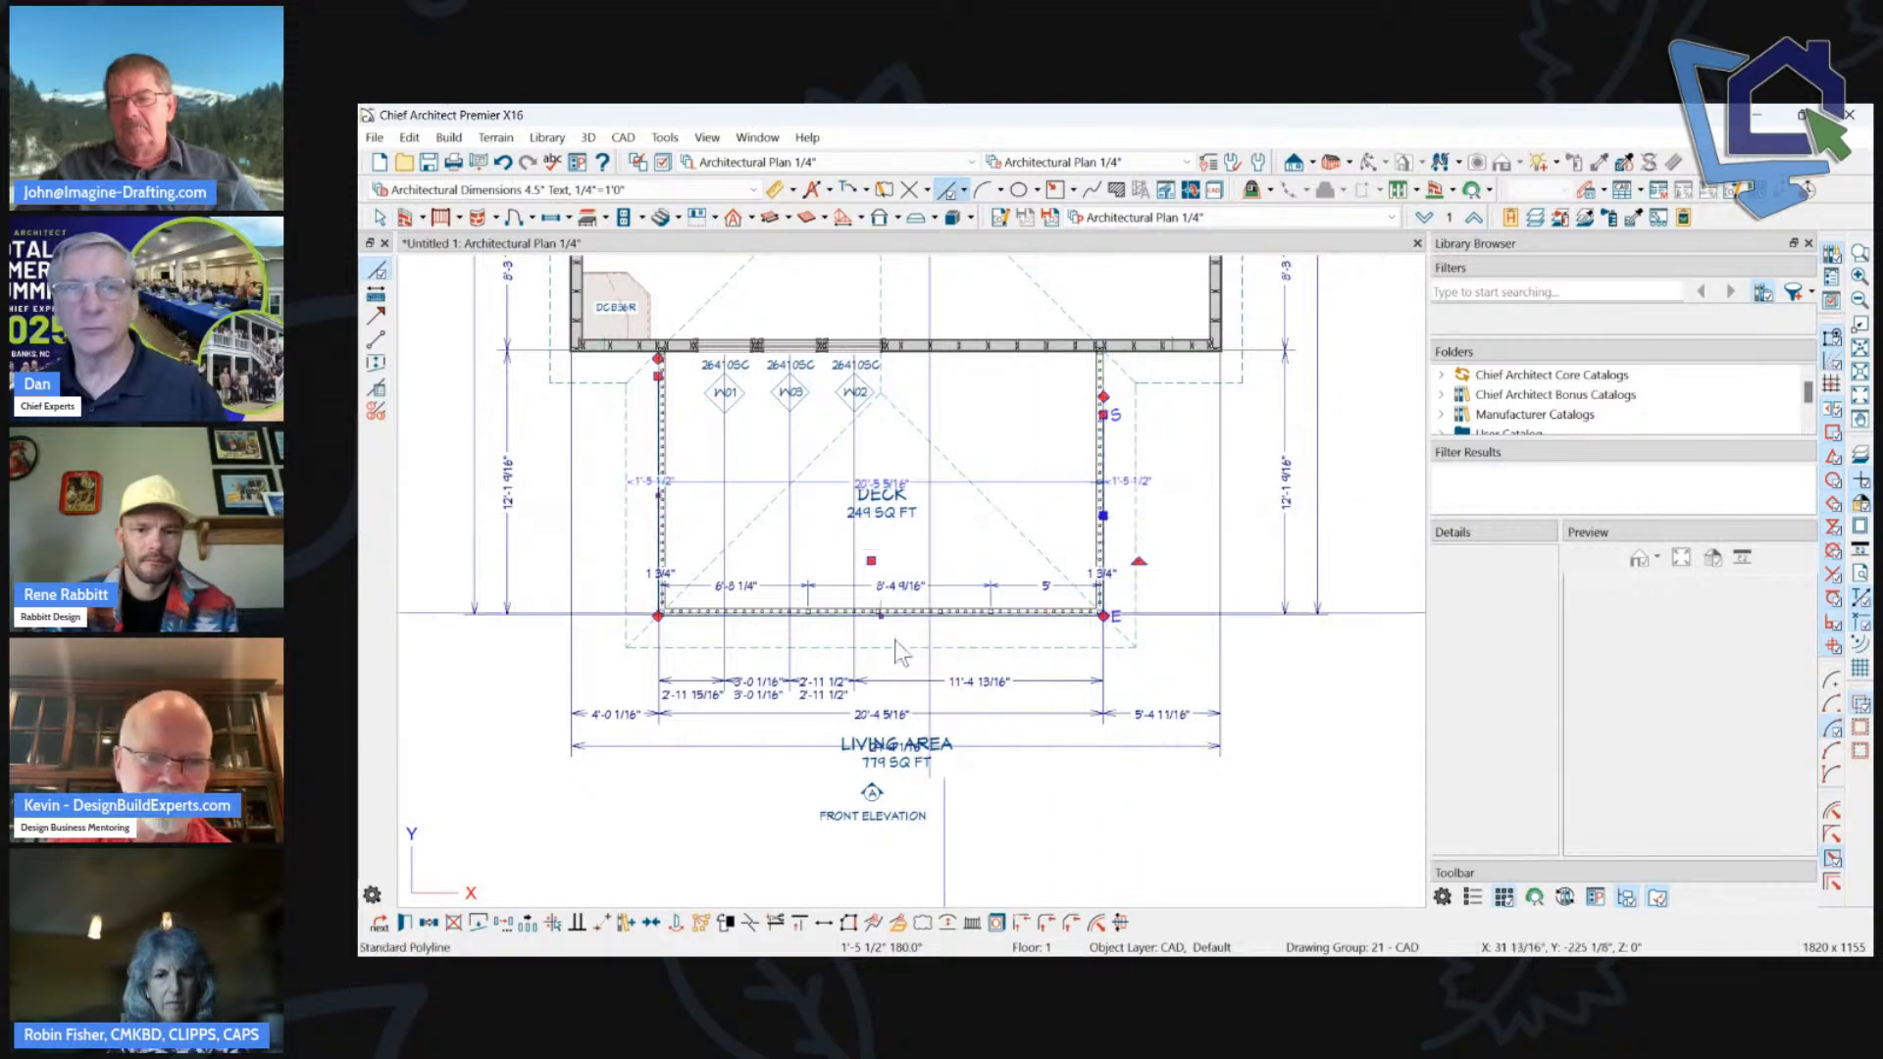
Change the line style of the three-sided polyline around the deck to a dashed line.
left_click(404, 922)
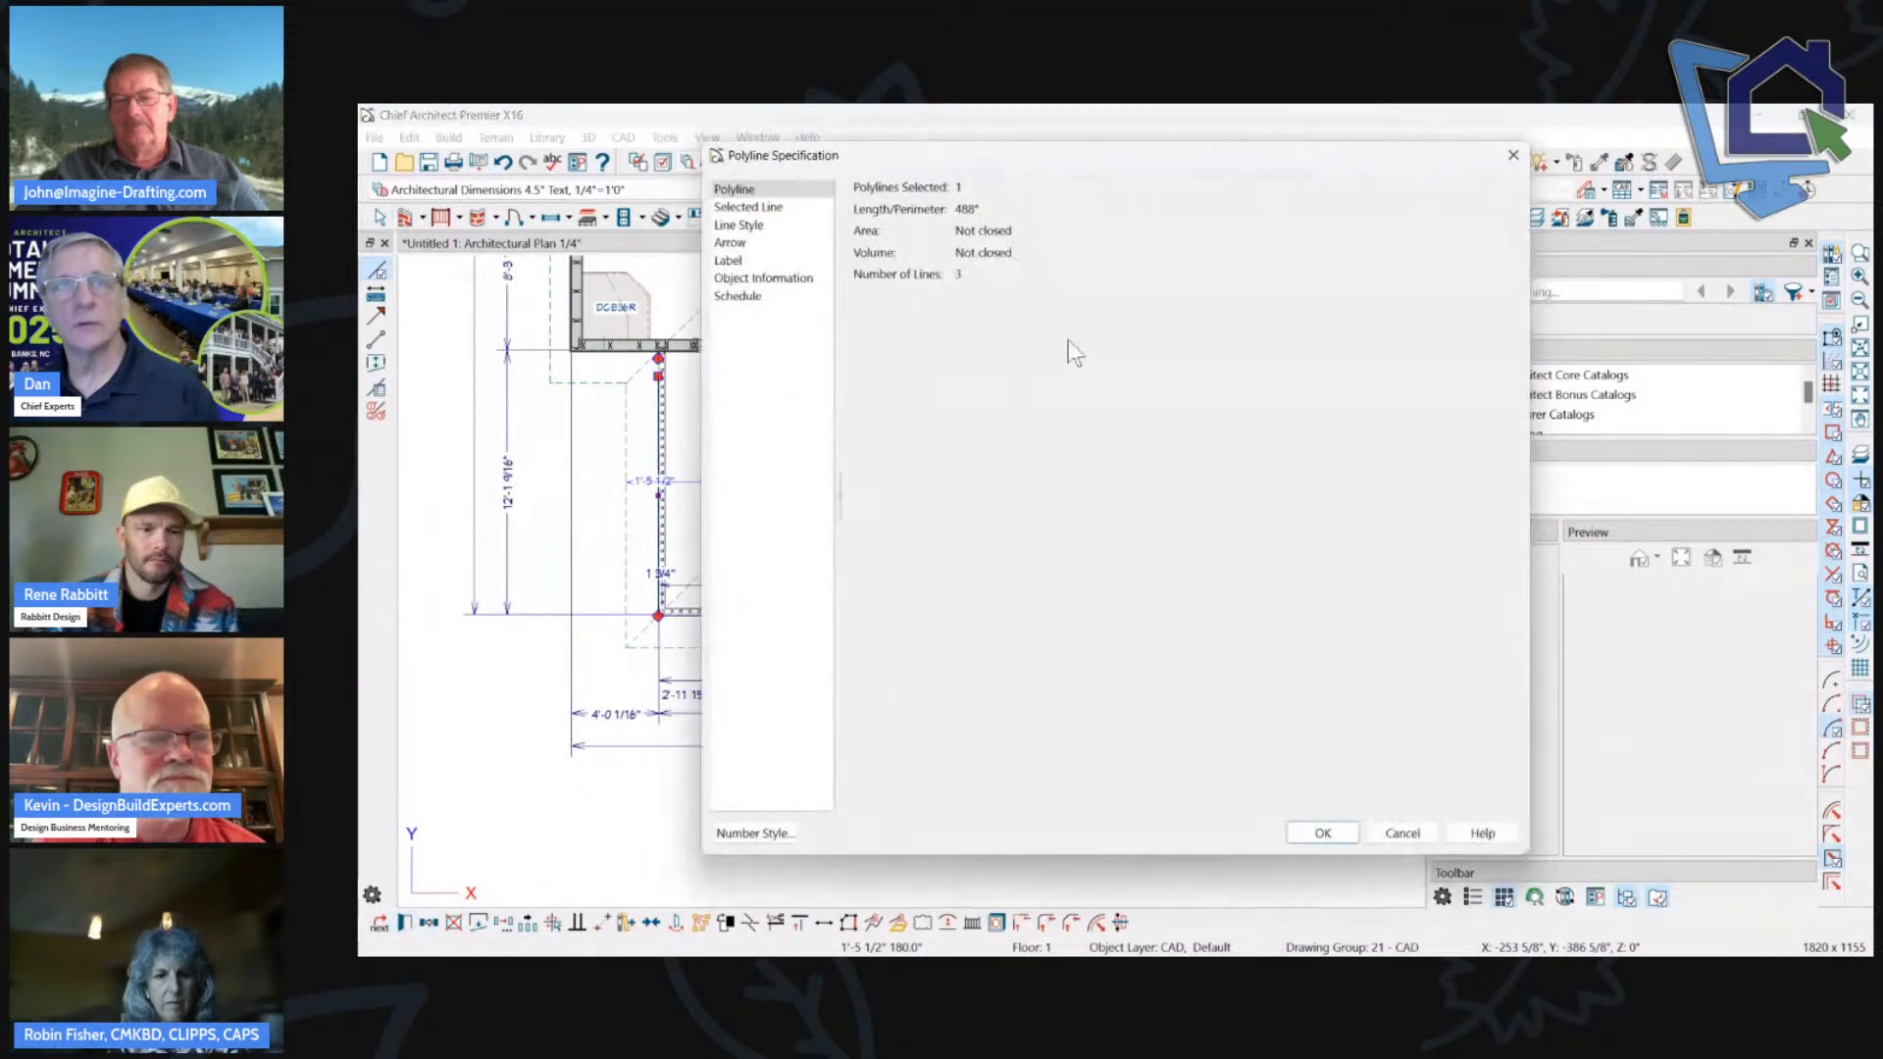
left_click(754, 226)
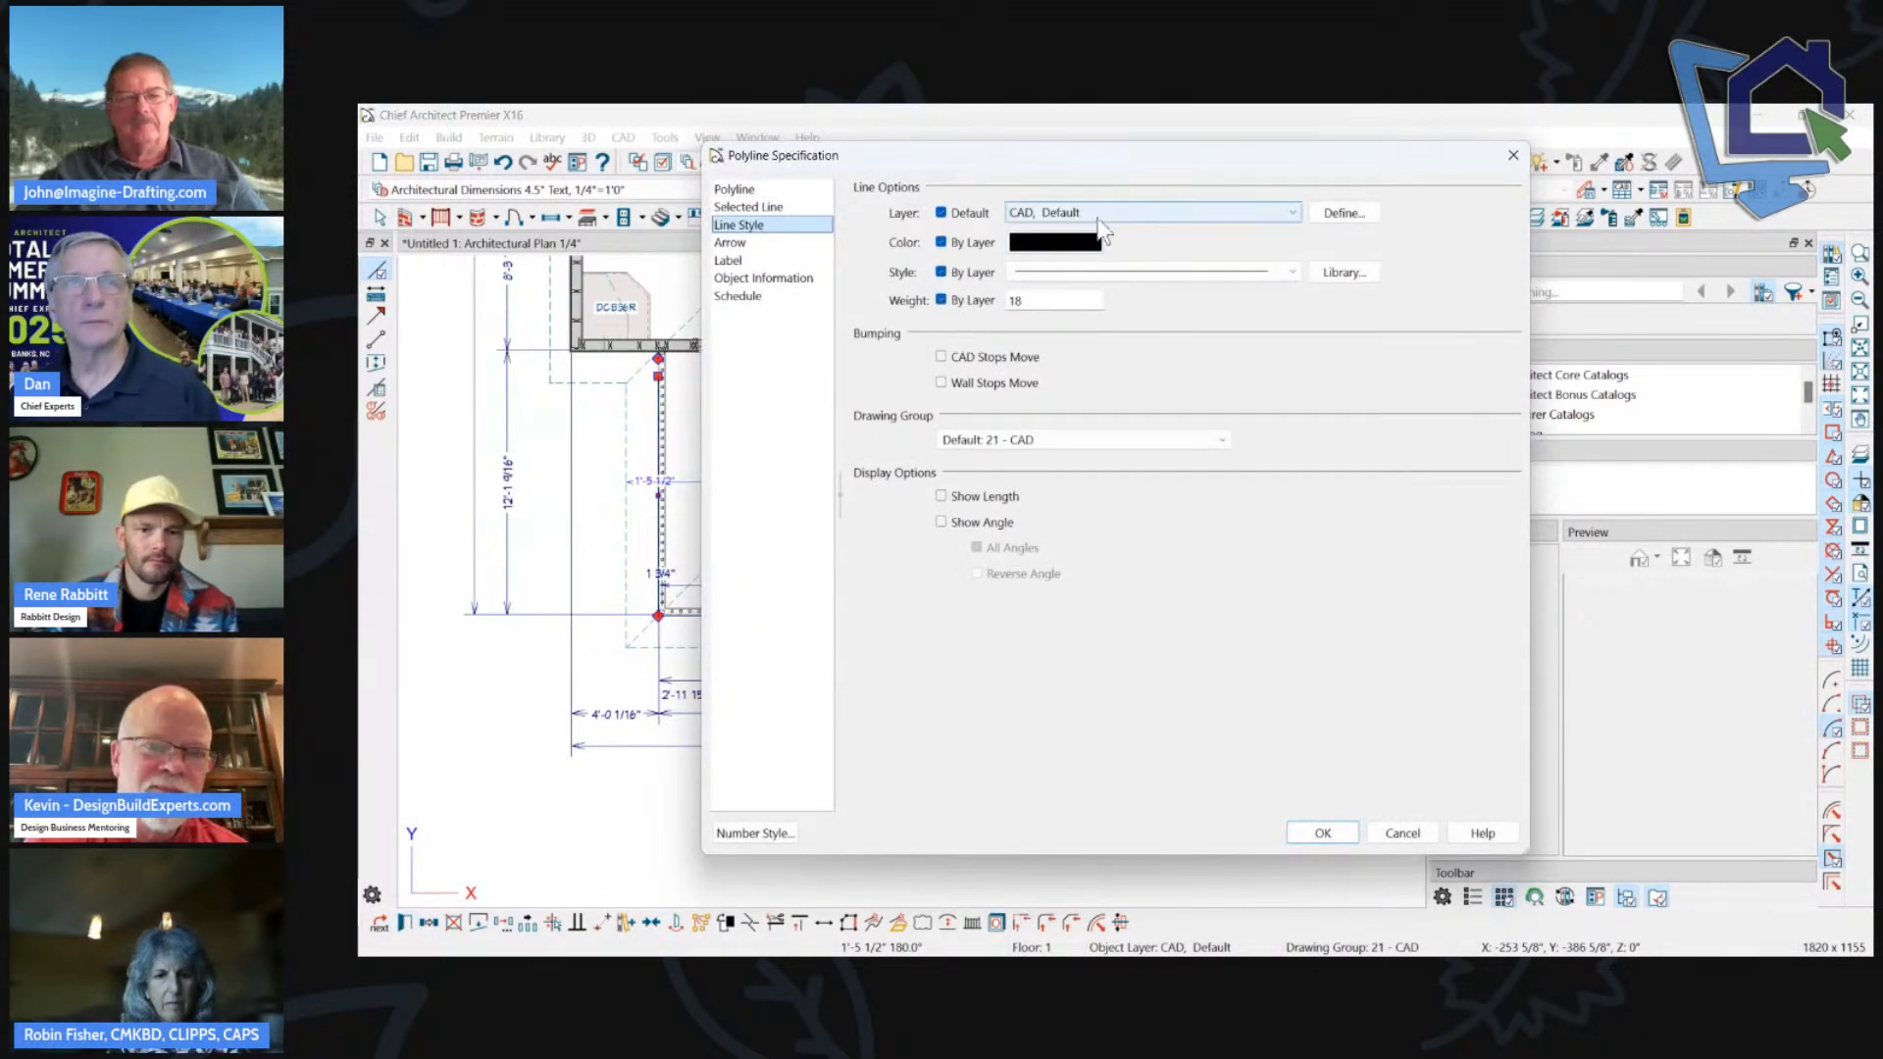
left_click(1073, 272)
left_click(1078, 303)
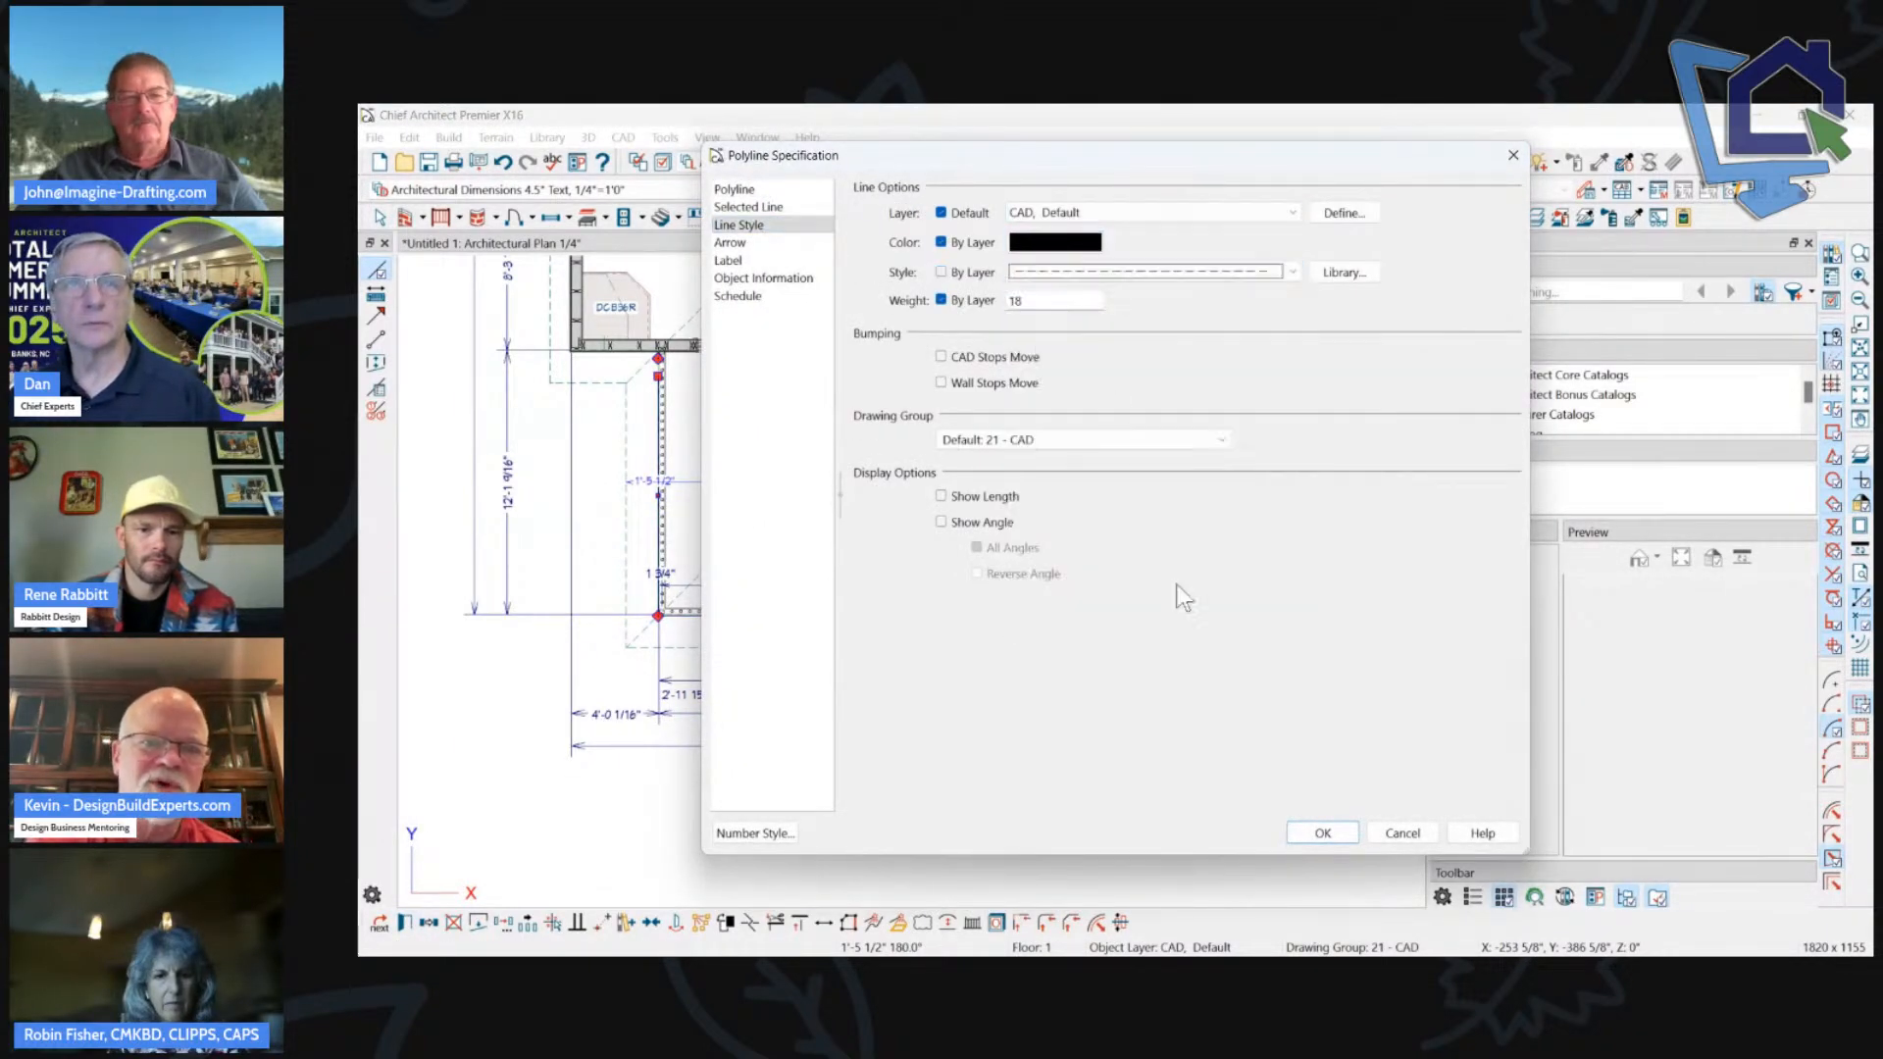
left_click(1324, 834)
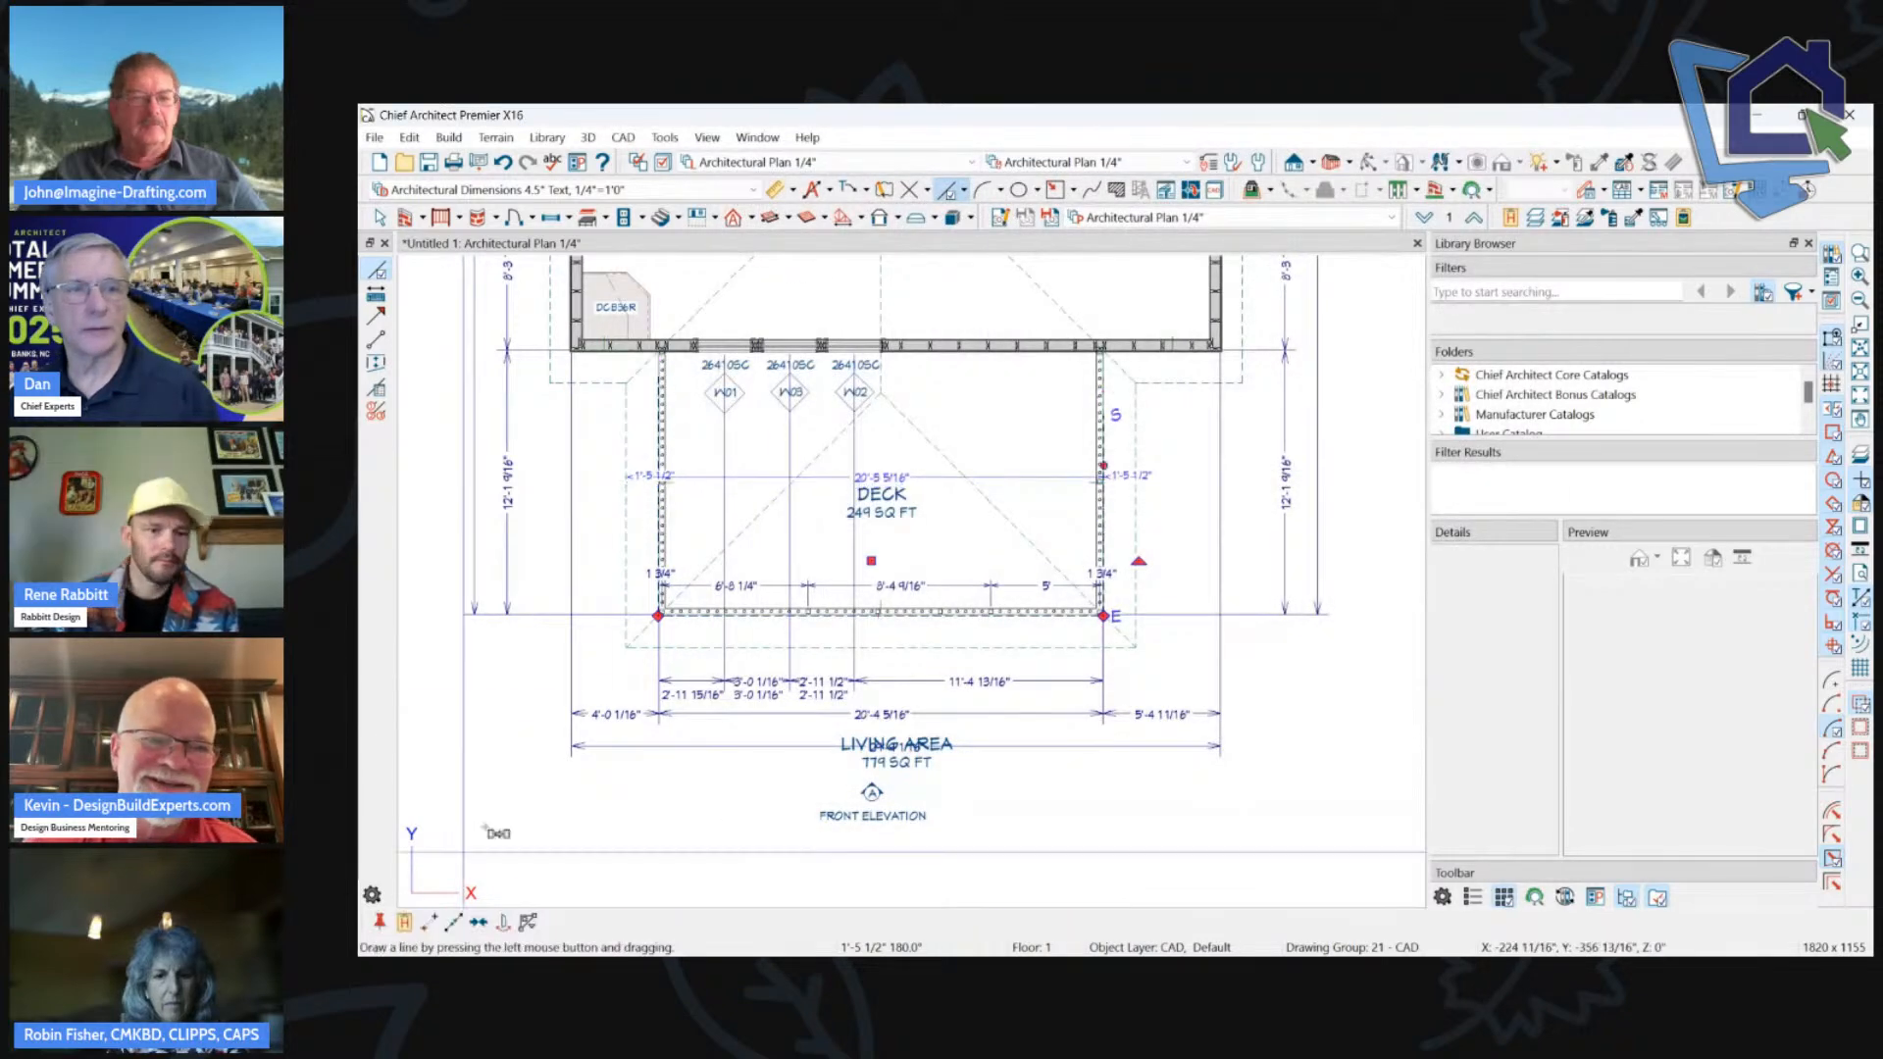
Paste the dashed polyline in the same position on the foundation level and hide the deck joists' layer.
left_click(1421, 217)
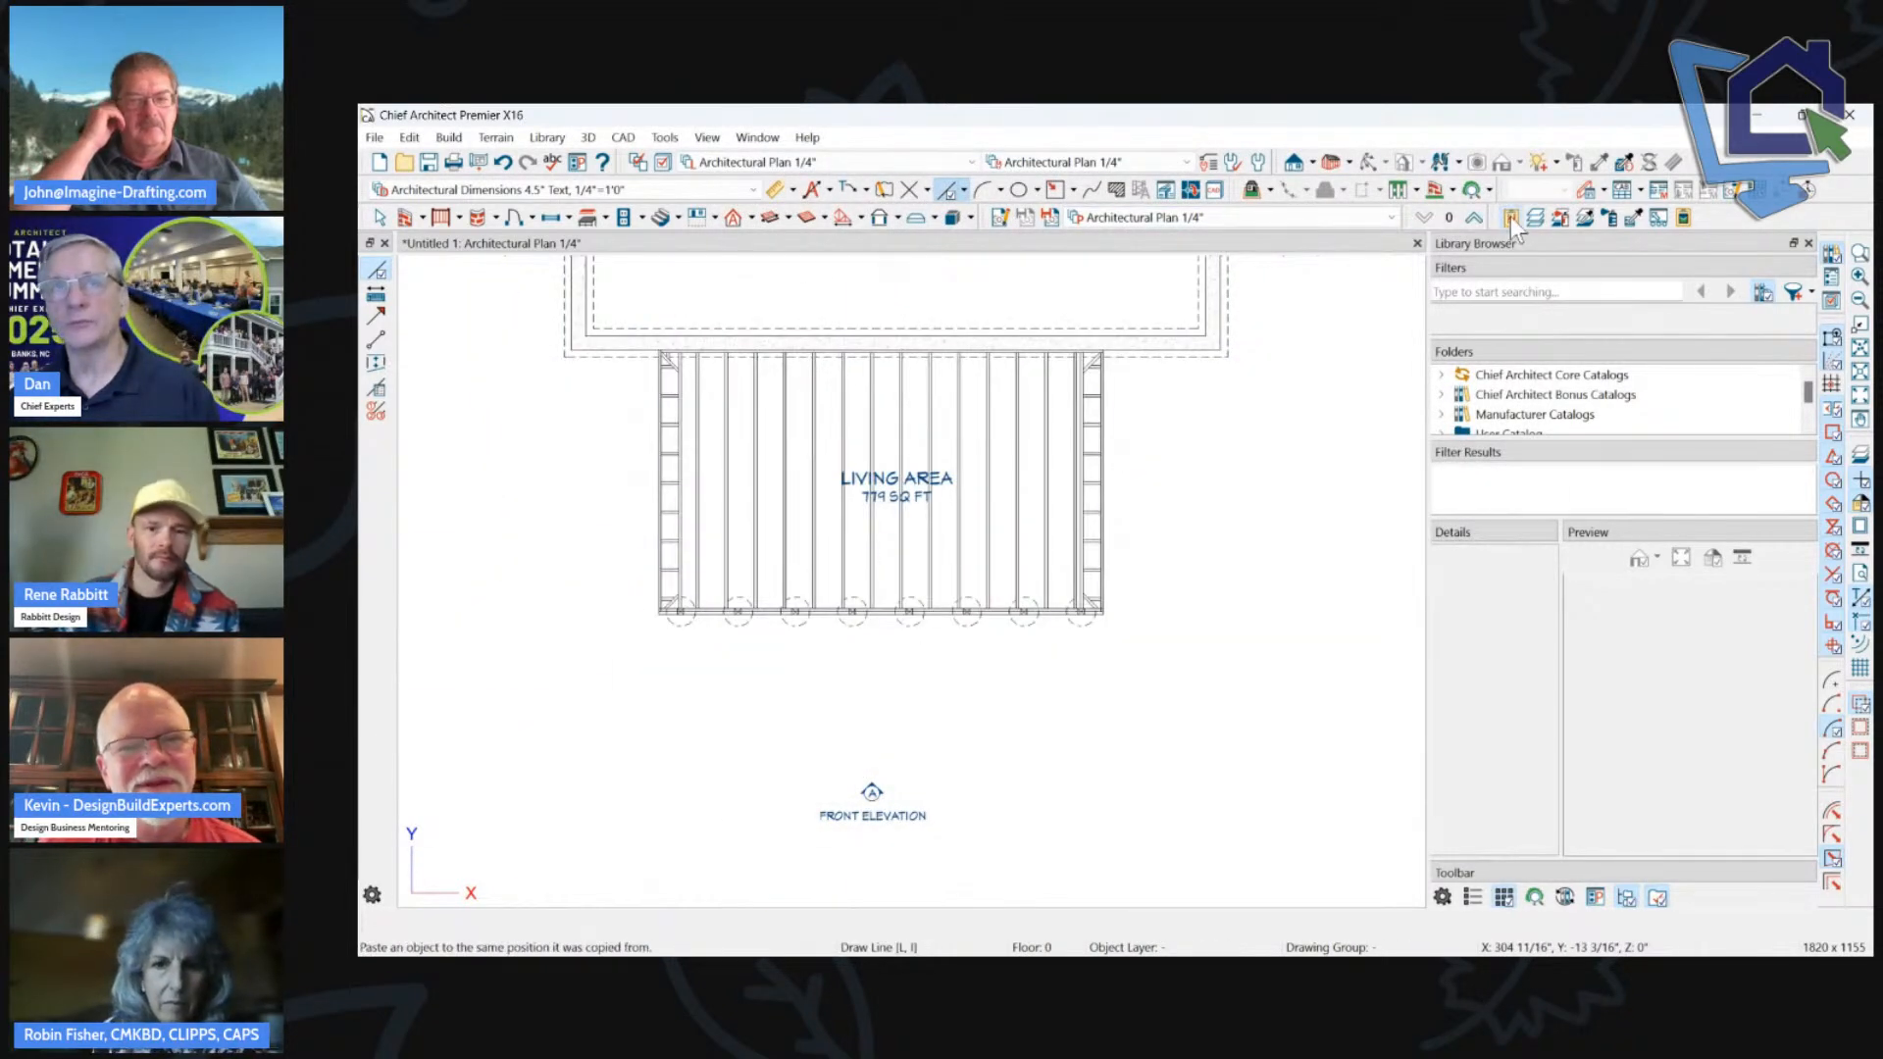
left_click(1510, 216)
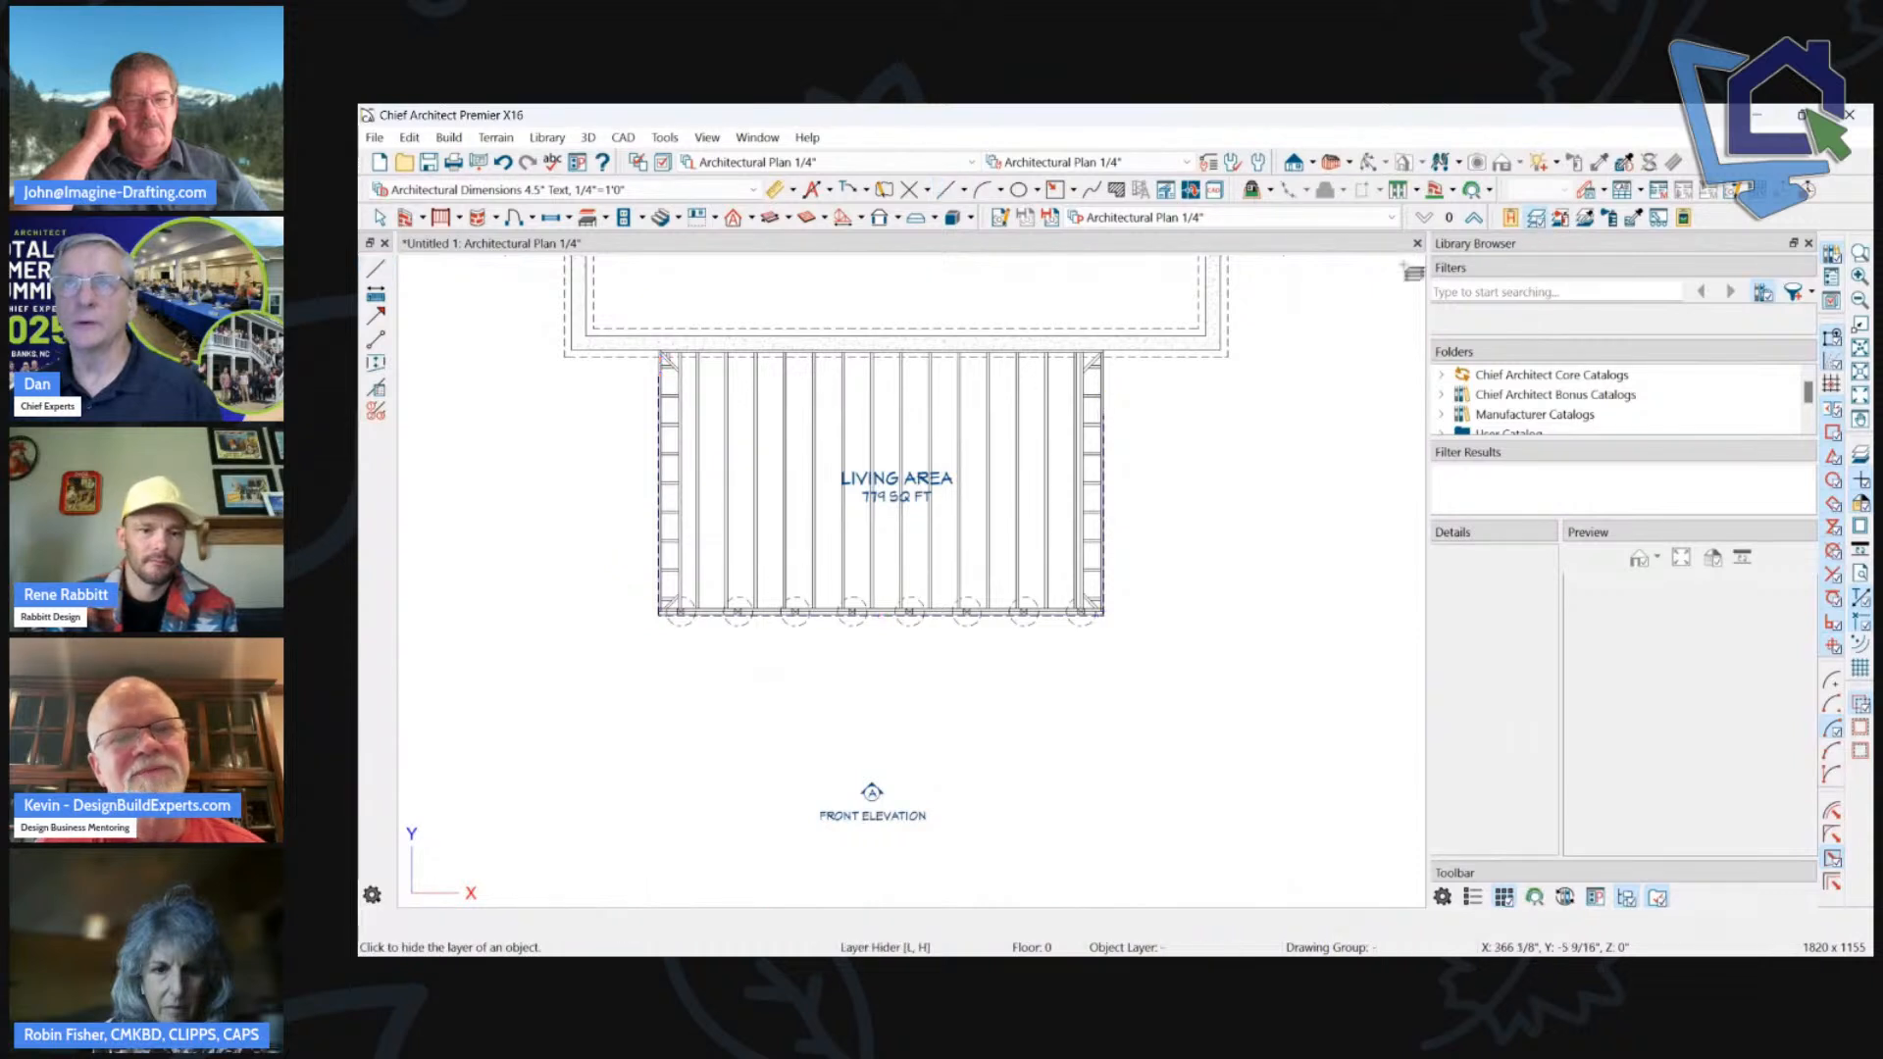
left_click(941, 437)
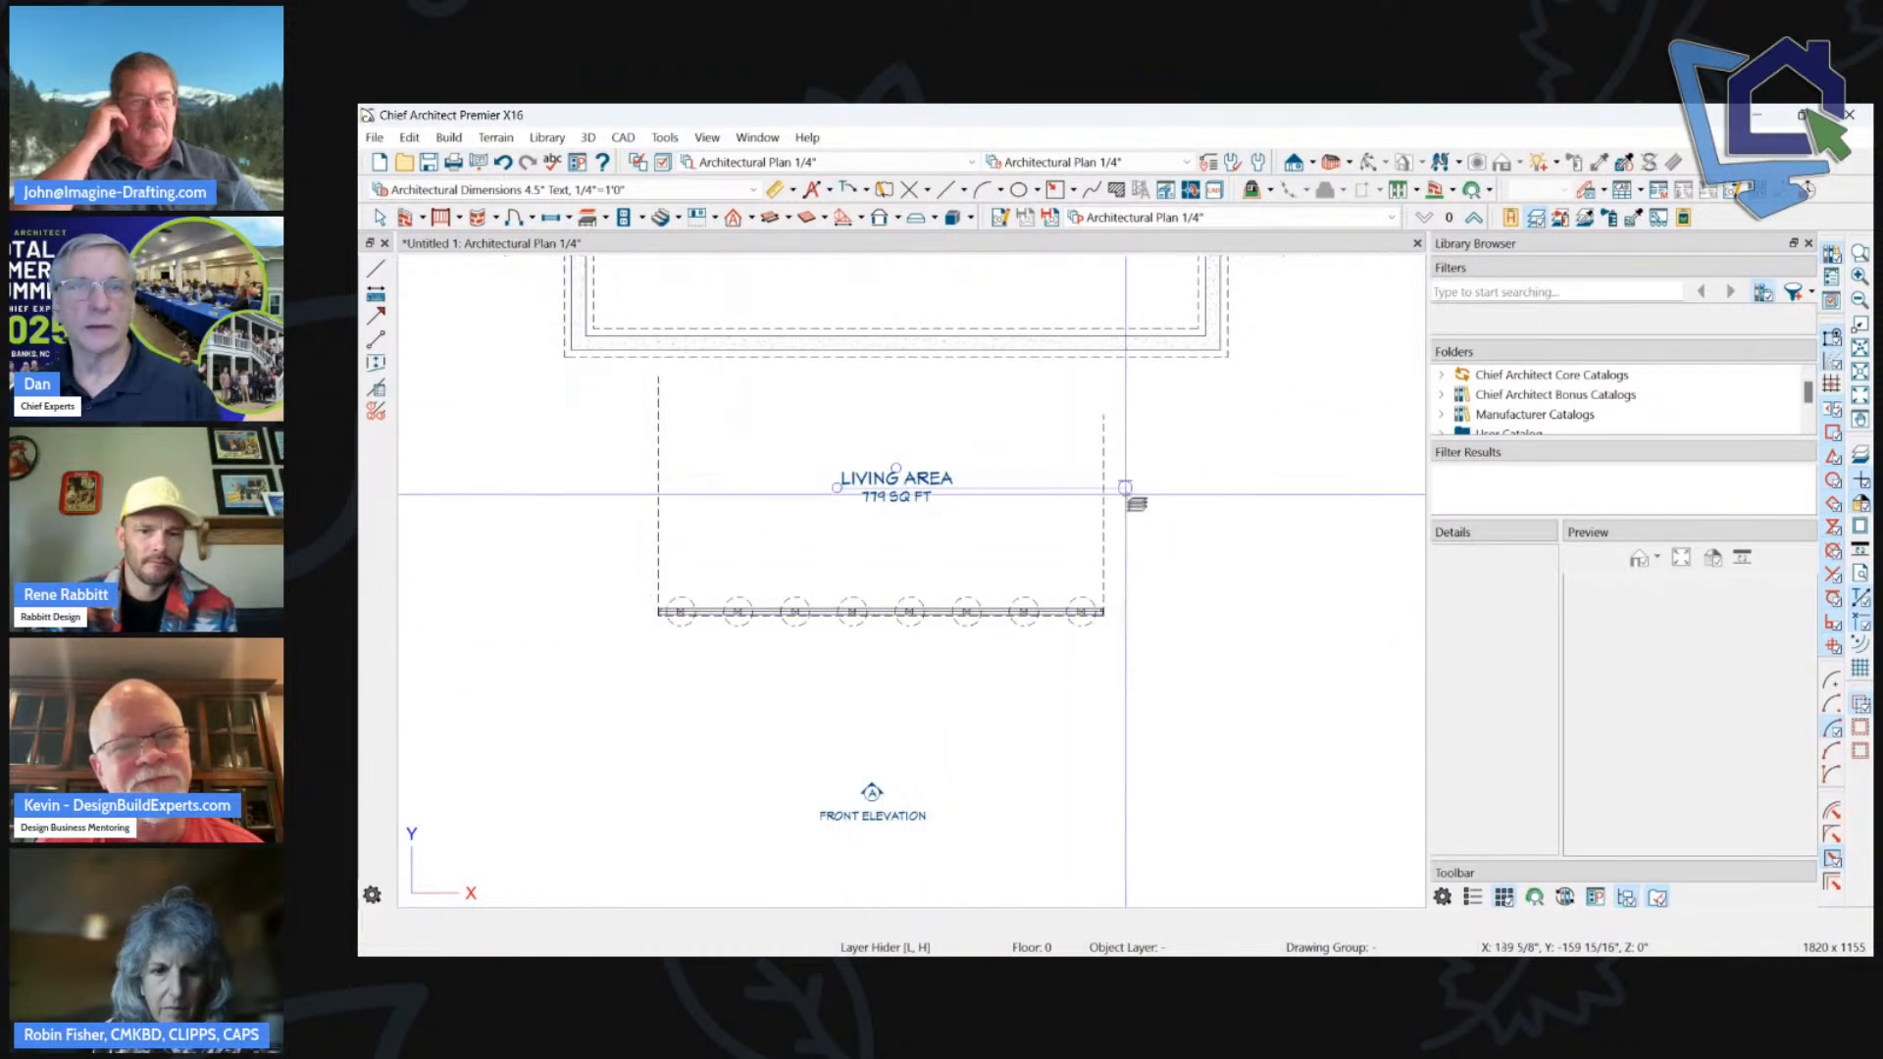
Extend the open ends of both polyline sides up to the house's foundation footing.
key("space")
left_click(1105, 496)
left_click_drag(1105, 415, 1107, 350)
left_click_drag(662, 378, 659, 351)
left_click(432, 397)
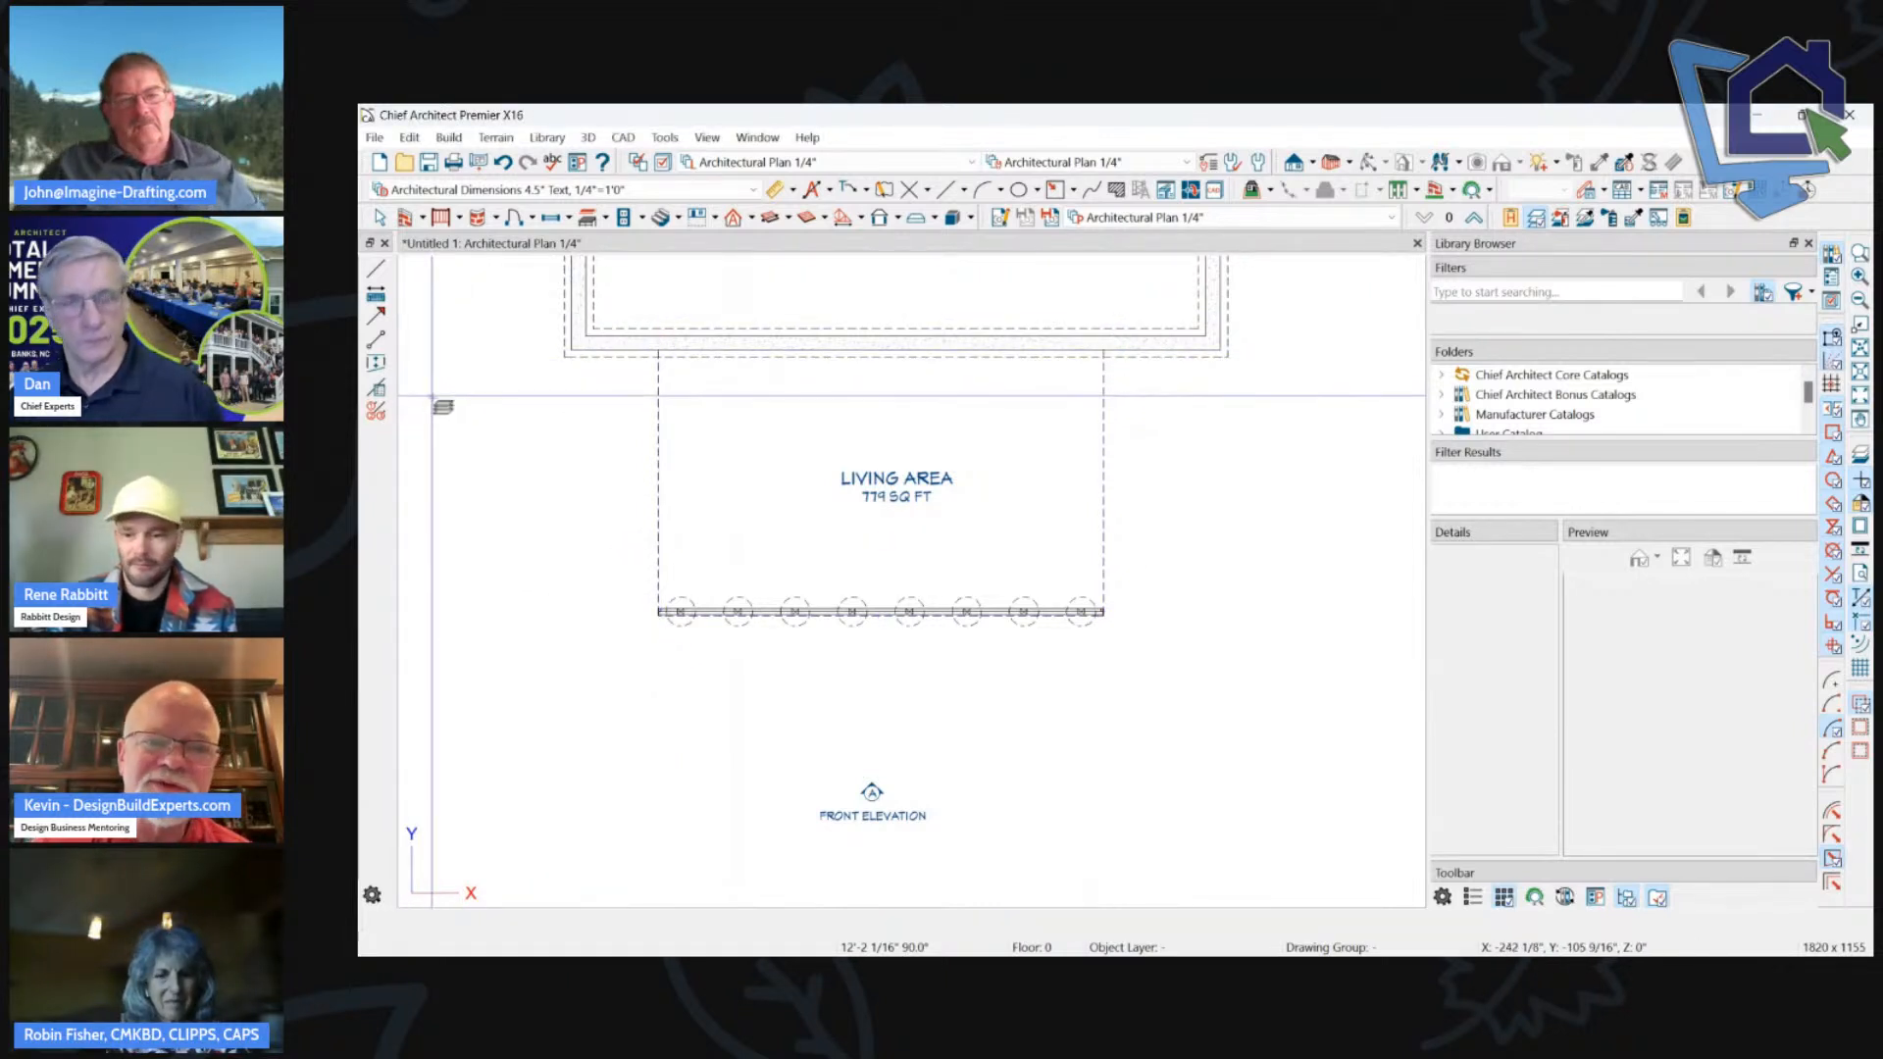
Place a manual dimension between the polyline's two sides and add extension lines to the third, fifth and seventh deck posts.
scroll(923, 495, "down", 1)
scroll(621, 603, "up", 2)
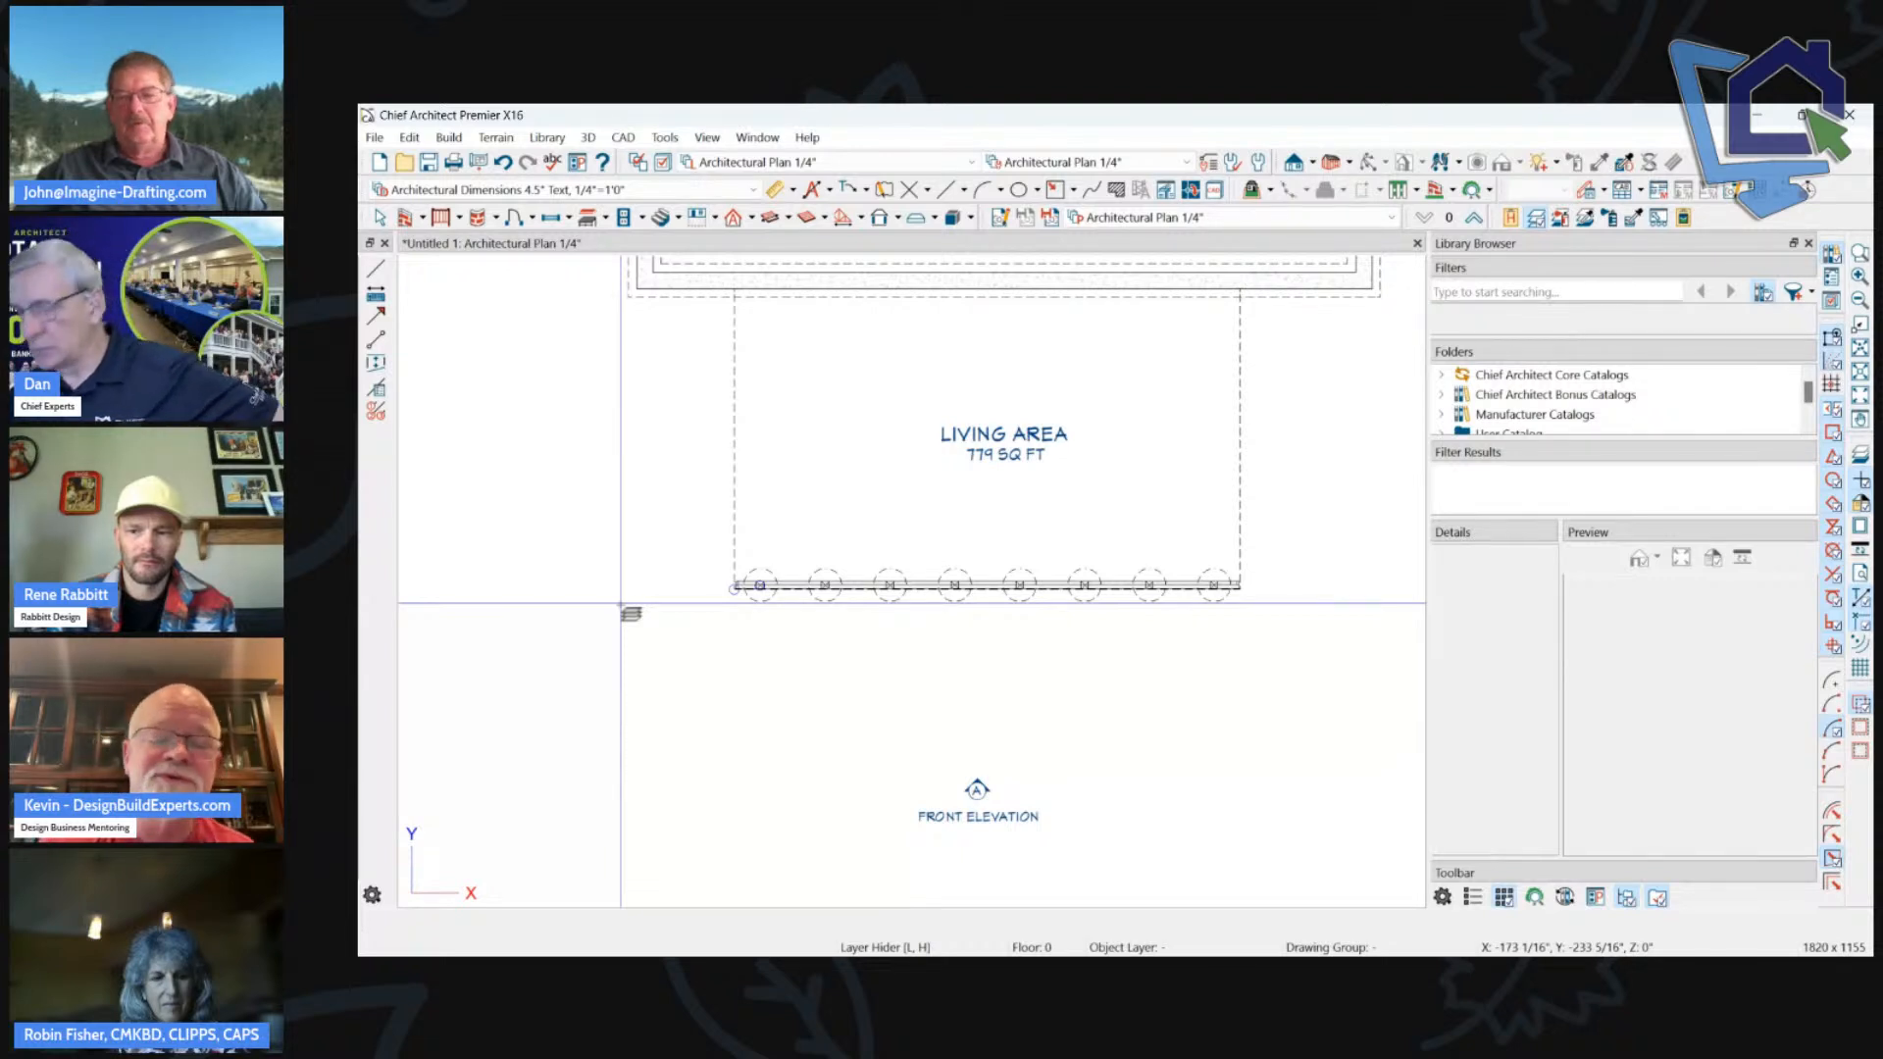
scroll(1151, 770, "up", 2)
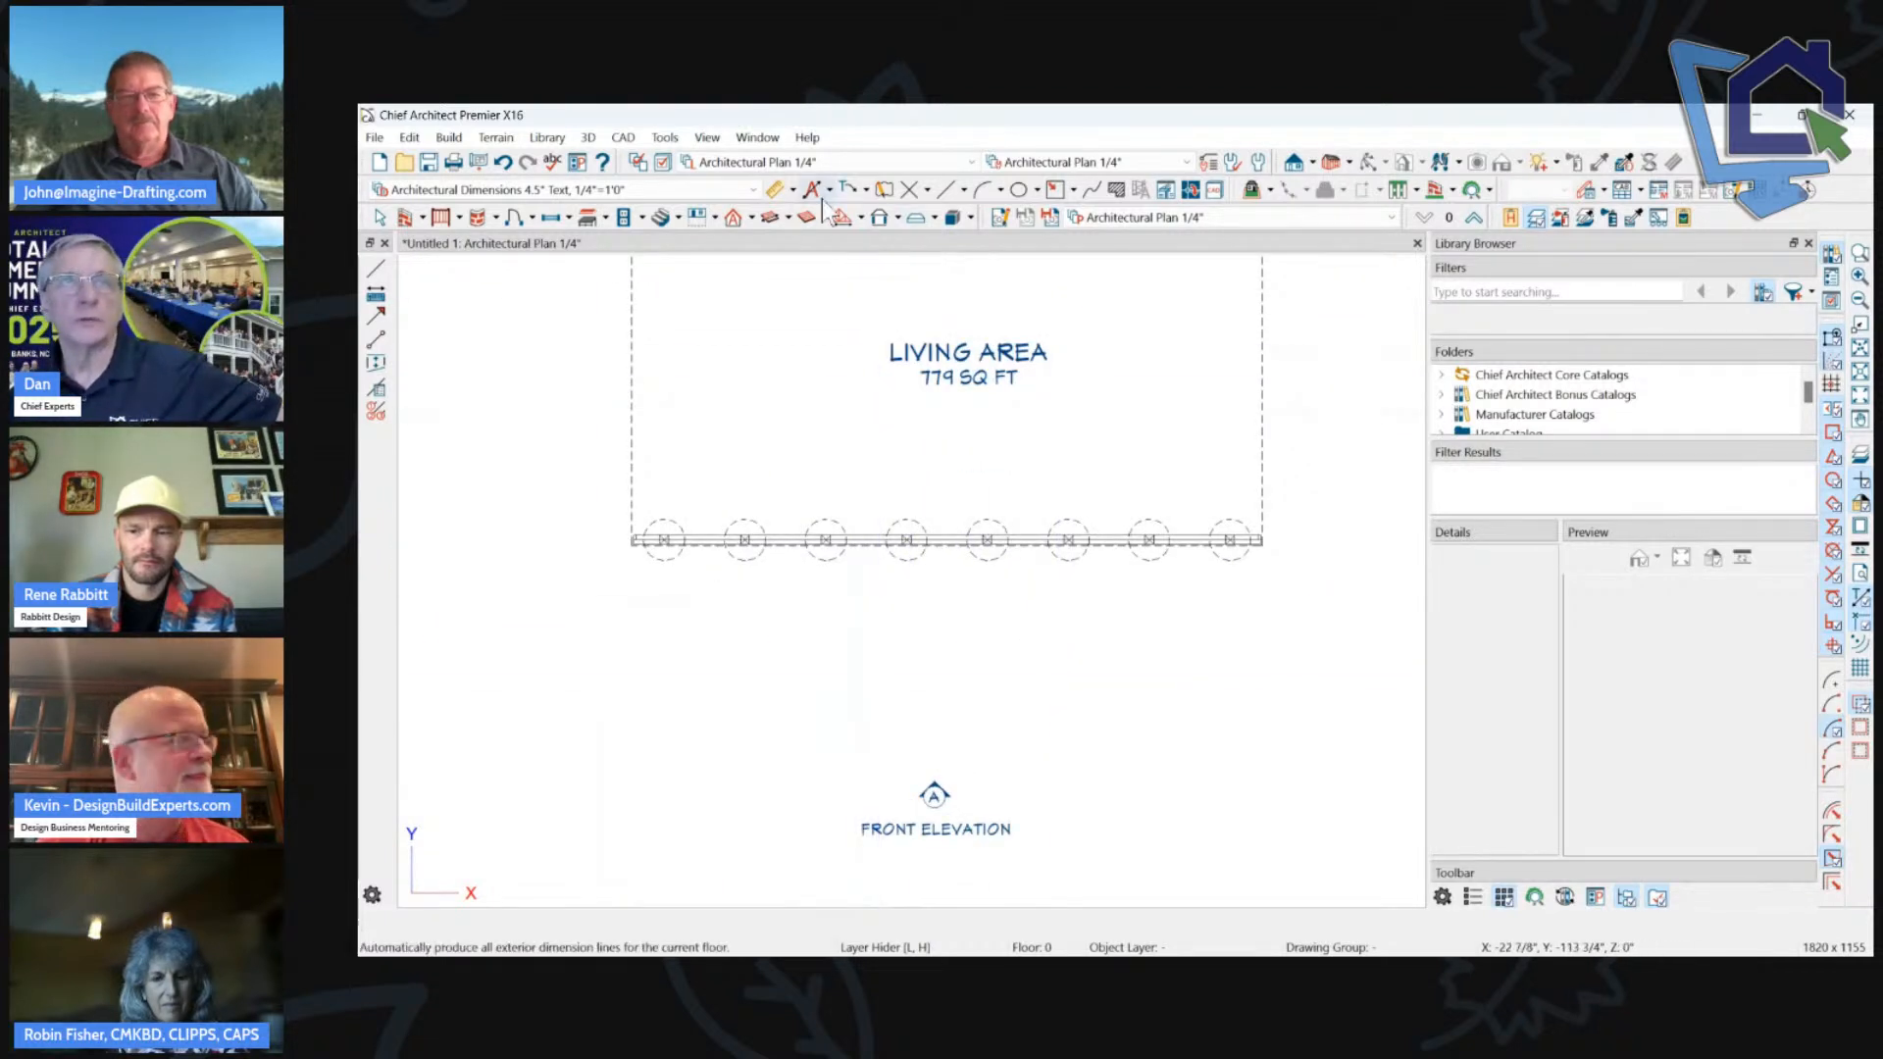
left_click(774, 189)
left_click(1169, 466)
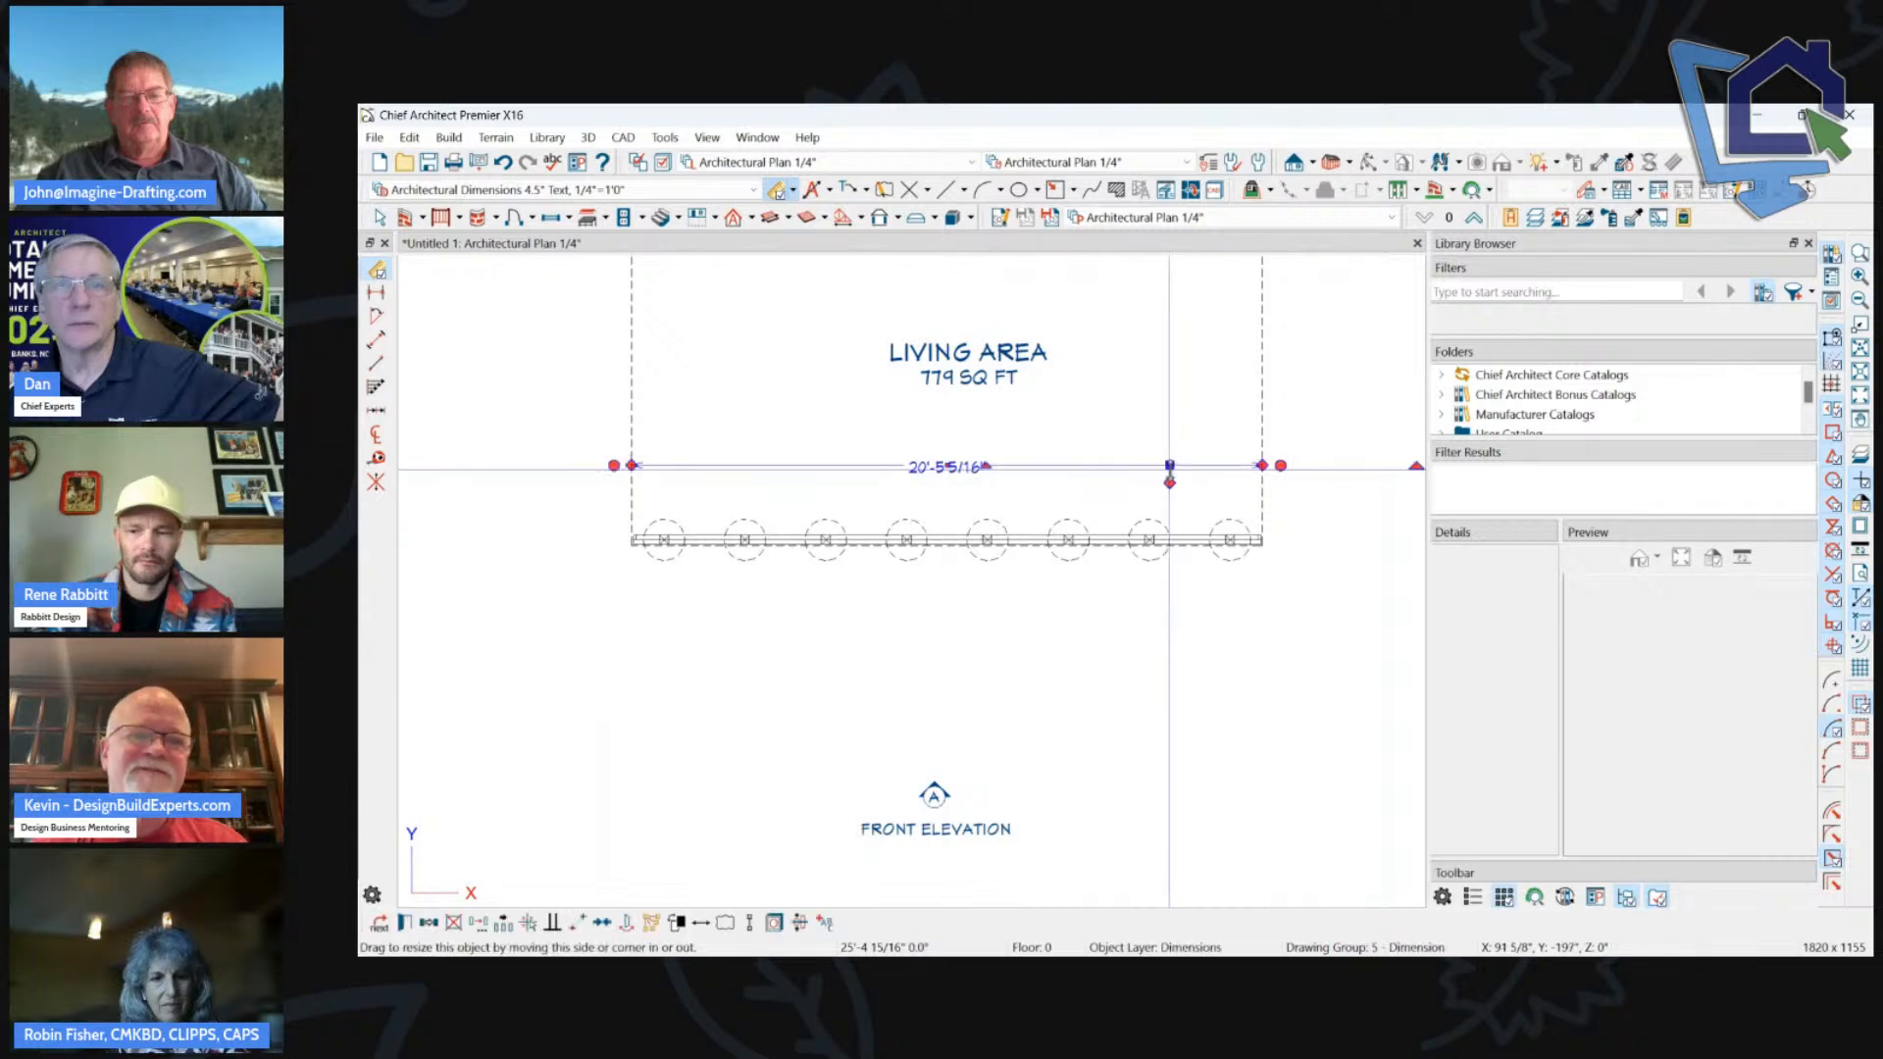
double_click(1170, 484)
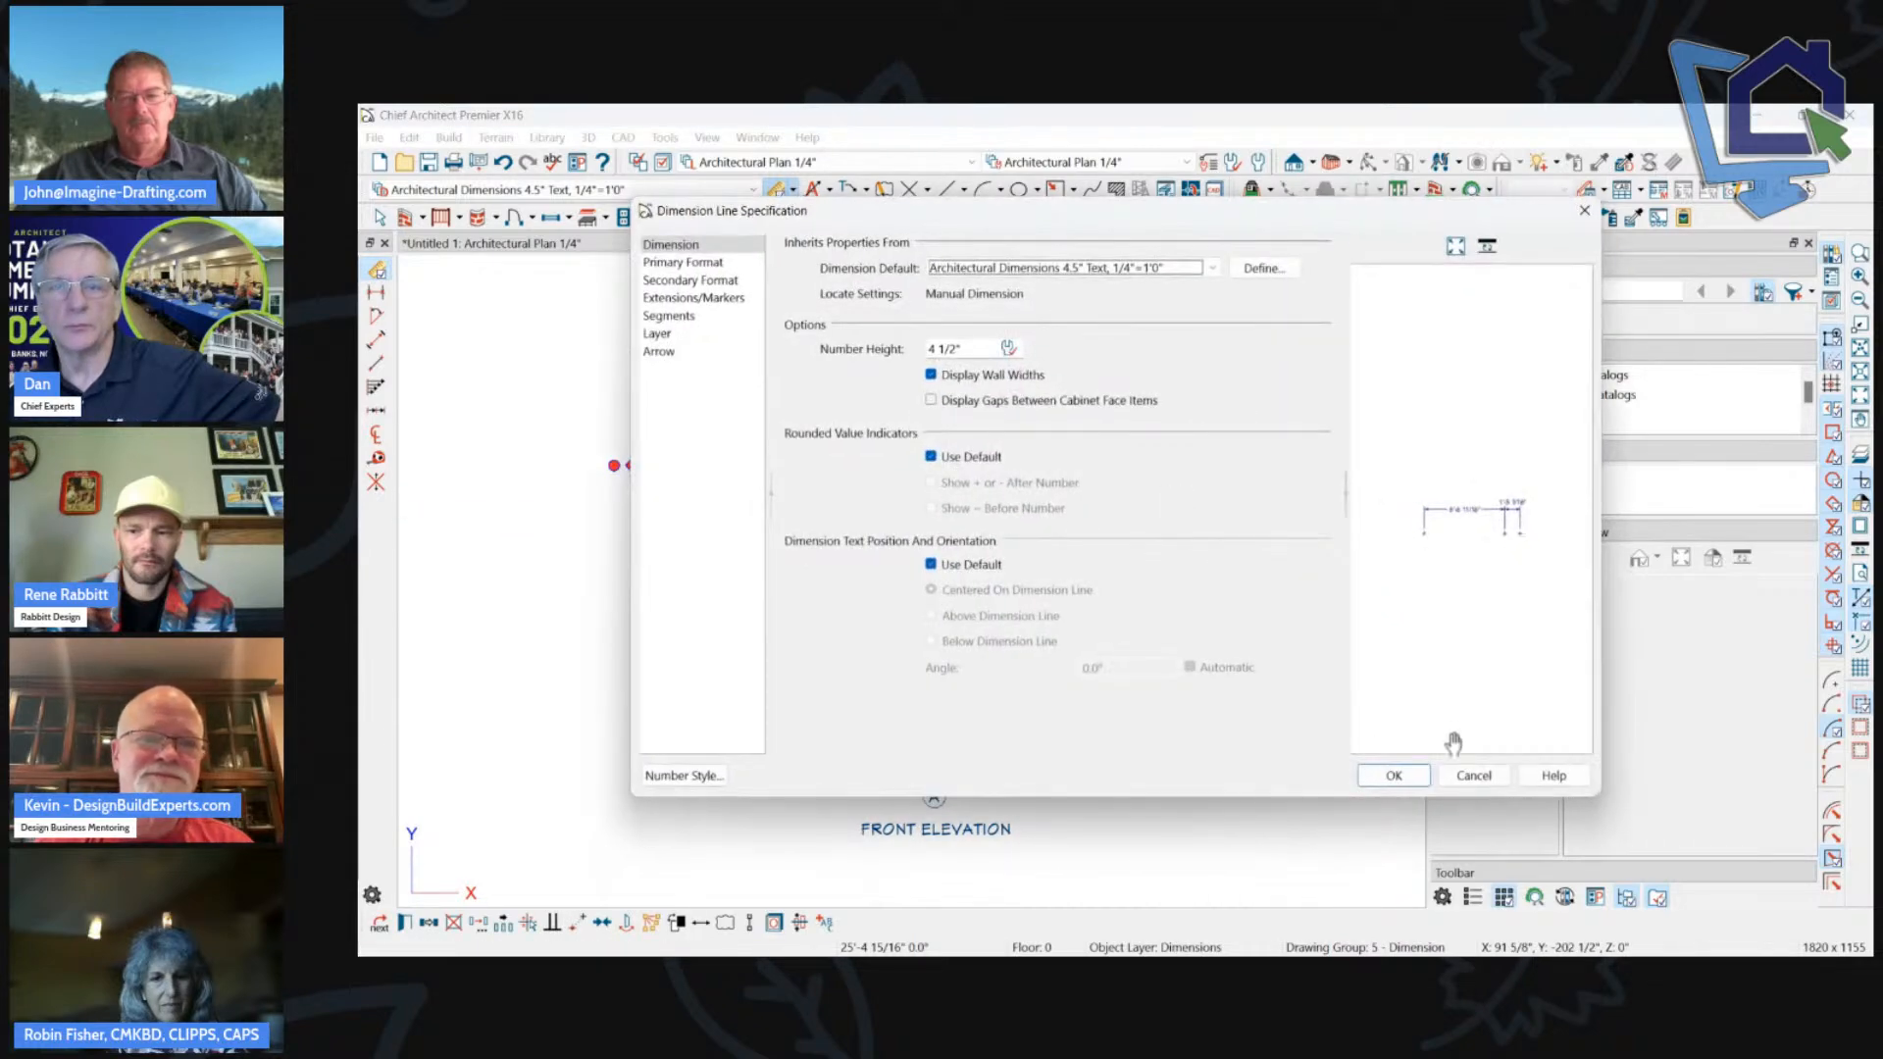
left_click(1466, 769)
left_click_drag(1169, 483, 822, 538)
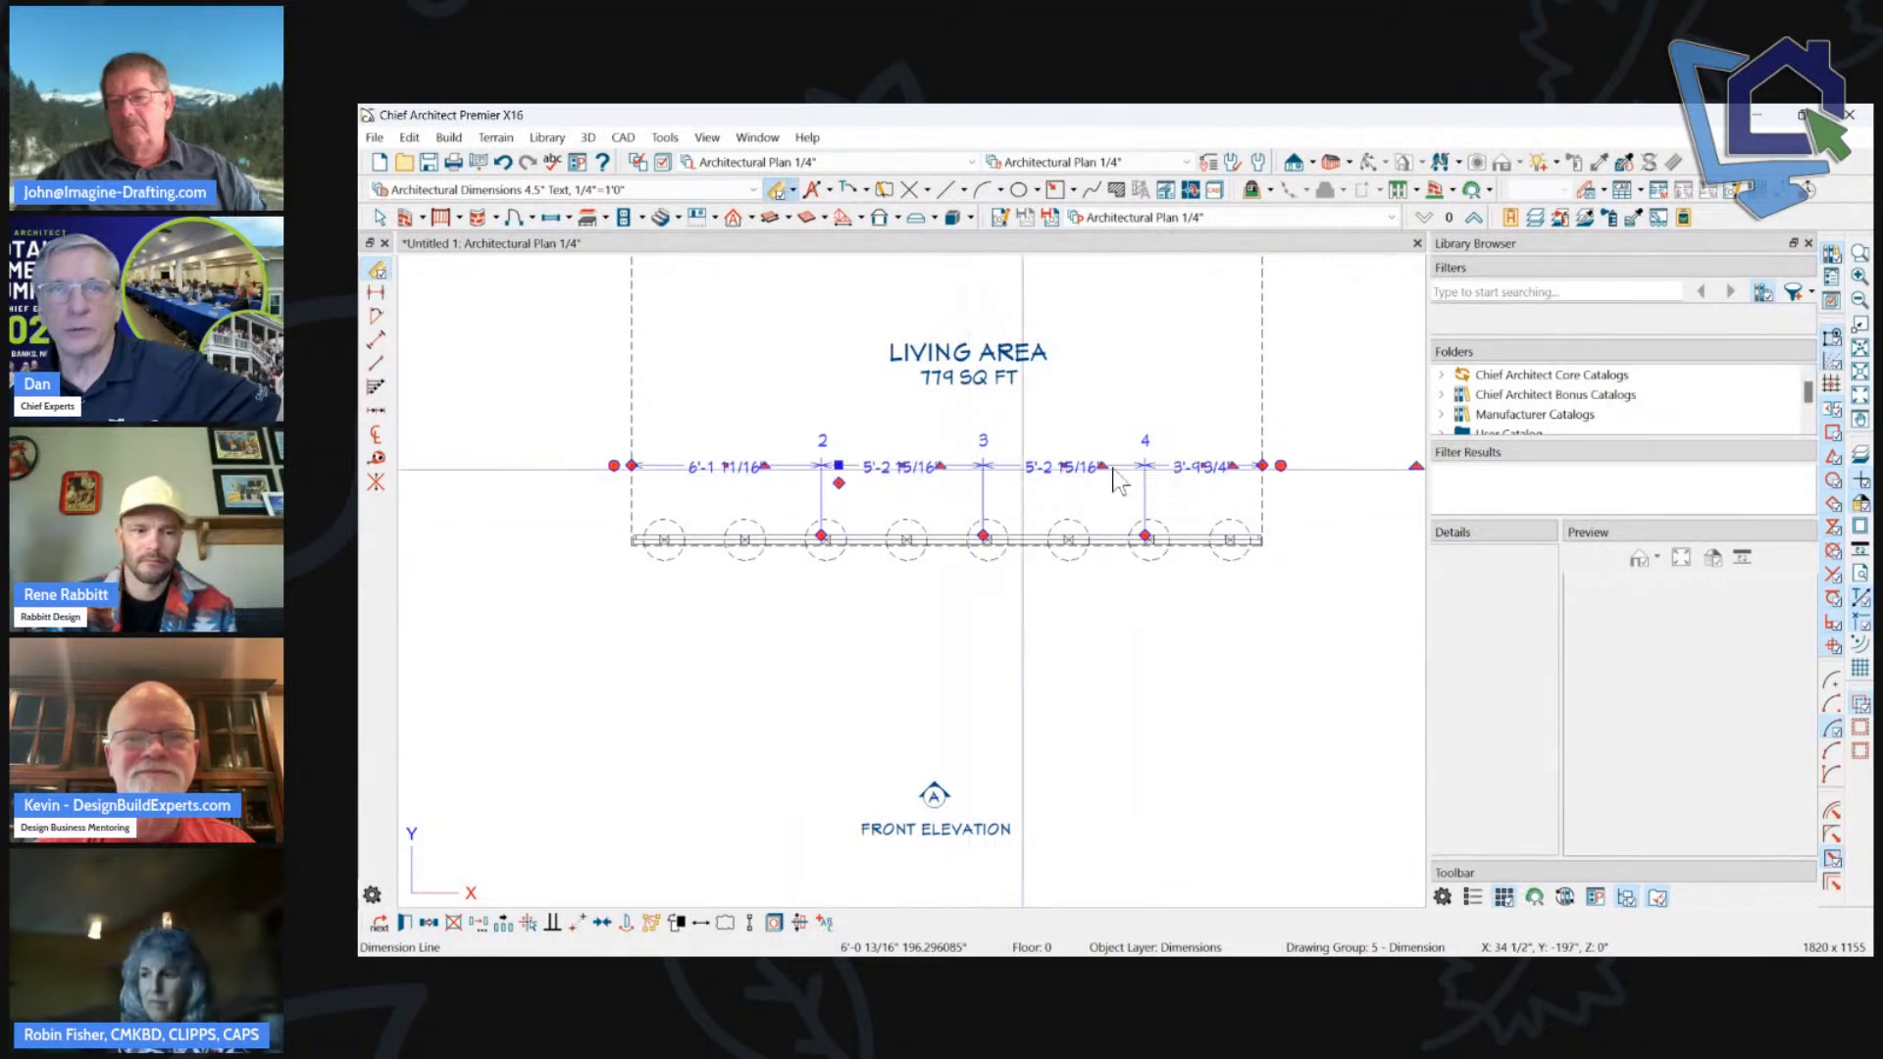
key("Escape")
Move the dimension's extension line at the third deck post from the post's edge to its center.
scroll(792, 643, "up", 8)
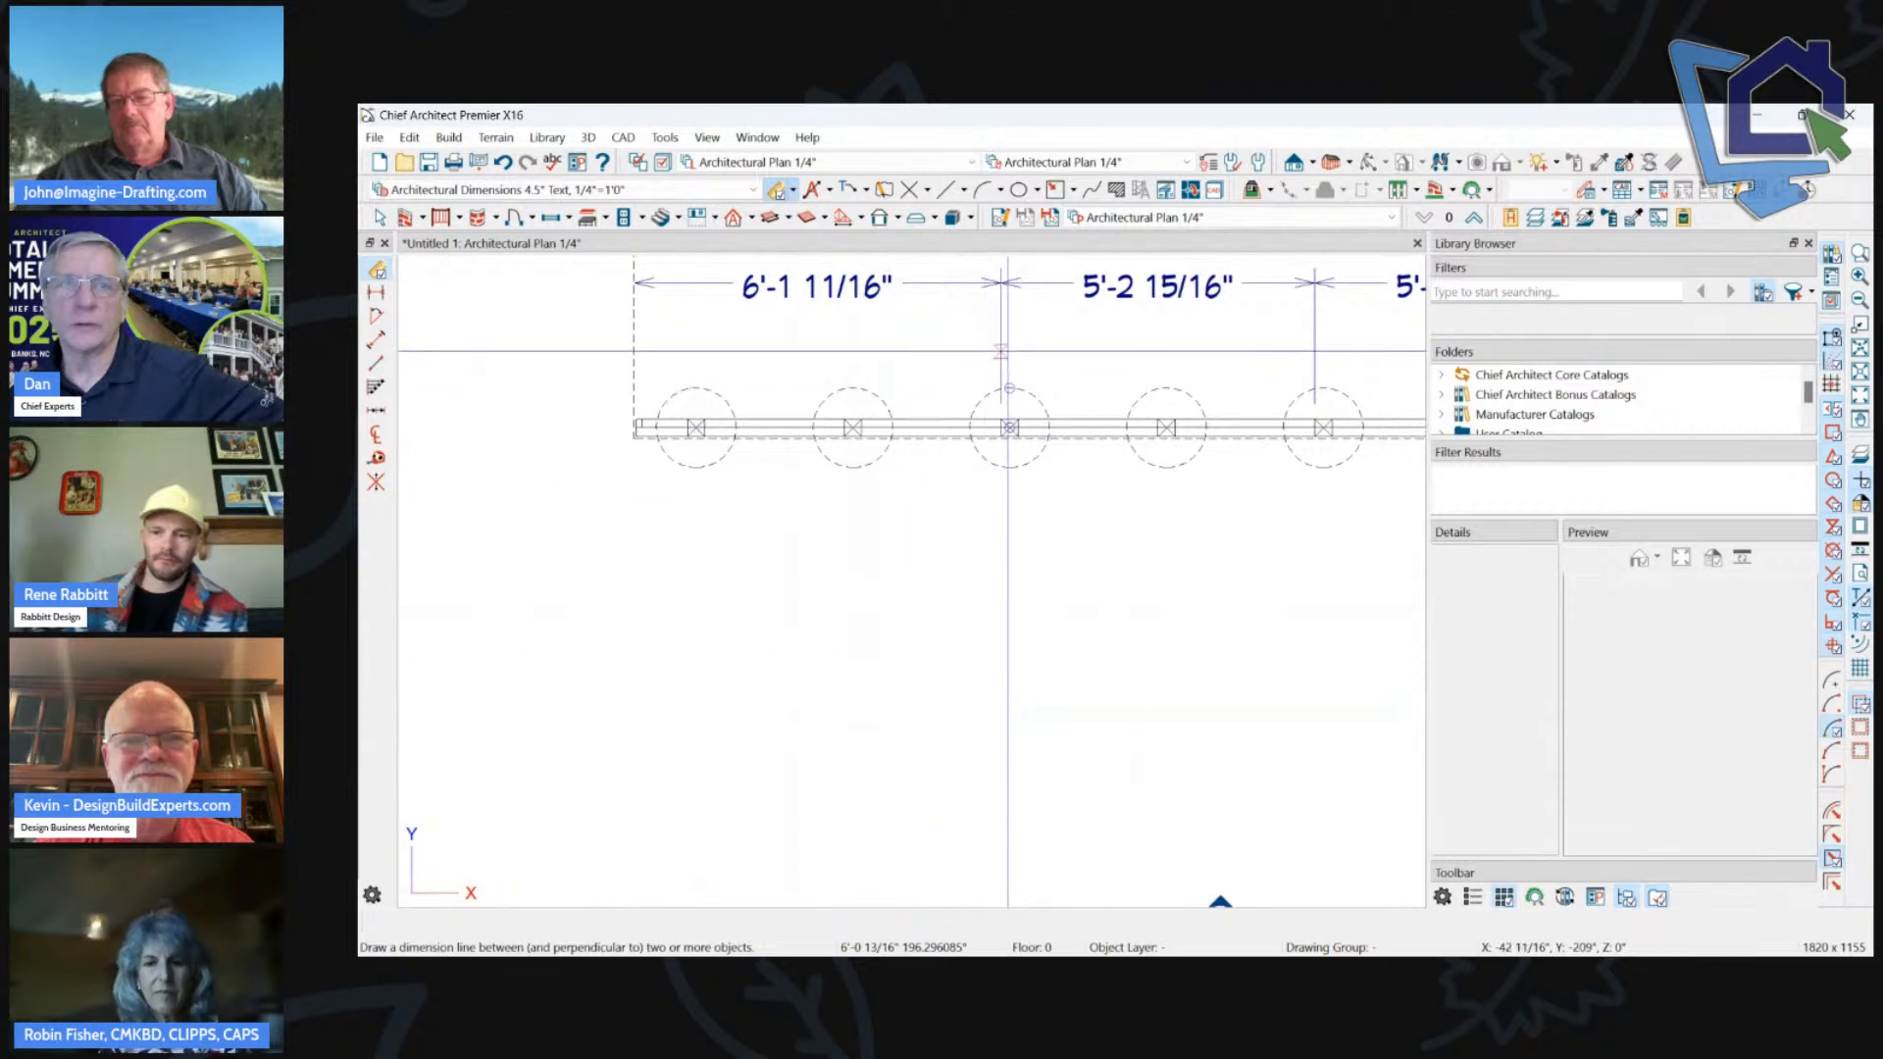
left_click(1002, 419)
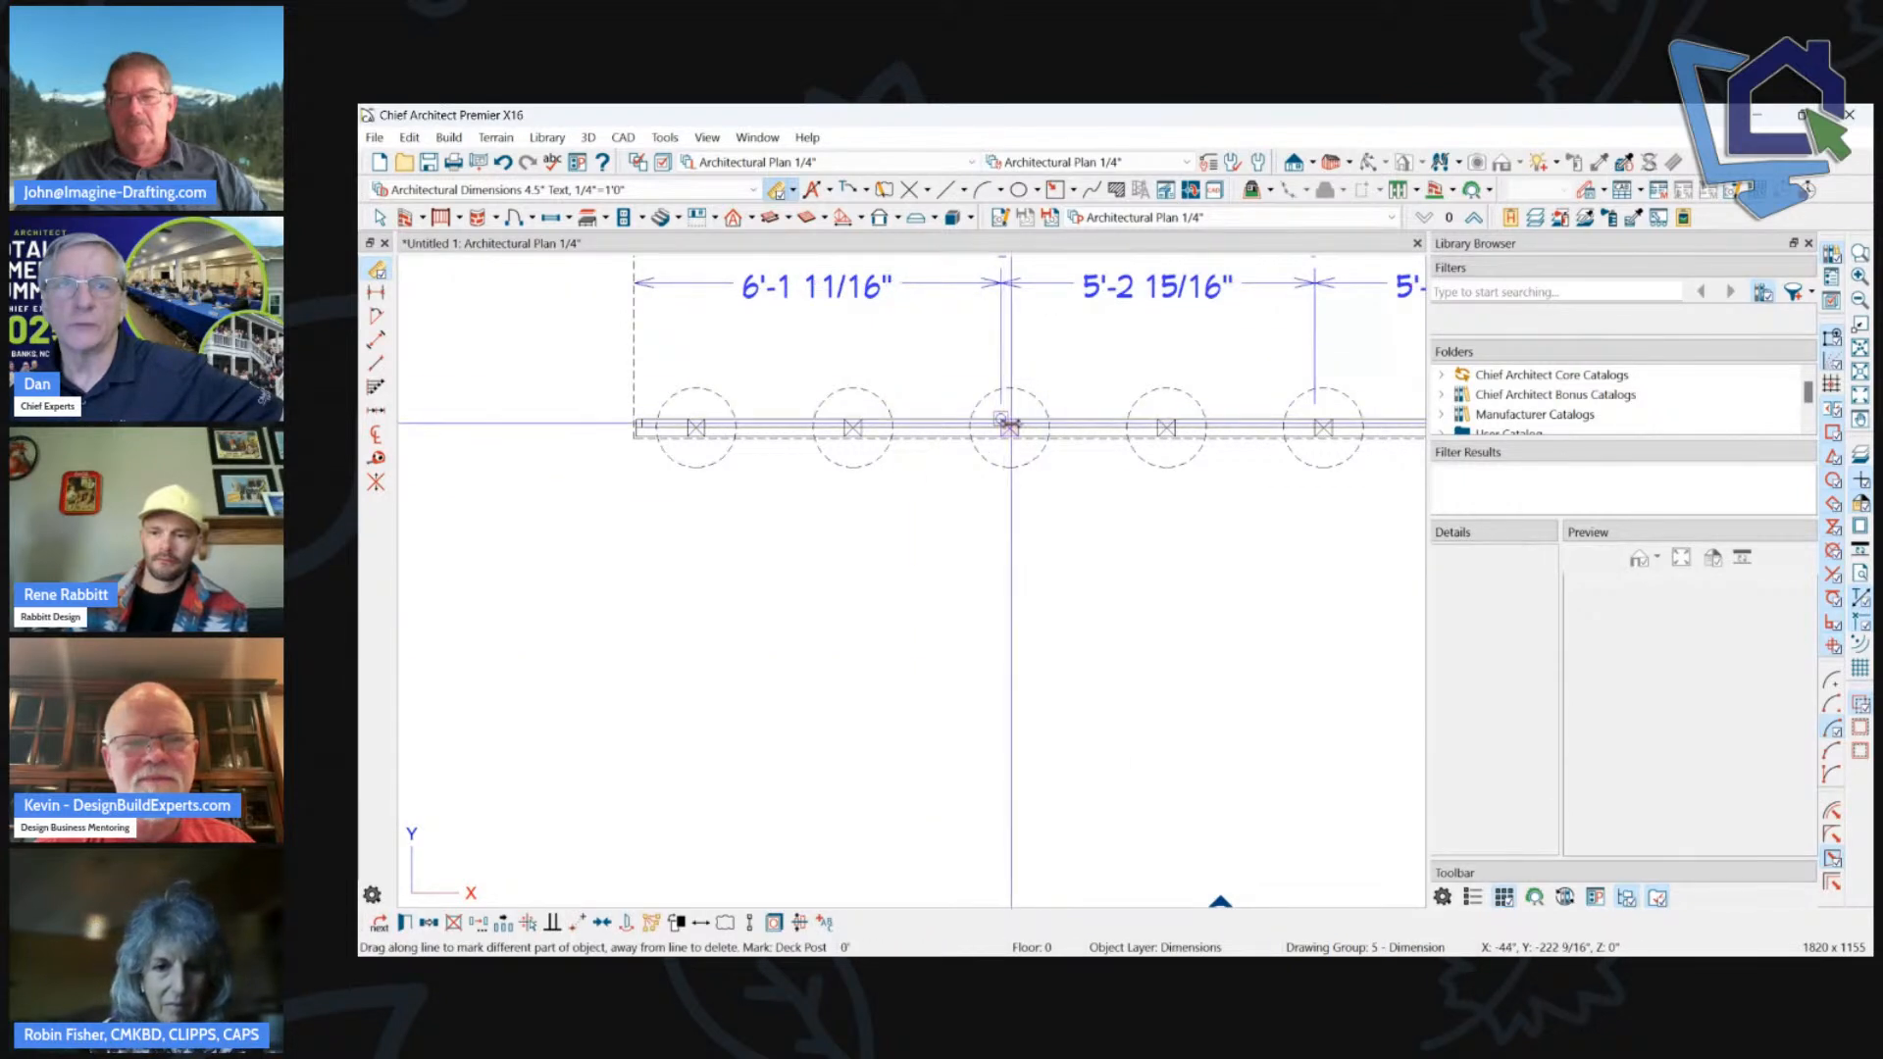
scroll(1002, 417, "up", 2)
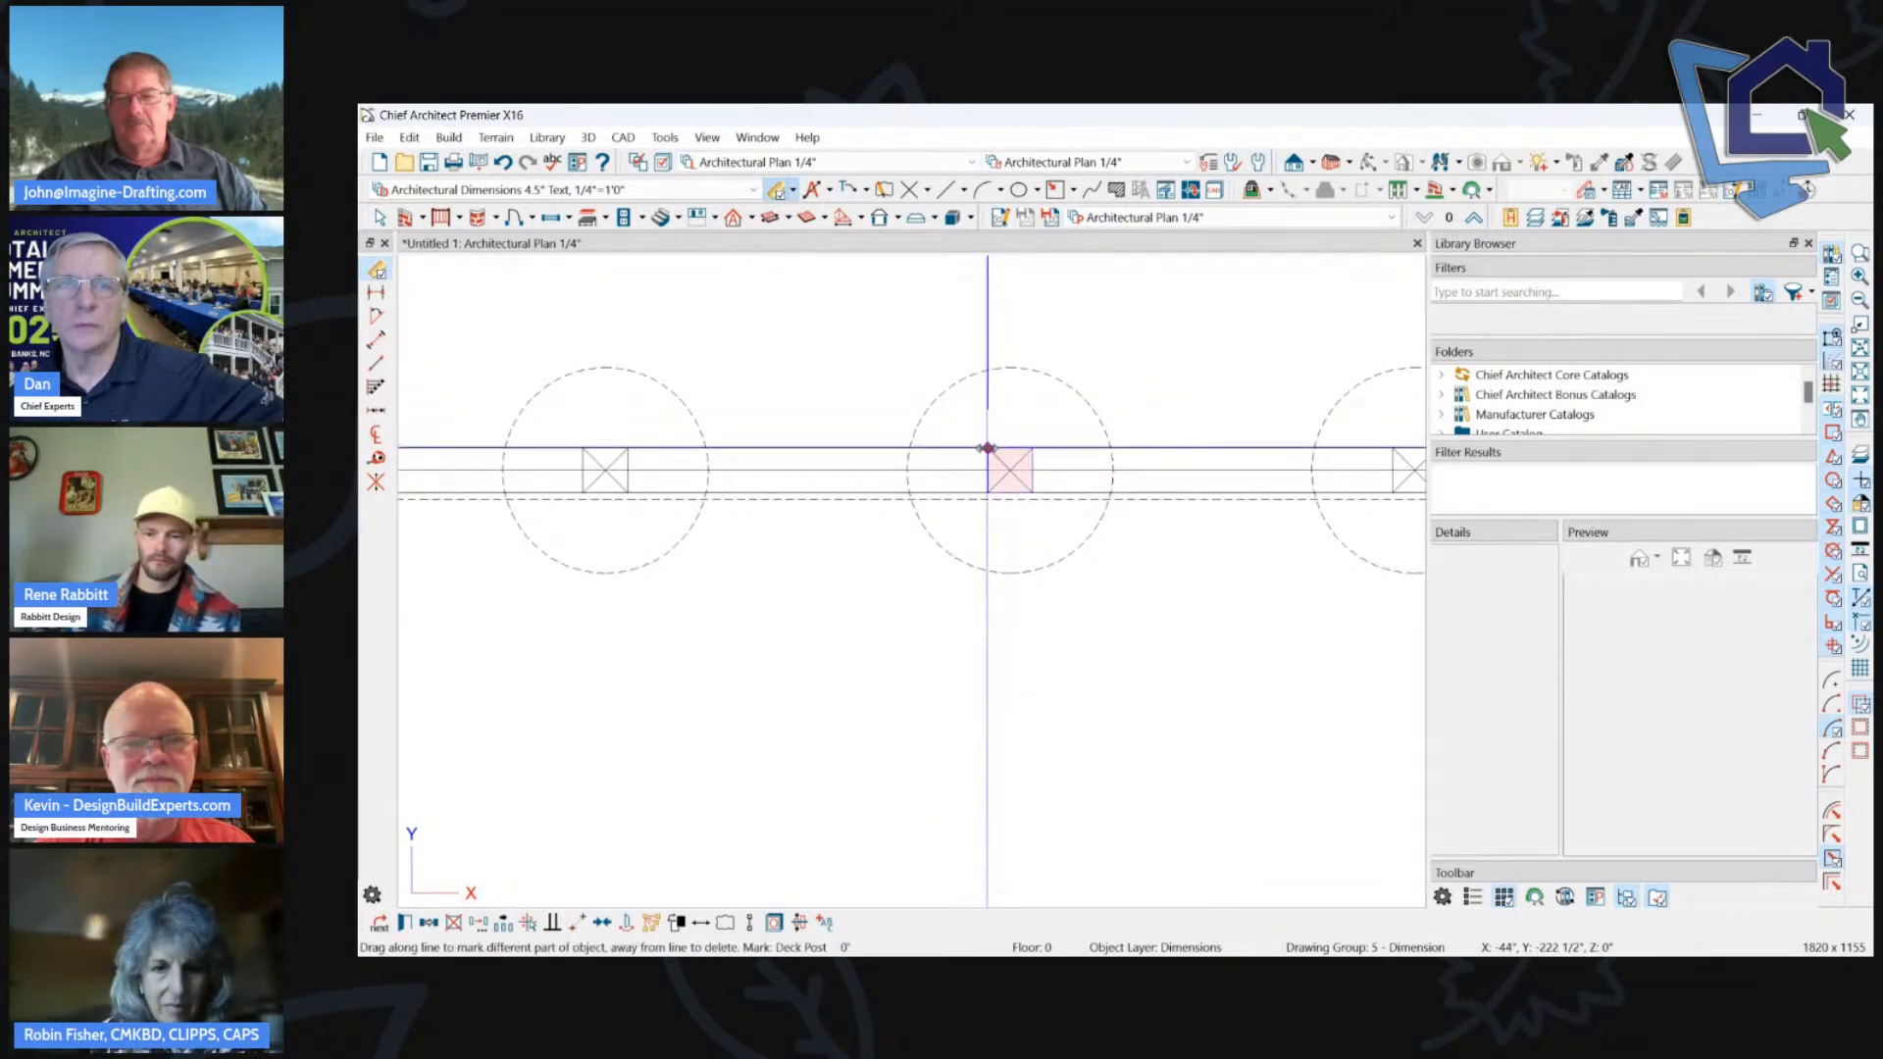
left_click_drag(988, 448, 1010, 449)
left_click(887, 580)
scroll(864, 582, "down", 3)
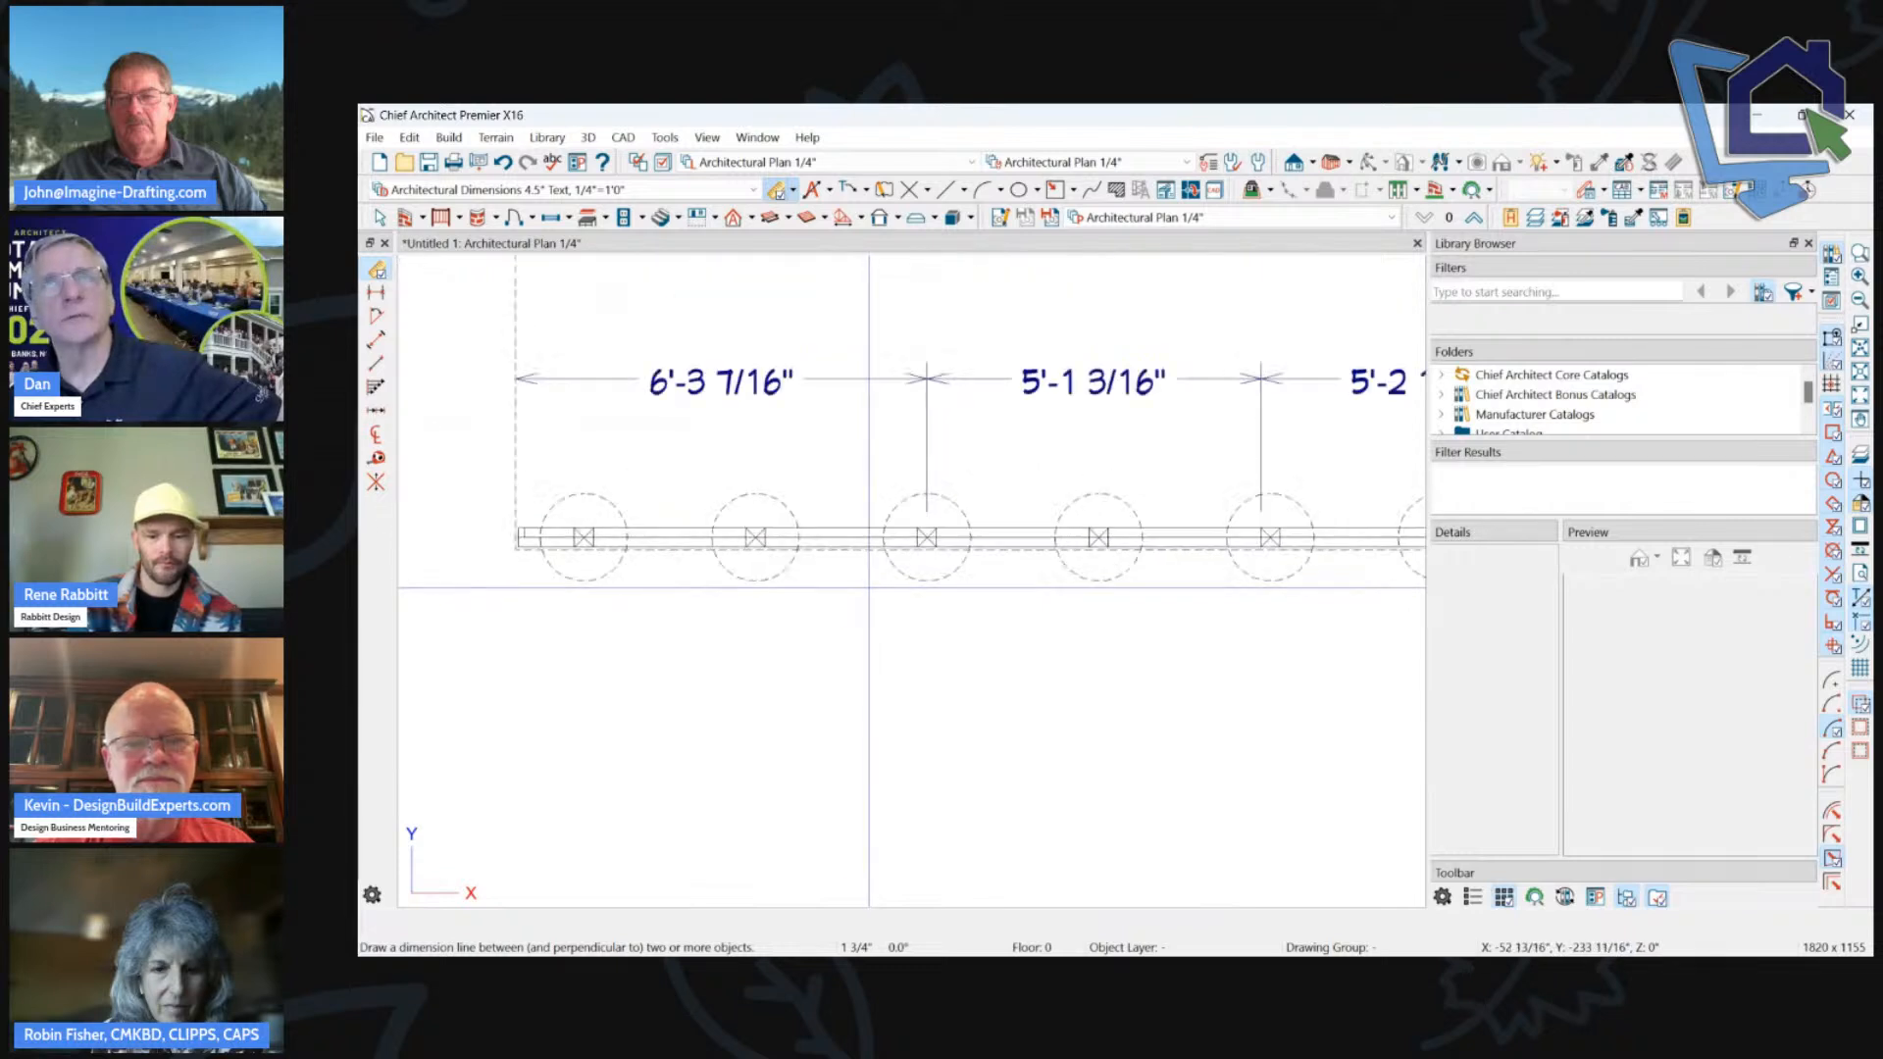
scroll(652, 588, "down", 4)
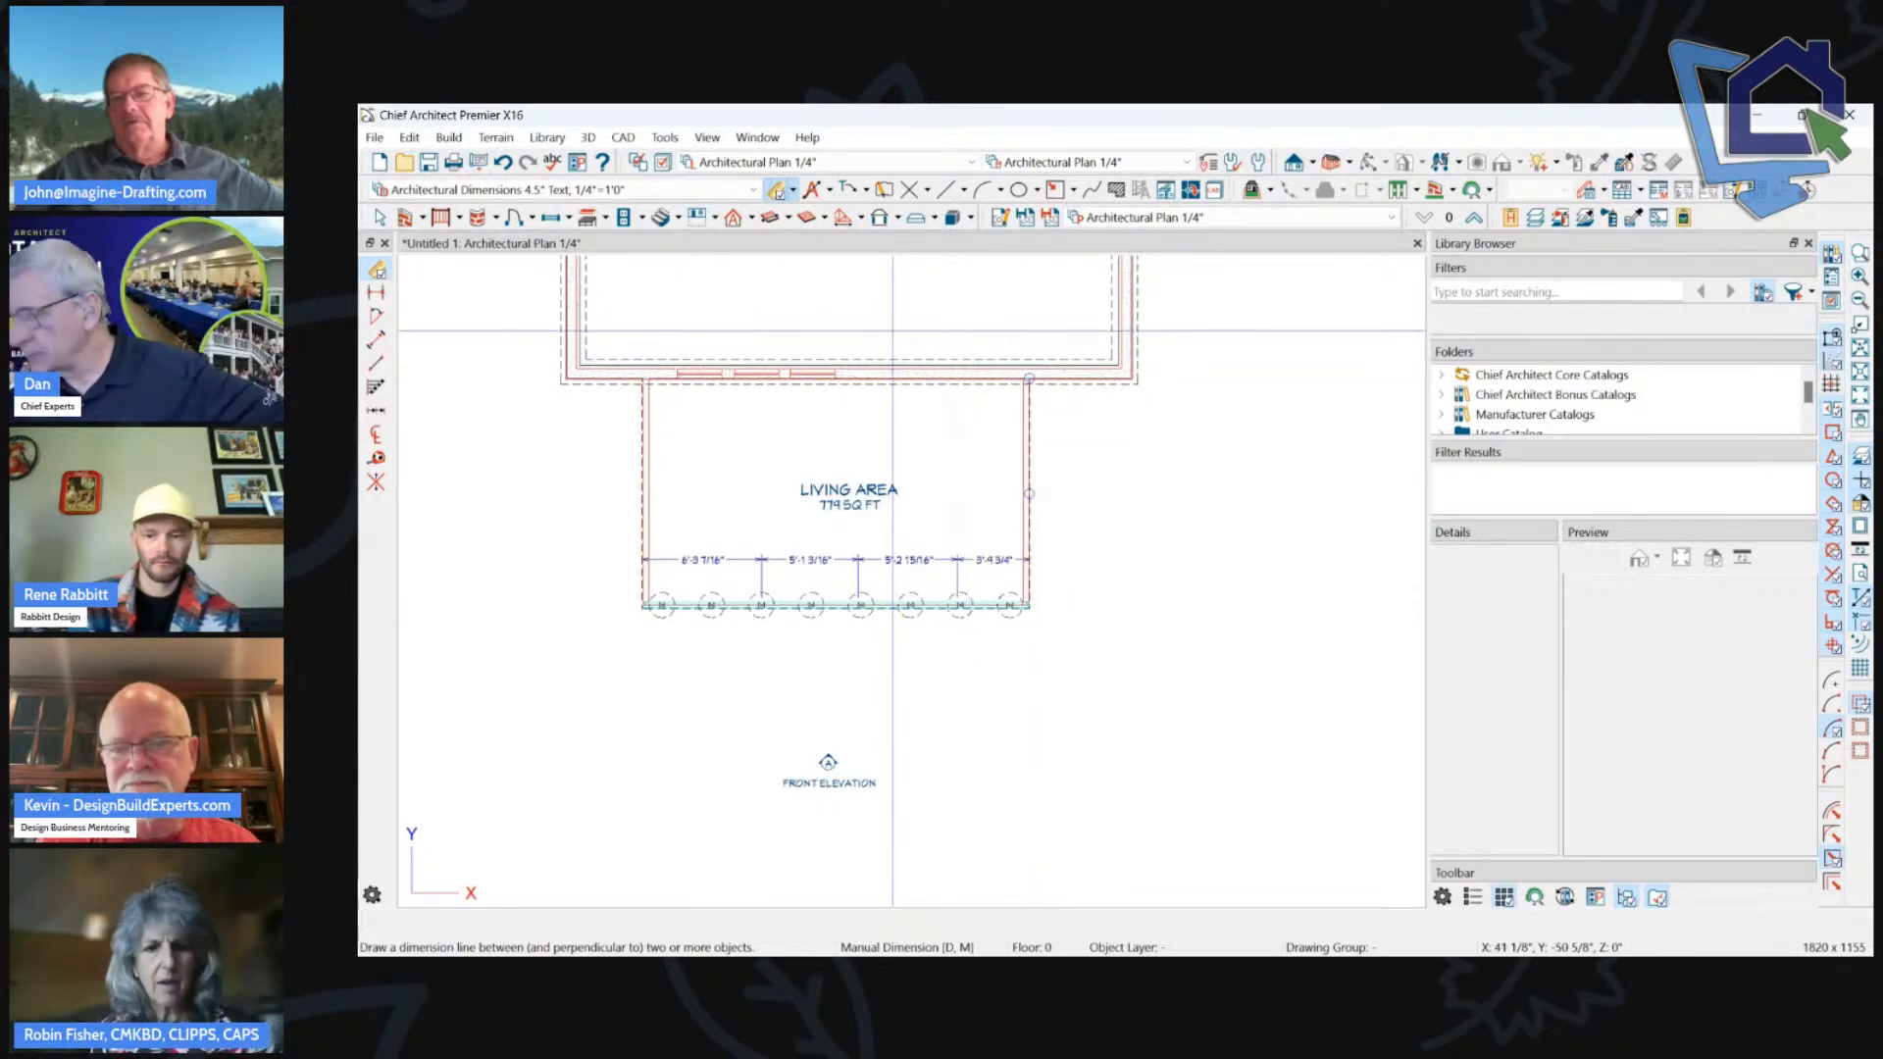
scroll(857, 520, "up", 2)
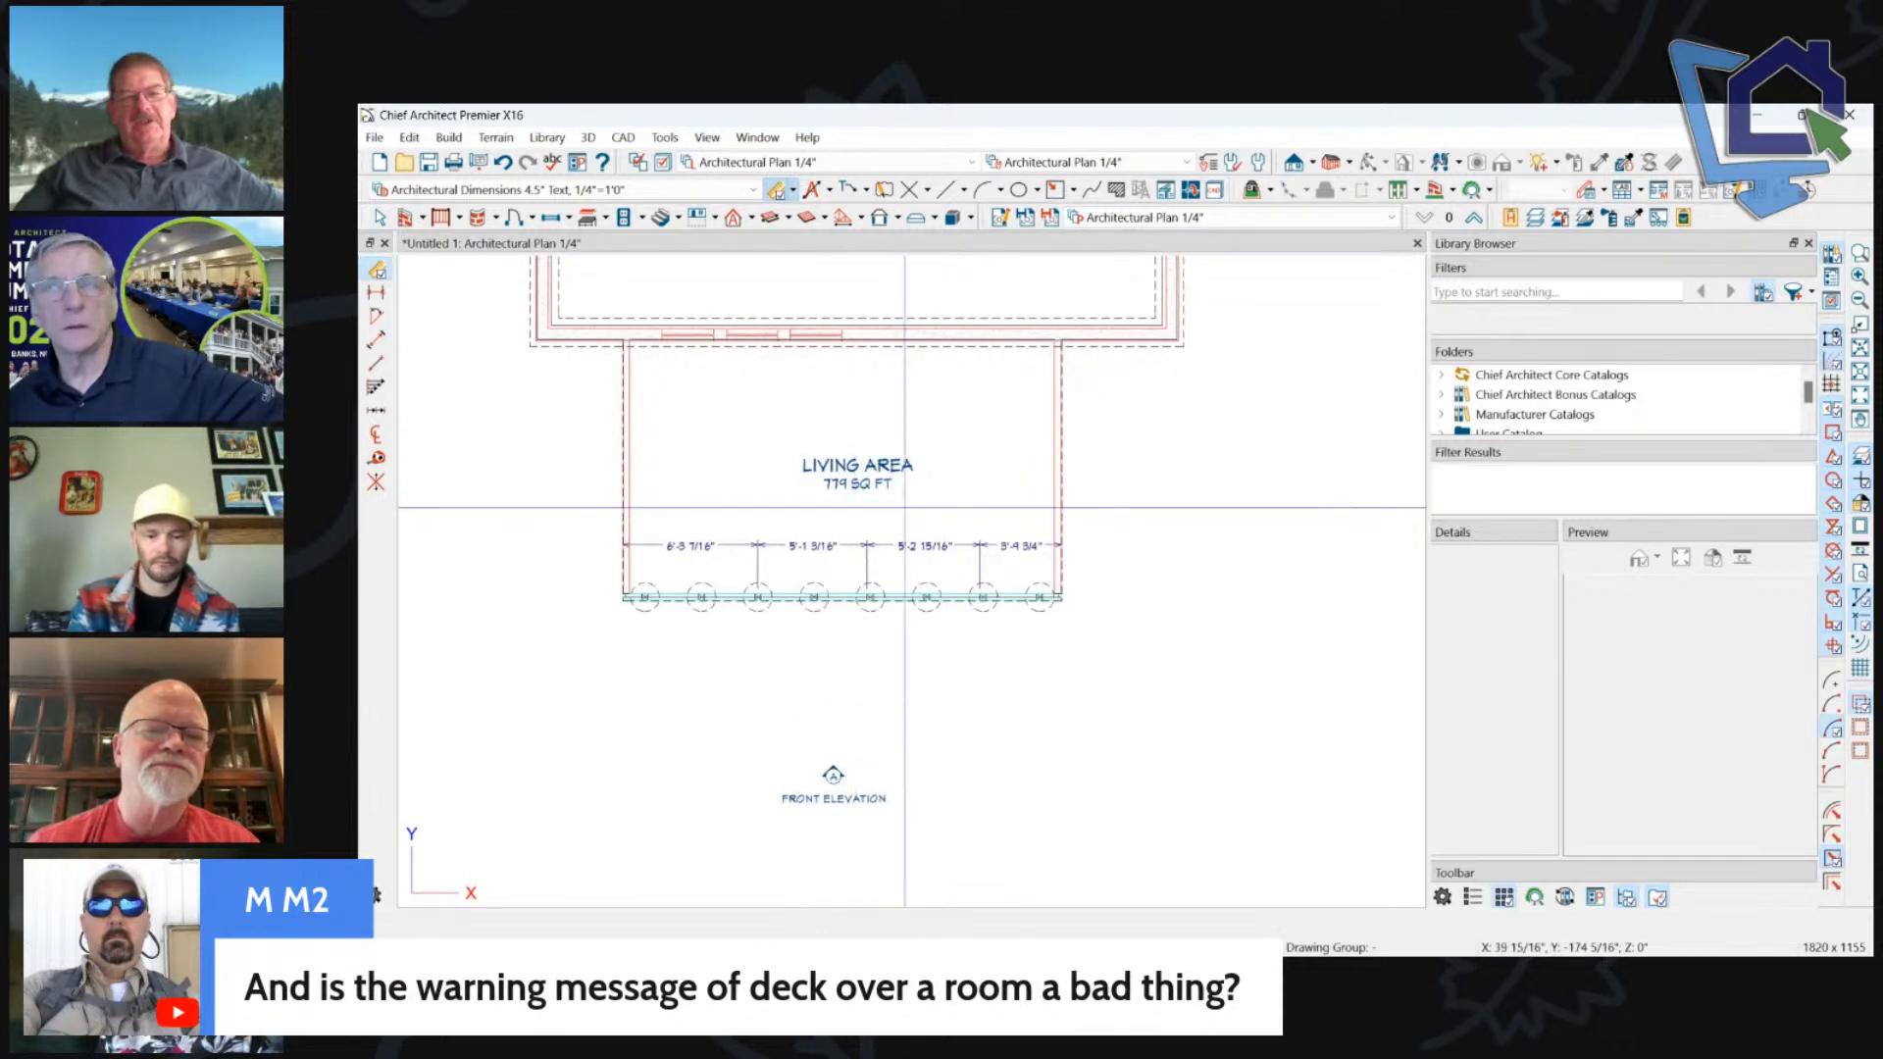
scroll(876, 552, "up", 3)
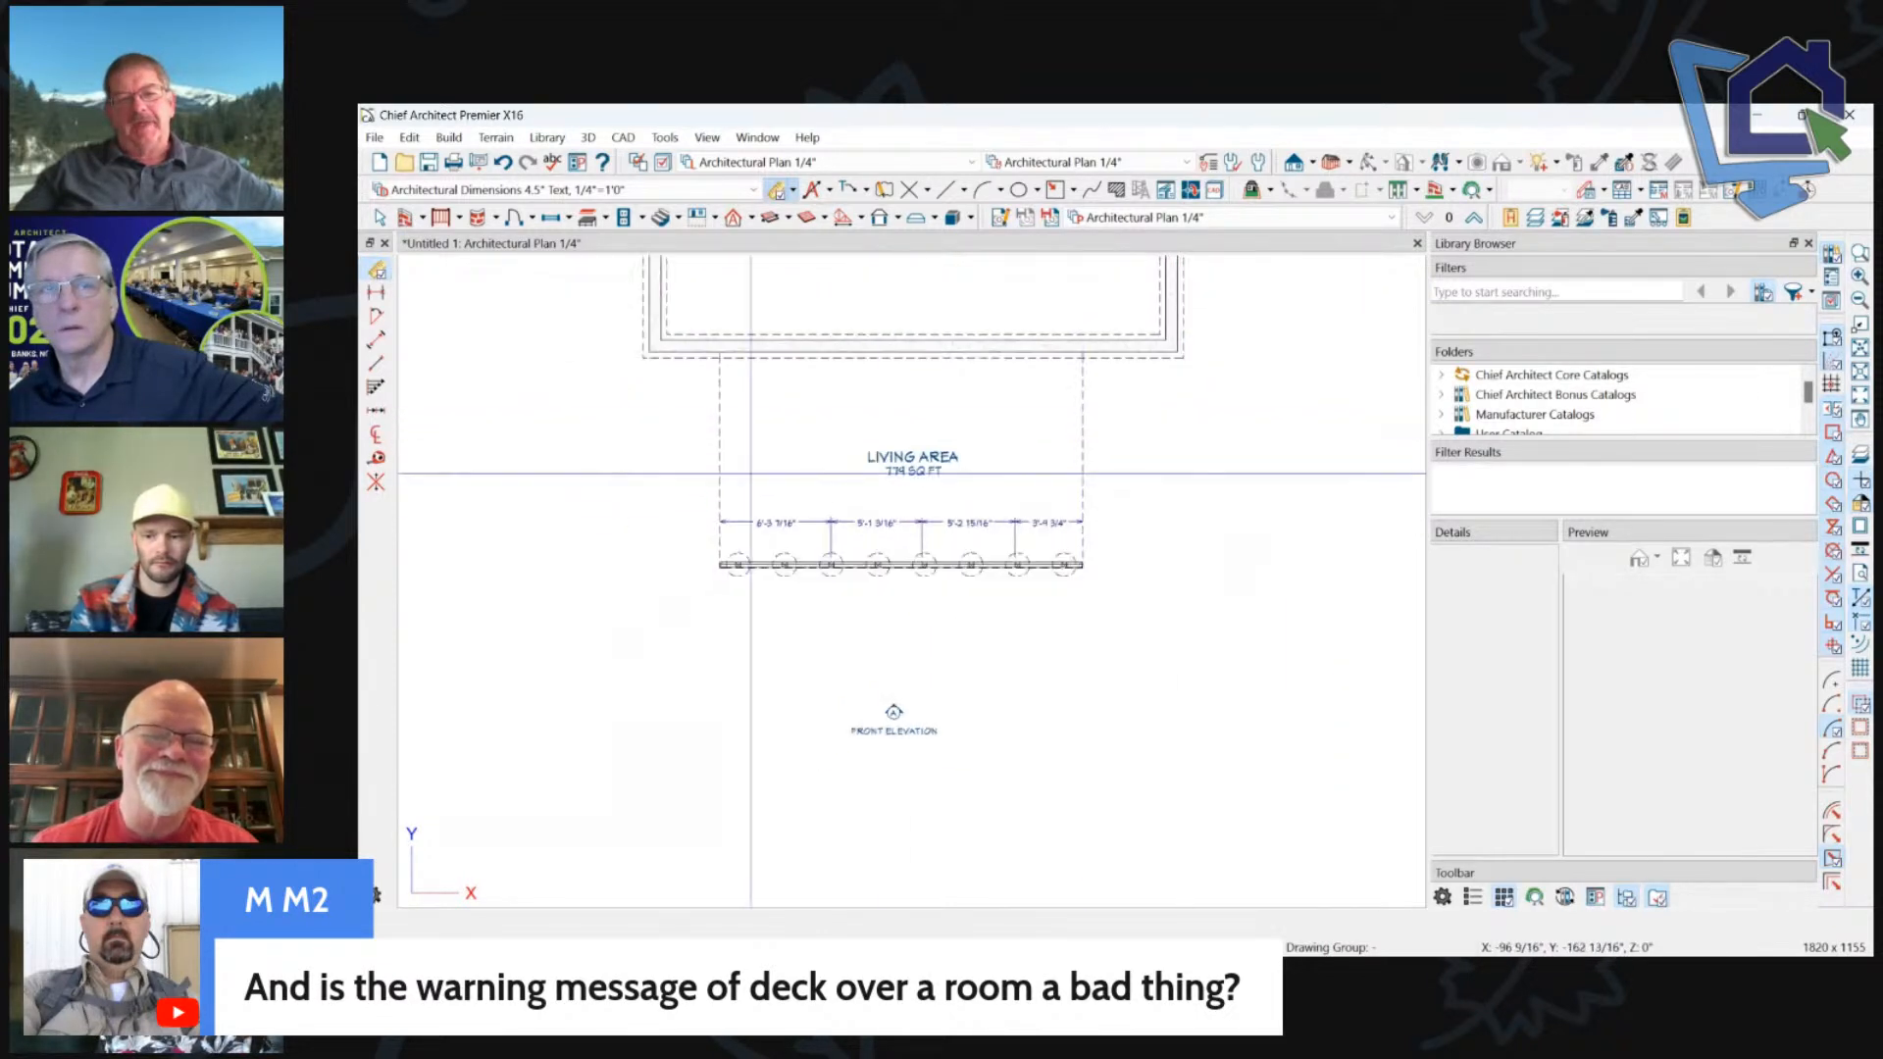
scroll(876, 553, "down", 1)
scroll(1047, 601, "down", 1)
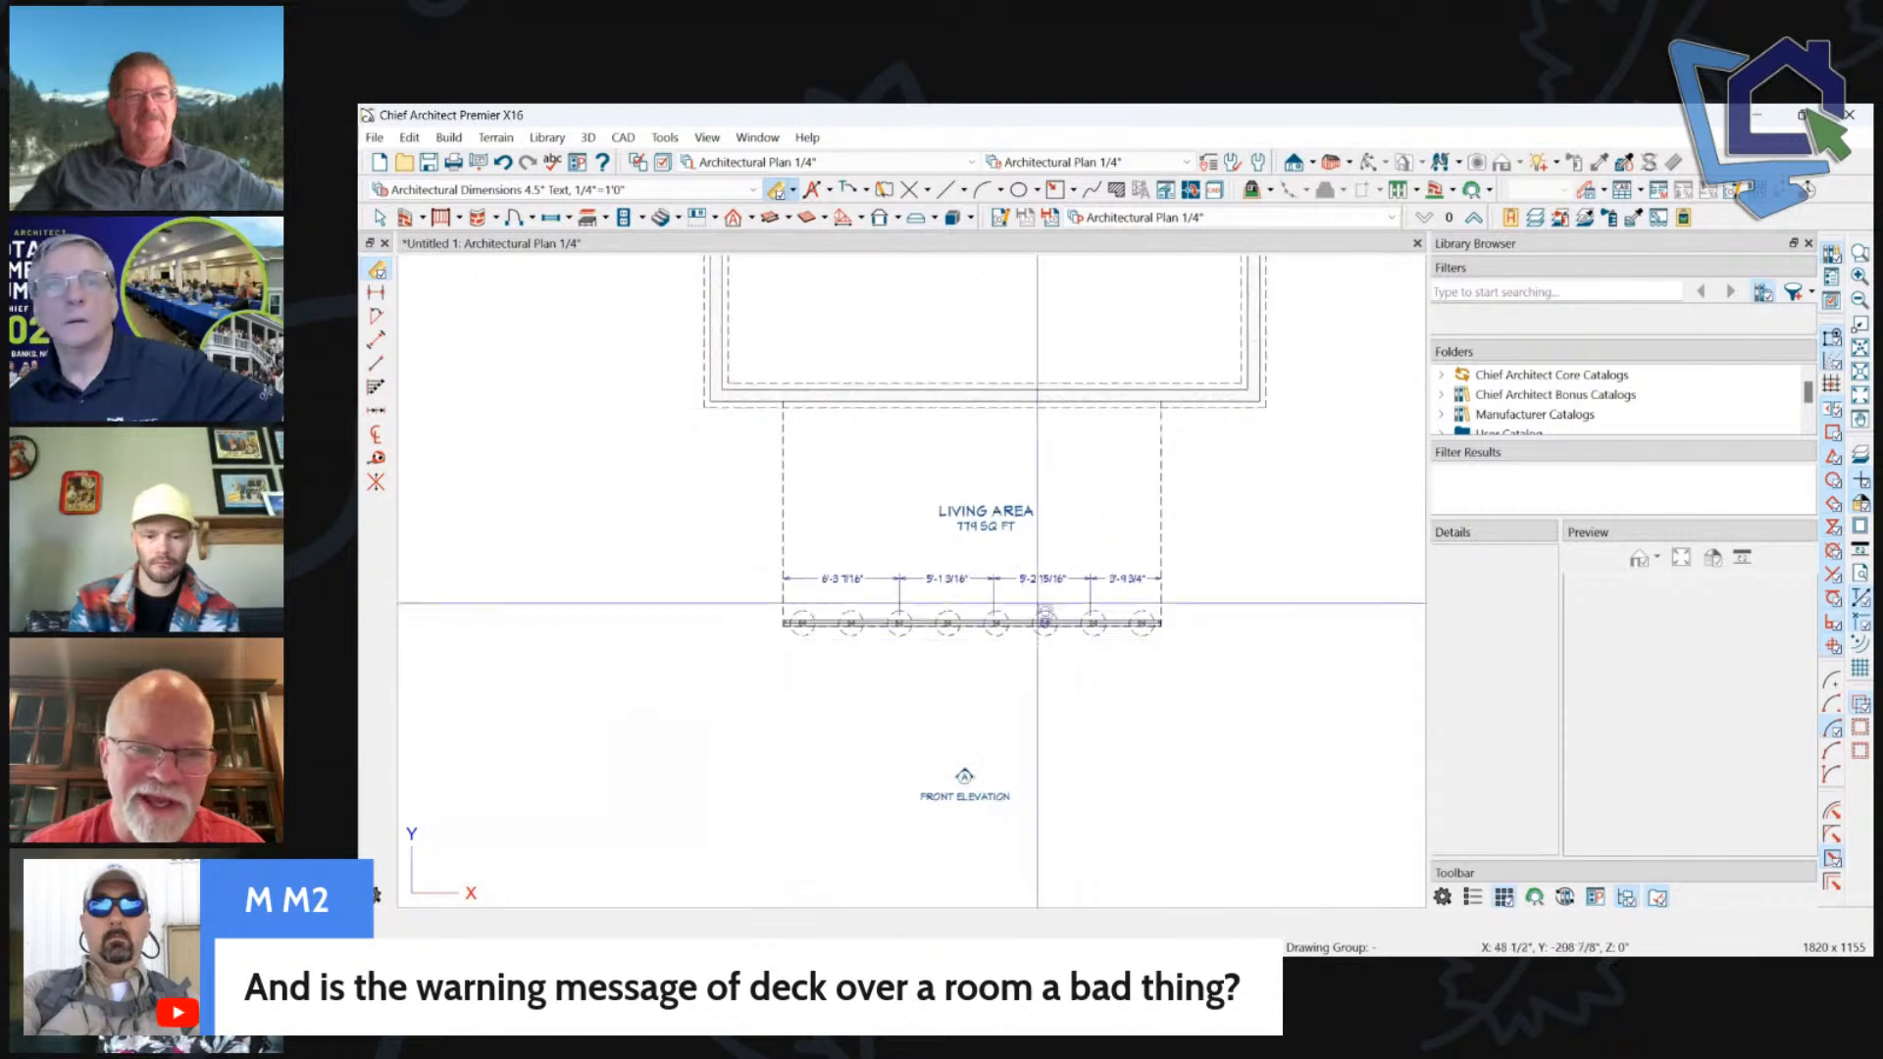
Draw three exterior walls on floor 0 beneath the deck, enclosing a bump-out about 11'-11" wide and 6' deep against the house wall.
scroll(988, 527, "up", 3)
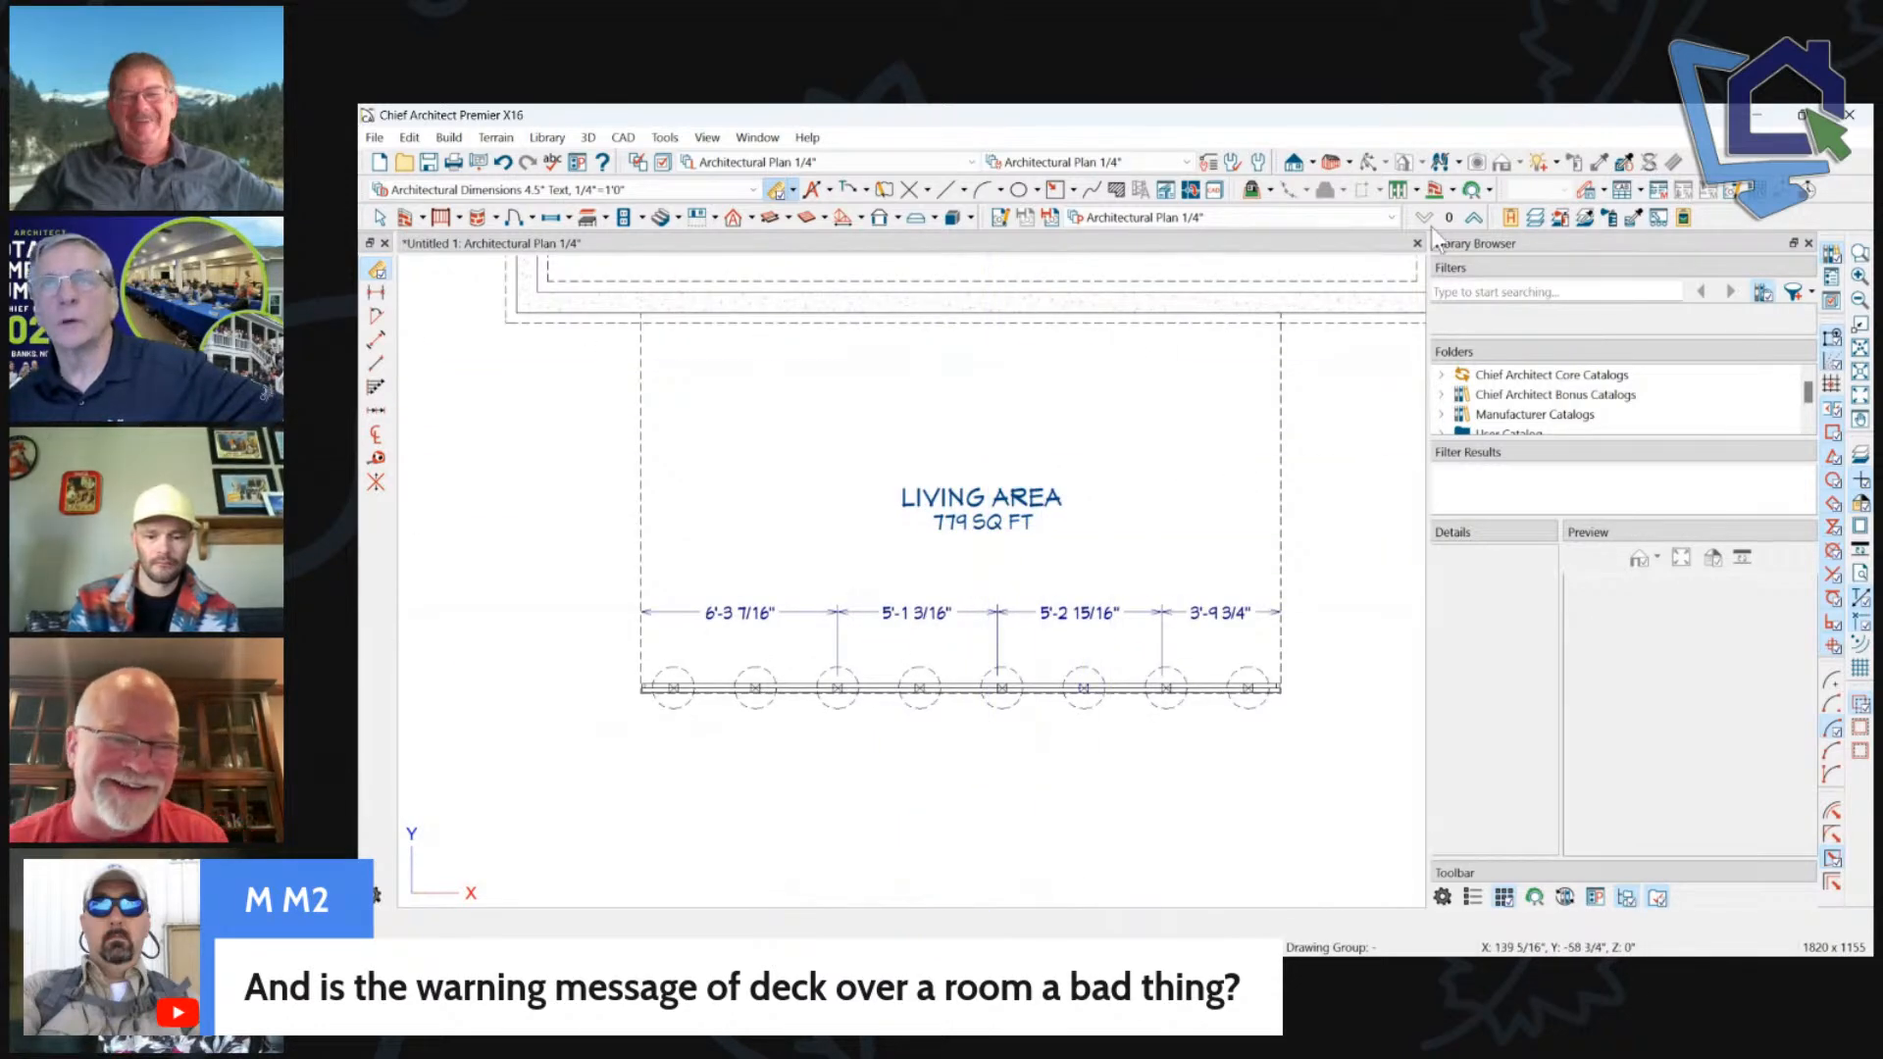
left_click(1477, 213)
scroll(1221, 385, "down", 1)
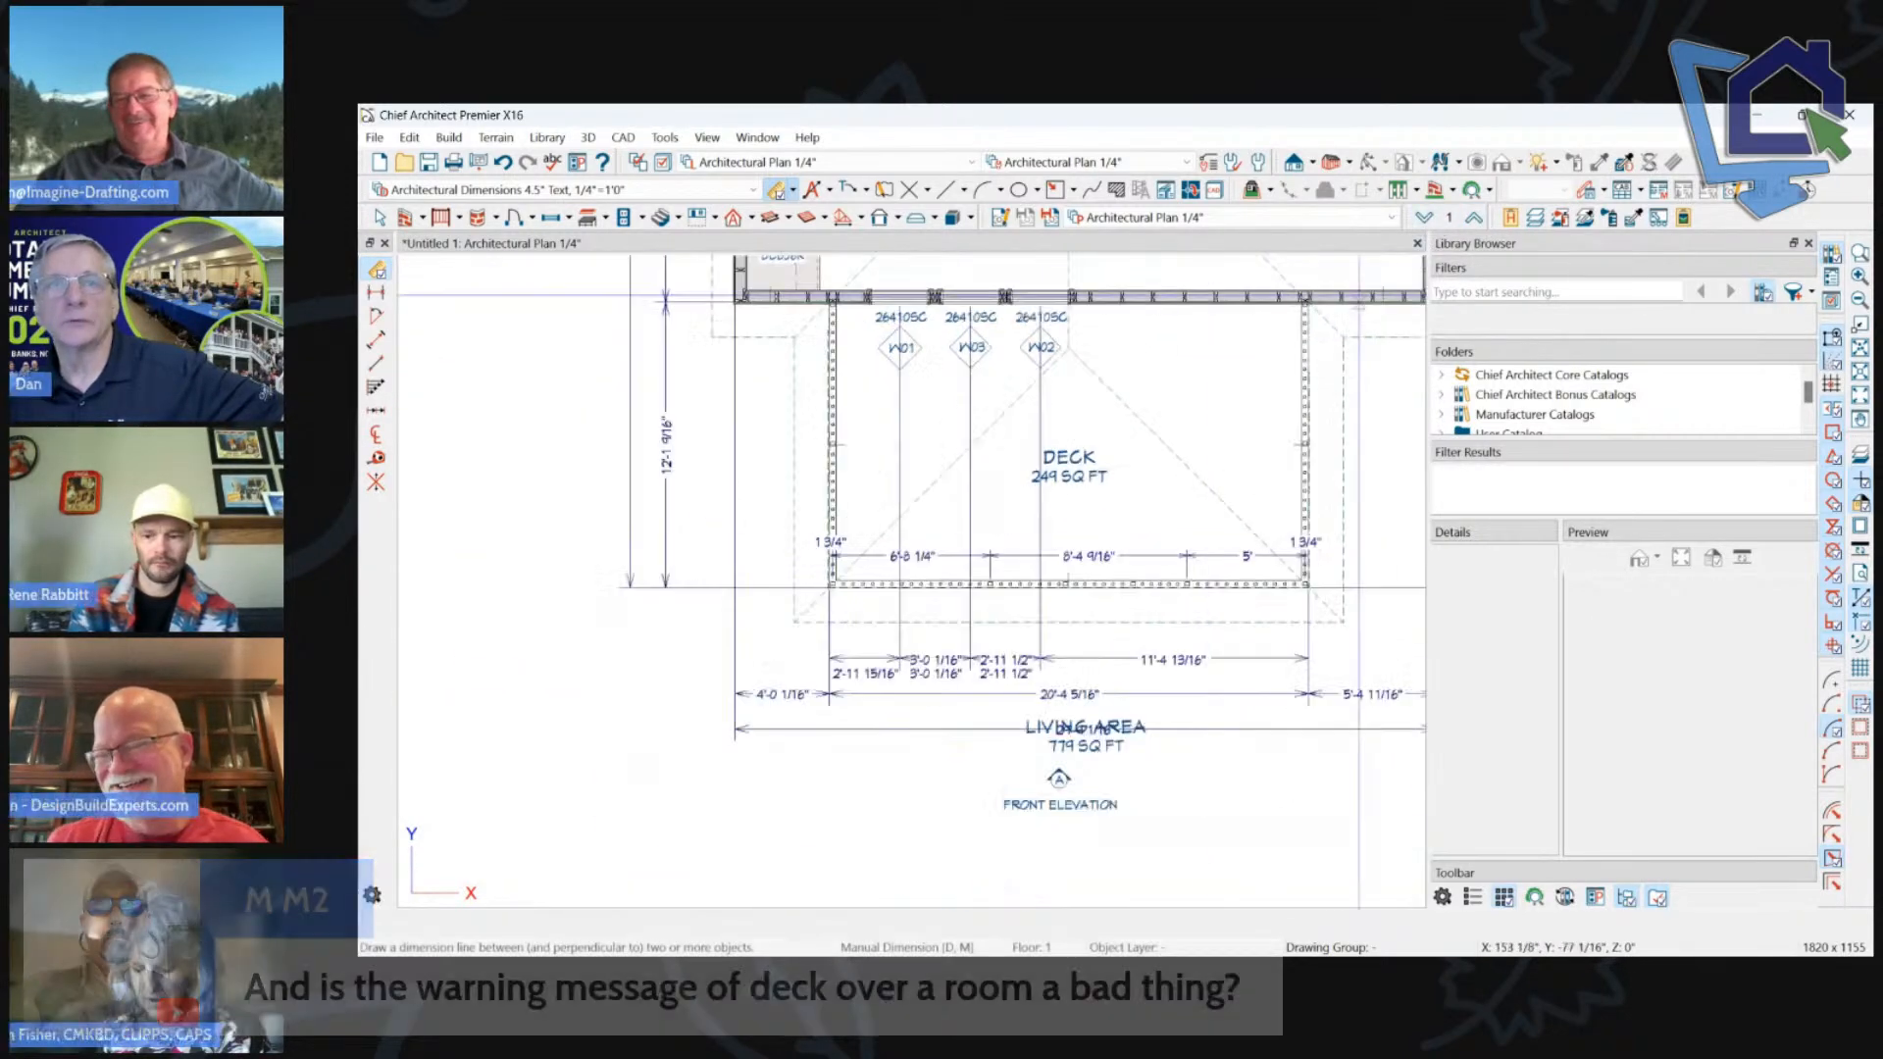
left_click(1425, 218)
scroll(1160, 334, "up", 2)
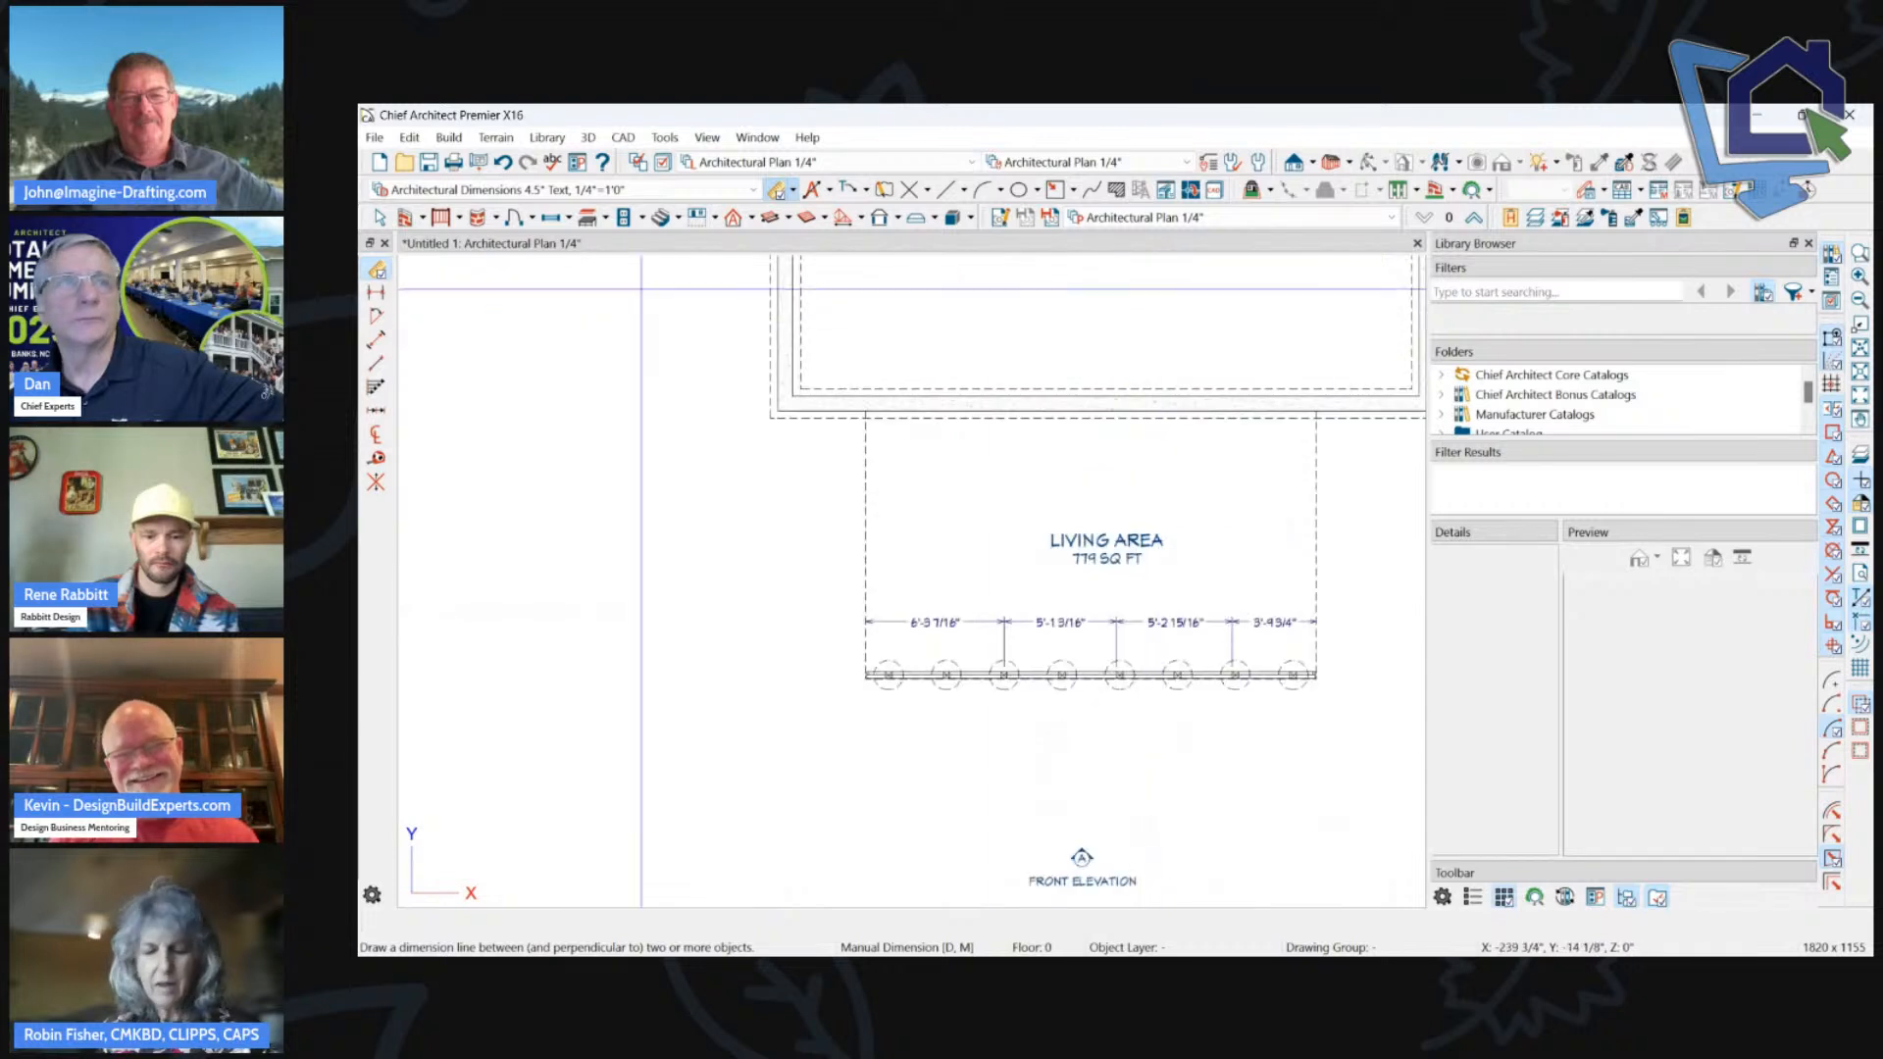
left_click(405, 217)
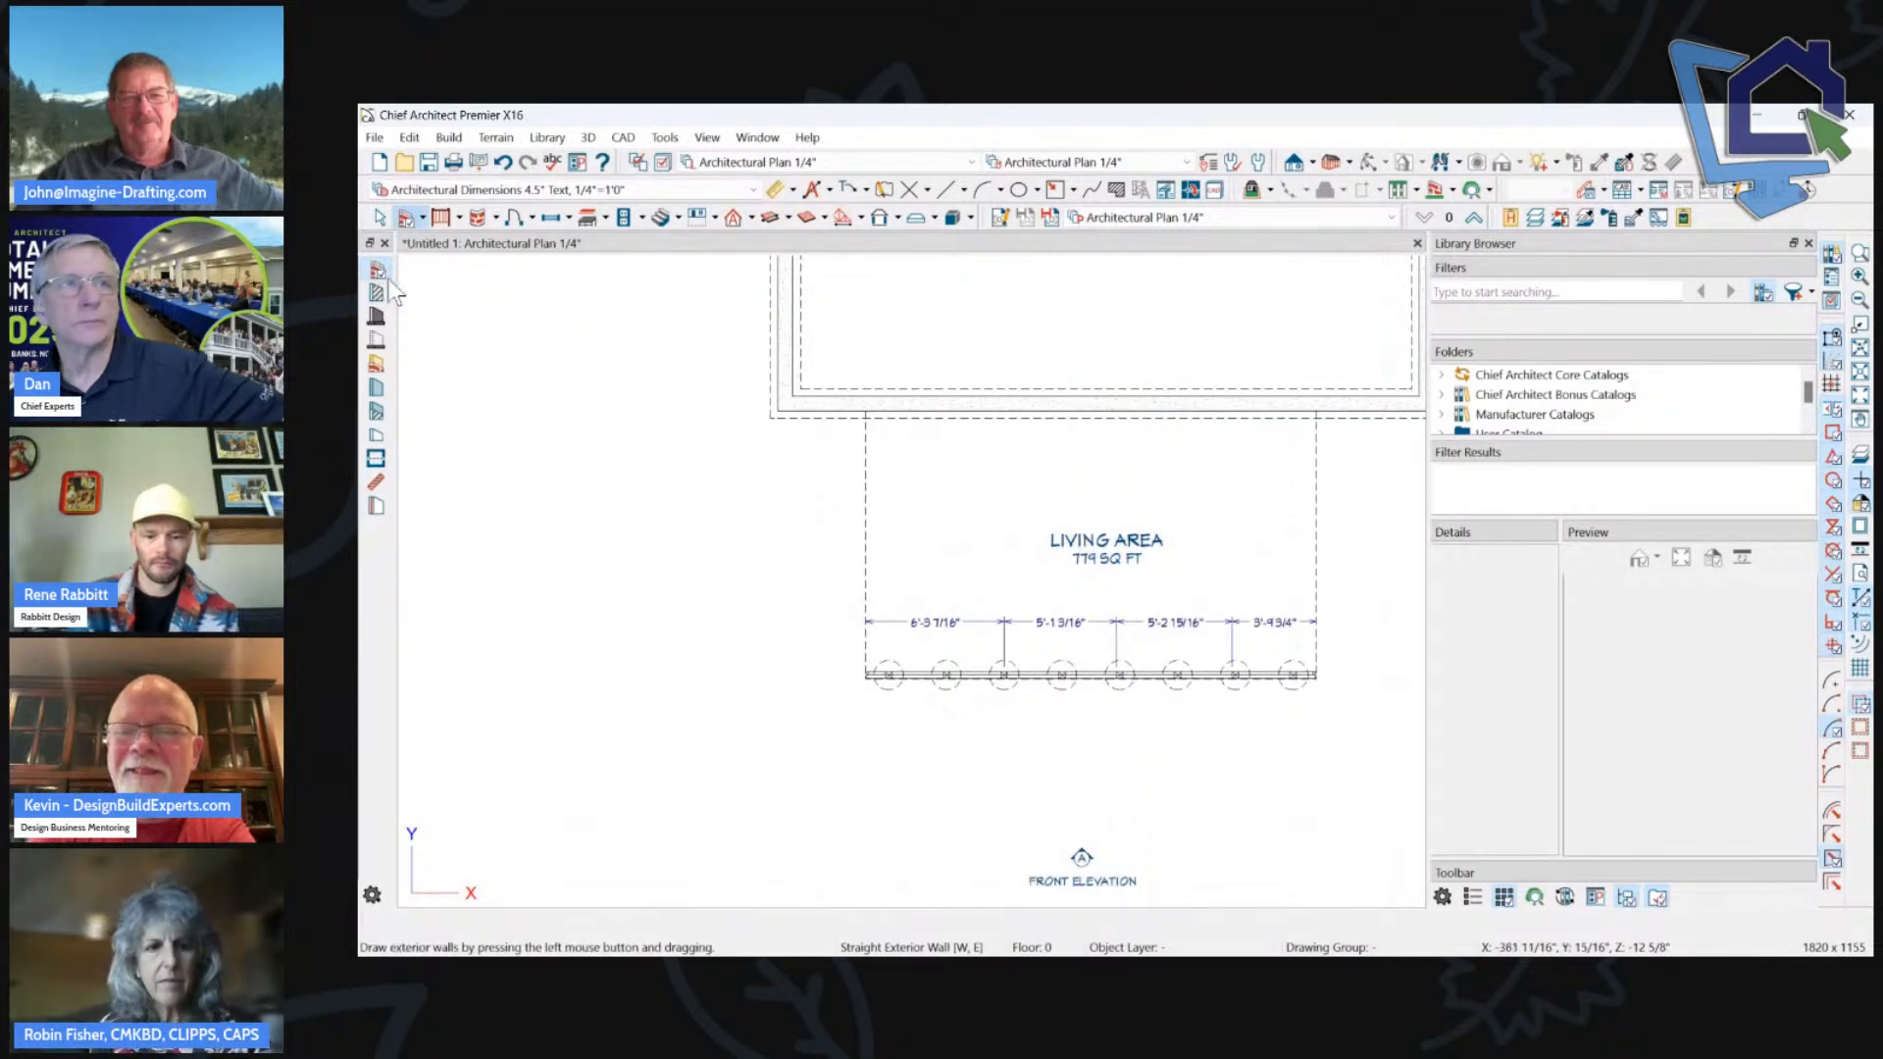
mouse_move(1253, 396)
left_mouse_down()
mouse_move(1250, 545)
mouse_move(986, 544)
mouse_move(984, 398)
left_mouse_up()
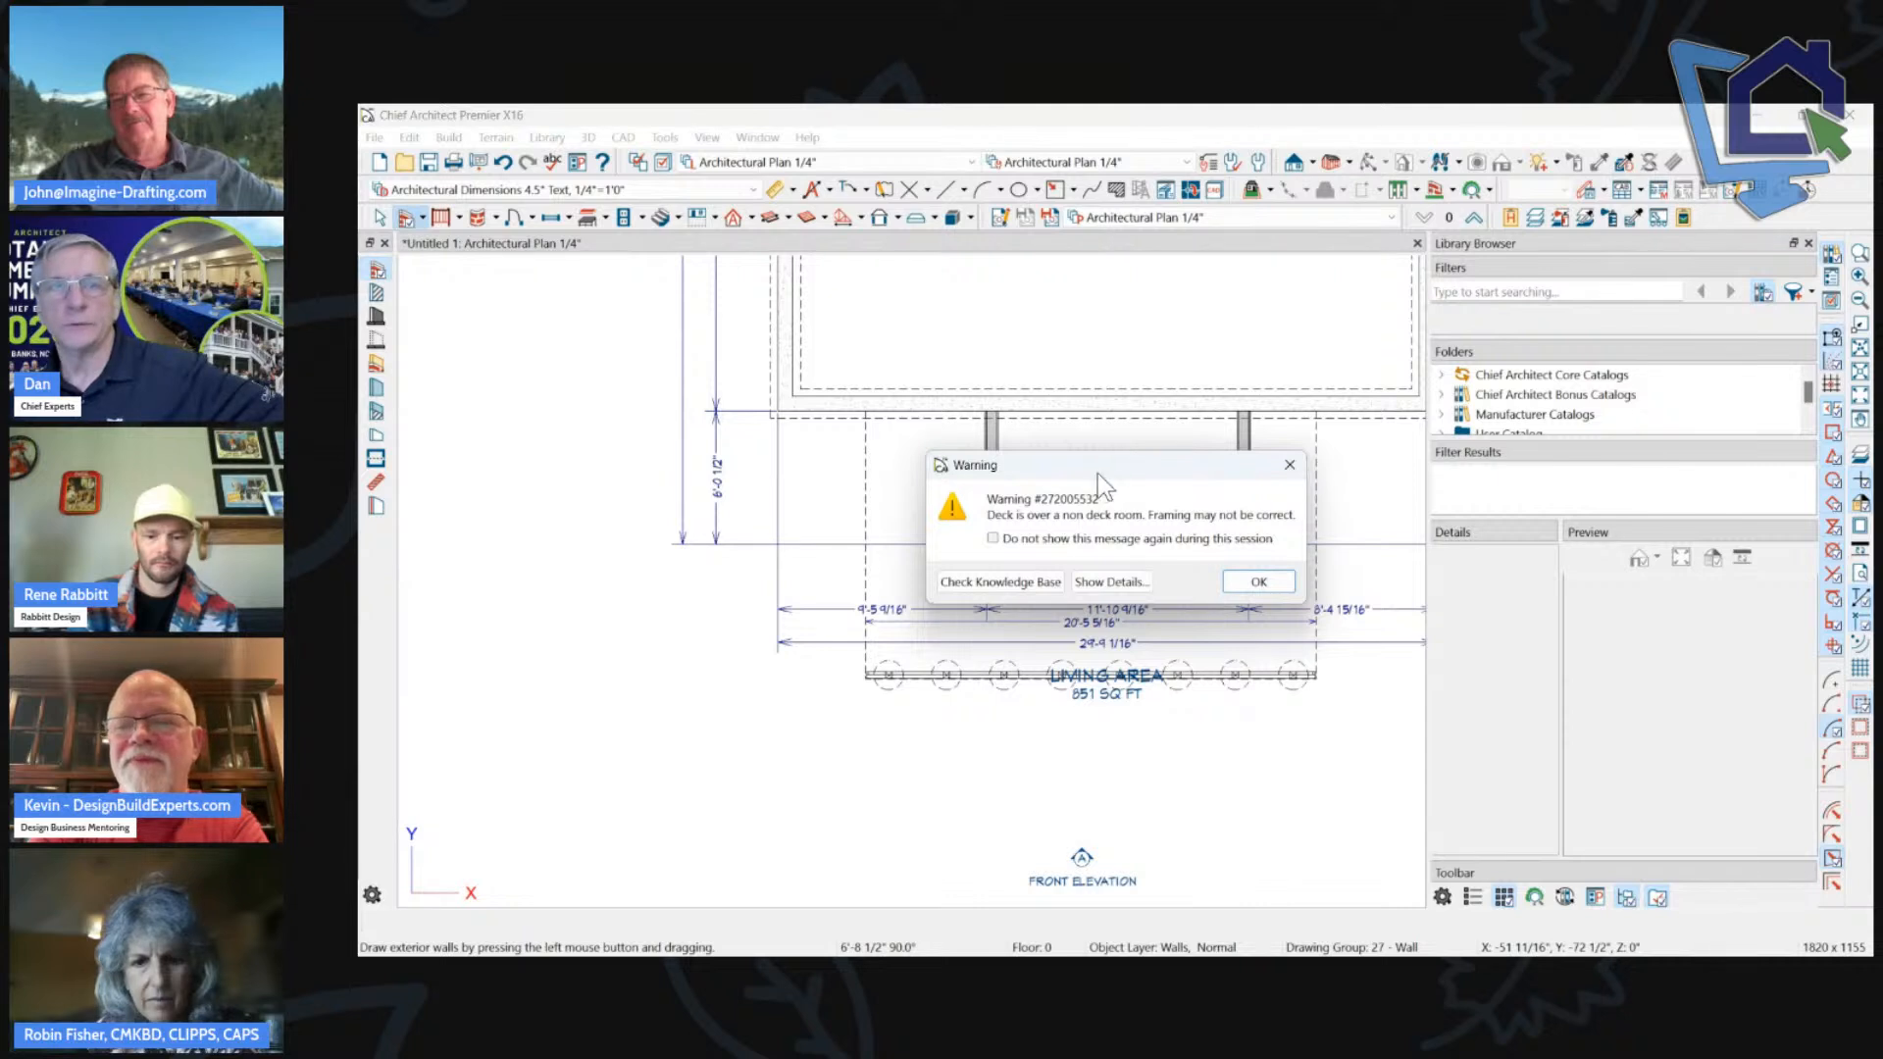
mouse_move(1097, 473)
left_mouse_down()
mouse_move(1048, 621)
mouse_move(748, 334)
mouse_move(691, 327)
left_mouse_up()
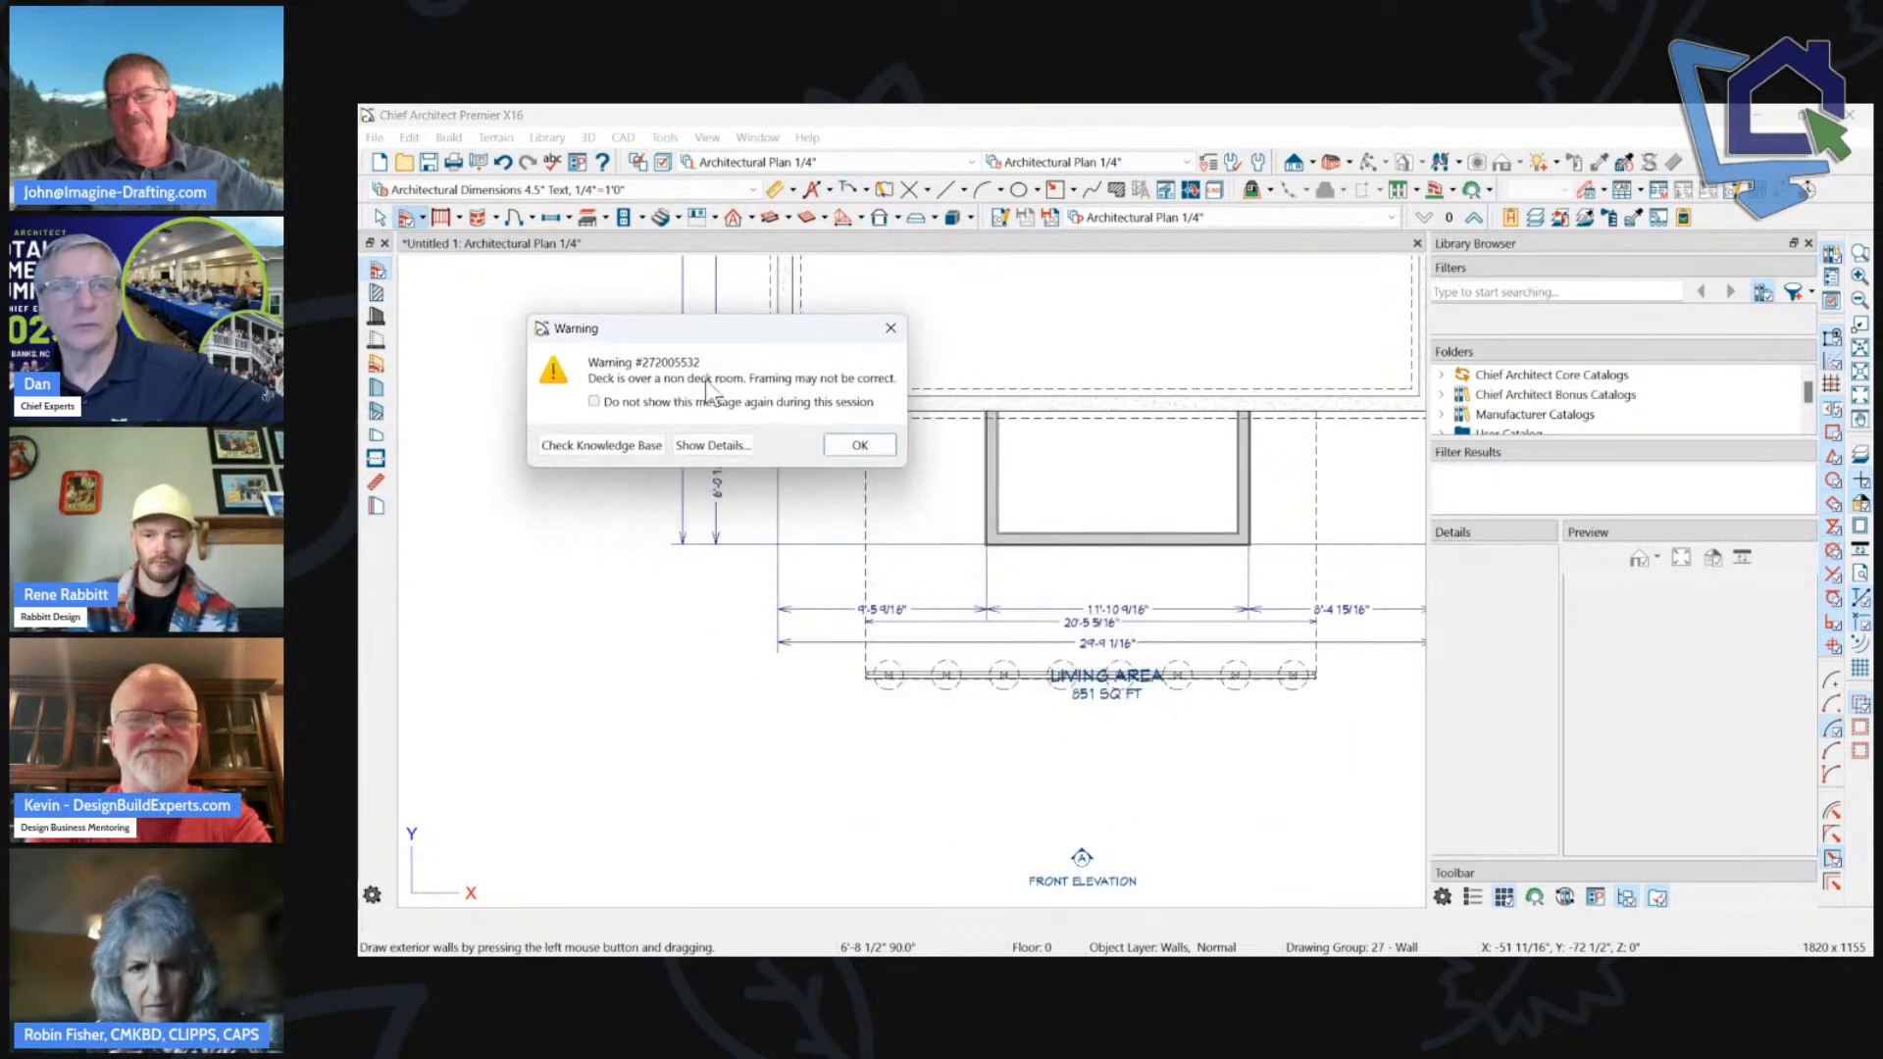
left_click(860, 446)
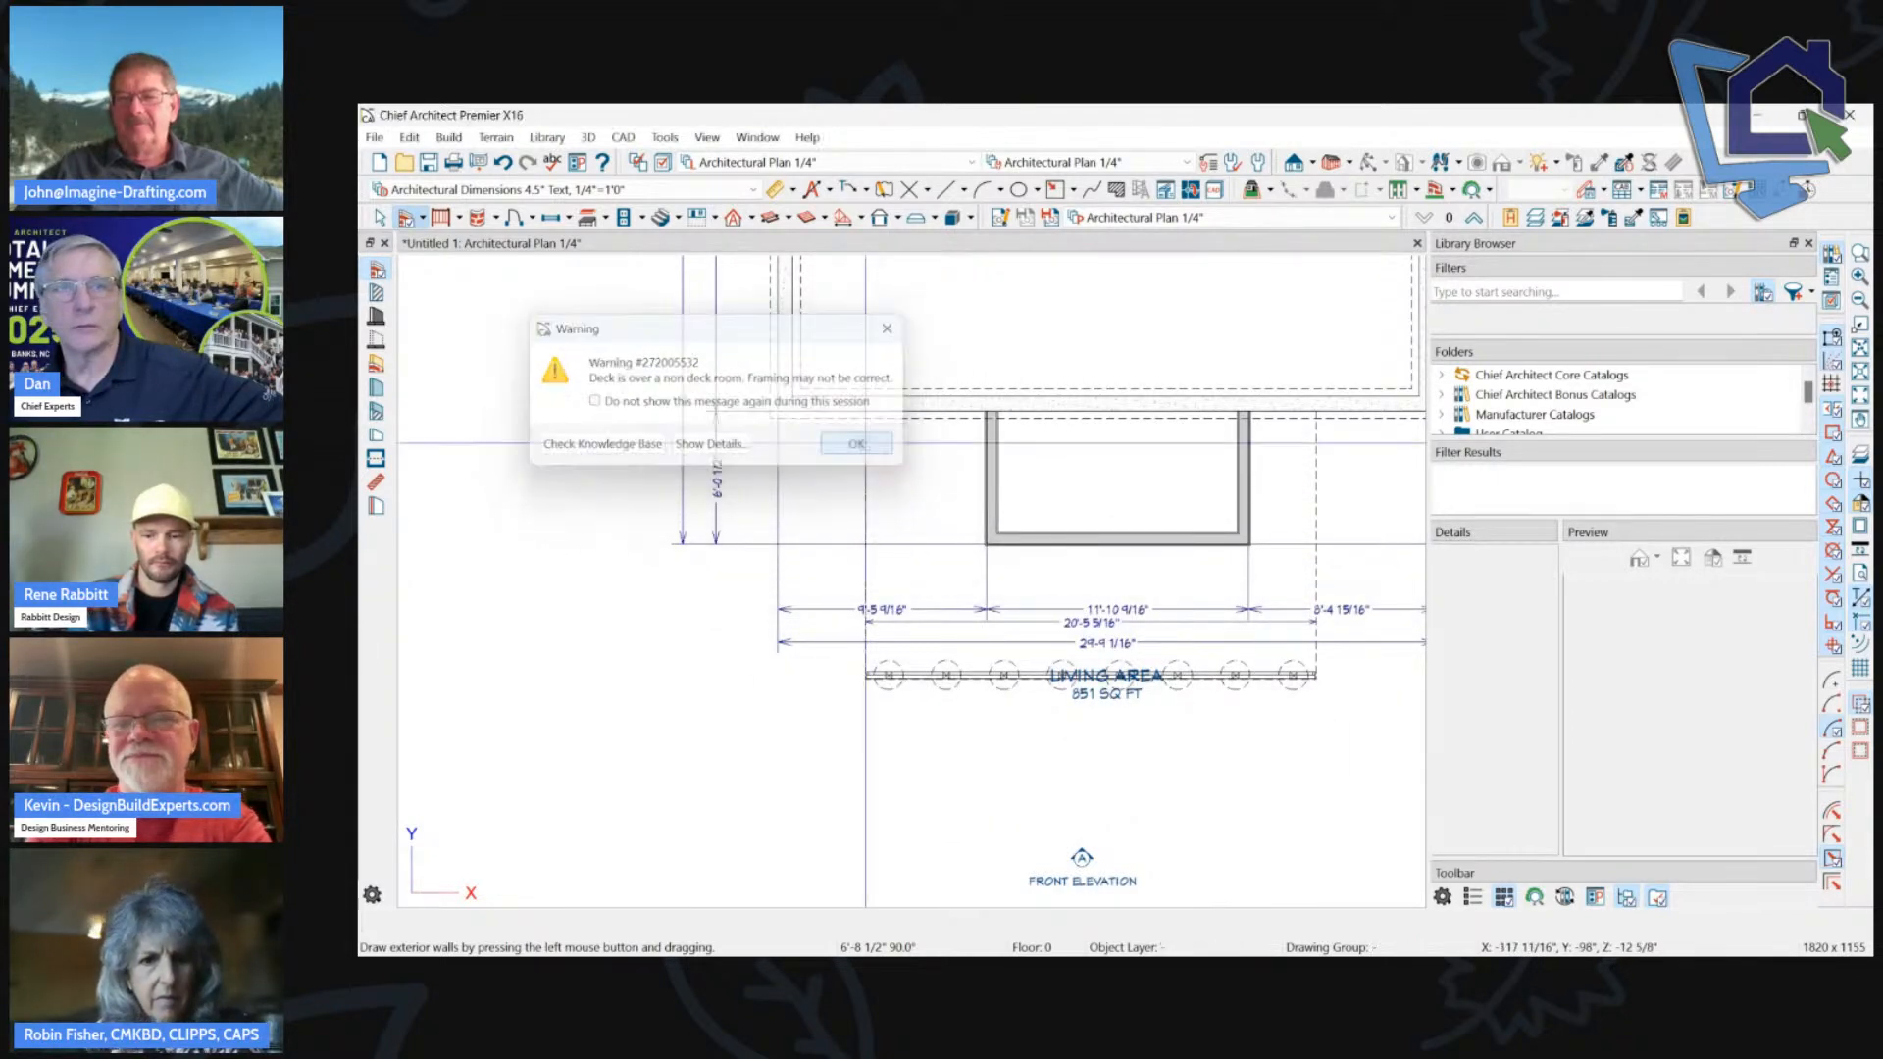
Create a perspective full overview and examine the deck framing, planking and the new walls beneath it from below and above.
left_click(1349, 163)
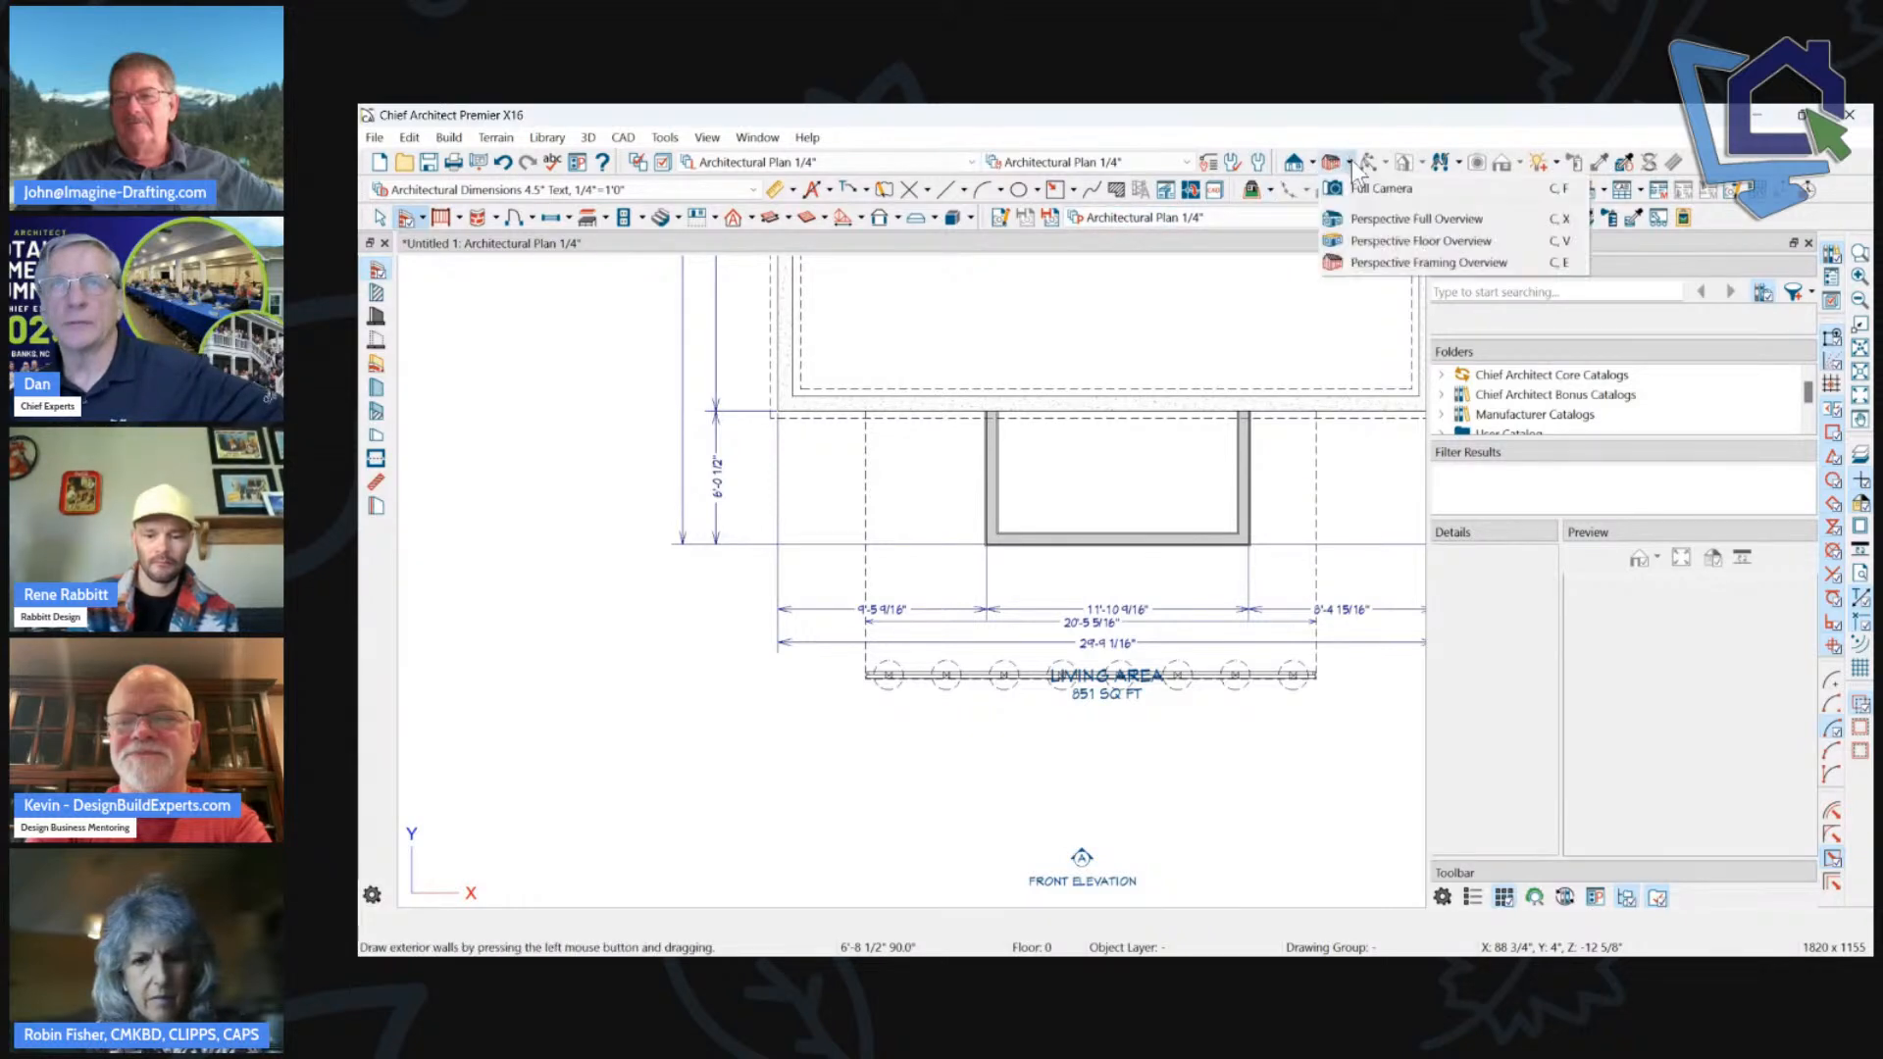
left_click(1347, 218)
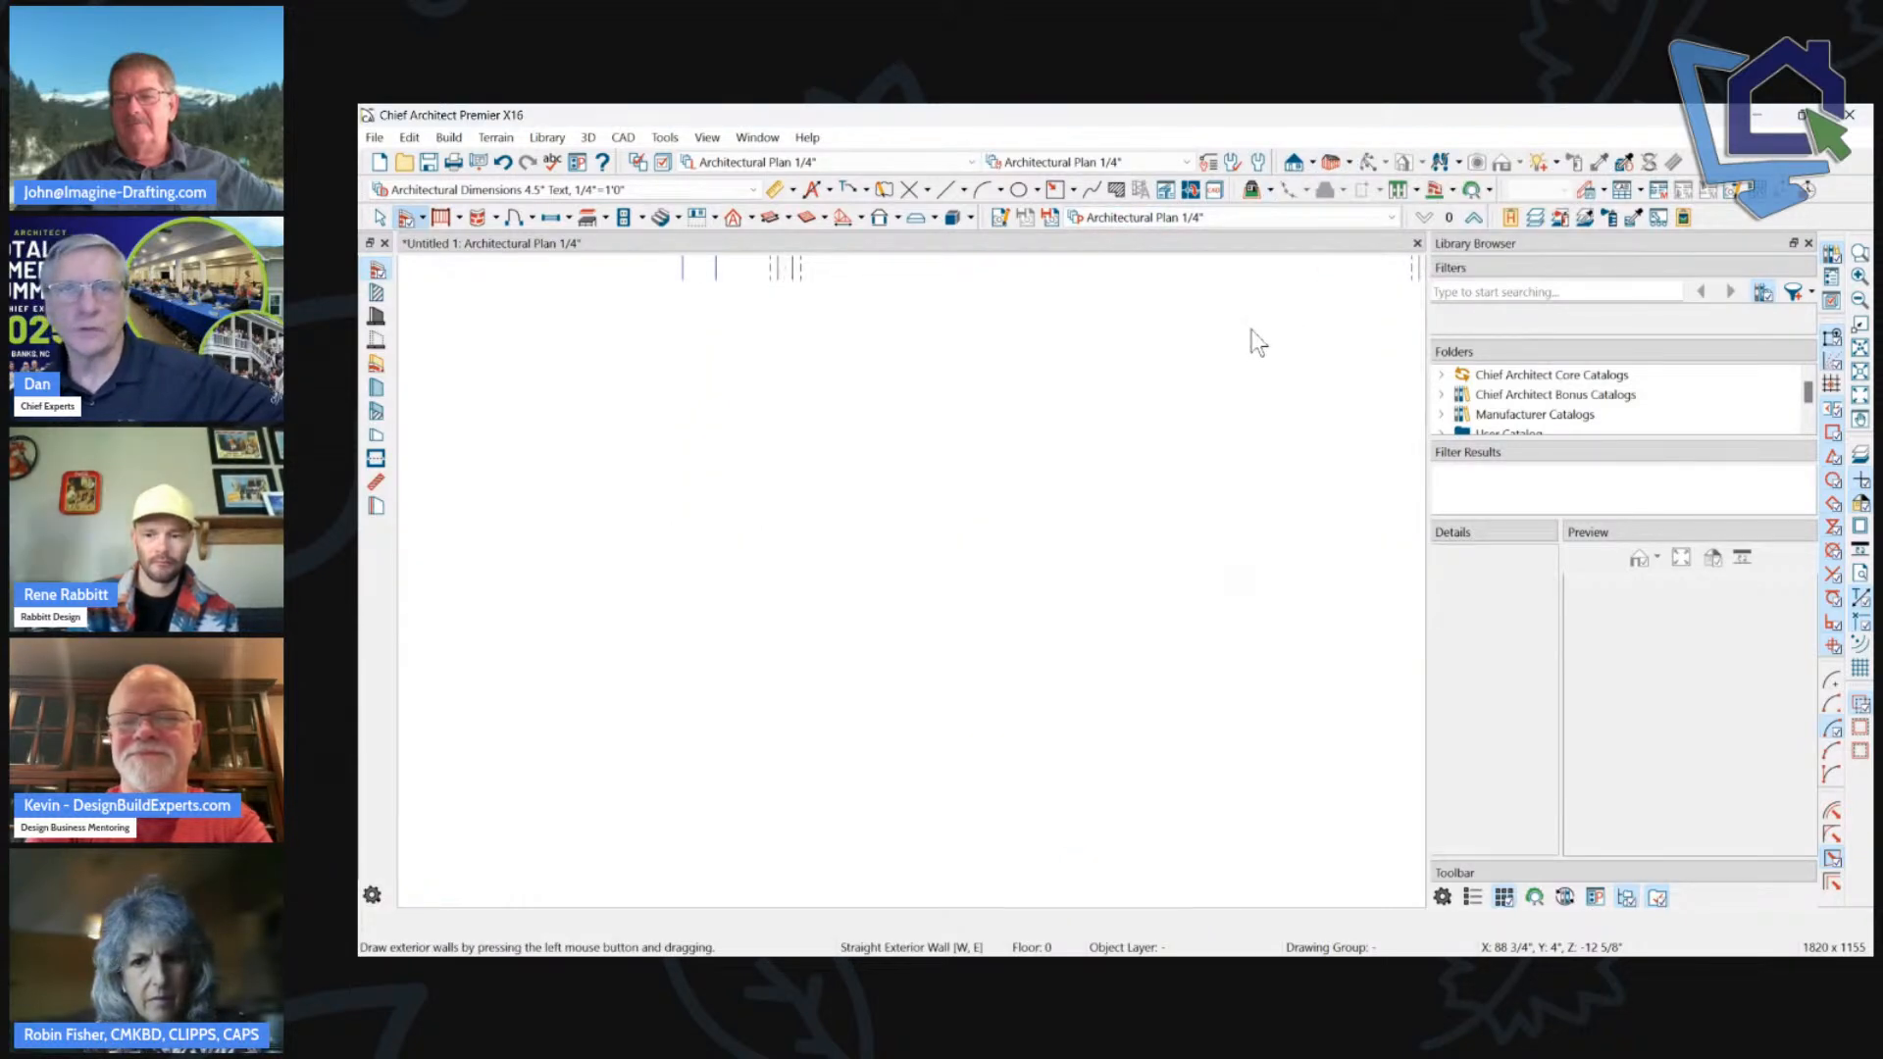
scroll(866, 386, "up", 5)
scroll(866, 386, "down", 4)
left_click_drag(873, 373, 726, 458)
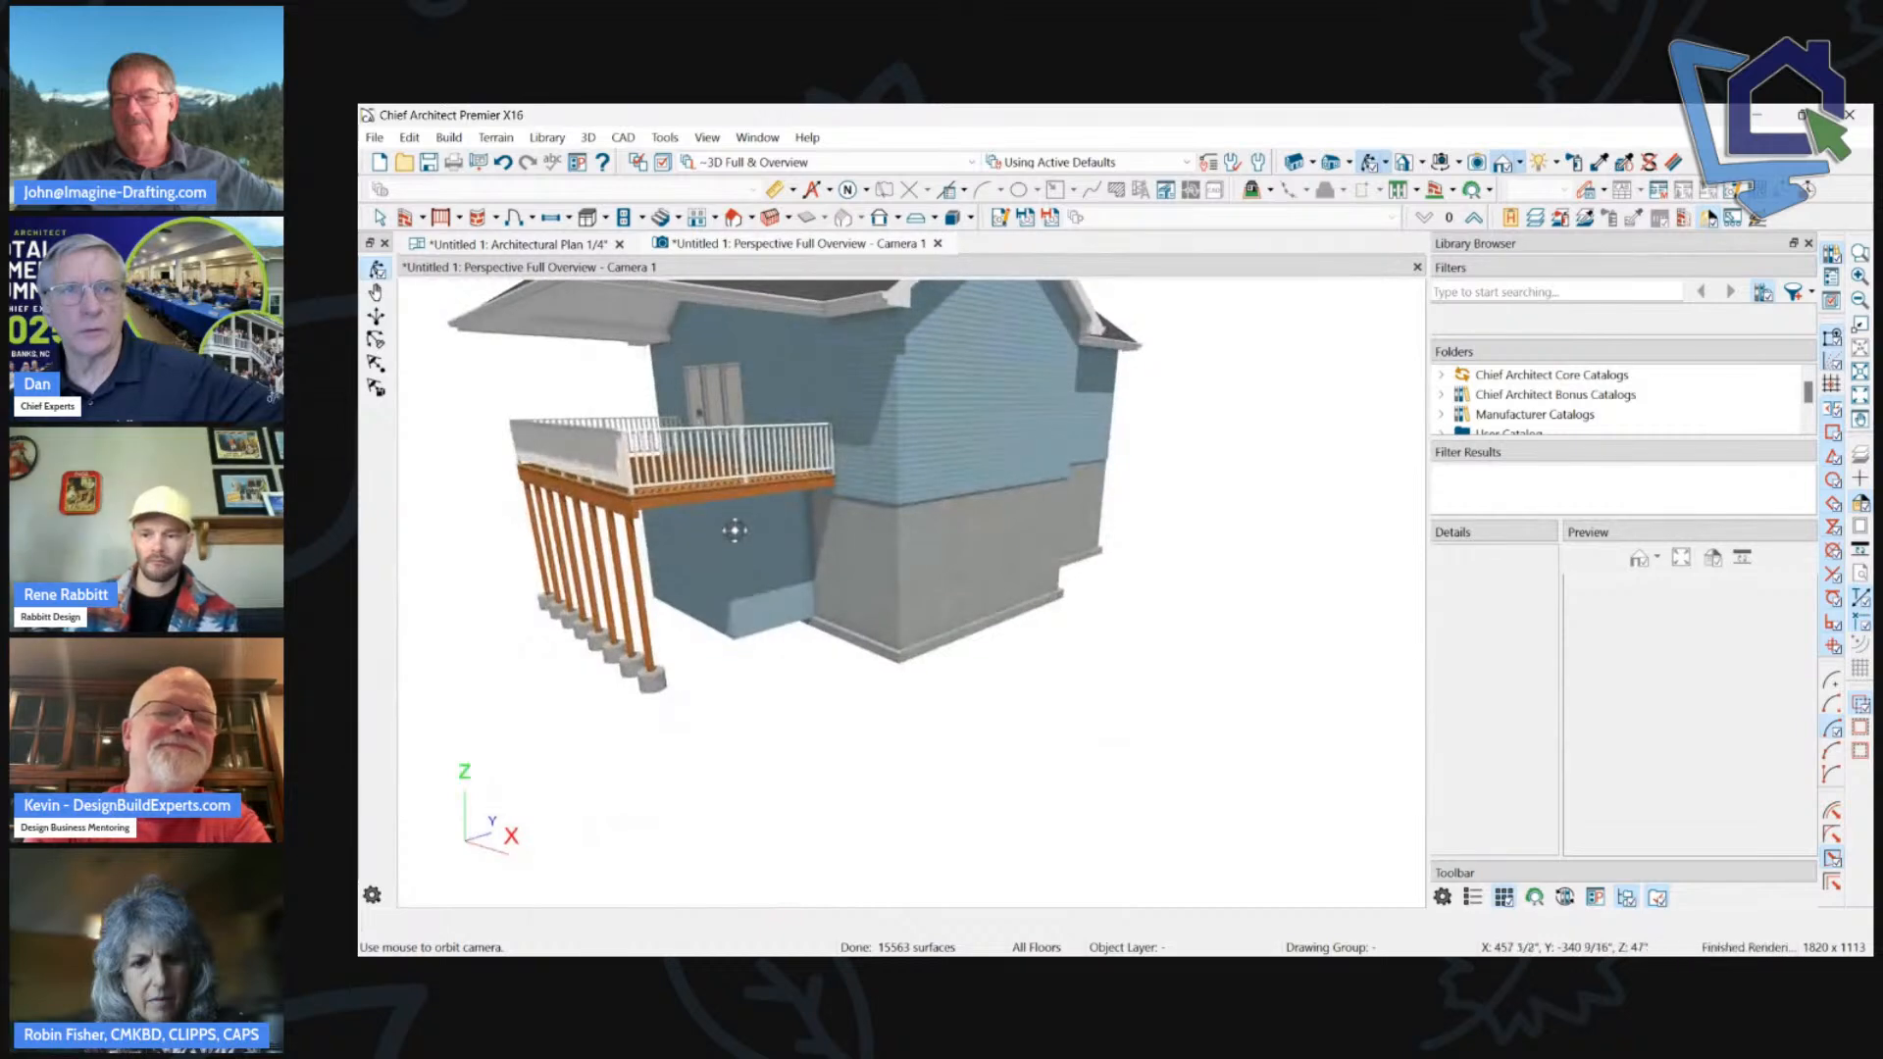
left_click_drag(735, 542, 798, 563)
scroll(845, 559, "up", 6)
scroll(731, 608, "up", 5)
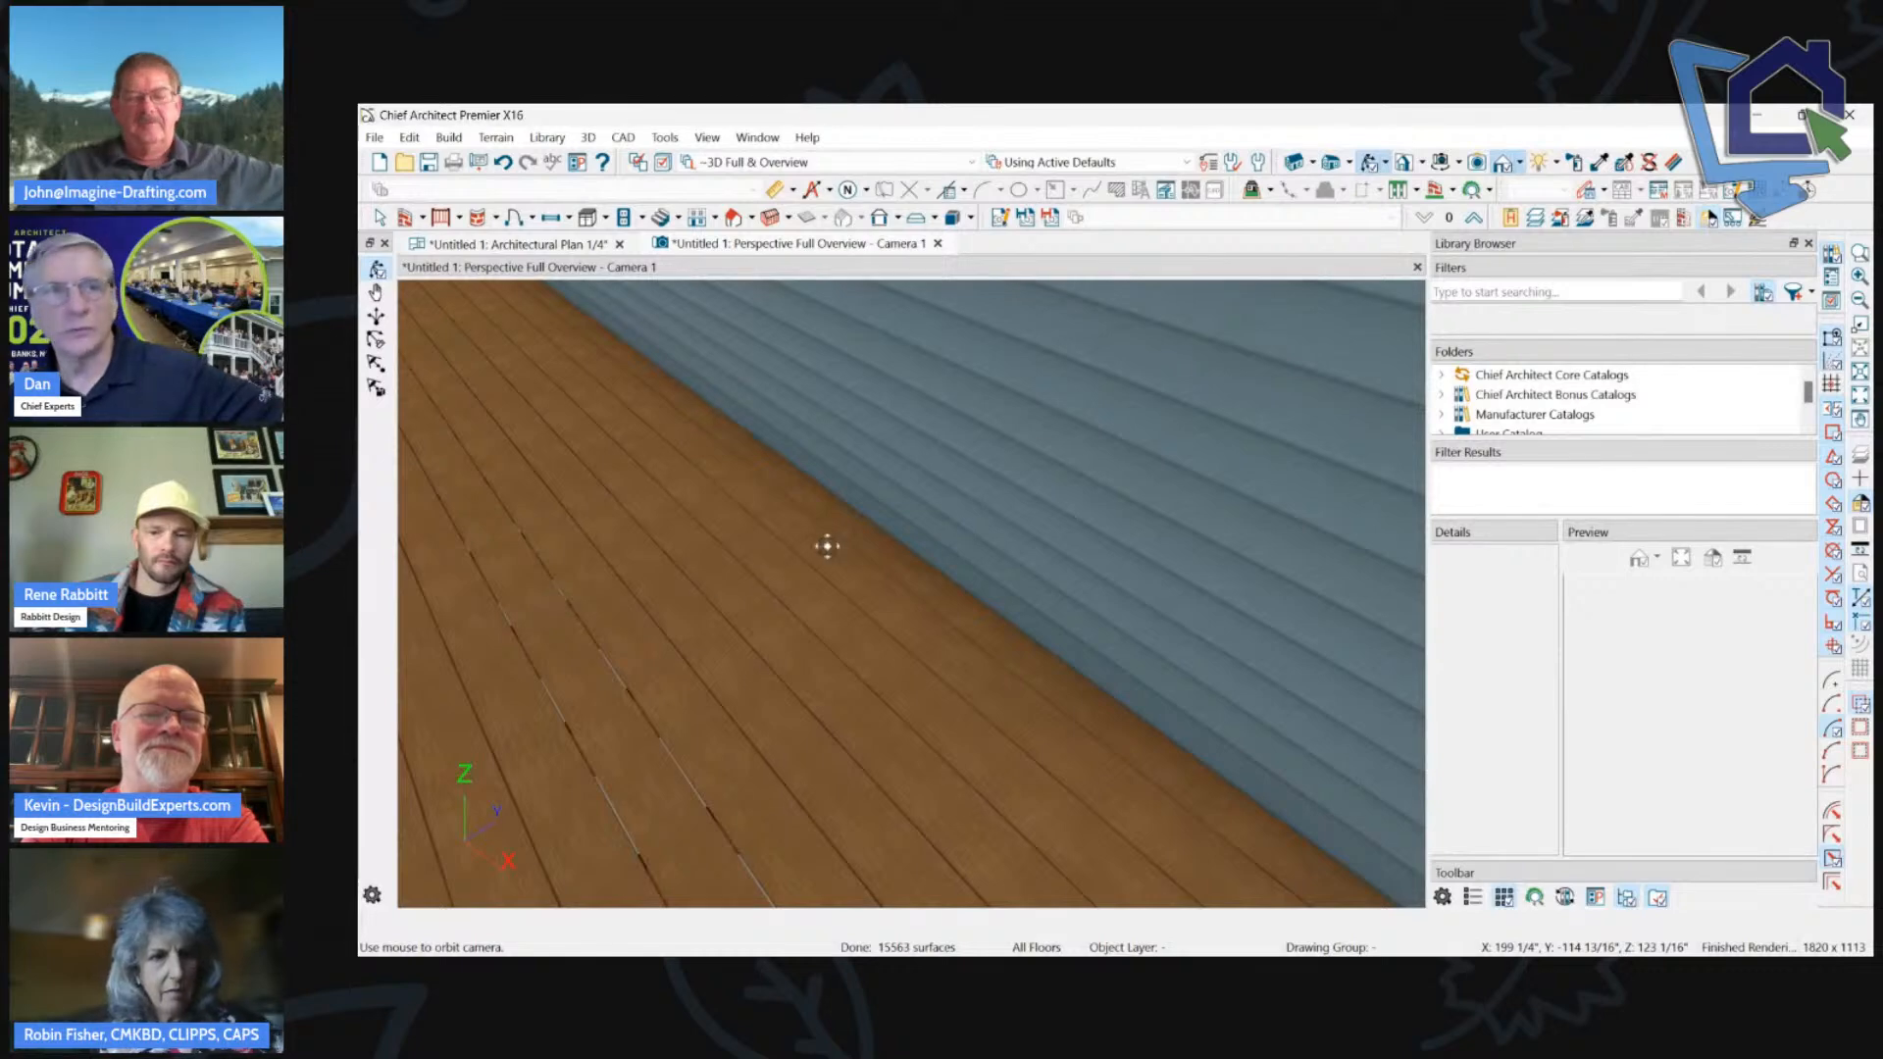
scroll(1089, 425, "down", 8)
mouse_move(1089, 425)
left_mouse_down()
mouse_move(964, 478)
mouse_move(1063, 403)
mouse_move(1061, 435)
left_mouse_up()
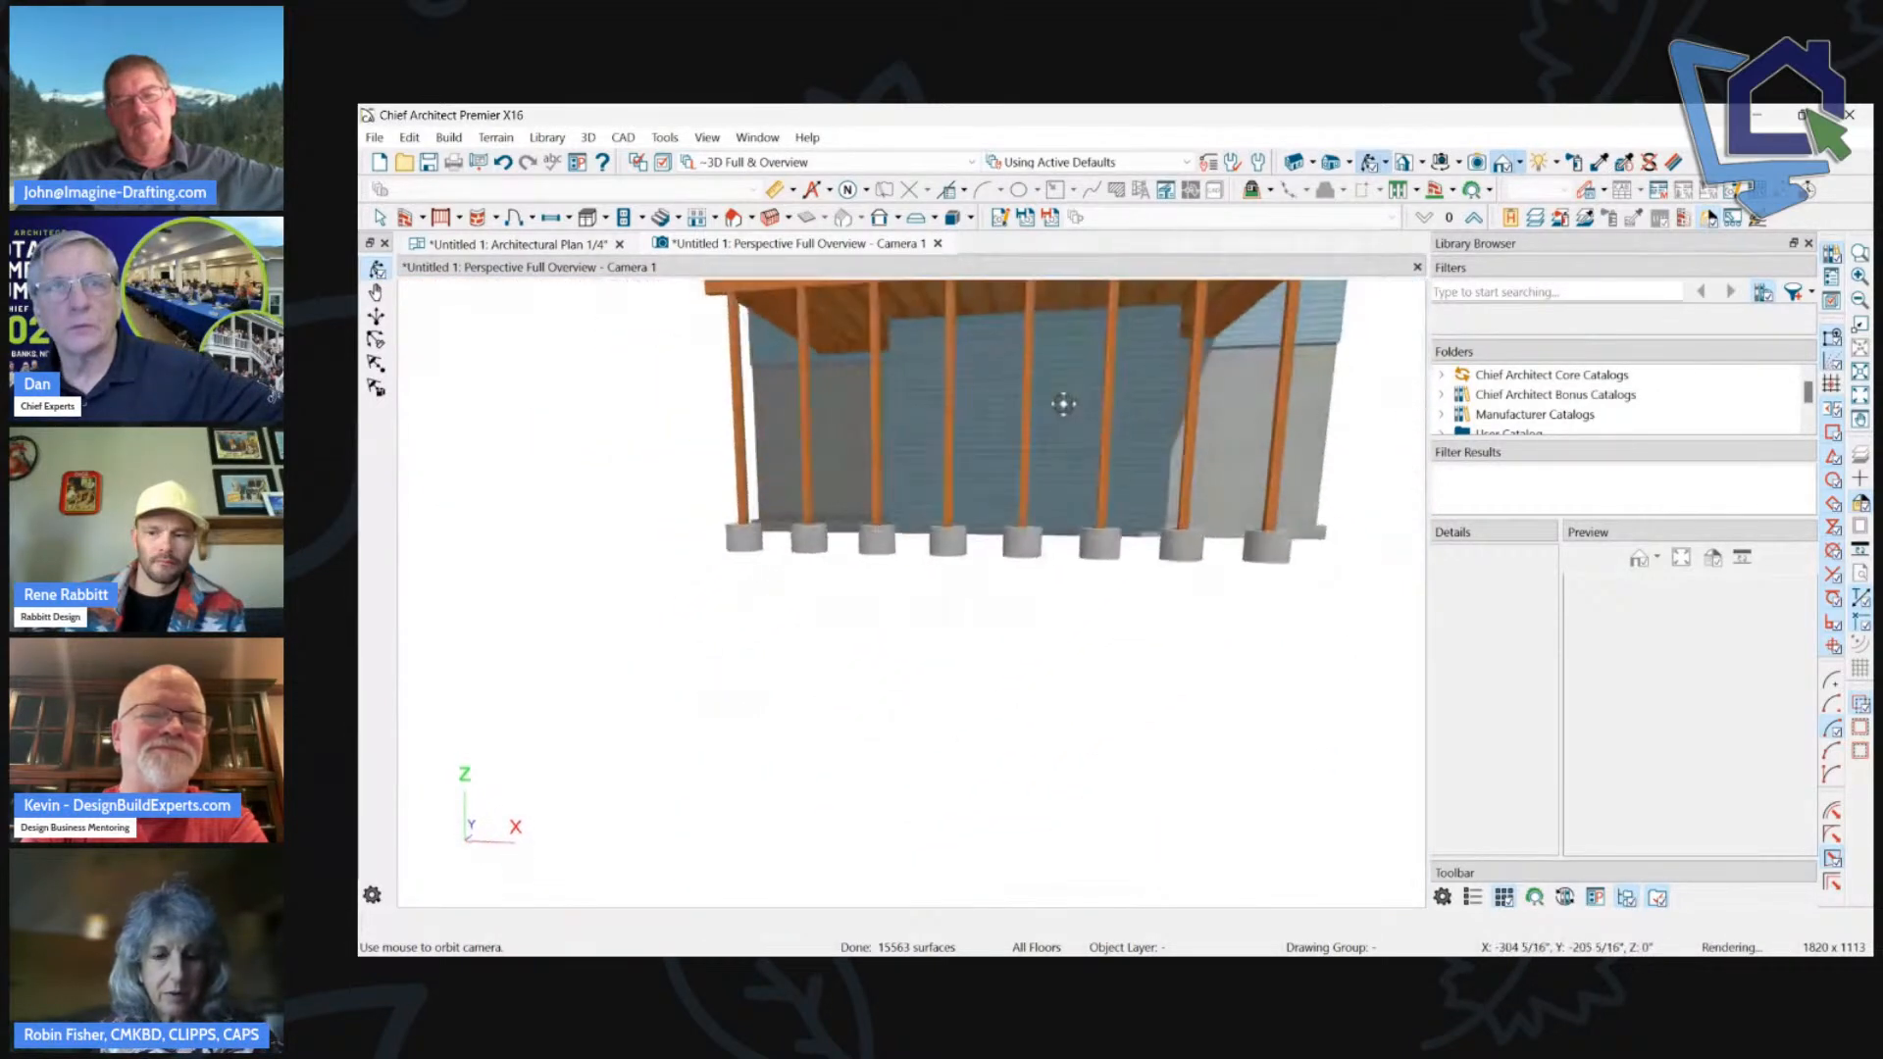
scroll(1061, 434, "up", 5)
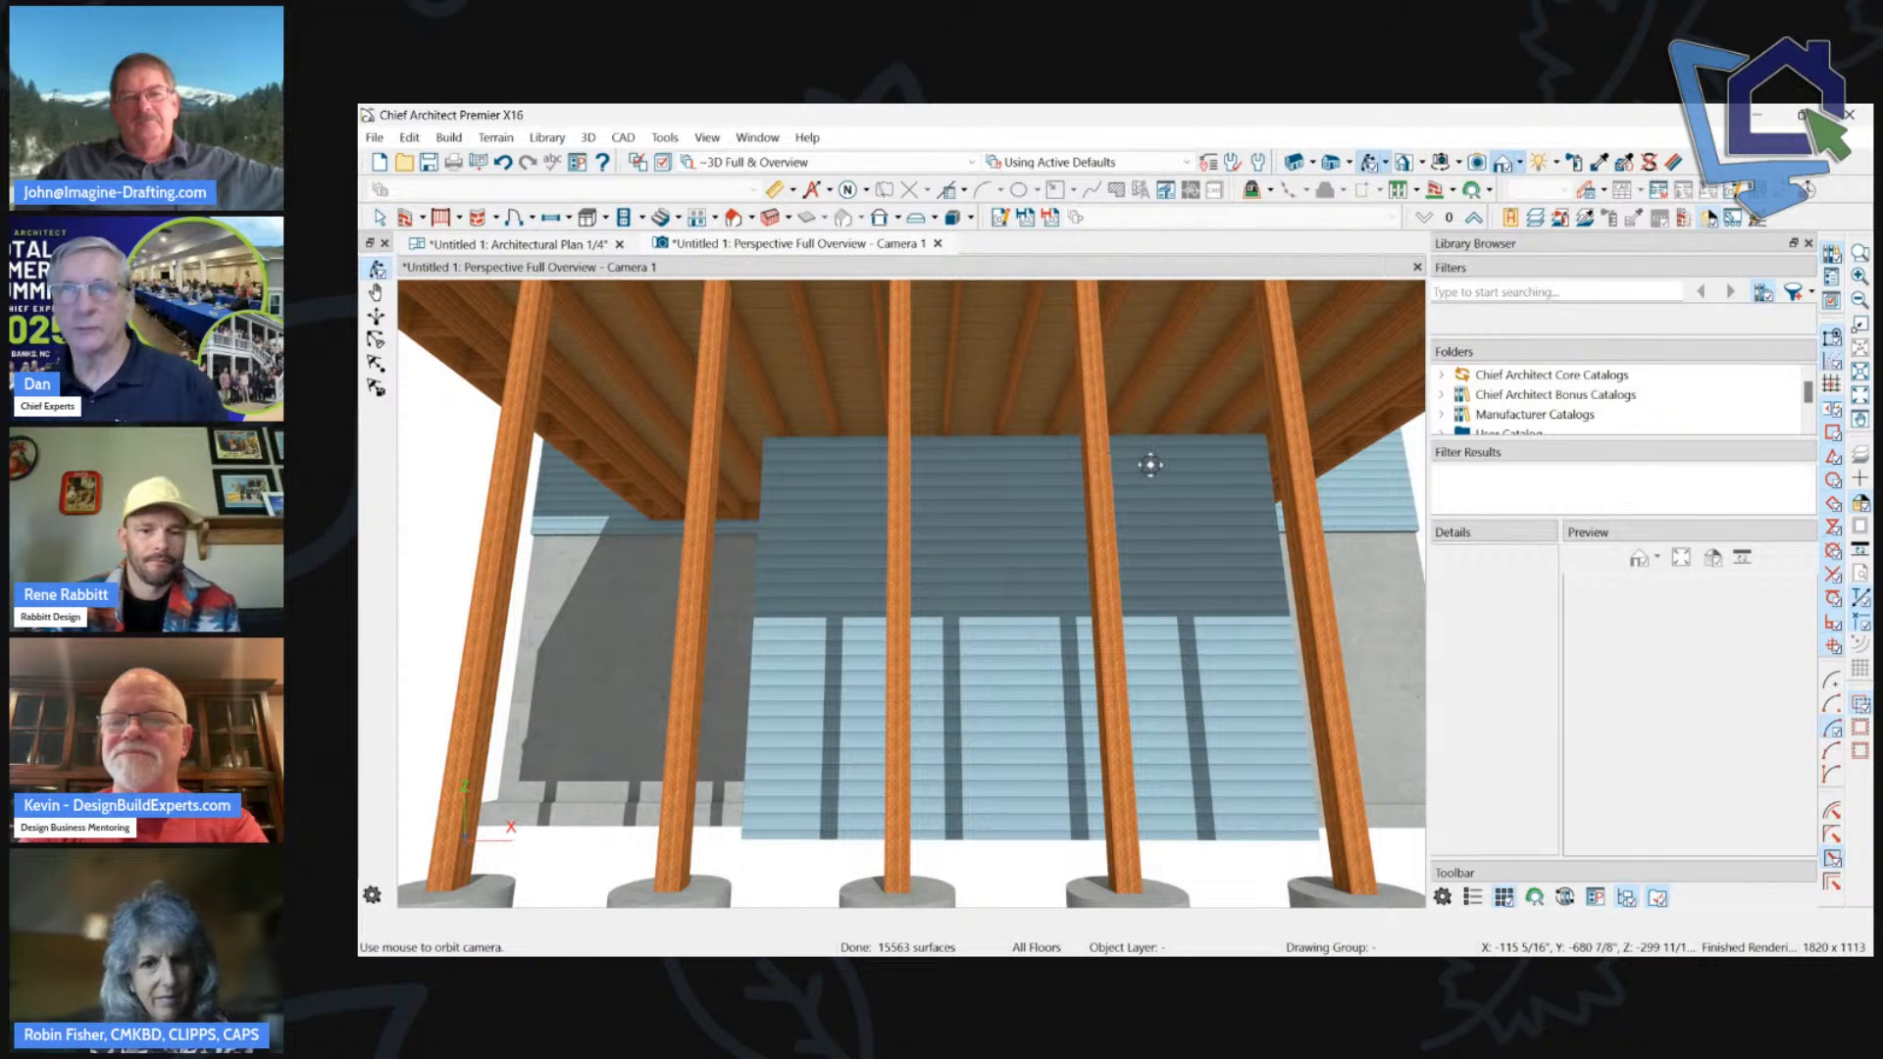
left_click_drag(1164, 425, 1122, 608)
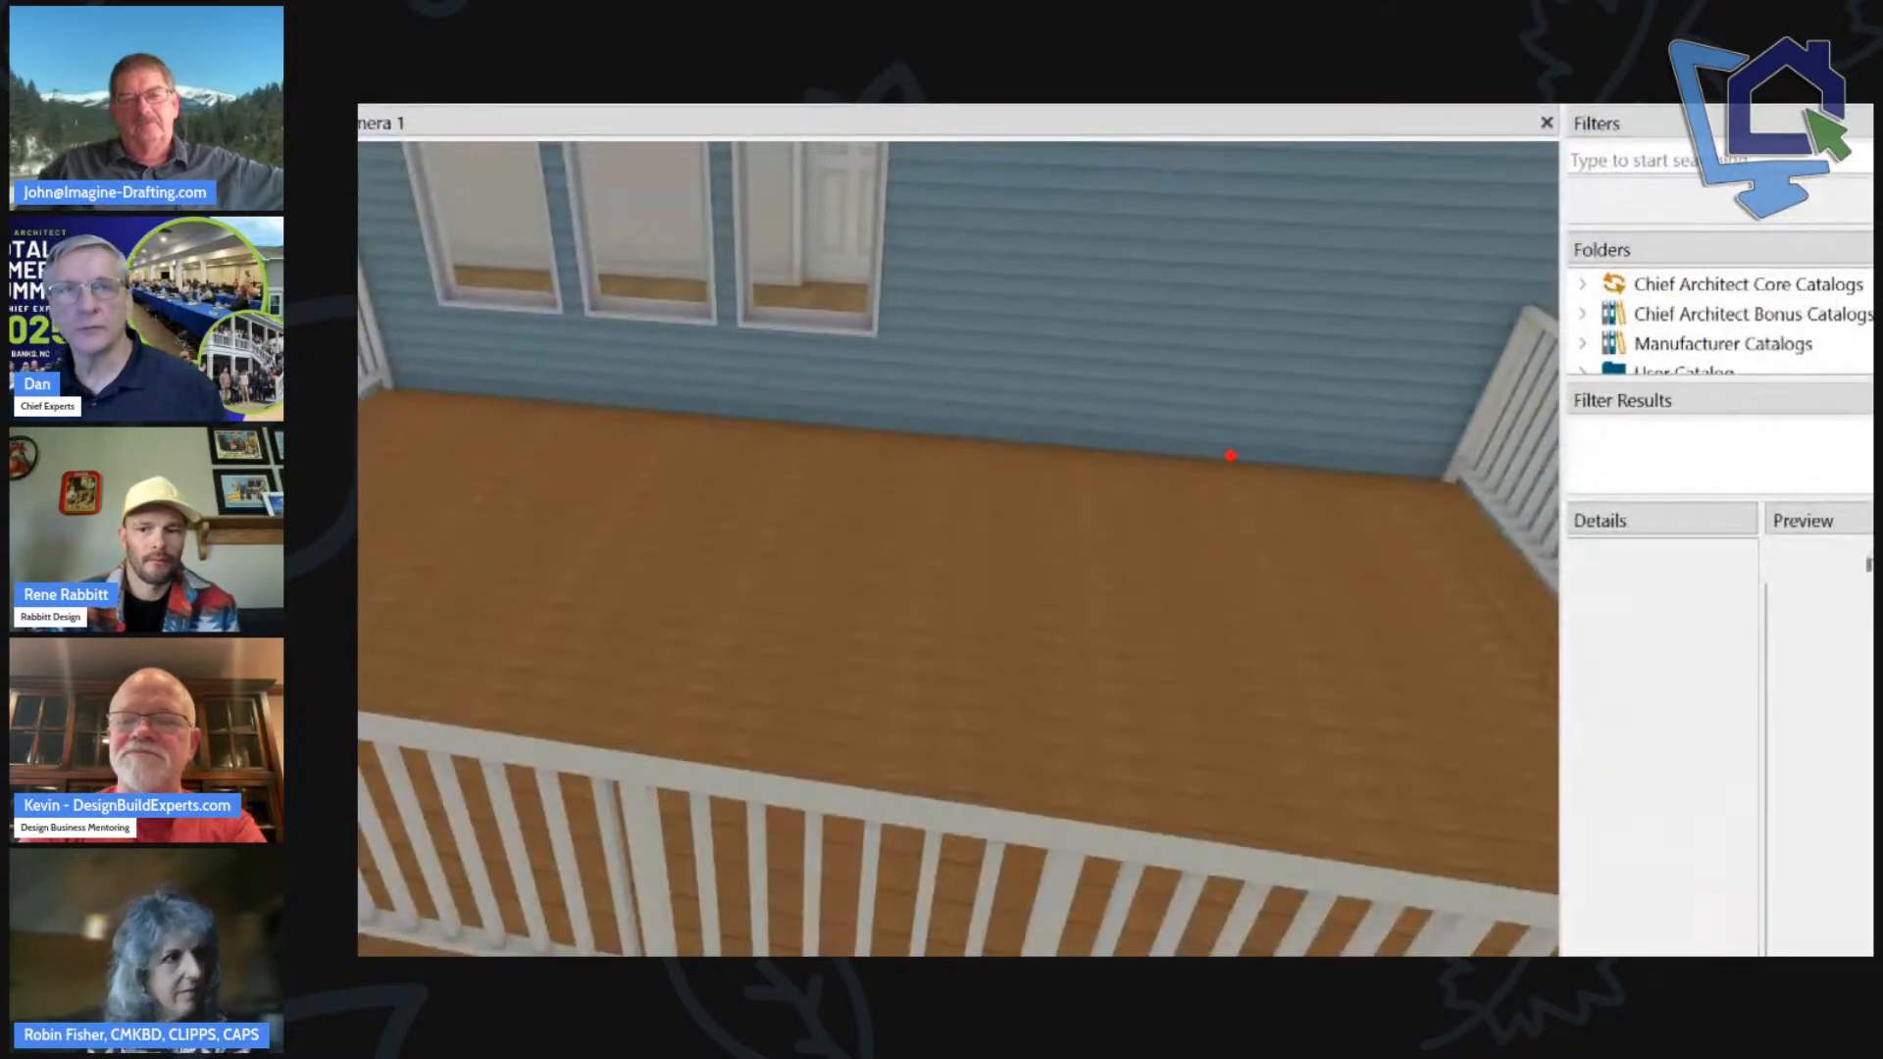
left_click_drag(1152, 603, 594, 559)
left_click_drag(851, 448, 861, 456)
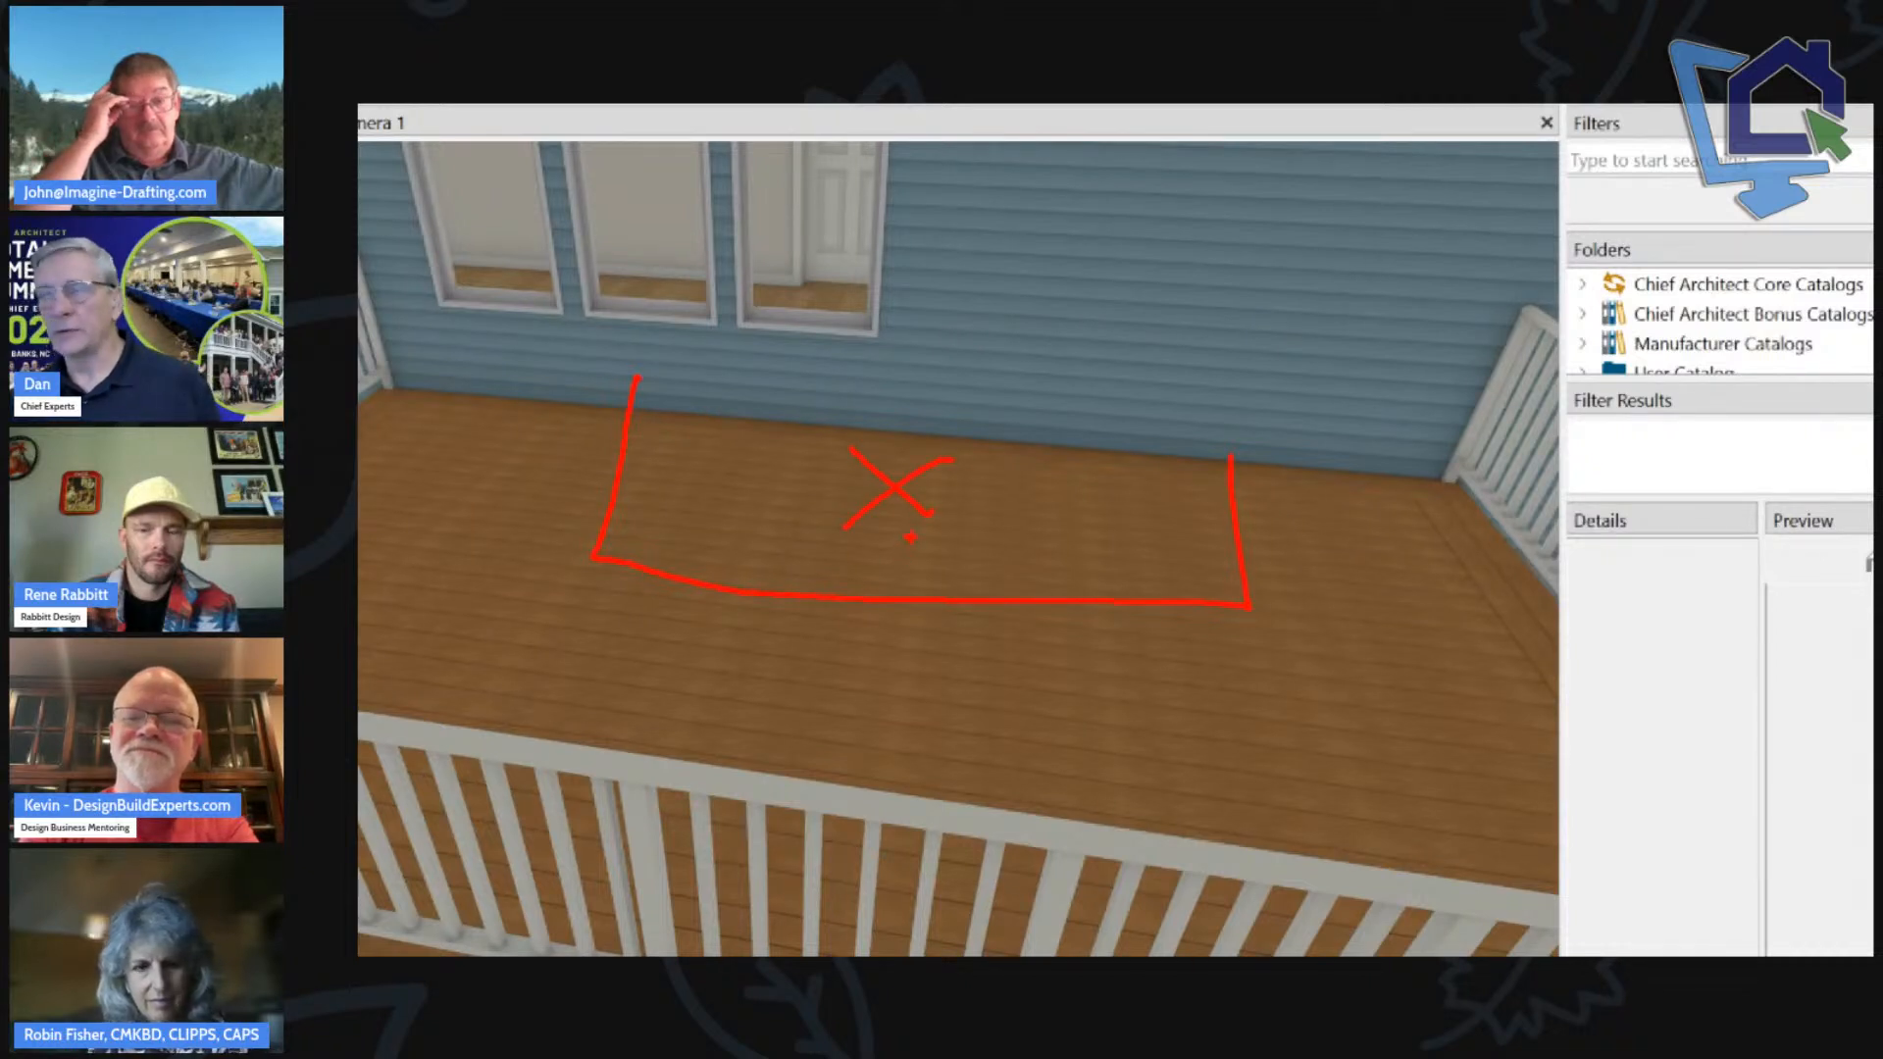
left_click_drag(633, 463, 1446, 511)
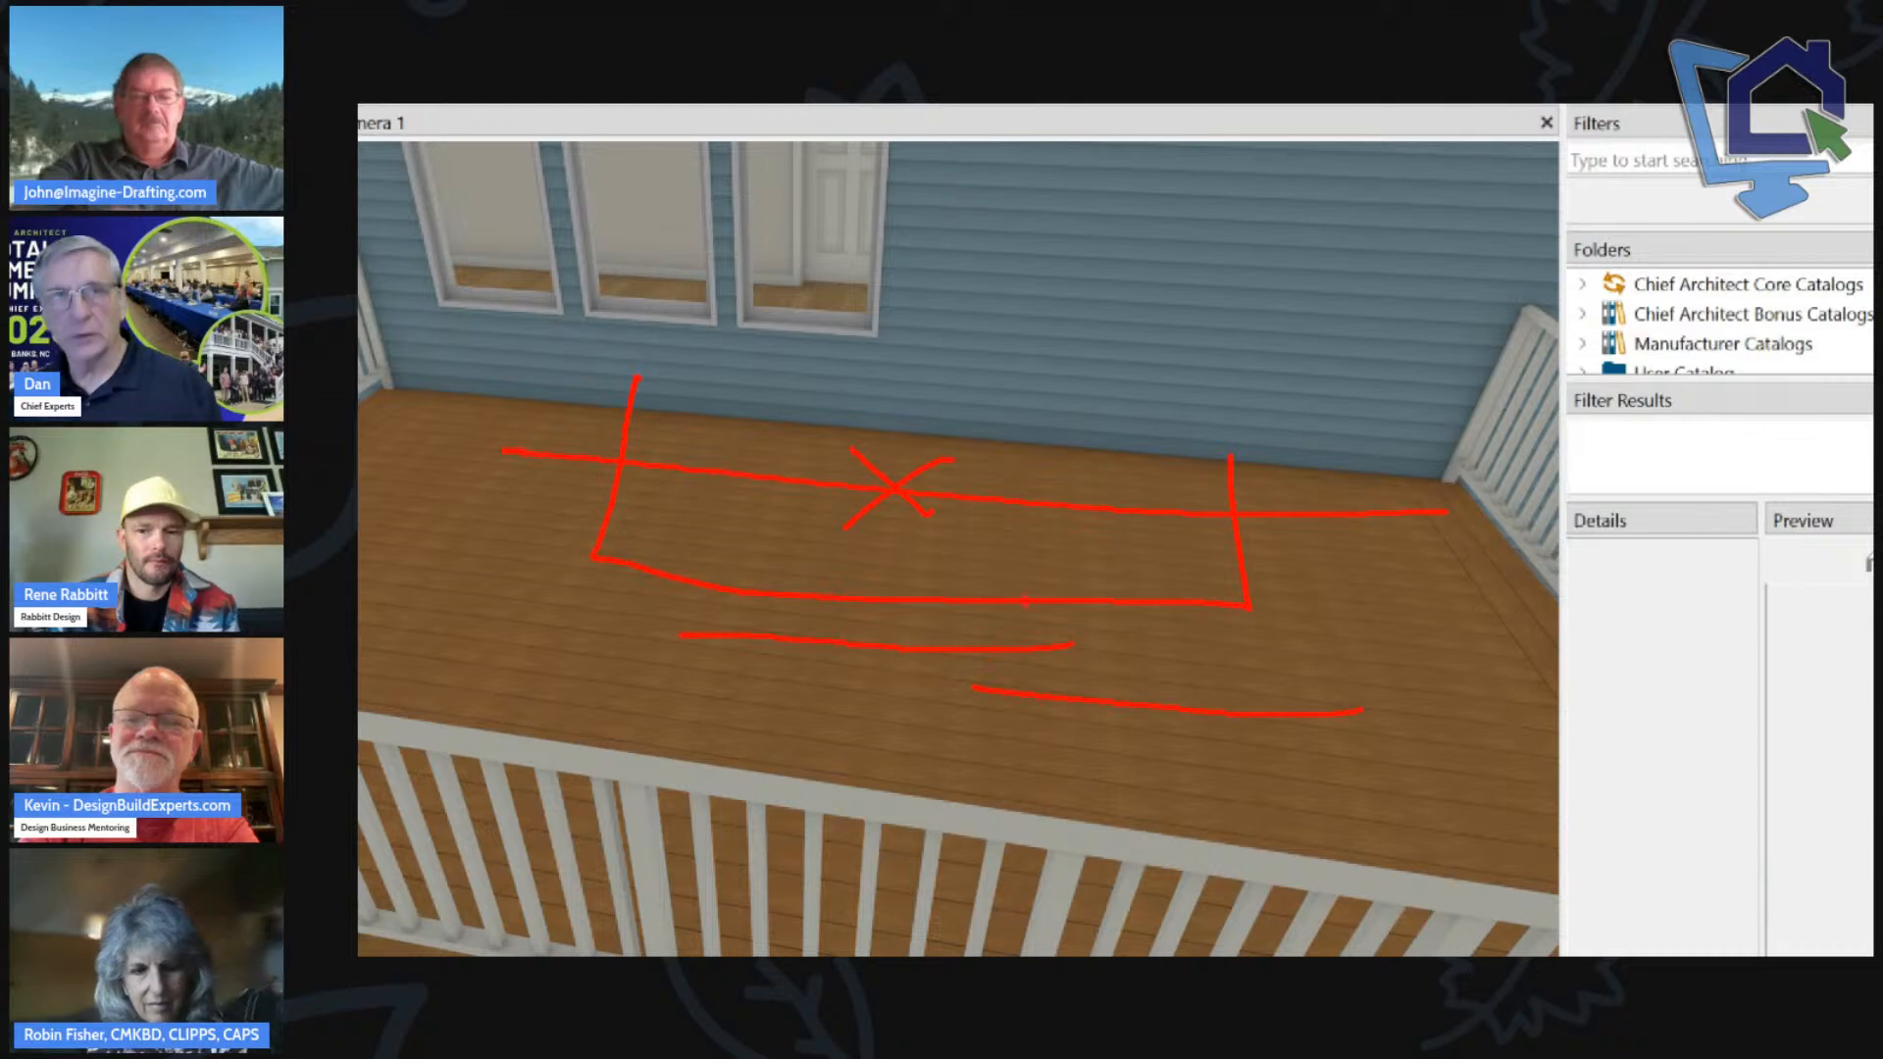
key("Escape")
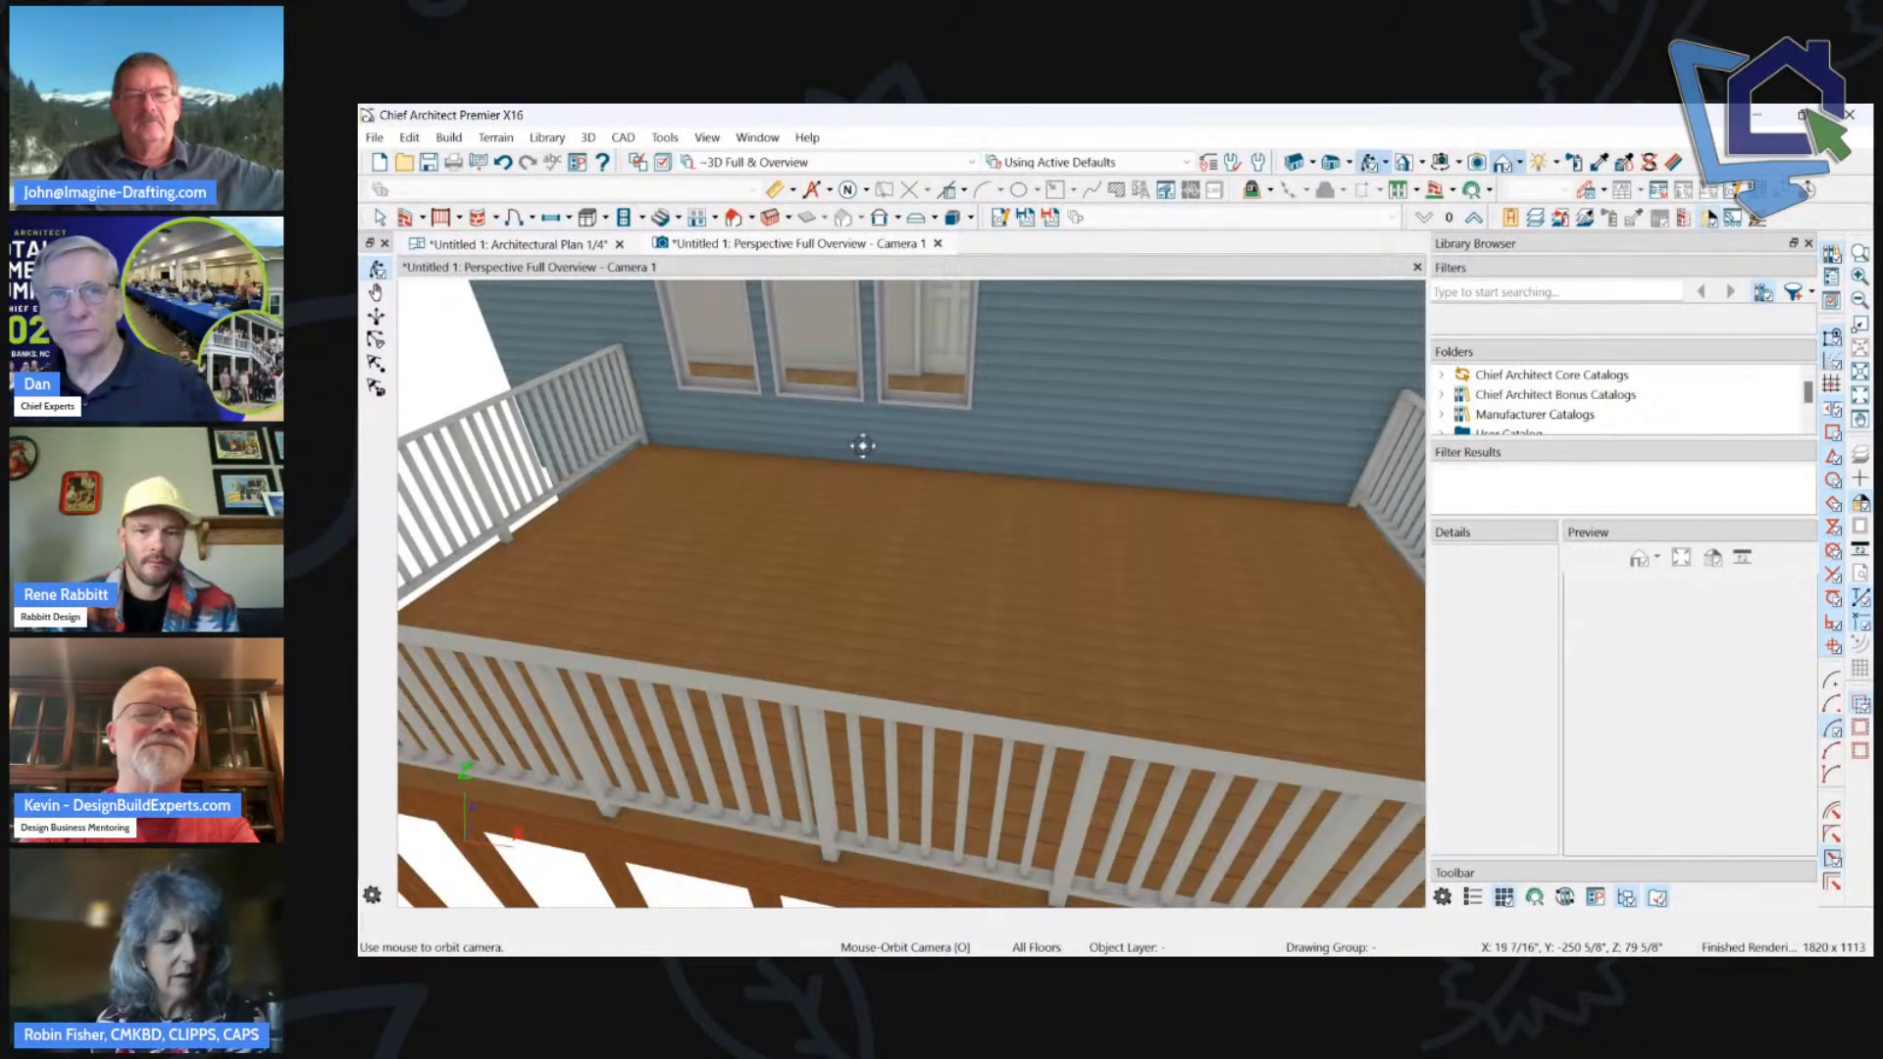
Review the deck's room specification and enable keeping the deck framing after the deck room is deleted.
left_click_drag(862, 446, 971, 501)
left_click_drag(1066, 746, 558, 624)
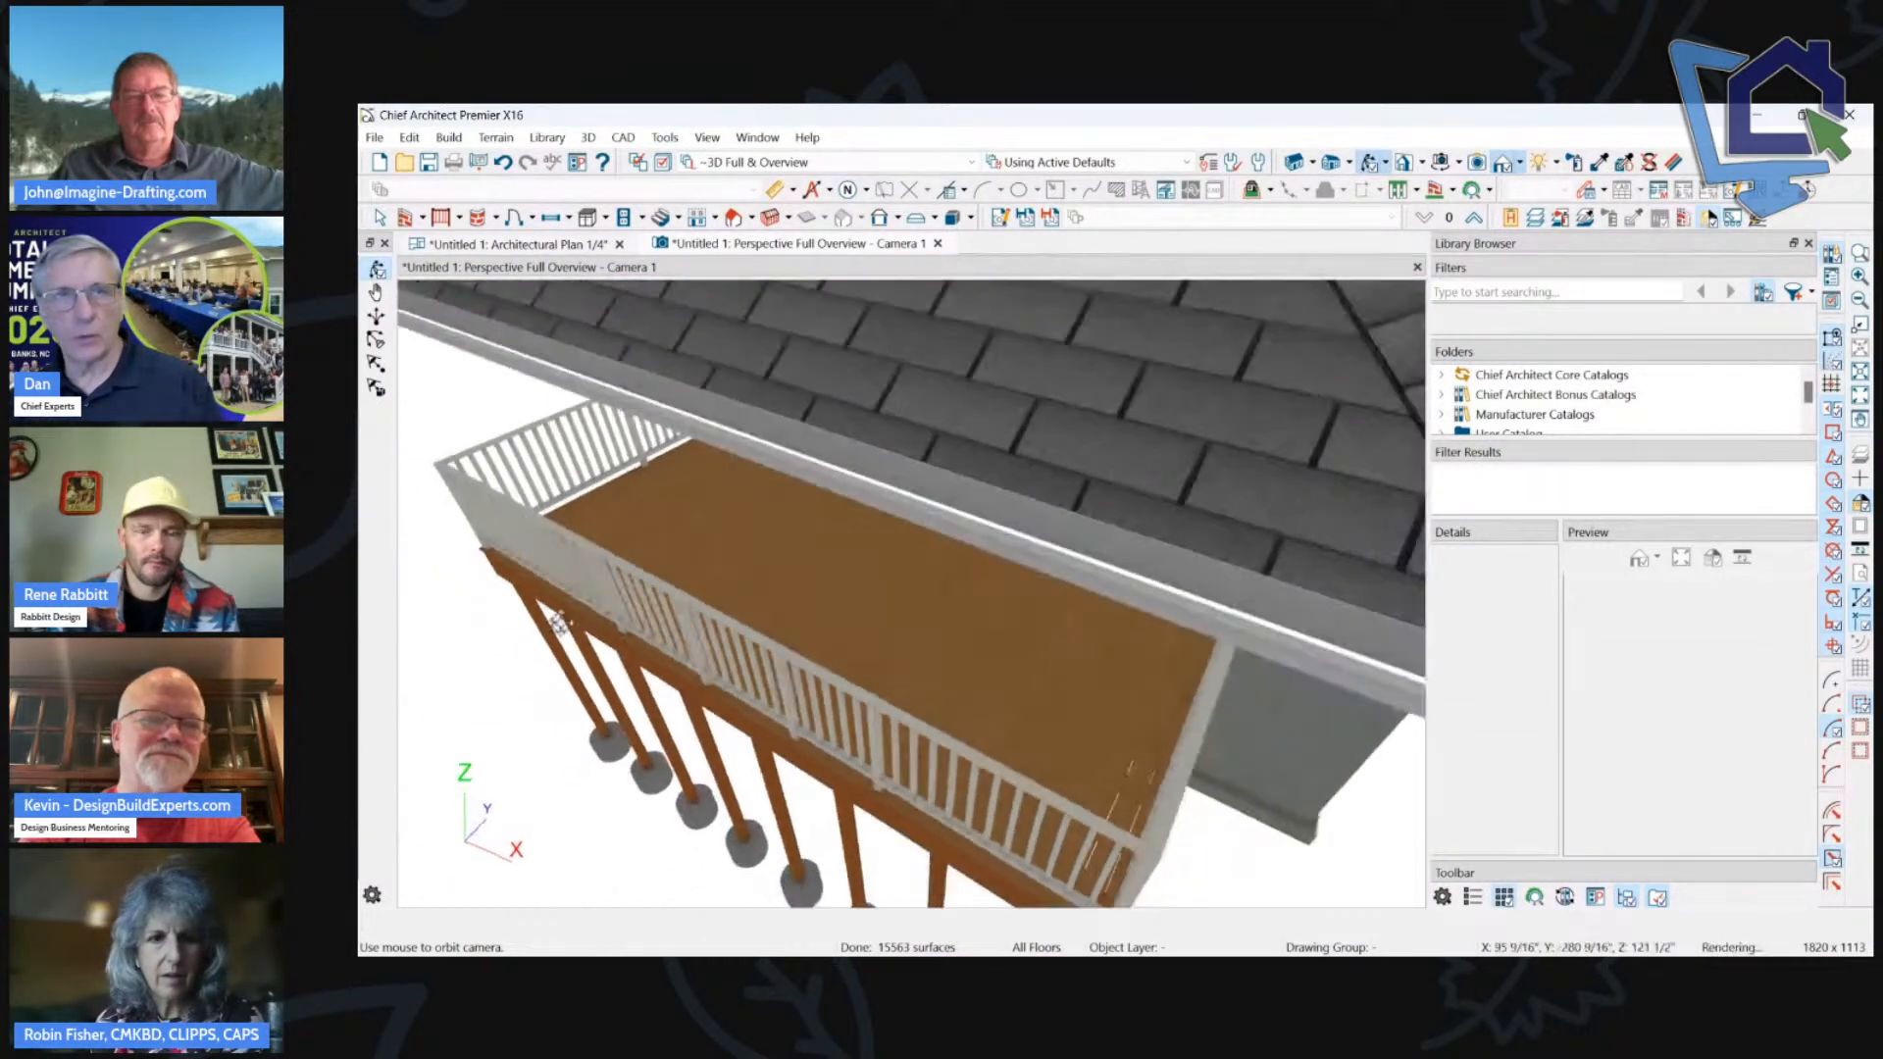
left_click_drag(766, 650, 891, 504)
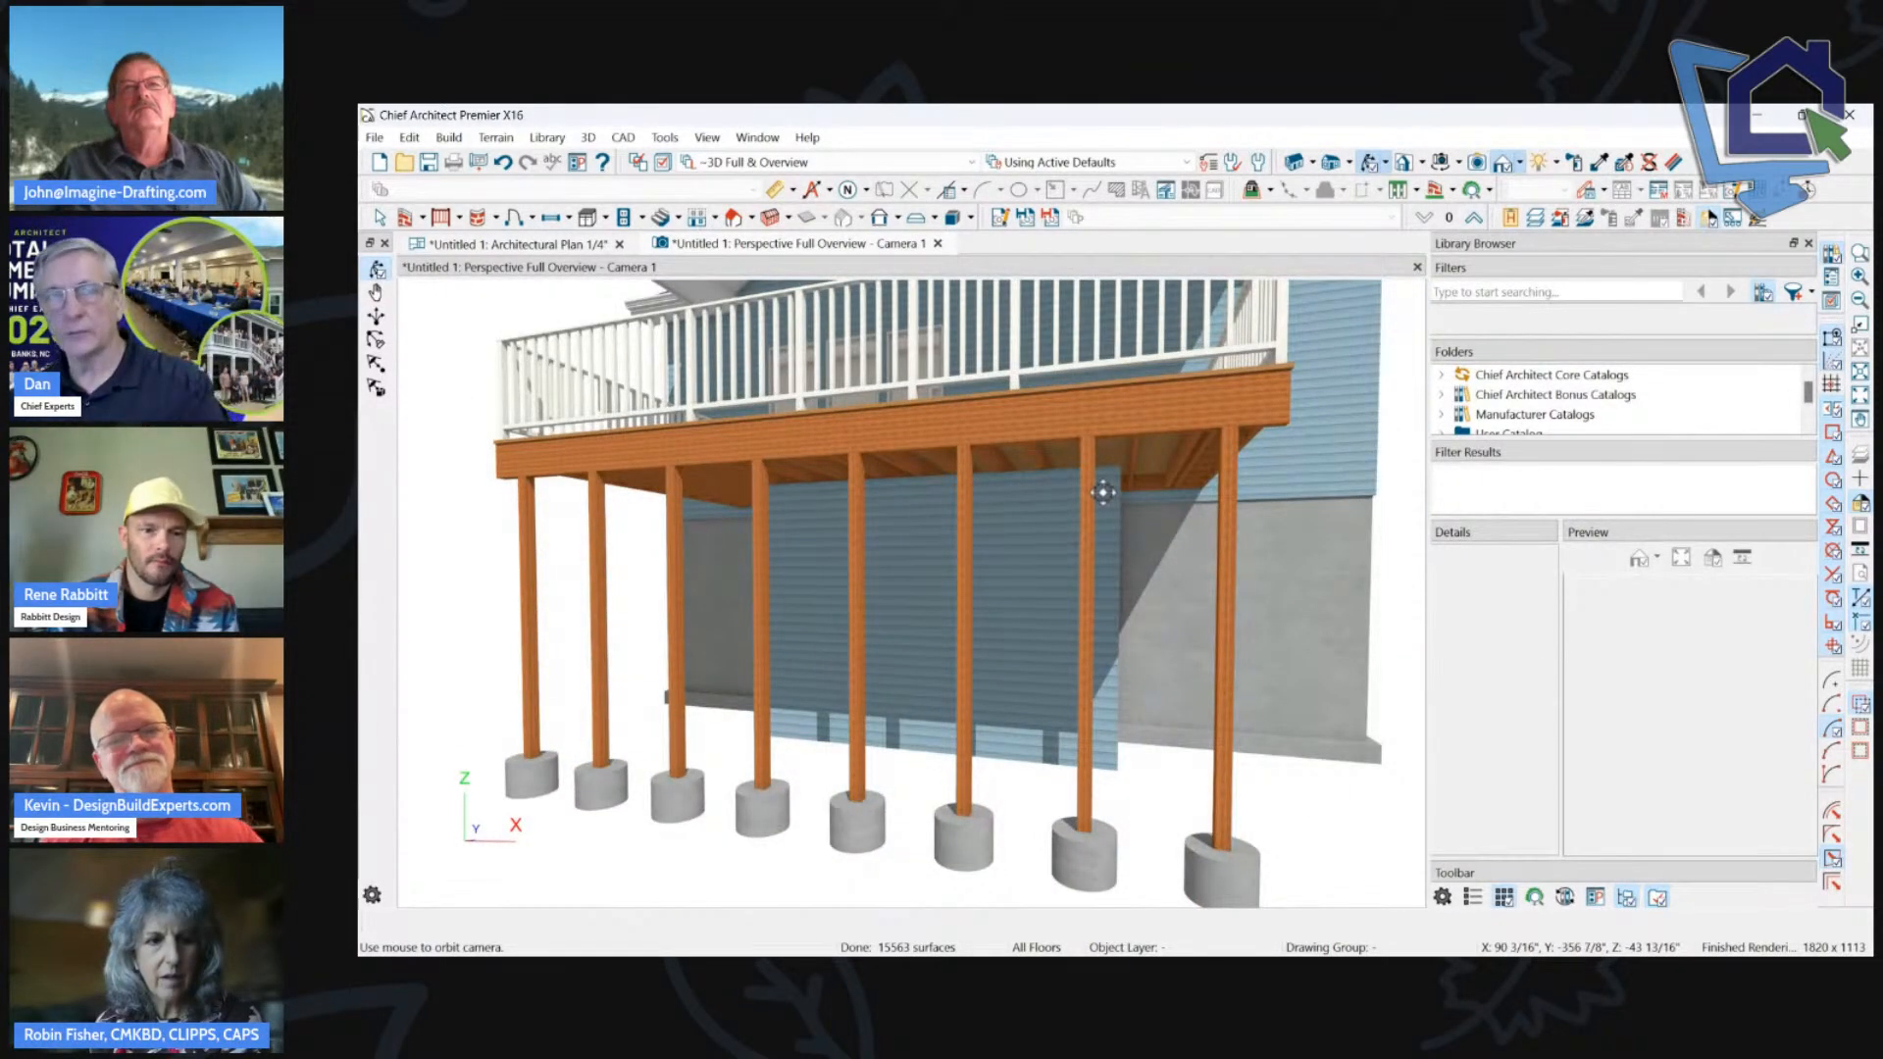
left_click_drag(1103, 492, 872, 583)
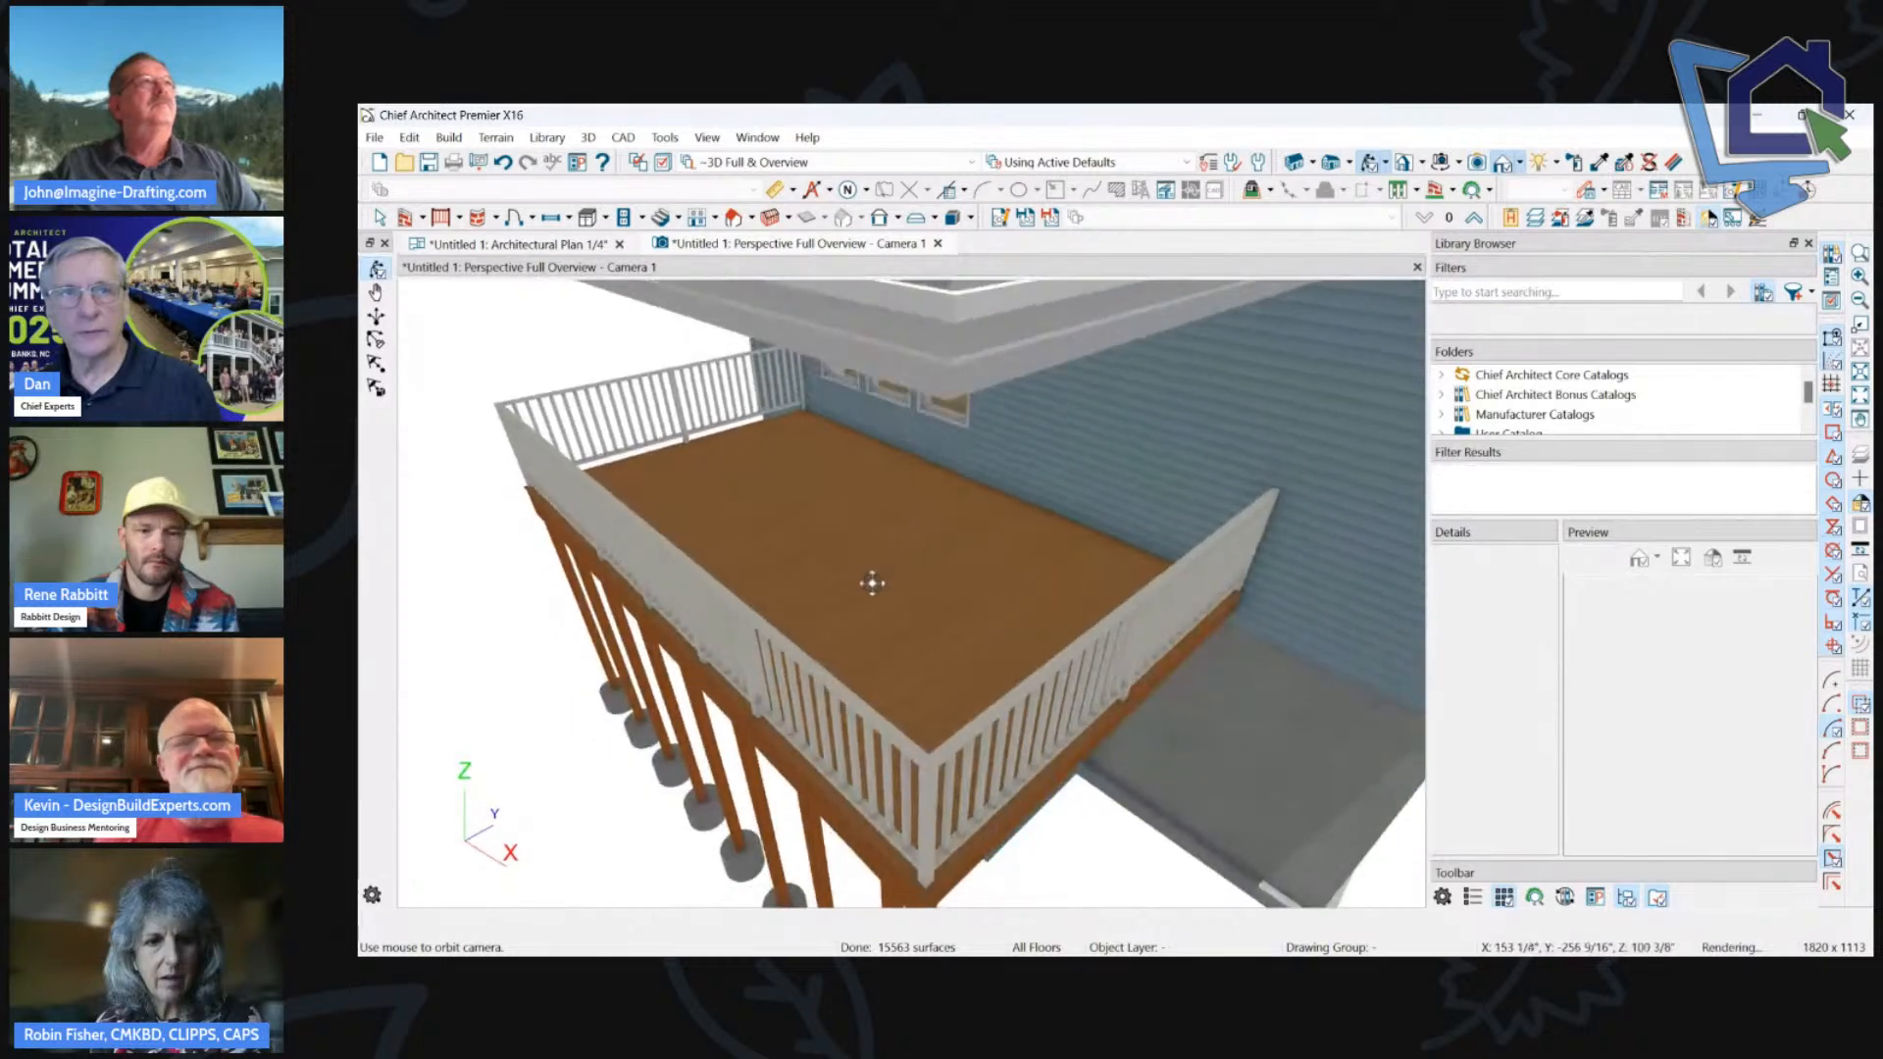
left_click(857, 574)
double_click(840, 558)
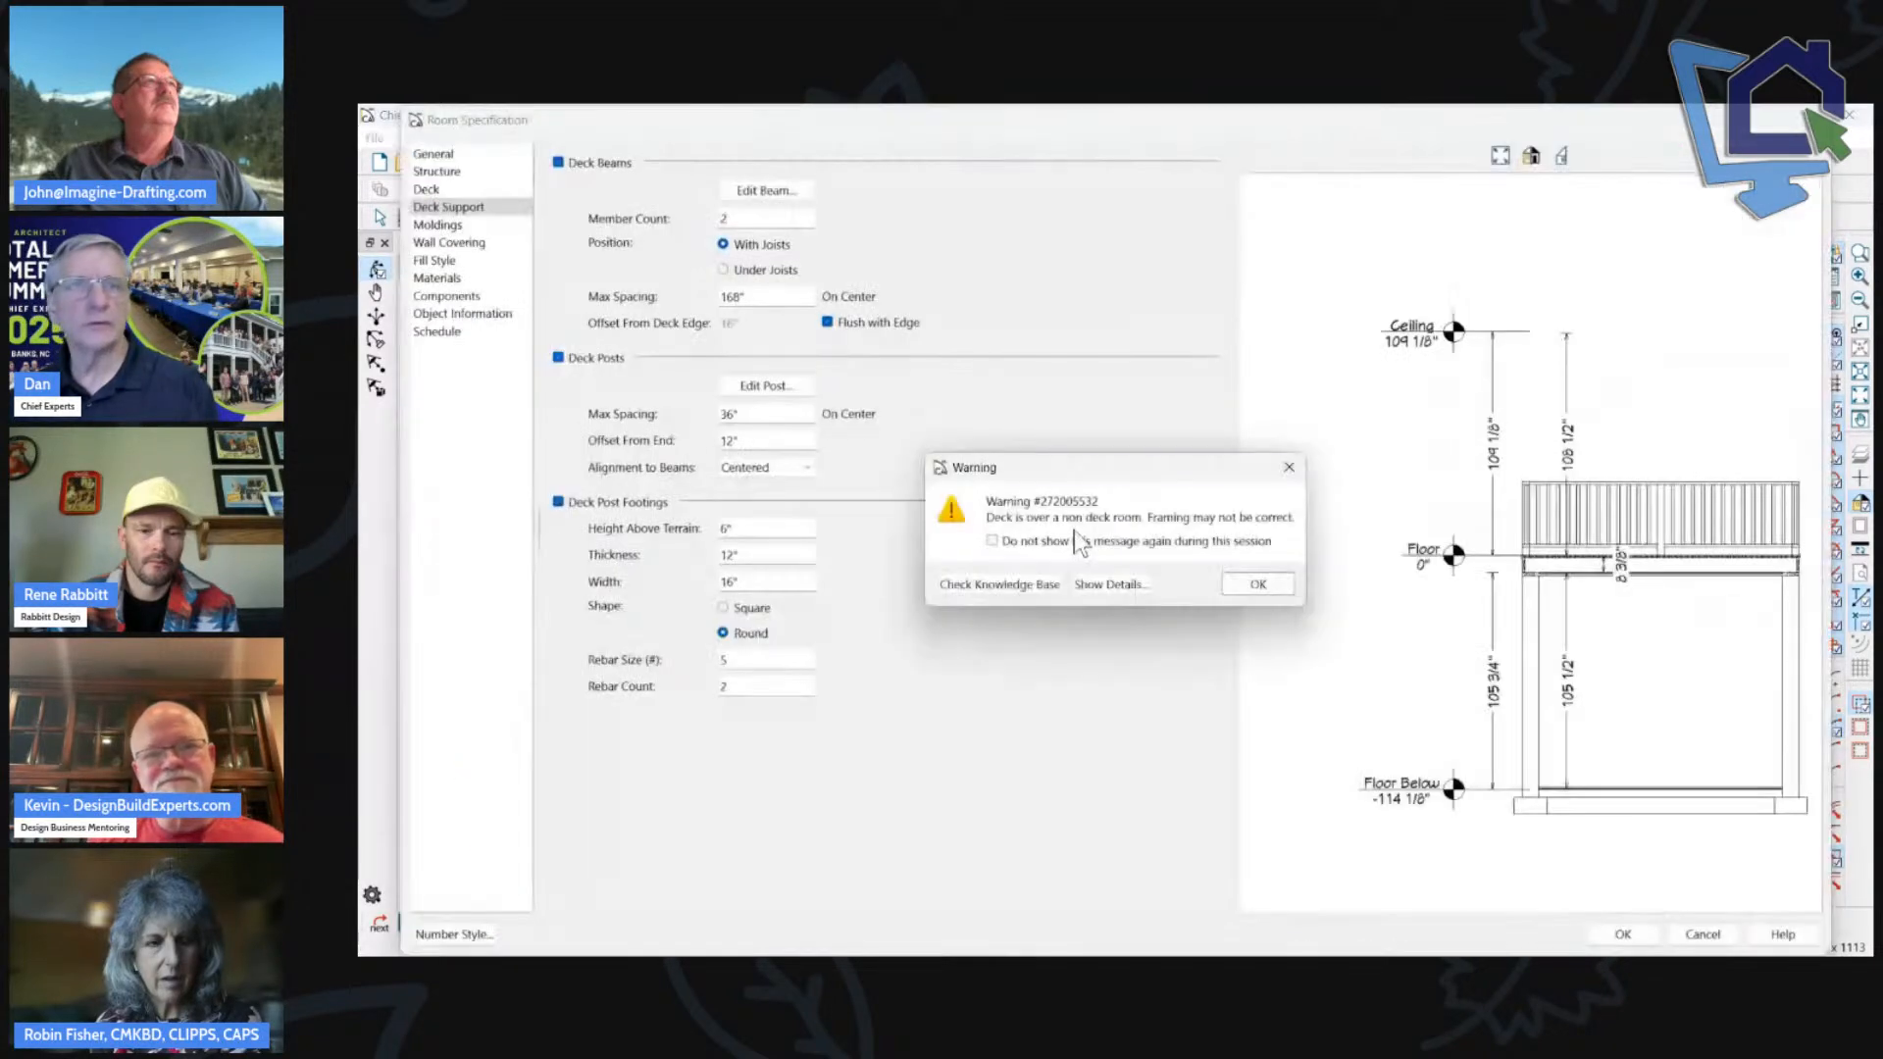
key("Return")
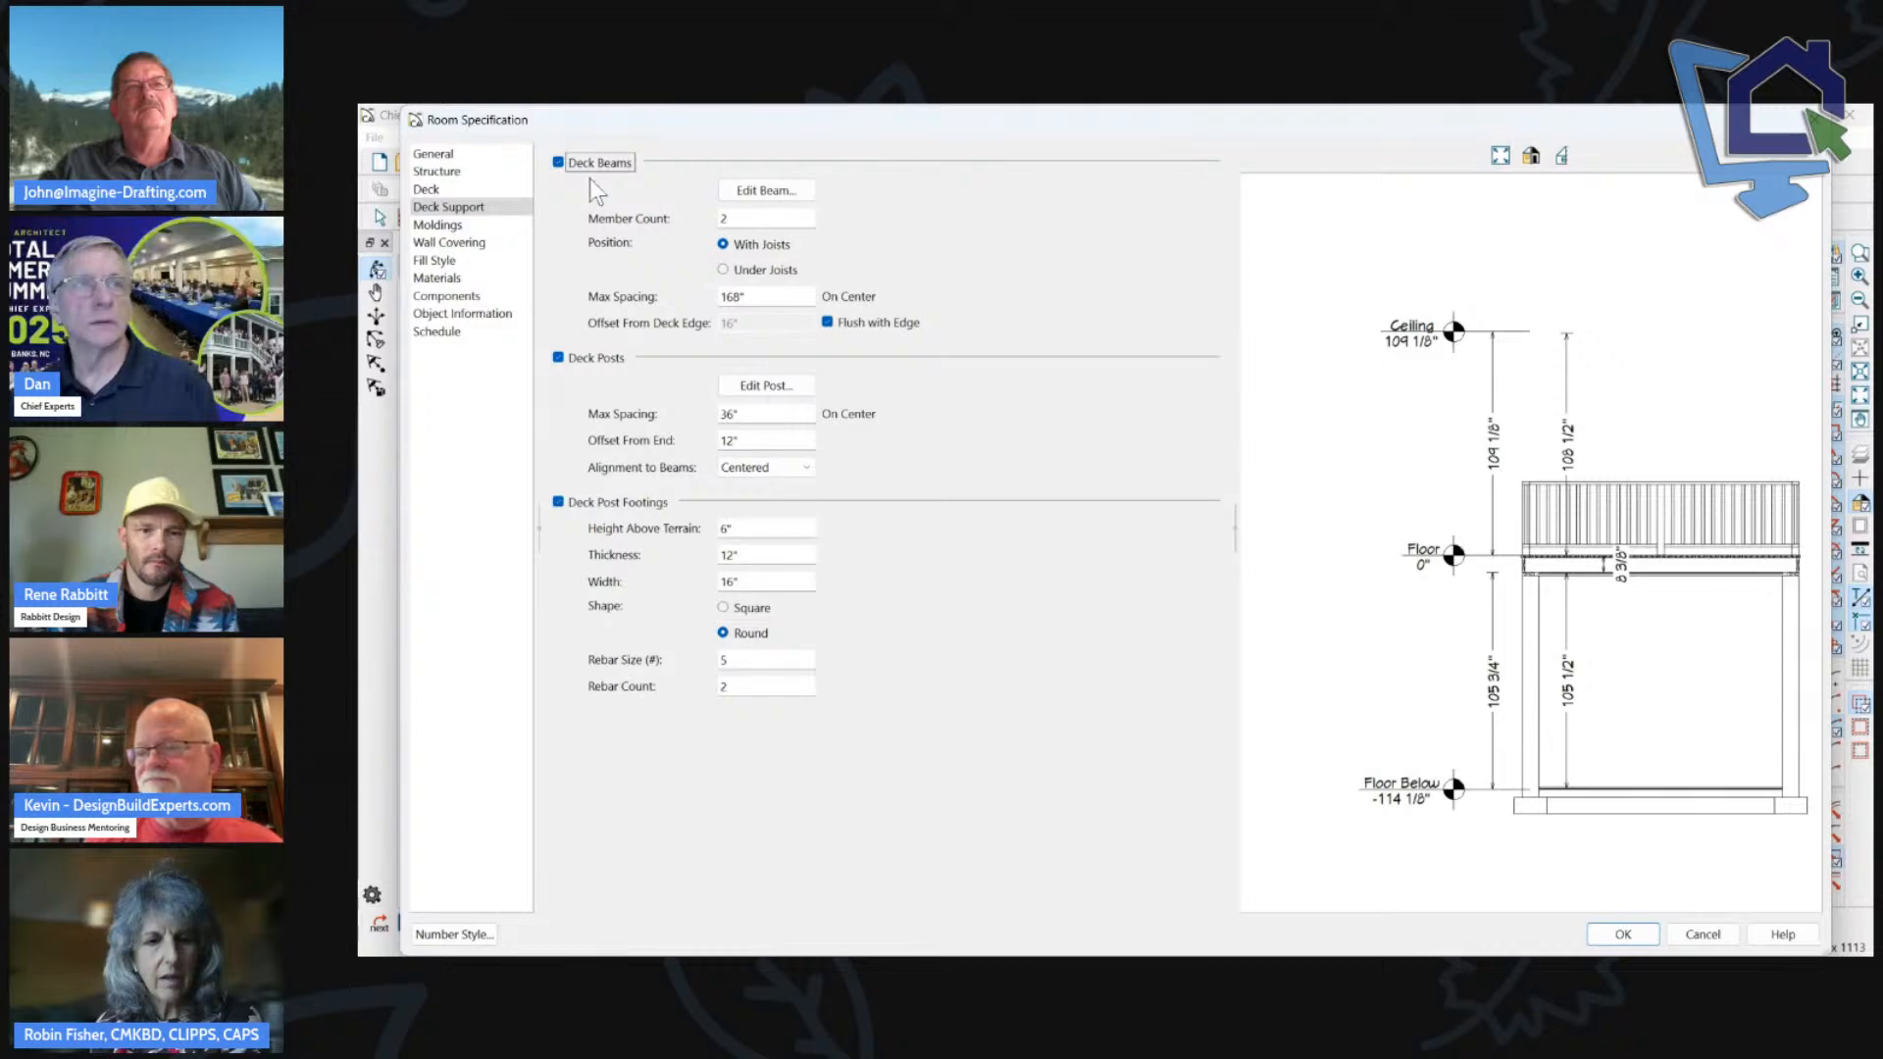
left_click(437, 154)
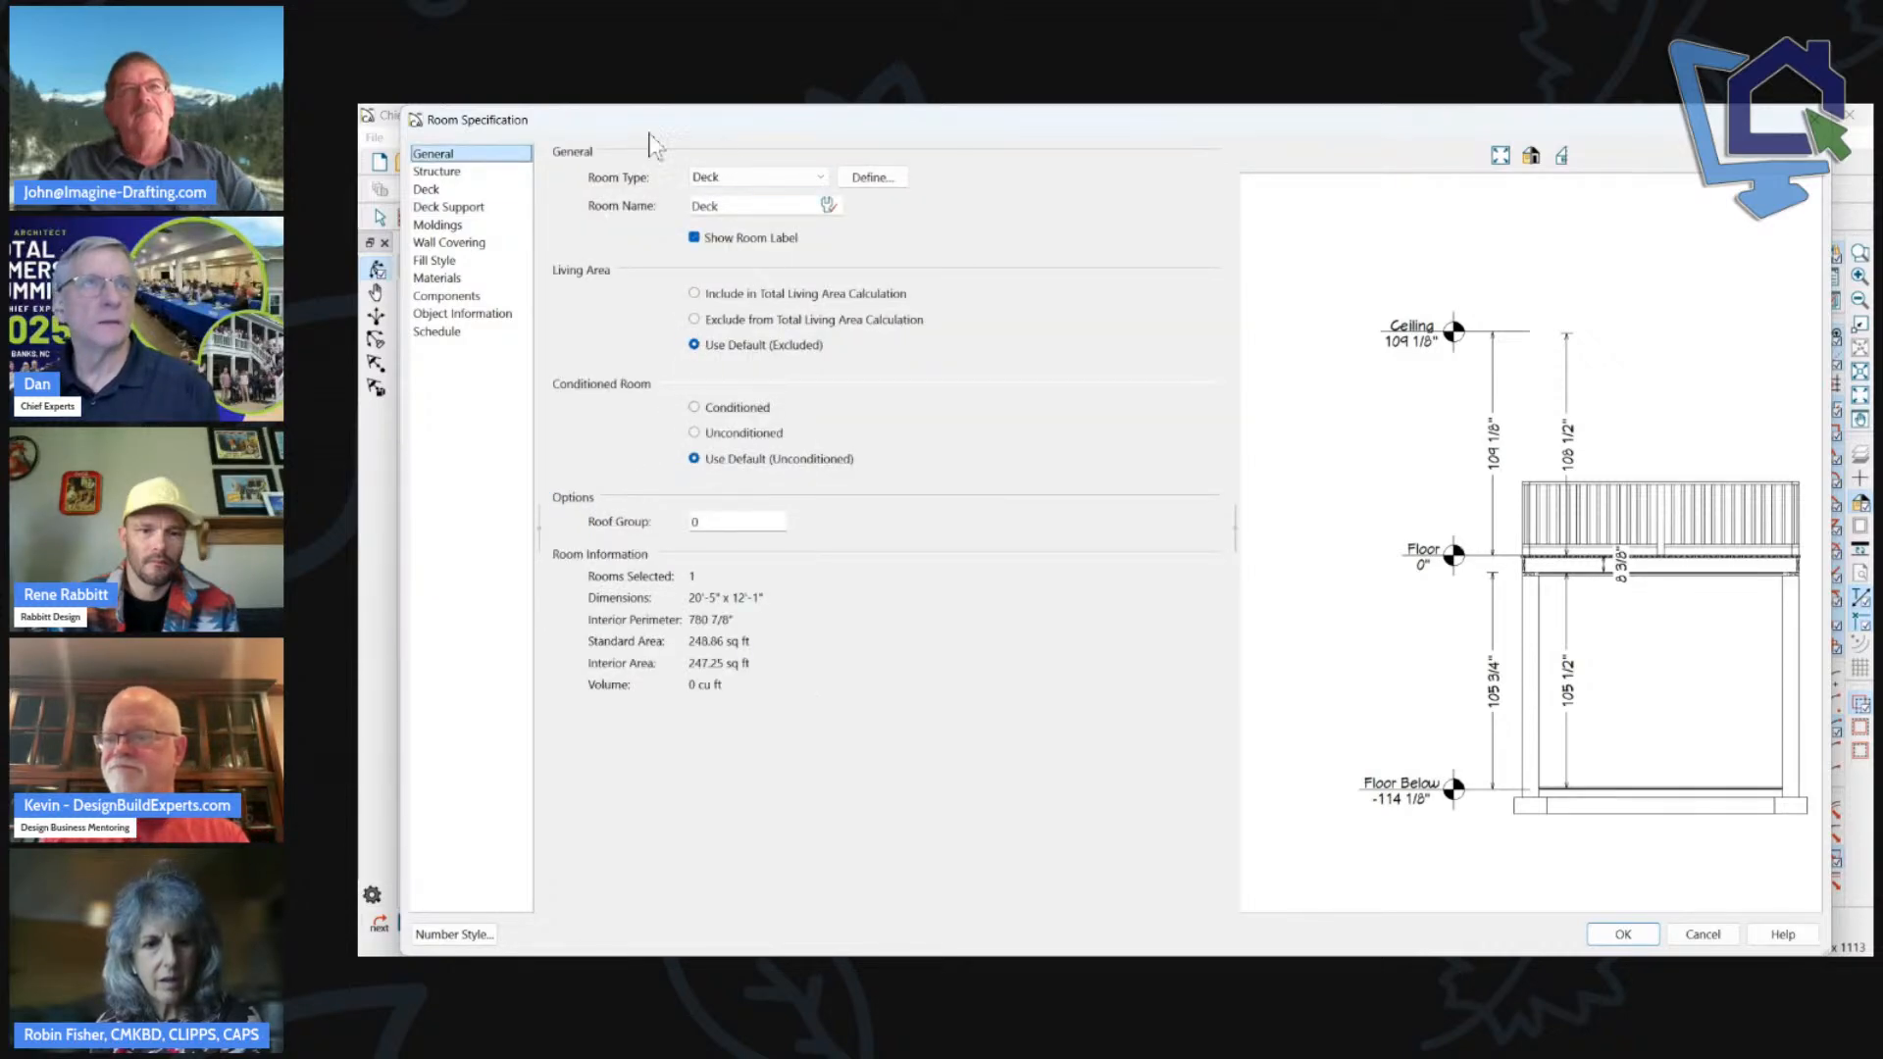
left_click_drag(612, 122, 673, 133)
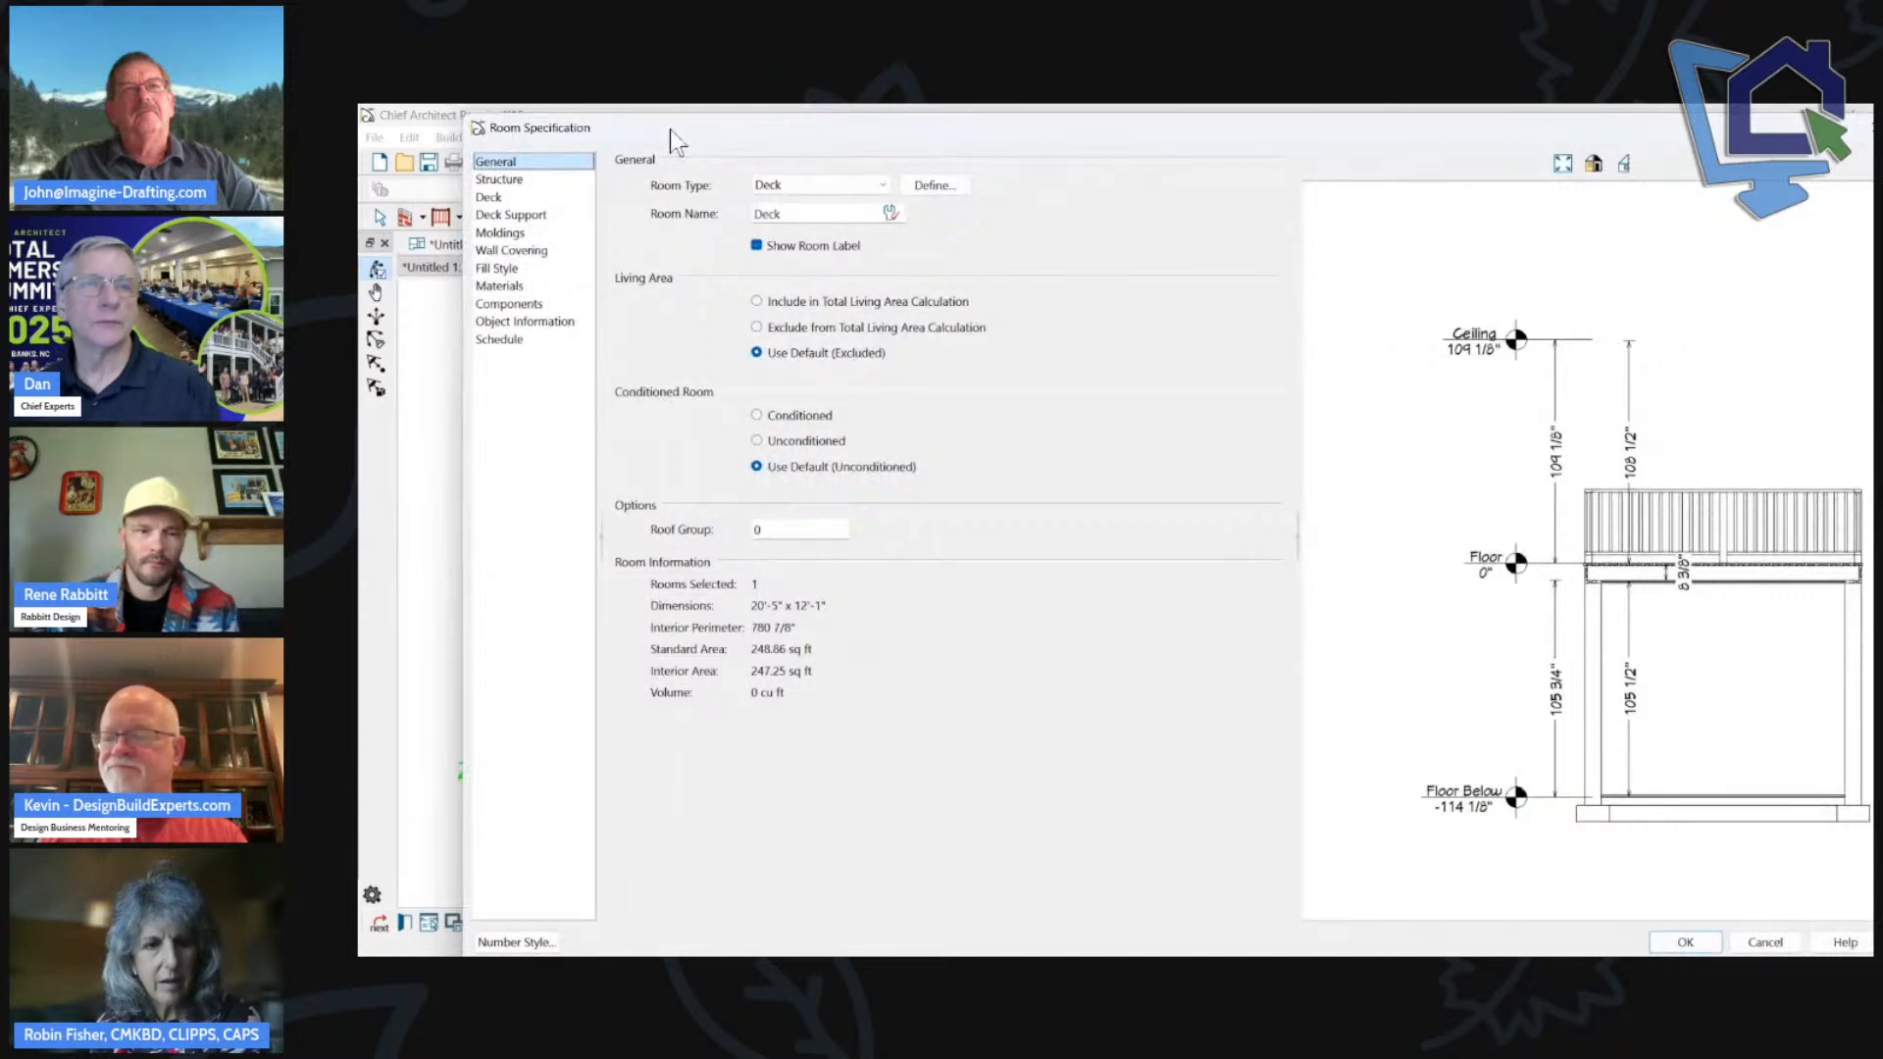
left_click(520, 180)
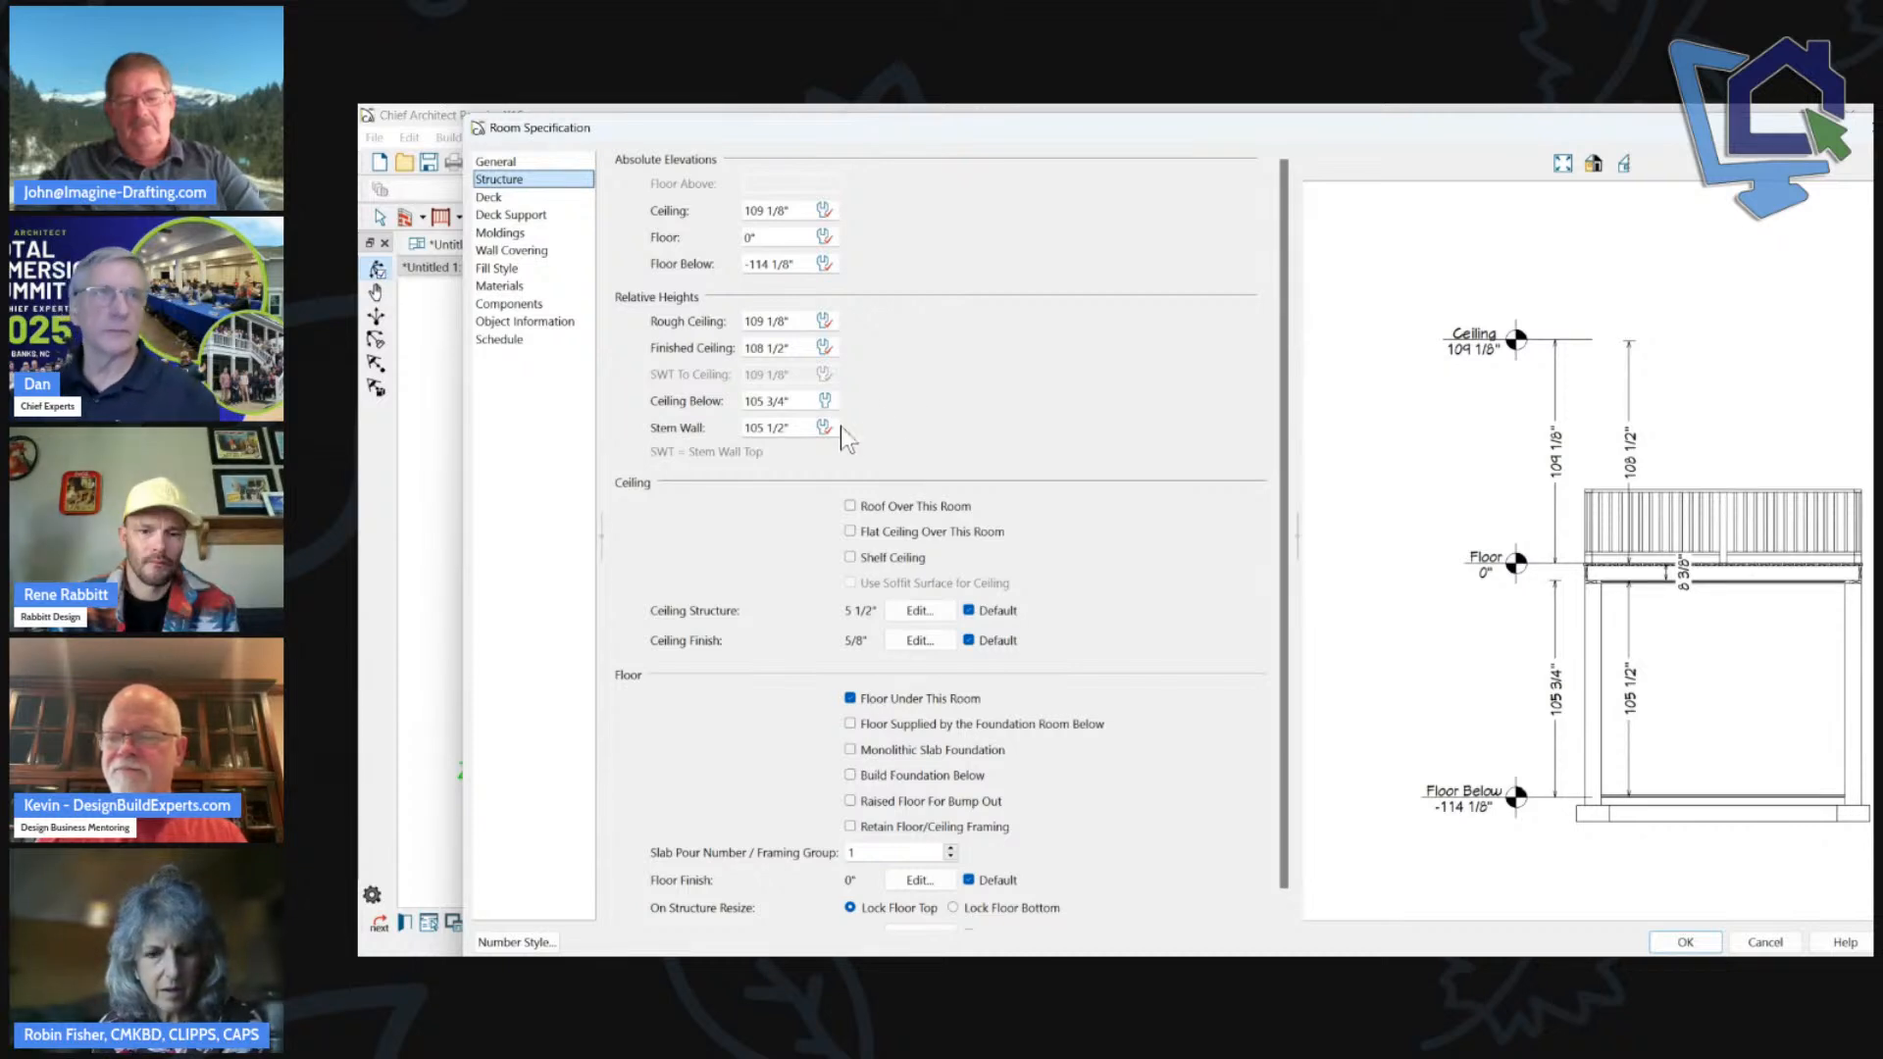
left_click(515, 197)
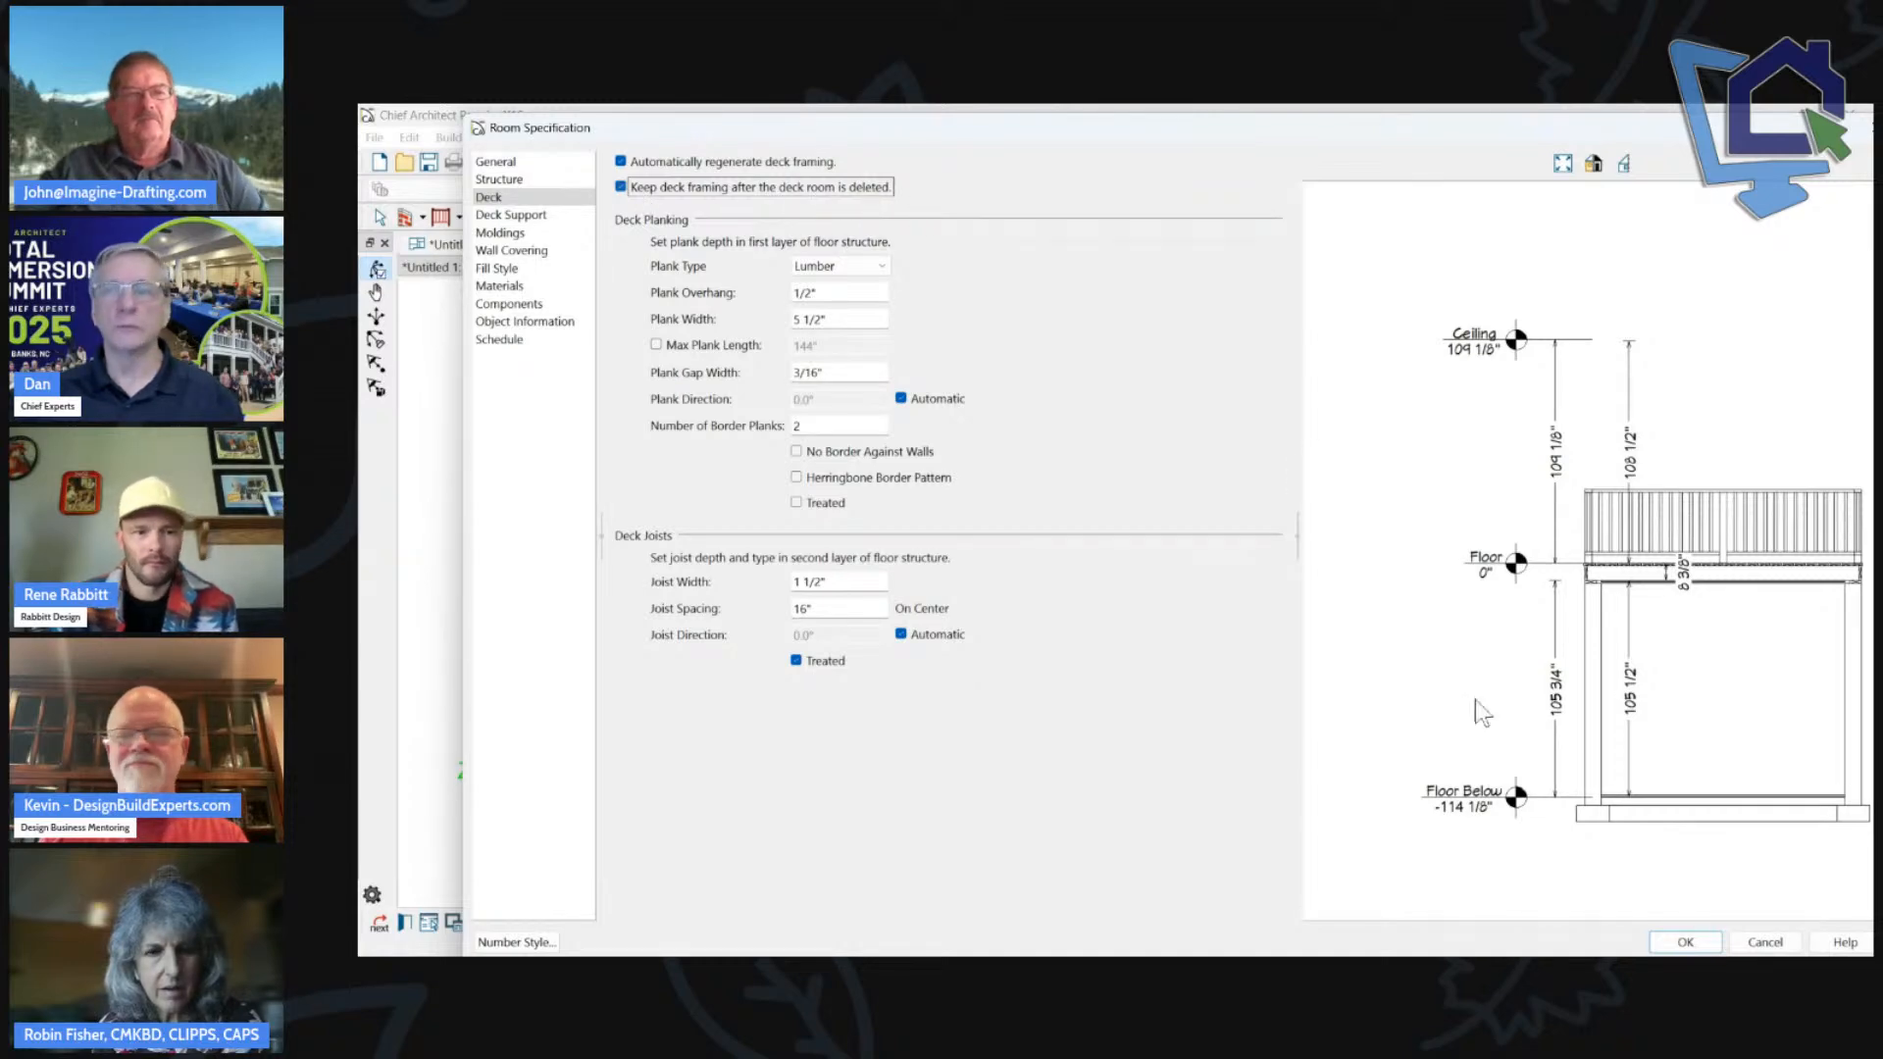
left_click(1689, 942)
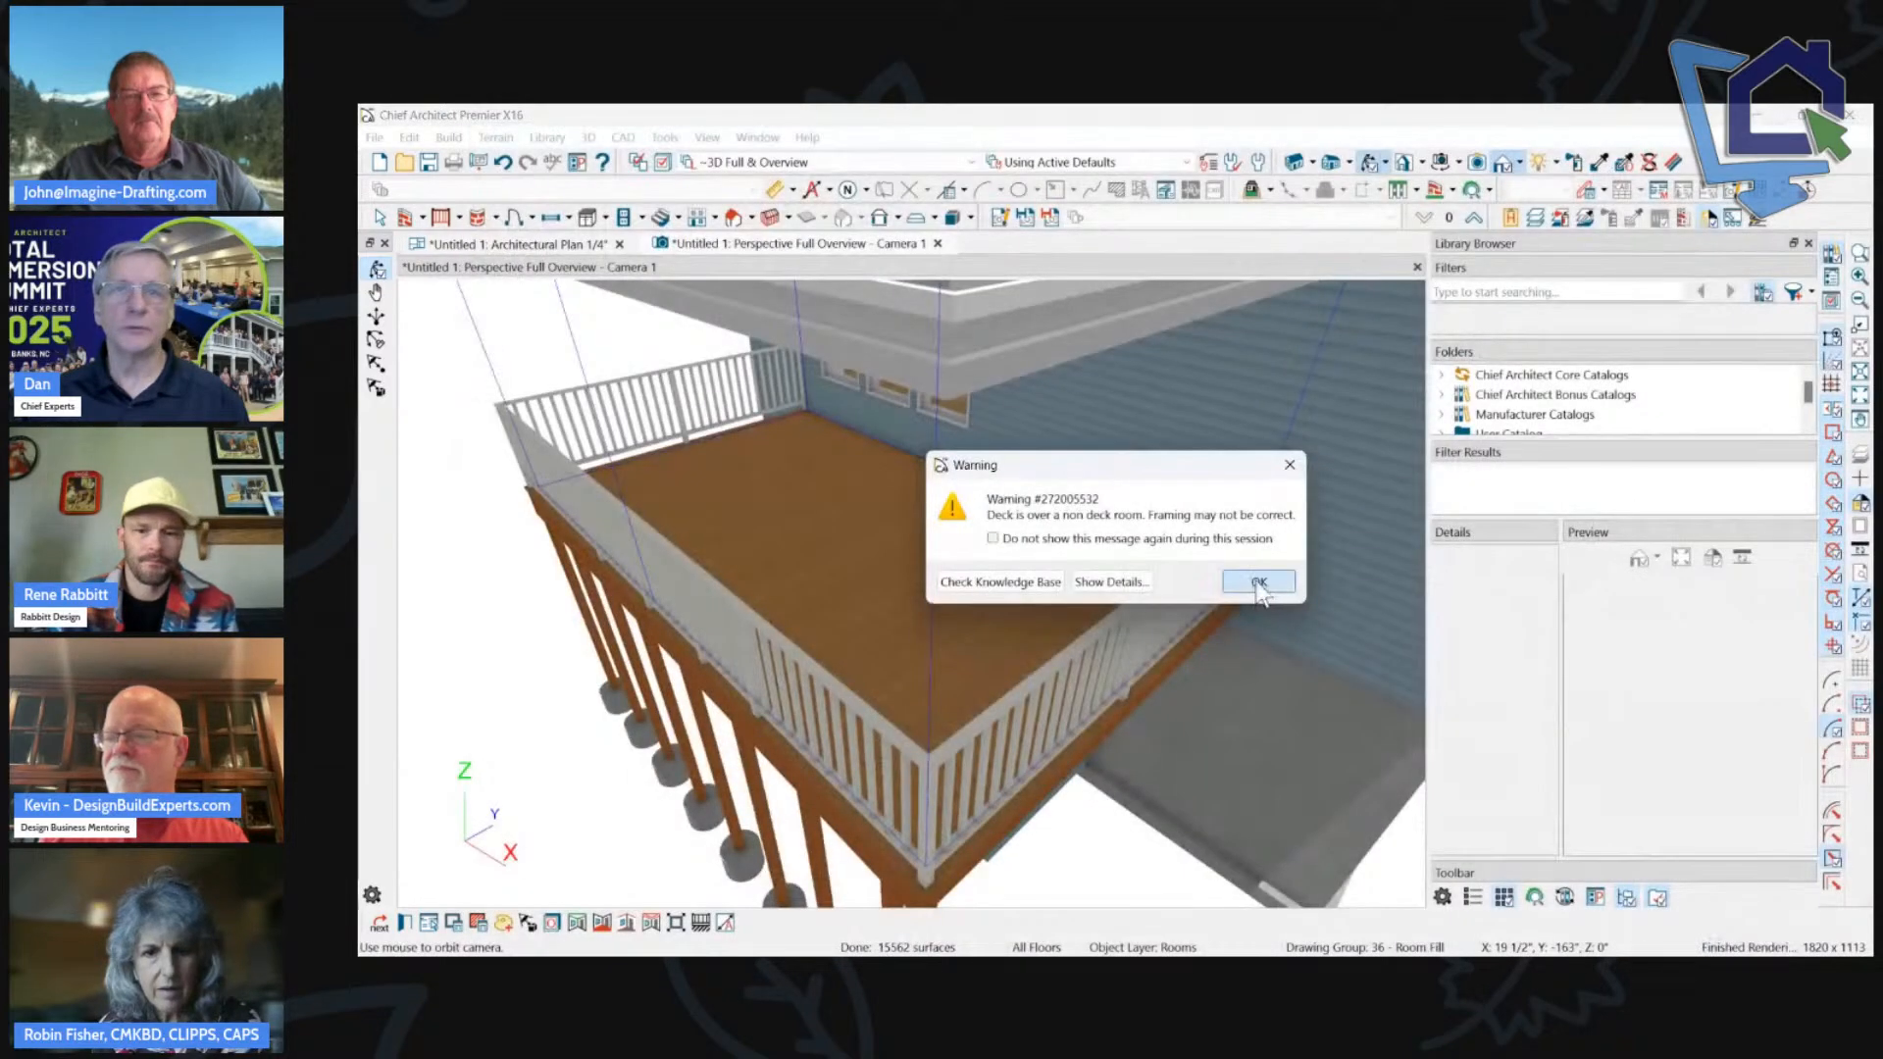
left_click(1258, 583)
Change the deck's room type to Bedroom #1.
right_click(979, 558)
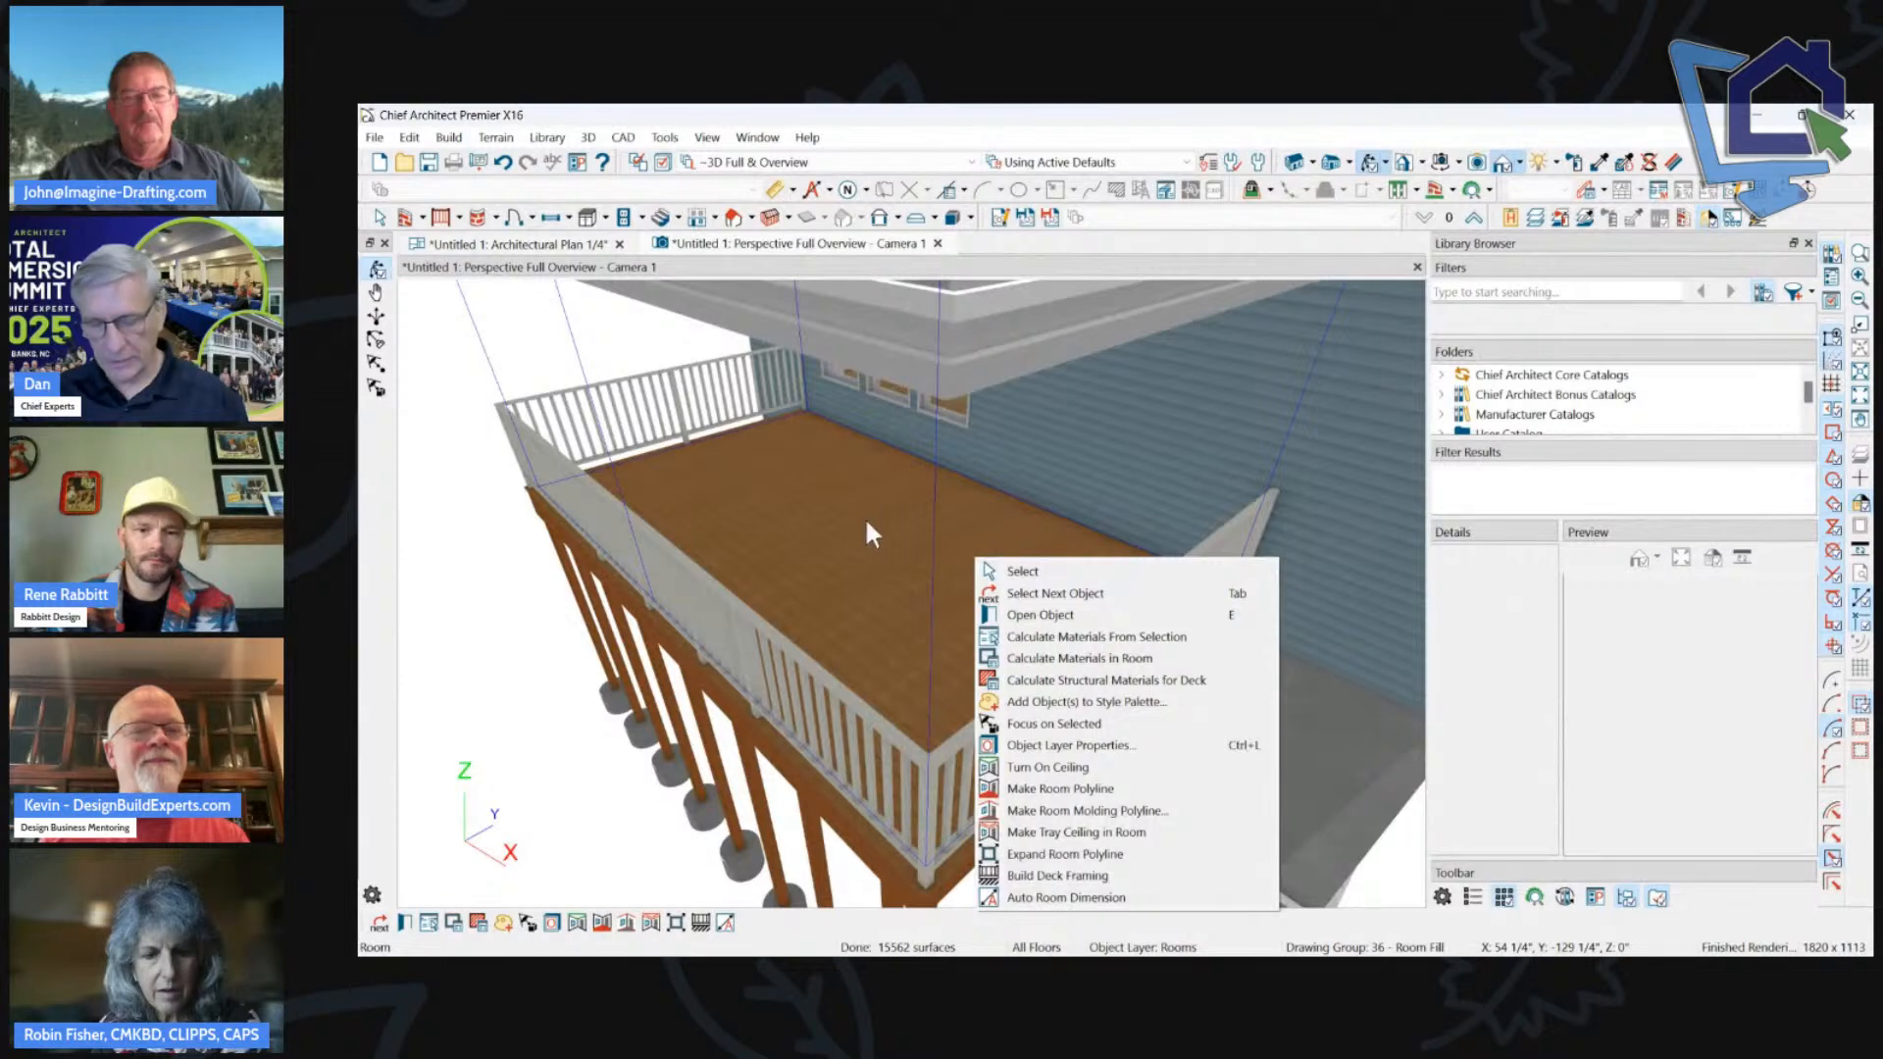
left_click(1069, 571)
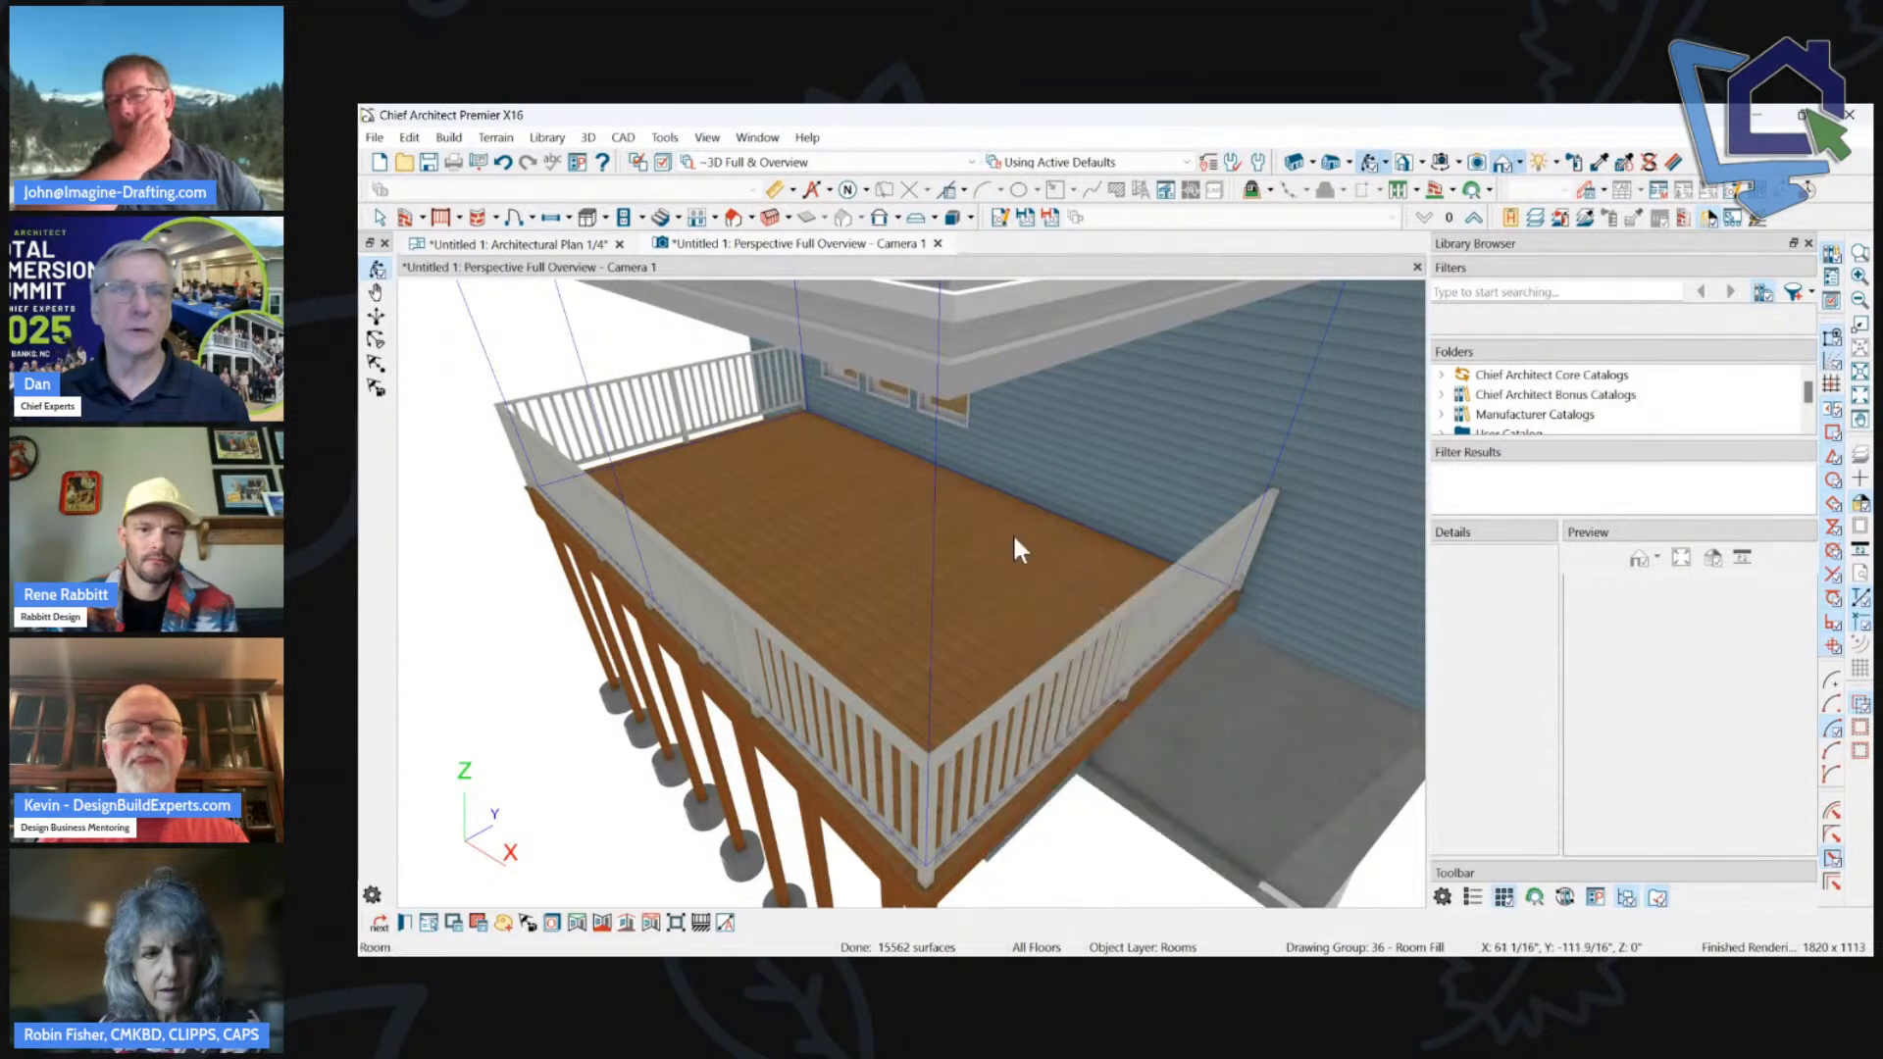
double_click(854, 465)
key("Return")
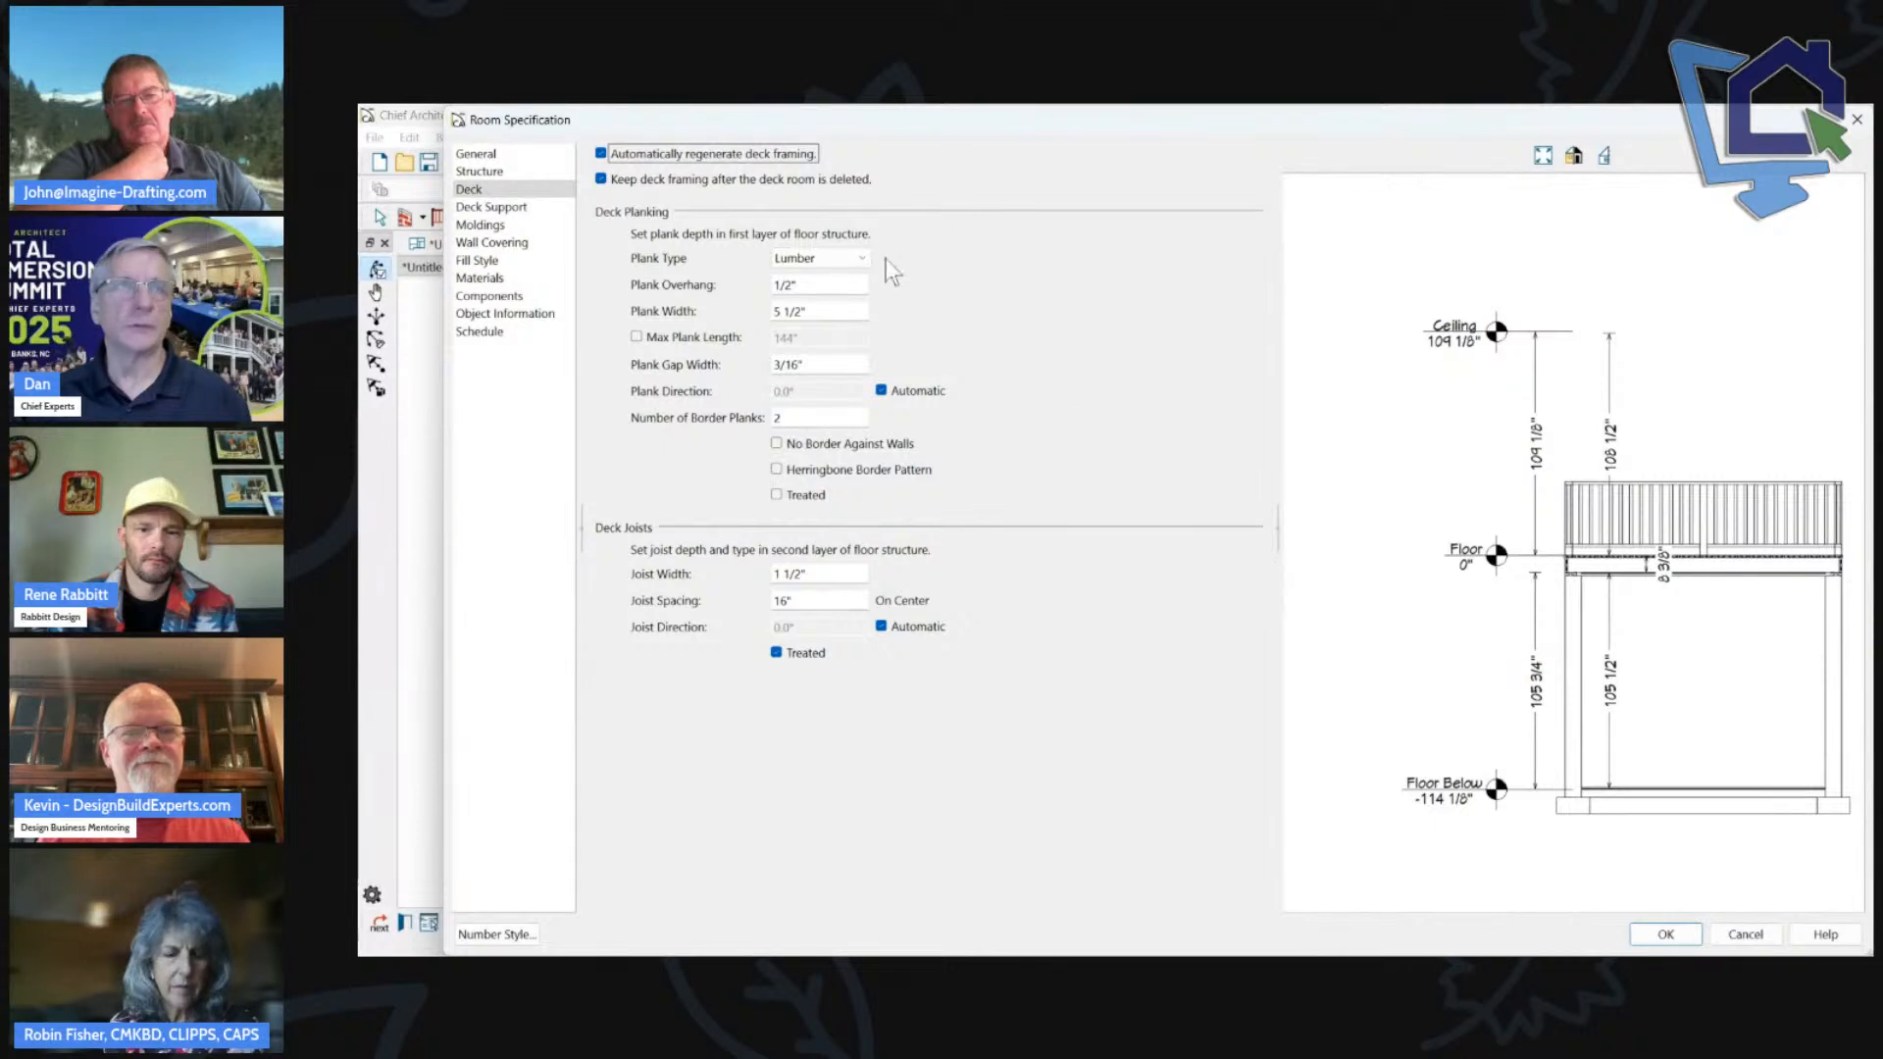
left_click(476, 153)
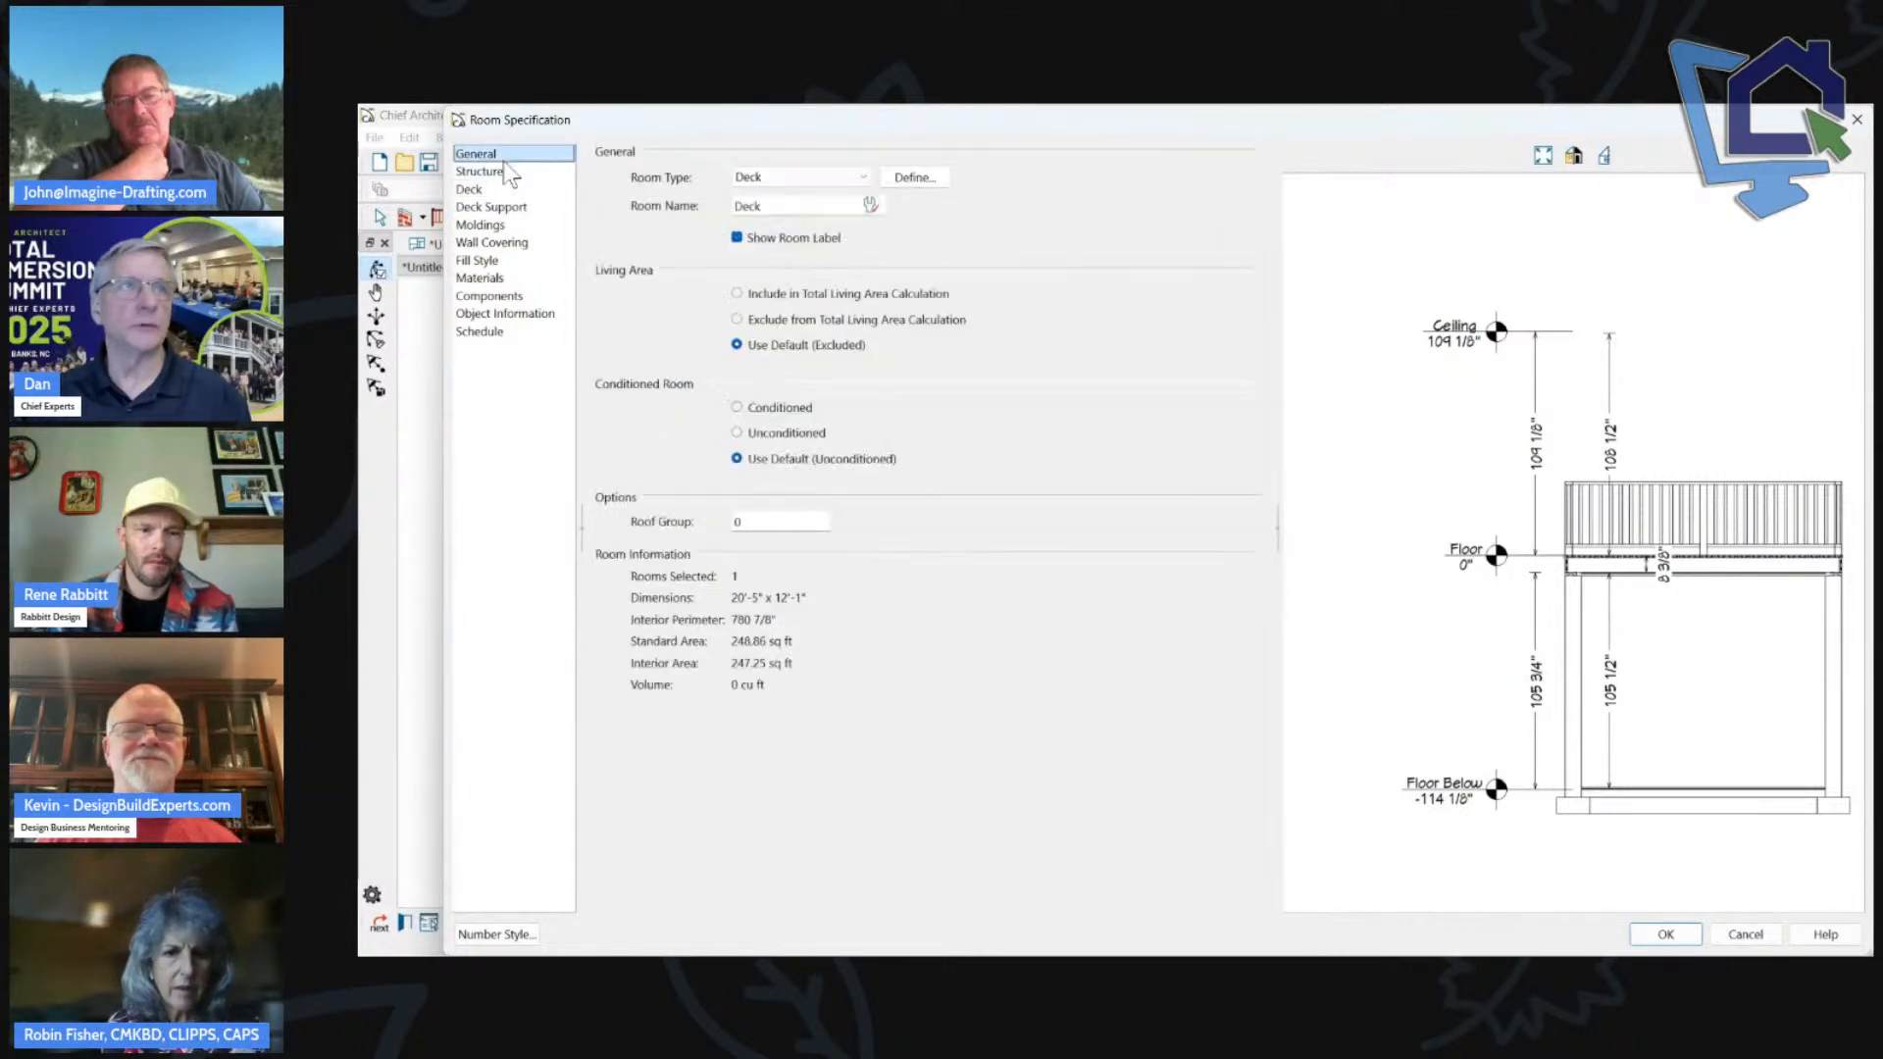
left_click(777, 176)
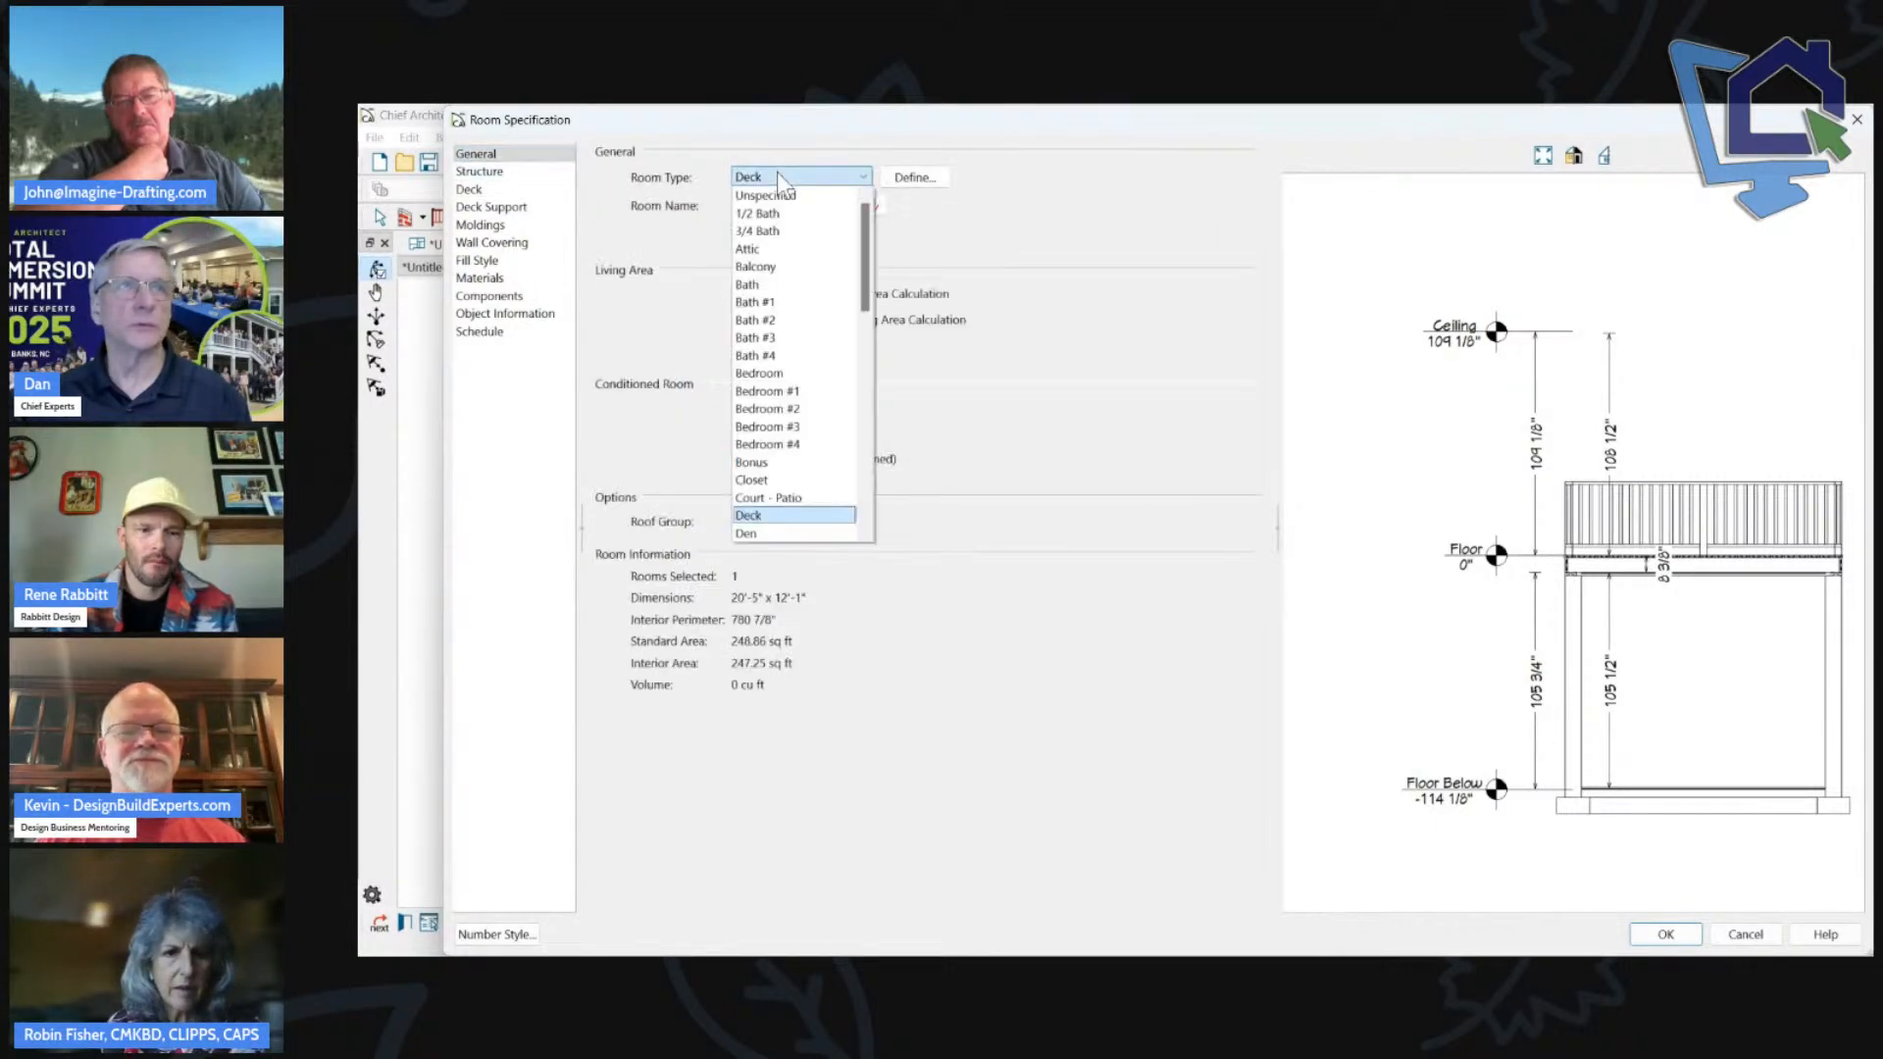
left_click(785, 392)
left_click(1666, 934)
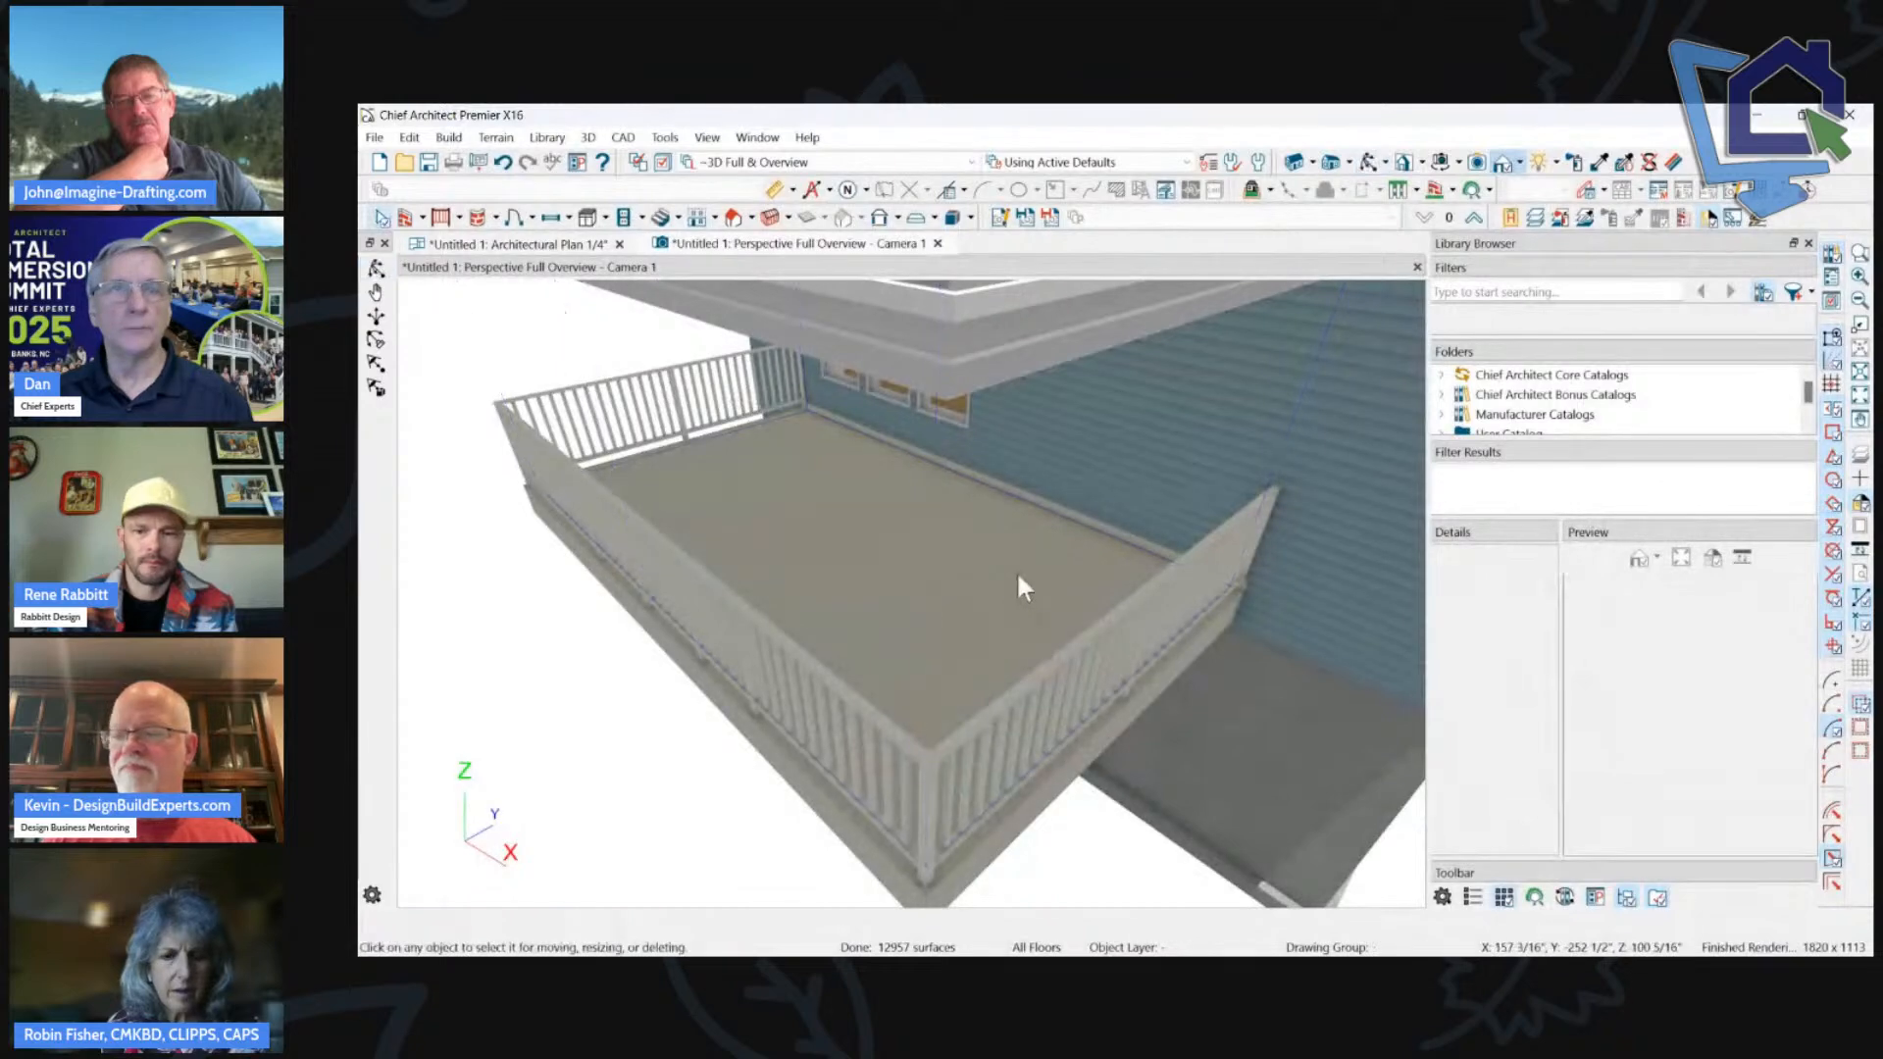
left_click(1368, 162)
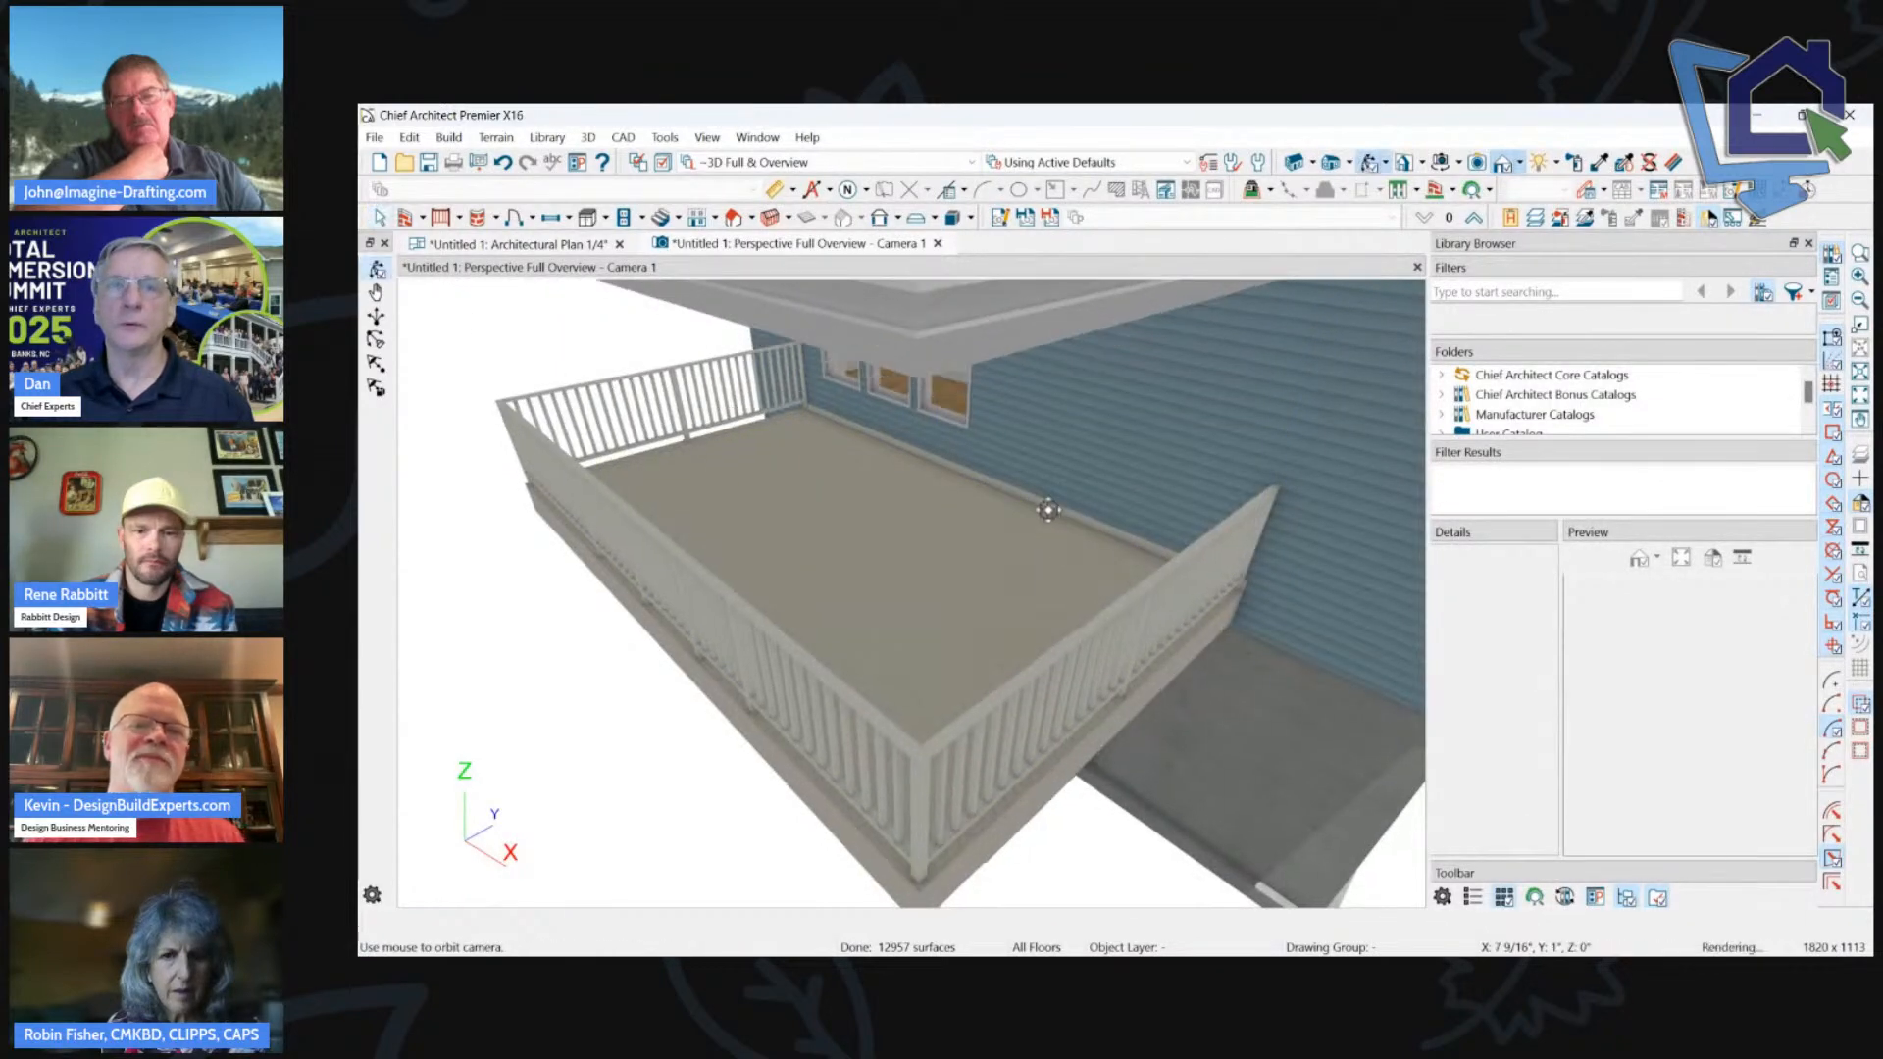
left_click_drag(1043, 504, 1023, 556)
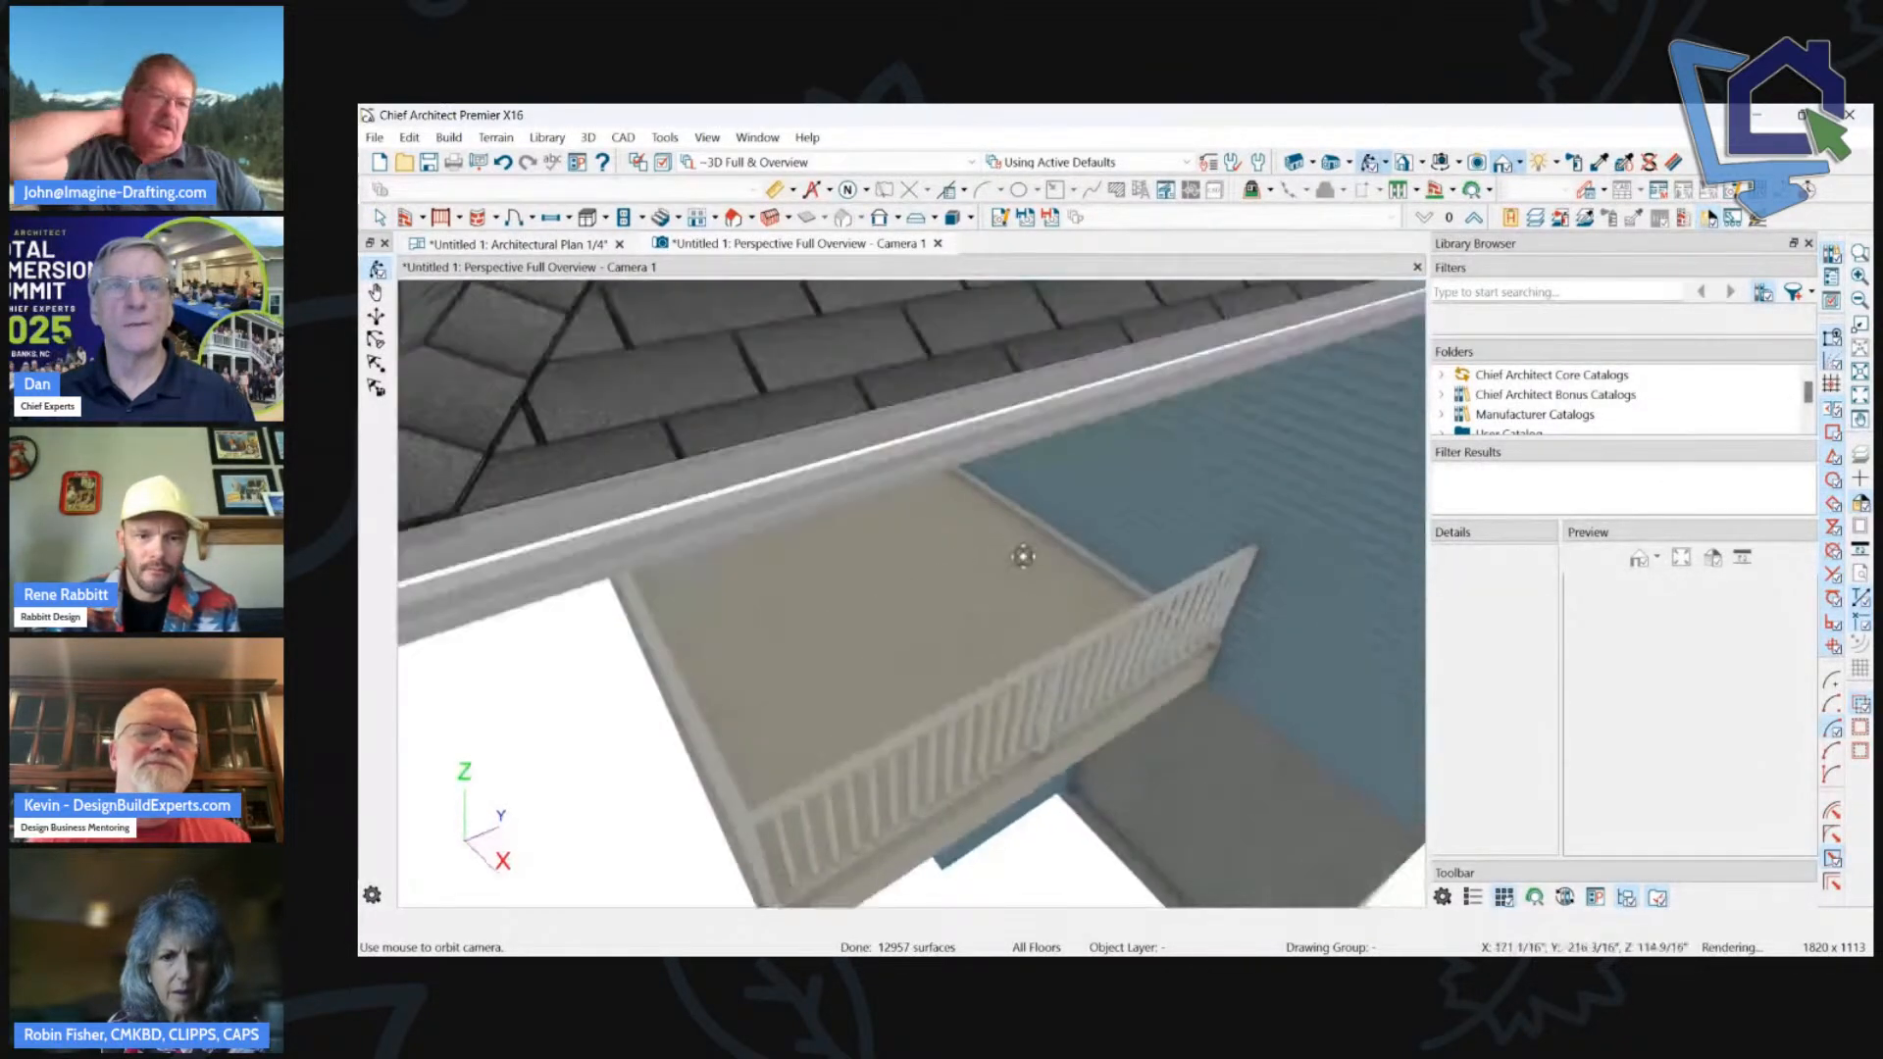
Close the perspective view and set the room type of the enclosed bump-out room on floor 0 to Deck.
left_click(938, 244)
scroll(828, 522, "down", 2)
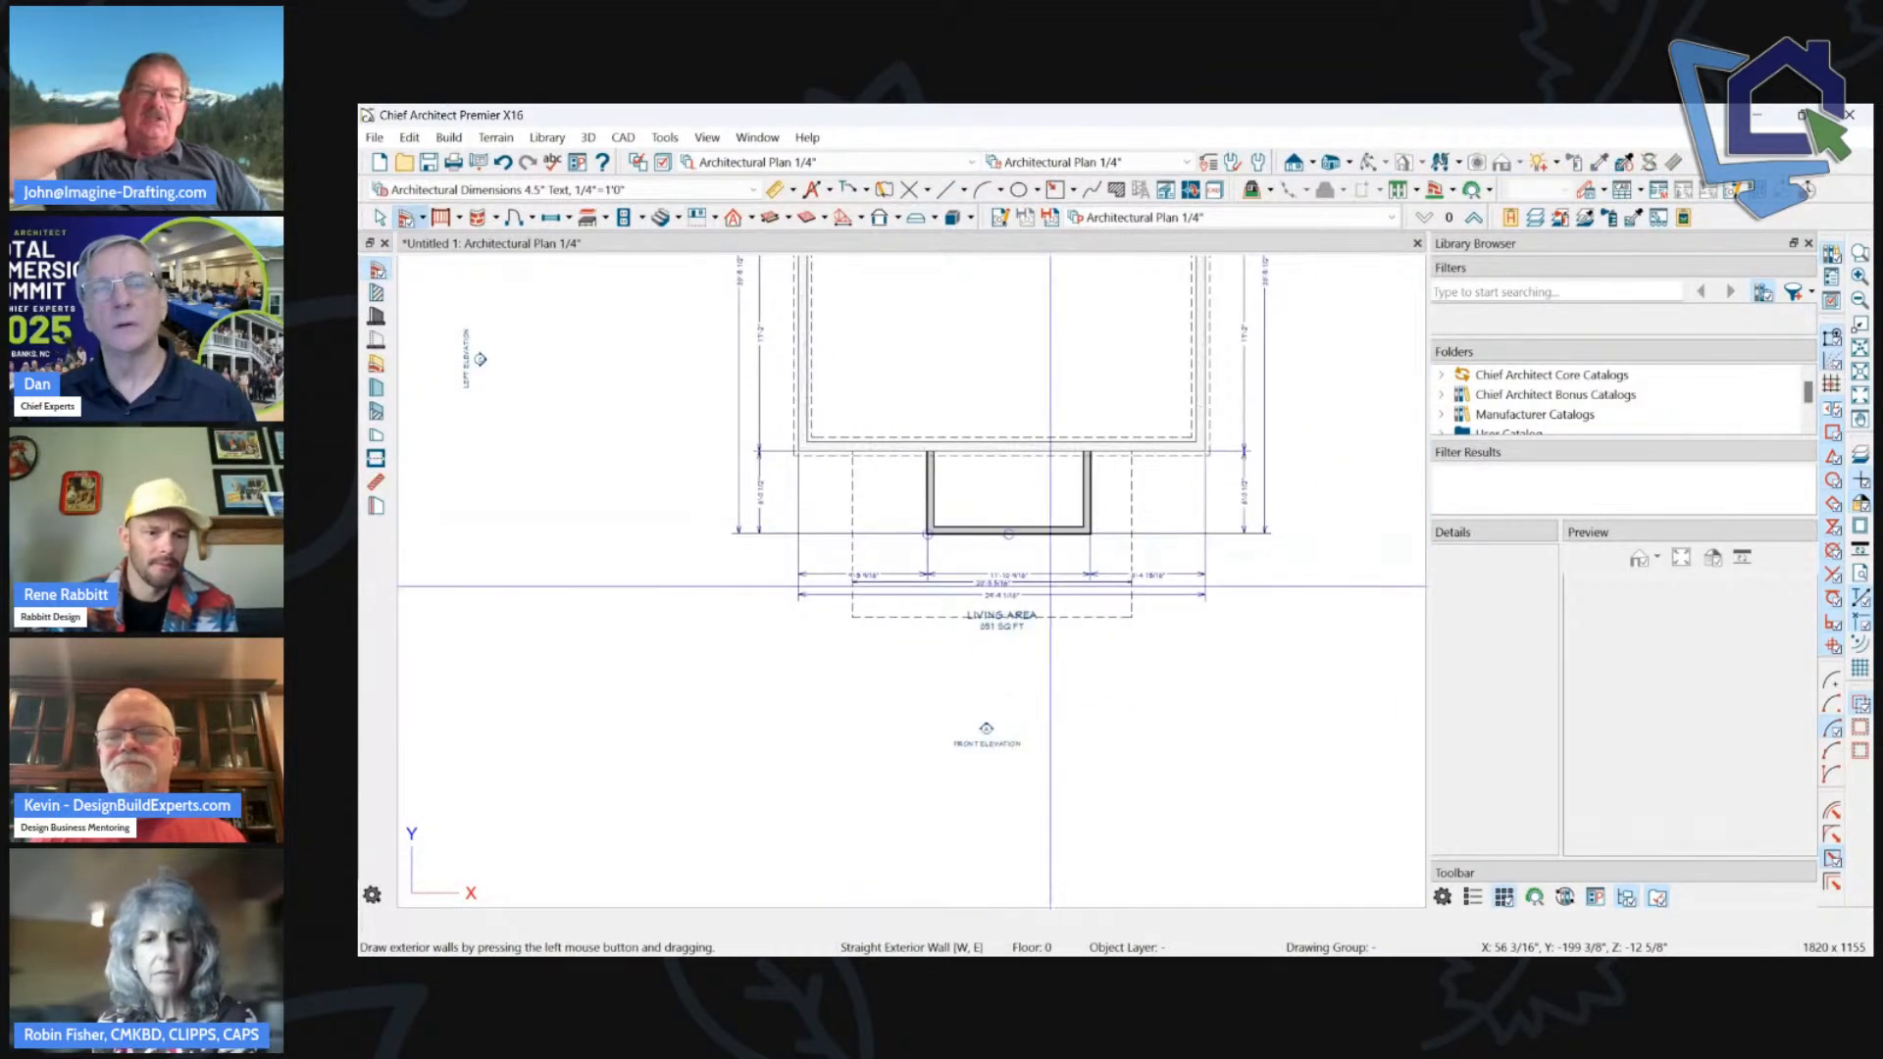
scroll(1048, 589, "up", 2)
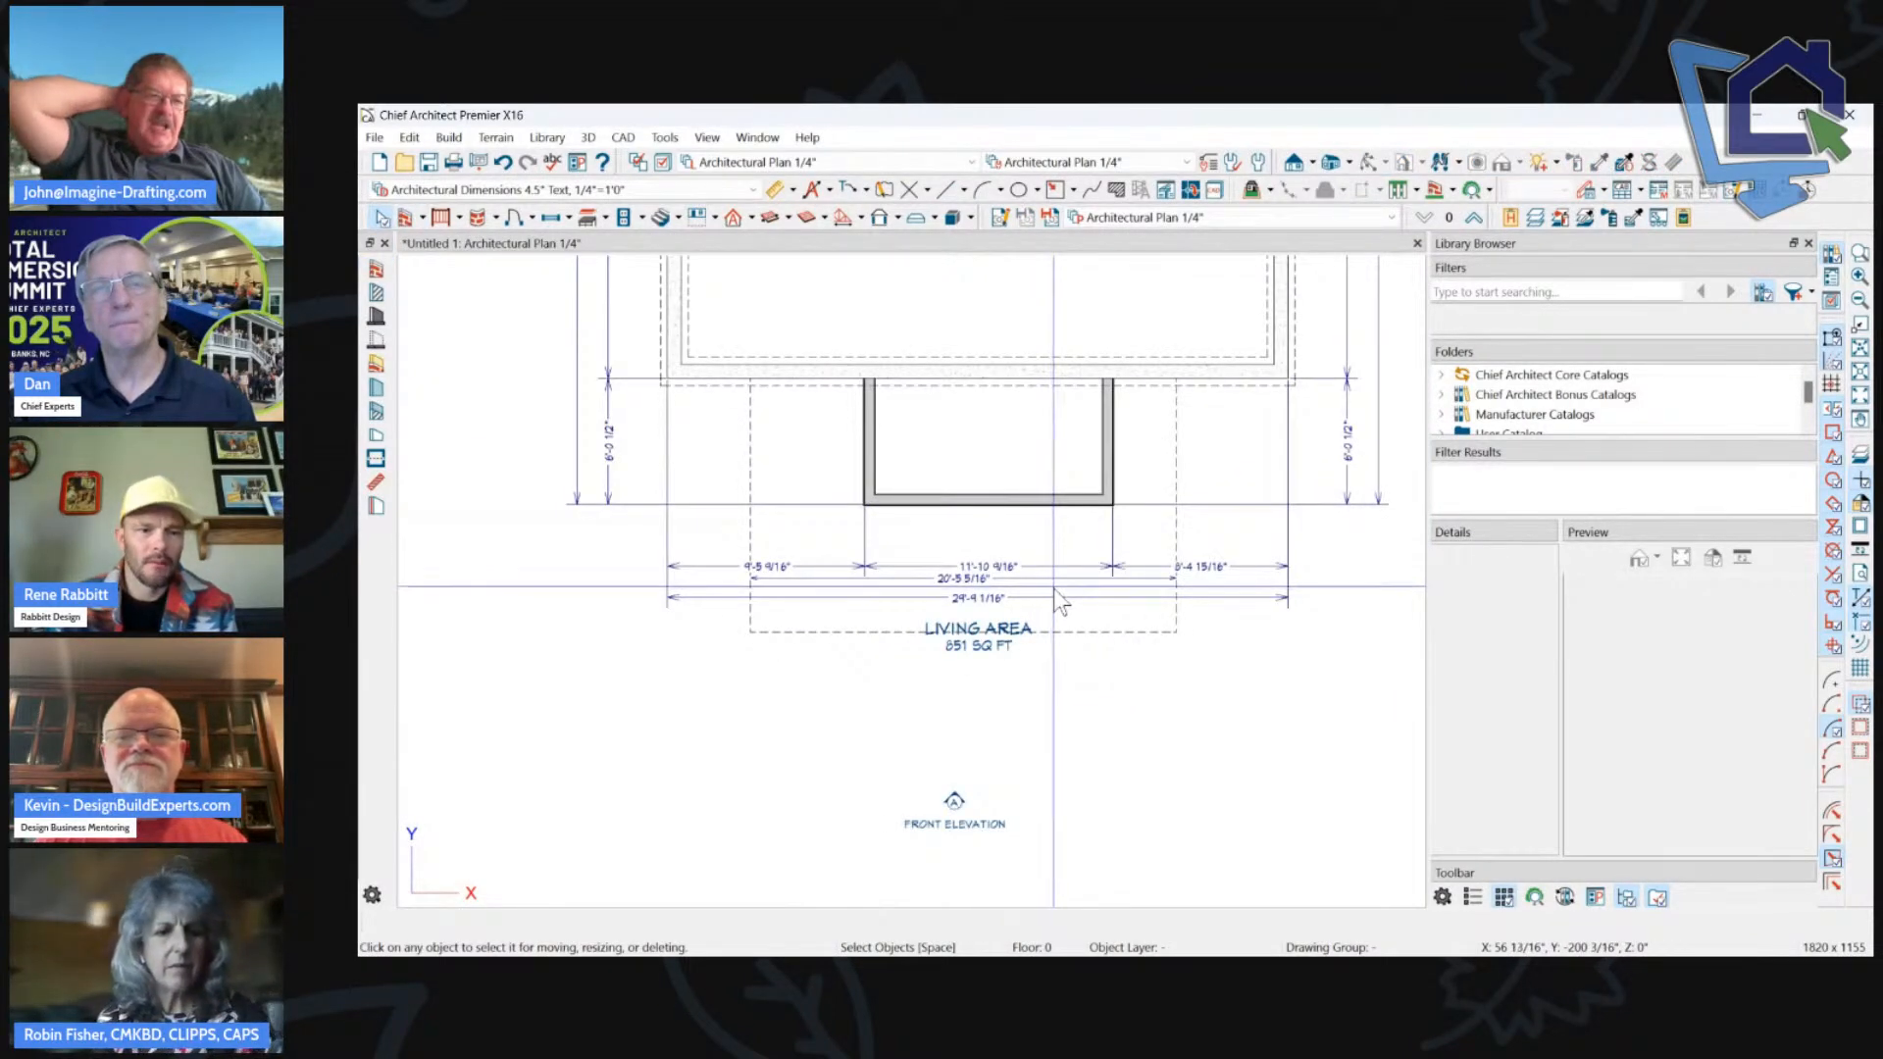
key("space")
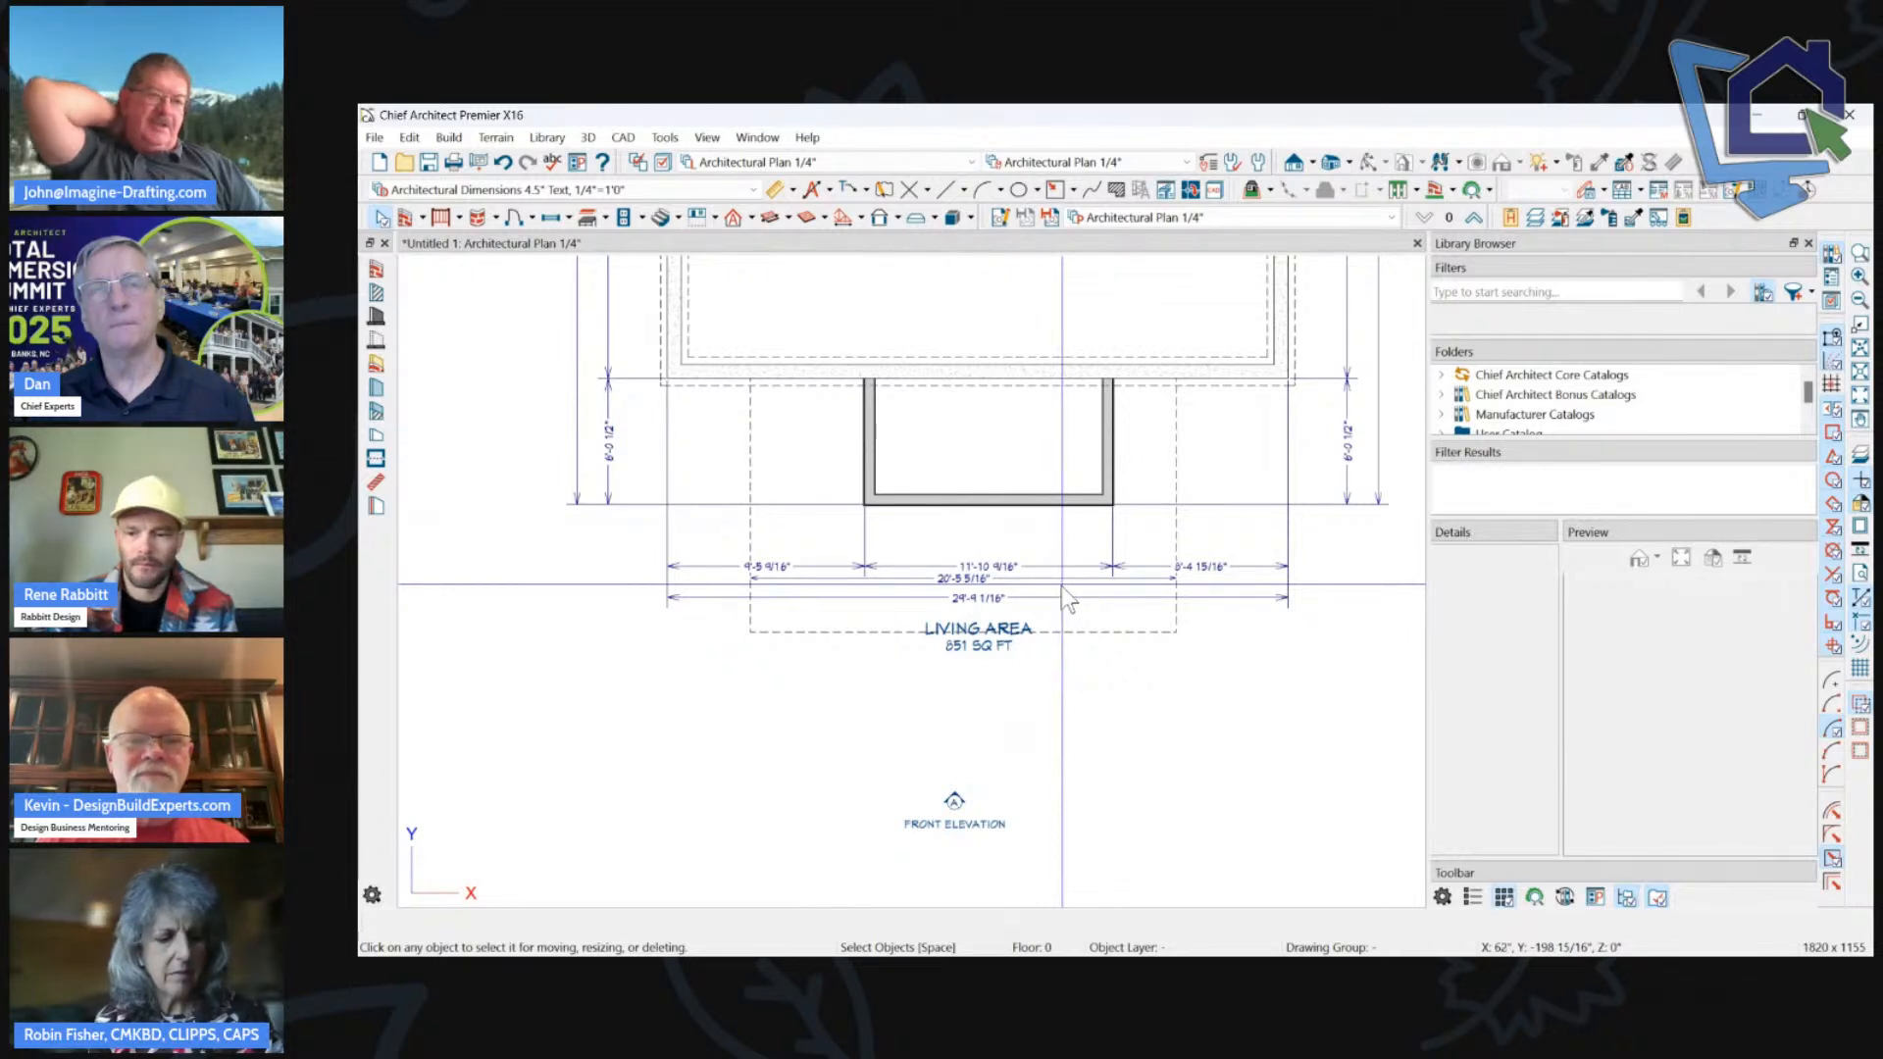
left_click(1033, 438)
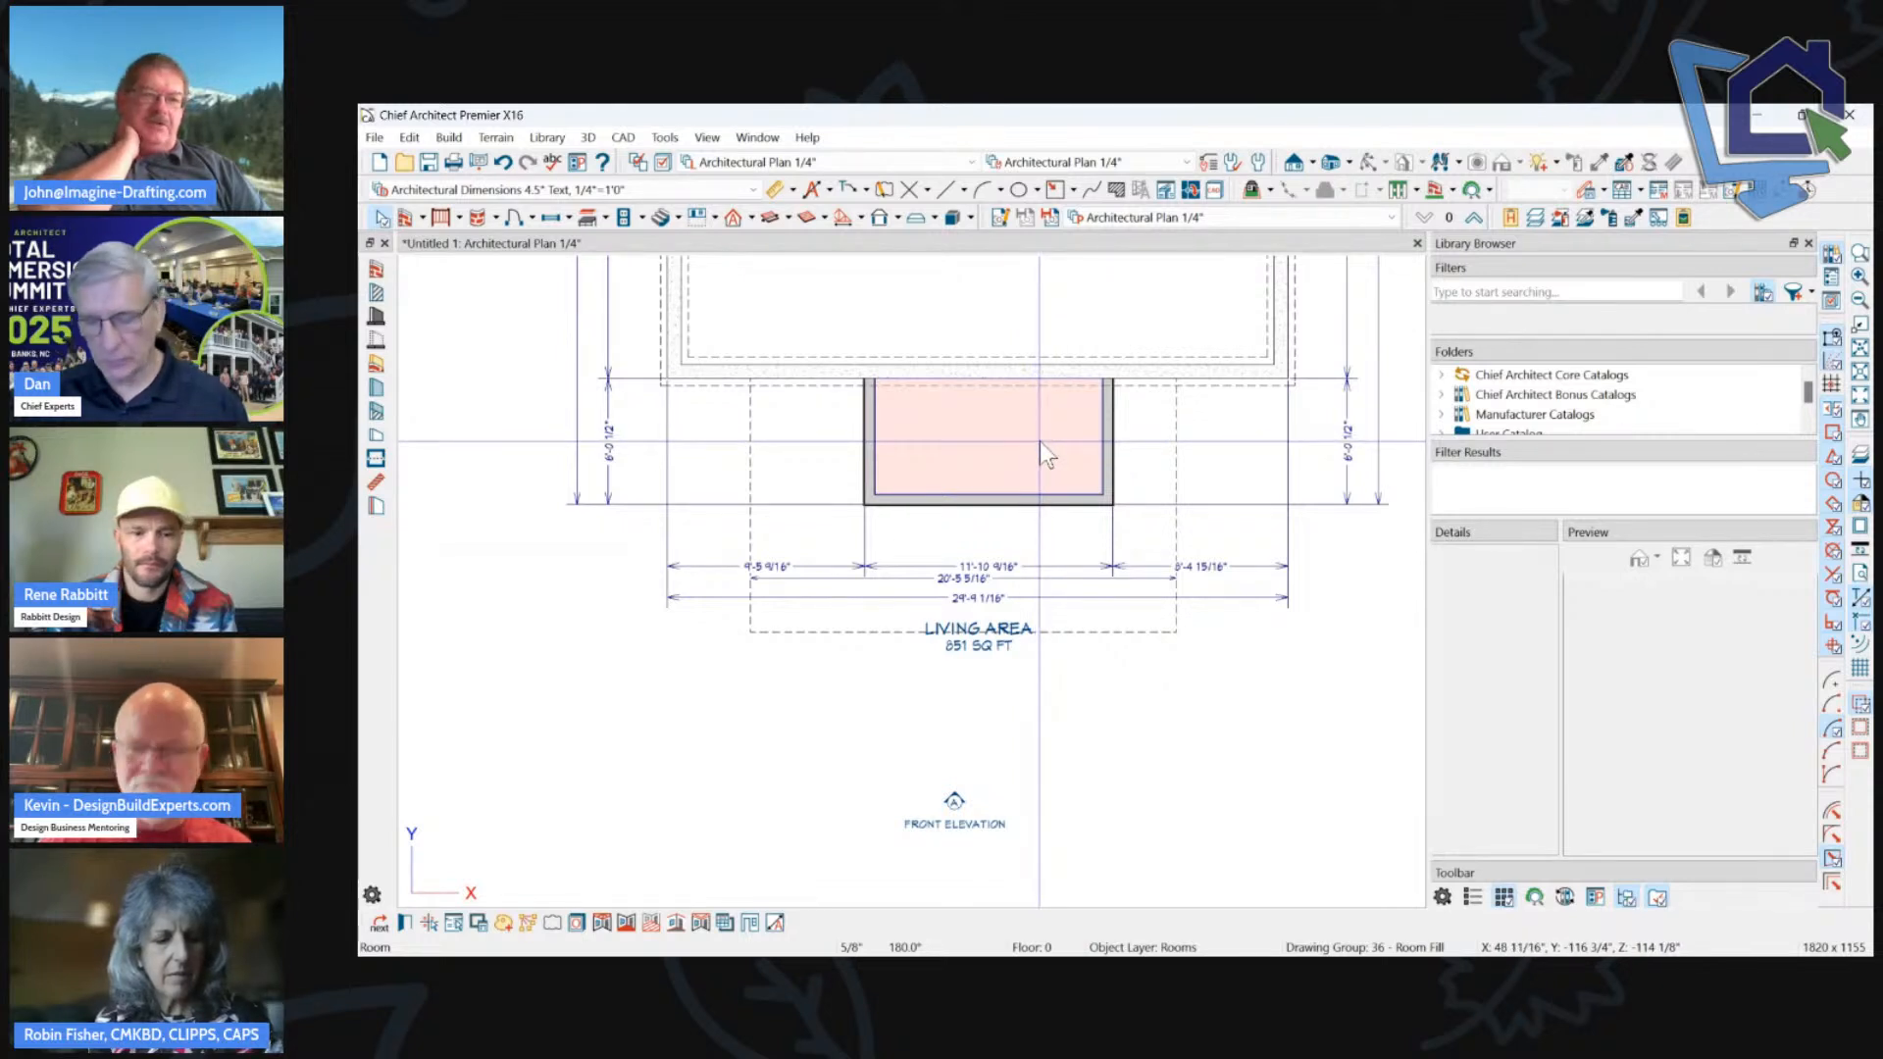
double_click(998, 510)
left_click(863, 178)
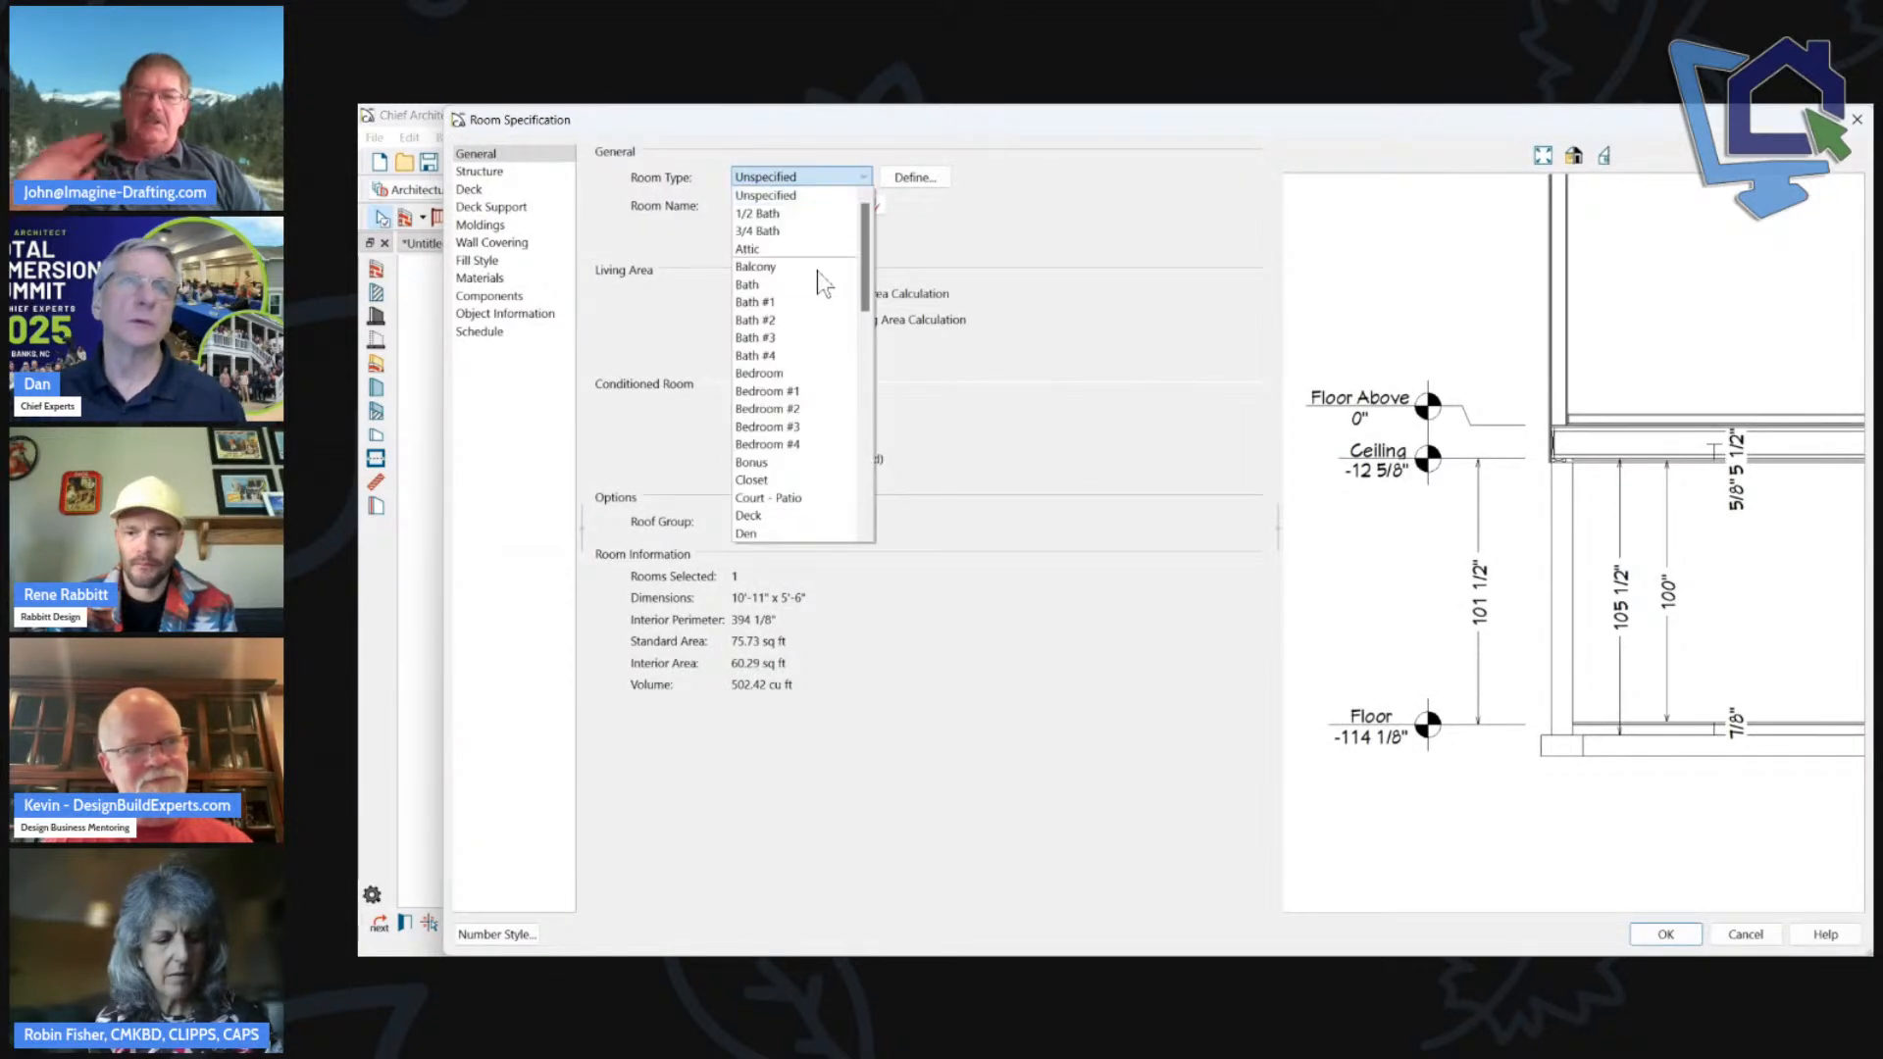
scroll(816, 432, "down", 4)
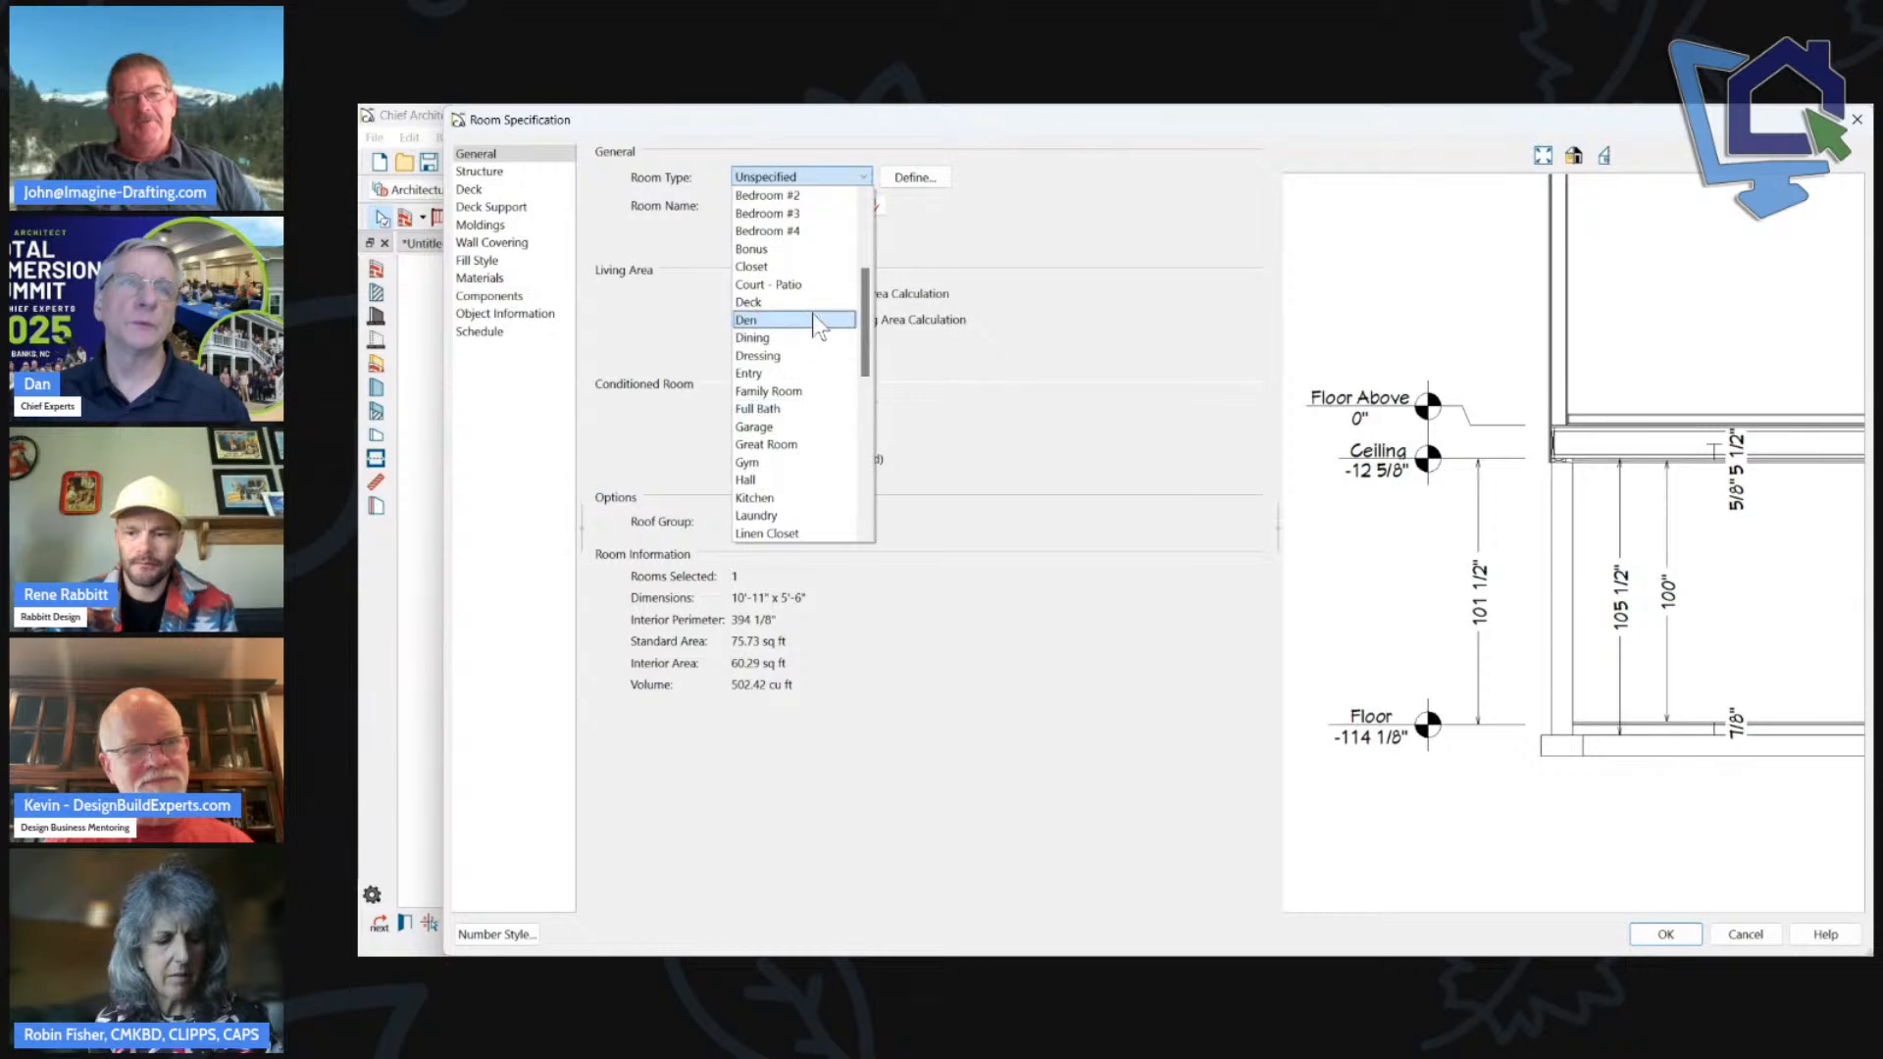
left_click(814, 300)
left_click(1665, 933)
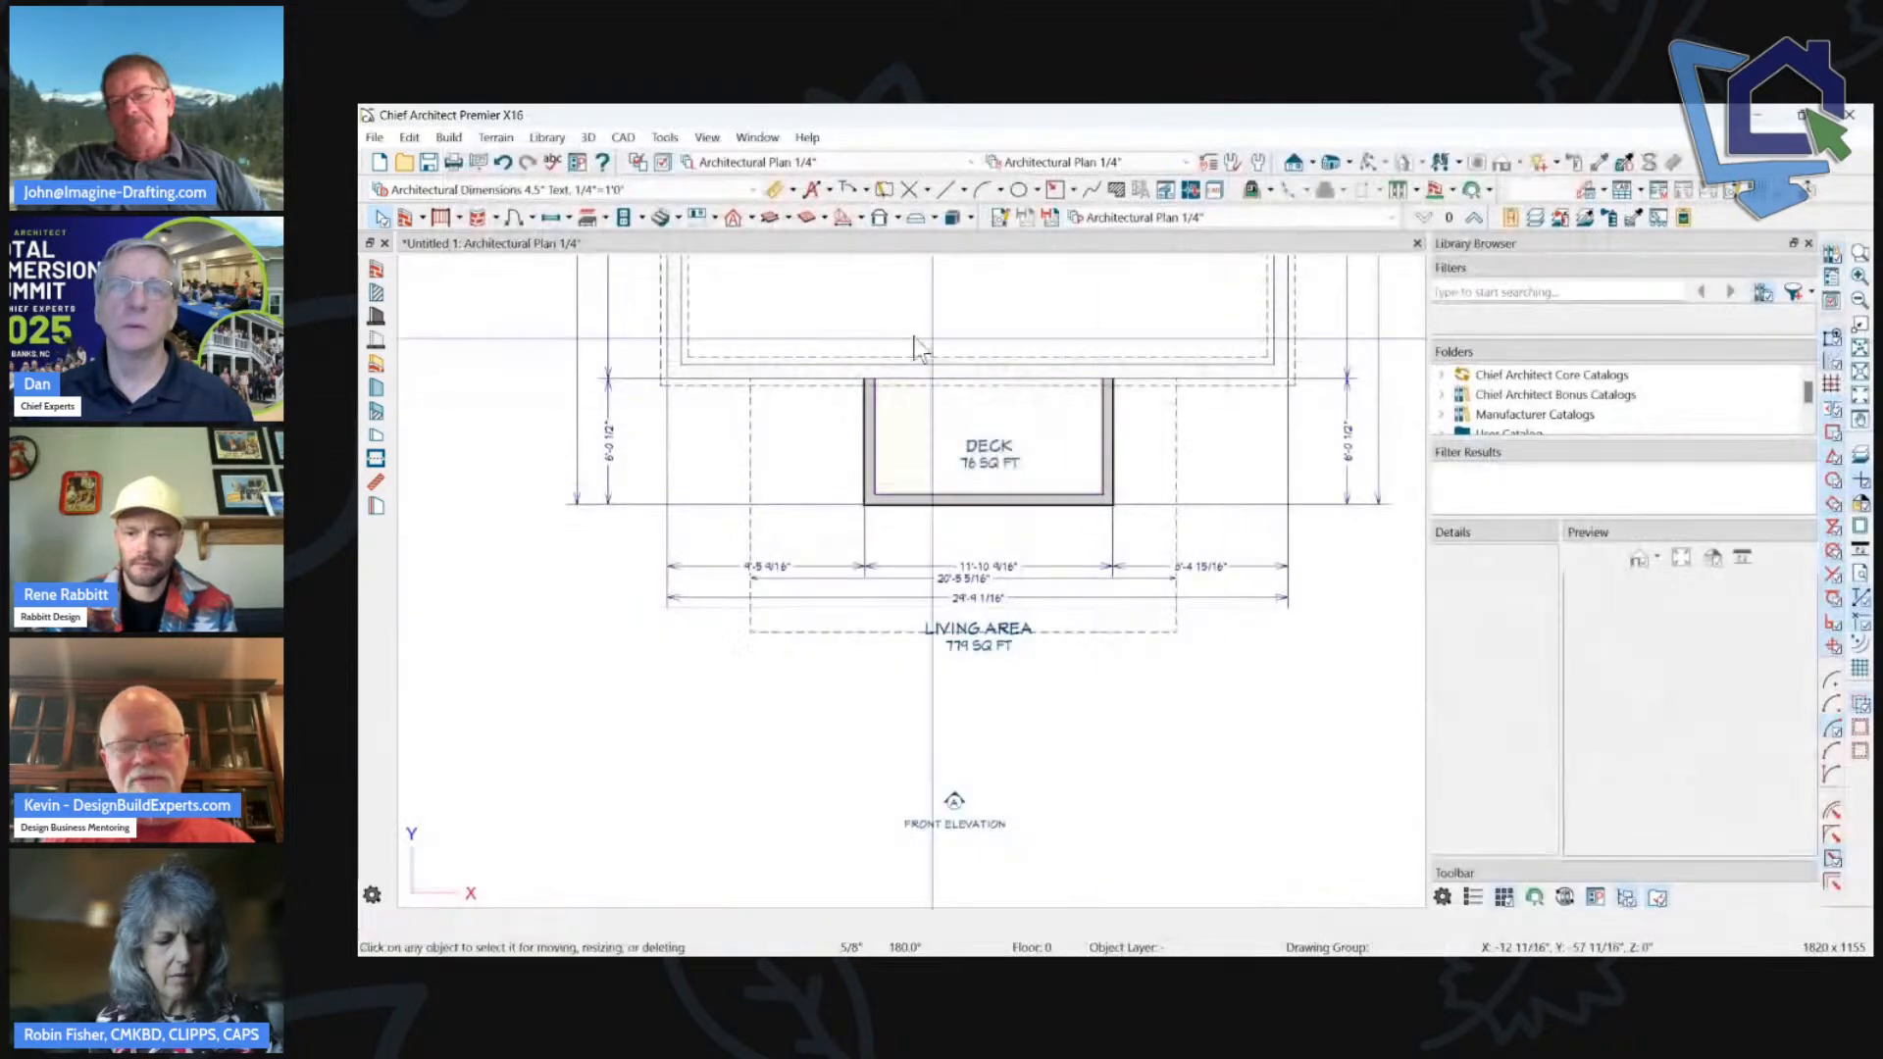
Go up to floor 1 and change the Bedroom #1 room's type to Deck.
left_click(1474, 218)
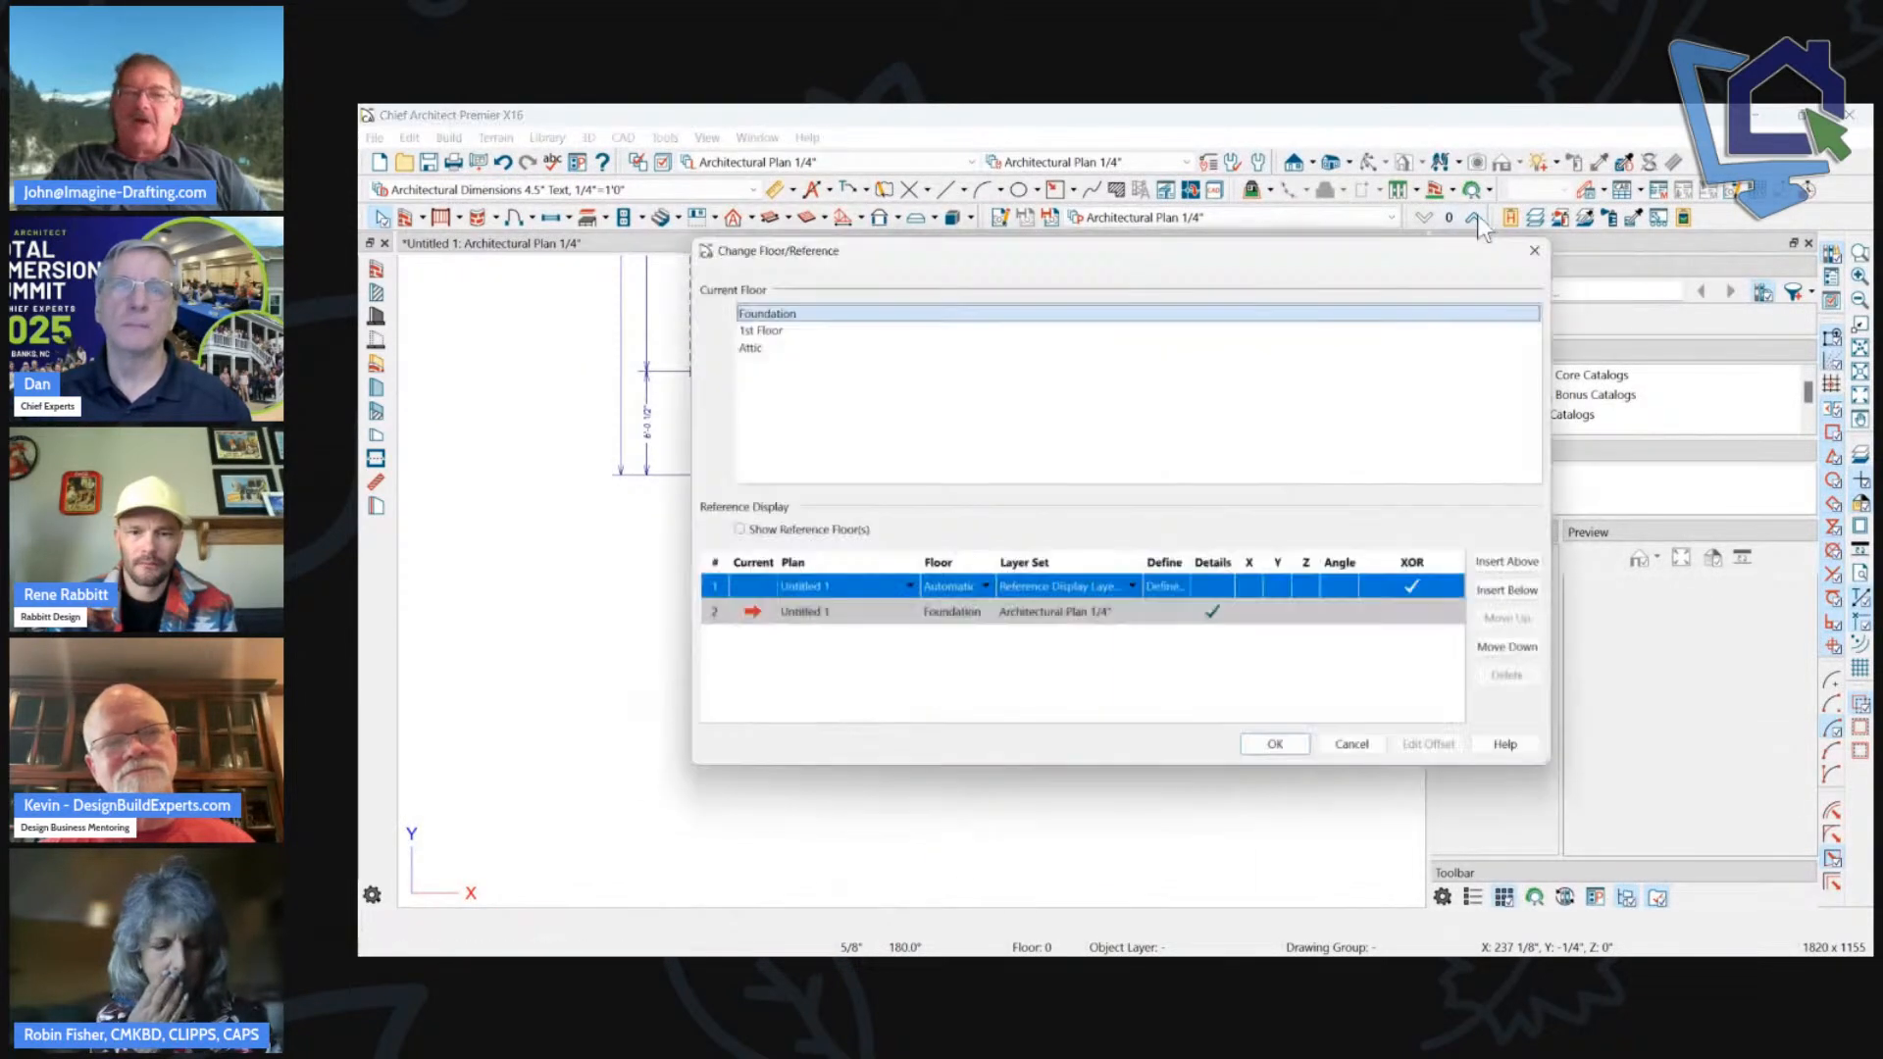
left_click(1384, 753)
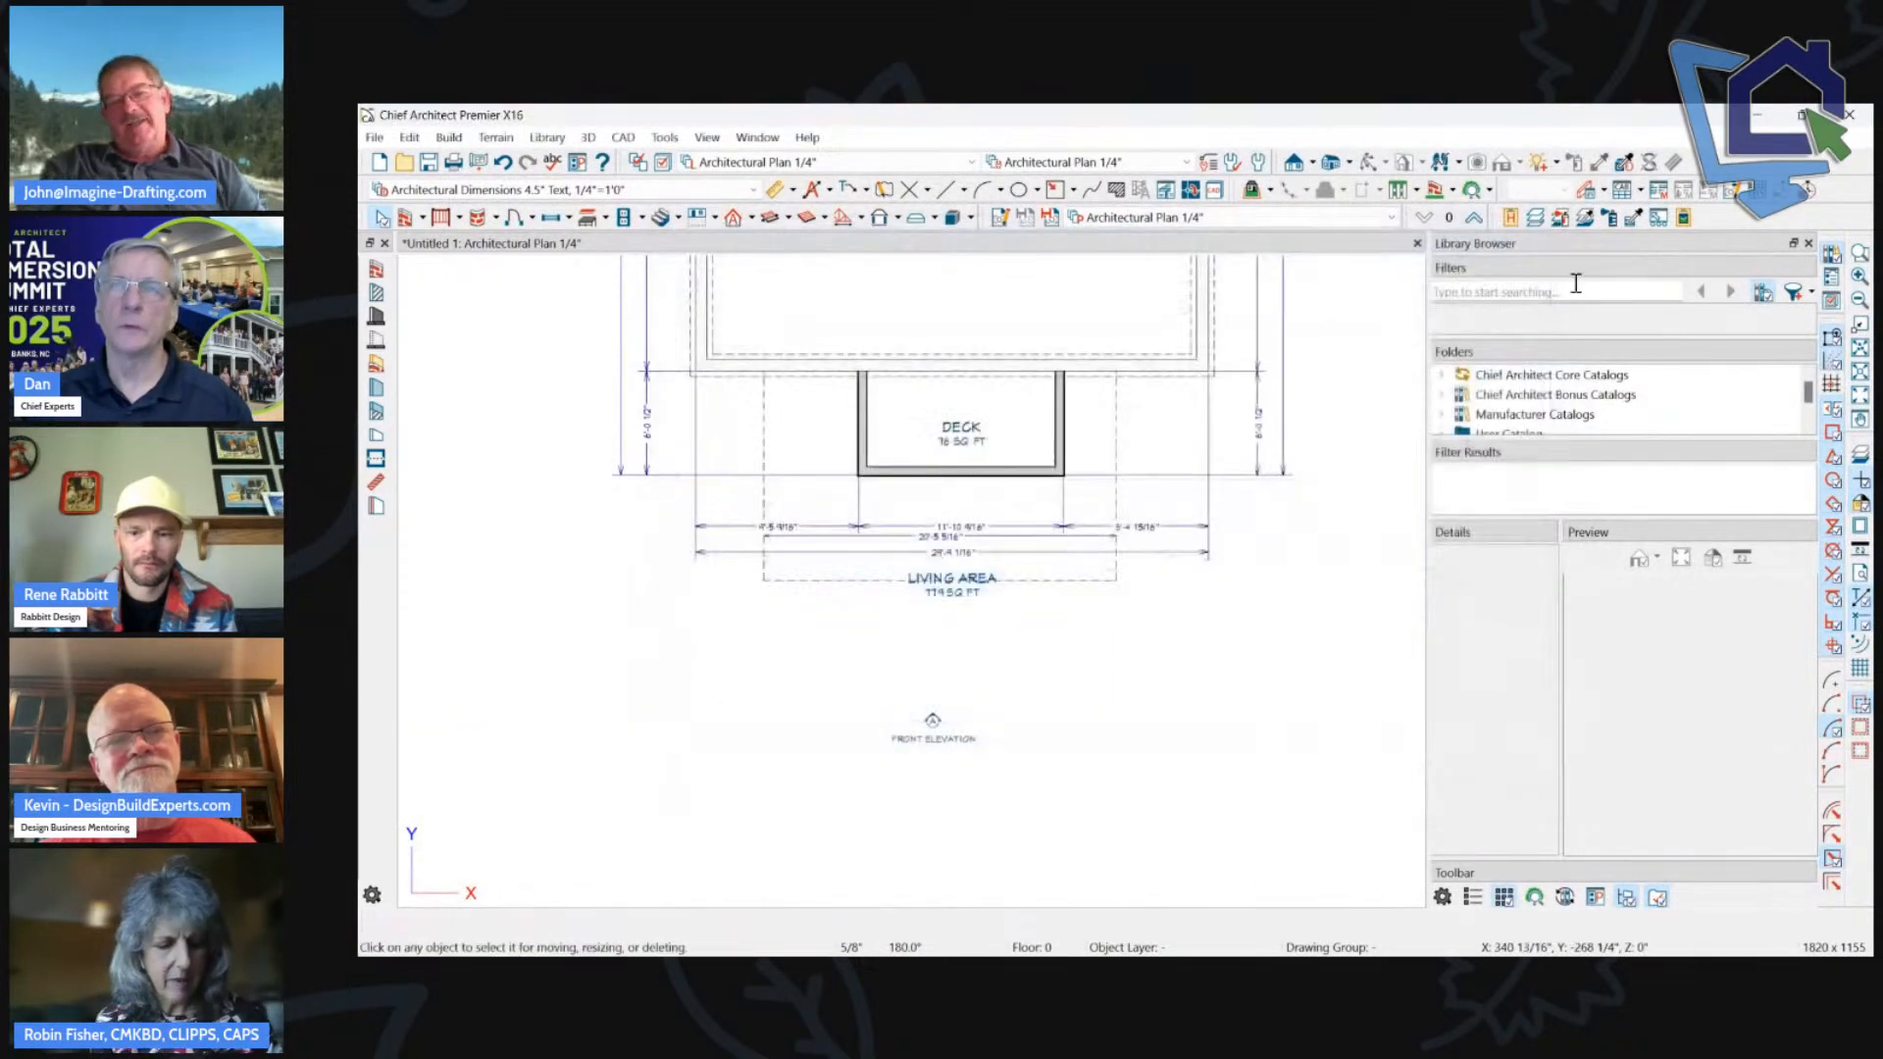
left_click(1474, 218)
left_click(1017, 412)
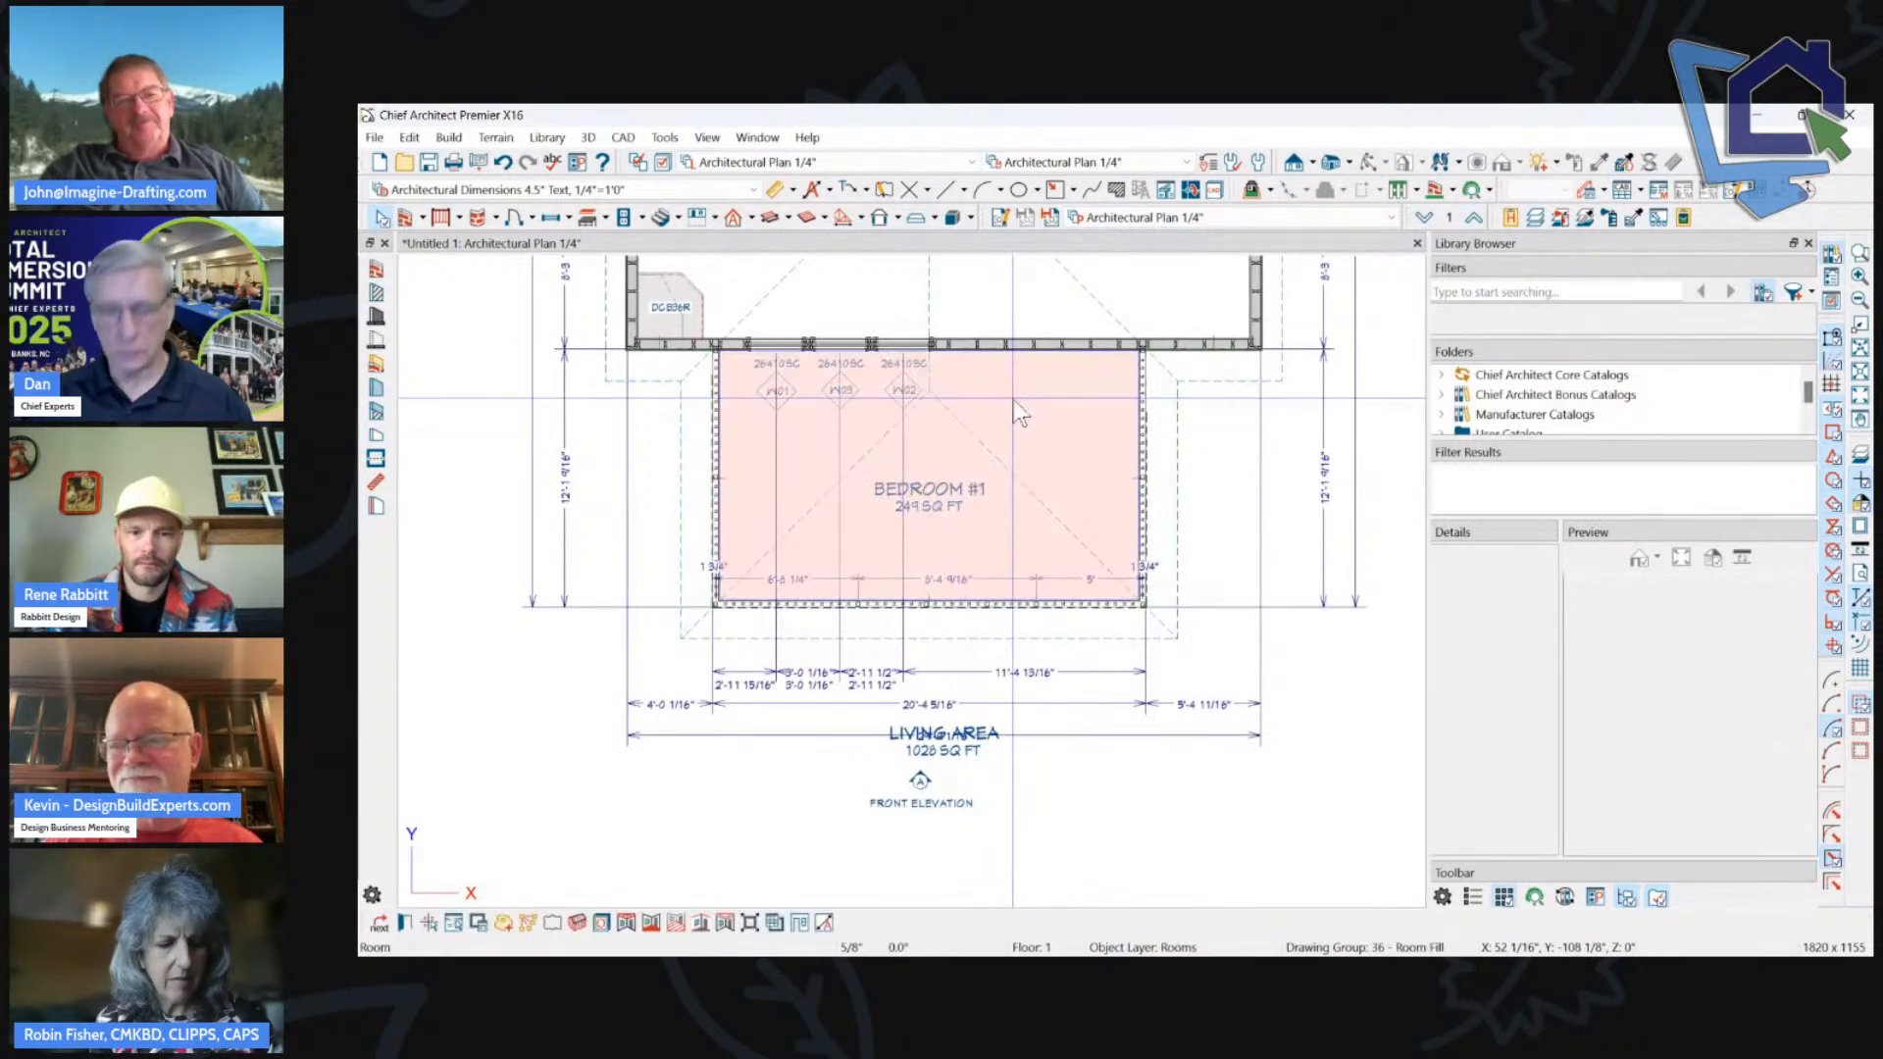
double_click(1030, 365)
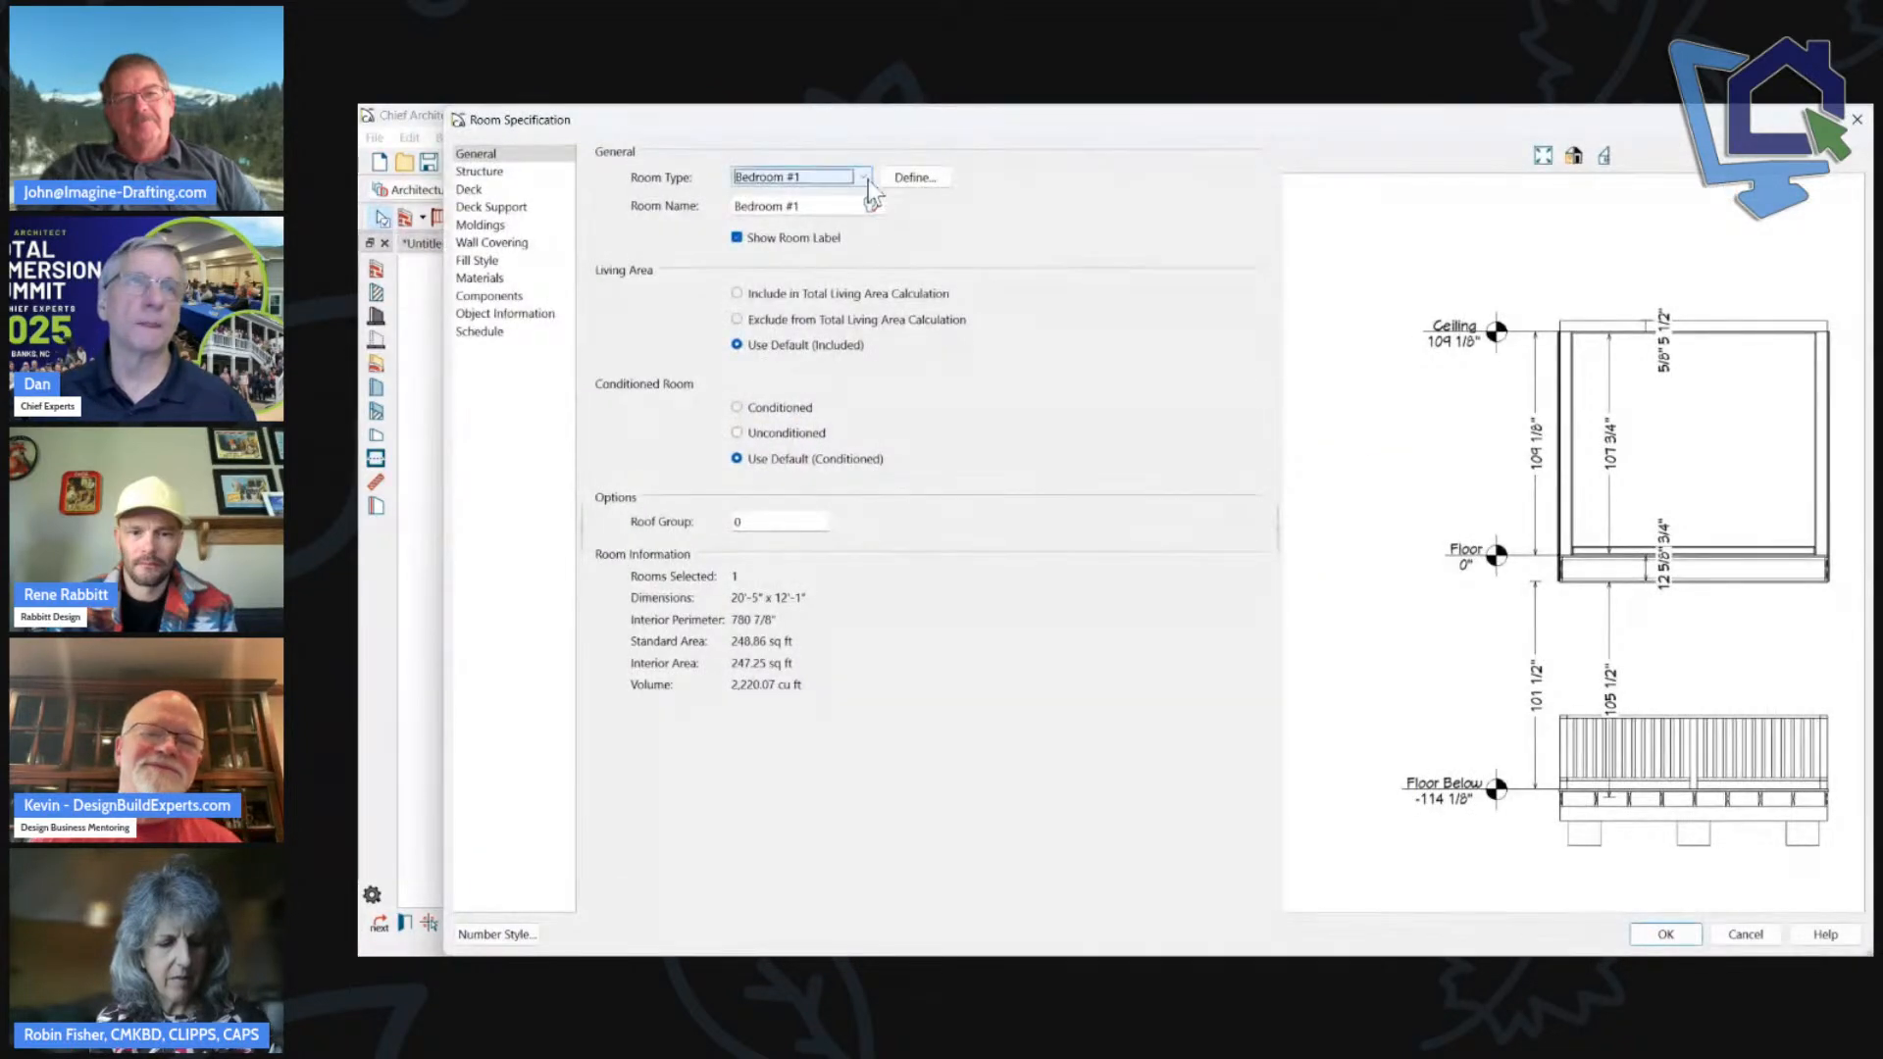
left_click(865, 177)
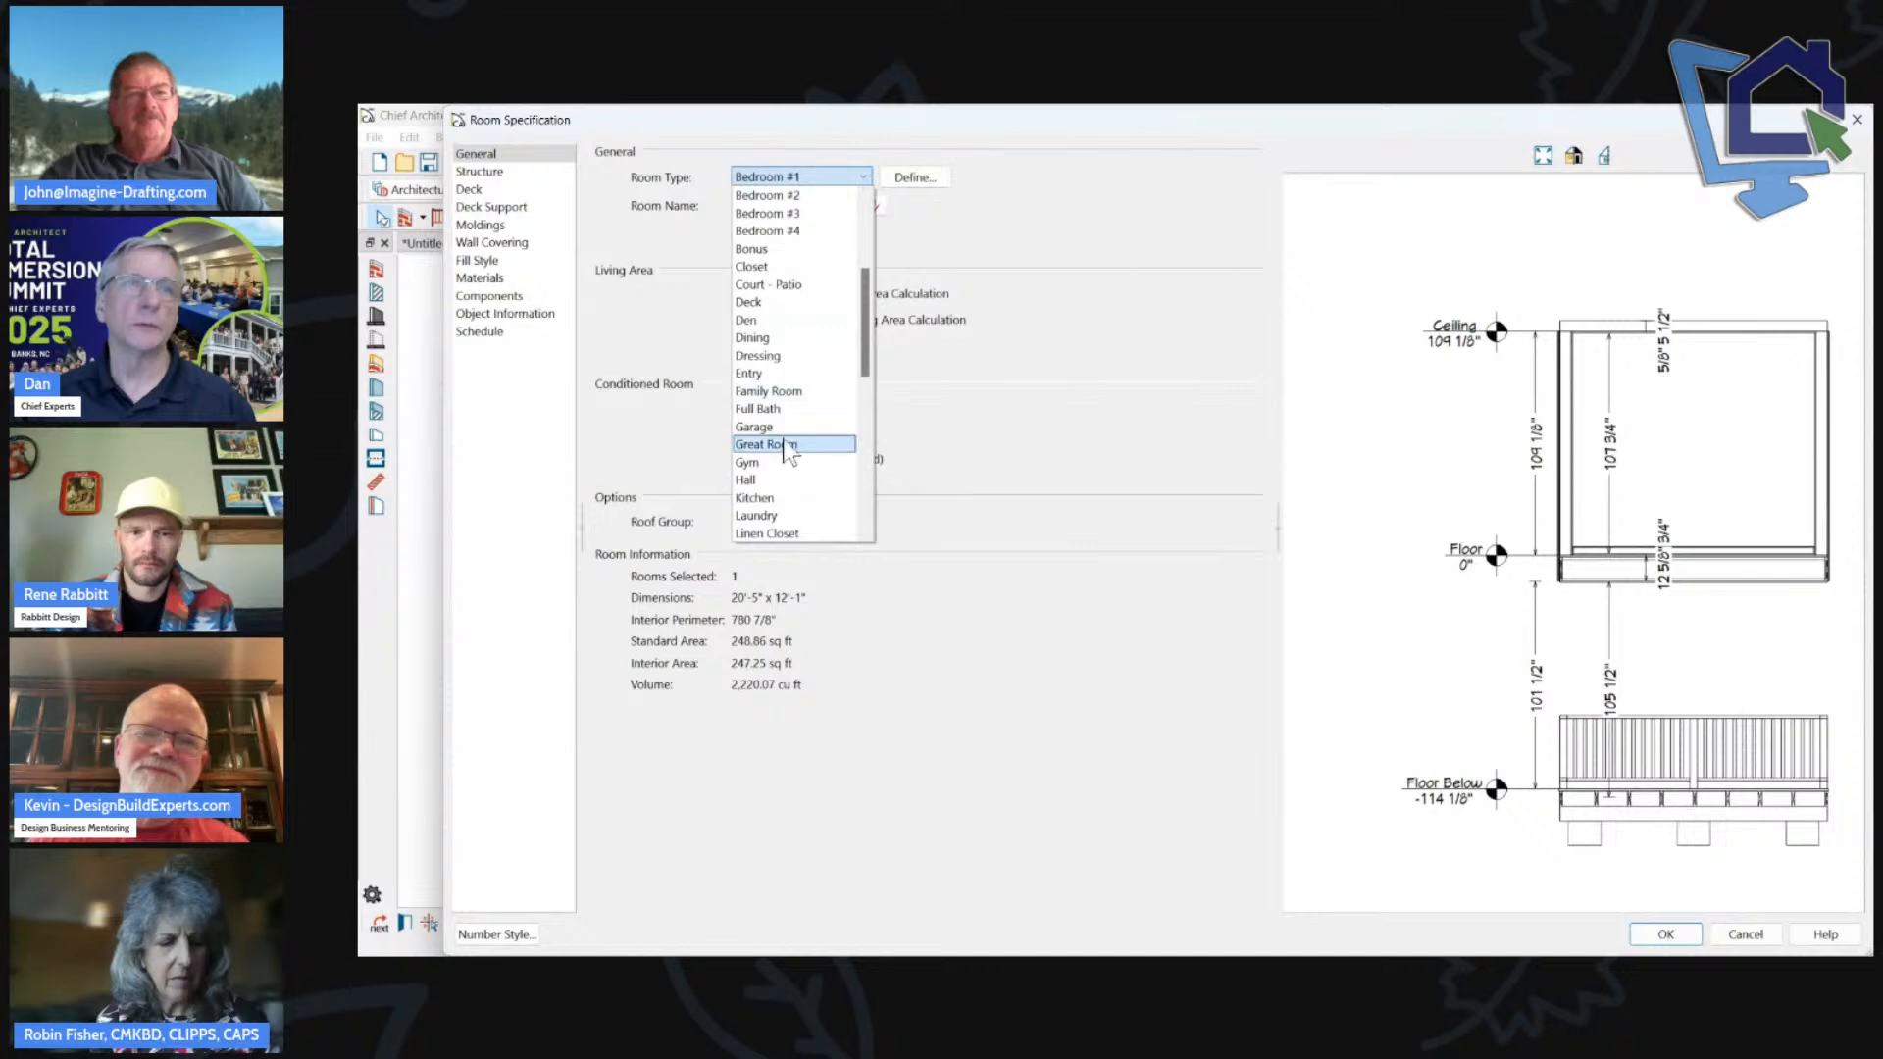
left_click(775, 302)
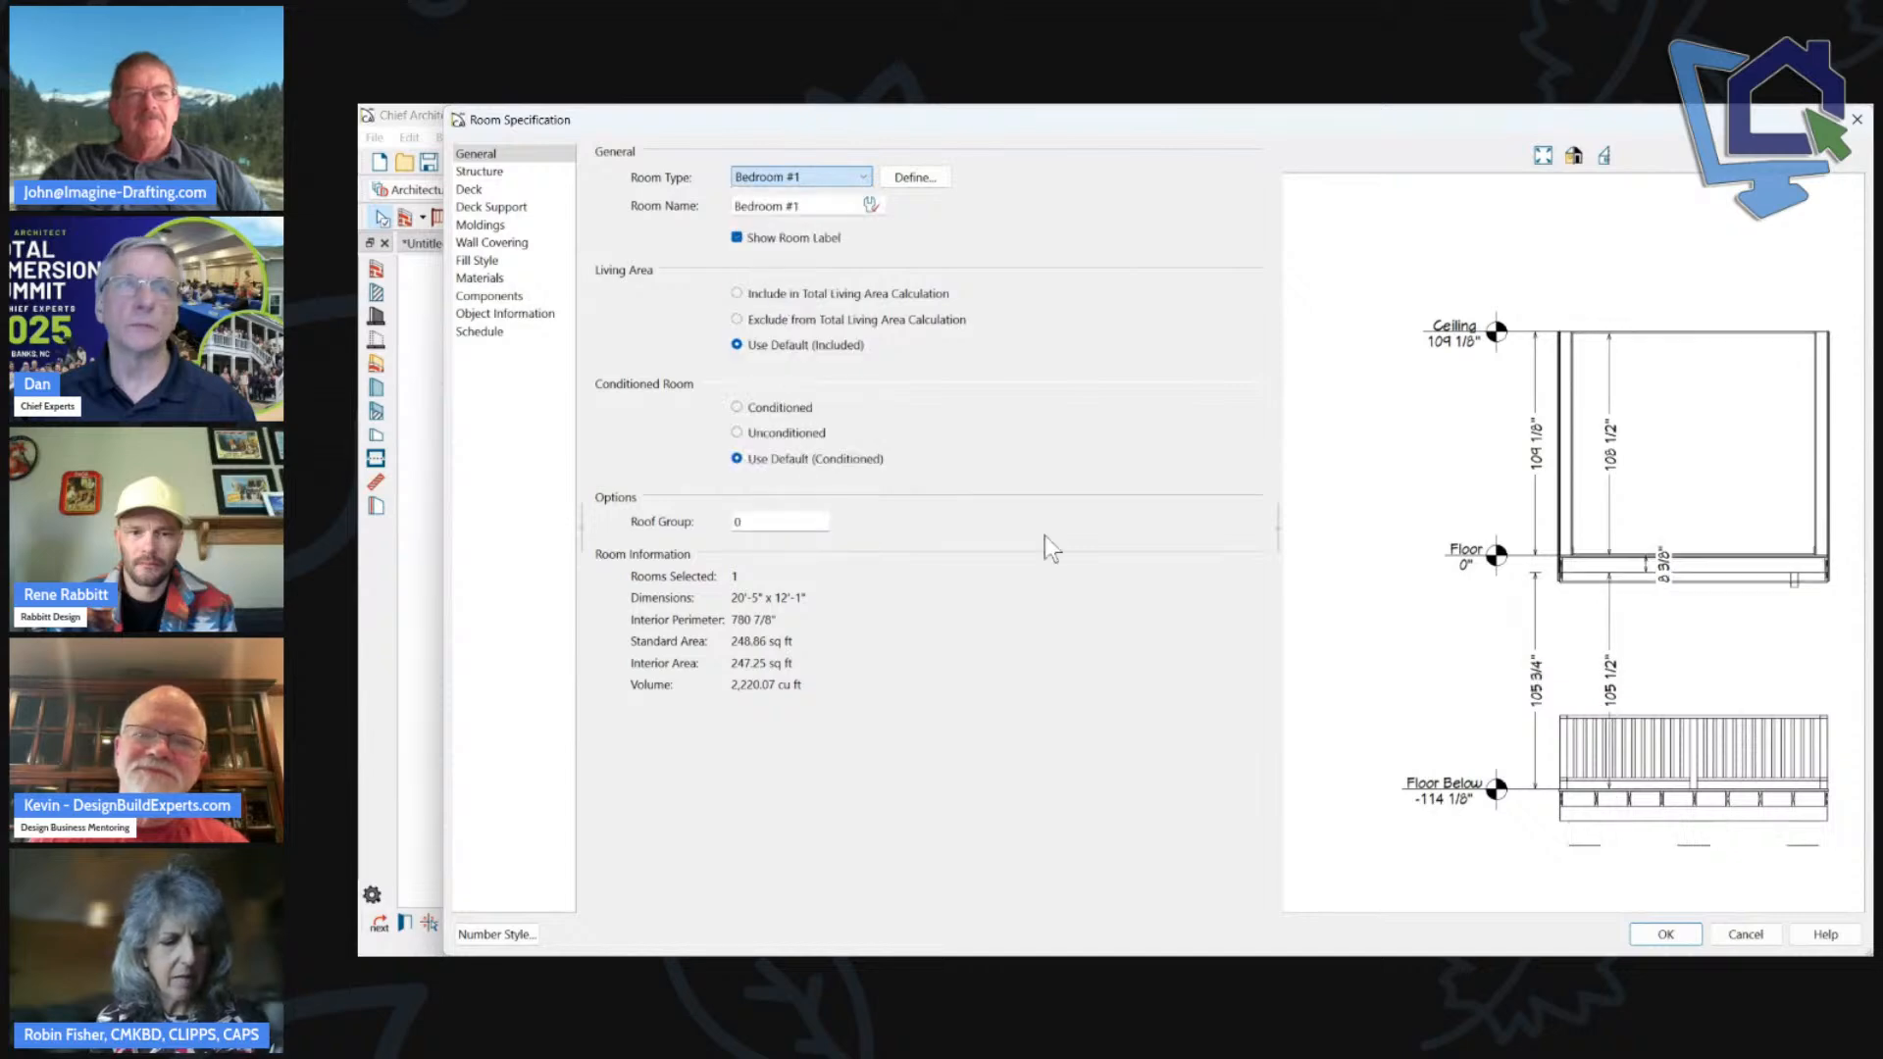
left_click(1665, 935)
key("Escape")
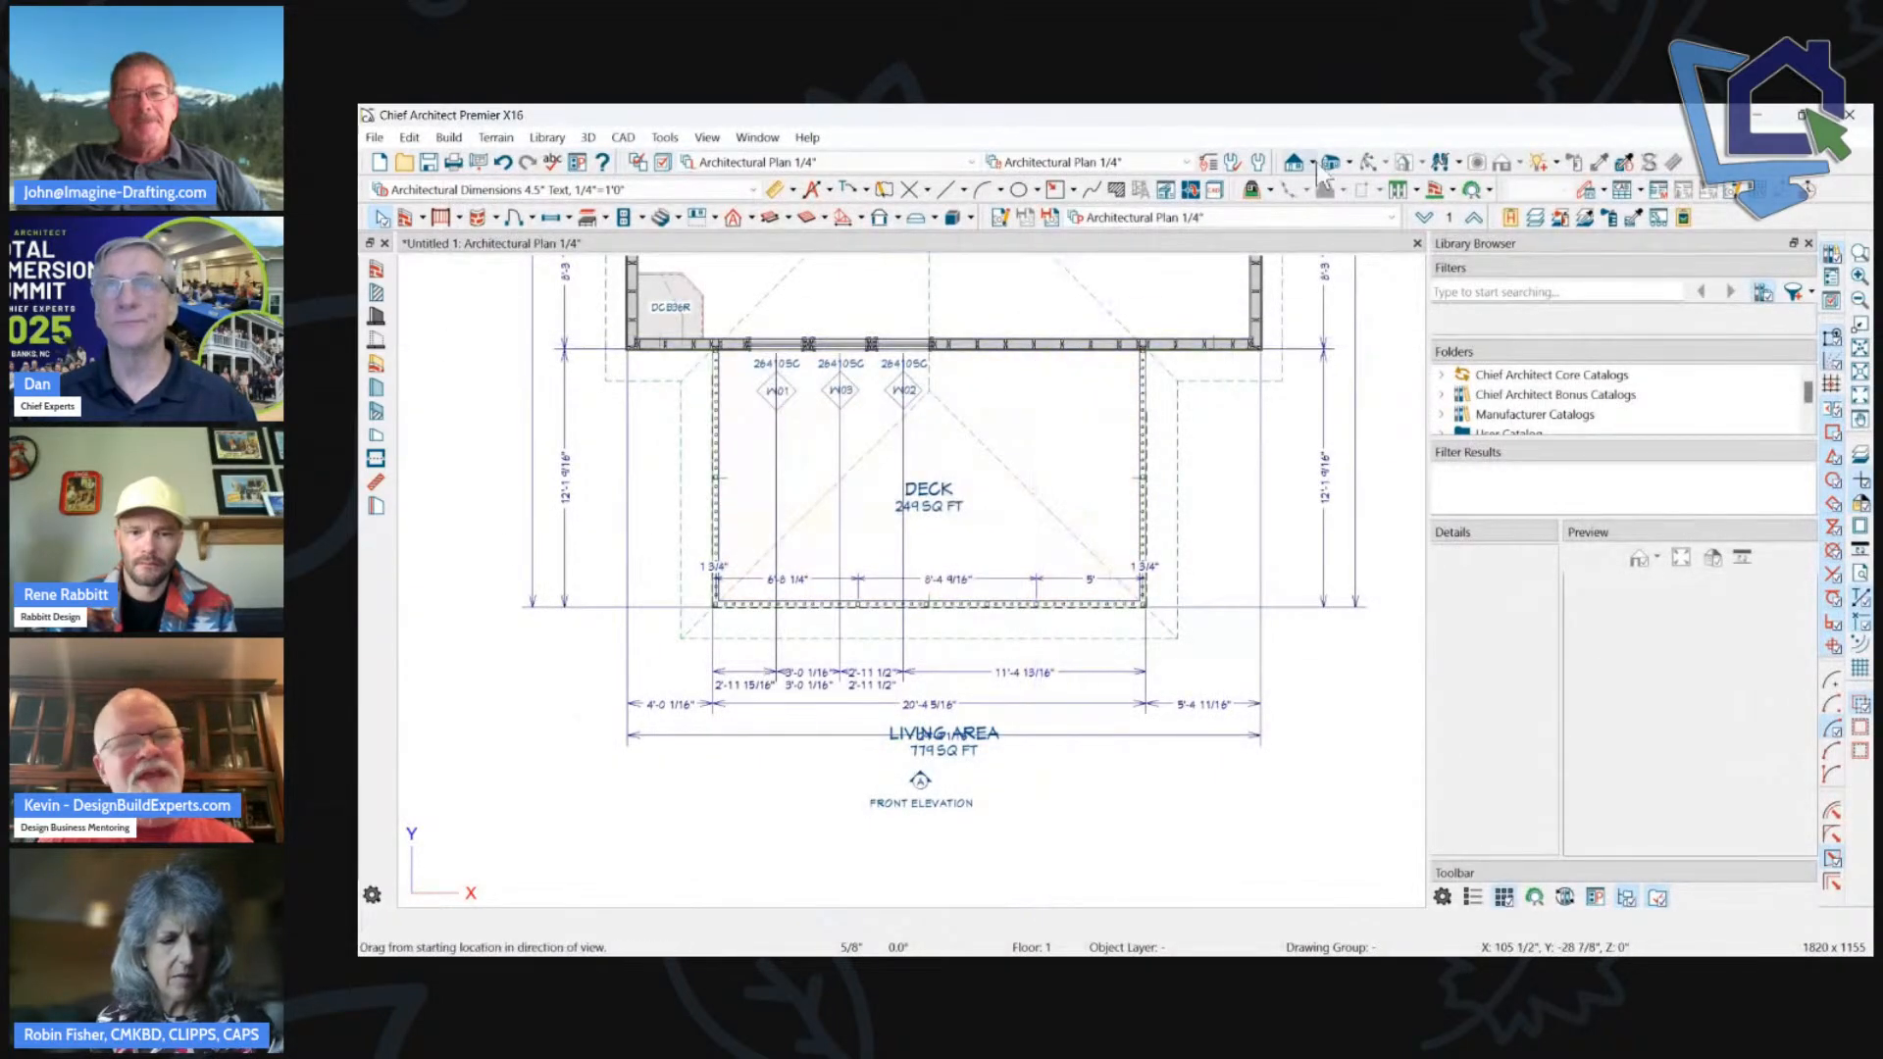
left_click(1147, 445)
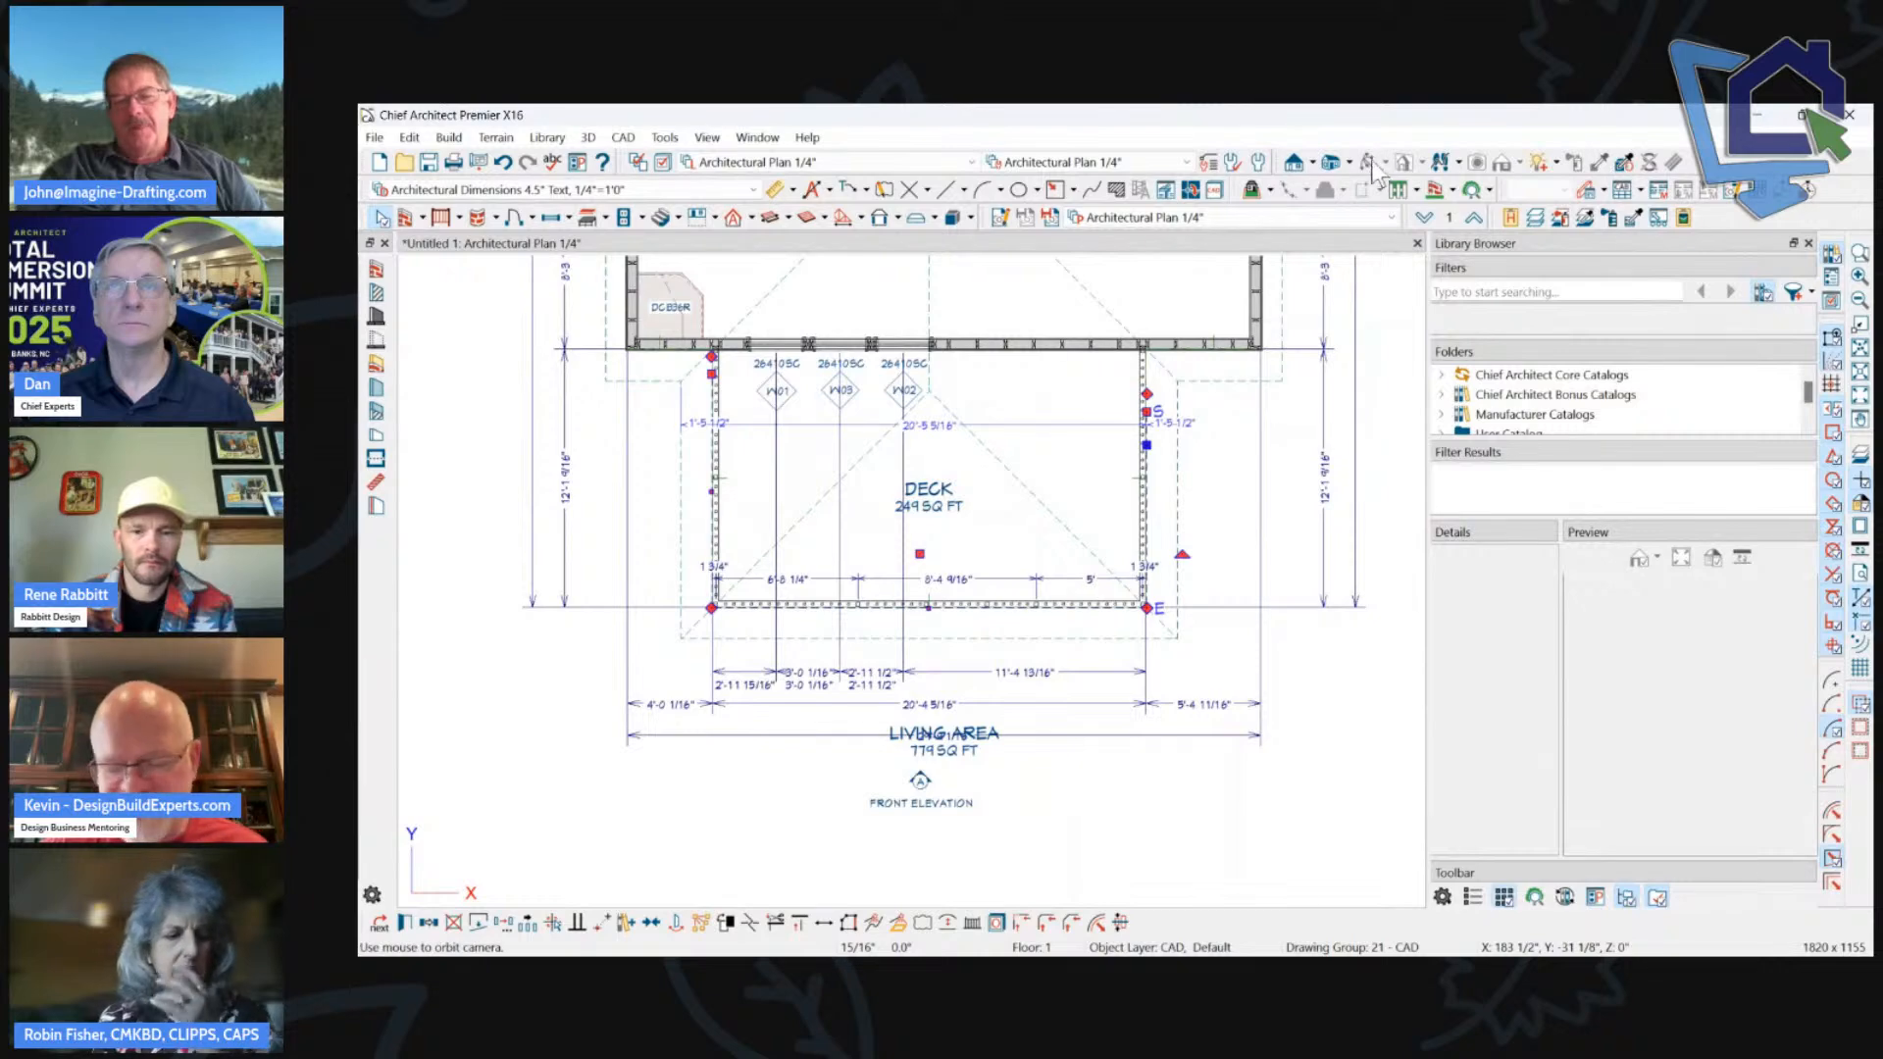
left_click(1165, 370)
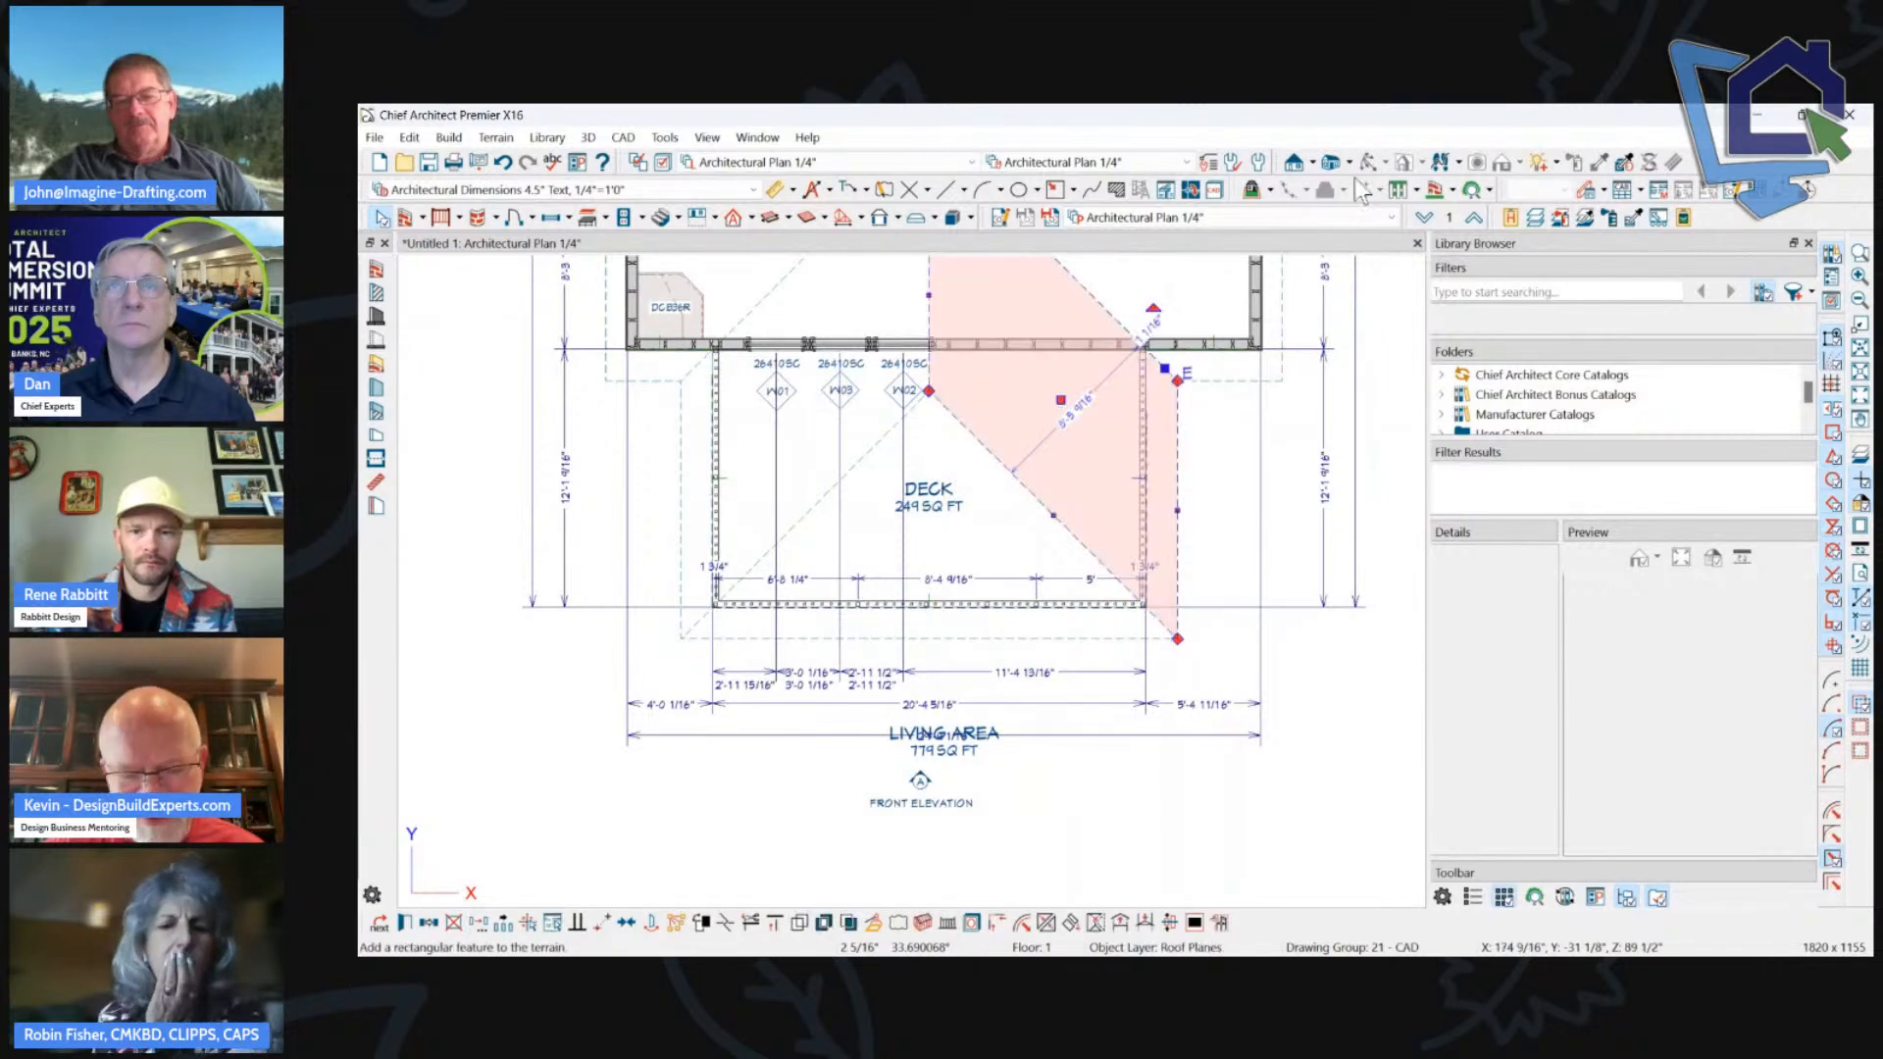
left_click(1064, 309)
scroll(1047, 346, "down", 2)
left_click(1254, 516)
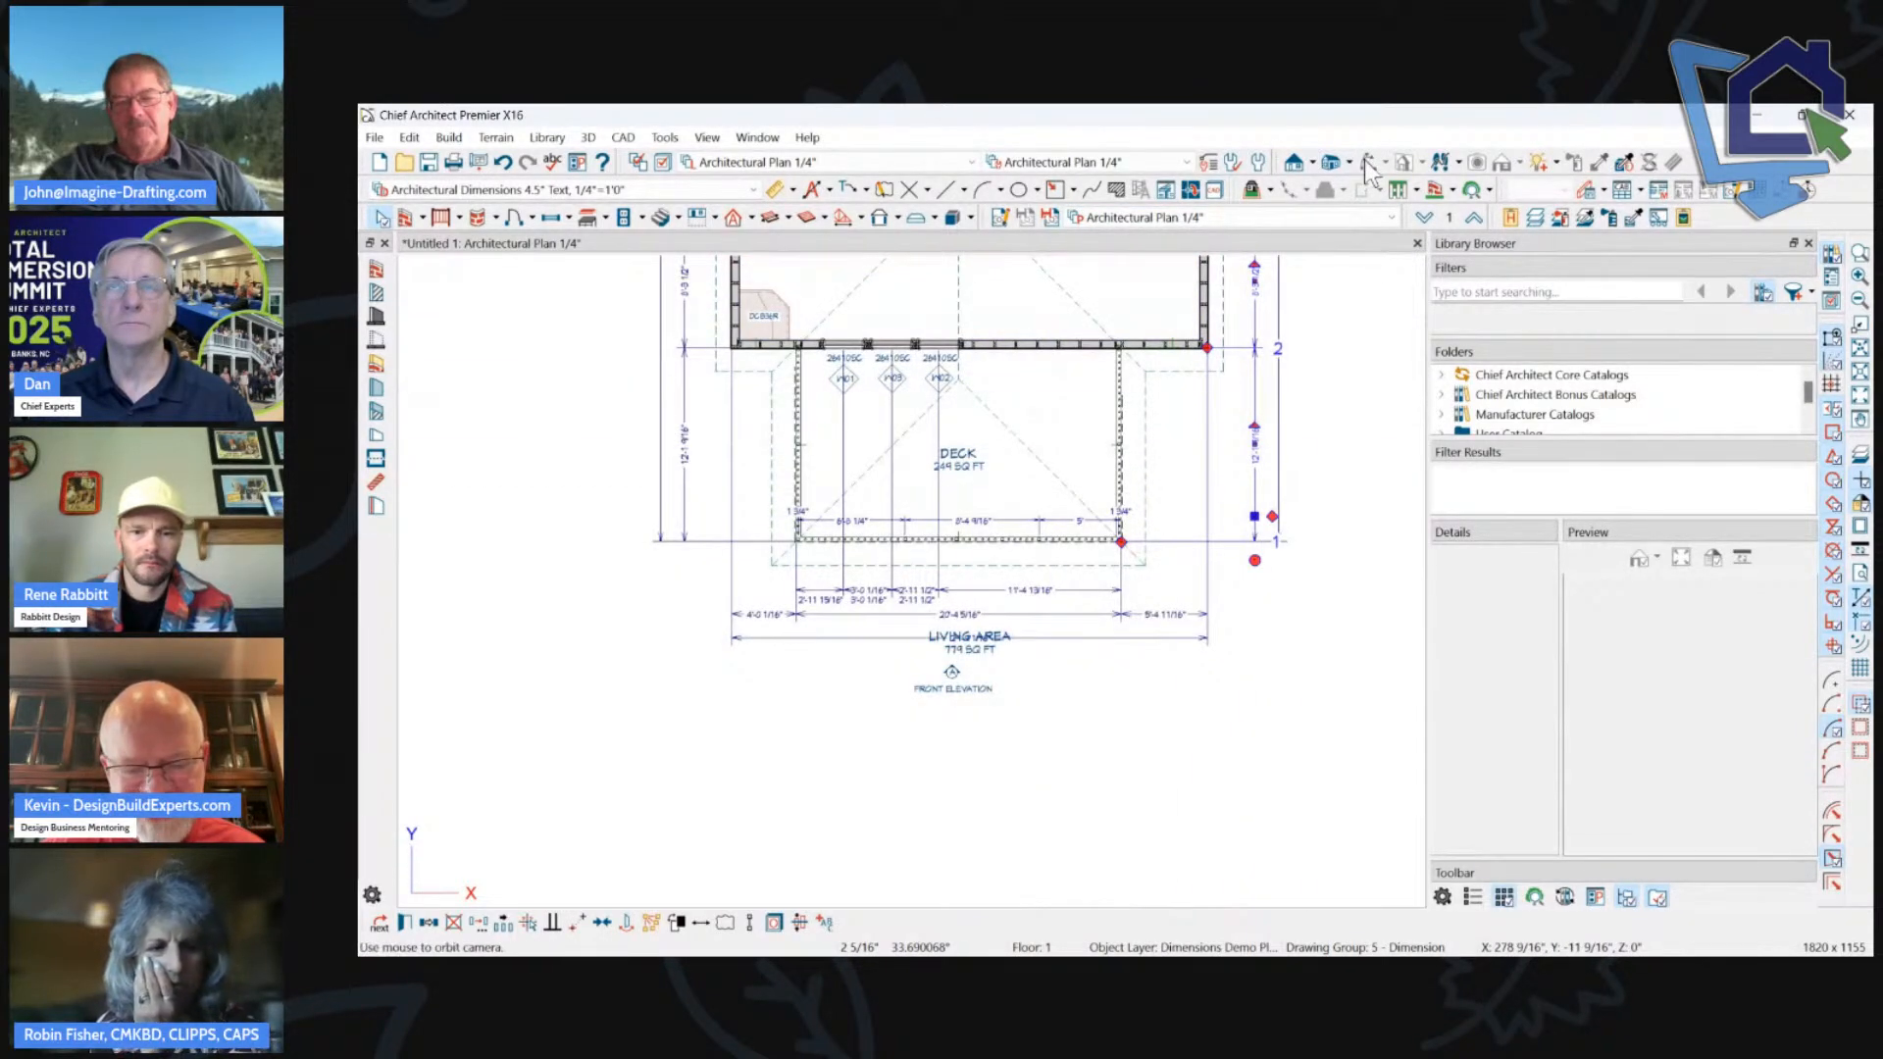
left_click(1255, 371)
scroll(1255, 371, "down", 2)
scroll(1168, 438, "up", 3)
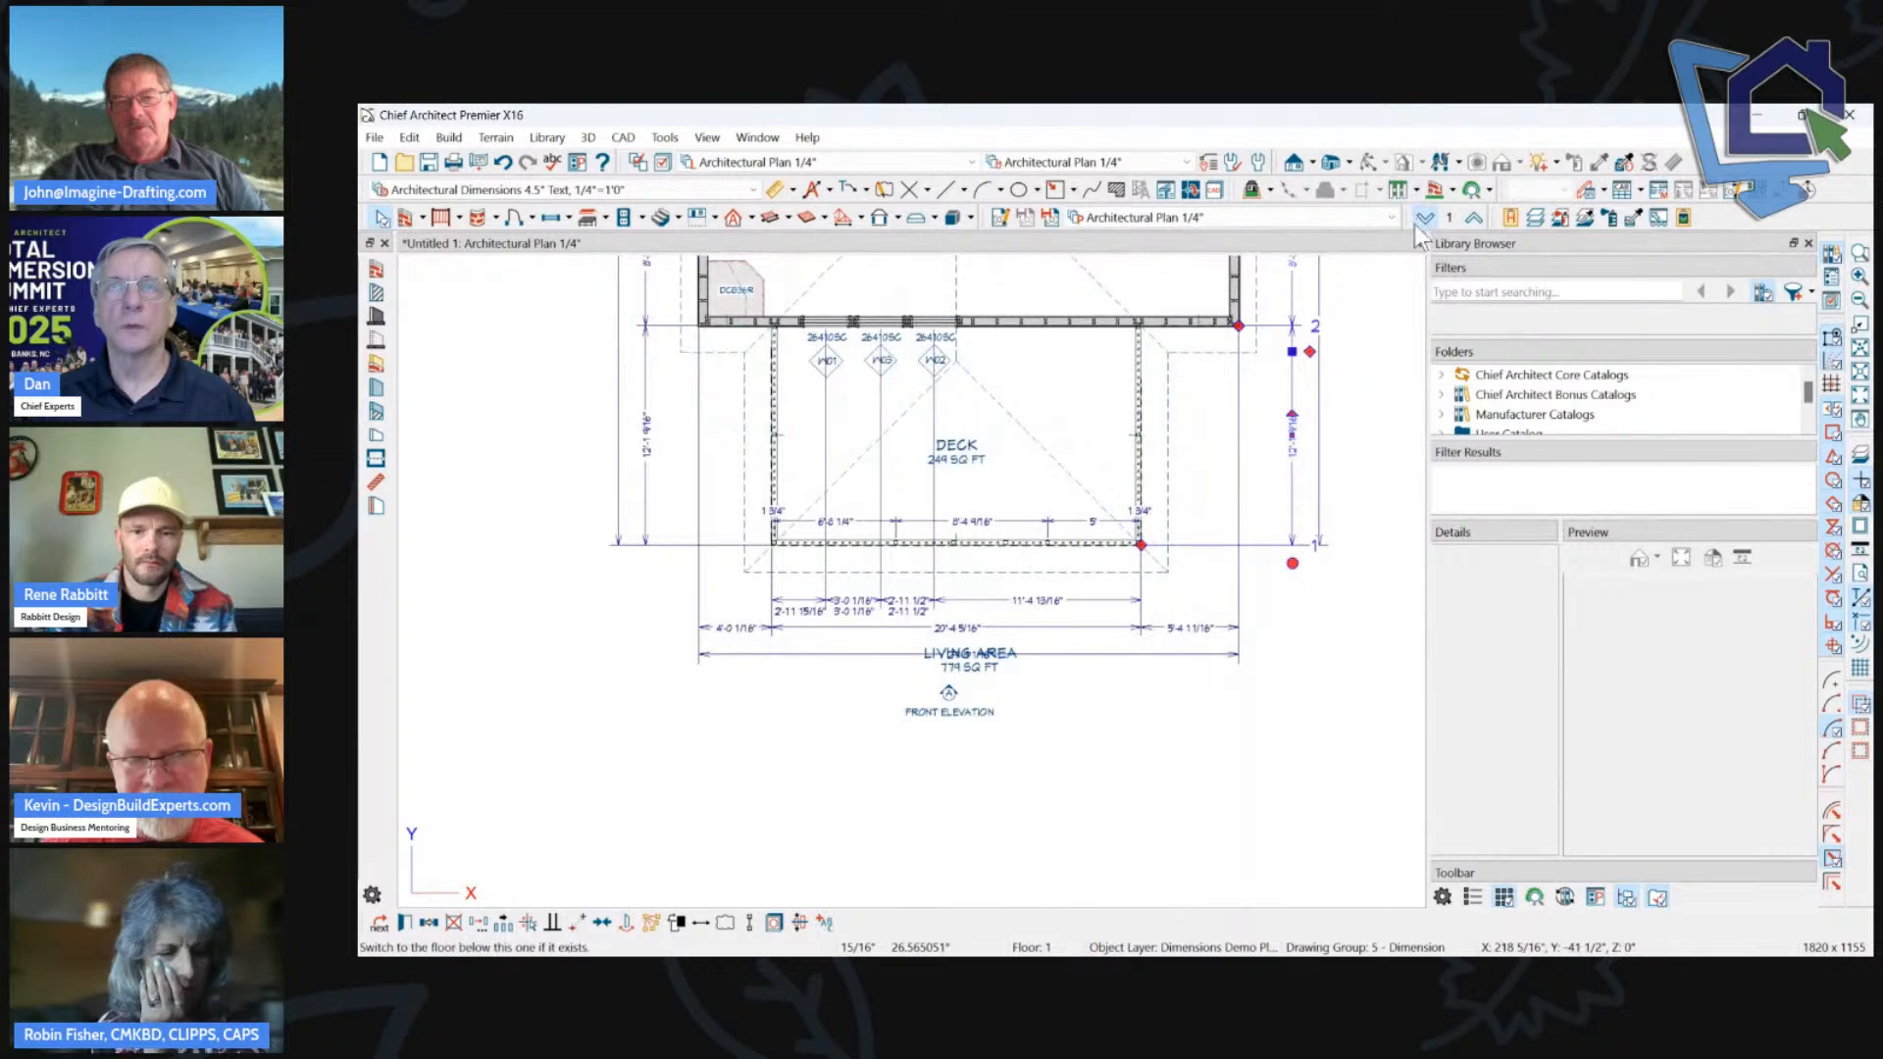
Return to floor 0 and open the Deck room type defaults for editing from the bump-out room's specification.
left_click(1421, 221)
scroll(1071, 386, "up", 3)
left_click(1061, 388)
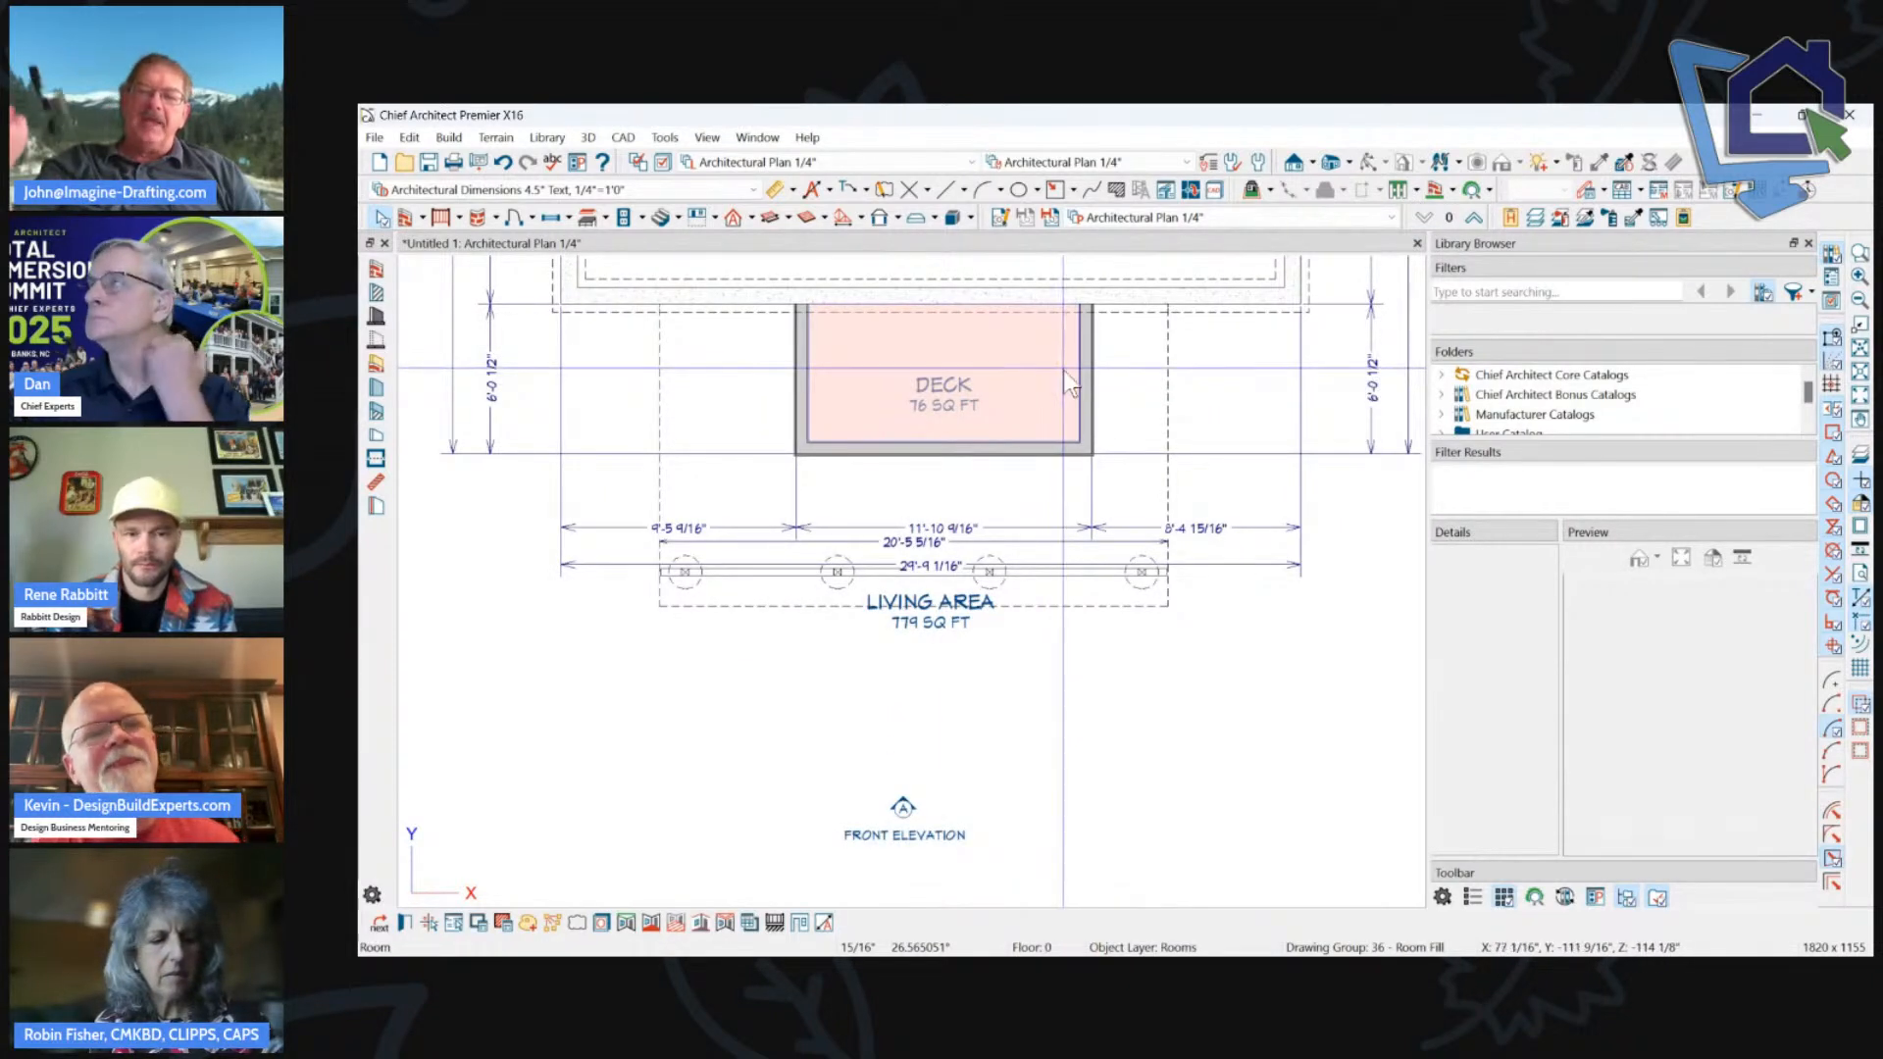
double_click(1065, 367)
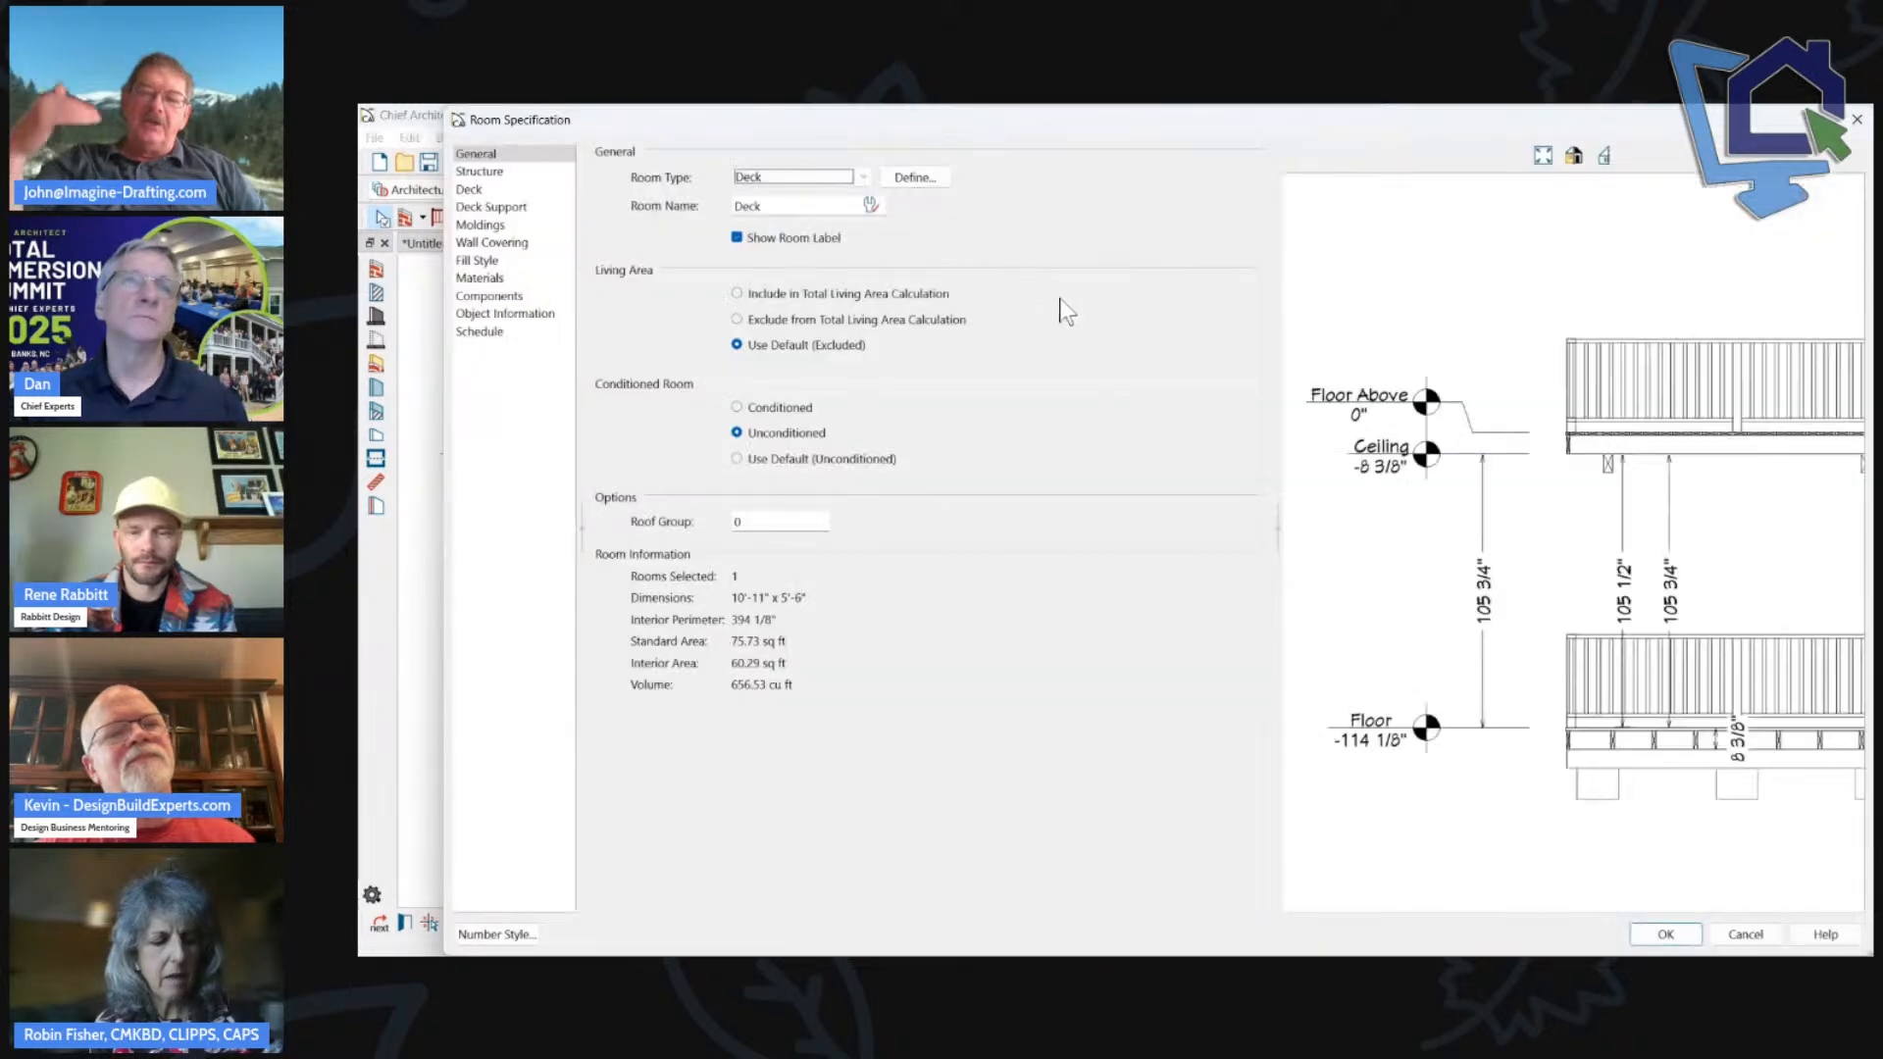
left_click(911, 182)
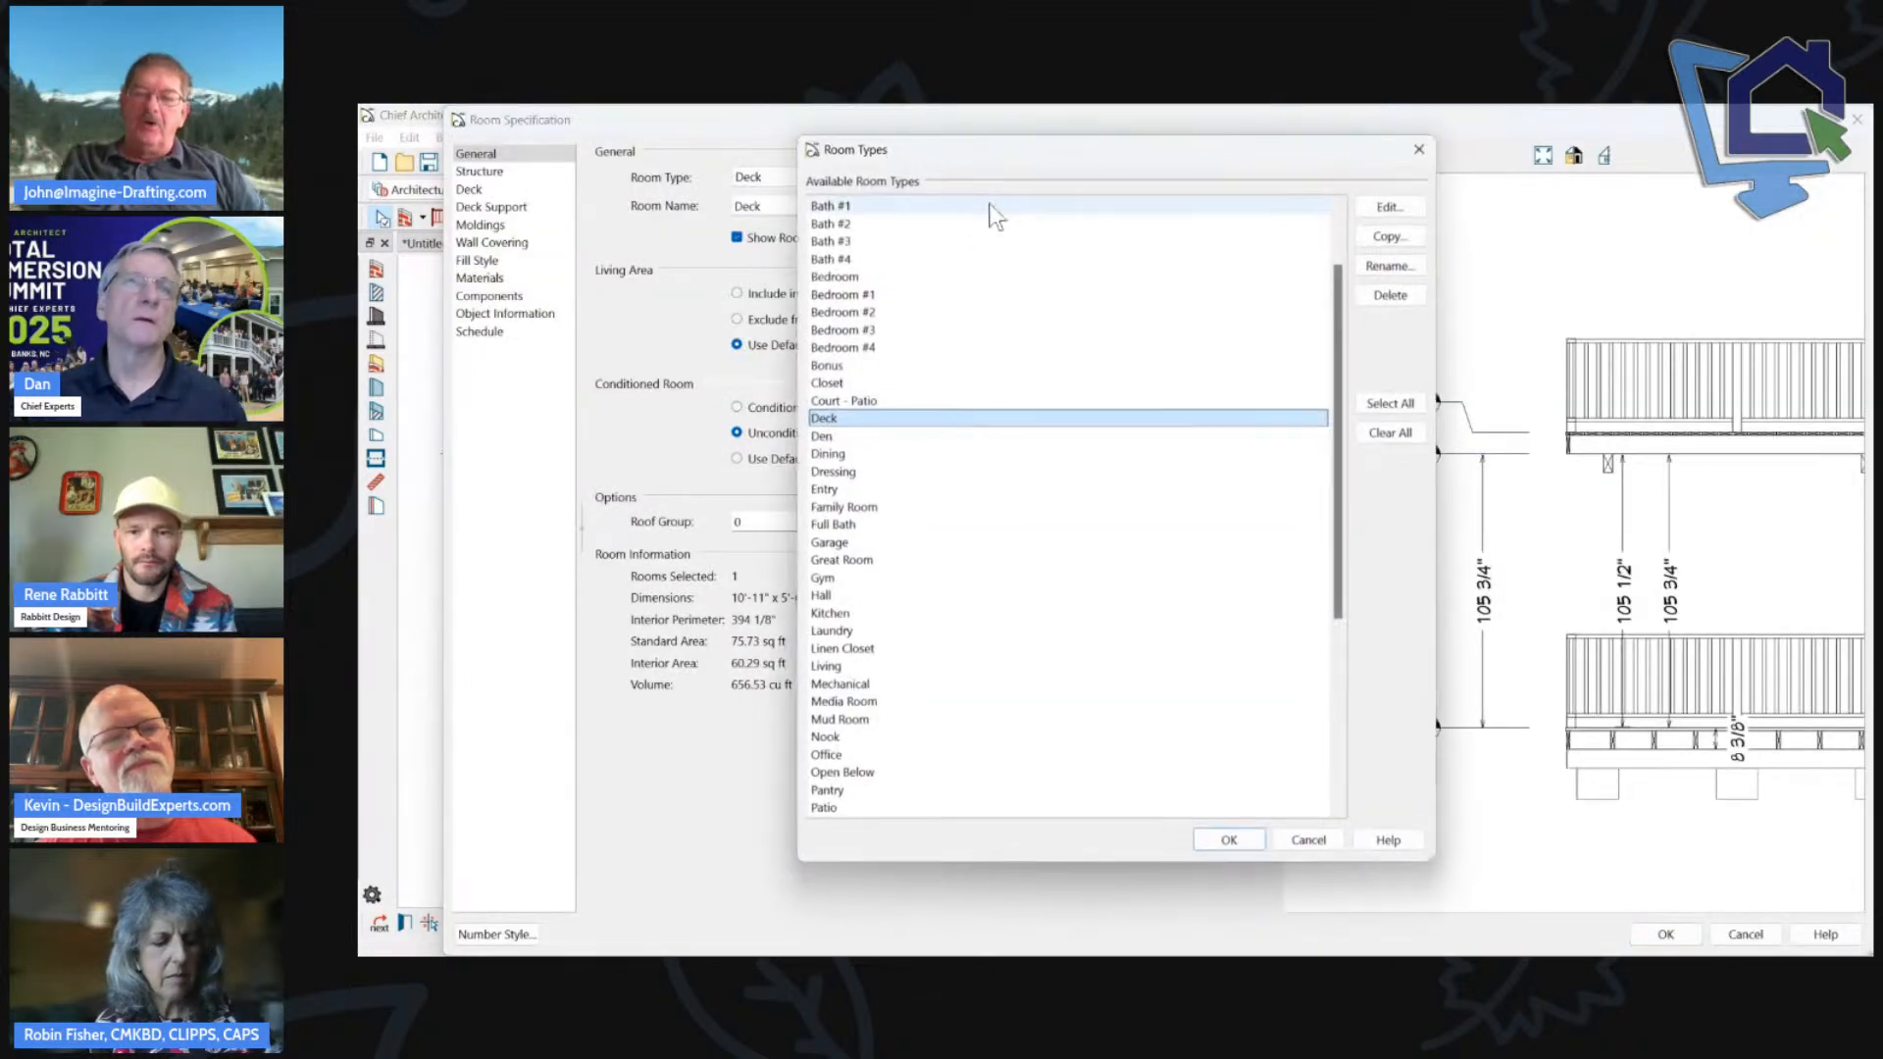
left_click(1392, 209)
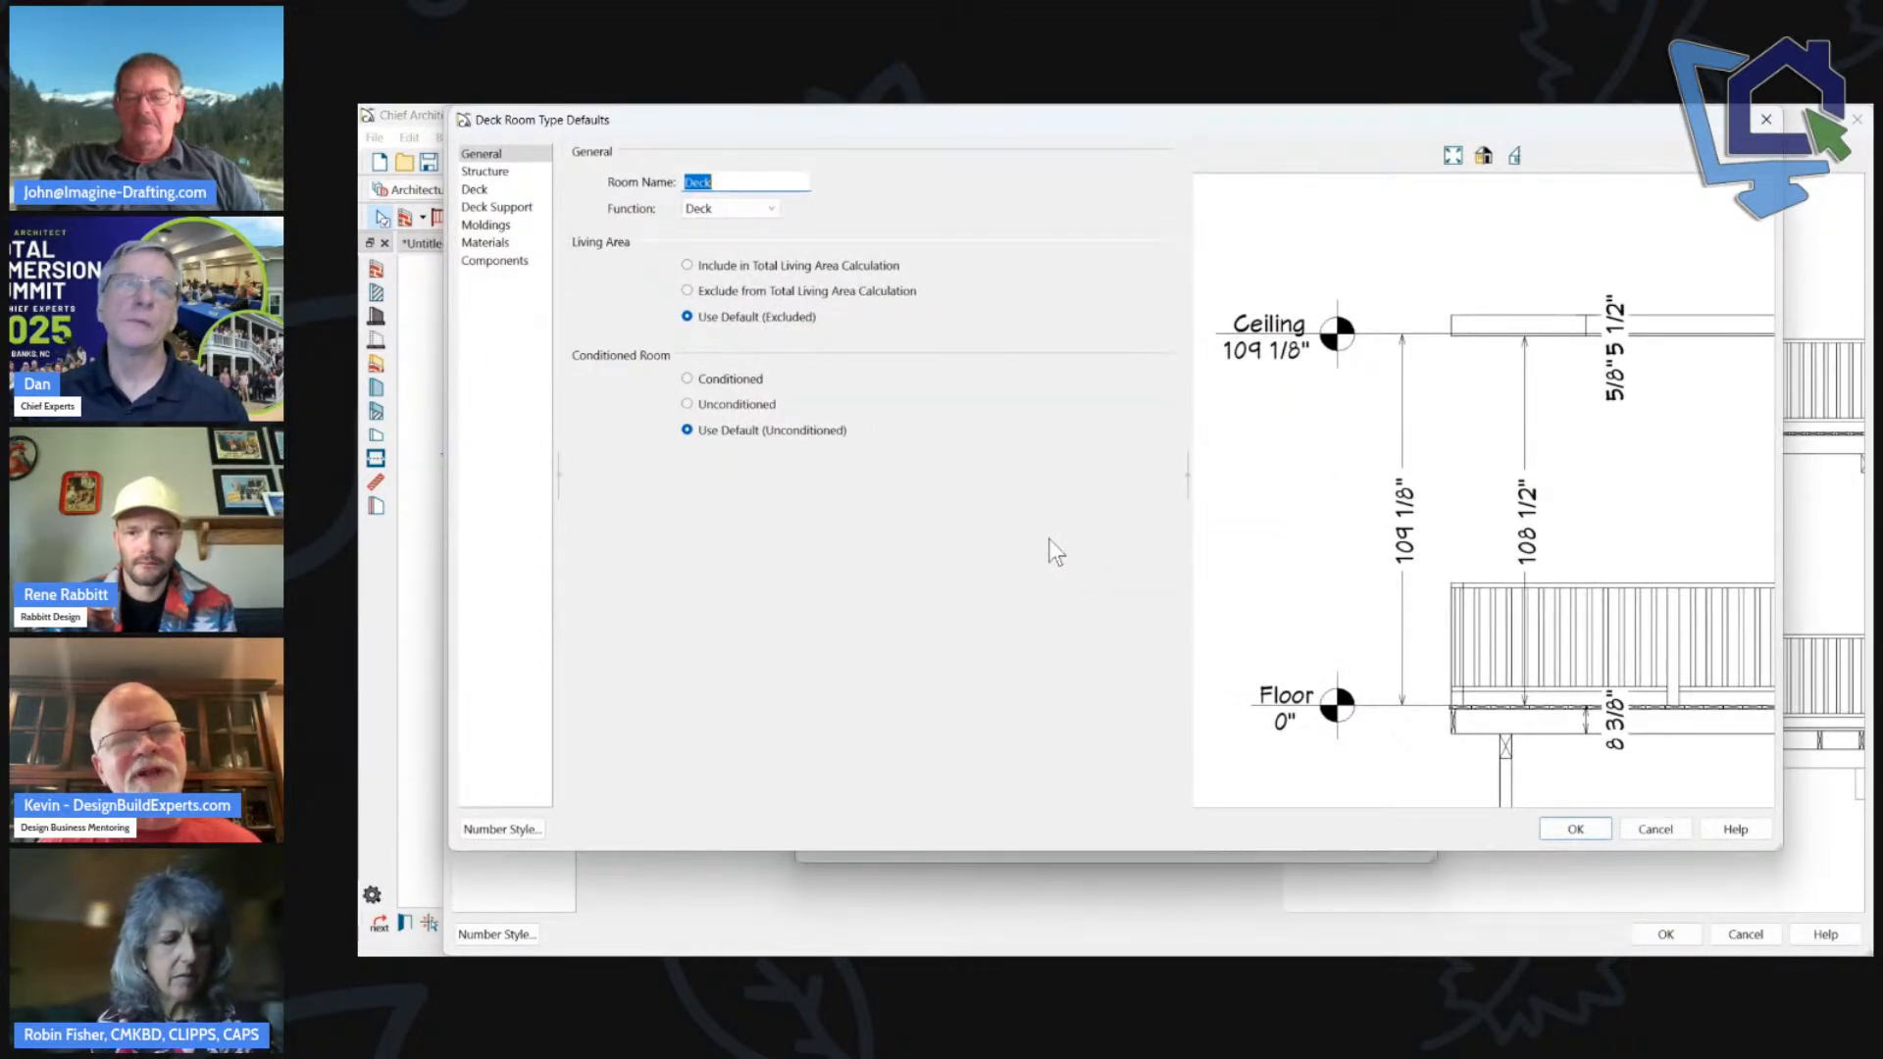
Examine the Deck room type's structure settings and the room functions available for it.
left_click(504, 174)
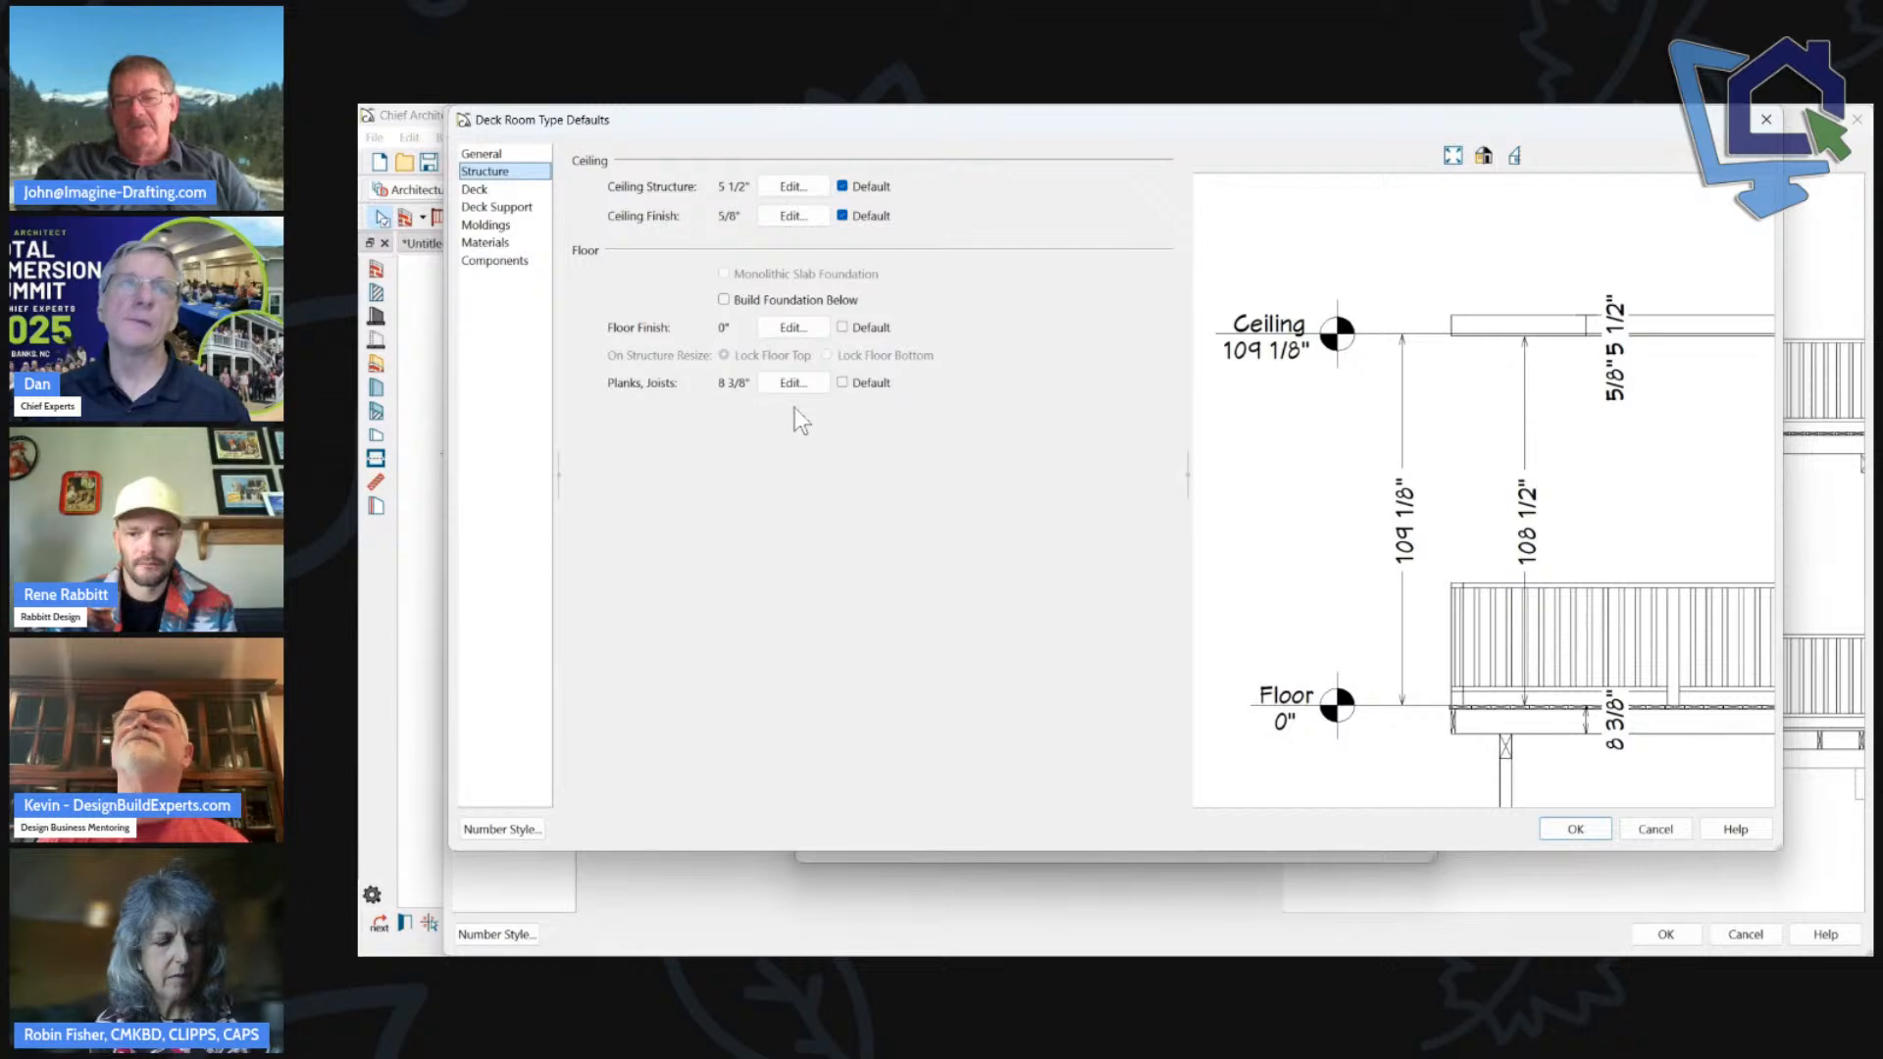
left_click(499, 155)
left_click_drag(661, 121, 827, 173)
left_click(839, 249)
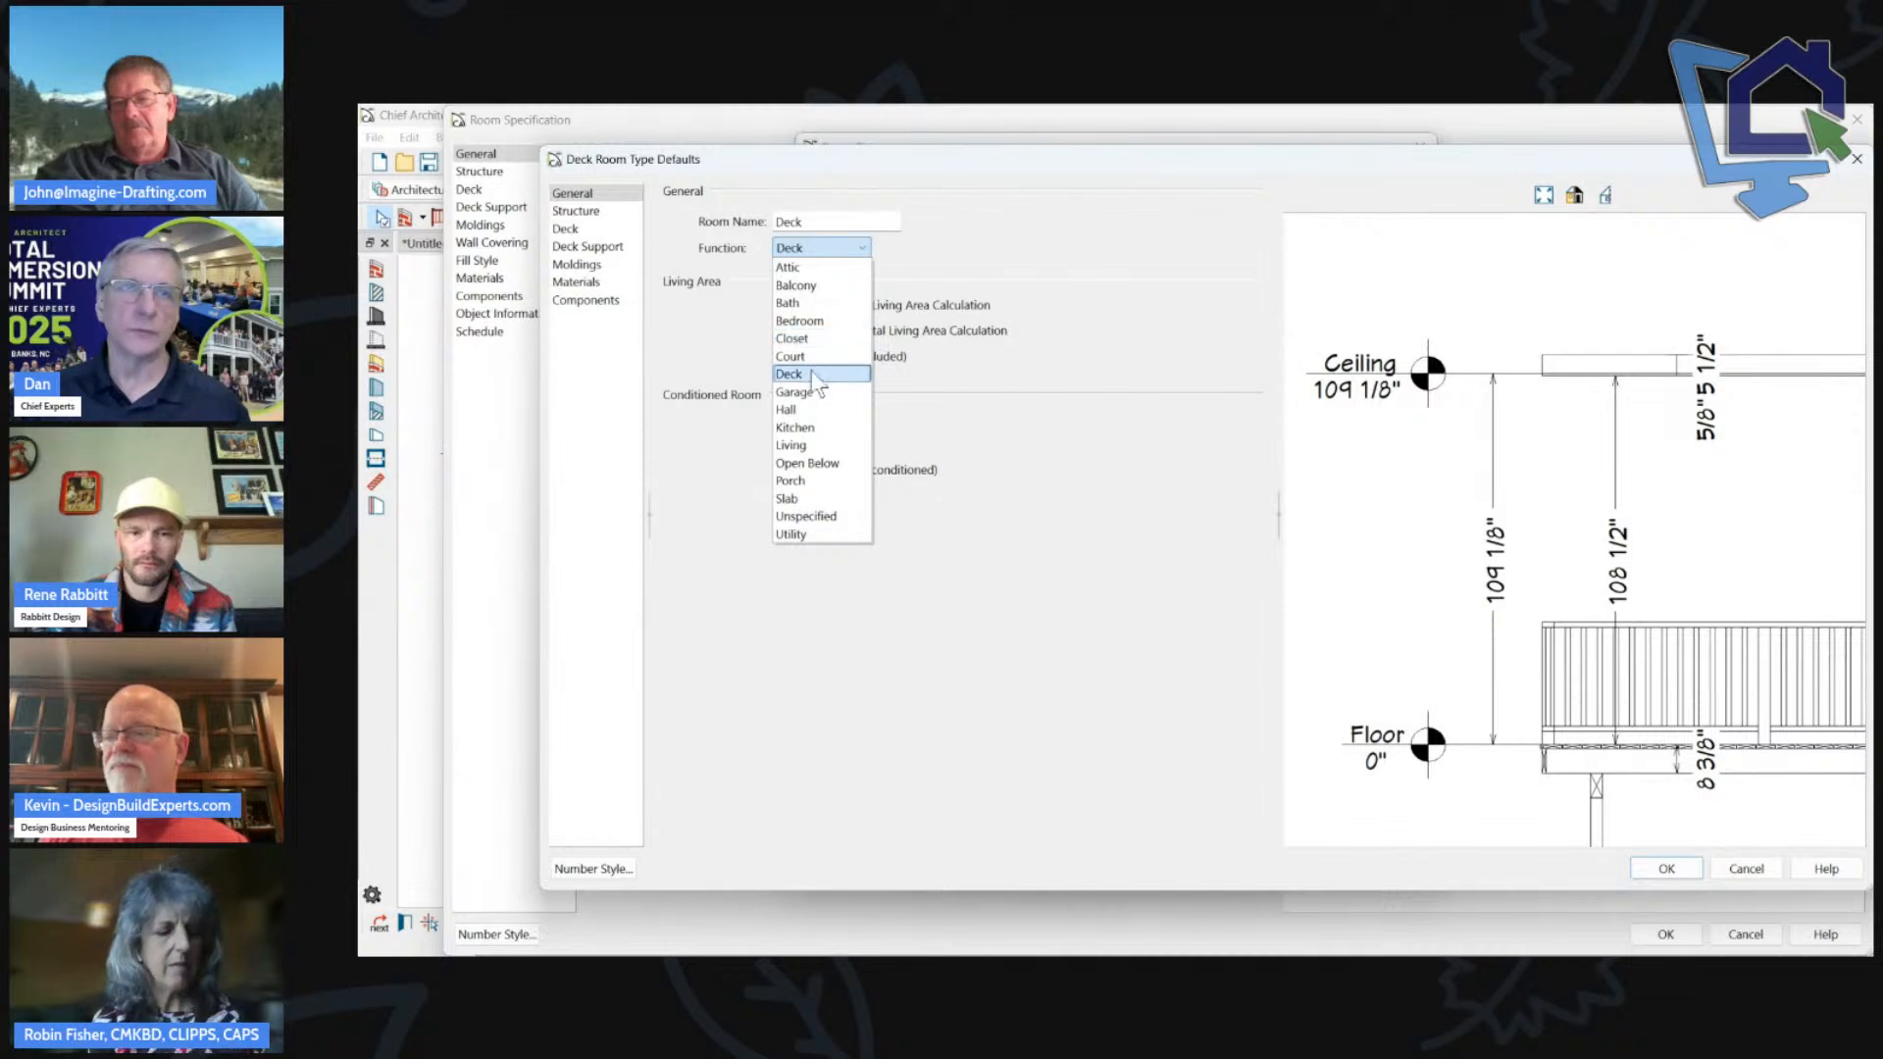
left_click(864, 375)
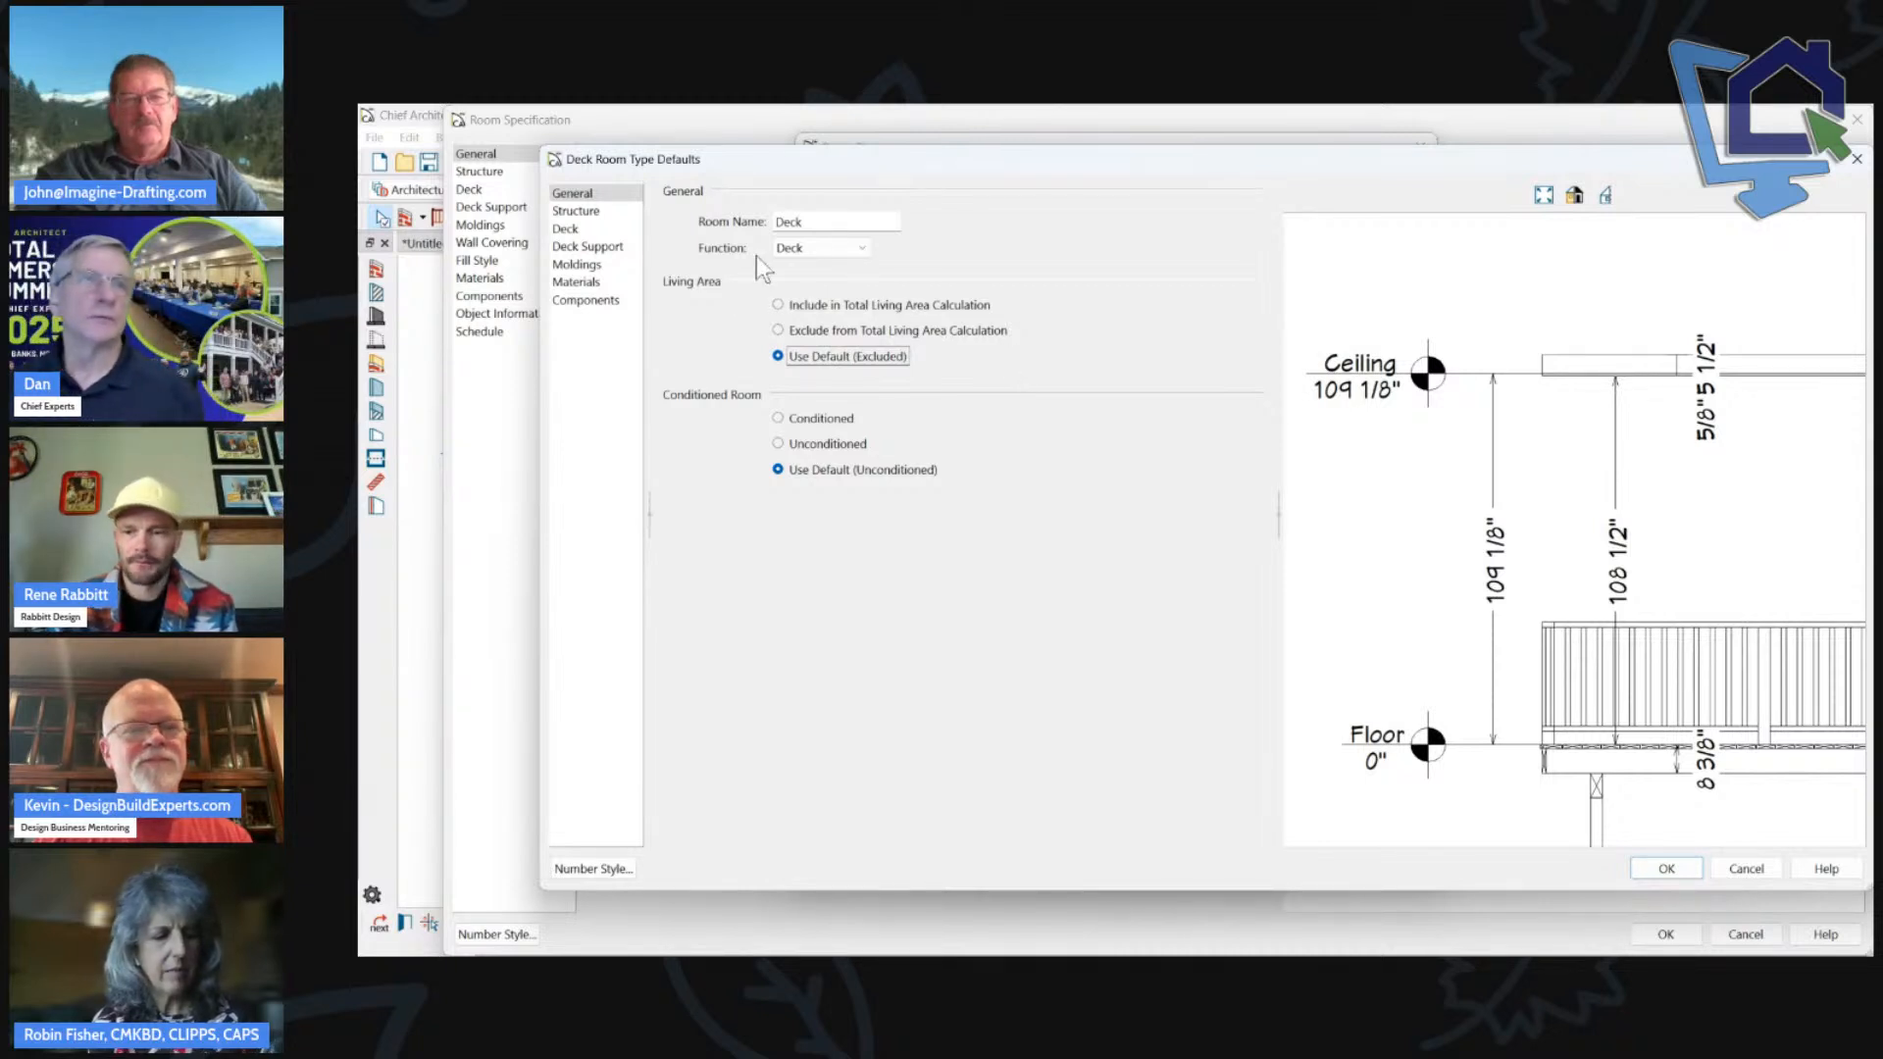
left_click(863, 251)
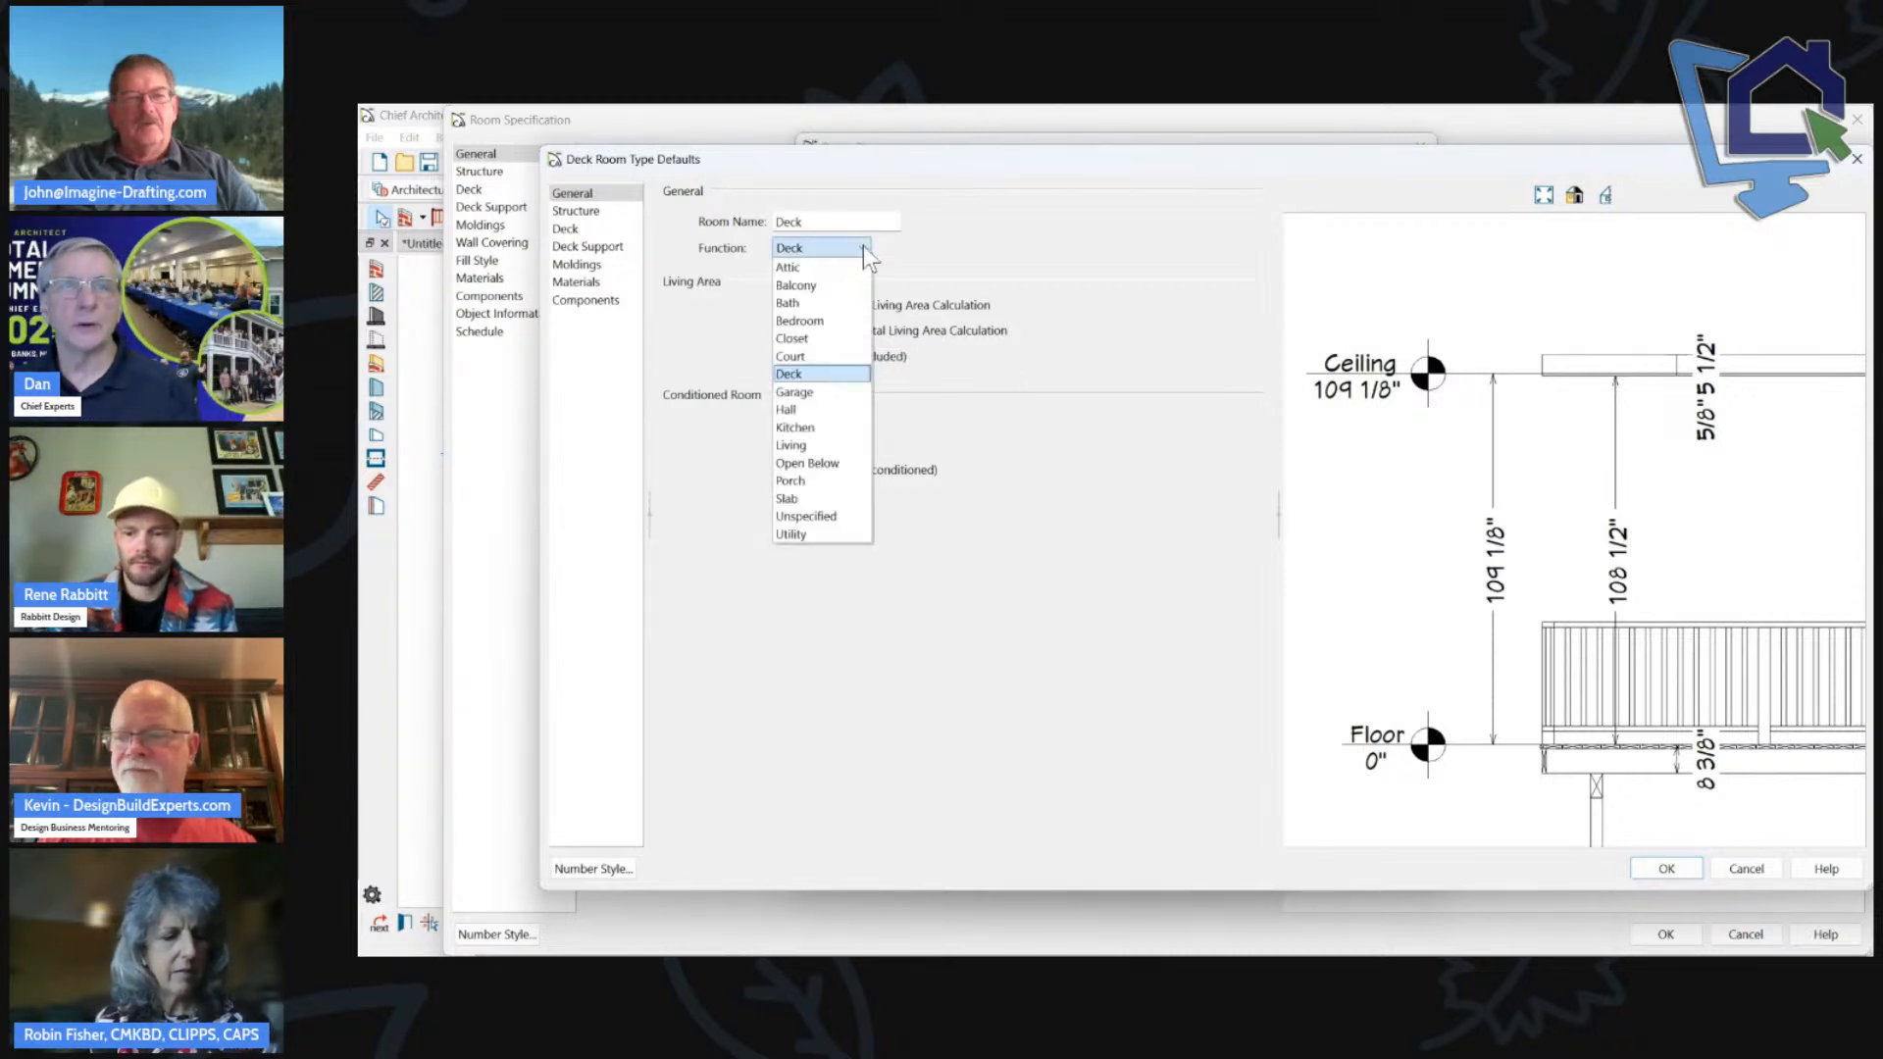
left_click(863, 245)
Rename the Deck room type as "Deck ROOM", change the thickness of its pressure-treated framing layer, and accept the new defaults.
left_click_drag(808, 225, 637, 214)
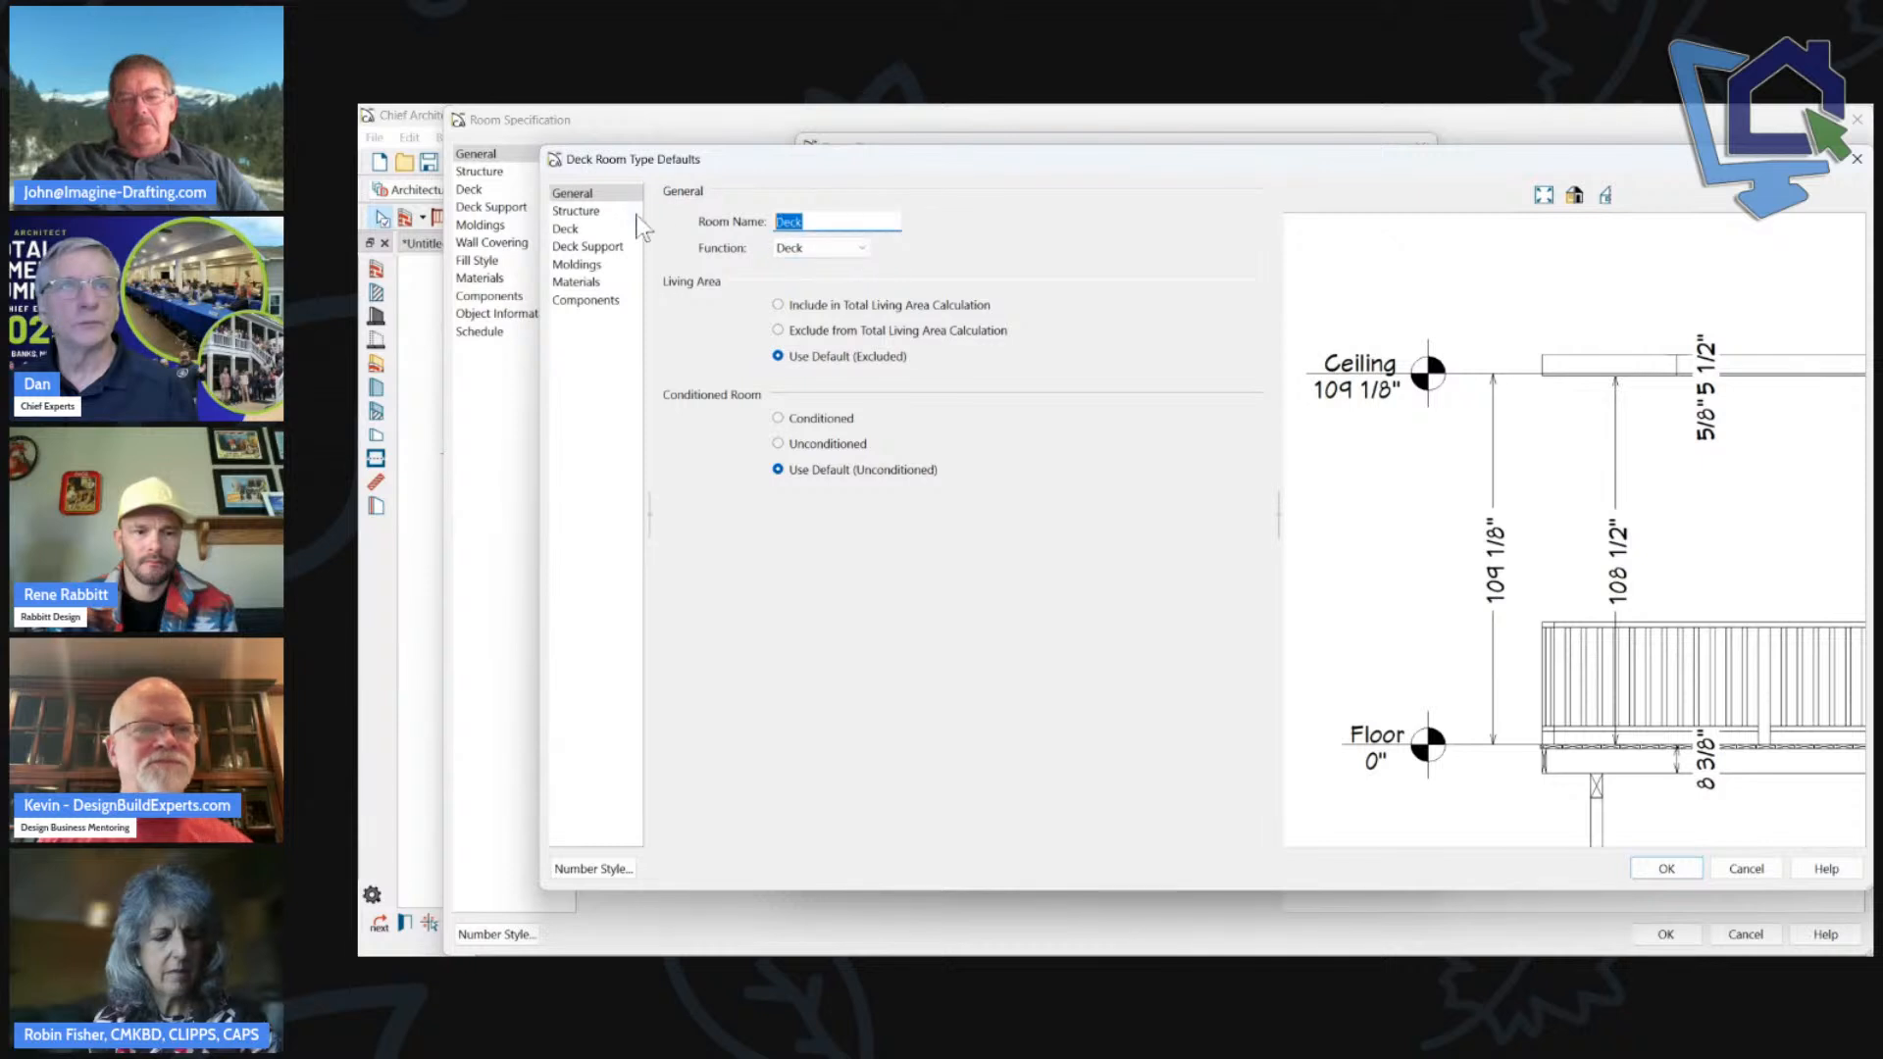
left_click(844, 223)
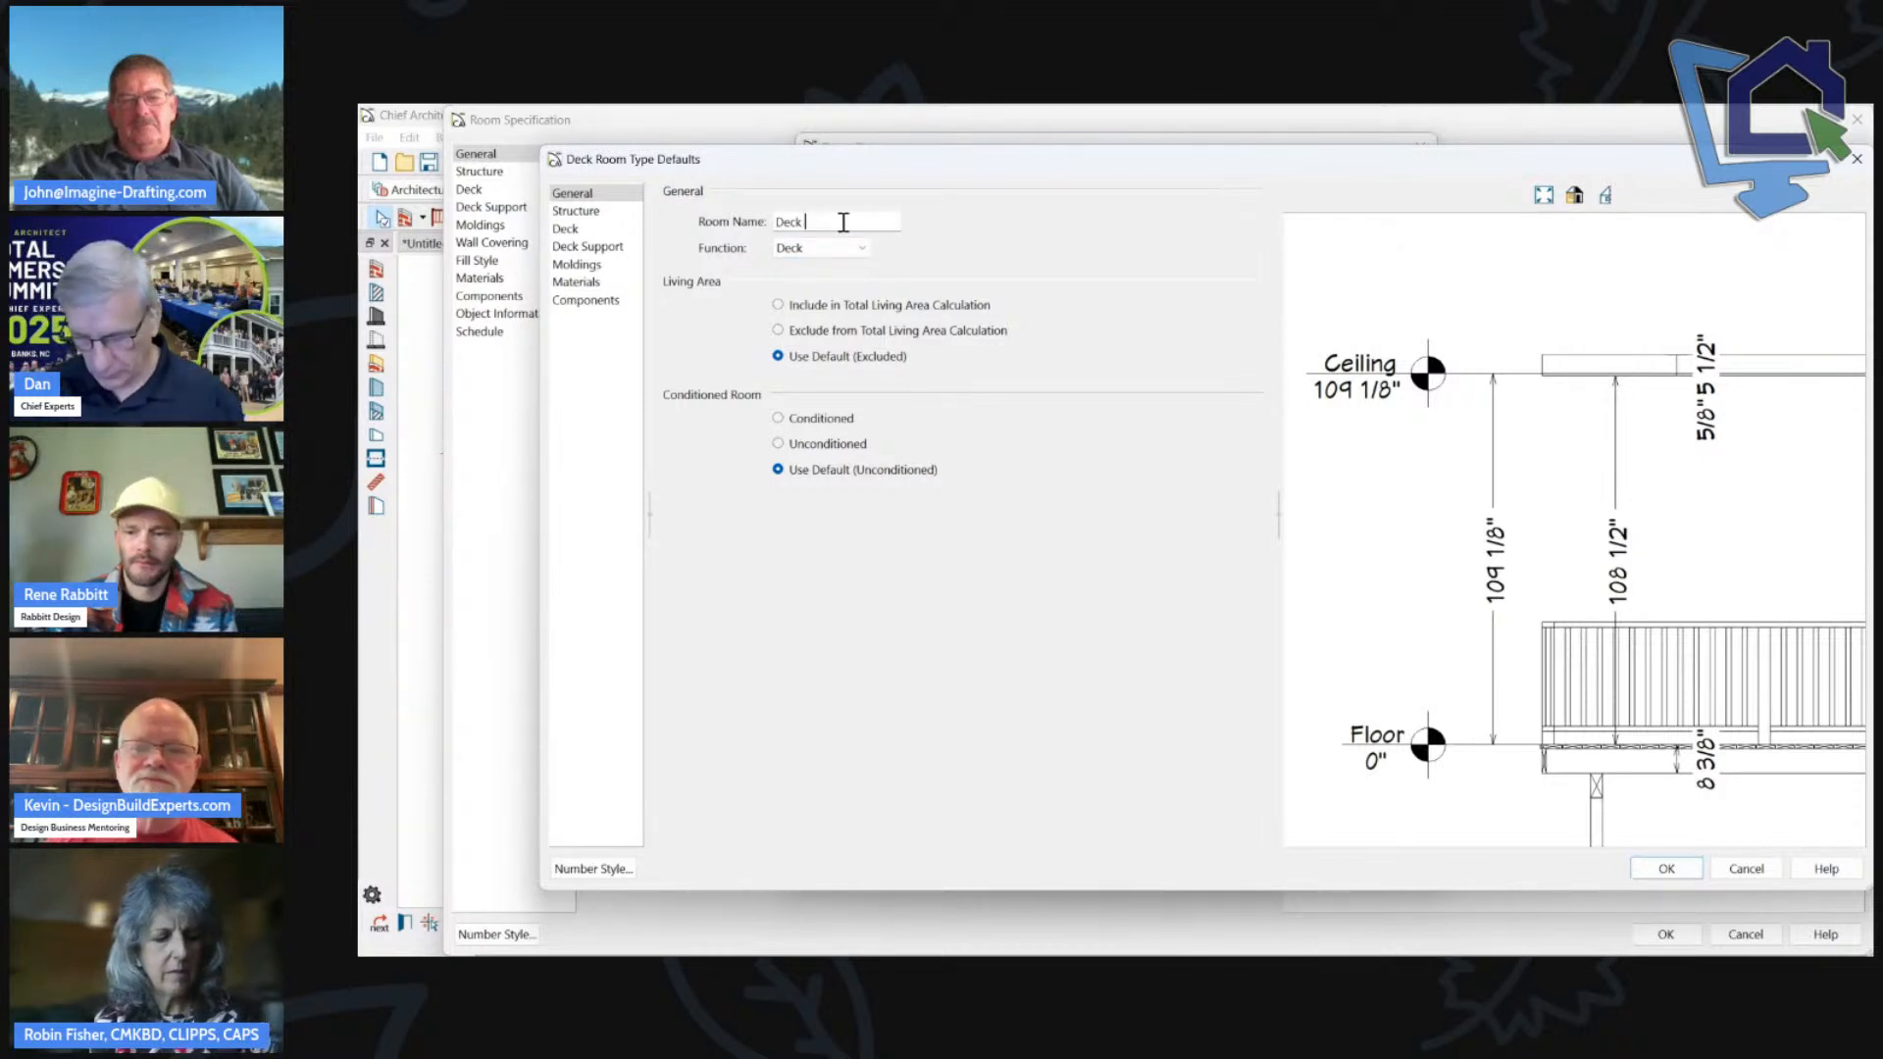
left_click(578, 213)
left_click(882, 423)
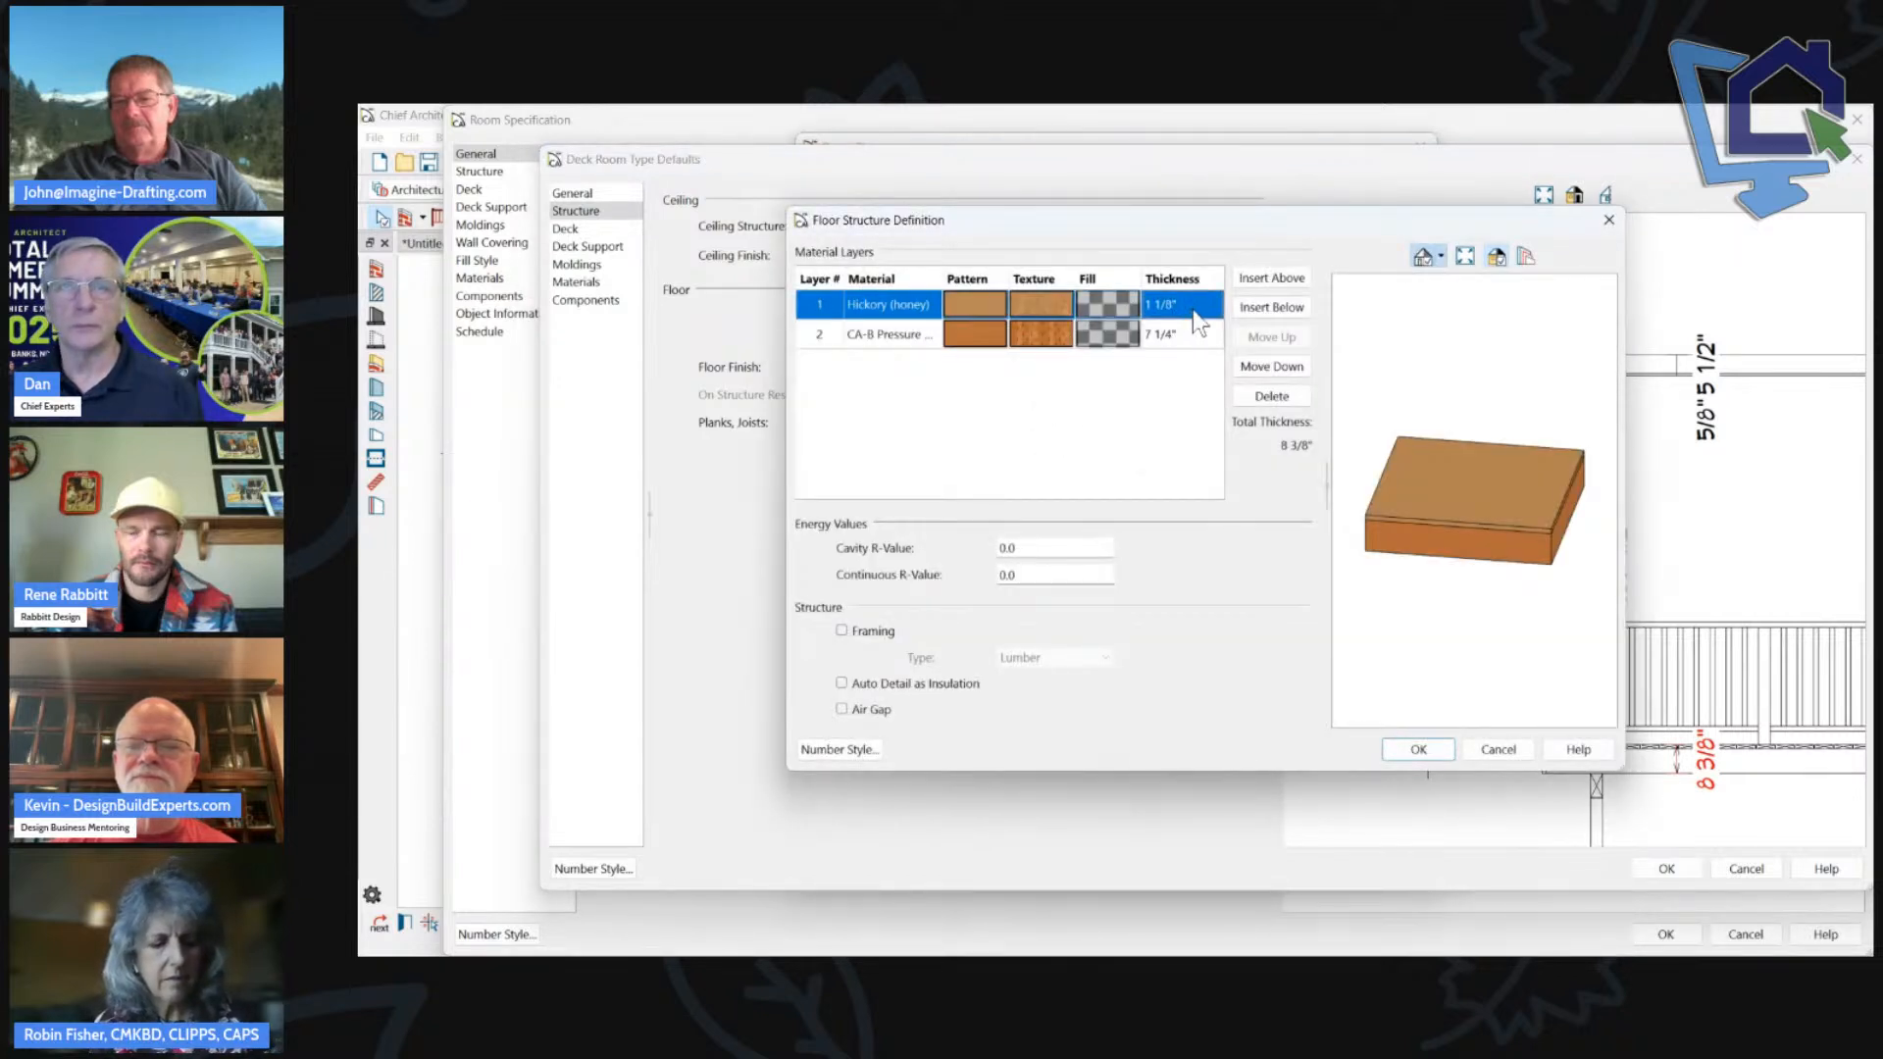
left_click(1185, 334)
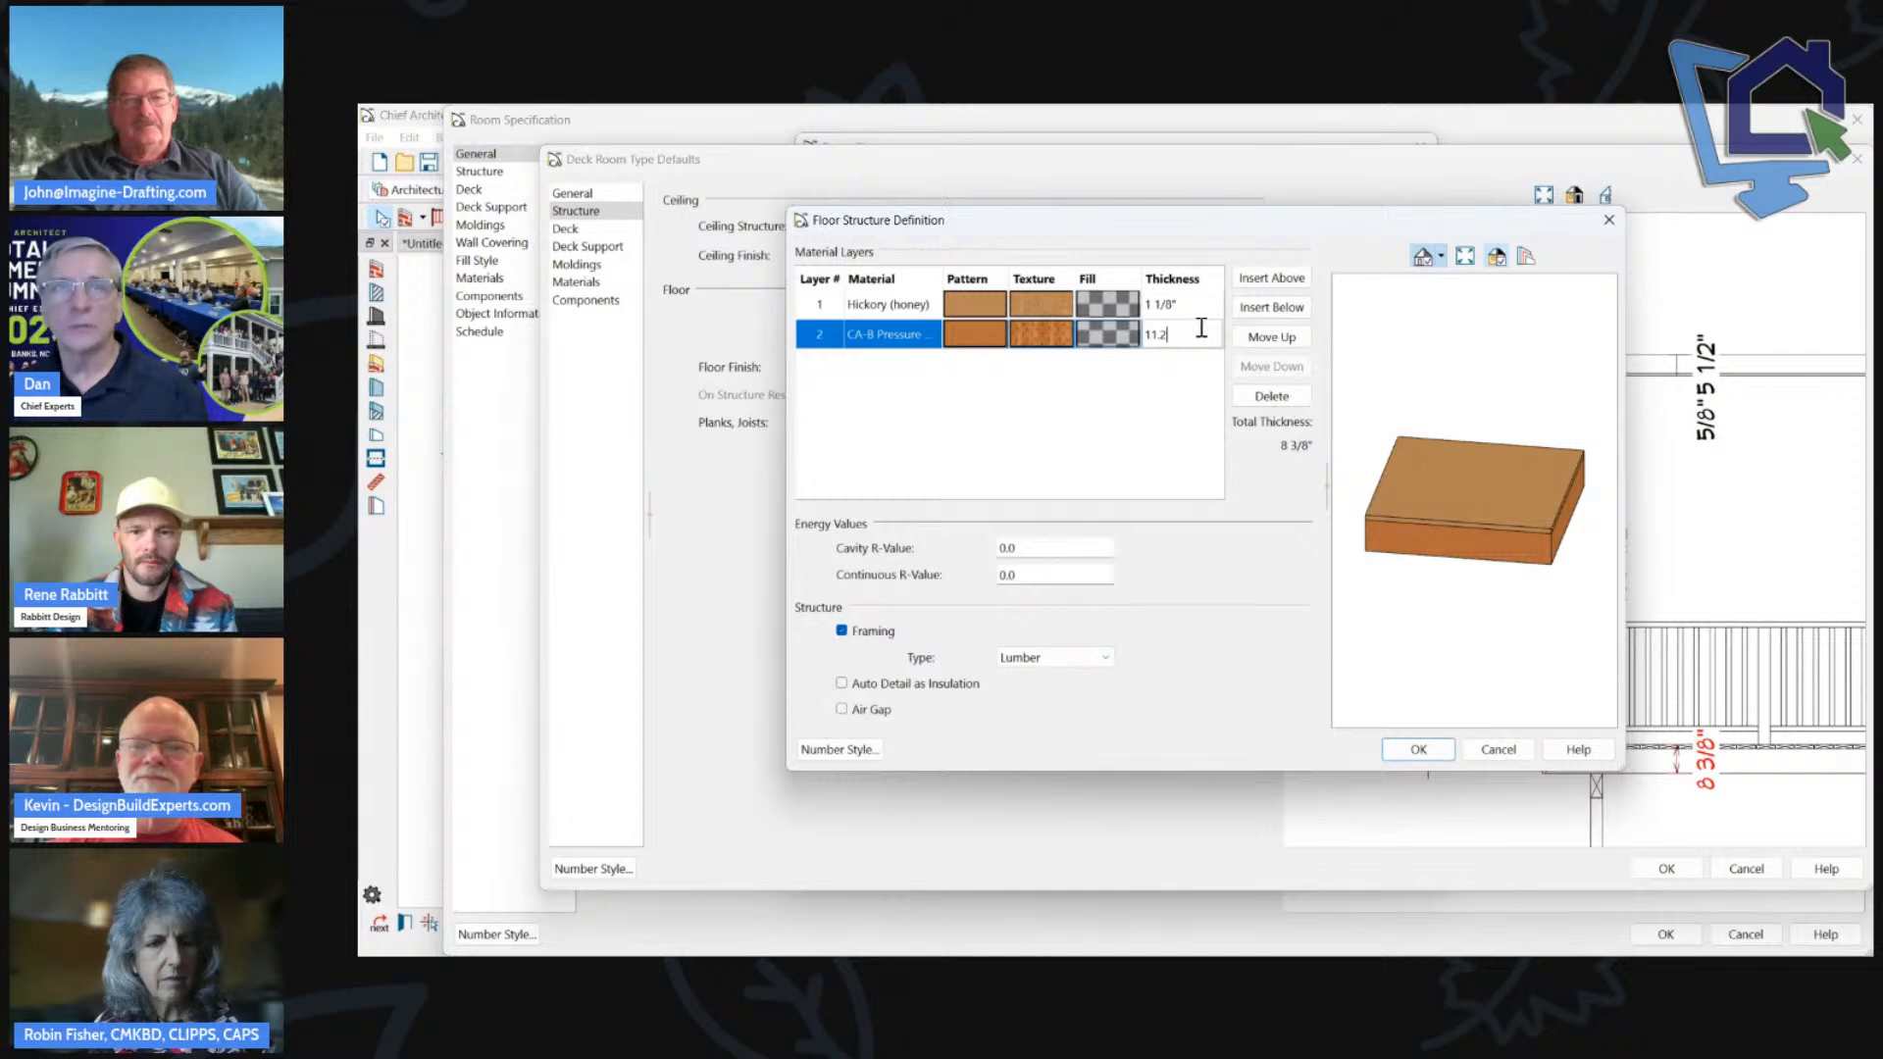
right_click(1202, 328)
left_click(1175, 333)
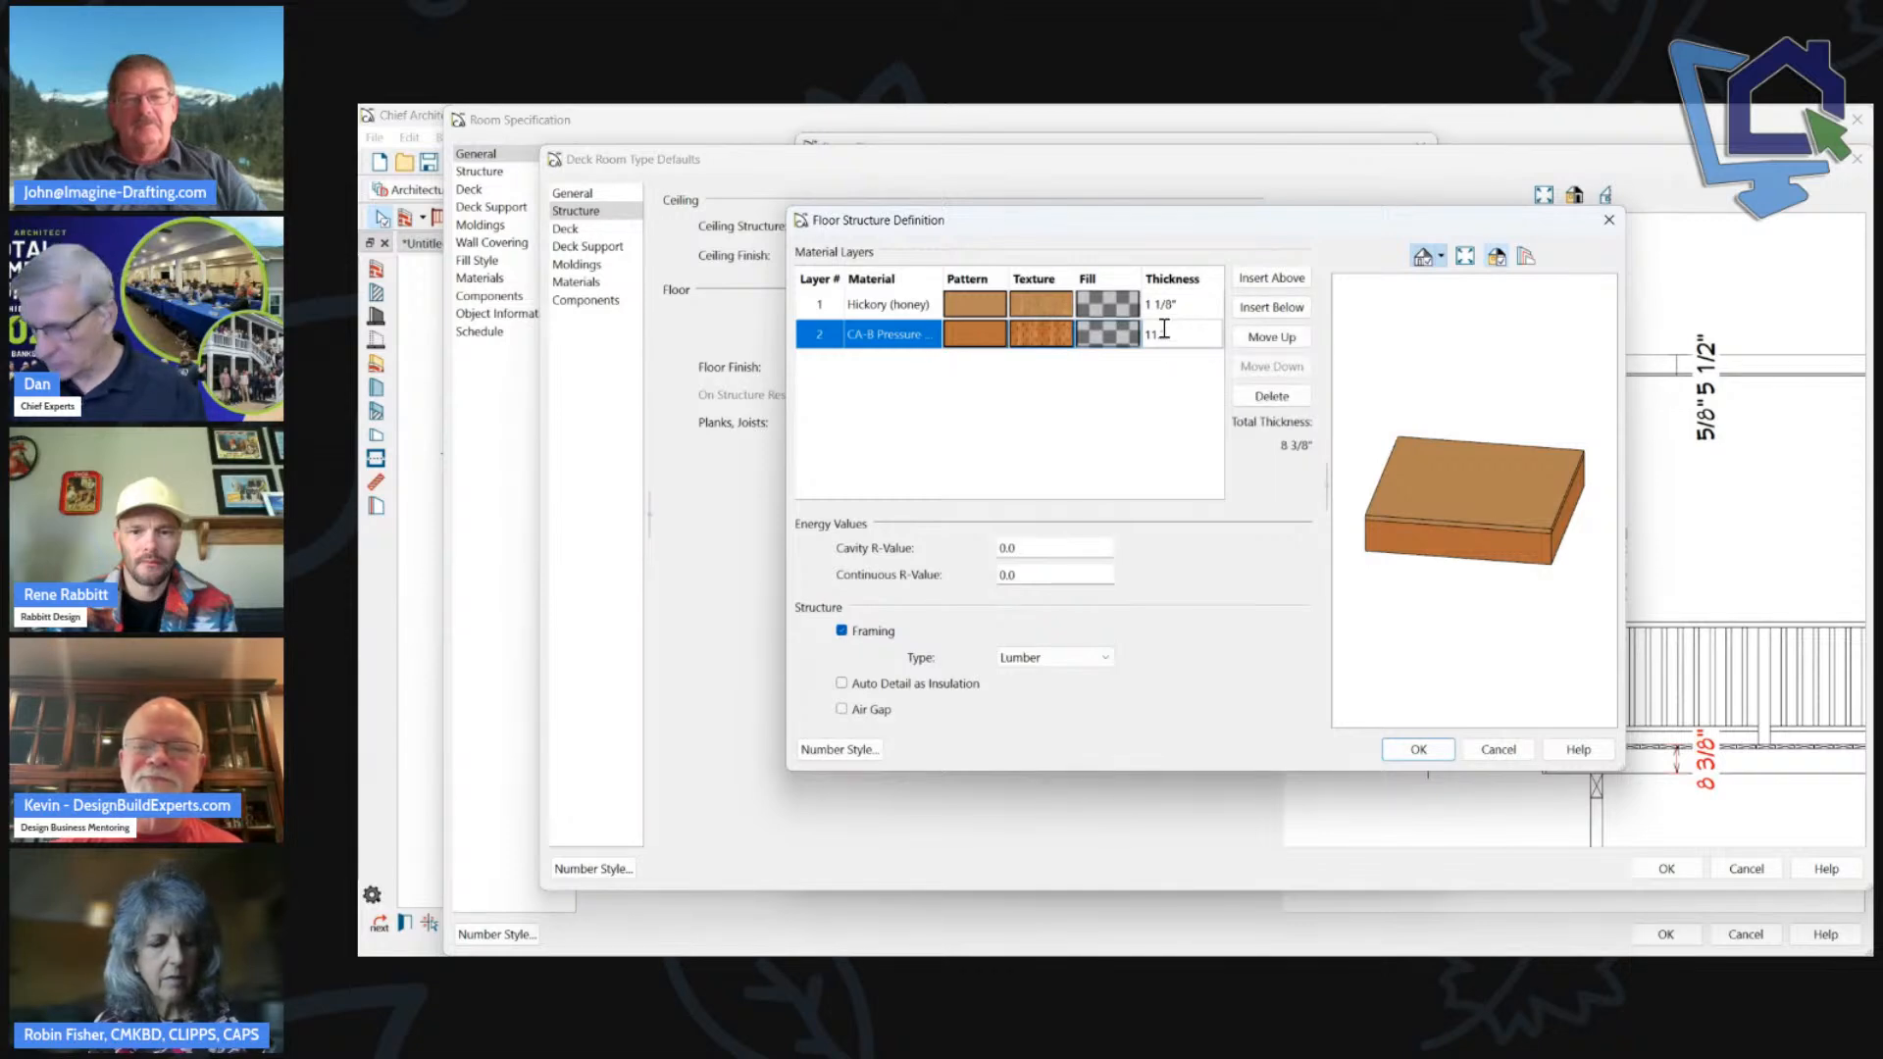
left_click(1417, 749)
left_click(1672, 869)
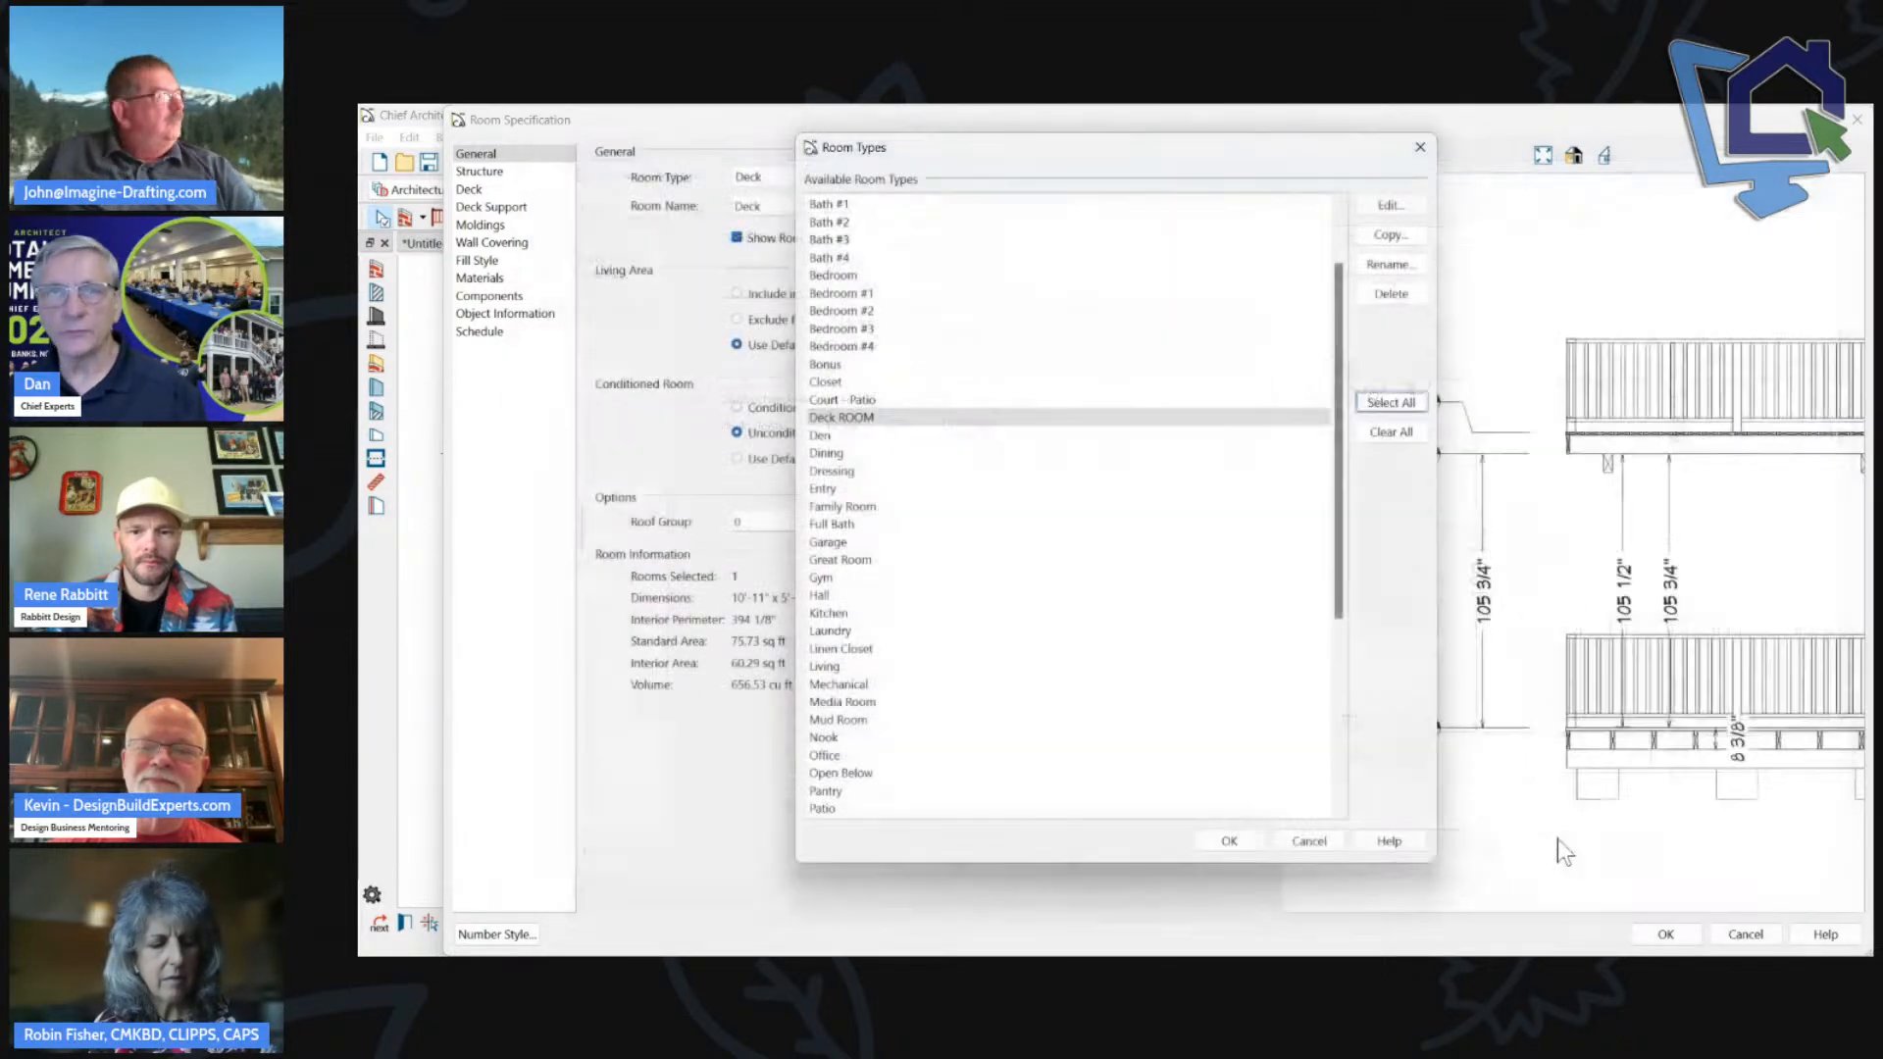
left_click(1238, 842)
left_click(1664, 934)
Check the Deck ROOM label on the floor 0 bump-out and go up to the deck on floor 1.
scroll(957, 475, "down", 2)
scroll(998, 373, "up", 3)
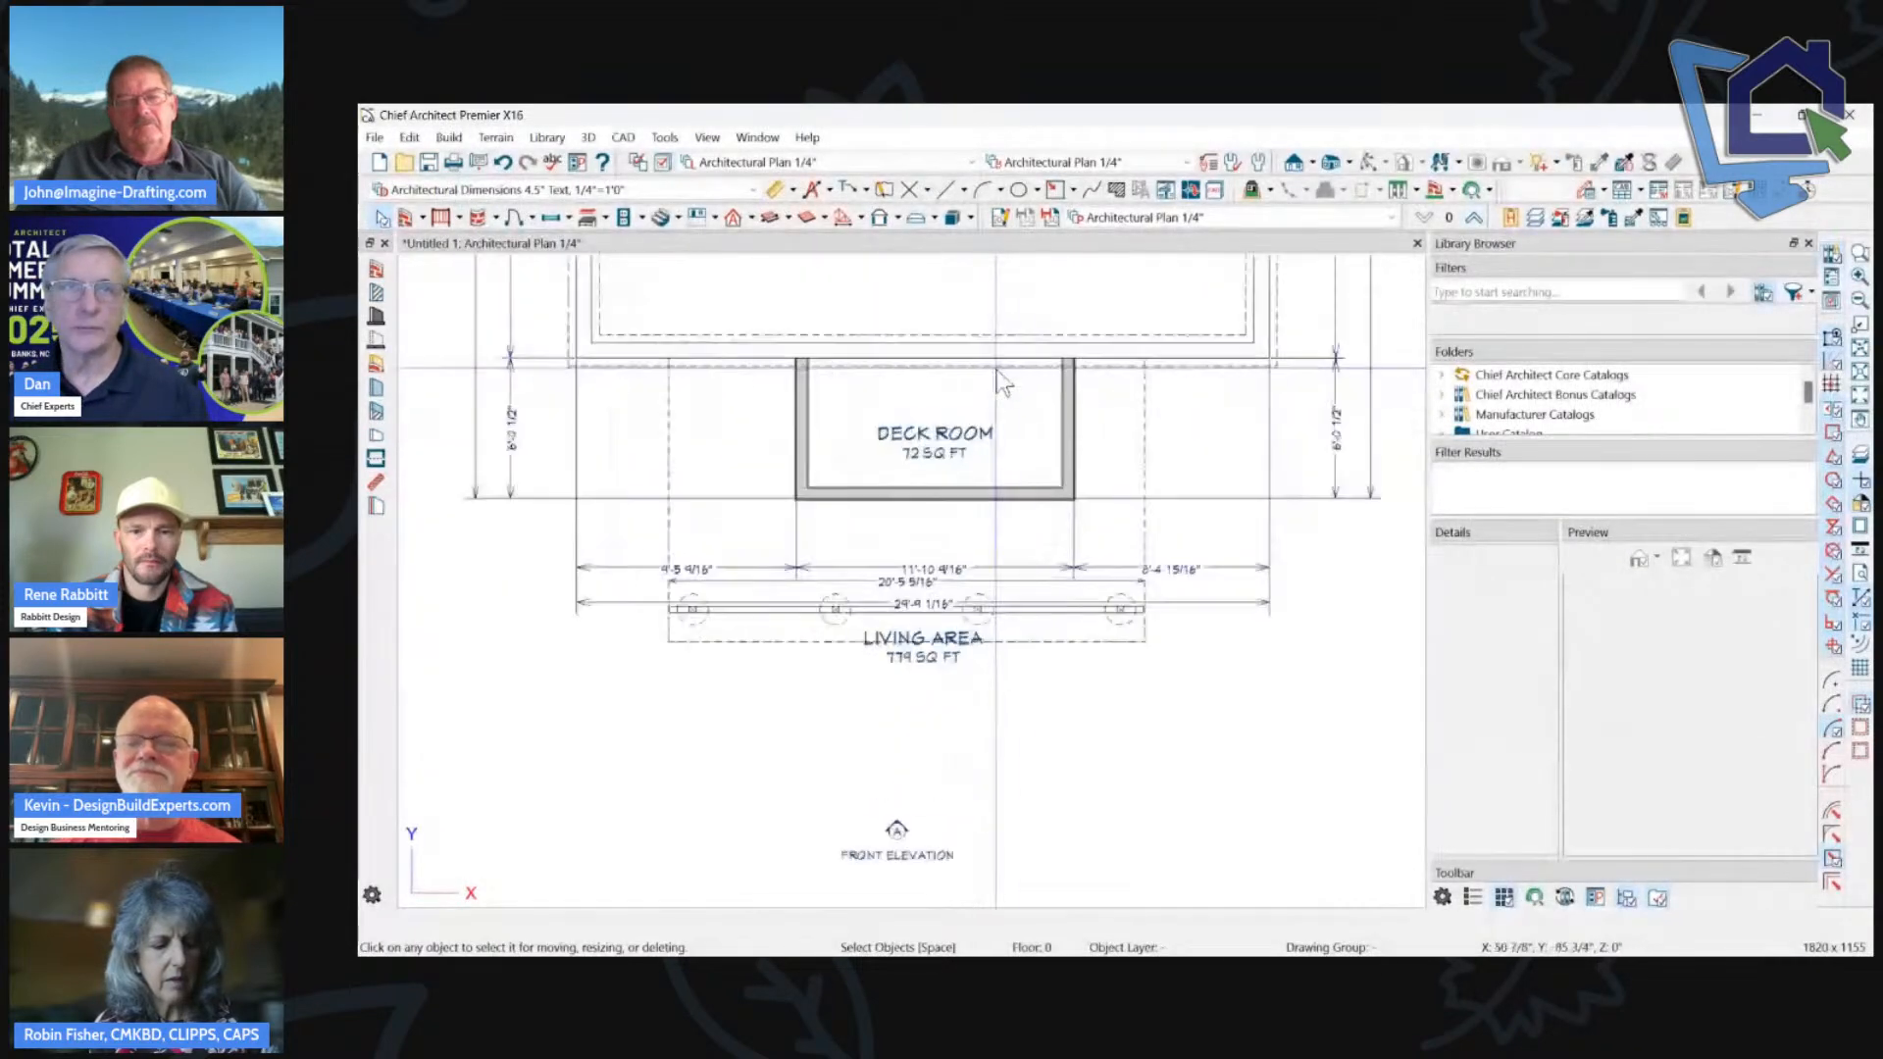
scroll(981, 388, "down", 1)
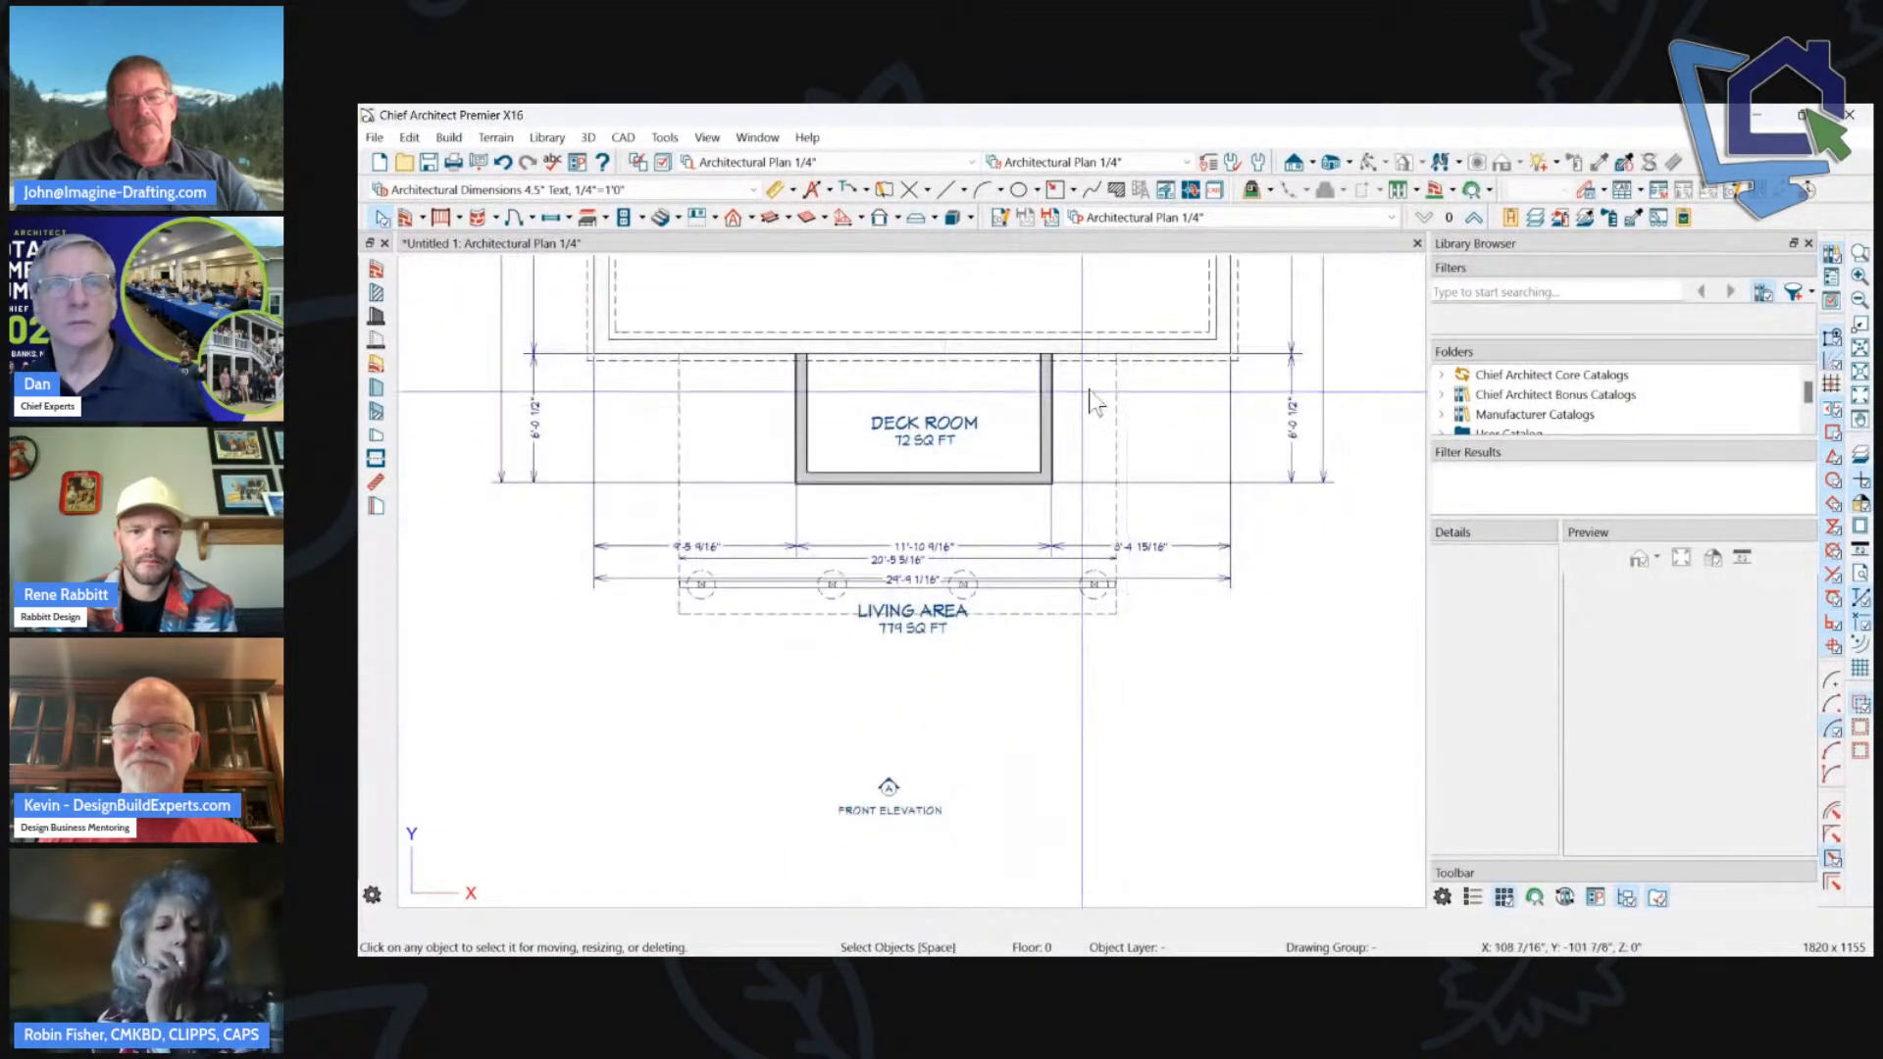
left_click(1473, 217)
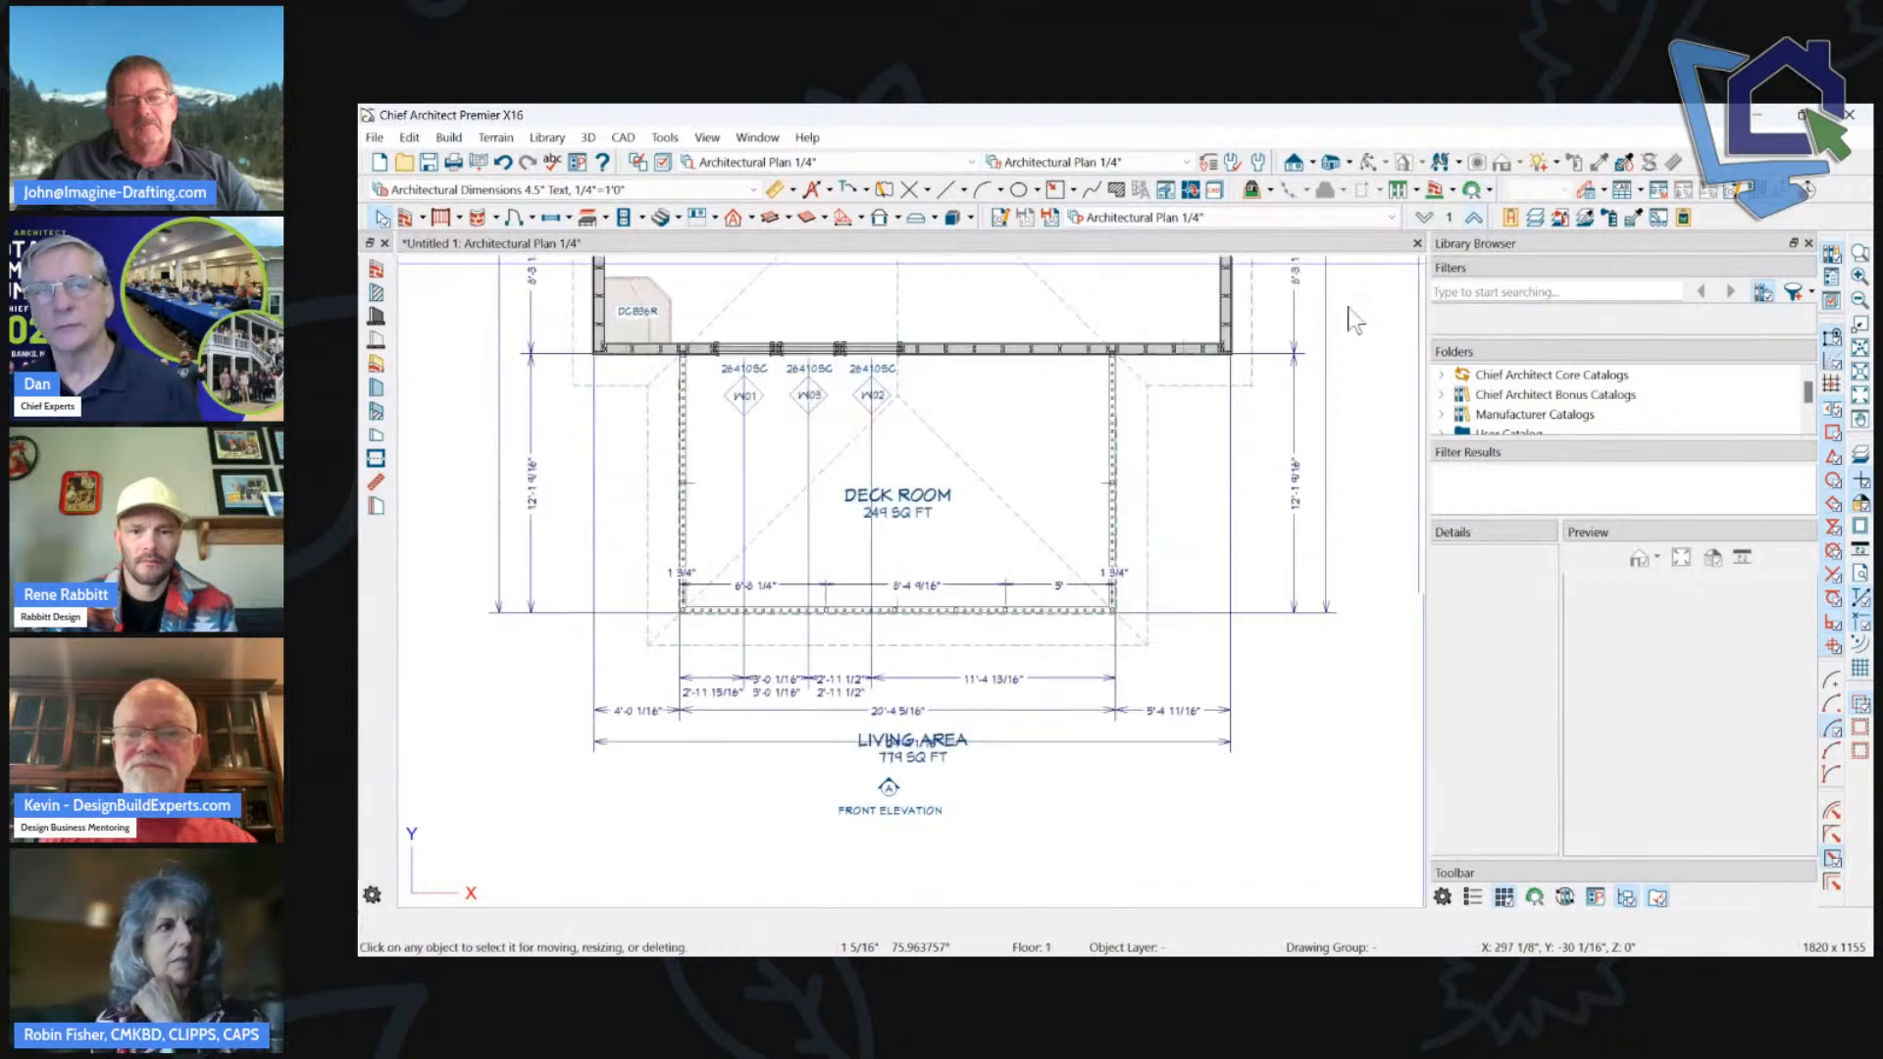
Cut a back-clipped cross section from floor 0 through the deck and the bump-out below it to examine their floor framing, and close it.
left_click(1424, 216)
left_click(1312, 164)
left_click(1313, 210)
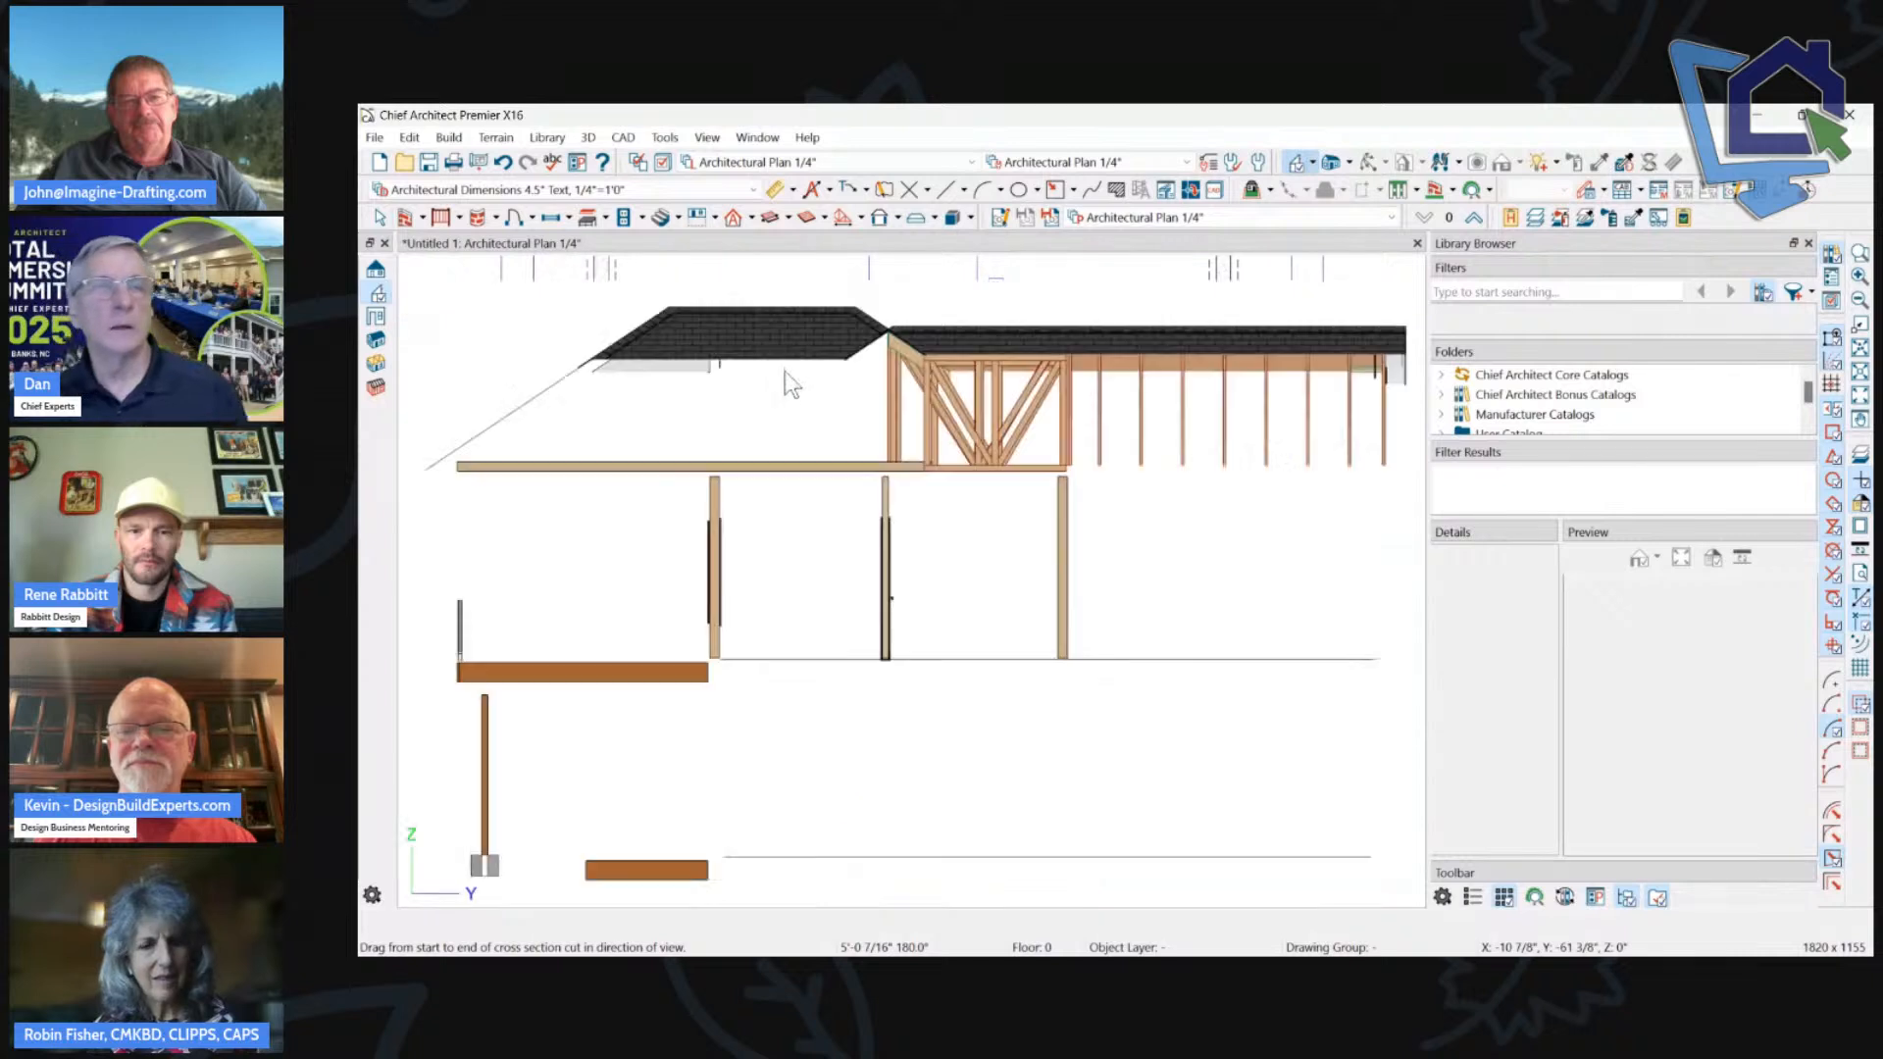
scroll(997, 408, "down", 3)
scroll(715, 704, "up", 3)
scroll(942, 644, "up", 5)
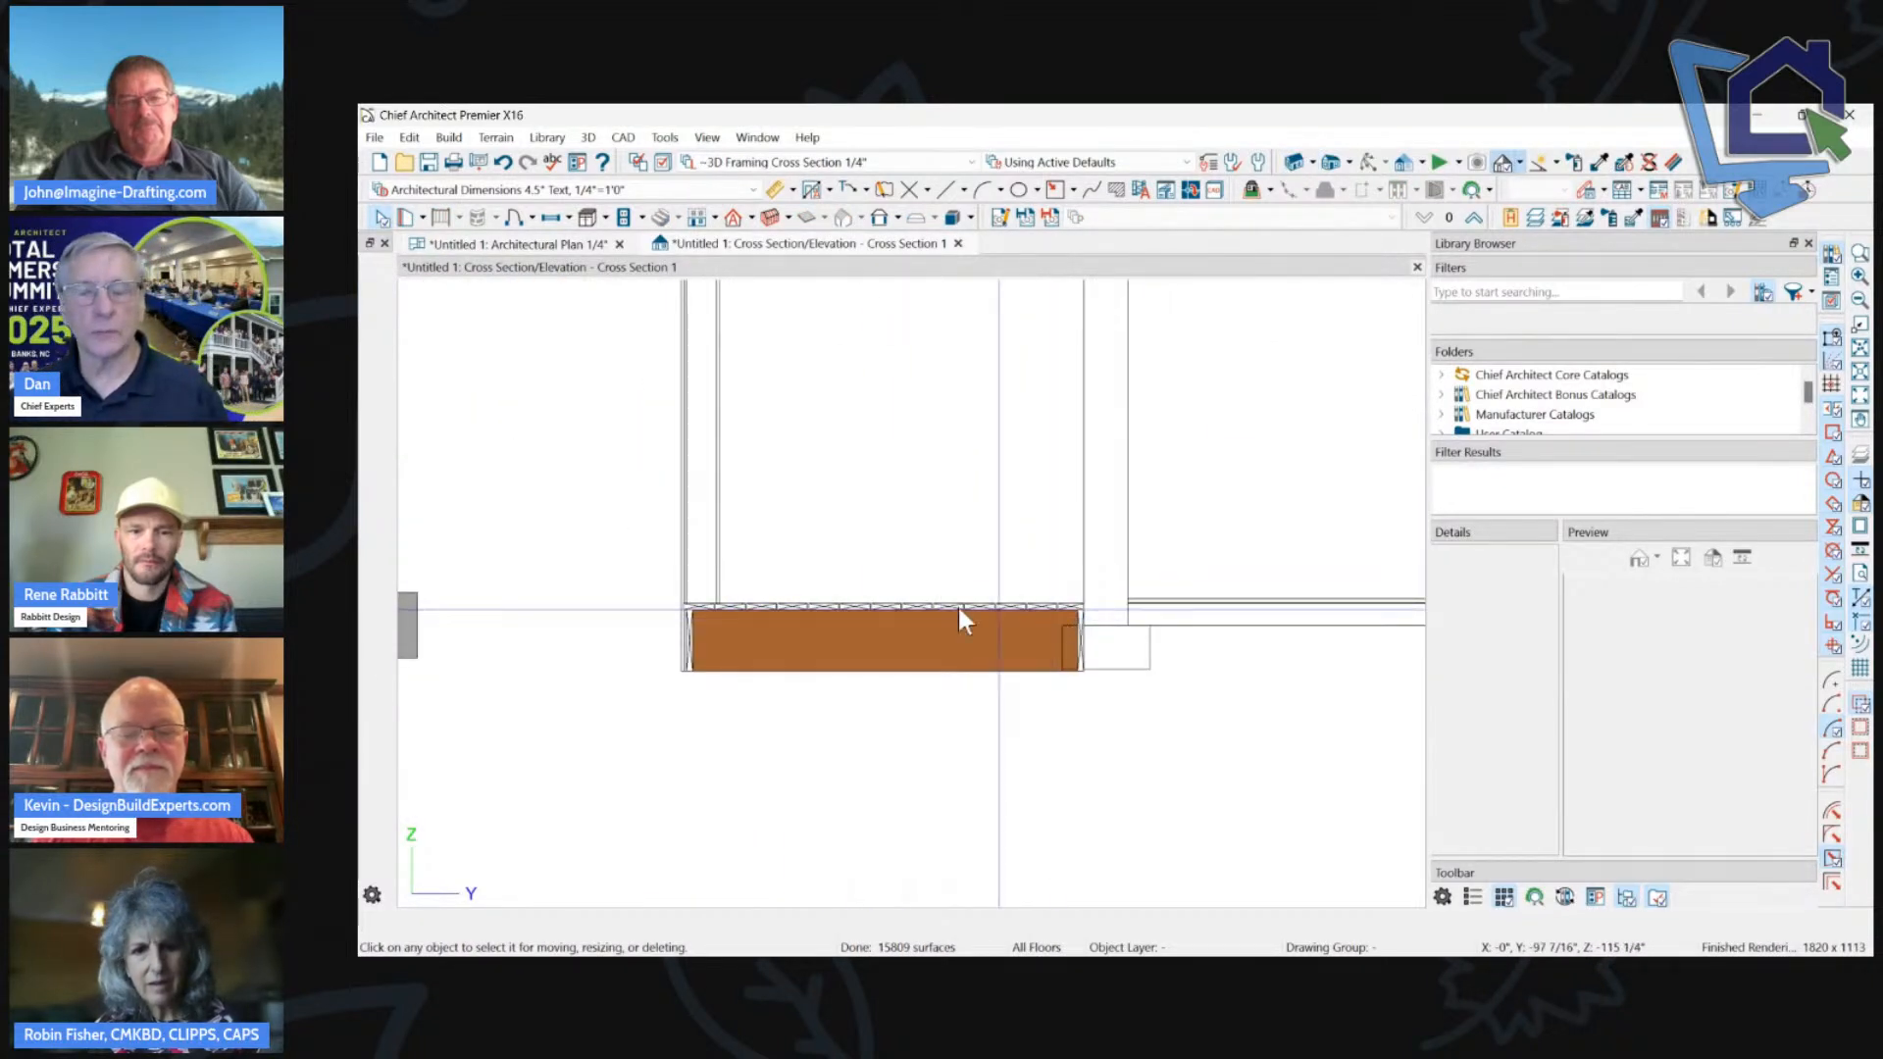
scroll(1138, 648, "down", 3)
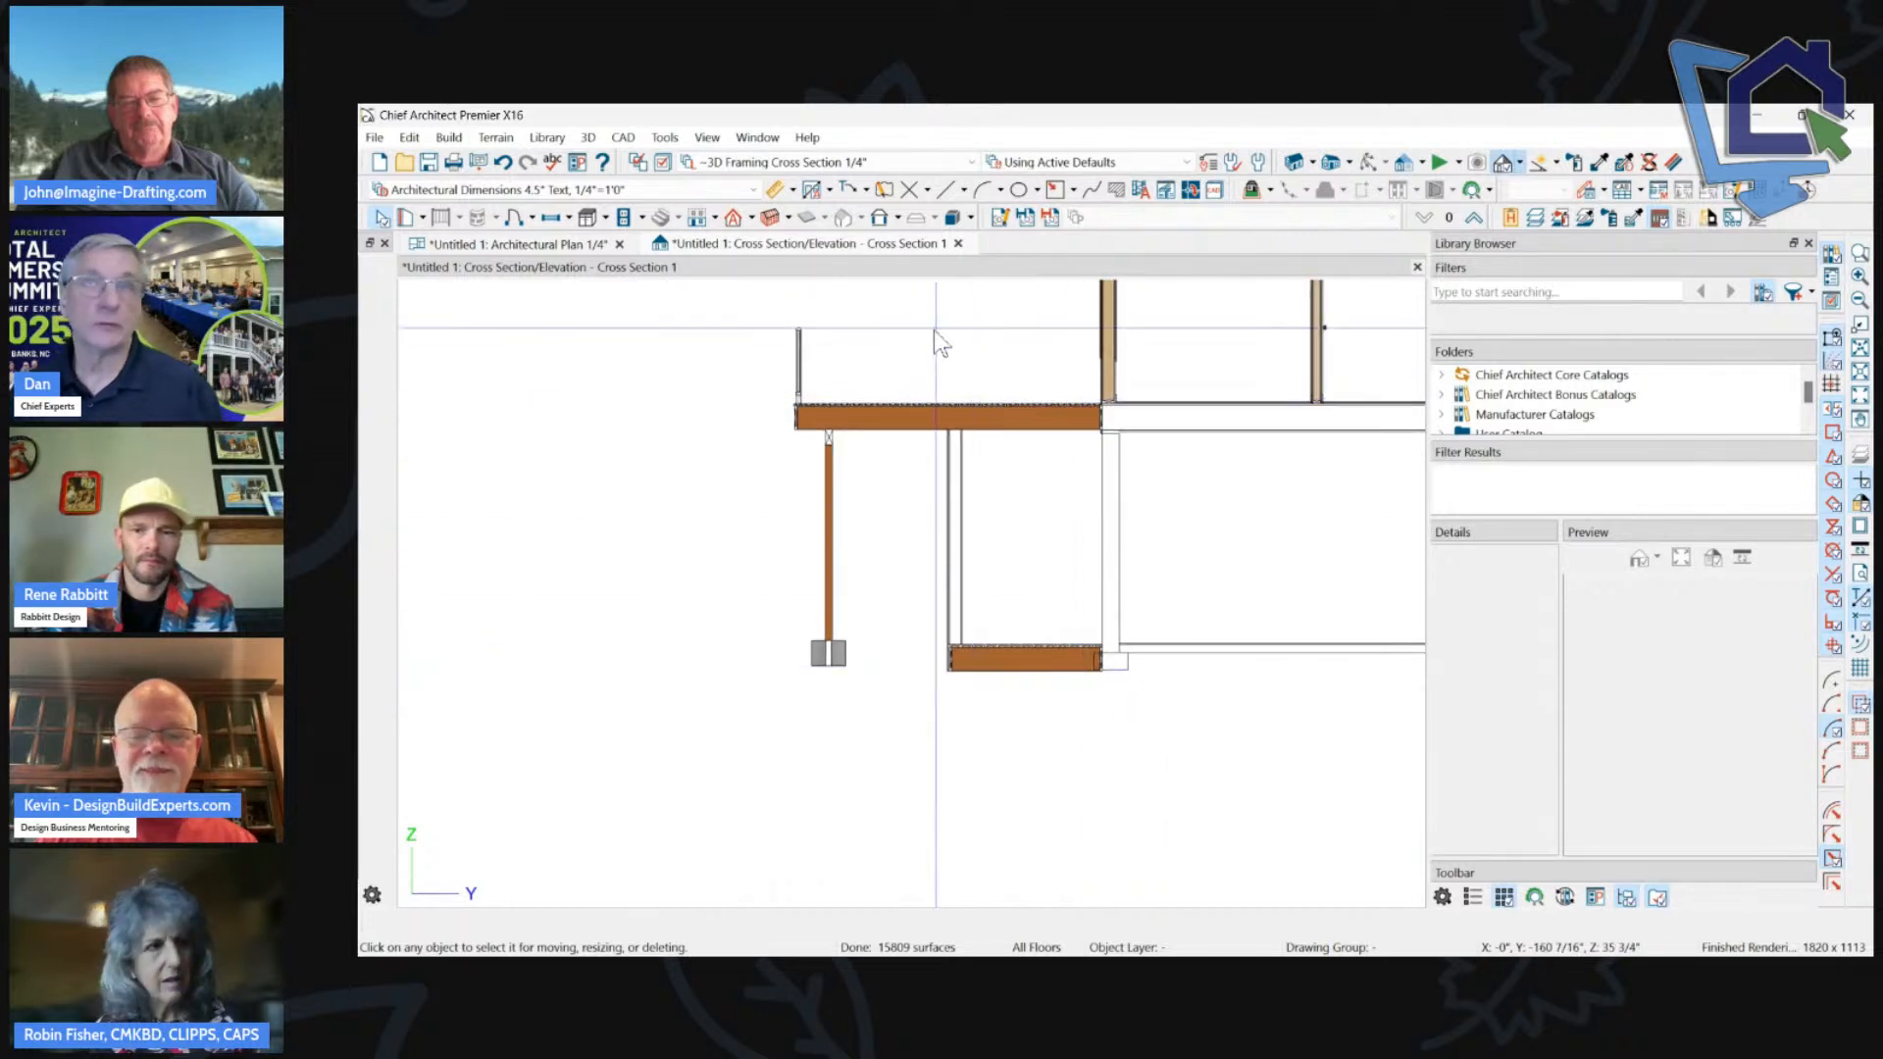
left_click(958, 244)
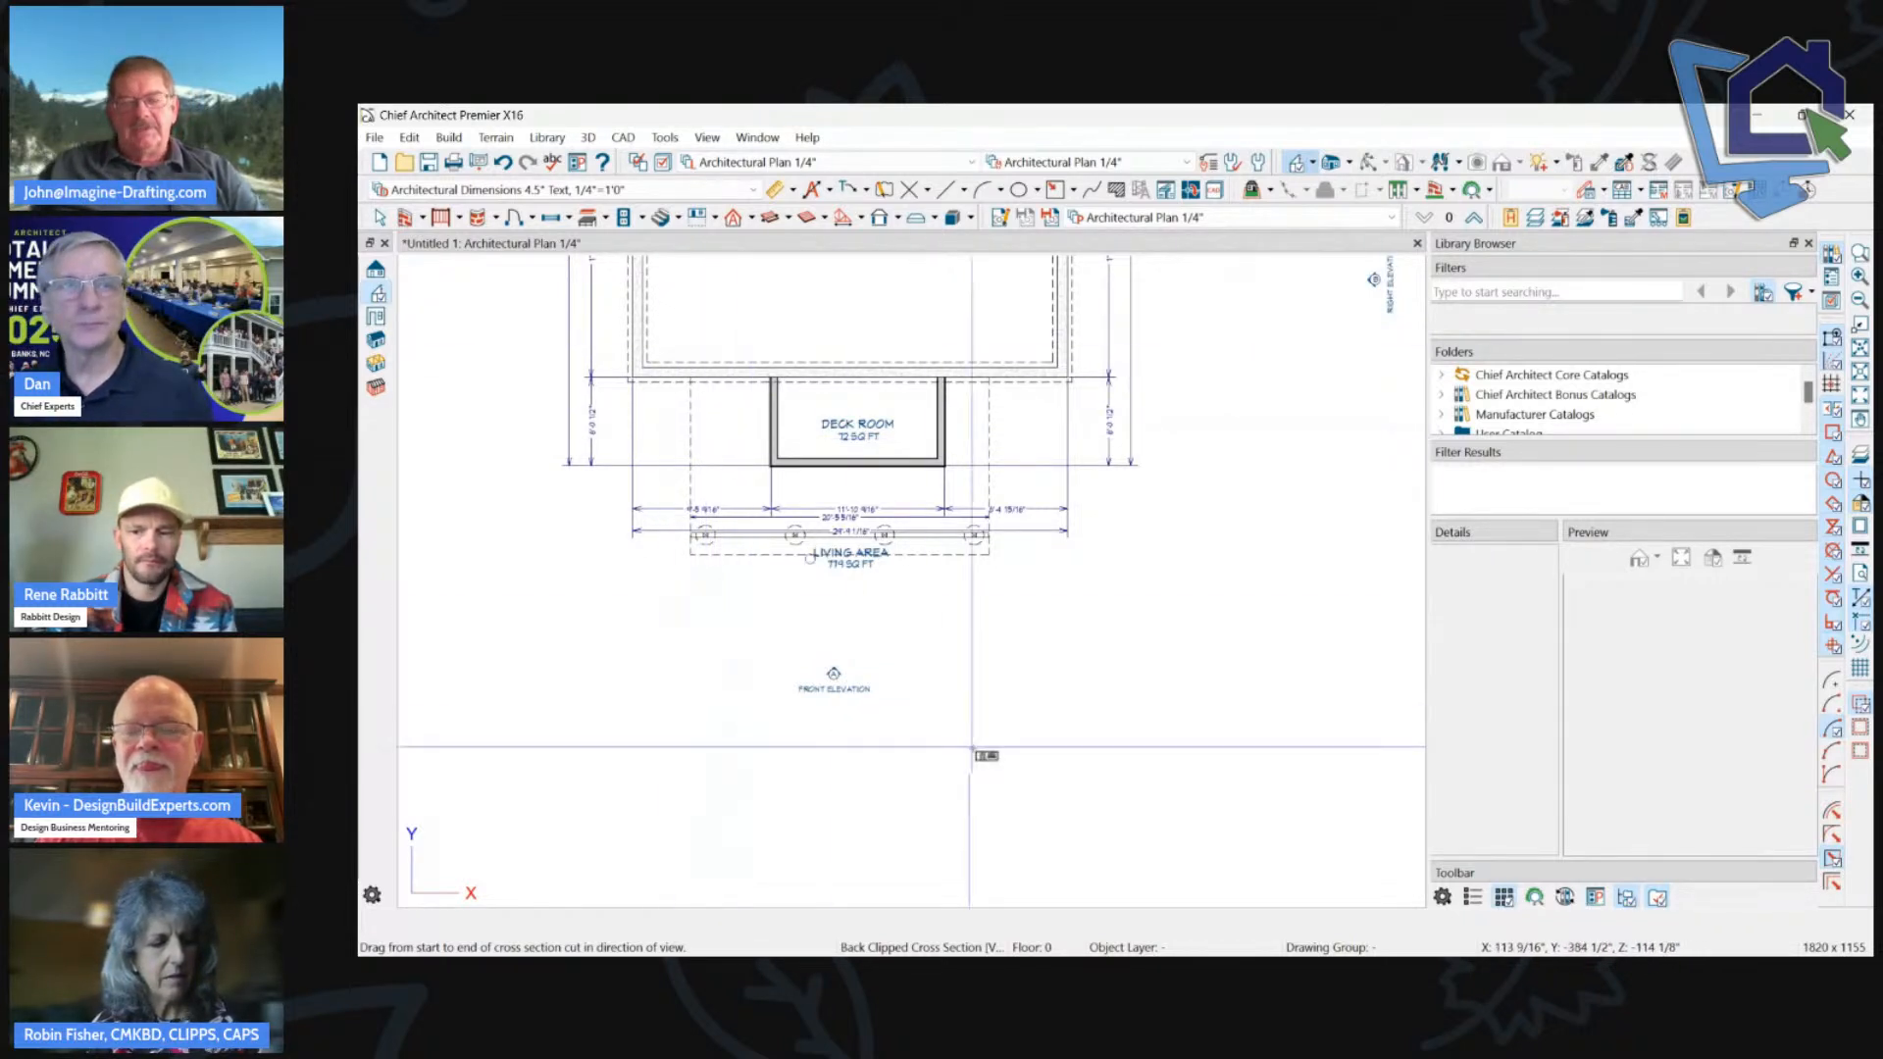
scroll(981, 756, "down", 1)
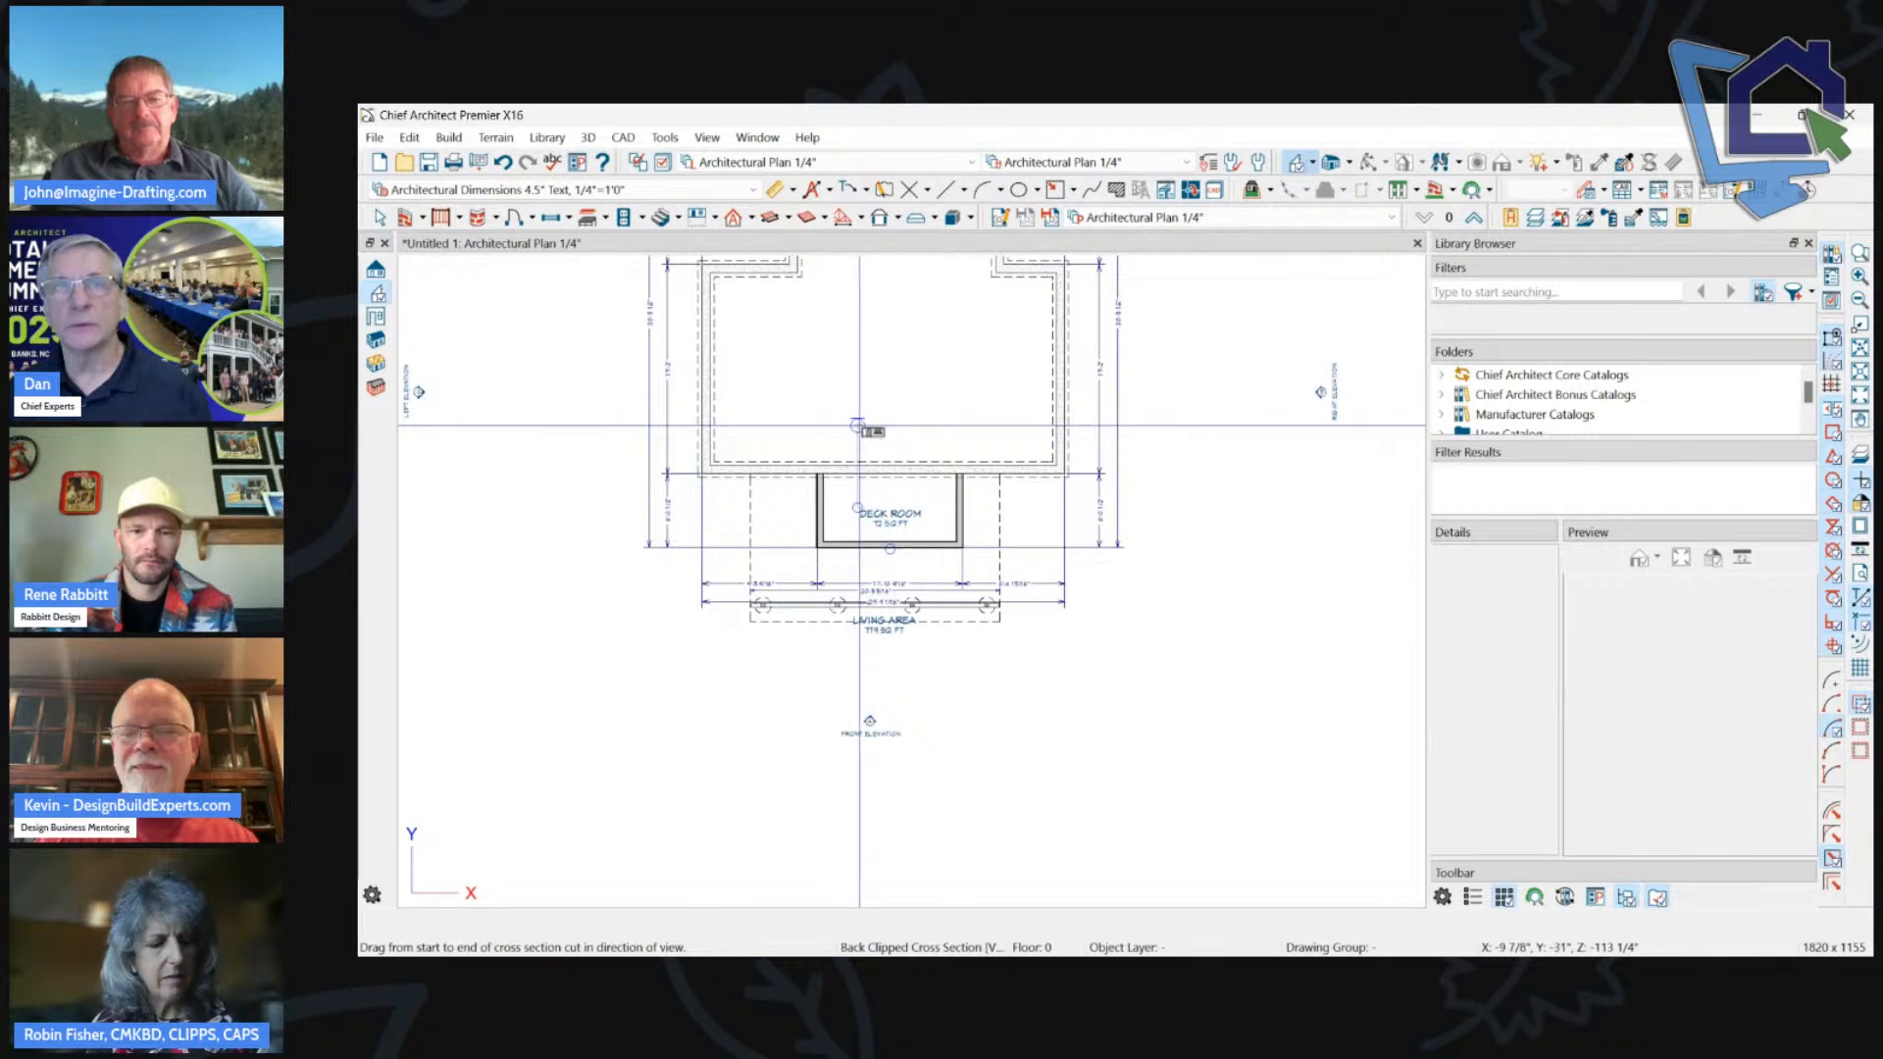
key("space")
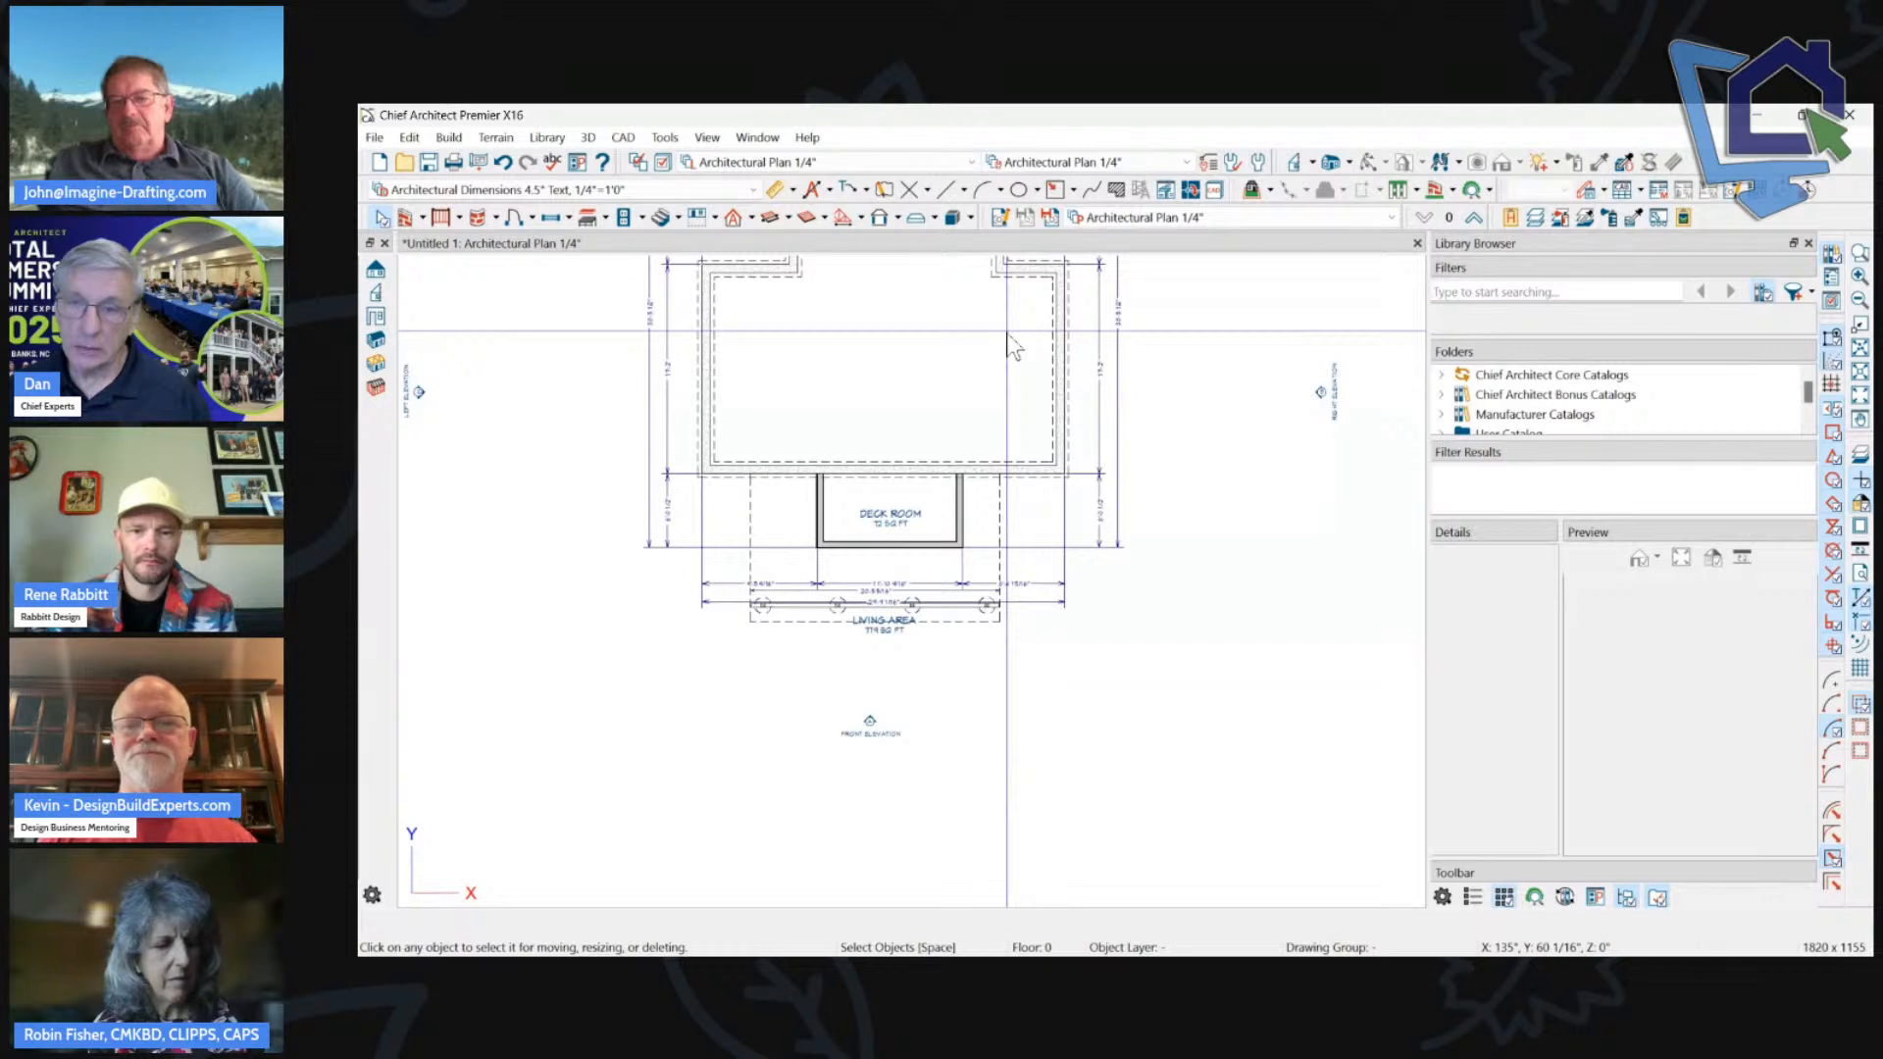
Go up to floor 1 and draw a freestanding straight deck railing about 16'-3" long beside the house's left elevation.
left_click(1474, 211)
left_click(935, 500)
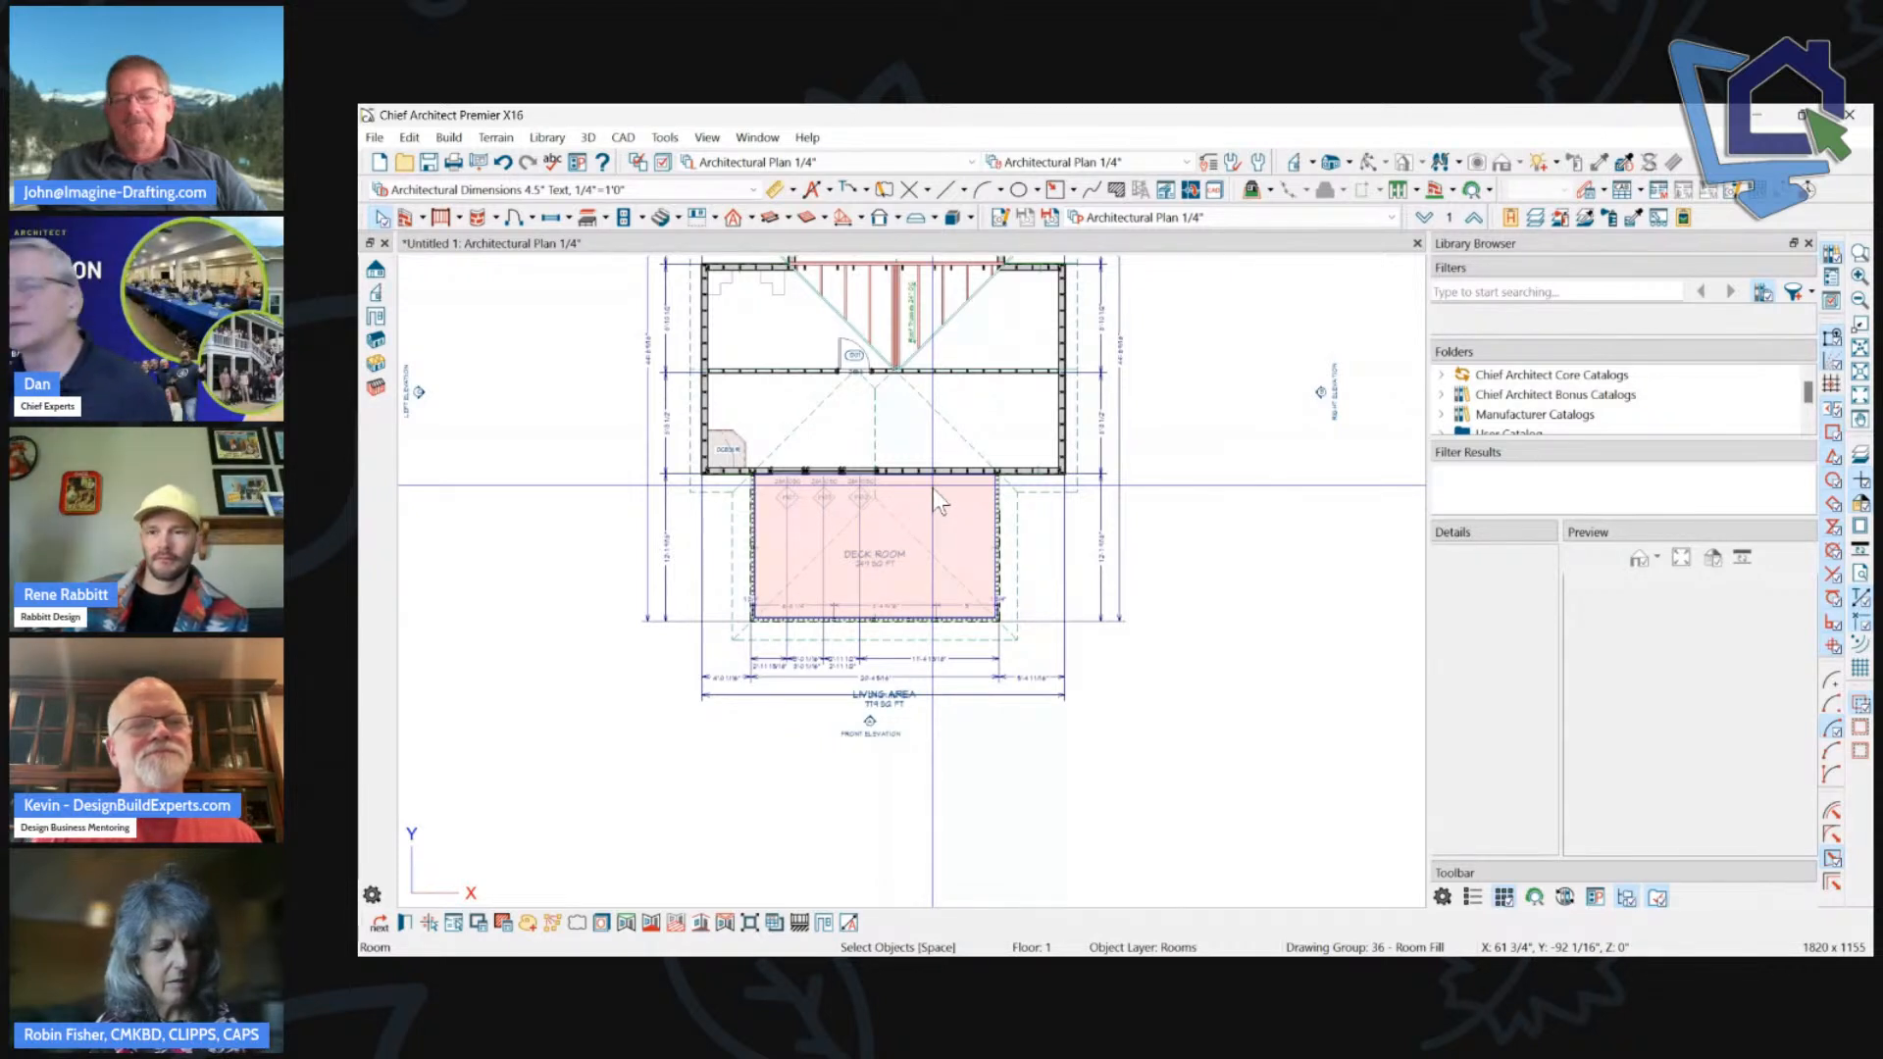
left_click(593, 365)
scroll(841, 373, "up", 1)
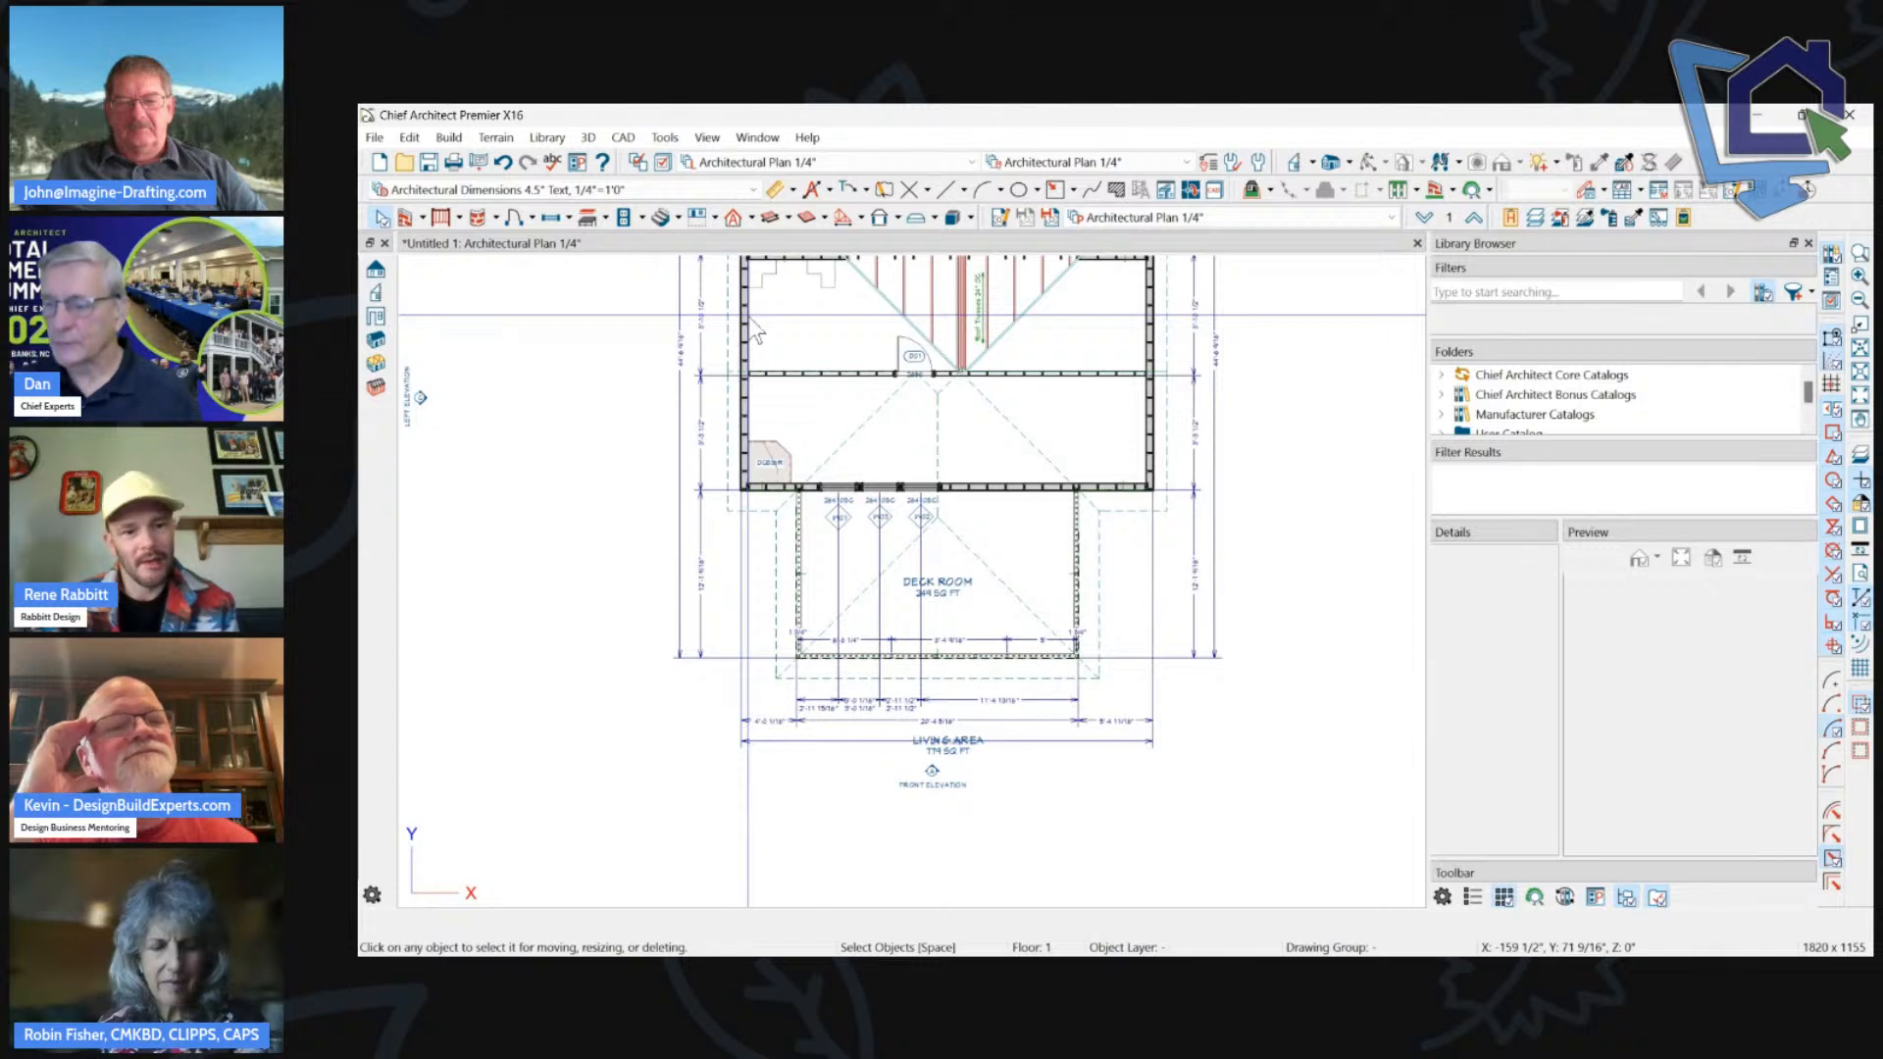
left_click(459, 218)
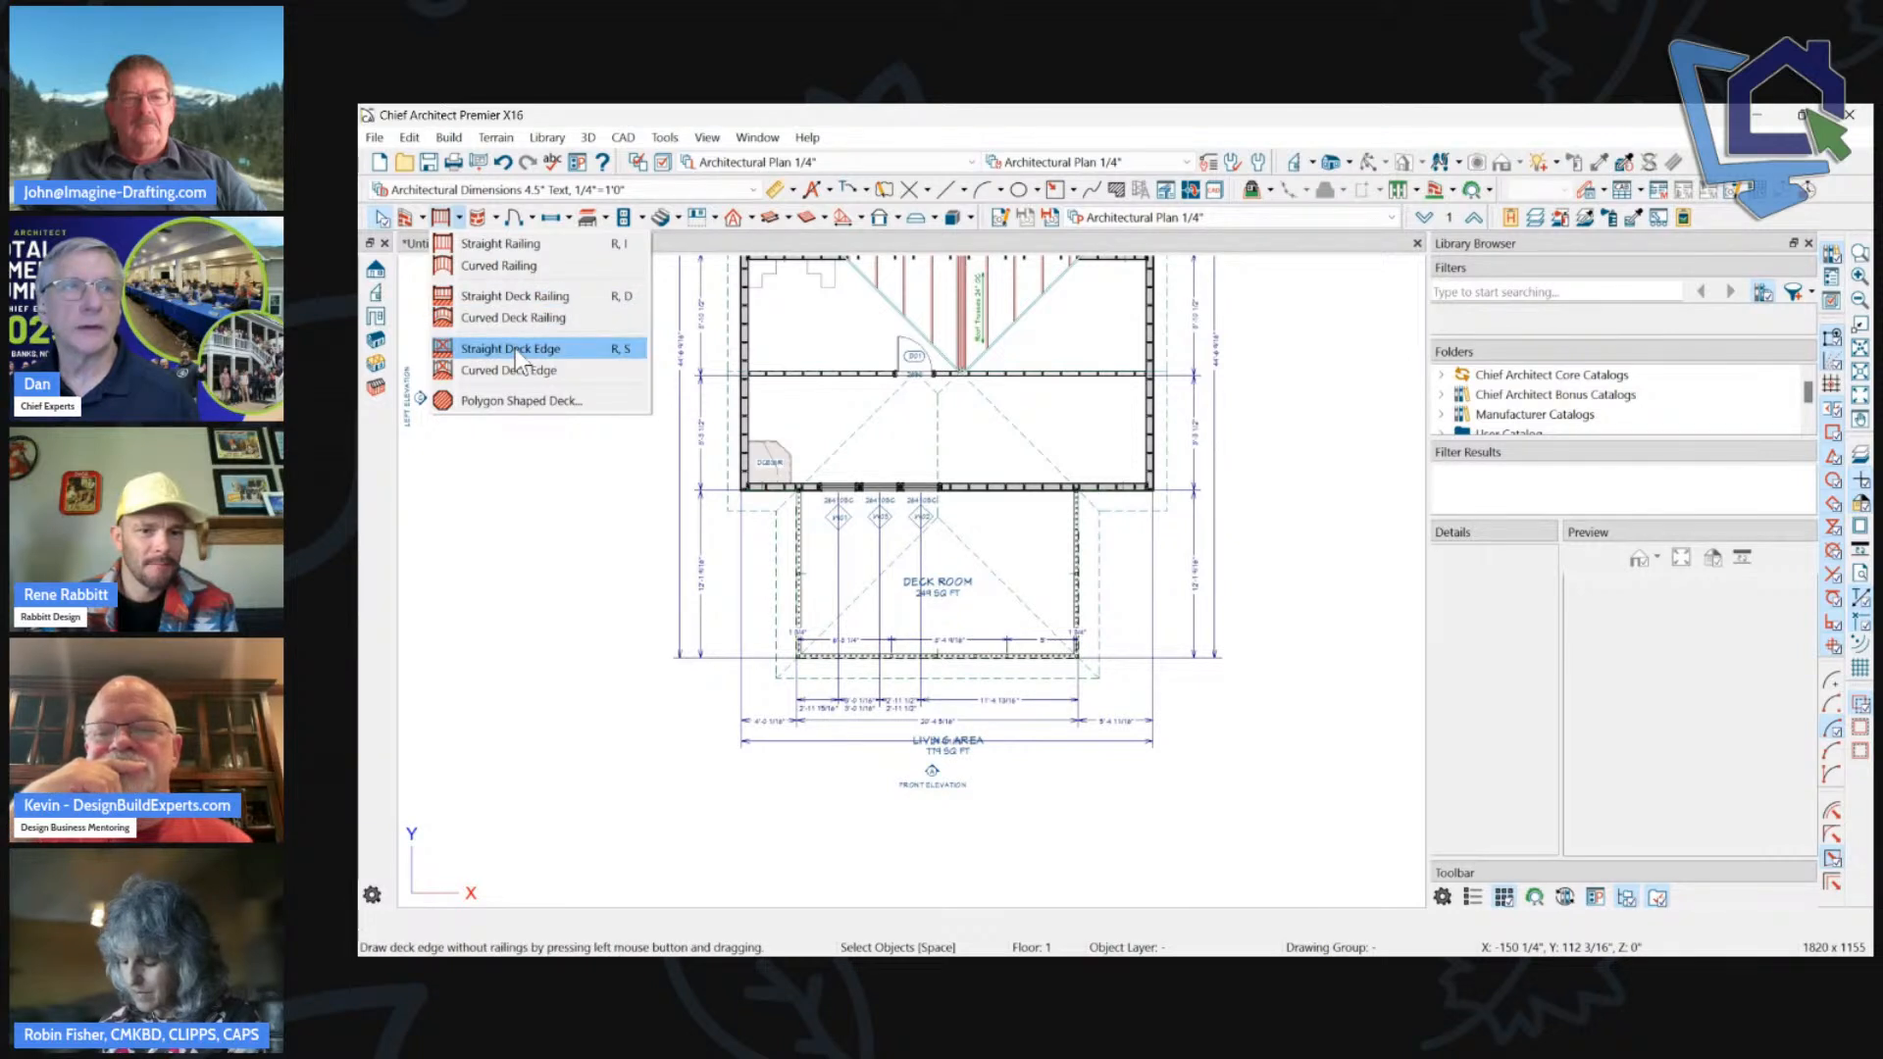
left_click(524, 297)
left_click_drag(540, 415, 540, 639)
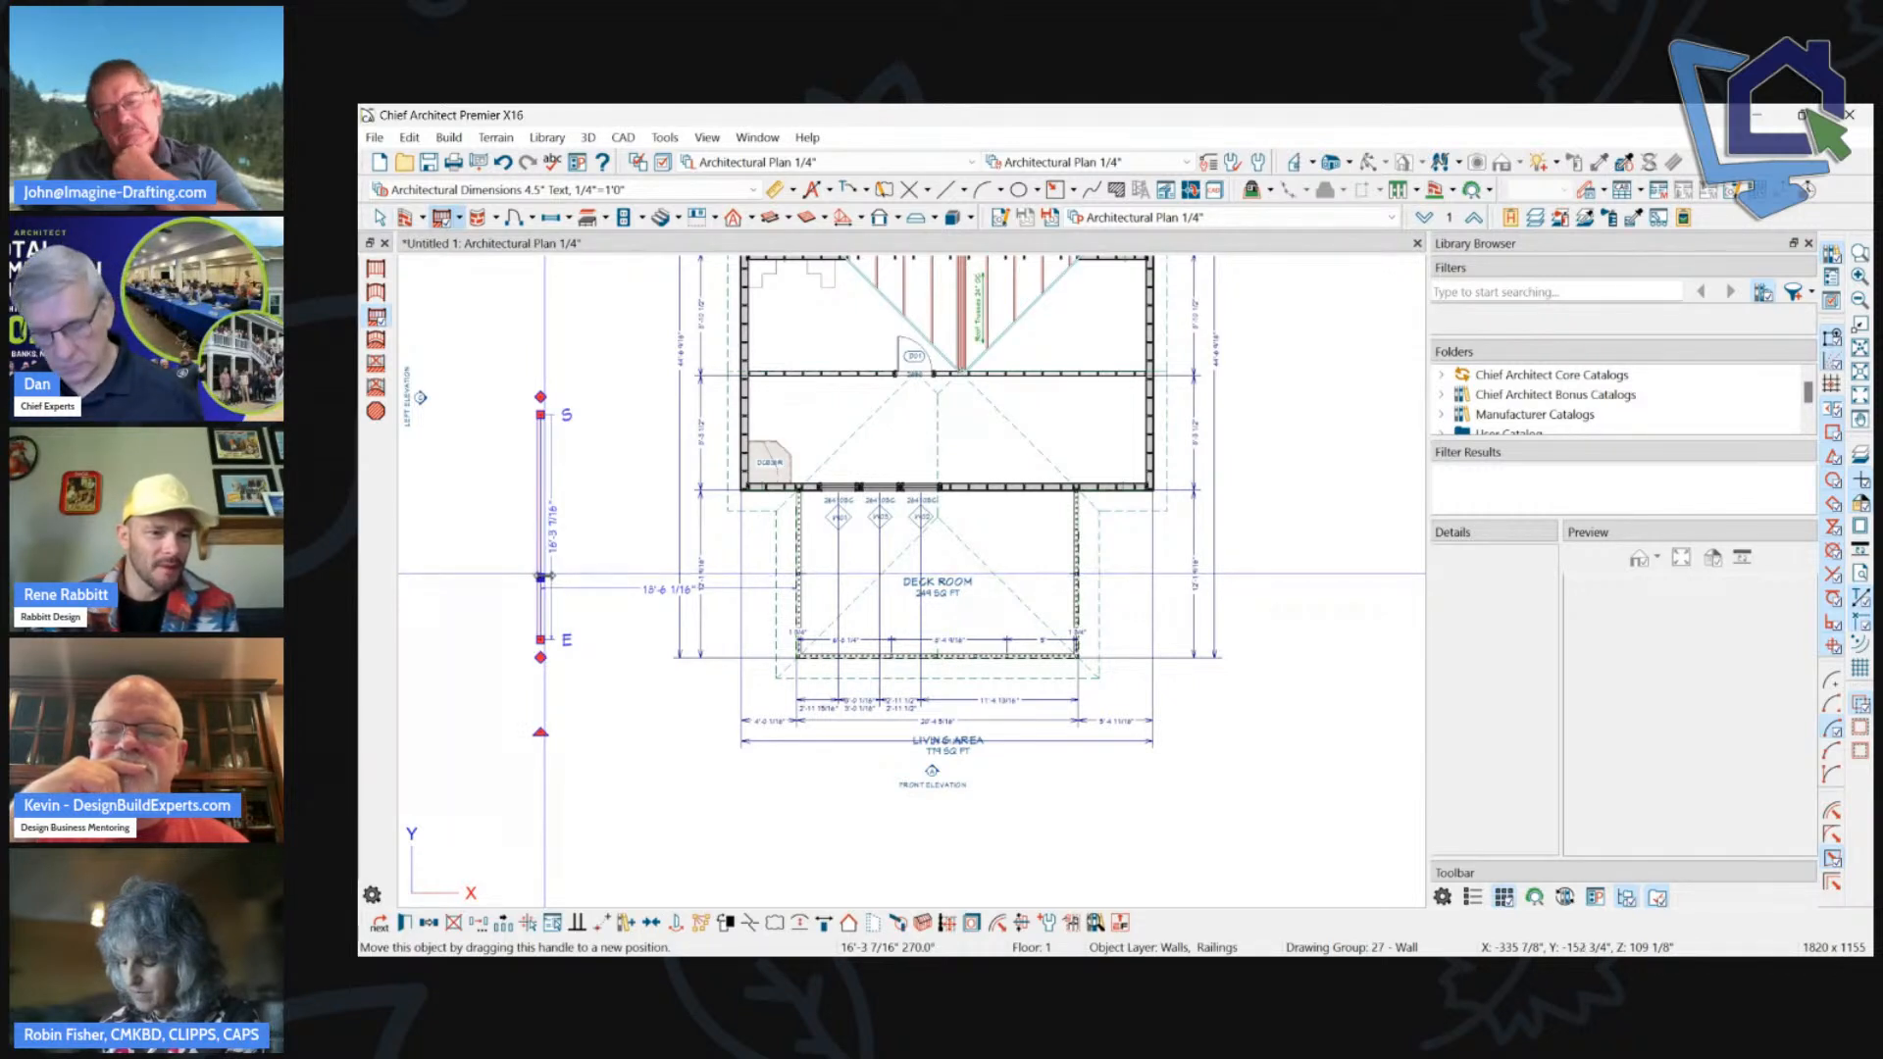
Review the freestanding deck railing's structure settings without changing them, and add the railing to the library's User Catalog.
double_click(542, 577)
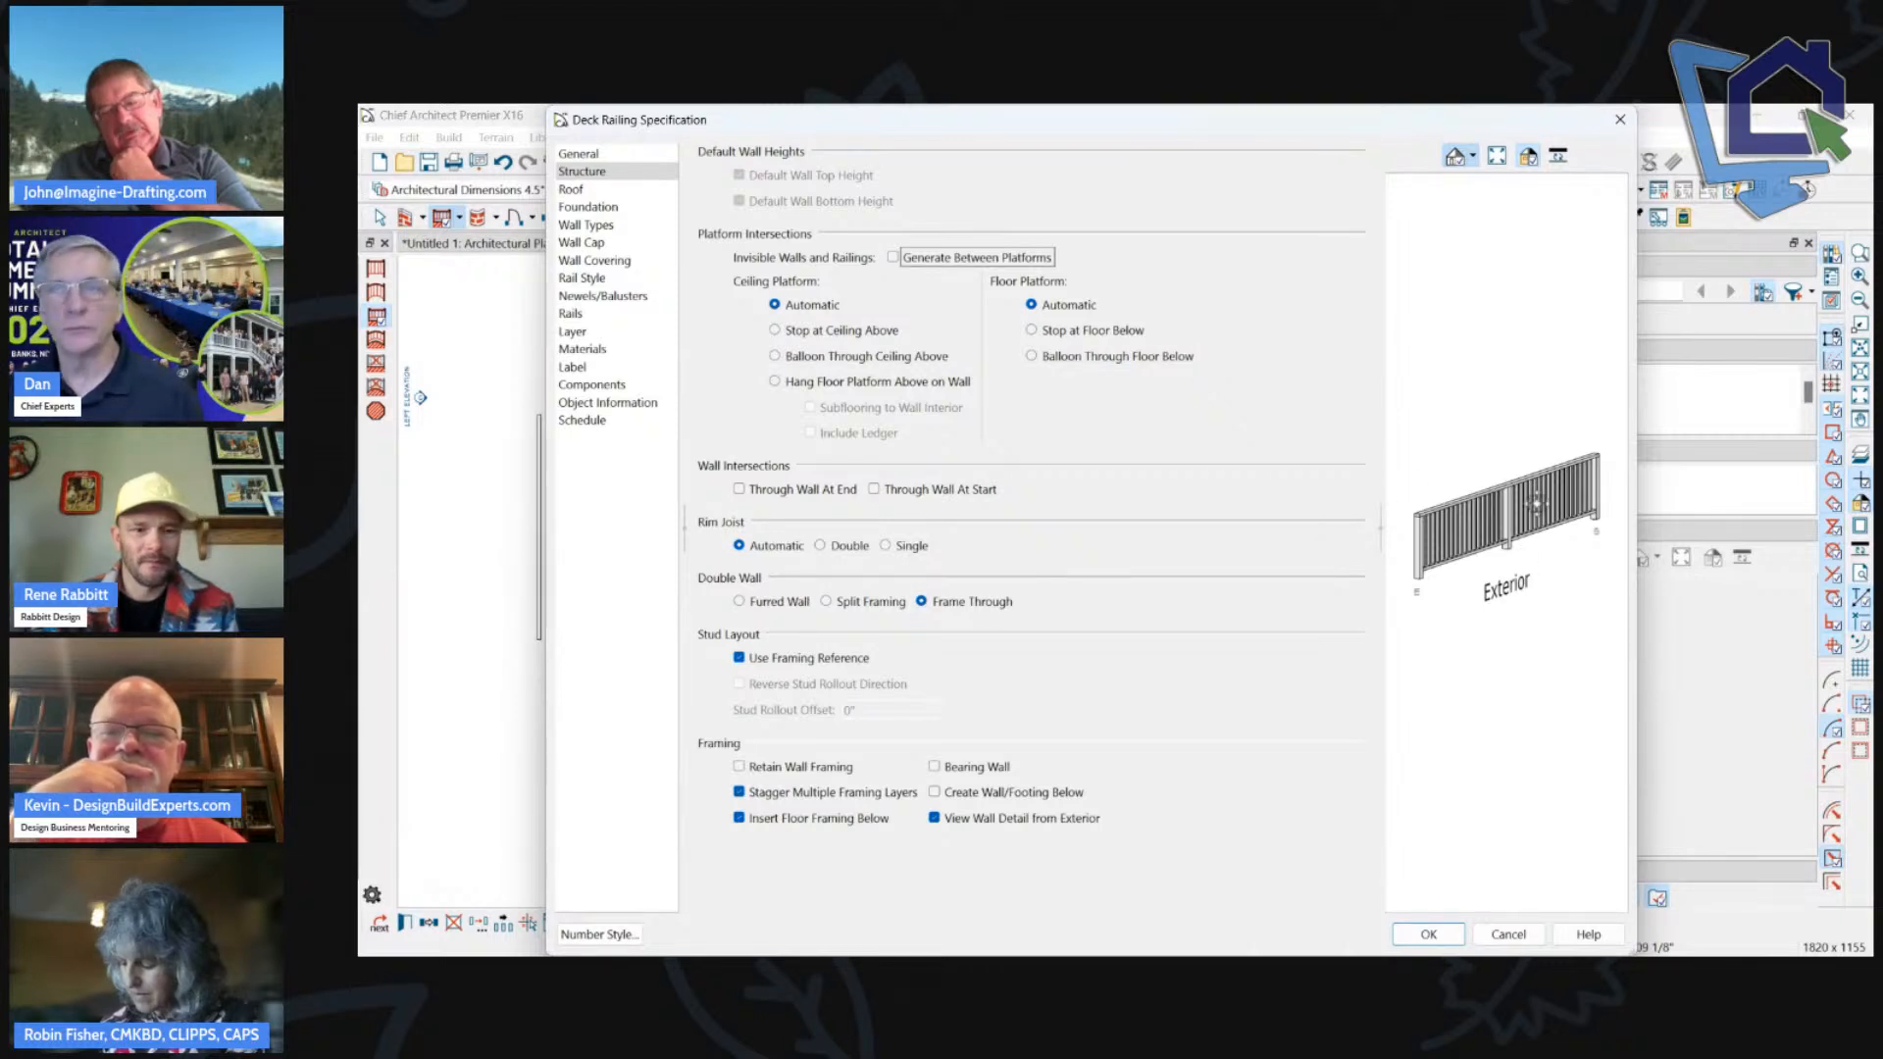
mouse_move(1536, 504)
left_mouse_down()
mouse_move(1417, 467)
mouse_move(1530, 476)
left_mouse_up()
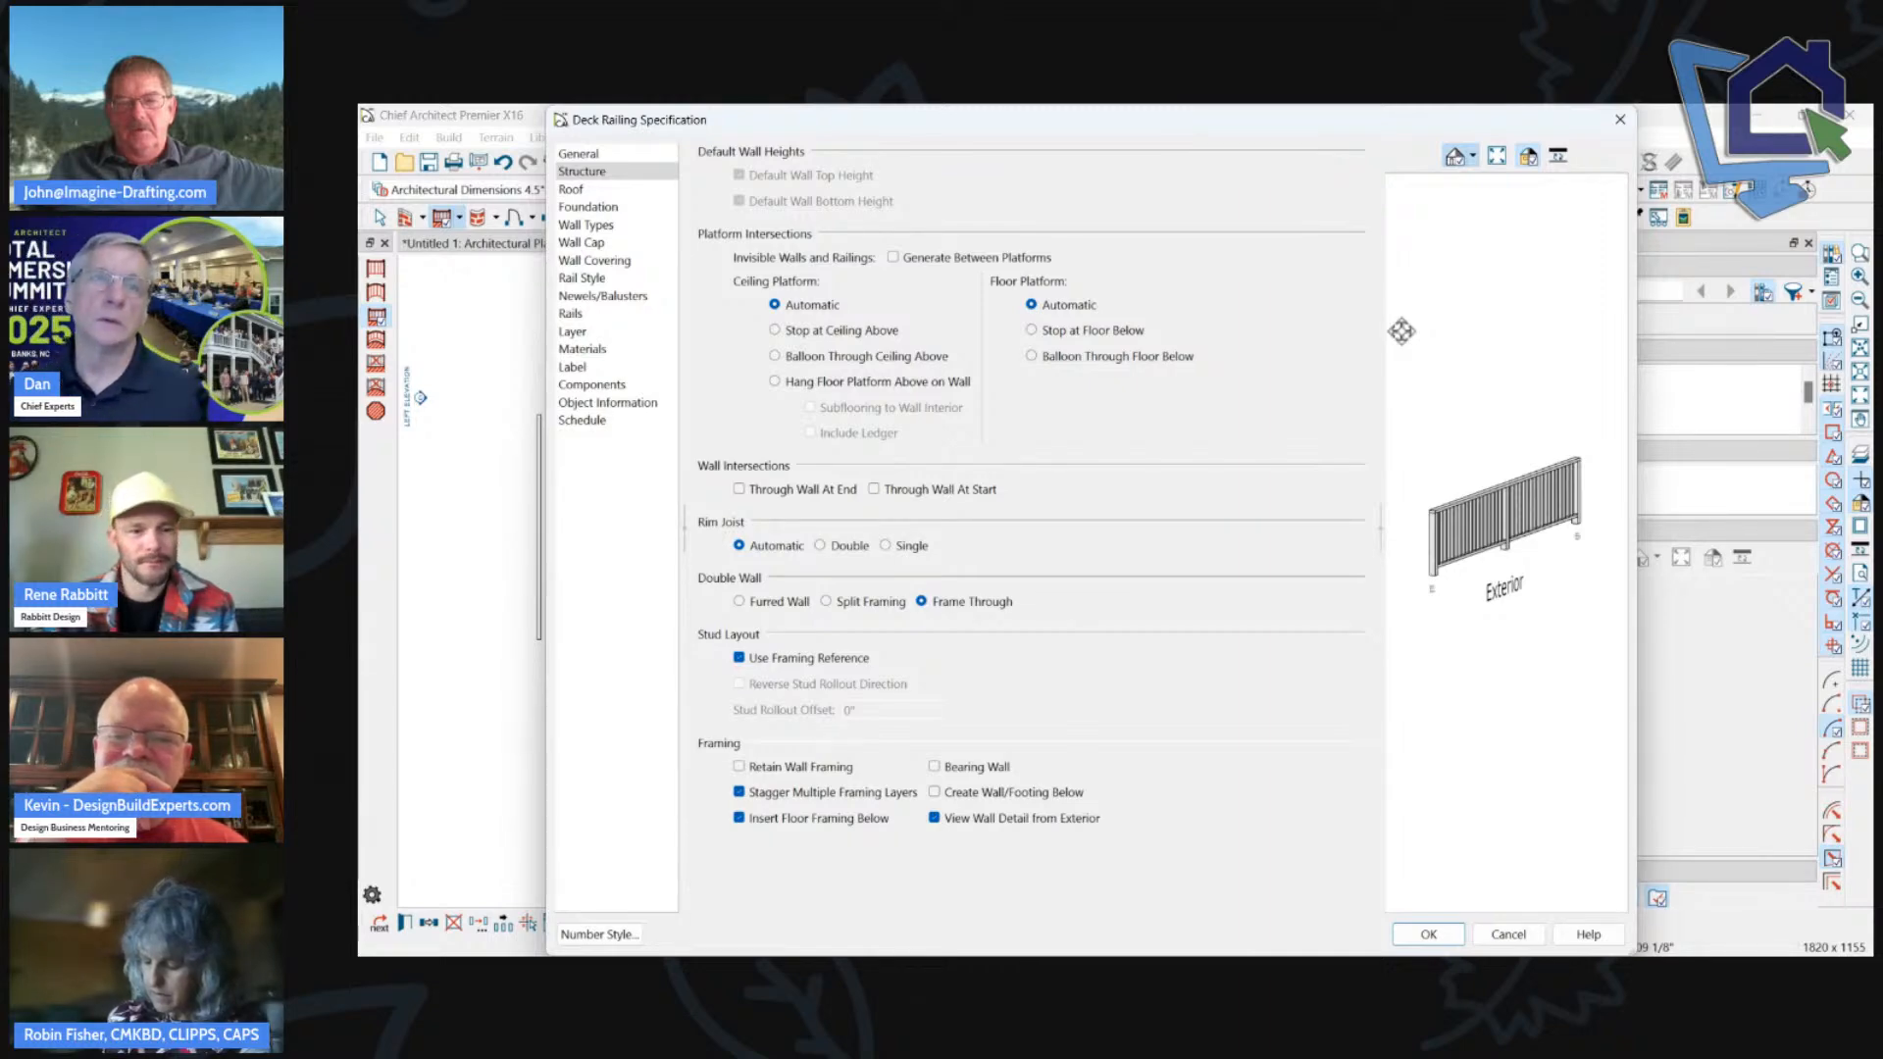
left_click(1509, 933)
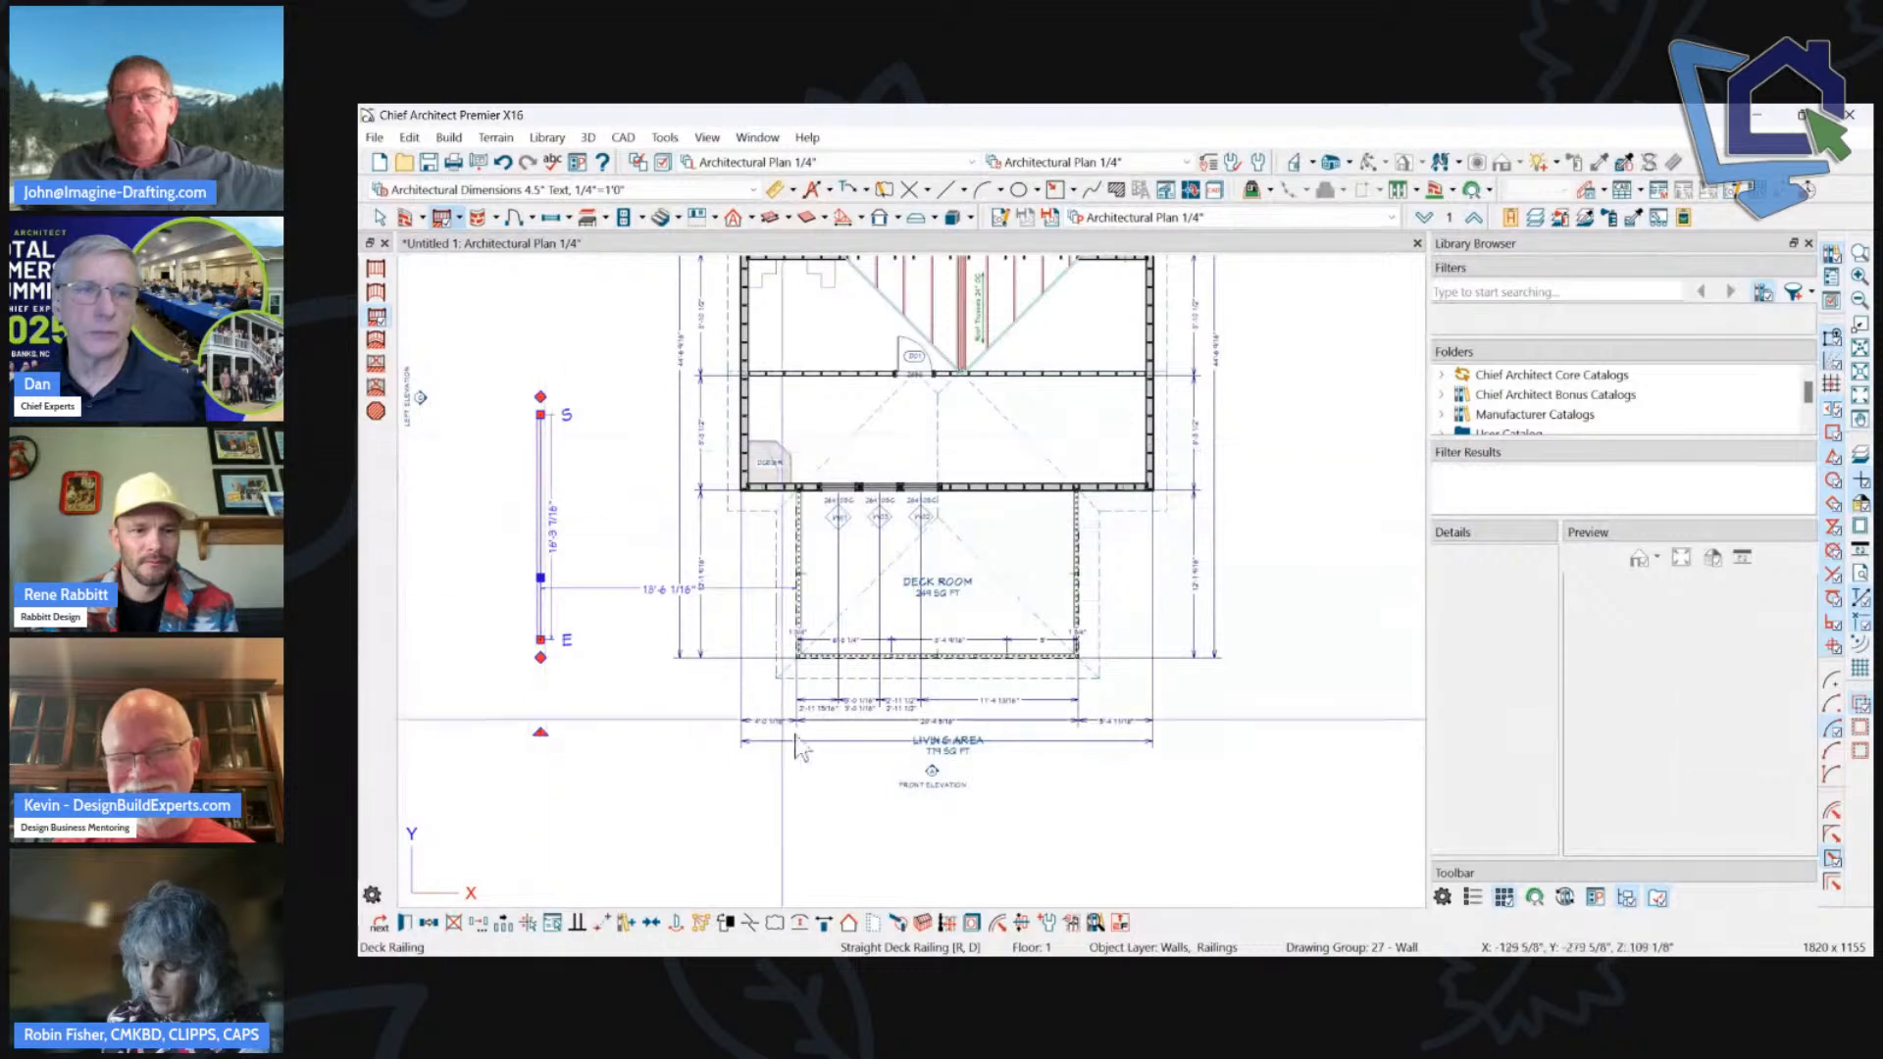
left_click(625, 923)
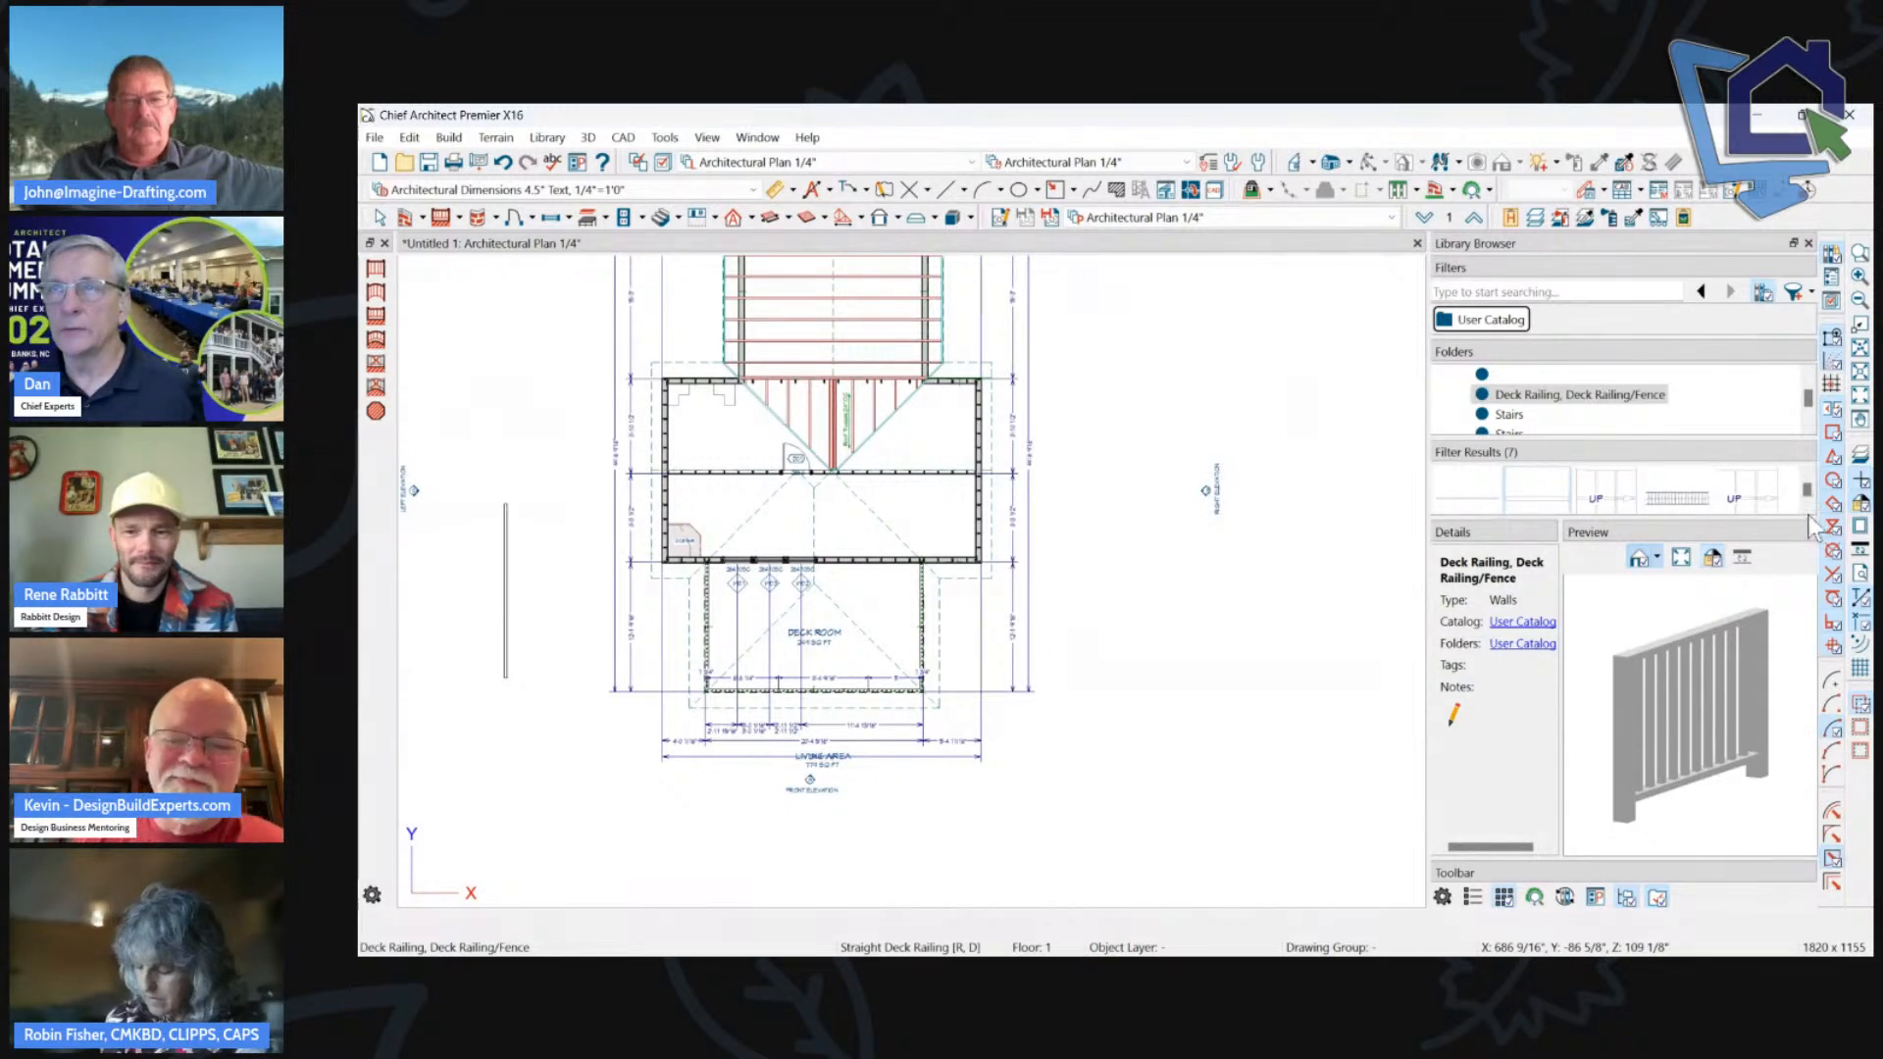
Use the Siding-6 wall from the User Catalog to draw a three-sided bump-out about 9'-6" deep on the house's right elevation side.
scroll(1745, 497, "down", 3)
left_click(1469, 500)
scroll(1687, 504, "up", 1)
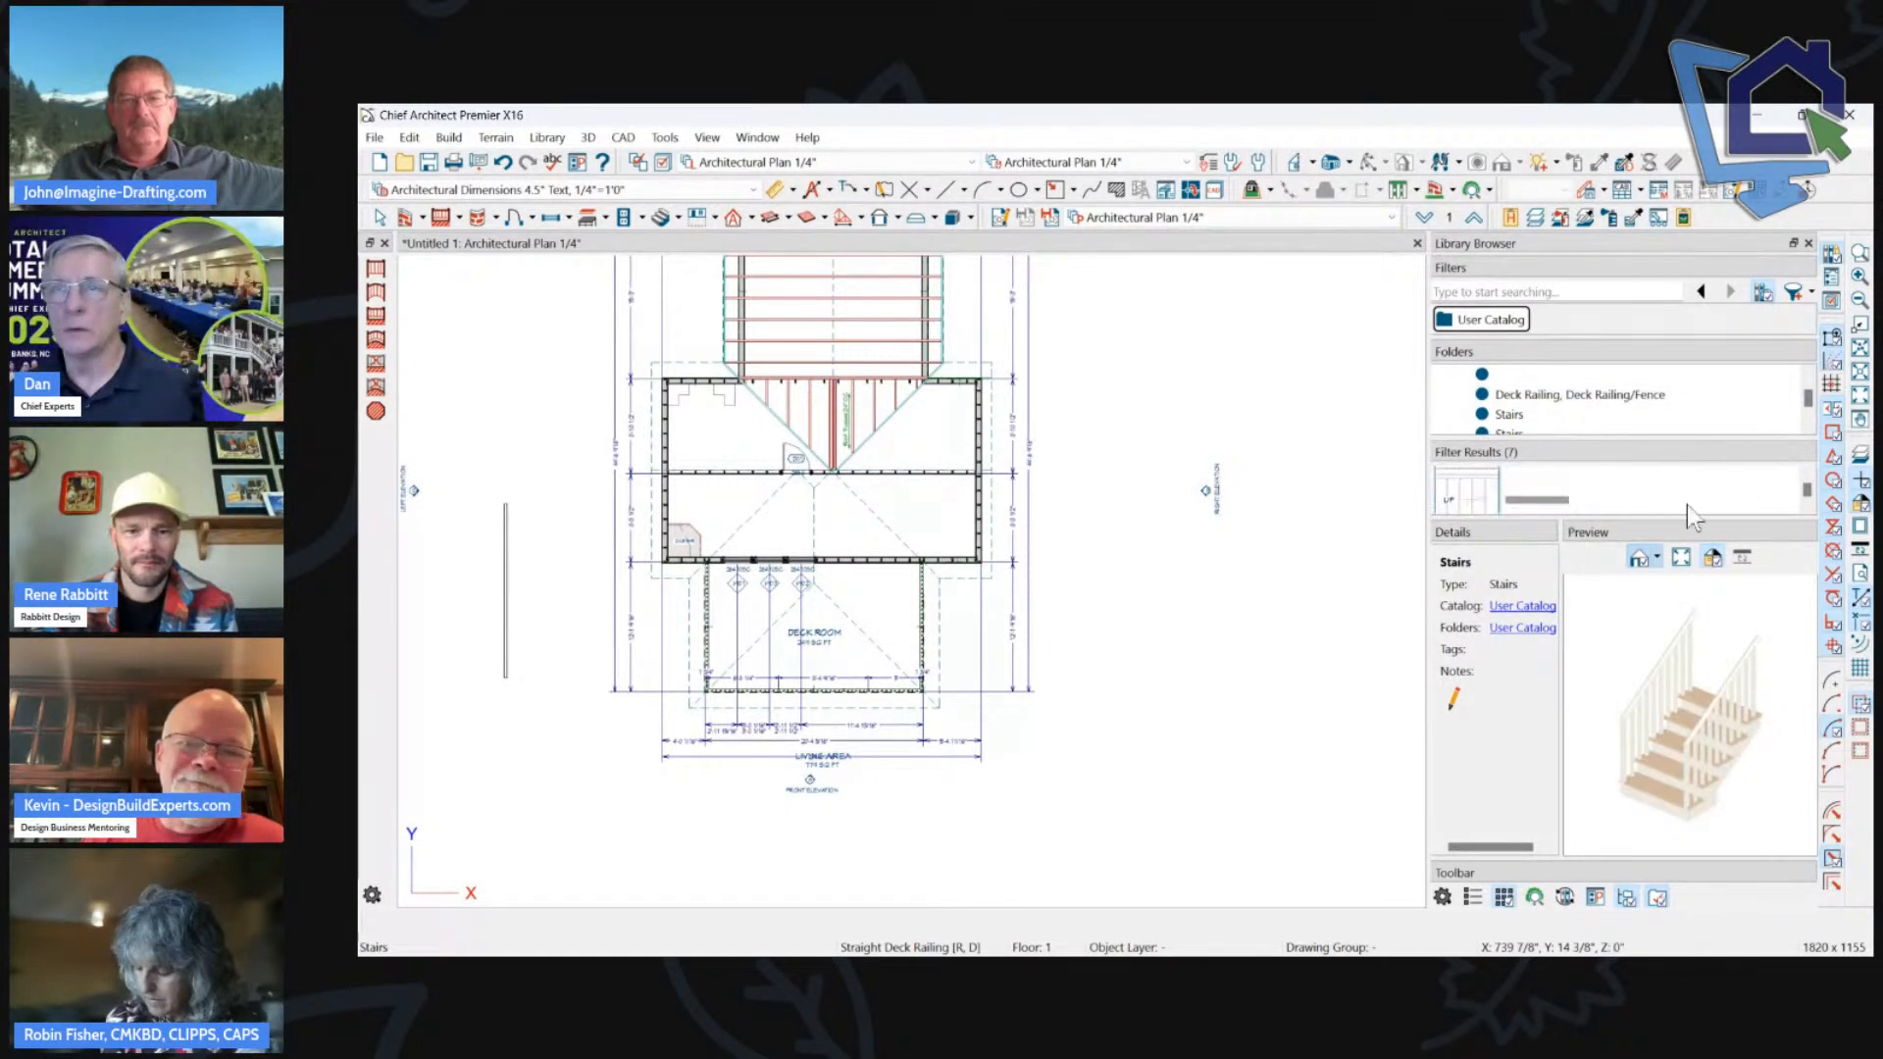
left_click(1537, 498)
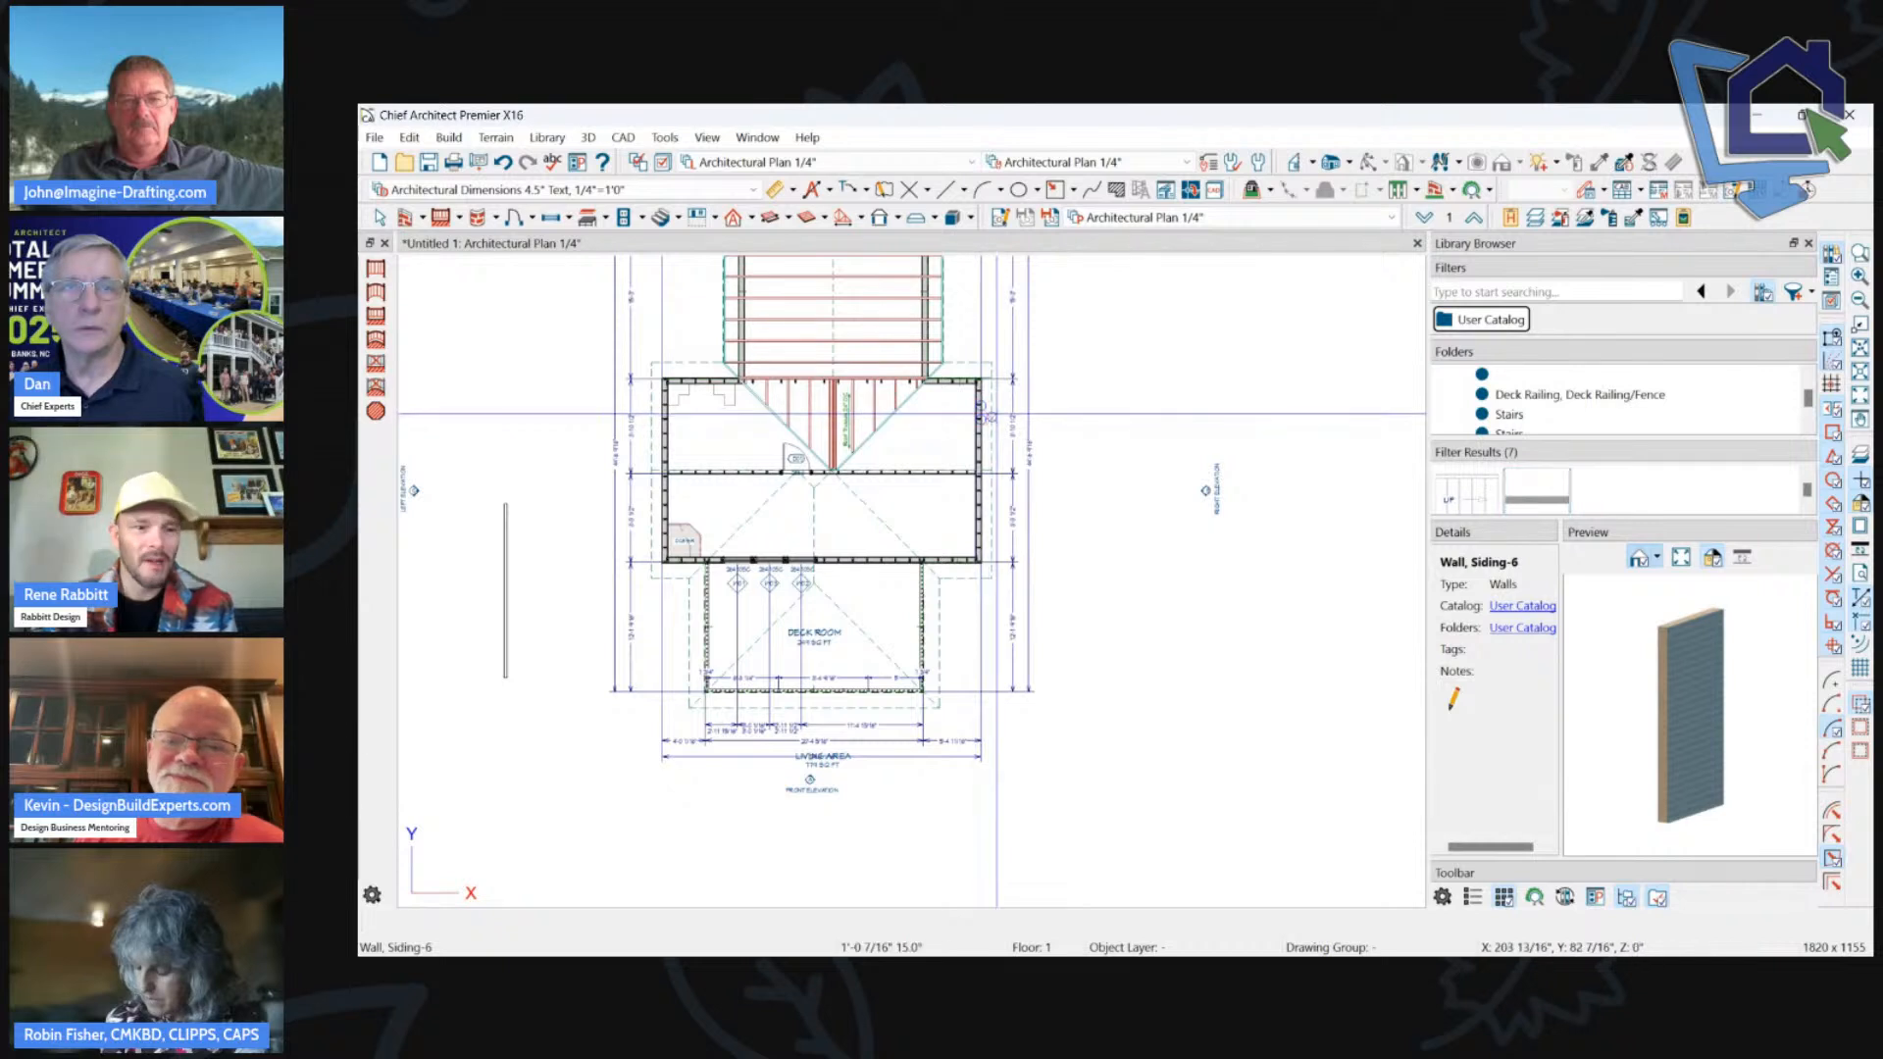
mouse_move(1083, 422)
left_mouse_down()
mouse_move(1083, 519)
mouse_move(984, 521)
left_mouse_up()
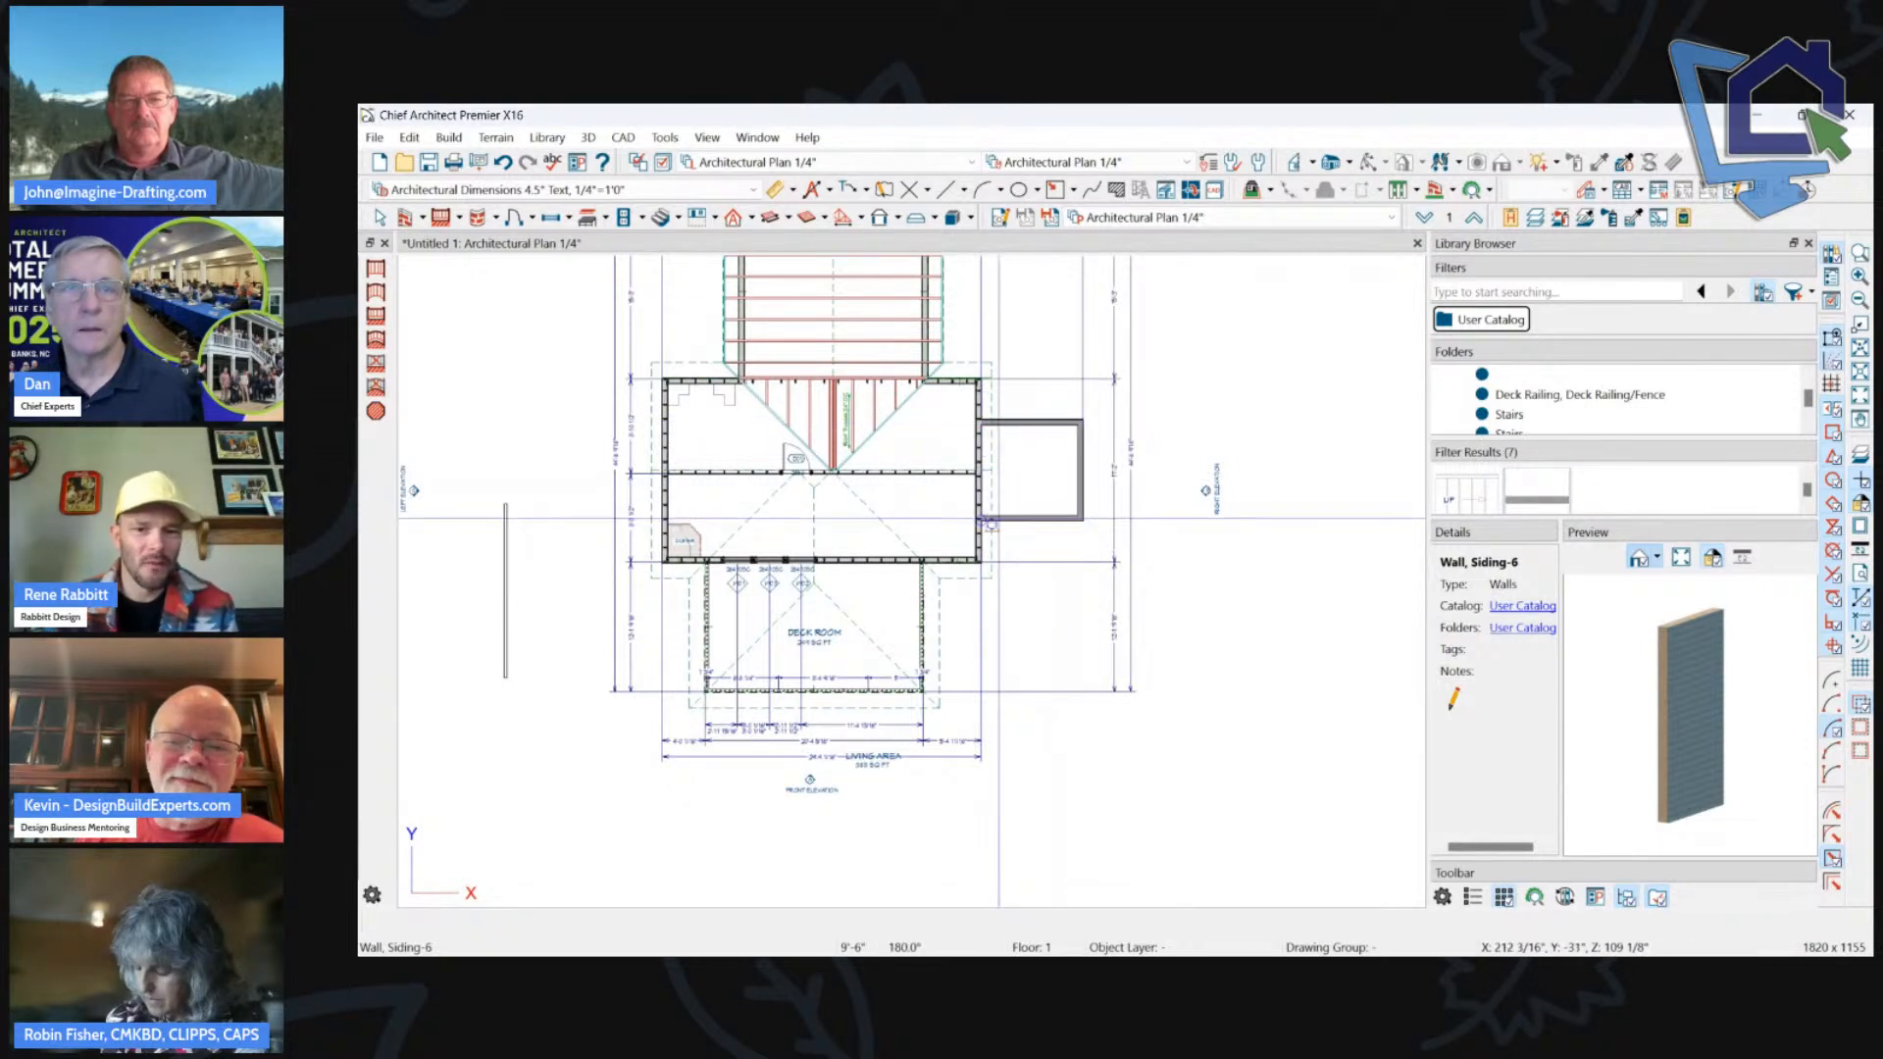
Delete the three Siding-6 bump-out walls on the house's right elevation side.
scroll(1130, 448, "up", 2)
scroll(1128, 447, "down", 2)
key("space")
left_click_drag(1051, 408, 1123, 527, "shift")
key("Delete")
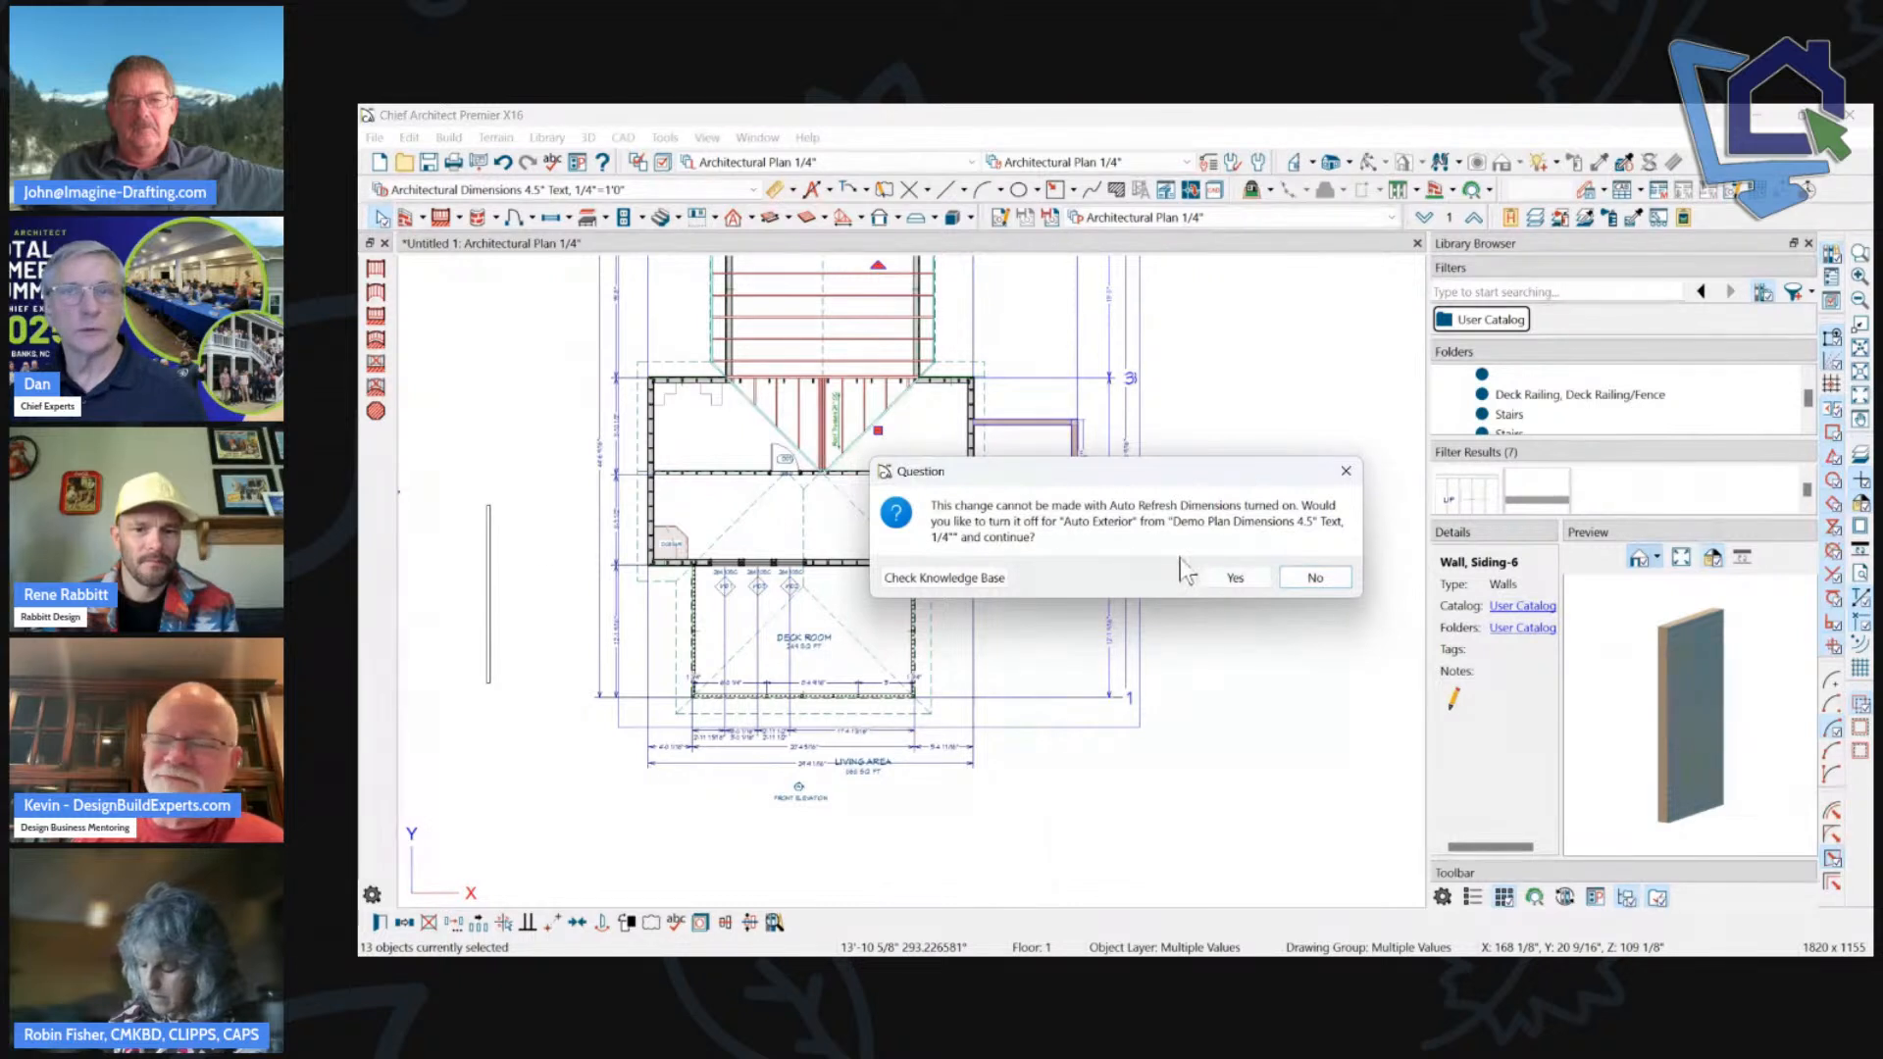
left_click(1255, 586)
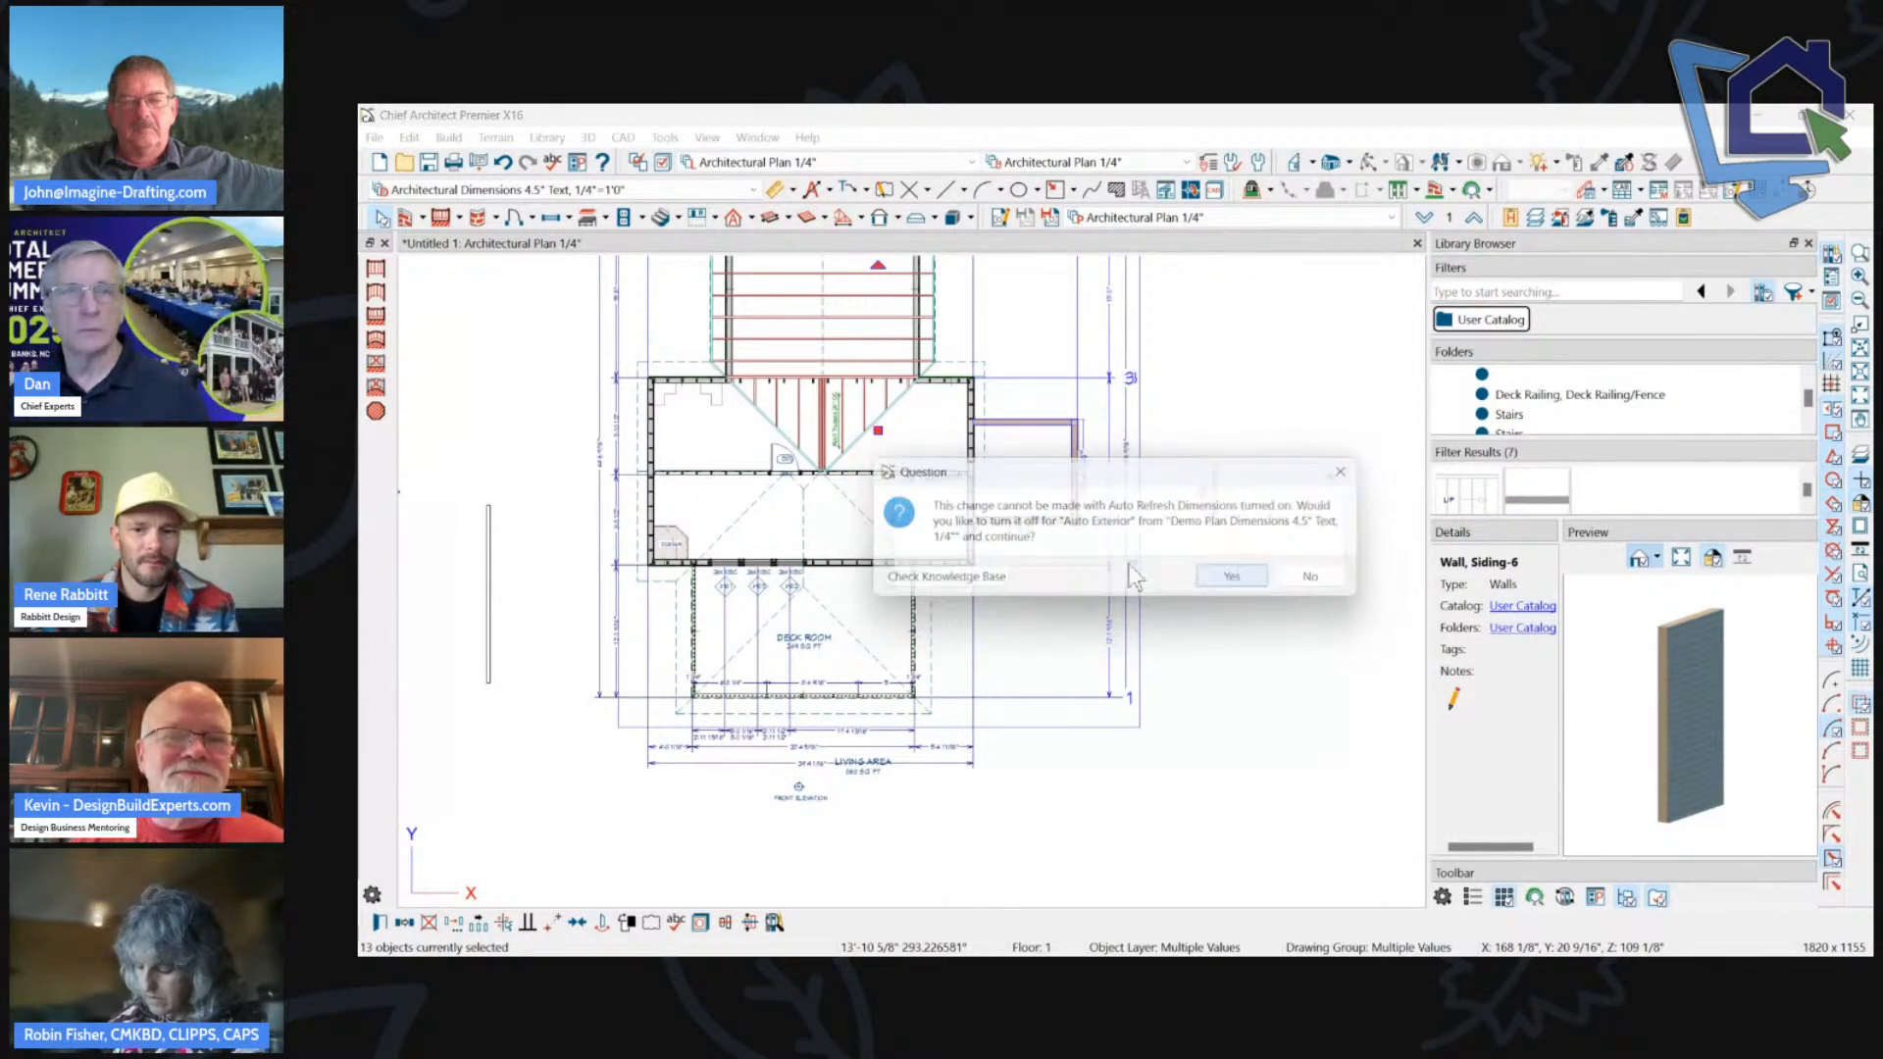
left_click(1322, 577)
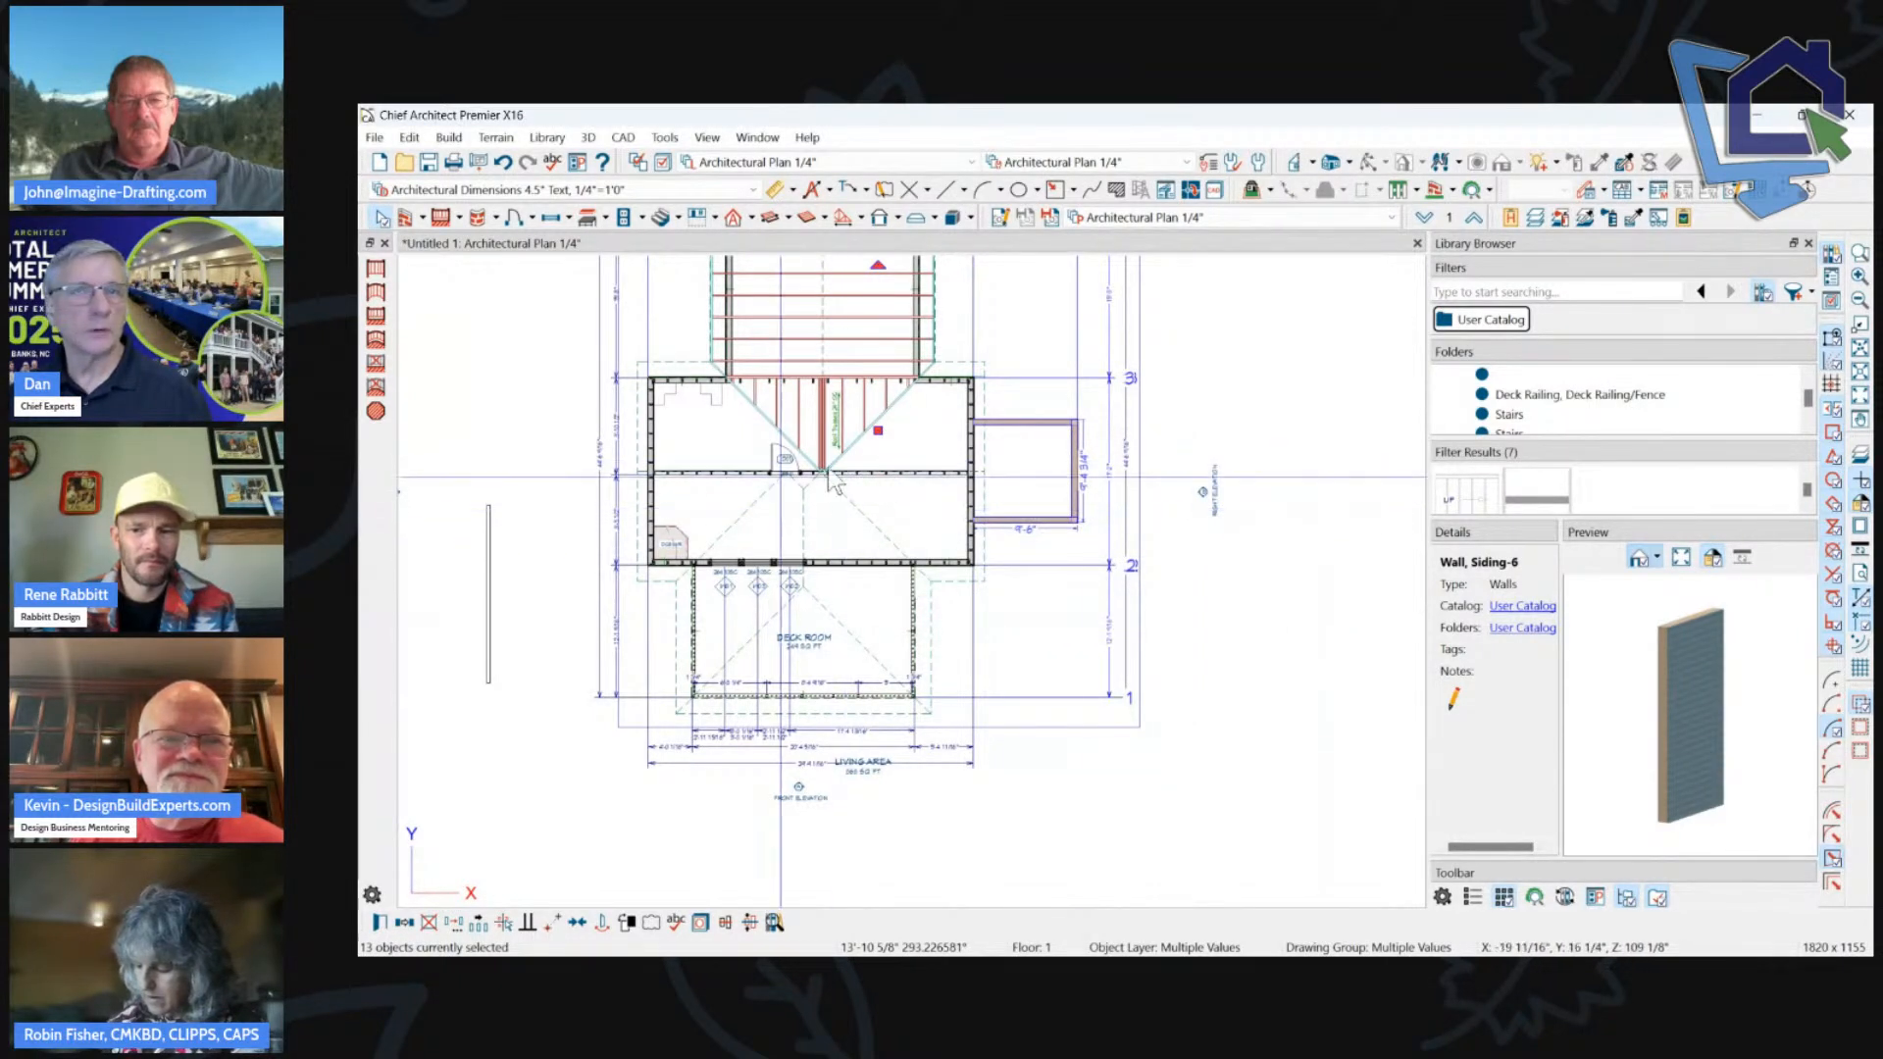
left_click(1026, 535)
key("Delete")
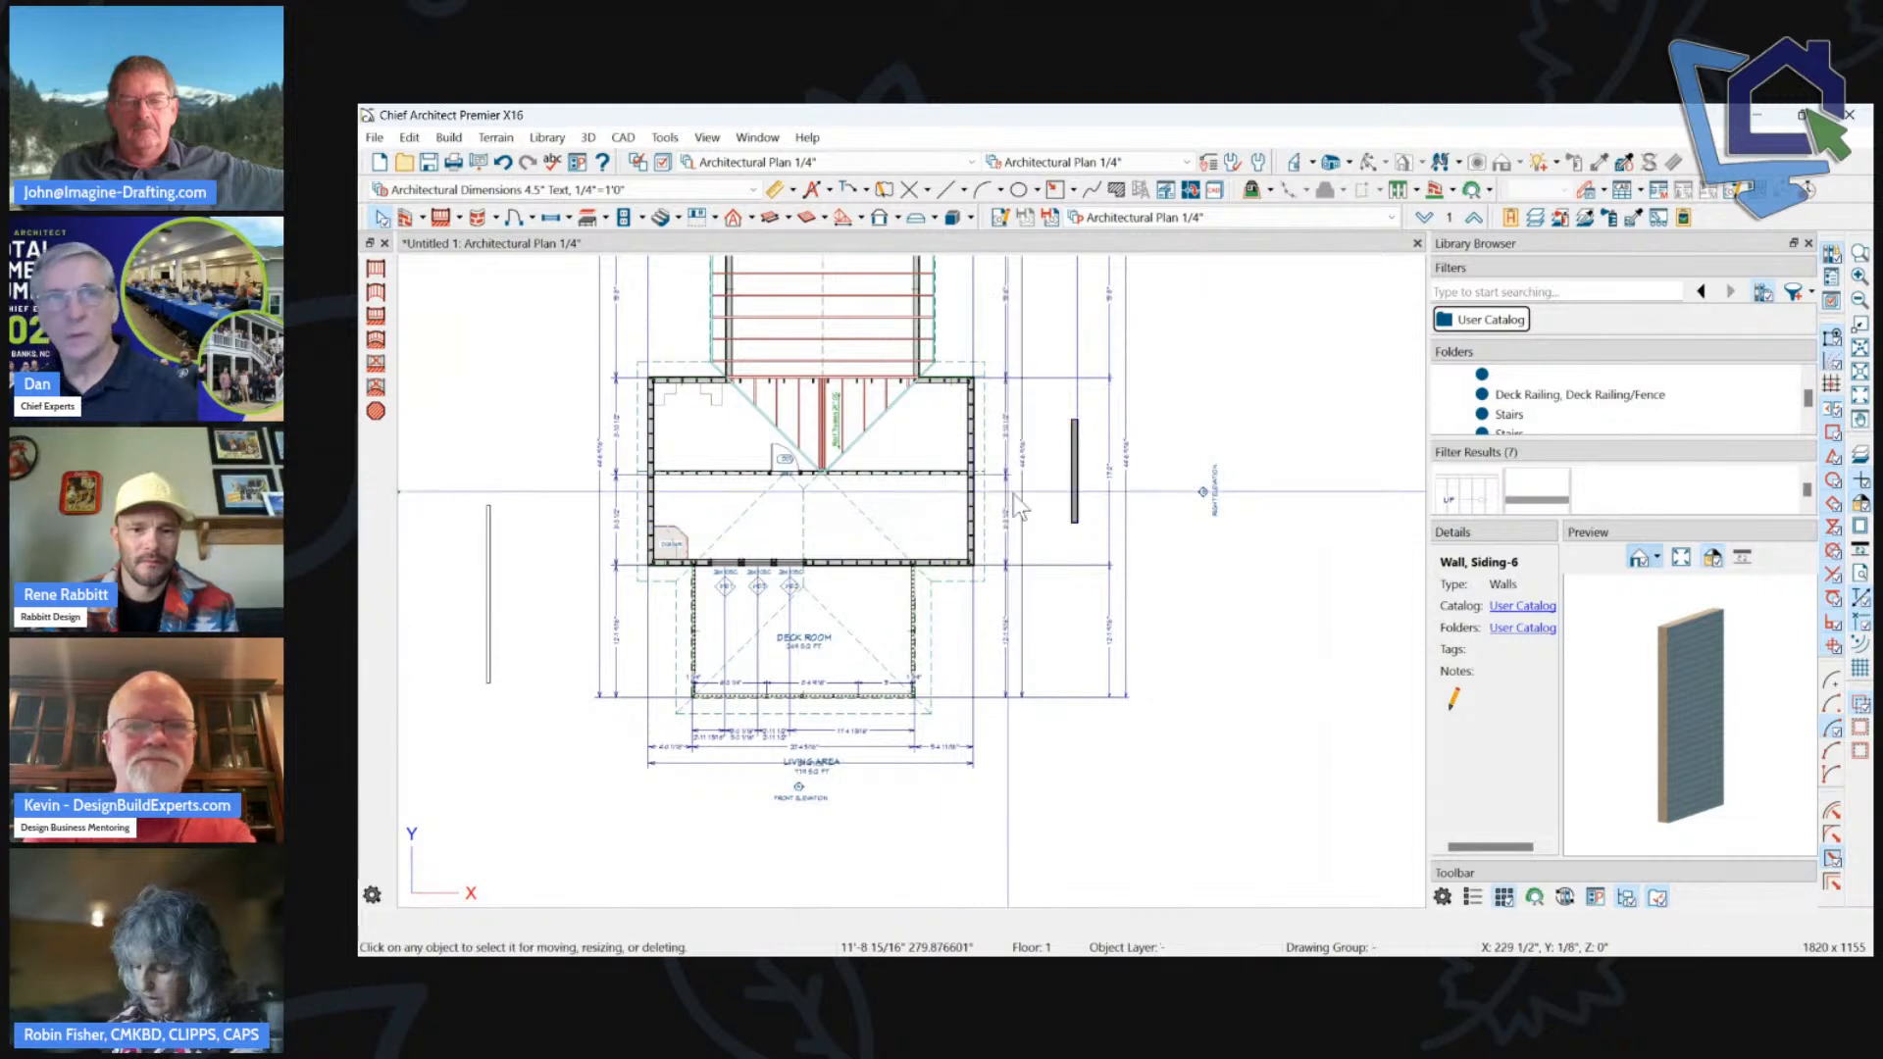
Add the freestanding deck railing to the User Catalog again and enclose a deck of about 9'-3" by 9'-8" with it on the right elevation side.
left_click(490, 564)
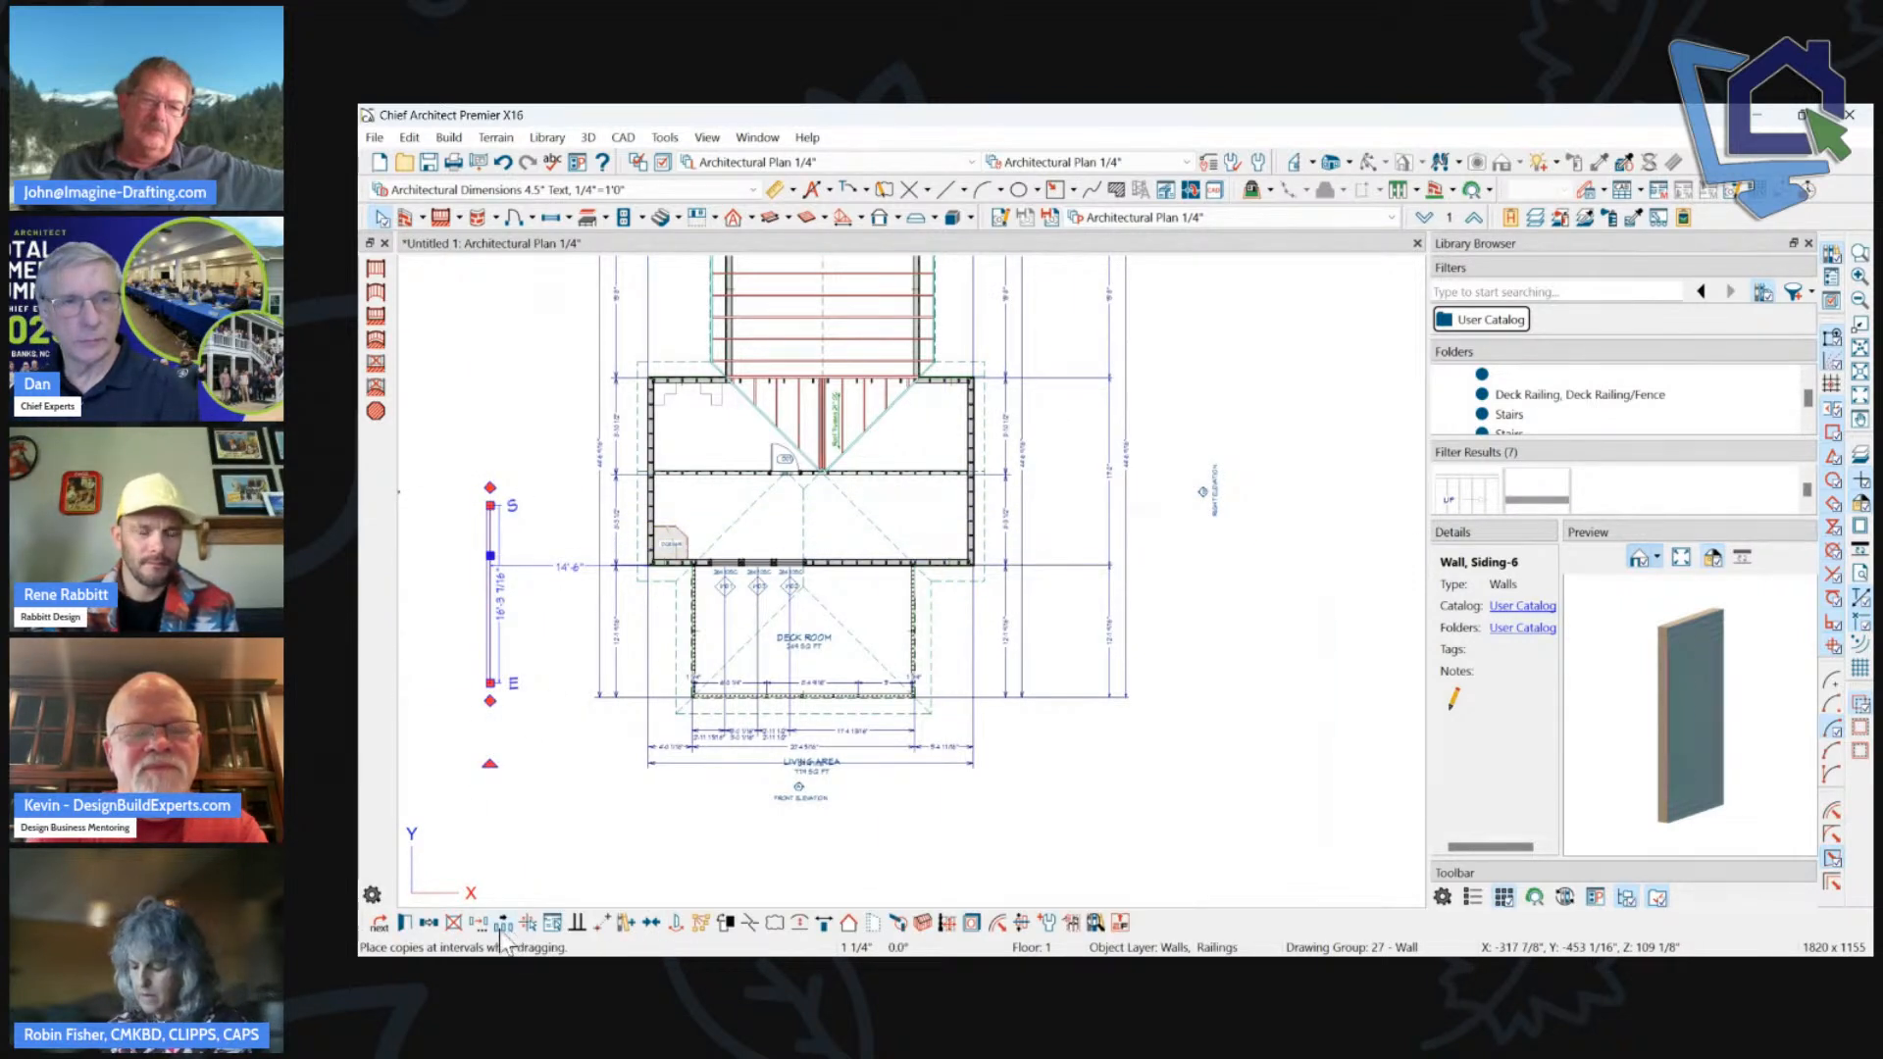
left_click(620, 925)
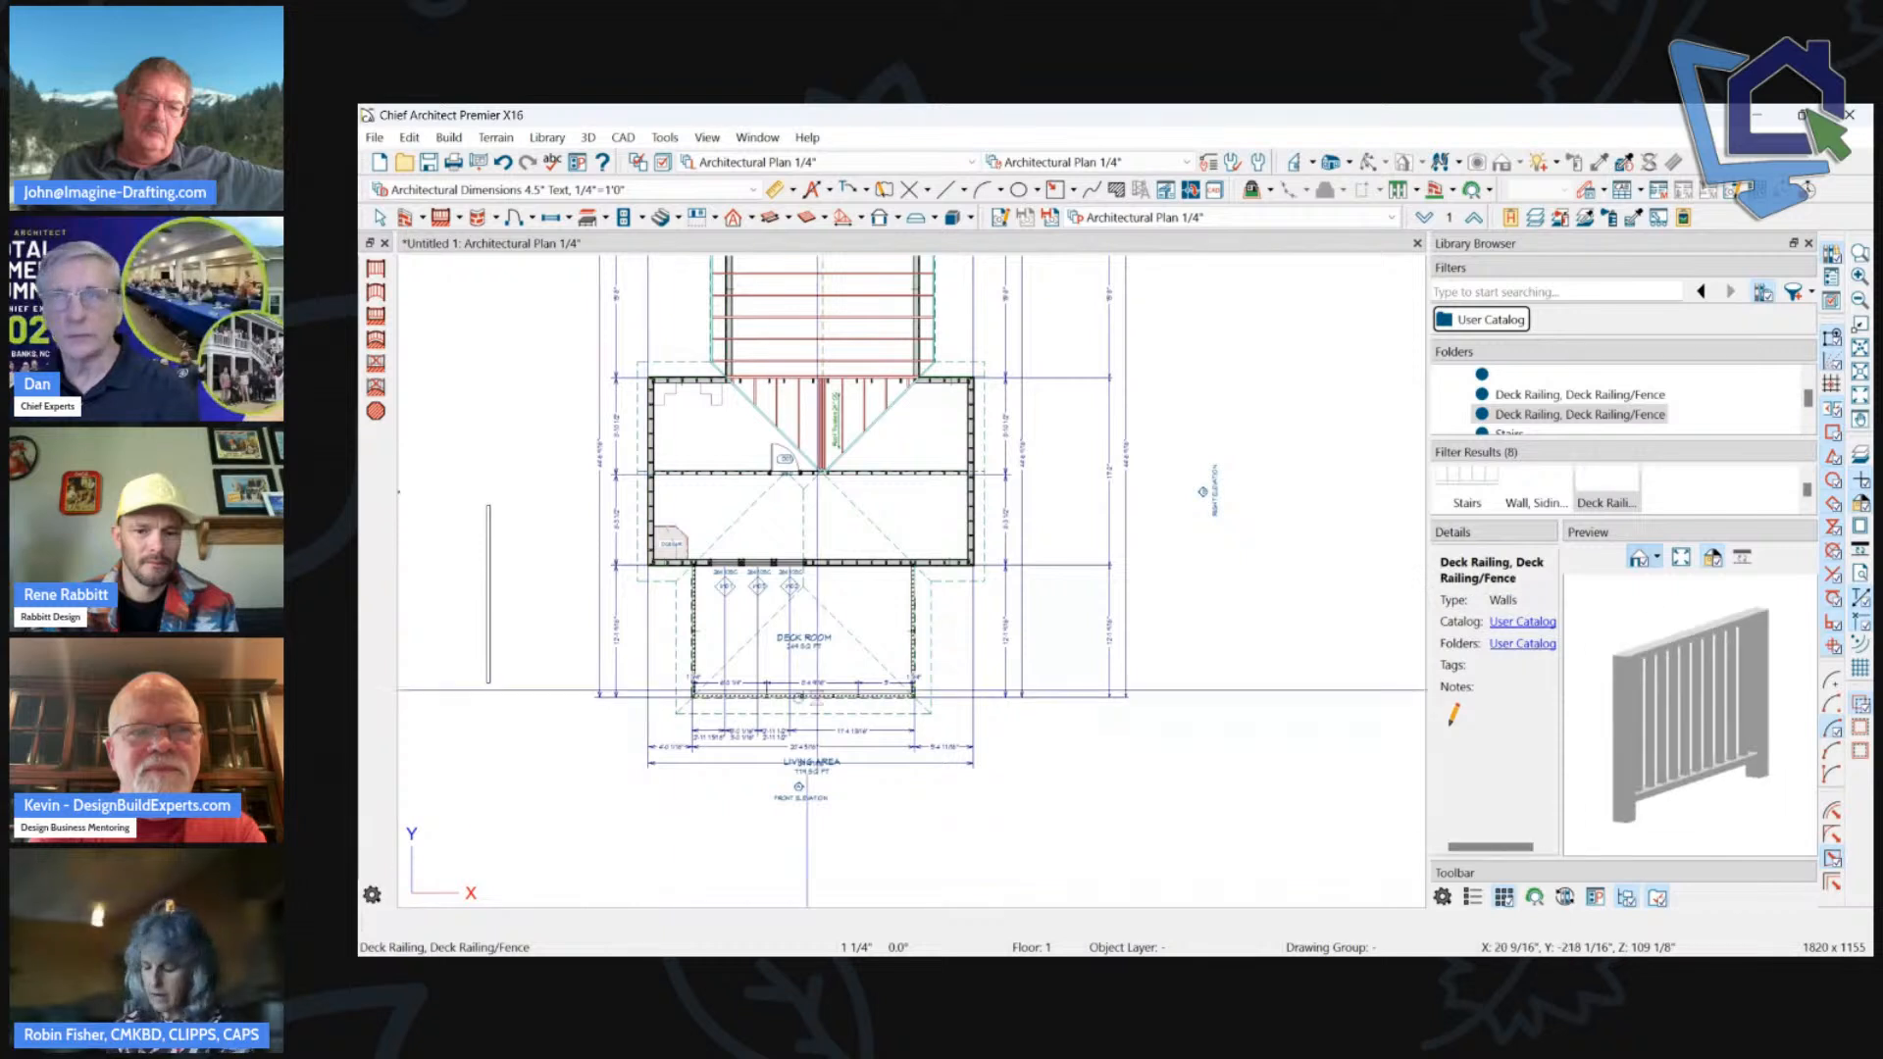
left_click(1623, 507)
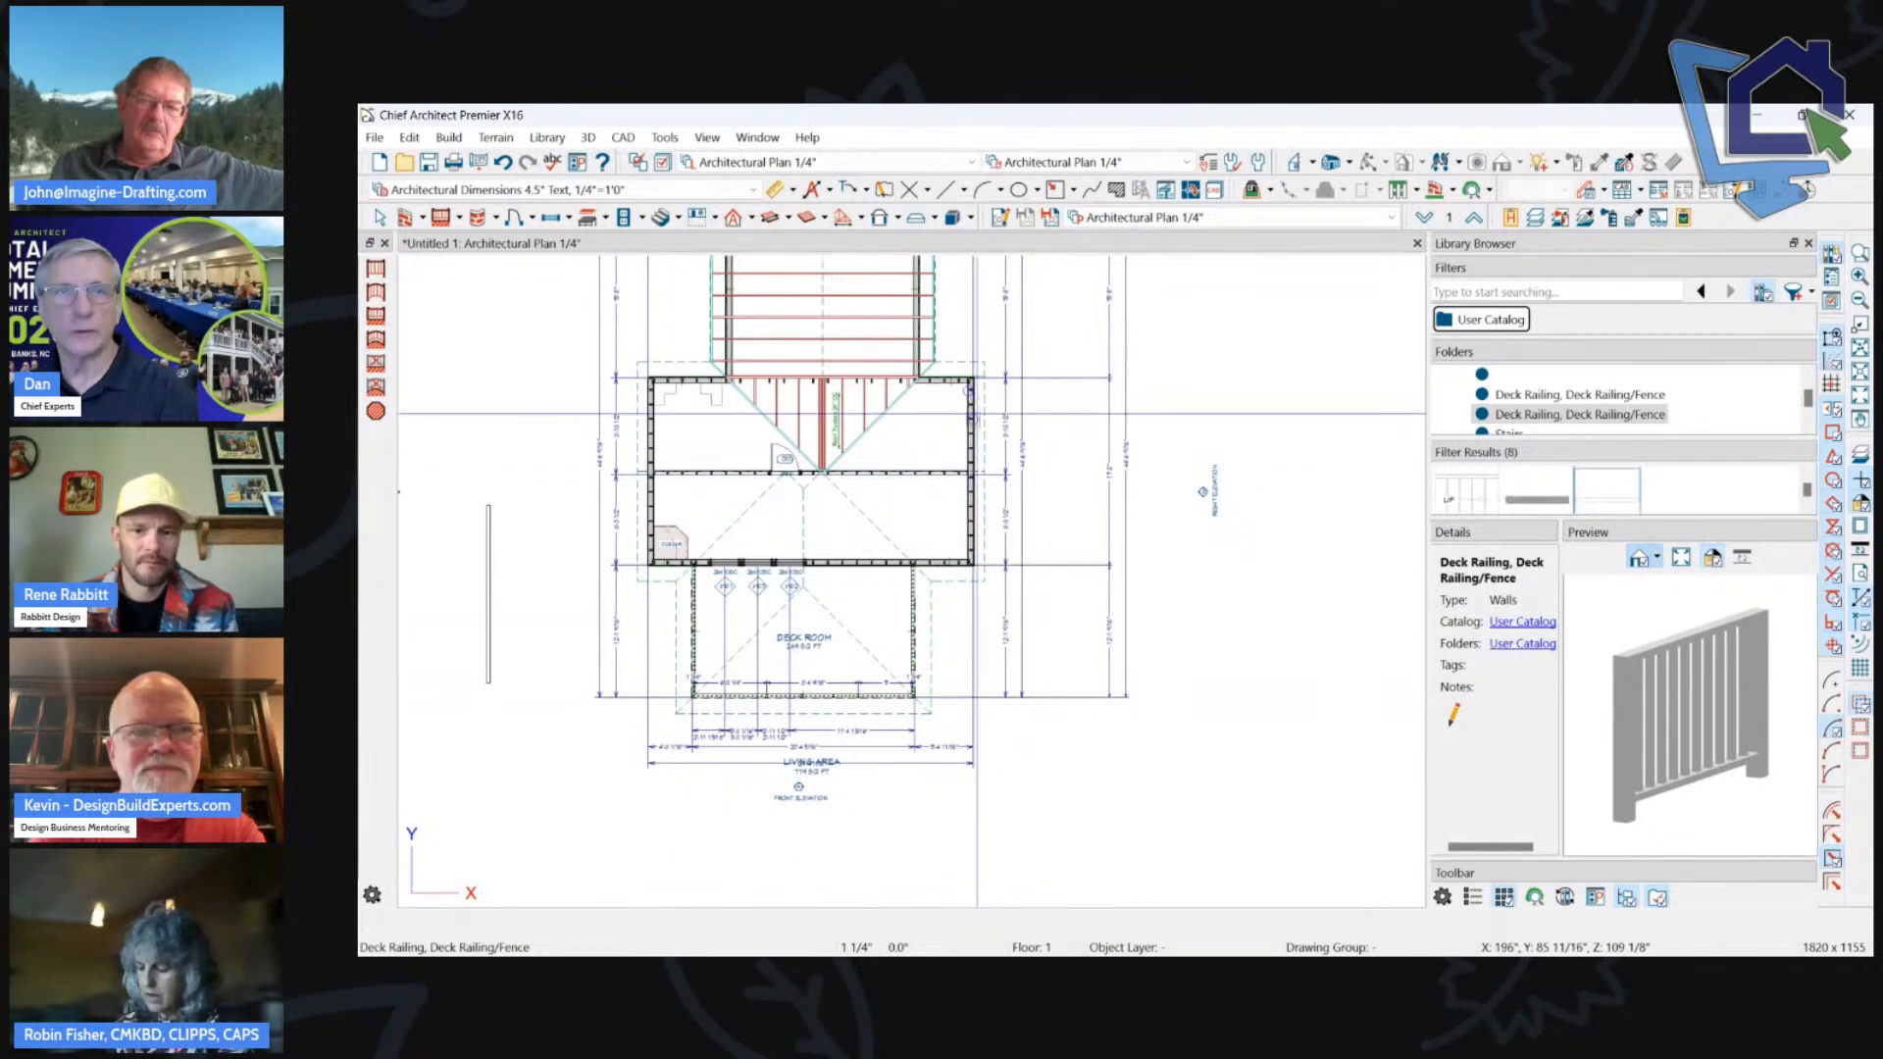
mouse_move(973, 422)
left_mouse_down()
mouse_move(1072, 421)
mouse_move(1073, 490)
mouse_move(1073, 525)
mouse_move(974, 525)
left_mouse_up()
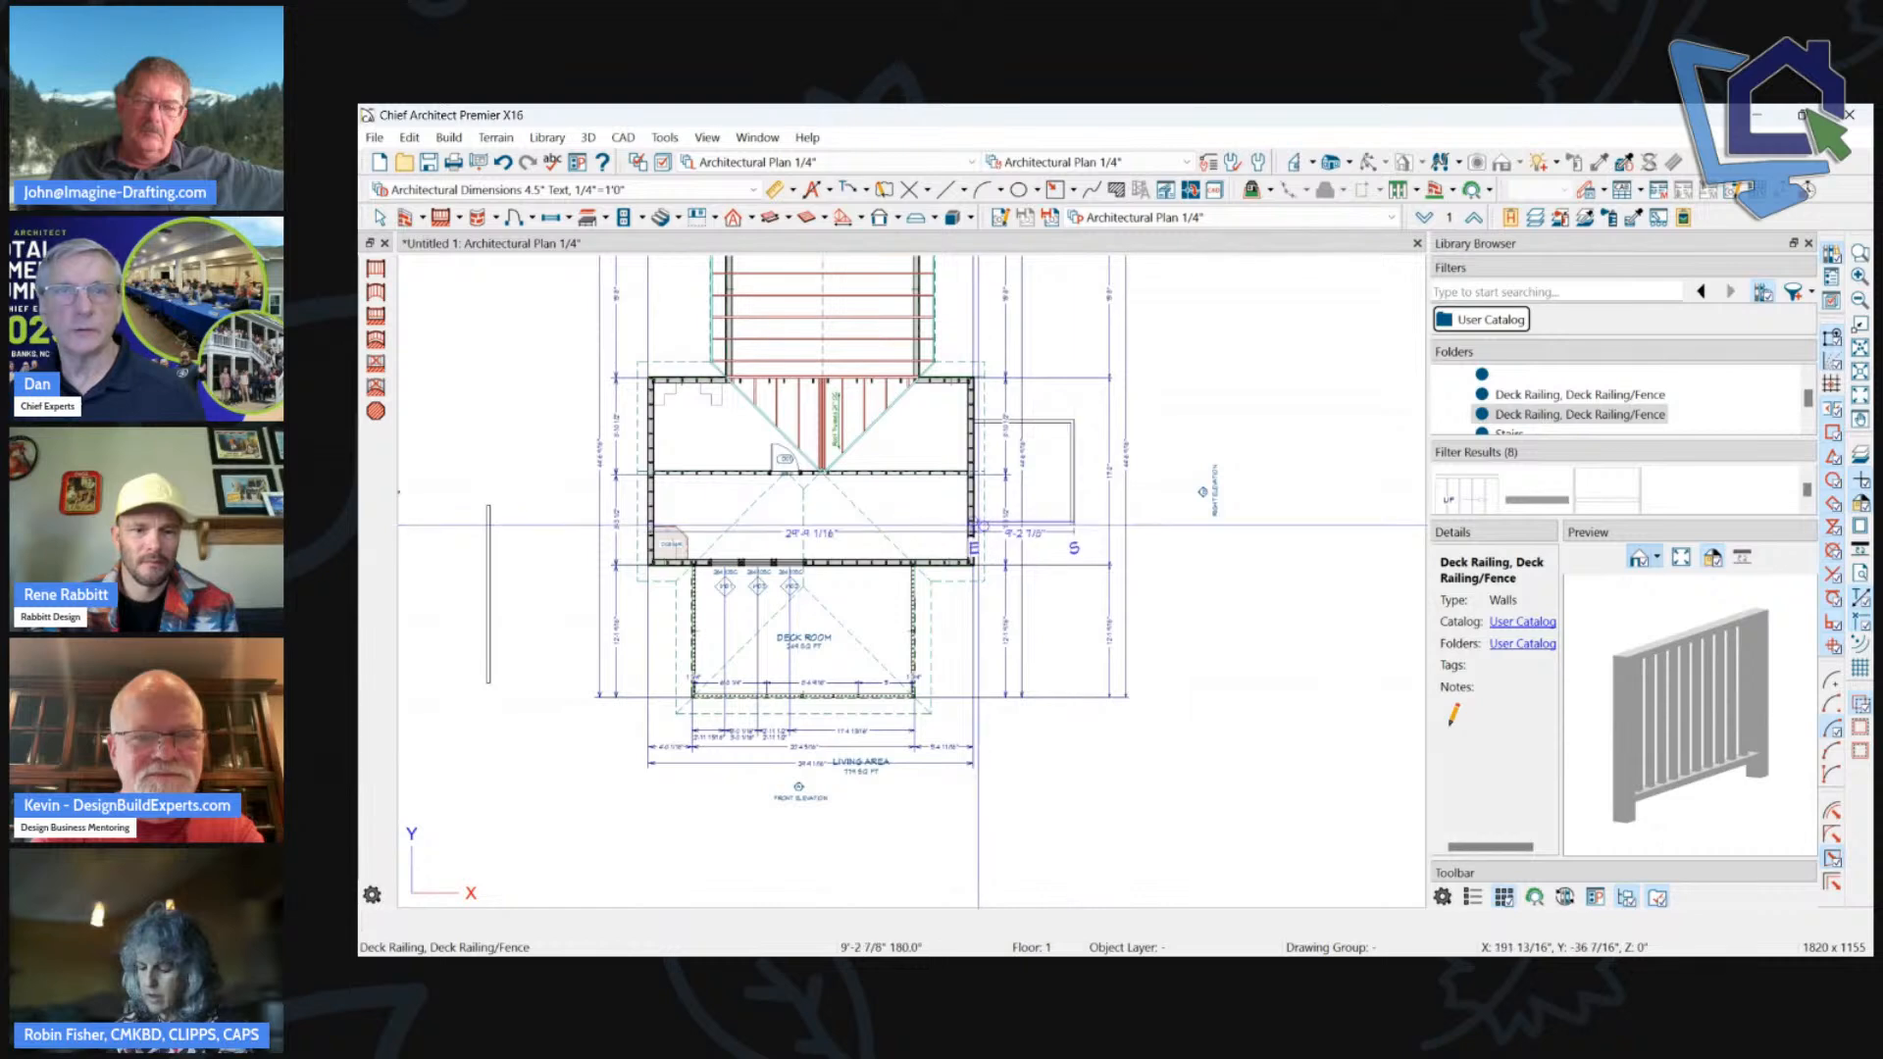
scroll(1048, 473, "up", 3)
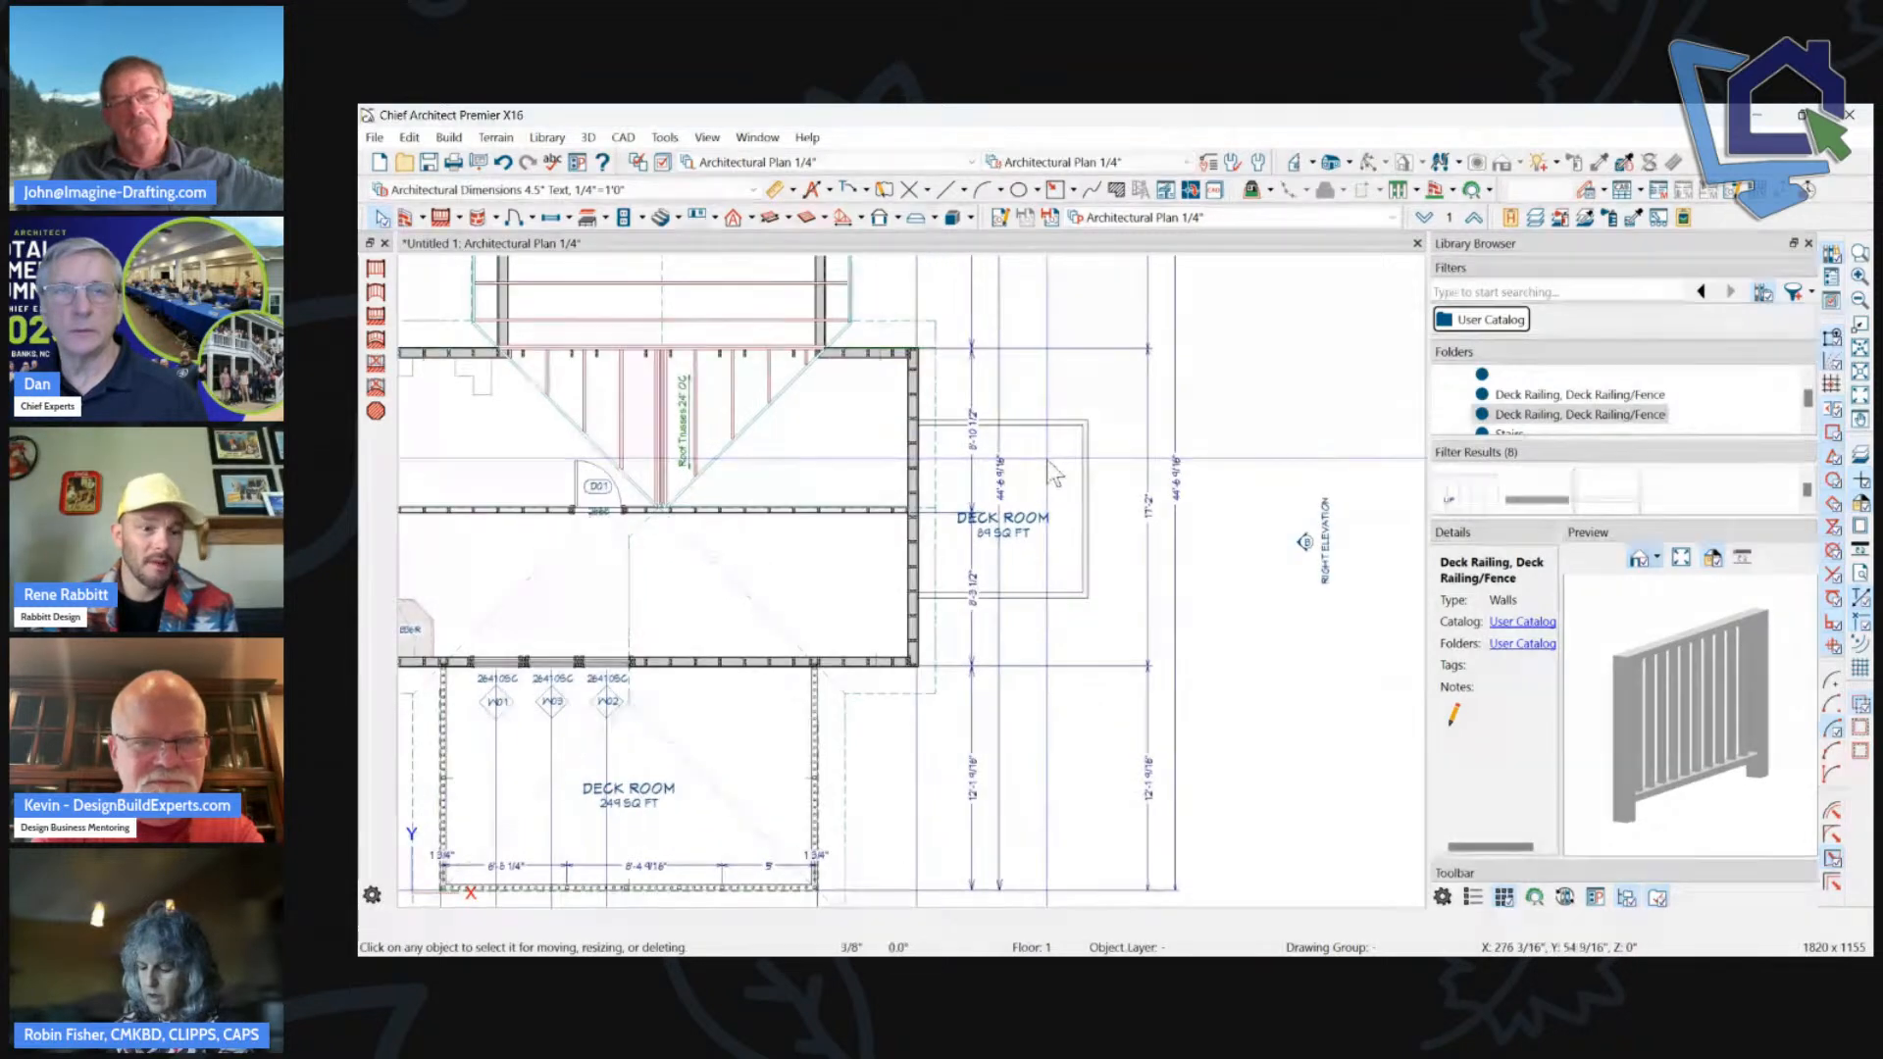
Inspect the new side deck's room and its outer railing's Structure and General settings, leaving them unchanged.
left_click(1023, 539)
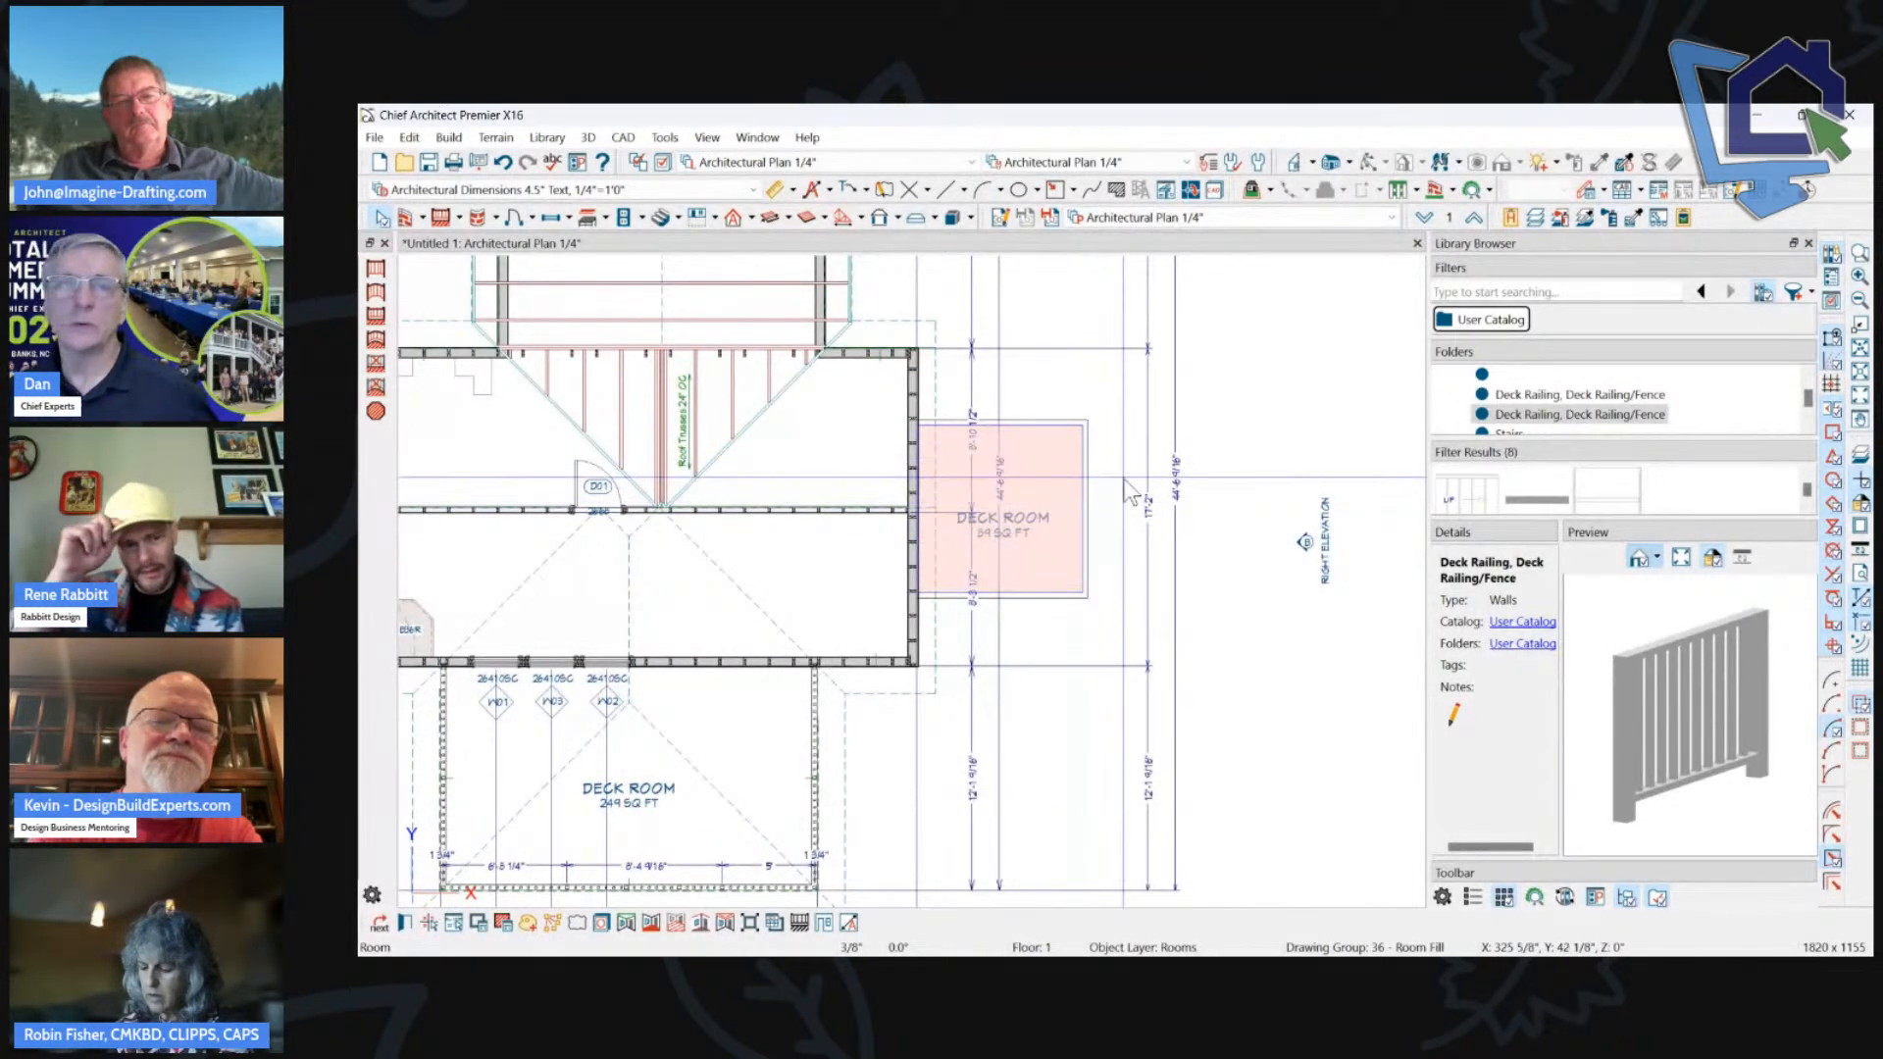
scroll(1262, 453, "down", 1)
scroll(1262, 453, "down", 1)
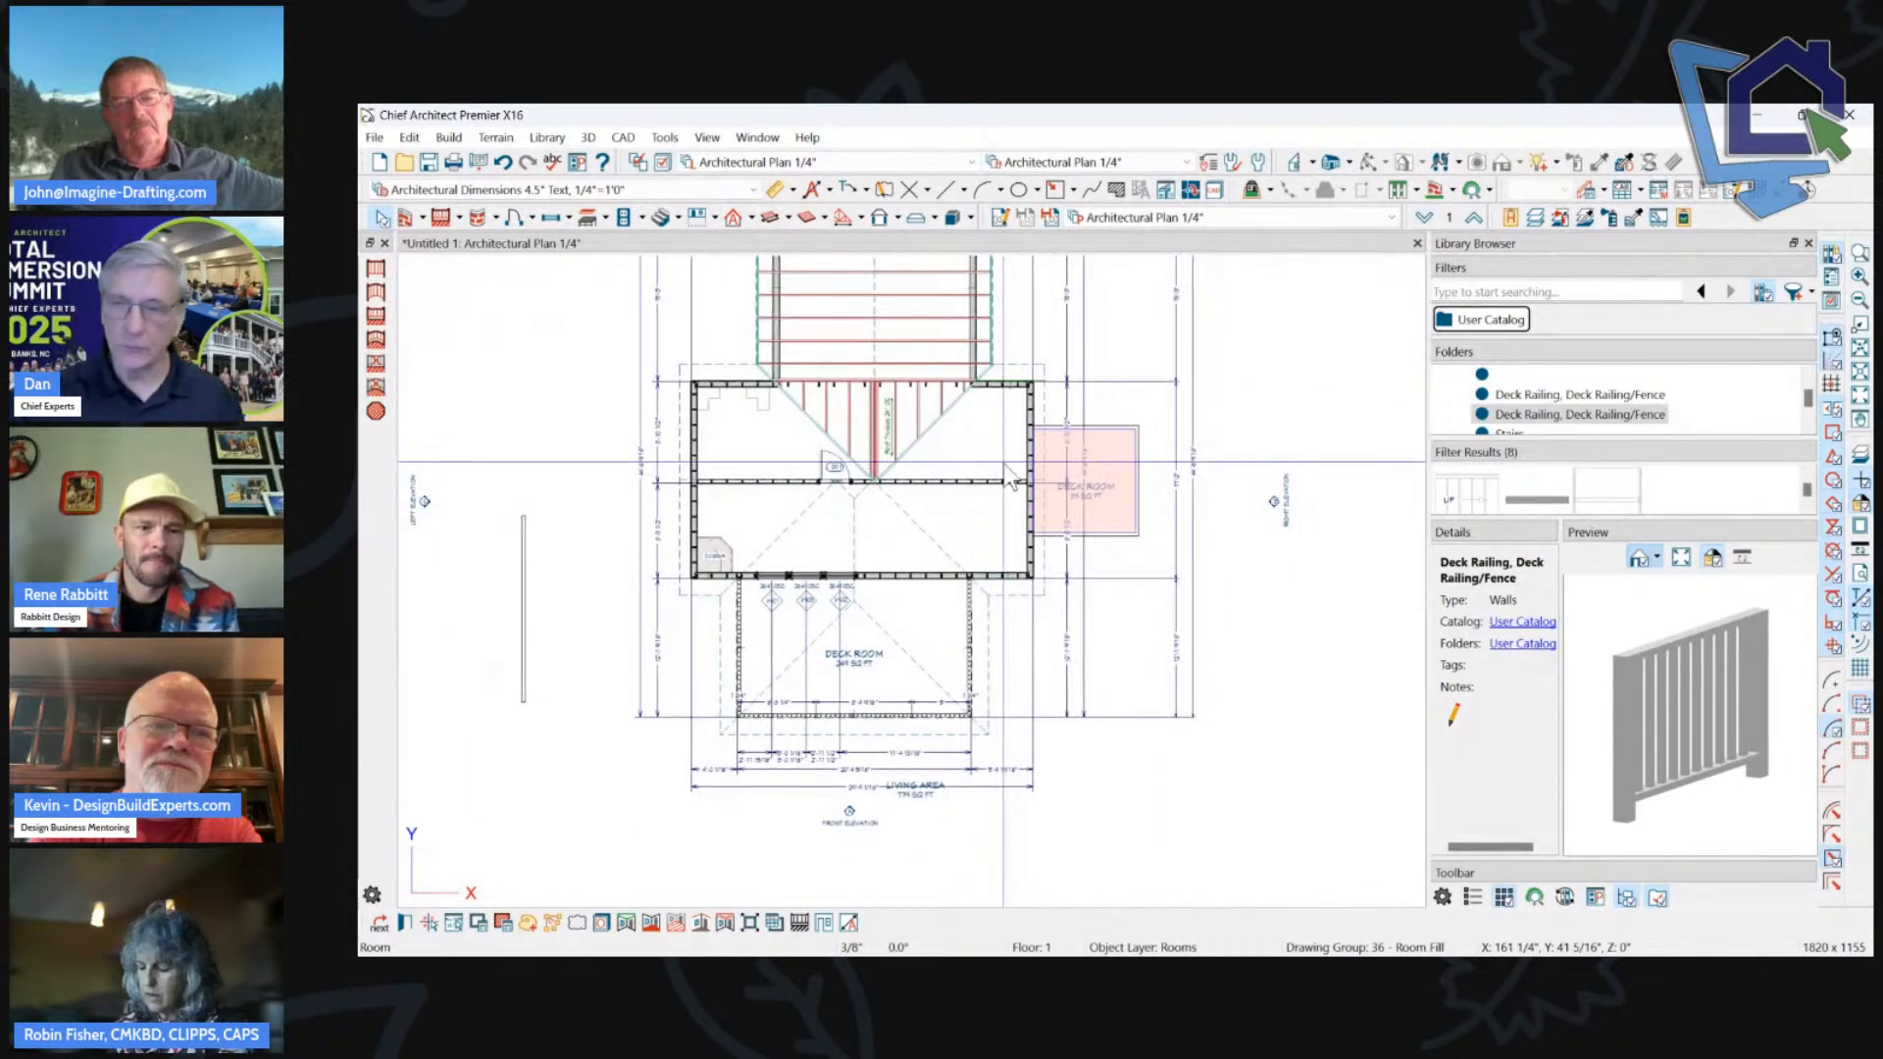
double_click(1143, 488)
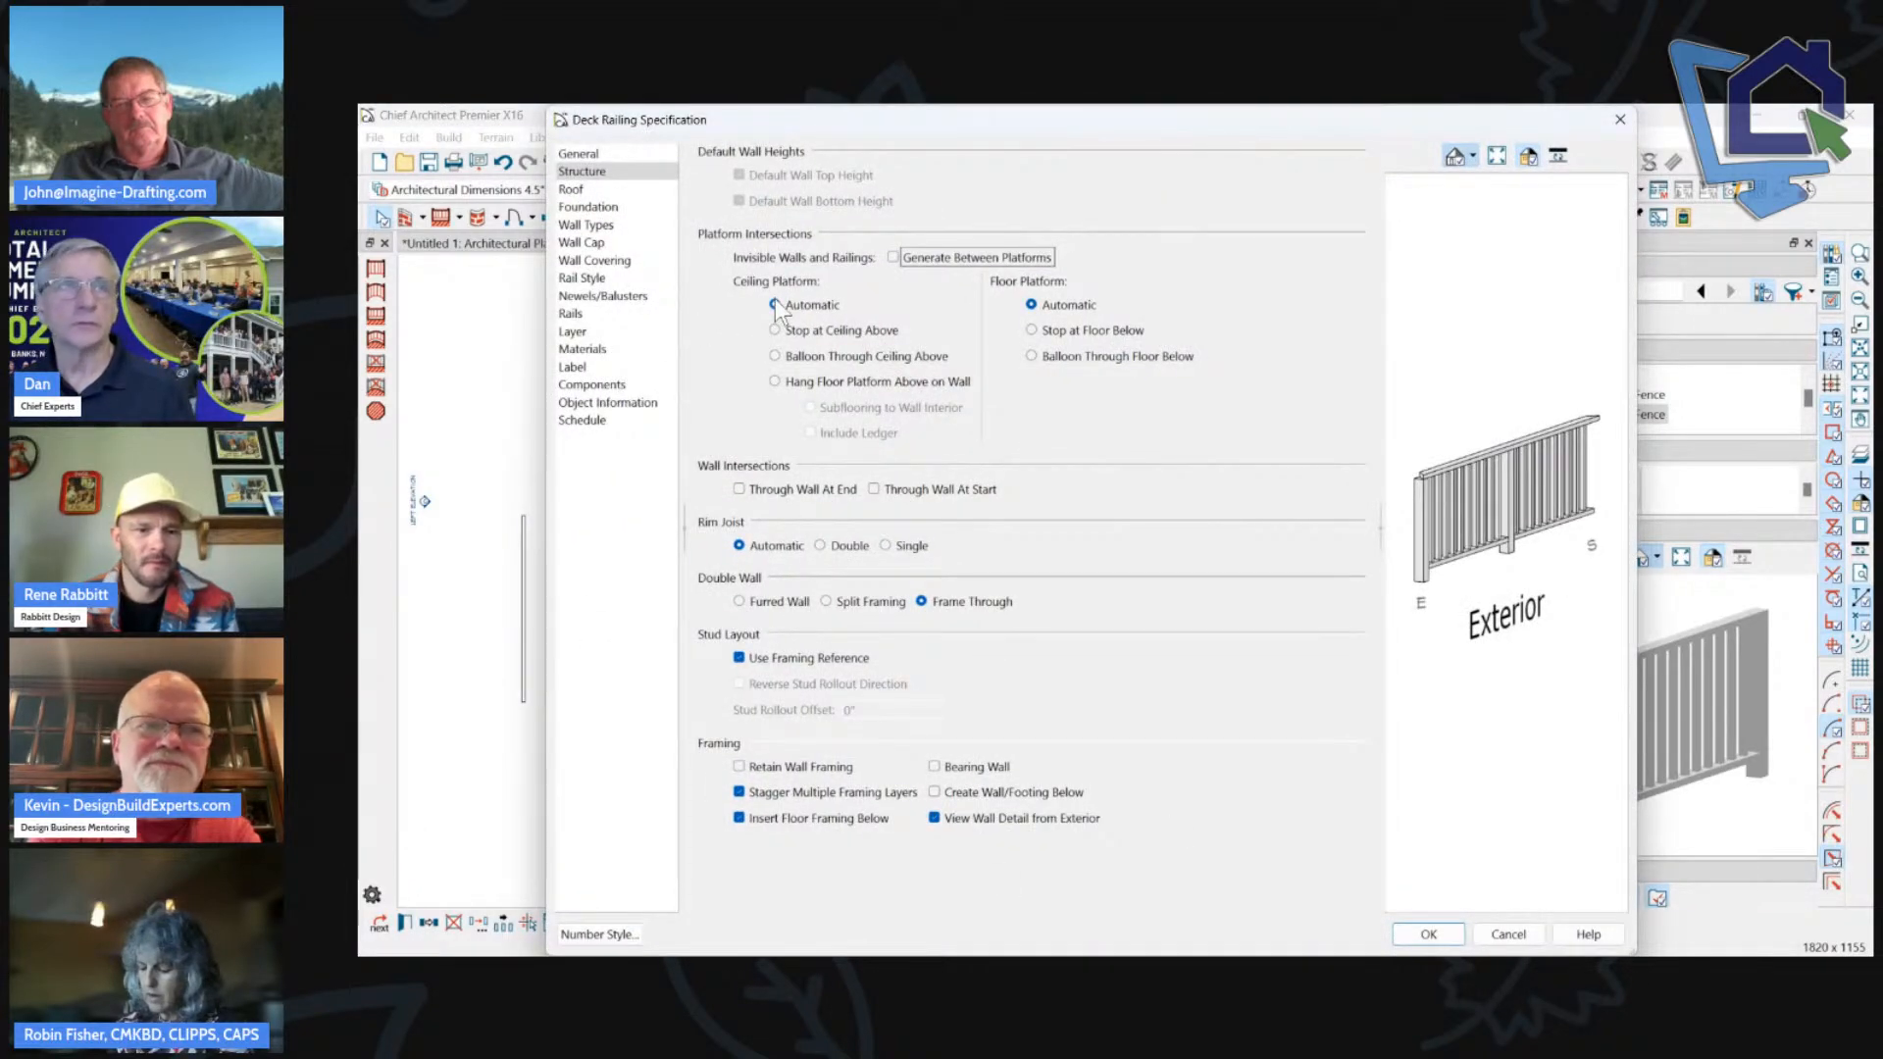
left_click(588, 154)
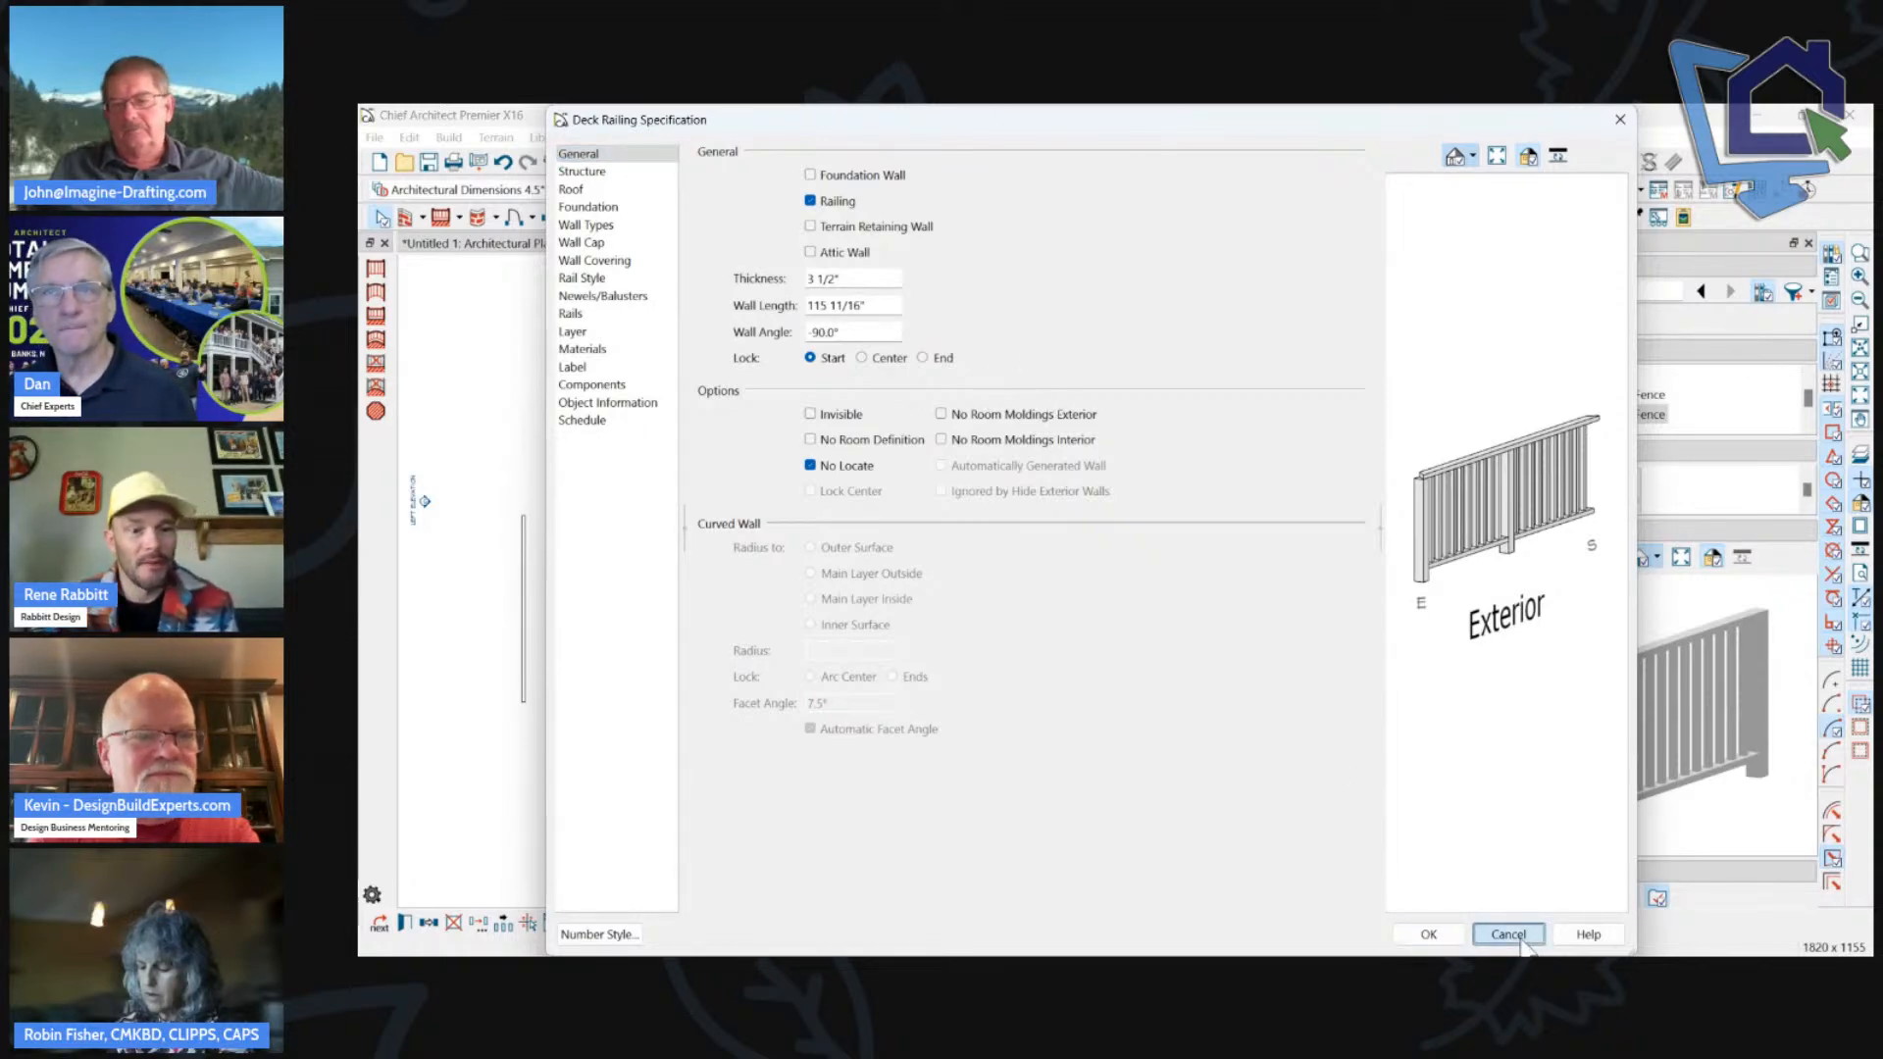
left_click(1508, 935)
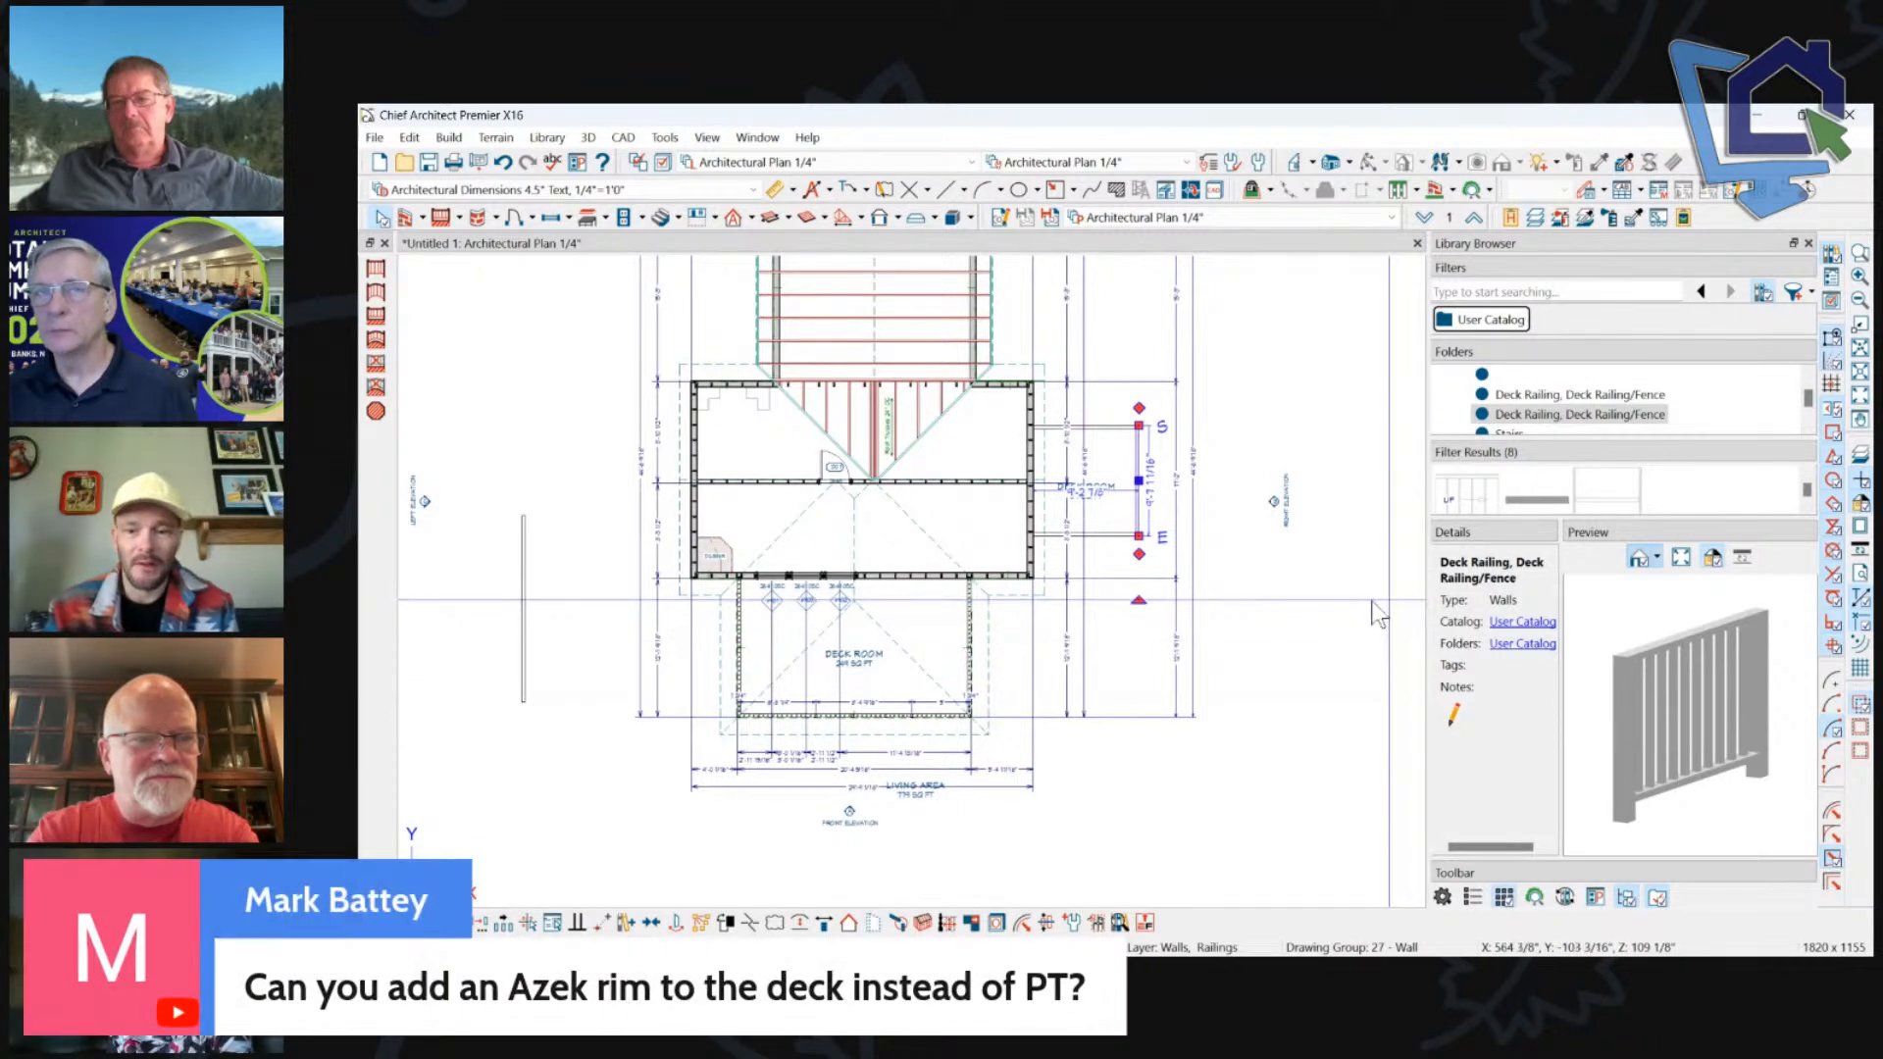
left_click(459, 217)
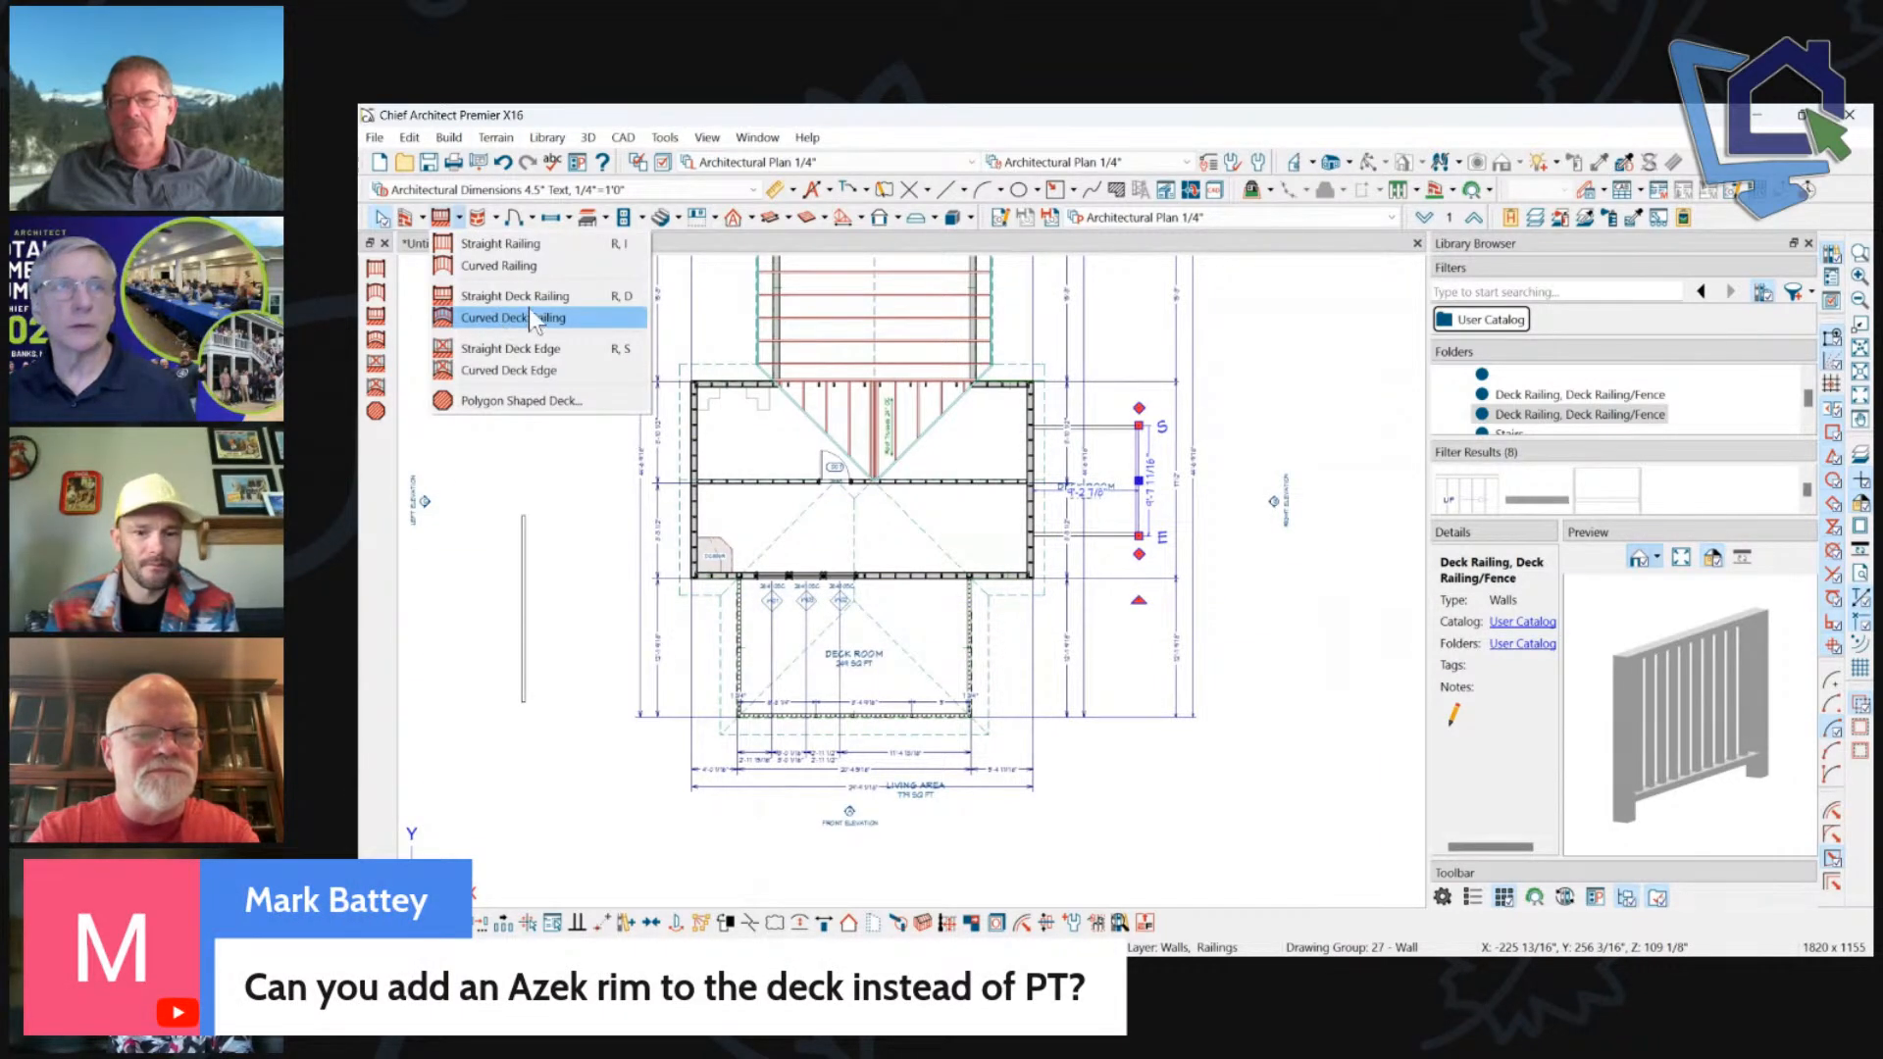
left_click(542, 245)
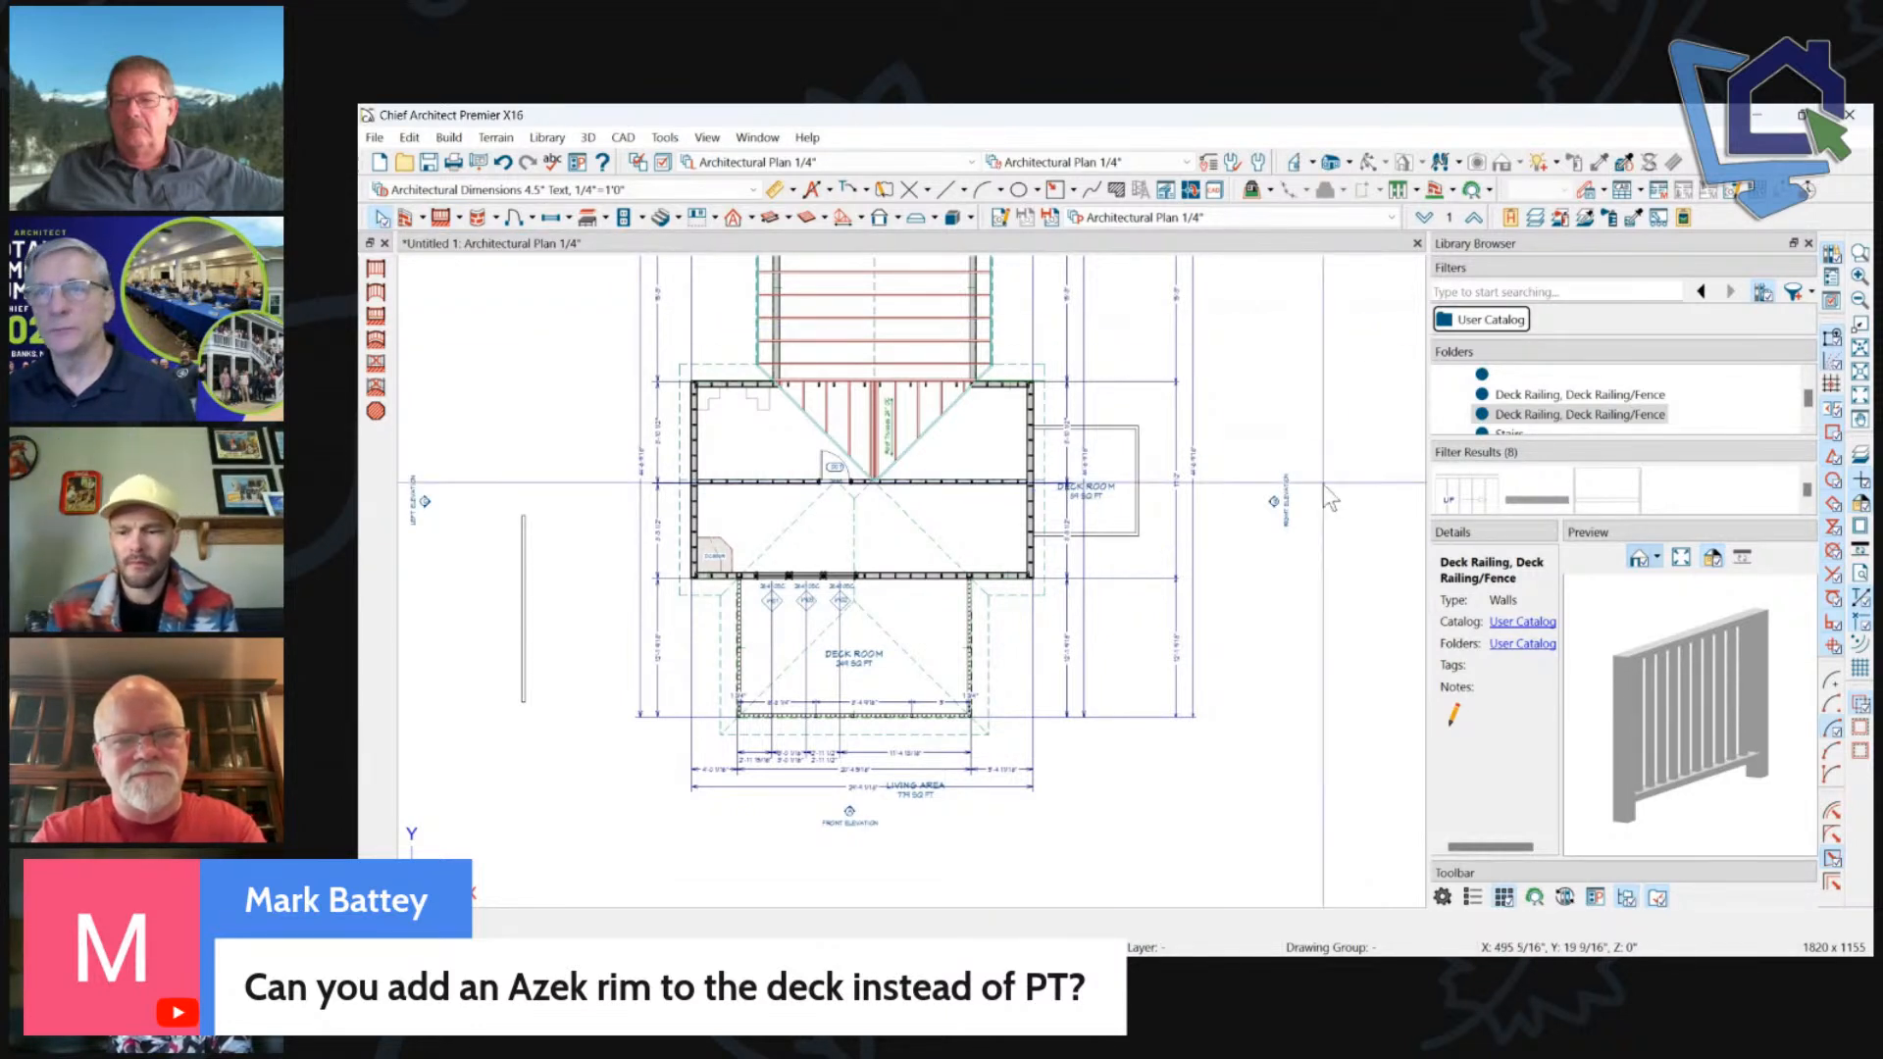
scroll(1322, 484, "down", 2)
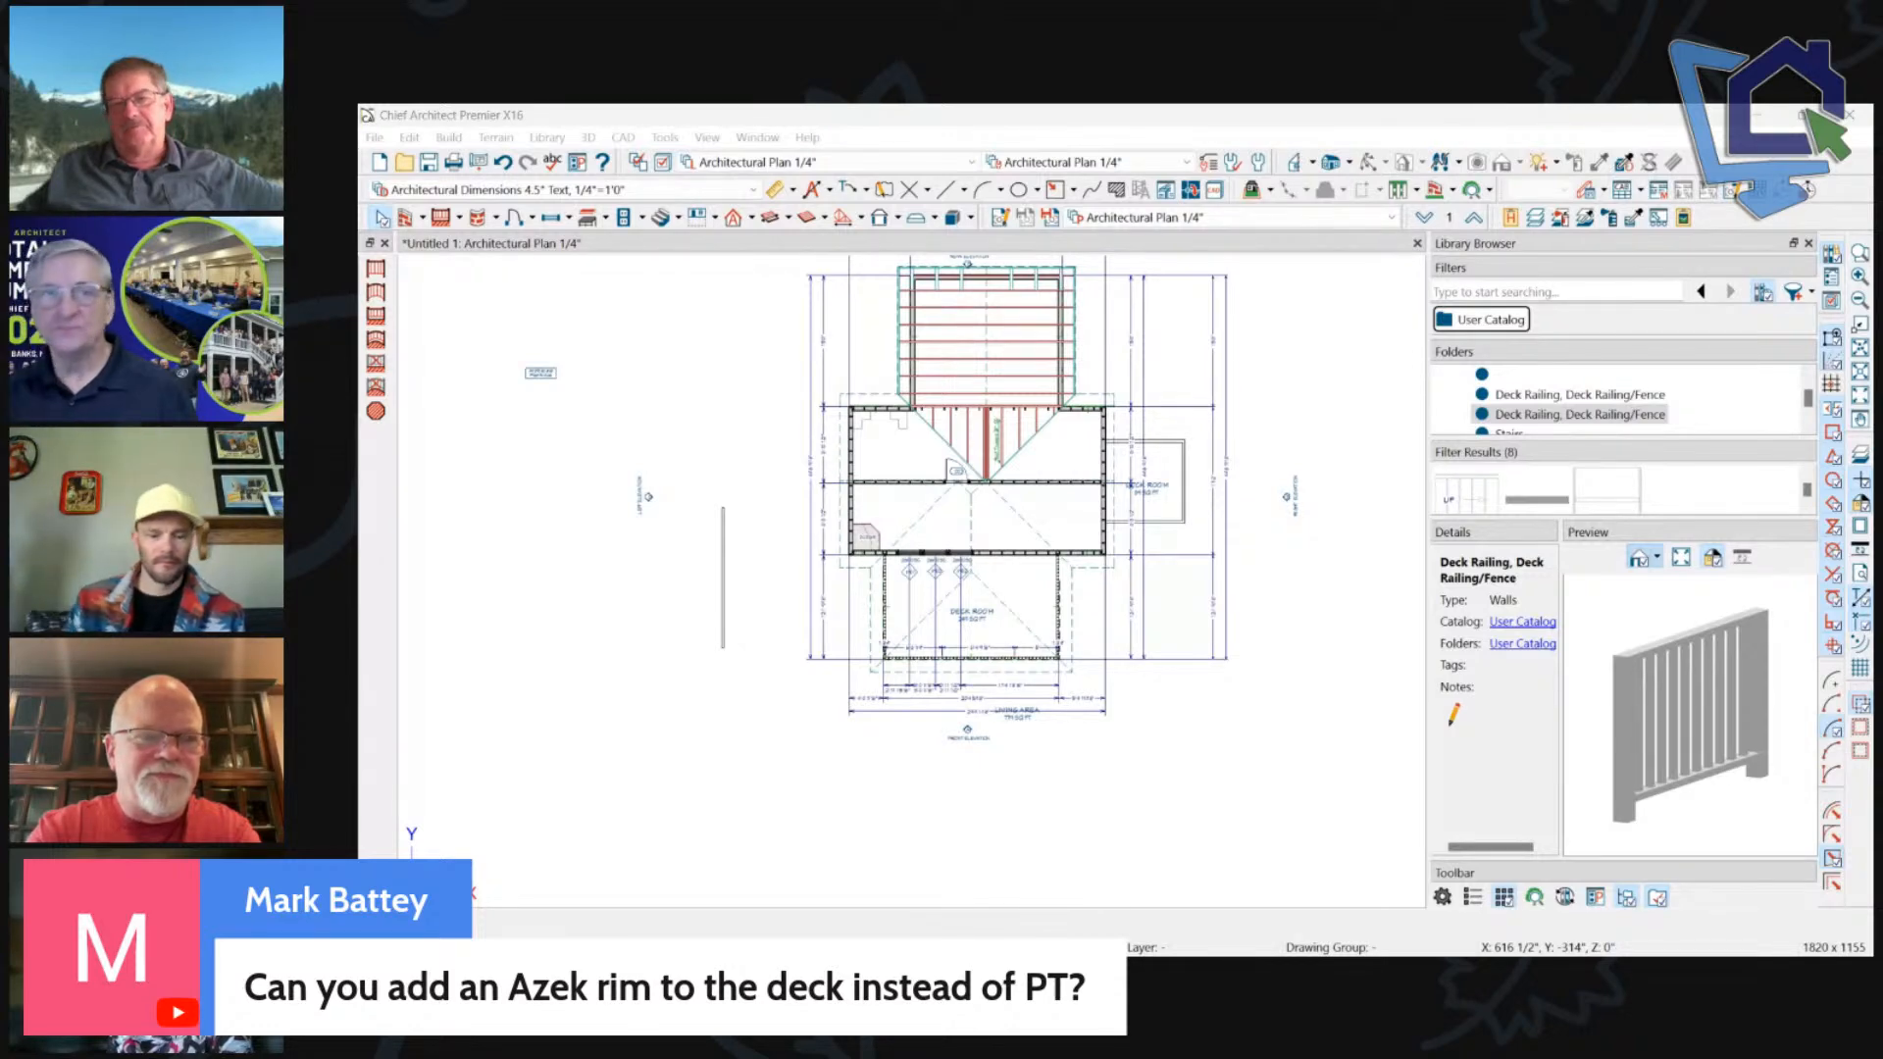
scroll(973, 655, "up", 5)
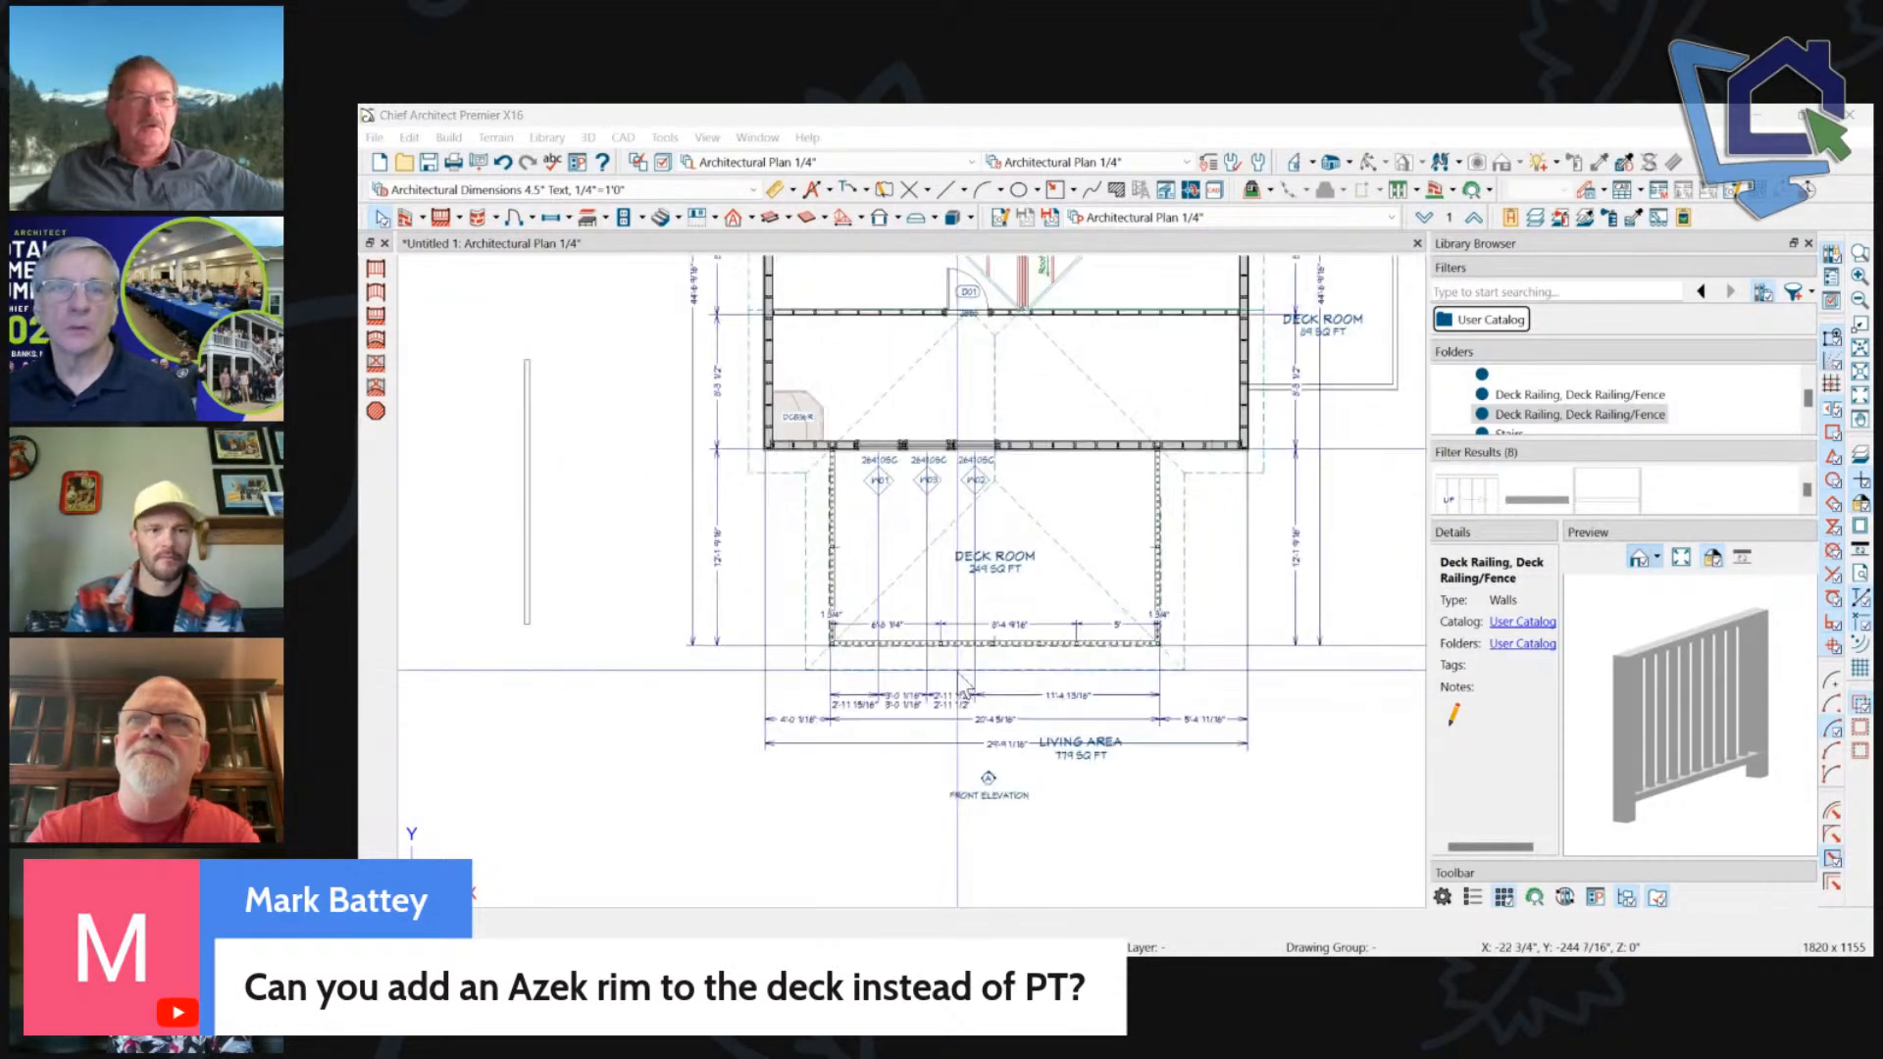
Compare how the front and side decks appear on Floor 0 and Floor 1 in the architectural plan.
scroll(1264, 603, "up", 2)
left_click(1425, 217)
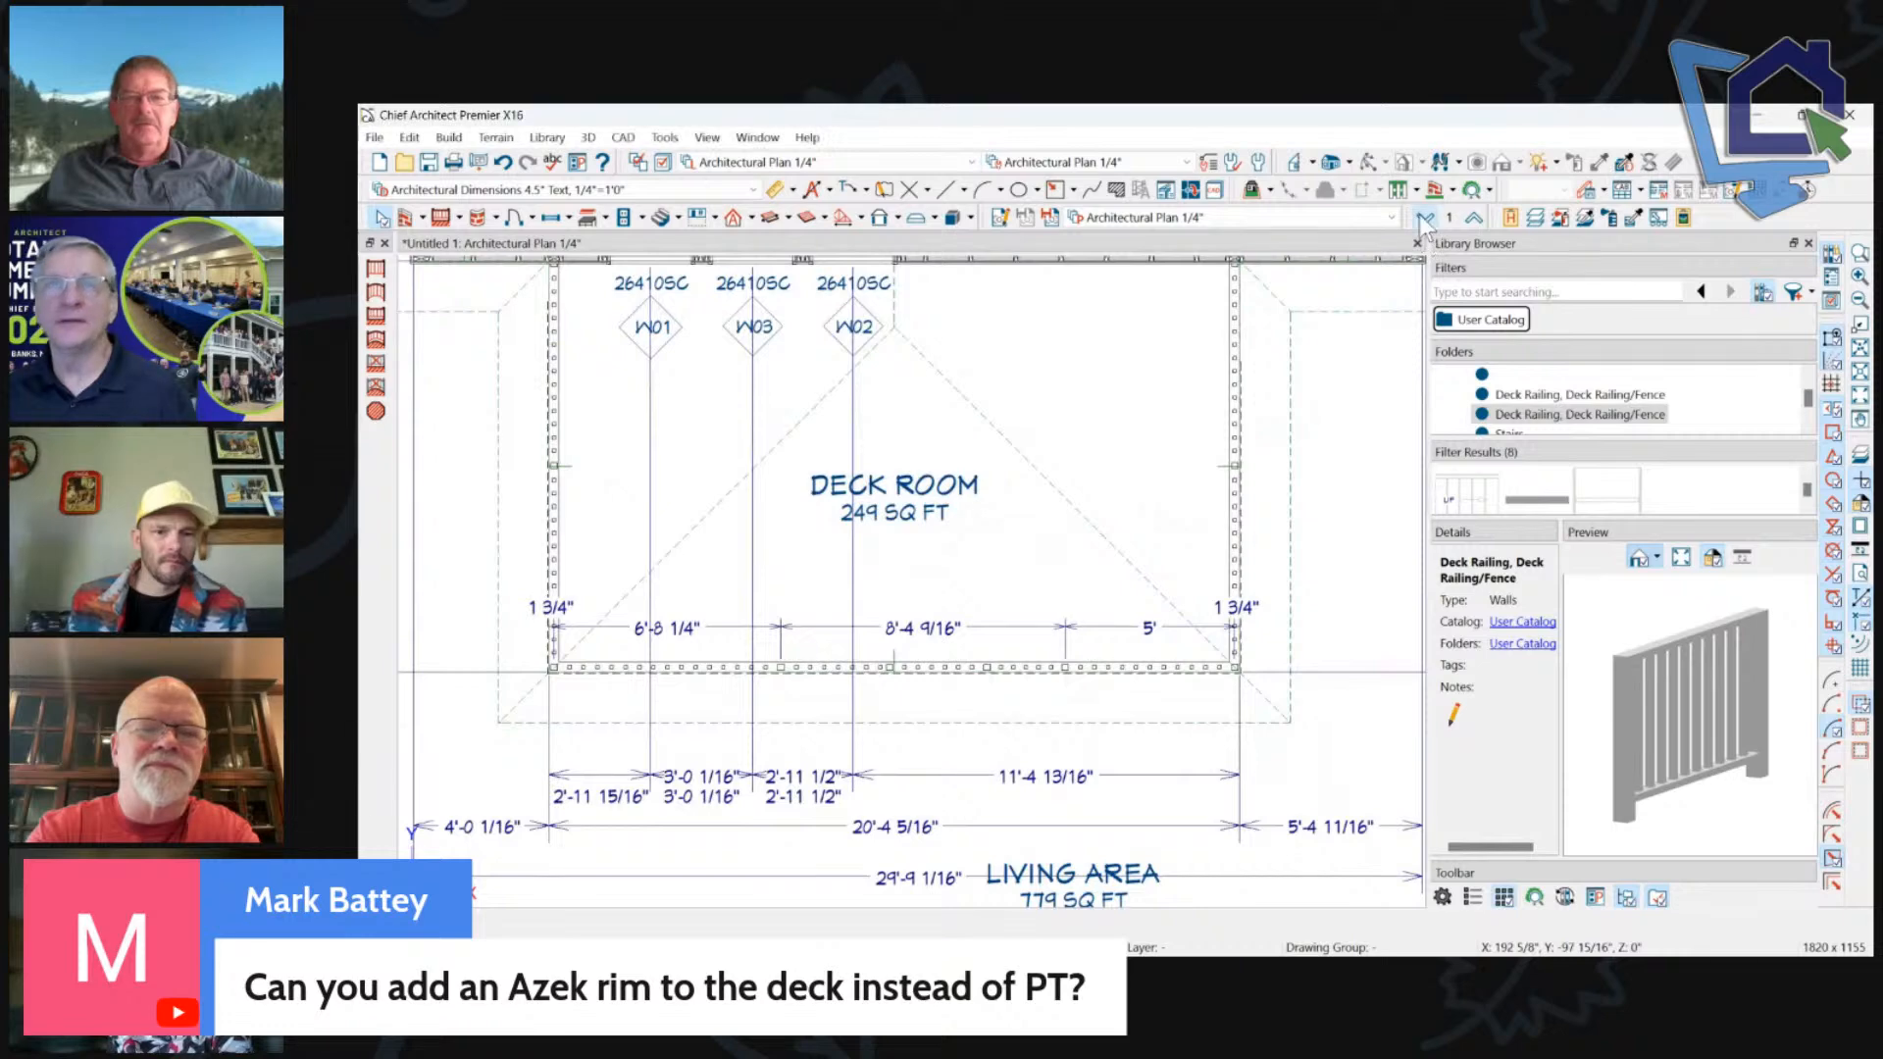
scroll(1184, 571, "down", 4)
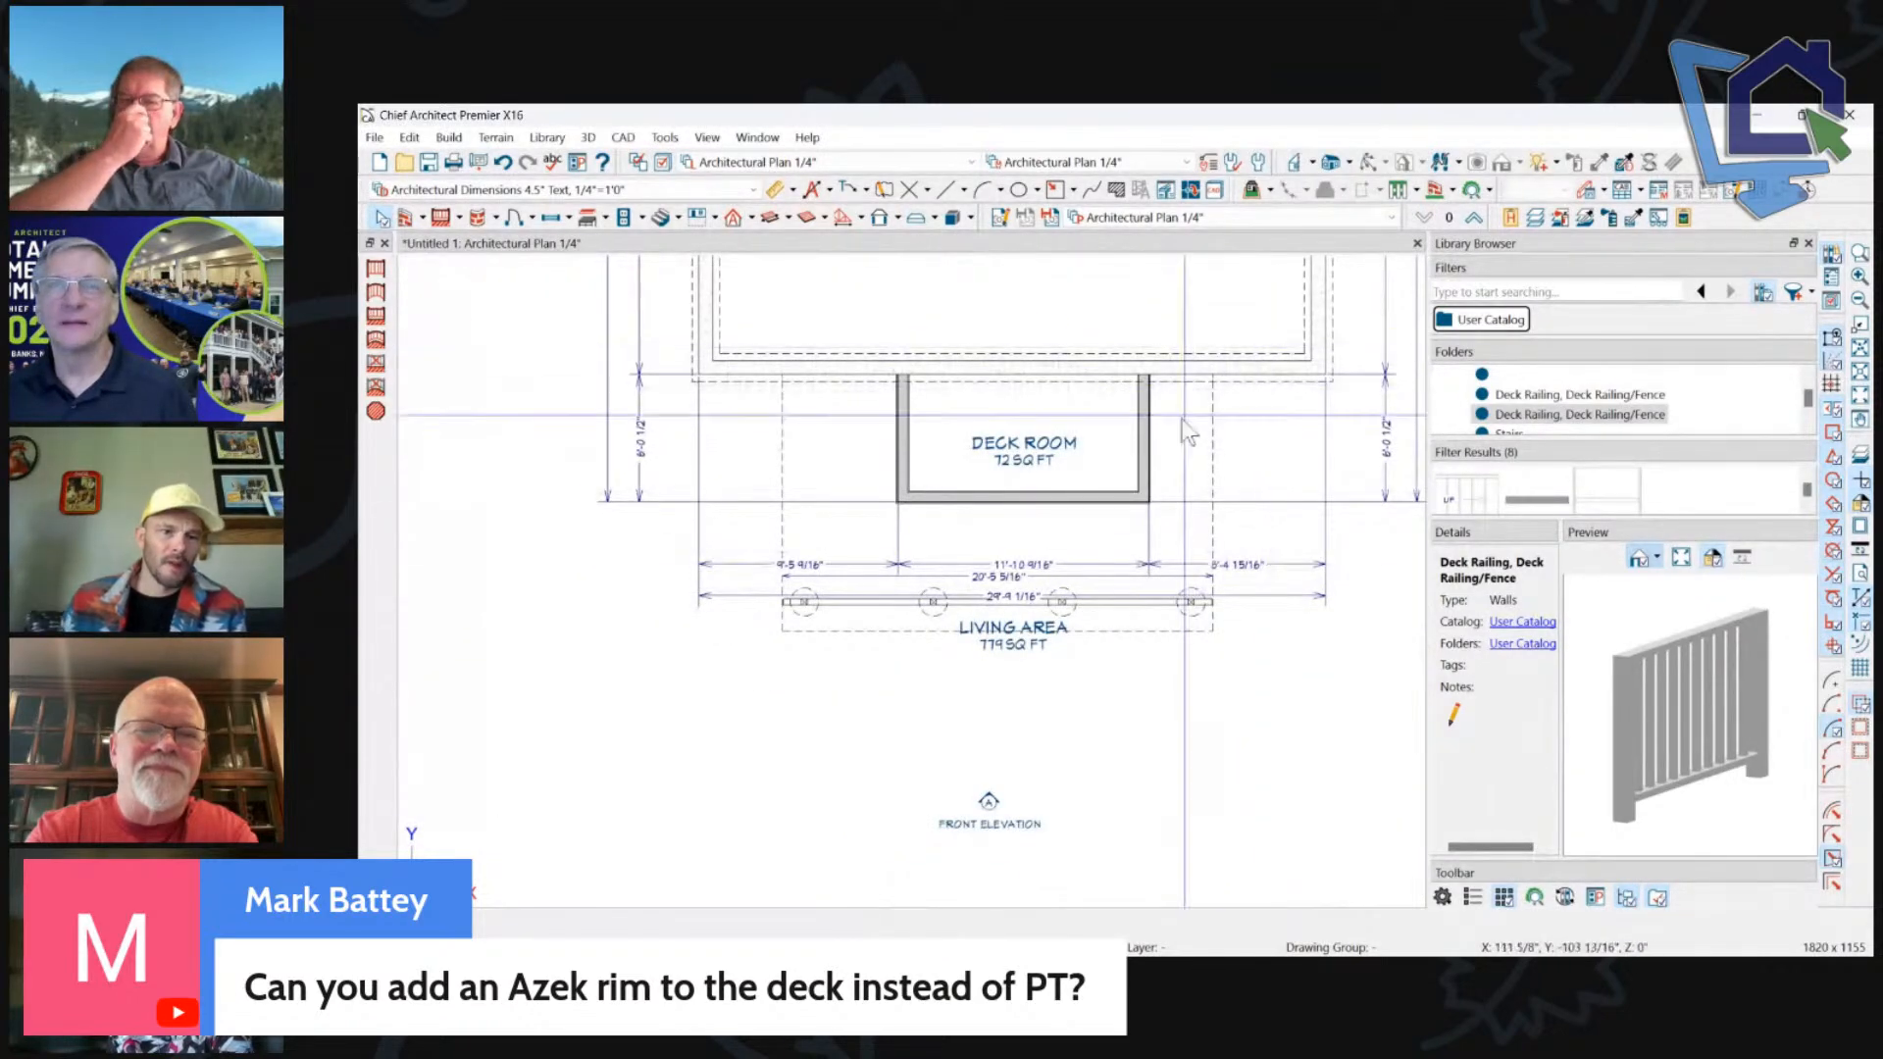
left_click(1473, 218)
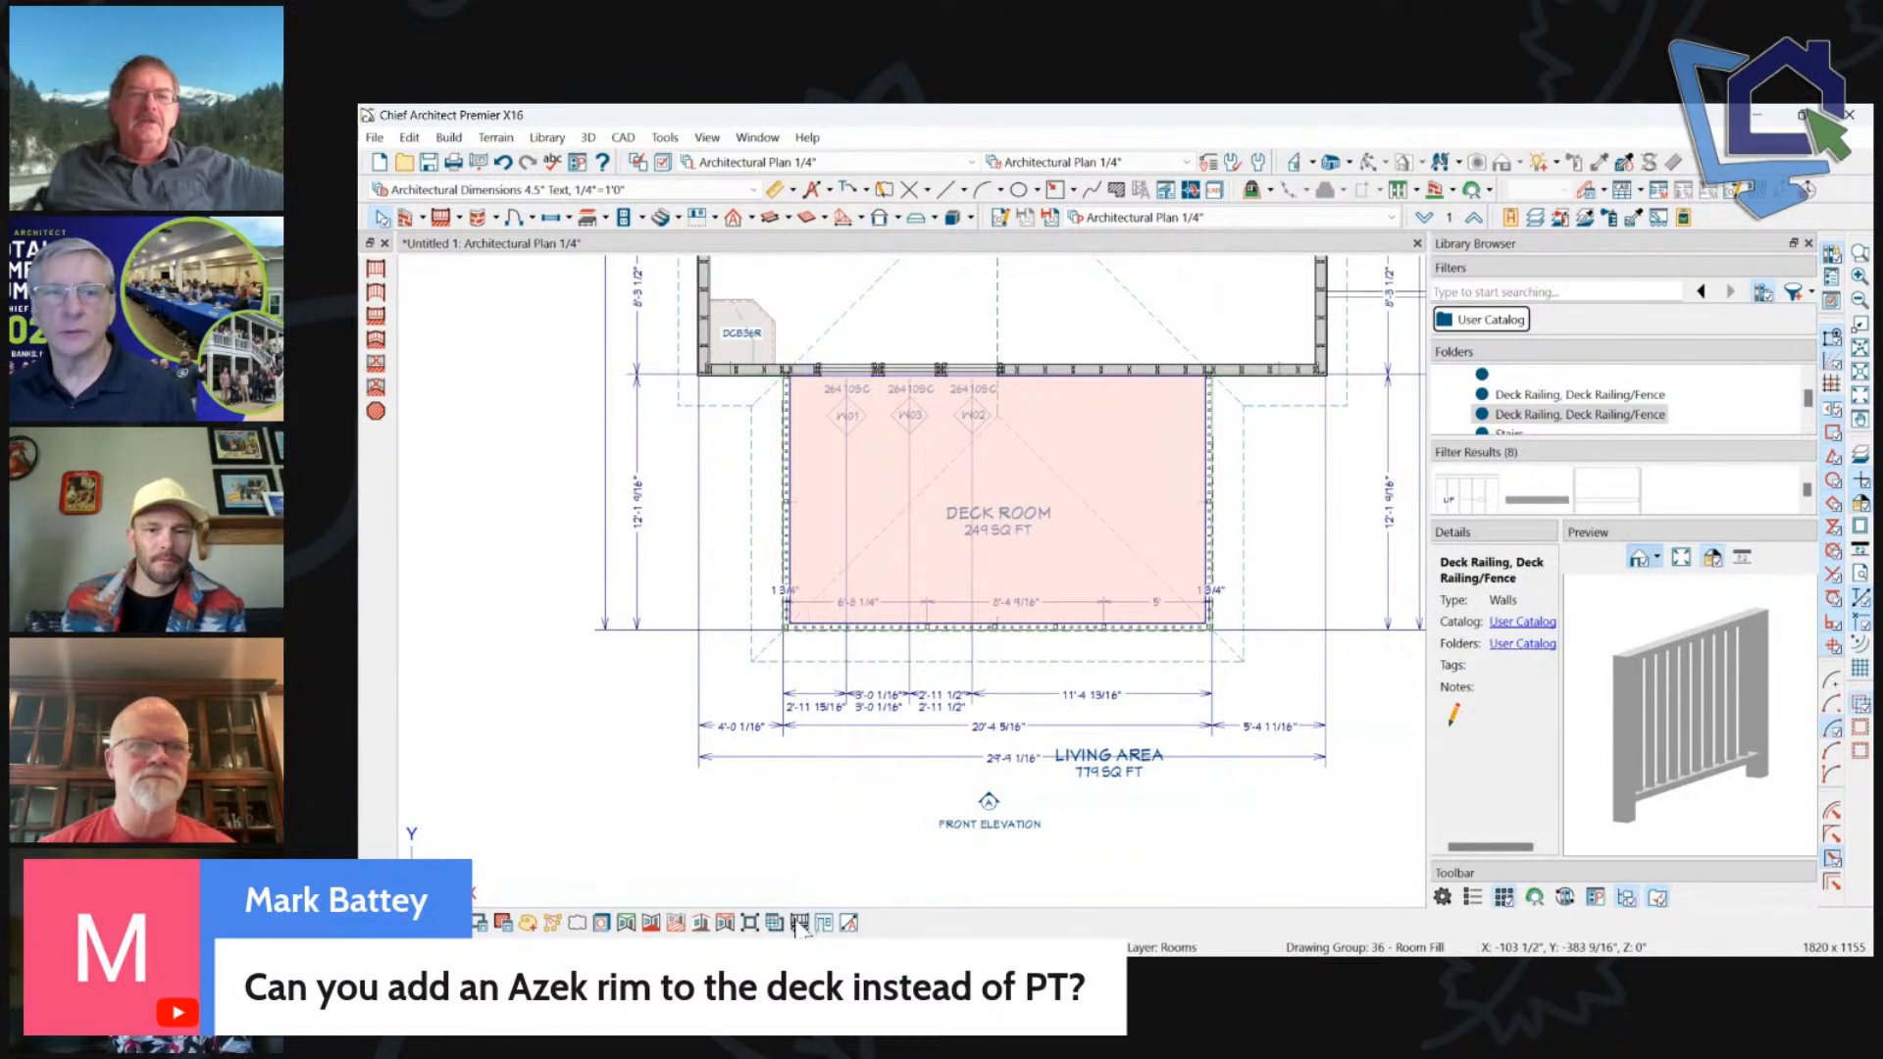
left_click(1423, 217)
scroll(1167, 442, "up", 1)
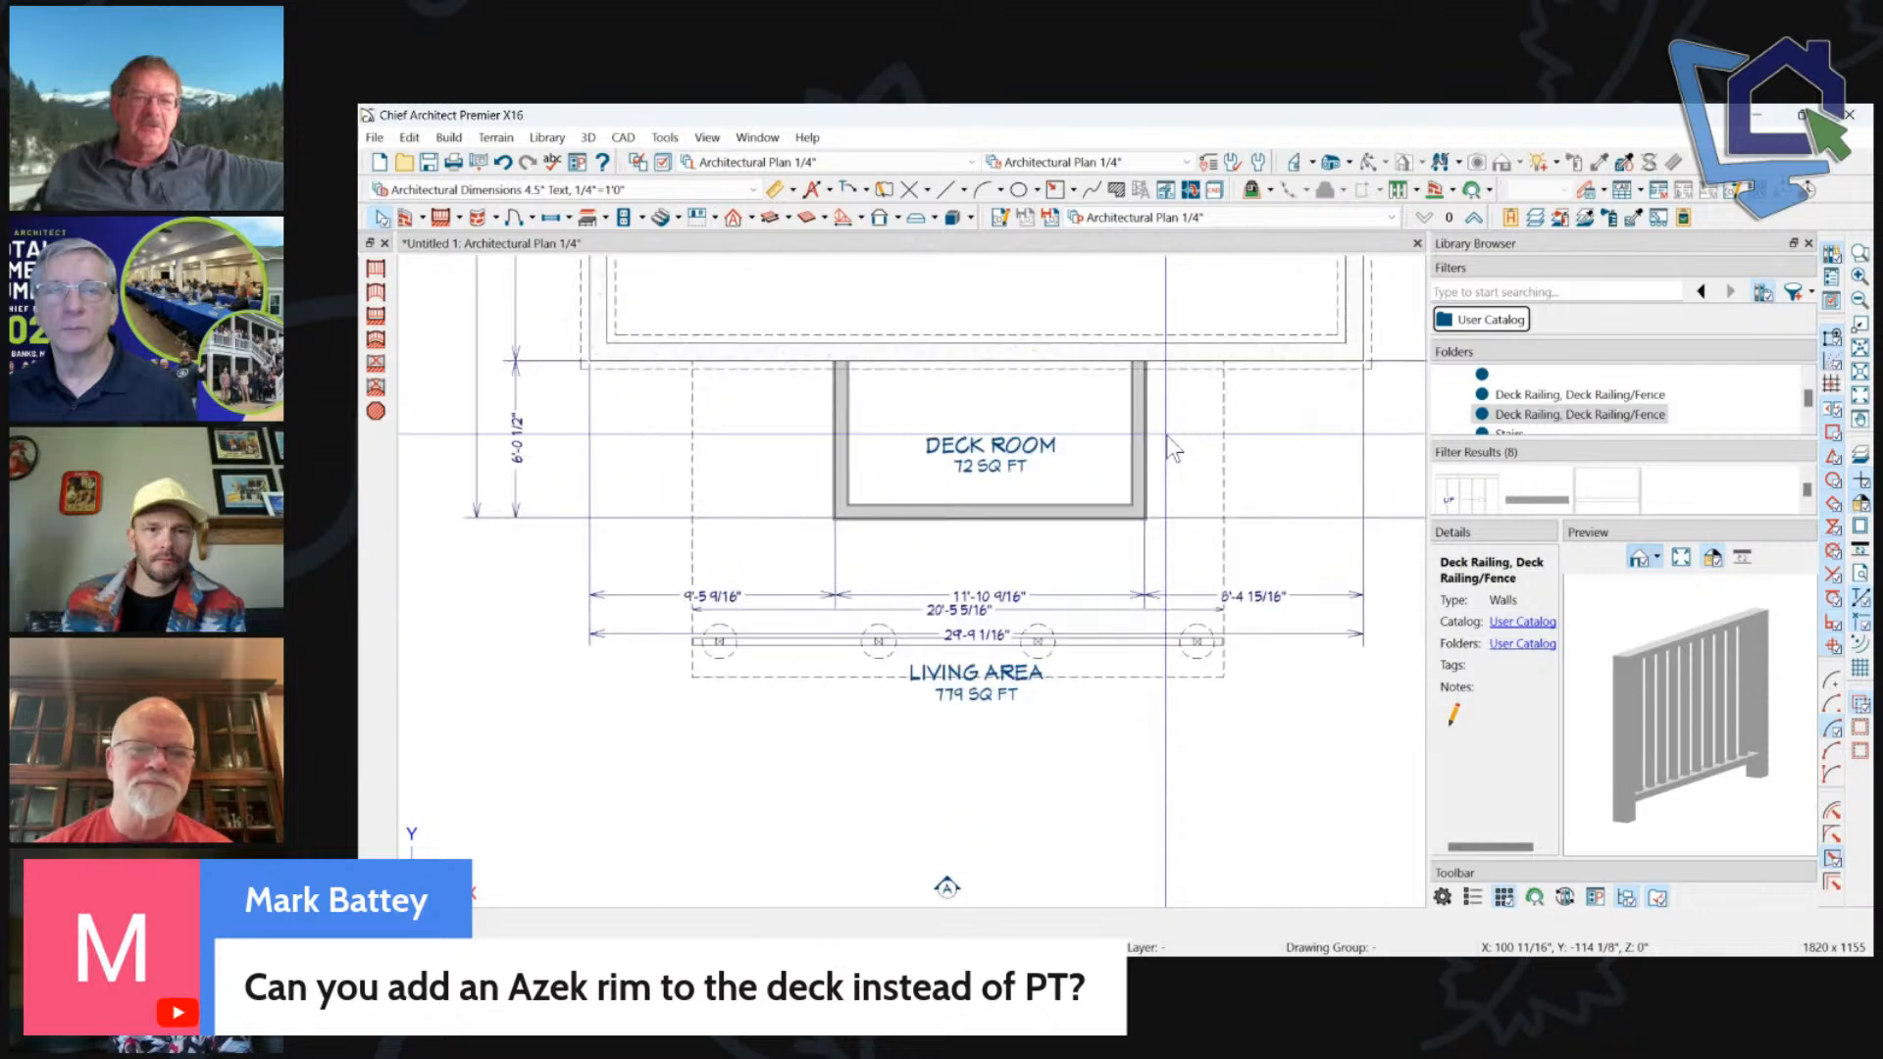
scroll(1174, 446, "down", 3)
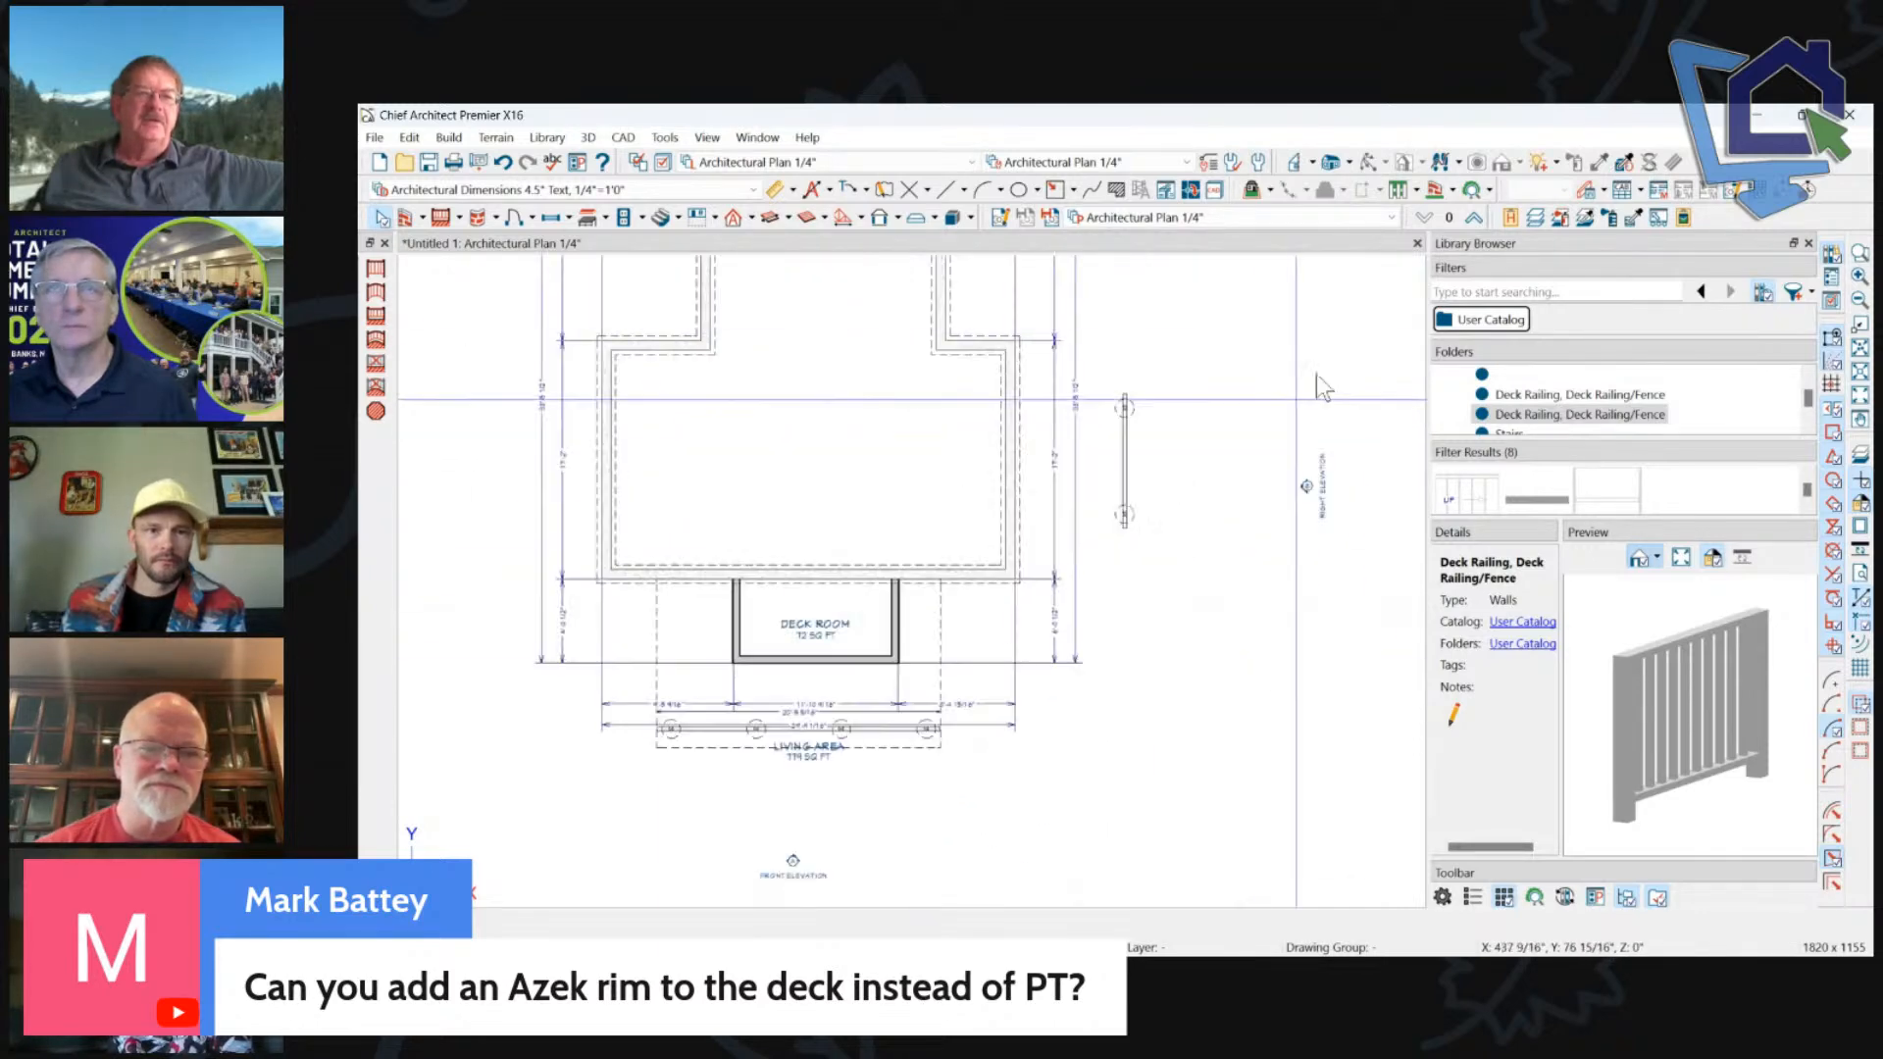
left_click(1473, 217)
scroll(1151, 404, "up", 2)
left_click(1115, 436)
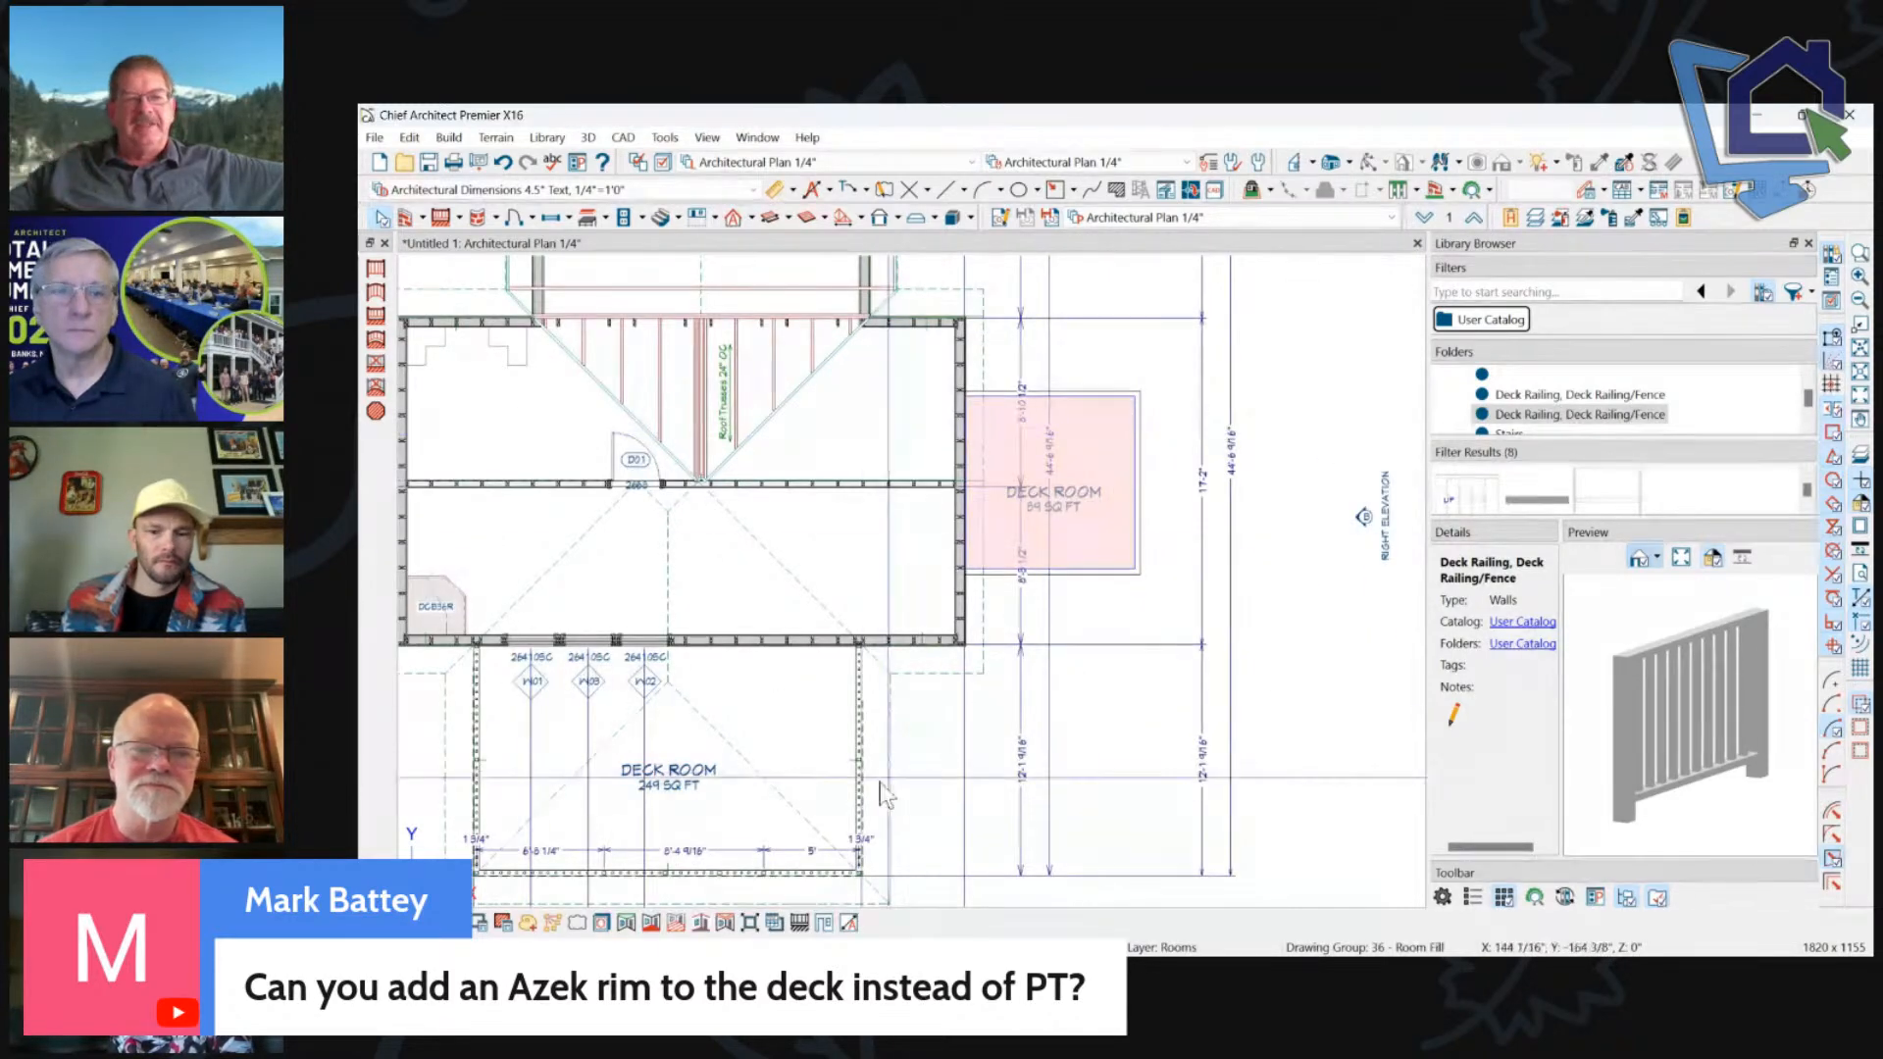
left_click(1423, 217)
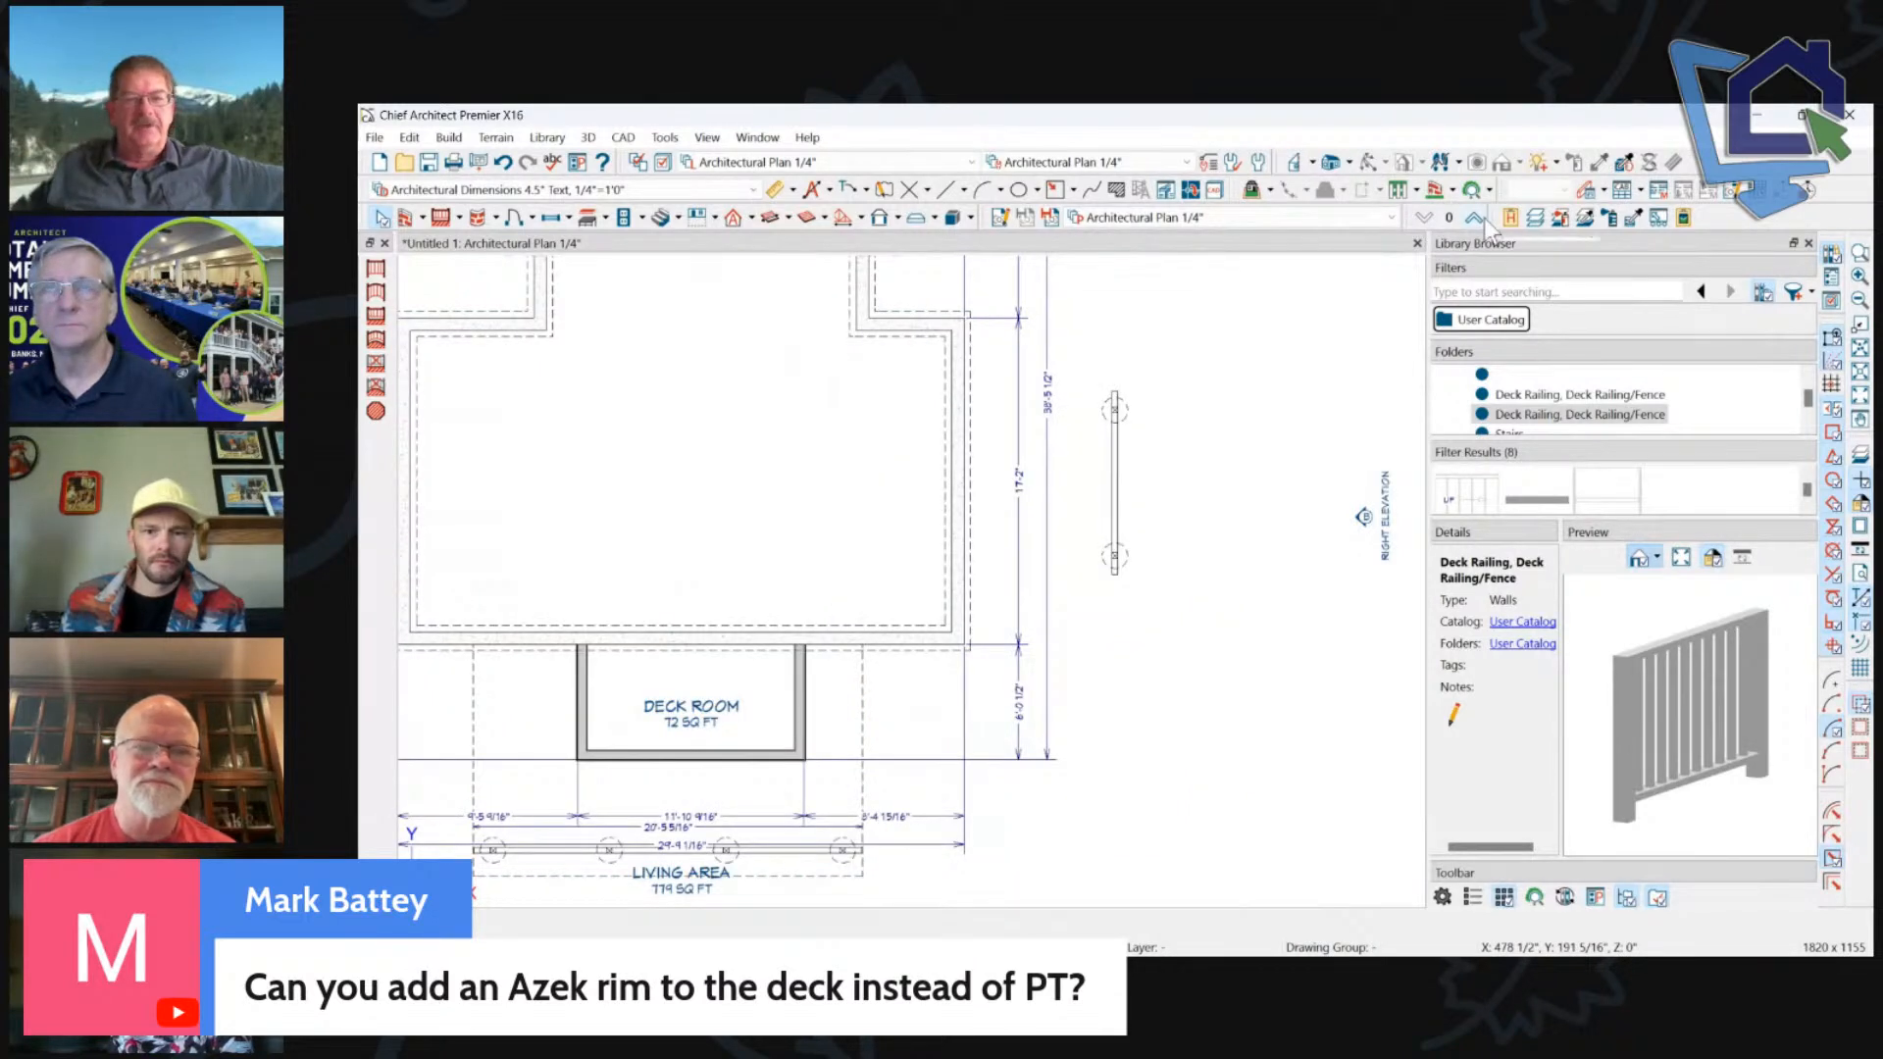
Display the Framing, All Framing In Plan 1/4" plan view and look at the side deck's framing on Floor 0.
left_click(1270, 221)
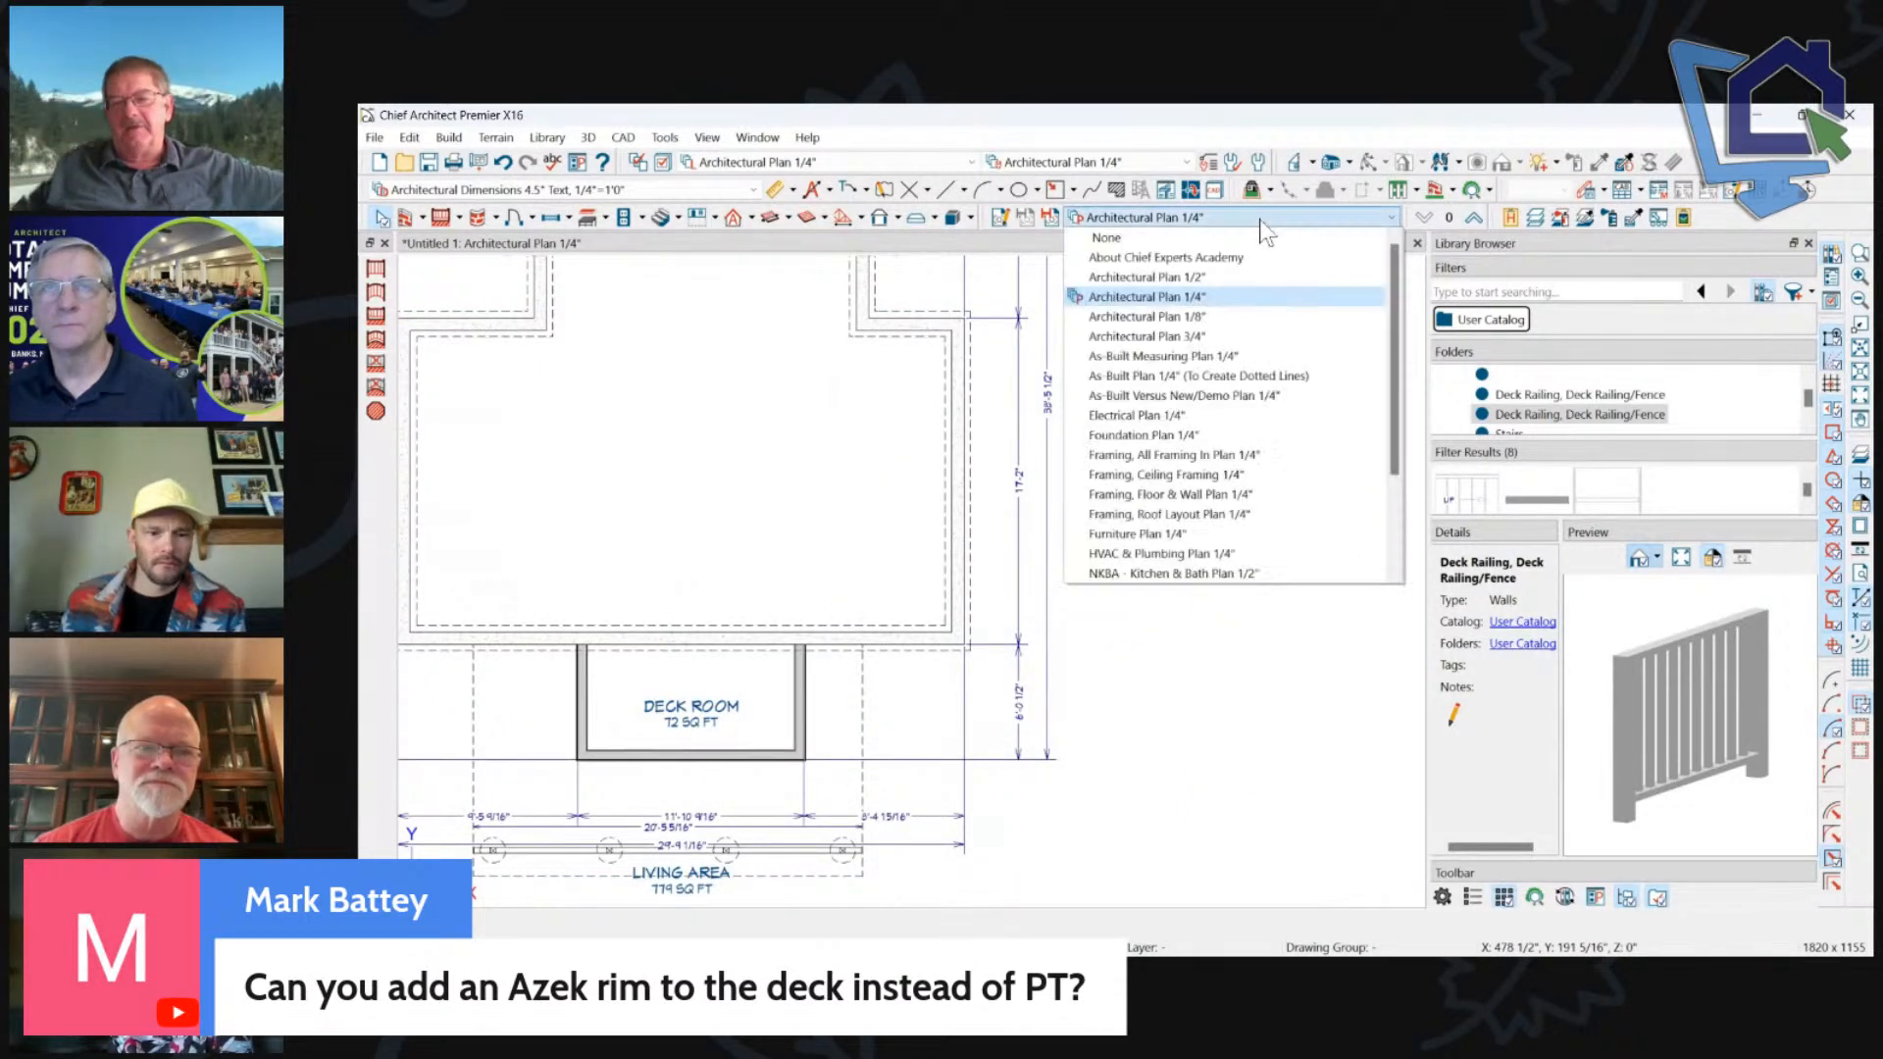
left_click(1193, 457)
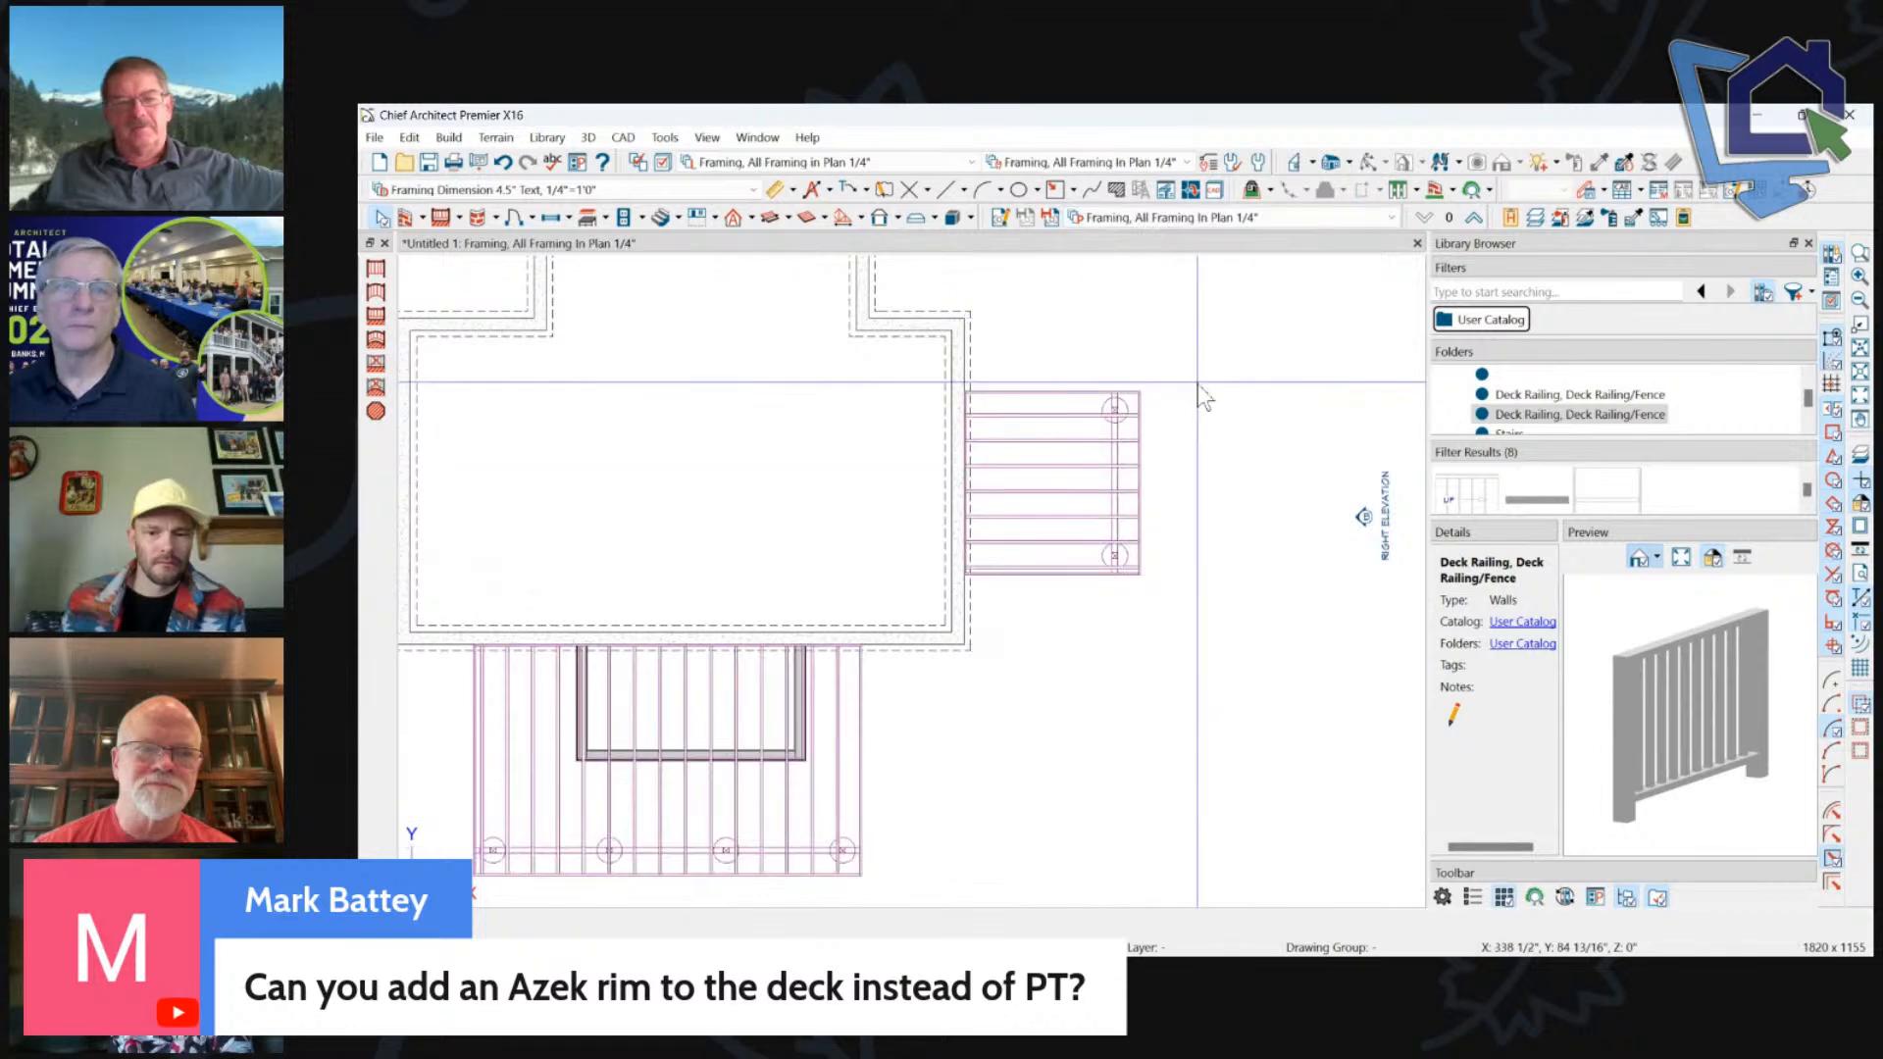
scroll(1020, 385, "up", 3)
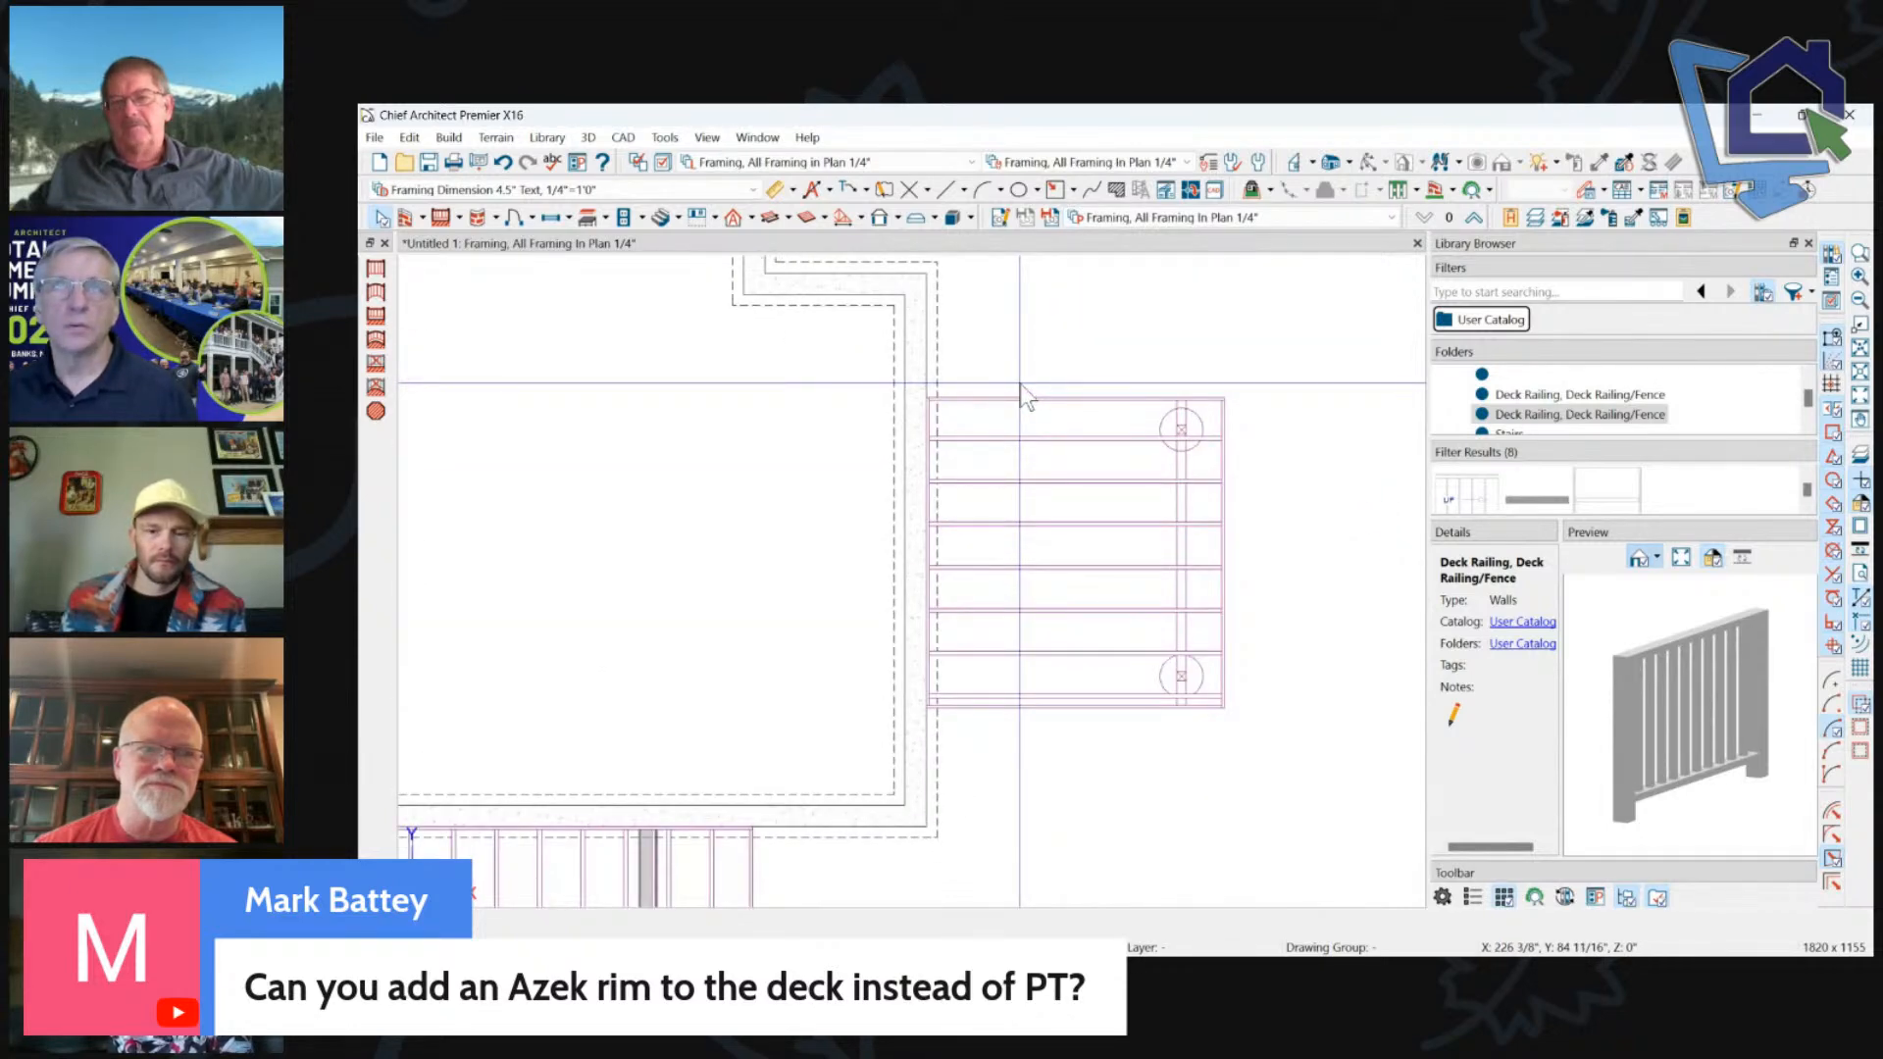
scroll(1020, 385, "down", 1)
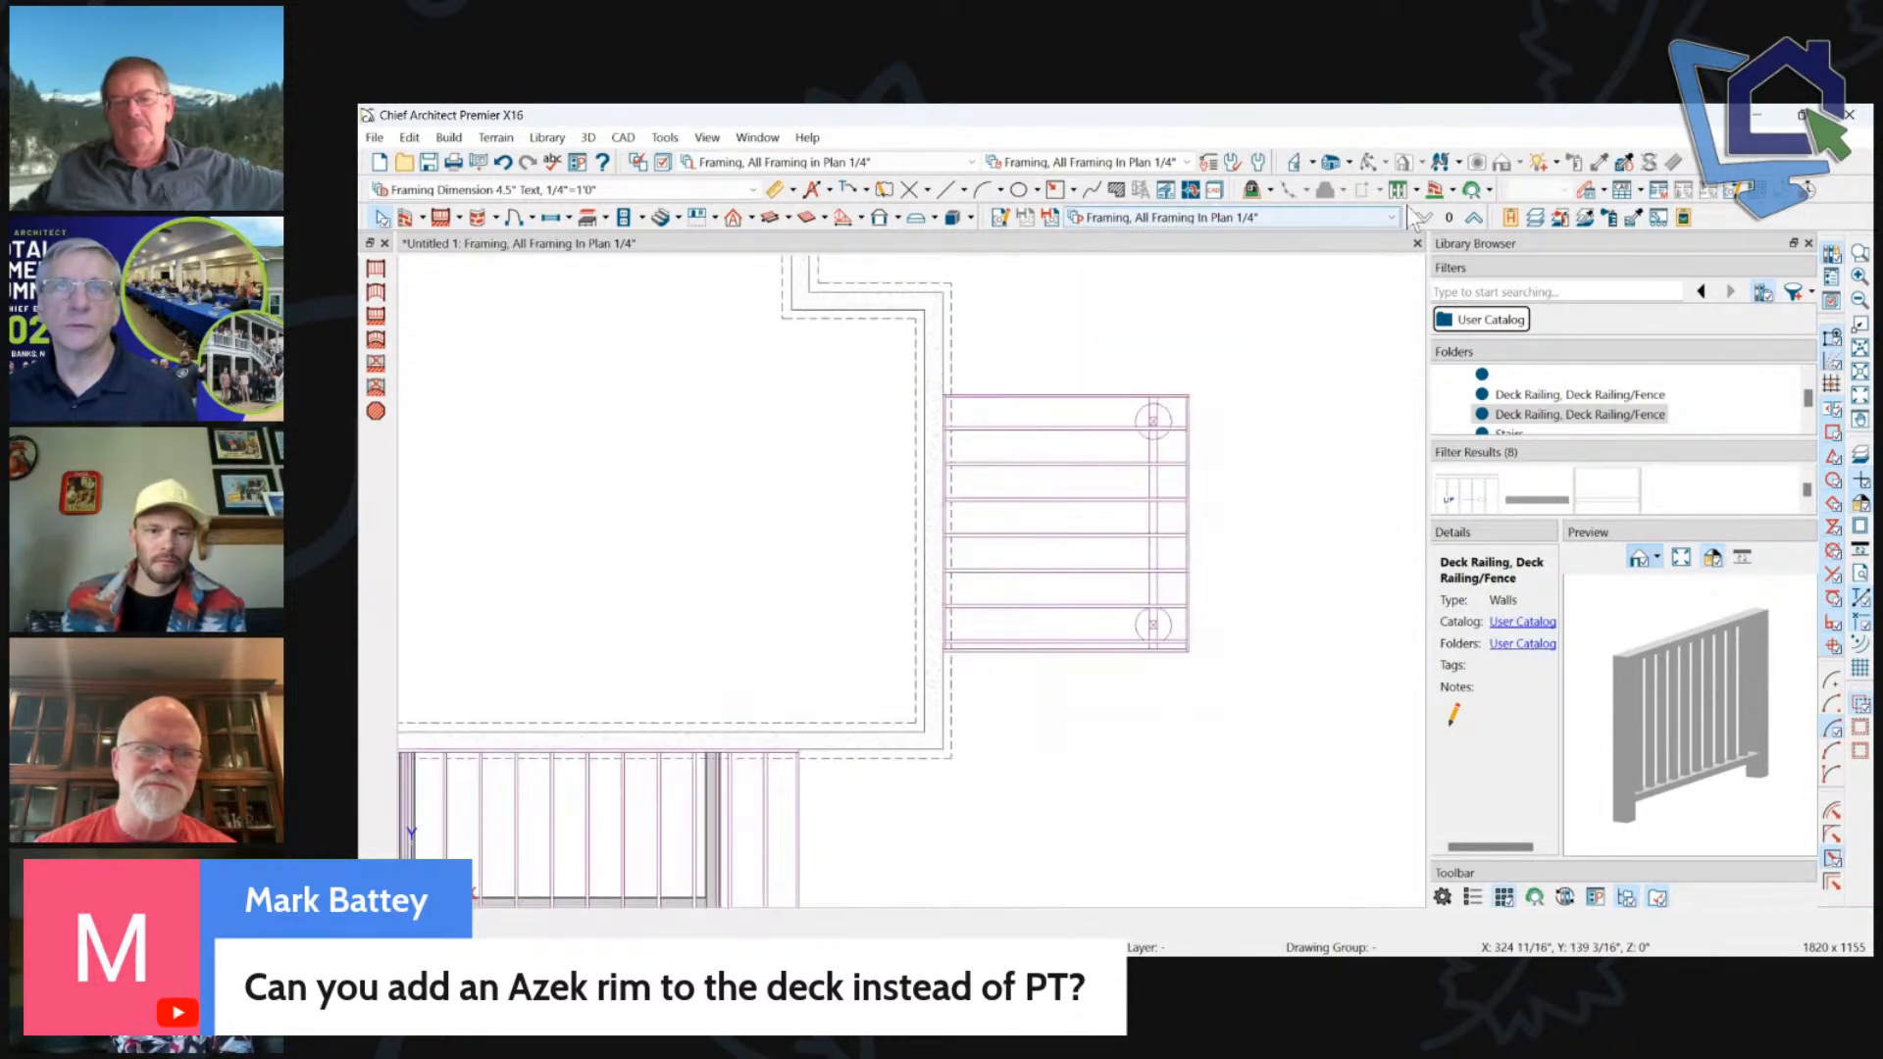
Set the Rim Joist option to Double in the Structure settings of the side deck's upper railing on Floor 1.
left_click(1474, 217)
double_click(1075, 402)
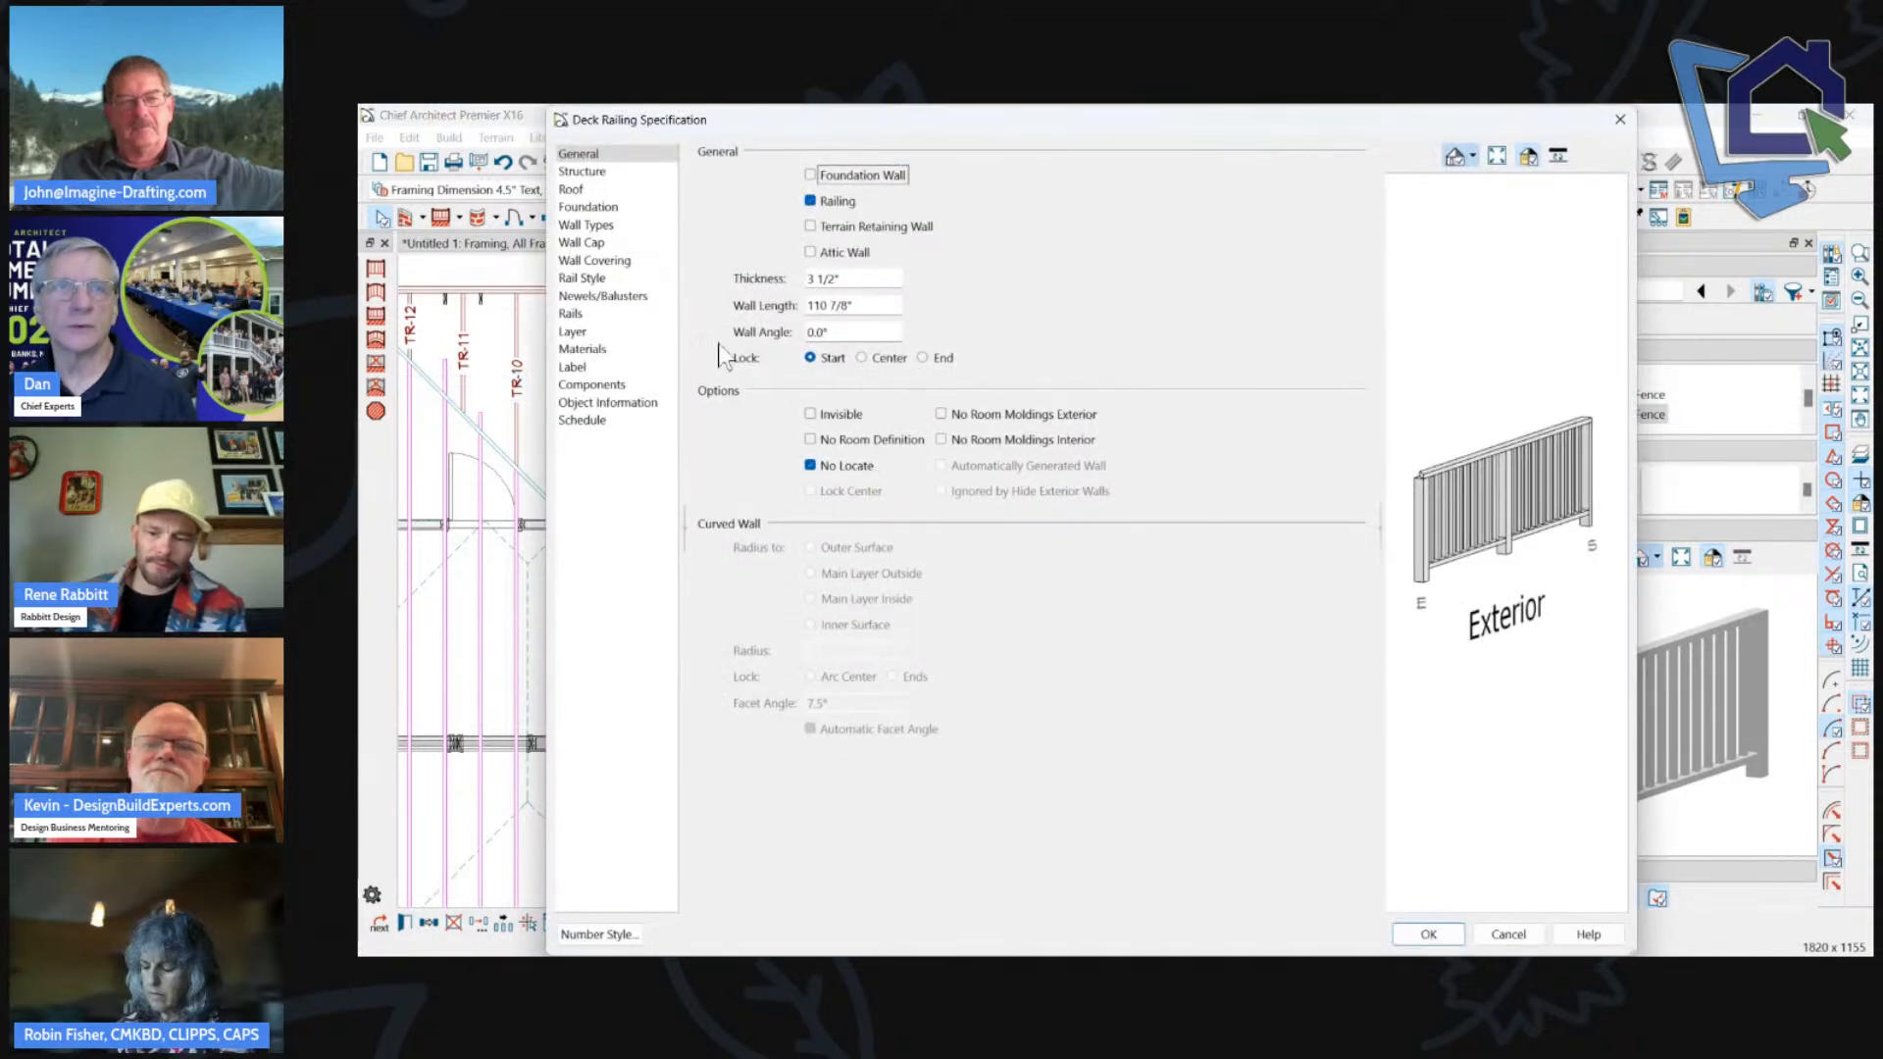
left_click(601, 175)
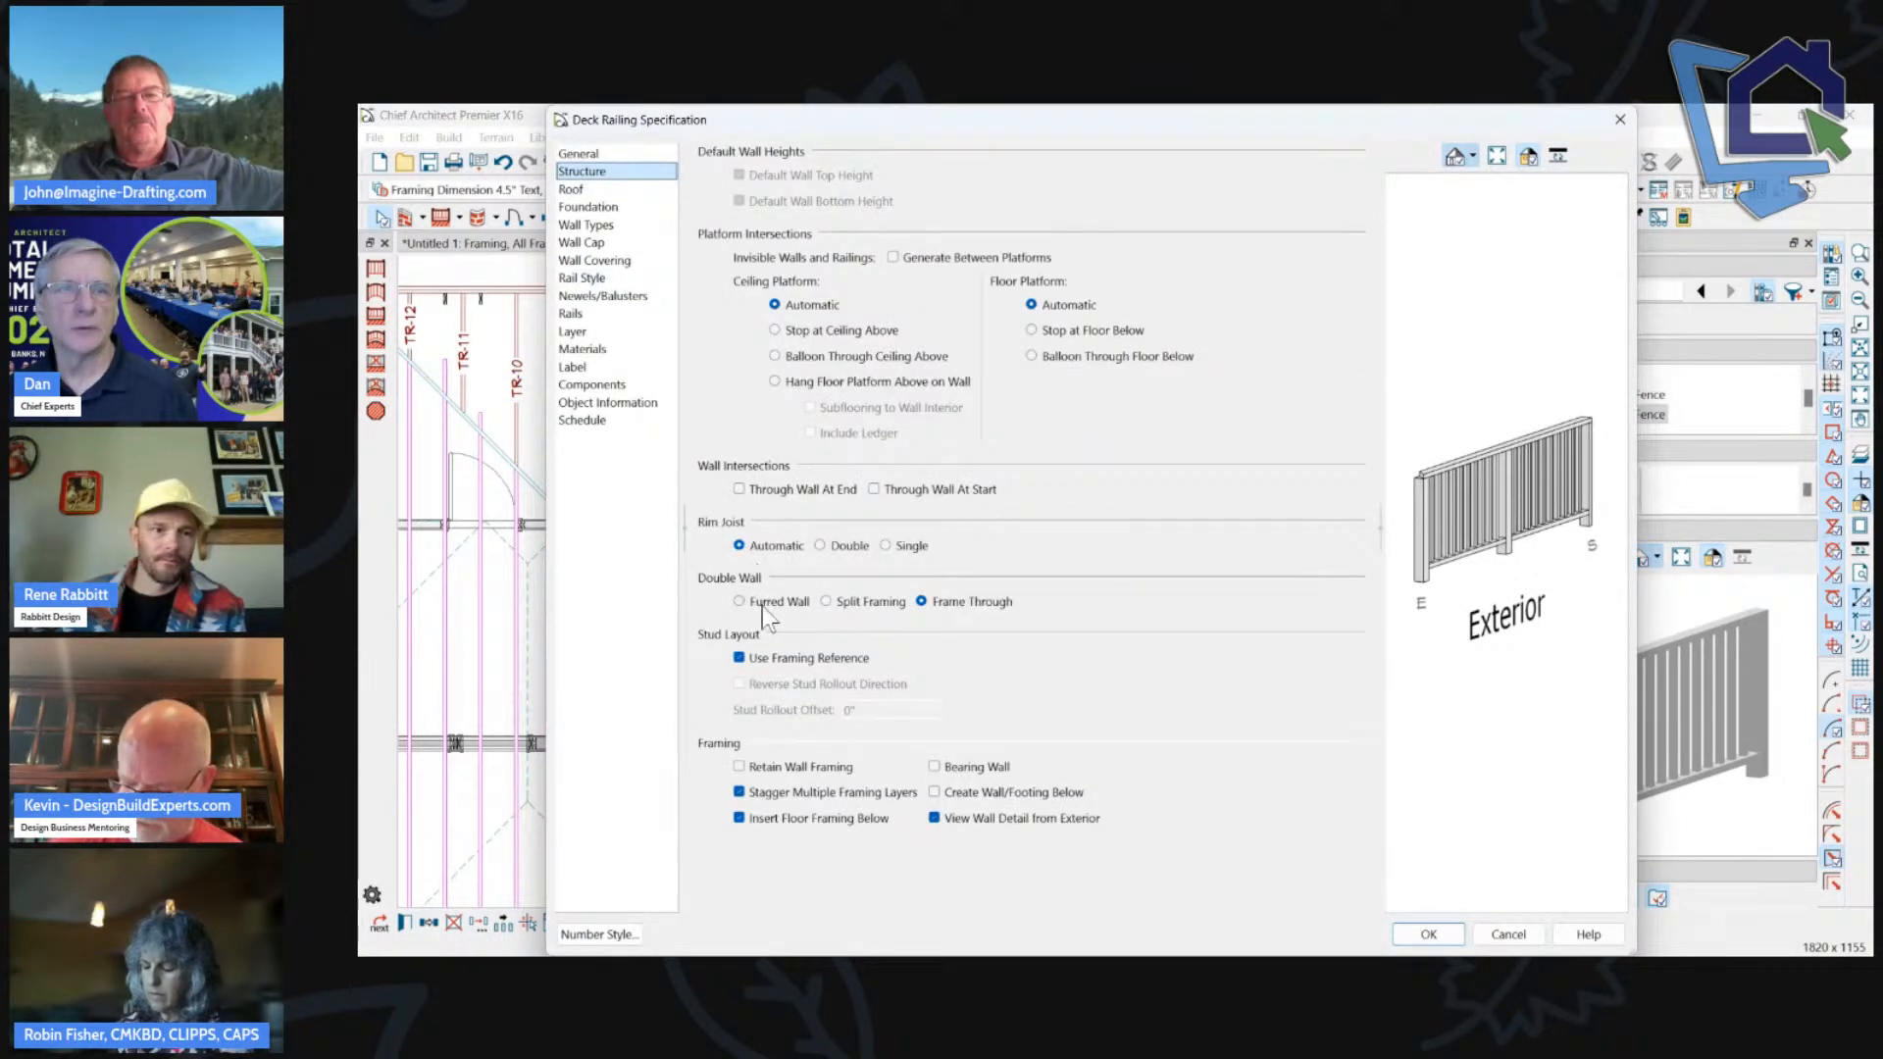
left_click(843, 549)
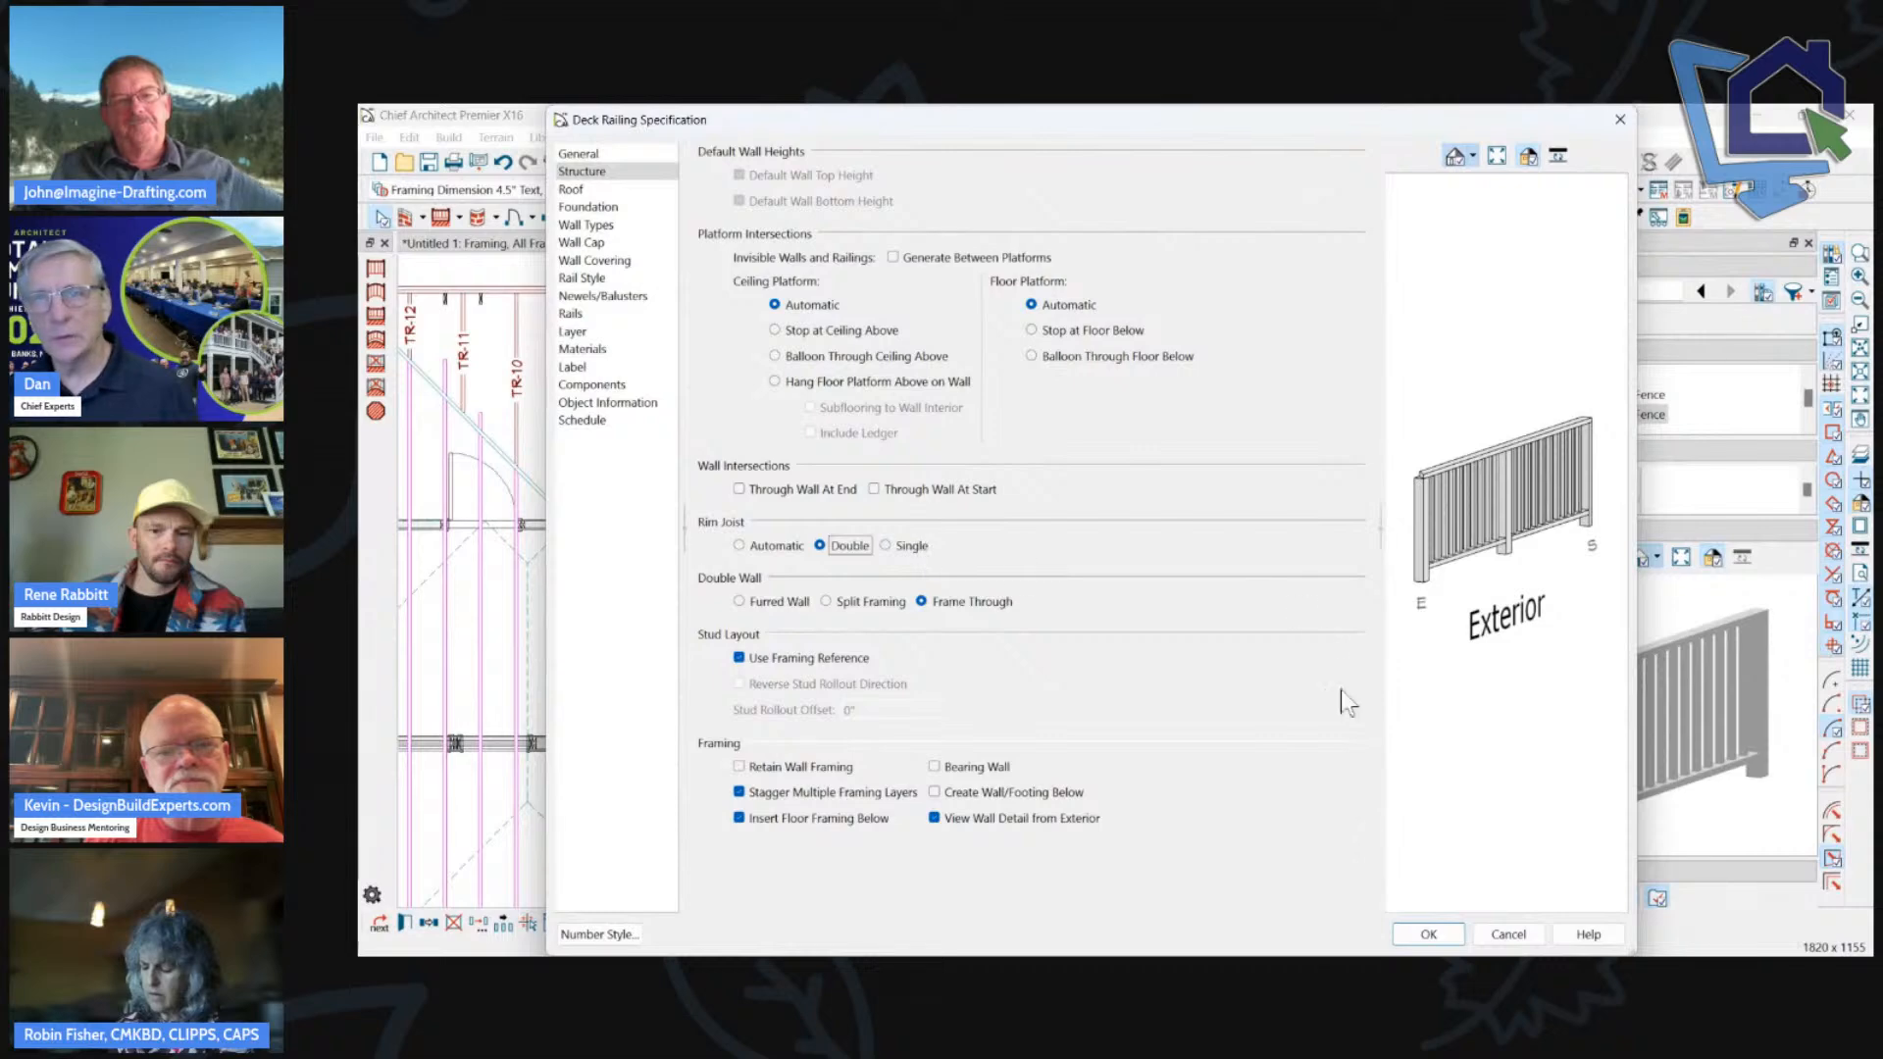
left_click(1428, 934)
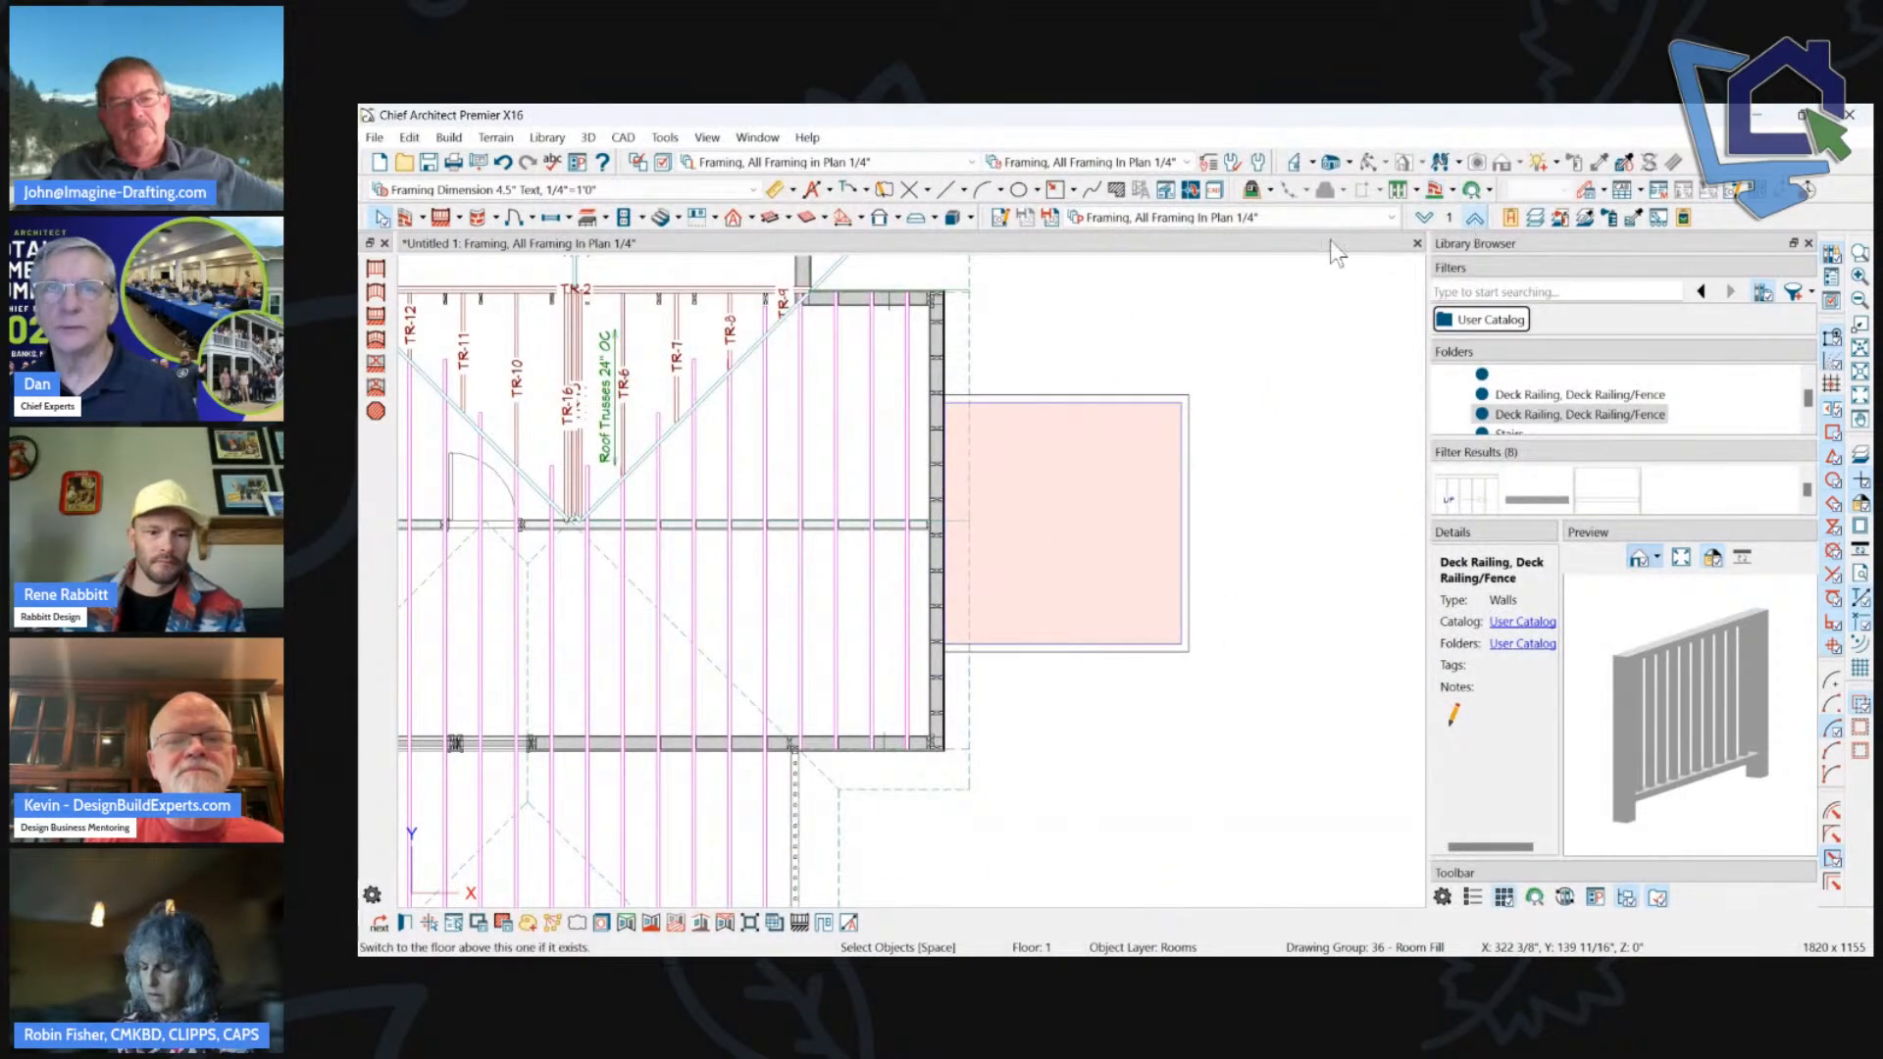
Examine the rim joists along the side deck's upper edge on Floor 0.
left_click(1423, 214)
left_click(1422, 215)
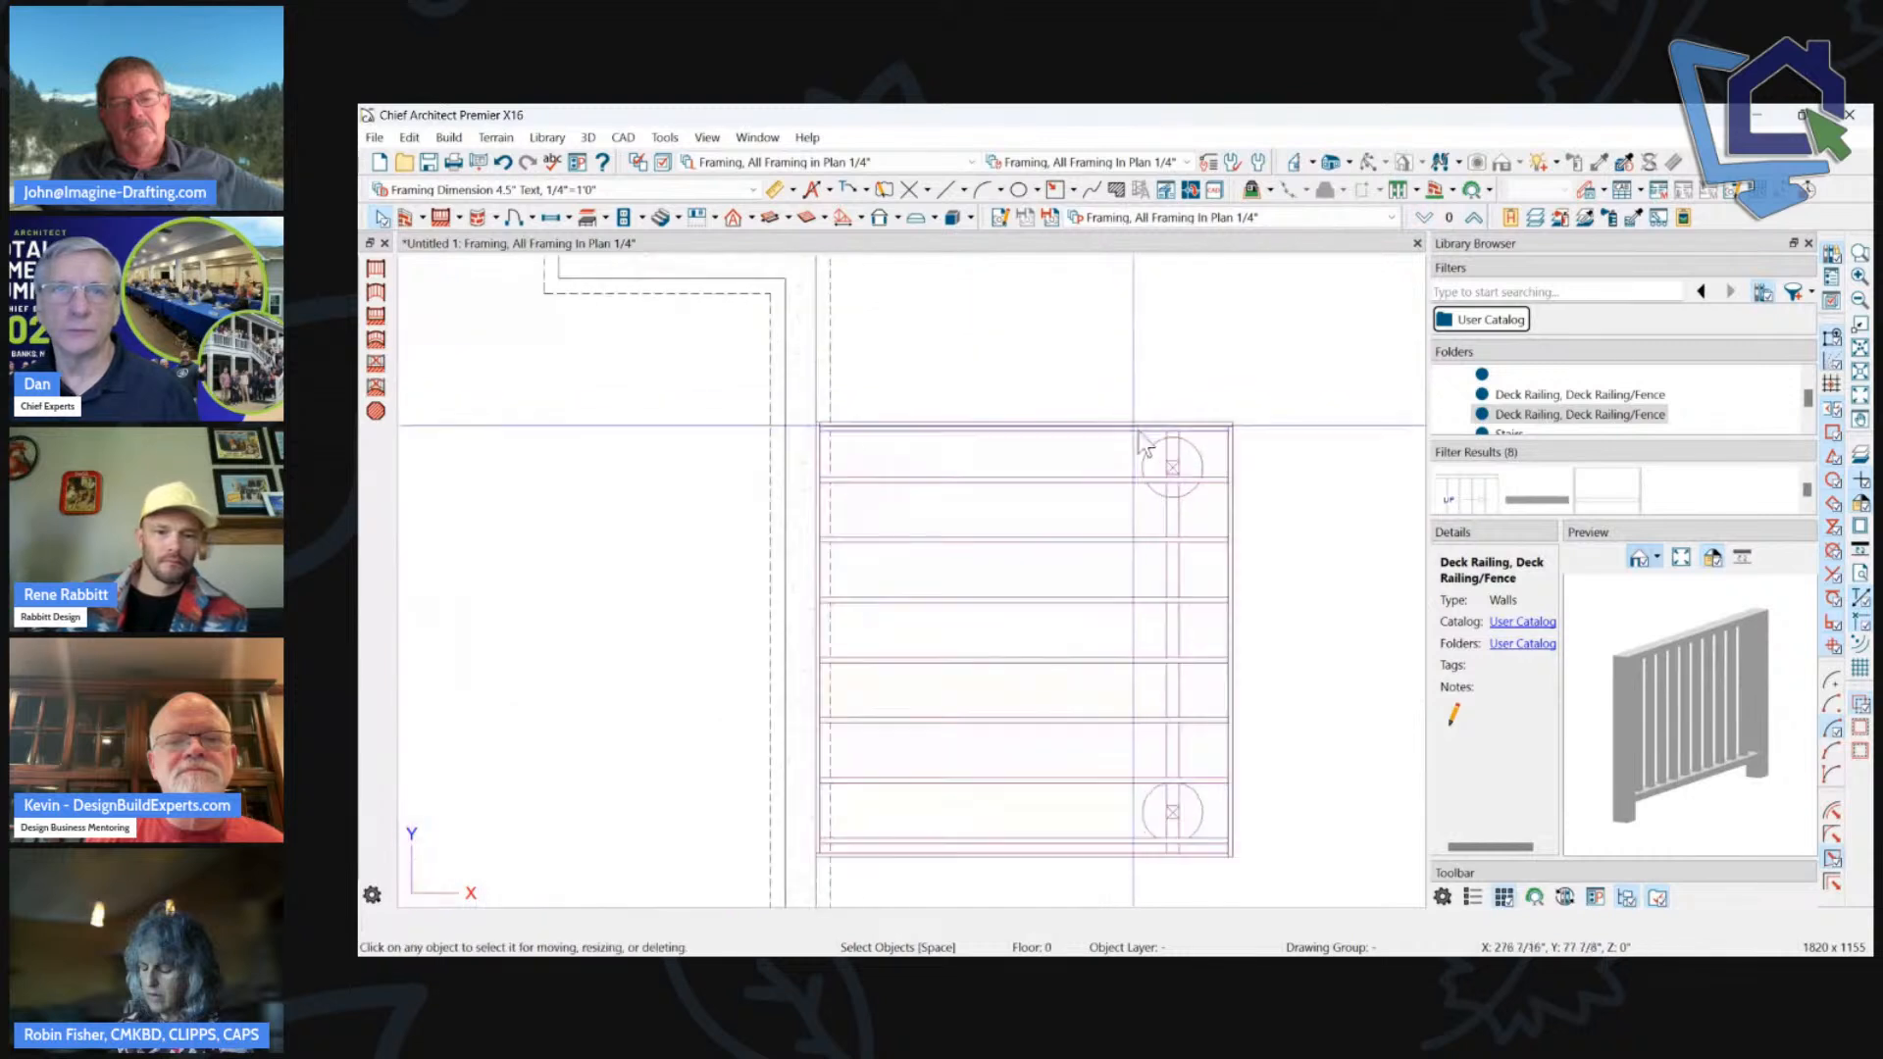
scroll(1140, 438, "up", 2)
left_click(839, 424)
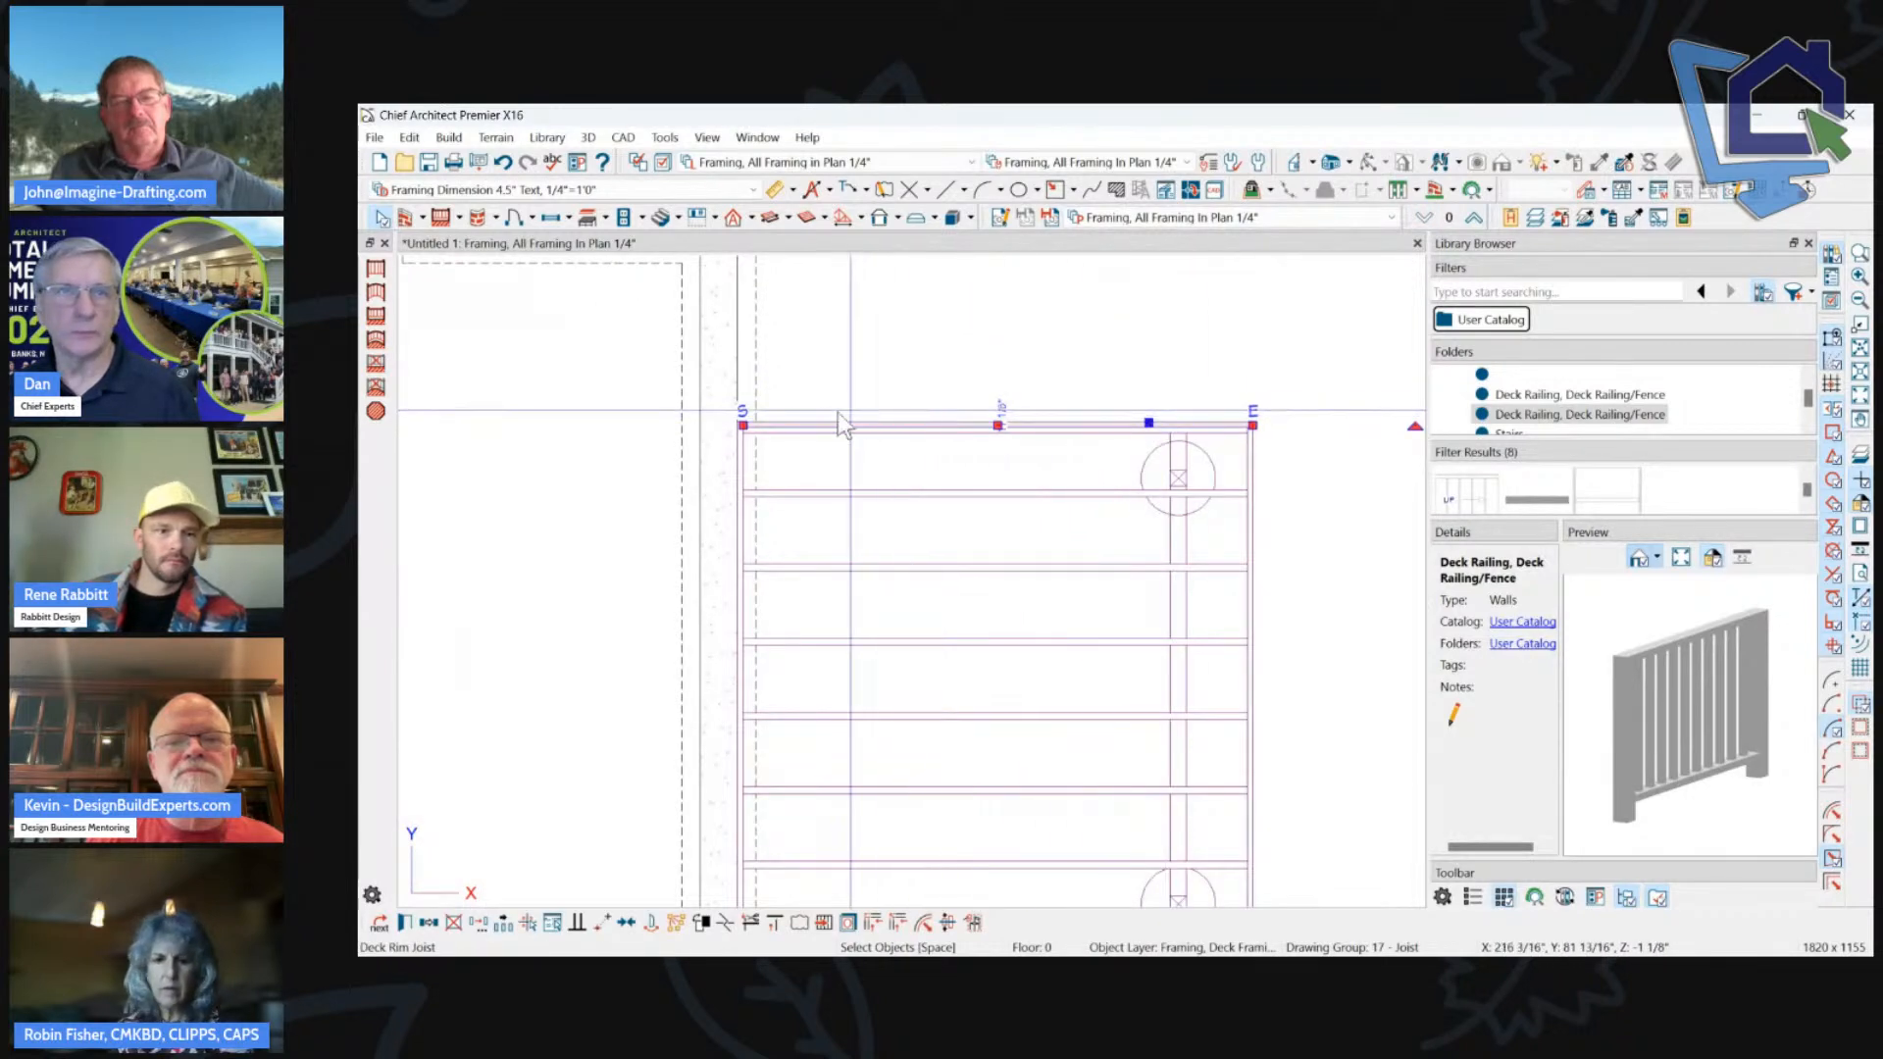
left_click(1006, 370)
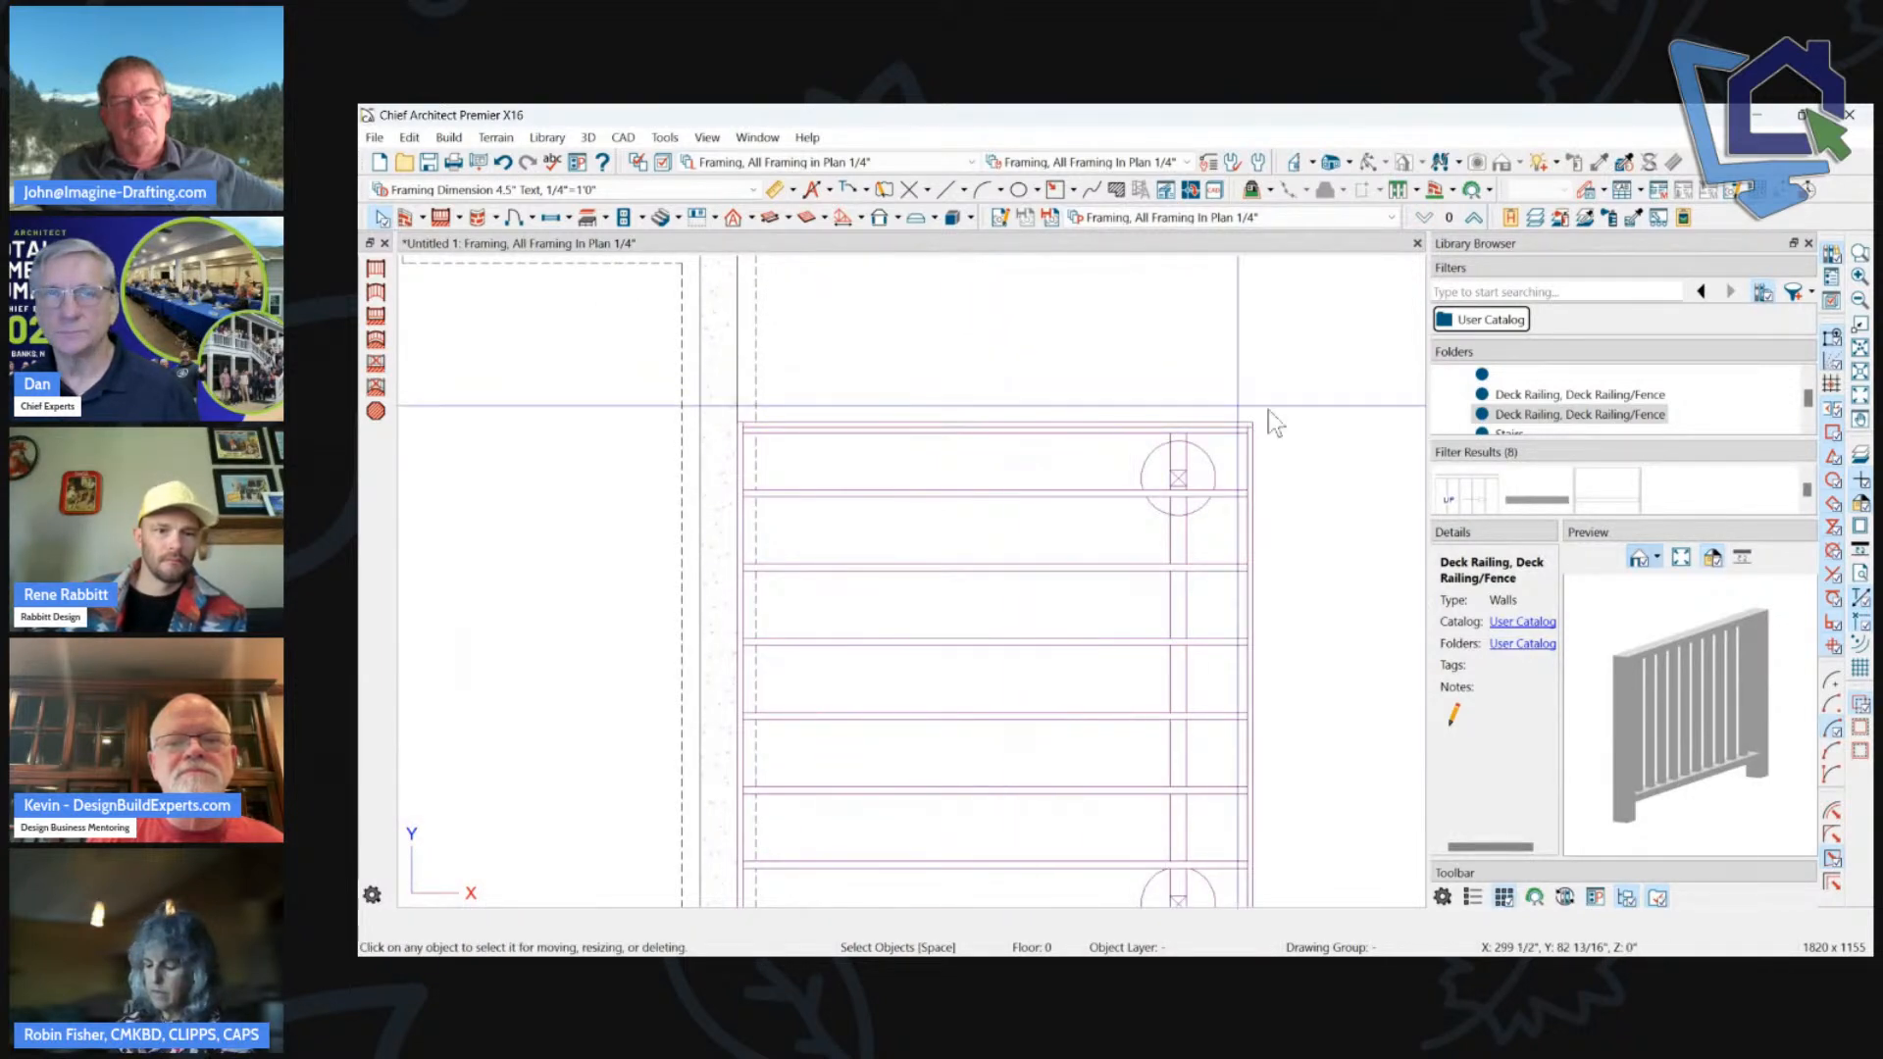
Copy the side deck's outermost upper rim joist point to point against its outer face, allowing Automatic Deck Framing to turn off.
scroll(1269, 432, "up", 5)
left_click(1053, 446)
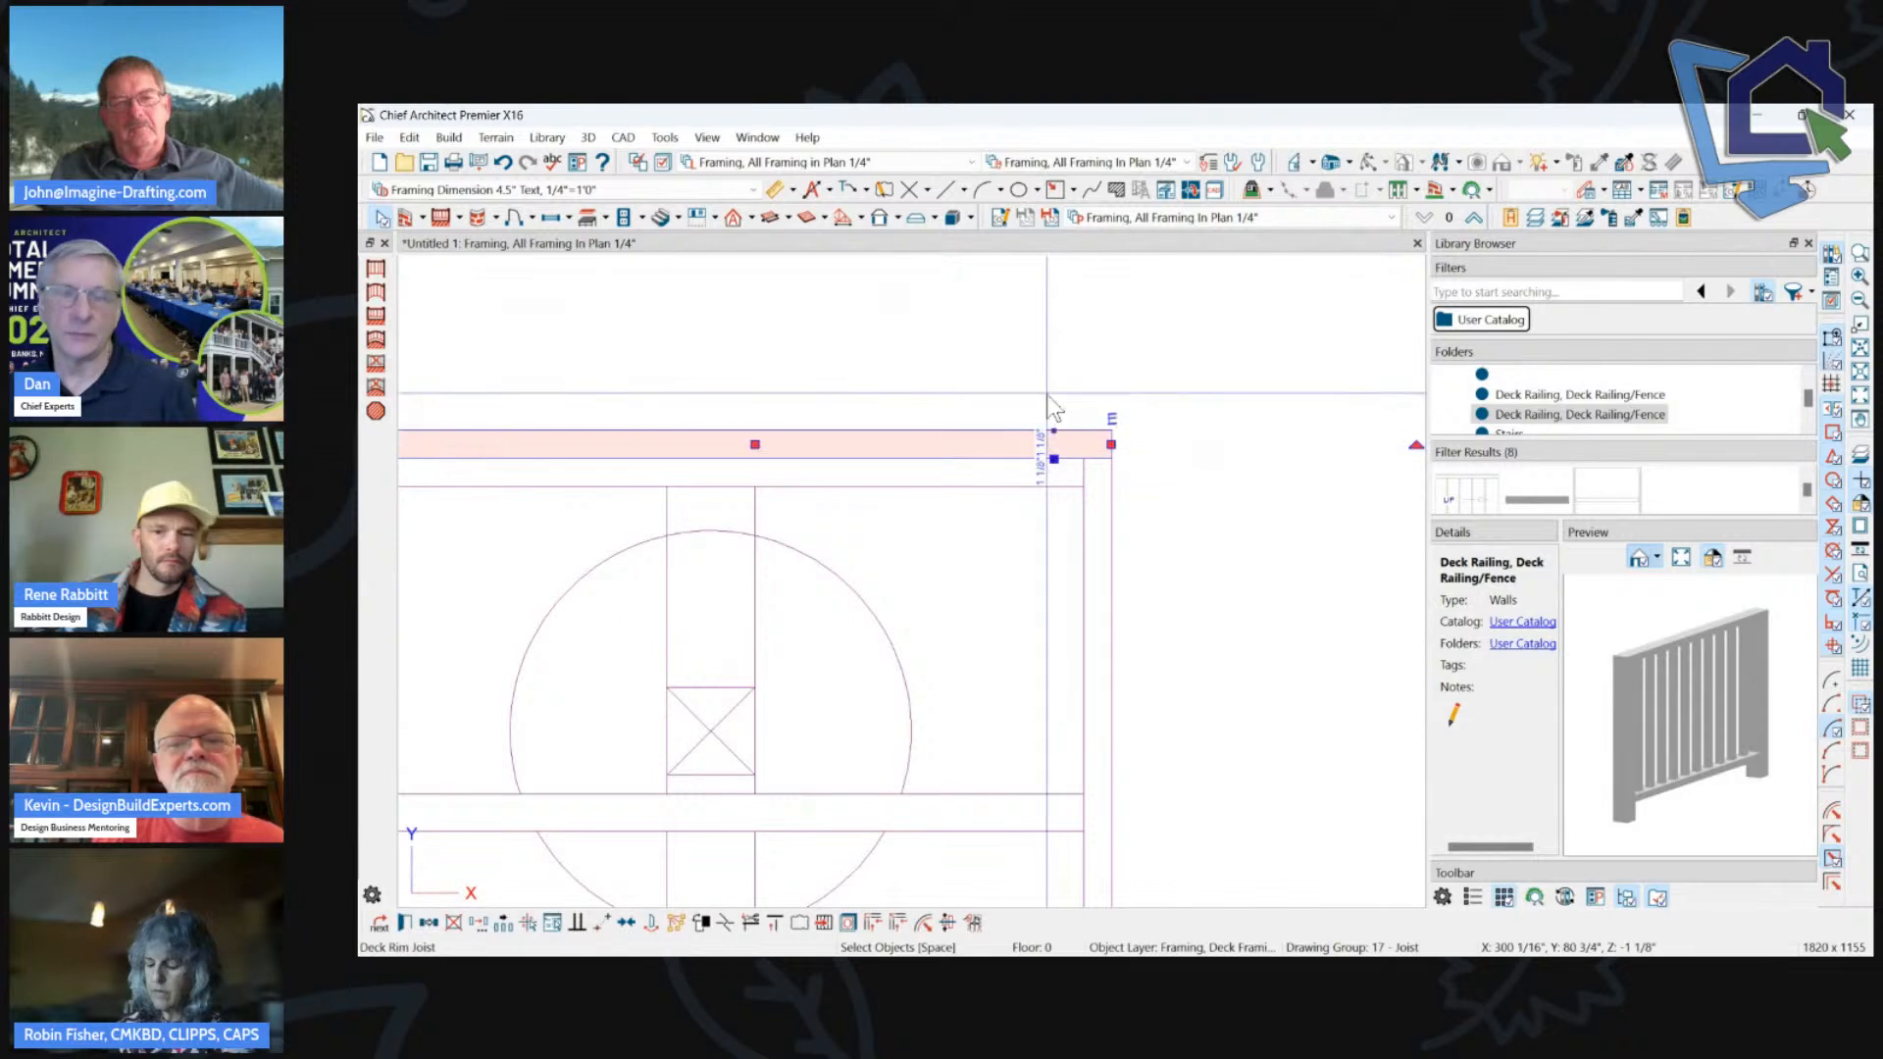
scroll(1046, 395, "up", 1)
key("Delete")
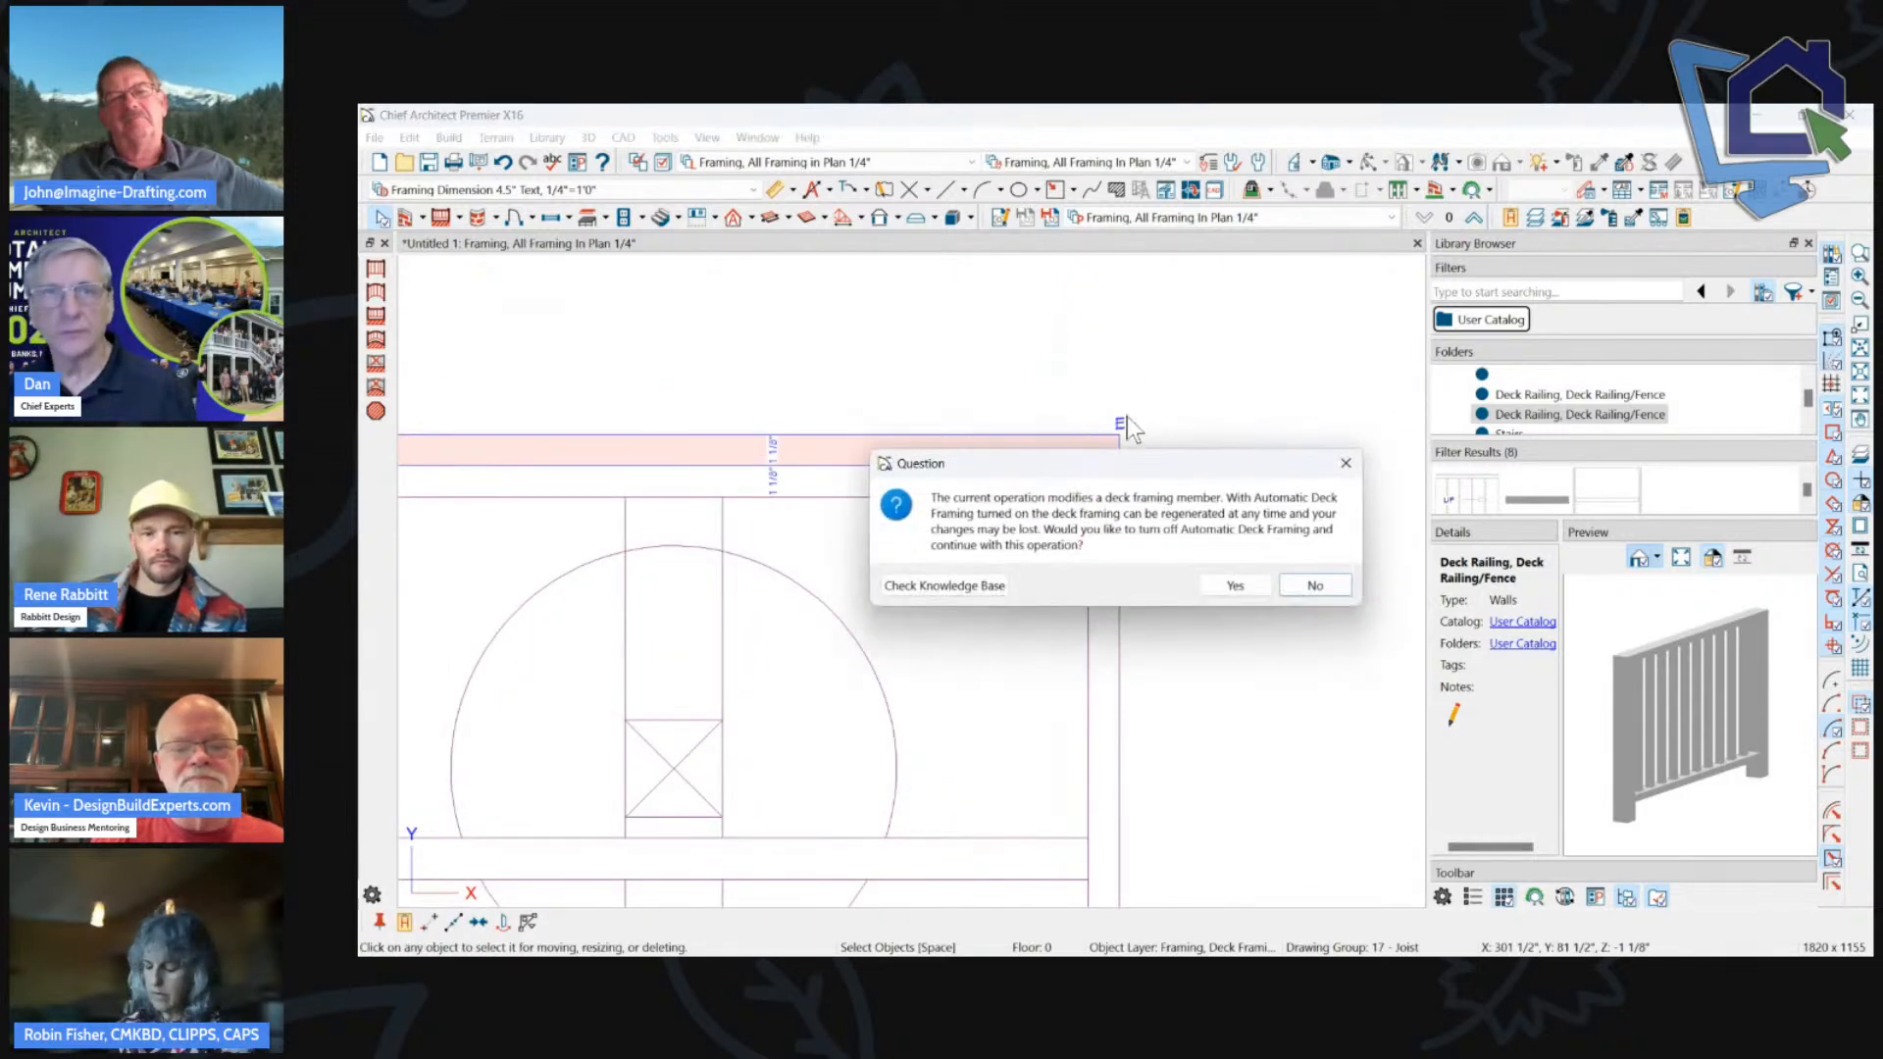
left_click(1309, 585)
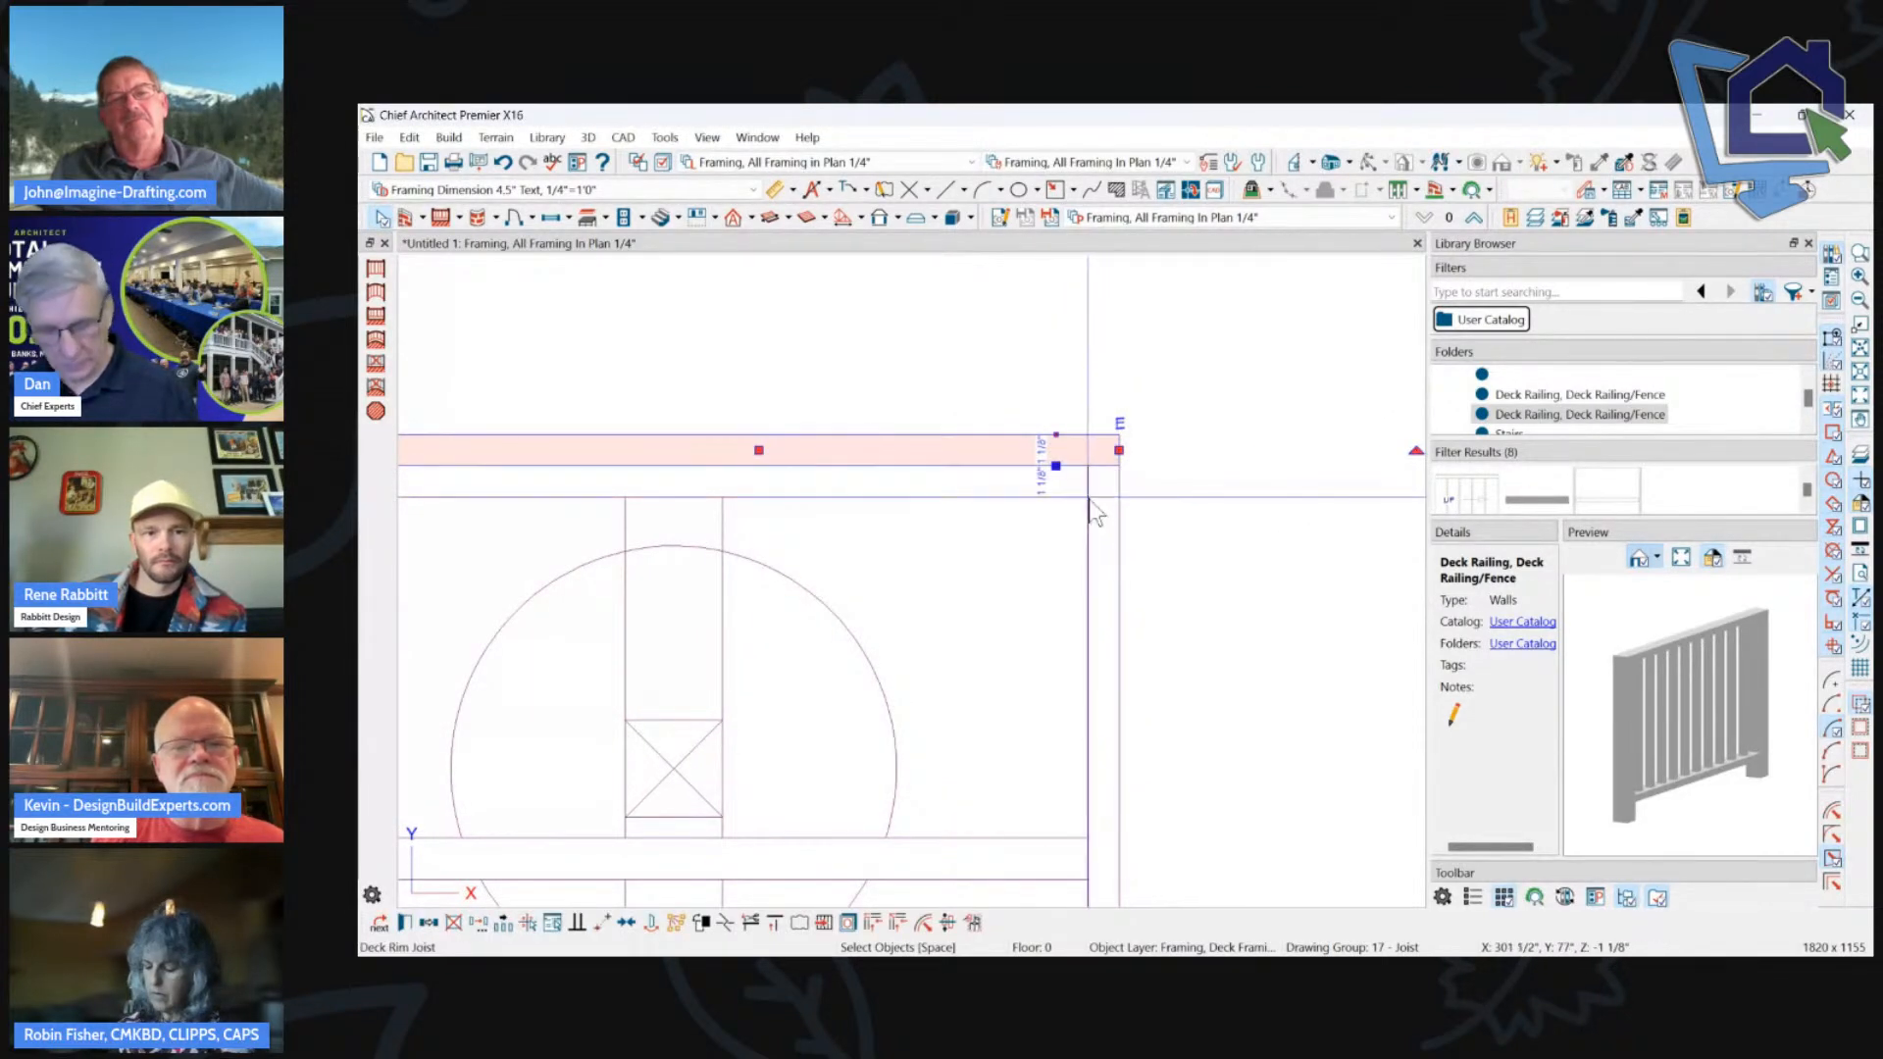
key("Delete")
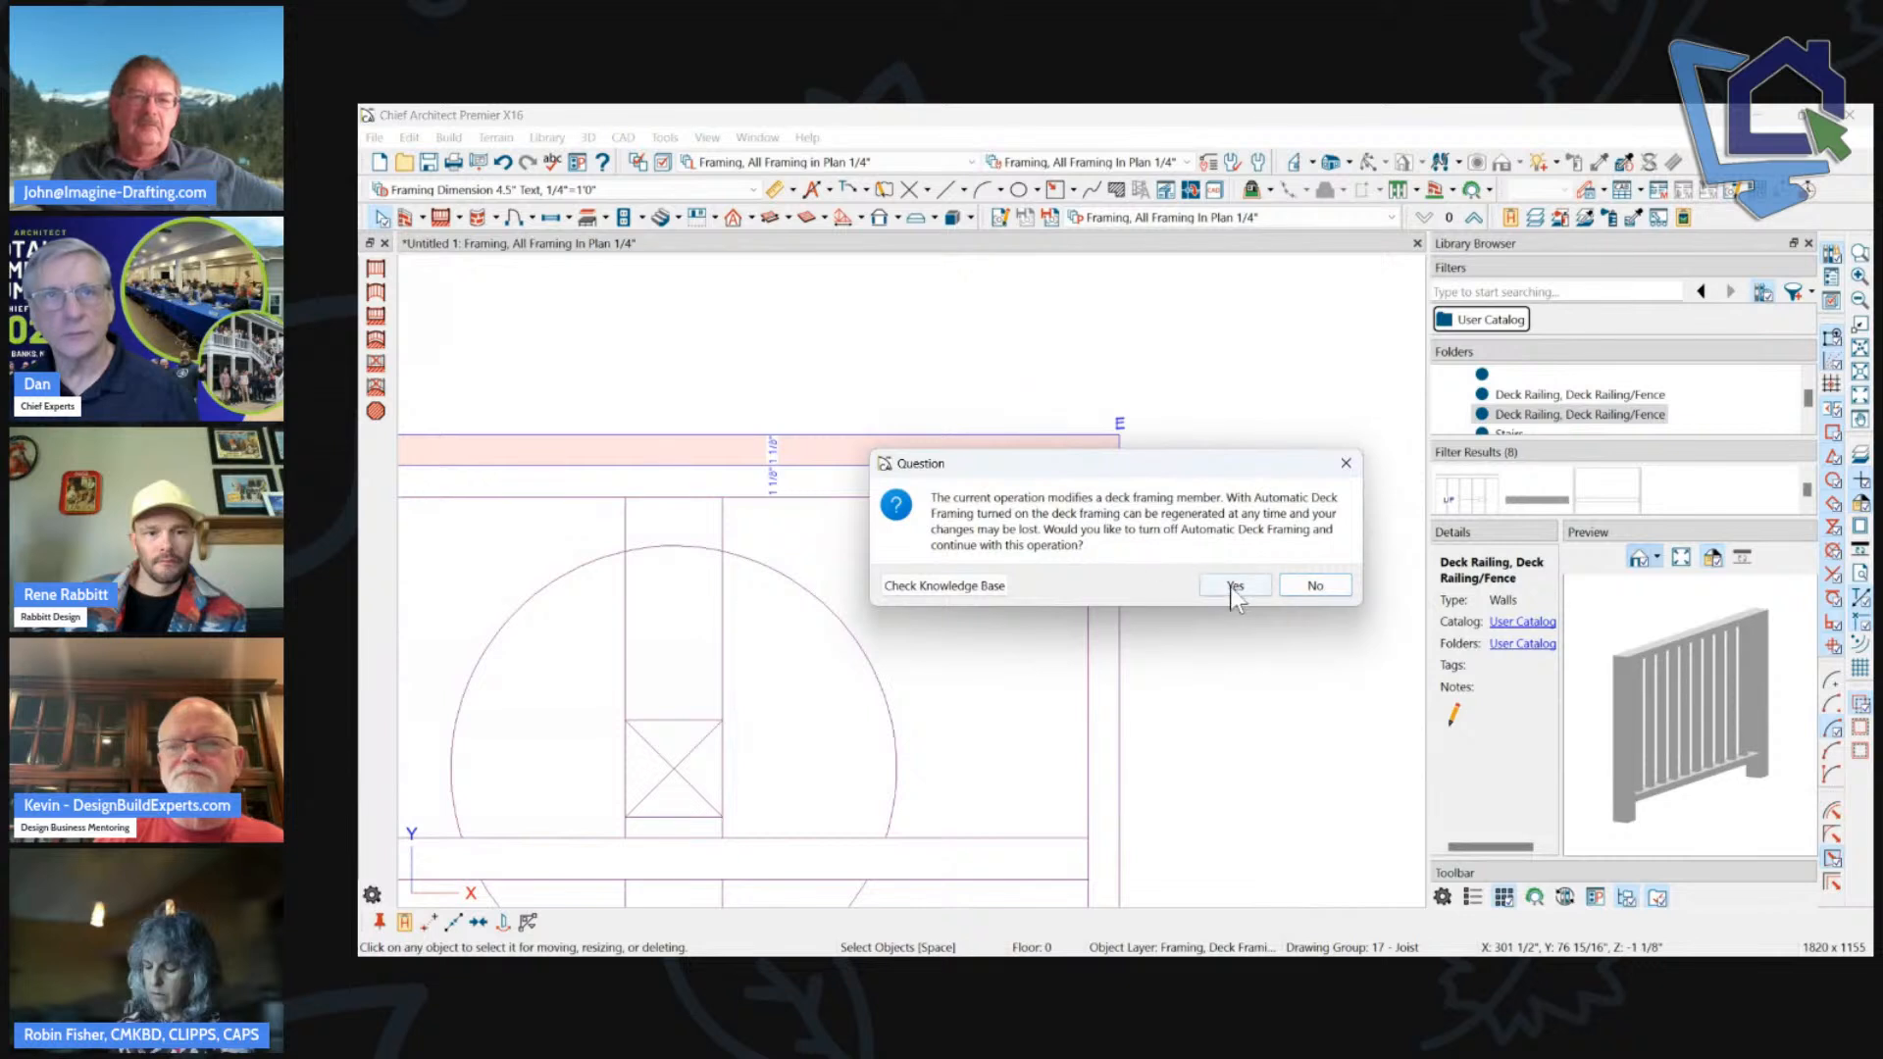
left_click(1232, 588)
left_click(1119, 466)
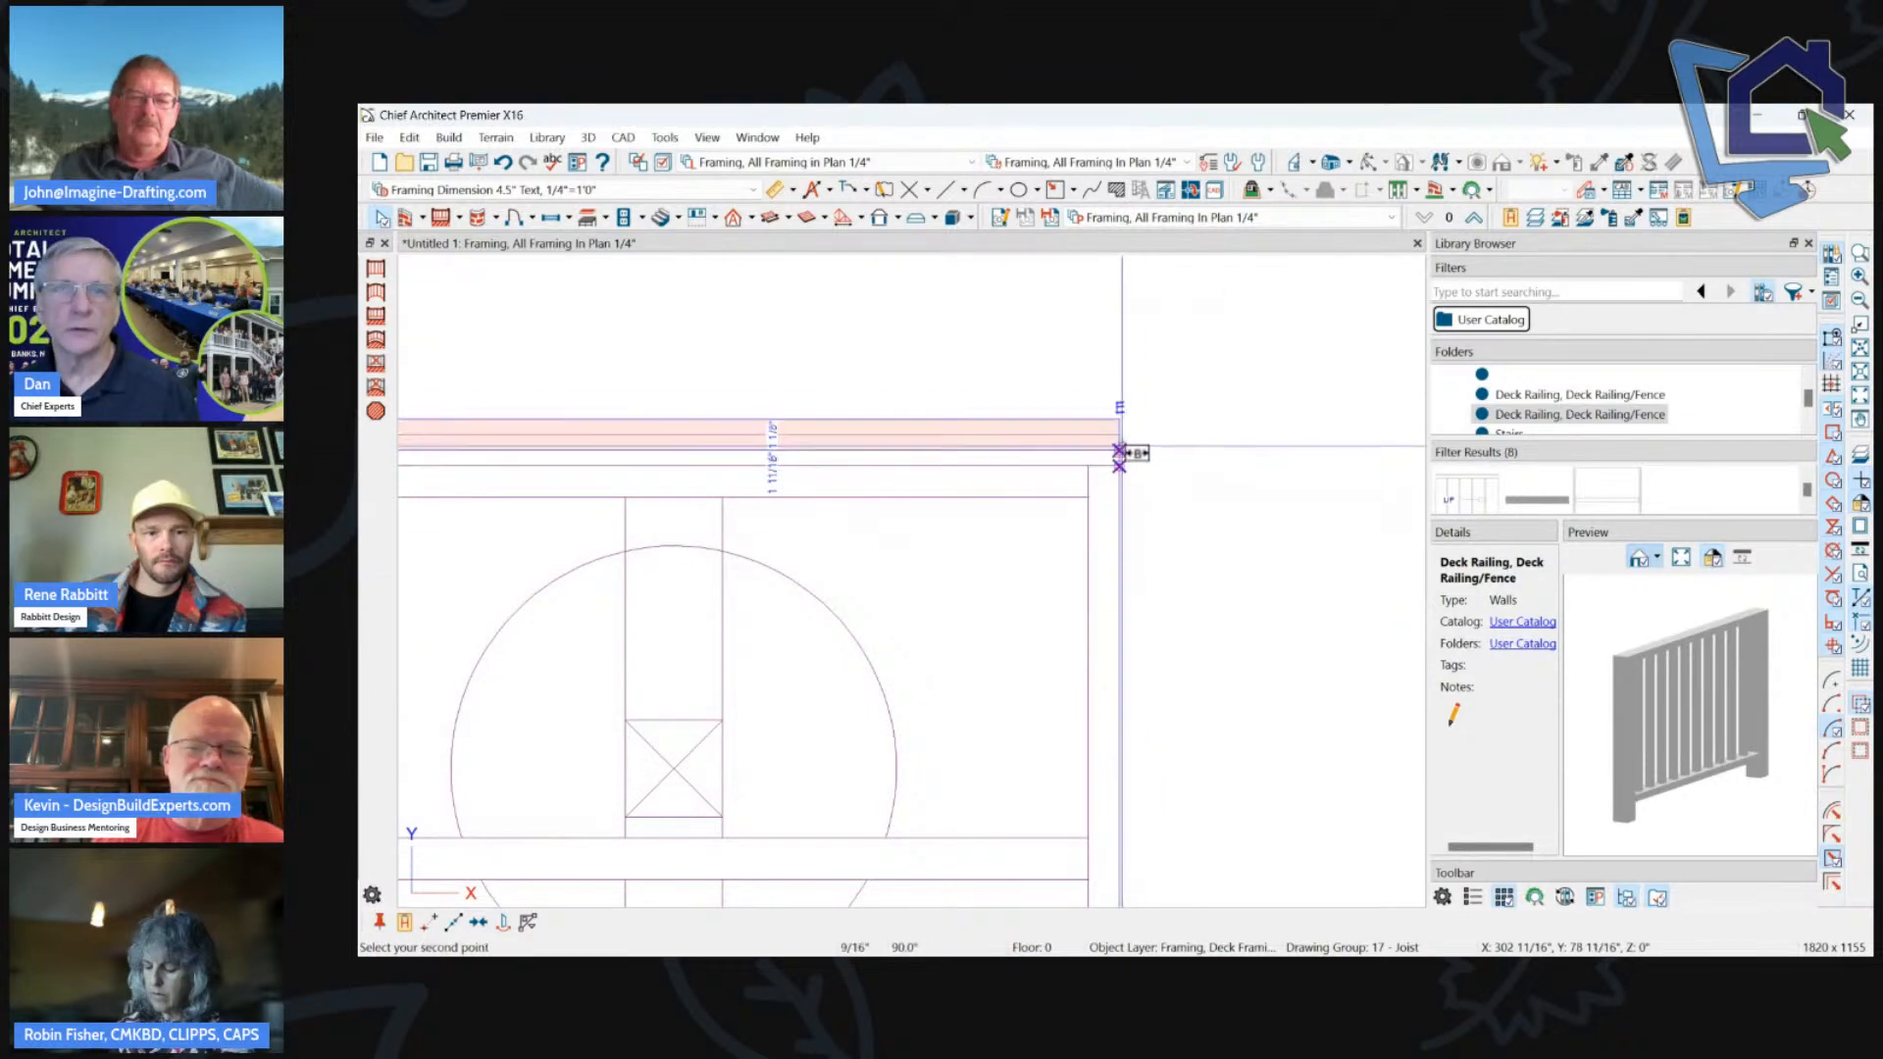
left_click(1119, 434)
Set the copied rim board's thickness to 1/4".
left_click(1069, 403)
left_click(746, 419)
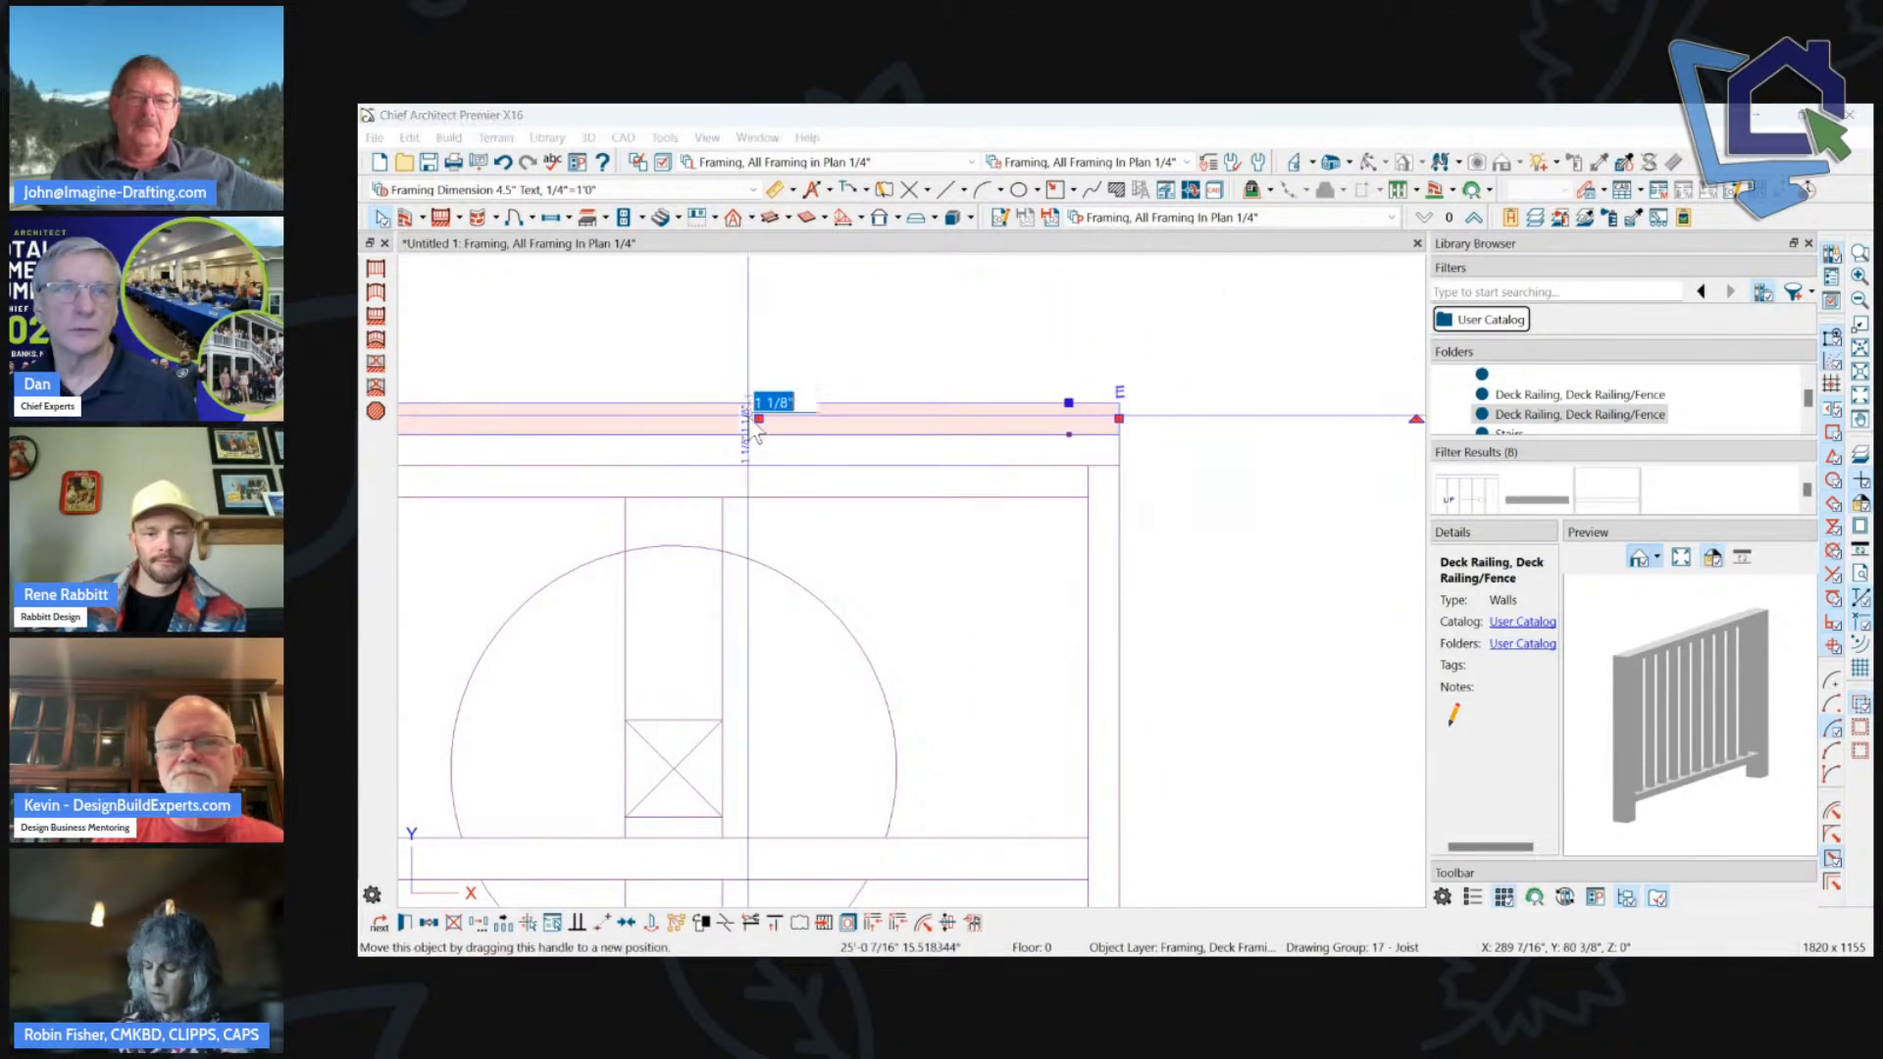
type("2/")
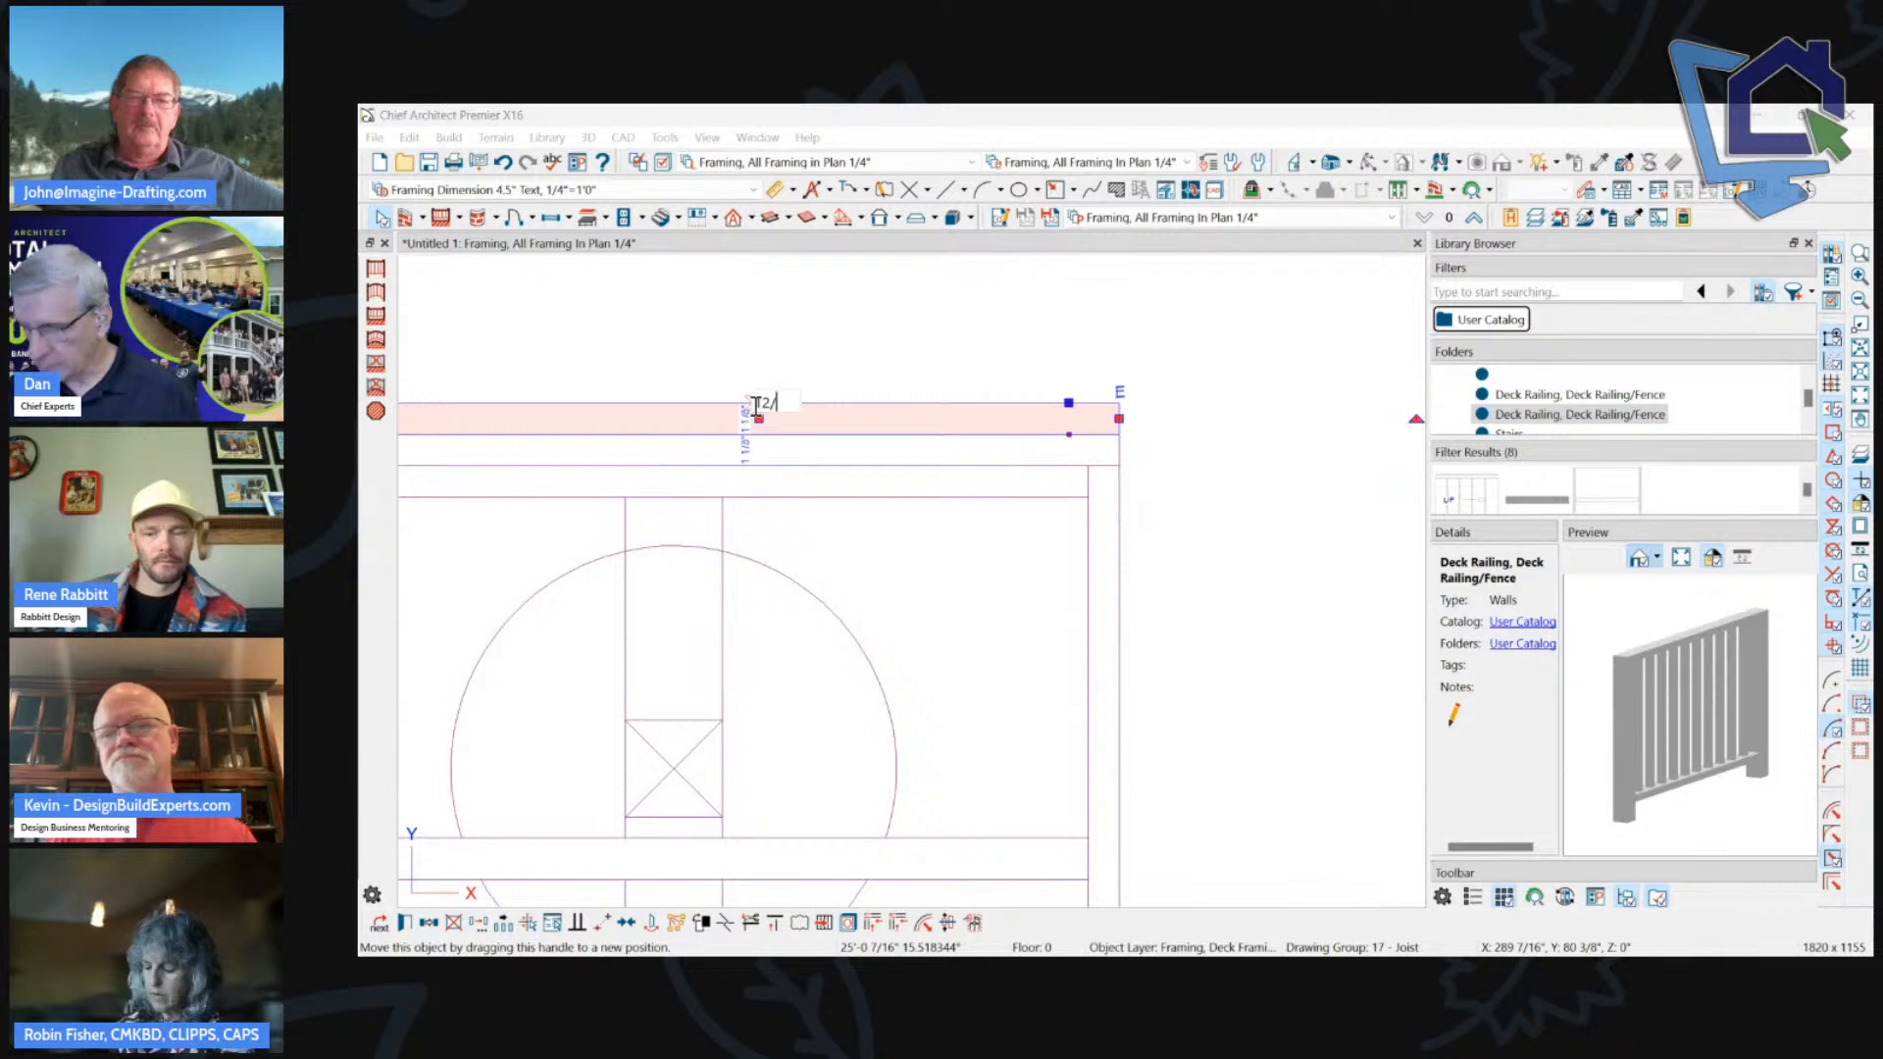
key("BackSpace")
key("BackSpace")
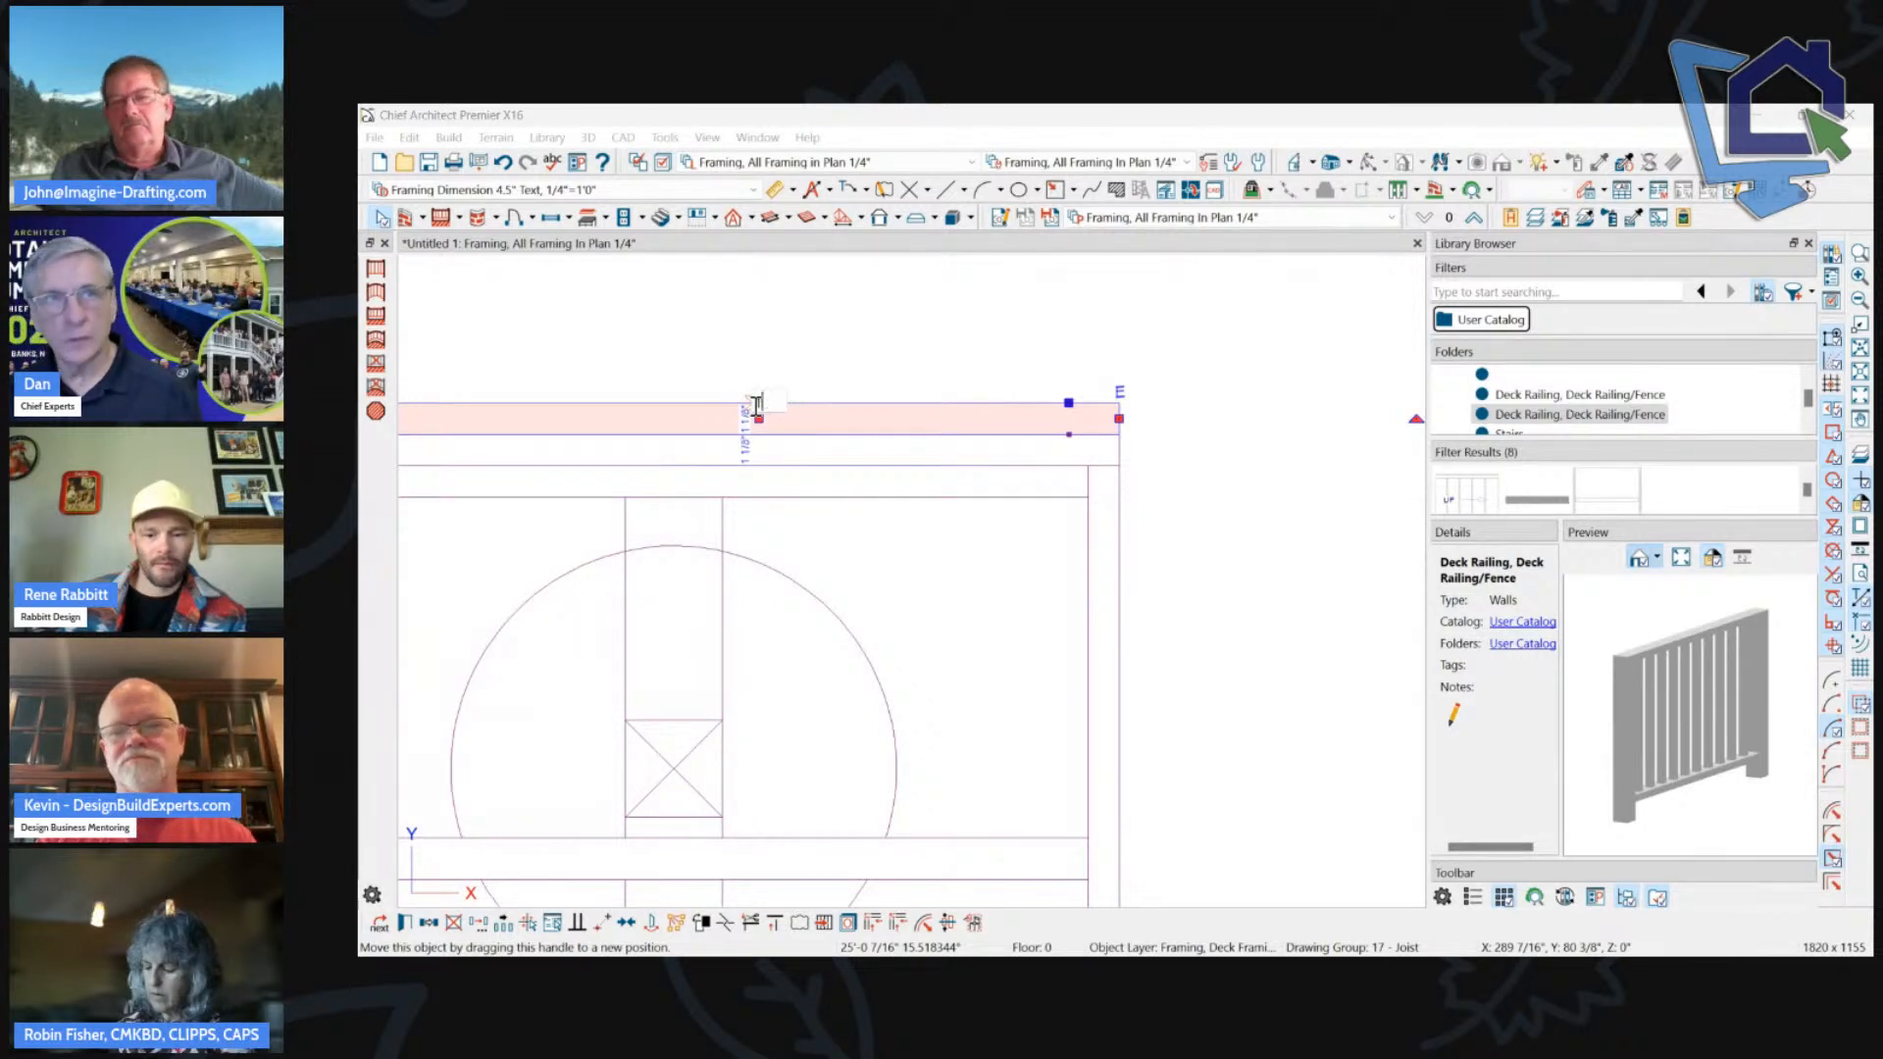
type("1/4")
key("Return")
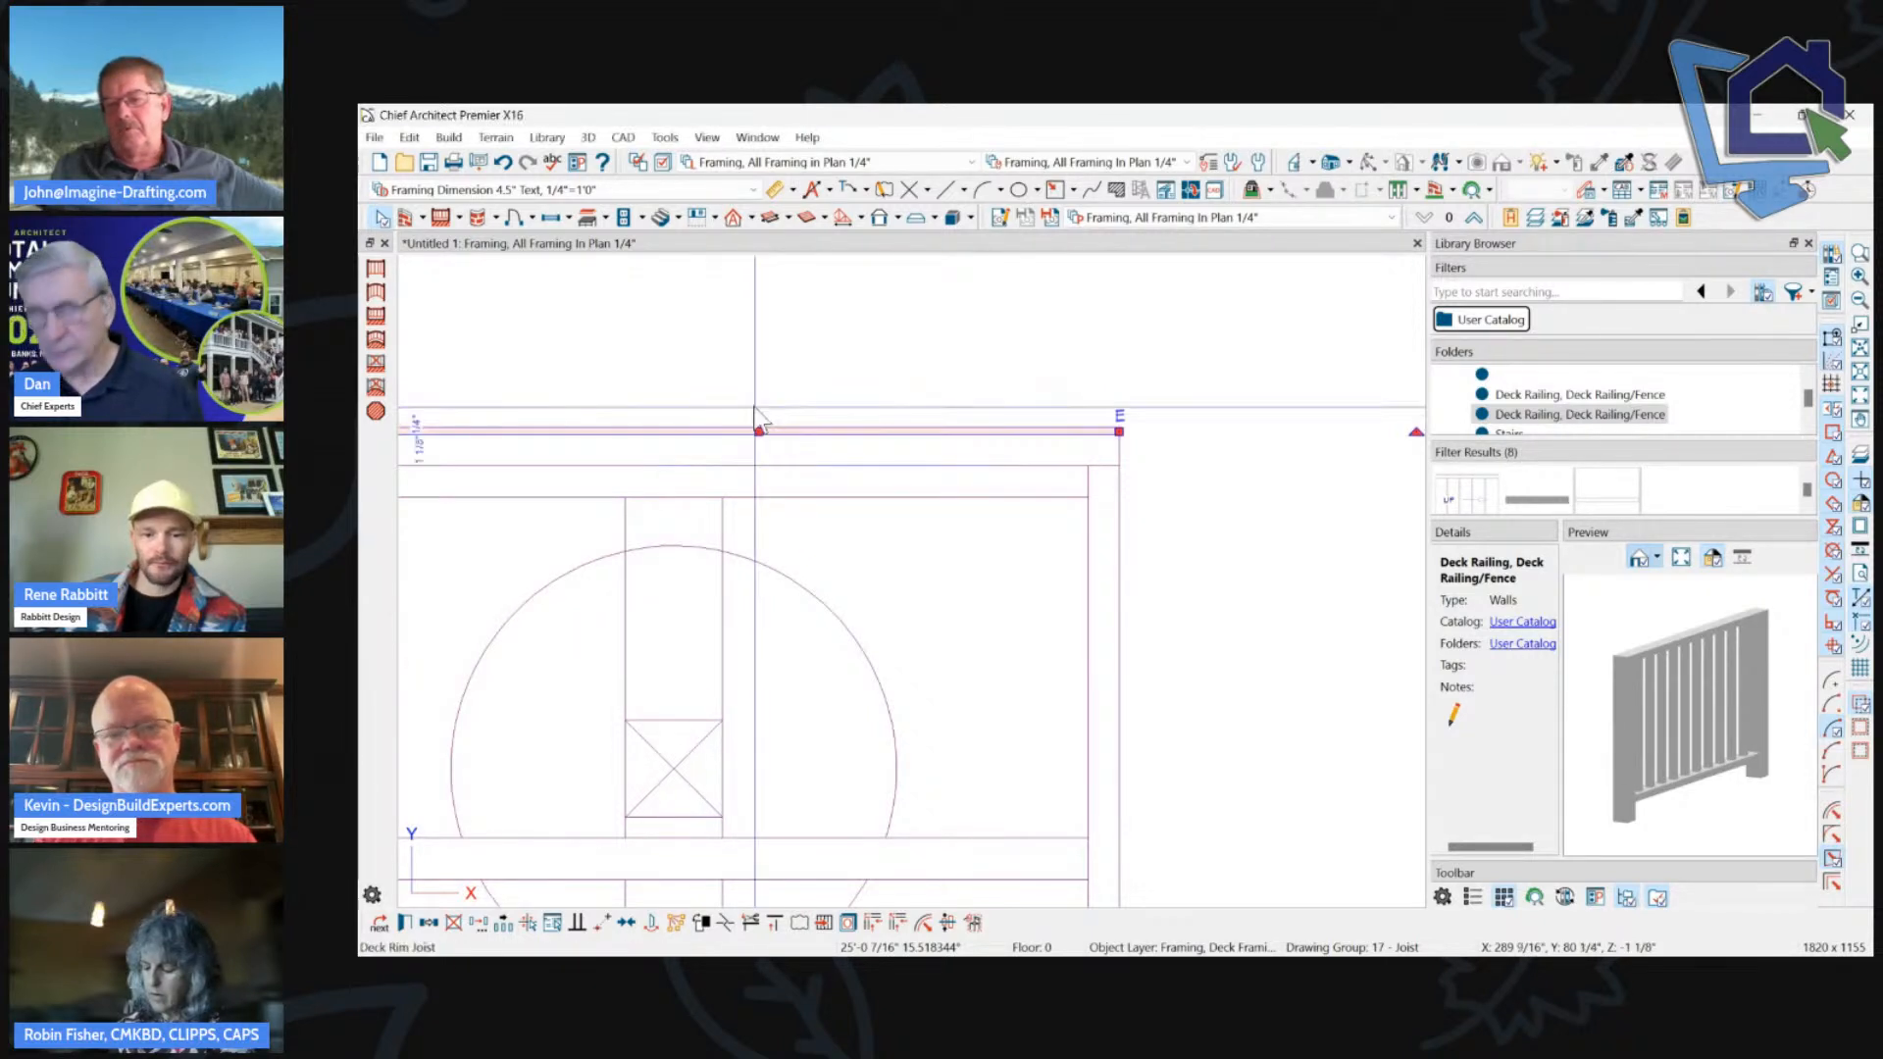
key("Escape")
left_click(840, 432)
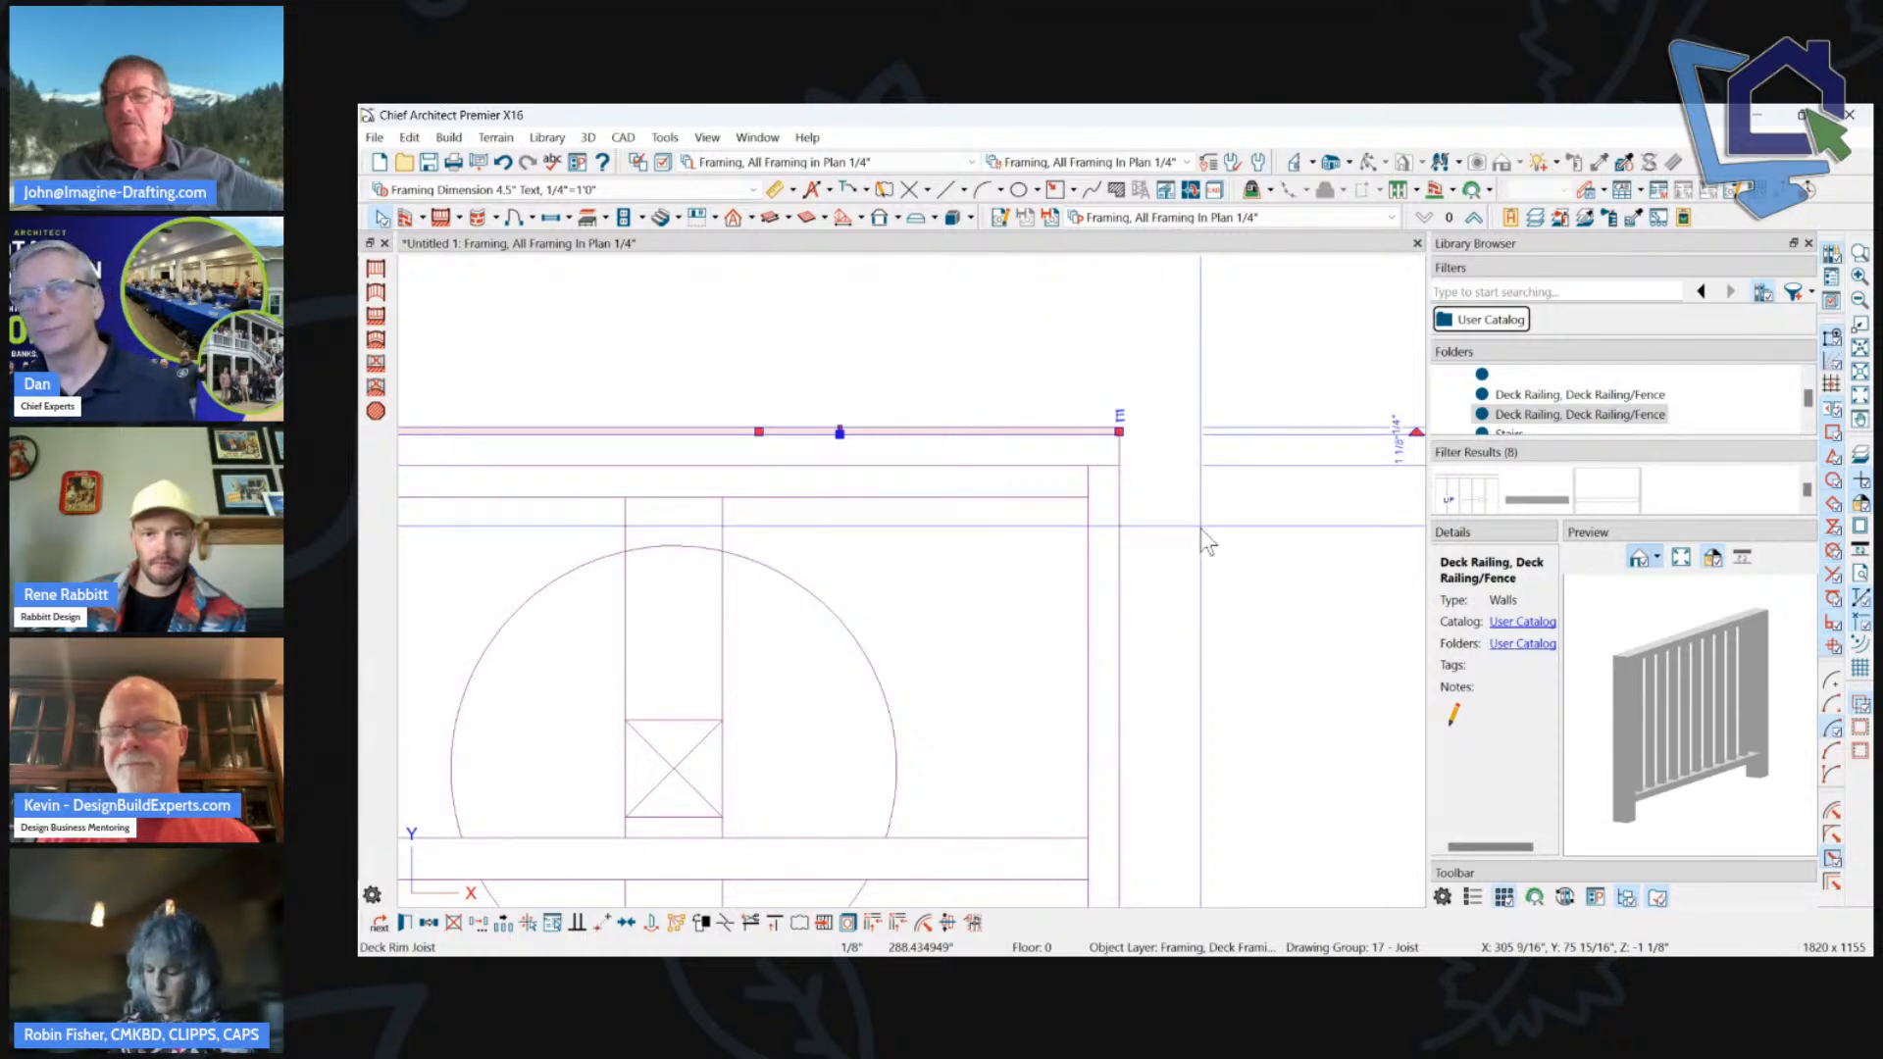
key("Escape")
Make a reflected copy of the 1/4" rim board about the deck's outer corner so it runs along the deck's outer side.
scroll(1200, 527, "down", 5)
scroll(1309, 421, "down", 2)
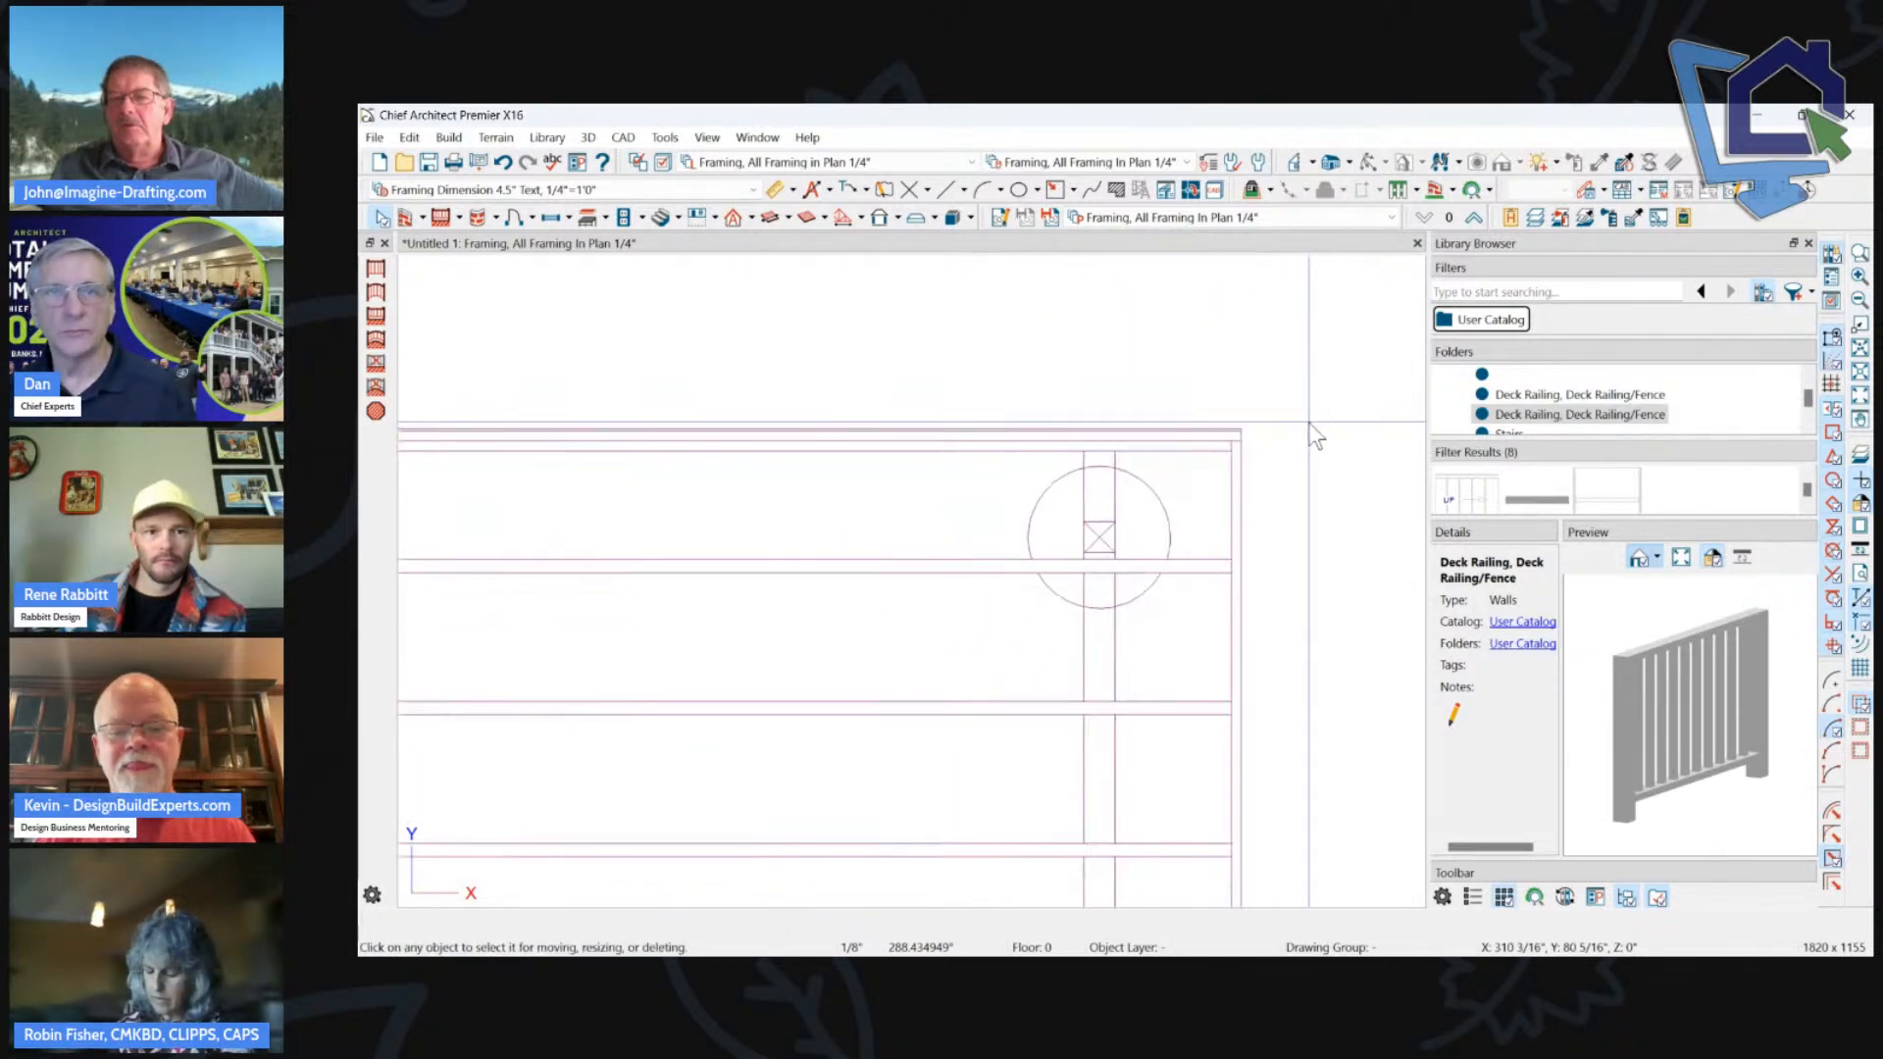
scroll(1257, 424, "up", 5)
left_click(1188, 438)
scroll(1314, 437, "up", 2)
scroll(851, 379, "down", 2)
scroll(1145, 412, "up", 4)
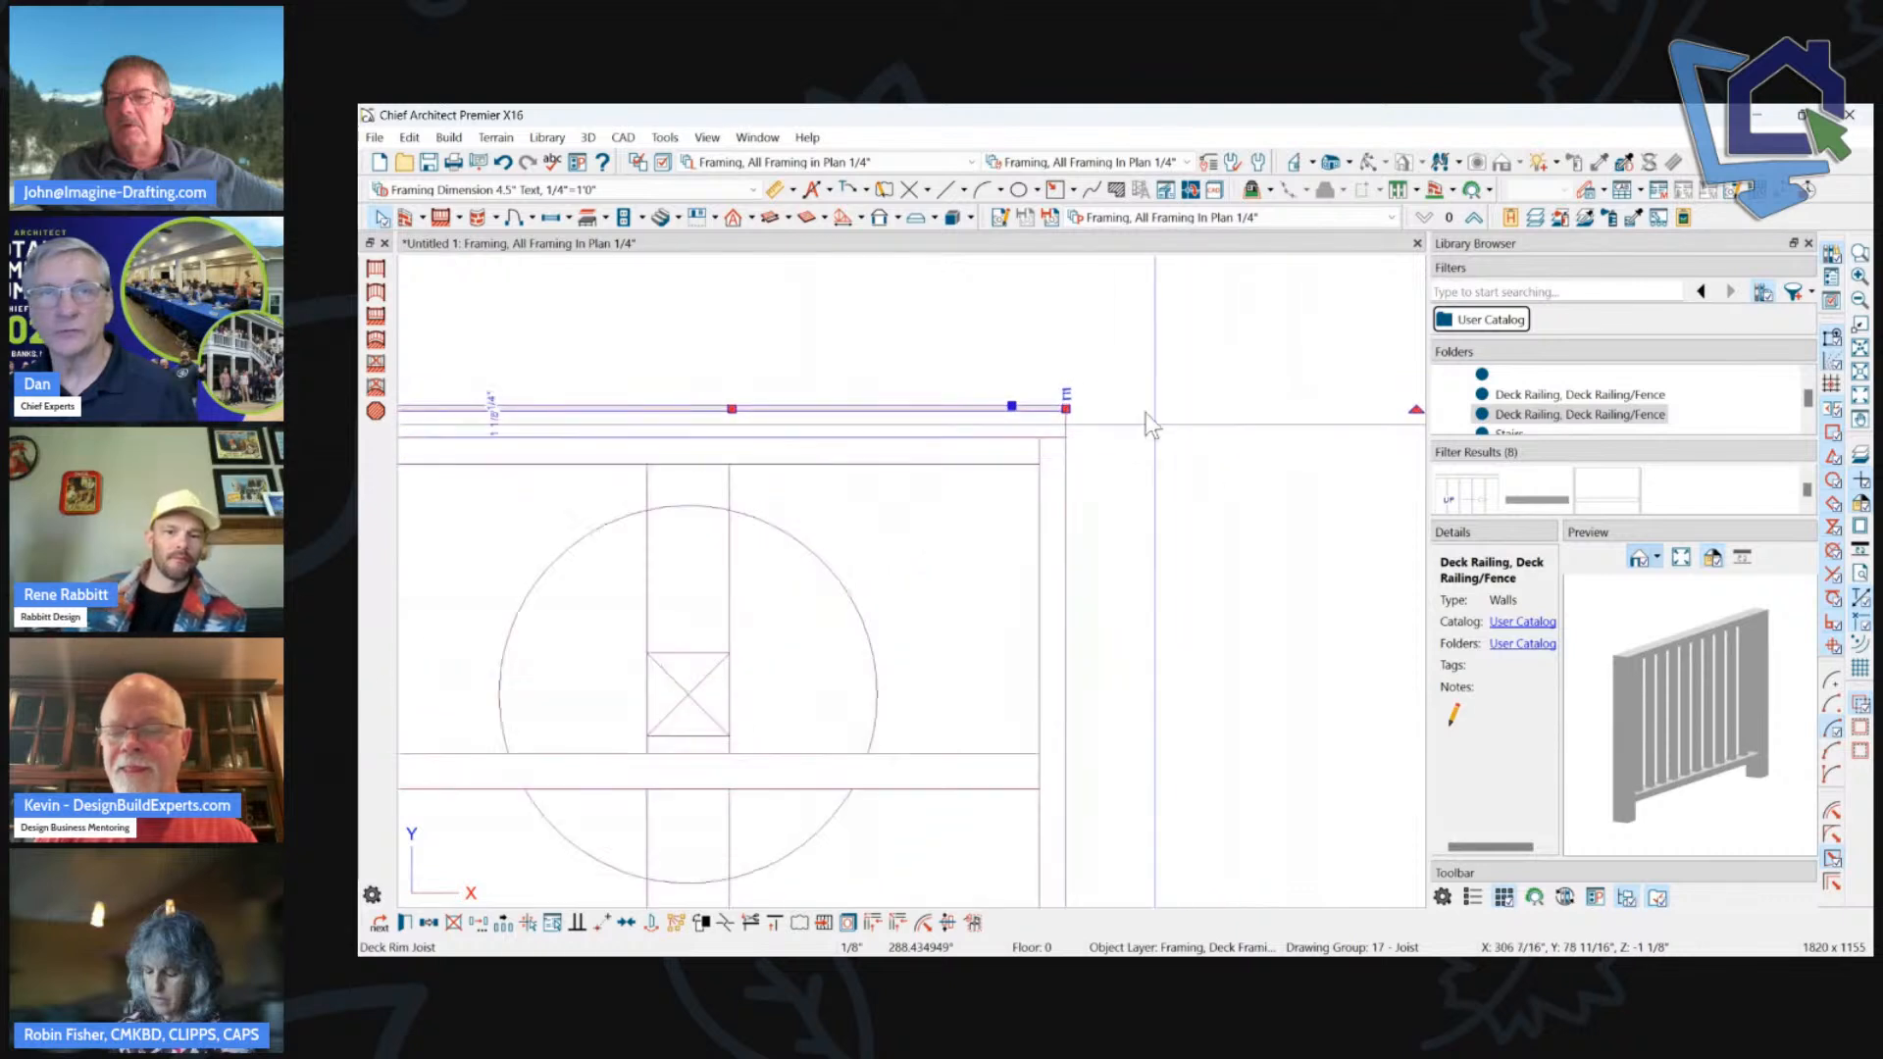
left_click(430, 923)
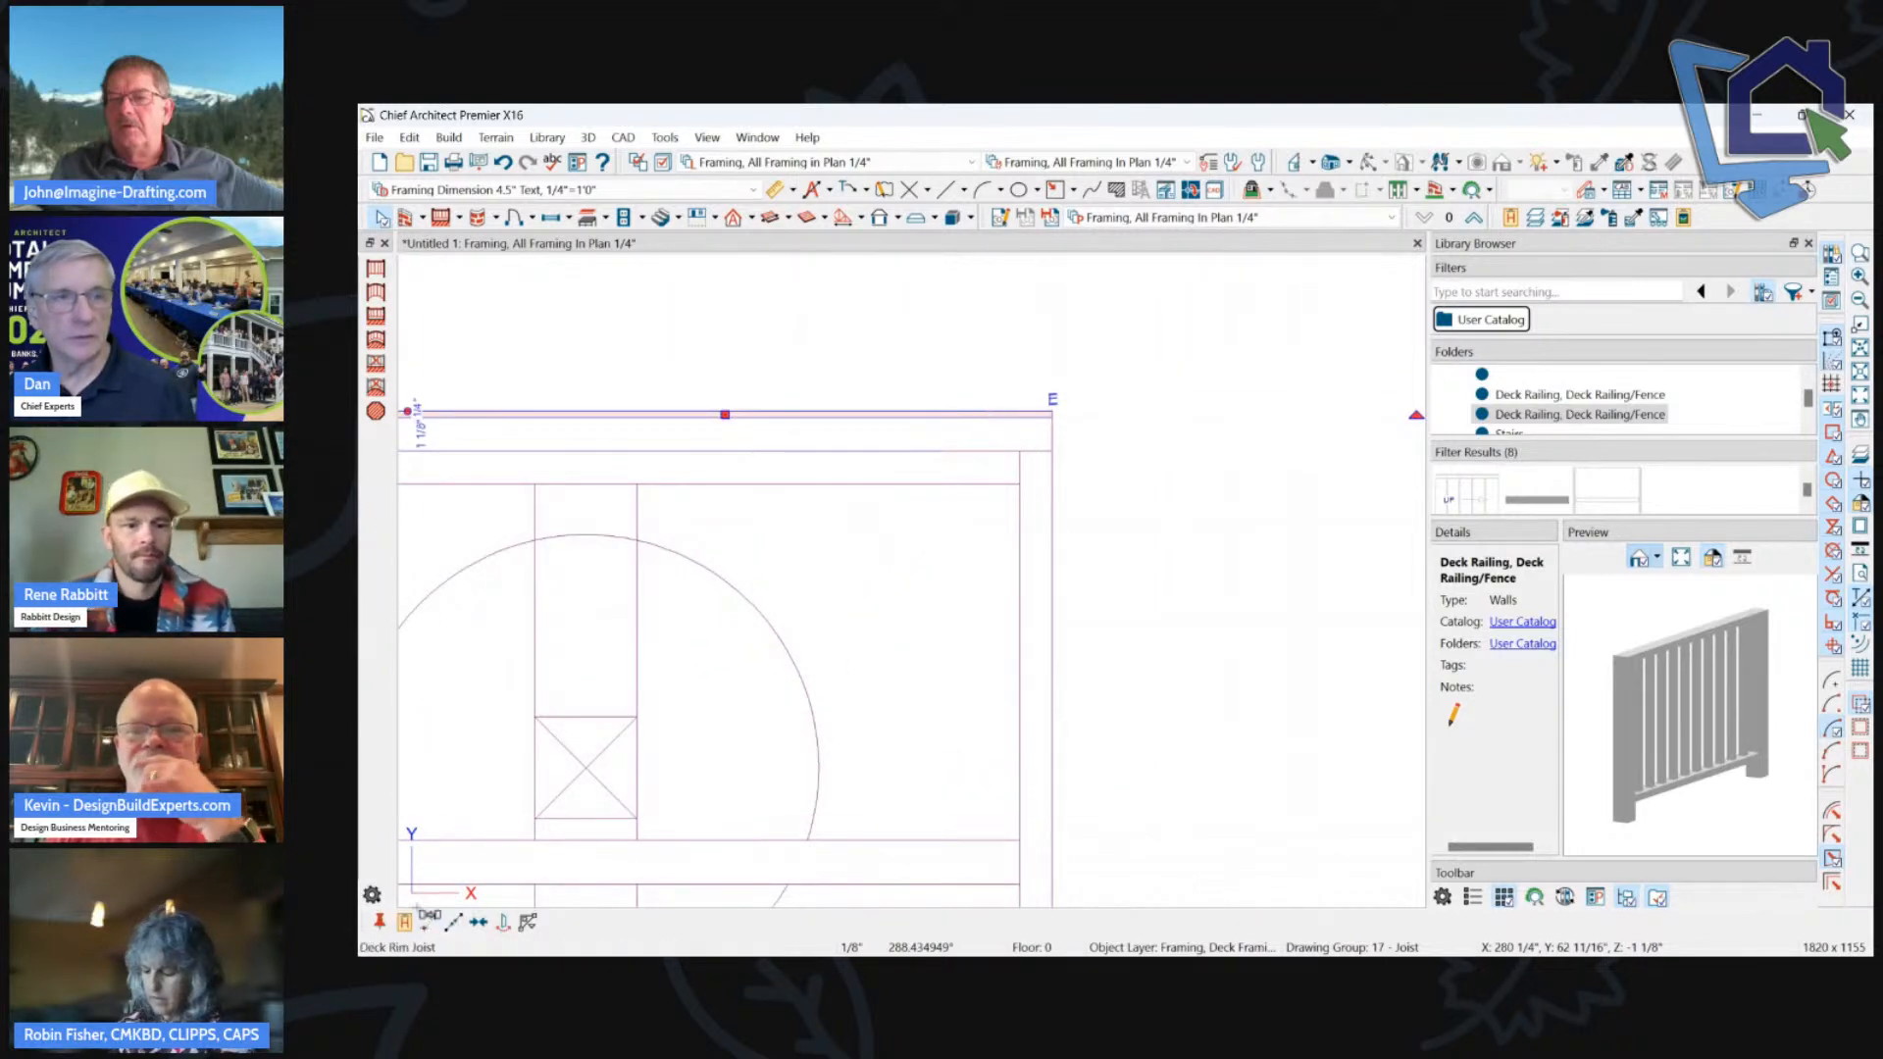
left_click(504, 925)
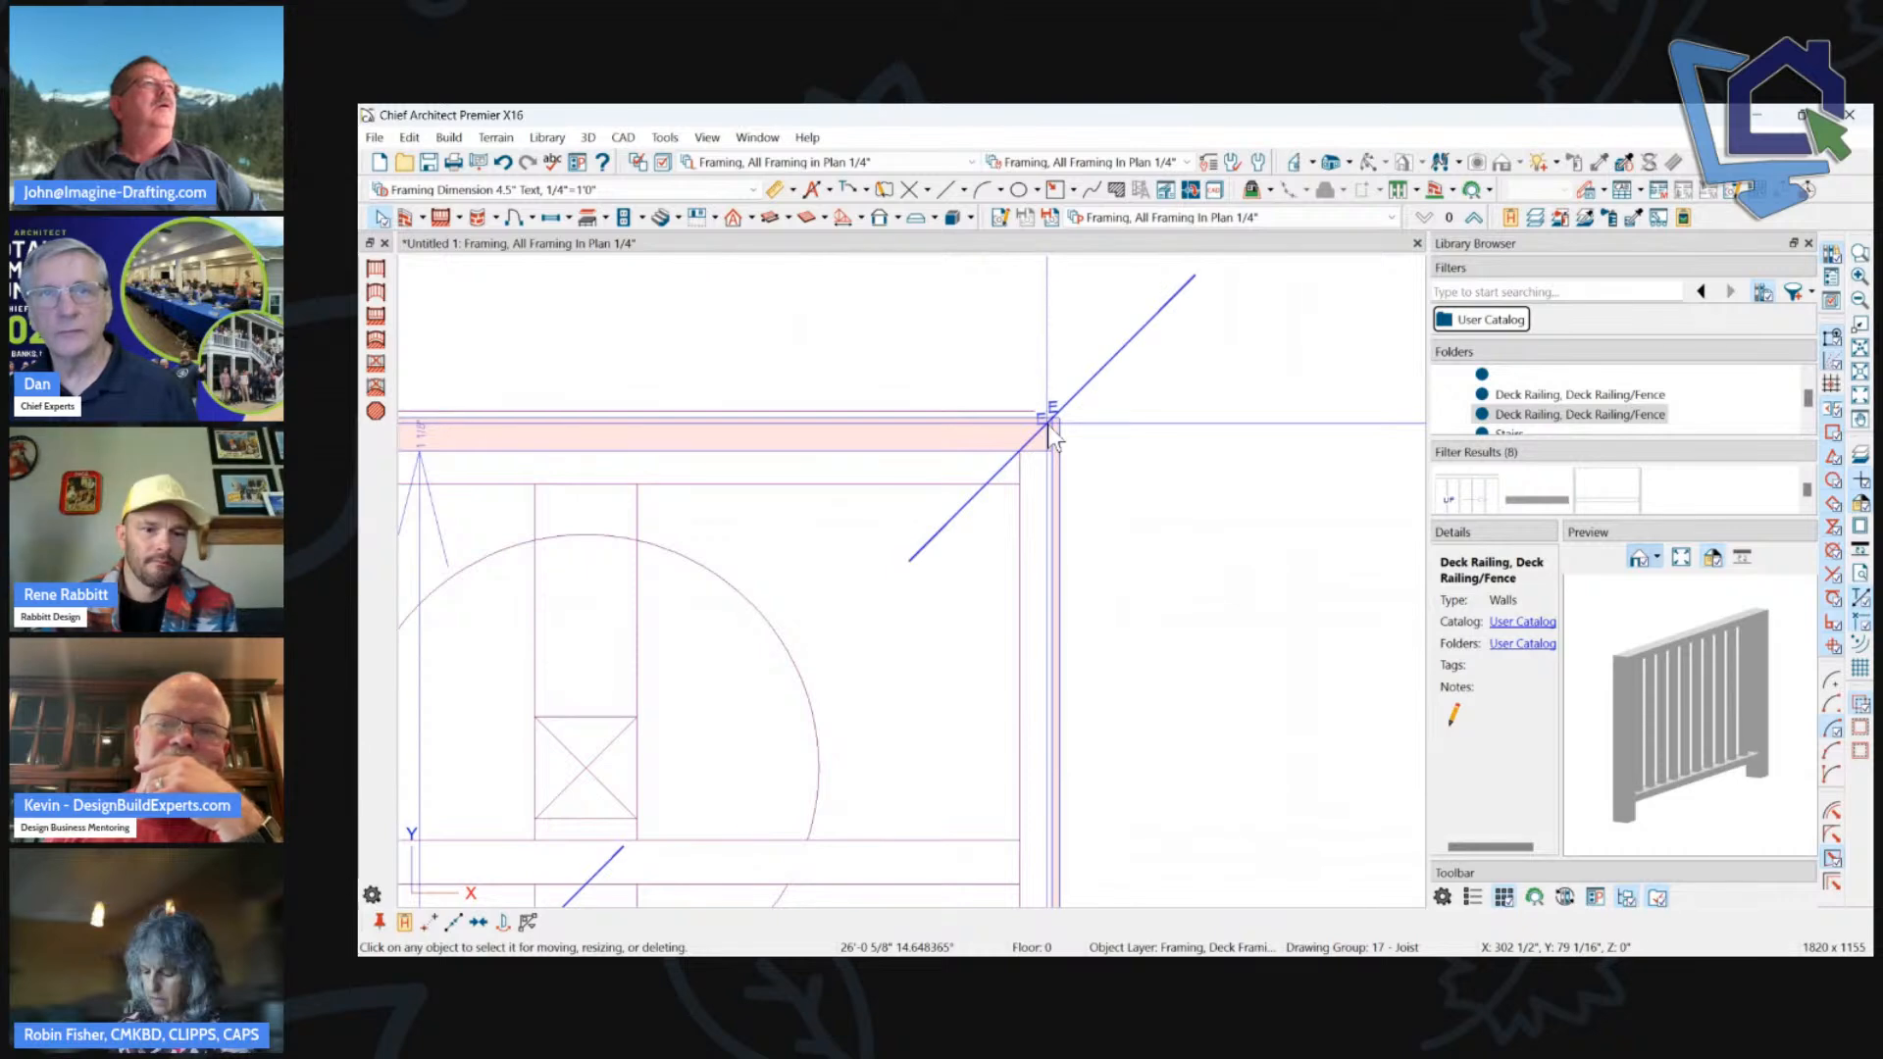
left_click(1048, 425)
Extend the end of the reflected rim board to the outer face of the upper 1/4" board at the corner.
scroll(1072, 378, "up", 2)
scroll(1070, 402, "up", 1)
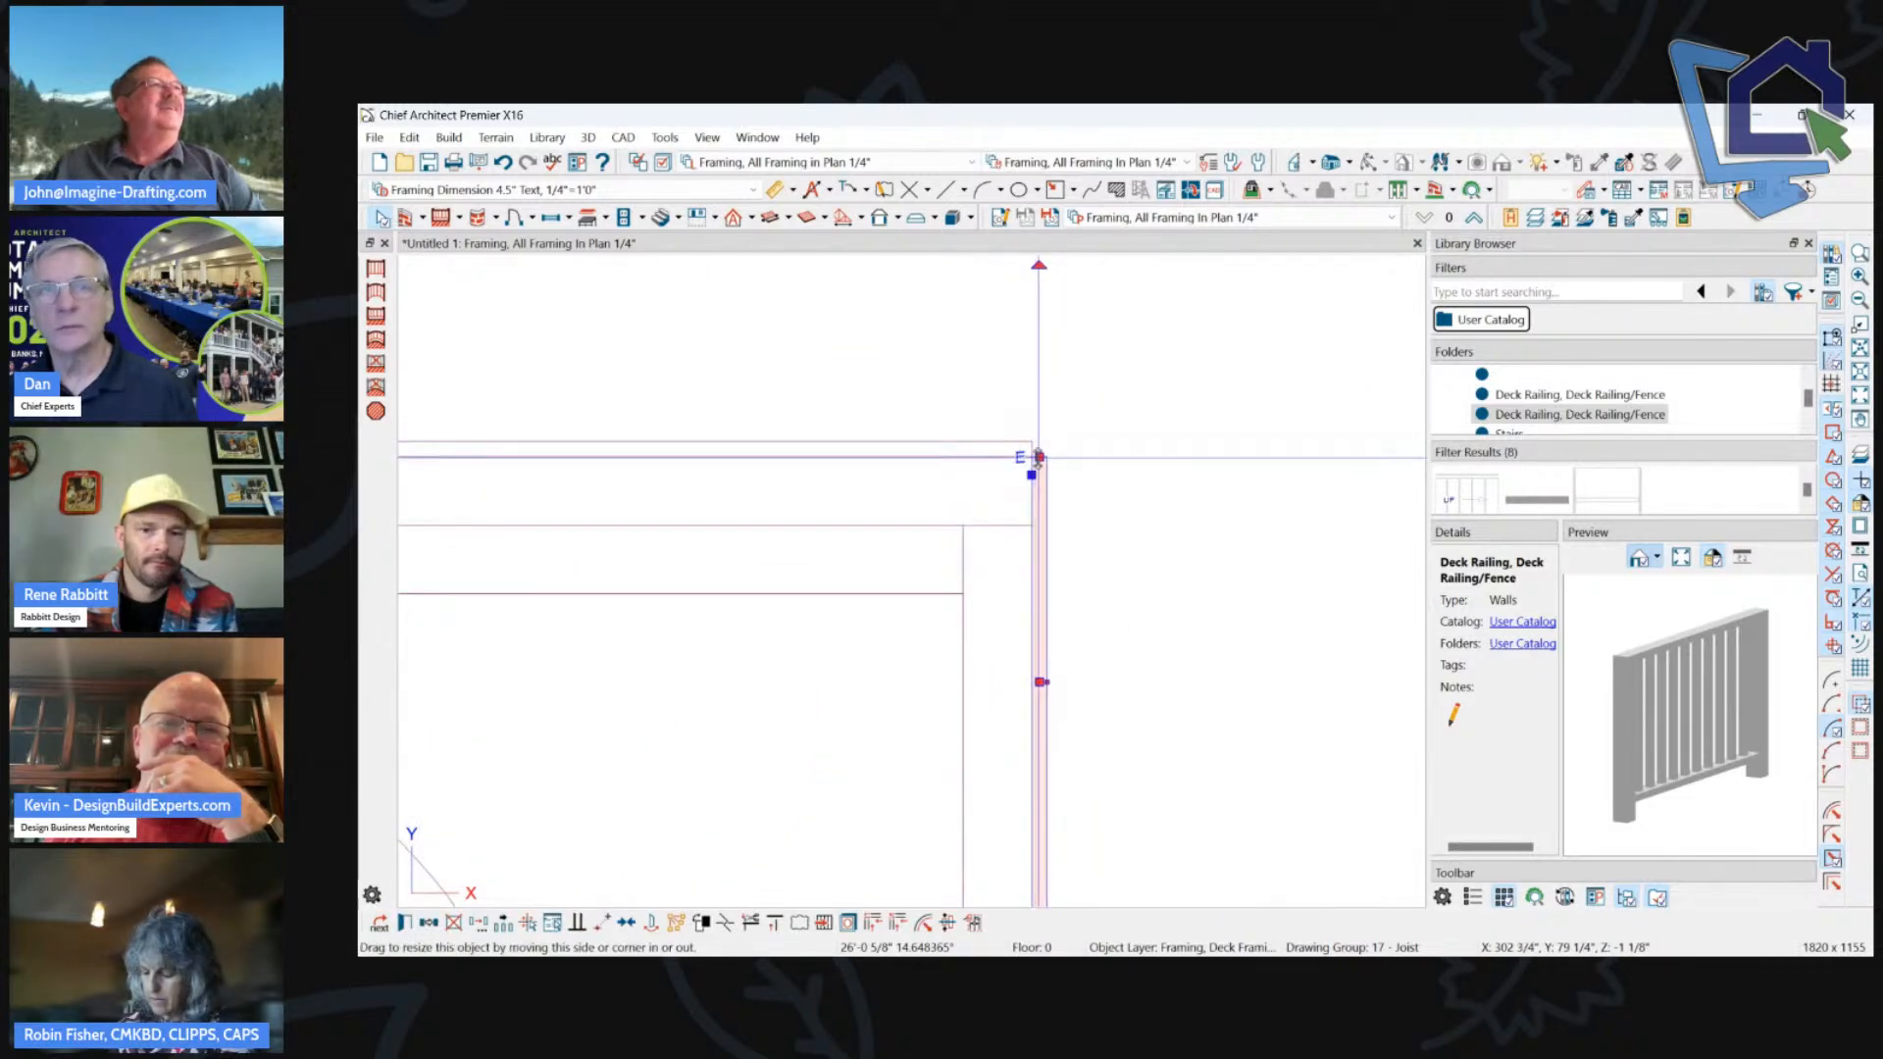
left_click_drag(1039, 457, 1040, 441)
scroll(1124, 326, "down", 2)
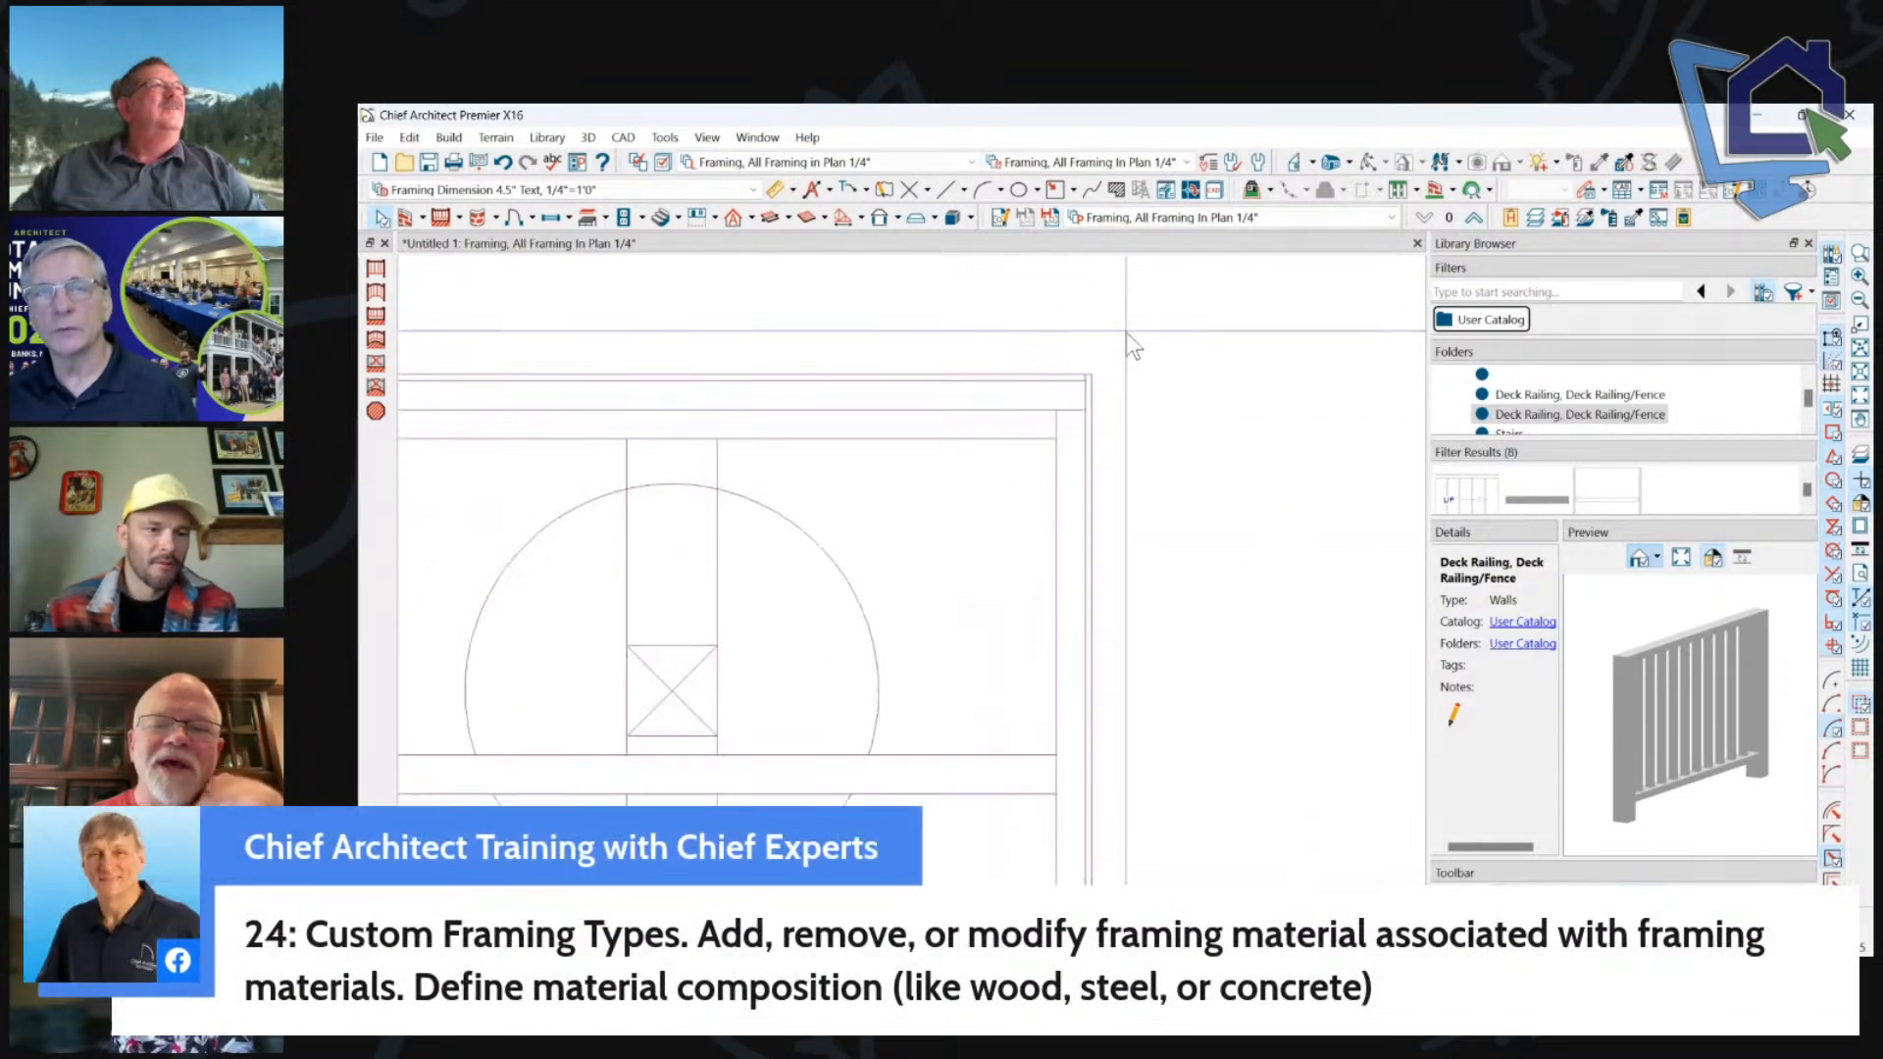
scroll(1207, 329, "down", 4)
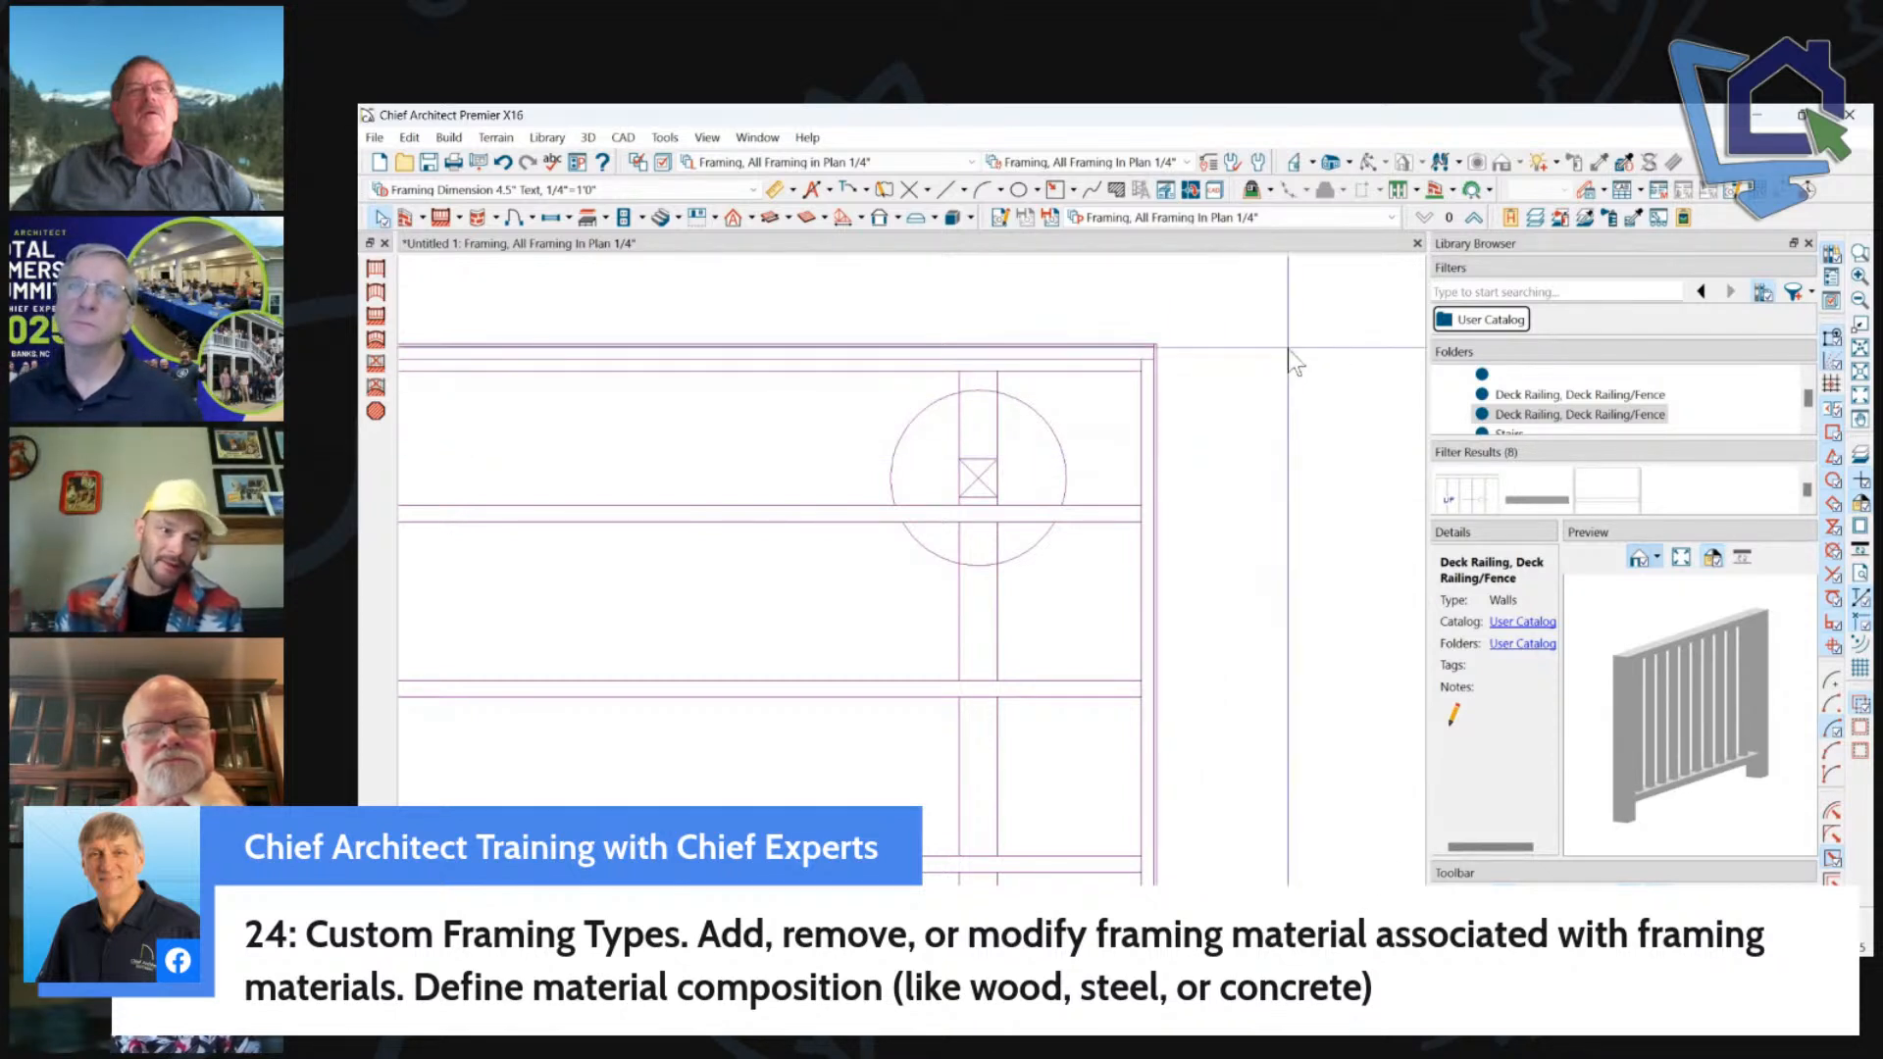
Create a Perspective Floor Overview of the foundation level and turn it toward the side deck's framing.
scroll(1293, 355, "down", 1)
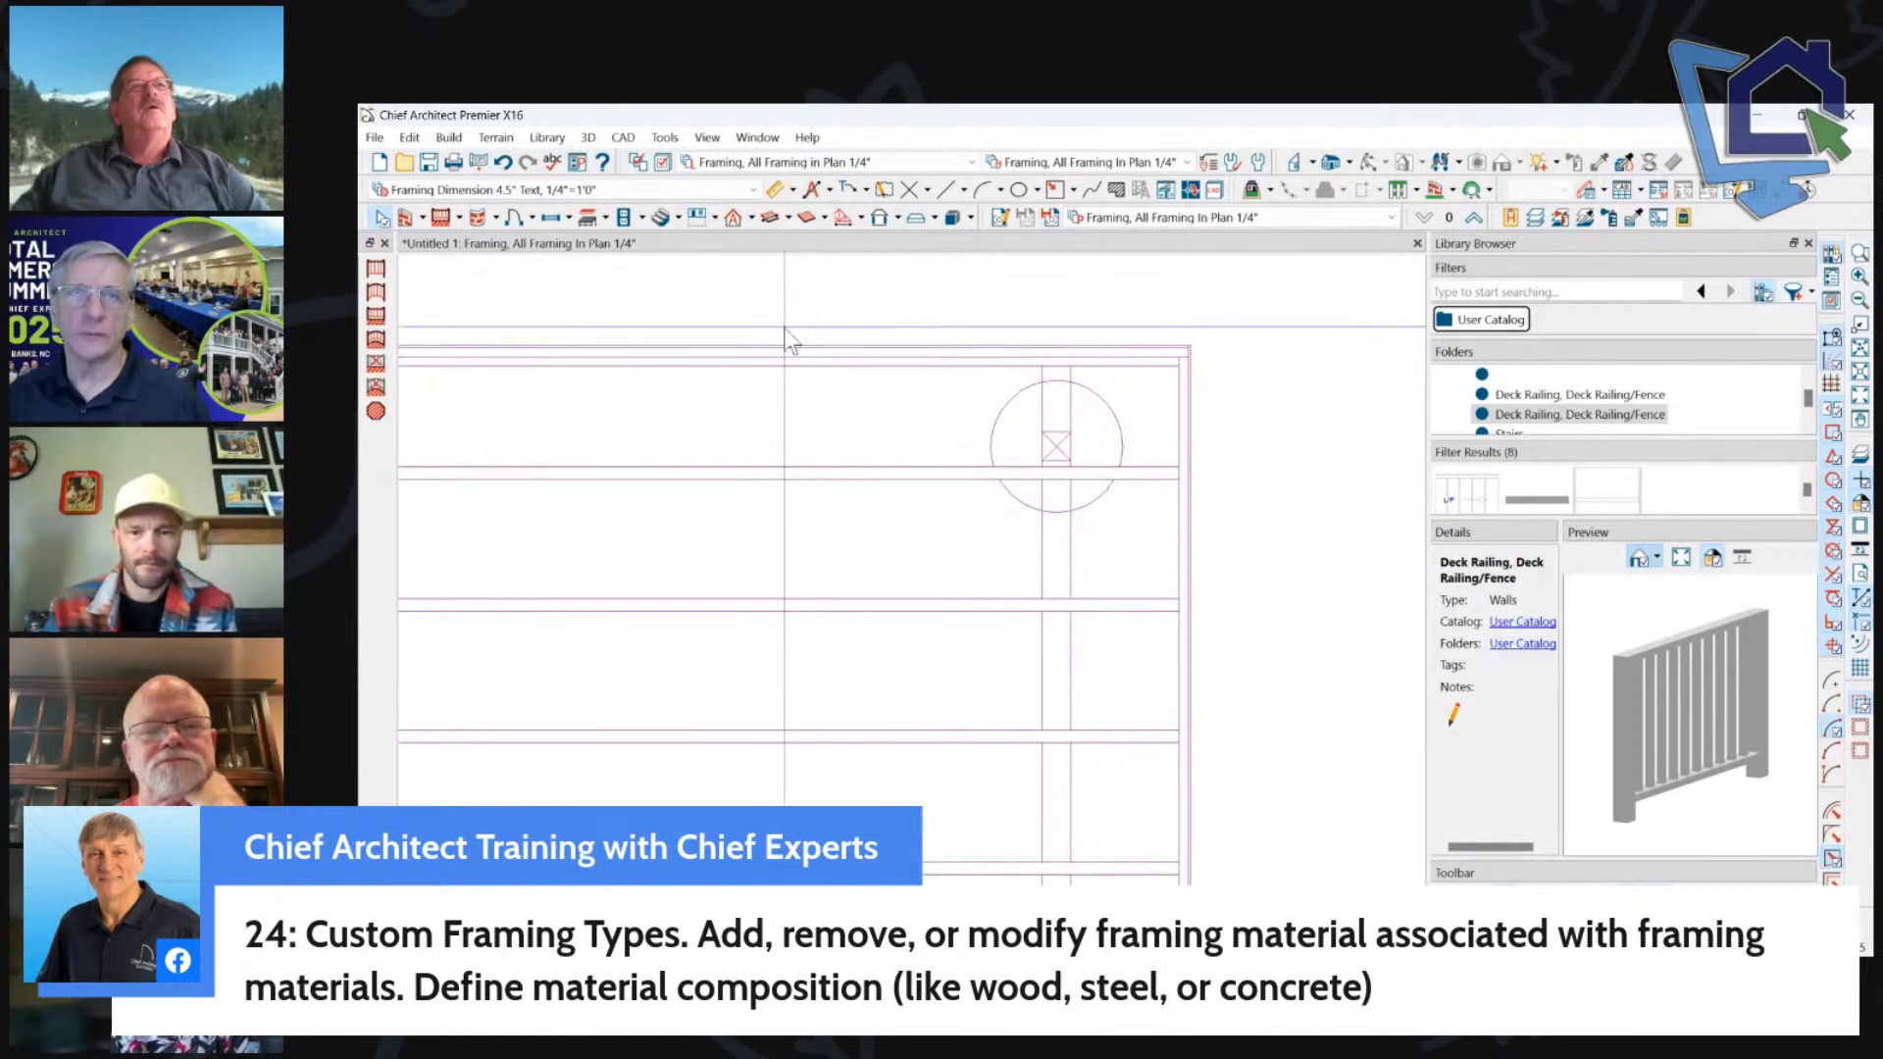
scroll(1271, 410, "down", 3)
scroll(1025, 339, "up", 2)
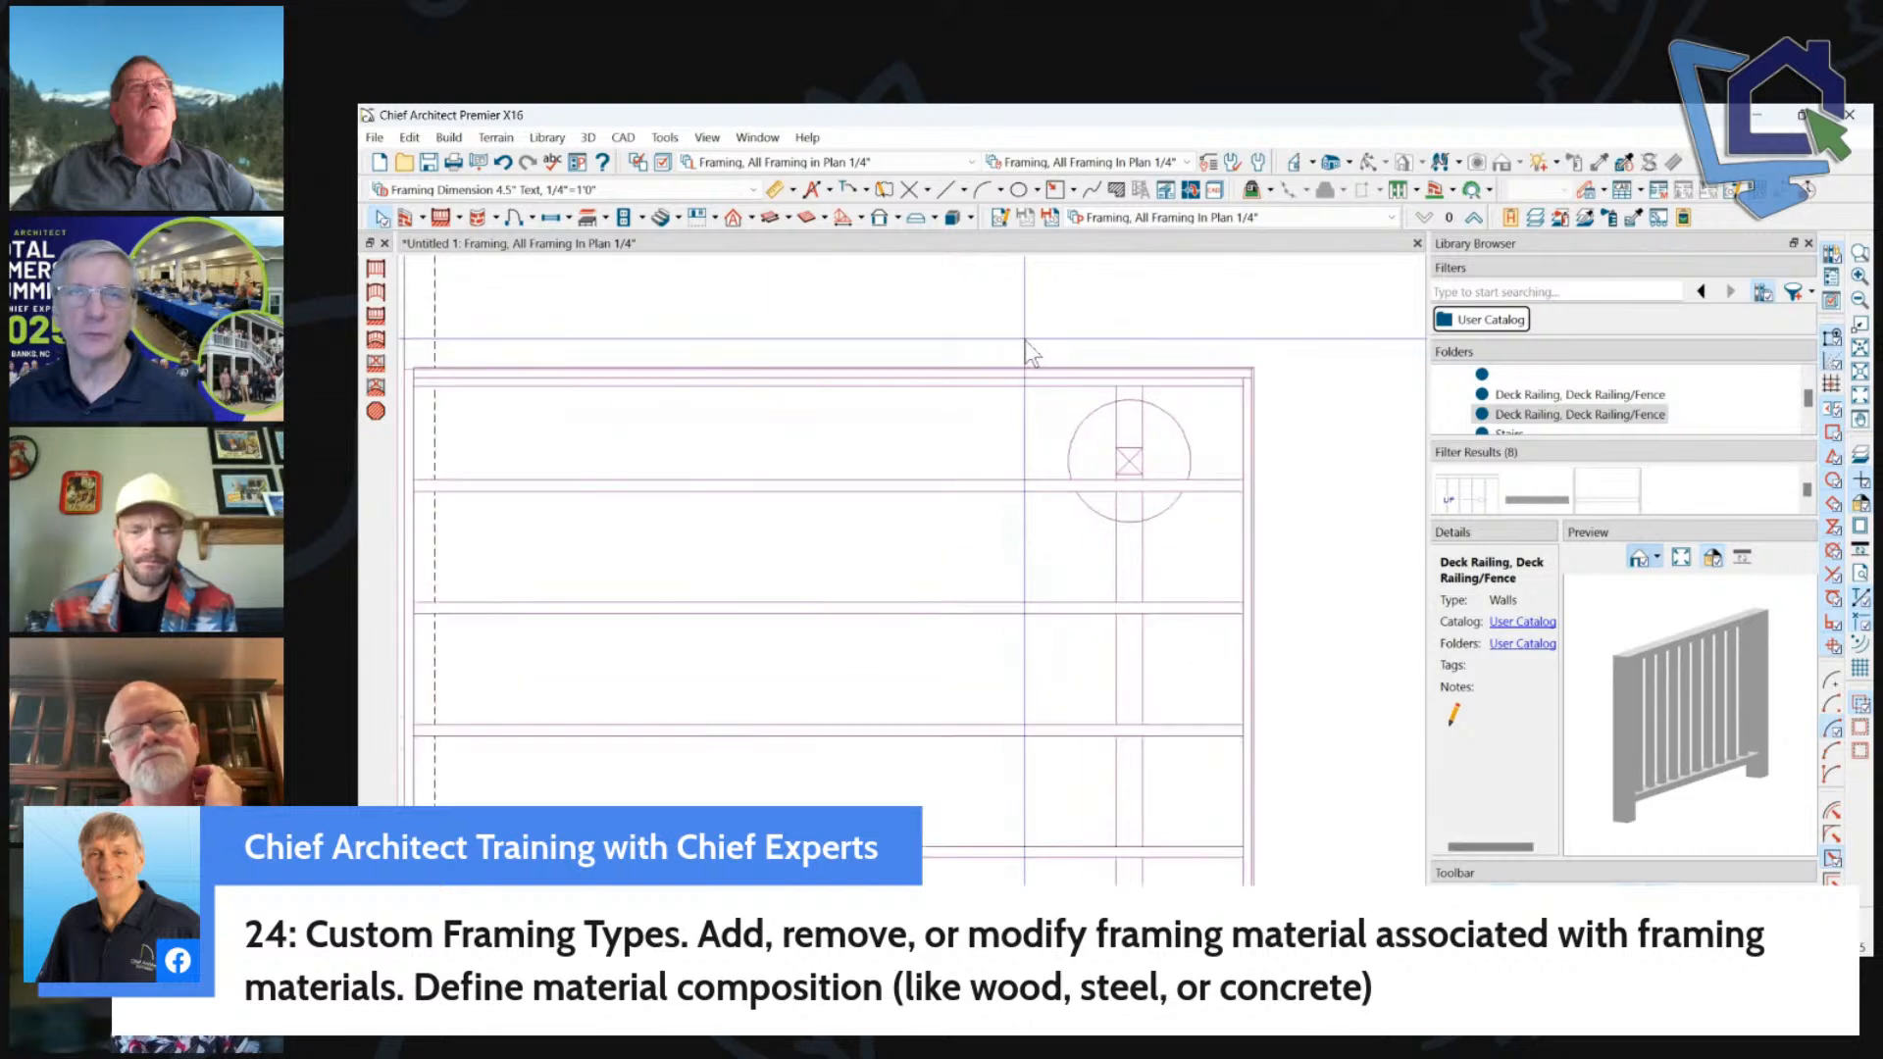
scroll(1089, 393, "down", 1)
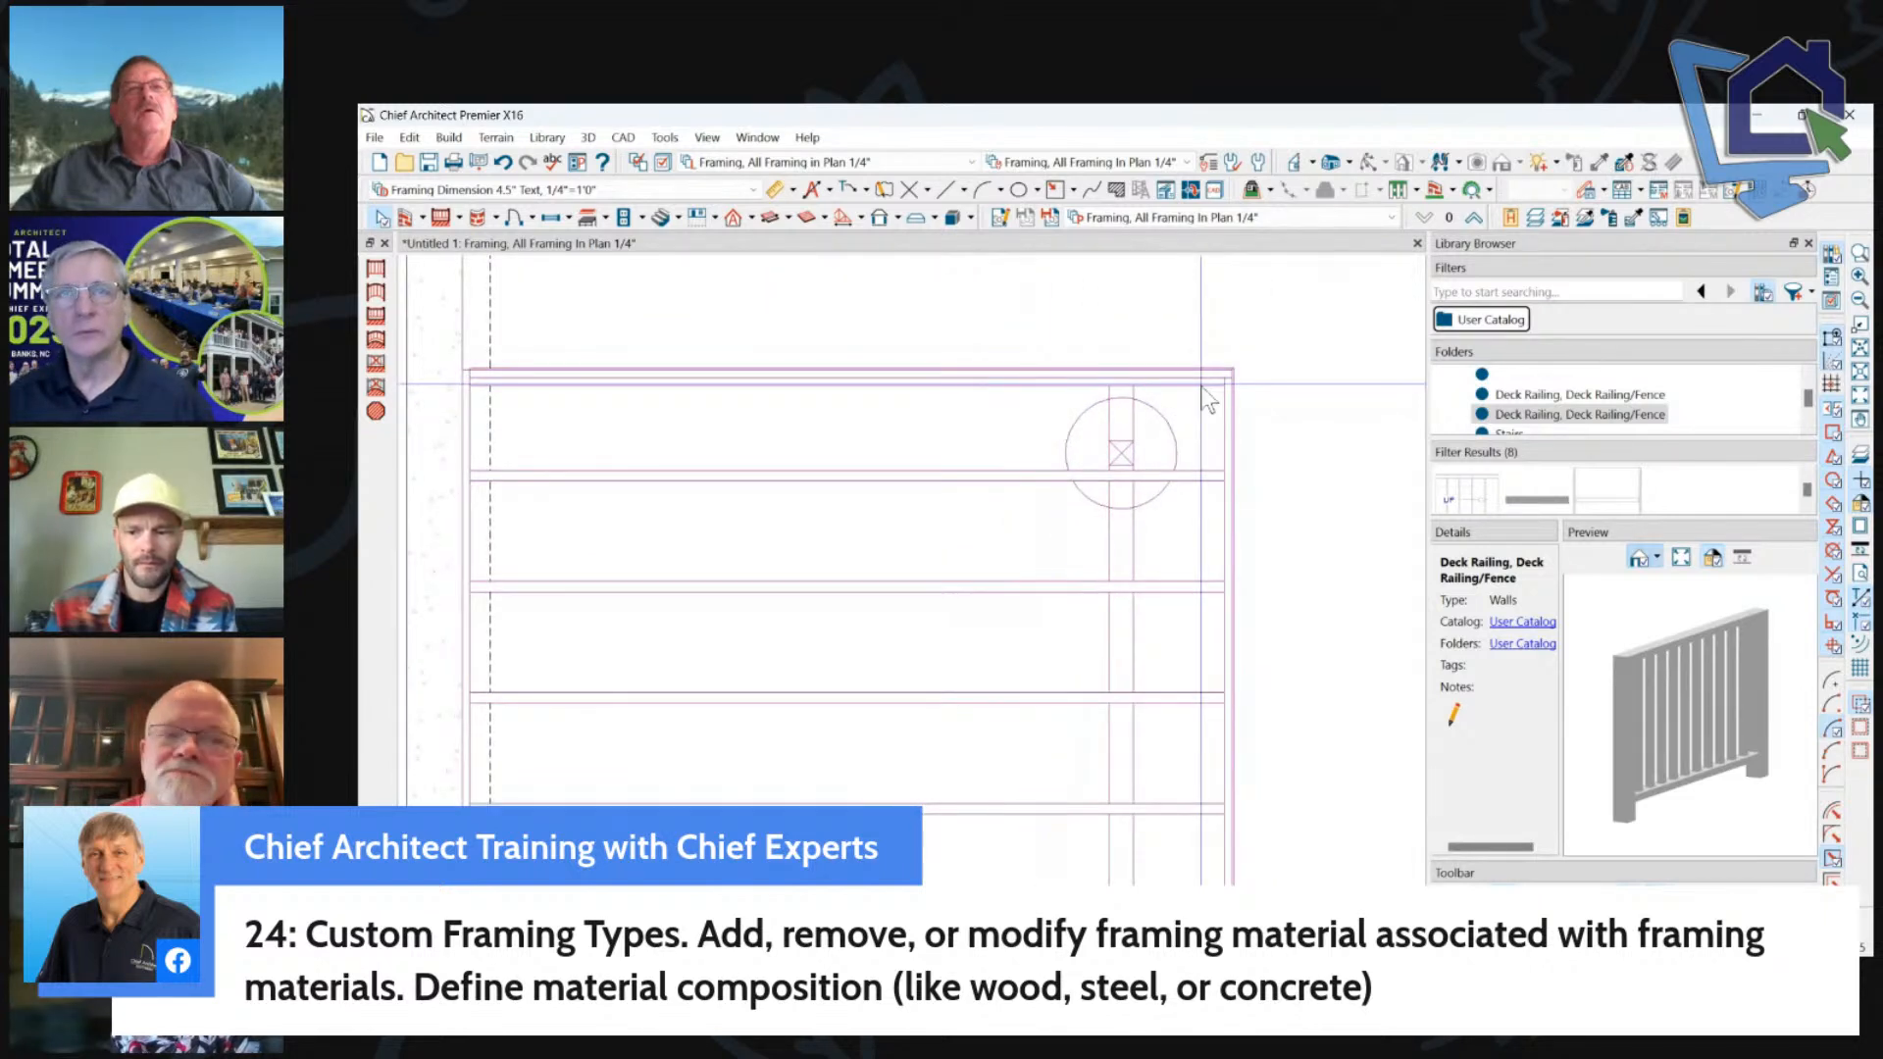
scroll(1238, 338, "down", 1)
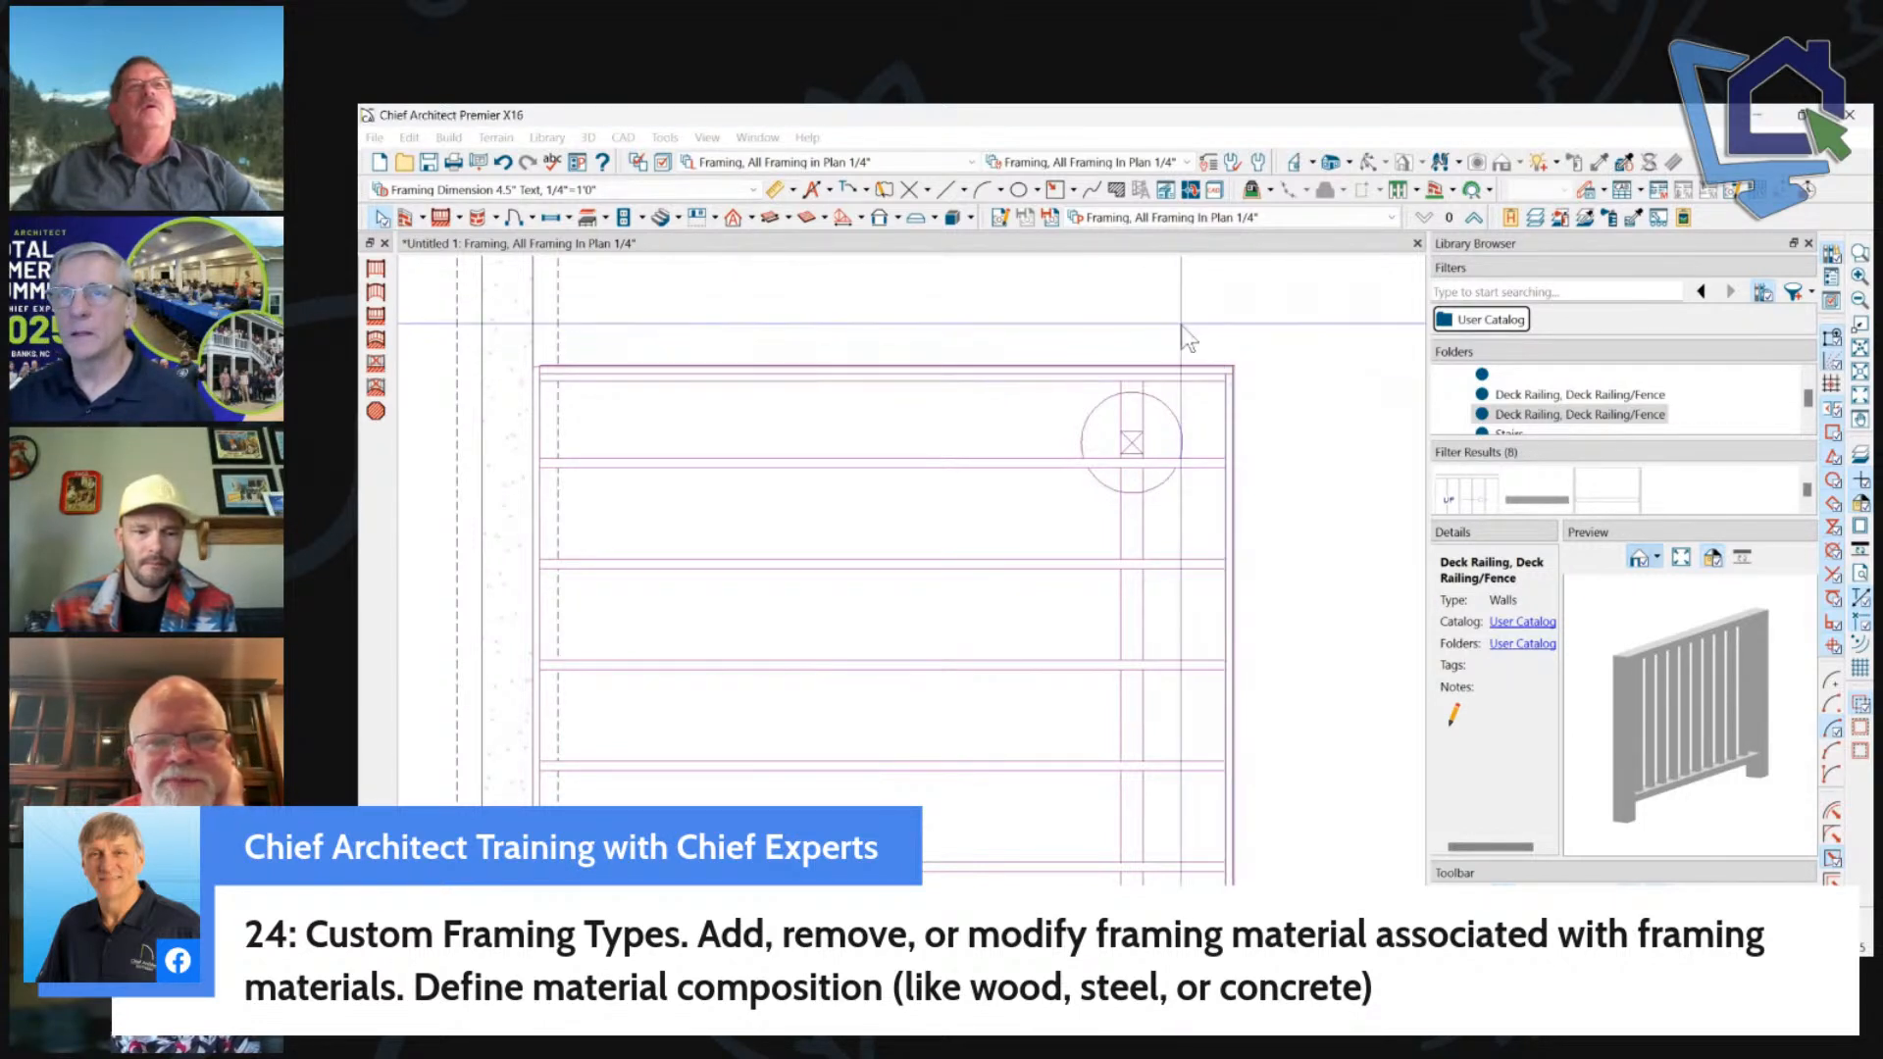
scroll(1000, 393, "down", 2)
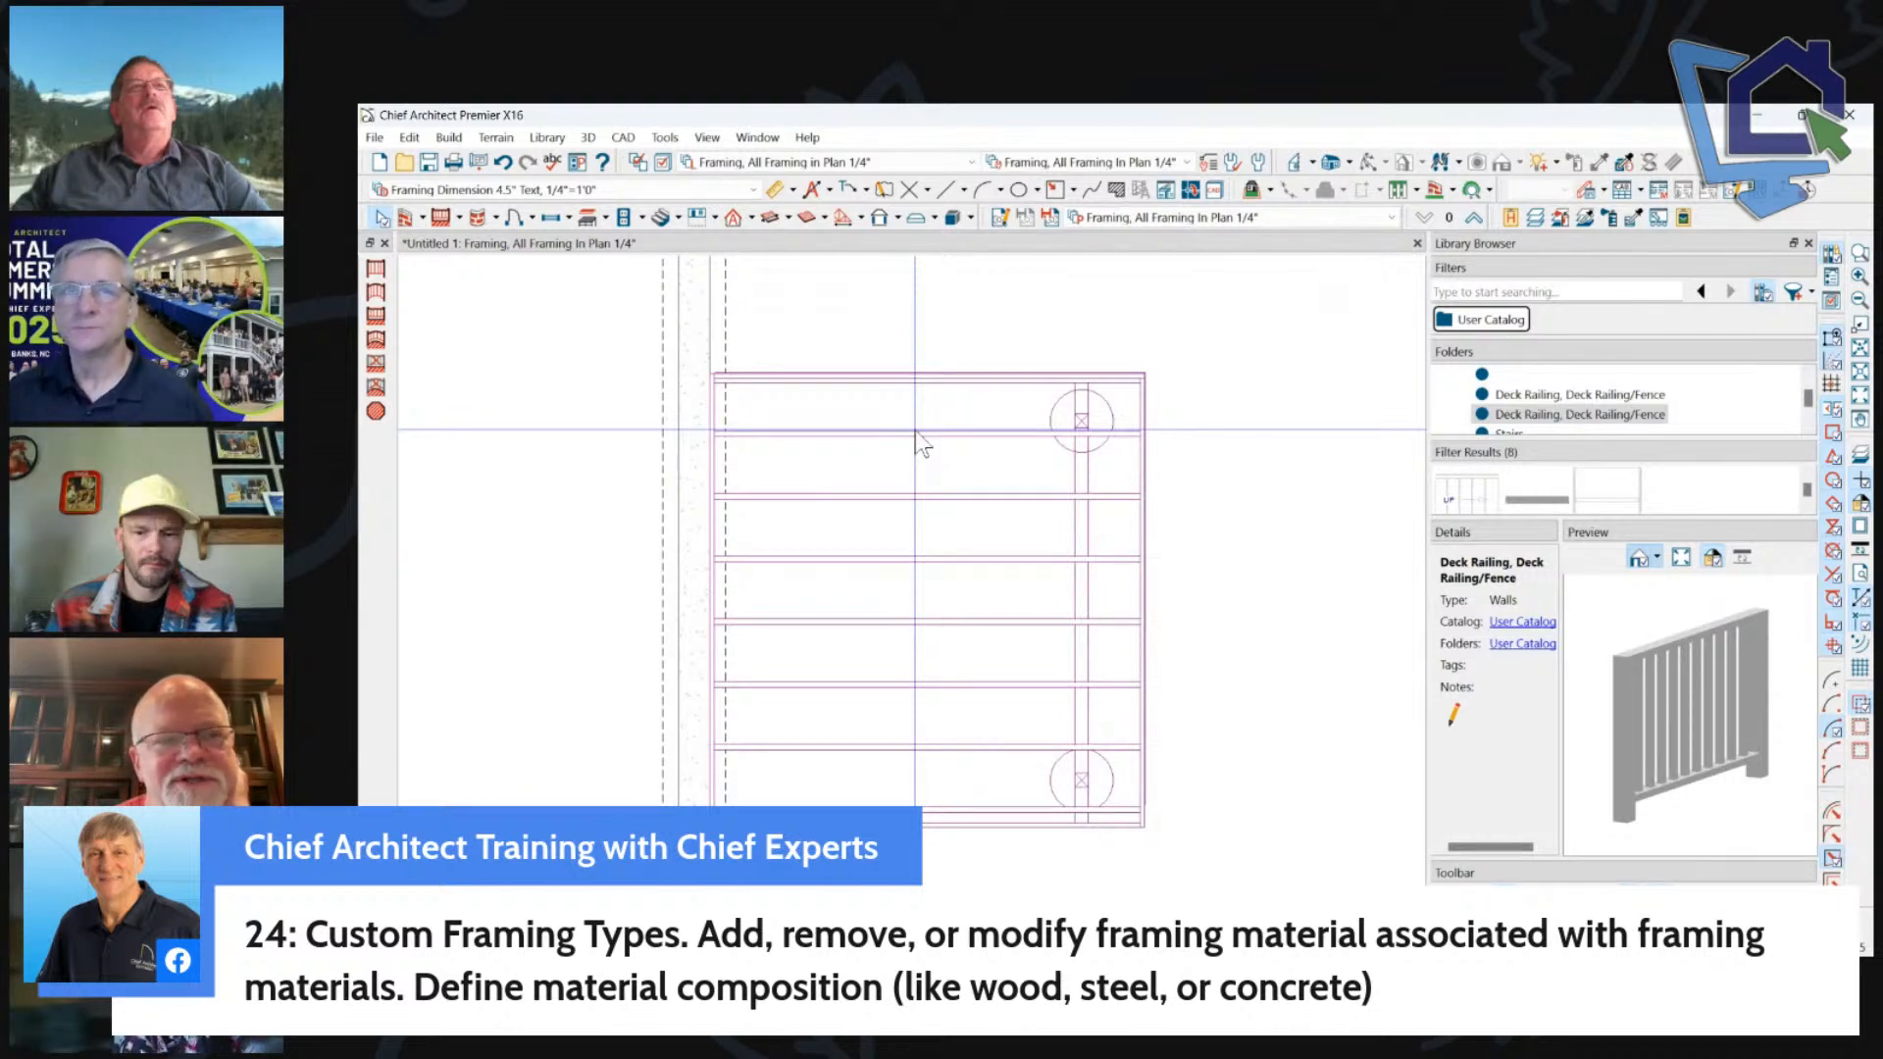
left_click(1350, 166)
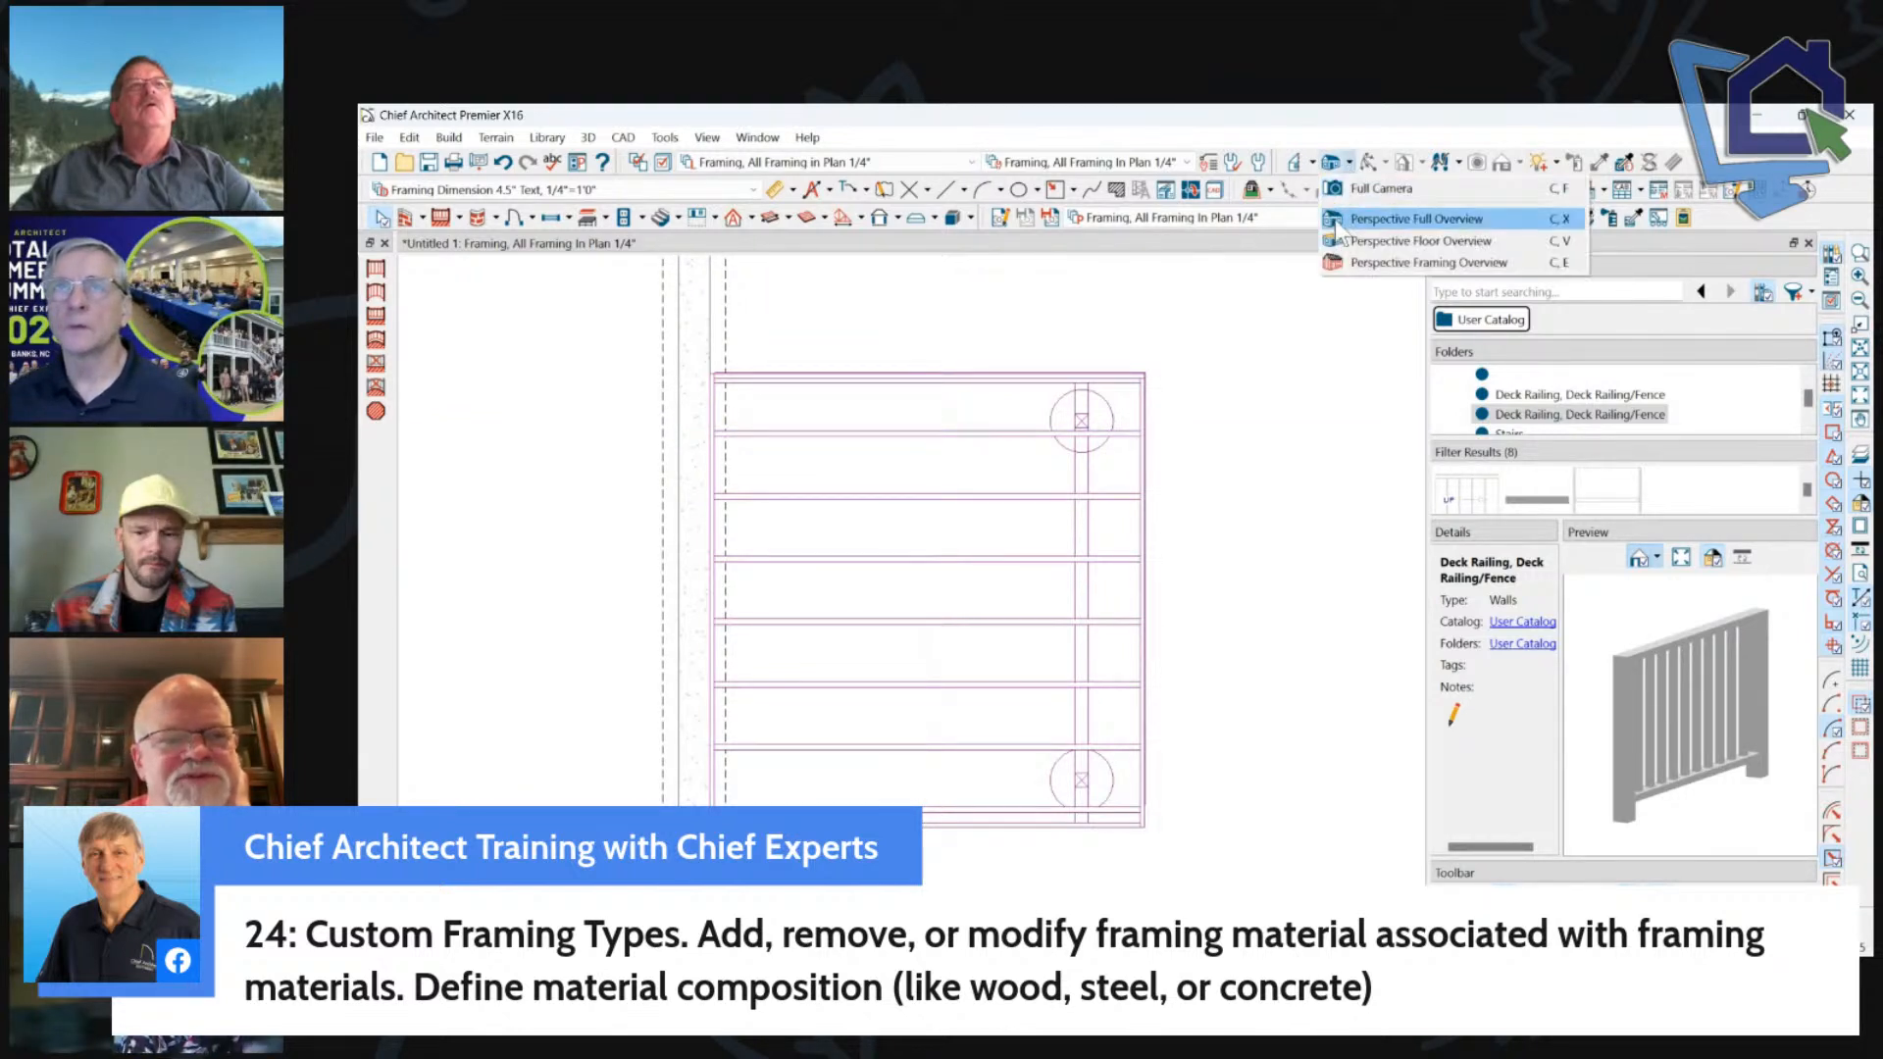
left_click(1354, 245)
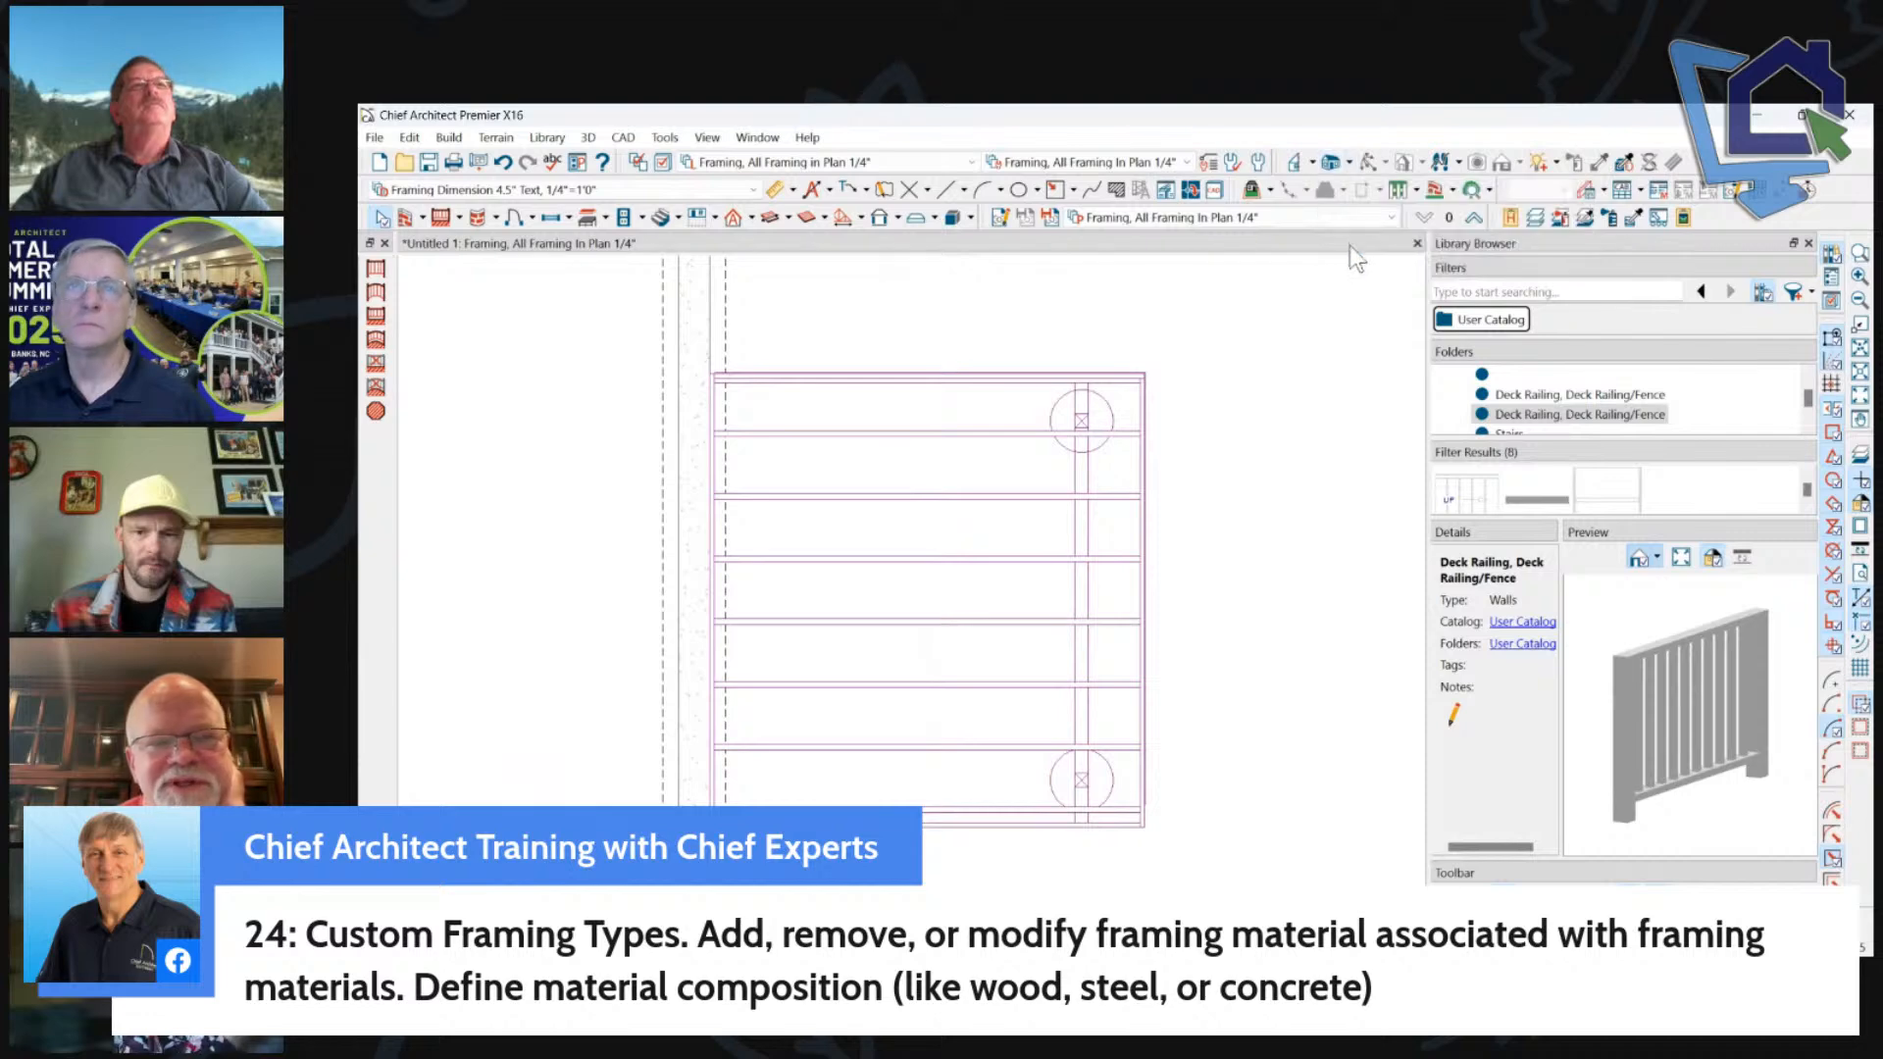
left_click_drag(1248, 464, 879, 434)
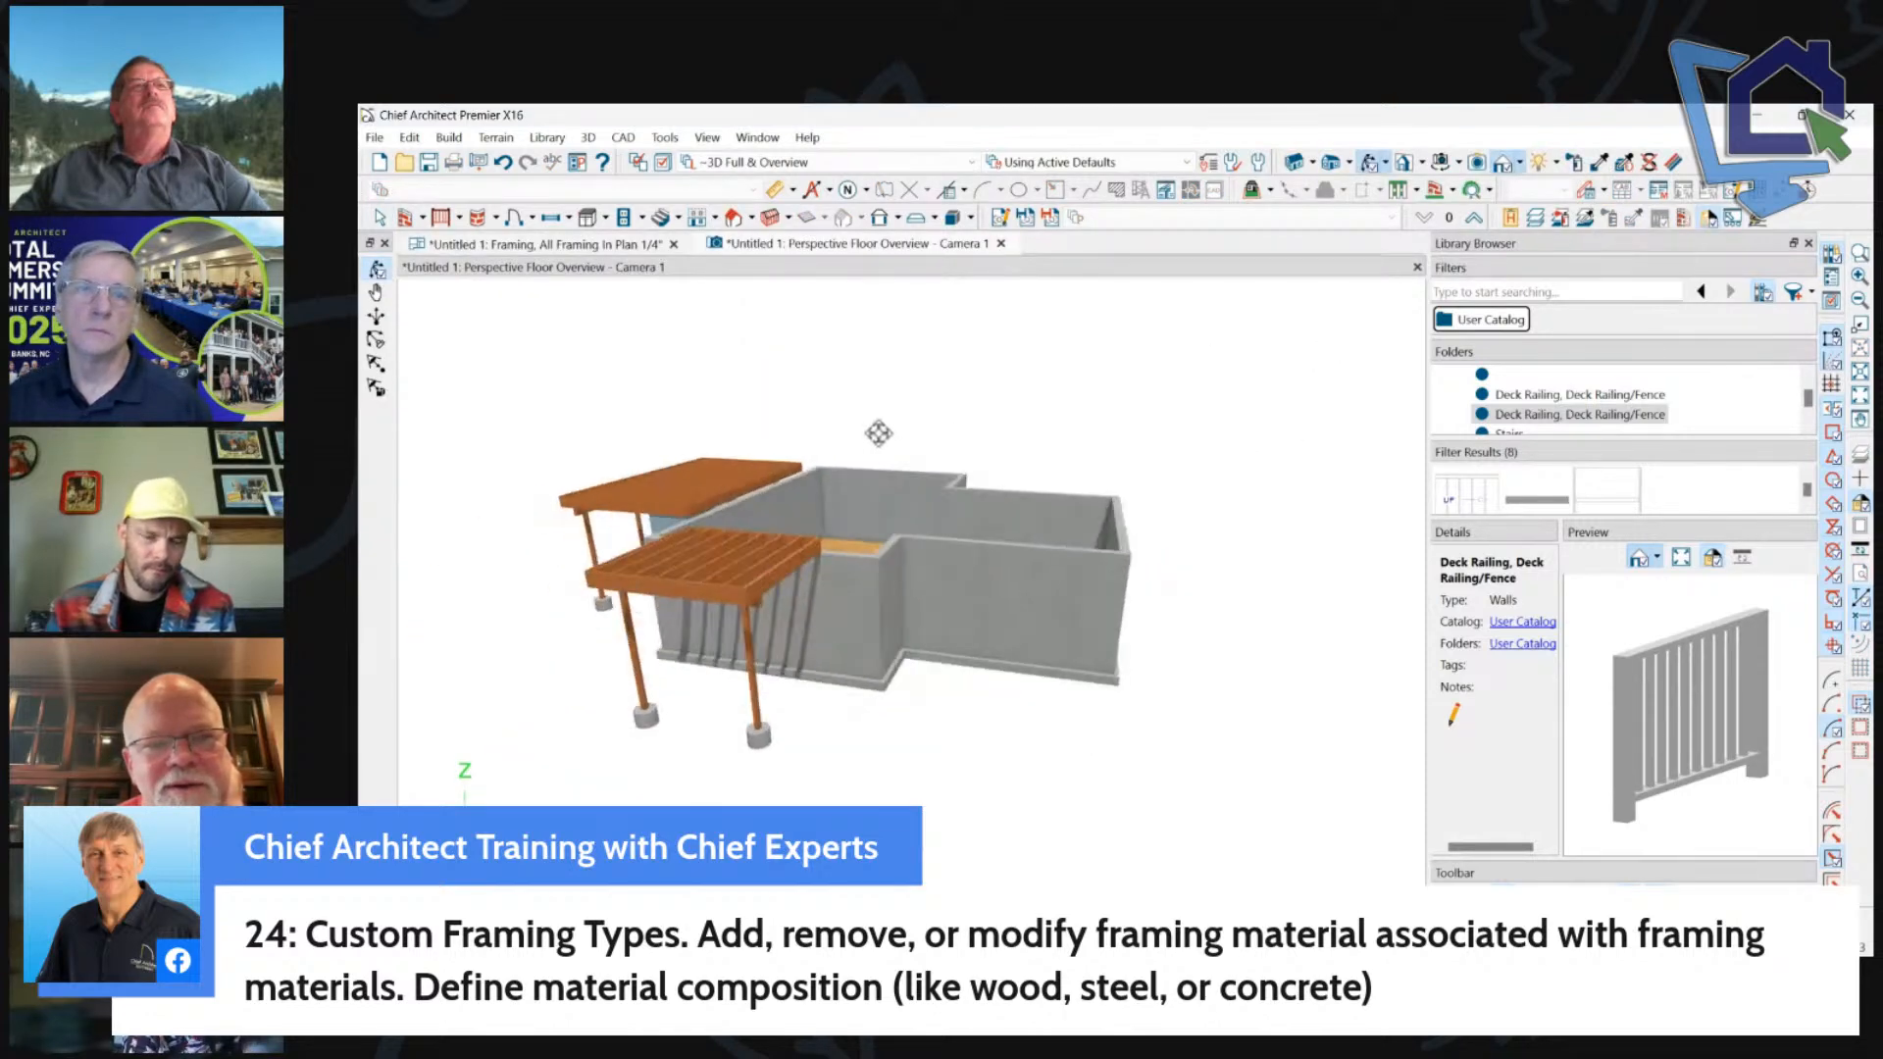
Paint the side deck's two outer 1/4" rim boards with the foundation wall's concrete material.
scroll(711, 664, "up", 3)
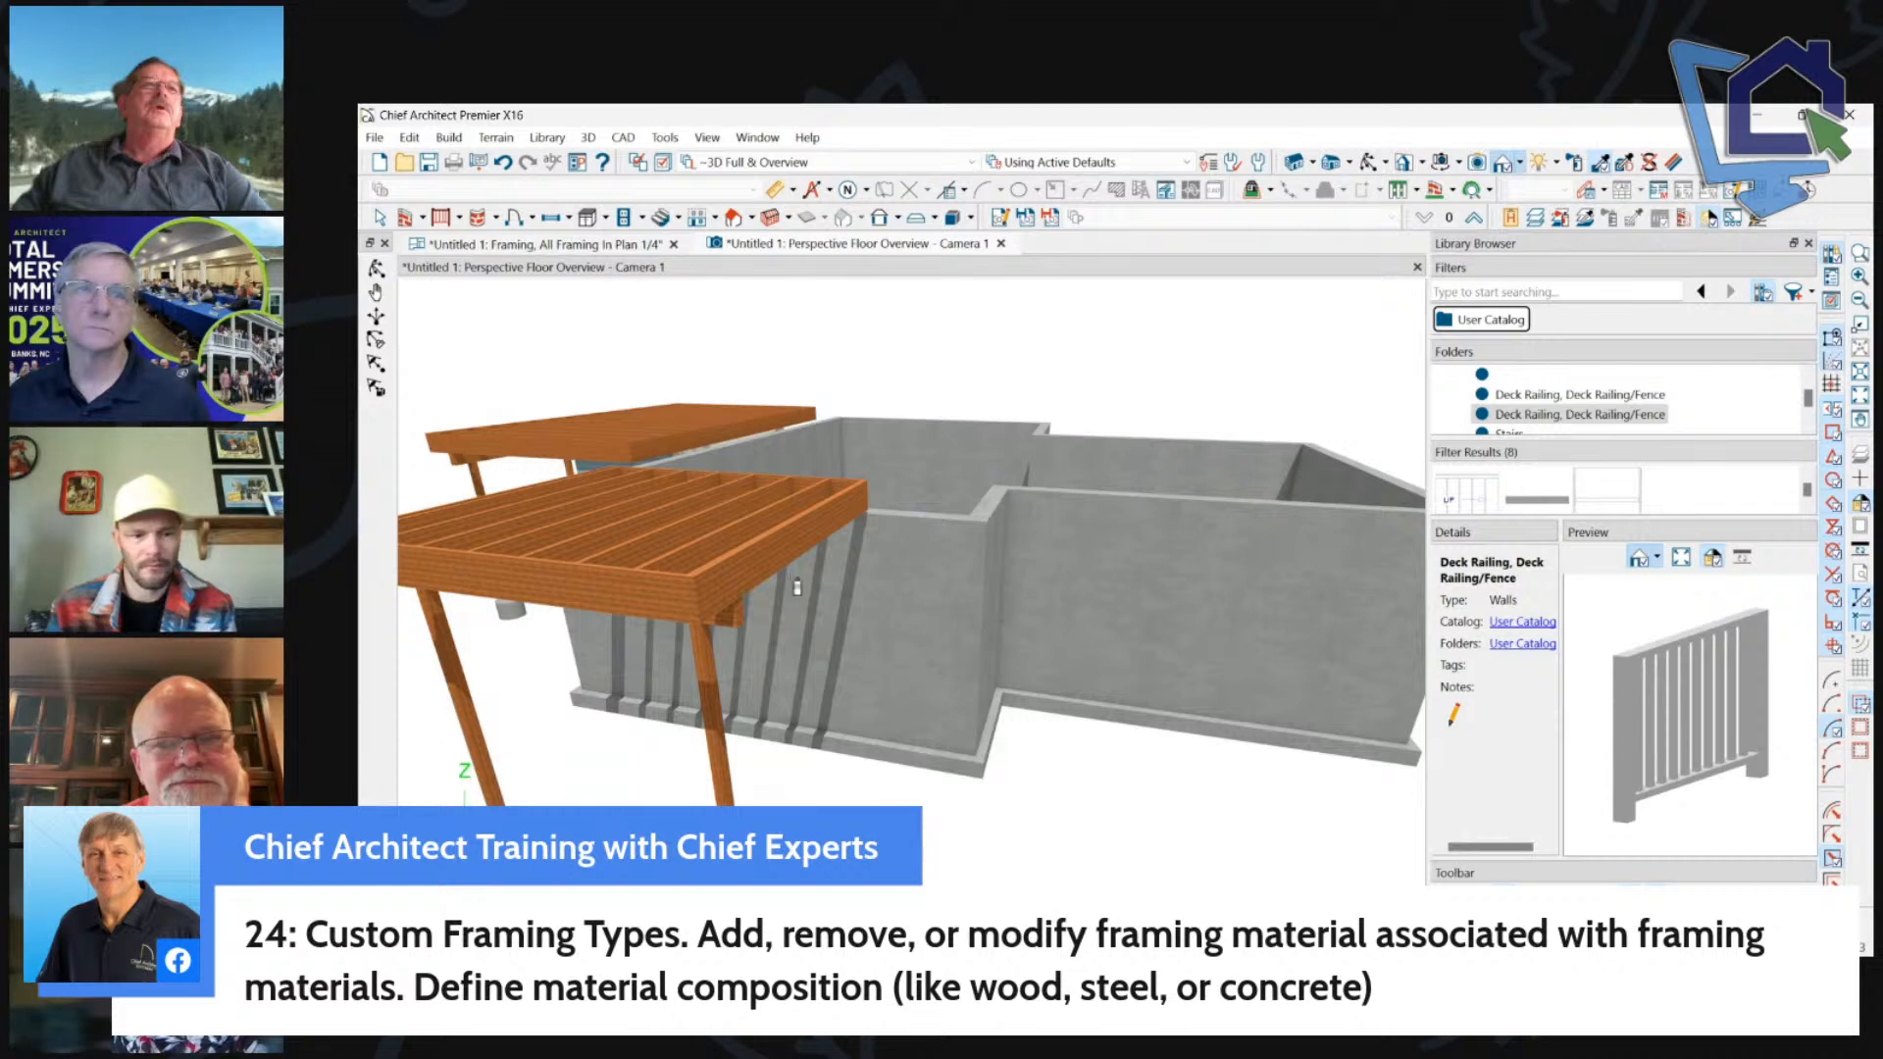
left_click(771, 566)
scroll(1275, 365, "down", 3)
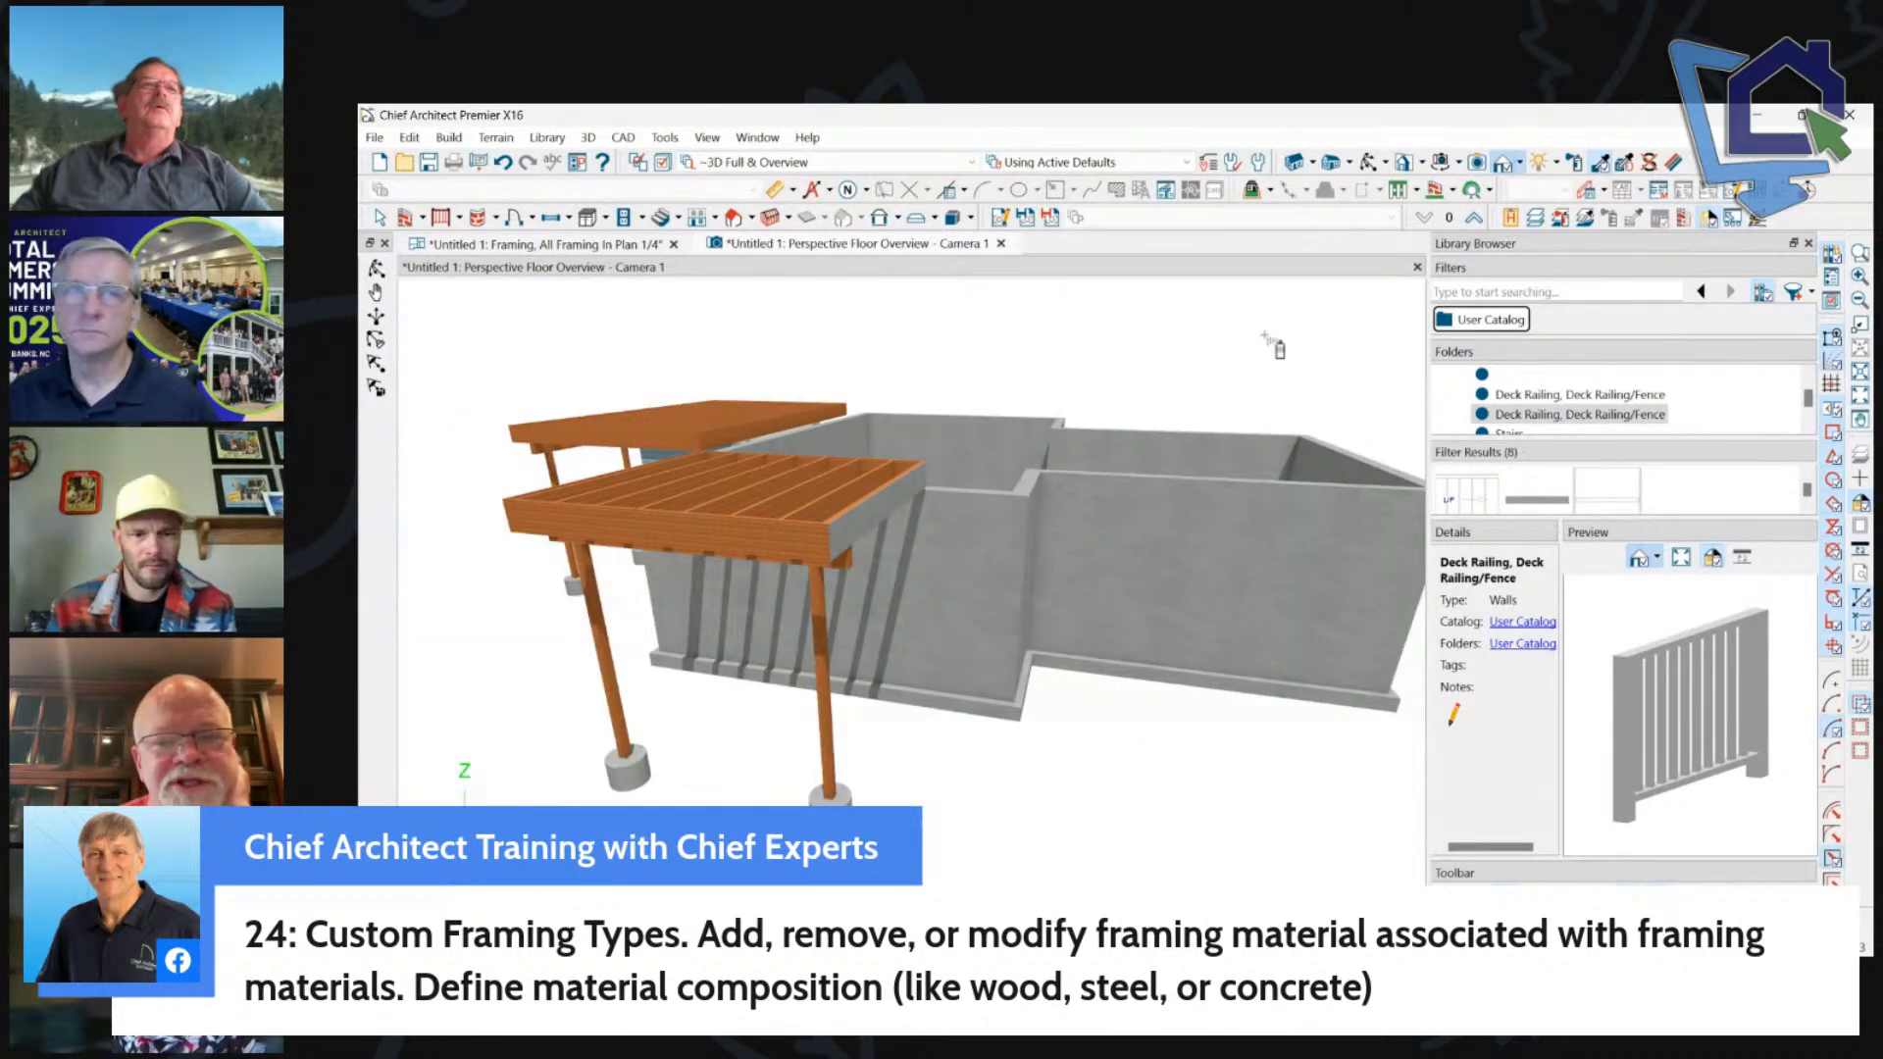
scroll(795, 520, "up", 5)
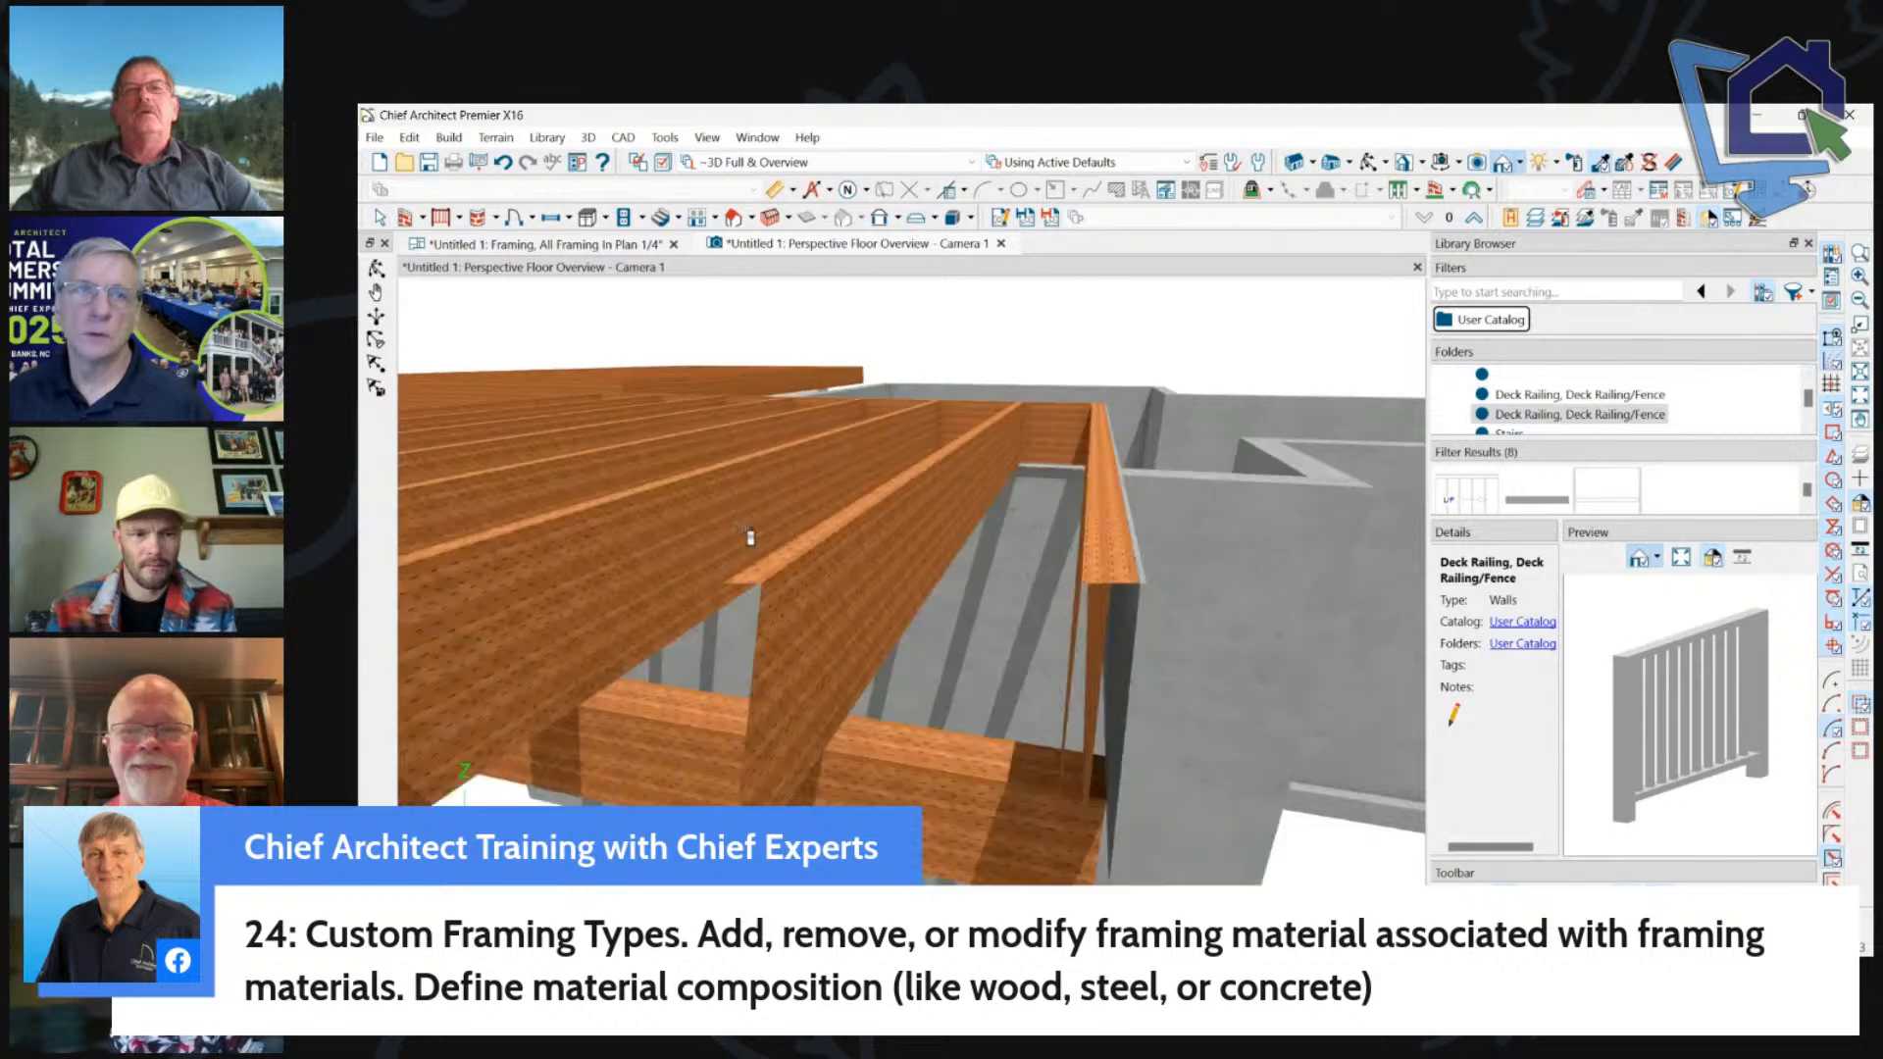
scroll(1045, 475, "down", 4)
left_click(955, 543)
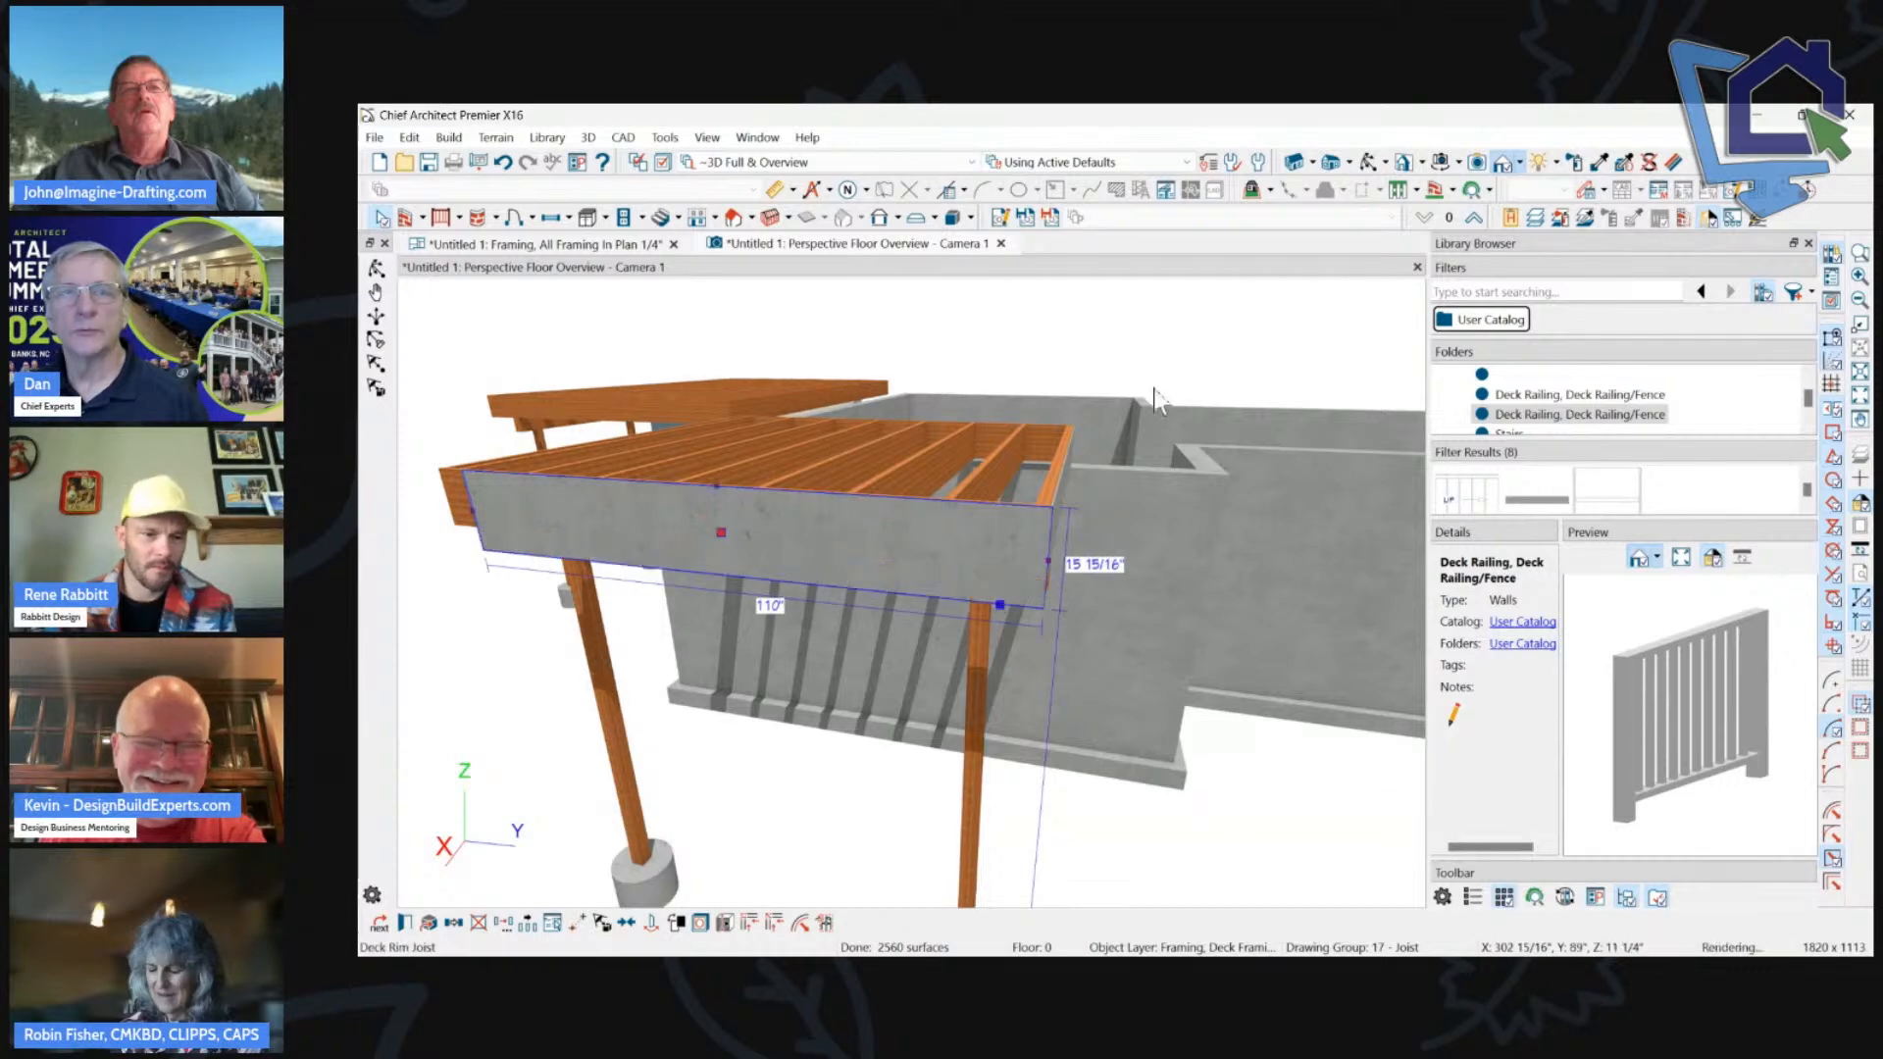
scroll(1275, 365, "down", 4)
Add automatic exterior dimensions to the 3D overview and turn on display of the Dimensions layer.
left_click(1369, 163)
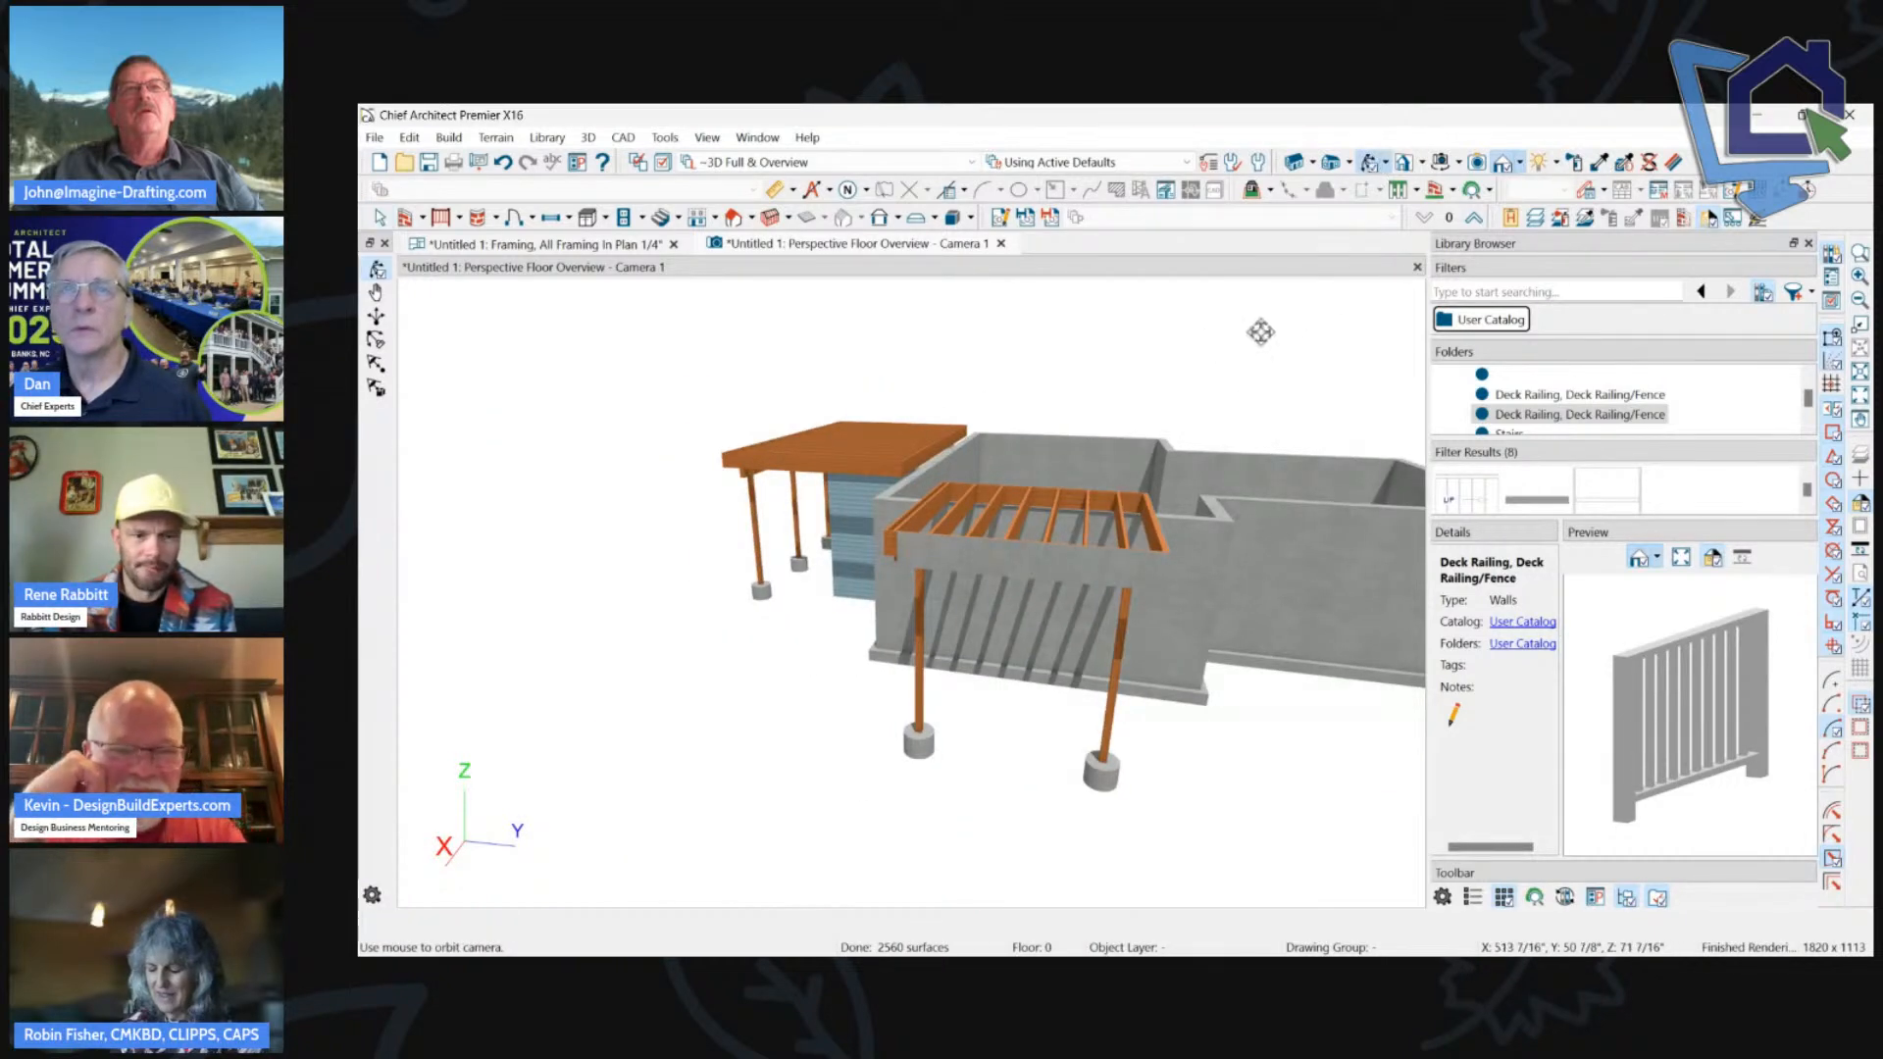
left_click_drag(1261, 331, 1052, 471)
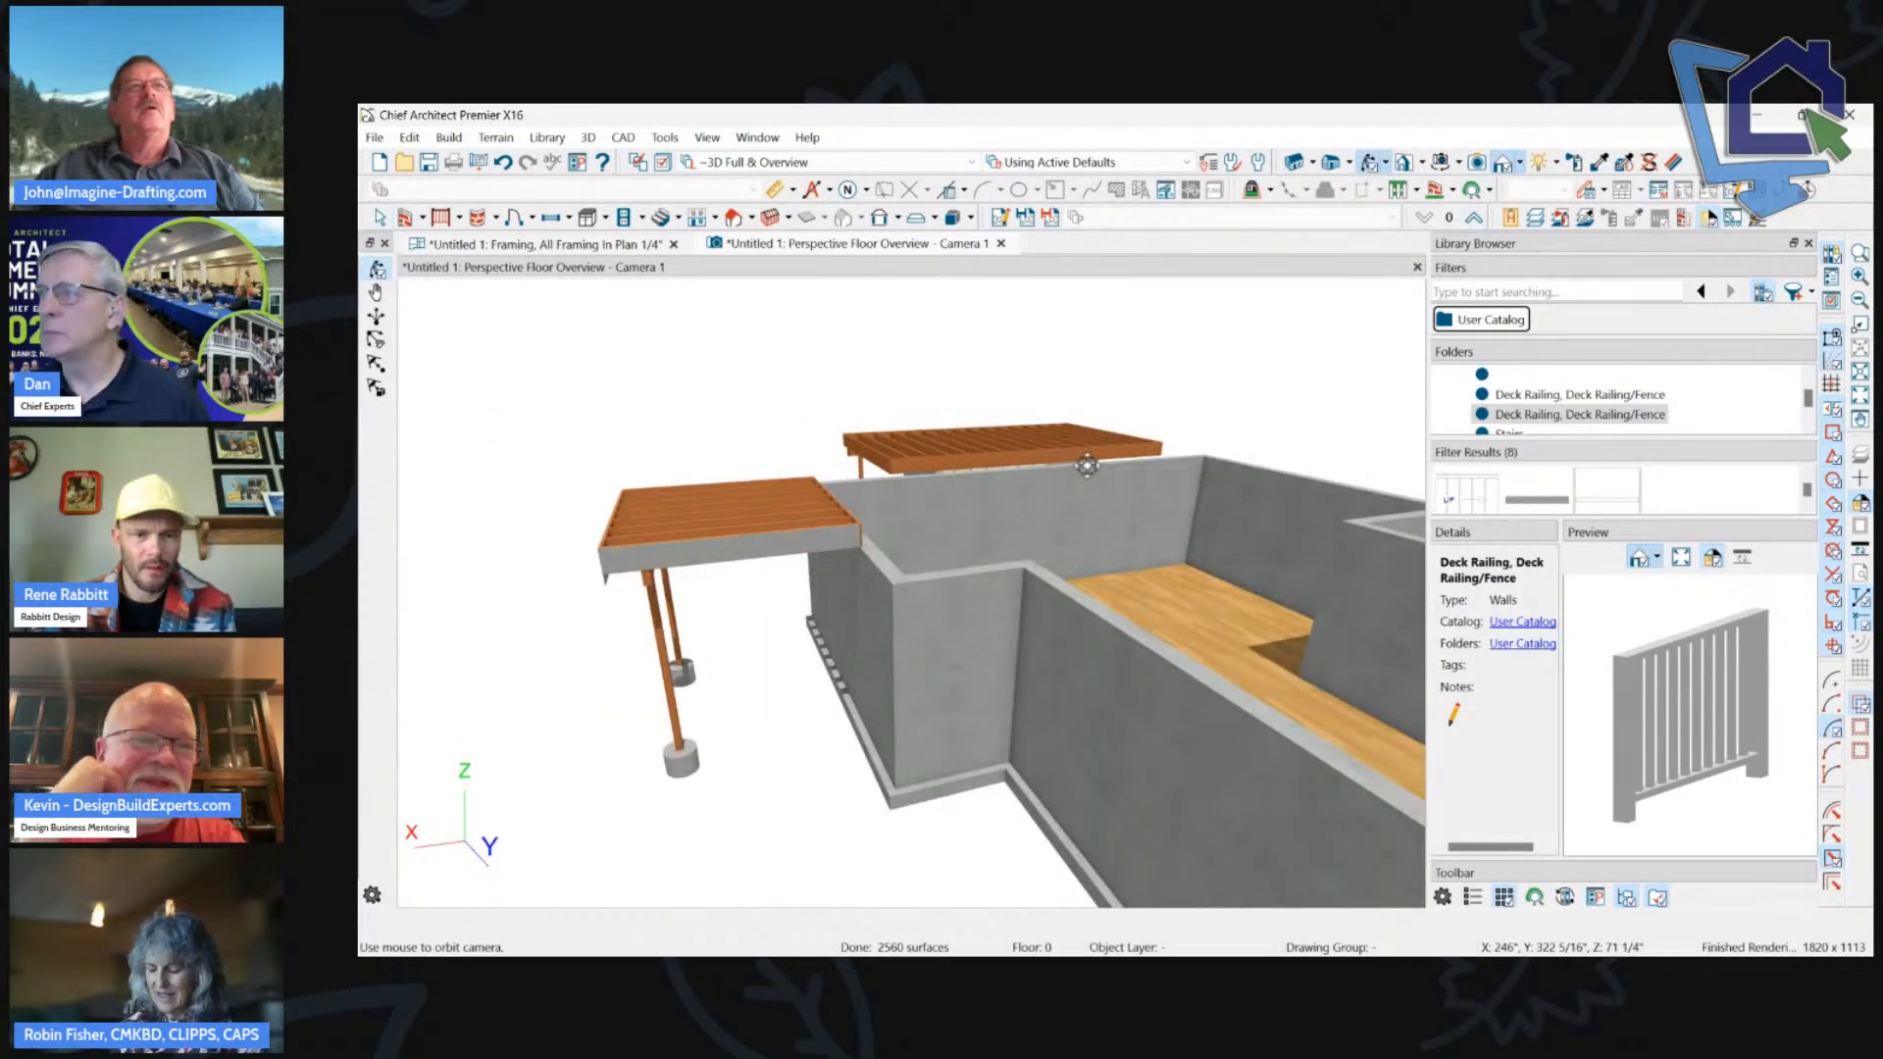
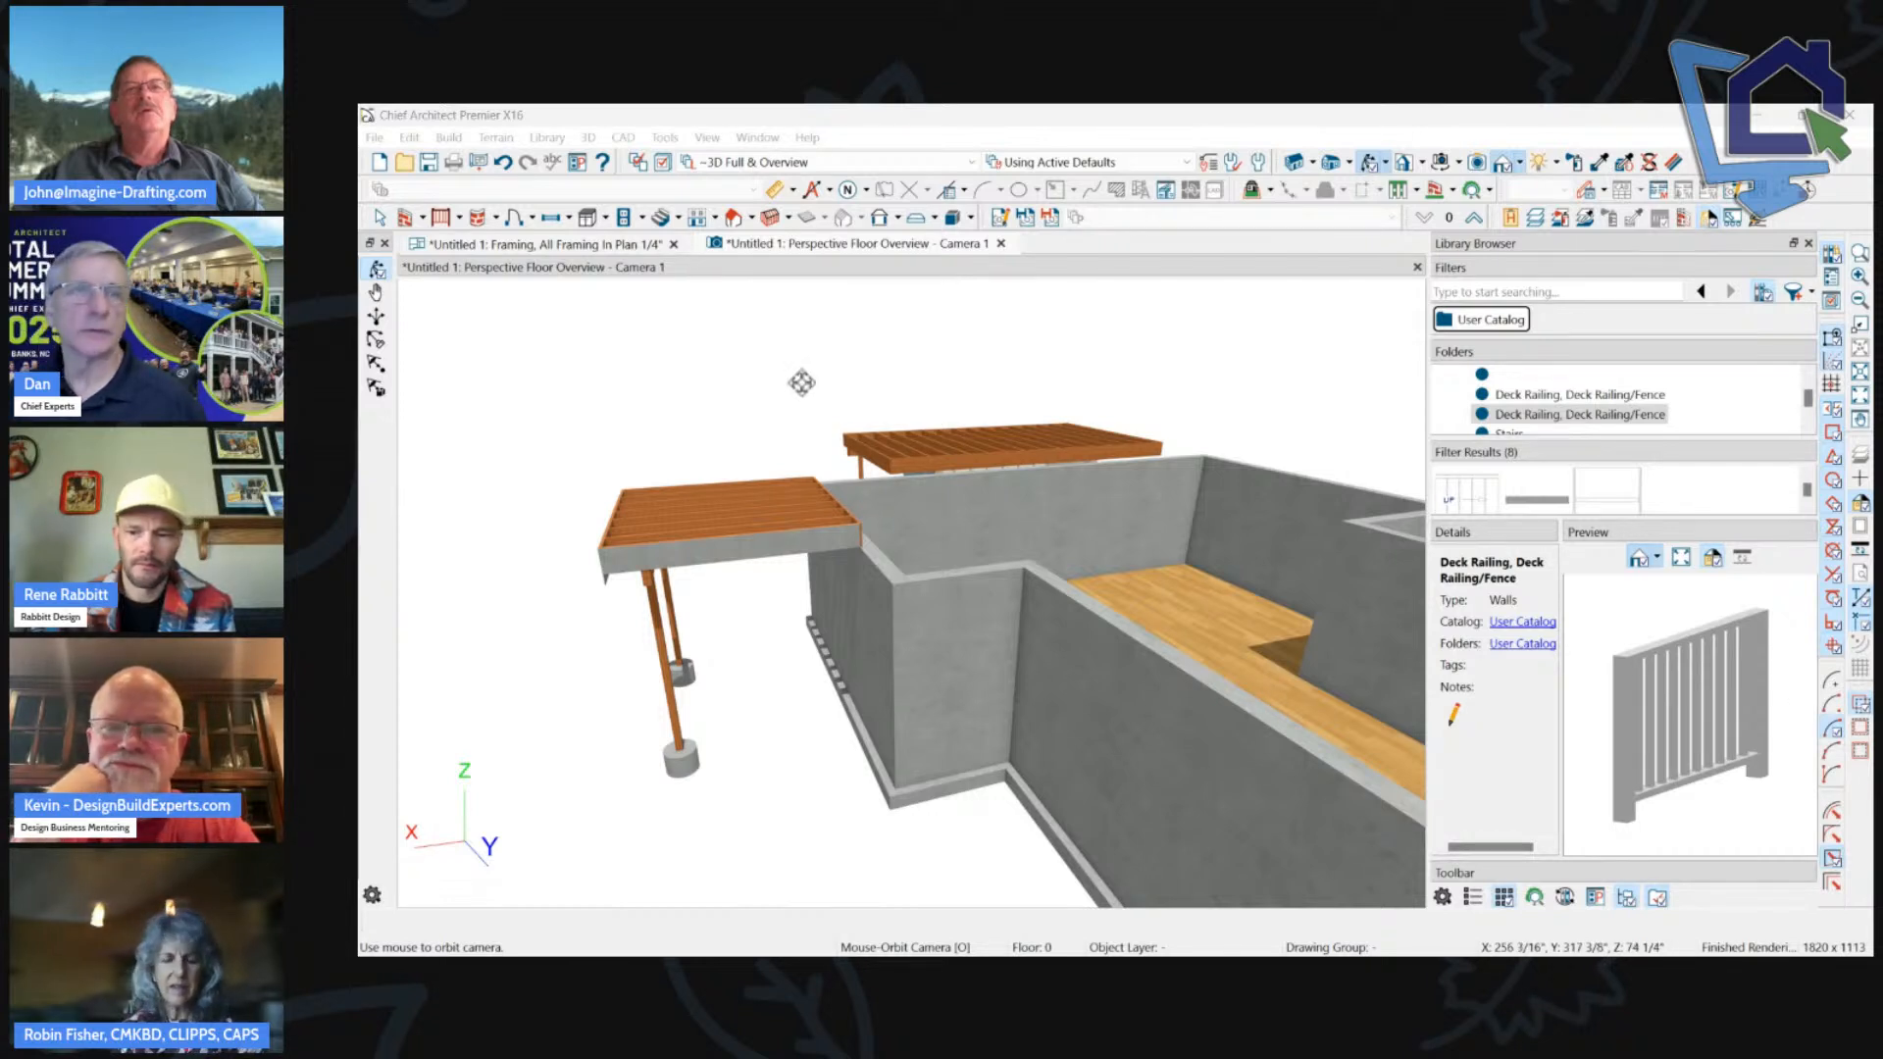
left_click_drag(798, 383, 1045, 579)
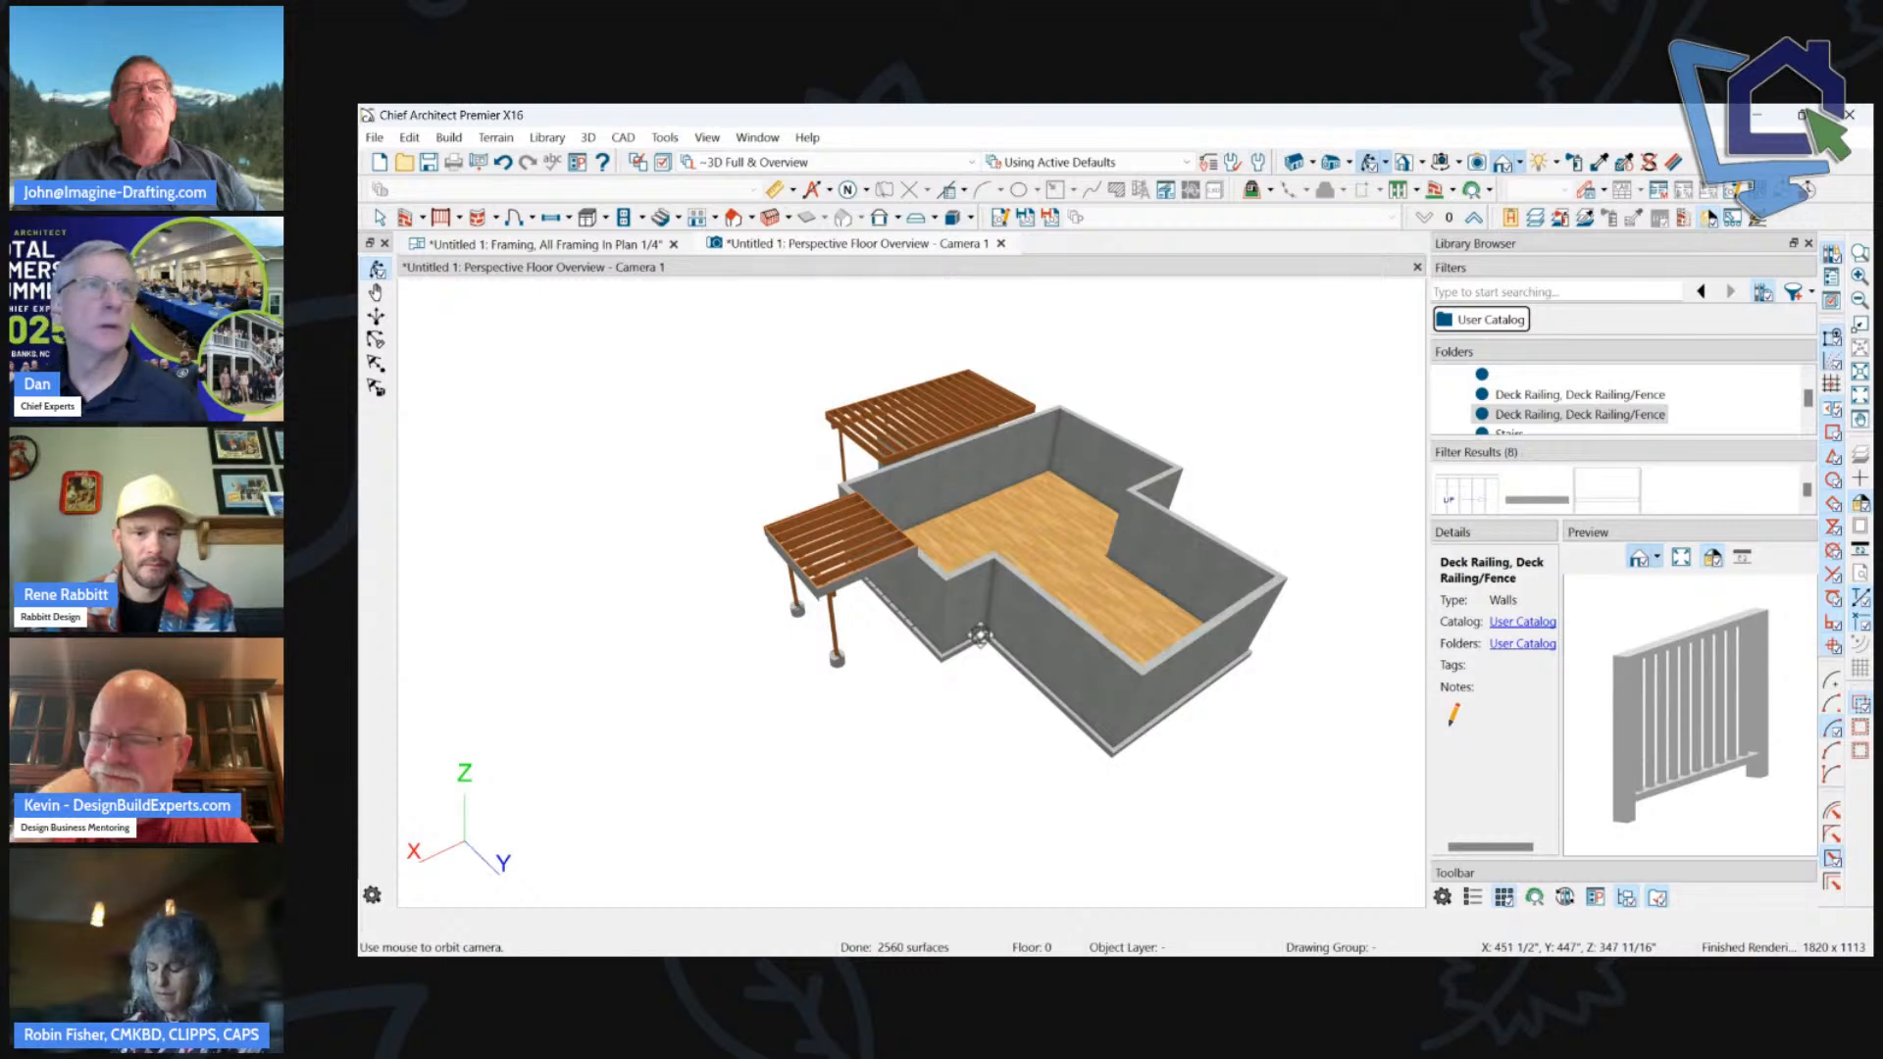
left_click(812, 189)
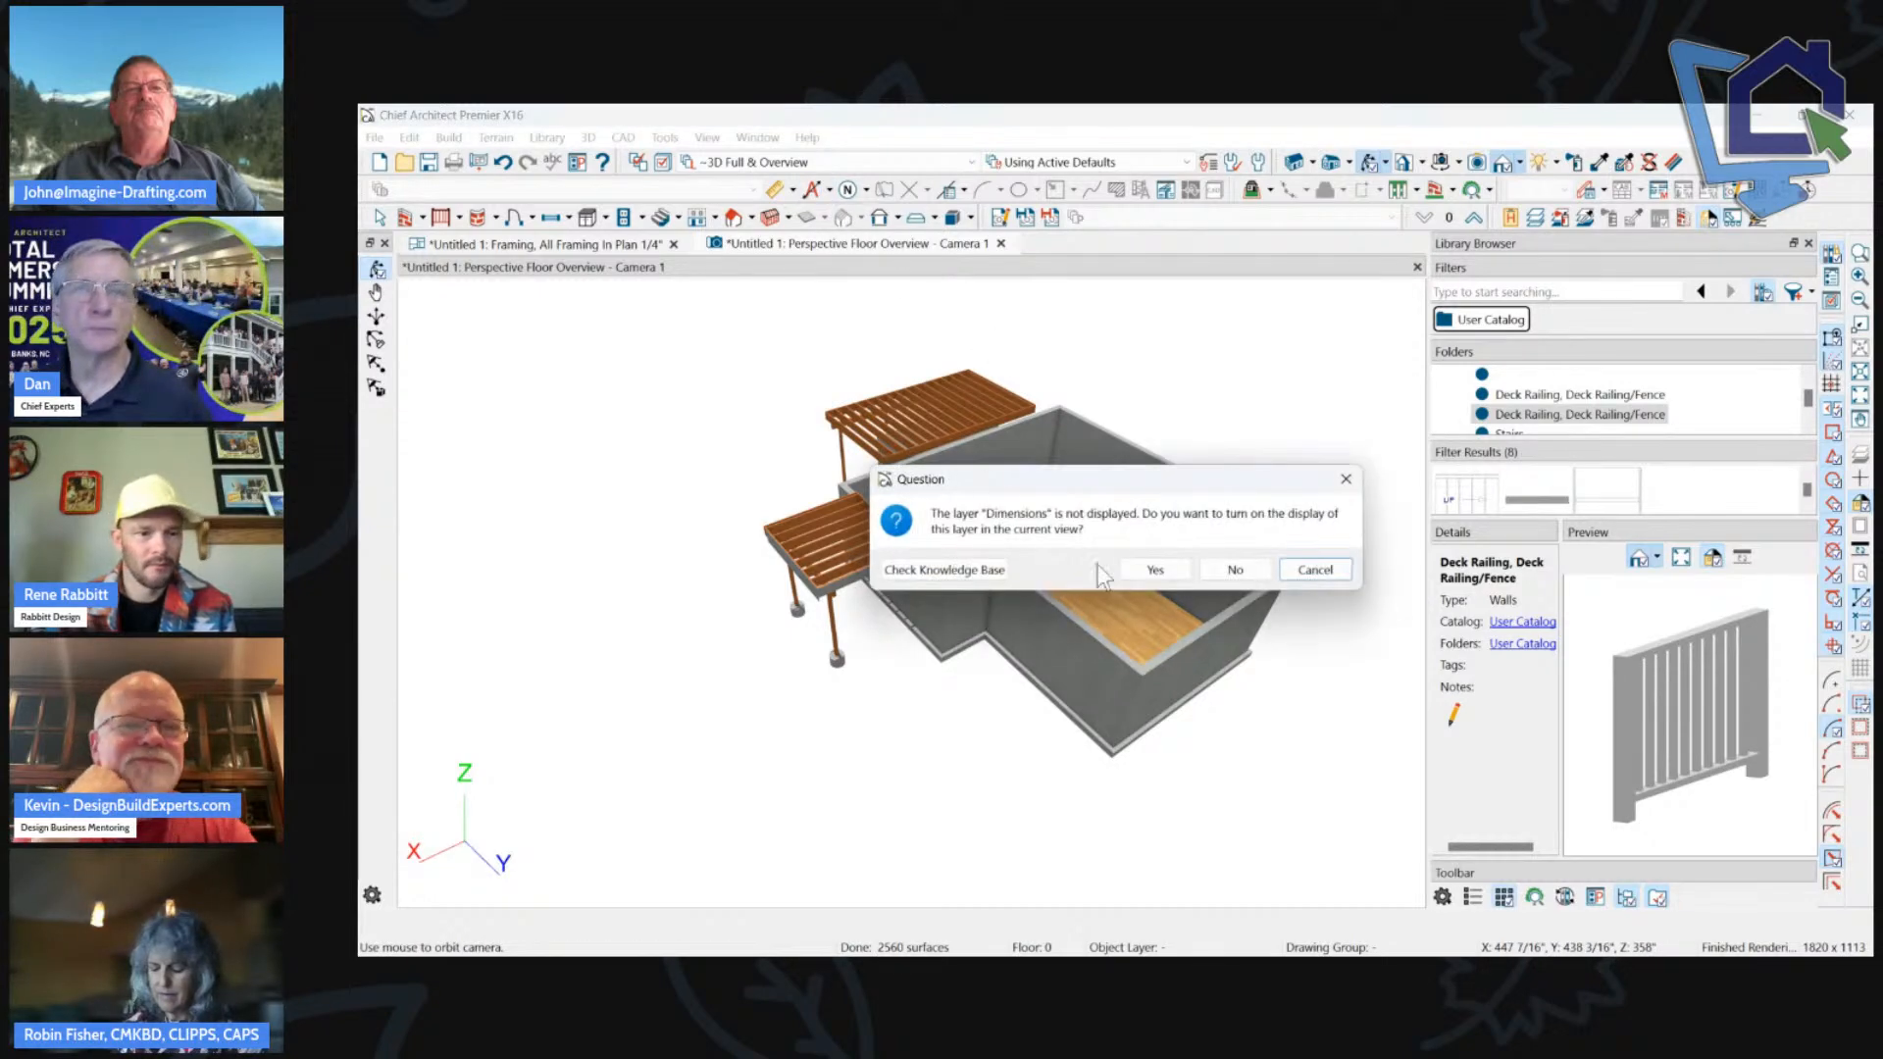
left_click(1155, 571)
Move the overall and segmented dimension lines along the foundation's deck side farther outward, converting the automatic exterior dimensions to manual ones.
left_click_drag(1118, 507, 1040, 555)
scroll(857, 622, "up", 5)
left_click(802, 596)
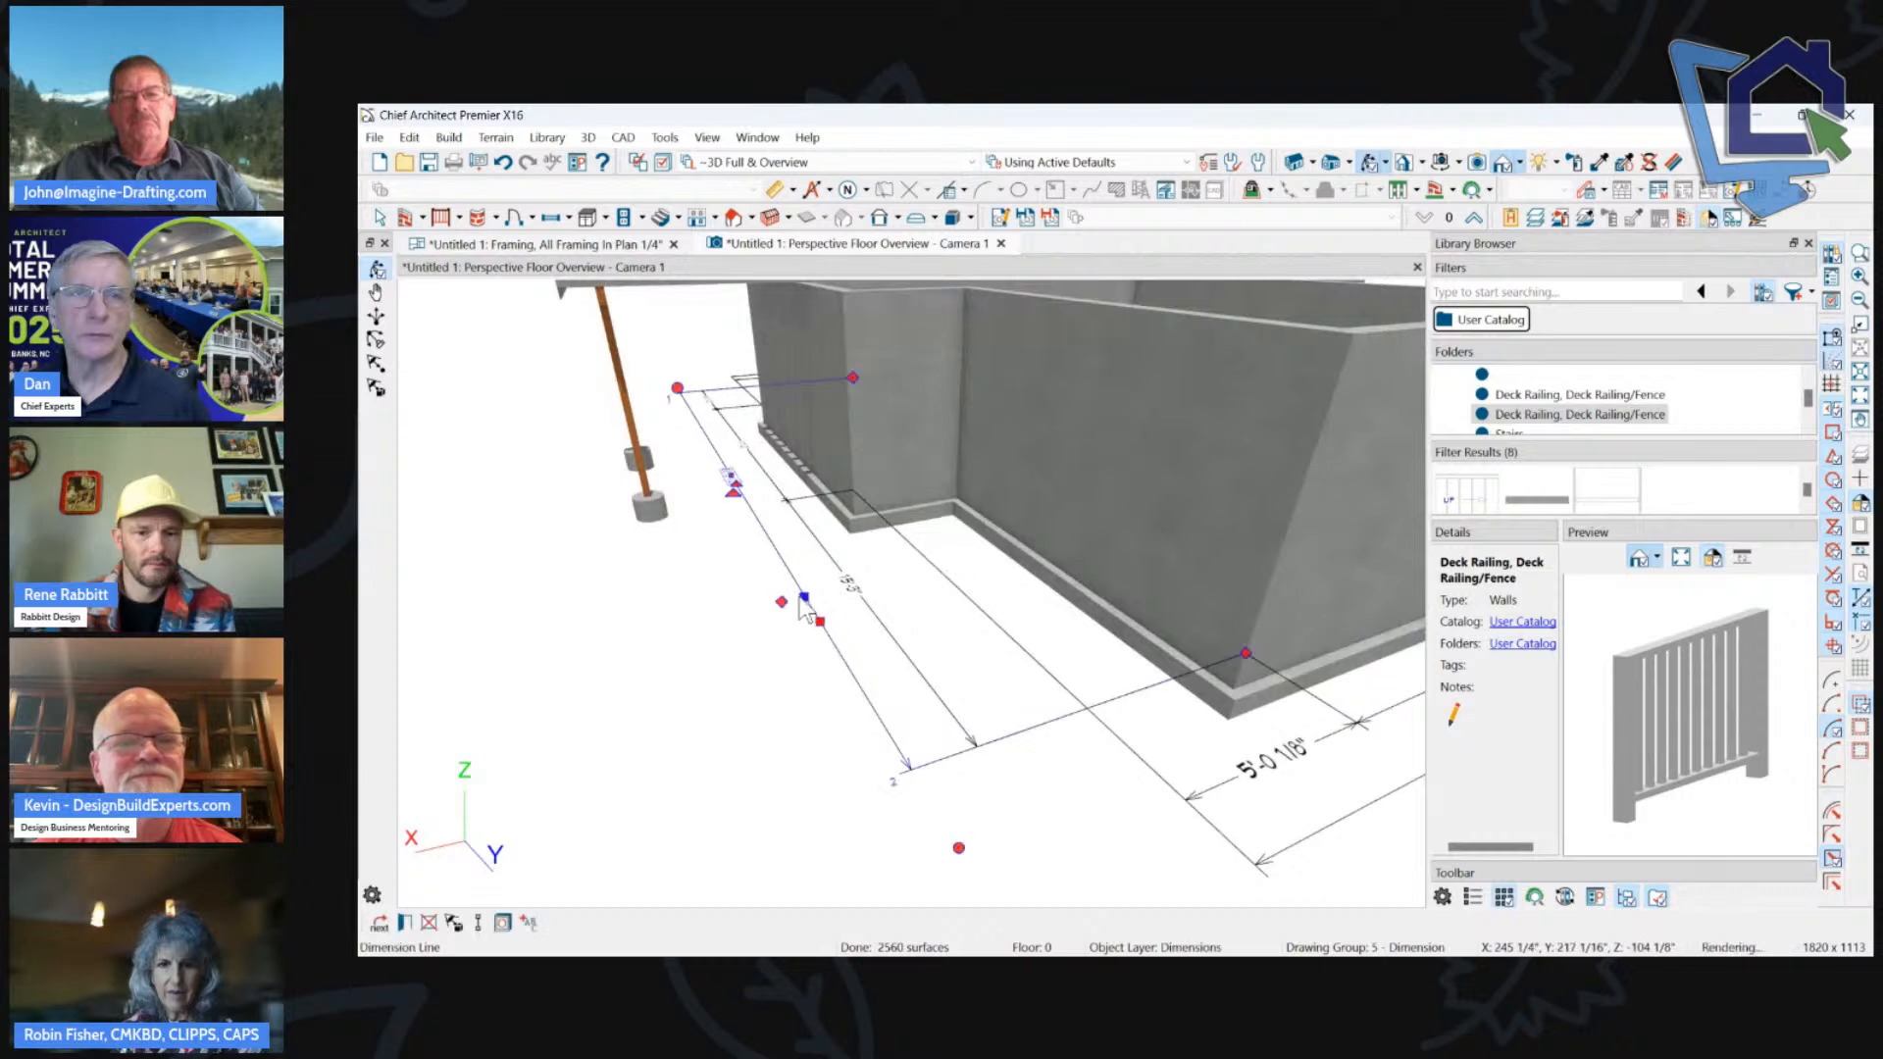
left_click(803, 596)
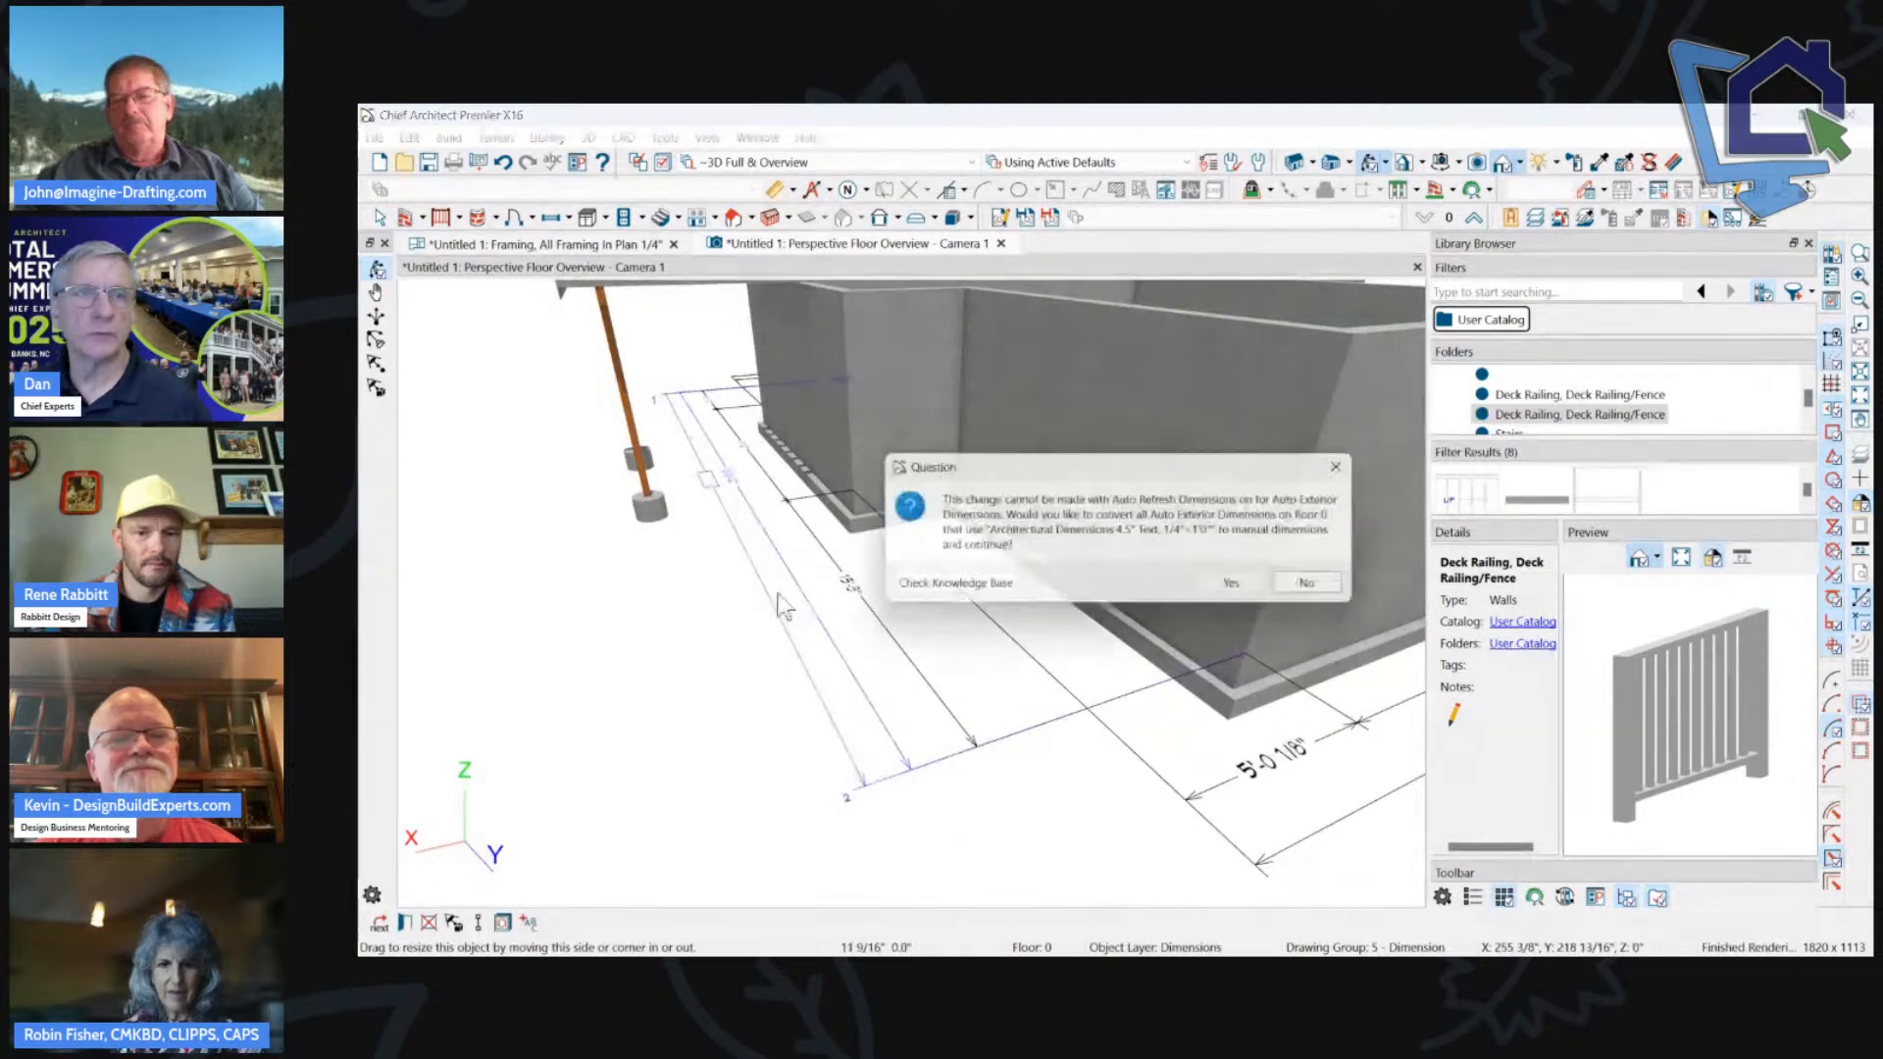
left_click(1226, 579)
left_click(847, 566)
left_click_drag(846, 566, 809, 569)
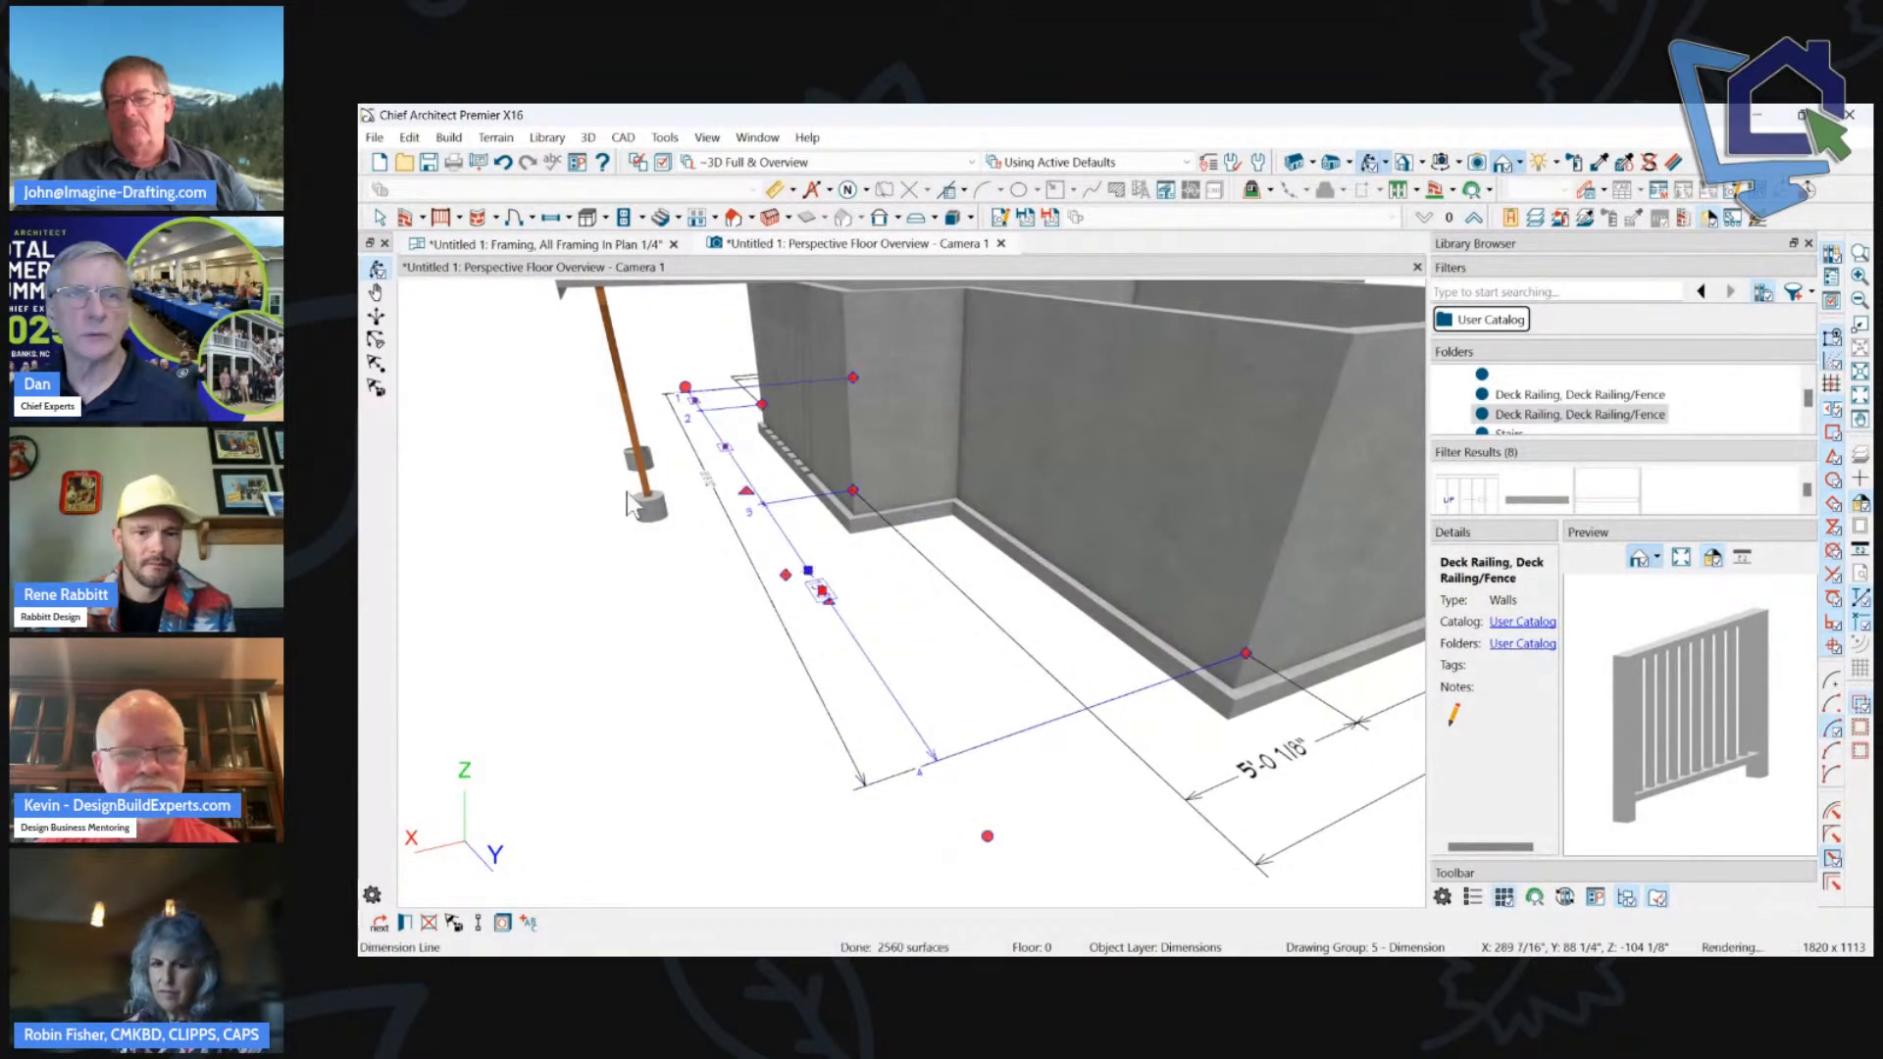
left_click(536, 484)
scroll(536, 483, "down", 4)
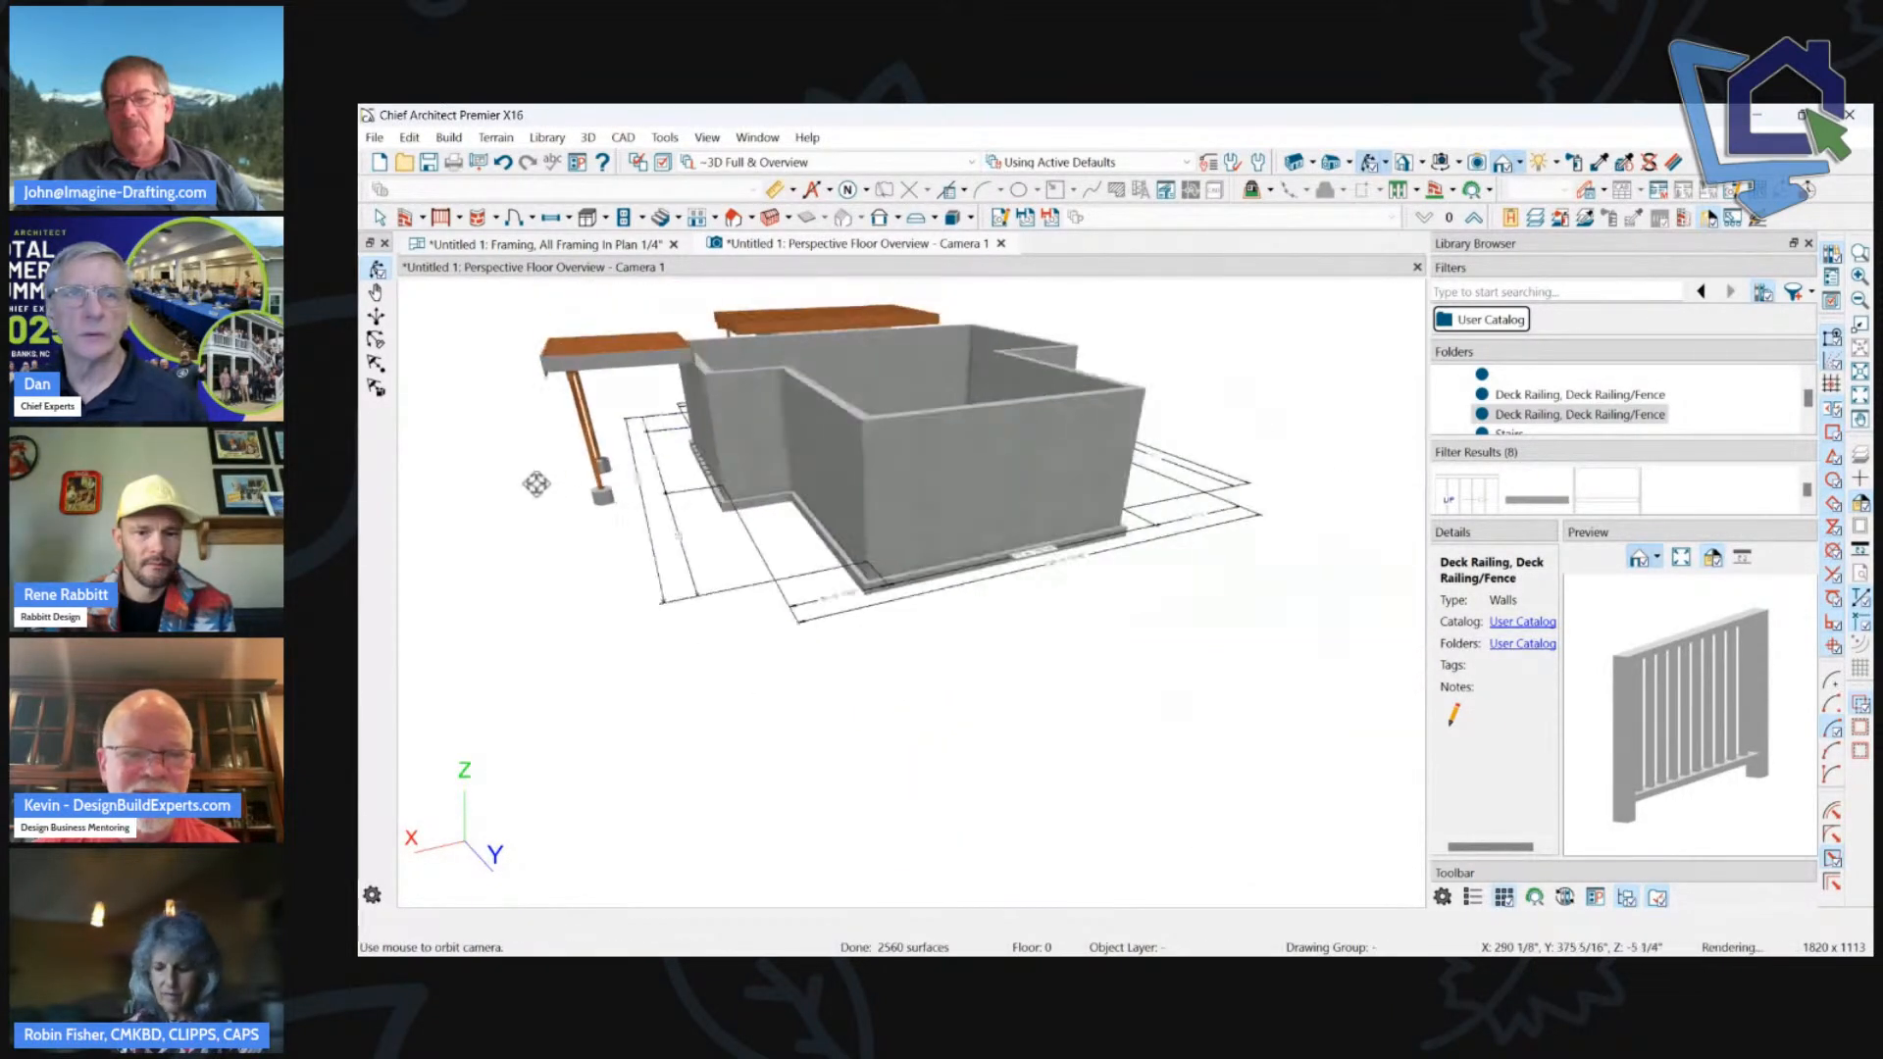
left_click(945, 594)
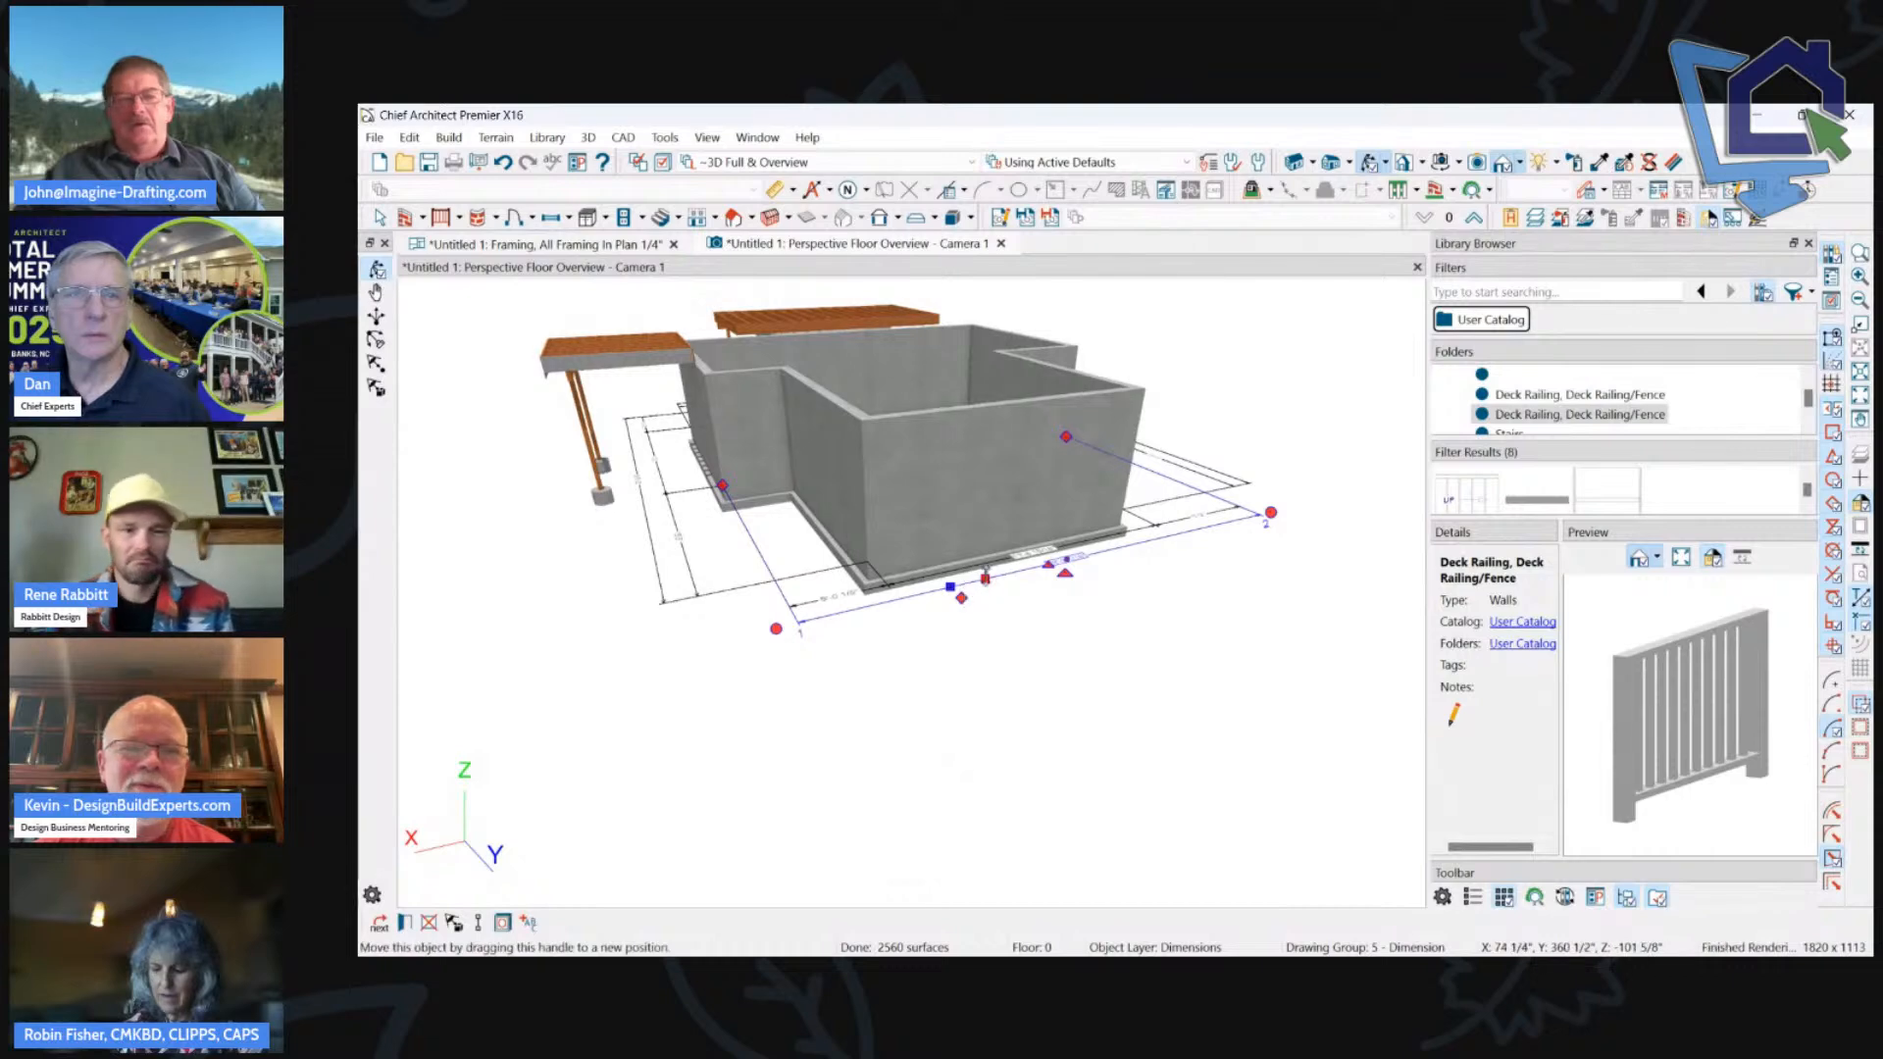
Raise the overview's displayed floor from the foundation to floor 2 so the whole house is shown.
mouse_move(1072, 445)
middle_mouse_down()
mouse_move(963, 425)
mouse_move(1110, 483)
mouse_move(1232, 421)
mouse_move(874, 437)
mouse_move(958, 369)
mouse_move(1109, 438)
middle_mouse_up()
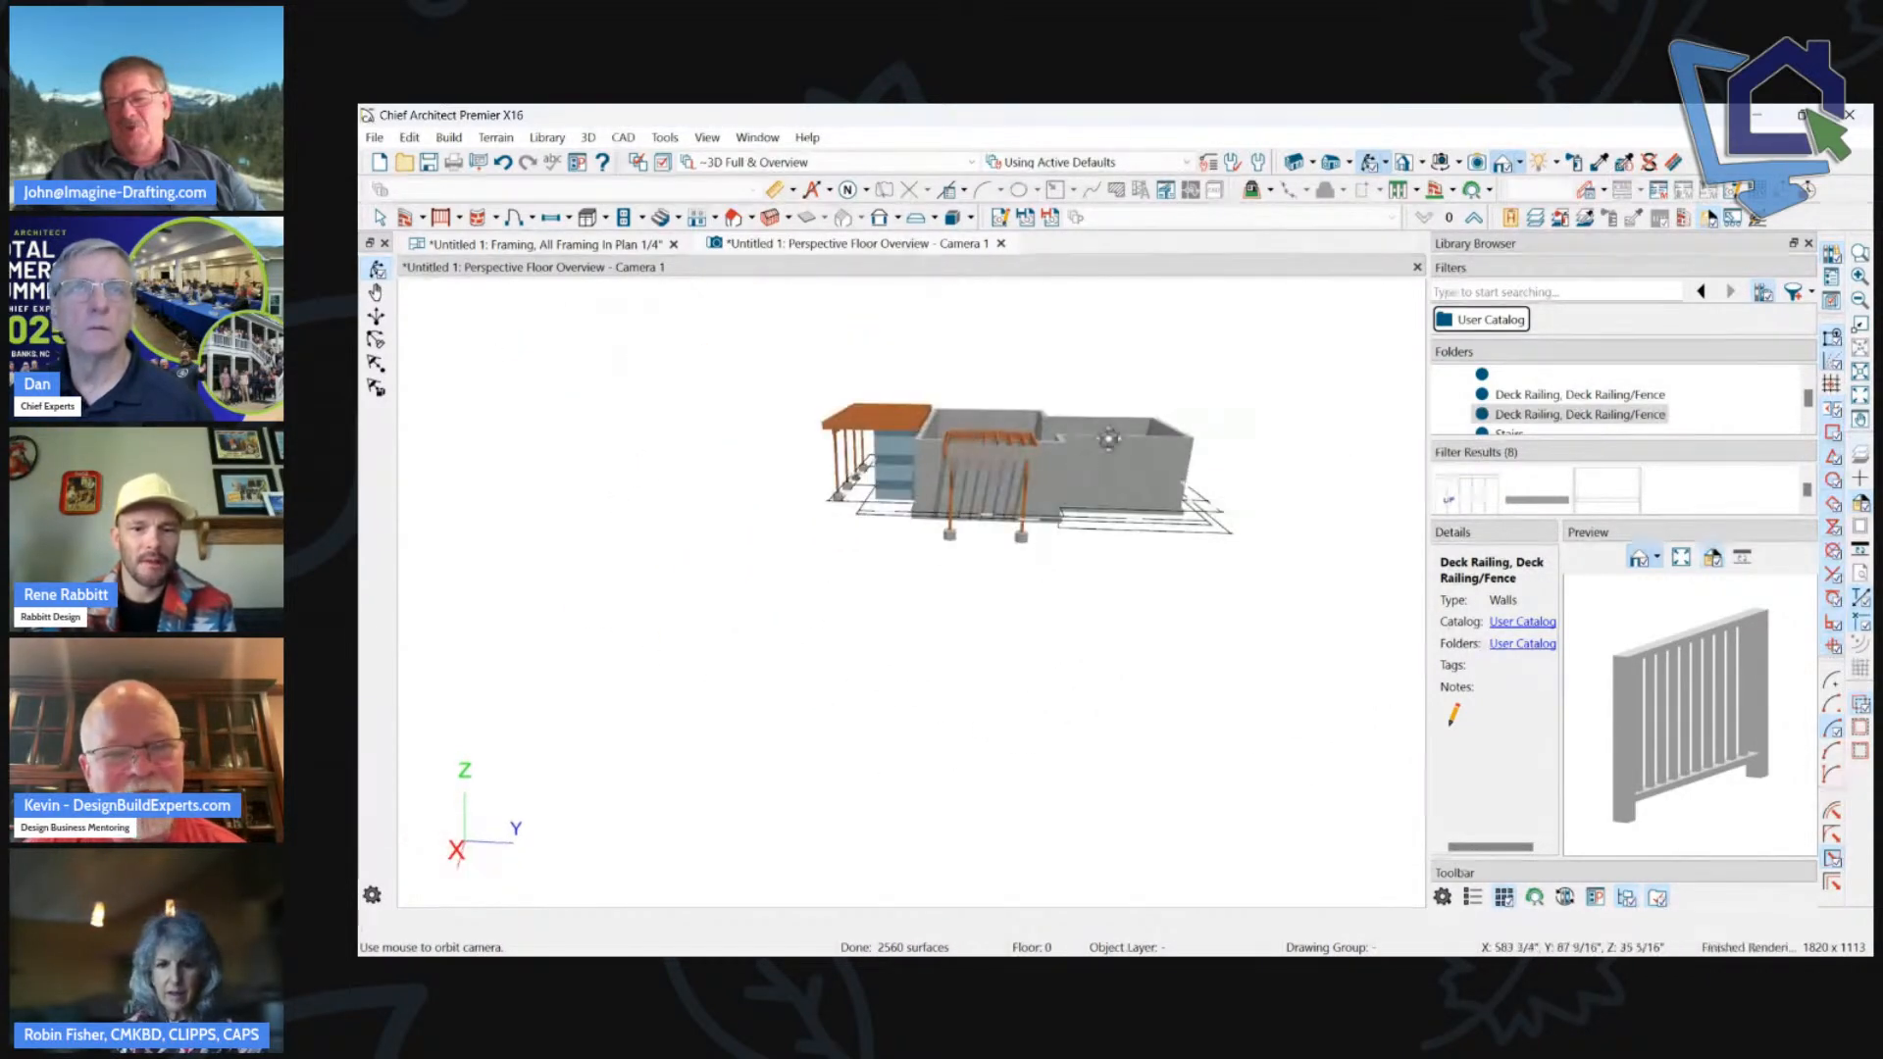
left_click(1474, 216)
left_click(1475, 218)
scroll(1145, 379, "down", 3)
left_click_drag(1000, 374, 922, 496)
scroll(1019, 442, "down", 1)
scroll(1256, 462, "up", 4)
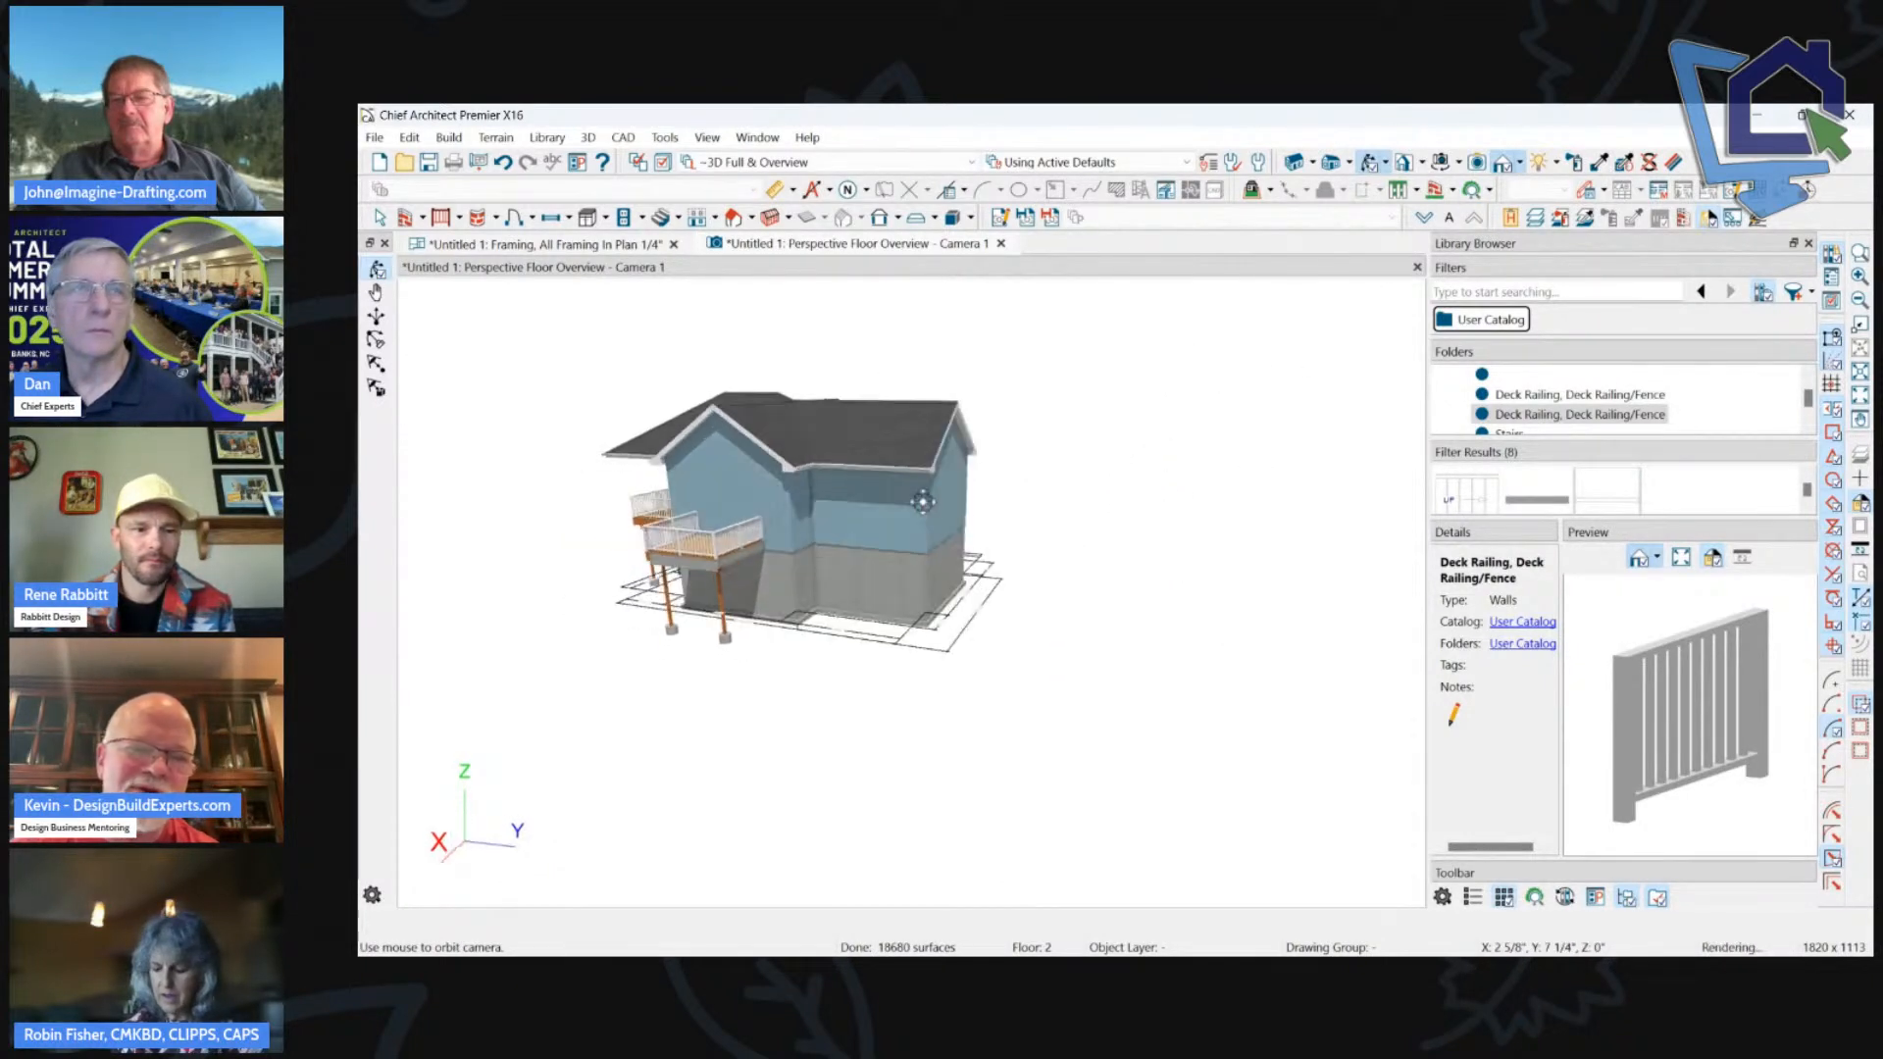
Add Auto Story Pole Dimensions to the 3D overview and inspect them around the house and decks.
left_click(830, 190)
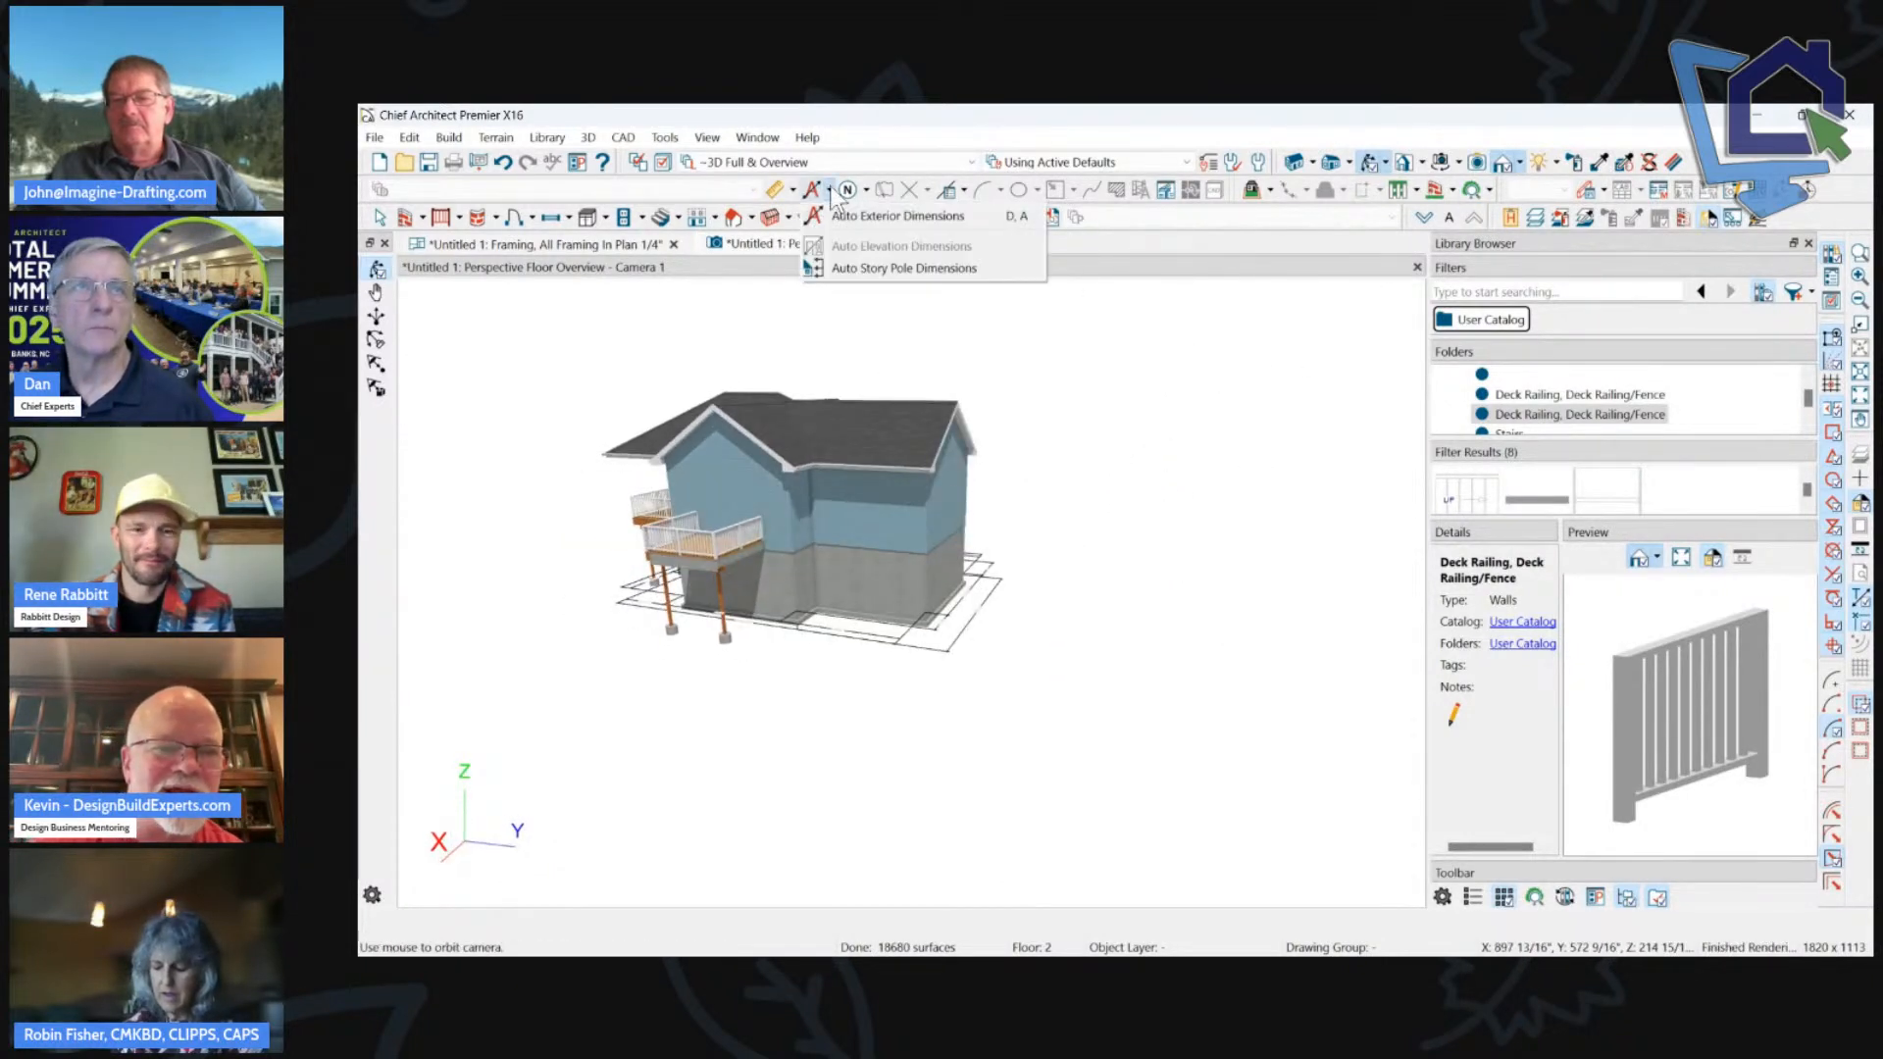
left_click(844, 268)
left_click_drag(1101, 377, 383, 397)
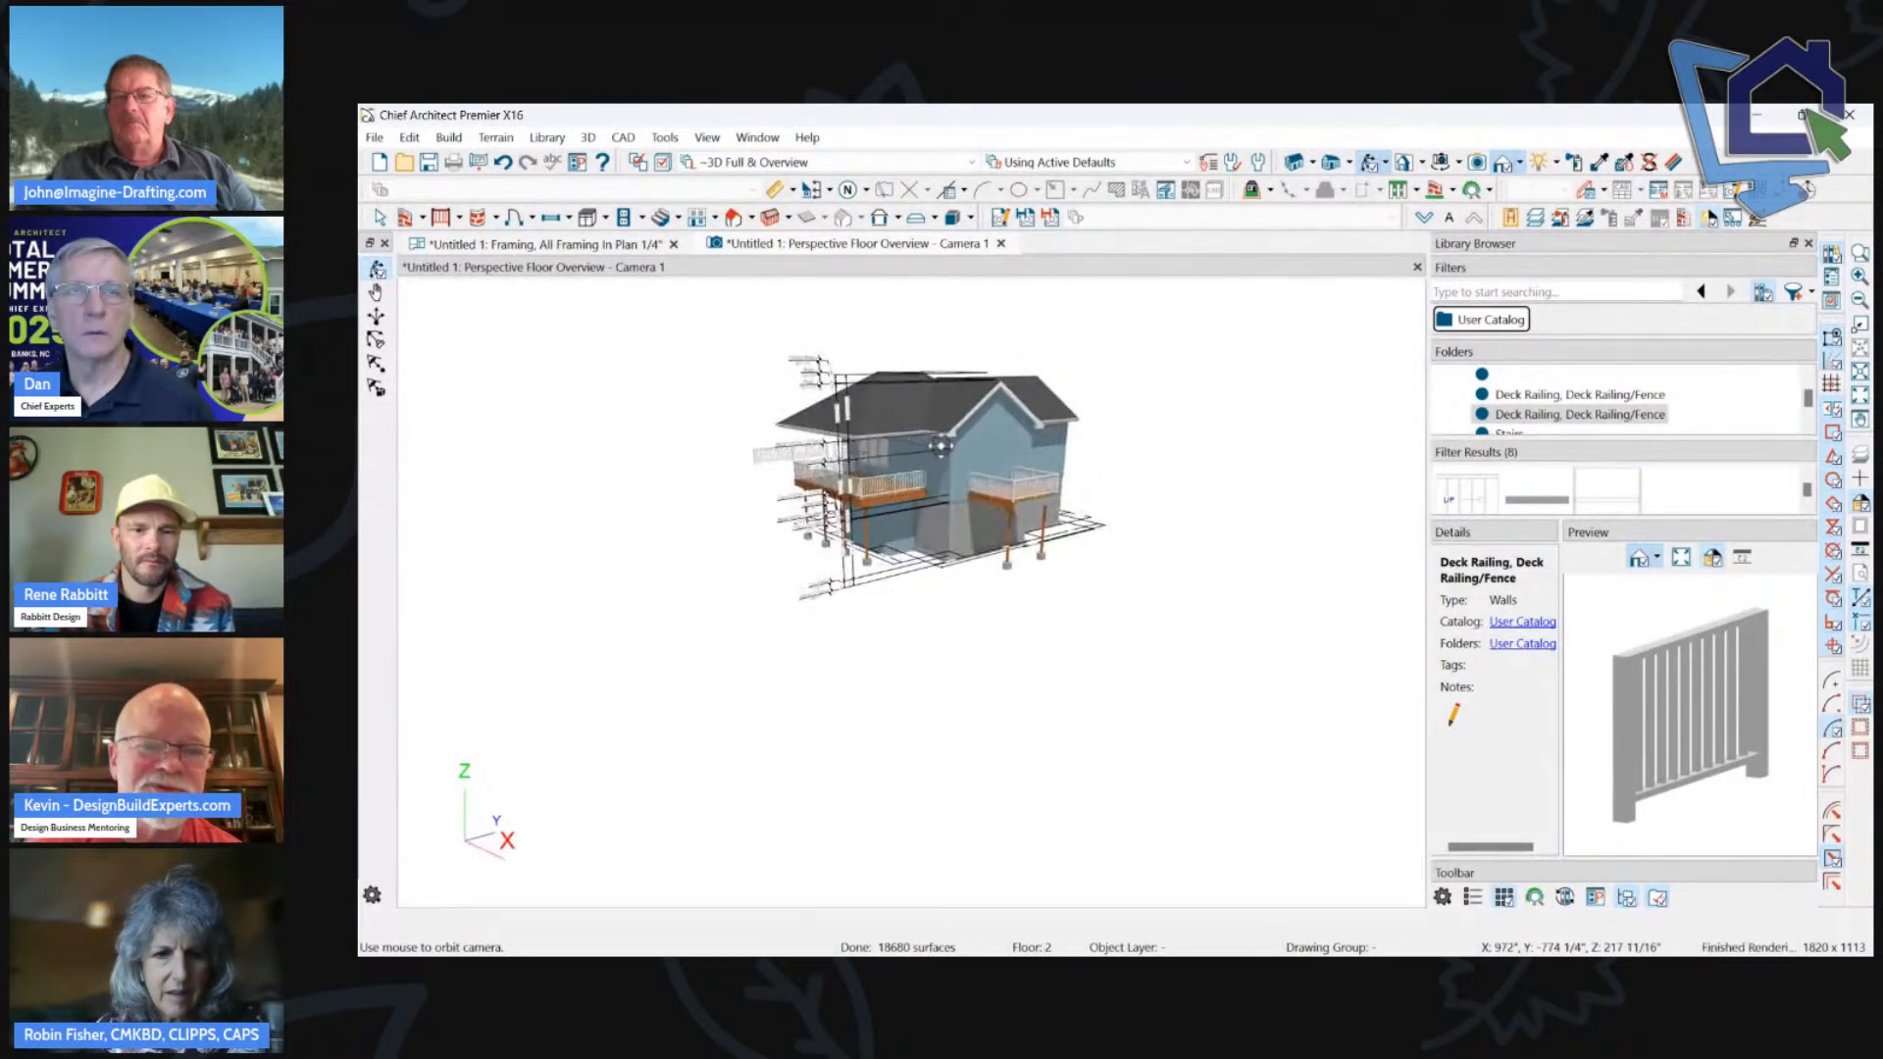
scroll(939, 442, "up", 5)
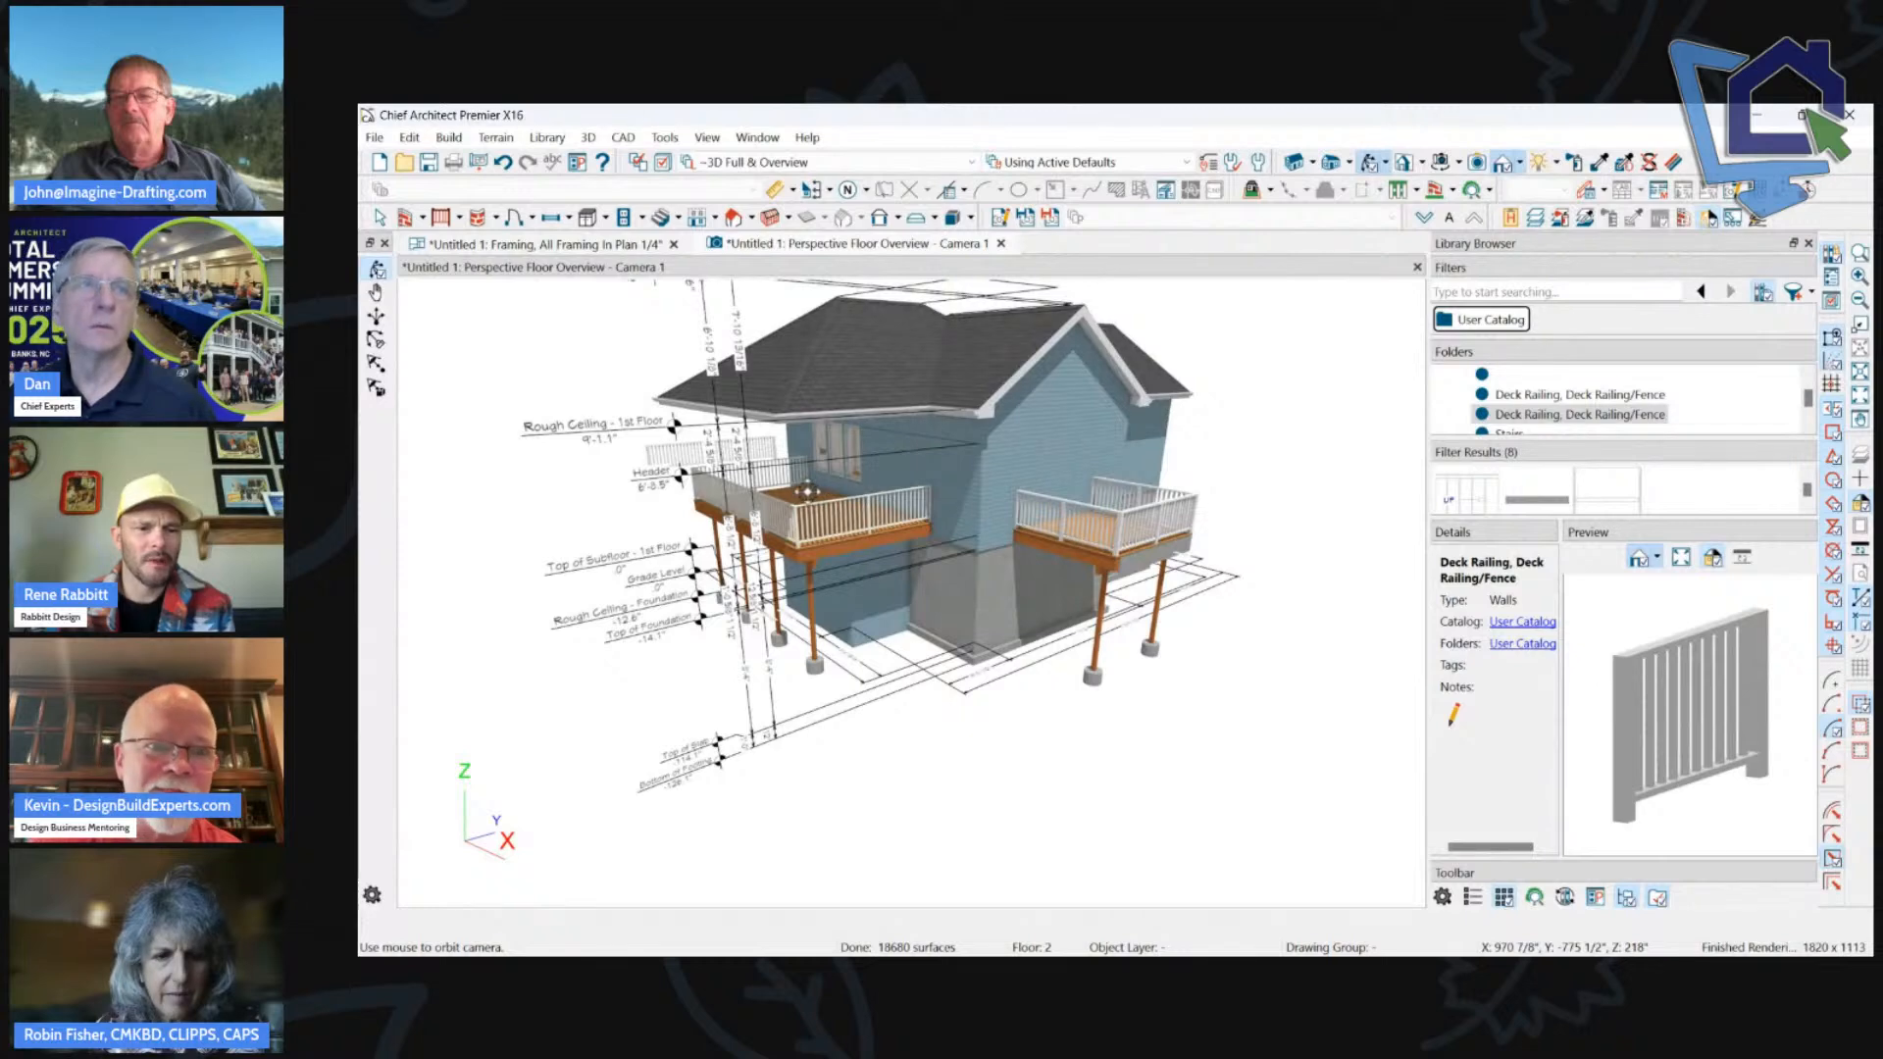
left_click_drag(806, 491, 702, 400)
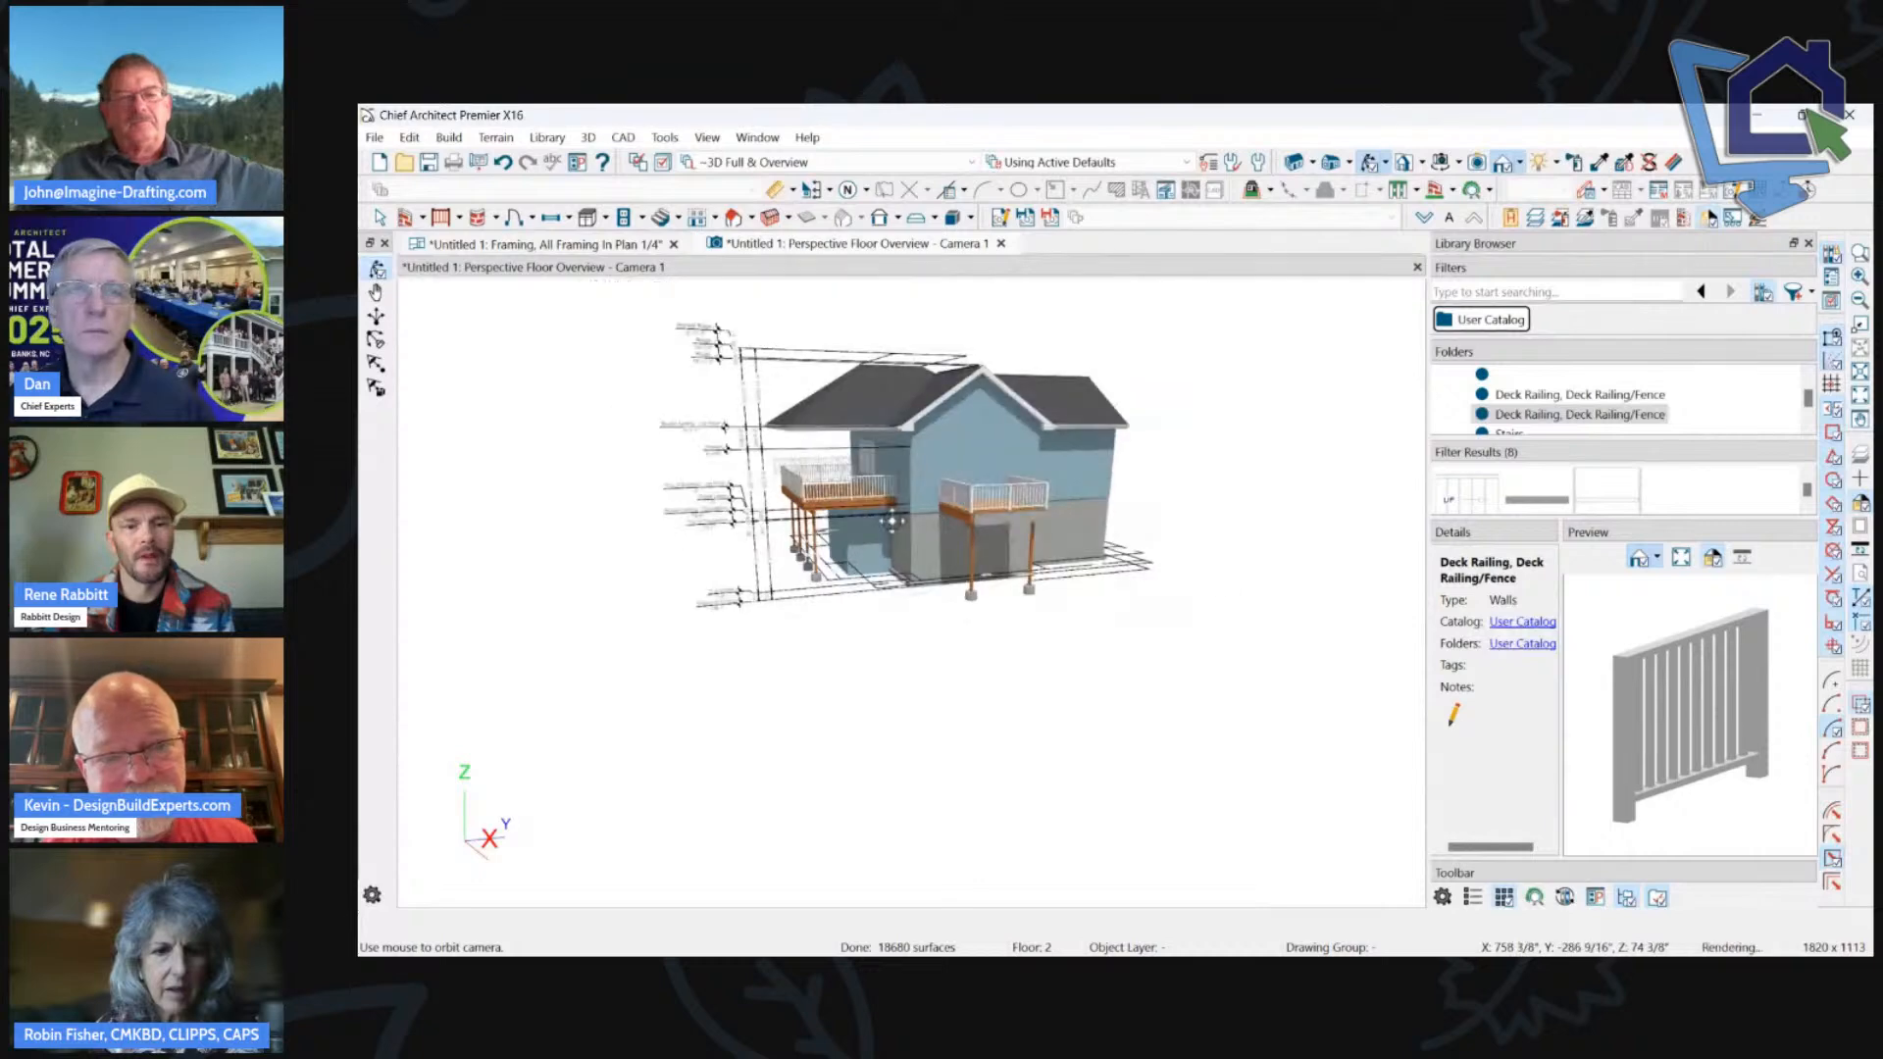
left_click_drag(970, 373, 1131, 483)
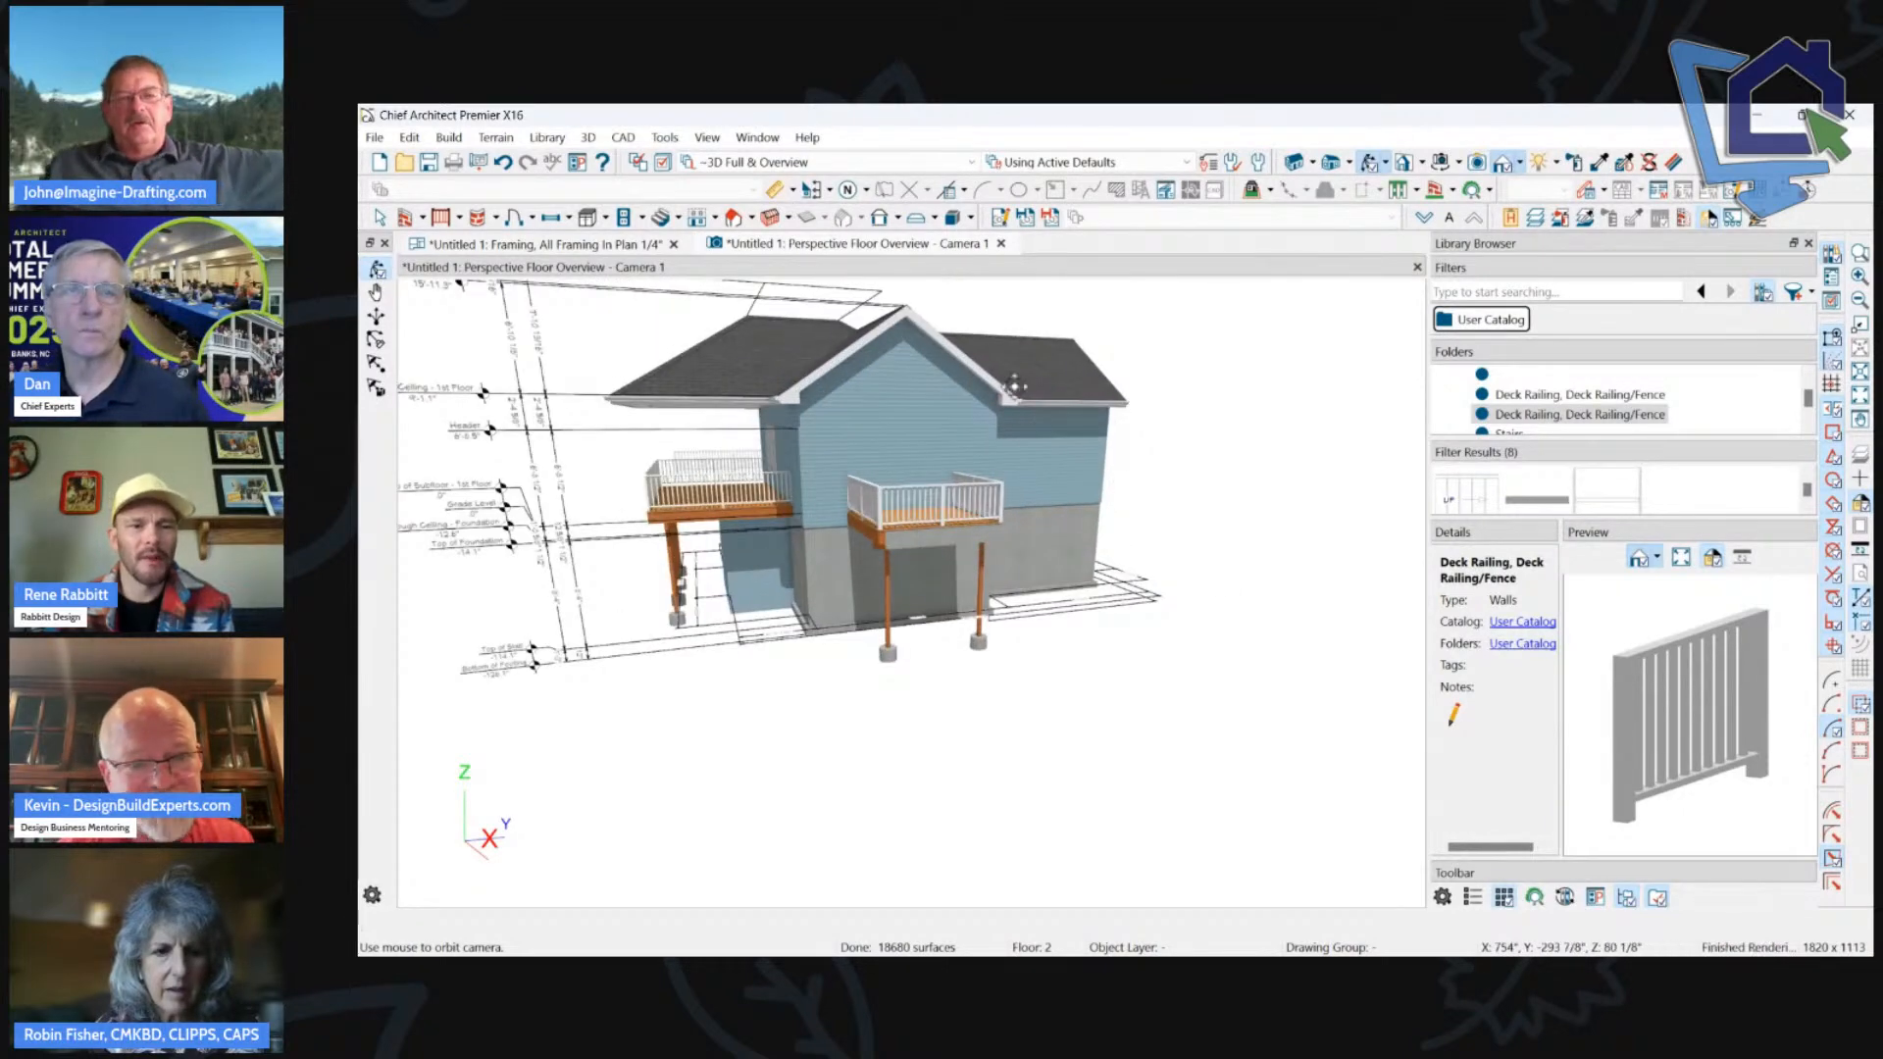
scroll(1045, 442, "down", 2)
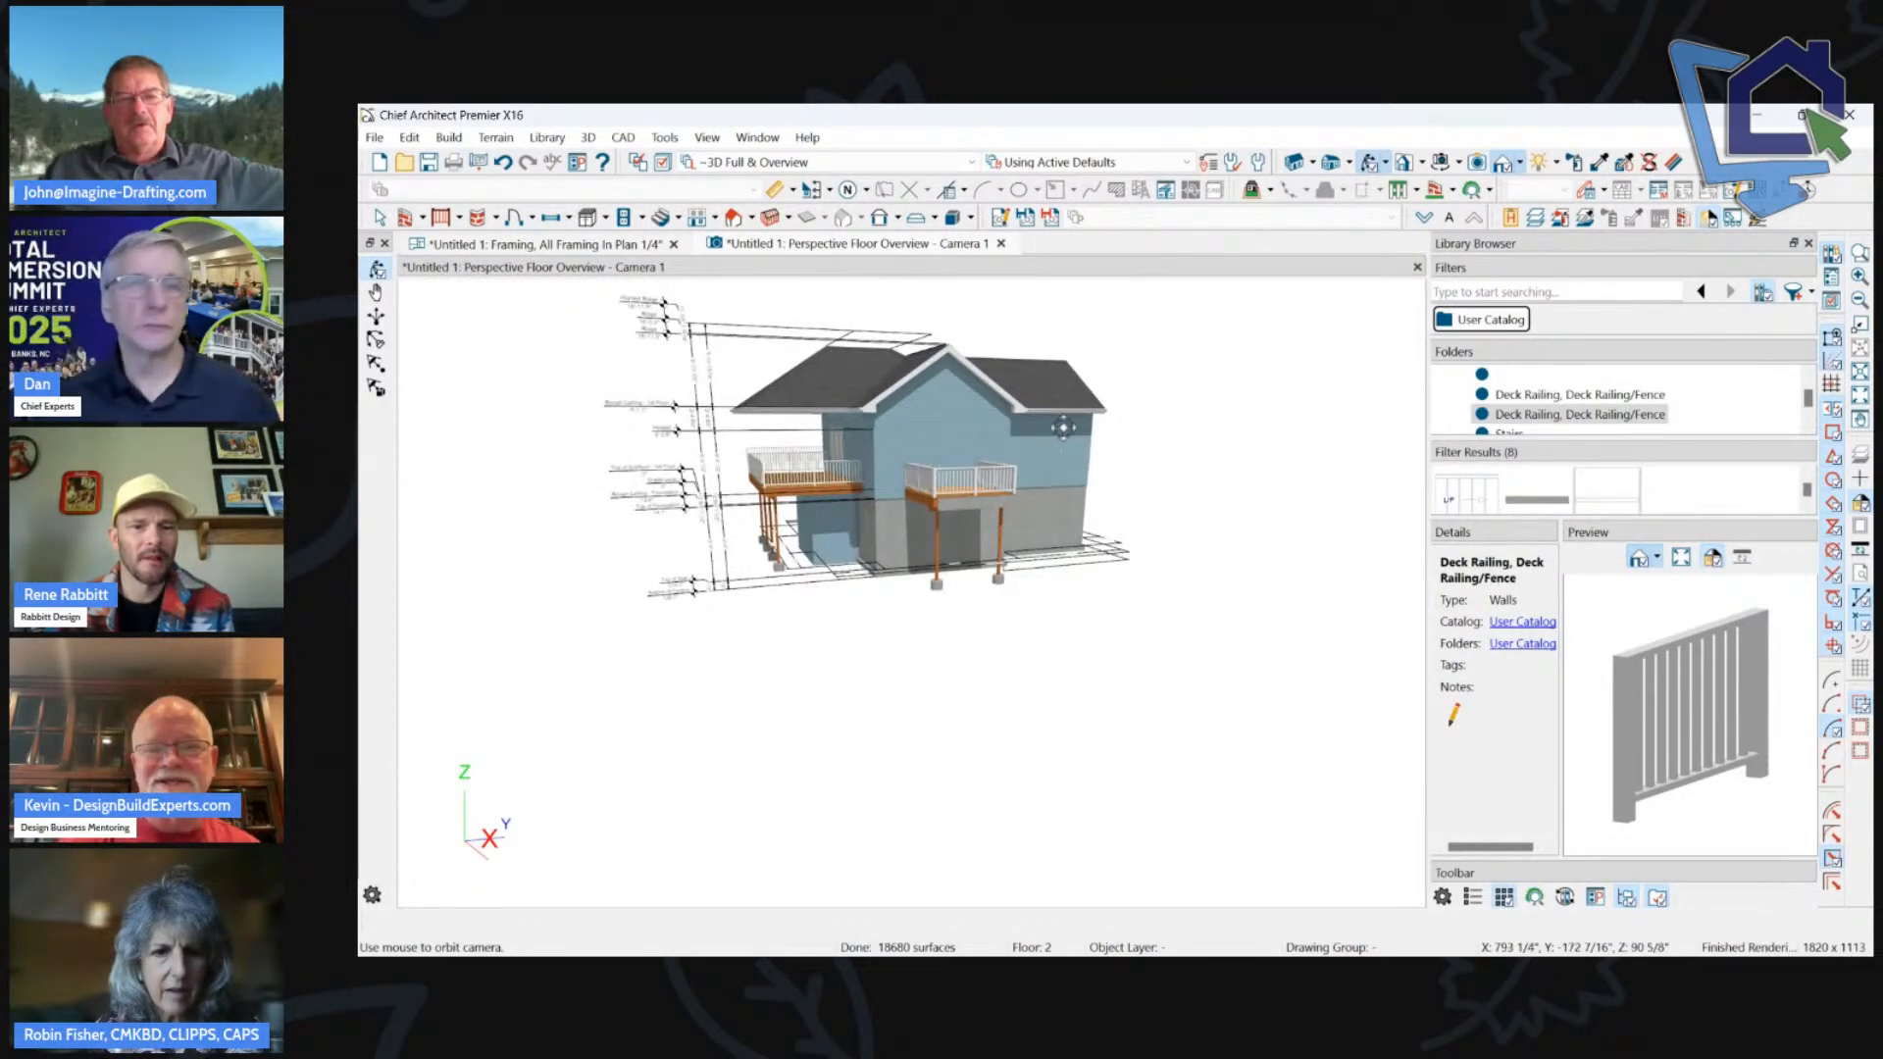
left_click_drag(1036, 496, 1045, 469)
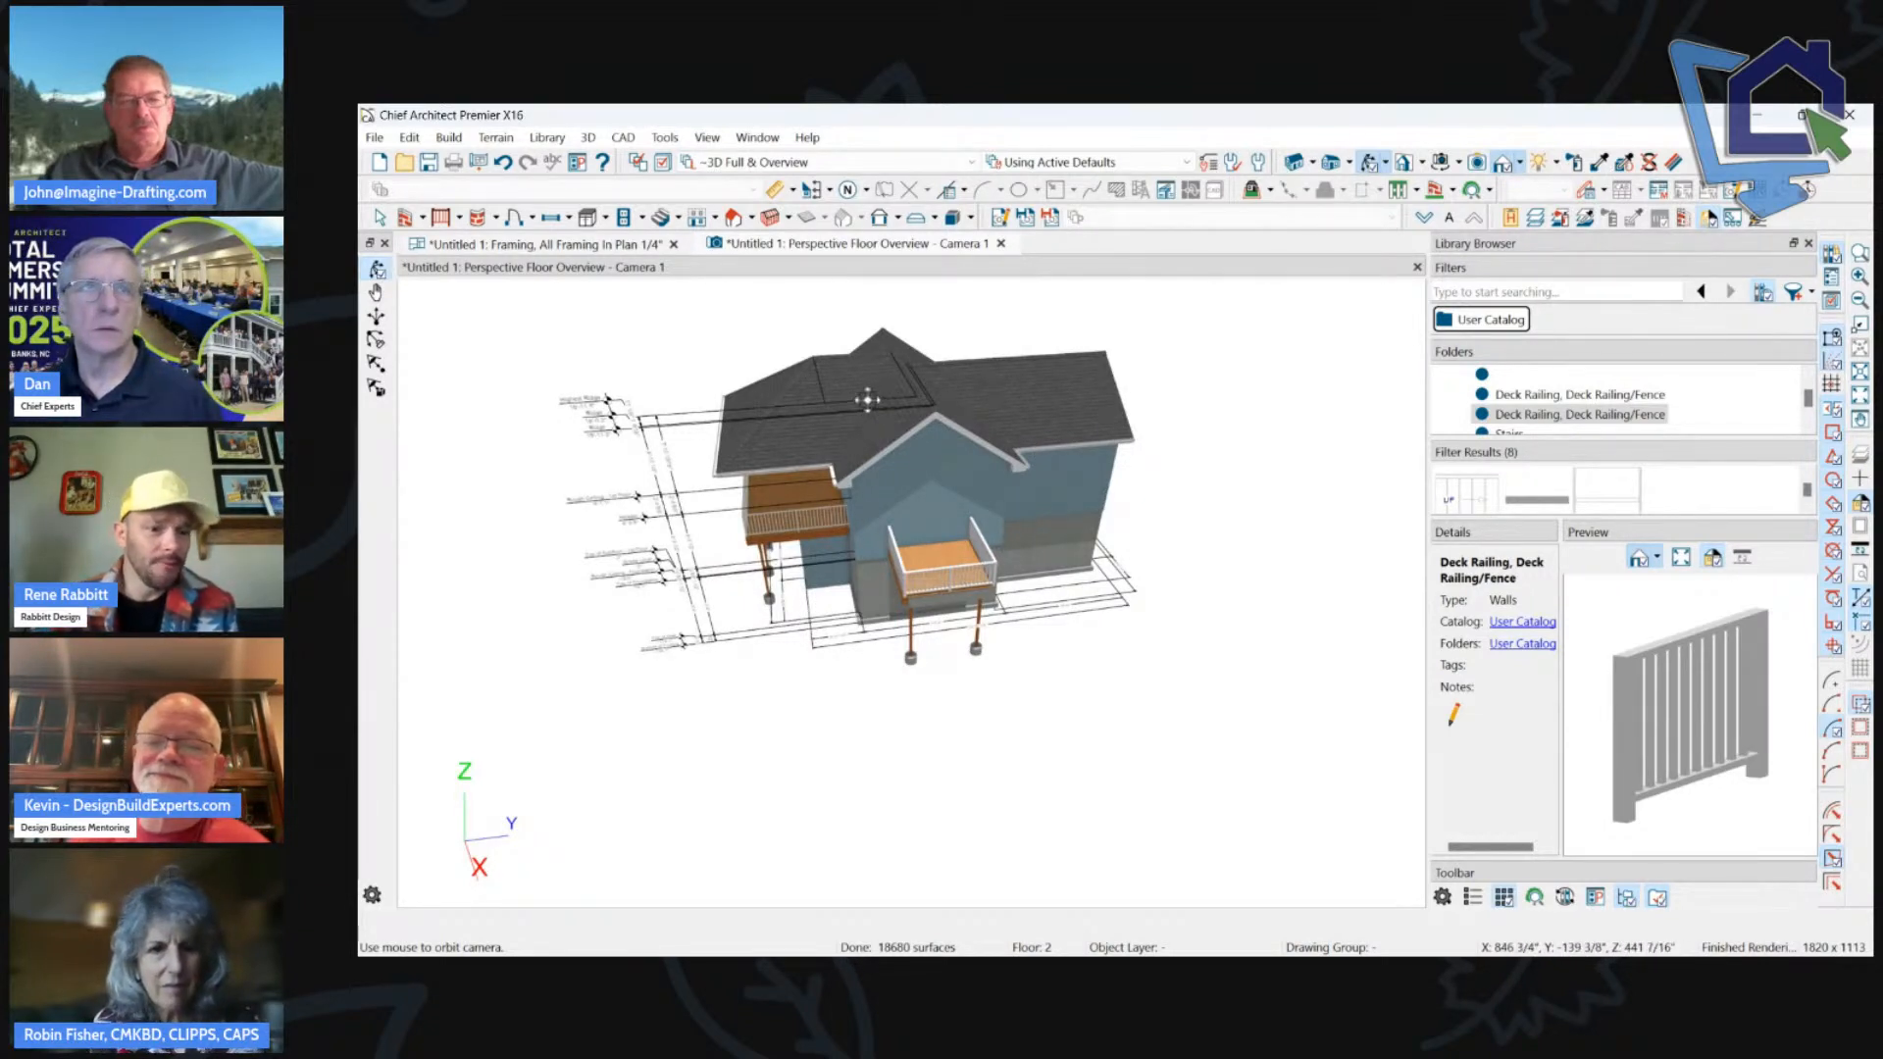
Set the camera's AMD FidelityFX Sharpening to 1.0 and its Super Resolution to Performance (2.0).
left_click(1004, 216)
left_click_drag(1132, 126, 1046, 127)
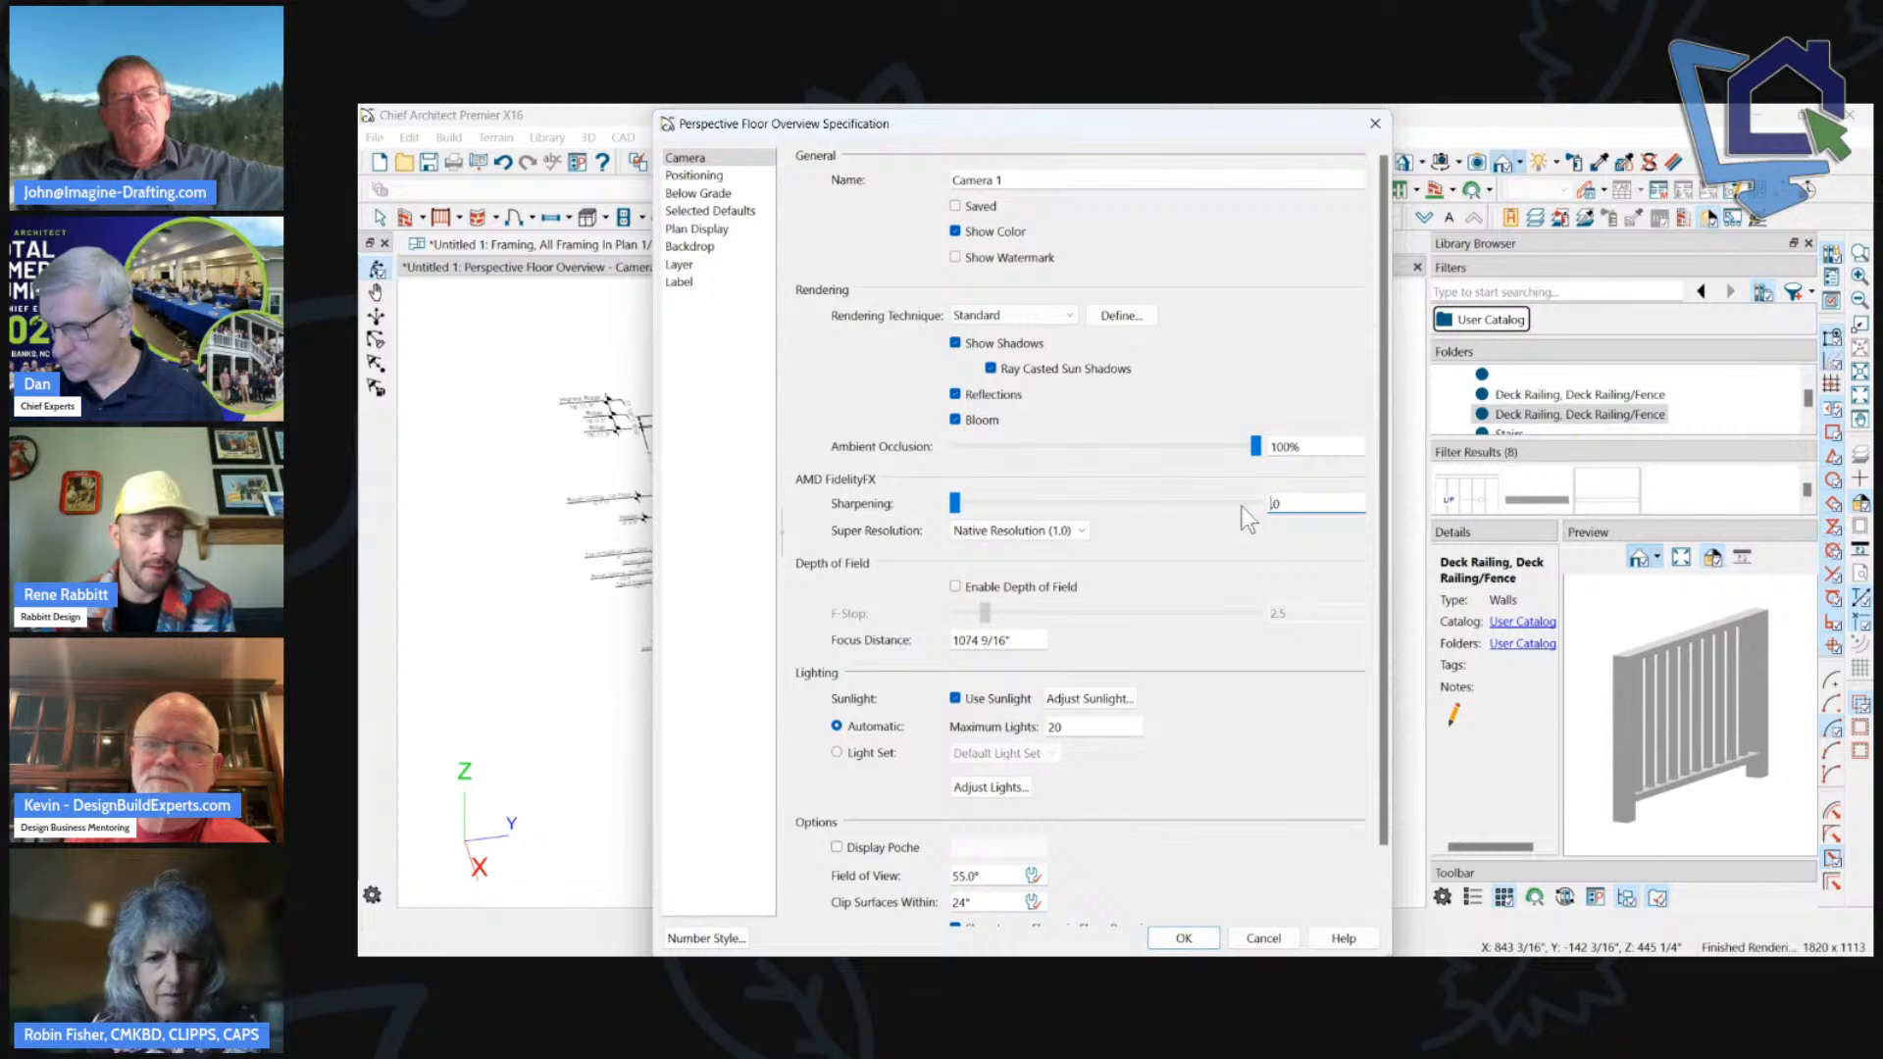
left_click(1025, 531)
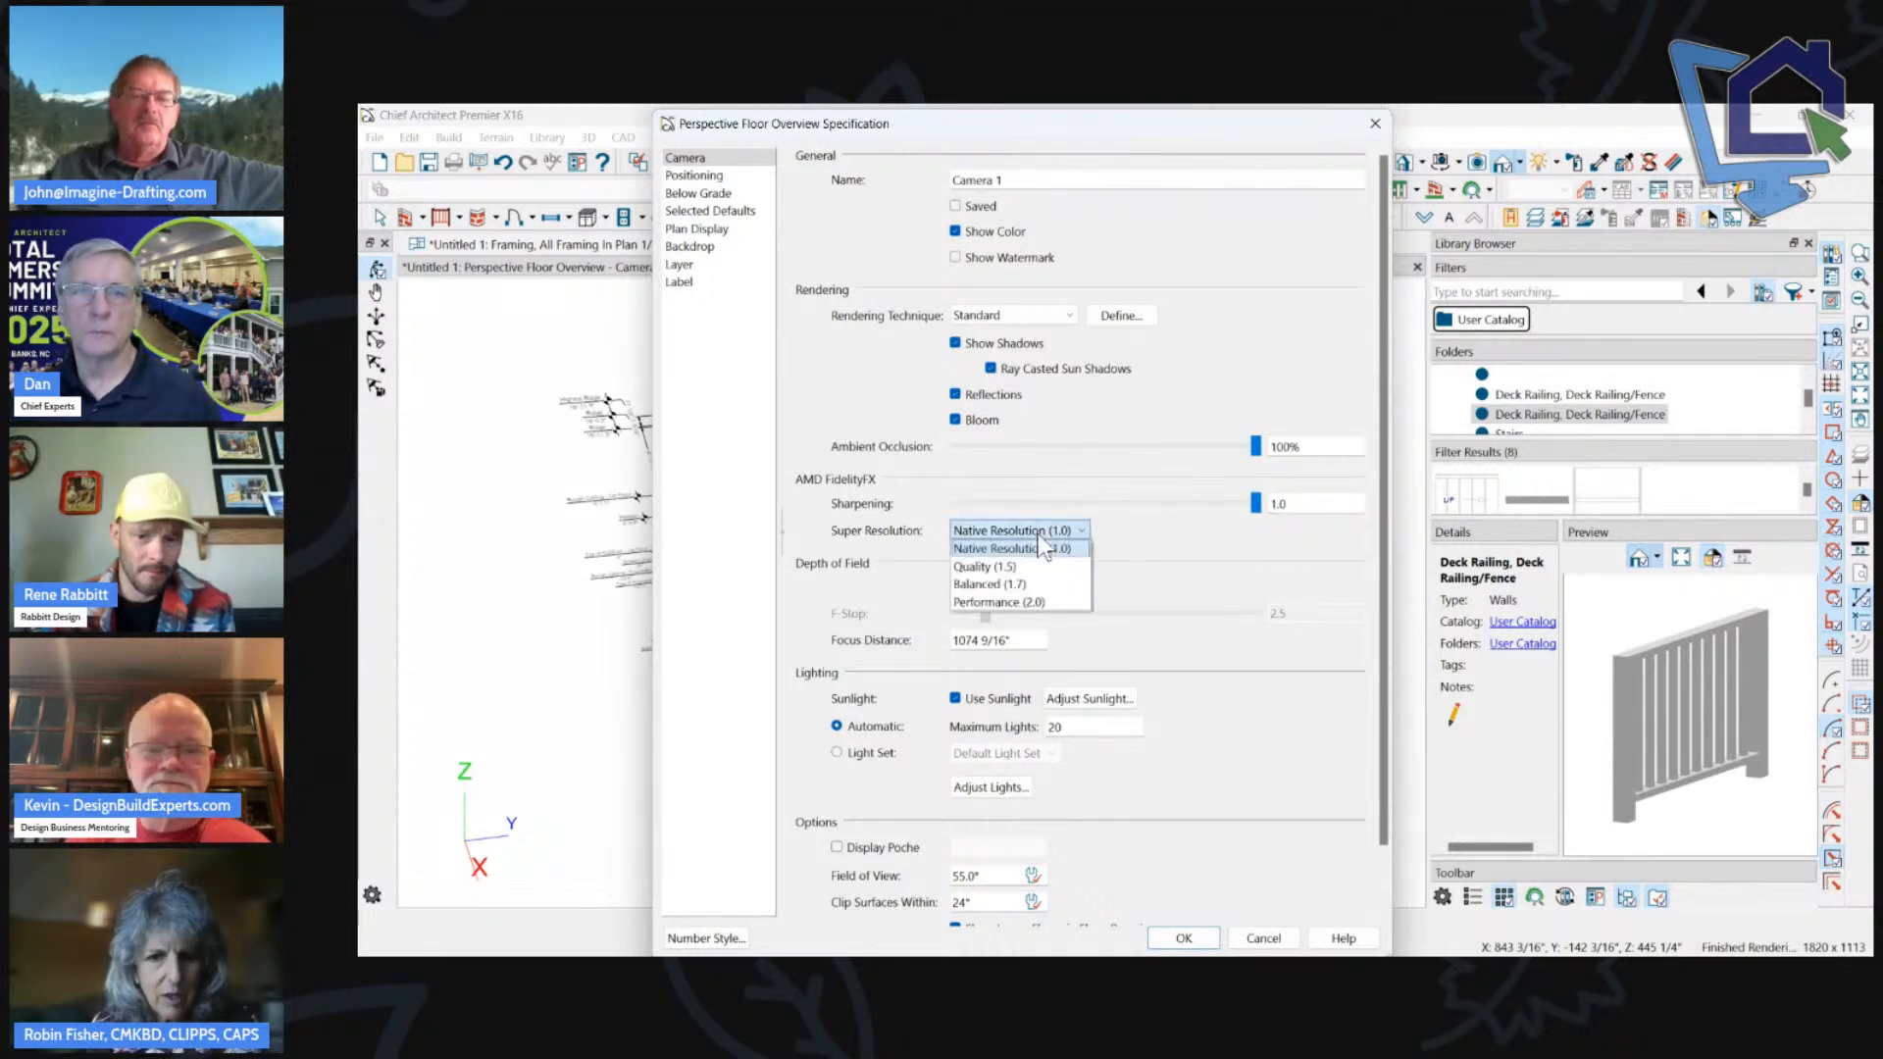
left_click(1005, 601)
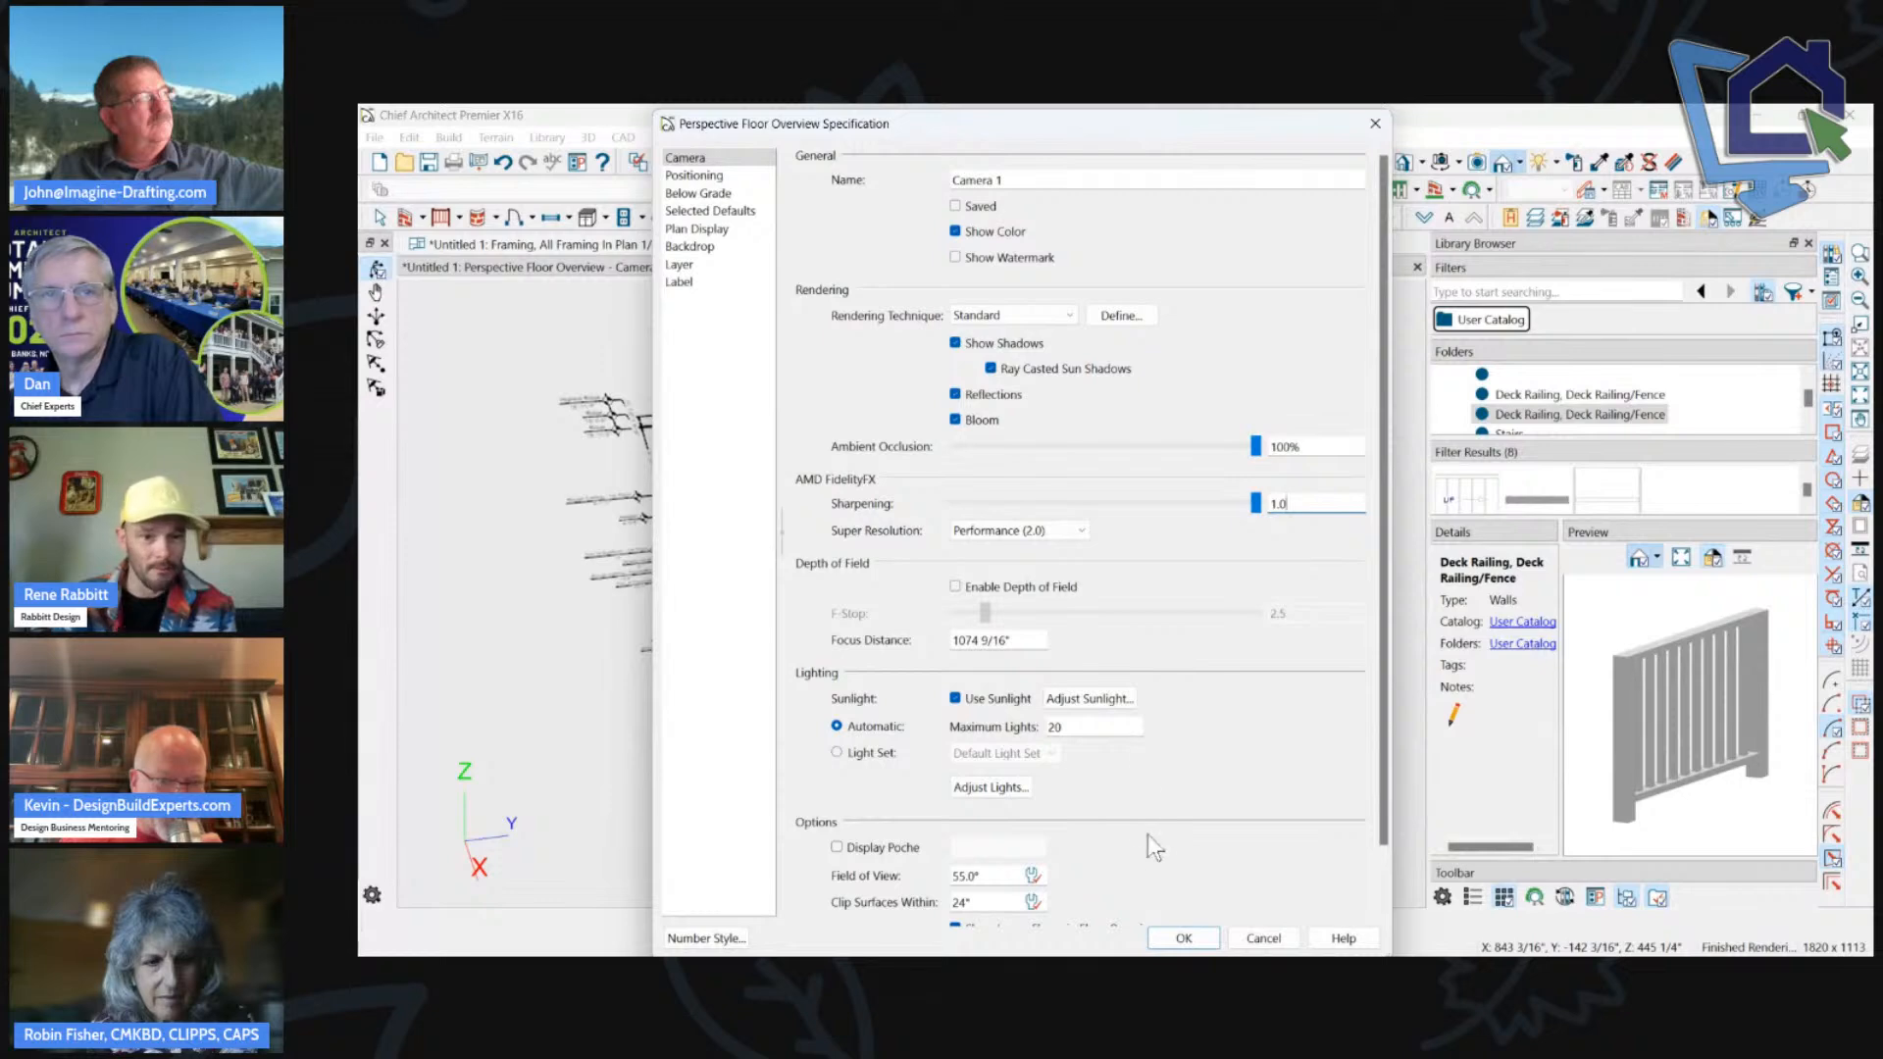
left_click(1184, 938)
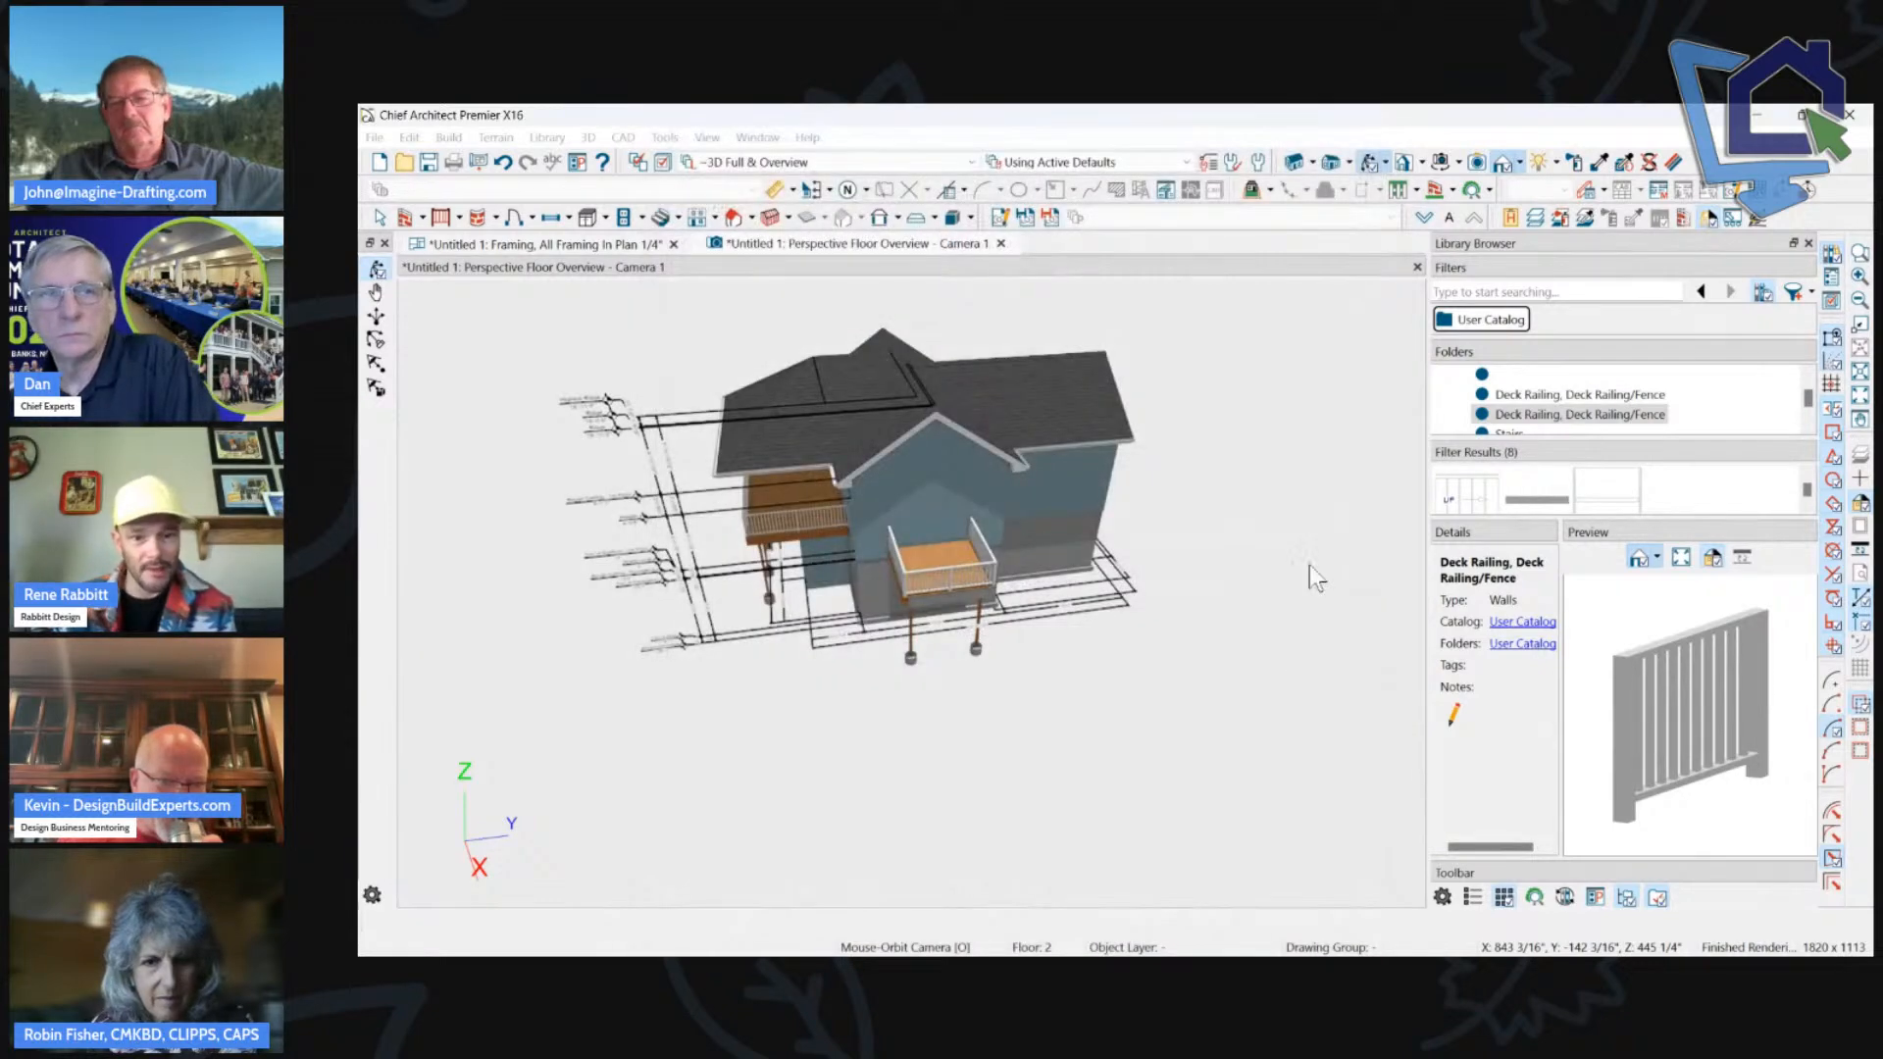
Inspect the story pole dimensions and their level labels up close from several sides of the house.
scroll(572, 474, "up", 3)
scroll(693, 484, "up", 4)
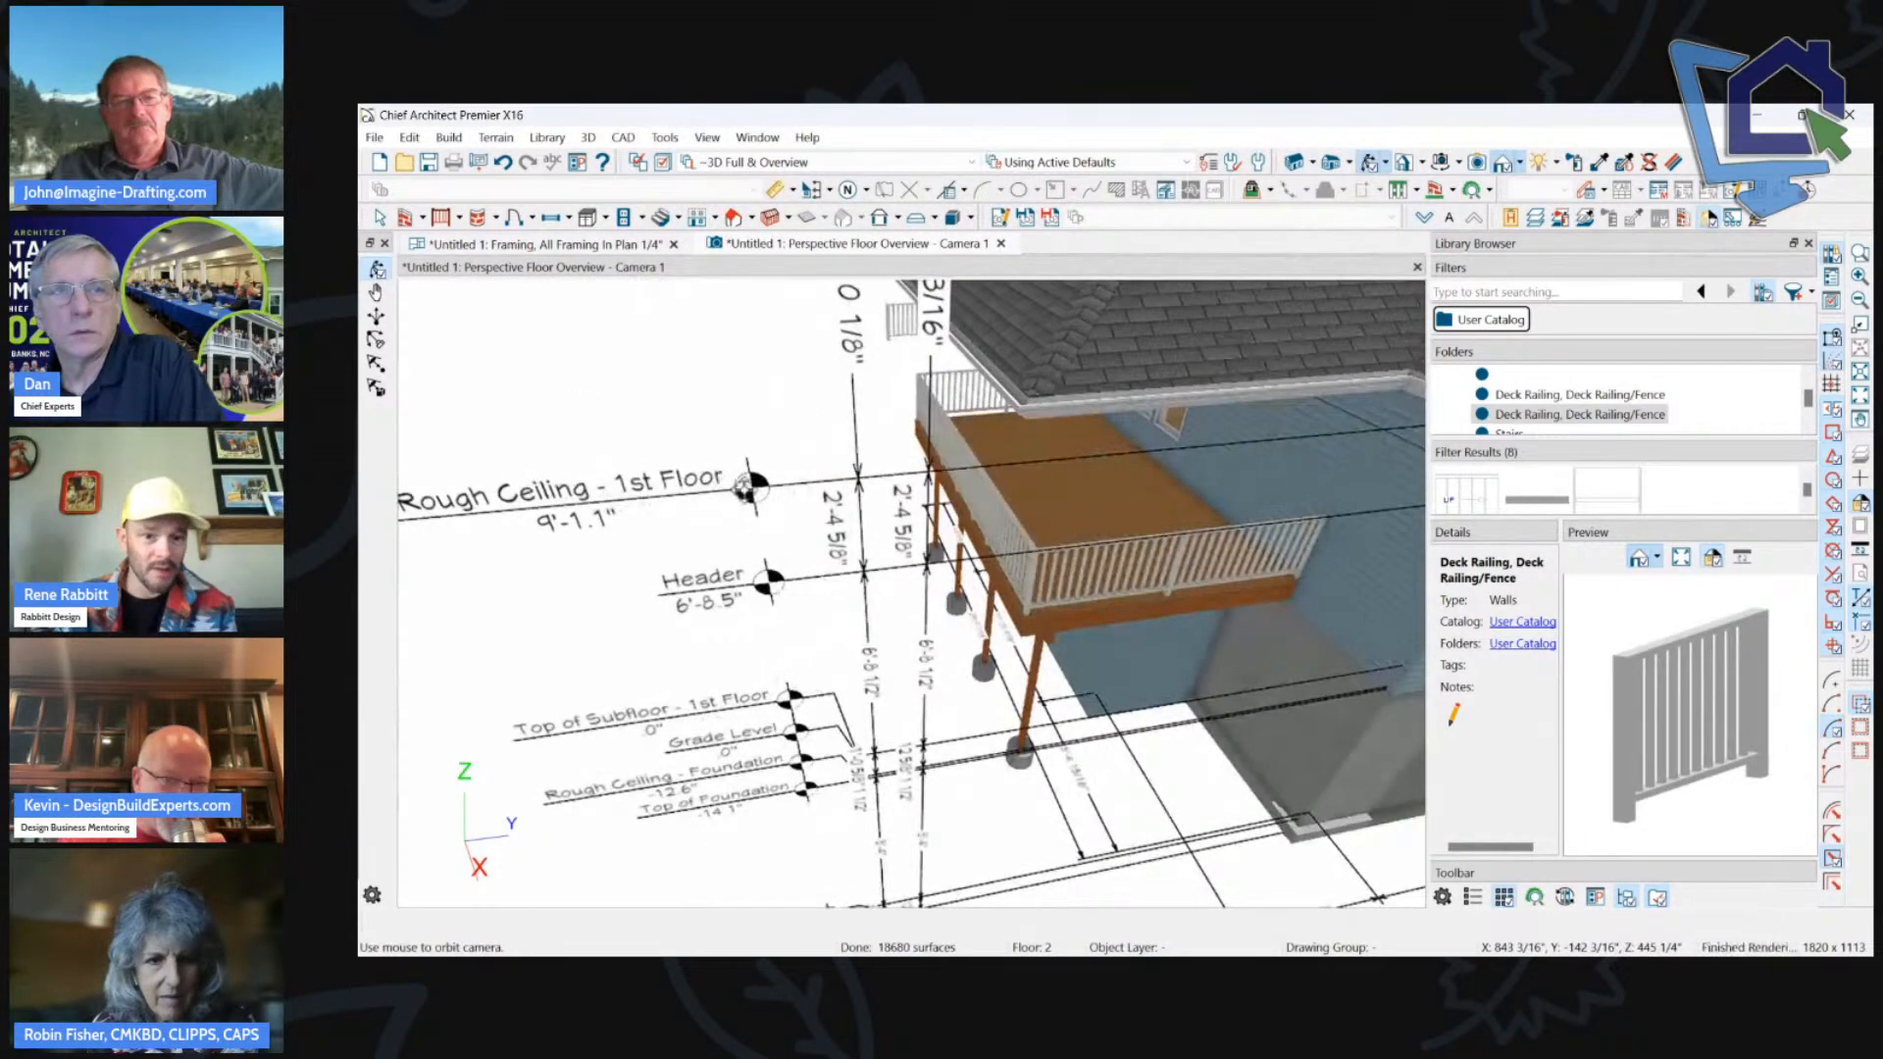
scroll(706, 485, "down", 5)
left_click_drag(677, 484, 1100, 393)
scroll(1099, 393, "up", 6)
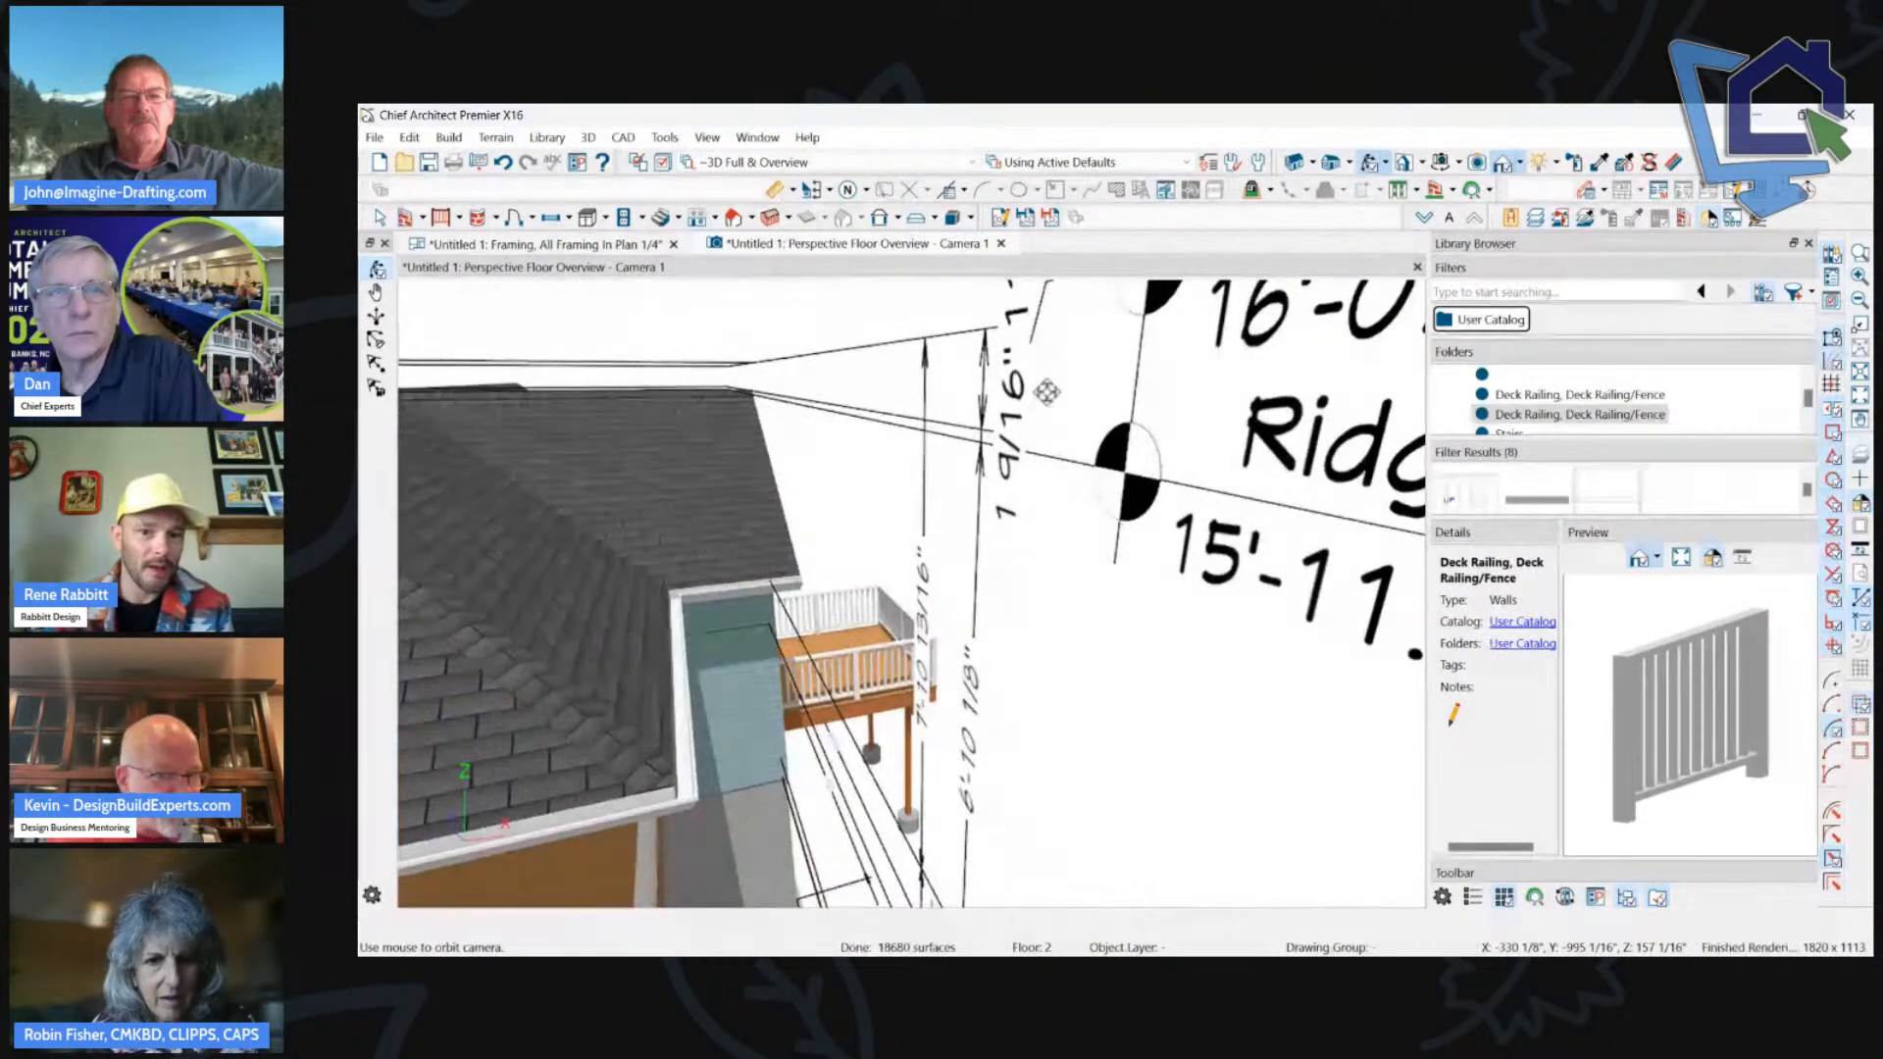
scroll(1047, 391, "down", 8)
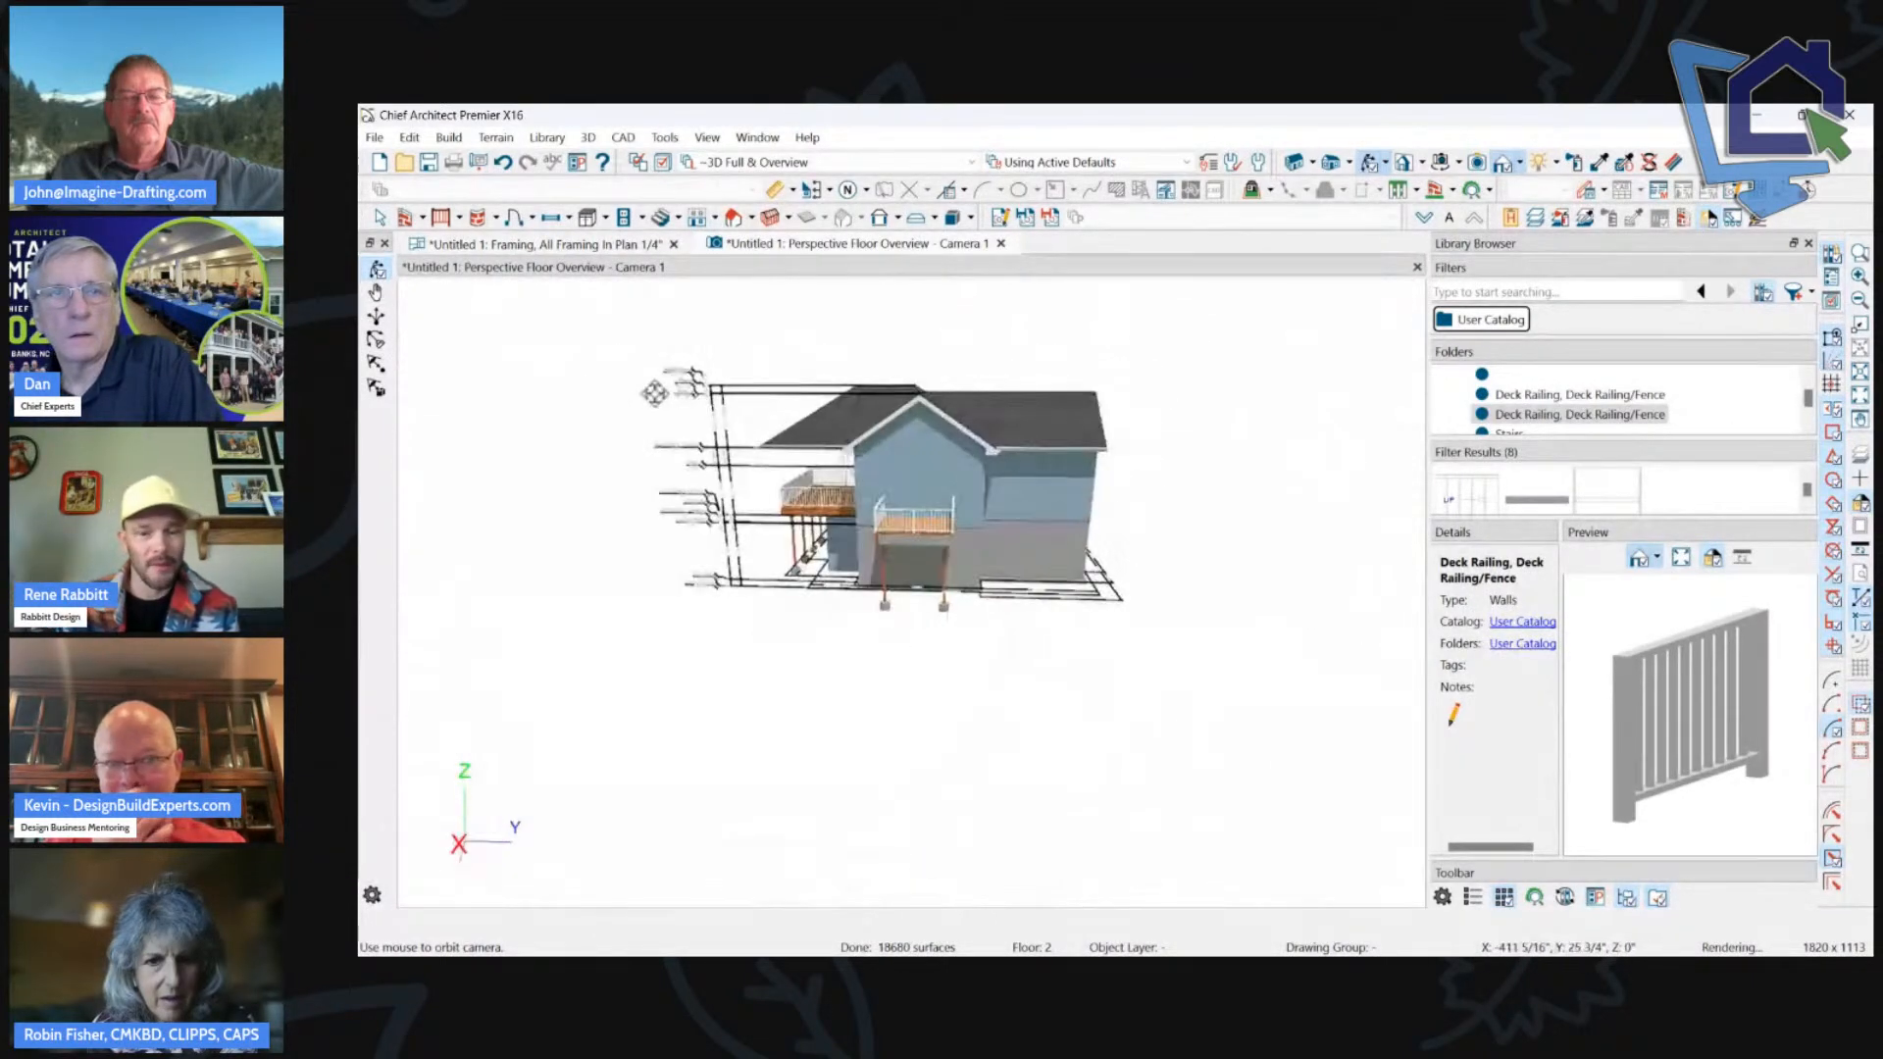
scroll(766, 448, "up", 3)
scroll(766, 449, "up", 6)
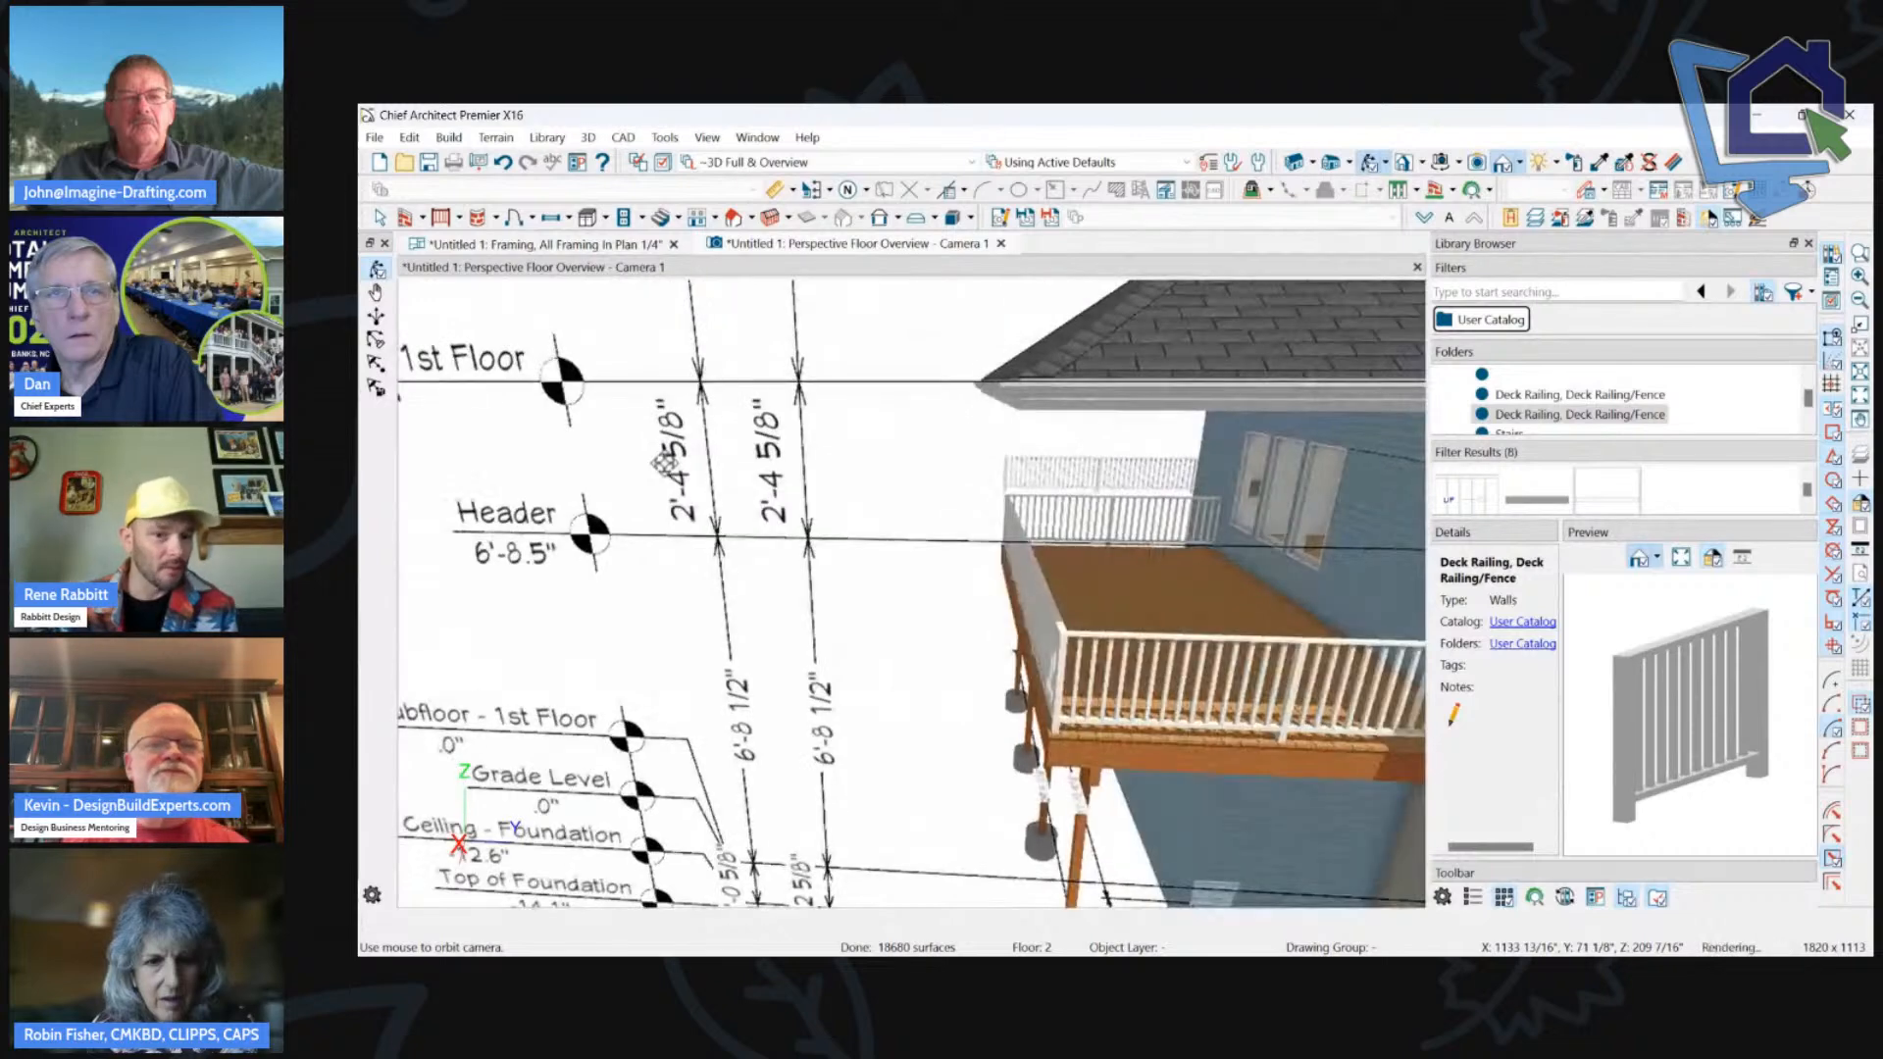
scroll(665, 461, "down", 8)
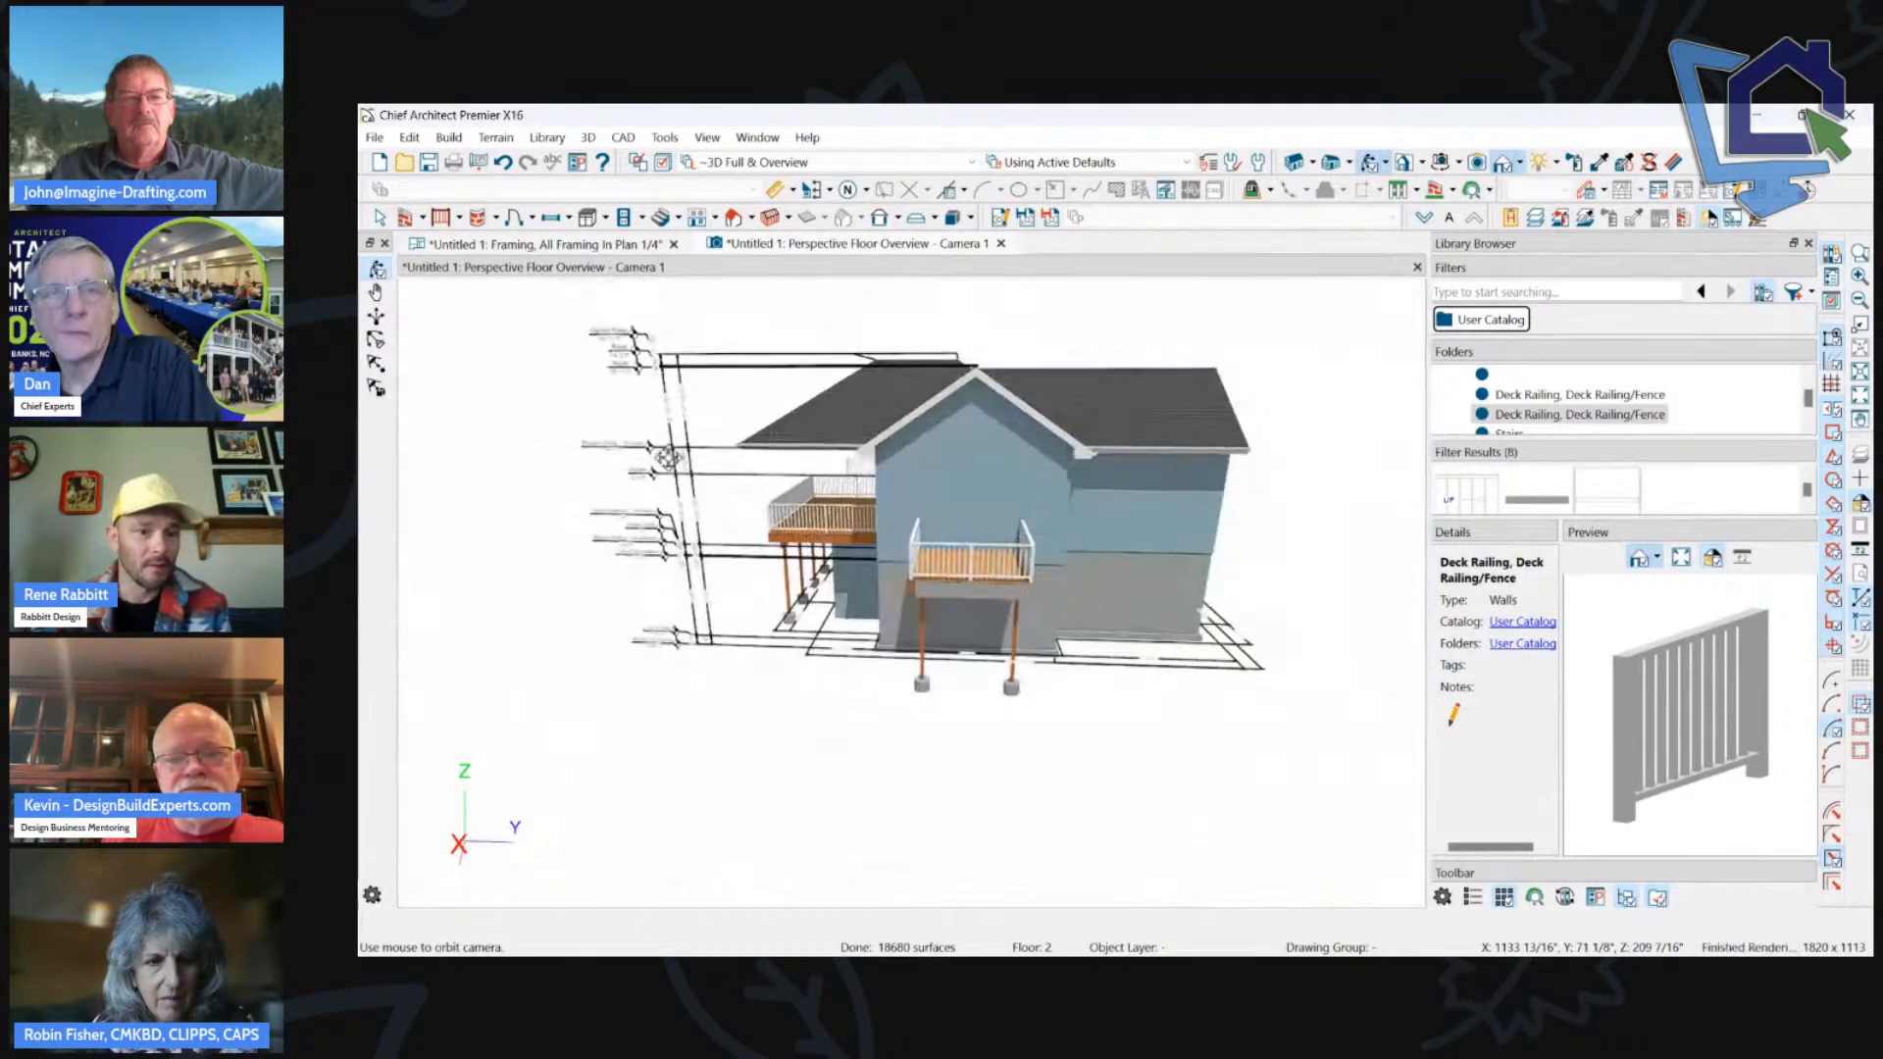
Overlay hand-drawn lines on the 3D overview, turn them off again, and view the house from its deck sides.
left_click(1753, 221)
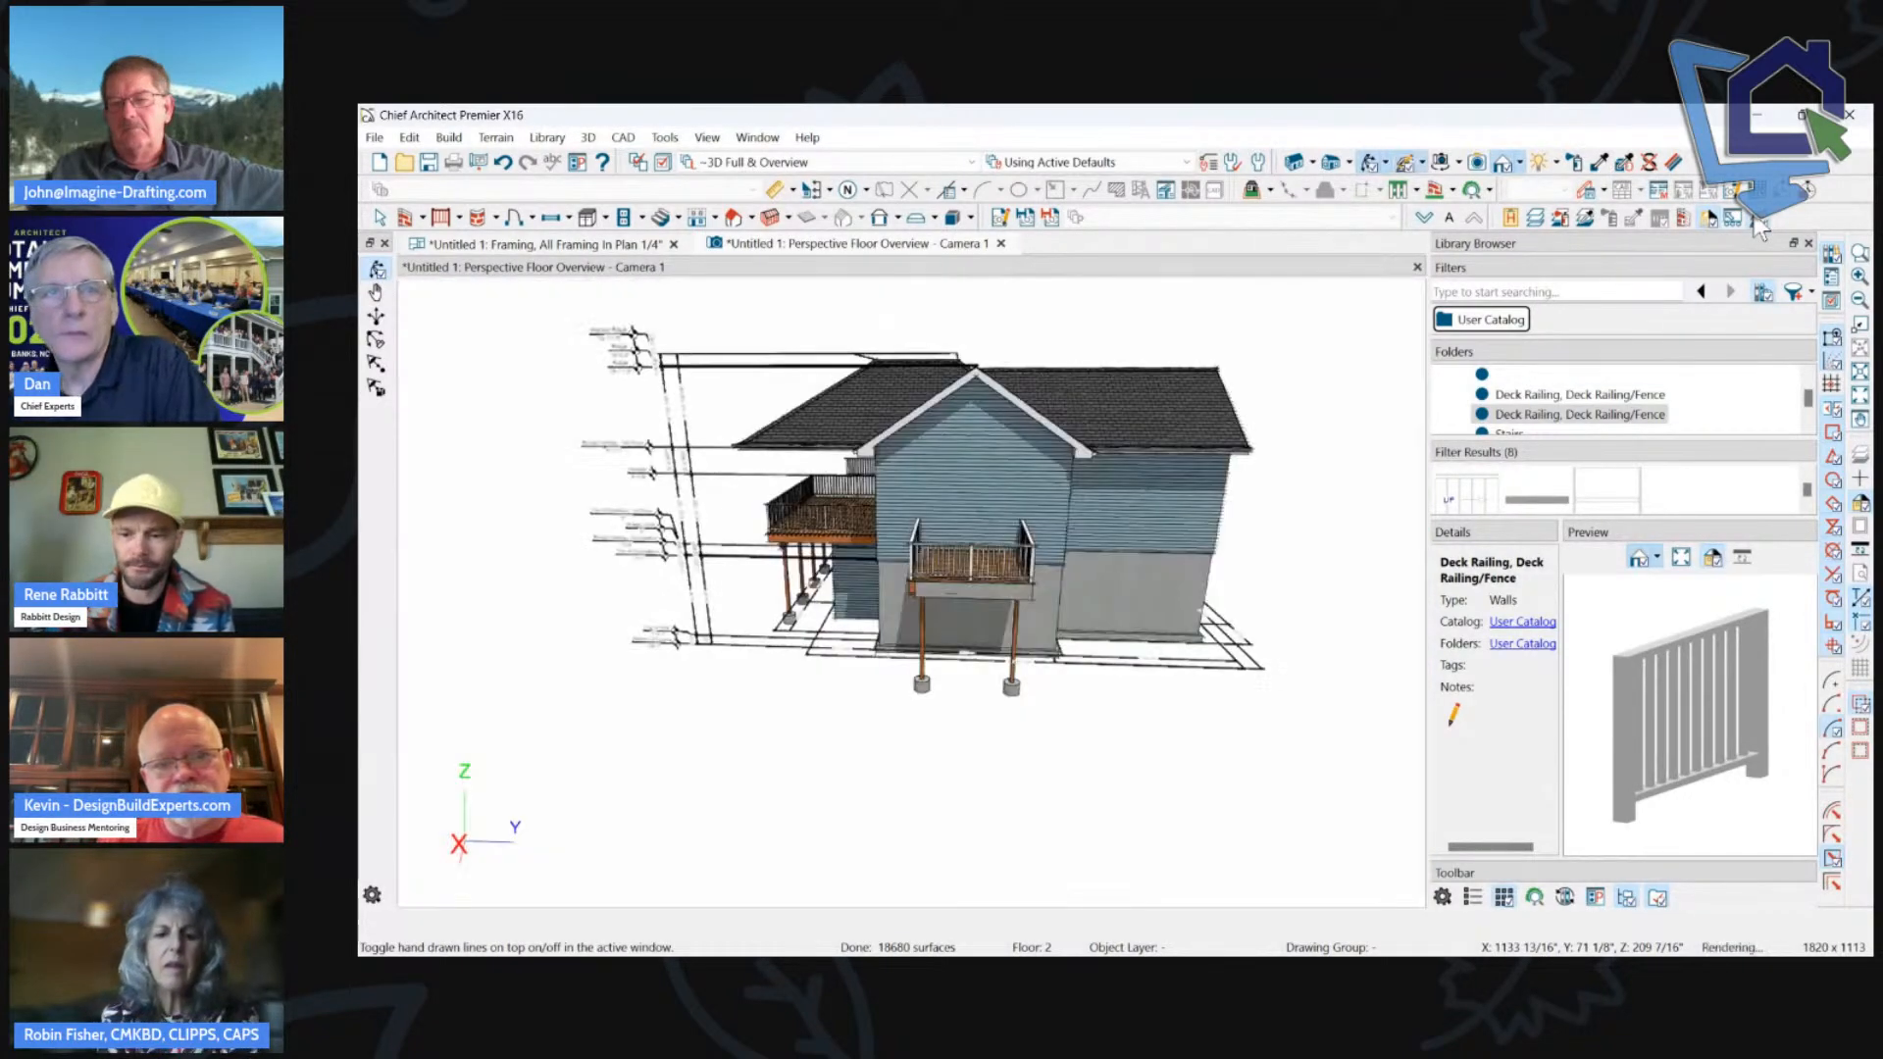
mouse_move(1098, 408)
left_mouse_down()
mouse_move(876, 420)
mouse_move(903, 399)
mouse_move(992, 417)
left_mouse_up()
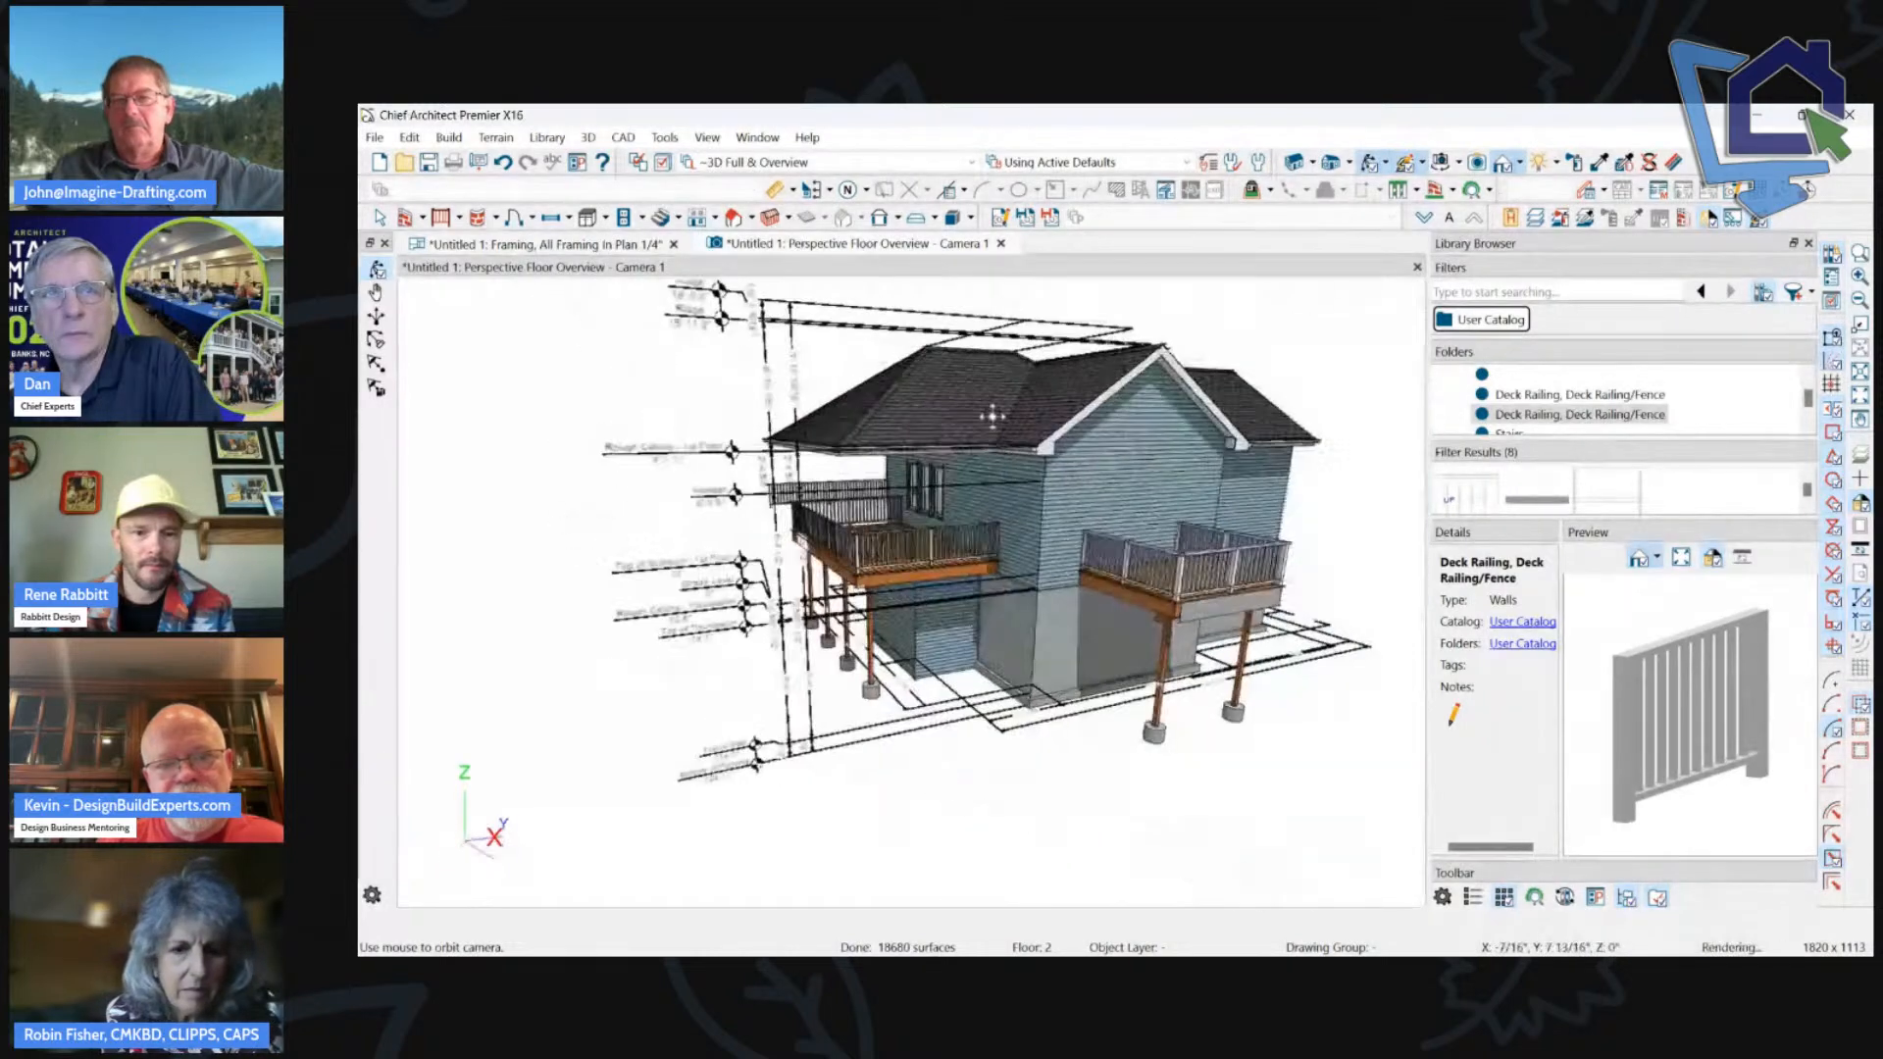
left_click(1761, 221)
scroll(923, 415, "down", 2)
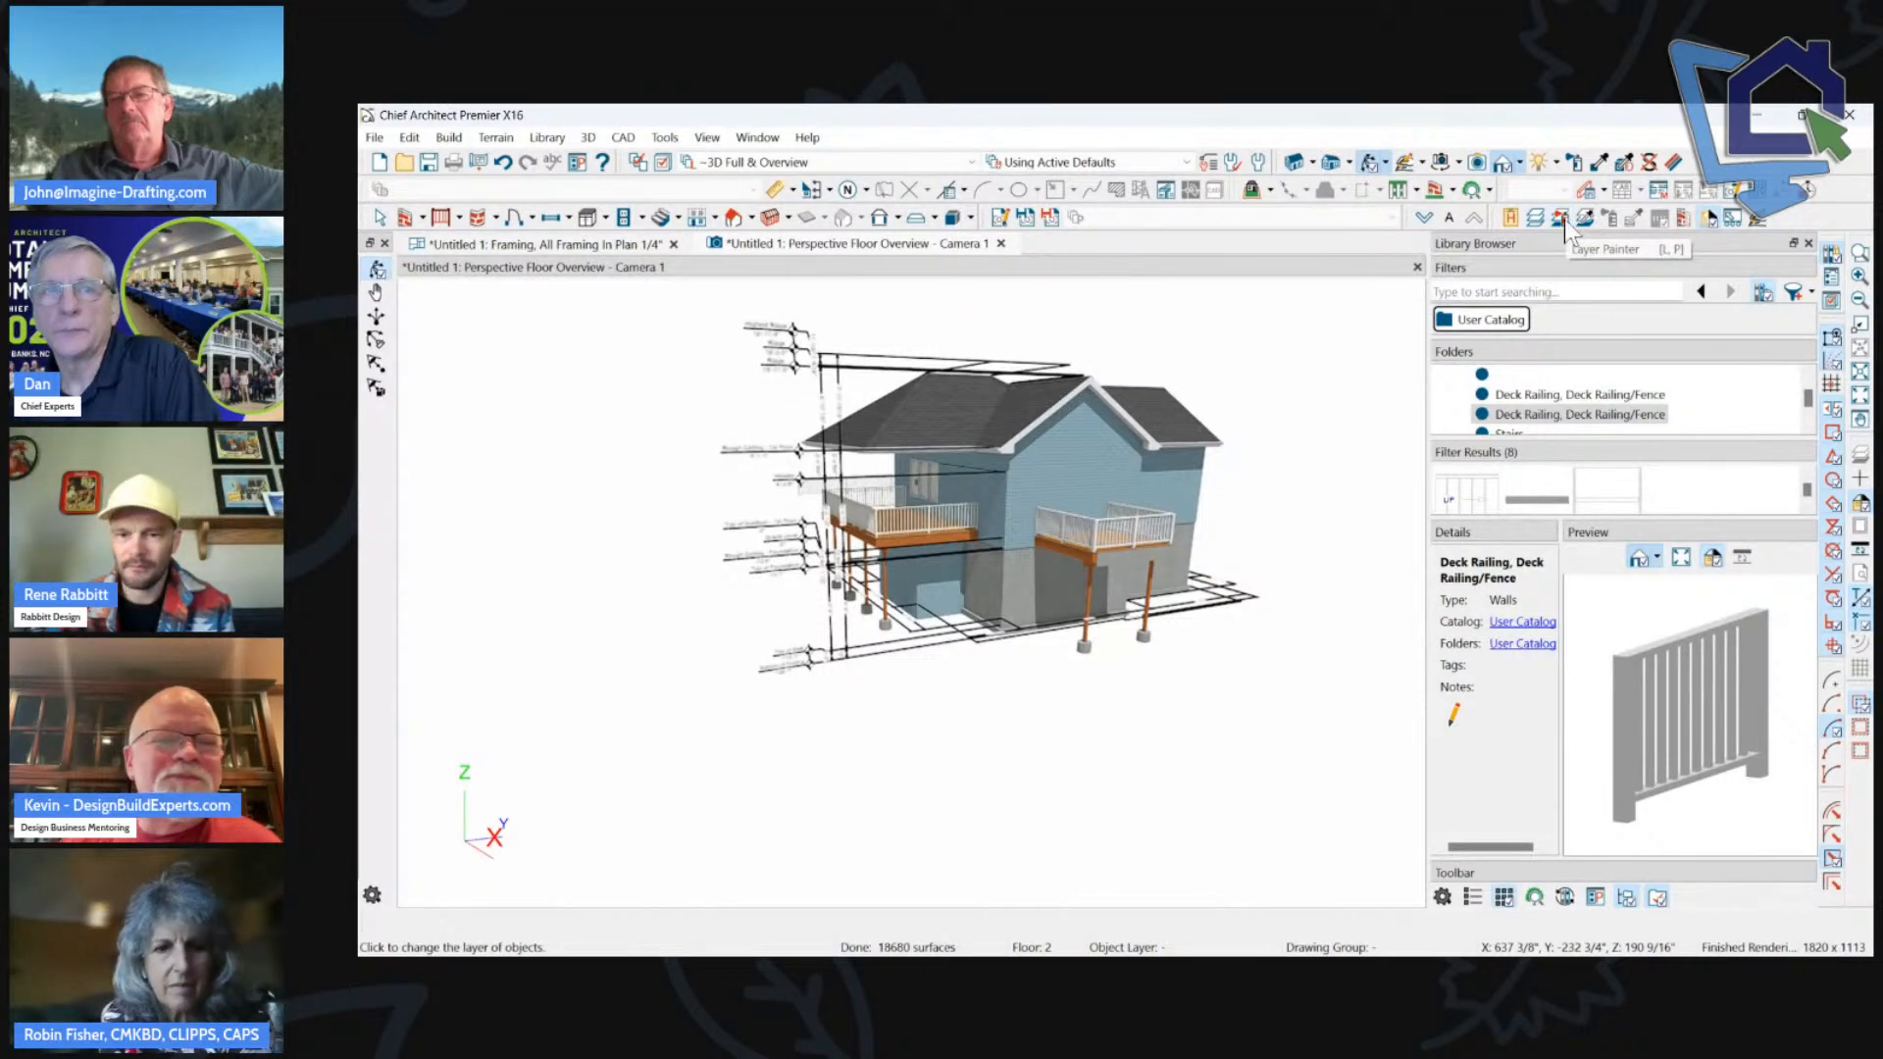
left_click_drag(690, 492, 1009, 477)
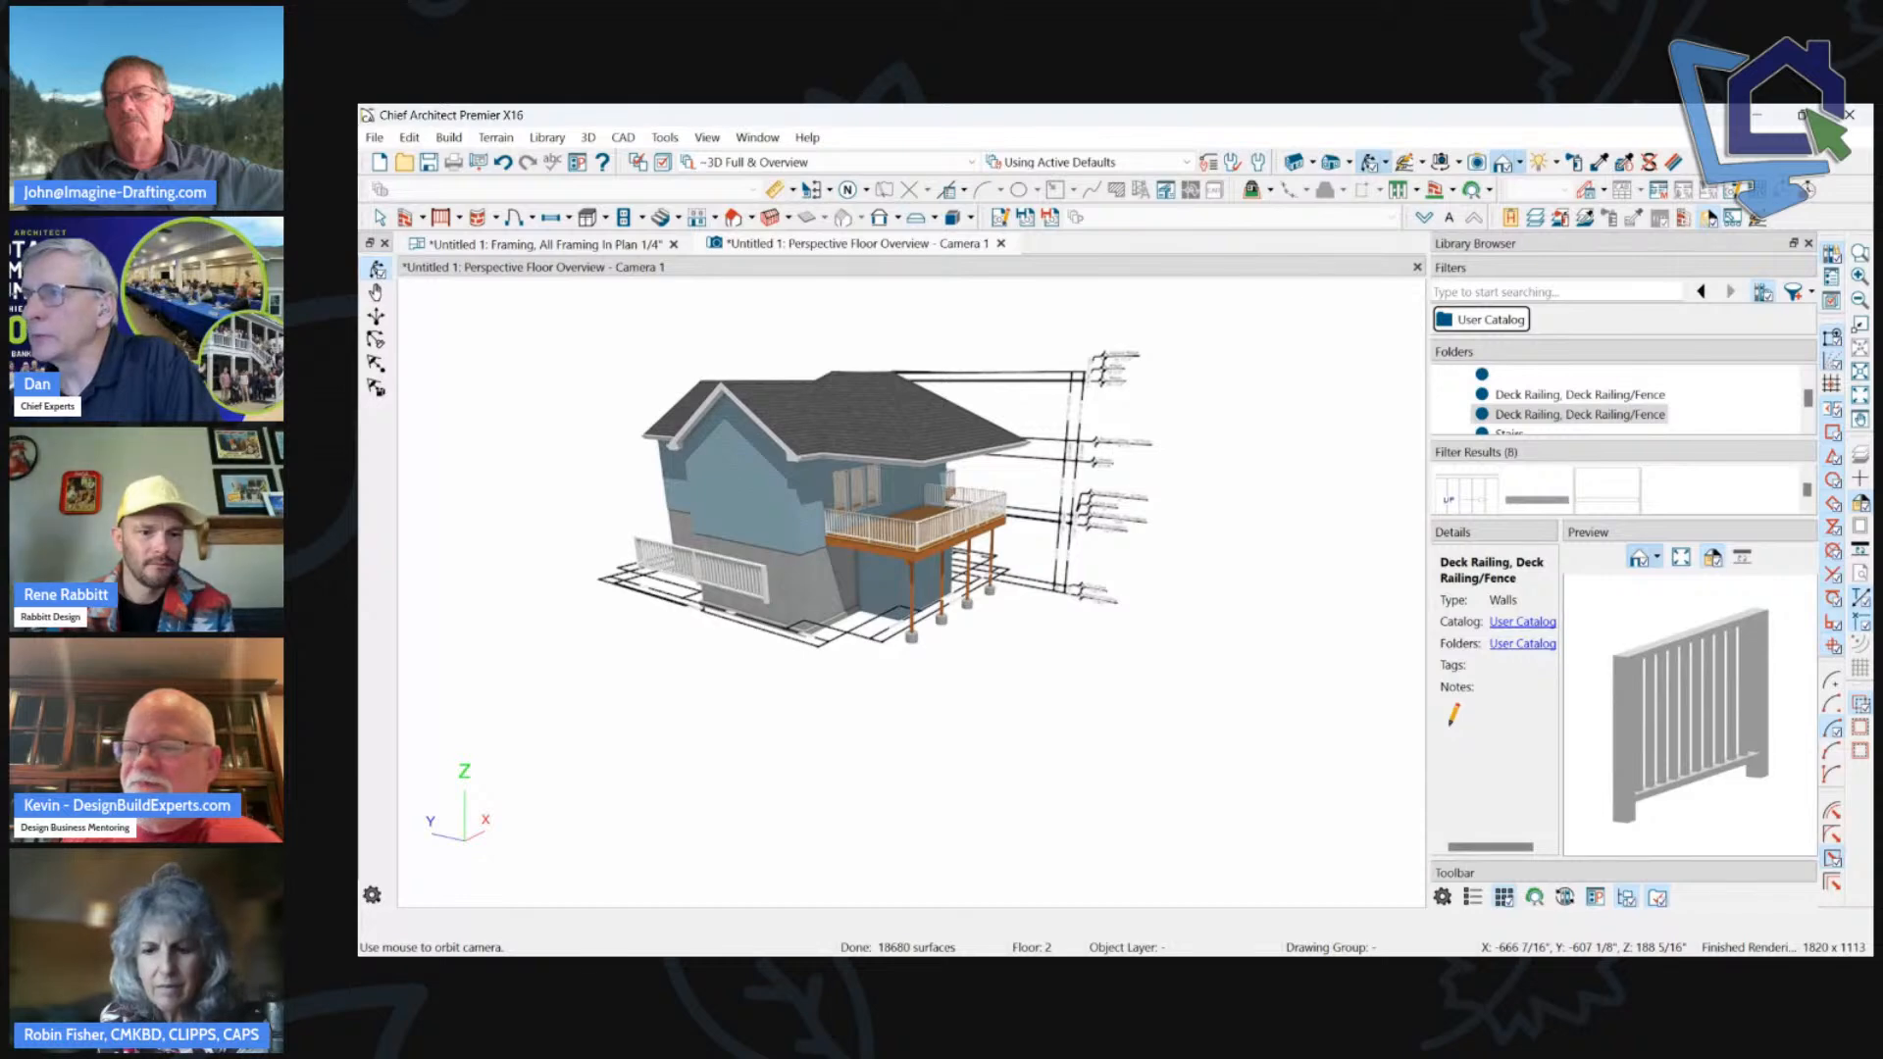
left_click_drag(1175, 700, 903, 561)
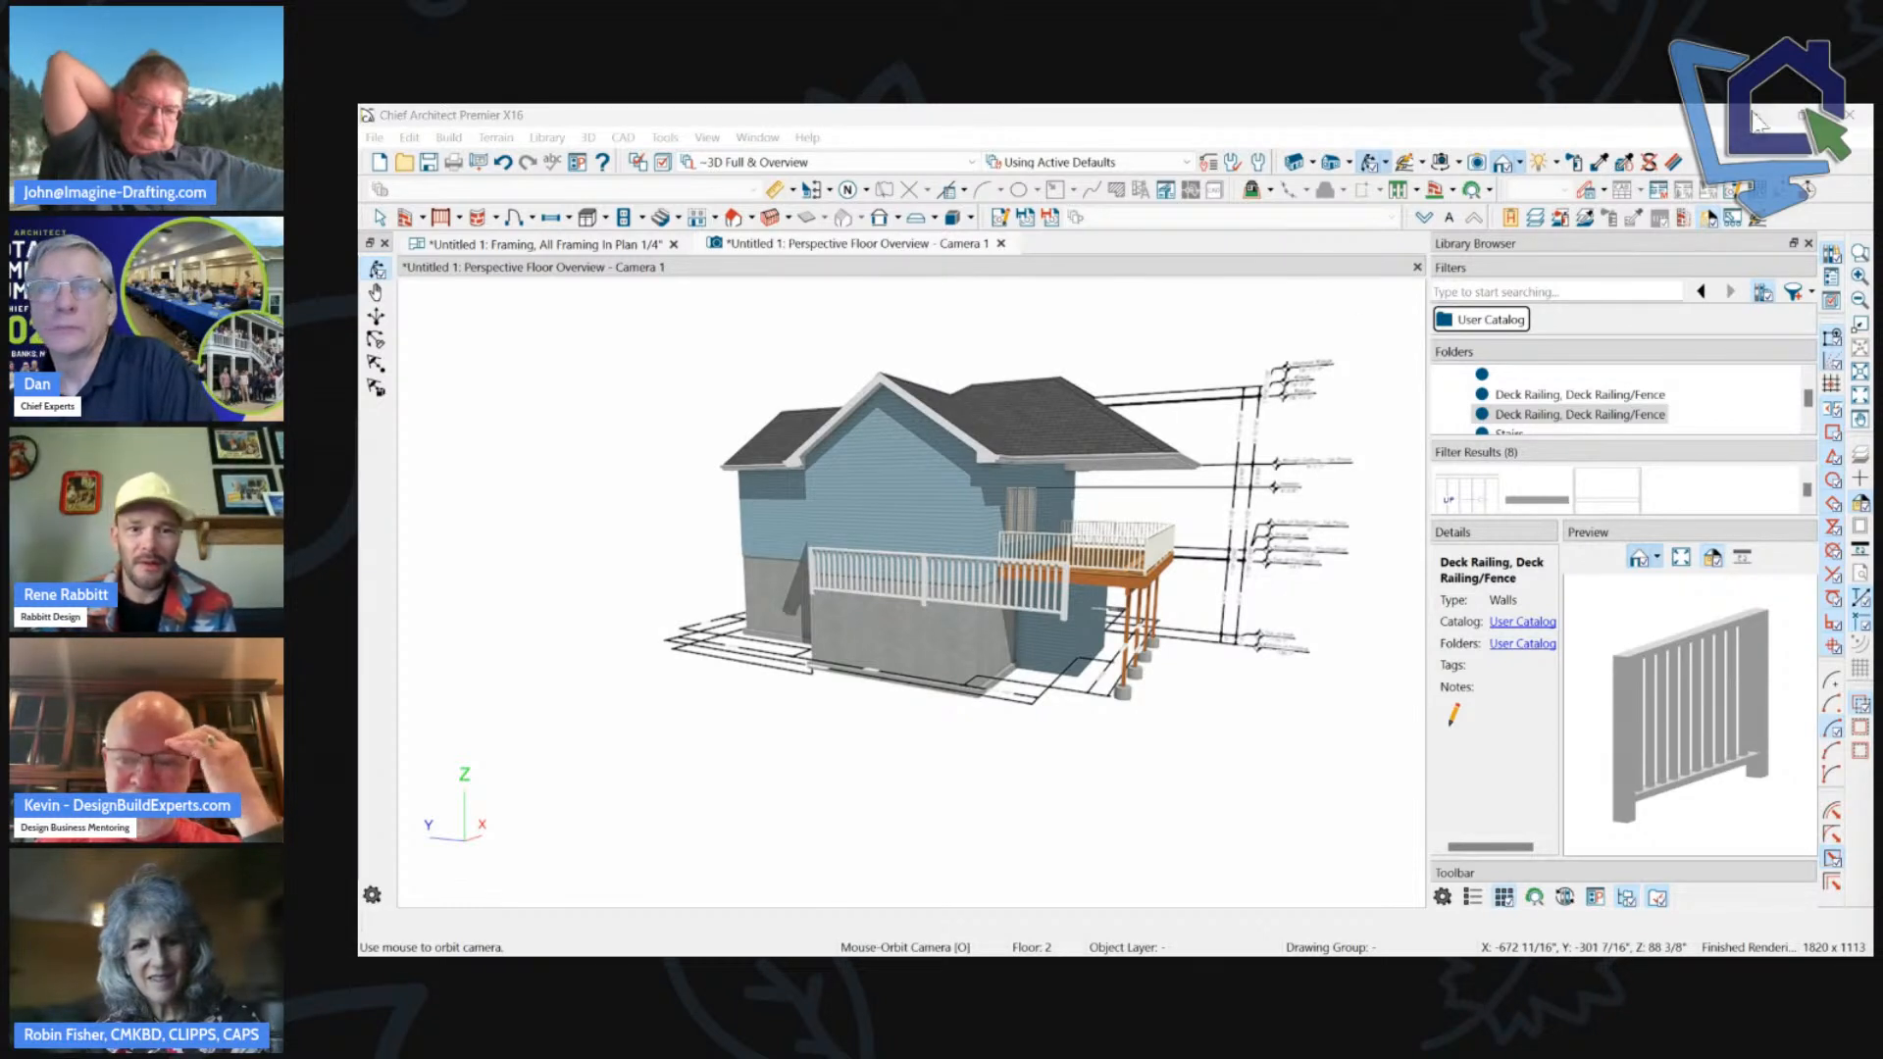
Switch to the Chrome browser and open the forum on rabbittdesign.net.
left_click(1758, 119)
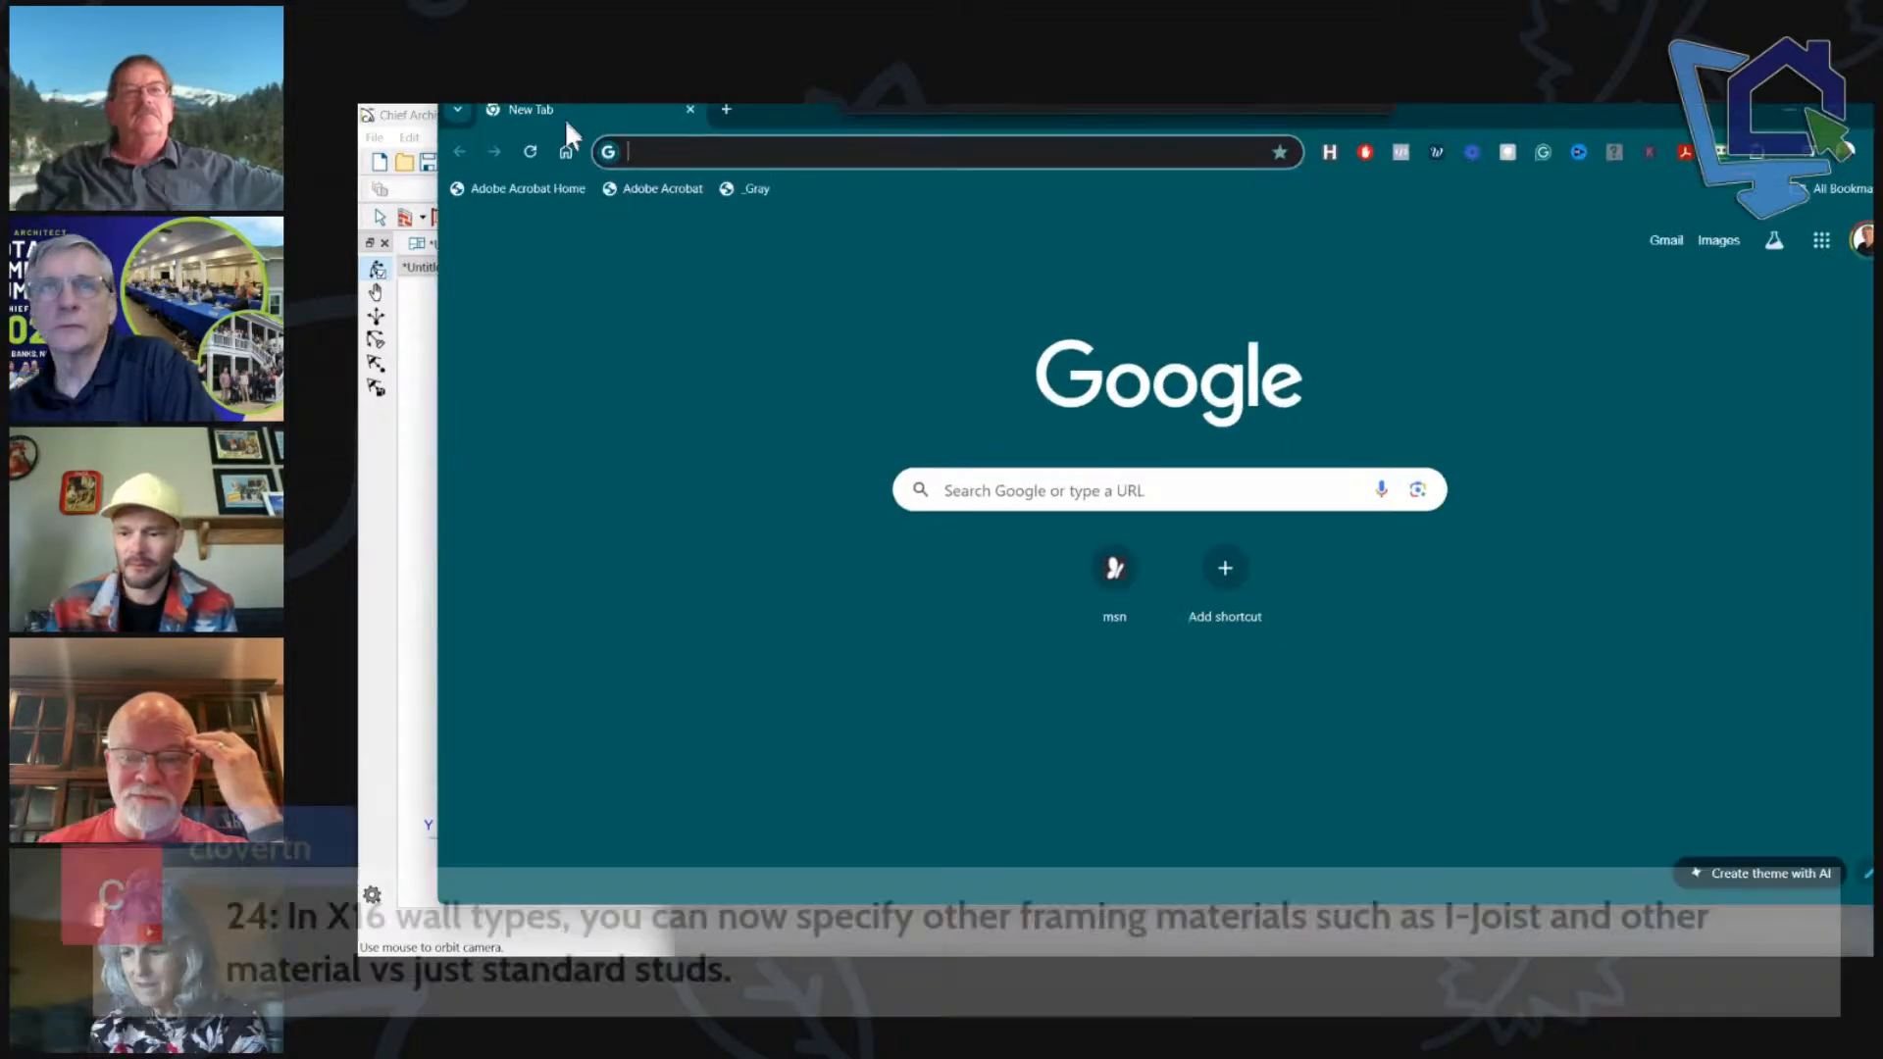
left_click_drag(563, 120, 726, 138)
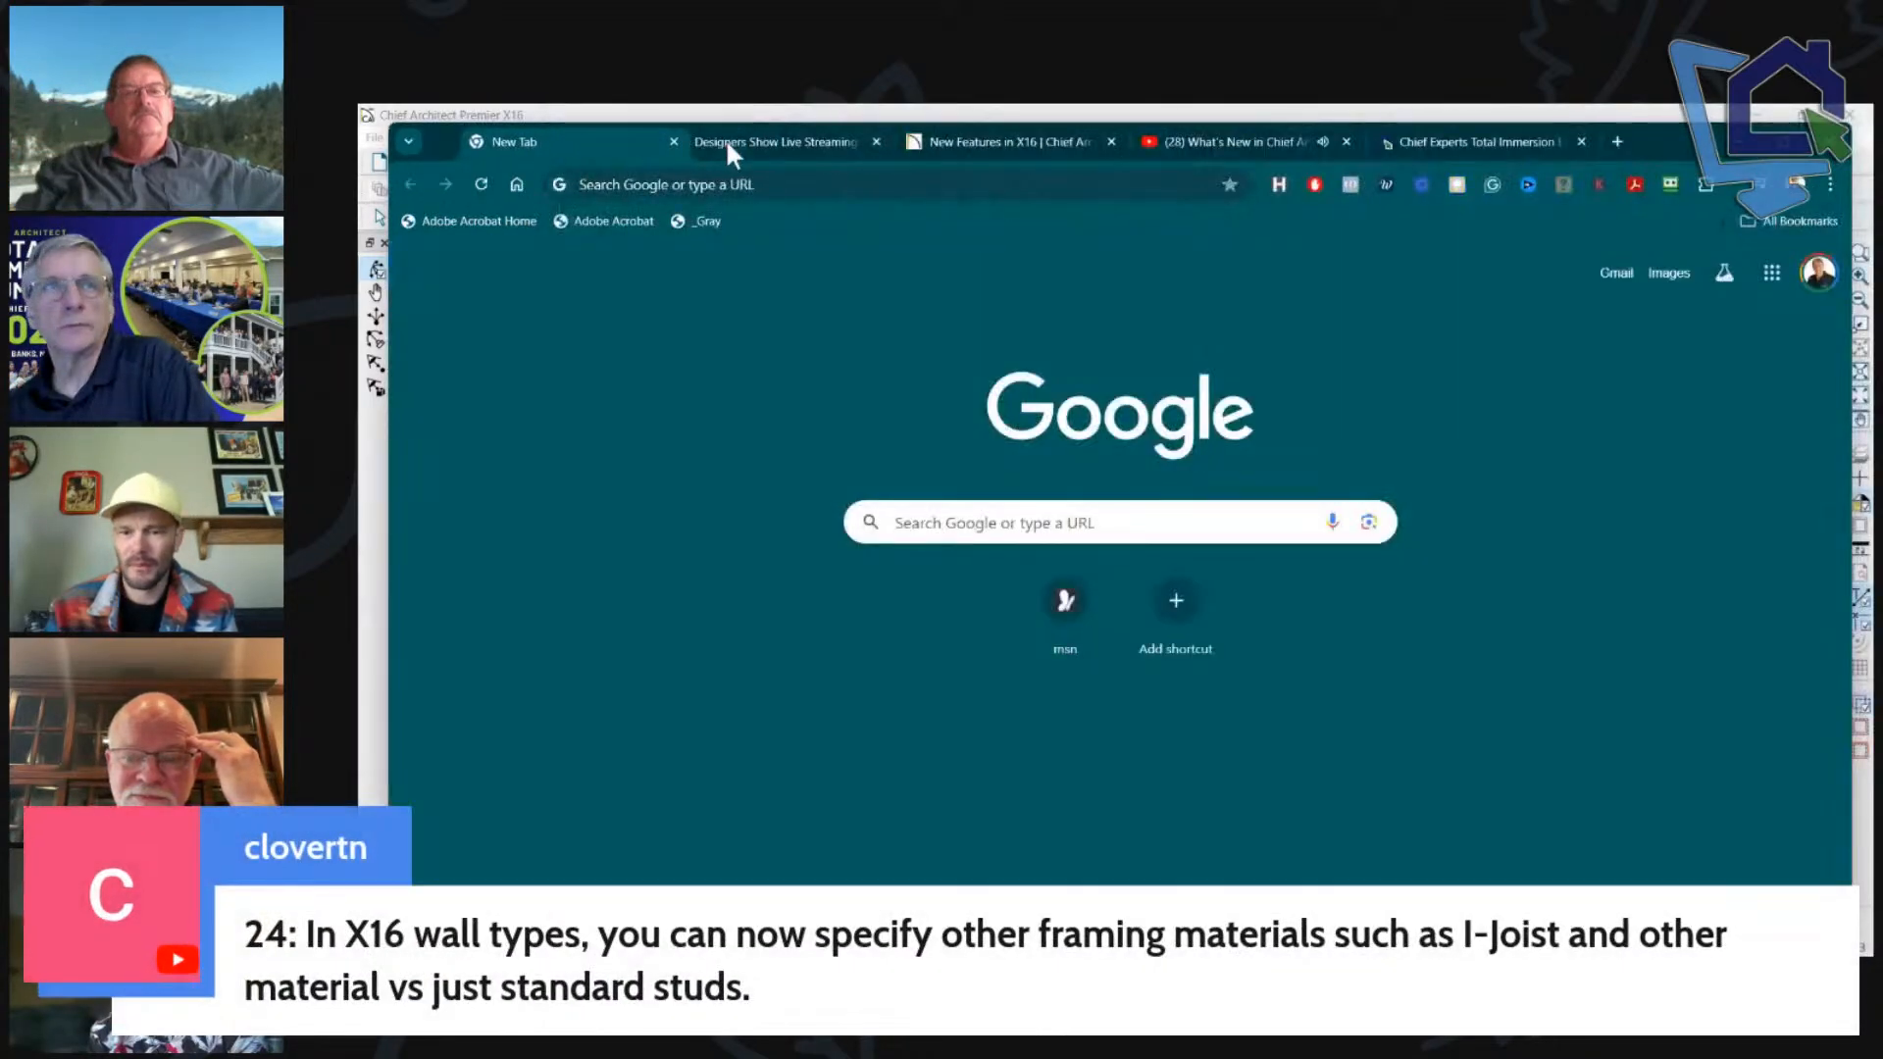
left_click(738, 182)
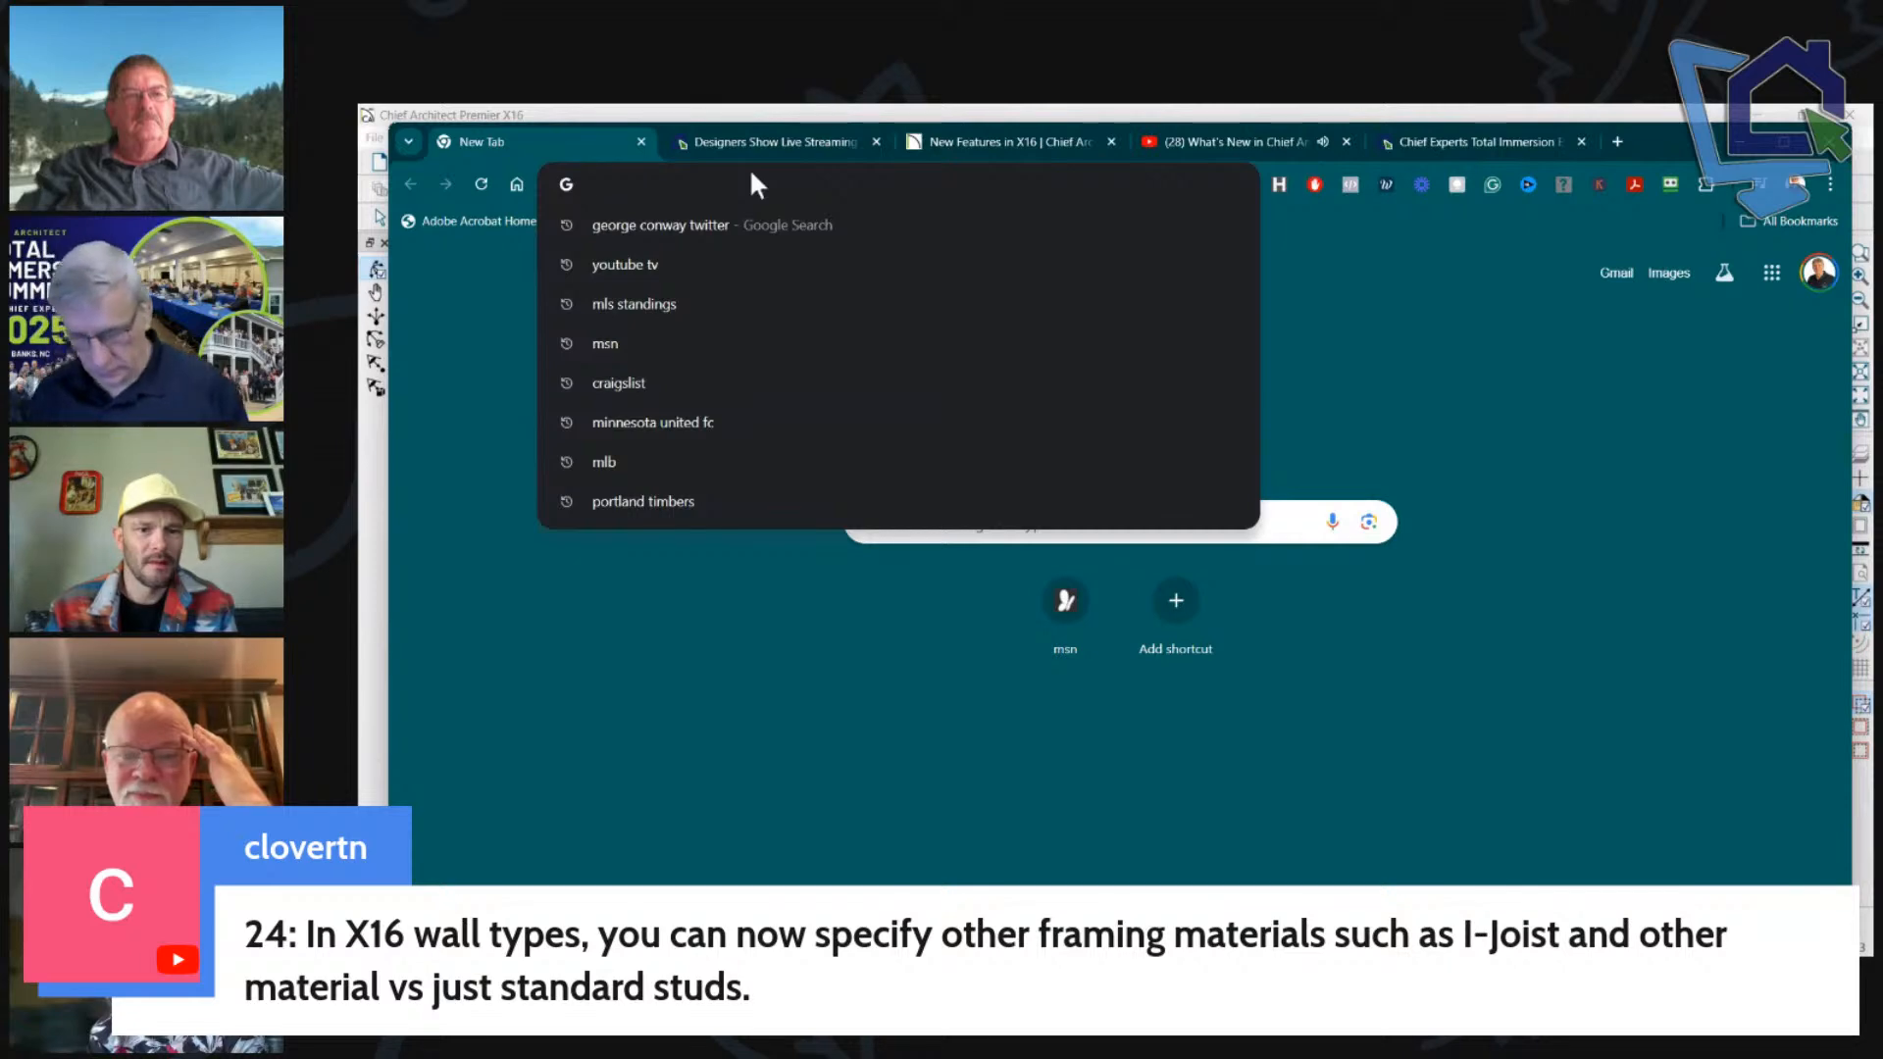
type("RABBITTdesign.net")
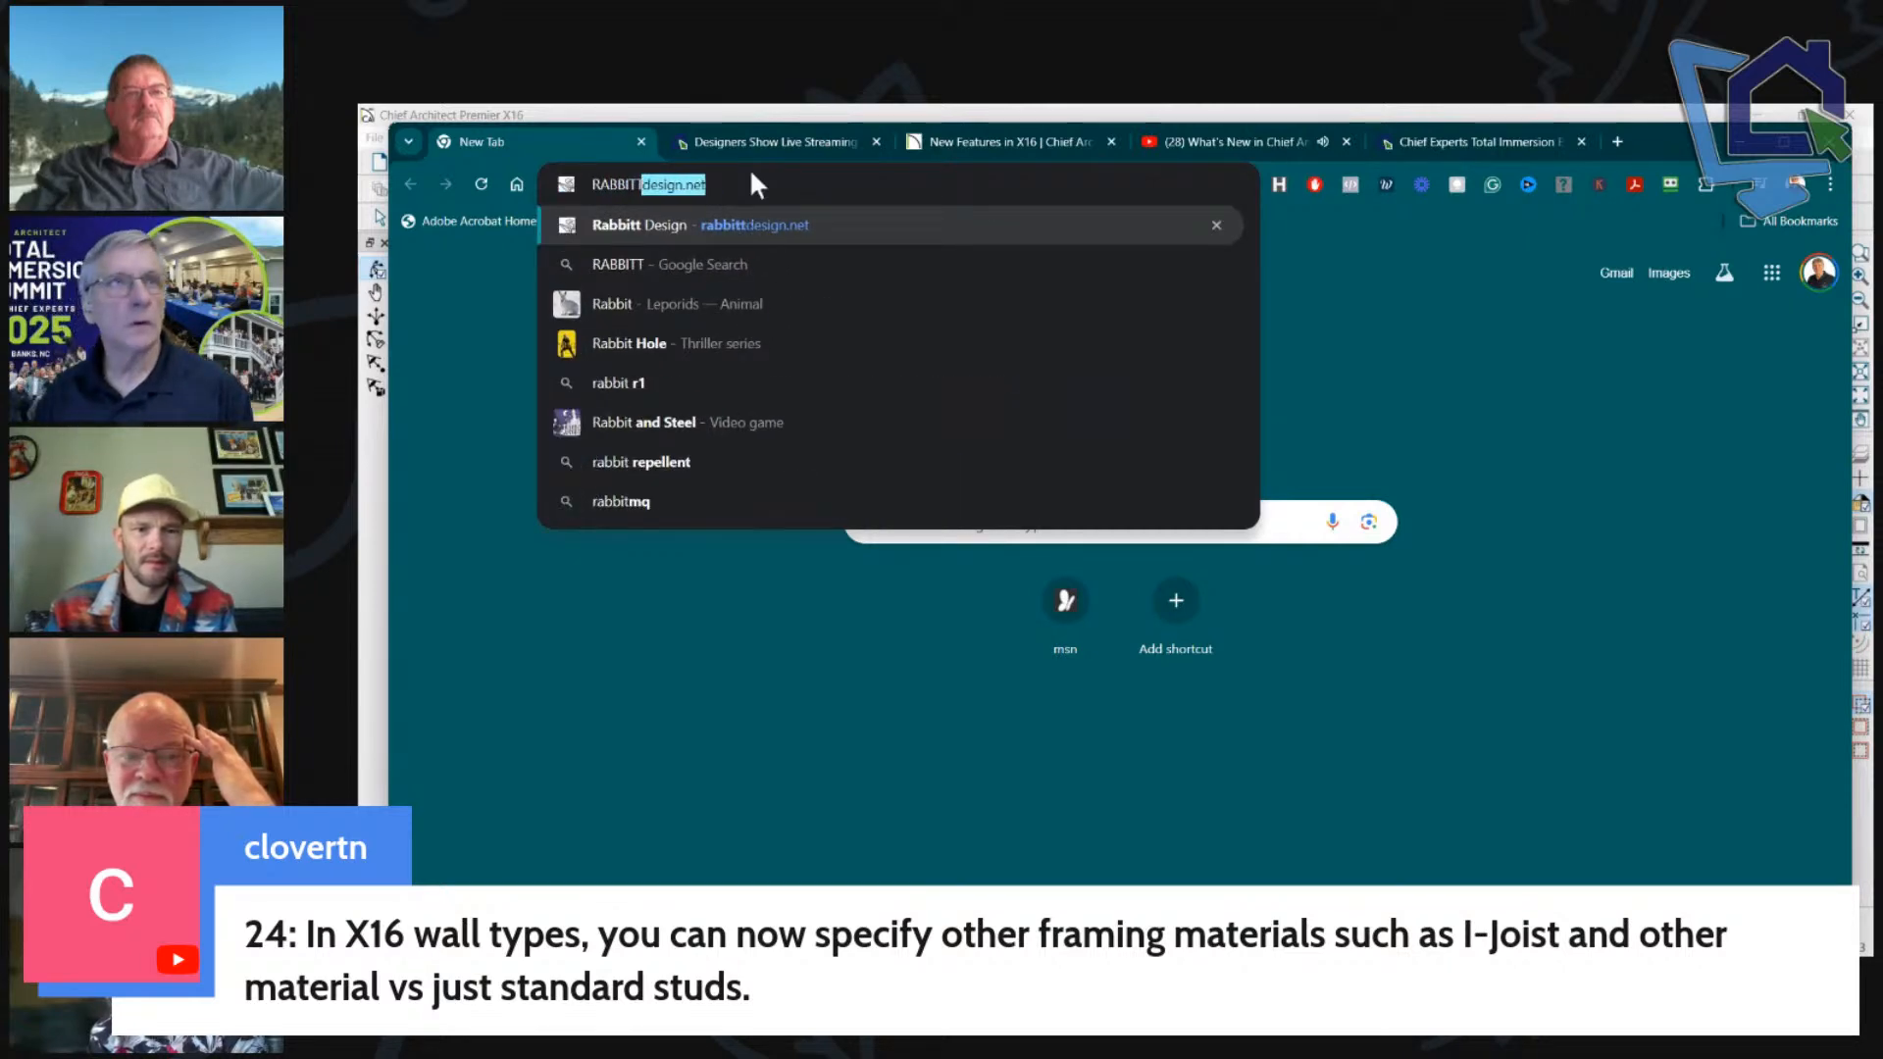
key("Return")
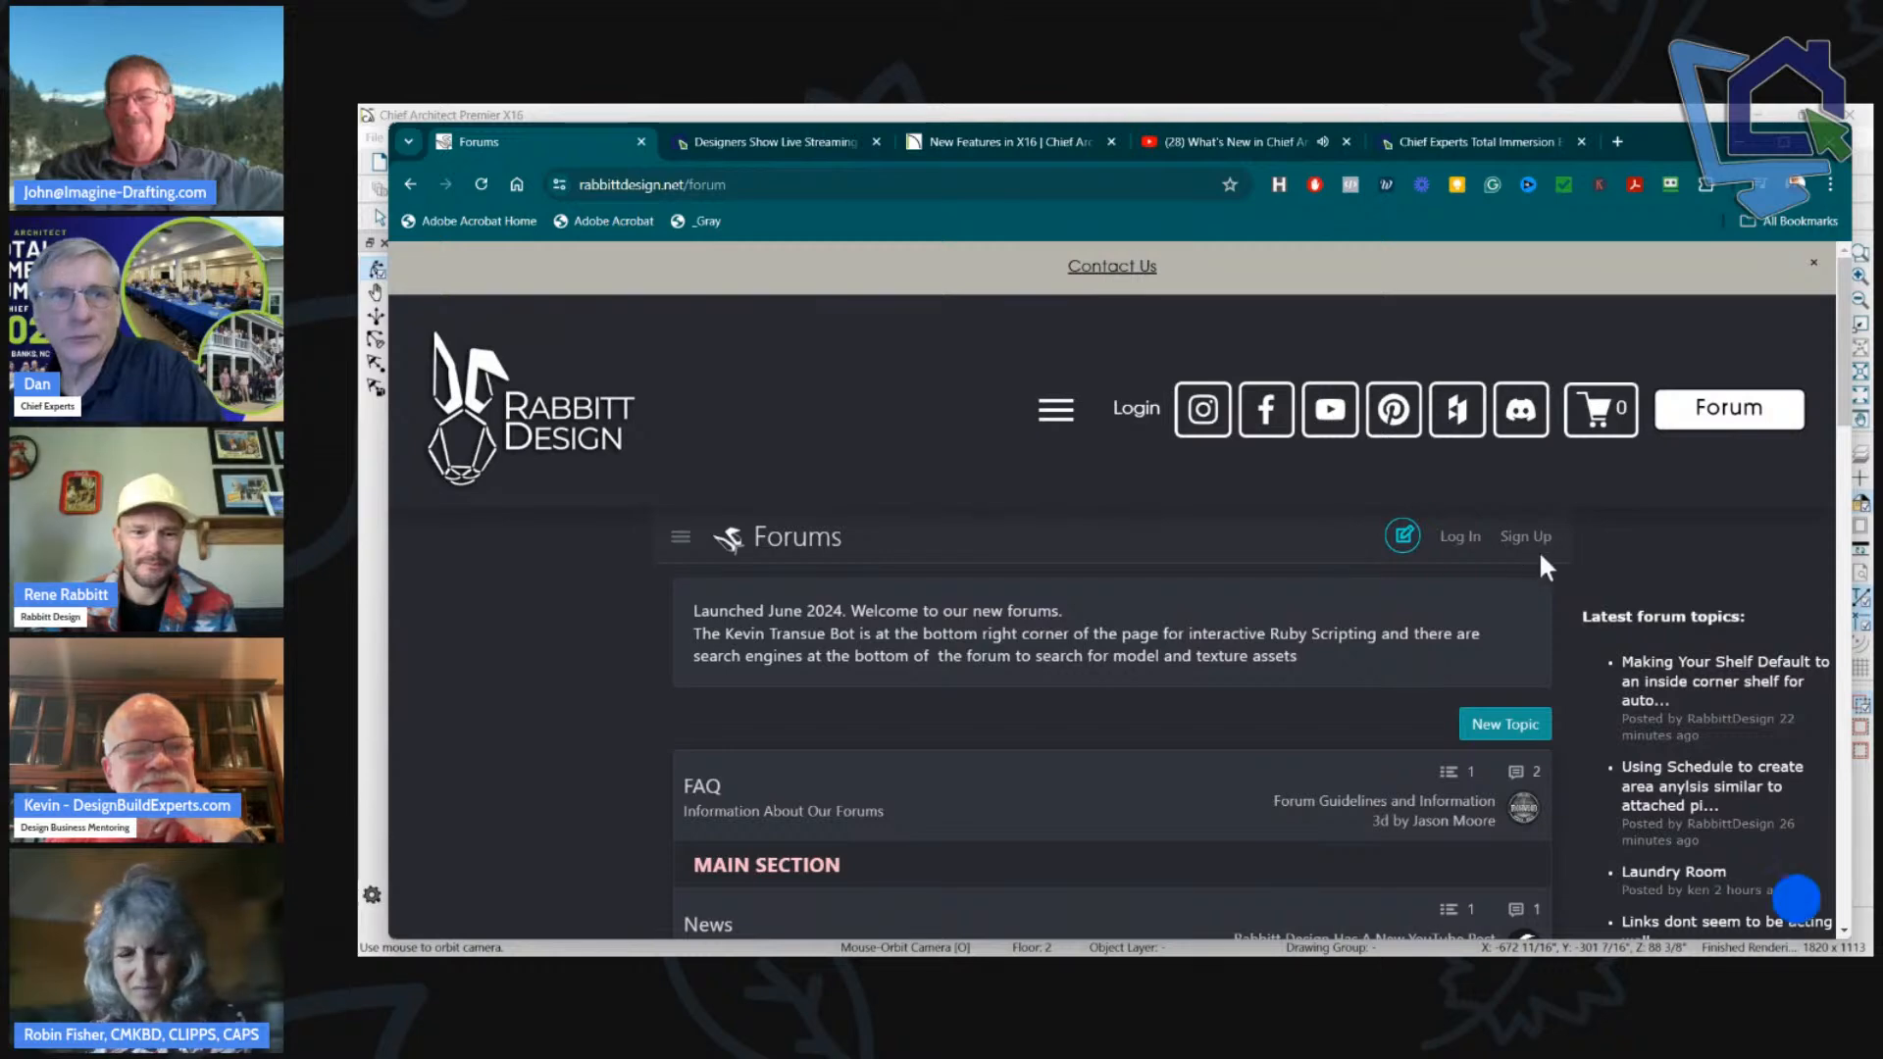
Look through the forum's sections down to the texture, model and code searches, and return to the page's start.
scroll(1475, 598, "down", 3)
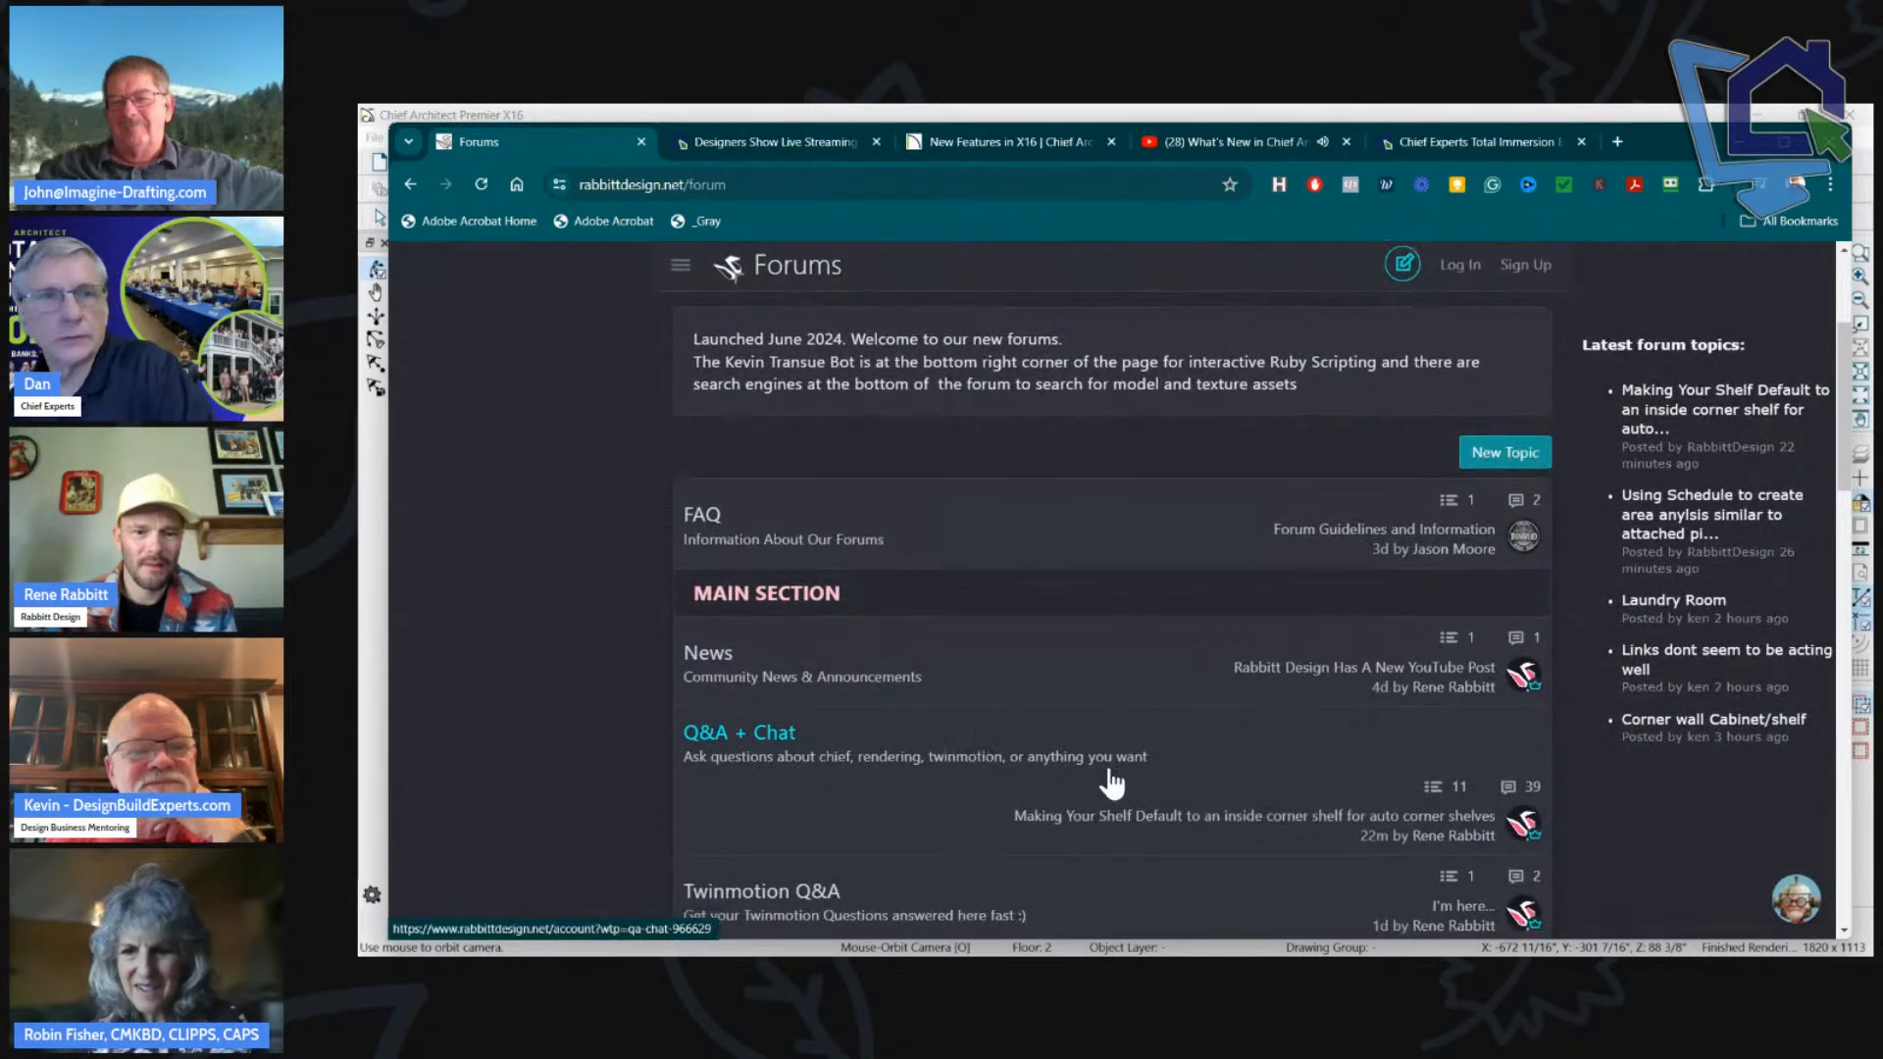
scroll(1119, 784, "down", 3)
scroll(1132, 833, "down", 4)
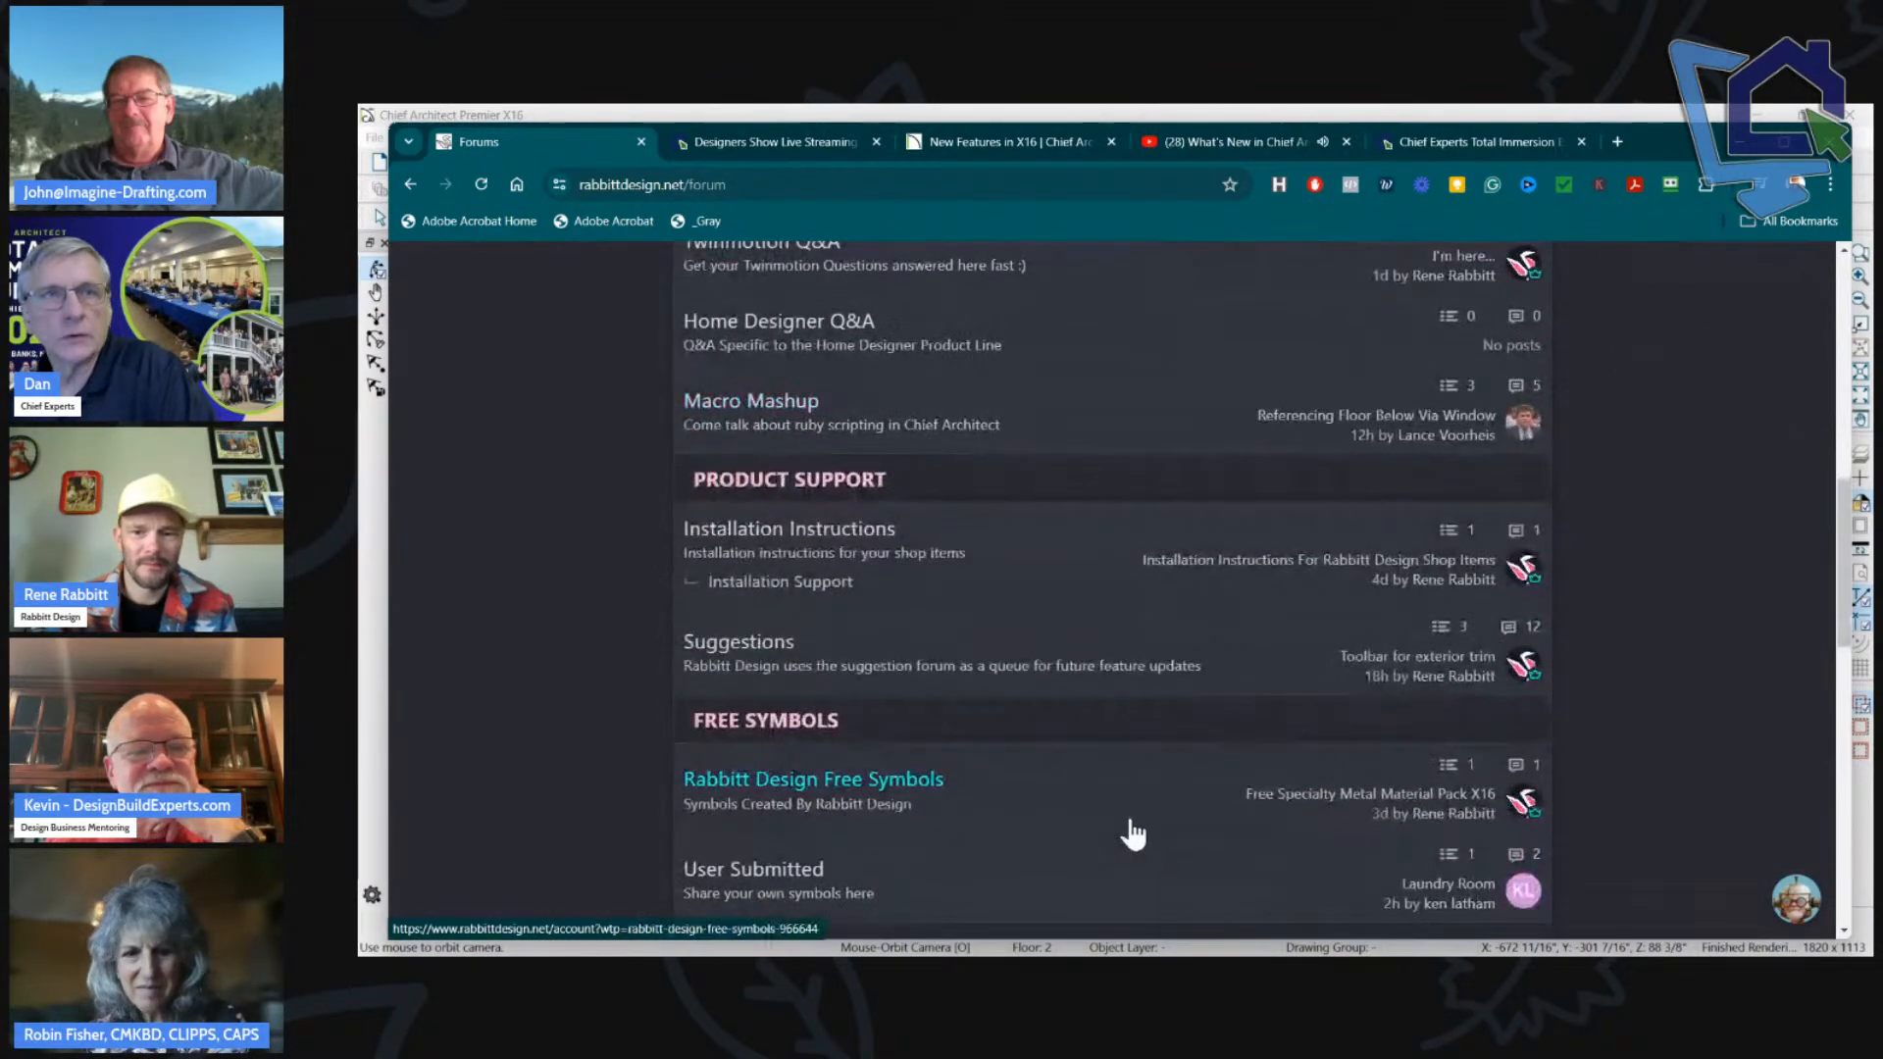
scroll(1132, 833, "down", 3)
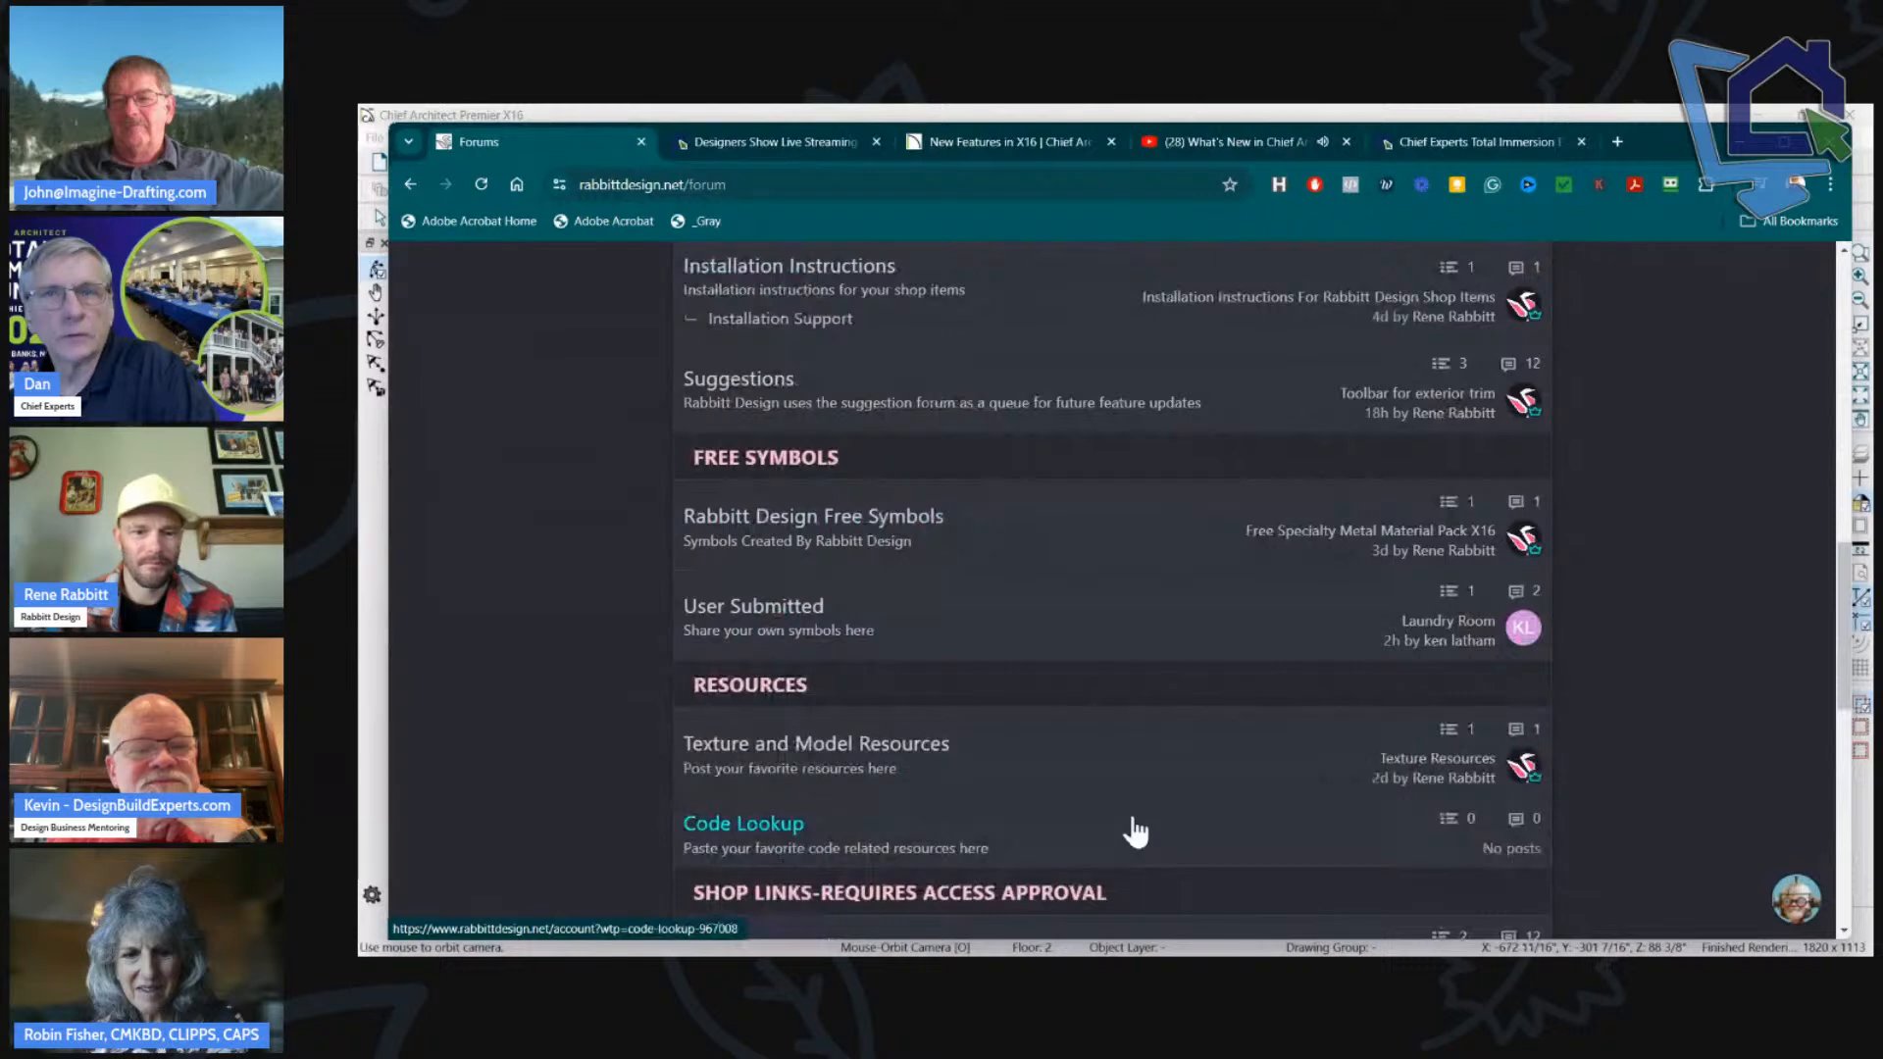
scroll(1136, 832, "down", 4)
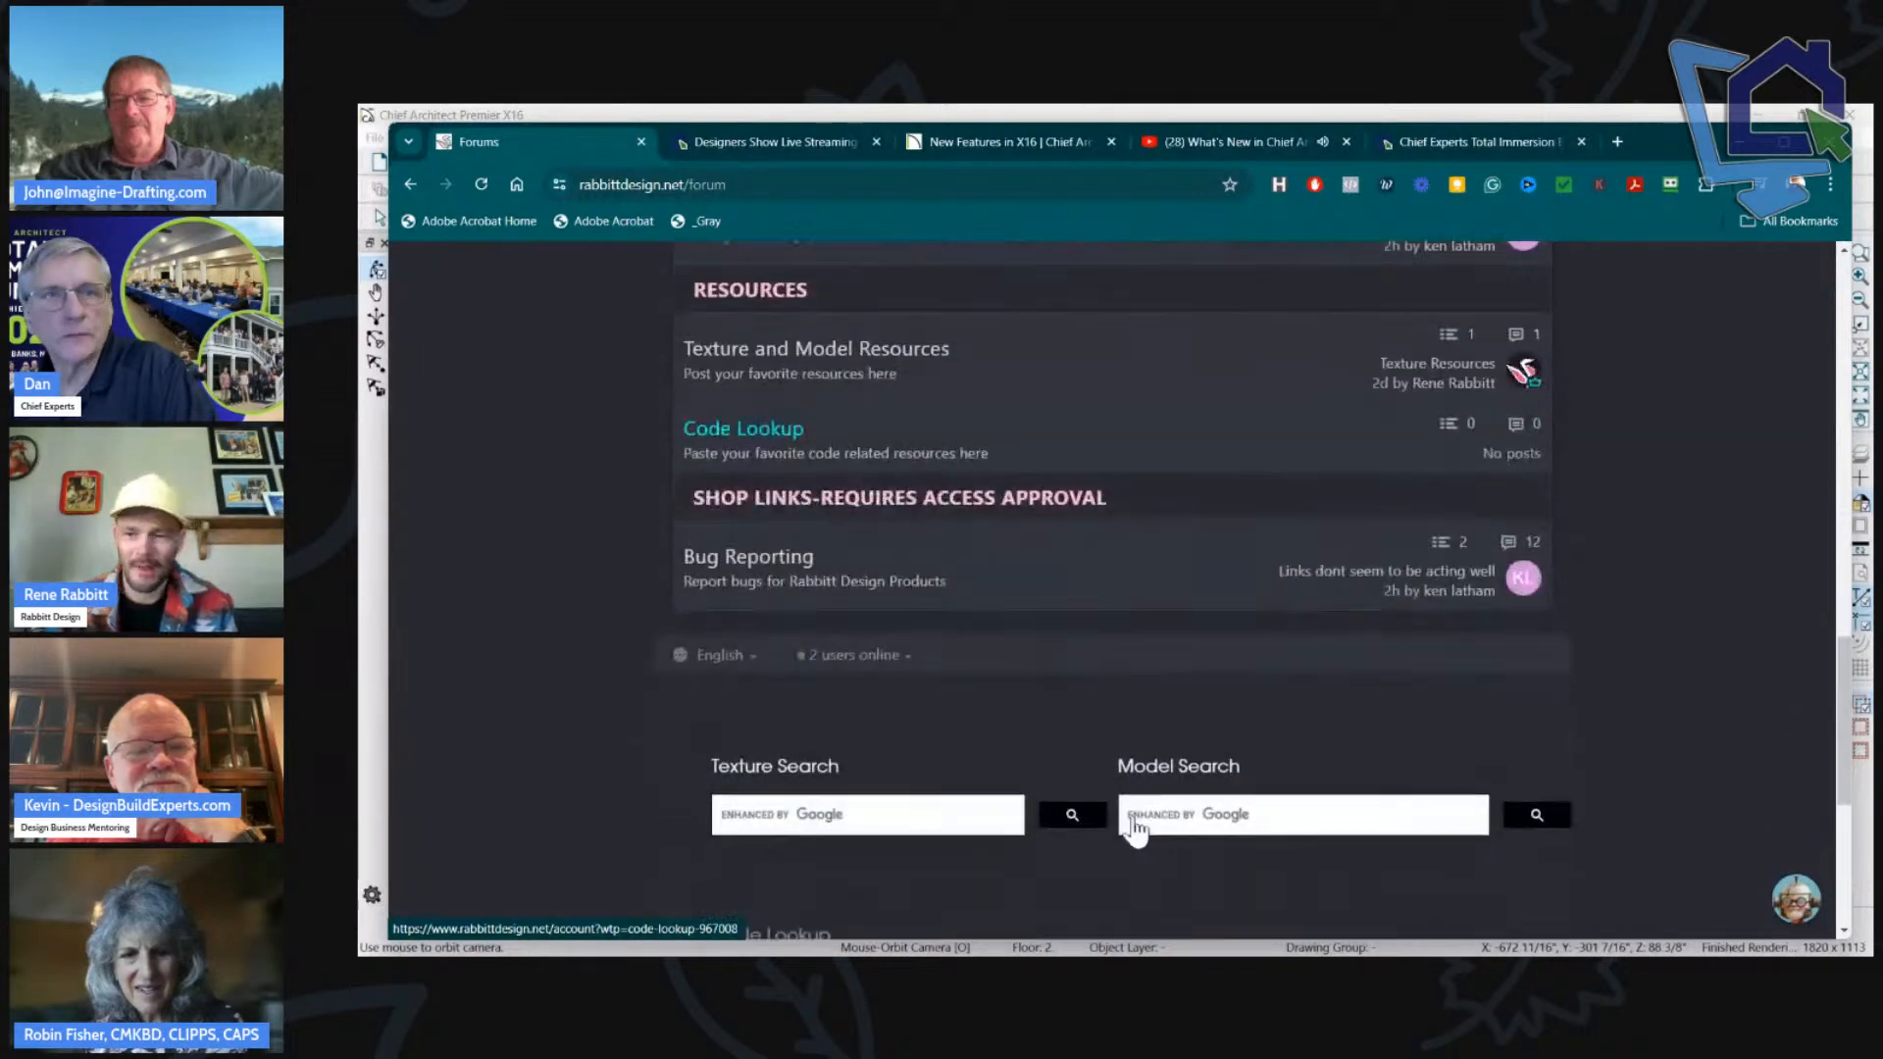
scroll(1134, 816, "down", 3)
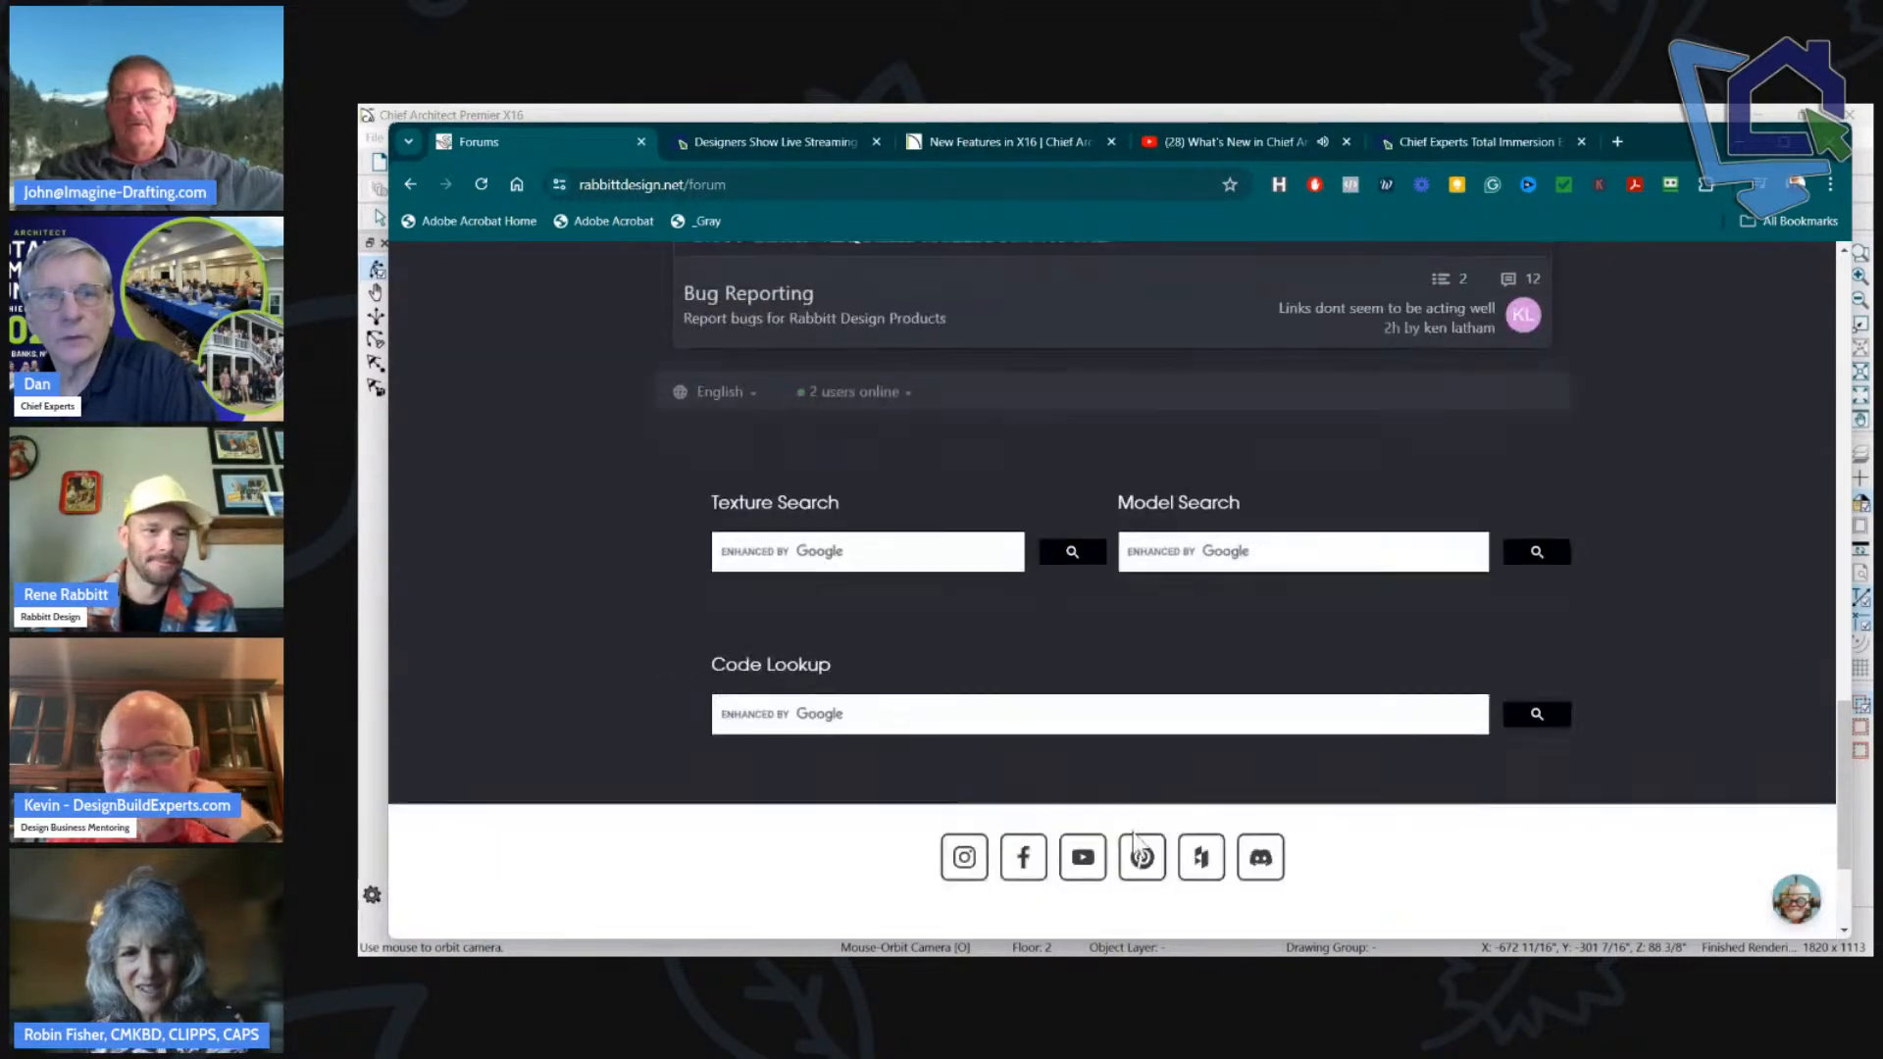
scroll(509, 822, "up", 5)
scroll(509, 814, "up", 10)
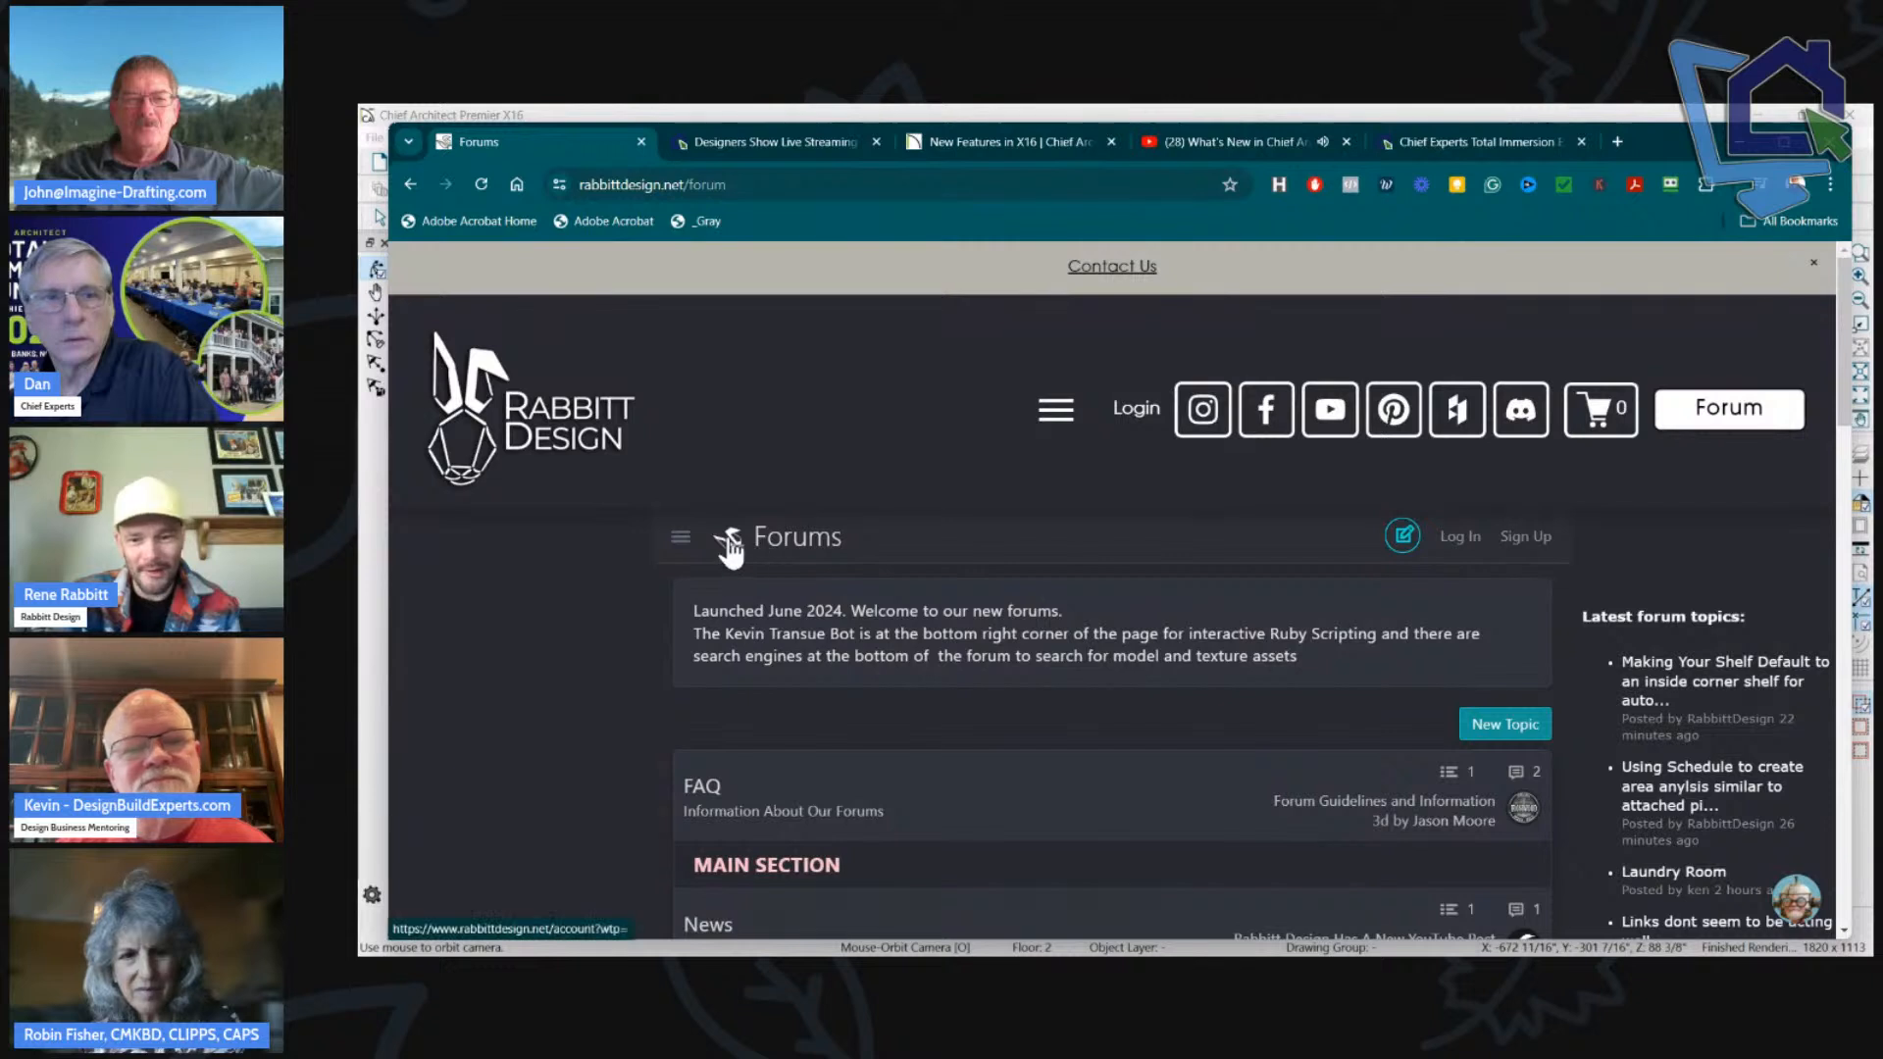
Open the Ruby scripting chatbot, show the page full screen, and send the bot the request "DOOR LABEL".
left_click(1802, 907)
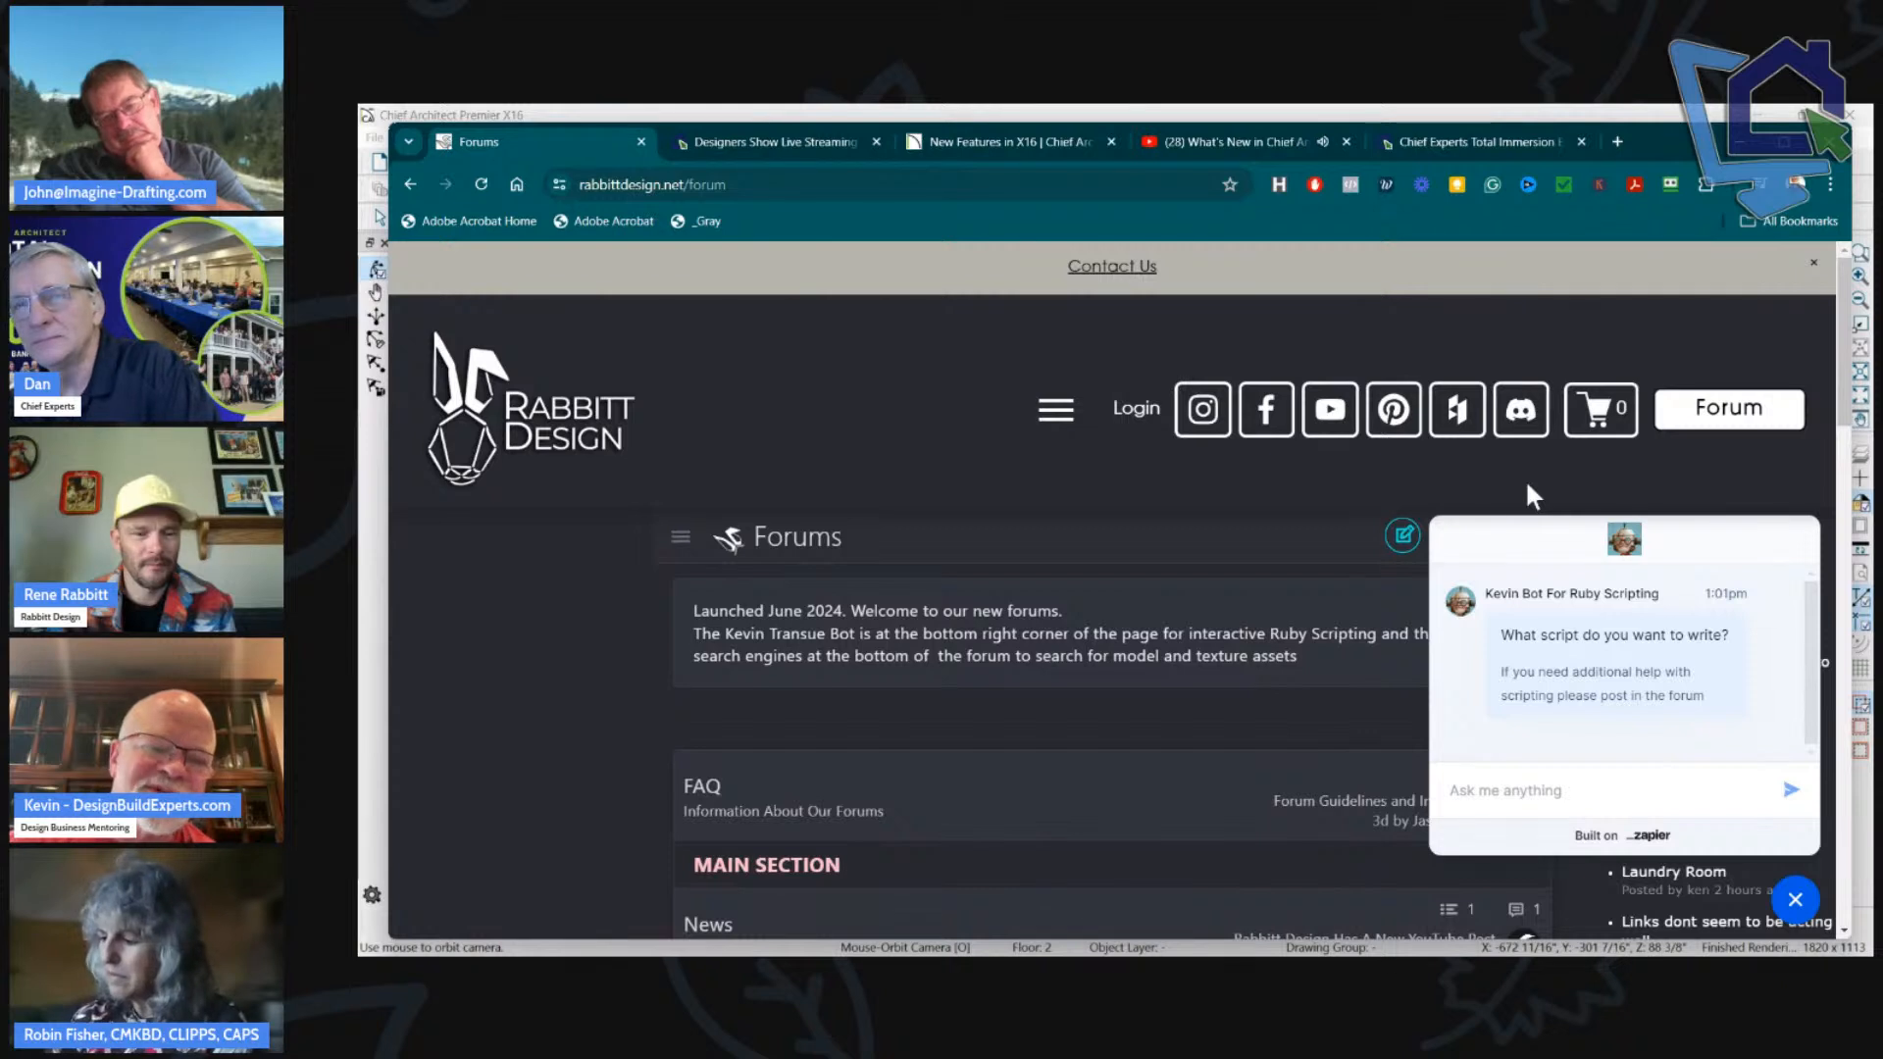
left_click(1523, 791)
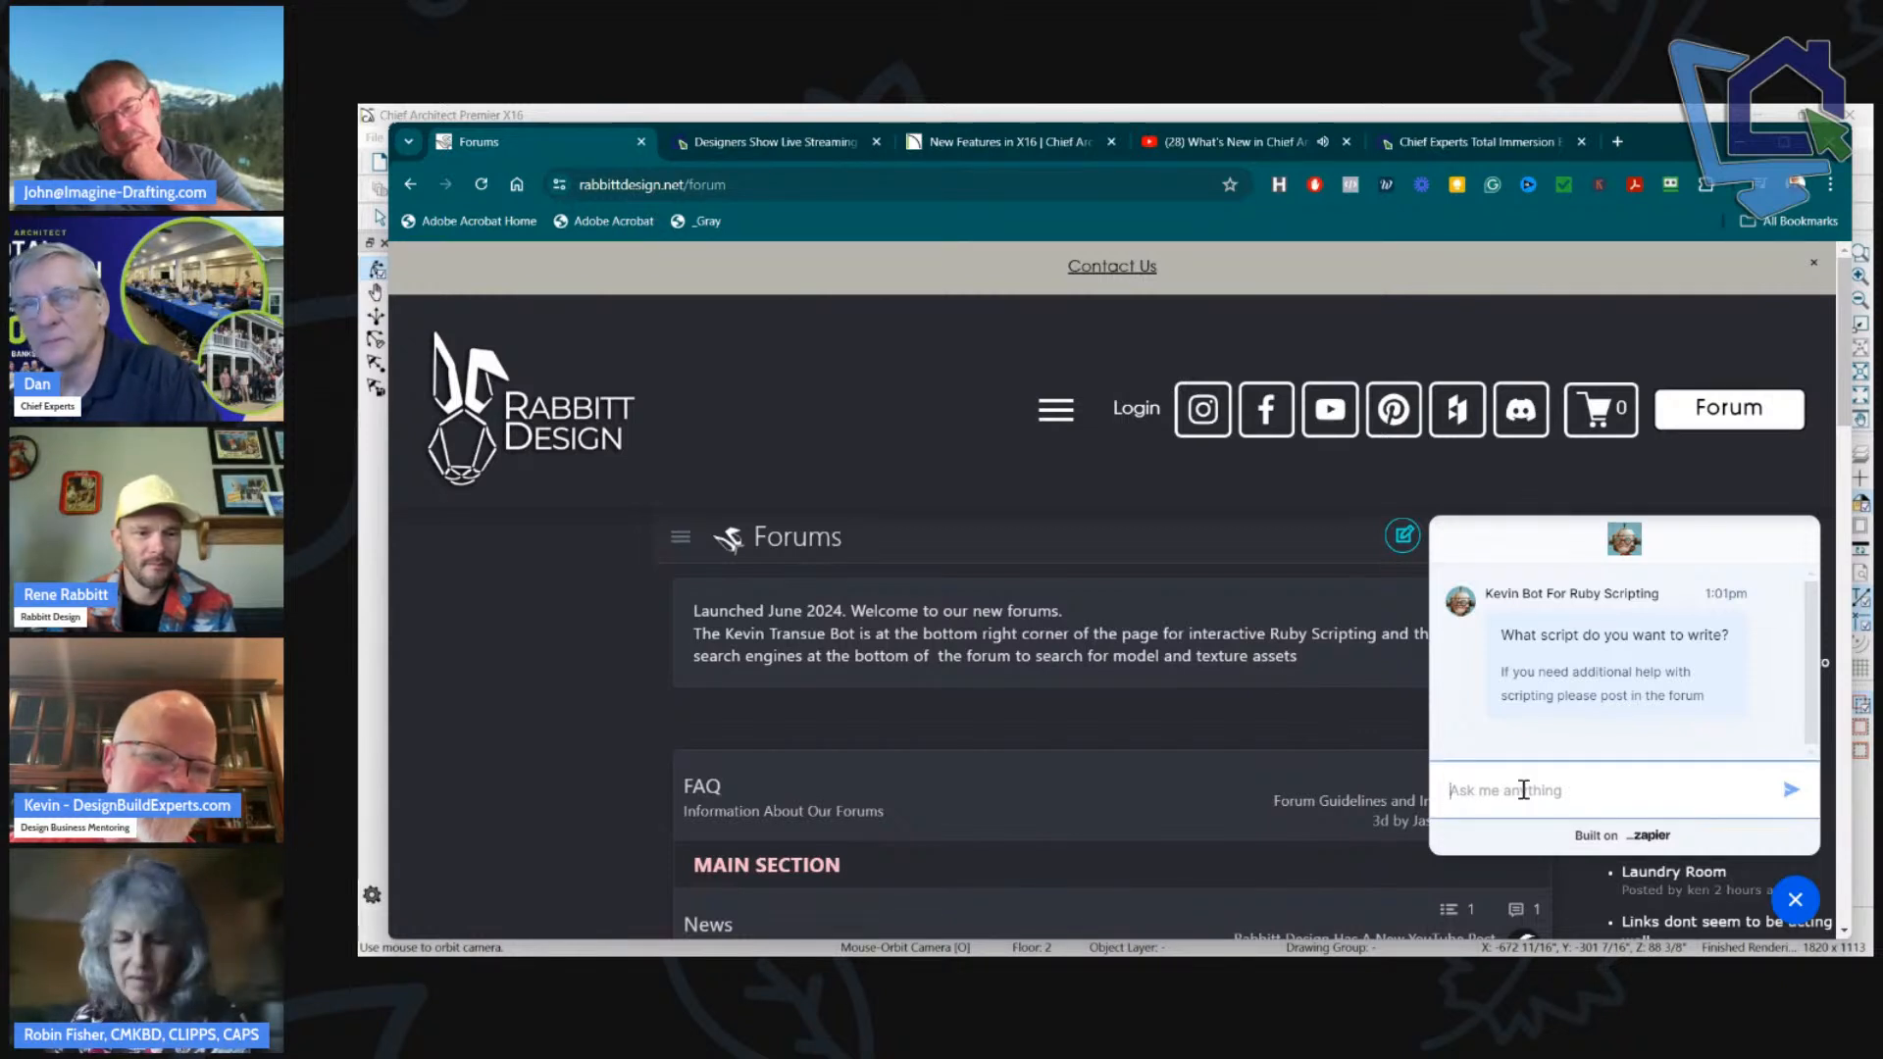
type("DOOR C")
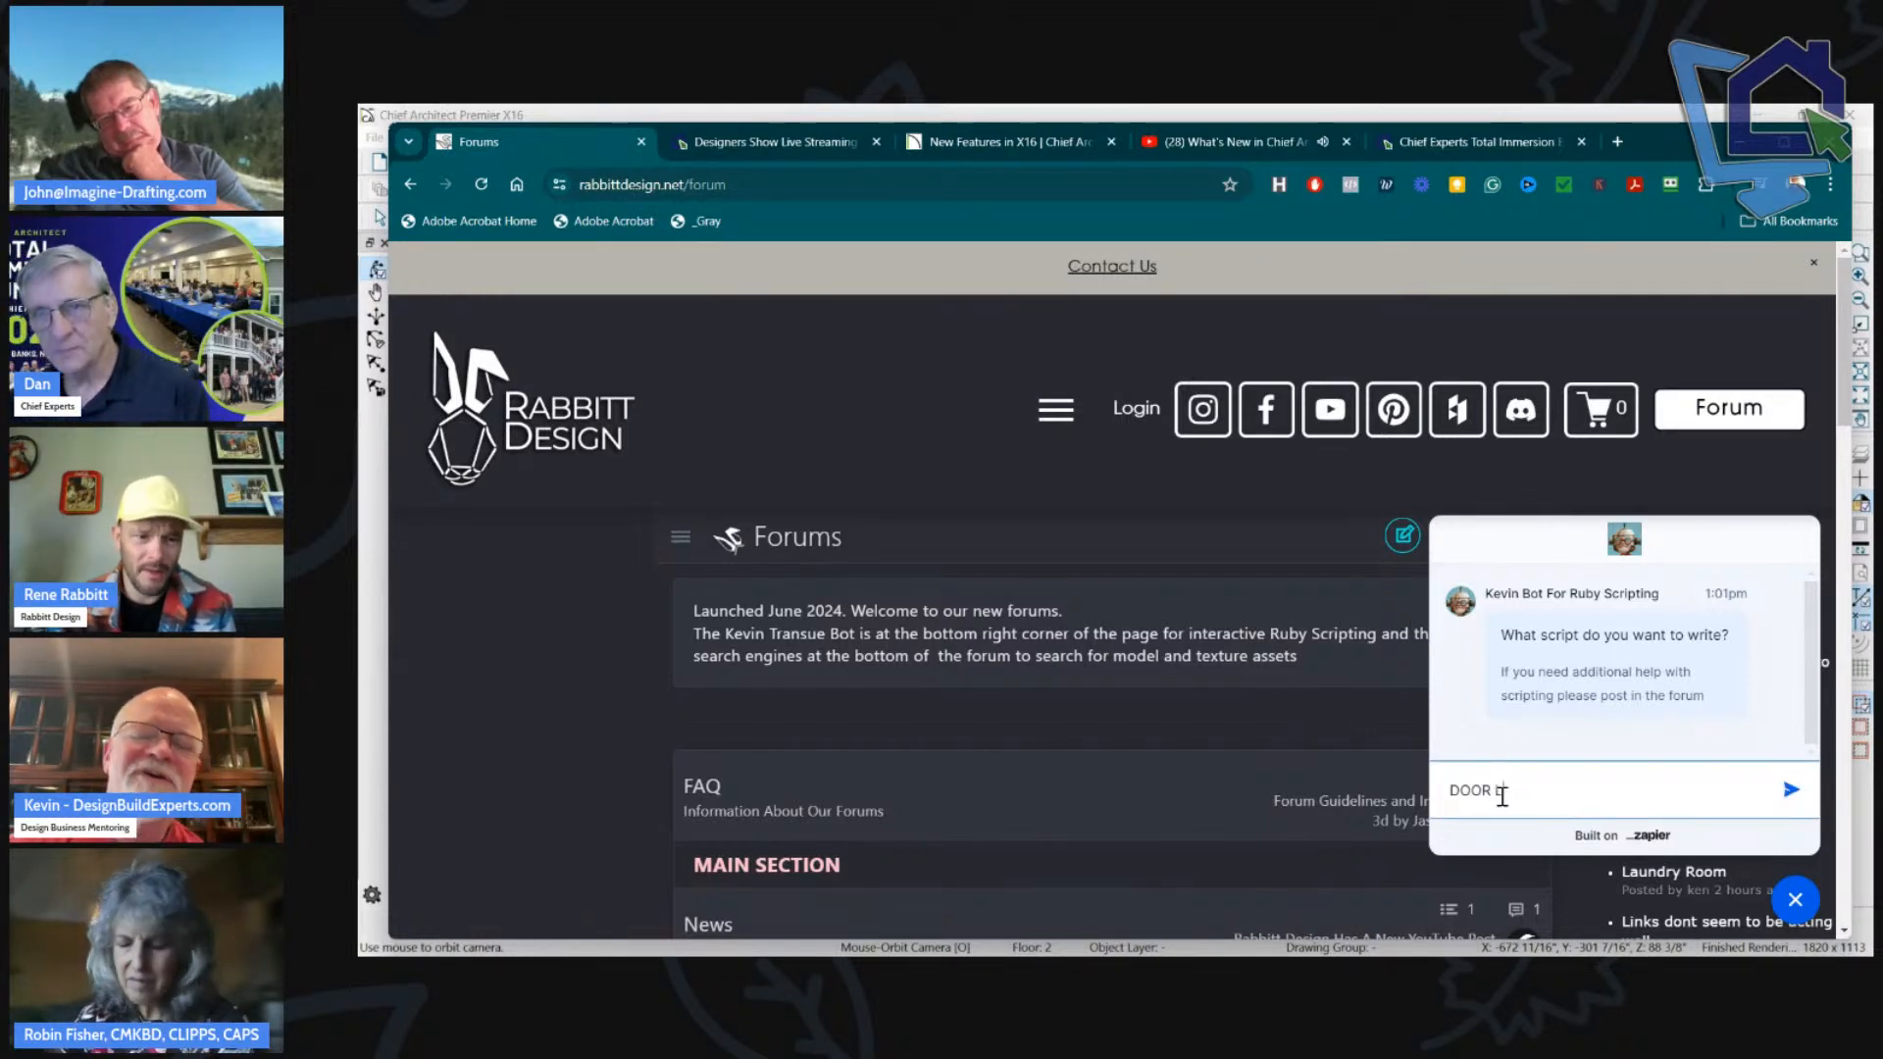
type("R LABN")
key("F11")
key("BackSpace")
type("EL")
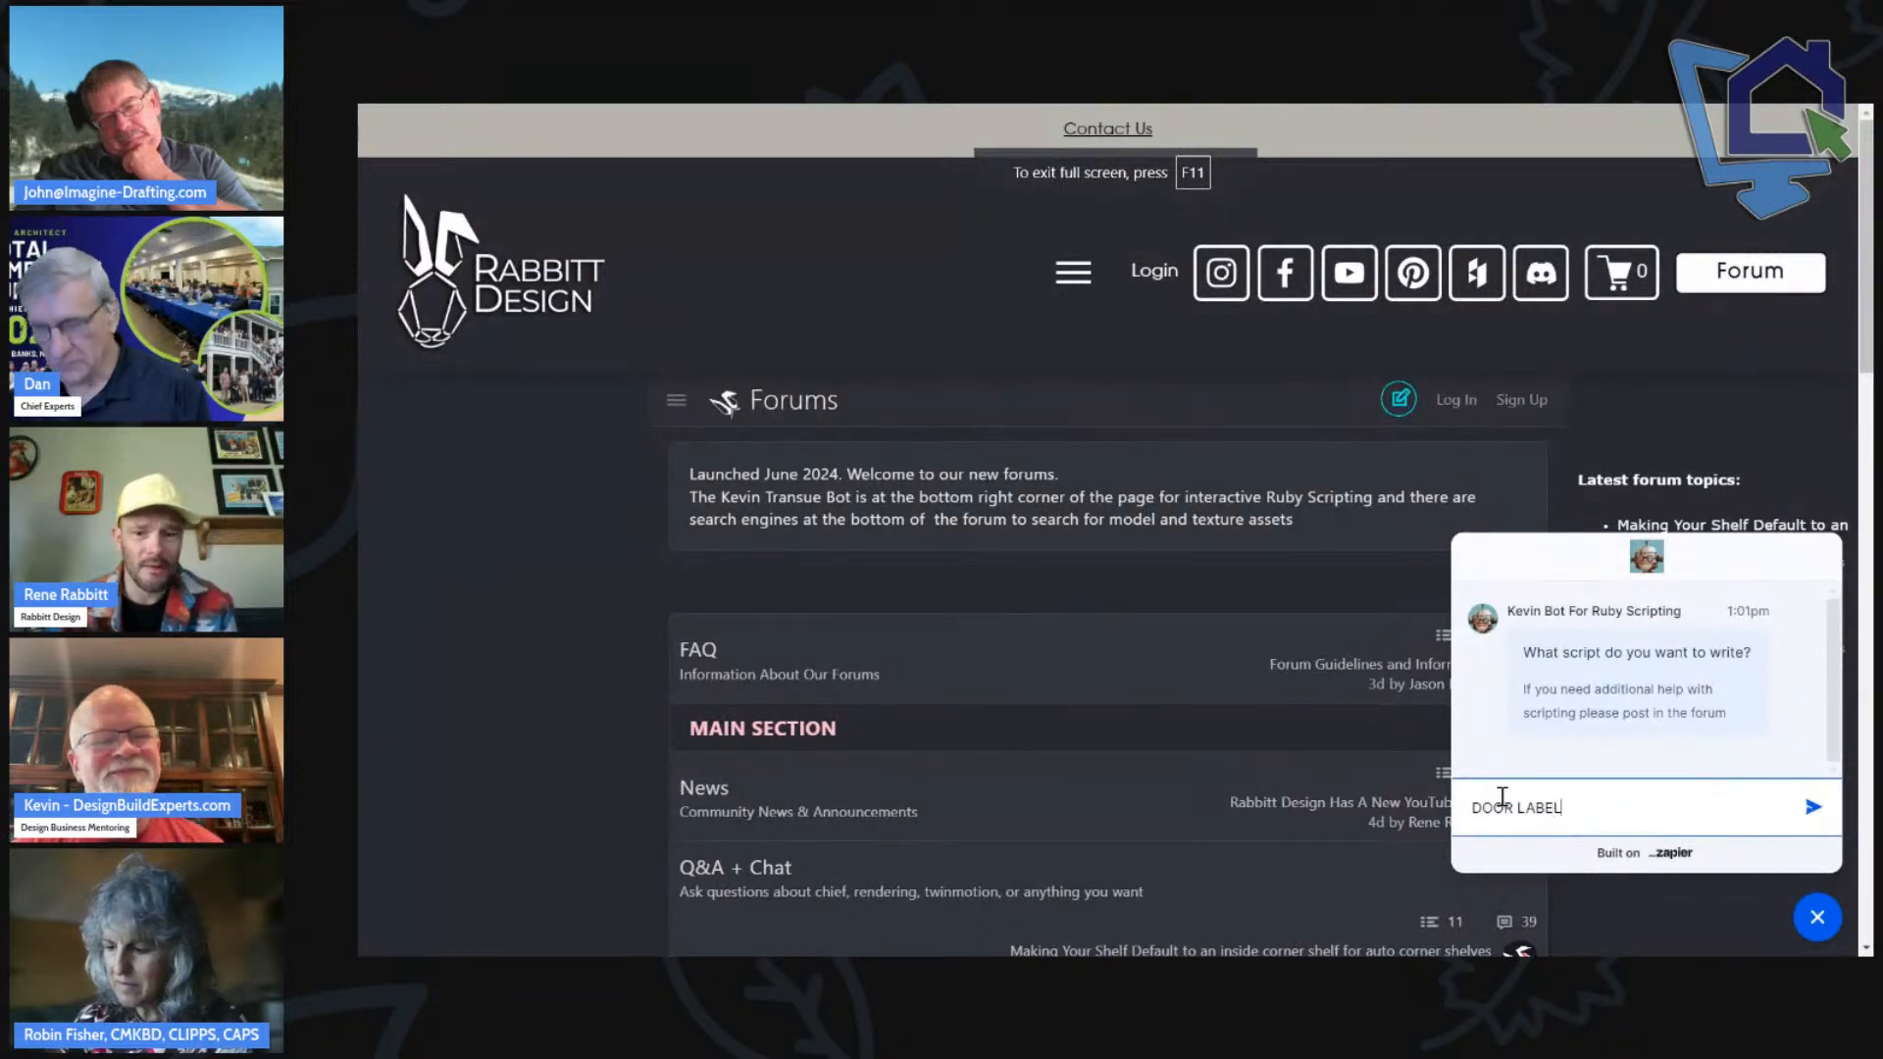
key("Return")
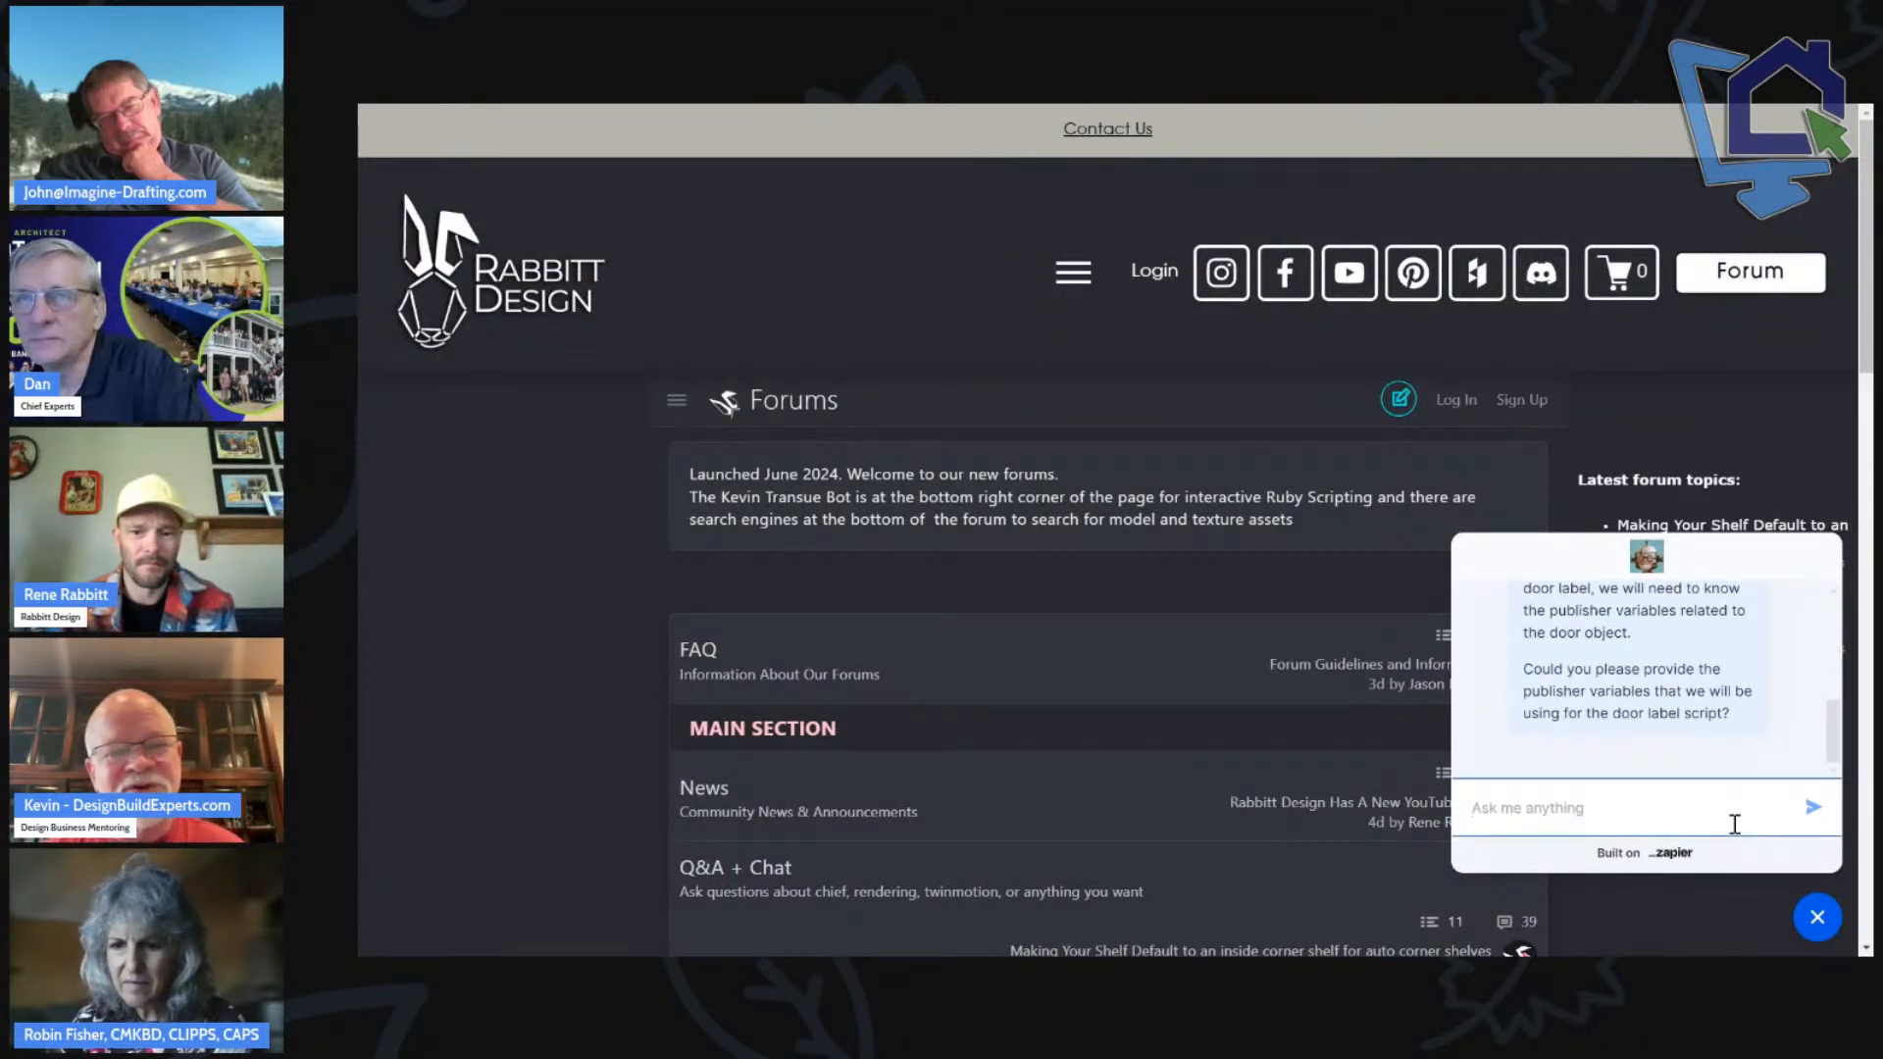
Read the chatbot's reply about the door label script and close the chat.
scroll(1834, 728, "up", 1)
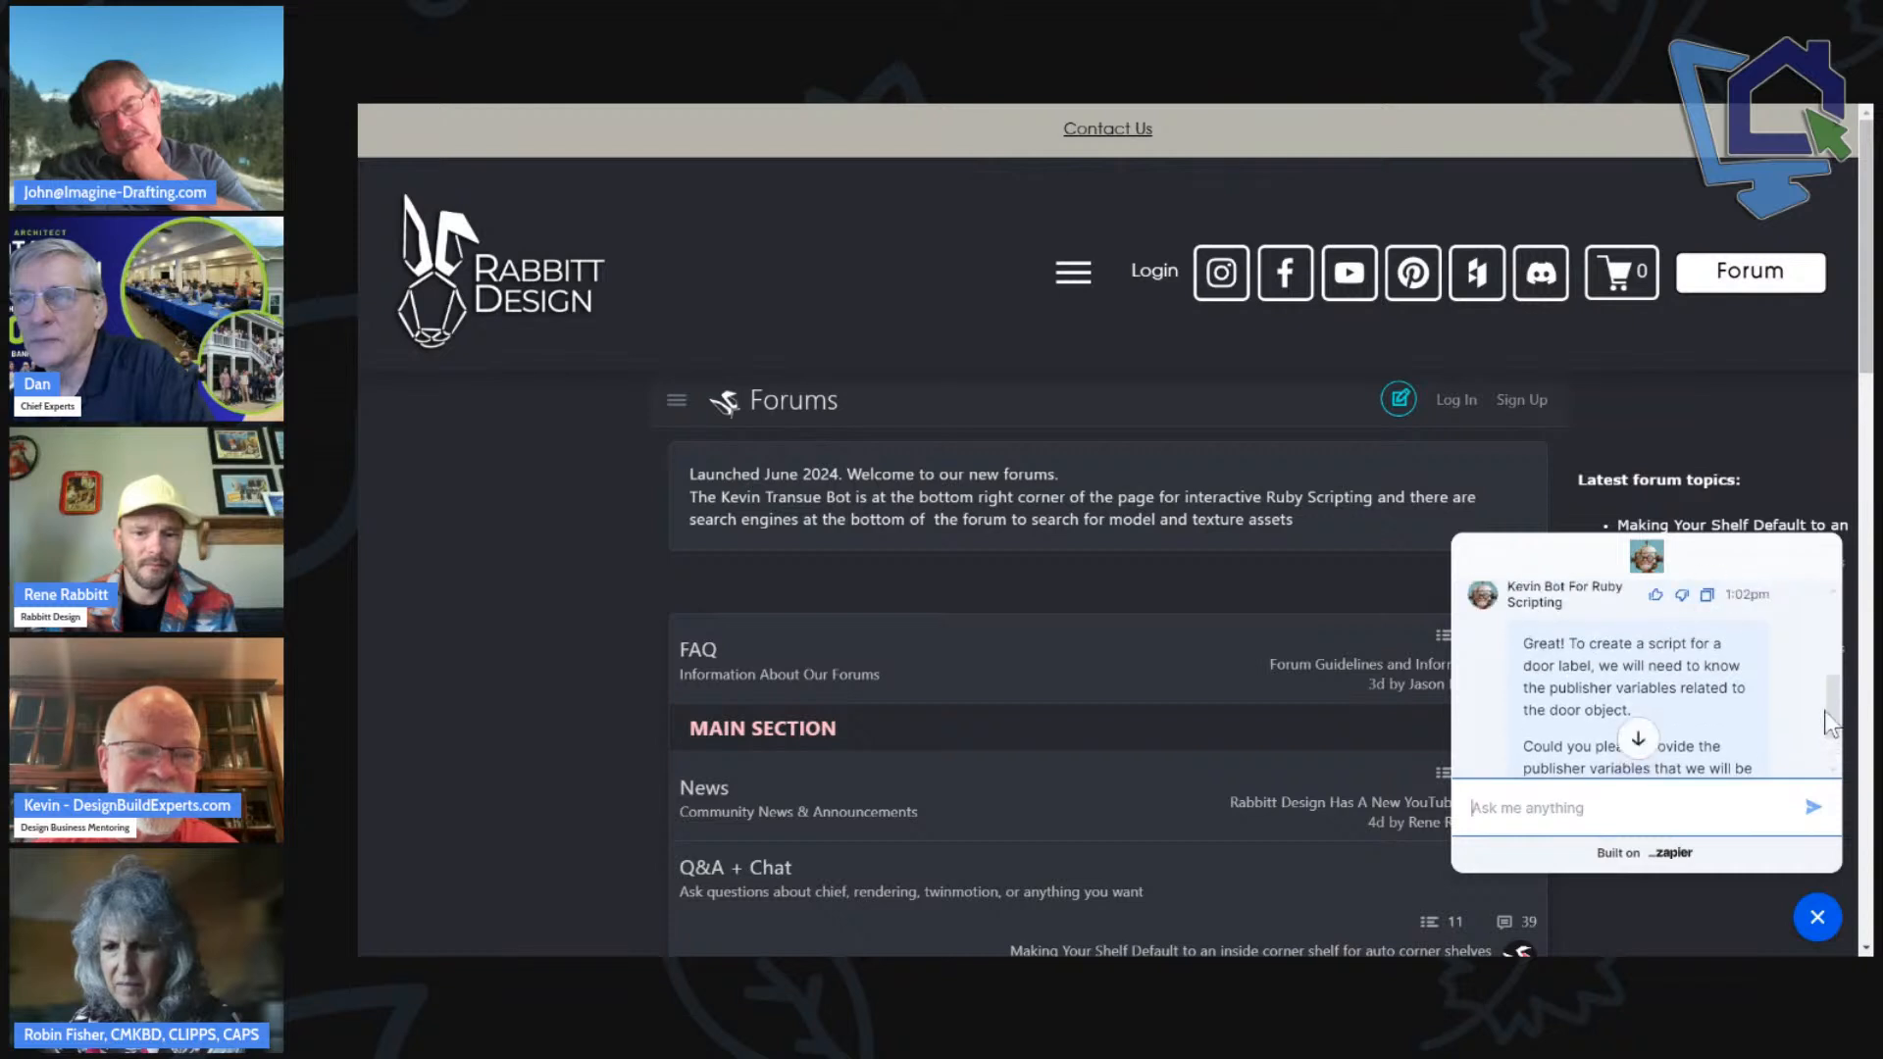
scroll(1830, 726, "down", 1)
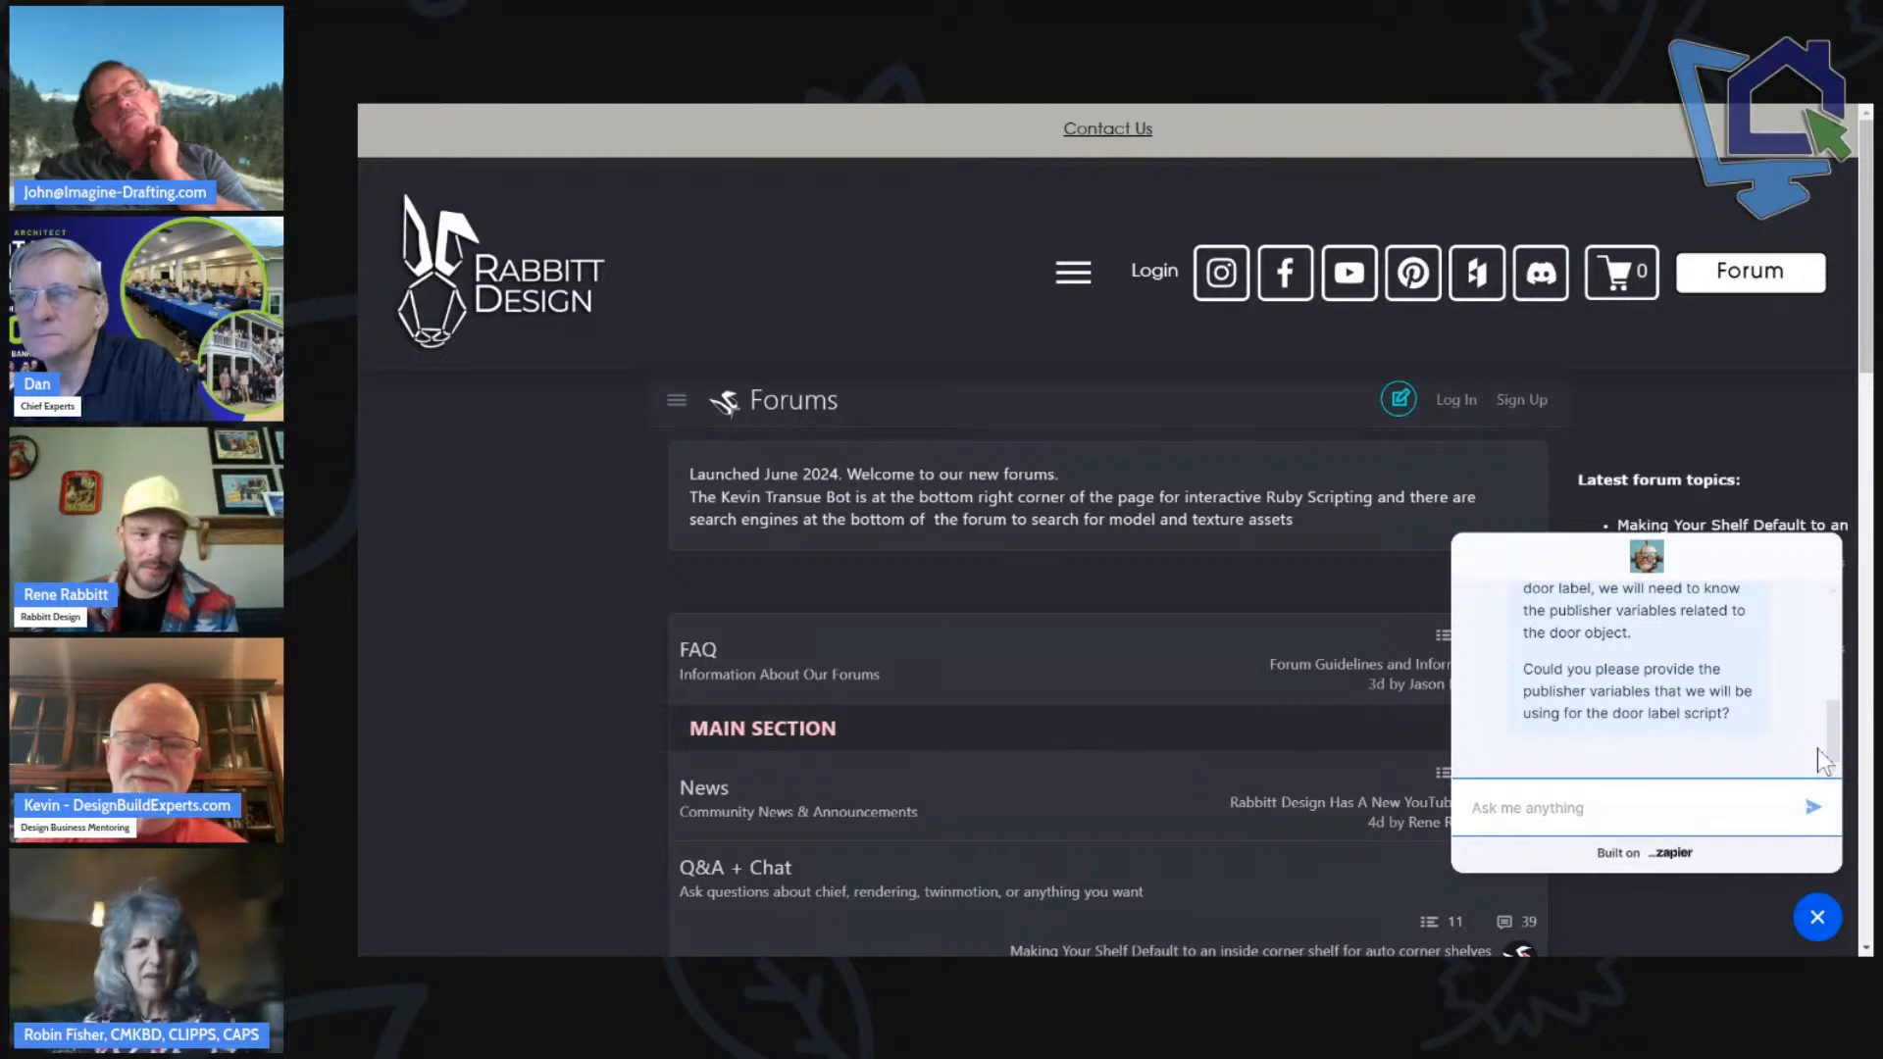
left_click(1819, 917)
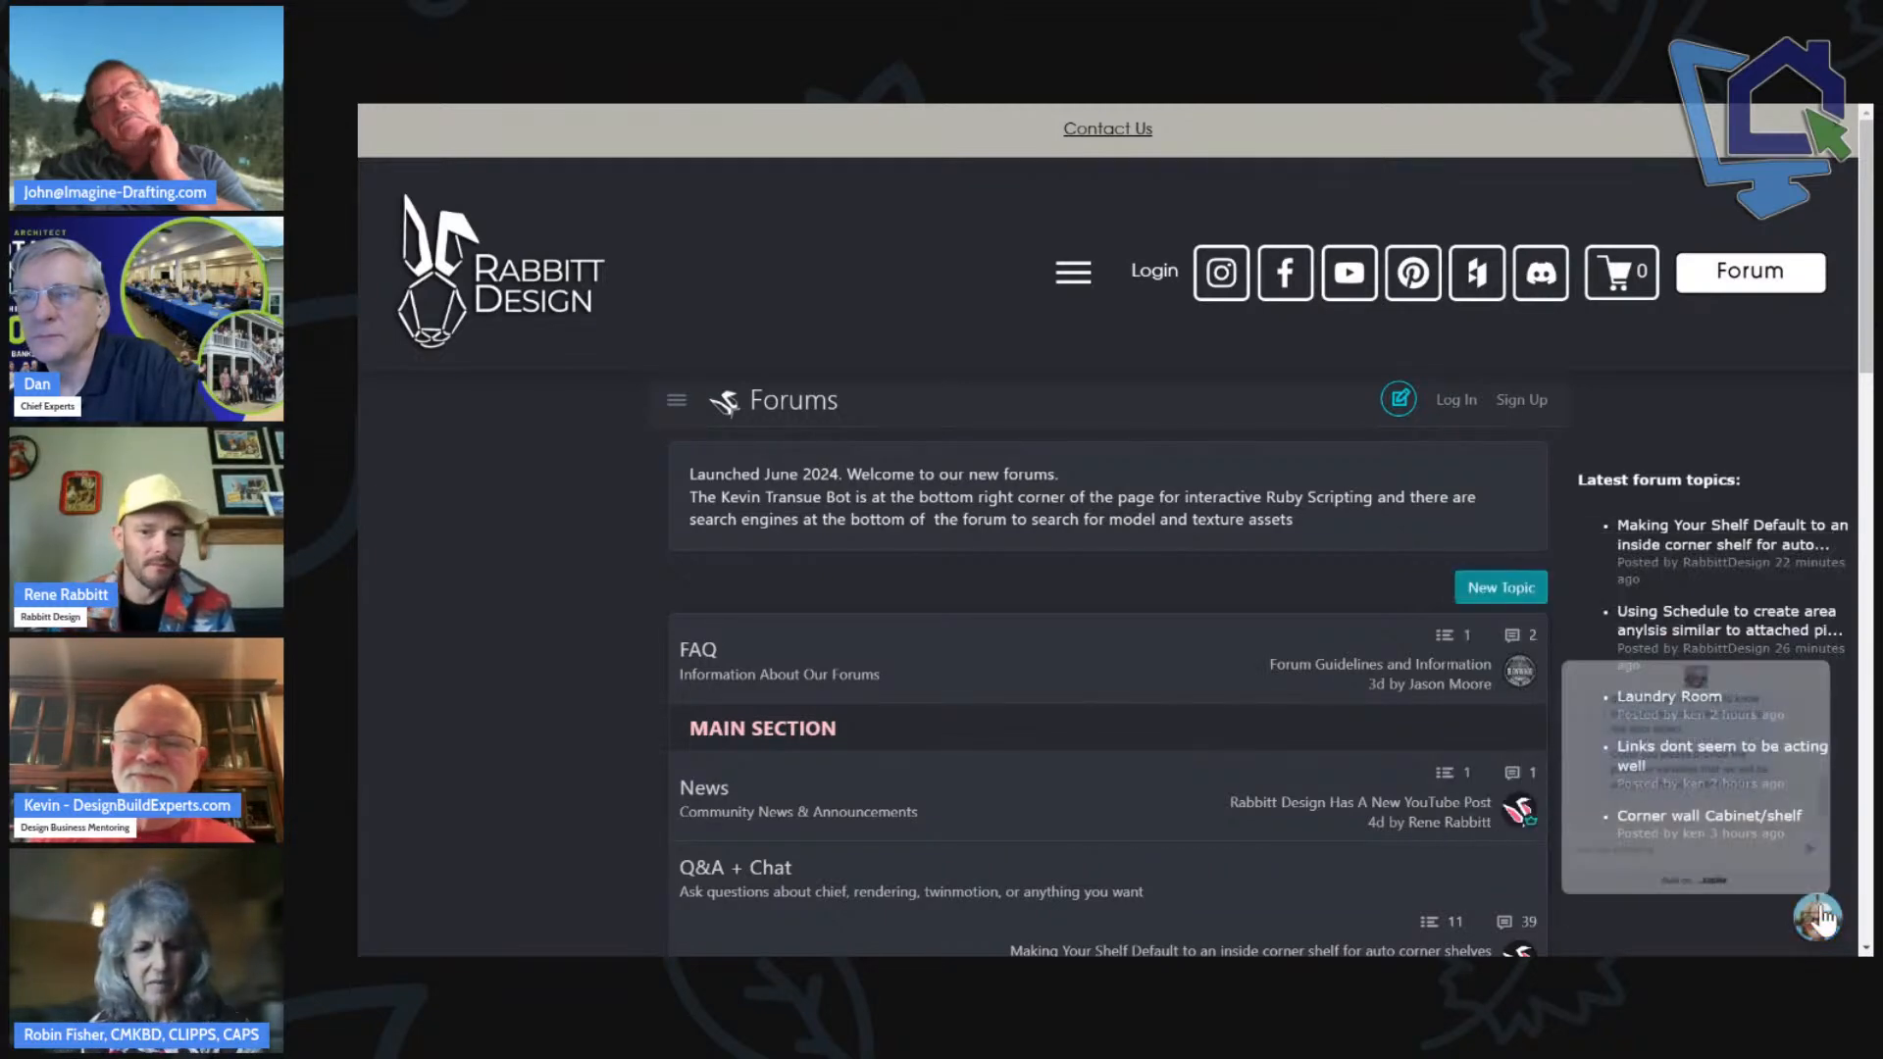
Review the forum's topic sections again in full screen, from Main Section through Product Support, Free Symbols and Resources to Bug Reporting.
scroll(1291, 746, "down", 1)
scroll(1291, 758, "down", 4)
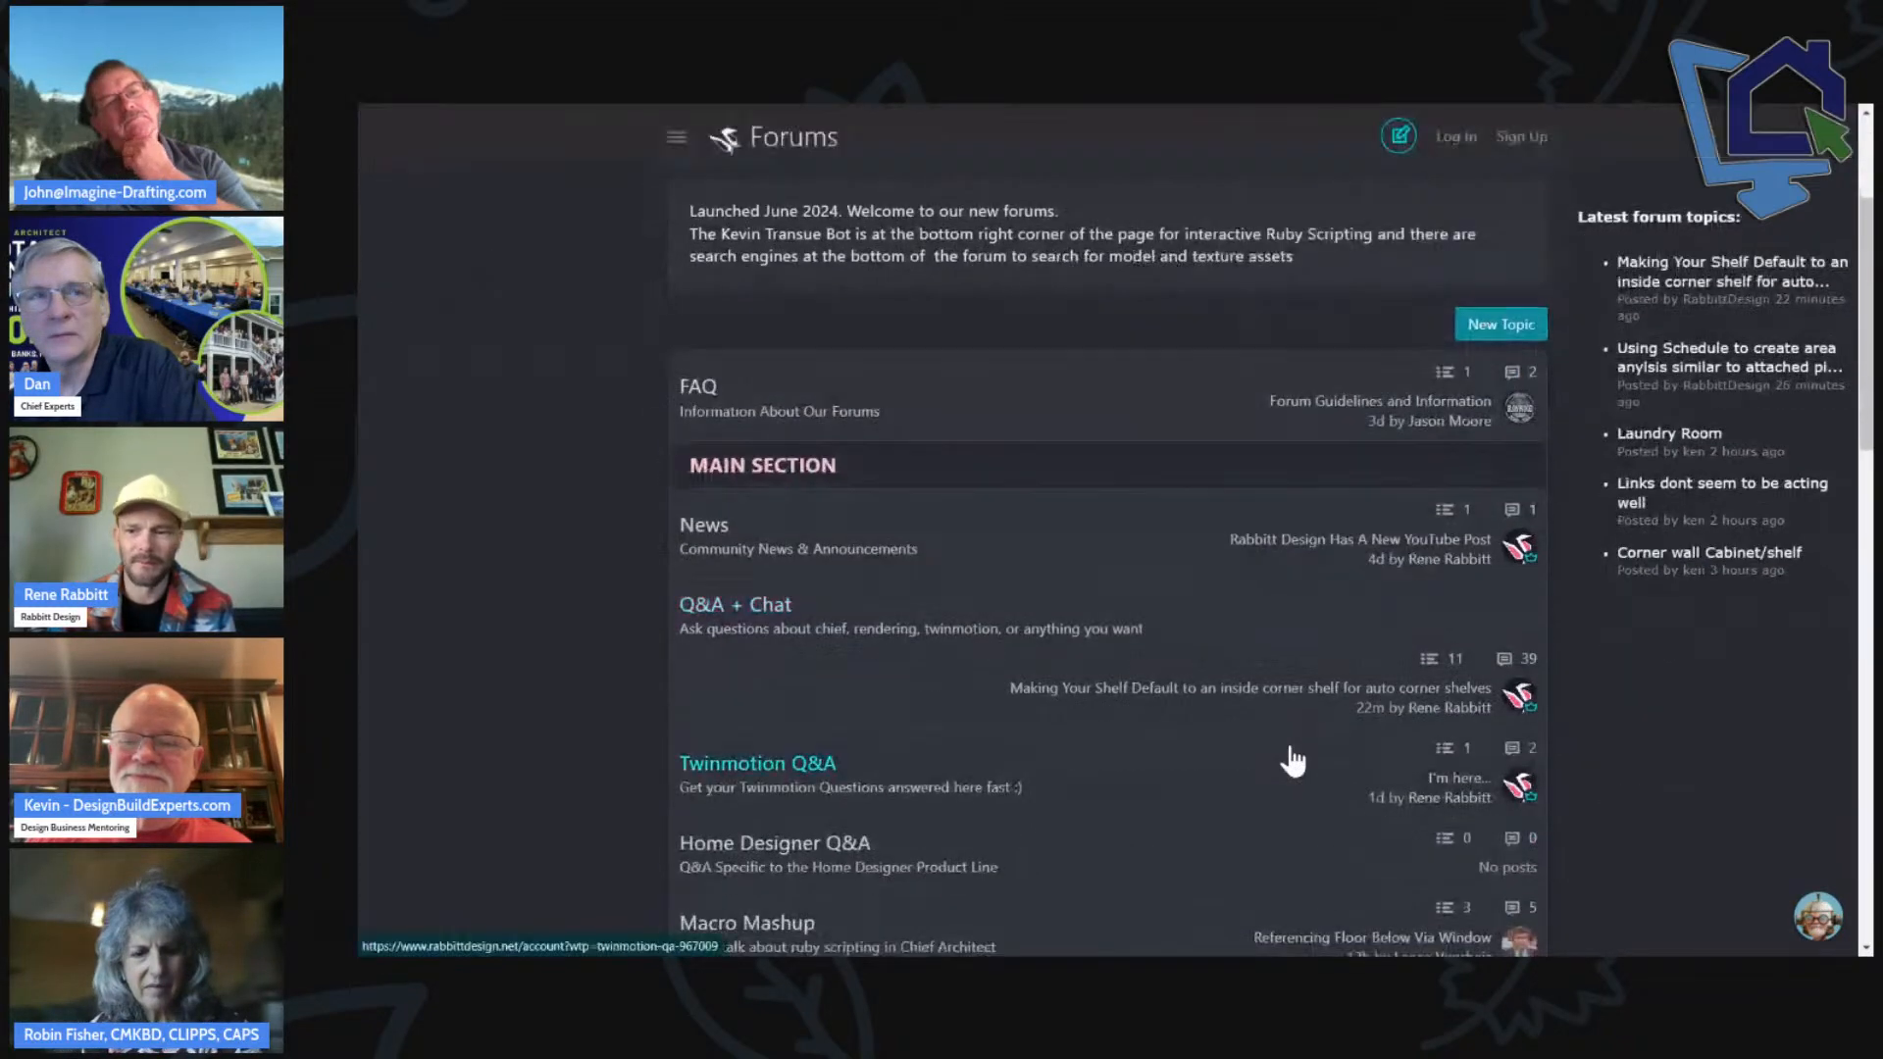
scroll(1290, 760, "up", 5)
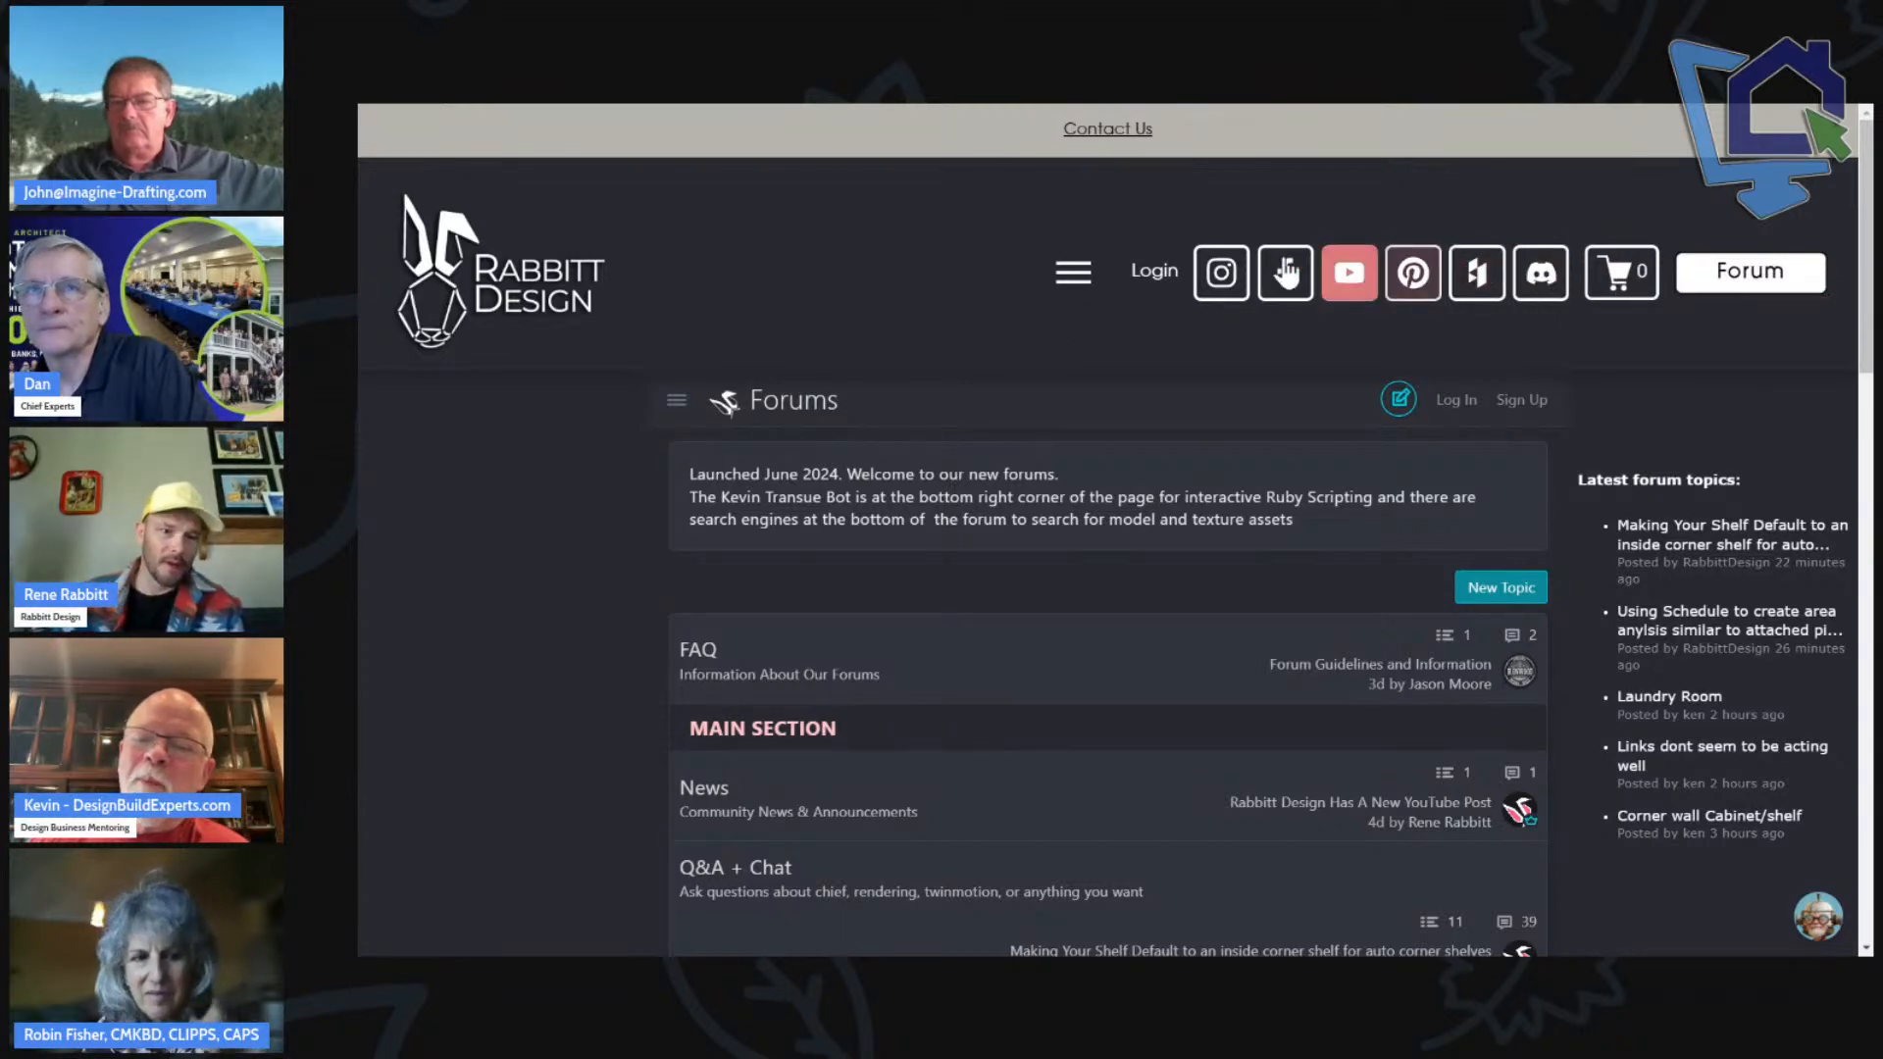
scroll(479, 587, "down", 4)
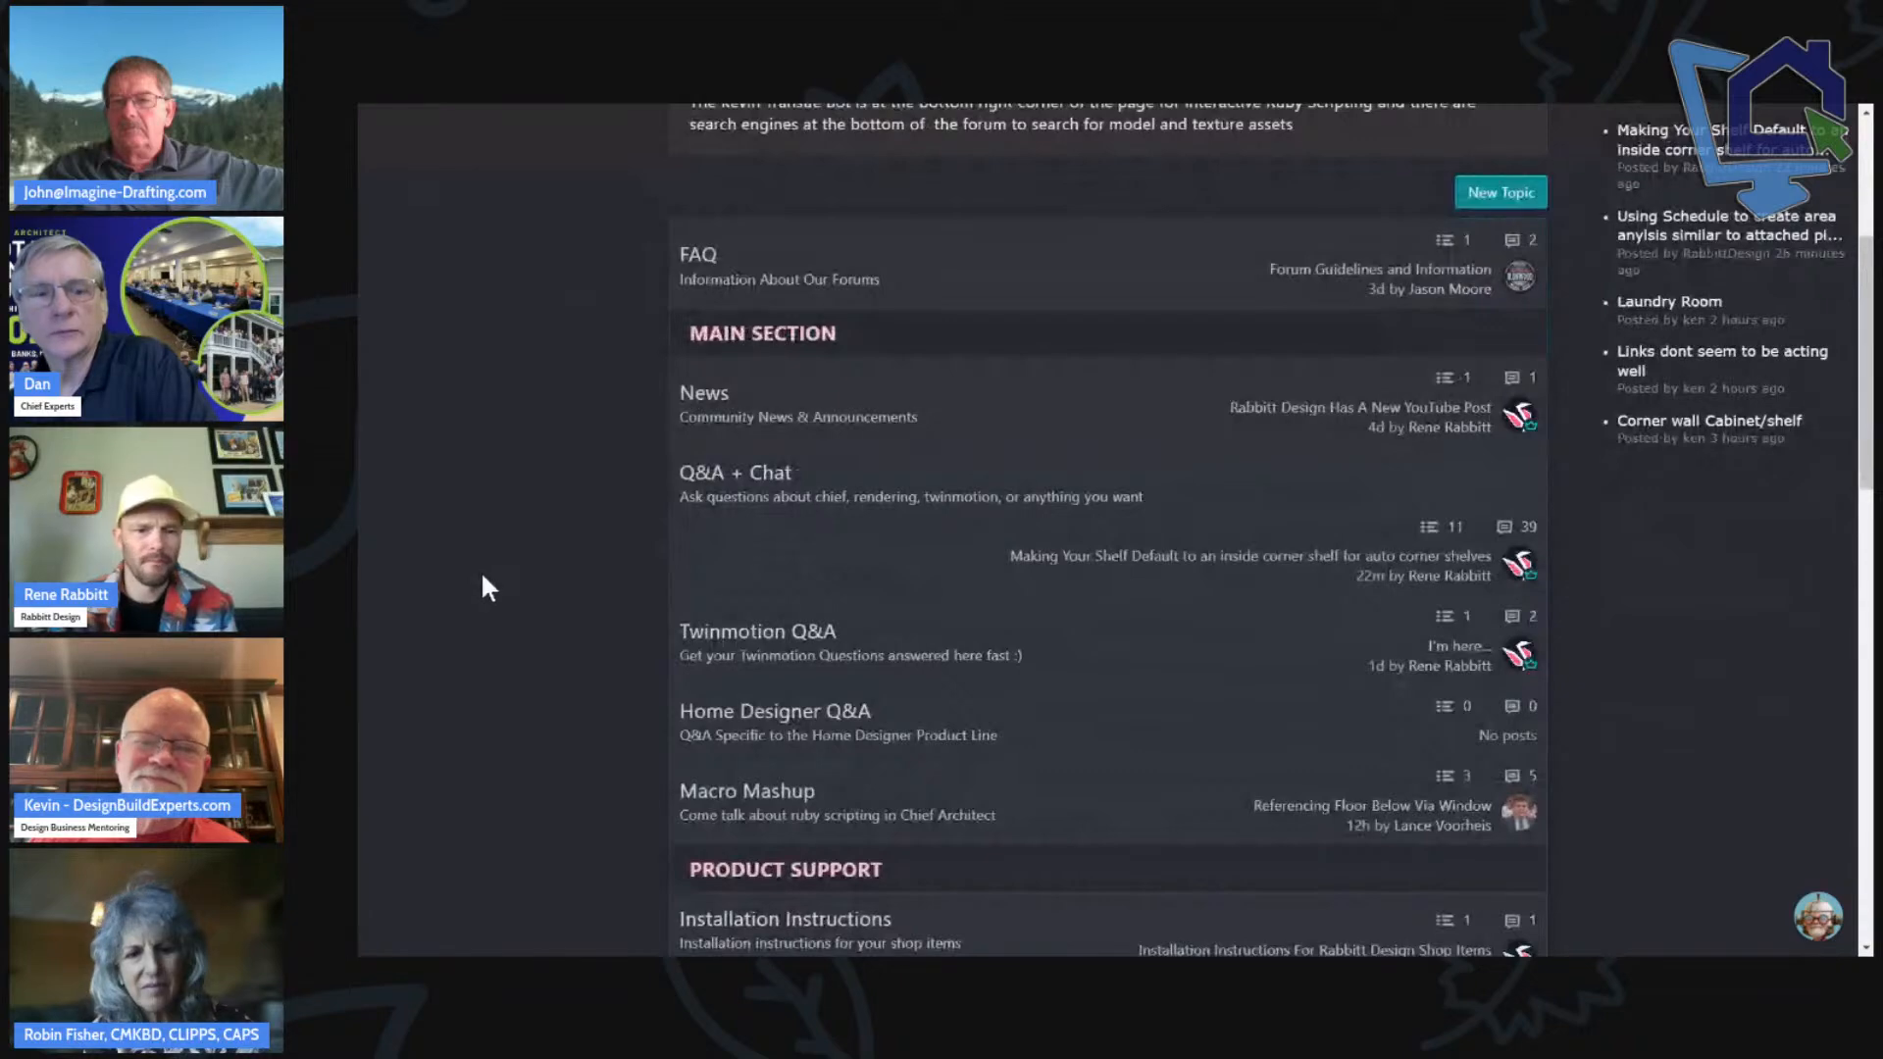
scroll(486, 575, "down", 3)
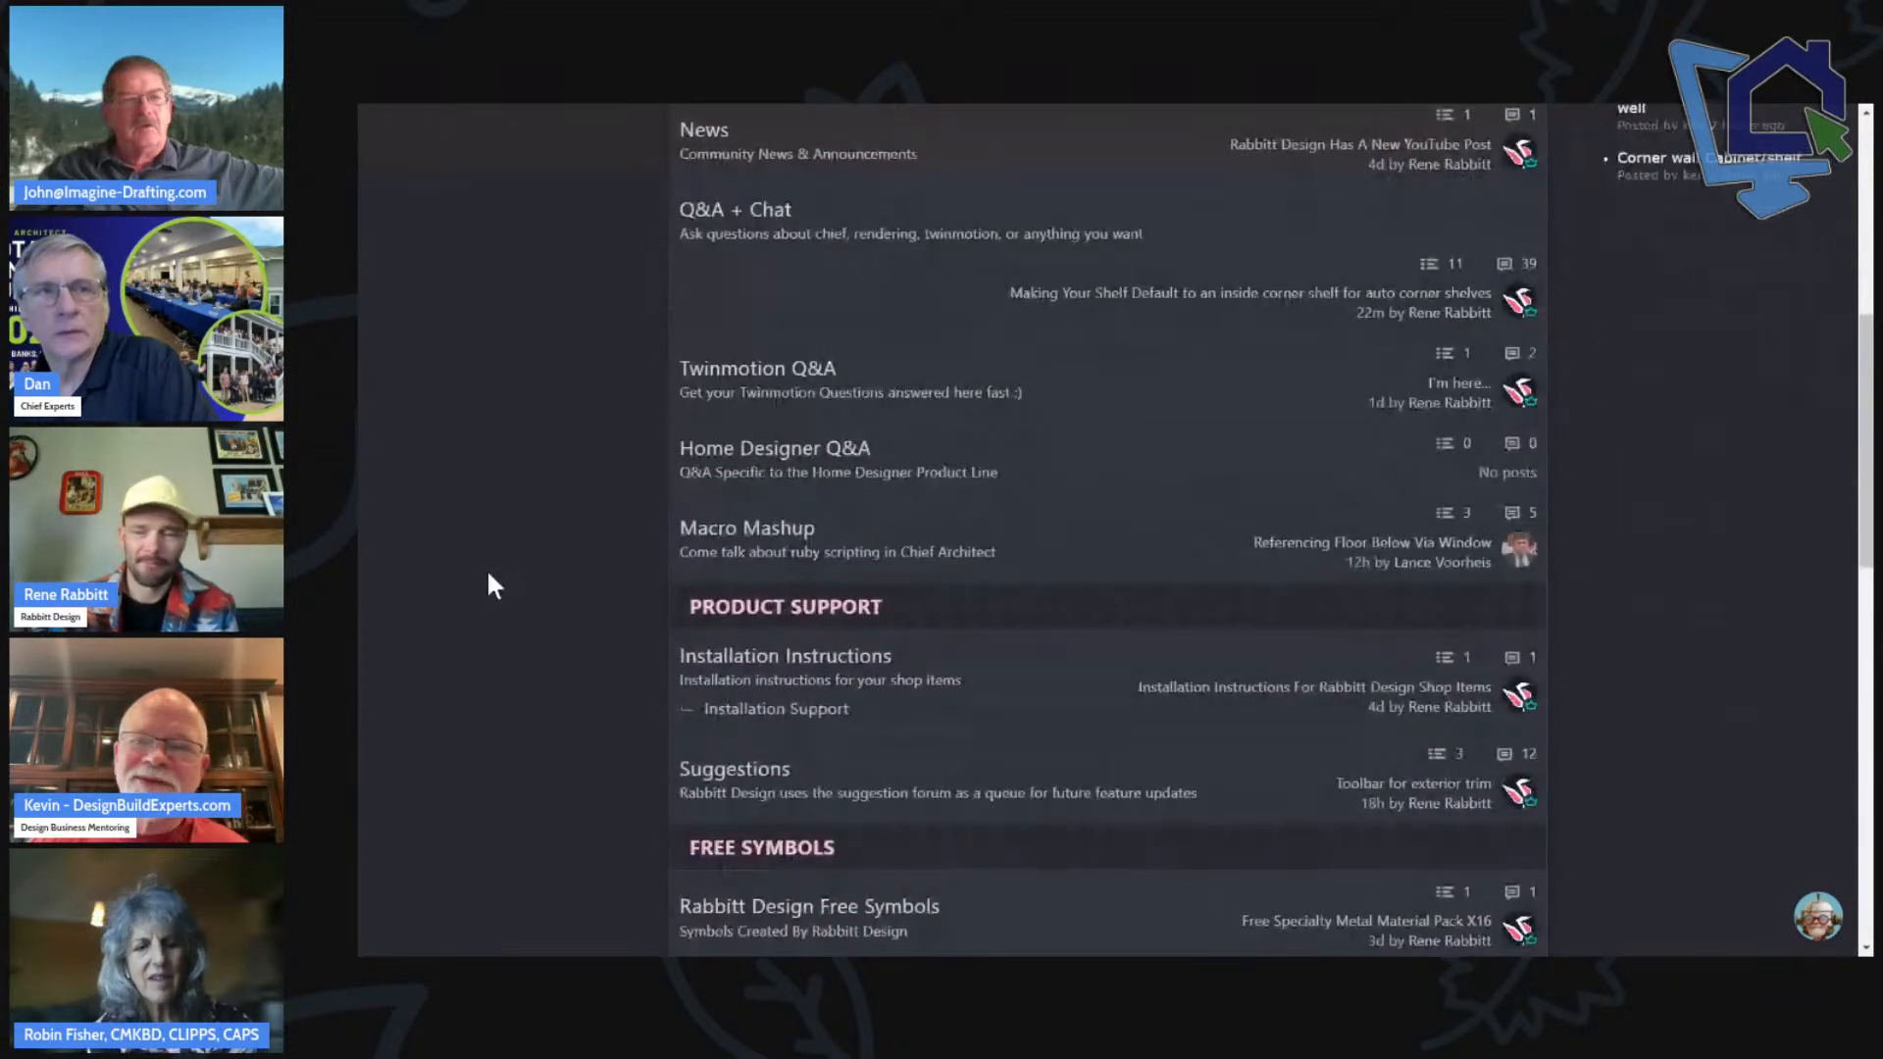
scroll(488, 578, "down", 5)
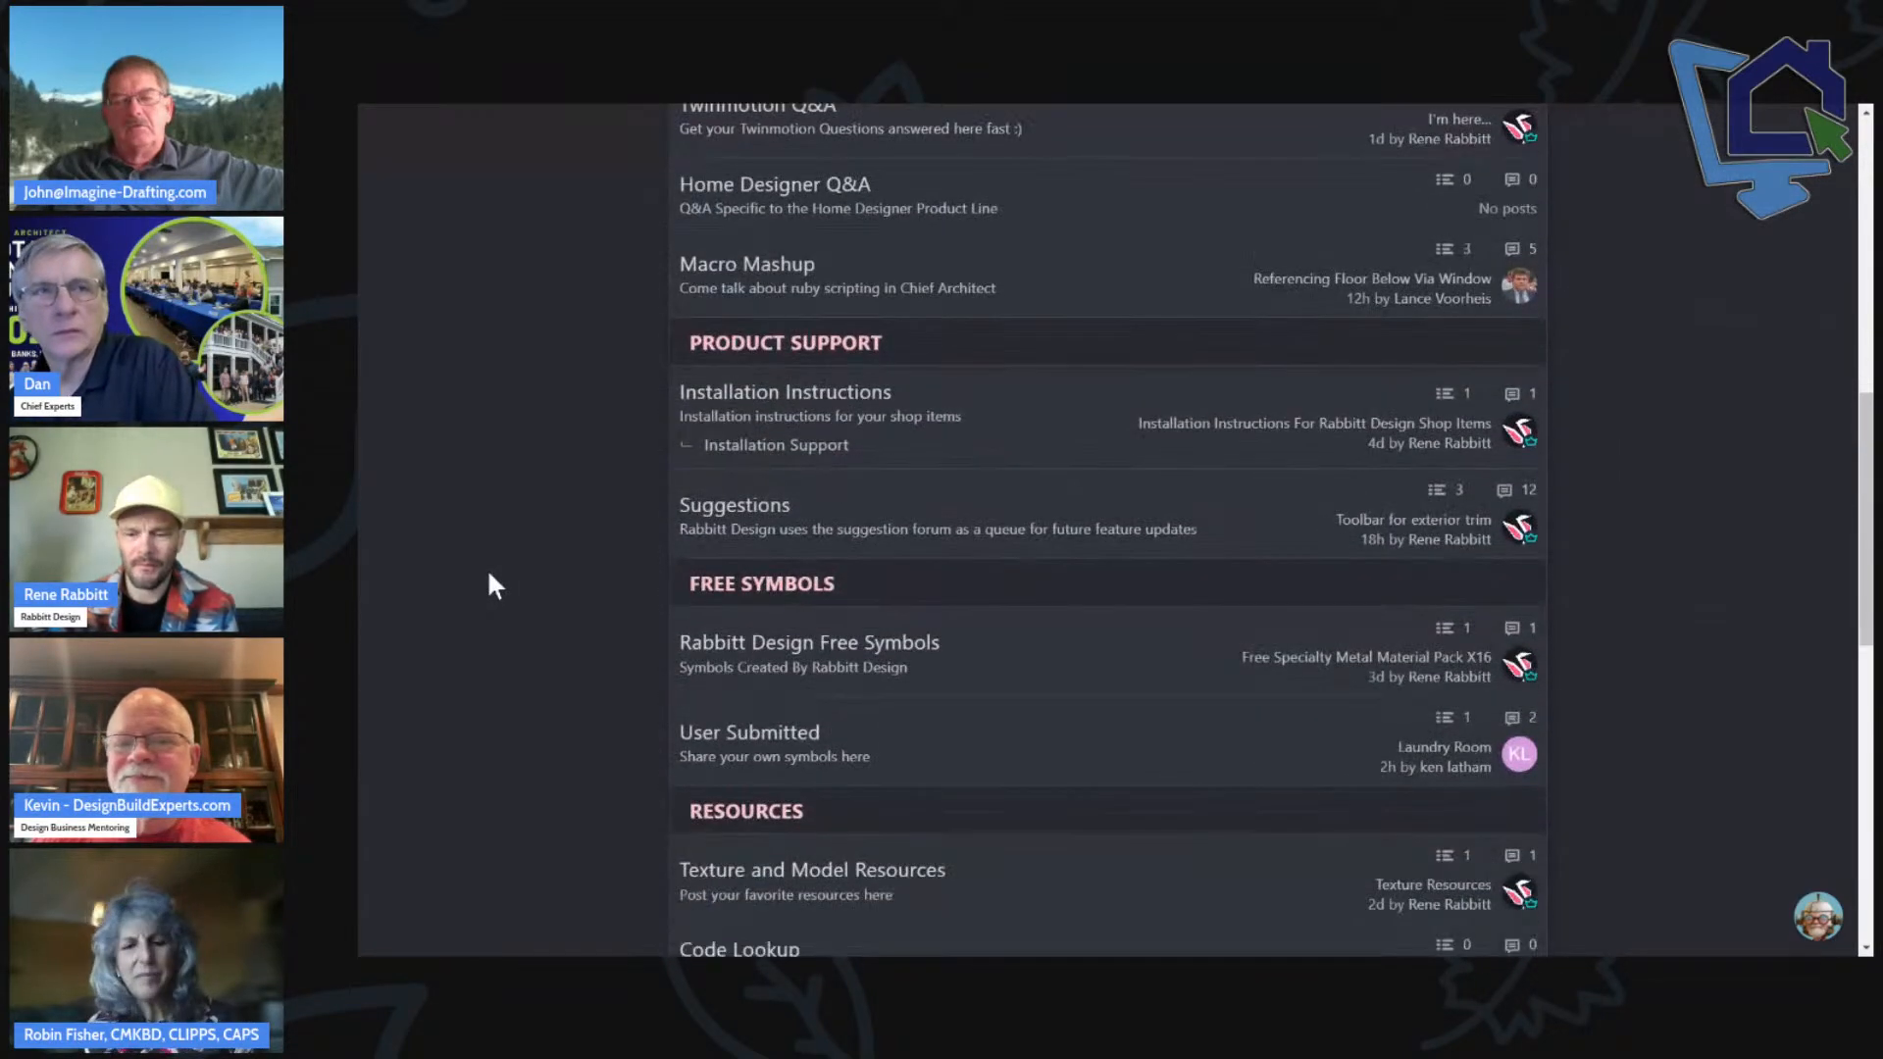
scroll(489, 586, "down", 3)
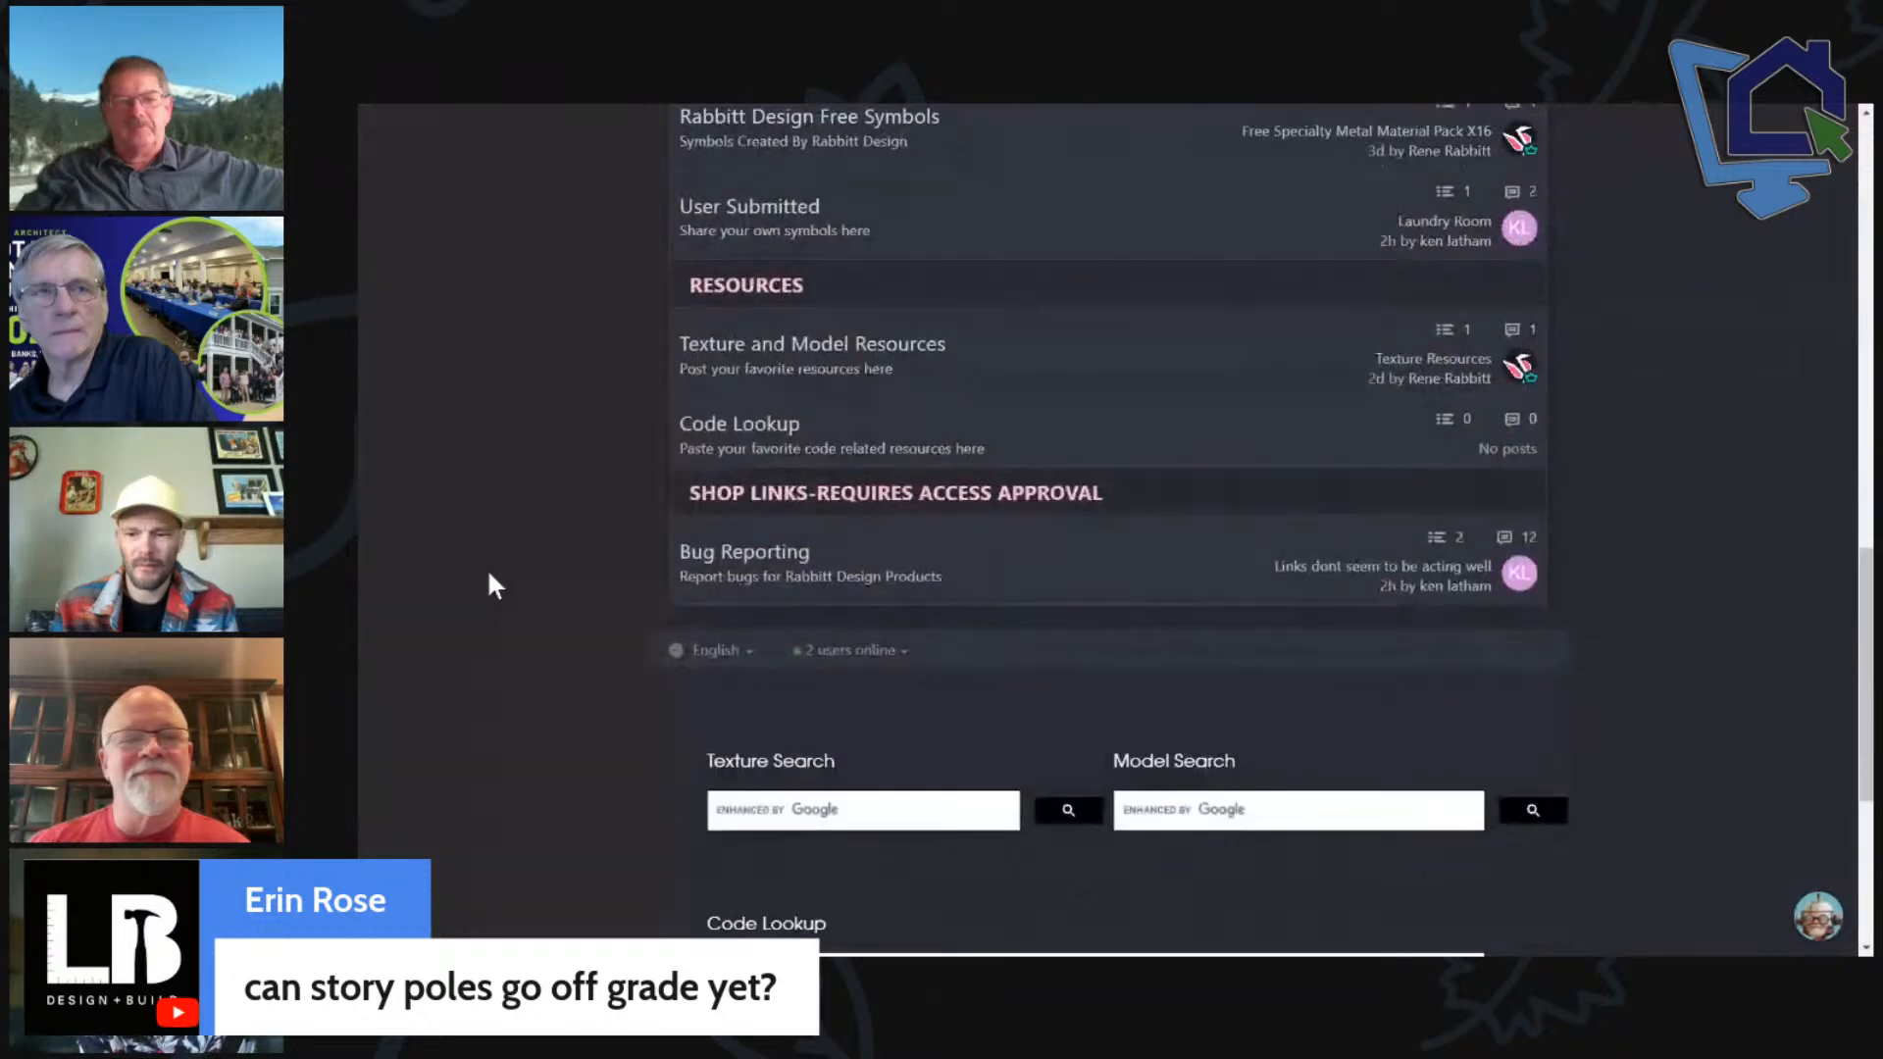
Switch from the forum to Chief Architect and examine the story pole dimensions around the house from several sides.
scroll(1791, 437, "up", 15)
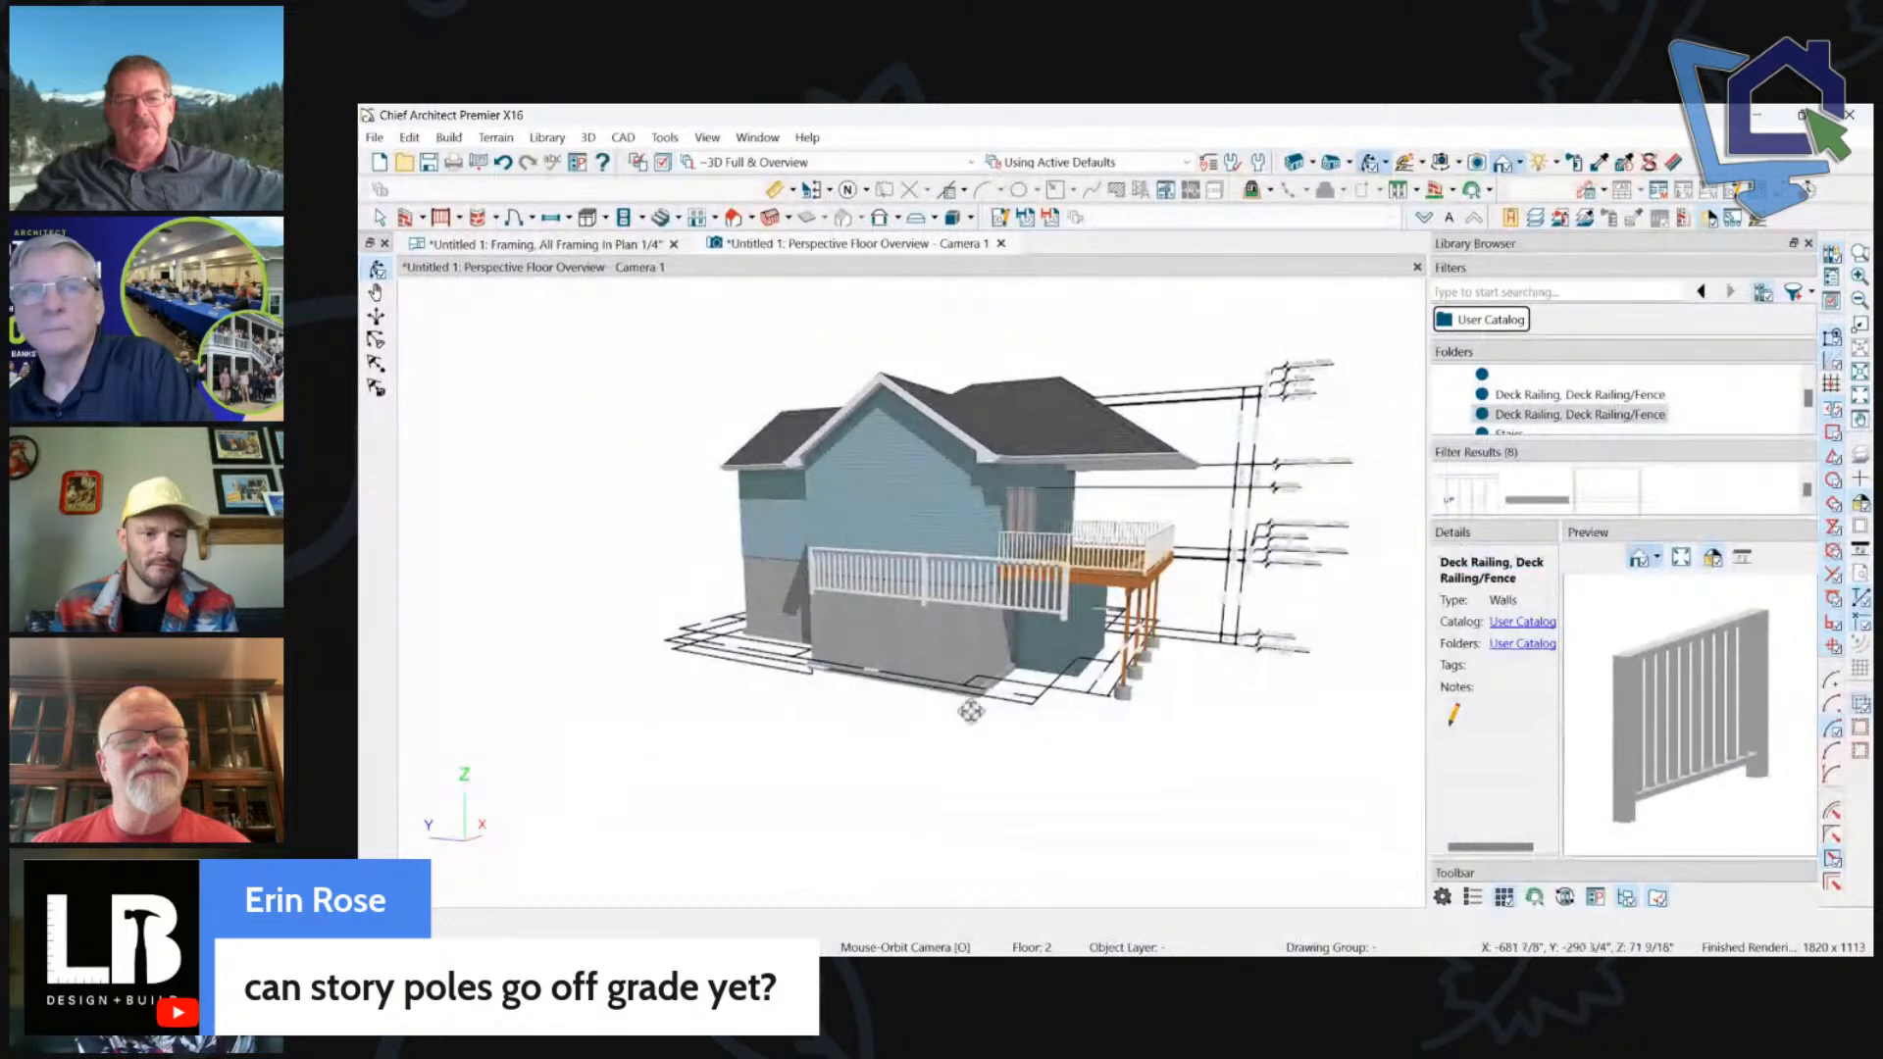
left_click_drag(971, 710, 1124, 437)
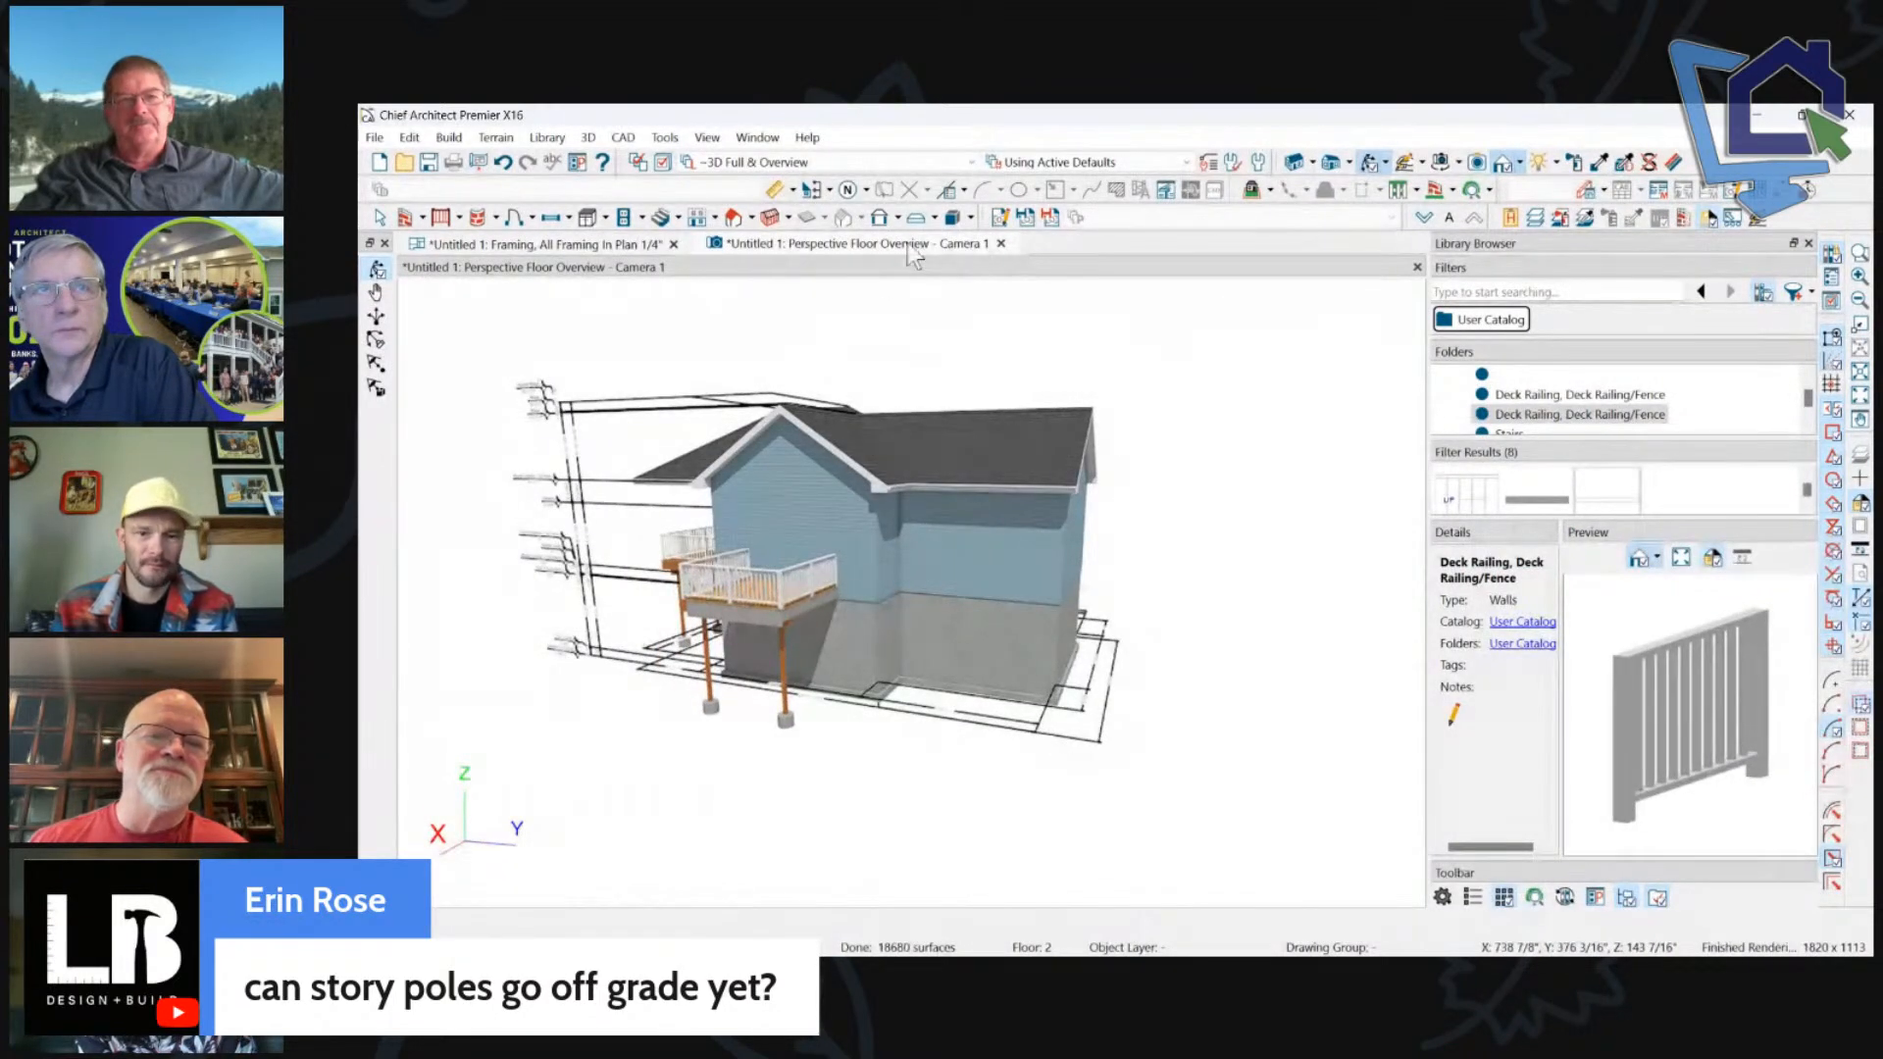
left_click_drag(1272, 441, 942, 294)
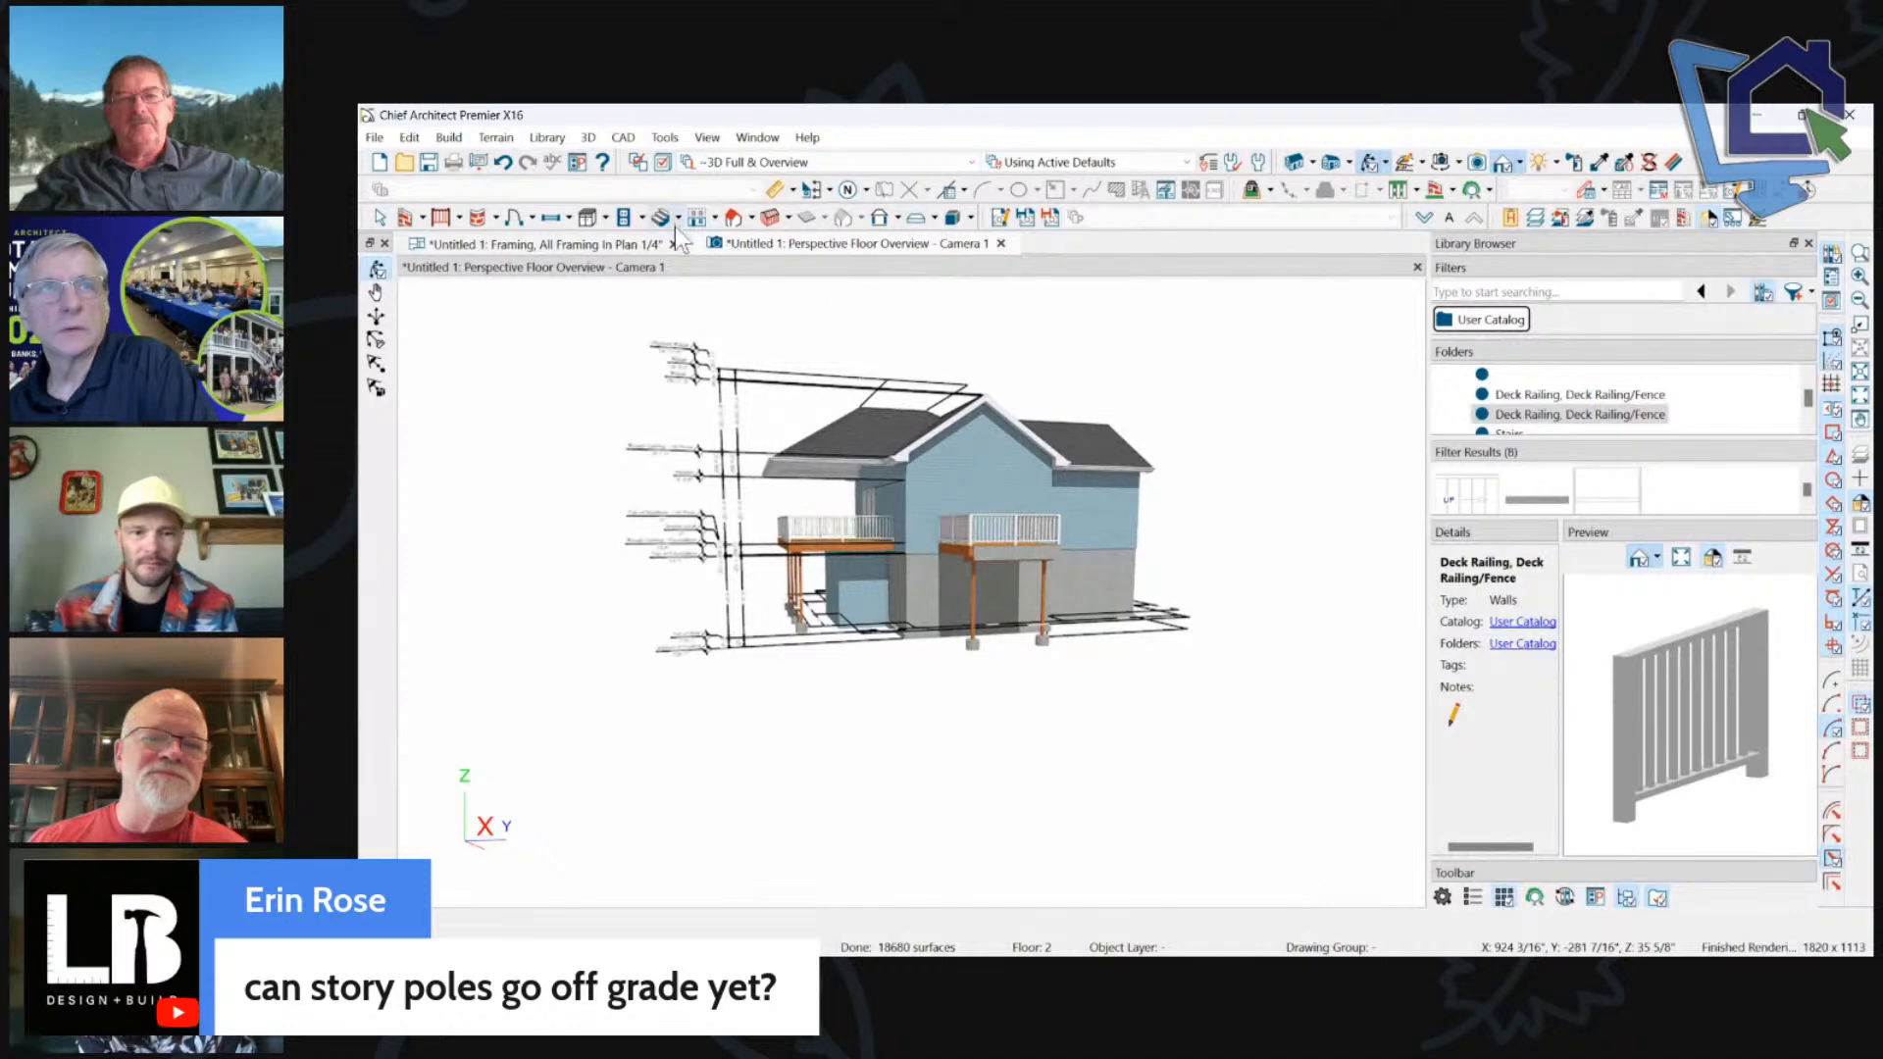
In the Auto Story Pole Dimension defaults, set the Grade Level Marker under Locate Elevations to 5' relative to the first-floor subfloor.
left_click(1209, 163)
left_click(1007, 318)
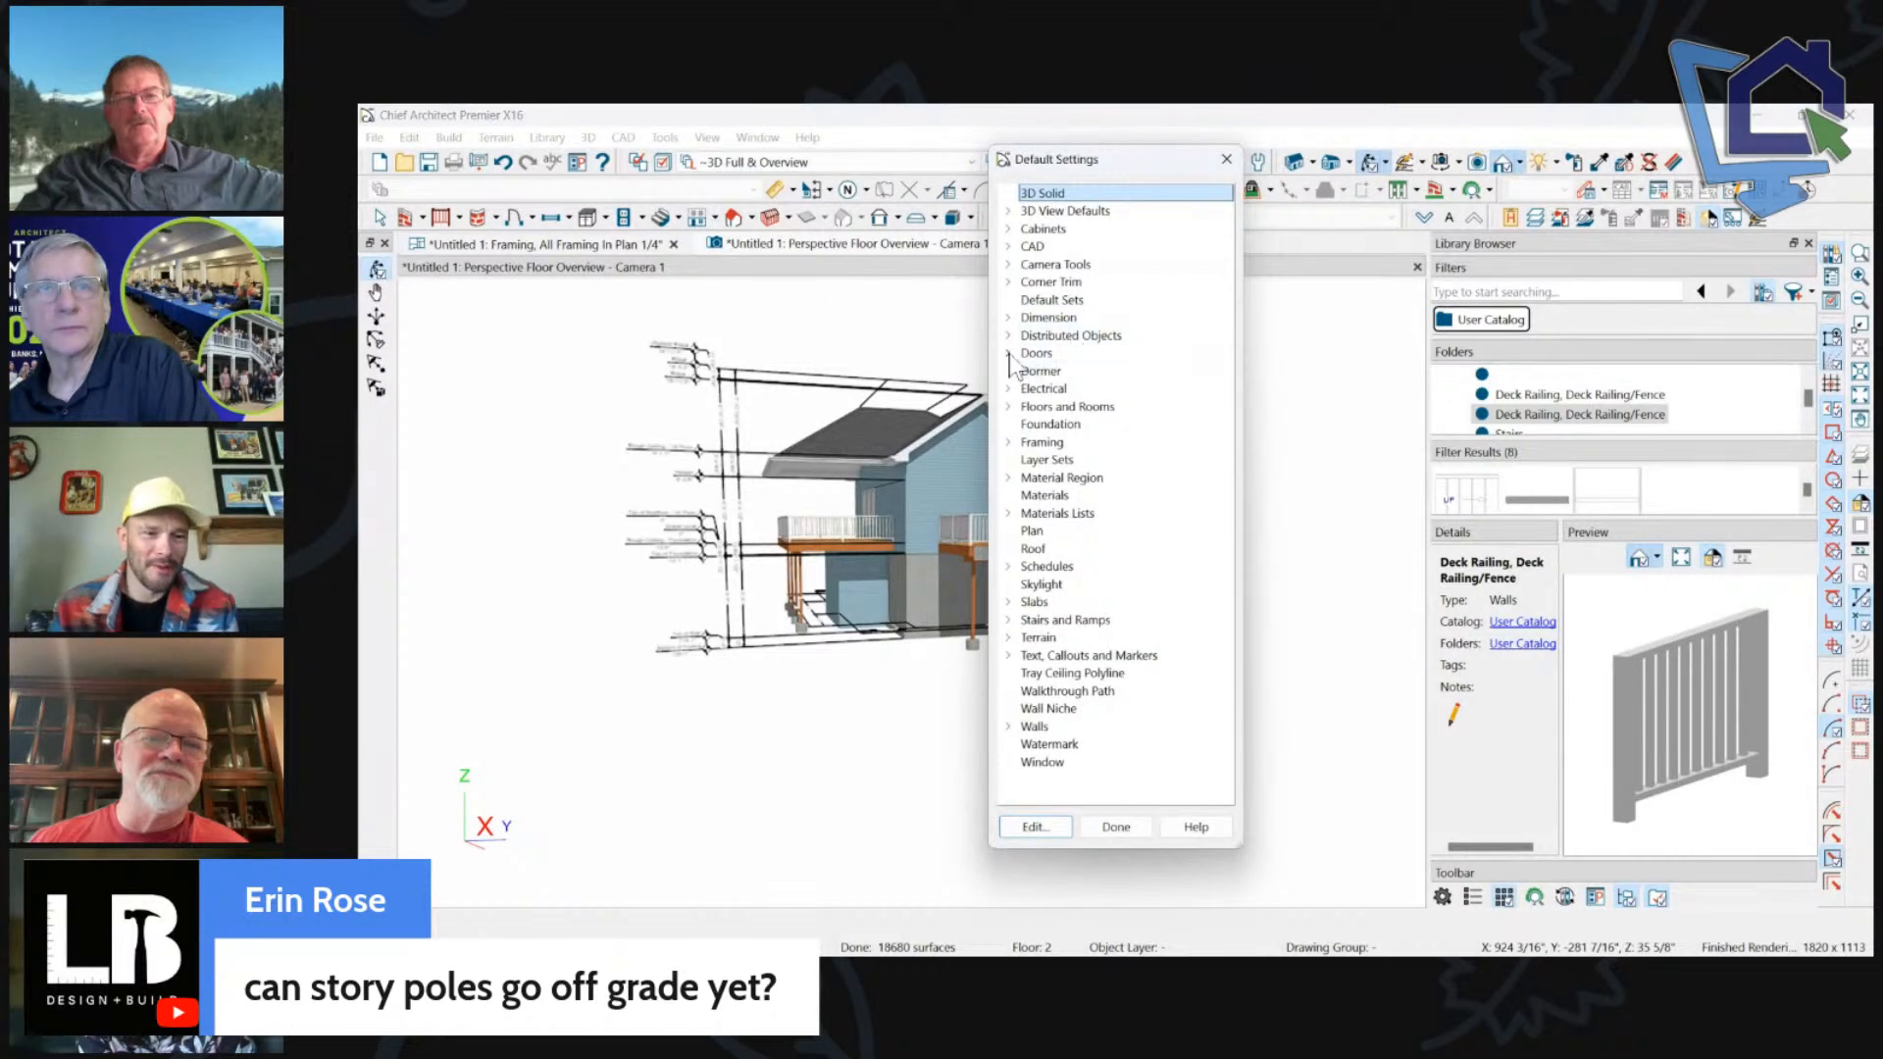
double_click(1073, 353)
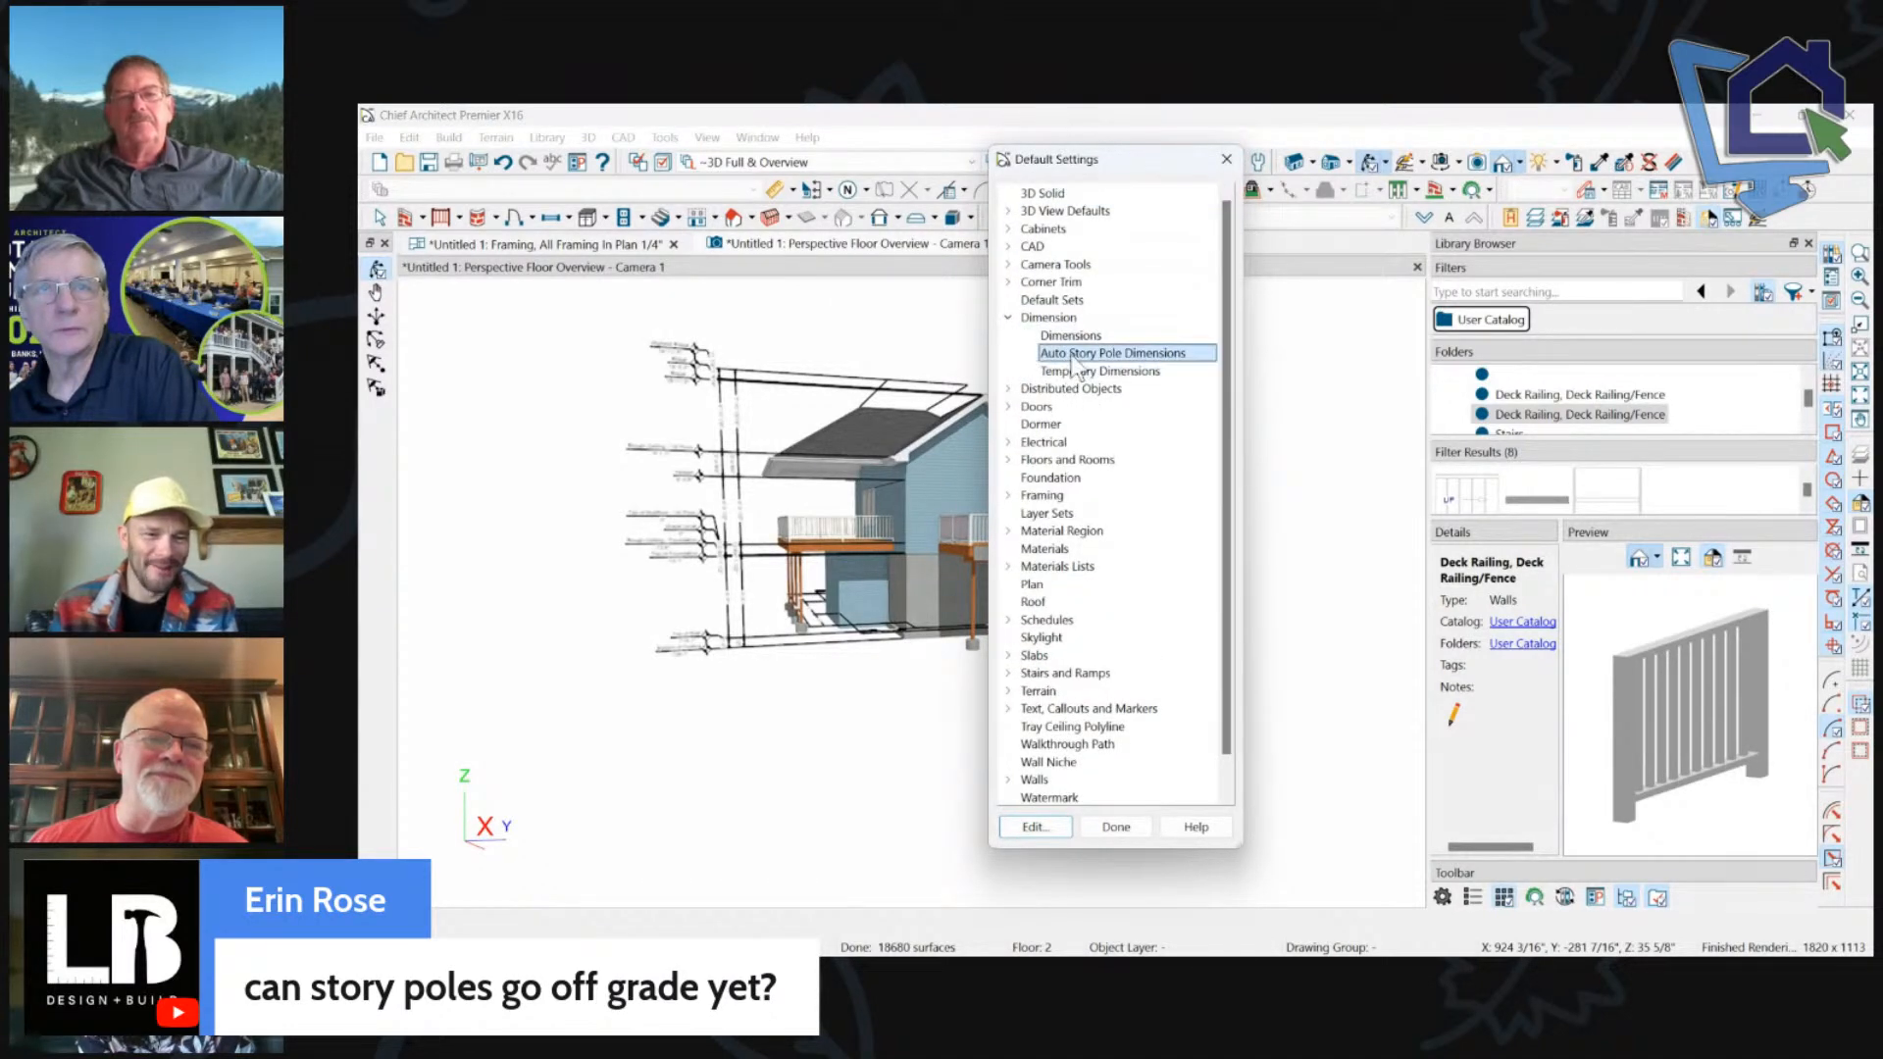
left_click_drag(1078, 123, 1198, 147)
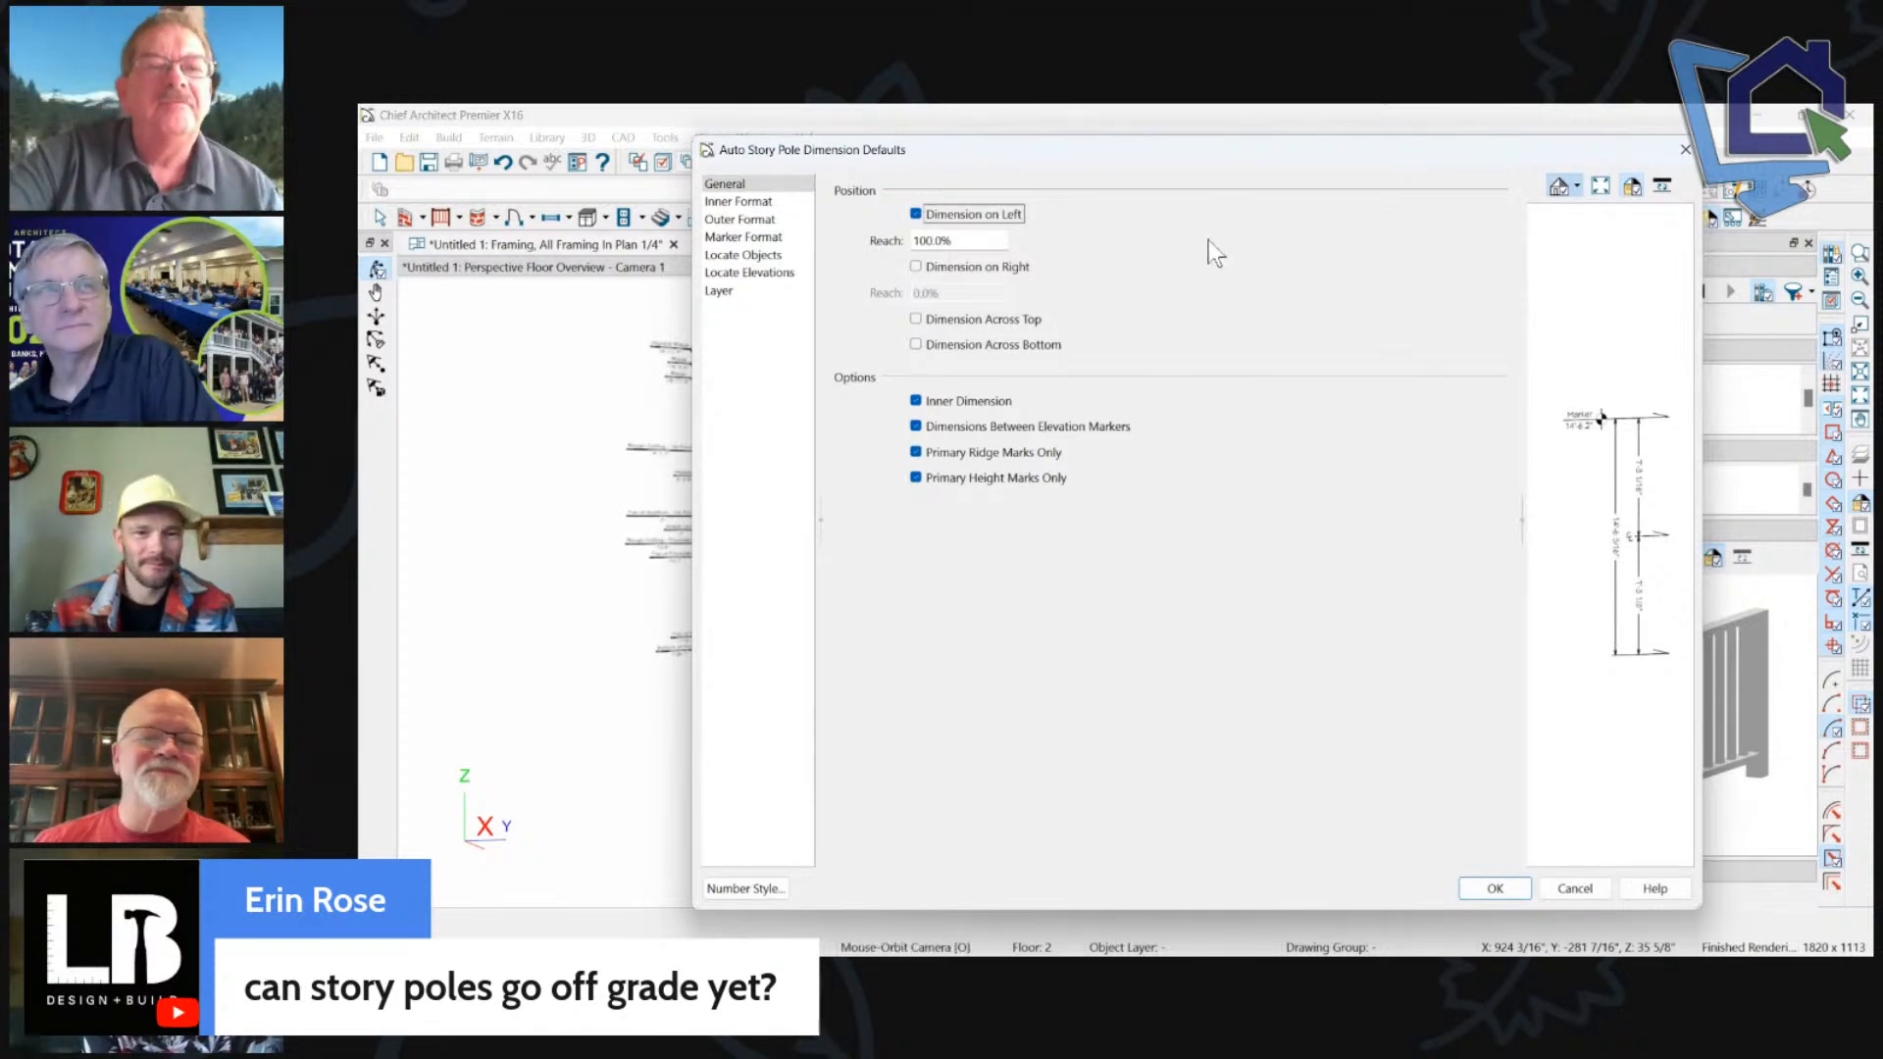
left_click(738, 255)
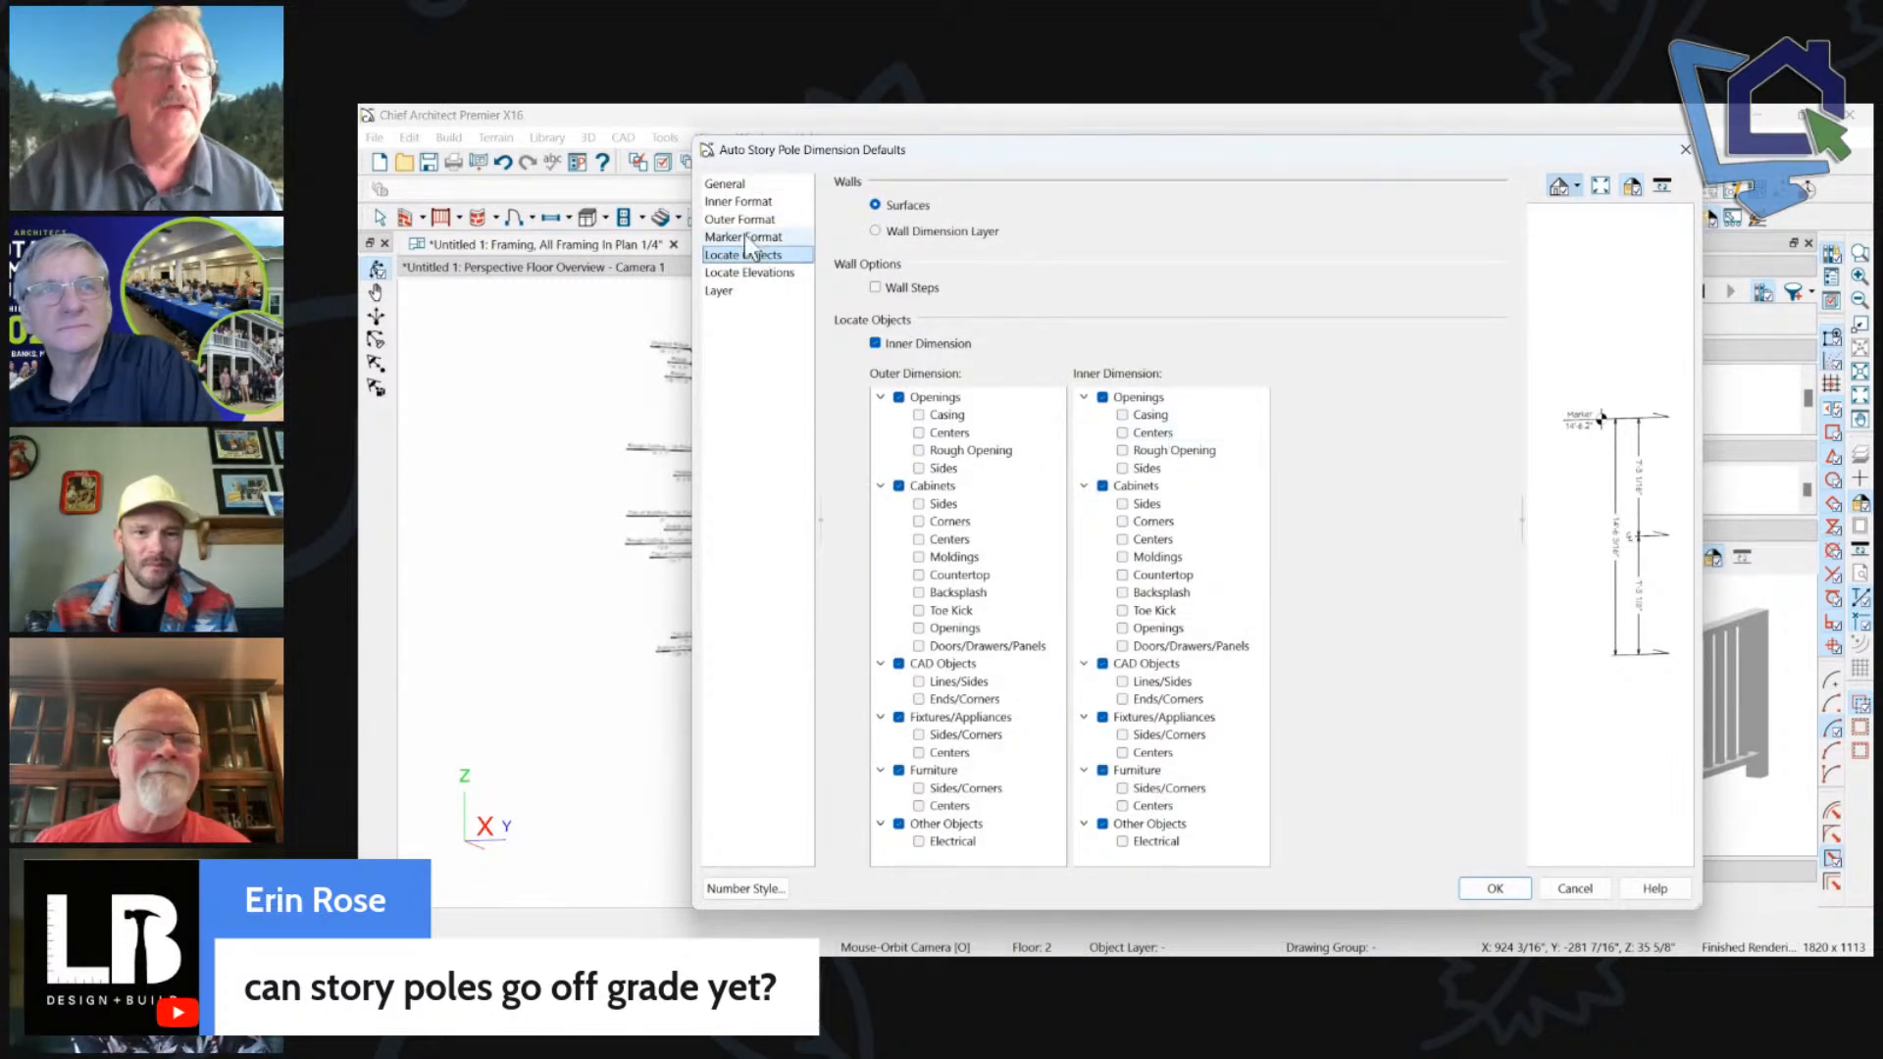
left_click(748, 273)
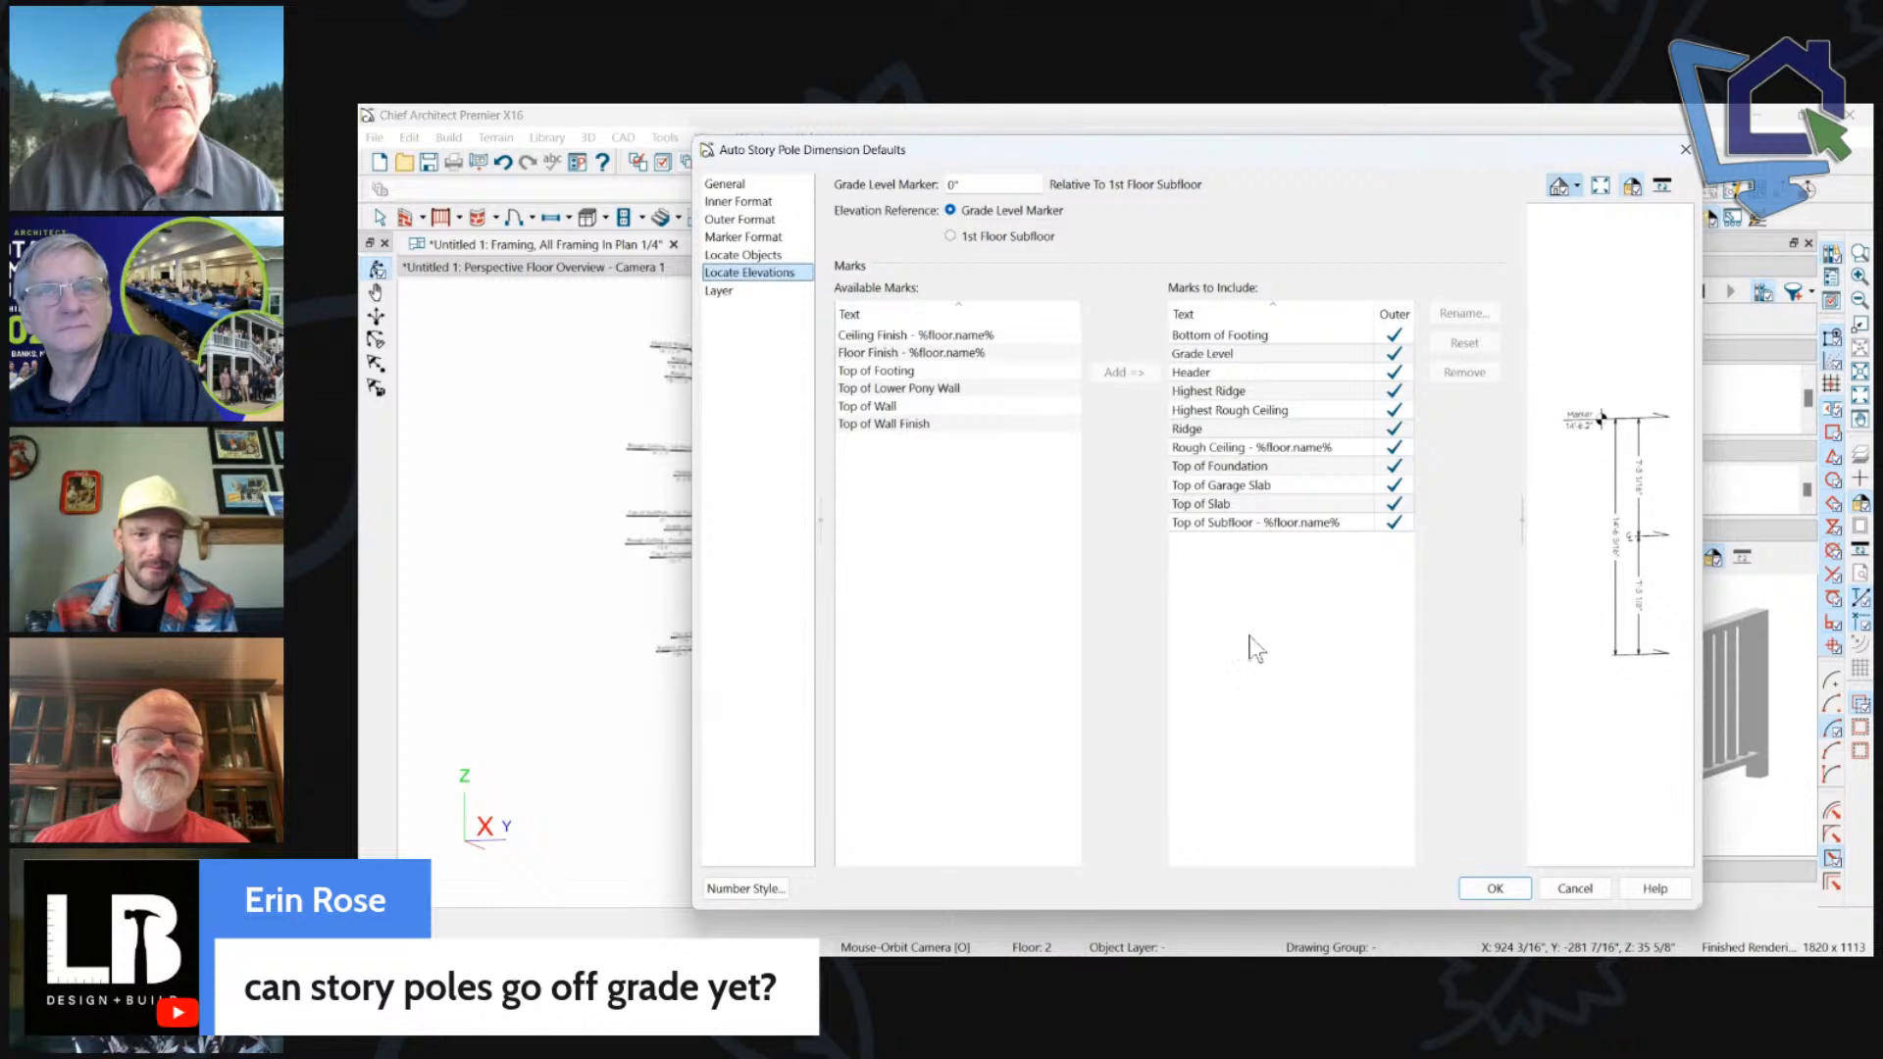
key("Tab")
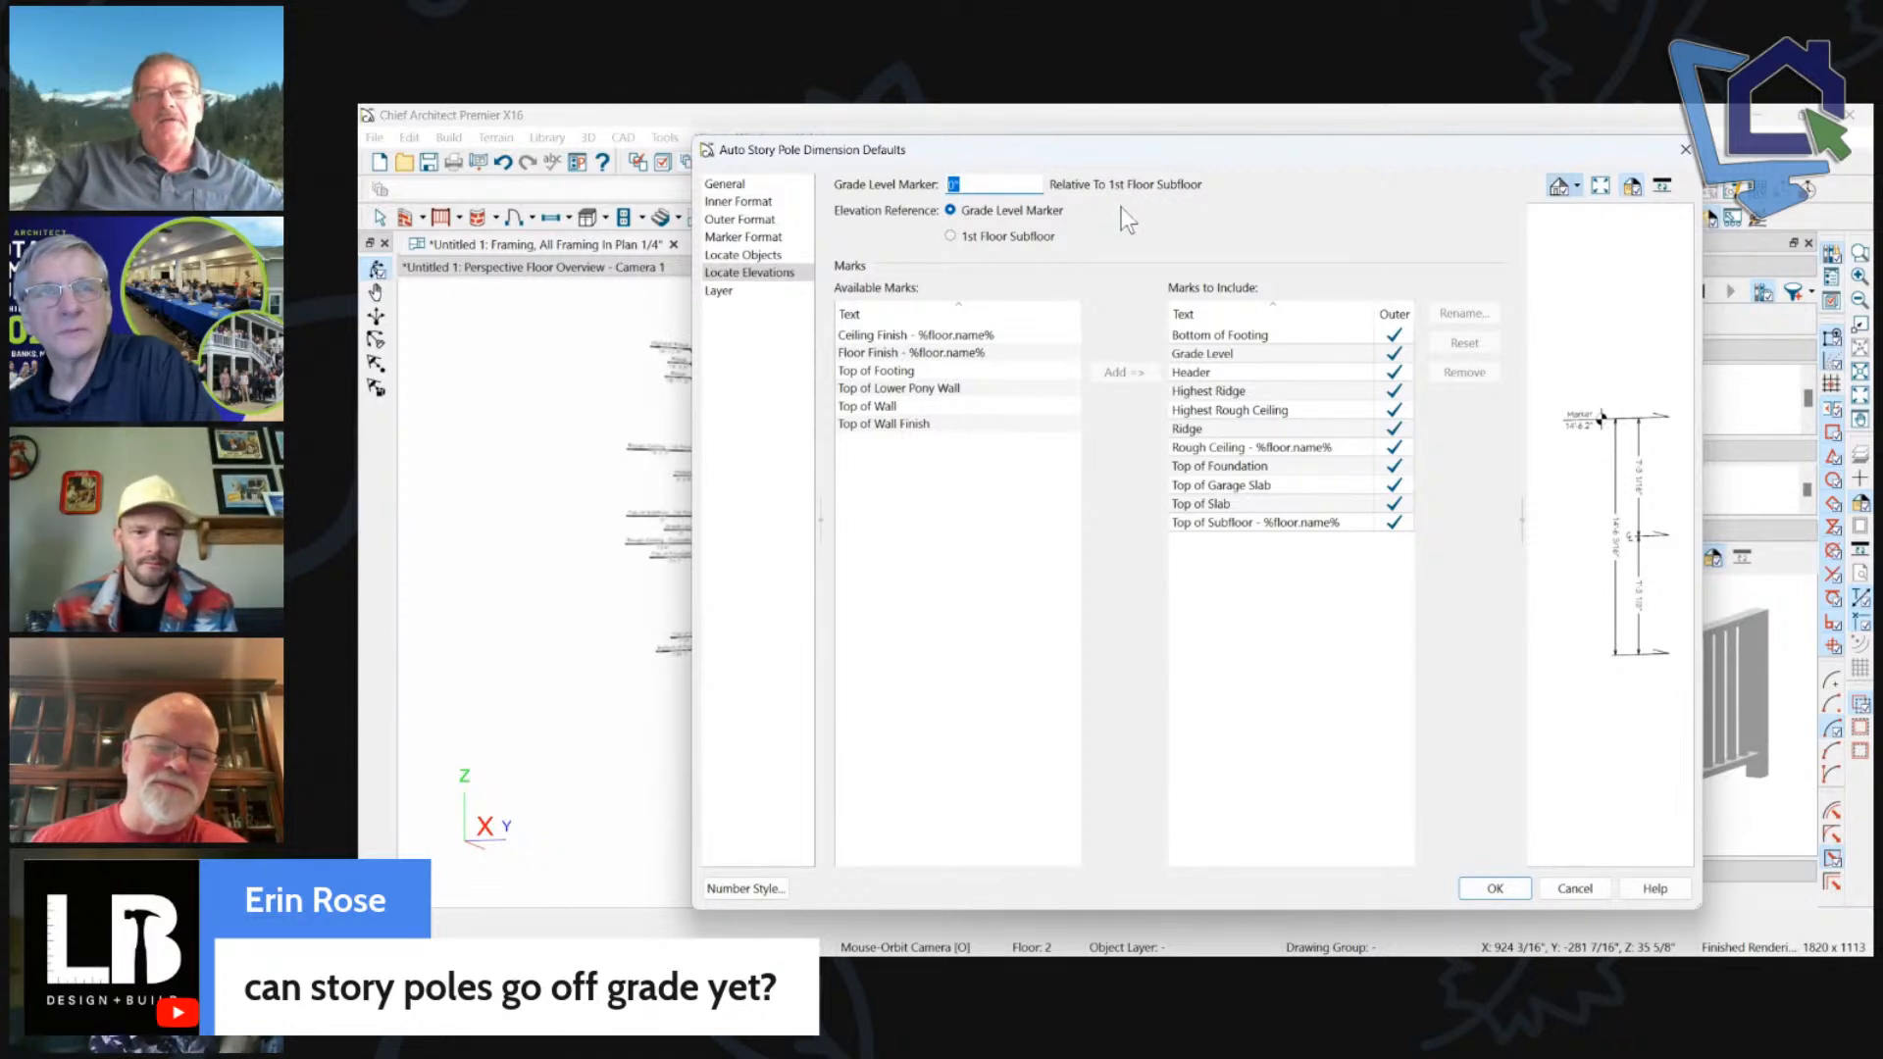
left_click_drag(1033, 149, 1321, 151)
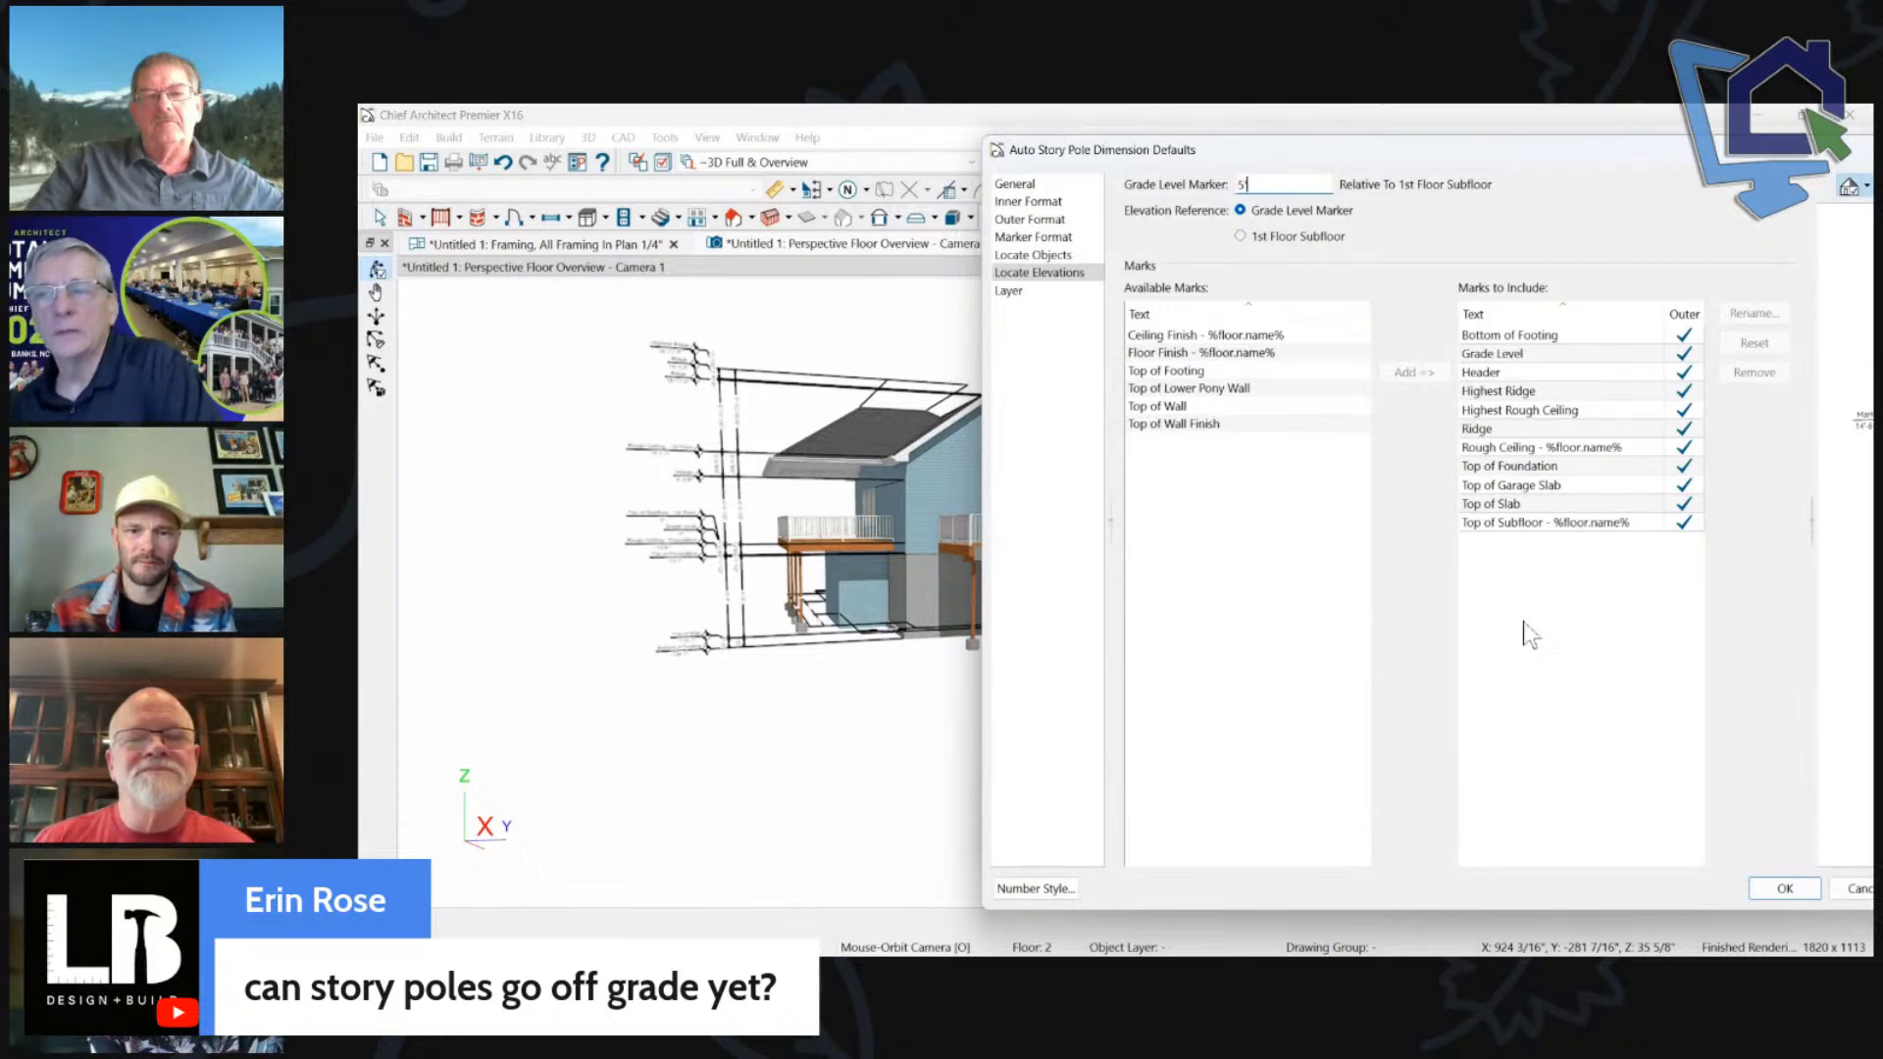
left_click(1780, 889)
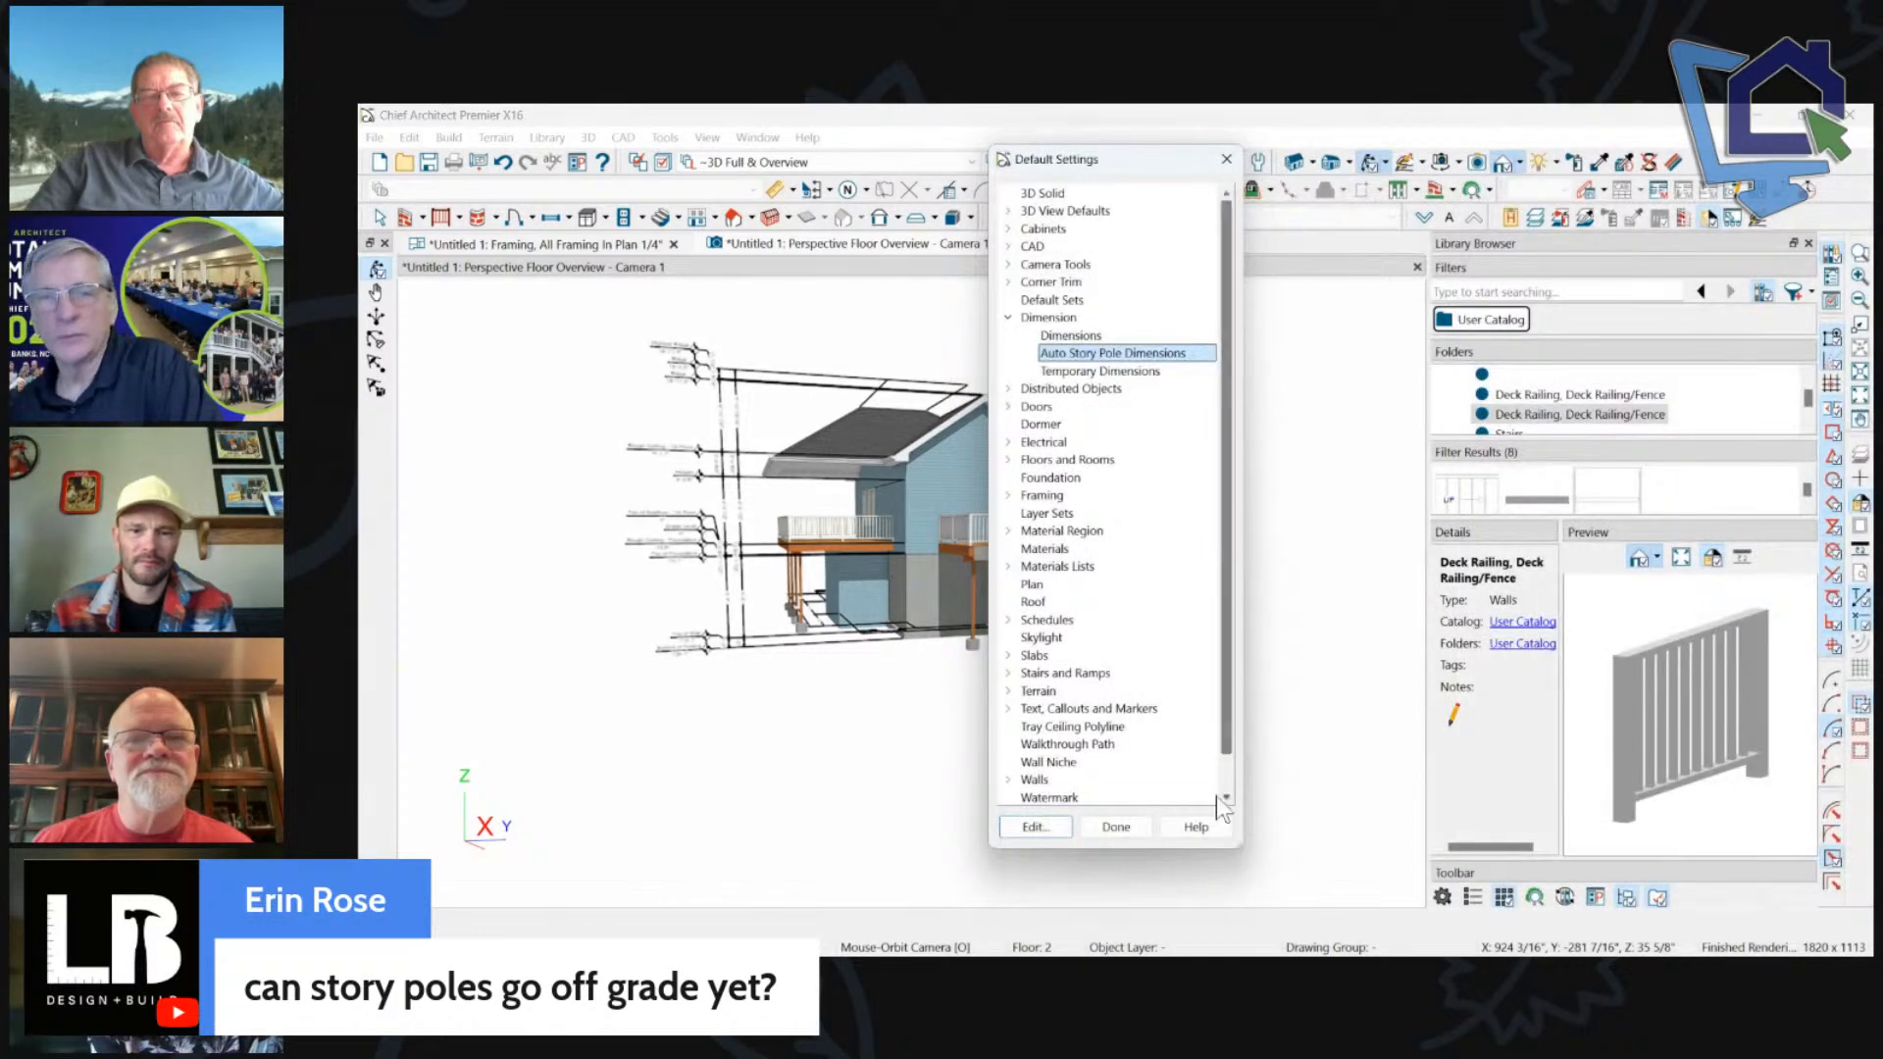
left_click(1096, 830)
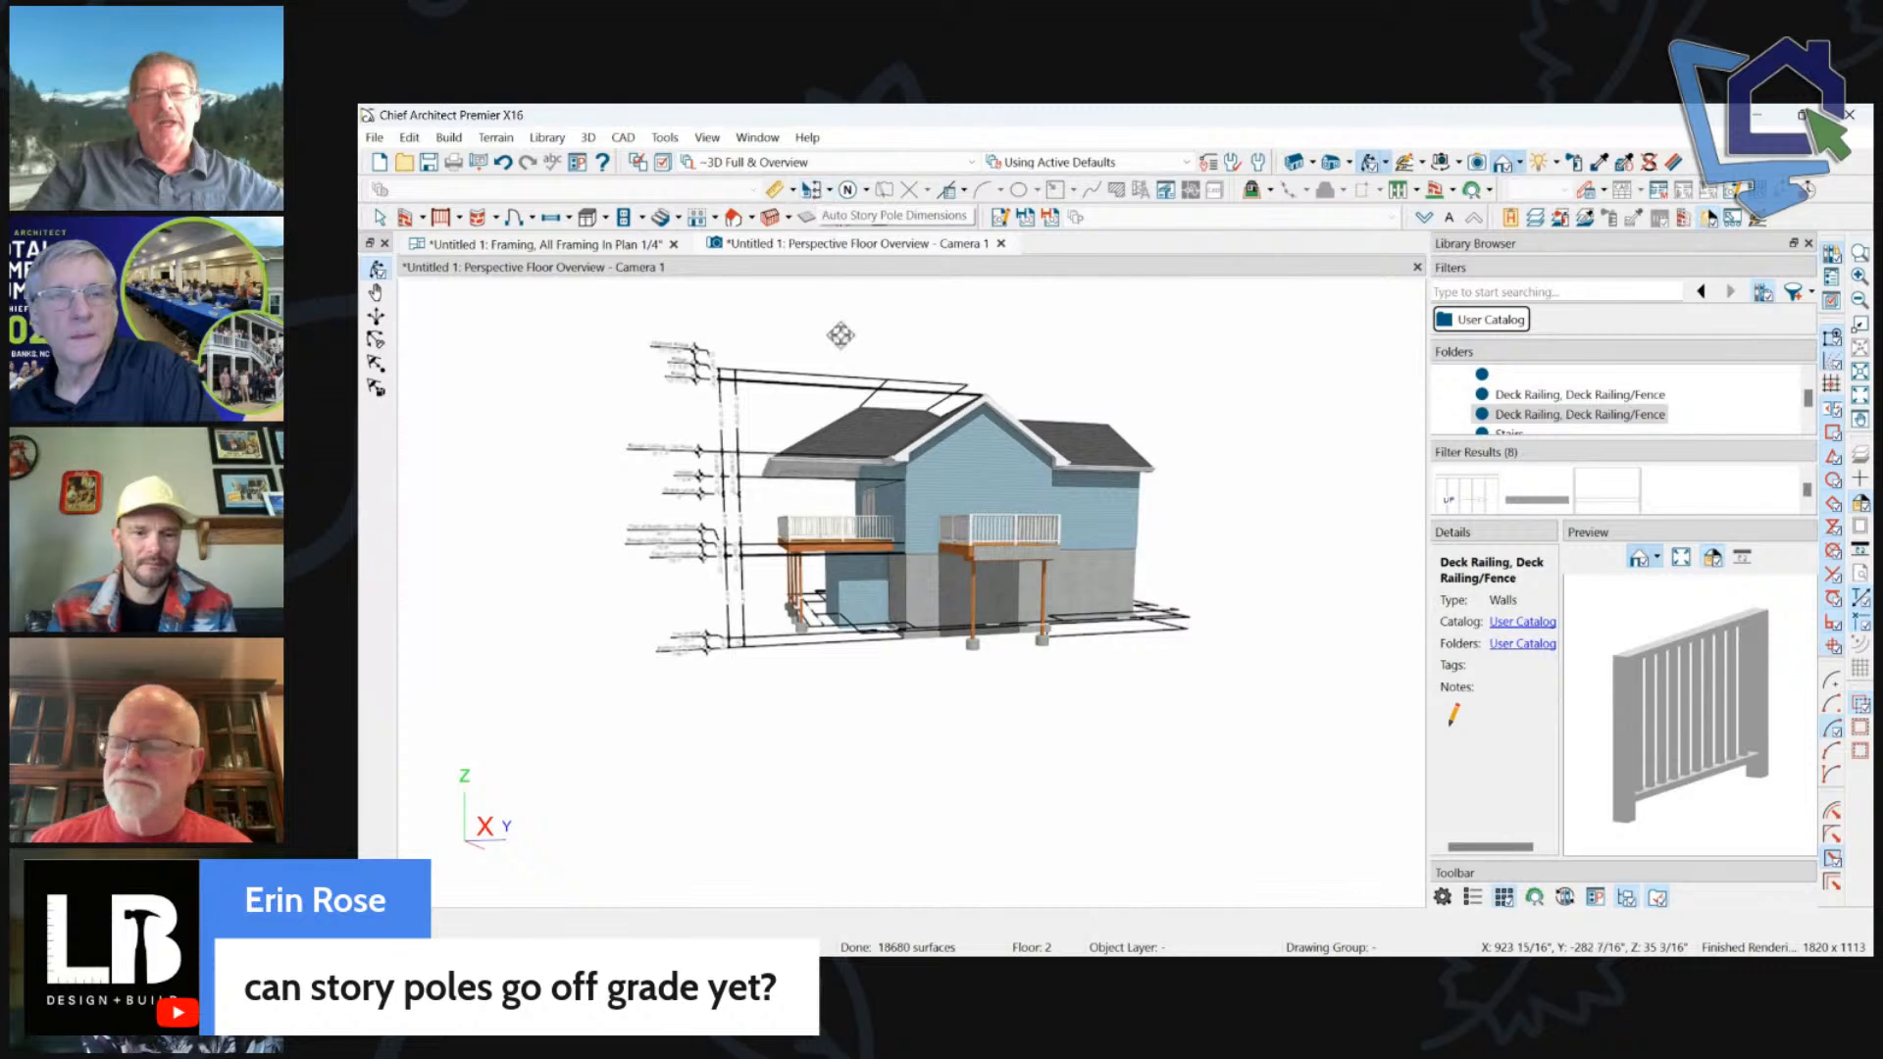
Create a terrain perimeter around the house in the perspective overview and select it.
left_click_drag(841, 333, 950, 370)
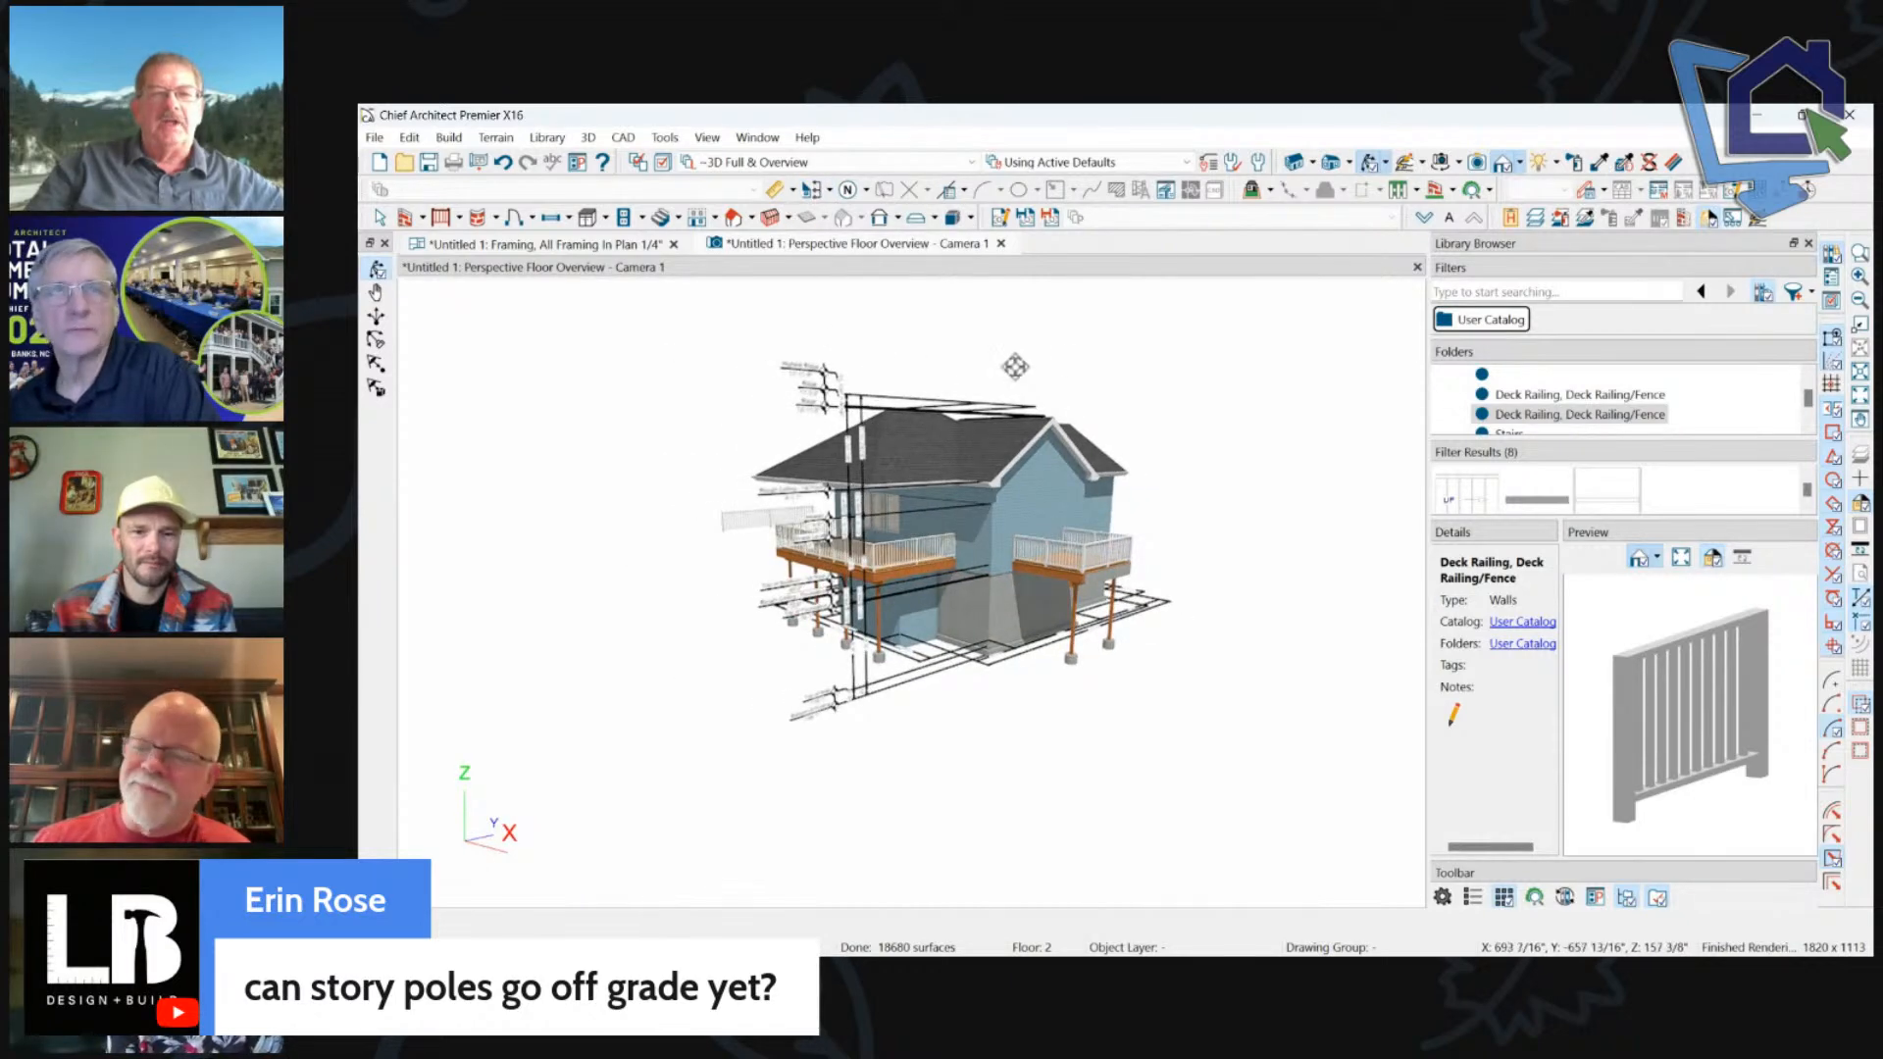
left_click(1255, 192)
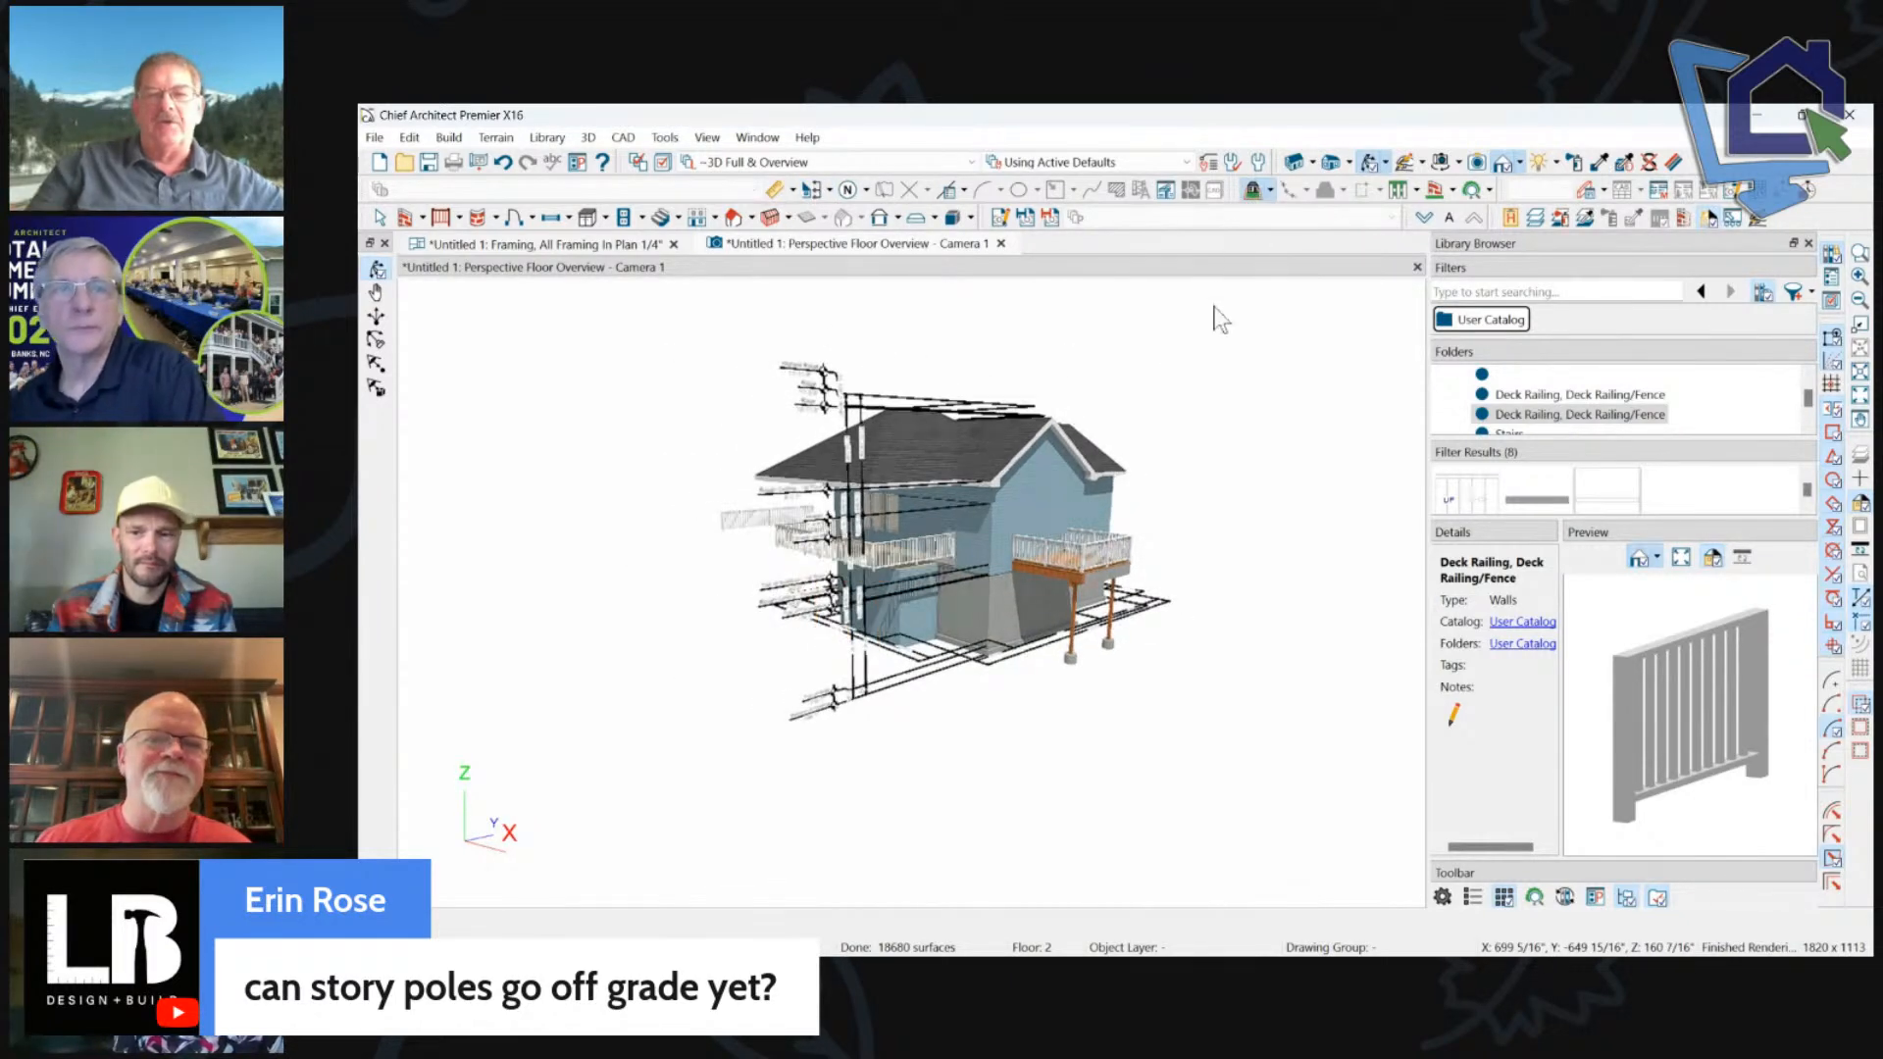
left_click(699, 609)
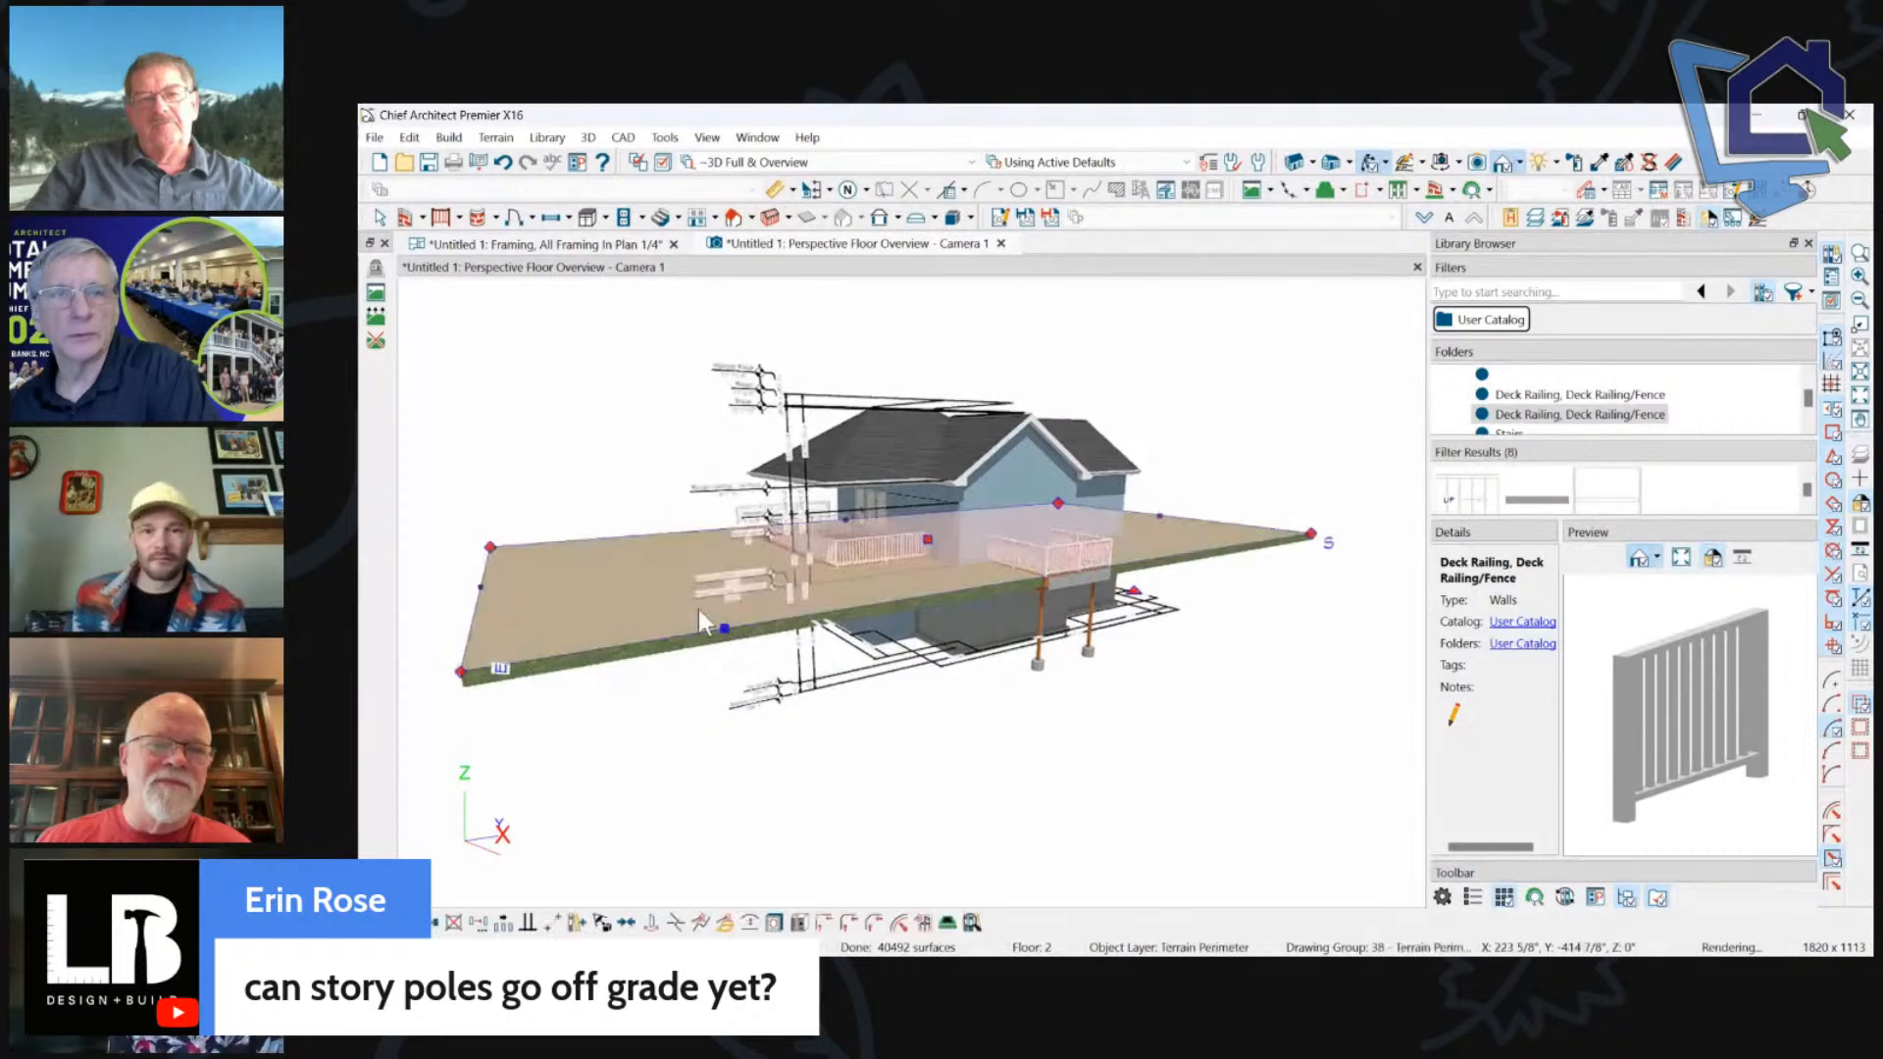
Turn off Auto Rebuild Terrain and the automatic building pad height, and set the subfloor height above terrain to 60 inches.
double_click(636, 551)
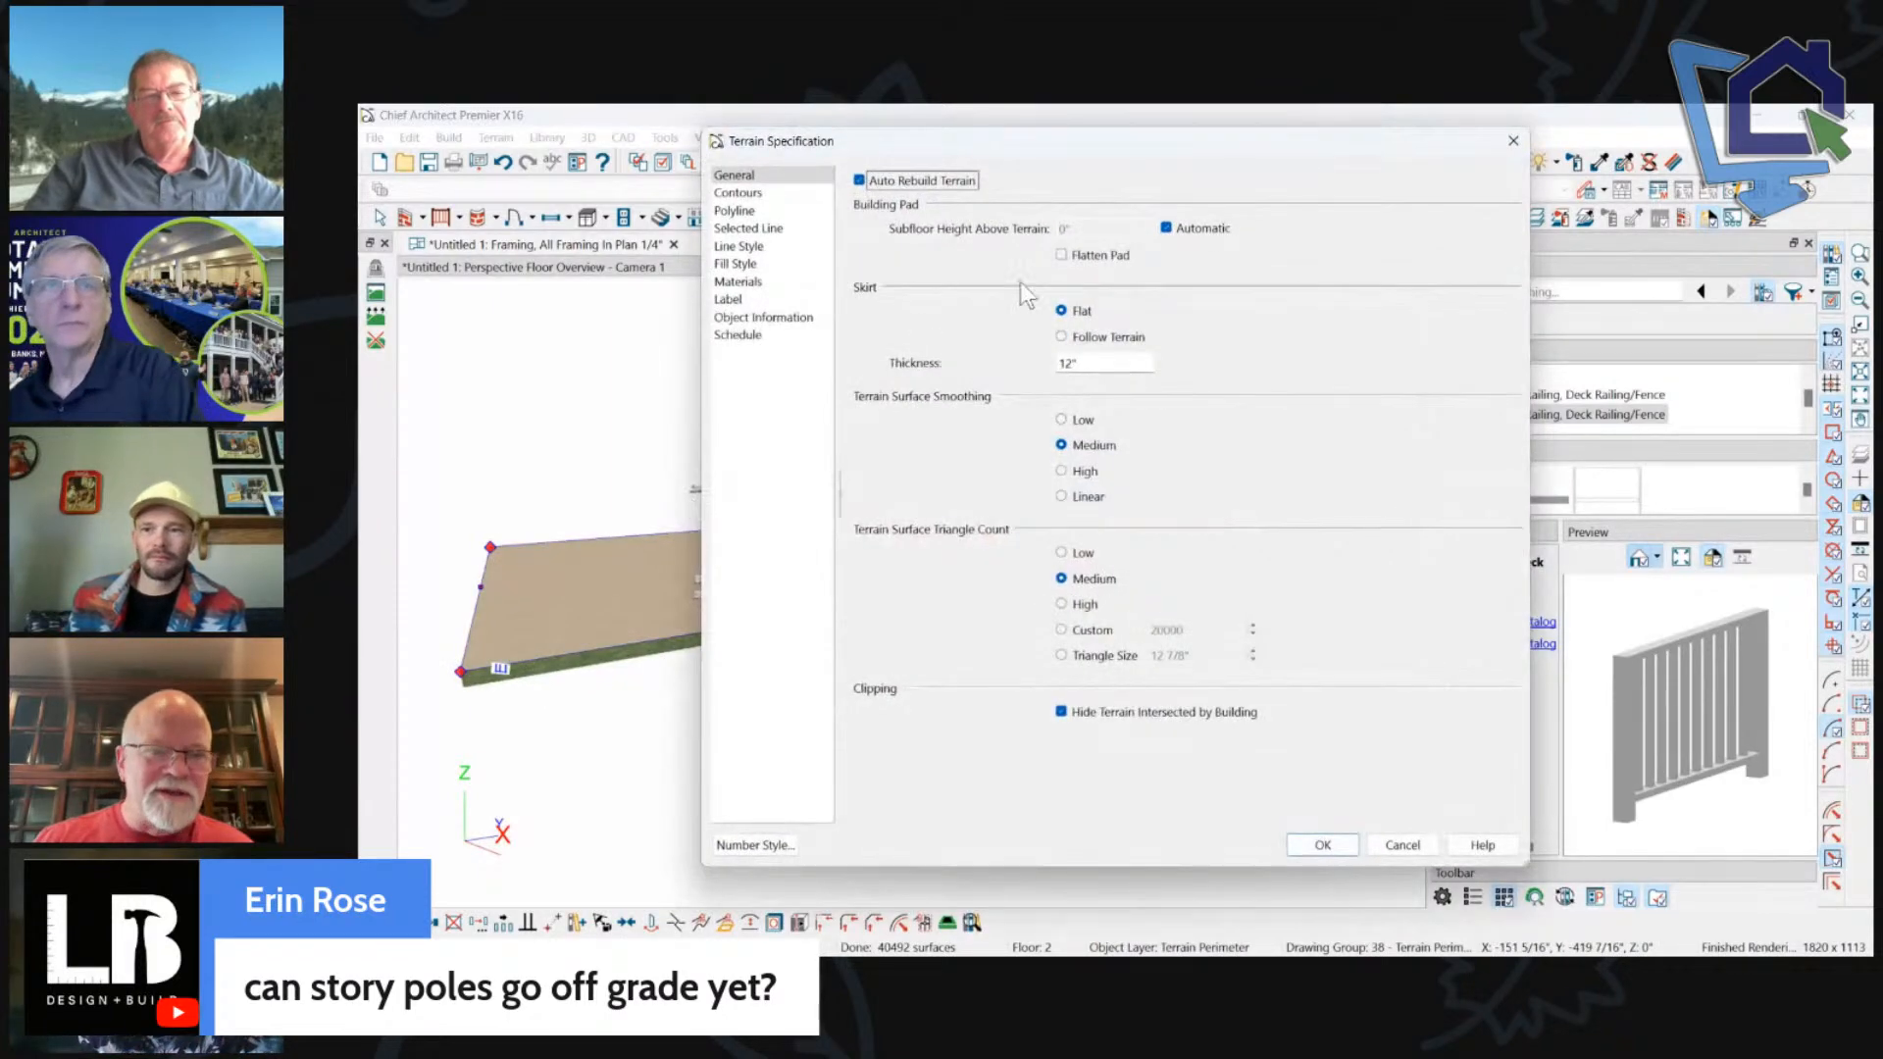
left_click(939, 181)
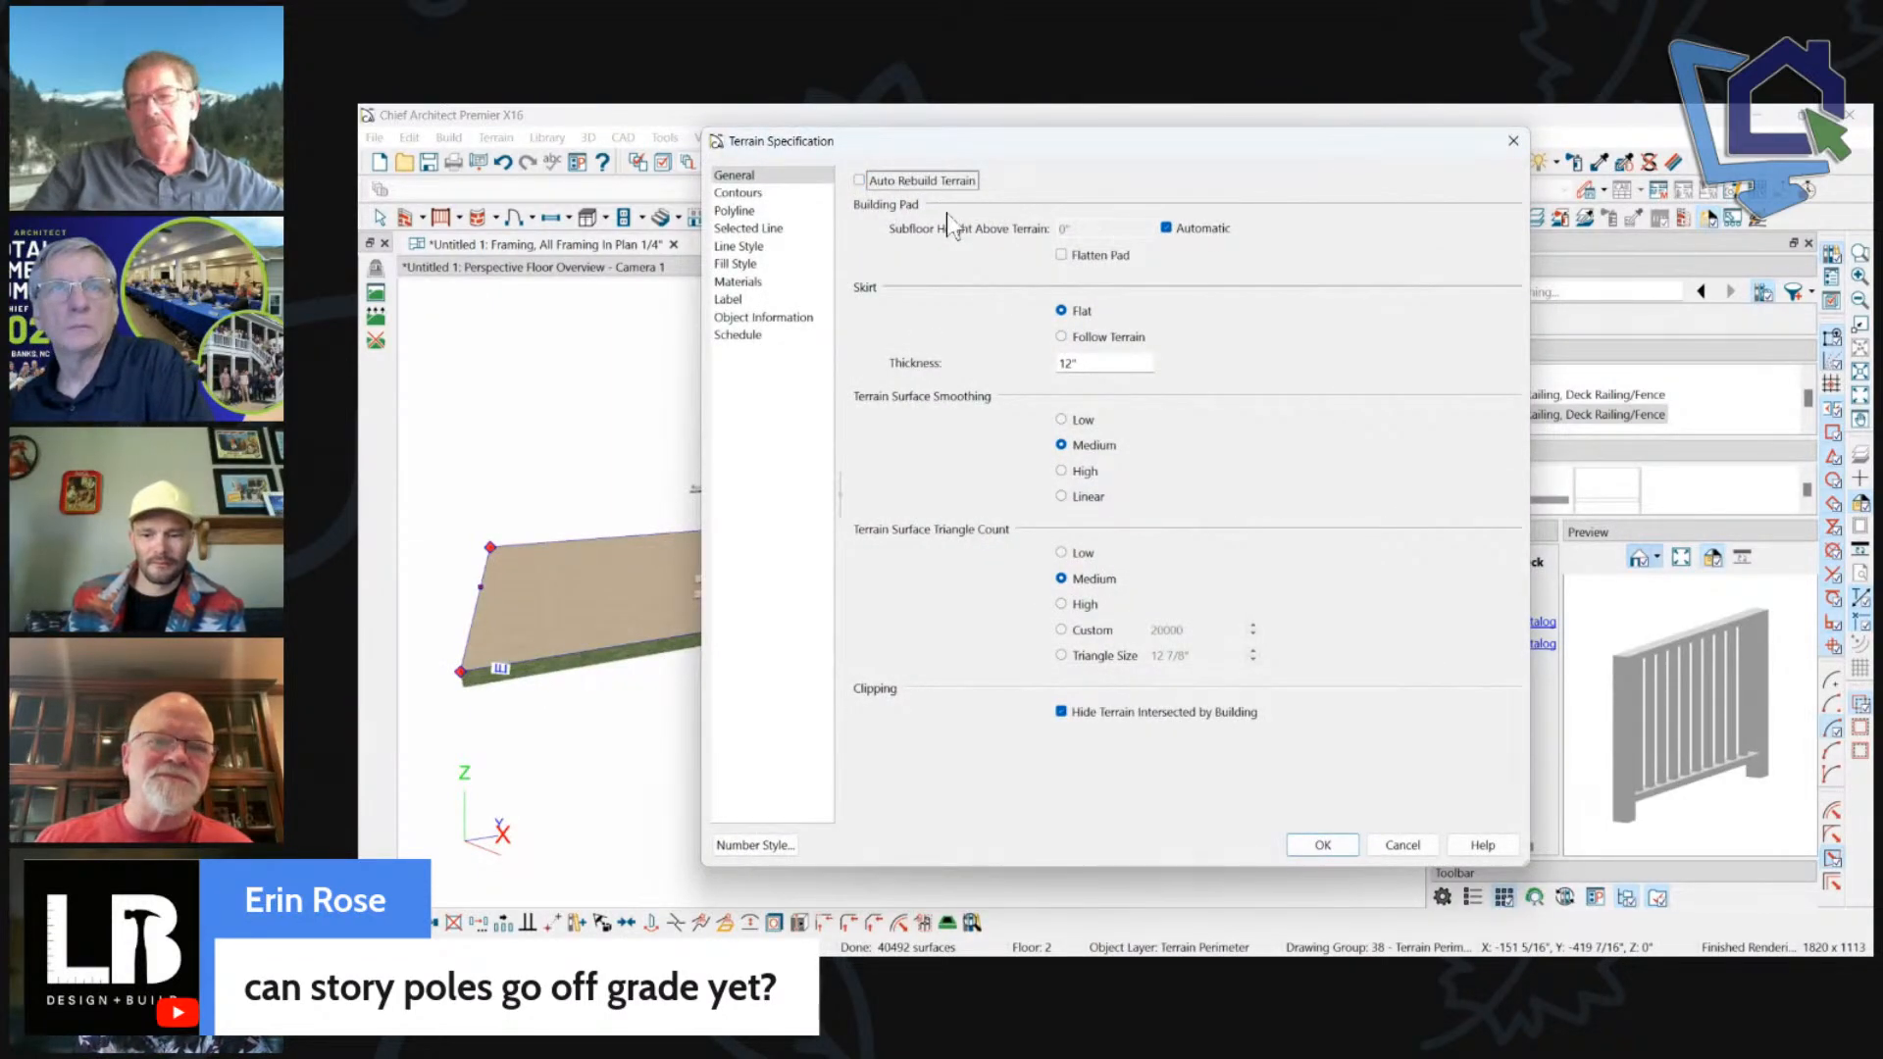
left_click(1166, 228)
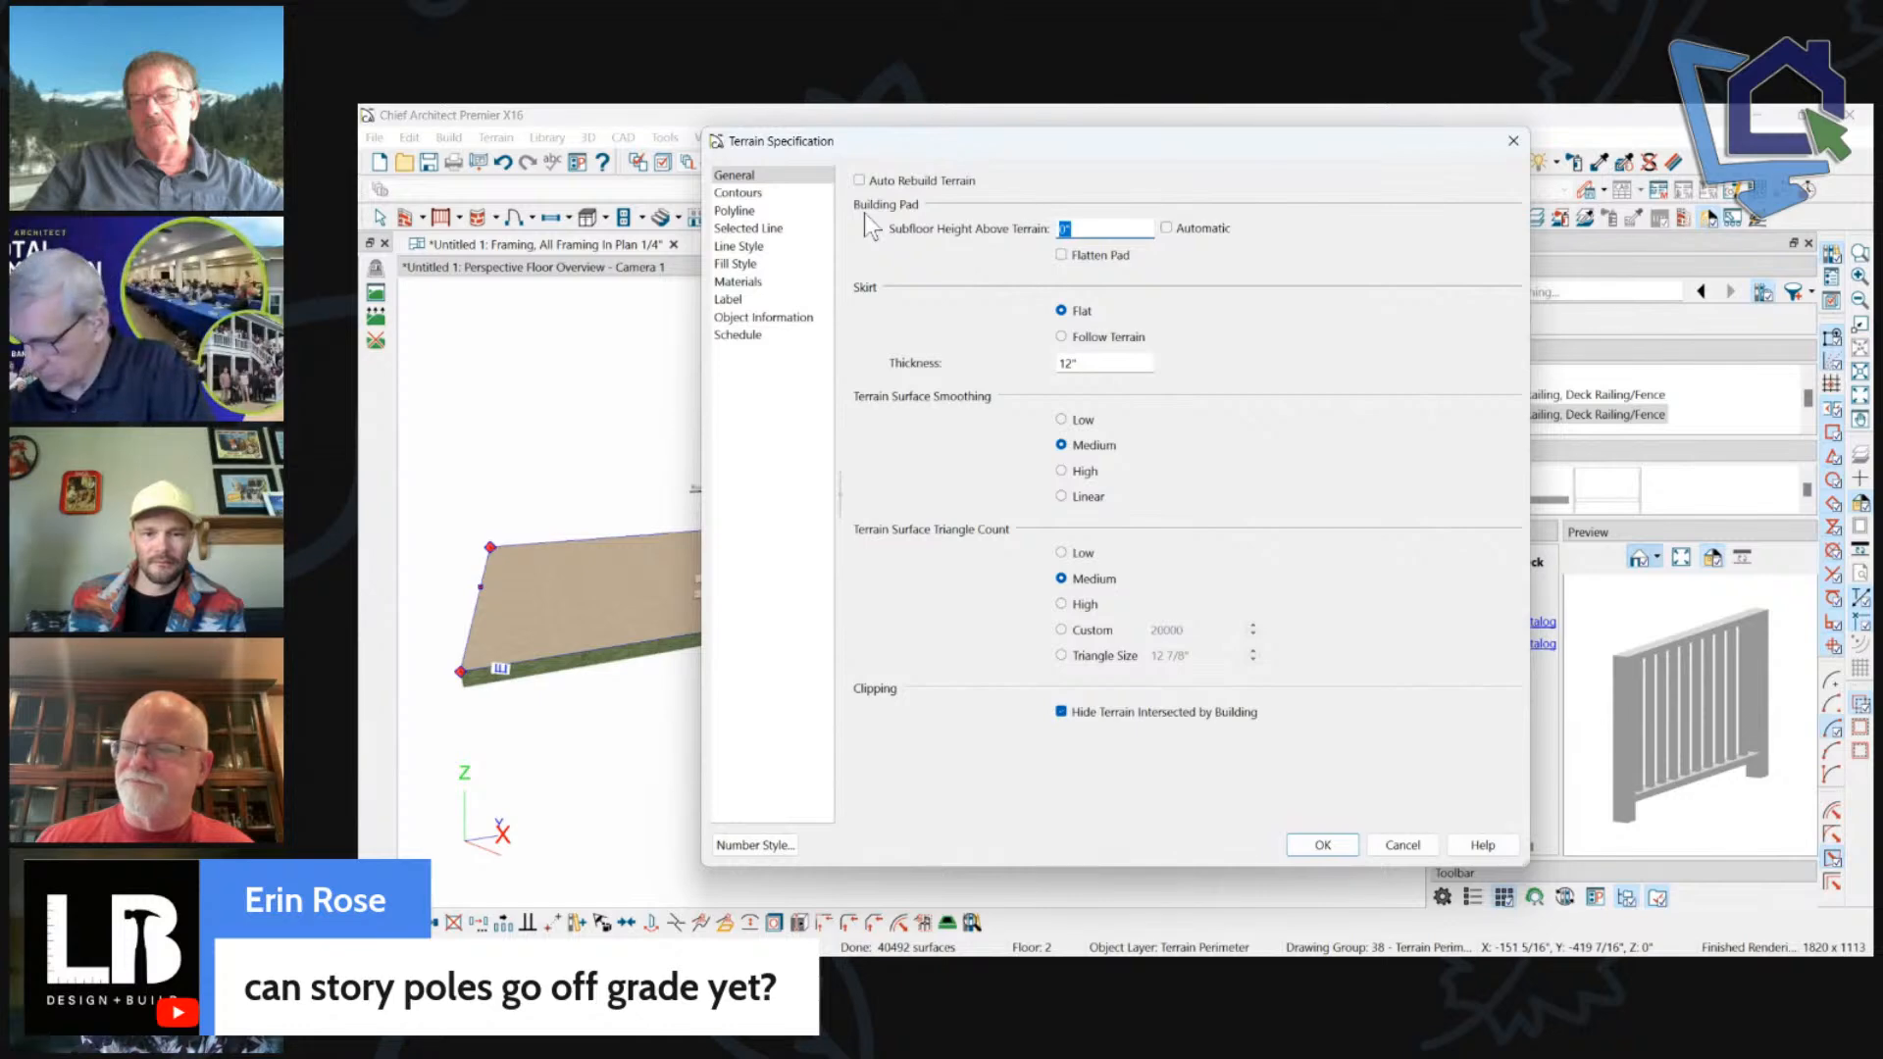
type("60")
key("Return")
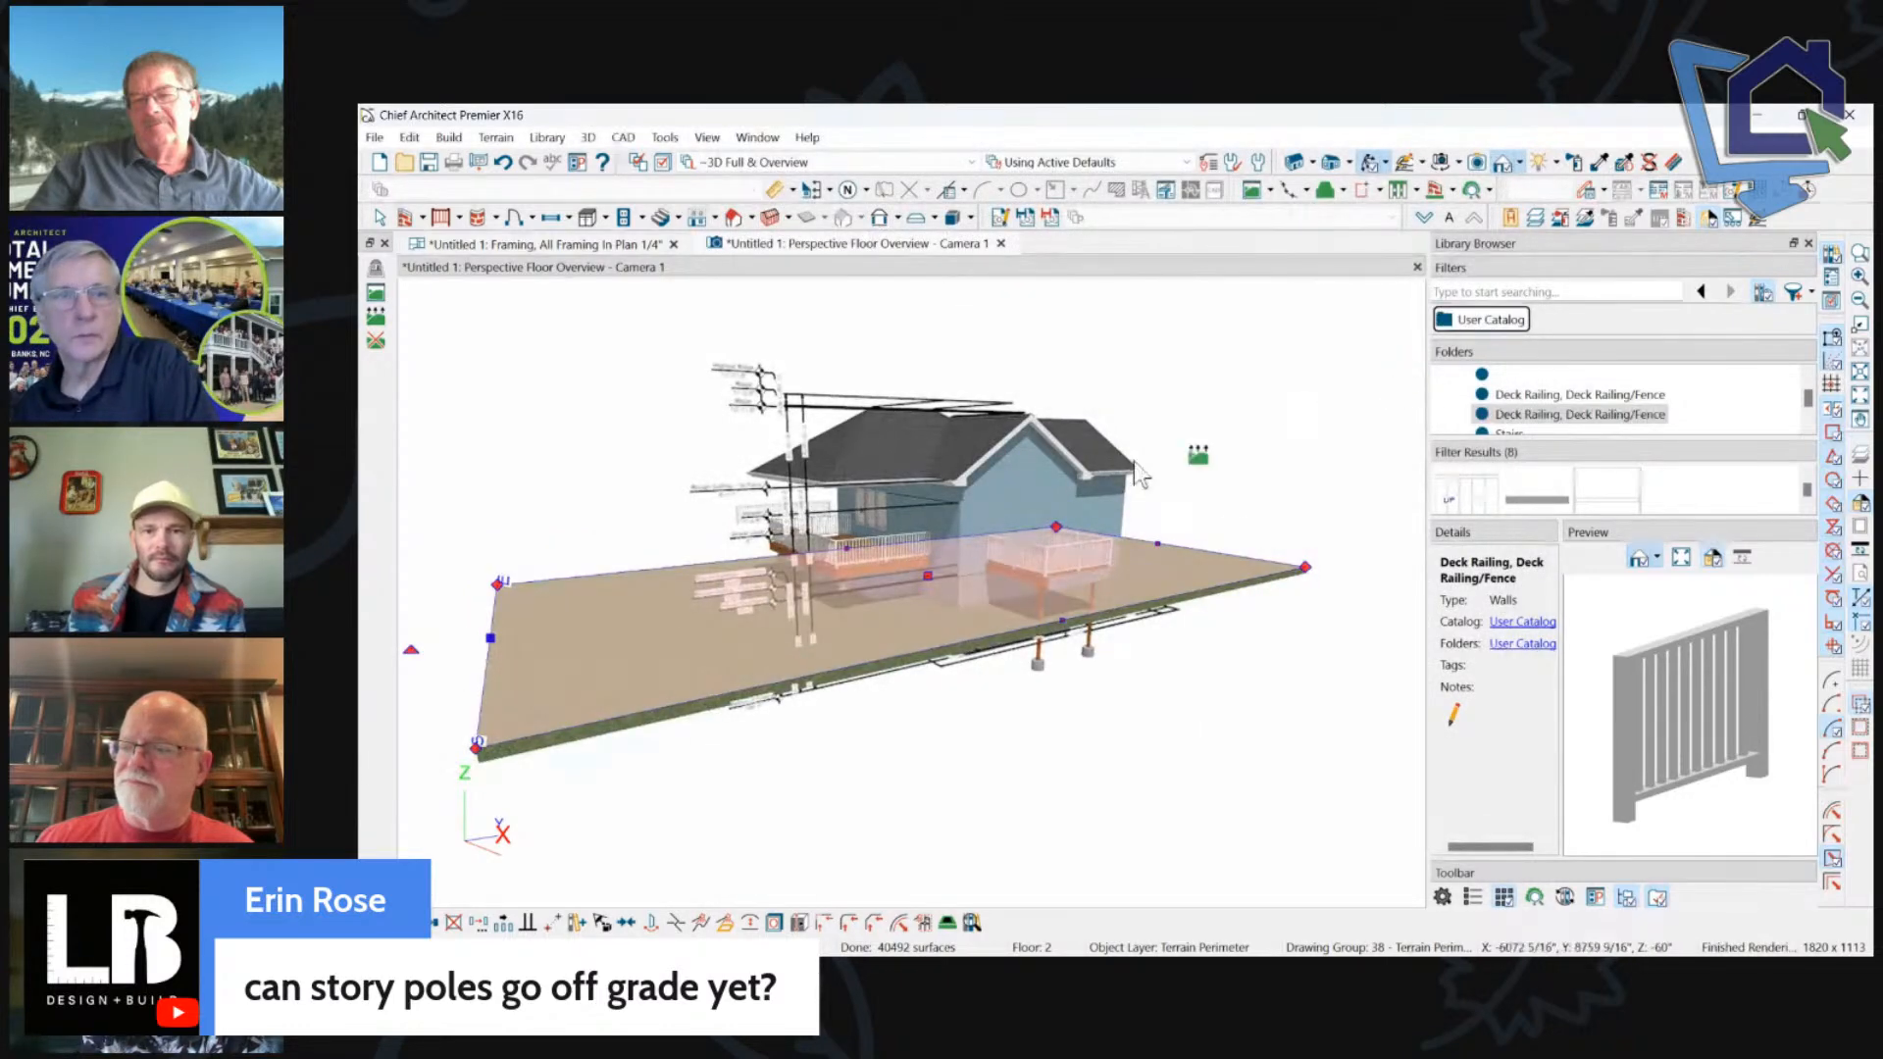
key("Escape")
Delete the existing story pole dimensions beside the house and generate new automatic story pole dimensions.
left_click_drag(983, 510, 848, 527)
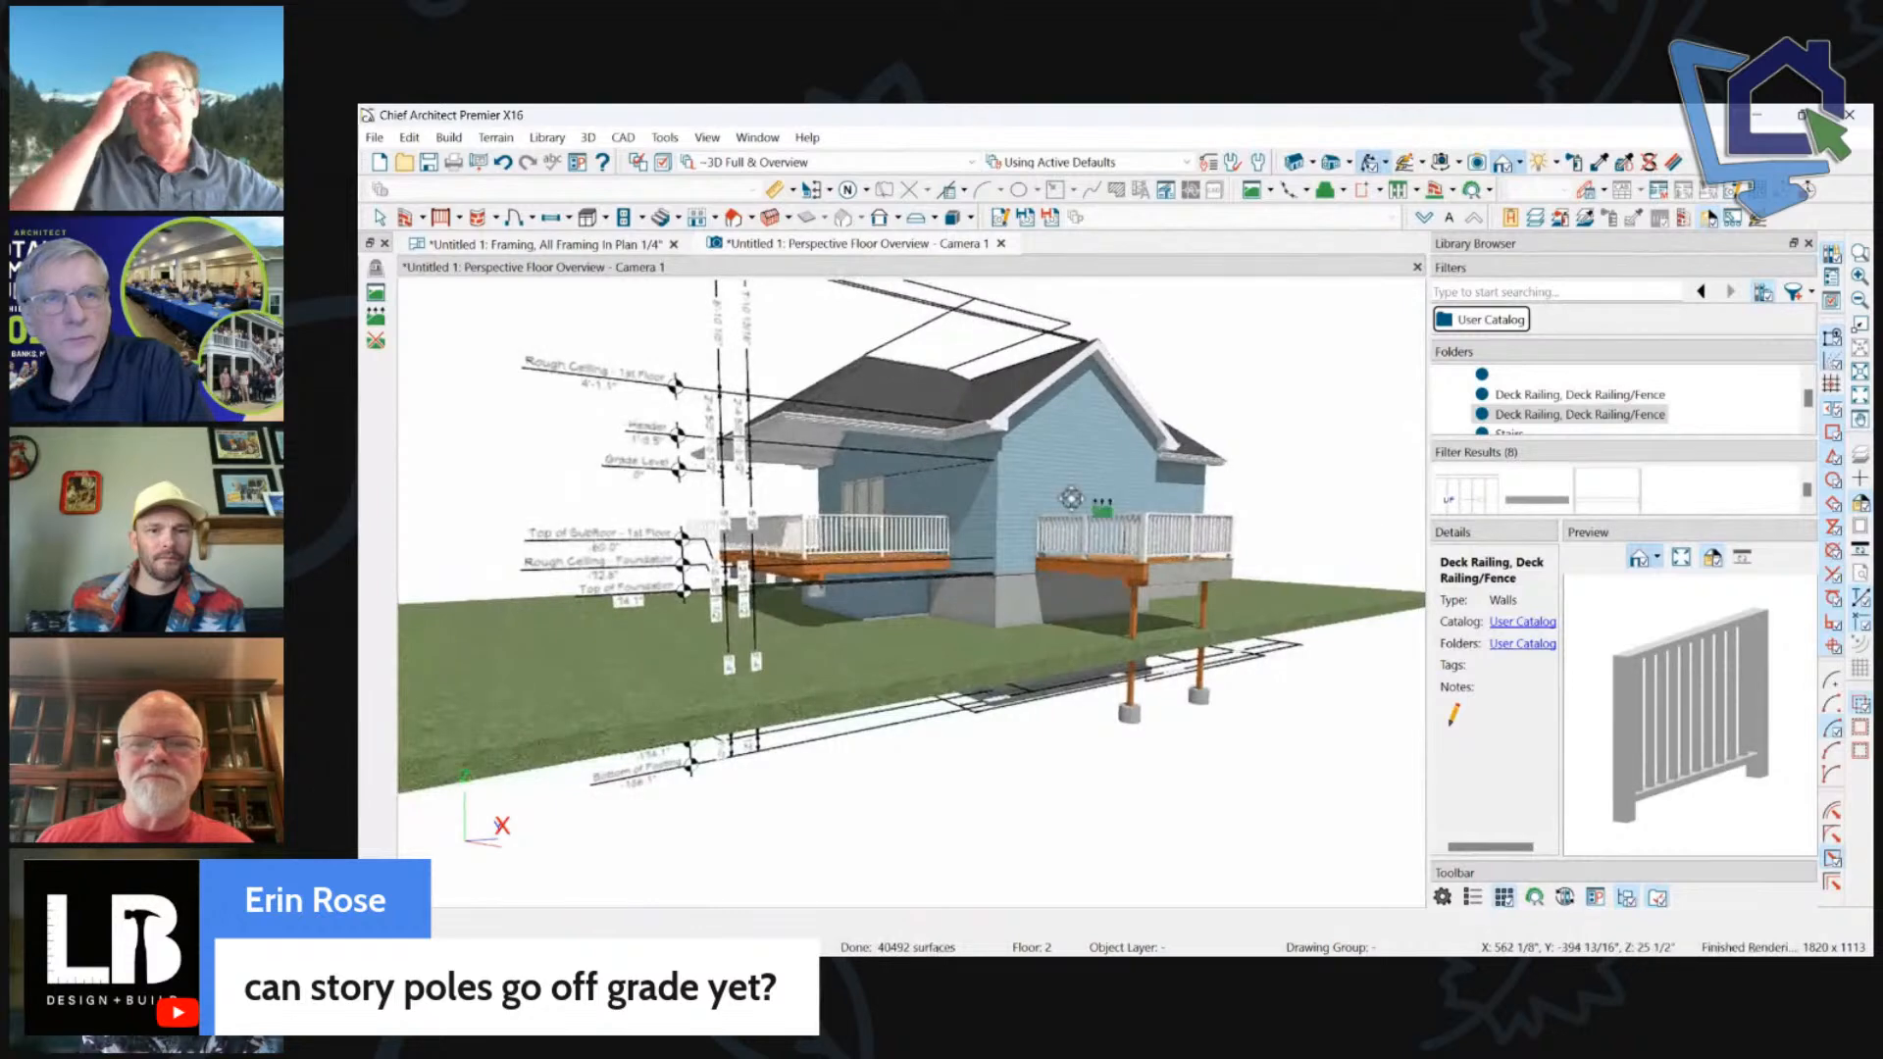
left_click_drag(1072, 498, 981, 520)
scroll(981, 520, "down", 3)
scroll(778, 662, "up", 5)
scroll(781, 651, "down", 2)
scroll(782, 652, "down", 4)
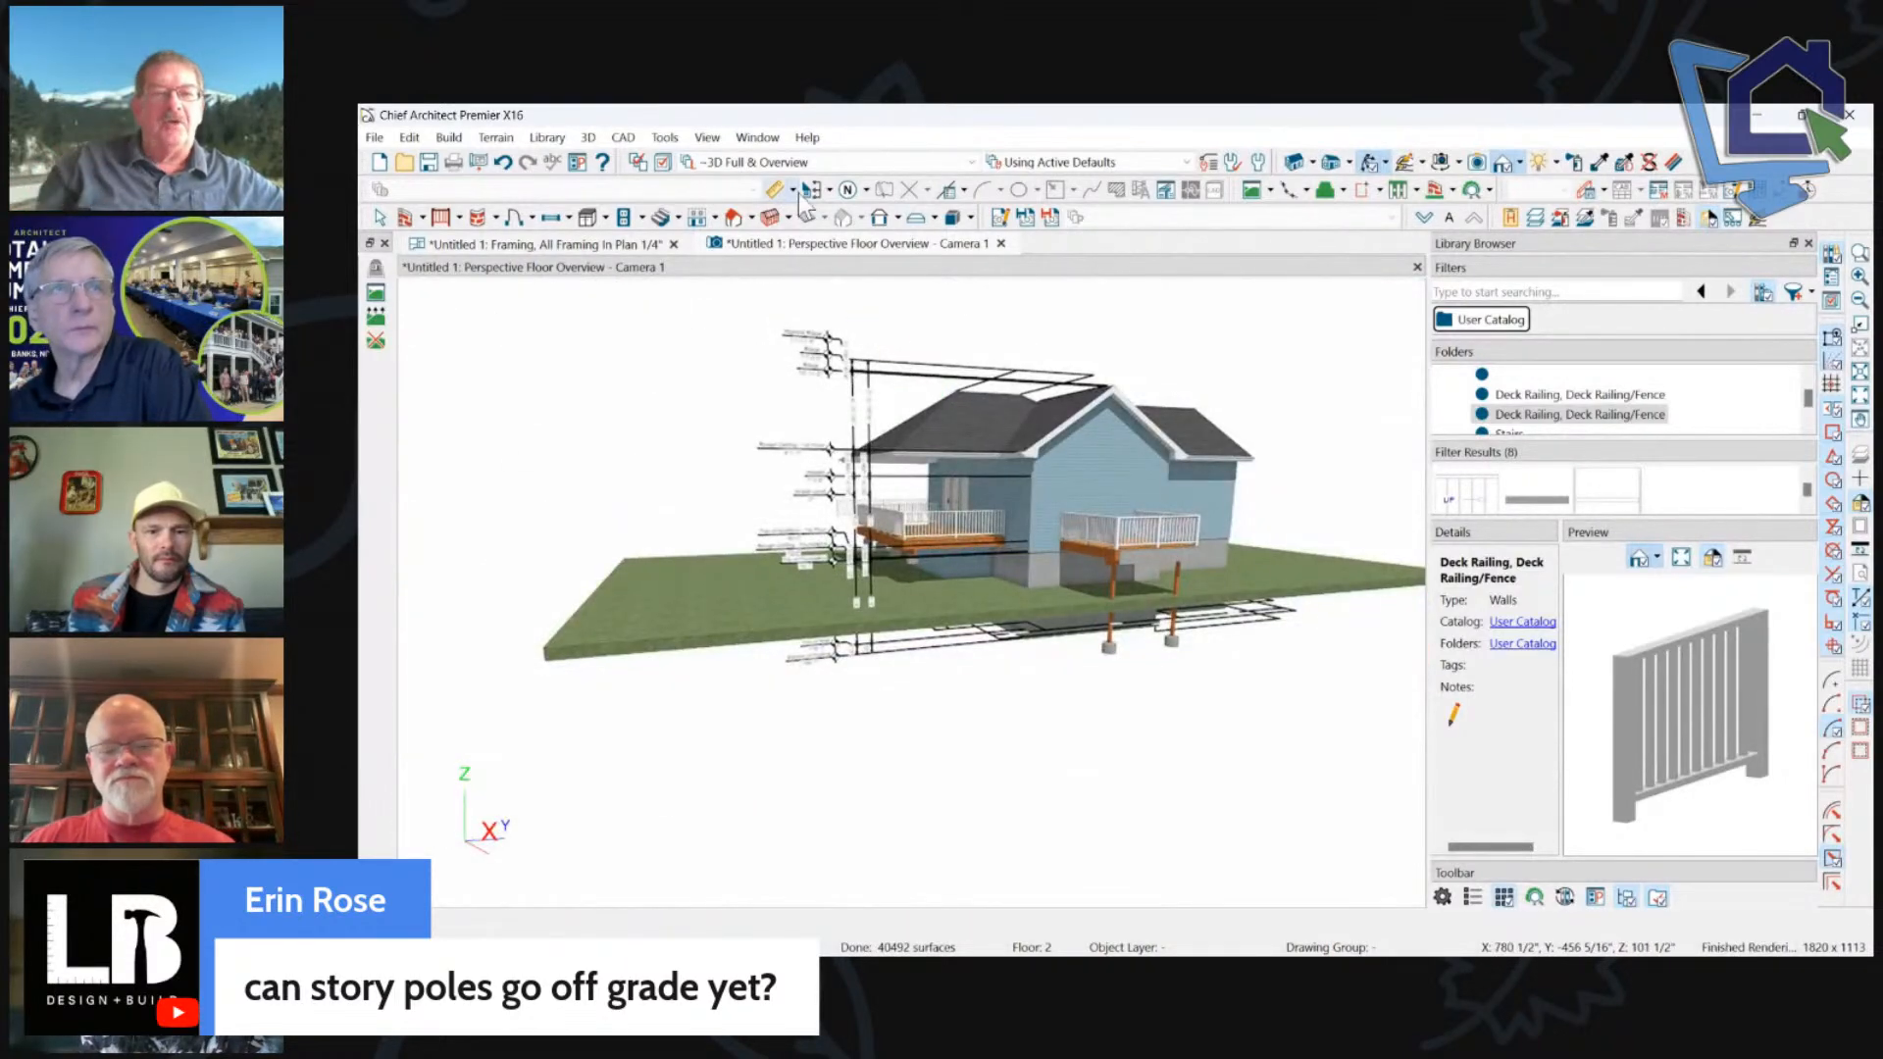
left_click(810, 191)
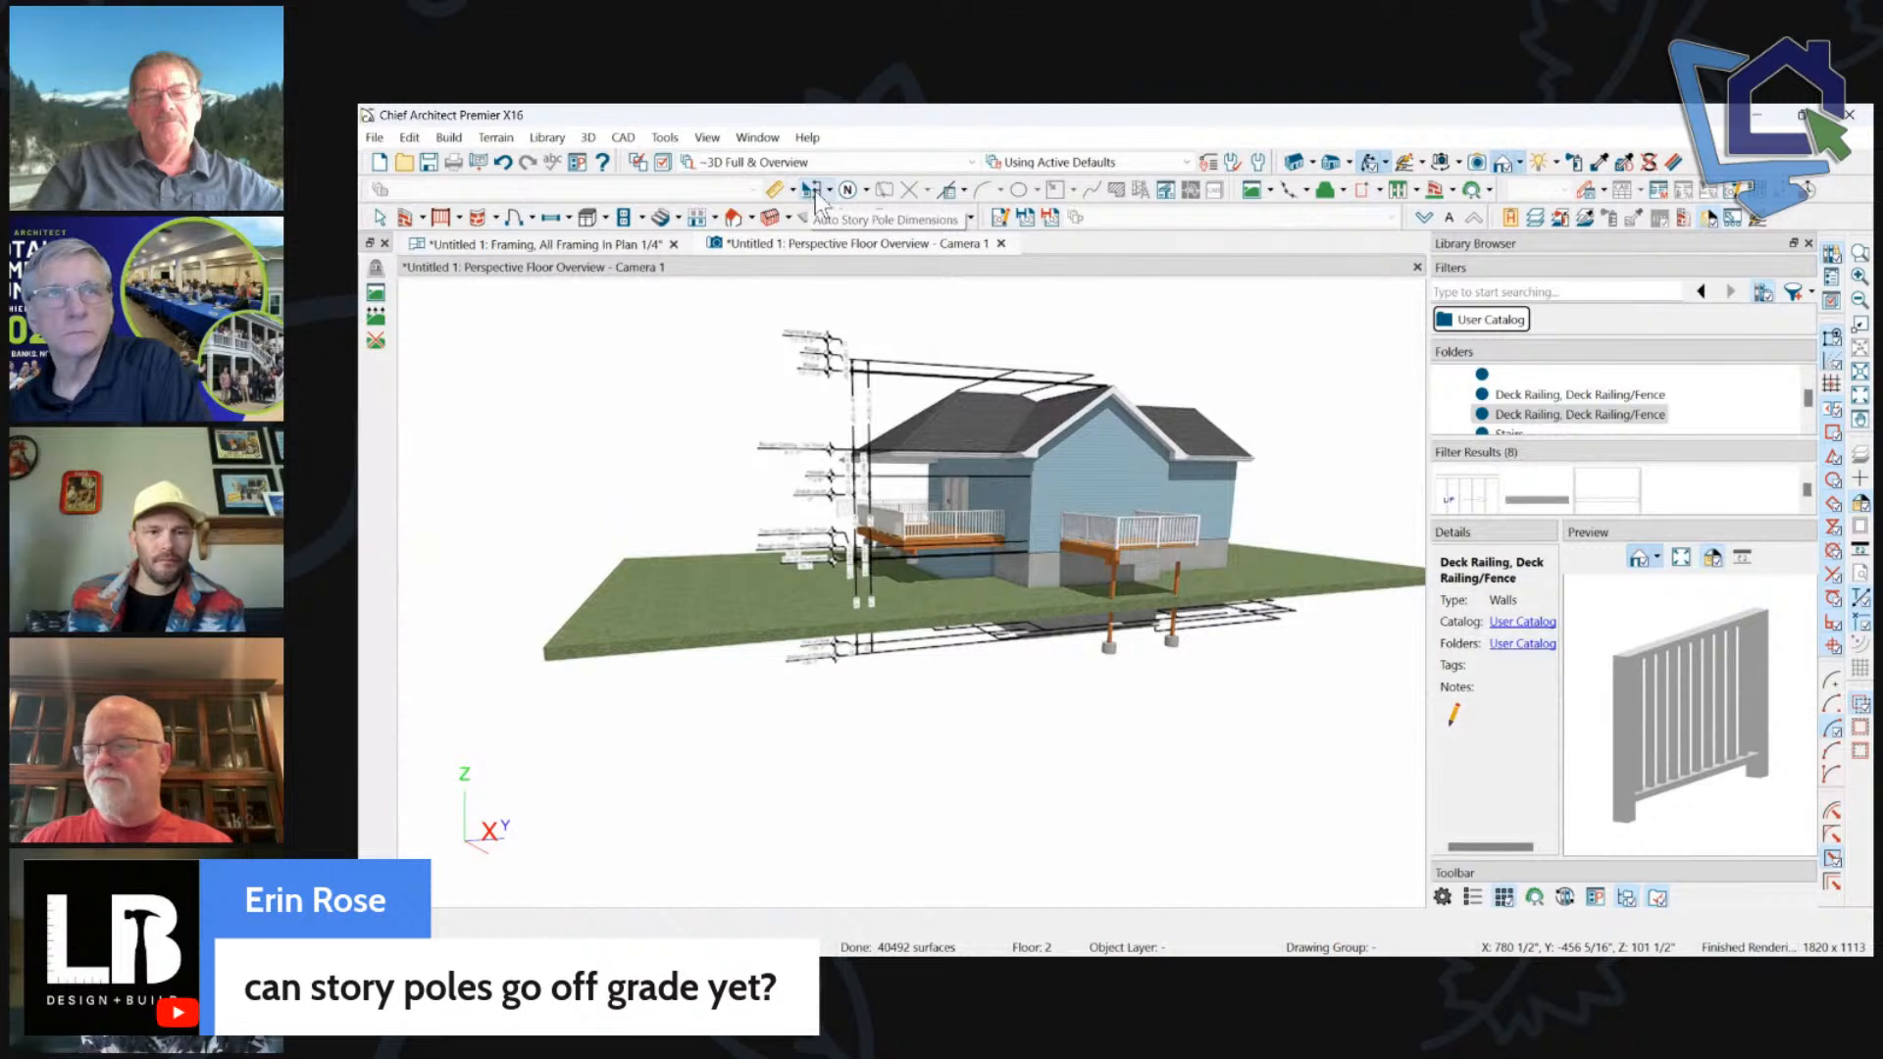
left_click(864, 430)
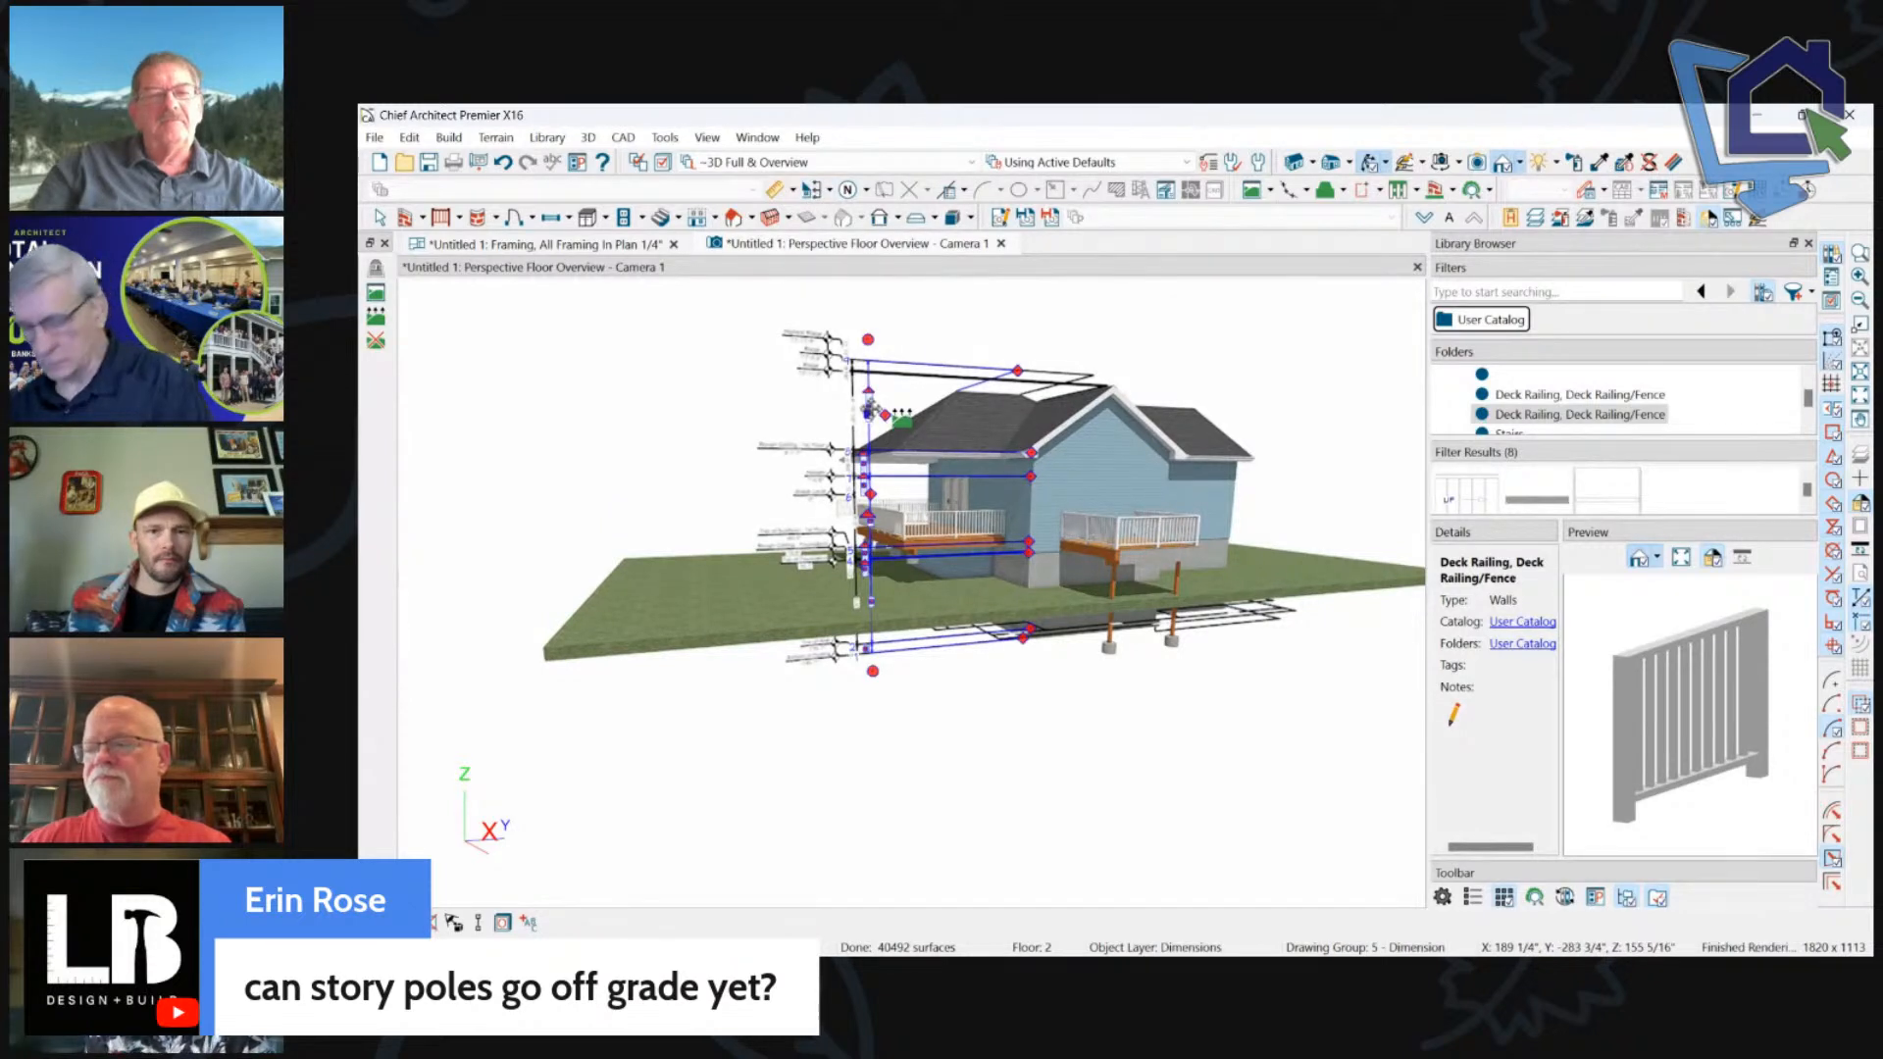
key("Delete")
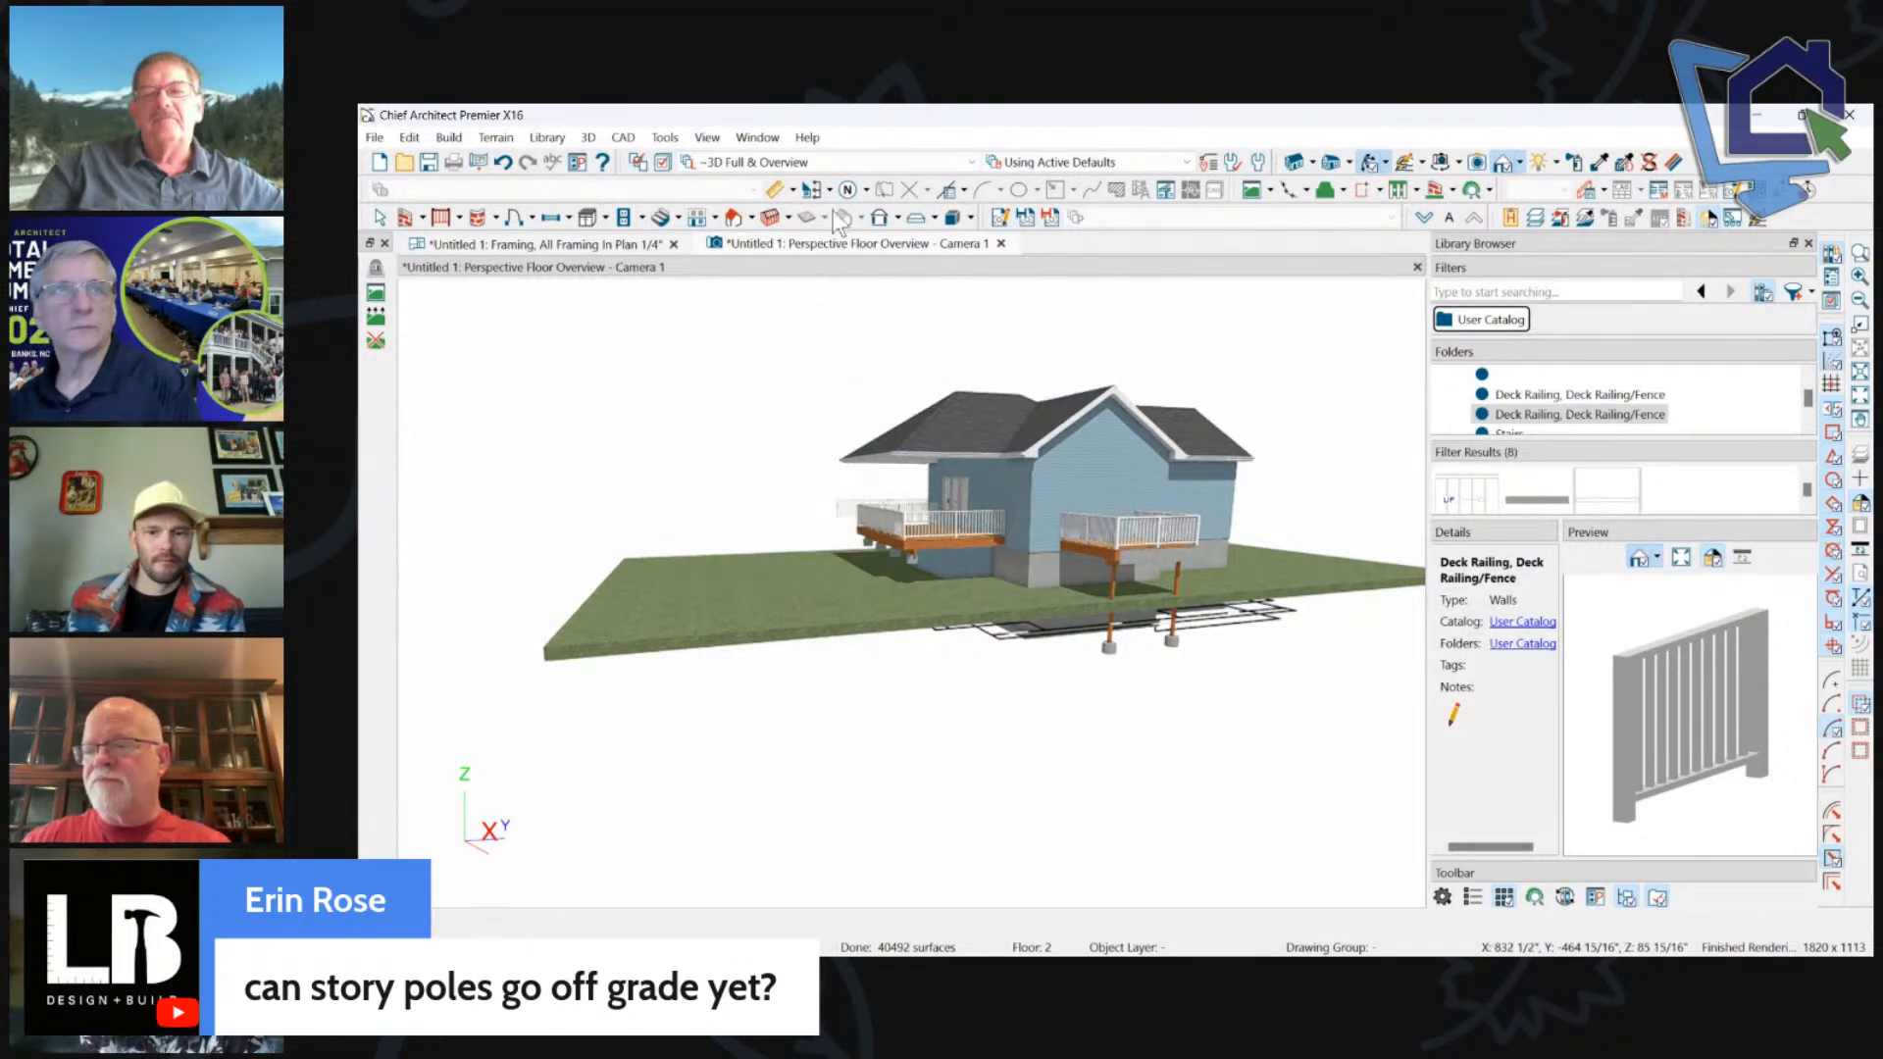
left_click(822, 190)
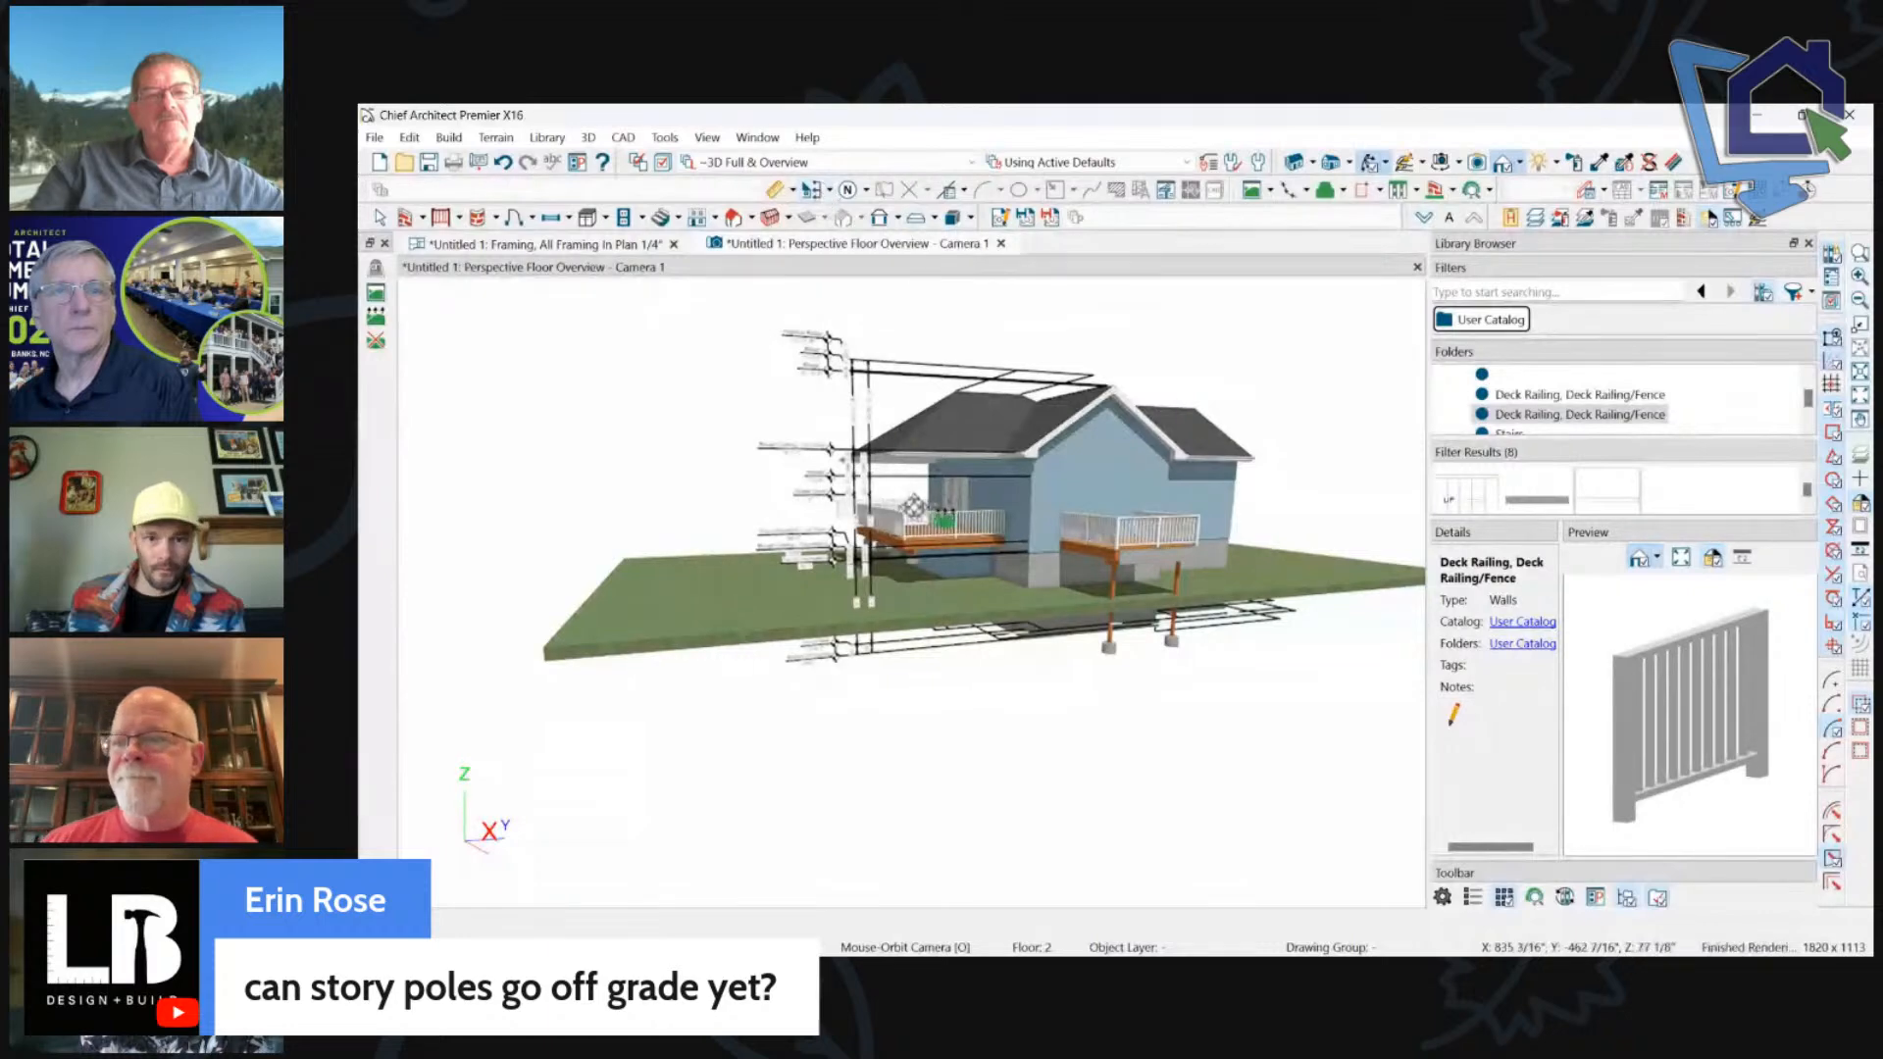
Set the elevation reference in the Auto Story Pole Dimension defaults to 1st Floor Subfloor.
left_click_drag(932, 549, 824, 569)
scroll(861, 544, "up", 2)
scroll(861, 545, "down", 1)
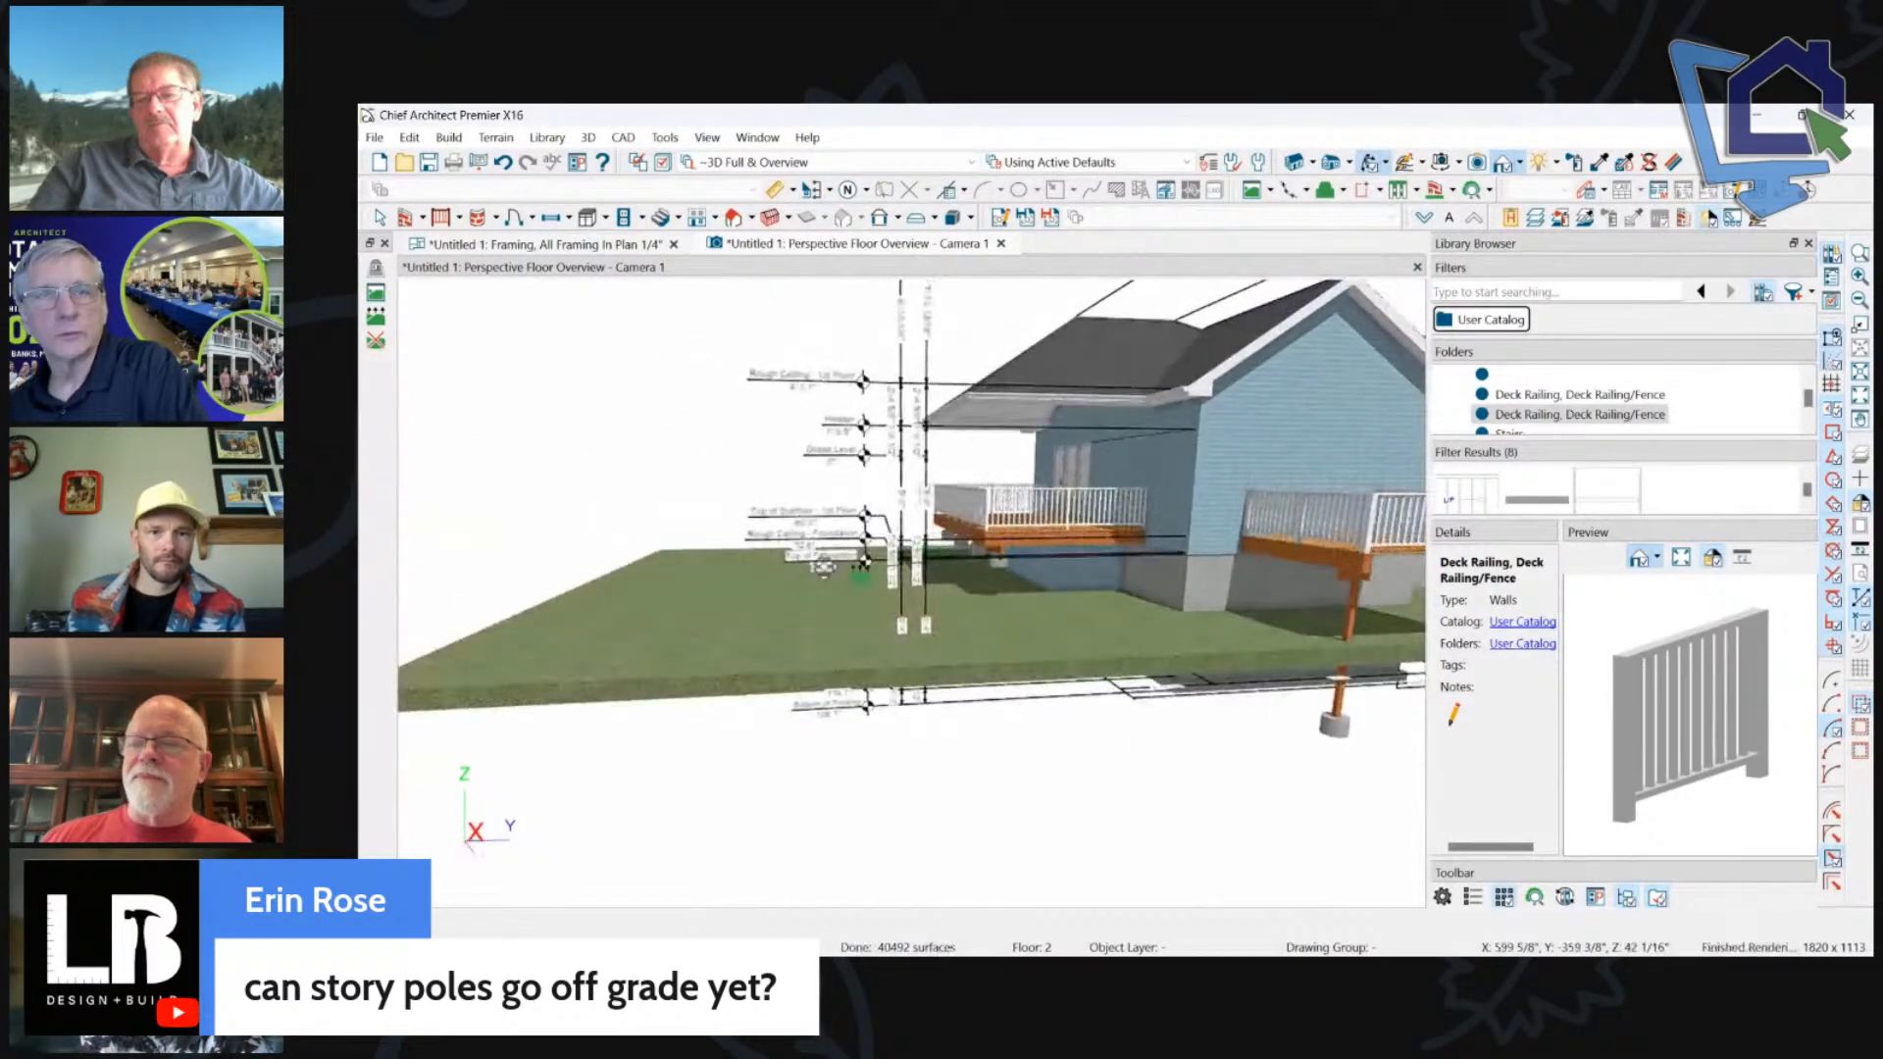
scroll(824, 569, "down", 2)
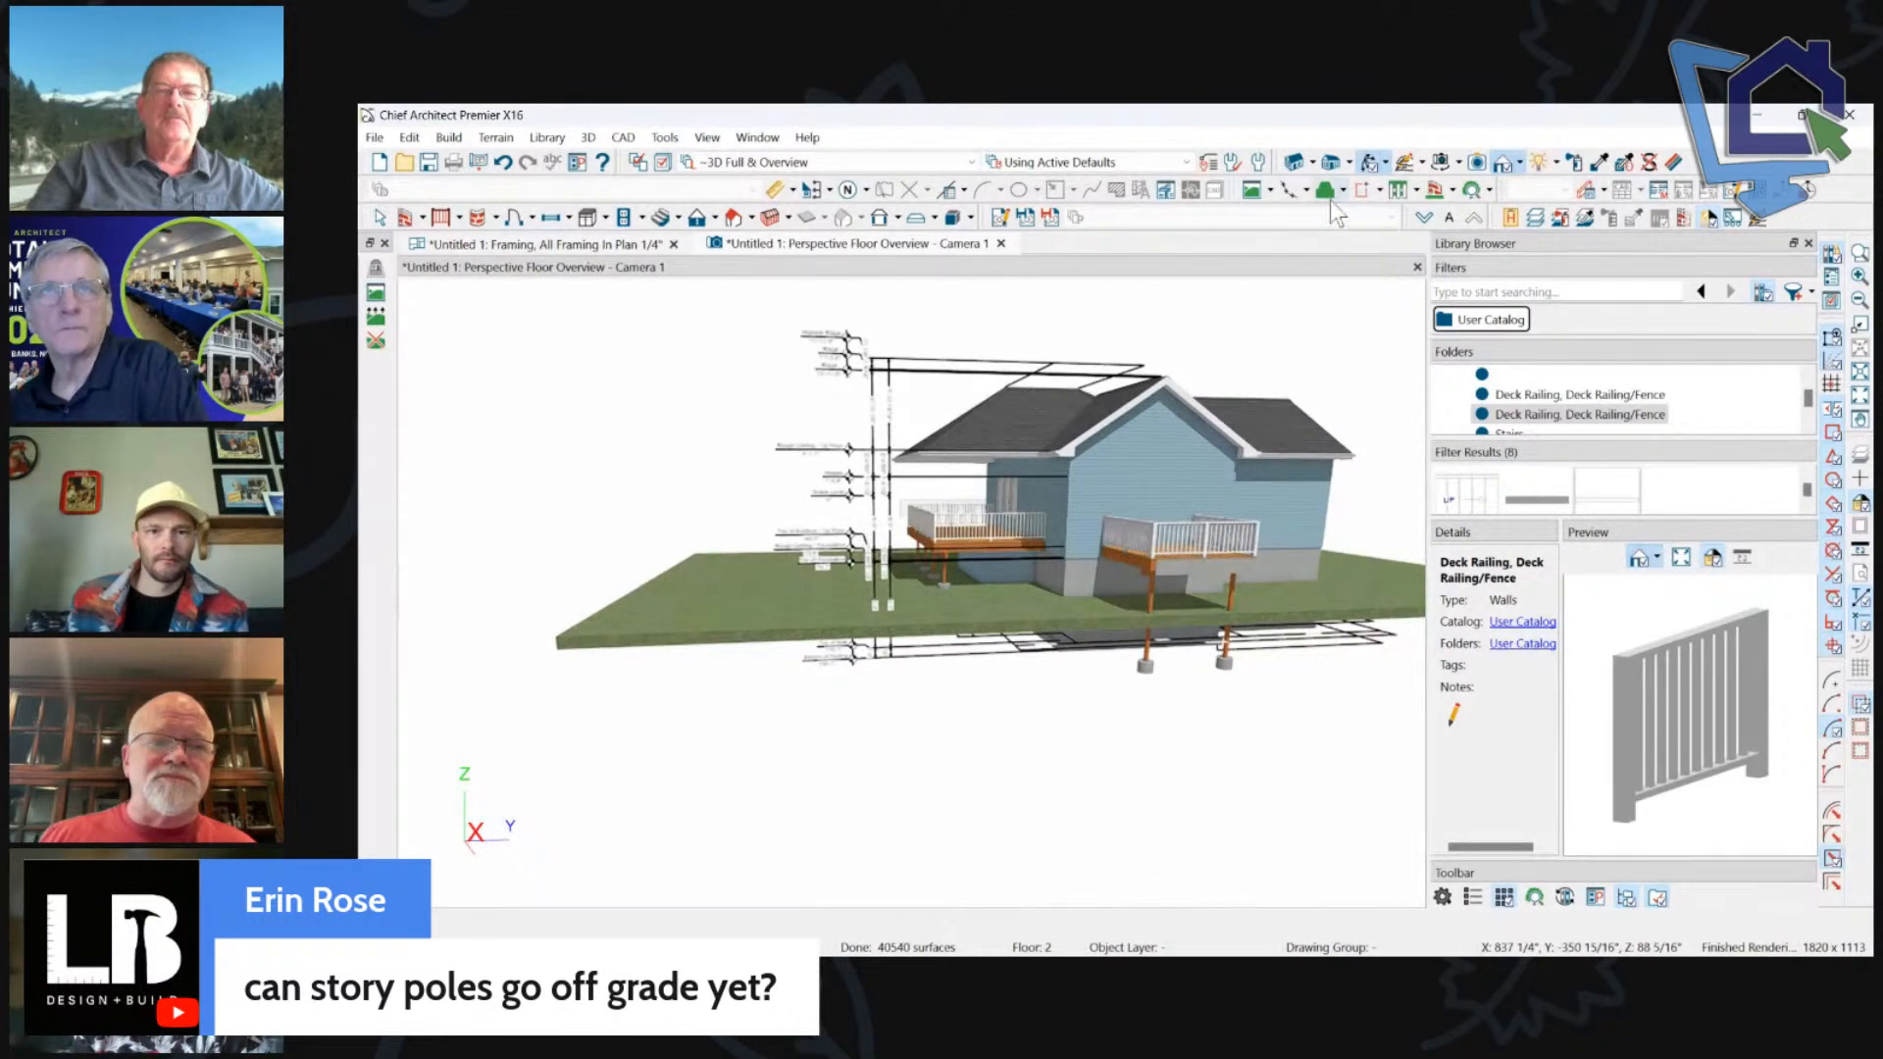
left_click(1259, 163)
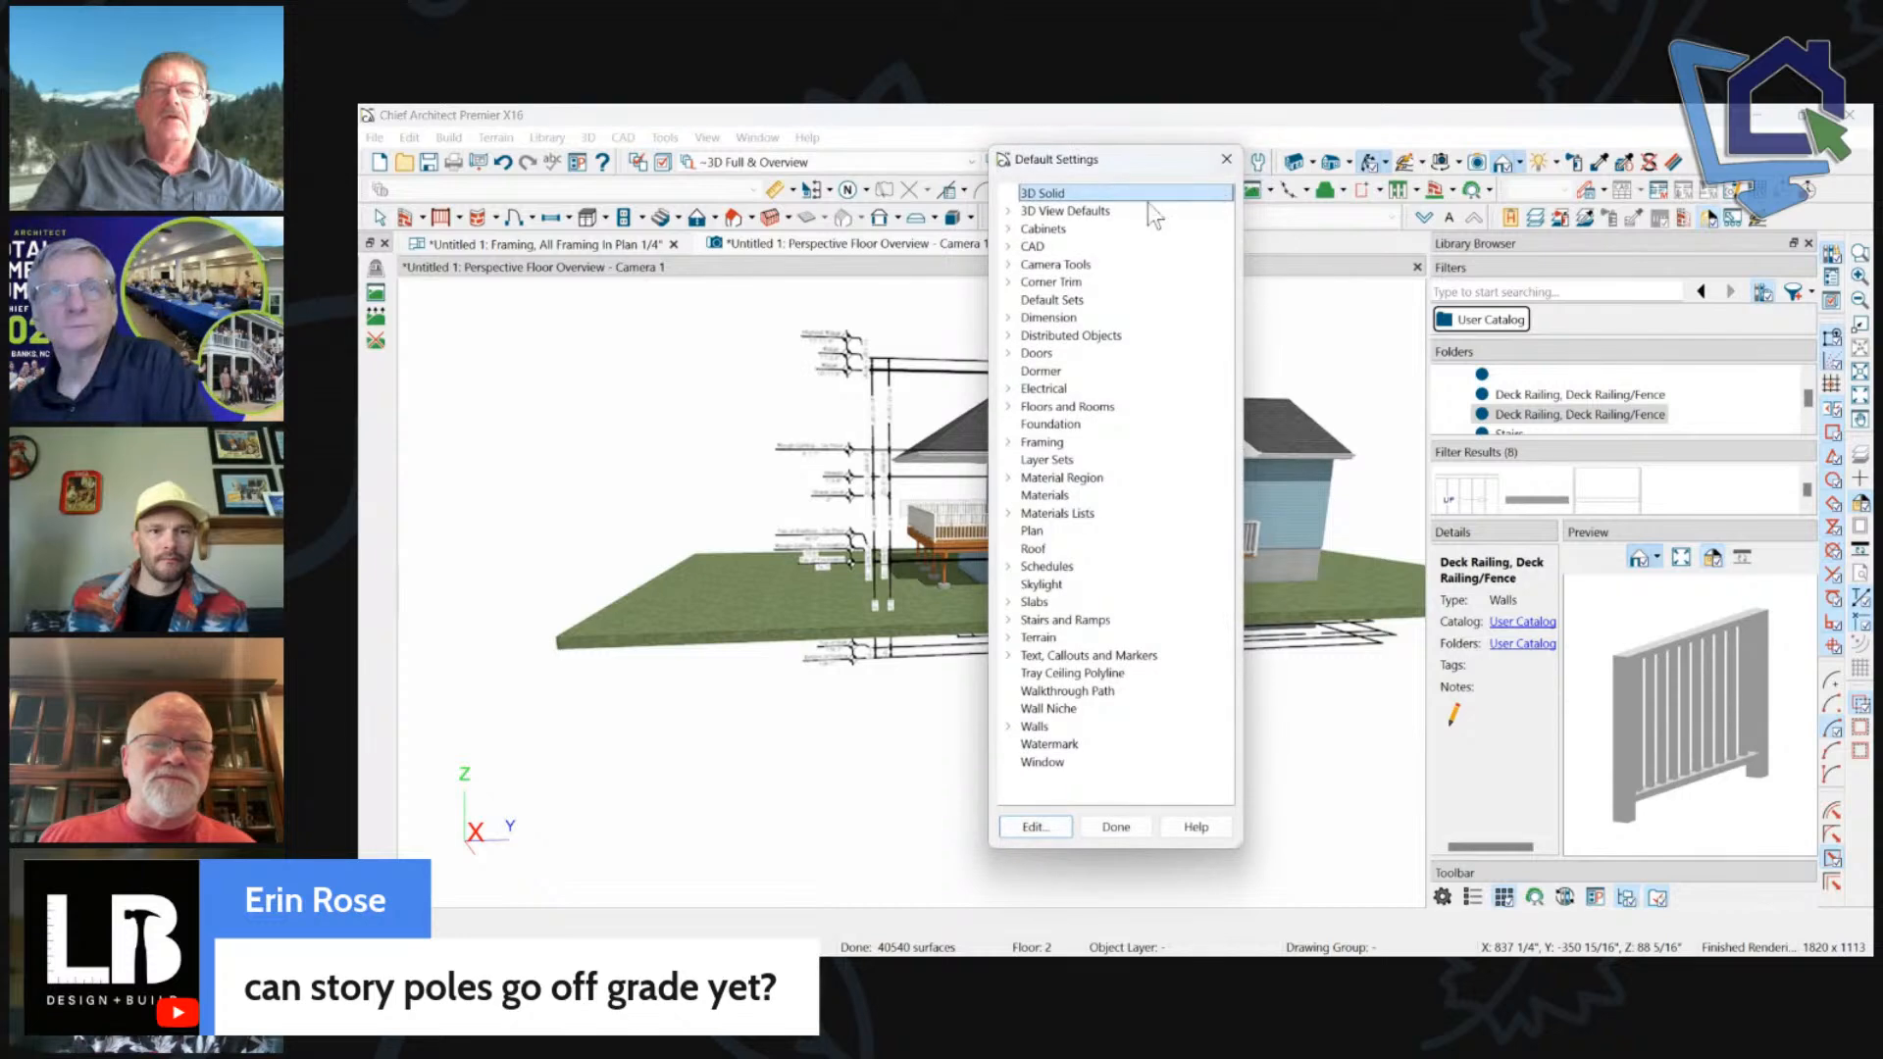
left_click(1008, 317)
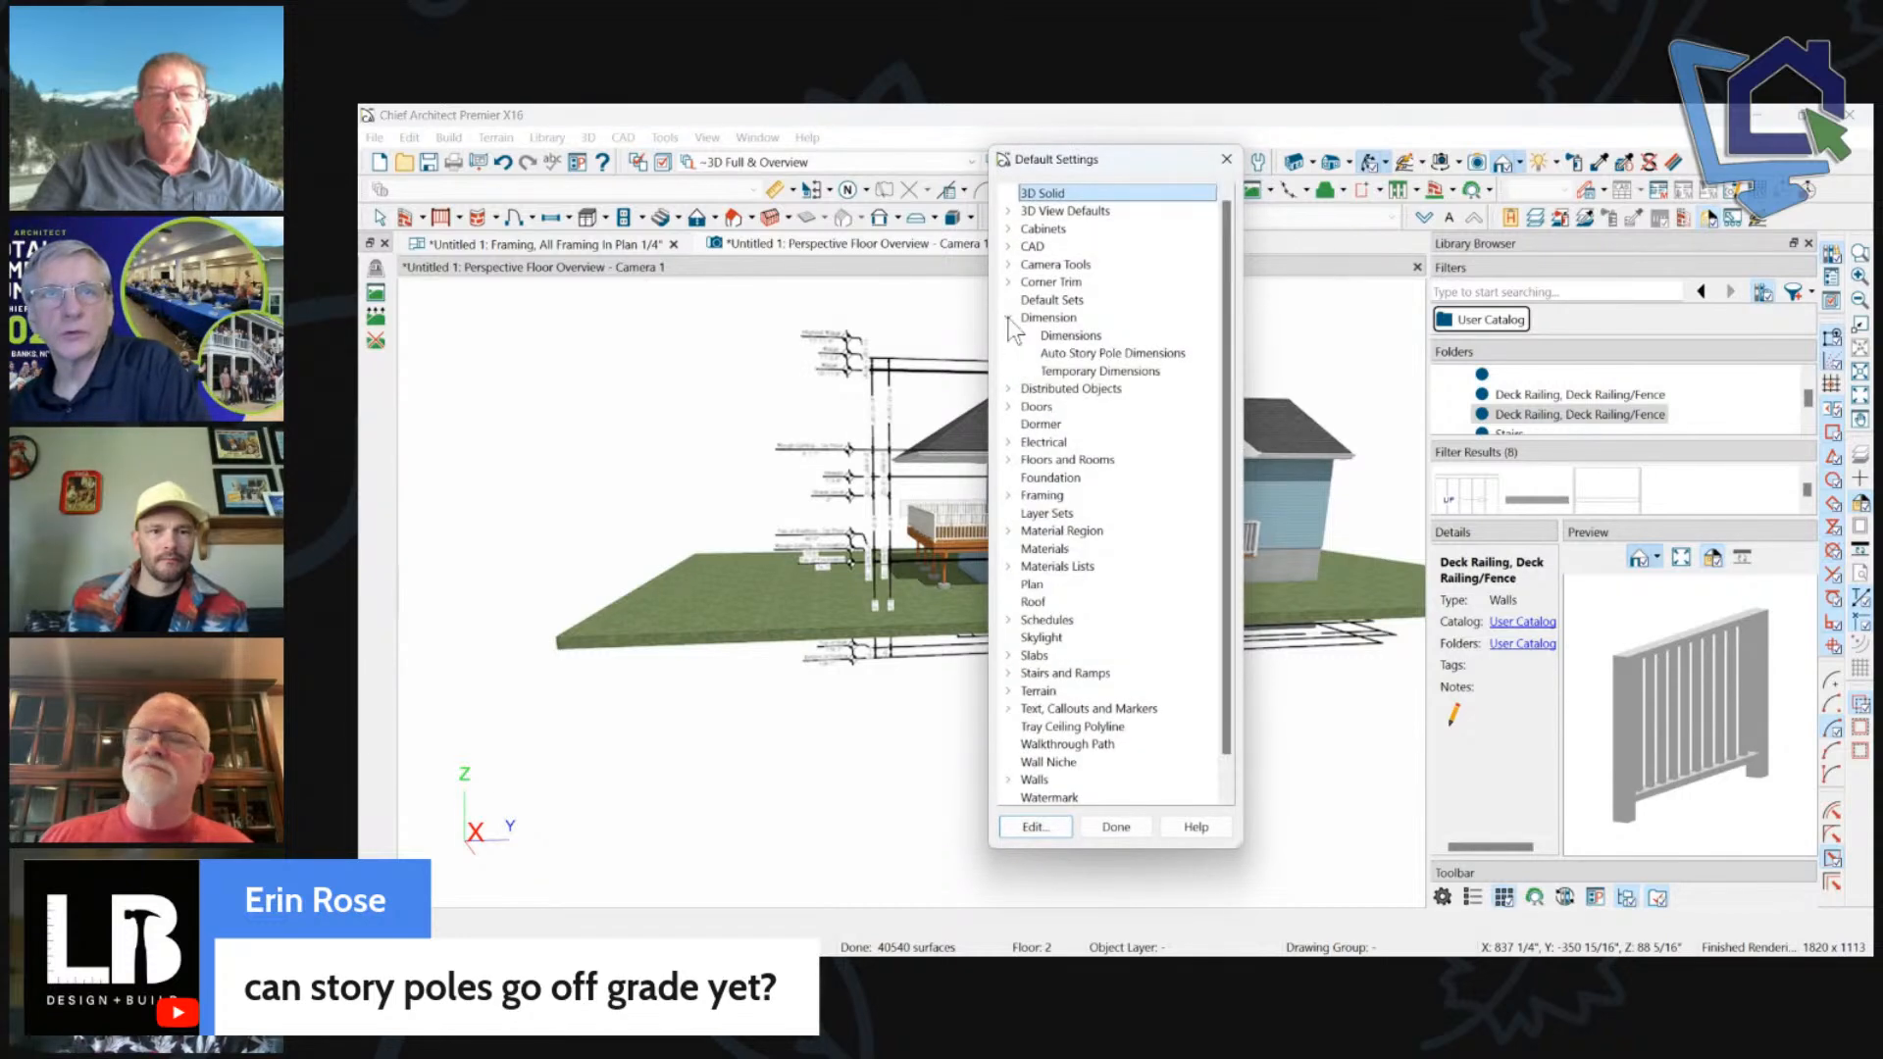
left_click(1099, 353)
double_click(1098, 354)
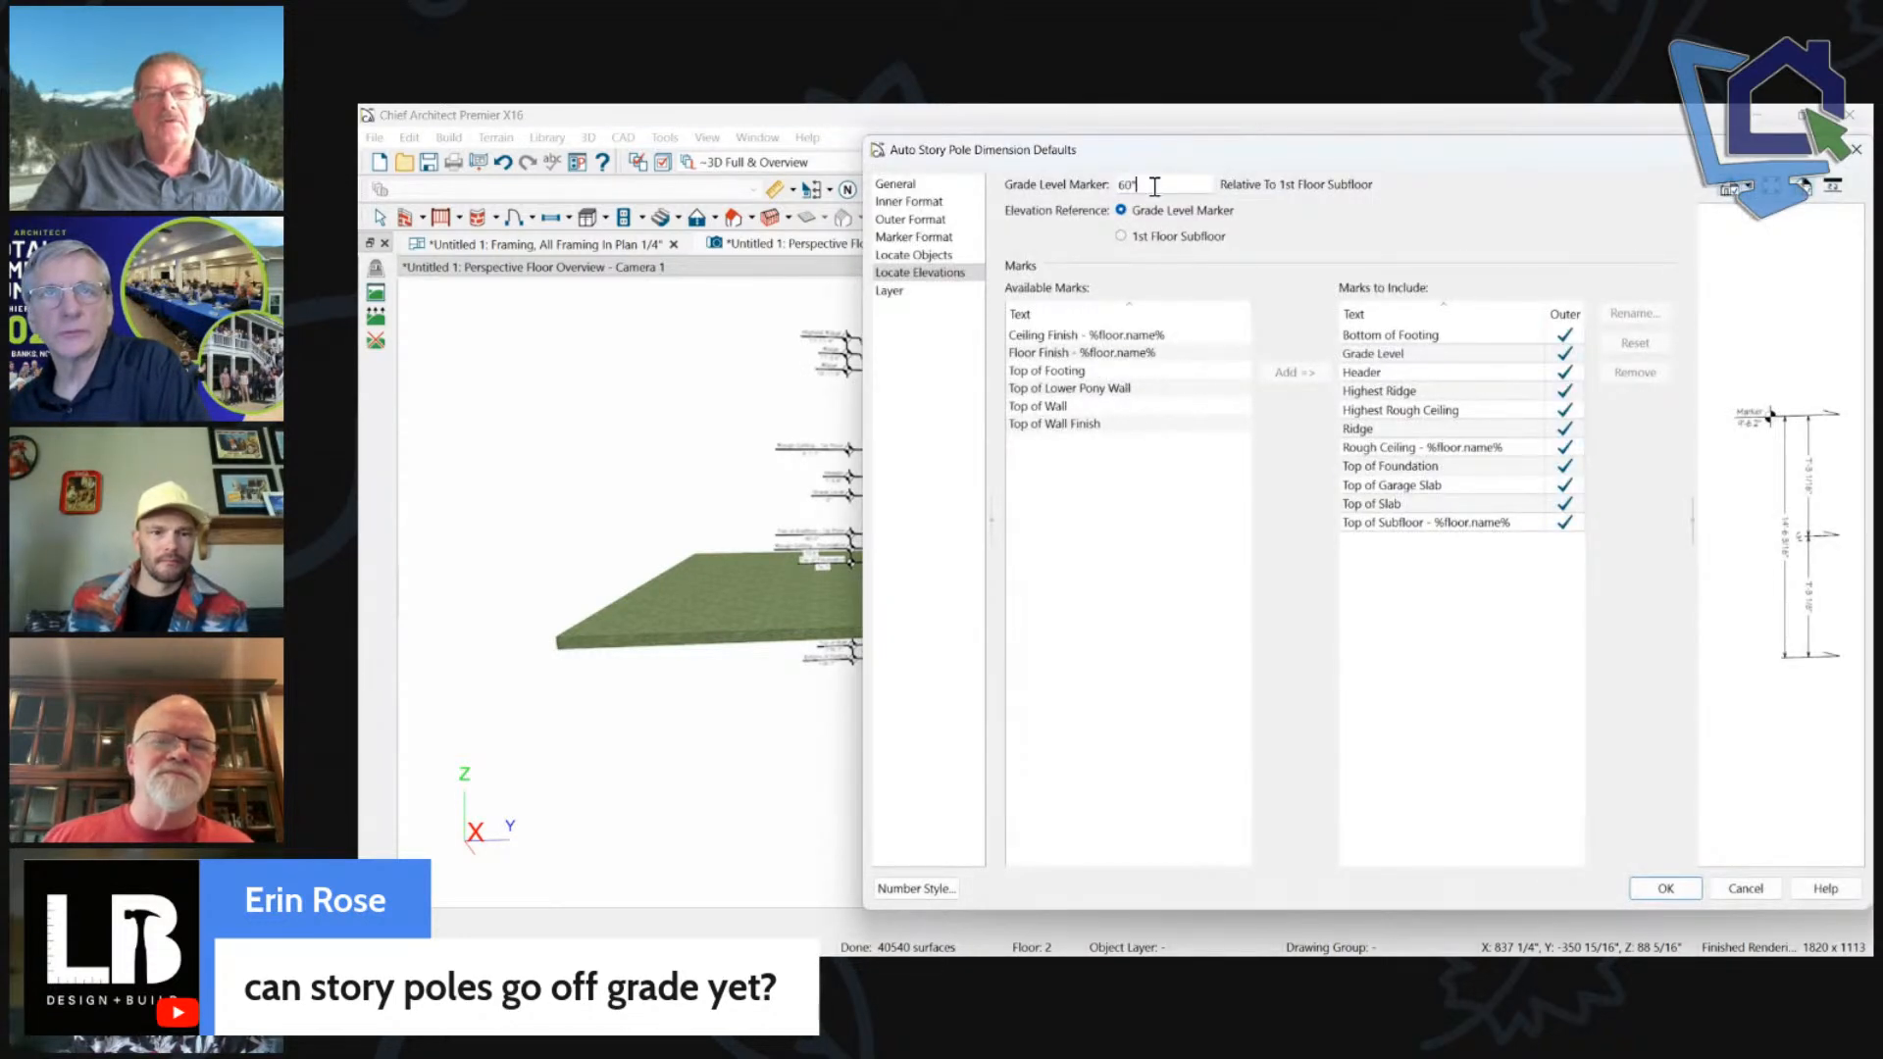
left_click_drag(1245, 157, 1005, 202)
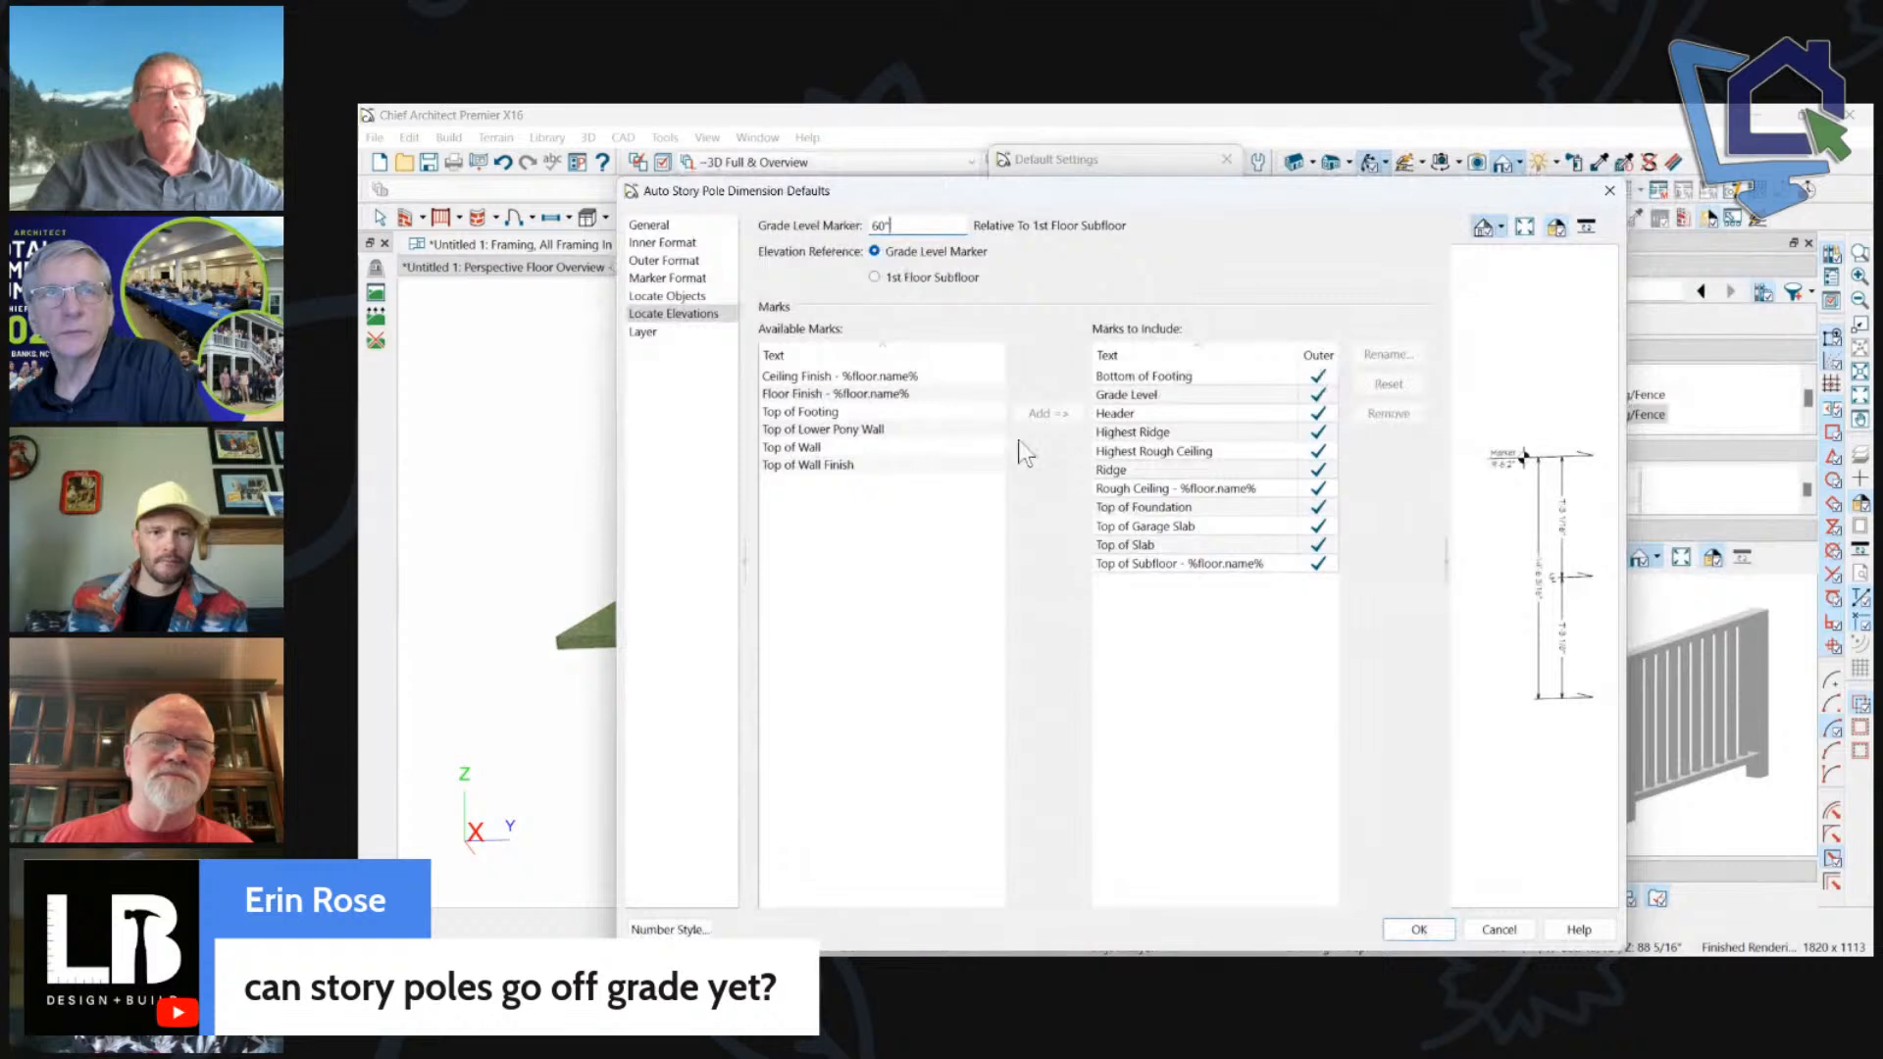
left_click(916, 225)
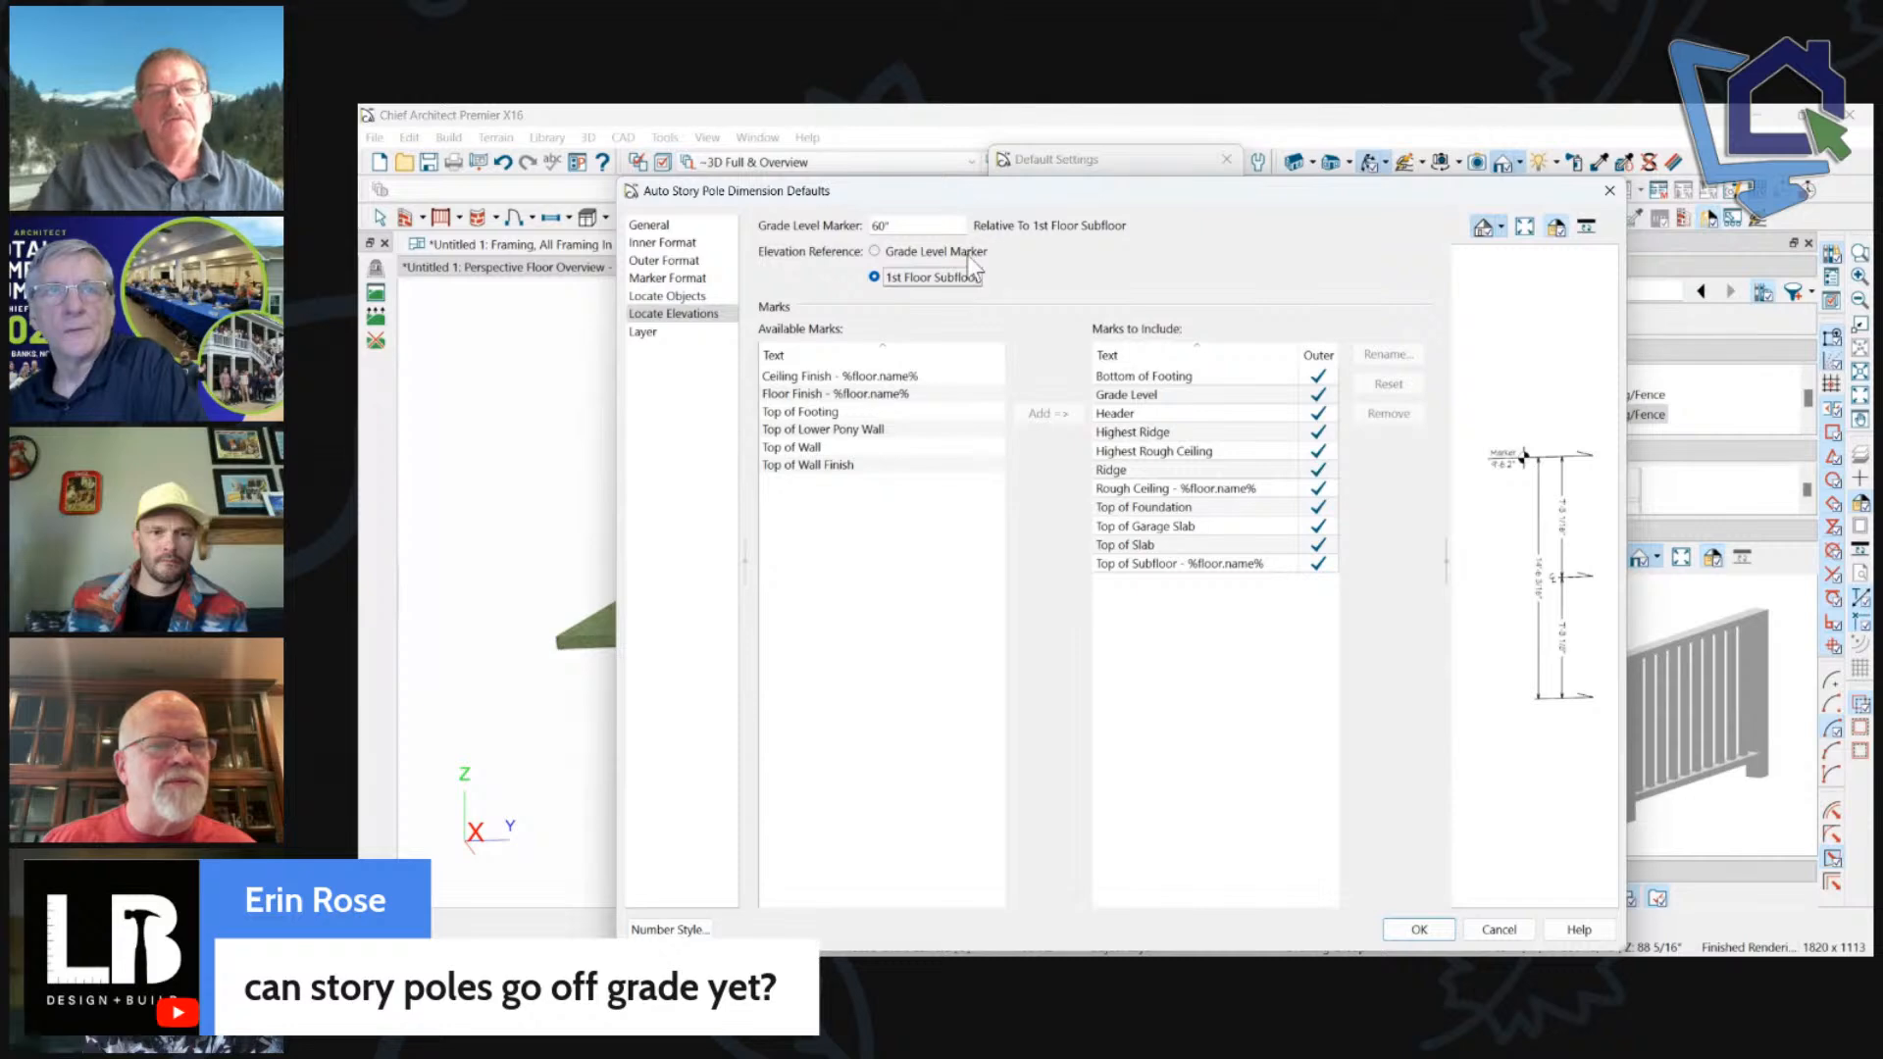
left_click(1420, 929)
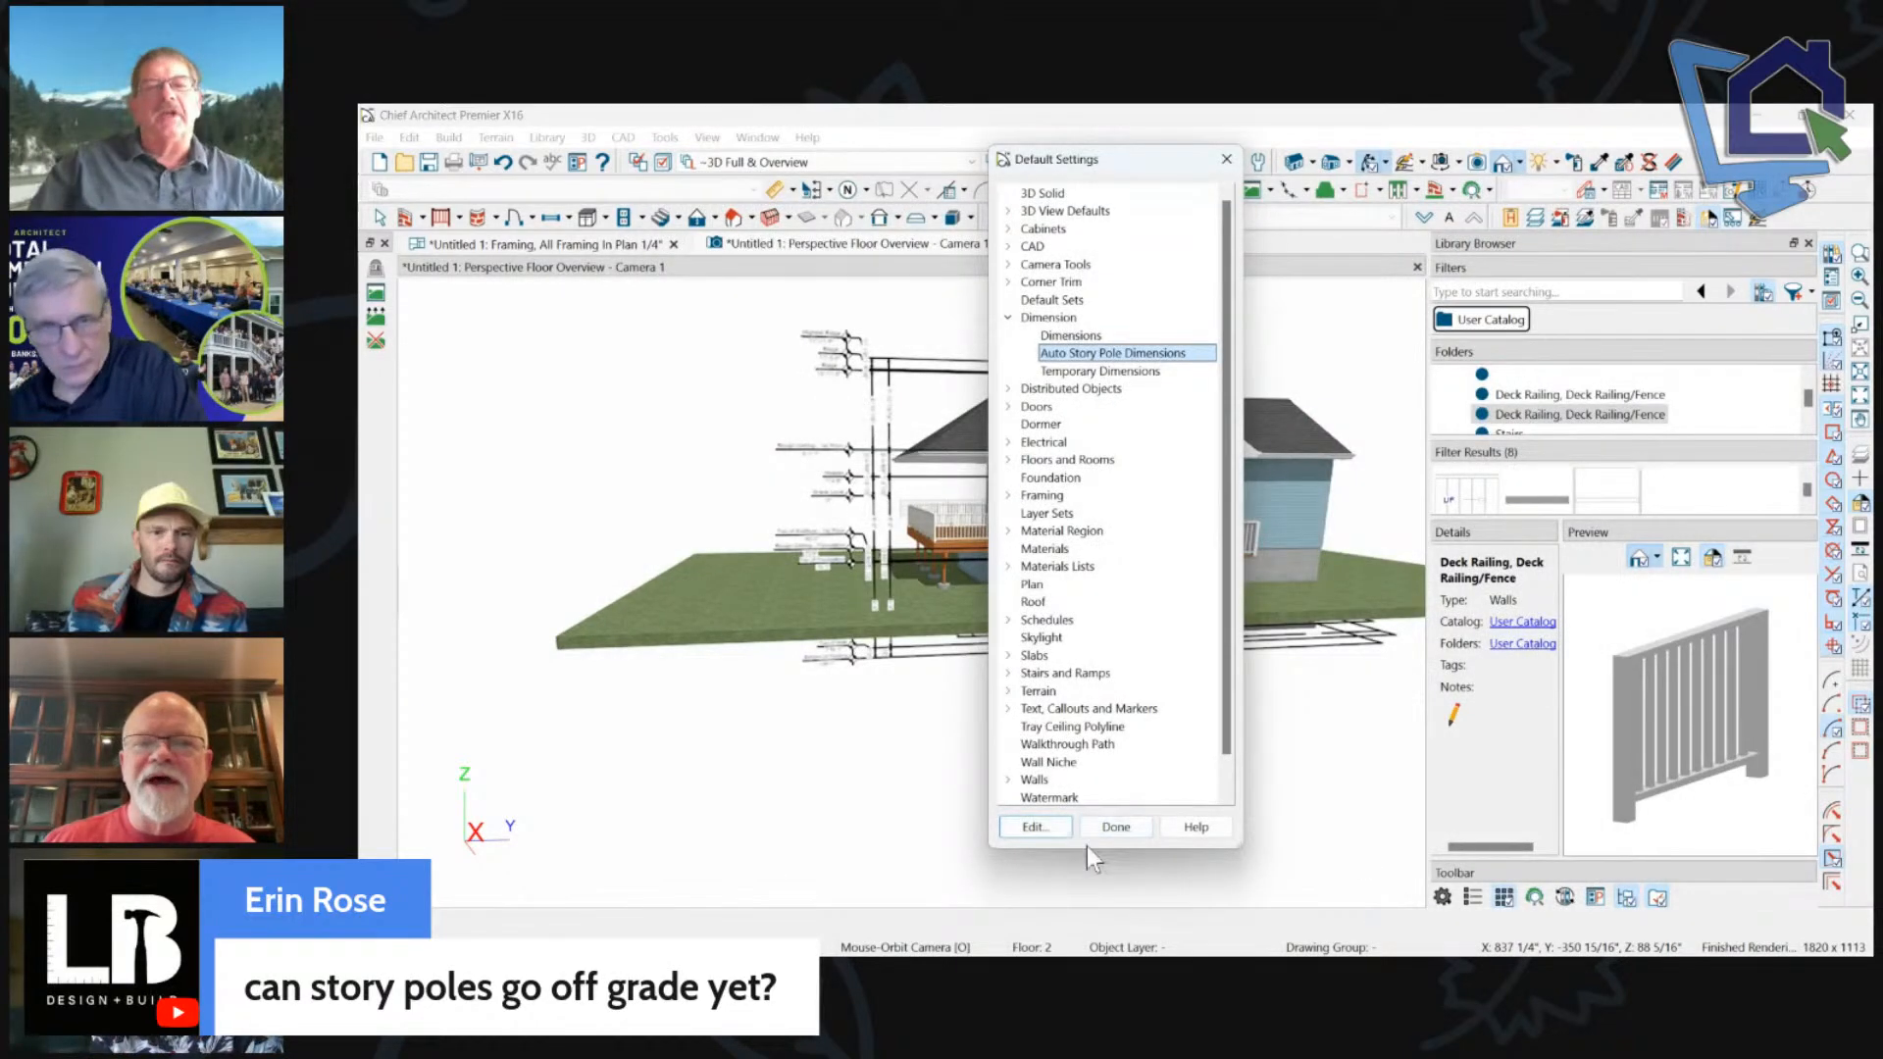
left_click(1115, 827)
Regenerate the automatic story pole dimensions so they use the changed elevation reference.
left_click(890, 369)
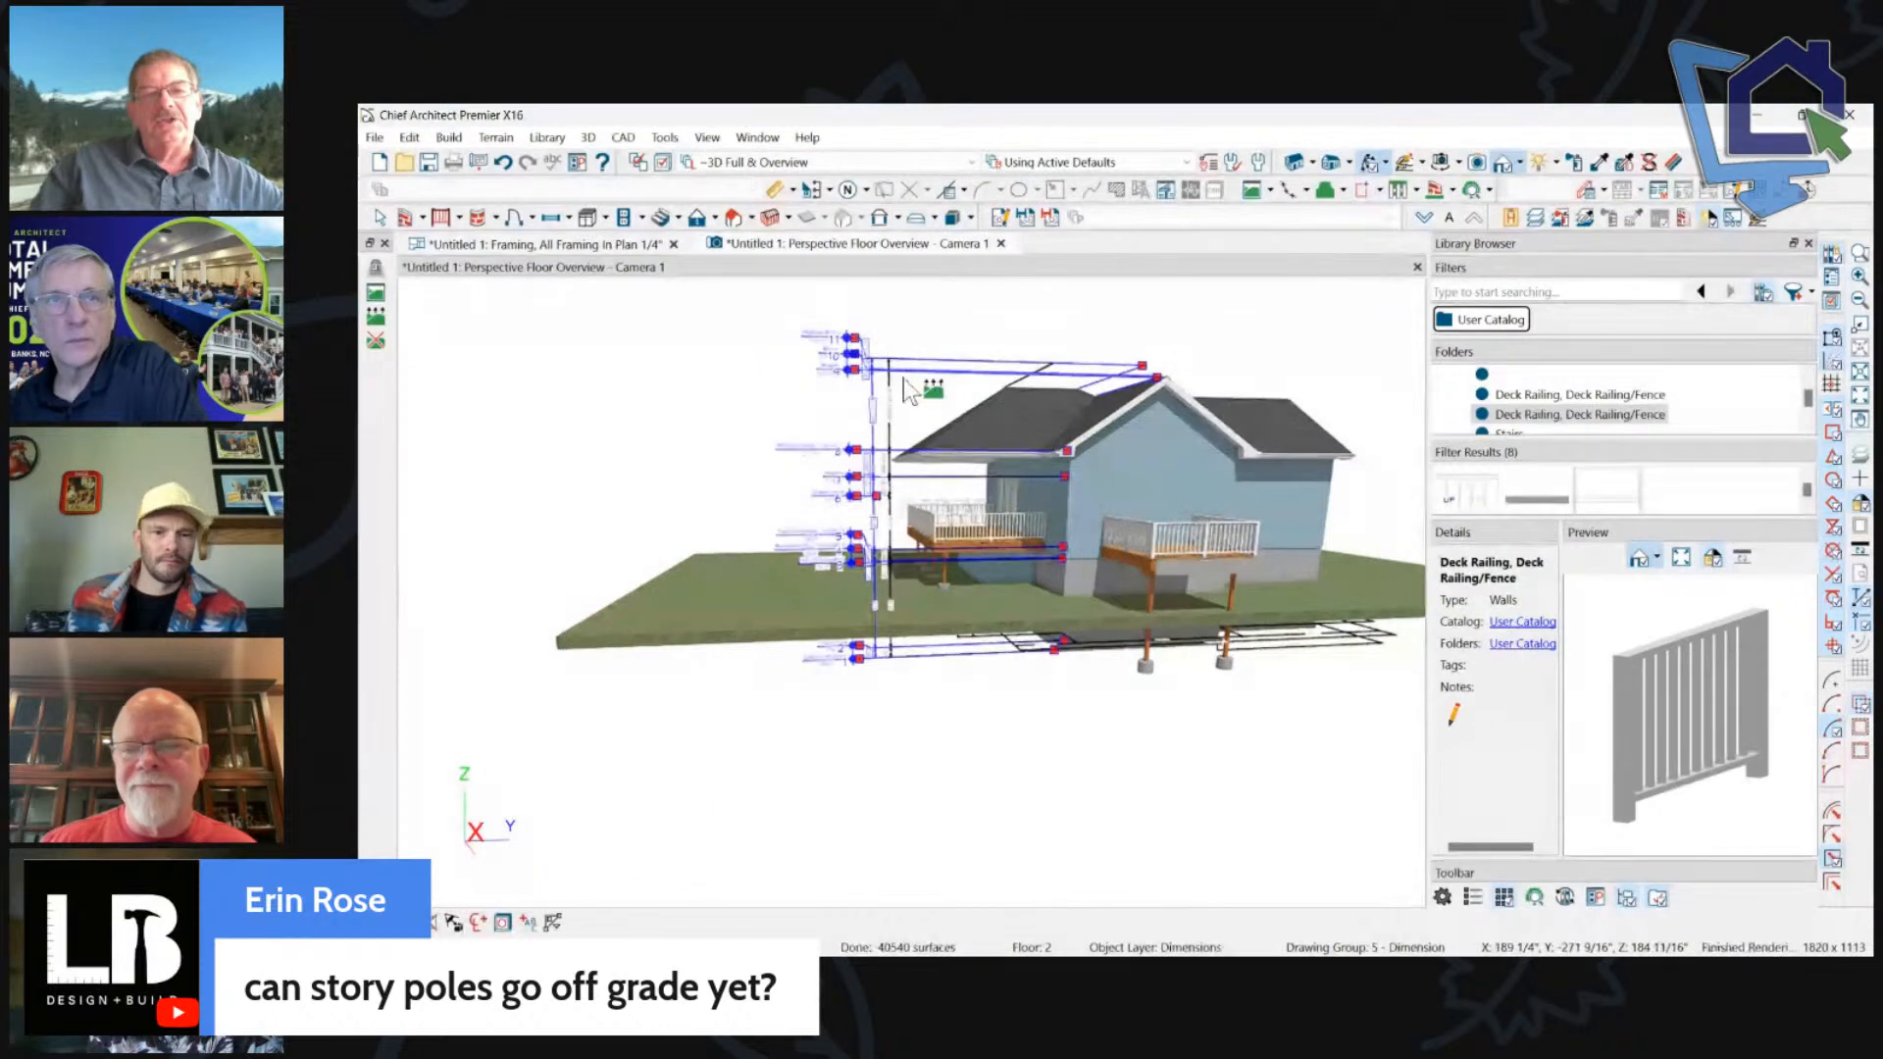
left_click(822, 192)
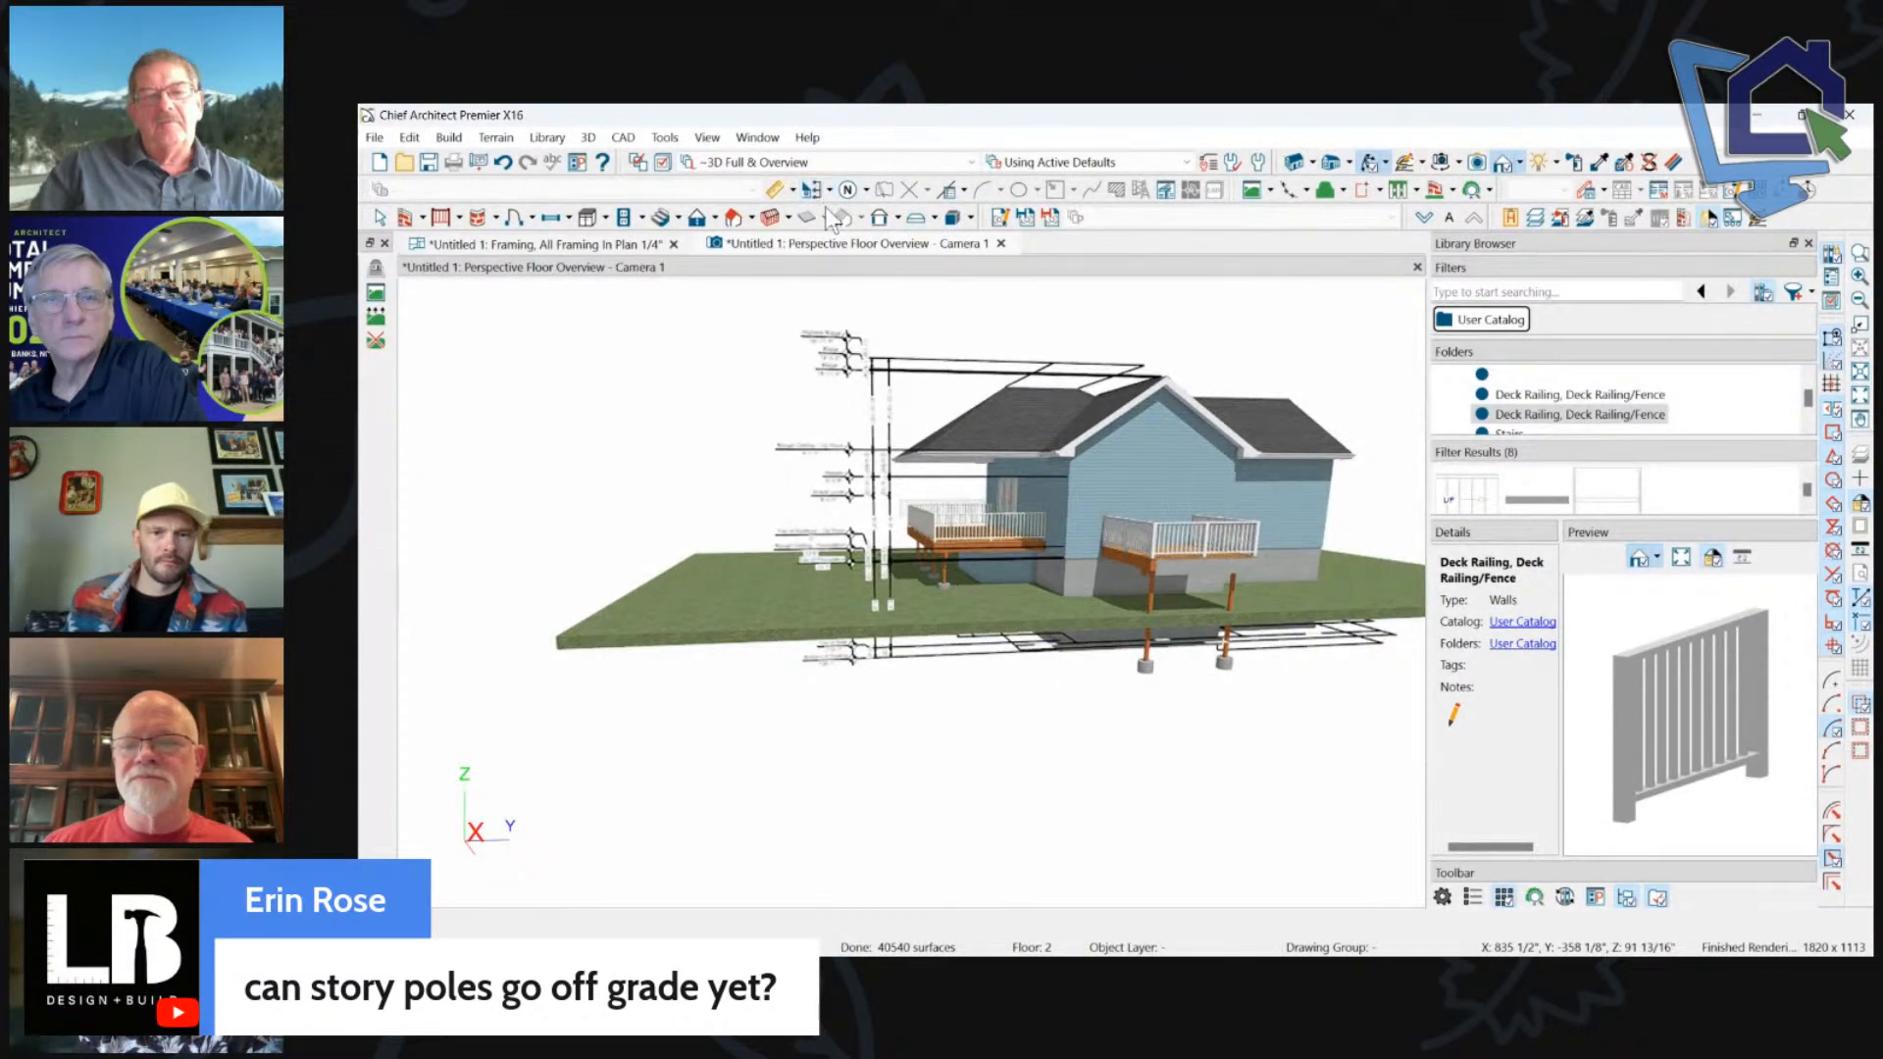
Close the perspective overview and create a straight-on exterior elevation view of the house side with the wide deck.
left_click(1001, 245)
left_click(1138, 574)
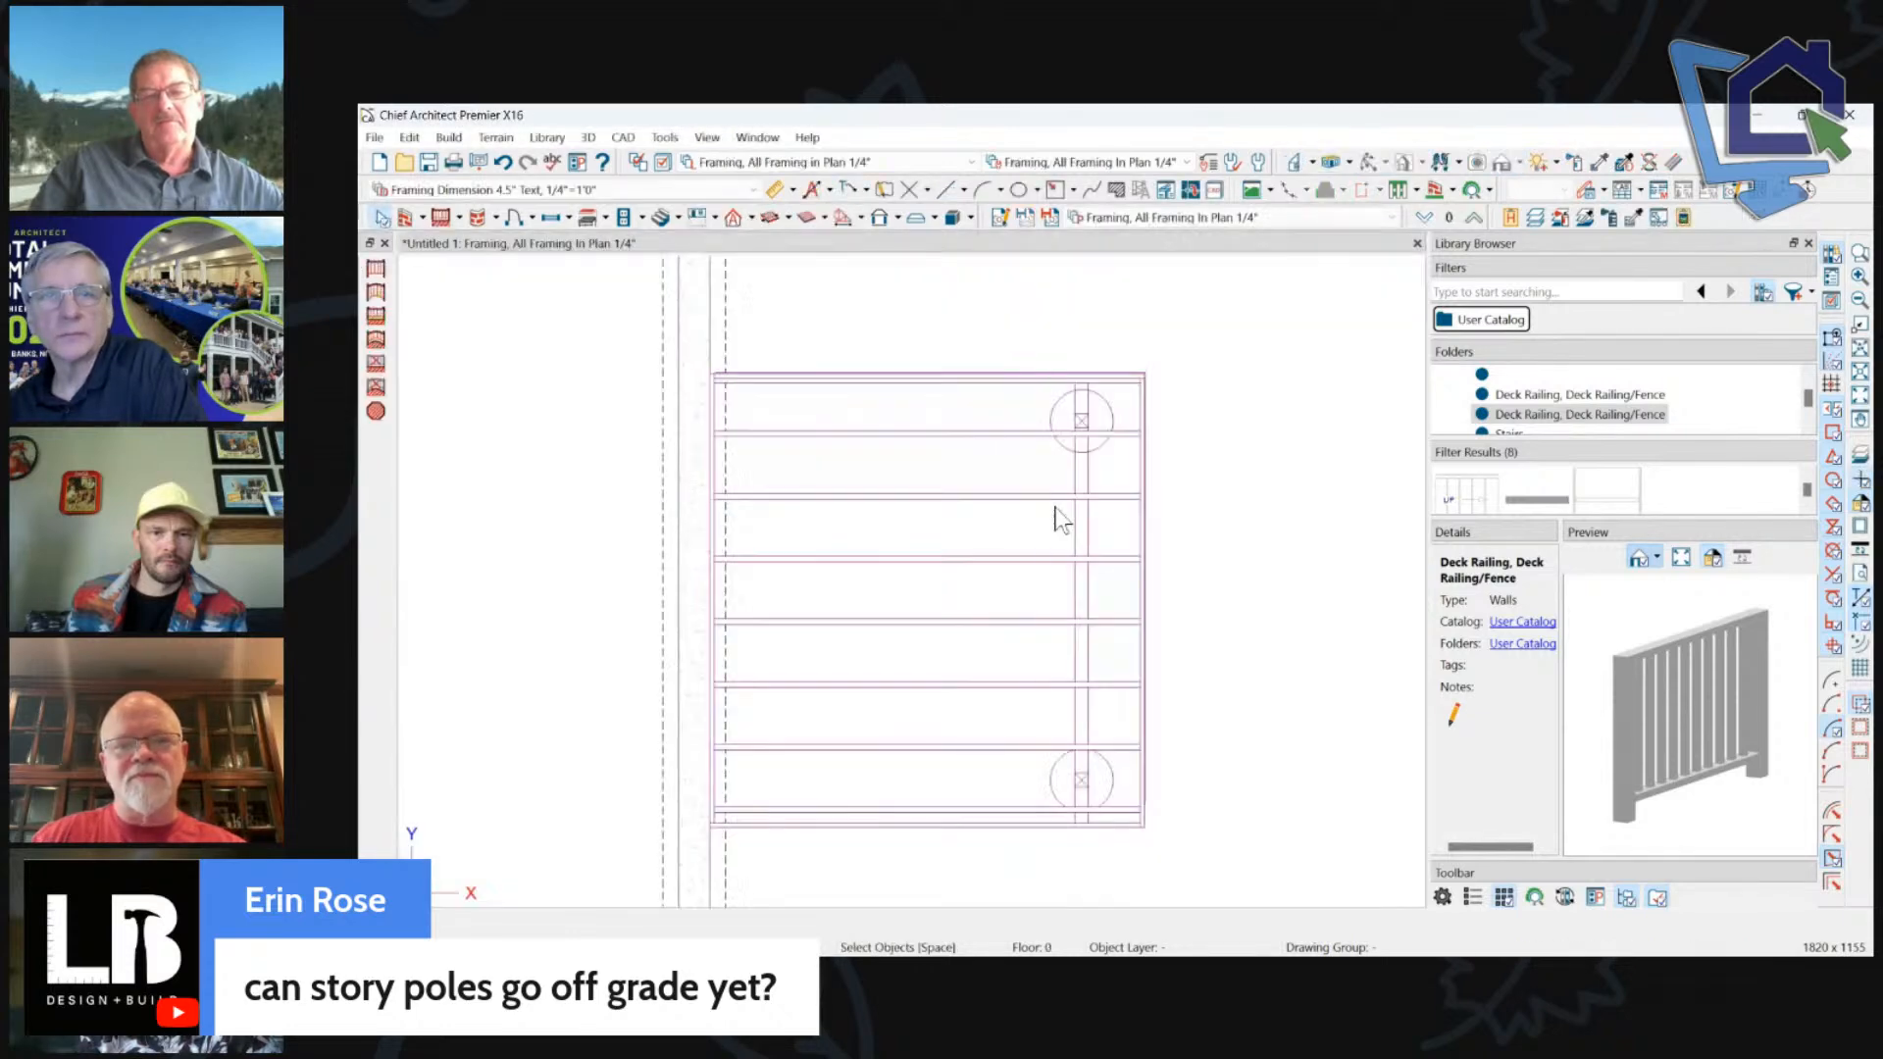
scroll(1059, 517, "down", 4)
scroll(1177, 453, "down", 1)
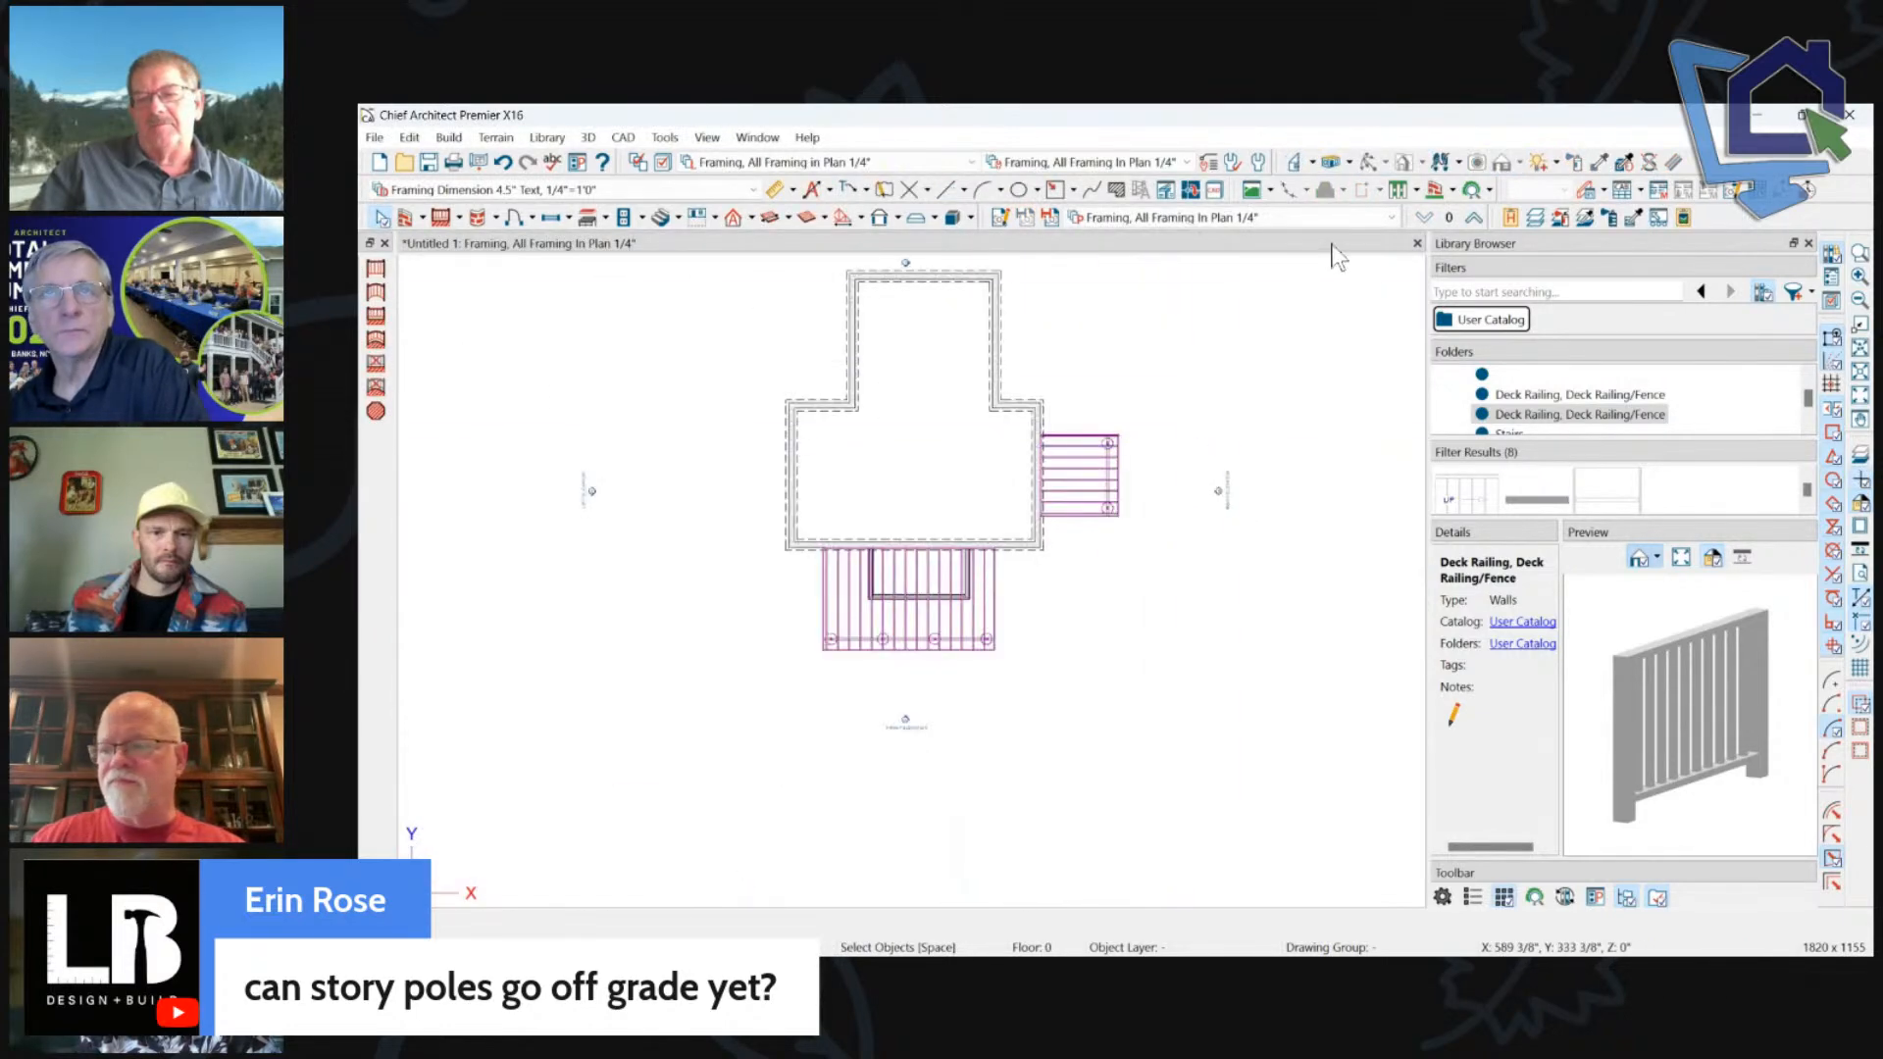
left_click(1312, 163)
left_click(1319, 185)
left_click_drag(887, 772, 837, 404)
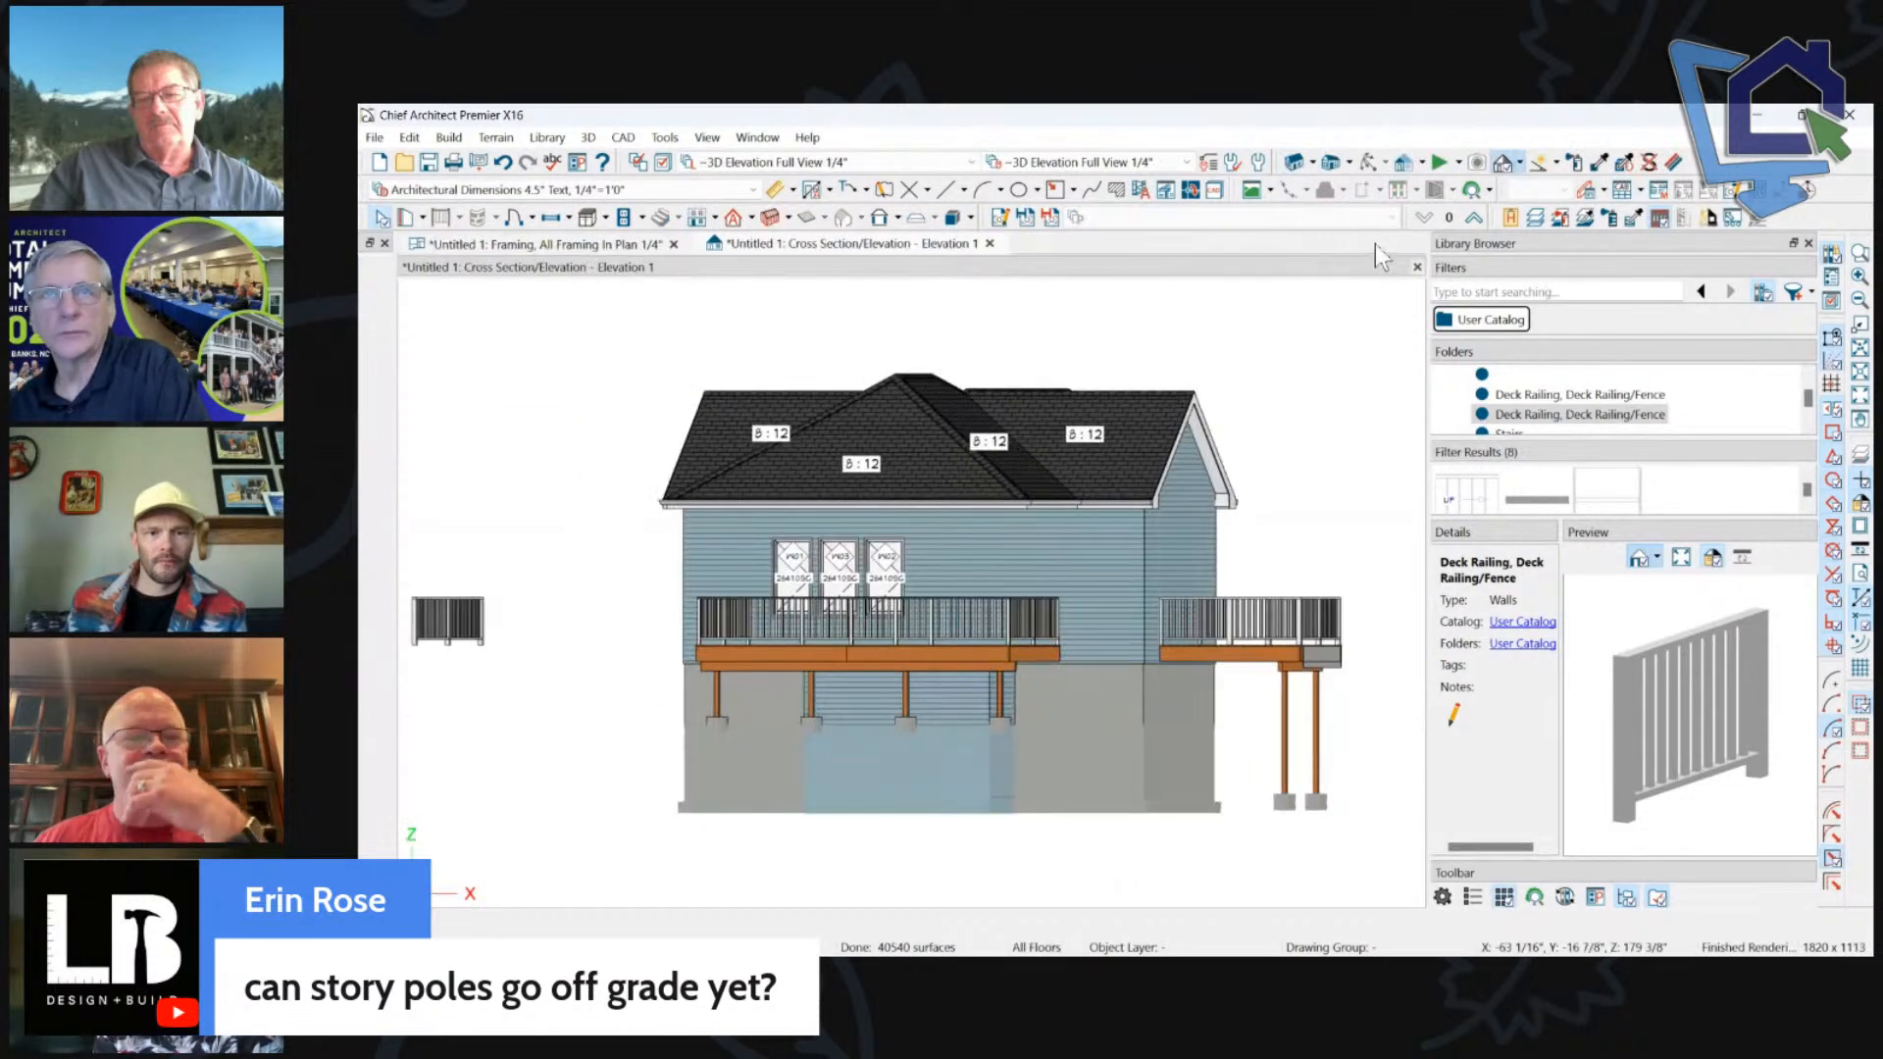
left_click(989, 244)
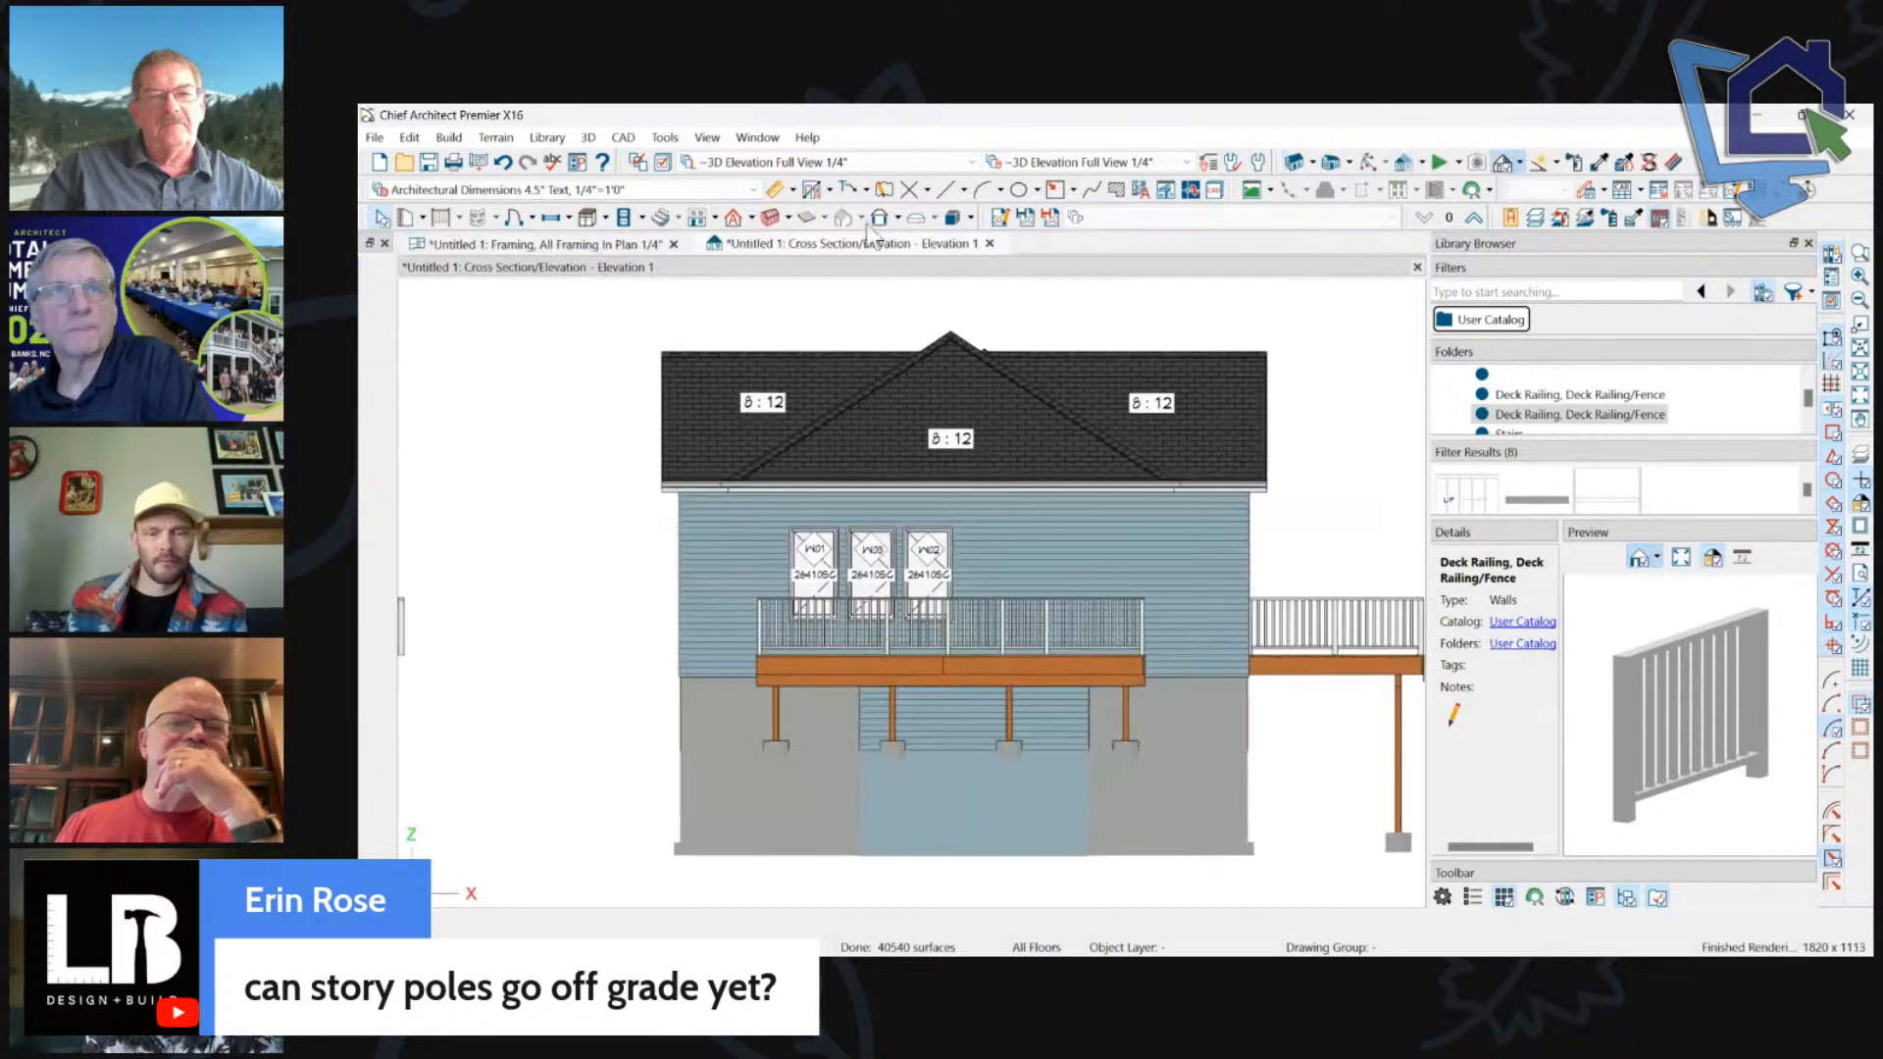
Generate automatic story pole dimensions in the new elevation view.
left_click(831, 192)
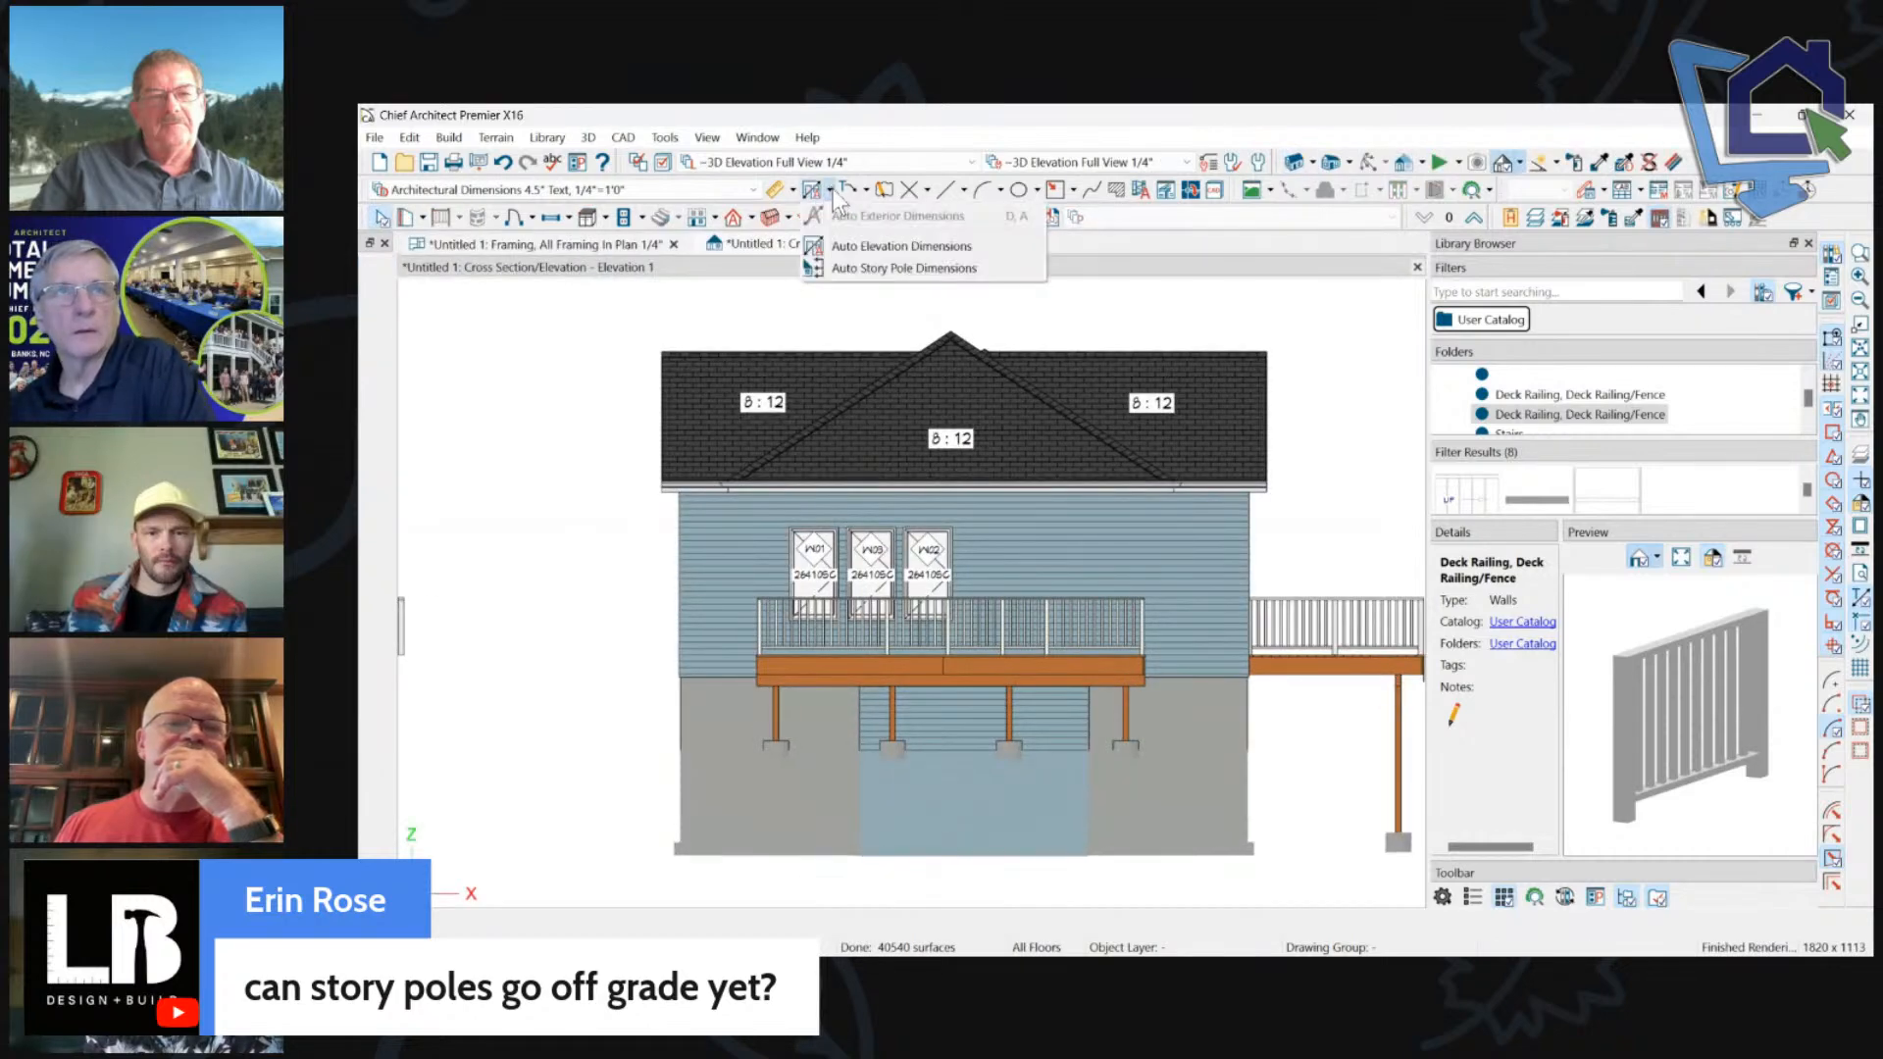
left_click(867, 267)
scroll(819, 602, "up", 3)
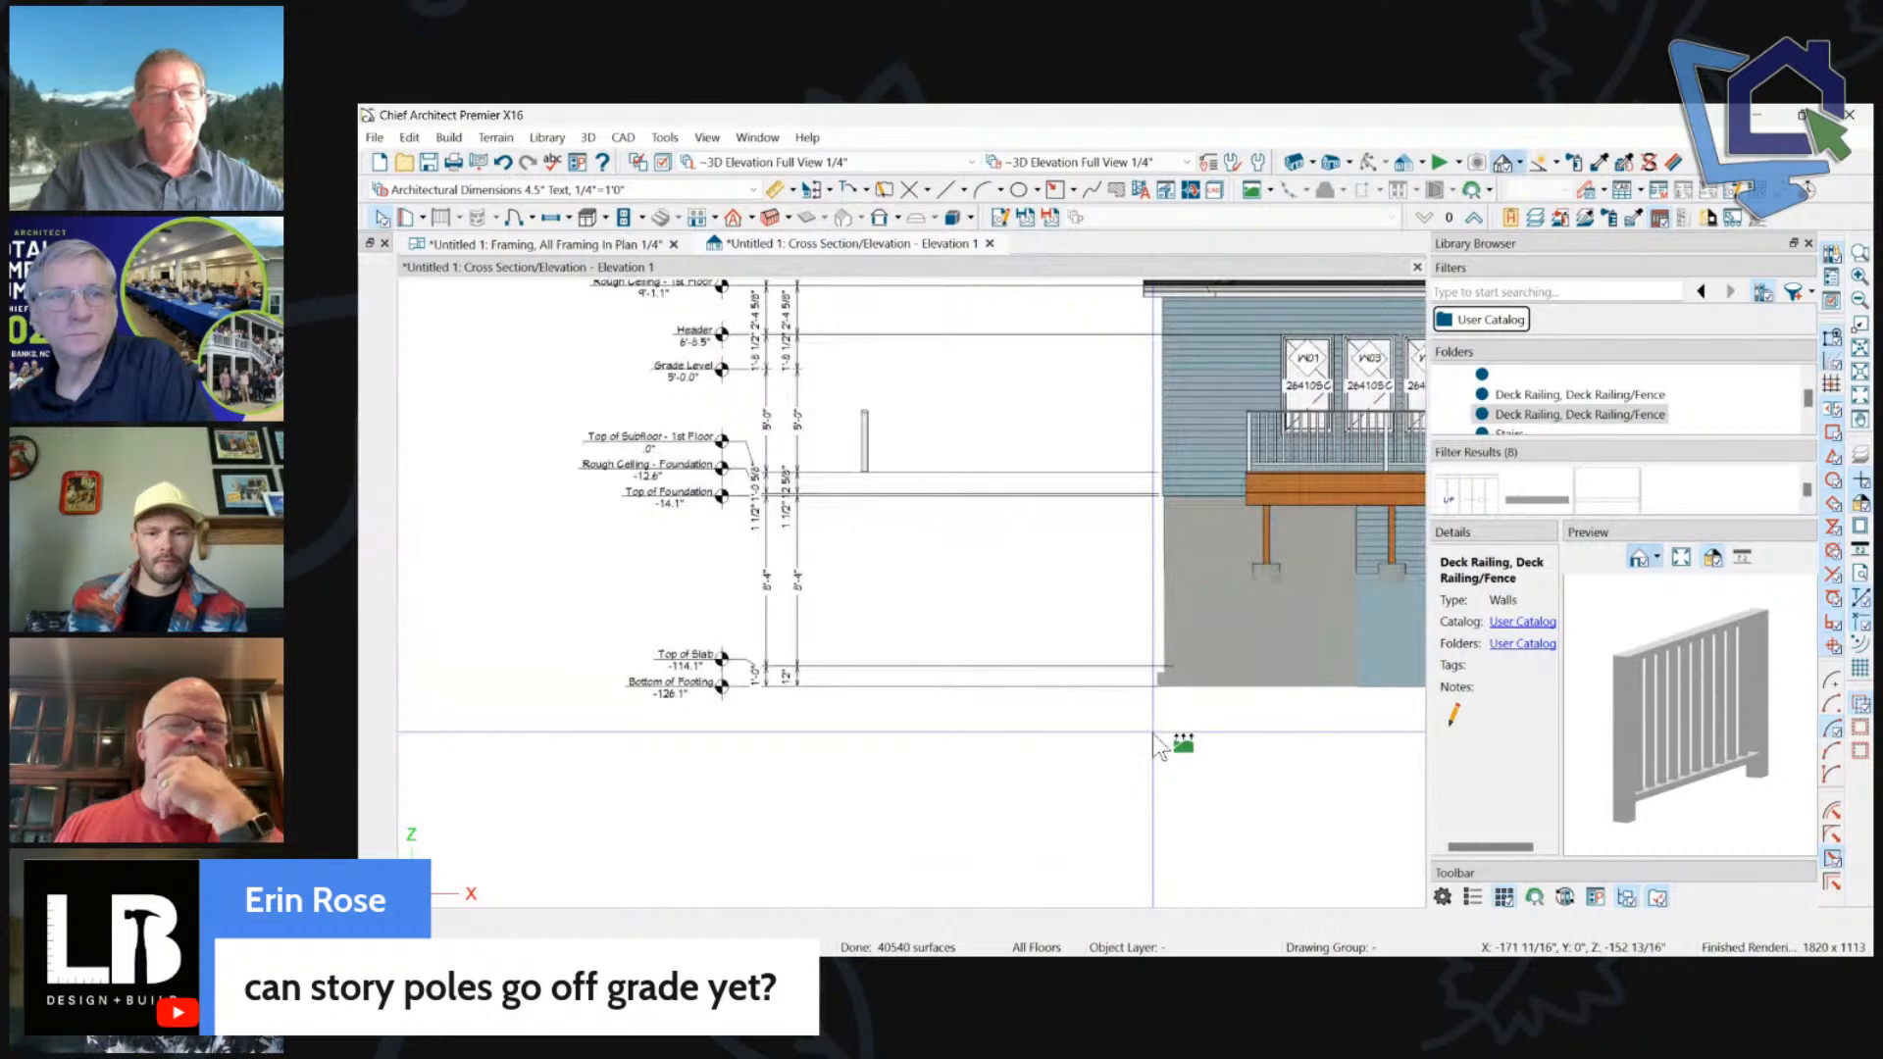
scroll(894, 753, "down", 2)
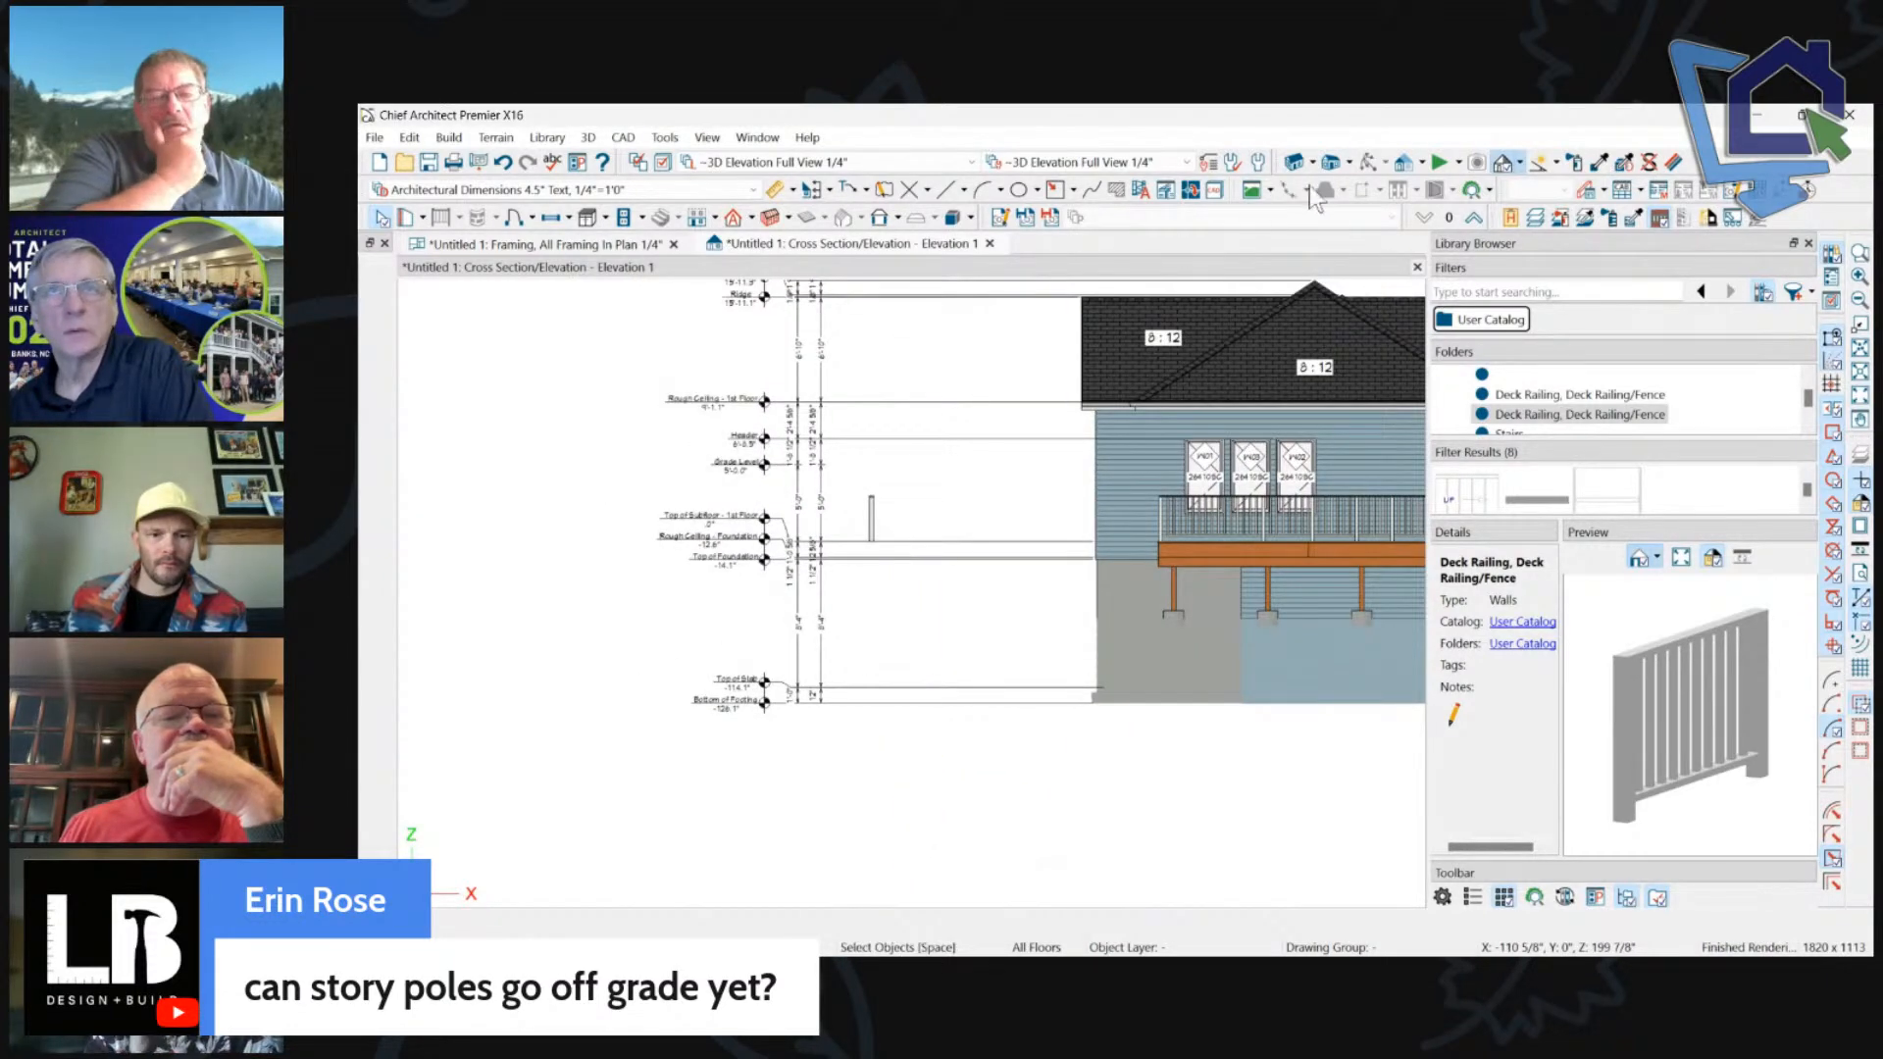
Set the Grade Level Marker in the Auto Story Pole Dimension defaults to -60 inches relative to the 1st Floor Subfloor.
left_click(1259, 163)
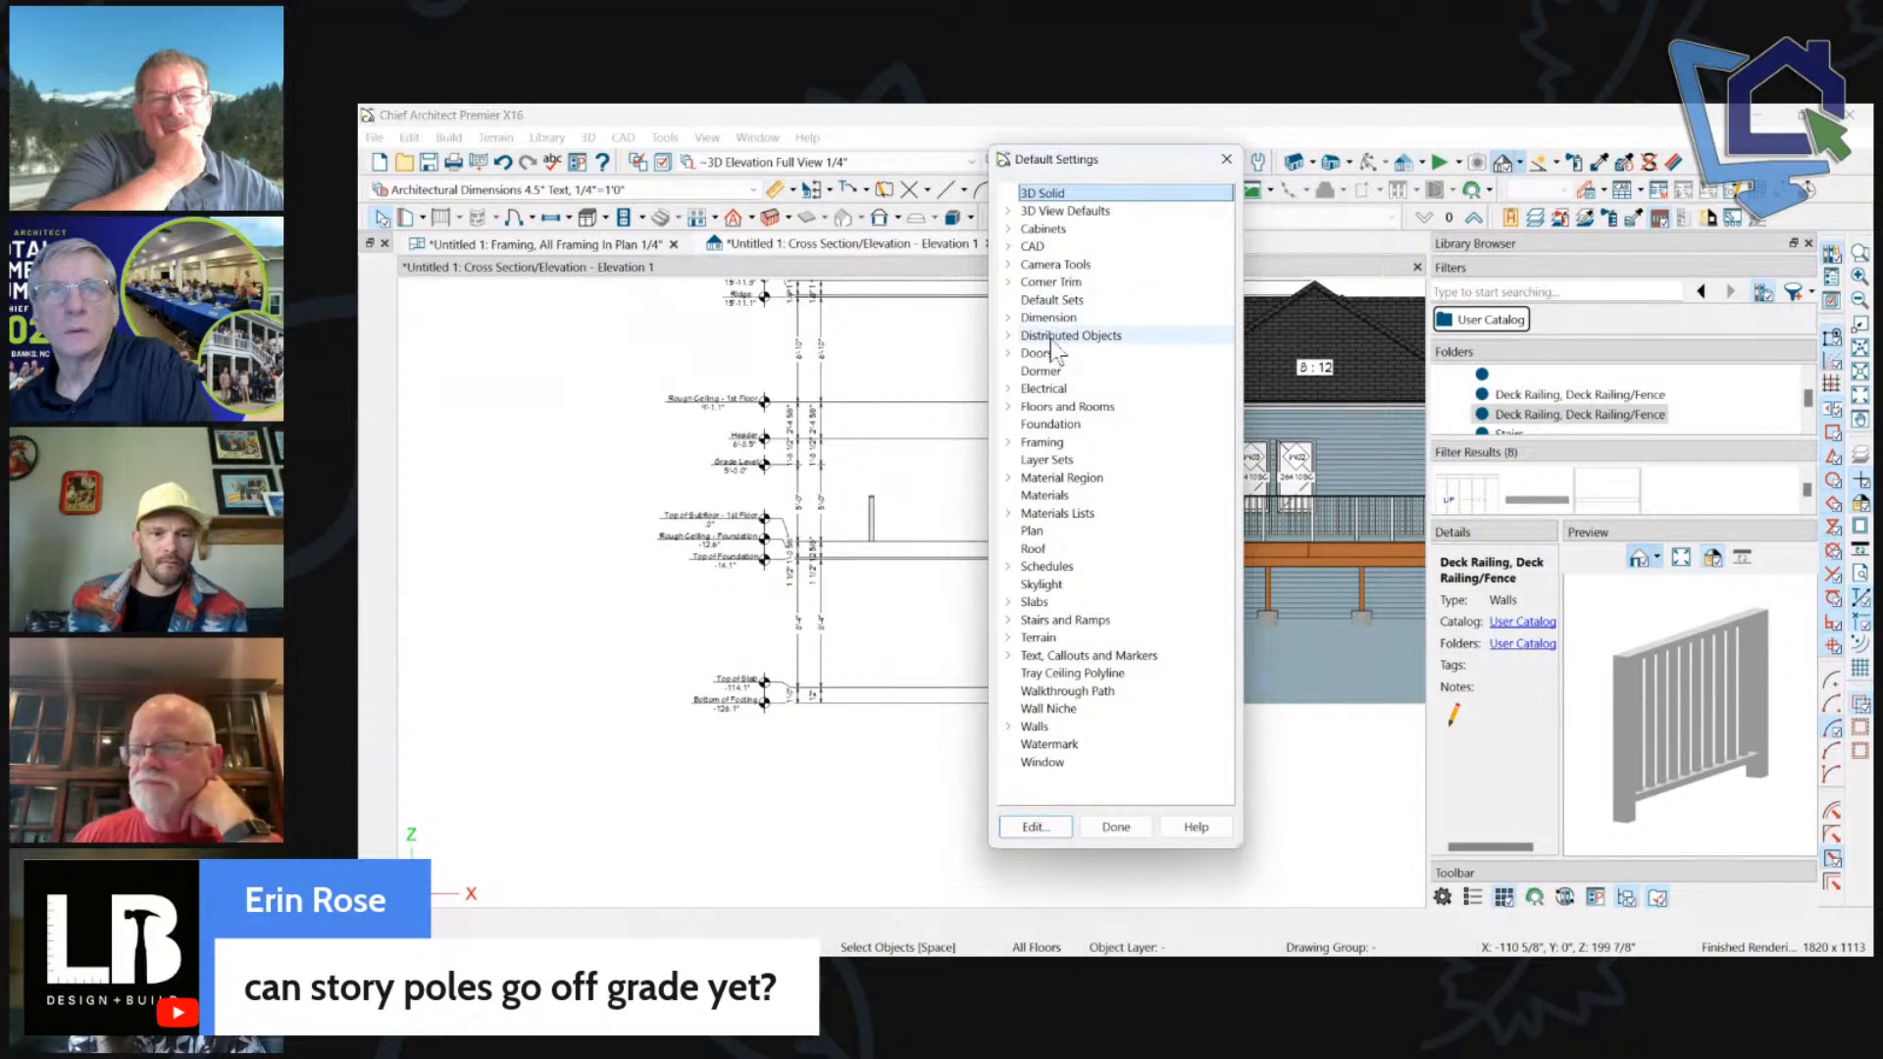
left_click(1030, 318)
left_click(1008, 317)
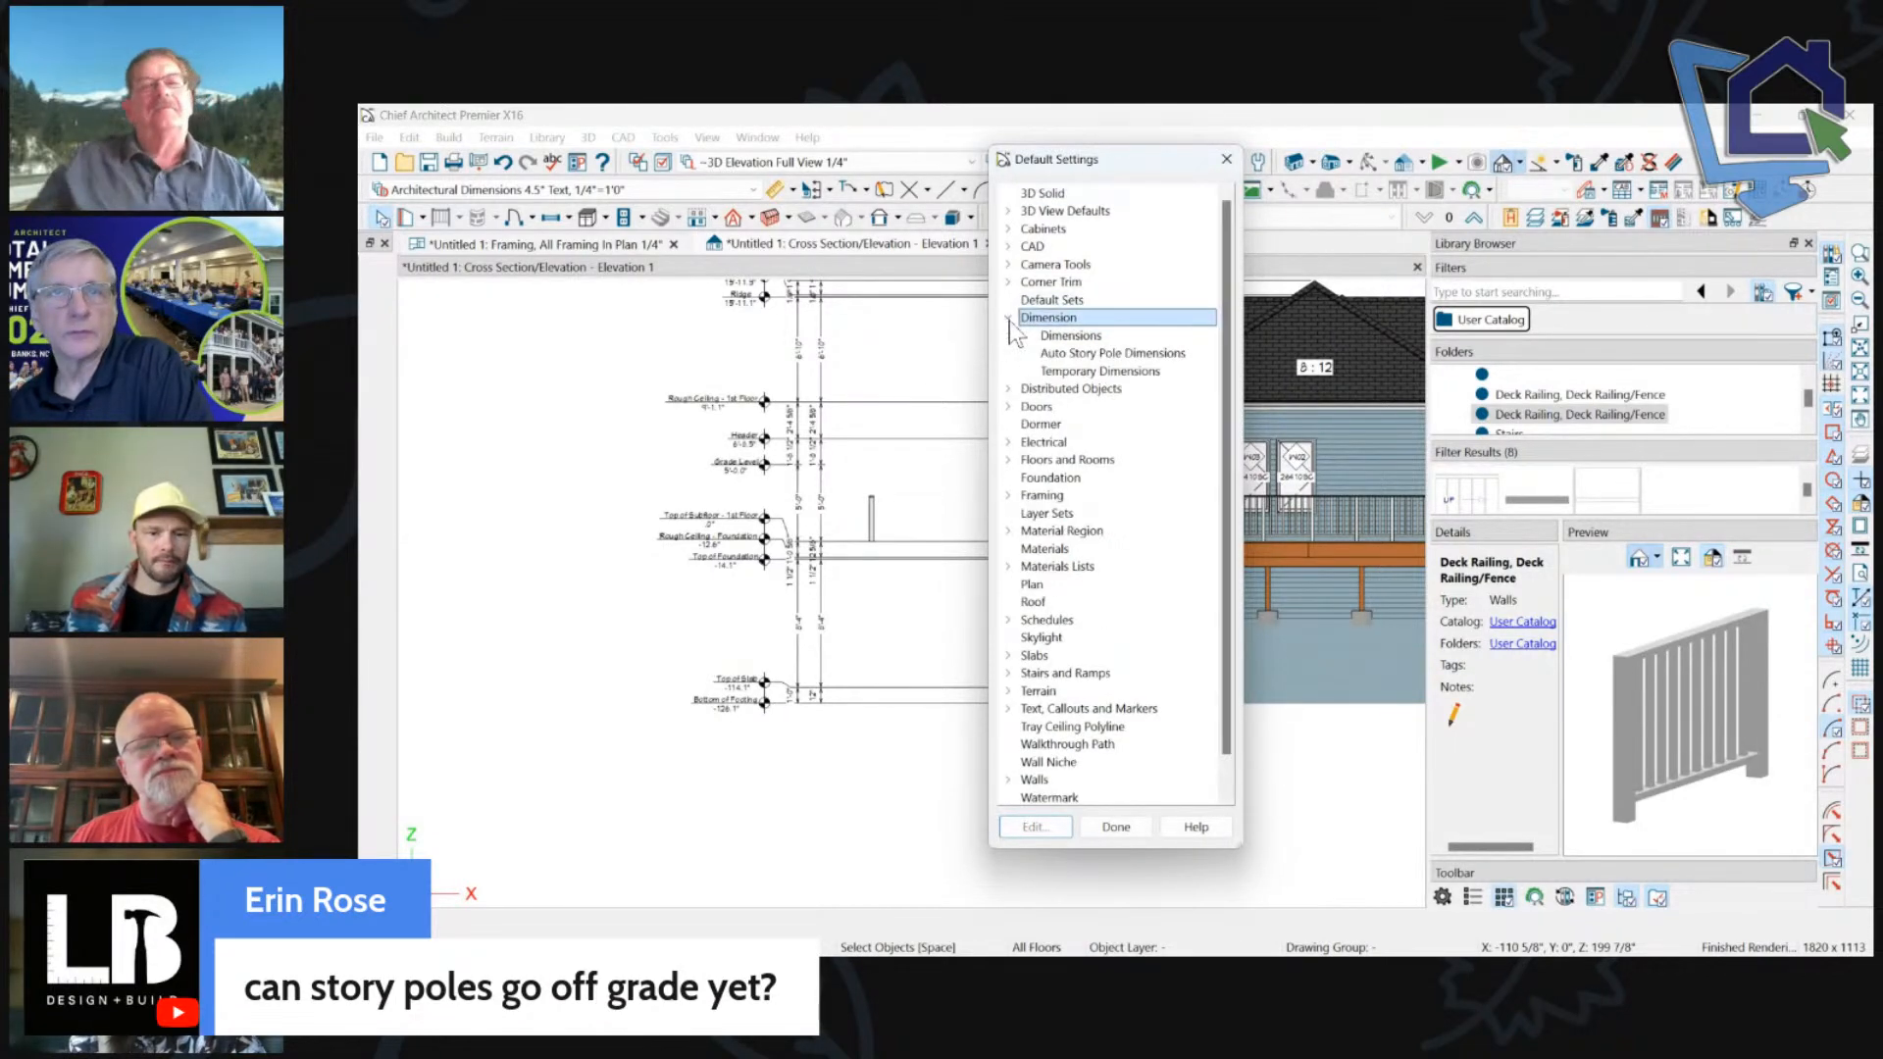
left_click(1091, 354)
double_click(1091, 354)
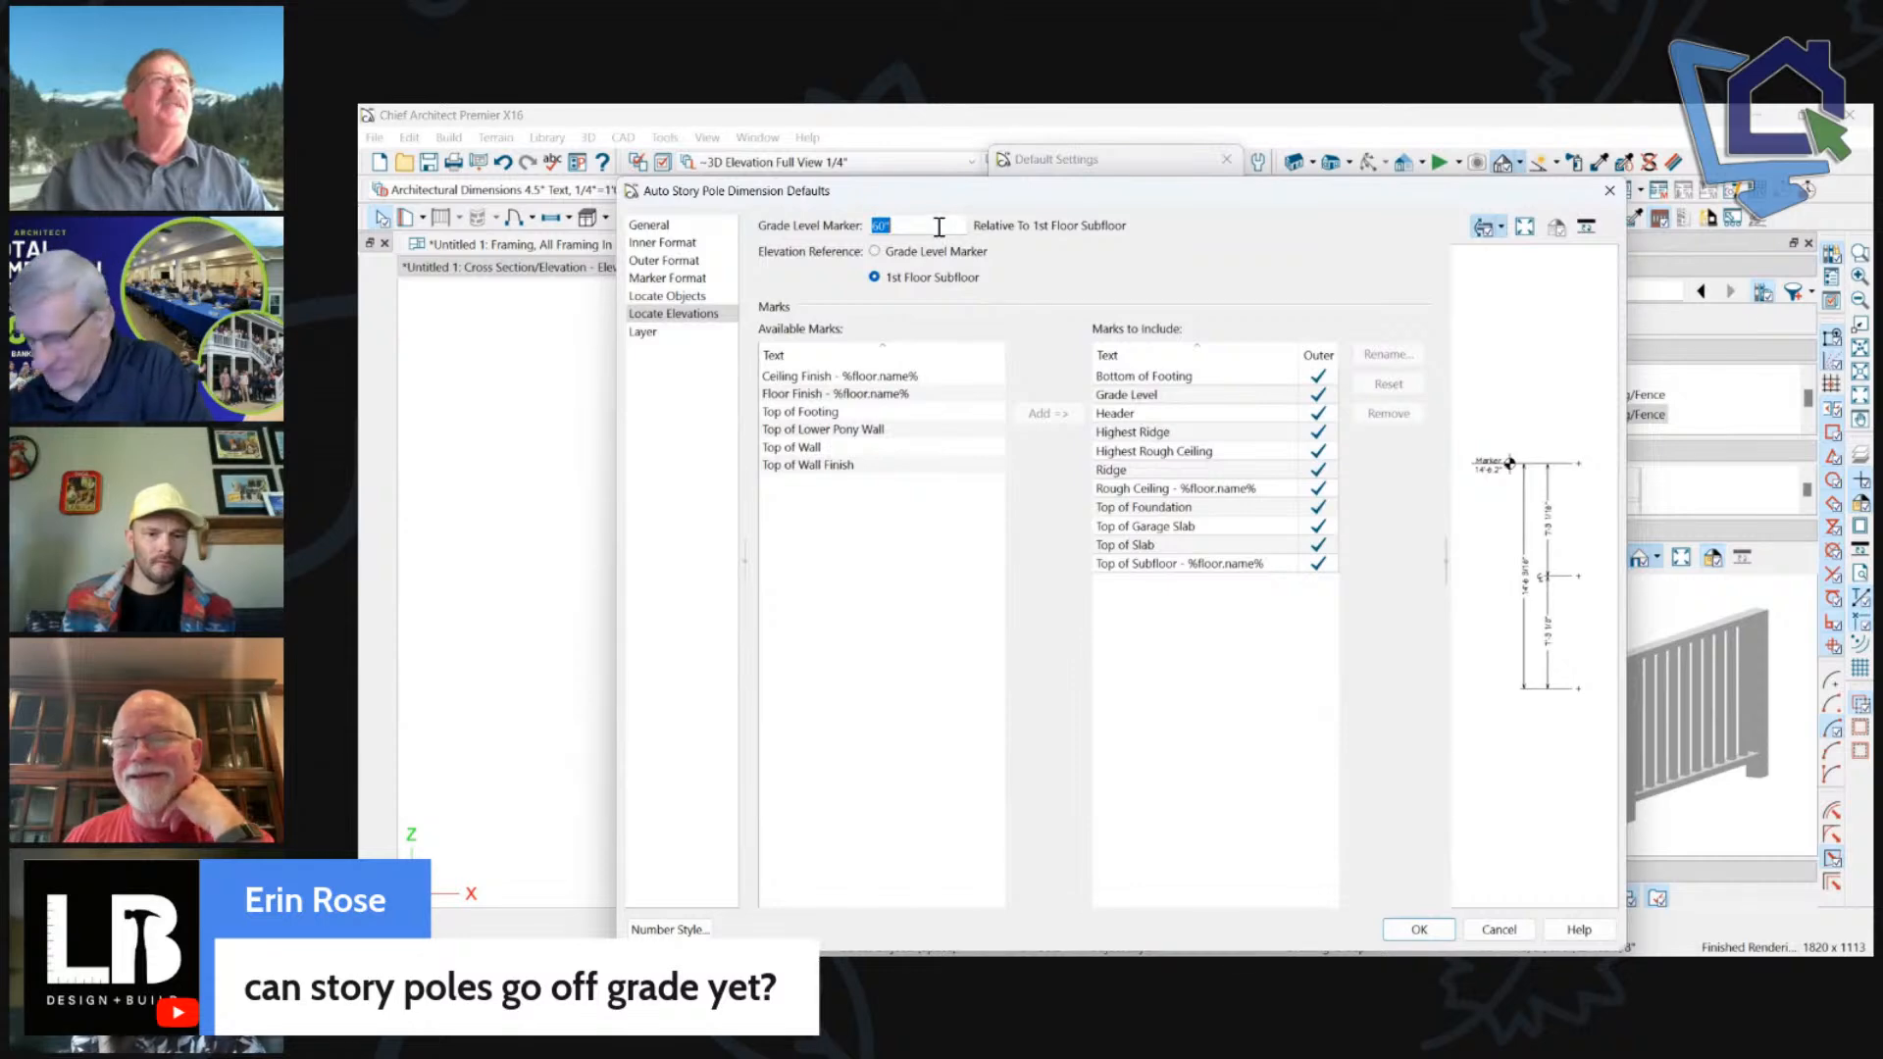
type("-")
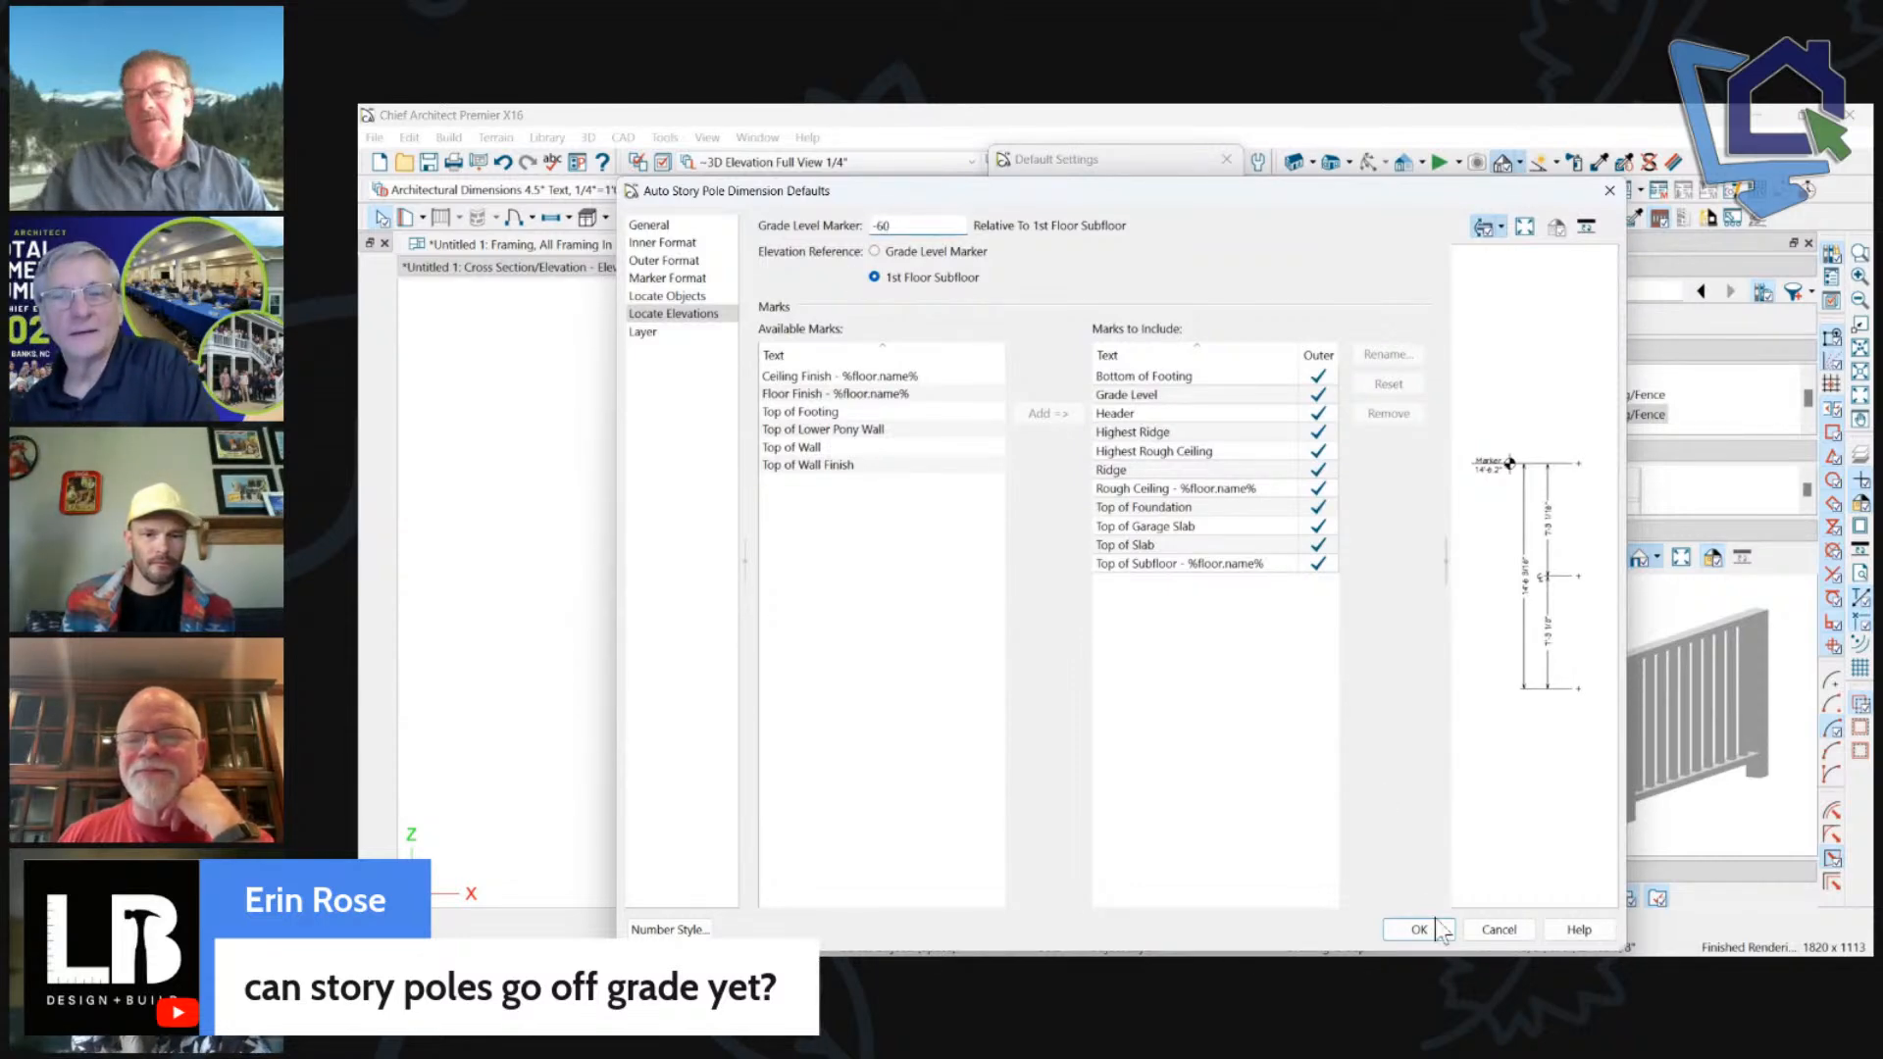
left_click(1435, 928)
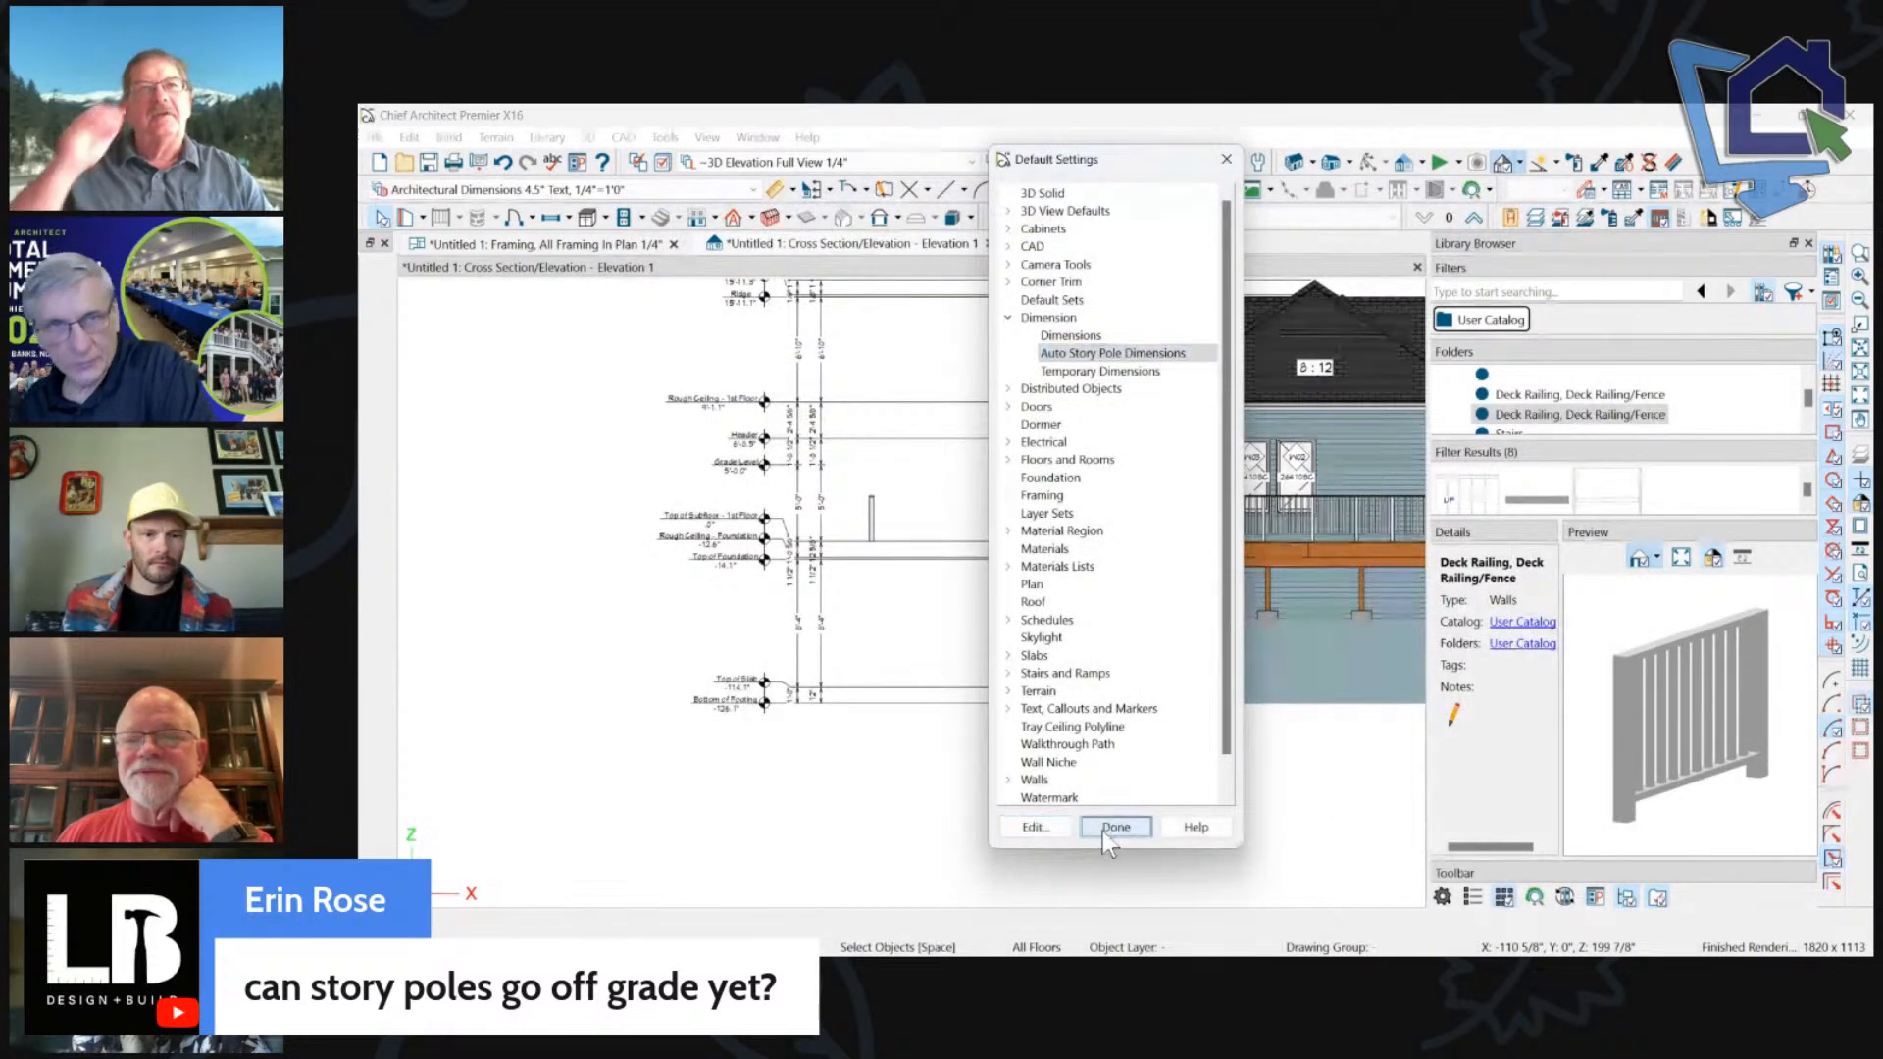
left_click(1107, 829)
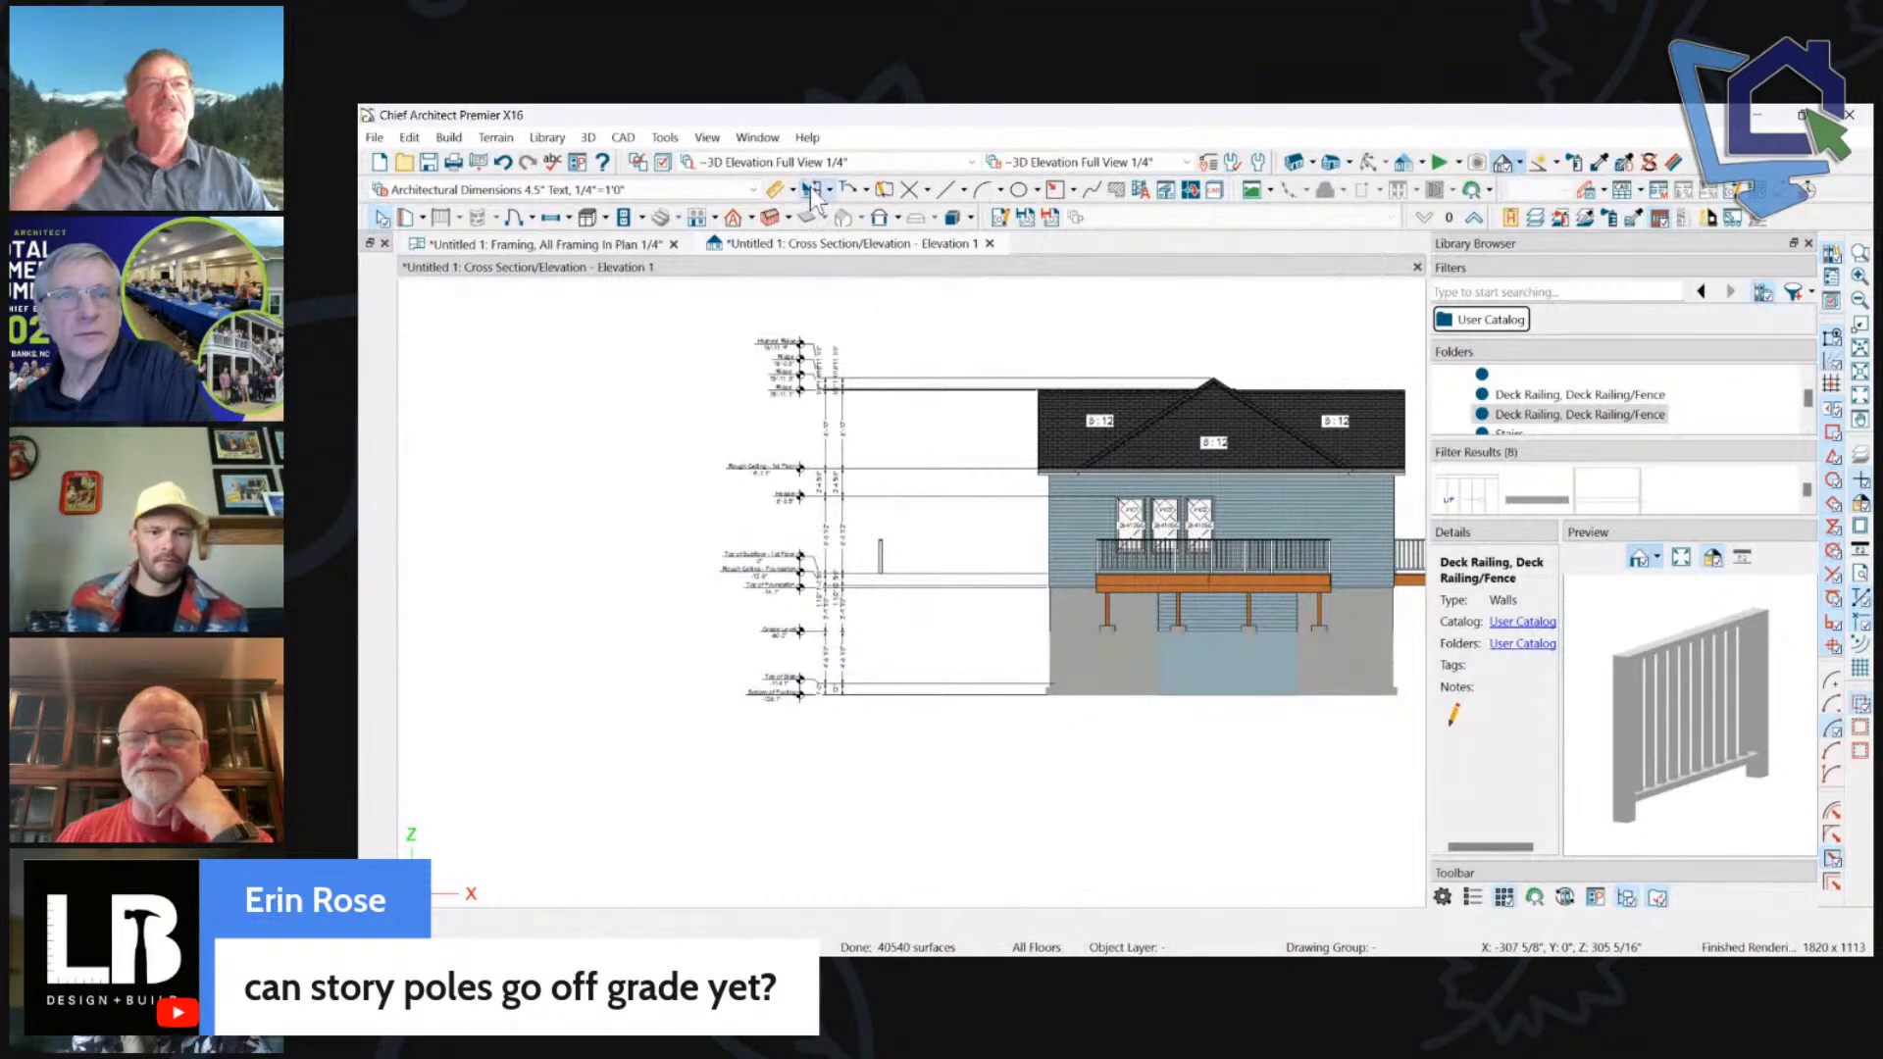
Delete the story pole dimensions in the elevation view, regenerate them, and inspect the grade level mark.
left_click(824, 437)
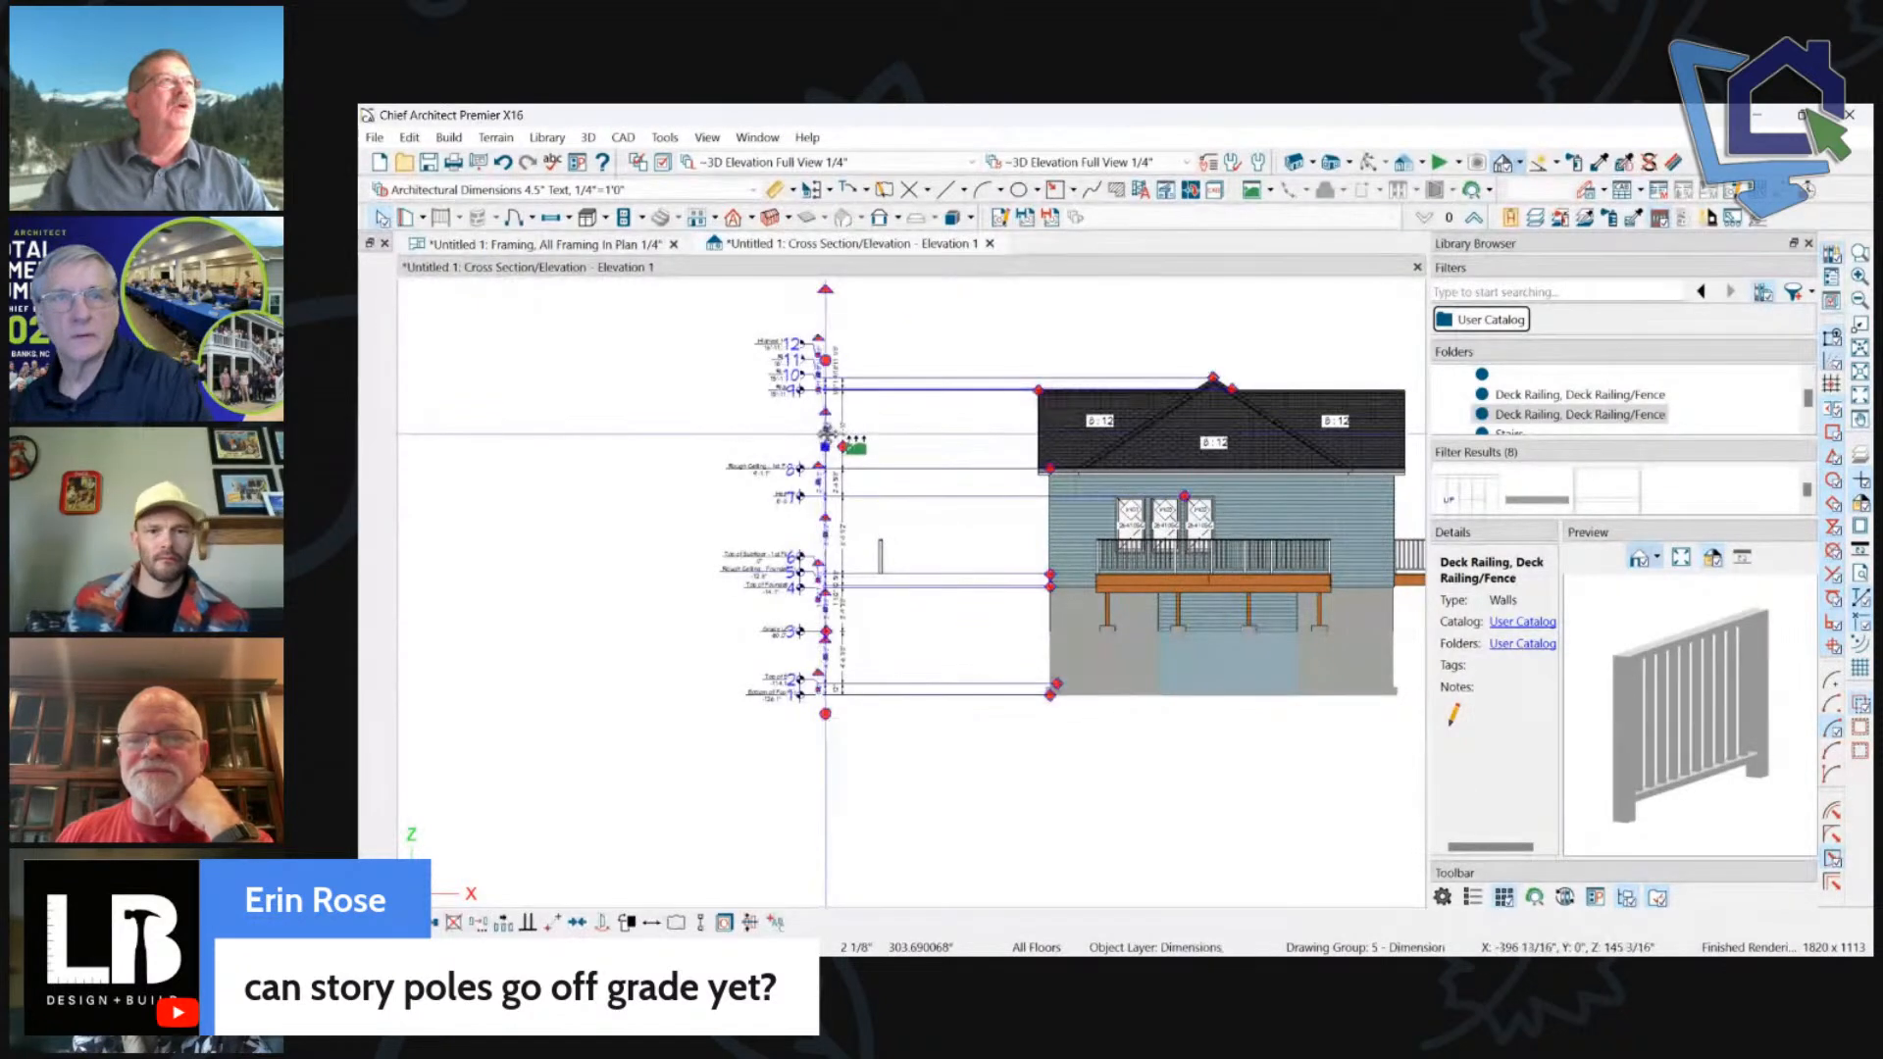
key("Delete")
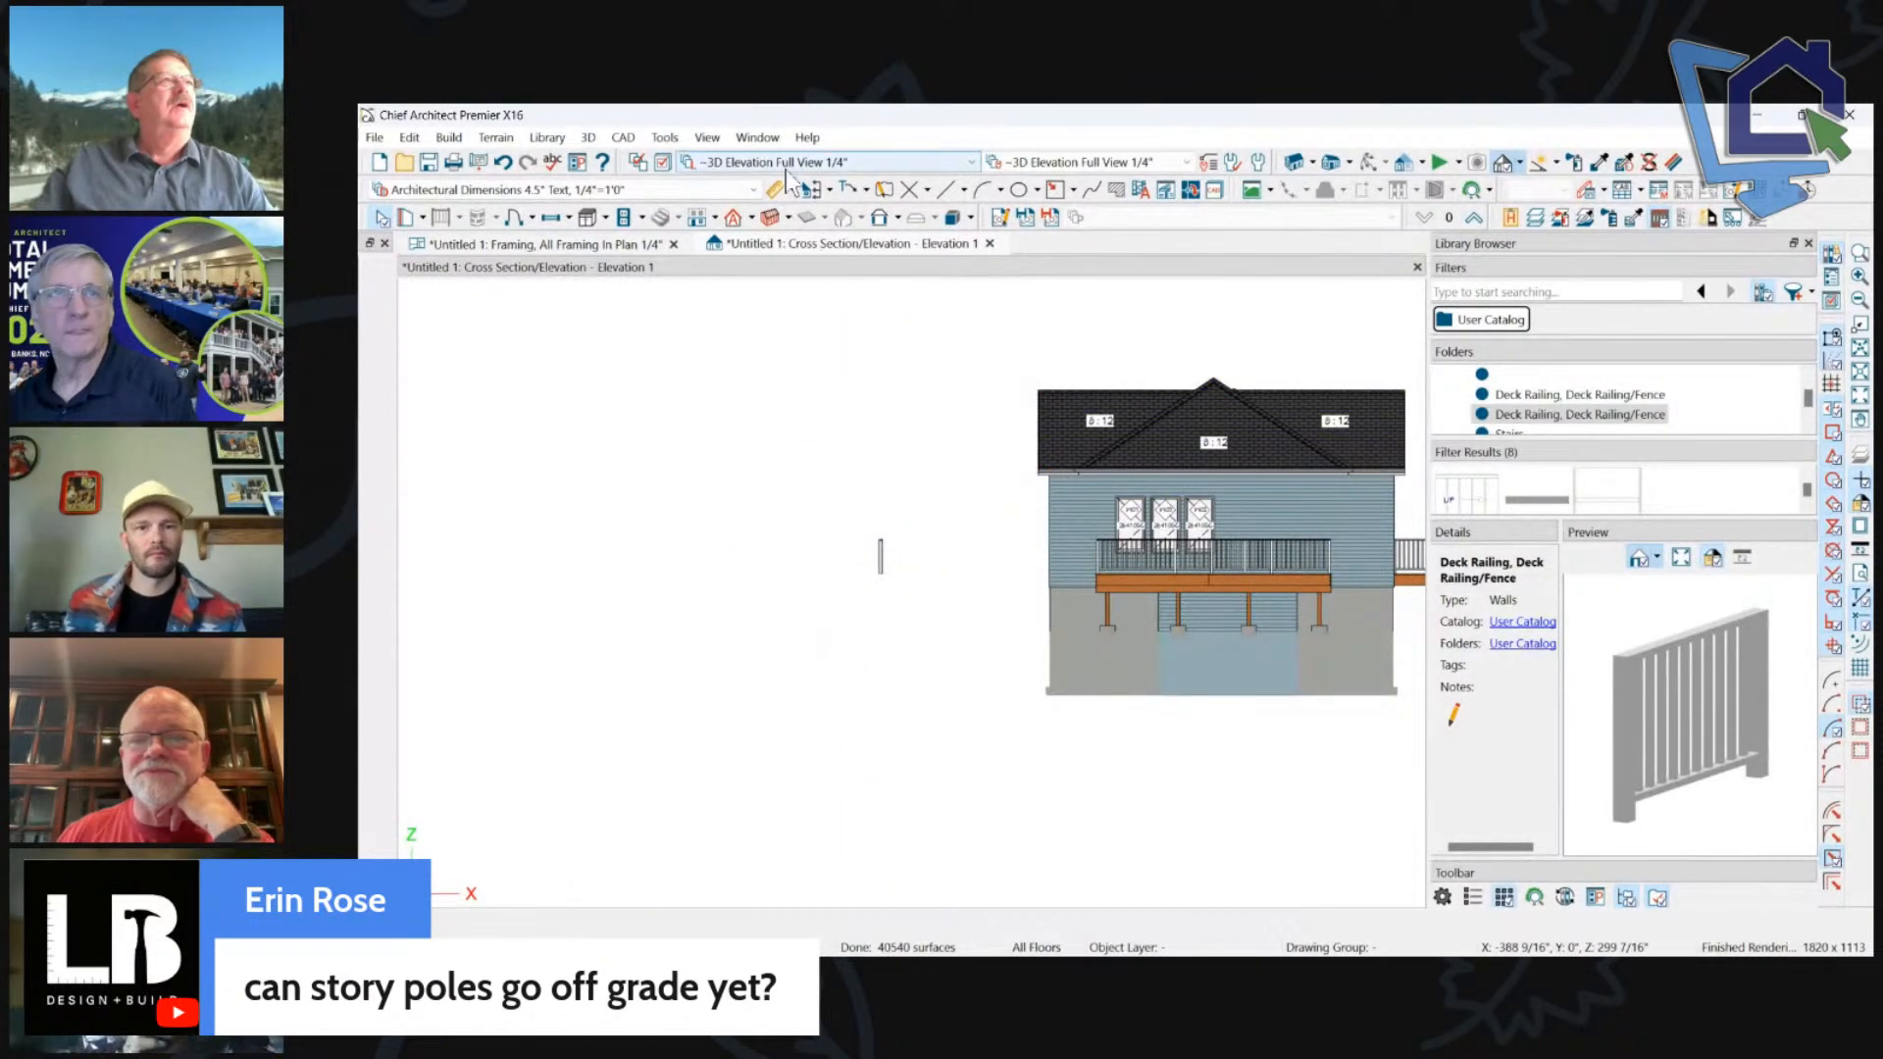
left_click(853, 477)
scroll(840, 600, "up", 3)
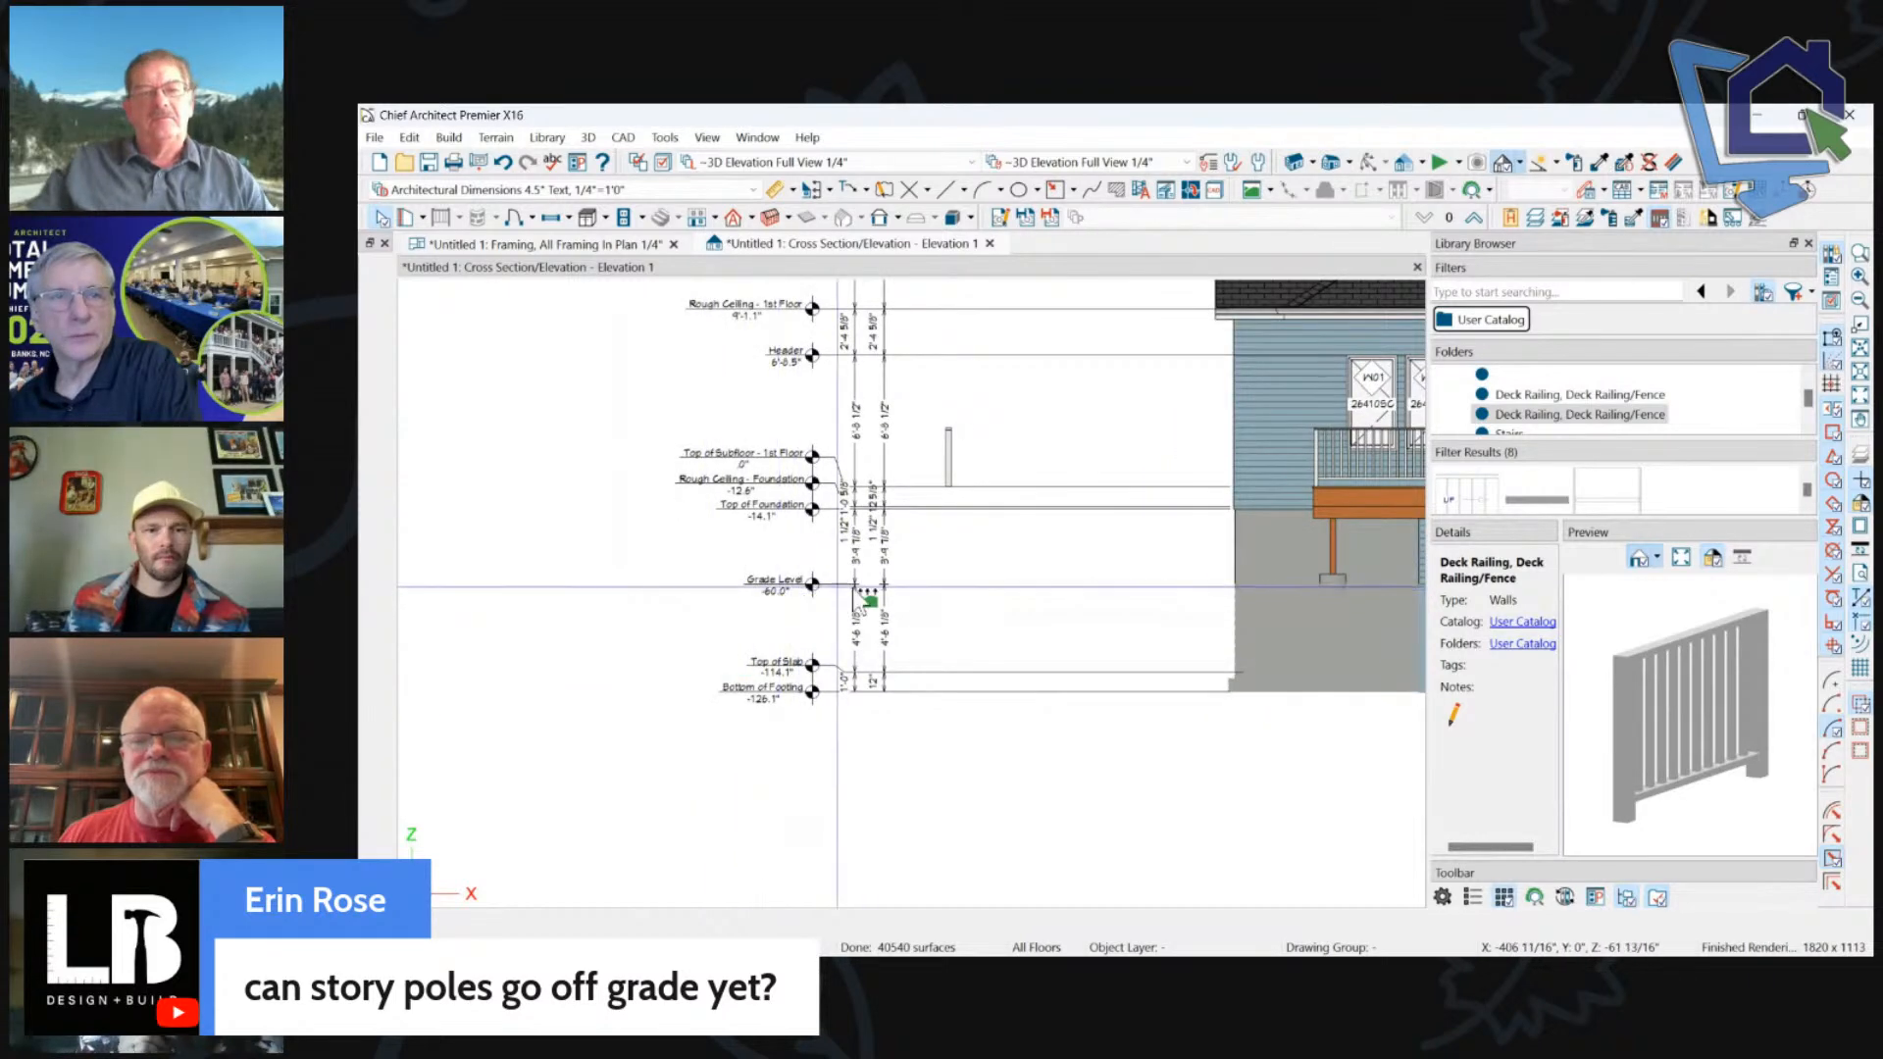
scroll(713, 635, "up", 1)
scroll(713, 635, "up", 2)
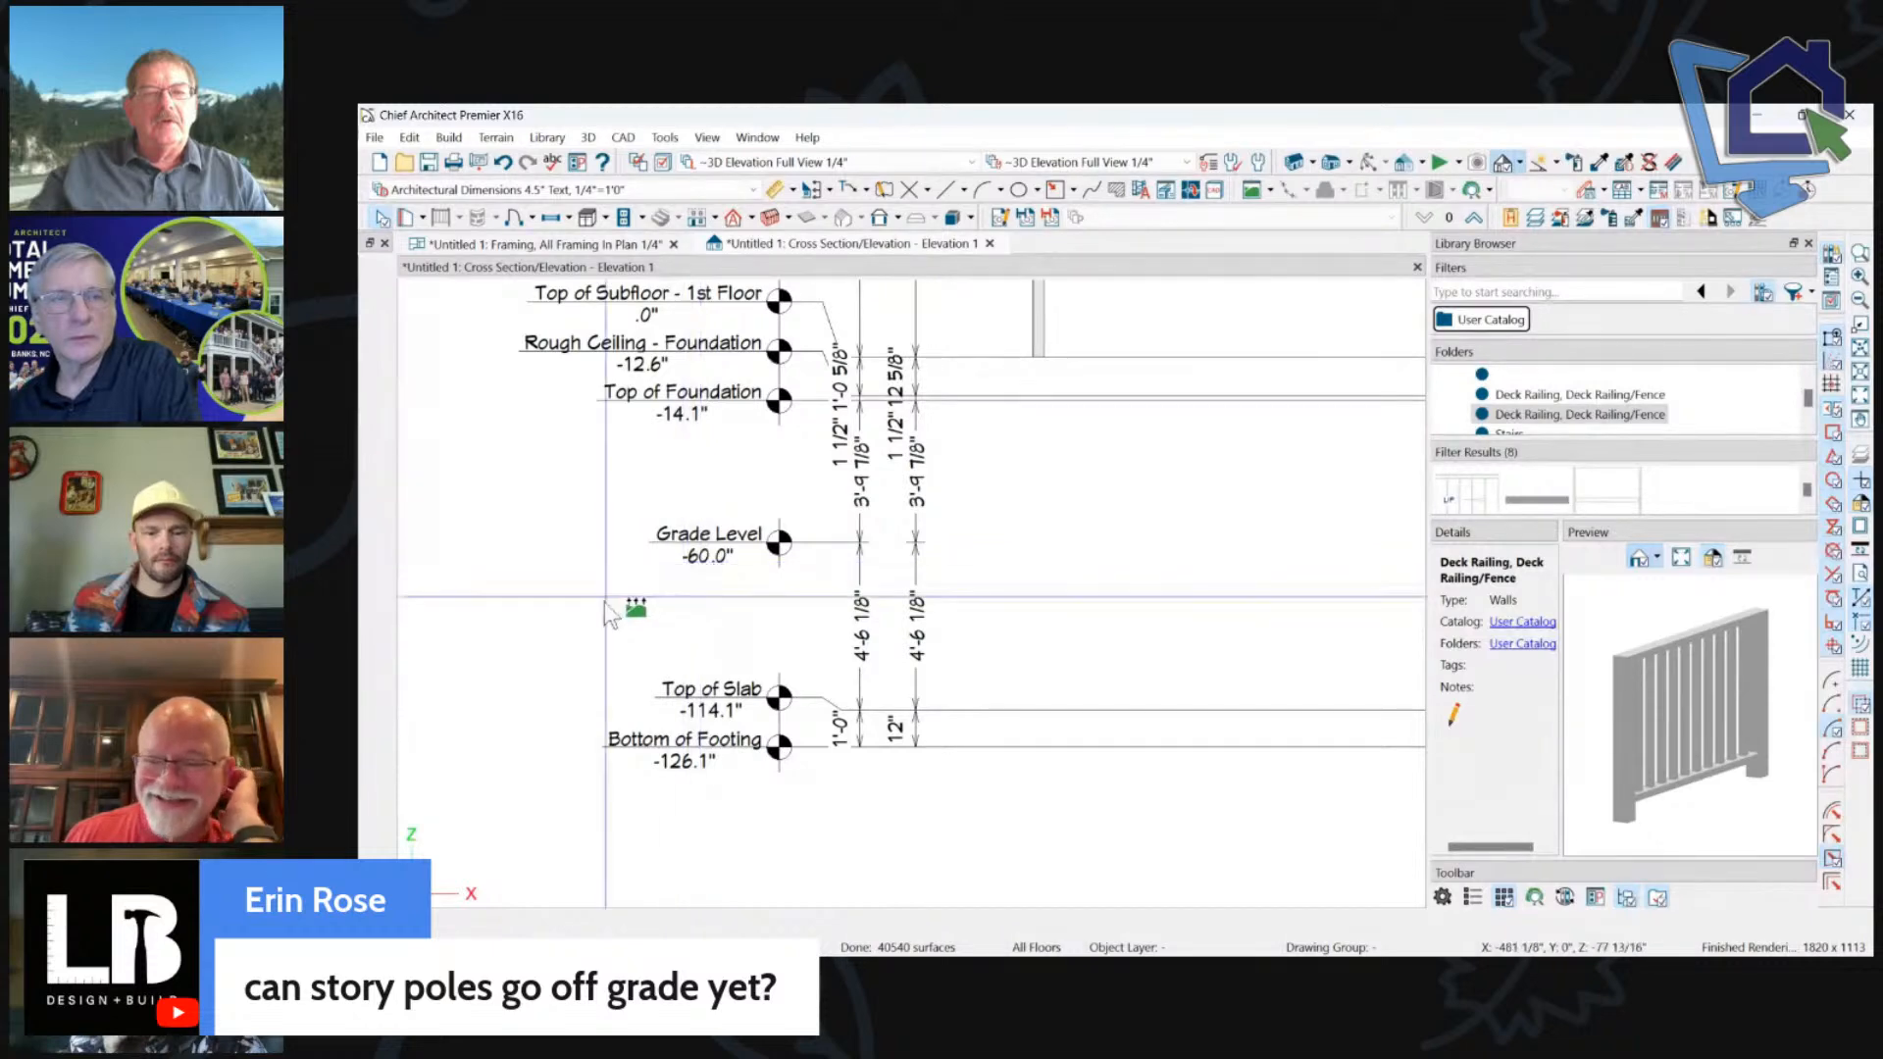
scroll(725, 574, "down", 2)
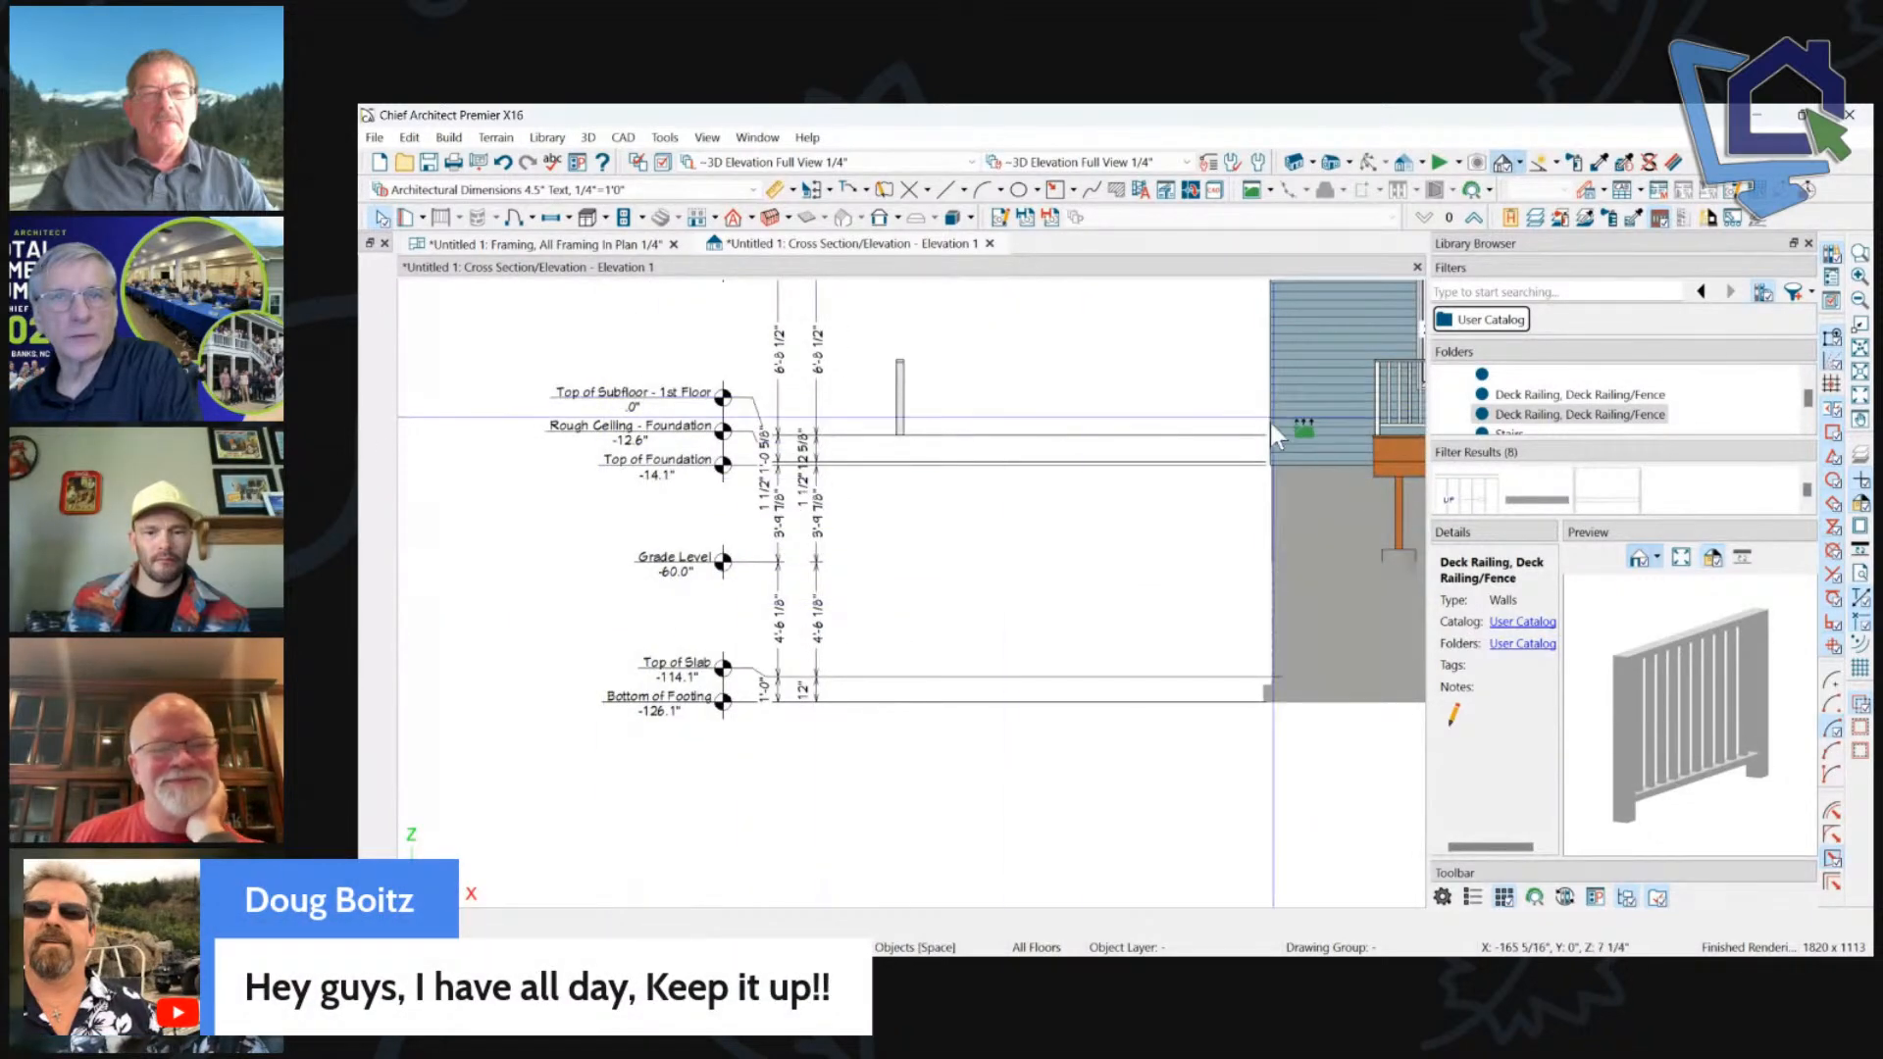
Return to the floor plan, go up to Floor 1, and open a perspective floor overview displaying Floor 2.
left_click(648, 246)
scroll(1032, 451, "down", 1)
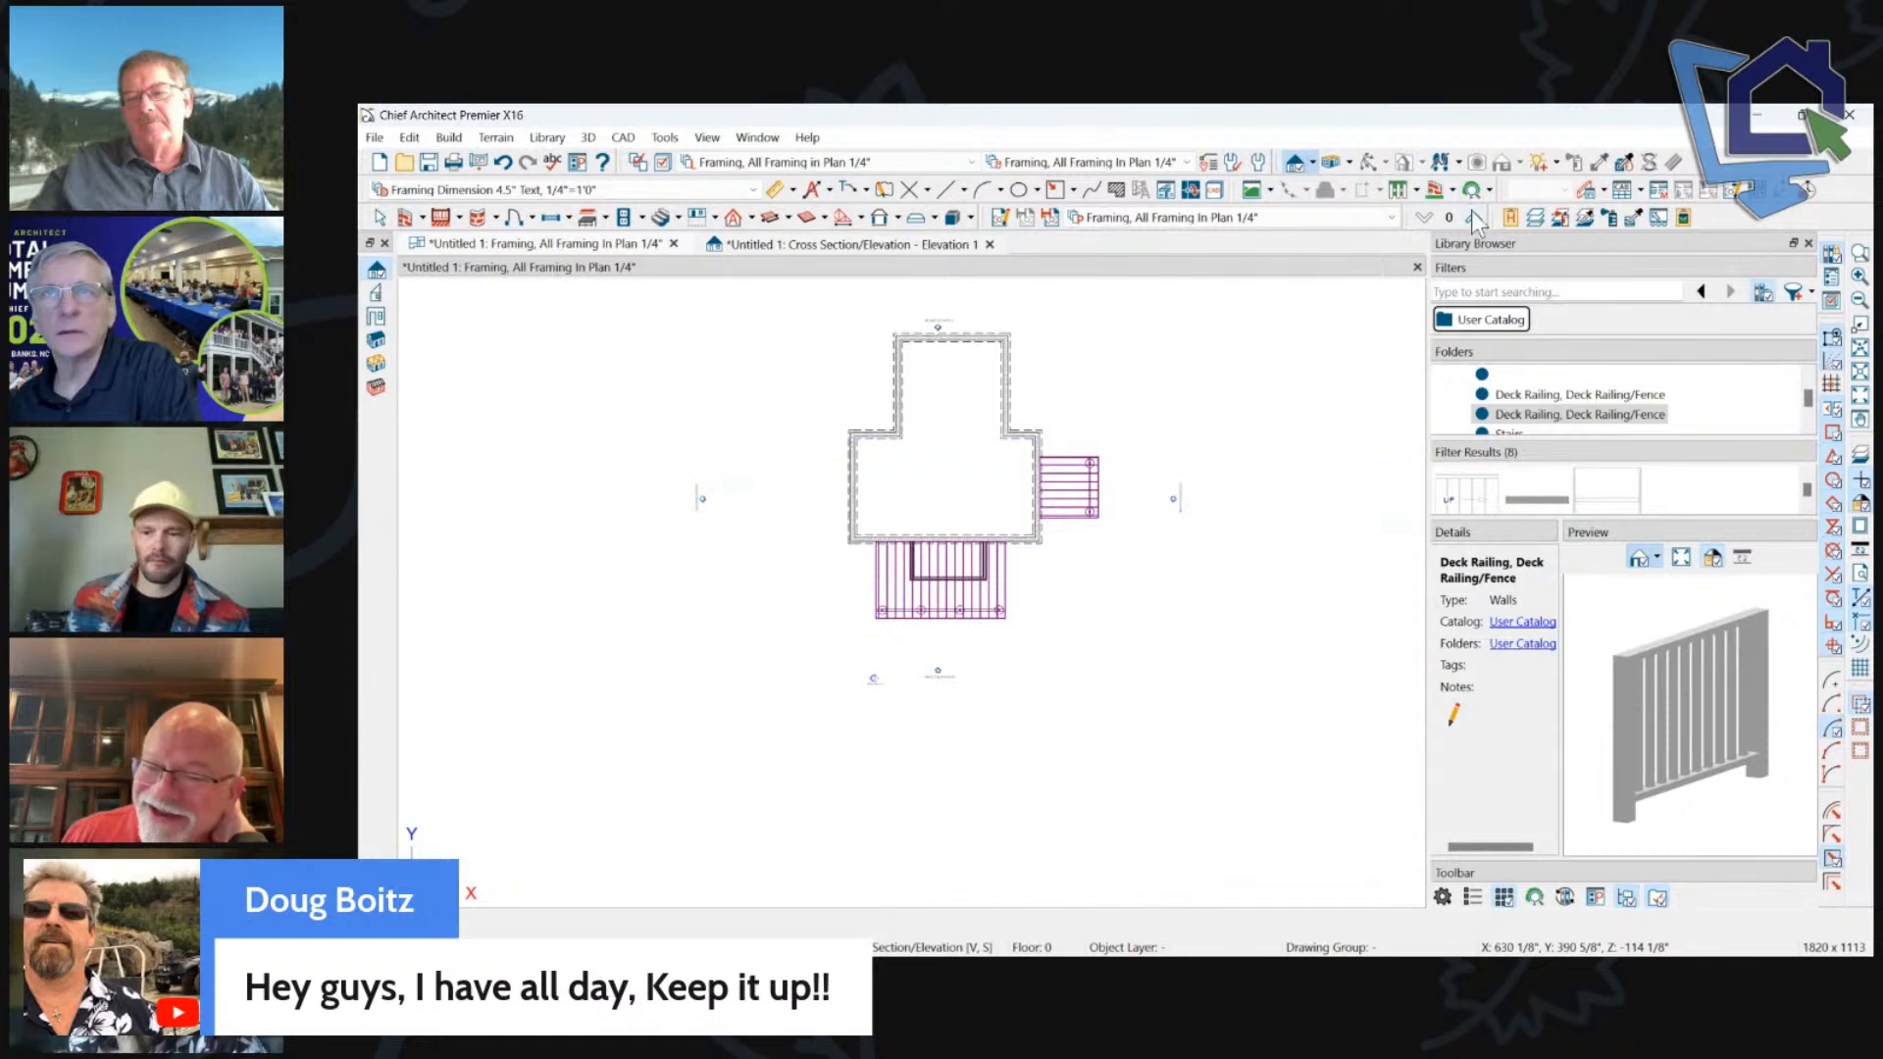
key("Page_Up")
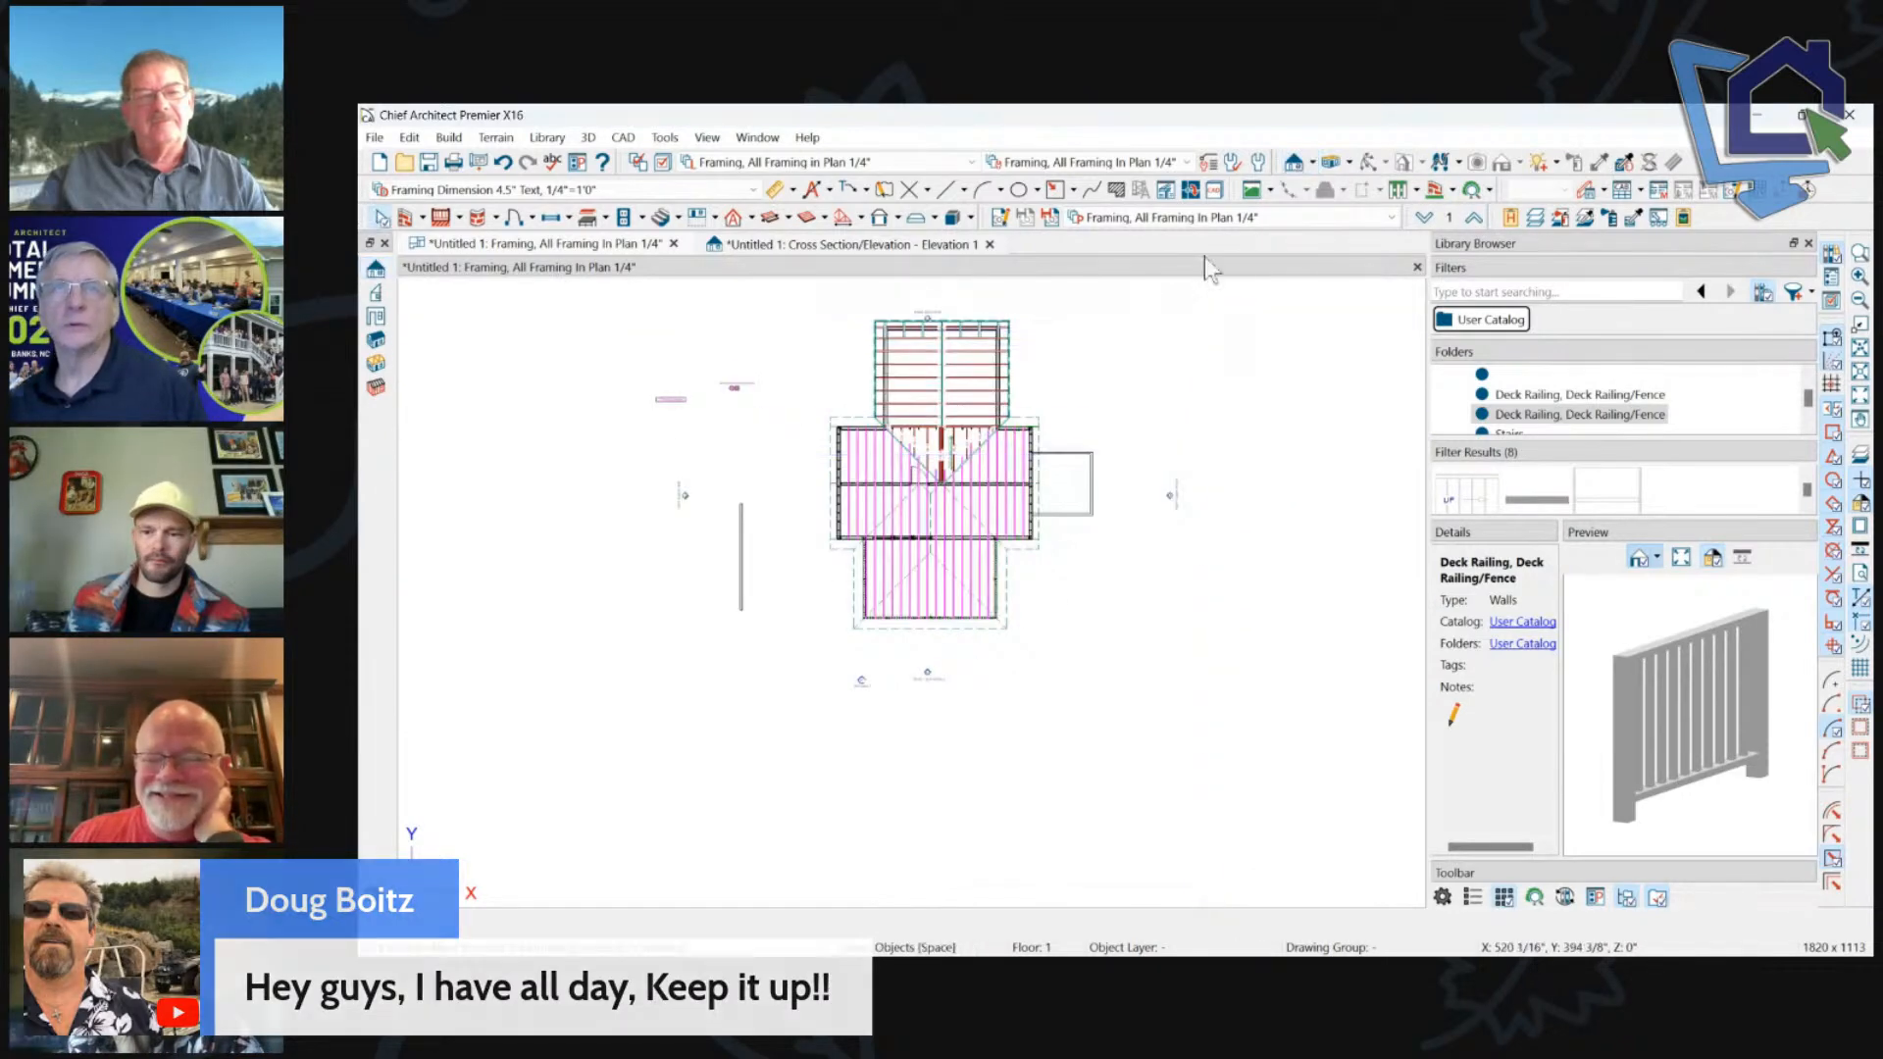
left_click(1331, 162)
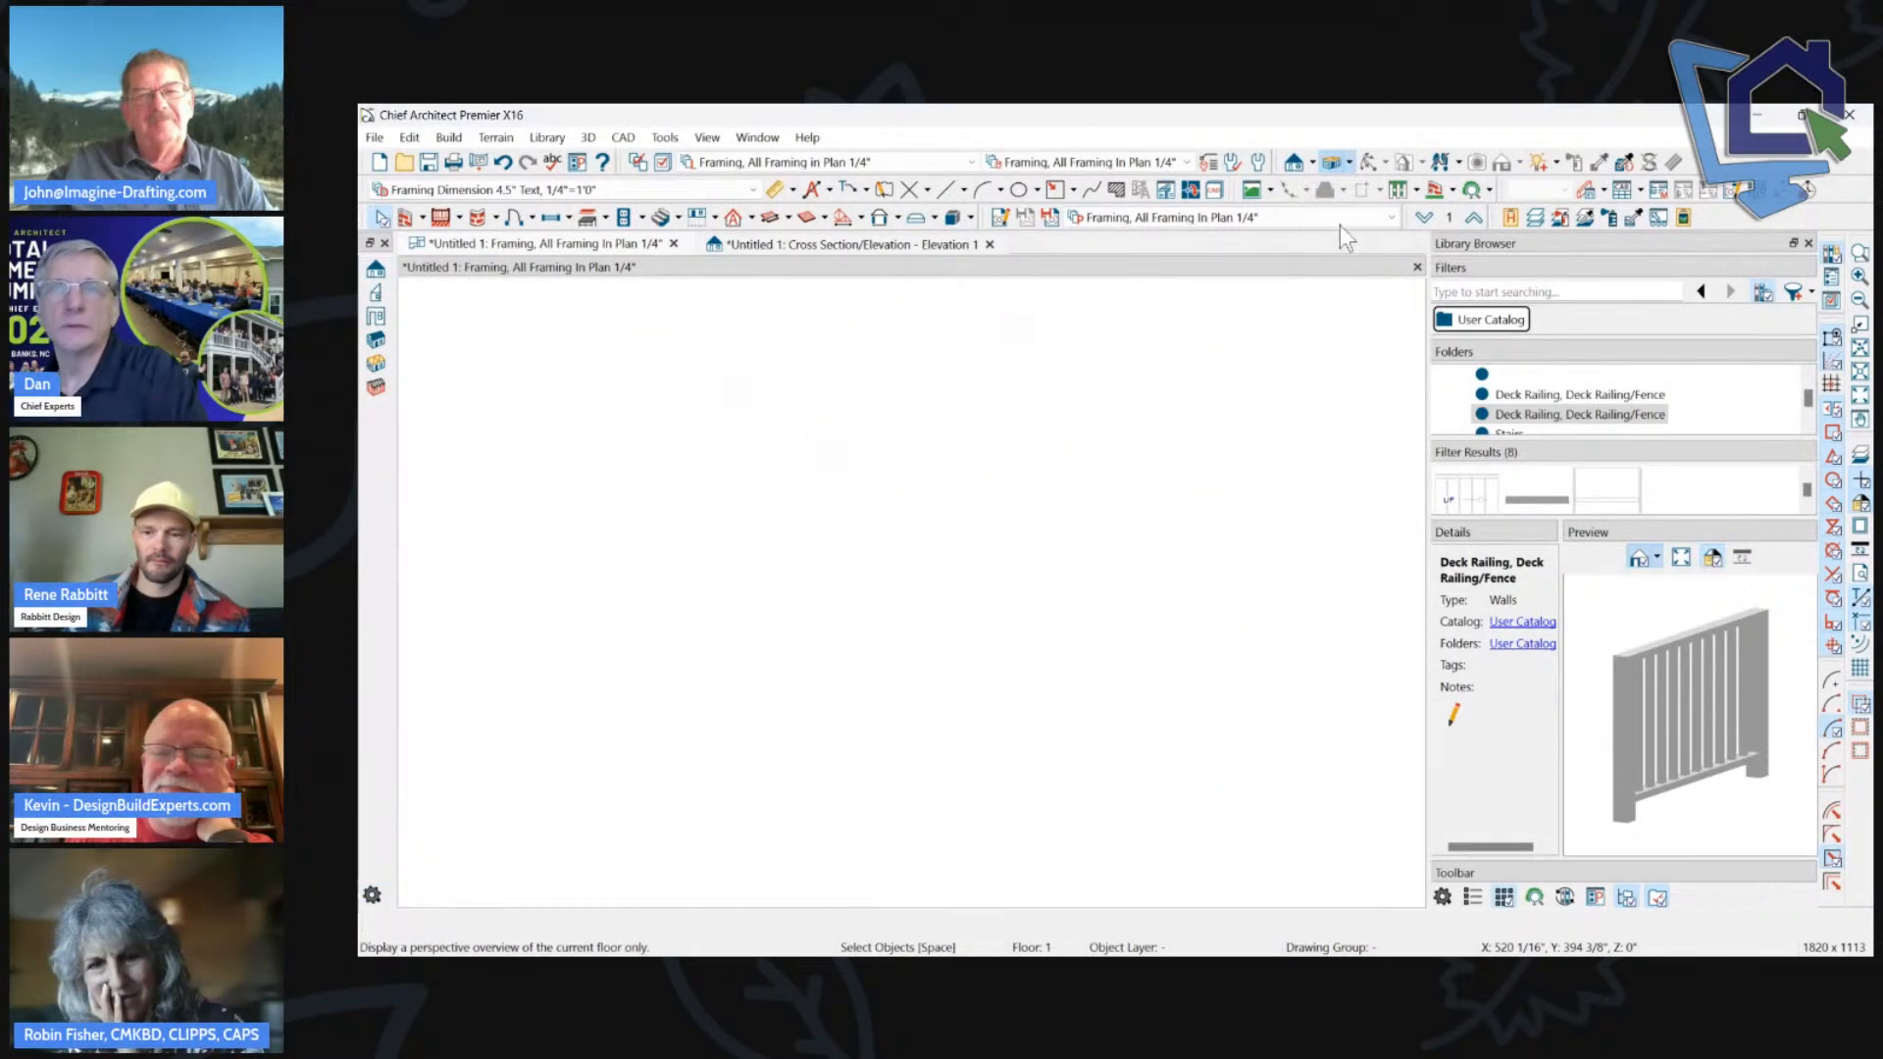
left_click(1440, 221)
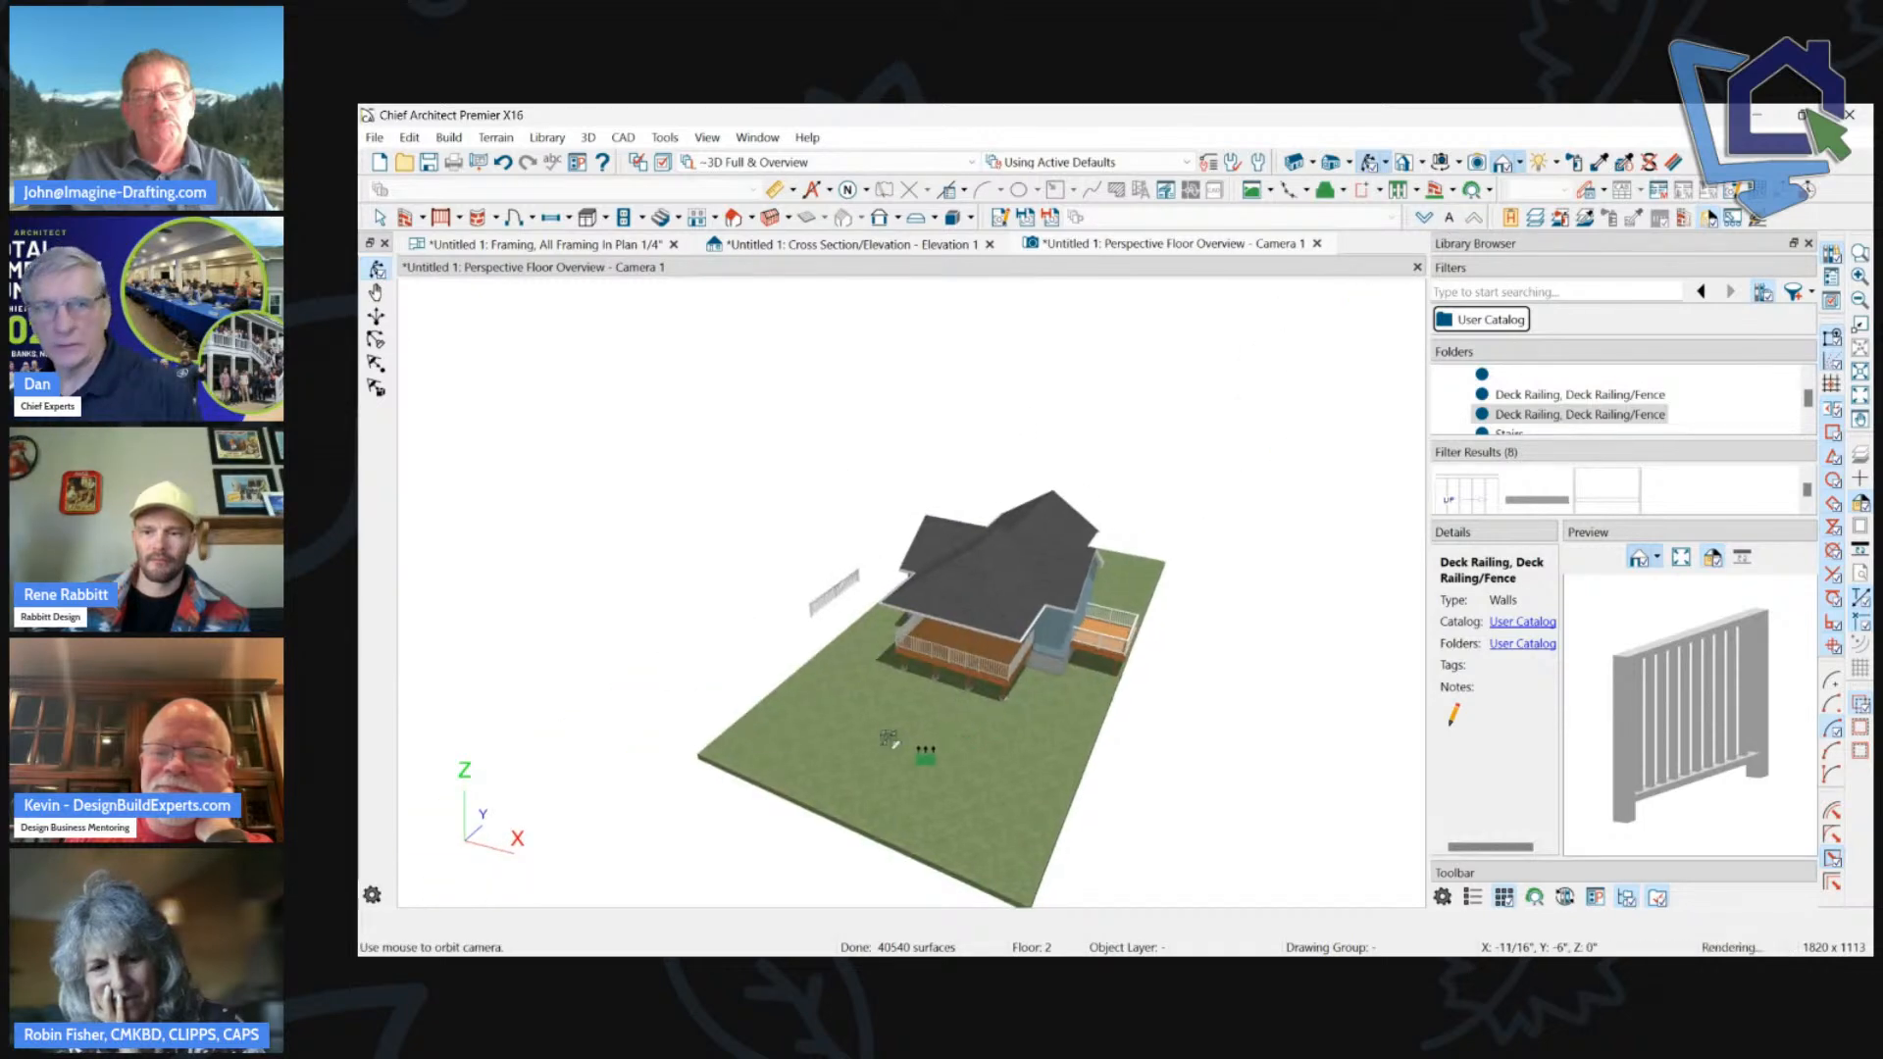
Check the subfloor height above terrain in the terrain perimeter's specification, leaving it without changes.
left_click(892, 742)
double_click(892, 742)
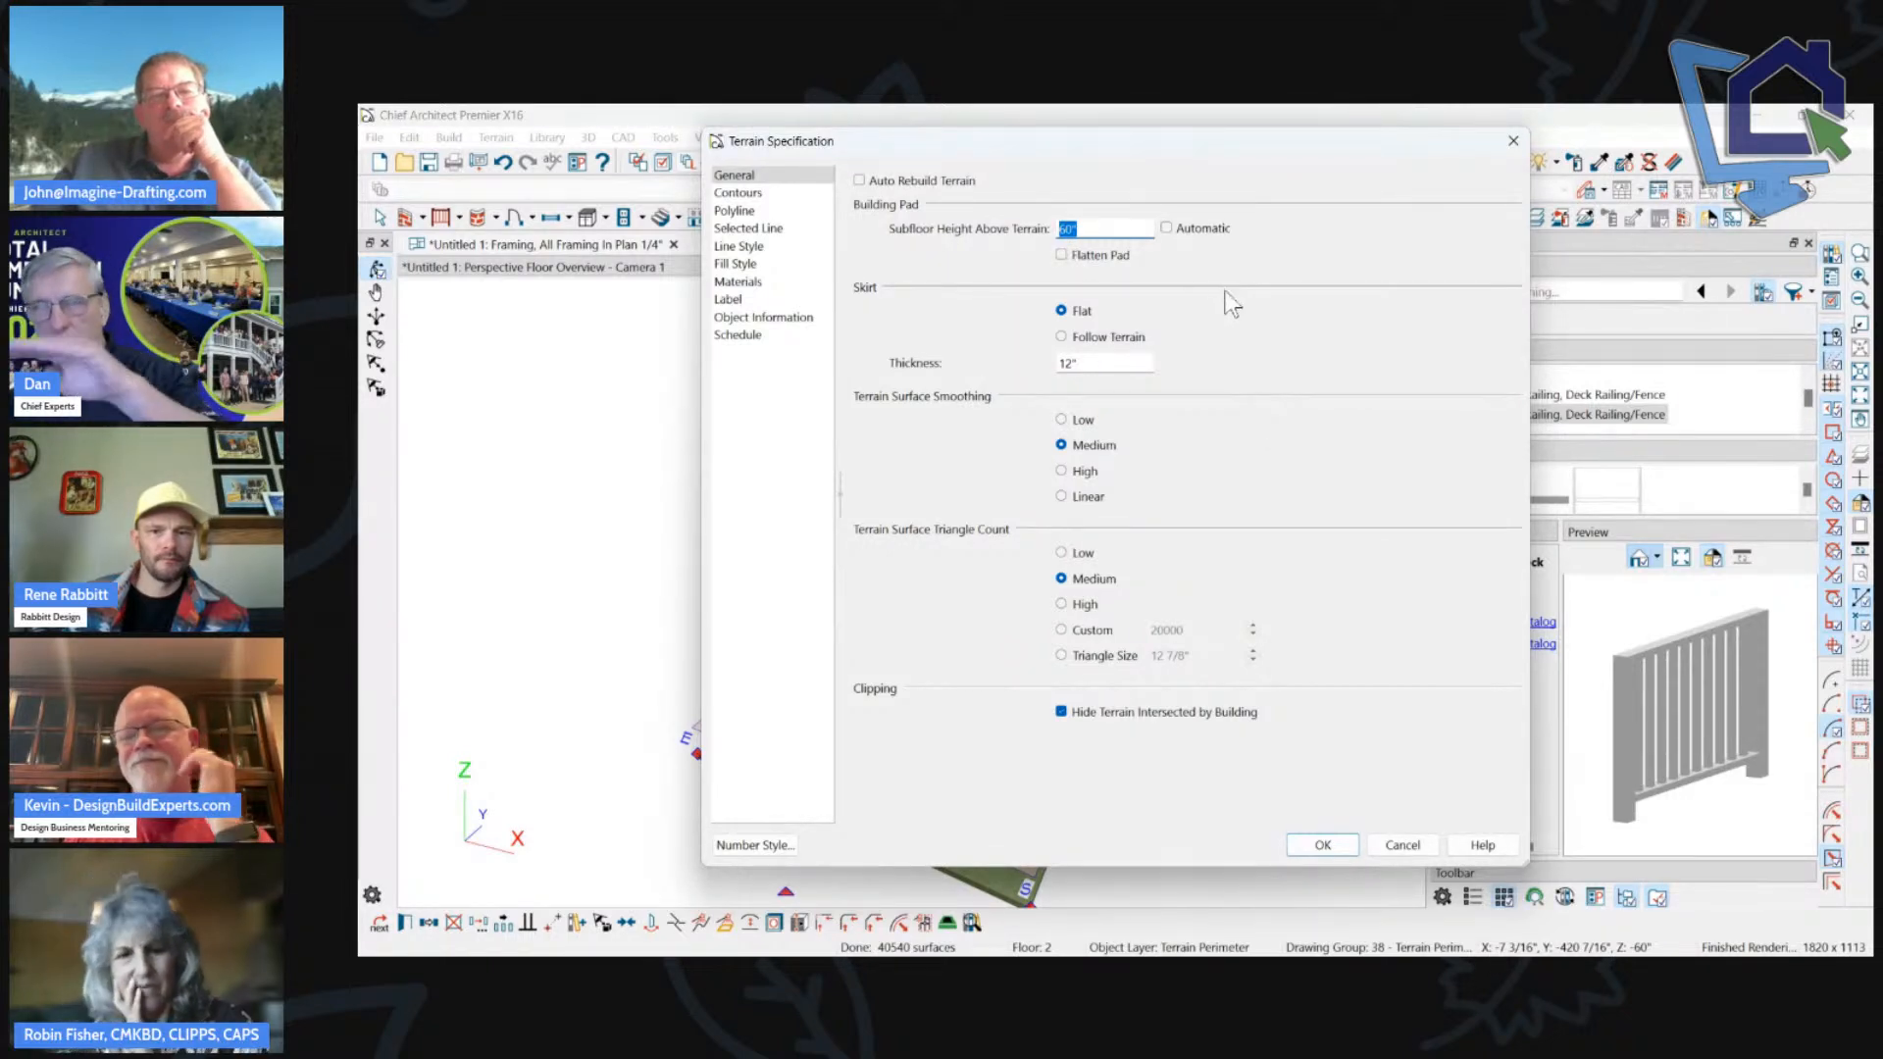
left_click(1101, 227)
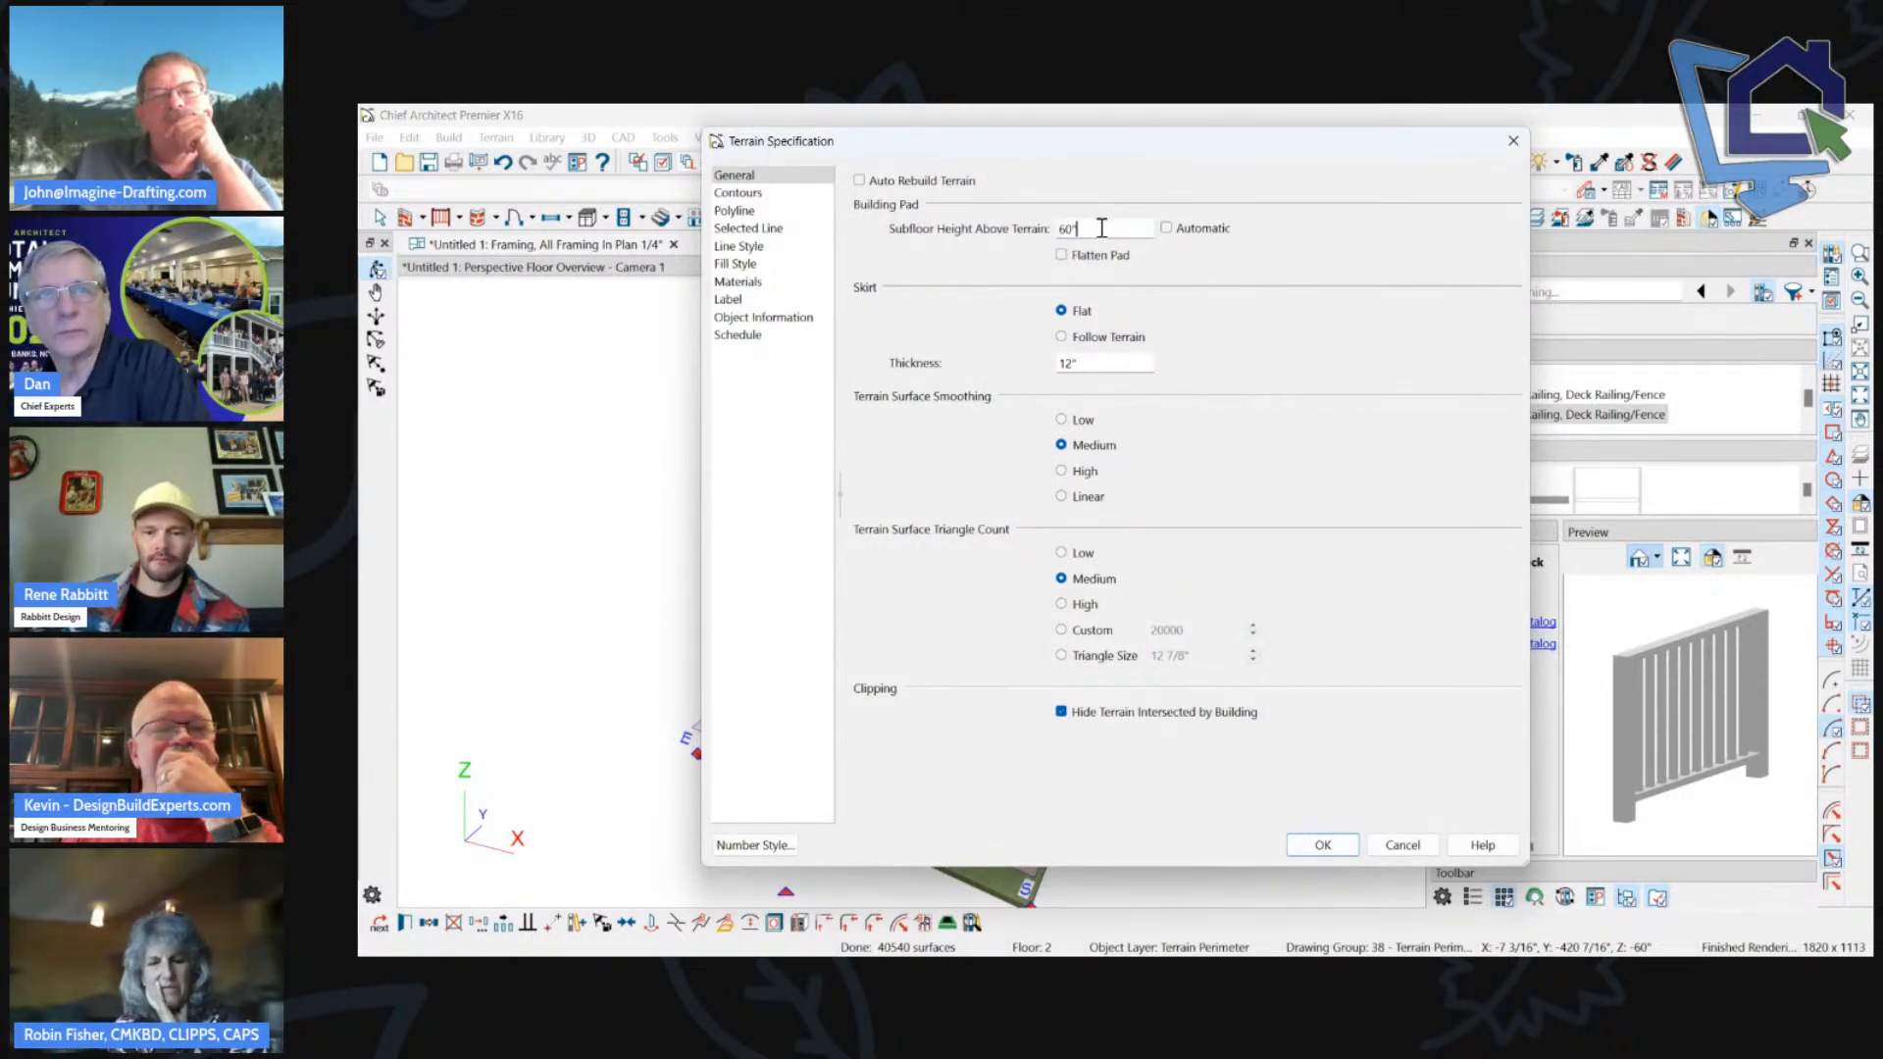
left_click(1420, 844)
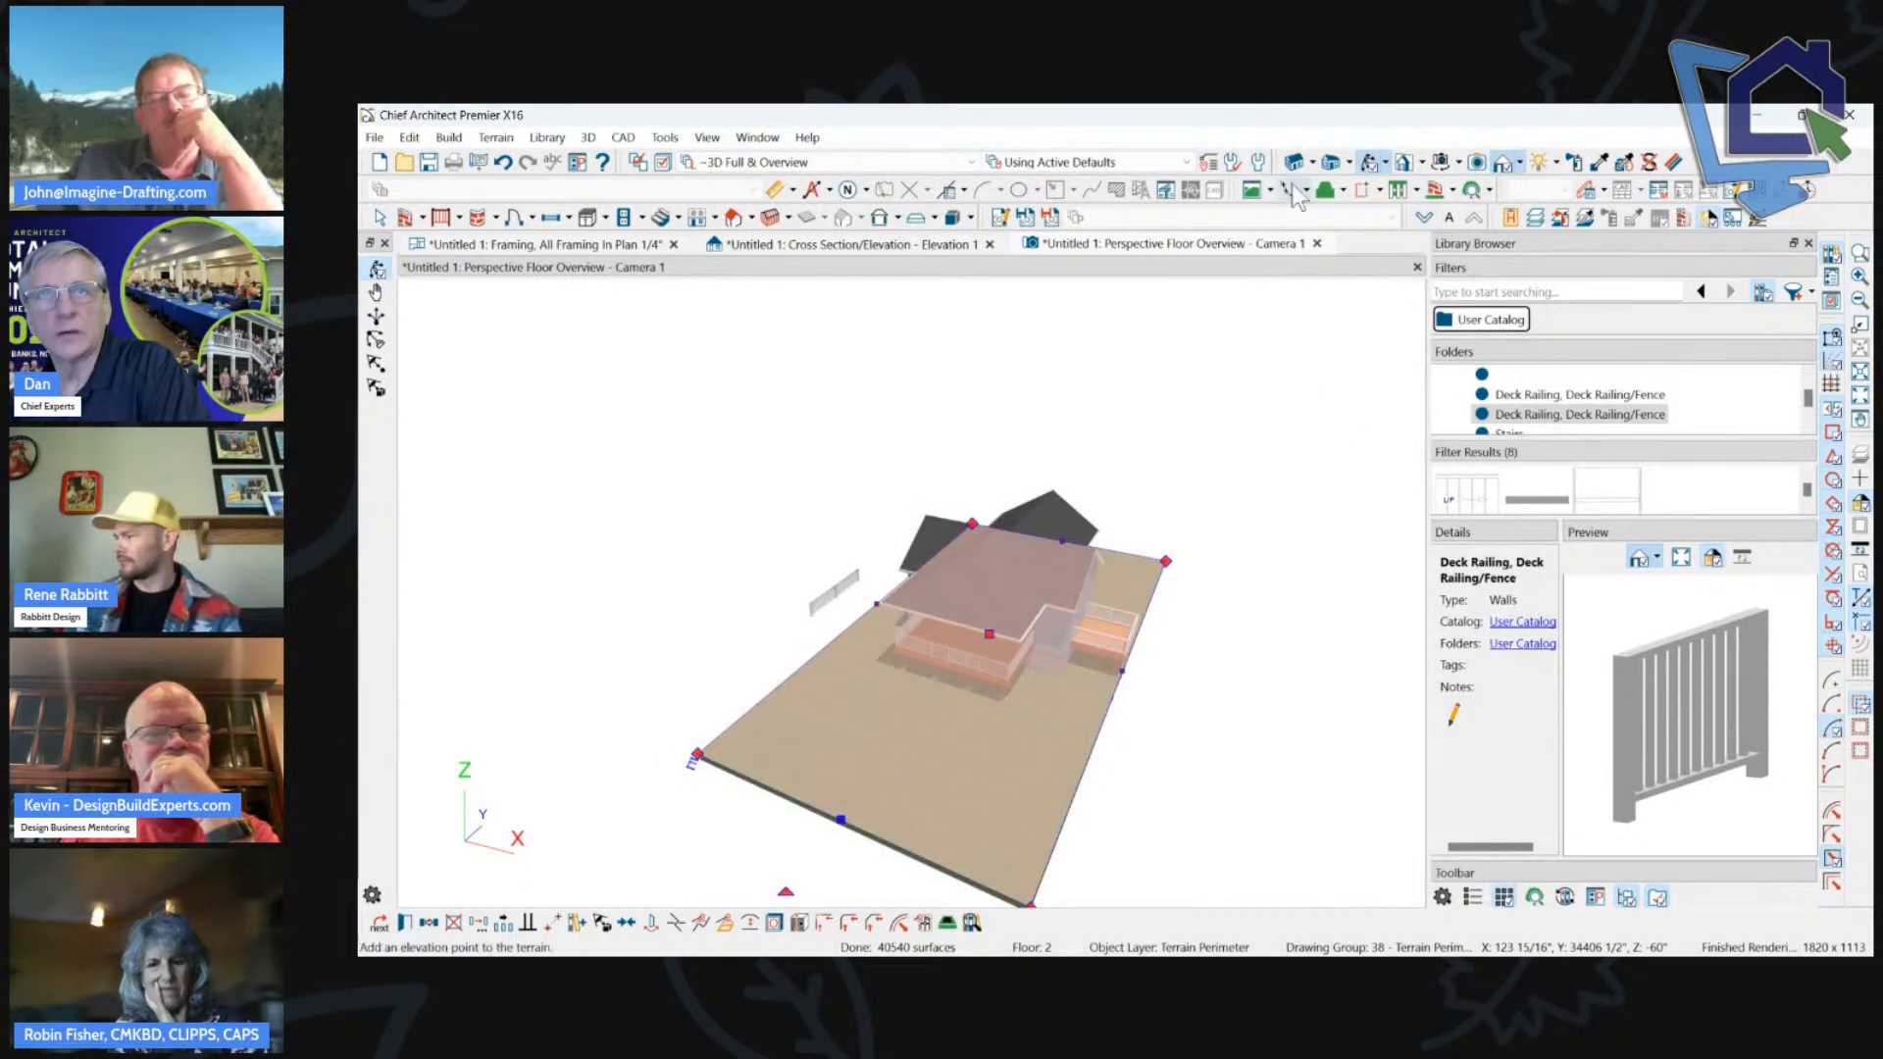
left_click(1198, 454)
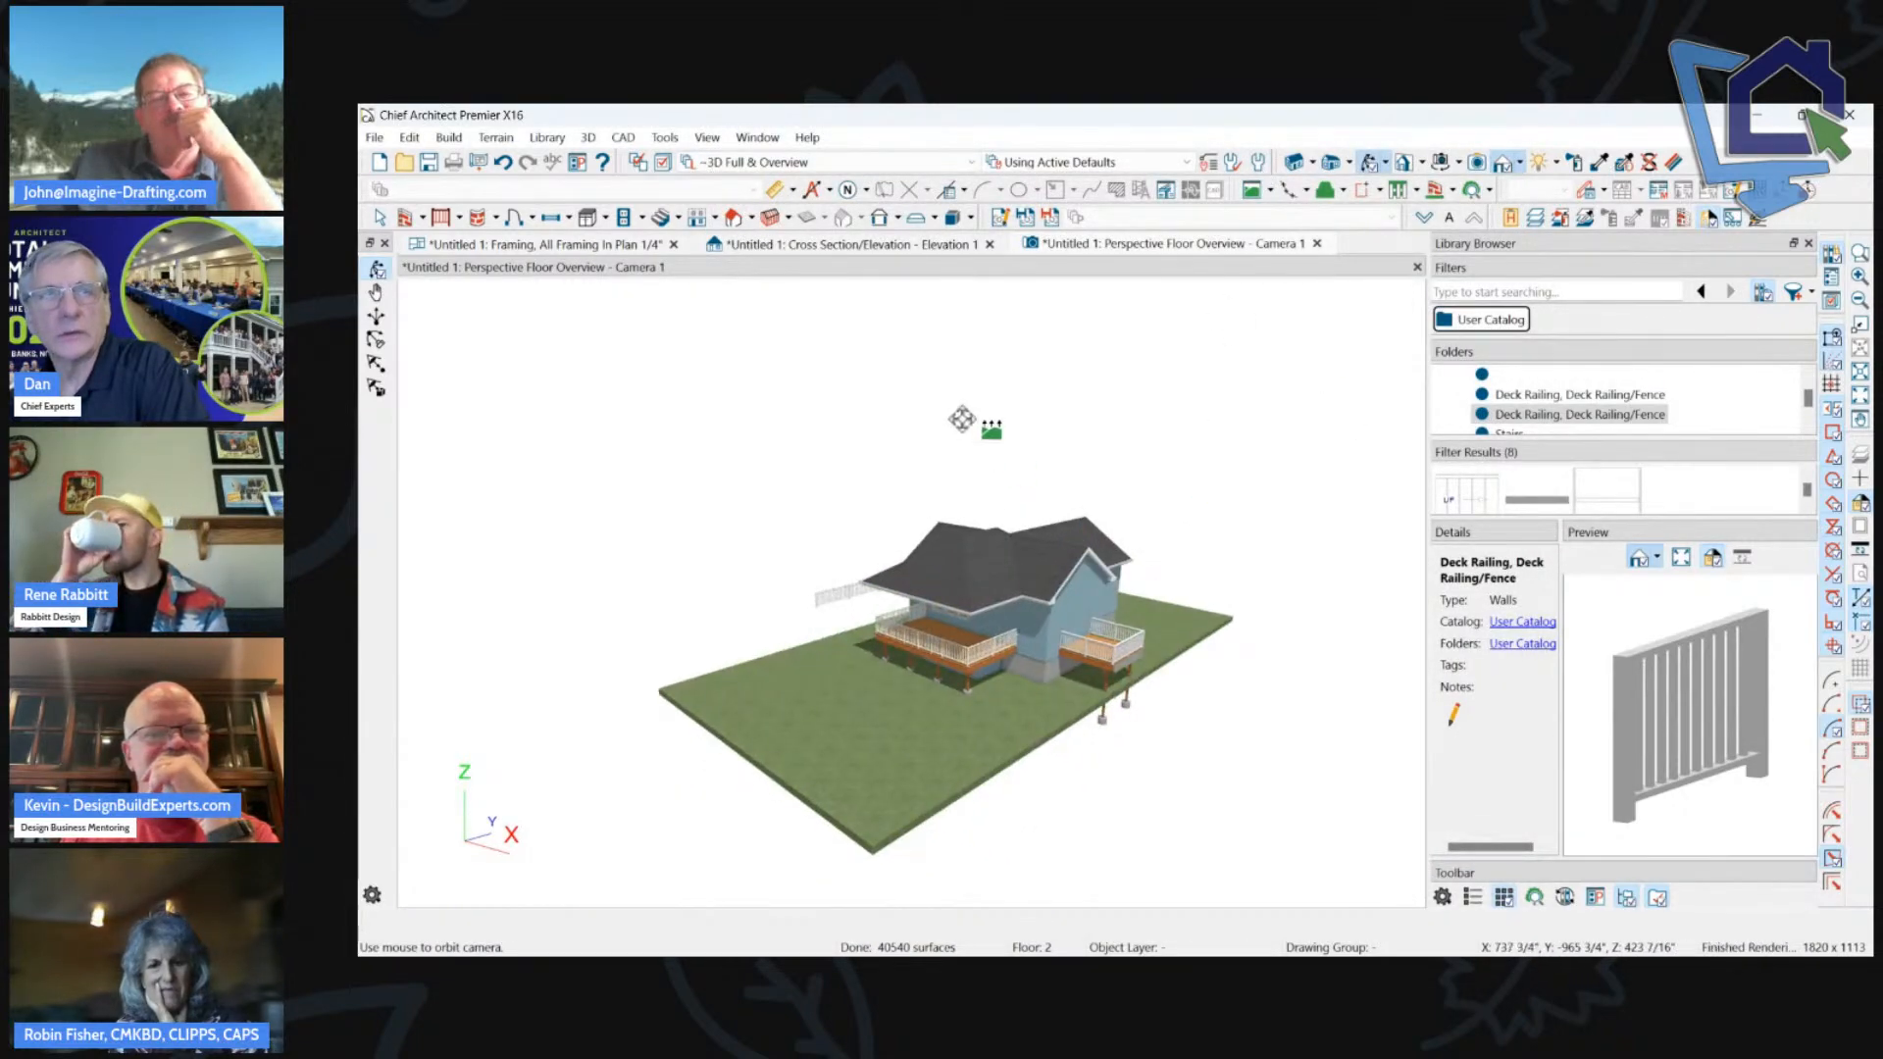
Compare the plan and perspective views with the elevation view, and examine the subfloor and grade level marks on the story pole.
left_click(589, 246)
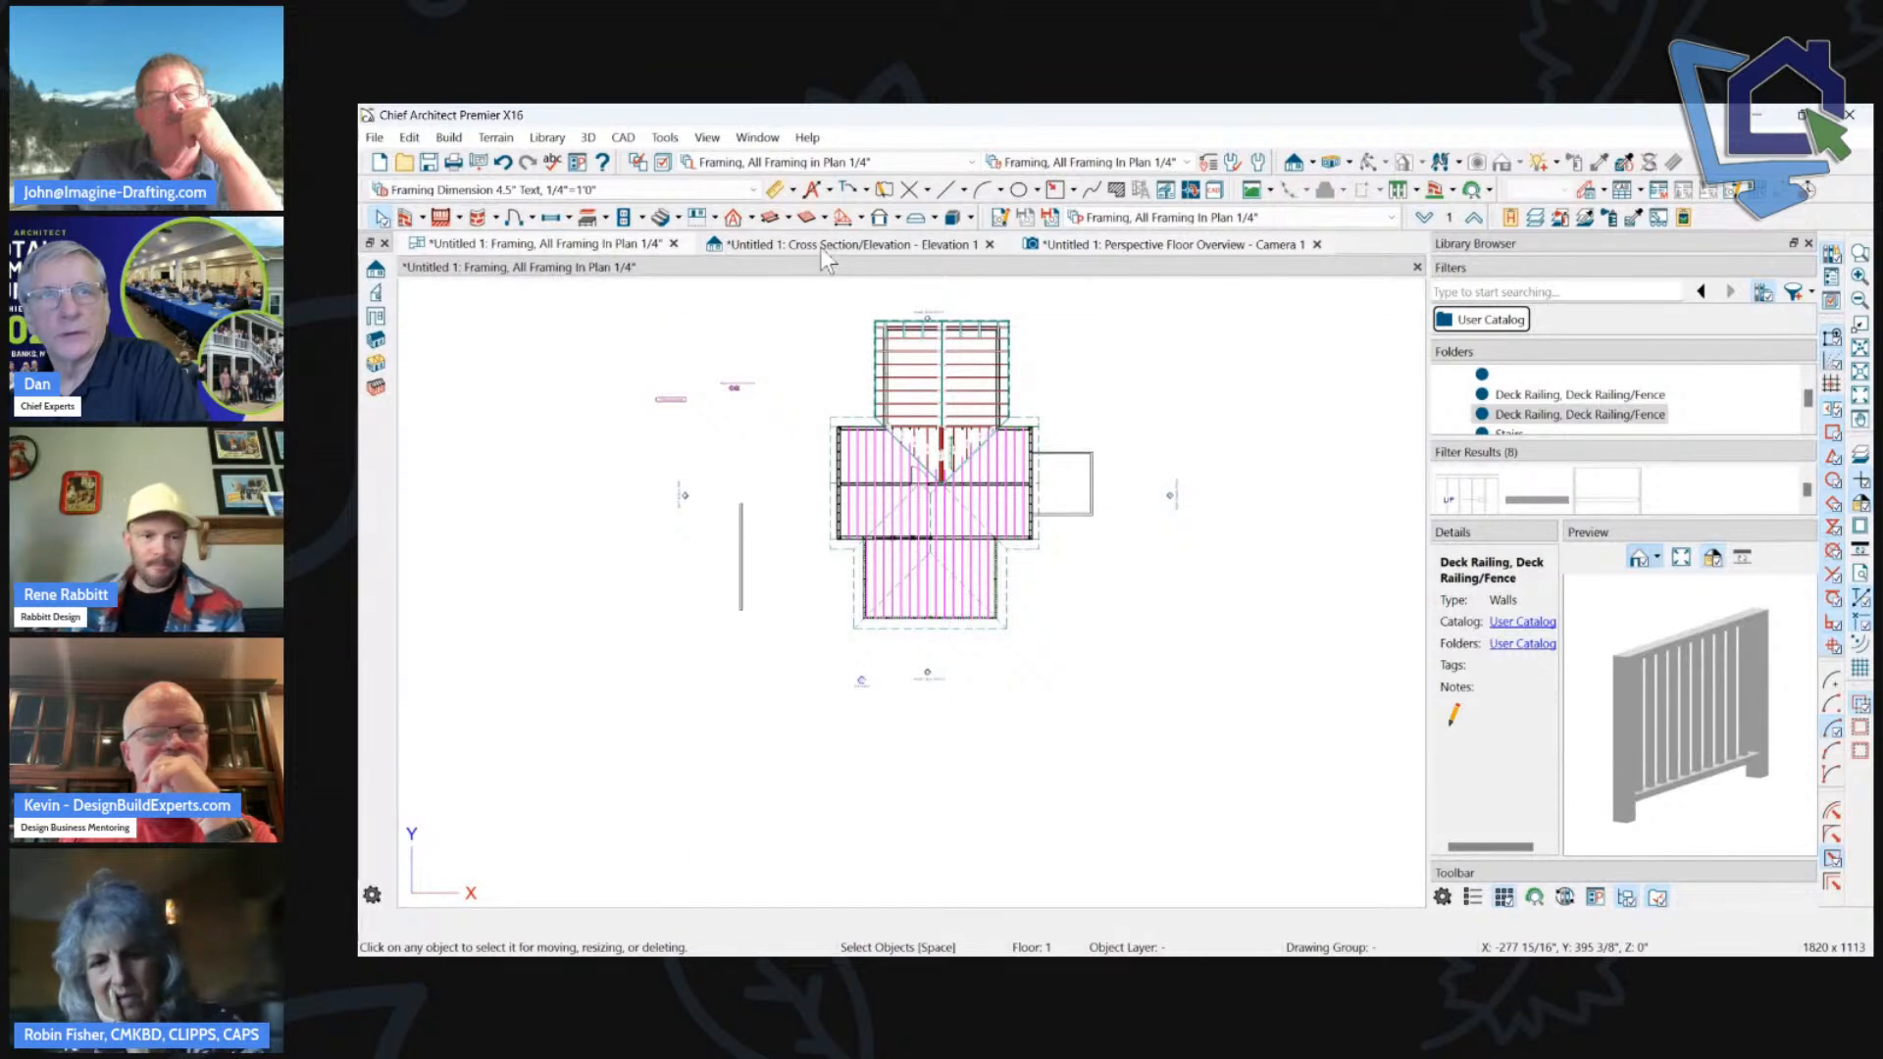
left_click(1170, 243)
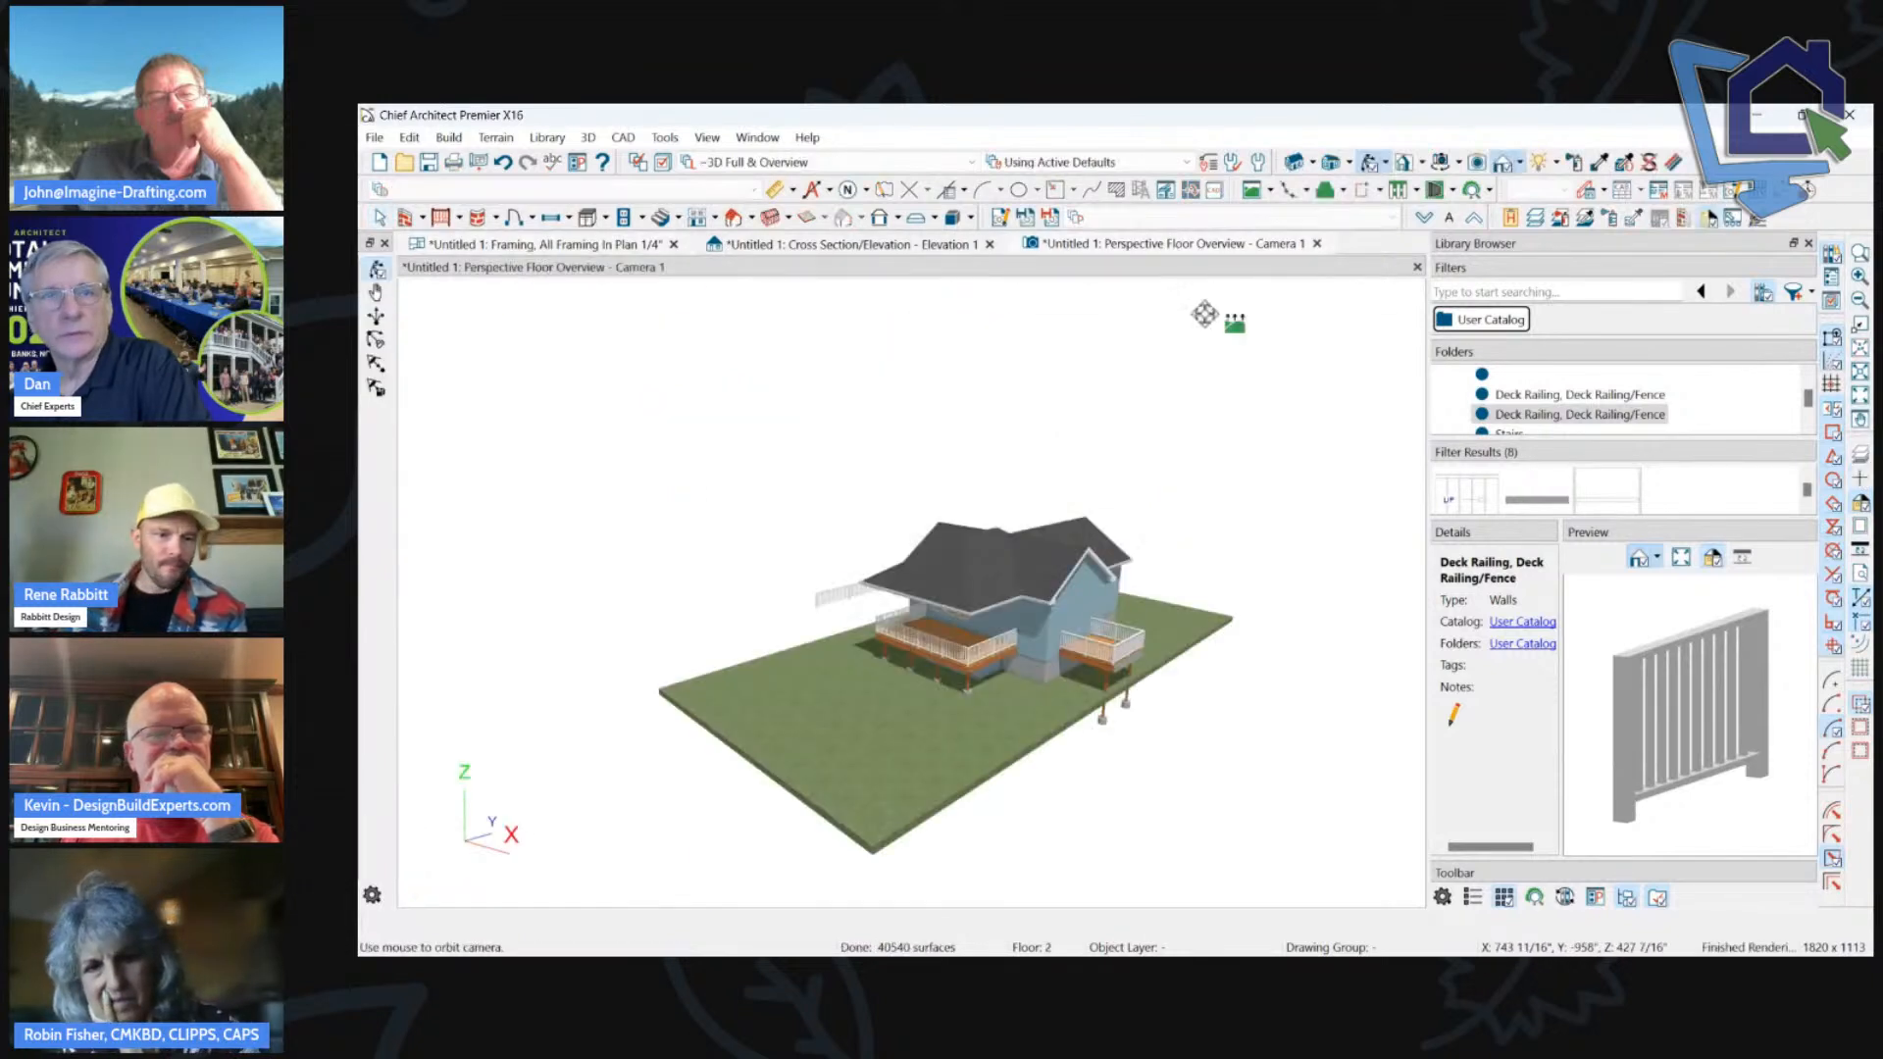
left_click(914, 244)
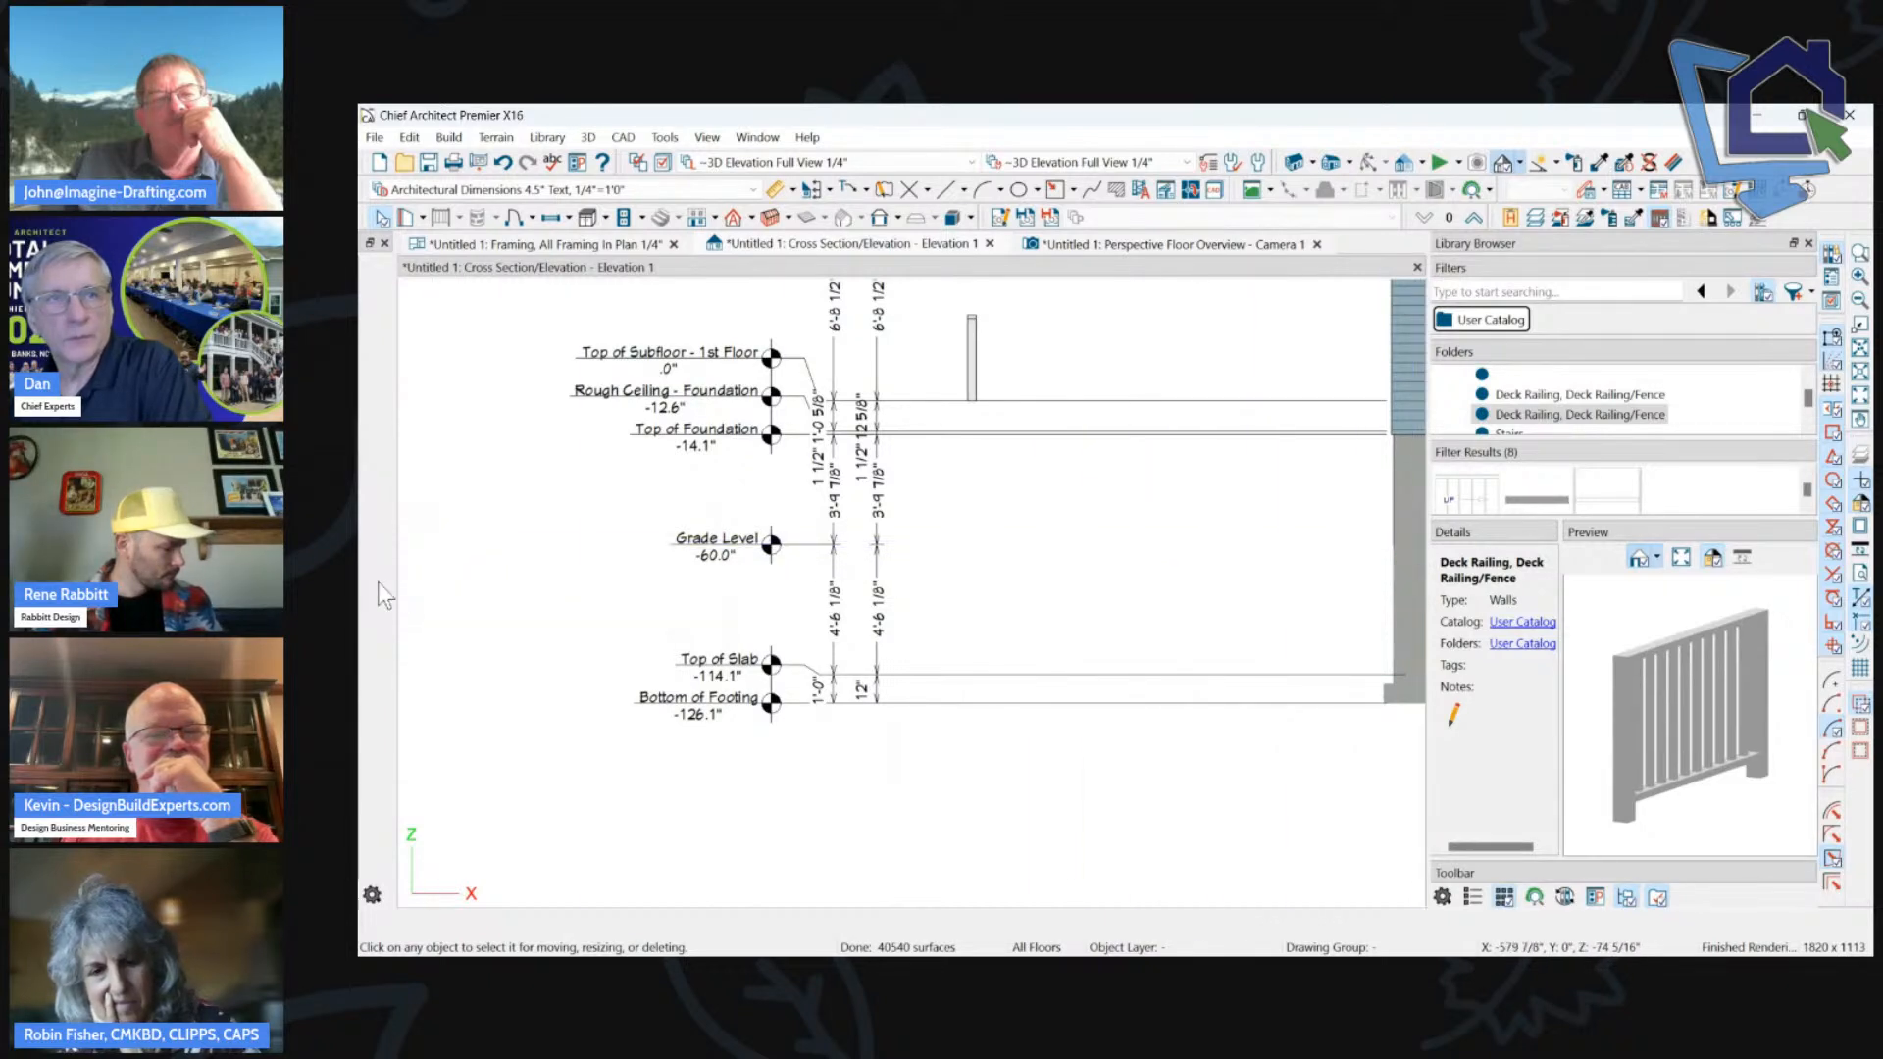
scroll(547, 505, "down", 2)
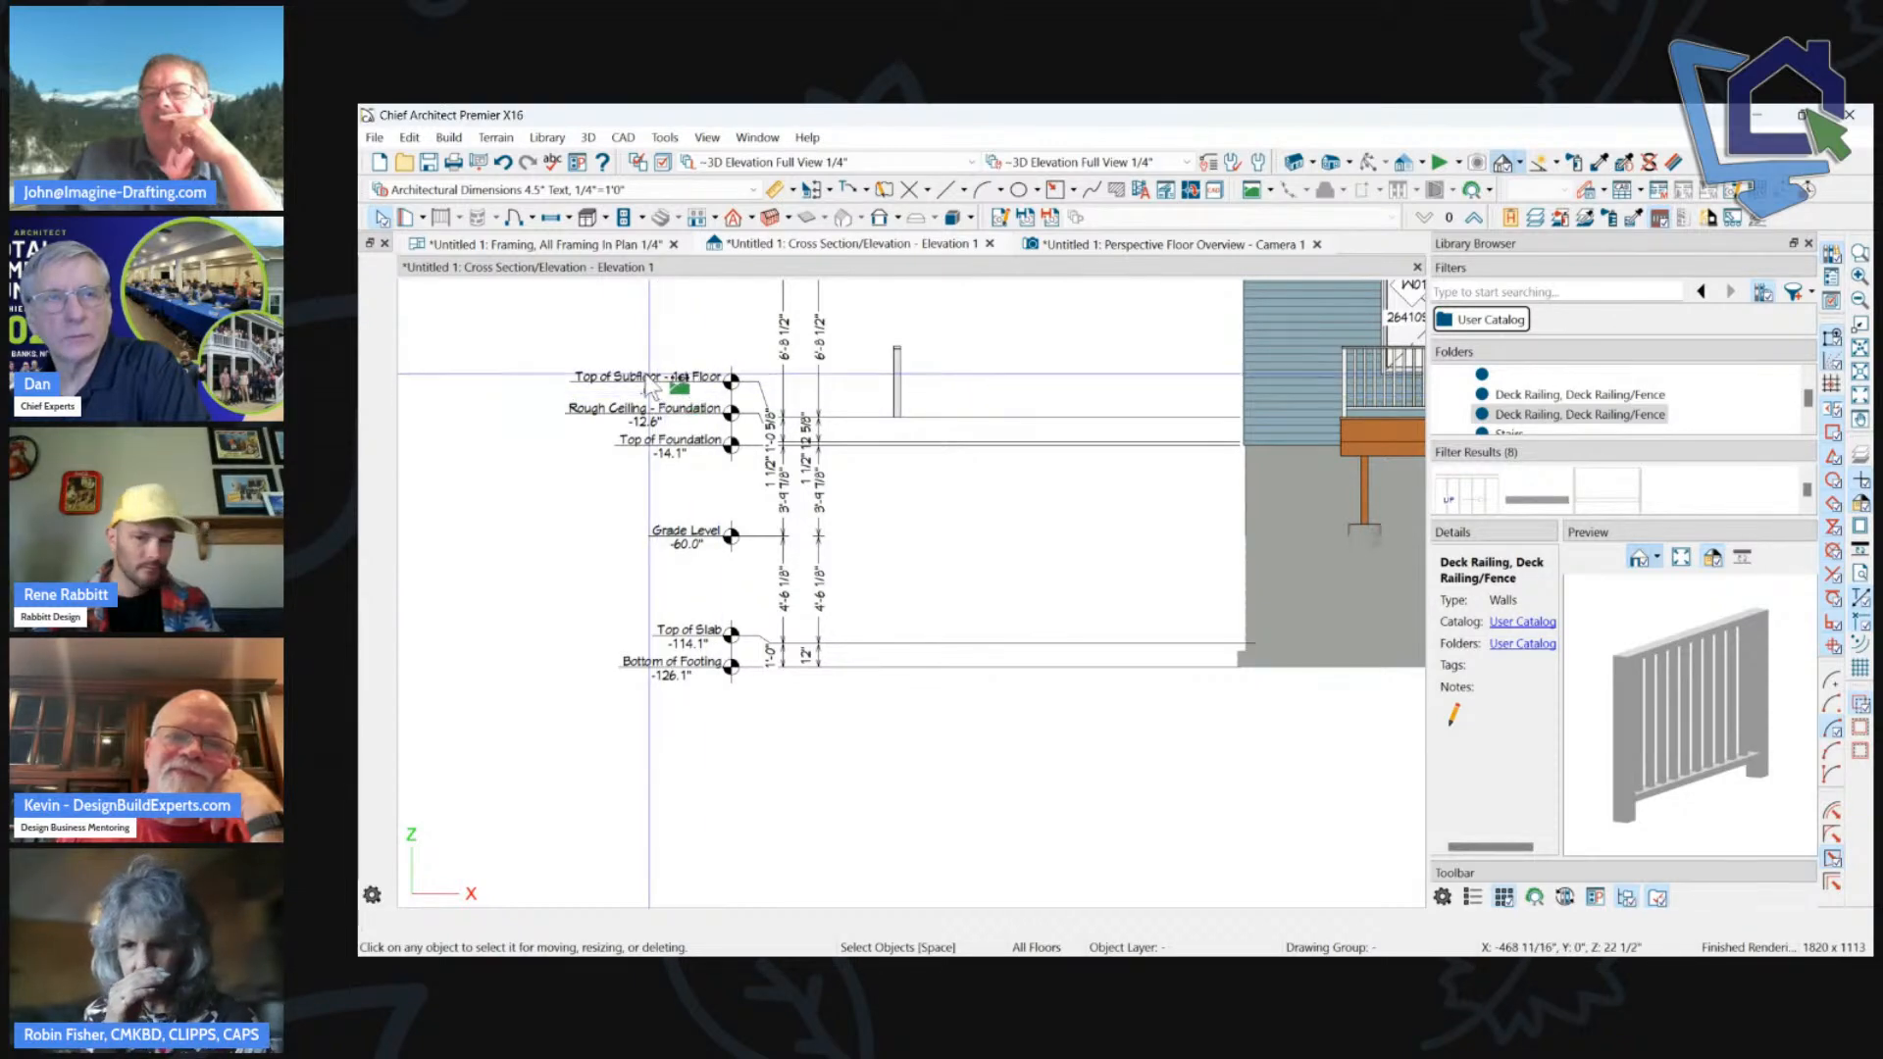
scroll(659, 410, "up", 2)
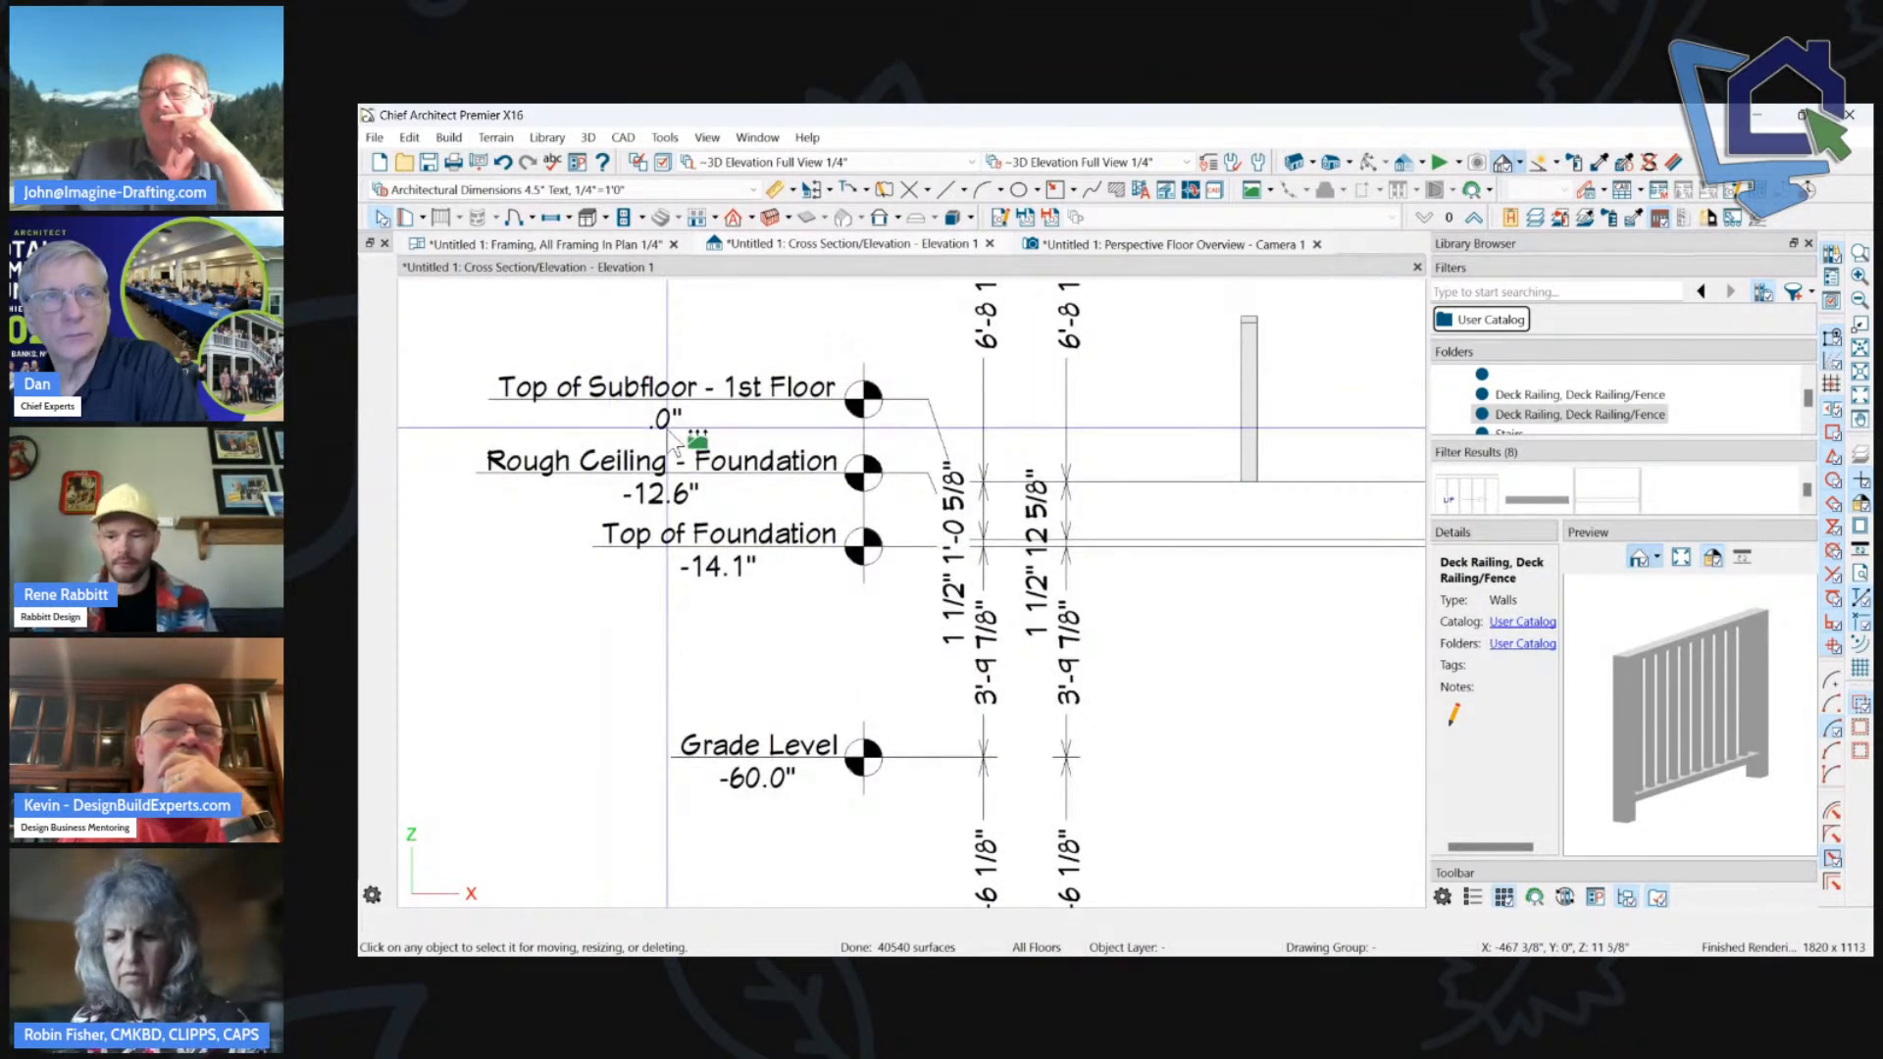
scroll(750, 604, "down", 3)
scroll(751, 603, "down", 3)
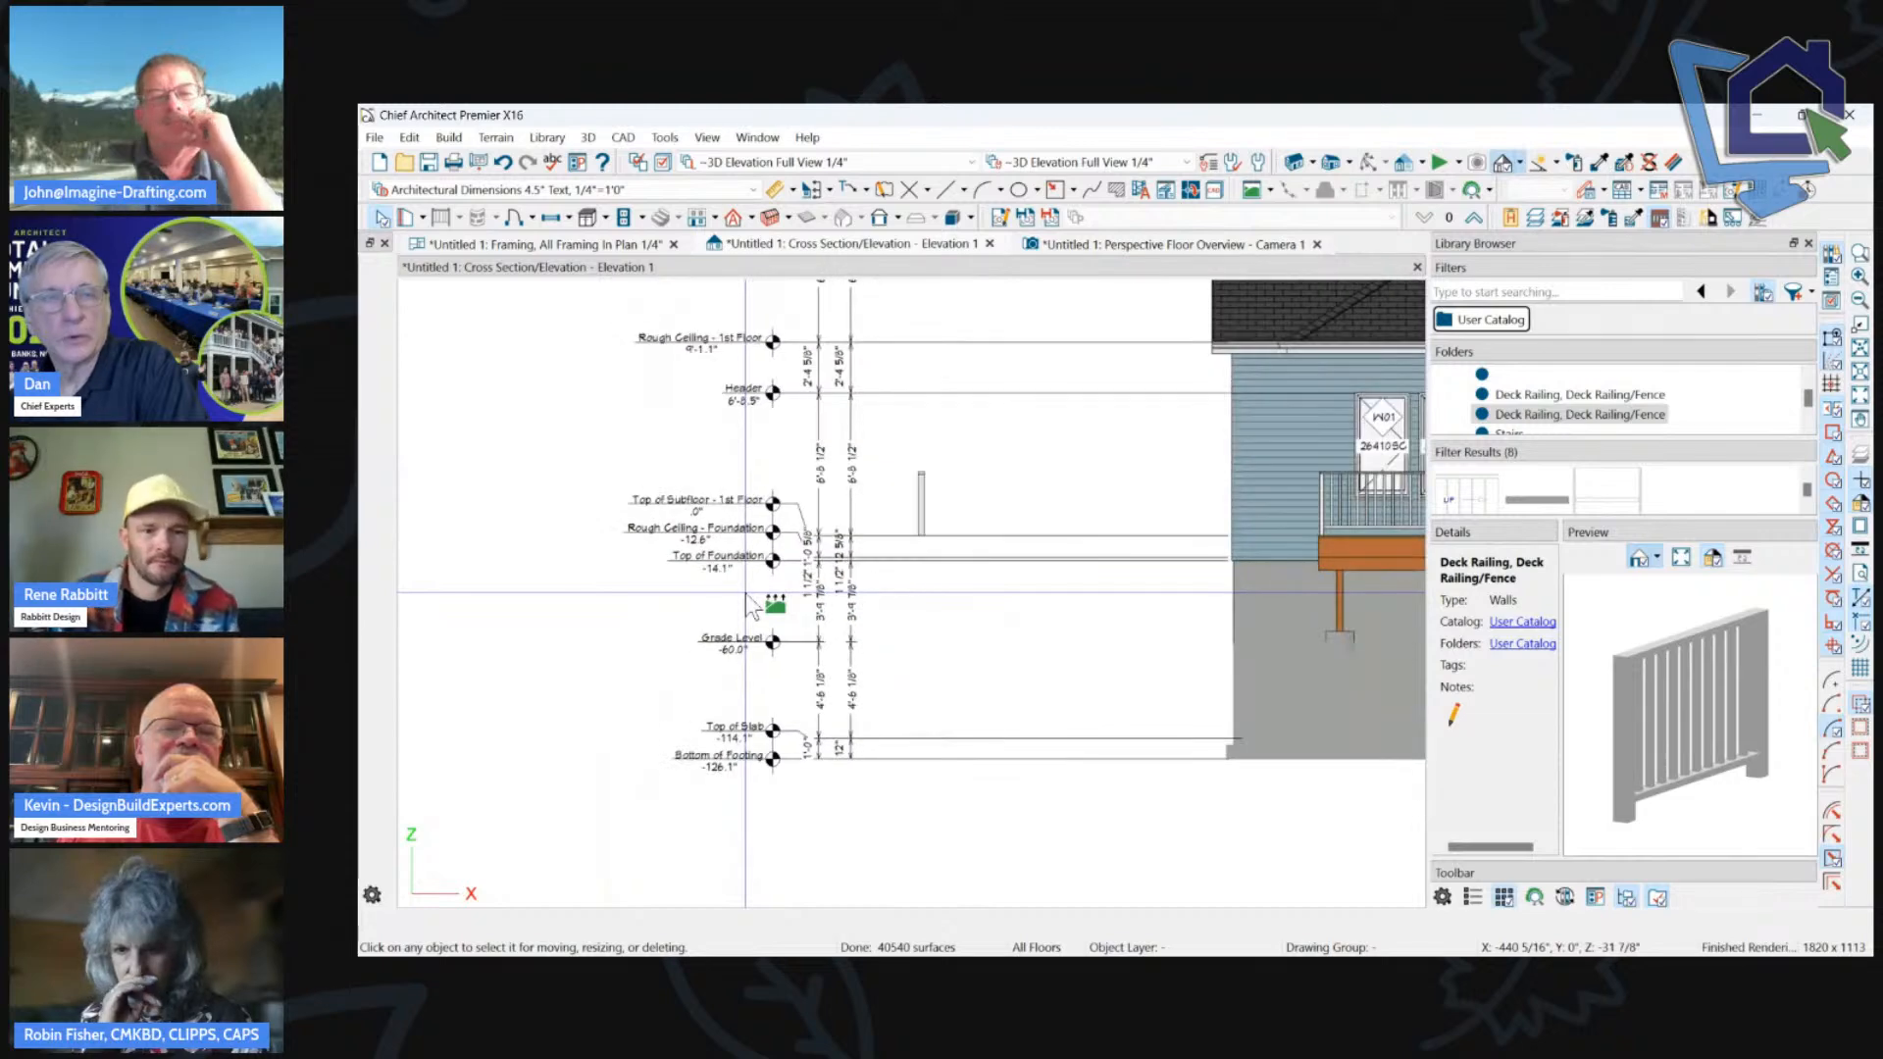
Set the elevation reference to Grade Level Marker in the auto story pole dimension defaults.
left_click(1258, 163)
left_click(1413, 262)
left_click(1258, 167)
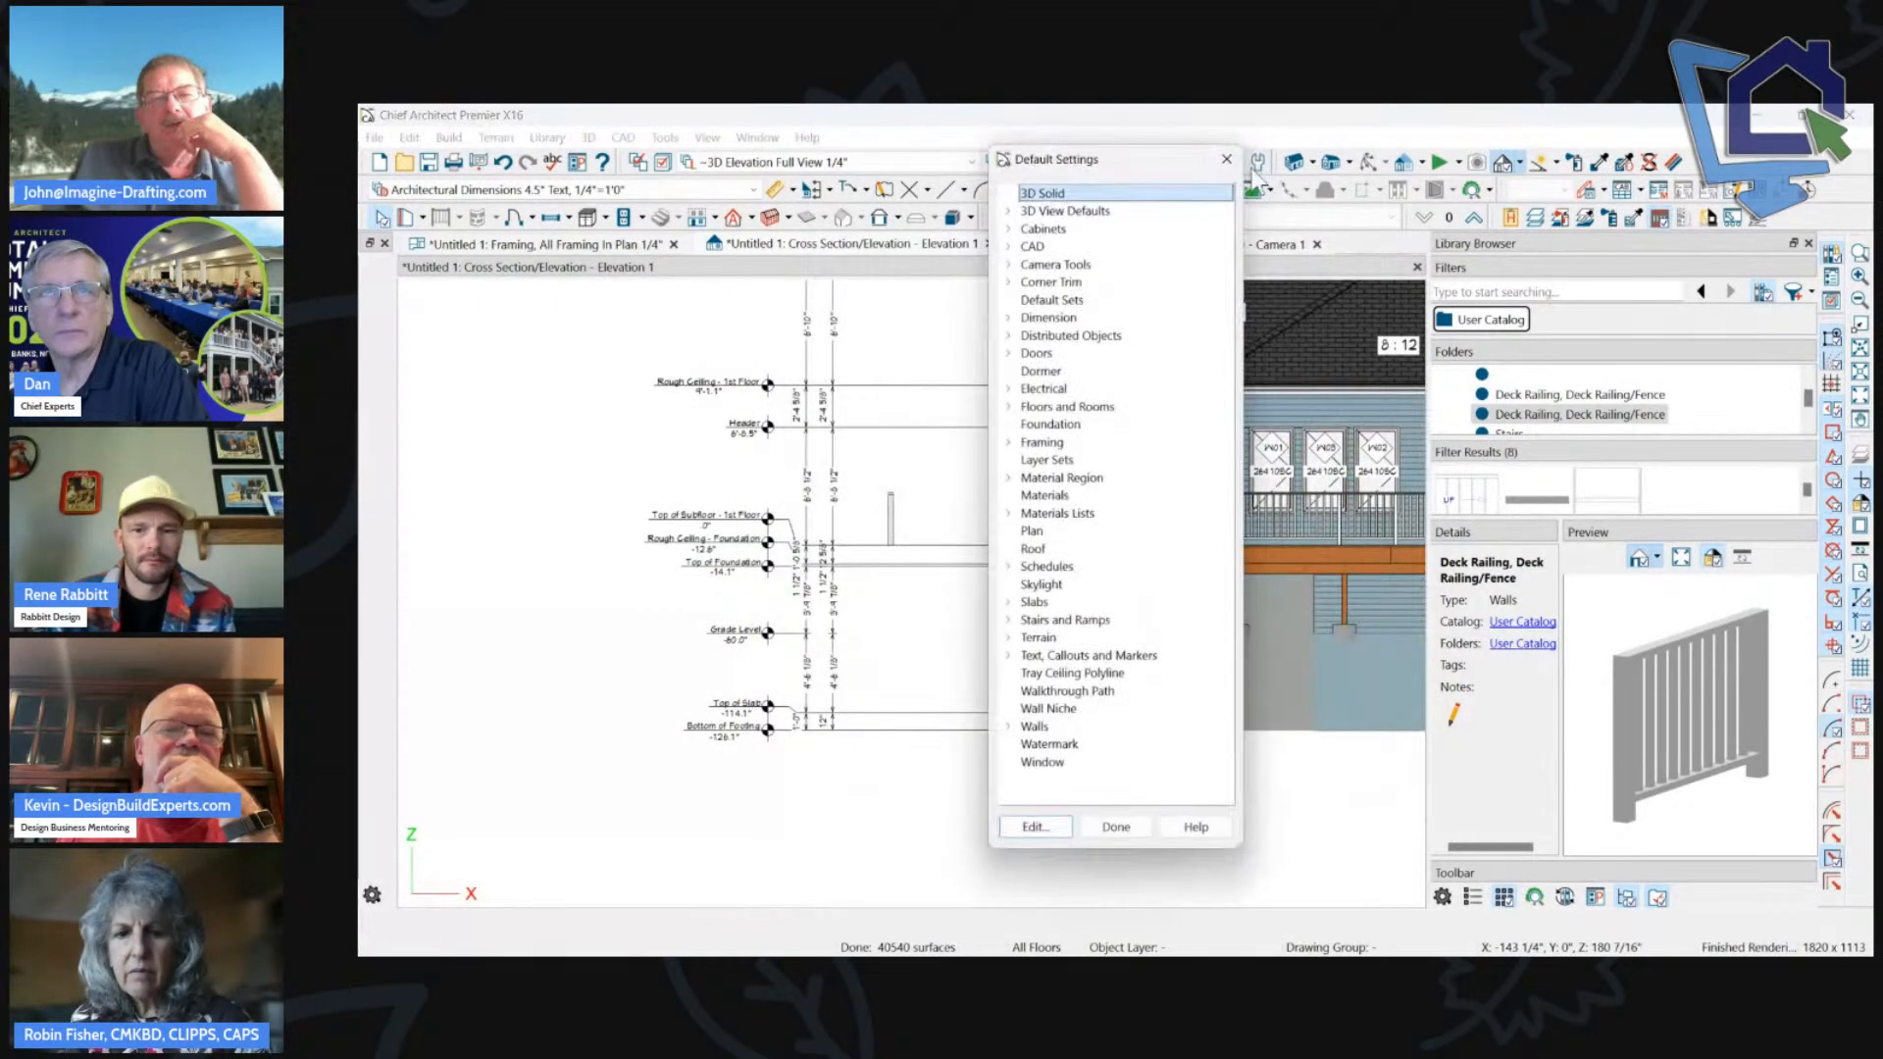
left_click(1009, 317)
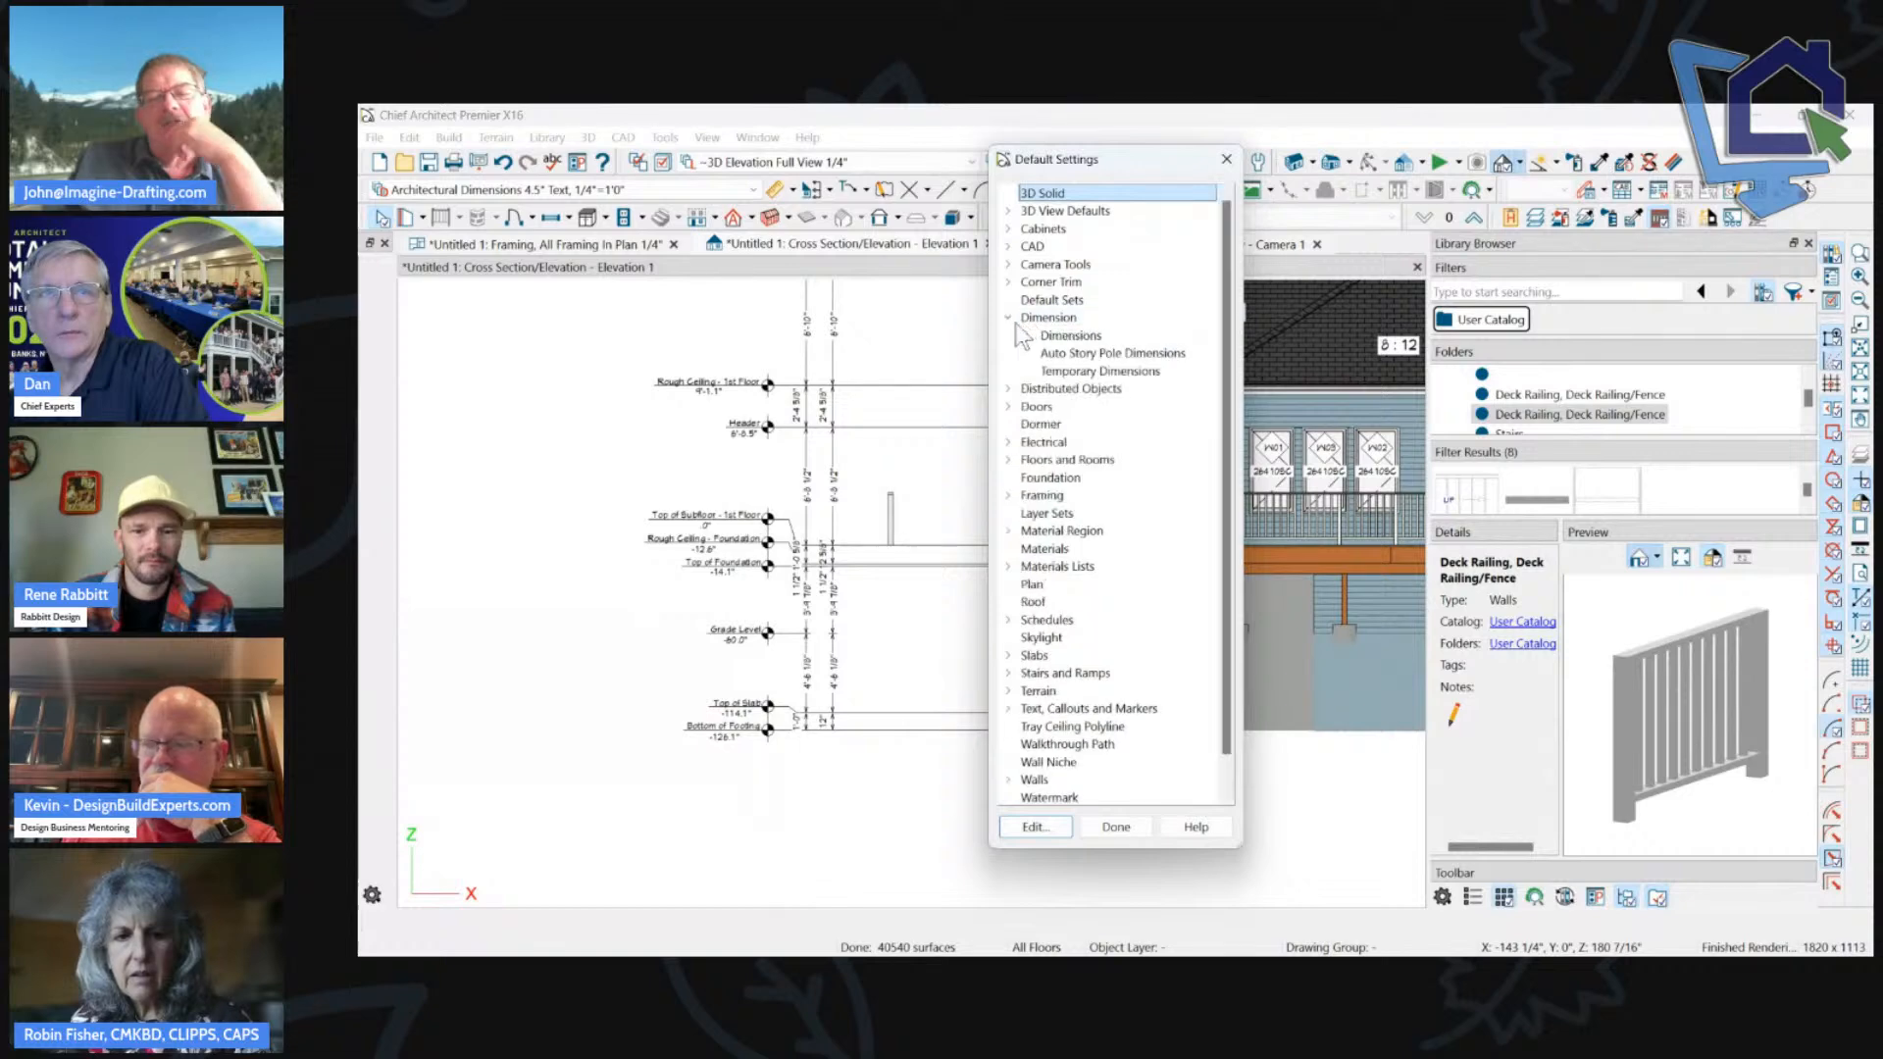
left_click(1067, 353)
double_click(1064, 354)
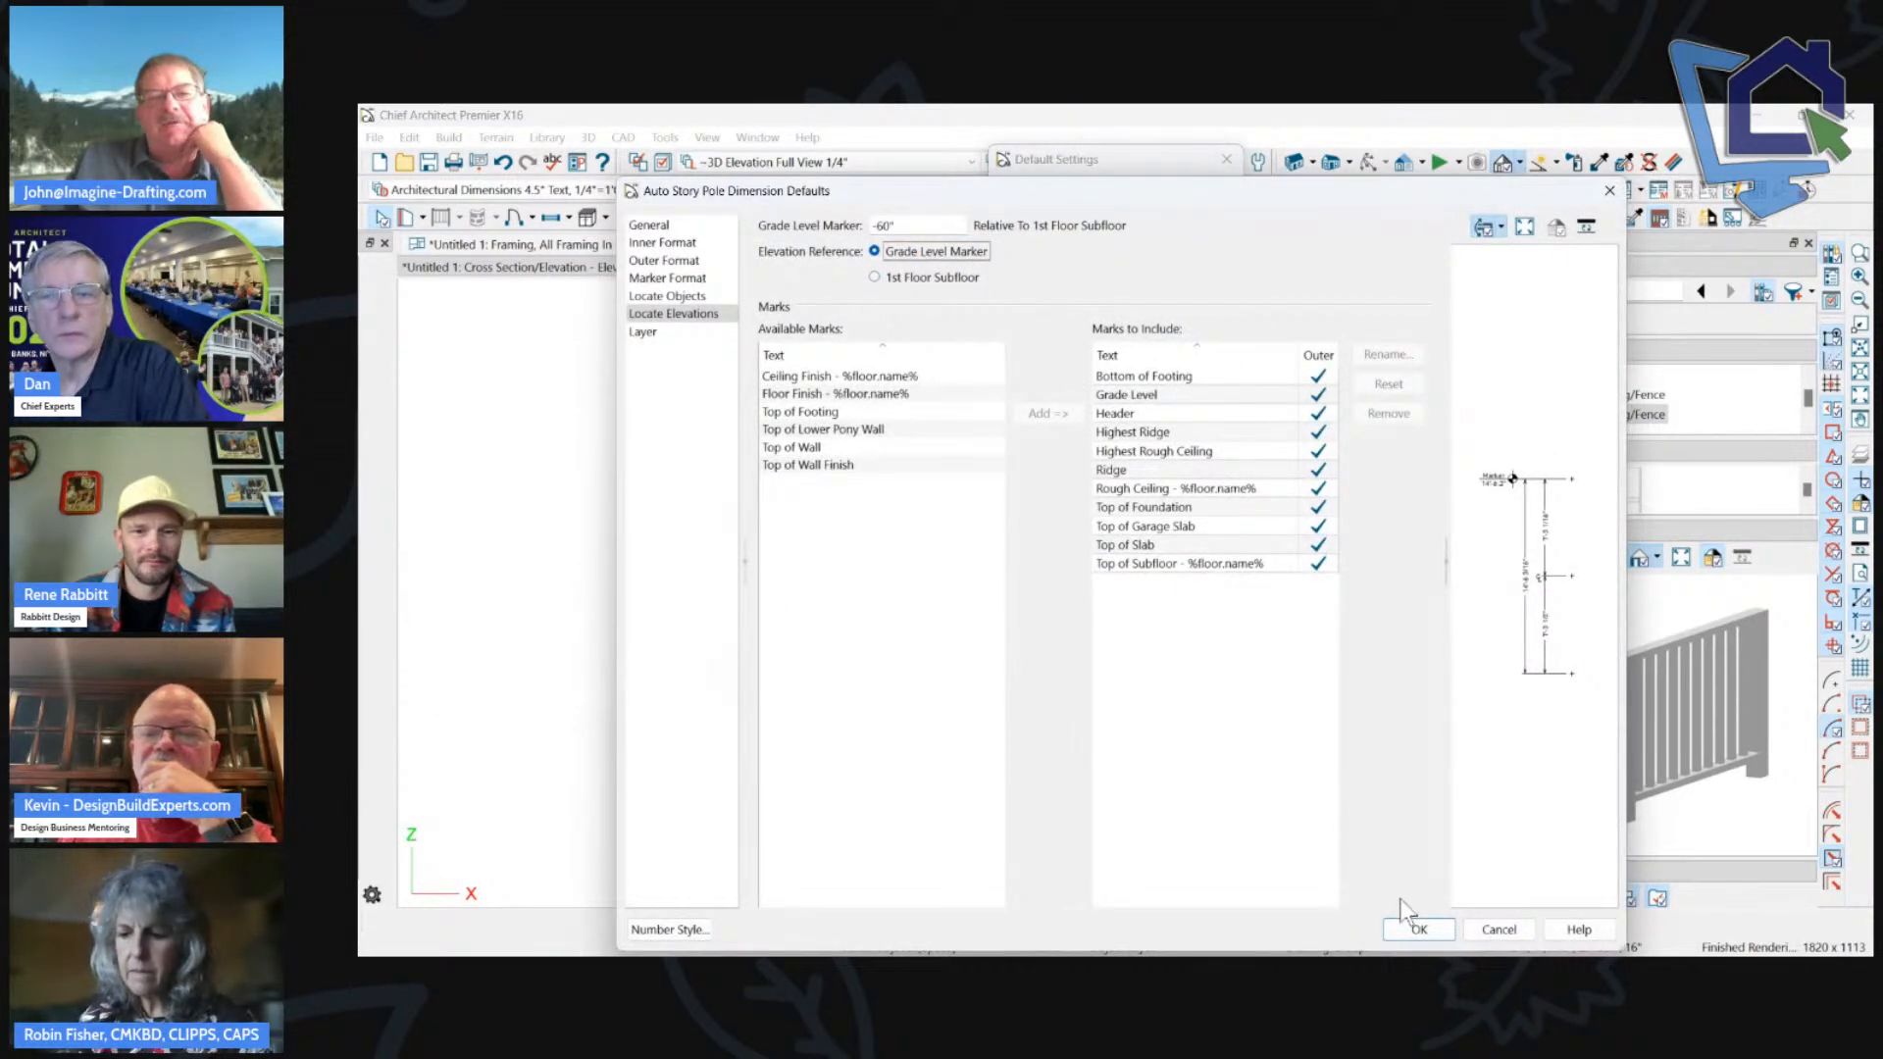
left_click(1419, 932)
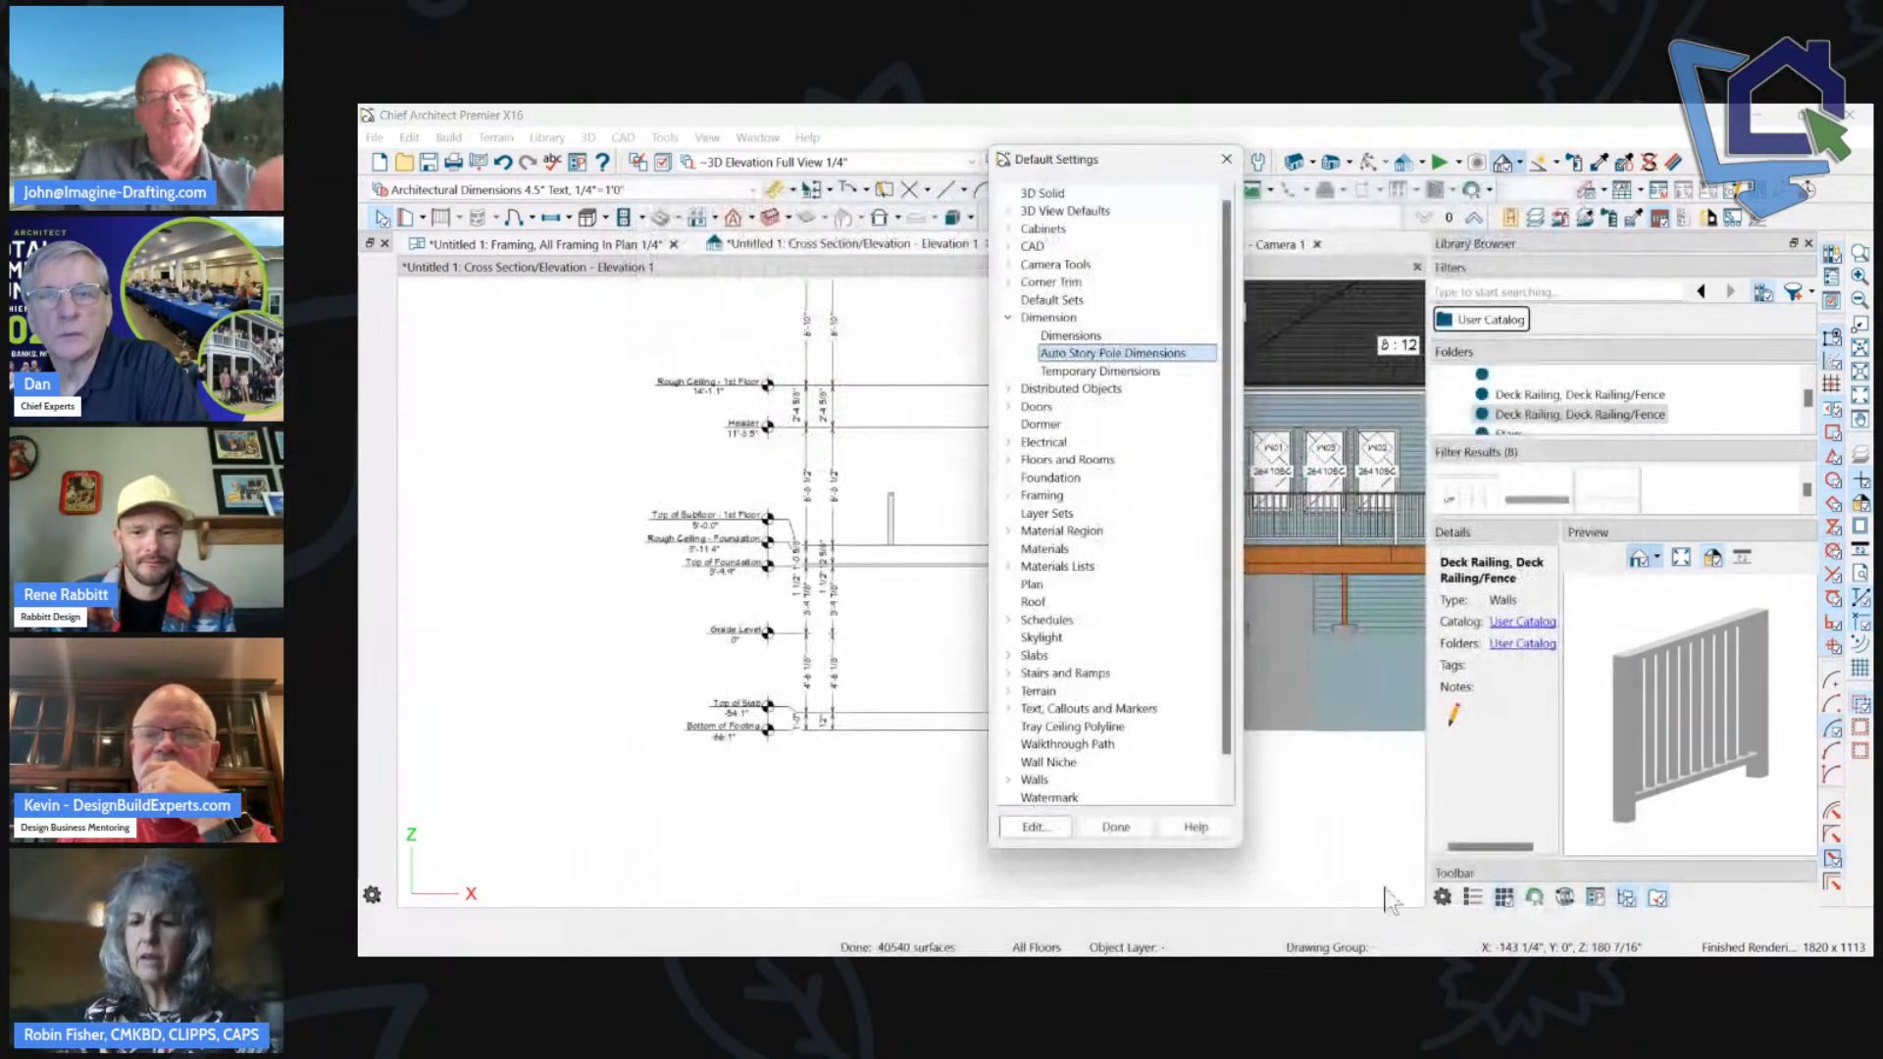
left_click(1105, 830)
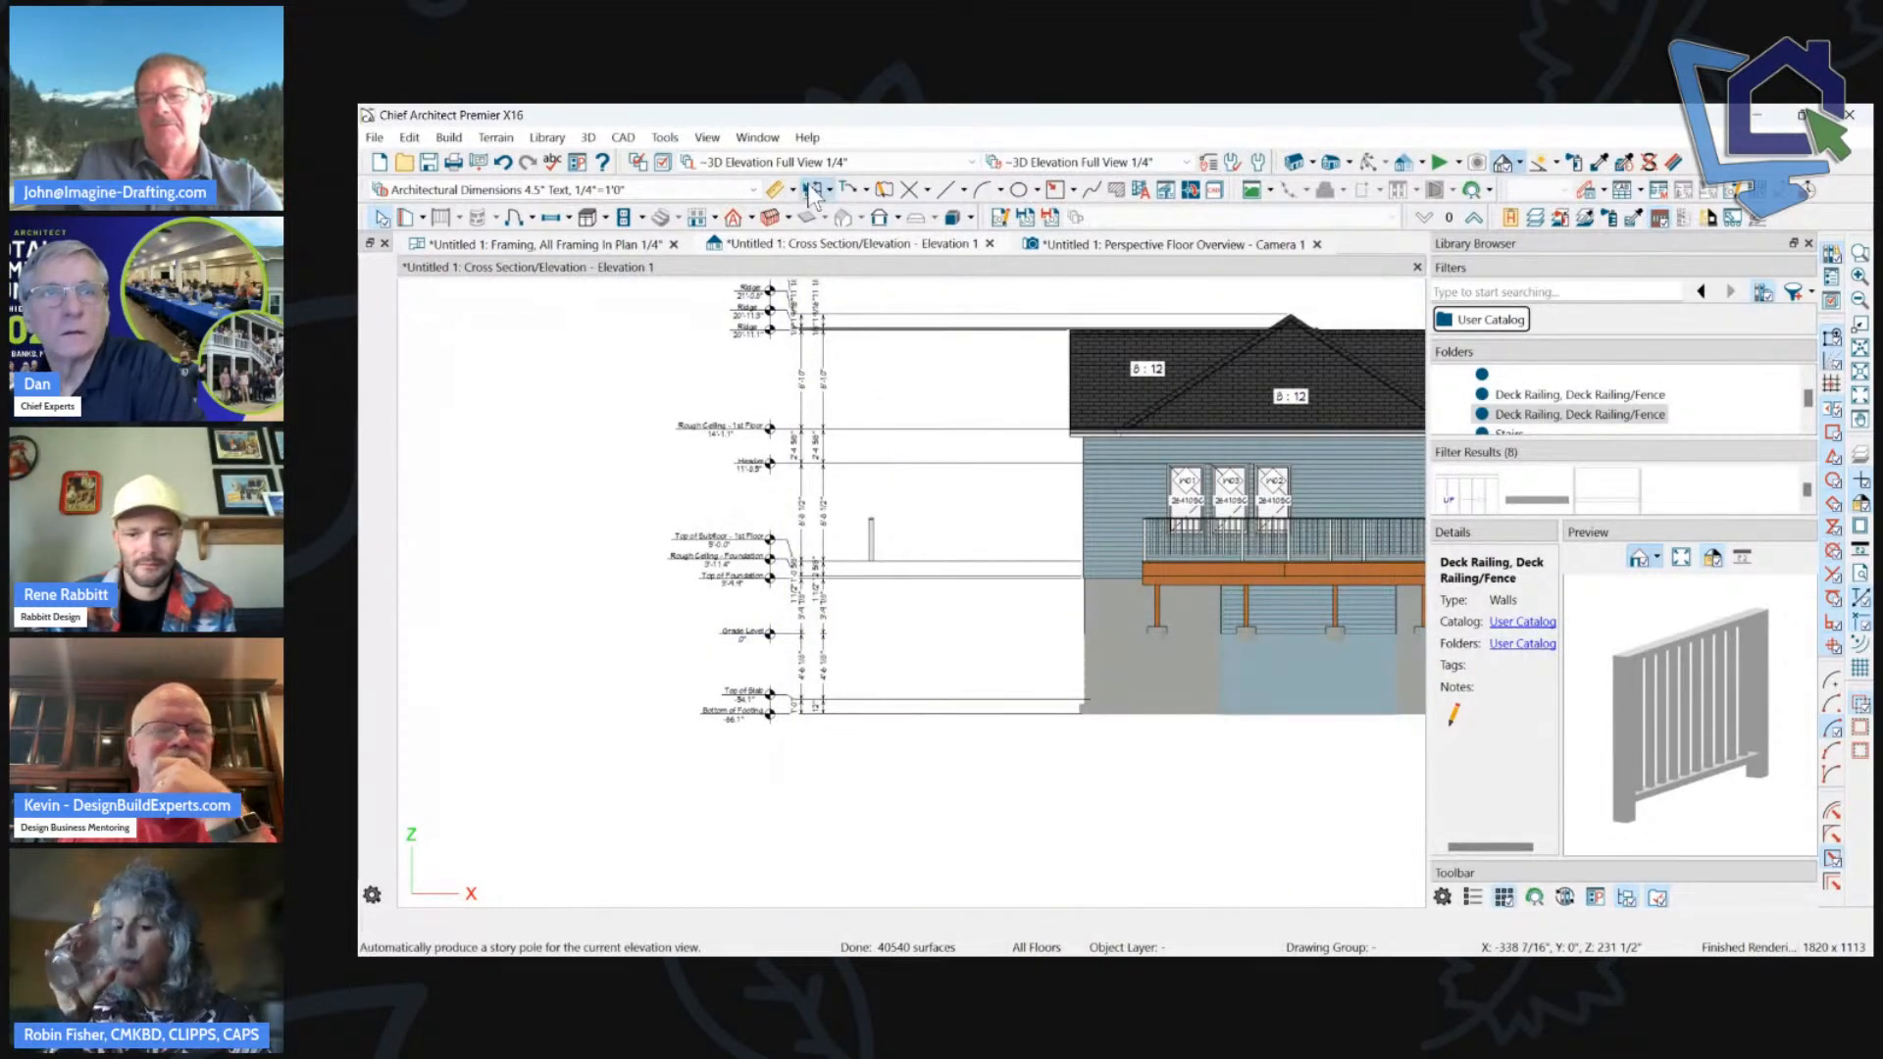
Replace the elevation view's story pole dimensions with newly generated ones and inspect the marks referenced to grade level.
left_click(822, 199)
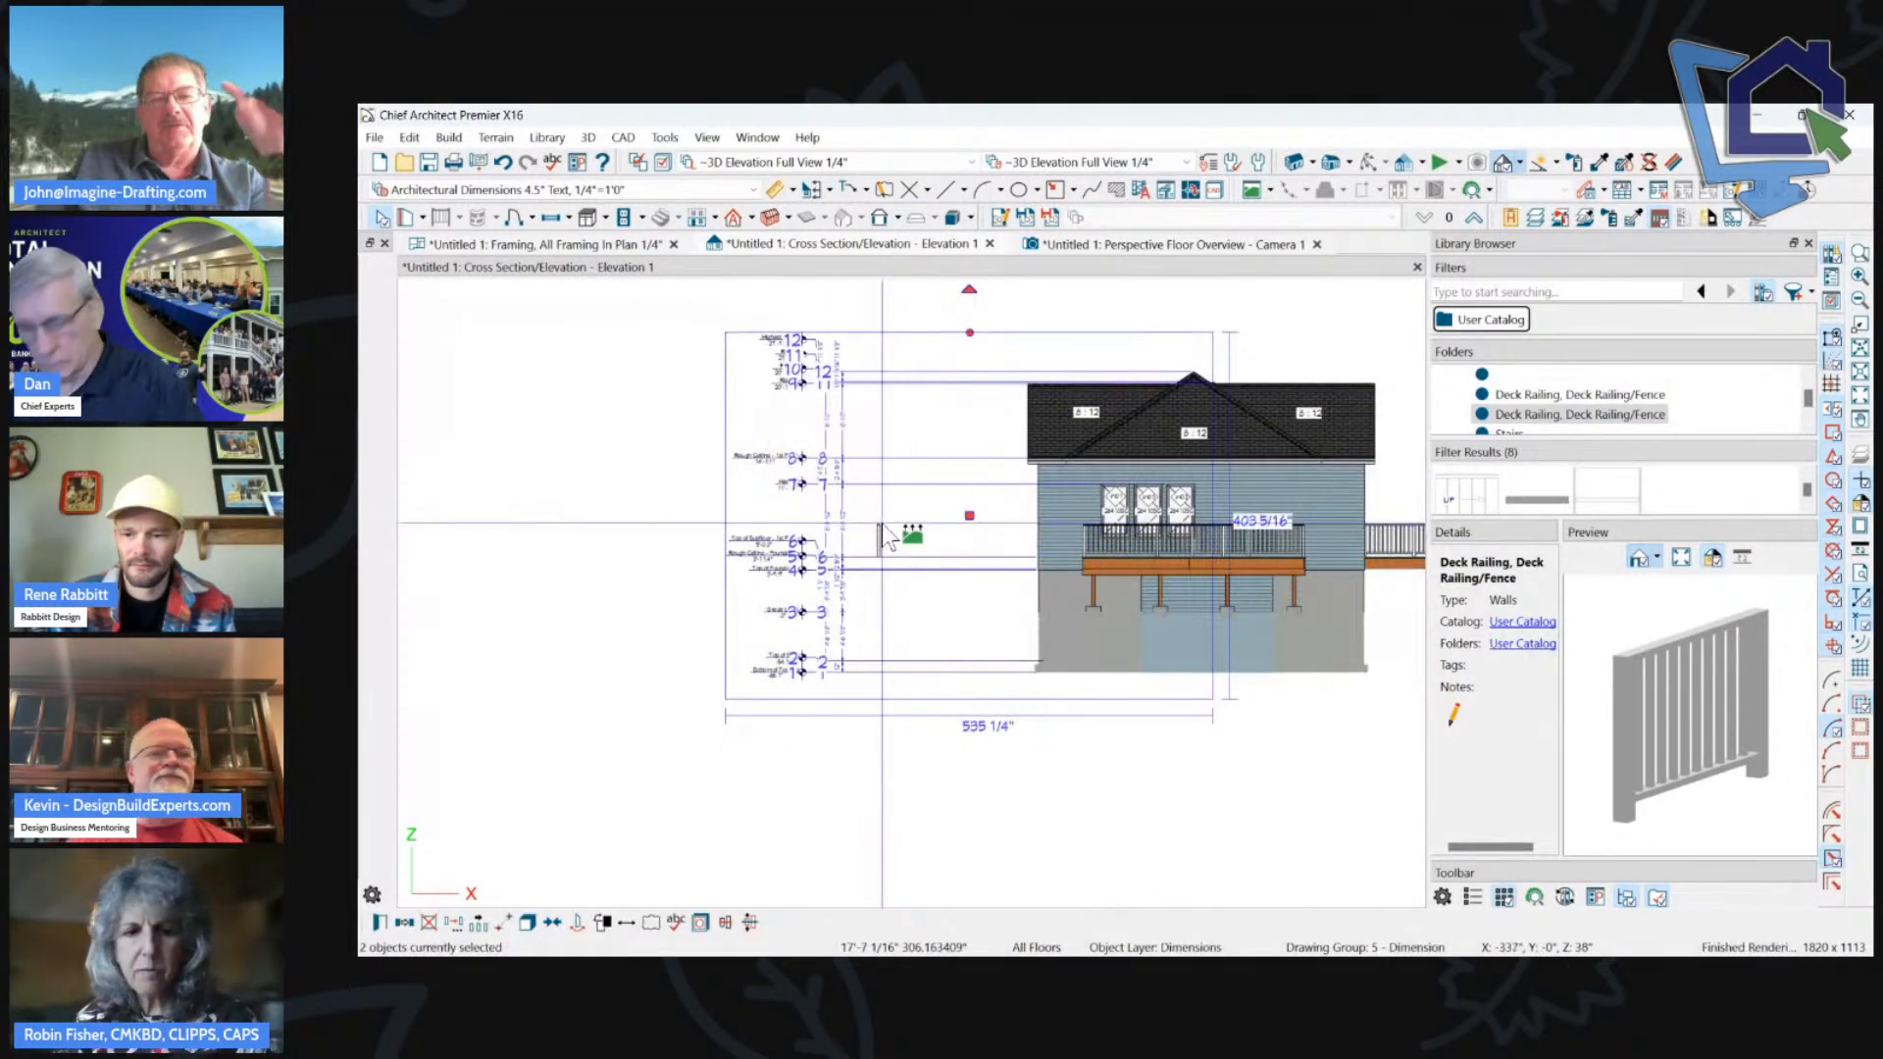
key("Delete")
left_click(816, 197)
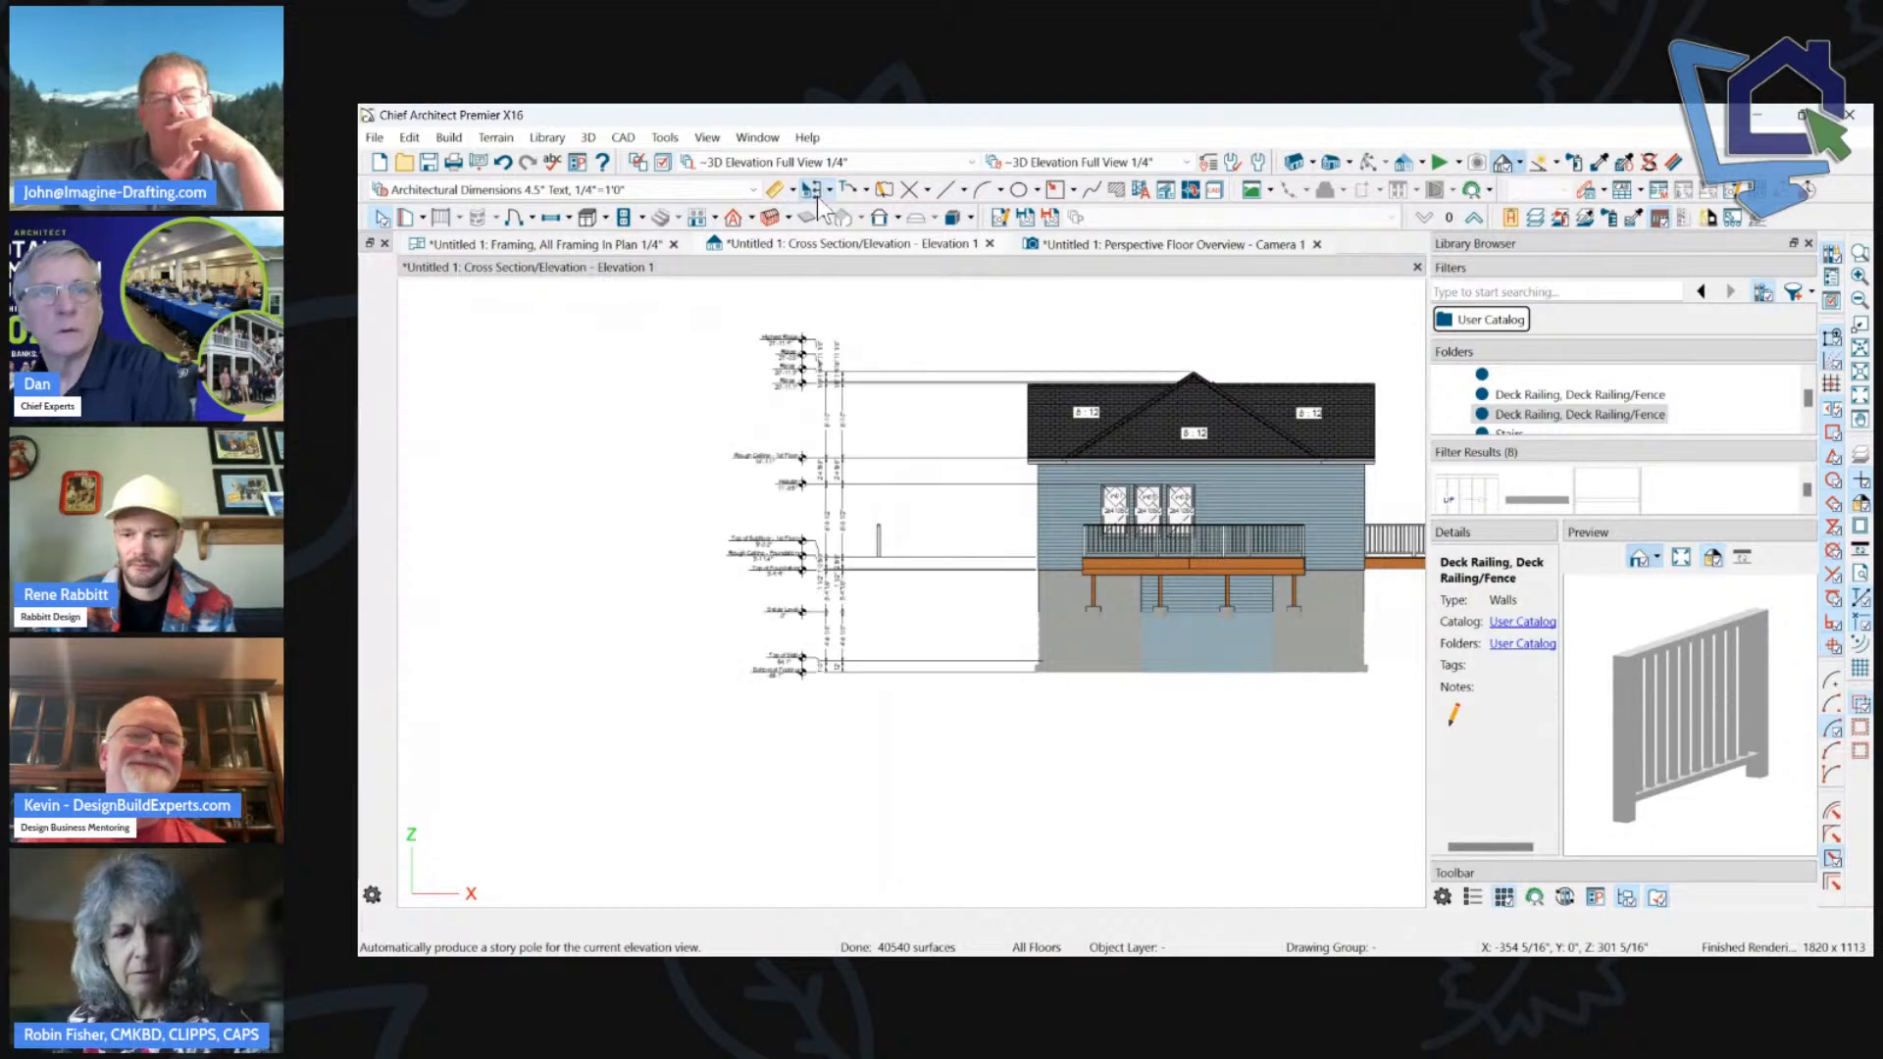
scroll(850, 617, "up", 2)
scroll(798, 618, "up", 1)
scroll(769, 681, "up", 2)
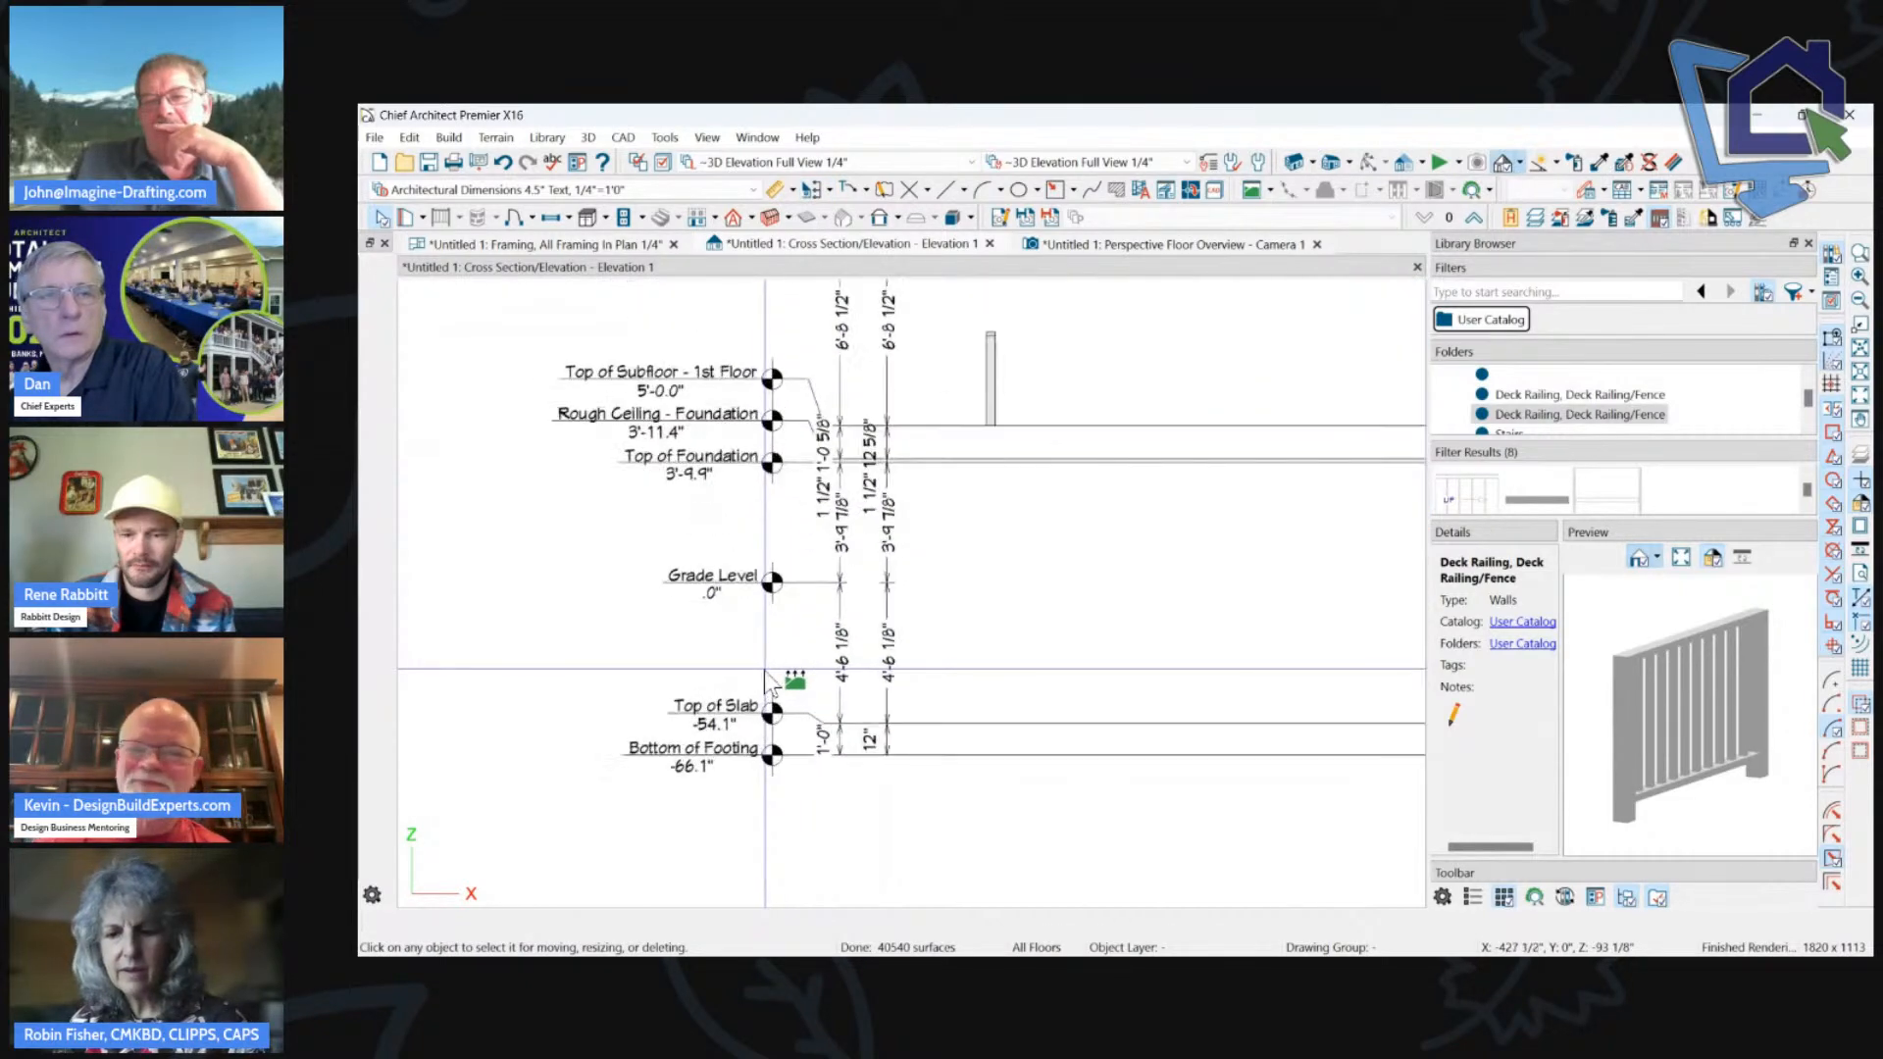
scroll(1118, 677, "down", 1)
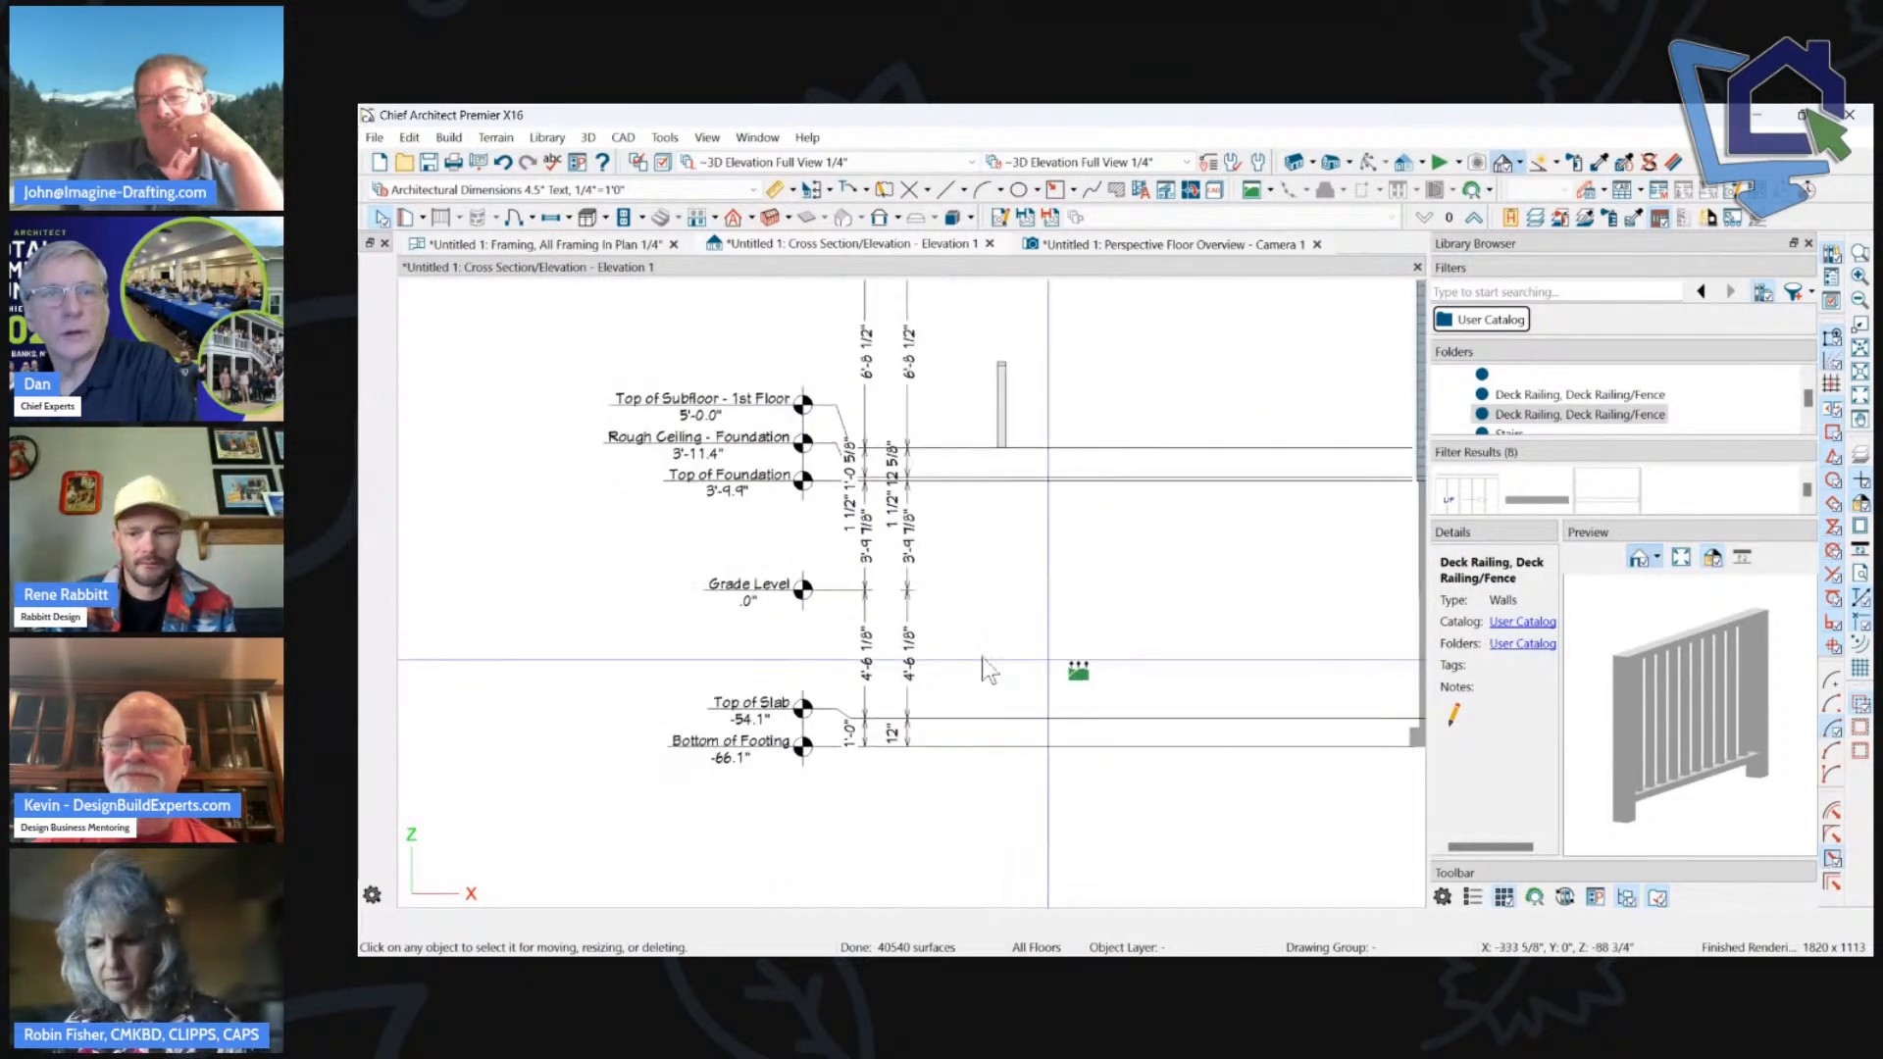
Review the grade level marker and elevation reference settings in the auto story pole dimension defaults.
left_click(1261, 163)
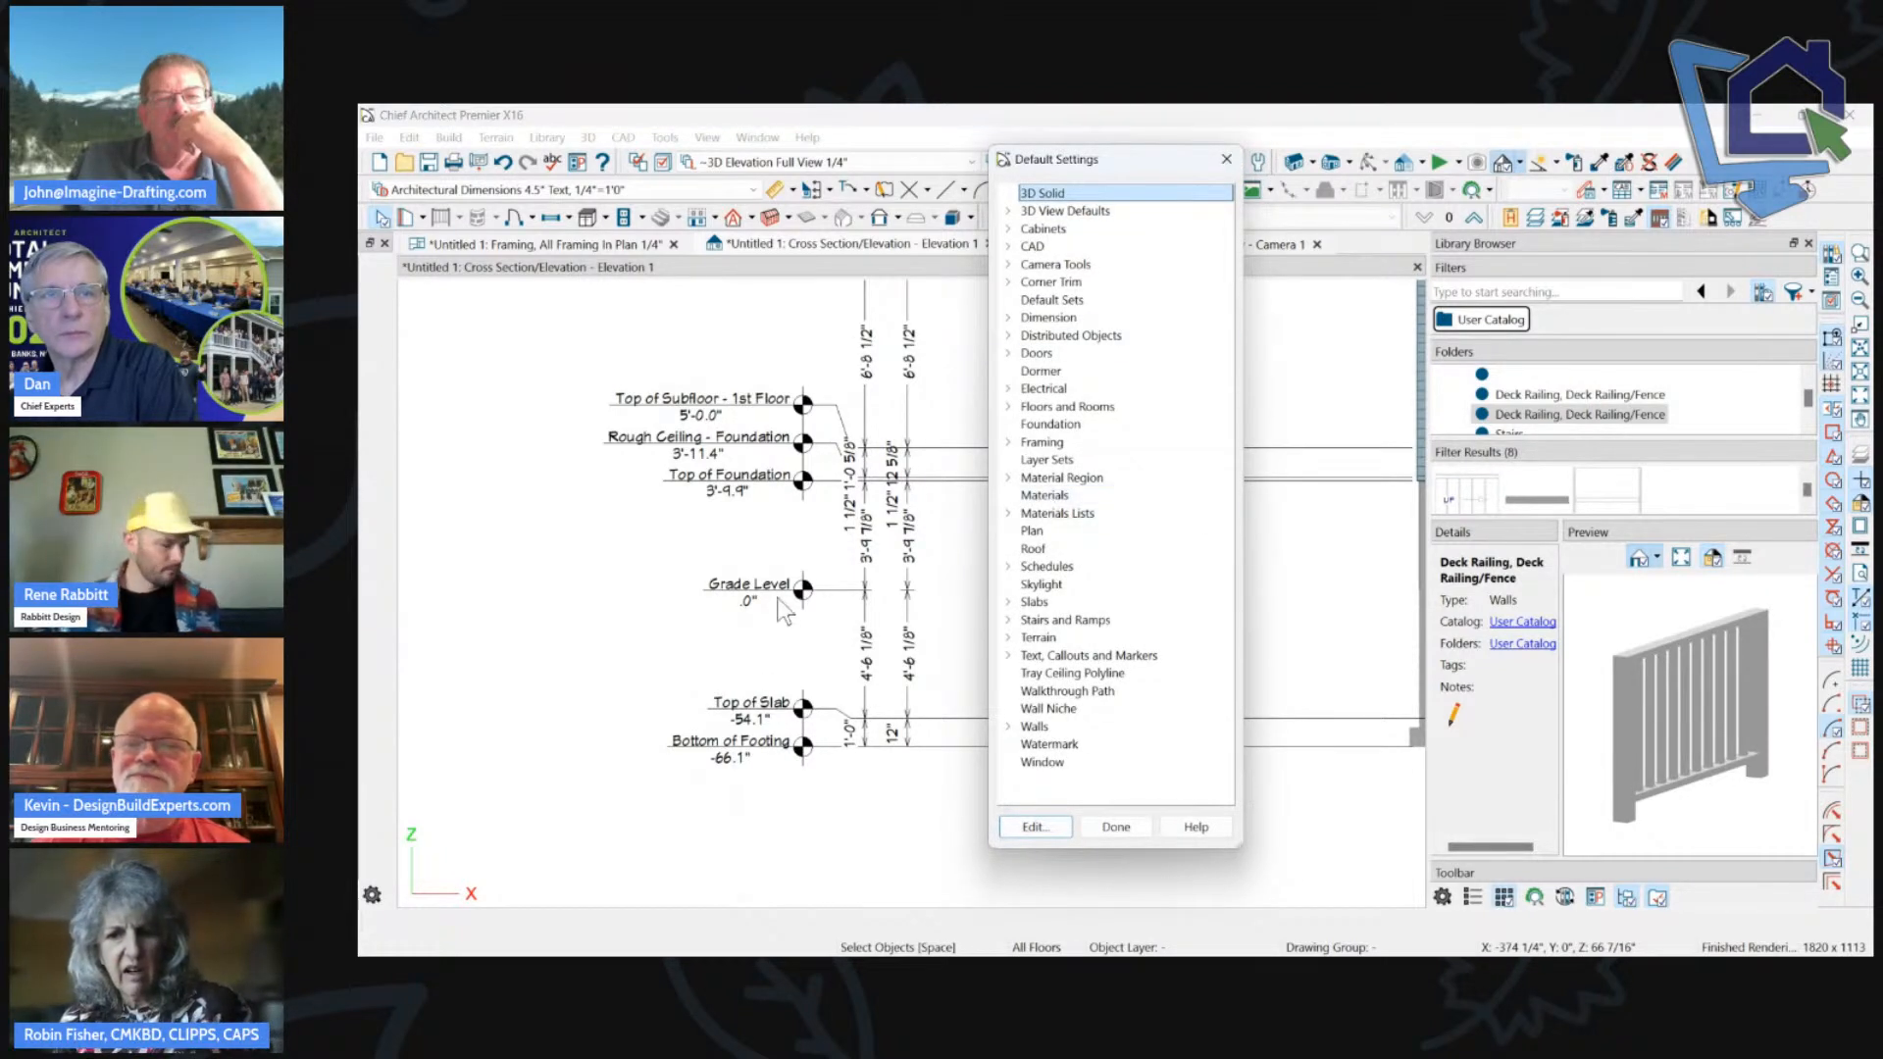
double_click(1044, 318)
left_click(1055, 353)
double_click(1054, 355)
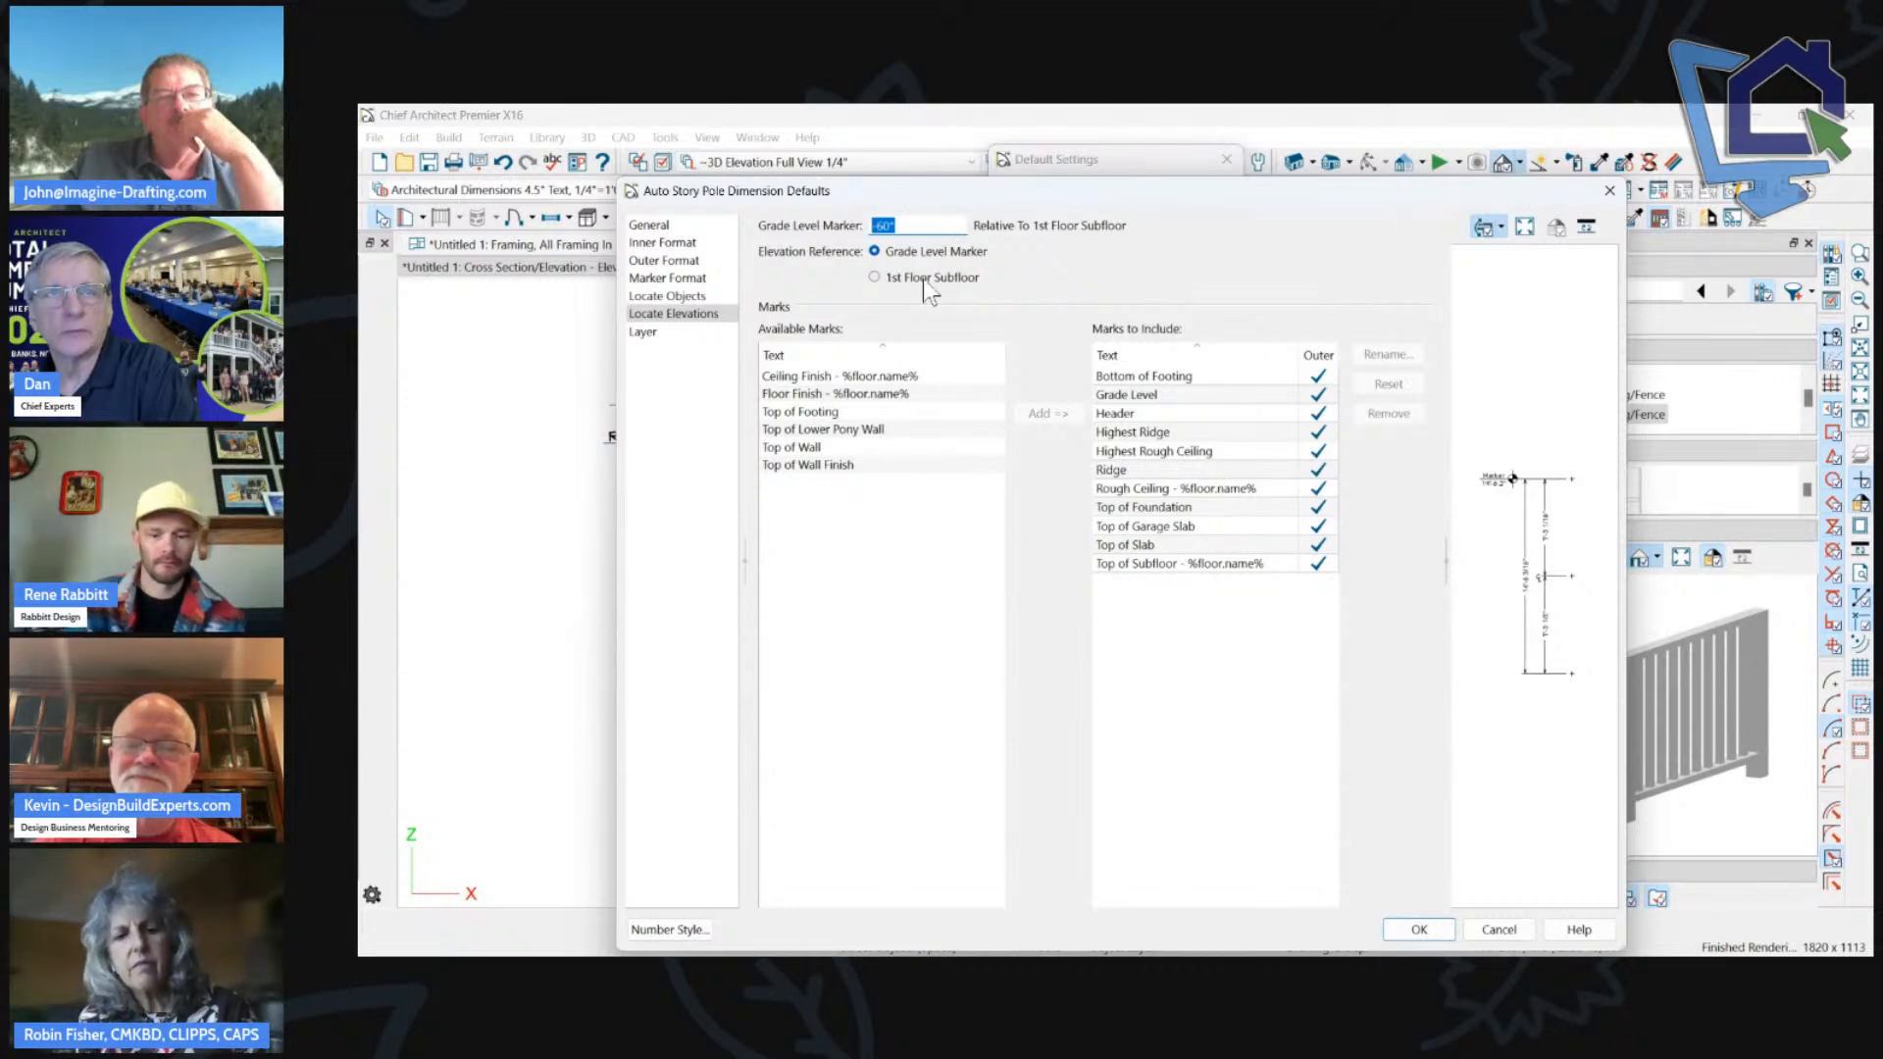
left_click(1432, 934)
left_click(1119, 939)
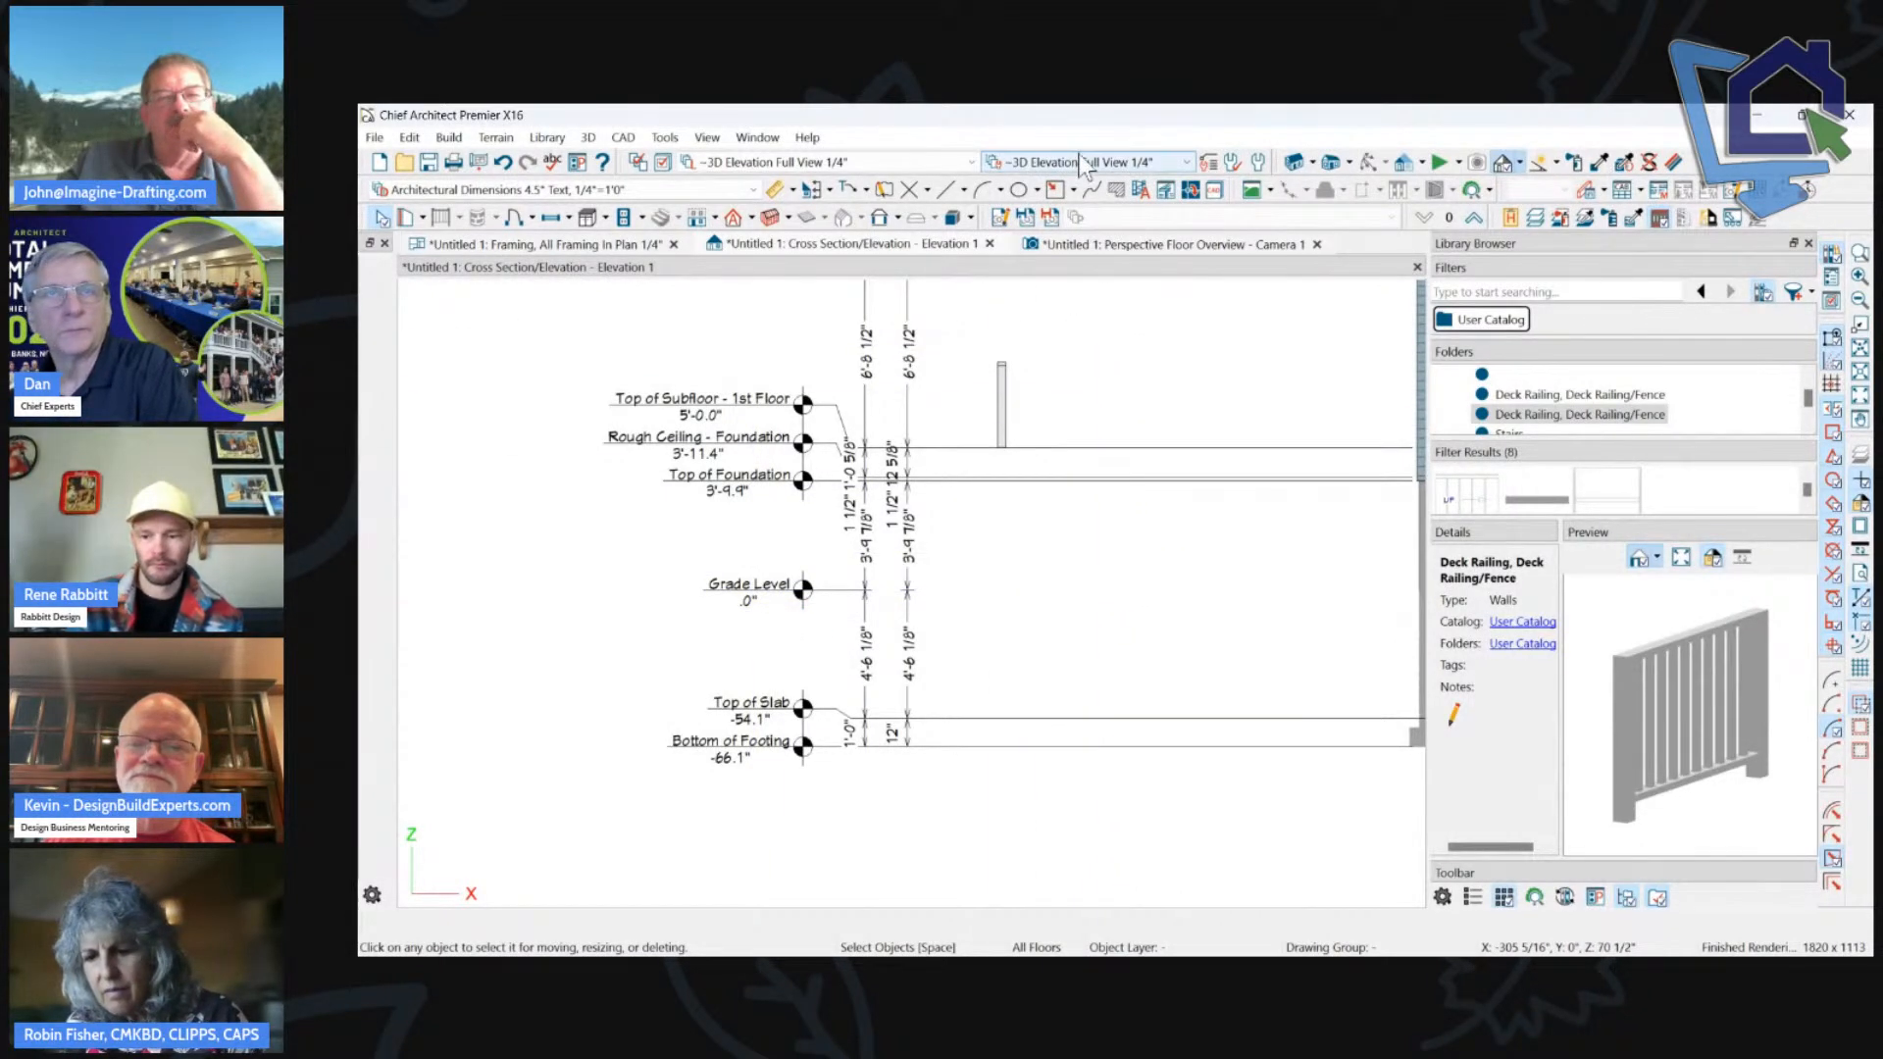
Set the grade level marker to 224' relative to the 1st floor subfloor in the auto story pole dimension defaults.
left_click(1256, 162)
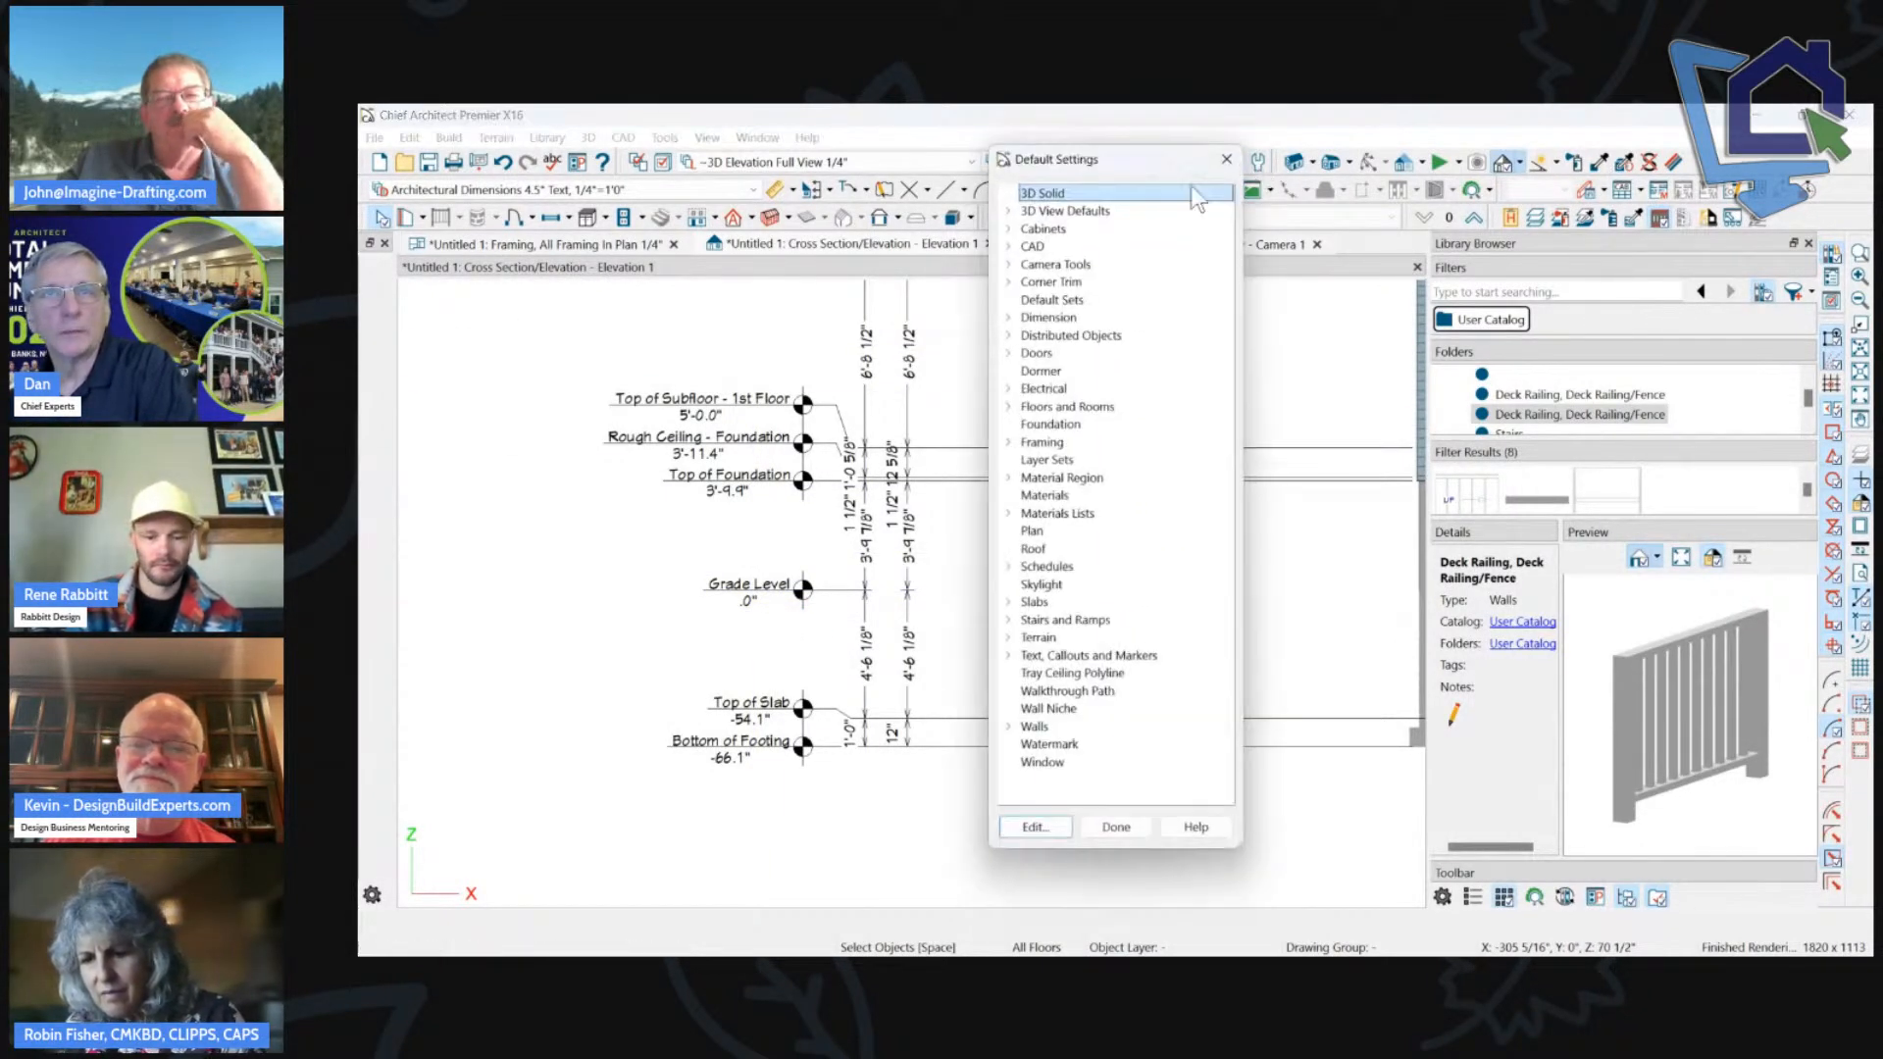
left_click(1008, 318)
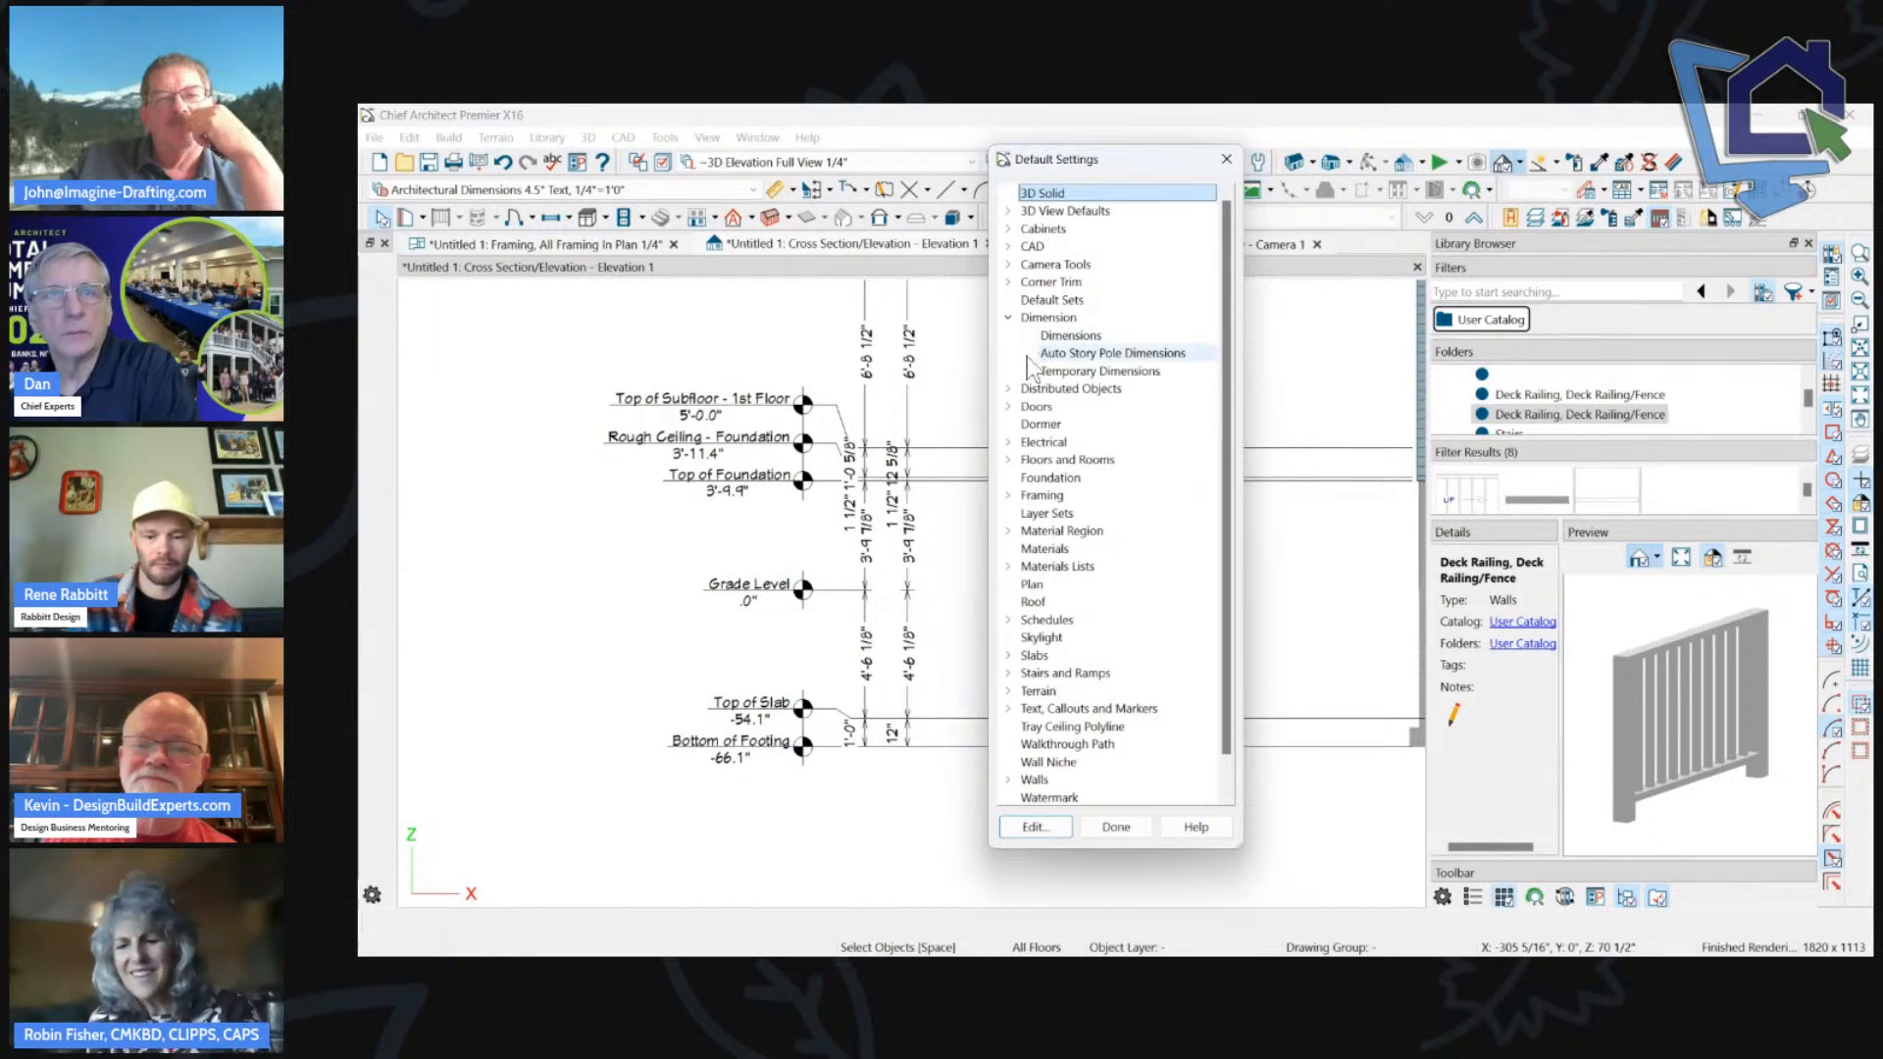
double_click(1112, 355)
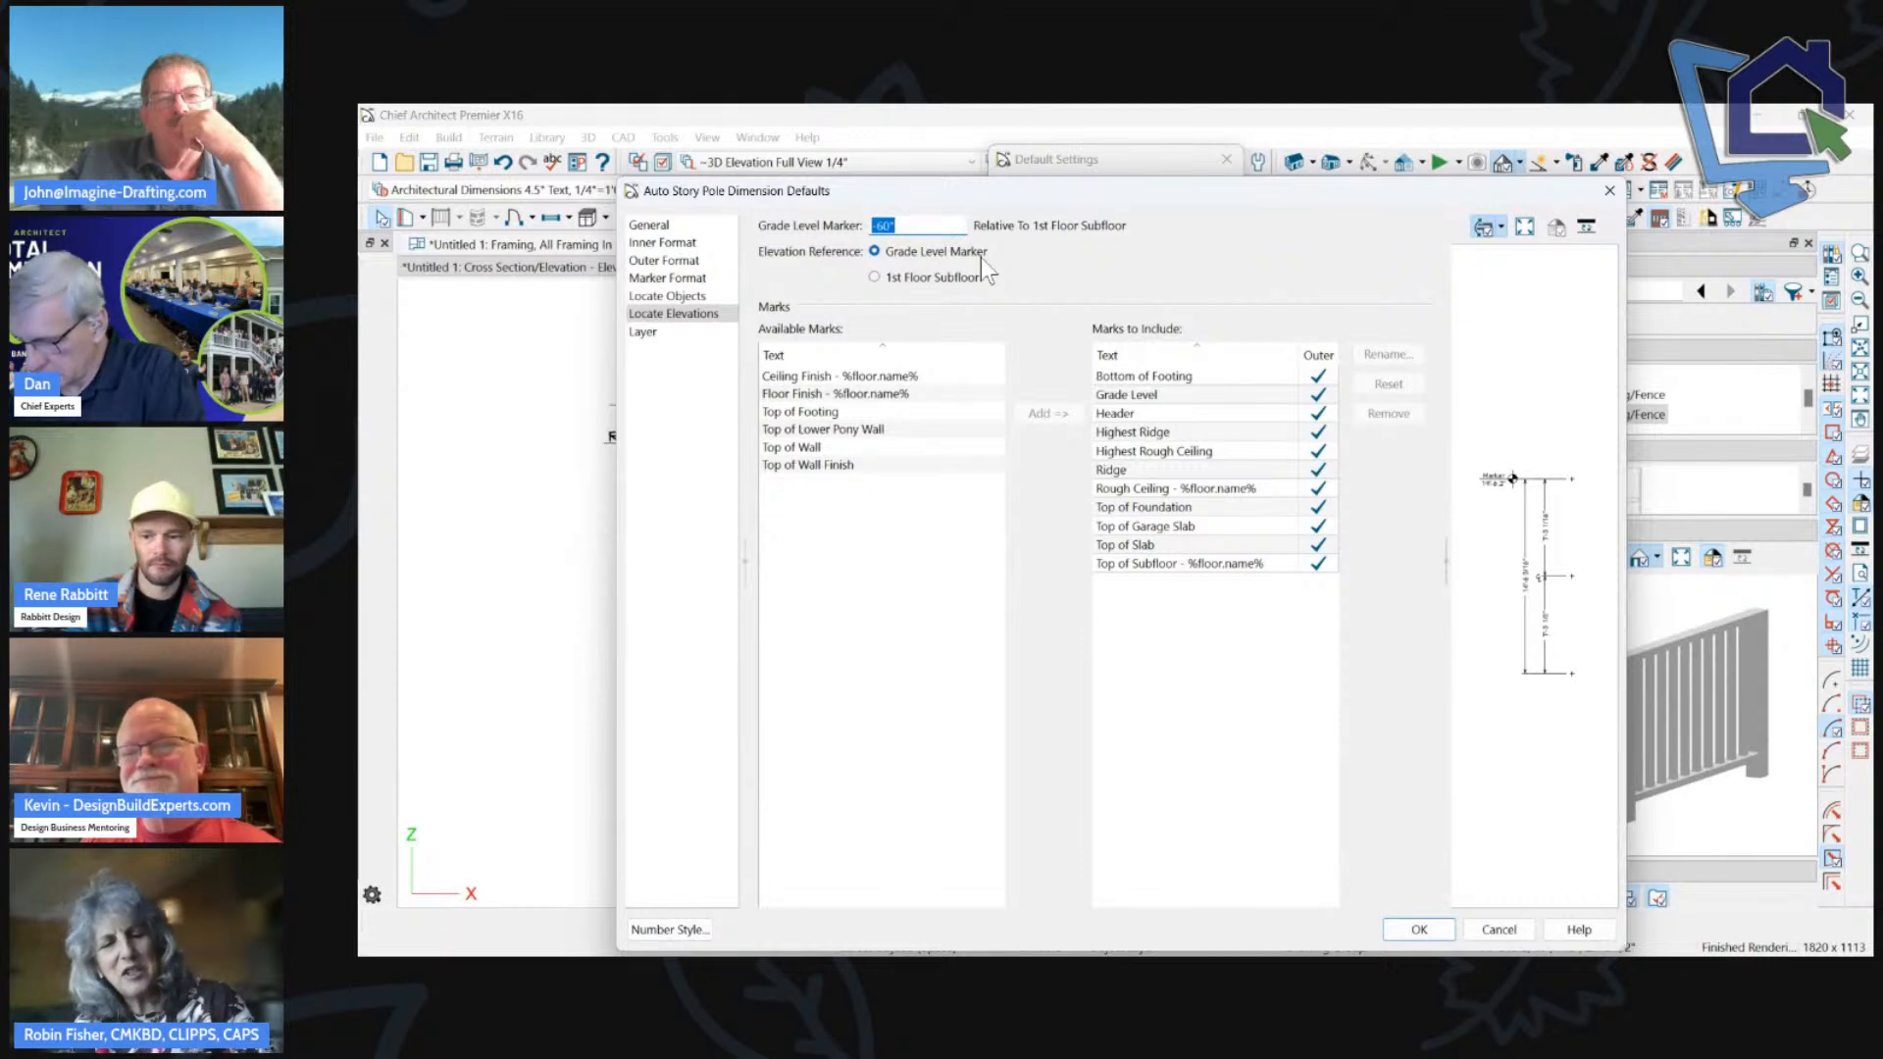
type("224")
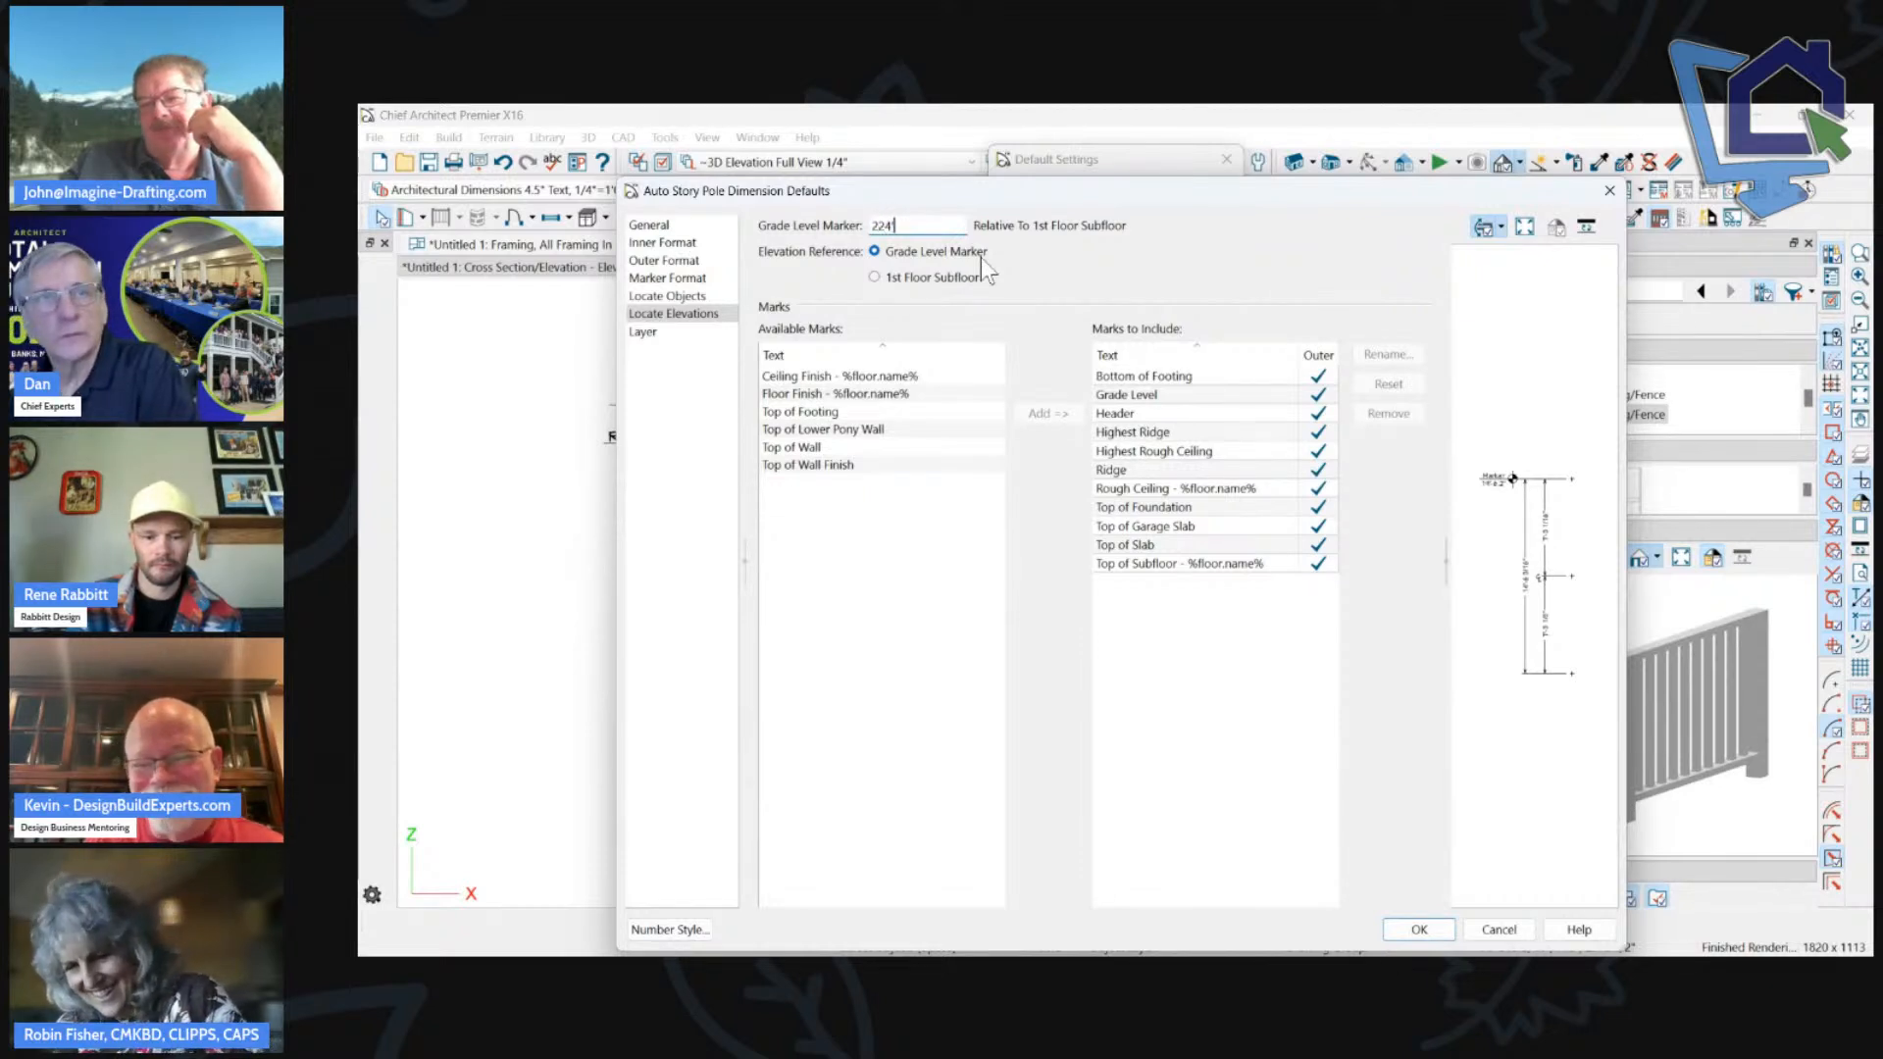
type("'")
key("Tab")
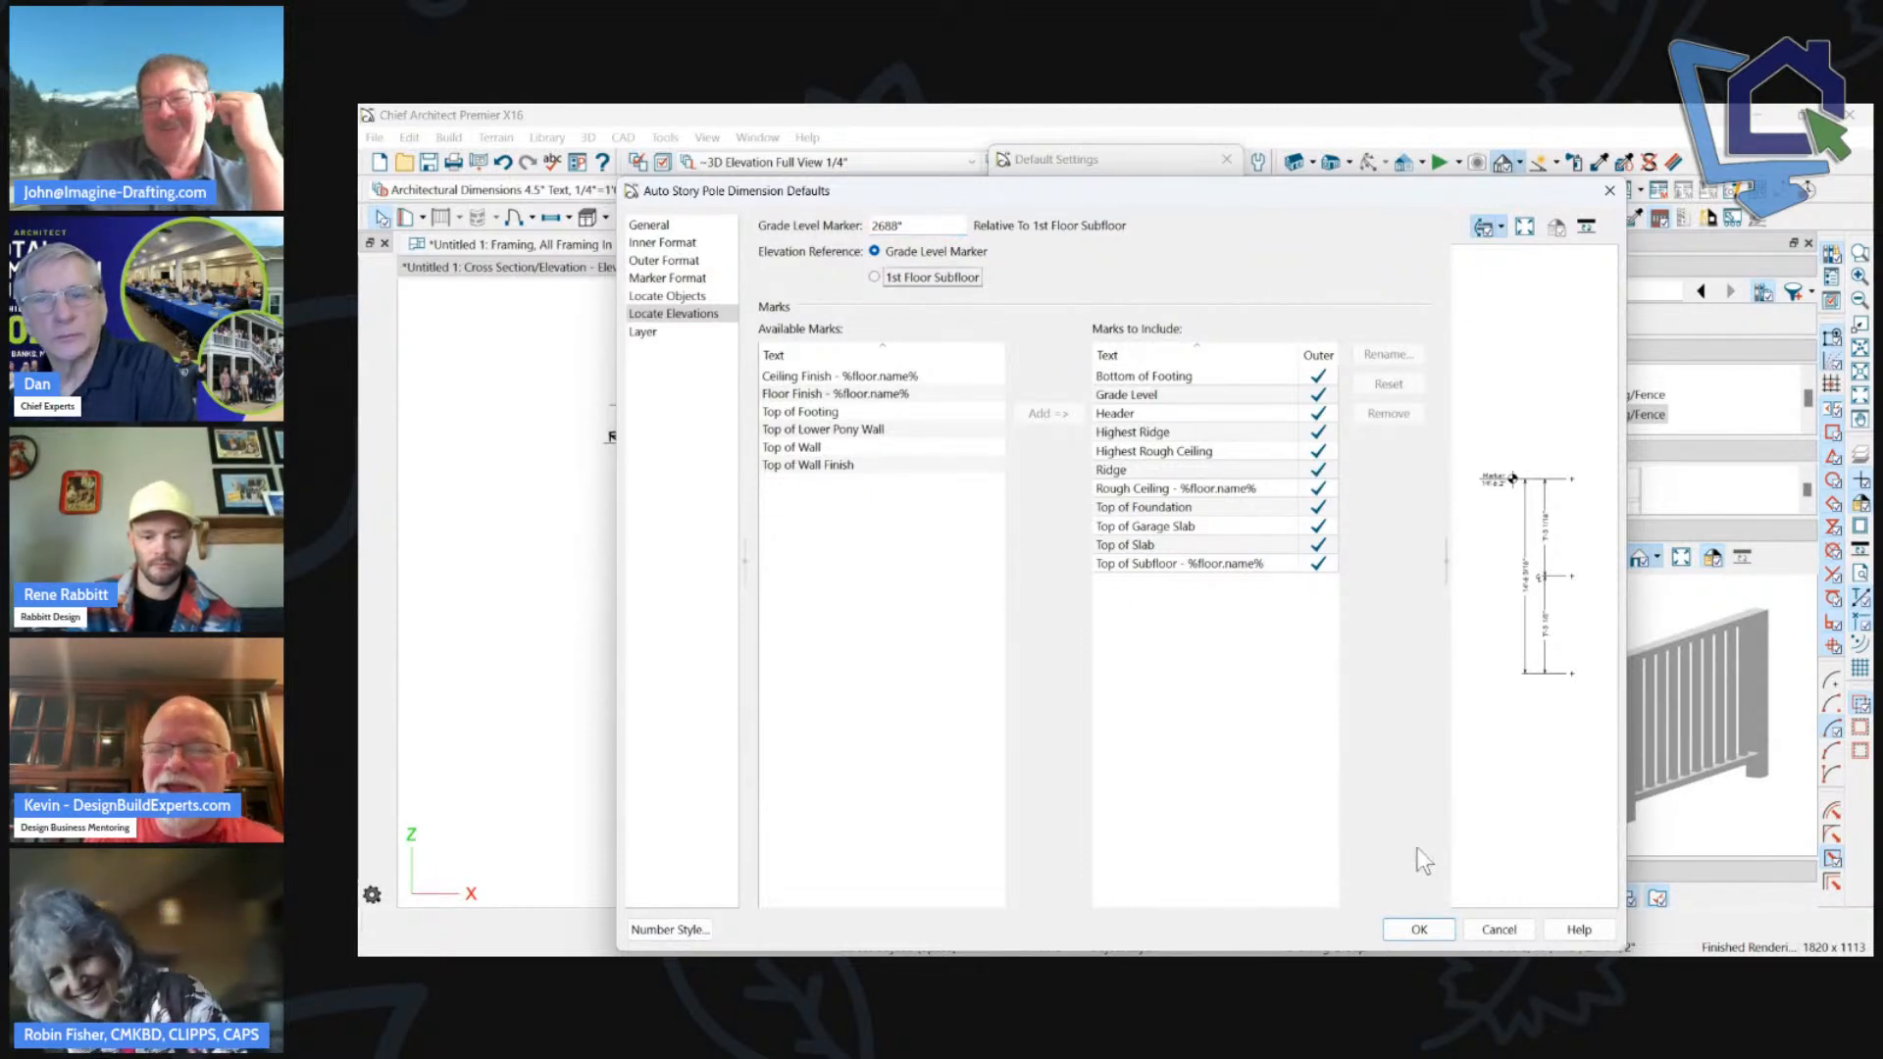
left_click(1418, 930)
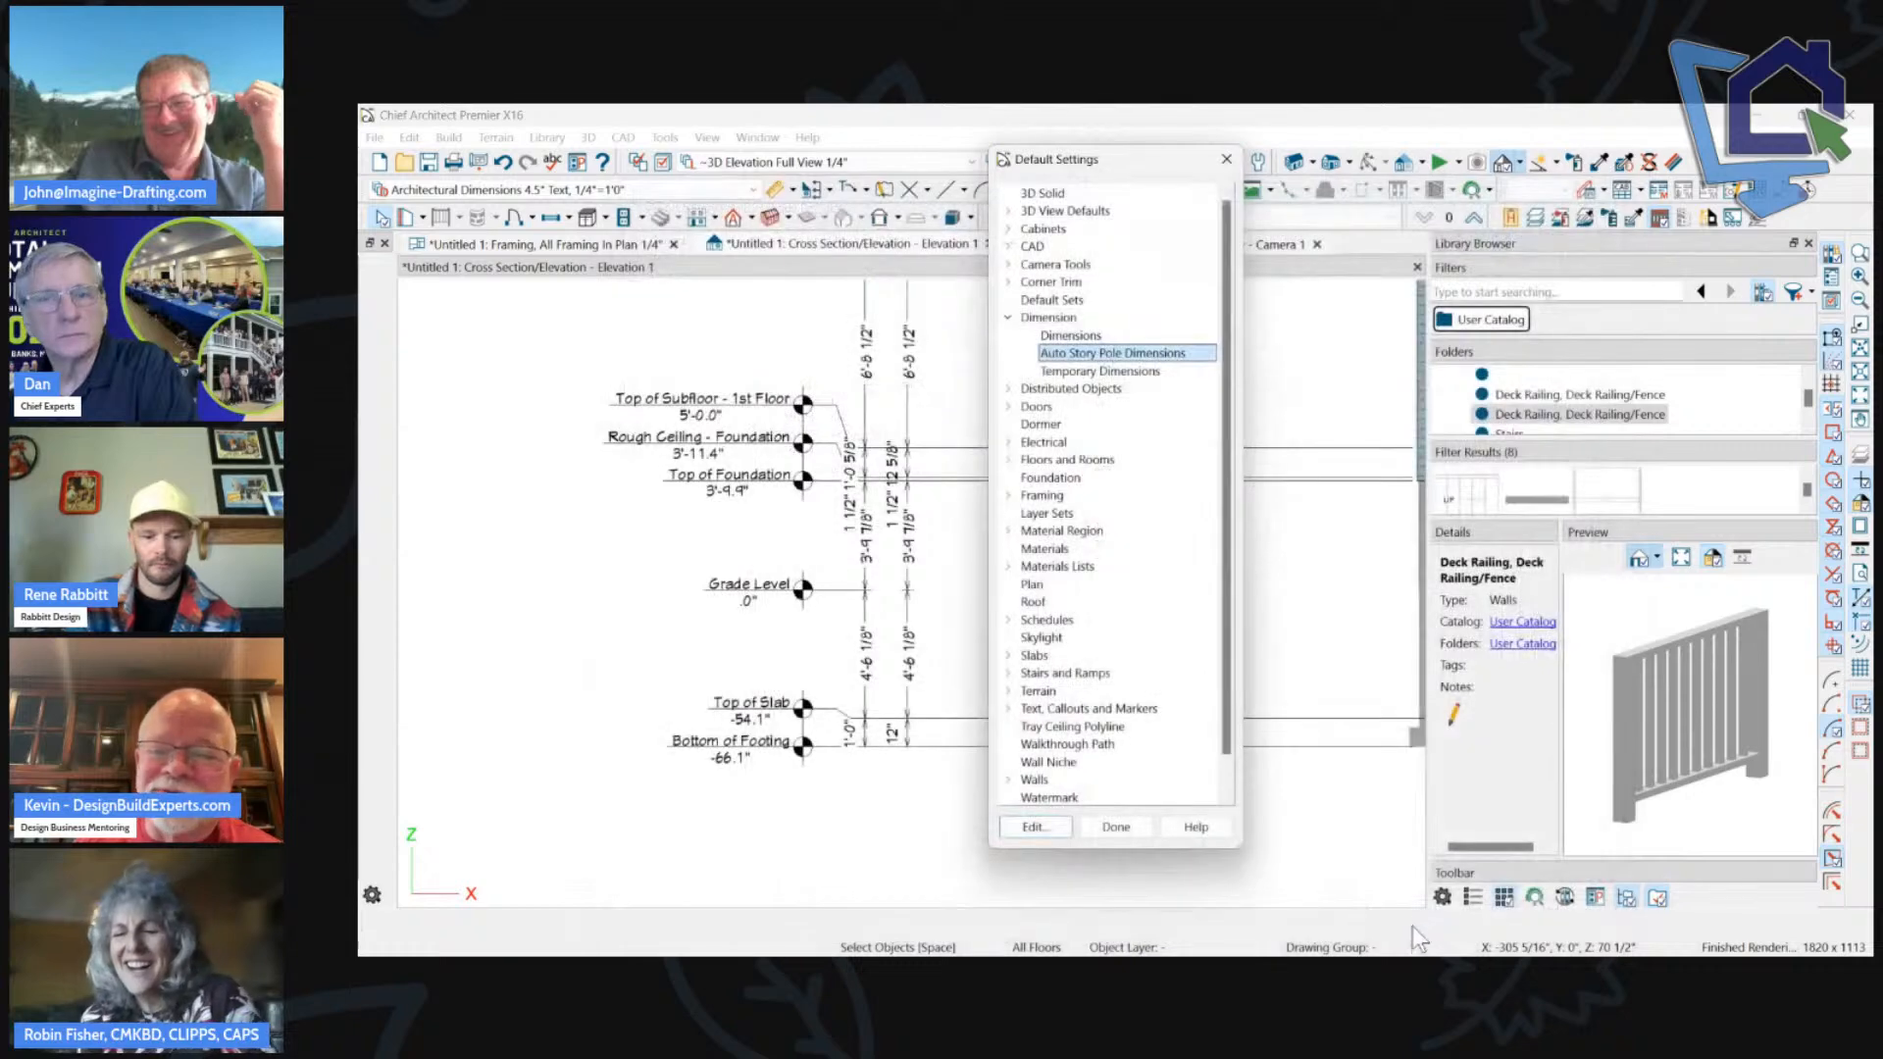
left_click(1097, 826)
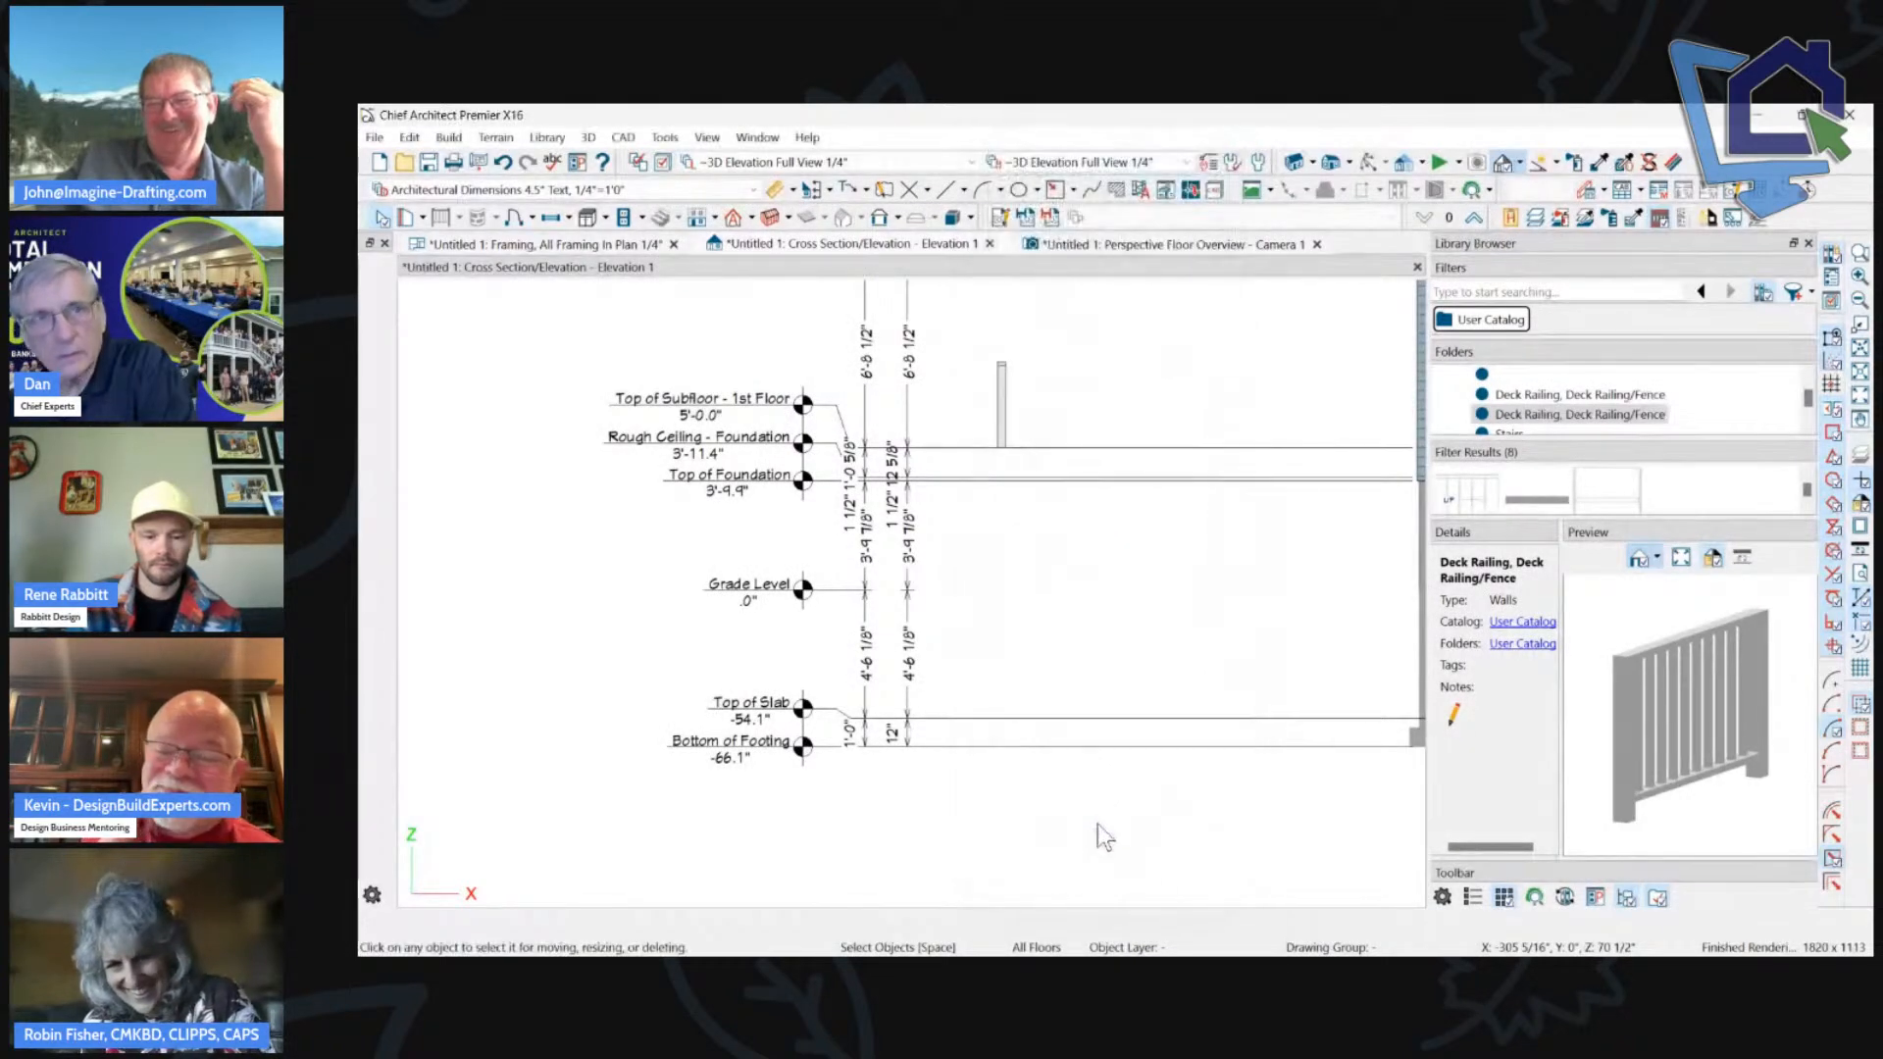
Delete the story pole dimensions, regenerate them with the 224' grade level marker, and examine the elevation marks.
scroll(973, 531, "down", 2)
left_click_drag(827, 395, 963, 531, "shift")
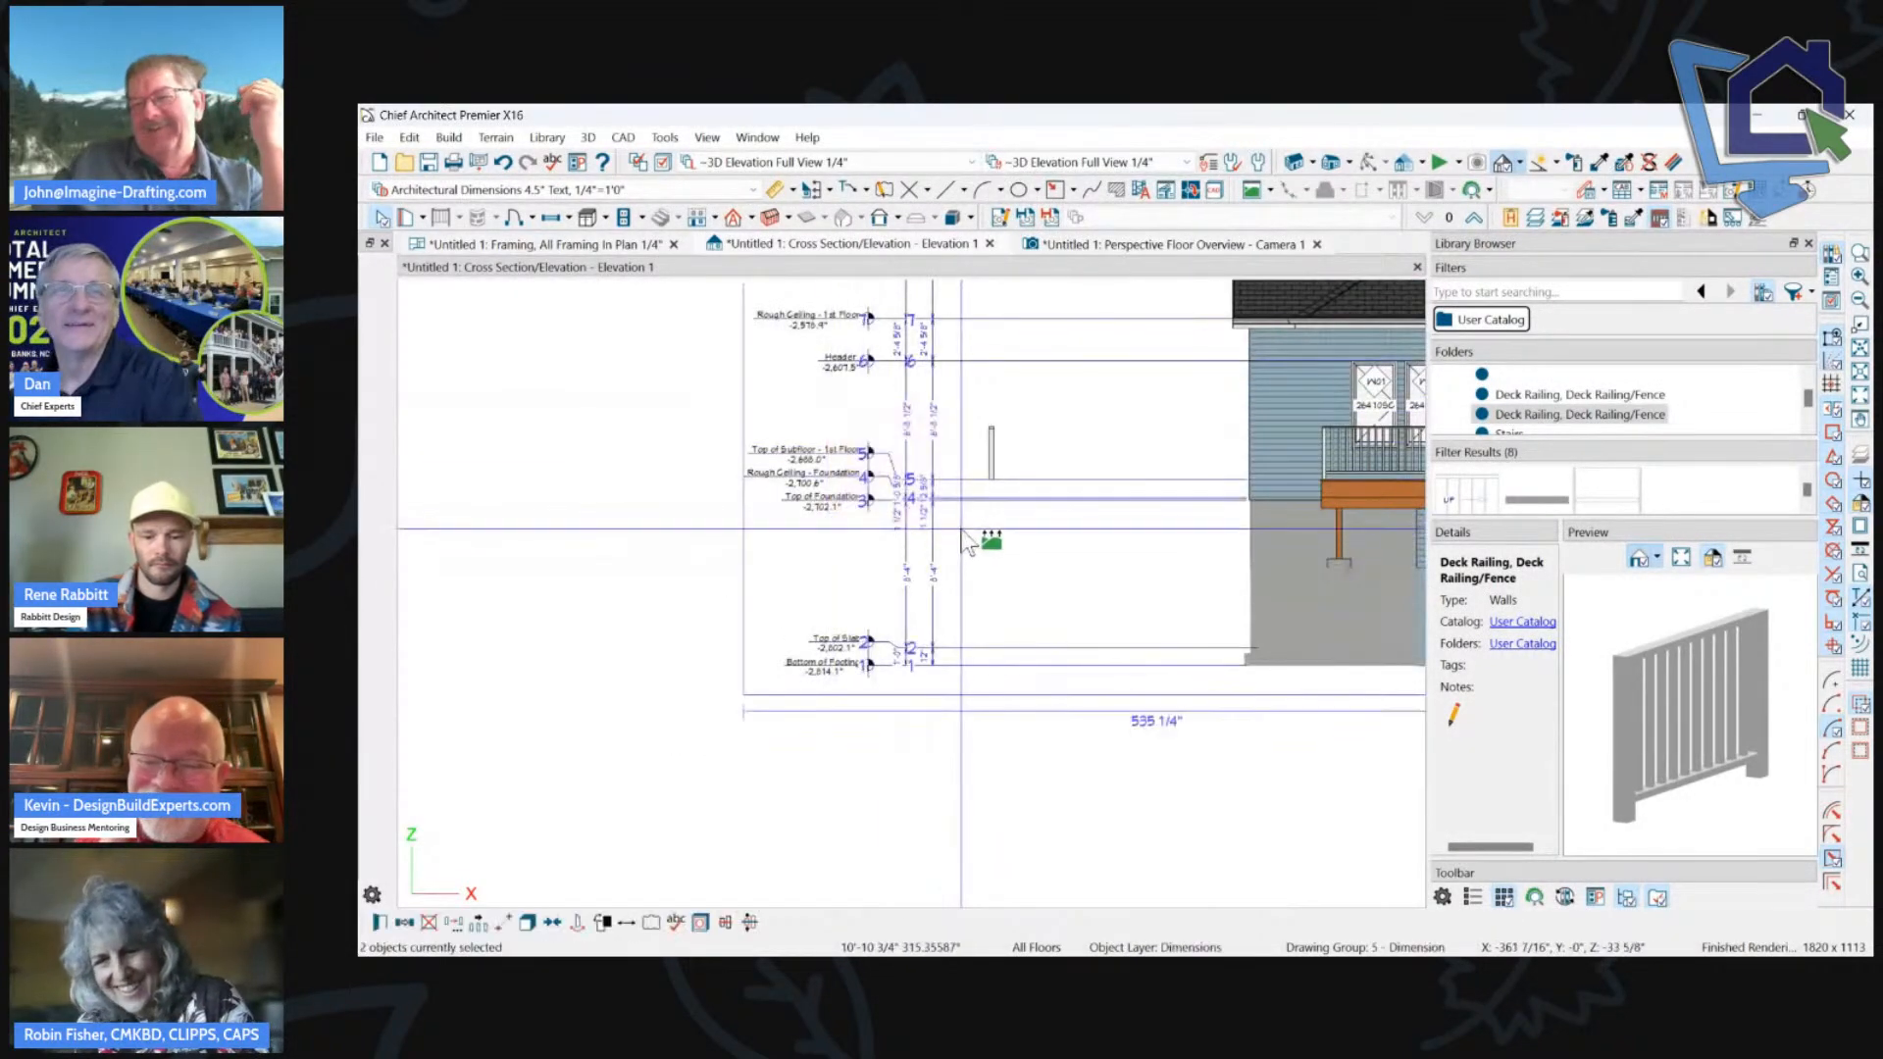
key("Delete")
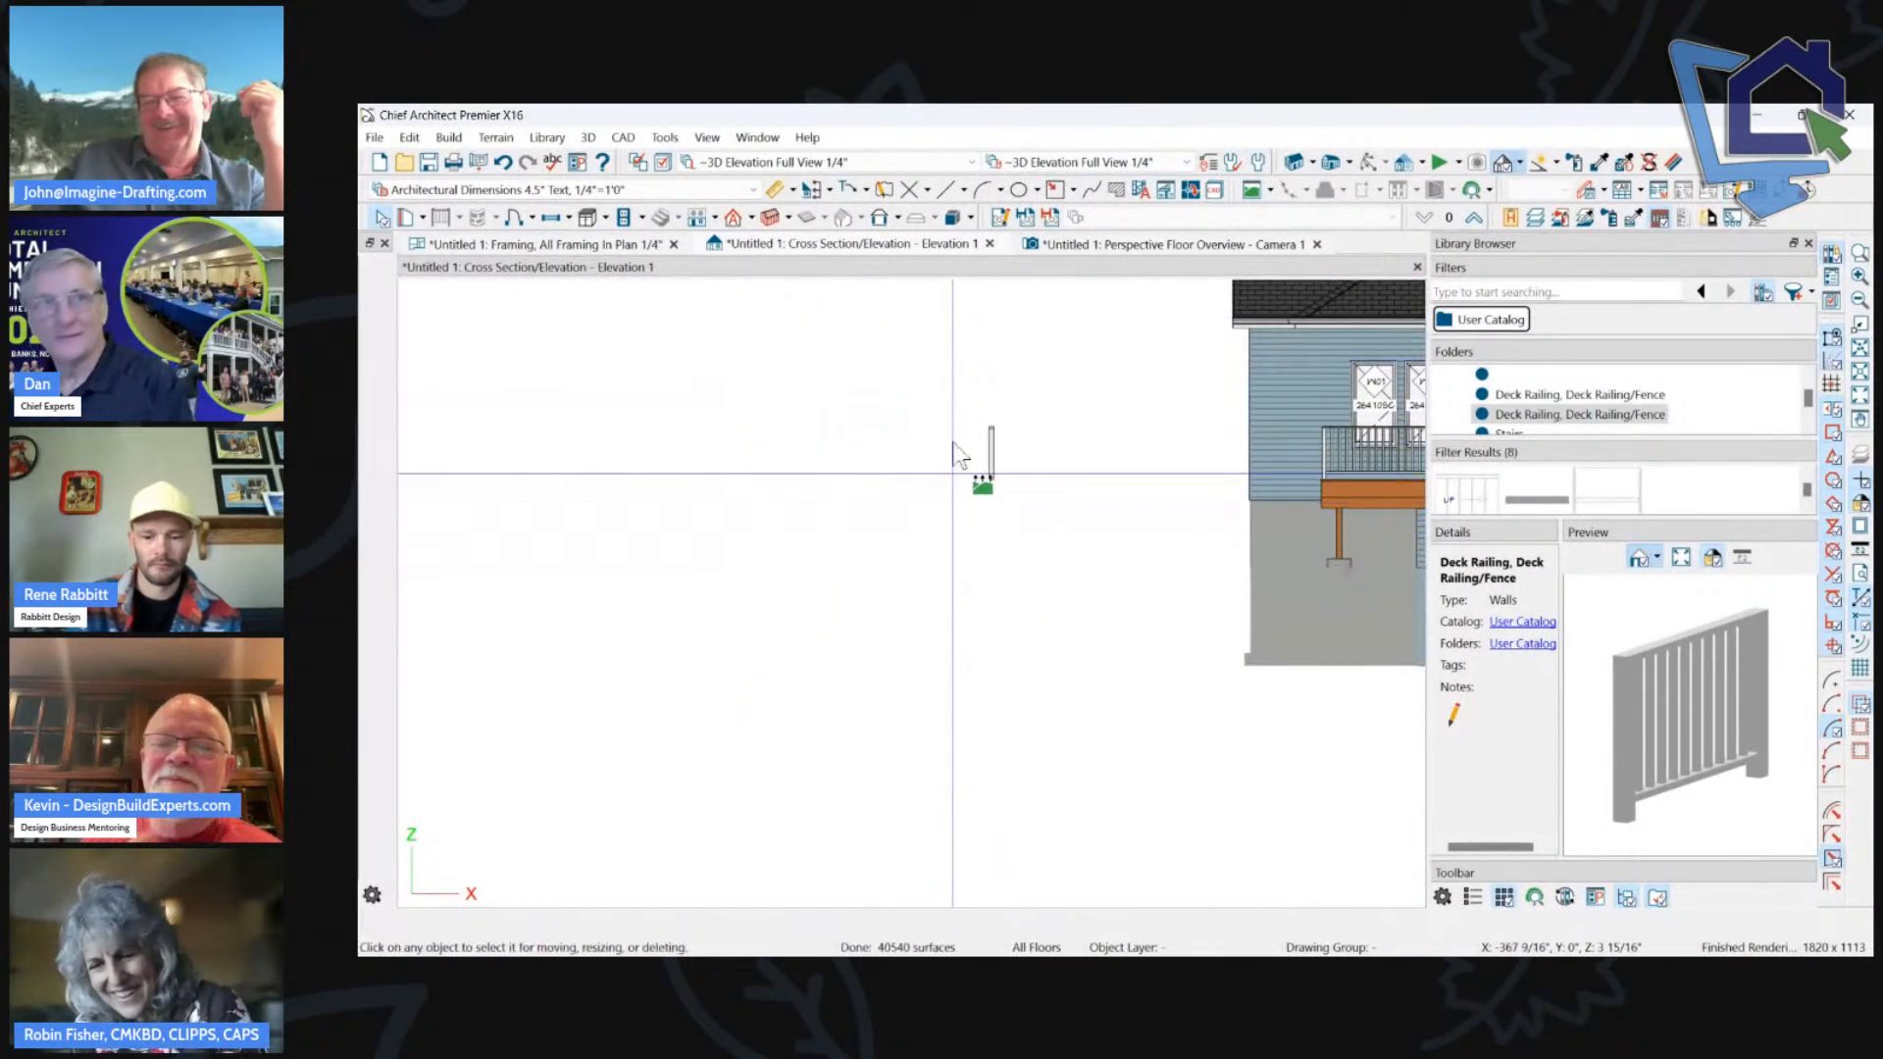
left_click(812, 190)
scroll(933, 644, "up", 2)
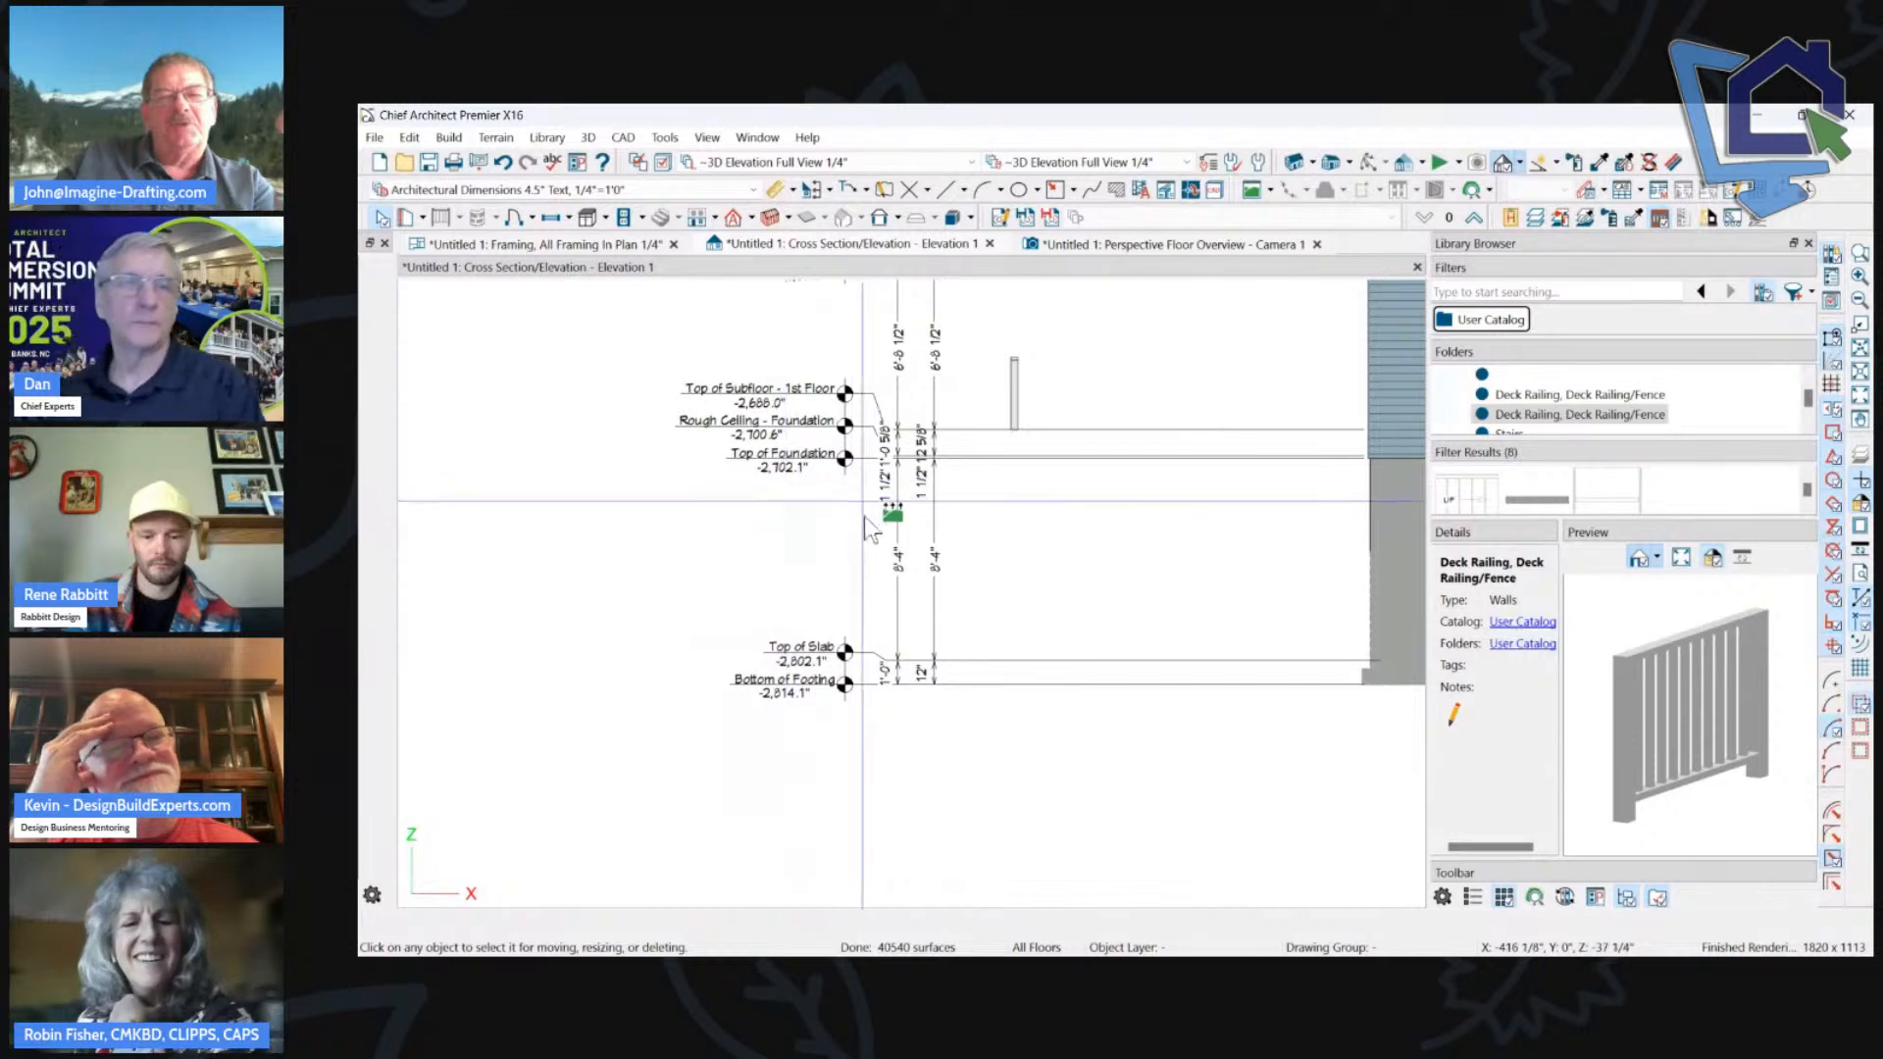
scroll(893, 582, "down", 2)
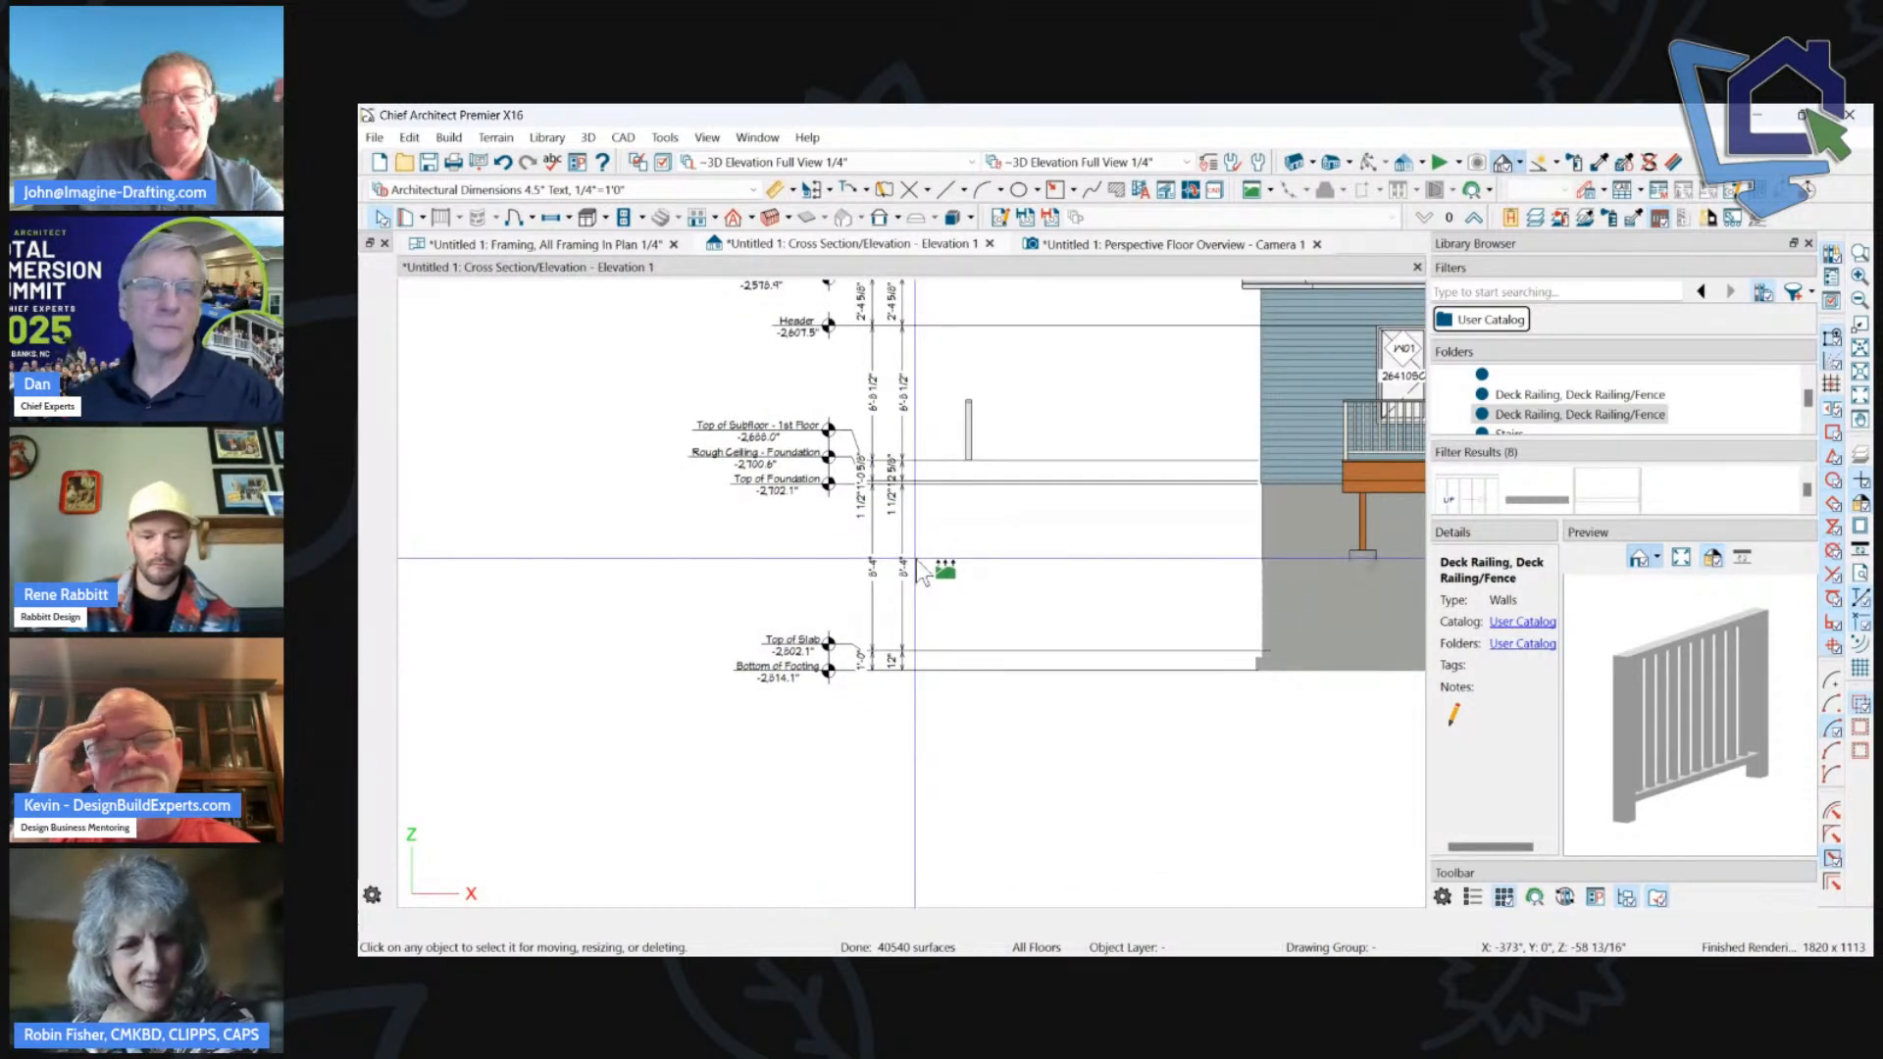
key("space")
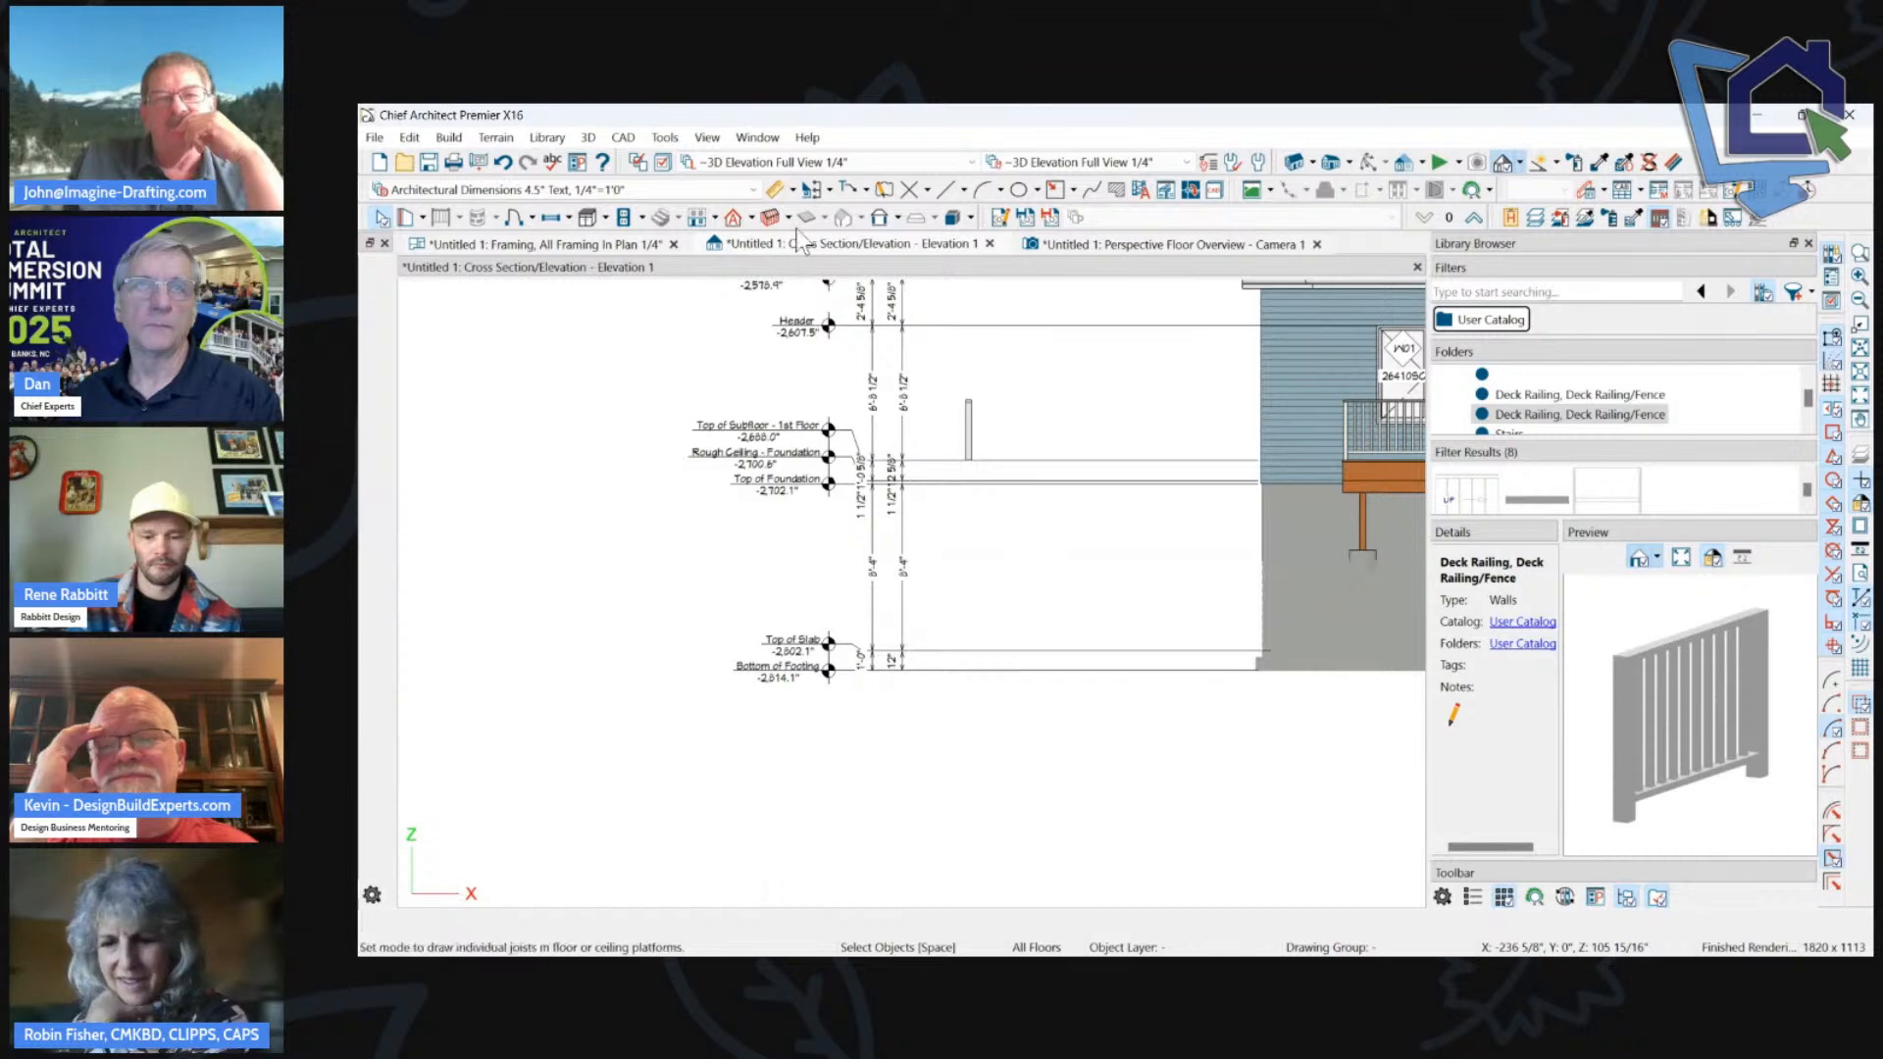
In the perspective overview, set the terrain perimeter's subfloor height above terrain to 224' and view the house against the terrain.
left_click(563, 242)
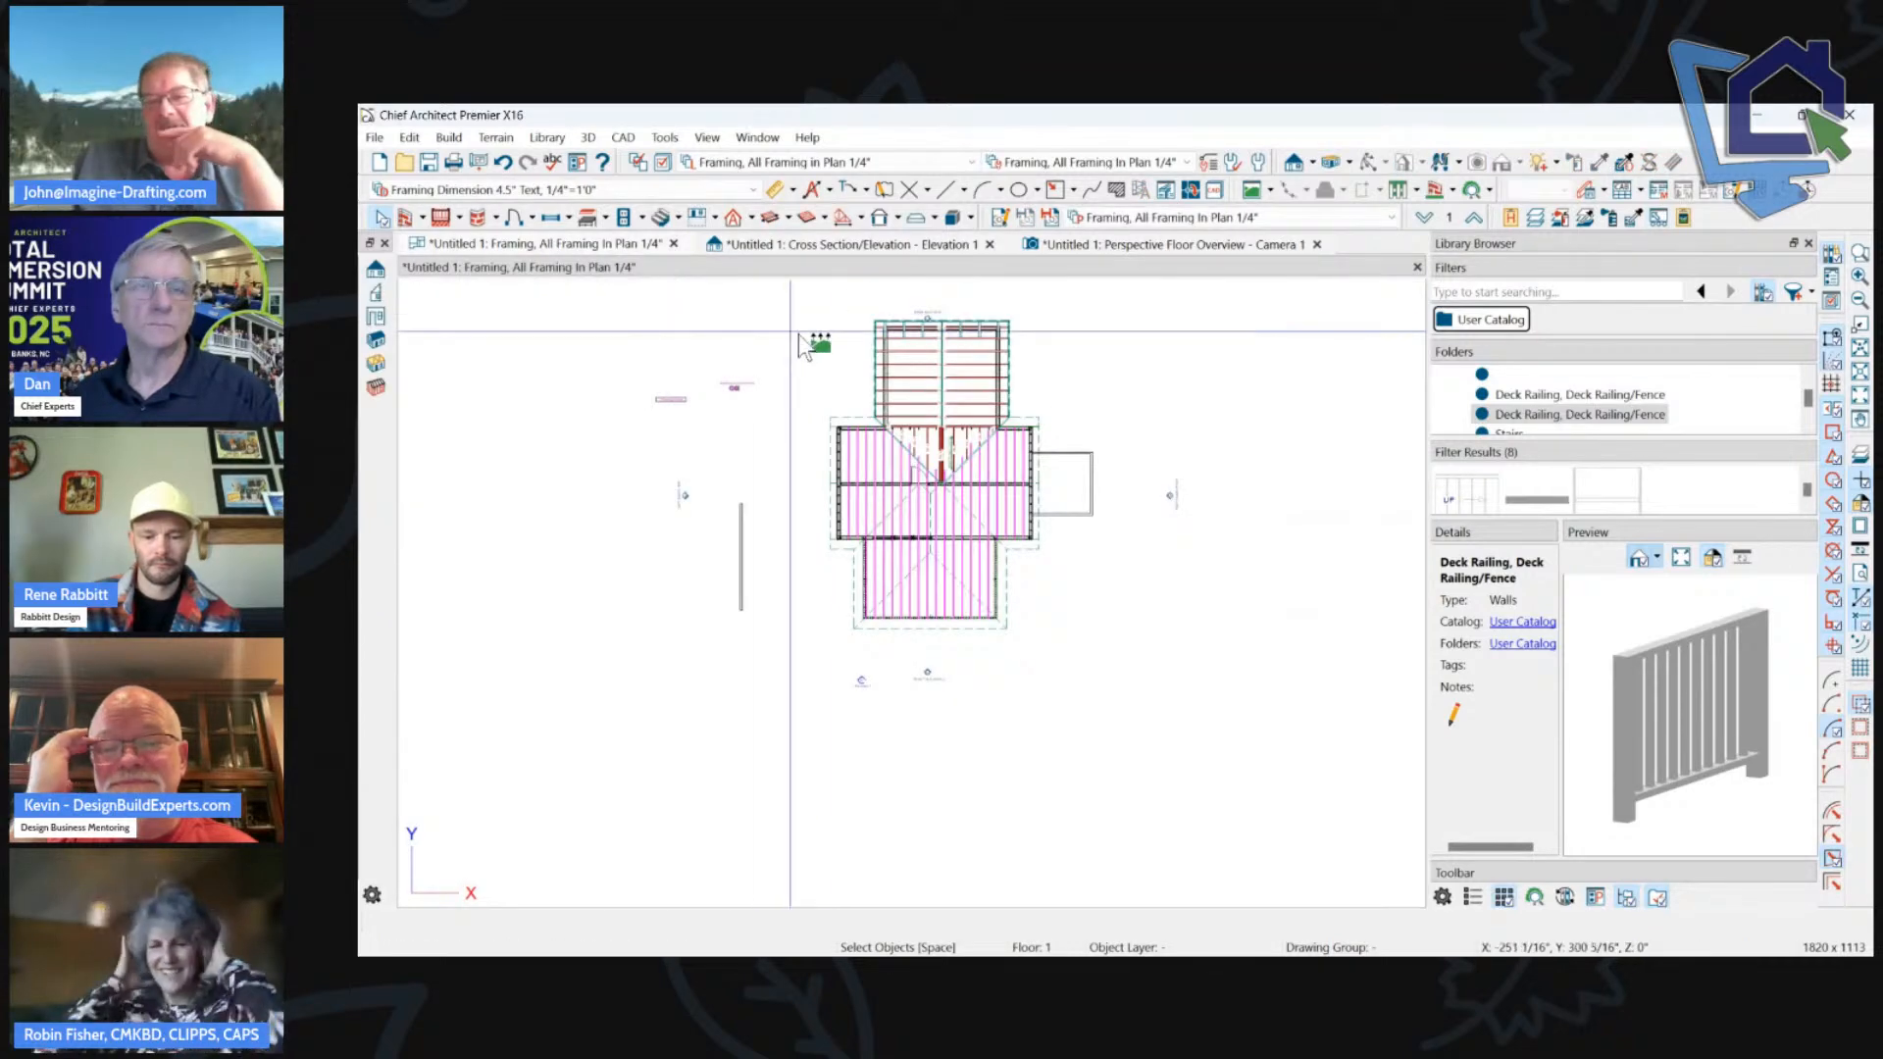
left_click(1162, 244)
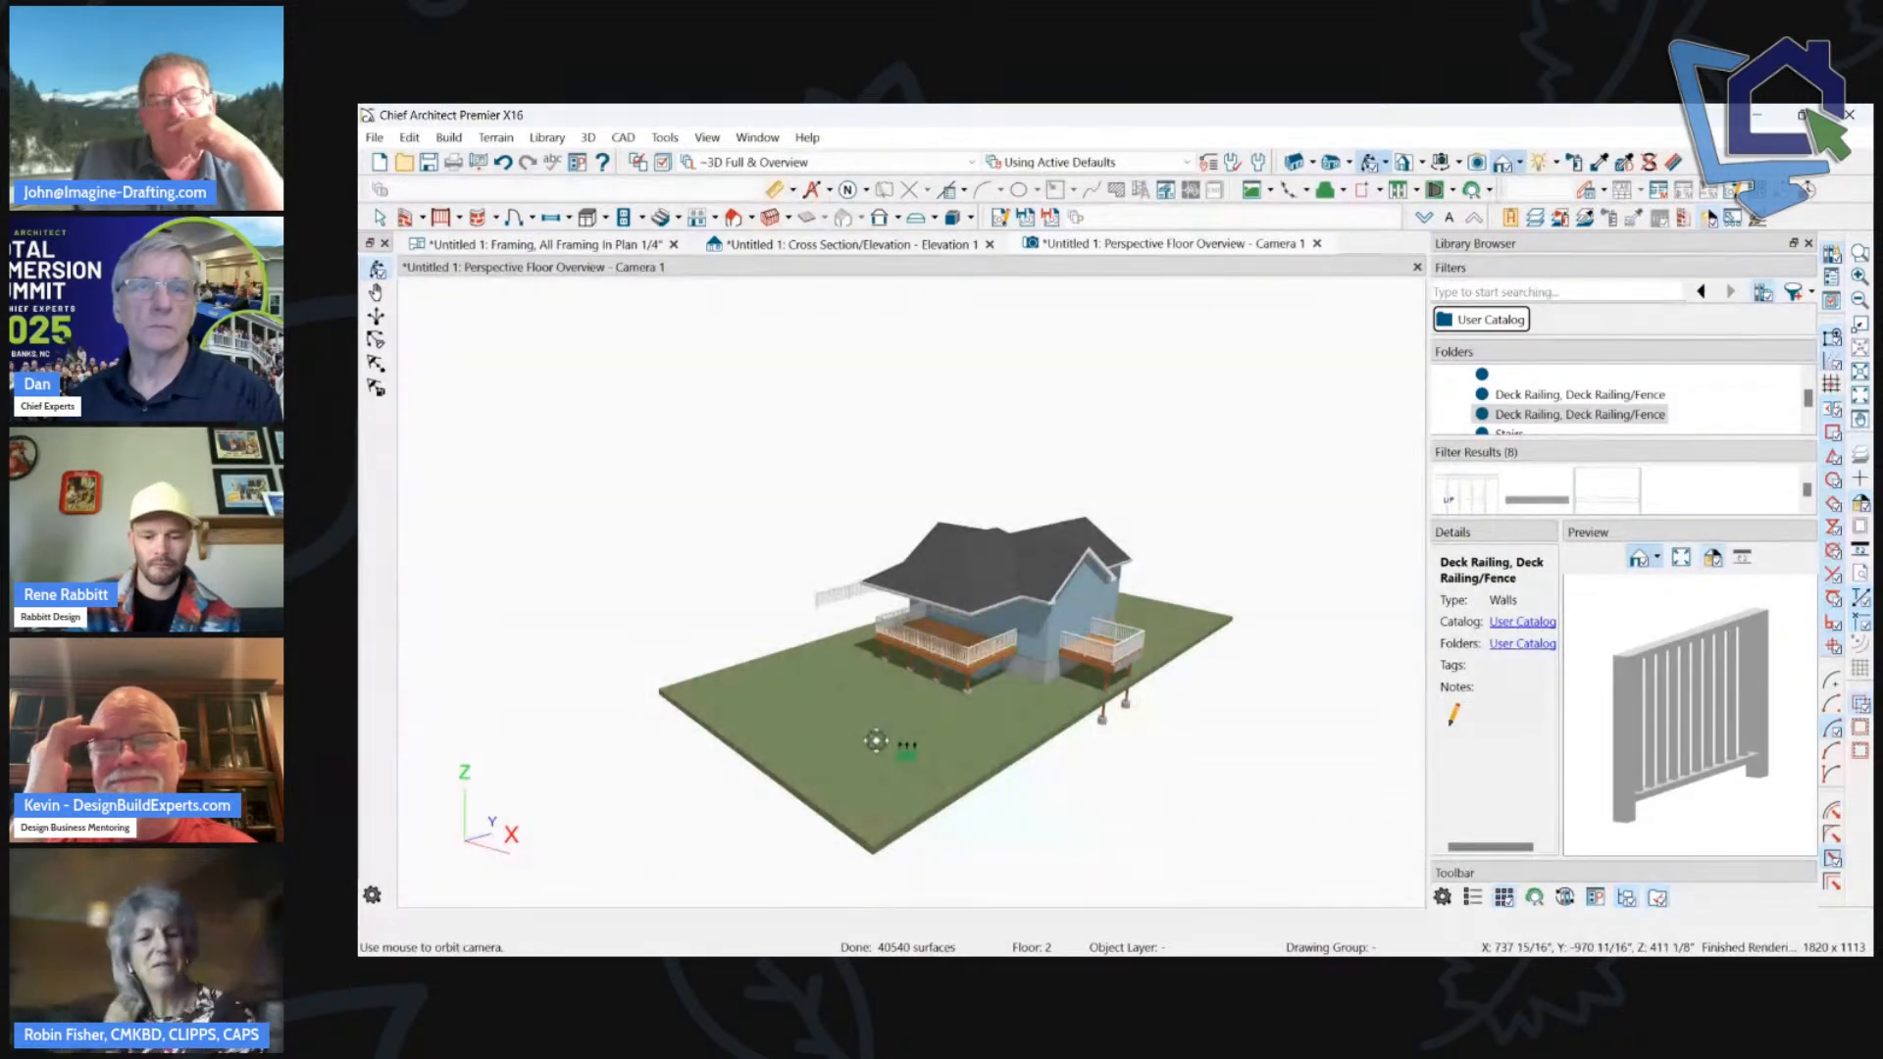
double_click(877, 757)
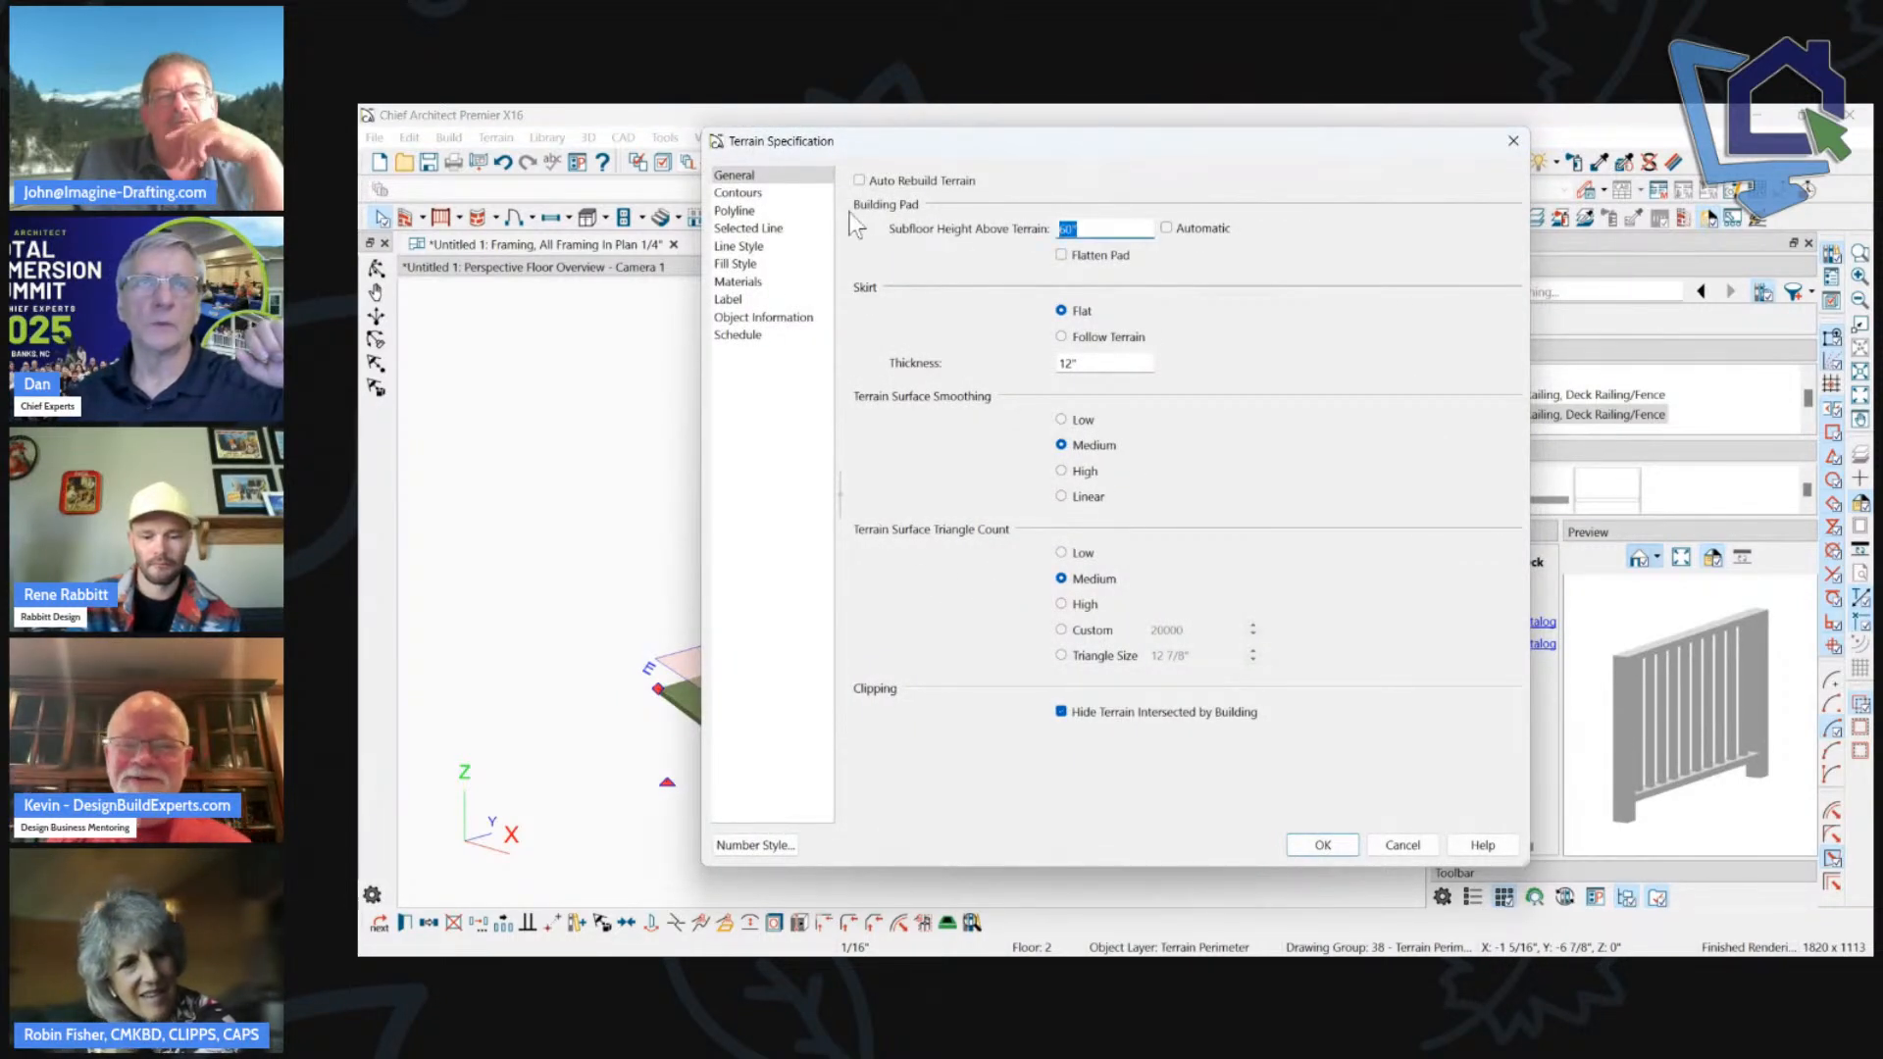
type("22")
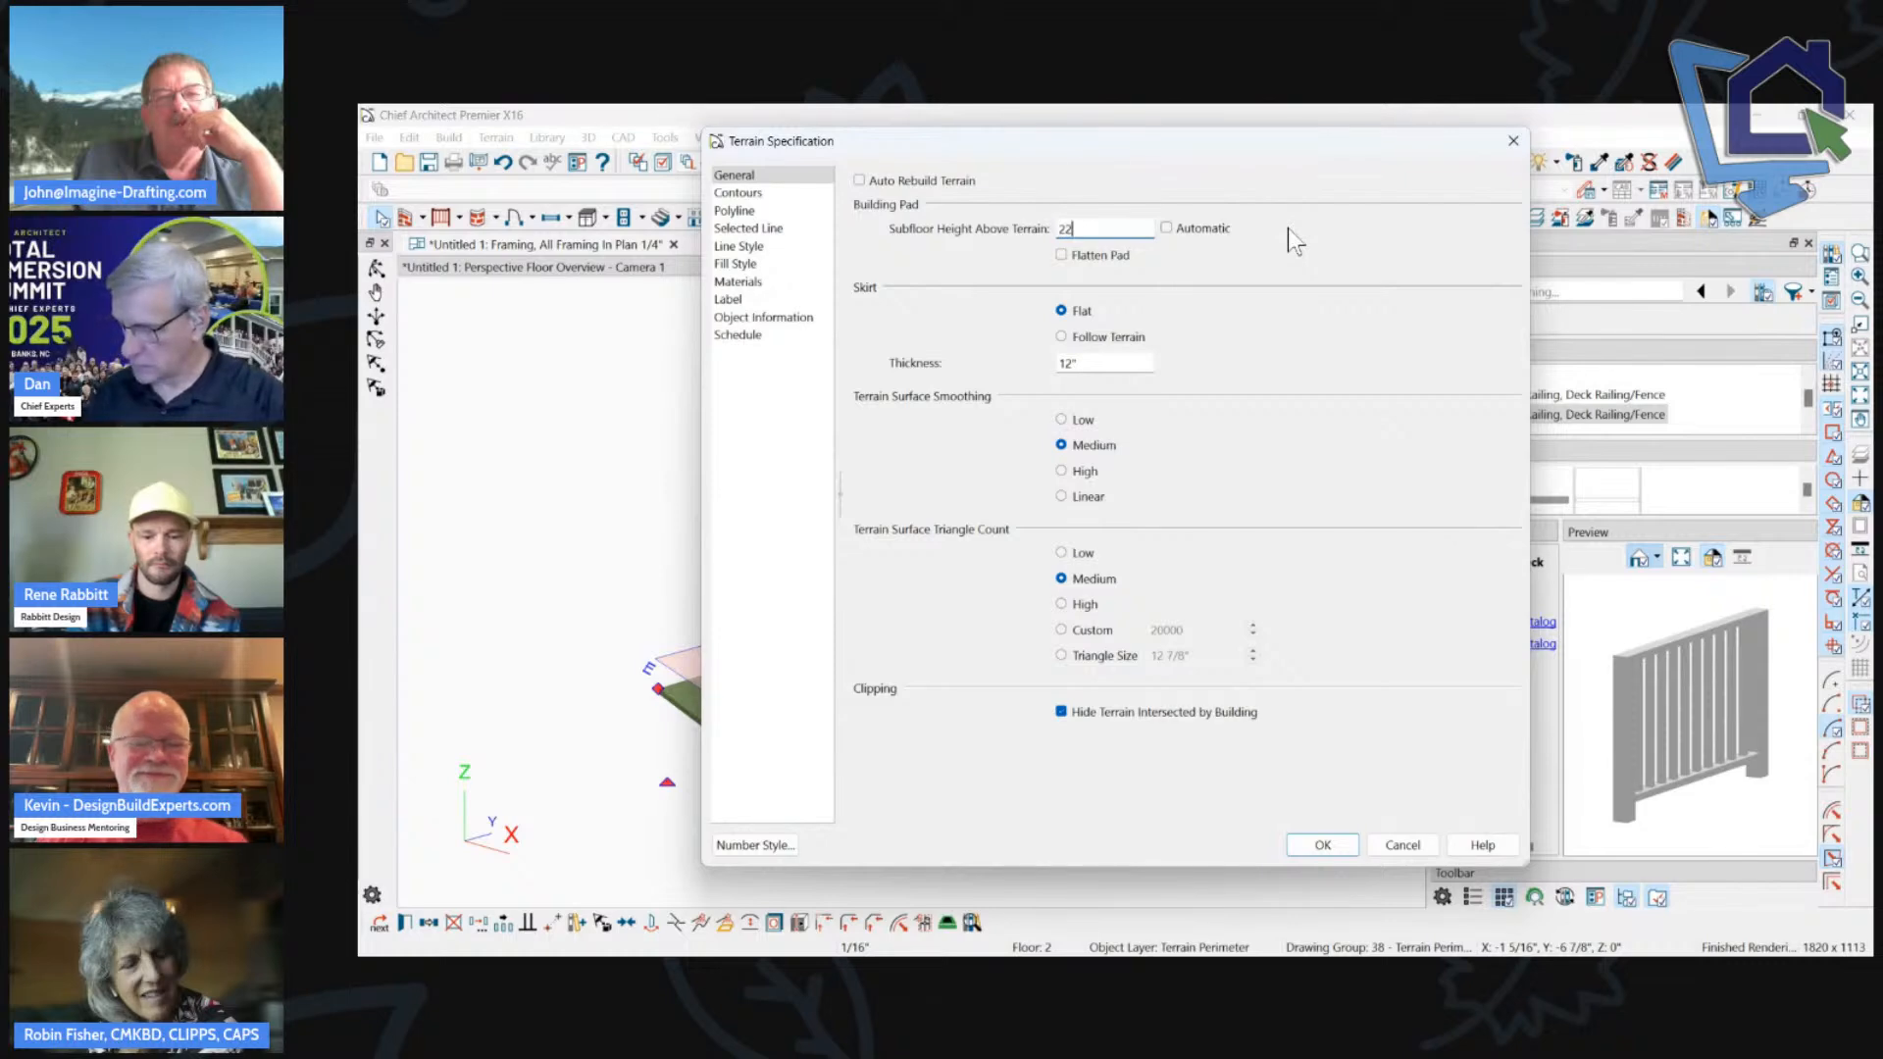
type("4")
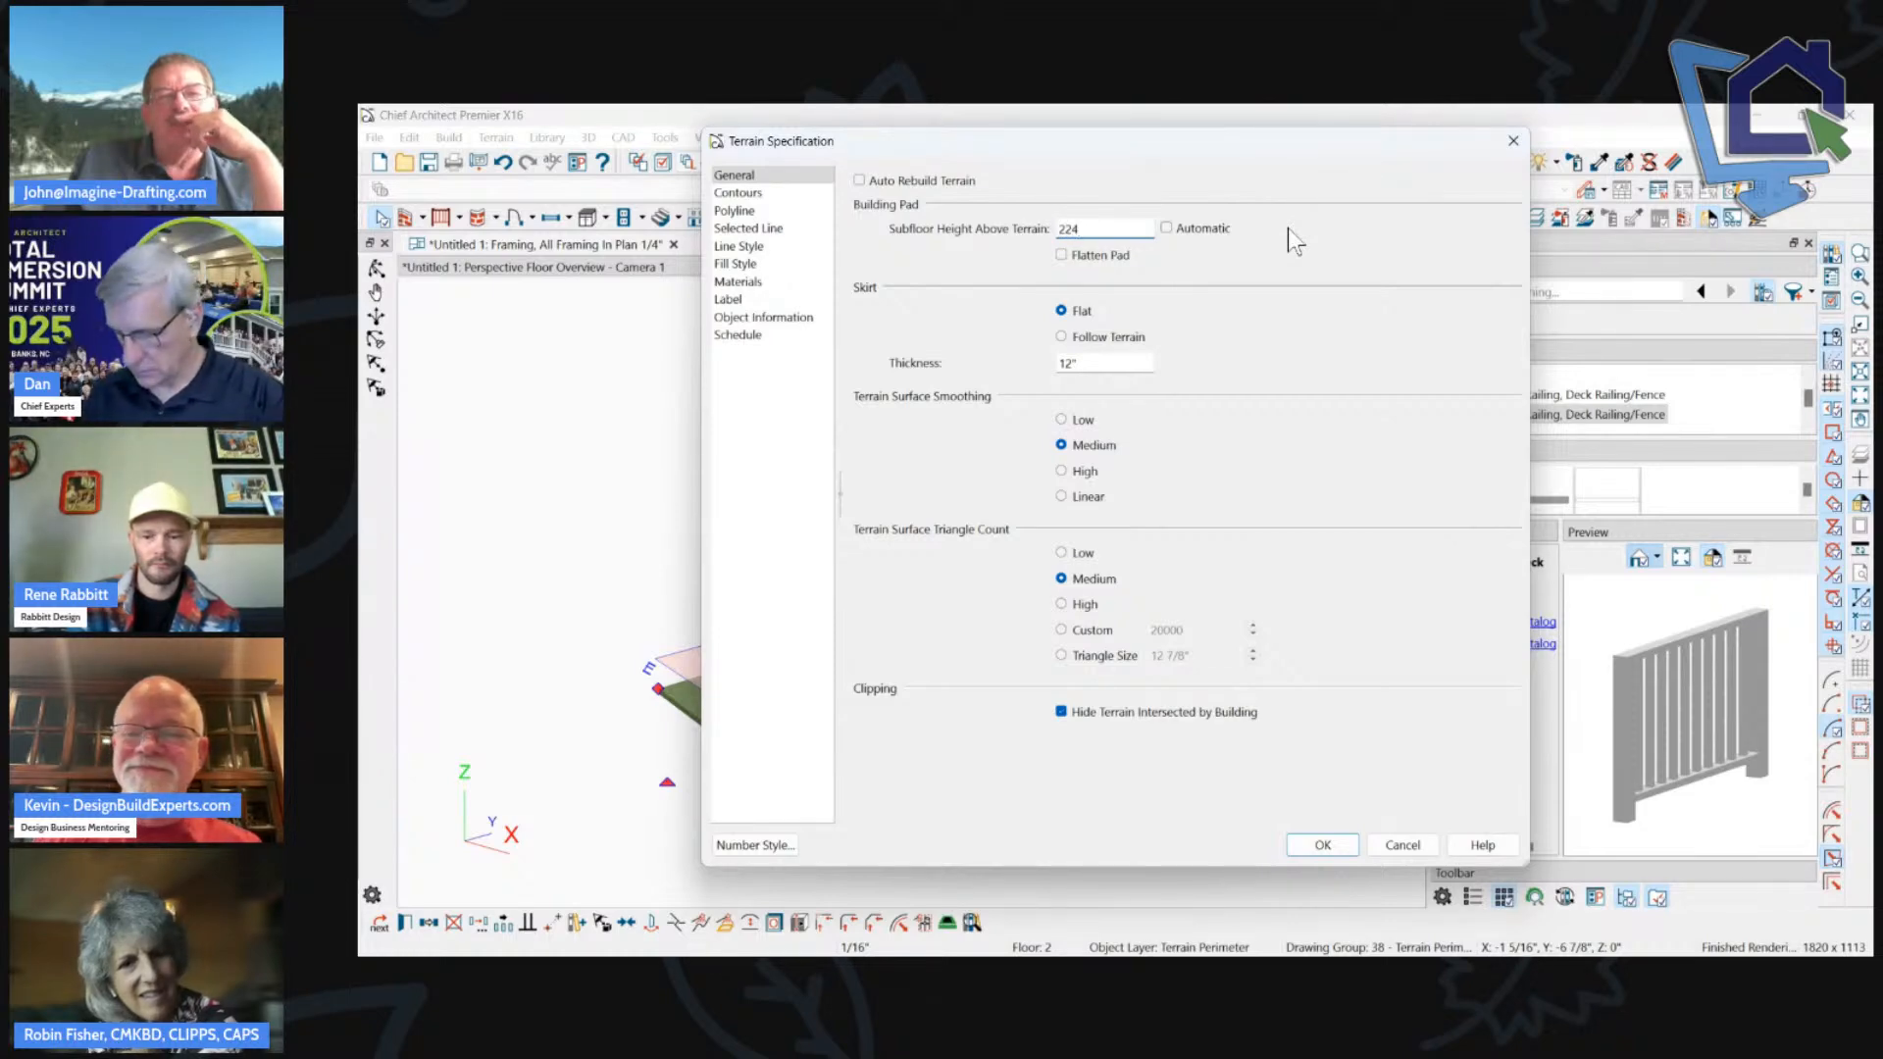
type("'")
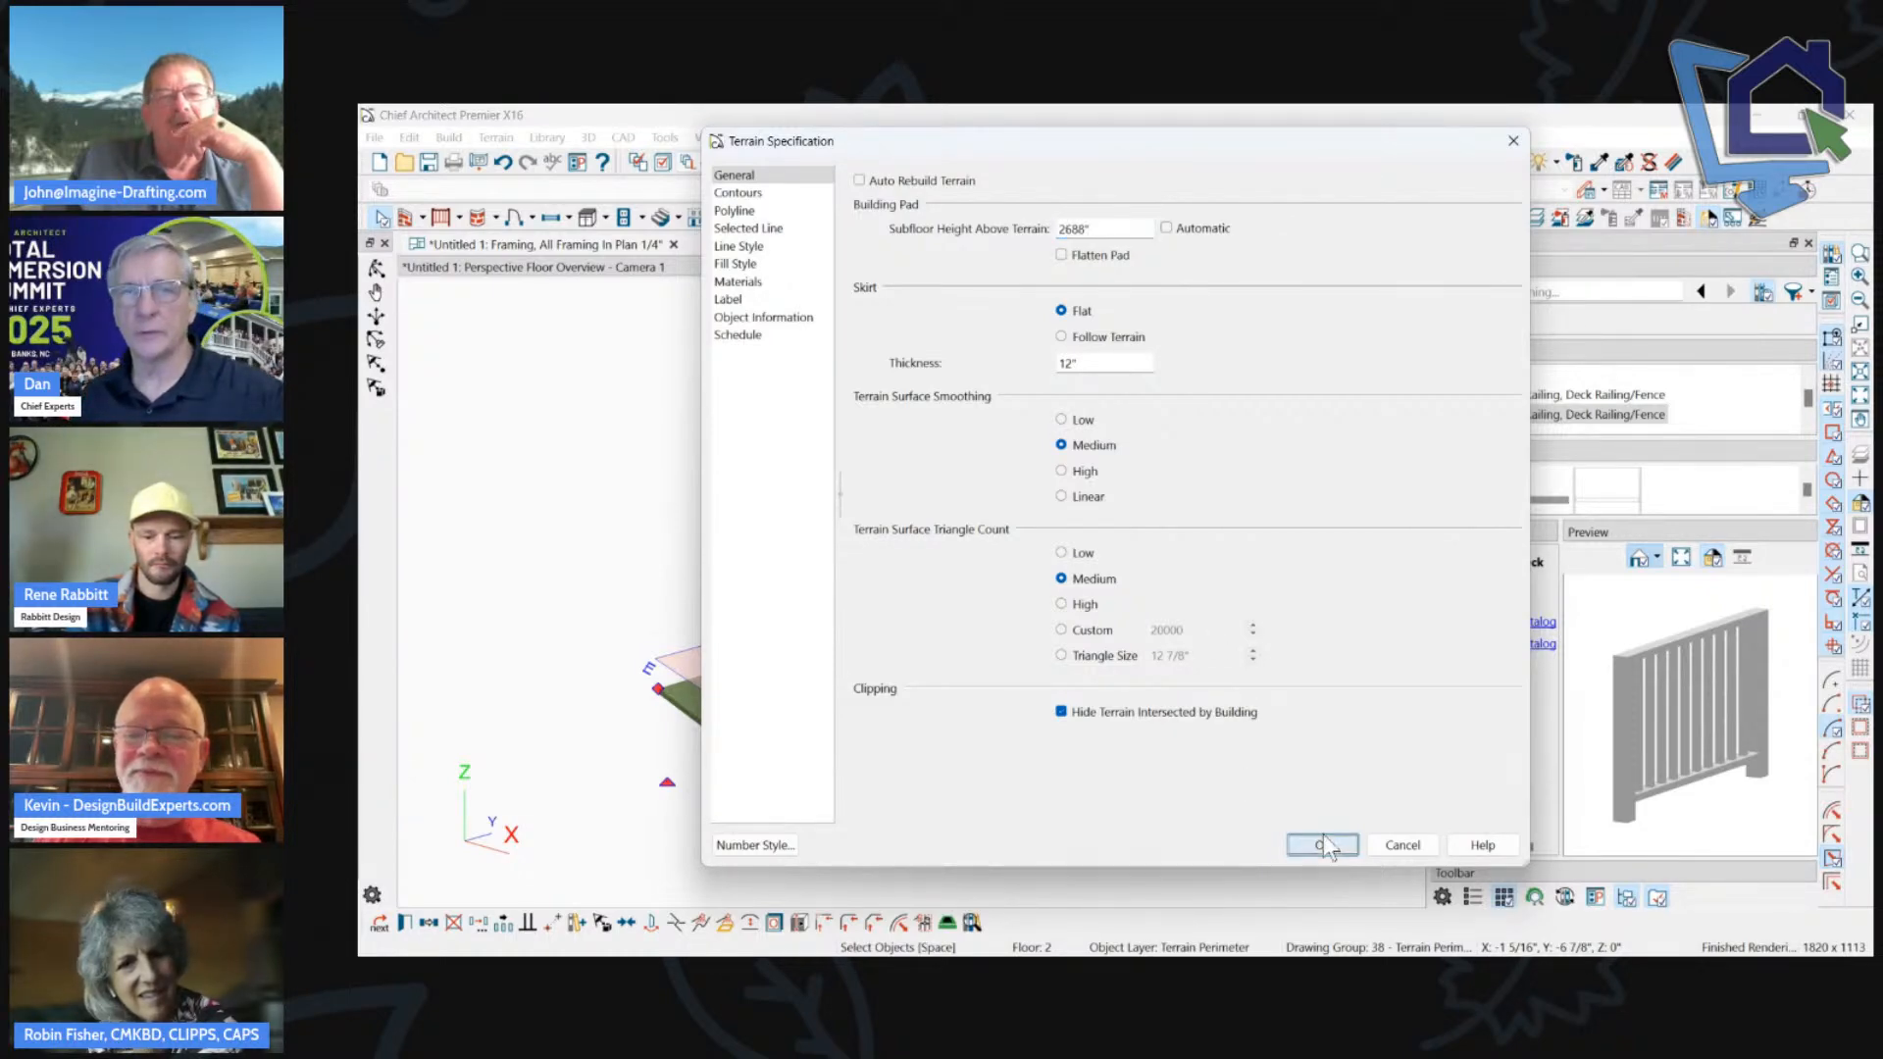
left_click(1324, 839)
scroll(1072, 486, "down", 7)
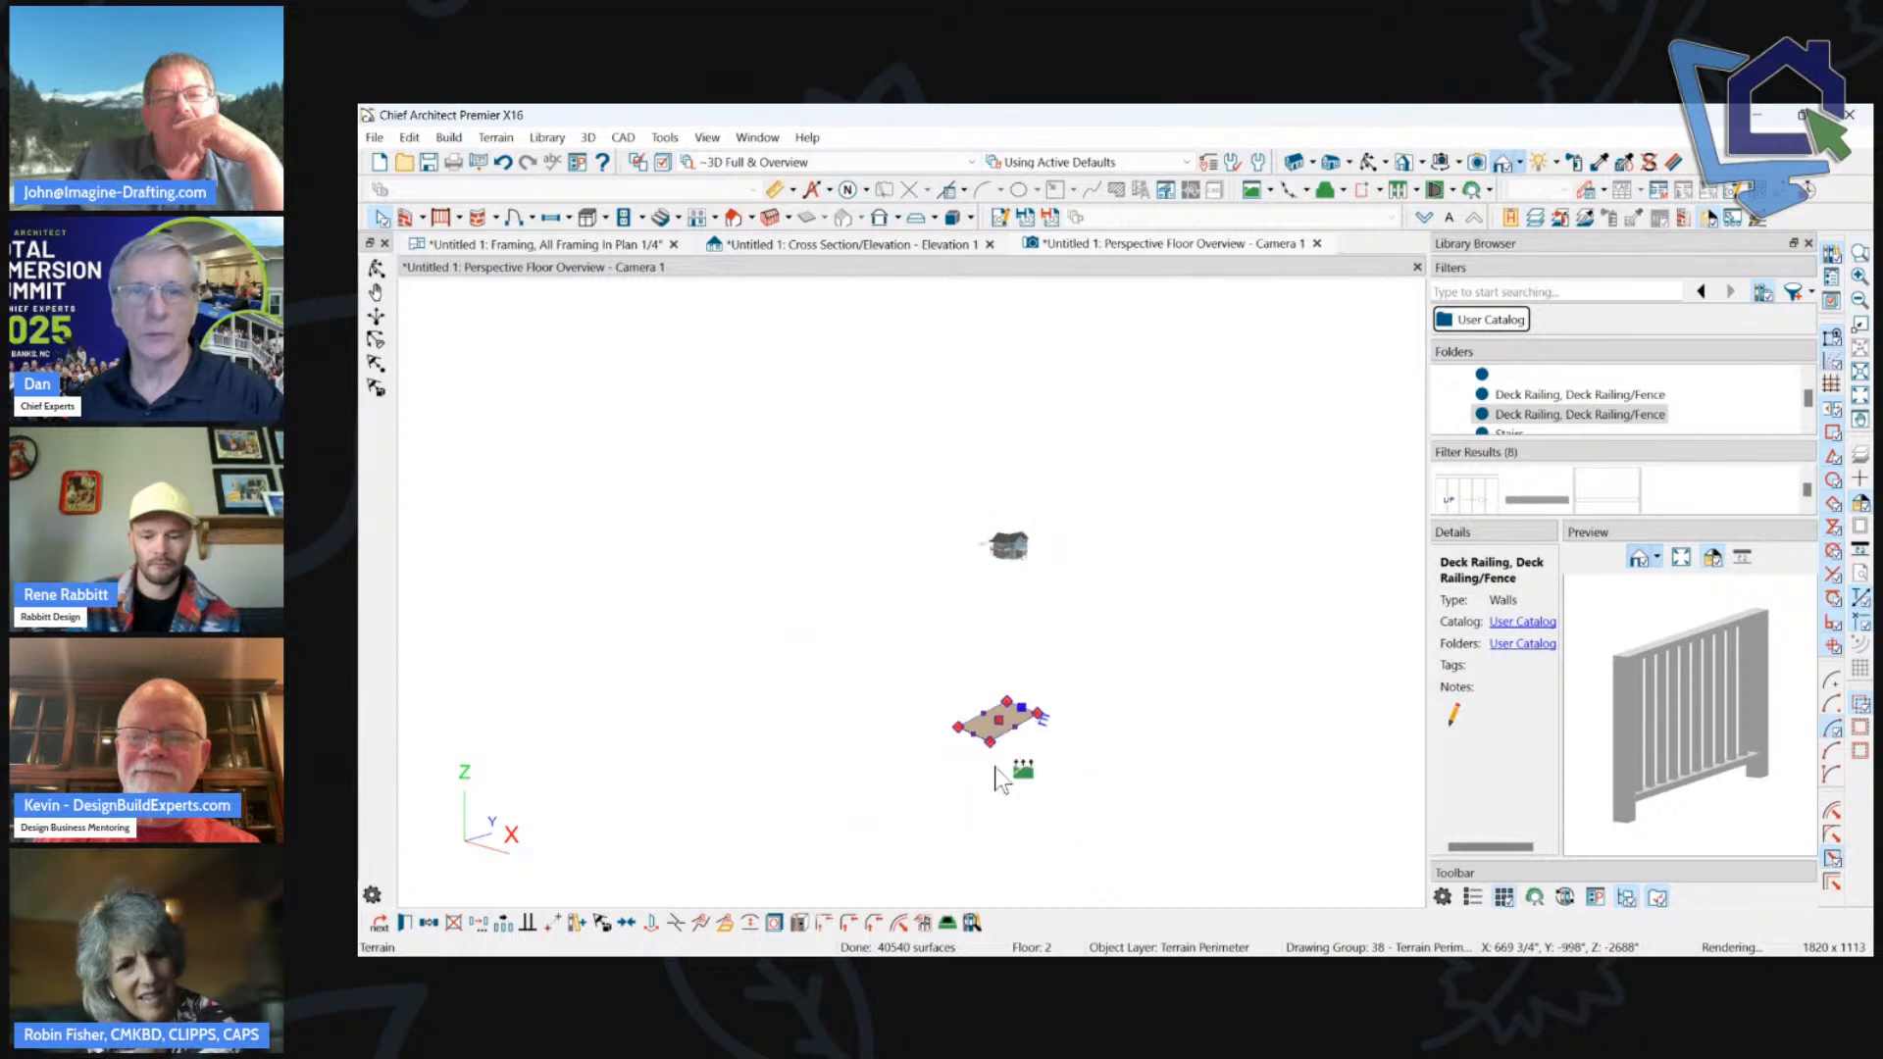
key("Escape")
scroll(1022, 730, "up", 2)
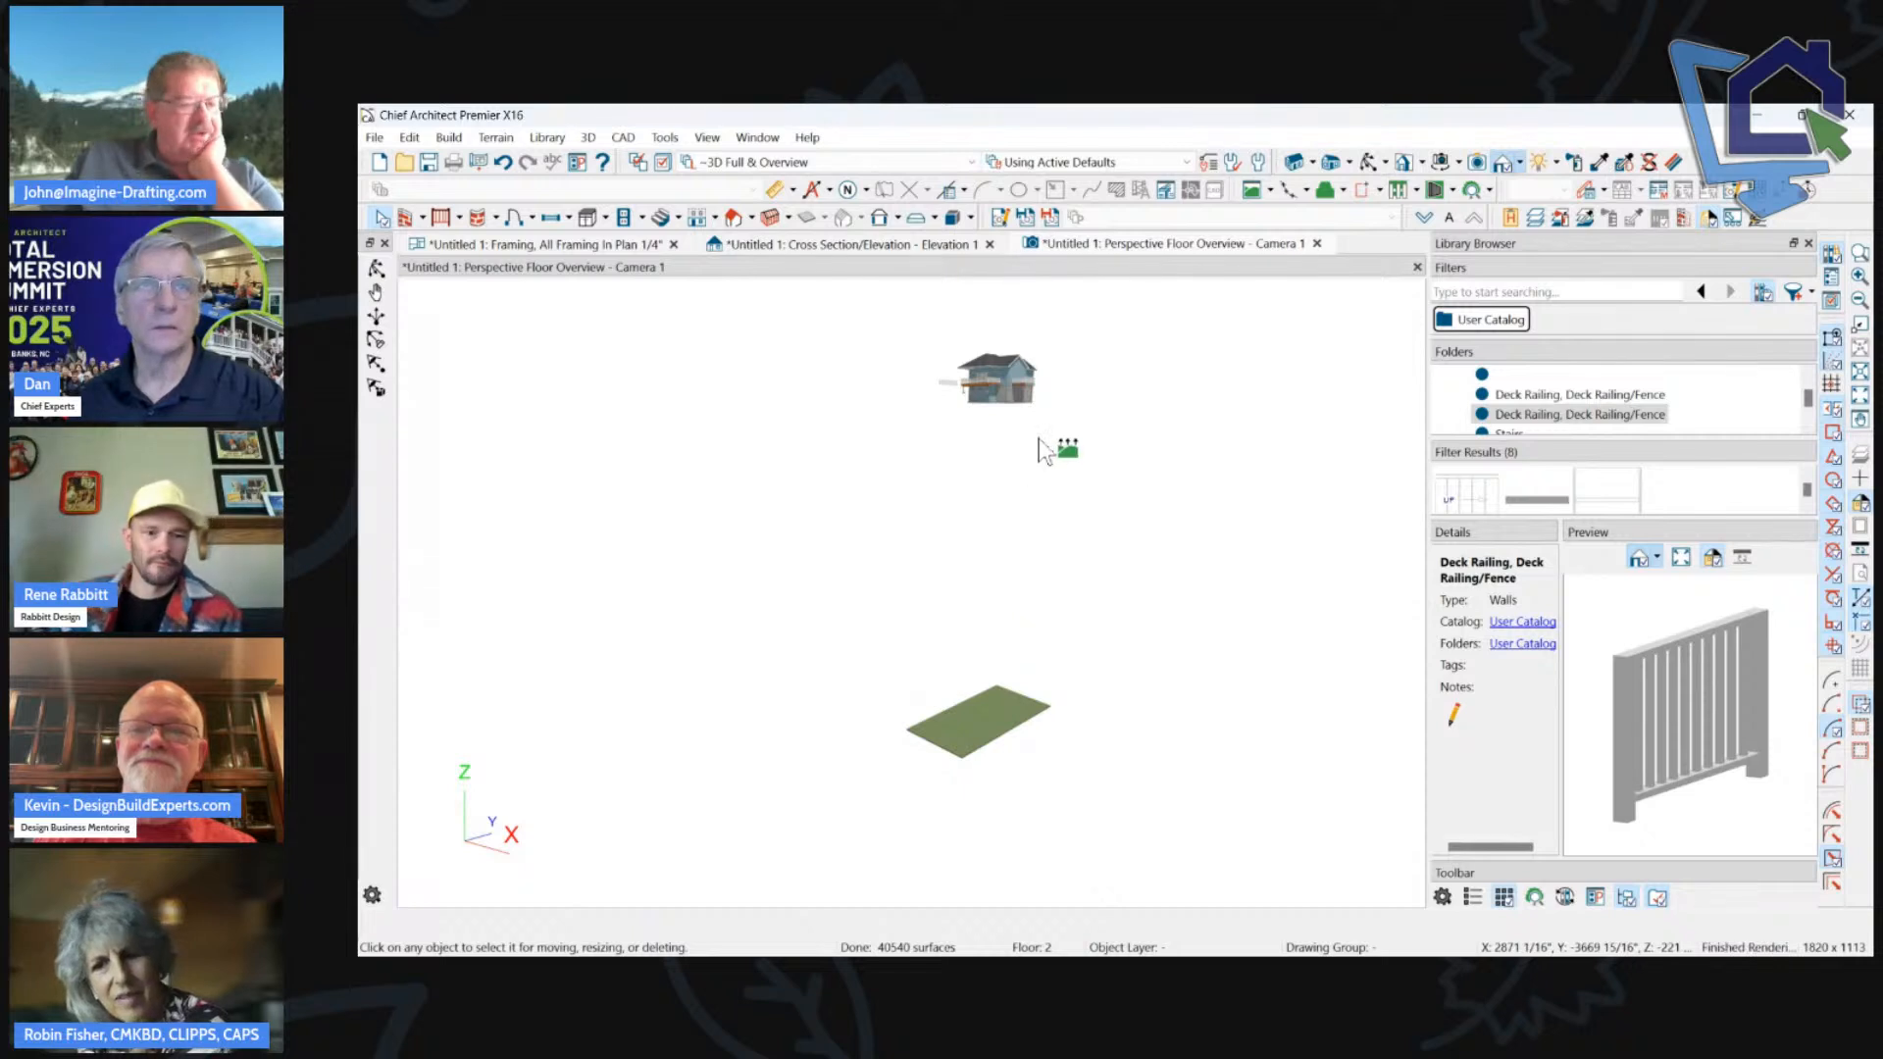
Return to the elevation view, regenerate the story pole dimensions with the changed terrain height, and inspect the subfloor and foundation marks.
left_click(861, 245)
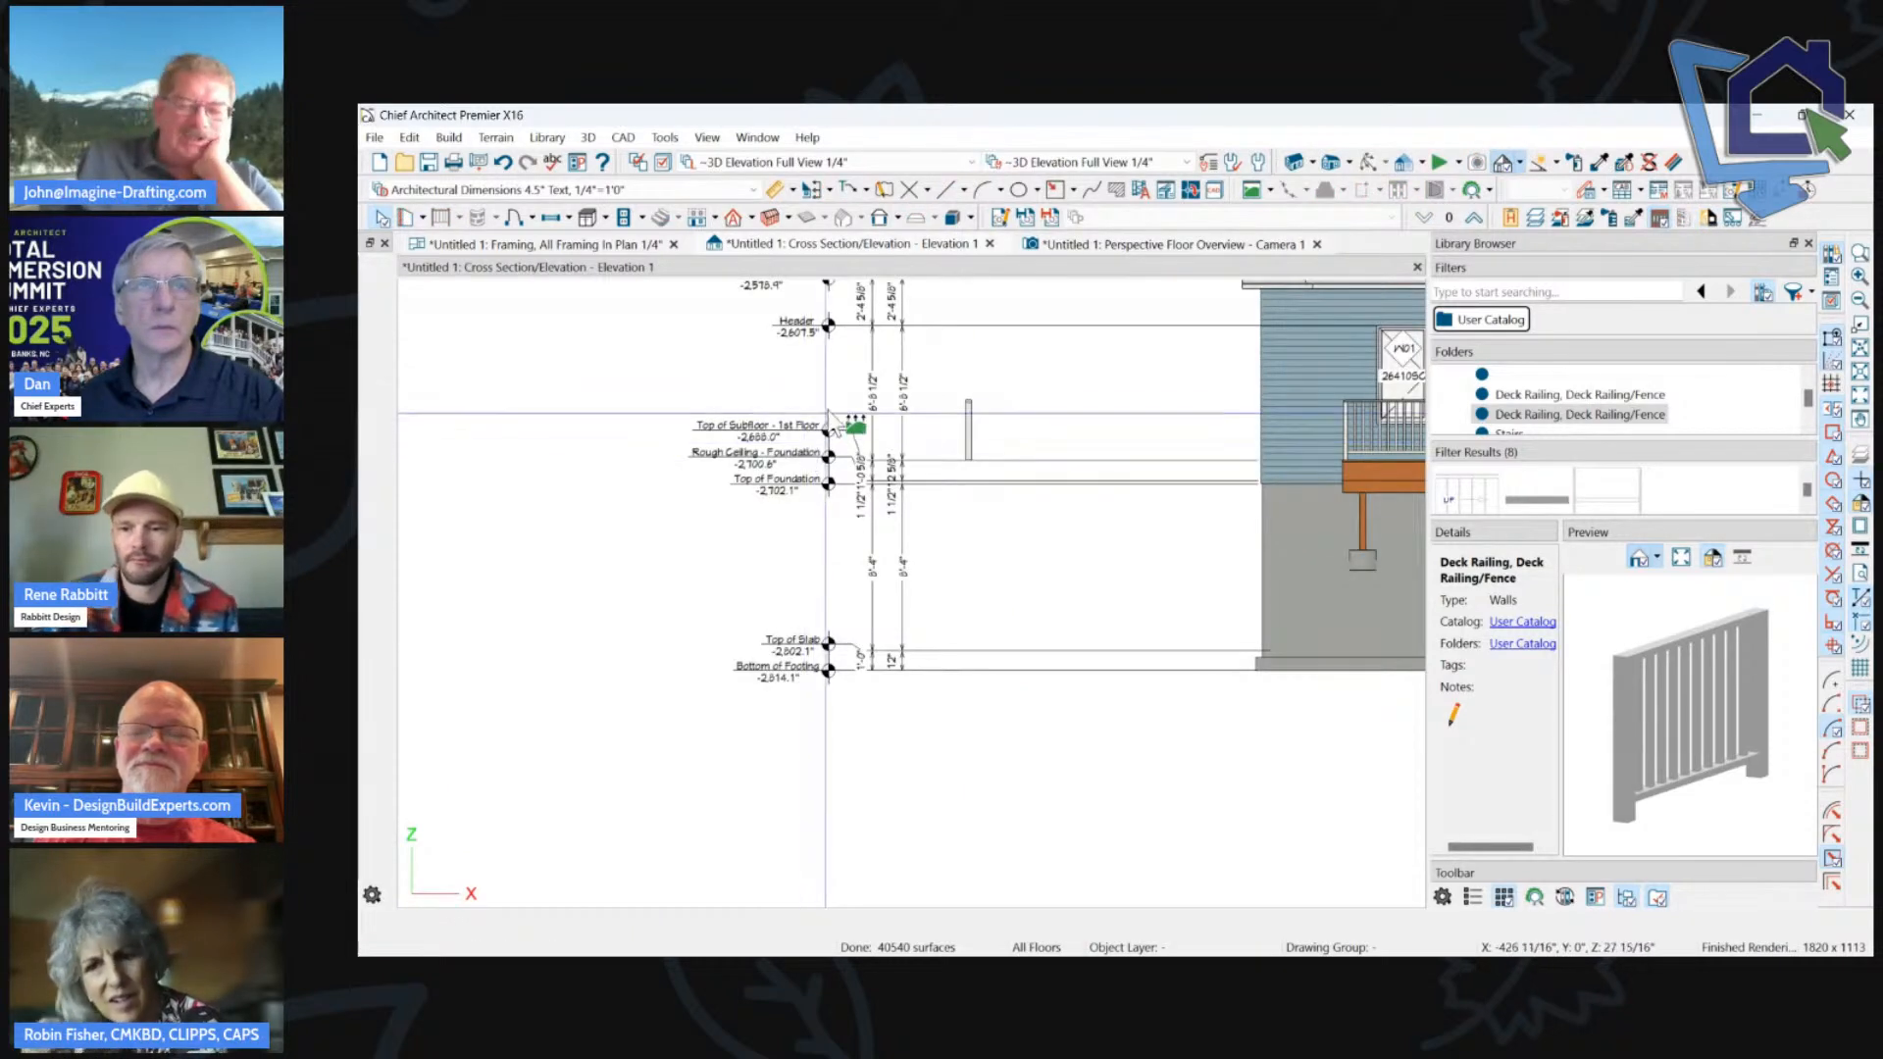
left_click(949, 477)
left_click_drag(945, 475, 939, 476)
key("Delete")
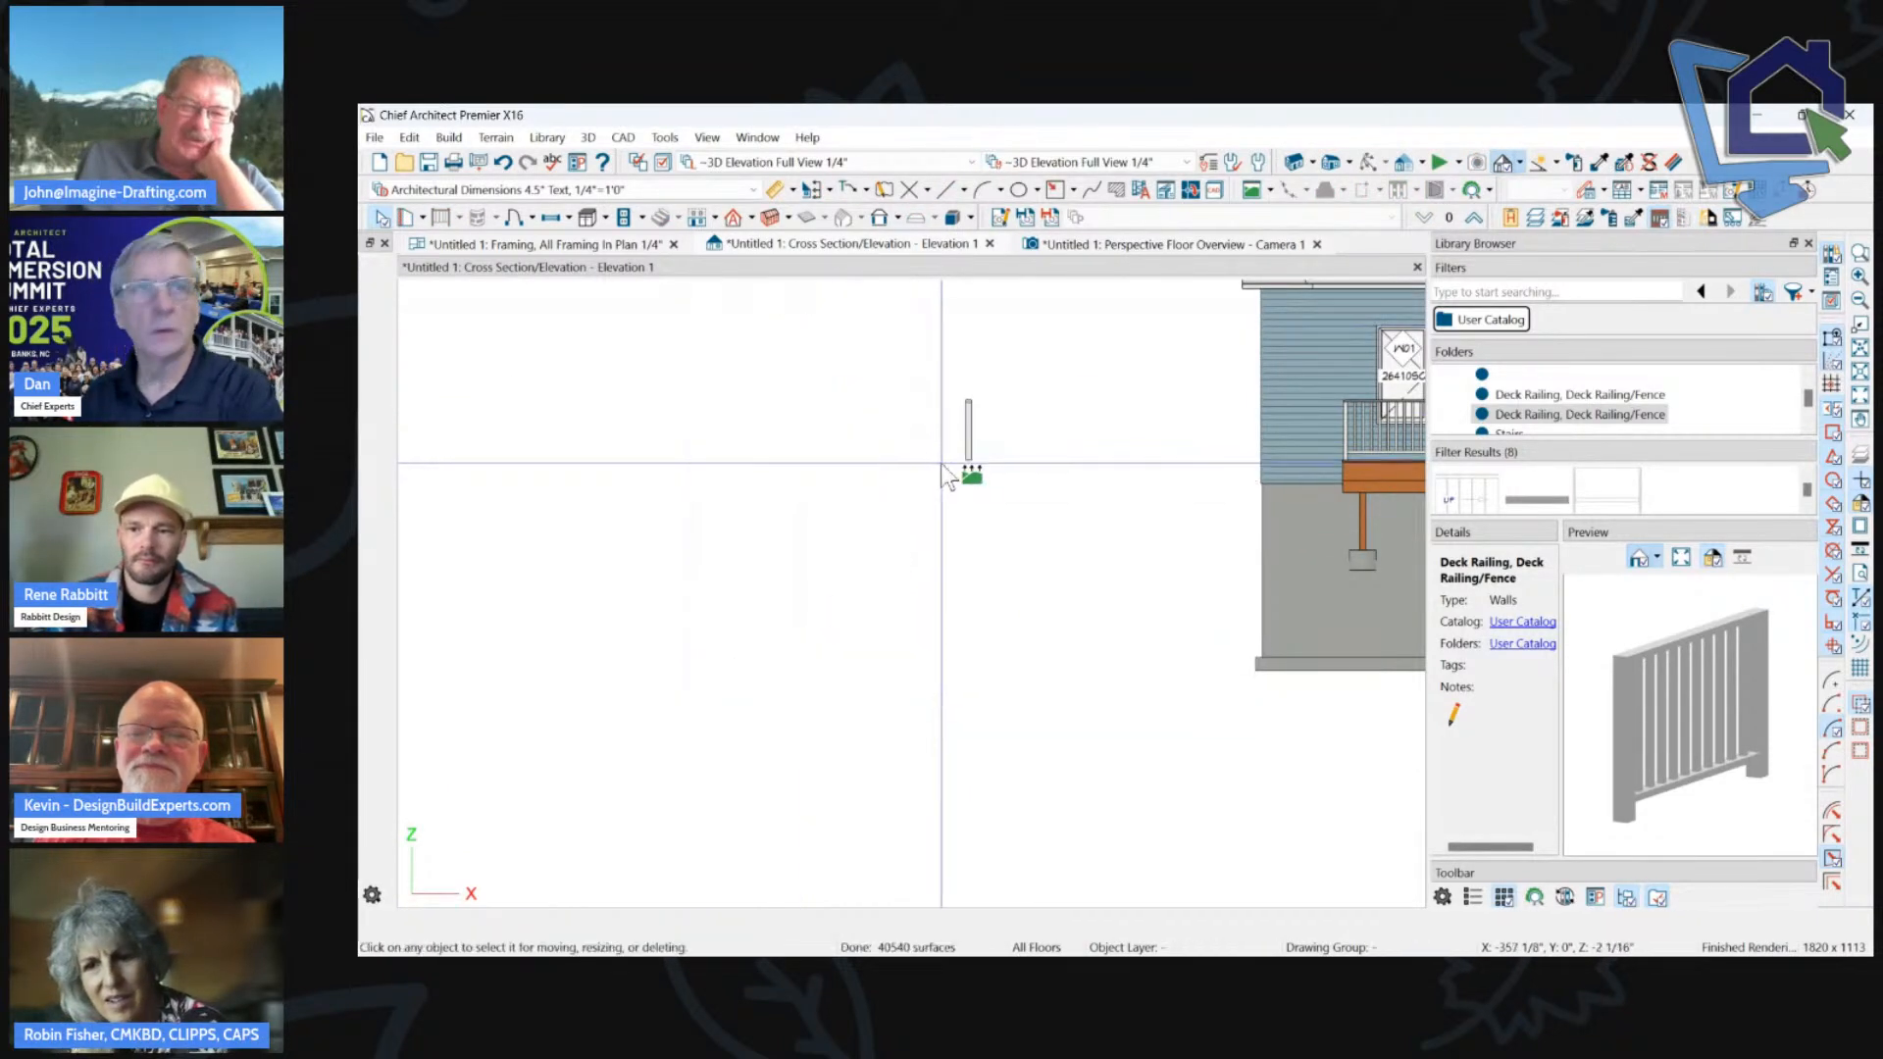
left_click(813, 190)
scroll(798, 507, "down", 3)
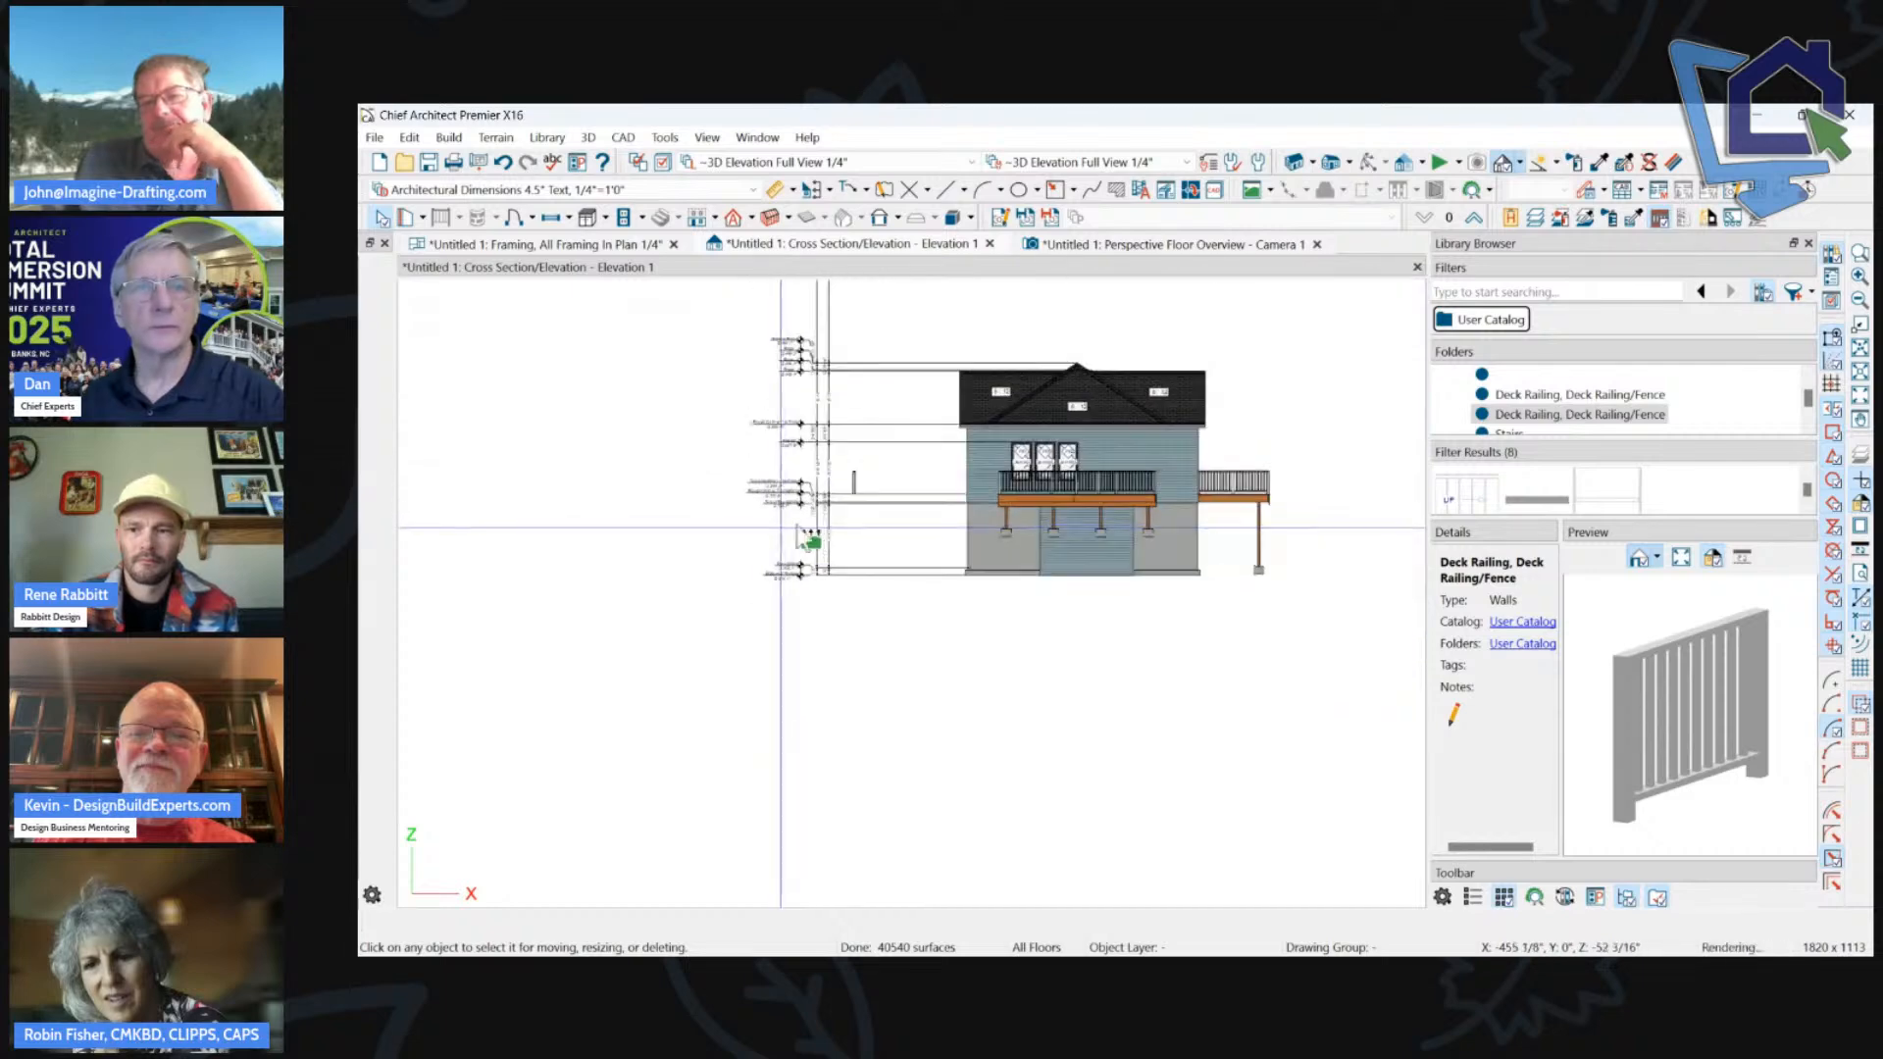
scroll(798, 507, "up", 5)
scroll(804, 608, "down", 2)
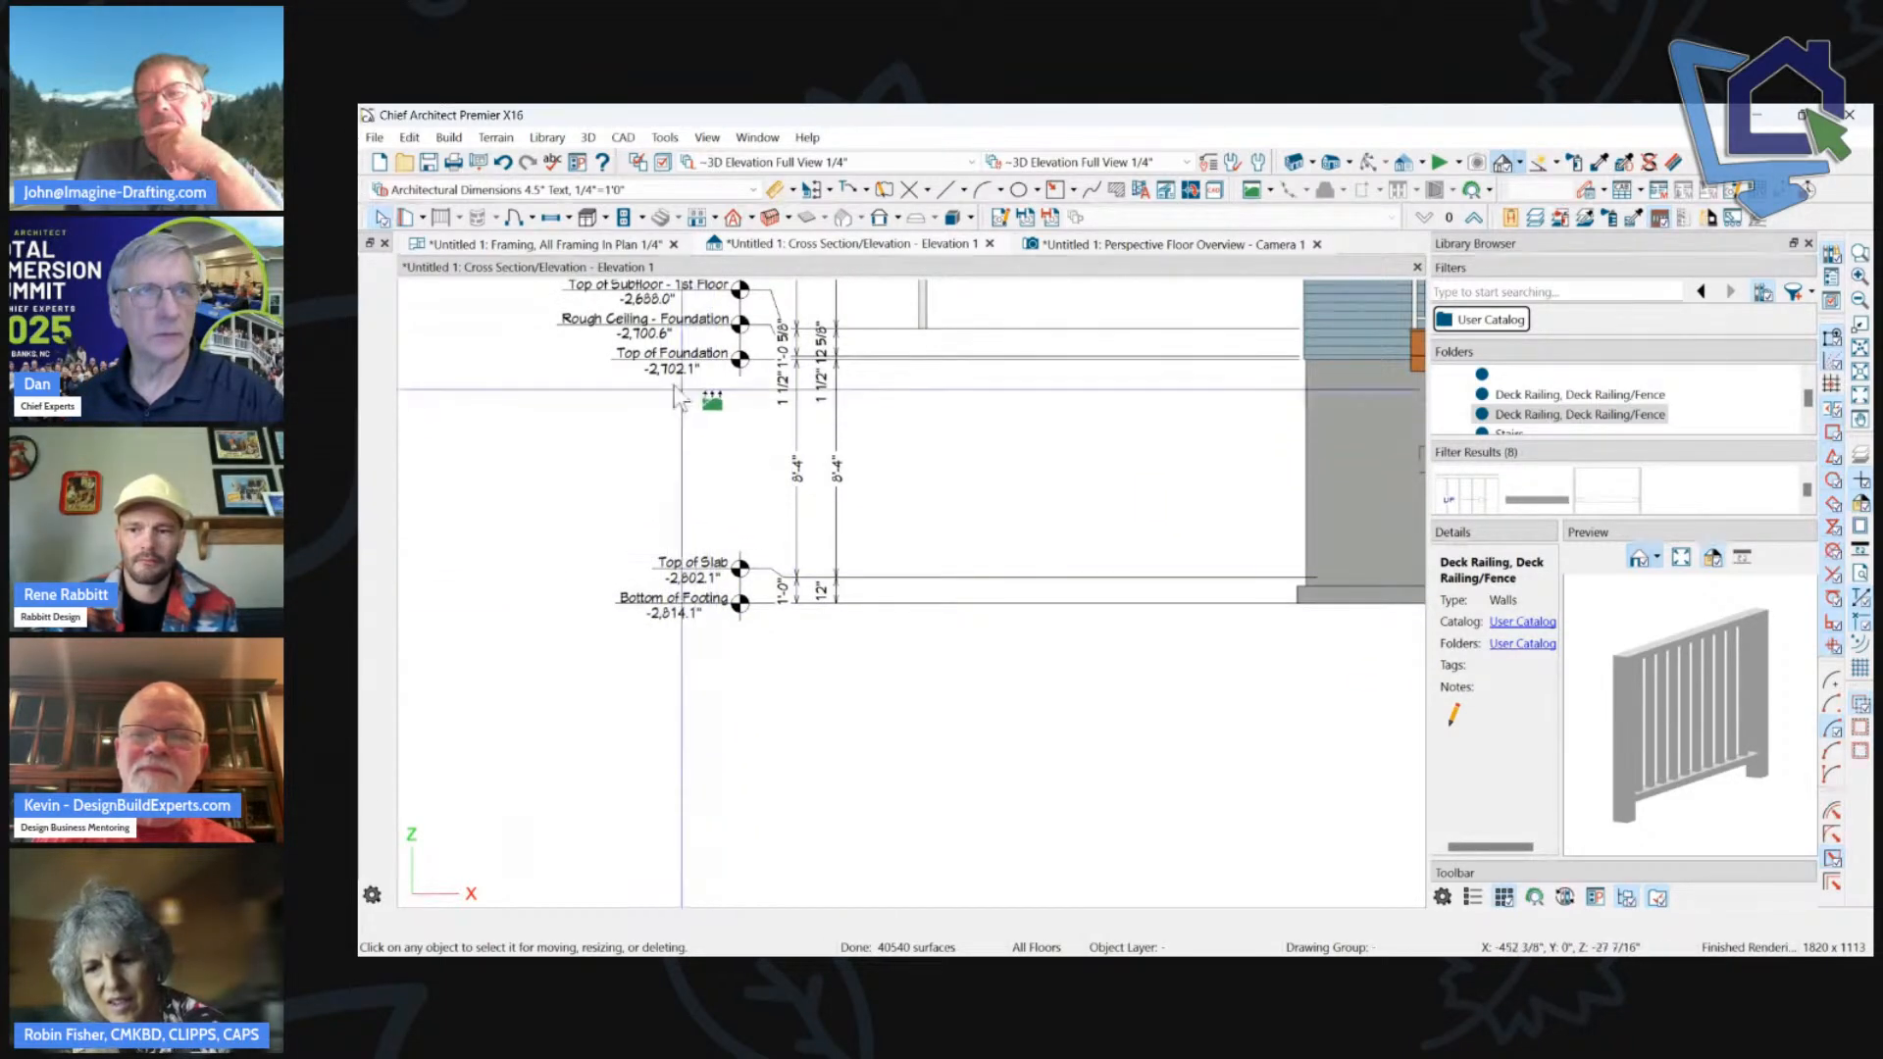
scroll(715, 700, "down", 1)
scroll(717, 392, "up", 2)
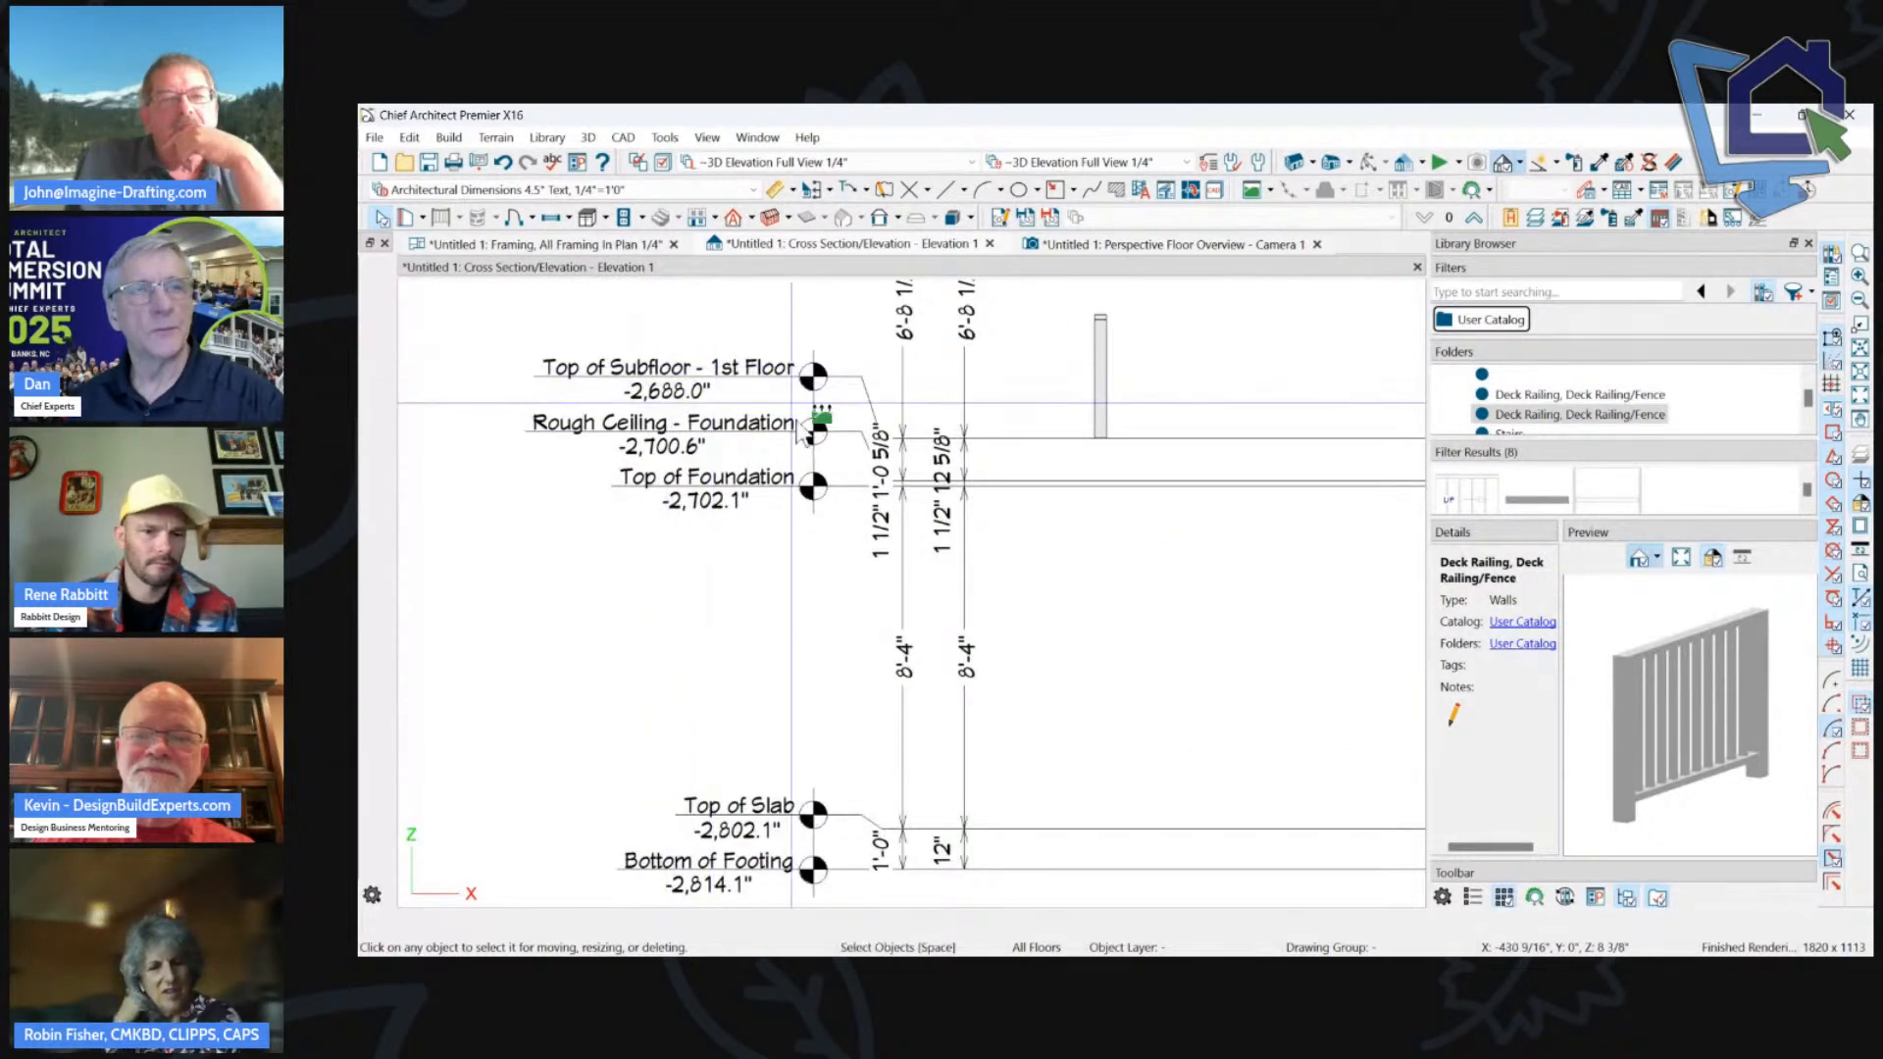
Check the house and terrain in the perspective floor overview once more, and close that view.
scroll(722, 737, "down", 5)
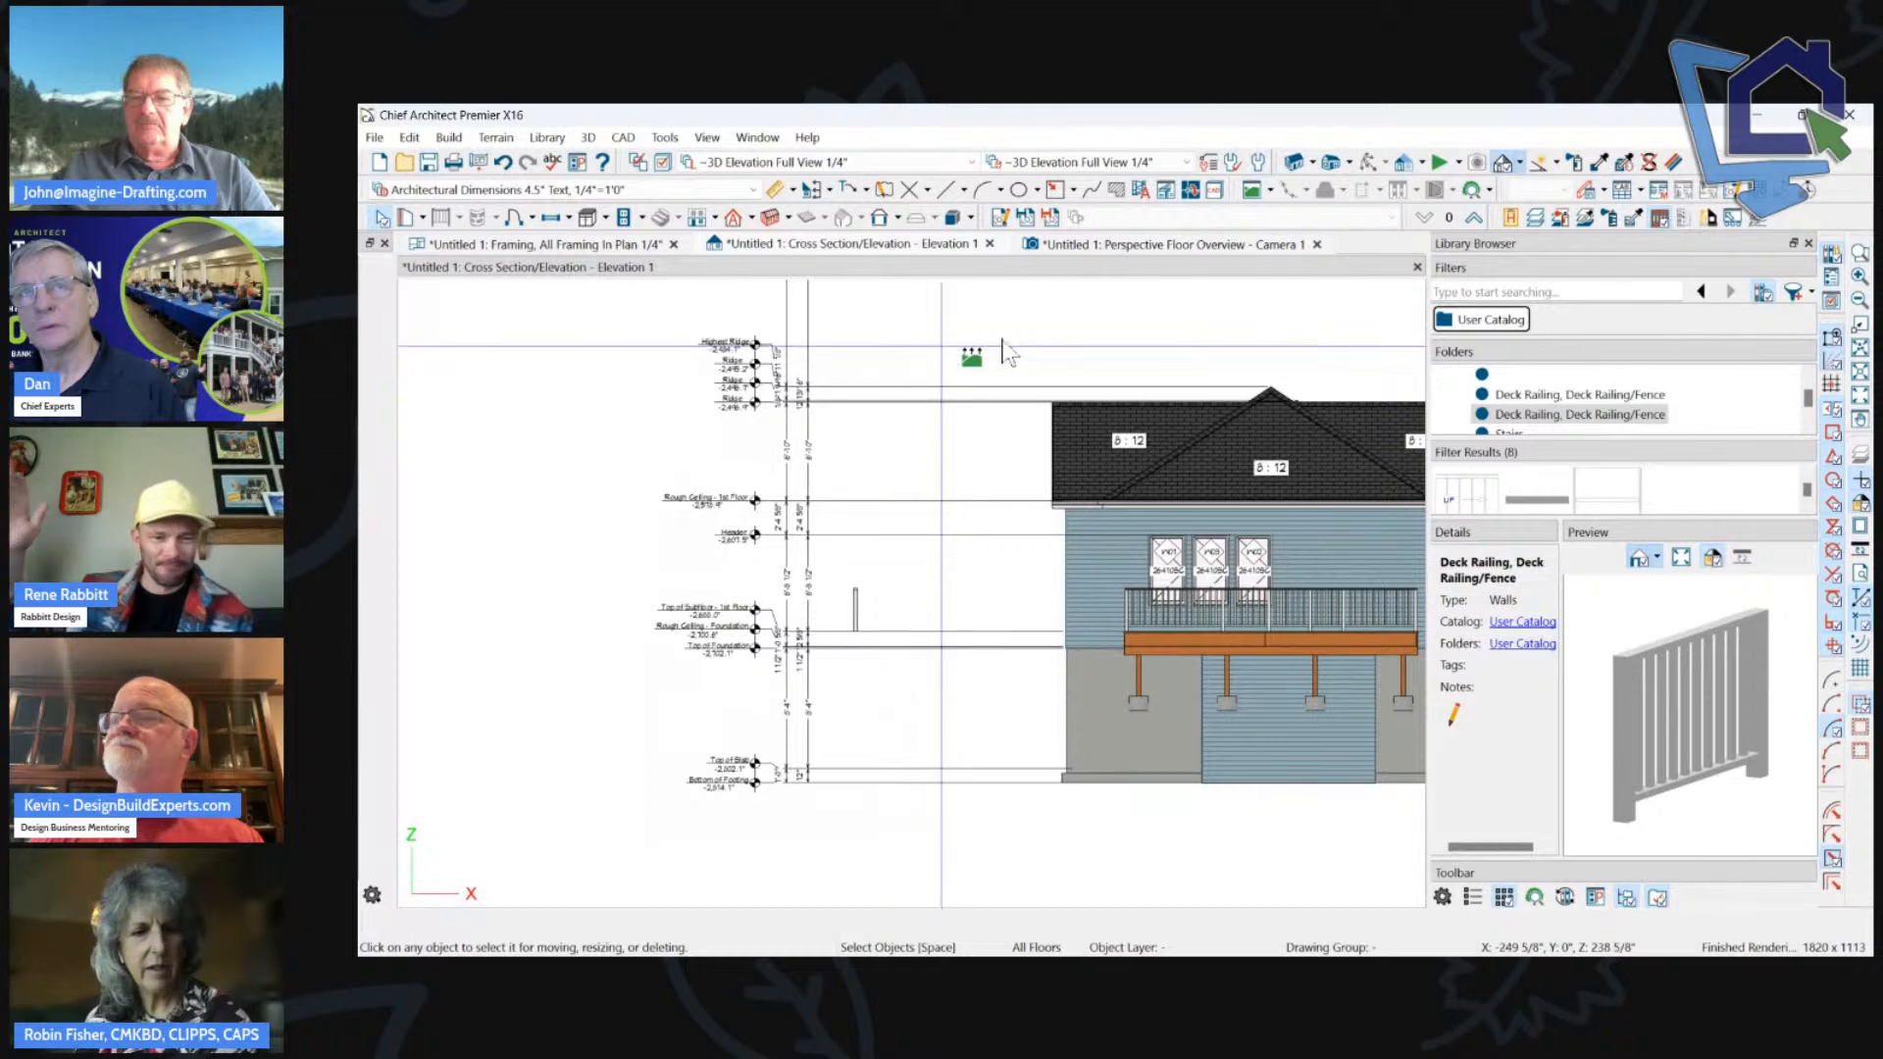
left_click(1192, 243)
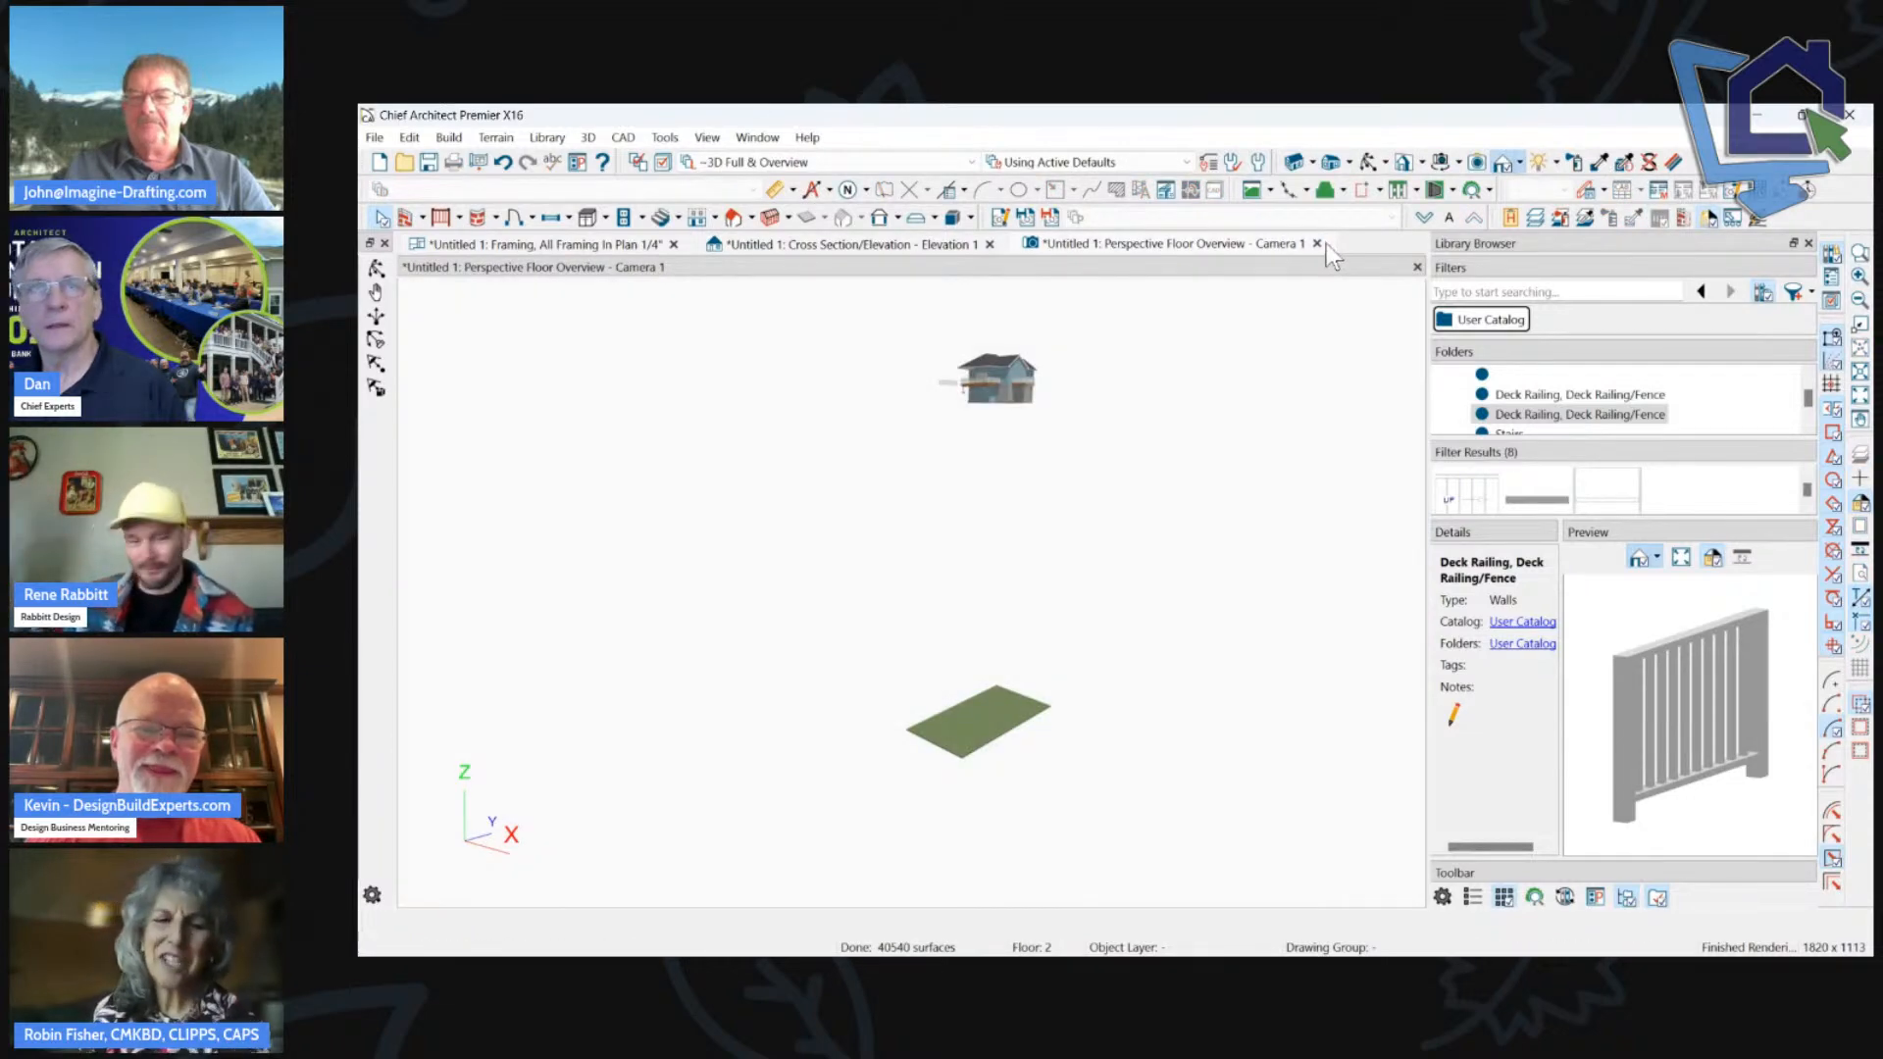
left_click(1317, 243)
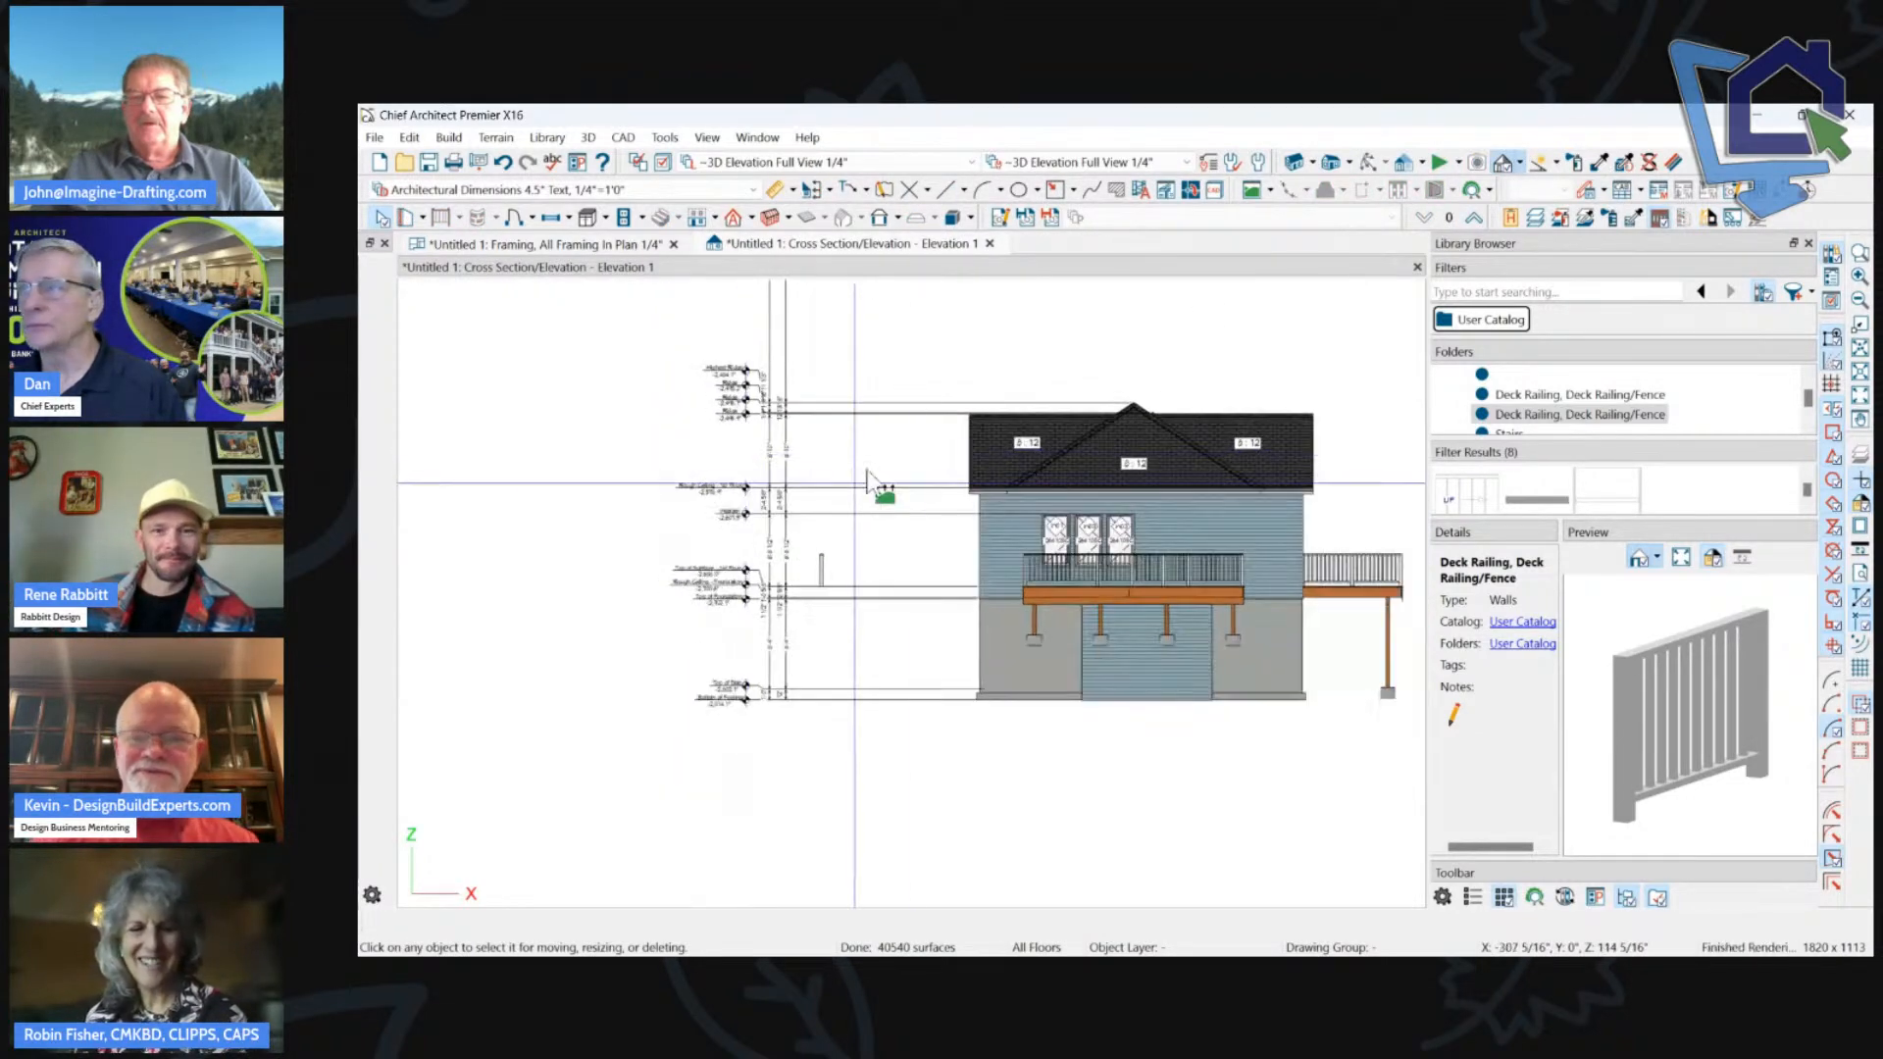